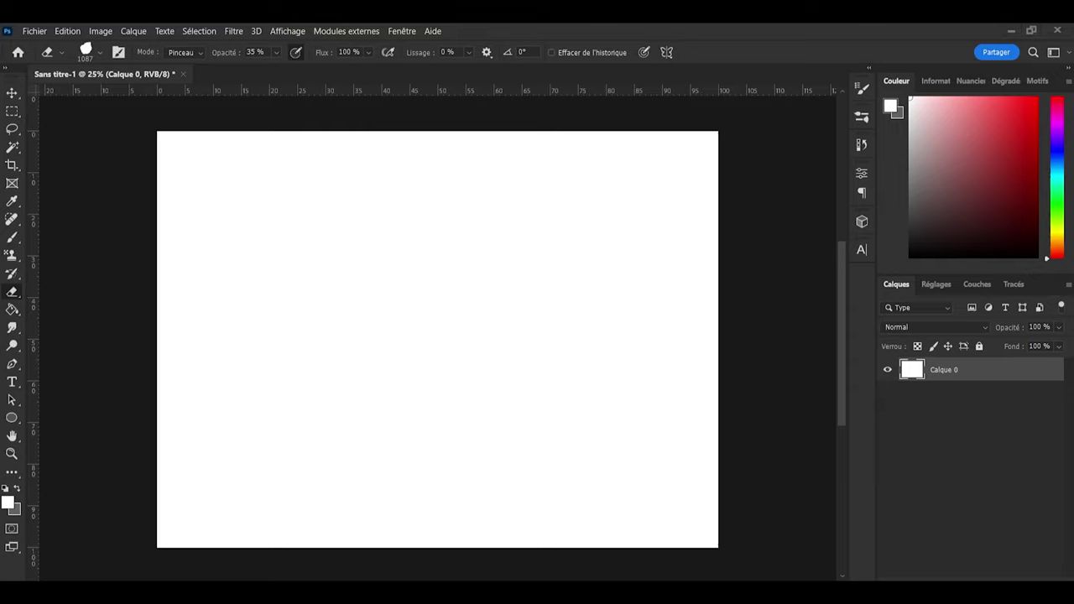
Step: Apply a light grey Color Overlay effect to the Calque 0 background layer and add a new empty layer above it
double_click(1010, 375)
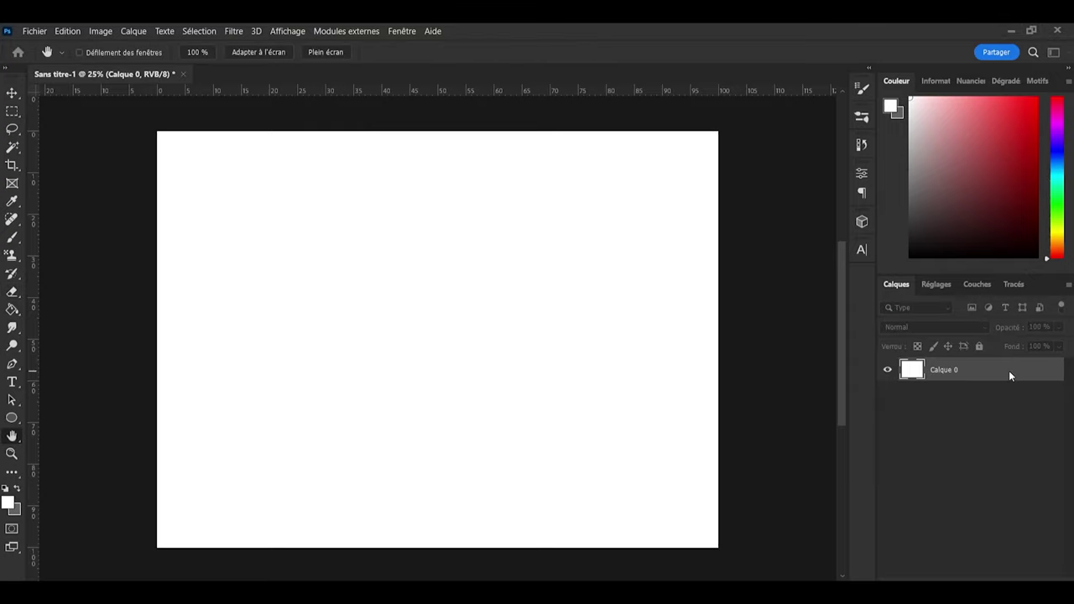
left_click(485, 454)
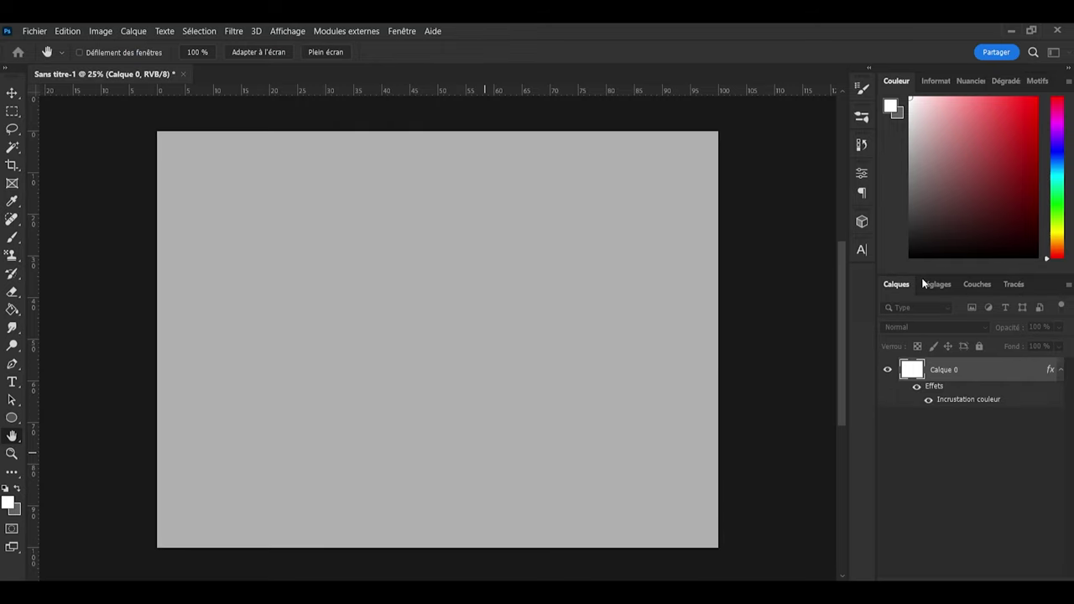
key("e")
left_click(1033, 578)
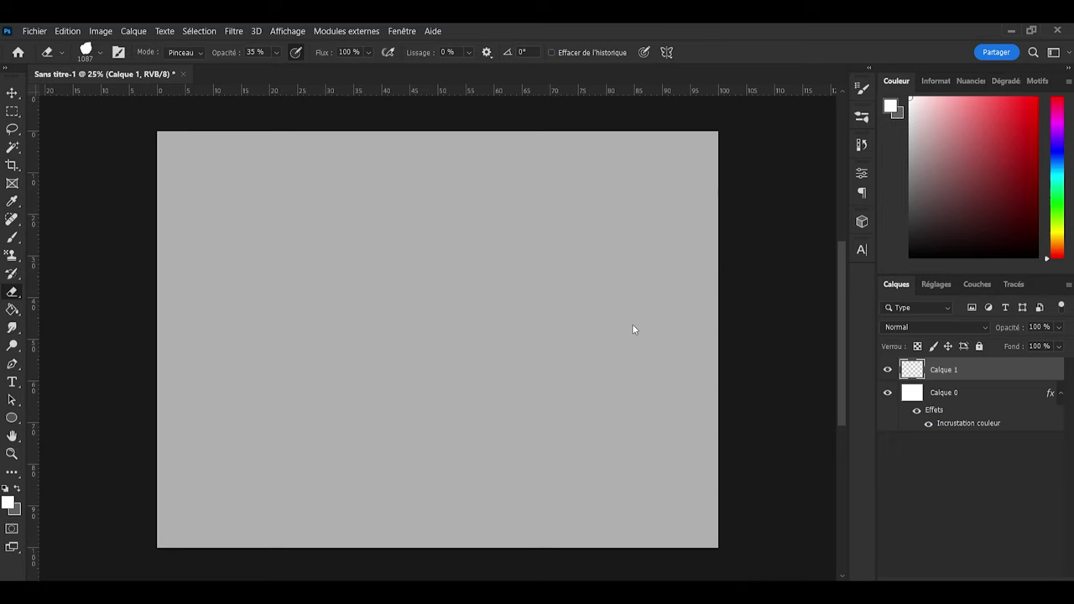
Step: Insert the pencil portrait photo 20230430_184249 into the document and accept its placement
key("ctrl+v")
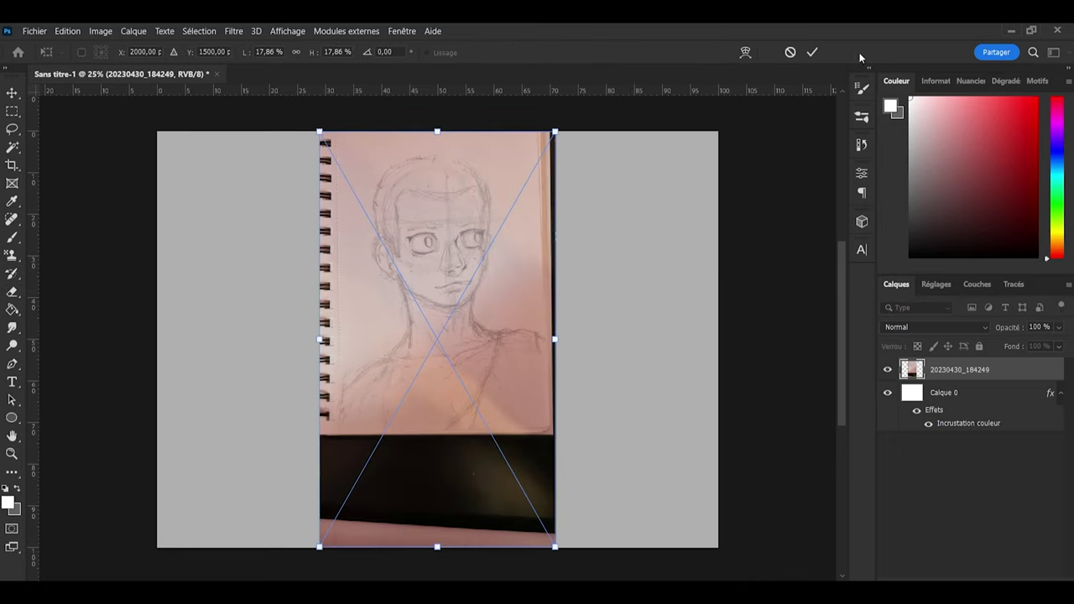
left_click(812, 51)
key("e")
Step: Copy the sketchbook page area of the photo to its own layer and hide the original photo layer
left_click(11, 111)
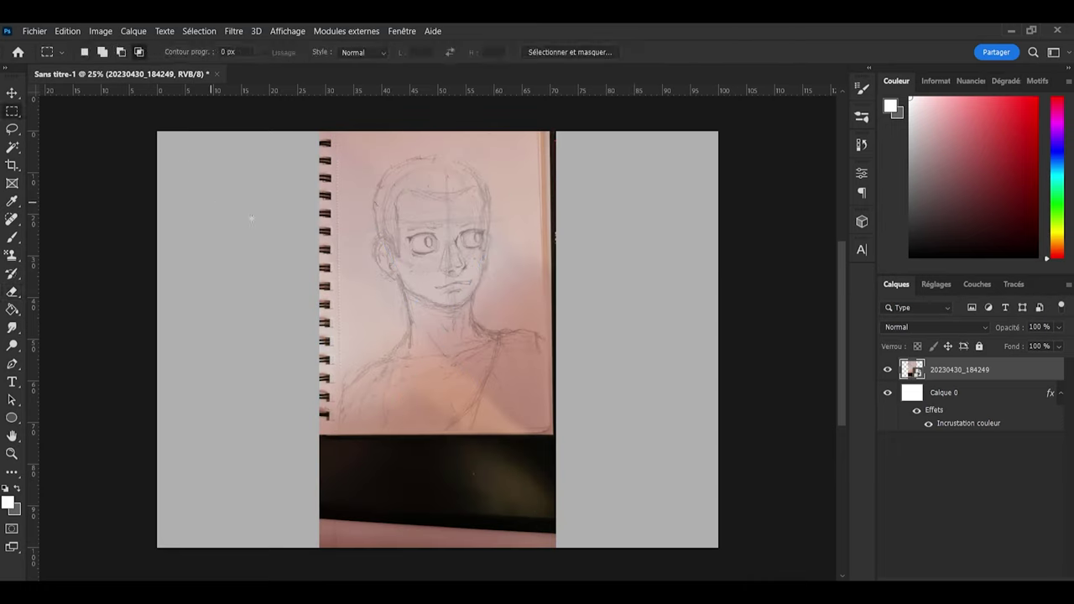
mouse_move(561, 437)
left_mouse_down()
mouse_move(263, 137)
mouse_move(325, 131)
left_mouse_up()
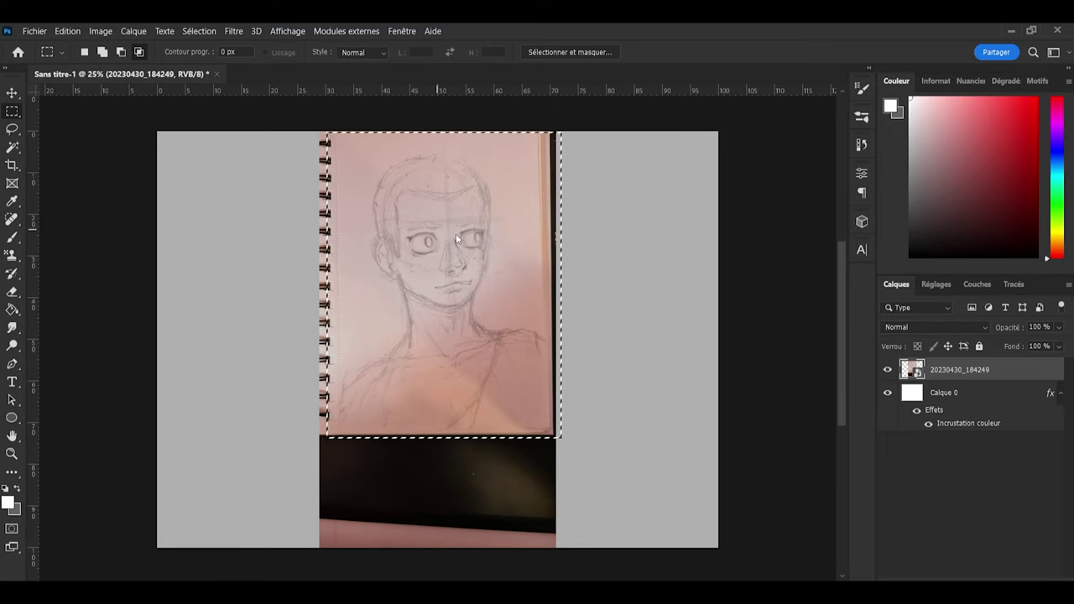
key("ctrl+j")
left_click(887, 394)
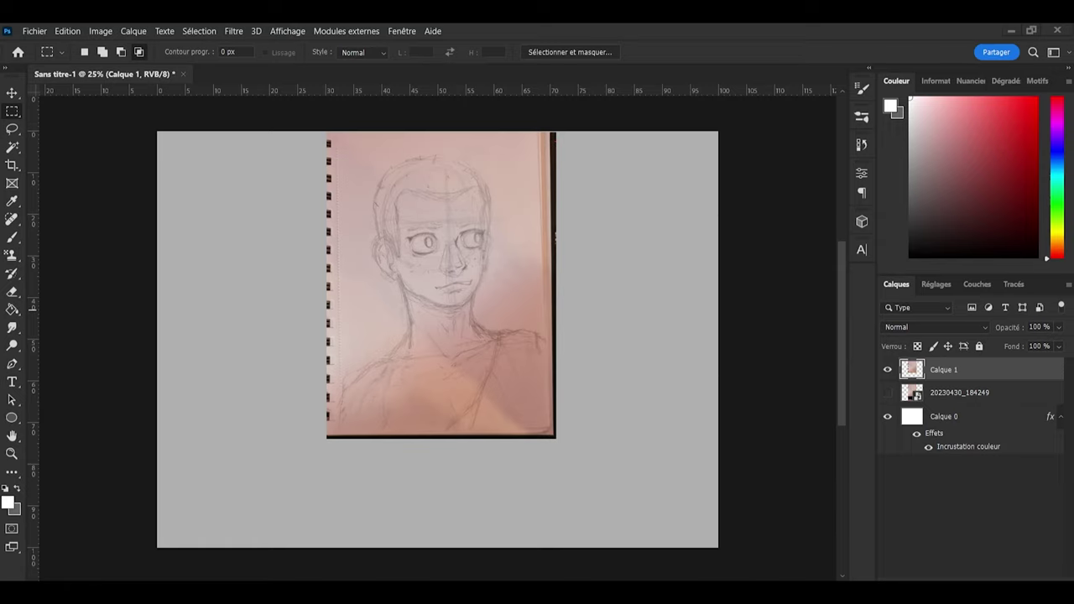
Step: Scale the cropped sketch to about 136.6 % so it fills the canvas height, and centre it horizontally
key("ctrl+t")
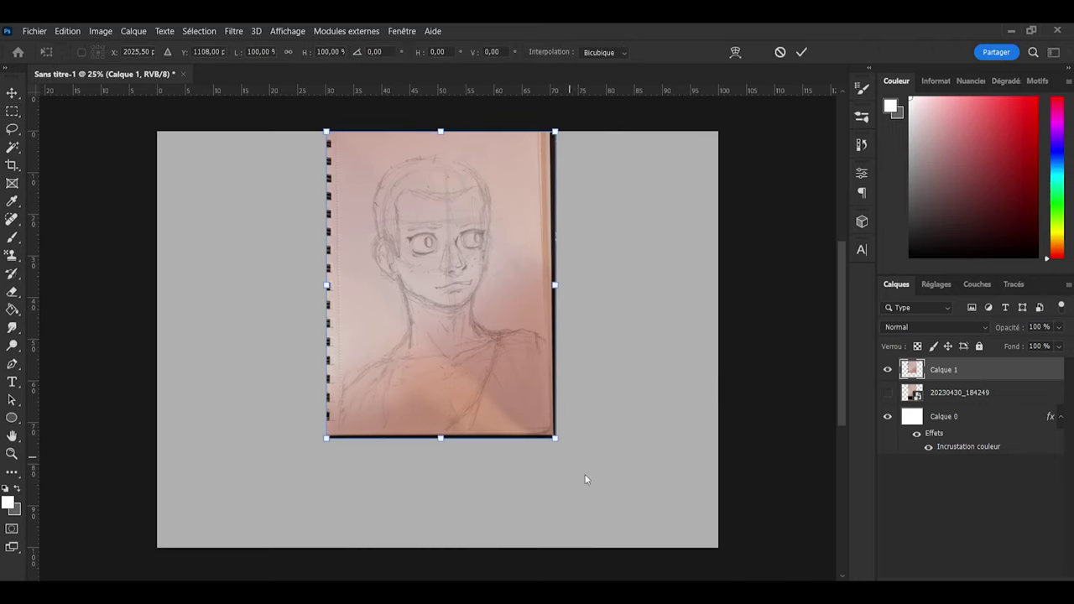
left_click_drag(554, 437, 632, 540)
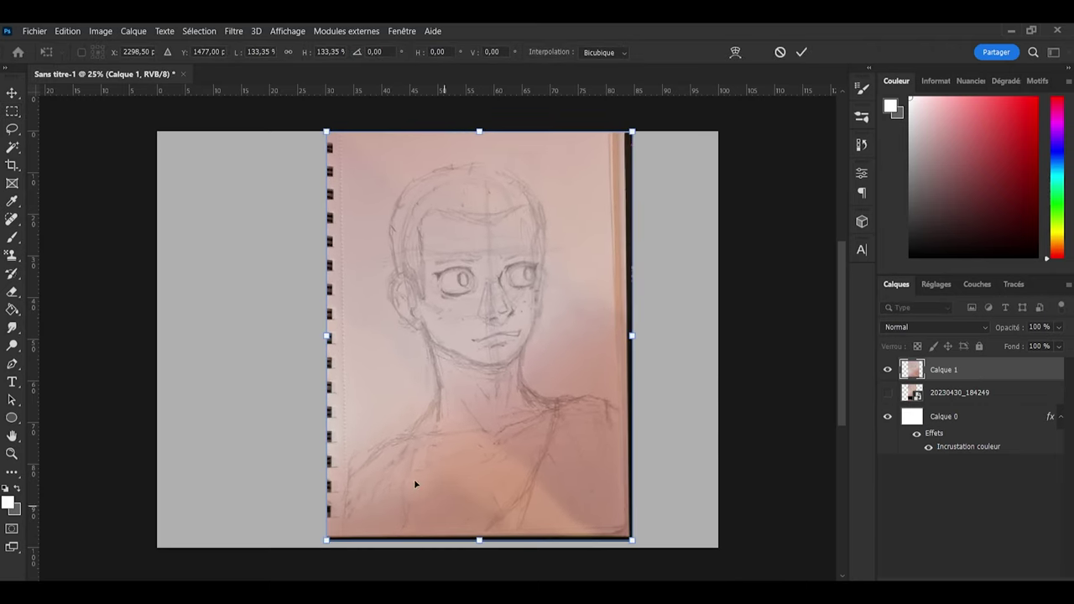
left_click_drag(326, 541, 319, 550)
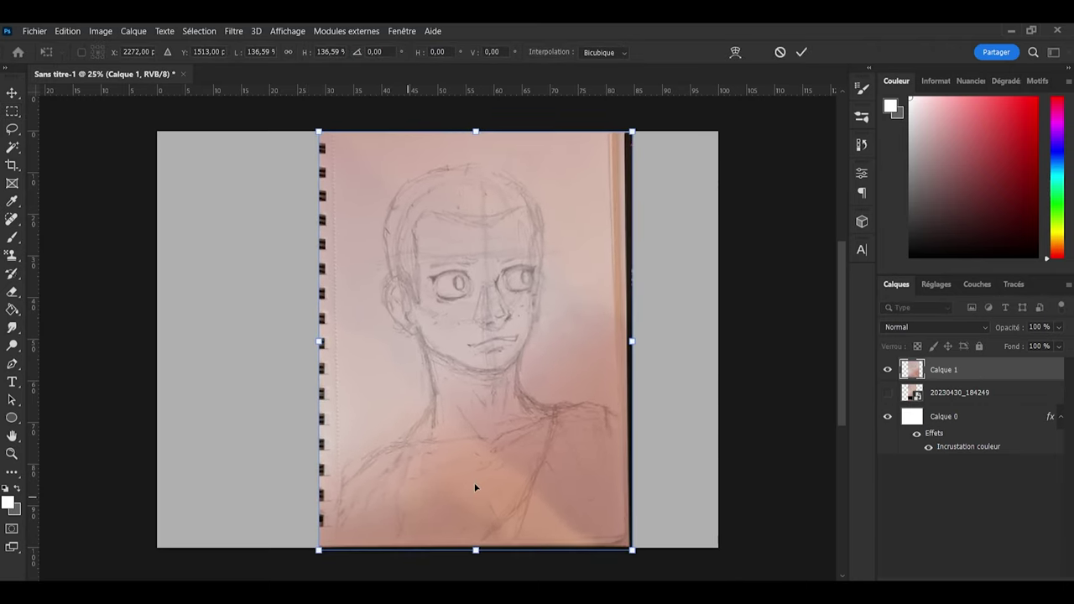
left_click_drag(515, 487, 477, 485)
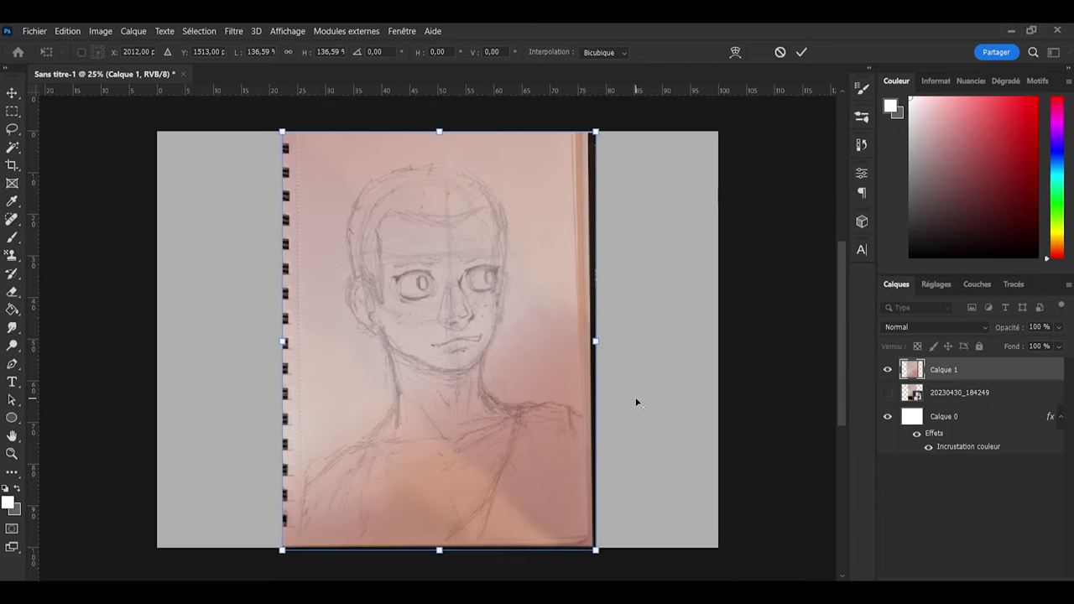
scroll(637, 402, "down", 2)
scroll(426, 381, "up", 3)
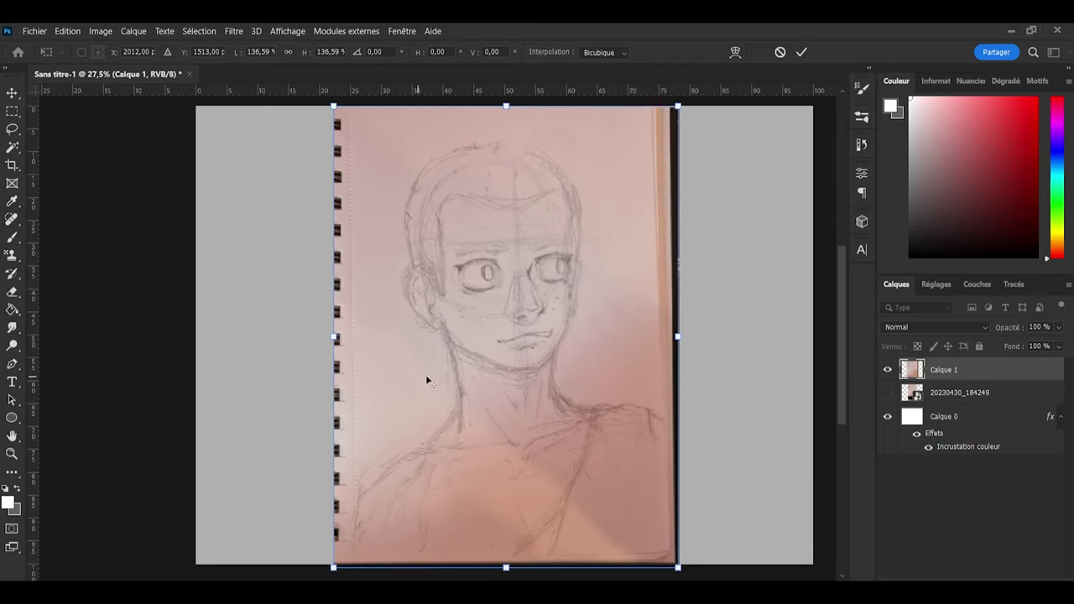
left_click(802, 52)
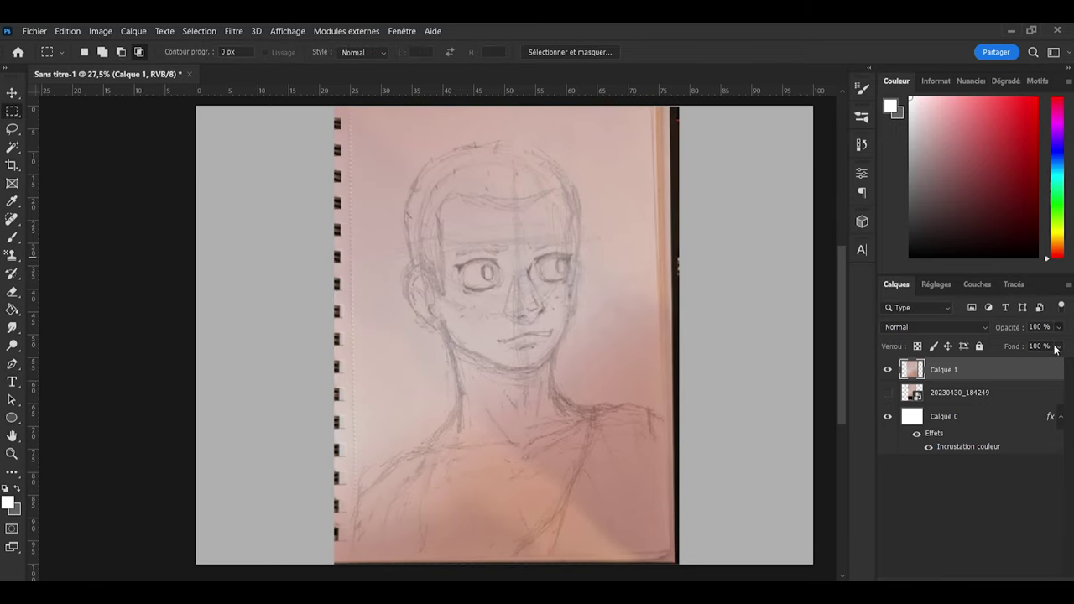
Step: Reduce the cropped sketch layer's opacity to 64 % and add a new empty layer above it
key("7")
key("6")
key("4")
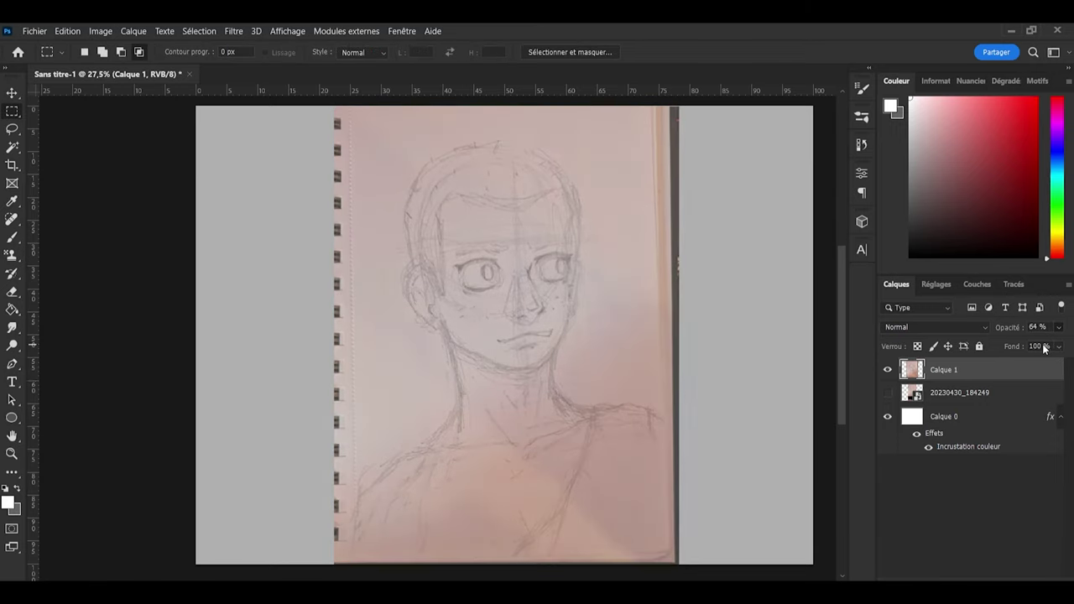
left_click(1042, 585)
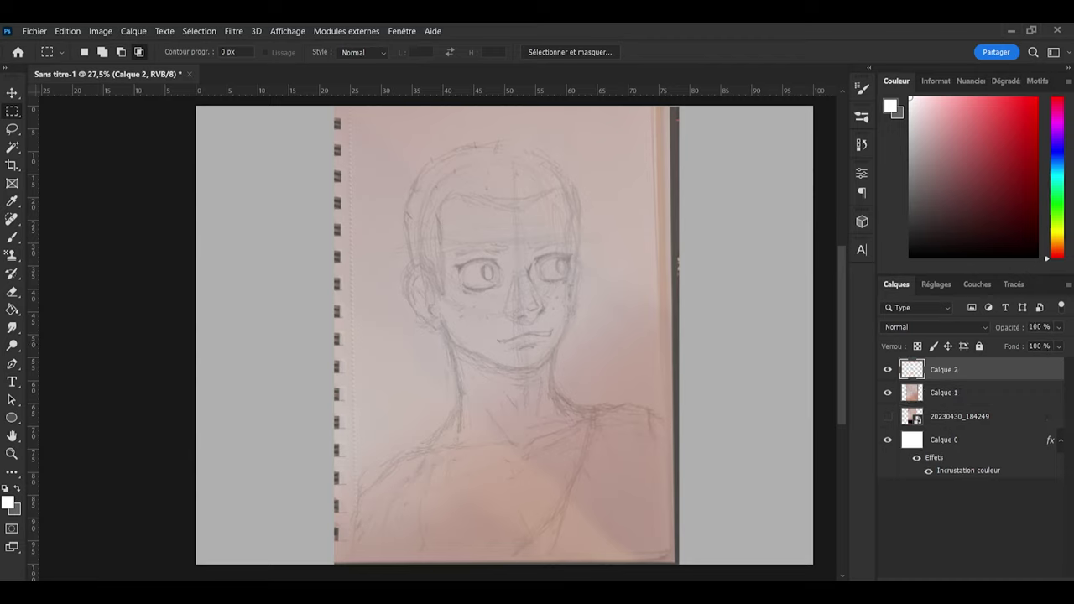
Step: With a black textured brush of size 40 at 22°, trace the jaw, both sides of the face and the ear
key("b")
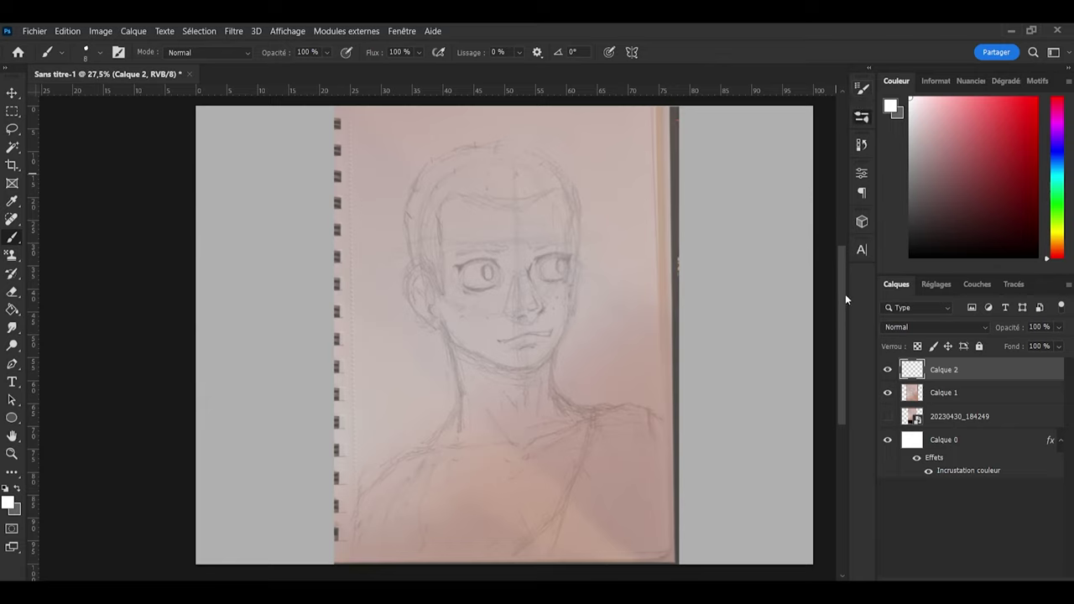
key("period")
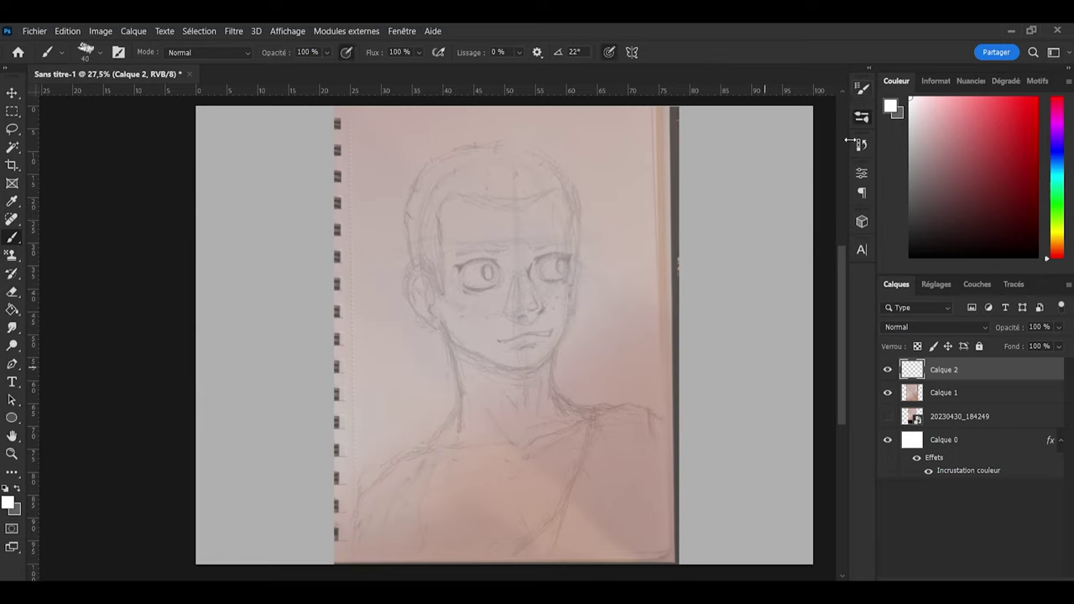
key("x")
scroll(483, 331, "up", 1)
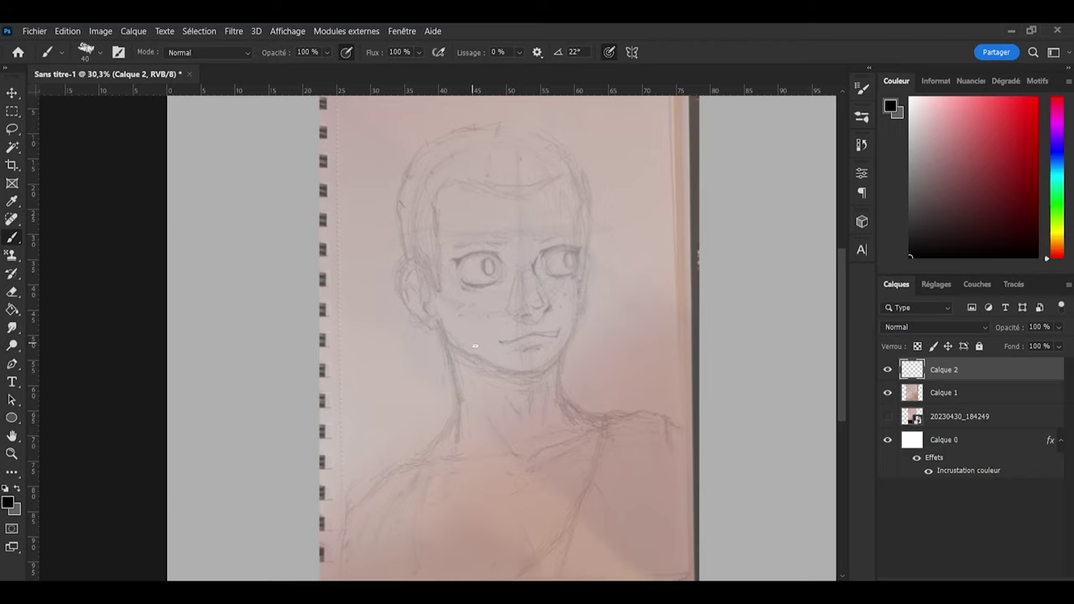
key("alt")
mouse_move(449, 348)
left_mouse_down()
mouse_move(528, 374)
mouse_move(493, 365)
mouse_move(552, 367)
mouse_move(521, 371)
mouse_move(551, 367)
mouse_move(576, 324)
left_mouse_up()
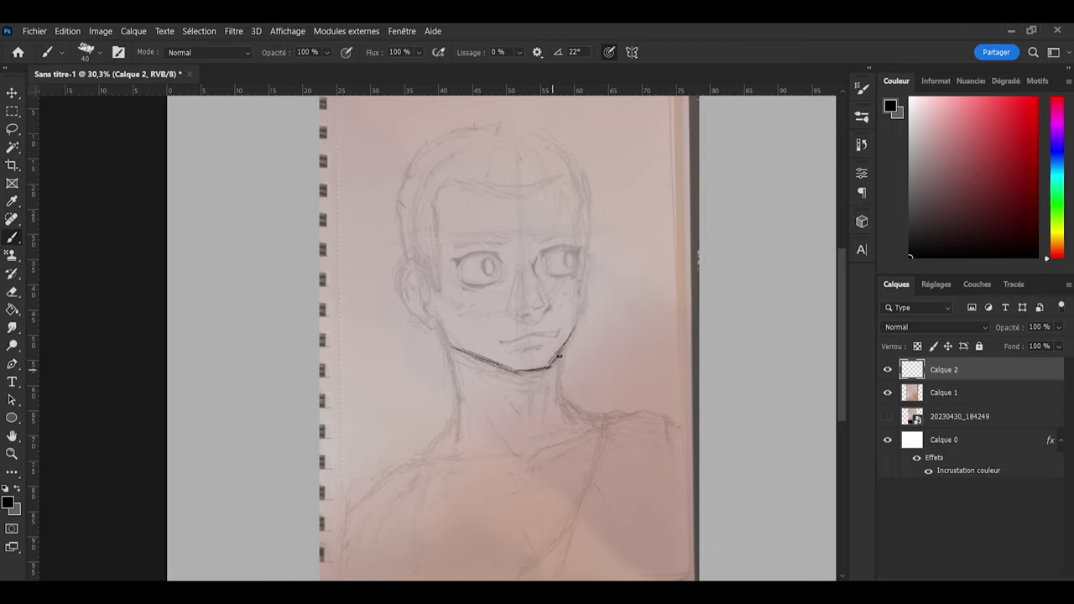
mouse_move(551, 366)
left_mouse_down()
mouse_move(578, 322)
mouse_move(575, 206)
left_mouse_up()
mouse_move(448, 345)
left_mouse_down()
mouse_move(438, 307)
mouse_move(455, 353)
mouse_move(424, 261)
mouse_move(446, 351)
mouse_move(438, 305)
mouse_move(442, 335)
mouse_move(420, 263)
mouse_move(411, 264)
mouse_move(402, 307)
mouse_move(399, 294)
mouse_move(436, 330)
left_mouse_up()
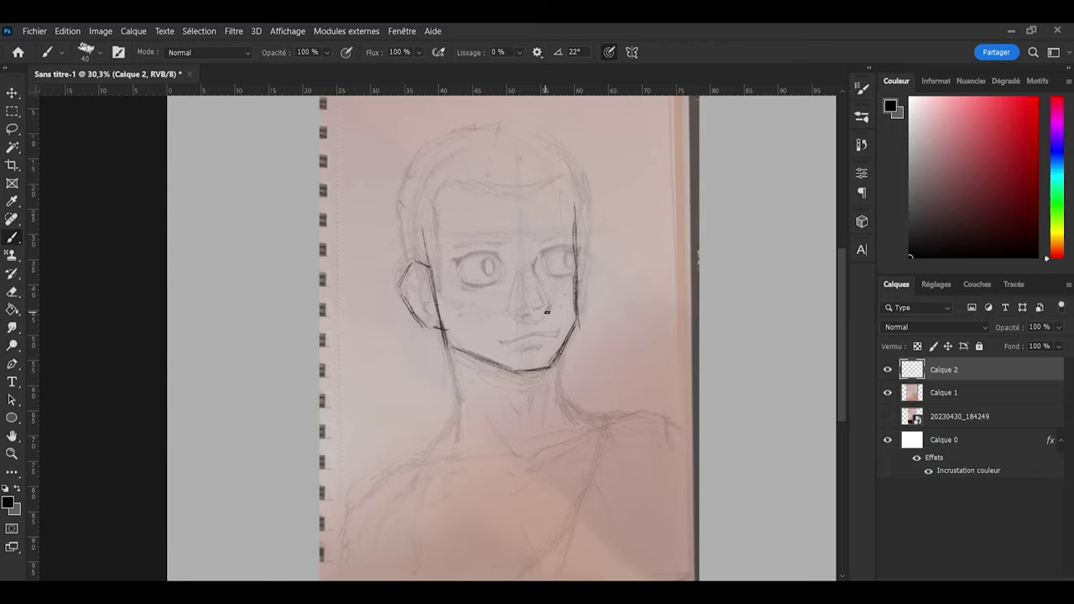
Step: Trace the nose as an angular shape and draw both sides of the neck down towards the shoulders
mouse_move(538, 271)
left_mouse_down()
mouse_move(554, 300)
mouse_move(534, 322)
mouse_move(522, 310)
mouse_move(527, 267)
mouse_move(542, 309)
mouse_move(534, 318)
left_mouse_up()
left_click_drag(444, 340, 454, 438)
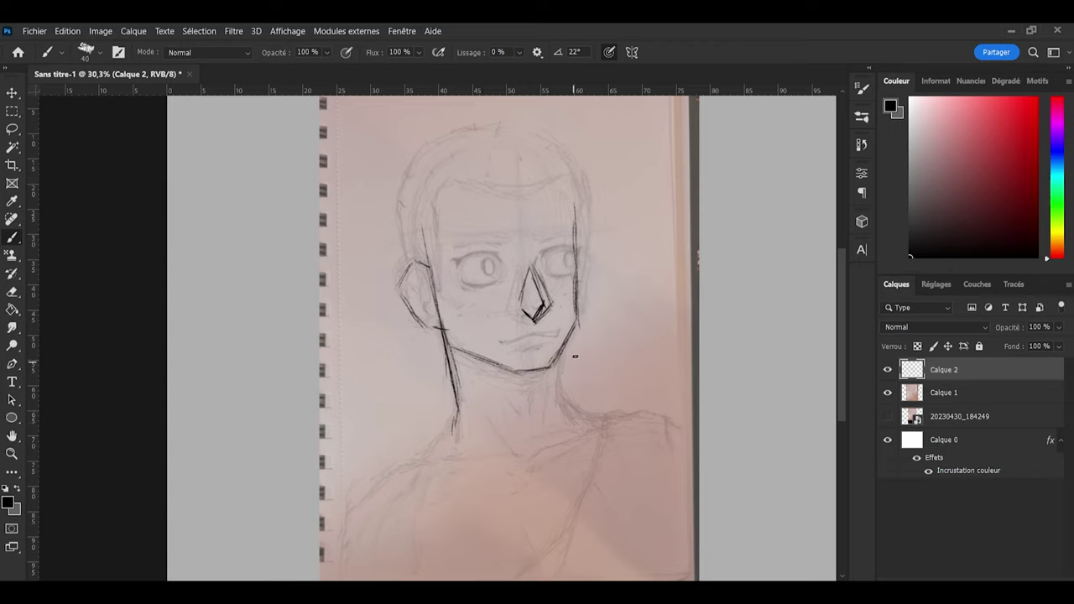
left_click_drag(565, 346, 563, 388)
mouse_move(564, 371)
left_mouse_down()
mouse_move(569, 410)
mouse_move(562, 385)
left_mouse_up()
mouse_move(577, 421)
left_mouse_down()
mouse_move(563, 390)
mouse_move(585, 411)
mouse_move(564, 392)
mouse_move(597, 418)
left_mouse_up()
Step: Trace the shoulder slope and upper arm below the ear side of the head, including the inner chest line
mouse_move(427, 448)
left_mouse_down()
mouse_move(453, 419)
mouse_move(426, 464)
mouse_move(438, 437)
mouse_move(414, 471)
mouse_move(422, 461)
mouse_move(381, 480)
mouse_move(394, 469)
mouse_move(362, 500)
left_mouse_up()
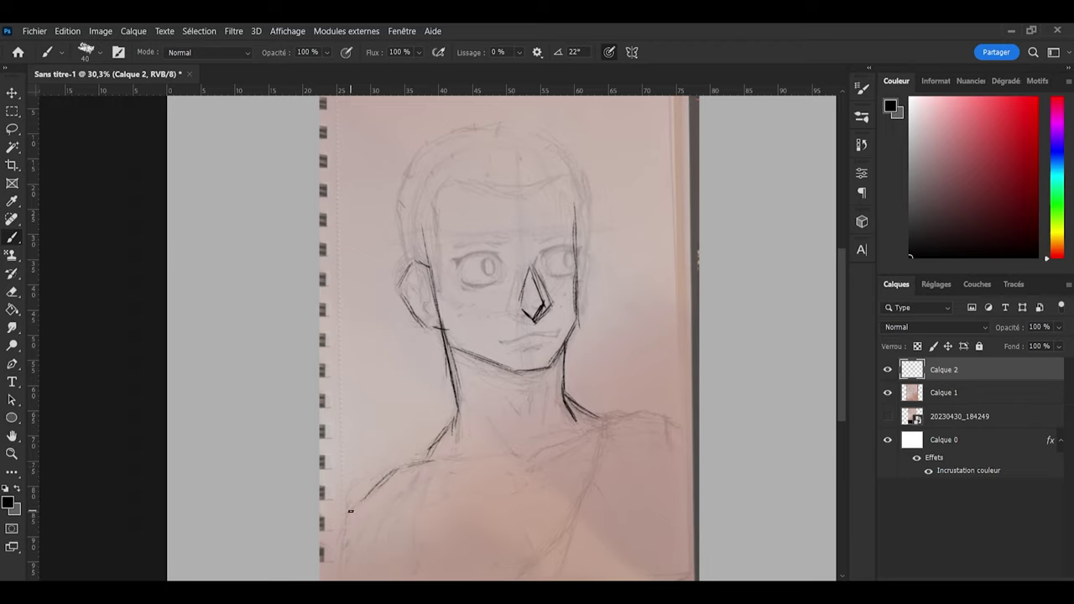
left_click_drag(340, 557, 359, 500)
mouse_move(426, 463)
left_mouse_down()
mouse_move(405, 488)
mouse_move(415, 476)
left_mouse_up()
left_click_drag(379, 527, 375, 542)
Step: Trace the collarbone lines and the diagonal neck muscle meeting at the base of the throat
left_click_drag(445, 461, 518, 457)
left_click_drag(479, 399, 495, 433)
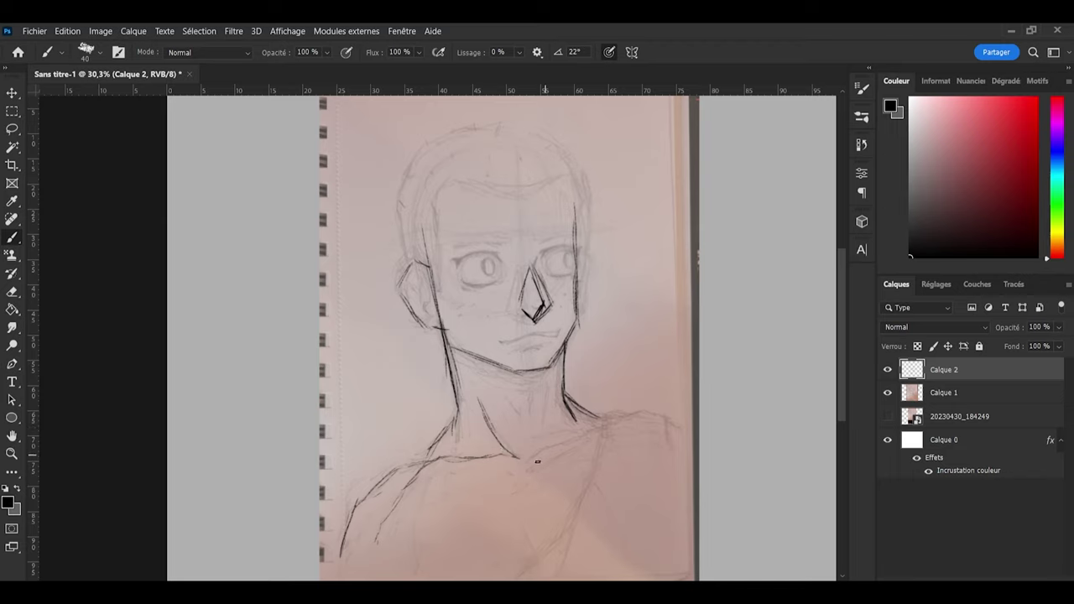
mouse_move(514, 456)
left_mouse_down()
mouse_move(526, 460)
mouse_move(593, 428)
mouse_move(569, 444)
mouse_move(582, 434)
left_mouse_up()
Step: Extend the armpit line and draw the draped shoulder, continuing its arm outline beyond the photo's edge
left_click_drag(842, 401, 843, 418)
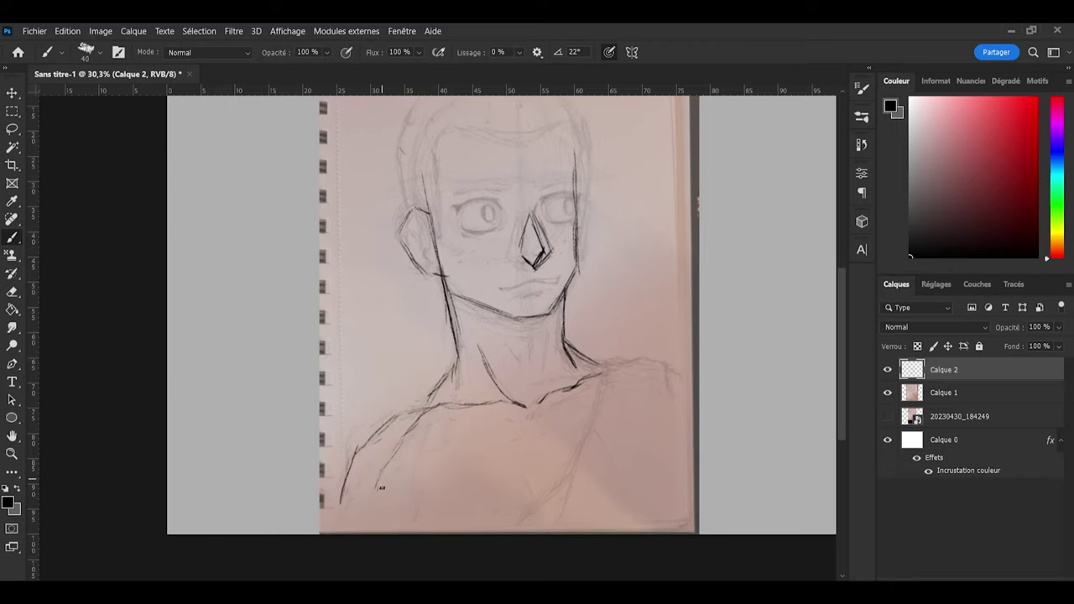
mouse_move(411, 426)
left_mouse_down()
mouse_move(379, 494)
mouse_move(396, 523)
left_mouse_up()
mouse_move(605, 367)
left_mouse_down()
mouse_move(667, 364)
mouse_move(670, 395)
mouse_move(673, 372)
mouse_move(684, 381)
mouse_move(668, 368)
mouse_move(699, 394)
mouse_move(689, 394)
mouse_move(710, 396)
mouse_move(698, 394)
mouse_move(723, 434)
mouse_move(708, 401)
left_mouse_up()
left_click_drag(734, 457, 737, 480)
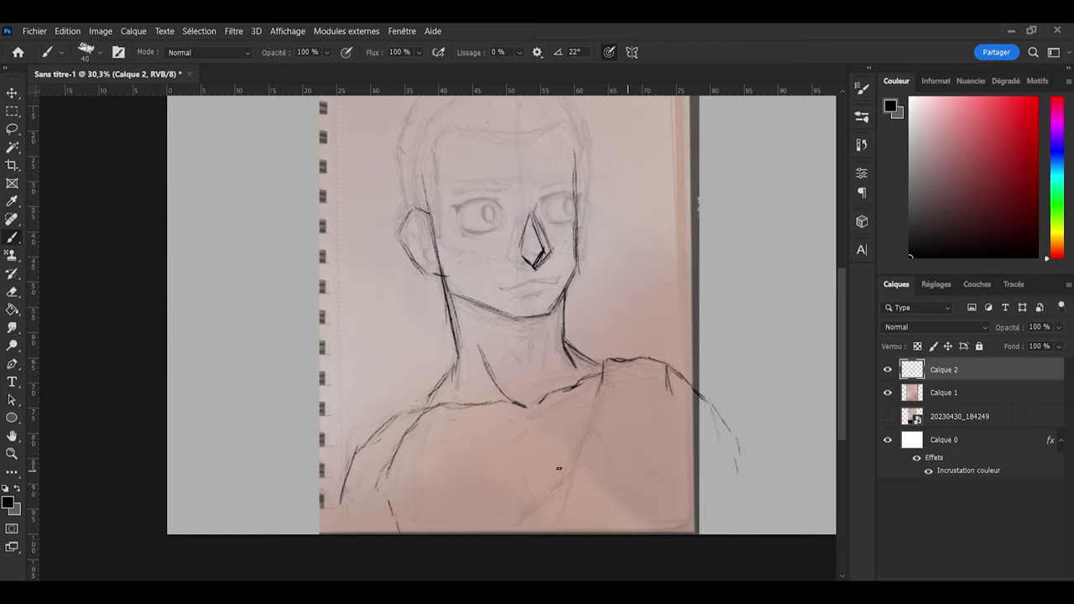
Step: Draw the garment's diagonal edge across the chest, the chest centre line and the long fold below the draped shoulder
mouse_move(602, 372)
left_mouse_down()
mouse_move(563, 528)
mouse_move(507, 532)
mouse_move(586, 448)
left_mouse_up()
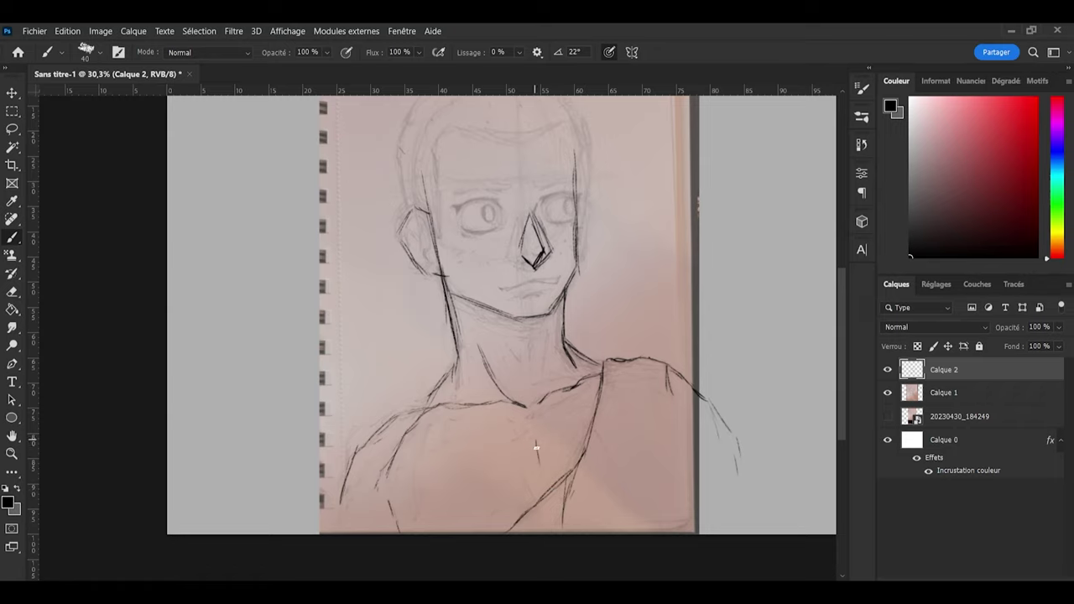
left_click_drag(844, 401, 843, 400)
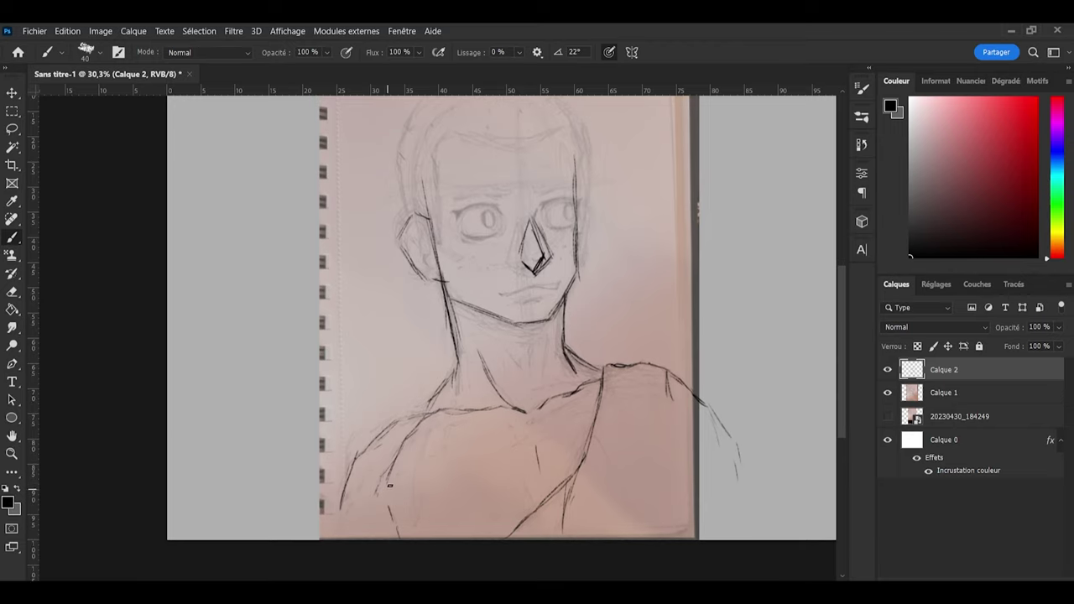
scroll(843, 361, "up", 1)
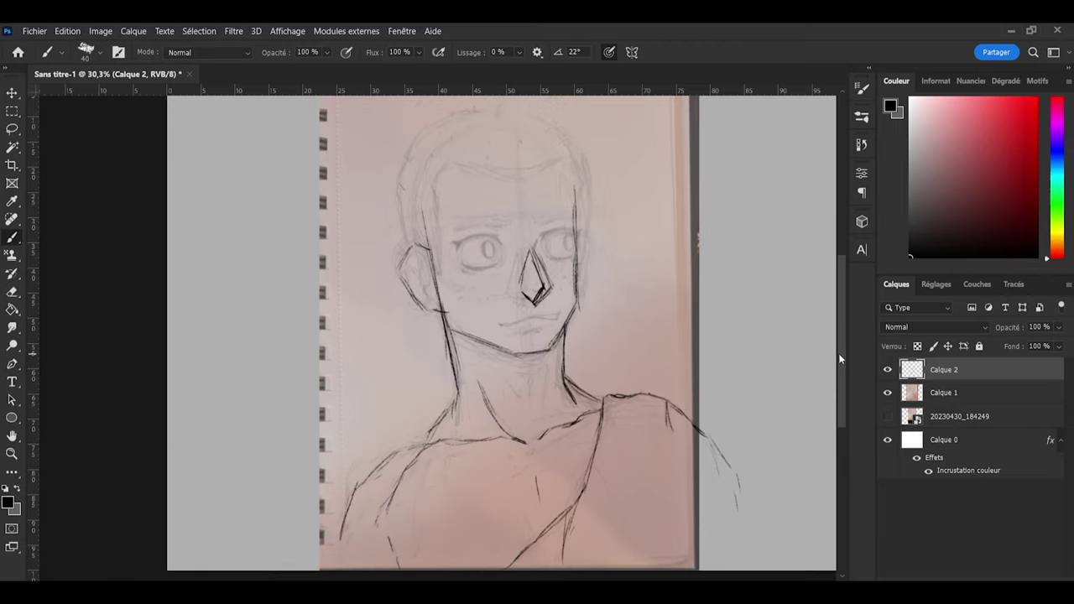
mouse_move(671, 426)
left_mouse_down()
mouse_move(688, 485)
mouse_move(685, 476)
mouse_move(685, 510)
mouse_move(677, 454)
mouse_move(686, 546)
left_mouse_up()
Step: Add short throat lines and the mouth line, then check the linework with the photo layer temporarily hidden
scroll(846, 388, "up", 3)
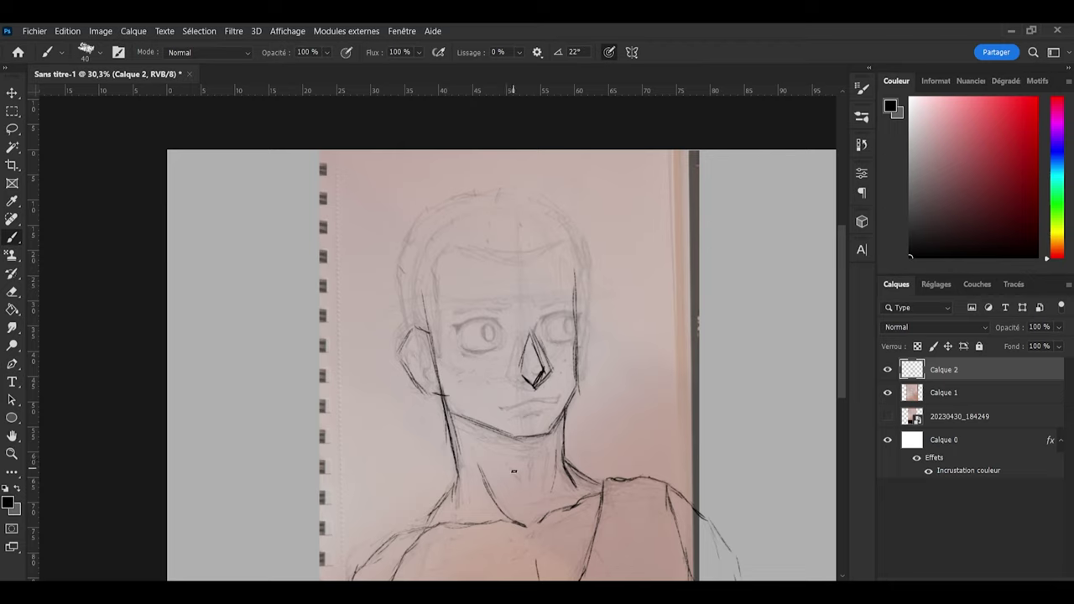
mouse_move(513, 467)
left_mouse_down()
mouse_move(526, 485)
mouse_move(534, 468)
left_mouse_up()
scroll(844, 372, "up", 3)
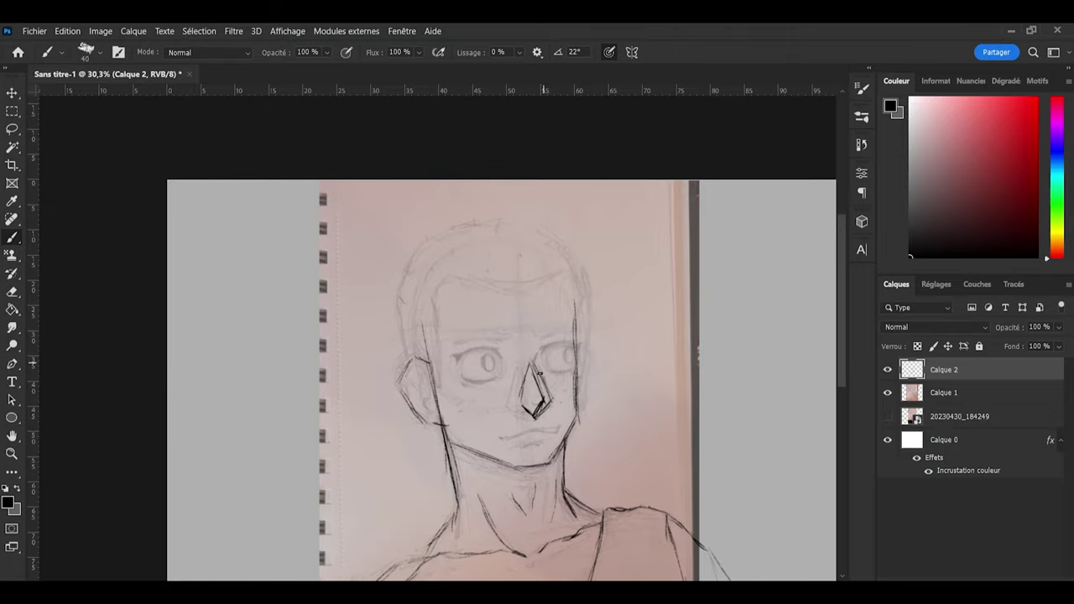
mouse_move(522, 431)
left_mouse_down()
mouse_move(539, 431)
mouse_move(508, 440)
mouse_move(544, 431)
left_mouse_up()
left_click(889, 393)
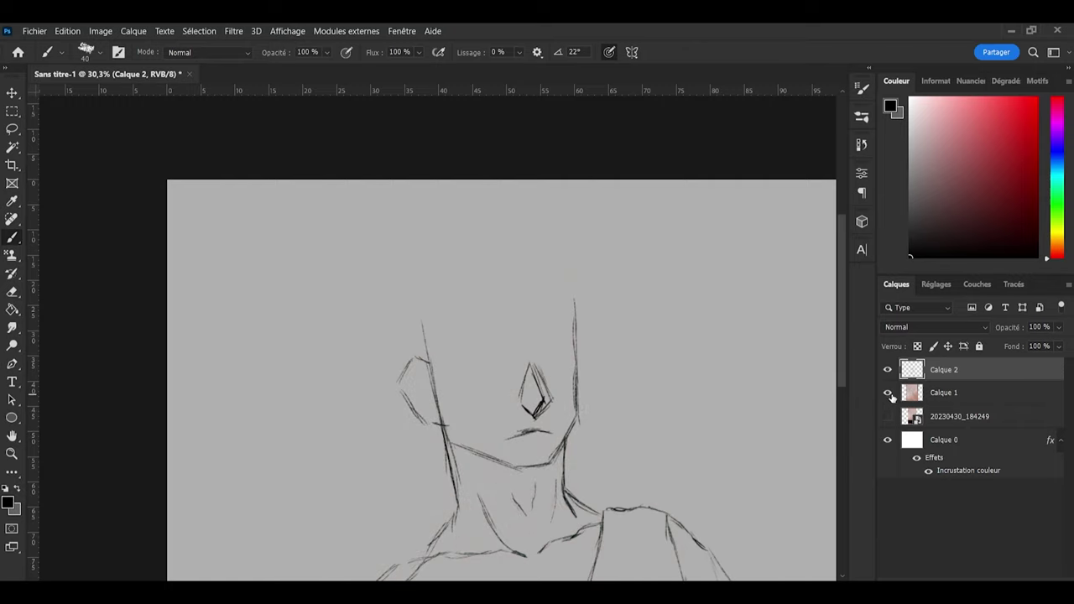
left_click(889, 393)
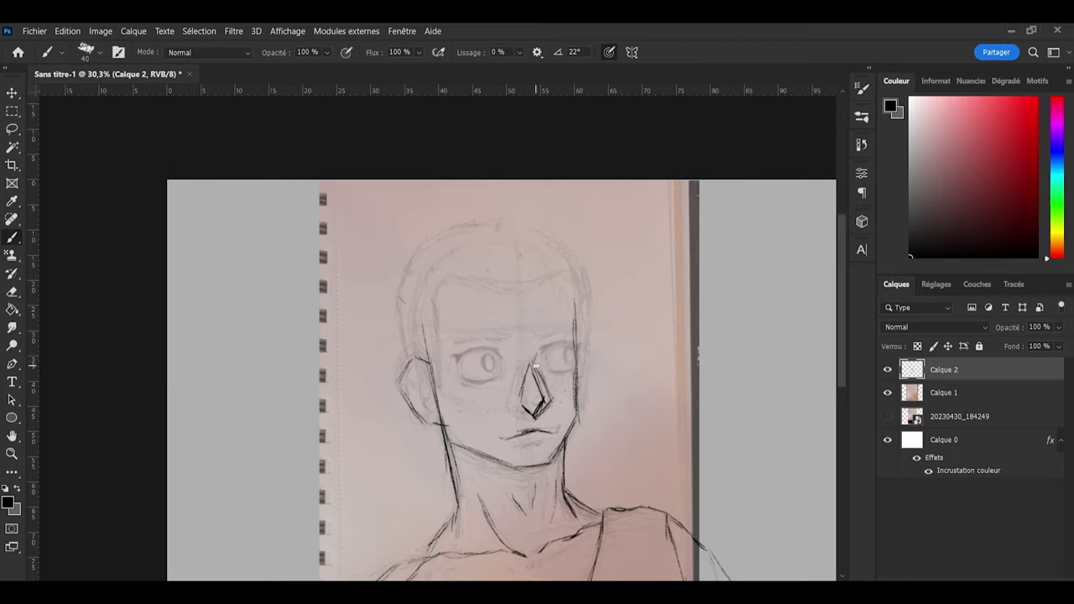
Step: Darken the nose bridge, reduce the eraser size, and outline the far eye and the face contour beside it
left_click_drag(535, 358, 547, 375)
key("e")
right_click(552, 363)
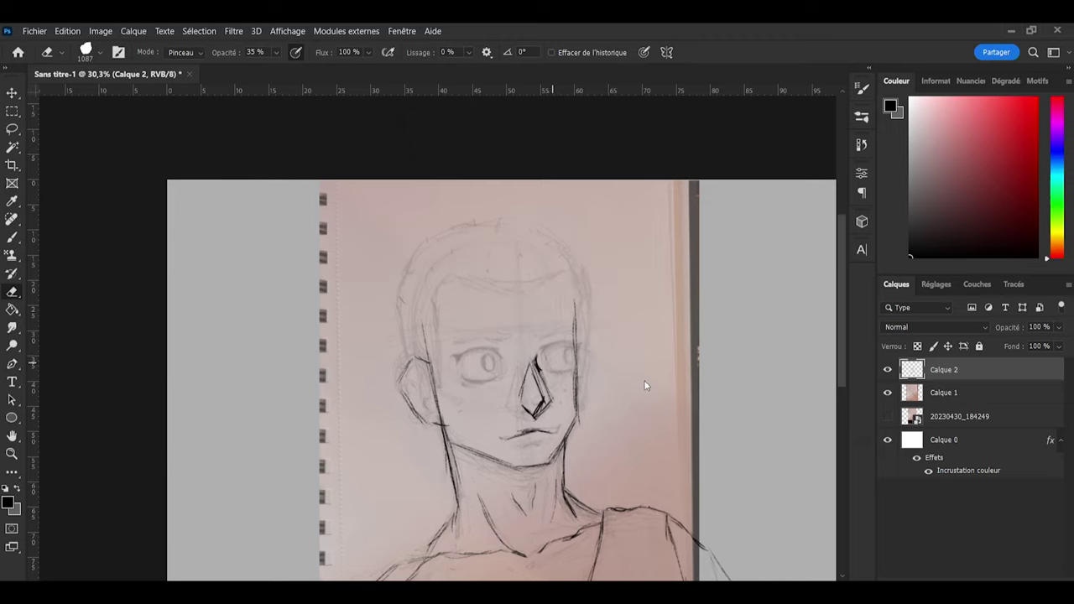
left_click_drag(643, 380, 625, 371)
key("bracketleft")
key("bracketleft")
key("b")
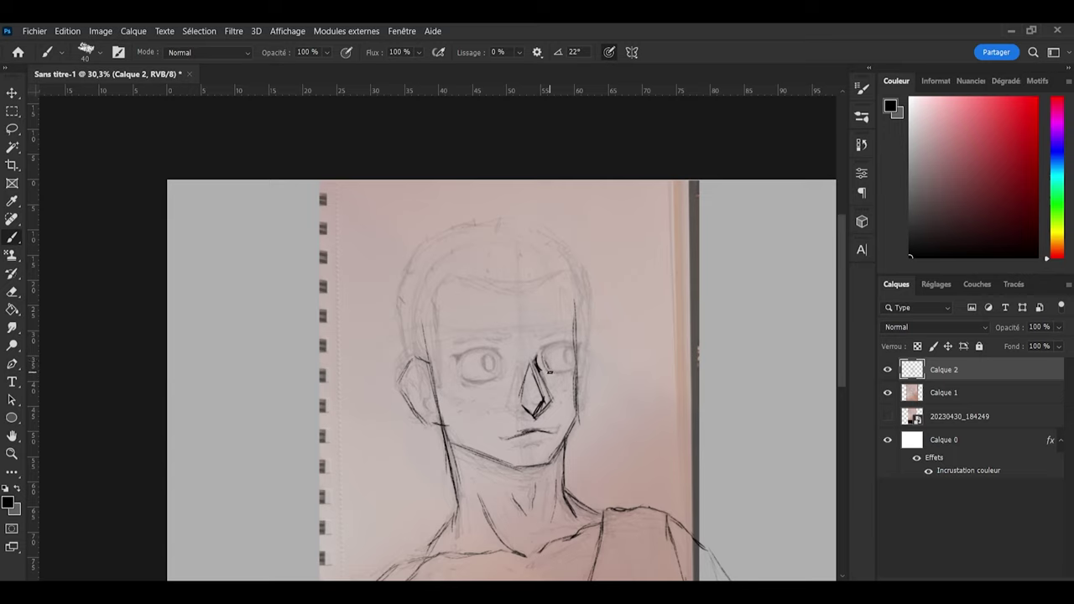
mouse_move(549, 371)
left_mouse_down()
mouse_move(576, 362)
mouse_move(566, 371)
mouse_move(546, 357)
mouse_move(550, 370)
mouse_move(545, 355)
mouse_move(560, 371)
mouse_move(585, 353)
mouse_move(579, 401)
left_mouse_up()
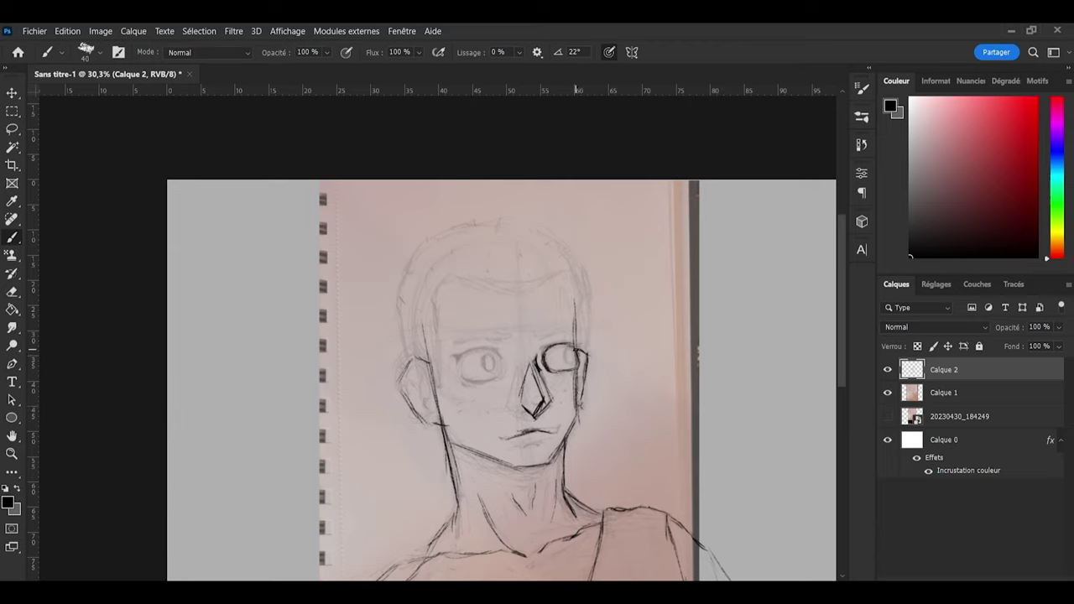
Step: Clean up the contour beside the far eye with the eraser and outline the near eye
key("e")
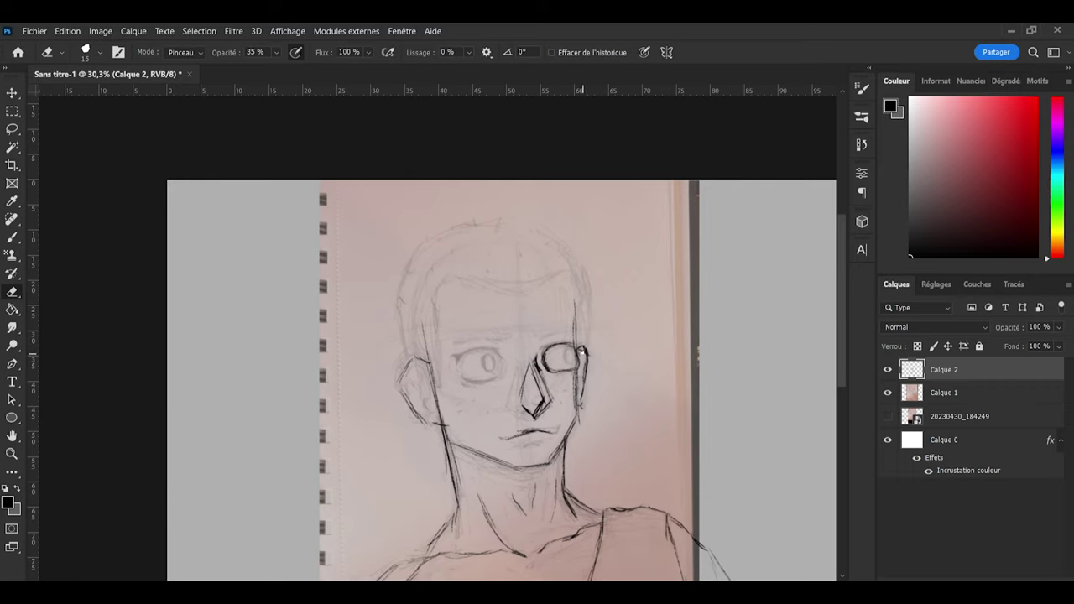
scroll(586, 363, "up", 2)
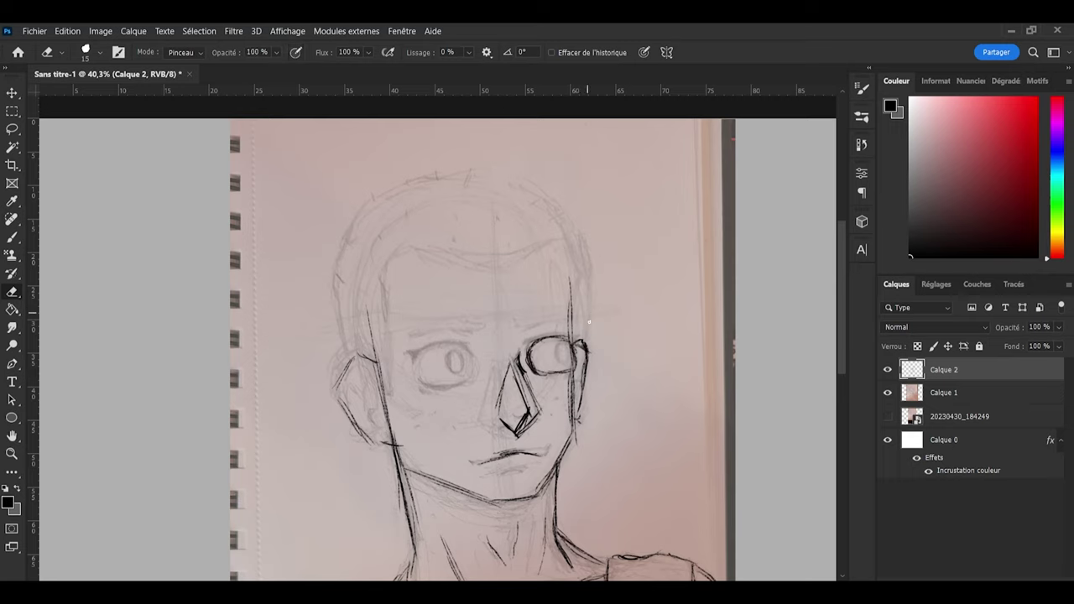
key("b")
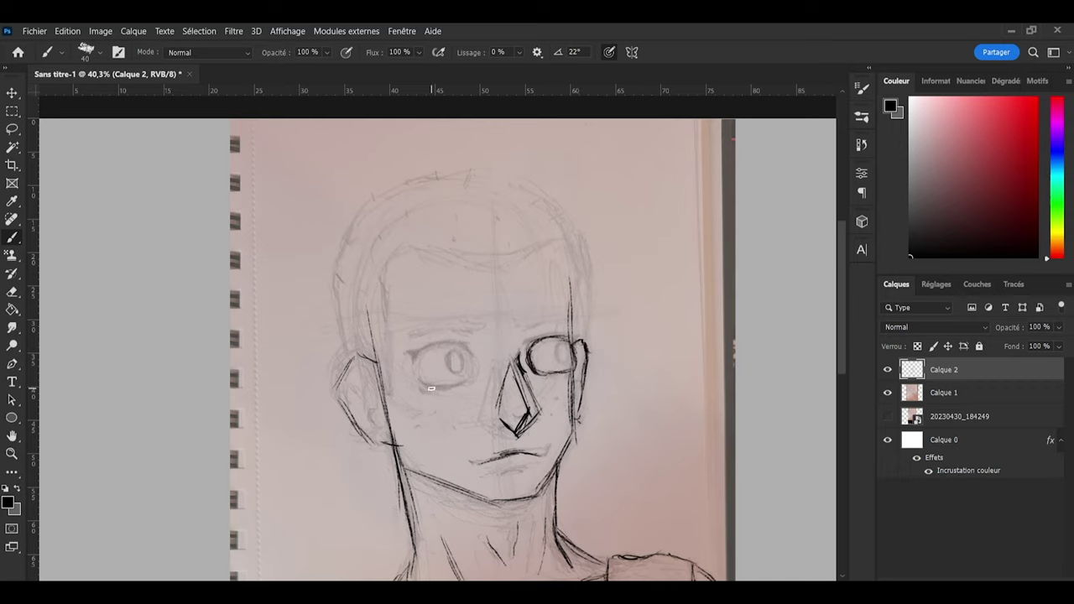
mouse_move(422, 382)
left_mouse_down()
mouse_move(468, 385)
mouse_move(474, 360)
mouse_move(440, 382)
mouse_move(420, 380)
mouse_move(417, 362)
mouse_move(436, 349)
mouse_move(418, 353)
mouse_move(463, 345)
mouse_move(447, 345)
mouse_move(470, 359)
left_mouse_up()
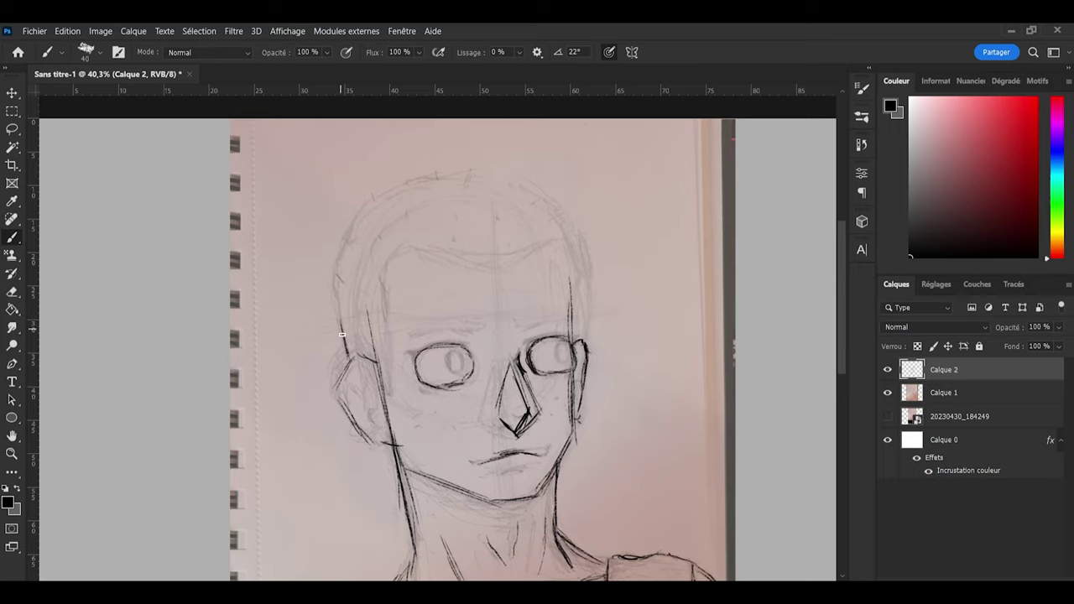
Step: Draw the skull outline from the near ear over the crown and down to the far ear
mouse_move(348, 356)
left_mouse_down()
mouse_move(331, 276)
mouse_move(332, 286)
mouse_move(335, 262)
mouse_move(338, 310)
mouse_move(332, 276)
mouse_move(373, 202)
left_mouse_up()
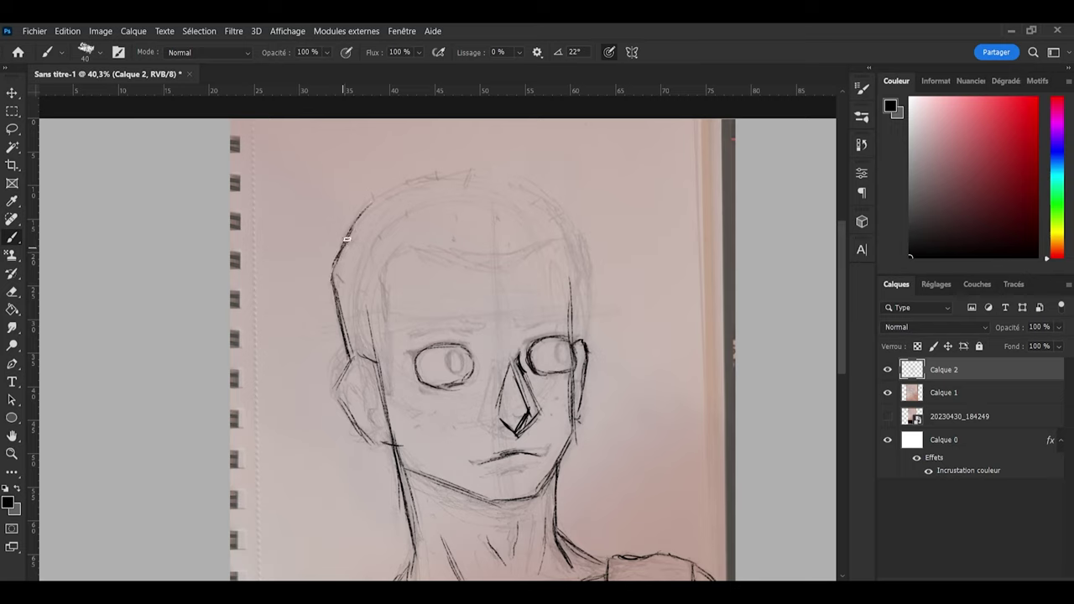
left_click_drag(339, 252, 375, 197)
mouse_move(340, 250)
left_mouse_down()
mouse_move(357, 225)
mouse_move(435, 179)
left_mouse_up()
mouse_move(375, 197)
left_mouse_down()
mouse_move(448, 176)
mouse_move(371, 196)
mouse_move(477, 179)
mouse_move(447, 177)
mouse_move(507, 179)
mouse_move(475, 182)
mouse_move(553, 207)
mouse_move(530, 188)
mouse_move(508, 180)
mouse_move(557, 215)
mouse_move(550, 195)
mouse_move(581, 242)
left_mouse_up()
left_click_drag(559, 204, 584, 249)
left_click_drag(561, 208, 585, 255)
mouse_move(595, 347)
left_mouse_down()
mouse_move(584, 335)
mouse_move(584, 246)
mouse_move(583, 335)
mouse_move(583, 270)
mouse_move(585, 290)
left_mouse_up()
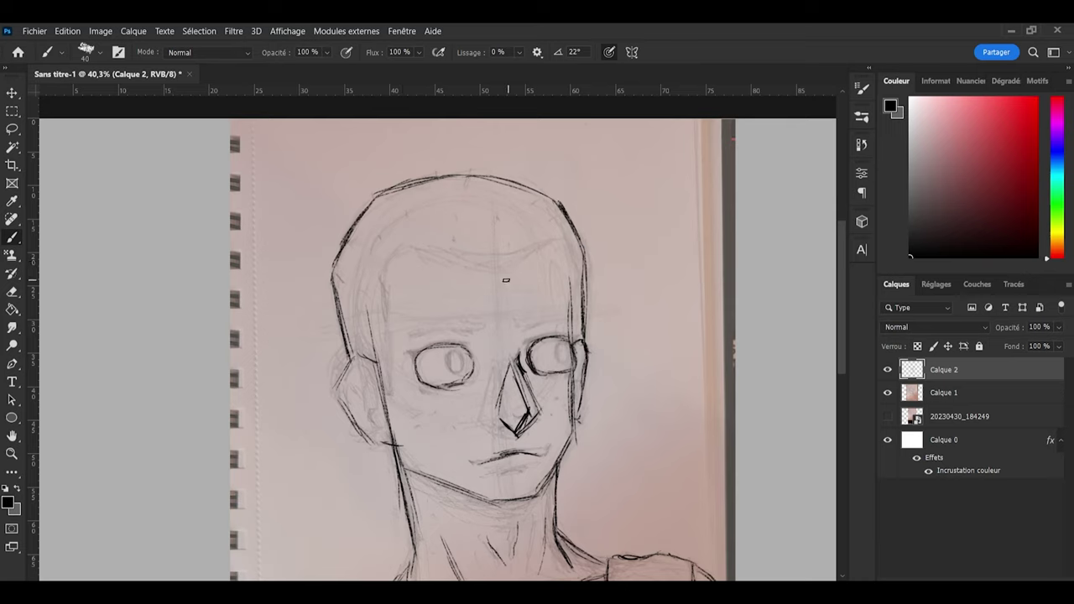
Step: Draw the near half of the hairline from the central forehead peak around the temple and down the sideburn
mouse_move(492, 272)
left_mouse_down()
mouse_move(501, 275)
mouse_move(406, 243)
mouse_move(388, 255)
mouse_move(375, 277)
mouse_move(387, 305)
mouse_move(373, 286)
mouse_move(393, 391)
left_mouse_up()
mouse_move(384, 350)
left_mouse_down()
mouse_move(390, 376)
mouse_move(377, 297)
mouse_move(399, 381)
mouse_move(377, 277)
mouse_move(391, 394)
left_mouse_up()
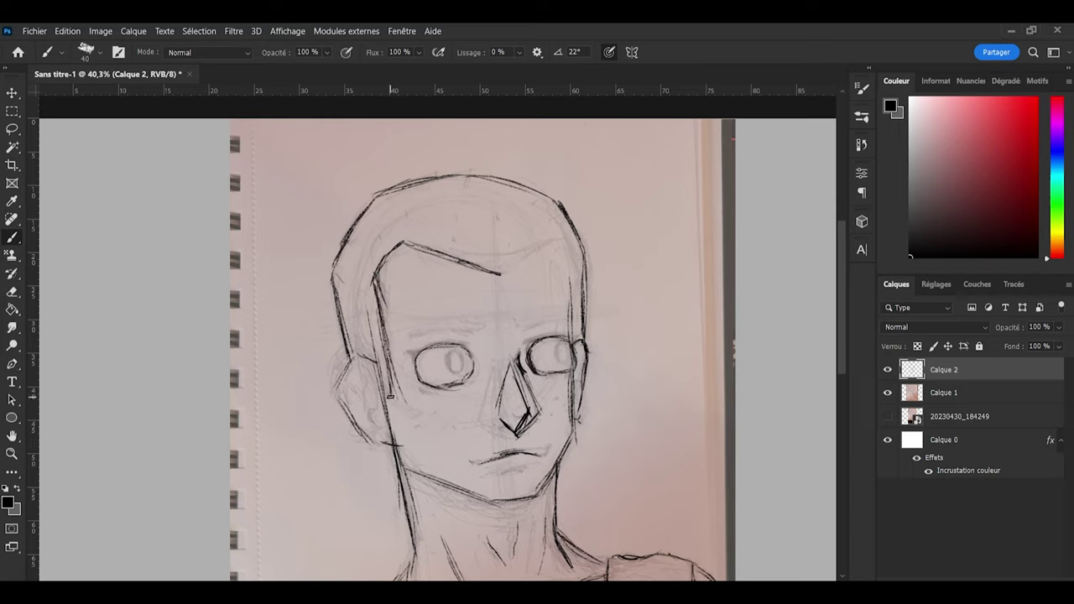
mouse_move(372, 355)
left_mouse_down()
mouse_move(385, 384)
mouse_move(373, 344)
left_mouse_up()
Step: Sharpen the near sideburn's tip and darken its rear edge beside the ear, alternating brush strokes with small erasures
key("e")
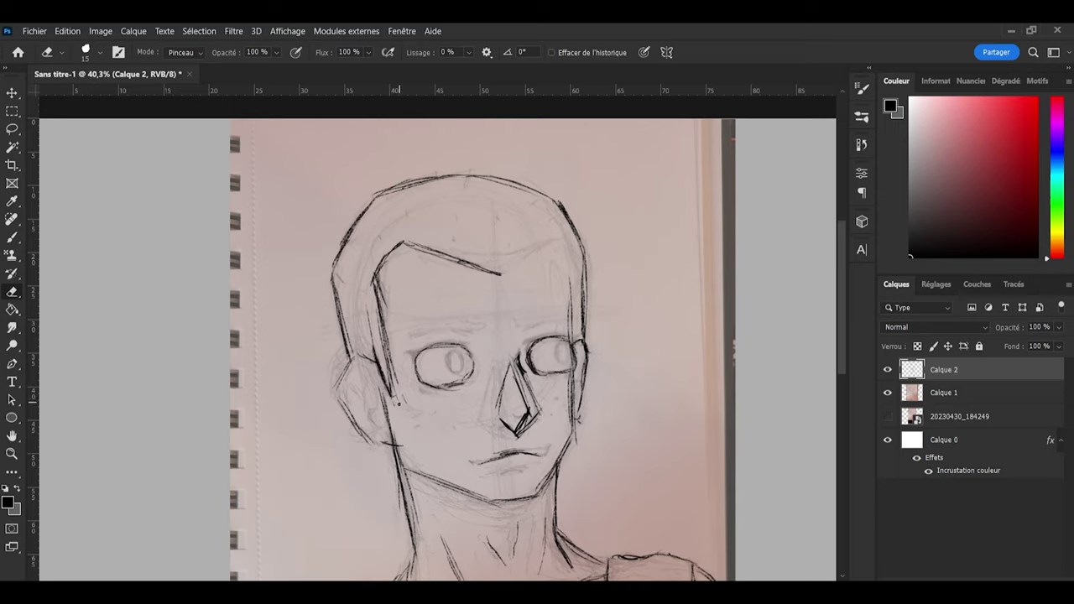
key("b")
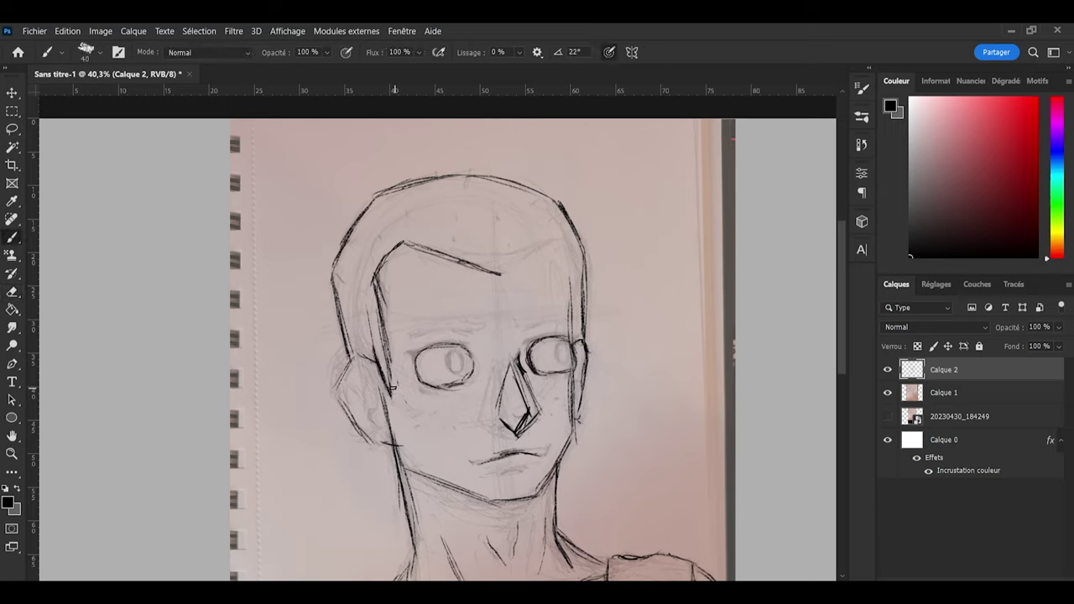
key("e")
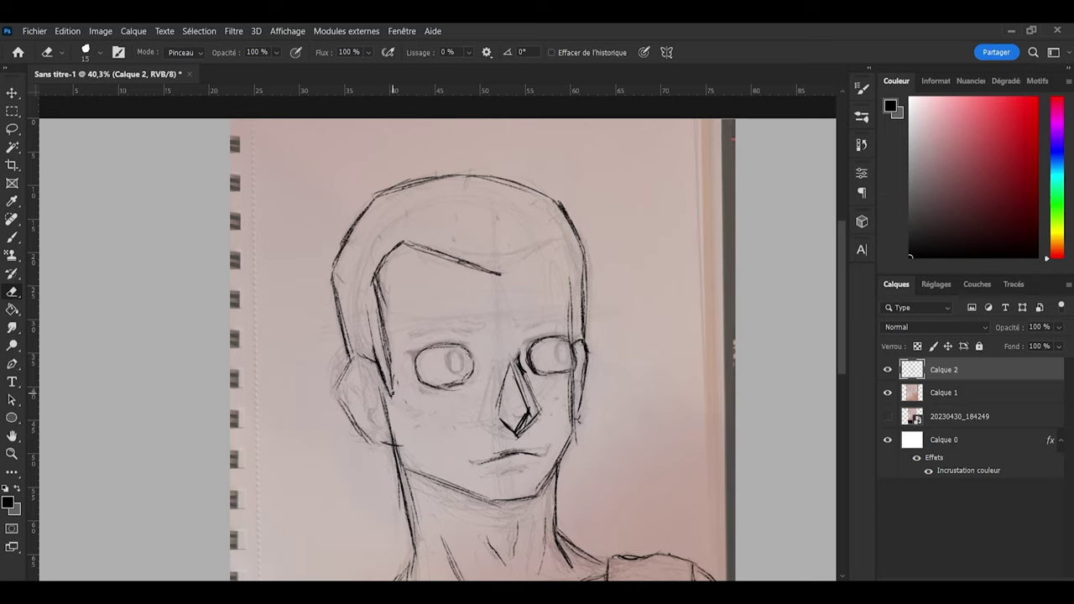
key("b")
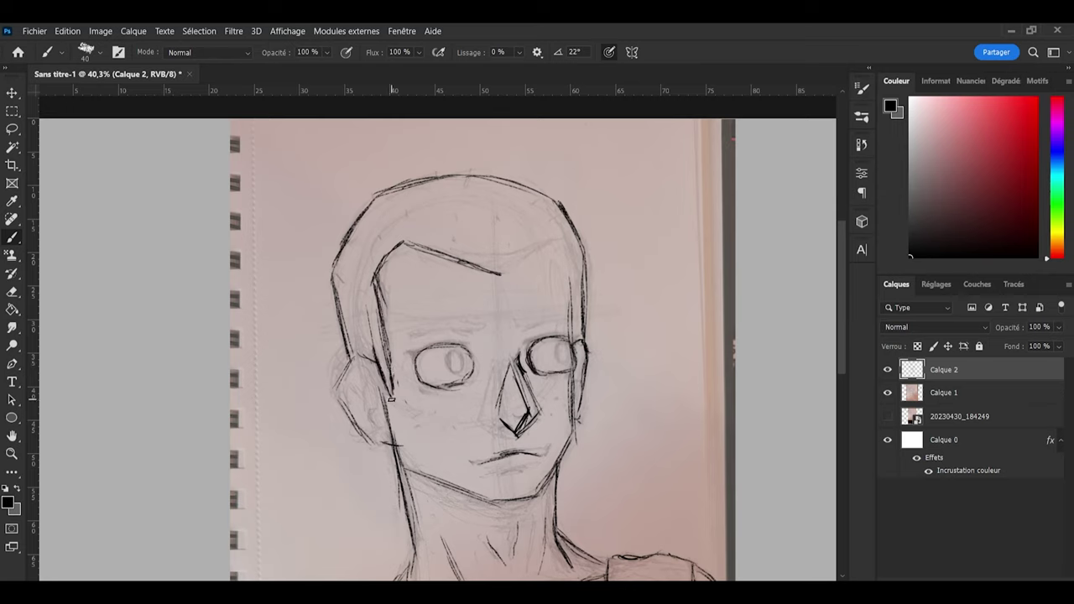
key("e")
key("b")
key("e")
key("b")
left_click_drag(392, 401, 384, 367)
left_click_drag(390, 394, 375, 352)
key("e")
key("b")
Step: Draw the far half of the hairline from the central peak to the temple and down along the far sideburn
mouse_move(502, 273)
left_mouse_down()
mouse_move(553, 244)
mouse_move(509, 268)
mouse_move(554, 243)
mouse_move(567, 255)
left_mouse_up()
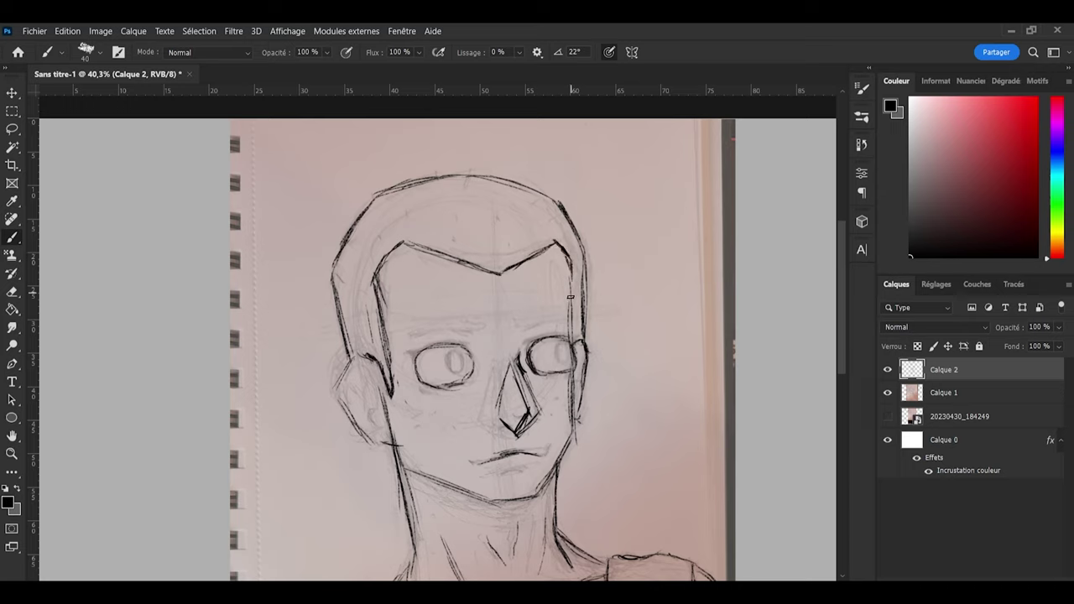
left_click_drag(573, 262, 577, 396)
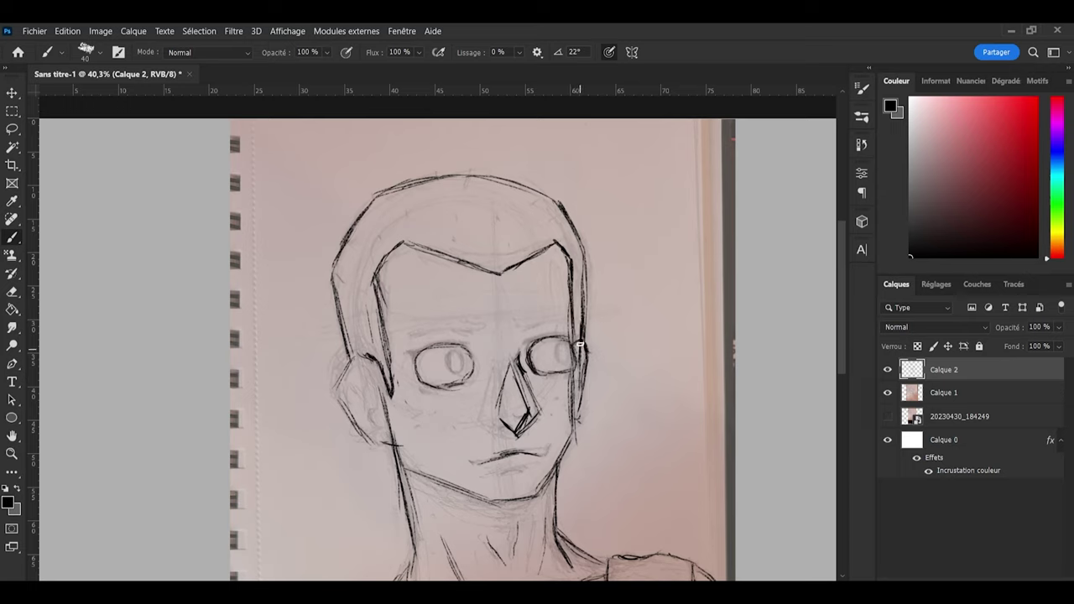
left_click_drag(583, 343, 572, 410)
Step: Refine the far ear's upper outline and the sideburn in front of it, erasing stray strokes and redrawing the edges
key("e")
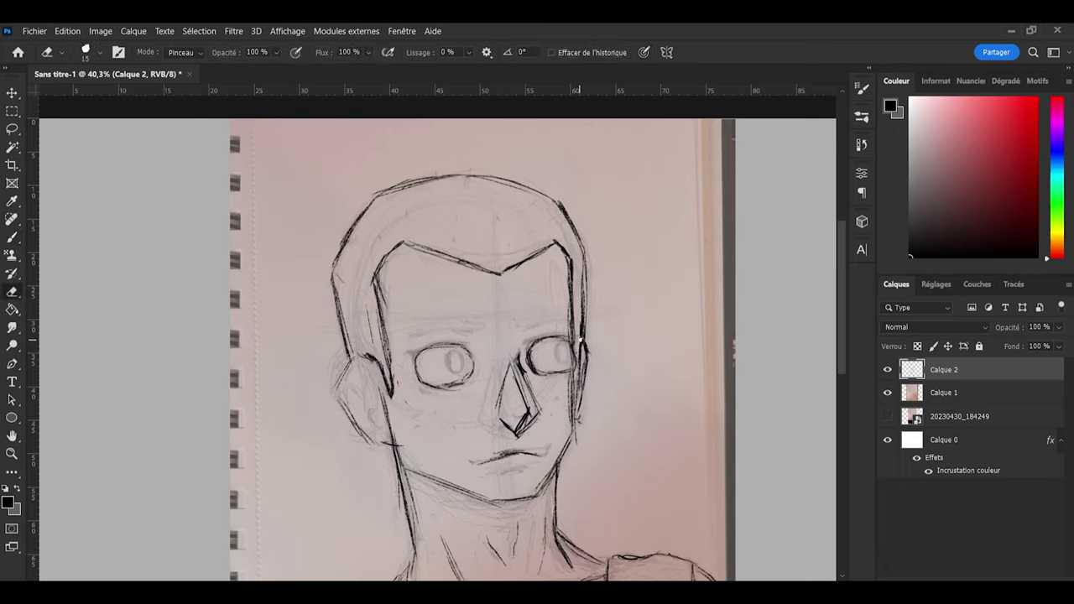
key("b")
mouse_move(586, 356)
left_mouse_down()
mouse_move(579, 316)
mouse_move(594, 368)
mouse_move(584, 343)
mouse_move(582, 380)
left_mouse_up()
key("e")
key("b")
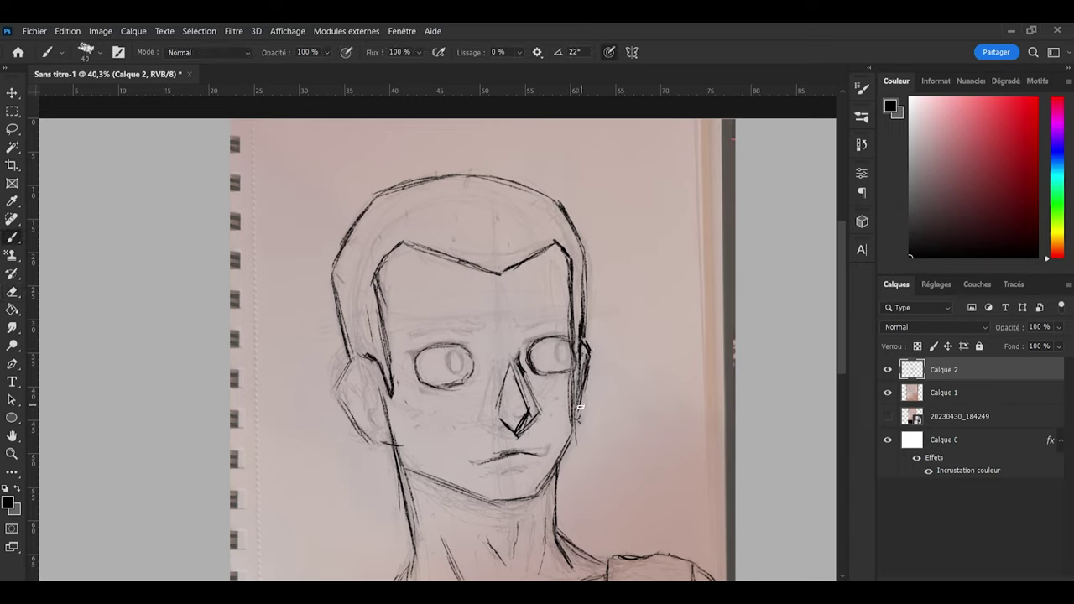
key("e")
key("b")
key("e")
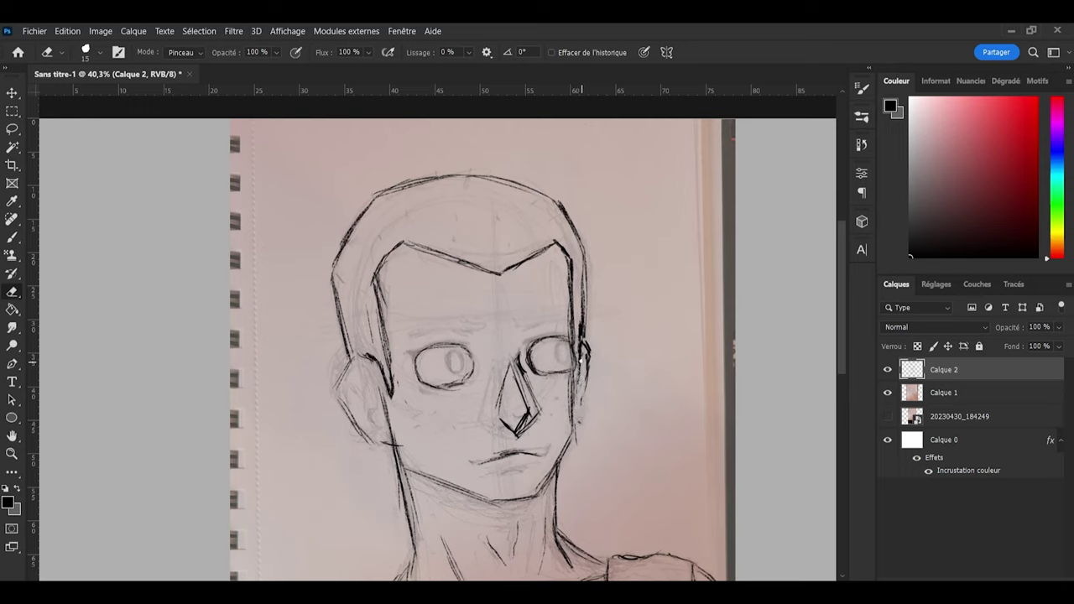
key("b")
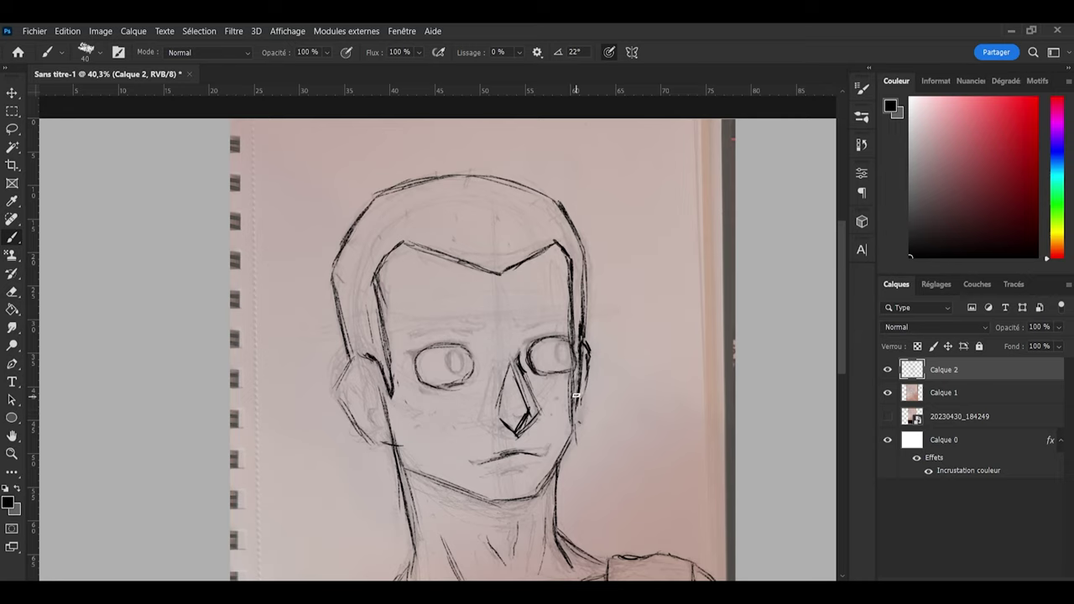
key("e")
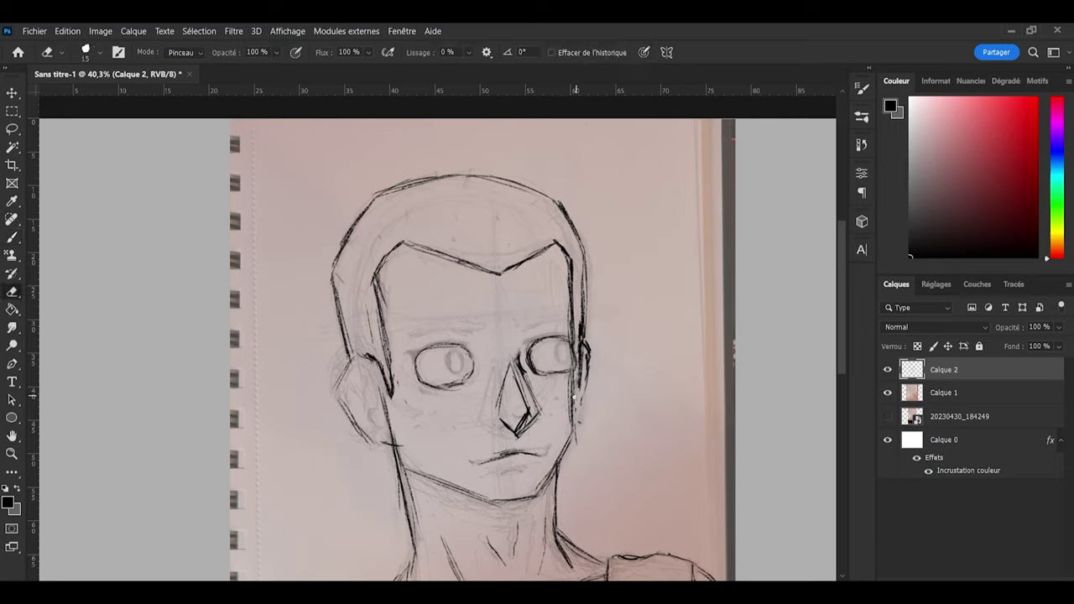
key("b")
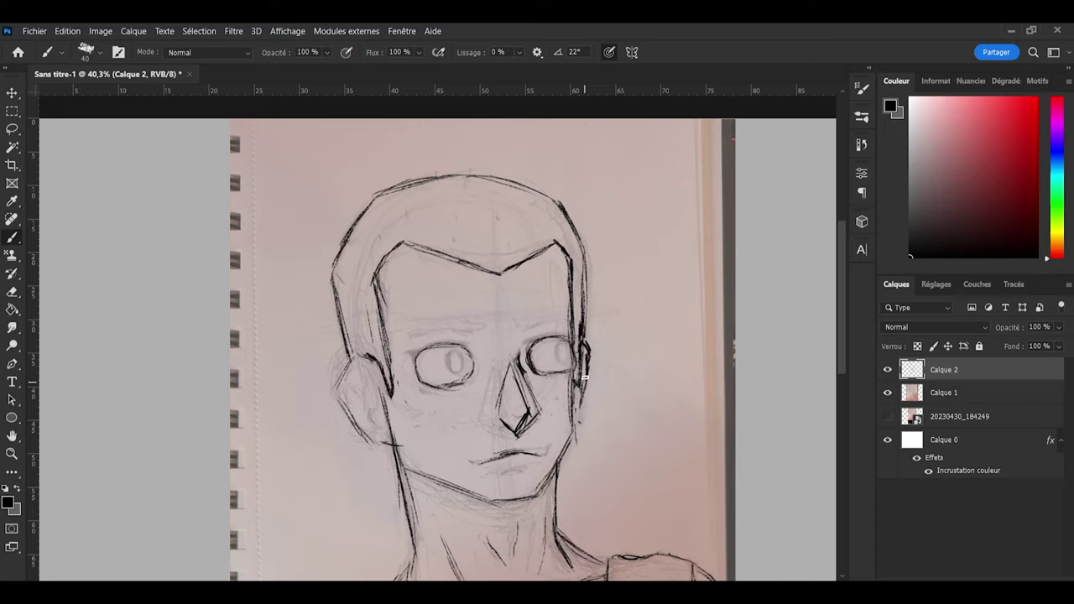
Step: Redraw the far ear's lower edge down to the jaw and clean up where it meets the cheek contour
left_click_drag(587, 360, 577, 412)
key("e")
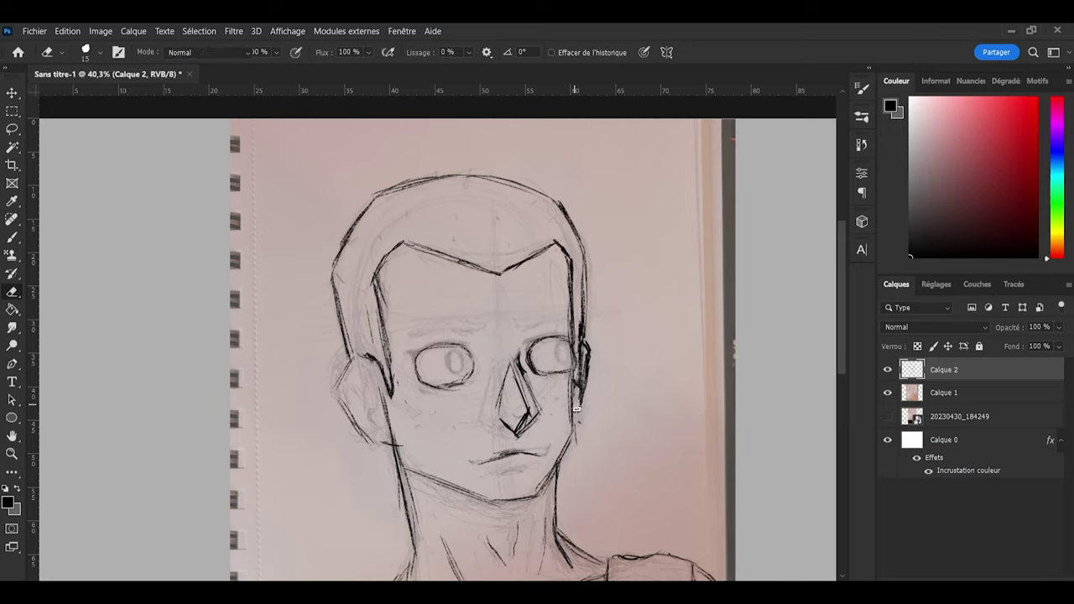
key("b")
key("e")
key("b")
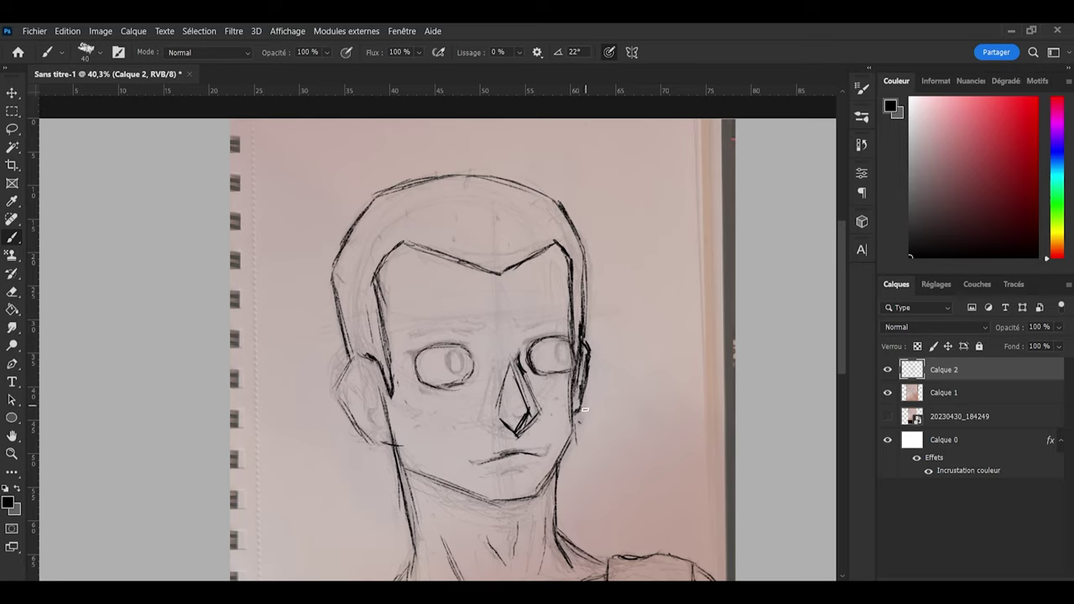
key("e")
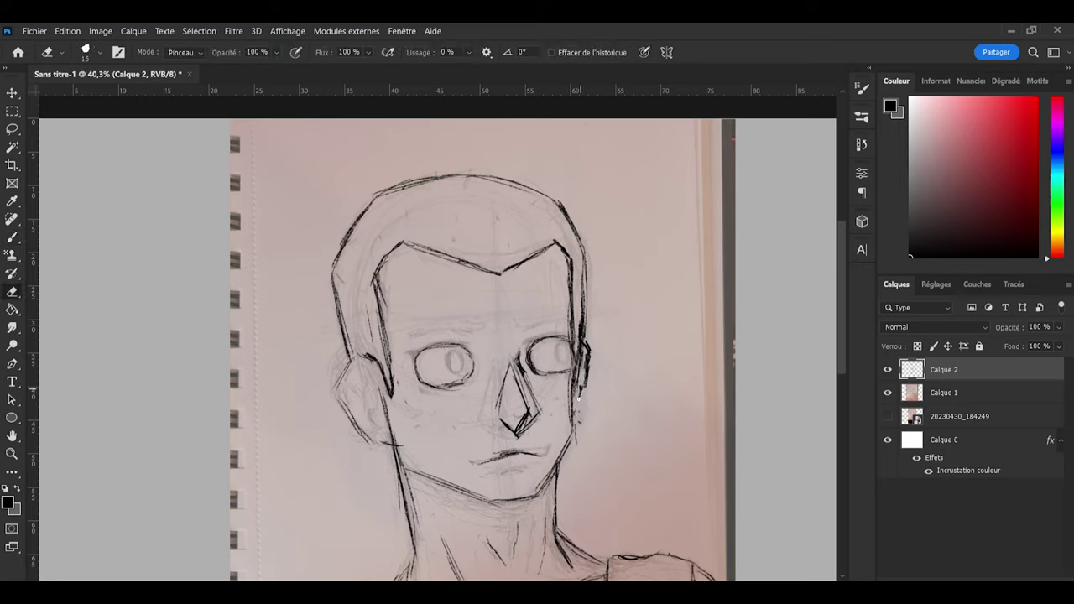
key("b")
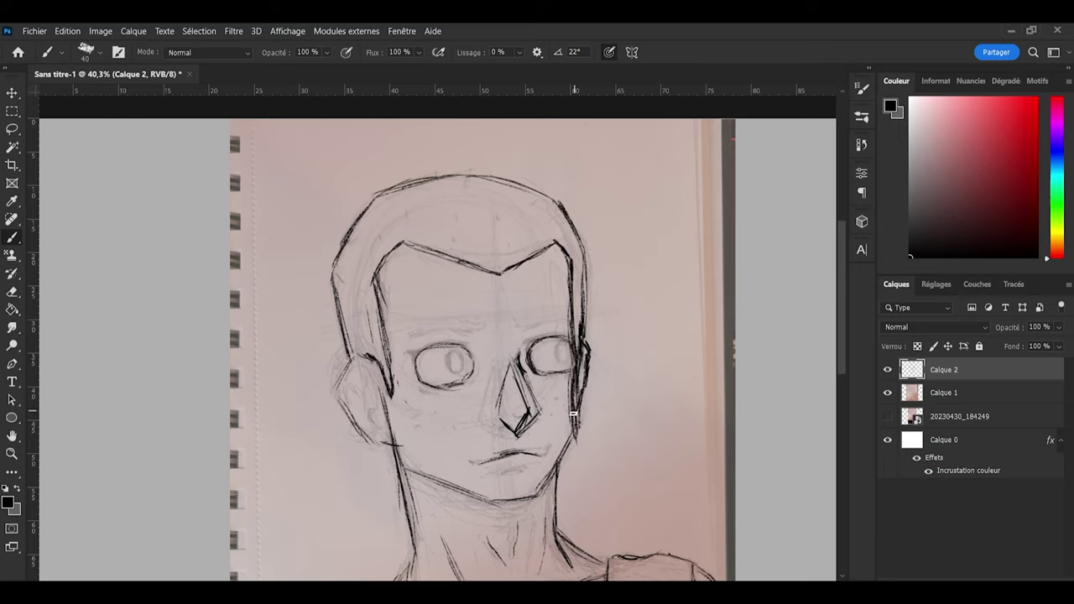
key("e")
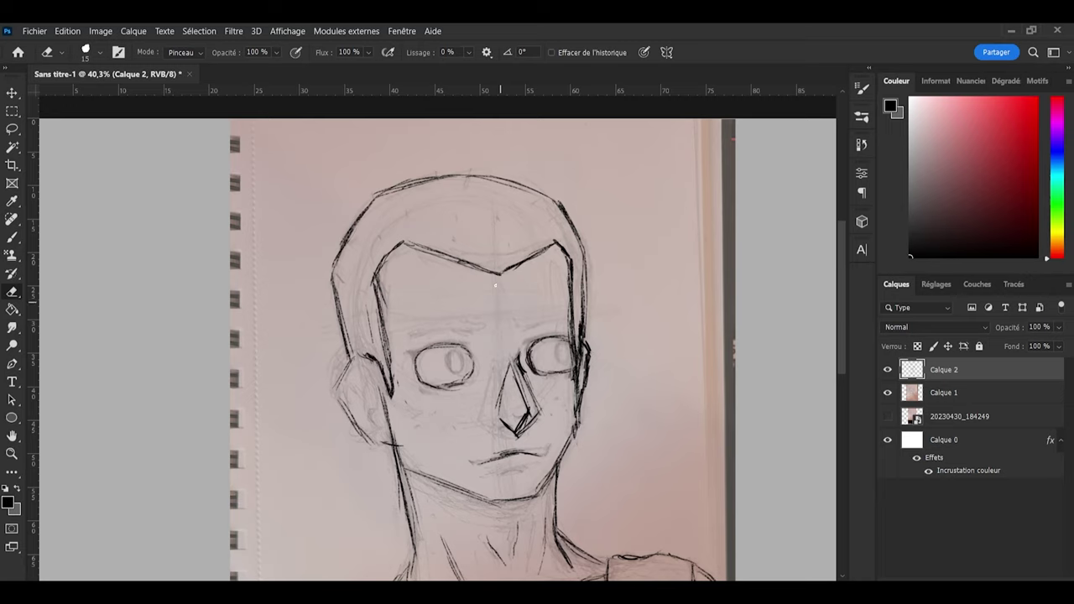
Step: Add the short line under the lower lip and draw both eyebrows above the eyes
scroll(517, 273, "down", 3)
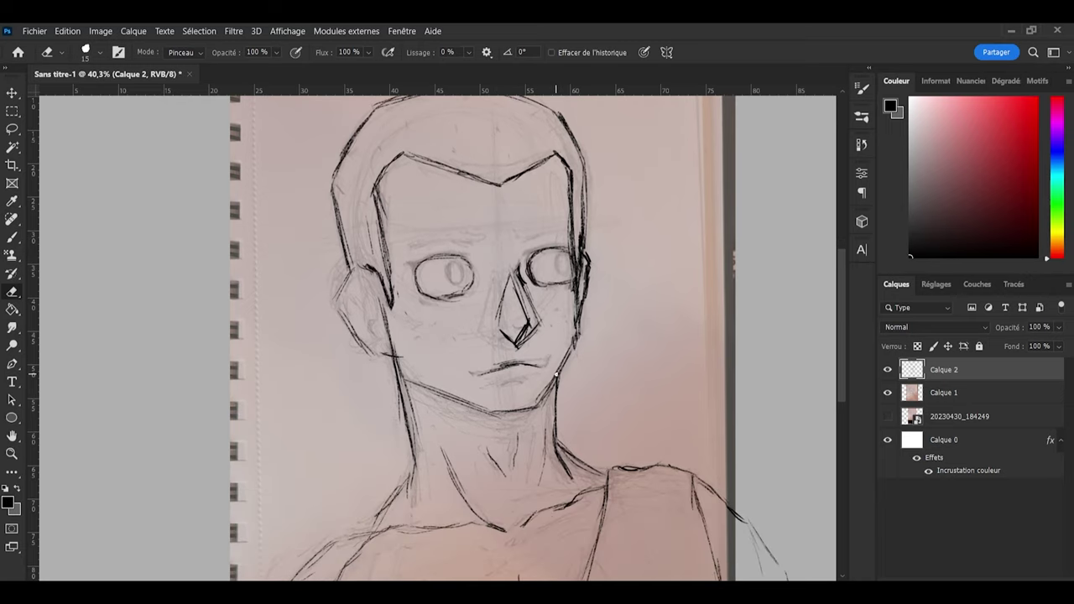
key("b")
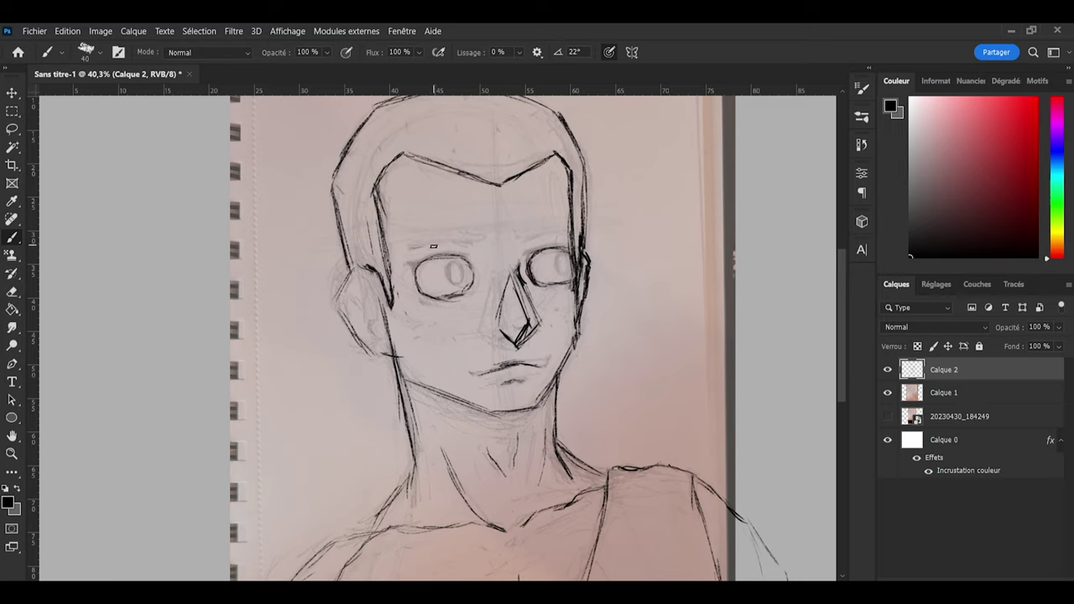
left_click_drag(409, 246, 460, 237)
mouse_move(481, 238)
left_mouse_down()
mouse_move(410, 241)
mouse_move(455, 233)
left_mouse_up()
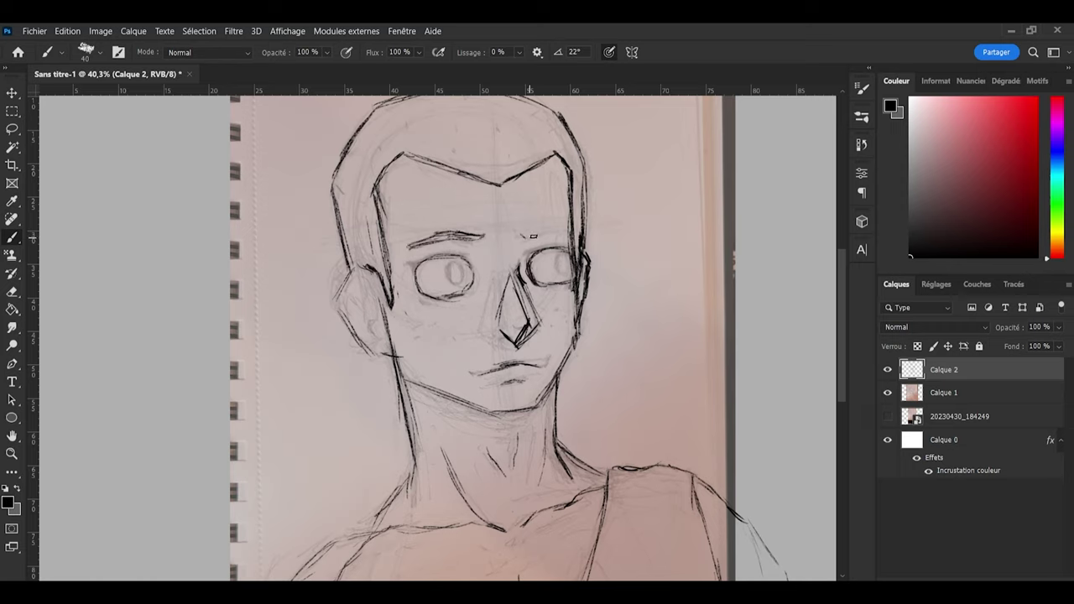
mouse_move(533, 237)
left_mouse_down()
mouse_move(557, 228)
mouse_move(523, 232)
mouse_move(569, 227)
left_mouse_up()
Step: Draw the oval irises in the near eye and the far eye
left_click_drag(452, 264, 452, 281)
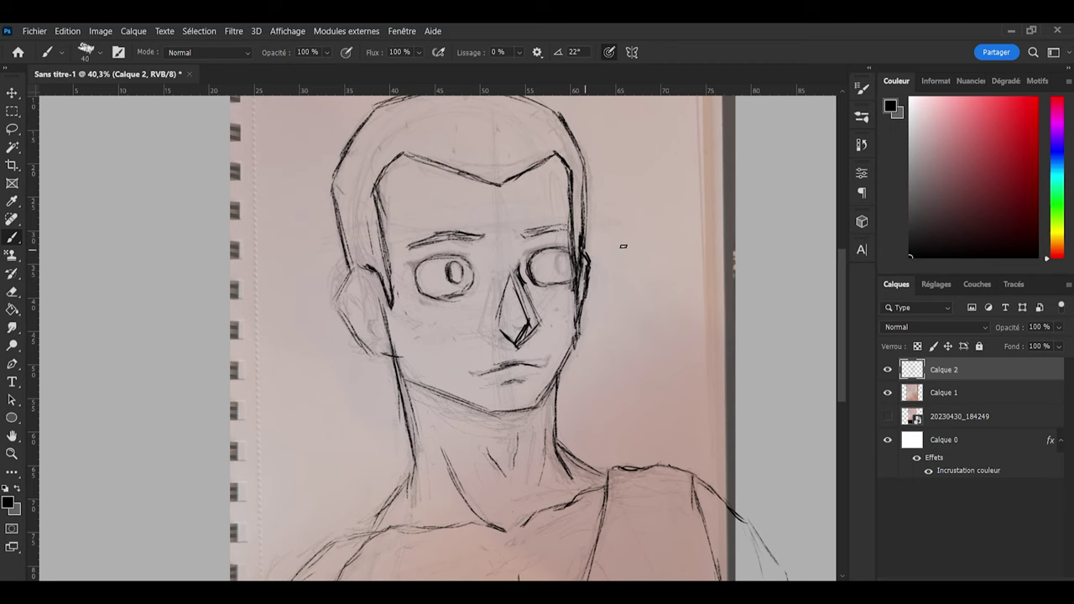
scroll(666, 249, "down", 4)
scroll(666, 249, "down", 3, "alt")
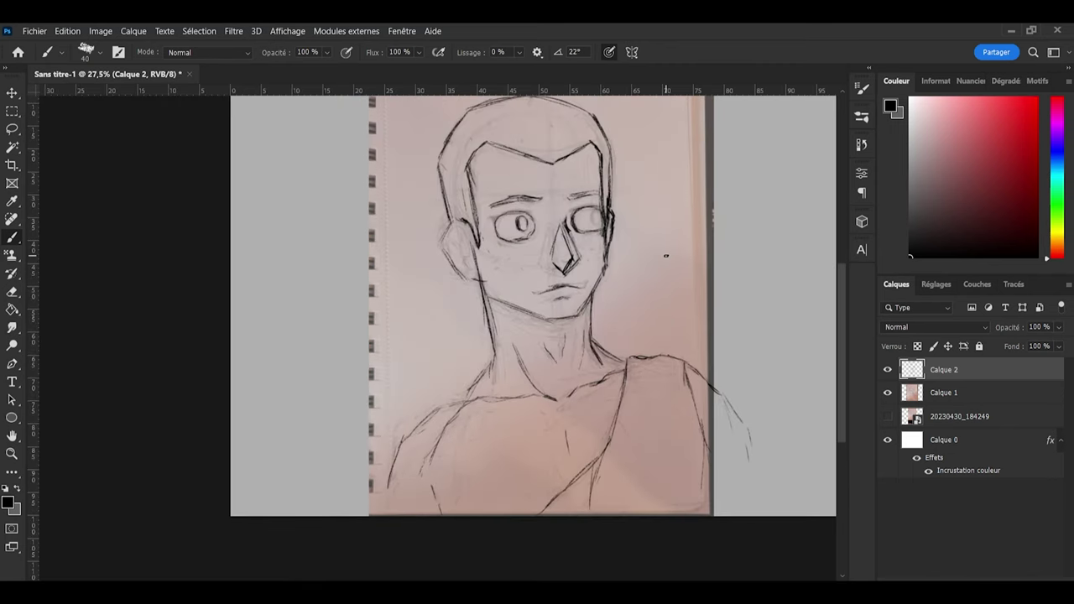
scroll(666, 255, "up", 5, "alt")
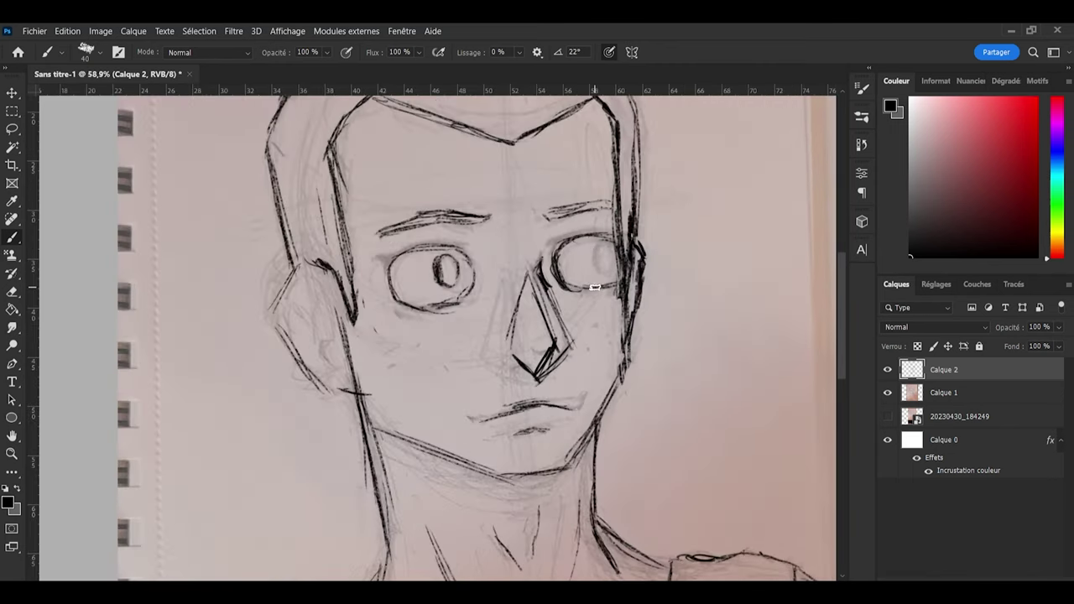
mouse_move(595, 255)
left_mouse_down()
mouse_move(597, 267)
mouse_move(603, 249)
mouse_move(596, 259)
mouse_move(616, 264)
left_mouse_up()
Step: Dot small freckles on both cheeks below the eyes
left_click(431, 345)
left_click(411, 365)
left_click(604, 324)
left_click(609, 338)
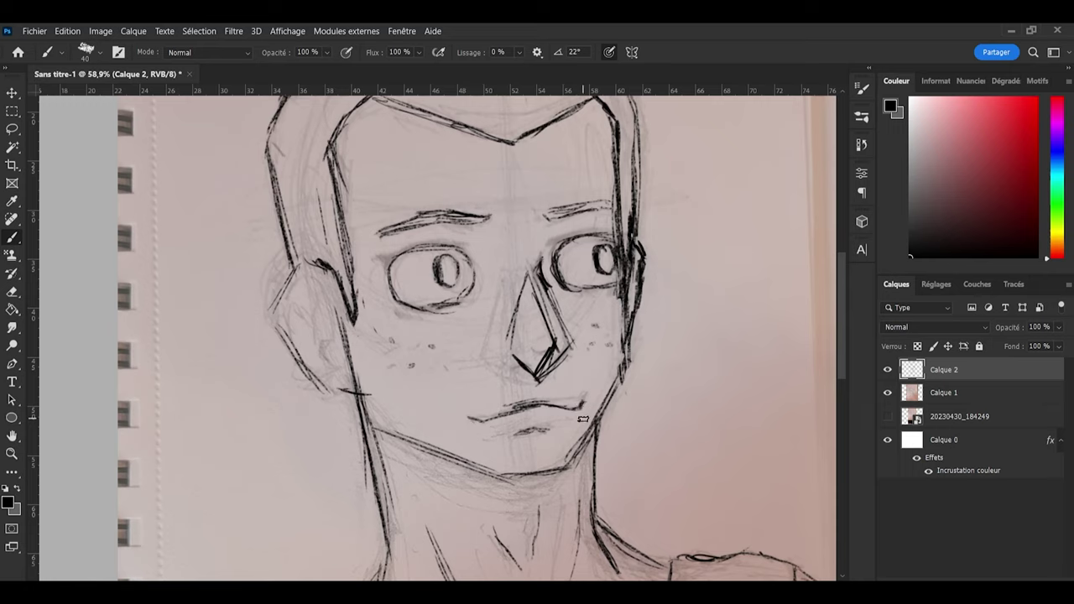
scroll(672, 407, "down", 3)
scroll(664, 395, "up", 2)
scroll(650, 446, "up", 1)
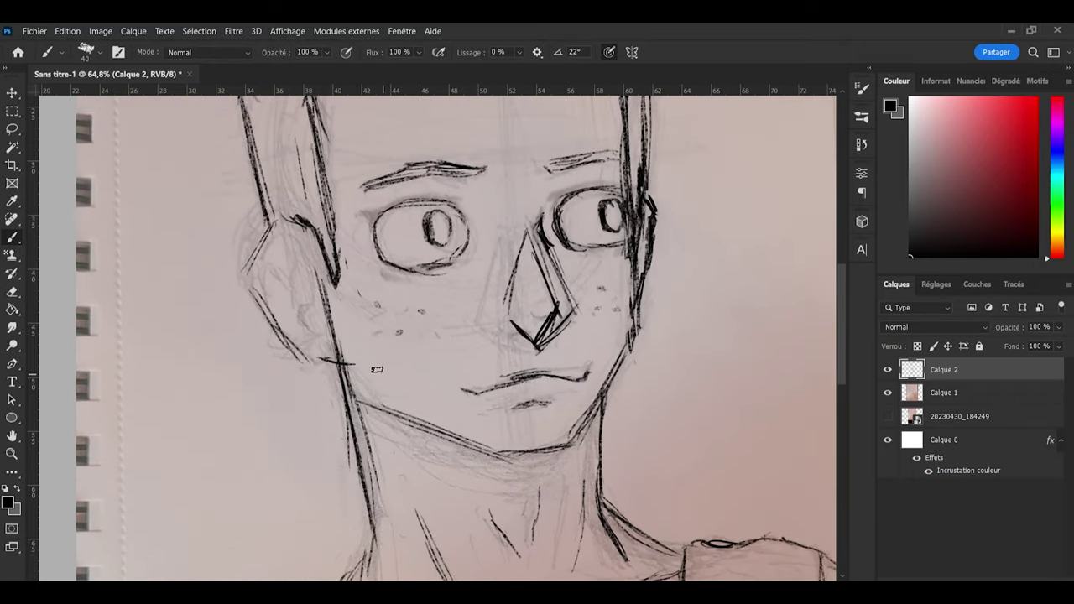
left_click_drag(514, 430, 513, 444)
mouse_move(520, 430)
left_mouse_down()
mouse_move(520, 445)
mouse_move(534, 444)
left_mouse_up()
scroll(688, 301, "down", 4)
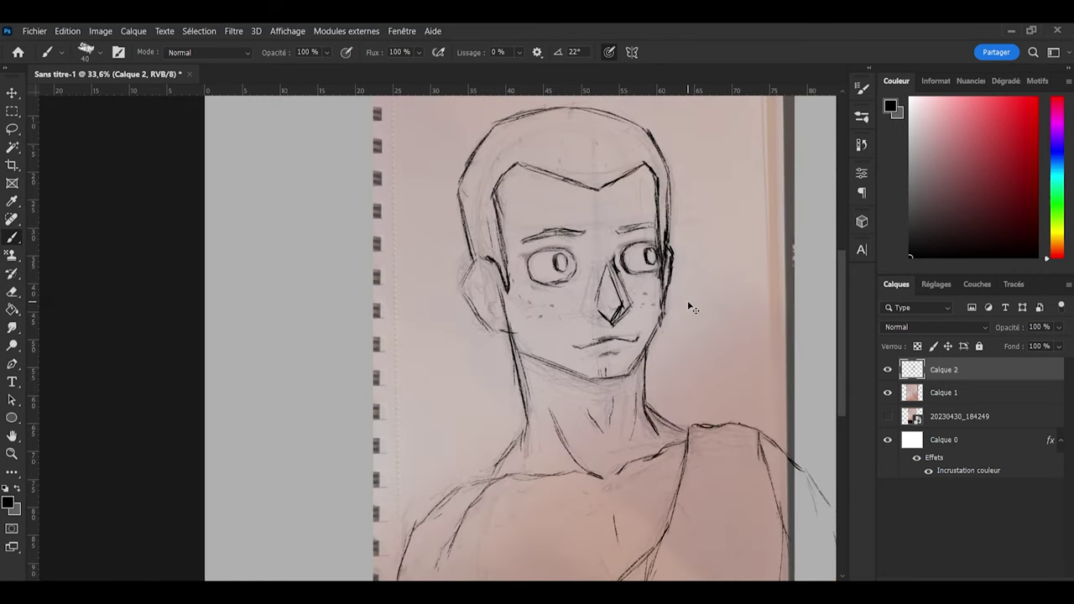
scroll(655, 303, "up", 3)
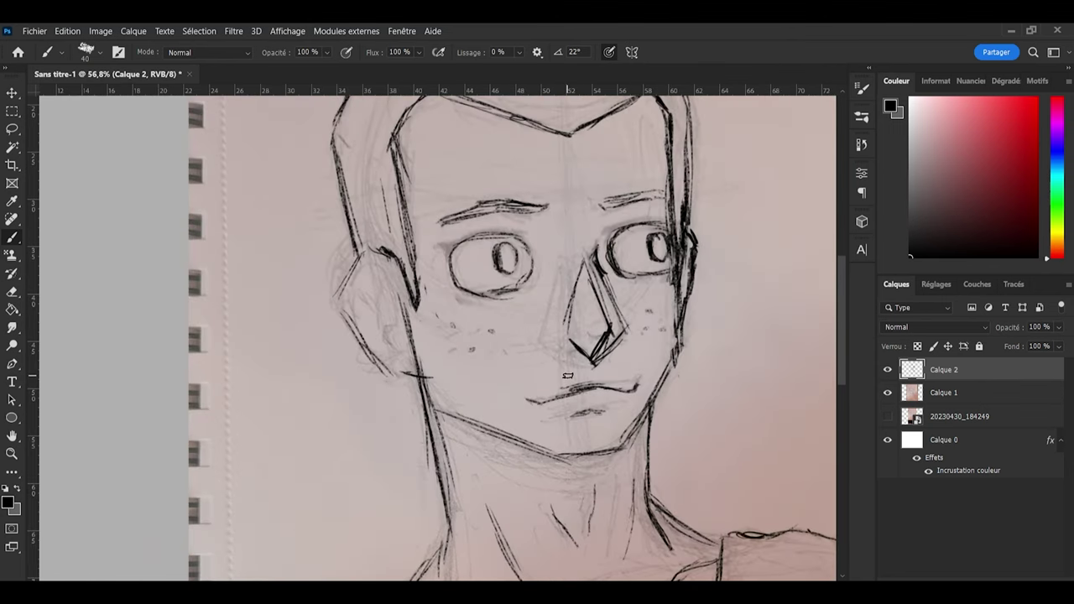
mouse_move(567, 375)
left_mouse_down()
mouse_move(532, 381)
mouse_move(607, 402)
mouse_move(626, 379)
mouse_move(610, 374)
mouse_move(638, 370)
left_mouse_up()
key("ctrl+z")
key("ctrl+z")
key("ctrl+z")
Step: Try short hatched shading strokes along the near cheek and jaw beside the ear, and undo them
left_click_drag(422, 334, 450, 375)
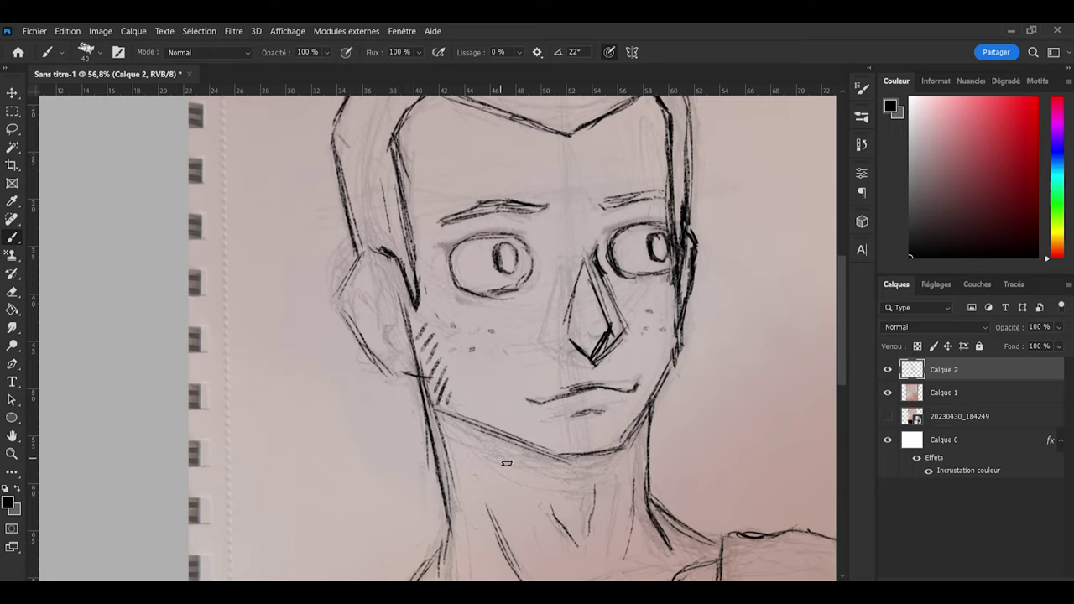
key("ctrl+z")
key("ctrl+z")
key("ctrl+z")
key("ctrl+z")
key("ctrl+z")
key("ctrl+z")
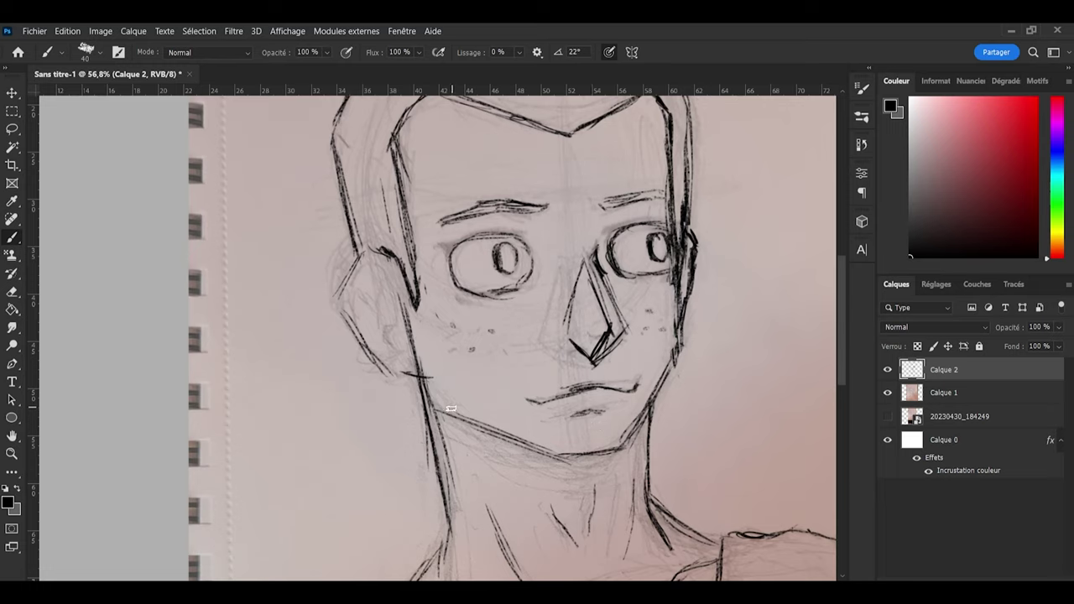
mouse_move(453, 386)
left_mouse_down()
mouse_move(455, 413)
mouse_move(487, 423)
left_mouse_up()
key("ctrl+z")
key("ctrl+z")
Step: Lower the opacity of the sketch layer Calque 2 to 32% and add a new layer above it
scroll(566, 467, "down", 5)
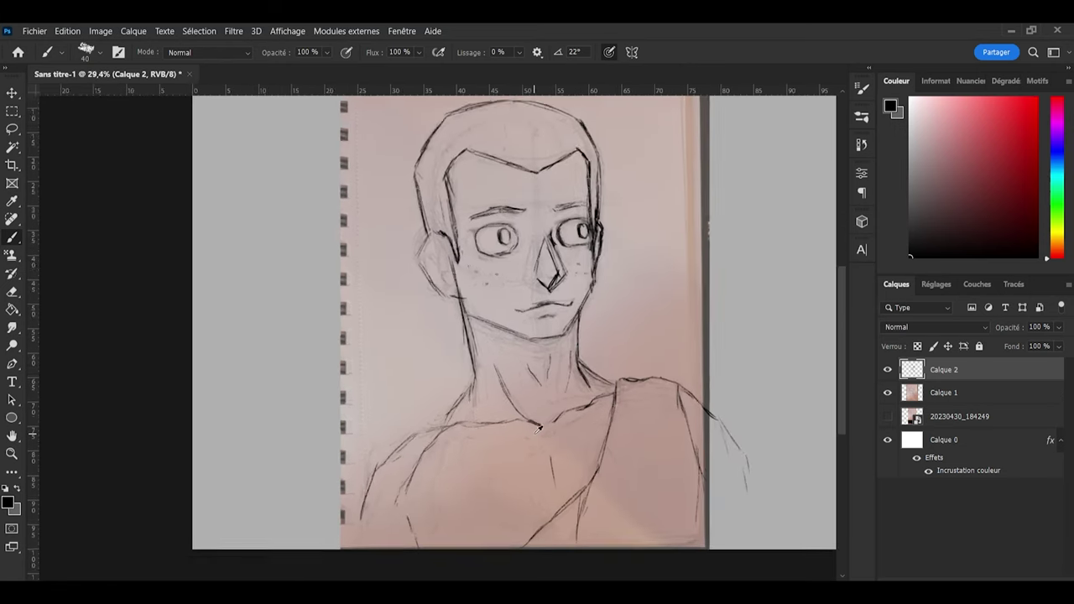
scroll(538, 429, "up", 2)
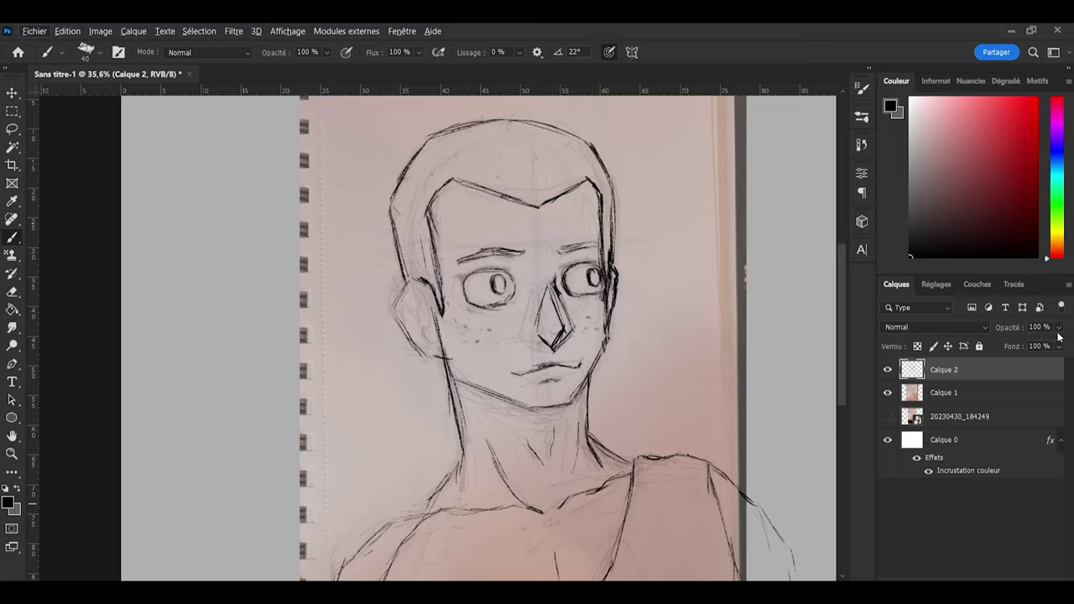
left_click_drag(1040, 345, 1033, 347)
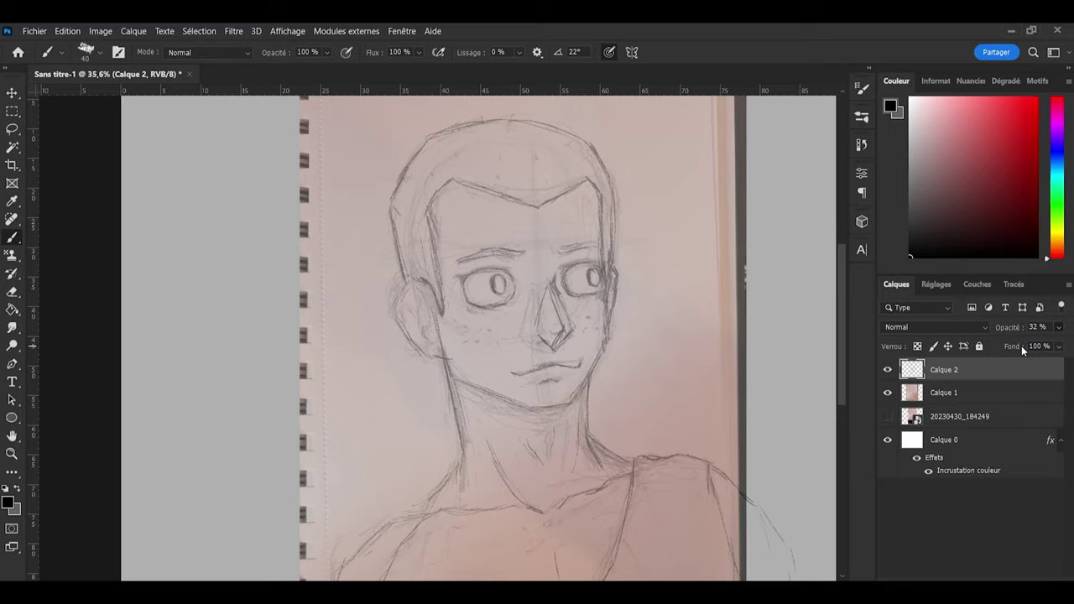
key("ctrl+shift+alt+n")
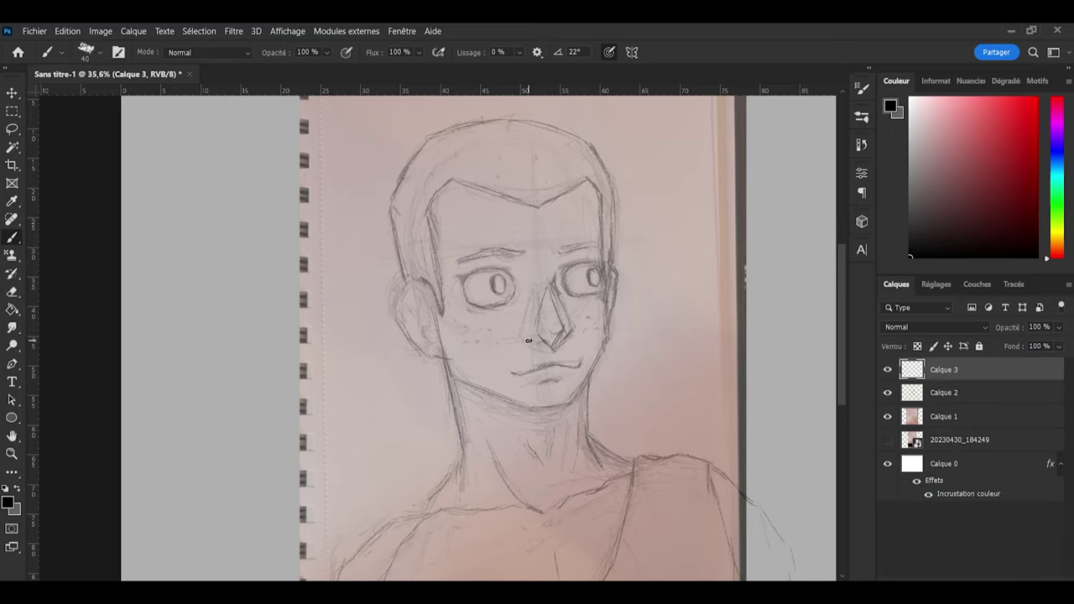
Step: Compare the faded sketch with and without the photo layer Calque 1, leaving the photo visible
scroll(522, 349, "up", 1)
left_click(892, 419)
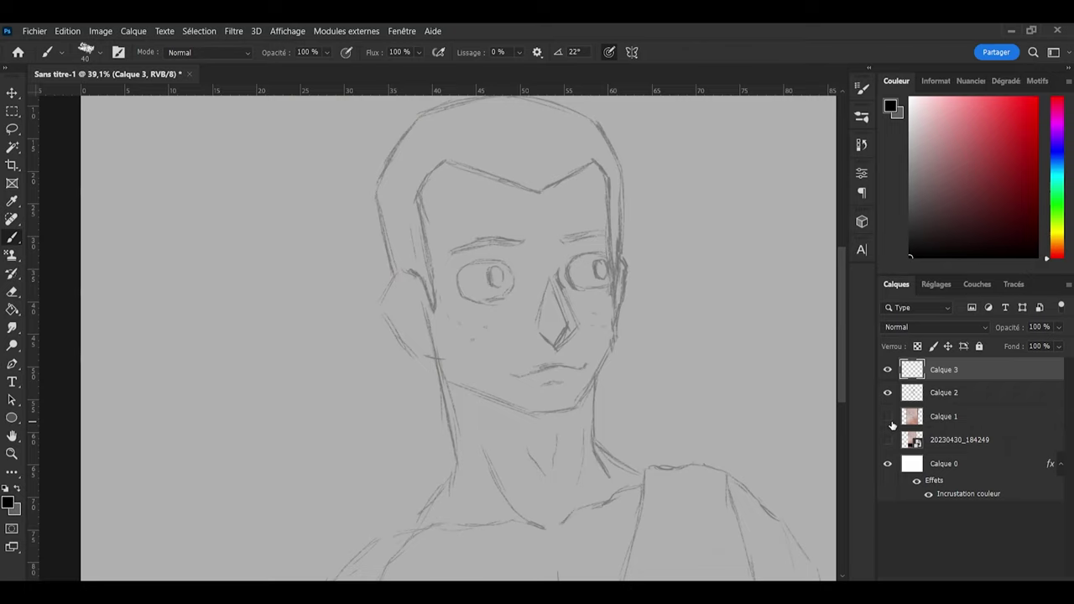
left_click(888, 417)
left_click(891, 424)
left_click(891, 424)
scroll(747, 420, "up", 1)
left_click(889, 423)
Step: Lower the opacity of the photo layer Calque 1 to 27% and make Calque 3 active with brush smoothing at 100%
left_click(965, 416)
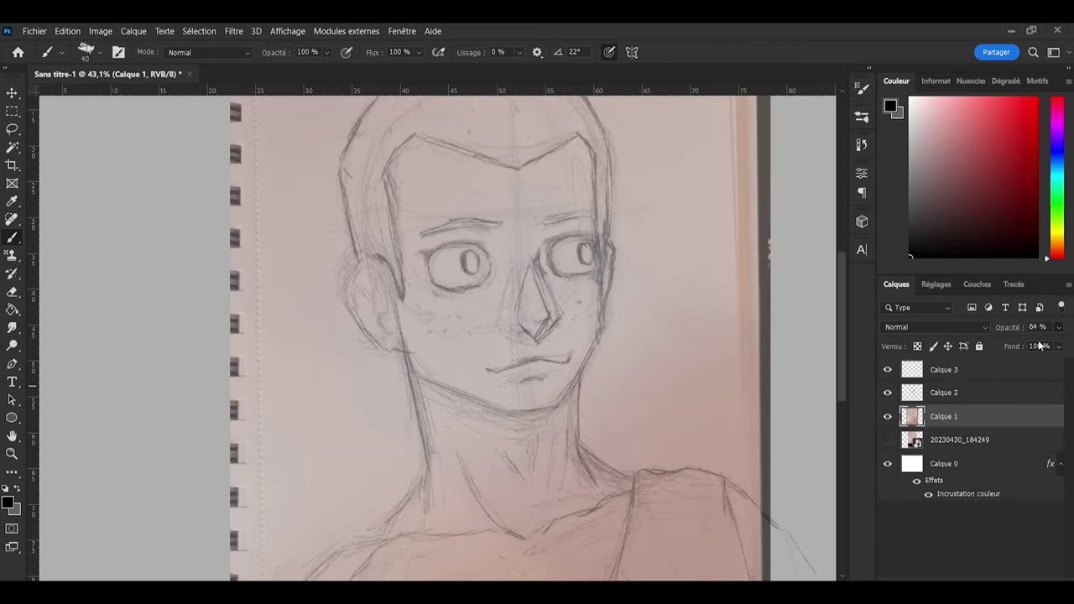
left_click_drag(1039, 343, 1019, 339)
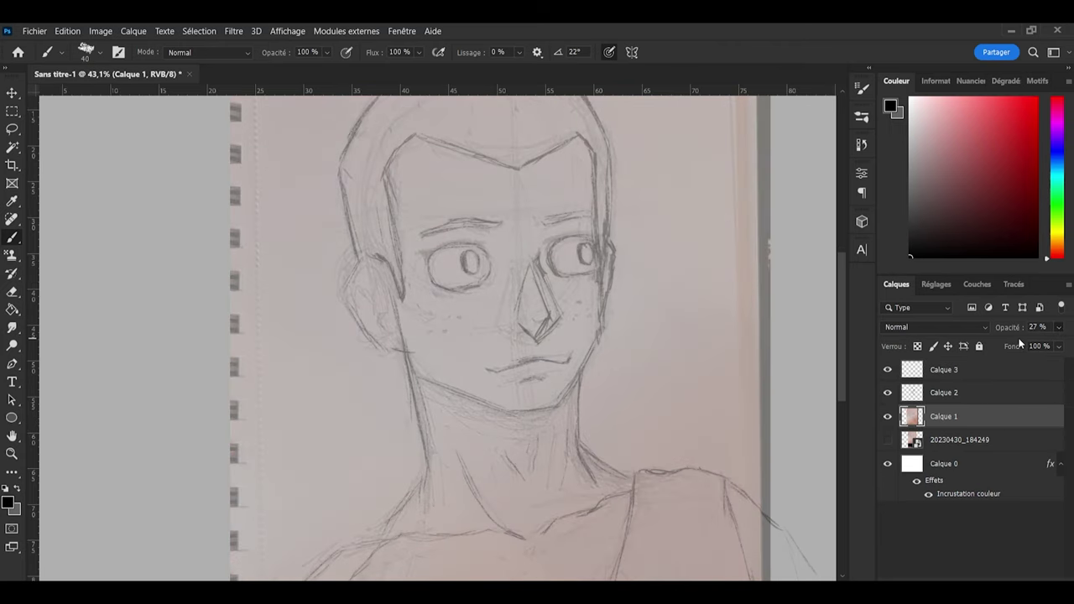
left_click(981, 375)
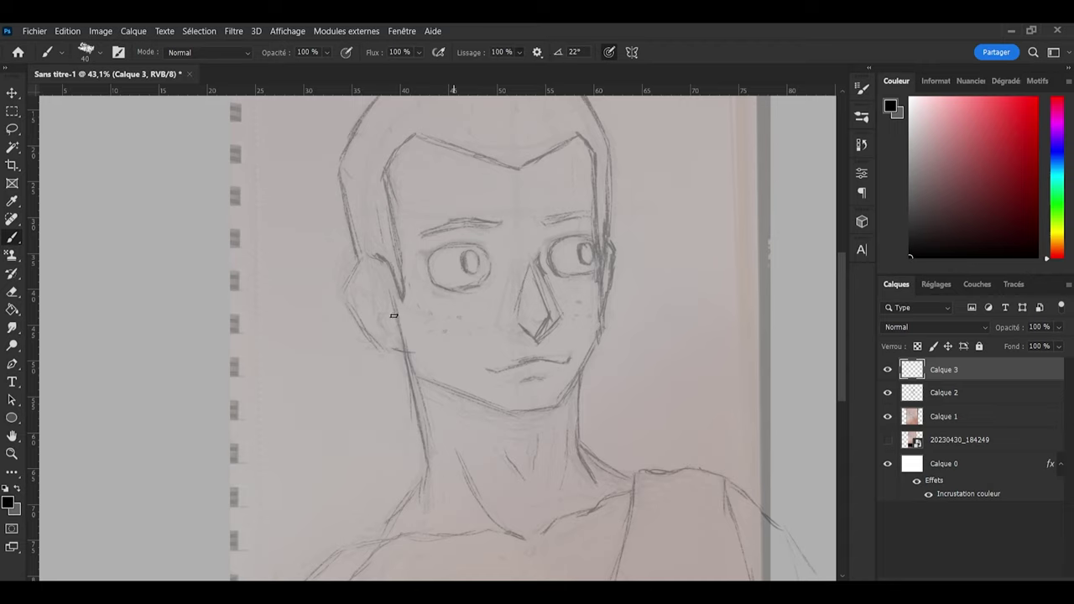
Step: Ink the jaw contour from below the near ear along the chin and up to the far cheek
left_click_drag(394, 315, 403, 360)
key("ctrl+z")
mouse_move(394, 307)
left_mouse_down()
mouse_move(415, 379)
mouse_move(488, 409)
left_mouse_up()
key("ctrl+z")
mouse_move(398, 327)
left_mouse_down()
mouse_move(392, 302)
mouse_move(418, 375)
mouse_move(489, 403)
left_mouse_up()
key("ctrl+z")
mouse_move(412, 372)
left_mouse_down()
mouse_move(529, 417)
mouse_move(572, 407)
left_mouse_up()
left_click_drag(556, 405, 612, 304)
key("ctrl+z")
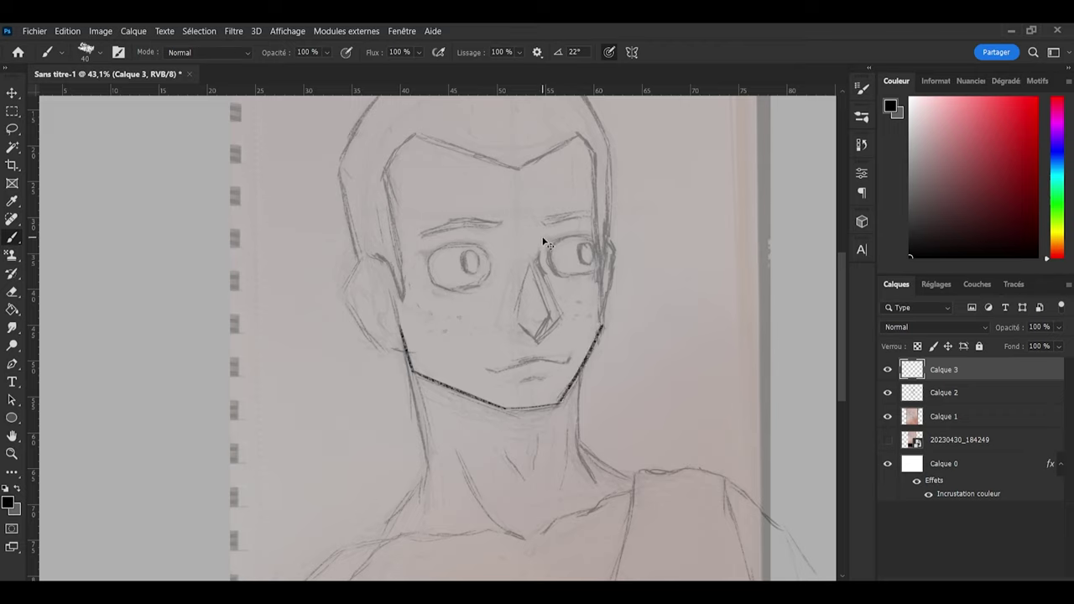
Step: Extend the far cheek outline from the jaw up to the outer side of the far eye
key("ctrl+z")
left_click_drag(599, 265, 588, 376)
key("ctrl+z")
mouse_move(599, 265)
left_mouse_down()
mouse_move(600, 339)
mouse_move(550, 414)
mouse_move(603, 303)
mouse_move(597, 229)
left_mouse_up()
key("ctrl+z")
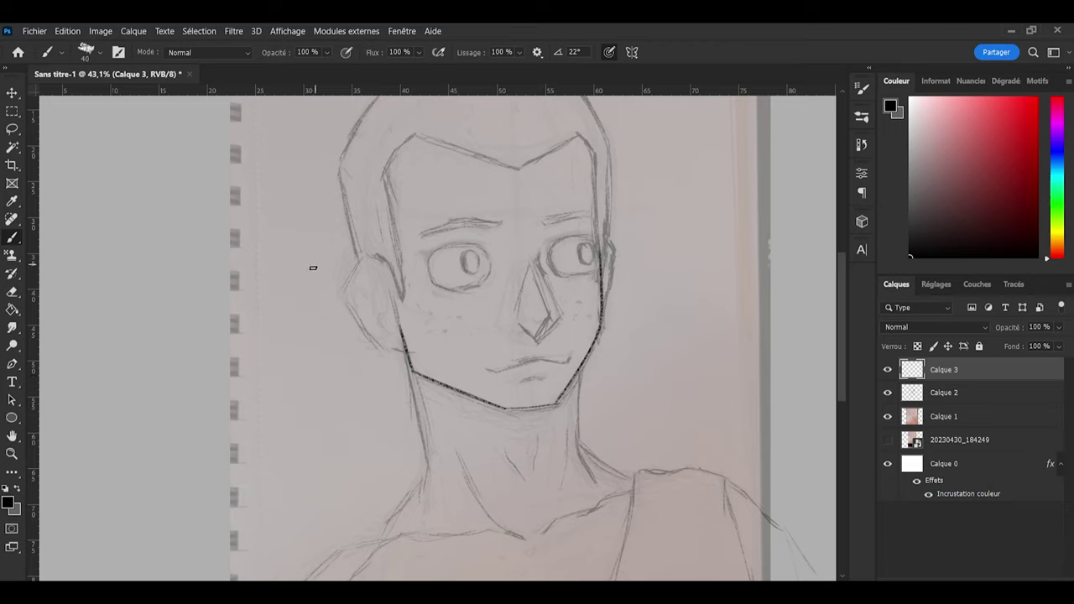
Step: Ink the near ear's outline and erase the overlapping piece of face contour beside its lobe
mouse_move(348, 279)
left_mouse_down()
mouse_move(378, 251)
mouse_move(367, 261)
mouse_move(400, 274)
mouse_move(393, 268)
left_mouse_up()
left_click_drag(346, 302, 386, 345)
key("ctrl+z")
mouse_move(346, 303)
left_mouse_down()
mouse_move(378, 341)
mouse_move(405, 348)
left_mouse_up()
key("ctrl+z")
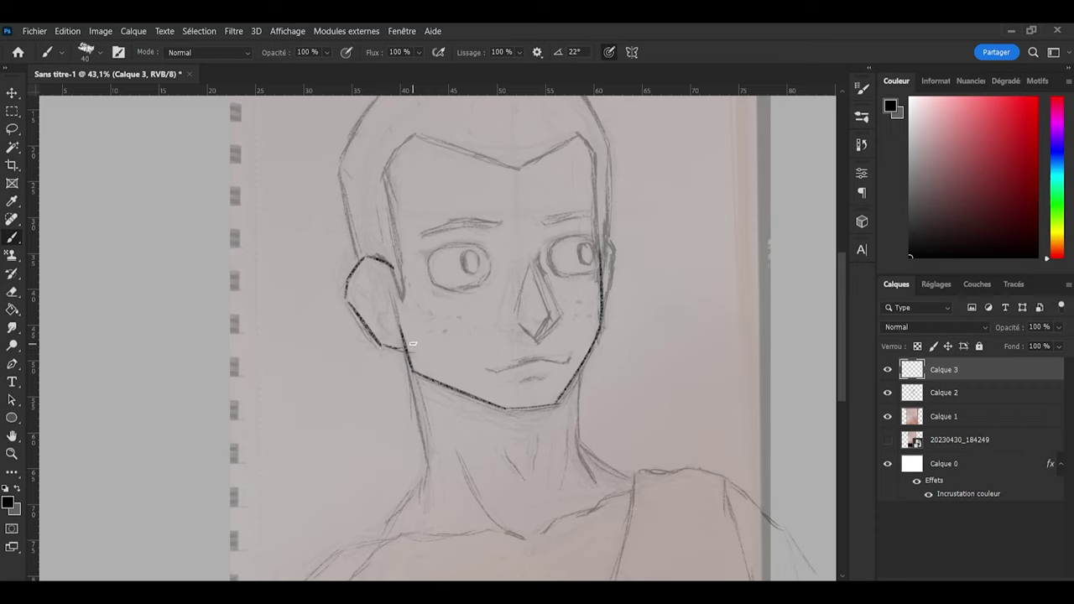
key("e")
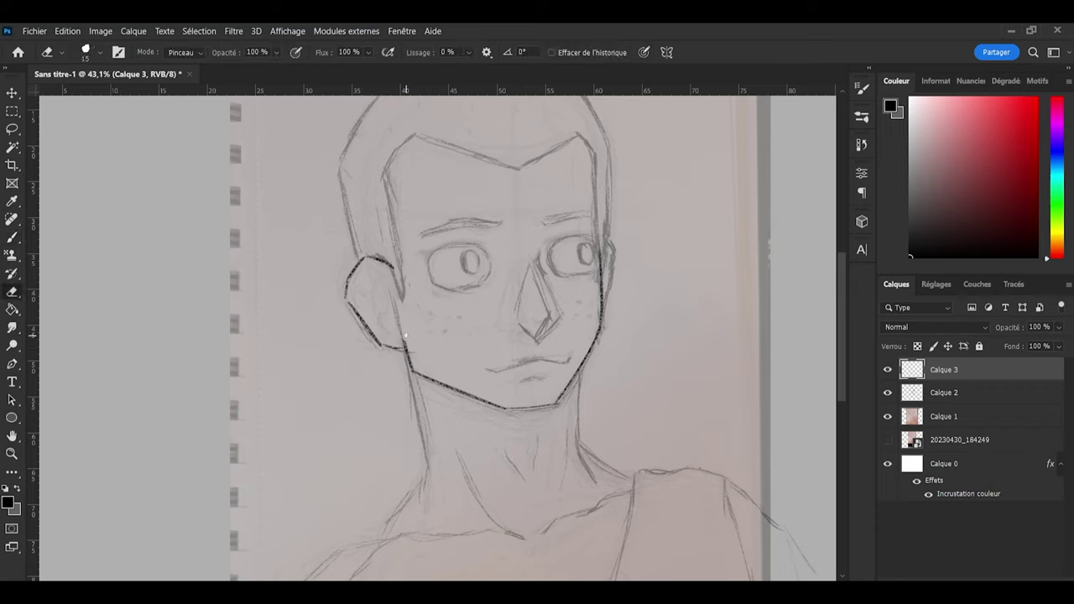
key("b")
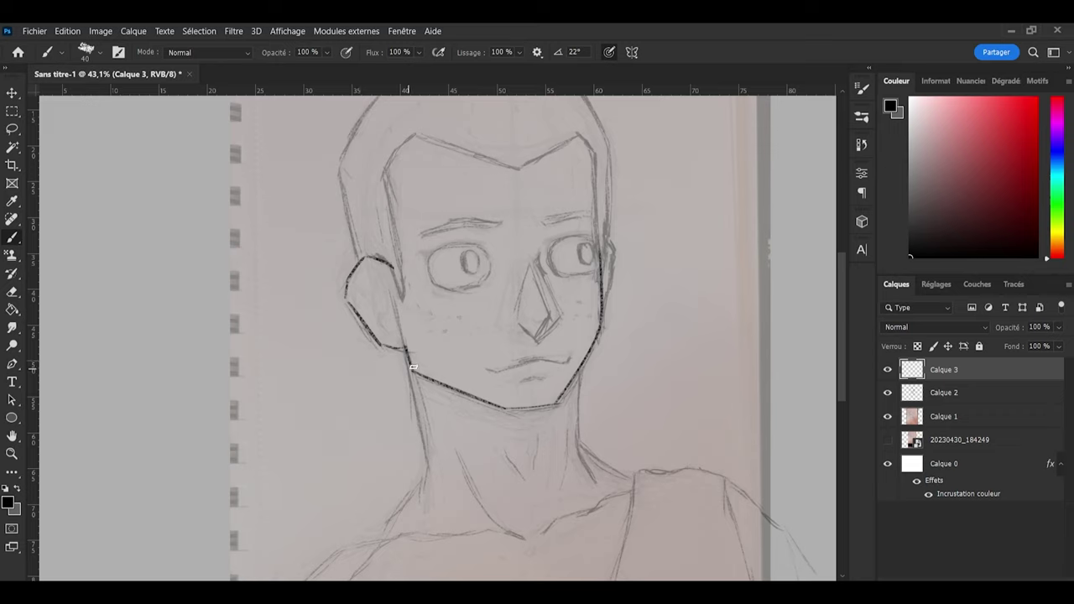
Step: Ink the near side of the neck from the ear lobe down and the slope onto the near shoulder
mouse_move(403, 347)
left_mouse_down()
mouse_move(427, 491)
mouse_move(424, 456)
left_mouse_up()
key("ctrl+z")
left_click_drag(401, 349, 427, 485)
left_click_drag(366, 540, 427, 479)
left_click_drag(841, 380, 838, 393)
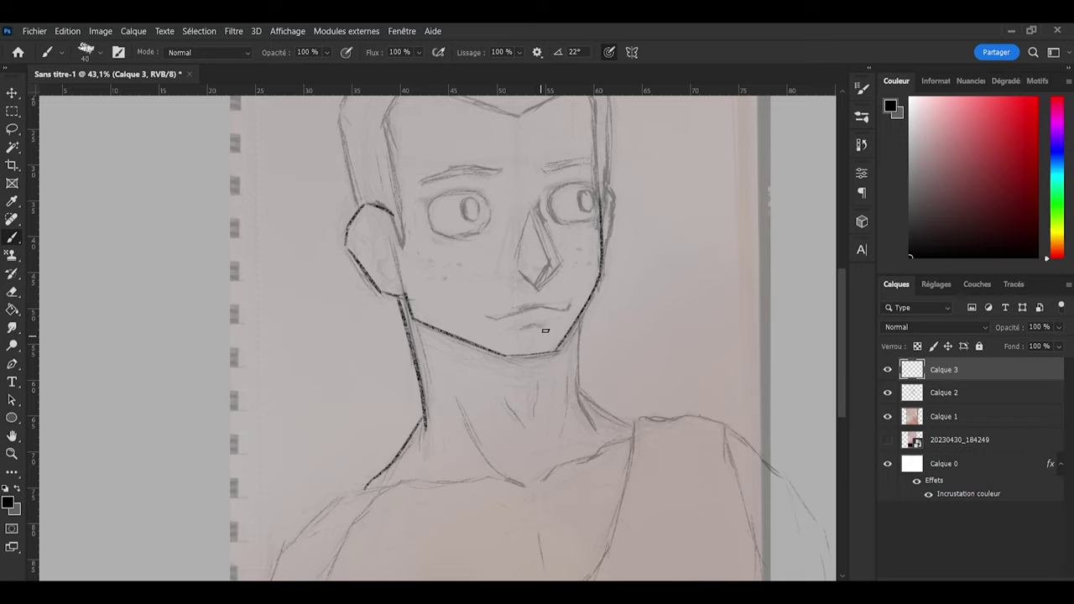
Step: Ink the far side of the neck and its slope to the garment strap, trimming the line's excess end
left_click_drag(580, 317, 579, 381)
key("ctrl+z")
mouse_move(580, 316)
left_mouse_down()
mouse_move(581, 420)
mouse_move(579, 399)
mouse_move(613, 448)
left_mouse_up()
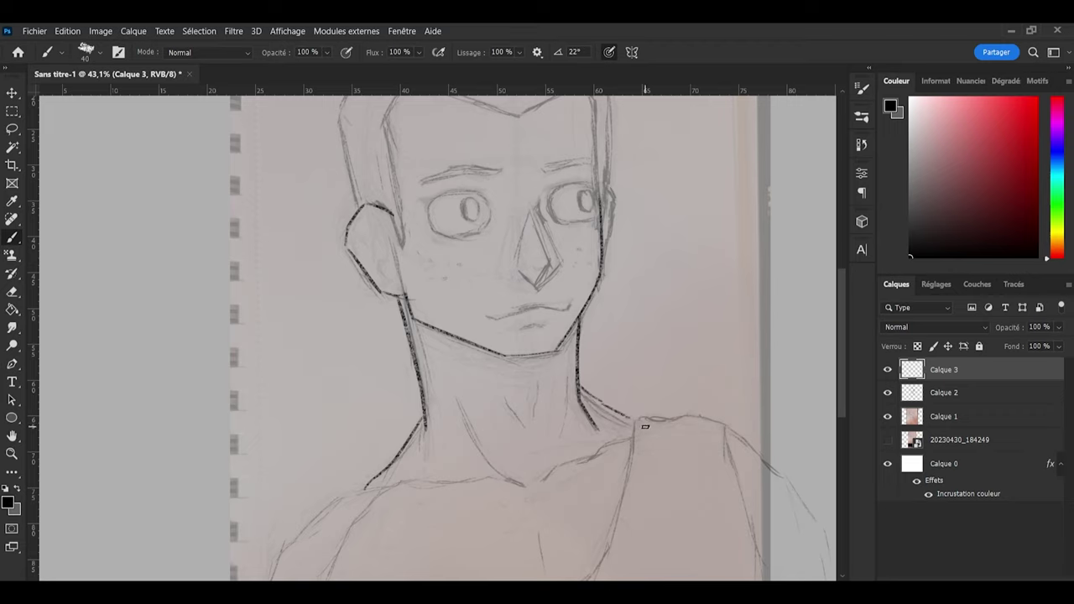
left_click_drag(600, 402, 632, 424)
key("e")
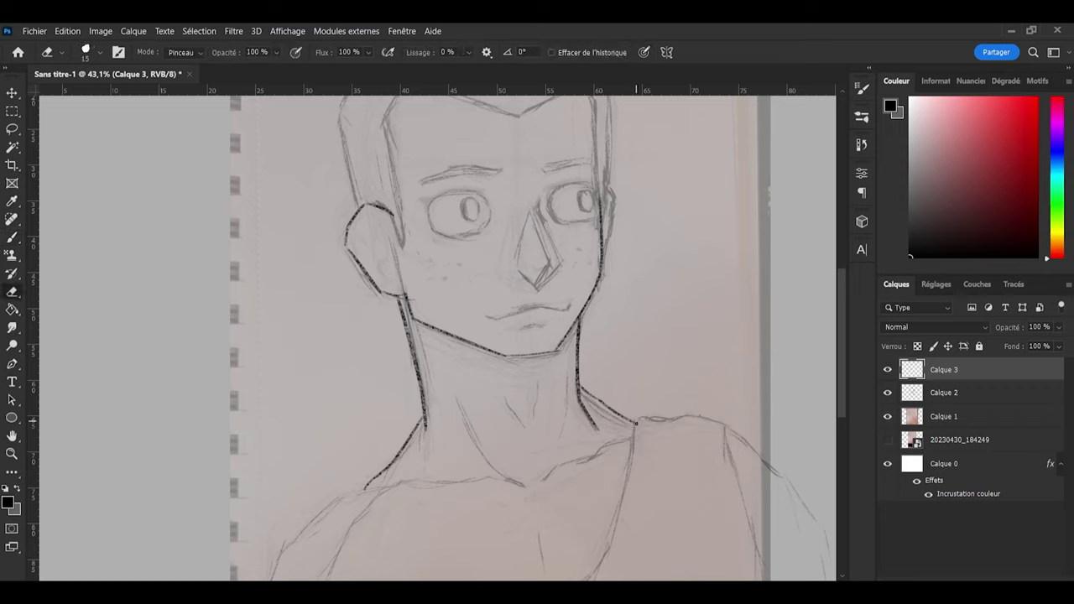
key("b")
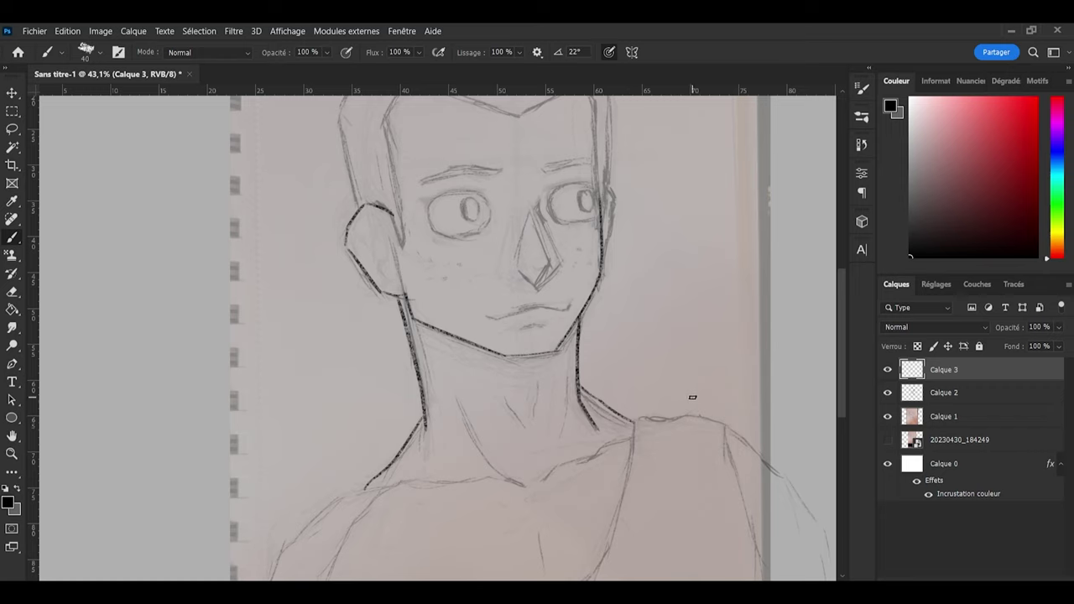
Step: Ink the near shoulder's outer contour down the arm and the near collarbone across to the throat hollow
scroll(495, 427, "down", 2)
scroll(599, 494, "down", 3)
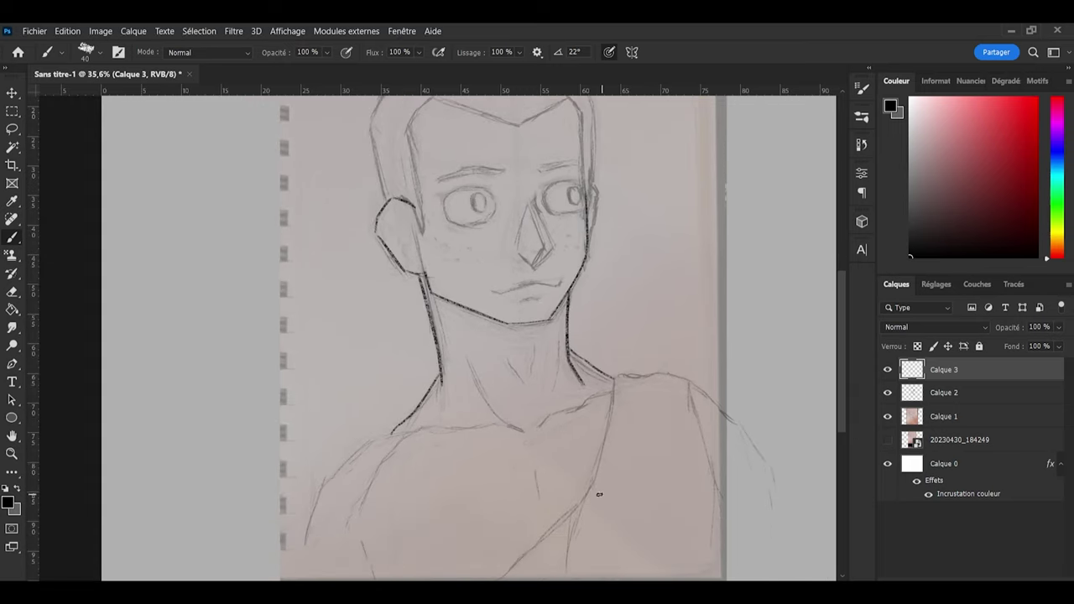
scroll(485, 390, "up", 3)
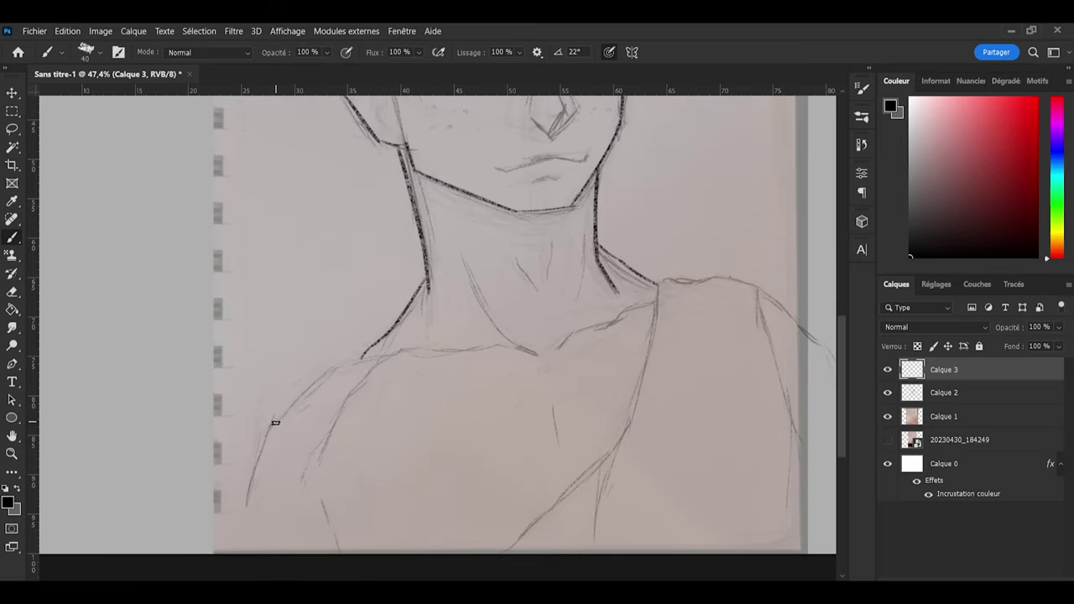
mouse_move(275, 422)
left_mouse_down()
mouse_move(319, 372)
mouse_move(388, 349)
mouse_move(333, 362)
mouse_move(295, 398)
mouse_move(247, 472)
mouse_move(230, 529)
left_mouse_up()
key("ctrl+z")
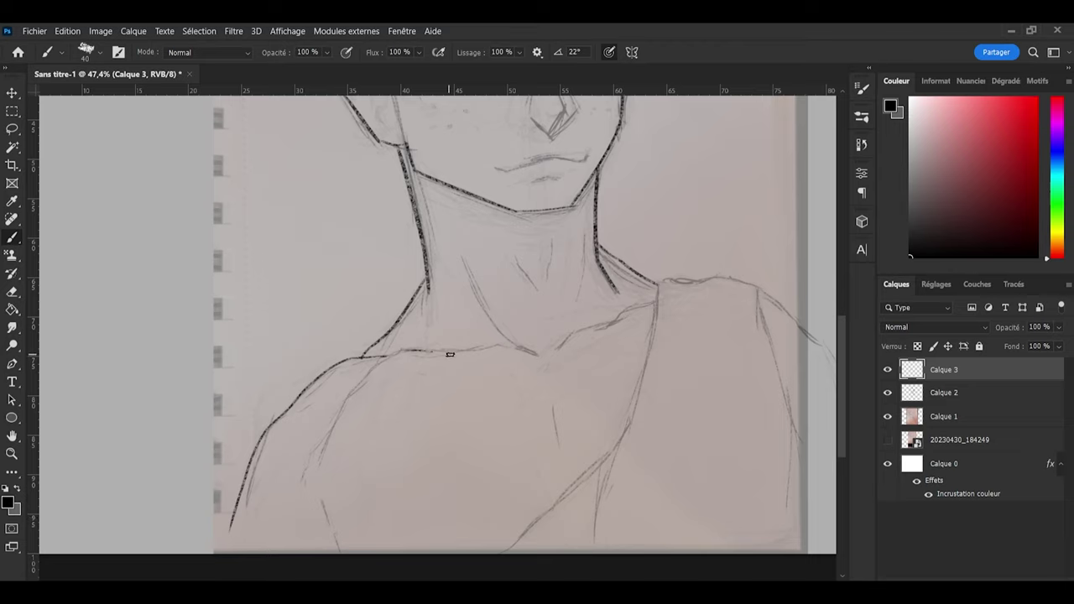
left_click_drag(447, 350, 542, 356)
Step: Ink the slanted neck muscle line above the collarbone and the inner contour line of the near shoulder
left_click_drag(517, 348, 444, 248)
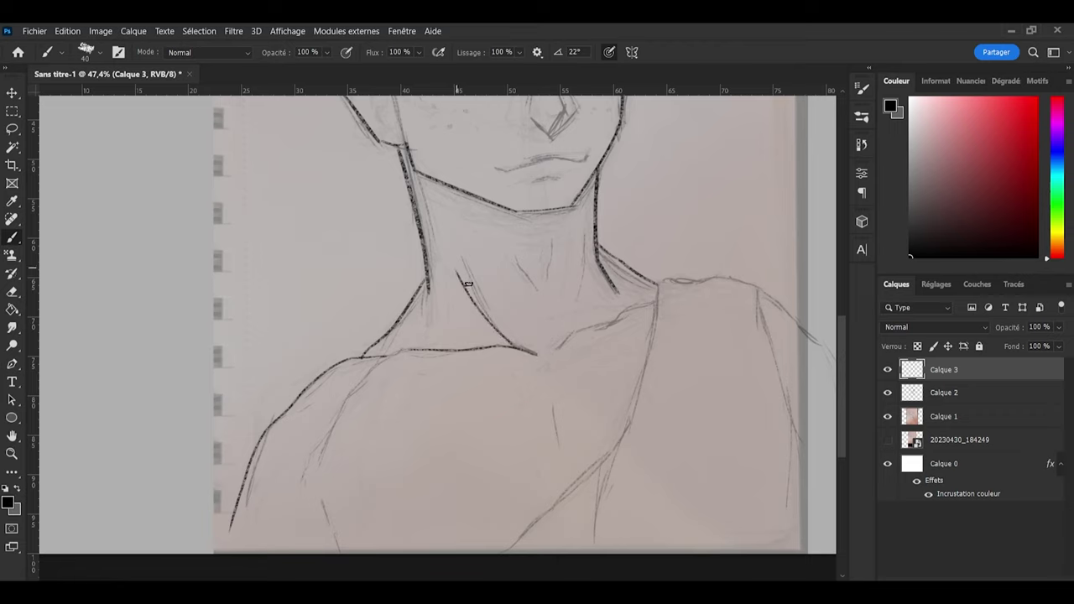
key("ctrl+z")
left_click_drag(516, 350, 445, 248)
left_click_drag(328, 453, 377, 378)
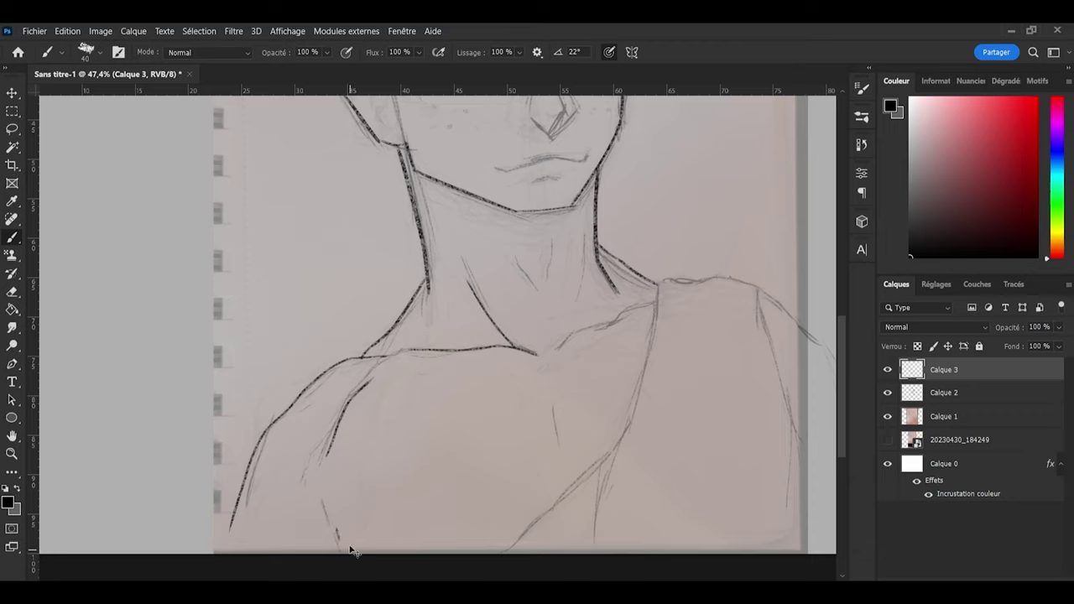
Step: Ink the short chest centre line, the far collarbone and the garment's long inner edge
left_click_drag(554, 409, 563, 459)
left_click_drag(552, 408, 564, 460)
left_click_drag(561, 421, 564, 437)
mouse_move(554, 354)
left_mouse_down()
mouse_move(576, 319)
mouse_move(562, 348)
mouse_move(580, 326)
mouse_move(652, 295)
mouse_move(646, 382)
mouse_move(598, 529)
left_mouse_up()
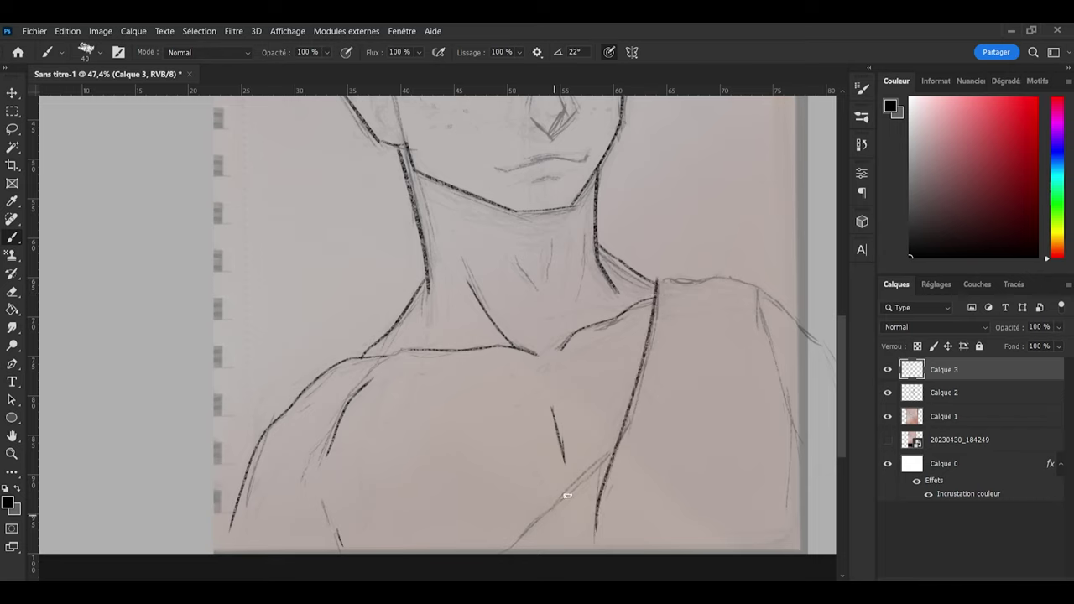
Step: Ink the diagonal garment line running from the inner edge down across the chest to the canvas bottom
mouse_move(610, 454)
left_mouse_down()
mouse_move(491, 566)
mouse_move(506, 554)
left_mouse_up()
key("ctrl+z")
left_click_drag(612, 446, 506, 553)
key("ctrl+z")
mouse_move(612, 454)
left_mouse_down()
mouse_move(495, 569)
mouse_move(608, 454)
mouse_move(535, 511)
mouse_move(498, 561)
left_mouse_up()
key("ctrl+z")
Step: Ink the garment's top edge over the far shoulder, a short fold below it and its long outer edge
mouse_move(657, 280)
left_mouse_down()
mouse_move(694, 286)
mouse_move(724, 274)
mouse_move(708, 290)
mouse_move(693, 338)
left_mouse_up()
key("ctrl+z")
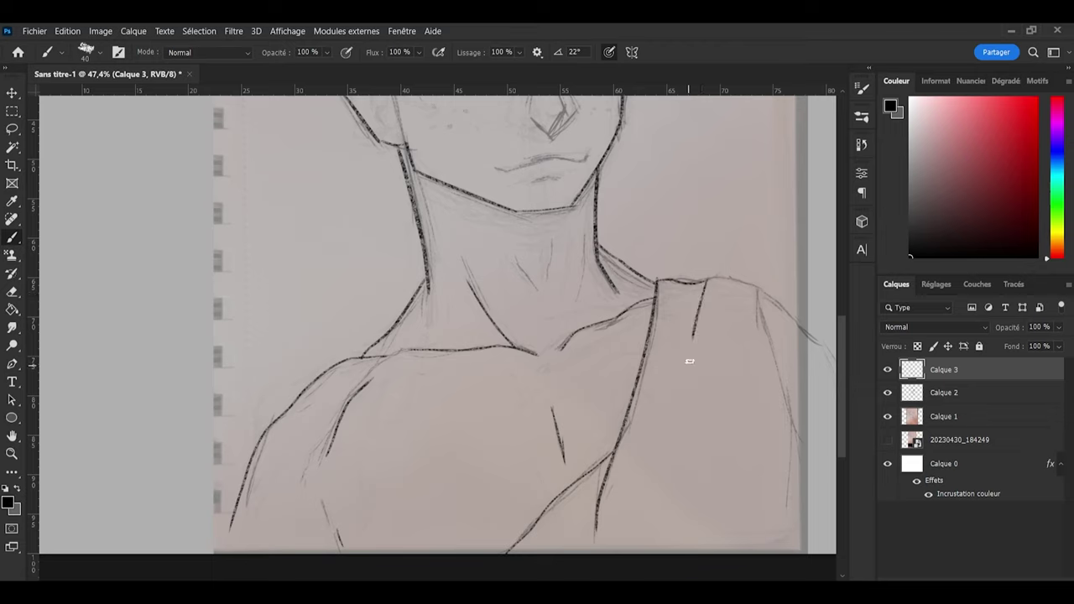
mouse_move(706, 279)
left_mouse_down()
mouse_move(767, 293)
mouse_move(759, 381)
mouse_move(763, 302)
mouse_move(794, 506)
left_mouse_up()
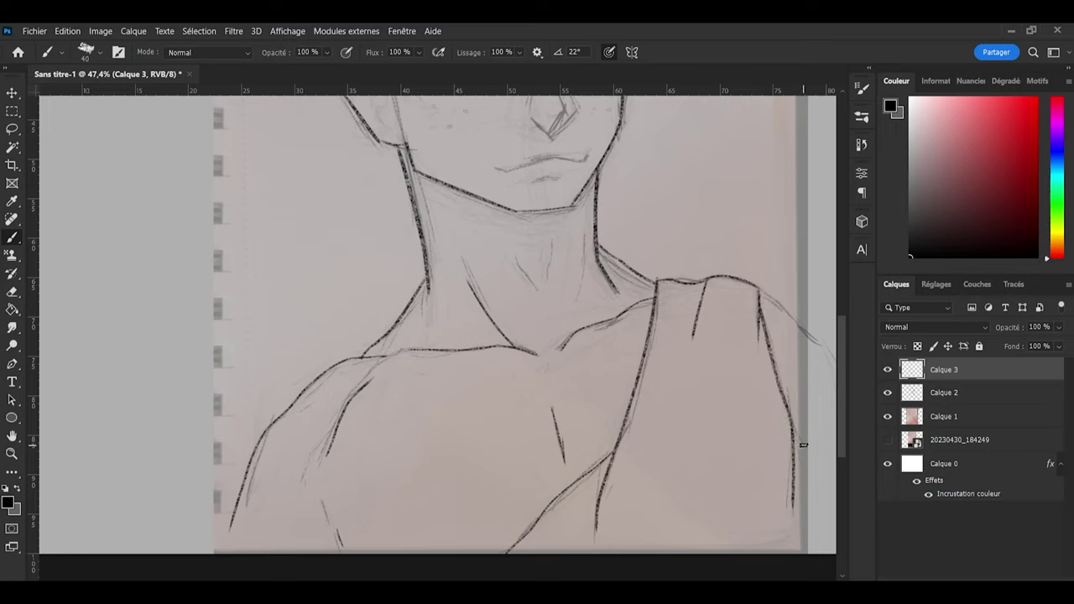
Step: Ink the far arm's outer contour from the garment's shoulder corner down past the photo's edge
left_click_drag(798, 429, 820, 470)
key("ctrl+z")
scroll(537, 504, "right", 4)
mouse_move(600, 291)
left_mouse_down()
mouse_move(682, 379)
mouse_move(700, 432)
mouse_move(705, 518)
left_mouse_up()
key("ctrl+z")
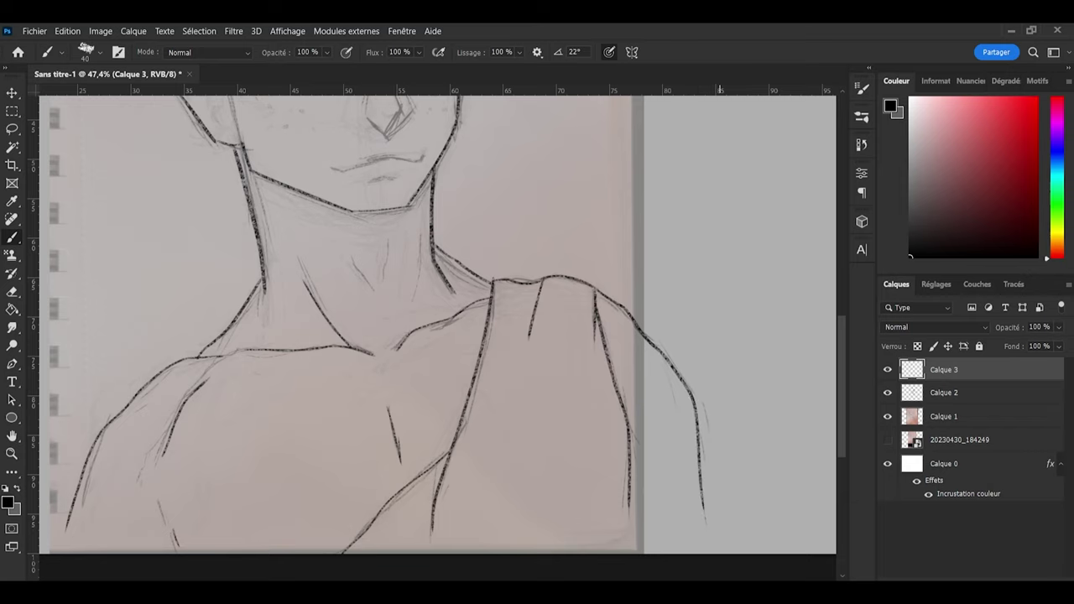
Step: Ink the short throat lines and the vertical muscle line at the far side of the neck
left_click_drag(846, 426, 843, 402)
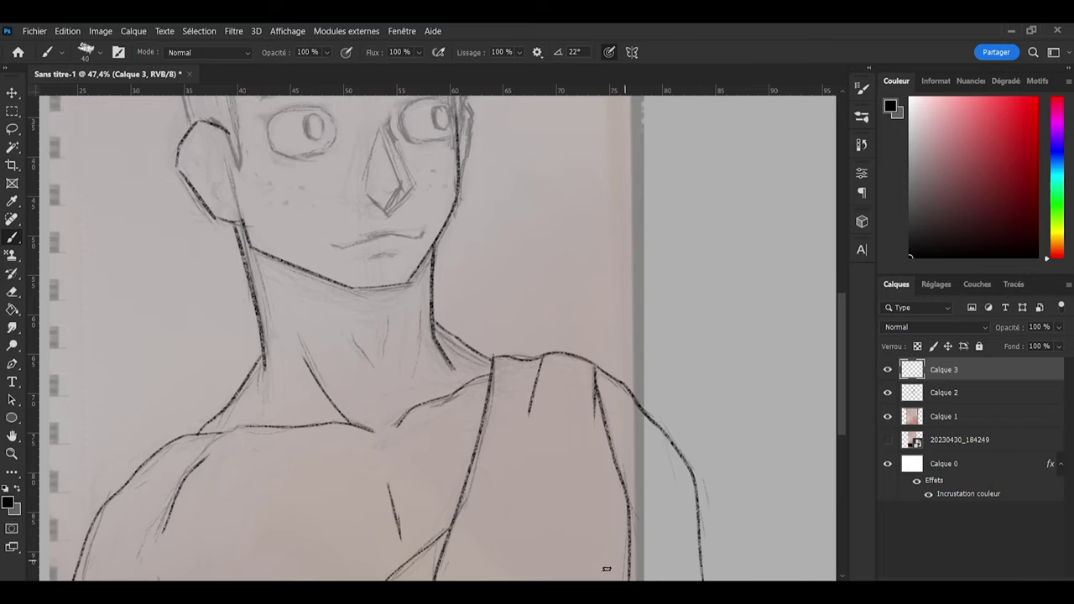
left_click_drag(584, 384, 777, 384)
left_click_drag(843, 384, 841, 365)
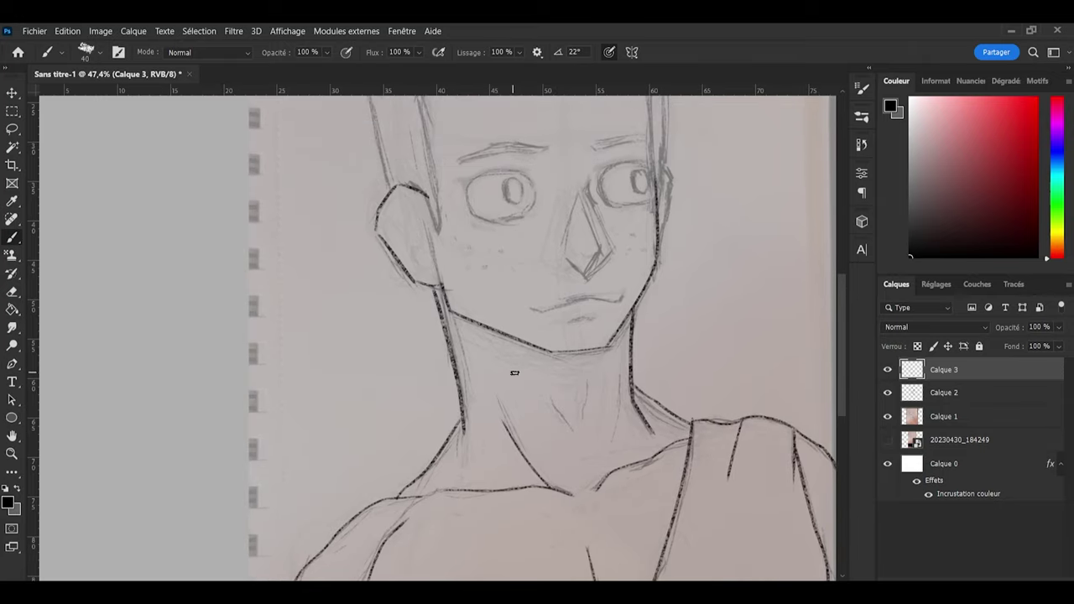
mouse_move(586, 385)
left_mouse_down()
mouse_move(586, 451)
mouse_move(559, 406)
mouse_move(574, 430)
left_mouse_up()
left_click_drag(623, 382, 615, 435)
key("ctrl+z")
left_click_drag(621, 367, 618, 433)
Step: Ink short accent strokes at the nose tip and along the nose bridge
scroll(595, 469, "up", 3)
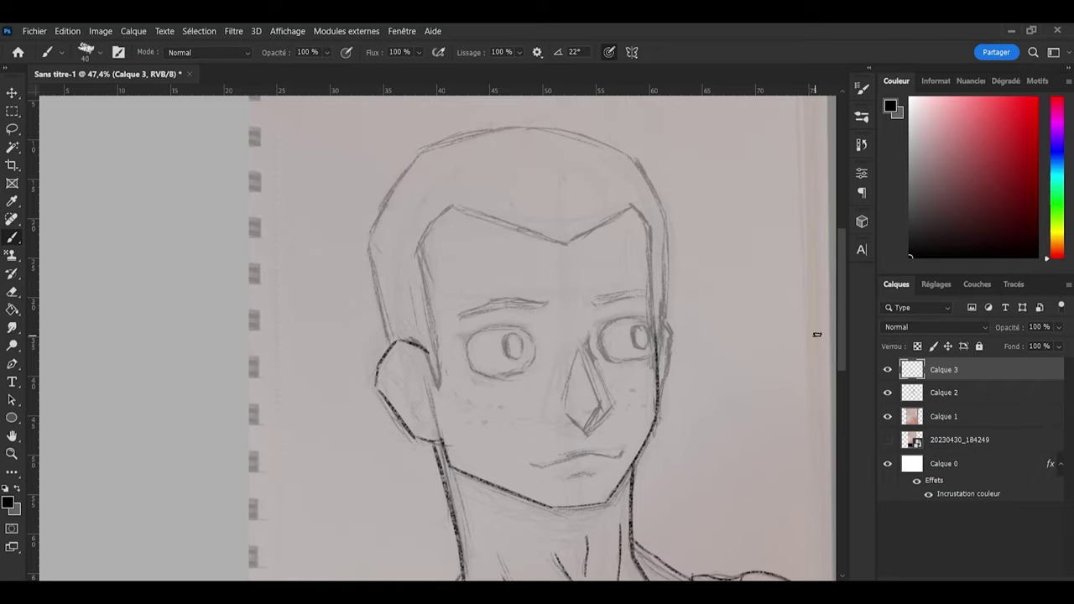
mouse_move(842, 348)
left_mouse_down()
mouse_move(851, 416)
mouse_move(852, 328)
mouse_move(838, 363)
left_mouse_up()
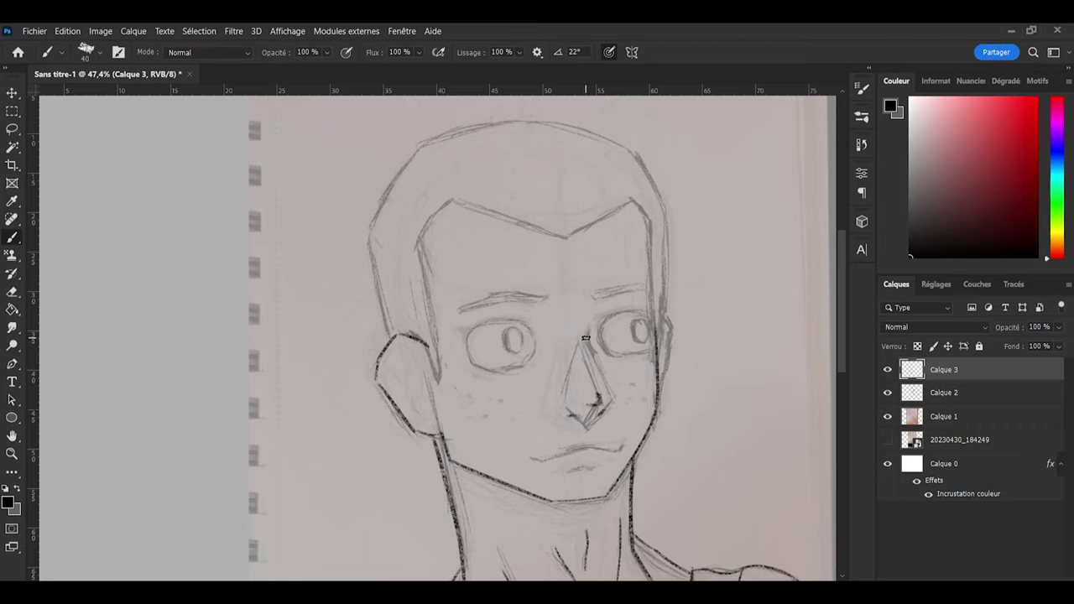
left_click_drag(585, 336, 597, 365)
Step: Ink the side of the head from the near ear up toward the crown, retrying the stroke until it fits
mouse_move(388, 337)
left_mouse_down()
mouse_move(373, 261)
mouse_move(378, 289)
left_mouse_up()
key("ctrl+z")
left_click_drag(369, 246, 393, 332)
key("ctrl+z")
left_click_drag(392, 340, 375, 259)
key("ctrl+z")
left_click_drag(392, 340, 370, 261)
key("ctrl+z")
mouse_move(389, 337)
left_mouse_down()
mouse_move(365, 235)
mouse_move(399, 169)
left_mouse_up()
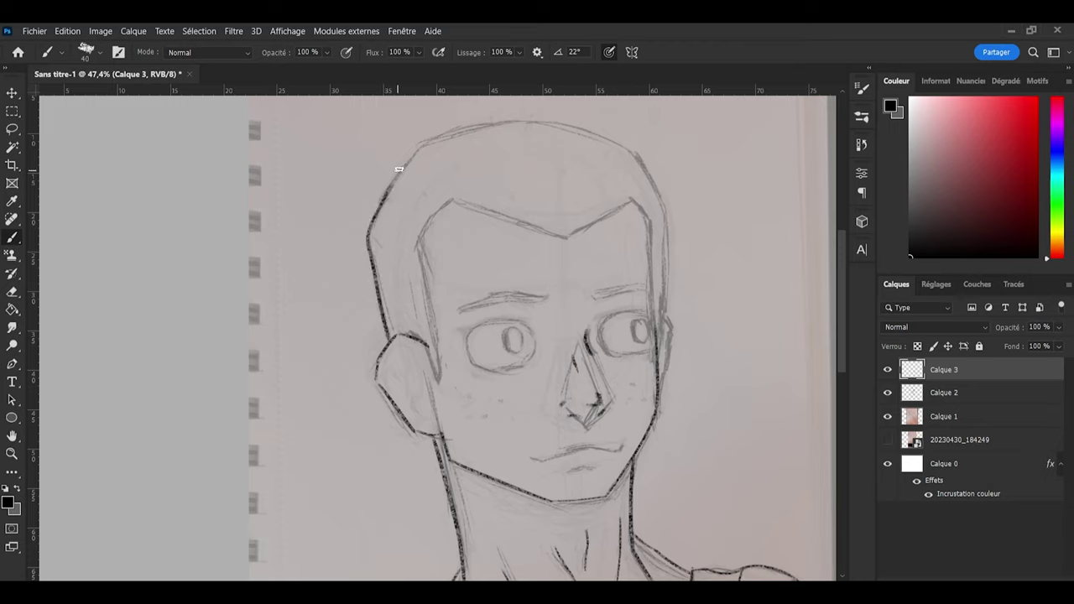
Step: Redo the upper side contour of the head and continue it over the crown toward the far temple
key("ctrl+z")
left_click_drag(386, 329, 355, 228)
key("ctrl+z")
mouse_move(391, 336)
left_mouse_down()
mouse_move(362, 219)
mouse_move(366, 228)
mouse_move(387, 192)
left_mouse_up()
key("ctrl+z")
mouse_move(368, 240)
left_mouse_down()
mouse_move(385, 194)
mouse_move(430, 134)
mouse_move(429, 144)
mouse_move(487, 129)
left_mouse_up()
key("ctrl+z")
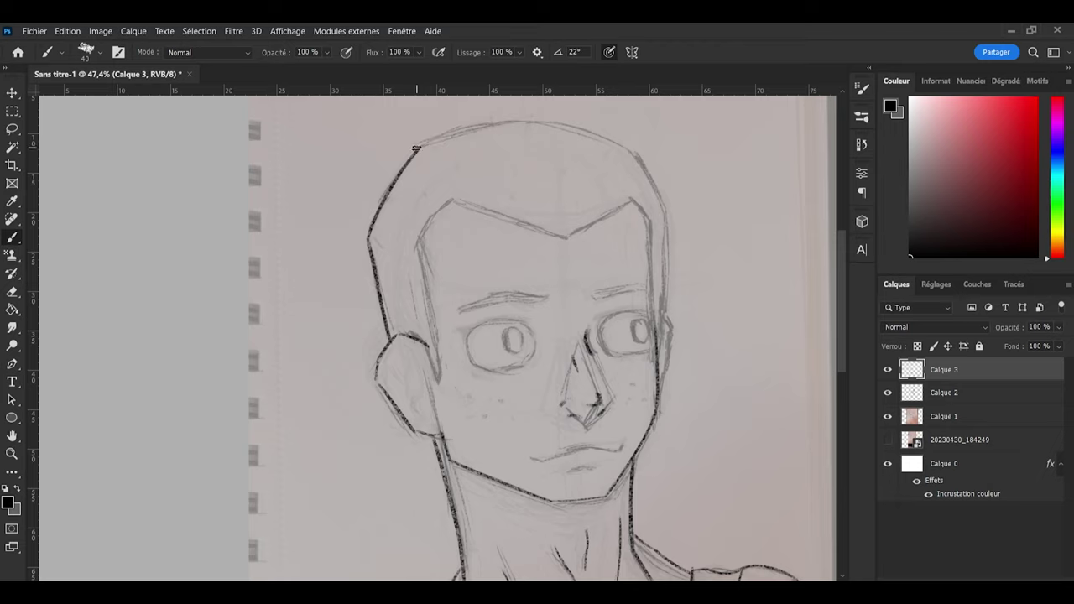
left_click_drag(414, 148, 539, 120)
left_click_drag(532, 120, 653, 168)
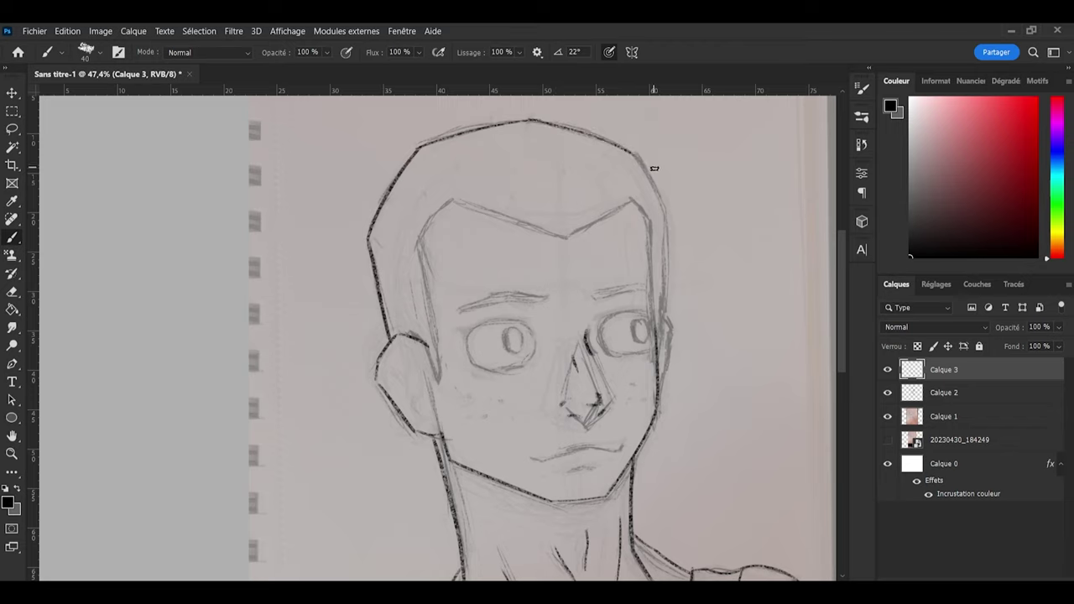
Step: Redo the head contour from the crown down over the far temple
key("ctrl+z")
mouse_move(531, 119)
left_mouse_down()
mouse_move(611, 141)
mouse_move(642, 159)
mouse_move(661, 202)
left_mouse_up()
mouse_move(643, 164)
left_mouse_down()
mouse_move(673, 235)
mouse_move(657, 245)
mouse_move(666, 213)
mouse_move(660, 293)
left_mouse_up()
key("ctrl+z")
Step: Ink the far side of the head from the temple down past the far ear to the cheek, retrying the stroke until it fits
left_click_drag(666, 210, 656, 337)
key("ctrl+z")
left_click_drag(664, 216, 656, 344)
key("ctrl+z")
left_click_drag(664, 215, 653, 358)
key("ctrl+z")
left_click_drag(667, 214, 652, 374)
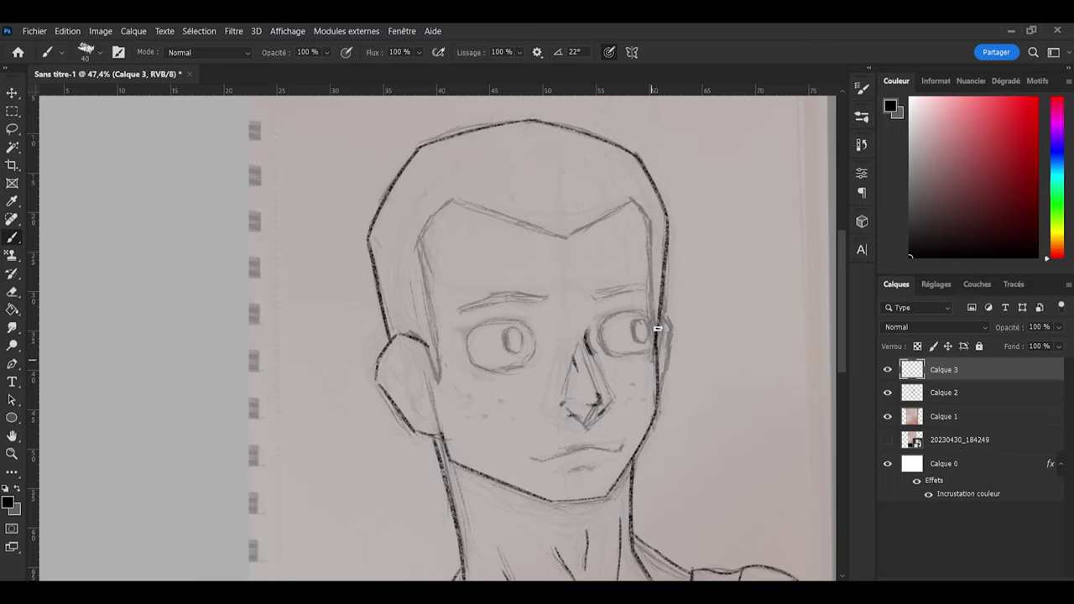
key("ctrl+z")
left_click_drag(668, 213, 655, 378)
Step: Ink the front edge of the near ear from its top down to the sideburn tip, retrying the stroke
left_click_drag(425, 344, 440, 376)
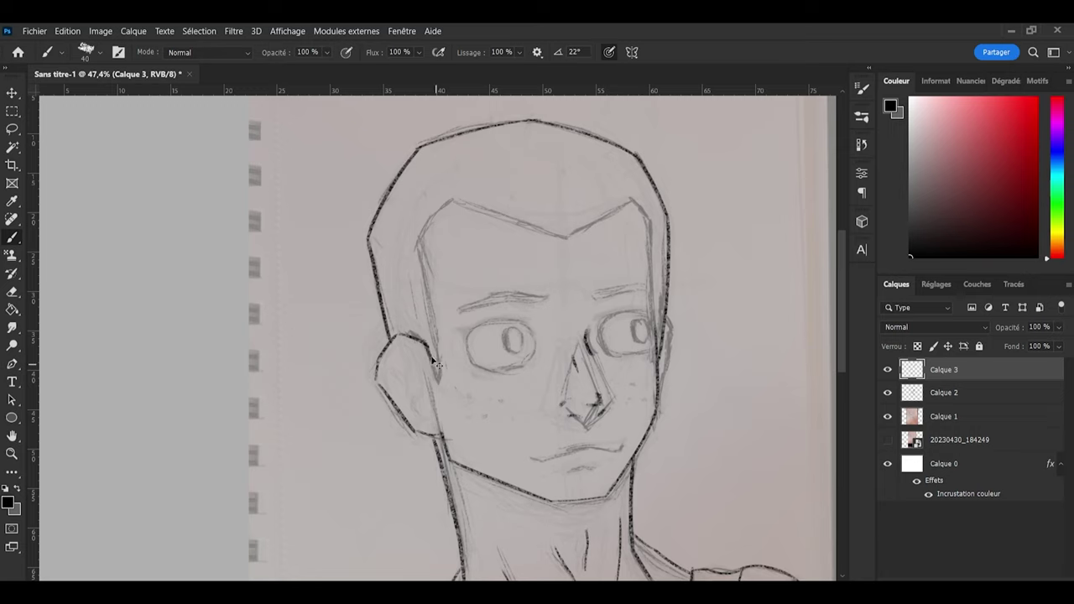
key("ctrl+z")
left_click_drag(413, 332, 444, 380)
key("ctrl+z")
left_click_drag(417, 335, 438, 382)
left_click_drag(437, 380, 426, 308)
key("ctrl+z")
mouse_move(434, 367)
left_mouse_down()
mouse_move(422, 244)
mouse_move(441, 406)
left_mouse_up()
key("ctrl+z")
key("ctrl+z")
Step: Ink the near sideburn line from the temple corner of the hairline down to the front of the ear
left_click_drag(419, 243, 439, 403)
key("ctrl+z")
left_click_drag(419, 246, 438, 374)
key("ctrl+z")
left_click_drag(417, 244, 437, 371)
key("e")
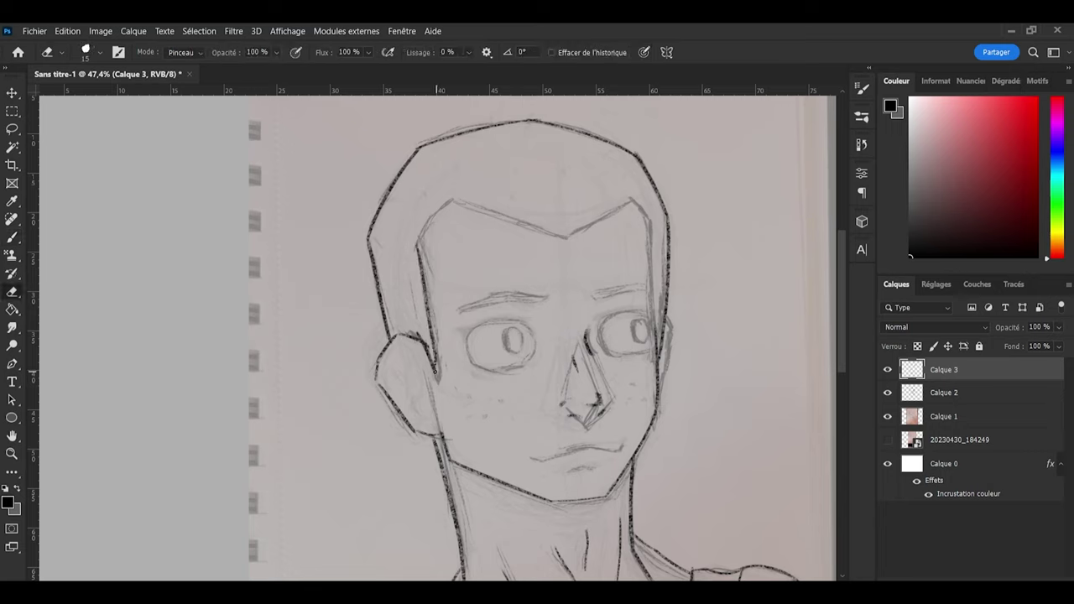
key("ctrl+z")
key("b")
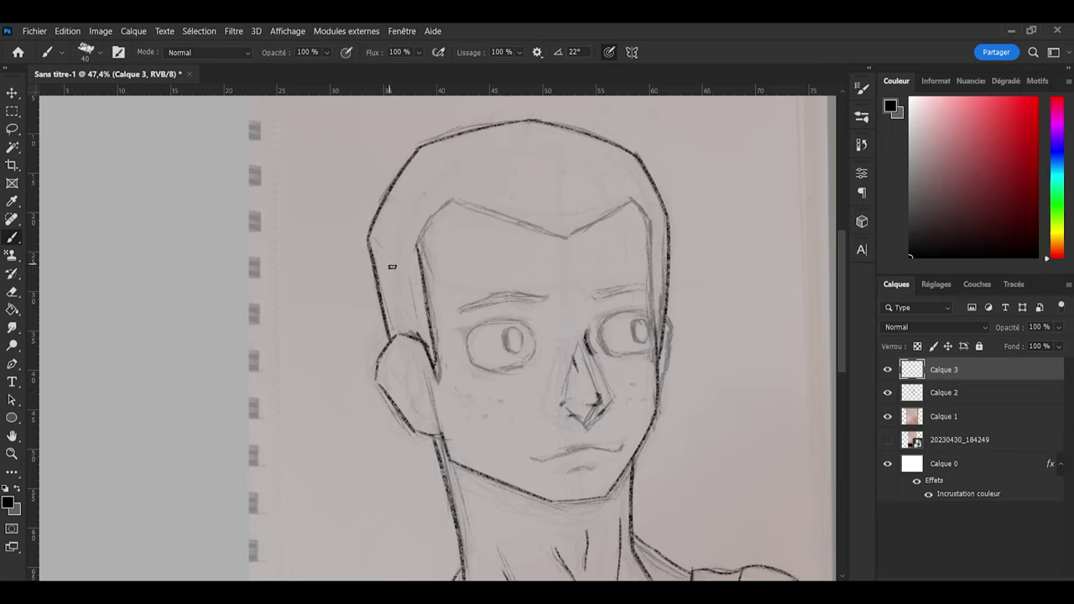
Step: Ink the front hairline from the near temple through the central forehead point to the far corner, trimming the overshooting ends
key("e")
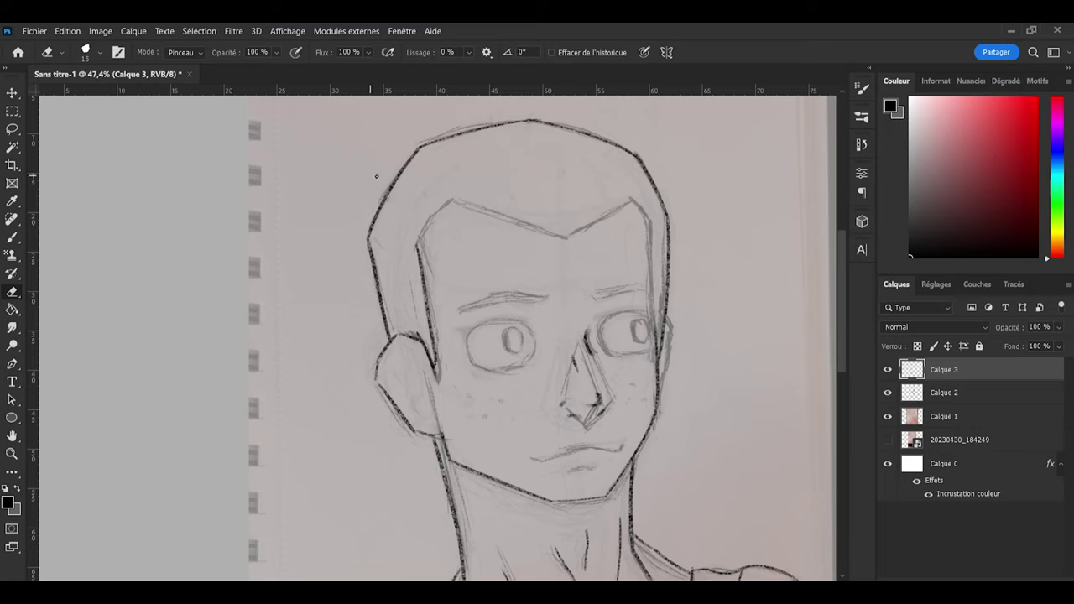
key("b")
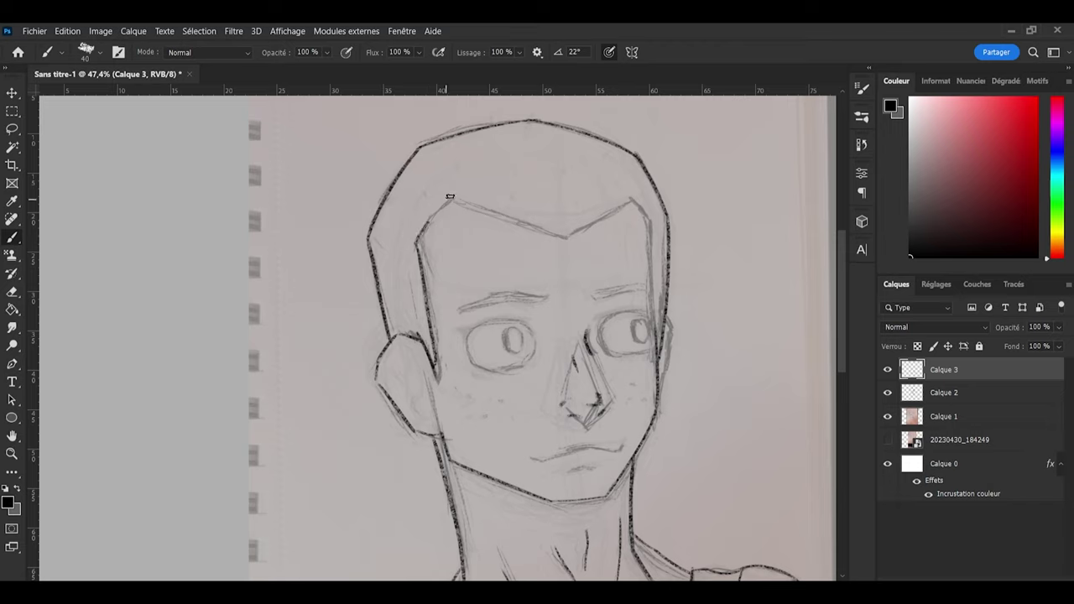
mouse_move(450, 197)
left_mouse_down()
mouse_move(466, 187)
mouse_move(556, 229)
mouse_move(508, 219)
mouse_move(579, 238)
left_mouse_up()
key("ctrl+z")
key("ctrl+z")
left_click_drag(453, 198, 576, 235)
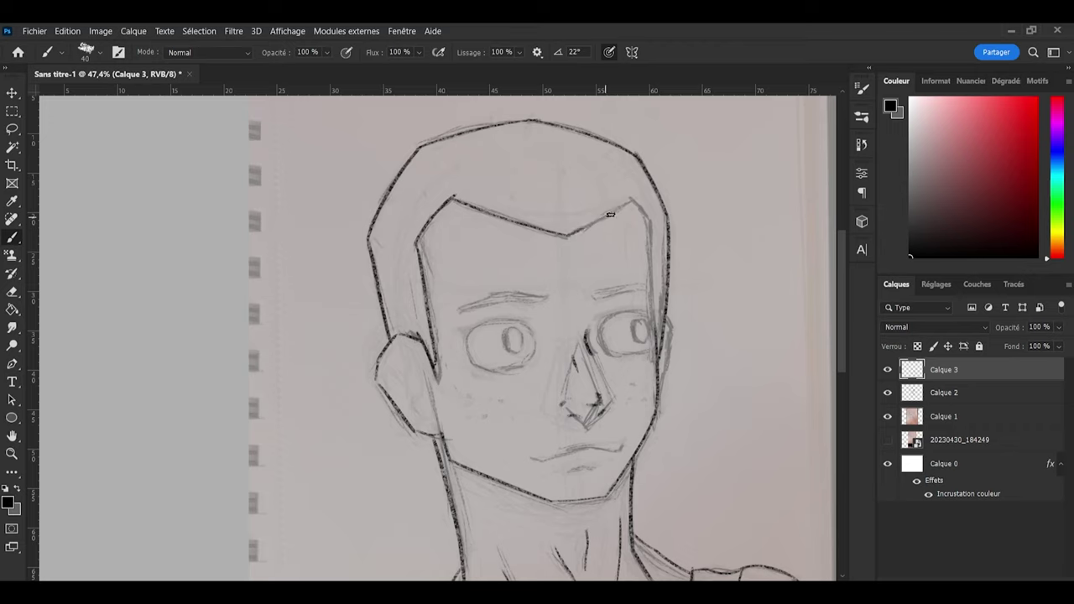
left_click_drag(610, 215, 648, 193)
key("e")
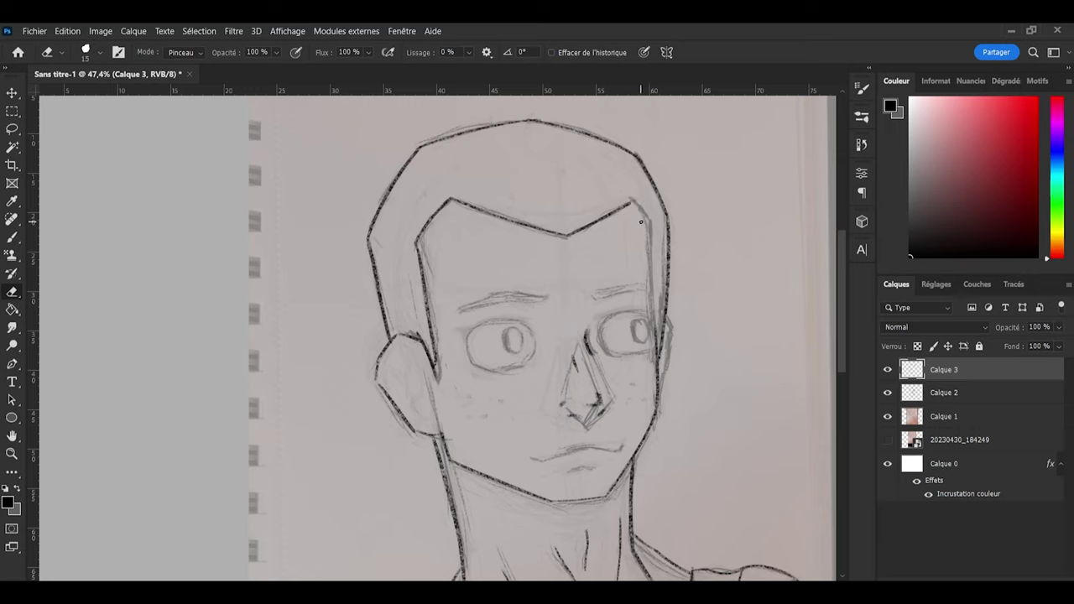
key("b")
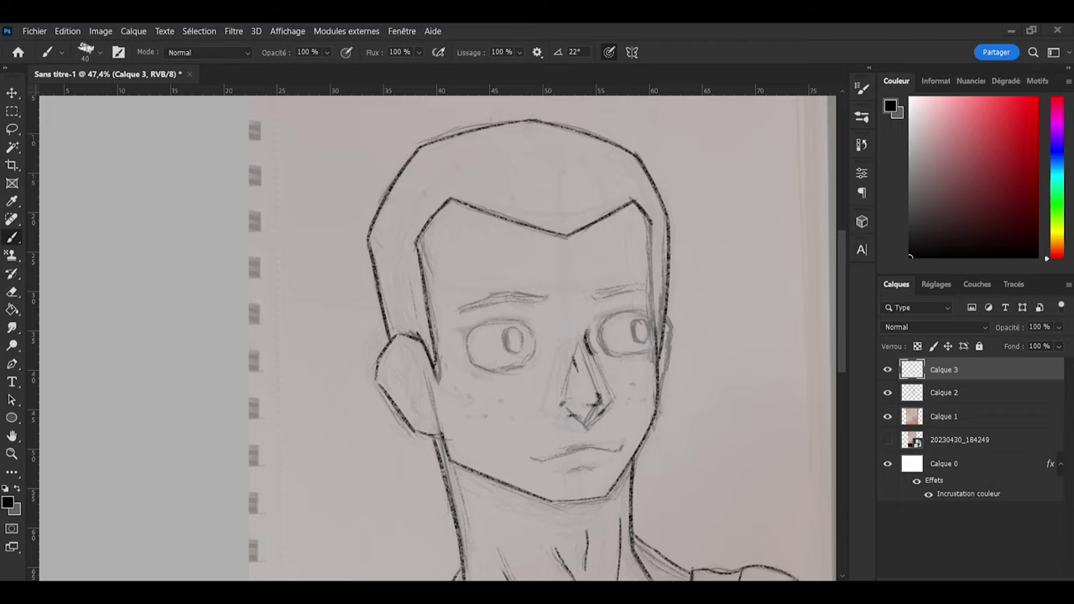
Step: Ink the far sideburn down from the hairline corner, then outline the far ear
key("ctrl+z")
left_click_drag(649, 221, 660, 371)
key("ctrl+z")
left_click_drag(647, 223, 658, 361)
key("ctrl+z")
mouse_move(649, 224)
left_mouse_down()
mouse_move(659, 367)
mouse_move(650, 221)
mouse_move(661, 362)
left_mouse_up()
key("ctrl+z")
left_click_drag(670, 340, 658, 406)
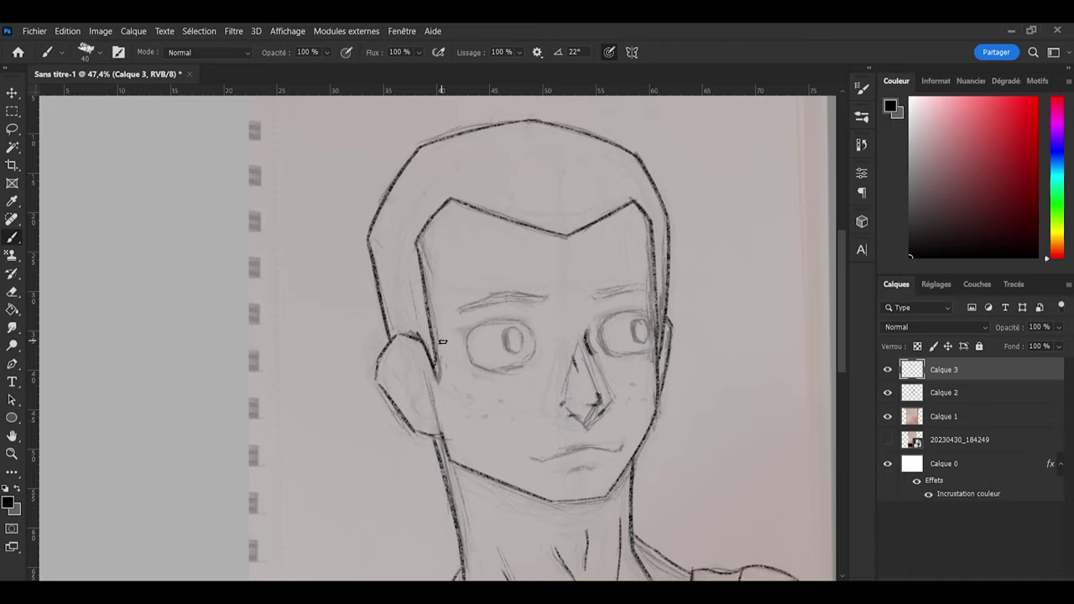
Step: Ink the mouth line with its tapered corners and a short stroke below it for the lower lip
mouse_move(546, 460)
left_mouse_down()
mouse_move(597, 448)
mouse_move(634, 455)
left_mouse_up()
key("e")
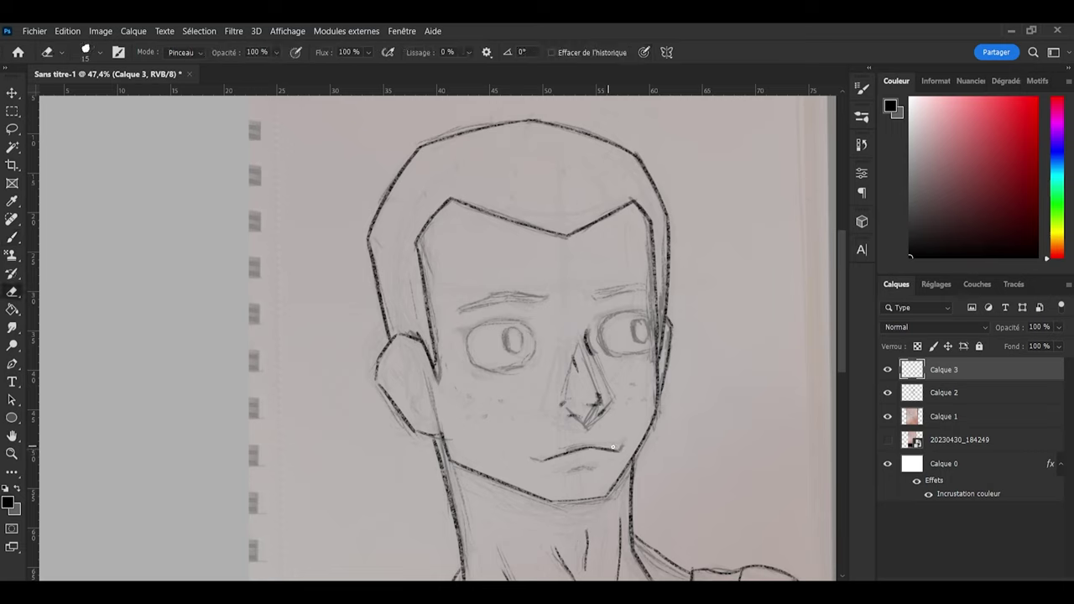
key("b")
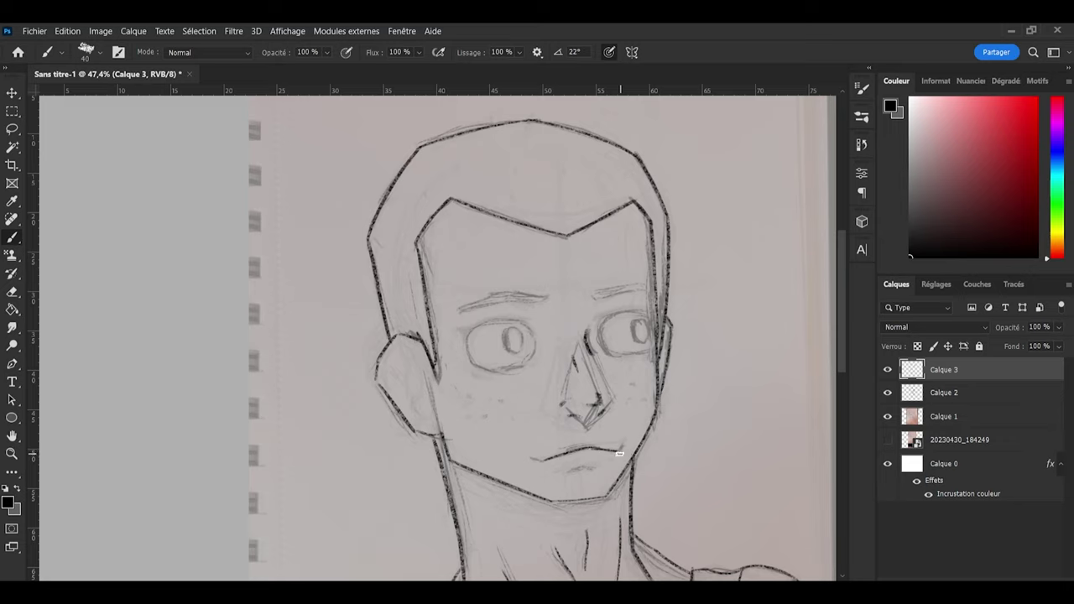
key("ctrl+z")
left_click_drag(586, 447, 623, 453)
left_click_drag(533, 460, 553, 454)
left_click_drag(564, 472, 598, 465)
key("ctrl+z")
Step: Lower the opacity of the sketch layer Calque 2 to 1 % and make Calque 3 active again
left_click(945, 392)
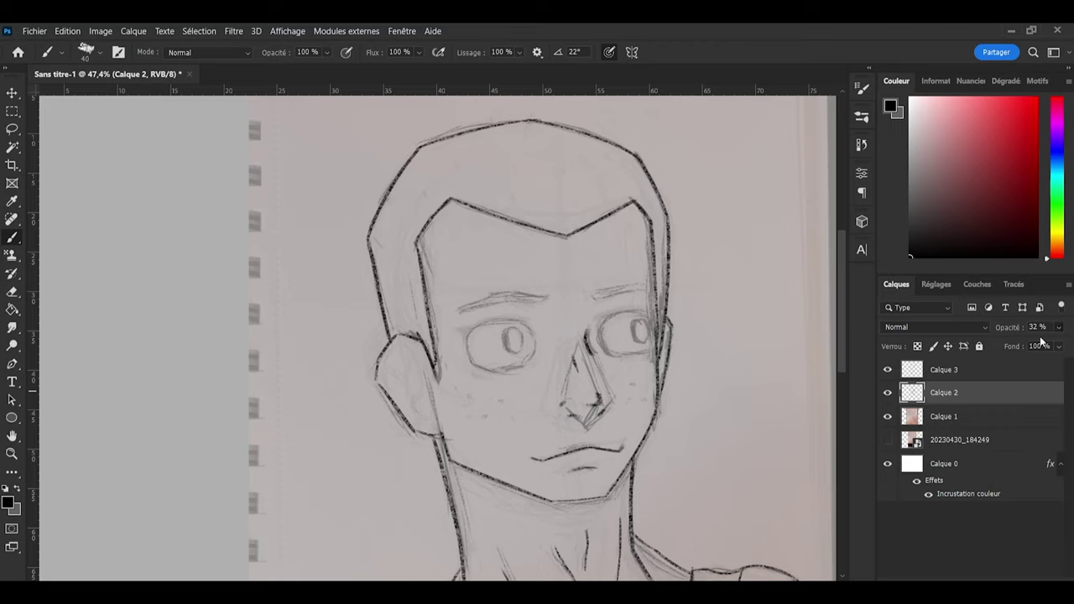
left_click_drag(1008, 342, 1002, 345)
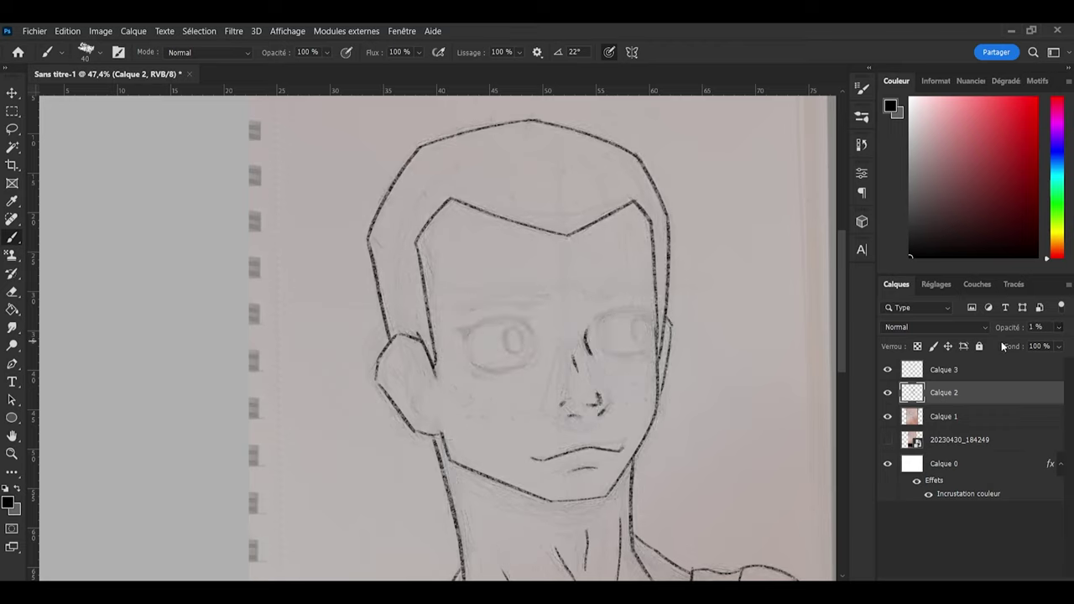
left_click(949, 371)
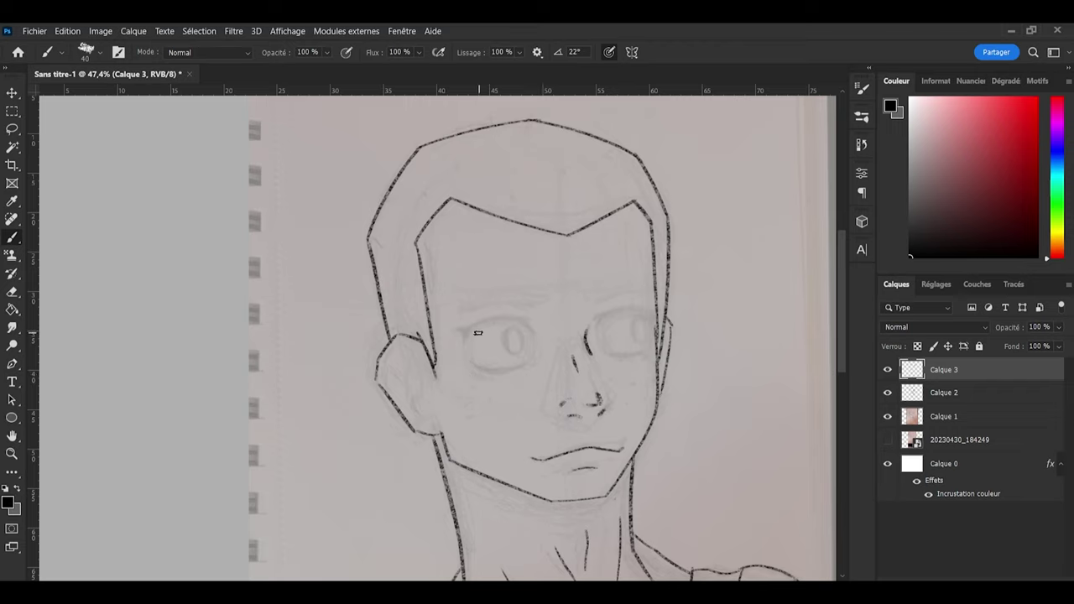
Step: Ink the arched upper eyelid of the near eye with a thickened outer corner, redoing strokes that miss the sketch
mouse_move(467, 334)
left_mouse_down()
mouse_move(529, 322)
mouse_move(517, 316)
left_mouse_up()
key("ctrl+z")
key("ctrl+z")
key("ctrl+z")
left_click_drag(467, 334, 539, 319)
key("ctrl+z")
key("ctrl+z")
mouse_move(464, 330)
left_mouse_down()
mouse_move(521, 312)
mouse_move(539, 321)
left_mouse_up()
left_click_drag(509, 317, 542, 336)
key("ctrl+z")
mouse_move(466, 337)
left_mouse_down()
mouse_move(480, 322)
mouse_move(470, 344)
mouse_move(489, 322)
left_mouse_up()
Step: Ink the curved lower eyelid of the near eye and clean up its edges with the eraser
left_click_drag(470, 364, 519, 365)
key("ctrl+z")
key("ctrl+z")
key("ctrl+z")
key("ctrl+z")
key("ctrl+z")
left_click_drag(472, 367, 534, 366)
key("e")
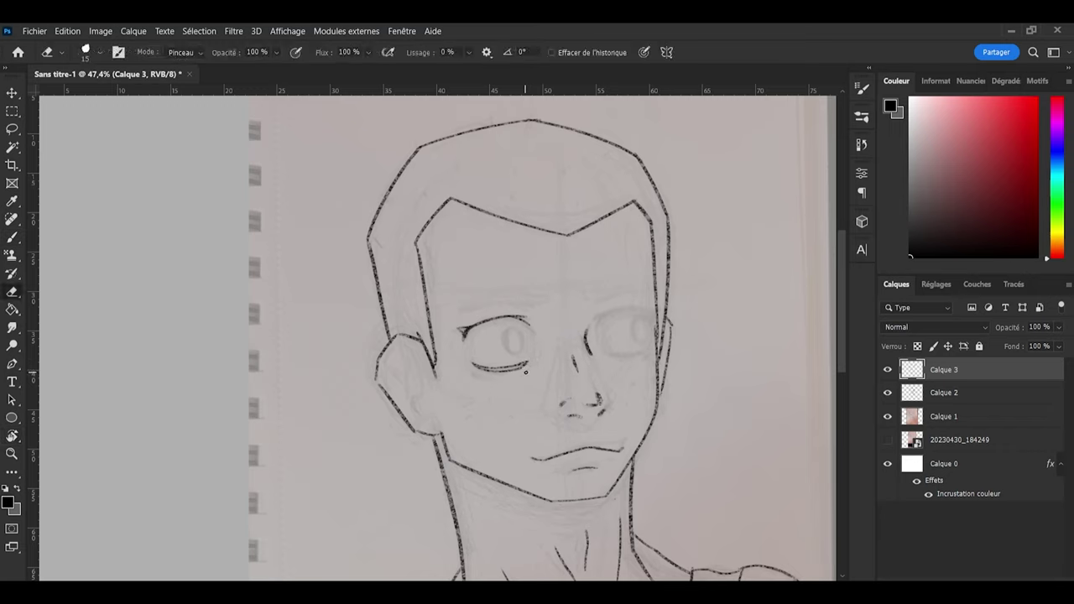
key("b")
key("e")
key("b")
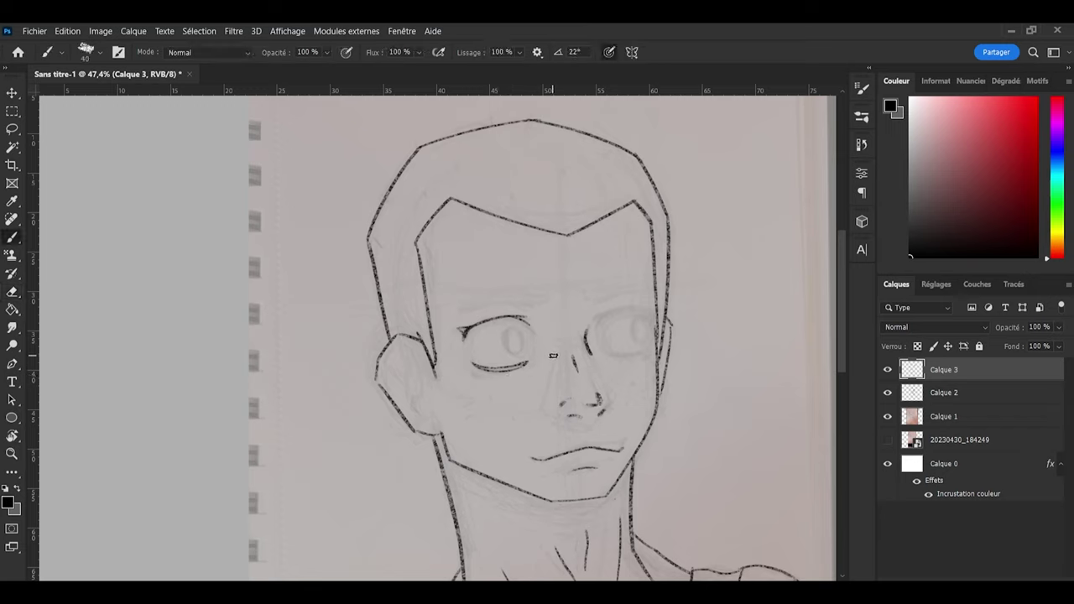
Step: Lasso the near eye's upper eyelid and rotate it 4.58 degrees with Free Transform
key("l")
mouse_move(468, 343)
left_mouse_down()
mouse_move(506, 297)
mouse_move(562, 330)
mouse_move(472, 345)
left_mouse_up()
key("ctrl+t")
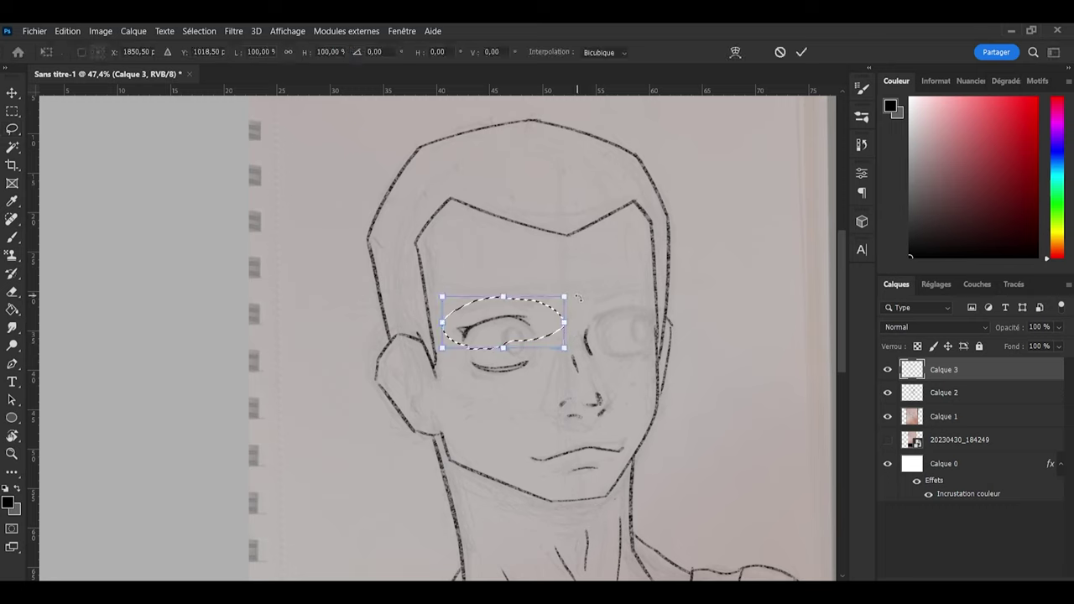
left_click_drag(578, 297, 574, 304)
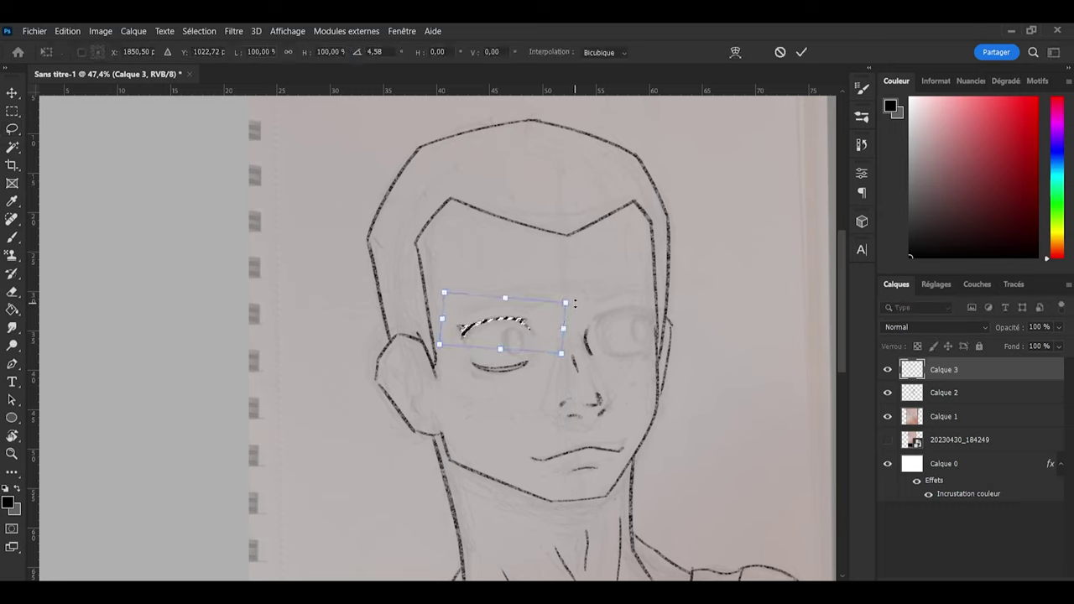
Step: Nudge the rotated eyelid toward the nose in small increments, apply the transformation and clear the selection
key("Right")
key("Right")
key("Right")
key("Right")
key("Right")
key("Down")
key("Down")
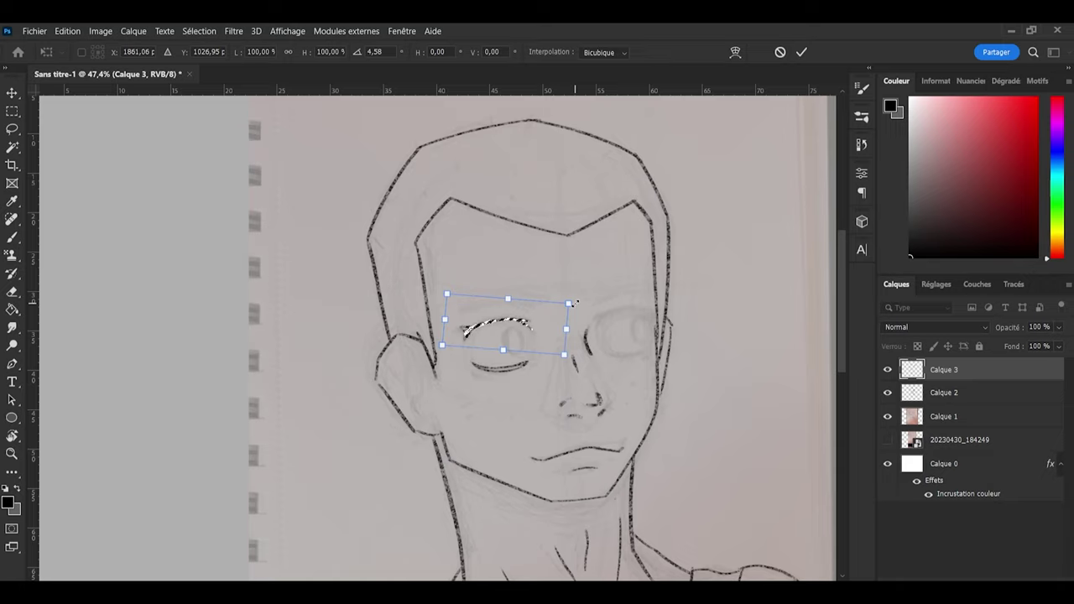
key("Up")
key("Right")
key("Right")
key("Right")
key("Right")
key("Right")
key("Right")
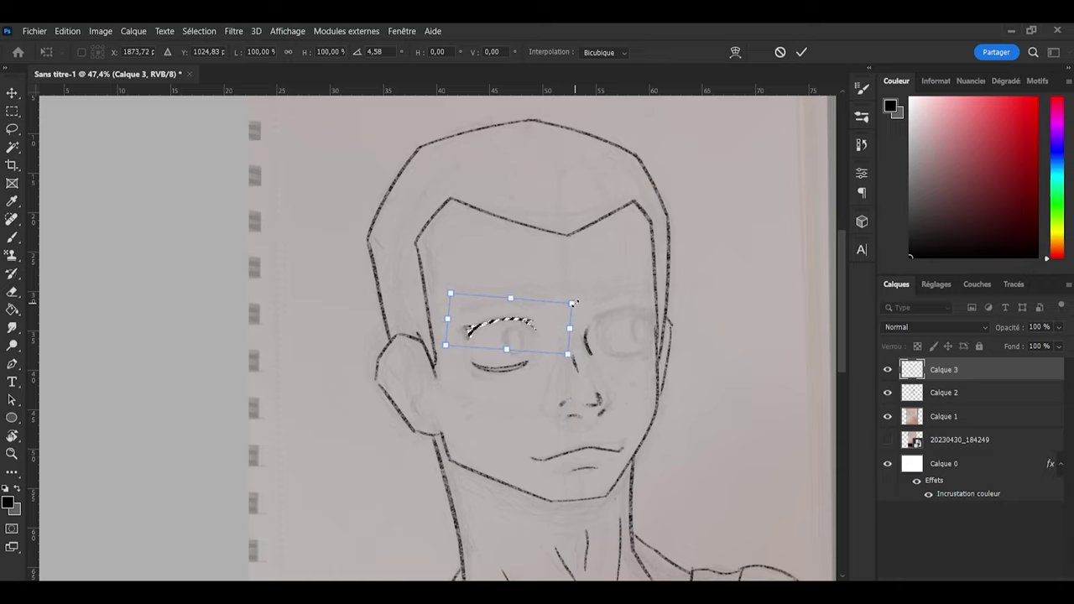
key("Return")
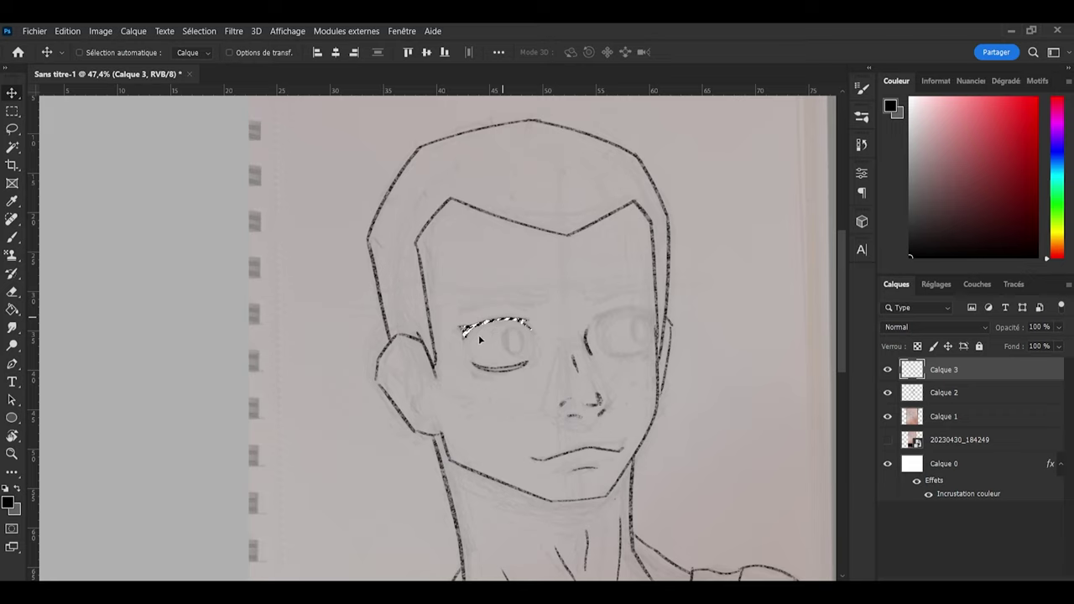
key("b")
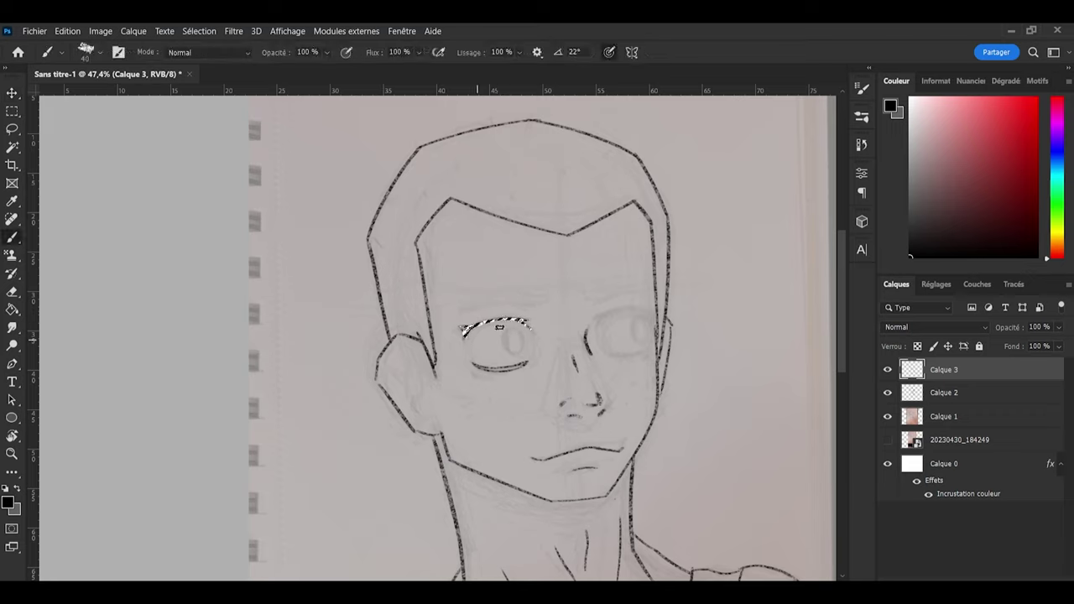
key("l")
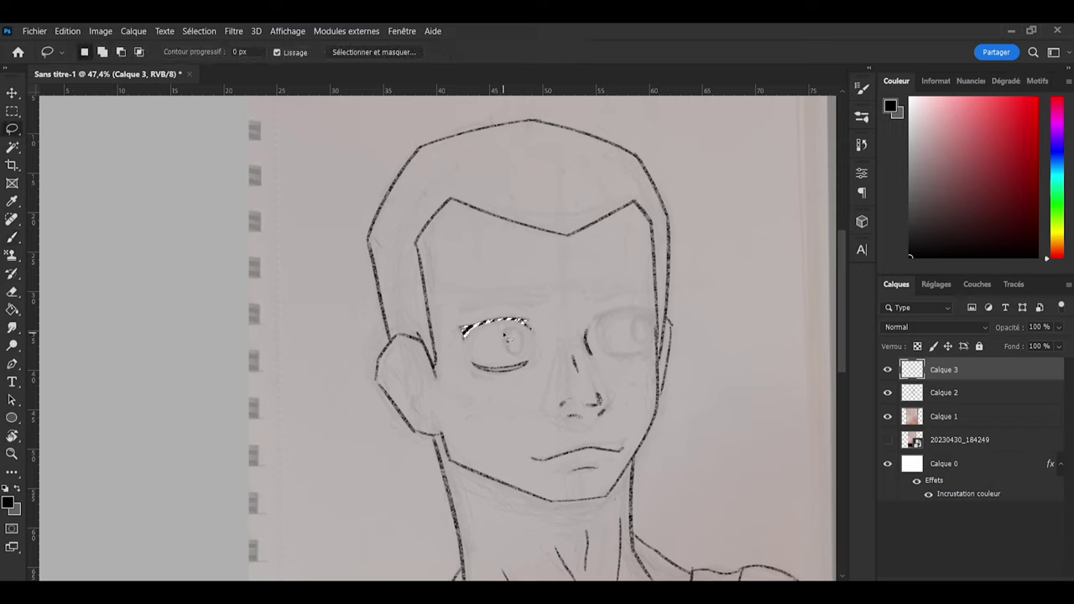
key("ctrl+d")
Step: Ink the oval iris of the near eye and tidy its outline with the eraser
key("b")
left_click_drag(511, 329, 508, 342)
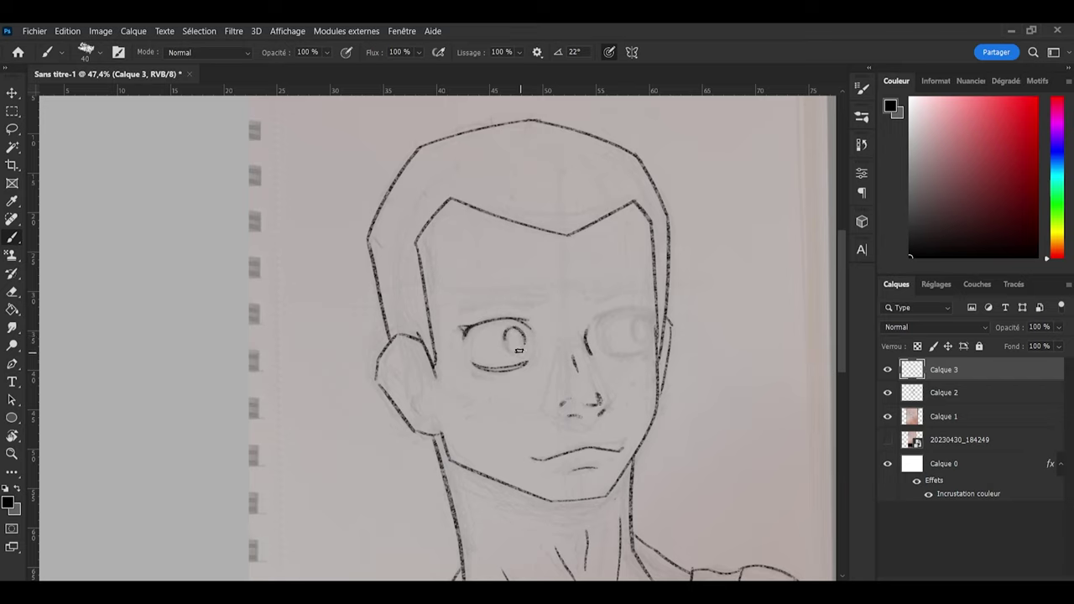
mouse_move(505, 337)
left_mouse_down()
mouse_move(512, 324)
mouse_move(523, 349)
mouse_move(502, 352)
mouse_move(500, 328)
mouse_move(509, 357)
mouse_move(522, 347)
left_mouse_up()
key("e")
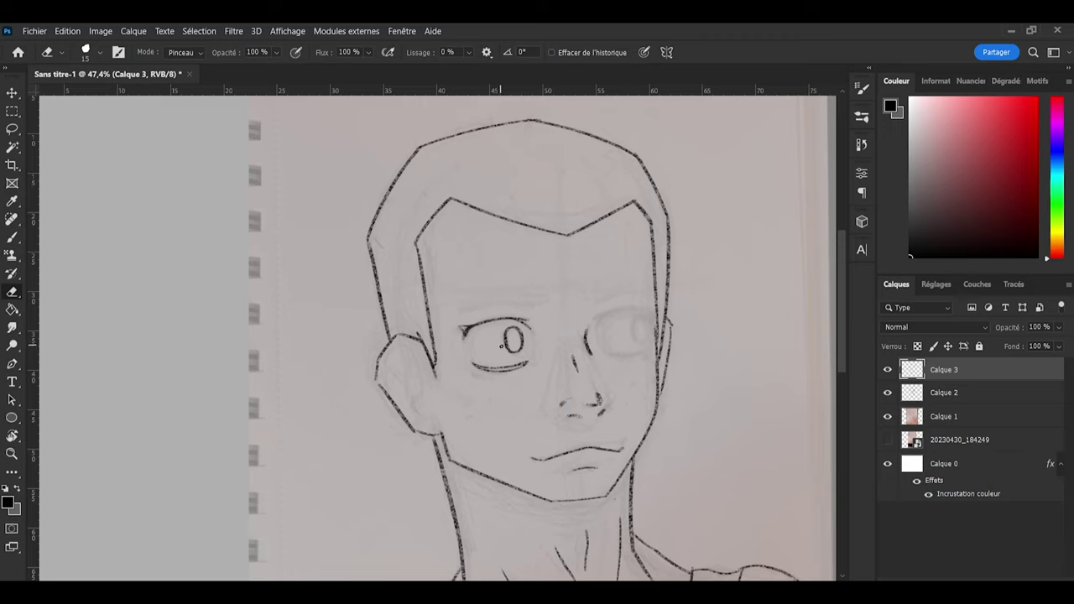
key("b")
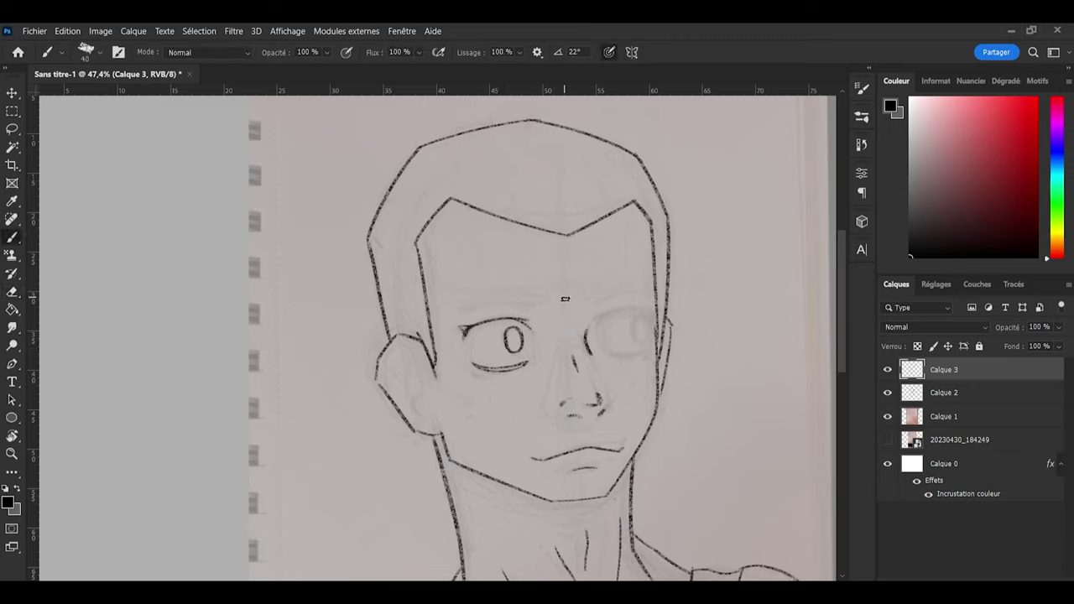
mouse_move(609, 316)
left_mouse_down()
mouse_move(595, 329)
mouse_move(650, 310)
left_mouse_up()
mouse_move(601, 320)
left_mouse_down()
mouse_move(660, 320)
mouse_move(661, 311)
left_mouse_up()
key("ctrl+z")
Step: Add a new layer and ink the upper and lower eyelids of the far eye on it, trimming excess line
key("ctrl+shift+alt+n")
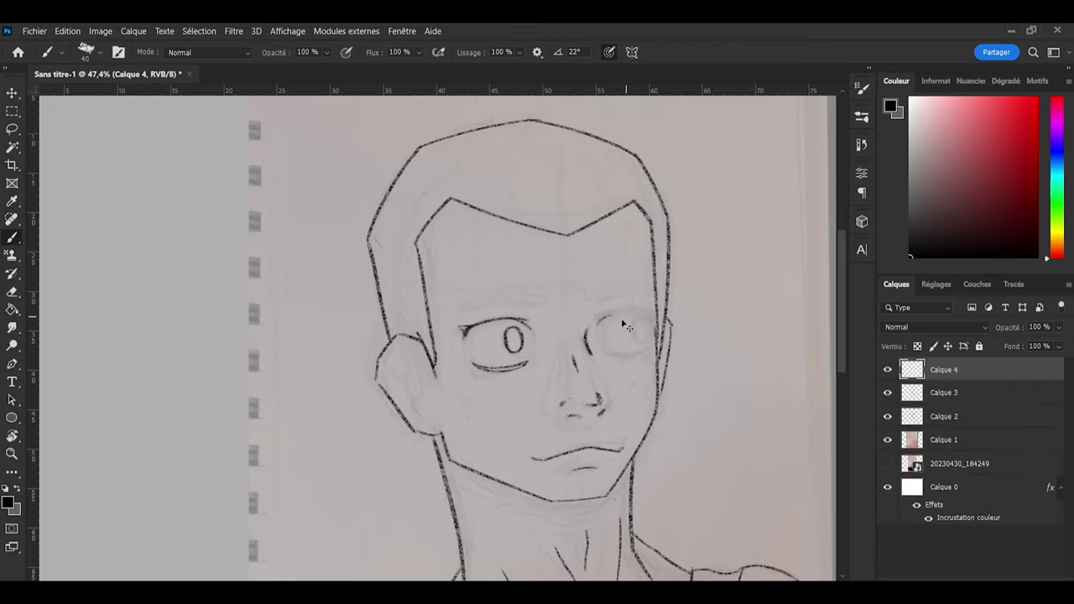
mouse_move(597, 317)
left_mouse_down()
mouse_move(630, 310)
mouse_move(663, 321)
left_mouse_up()
left_click_drag(607, 353, 643, 353)
left_click_drag(623, 353, 661, 355)
key("e")
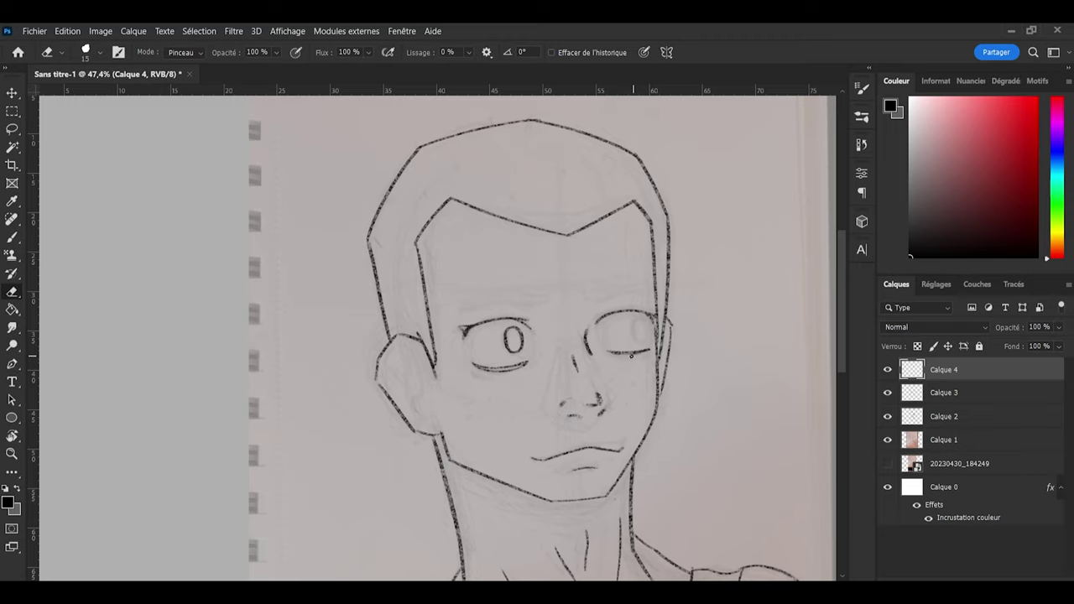
key("b")
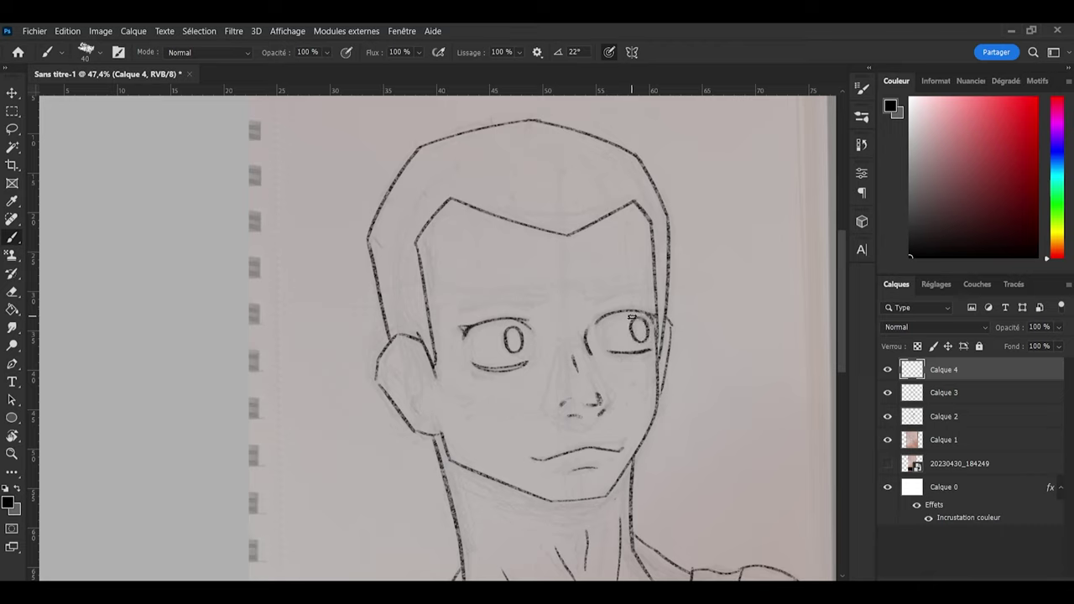
Step: Undo the far eye's hand-drawn iris and try to redraw its oval outline
key("ctrl+z")
key("ctrl+z")
mouse_move(638, 313)
left_mouse_down()
mouse_move(654, 320)
mouse_move(650, 340)
left_mouse_up()
key("ctrl+z")
left_click_drag(648, 326, 642, 314)
key("ctrl+z")
mouse_move(632, 326)
left_mouse_down()
mouse_move(641, 319)
mouse_move(634, 329)
mouse_move(649, 338)
left_mouse_up()
key("ctrl+z")
Step: Lasso the near eye's iris and copy it from Calque 3 onto a new layer above Calque 4
key("l")
mouse_move(500, 344)
left_mouse_down()
mouse_move(533, 346)
mouse_move(529, 360)
mouse_move(500, 351)
left_mouse_up()
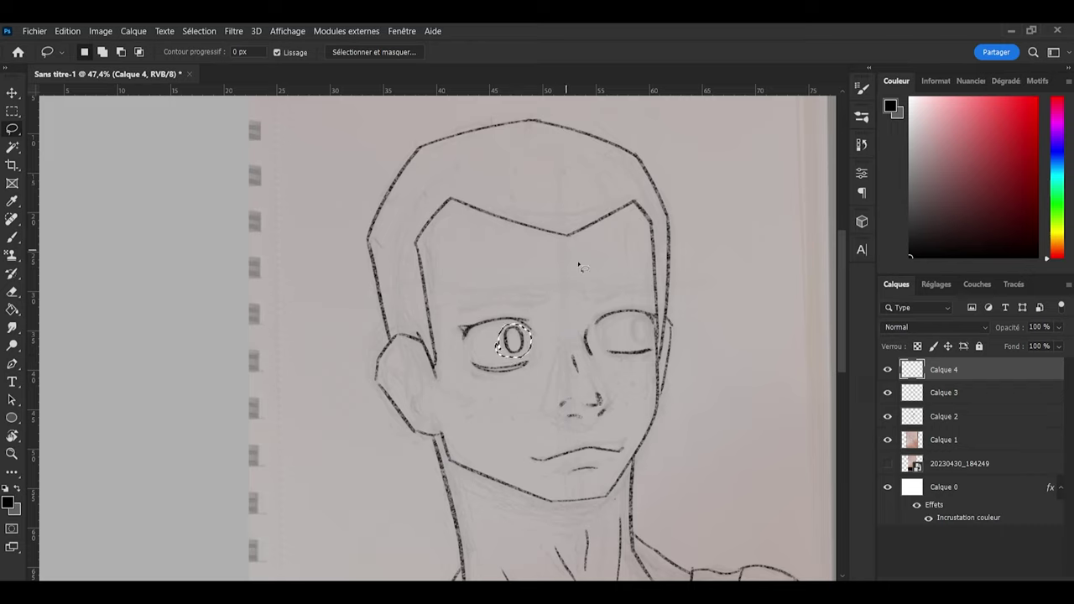
left_click(938, 394)
left_click(952, 370)
key("ctrl+j")
Step: Move the copied iris into the far eye just beneath its upper eyelid and apply the transformation
key("ctrl+t")
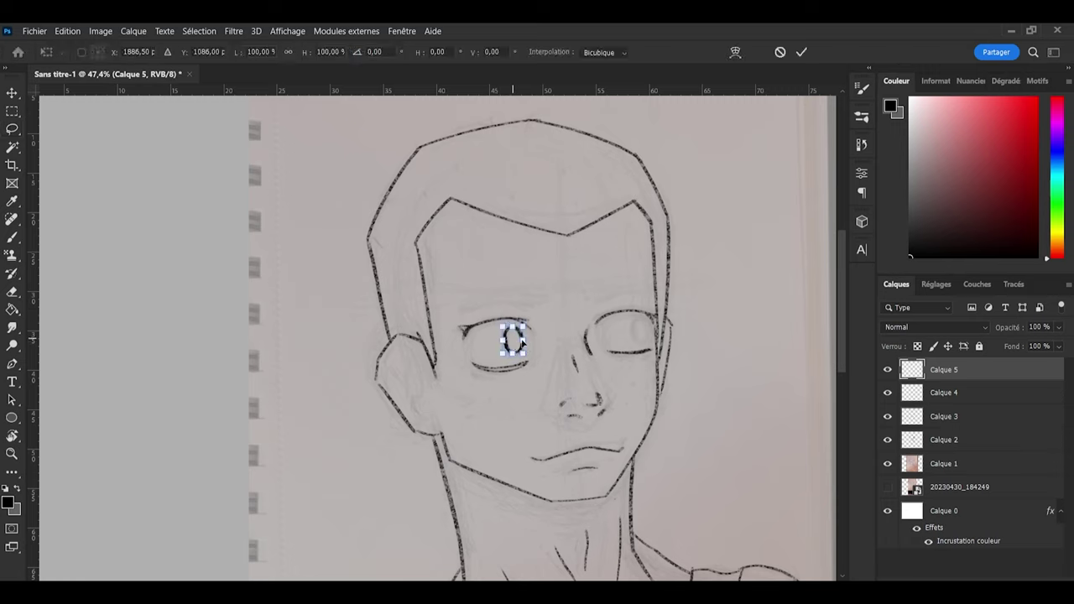
left_click_drag(522, 341, 640, 334)
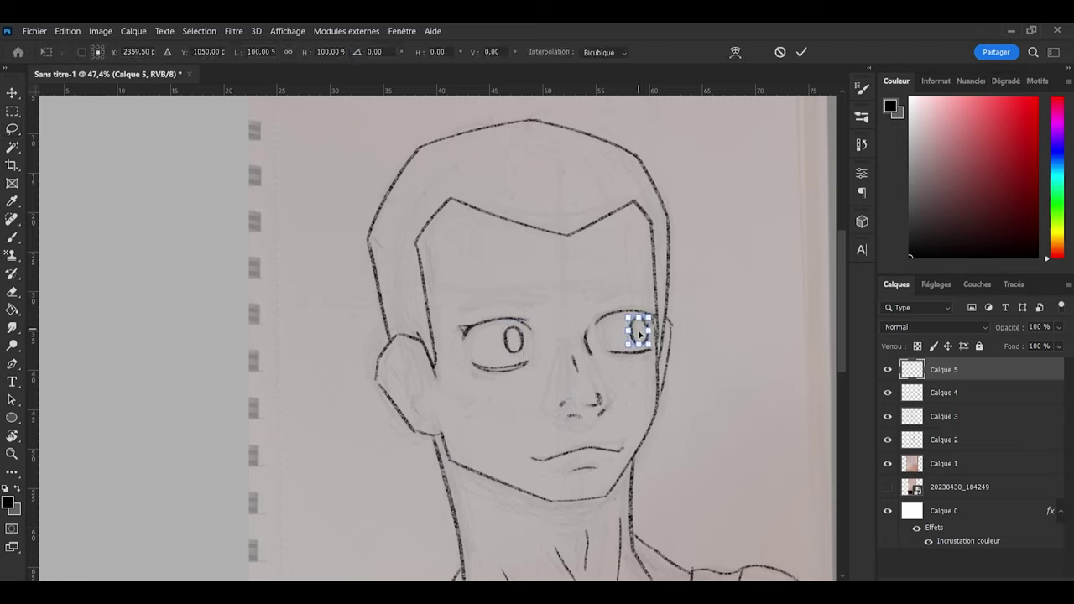
key("Return")
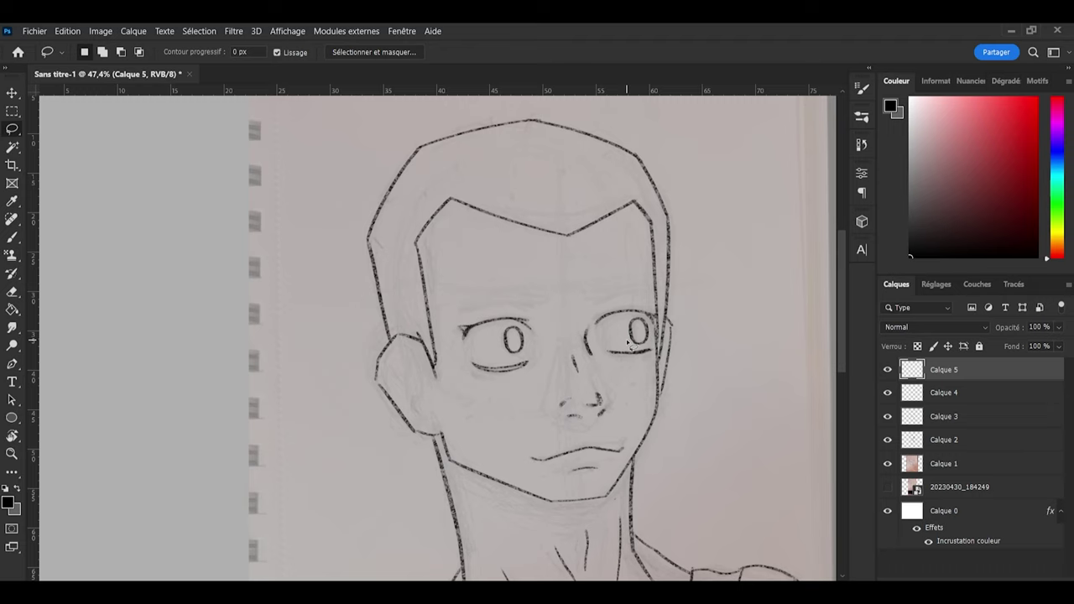
scroll(584, 443, "up", 3)
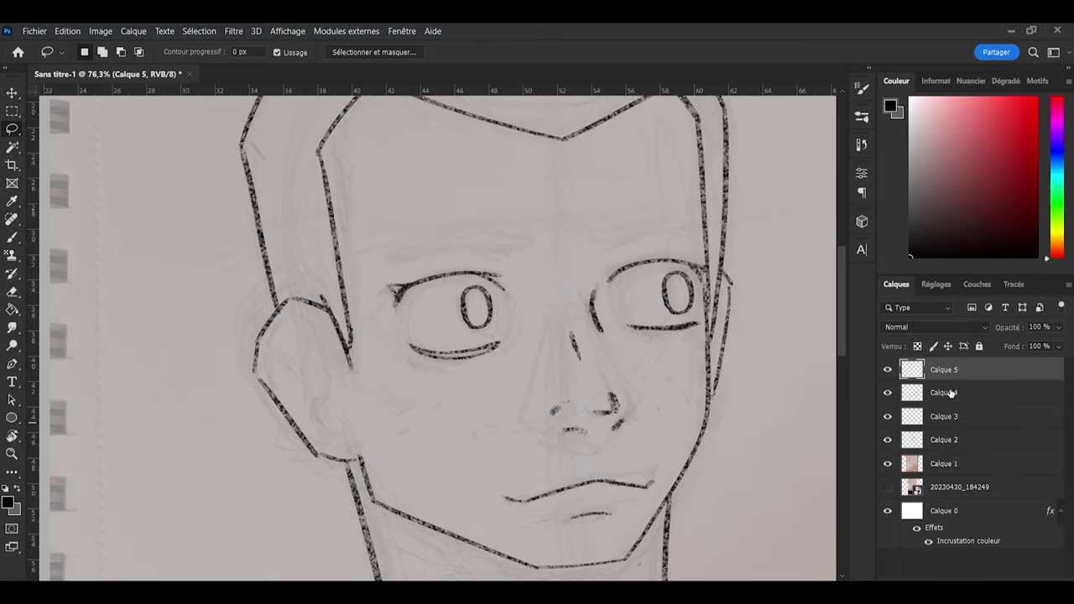
Step: Set the brush smoothing to 0 % and fill the gap between the two lines of the near eye's lower eyelid
key("b")
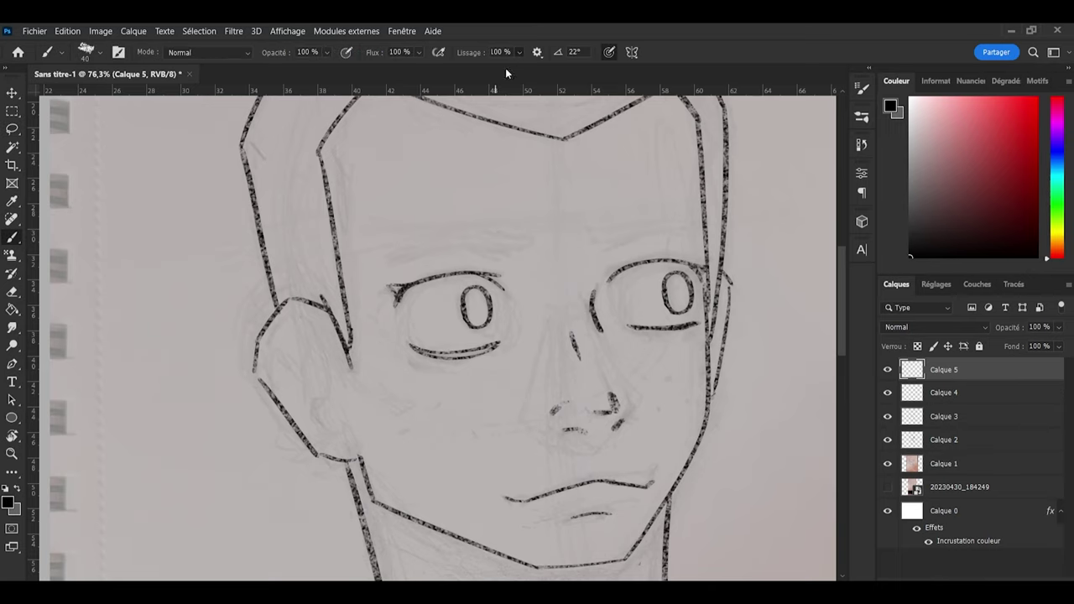
scroll(394, 289, "up", 4)
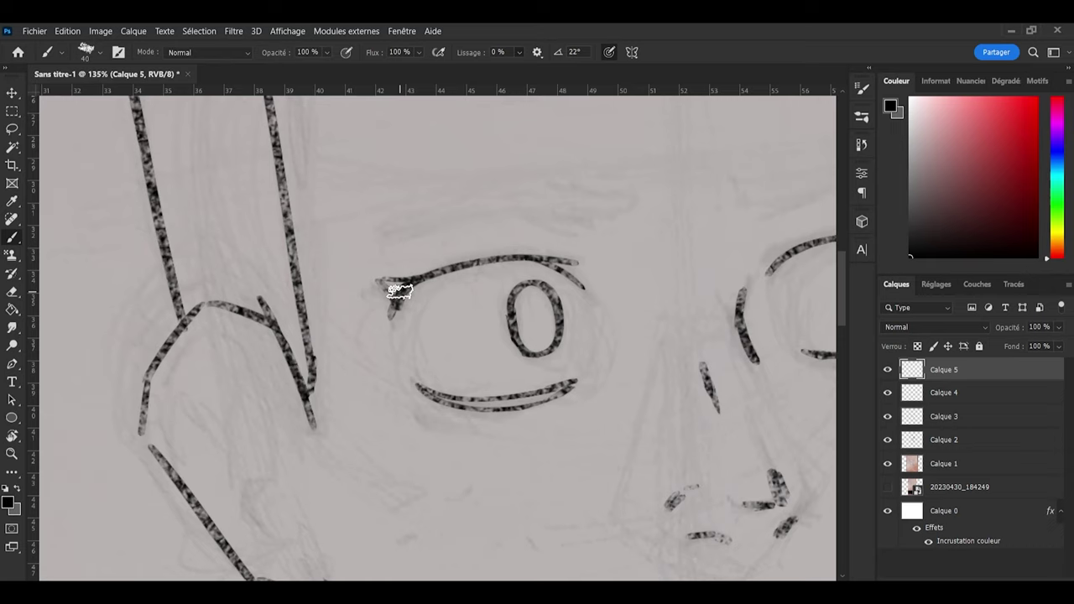
mouse_move(427, 388)
left_mouse_down()
mouse_move(498, 406)
mouse_move(539, 391)
mouse_move(539, 403)
mouse_move(552, 399)
mouse_move(479, 403)
mouse_move(578, 384)
left_mouse_up()
key("ctrl+z")
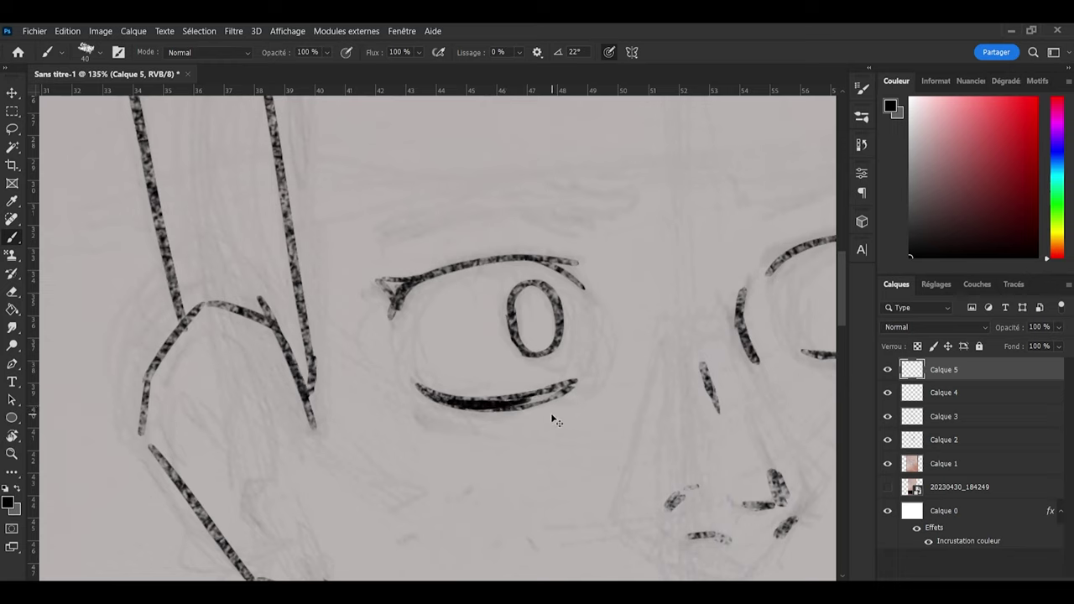
key("ctrl+z")
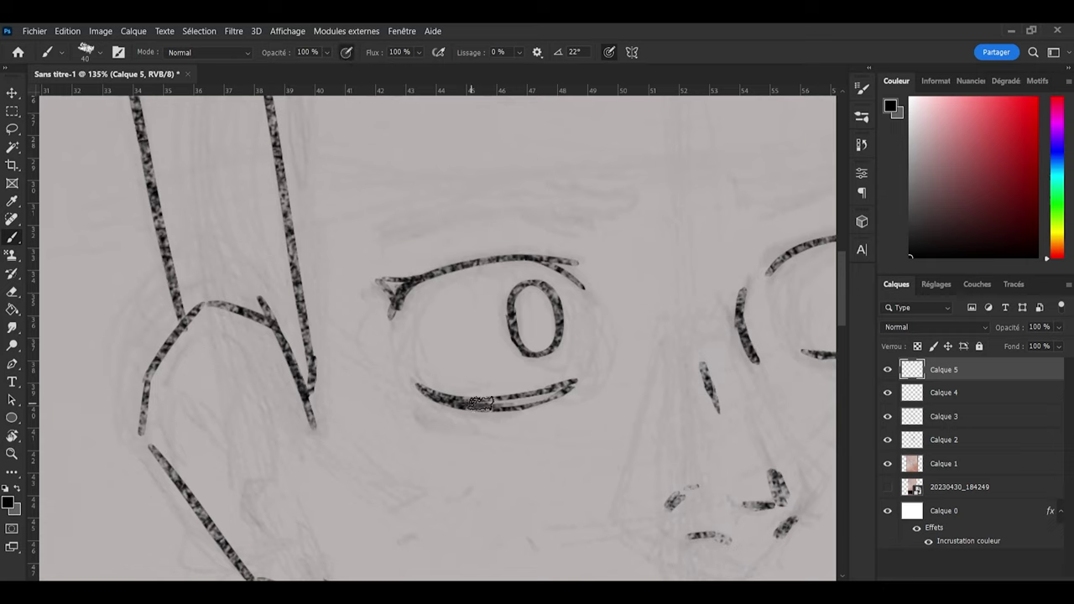
left_click_drag(480, 404, 568, 386)
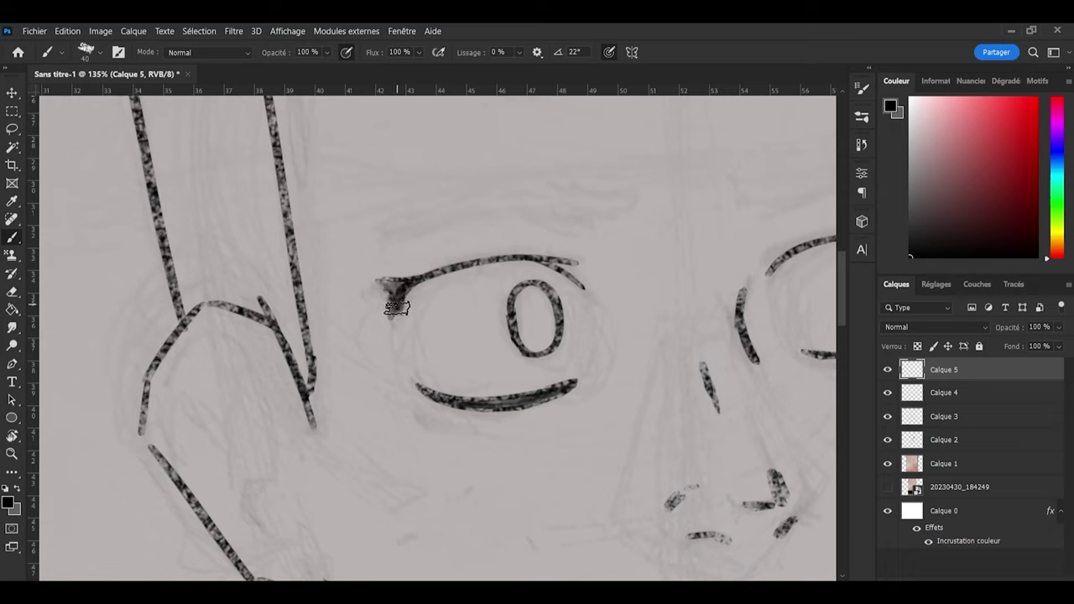
Step: Erase the rough edges at the outer corner of the near eye's upper eyelid and ink both of its ends solid
key("e")
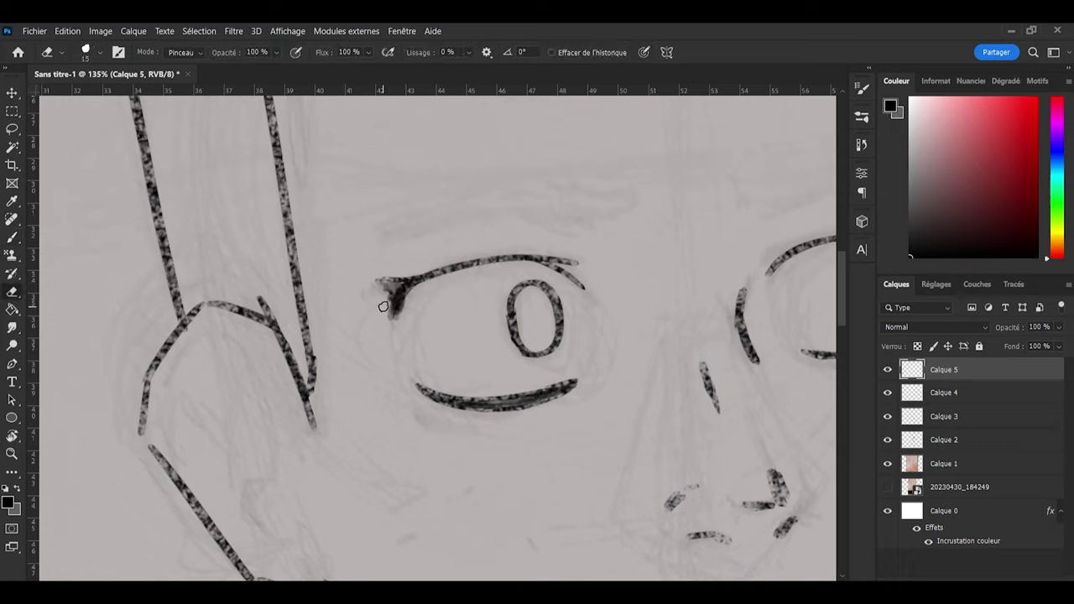
mouse_move(383, 307)
left_mouse_down()
mouse_move(386, 319)
mouse_move(401, 317)
mouse_move(405, 307)
mouse_move(387, 320)
mouse_move(407, 284)
left_mouse_up()
key("b")
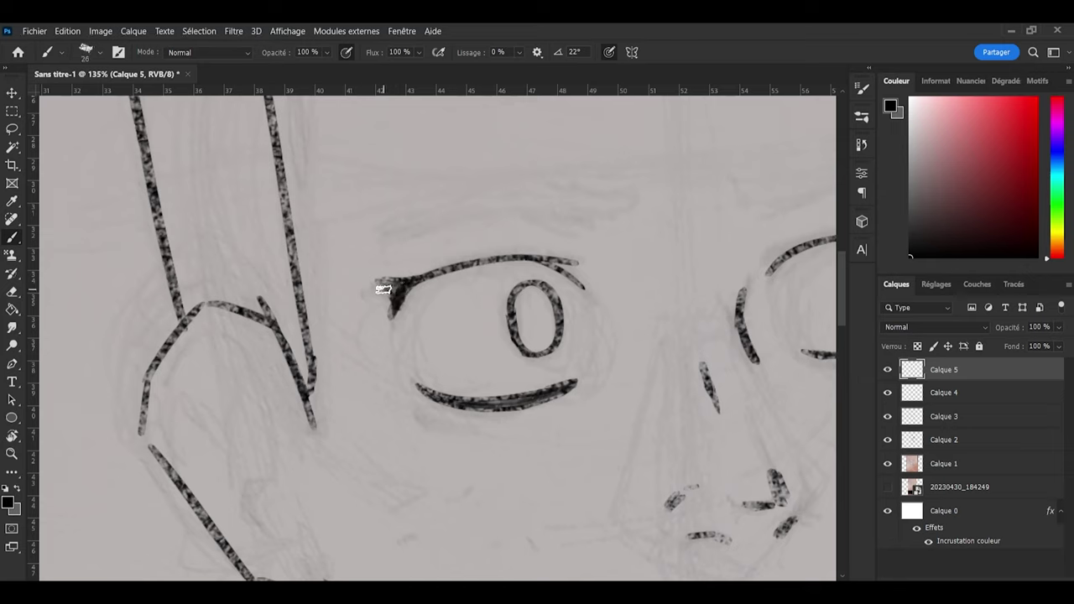
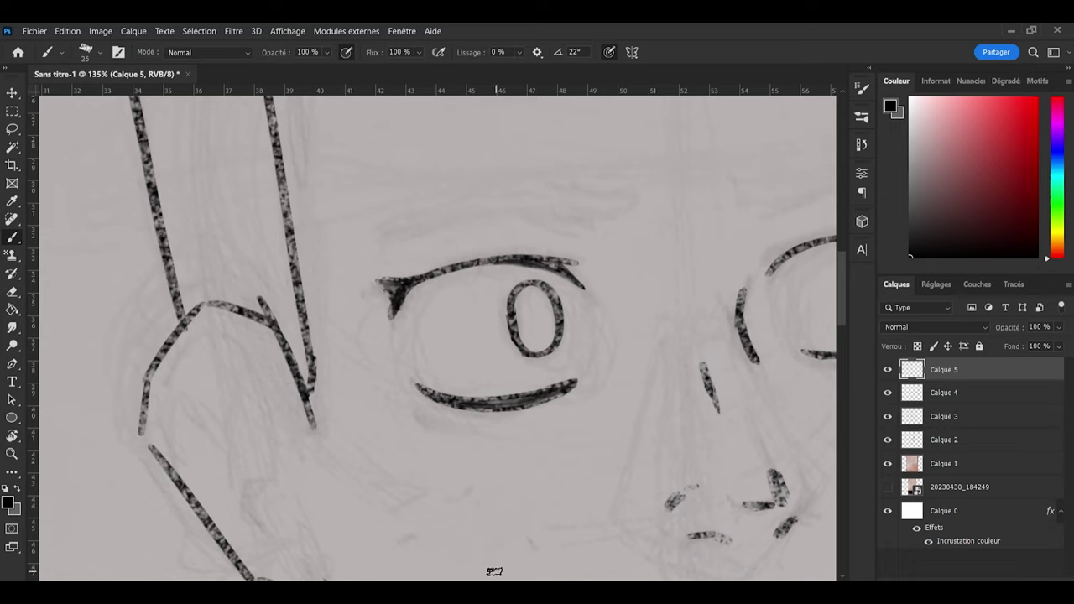
Step: Ink a short thin crease beneath the outer part of the near eye's lower eyelid
left_click_drag(418, 414, 478, 430)
key("ctrl+z")
left_click_drag(412, 412, 467, 429)
Step: Thicken the far eye's upper eyelid on Calque 5 with strokes along its top edge
left_click_drag(498, 579, 541, 579)
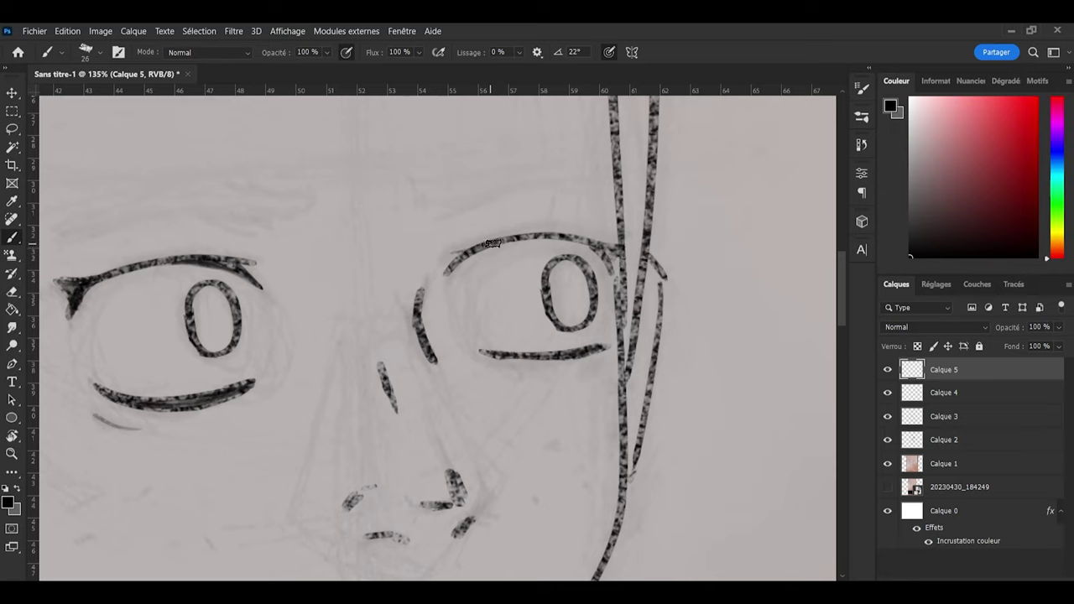
mouse_move(451, 254)
left_mouse_down()
mouse_move(486, 243)
mouse_move(442, 254)
mouse_move(525, 234)
left_mouse_up()
left_click_drag(517, 235, 581, 235)
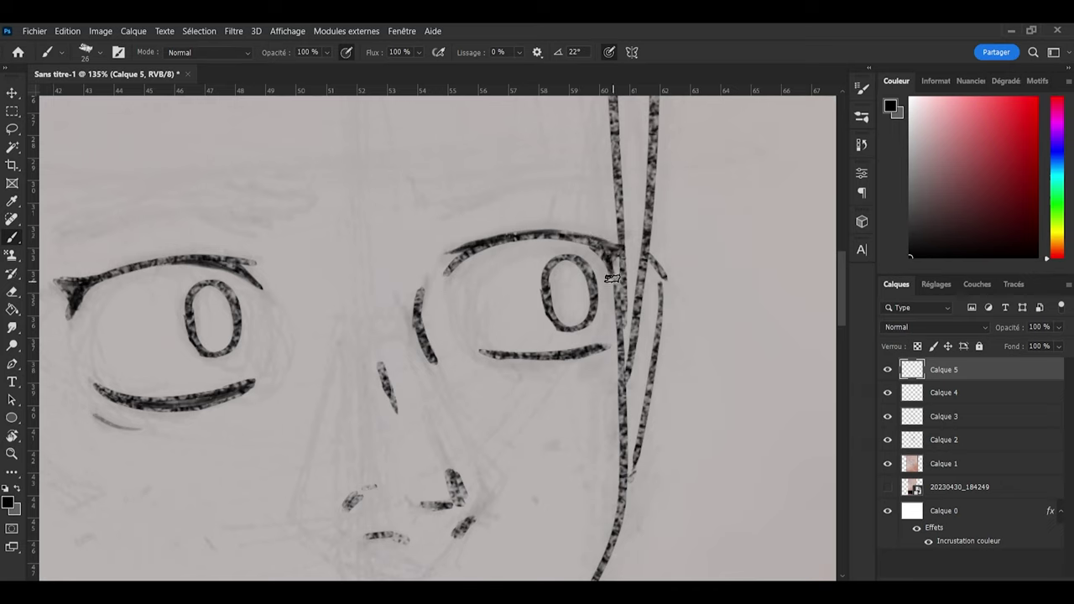
Step: Trim and re-ink the inner end of the far eye's upper eyelid on Calque 4 into a clean taper
key("e")
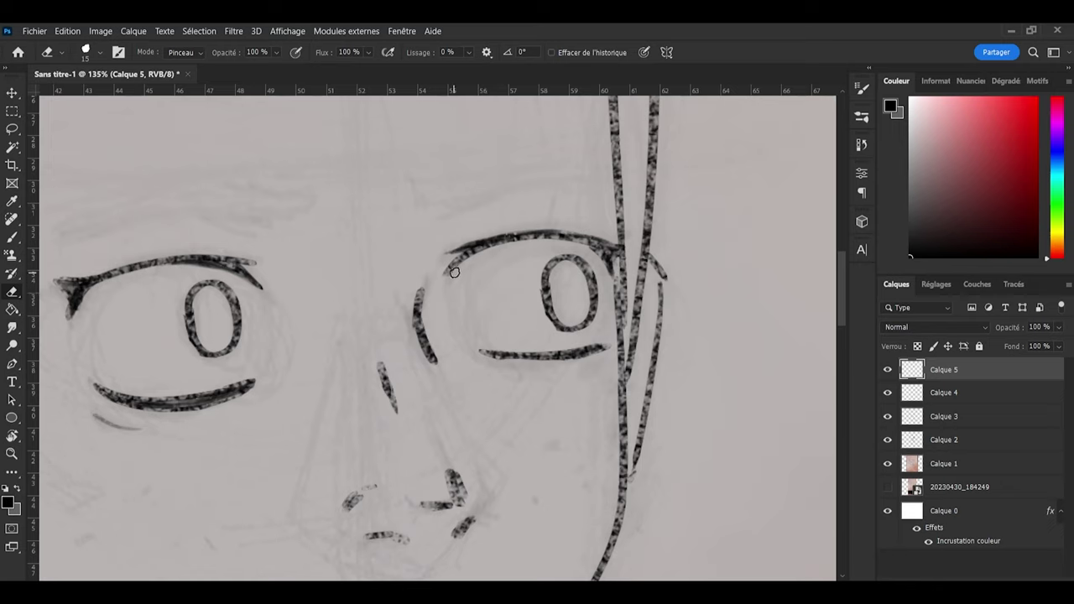
left_click(920, 391)
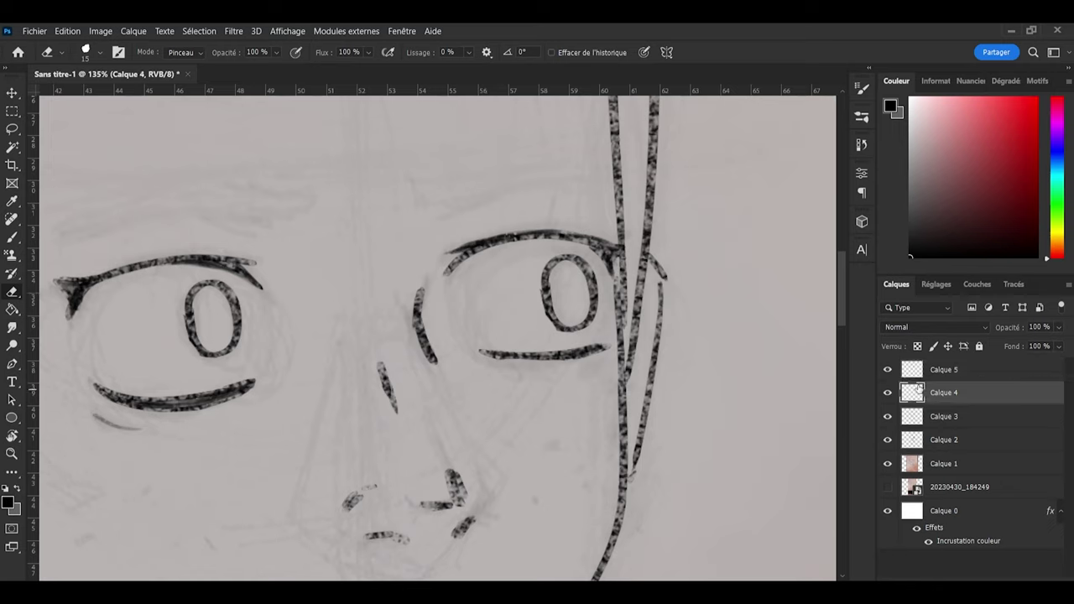
left_click(887, 393)
left_click(887, 392)
key("b")
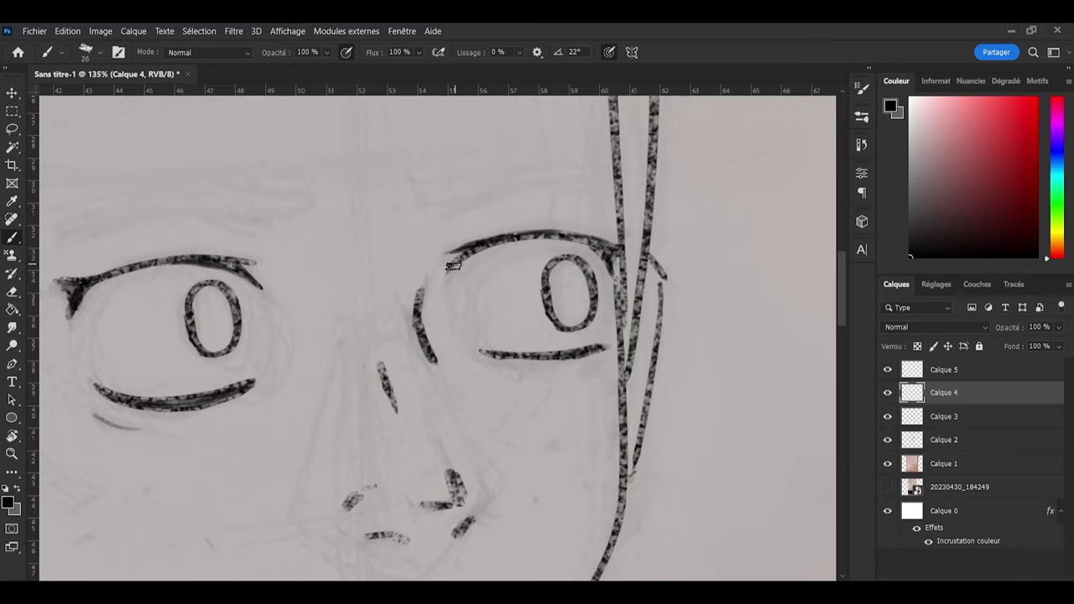
left_click_drag(448, 271, 473, 246)
Step: Thin the far eye's lower eyelid and taper both of its ends, alternating erasing and inking
key("e")
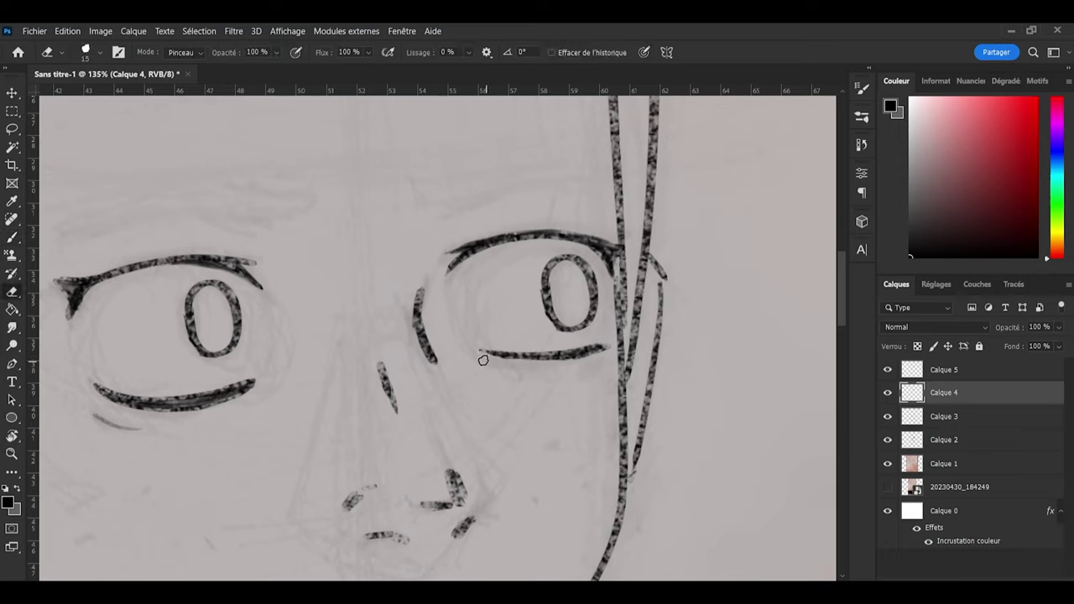
key("b")
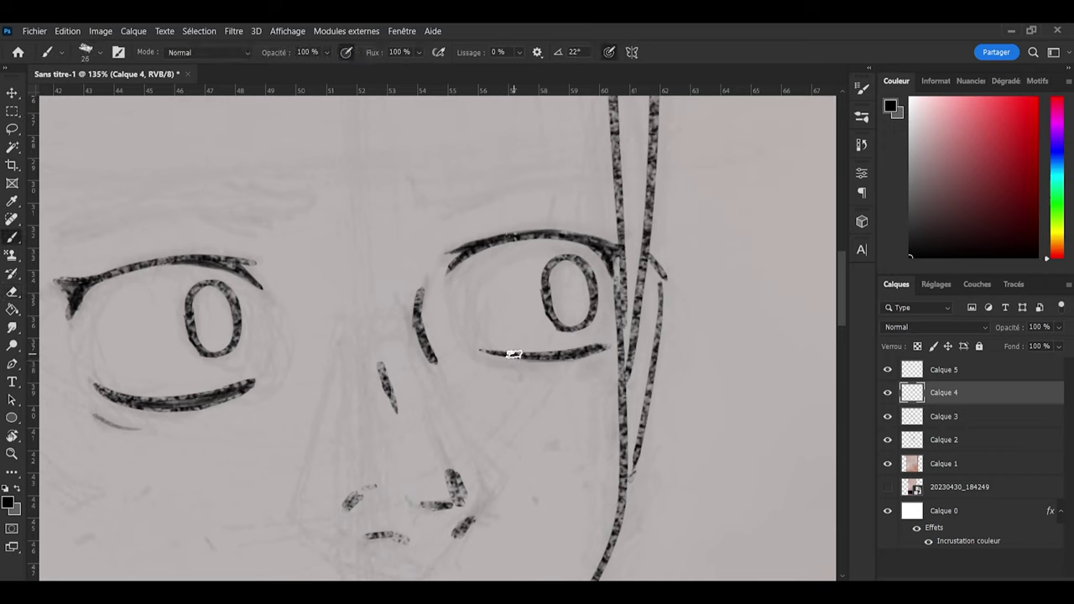
key("e")
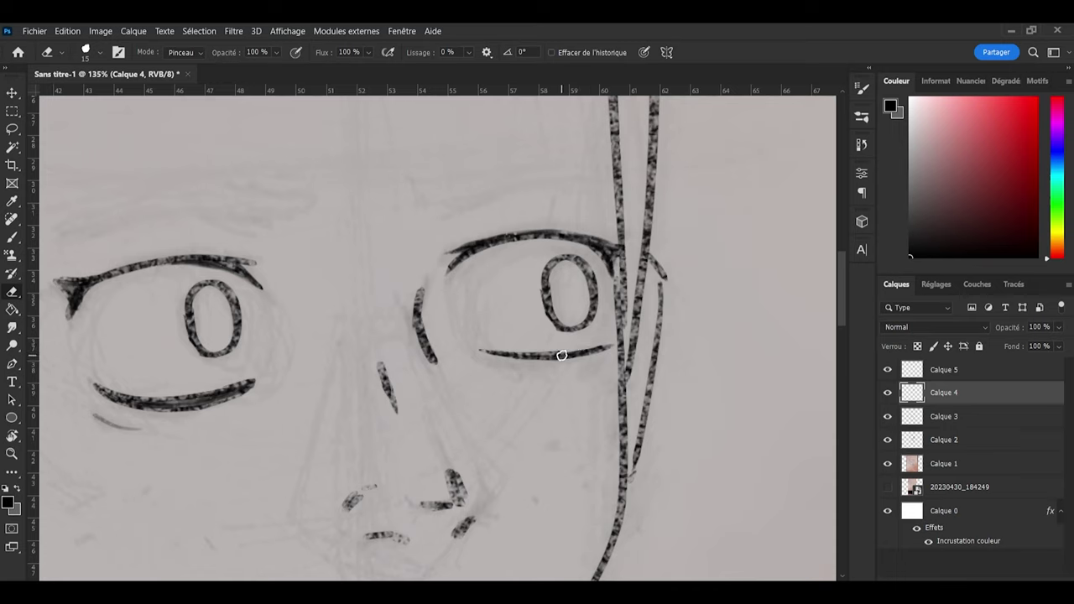
key("b")
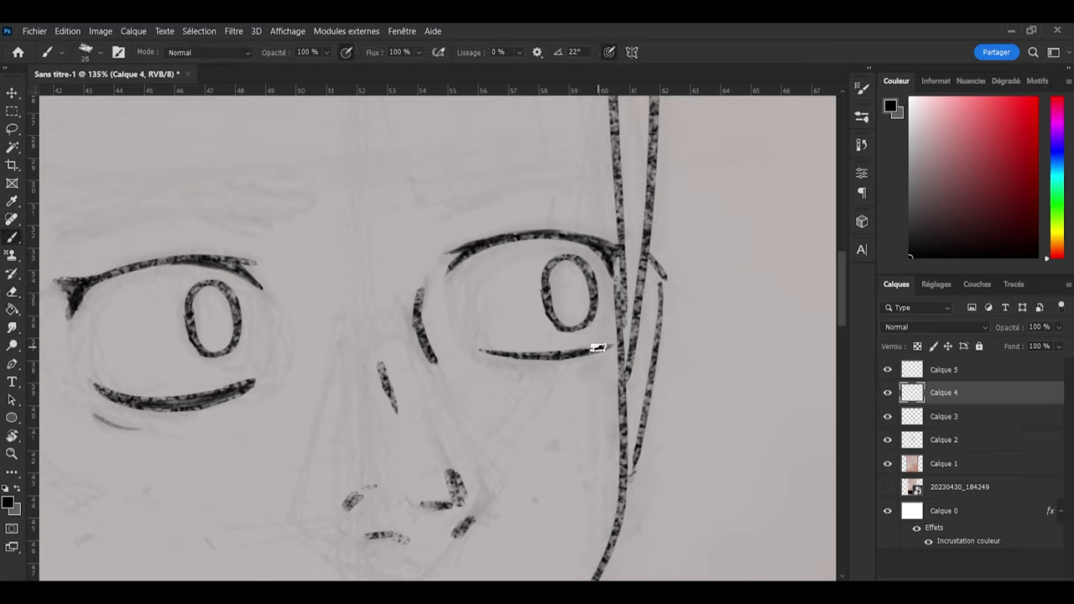
key("e")
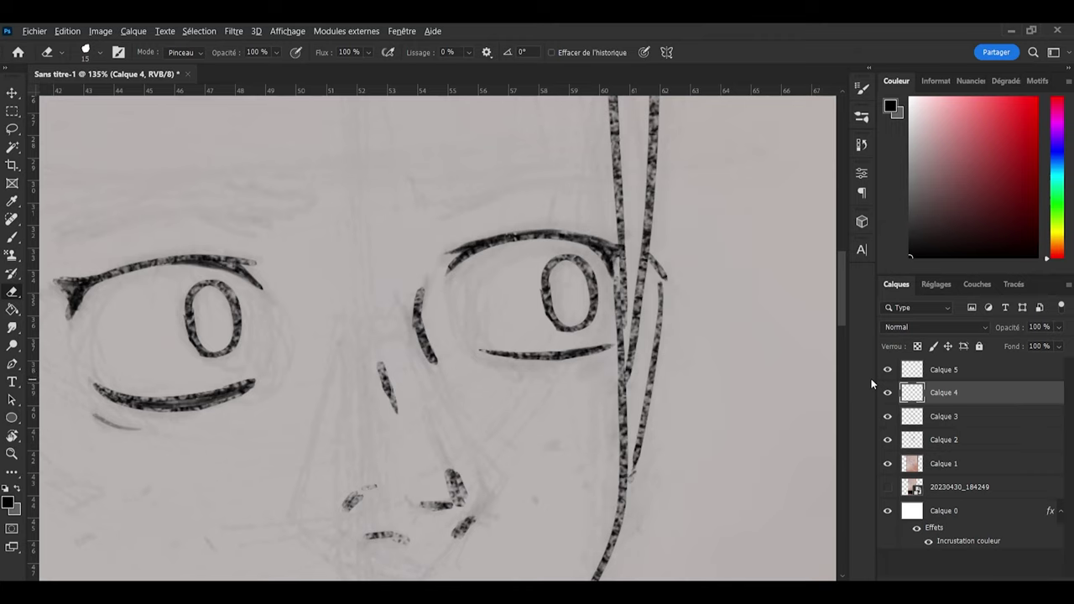
Step: Thin the near eye's lower eyelid by erasing its excess ink on Calque 3 and Calque 5
scroll(777, 372, "down", 10)
scroll(609, 396, "up", 5)
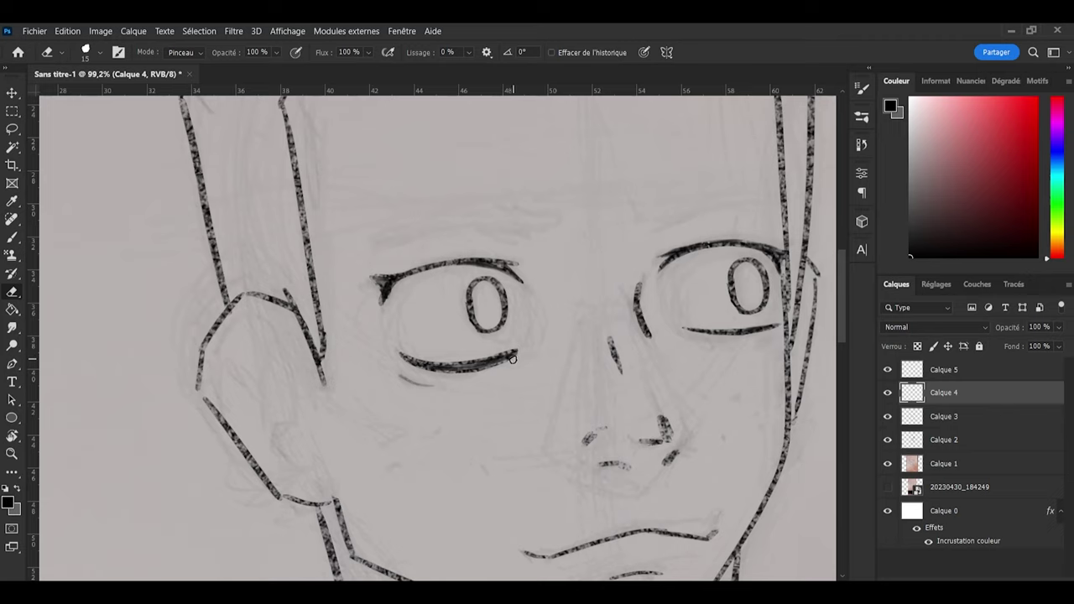
key("alt+bracketleft")
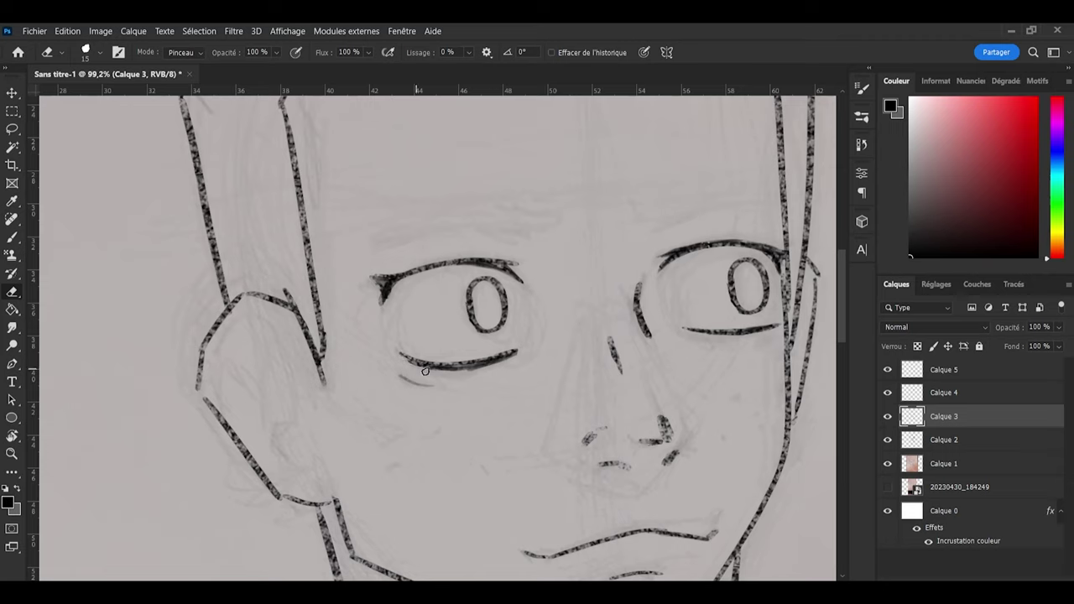
left_click(952, 373)
left_click(890, 372)
left_click(890, 372)
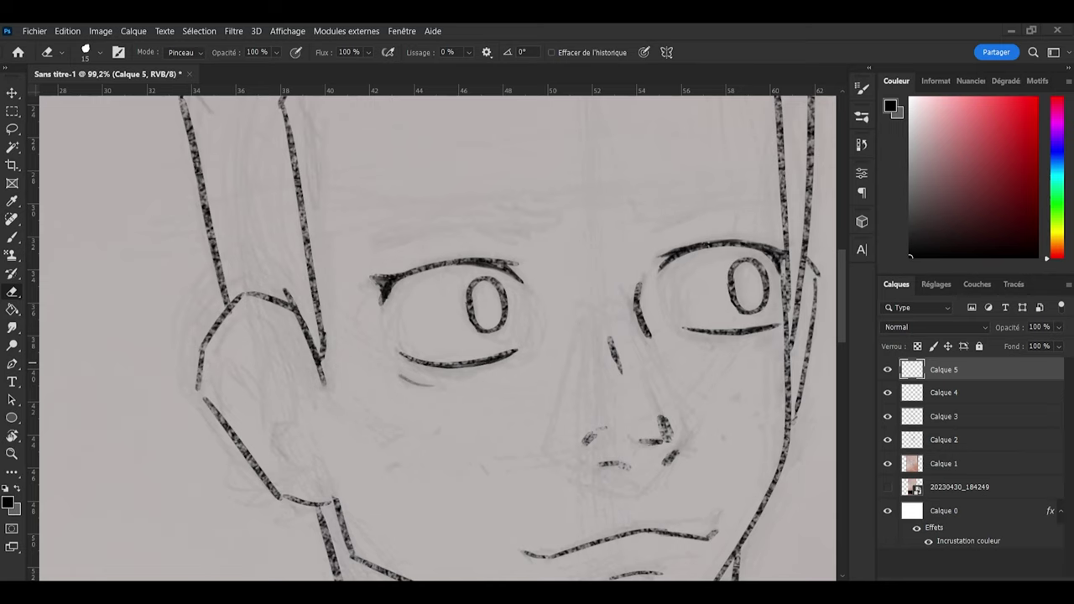
Step: Identify the layer holding the crease beneath the near eye and erase the crease from Calque 5
scroll(336, 378, "down", 3)
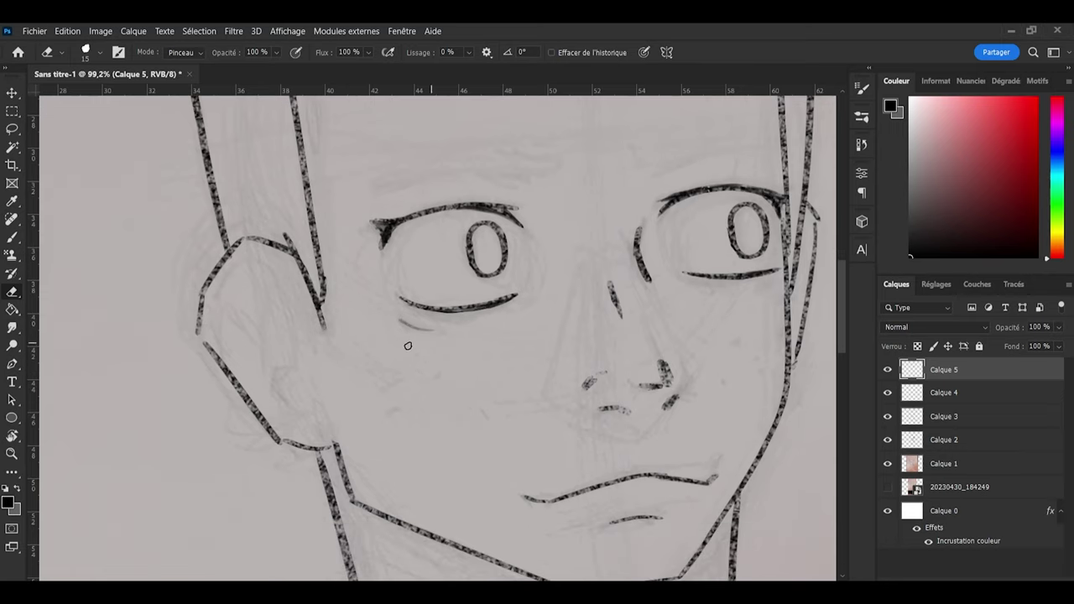
scroll(408, 346, "down", 3)
left_click(954, 421)
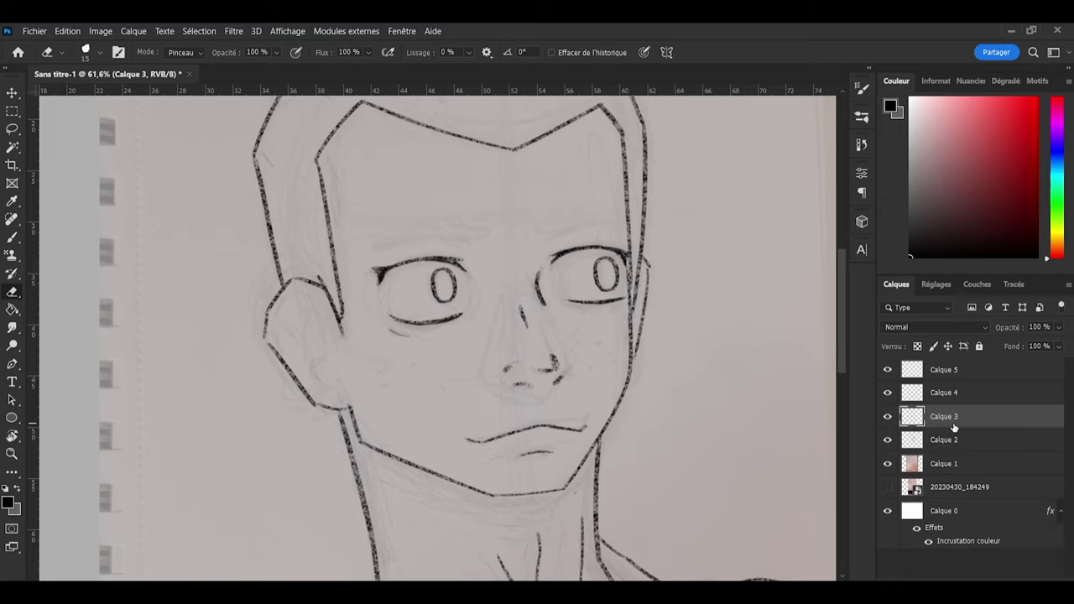
left_click(887, 418)
left_click(887, 418)
left_click(888, 370)
left_click(888, 370)
left_click(932, 370)
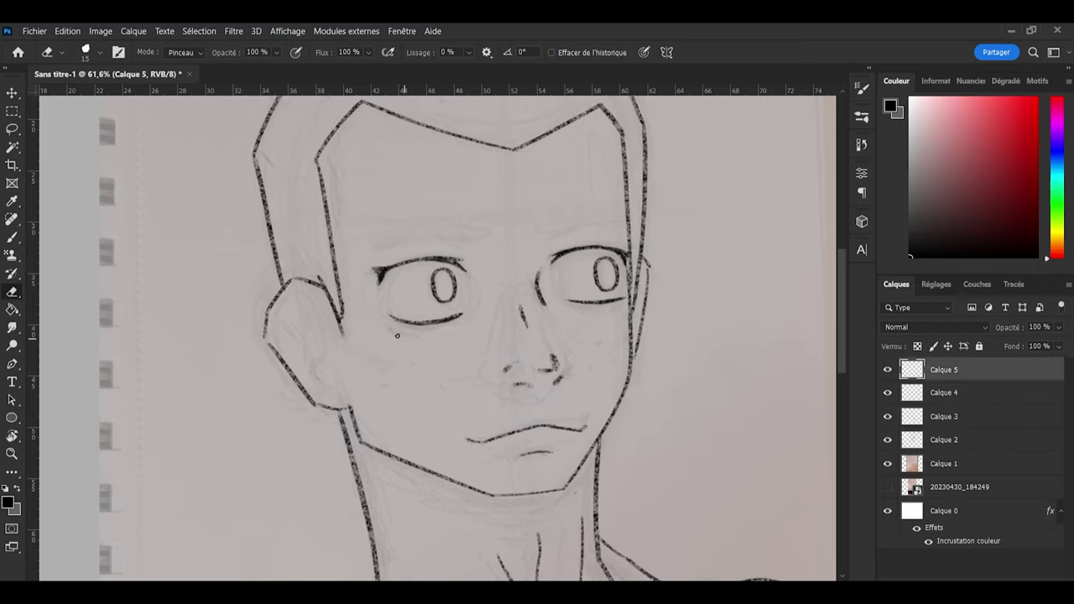
Step: Turn off pressure-controlled brush opacity and ink a new, shorter crease beneath the near eye on Calque 5
key("b")
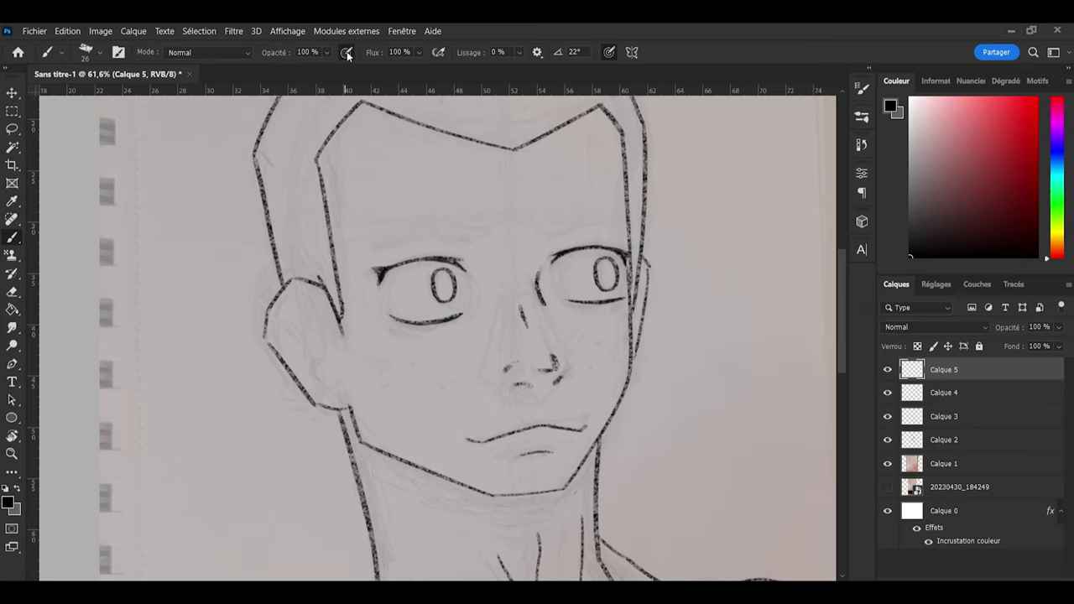
left_click_drag(388, 328, 402, 331)
key("e")
key("b")
Step: Merge Calque 3, Calque 4 and Calque 5 into a single layer after checking what each one contains
scroll(537, 352, "down", 4)
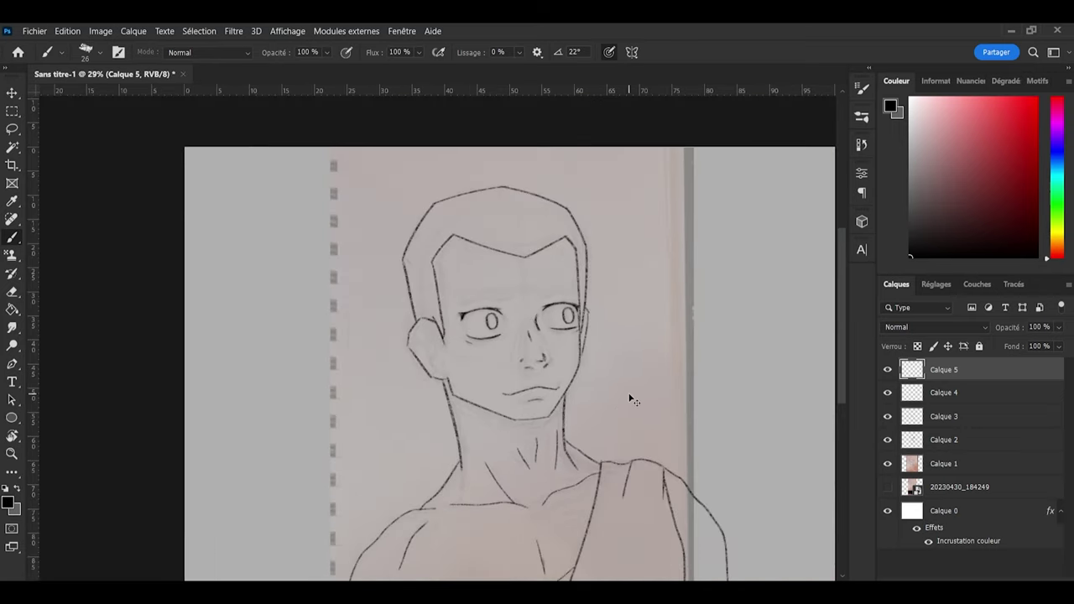
key("ctrl+s")
scroll(521, 311, "up", 4)
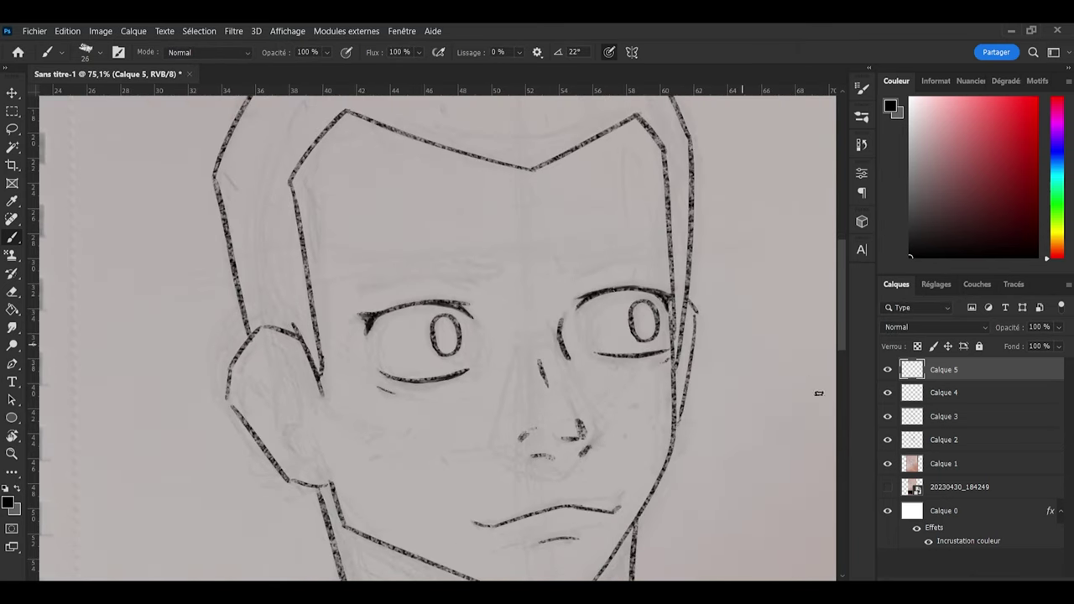
left_click(888, 370)
left_click(888, 371)
left_click(888, 393)
left_click(888, 393)
left_click(931, 416, "shift")
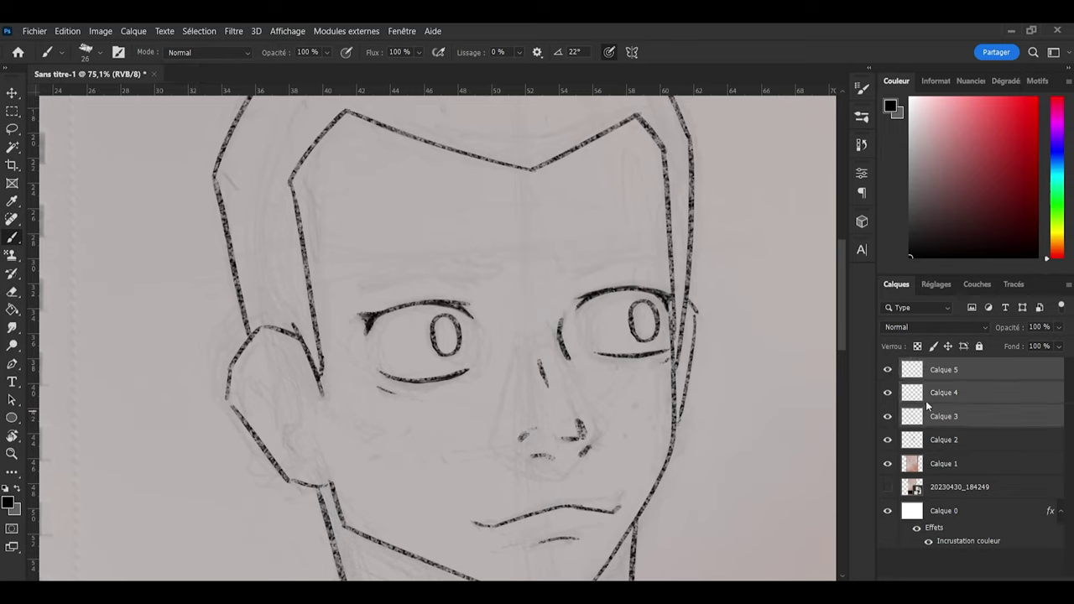
key("ctrl+e")
left_click(886, 371)
left_click(886, 371)
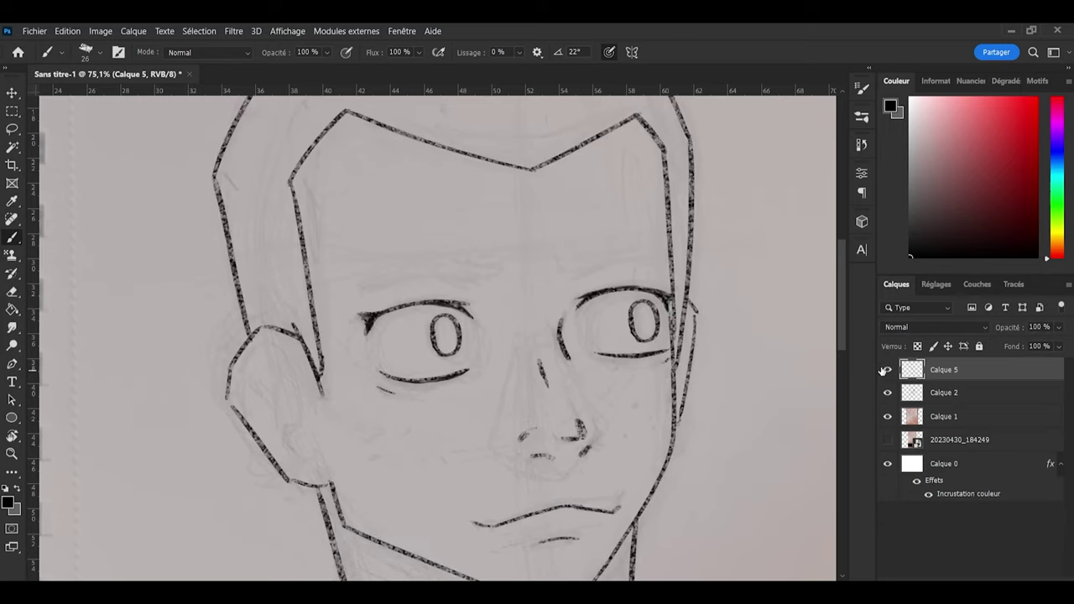
Step: Ink the lower edge of the near eyebrow with brush smoothing at 100 %, undoing and redrawing unsatisfactory strokes
left_click_drag(367, 292, 445, 274)
key("ctrl+z")
left_click_drag(365, 289, 453, 278)
key("ctrl+z")
mouse_move(351, 290)
left_mouse_down()
mouse_move(415, 289)
mouse_move(461, 270)
mouse_move(499, 282)
left_mouse_up()
key("ctrl+z")
left_click_drag(366, 287, 461, 276)
key("ctrl+z")
left_click_drag(364, 292, 491, 279)
key("ctrl+z")
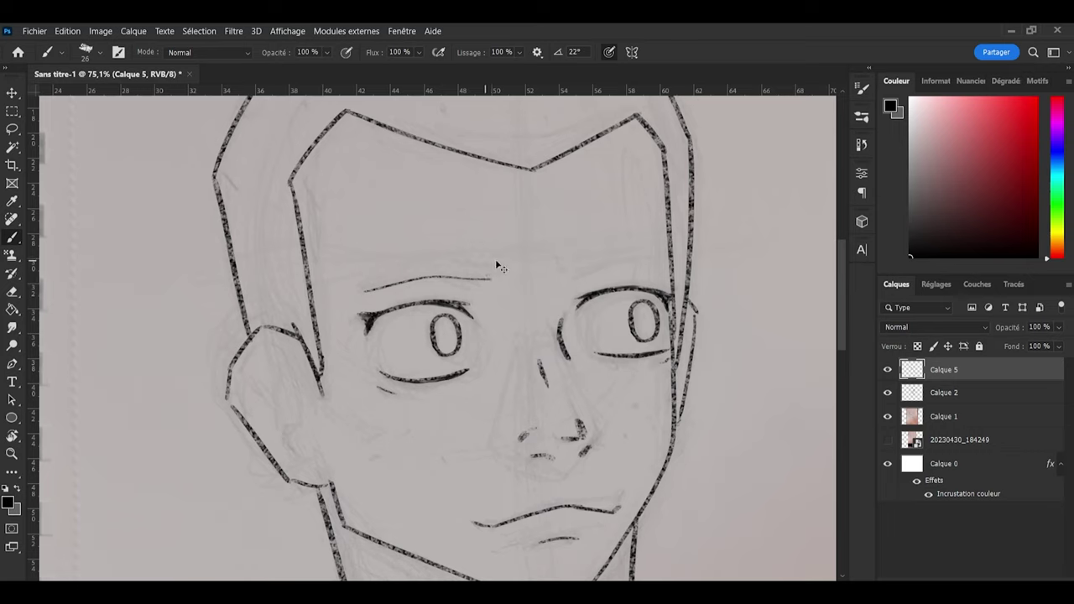
Step: Ink the inner end and upper edge of the near eyebrow to close its outline, redrawing the unsuccessful strokes
mouse_move(493, 278)
left_mouse_down()
mouse_move(467, 256)
mouse_move(460, 272)
mouse_move(492, 267)
mouse_move(405, 261)
left_mouse_up()
key("ctrl+z")
left_click_drag(364, 290, 449, 258)
key("ctrl+z")
left_click_drag(365, 291, 443, 259)
key("ctrl+z")
left_click_drag(365, 290, 456, 263)
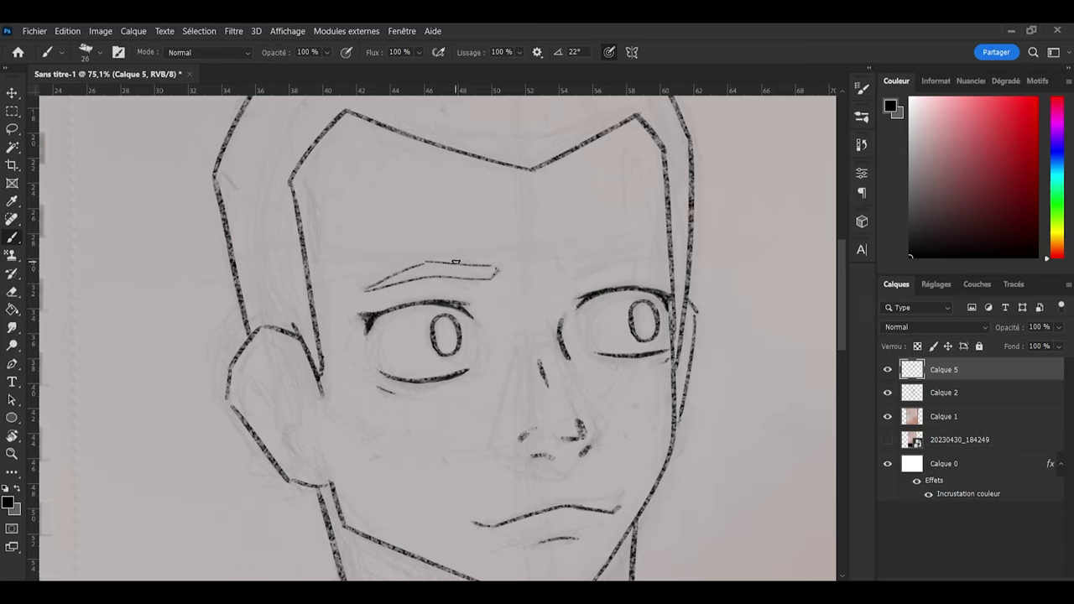
Step: Lasso the near eyebrow on Calque 5 and shift it slightly toward the ear with Free Transform
key("e")
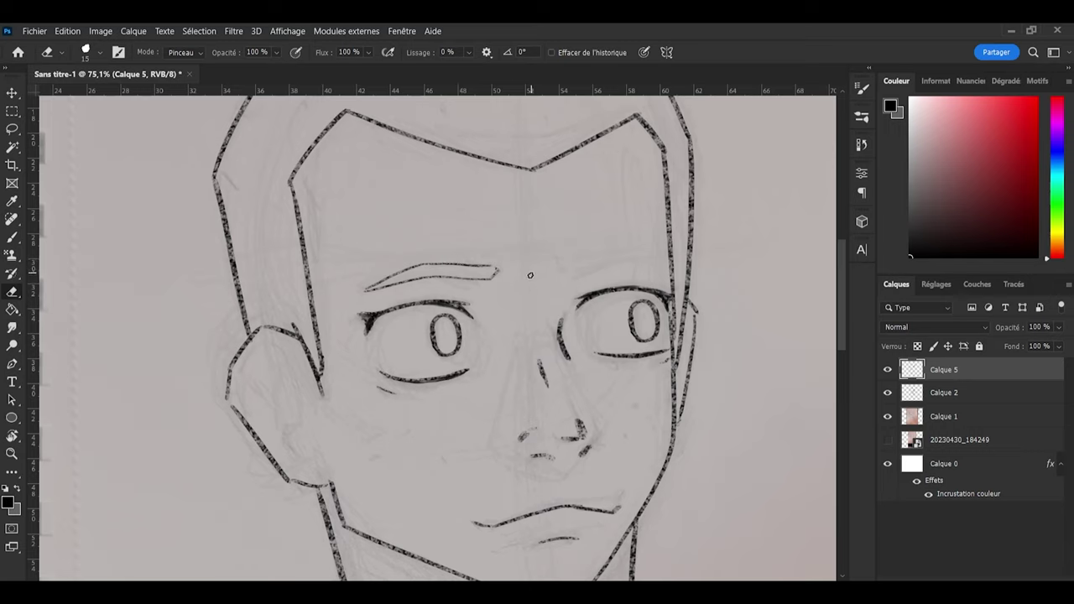
key("l")
mouse_move(475, 251)
left_mouse_down()
mouse_move(525, 285)
mouse_move(370, 300)
mouse_move(491, 241)
mouse_move(430, 275)
mouse_move(444, 276)
left_mouse_up()
key("ctrl+t")
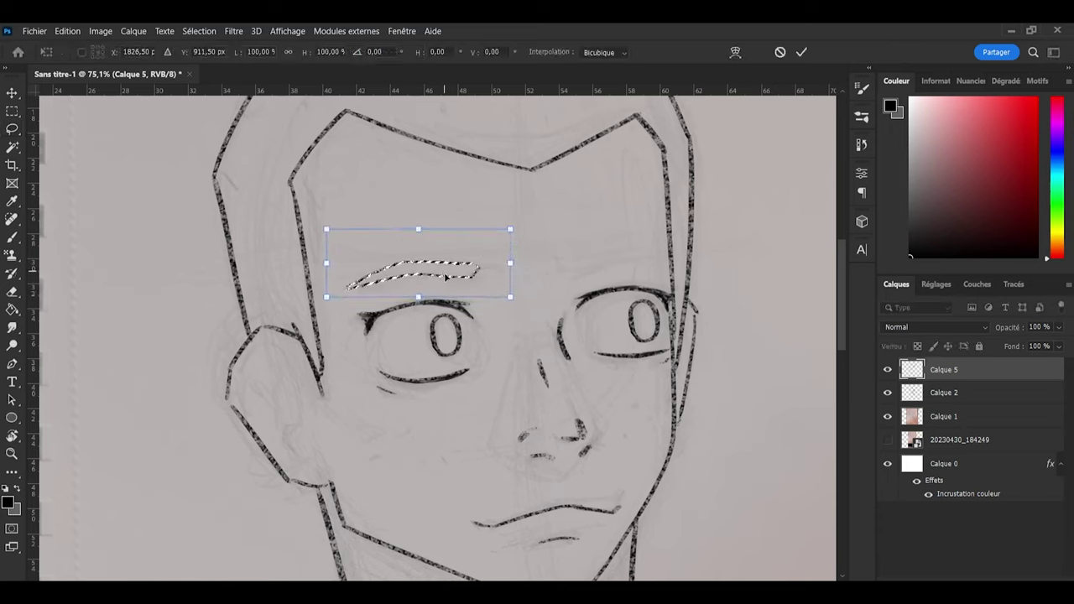
key("Right")
key("Right")
key("Right")
key("Right")
key("Right")
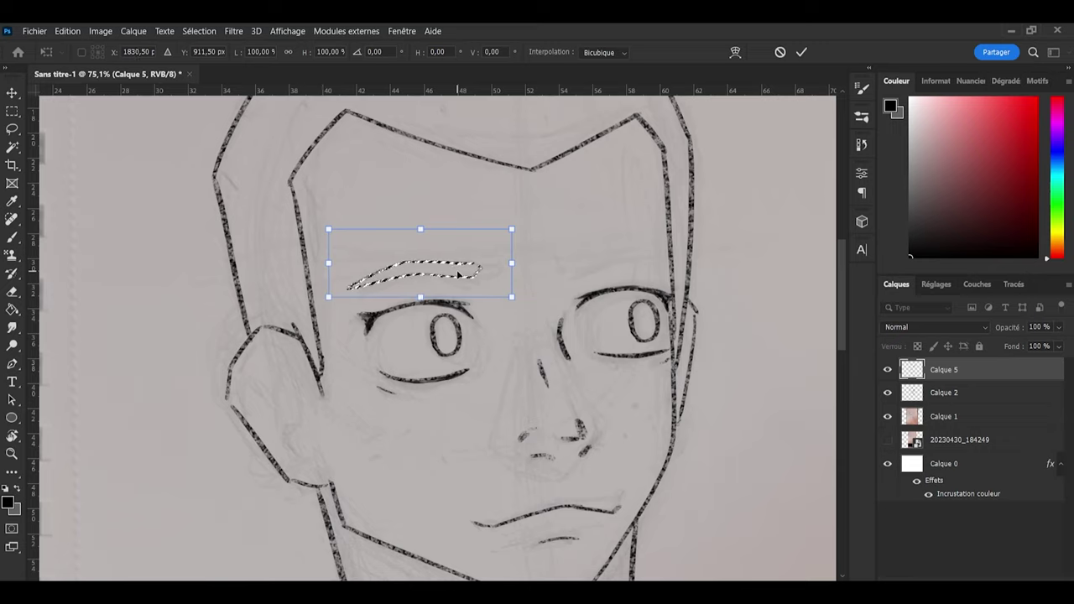
key("Right")
key("Right")
key("Right")
key("Down")
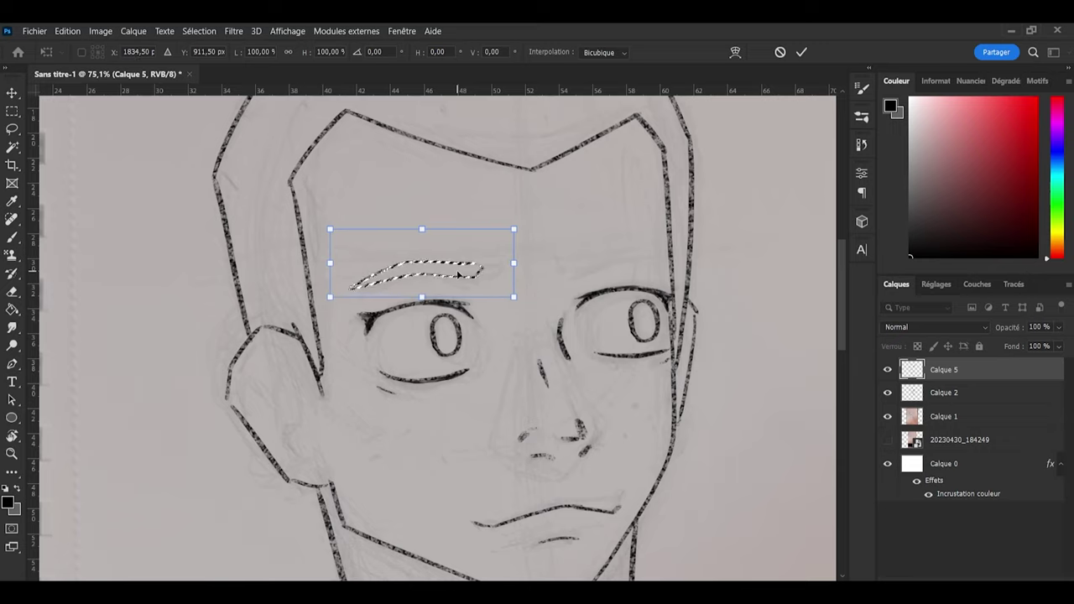
left_click(801, 52)
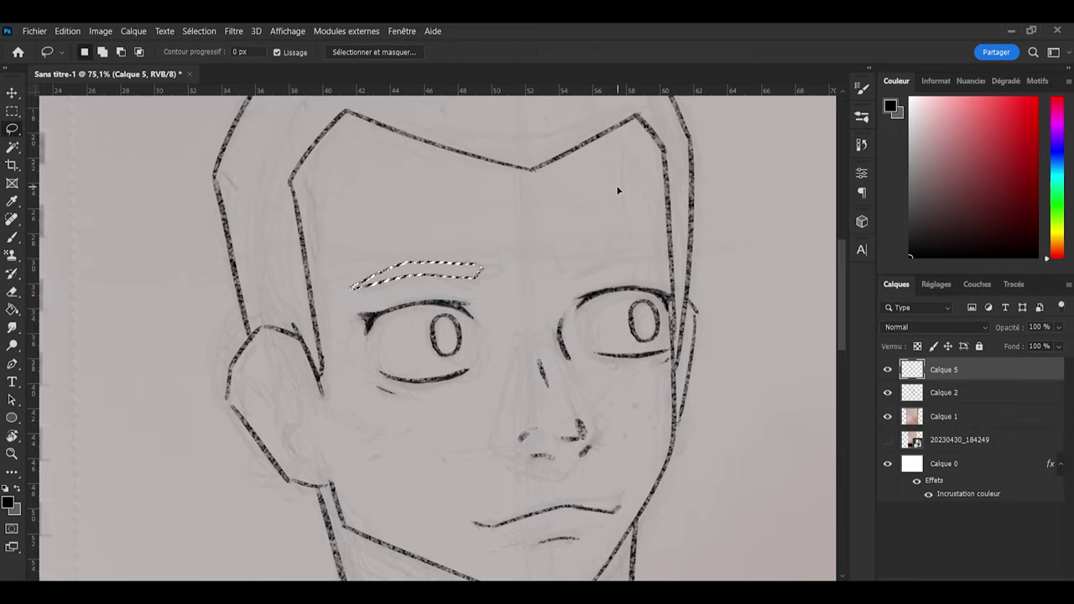
Step: Duplicate the near eyebrow onto its own layer, then mirror, shrink and rotate the copy above the far eye
key("ctrl+shift+alt+n")
key("ctrl+d")
key("ctrl+t")
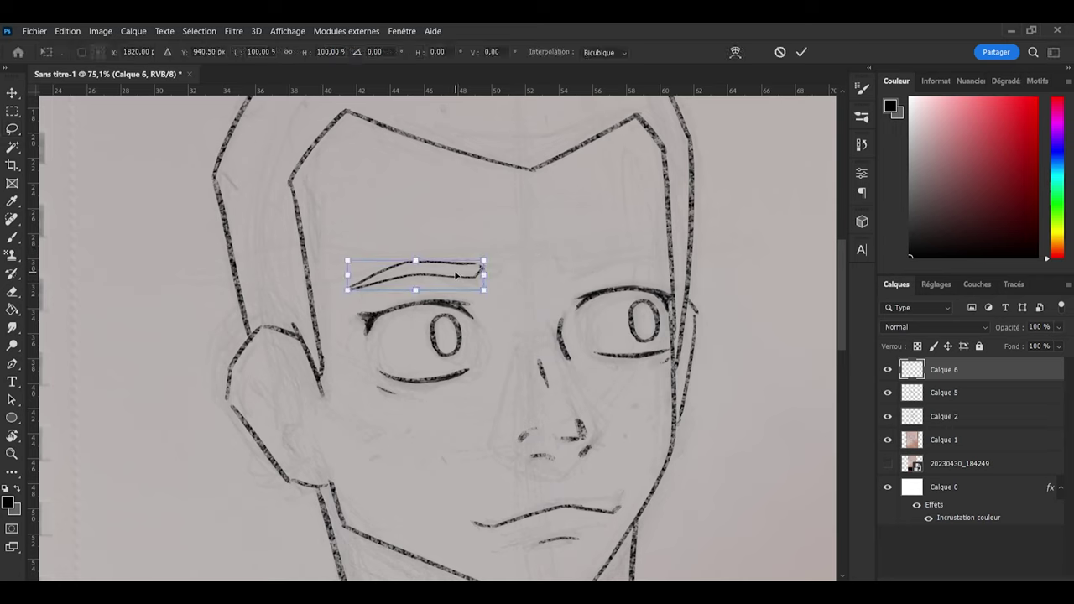
left_click_drag(456, 274, 633, 264)
left_click_drag(703, 274, 658, 261)
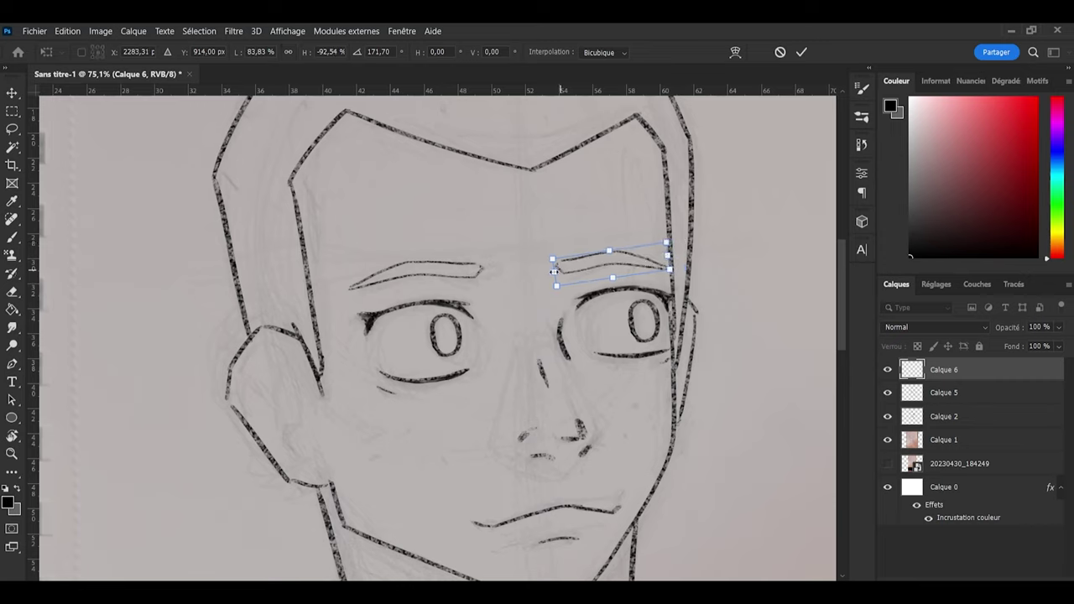
Step: Narrow and reposition the duplicated eyebrow so it fits above the far eye, inside the face contour, and apply the transform
left_click_drag(555, 271, 561, 271)
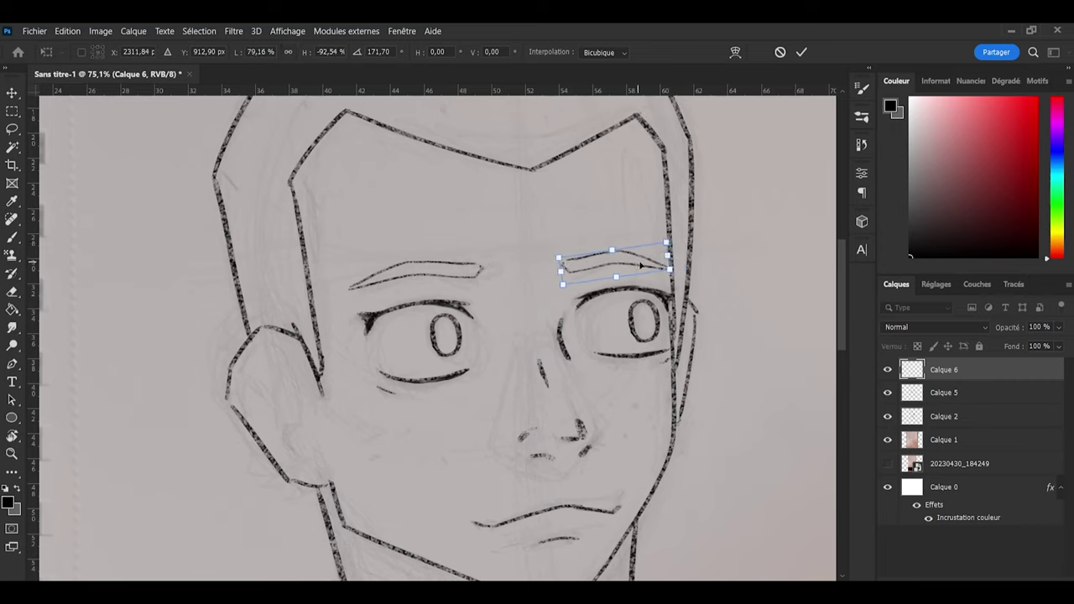
left_click_drag(630, 273, 642, 274)
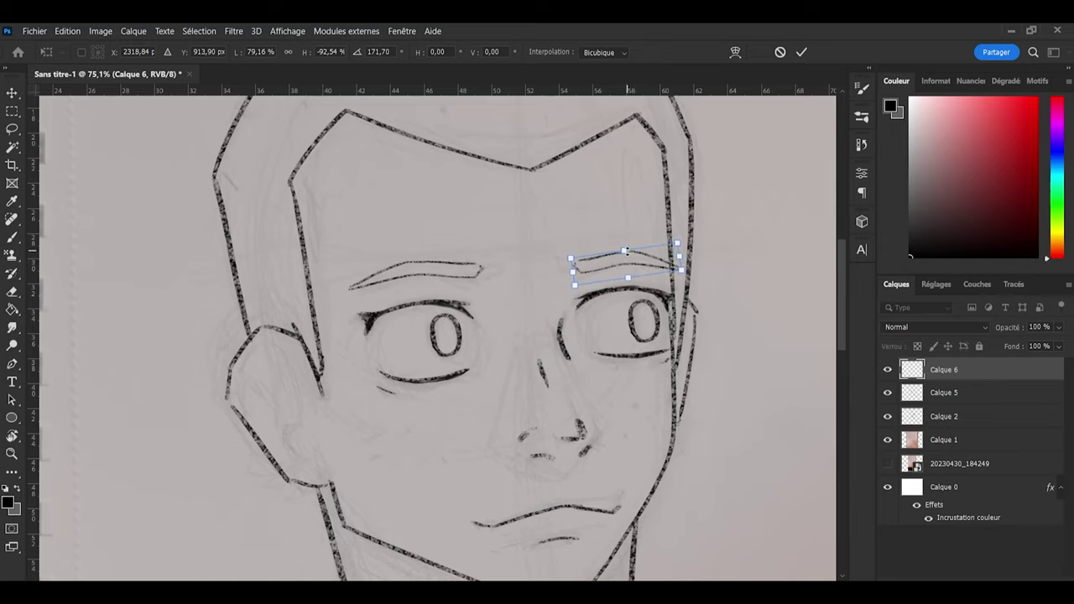
left_click_drag(679, 256, 670, 259)
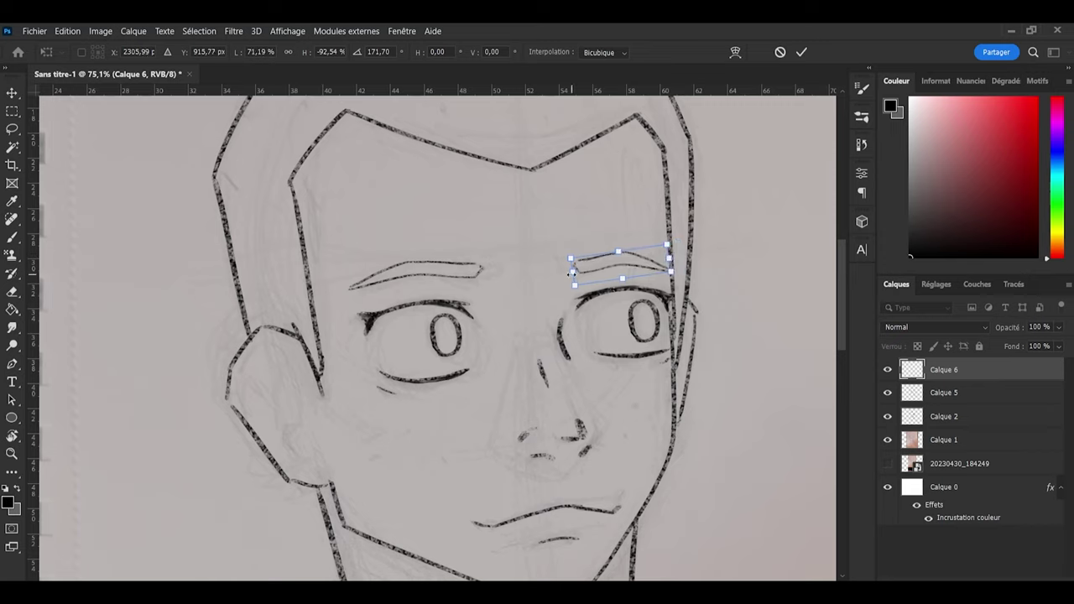
left_click_drag(561, 273, 576, 266)
key("Return")
key("l")
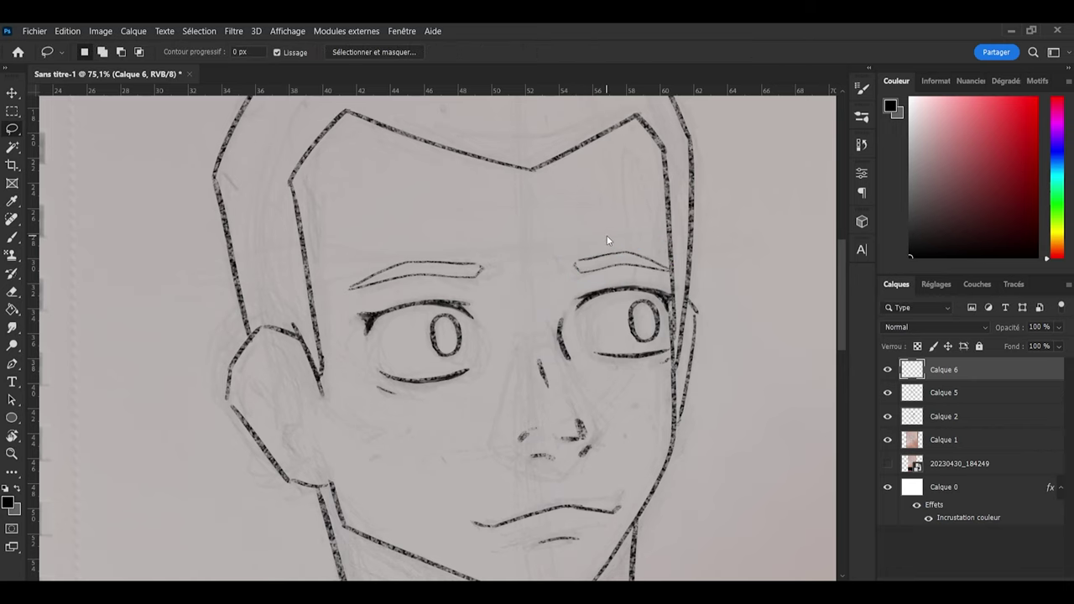
Step: Stretch the far eyebrow's height upward to 105,45 % with Free Transform
scroll(603, 344, "down", 4)
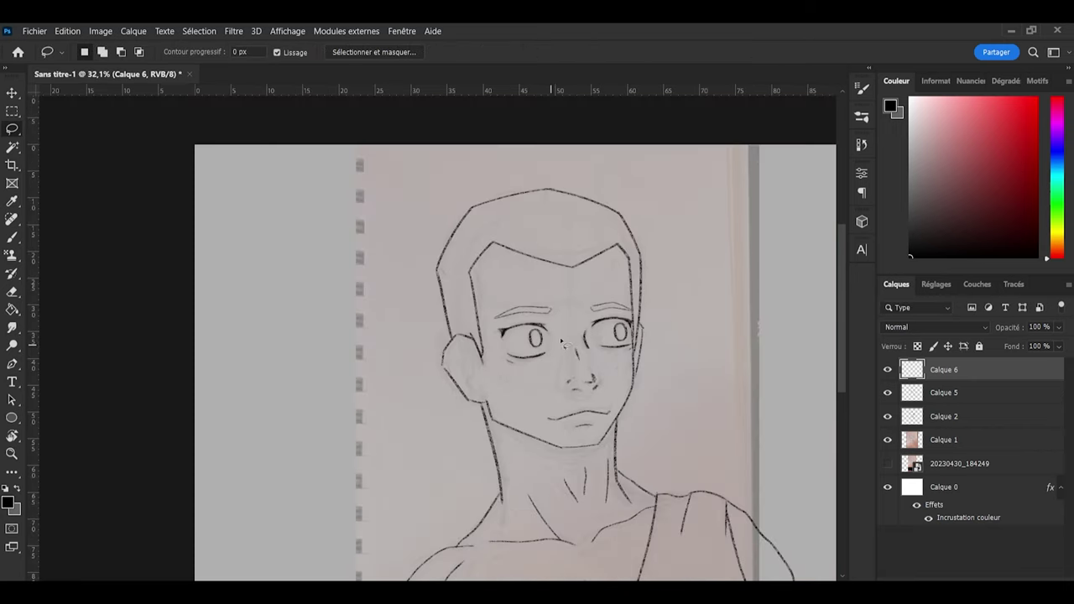
scroll(642, 292, "up", 4)
key("ctrl+t")
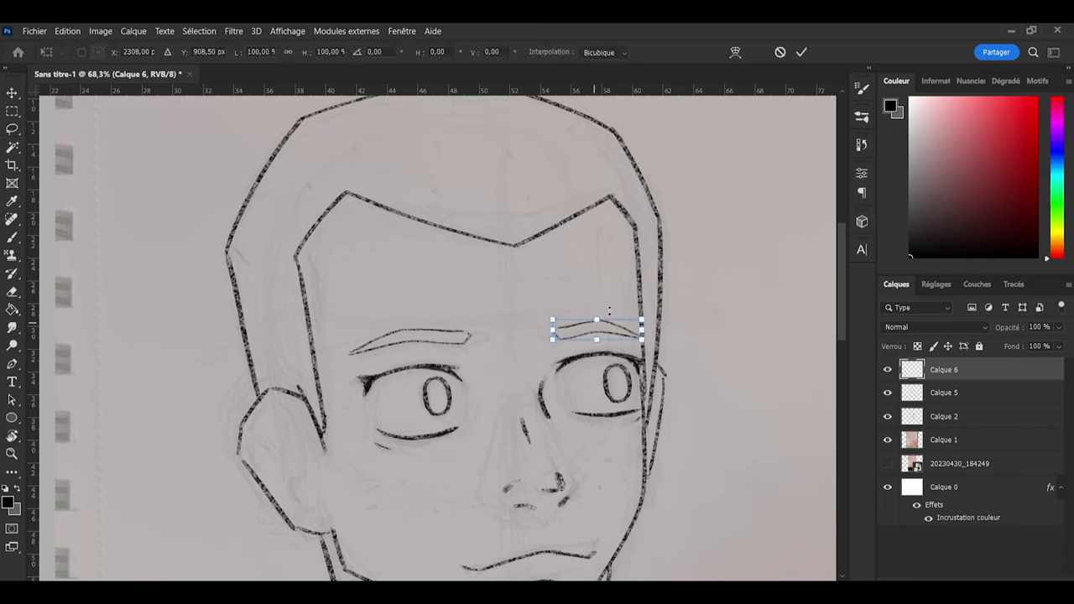
left_click_drag(595, 319, 595, 318)
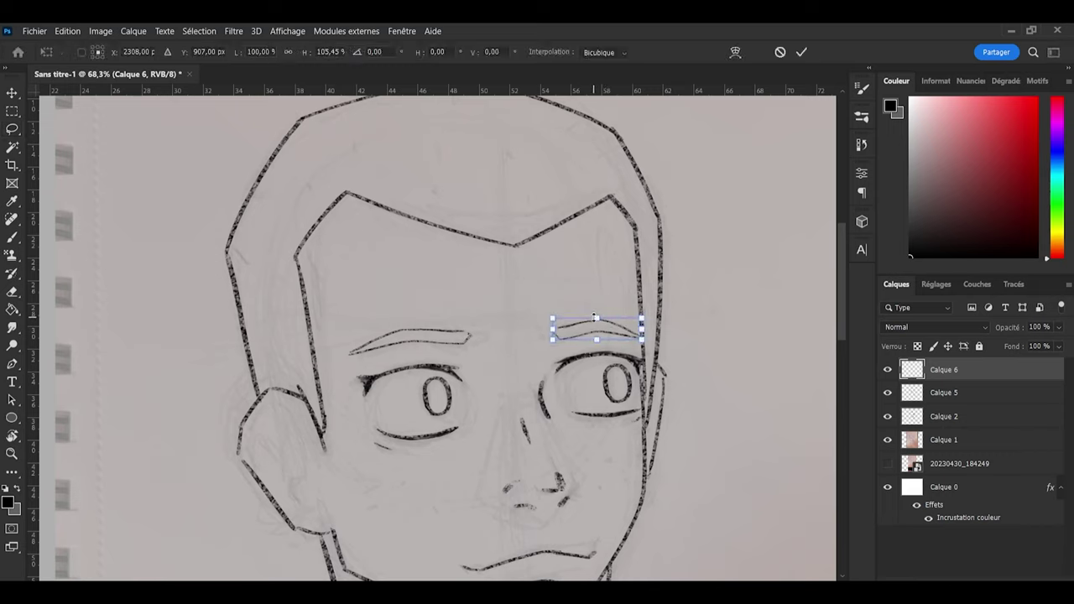
left_click(801, 52)
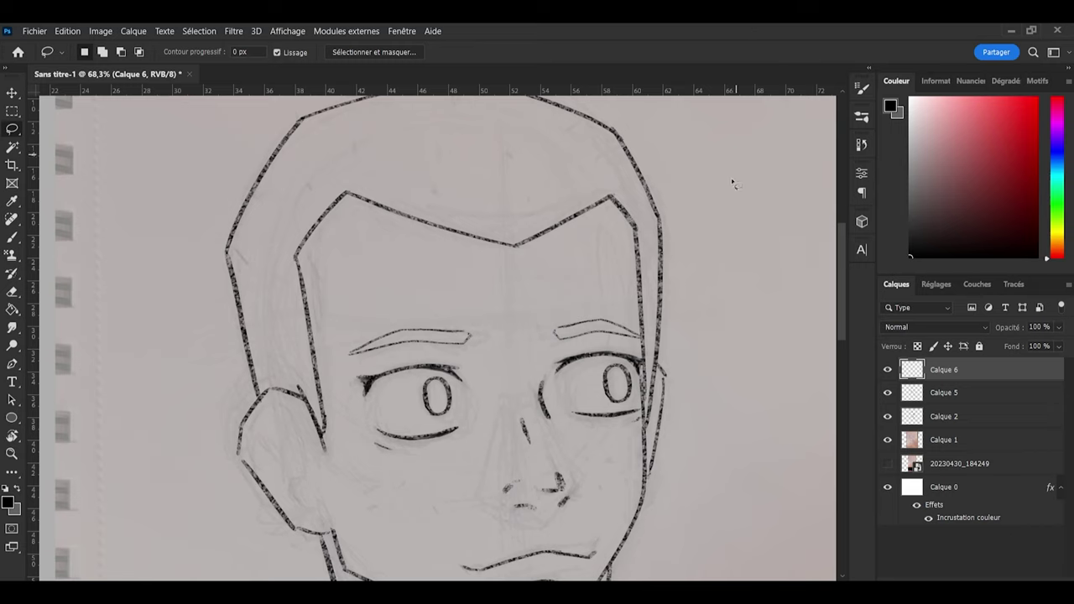
Step: Nudge the far eyebrow slightly toward the nose and upward, and make Calque 5 active for brushwork
scroll(696, 269, "down", 1)
key("v")
key("Left")
key("Left")
key("Left")
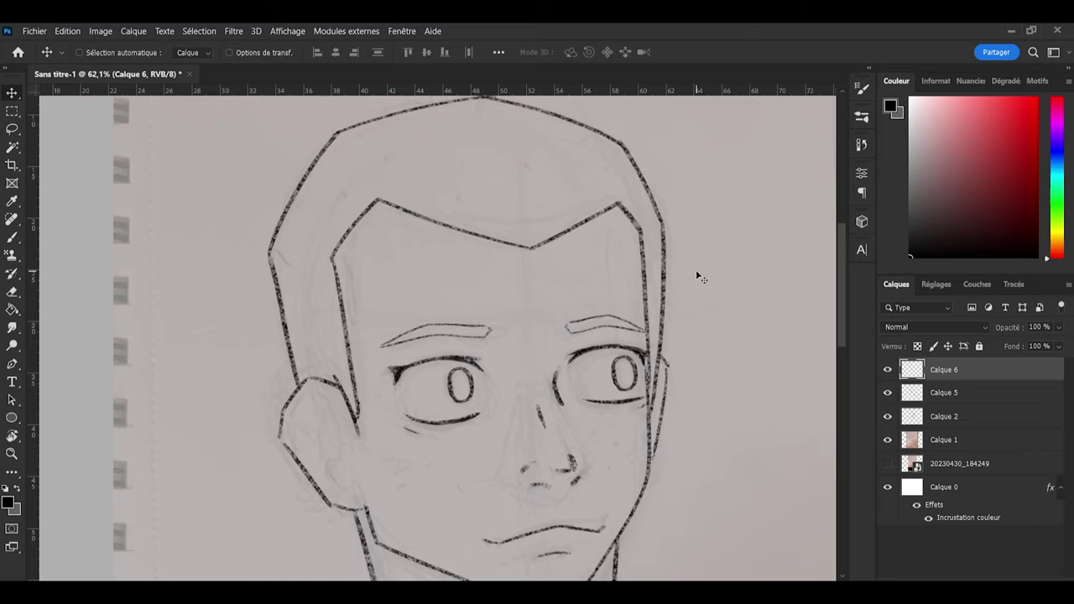
key("Up")
key("Left")
scroll(593, 274, "down", 5)
scroll(594, 273, "down", 2)
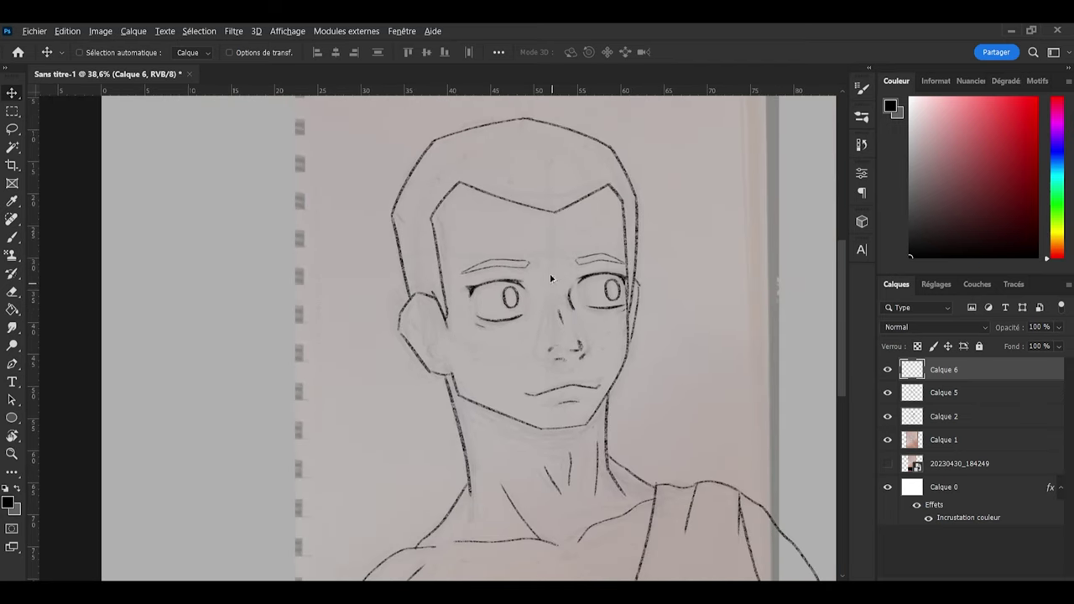
scroll(551, 278, "up", 4)
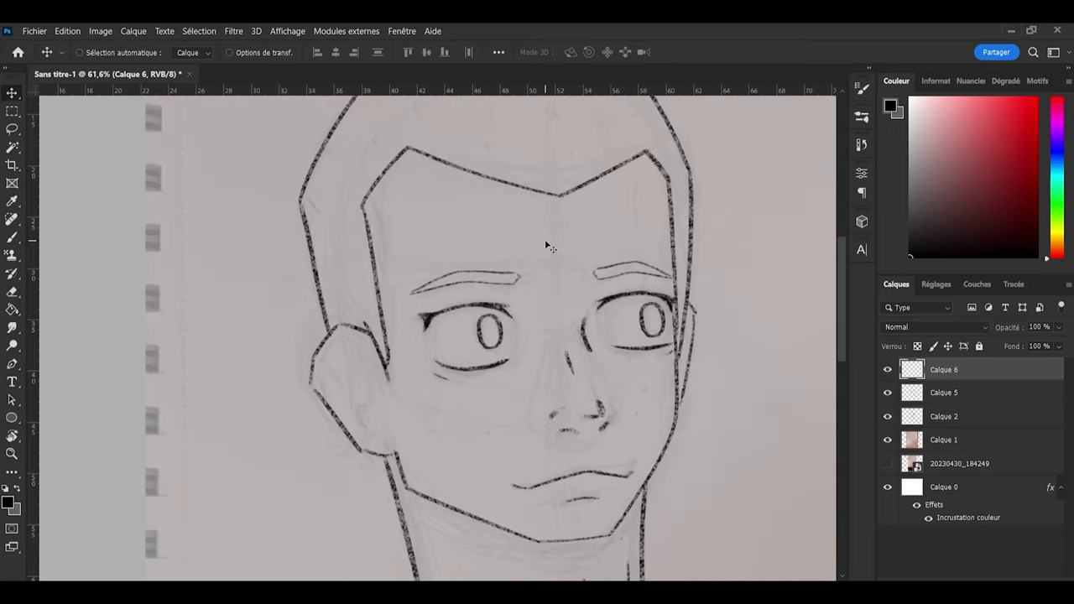
key("b")
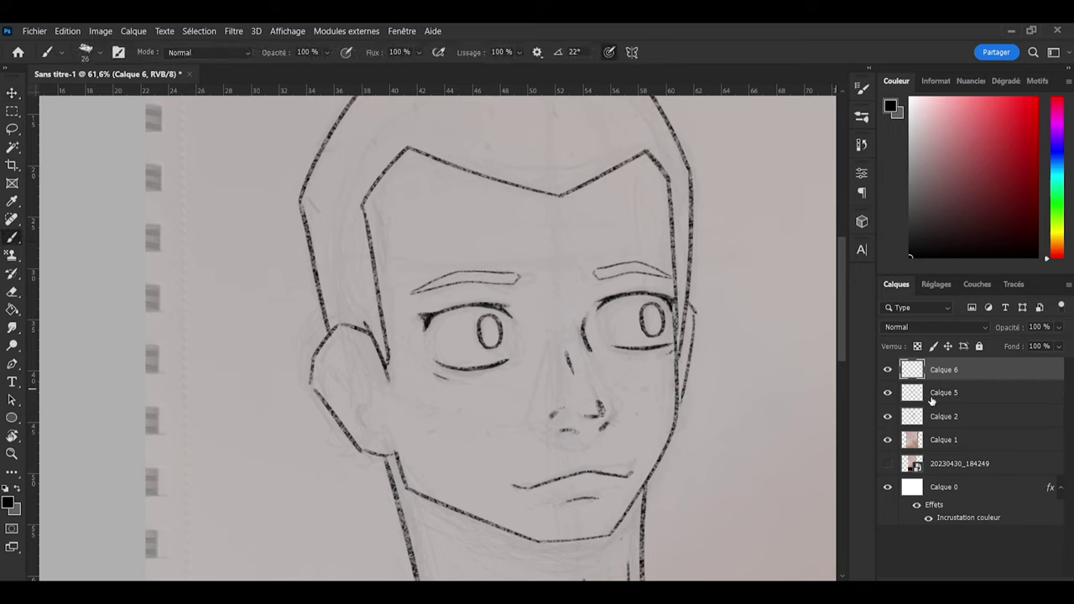
left_click(931, 396)
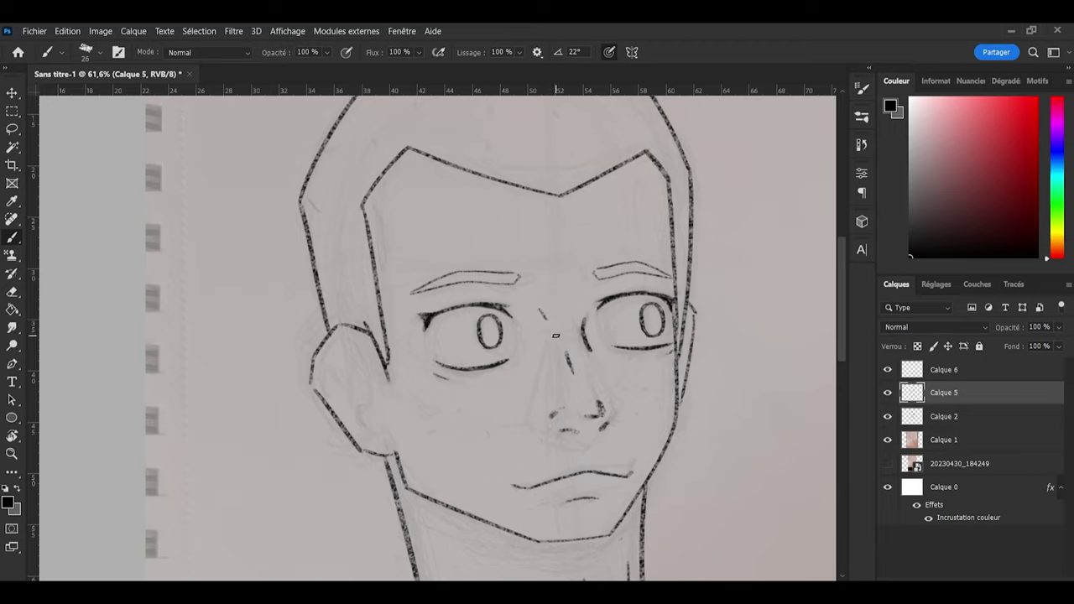
Step: Try inking a short crease at the bridge of the nose between the eyes, undoing the strokes
left_click_drag(548, 322, 550, 346)
key("ctrl+z")
key("ctrl+z")
left_click_drag(529, 310, 542, 331)
key("ctrl+z")
Step: Enlarge the brush to 60 and erase the angular jawline from below the near ear to the chin on Calque 5 with the size 69 eraser
scroll(477, 344, "down", 5)
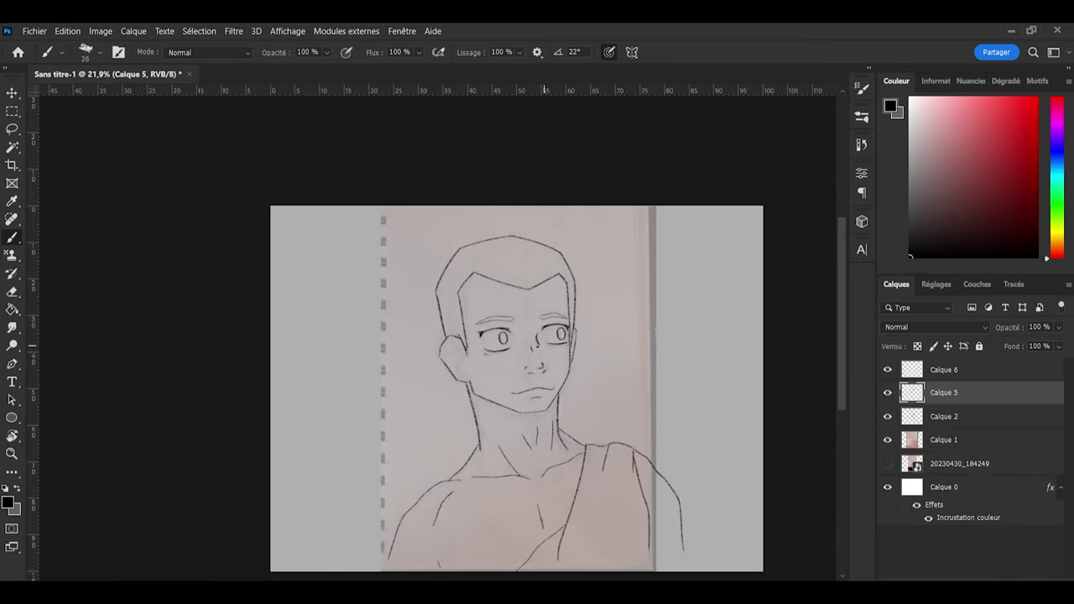
scroll(503, 351, "up", 2)
scroll(505, 352, "down", 2)
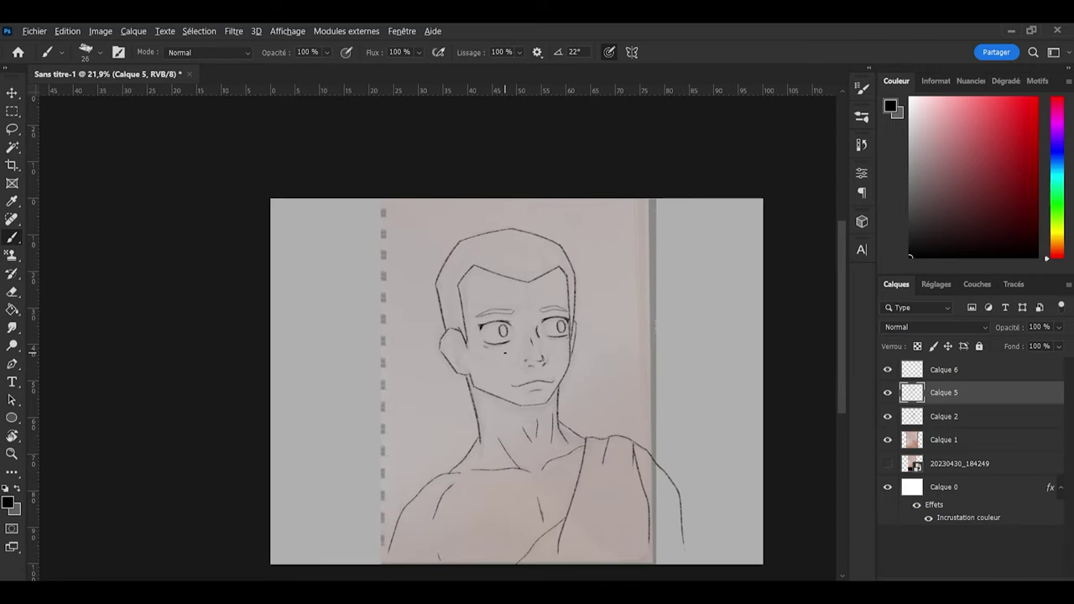
scroll(504, 353, "up", 1)
key("alt")
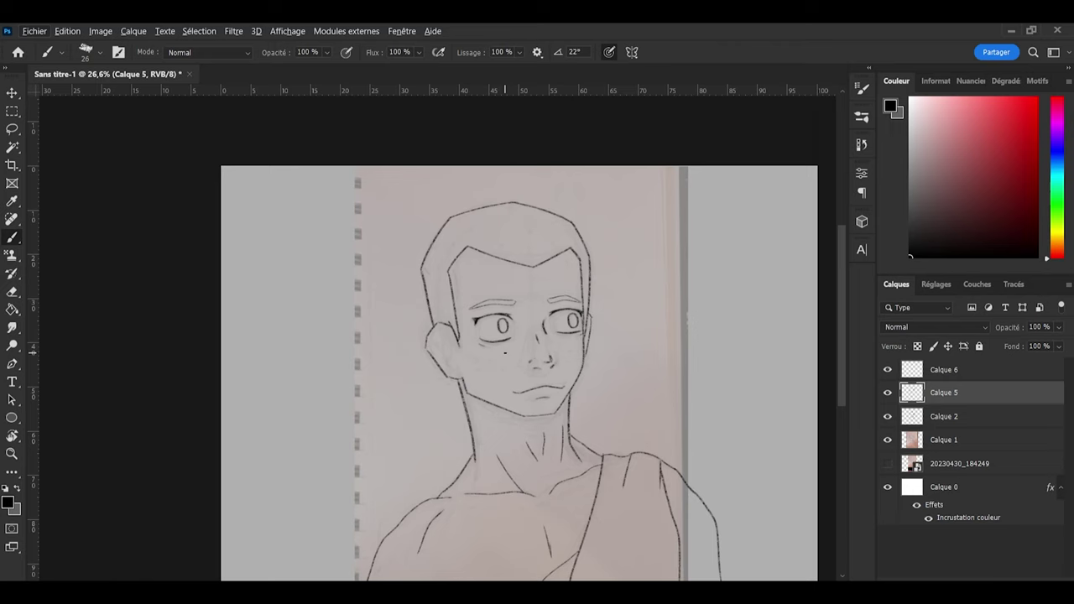
scroll(505, 354, "up", 1)
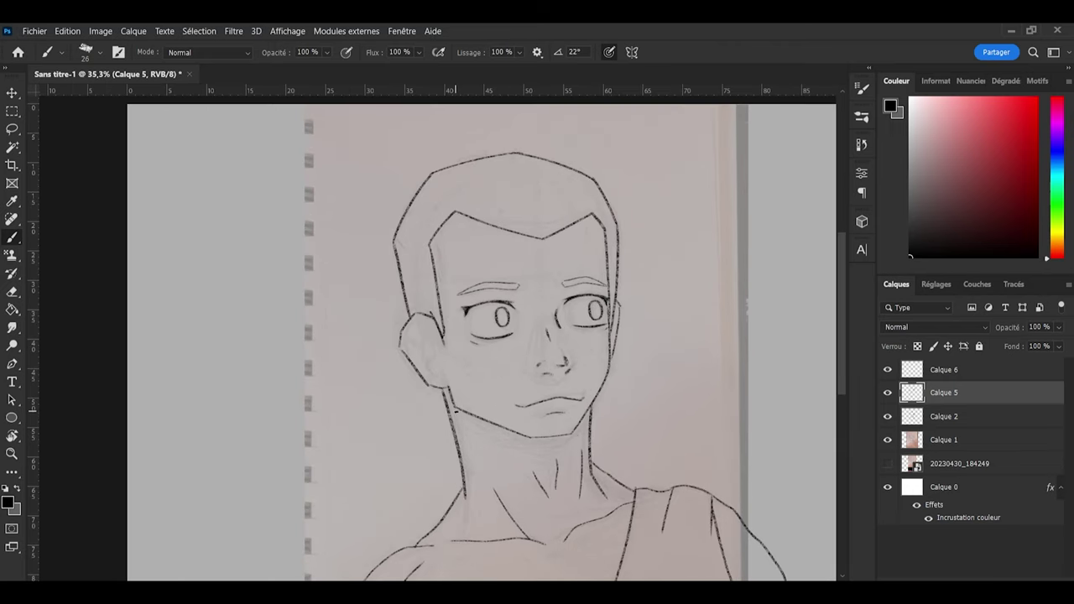
key("]")
key("]")
key("]")
key("]")
key("]")
key("]")
key("e")
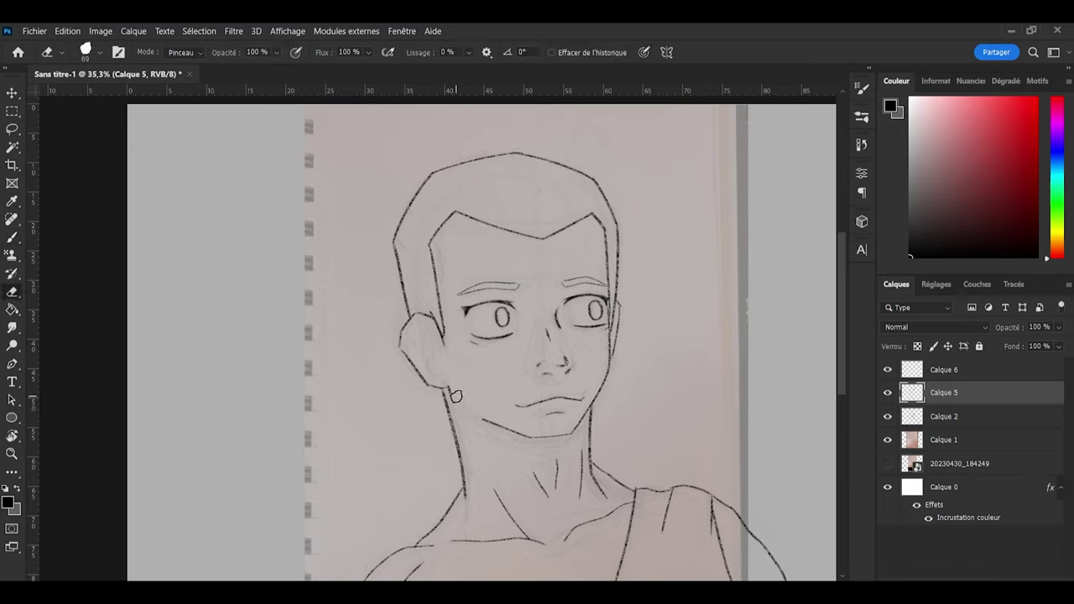
left_click_drag(458, 396, 535, 440)
Step: Ink a rounded jaw and chin contour from the near ear to the far cheek, and erase the old chin line and mouth-corner excess
key("b")
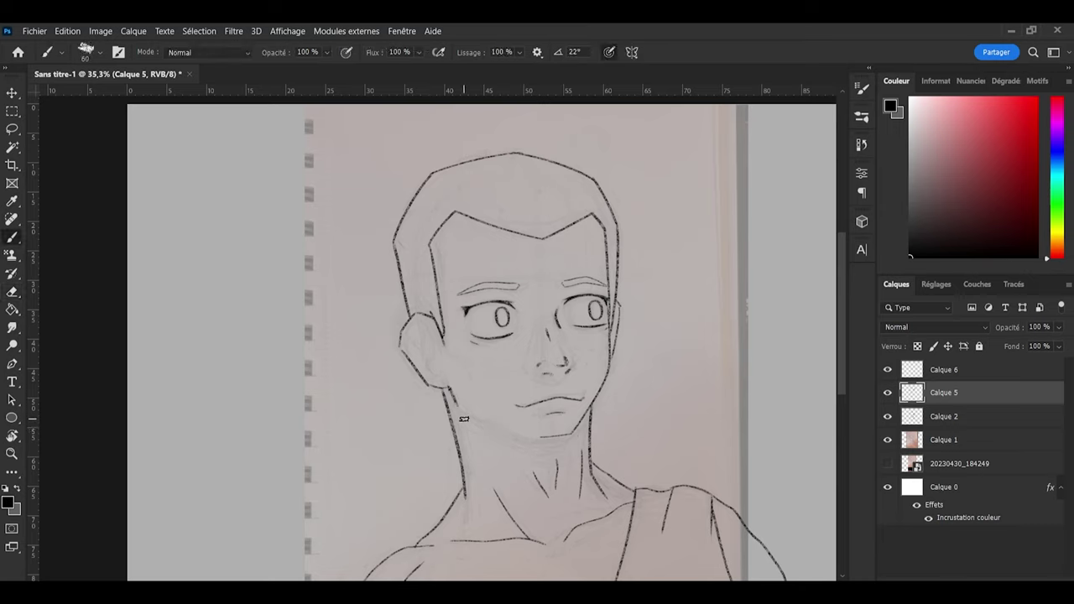
mouse_move(451, 391)
left_mouse_down()
mouse_move(464, 419)
mouse_move(504, 436)
left_mouse_up()
key("ctrl+z")
mouse_move(453, 391)
left_mouse_down()
mouse_move(482, 425)
mouse_move(528, 443)
mouse_move(562, 440)
mouse_move(589, 415)
left_mouse_up()
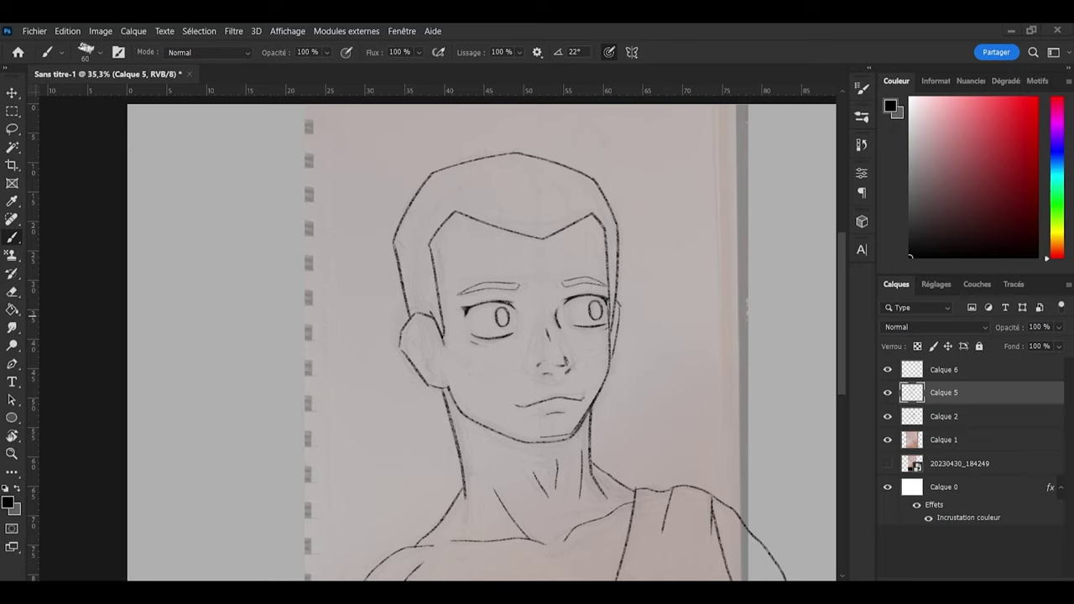
key("e")
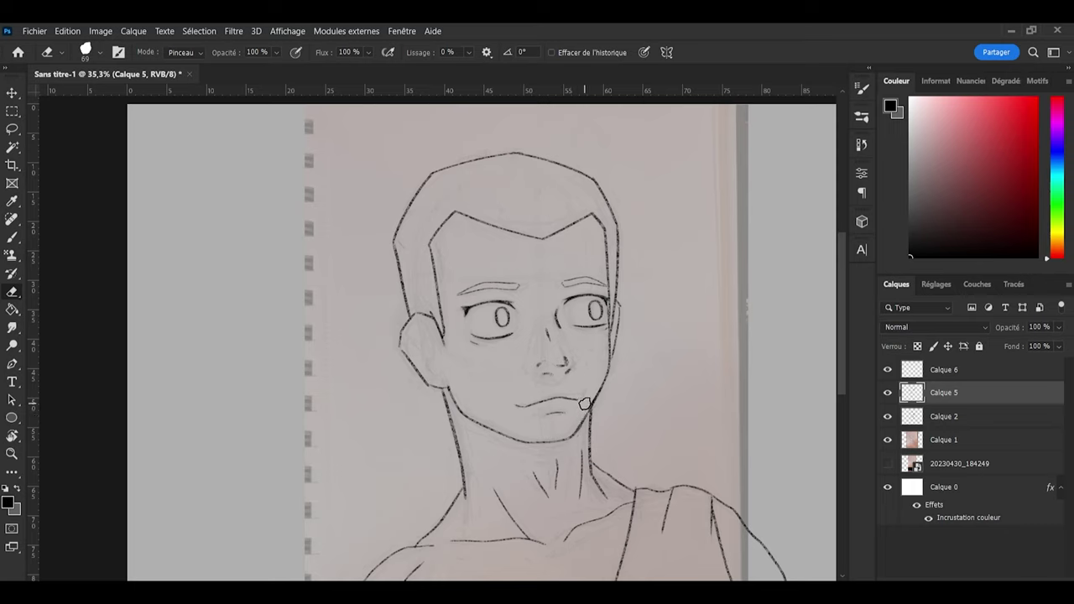
key("b")
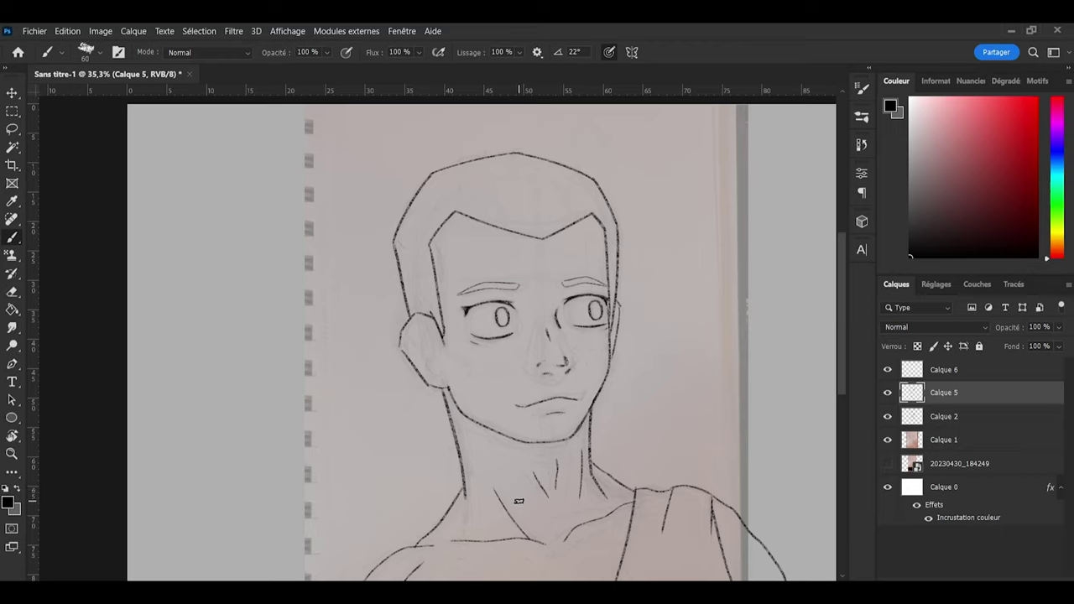
Step: Save the drawing as Moine.psd
key("space")
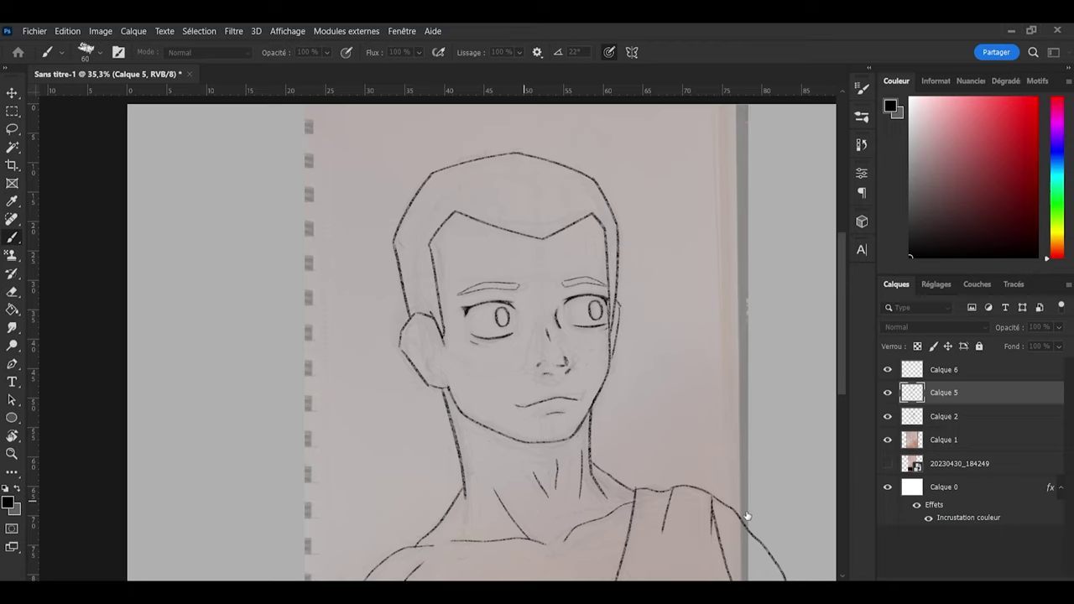
left_click_drag(594, 533, 574, 528)
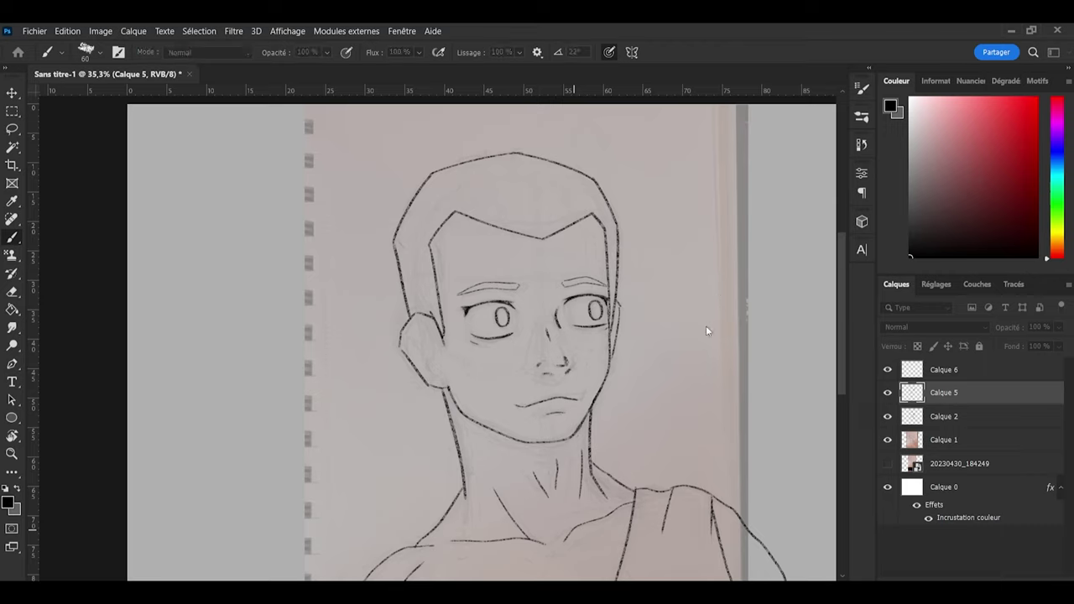
scroll(637, 317, "down", 2)
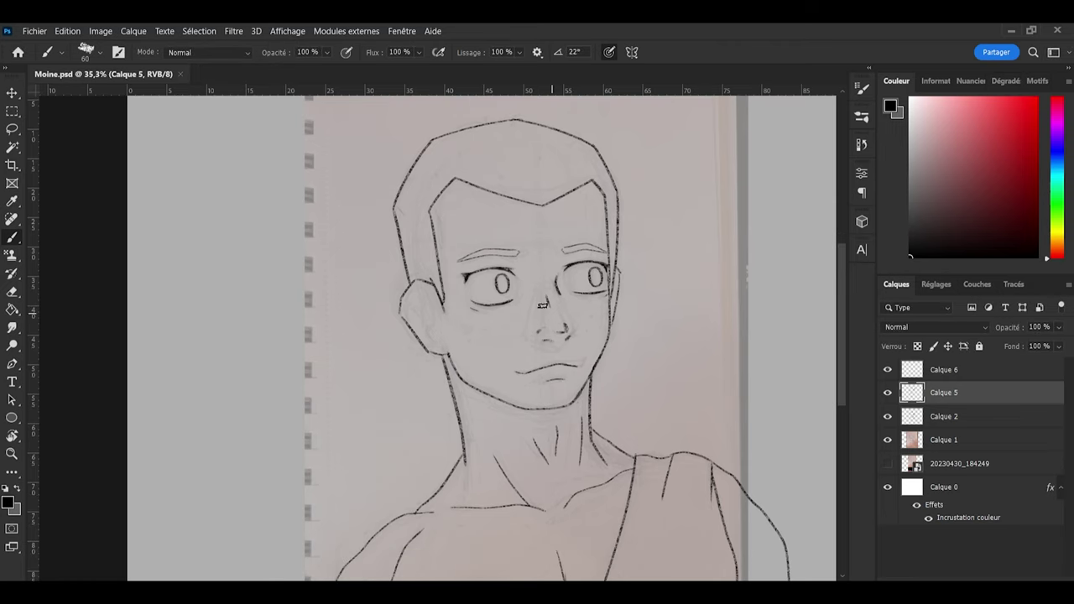
Step: Check Calque 5's content by toggling its visibility, and extend both outer arm lines to the canvas's lower edge
scroll(529, 256, "up", 2)
scroll(527, 259, "up", 2)
scroll(528, 258, "down", 3)
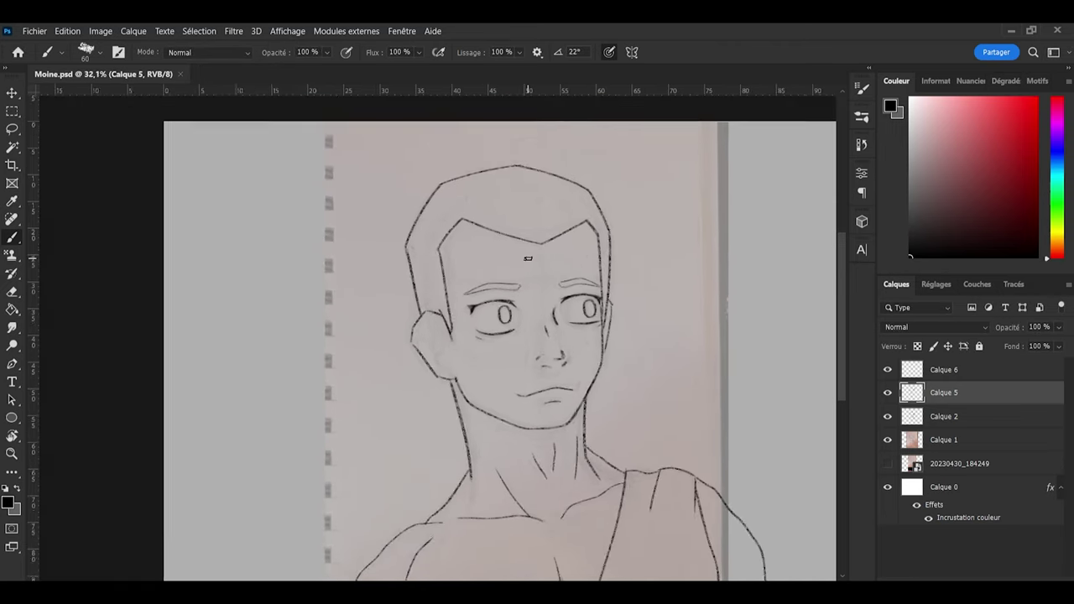
scroll(528, 258, "up", 1)
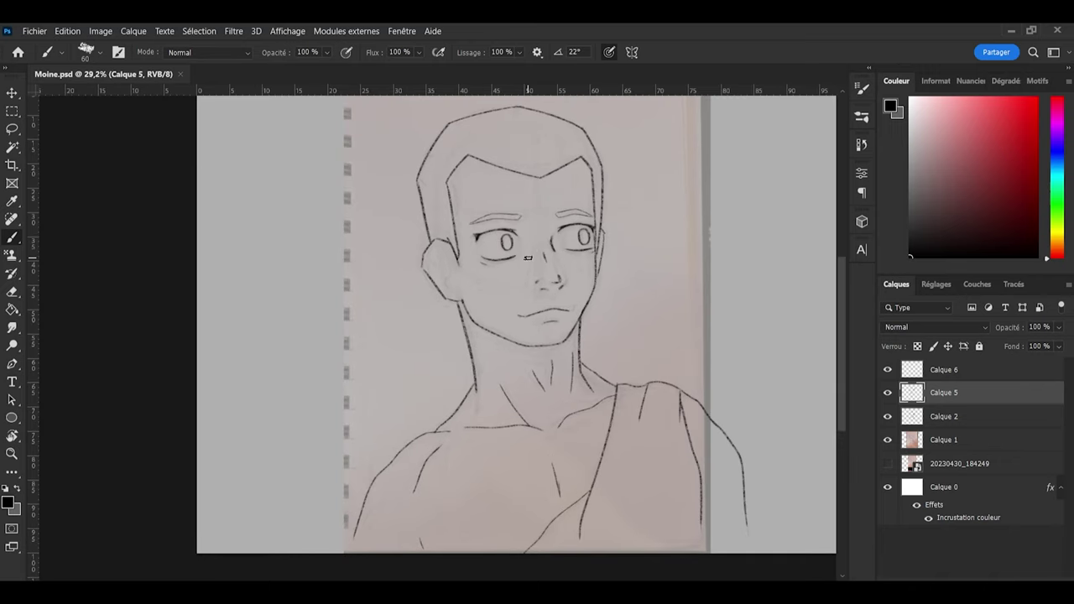
left_click(888, 392)
left_click(888, 392)
left_click_drag(747, 526, 758, 568)
scroll(647, 307, "up", 2)
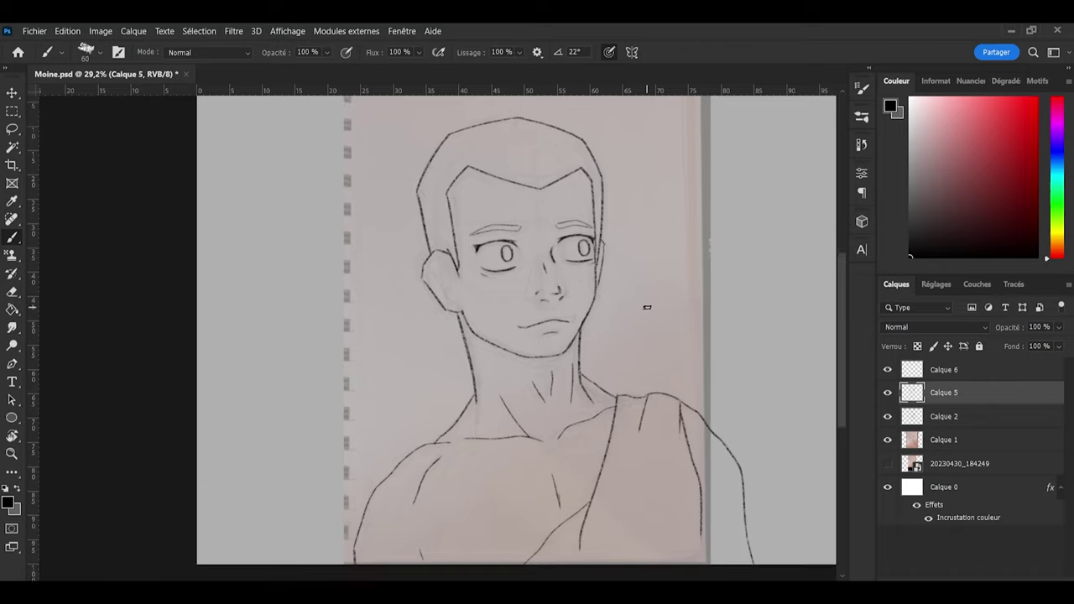
Step: Save the drawing with the extended arm lines to Moine.psd
scroll(647, 307, "down", 3)
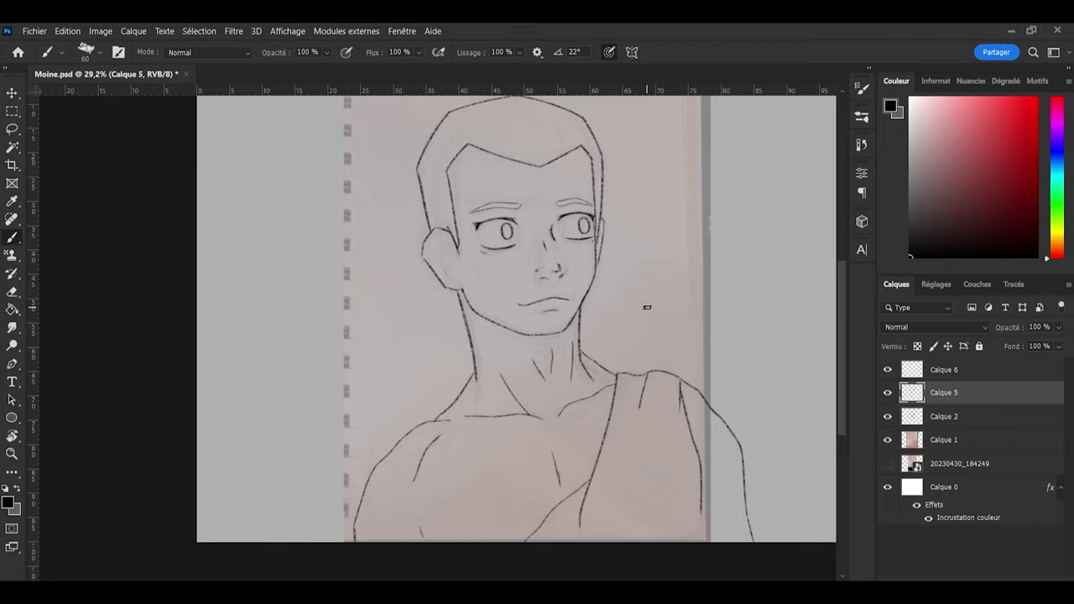
scroll(647, 307, "up", 1)
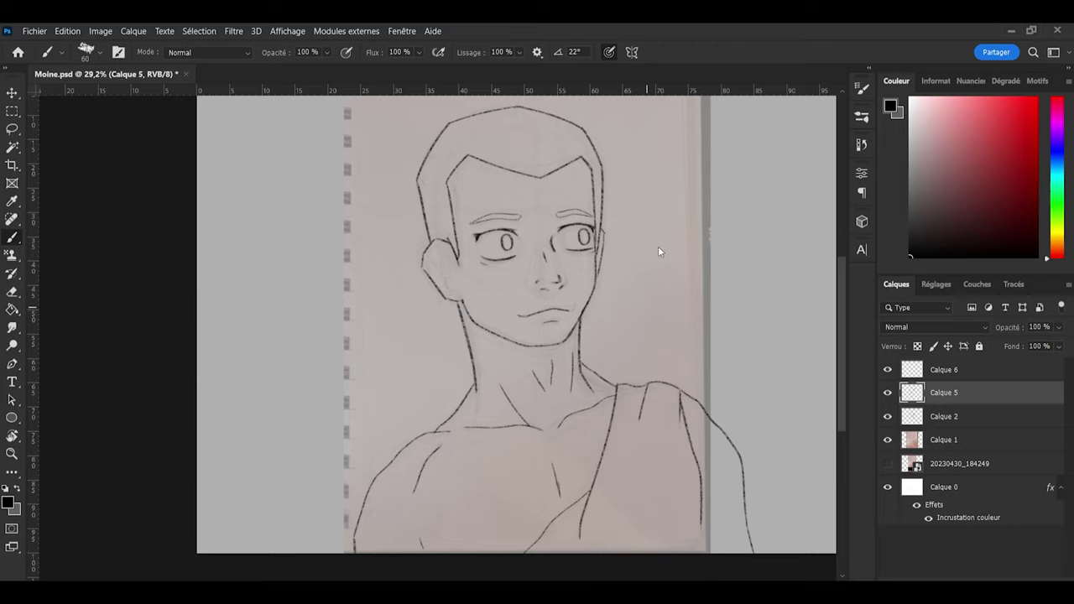
key("ctrl+s")
scroll(572, 299, "up", 3)
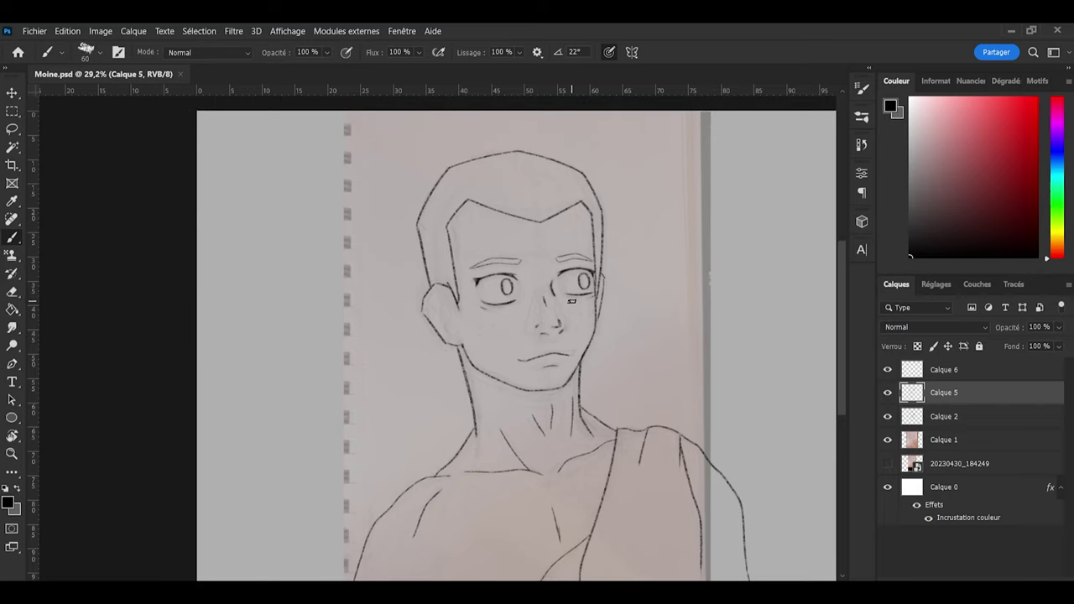
Step: Ink the inner folds of the near ear on Calque 5 with the brush at size 32
scroll(572, 299, "down", 1)
scroll(491, 270, "up", 7)
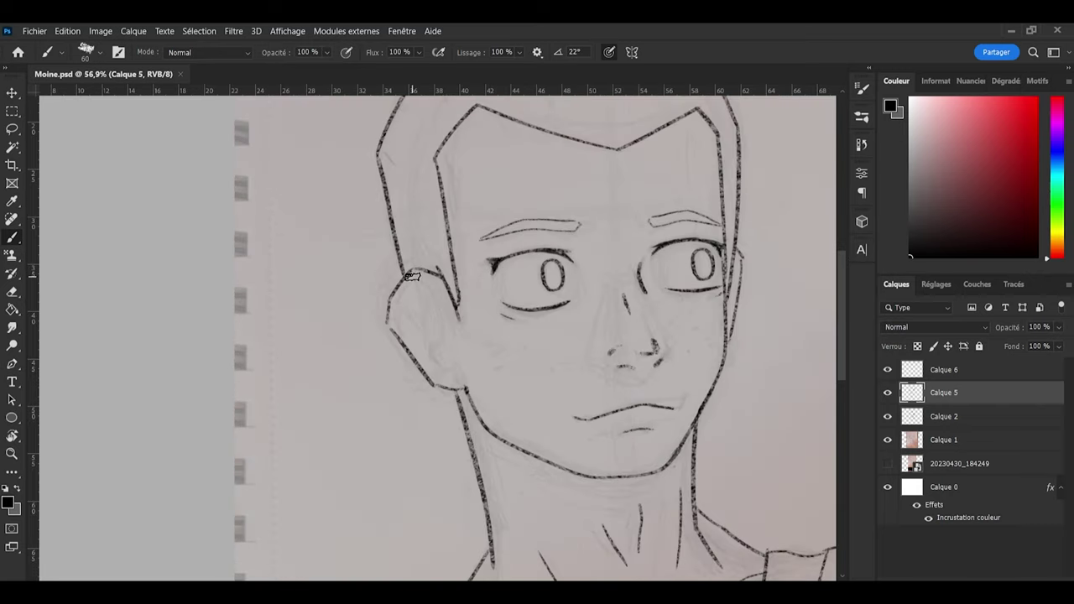
mouse_move(447, 362)
left_mouse_down()
mouse_move(456, 332)
mouse_move(453, 371)
mouse_move(444, 330)
mouse_move(442, 353)
mouse_move(450, 339)
mouse_move(415, 276)
mouse_move(397, 328)
left_mouse_up()
key("ctrl+z")
key("ctrl+z")
mouse_move(401, 316)
left_mouse_down()
mouse_move(429, 347)
mouse_move(426, 326)
left_mouse_up()
key("ctrl+z")
key("ctrl+z")
key("ctrl+z")
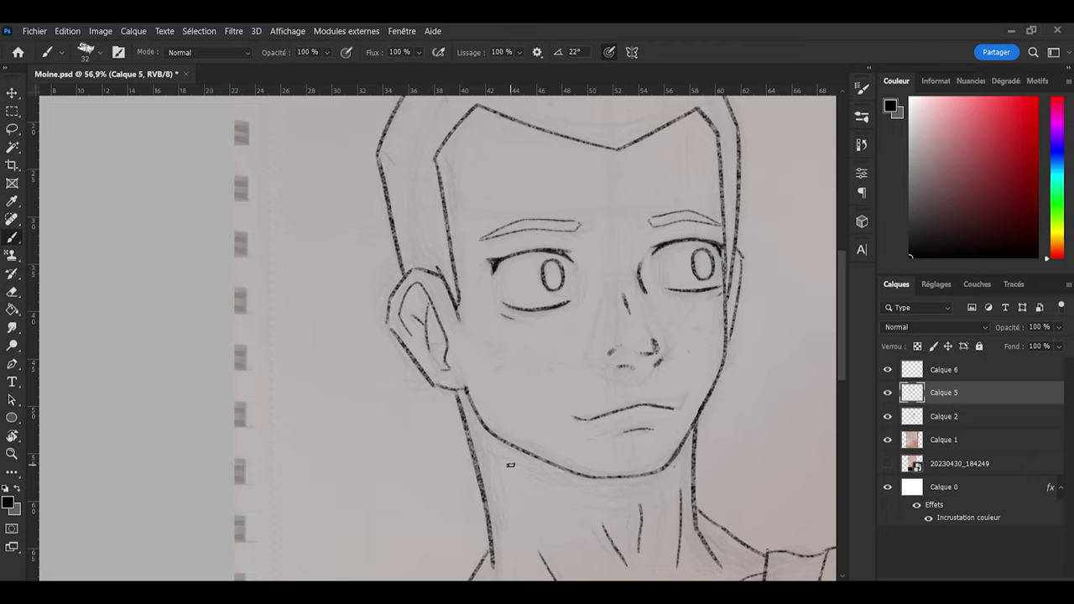
Step: Set the brush smoothing to 0% and dot small freckles on both cheeks
scroll(510, 465, "down", 3)
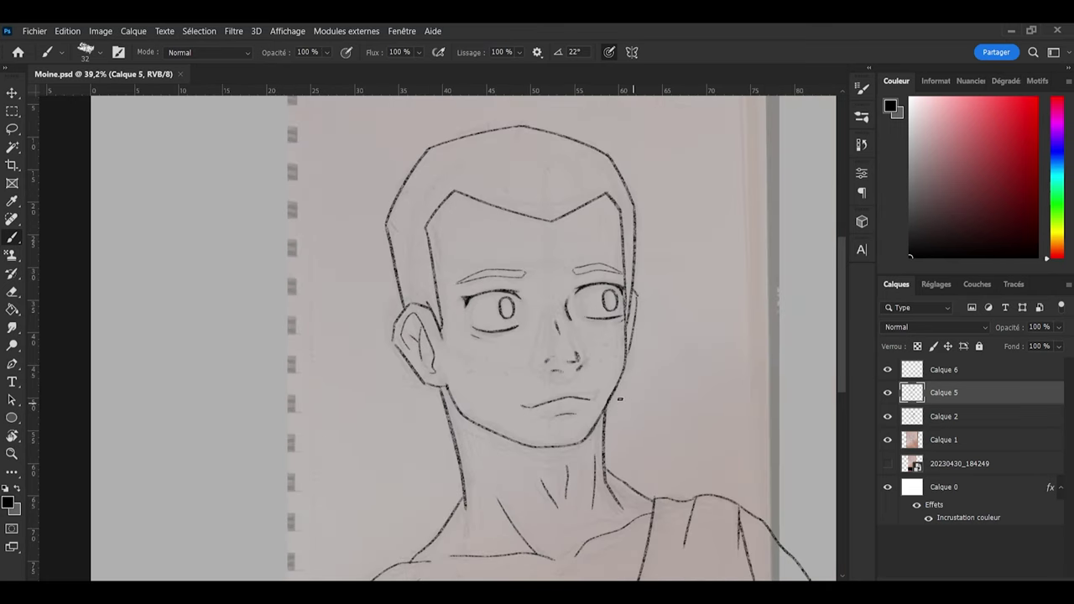
scroll(592, 348, "up", 1)
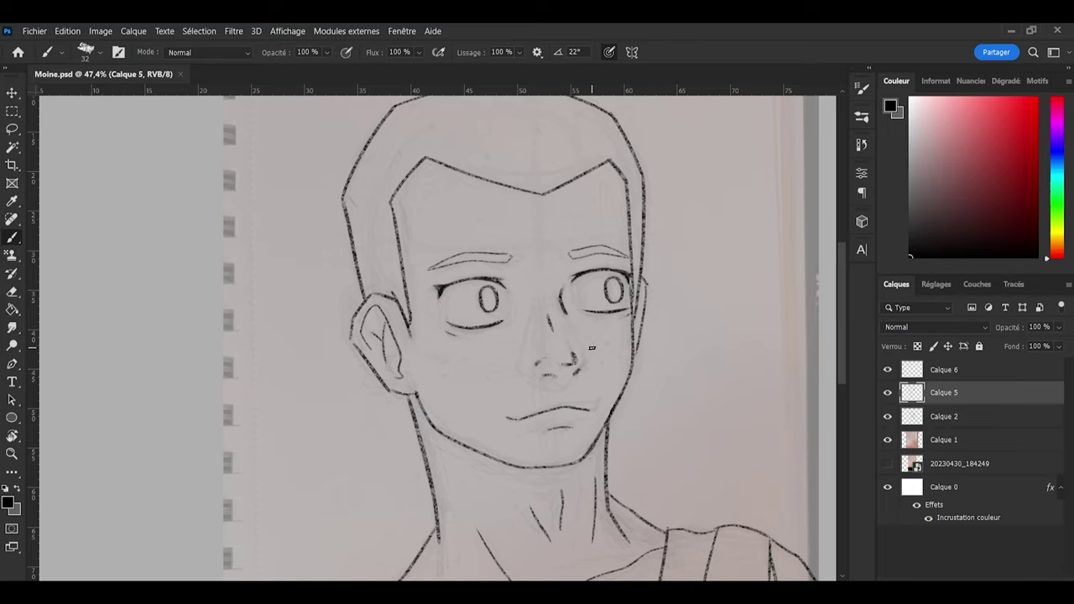
scroll(539, 392, "up", 2)
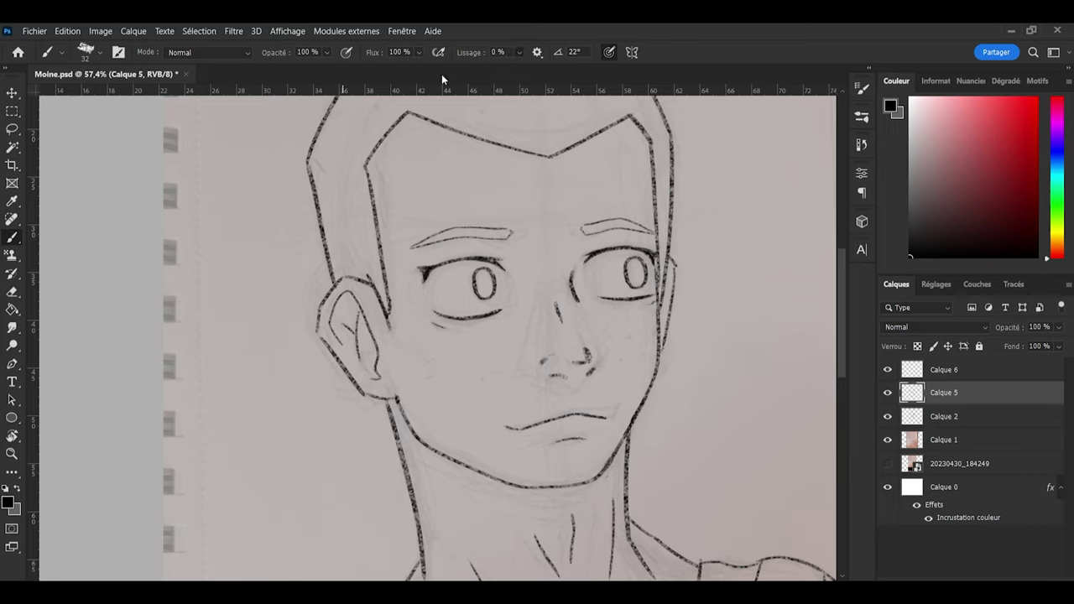
left_click(435, 367)
left_click(452, 382)
key("ctrl+z")
left_click(457, 360)
left_click(470, 379)
left_click(621, 335)
left_click(643, 343)
Step: Lasso the near-cheek freckles, rotate them by about 20.57° and enlarge them to about 104%
key("l")
mouse_move(430, 394)
left_mouse_down()
mouse_move(441, 331)
mouse_move(495, 389)
mouse_move(430, 396)
left_mouse_up()
key("ctrl+t")
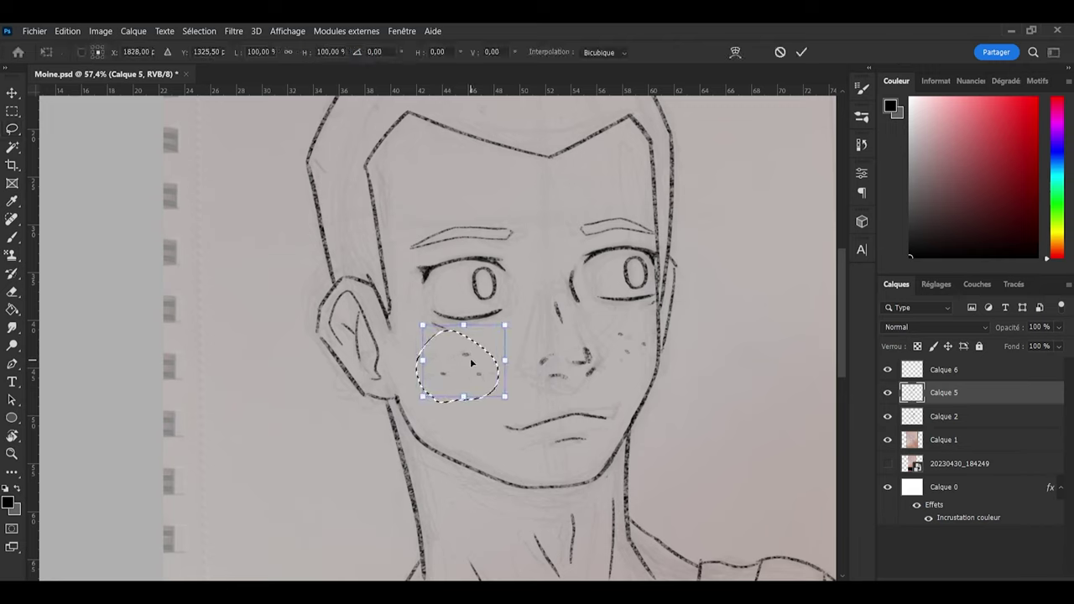
left_click_drag(515, 330, 463, 359)
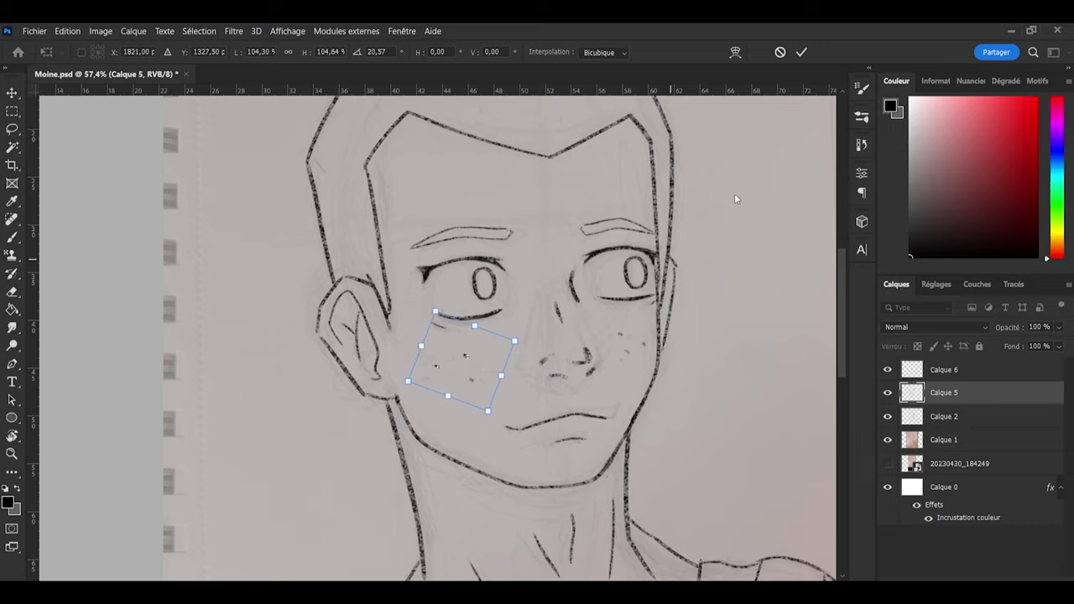
left_click(800, 54)
Step: Lasso the far-cheek freckles, adjust their size and placement with Free Transform, and save the drawing
mouse_move(623, 365)
left_mouse_down()
mouse_move(632, 324)
mouse_move(652, 346)
mouse_move(624, 365)
left_mouse_up()
key("ctrl+t")
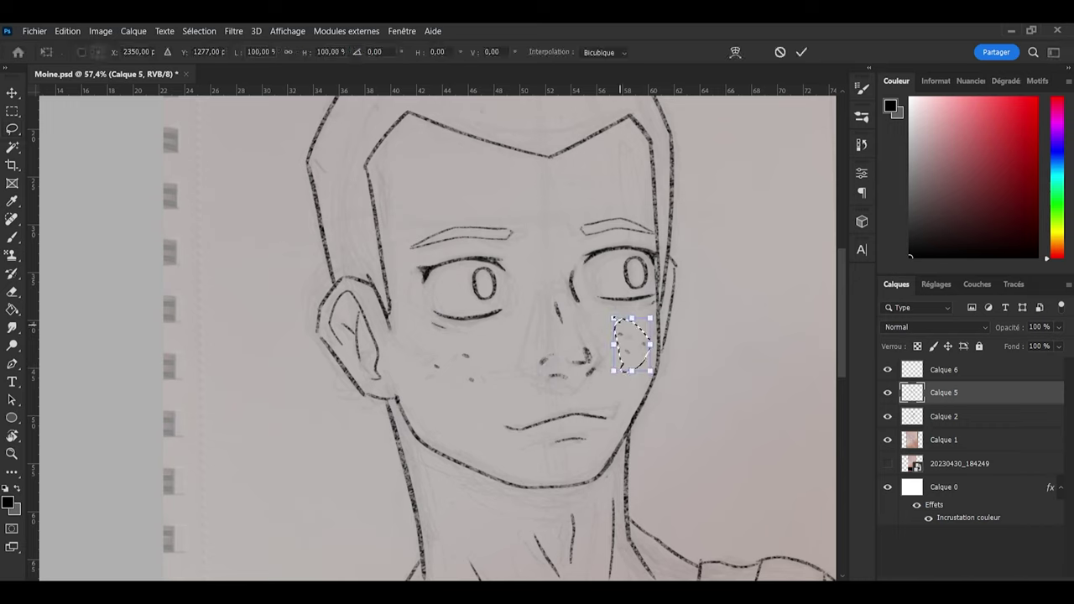
left_click_drag(615, 319, 635, 346)
mouse_move(665, 386)
left_mouse_down()
mouse_move(673, 378)
mouse_move(665, 384)
left_mouse_up()
left_click_drag(632, 350, 628, 349)
left_click(801, 52)
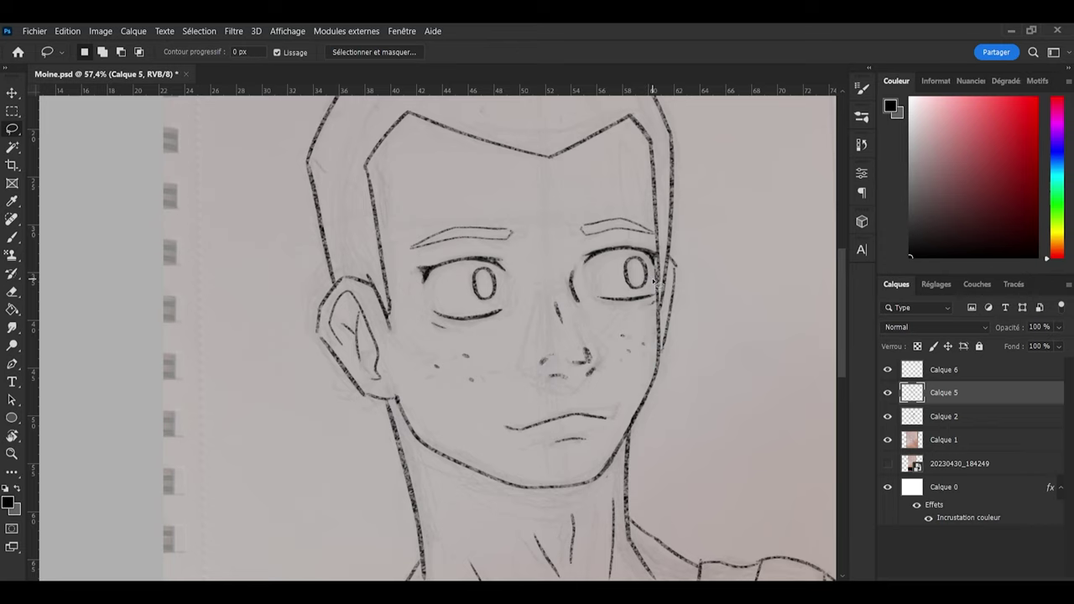
scroll(703, 293, "down", 6)
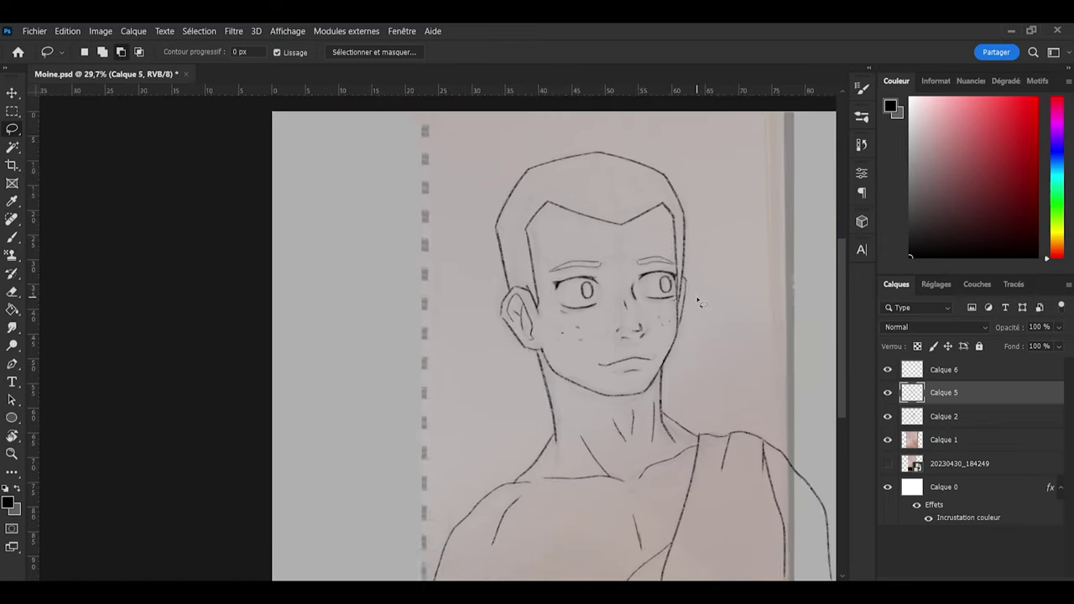
key("ctrl+s")
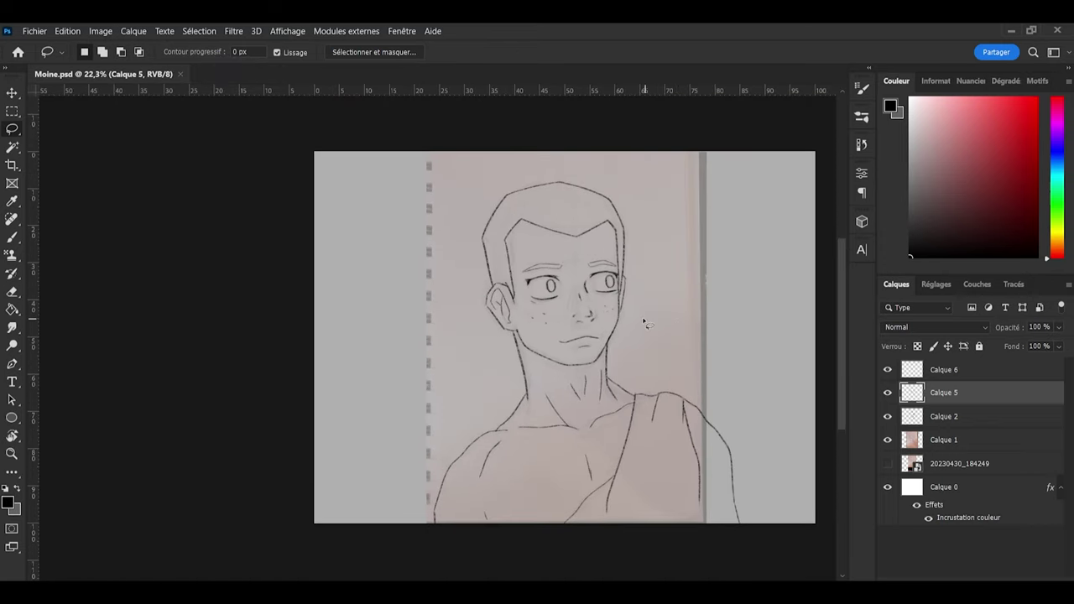
Step: Lasso the far eye's iris, scale it to about 92%, nudge it upward inside the eye, and save the drawing
scroll(577, 201, "up", 3)
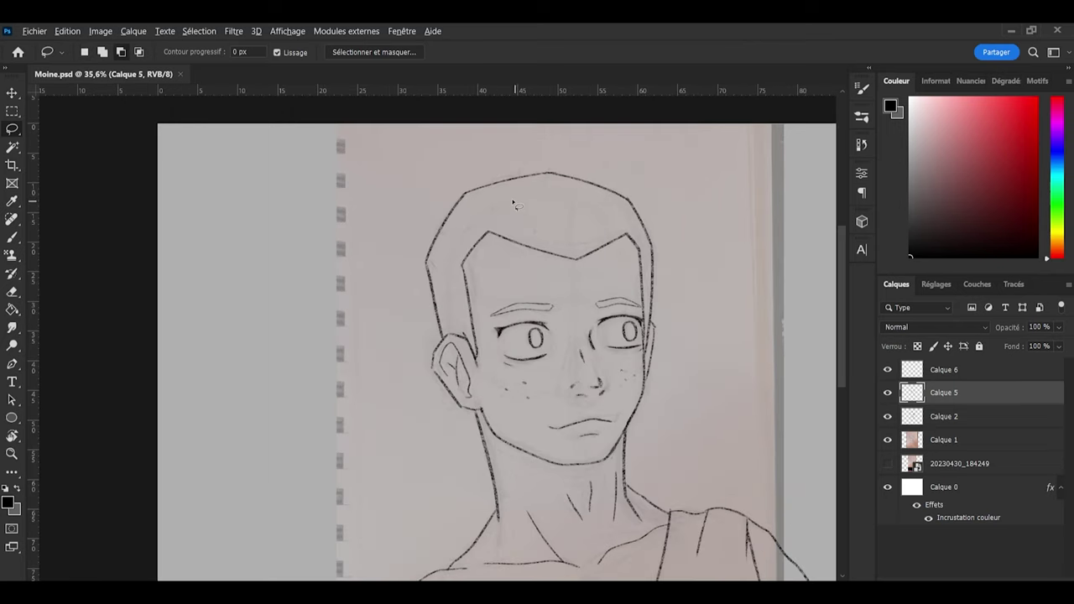
scroll(531, 259, "up", 2)
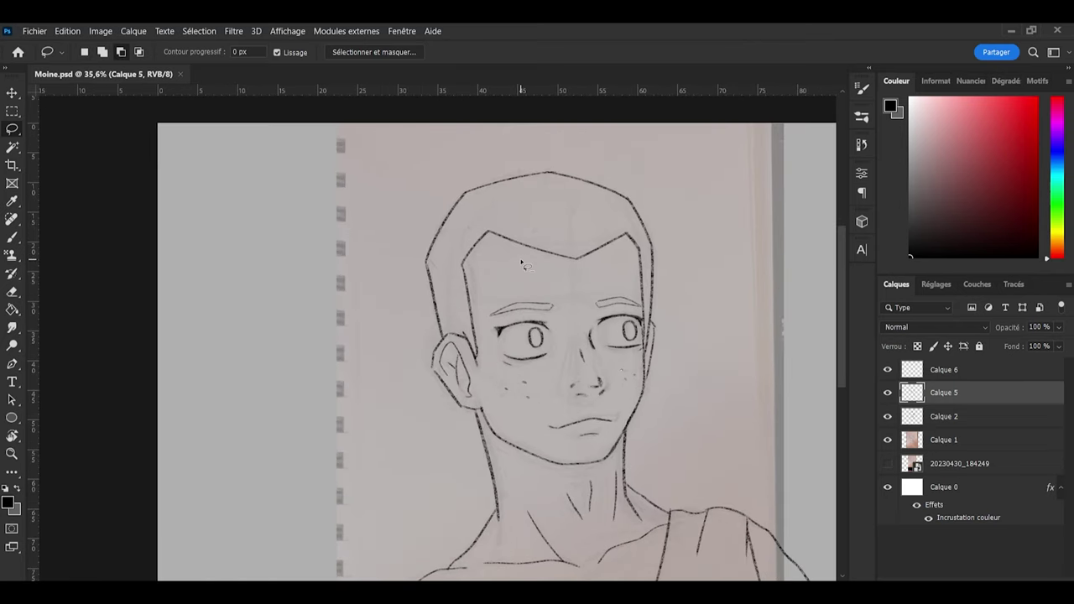
scroll(609, 311, "up", 1)
mouse_move(610, 321)
left_mouse_down()
mouse_move(639, 327)
mouse_move(632, 349)
mouse_move(606, 340)
mouse_move(604, 310)
left_mouse_up()
key("ctrl+t")
key("Up")
key("Up")
key("Up")
key("Up")
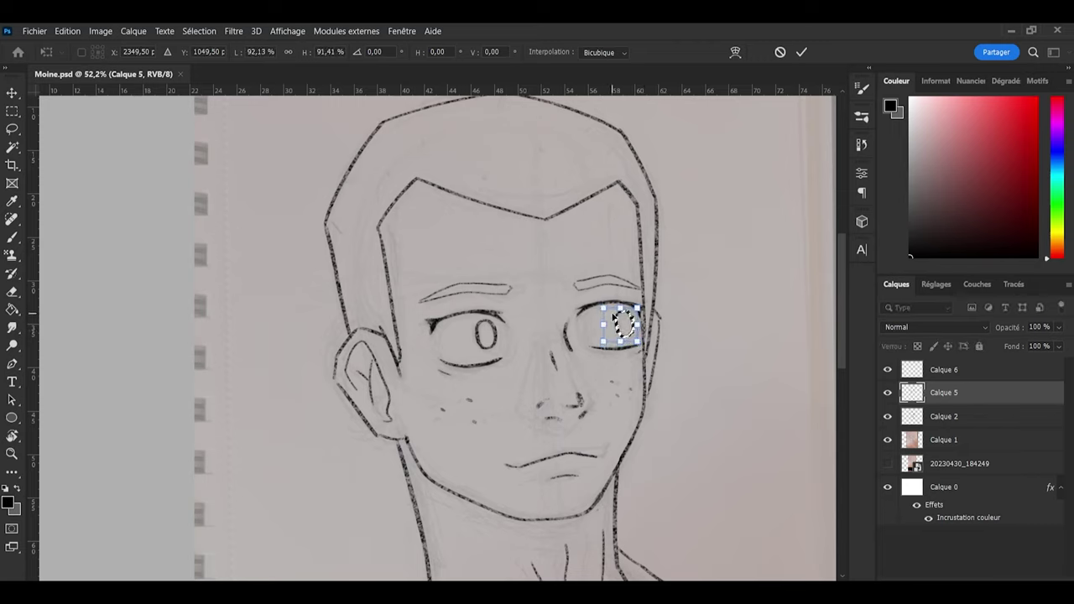
key("Return")
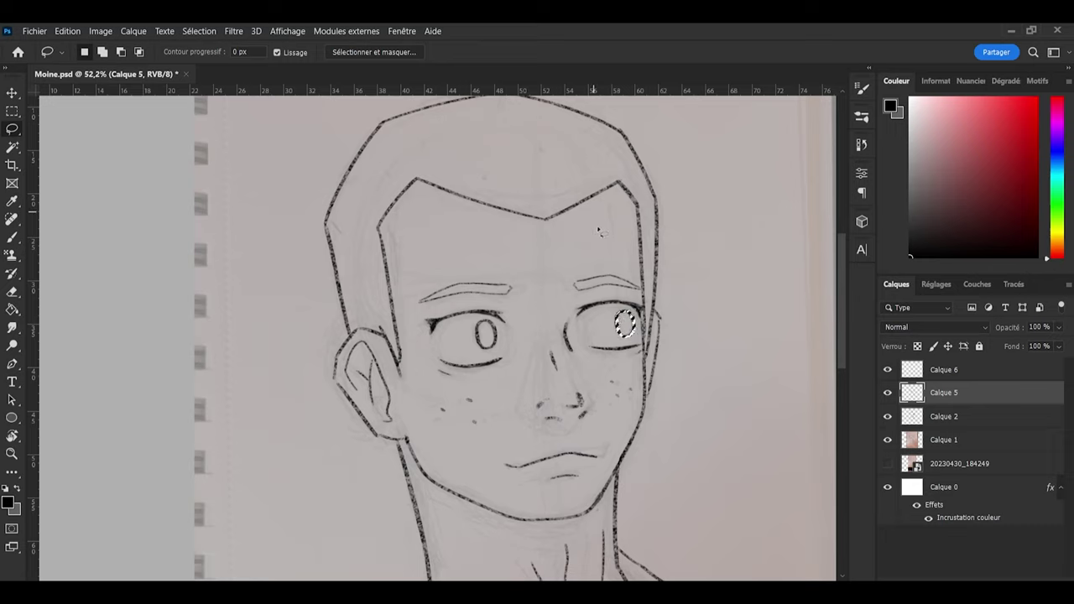
key("ctrl+s")
Step: Check Calque 5 and Calque 6 by toggling their visibility, and merge the two layers
scroll(428, 291, "up", 3)
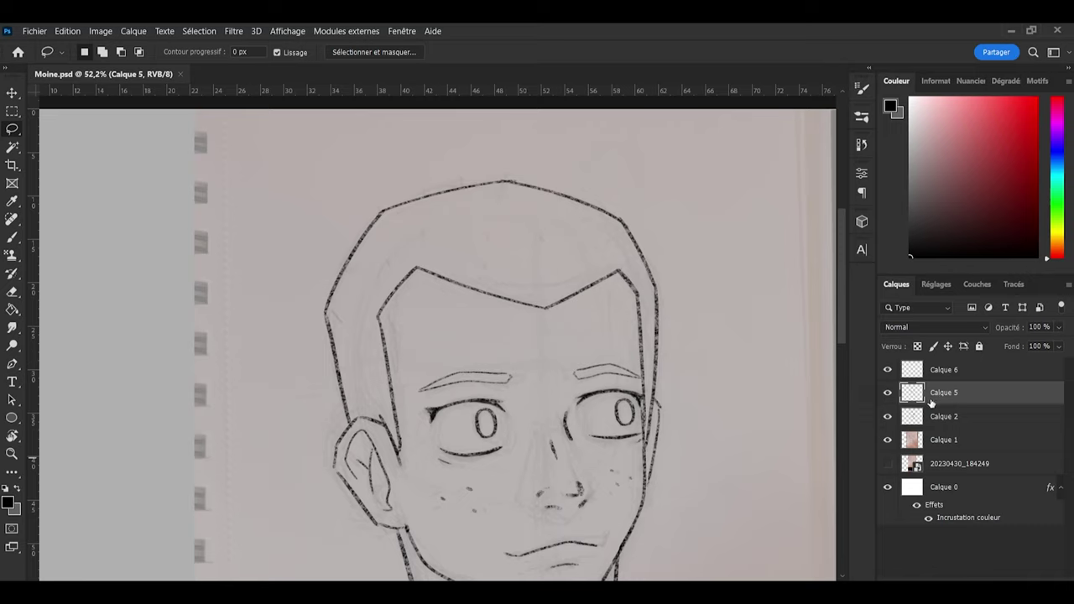
left_click(888, 394)
left_click(888, 394)
double_click(888, 369)
left_click(949, 372, "shift")
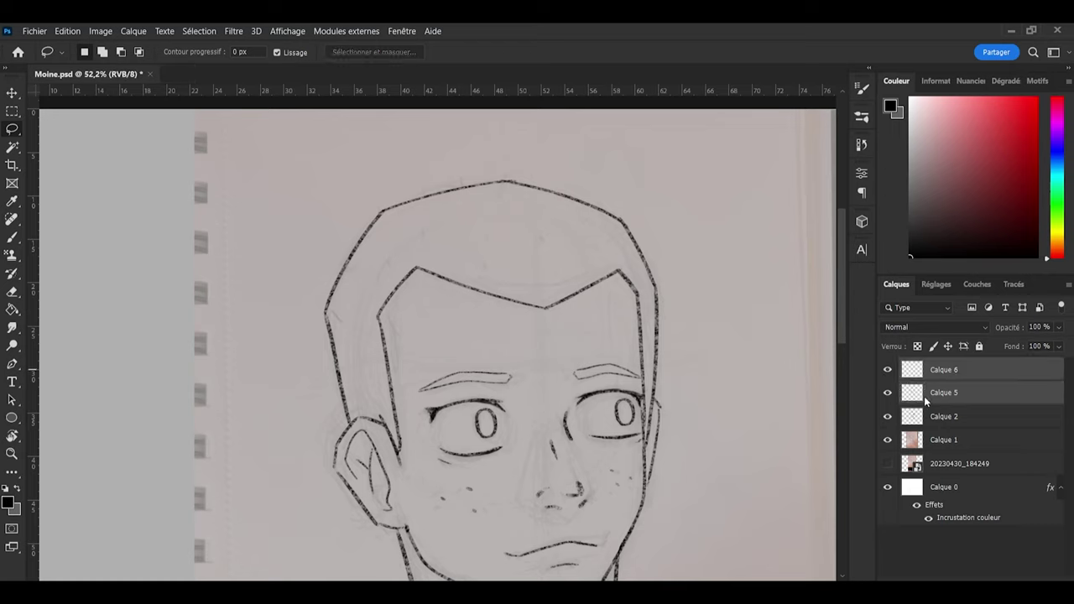
key("ctrl+e")
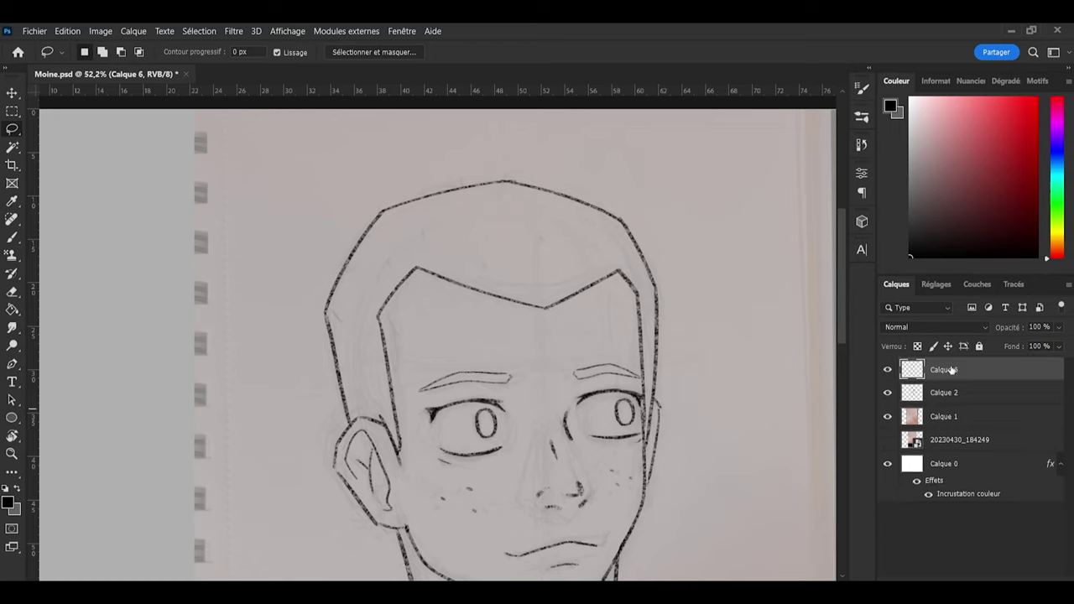
Step: Ink short, sparse hair ticks across the scalp and along the head outline on Calque 6, and save the drawing
key("b")
left_click_drag(483, 269, 478, 254)
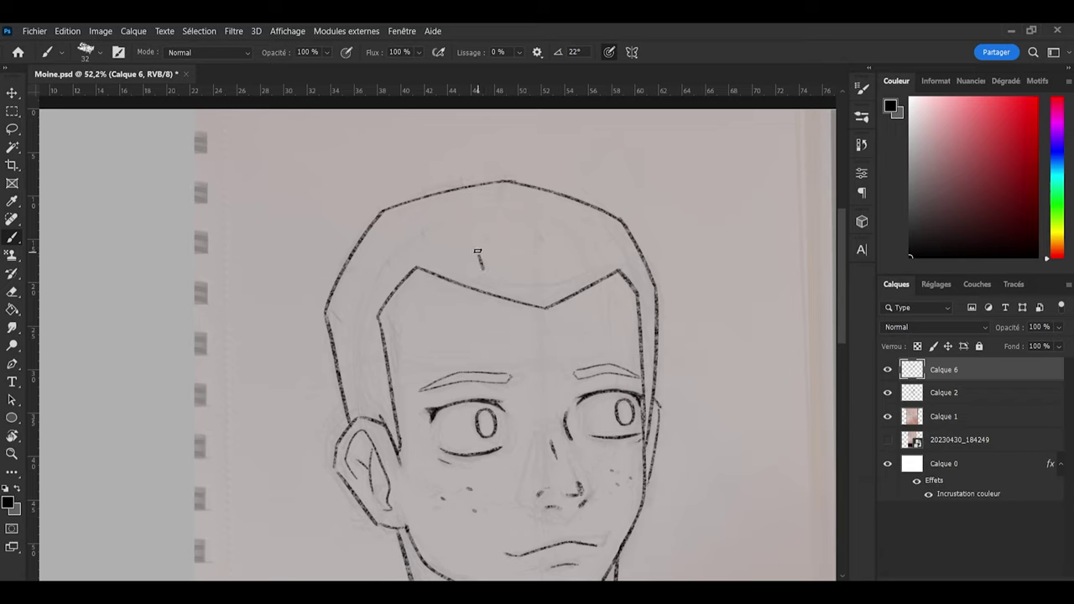
key("ctrl+z")
key("ctrl+z")
left_click_drag(555, 270, 558, 280)
key("ctrl+z")
left_click_drag(322, 300, 337, 317)
key("ctrl+z")
left_click_drag(384, 256, 389, 267)
left_click_drag(422, 230, 423, 239)
left_click_drag(461, 179, 464, 193)
left_click_drag(496, 216, 497, 203)
left_click_drag(349, 366, 353, 374)
left_click_drag(663, 329, 654, 334)
key("ctrl+s")
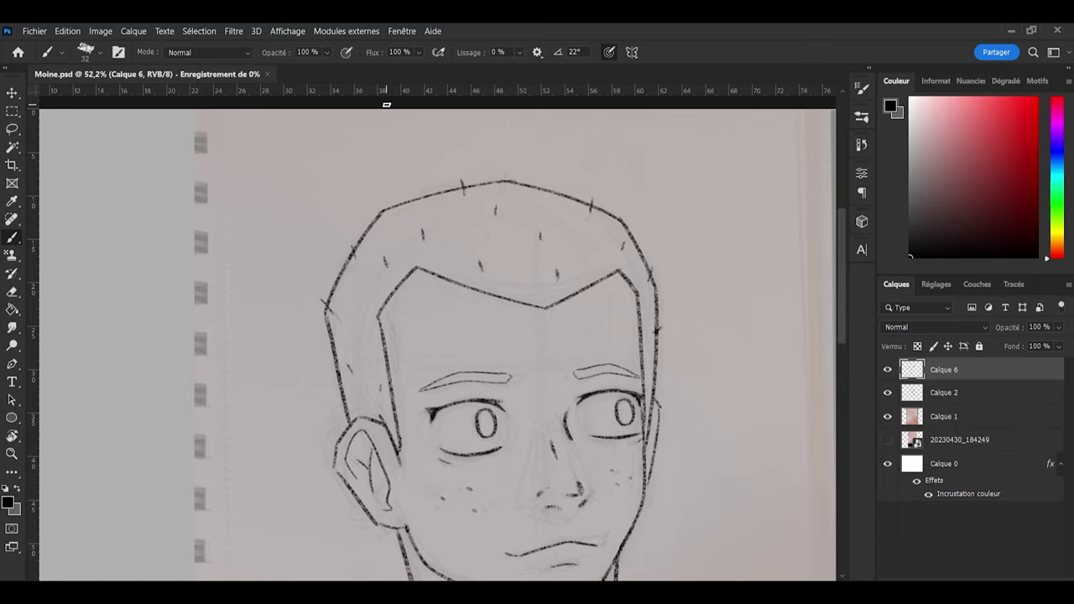
Step: Check the contents of Calque 6 and Calque 2 by toggling their visibility, and hide Calque 2
scroll(499, 203, "down", 2)
scroll(498, 203, "down", 2)
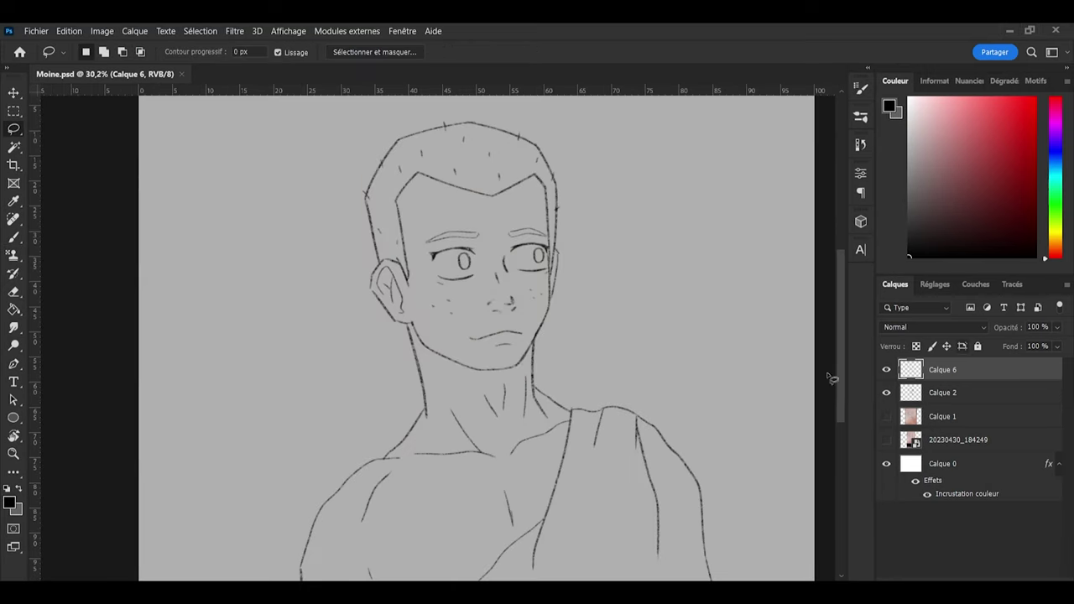
scroll(460, 423, "down", 1)
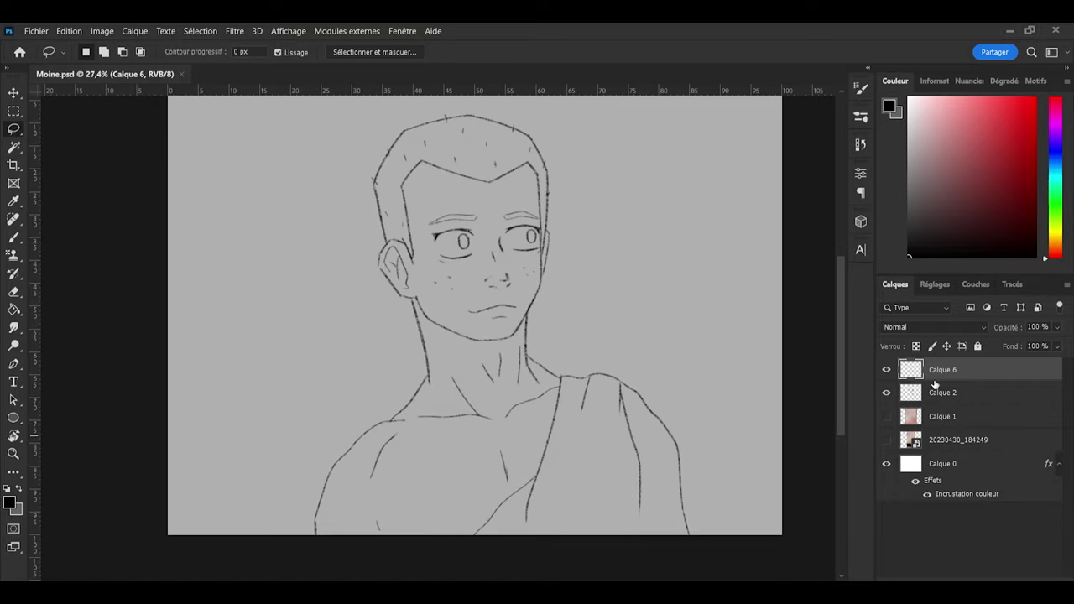
left_click(886, 370)
left_click(886, 370)
left_click(968, 393)
left_click(887, 394)
left_click(887, 394)
left_click(888, 394)
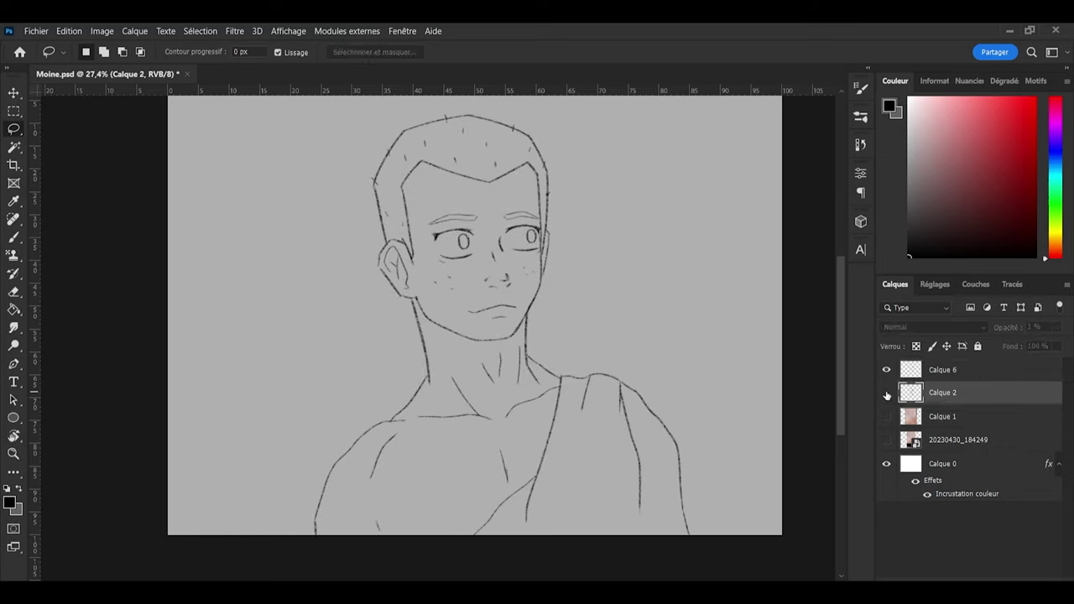
left_click(887, 394)
left_click(887, 394)
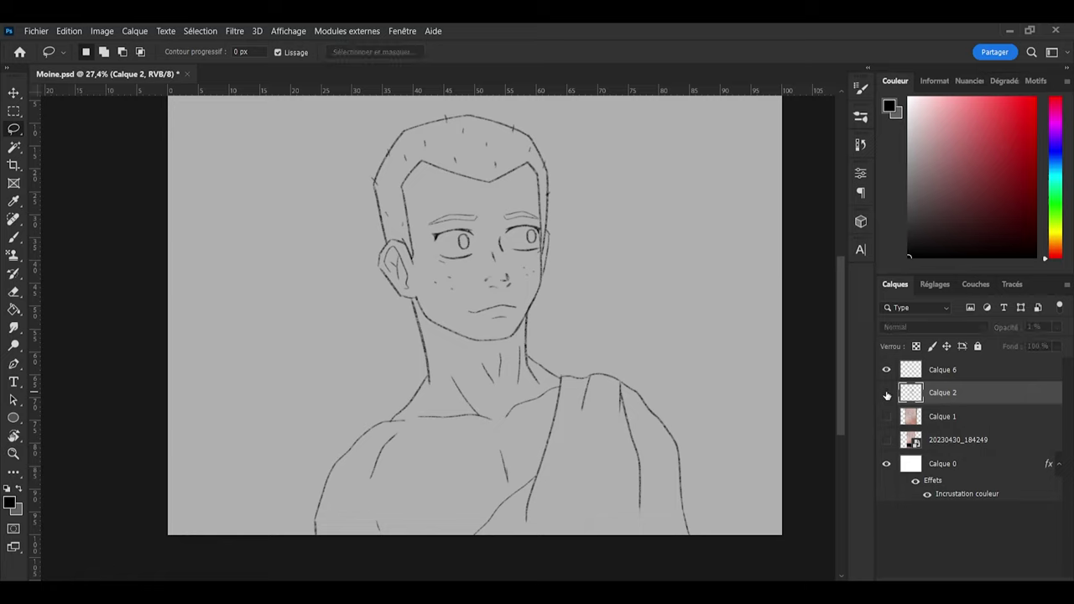
Step: Add a new layer between Calque 6 and Calque 2 and choose a light tan painting colour for the skin
left_click(1022, 575)
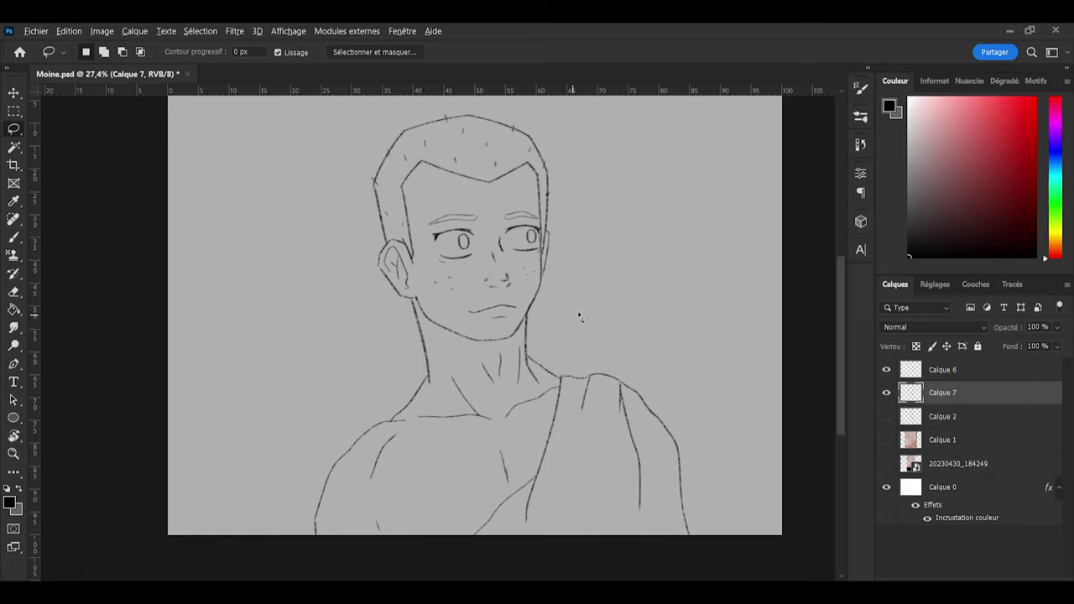
left_click_drag(1056, 245, 1052, 241)
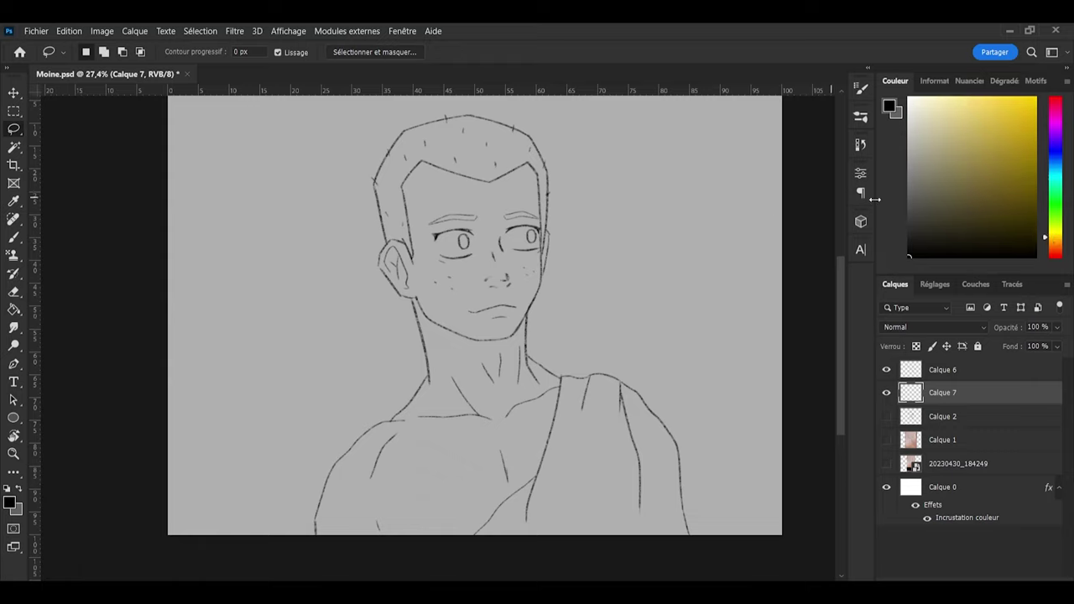
left_click_drag(941, 106, 927, 102)
left_click(1056, 243)
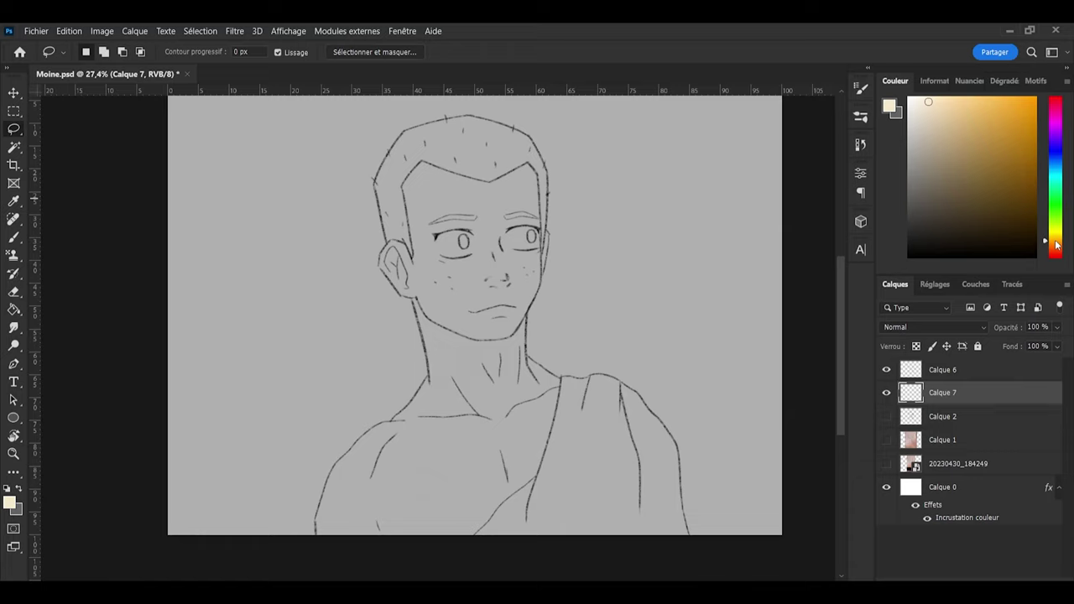
left_click(922, 99)
left_click_drag(932, 129, 946, 124)
key("b")
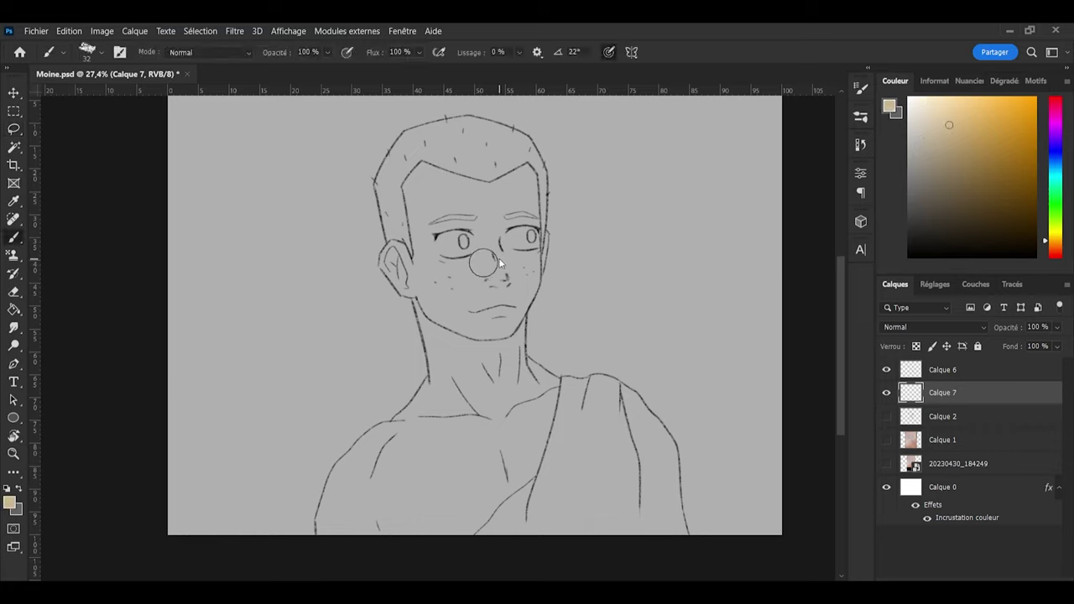
Step: Enlarge the brush to 256 with a 0° angle and block in the middle of the face with light tan
left_click_drag(474, 218, 477, 309)
key("ctrl+z")
left_click(724, 110)
right_click(463, 238, "alt")
mouse_move(470, 192)
left_mouse_down()
mouse_move(479, 281)
mouse_move(475, 216)
mouse_move(467, 242)
mouse_move(487, 307)
left_mouse_up()
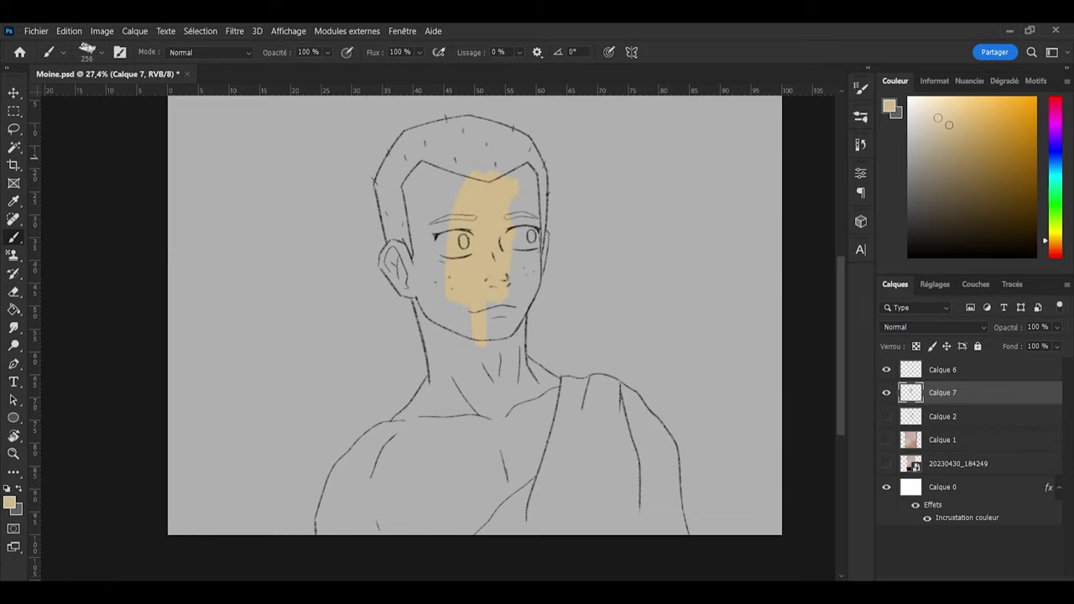
Step: Choose progressively darker tans and paint them over the face, forehead and neck on Calque 7
left_click(955, 121)
left_click(964, 134)
mouse_move(489, 195)
left_mouse_down()
mouse_move(504, 243)
mouse_move(466, 260)
mouse_move(451, 238)
mouse_move(445, 275)
mouse_move(477, 271)
mouse_move(493, 174)
mouse_move(493, 252)
mouse_move(463, 350)
mouse_move(474, 367)
mouse_move(494, 316)
mouse_move(492, 356)
mouse_move(453, 270)
mouse_move(471, 243)
left_mouse_up()
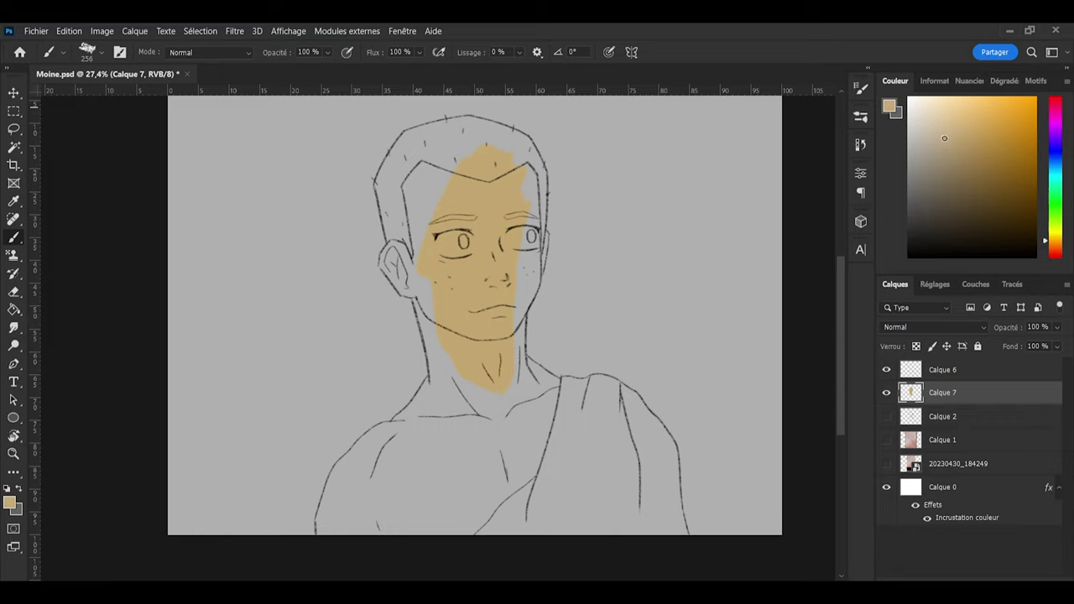
left_click(959, 141)
mouse_move(492, 199)
left_mouse_down()
mouse_move(508, 209)
mouse_move(456, 187)
mouse_move(455, 287)
left_mouse_up()
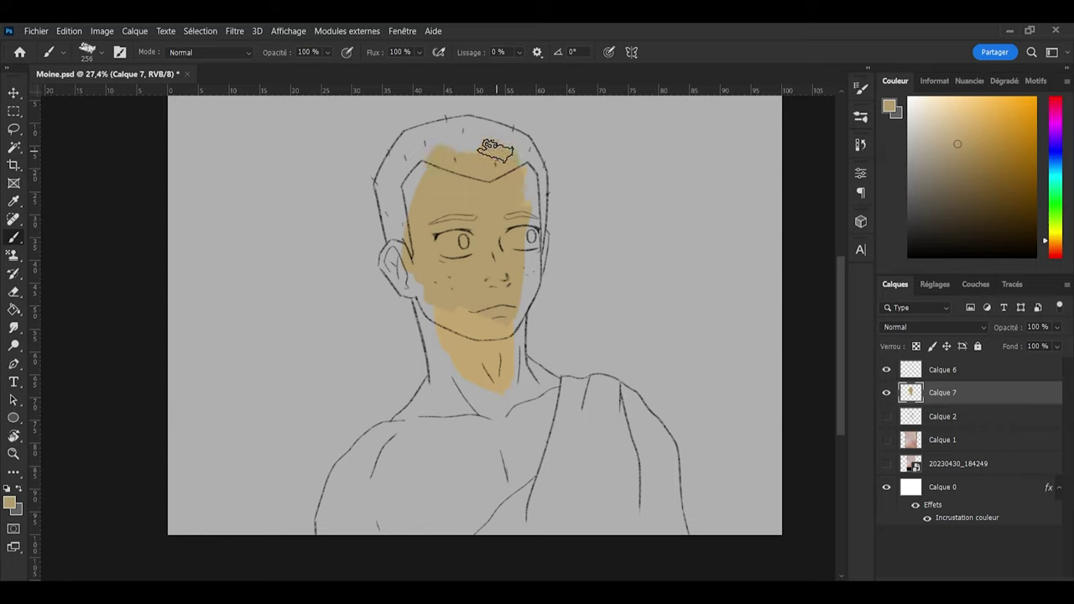
mouse_move(495, 149)
left_mouse_down()
mouse_move(518, 193)
mouse_move(520, 231)
mouse_move(511, 170)
mouse_move(517, 264)
mouse_move(474, 304)
mouse_move(463, 277)
mouse_move(442, 280)
mouse_move(448, 308)
mouse_move(491, 304)
mouse_move(498, 360)
left_mouse_up()
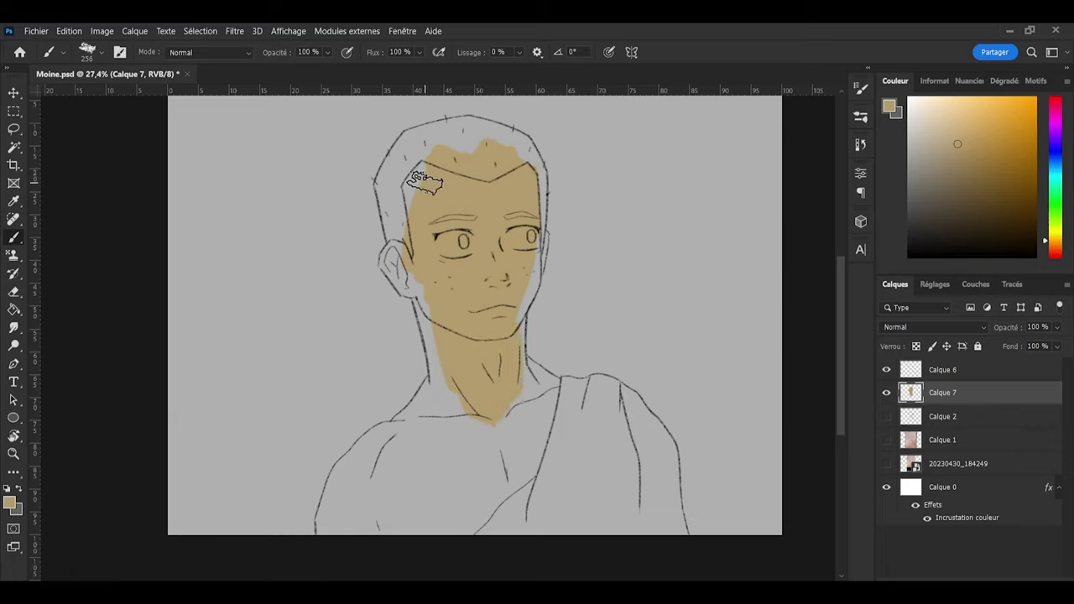
mouse_move(426, 183)
left_mouse_down()
mouse_move(453, 197)
mouse_move(419, 204)
mouse_move(425, 245)
mouse_move(407, 249)
mouse_move(435, 285)
mouse_move(446, 334)
mouse_move(491, 312)
mouse_move(502, 321)
mouse_move(509, 280)
left_mouse_up()
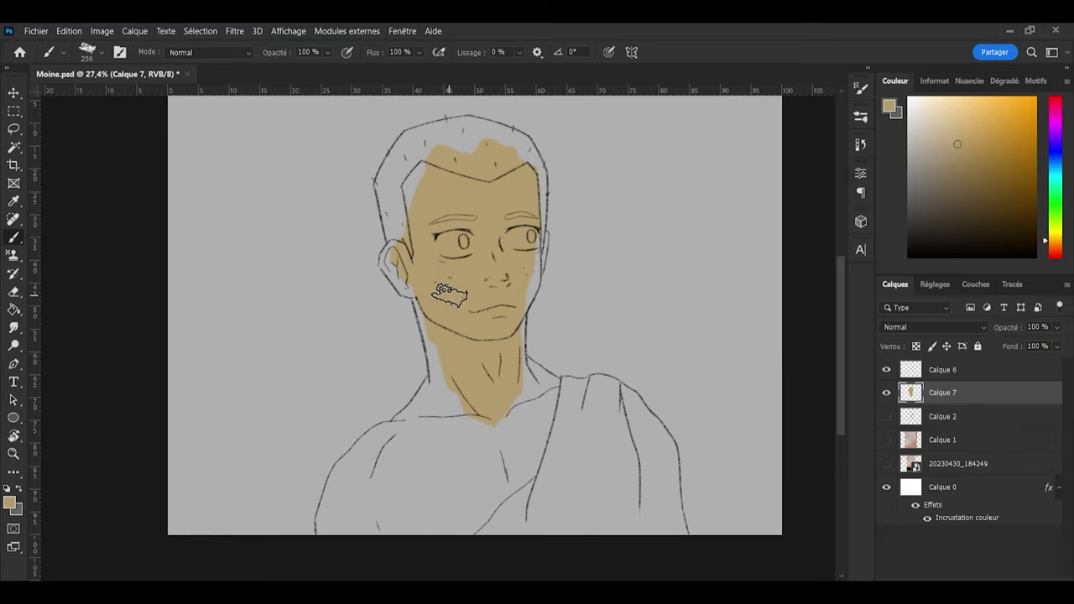
Step: On Calque 6, redraw the line from the neck's right side to the shoulder with a black size 60 brush, cleaning it with a size 20 eraser
left_click(943, 377)
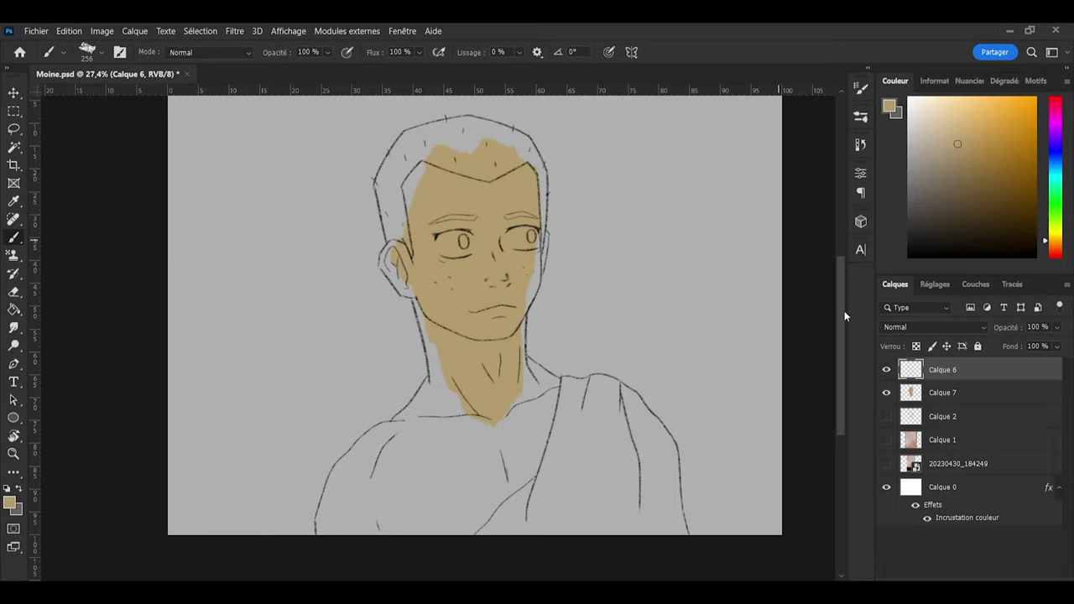
key(".")
key("d")
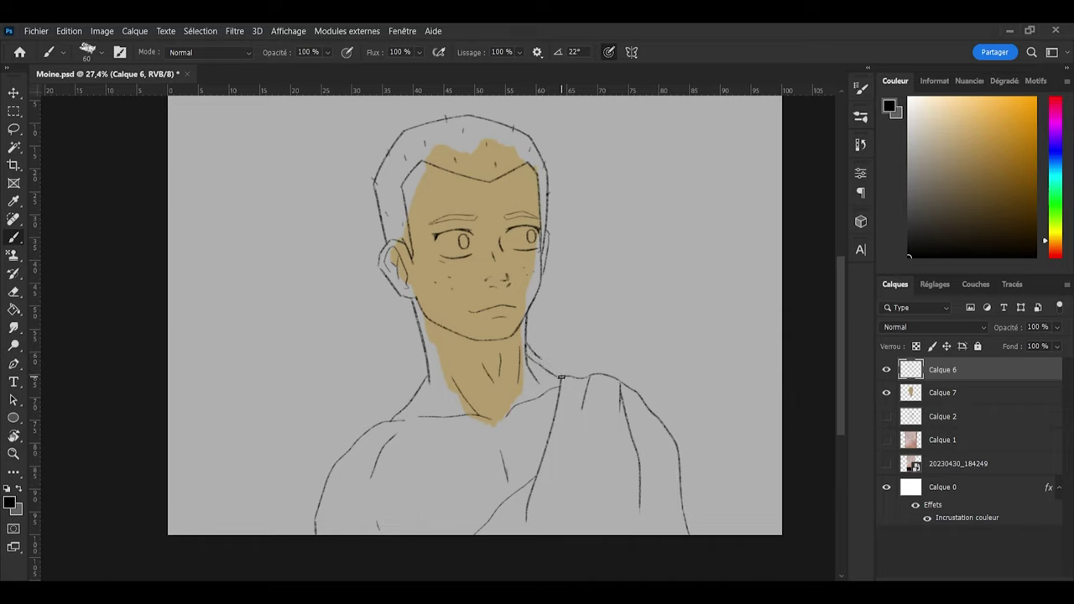
key("e")
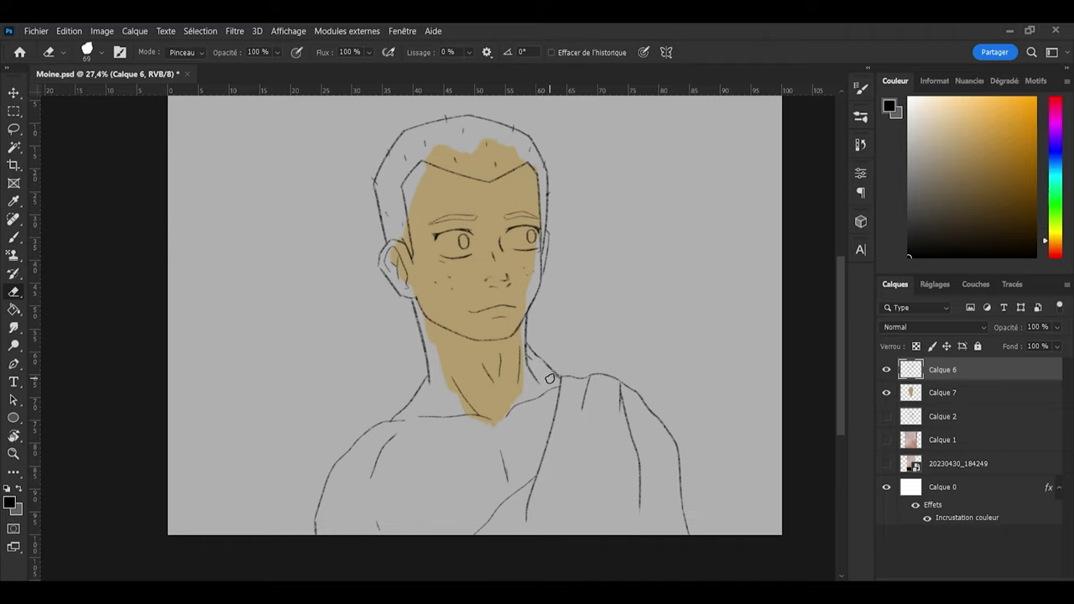
key("bracketleft")
key("bracketleft")
key("bracketleft")
key("bracketleft")
key("bracketleft")
key("b")
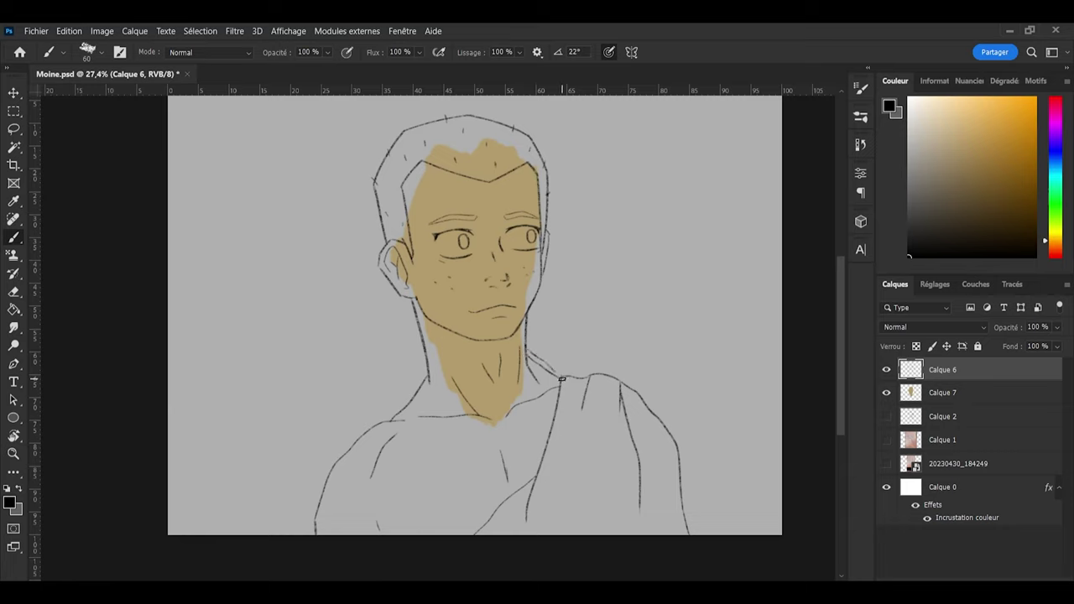
key("e")
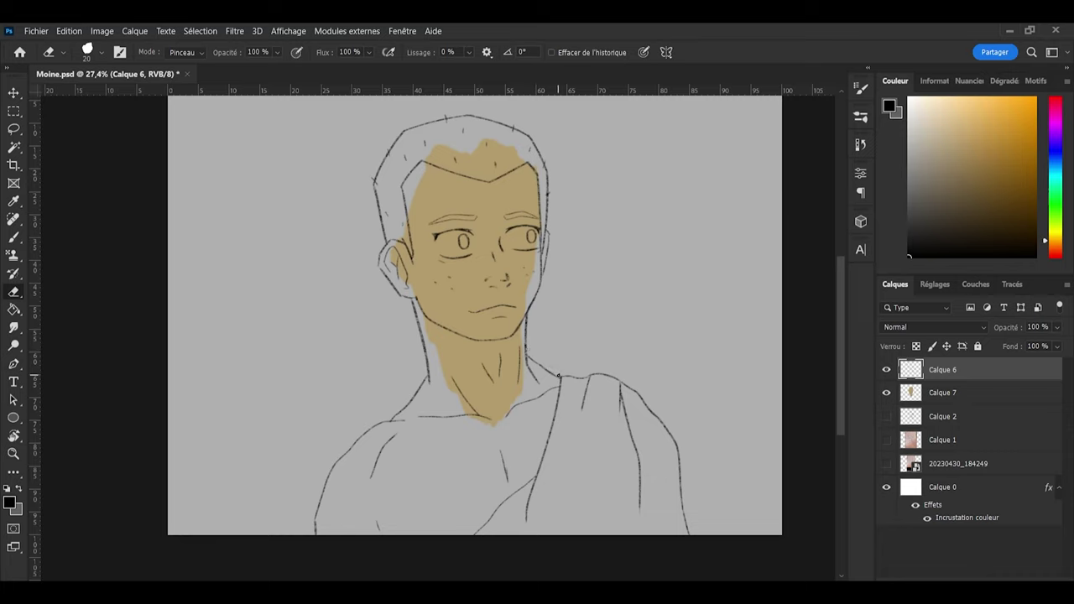
Step: Lasso the curved stroke at the base of the neck's right side, shift it slightly up and to the right with Free Transform, and deselect
key("l")
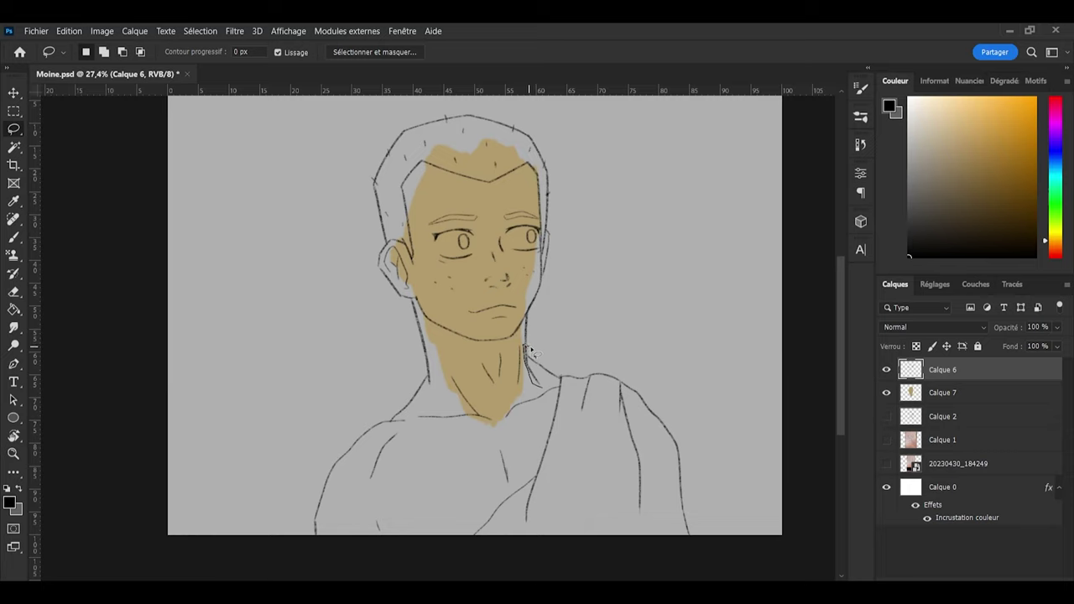
left_click_drag(526, 346, 546, 388)
key("ctrl+t")
left_click_drag(527, 361, 530, 354)
key("Up")
key("Right")
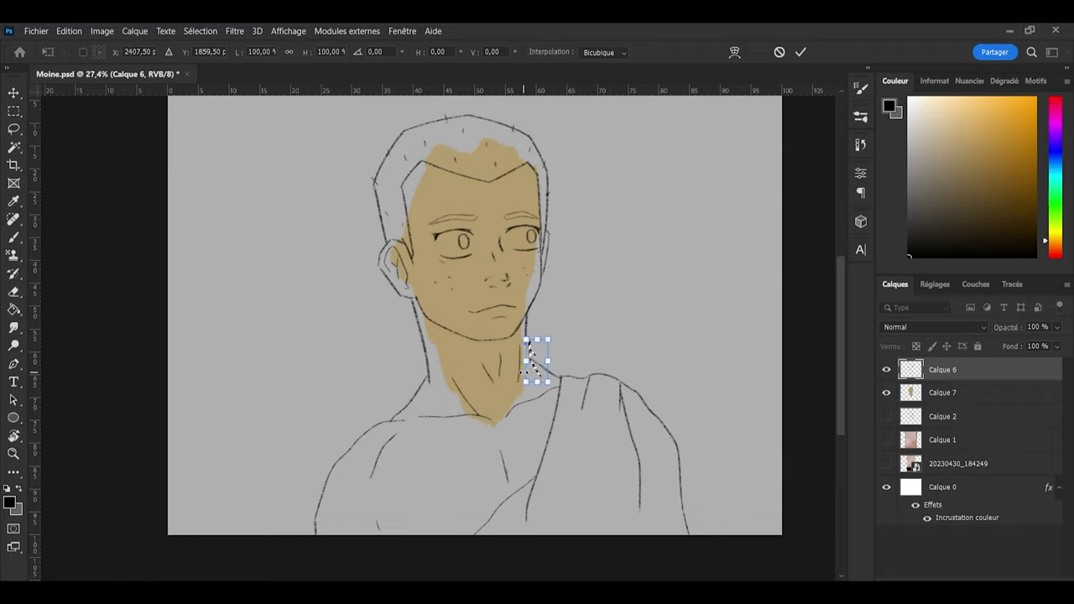
left_click(802, 52)
key("ctrl+d")
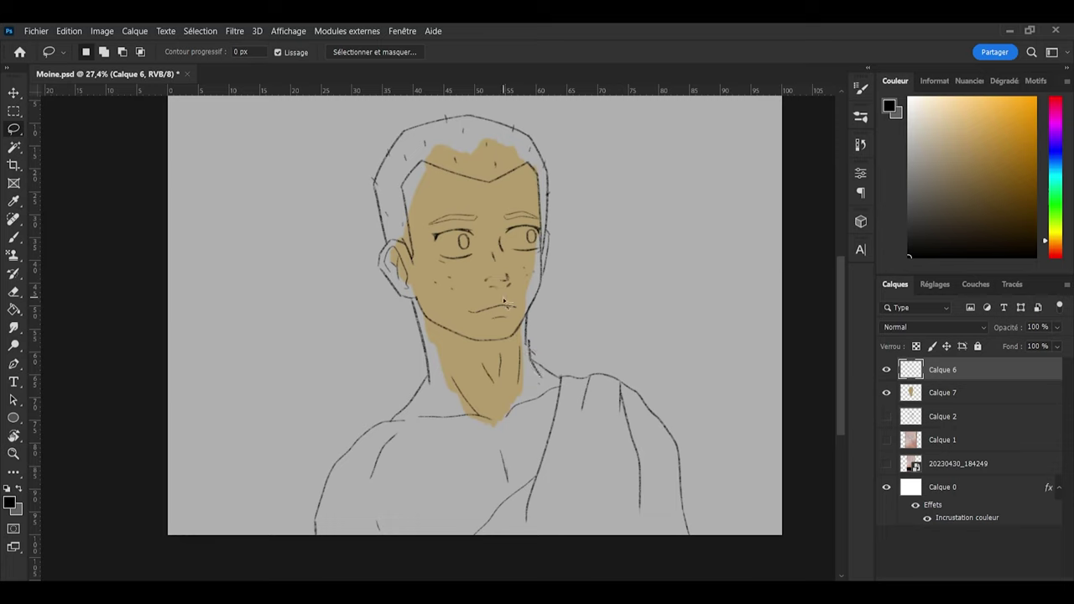
Step: Redraw the right neck contour up to the jaw in black and erase the doubled inner line
key("b")
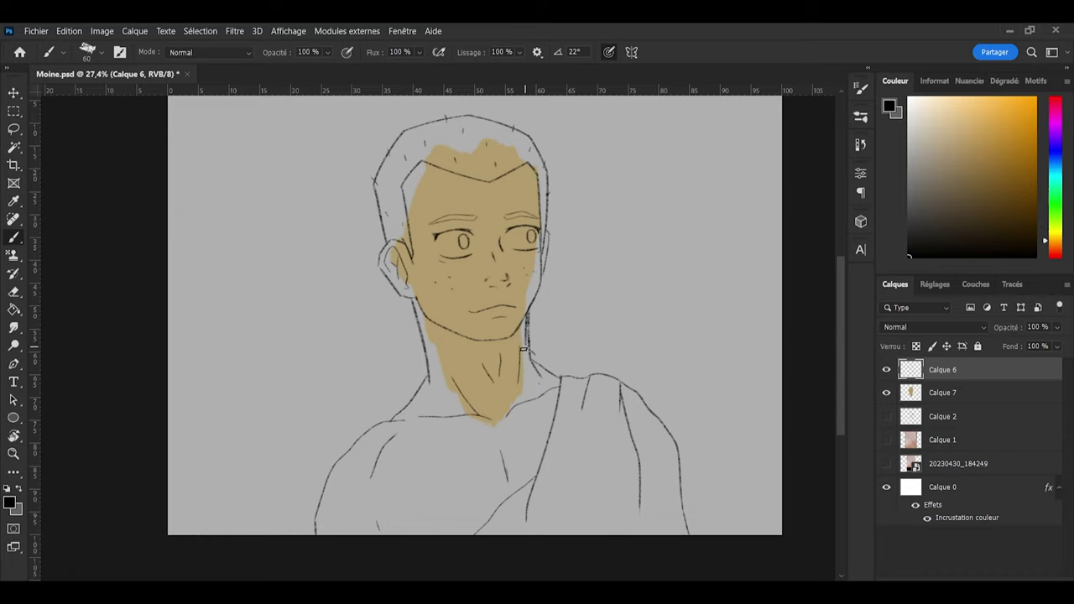
key("e")
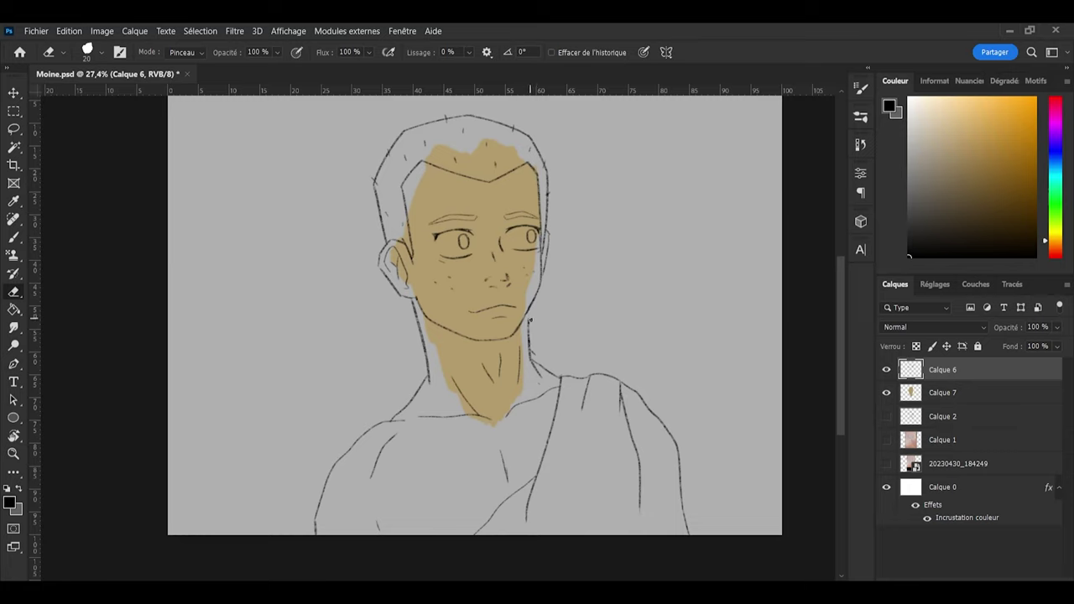
key("b")
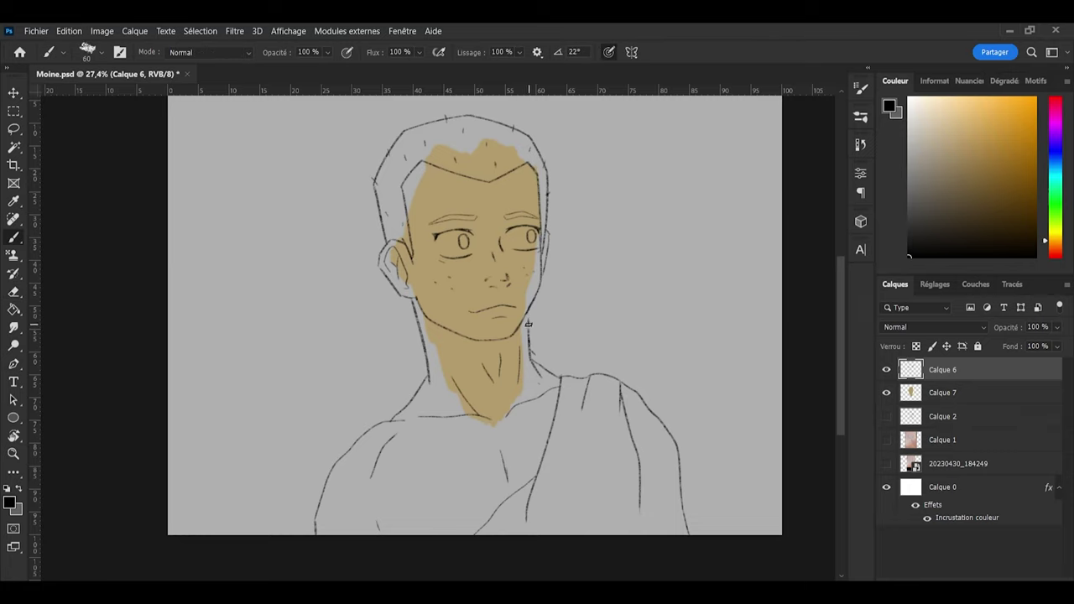
key("e")
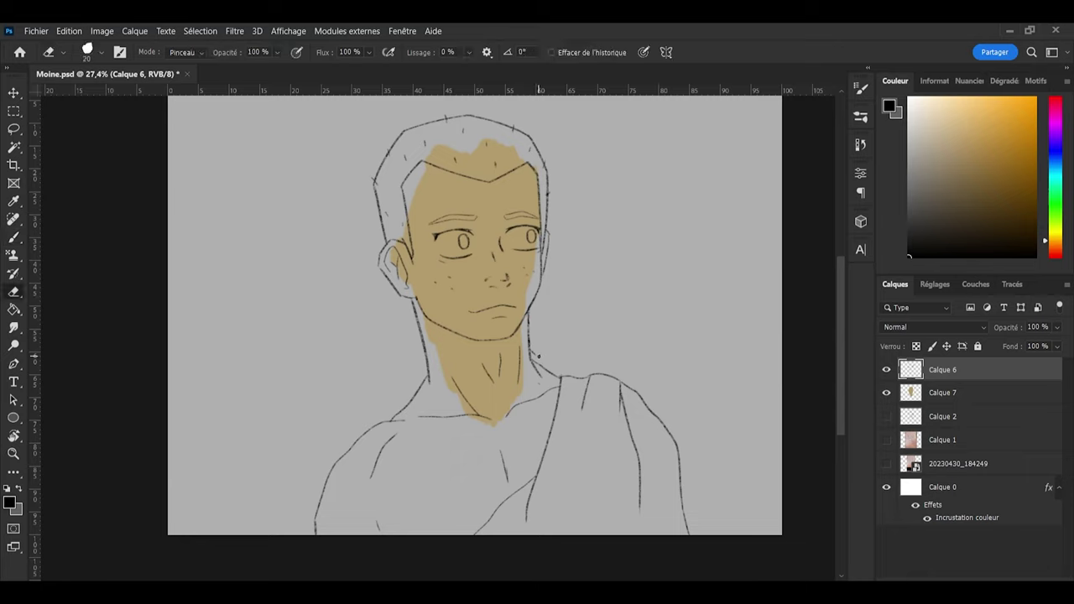
Step: Refine the junction of the right neck contour and shoulder slope with short black strokes, erasing stray marks around it
key("b")
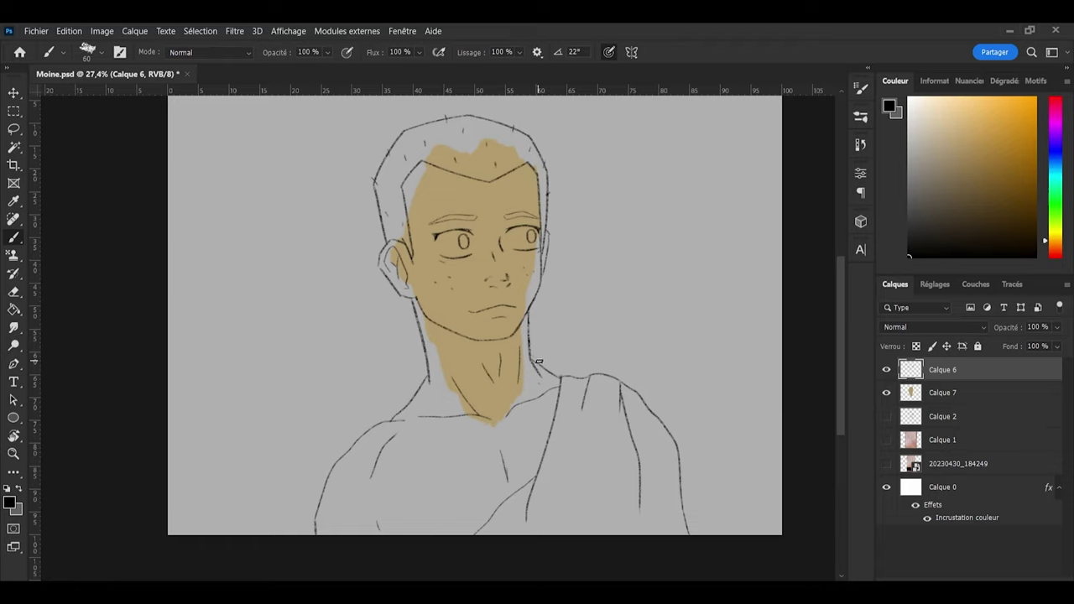
key("e")
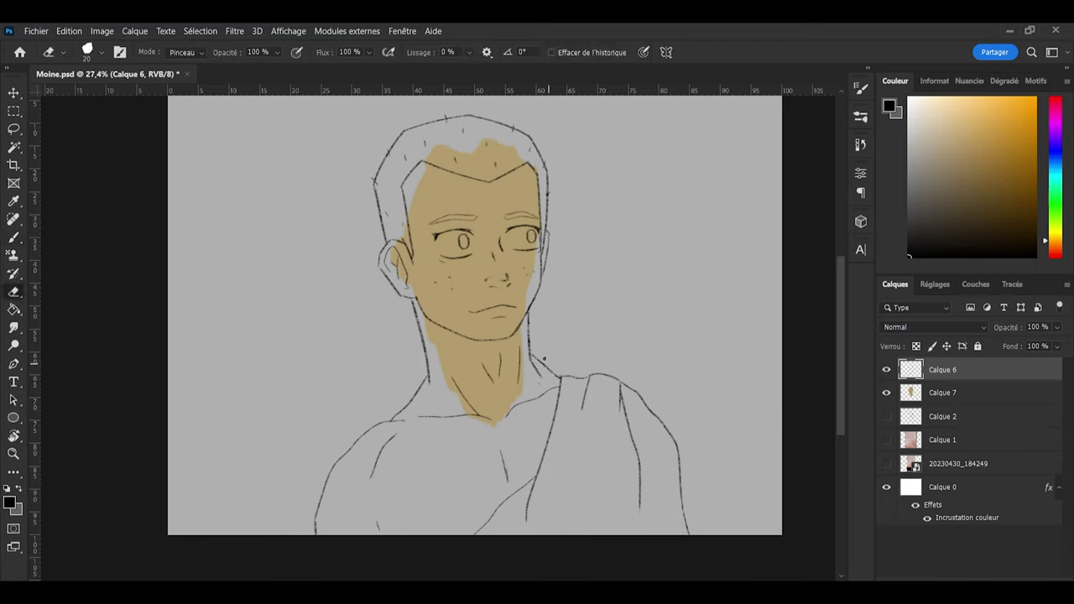
key("b")
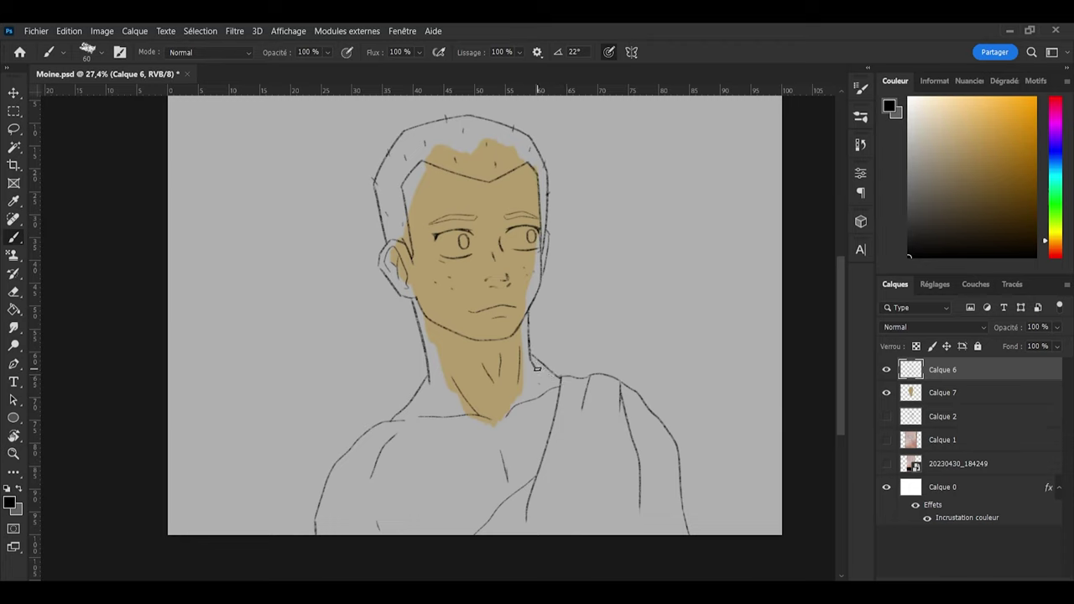
key("e")
key("b")
key("e")
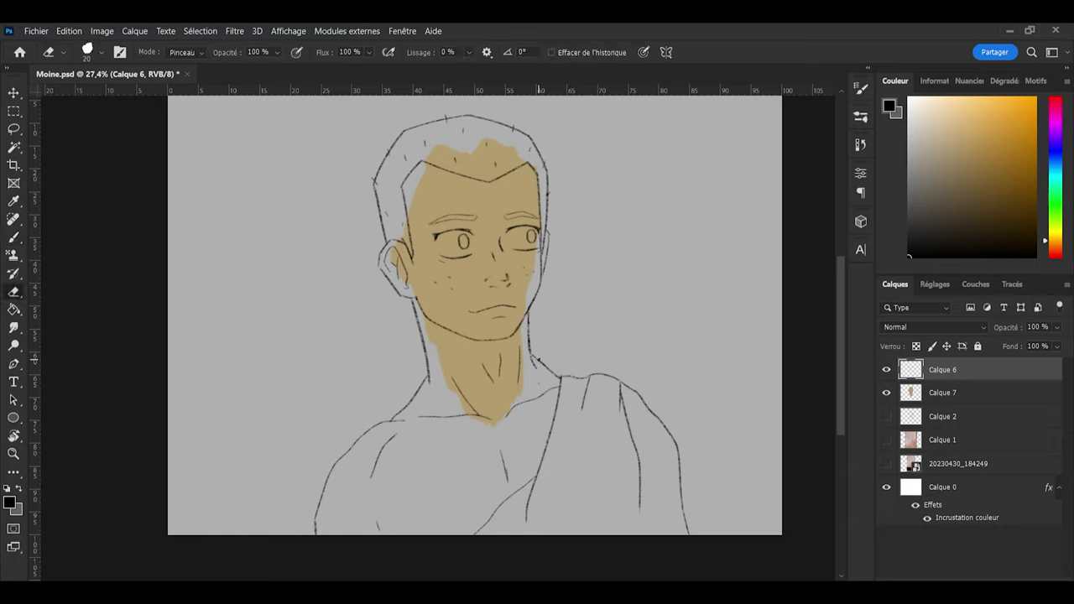
key("b")
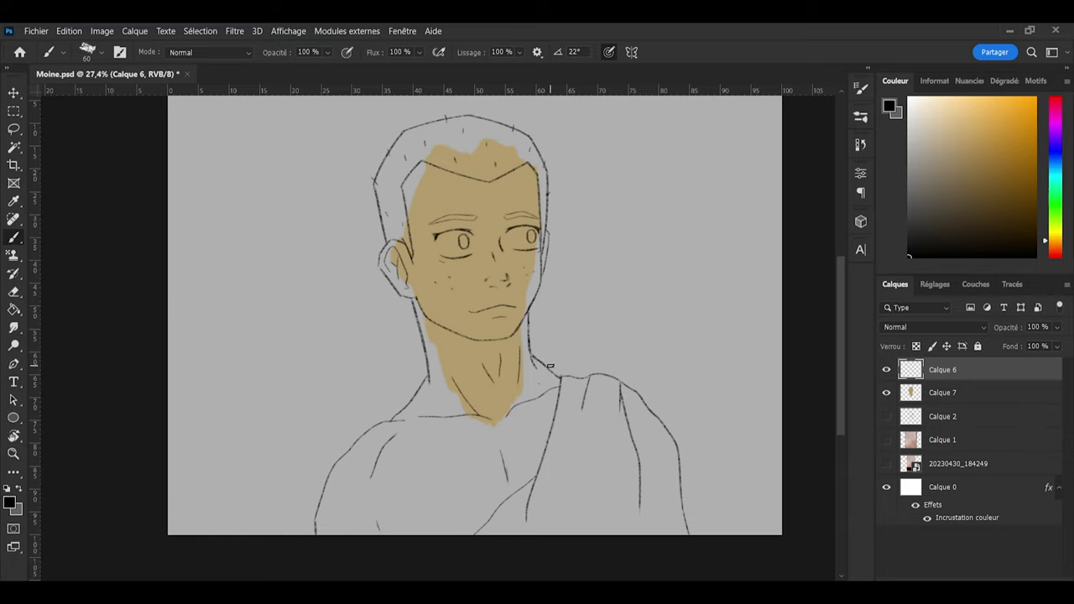
key("e")
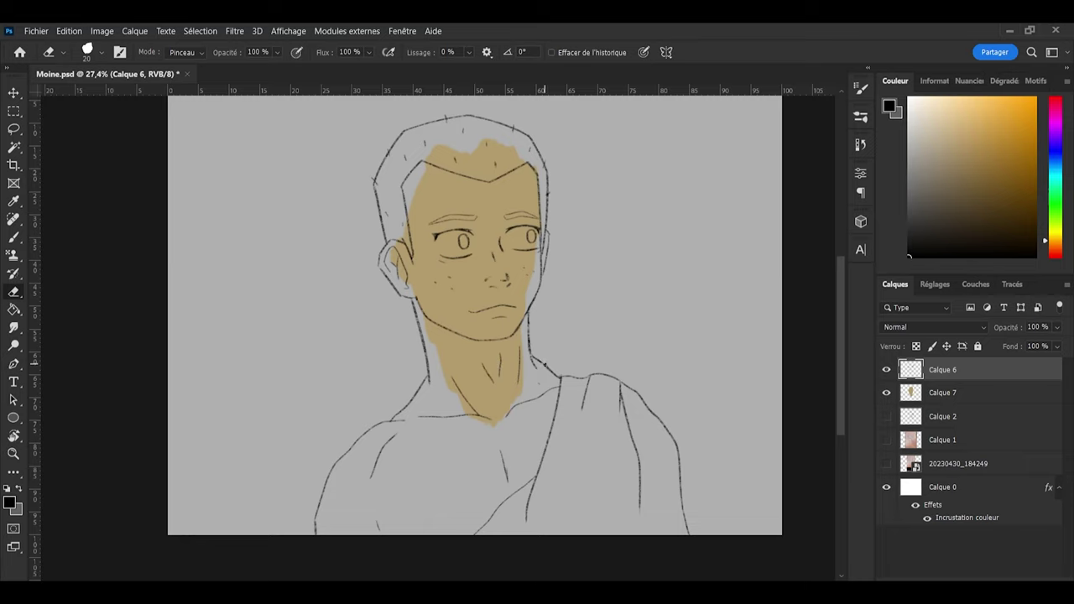
key("b")
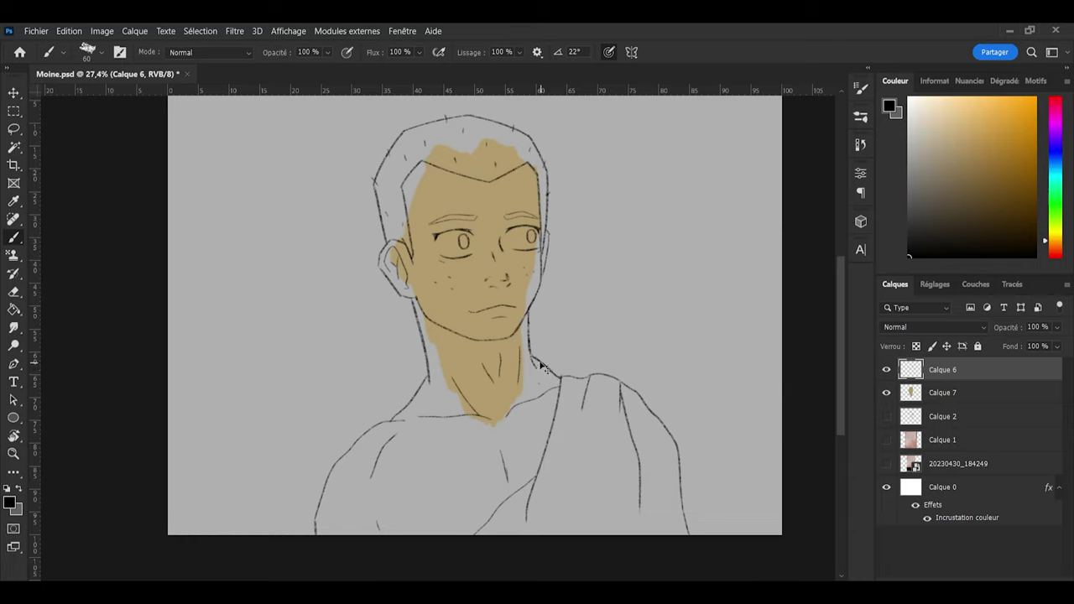
key("e")
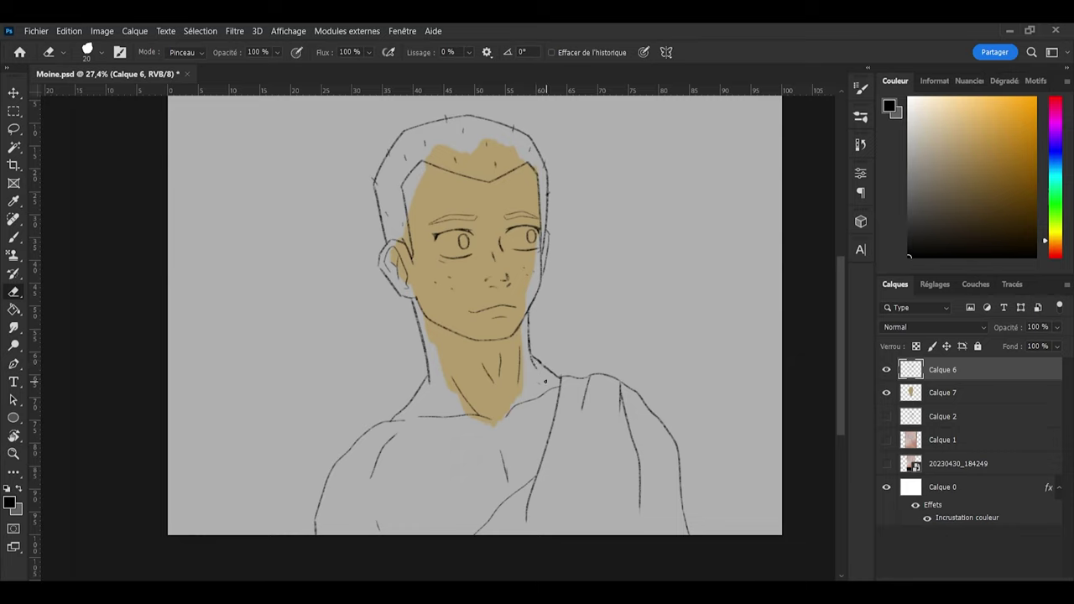
key("b")
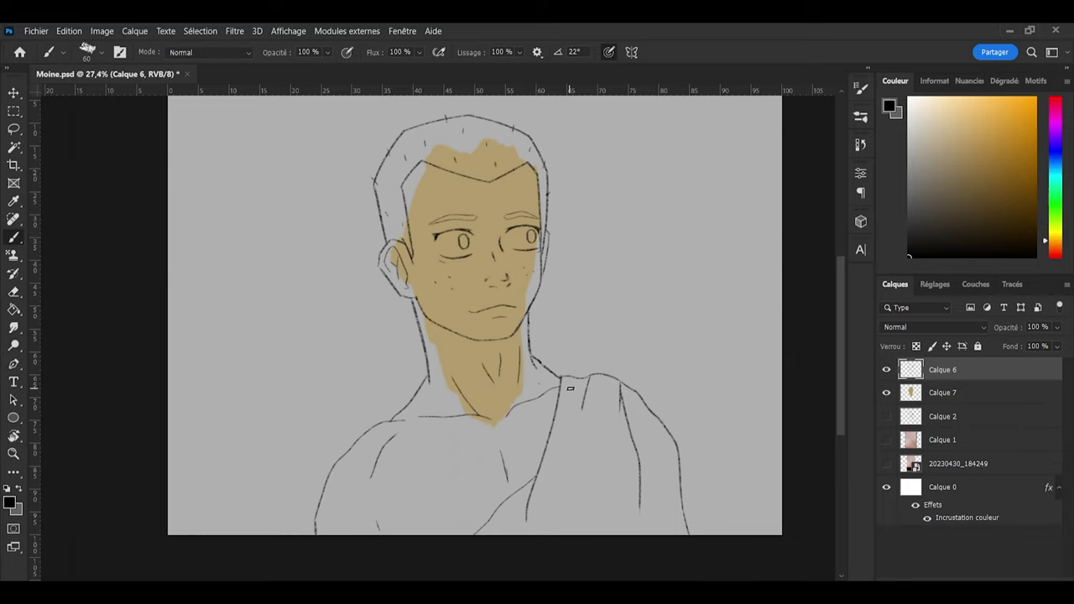
Step: Return to Calque 7, sample the painted skin tone and adjust it to a darker, greyer tan
left_click(940, 392)
key("i")
left_click(464, 342)
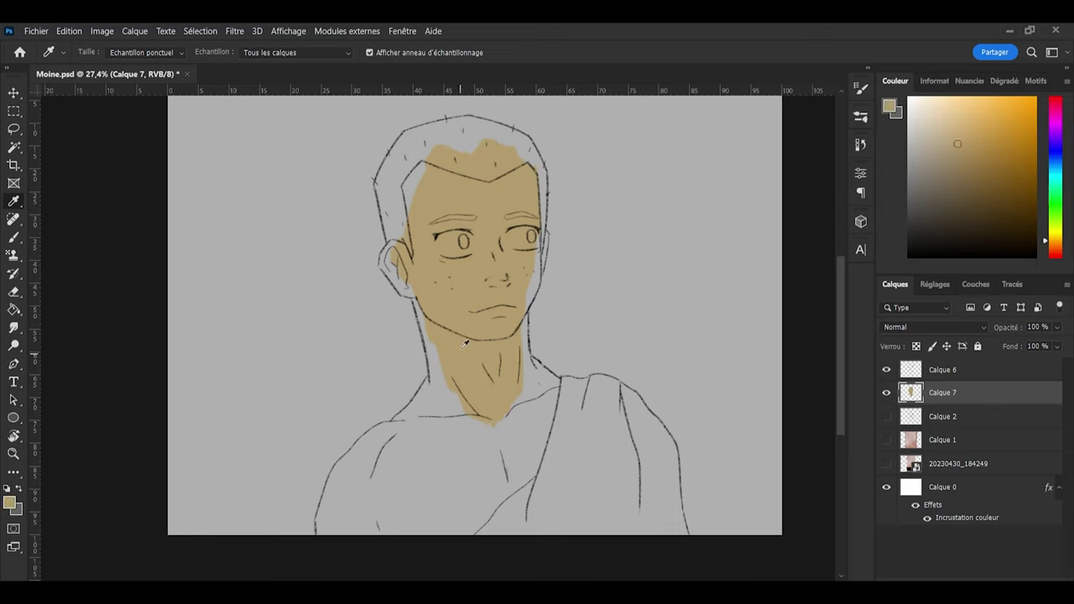
key("b")
left_click(948, 158)
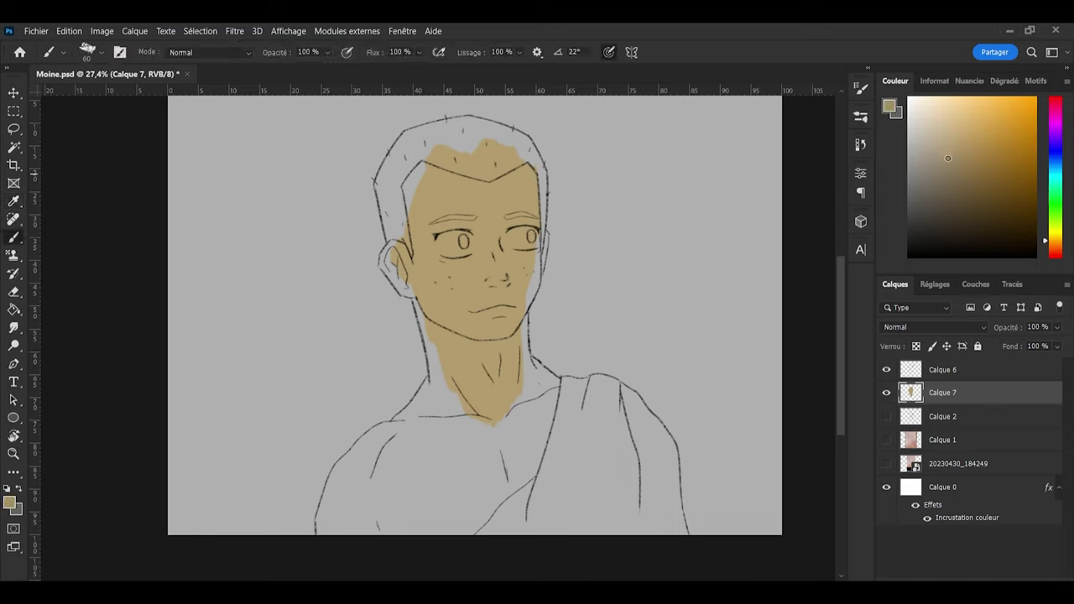
left_click_drag(955, 155, 955, 165)
Step: Enlarge the brush to 398 with 0% smoothing and a 0° angle, and test the greyish tan over the forehead and eyes
left_click_drag(483, 234, 506, 233)
left_click(819, 138)
left_click(861, 119)
right_click(762, 238, "alt")
right_click(470, 206, "alt")
left_click_drag(472, 177, 472, 249)
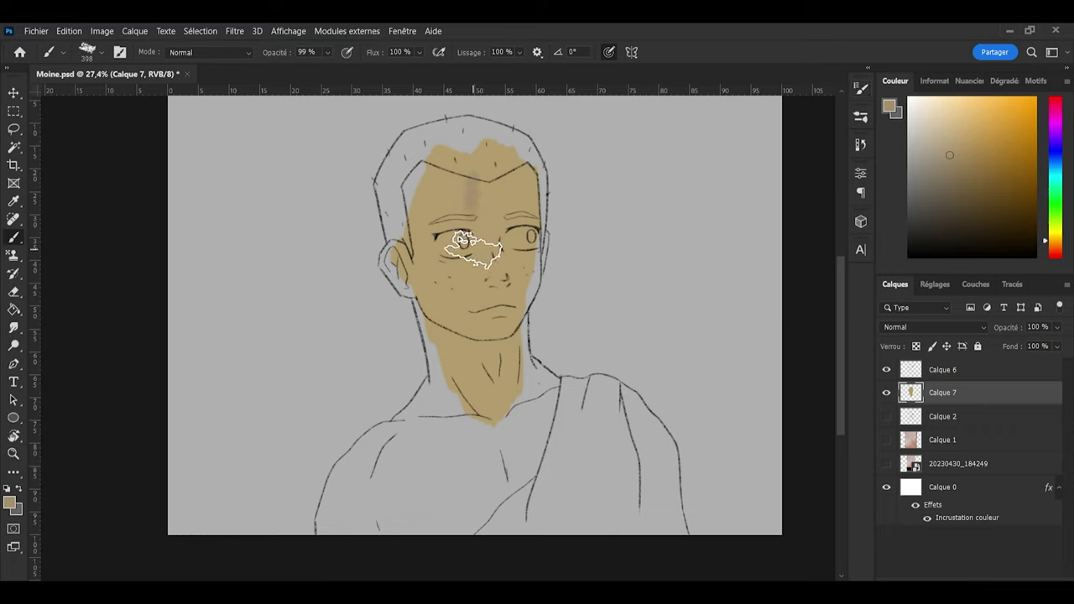
left_click(610, 52)
mouse_move(456, 207)
left_mouse_down()
mouse_move(468, 173)
mouse_move(499, 231)
mouse_move(458, 237)
mouse_move(472, 178)
mouse_move(503, 228)
left_mouse_up()
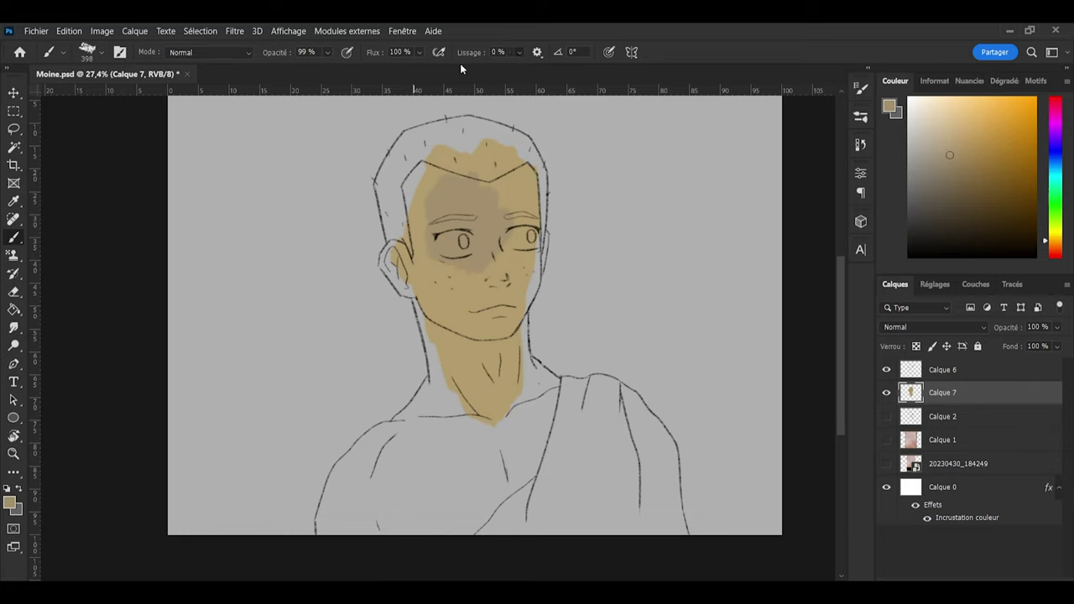
Step: Try extending the greyish tan across the forehead and down to the chin, and undo those strokes
mouse_move(439, 186)
left_mouse_down()
mouse_move(452, 214)
mouse_move(501, 223)
mouse_move(471, 193)
mouse_move(471, 244)
mouse_move(488, 203)
mouse_move(459, 239)
mouse_move(482, 292)
left_mouse_up()
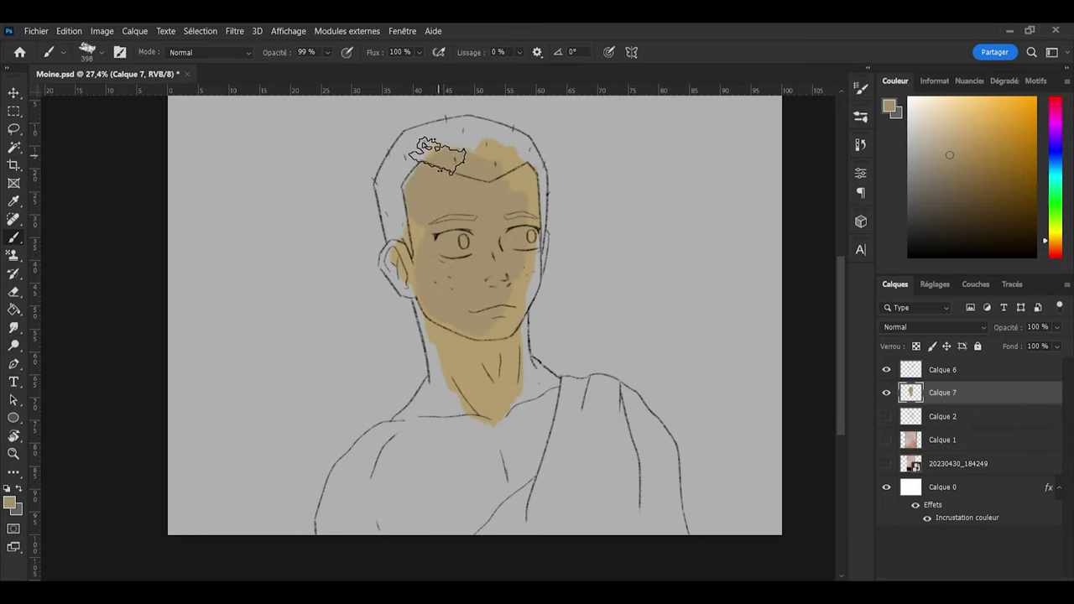
key("ctrl+z")
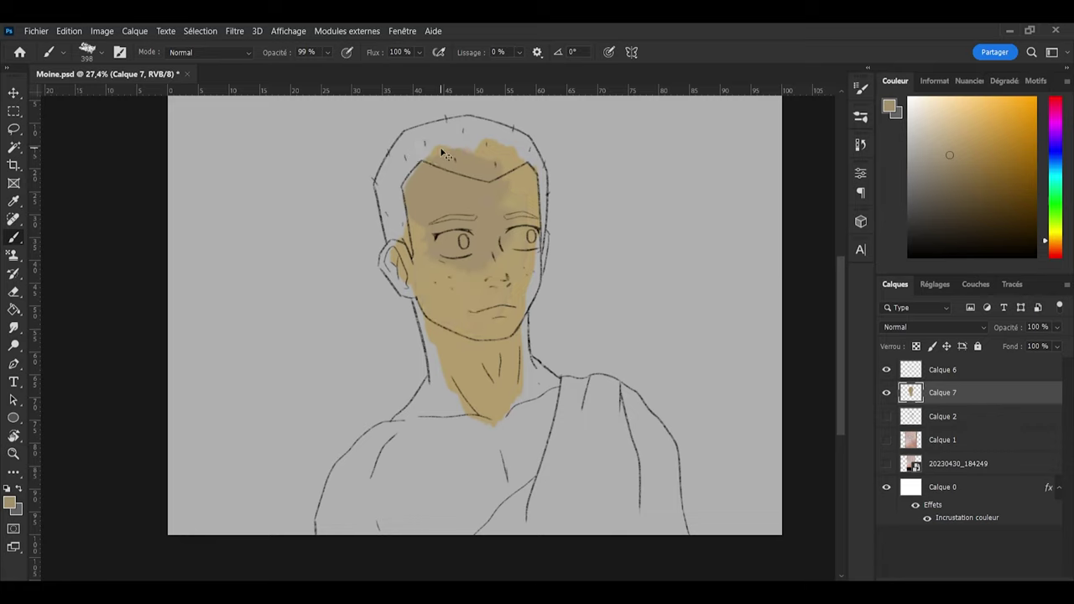
key("ctrl+z")
Step: Choose a slightly lighter muted tan and repaint the face, extending the skin colour over the scalp, neck and upper chest
left_click(954, 141)
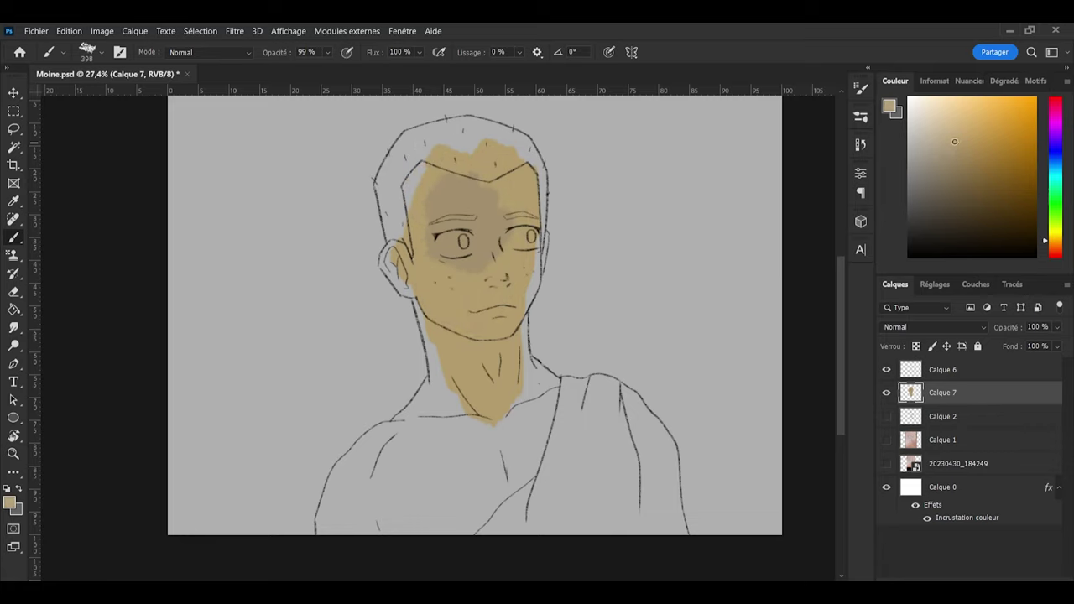
mouse_move(450, 230)
left_mouse_down()
mouse_move(463, 205)
mouse_move(474, 268)
mouse_move(480, 200)
mouse_move(504, 222)
left_mouse_up()
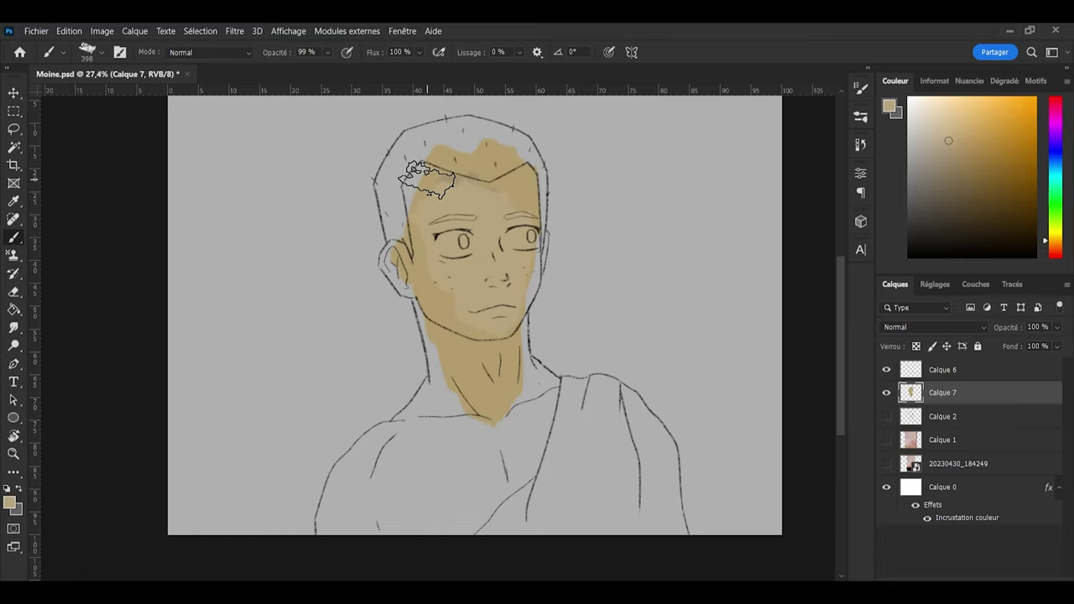
mouse_move(428, 178)
left_mouse_down()
mouse_move(458, 206)
mouse_move(432, 176)
left_mouse_up()
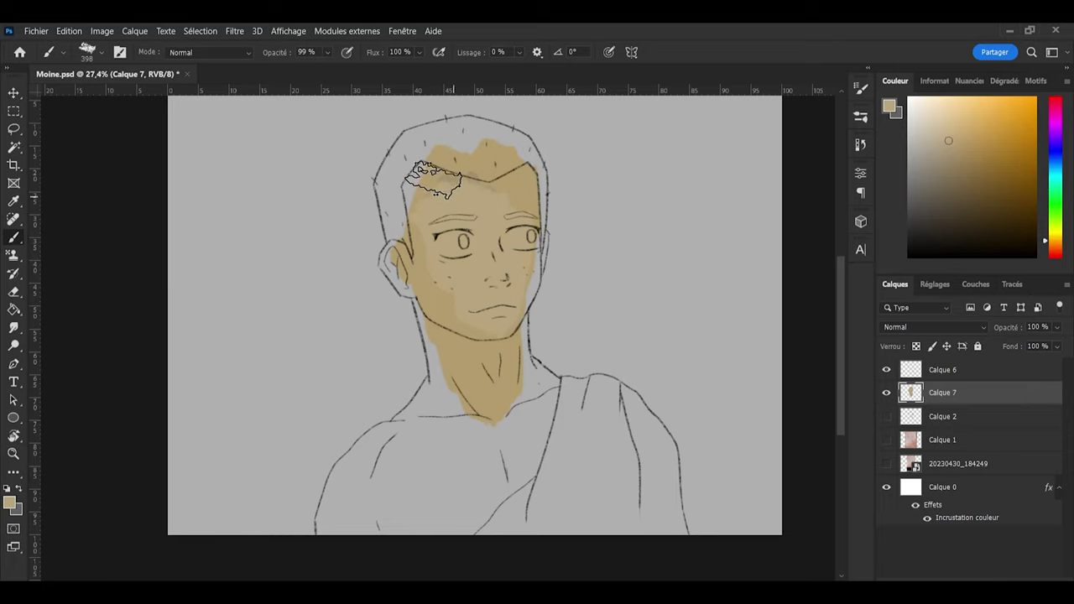
left_click(950, 143)
mouse_move(457, 189)
left_mouse_down()
mouse_move(425, 244)
mouse_move(456, 250)
mouse_move(480, 274)
mouse_move(471, 324)
mouse_move(483, 331)
mouse_move(488, 367)
mouse_move(482, 282)
mouse_move(494, 382)
mouse_move(488, 312)
mouse_move(508, 263)
mouse_move(471, 239)
mouse_move(438, 241)
mouse_move(419, 256)
mouse_move(442, 296)
mouse_move(418, 238)
mouse_move(423, 198)
mouse_move(477, 155)
mouse_move(500, 151)
mouse_move(515, 197)
mouse_move(511, 163)
left_mouse_up()
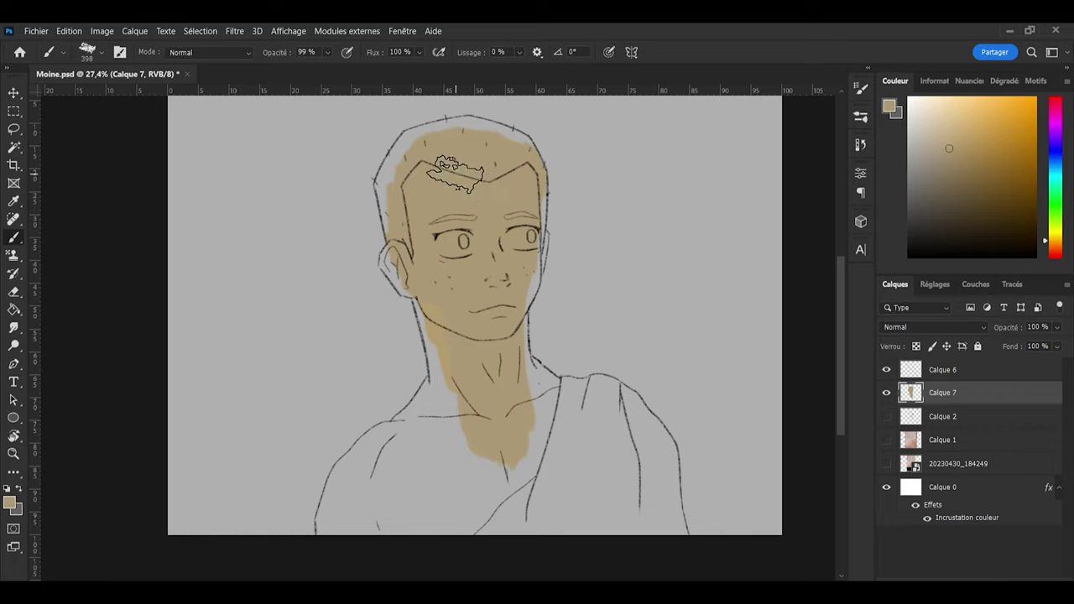
Step: Repaint the face and neck in flat tan, and extend the skin colour over the chest, bare shoulder and part of the garment
mouse_move(454, 297)
left_mouse_down()
mouse_move(461, 335)
mouse_move(442, 302)
mouse_move(455, 347)
mouse_move(449, 323)
mouse_move(459, 350)
left_mouse_up()
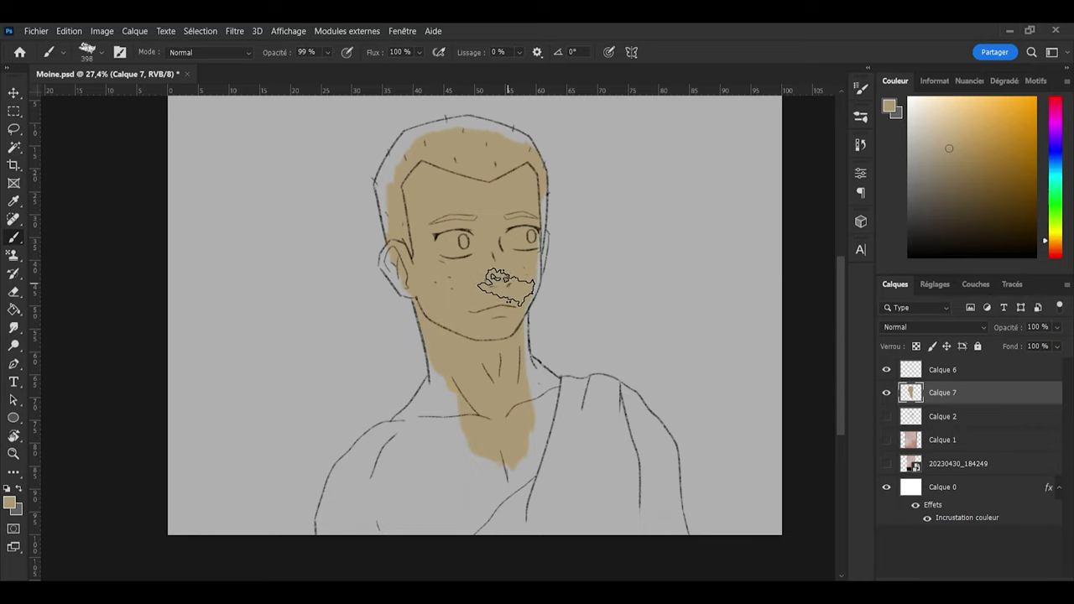
left_click_drag(509, 283, 515, 227)
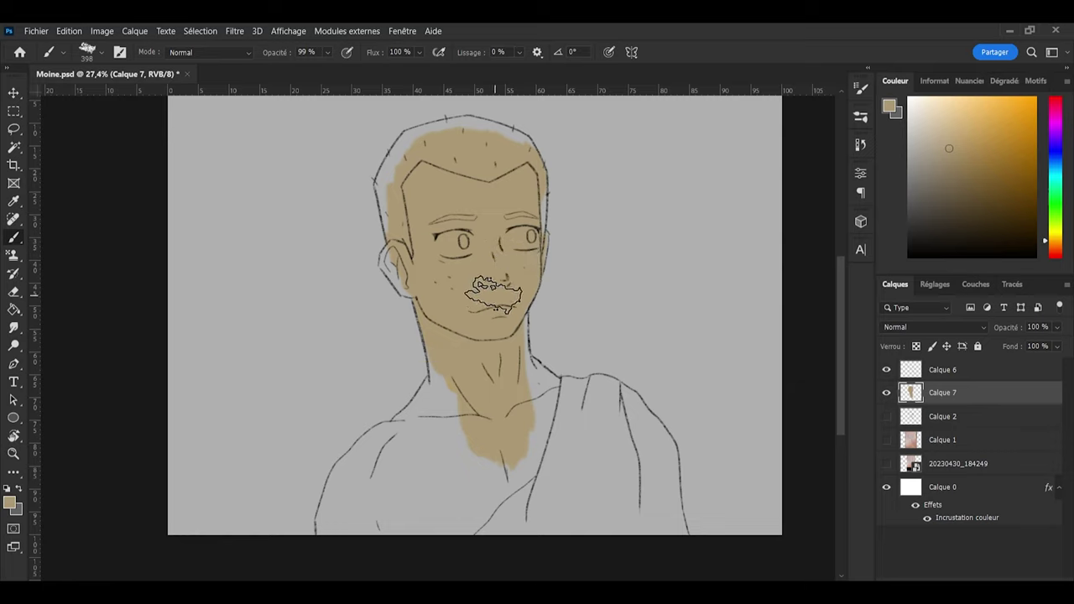
mouse_move(498, 380)
left_mouse_down()
mouse_move(500, 305)
mouse_move(497, 389)
mouse_move(497, 320)
mouse_move(513, 445)
mouse_move(495, 331)
mouse_move(509, 398)
mouse_move(500, 355)
mouse_move(472, 444)
mouse_move(453, 349)
mouse_move(485, 518)
mouse_move(508, 554)
mouse_move(556, 568)
mouse_move(560, 558)
mouse_move(598, 550)
mouse_move(622, 560)
mouse_move(626, 527)
mouse_move(639, 541)
mouse_move(637, 520)
mouse_move(584, 478)
mouse_move(522, 467)
mouse_move(458, 498)
mouse_move(447, 482)
mouse_move(396, 503)
mouse_move(377, 498)
mouse_move(346, 536)
mouse_move(355, 486)
mouse_move(350, 506)
mouse_move(406, 462)
mouse_move(448, 378)
mouse_move(458, 382)
mouse_move(439, 410)
mouse_move(360, 485)
mouse_move(361, 466)
mouse_move(403, 439)
mouse_move(381, 459)
mouse_move(360, 444)
mouse_move(349, 504)
left_mouse_up()
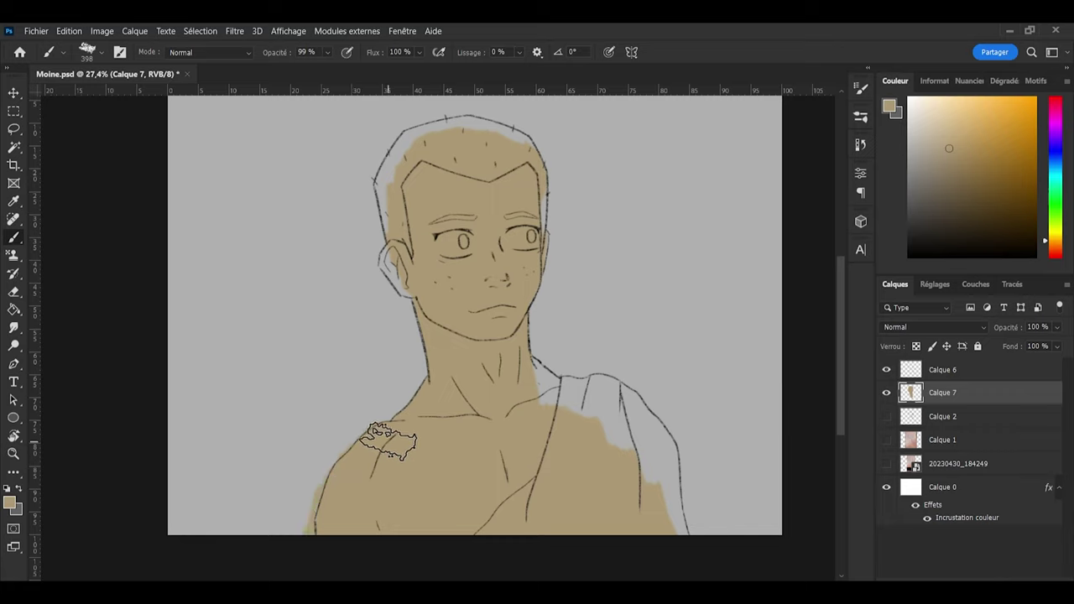
mouse_move(511, 504)
left_mouse_down()
mouse_move(598, 444)
mouse_move(649, 509)
mouse_move(659, 544)
mouse_move(649, 529)
left_mouse_up()
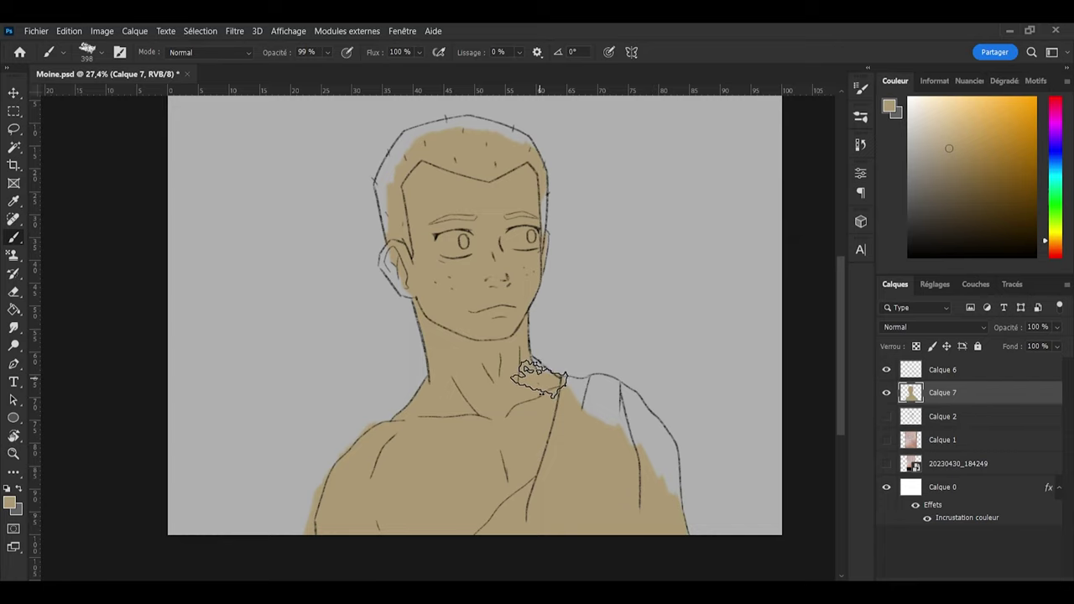
Step: Enlarge the eraser to 177 and erase the tan spilling outside the outline of the bare shoulder and upper arm
scroll(540, 378, "down", 2)
scroll(395, 379, "up", 5)
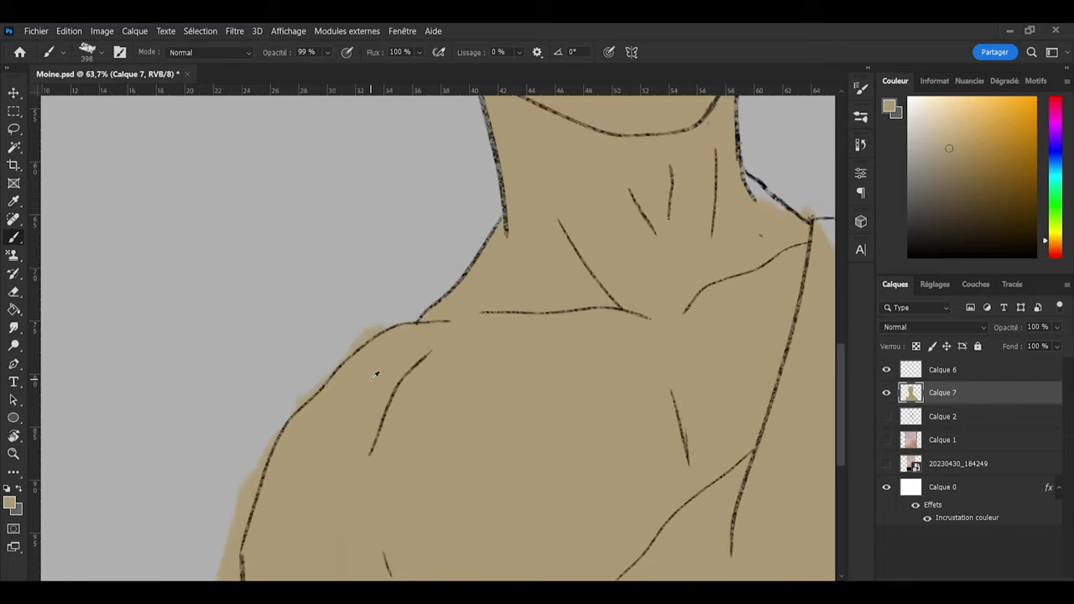
scroll(375, 375, "down", 2)
key("e")
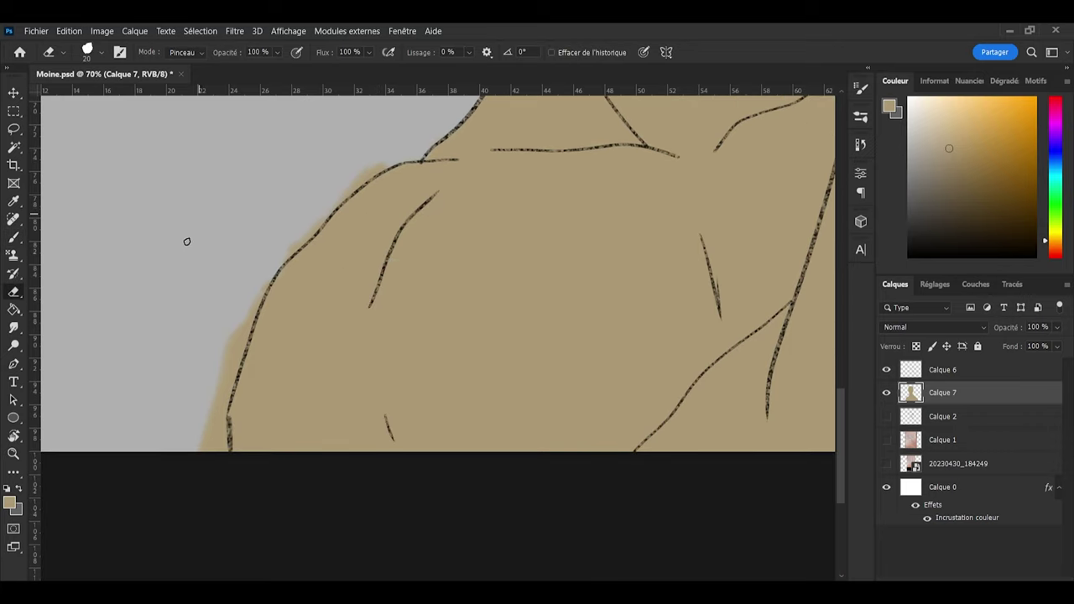
mouse_move(178, 401)
left_mouse_down()
mouse_move(193, 482)
mouse_move(193, 419)
mouse_move(192, 459)
mouse_move(177, 422)
mouse_move(156, 411)
mouse_move(147, 429)
mouse_move(145, 418)
mouse_move(150, 470)
mouse_move(178, 433)
mouse_move(182, 397)
mouse_move(172, 400)
mouse_move(177, 443)
mouse_move(200, 369)
mouse_move(173, 392)
left_mouse_up()
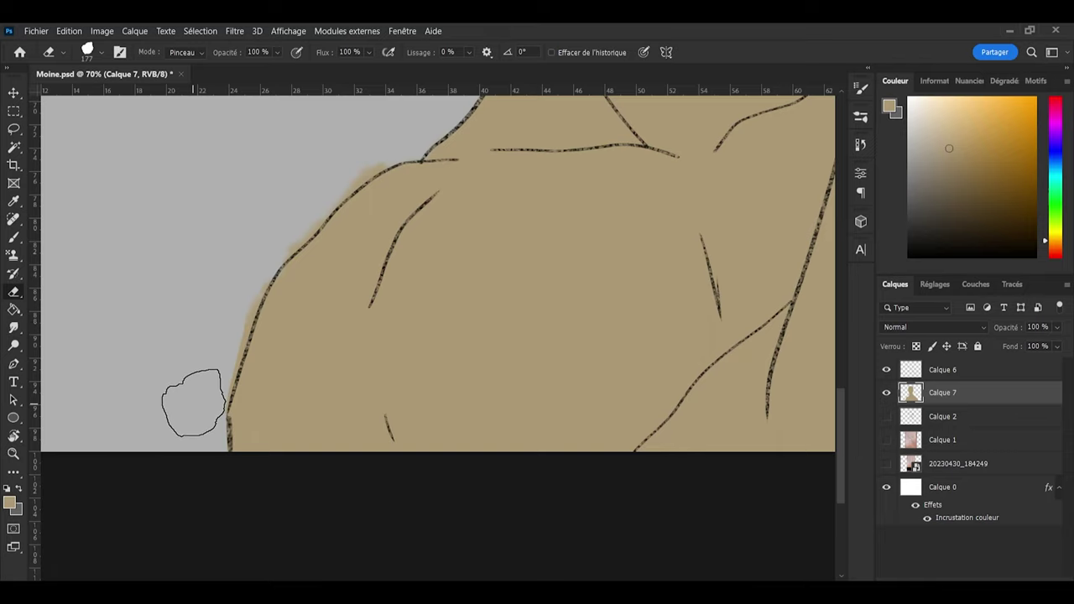
left_click_drag(195, 402, 236, 281)
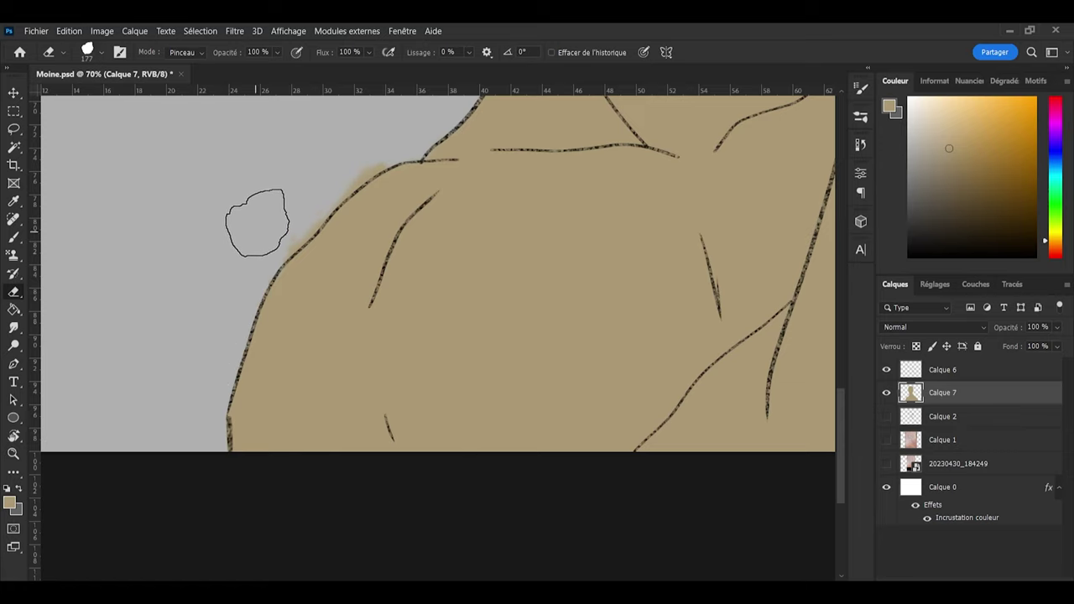
key("b")
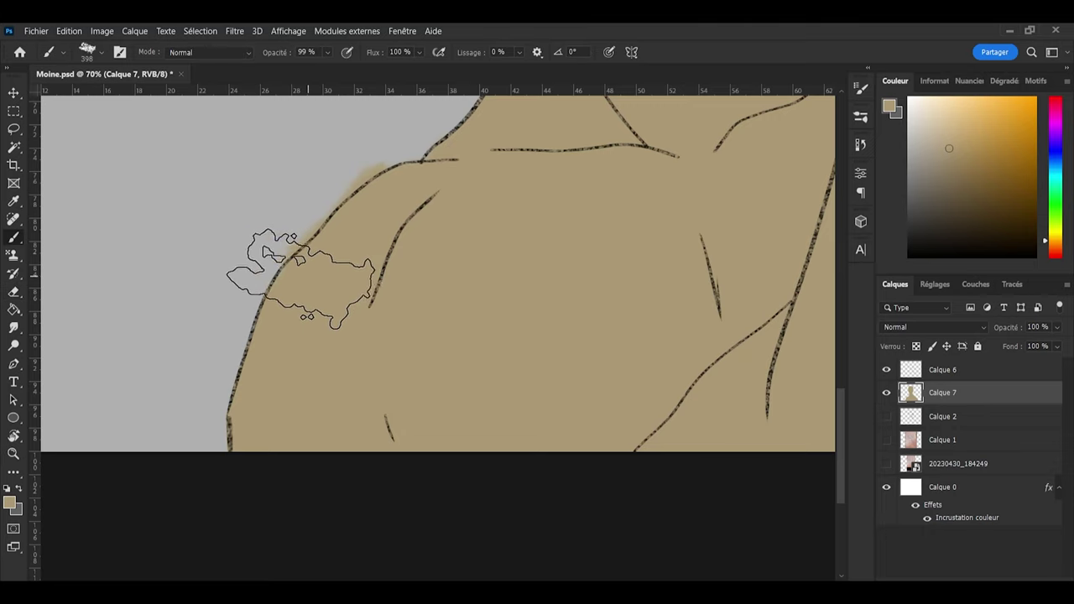
left_click(303, 281)
key("e")
mouse_move(204, 245)
left_mouse_down()
mouse_move(197, 311)
mouse_move(235, 283)
mouse_move(229, 300)
mouse_move(252, 244)
mouse_move(249, 257)
mouse_move(297, 187)
mouse_move(293, 201)
mouse_move(355, 137)
mouse_move(343, 155)
left_mouse_up()
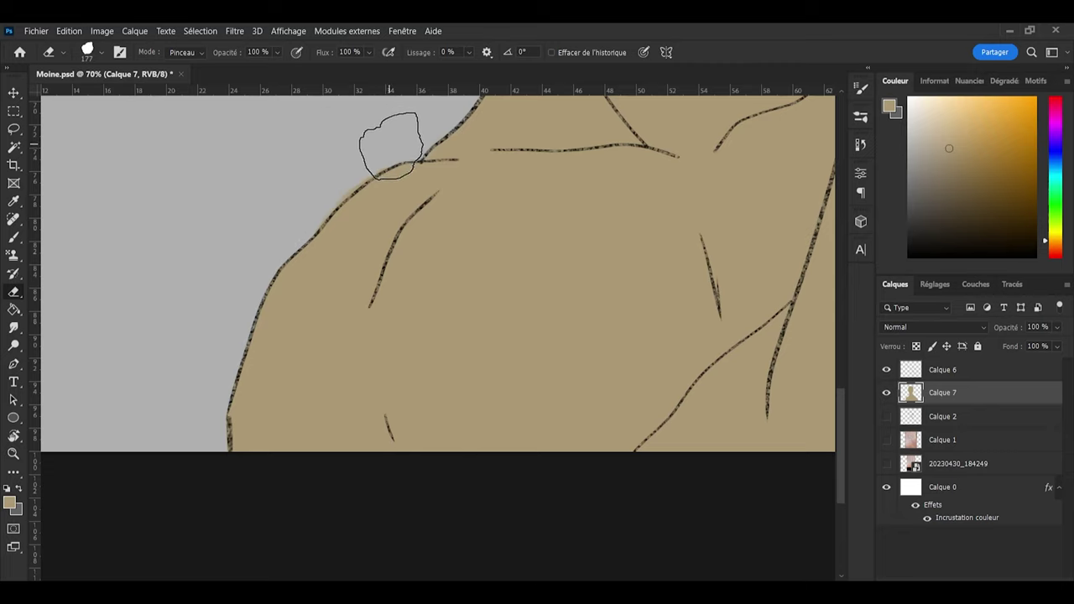
Step: Reduce the brush to 204 and the eraser to 83, and refine the tan edge along the top of the bare shoulder
key("b")
mouse_move(415, 221)
left_mouse_down()
mouse_move(338, 297)
mouse_move(347, 301)
left_mouse_up()
key("e")
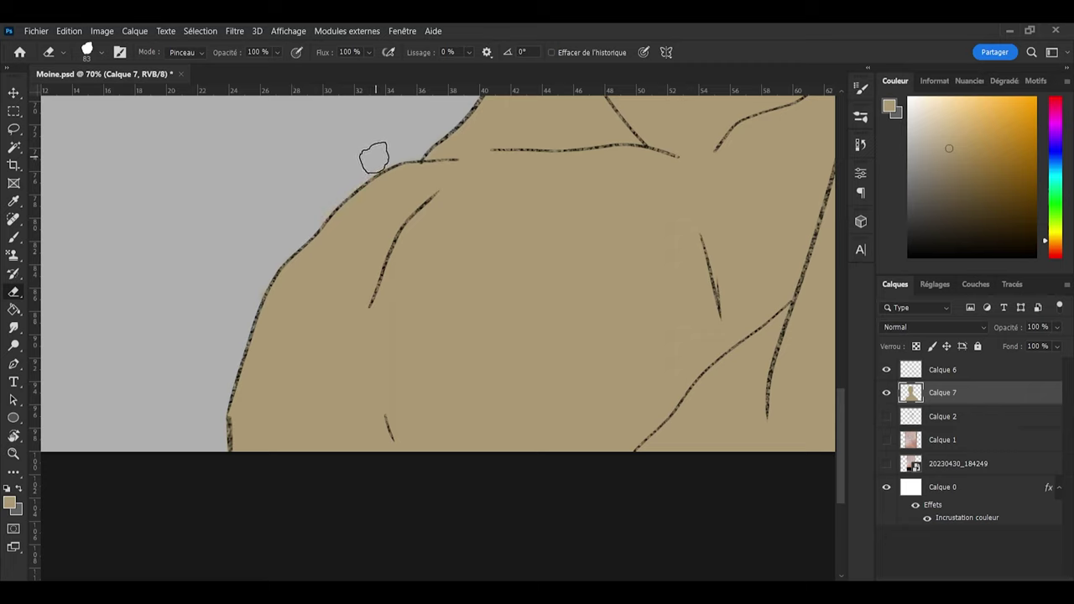
key("b")
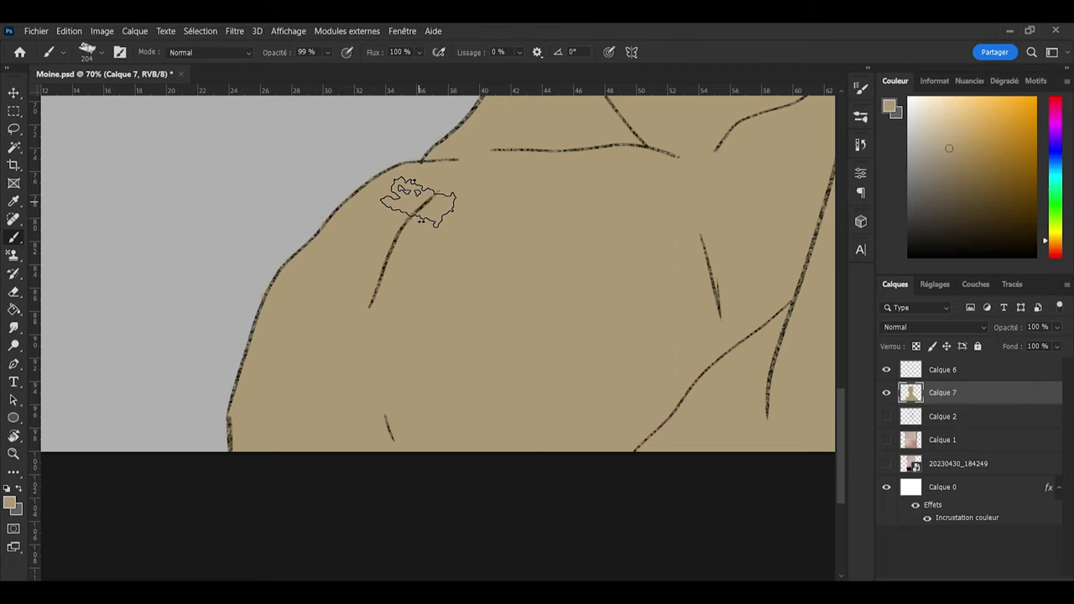
key("e")
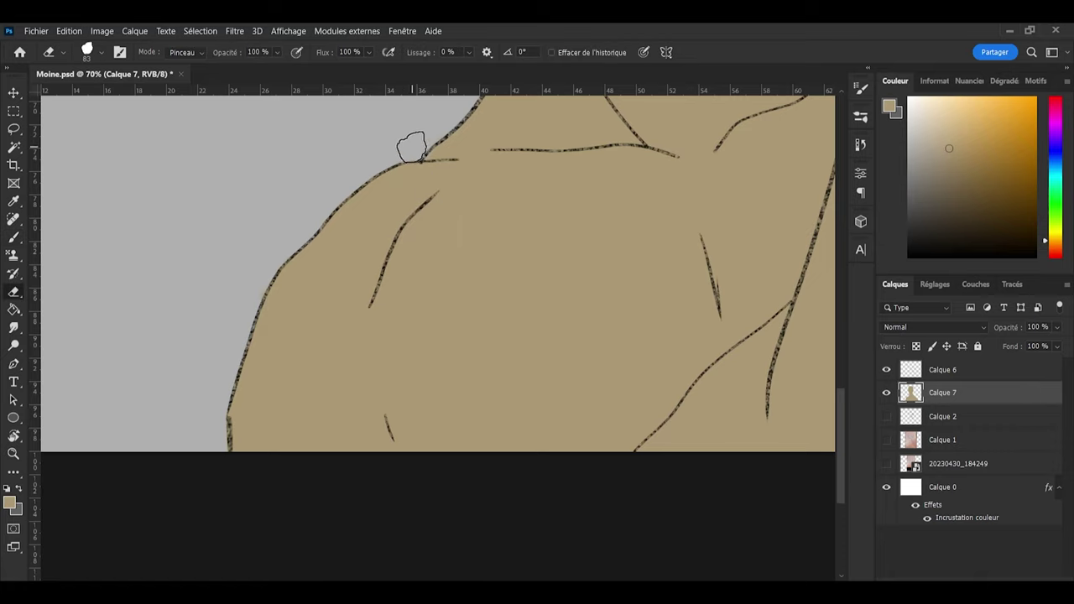
key("b")
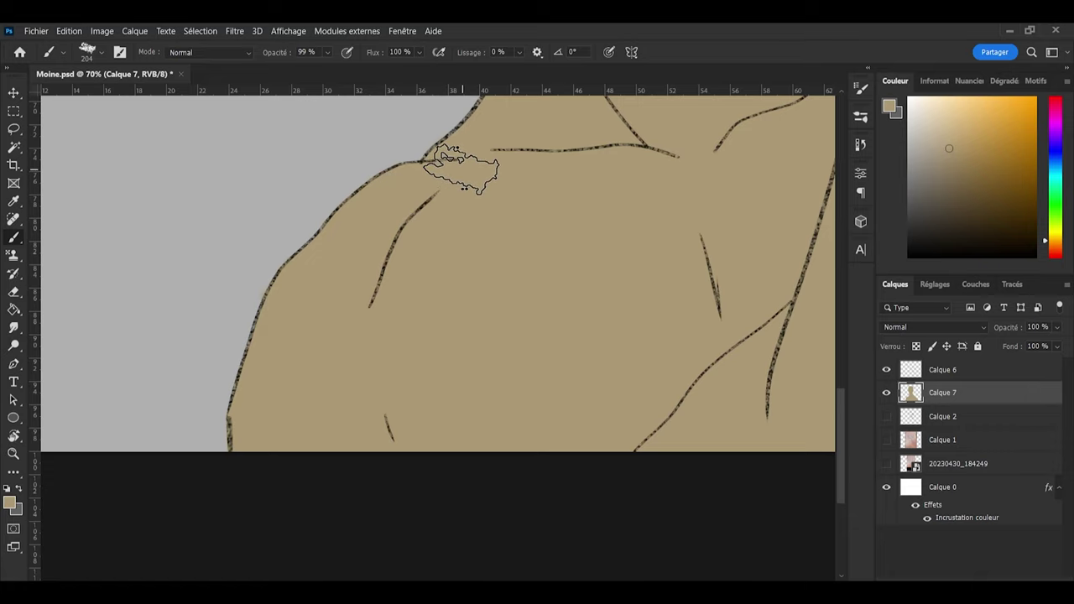
key("e")
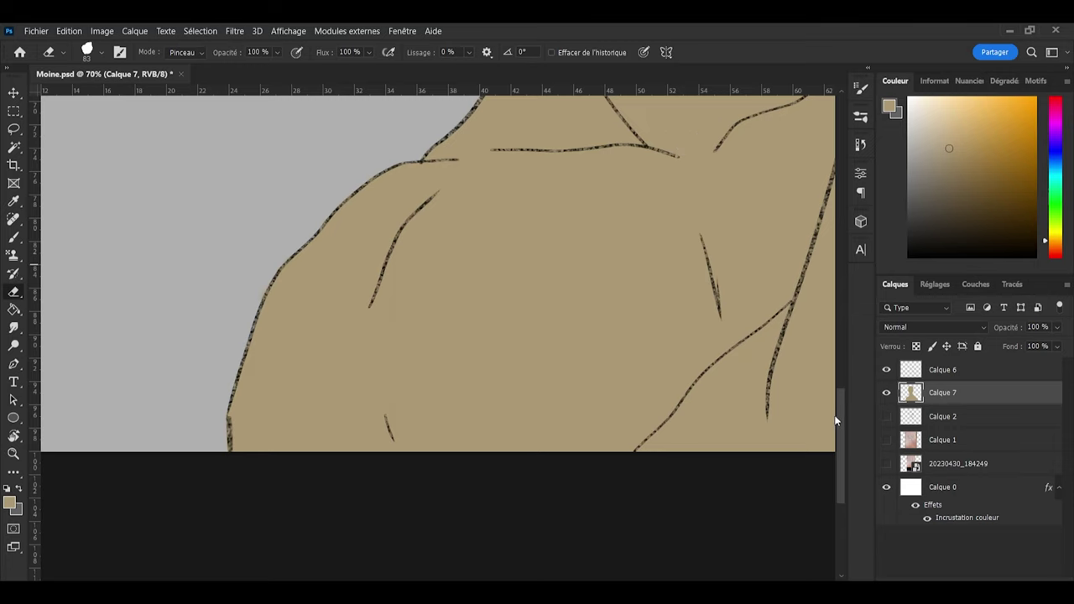
Step: Refine the tan edge along the slope between the bare shoulder and the neck, alternating size 204 brush and size 83 eraser
left_click_drag(836, 420, 827, 349)
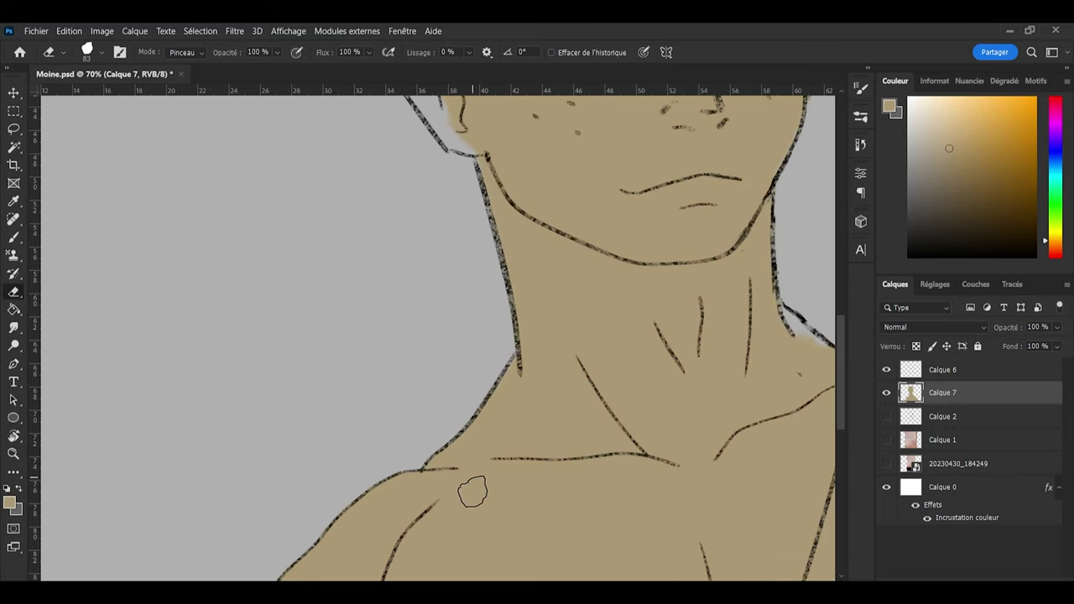
key("b")
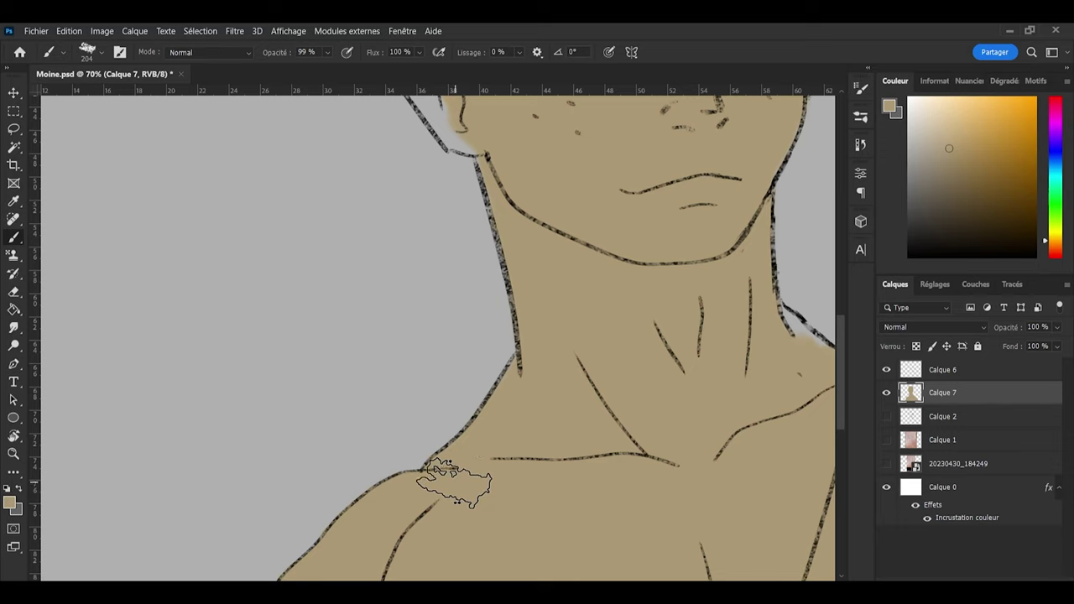
key("e")
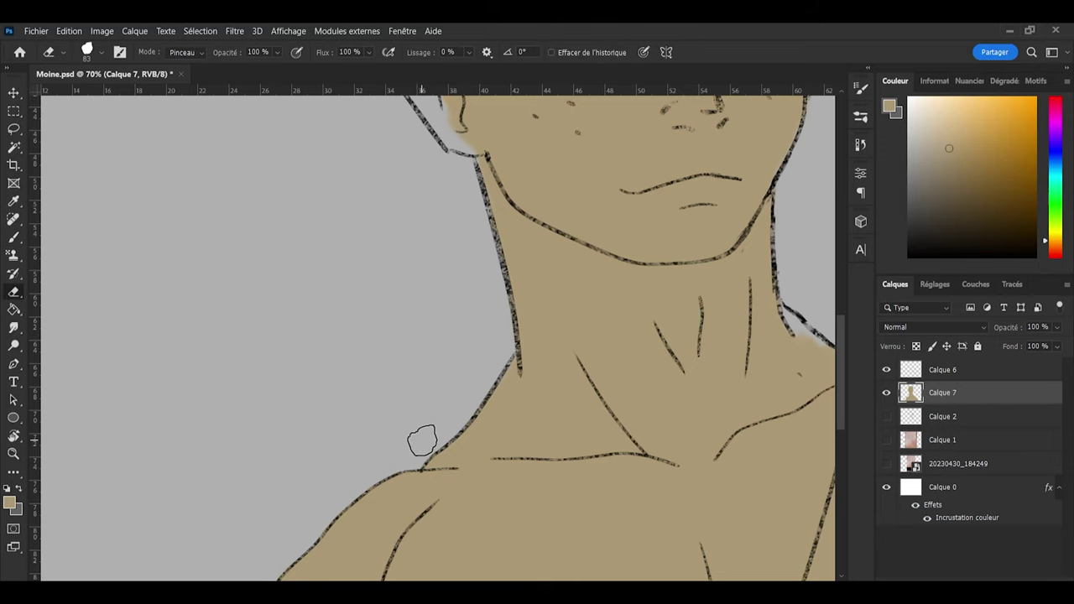
key("b")
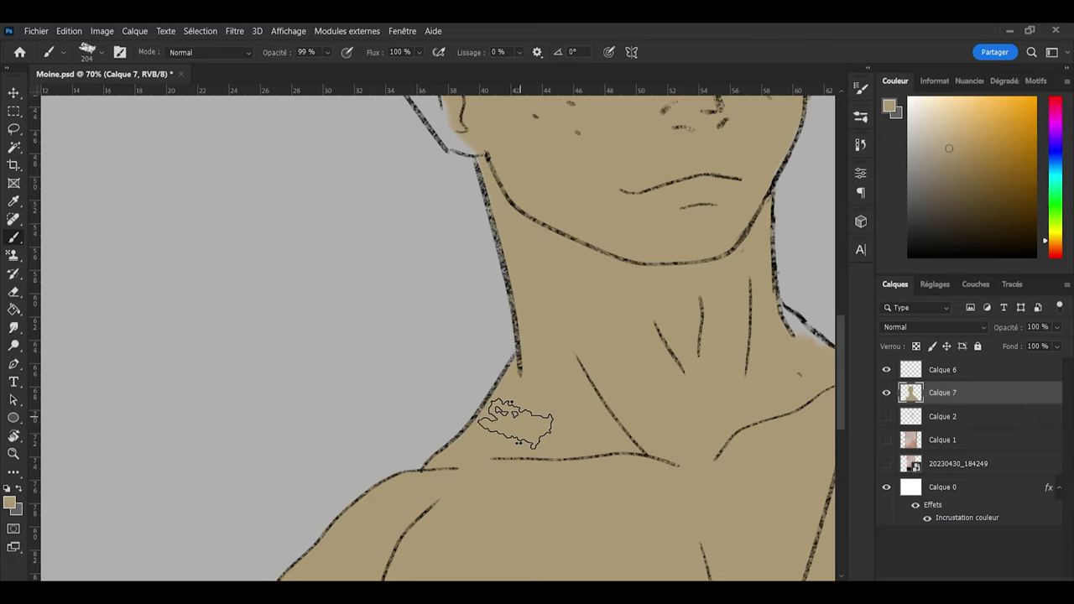
key("e")
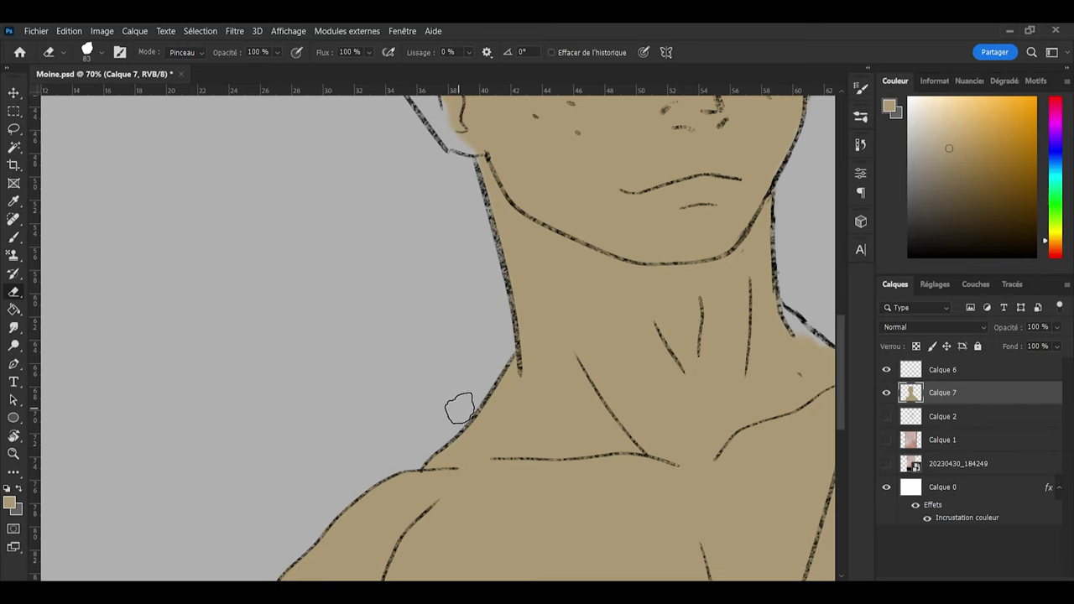
Step: Fill the gap at the neck base and the remaining draped shoulder and arm with tan, up to the outline
key("b")
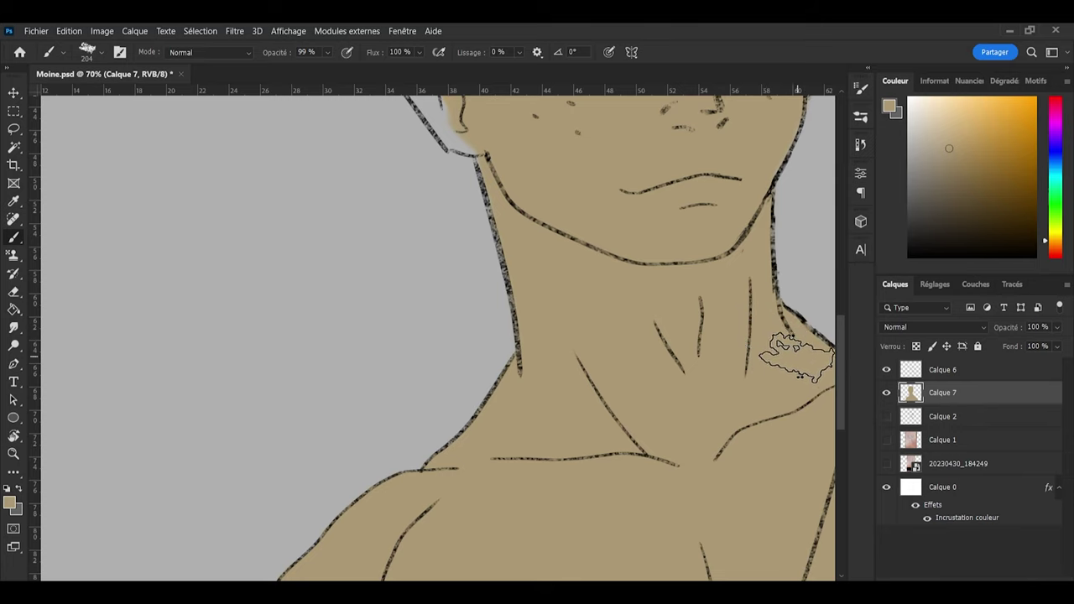
scroll(438, 353, "right", 10)
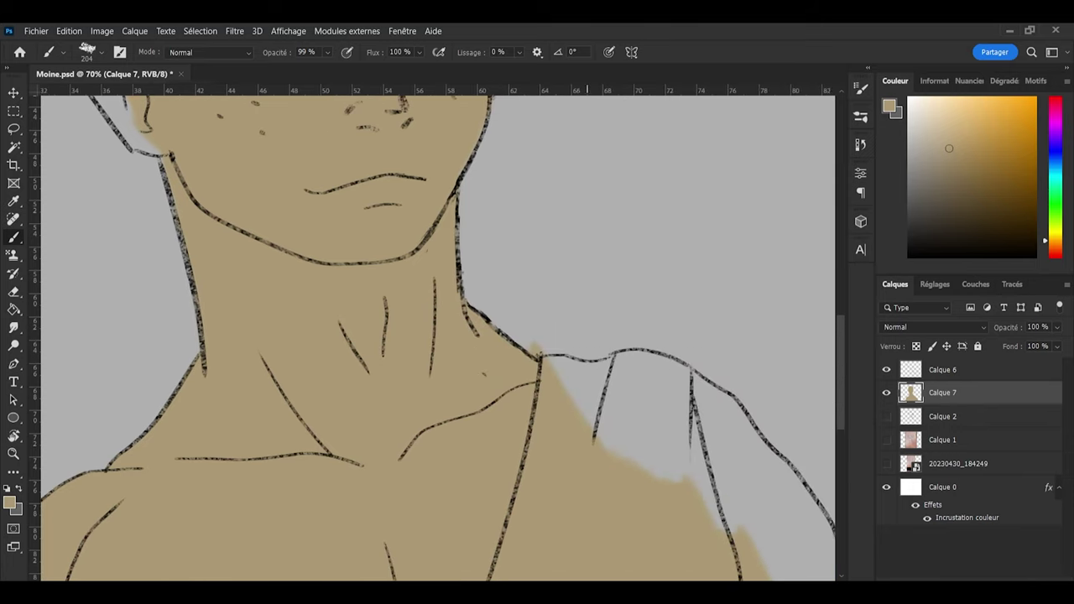
mouse_move(504, 384)
left_mouse_down()
mouse_move(545, 405)
mouse_move(521, 381)
mouse_move(546, 380)
mouse_move(568, 391)
mouse_move(592, 438)
mouse_move(574, 425)
mouse_move(641, 439)
mouse_move(711, 538)
mouse_move(668, 509)
left_mouse_up()
mouse_move(539, 364)
left_mouse_down()
mouse_move(637, 374)
mouse_move(661, 409)
left_mouse_up()
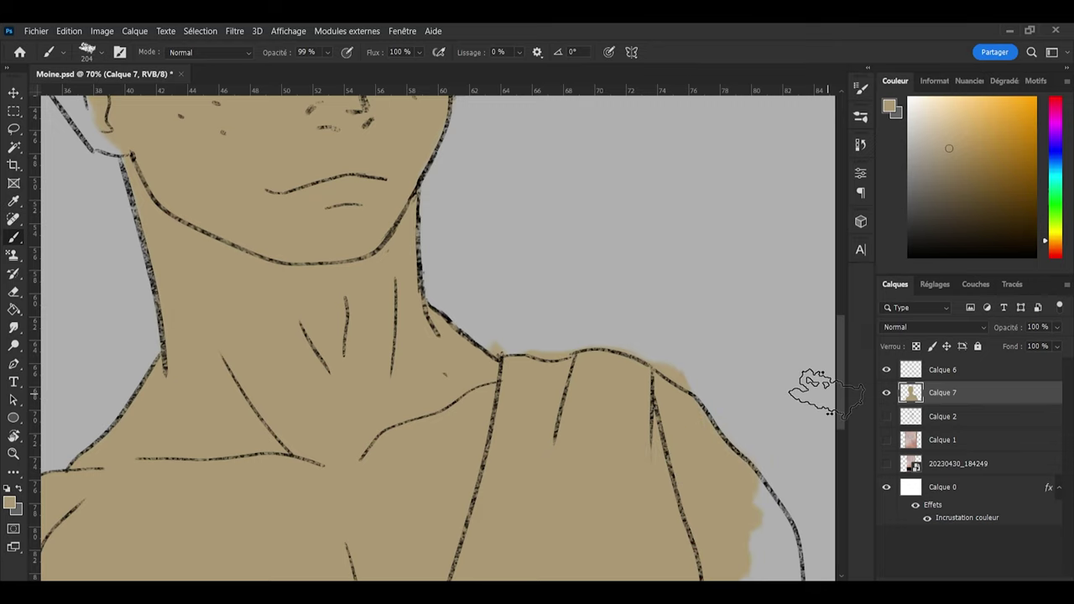
left_click_drag(839, 388, 851, 467)
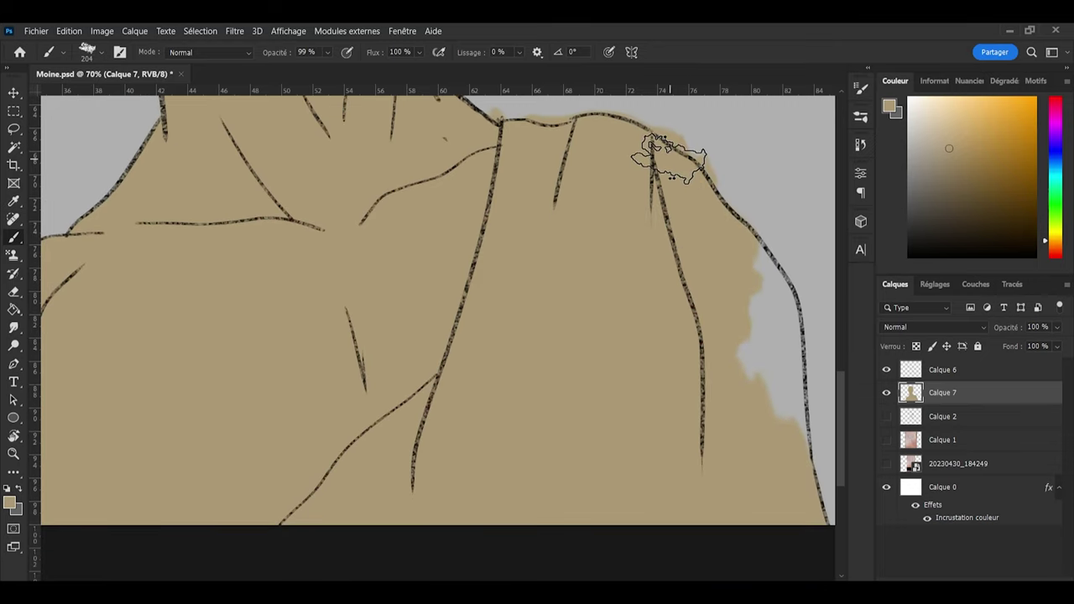
mouse_move(669, 161)
left_mouse_down()
mouse_move(723, 255)
mouse_move(745, 263)
mouse_move(775, 368)
mouse_move(778, 480)
mouse_move(785, 517)
left_mouse_up()
scroll(604, 558, "right", 5)
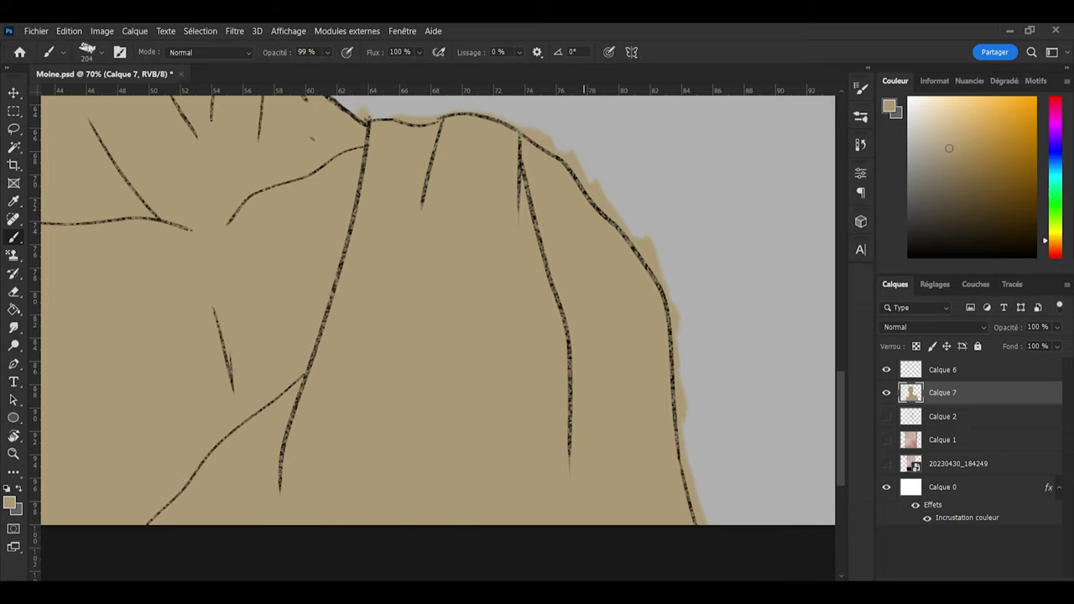
Step: Erase the tan overflow outside the draped arm and along the top of that shoulder with the size 83 eraser
key("e")
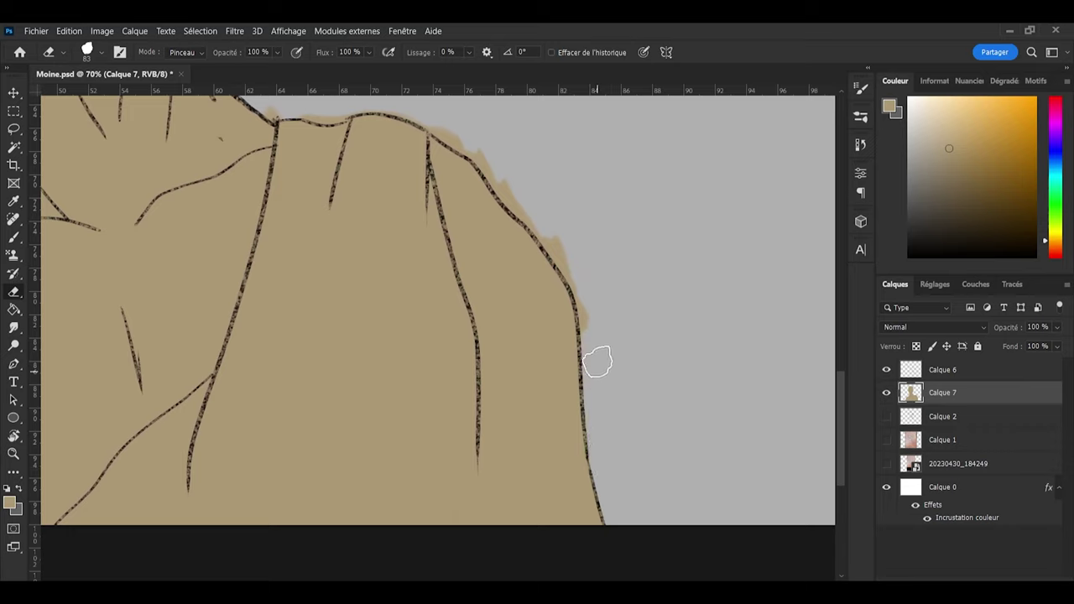
key("b")
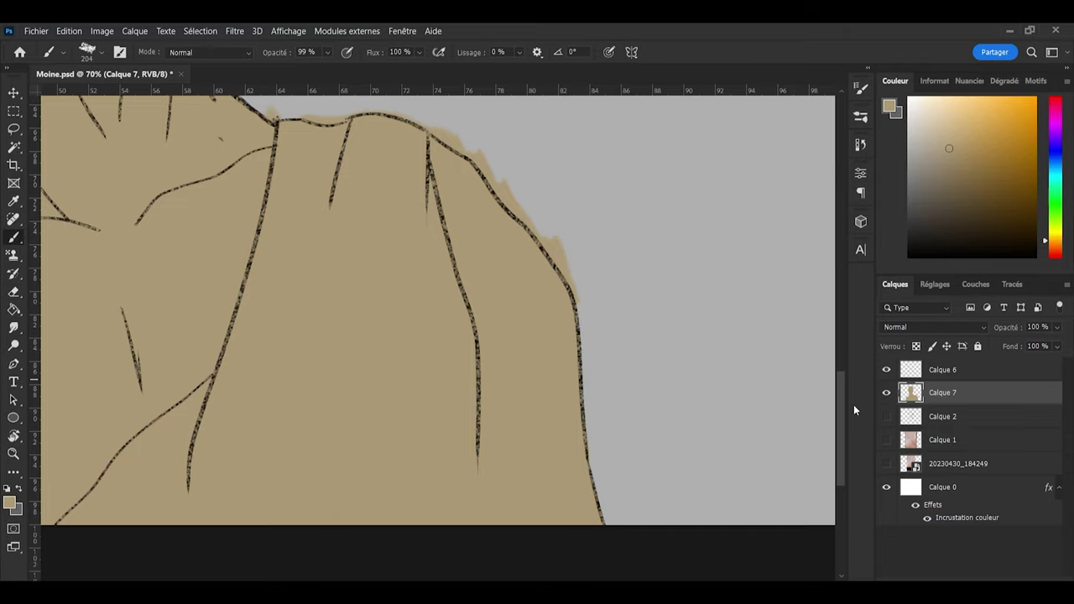
left_click_drag(842, 416, 839, 379)
key("e")
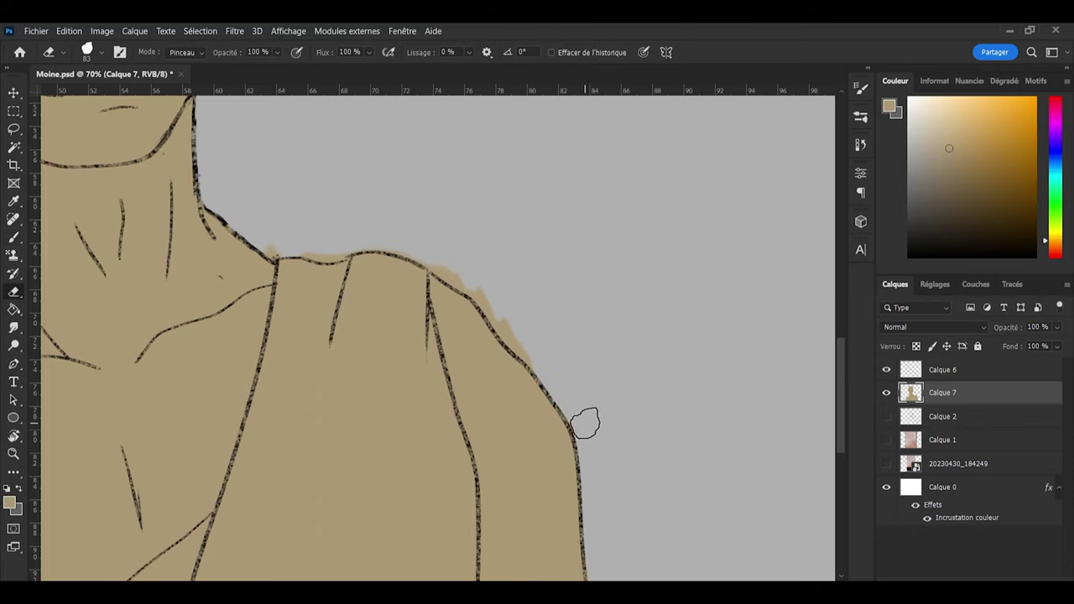
left_click_drag(506, 297, 555, 370)
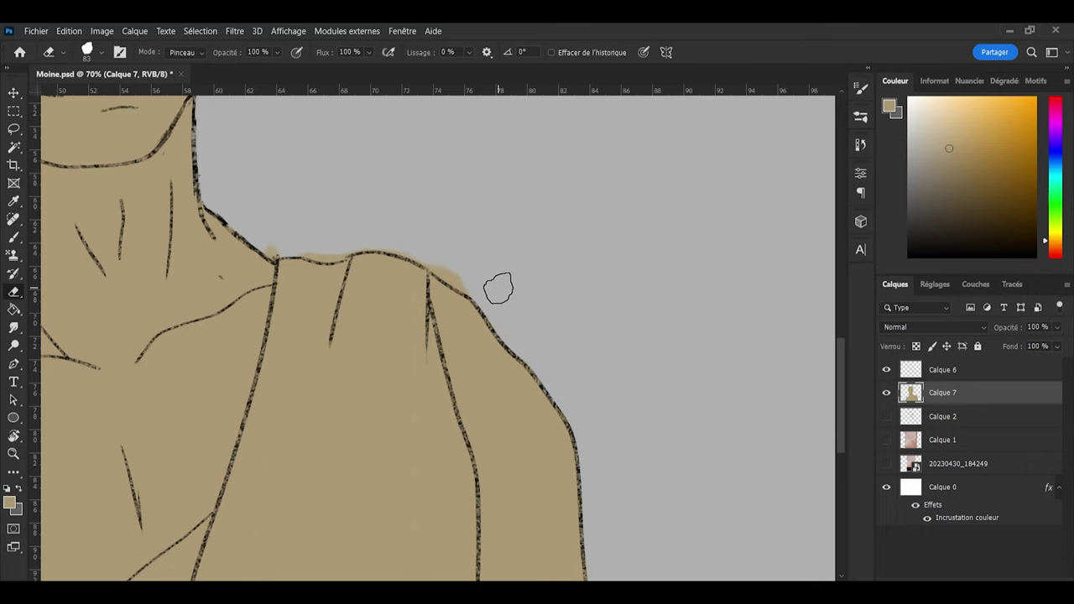
scroll(549, 280, "down", 1)
scroll(442, 306, "up", 2)
scroll(420, 363, "up", 2)
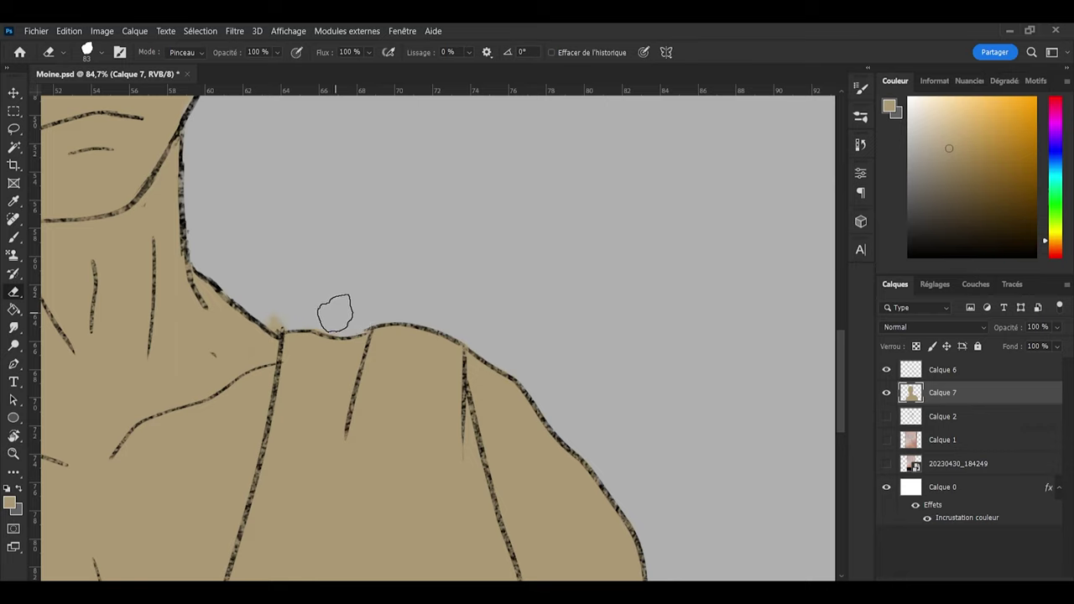
Step: Reduce the brush to 65, touch up the draped shoulder's edge and erase the tan spill where the garment meets the neck
key("b")
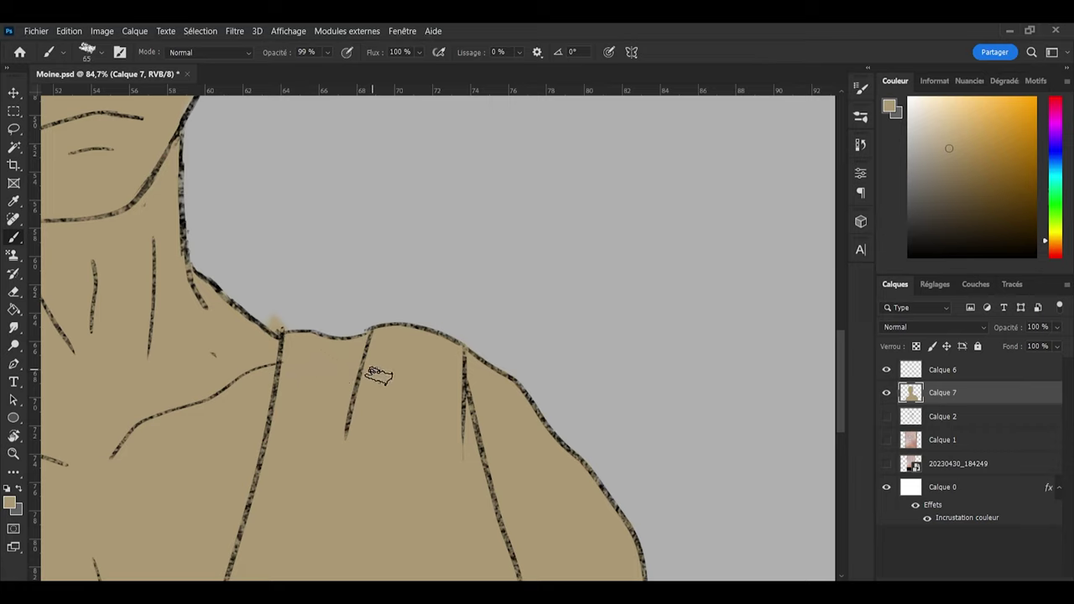
key("e")
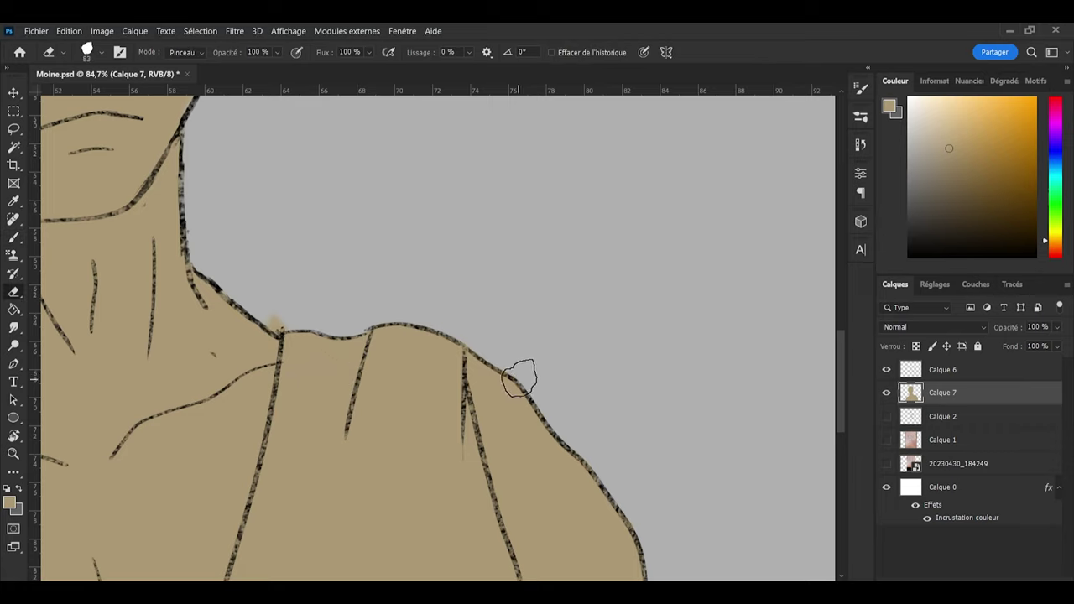
key("b")
left_click(527, 355)
key("e")
mouse_move(519, 344)
left_mouse_down()
mouse_move(533, 354)
mouse_move(518, 356)
left_mouse_up()
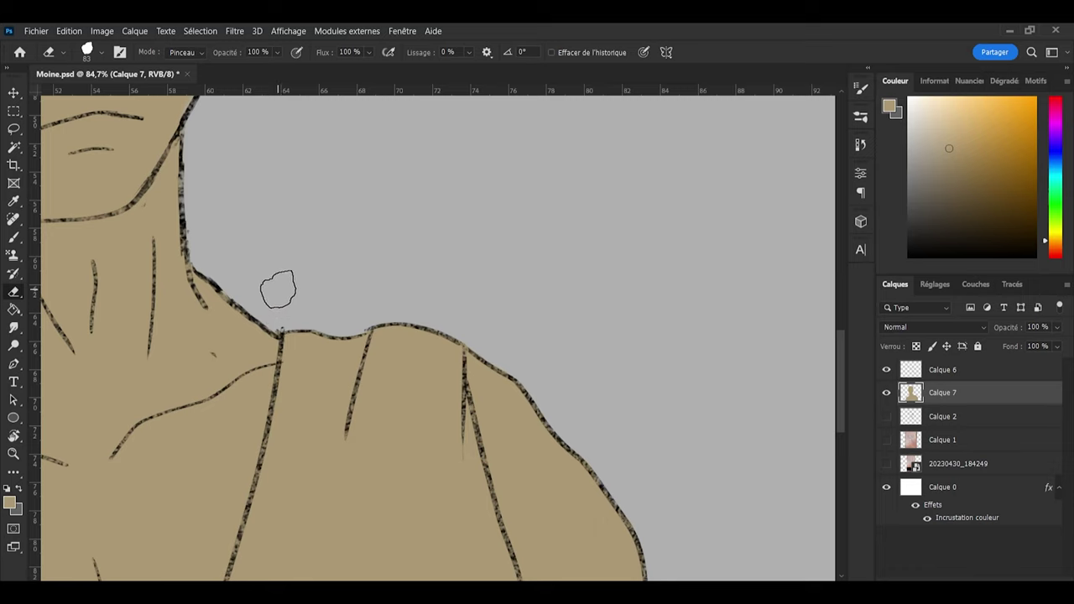
scroll(635, 204, "down", 5)
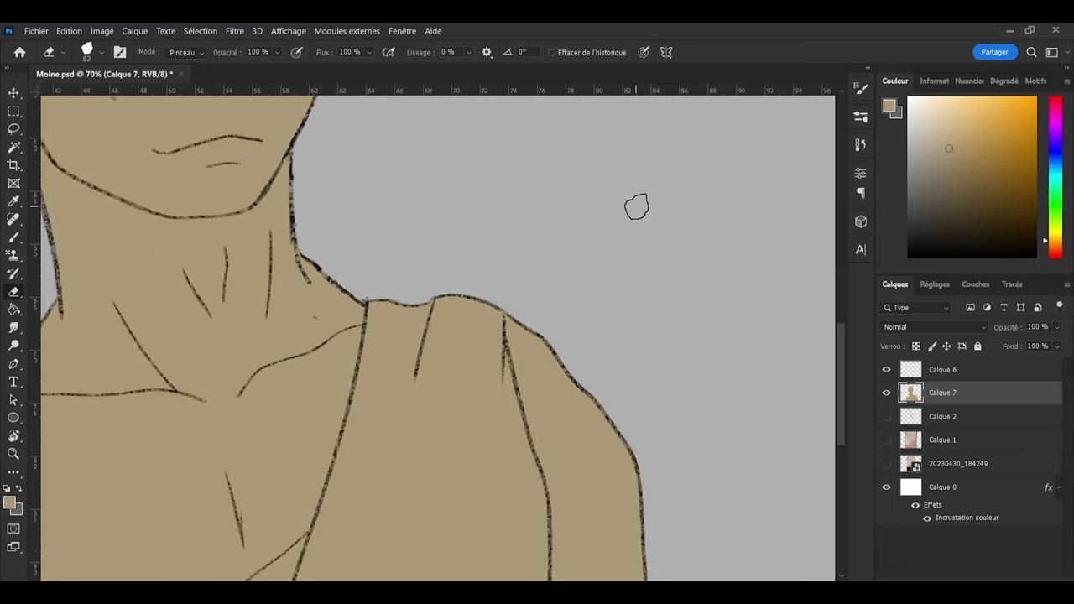
scroll(359, 193, "up", 1)
scroll(302, 262, "up", 4)
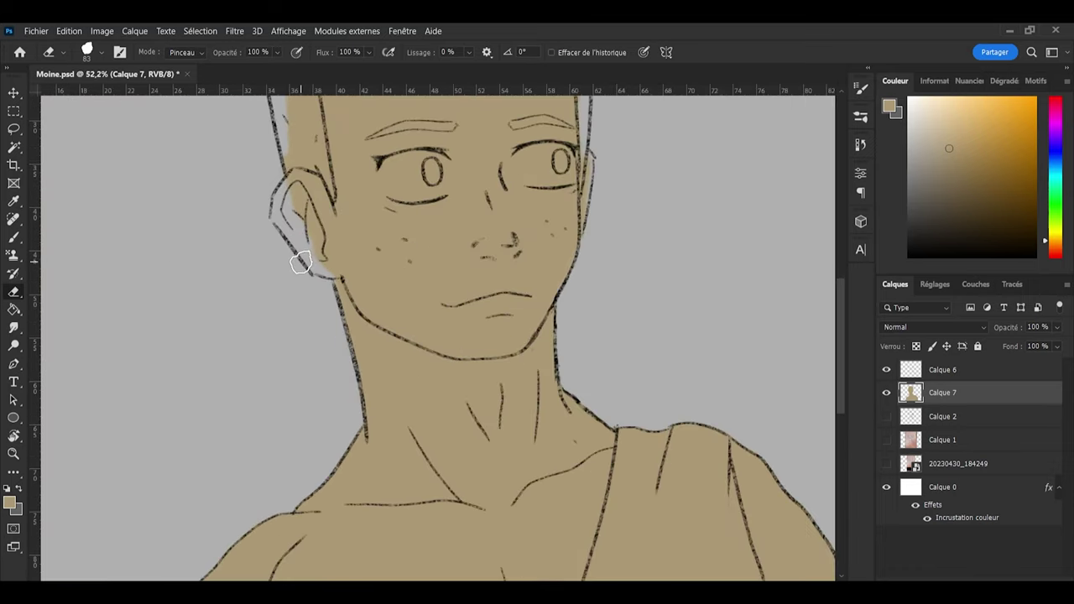
Step: Touch up the tan edge along the neck below the near ear, alternating the size 65 brush and size 83 eraser
key("b")
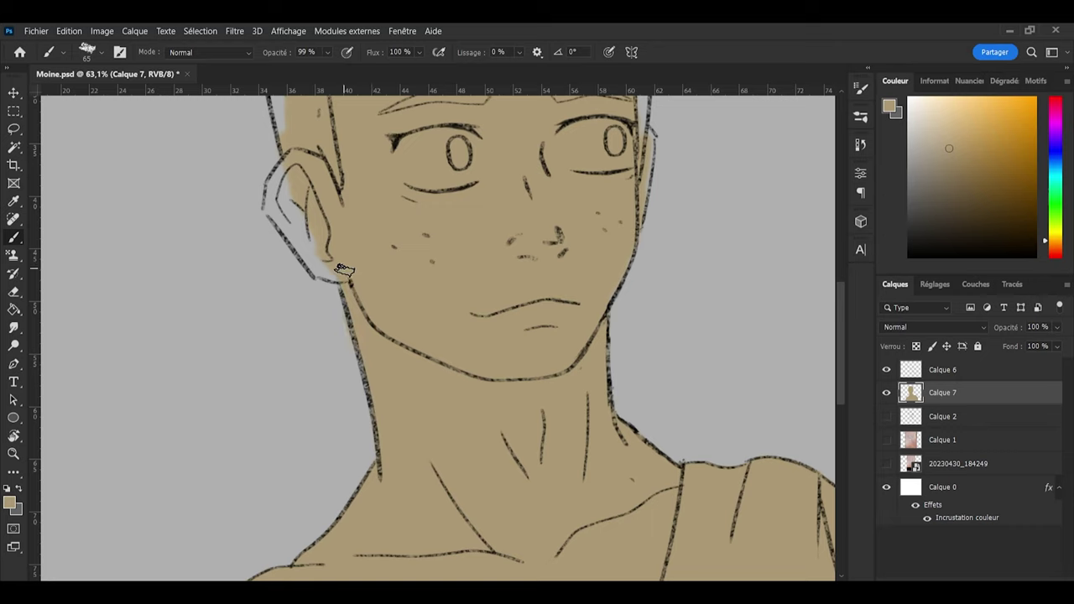
key("e")
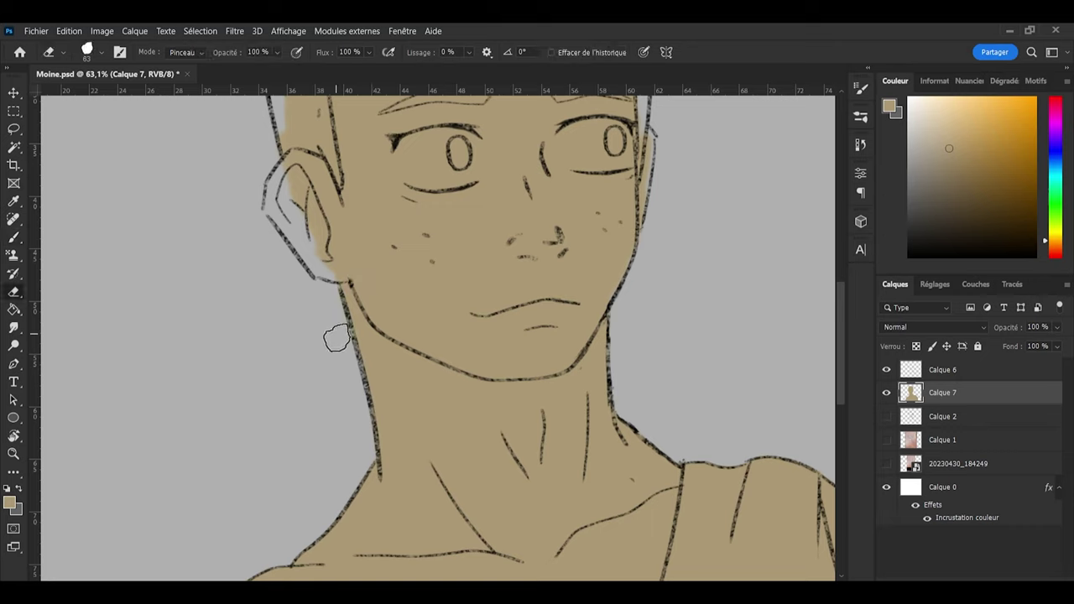
key("b")
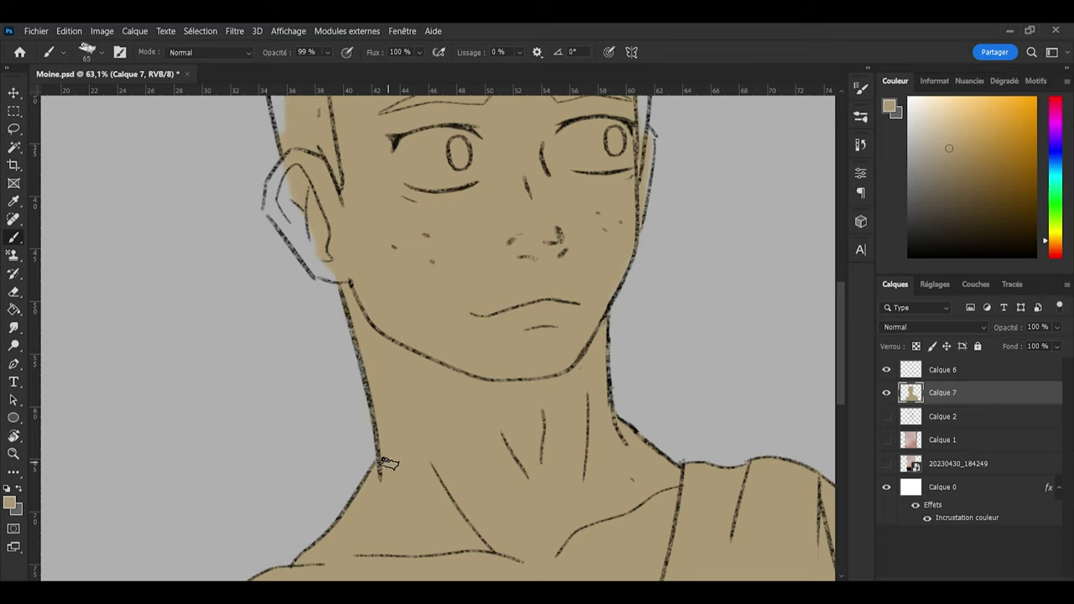
key("e")
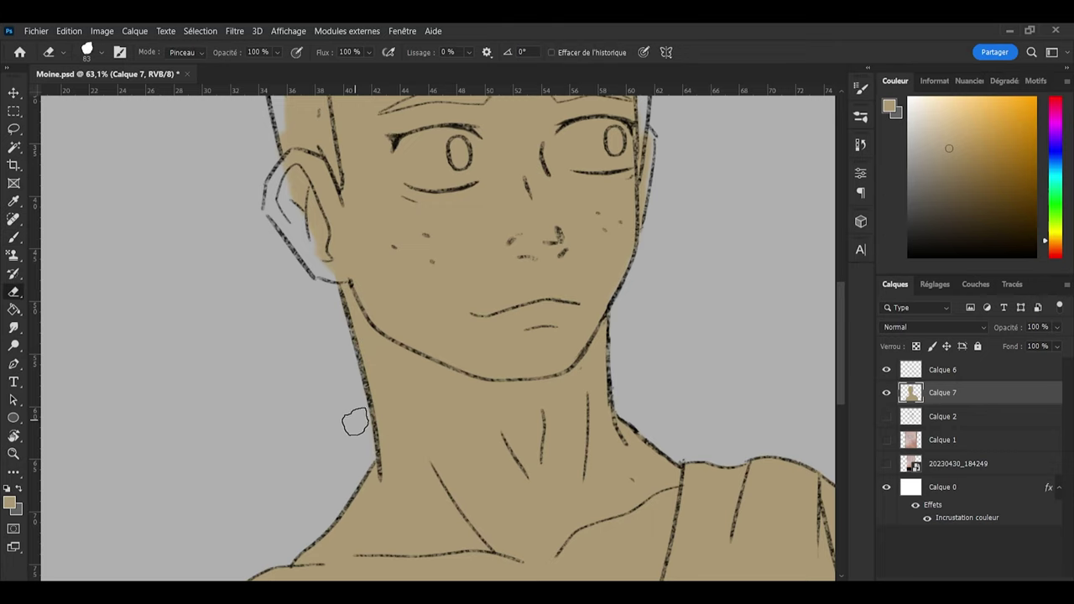
key("b")
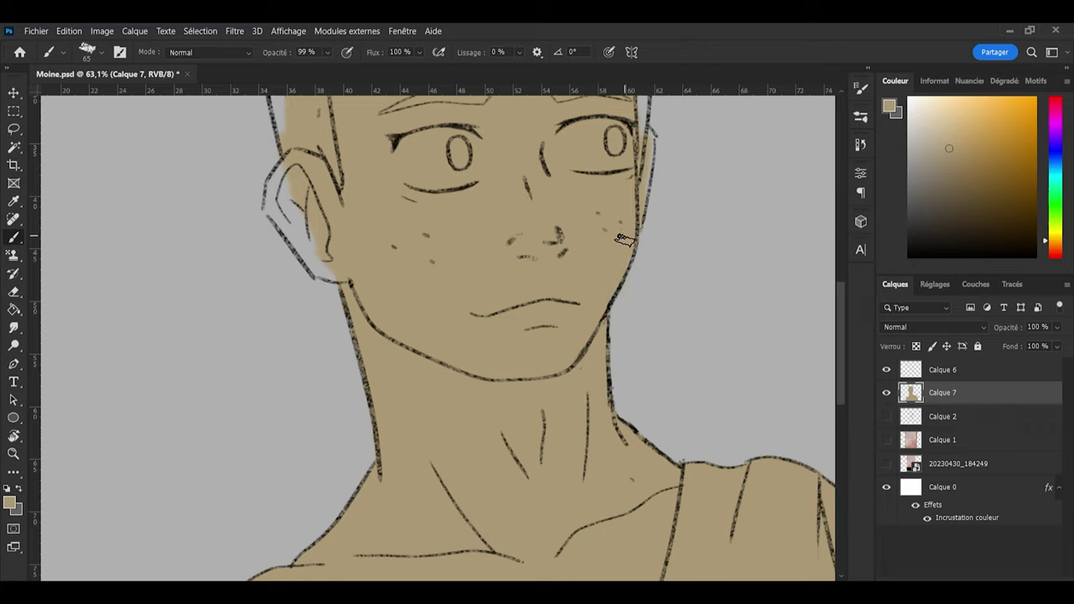
Step: Clean up the tan edge along the far cheek and jawline, alternating the size 83 eraser and size 65 brush
key("e")
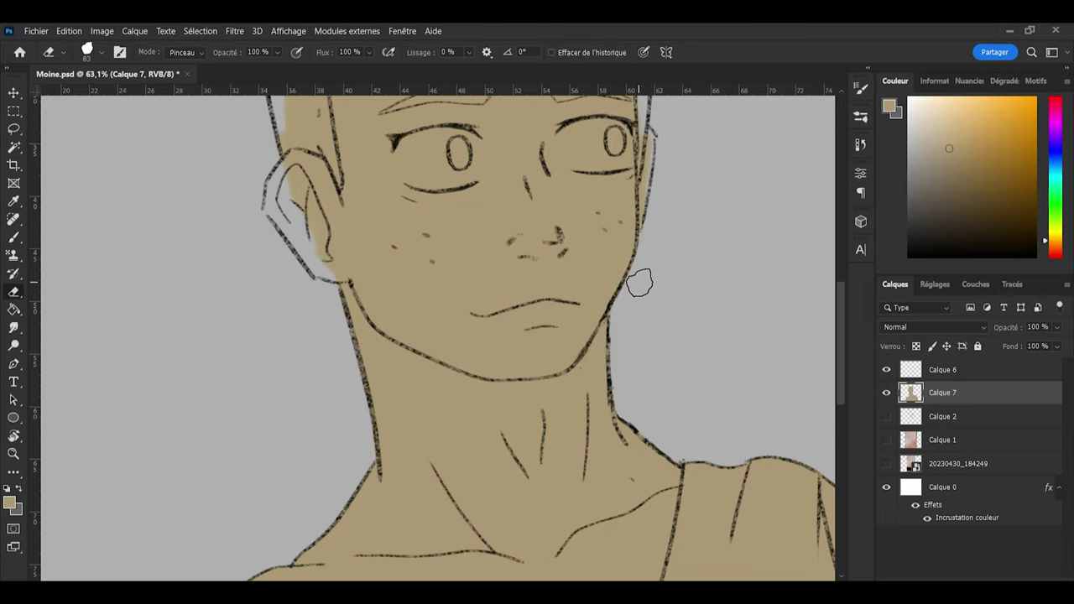
key("b")
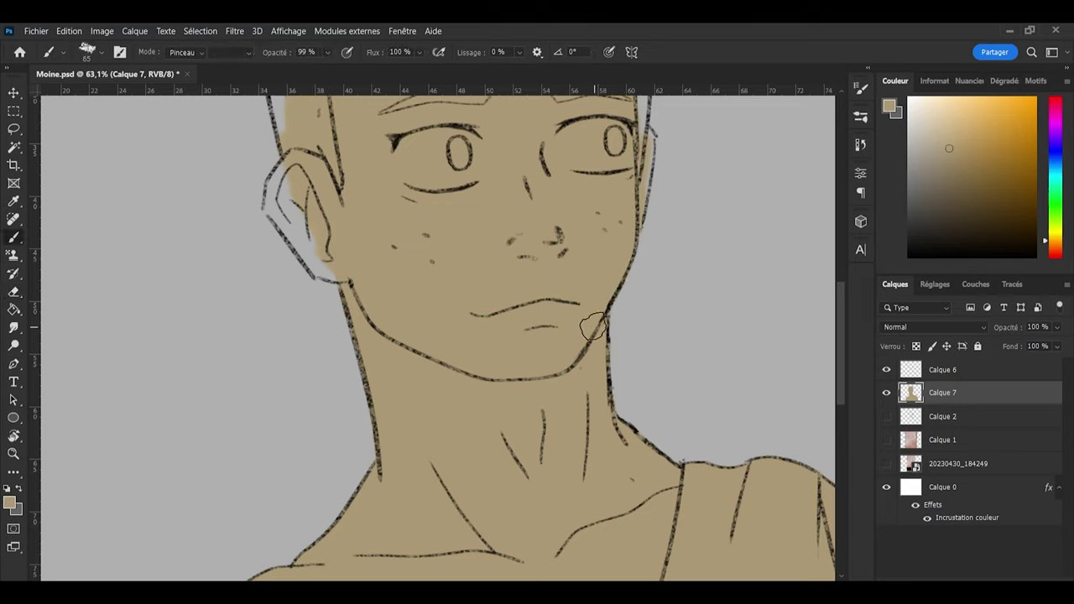
key("e")
left_click_drag(599, 316, 594, 326)
key("b")
Step: Fill the near ear with tan up to its outline, using the size 65 brush
left_click_drag(840, 363, 832, 318)
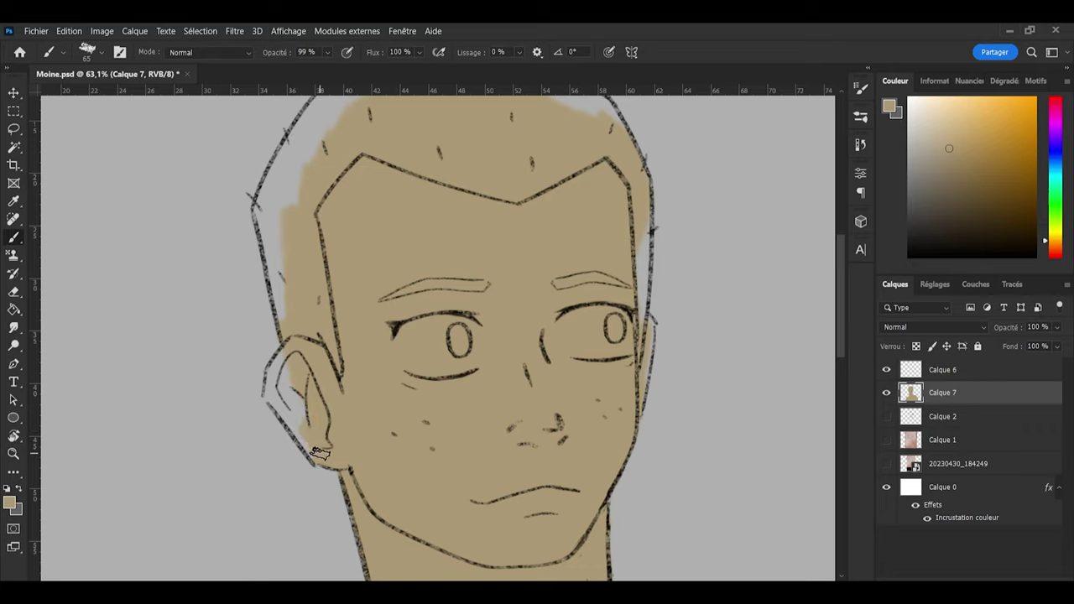
left_click_drag(316, 453, 305, 441)
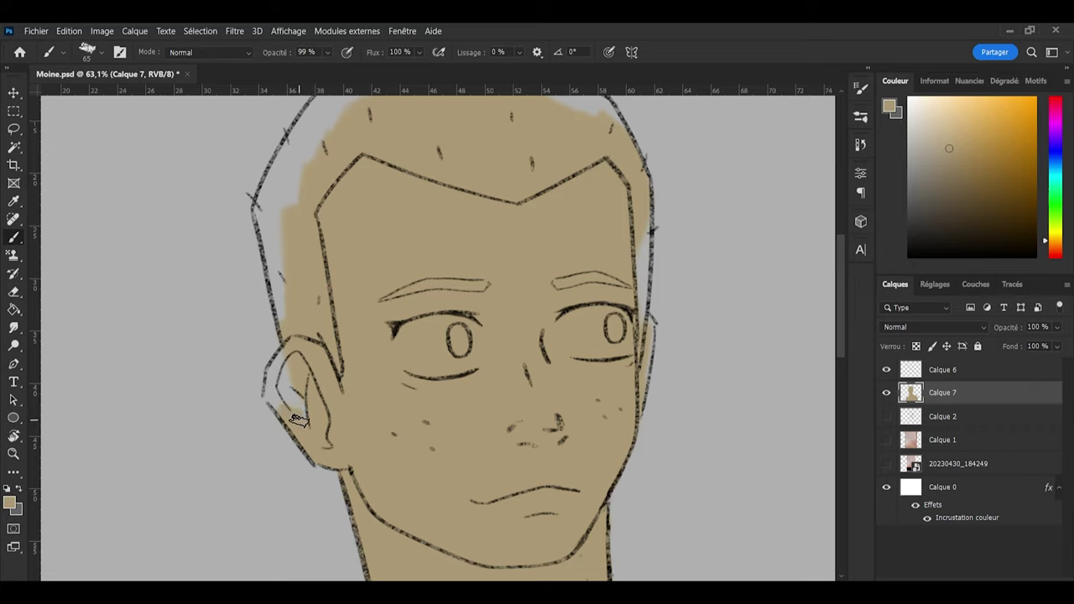
left_click_drag(300, 416, 290, 362)
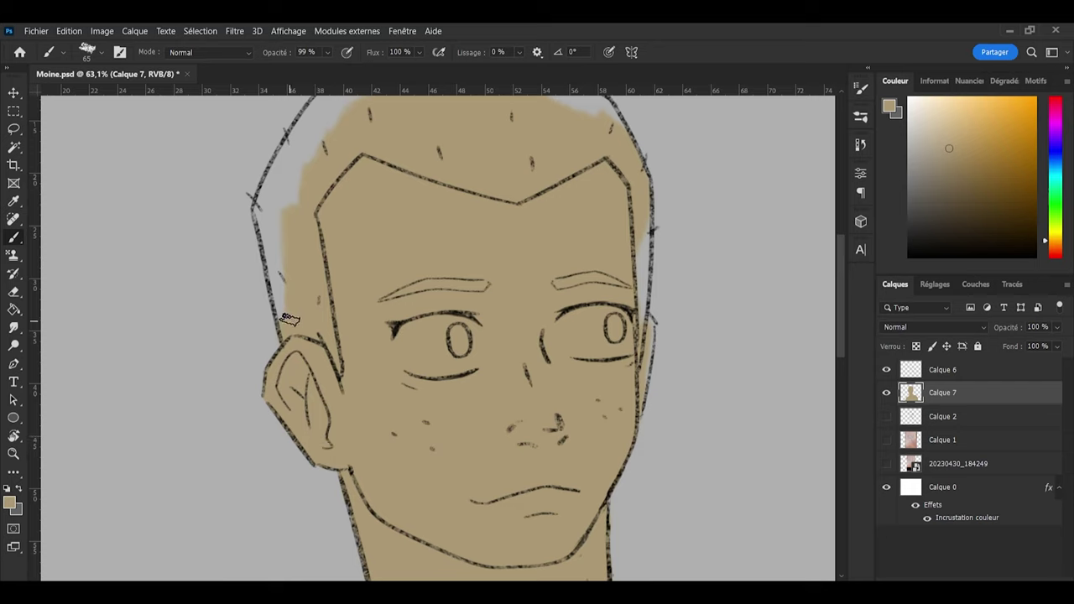
Step: Extend the tan along both sides of the head and into the far ear, erasing any overflow outside the outline
key("e")
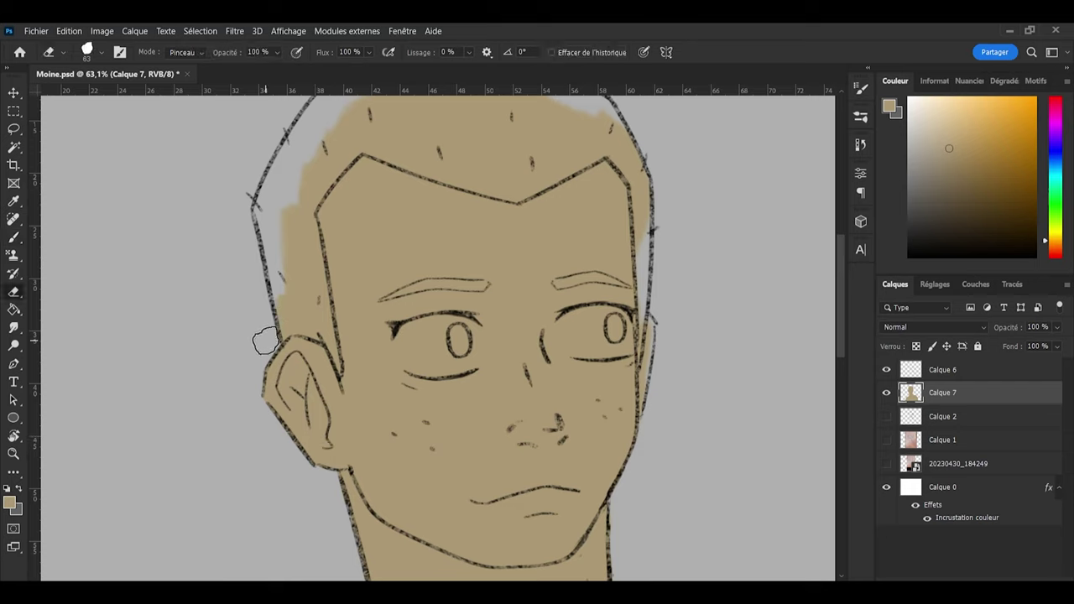
key("b")
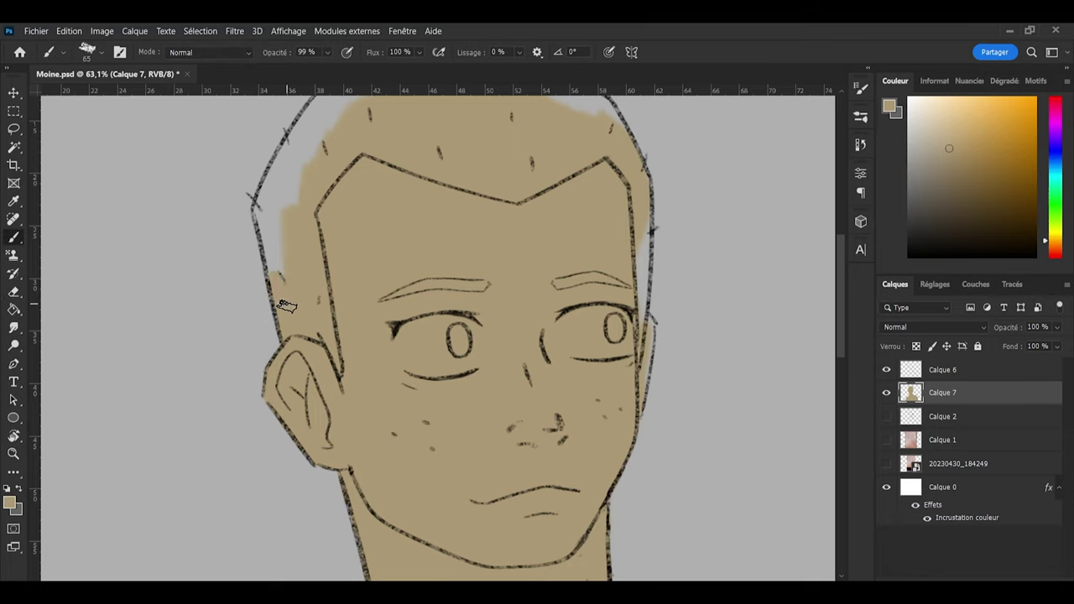
left_click_drag(286, 307, 274, 235)
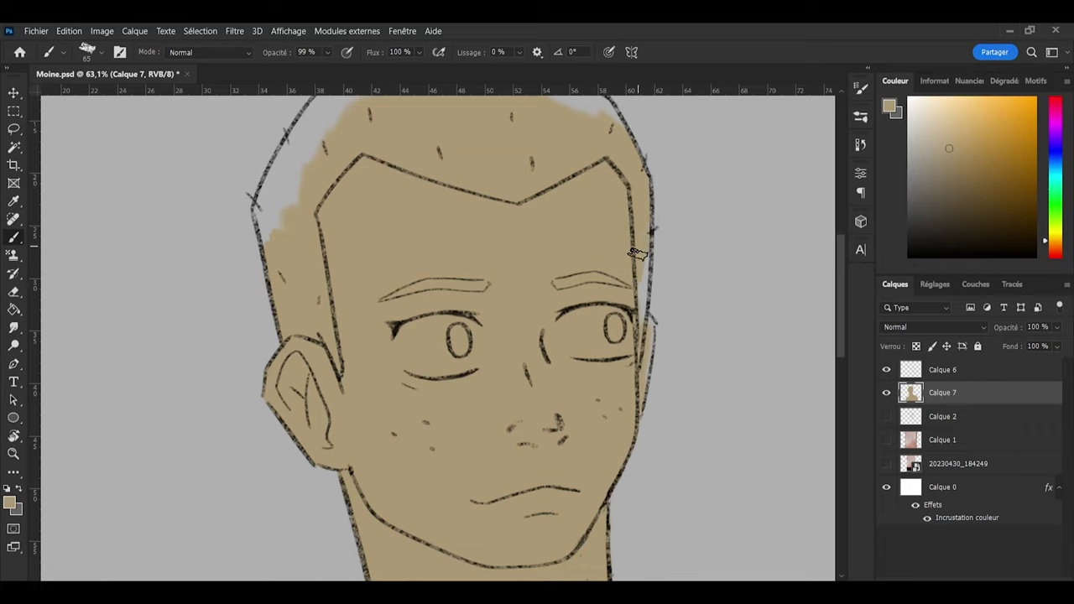
mouse_move(638, 270)
left_mouse_down()
mouse_move(641, 258)
mouse_move(637, 270)
left_mouse_up()
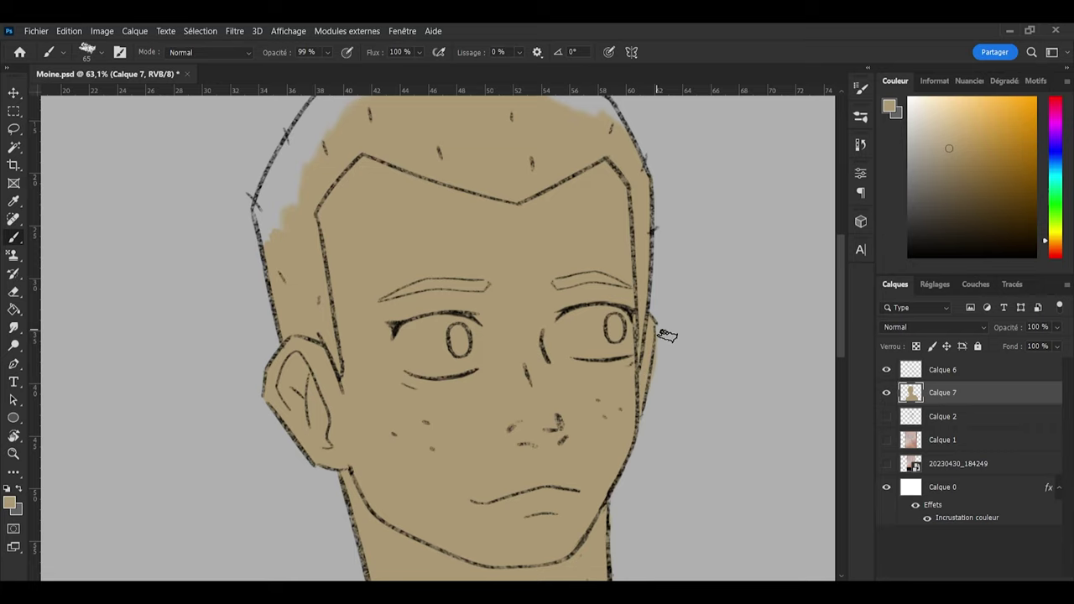
key("e")
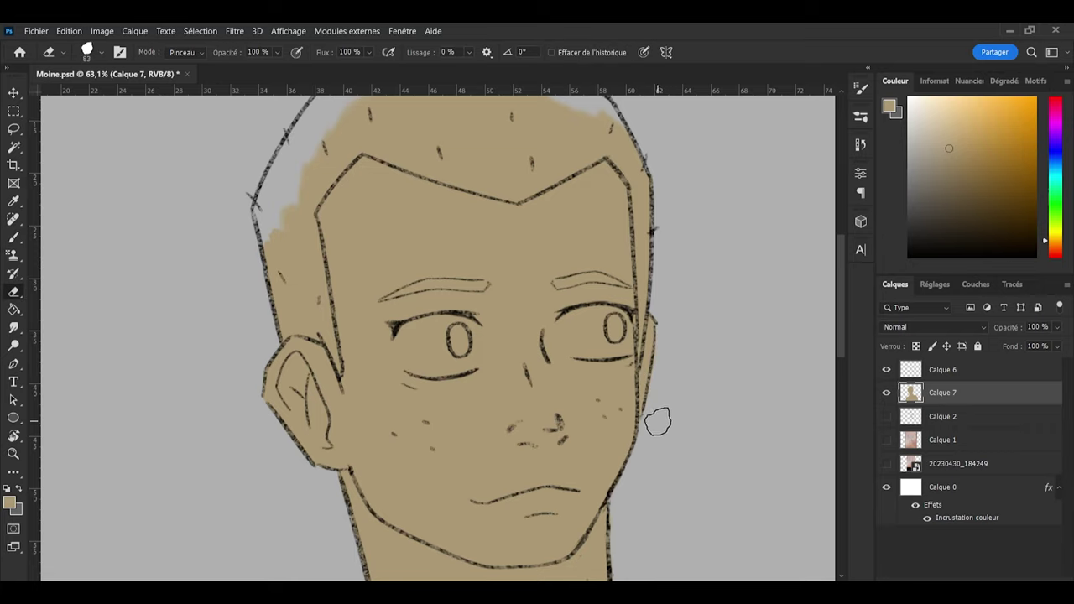
Step: Fill the remaining gap around the top of the head with tan up to the hair outline
scroll(844, 273, "up", 5)
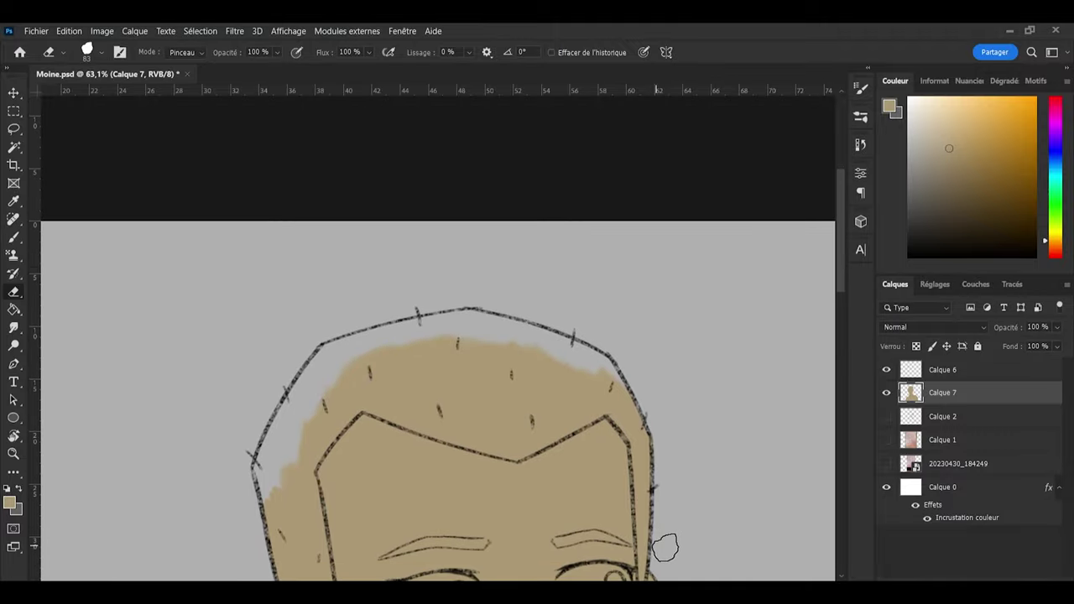
key("b")
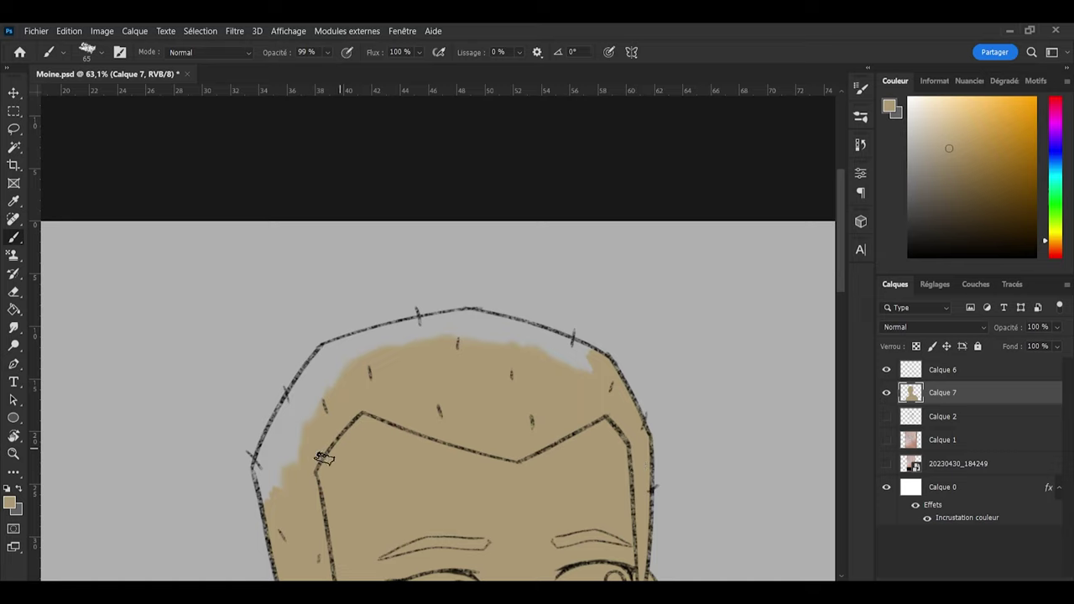
mouse_move(277, 515)
left_mouse_down()
mouse_move(257, 463)
mouse_move(271, 427)
mouse_move(294, 387)
mouse_move(268, 491)
mouse_move(316, 368)
mouse_move(294, 385)
mouse_move(326, 345)
mouse_move(329, 375)
mouse_move(357, 351)
mouse_move(453, 346)
left_mouse_up()
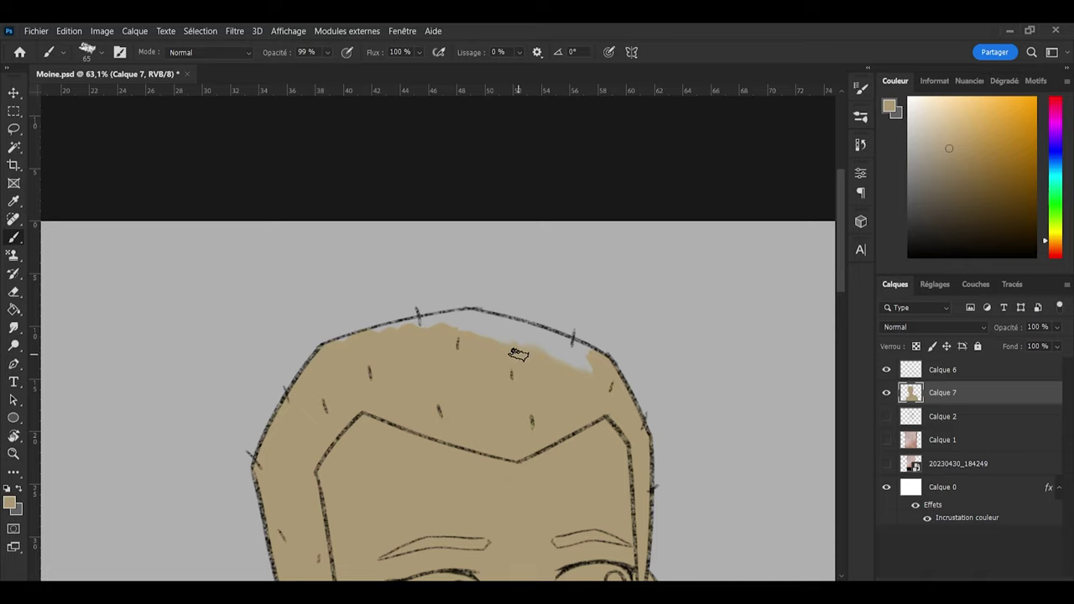
left_click_drag(515, 355, 581, 361)
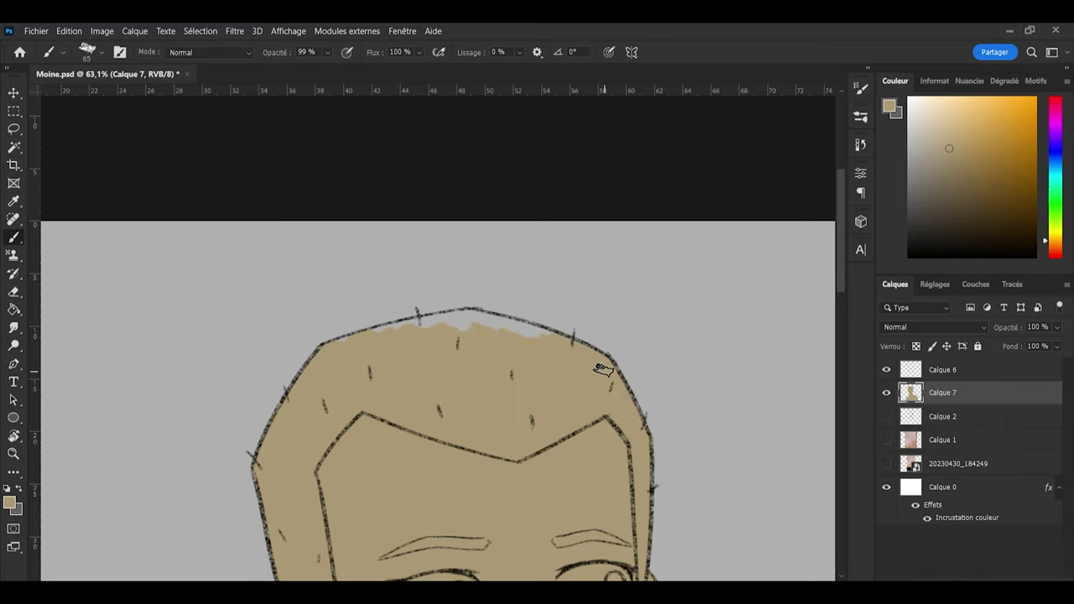
mouse_move(587, 353)
left_mouse_down()
mouse_move(508, 324)
mouse_move(457, 327)
mouse_move(516, 328)
mouse_move(494, 321)
left_mouse_up()
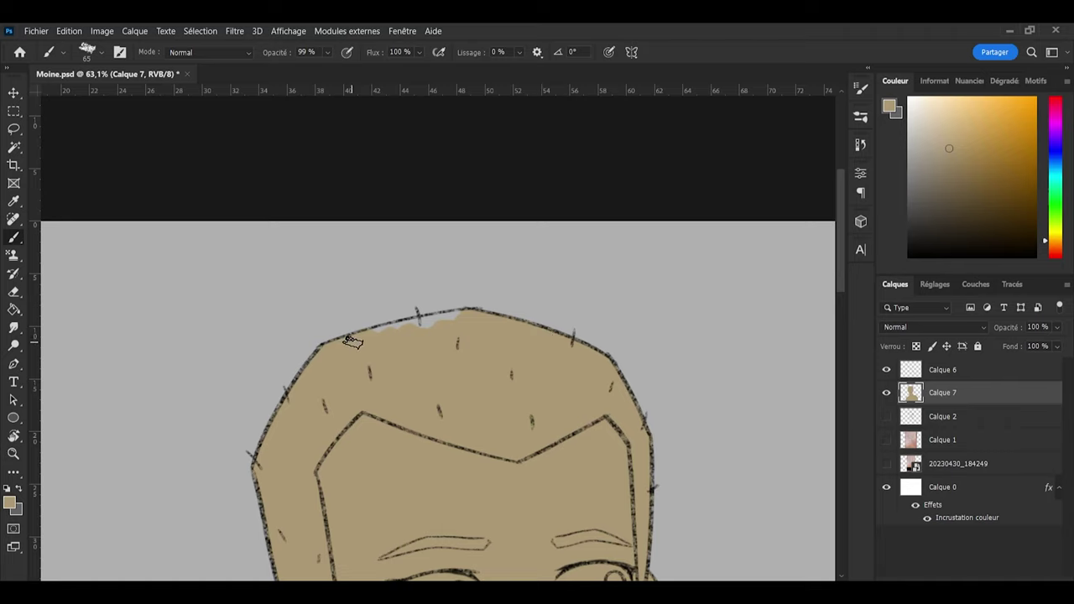
left_click_drag(353, 342, 454, 315)
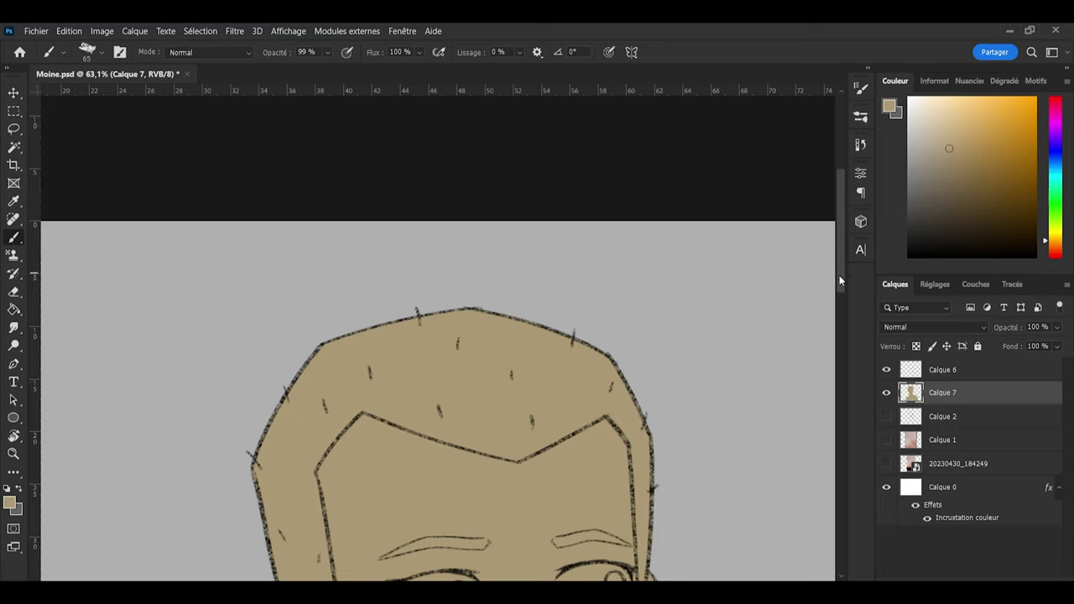
Step: Save the document with the whole figure in view
mouse_move(839, 283)
left_mouse_down()
mouse_move(814, 364)
mouse_move(782, 384)
left_mouse_up()
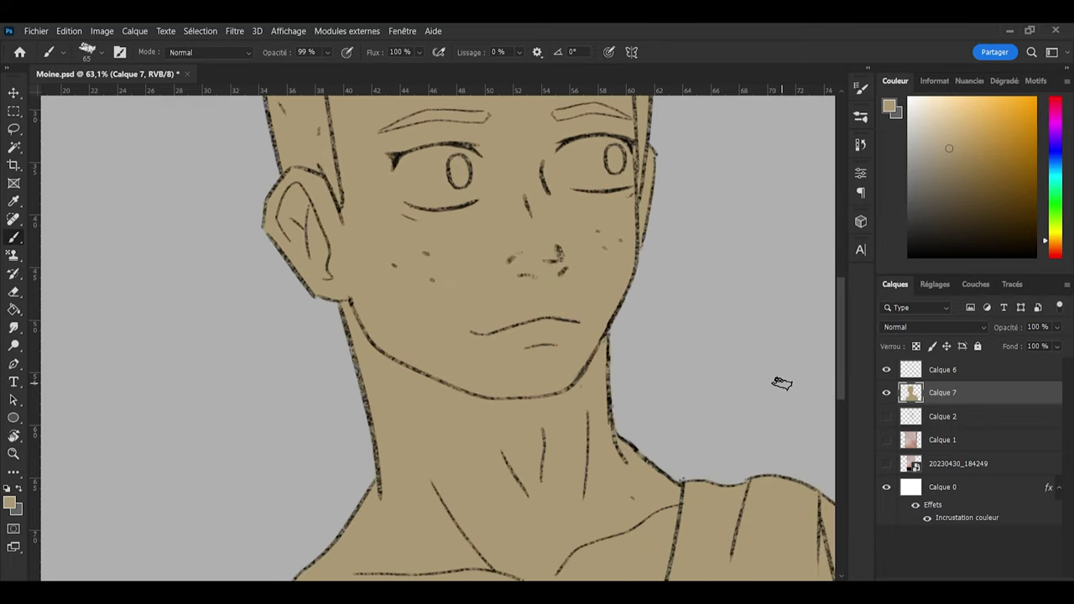
scroll(413, 364, "down", 5)
key("ctrl+s")
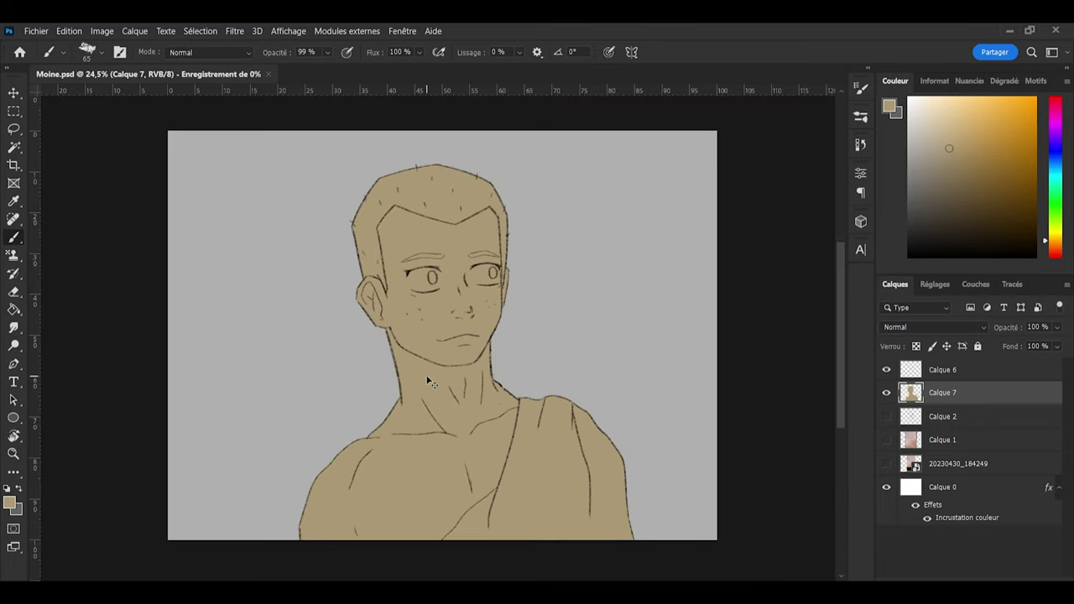
Step: Create a new layer above the tan skin layer and clip it to that layer
scroll(415, 357, "up", 2)
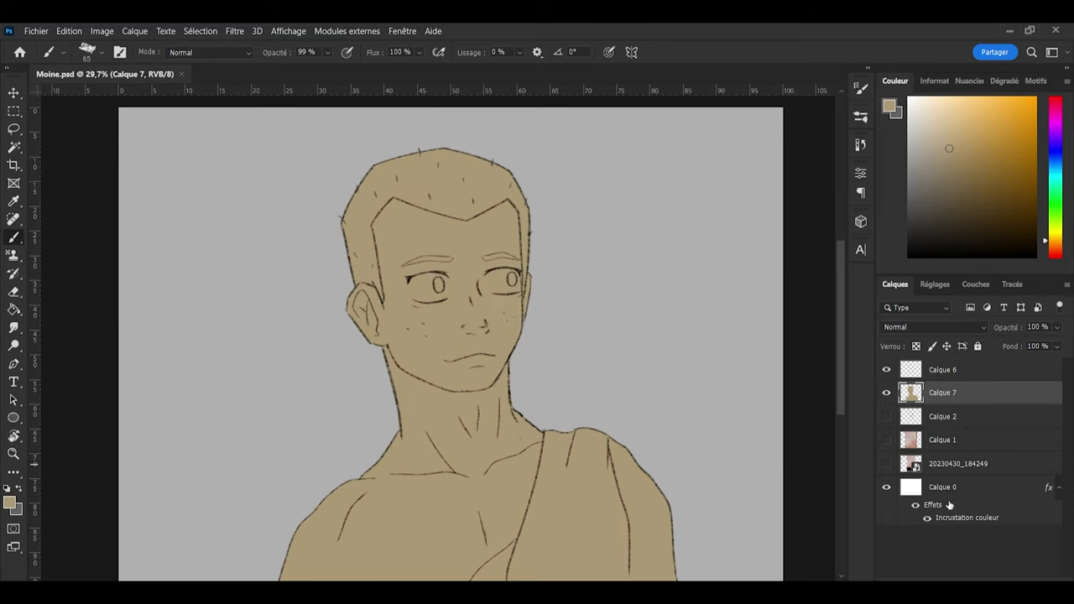
left_click(1031, 579)
left_click(970, 400, "alt")
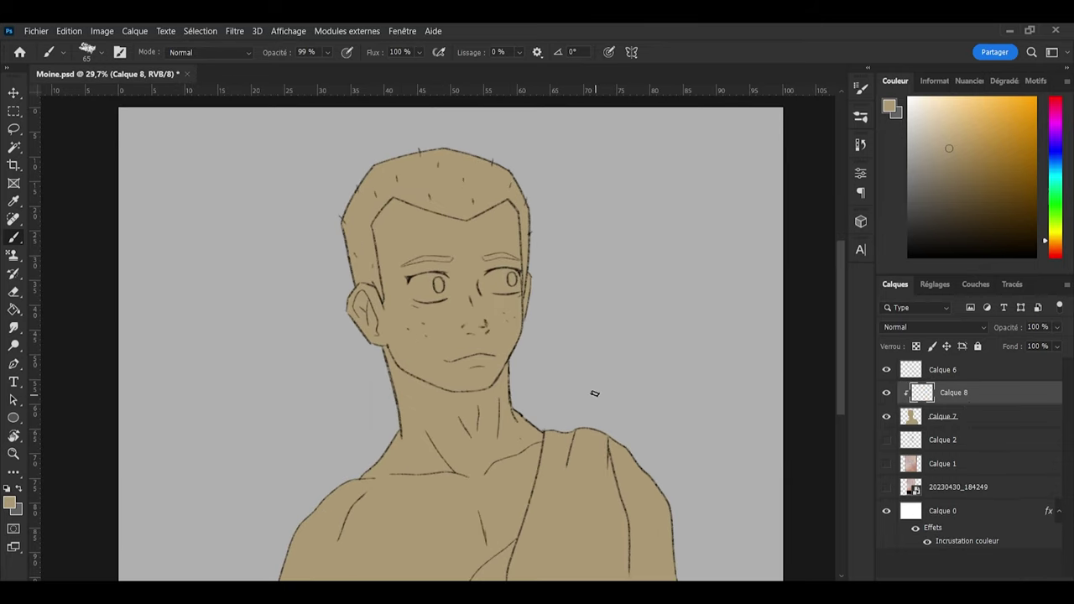
Step: Set the painting colour to white and paint most of the near eye's white on the clipped layer
scroll(432, 350, "up", 1)
scroll(428, 291, "up", 3)
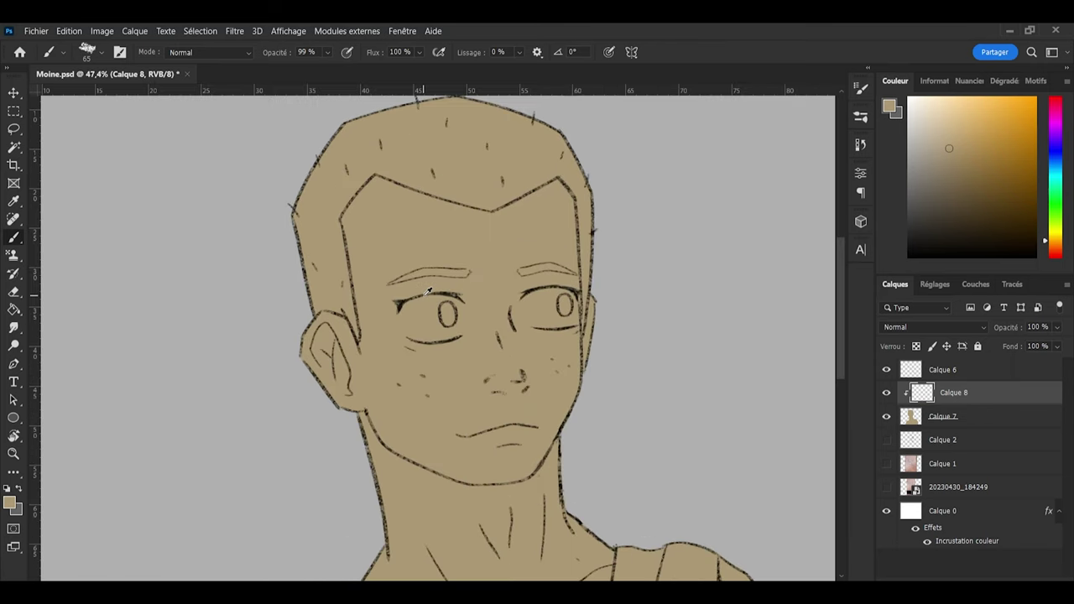
scroll(428, 290, "up", 2)
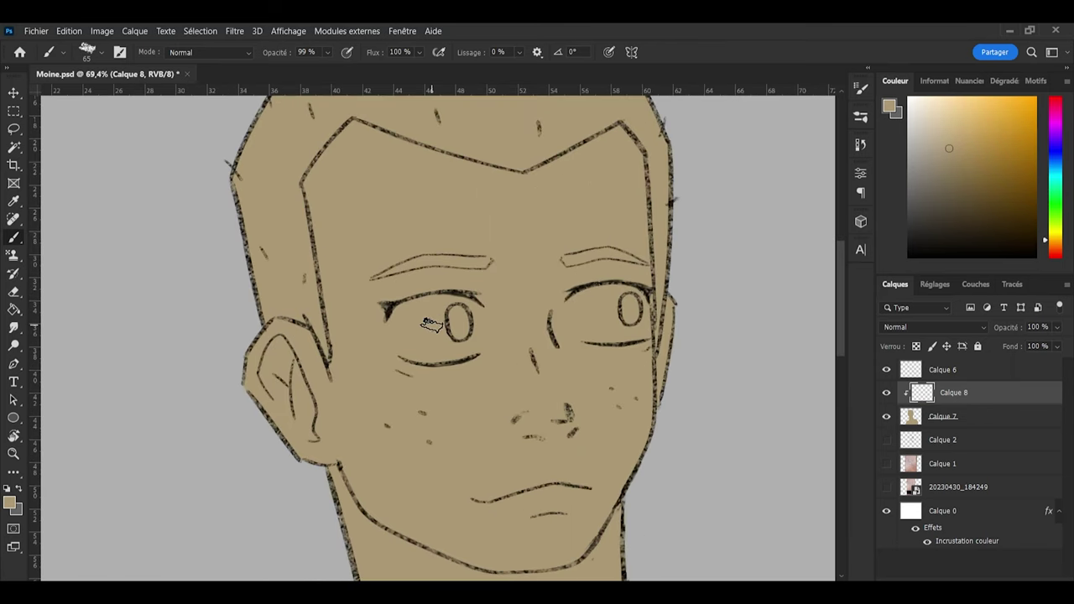
key("x")
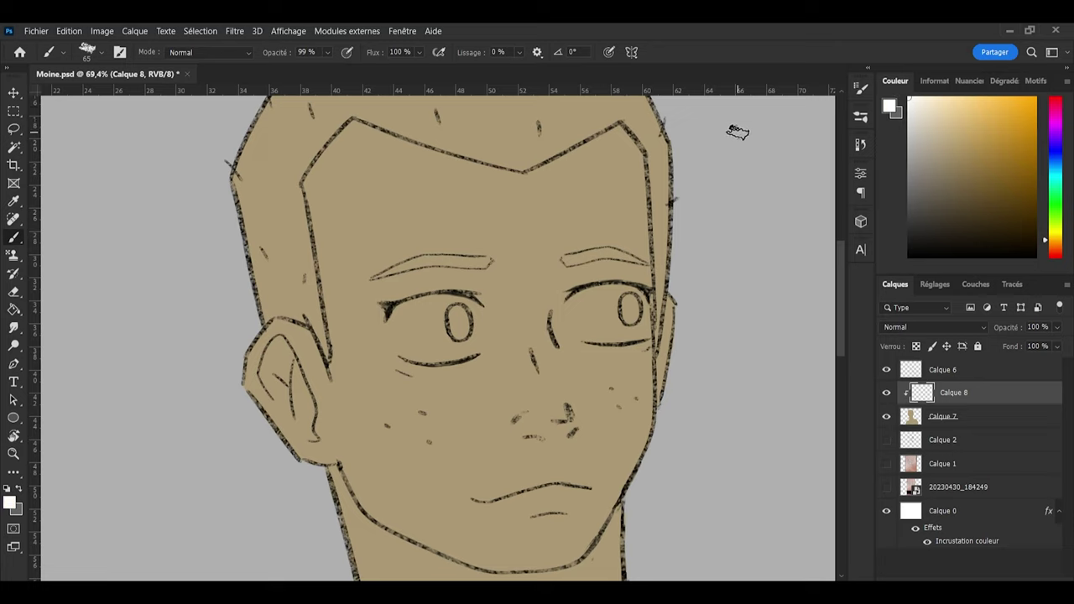
mouse_move(426, 321)
left_mouse_down()
mouse_move(457, 323)
mouse_move(445, 321)
left_mouse_up()
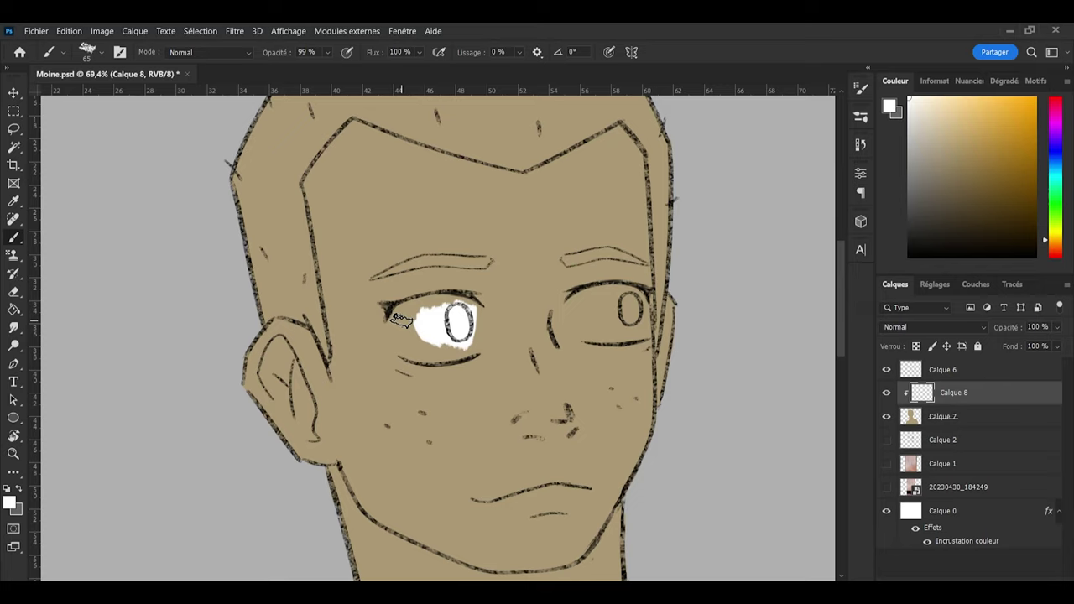
mouse_move(439, 339)
left_mouse_down()
mouse_move(446, 351)
mouse_move(426, 351)
mouse_move(463, 347)
mouse_move(427, 311)
mouse_move(439, 303)
mouse_move(395, 319)
mouse_move(464, 304)
left_mouse_up()
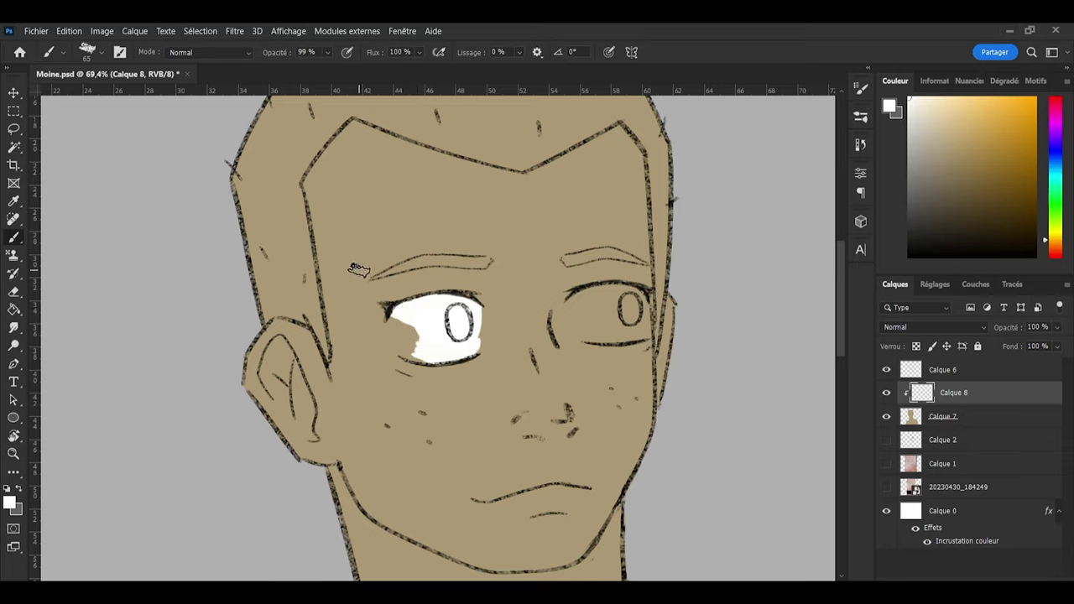
left_click_drag(376, 317, 434, 349)
Step: Refine the white edge at the near eye's inner corner, alternating the size 83 eraser and size 65 brush
key("e")
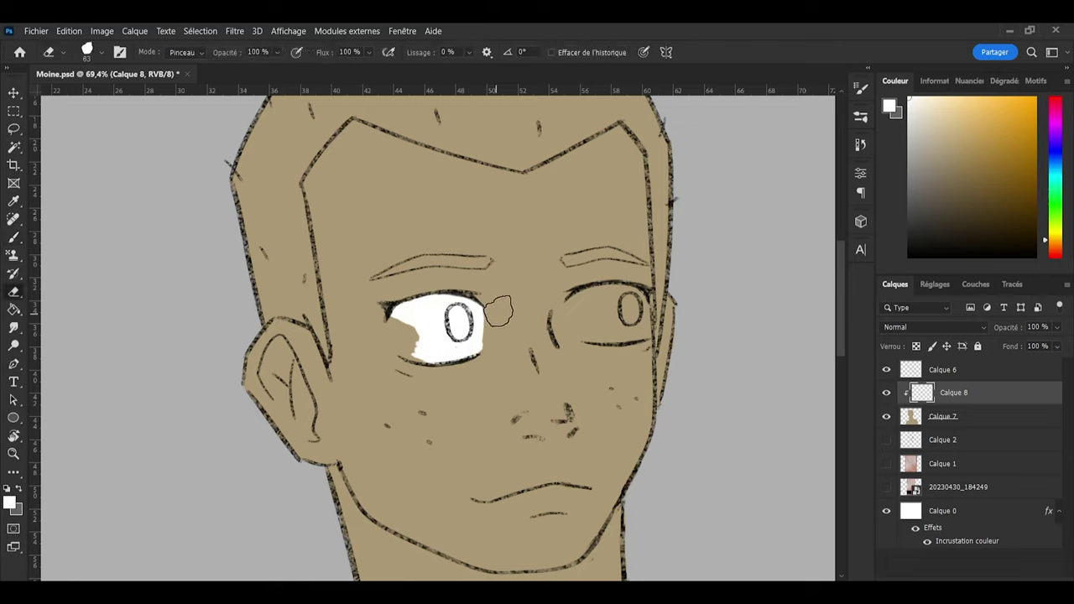
key("b")
left_click(477, 309)
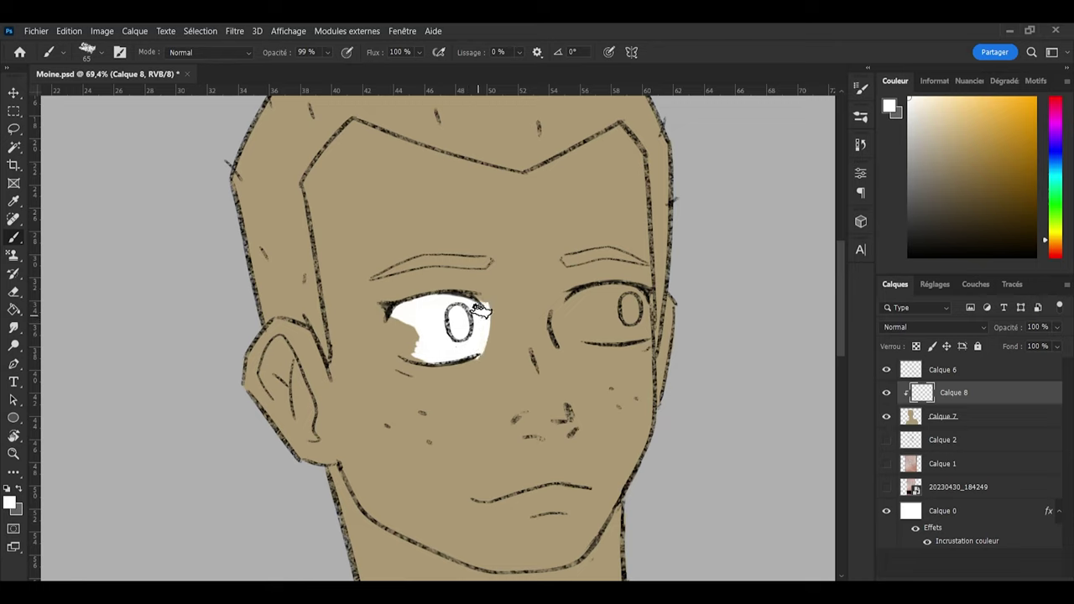
key("e")
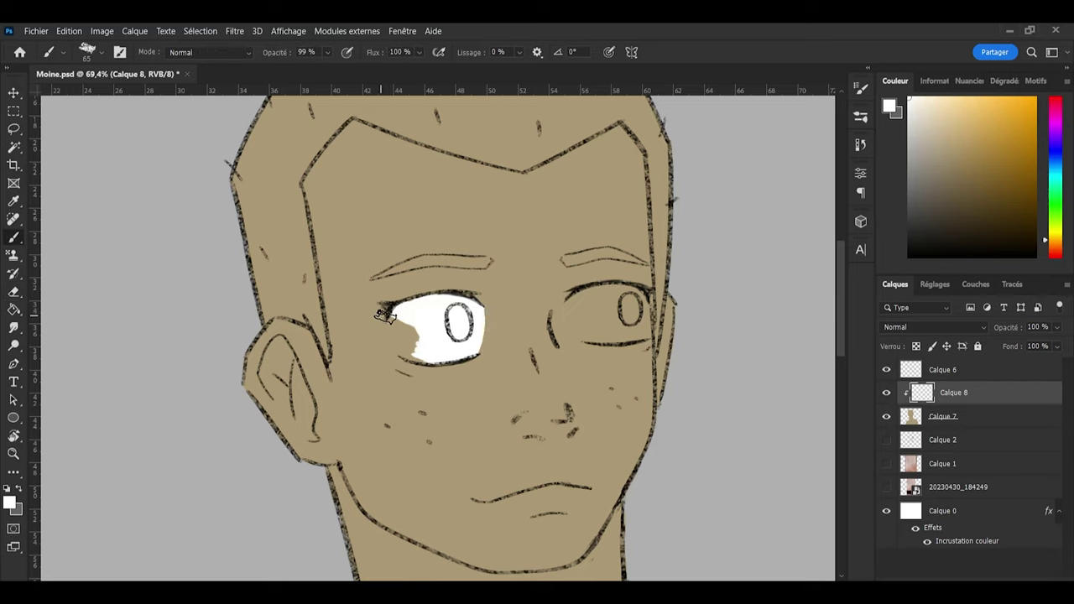
Step: Fill the rest of the near eye's white along the lower lid and outer corner, reducing the brush to 40
key("b")
left_click_drag(432, 352, 452, 352)
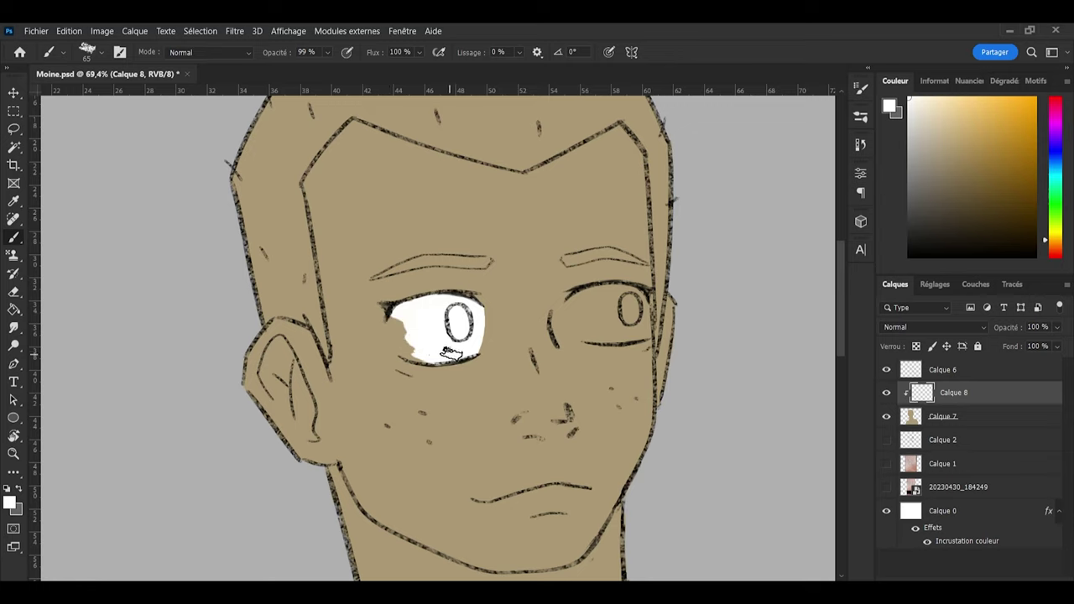
right_click(434, 355, "alt")
mouse_move(408, 356)
left_mouse_down()
mouse_move(398, 316)
mouse_move(401, 347)
left_mouse_up()
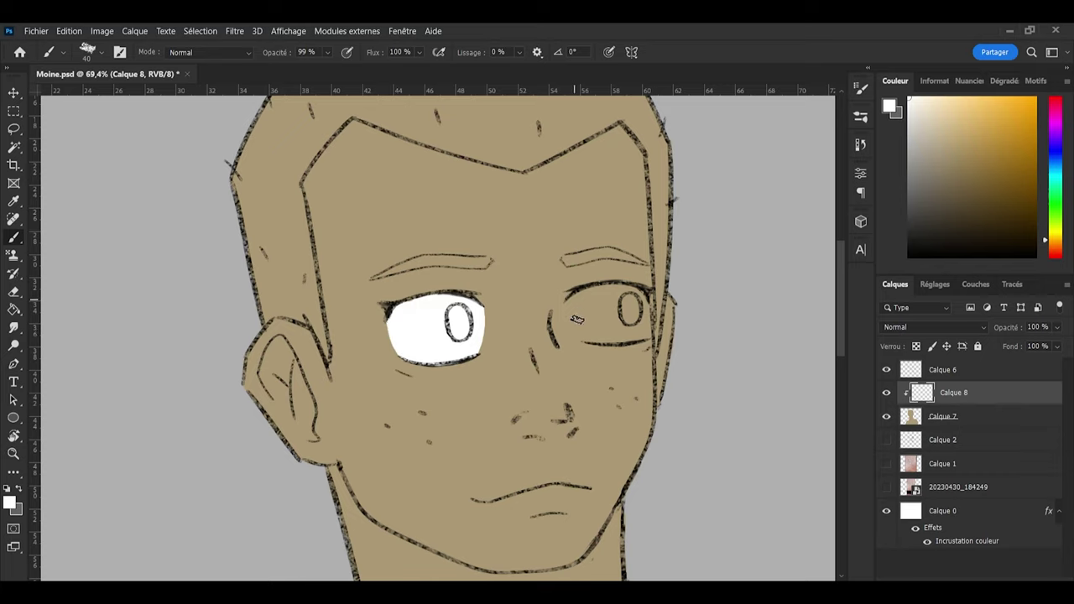
Step: Paint the far eye's white on the clipped layer with the size 40 brush, filling up to both lids and around the iris
mouse_move(608, 324)
left_mouse_down()
mouse_move(628, 308)
mouse_move(614, 323)
mouse_move(593, 315)
mouse_move(601, 335)
left_mouse_up()
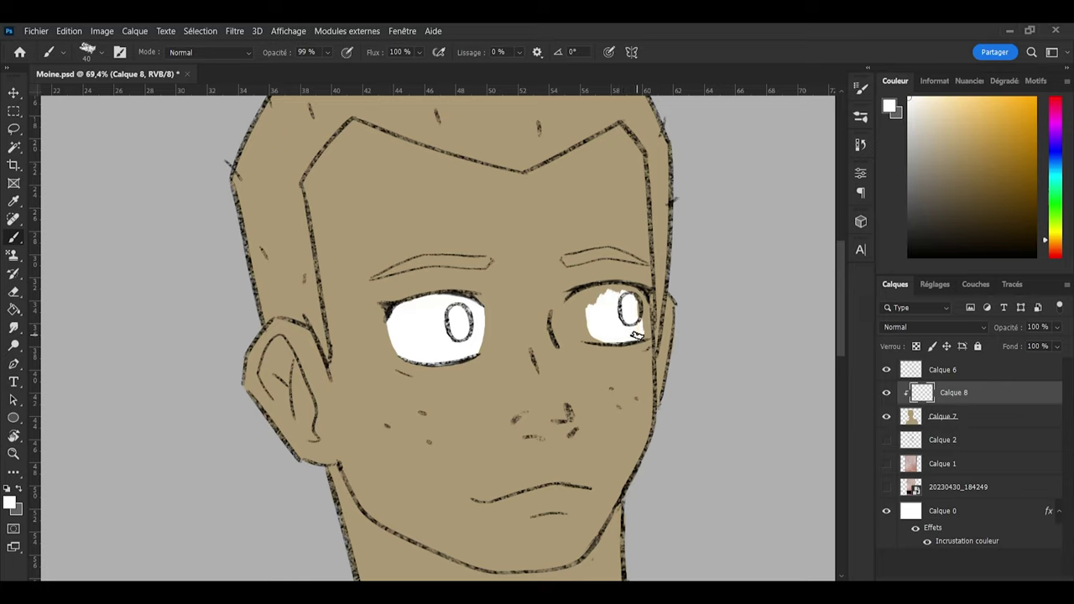
mouse_move(636, 334)
left_mouse_down()
mouse_move(637, 290)
mouse_move(640, 305)
left_mouse_up()
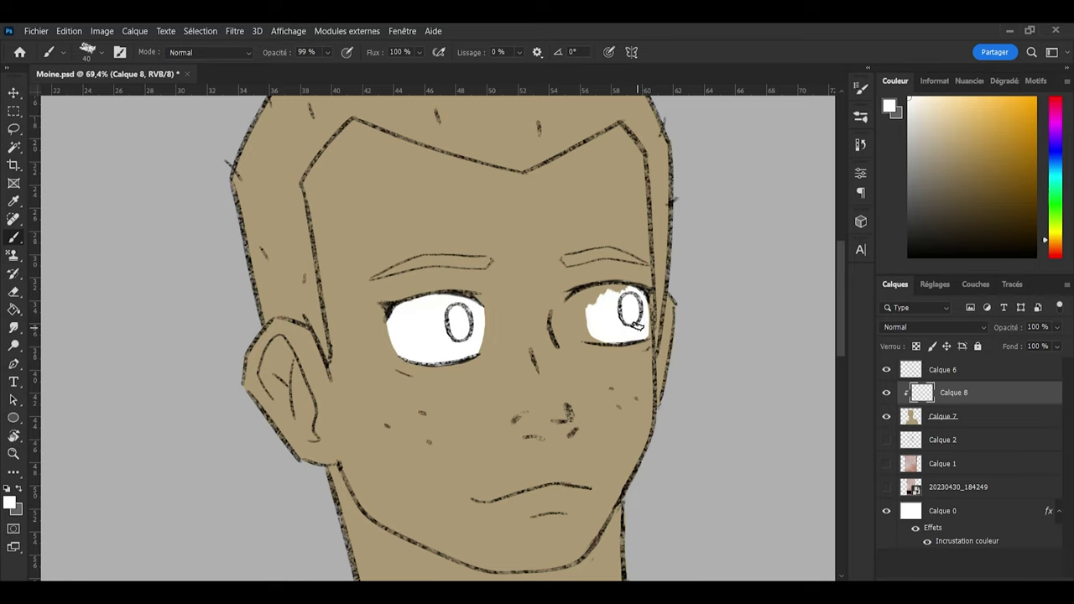
mouse_move(636, 293)
left_mouse_down()
mouse_move(575, 300)
mouse_move(598, 334)
left_mouse_up()
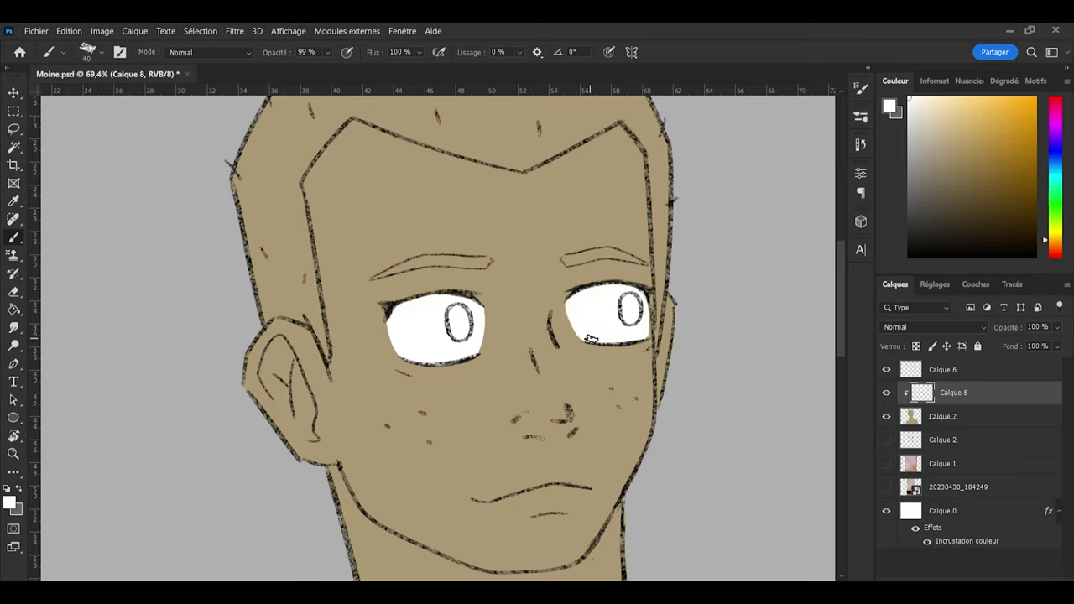
Step: Refine the far eye's white edges at the inner corner and lower lid, alternating the size 83 eraser and size 40 brush
key("e")
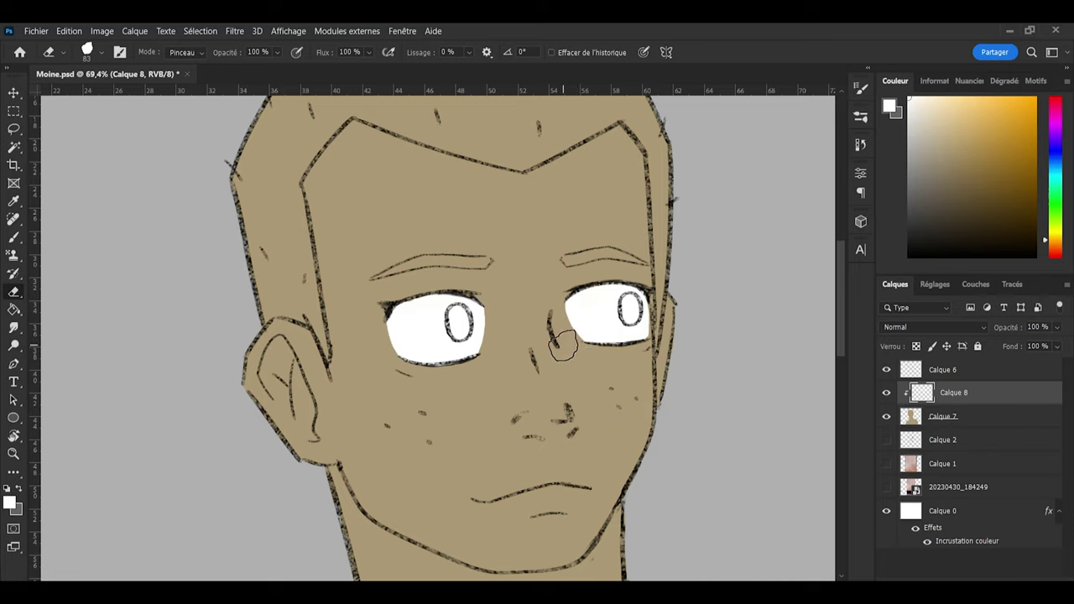
key("b")
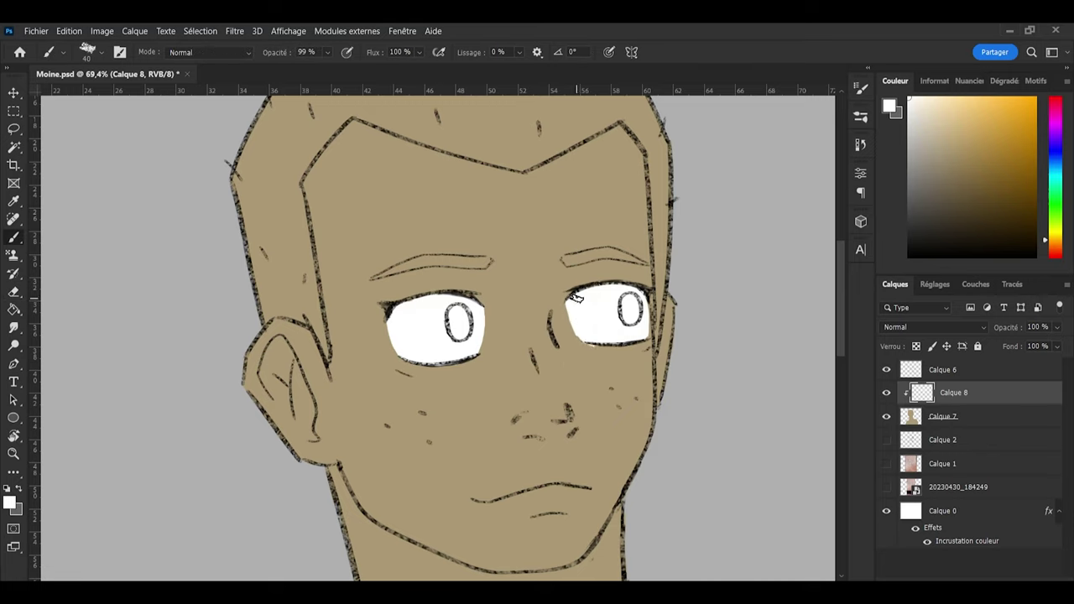
key("e")
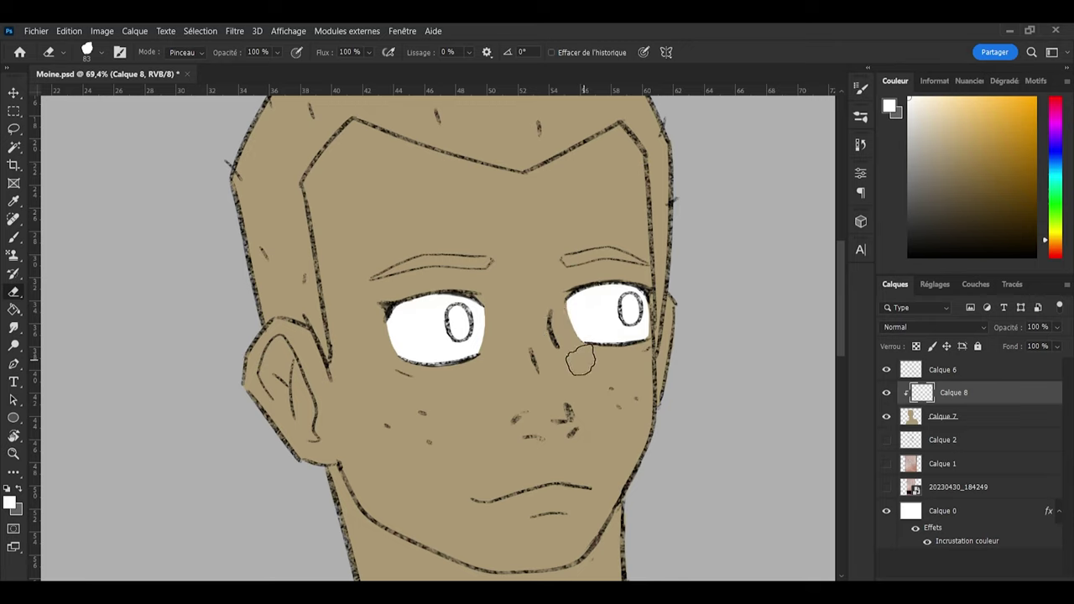
key("b")
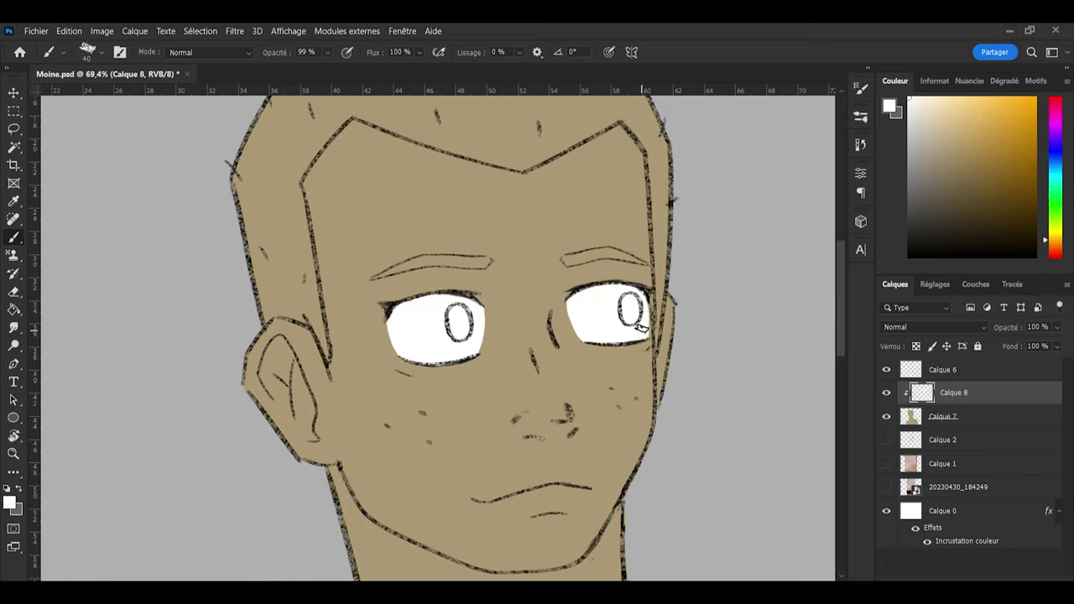
key("e")
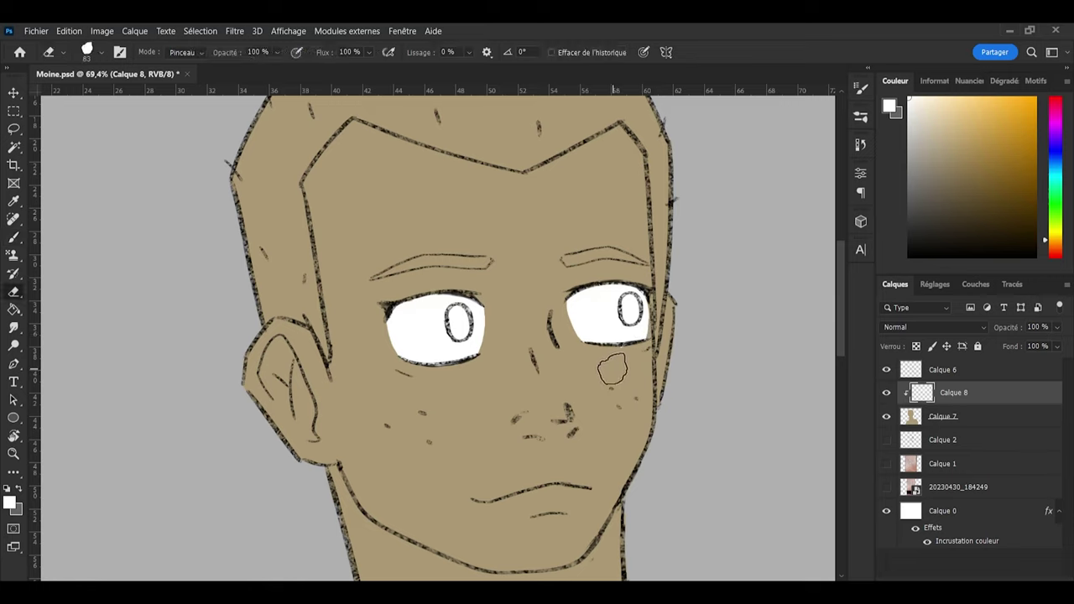
Step: Save the portrait document with both eye whites painted
scroll(621, 374, "down", 2)
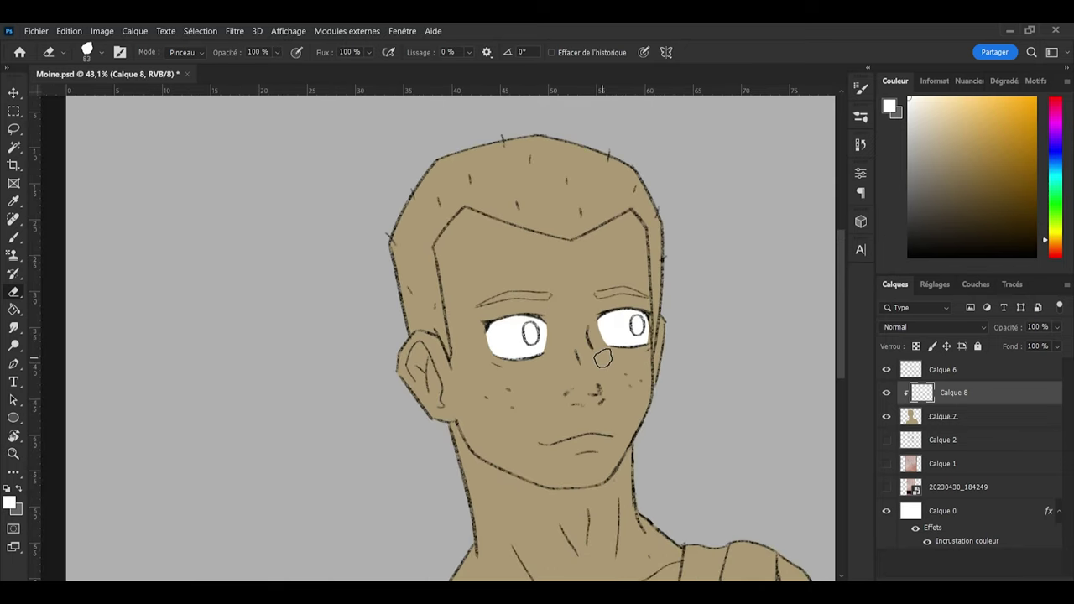
scroll(520, 302, "down", 4)
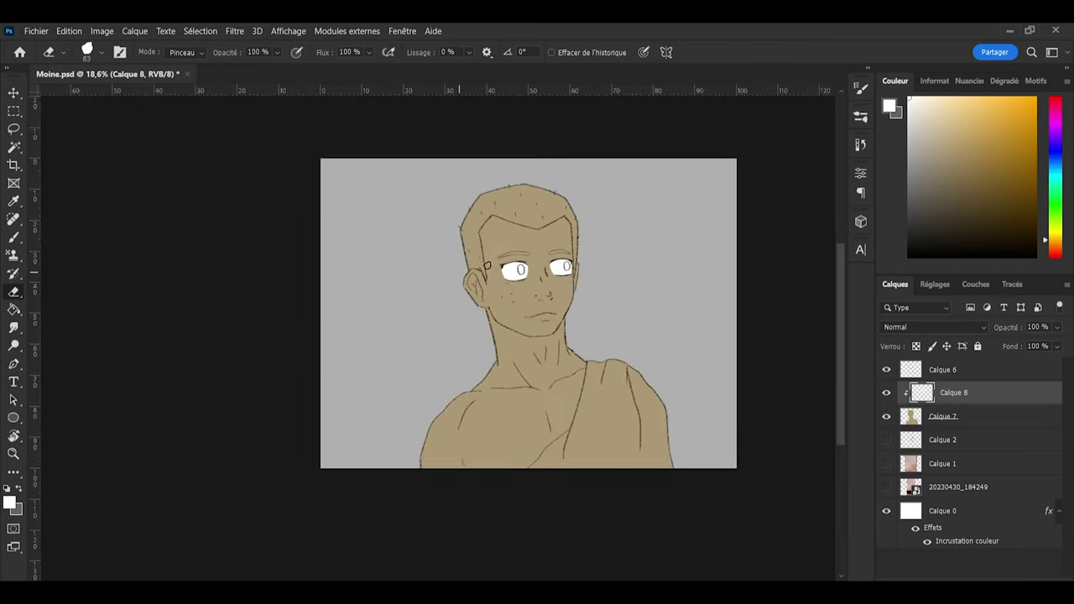
scroll(613, 221, "up", 2)
key("ctrl+s")
scroll(501, 336, "up", 1)
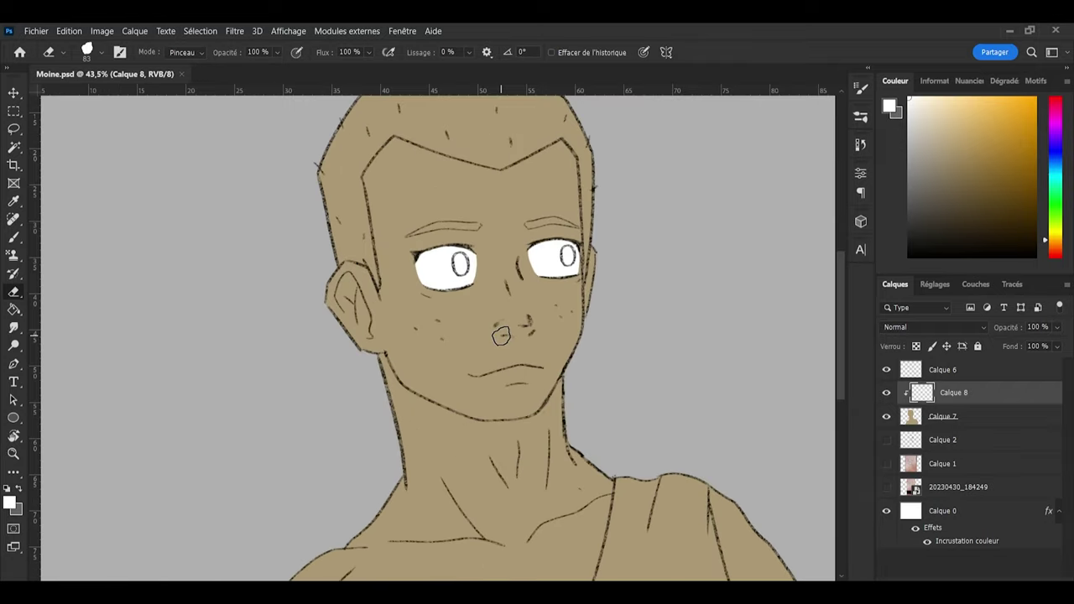
scroll(464, 332, "up", 1)
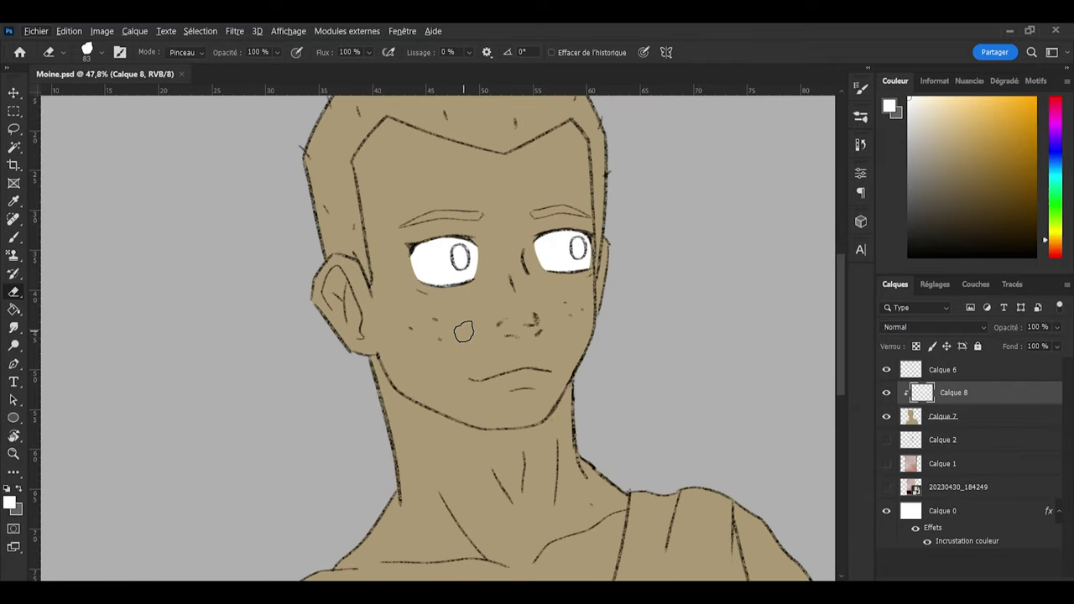
scroll(464, 331, "down", 1)
scroll(464, 332, "up", 3)
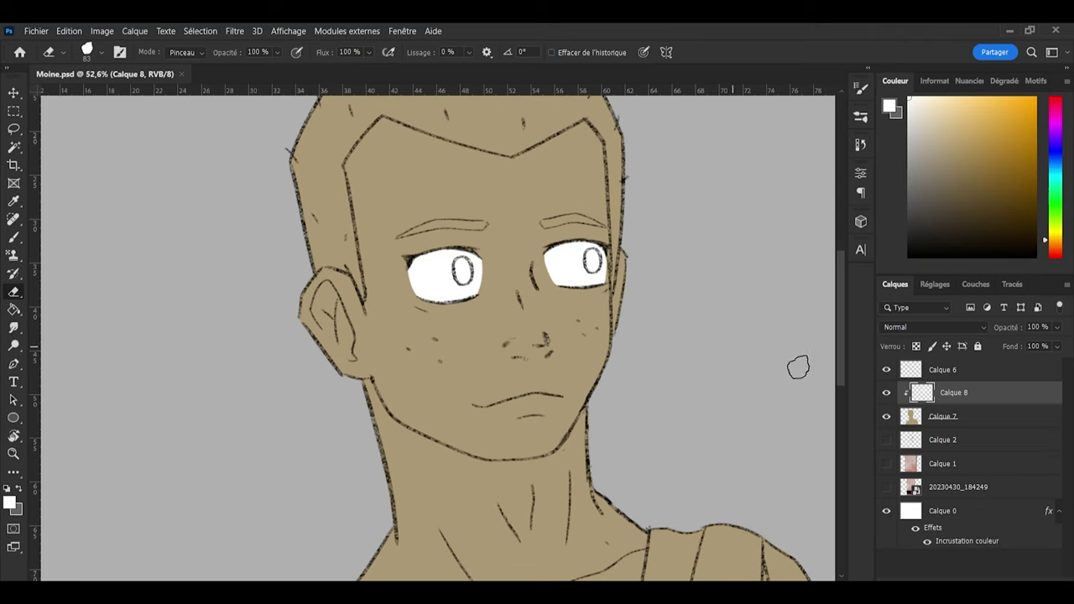
Step: On the line-art layer Calque 6, lasso the far eye's lower-lid line, shift it 7 px to the left and deselect it
left_click(933, 449)
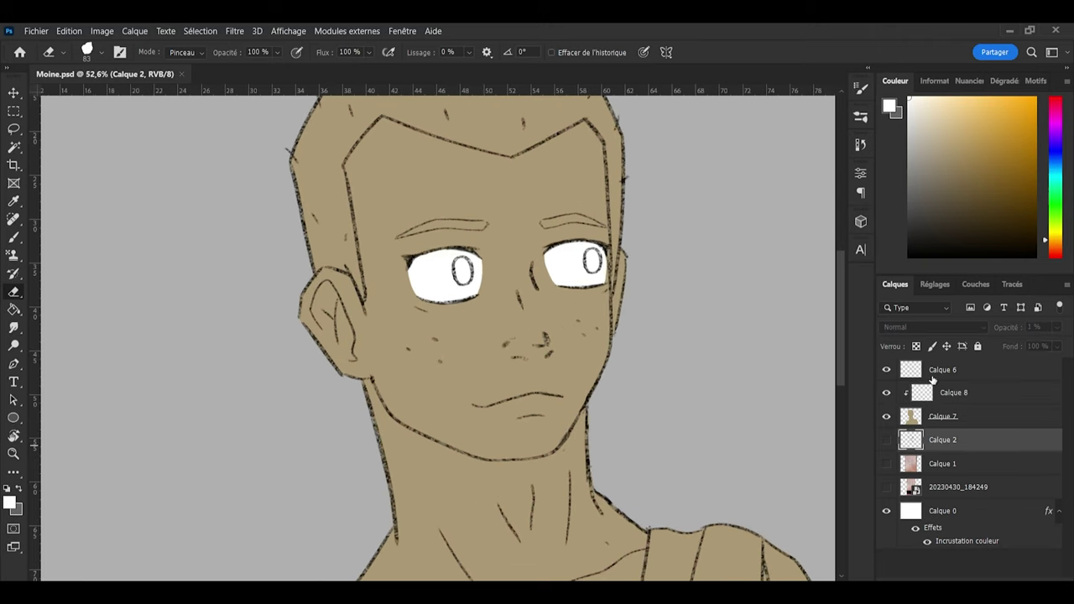
left_click(931, 376)
key("l")
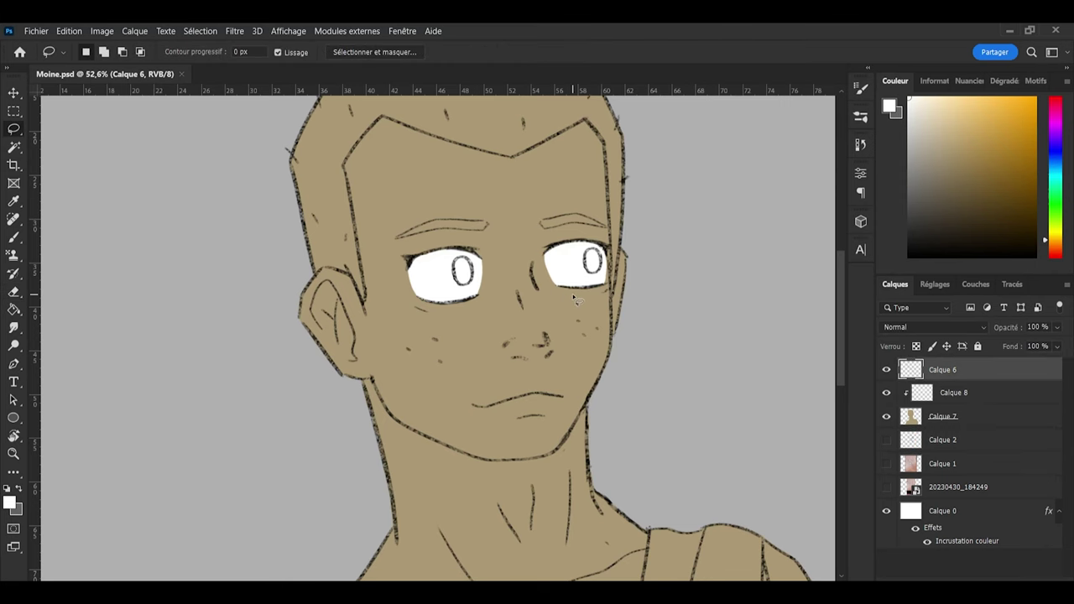
scroll(576, 300, "up", 5)
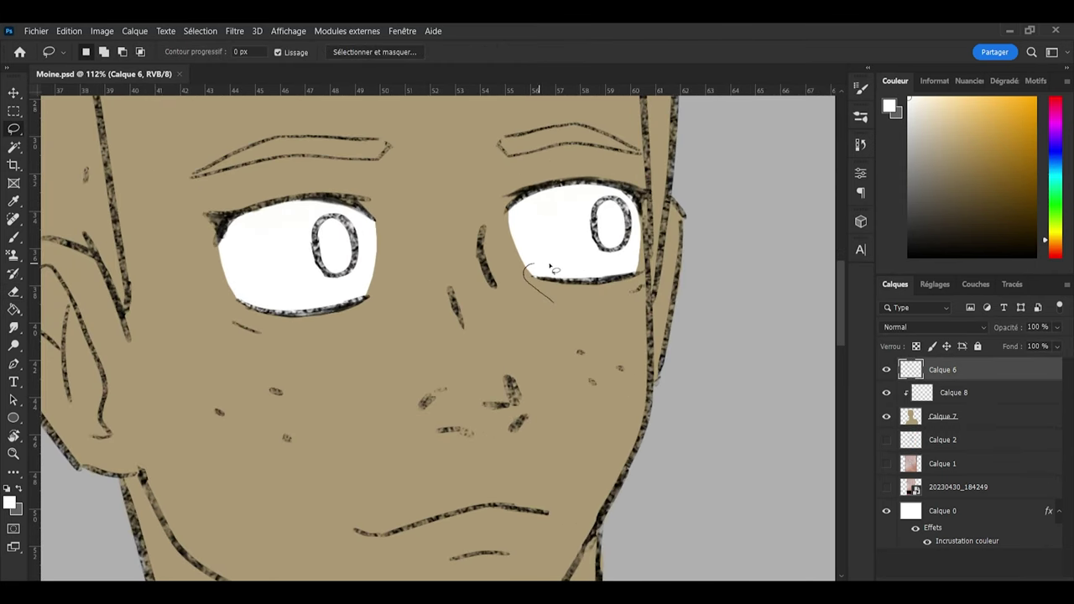
mouse_move(550, 268)
left_mouse_down()
mouse_move(645, 270)
mouse_move(649, 294)
mouse_move(640, 307)
mouse_move(553, 307)
left_mouse_up()
key("ctrl+t")
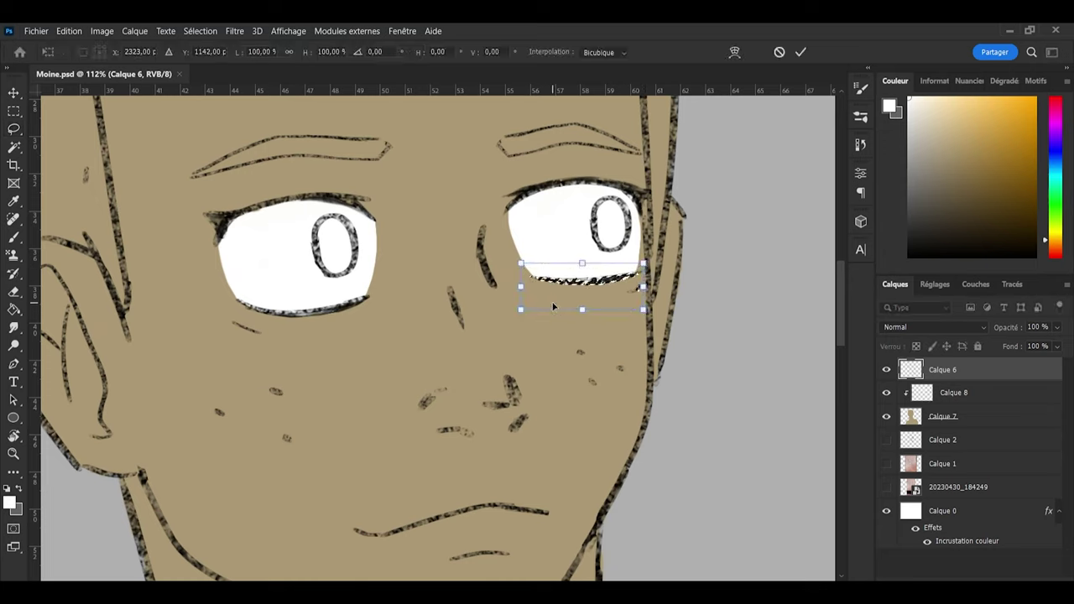
key("Left")
key("Left")
key("Left")
key("Left")
key("Left")
key("Left")
key("Left")
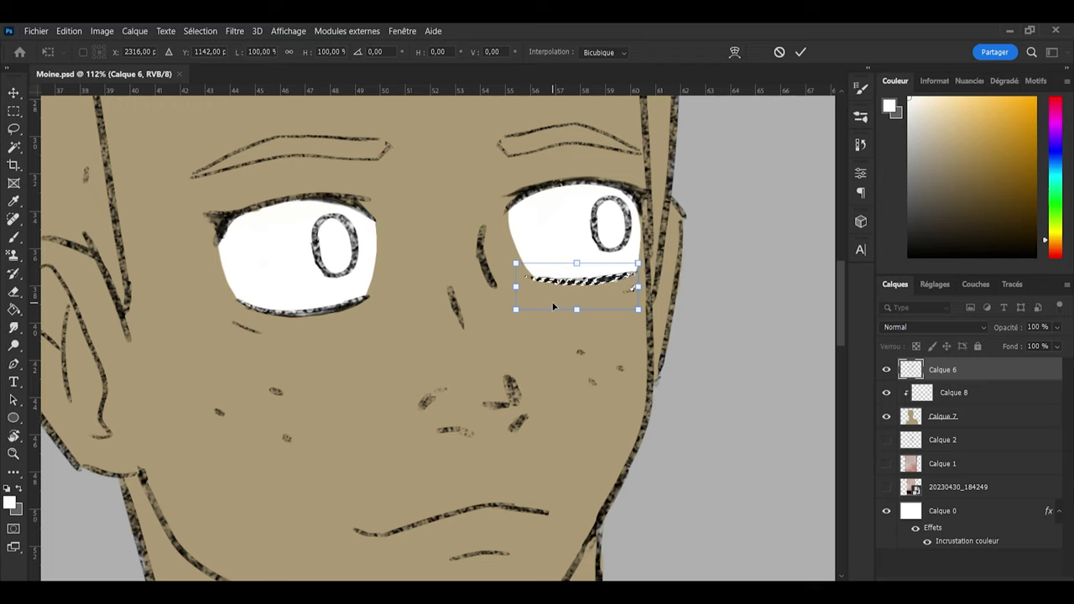
key("Return")
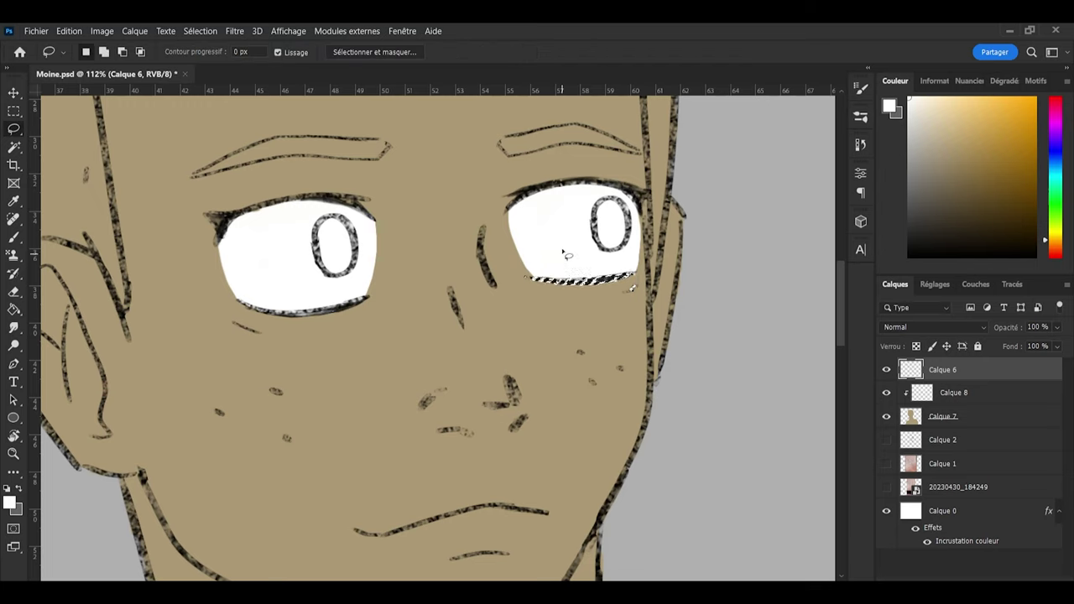
key("ctrl+d")
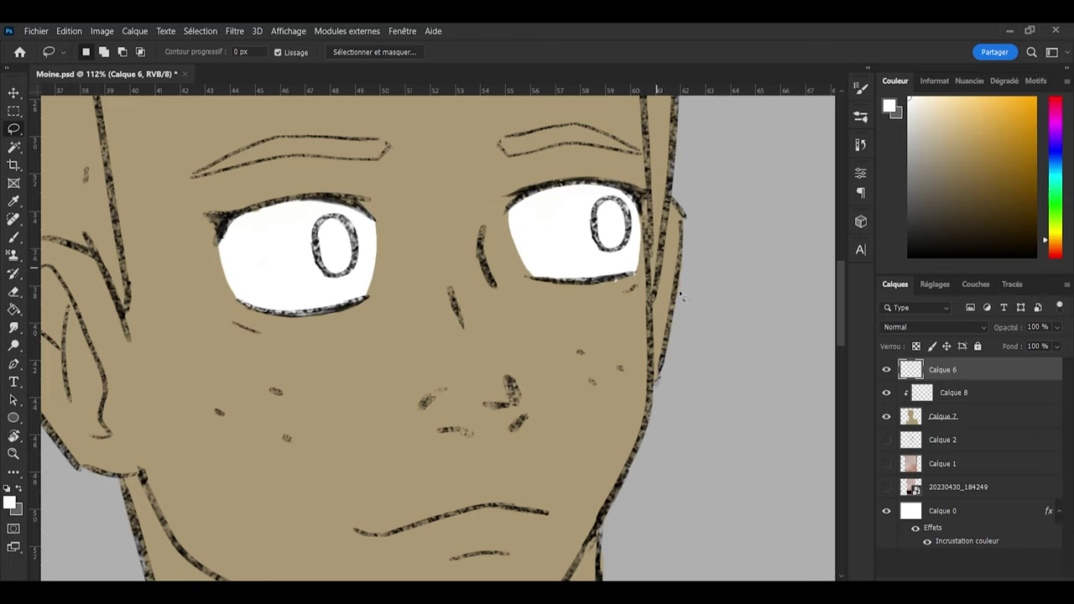
Step: On Calque 8, sample the eye's white and reshape the far eye's white to the shifted lower lid, using the eraser and size 40 brush
left_click(952, 395)
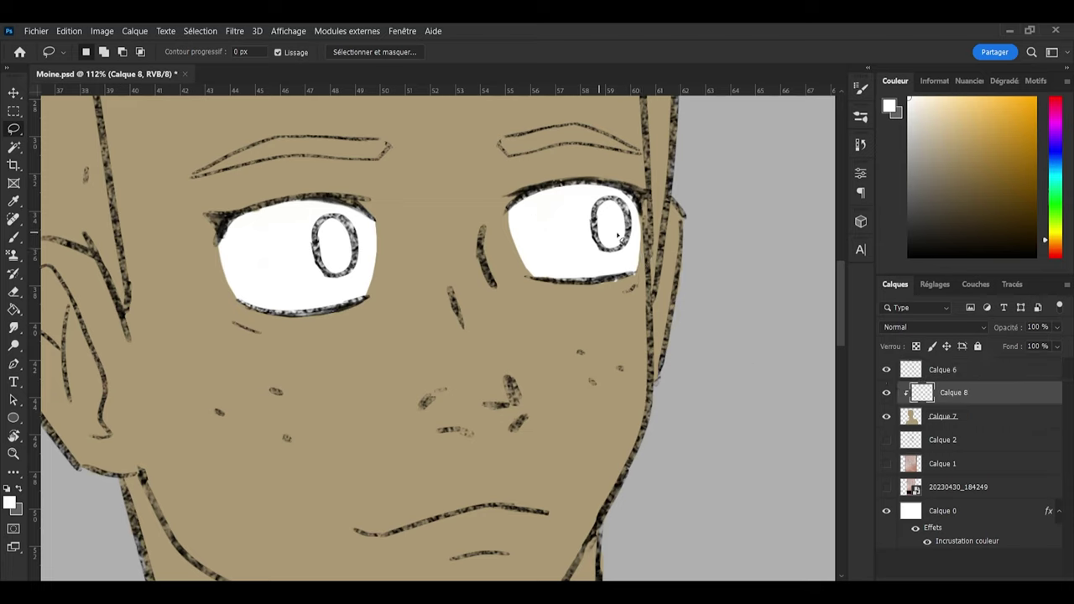
key("i")
left_click(573, 251)
key("e")
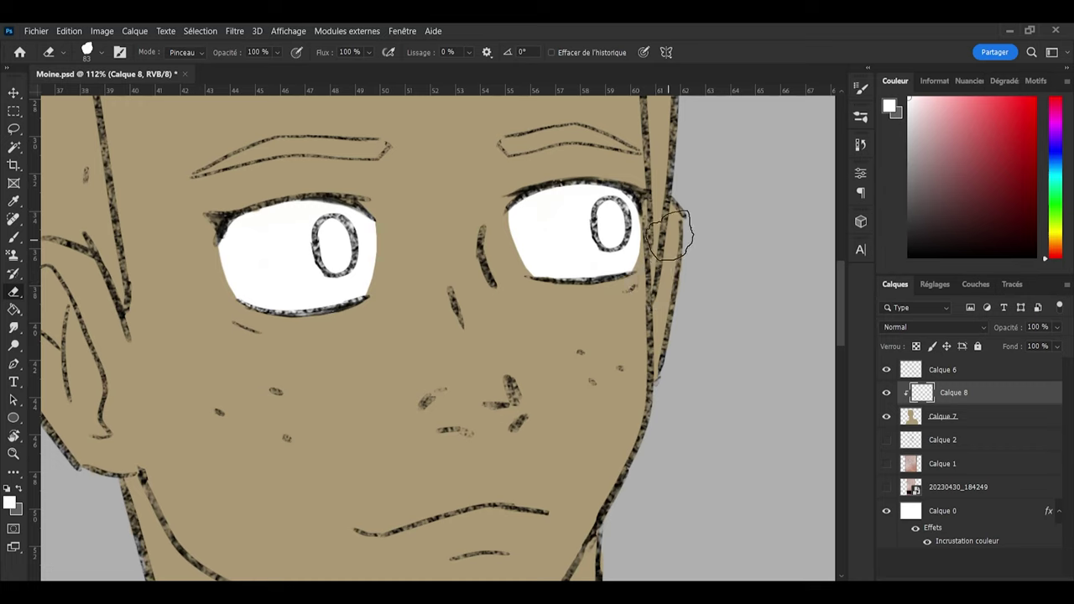
key("b")
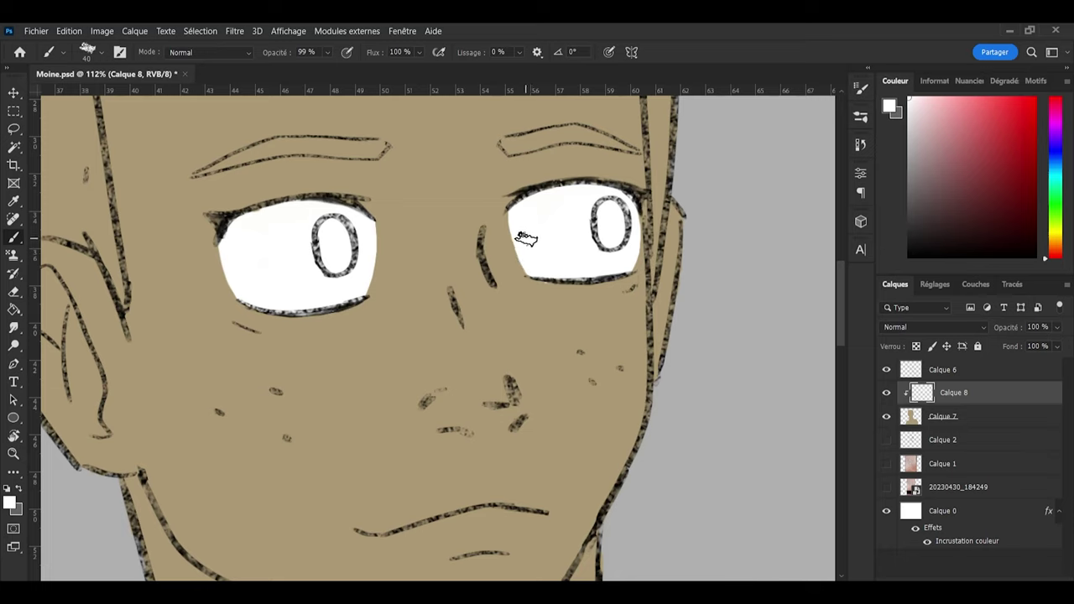
left_click_drag(518, 210, 530, 260)
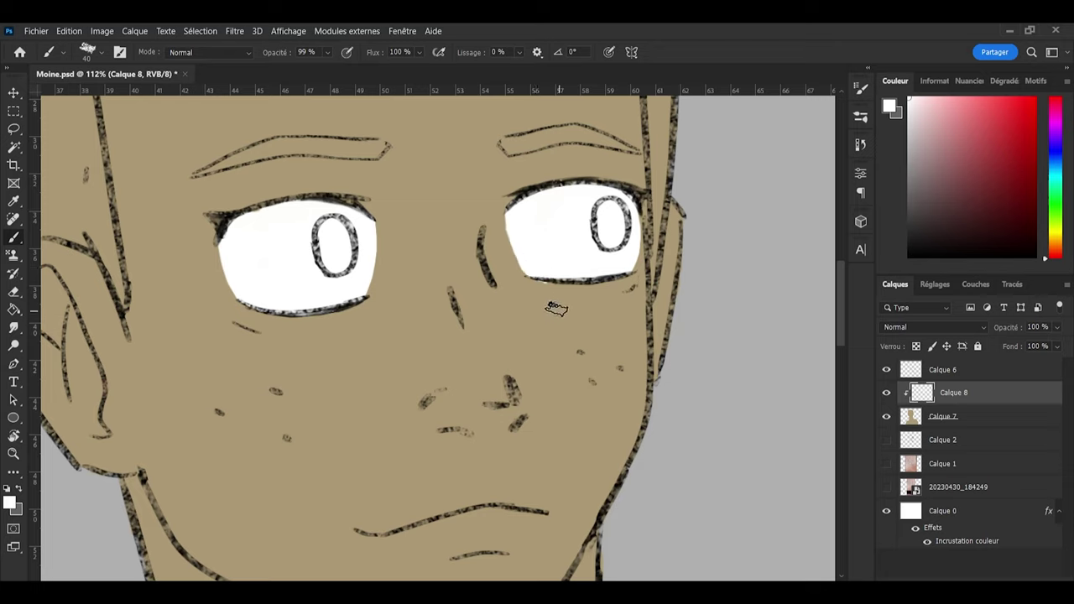
Step: Smooth the white edge at the far eye's inner corner, reducing the brush to 20 and the eraser to 24, and save the document
key("e")
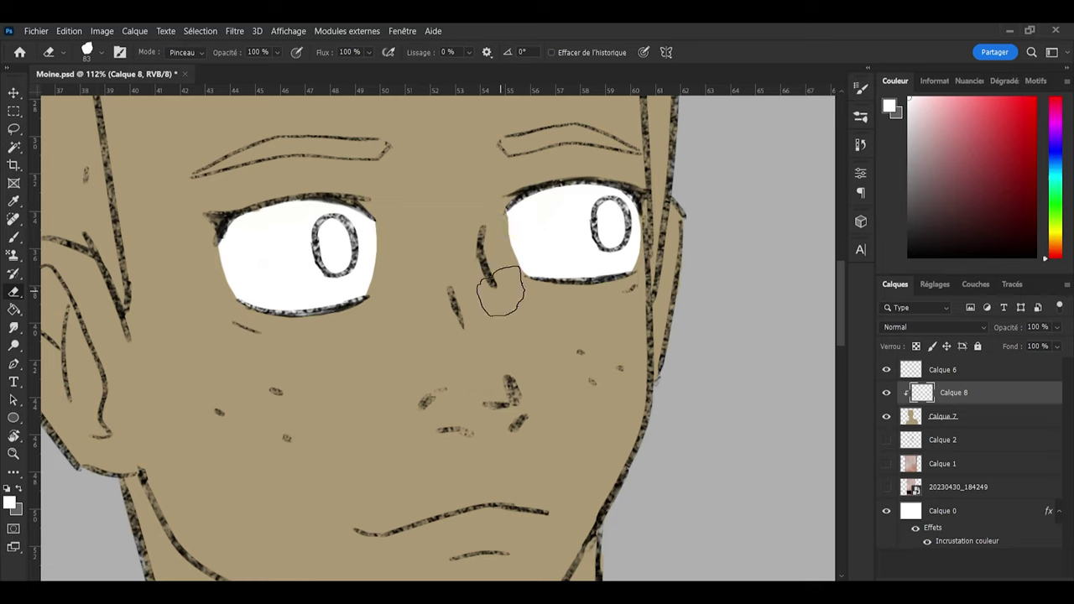
key("b")
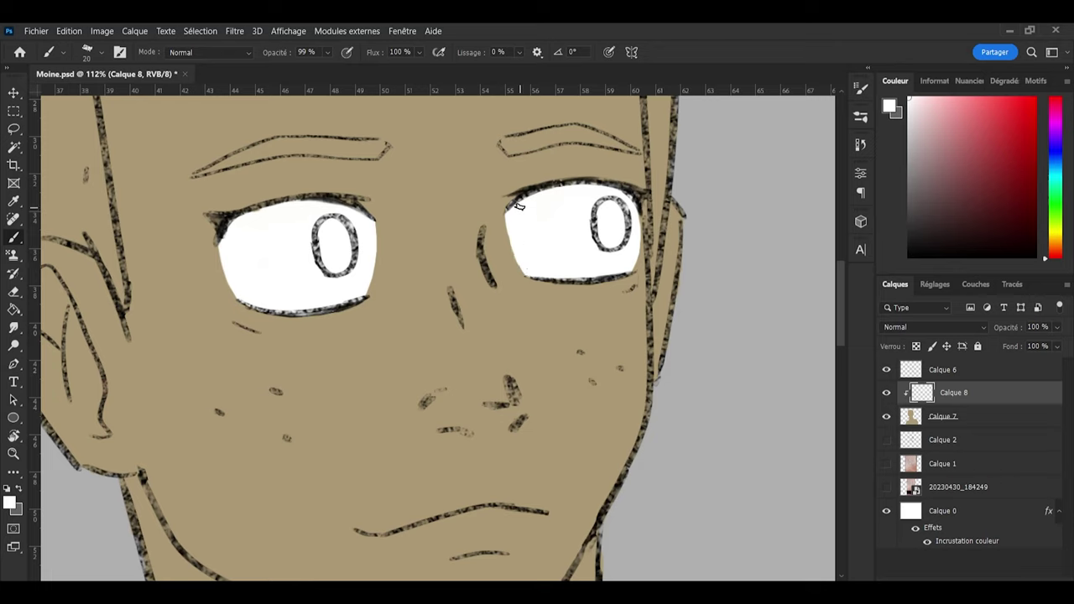
key("e")
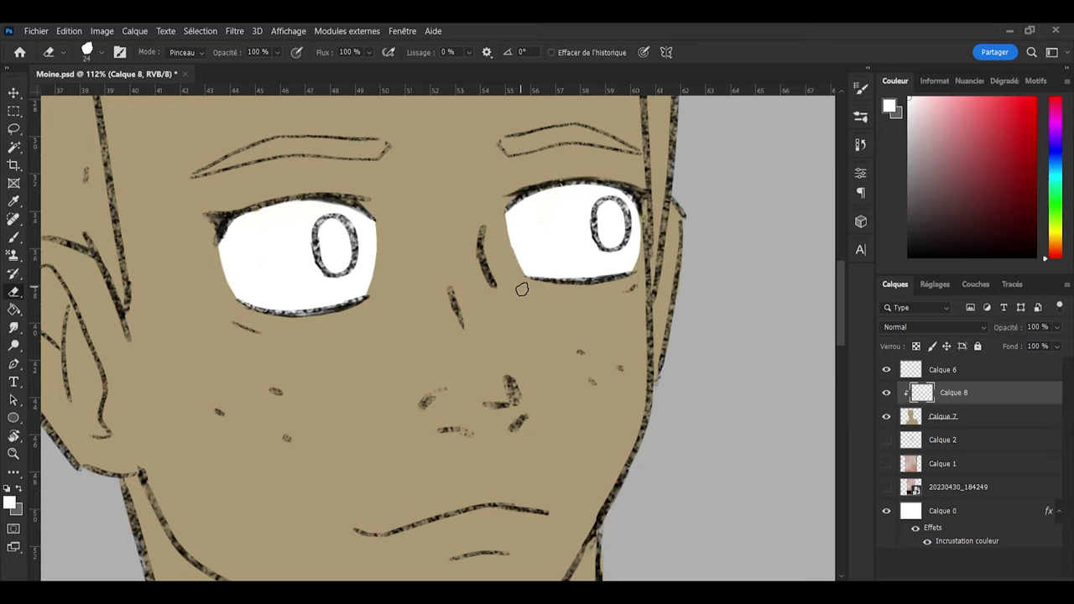
key("b")
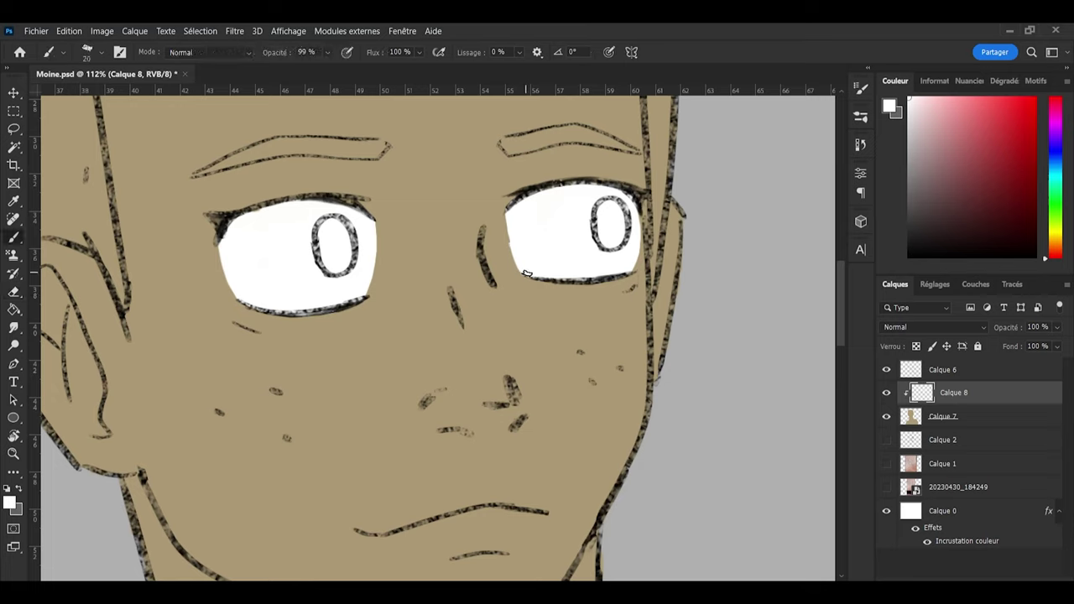
key("e")
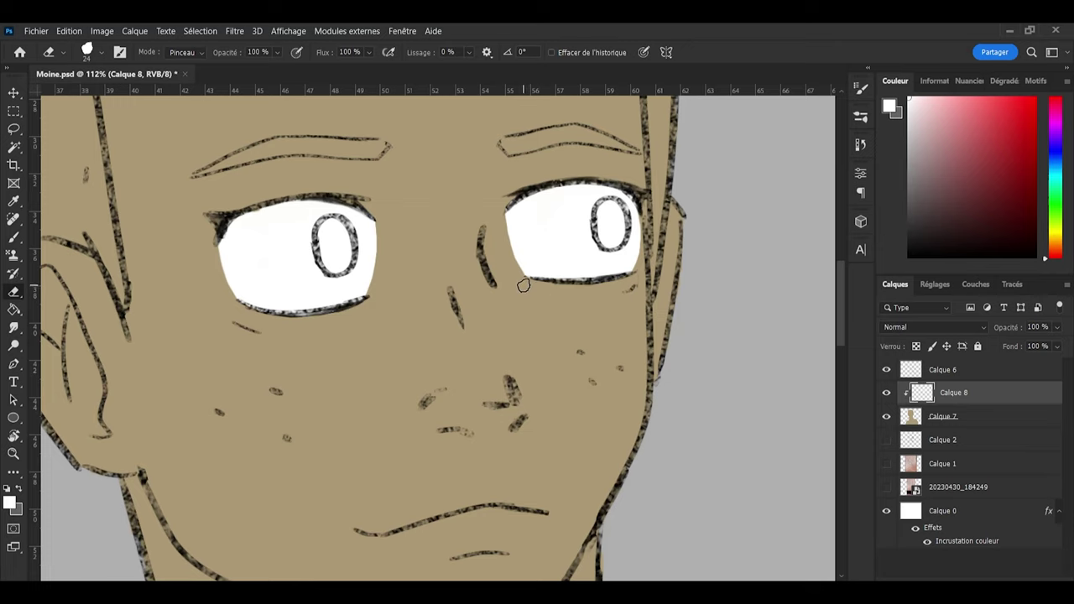
scroll(550, 303, "down", 8)
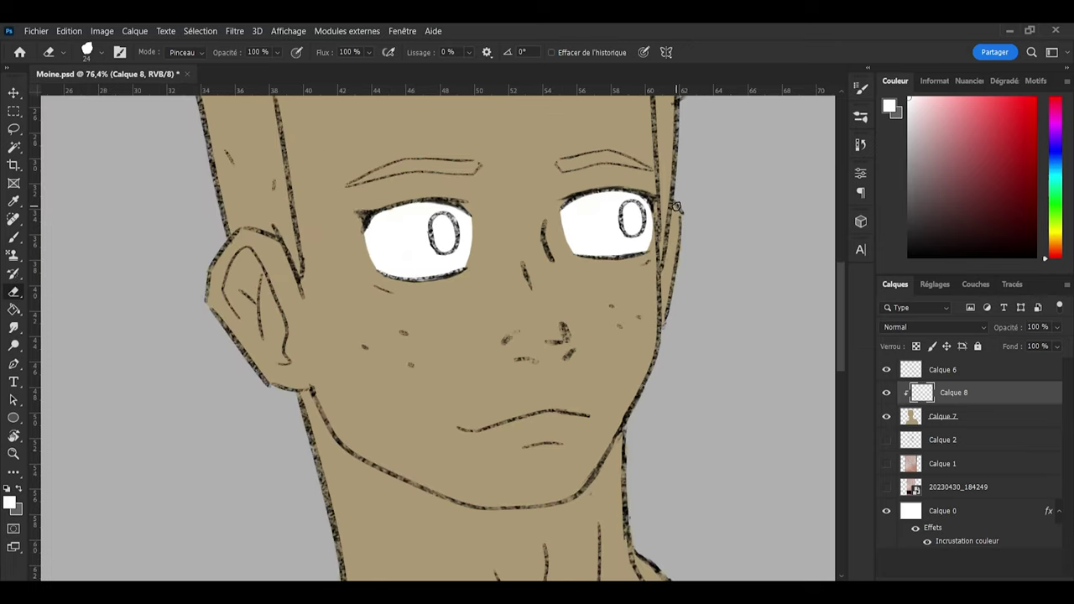
scroll(688, 167, "up", 1)
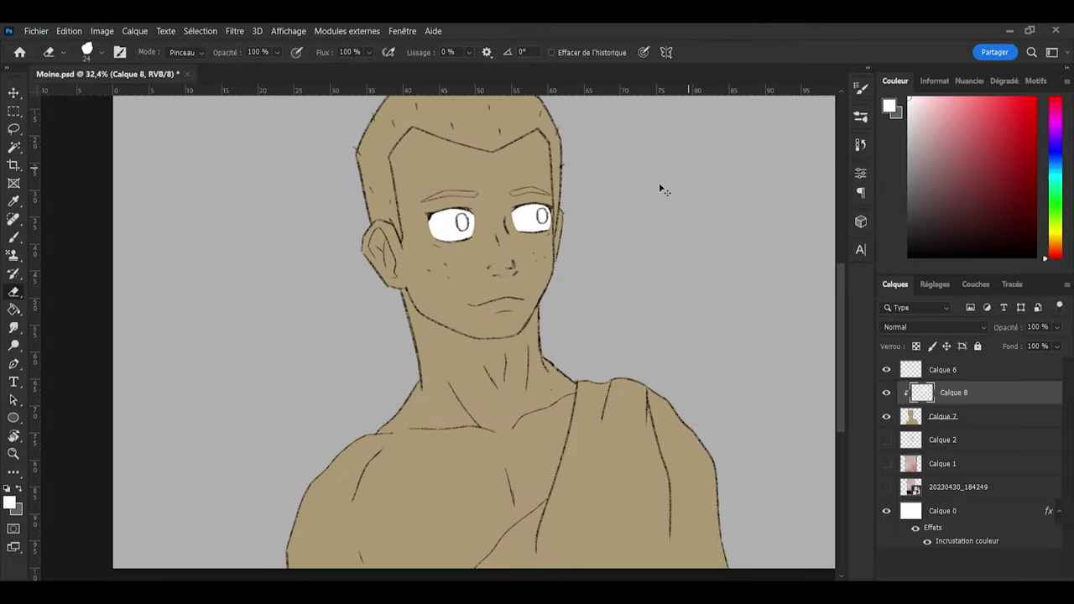
key("ctrl+s")
scroll(527, 269, "down", 1)
scroll(503, 292, "up", 1)
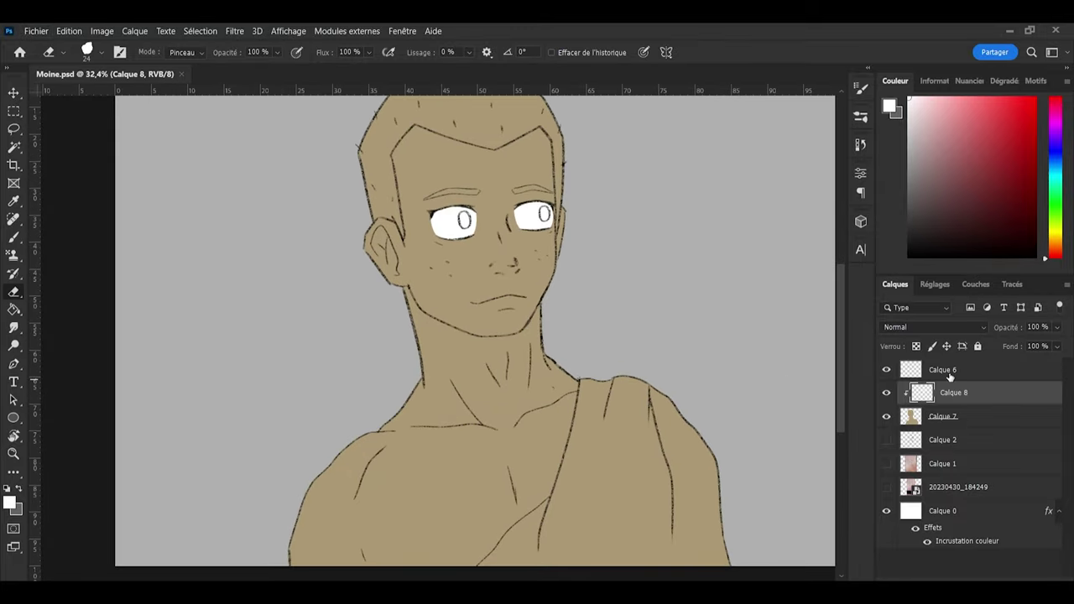
Step: Extend the mouth line slightly toward the far cheek in black on the line-art layer Calque 6, starting with the size 40 brush
left_click(950, 371)
scroll(540, 324, "up", 3)
key("x")
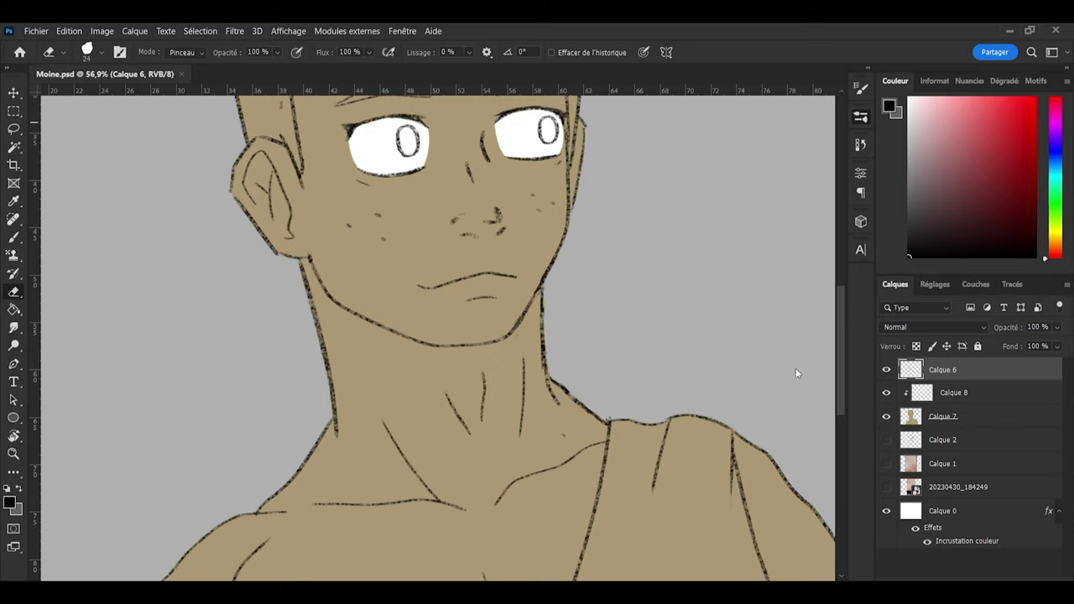
key("b")
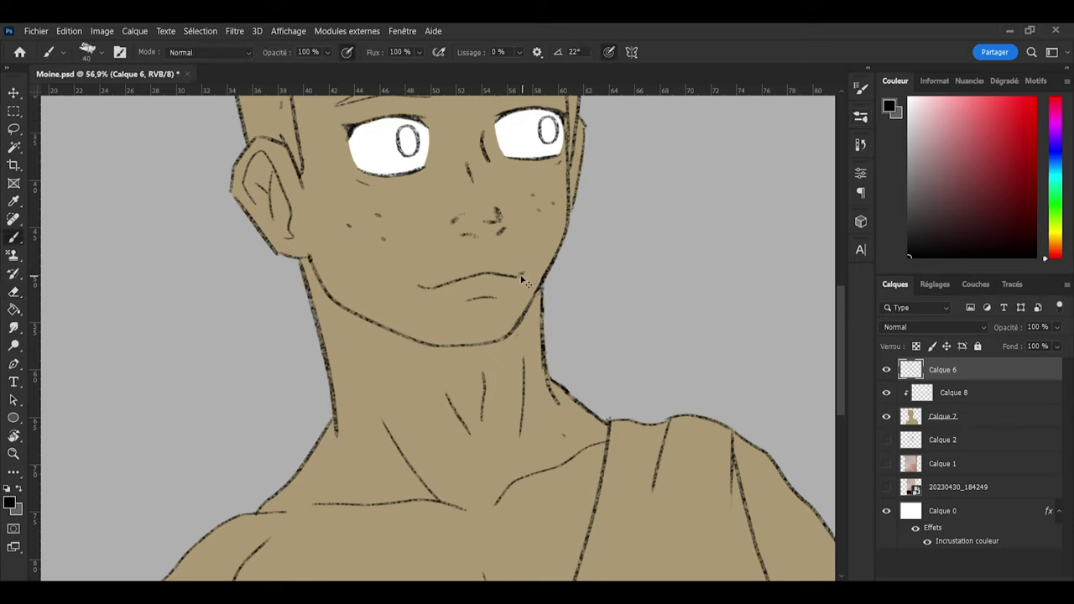
key("ctrl+s")
key("[")
key("[")
key("[")
key("[")
key("e")
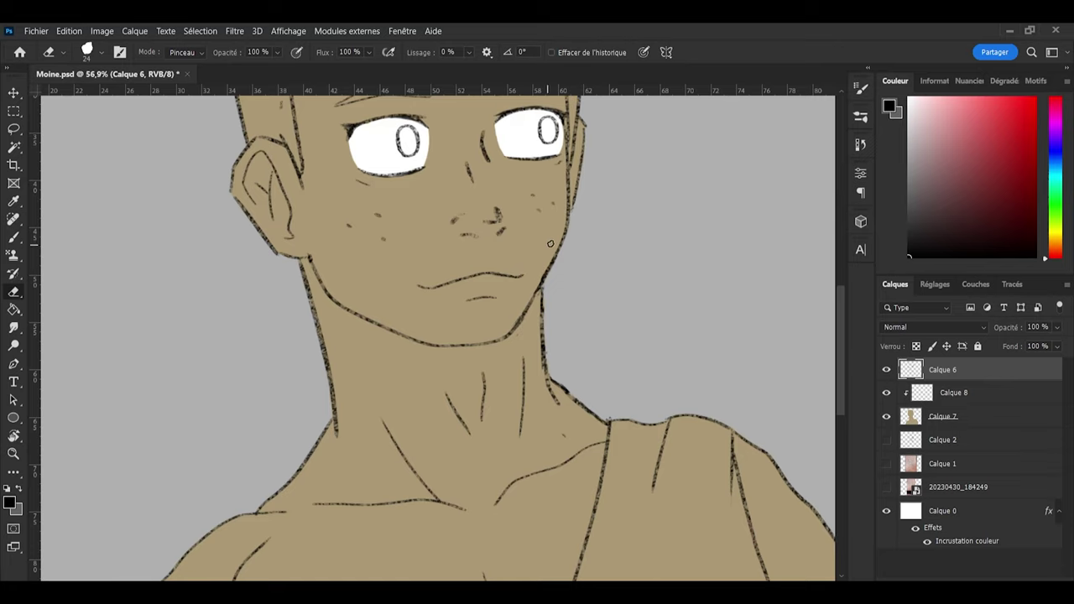
Step: Add a new layer directly above Calque 8, clipped to the Calque 7 base colour
scroll(555, 241, "down", 5)
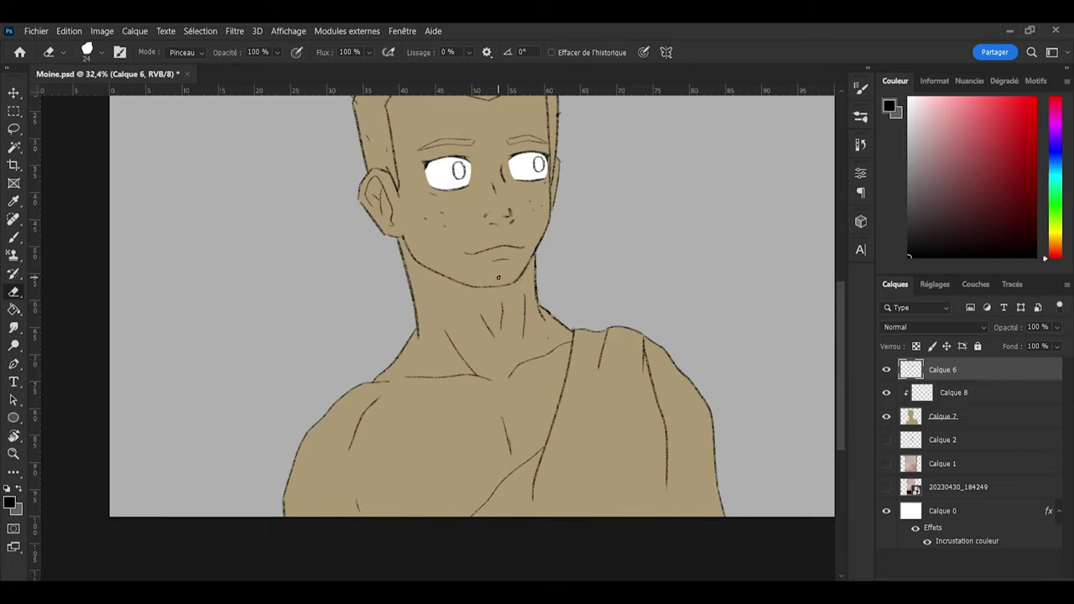
scroll(532, 317, "down", 1)
scroll(530, 316, "up", 2)
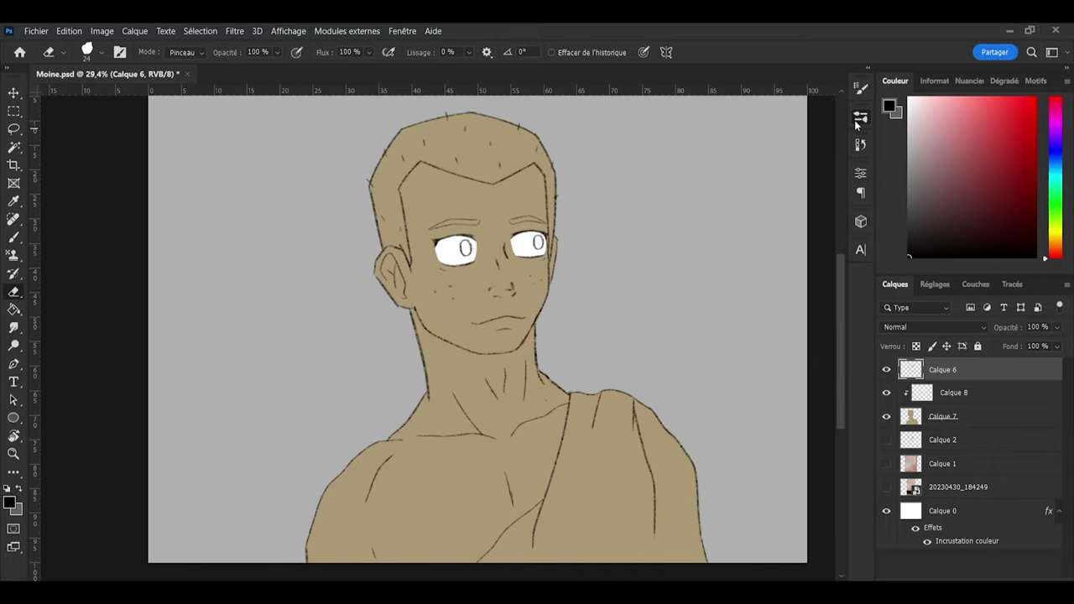
key("bracketright")
scroll(542, 126, "down", 1)
scroll(550, 218, "up", 1)
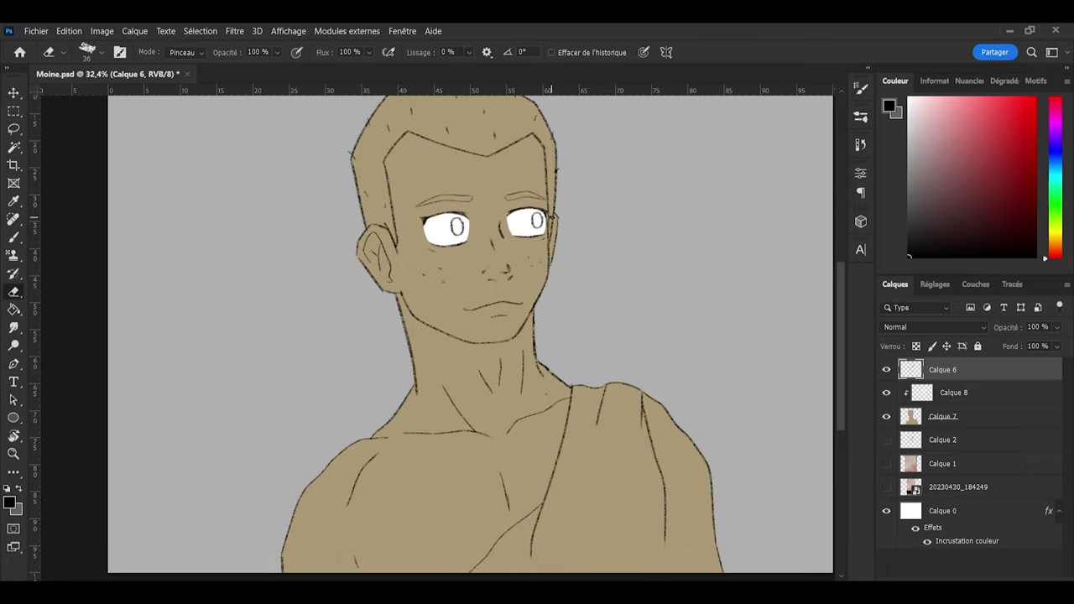
scroll(550, 215, "down", 1)
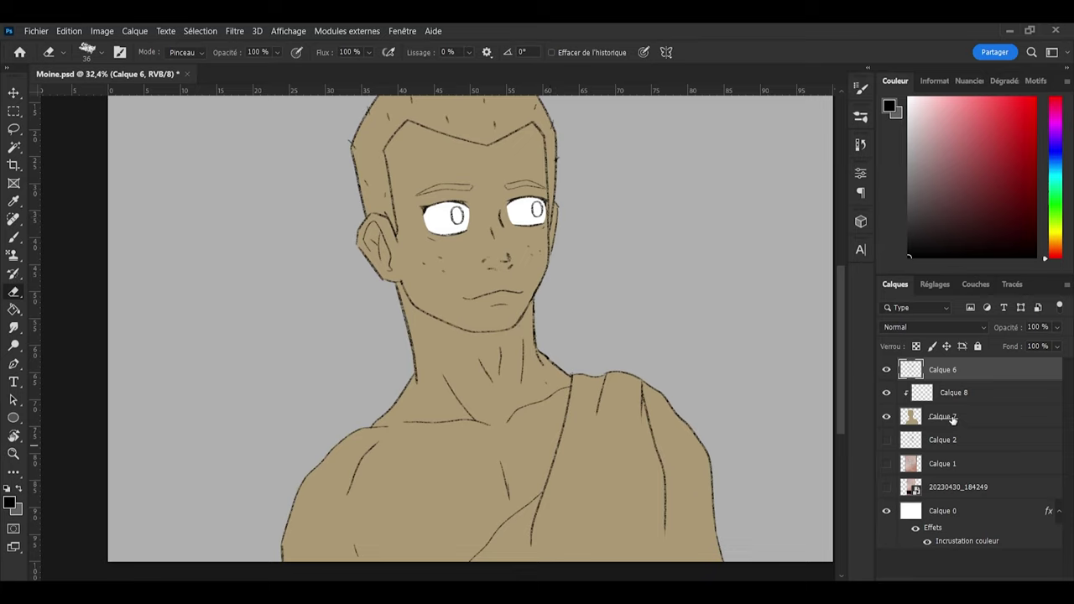
left_click(950, 394)
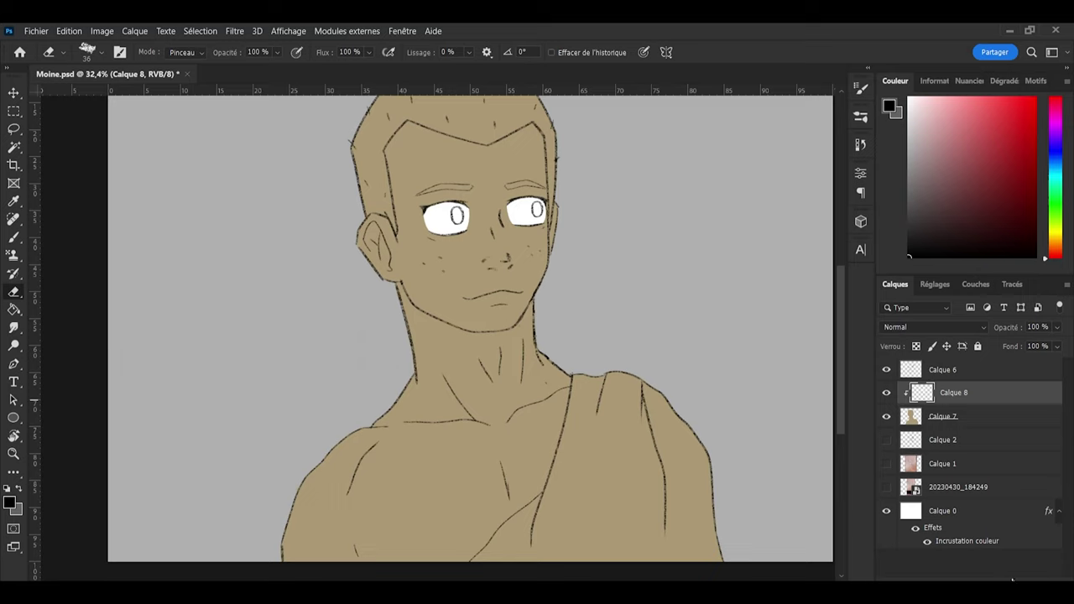
key("ctrl+shift+alt+n")
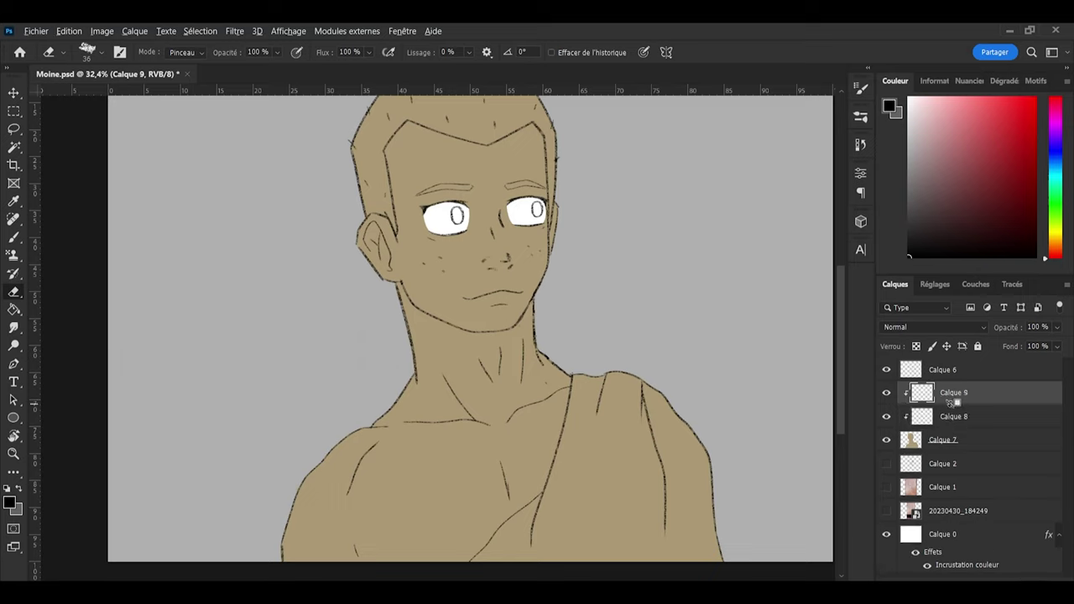
Step: Choose a light orange as the painting colour and brush a vertical stroke down the middle of the draped robe
mouse_move(1057, 252)
left_mouse_down()
mouse_move(1060, 234)
mouse_move(1063, 249)
left_mouse_up()
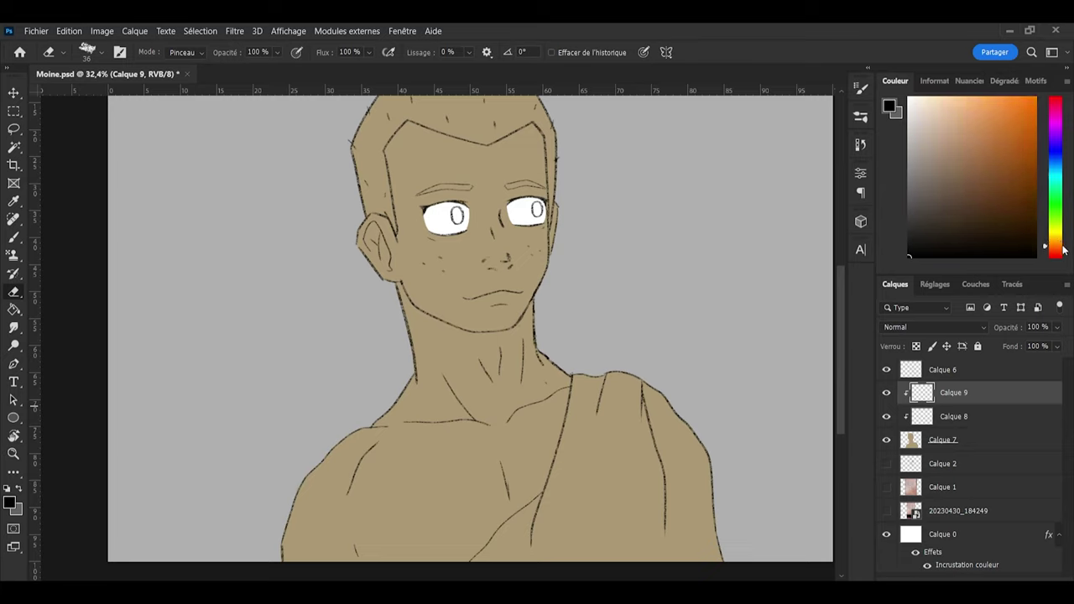
left_click(1012, 103)
mouse_move(1007, 105)
left_mouse_down()
mouse_move(1004, 136)
mouse_move(999, 111)
left_mouse_up()
key("b")
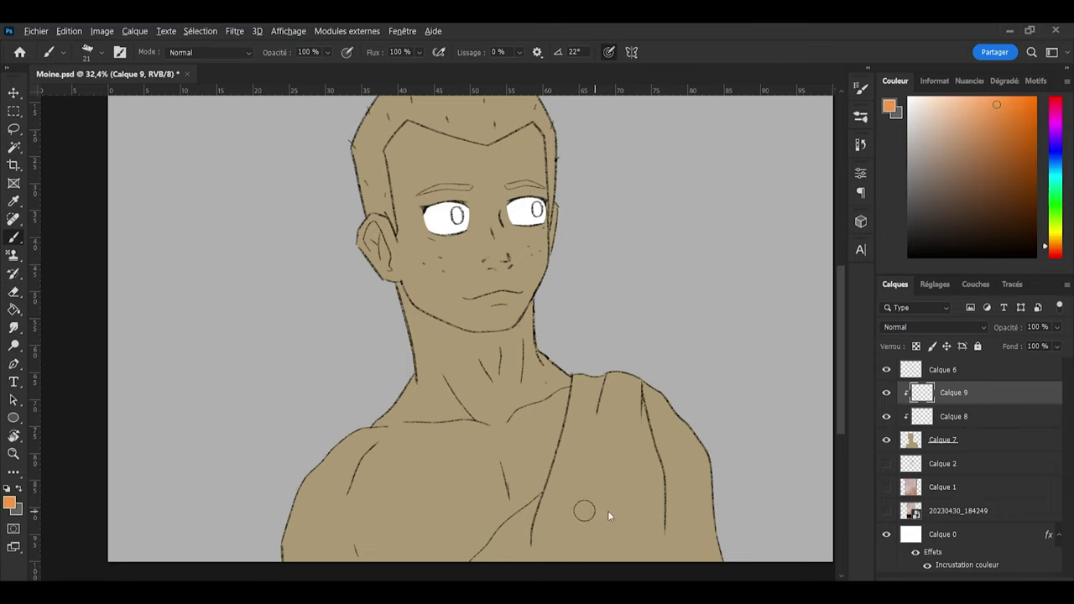
left_click_drag(620, 444, 623, 516)
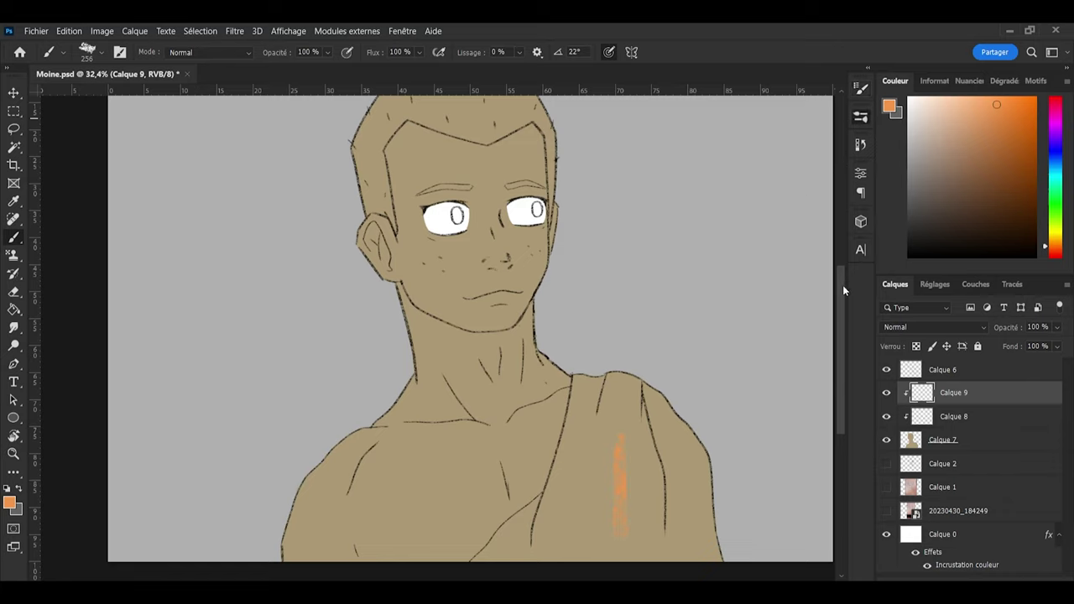
Step: Switch to a denser brush, enlarge it to 81, and start filling the robe below the shoulder with orange strokes
left_click(774, 236)
key("]")
key("]")
key("]")
key("]")
key("]")
key("]")
mouse_move(587, 468)
left_mouse_down()
mouse_move(618, 451)
mouse_move(615, 468)
left_mouse_up()
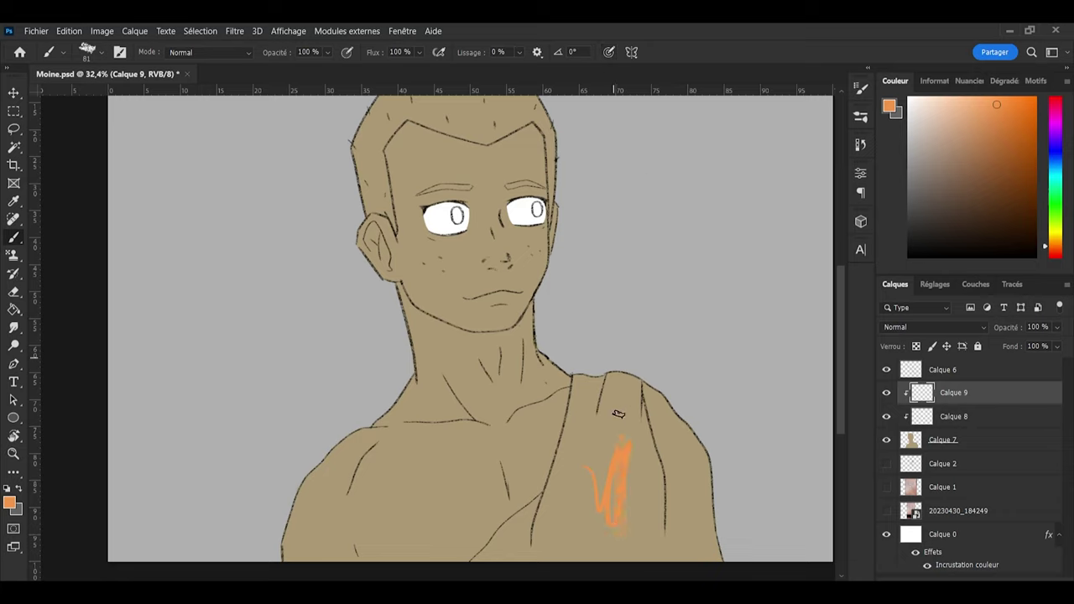
Step: Paint the monk's draped cloth light orange on Calque 9, covering it from the shoulder down to the canvas edge
mouse_move(588, 479)
left_mouse_down()
mouse_move(600, 538)
mouse_move(614, 495)
mouse_move(598, 499)
mouse_move(583, 451)
left_mouse_up()
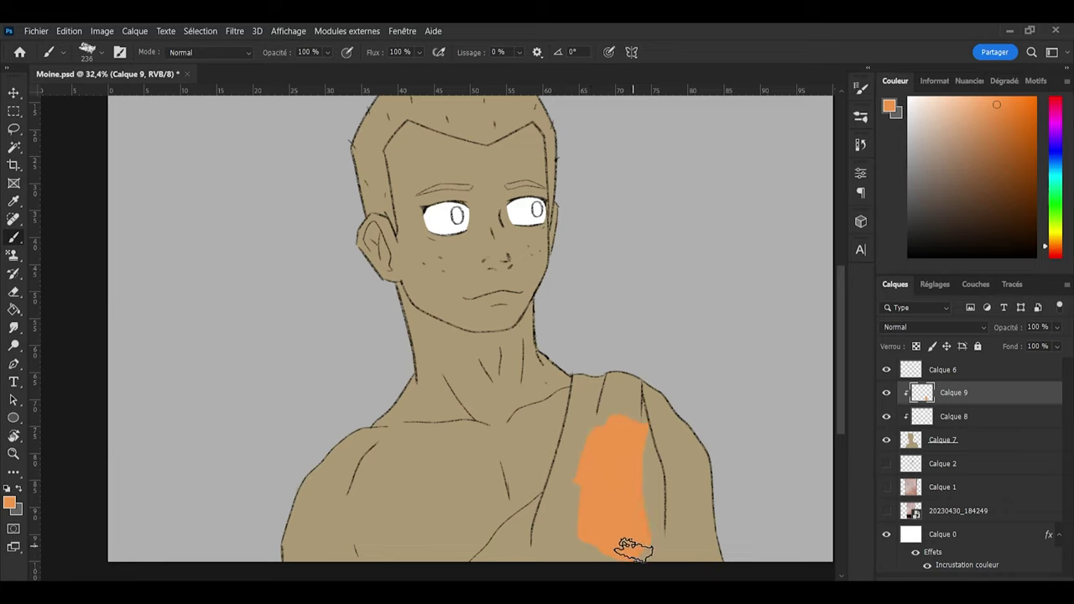
mouse_move(633, 549)
left_mouse_down()
mouse_move(635, 461)
mouse_move(646, 453)
mouse_move(655, 499)
mouse_move(640, 557)
mouse_move(614, 528)
mouse_move(570, 539)
mouse_move(586, 485)
mouse_move(531, 544)
mouse_move(557, 516)
mouse_move(638, 516)
mouse_move(657, 498)
mouse_move(666, 458)
mouse_move(689, 544)
mouse_move(650, 459)
mouse_move(621, 442)
mouse_move(599, 473)
mouse_move(581, 476)
mouse_move(621, 397)
mouse_move(657, 462)
mouse_move(629, 398)
mouse_move(674, 468)
mouse_move(677, 453)
mouse_move(709, 573)
left_mouse_up()
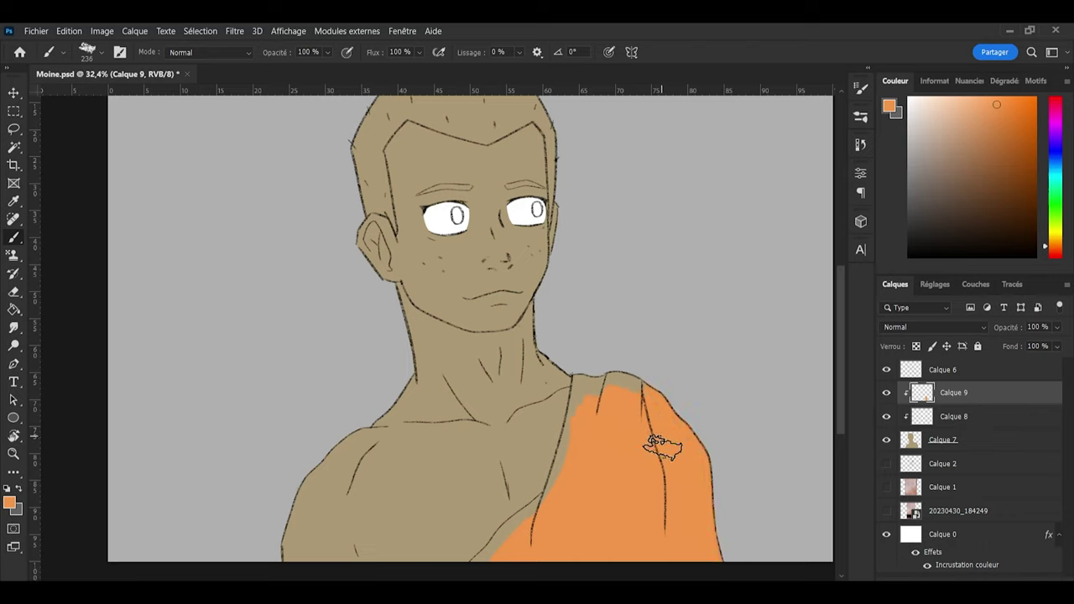
mouse_move(663, 449)
left_mouse_down()
mouse_move(629, 404)
mouse_move(614, 411)
mouse_move(596, 373)
left_mouse_up()
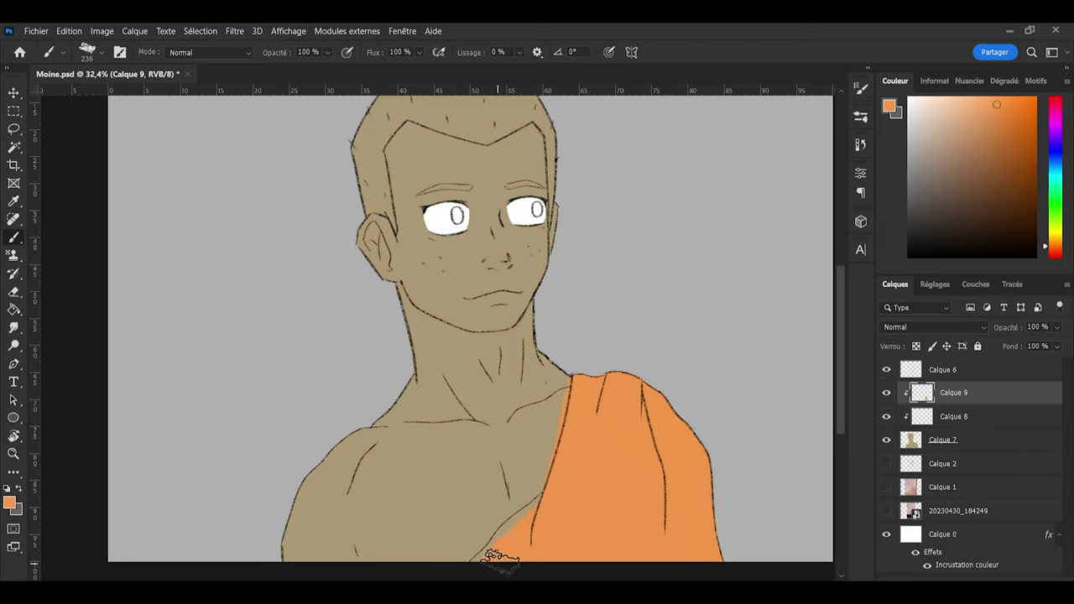
mouse_move(500, 563)
left_mouse_down()
mouse_move(475, 571)
mouse_move(555, 508)
mouse_move(513, 566)
left_mouse_up()
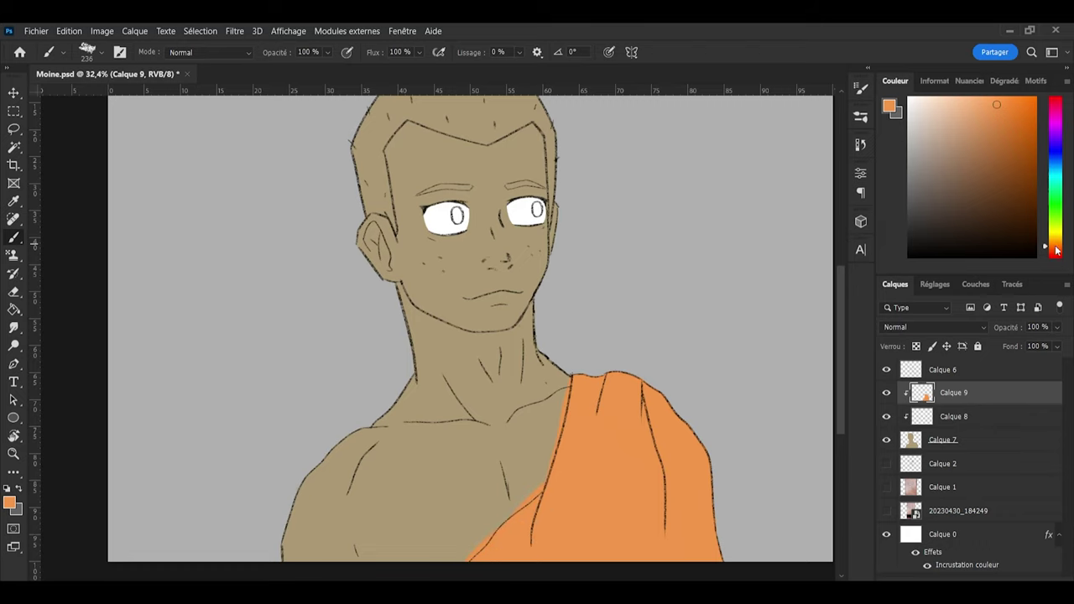
Step: Shift the brush colour to a coral red and repaint the entire draped cloth with it
left_click_drag(1056, 250, 1060, 256)
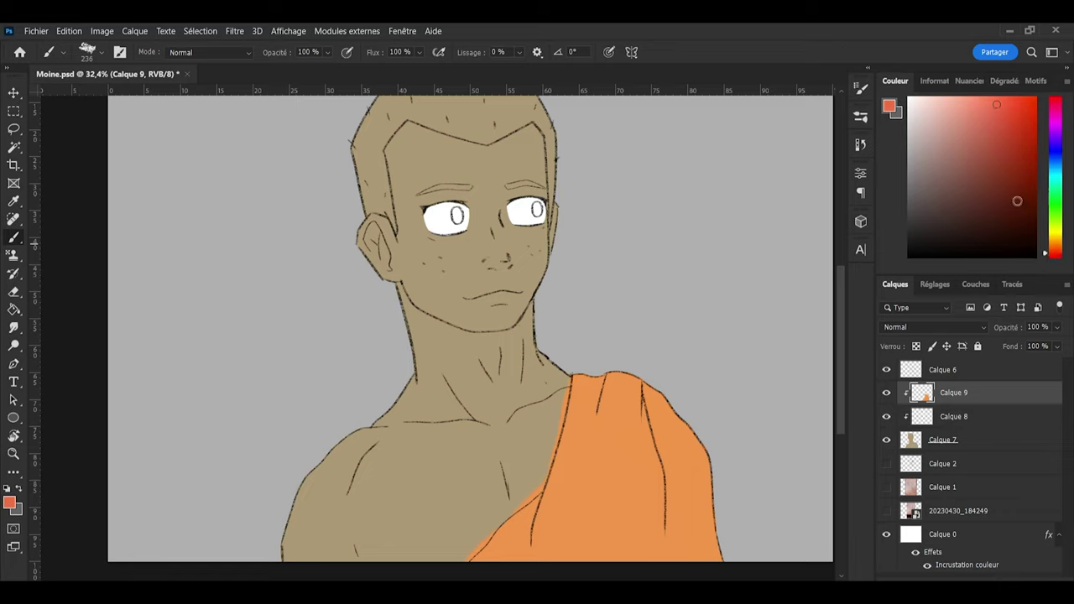
left_click(1003, 105)
mouse_move(695, 419)
left_mouse_down()
mouse_move(672, 463)
mouse_move(702, 458)
mouse_move(750, 470)
left_mouse_up()
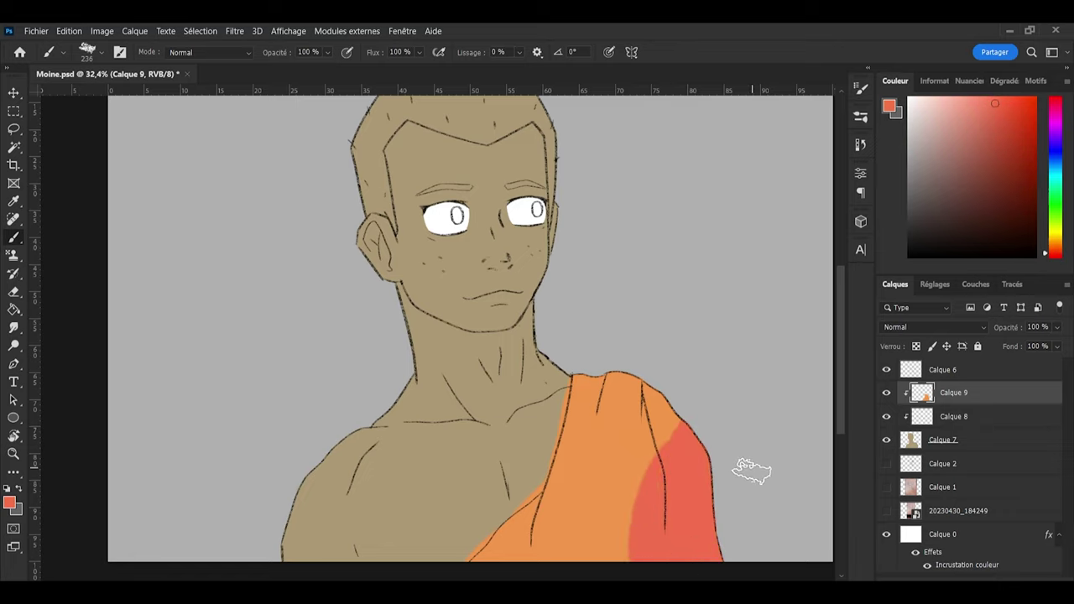
mouse_move(714, 425)
left_mouse_down()
mouse_move(695, 385)
mouse_move(683, 392)
mouse_move(663, 364)
mouse_move(631, 363)
mouse_move(563, 465)
mouse_move(544, 564)
mouse_move(511, 573)
mouse_move(513, 540)
mouse_move(559, 488)
left_mouse_up()
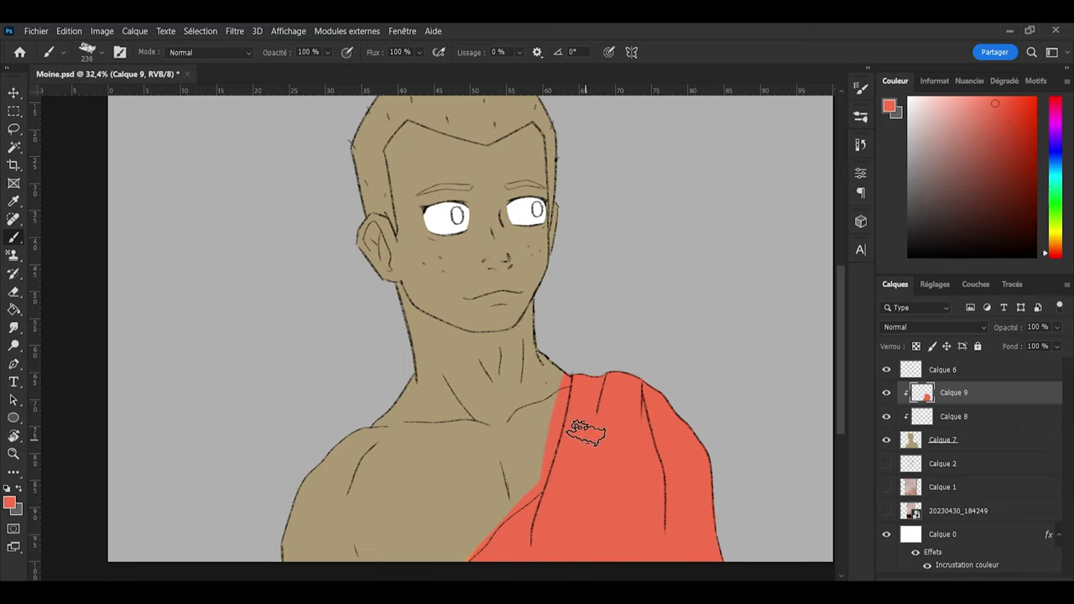
Step: Mix a darker red-orange and repaint the whole draped cloth, running slightly past its outline onto the chest
left_click_drag(1052, 256, 1054, 252)
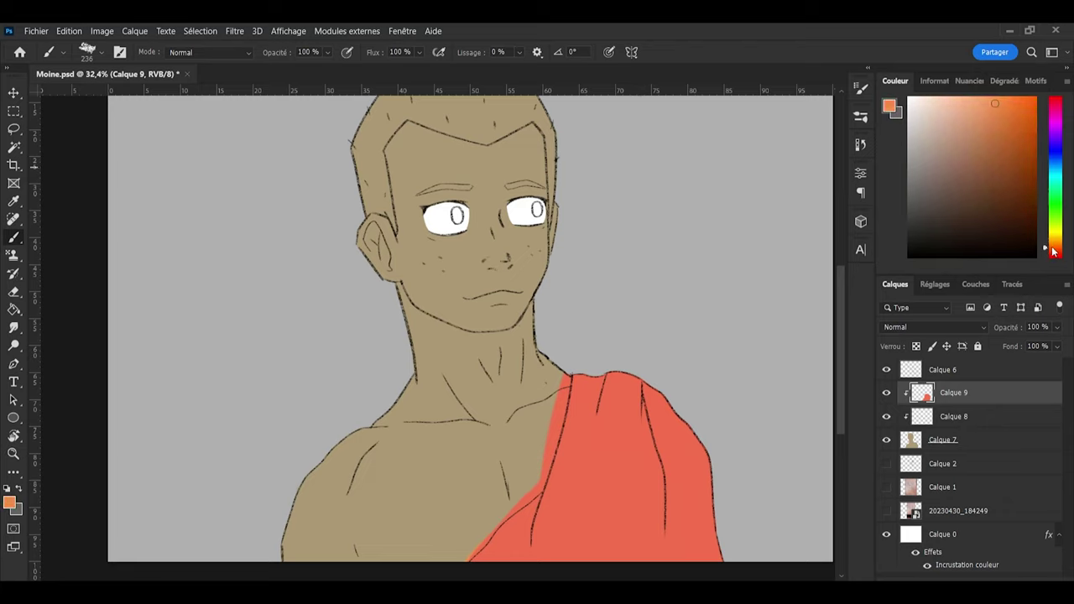
left_click(1003, 113)
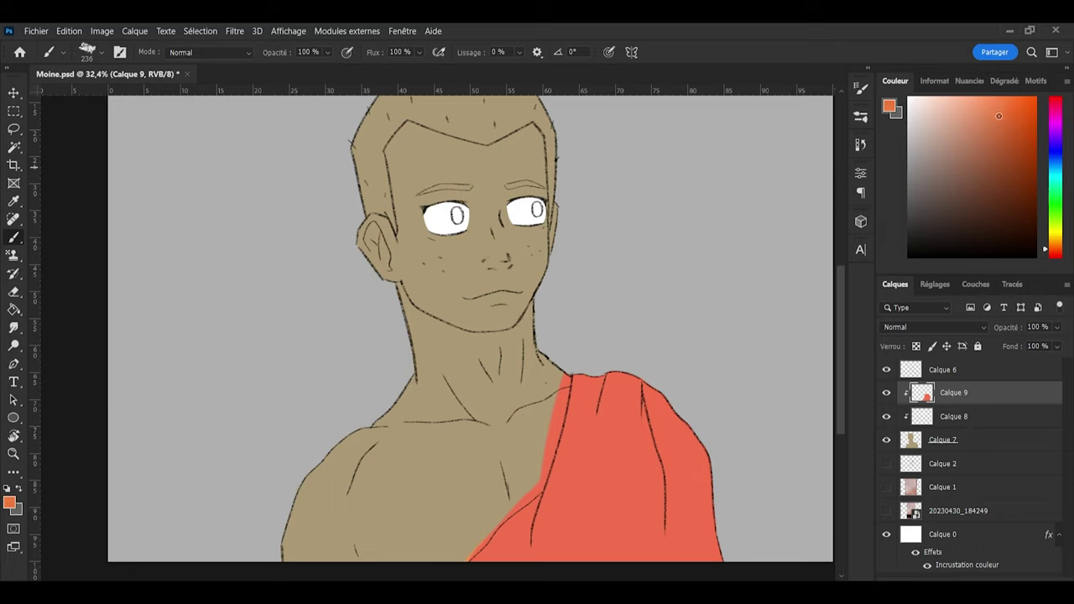
mouse_move(640, 432)
left_mouse_down()
mouse_move(664, 470)
mouse_move(727, 504)
mouse_move(687, 396)
mouse_move(580, 576)
mouse_move(586, 454)
mouse_move(523, 490)
mouse_move(467, 549)
left_mouse_up()
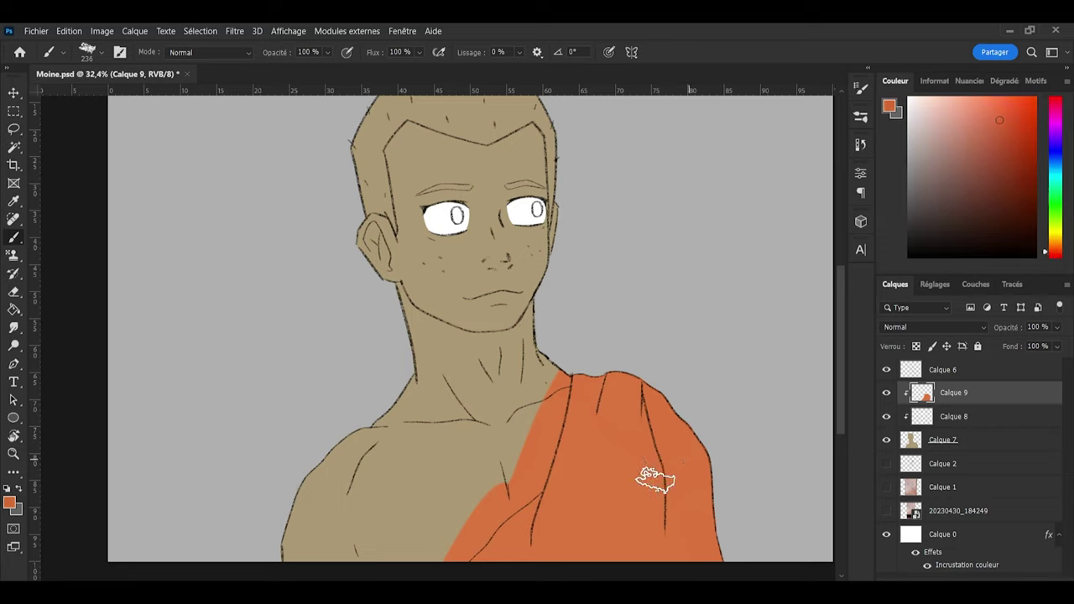
mouse_move(652, 479)
left_mouse_down()
mouse_move(655, 576)
mouse_move(680, 569)
mouse_move(722, 541)
mouse_move(654, 470)
mouse_move(633, 460)
mouse_move(599, 480)
mouse_move(603, 418)
mouse_move(579, 409)
mouse_move(542, 532)
mouse_move(542, 513)
mouse_move(512, 515)
left_mouse_up()
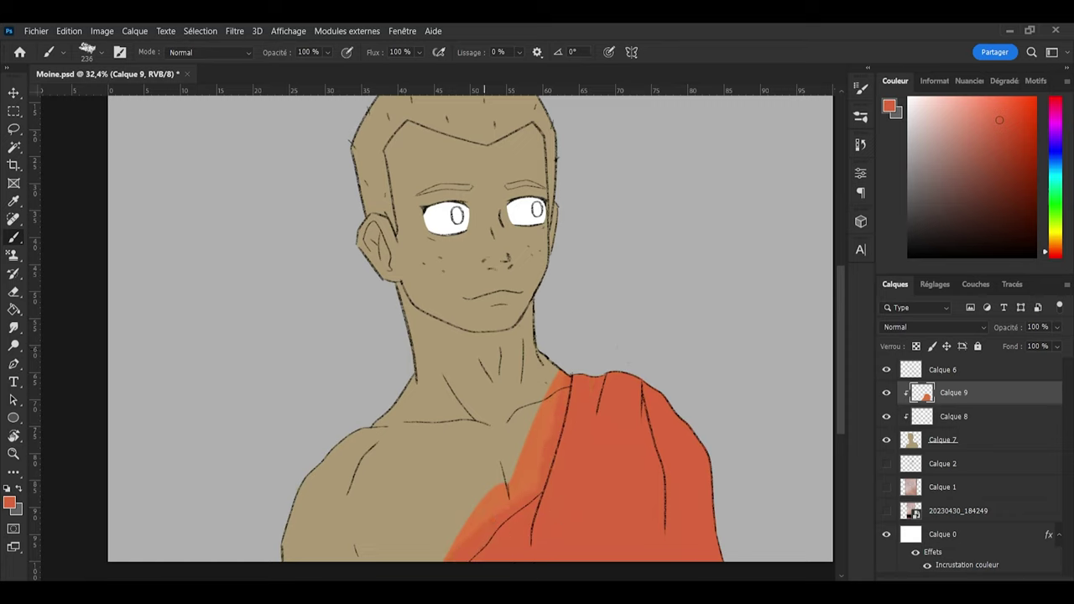
Step: Set the eraser opacity to 100 % and erase the excess cloth paint along its lower edge across the chest
key("e")
mouse_move(439, 529)
left_mouse_down()
mouse_move(458, 531)
mouse_move(447, 568)
mouse_move(453, 521)
left_mouse_up()
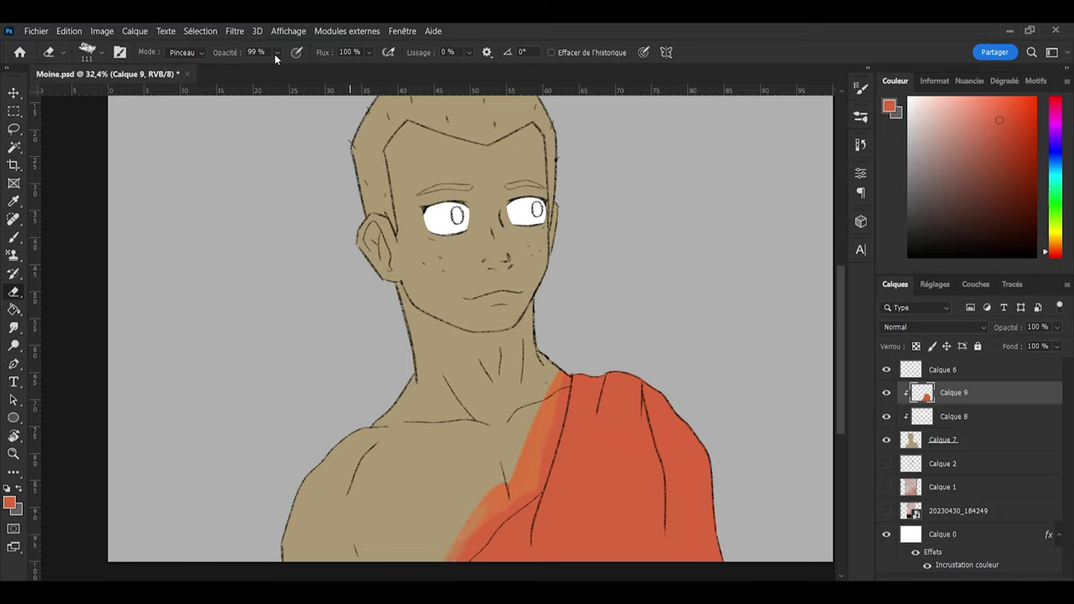
key("0")
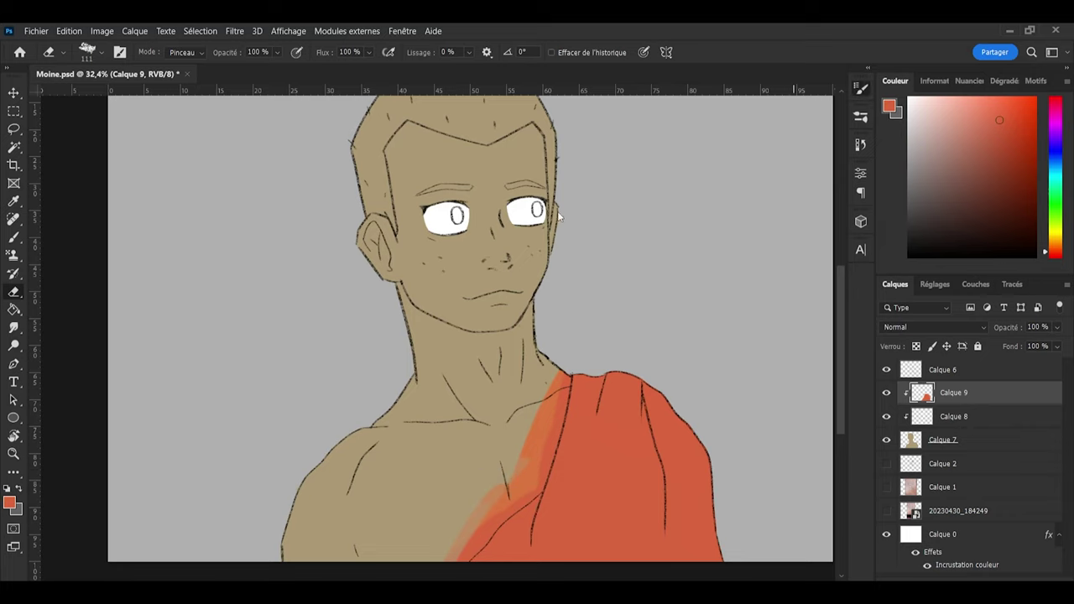
mouse_move(455, 517)
left_mouse_down()
mouse_move(441, 567)
mouse_move(558, 376)
mouse_move(508, 495)
left_mouse_up()
scroll(511, 480, "up", 5)
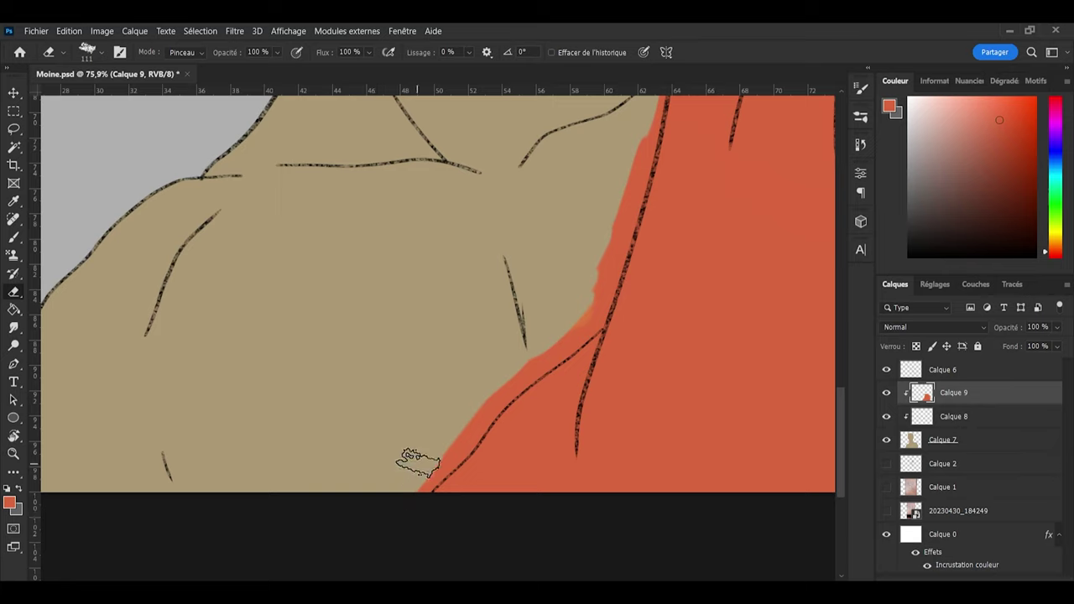
mouse_move(417, 455)
left_mouse_down()
mouse_move(406, 499)
mouse_move(469, 404)
mouse_move(566, 316)
mouse_move(535, 357)
left_mouse_up()
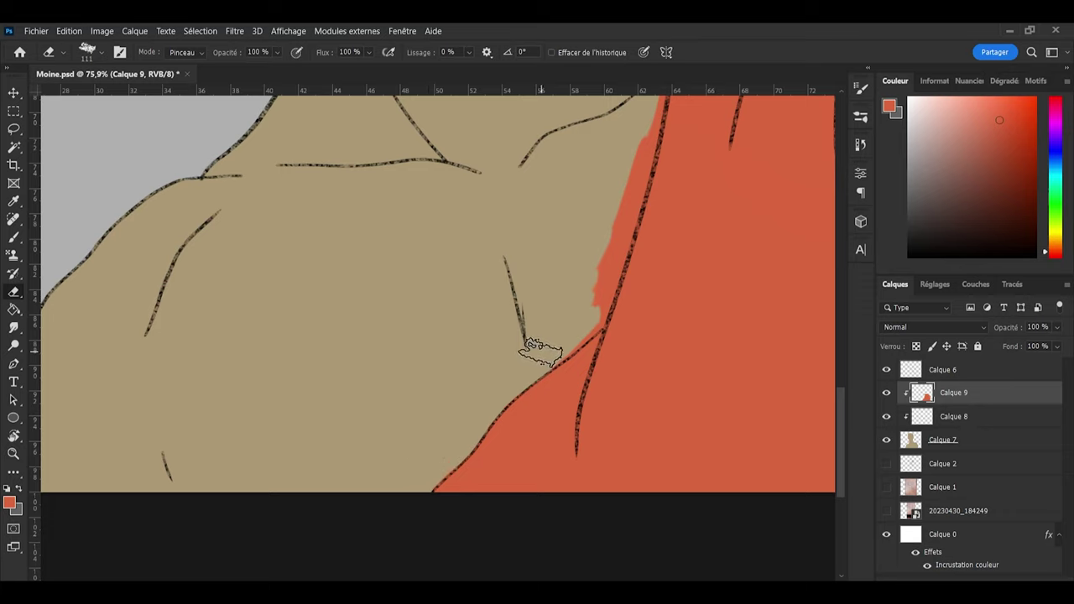
Step: Erase the remaining excess paint along the cloth's diagonal edge up to the shoulder, and save the document
left_click_drag(572, 328, 592, 273)
left_click_drag(843, 408, 843, 363)
mouse_move(644, 273)
left_mouse_down()
mouse_move(630, 327)
mouse_move(647, 267)
mouse_move(621, 391)
mouse_move(636, 321)
left_mouse_up()
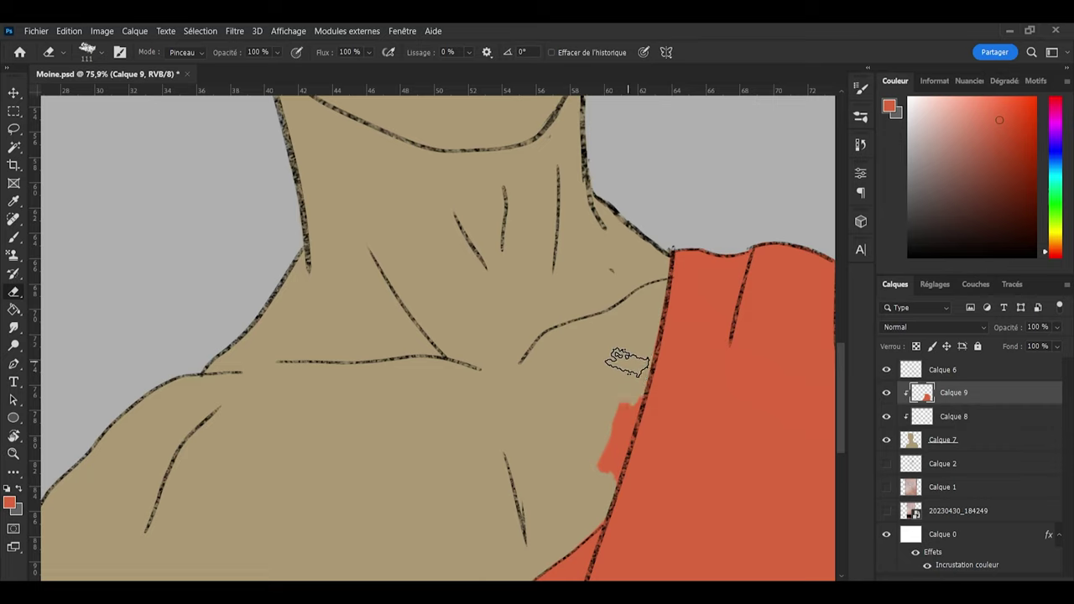
mouse_move(654, 235)
left_mouse_down()
mouse_move(590, 432)
mouse_move(618, 397)
mouse_move(612, 383)
mouse_move(613, 414)
mouse_move(624, 384)
mouse_move(582, 463)
mouse_move(600, 444)
mouse_move(597, 470)
mouse_move(624, 364)
left_mouse_up()
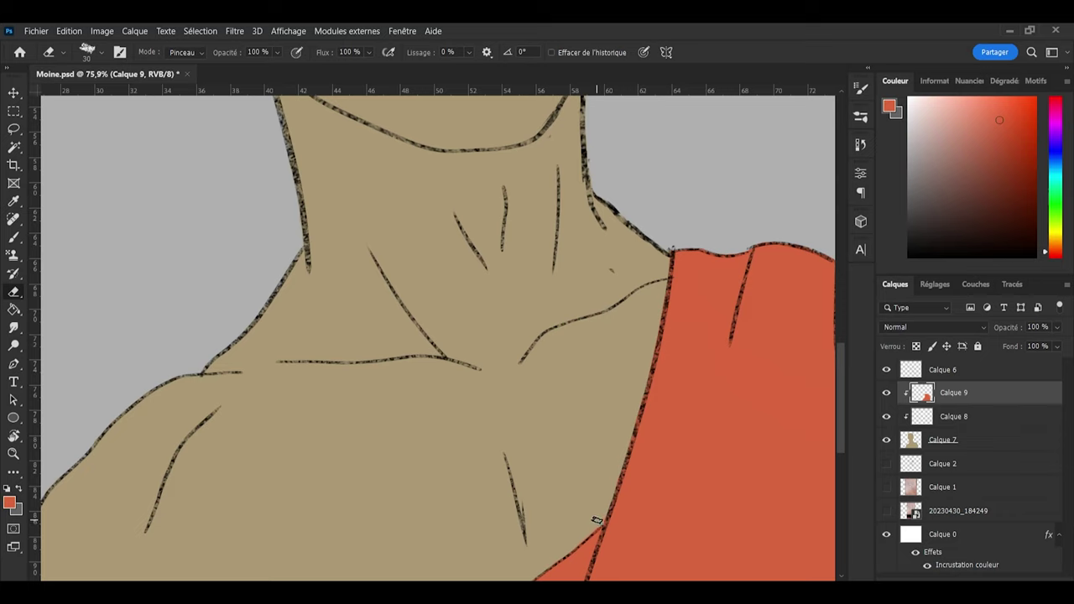
key("b")
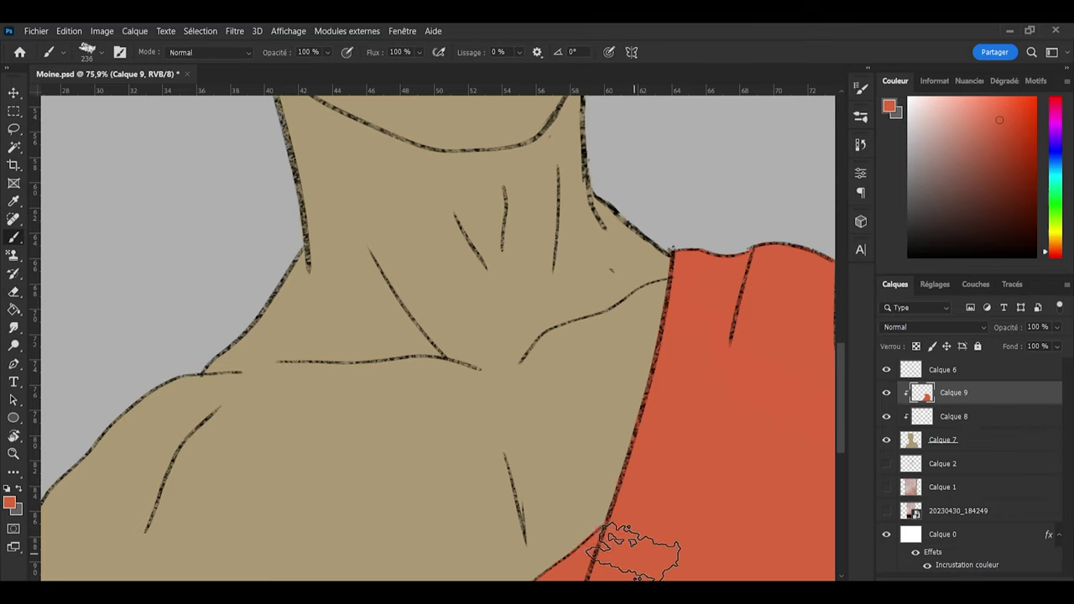
key("e")
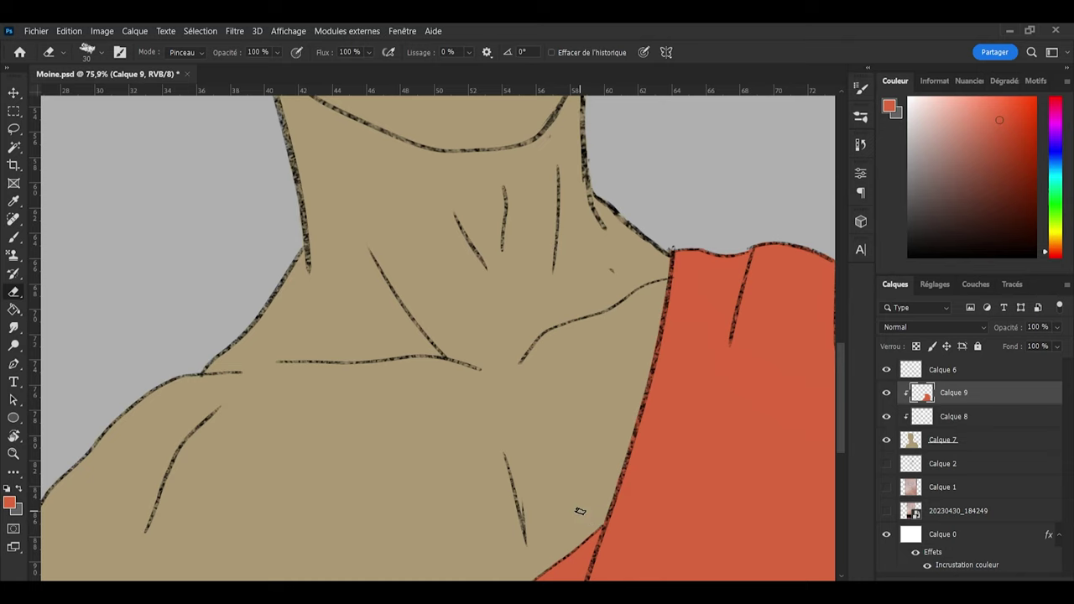
scroll(580, 511, "down", 5)
key("ctrl+s")
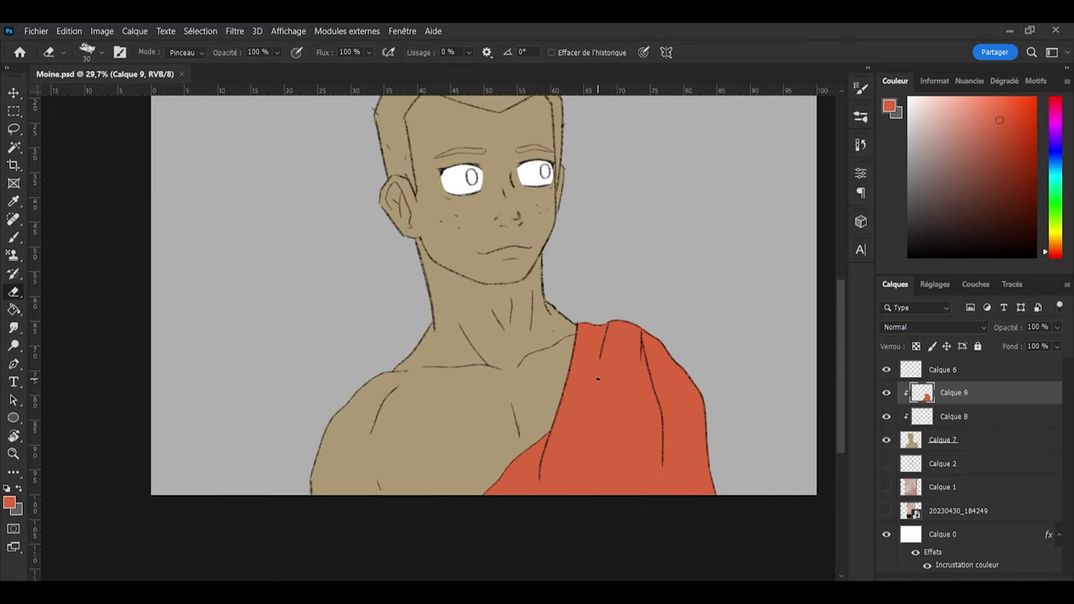
Step: Rename the cloth layer Calque 9 as Tissue and the eye-white layer as Blanc oeil
scroll(597, 379, "up", 4)
scroll(597, 380, "down", 1)
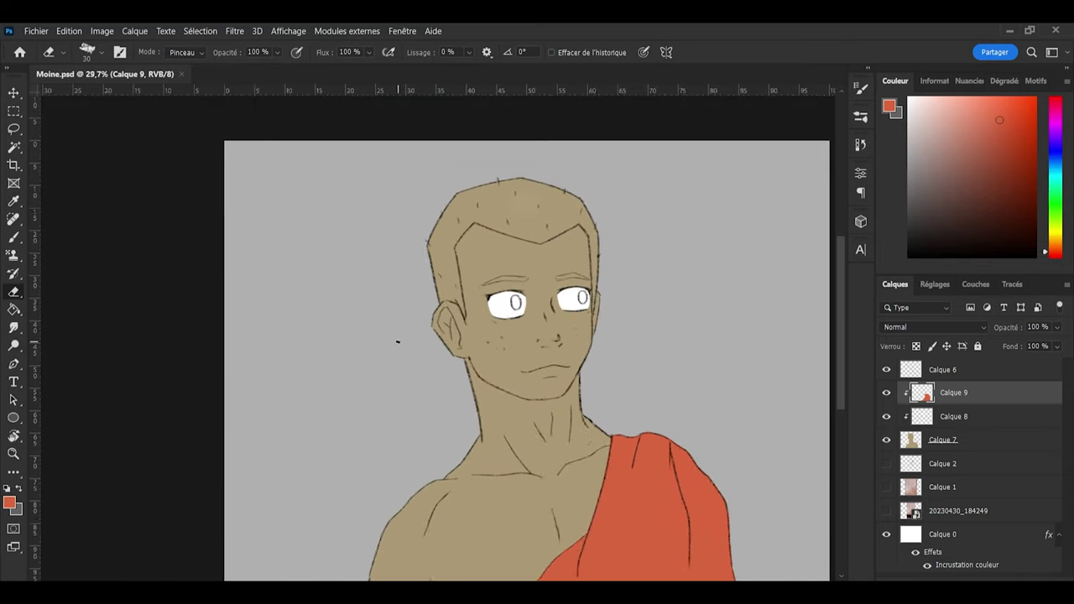
scroll(402, 338, "up", 2)
scroll(470, 363, "down", 2)
scroll(413, 399, "down", 1)
scroll(413, 399, "down", 2)
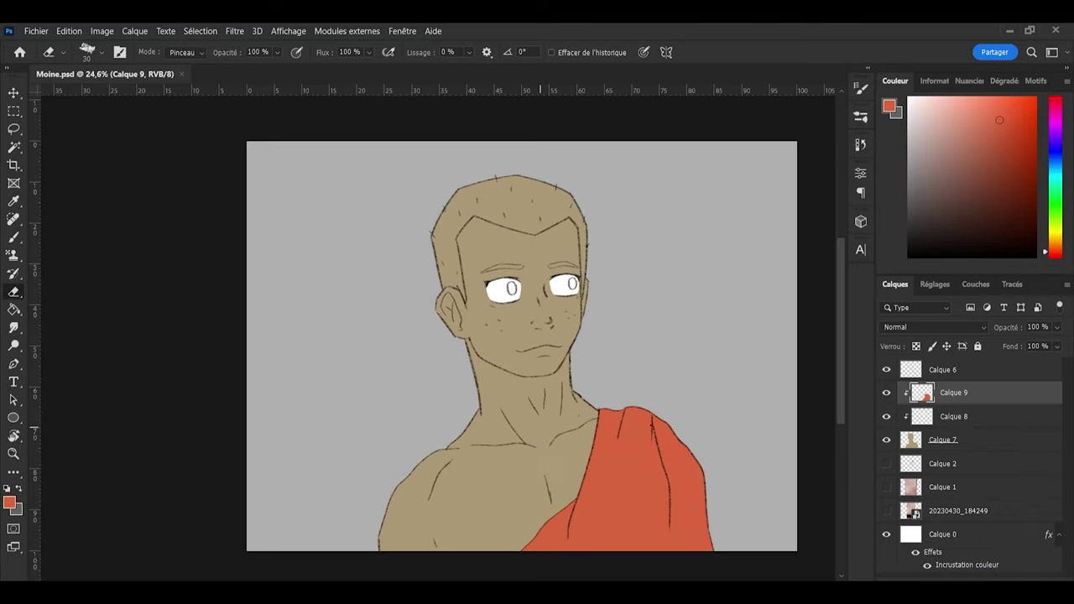
scroll(638, 420, "up", 1)
double_click(956, 392)
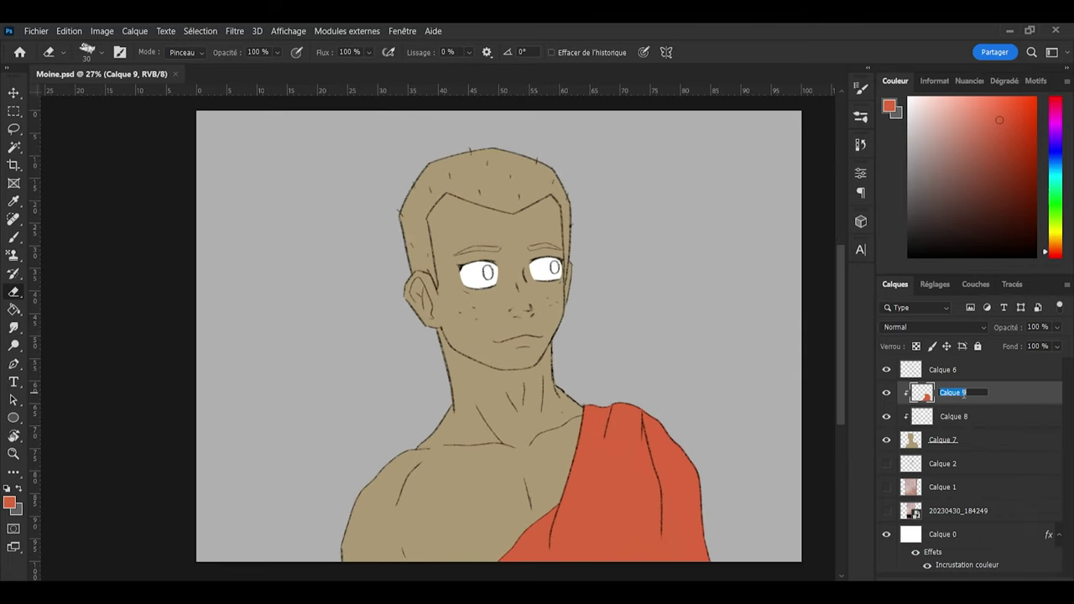
type("Te")
key("Return")
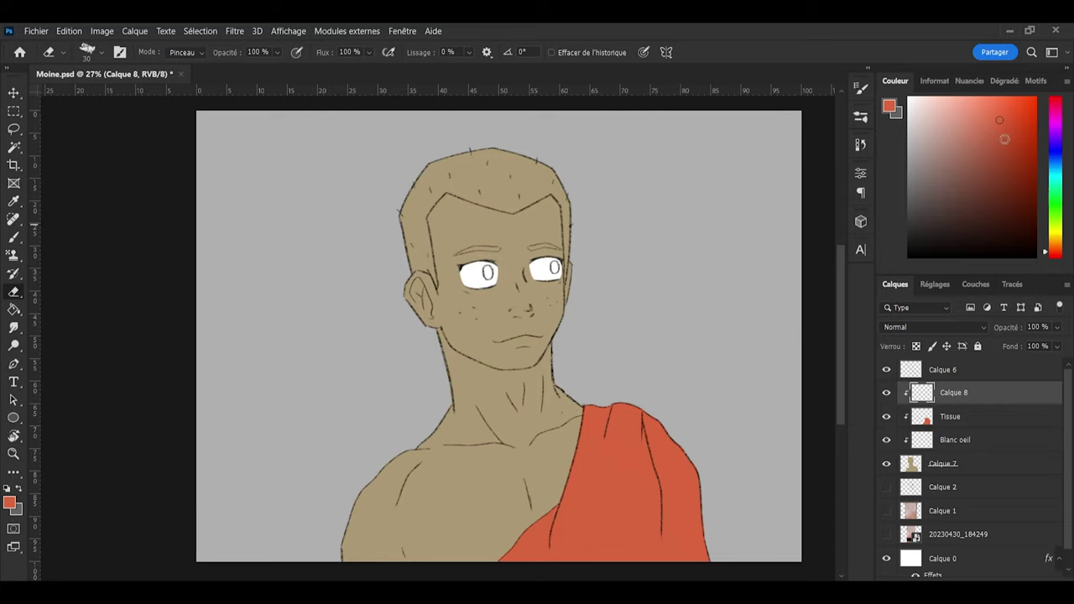
Step: Choose a muted rosy mauve and paint a first patch over the top of the hair on the new clipped Calque 8
left_click(943, 148)
left_click_drag(946, 154, 949, 167)
key("b")
mouse_move(487, 136)
left_mouse_down()
mouse_move(494, 173)
mouse_move(510, 175)
mouse_move(454, 162)
mouse_move(422, 173)
mouse_move(490, 143)
left_mouse_up()
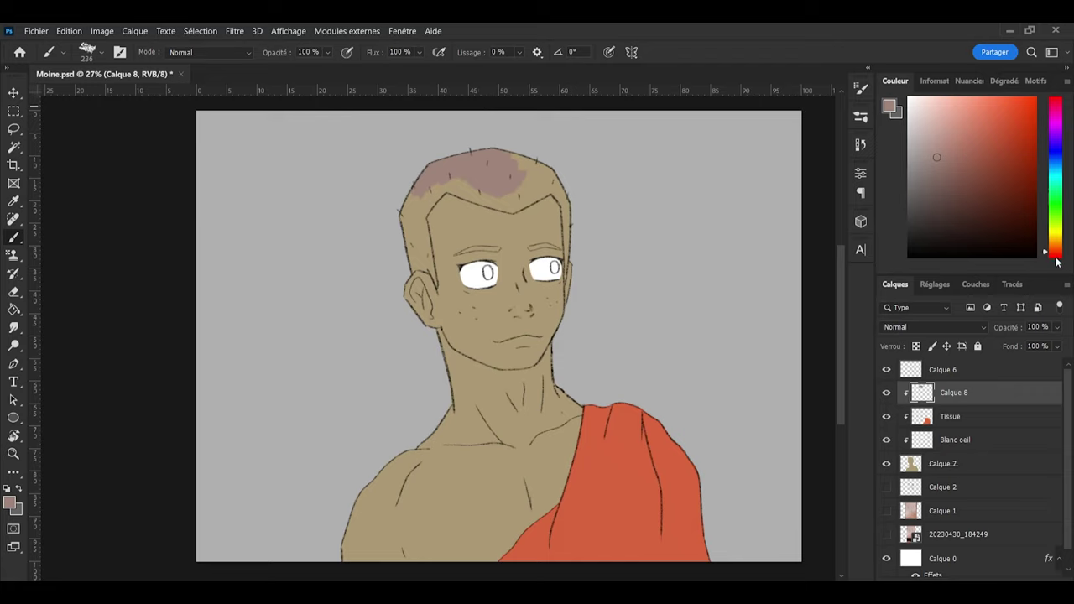
Step: Darken the brush colour to a deep brownish mauve and paint it over the top of the hair
left_click_drag(1056, 252, 1056, 253)
left_click_drag(948, 137, 934, 176)
mouse_move(412, 202)
left_mouse_down()
mouse_move(436, 151)
mouse_move(431, 180)
mouse_move(499, 172)
mouse_move(472, 151)
left_mouse_up()
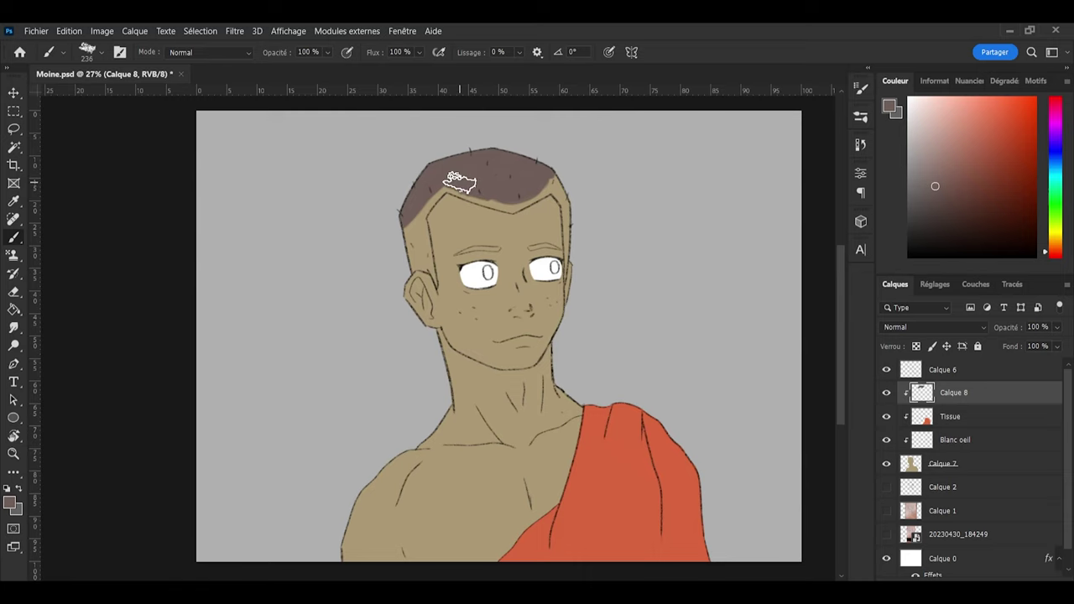
Step: Lighten the brush colour to a greyish mauve and repaint the hair from the temple across the crown
scroll(436, 193, "down", 1)
scroll(386, 185, "up", 3)
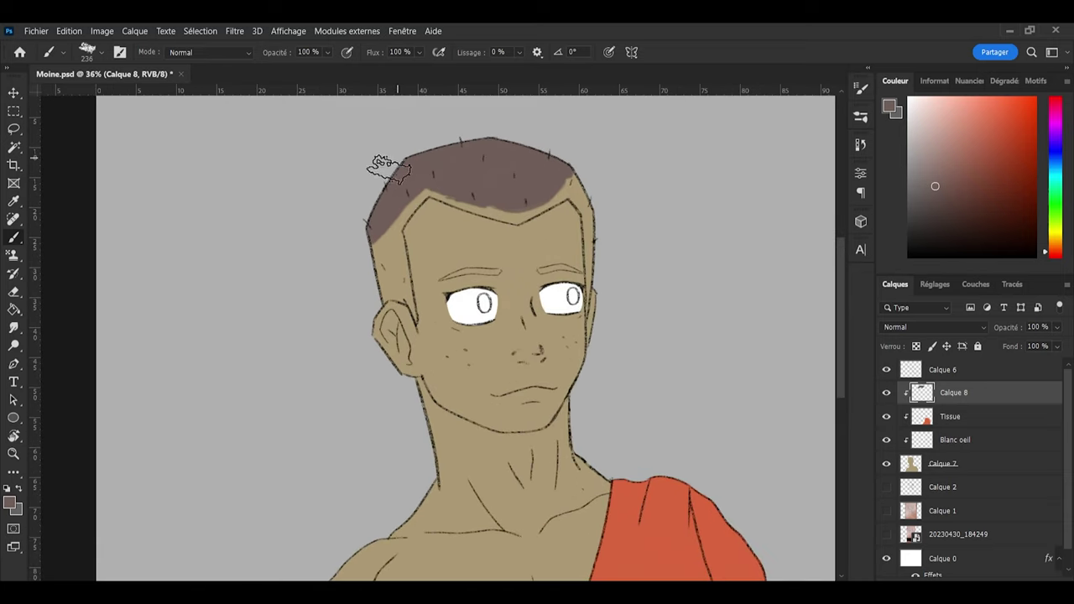
left_click_drag(937, 185, 930, 176)
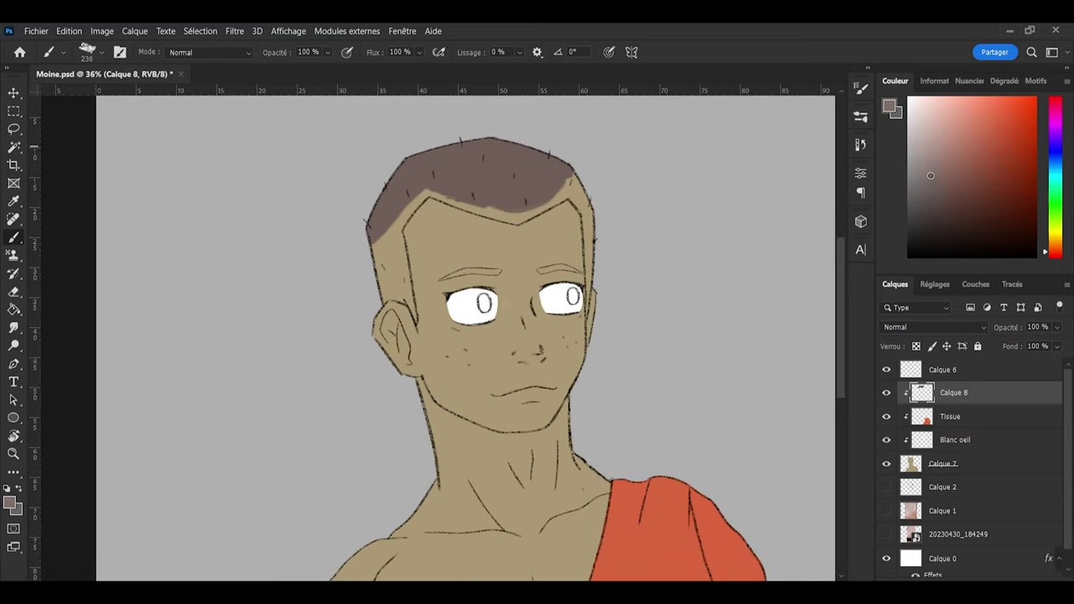
mouse_move(384, 226)
left_mouse_down()
mouse_move(404, 152)
mouse_move(467, 159)
mouse_move(485, 127)
mouse_move(468, 164)
mouse_move(499, 191)
mouse_move(525, 187)
mouse_move(559, 148)
mouse_move(571, 175)
left_mouse_up()
Step: Darken the mauve slightly and fill the crown of the hair evenly down to the forehead hairline
left_click_drag(932, 174, 935, 183)
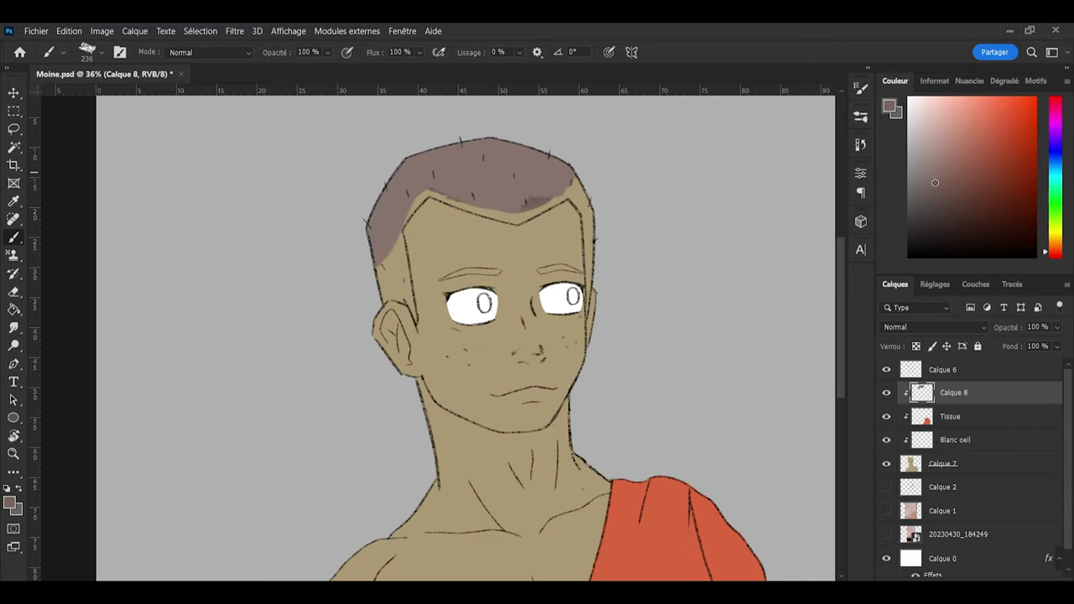
mouse_move(499, 197)
left_mouse_down()
mouse_move(523, 174)
mouse_move(532, 183)
mouse_move(558, 164)
mouse_move(518, 150)
mouse_move(414, 159)
mouse_move(384, 183)
mouse_move(363, 224)
mouse_move(375, 274)
mouse_move(369, 225)
mouse_move(420, 164)
left_mouse_up()
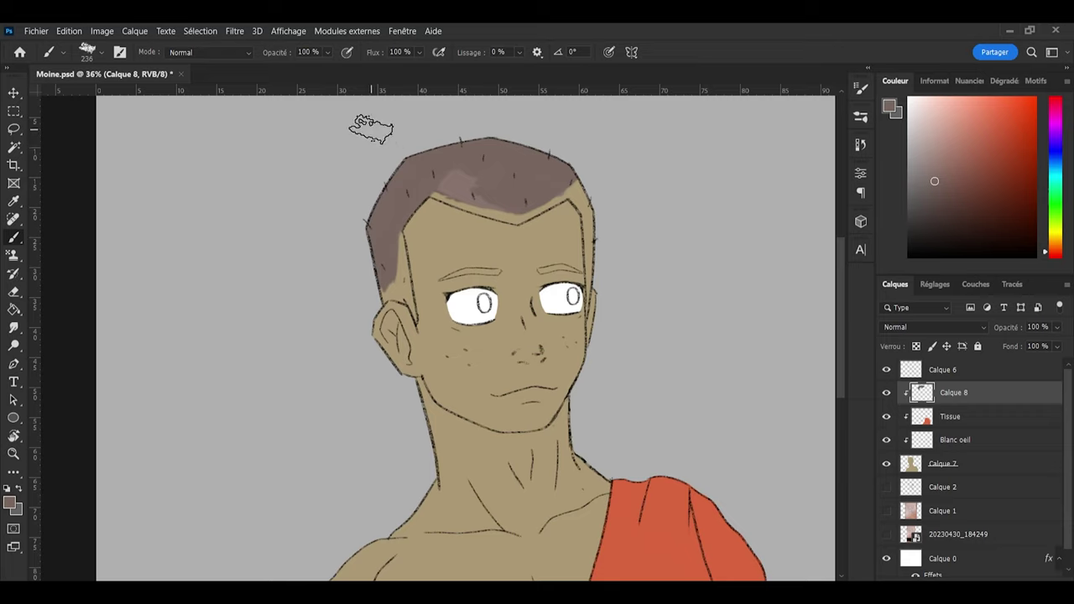
mouse_move(371, 128)
left_mouse_down()
mouse_move(470, 172)
mouse_move(450, 191)
mouse_move(459, 196)
mouse_move(446, 190)
mouse_move(491, 201)
mouse_move(481, 202)
left_mouse_up()
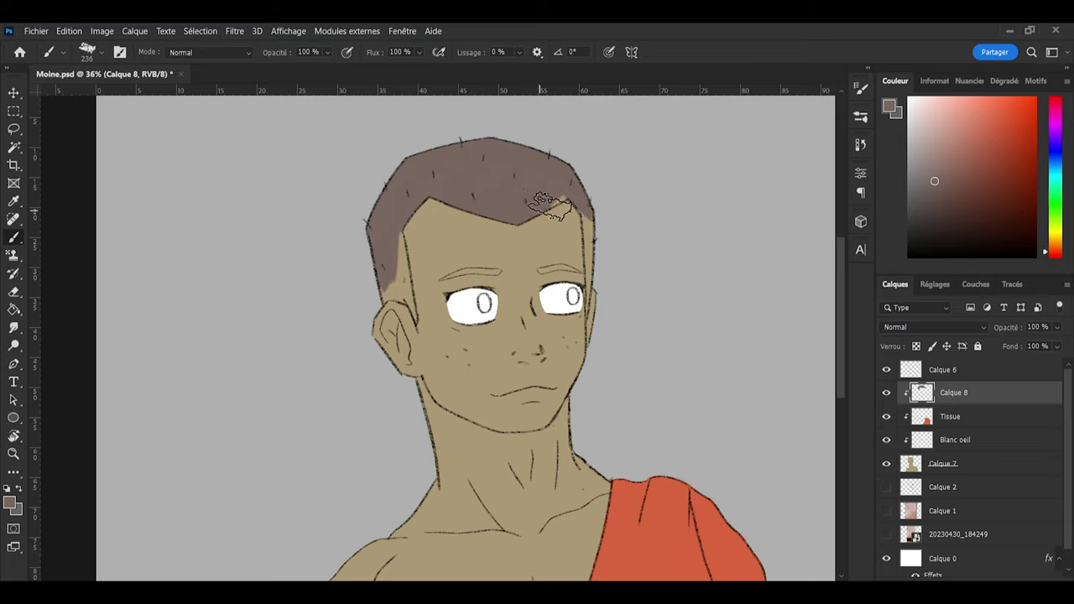
Step: Paint the hair on both sides of the head down to the ears, and fill the remaining gaps along the hairline
left_click_drag(598, 209, 608, 256)
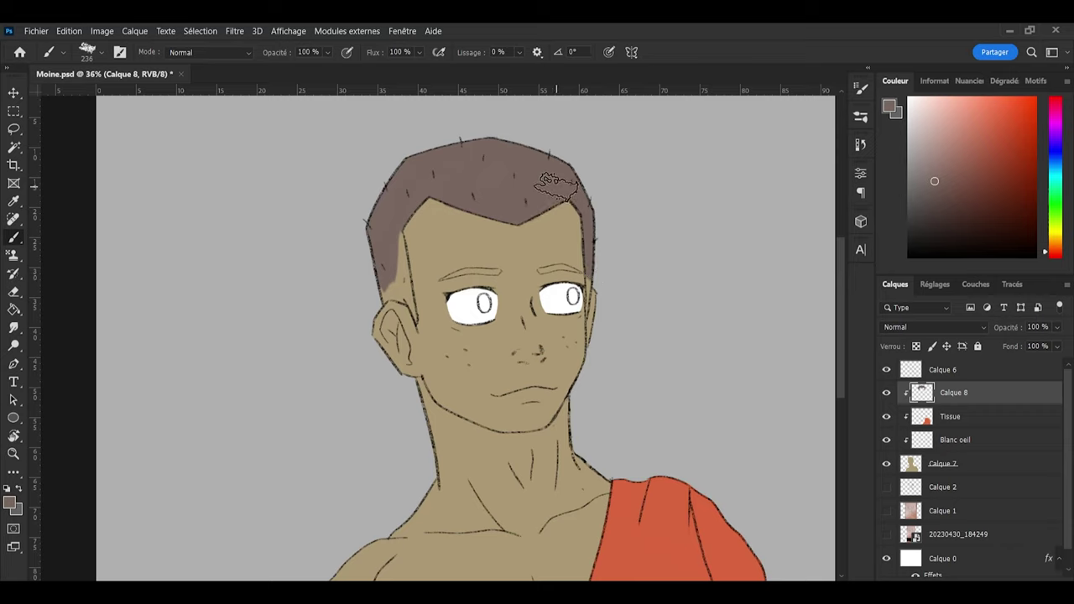
left_click_drag(382, 261, 388, 274)
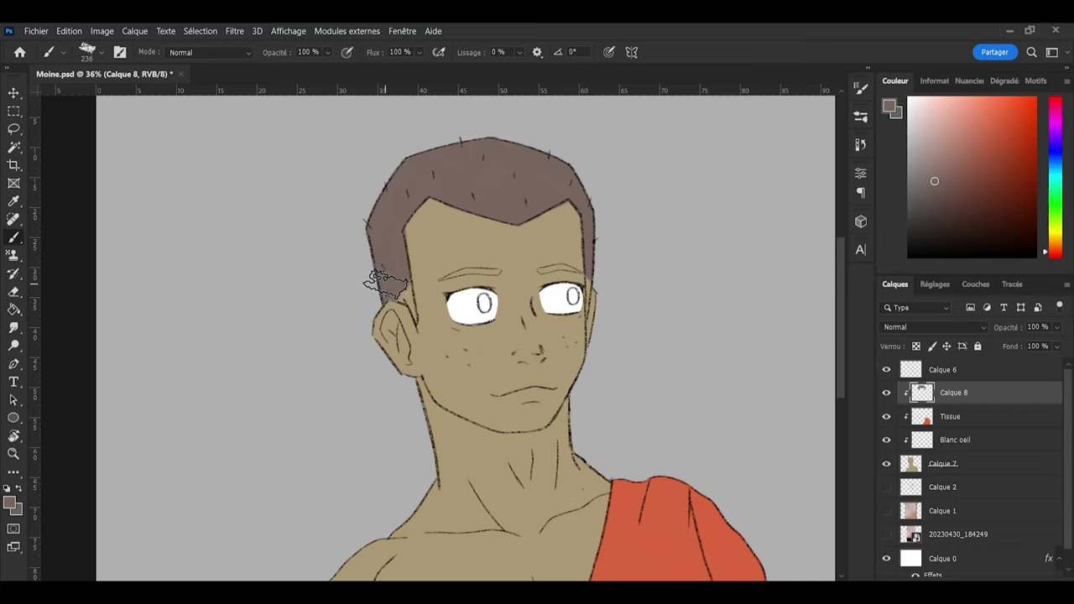
mouse_move(391, 287)
left_mouse_down()
mouse_move(414, 322)
mouse_move(399, 220)
mouse_move(396, 240)
mouse_move(400, 226)
mouse_move(391, 228)
mouse_move(438, 187)
mouse_move(438, 172)
mouse_move(462, 204)
mouse_move(438, 200)
mouse_move(505, 218)
mouse_move(484, 220)
mouse_move(517, 221)
mouse_move(505, 202)
mouse_move(559, 204)
mouse_move(549, 200)
mouse_move(577, 191)
mouse_move(592, 316)
left_mouse_up()
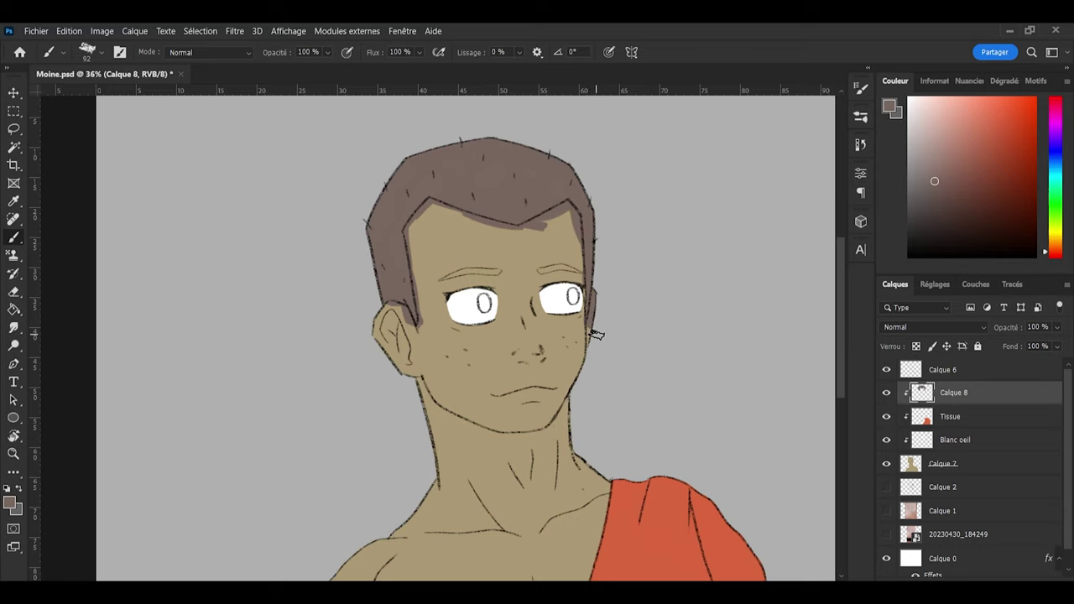
Step: Erase the hair colour spilling over the near ear and past the sideburn outline onto the cheek
scroll(390, 315, "up", 5)
key("e")
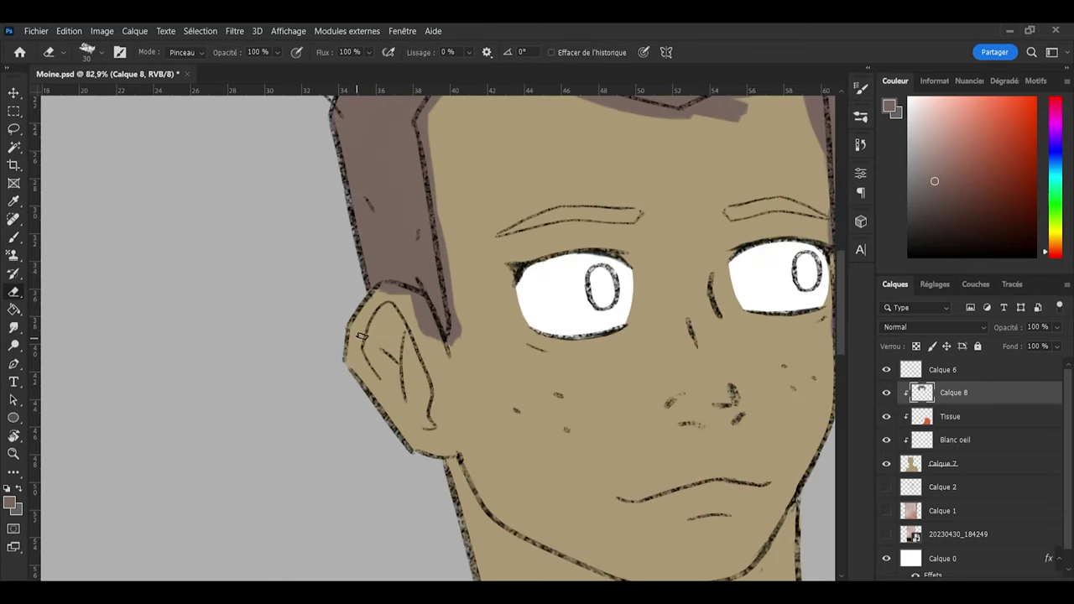
key("b")
mouse_move(388, 288)
left_mouse_down()
mouse_move(372, 296)
mouse_move(385, 291)
left_mouse_up()
key("e")
mouse_move(390, 287)
left_mouse_down()
mouse_move(421, 301)
mouse_move(427, 318)
mouse_move(411, 298)
mouse_move(441, 361)
mouse_move(482, 315)
mouse_move(464, 323)
mouse_move(458, 345)
mouse_move(449, 273)
mouse_move(453, 330)
mouse_move(453, 286)
left_mouse_up()
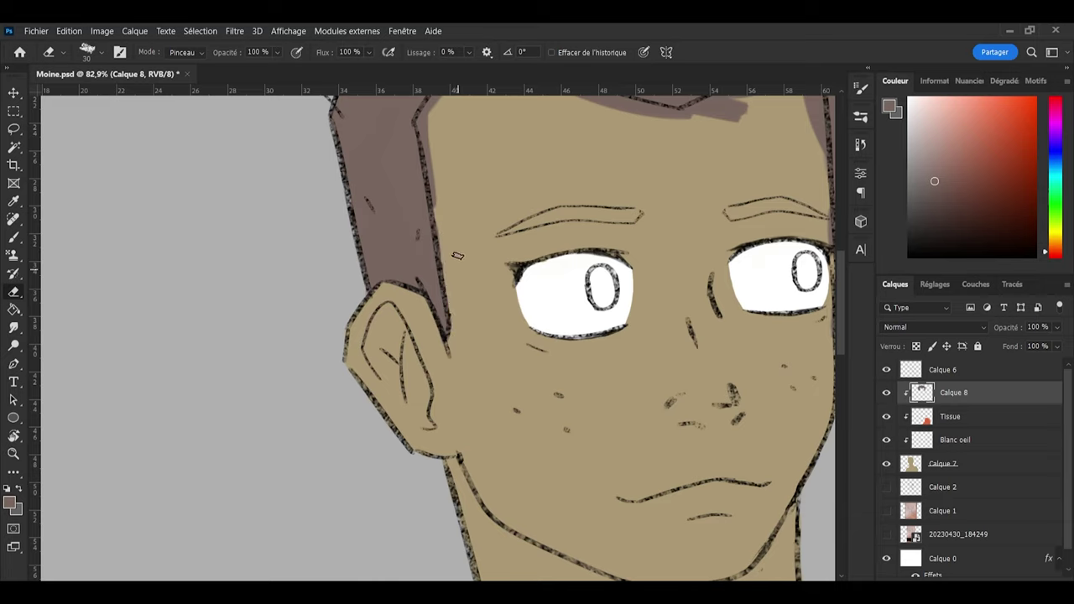
Step: Erase the hair colour overlapping the forehead, following the hairline from the near temple to the far temple
left_click_drag(843, 337, 836, 303)
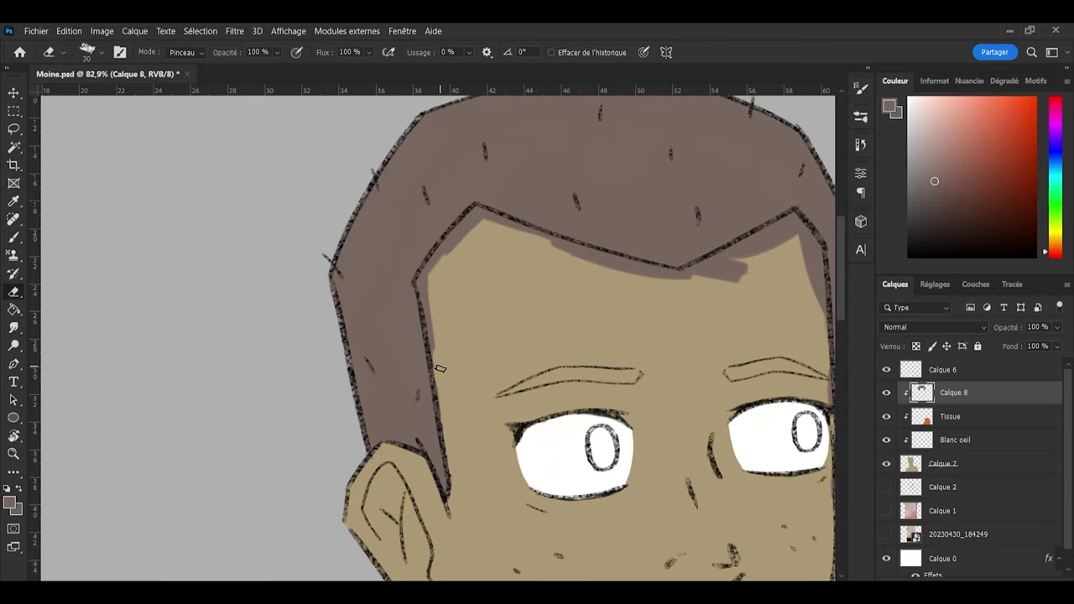
mouse_move(440, 369)
left_mouse_down()
mouse_move(418, 279)
mouse_move(472, 215)
mouse_move(486, 232)
mouse_move(475, 248)
mouse_move(434, 268)
mouse_move(470, 267)
mouse_move(493, 230)
mouse_move(522, 230)
mouse_move(484, 216)
mouse_move(598, 257)
left_mouse_up()
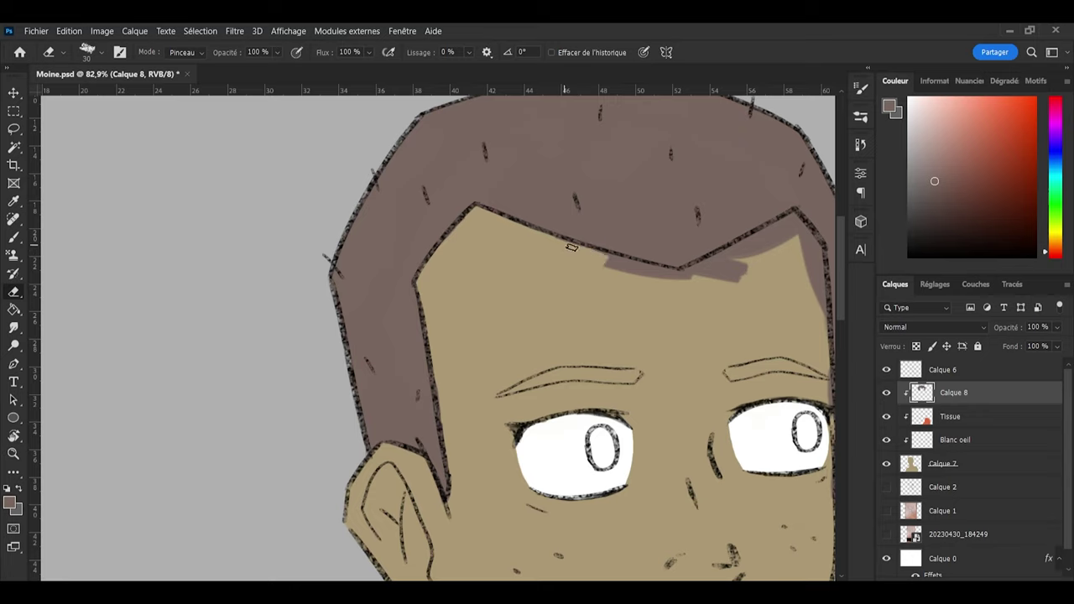
mouse_move(568, 245)
left_mouse_down()
mouse_move(623, 292)
mouse_move(525, 263)
mouse_move(653, 275)
mouse_move(579, 251)
mouse_move(713, 285)
mouse_move(700, 311)
mouse_move(638, 299)
mouse_move(679, 356)
mouse_move(762, 291)
mouse_move(713, 292)
mouse_move(738, 261)
mouse_move(686, 275)
mouse_move(750, 242)
mouse_move(740, 259)
mouse_move(762, 255)
mouse_move(777, 226)
mouse_move(808, 242)
mouse_move(811, 286)
left_mouse_up()
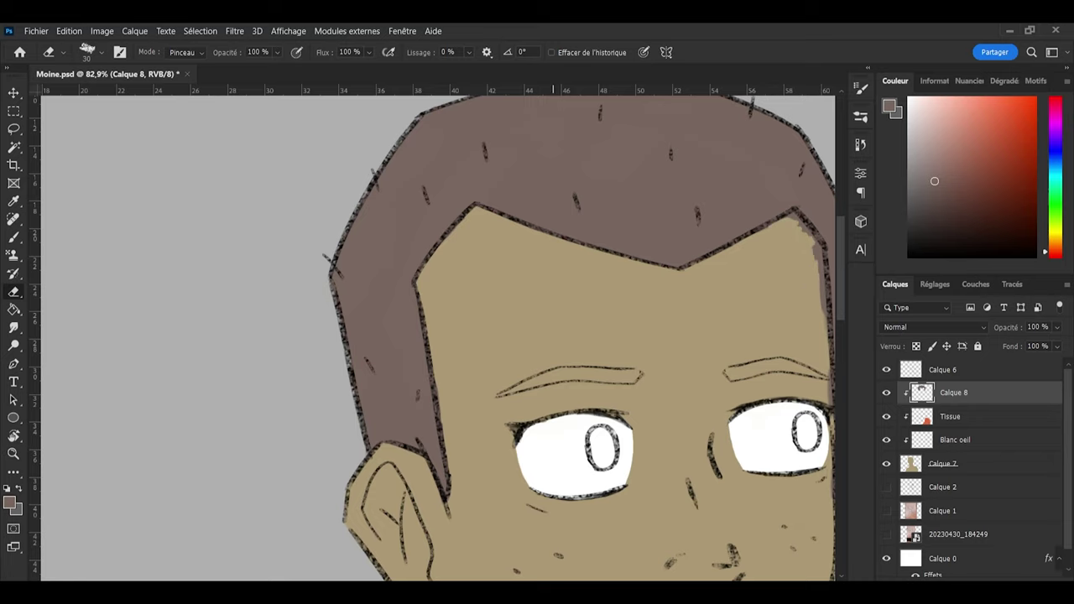
scroll(553, 456, "right", 3)
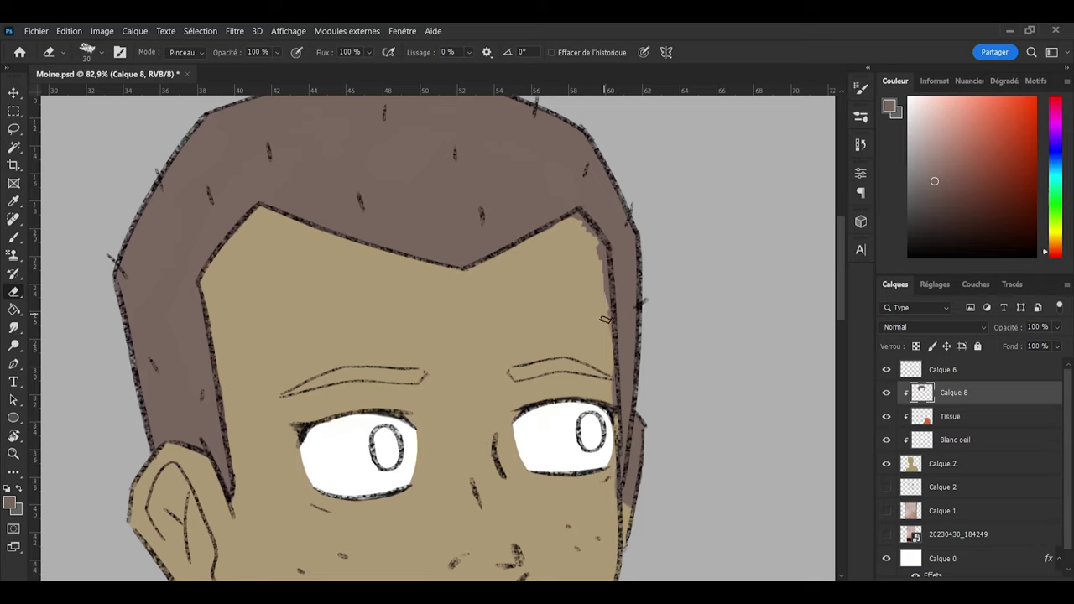
mouse_move(594, 268)
left_mouse_down()
mouse_move(601, 290)
mouse_move(586, 230)
left_mouse_up()
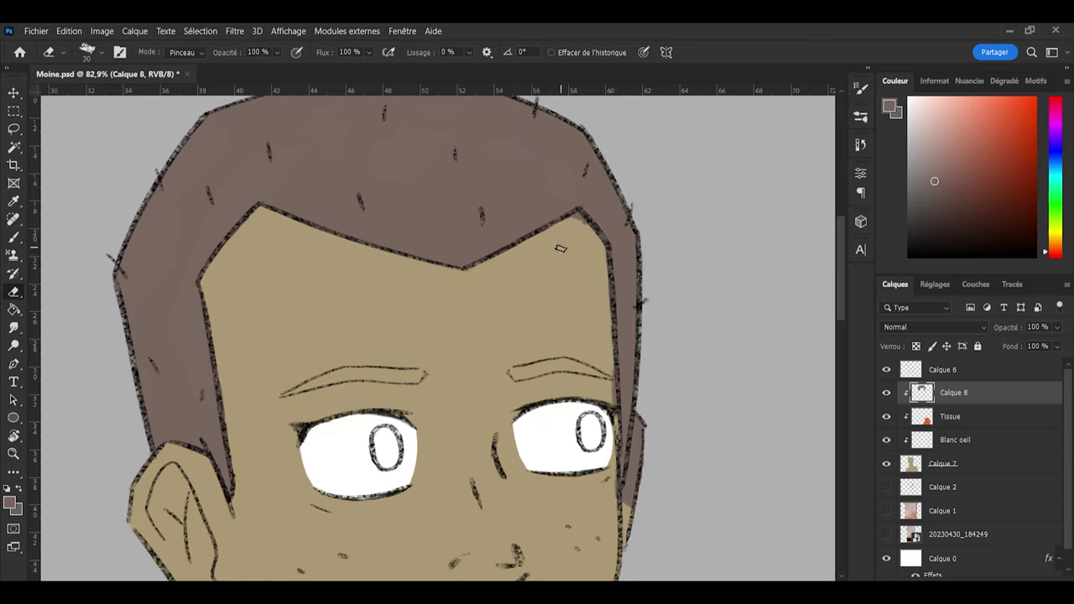
Step: Enlarge the eraser to 52 px and remove the hair colour from the far ear
right_click(577, 247, "alt")
key("bracketleft")
key("bracketleft")
key("bracketleft")
key("bracketleft")
left_click_drag(844, 293, 846, 319)
left_click_drag(576, 171, 595, 176, "alt")
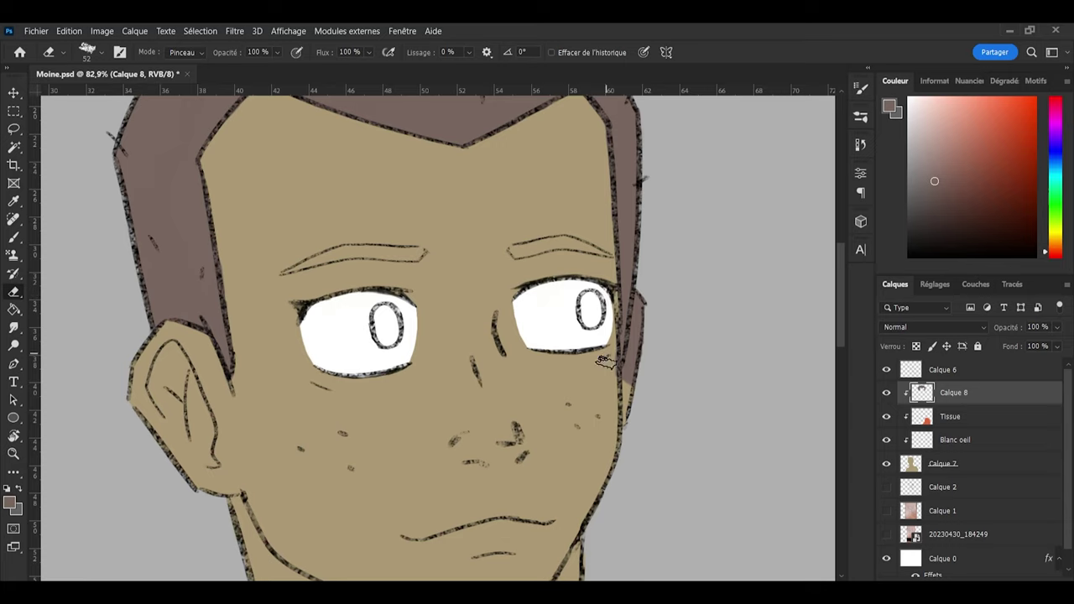
mouse_move(645, 372)
left_mouse_down()
mouse_move(633, 375)
mouse_move(651, 287)
mouse_move(638, 372)
left_mouse_up()
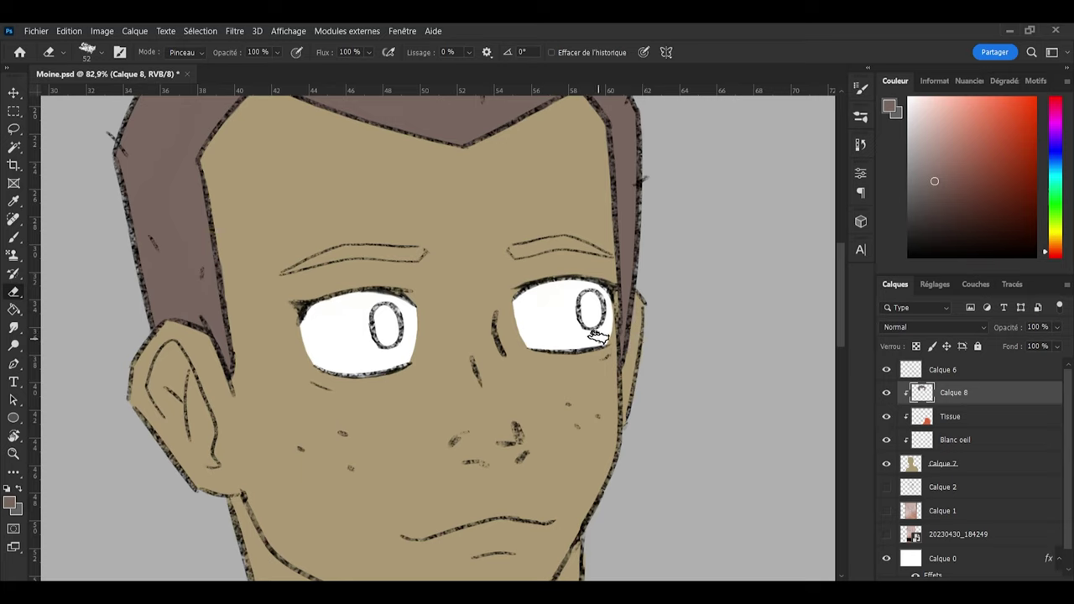
Step: Fill the inner half of the near eyebrow with the hair colour, reducing the brush to 10 px for its edges
key("b")
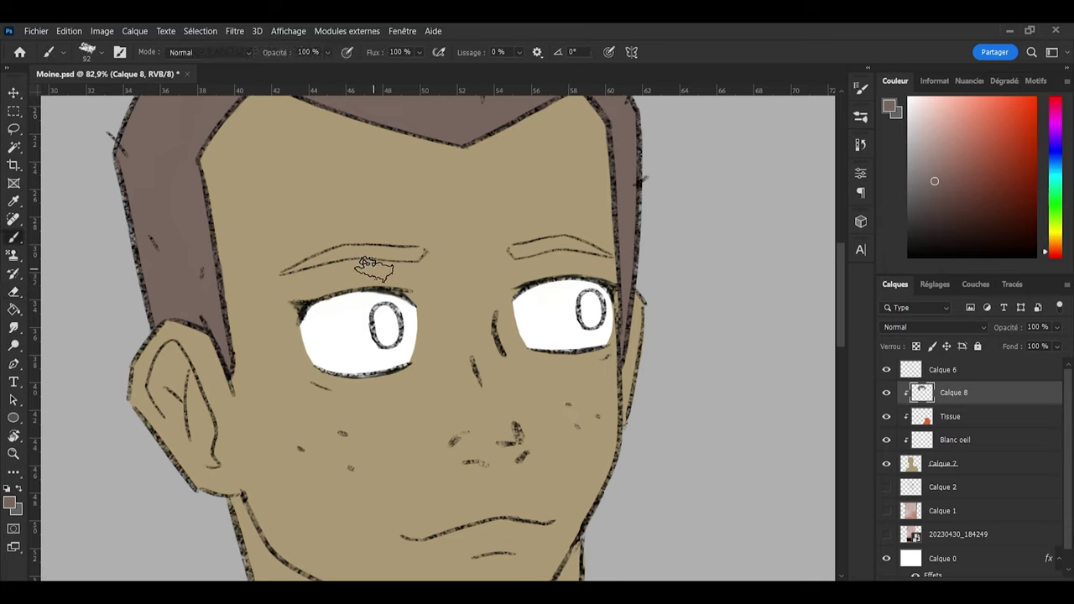
left_click_drag(359, 252, 382, 254)
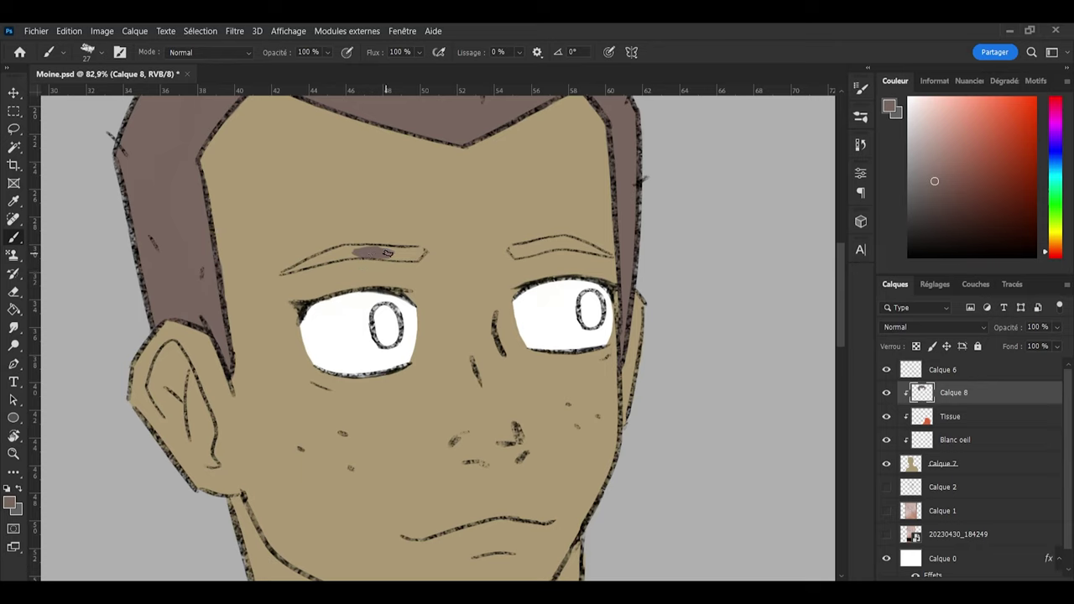
left_click_drag(385, 255, 390, 256)
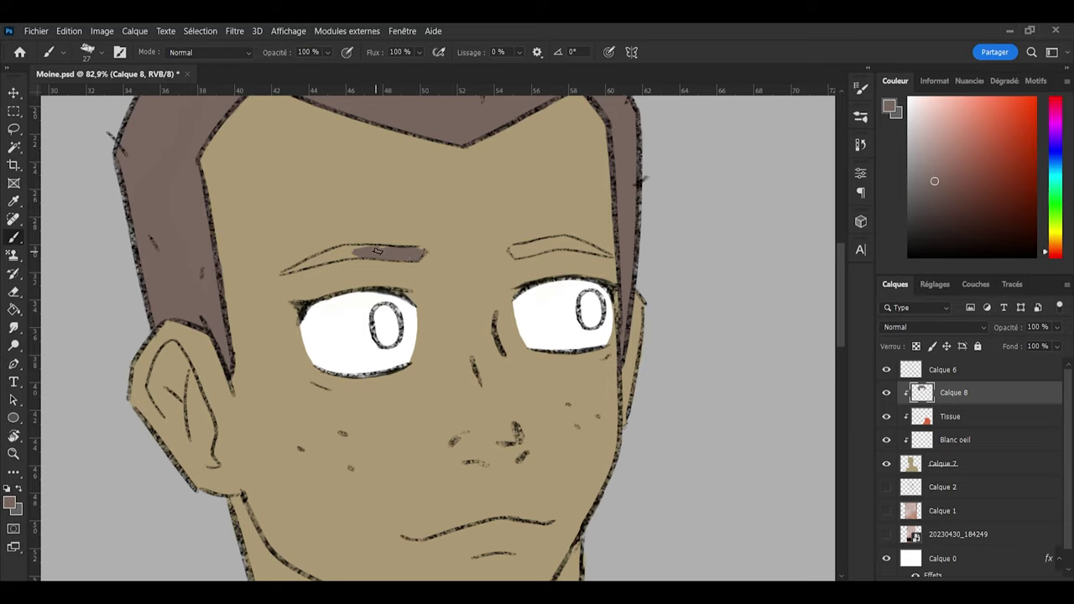
scroll(343, 256, "down", 1)
scroll(319, 259, "up", 4)
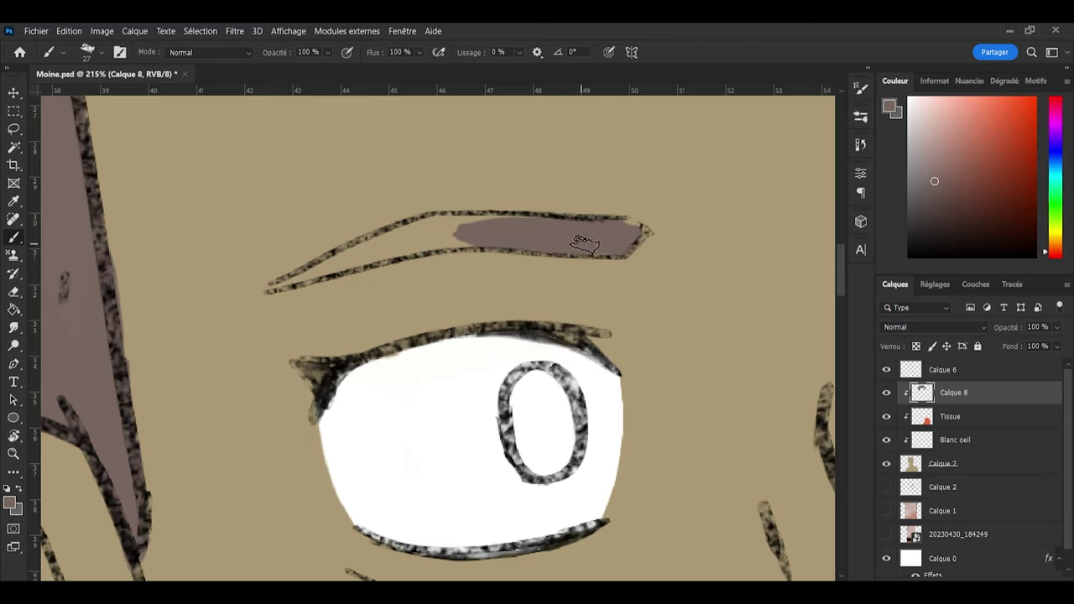
key("bracketleft")
mouse_move(630, 228)
left_mouse_down()
mouse_move(638, 231)
mouse_move(619, 227)
left_mouse_up()
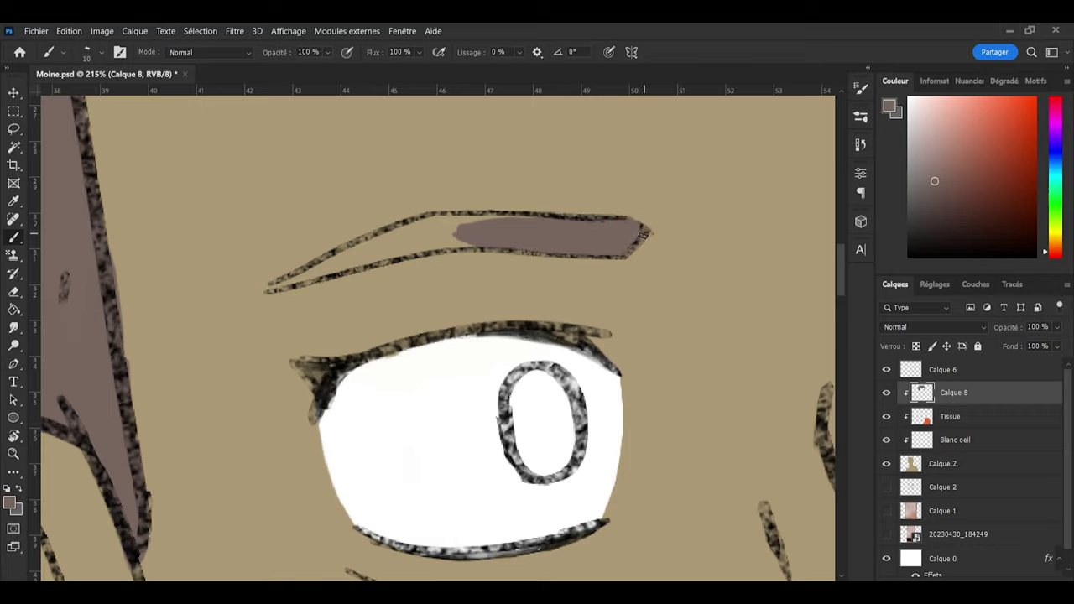
Step: Extend the hair colour along the near eyebrow to its outer tip, staying within the outline
key("e")
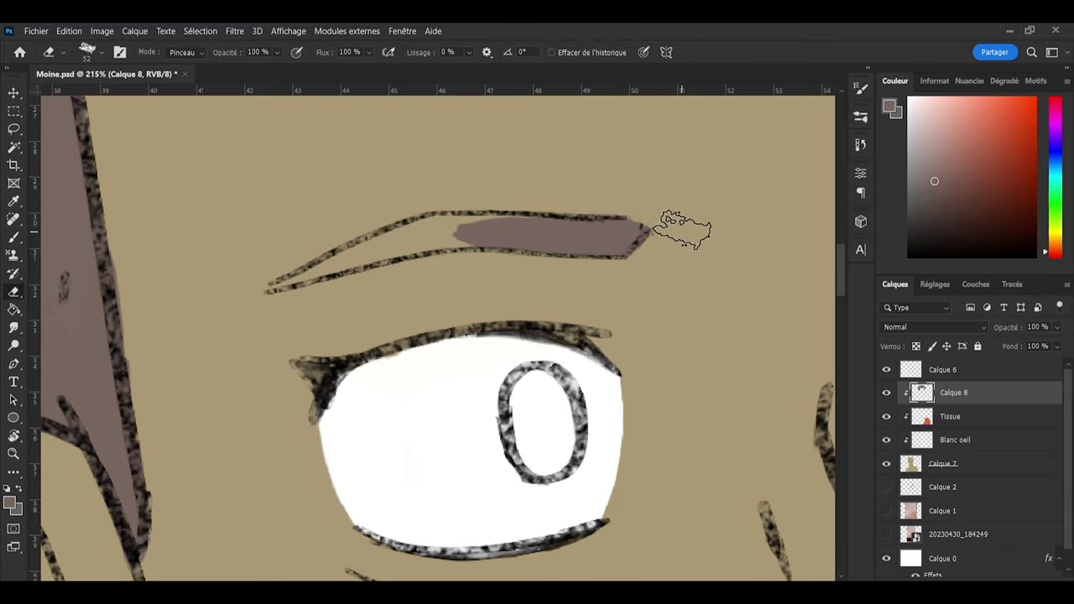
key("b")
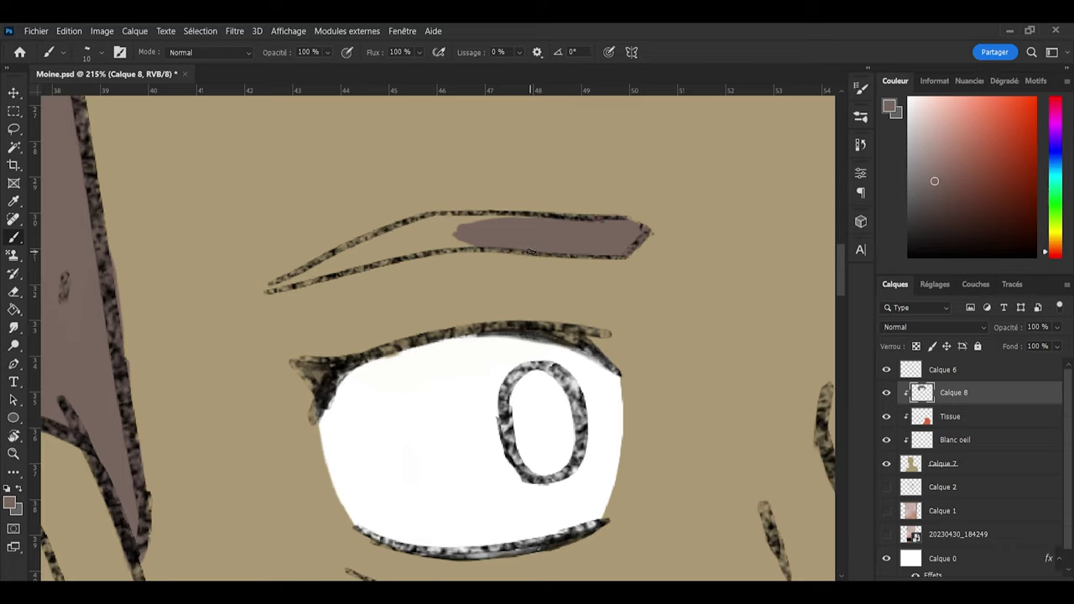
mouse_move(466, 244)
left_mouse_down()
mouse_move(424, 235)
mouse_move(481, 220)
left_mouse_up()
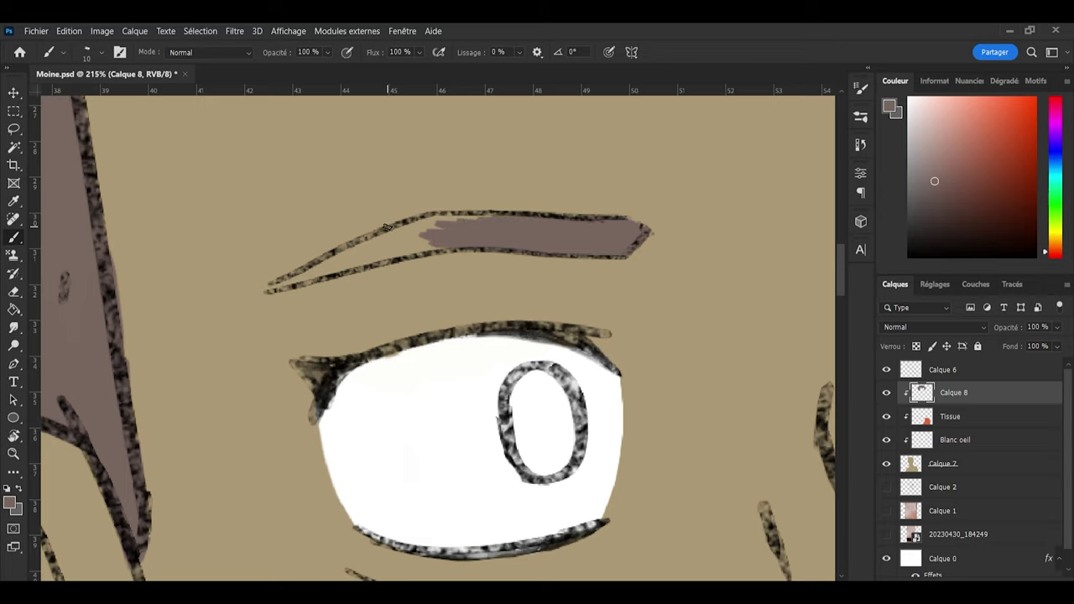
mouse_move(479, 236)
left_mouse_down()
mouse_move(474, 217)
mouse_move(427, 221)
mouse_move(439, 221)
mouse_move(425, 244)
mouse_move(461, 247)
mouse_move(360, 264)
mouse_move(400, 244)
mouse_move(378, 240)
mouse_move(417, 228)
mouse_move(411, 221)
mouse_move(331, 260)
mouse_move(374, 255)
mouse_move(310, 270)
mouse_move(344, 271)
left_mouse_up()
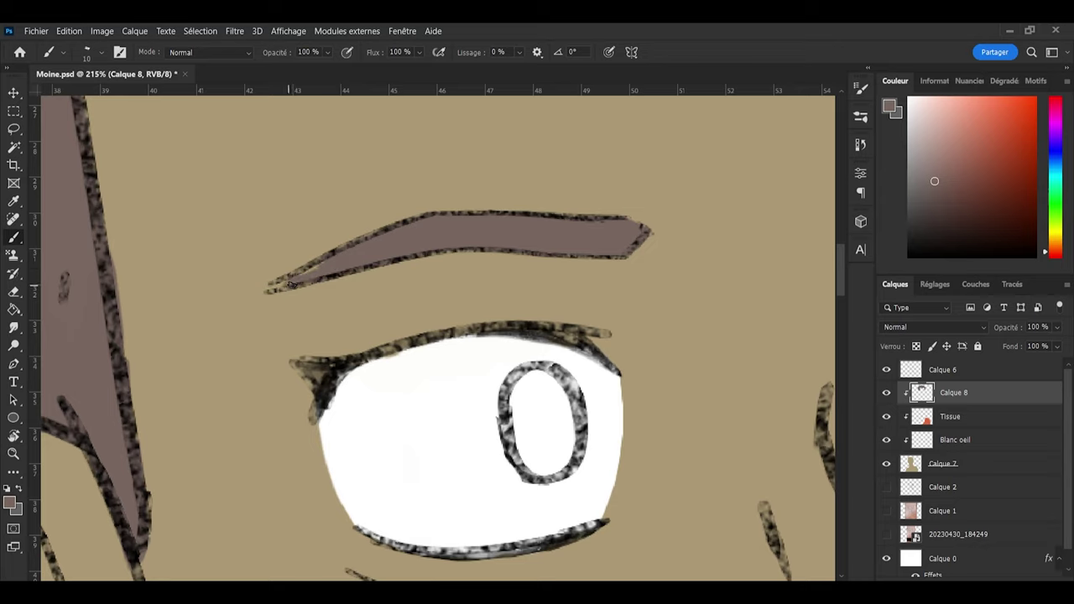
mouse_move(280, 285)
left_mouse_down()
mouse_move(327, 263)
mouse_move(308, 272)
left_mouse_up()
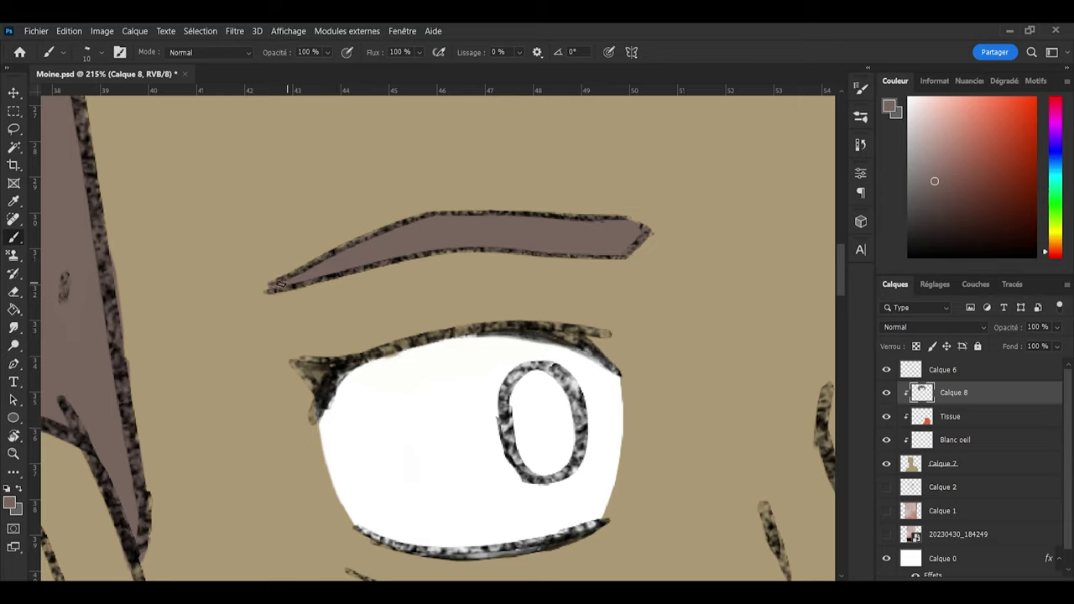
left_click_drag(274, 286, 291, 289)
key("e")
Step: Fill the far eyebrow with the hair colour inside its outline using a 12 px brush
left_click_drag(454, 585, 537, 585)
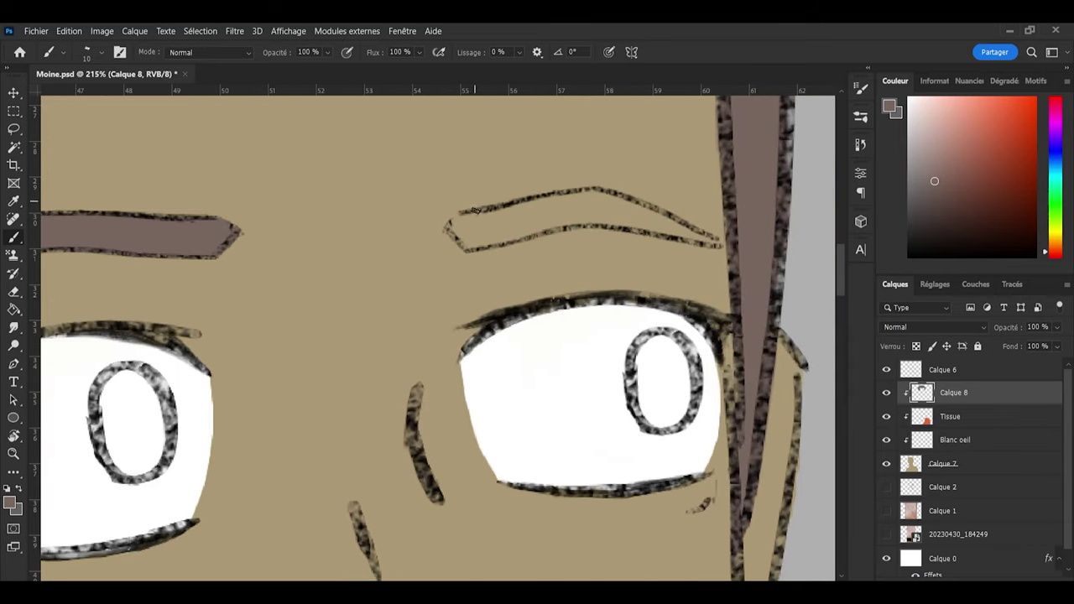
key("bracketright")
mouse_move(459, 228)
left_mouse_down()
mouse_move(489, 240)
mouse_move(473, 243)
mouse_move(521, 229)
mouse_move(448, 229)
mouse_move(440, 212)
mouse_move(521, 225)
mouse_move(489, 238)
mouse_move(527, 227)
mouse_move(487, 242)
mouse_move(603, 218)
mouse_move(491, 230)
mouse_move(469, 228)
mouse_move(497, 214)
mouse_move(464, 217)
mouse_move(523, 204)
mouse_move(509, 217)
mouse_move(562, 196)
mouse_move(620, 198)
mouse_move(550, 225)
left_mouse_up()
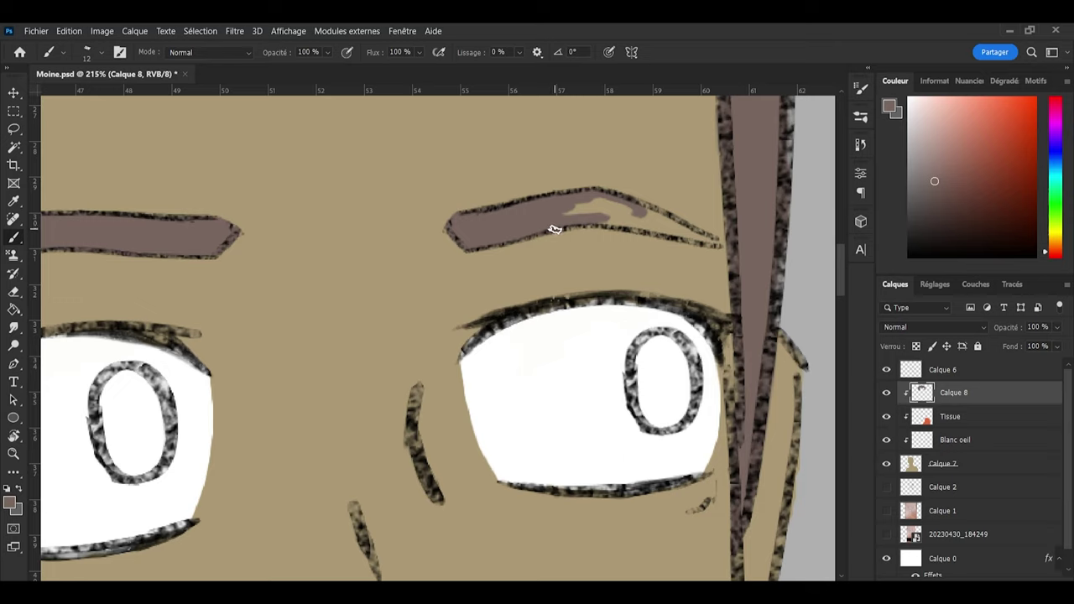
mouse_move(598, 213)
left_mouse_down()
mouse_move(653, 215)
mouse_move(601, 201)
mouse_move(589, 213)
mouse_move(616, 218)
mouse_move(562, 223)
mouse_move(655, 227)
mouse_move(634, 215)
mouse_move(646, 220)
mouse_move(623, 224)
left_mouse_up()
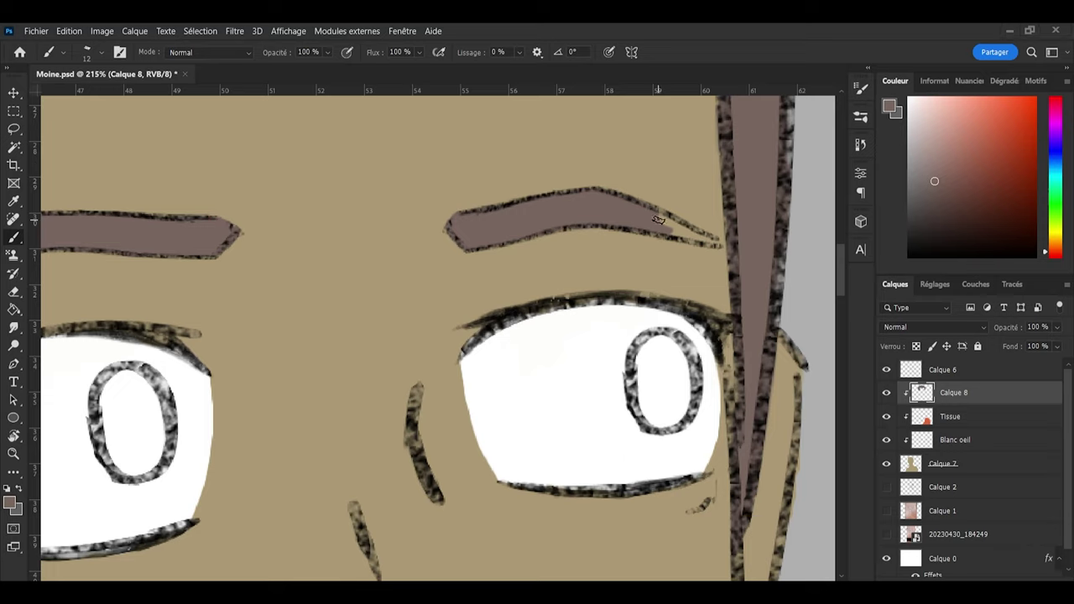
left_click_drag(664, 219, 671, 225)
left_click_drag(623, 198, 682, 230)
Step: Sample the skin tone from the forehead on layer Calque 7 and save the document
scroll(620, 320, "down", 8)
scroll(709, 164, "up", 5)
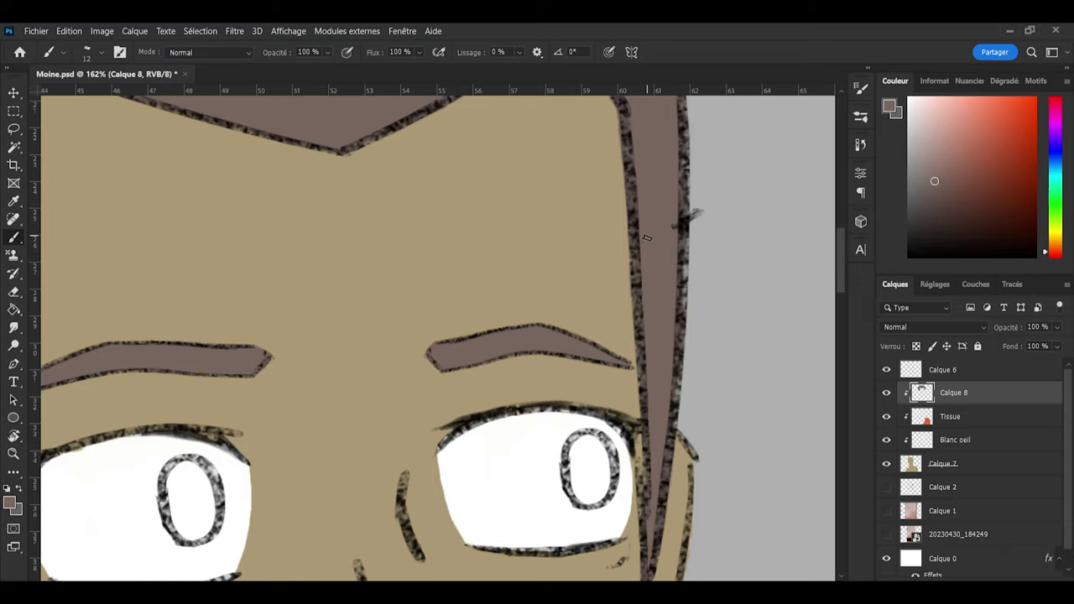
left_click(960, 465)
key("i")
left_click(581, 280)
key("b")
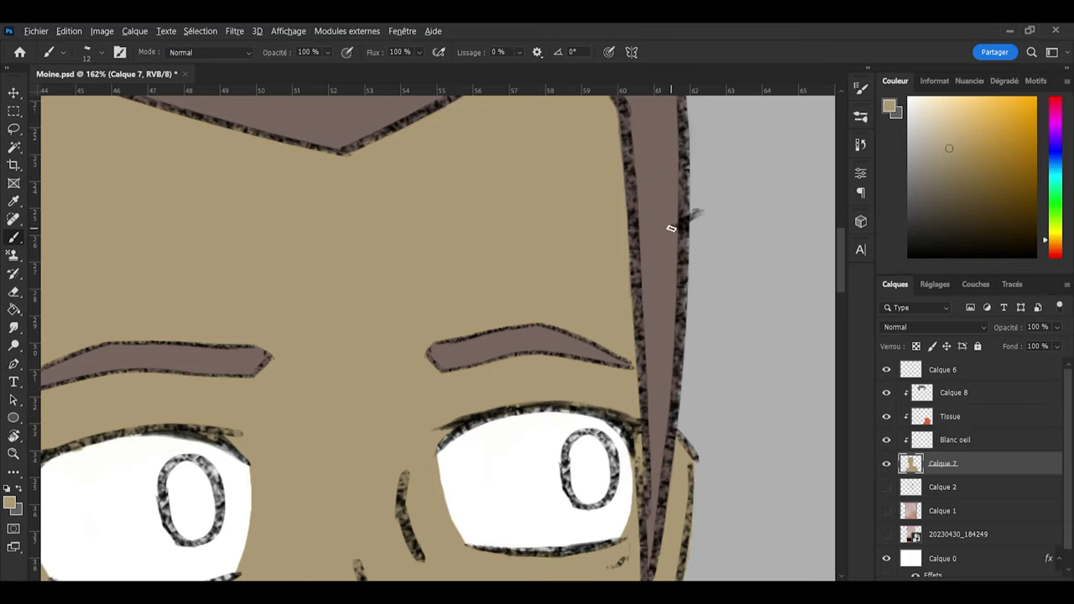
scroll(672, 229, "down", 8)
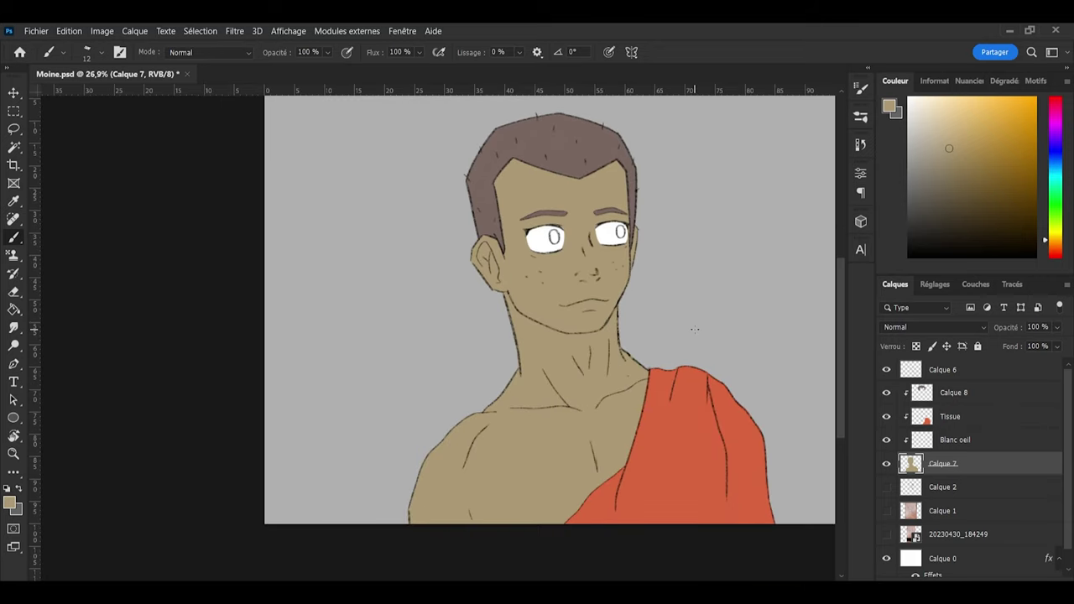
key("ctrl+s")
Step: Examine the flat colours of the whole character at several zoom levels
scroll(693, 319, "down", 1)
scroll(688, 298, "up", 2)
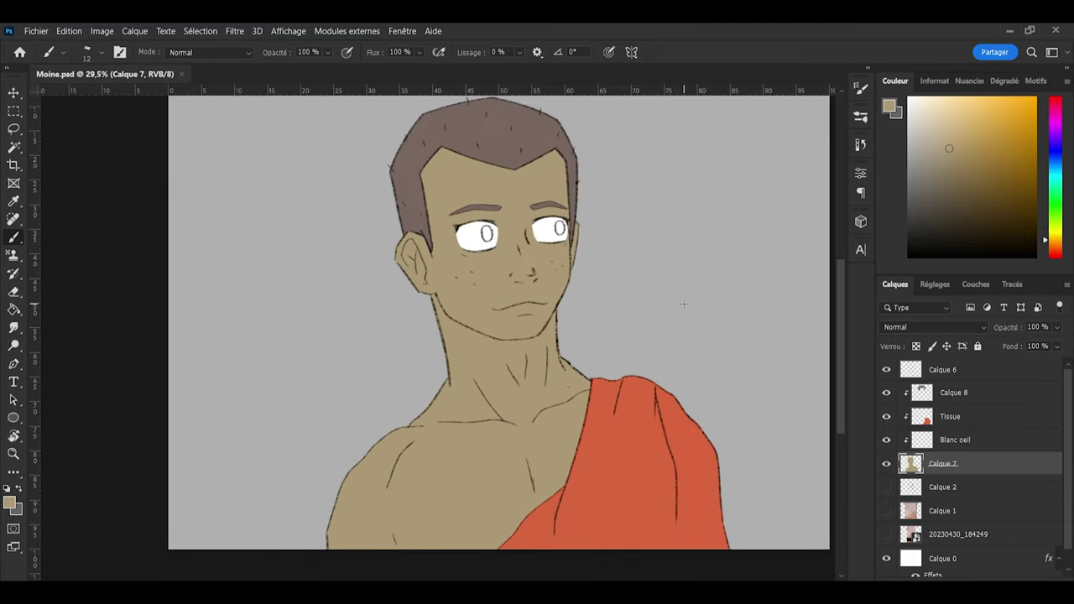
scroll(701, 299, "up", 2)
scroll(388, 311, "down", 1)
scroll(386, 314, "up", 1)
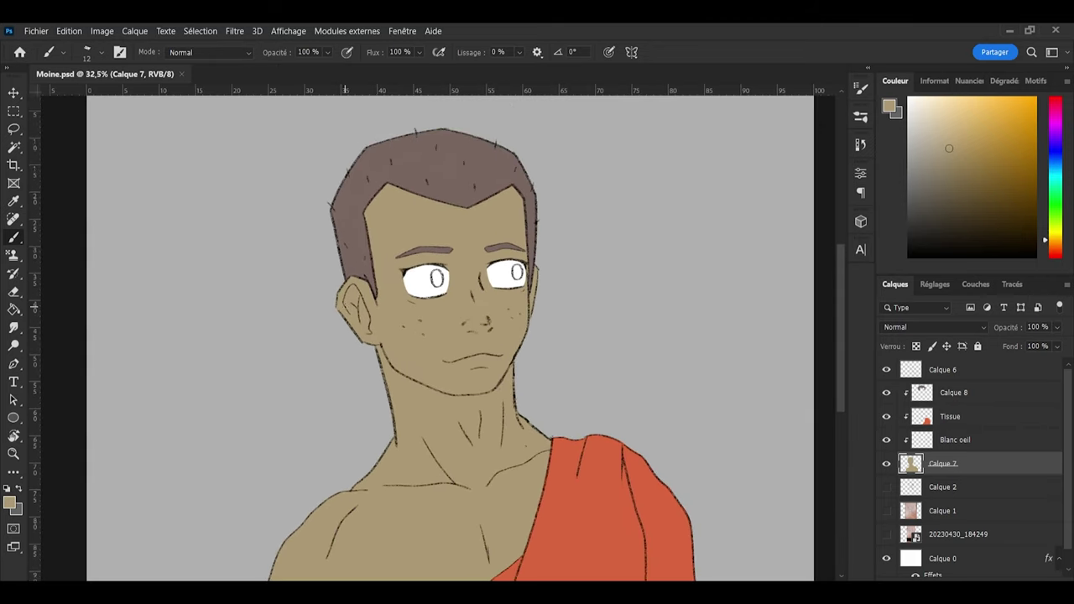
scroll(387, 314, "up", 1)
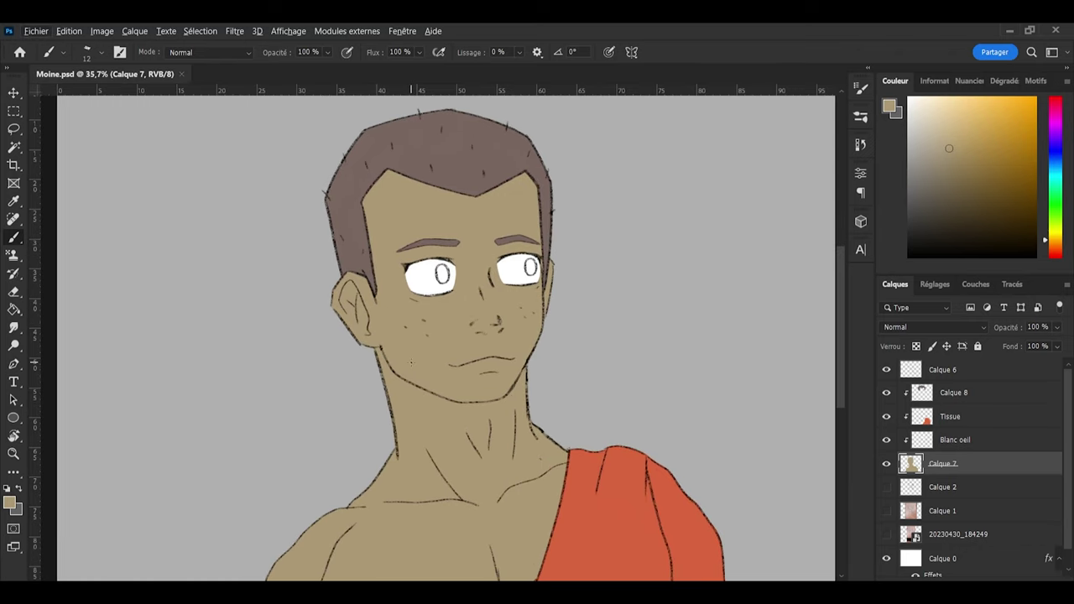
scroll(411, 363, "down", 3)
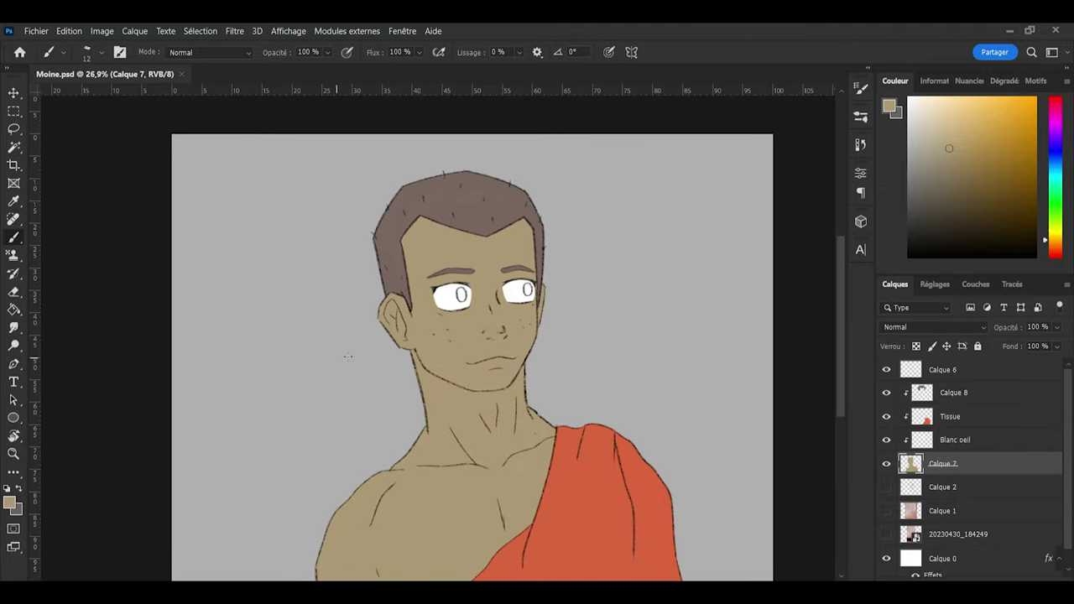
Step: Paint both irises light yellow-orange on a new clipped layer above the Hair layer
scroll(641, 358, "up", 1)
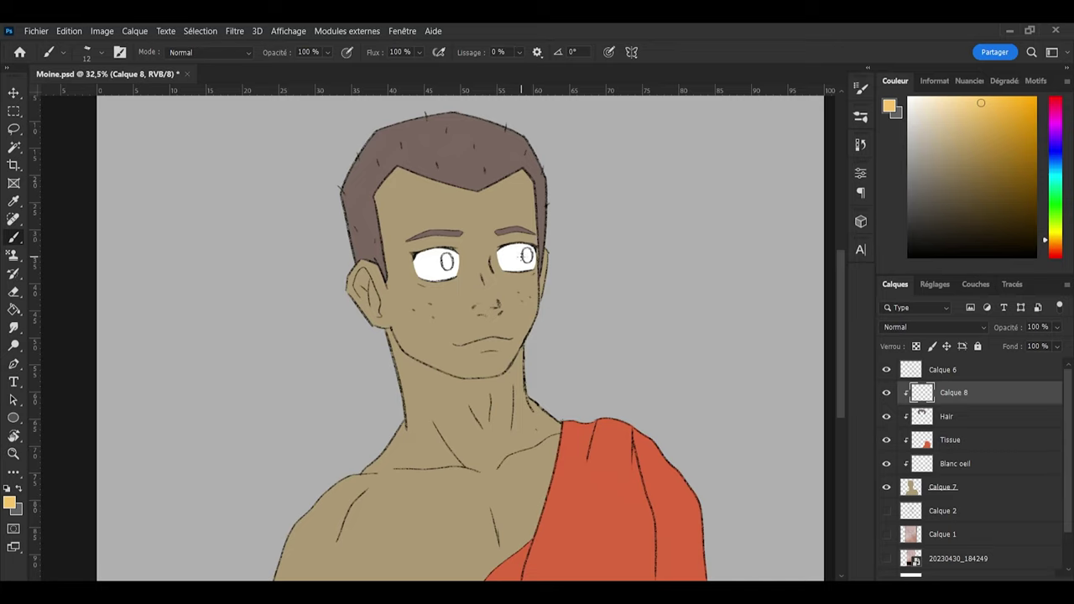
left_click_drag(519, 256, 522, 257)
scroll(491, 267, "down", 5)
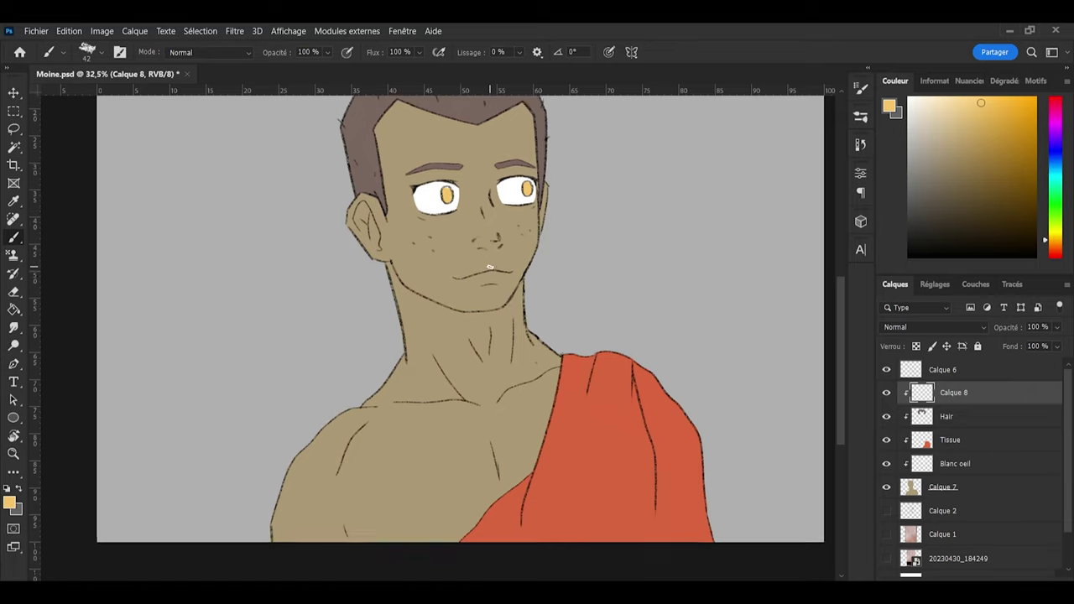
scroll(490, 267, "down", 3)
scroll(490, 267, "up", 3)
scroll(490, 267, "up", 1)
scroll(490, 266, "up", 2)
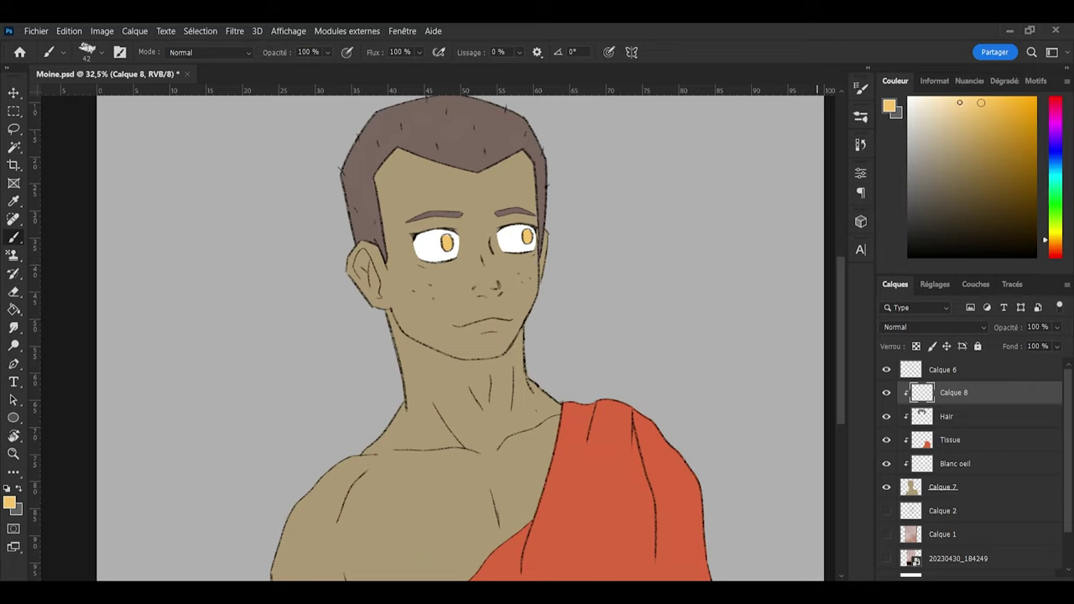
Step: Change the brush colour to a light orange and repaint both irises with it
left_click(951, 104)
left_click_drag(448, 238, 446, 245)
left_click(1001, 105)
left_click(1055, 248)
left_click(981, 105)
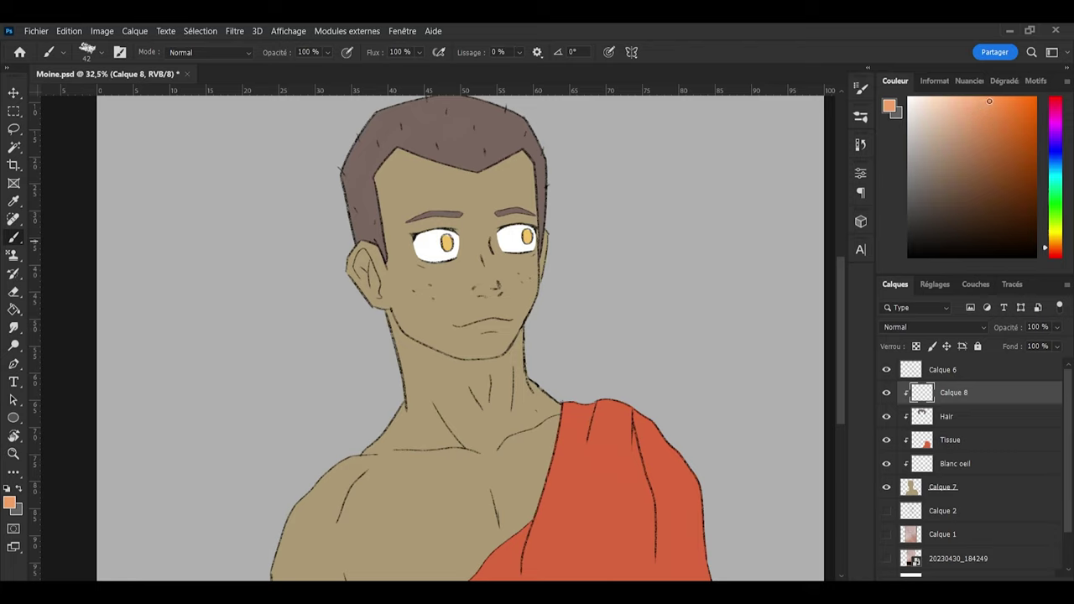
left_click_drag(532, 235, 527, 239)
left_click_drag(450, 242, 446, 245)
scroll(383, 278, "down", 2)
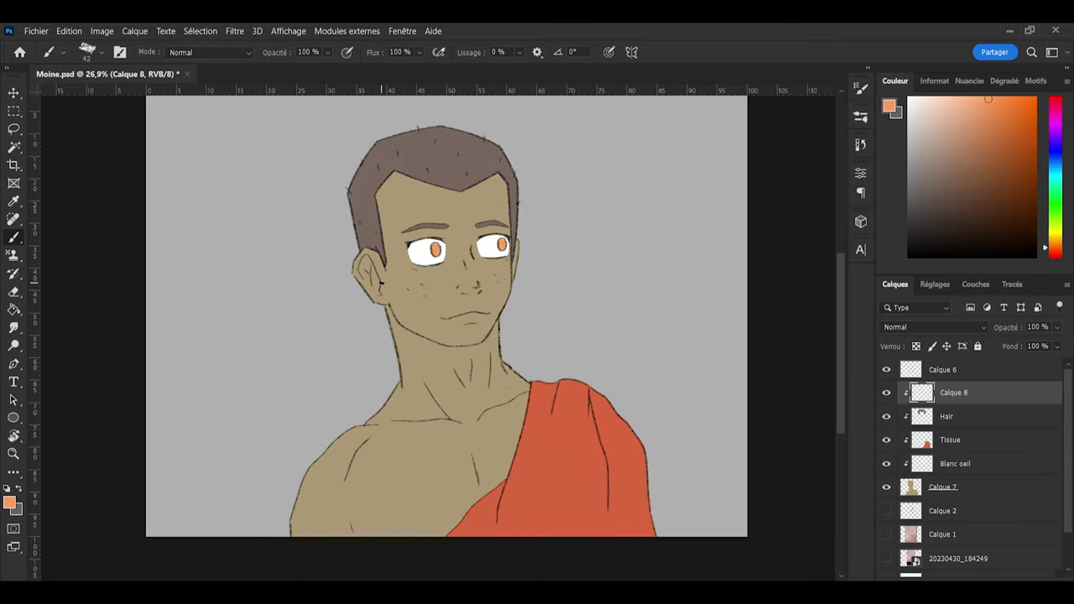
scroll(483, 224, "up", 4)
scroll(427, 249, "up", 1)
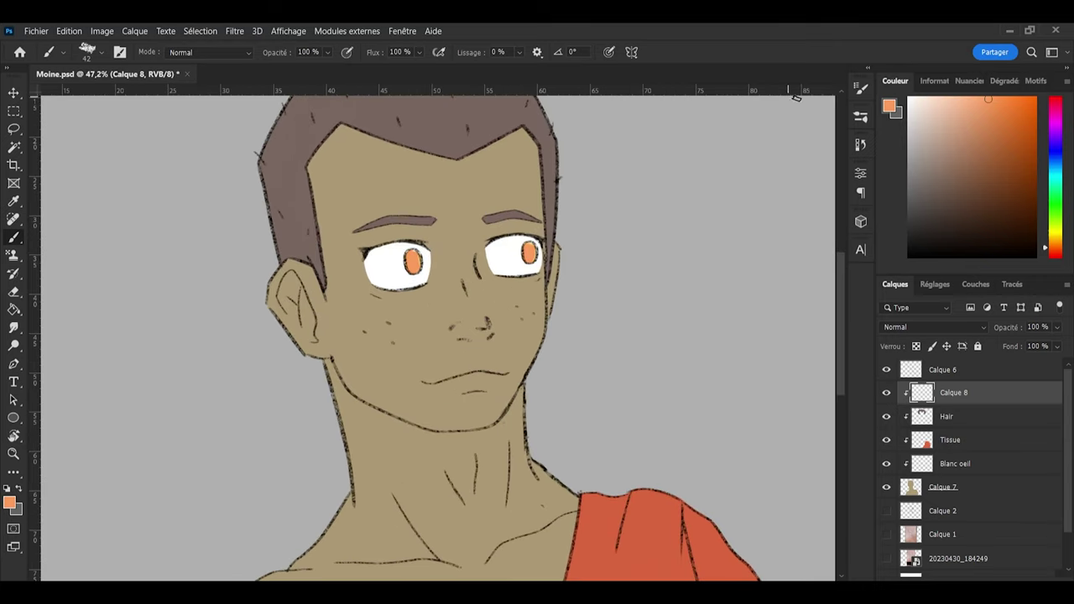
Step: Change the brush colour to bright yellow and repaint both irises with it on layer Calque 8
left_click_drag(1056, 245, 1057, 240)
left_click_drag(412, 257, 413, 261)
left_click_drag(529, 254, 528, 254)
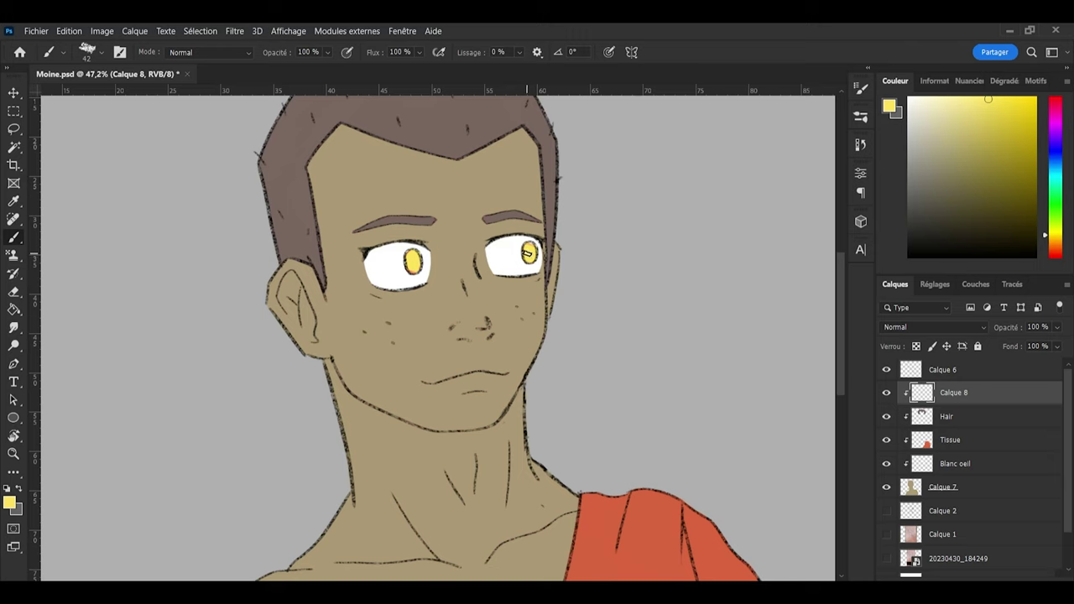
scroll(529, 252, "down", 3)
scroll(554, 245, "up", 2)
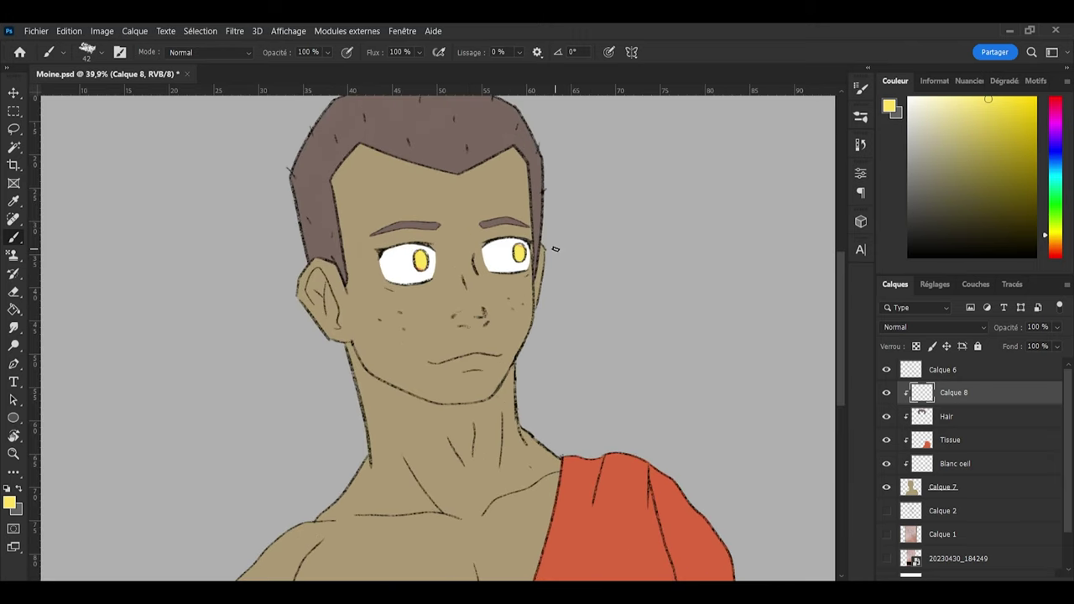
Step: Change the brush colour to a golden amber and paint it over both irises
left_click(997, 105)
left_click_drag(1055, 248, 1056, 244)
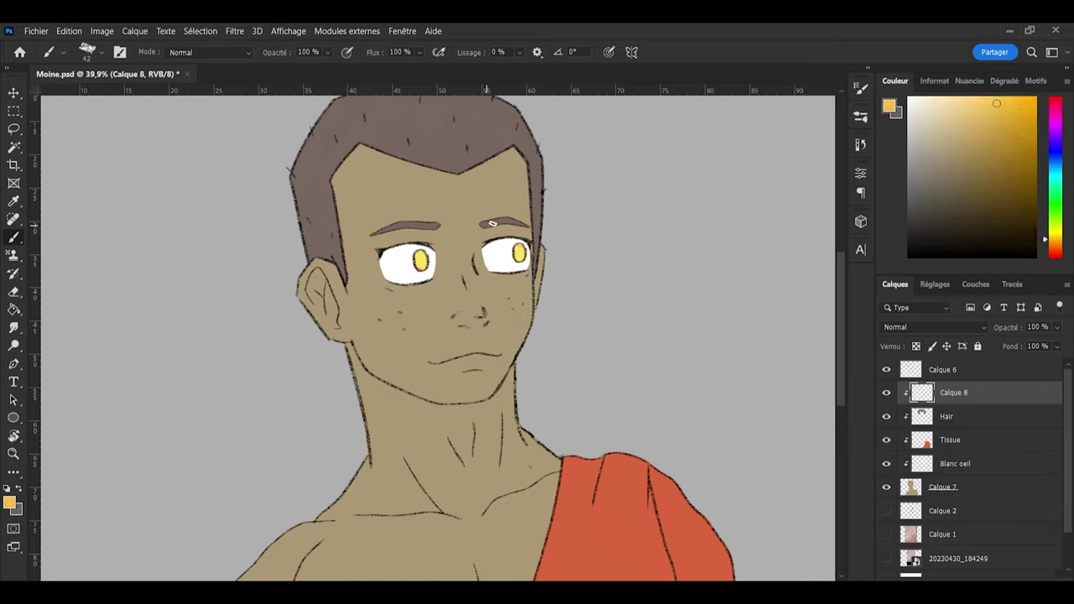
mouse_move(519, 254)
left_mouse_down()
mouse_move(514, 220)
mouse_move(502, 245)
mouse_move(512, 260)
mouse_move(522, 241)
left_mouse_up()
scroll(520, 260, "up", 5)
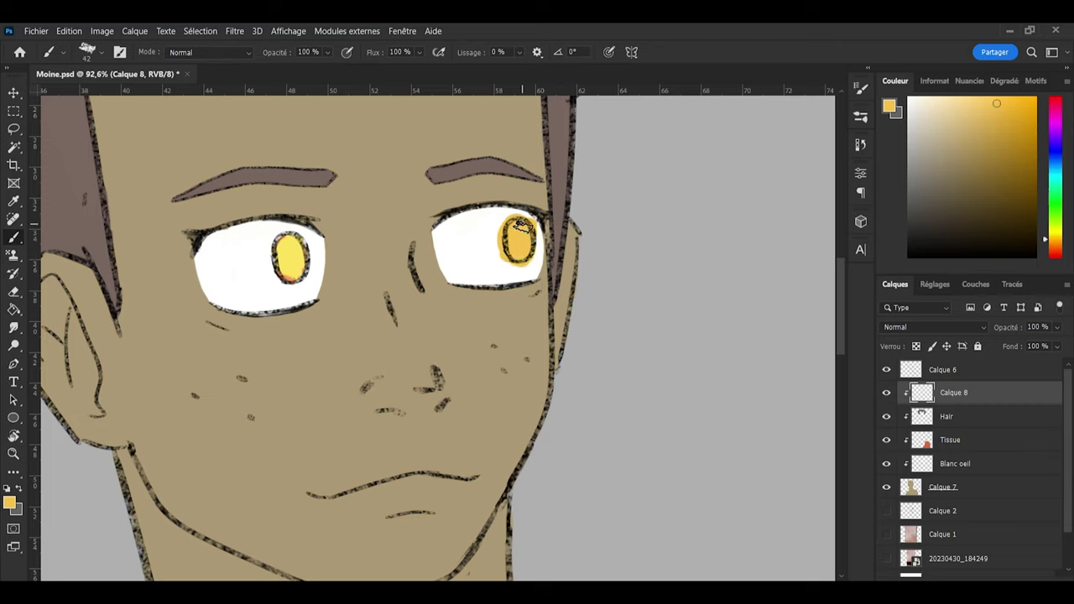
mouse_move(288, 251)
left_mouse_down()
mouse_move(284, 263)
mouse_move(283, 244)
mouse_move(297, 273)
mouse_move(277, 277)
left_mouse_up()
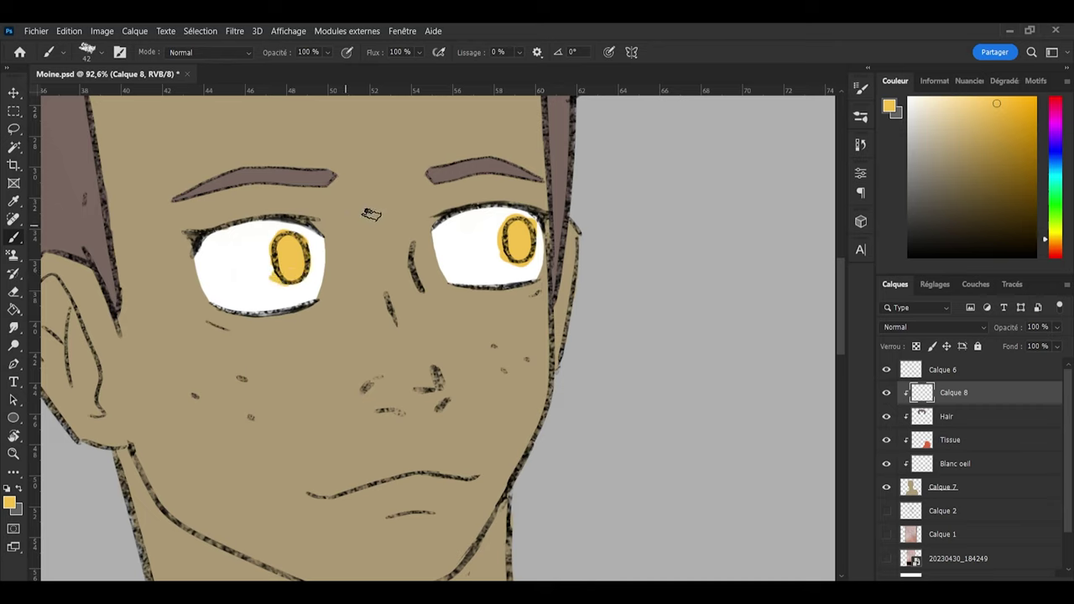
Step: Lighten the amber brush colour slightly and repaint both irises with it
left_click(987, 103)
mouse_move(523, 241)
left_mouse_down()
mouse_move(526, 230)
mouse_move(509, 256)
left_mouse_up()
left_click_drag(291, 258, 286, 274)
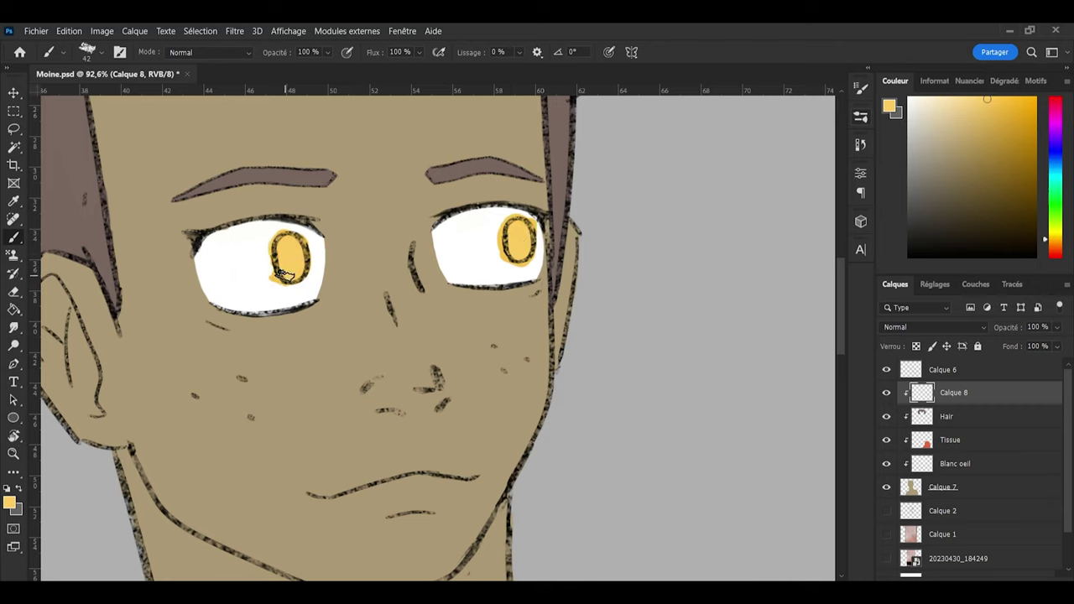
Step: Erase the amber paint that spills outside the outlines of both irises on layer Calque 8
key("e")
key("b")
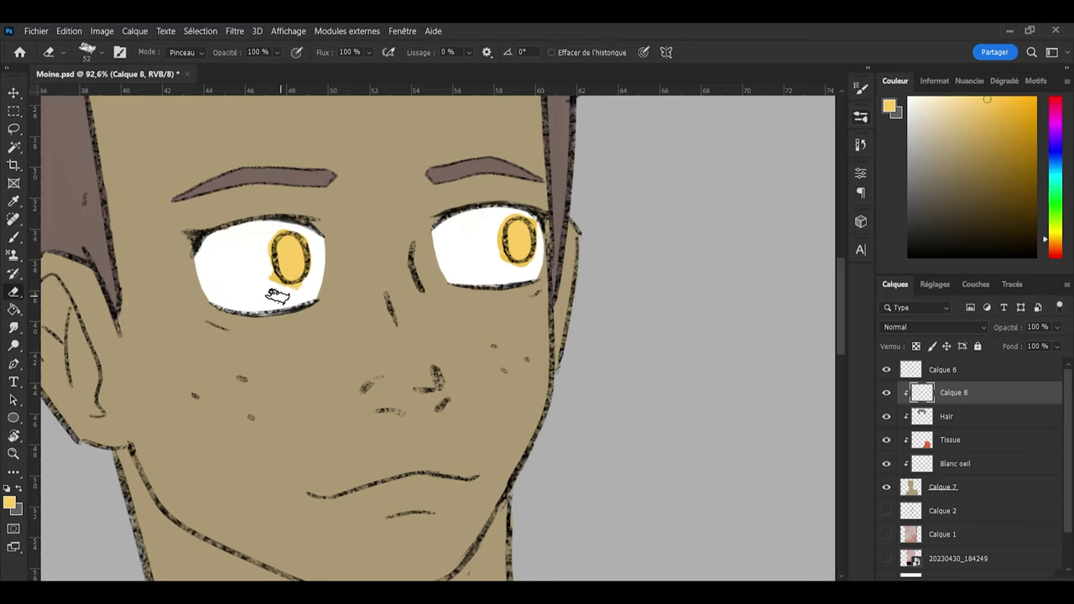
key("e")
left_click_drag(281, 291, 293, 297)
left_click_drag(252, 249, 259, 259)
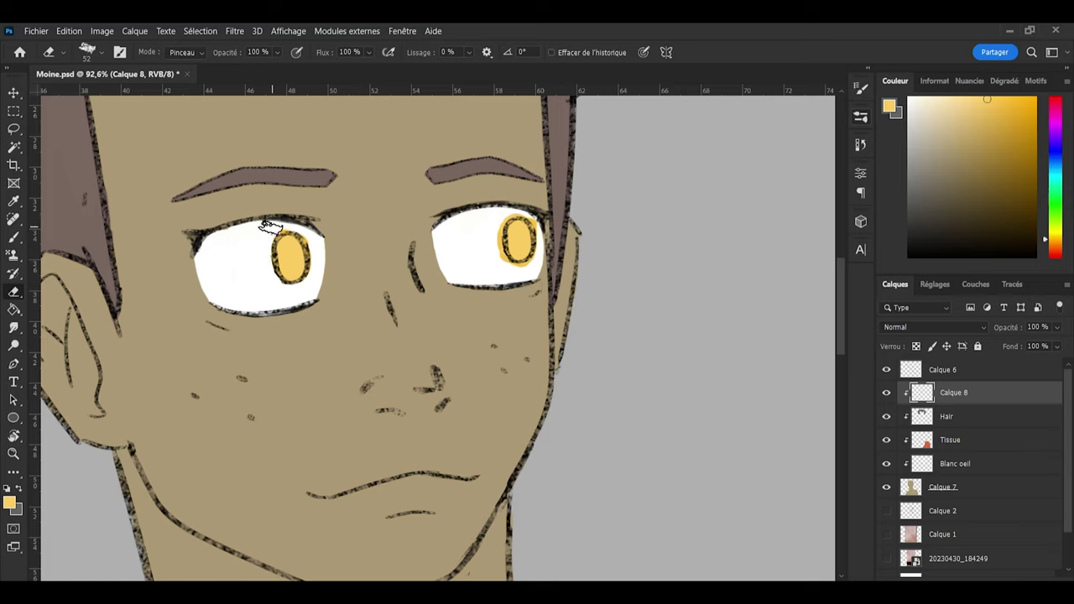
mouse_move(271, 228)
left_mouse_down()
mouse_move(323, 240)
mouse_move(312, 228)
mouse_move(326, 292)
mouse_move(324, 255)
mouse_move(318, 288)
left_mouse_up()
mouse_move(484, 235)
left_mouse_down()
mouse_move(488, 245)
mouse_move(490, 266)
mouse_move(489, 250)
mouse_move(515, 271)
mouse_move(546, 260)
left_mouse_up()
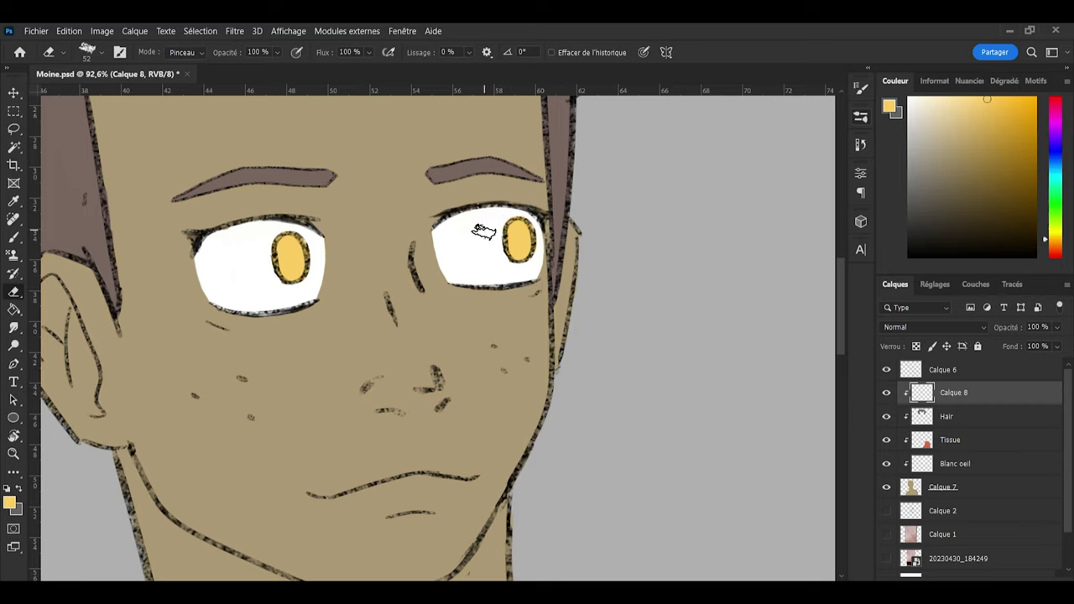
key("b")
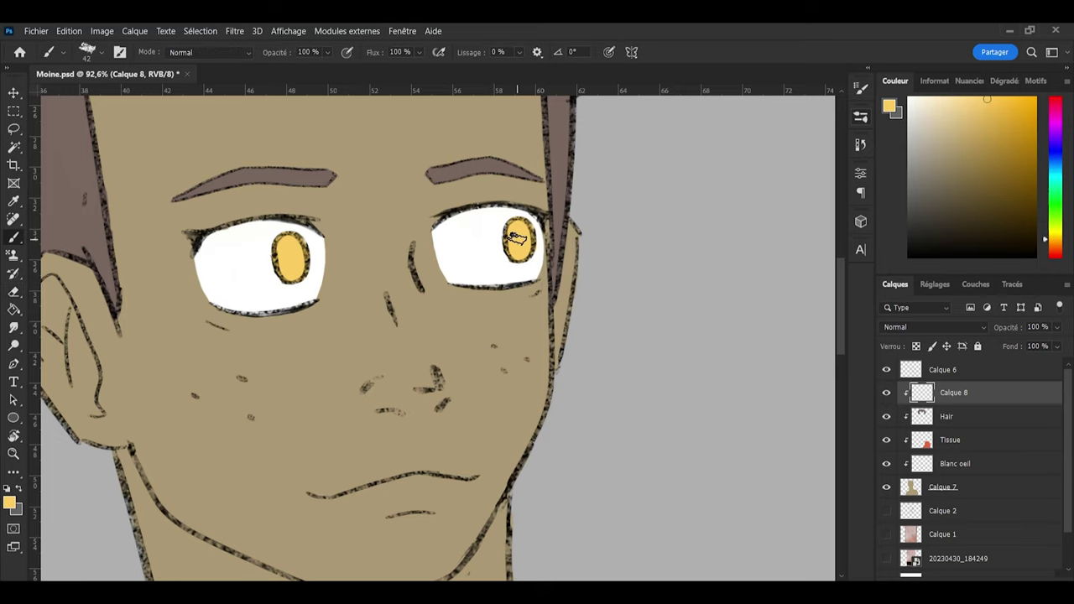
key("e")
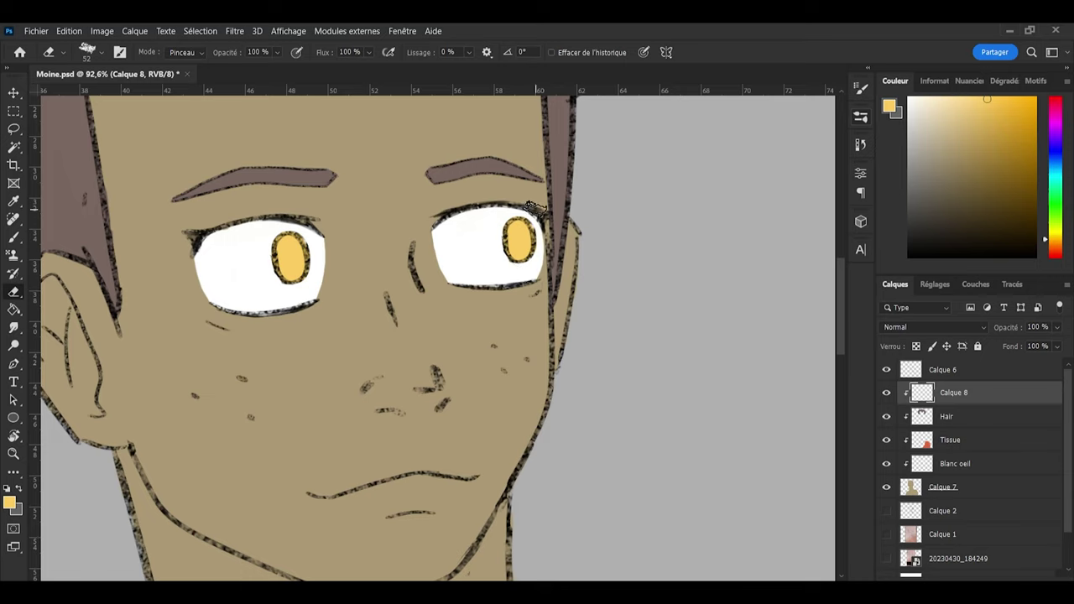
key("b")
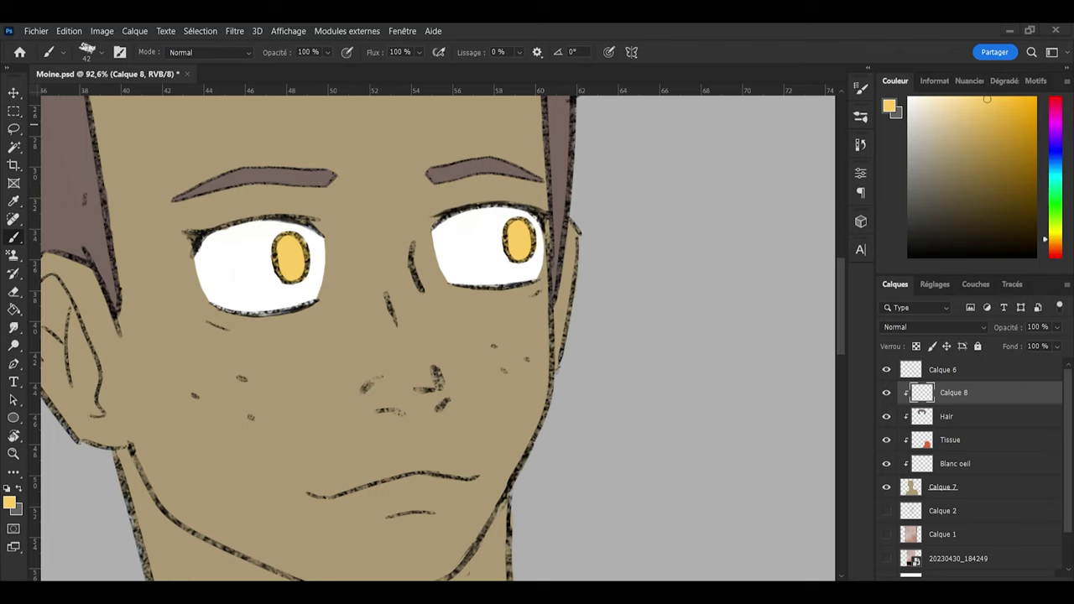
Step: Check the whole character with the new eye colour and save the document
scroll(624, 398, "down", 5)
scroll(635, 390, "down", 2)
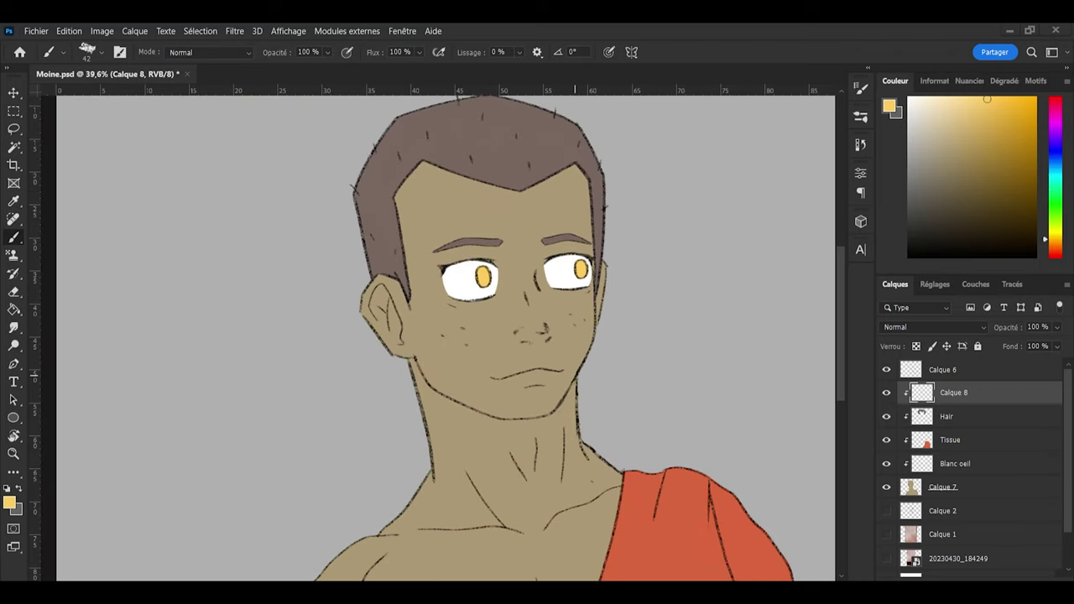
scroll(379, 377, "down", 6)
scroll(436, 361, "down", 3)
scroll(493, 332, "up", 2)
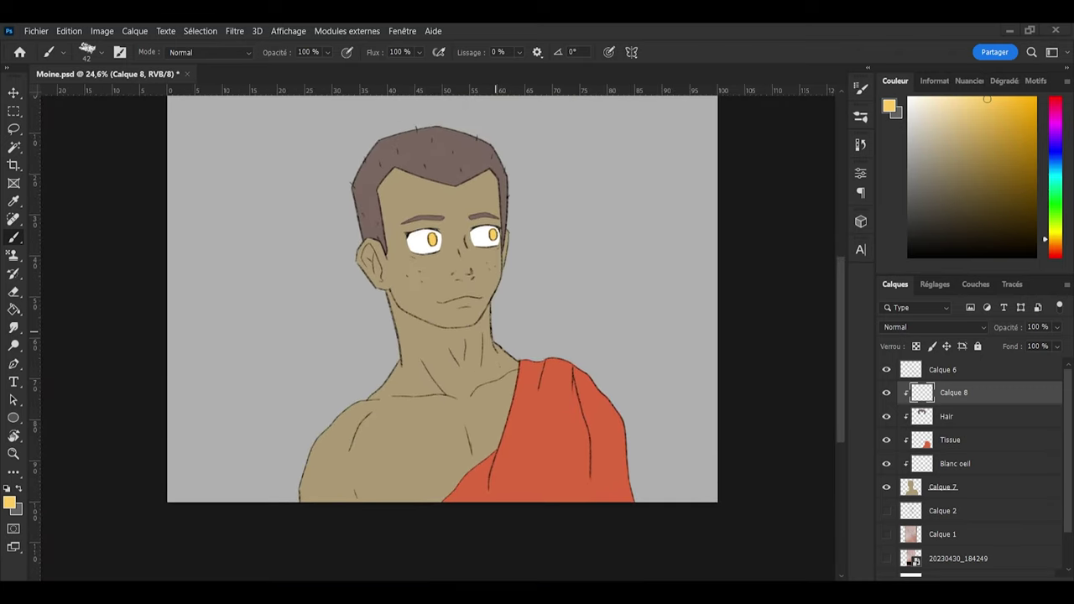
scroll(423, 370, "up", 1)
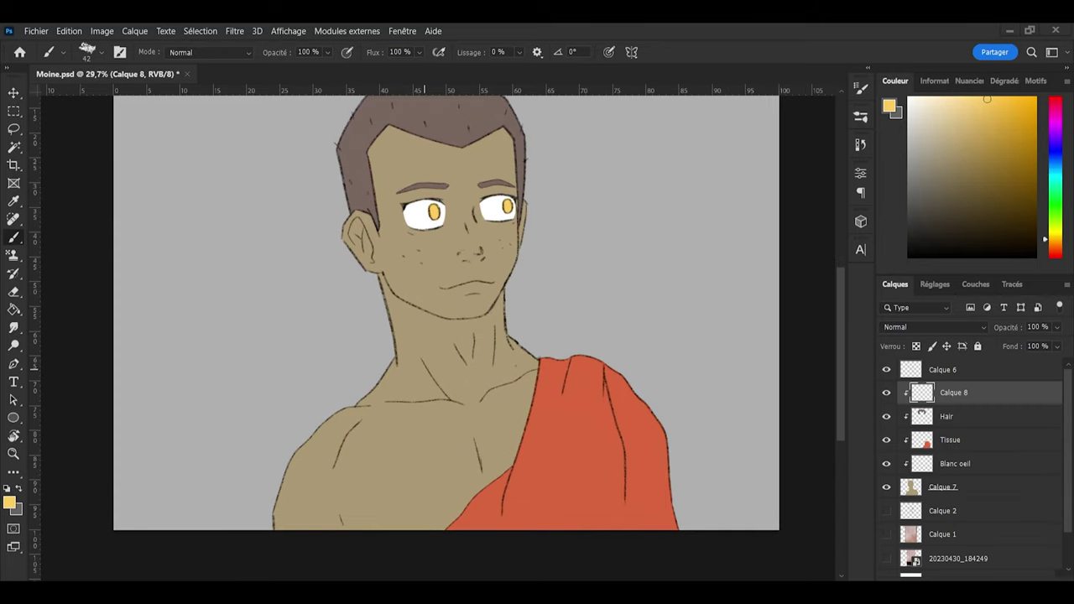
key("ctrl+s")
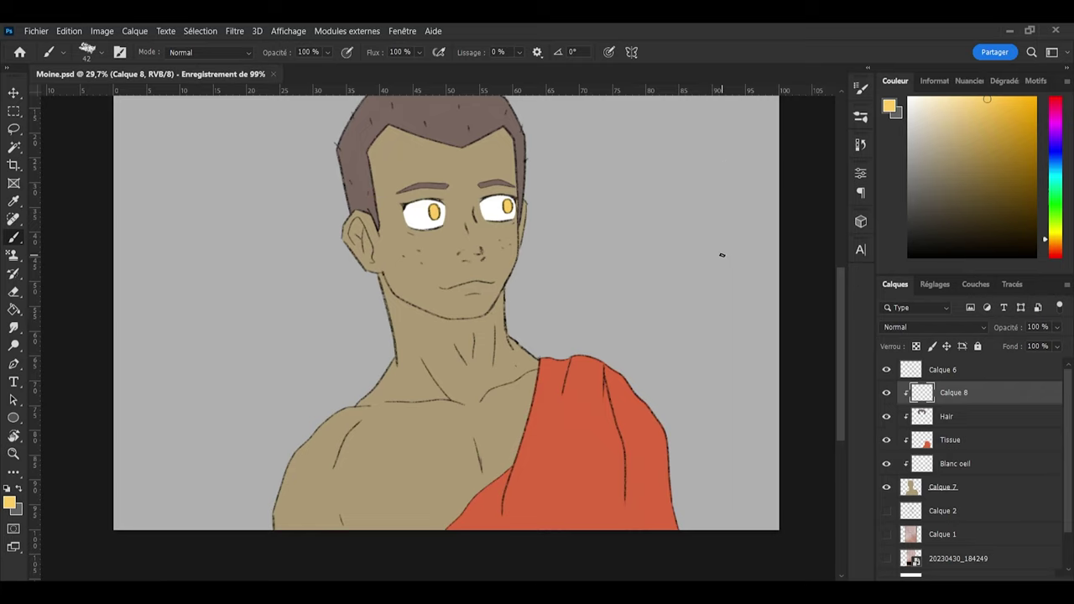
Step: Try a dark brown shadow stroke under the jaw on the clipped Shadow layer, and erase it
scroll(535, 338, "up", 2)
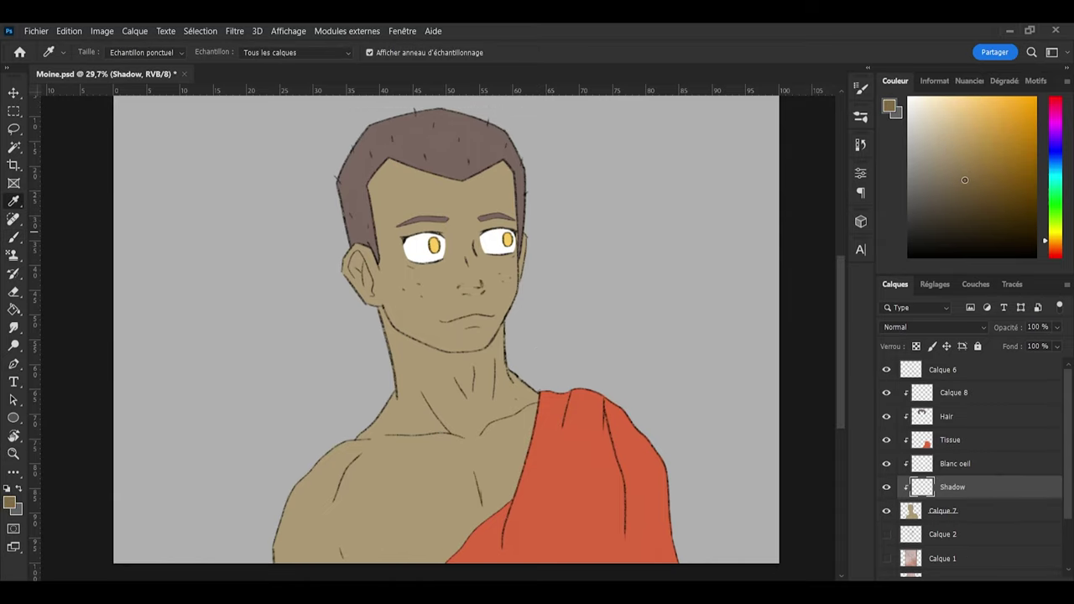
key("b")
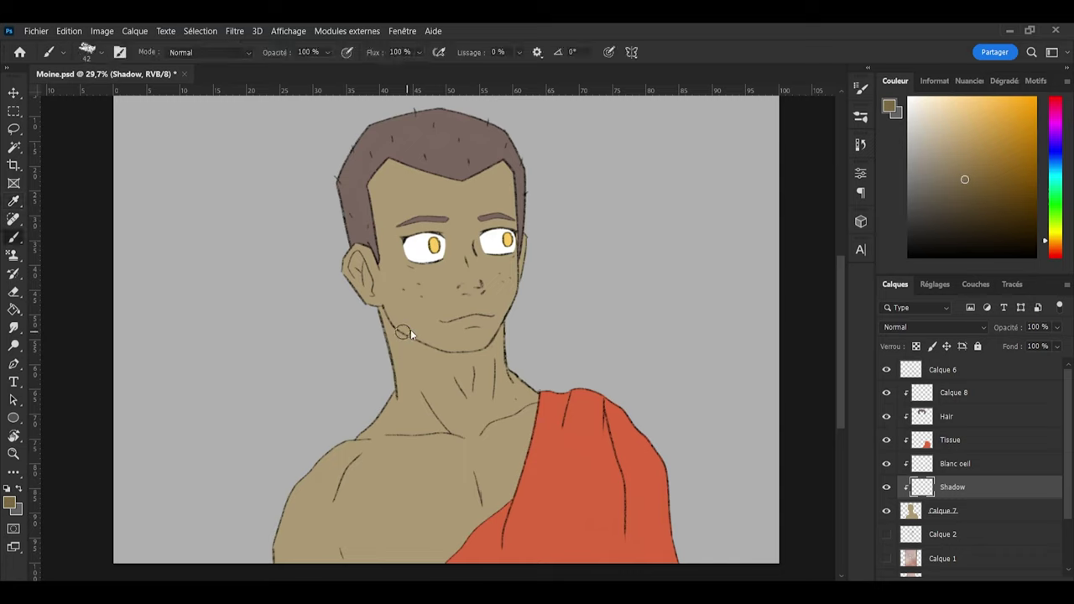
right_click(410, 335, "alt")
mouse_move(390, 324)
left_mouse_down()
mouse_move(383, 312)
mouse_move(396, 333)
mouse_move(467, 369)
left_mouse_up()
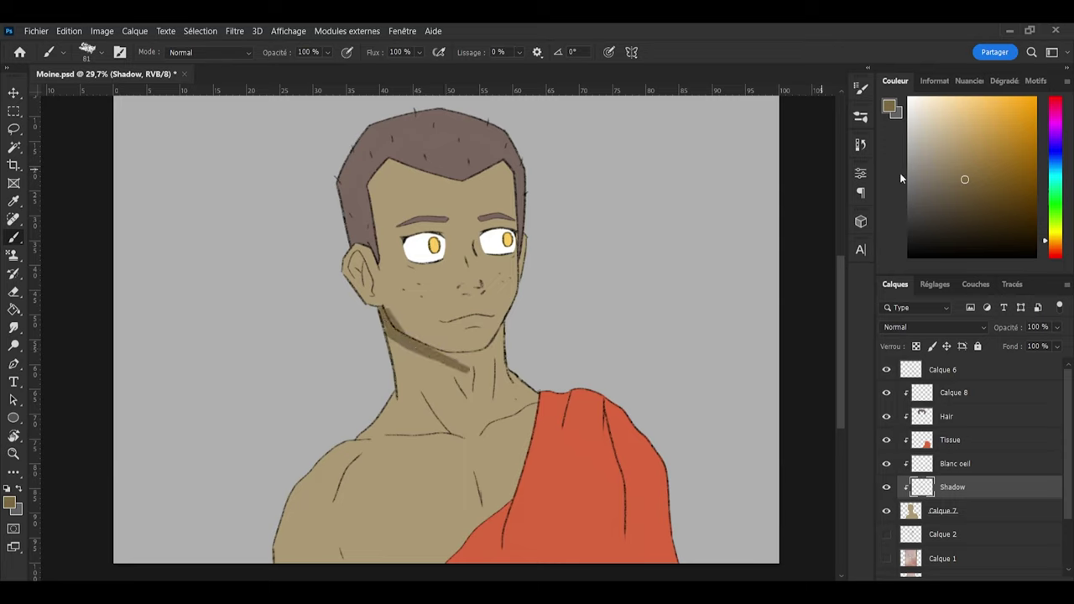
left_click(967, 177)
key("e")
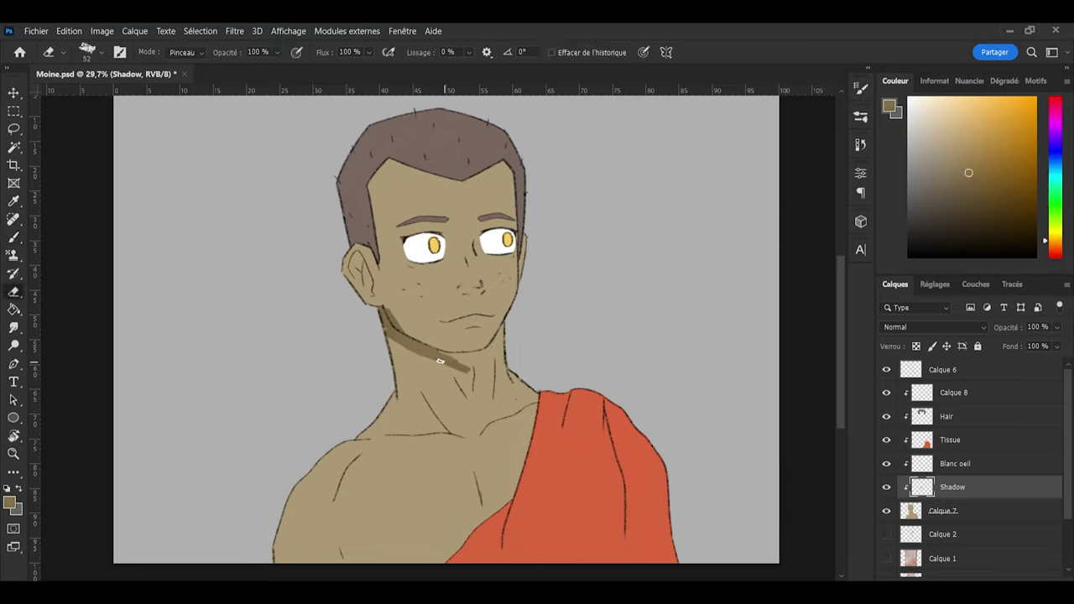
mouse_move(401, 335)
left_mouse_down()
mouse_move(377, 314)
mouse_move(467, 377)
left_mouse_up()
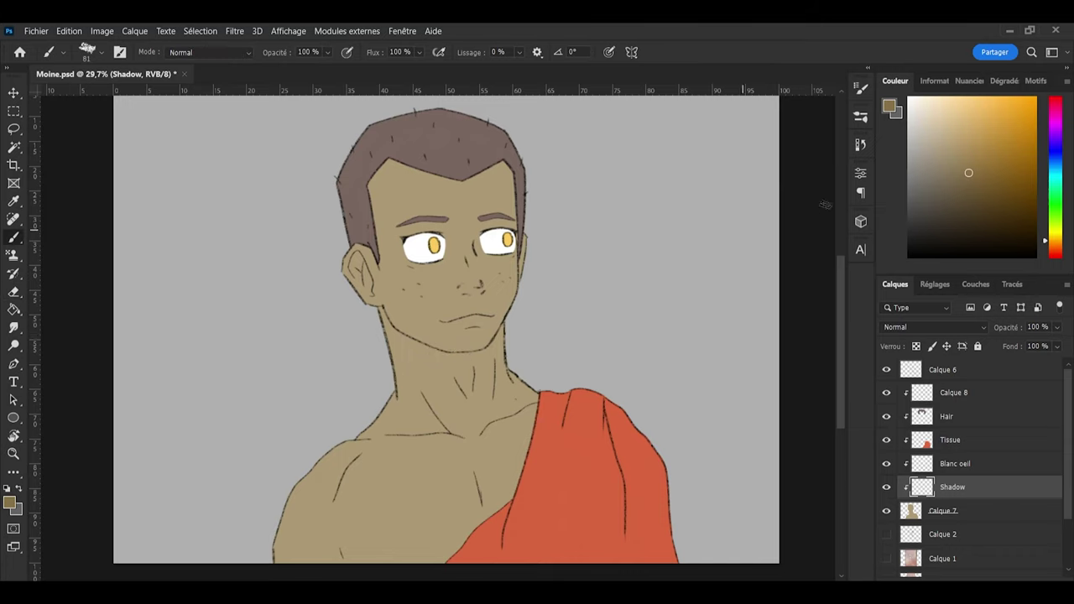
Step: Sample the skin tone from the chest, darken it moderately, and paint a shadow under the jaw across the neck
key("b")
left_click(426, 532)
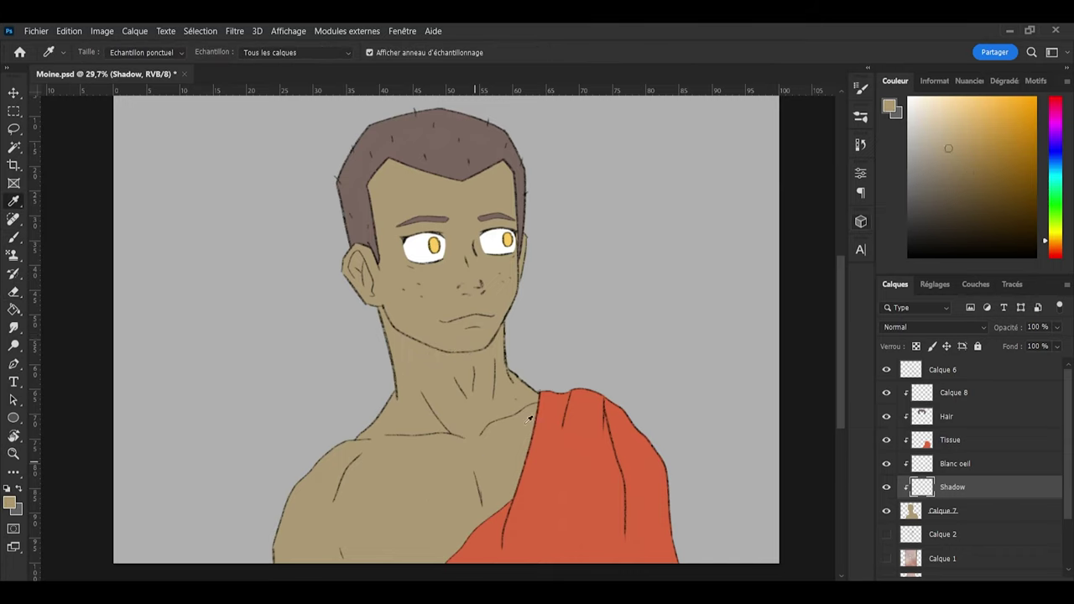
left_click_drag(954, 157, 960, 166)
key("b")
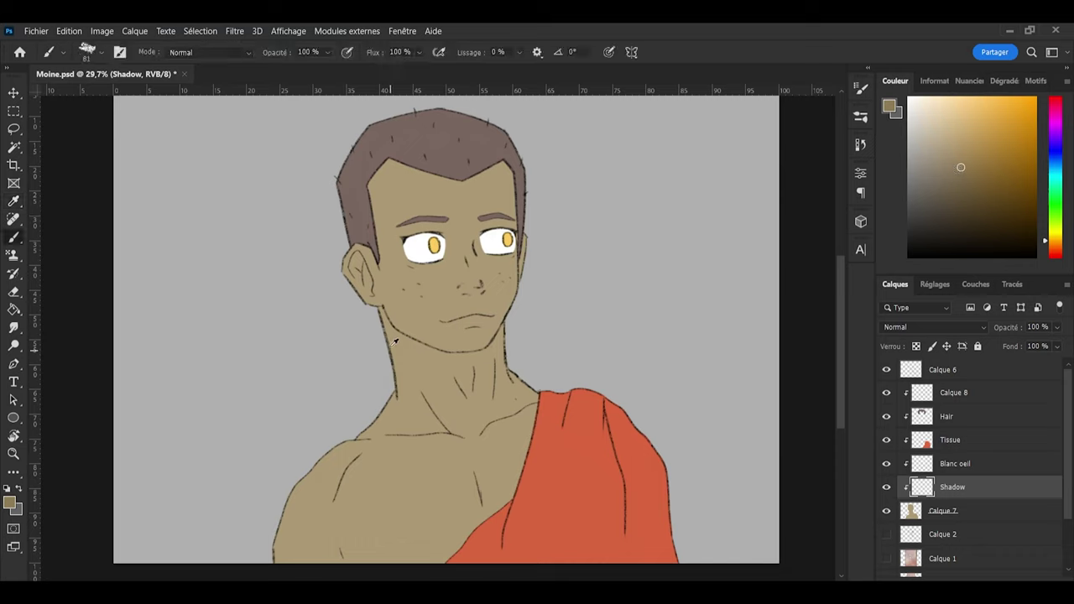
mouse_move(392, 342)
left_mouse_down()
mouse_move(378, 319)
mouse_move(402, 344)
mouse_move(393, 323)
mouse_move(426, 352)
mouse_move(458, 359)
mouse_move(499, 356)
mouse_move(500, 333)
mouse_move(488, 361)
left_mouse_up()
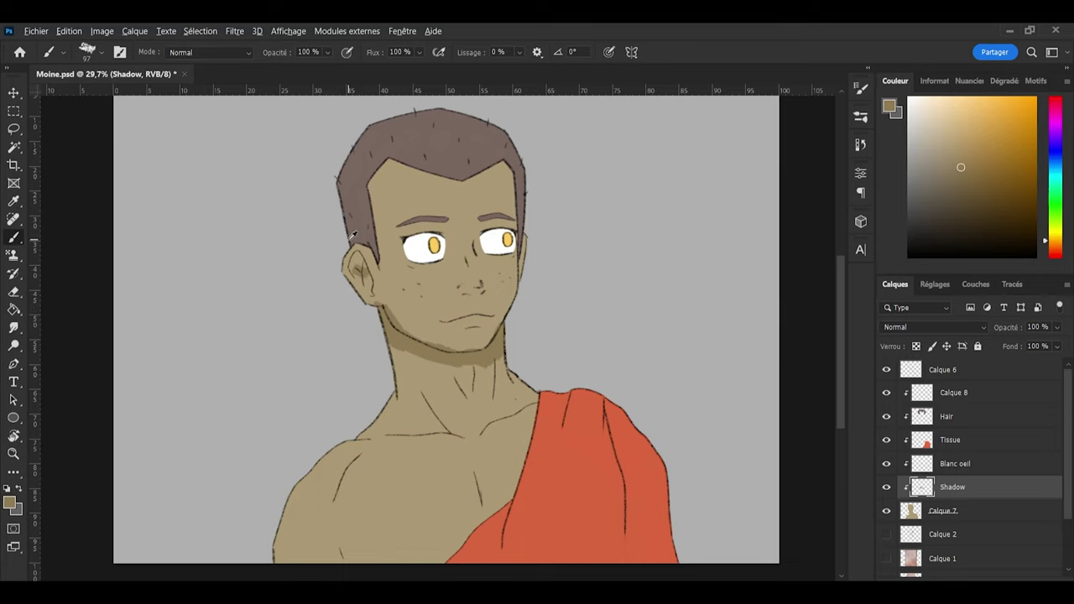
Step: Shade the hollow of the near ear on the Shadow layer and erase the paint outside its inner lines
scroll(359, 273, "up", 3)
right_click(368, 284, "alt")
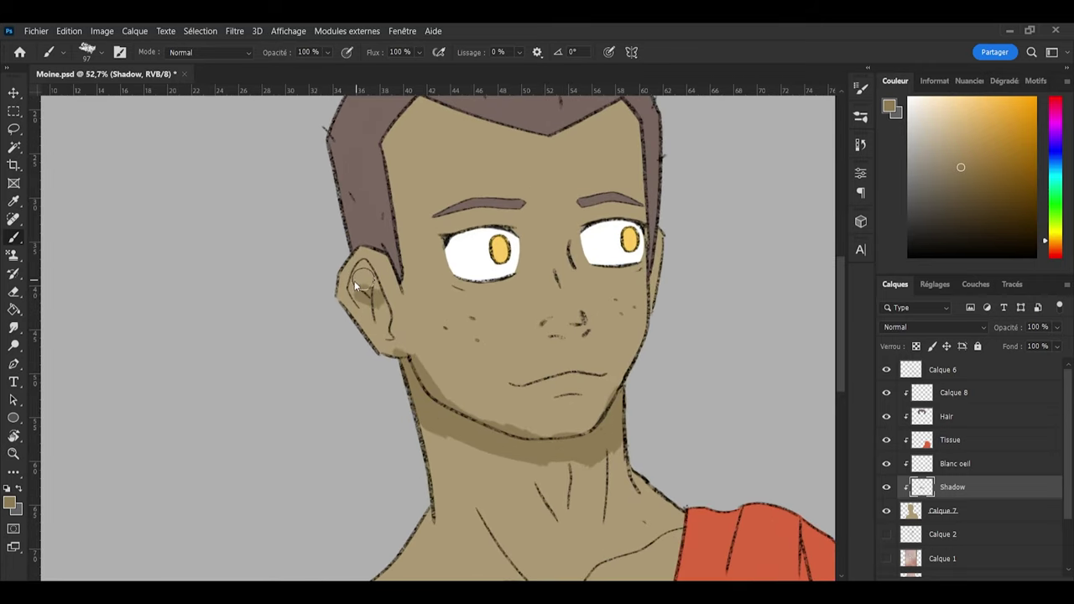
mouse_move(355, 291)
left_mouse_down()
mouse_move(361, 300)
mouse_move(360, 269)
mouse_move(372, 281)
mouse_move(359, 268)
left_mouse_up()
right_click(366, 276, "alt")
left_click_drag(387, 317, 366, 306)
key("e")
left_click_drag(354, 353, 336, 341, "alt")
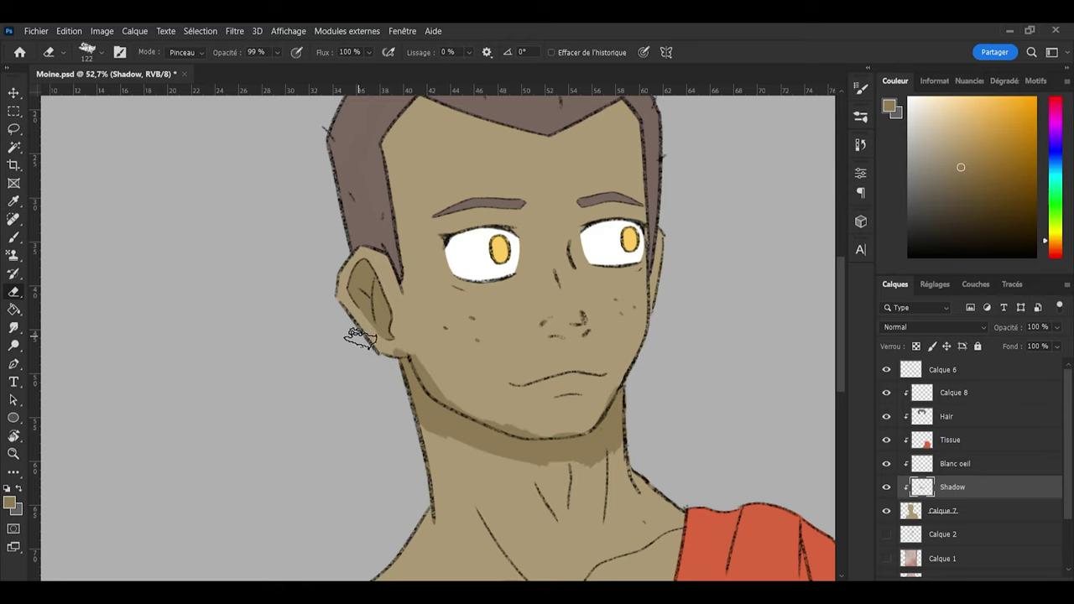
Step: Erase the excess neck shadow that spills over the jawline just below the near ear
key("b")
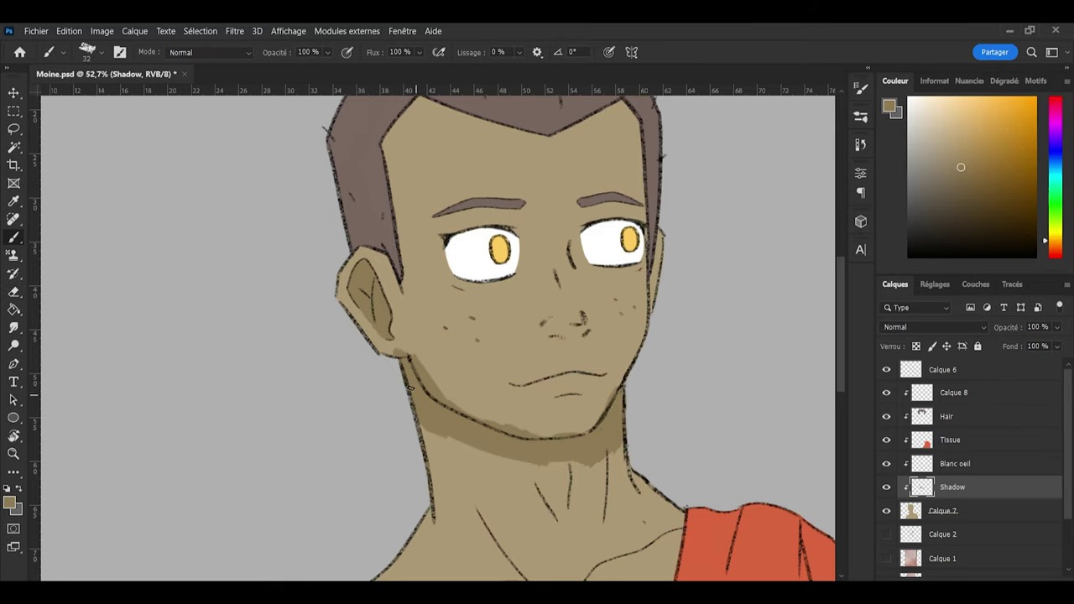
key("e")
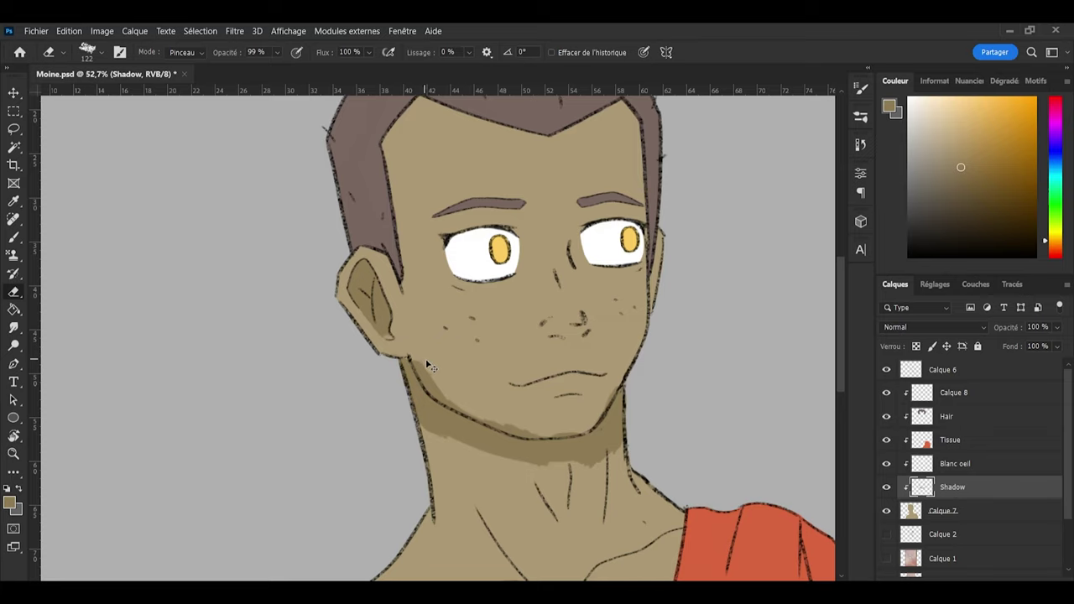
mouse_move(417, 355)
left_mouse_down()
mouse_move(400, 351)
mouse_move(428, 385)
left_mouse_up()
scroll(667, 308, "down", 1)
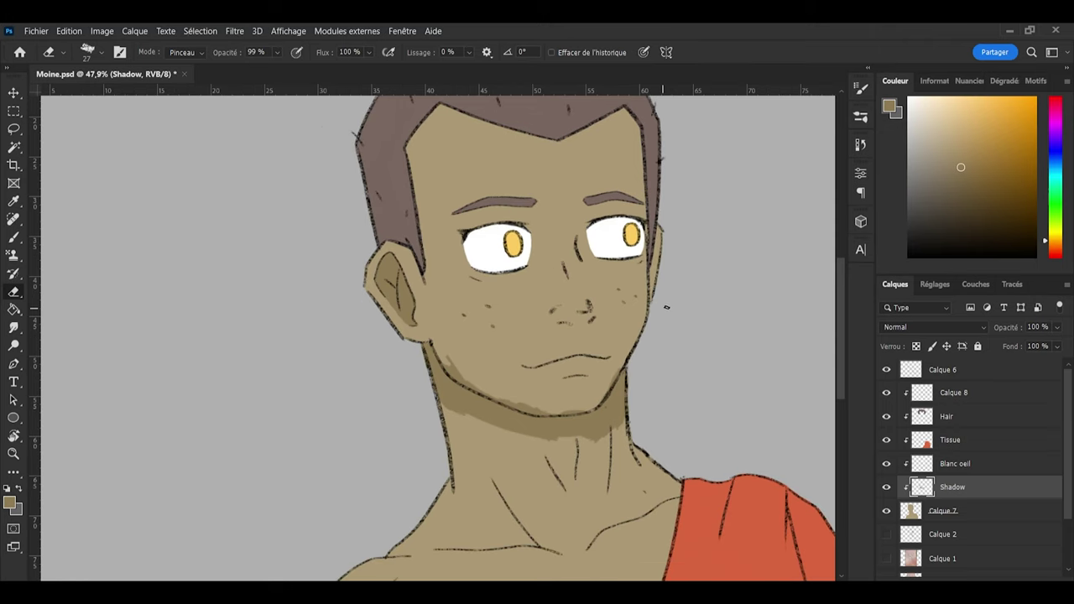
Step: Paint the shadow over the far ear beside the cheek, keeping the face clear of it
scroll(683, 364, "down", 1)
scroll(685, 367, "up", 2)
key("b")
key("e")
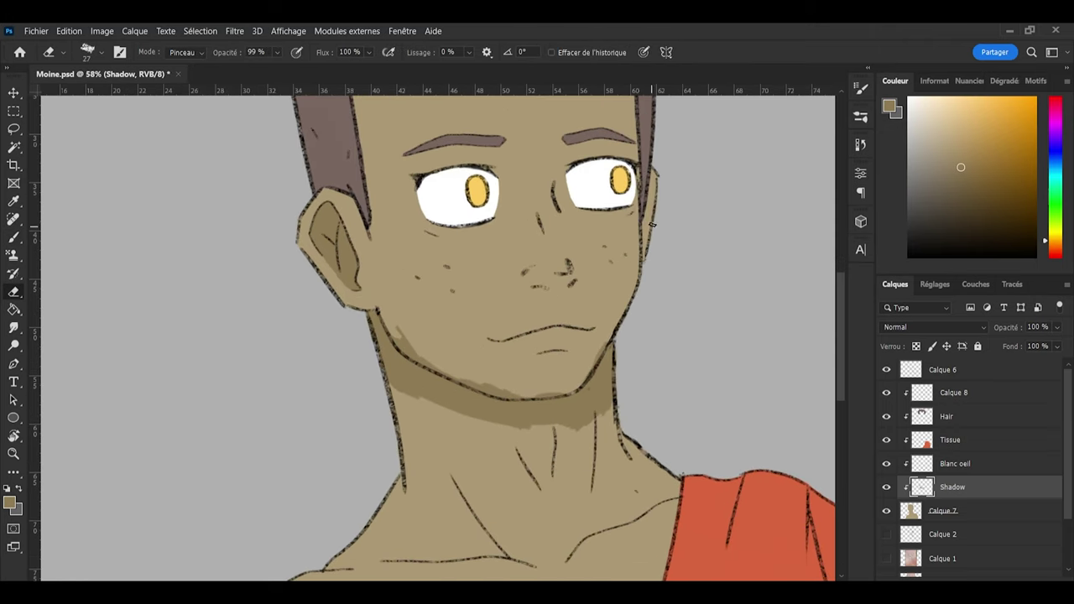
key("b")
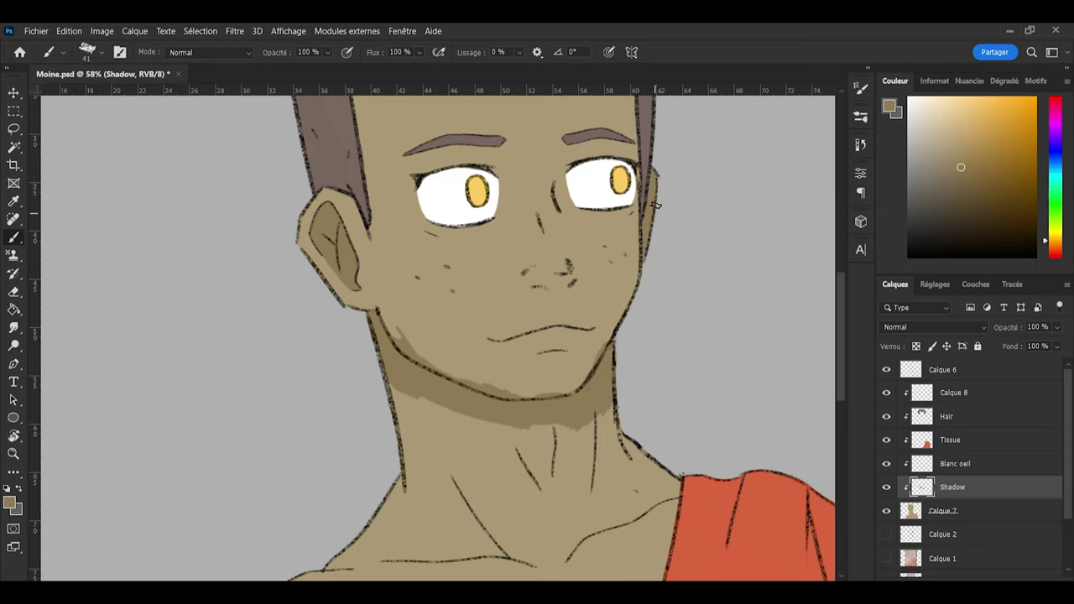
key("e")
key("b")
mouse_move(629, 218)
left_mouse_down()
mouse_move(626, 269)
mouse_move(634, 252)
mouse_move(636, 265)
left_mouse_up()
key("e")
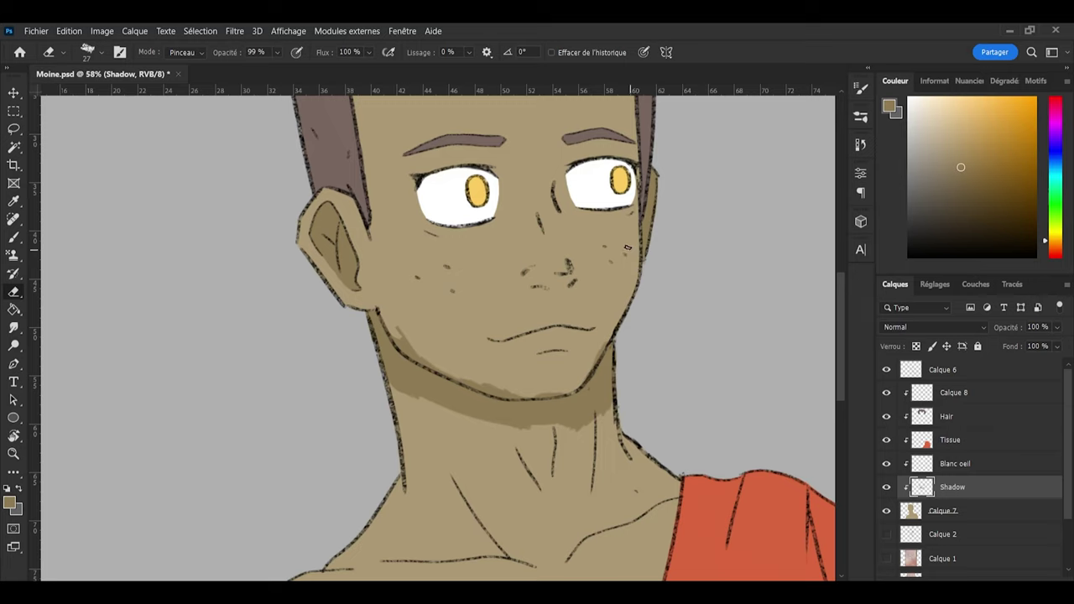
key("b")
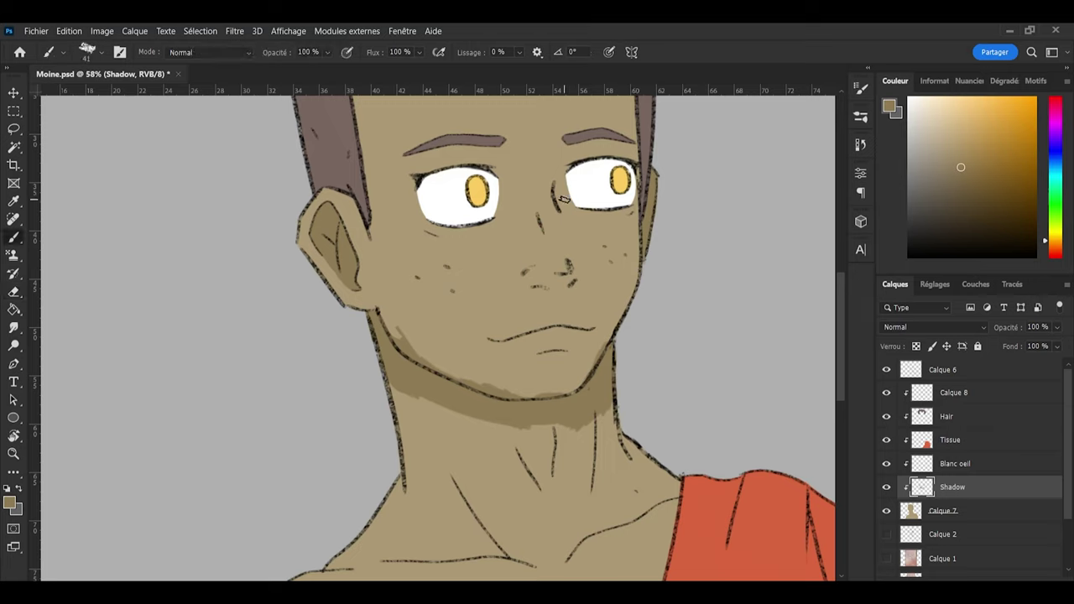
Step: Paint a shadow down the far side of the nose and beneath the nostrils on the Shadow layer
mouse_move(562, 195)
left_mouse_down()
mouse_move(586, 262)
mouse_move(580, 253)
mouse_move(585, 275)
mouse_move(559, 288)
mouse_move(576, 268)
mouse_move(573, 282)
left_mouse_up()
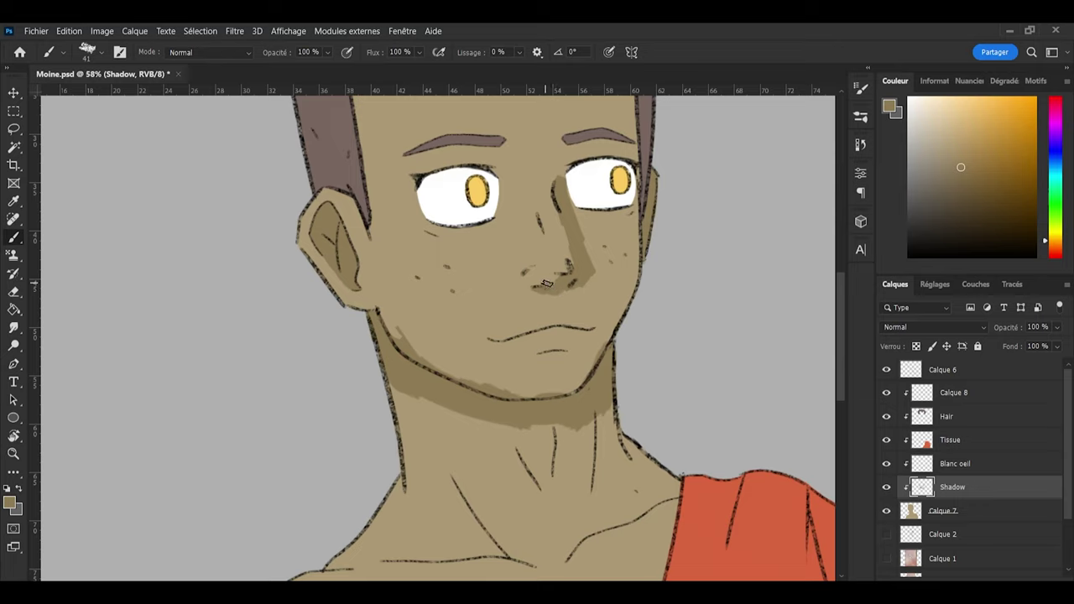
mouse_move(547, 284)
left_mouse_down()
mouse_move(532, 284)
mouse_move(552, 284)
left_mouse_up()
mouse_move(527, 282)
left_mouse_down()
mouse_move(562, 300)
mouse_move(578, 288)
left_mouse_up()
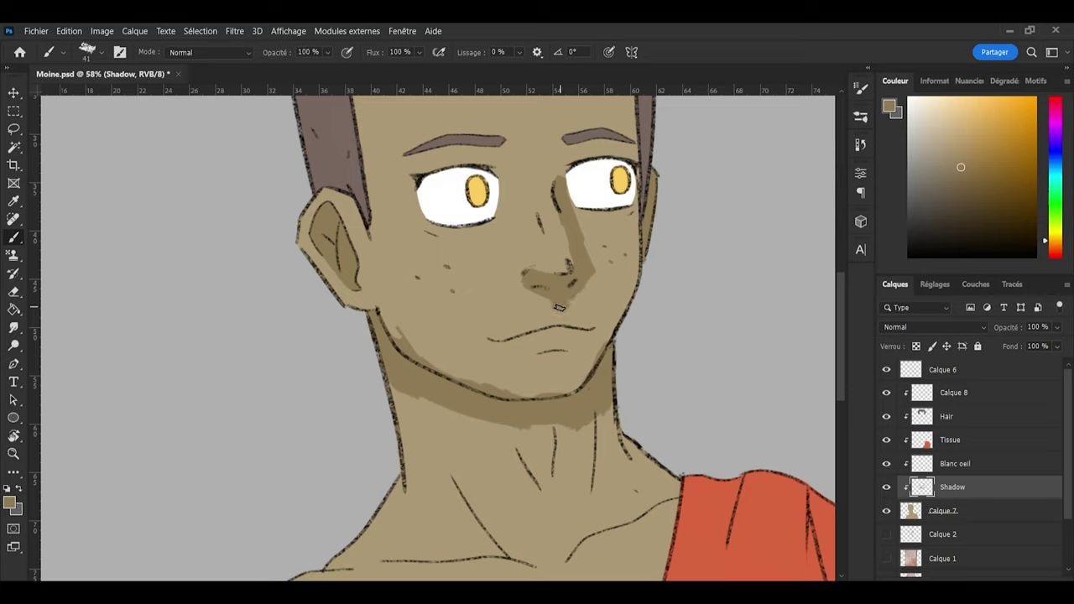
Step: Erase the outer edge of the nose shadow to narrow it and touch up its contour along the far side of the bridge
key("e")
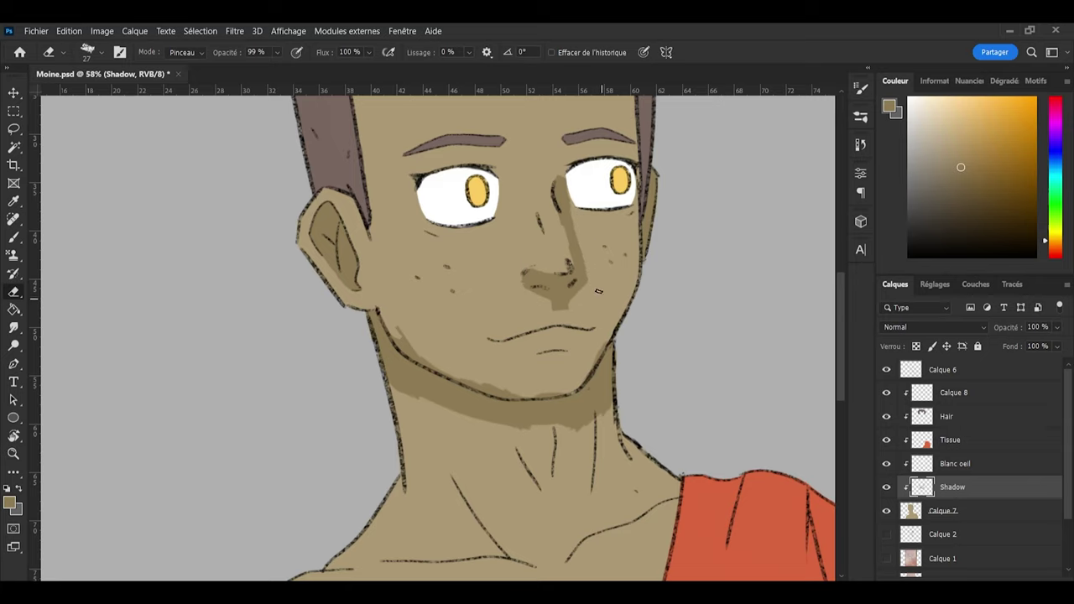
left_click_drag(574, 232, 602, 302)
key("b")
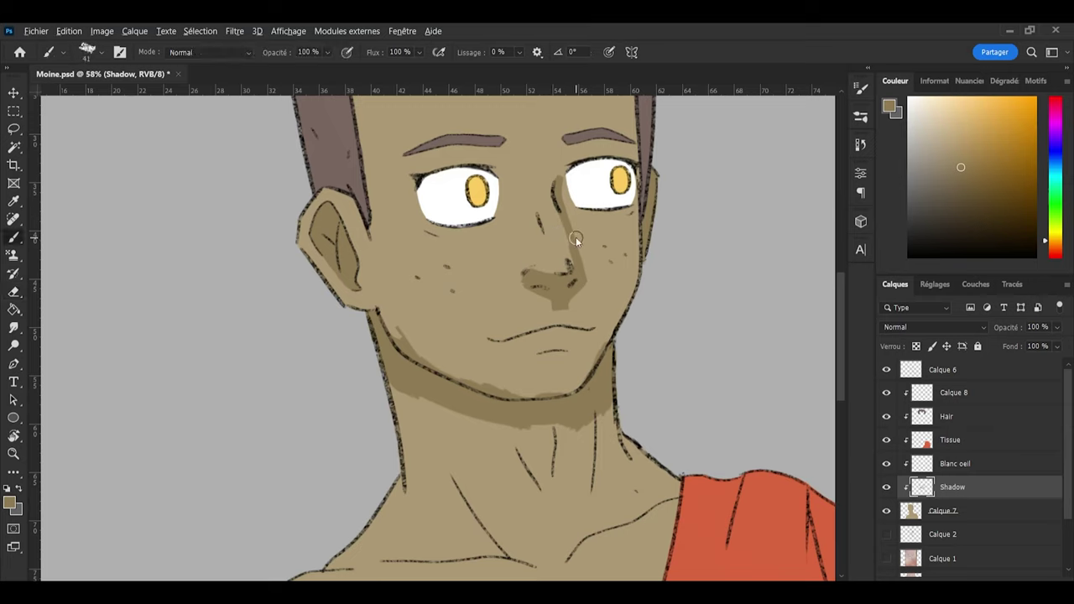
left_click_drag(576, 237, 569, 229)
key("e")
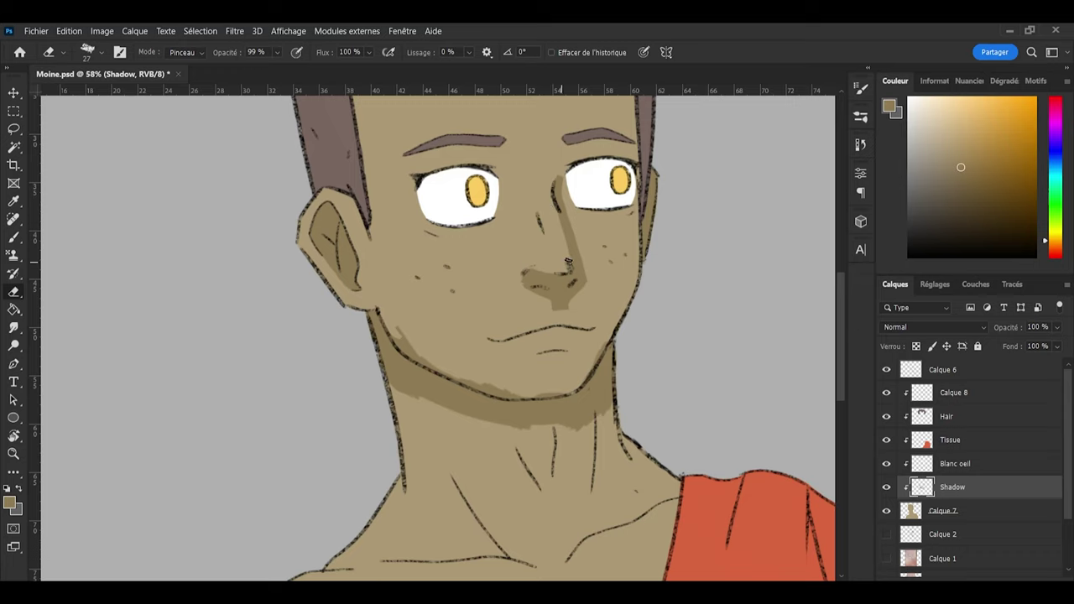
Step: Paint the far eye socket's shadow from the top of the nose bridge across the space between the eyebrow and upper lid
key("b")
key("e")
key("b")
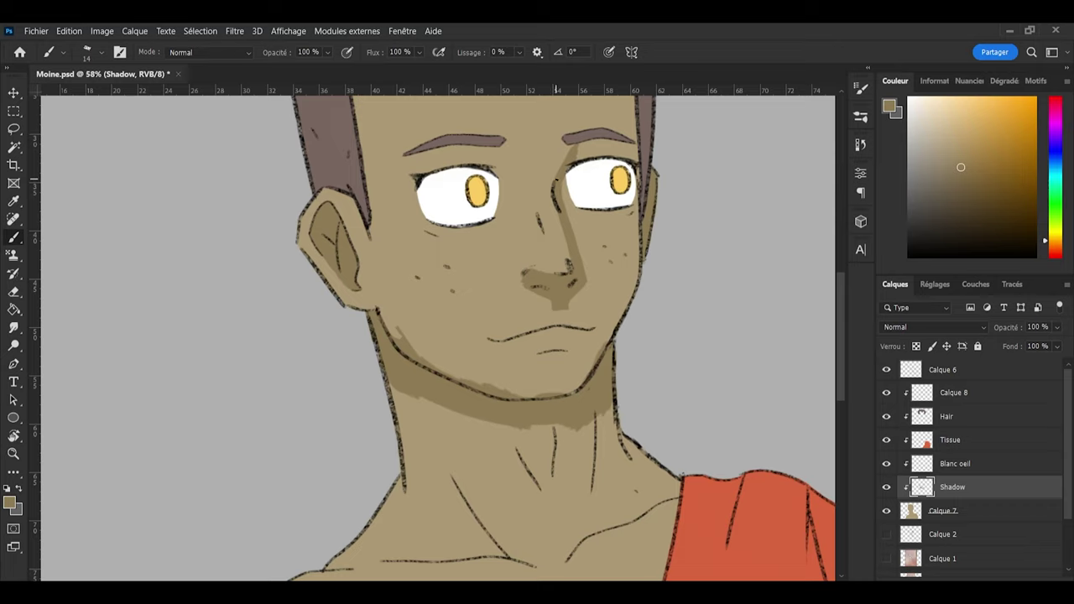
key("]")
mouse_move(561, 171)
left_mouse_down()
mouse_move(579, 142)
mouse_move(592, 140)
mouse_move(593, 158)
mouse_move(635, 148)
left_mouse_up()
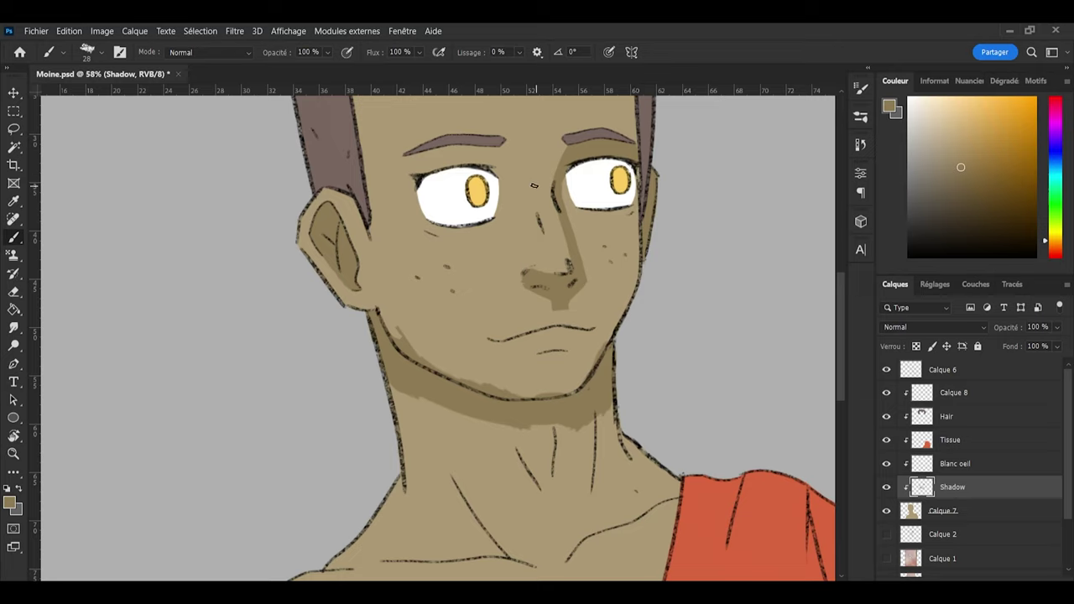
Step: Fill the space between the near eyebrow and upper eyelid with shadow and erase the paint outside the socket
mouse_move(426, 165)
left_mouse_down()
mouse_move(476, 142)
mouse_move(497, 156)
left_mouse_up()
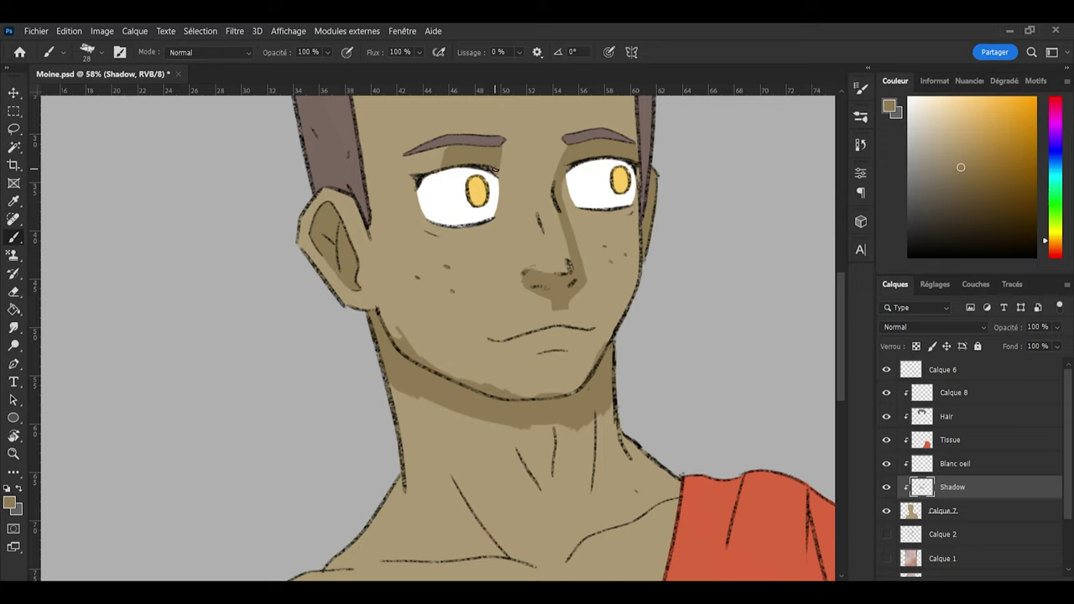
key("e")
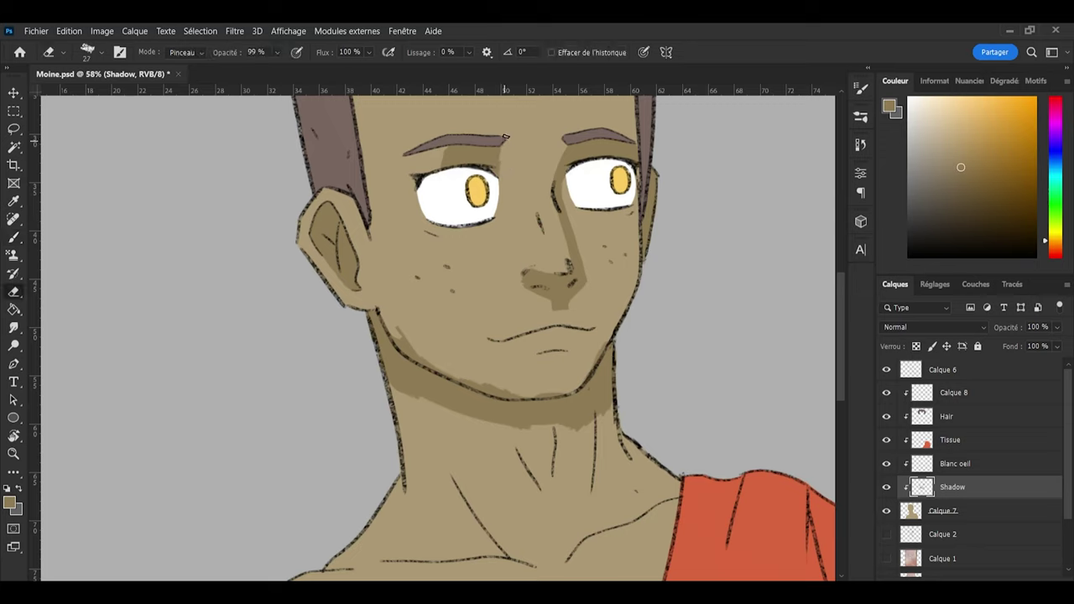
key("b")
key("e")
key("b")
key("e")
key("b")
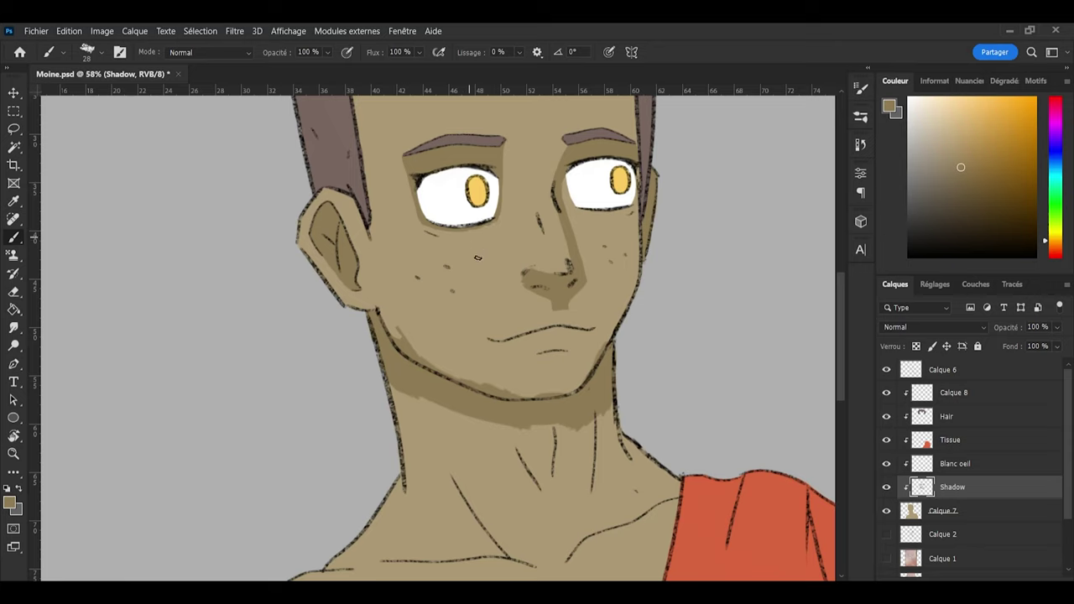
Step: Refine a thin shadow around the sides and lower rim of the near eye, erasing the excess on the cheek
key("e")
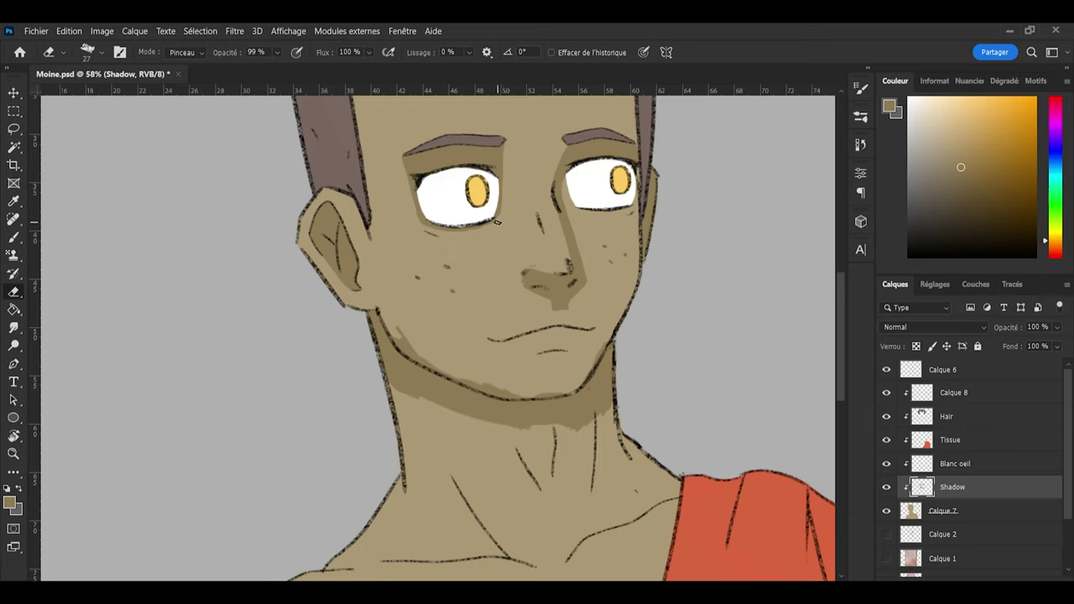
key("b")
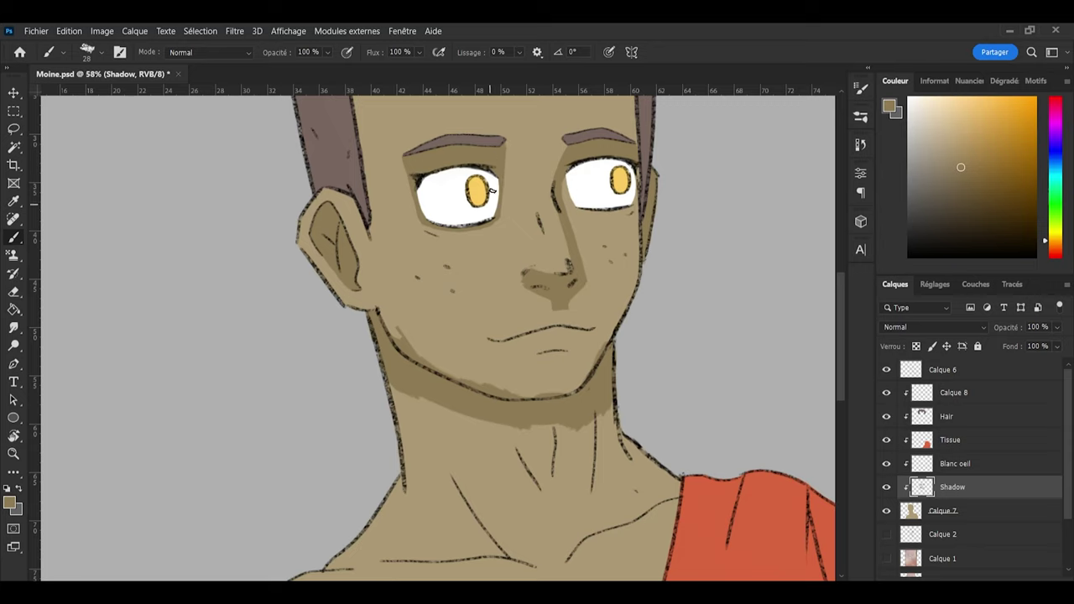
key("e")
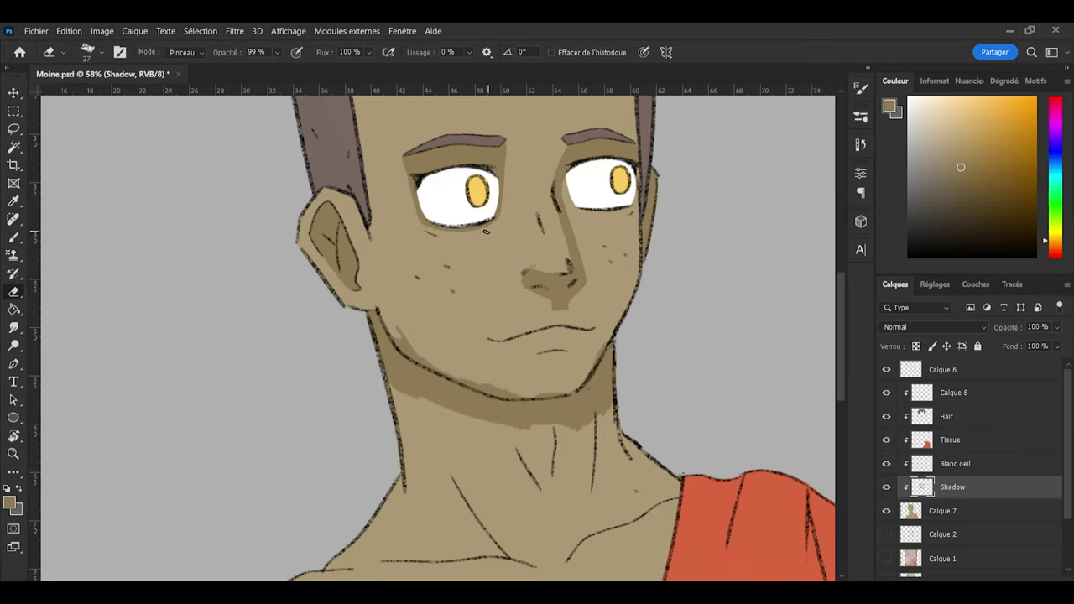
key("b")
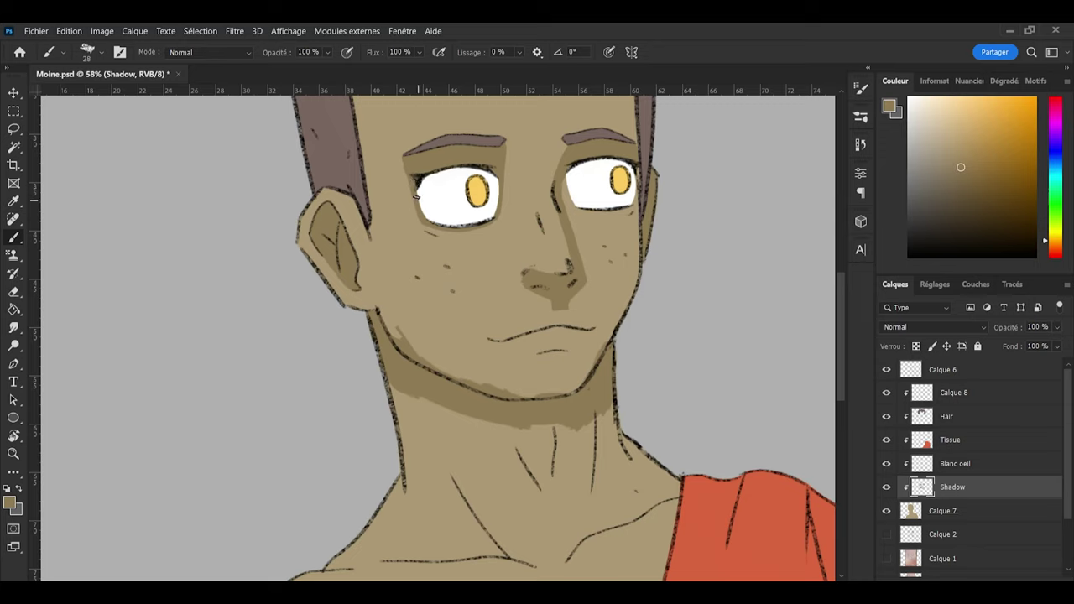
key("e")
key("b")
Step: Shade the inner corner and lower rim of the far eye, and the small crease under the near eye's outer corner
left_click_drag(564, 199, 613, 210)
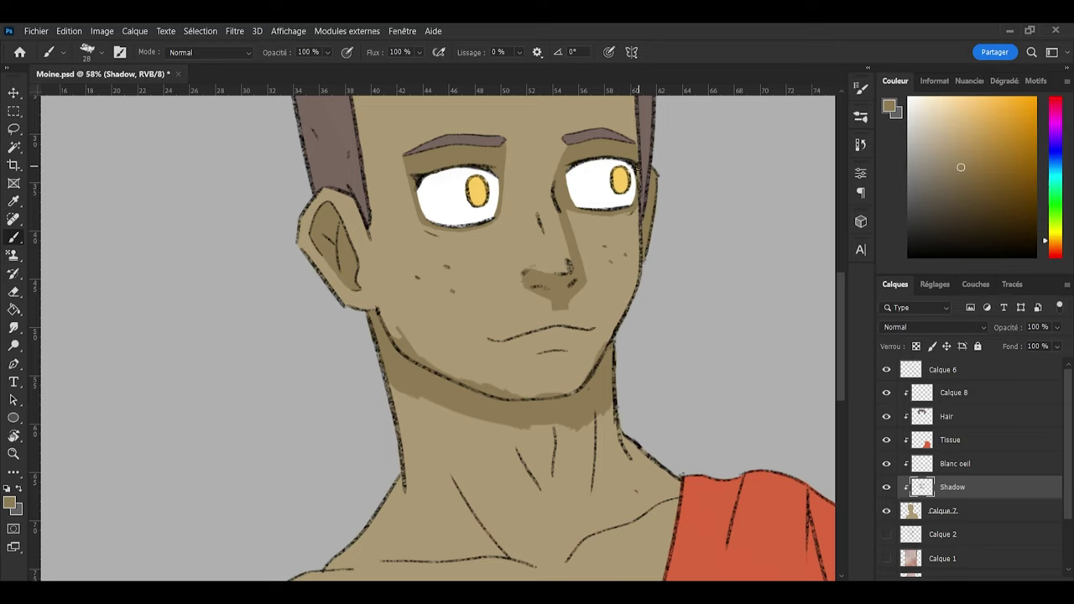
key("z")
key("b")
key("alt")
key("e")
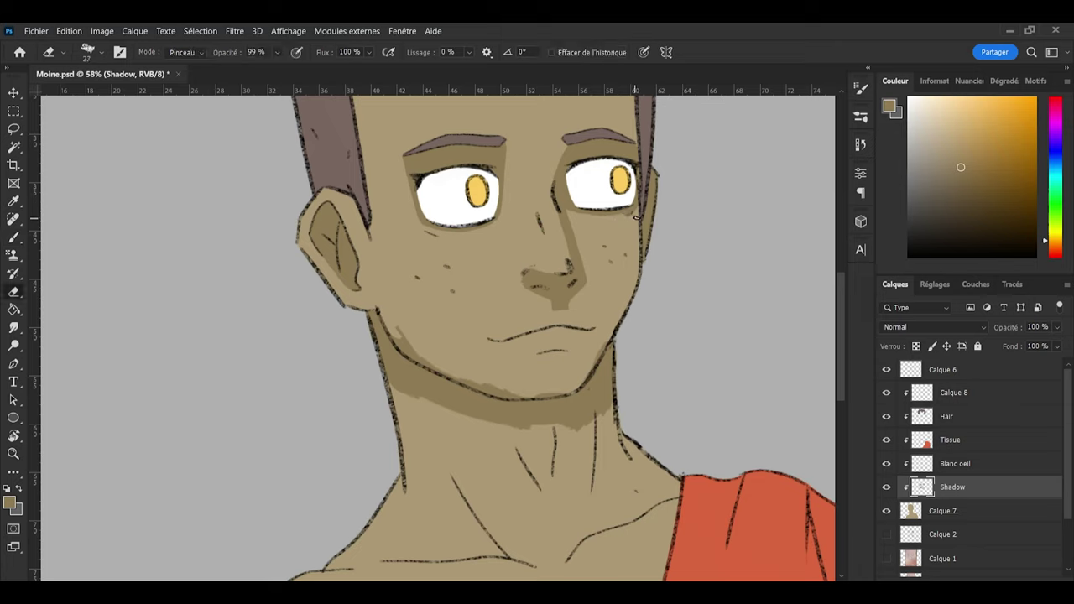
key("b")
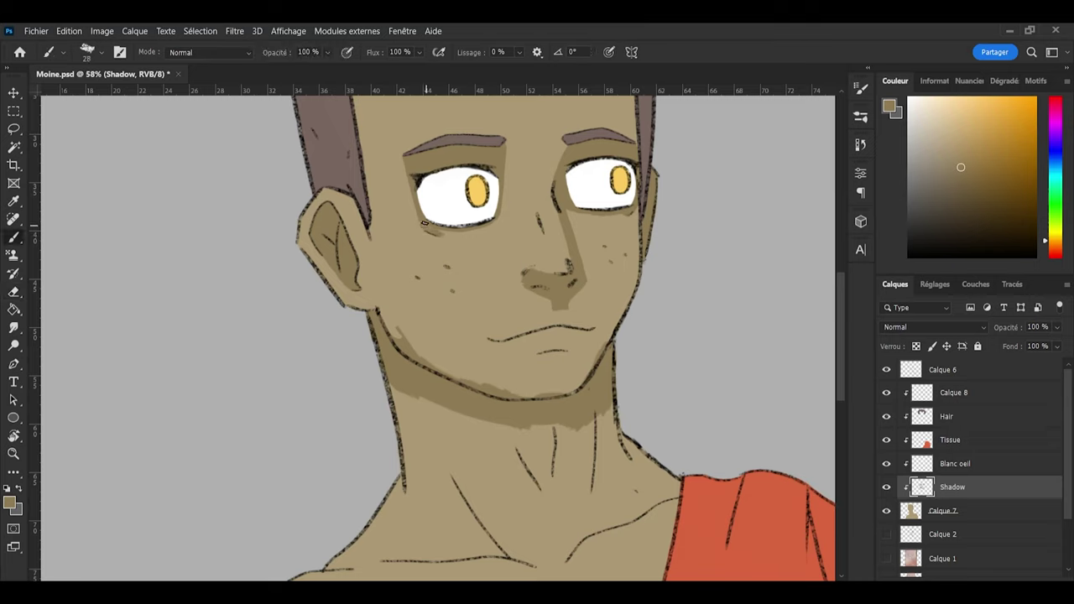
key("e")
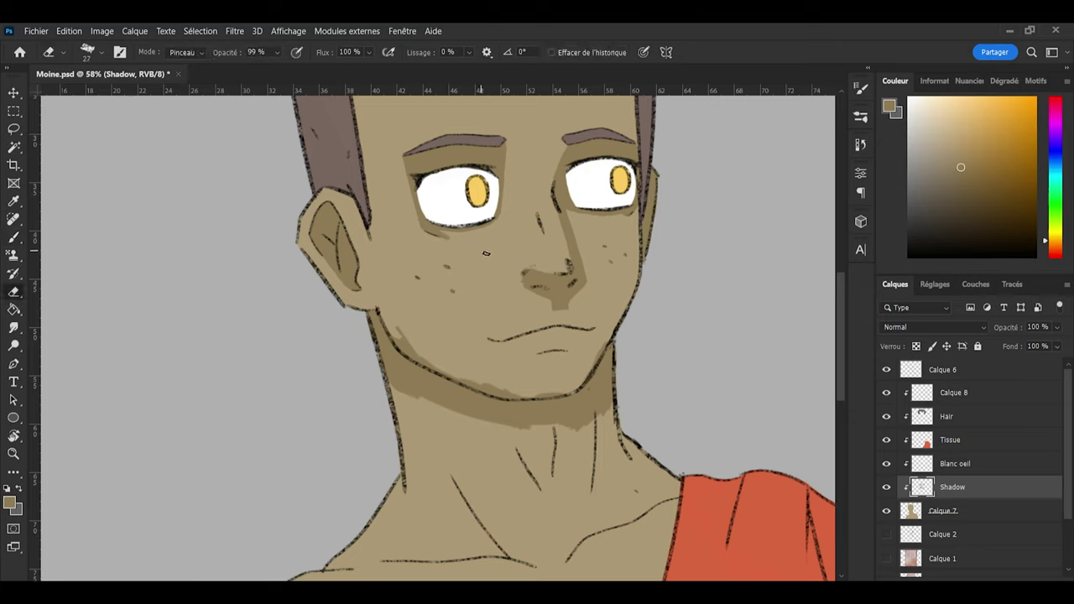
Step: Paint thin shadows along the lower-lip mark and the underside of the mouth line, erasing the excess around the mouth corners
key("b")
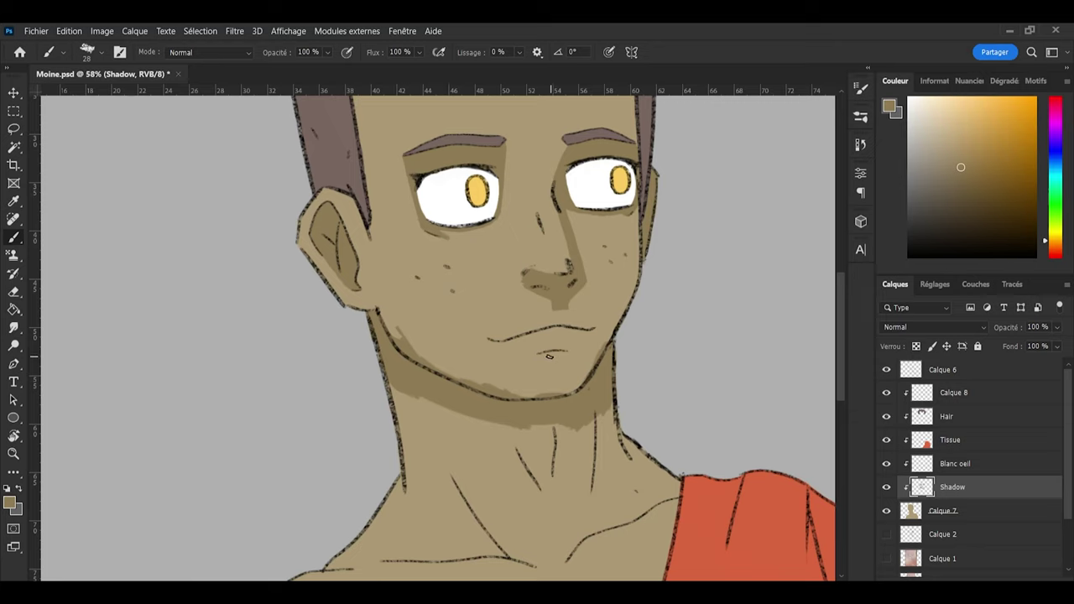
key("e")
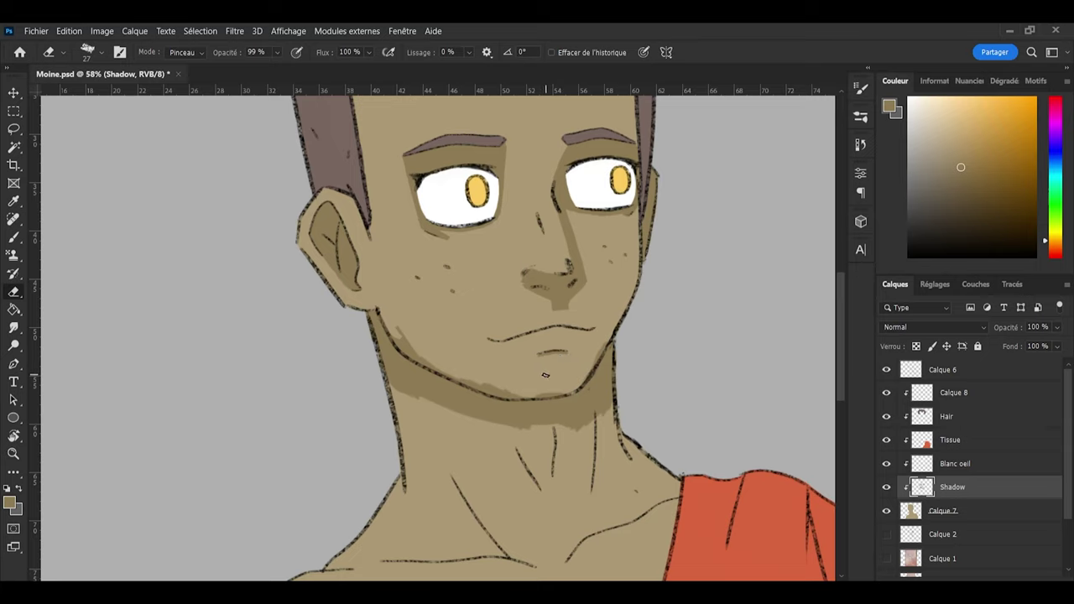
key("b")
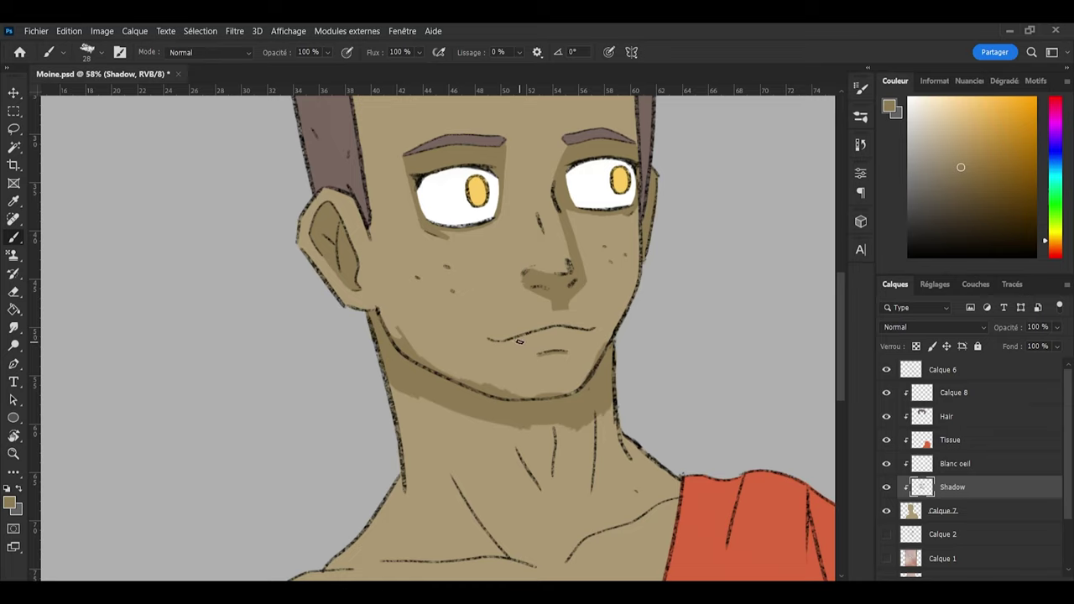
left_click_drag(512, 341, 580, 331)
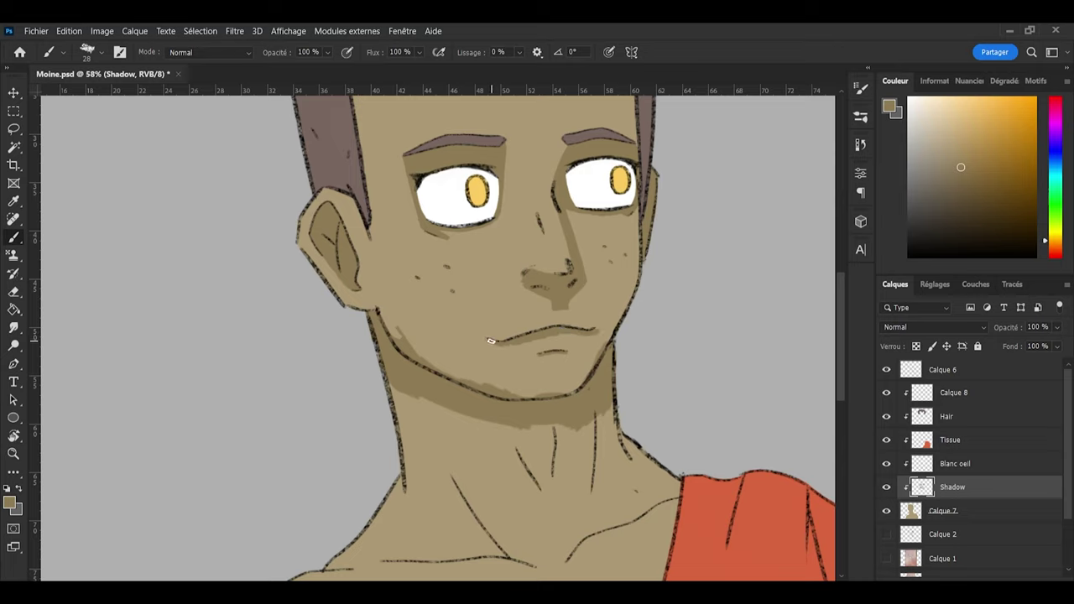
key("e")
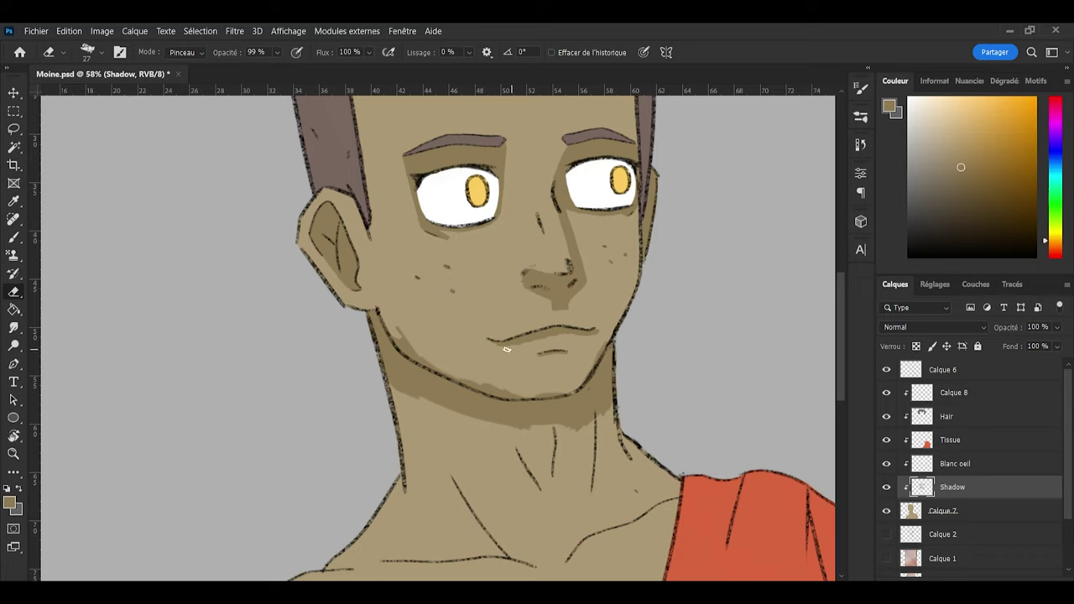
left_click_drag(507, 349, 486, 343)
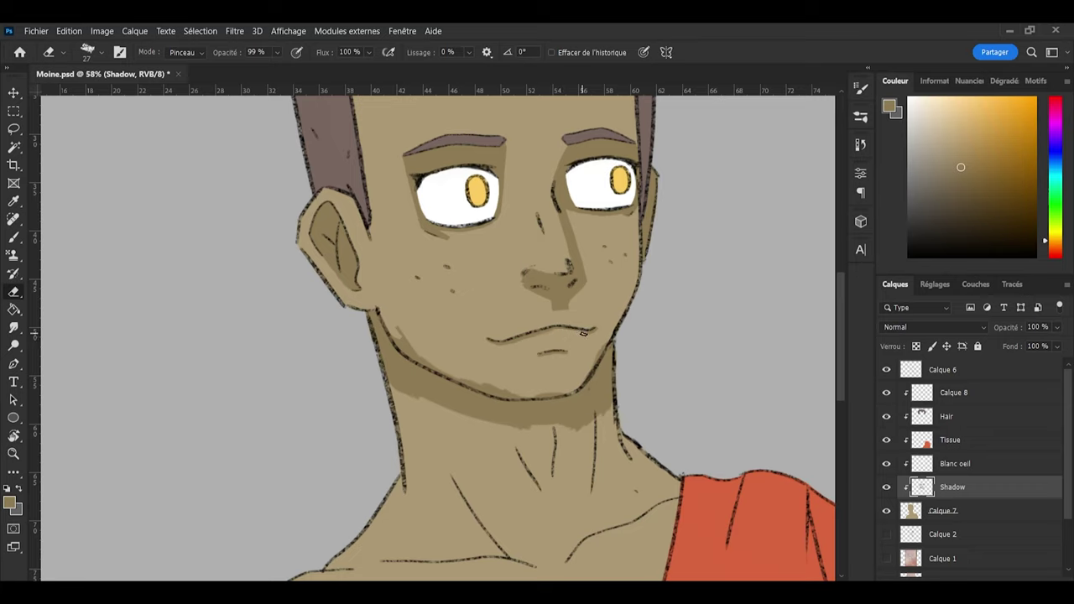
key("b")
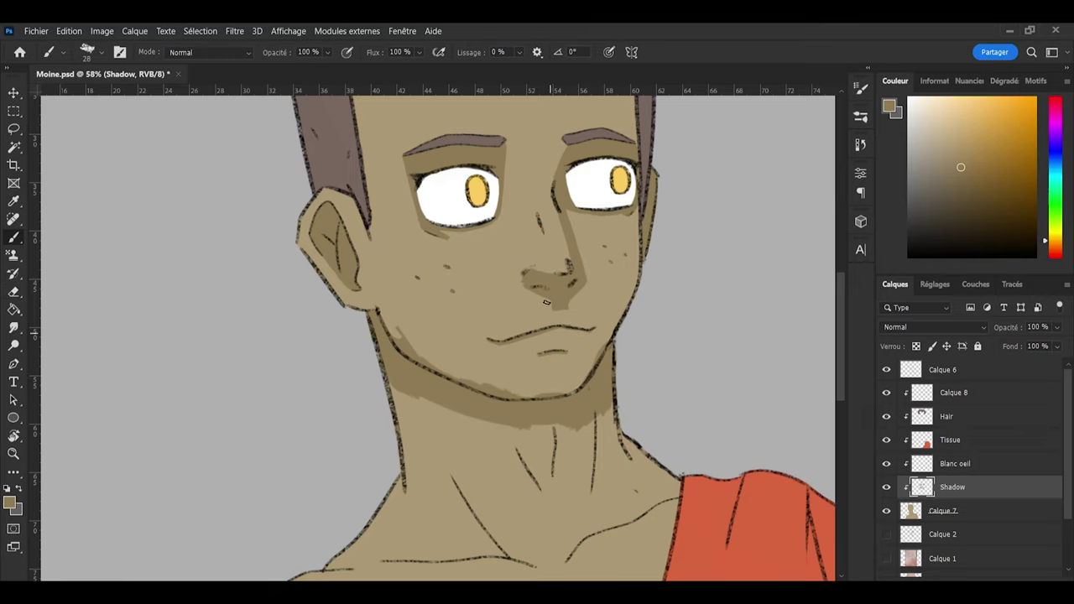
Step: Erase the neck shadow that spills over the jawline onto the lower face and chin
scroll(563, 345, "up", 5)
scroll(609, 358, "up", 2)
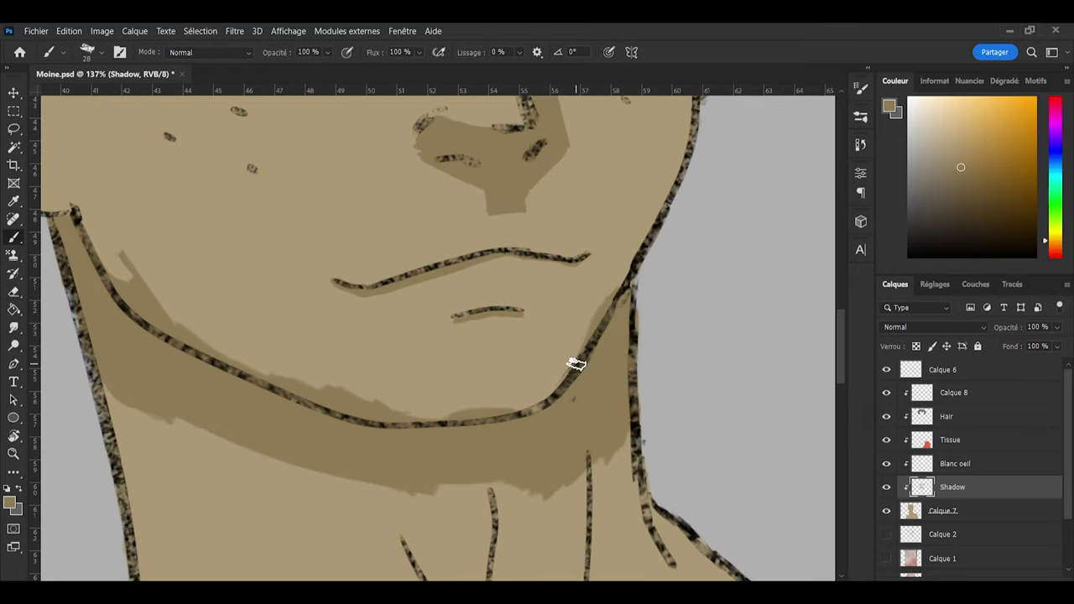
key("e")
mouse_move(117, 274)
left_mouse_down()
mouse_move(144, 314)
mouse_move(171, 318)
mouse_move(300, 394)
mouse_move(327, 389)
mouse_move(373, 413)
mouse_move(517, 408)
mouse_move(486, 402)
left_mouse_up()
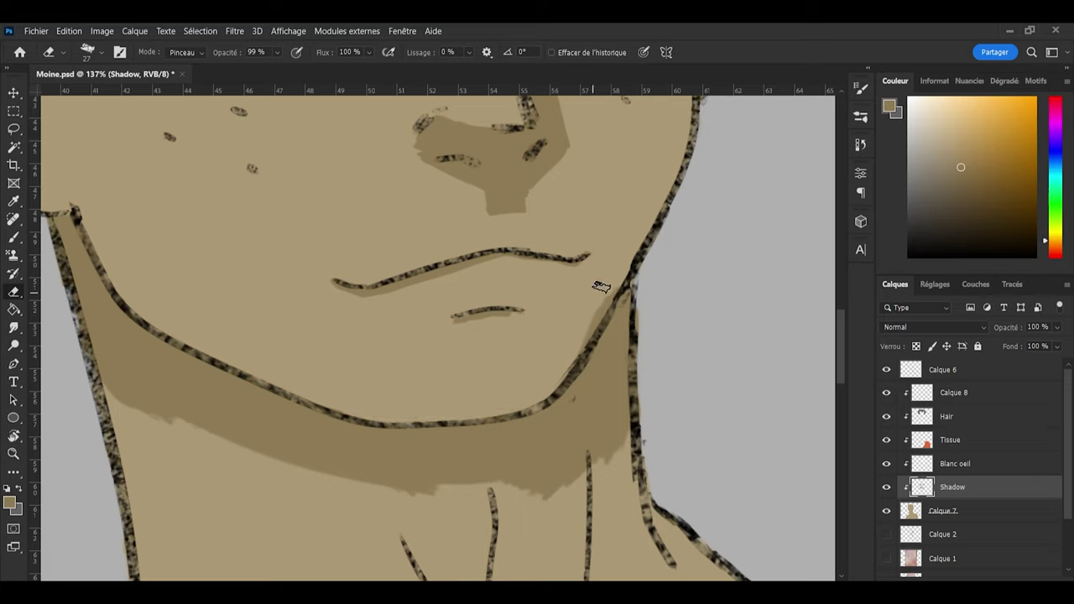
mouse_move(595, 283)
left_mouse_down()
mouse_move(563, 374)
mouse_move(541, 389)
left_mouse_up()
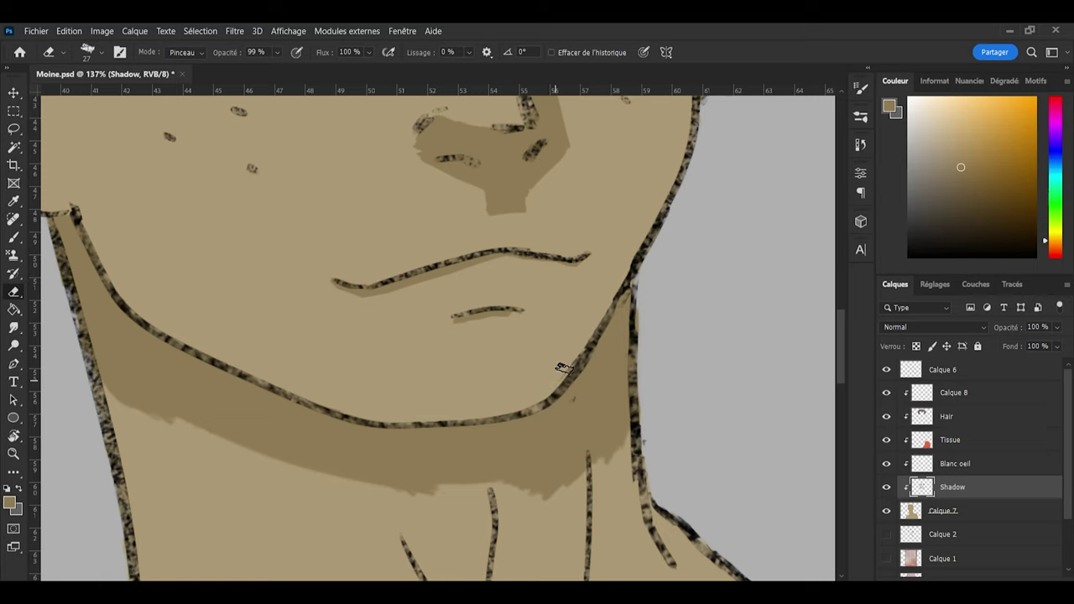
Step: Thin the shadow under the mouth line with the eraser and retouch it along the line with a size 5 brush
key("b")
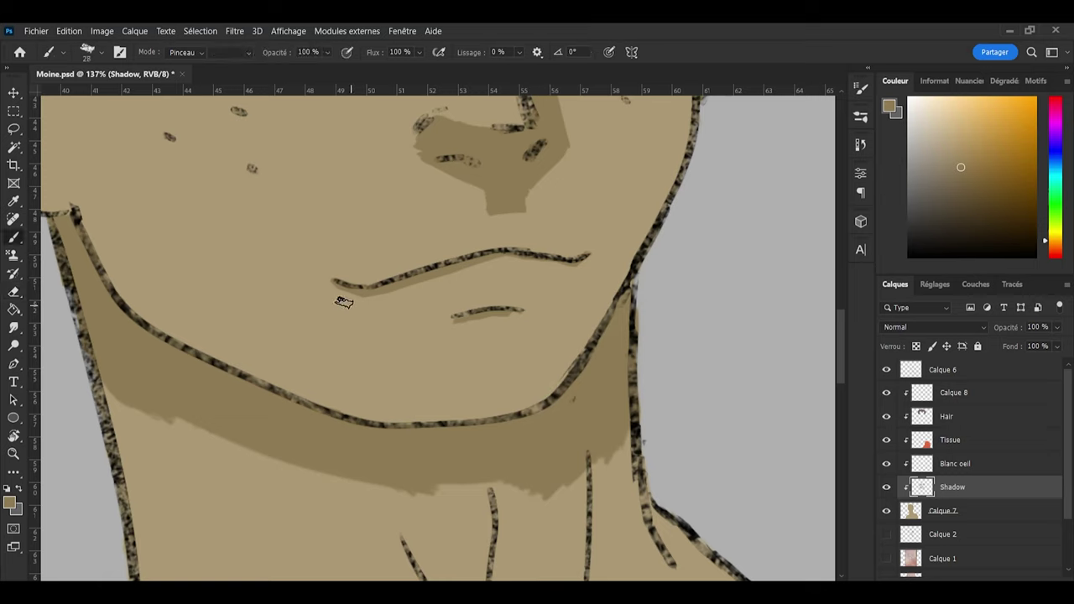
key("e")
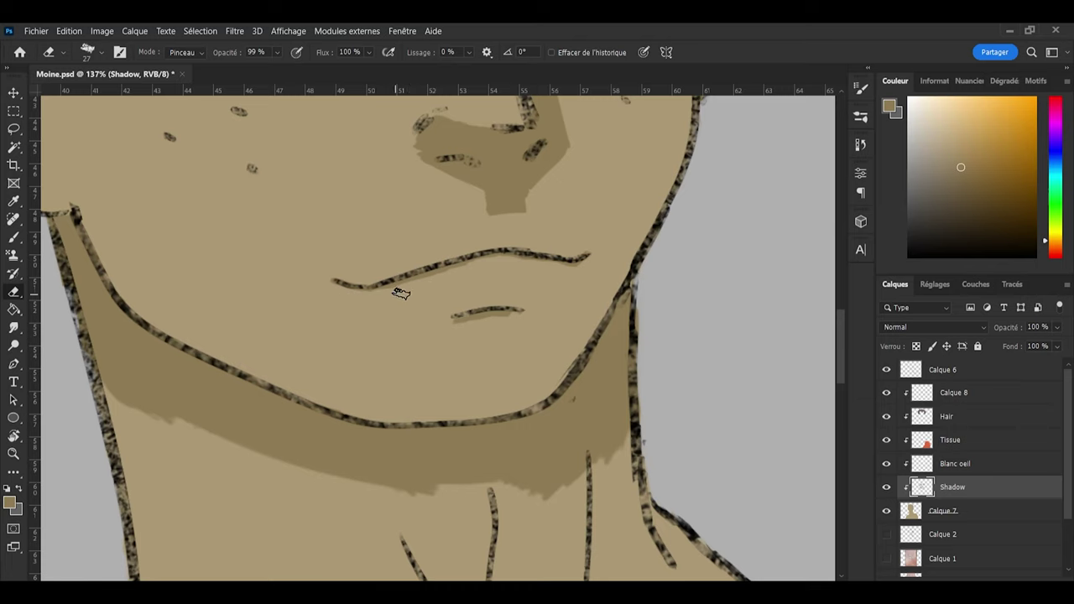
key("f")
key("f")
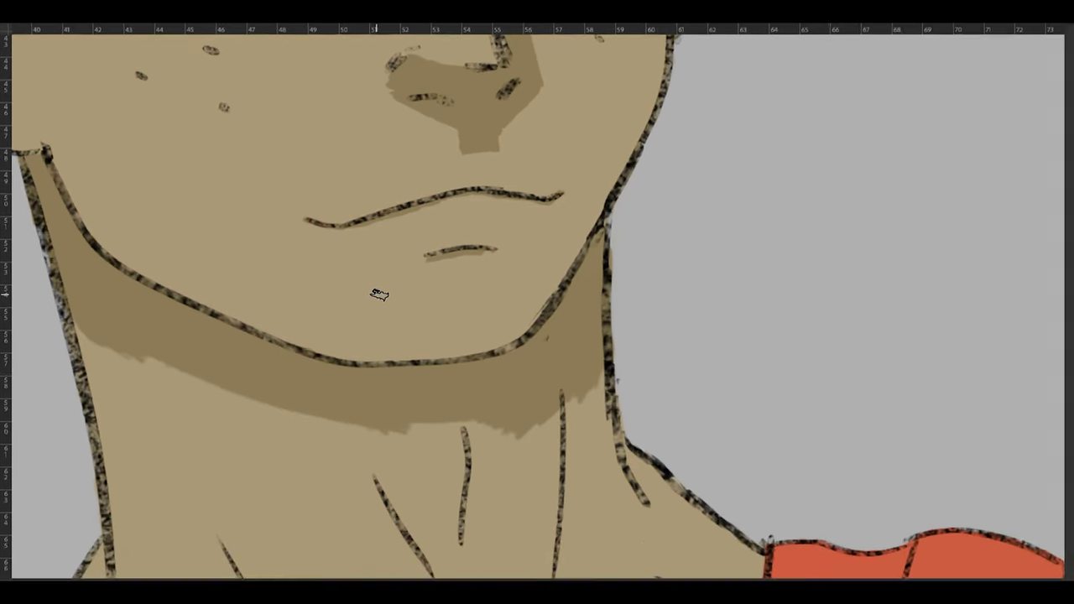
key("b")
key("bracketleft")
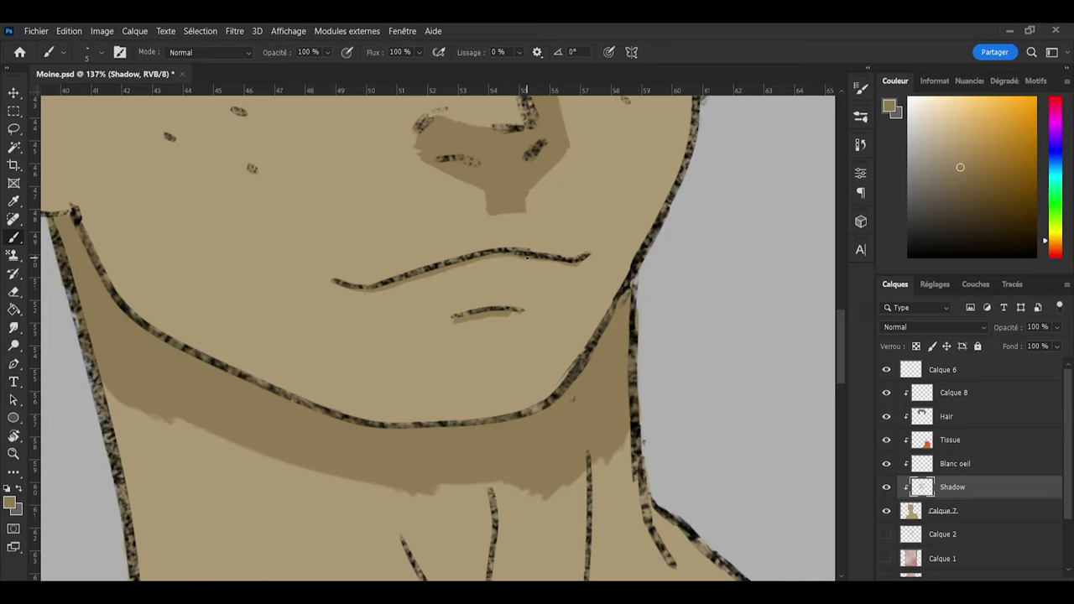
key("e")
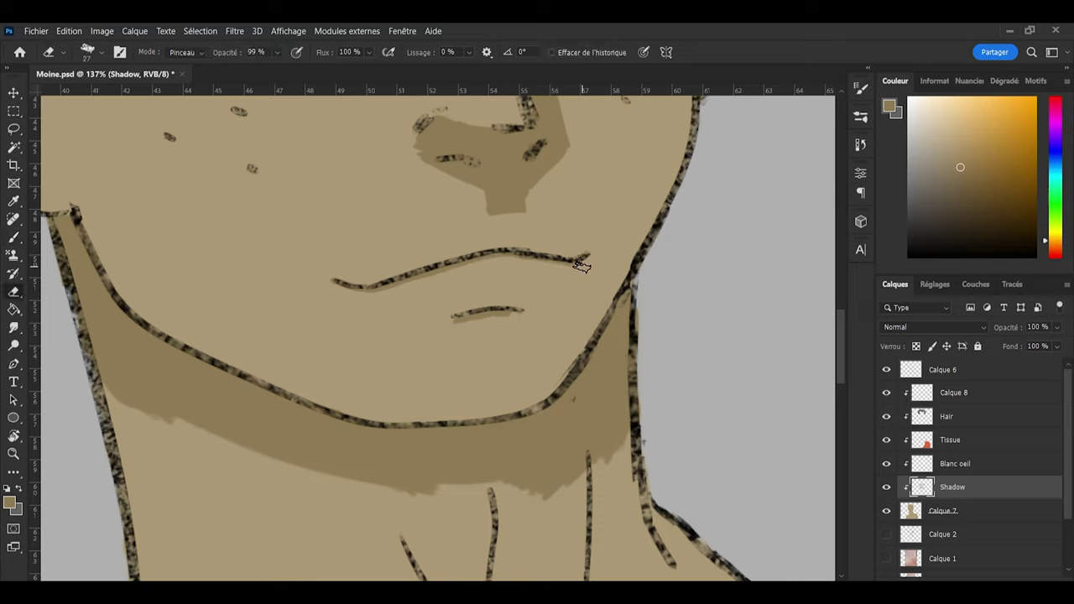
key("b")
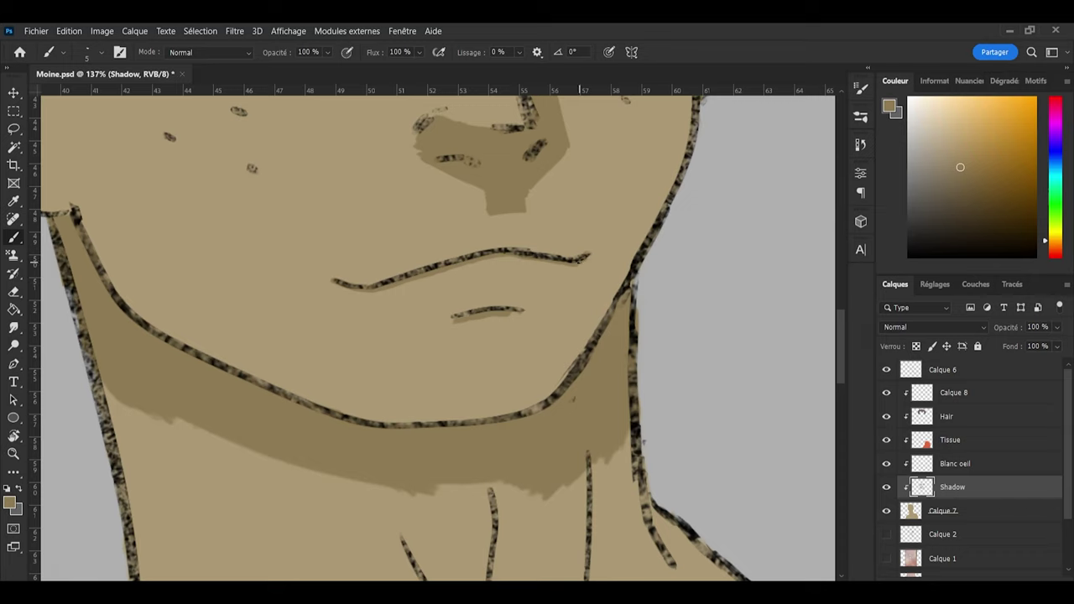
key("e")
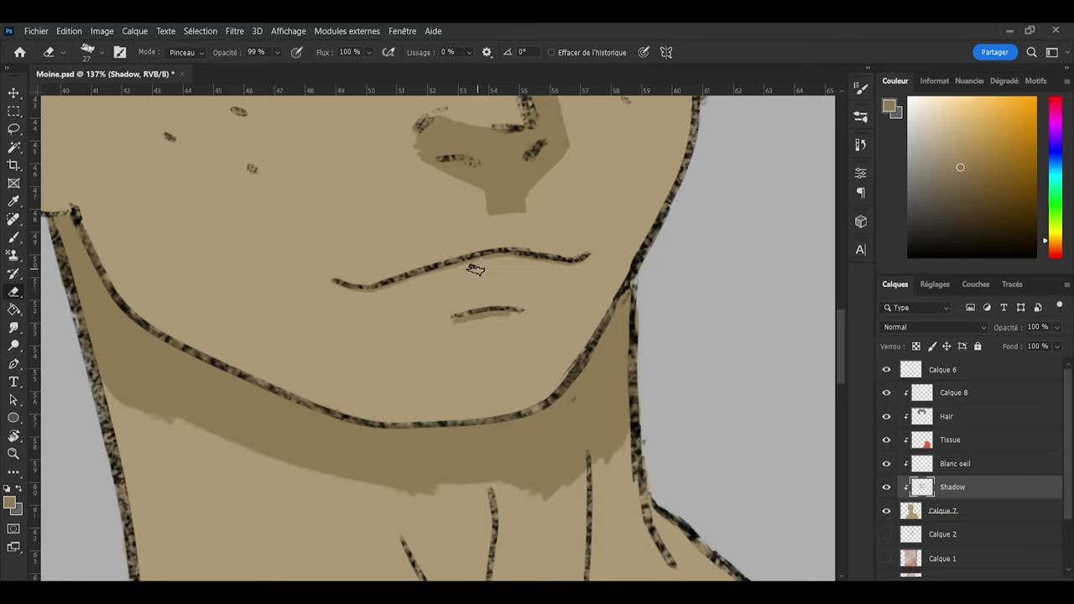
key("b")
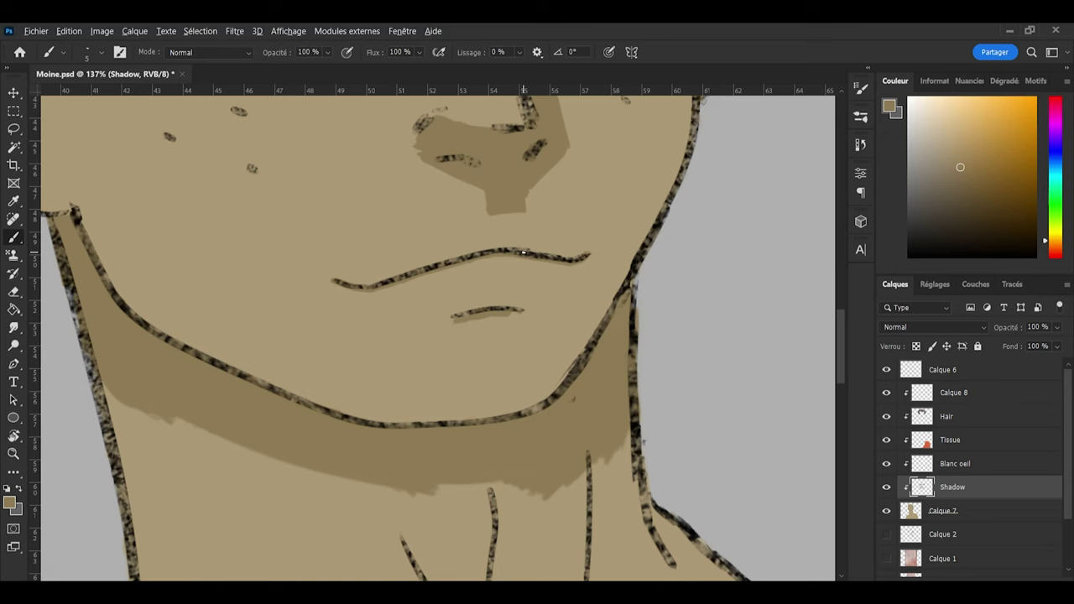
scroll(524, 252, "down", 6)
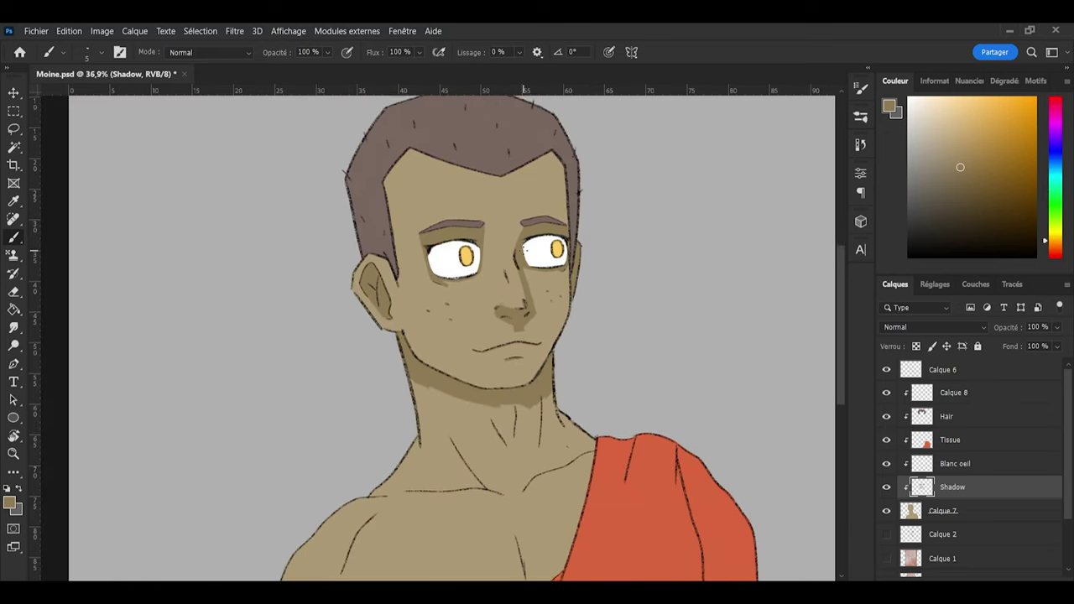
Step: Extend the neck shadow further down below the jaw and chin with the size 84 textured brush
scroll(524, 252, "up", 4)
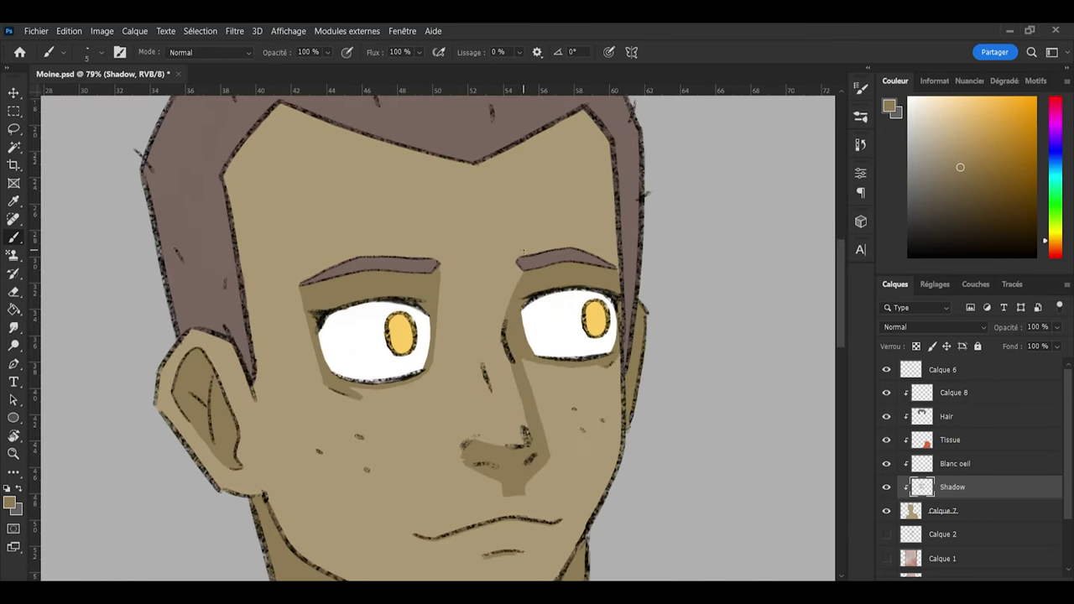
scroll(524, 251, "down", 3)
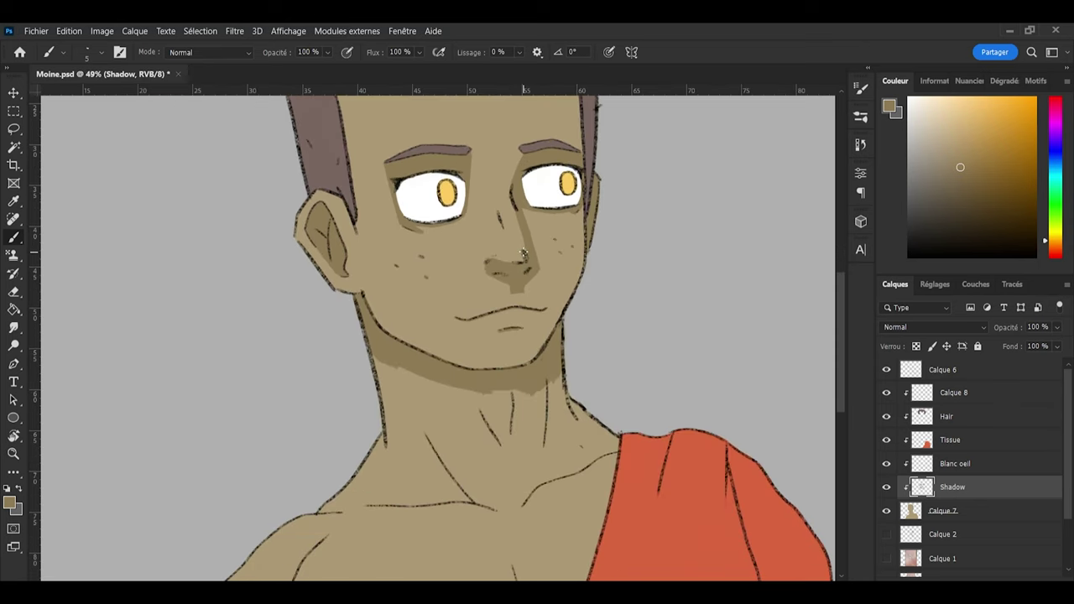
scroll(364, 241, "up", 3)
scroll(364, 241, "down", 5)
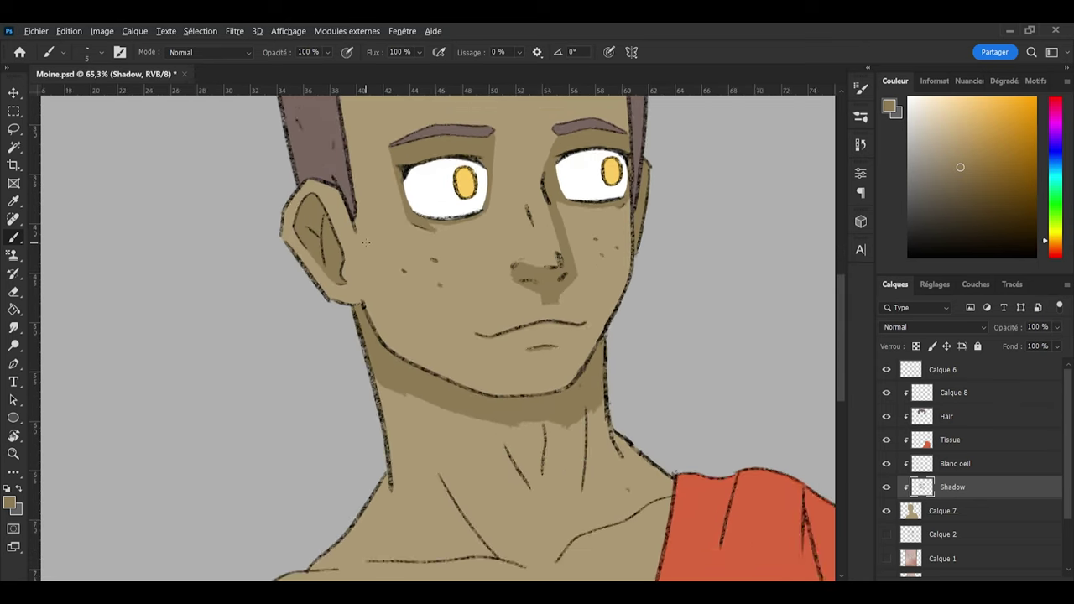
scroll(446, 354, "up", 3)
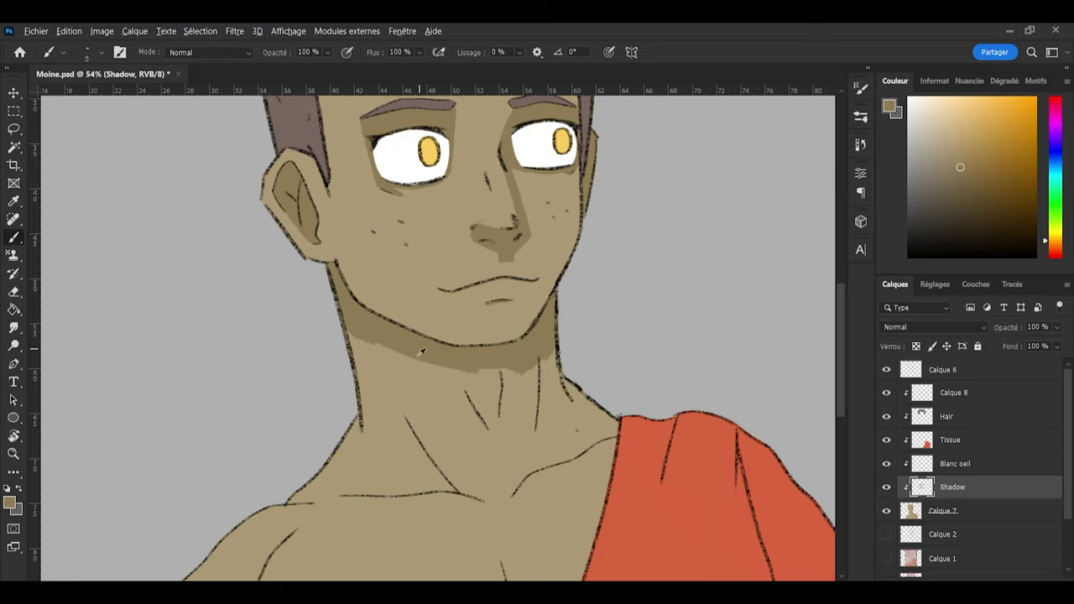
key("period")
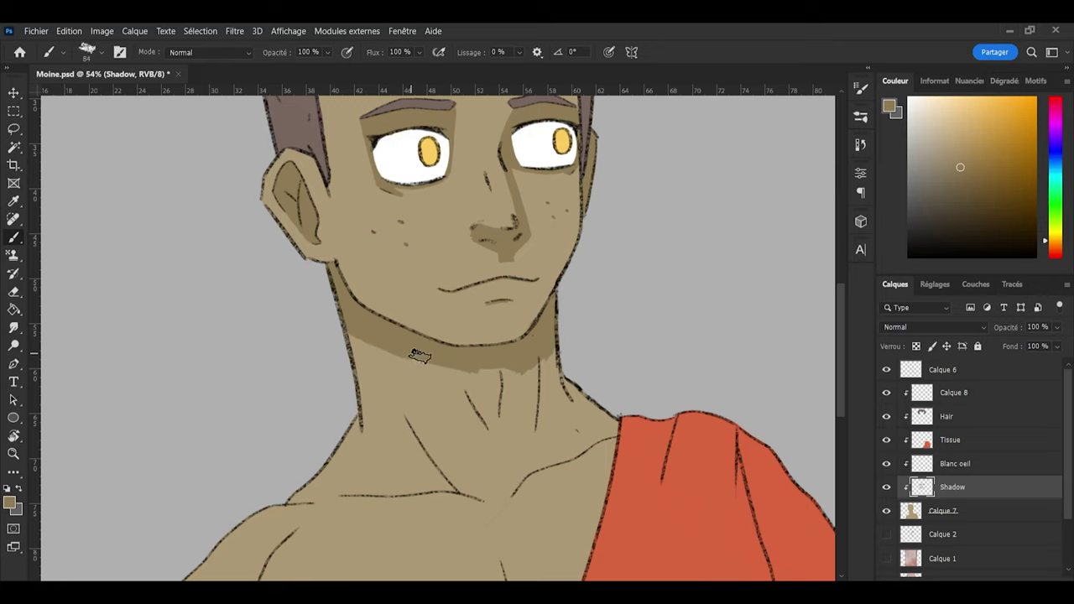
mouse_move(382, 338)
left_mouse_down()
mouse_move(494, 372)
mouse_move(474, 369)
mouse_move(510, 369)
left_mouse_up()
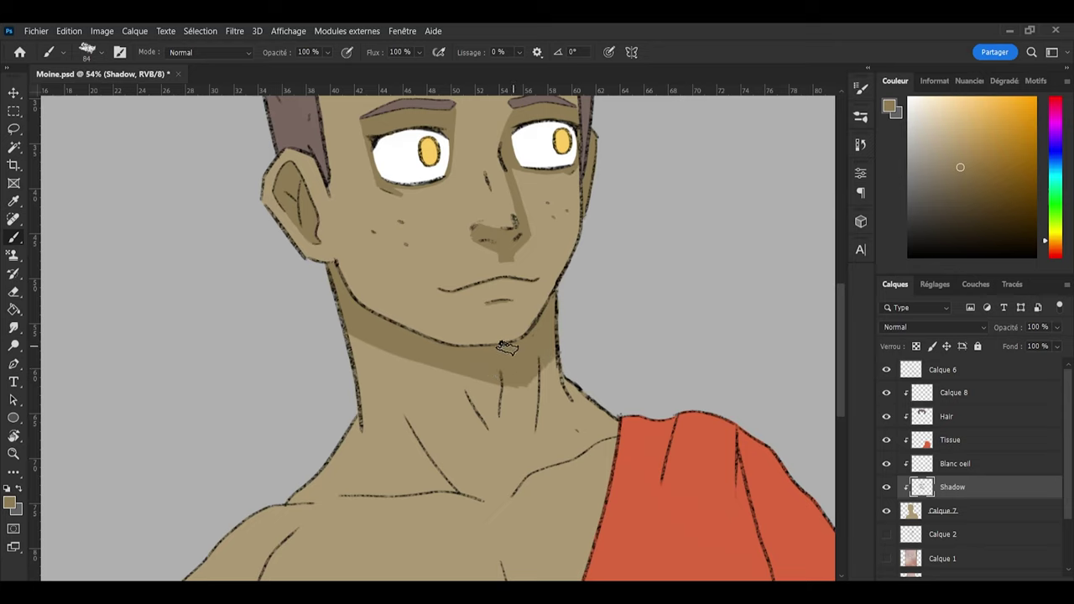
Step: Trim the lower edge of the neck shadow into a narrower band with the size 182 eraser
key("e")
right_click(341, 347, "alt")
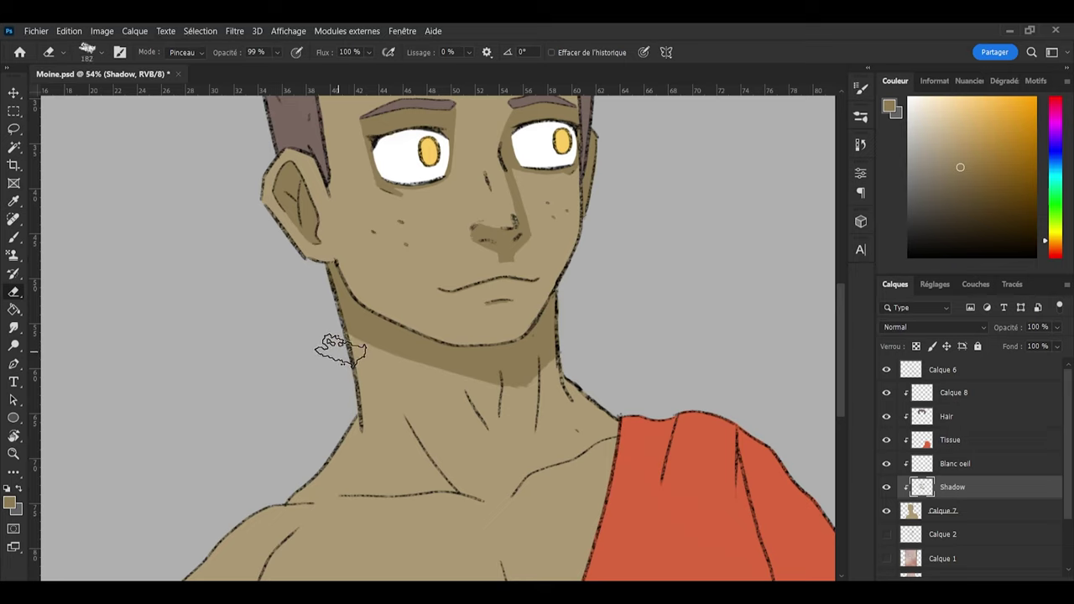
left_click_drag(305, 324, 452, 406)
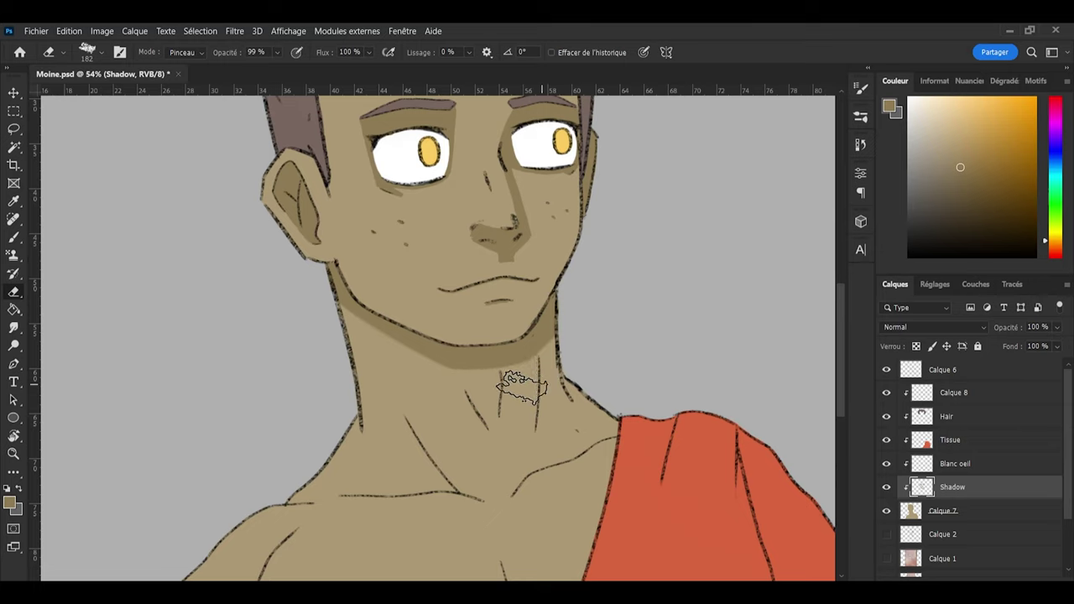
Step: Repaint the neck shadow along the jawline and deepen it under the chin, smoothing its lower edge with the eraser
key("b")
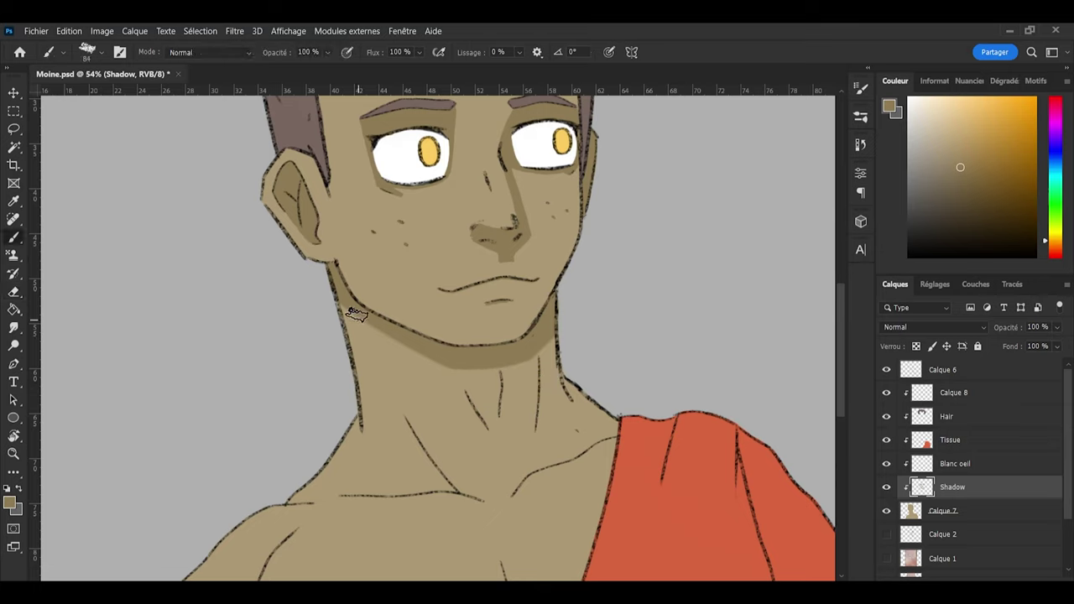
left_click_drag(442, 349, 525, 385)
key("e")
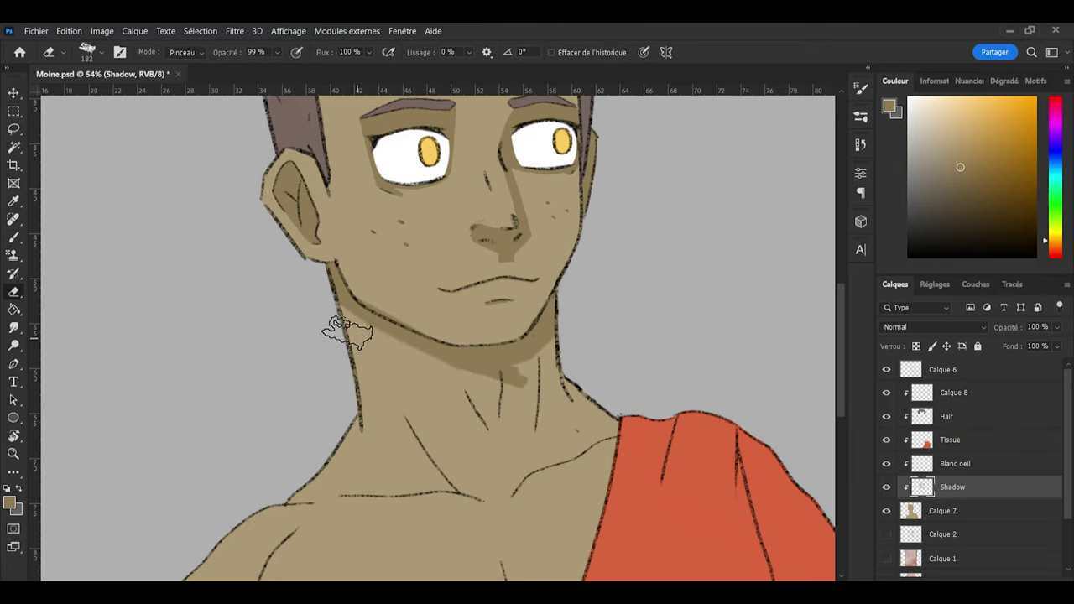
key("b")
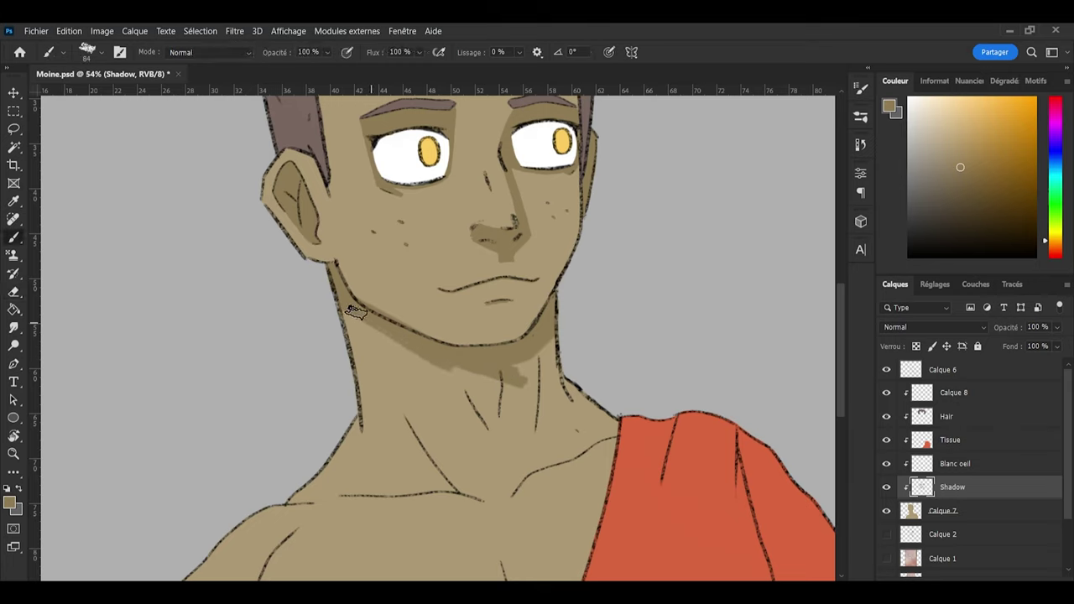
mouse_move(356, 313)
left_mouse_down()
mouse_move(395, 345)
mouse_move(493, 371)
mouse_move(527, 364)
left_mouse_up()
key("e")
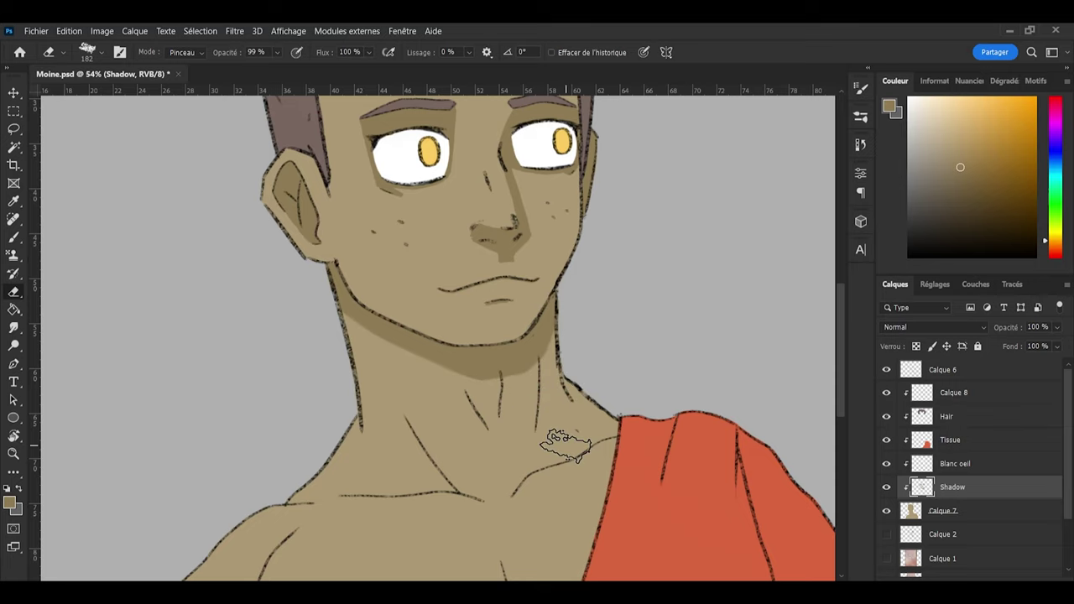
Step: Repaint the shadow along the near jawline and under the chin, and straighten its lower edge with the eraser
scroll(541, 310, "down", 3)
scroll(542, 311, "down", 2)
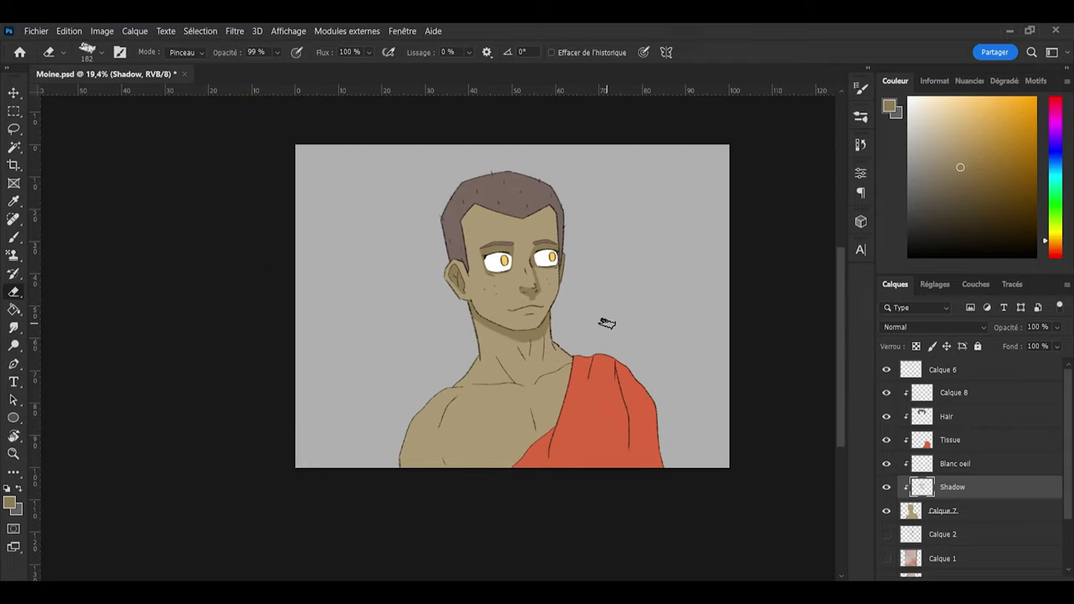
scroll(607, 321, "up", 5)
scroll(520, 329, "up", 1)
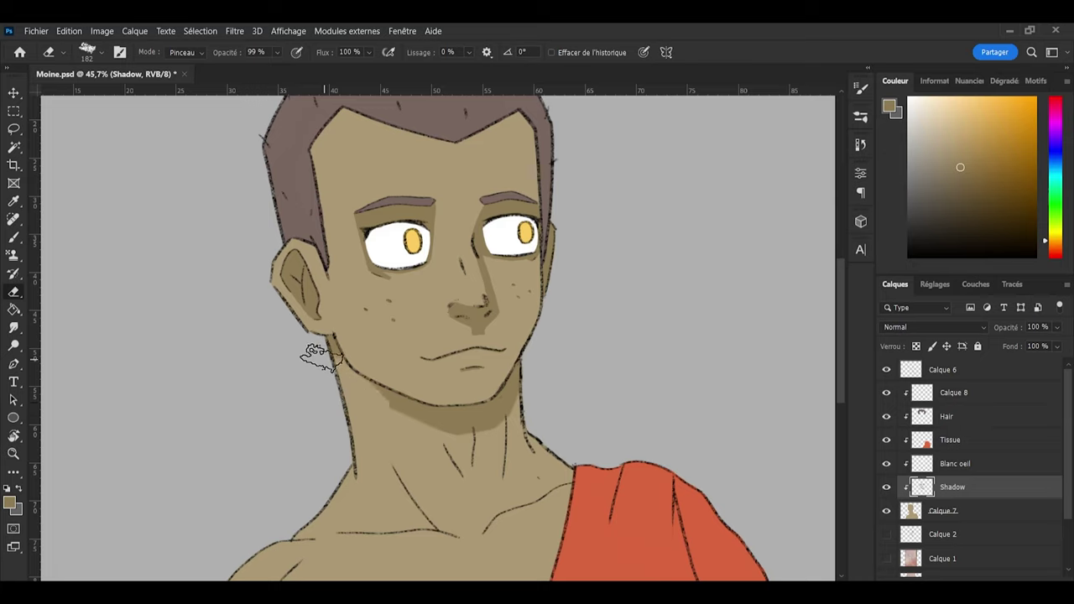
key("b")
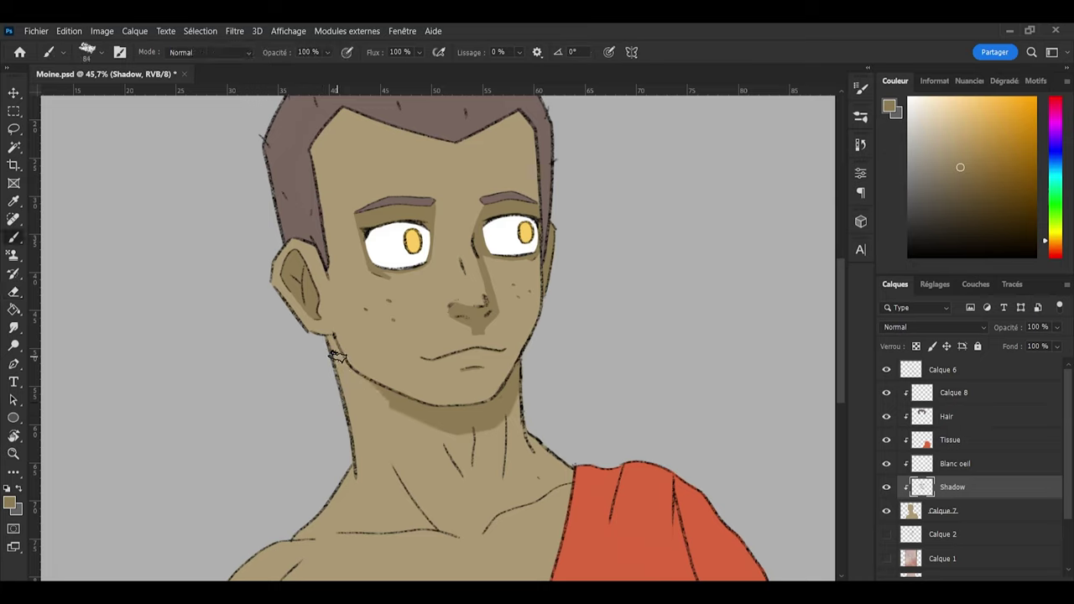
mouse_move(358, 361)
left_mouse_down()
mouse_move(331, 339)
mouse_move(360, 380)
mouse_move(475, 428)
mouse_move(466, 420)
mouse_move(487, 404)
left_mouse_up()
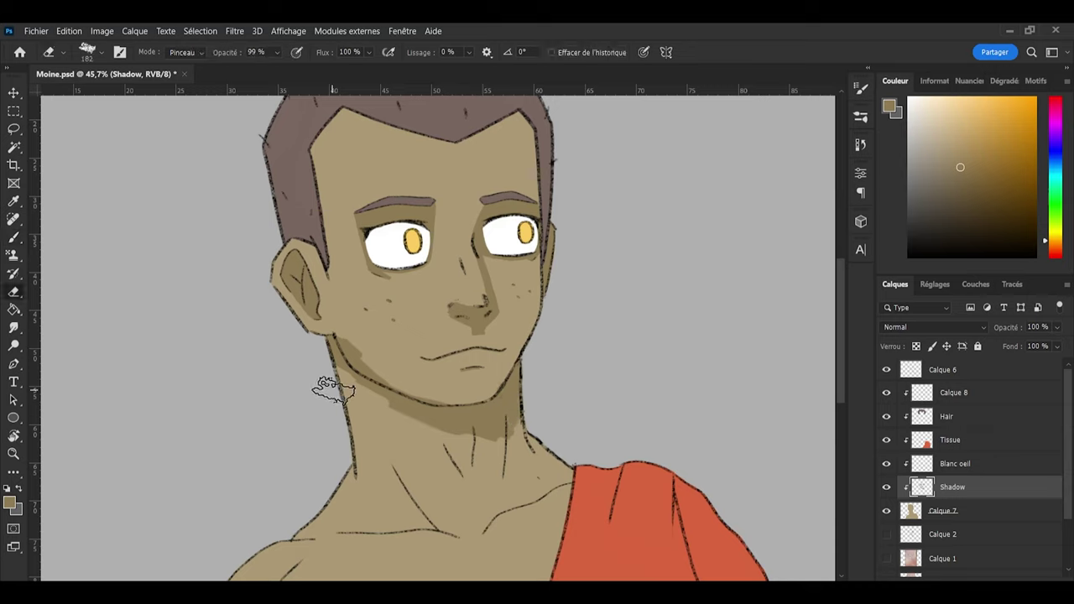
key("e")
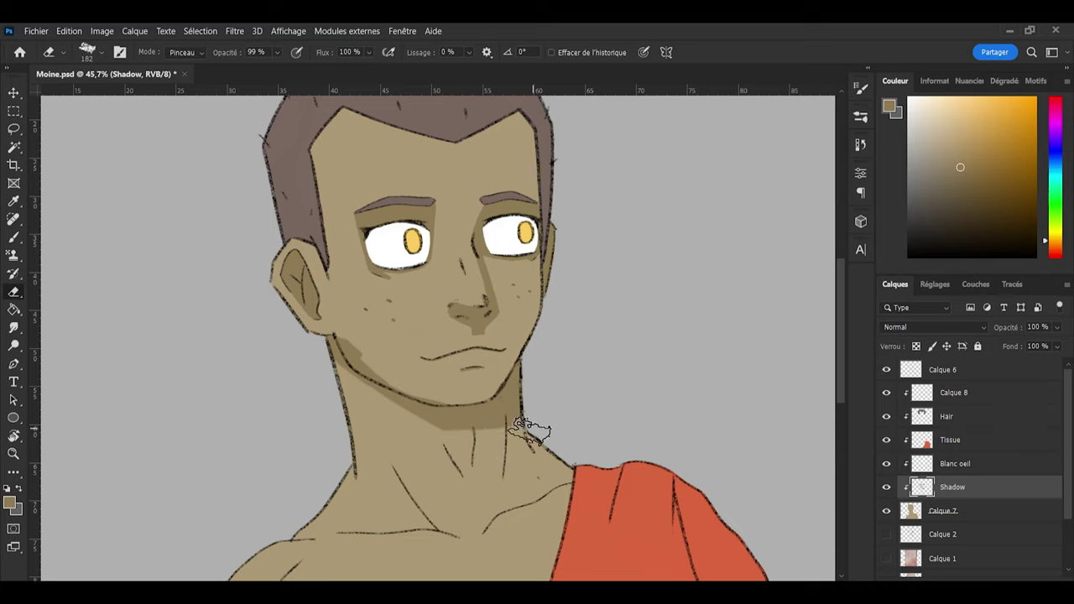
Step: Fill out the shadow band under the jaw and chin with the size 84 brush and clean its edge near the ear
key("b")
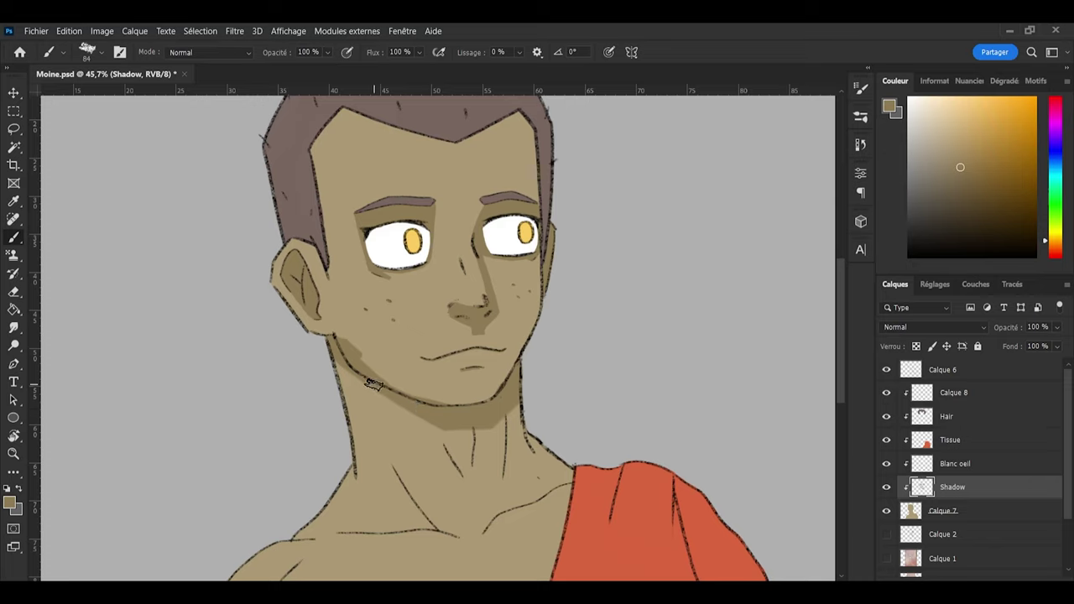
left_click_drag(355, 364, 411, 394)
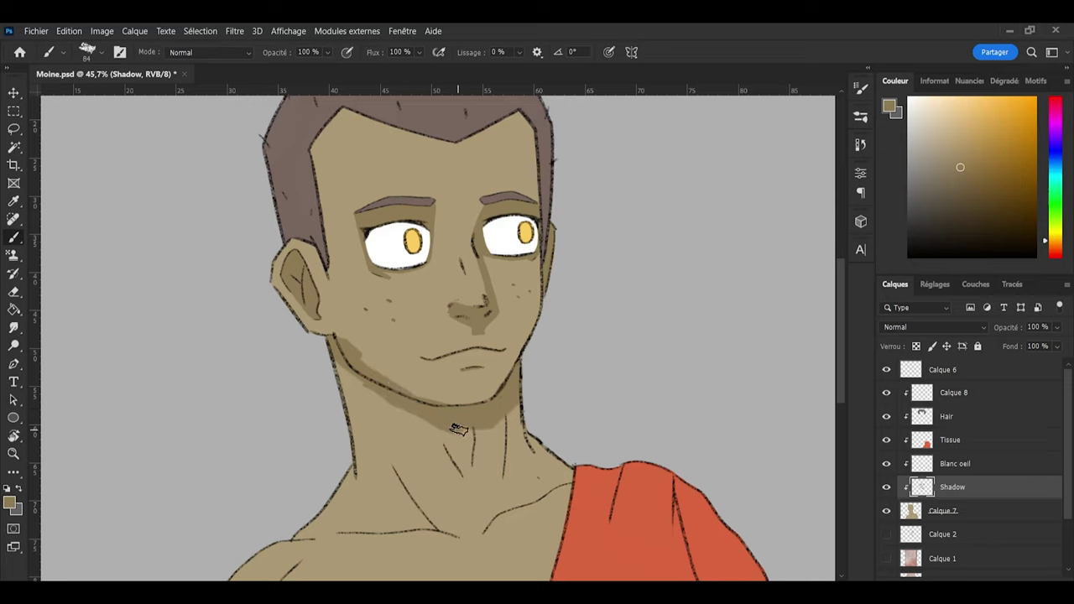
left_click_drag(485, 424, 511, 407)
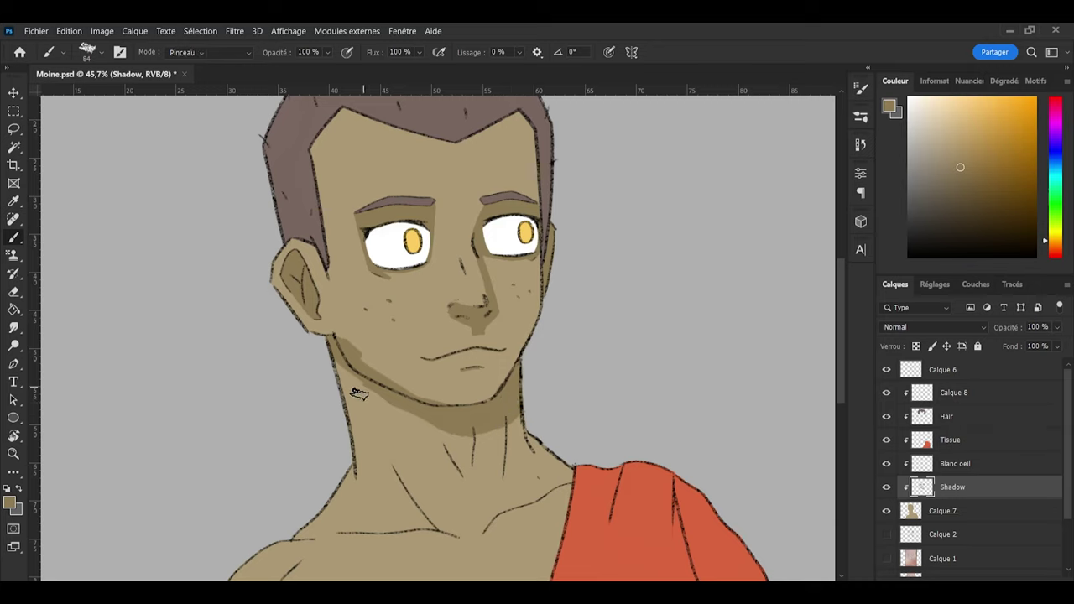
key("e")
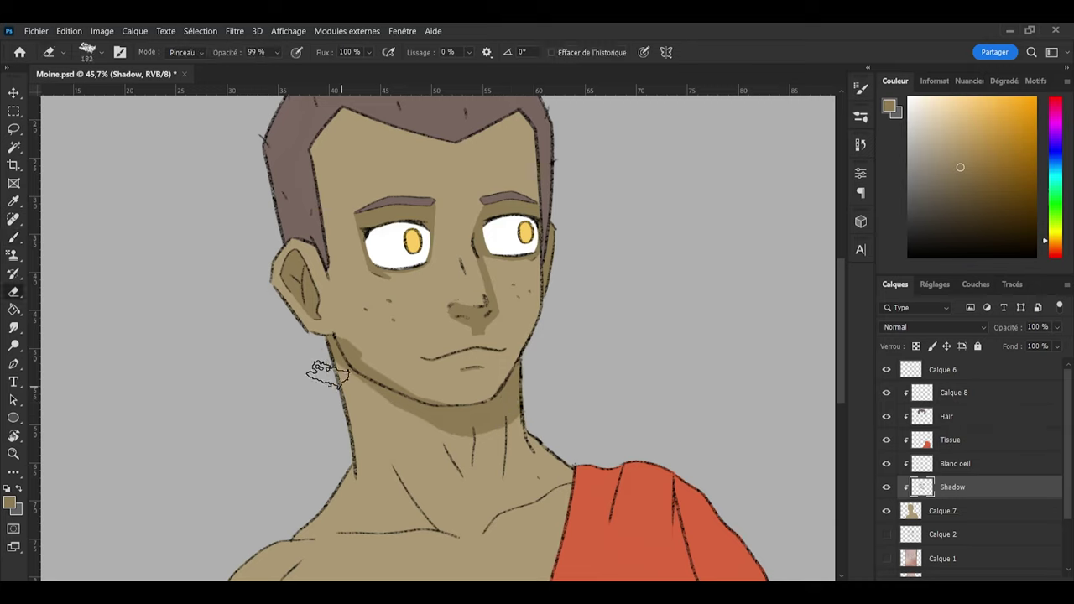
key("b")
key("e")
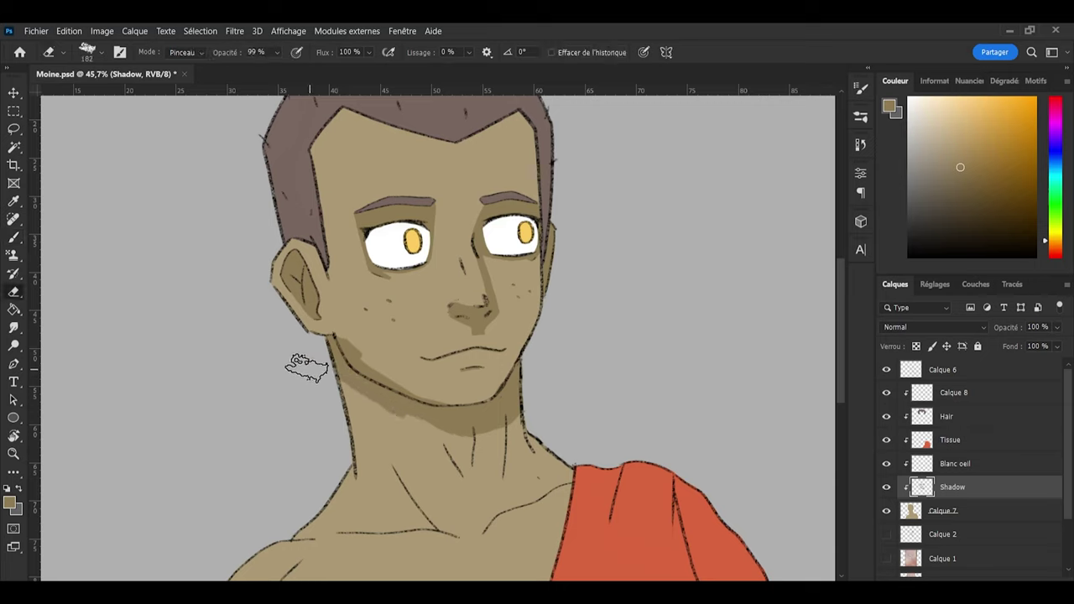
Step: Draw a polygonal lasso selection across the neck, its upper side following the desired lower edge of the shadow
key("l")
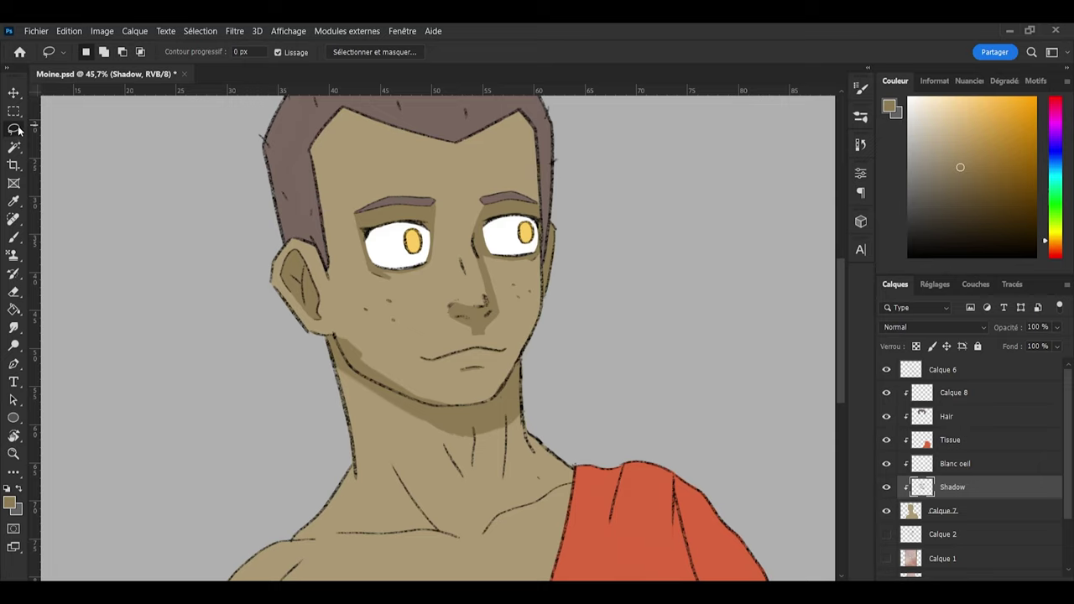
key("shift+l")
left_click(449, 434)
left_click(546, 434)
left_click(461, 476)
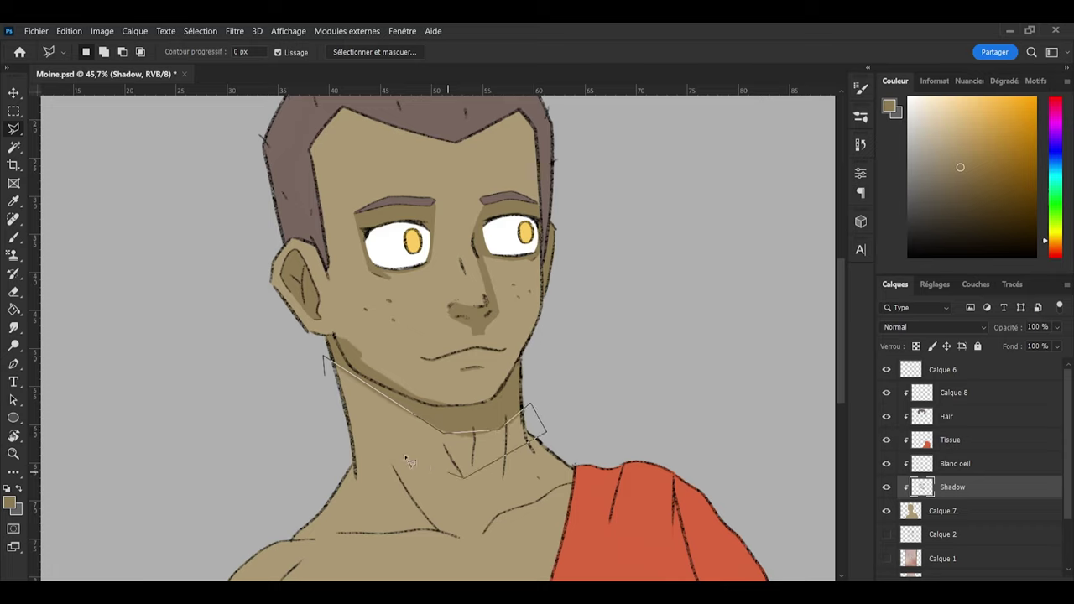
double_click(326, 380)
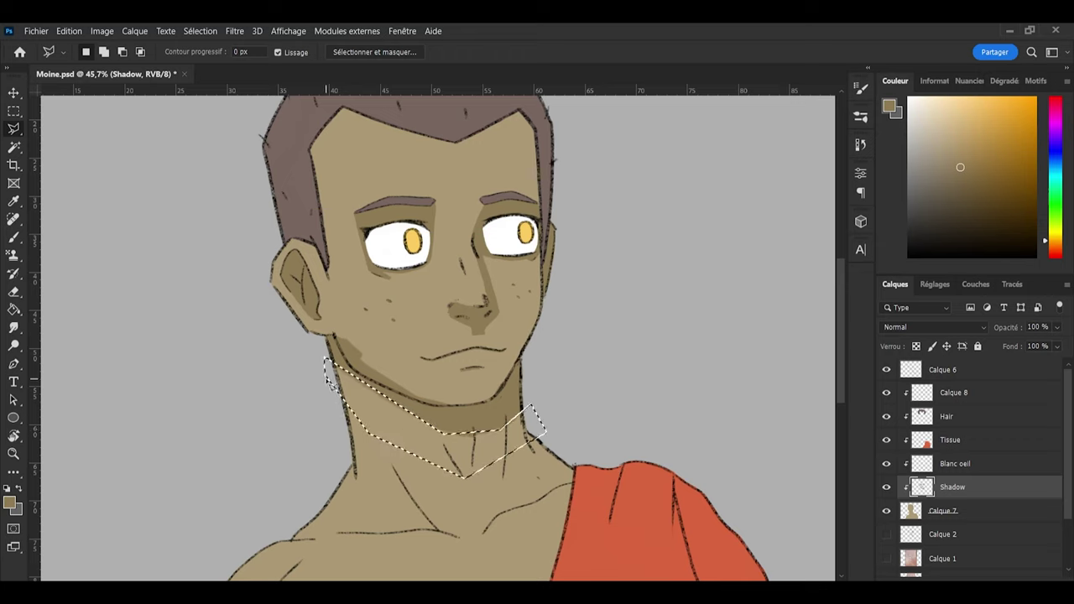
Step: Erase the neck shadow inside the selection, deselect, and erase the shadow spilling above the near jawline onto the cheek
key("e")
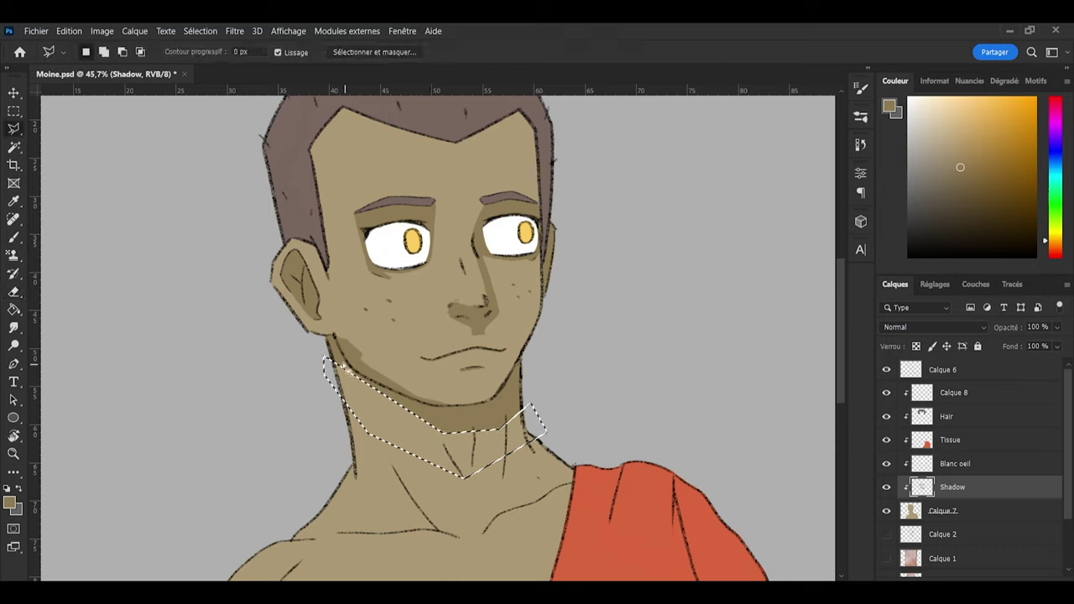
key("e")
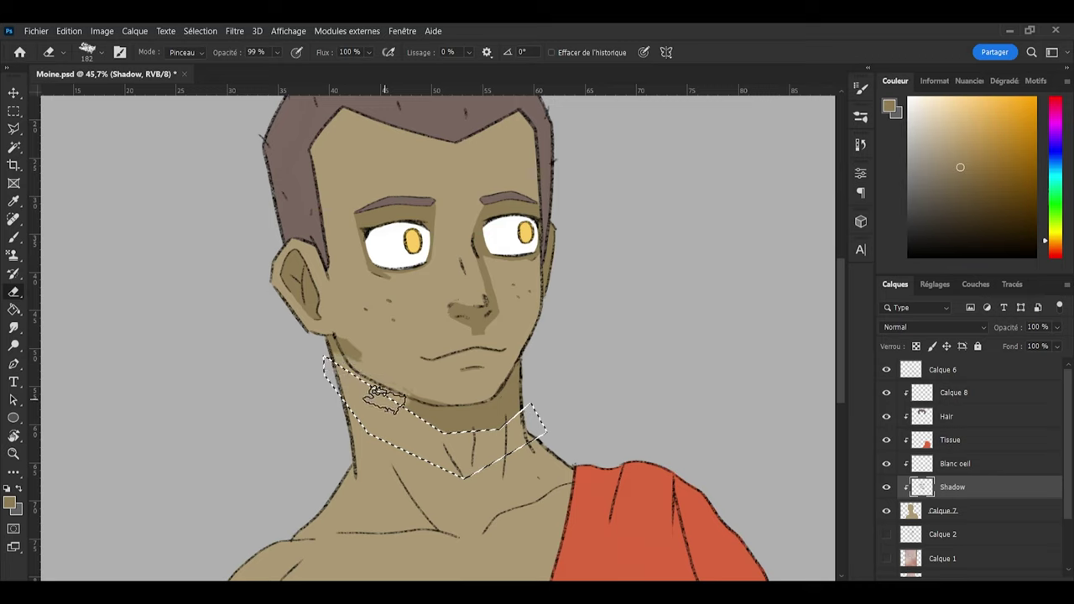
key("b")
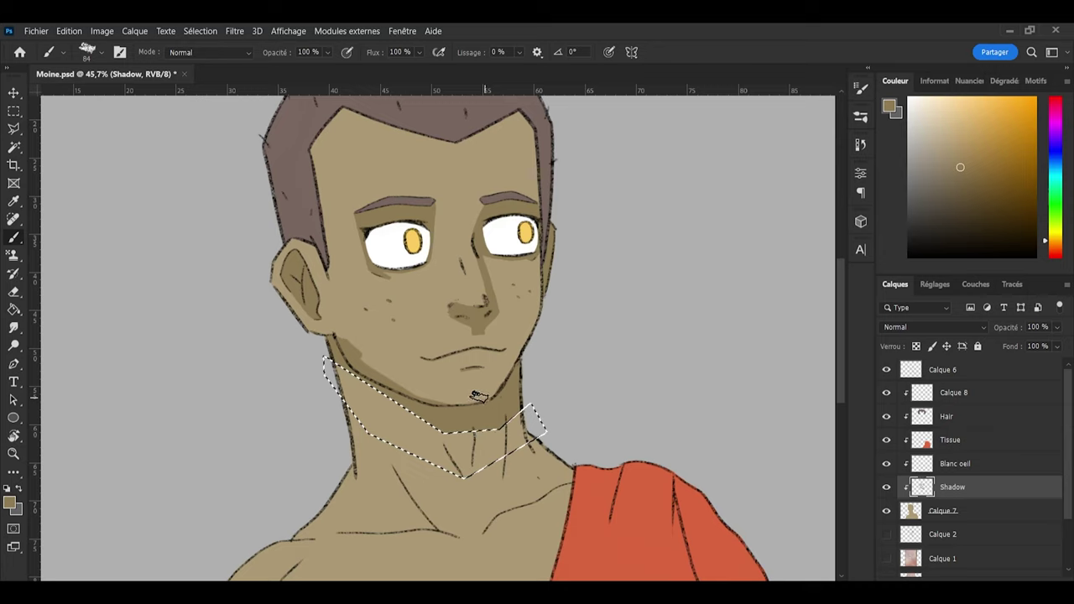
key("l")
key("ctrl+d")
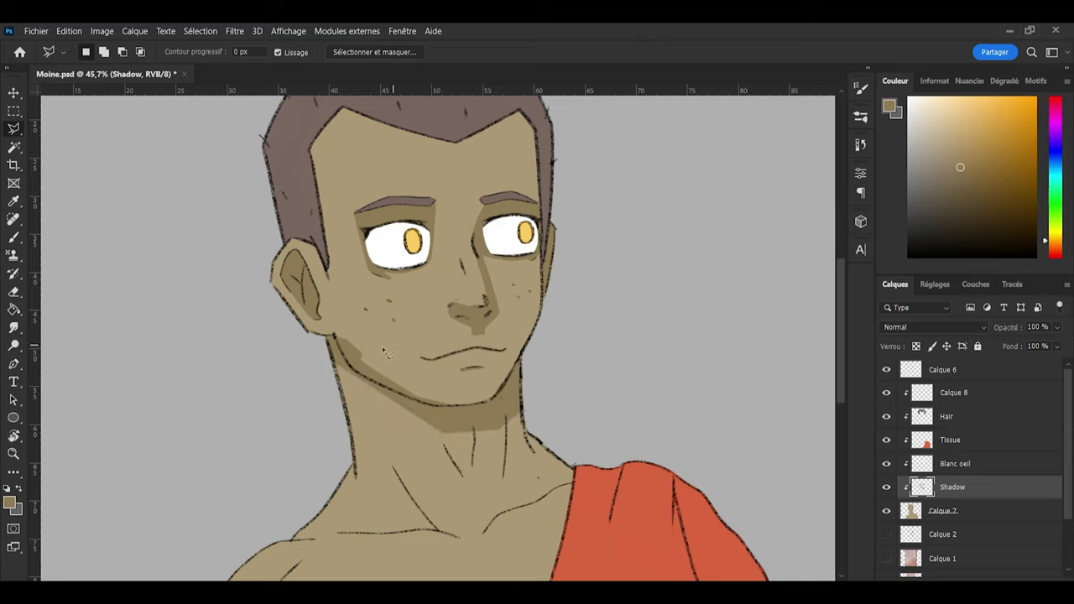
key("e")
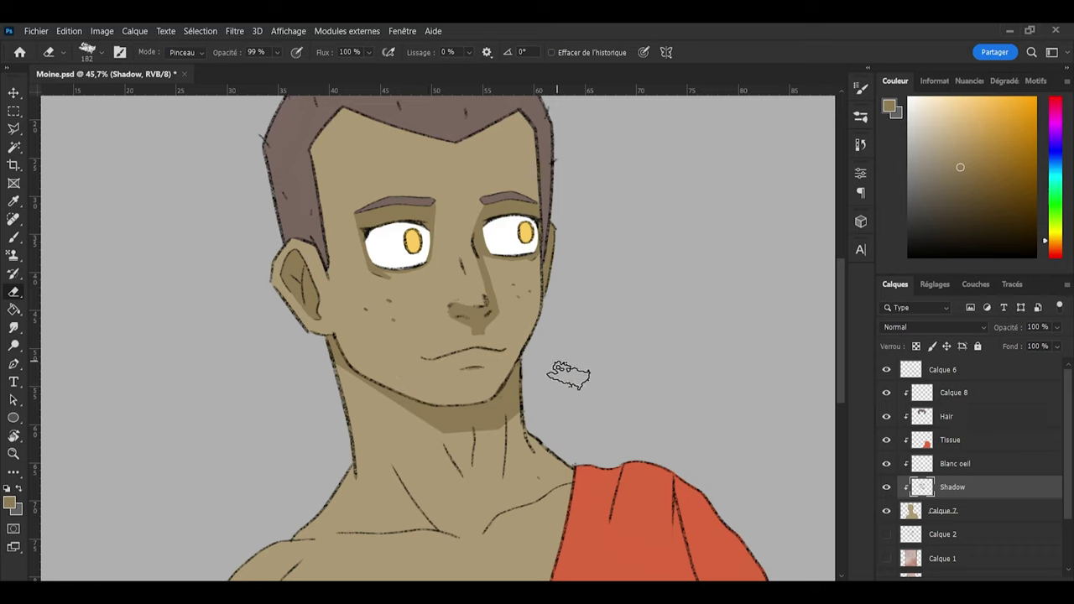
Step: Shade the far shoulder slope from the neck down to the red robe and trim its lower edge with the eraser
key("b")
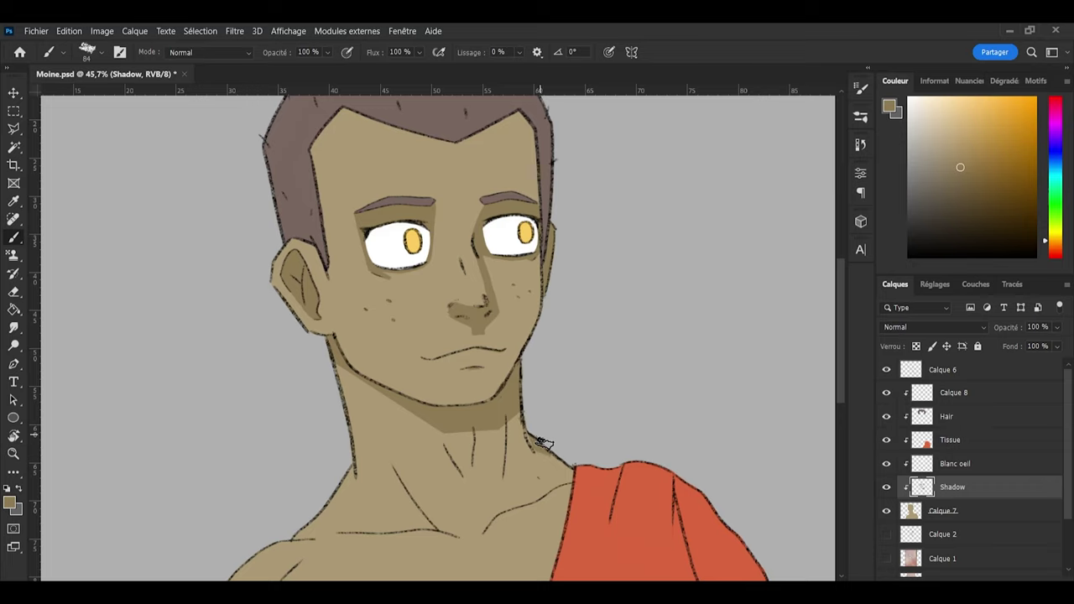
mouse_move(539, 450)
left_mouse_down()
mouse_move(561, 467)
mouse_move(526, 427)
left_mouse_up()
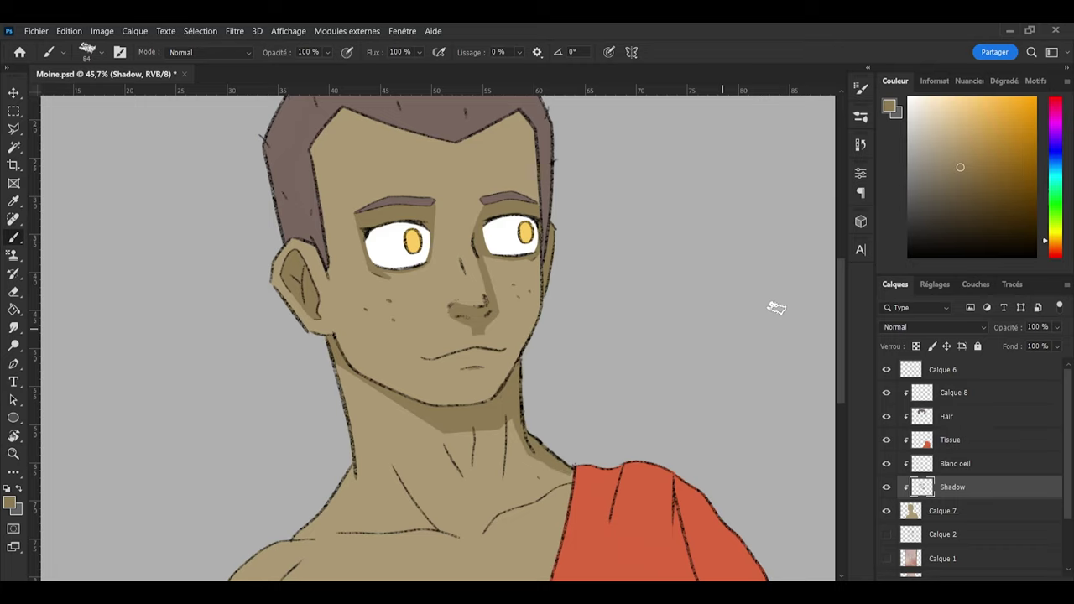
left_click_drag(842, 323, 847, 382)
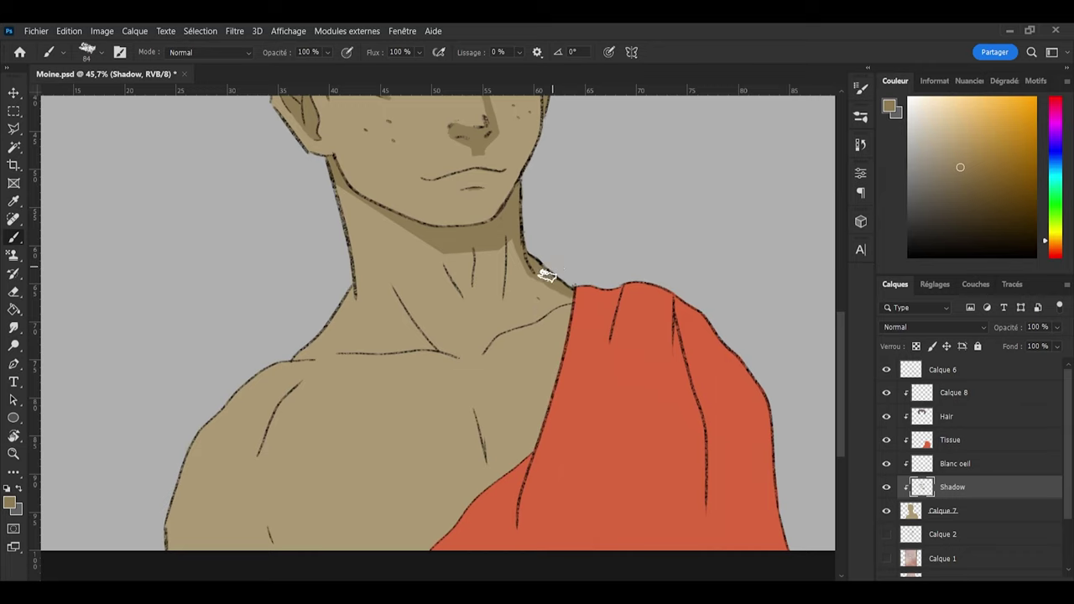
key("e")
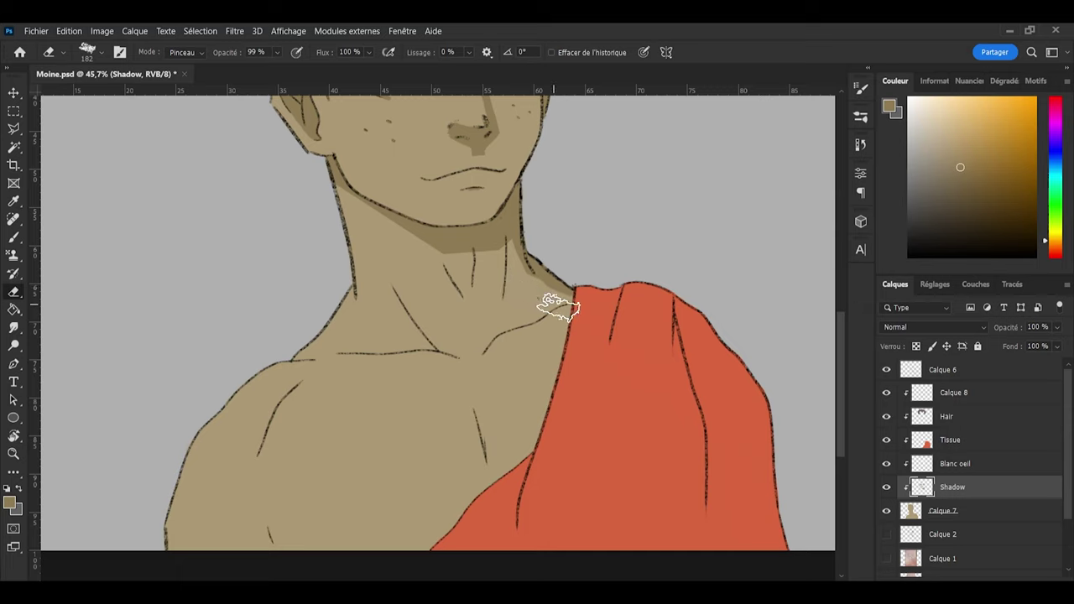
Step: Shade the short crease where the near shoulder meets the neck slope and touch up the base of the near neck line
key("b")
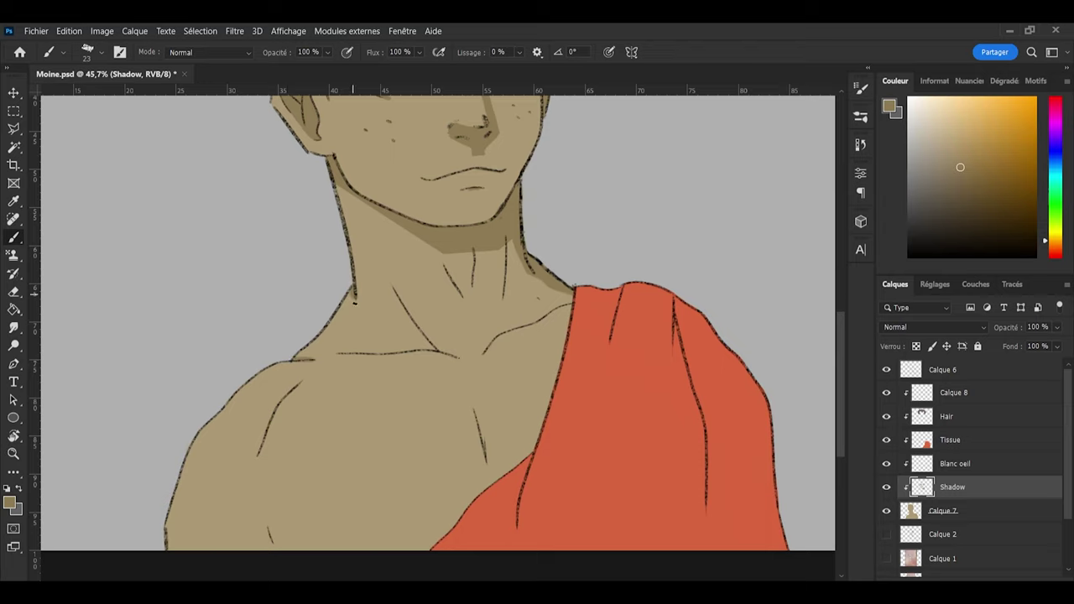
key("e")
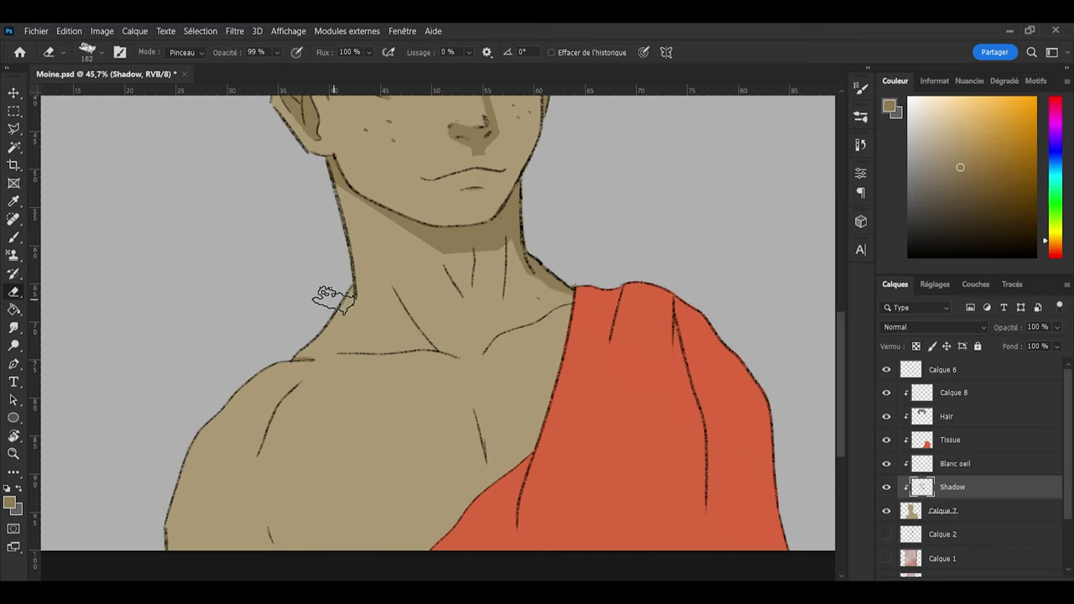
key("b")
key("e")
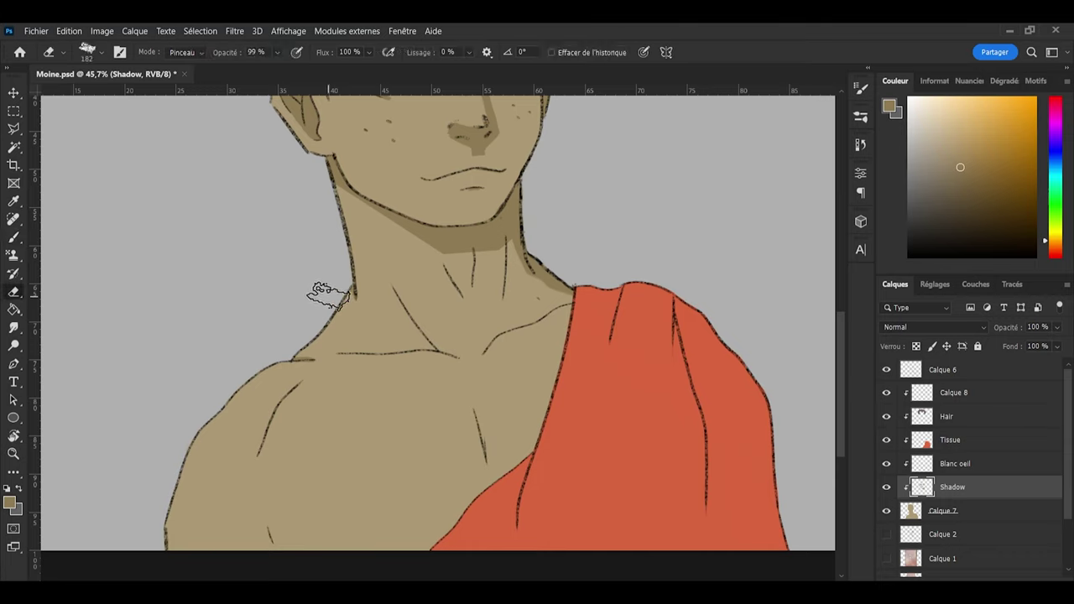
Step: Shade along the long diagonal neck tendon down to the near collarbone with the size 23 brush and thin the band with the eraser
key("b")
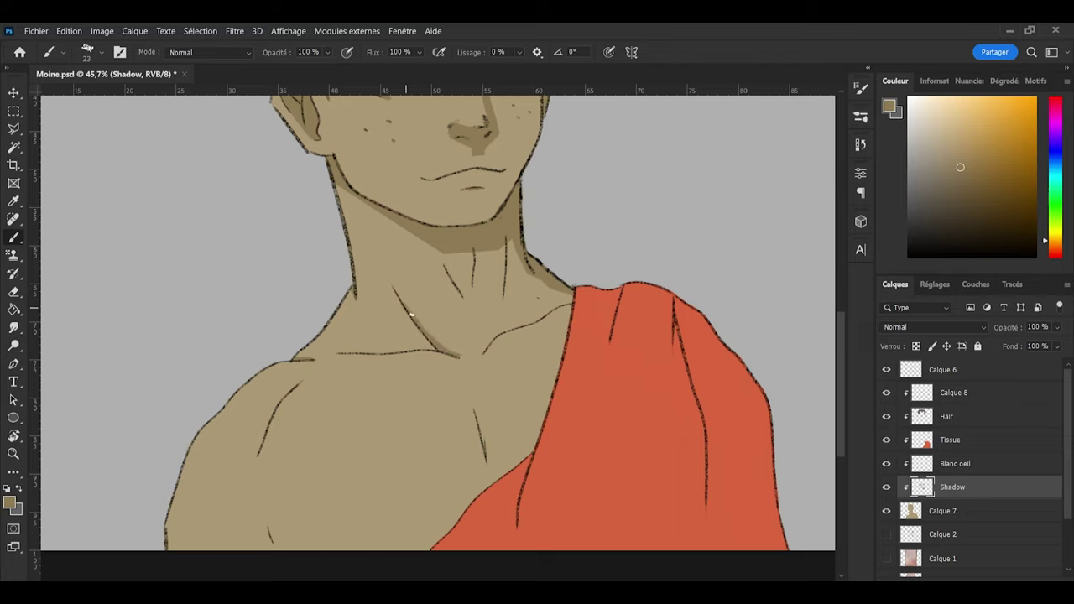
left_click_drag(400, 294, 448, 354)
key("e")
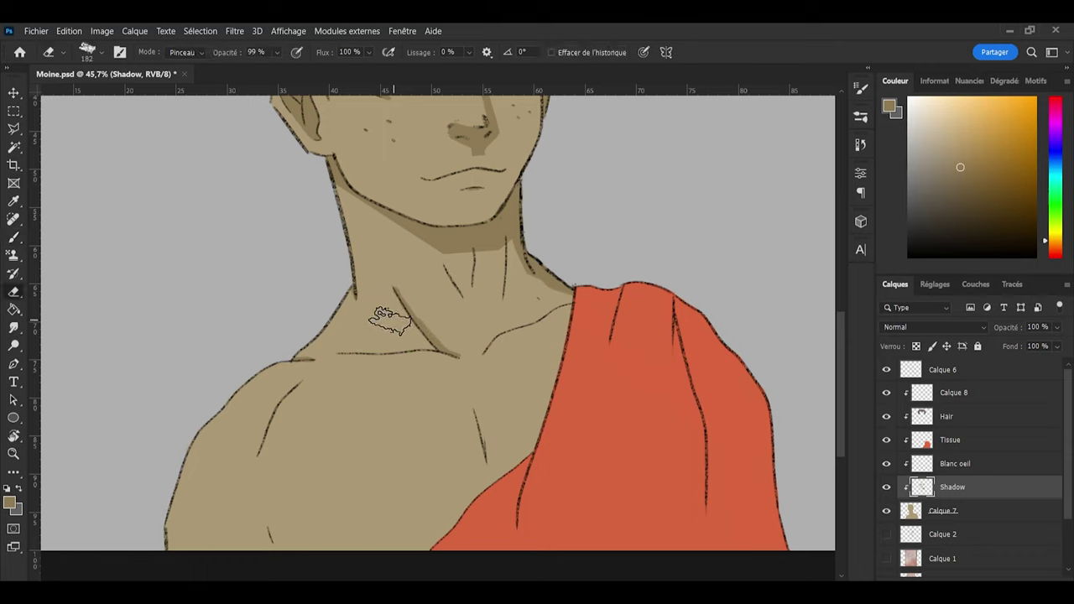
left_click_drag(369, 321, 363, 320)
key("b")
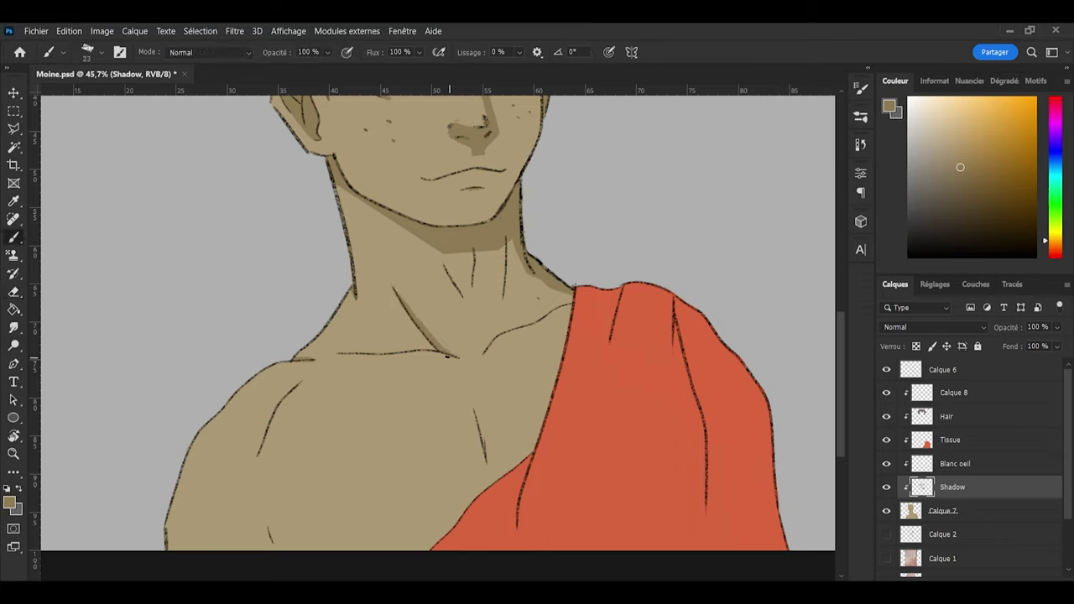
key("e")
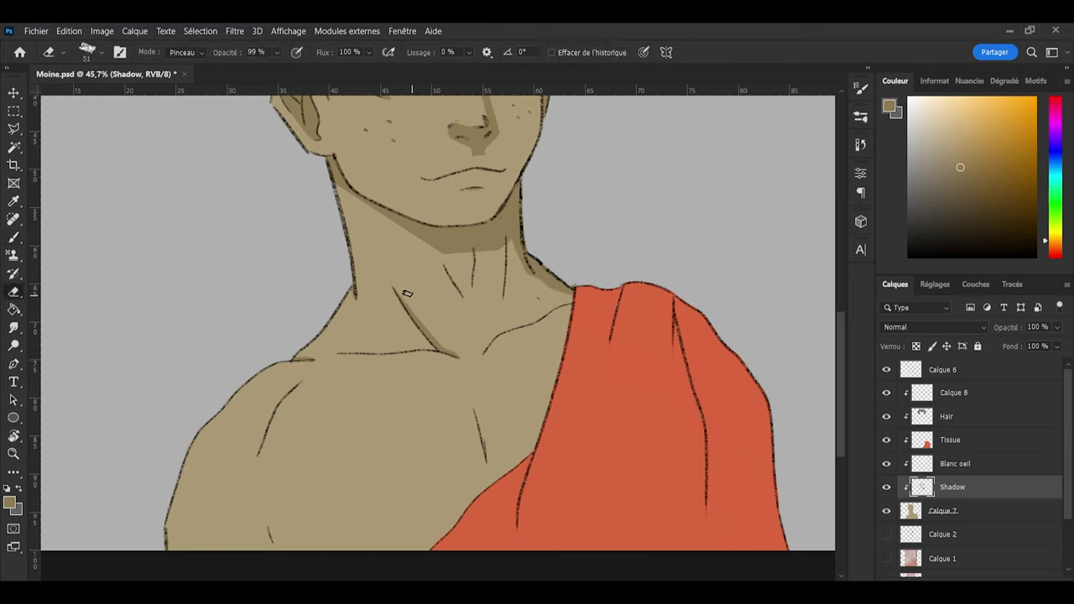
Step: Shade the short slanted line at the front of the neck with a size 8 brush and trim the shadow with the eraser
key("b")
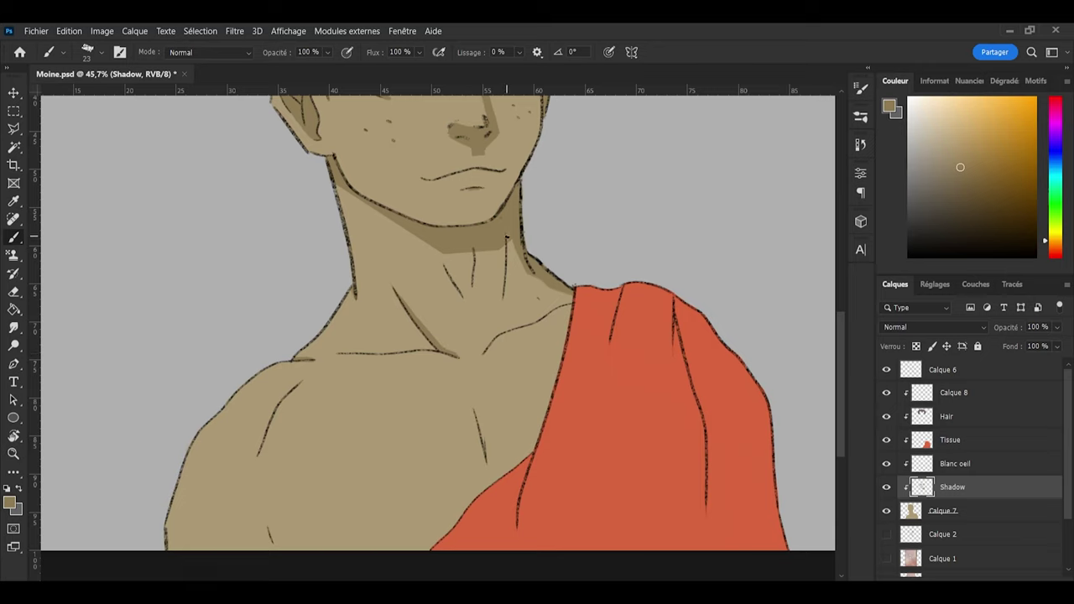
left_click_drag(507, 248, 506, 279)
scroll(497, 254, "down", 3)
scroll(535, 254, "up", 7)
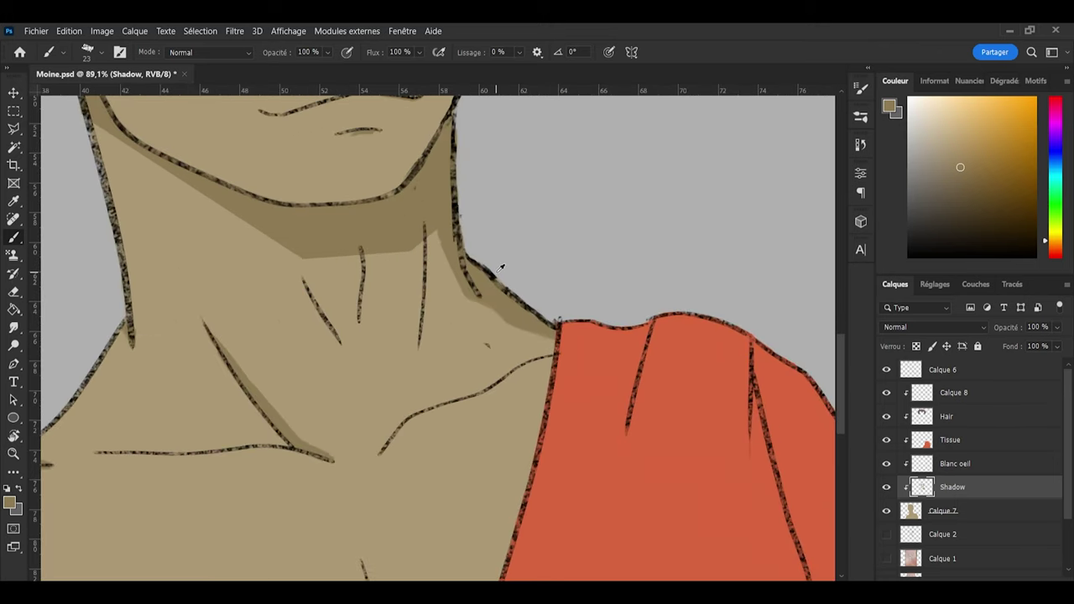
scroll(501, 268, "up", 2)
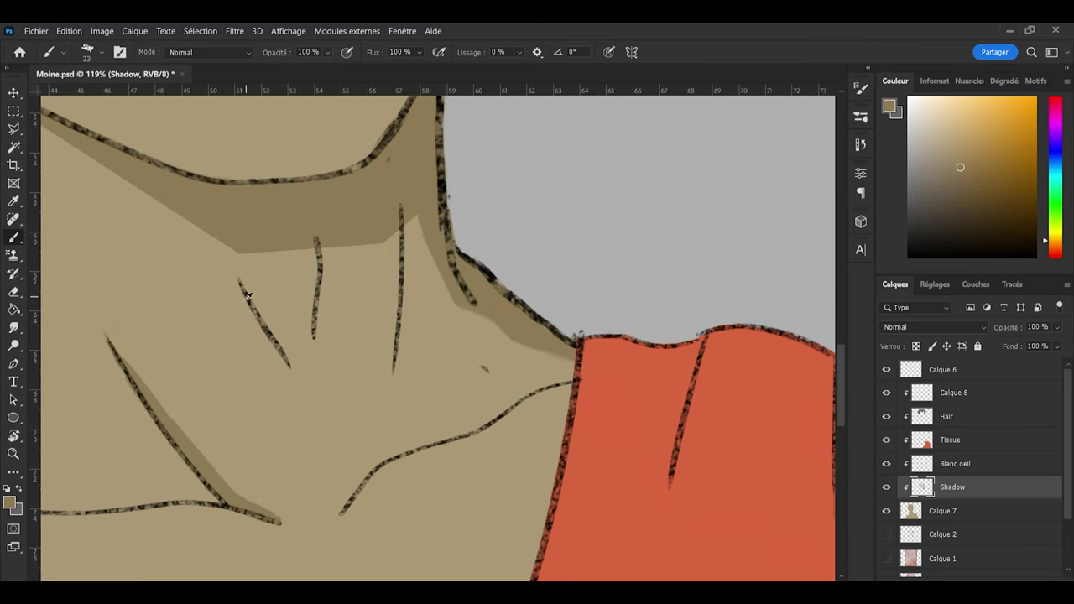
key("bracketleft")
key("bracketleft")
key("bracketleft")
key("bracketleft")
key("bracketleft")
mouse_move(249, 294)
left_mouse_down()
mouse_move(245, 285)
mouse_move(286, 348)
left_mouse_up()
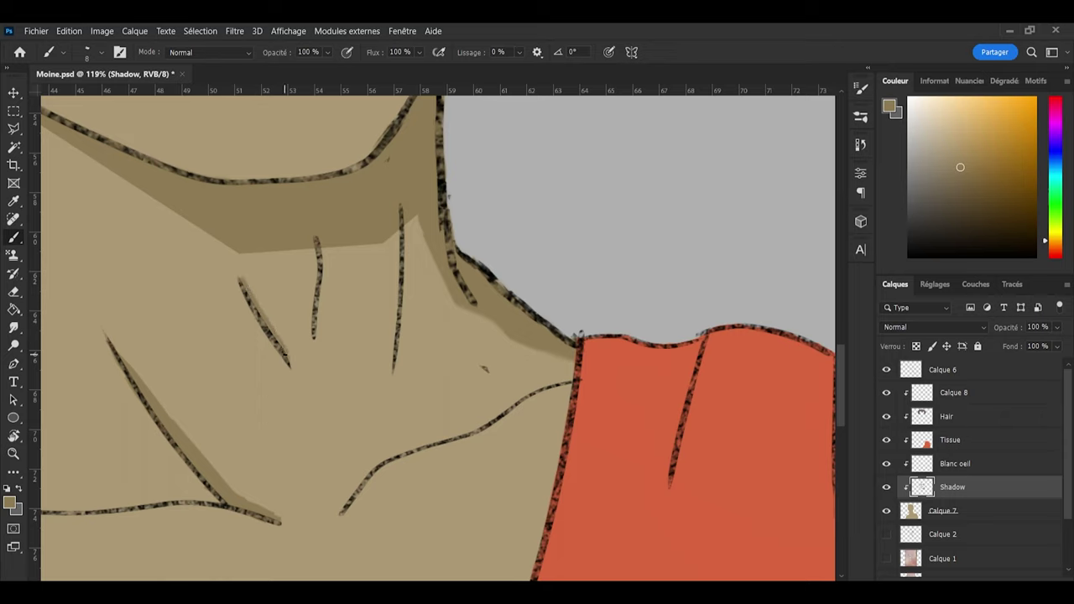
key("e")
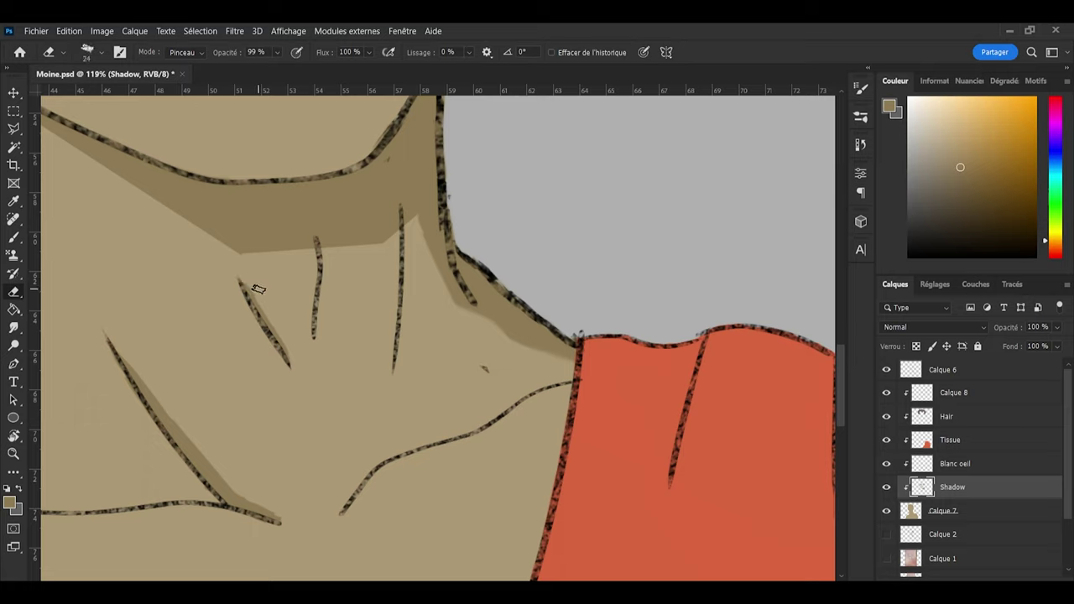
left_click_drag(252, 278, 274, 315)
Step: Shade beside the middle short throat line just below the chin shadow and thin the band with the eraser
key("b")
left_click_drag(320, 247, 324, 290)
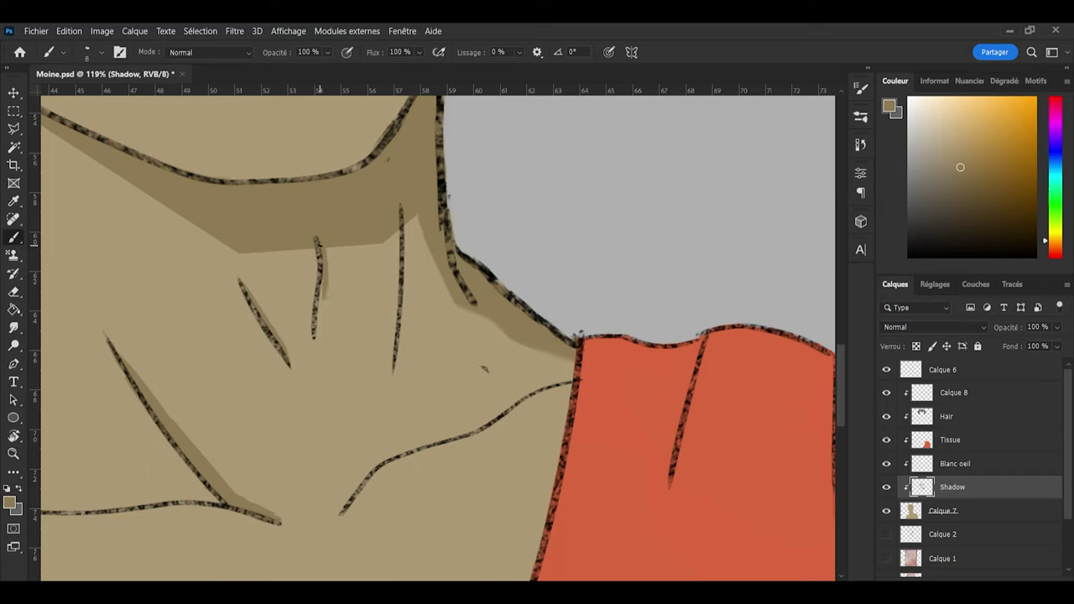
mouse_move(318, 243)
left_mouse_down()
mouse_move(317, 340)
mouse_move(336, 280)
left_mouse_up()
key("e")
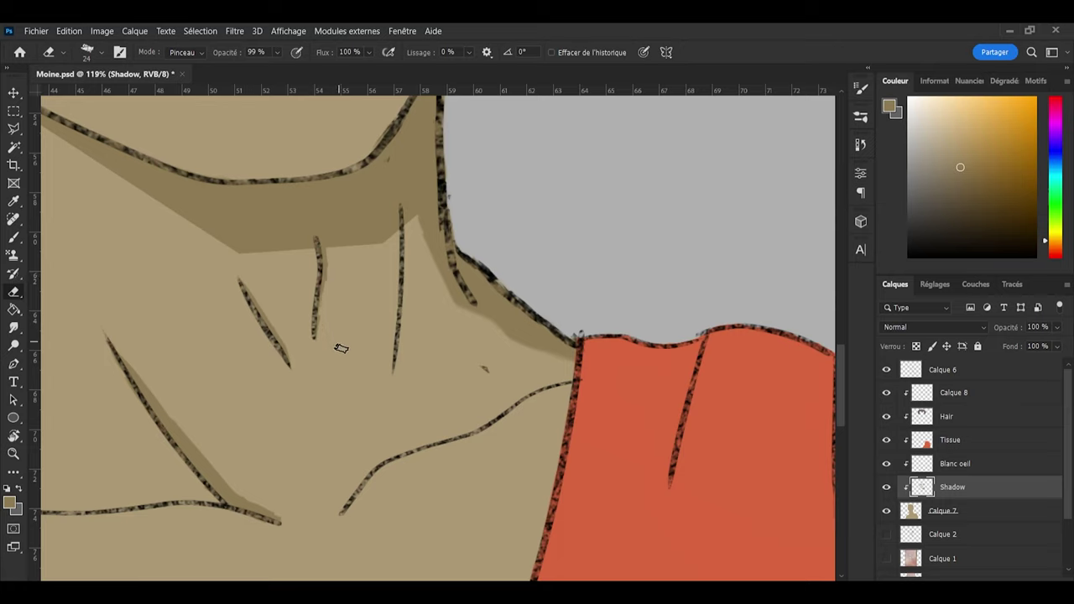
key("b")
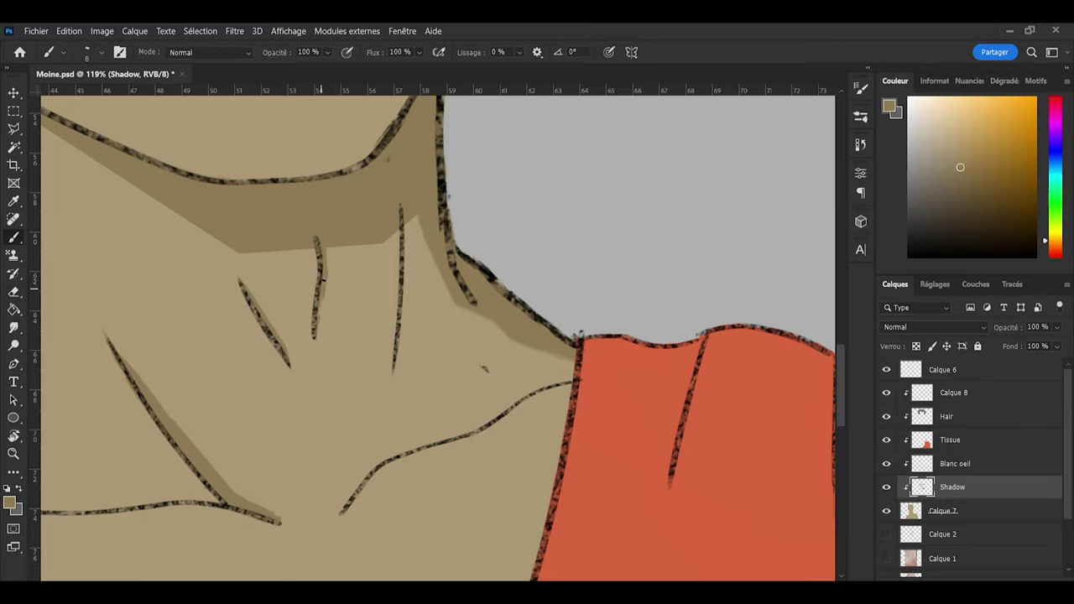
key("e")
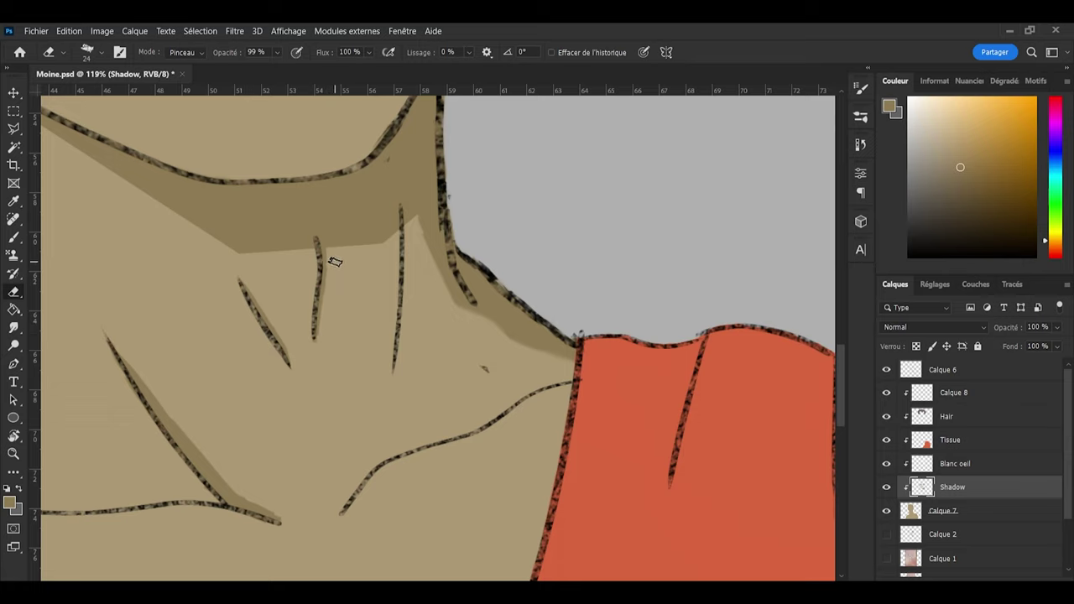
Step: Shade along the longer vertical neck line nearest the far side with a size 11 brush and clean the shadow's edge
key("b")
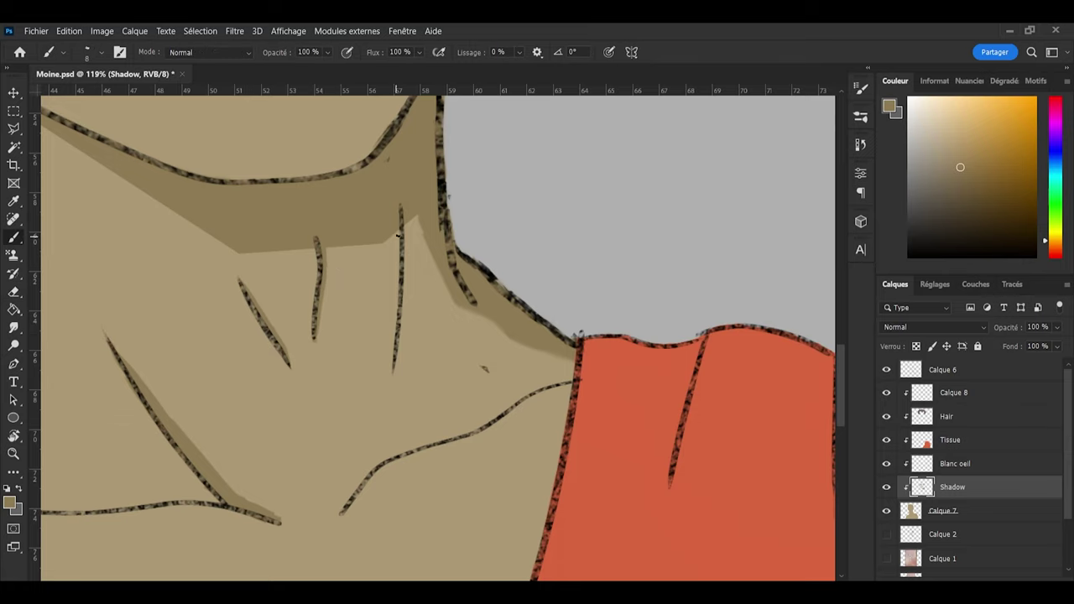
right_click(384, 214, "alt")
mouse_move(403, 216)
left_mouse_down()
mouse_move(406, 249)
mouse_move(403, 235)
left_mouse_up()
left_click_drag(403, 236, 403, 318)
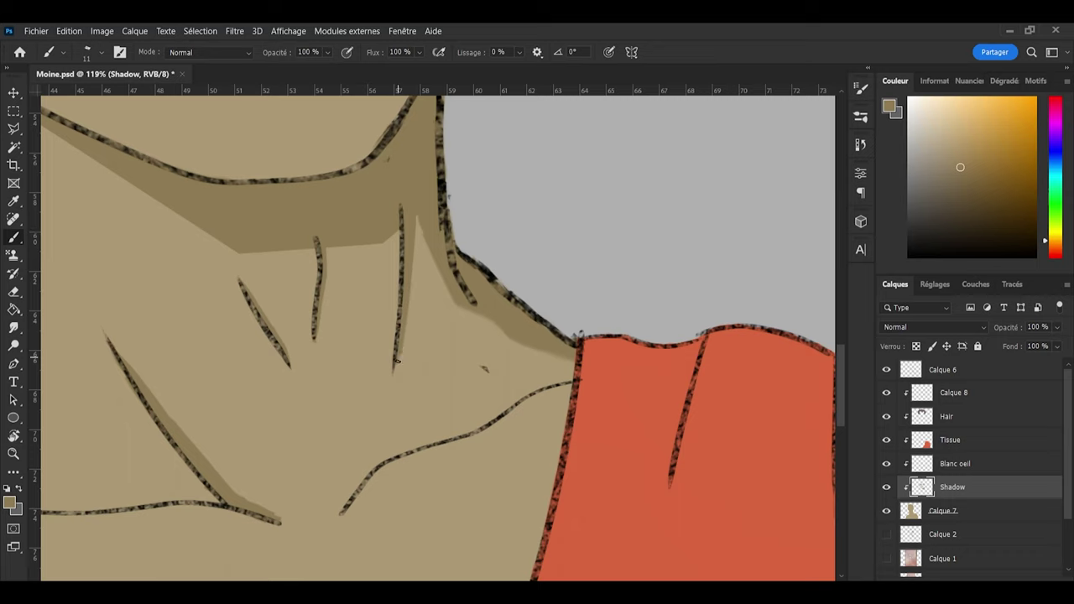
key("e")
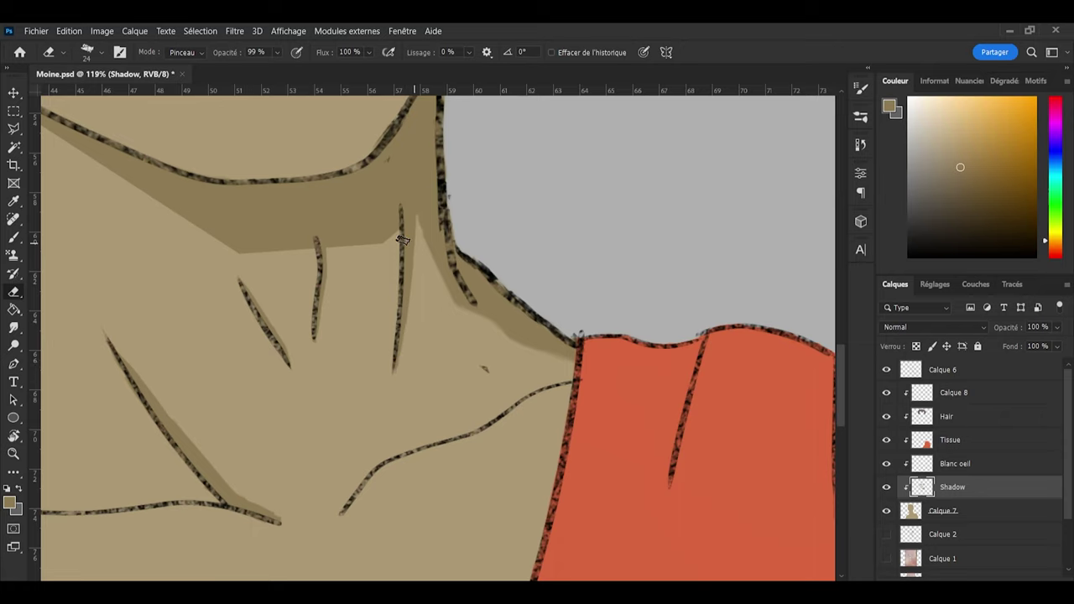
key("b")
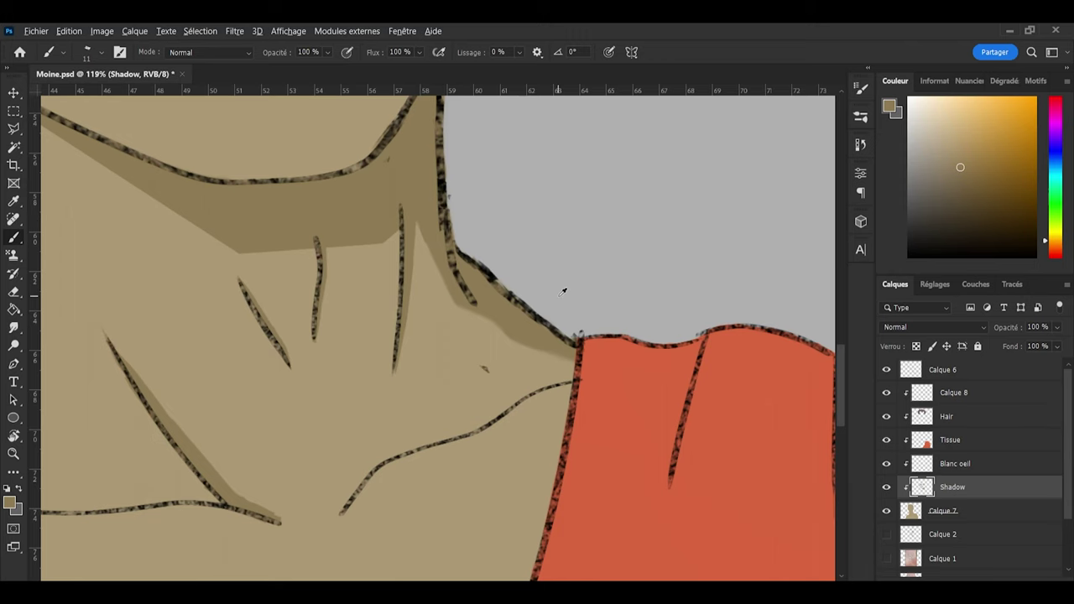
Step: Extend the far shoulder shadow down along the robe edge to the collarbone and refine its lower edge with brush and eraser
scroll(563, 291, "down", 4)
scroll(541, 337, "up", 2)
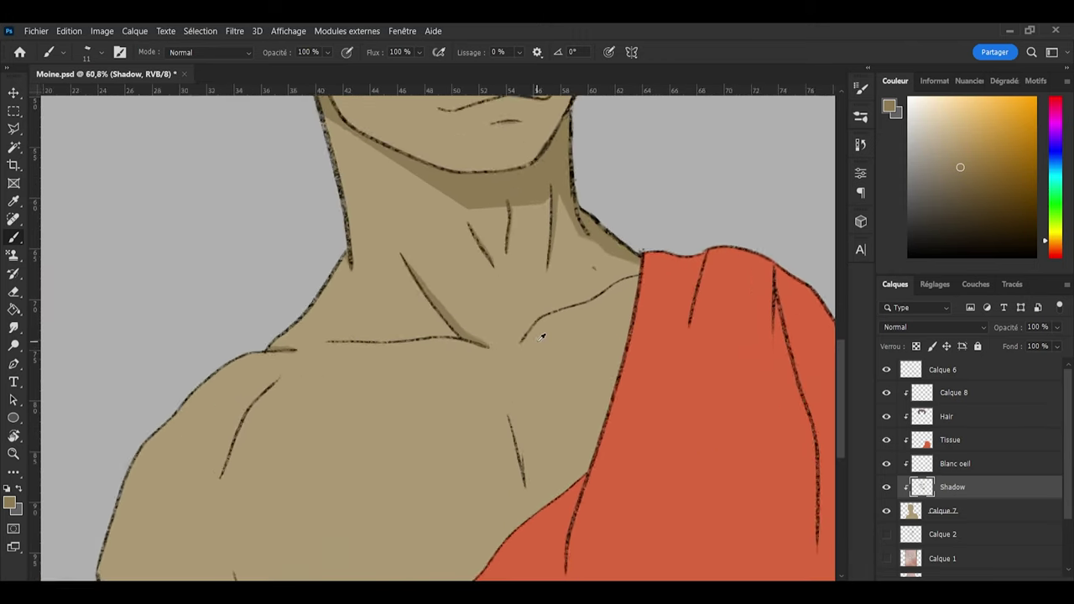
scroll(541, 337, "up", 1)
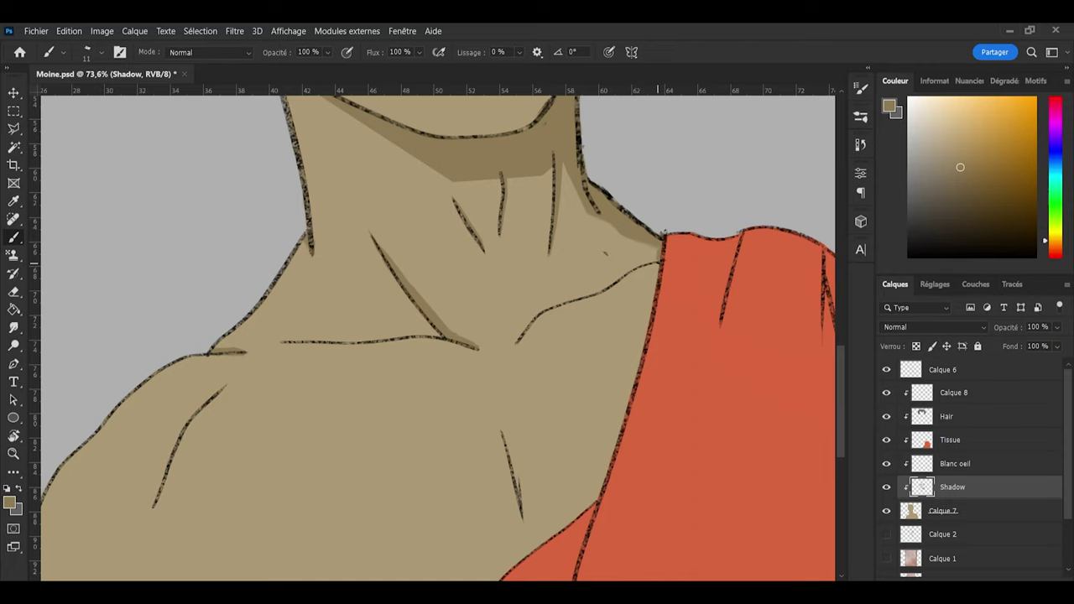
scroll(705, 151, "up", 5)
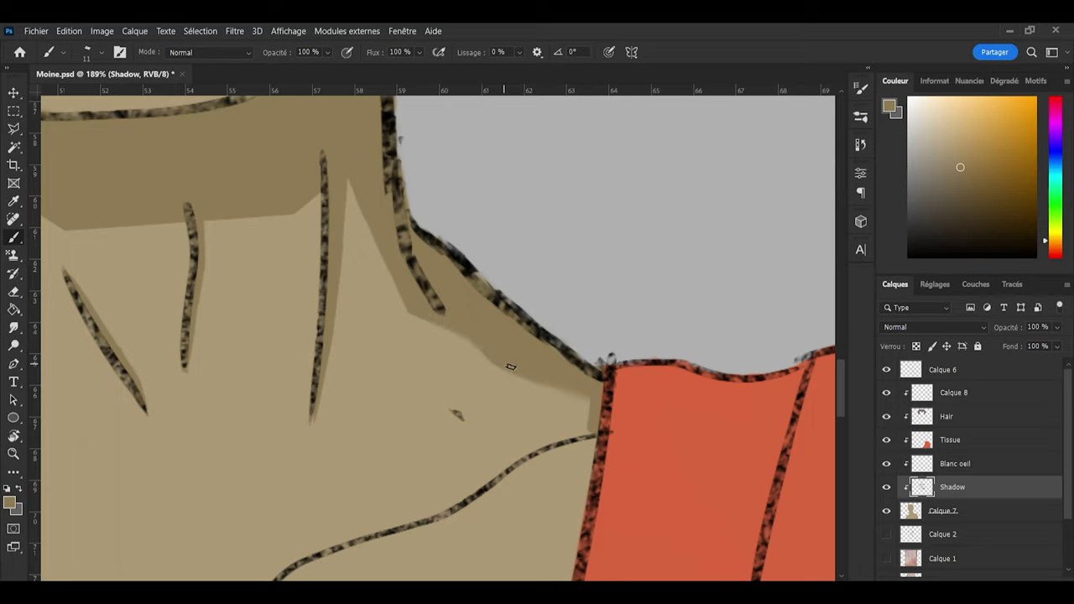
left_click_drag(561, 389, 520, 375)
key("e")
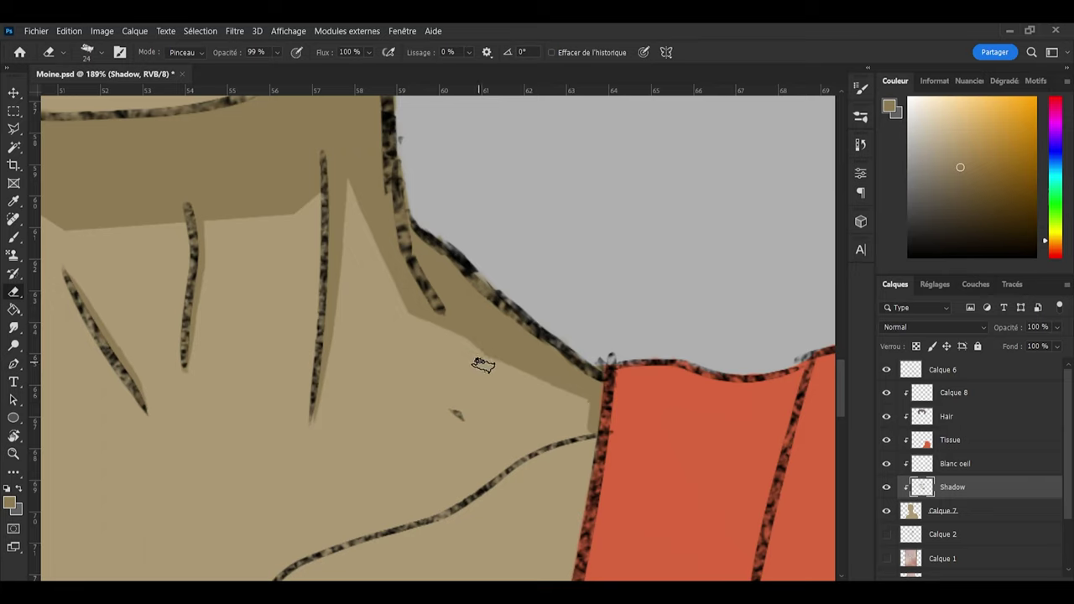
key("b")
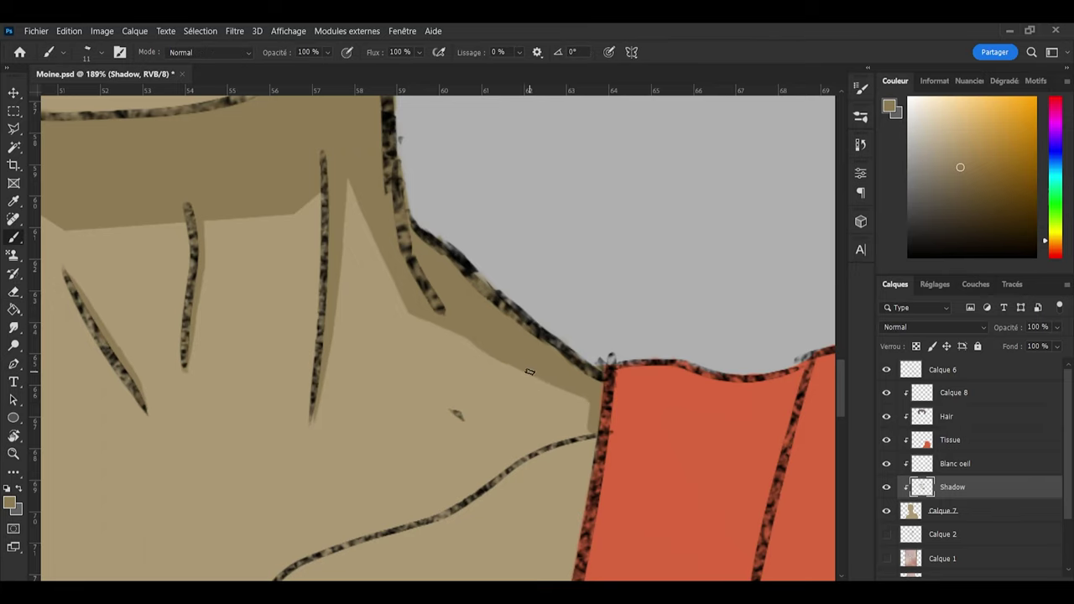
key("e")
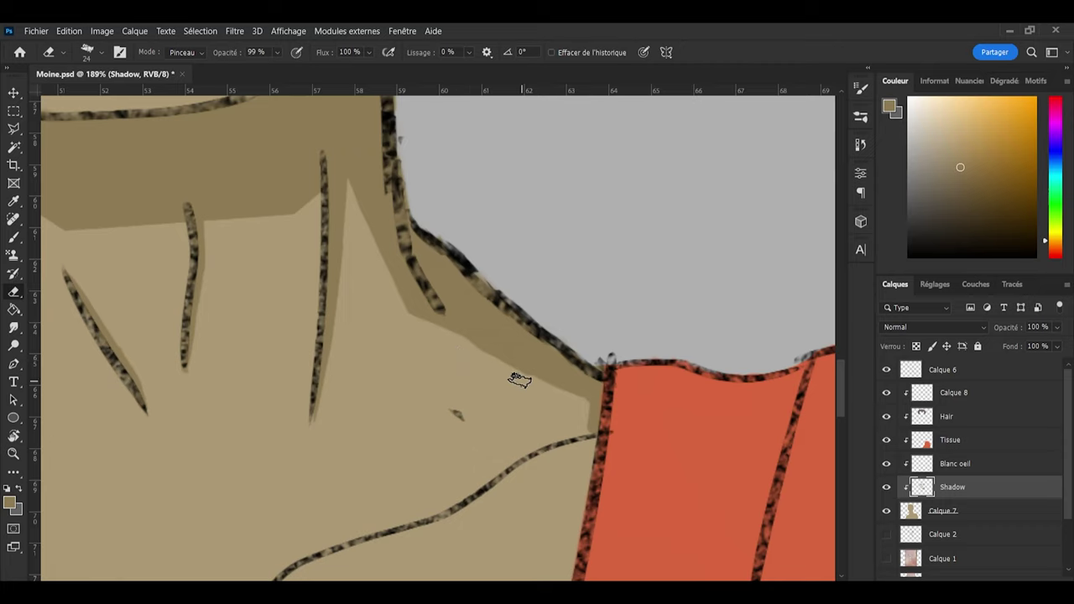
key("b")
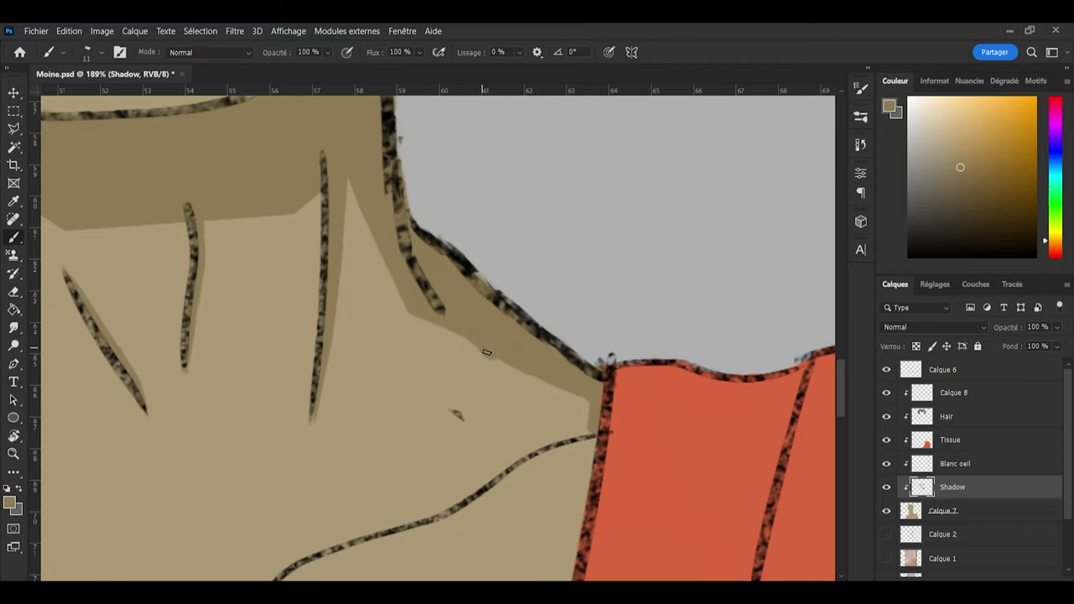
left_click_drag(487, 352, 578, 397)
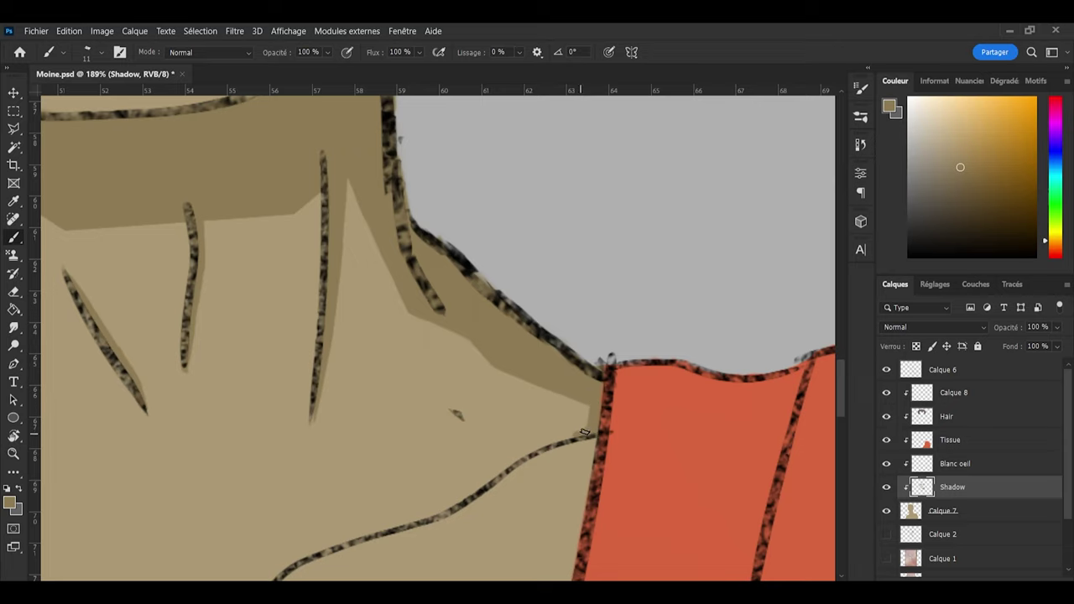
Step: Shade along the upper side of the far collarbone up to the robe and thin the band with the size 24 eraser
scroll(797, 313, "down", 5)
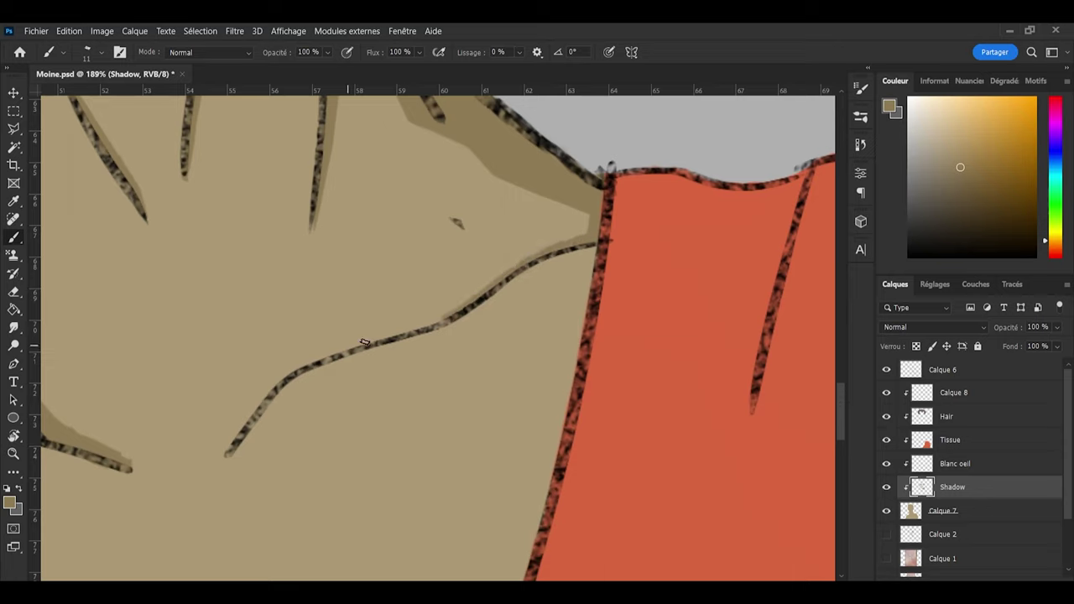
mouse_move(237, 440)
left_mouse_down()
mouse_move(227, 455)
mouse_move(306, 361)
mouse_move(441, 318)
mouse_move(534, 261)
left_mouse_up()
key("e")
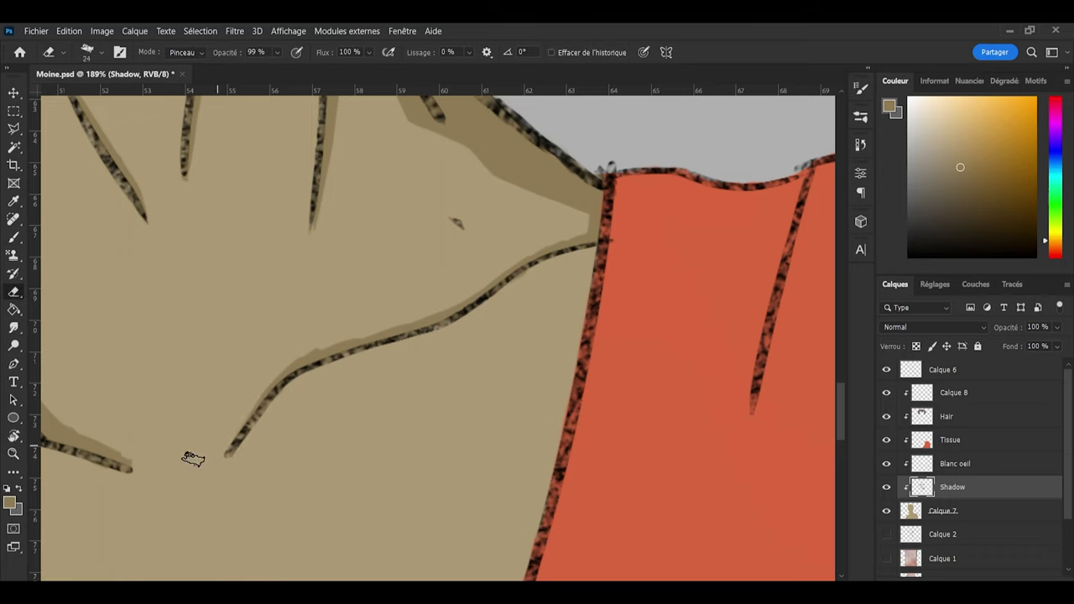
mouse_move(232, 431)
left_mouse_down()
mouse_move(250, 387)
mouse_move(339, 320)
mouse_move(269, 358)
mouse_move(430, 305)
mouse_move(348, 328)
mouse_move(465, 279)
mouse_move(371, 318)
mouse_move(412, 307)
mouse_move(381, 321)
left_mouse_up()
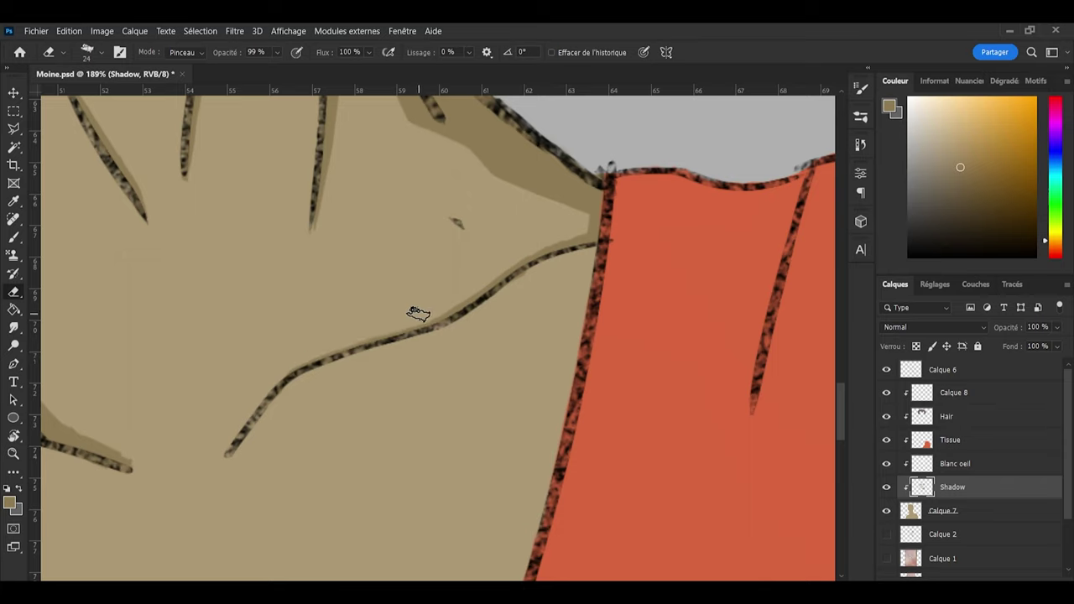
key("b")
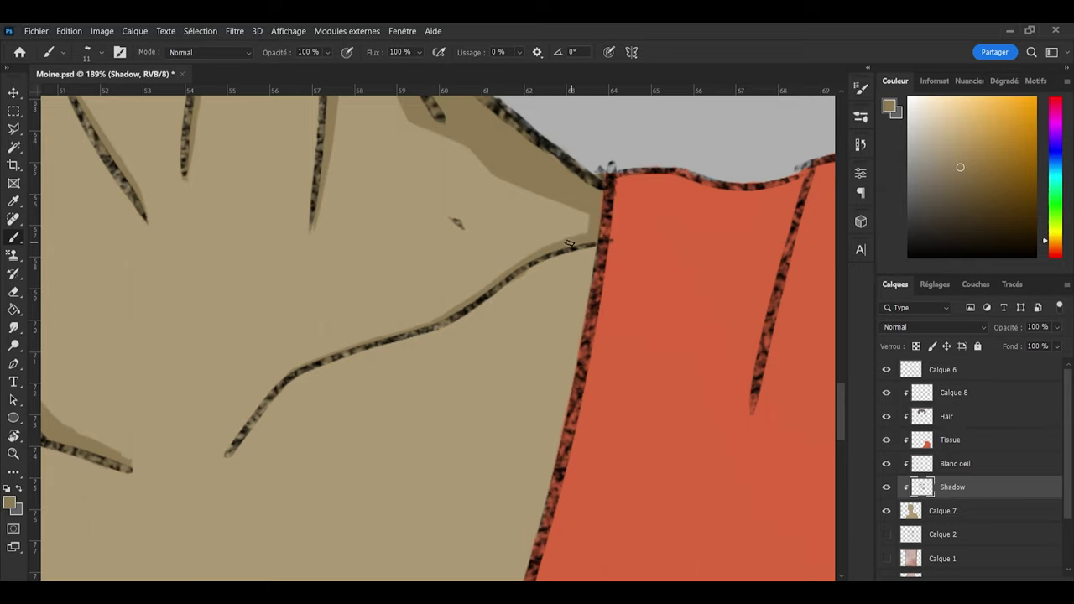
scroll(597, 227, "down", 4)
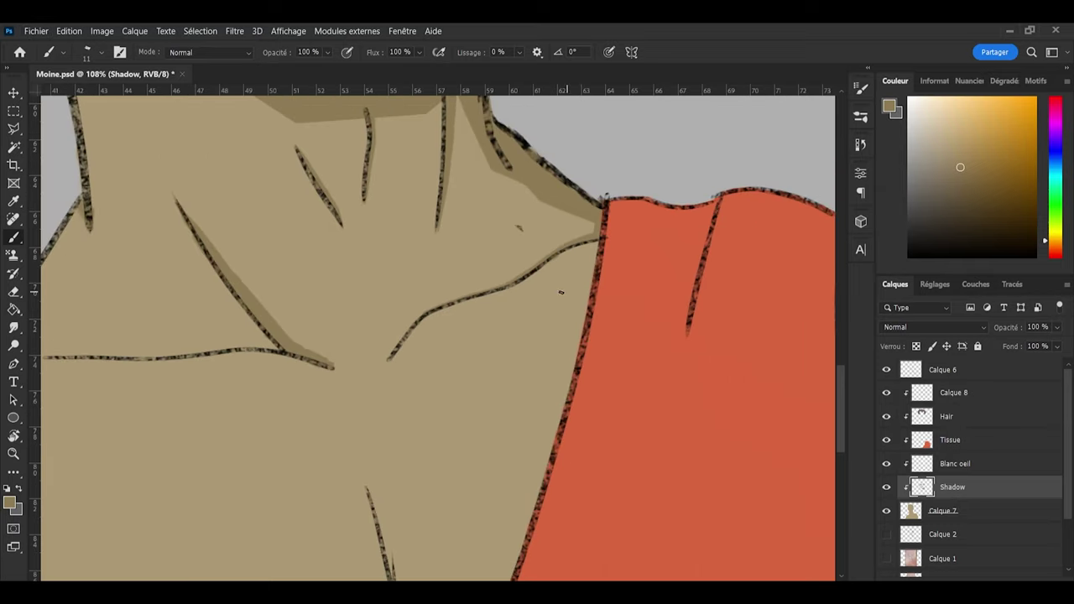
scroll(534, 285, "up", 4)
key("e")
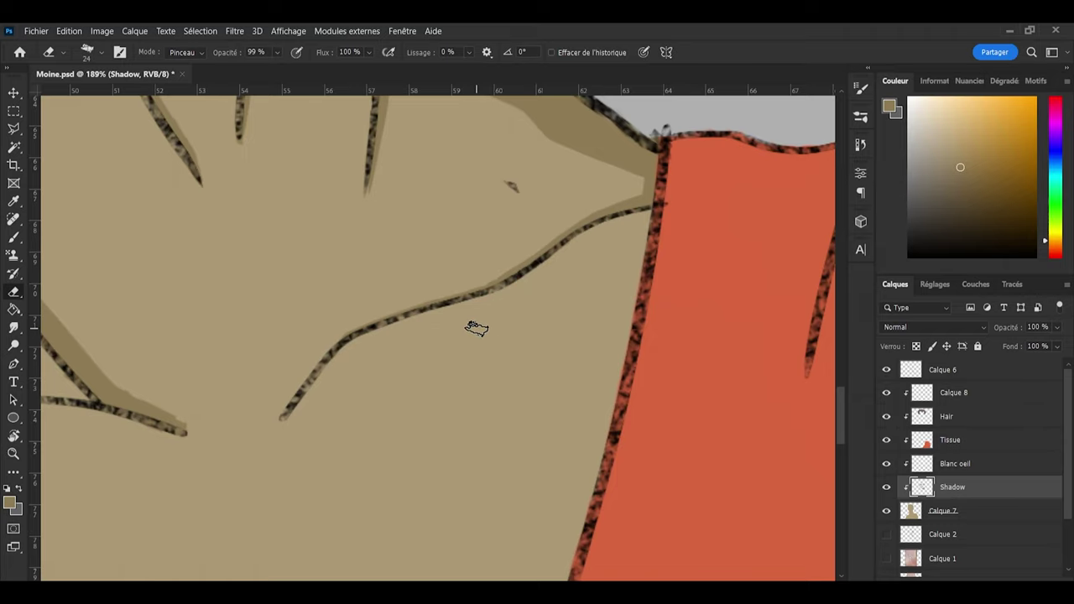
scroll(475, 326, "down", 2)
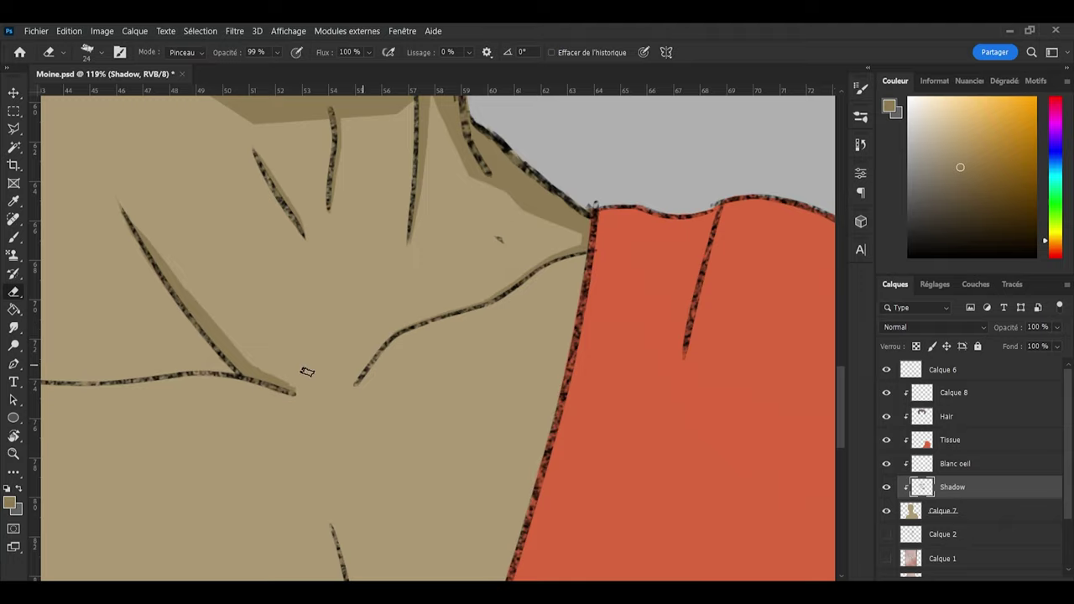
Step: Taper the shadow's end where the near neck line meets the inner tip of the near collarbone, using brush and eraser
scroll(304, 371, "up", 4)
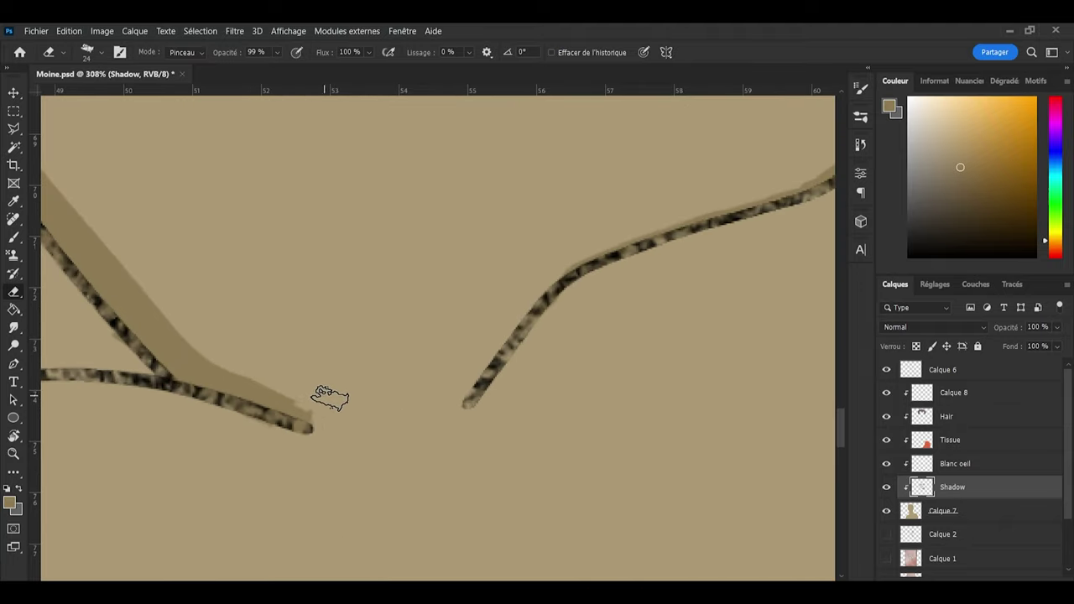
key("b")
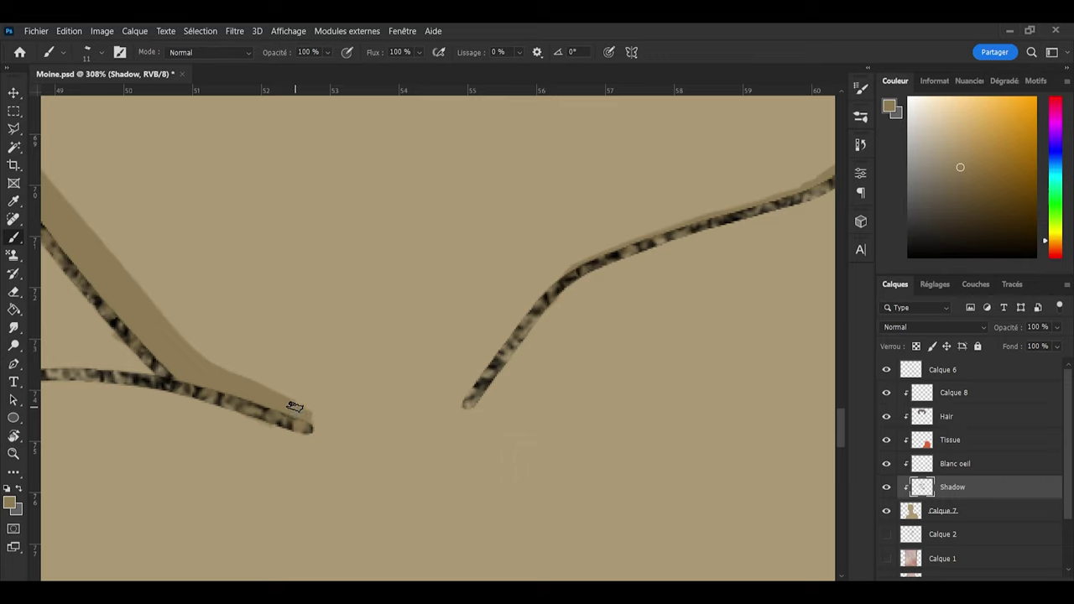
key("e")
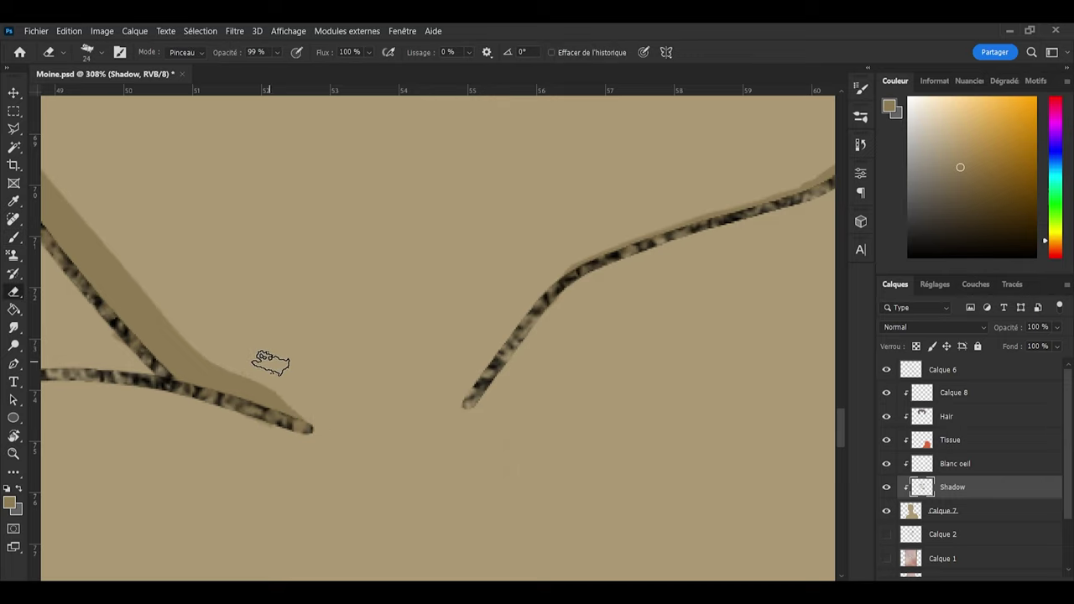
Step: Shade along the far side of the short chest line below the collarbones with the size 11 brush, slightly past both ends
scroll(600, 310, "down", 8)
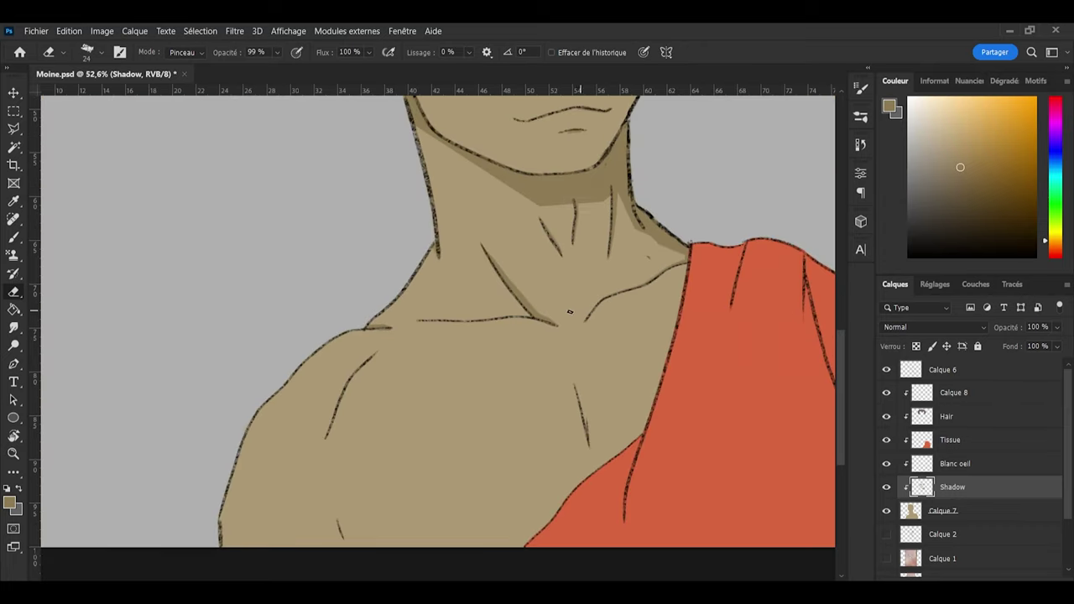
scroll(569, 312, "down", 2)
scroll(602, 312, "up", 3)
scroll(603, 313, "up", 2)
key("b")
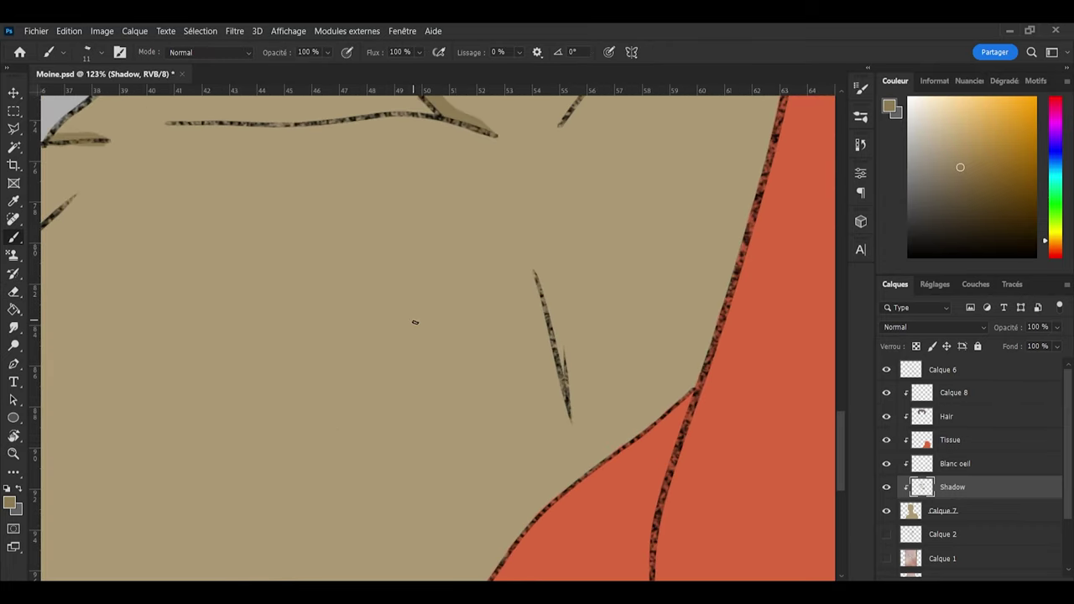
left_click_drag(538, 272, 573, 414)
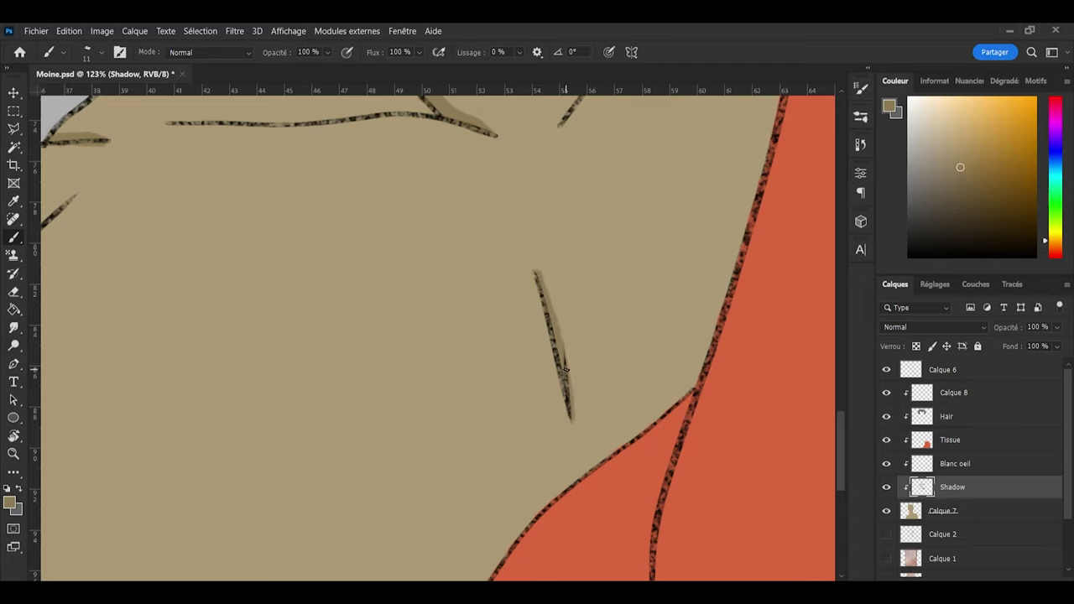
left_click_drag(534, 256, 547, 316)
left_click_drag(567, 394, 579, 450)
Step: Thin the chest line's shadow and trim its overshooting ends to points with the size 24 eraser
key("e")
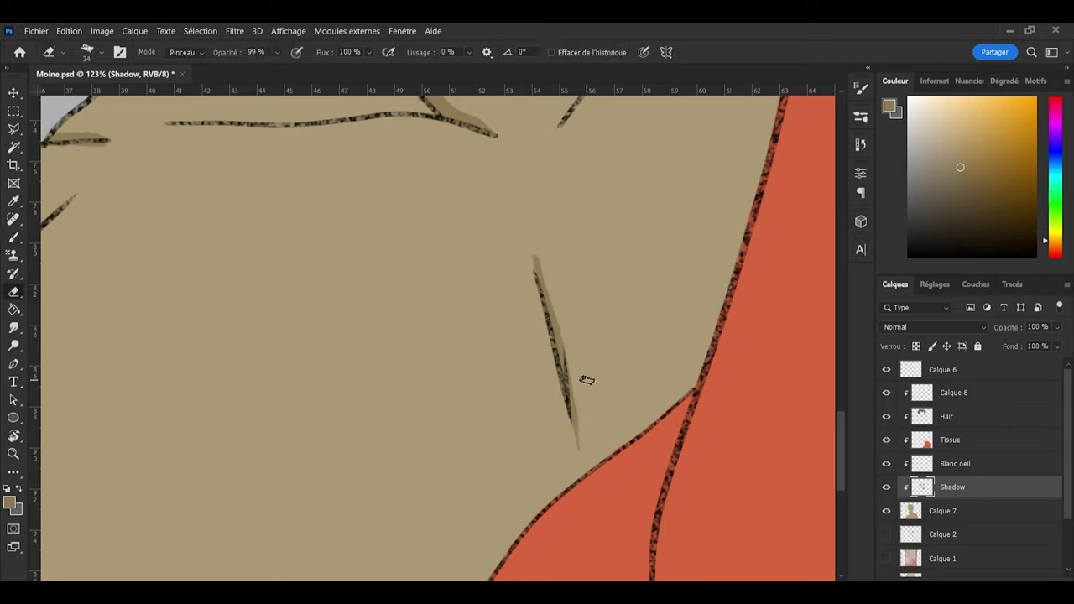
left_click_drag(578, 386, 579, 400)
left_click_drag(522, 294, 530, 267)
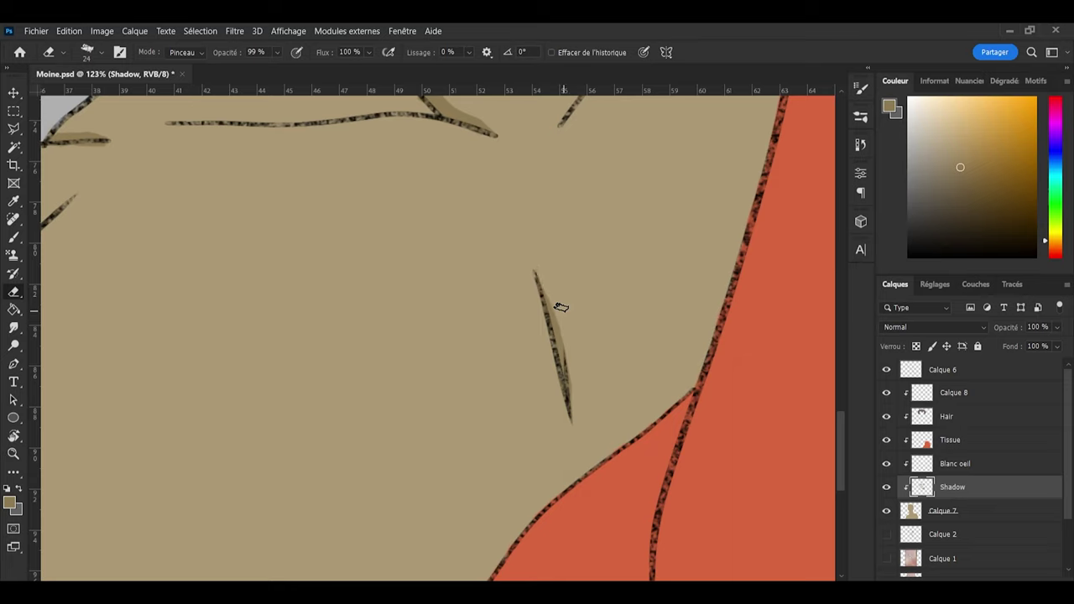
key("b")
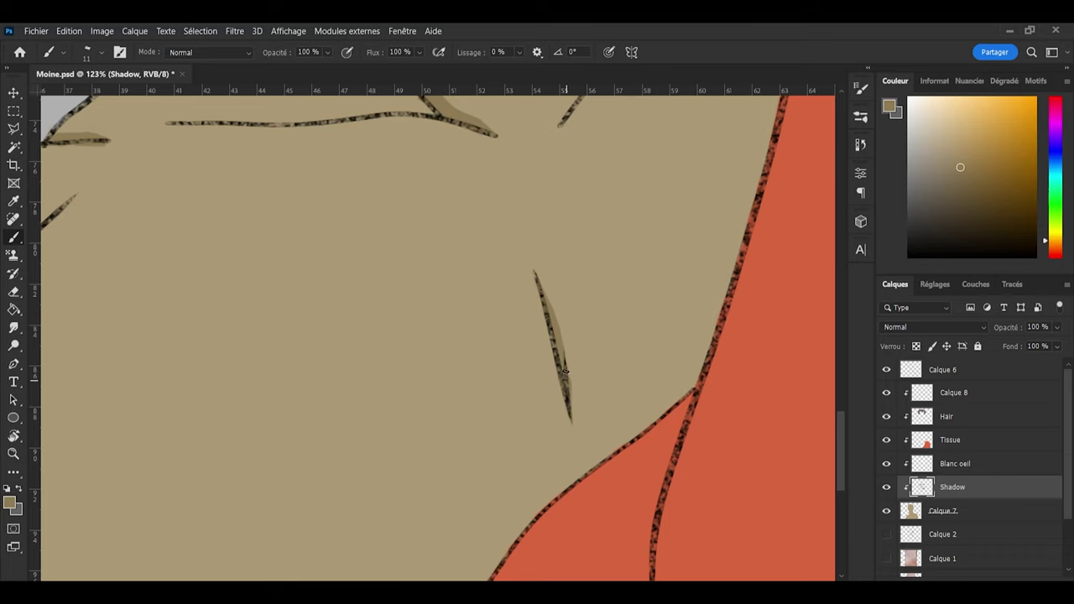
key("e")
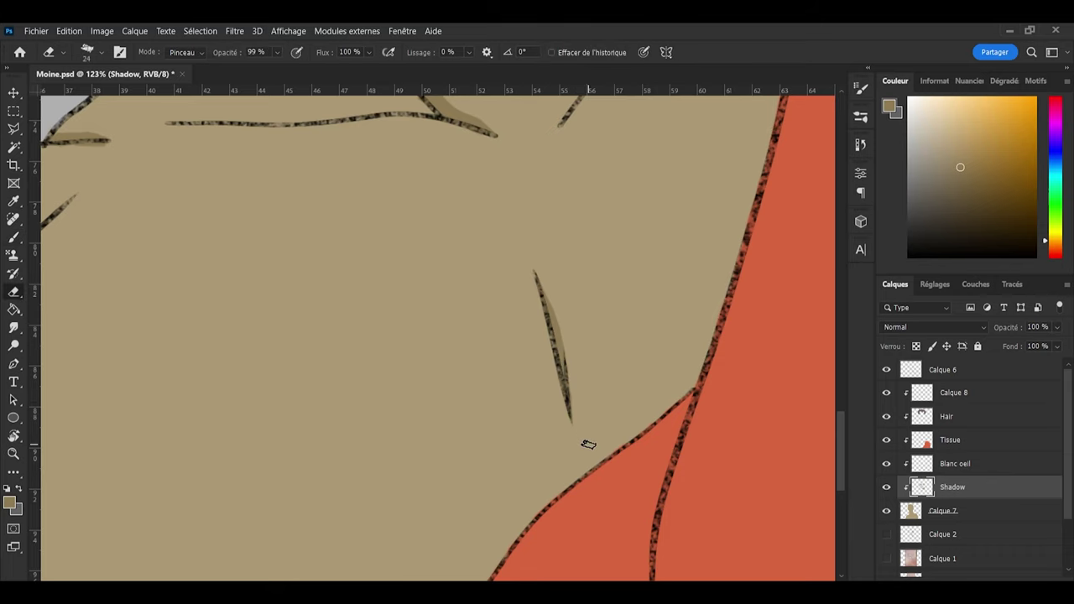
Step: Save the Moine.psd document
scroll(604, 384, "down", 6)
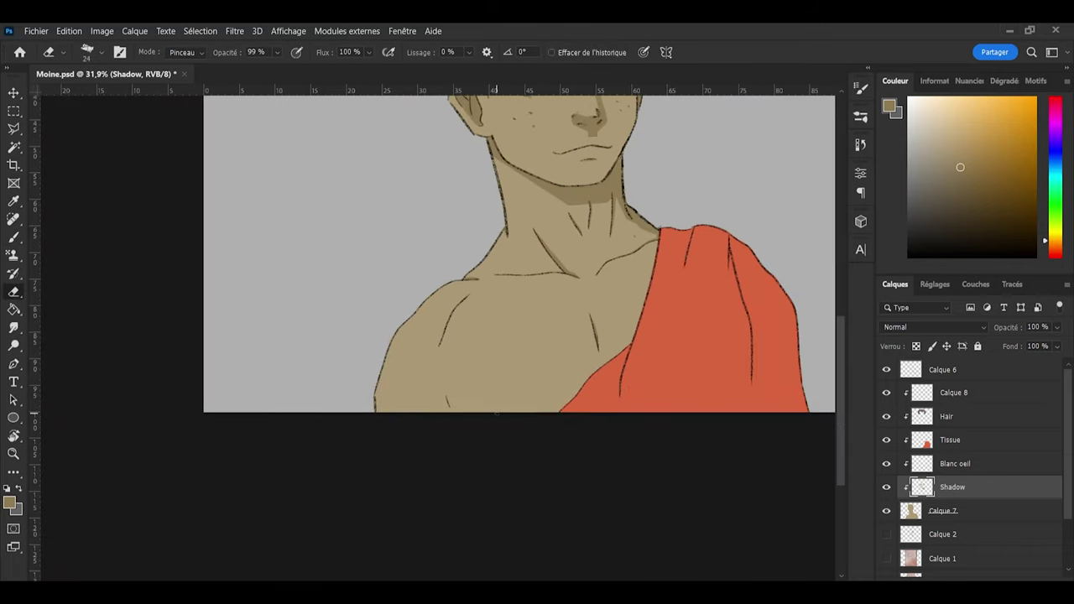
scroll(507, 411, "up", 1)
key("ctrl+s")
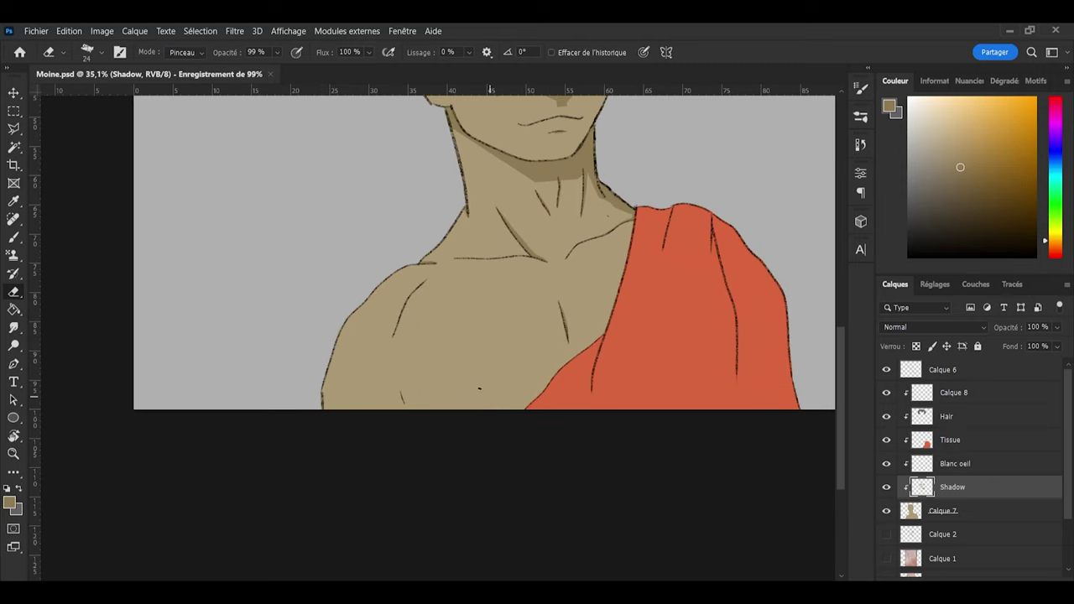
Step: Examine the skin shading over the whole character, from the head down to the chest
scroll(476, 381, "up", 2)
scroll(477, 380, "up", 2)
scroll(477, 380, "down", 1)
scroll(477, 380, "down", 1)
scroll(477, 380, "up", 3)
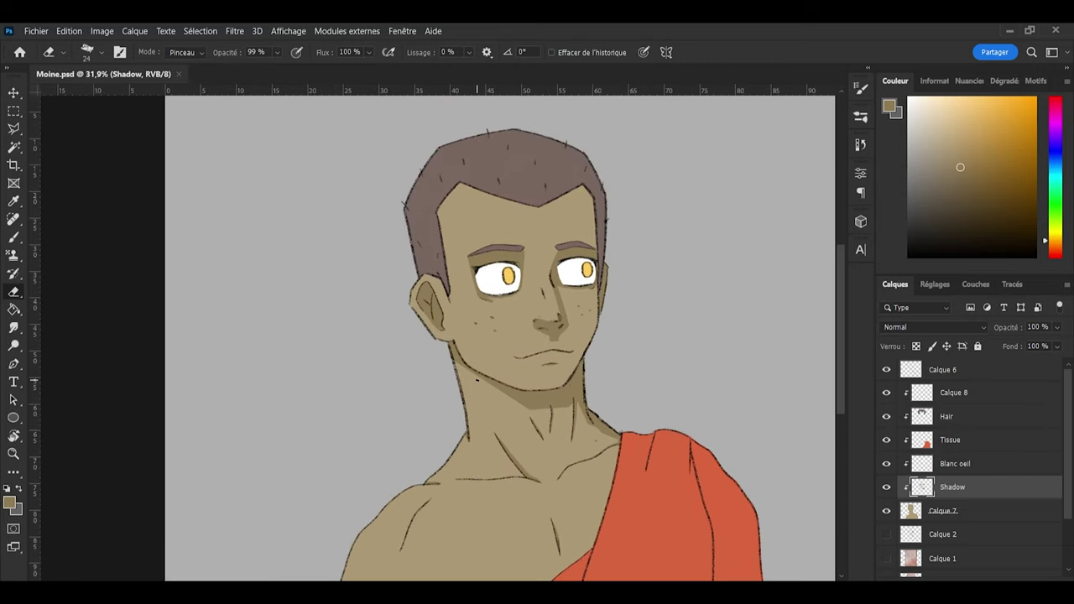
scroll(477, 380, "down", 1)
scroll(476, 380, "down", 2)
scroll(476, 380, "up", 2)
scroll(477, 381, "down", 1)
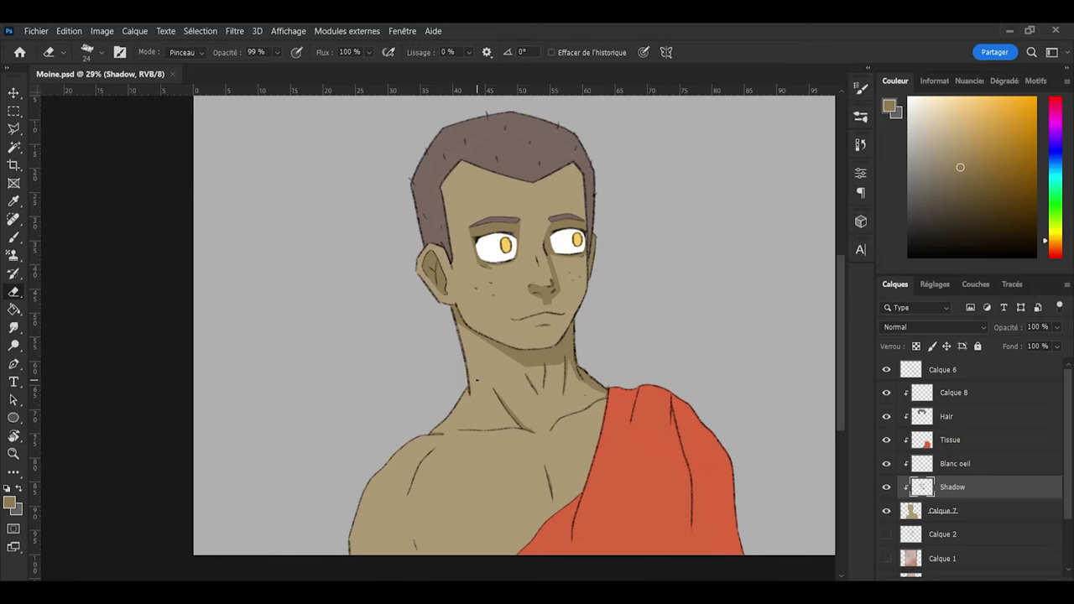
scroll(477, 380, "down", 1)
scroll(521, 243, "up", 2)
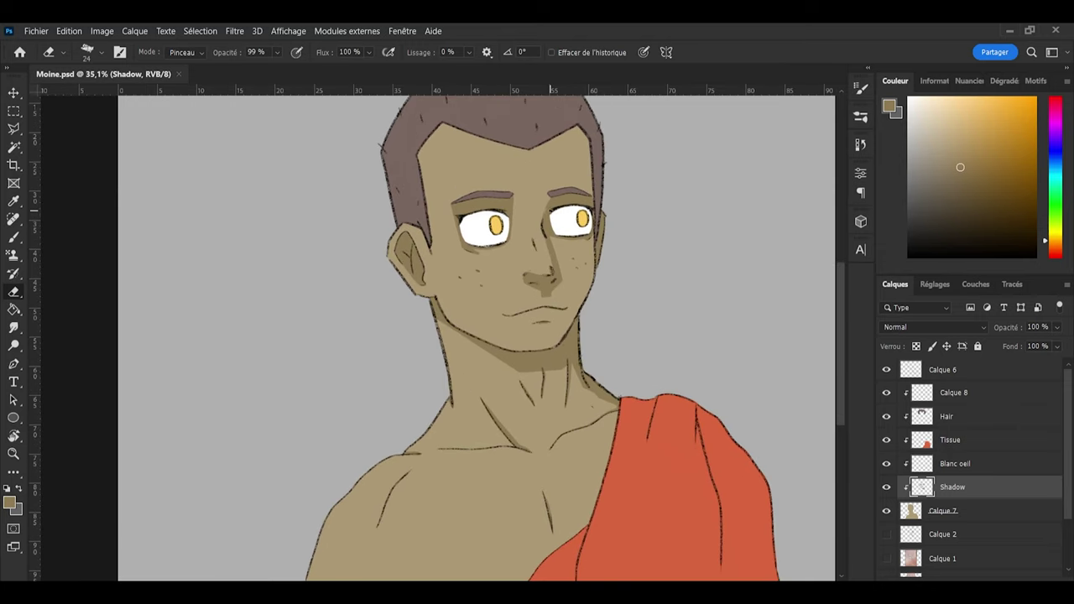
Step: Shade the far side of the forehead from eyebrow to hairline and the area under the far eye with a size 32 brush
scroll(520, 243, "up", 1)
scroll(597, 241, "up", 4)
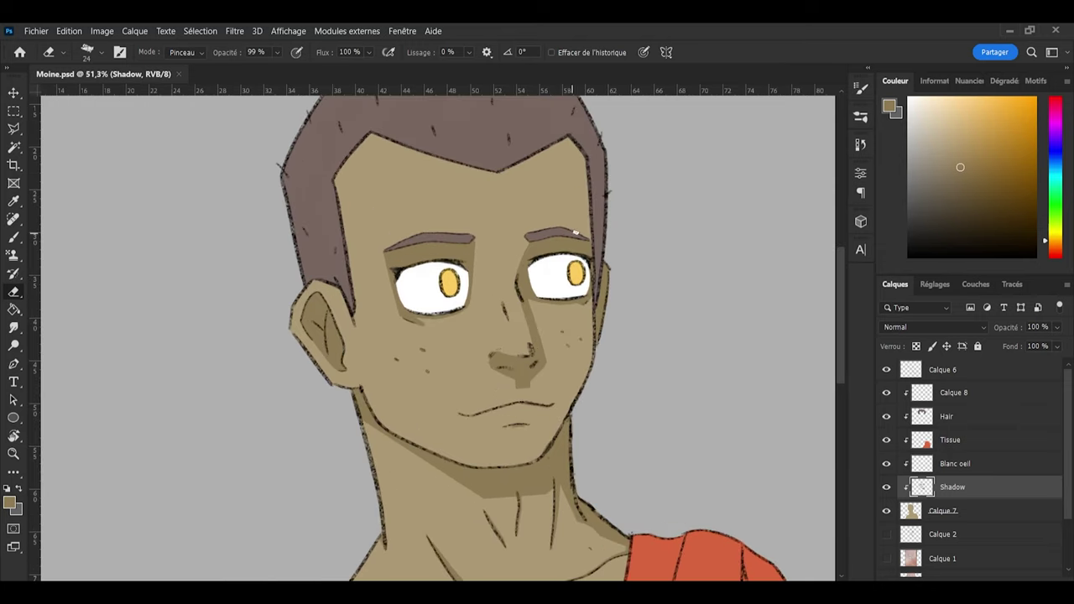
key("b")
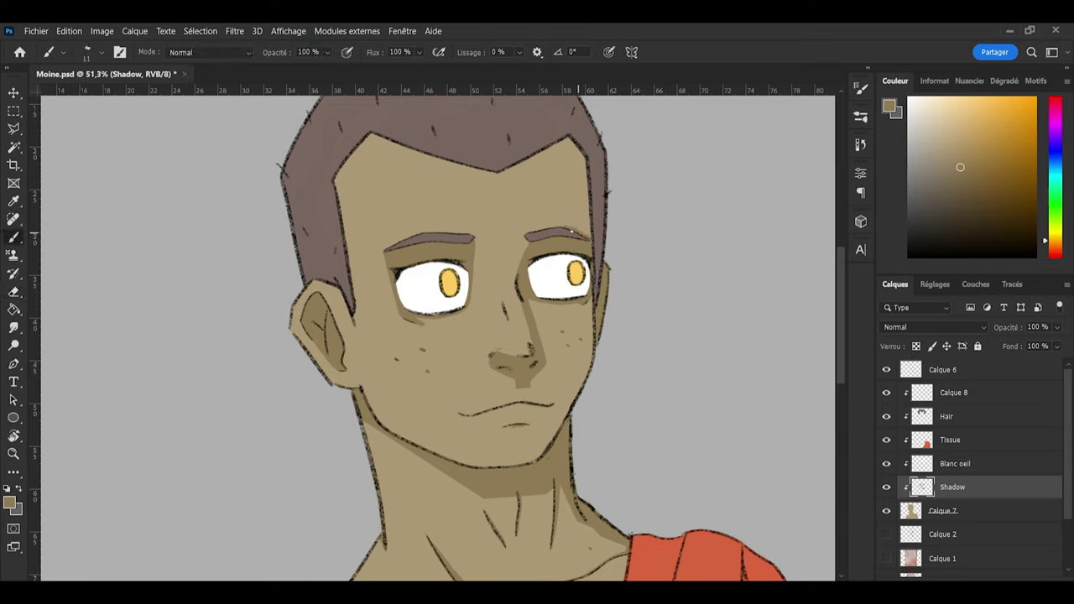
key("bracketright")
mouse_move(565, 227)
left_mouse_down()
mouse_move(575, 195)
mouse_move(588, 228)
left_mouse_up()
mouse_move(537, 233)
left_mouse_down()
mouse_move(568, 191)
mouse_move(571, 135)
left_mouse_up()
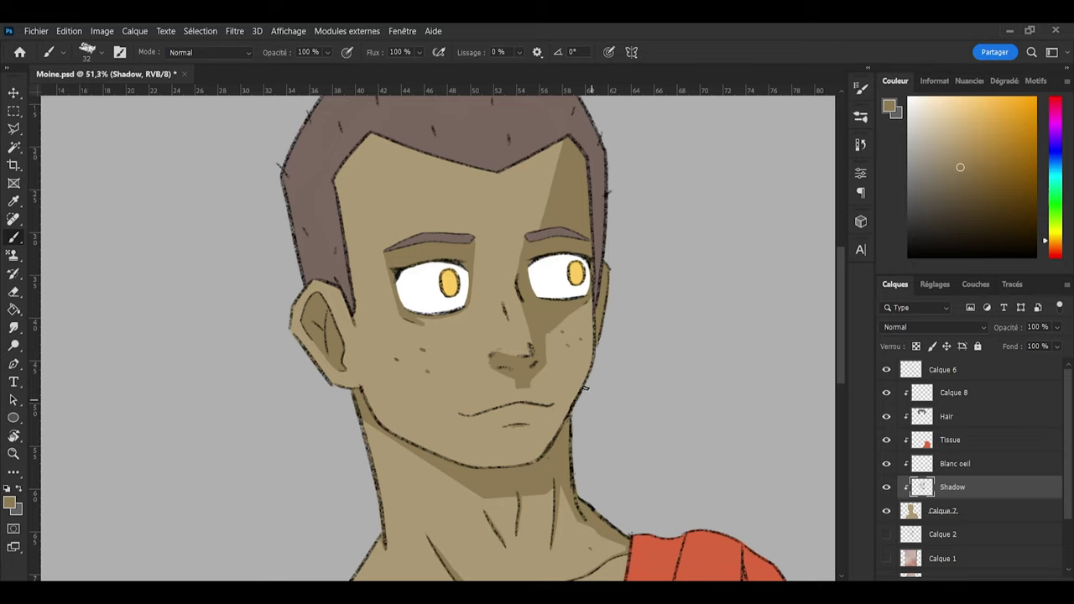
Step: Shade a band along the far cheek's outer contour, from beside the eye down to the jaw
mouse_move(587, 302)
left_mouse_down()
mouse_move(588, 354)
mouse_move(586, 301)
mouse_move(583, 388)
mouse_move(569, 411)
left_mouse_up()
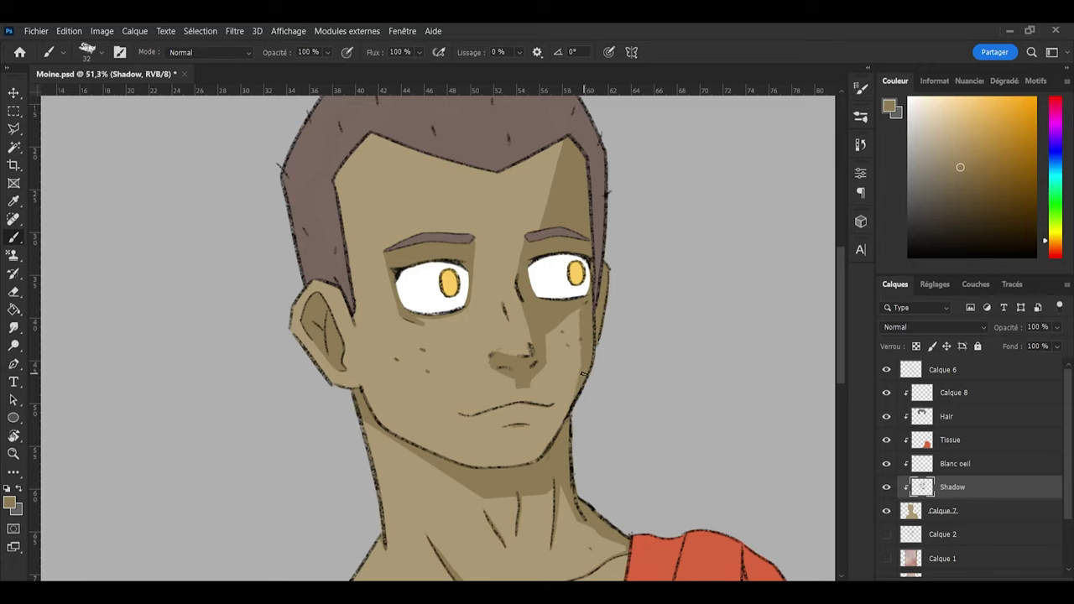
left_click_drag(583, 374, 550, 444)
scroll(496, 215, "up", 3)
scroll(499, 211, "down", 2)
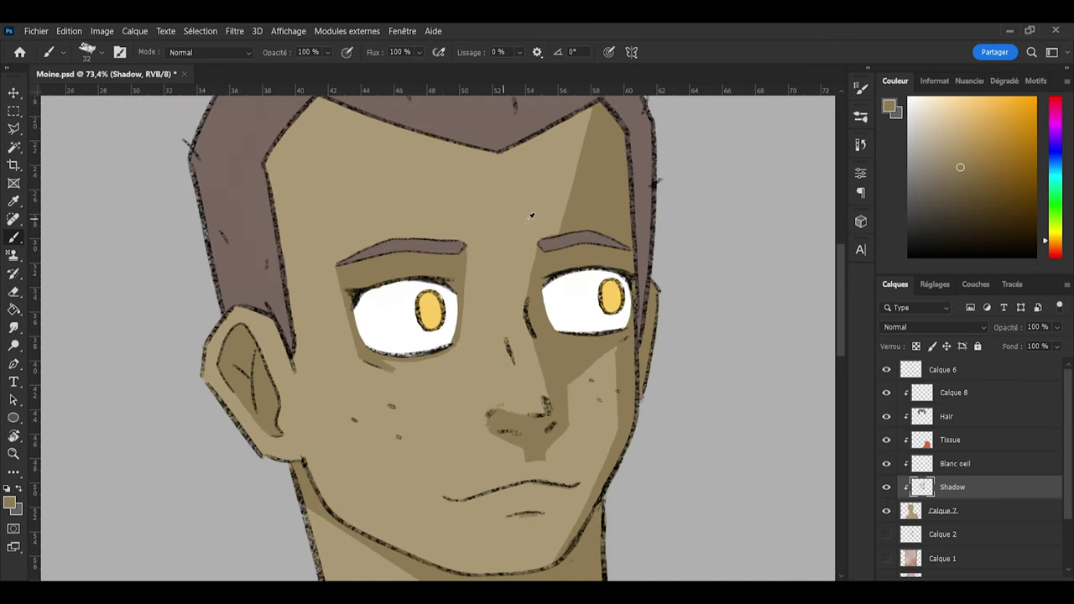
Step: Refine the shadow edge between the inner end of the far eyebrow and the nose bridge with brush and eraser
scroll(532, 216, "up", 4)
key("e")
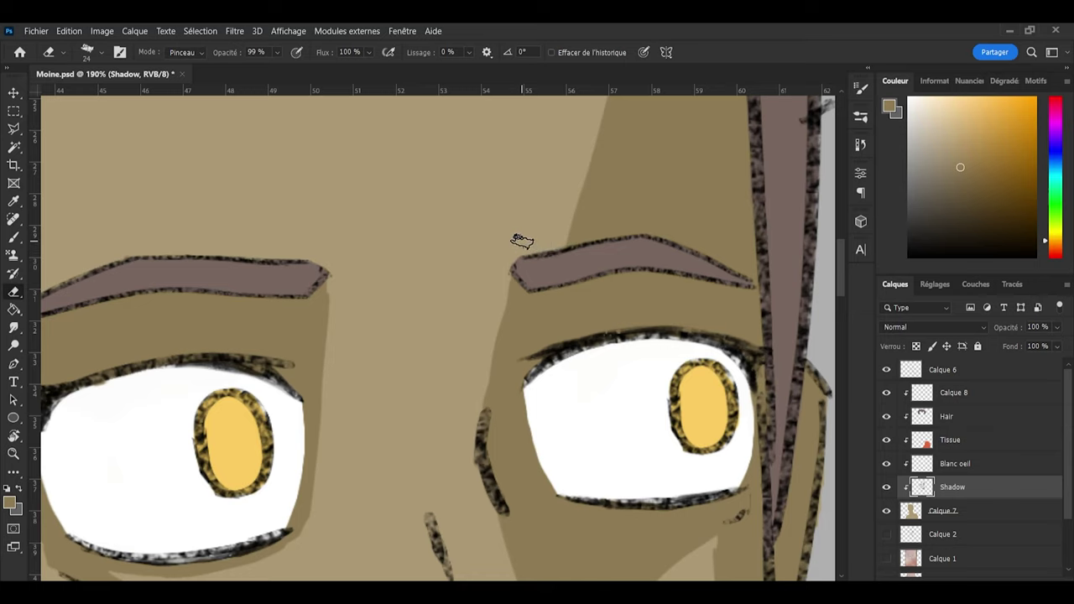
key("b")
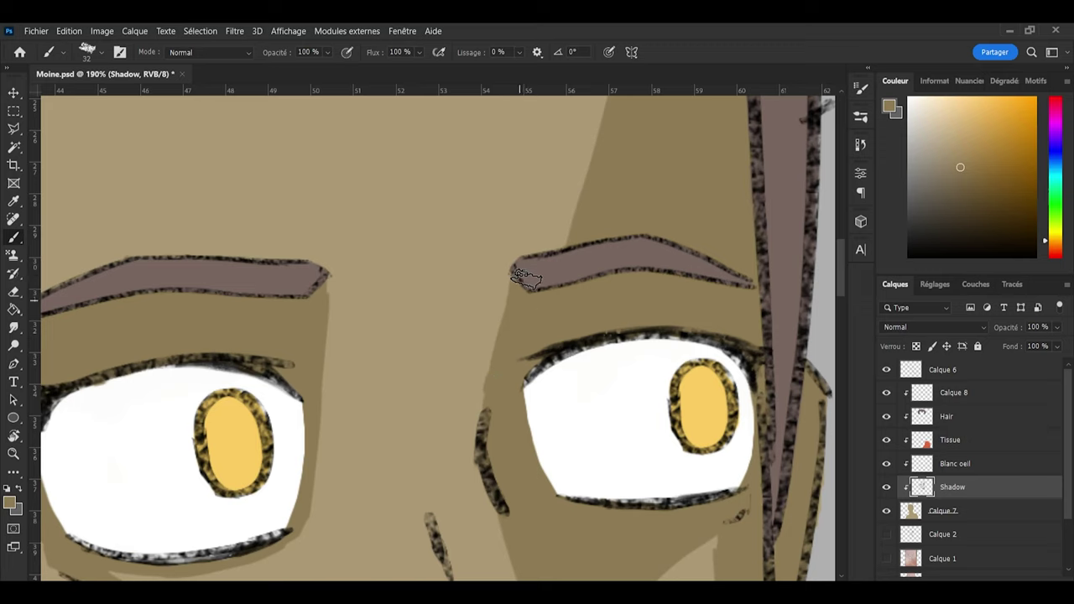
key("e")
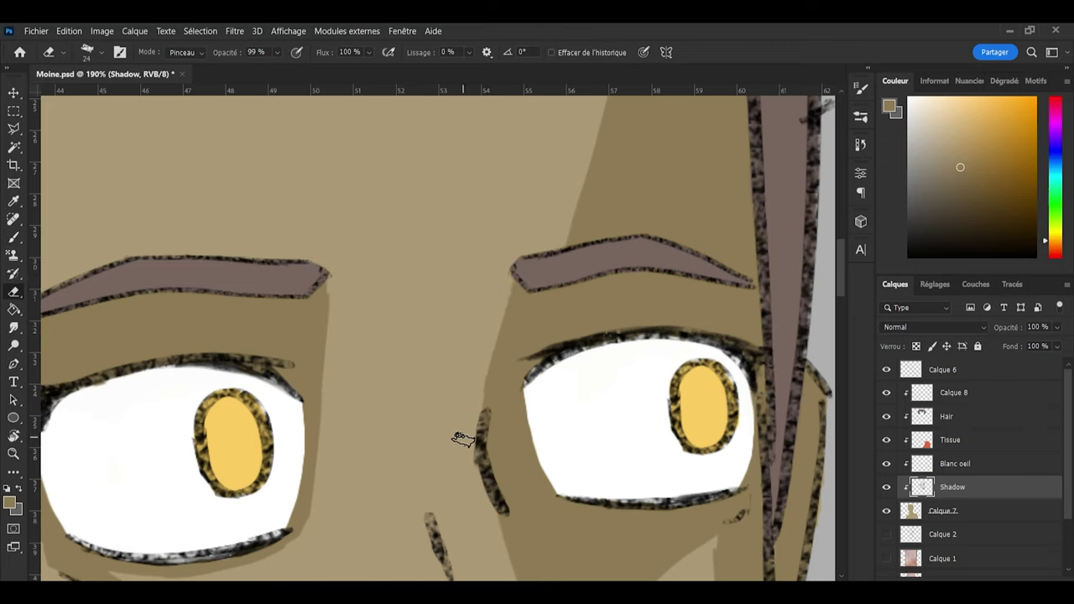
key("b")
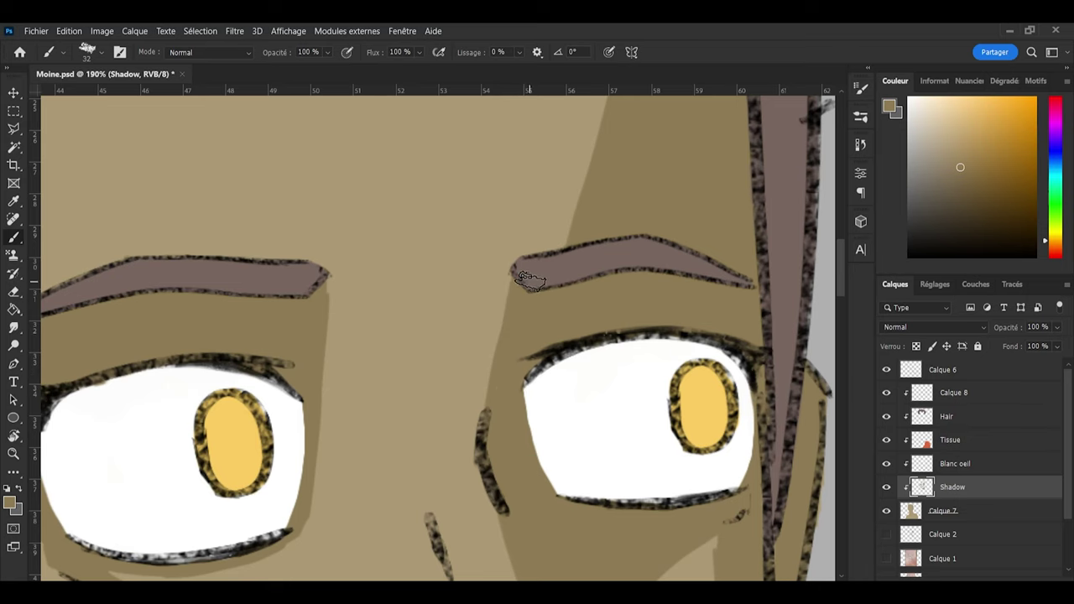
Step: Extend and smooth the cheek-side edge of the nose shadow below the far eye with the size 32 brush
scroll(567, 417, "down", 5)
scroll(597, 414, "down", 2)
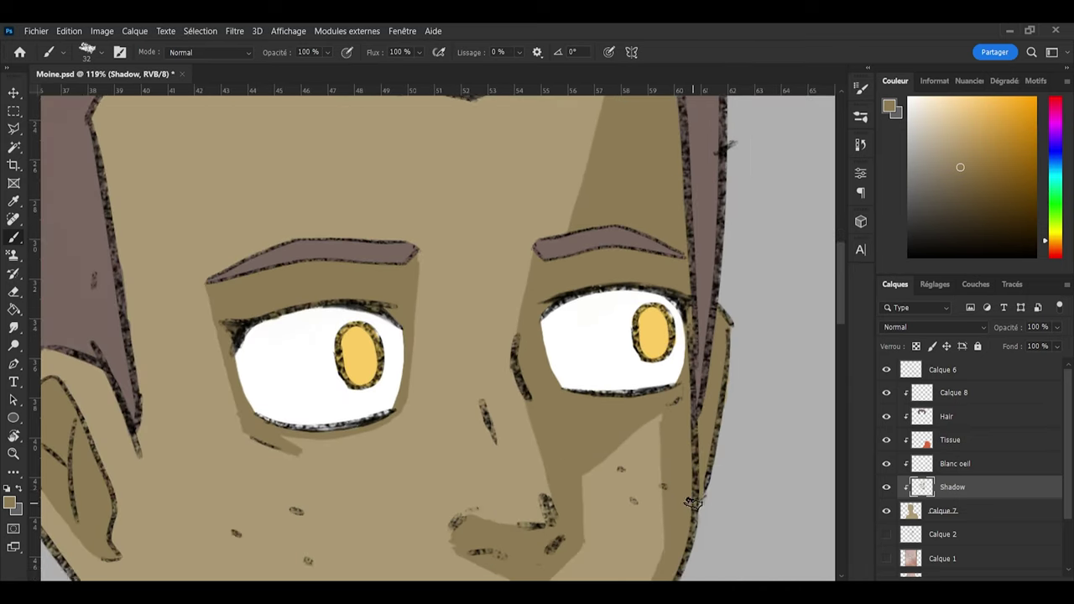
scroll(683, 450, "up", 6)
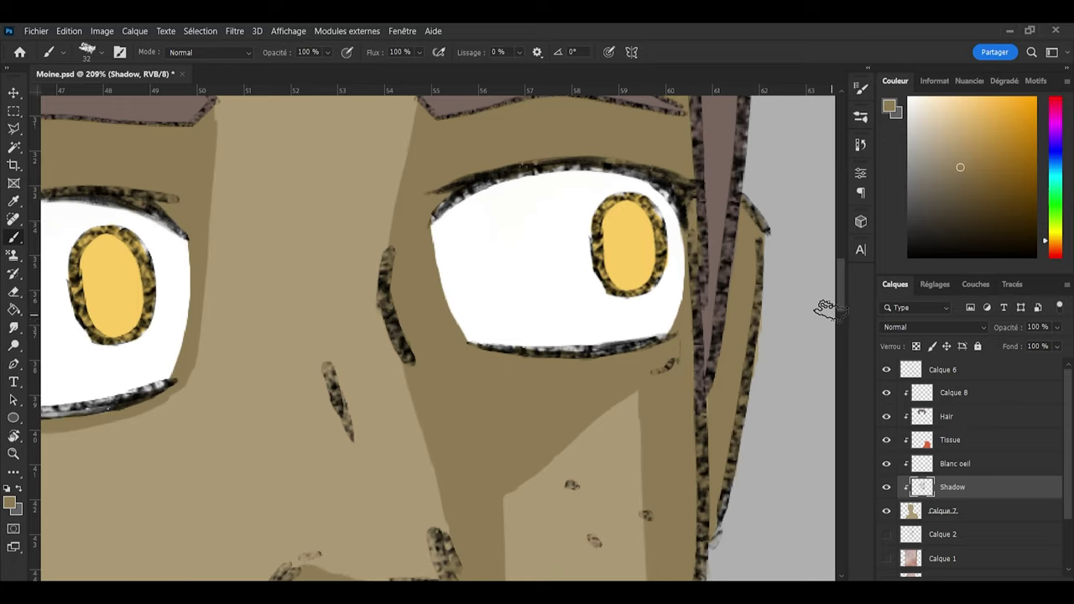
left_click_drag(840, 301, 840, 339)
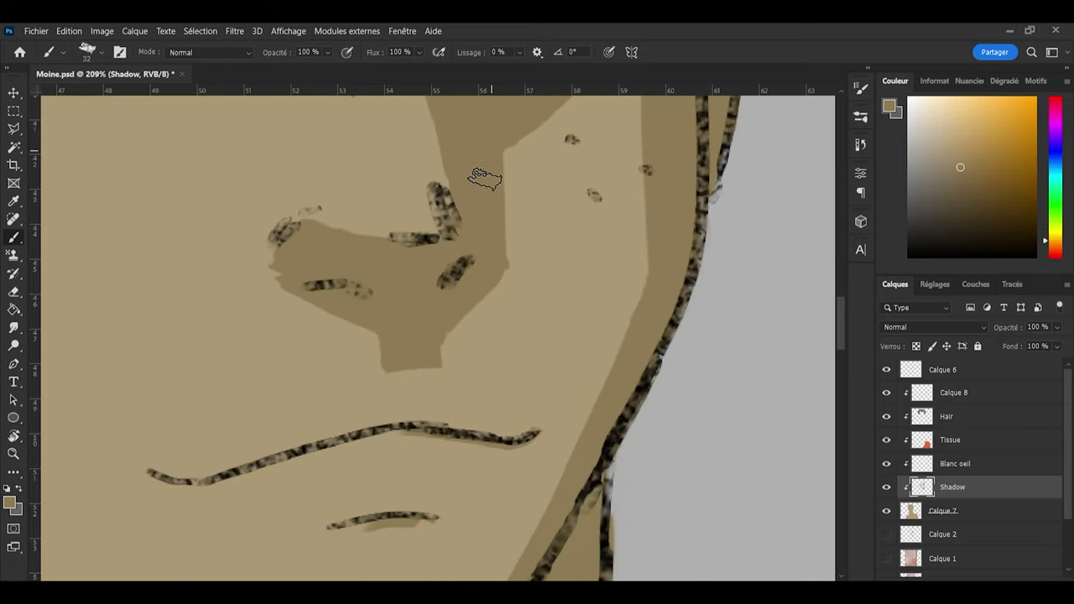
mouse_move(485, 180)
left_mouse_down()
mouse_move(498, 125)
mouse_move(486, 228)
left_mouse_up()
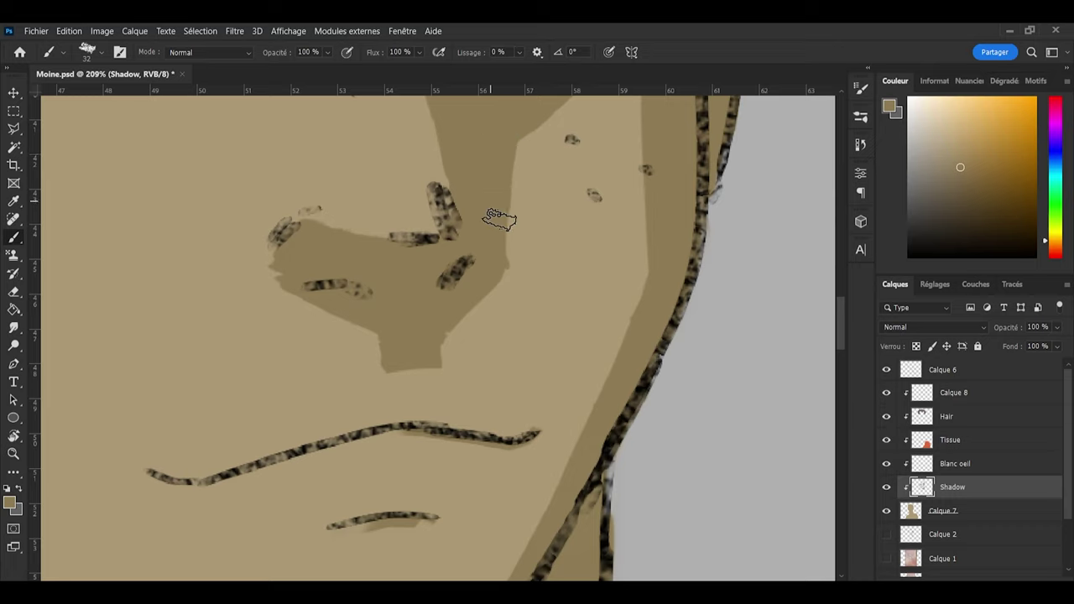
Step: Clean the outline of the shadow around the nose tip and nostrils, alternating the size 24 eraser and size 32 brush
key("e")
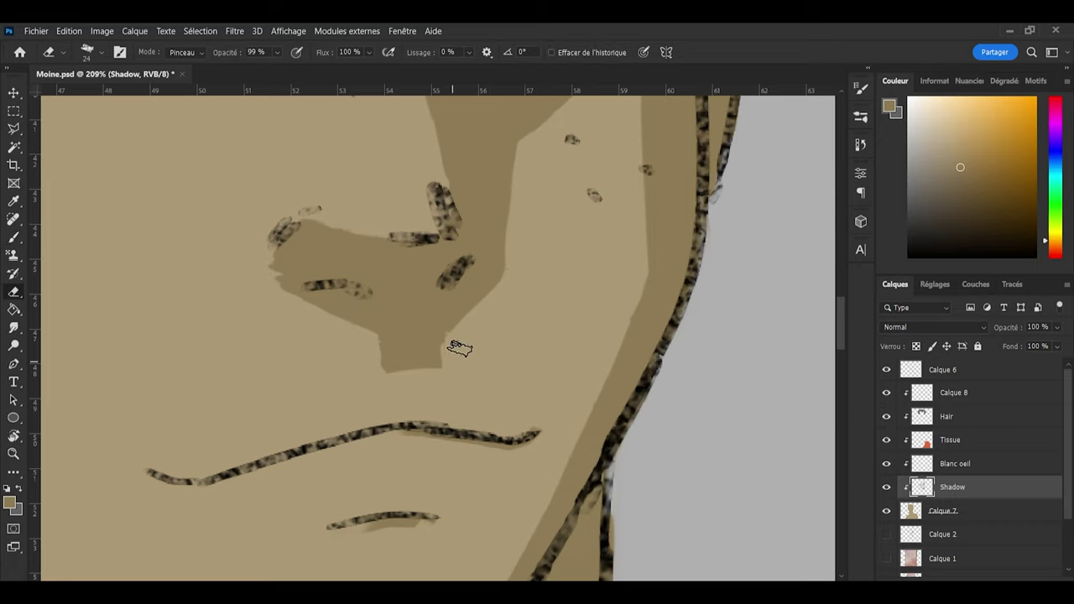
key("b")
key("e")
key("b")
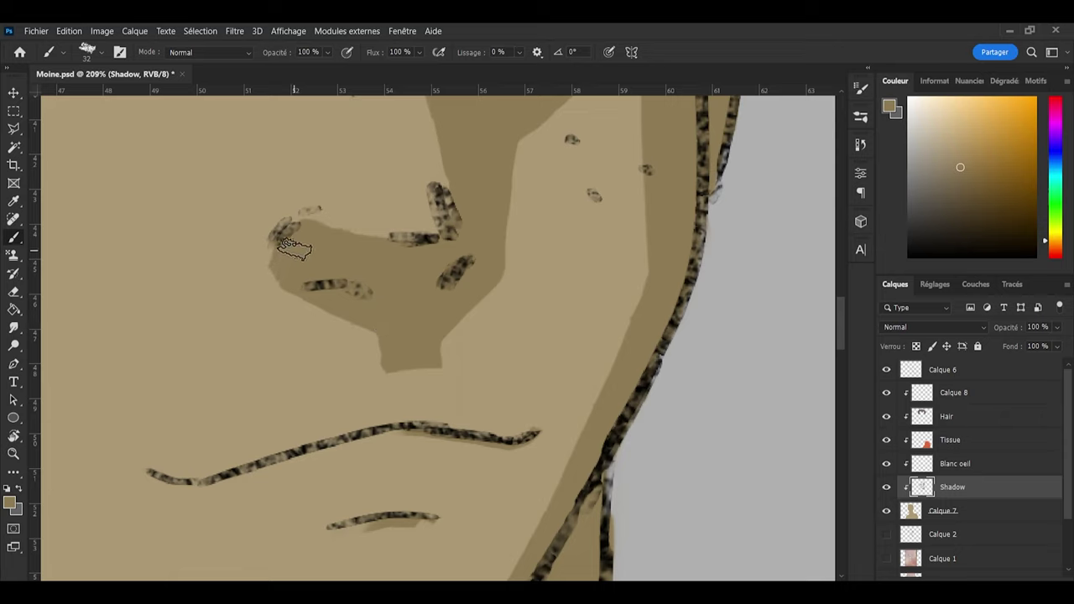
key("e")
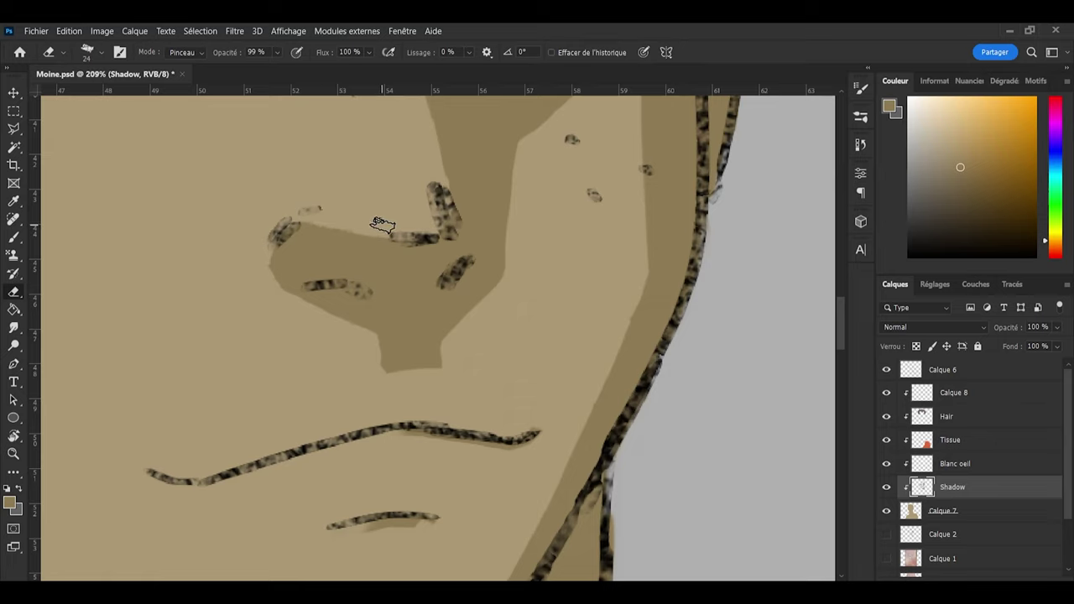
key("b")
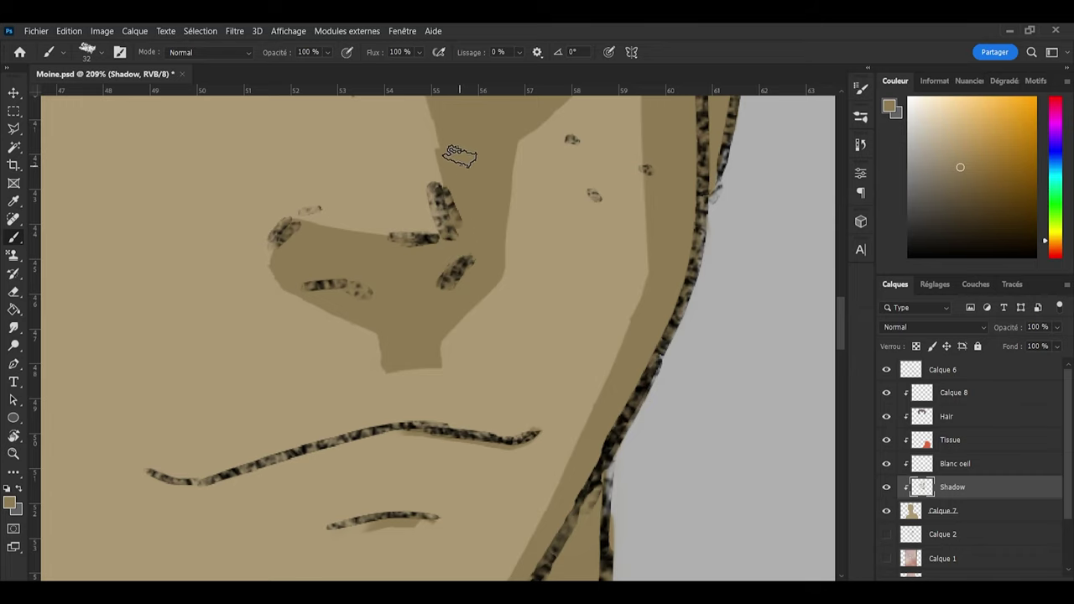
Step: Fill a narrow polygonal selection along the nose bridge with the shadow colour to straighten its shadow edge, deselect and save the file
scroll(844, 327, "up", 2)
scroll(842, 327, "up", 5)
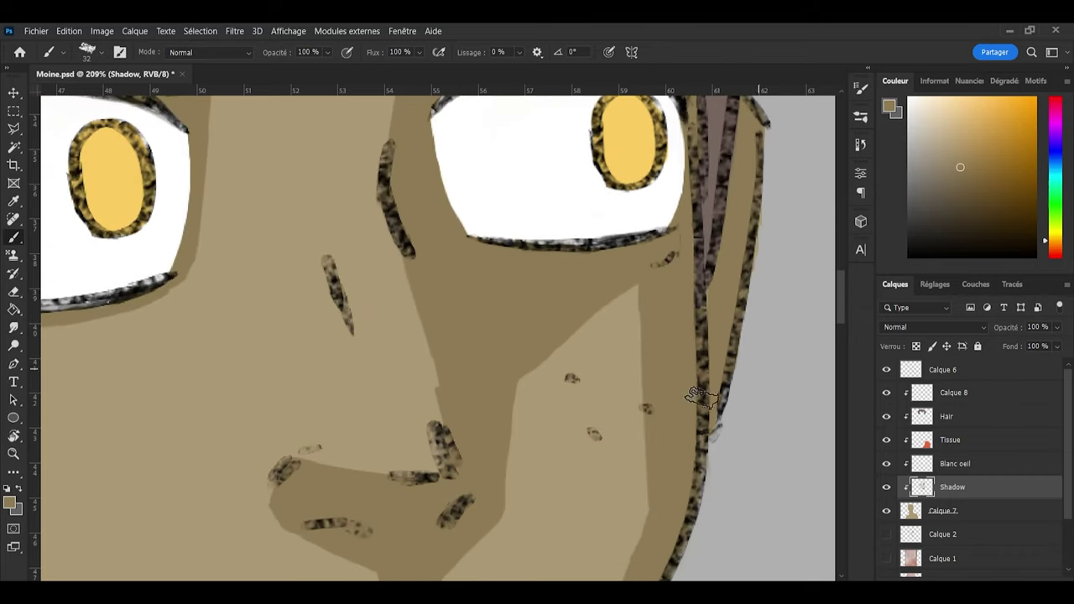
key("l")
left_click(440, 458)
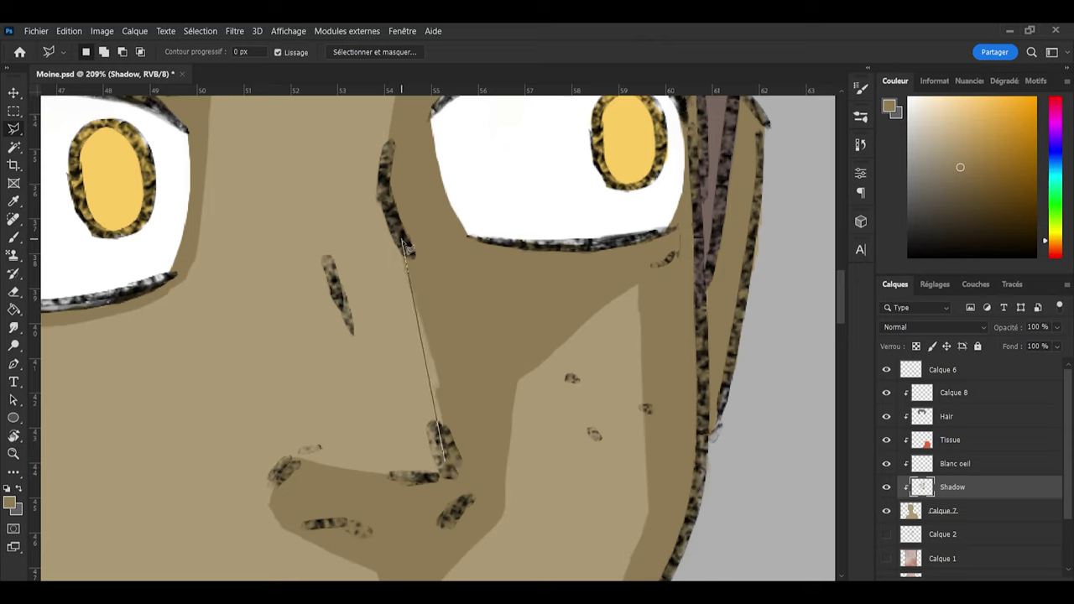
left_click(401, 242)
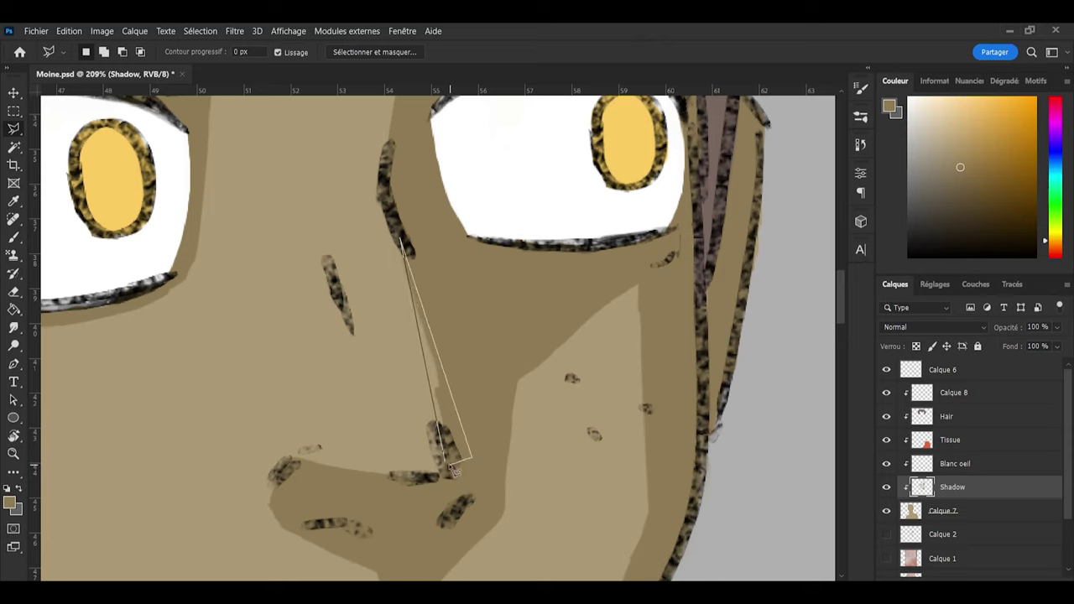
left_click(441, 458)
key("b")
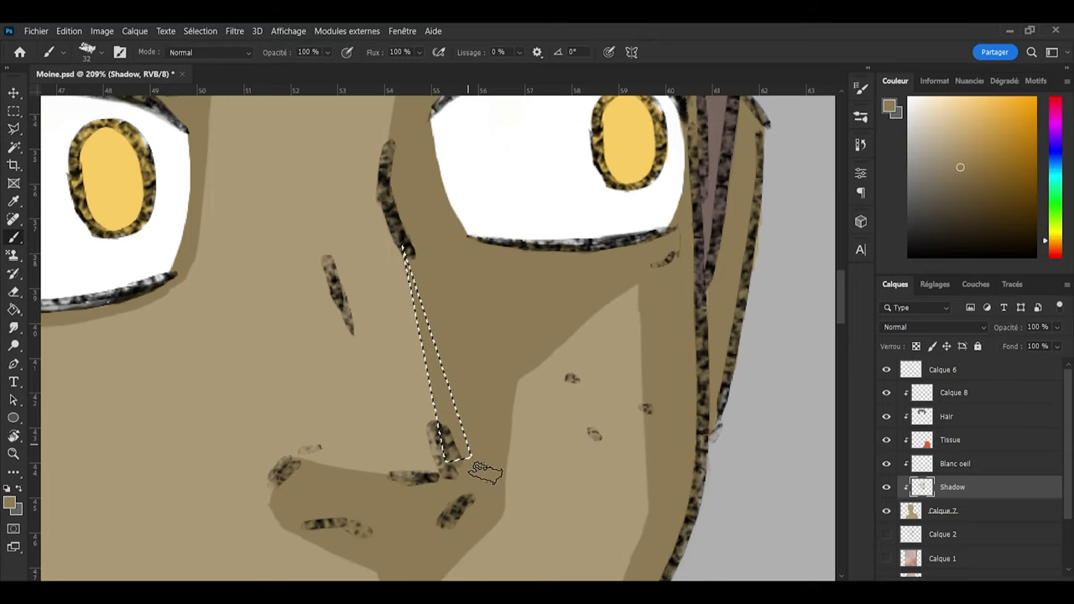
key("l")
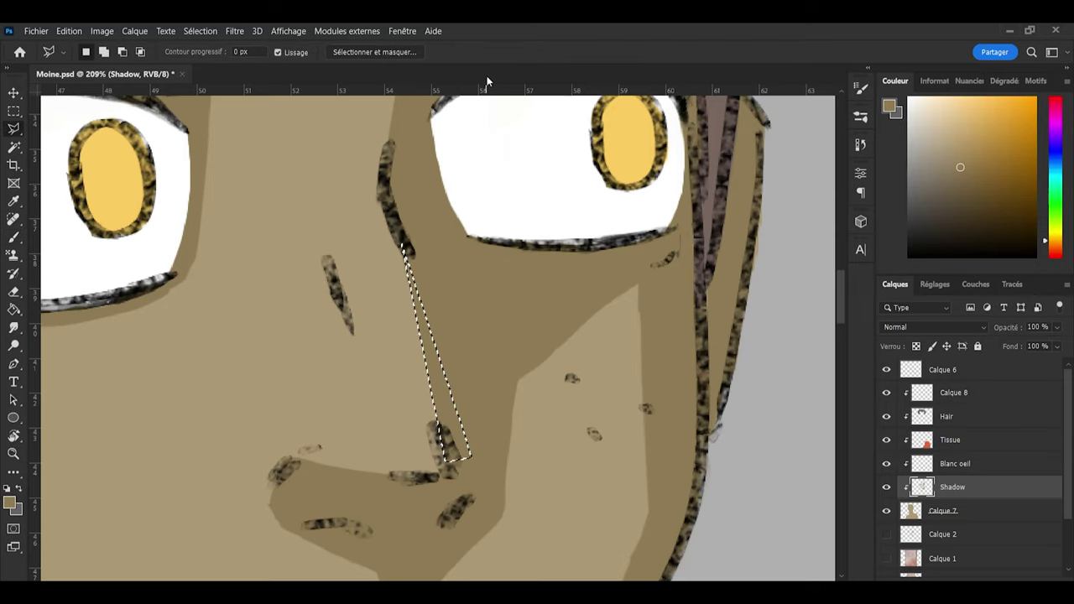
key("ctrl+d")
key("ctrl+s")
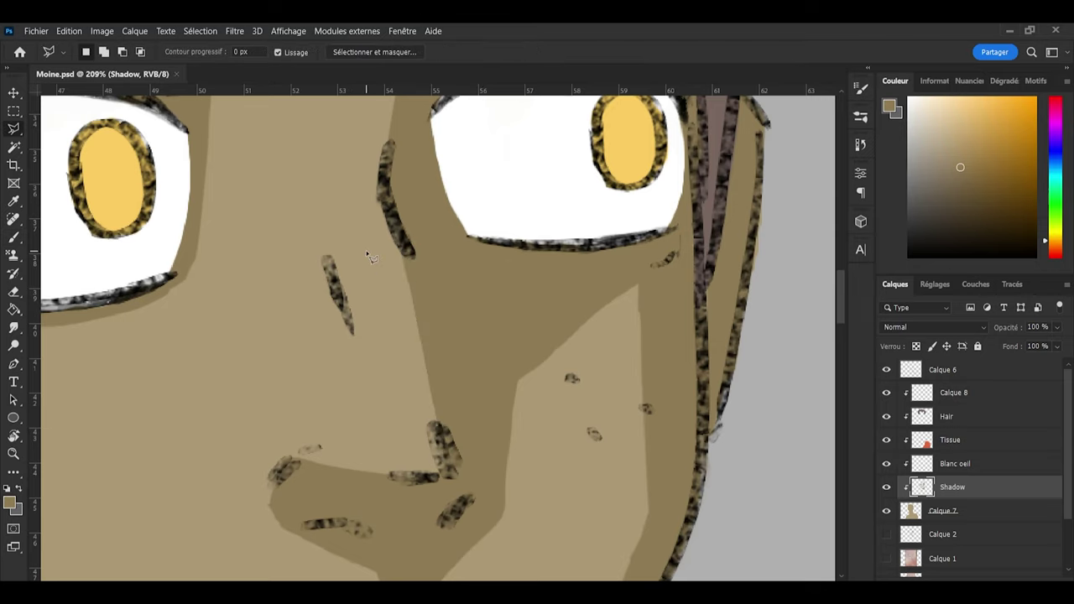
Step: Trim the shadow edge on the nose bridge by erasing inside a polygonal selection on its light side, deselect and save the file
scroll(366, 250, "down", 10)
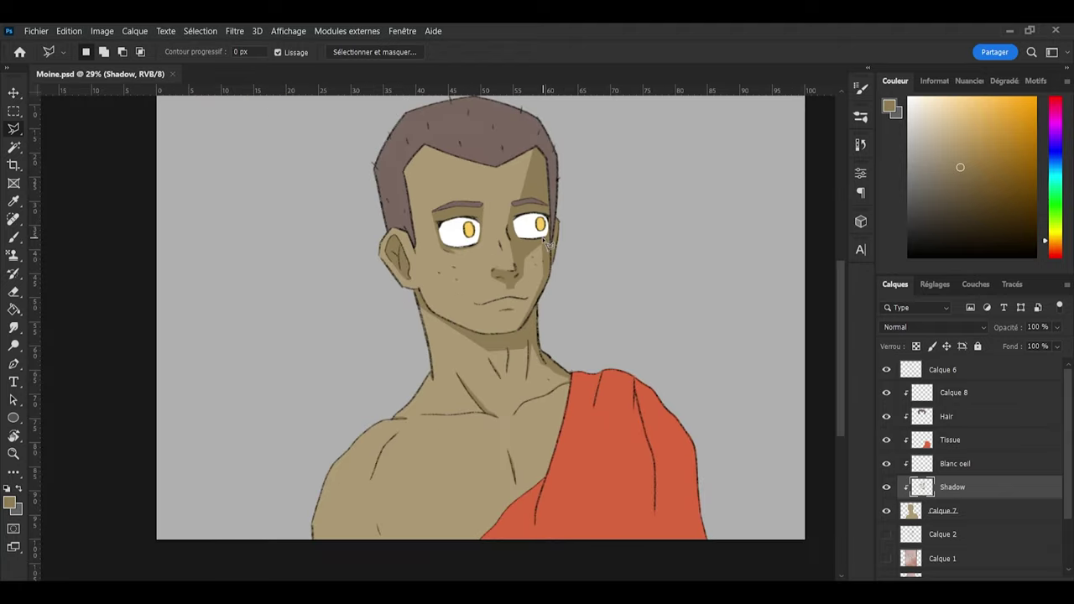
scroll(548, 243, "up", 8)
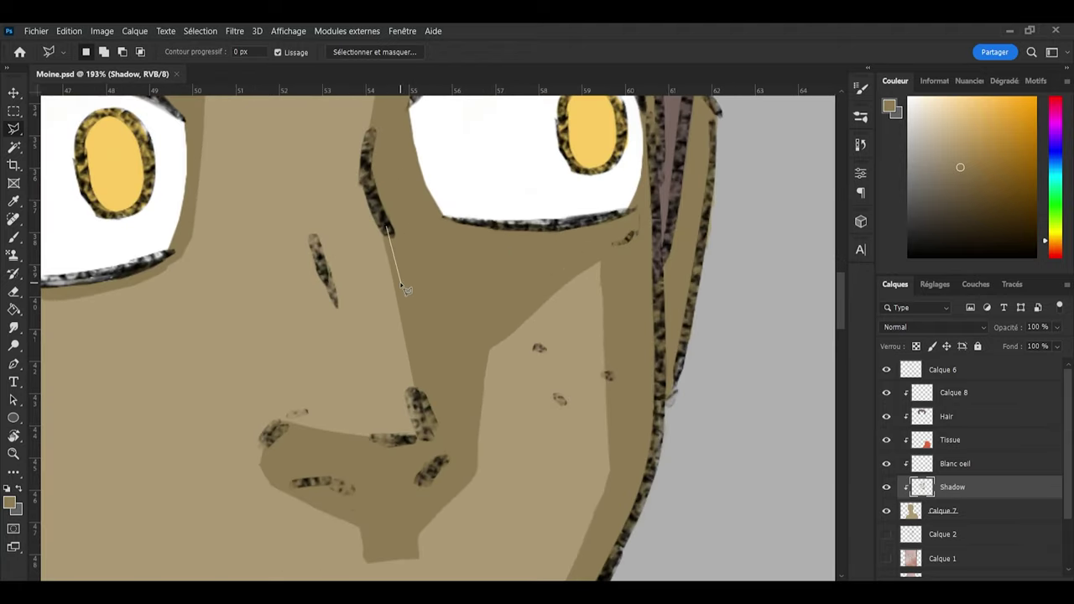
left_click(416, 400)
left_click(378, 383)
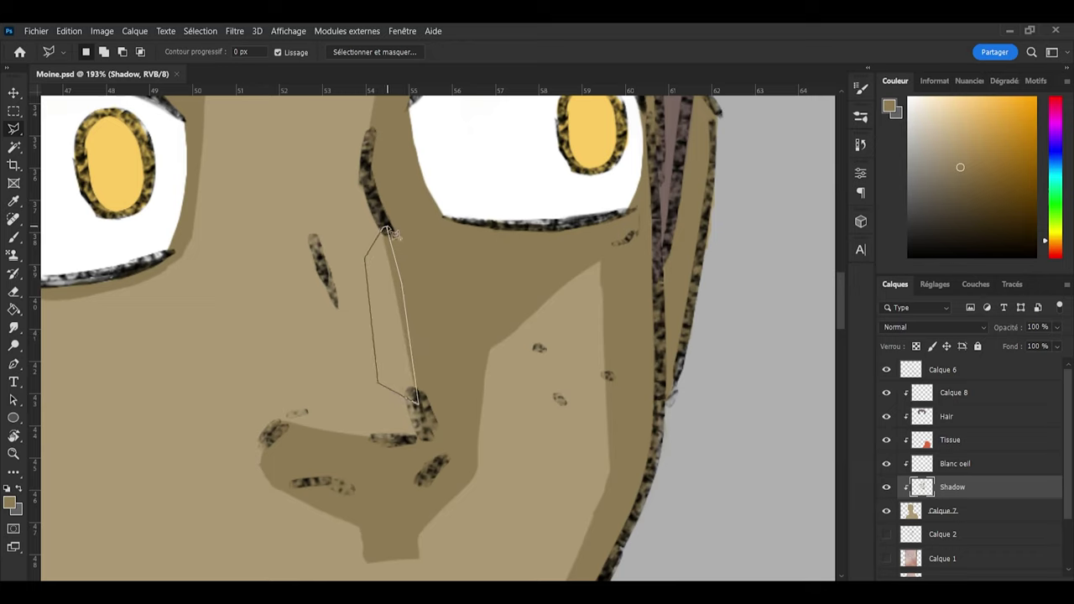
left_click(386, 230)
key("e")
mouse_move(380, 245)
left_mouse_down()
mouse_move(391, 293)
mouse_move(382, 230)
mouse_move(421, 435)
mouse_move(372, 201)
mouse_move(385, 369)
left_mouse_up()
key("l")
key("ctrl+d")
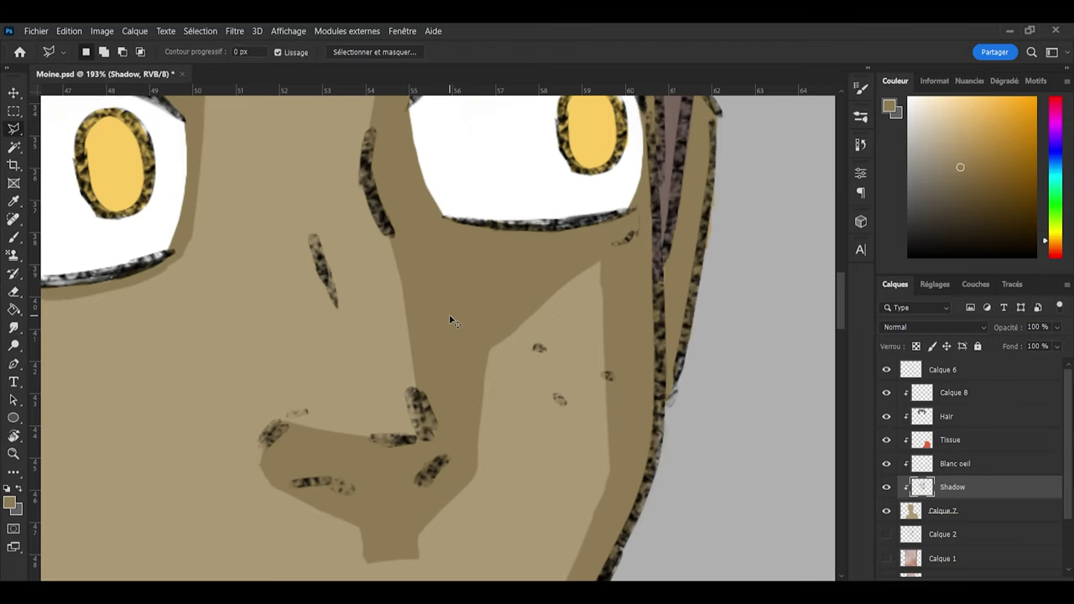
key("ctrl+s")
Step: Paint a thin shadow along the underside of the mouth line with the size 5 brush
scroll(449, 315, "down", 2)
scroll(449, 314, "down", 3)
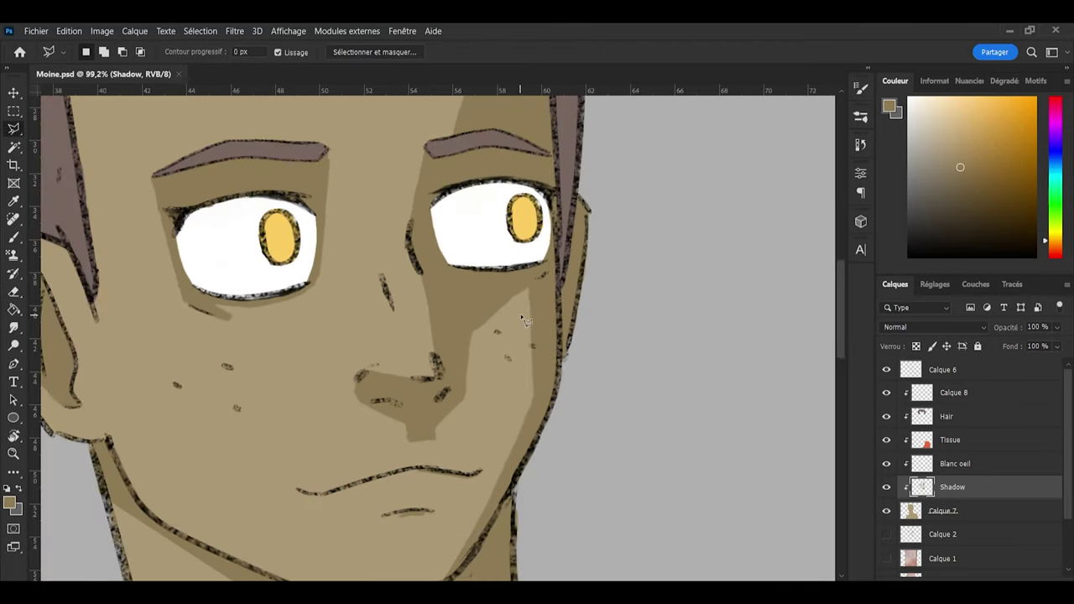
scroll(519, 317, "up", 2)
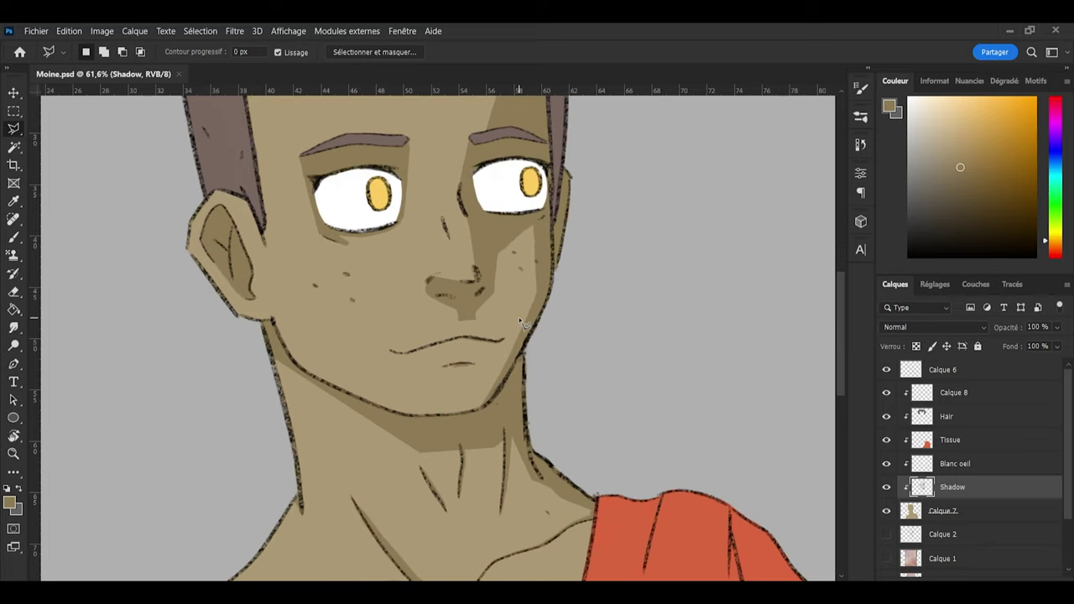
scroll(520, 321, "down", 3)
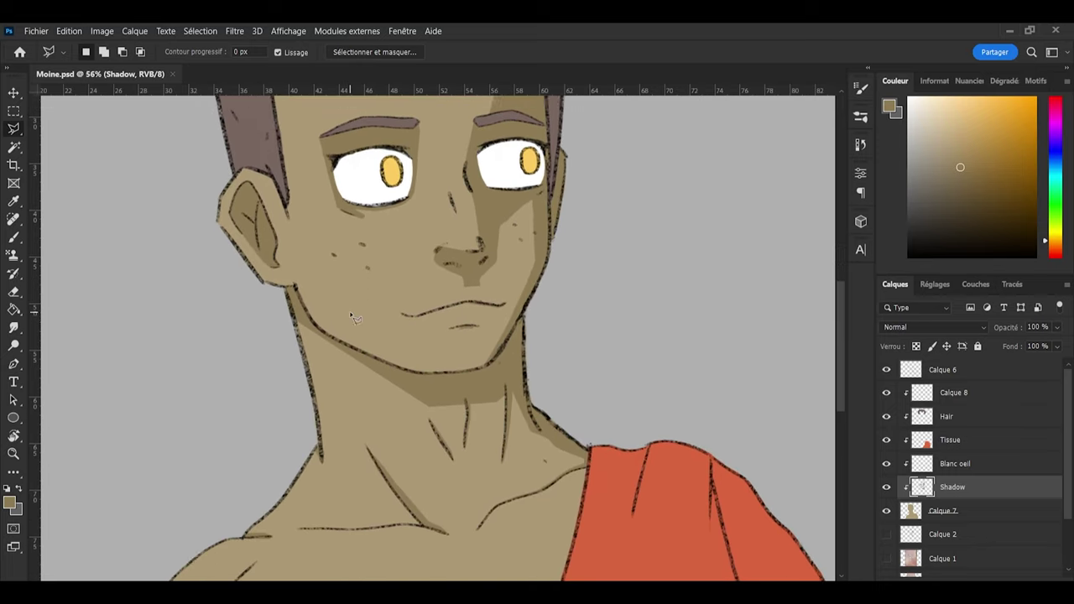
scroll(562, 301, "down", 4)
scroll(321, 314, "up", 4)
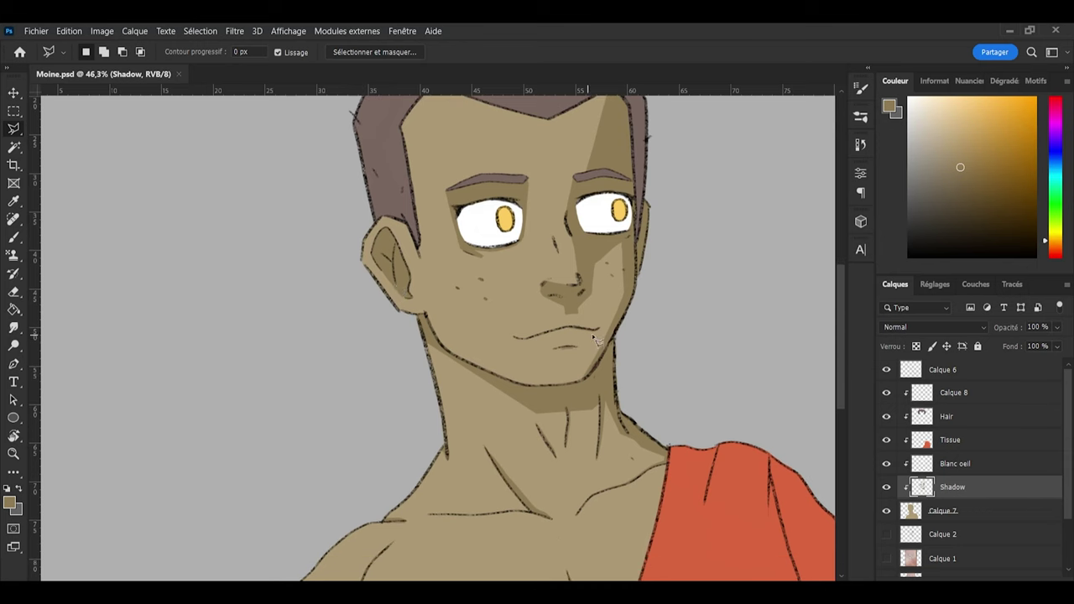
scroll(592, 333, "up", 4)
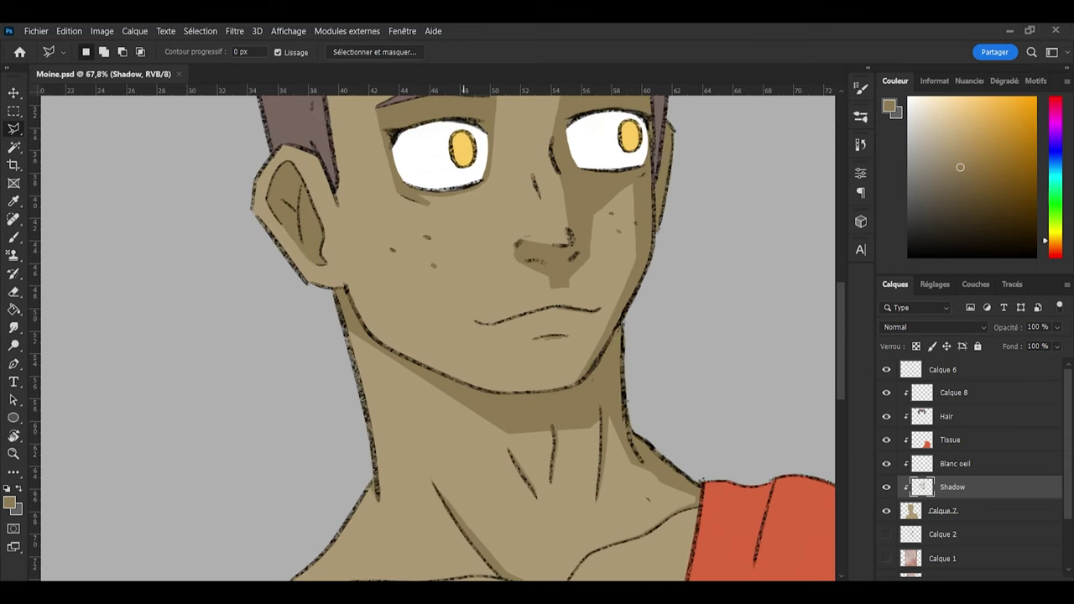
scroll(598, 309, "up", 4)
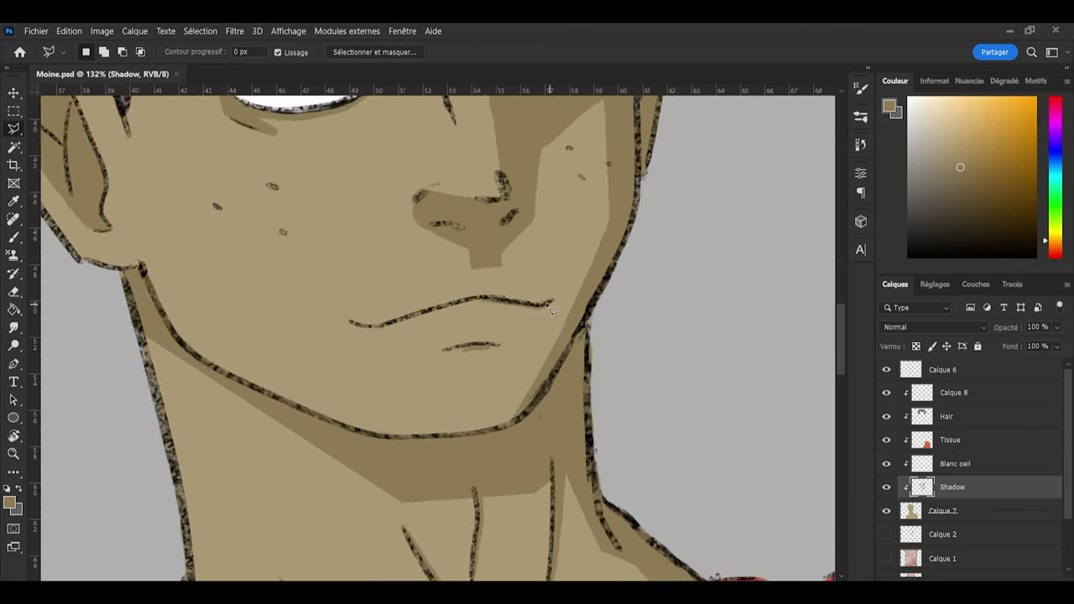
key("b")
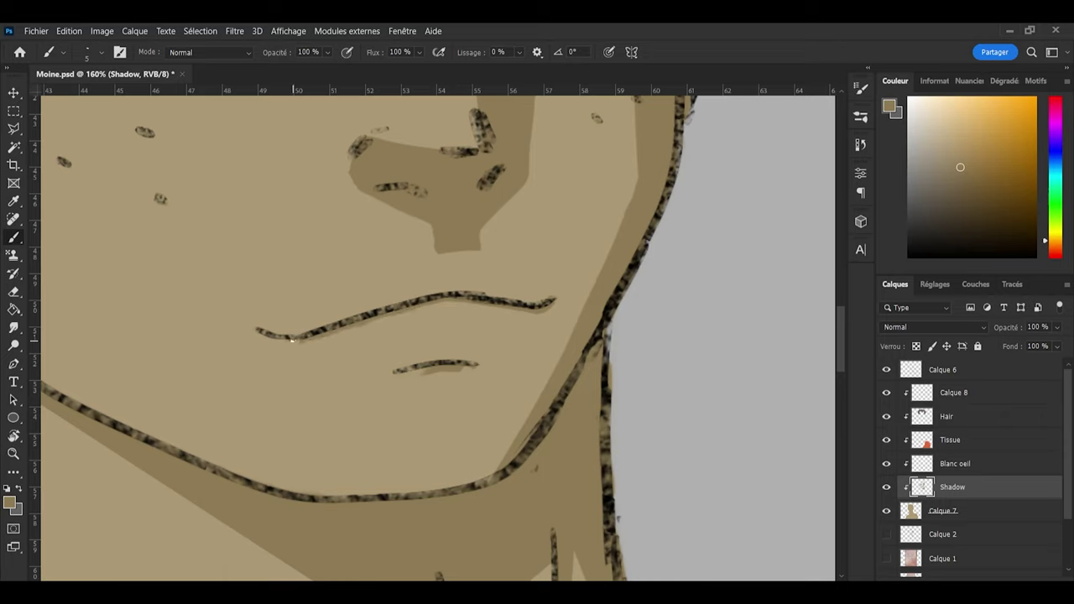
Step: Reshape the small shadow under the lower-lip line with the size 24 eraser and size 5 brush, and save the file
key("e")
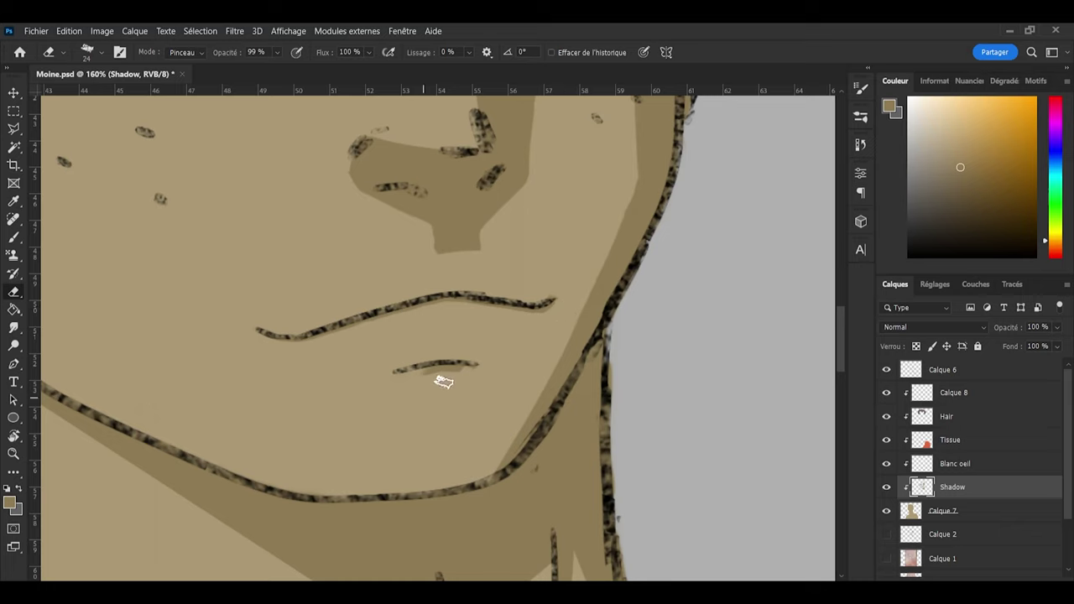
key("b")
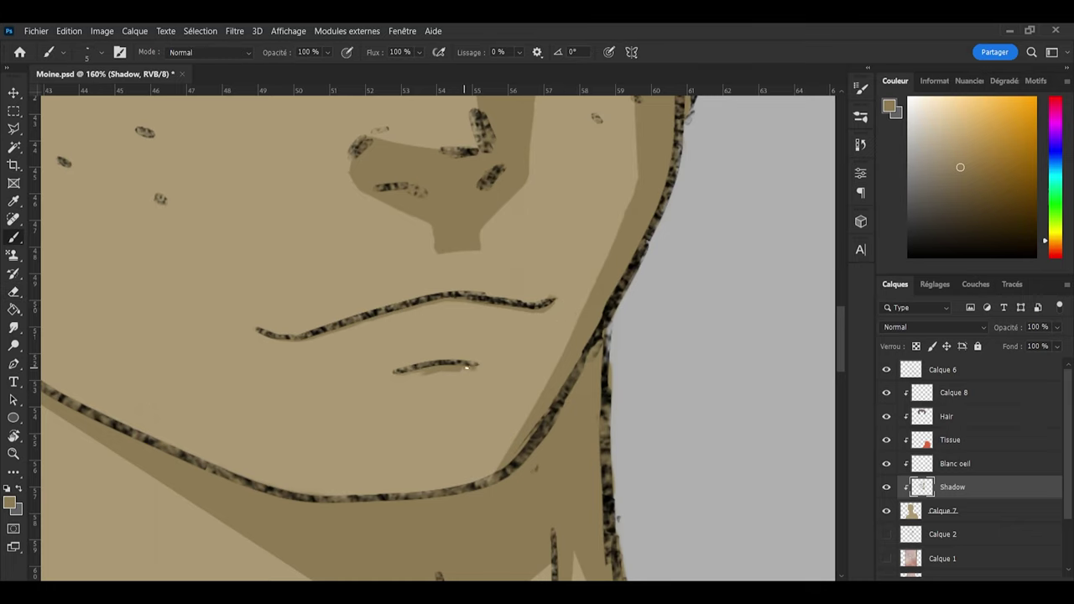
key("e")
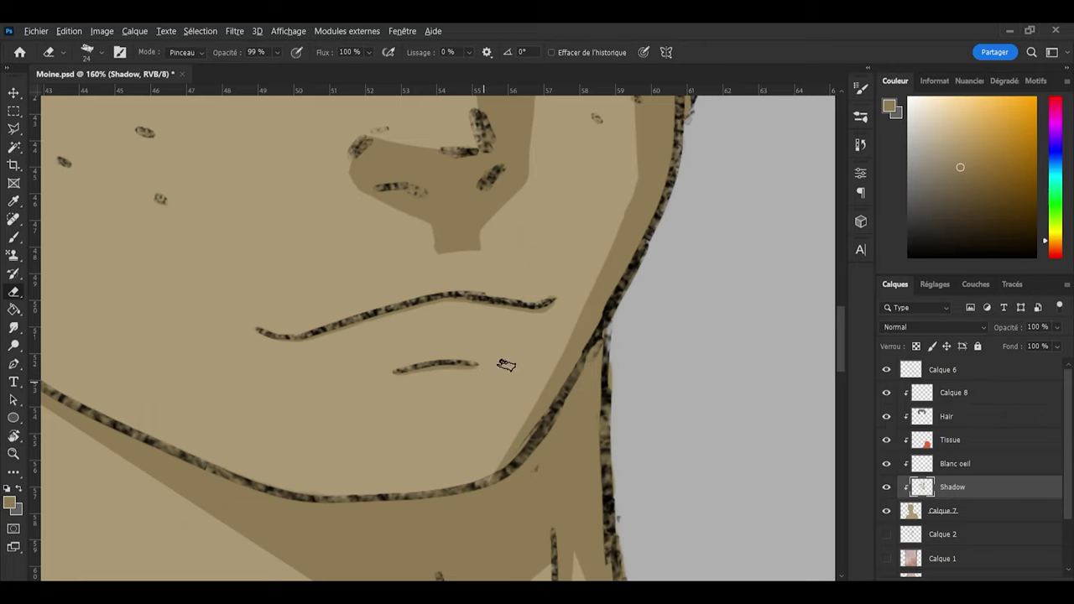
scroll(630, 302, "down", 5)
scroll(653, 311, "up", 4)
scroll(653, 312, "down", 1)
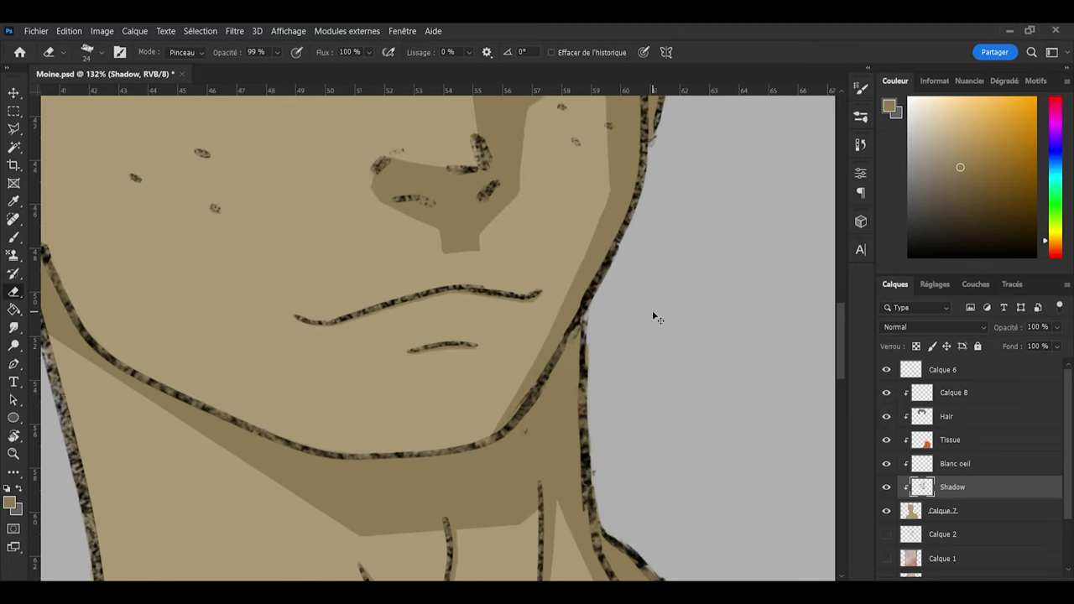
key("ctrl+s")
Step: Refine the neck shadow along the jaw below the near ear, alternating small brushes and the size 24 eraser angled at 60°
scroll(653, 312, "down", 2)
scroll(653, 313, "down", 2)
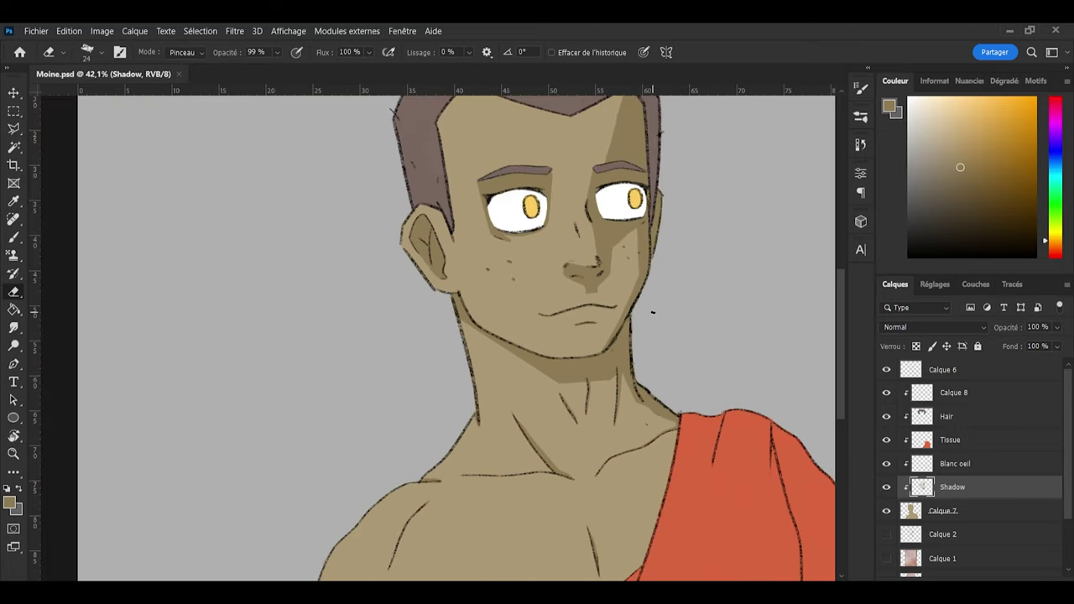
scroll(653, 312, "down", 3)
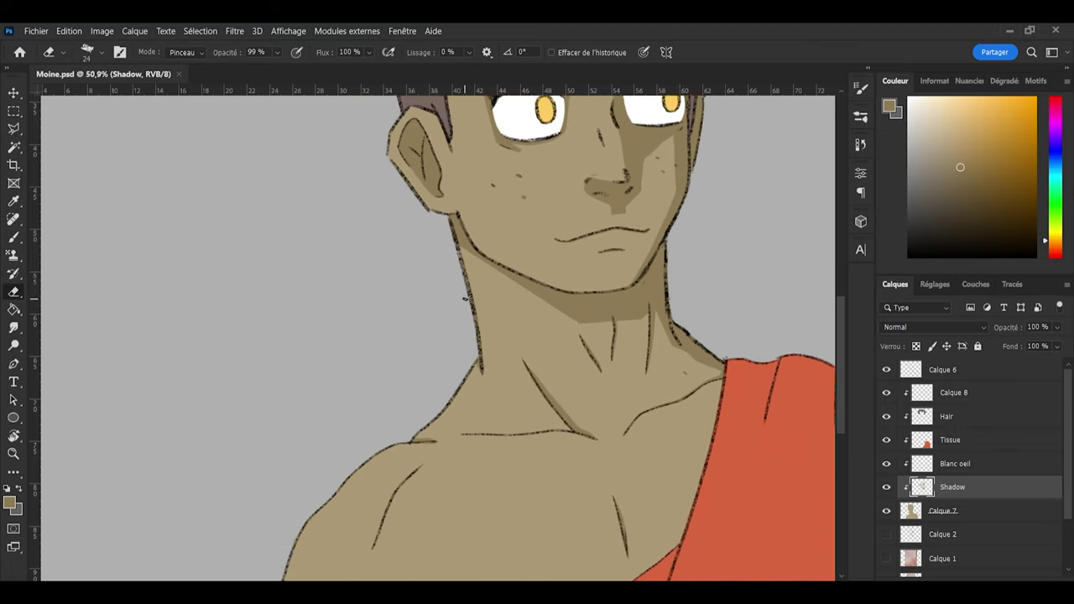
scroll(451, 299, "up", 3)
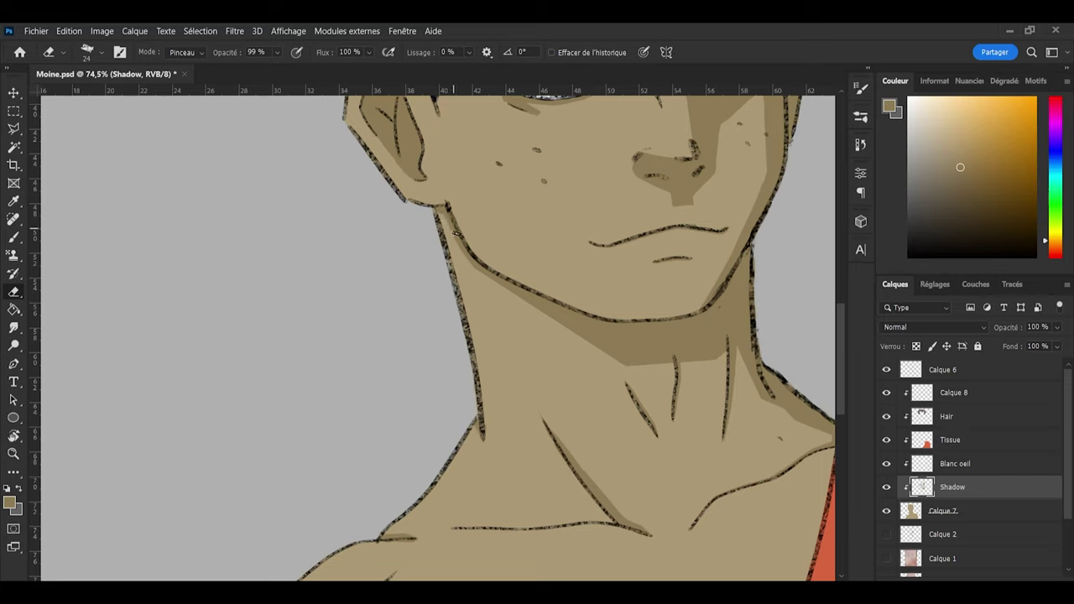
key("b")
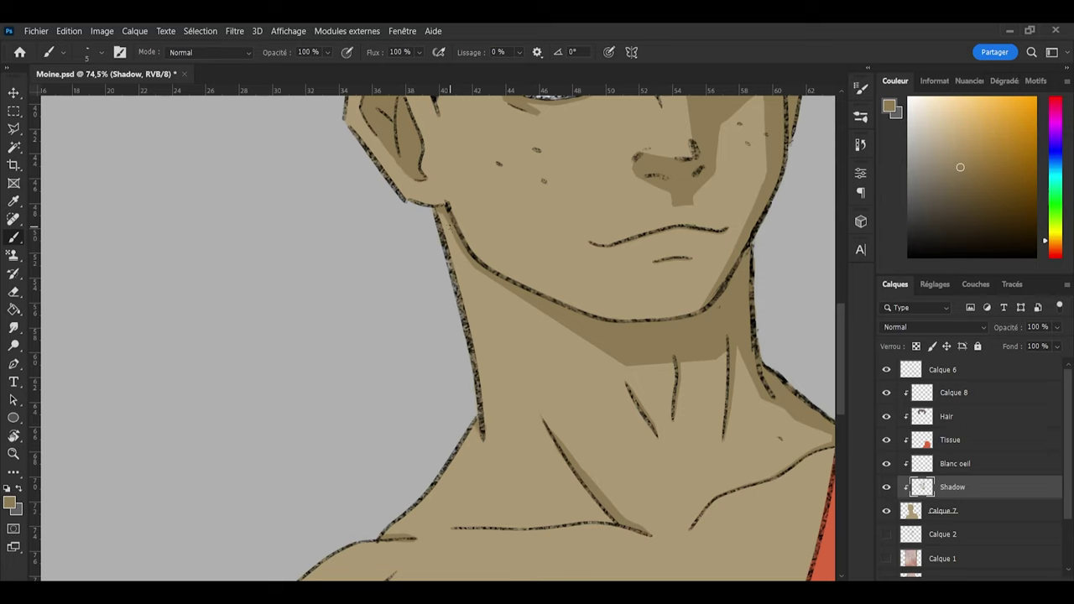
key("e")
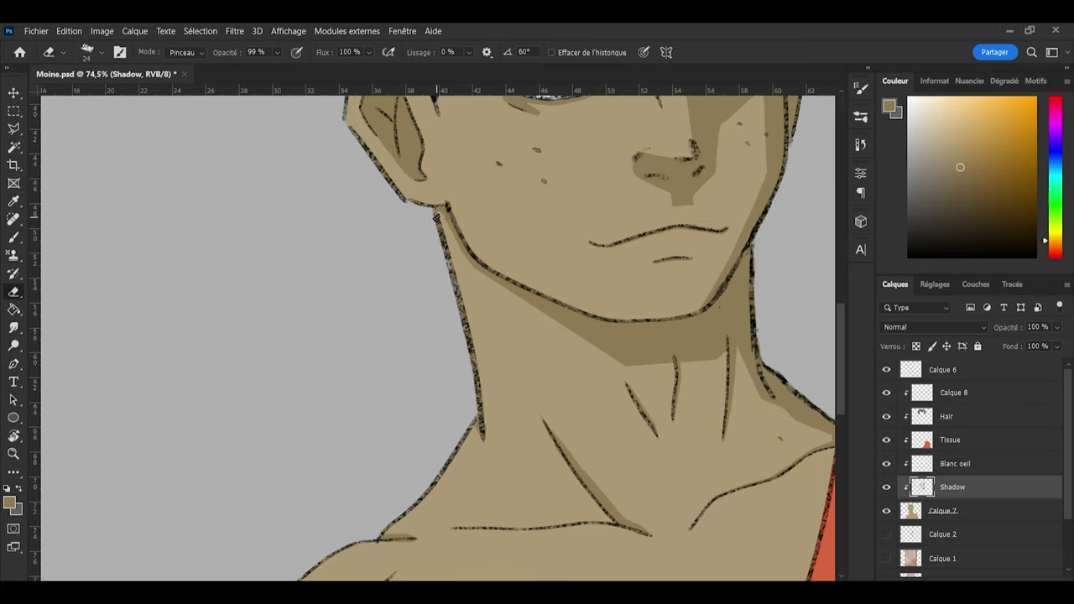
key("b")
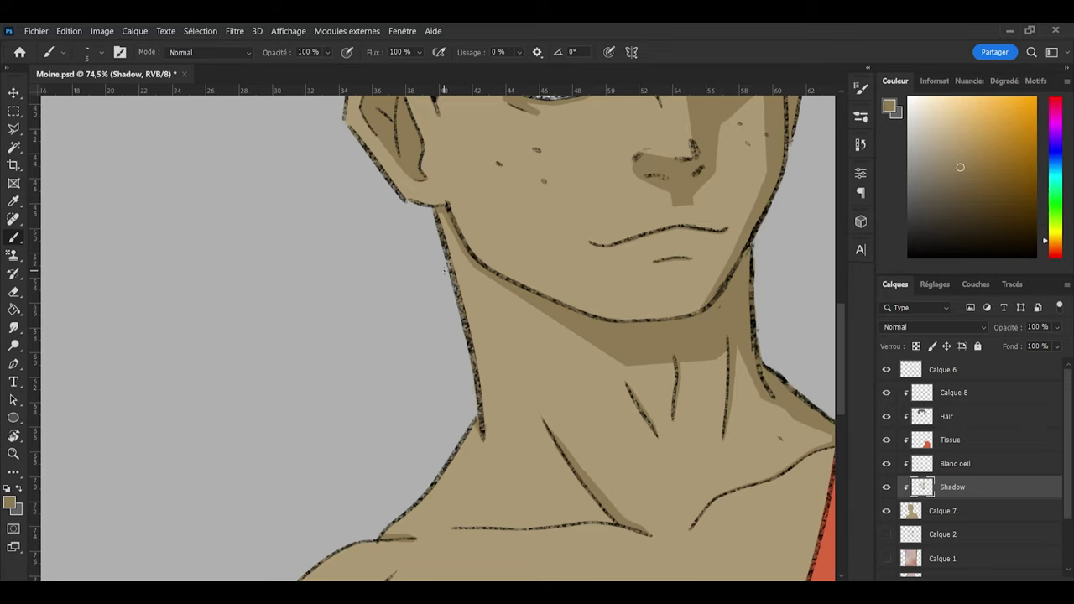
scroll(459, 246, "up", 5)
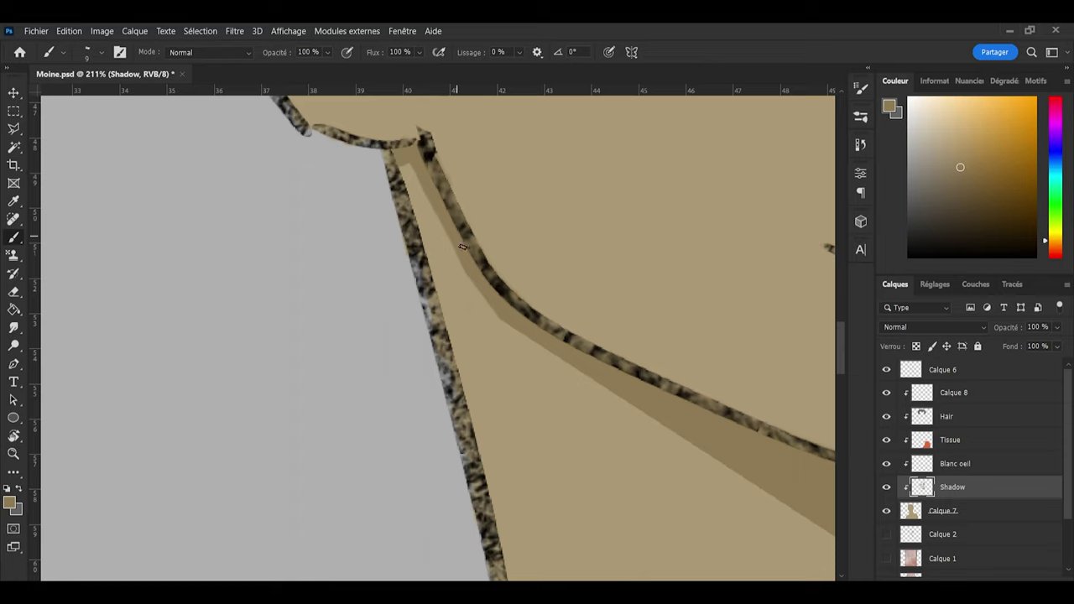
key("e")
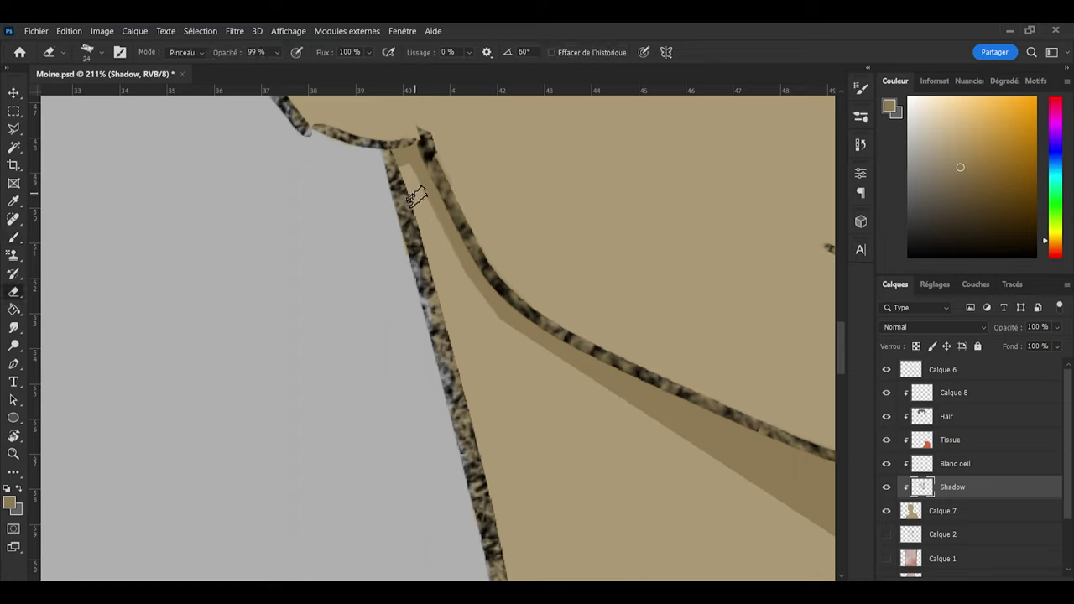
Step: Erase inside a polygonal selection between the neck outline and jaw to straighten the shadow edge below the ear, deselect and save the file
key("l")
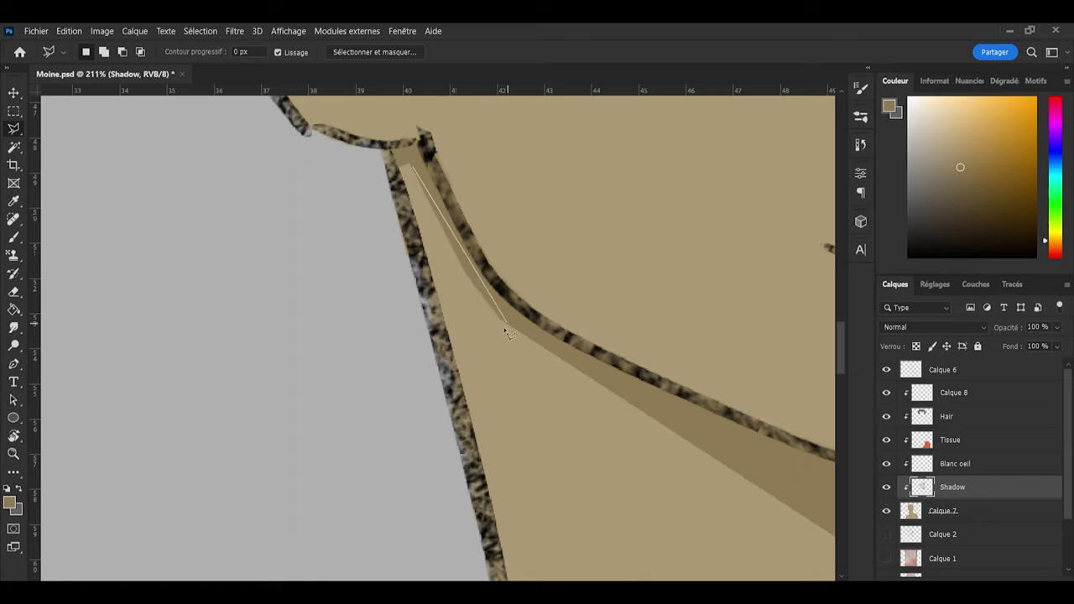
left_click(425, 268)
left_click(411, 167)
key("e")
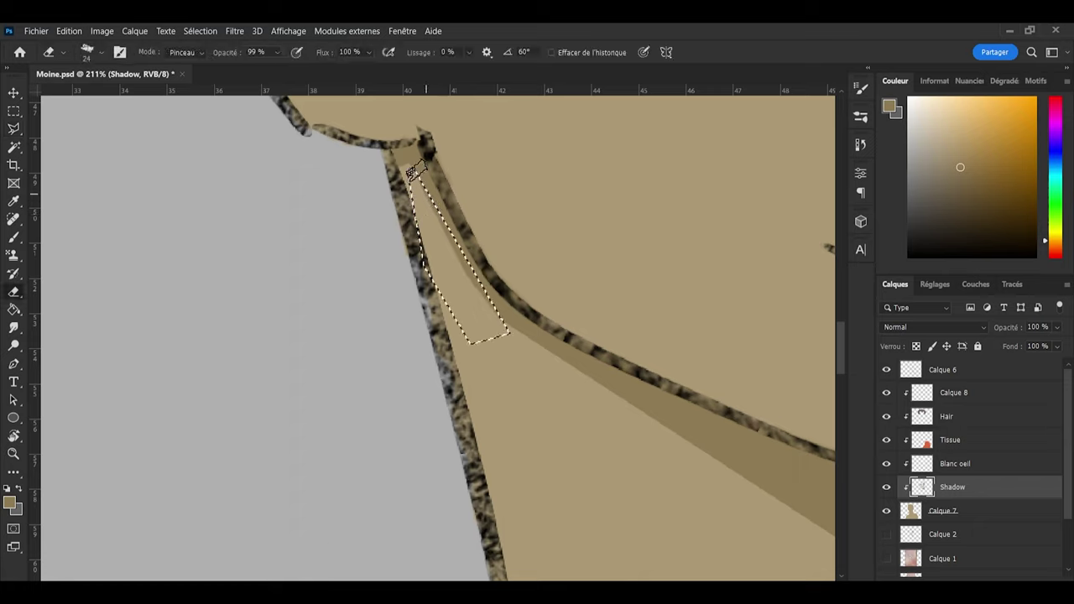
key("l")
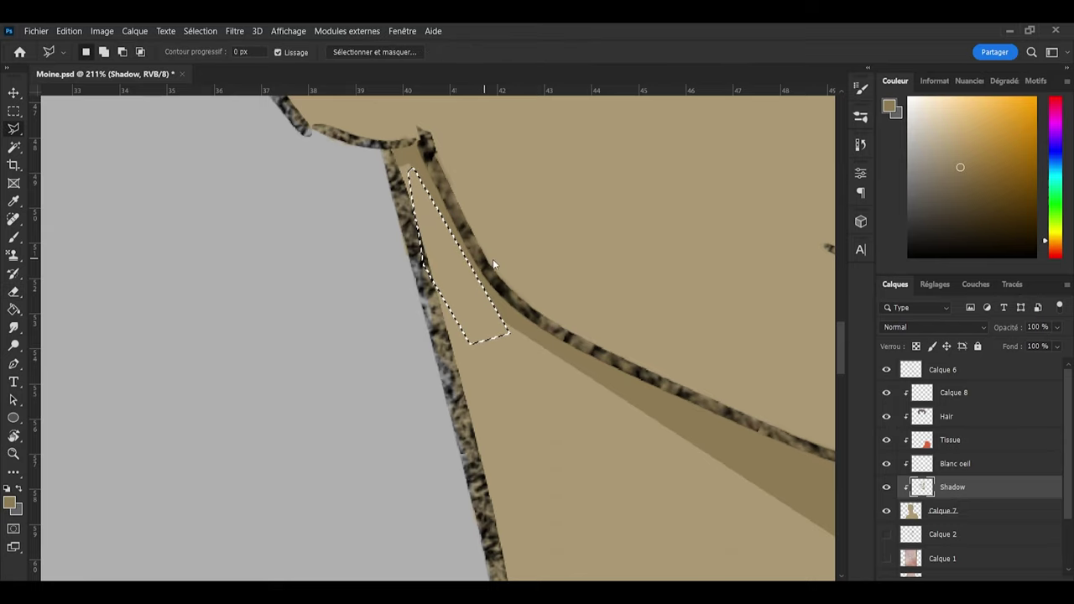
key("ctrl+d")
key("ctrl+s")
Step: Round off the corner of the neck shadow at the bend of the jaw with the size 24 eraser
scroll(511, 275, "down", 2)
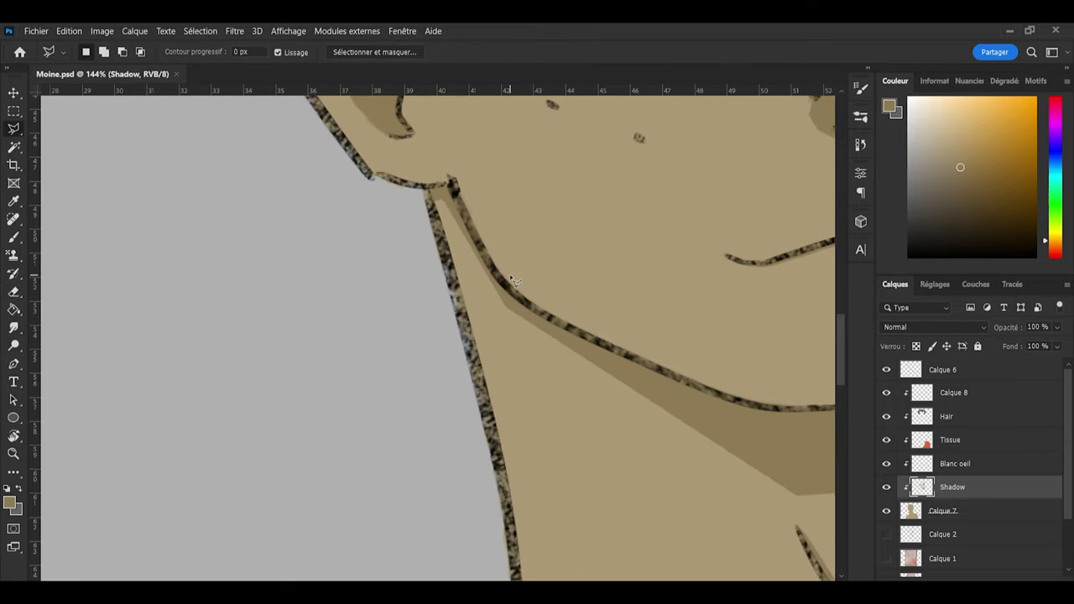
scroll(510, 275, "down", 4)
scroll(505, 265, "up", 5)
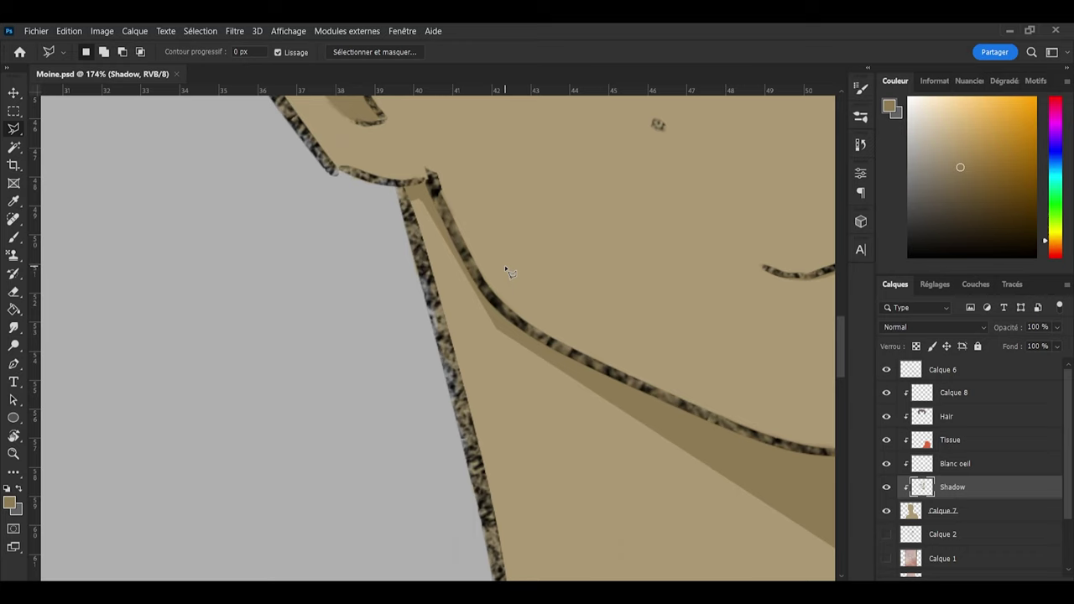
key("e")
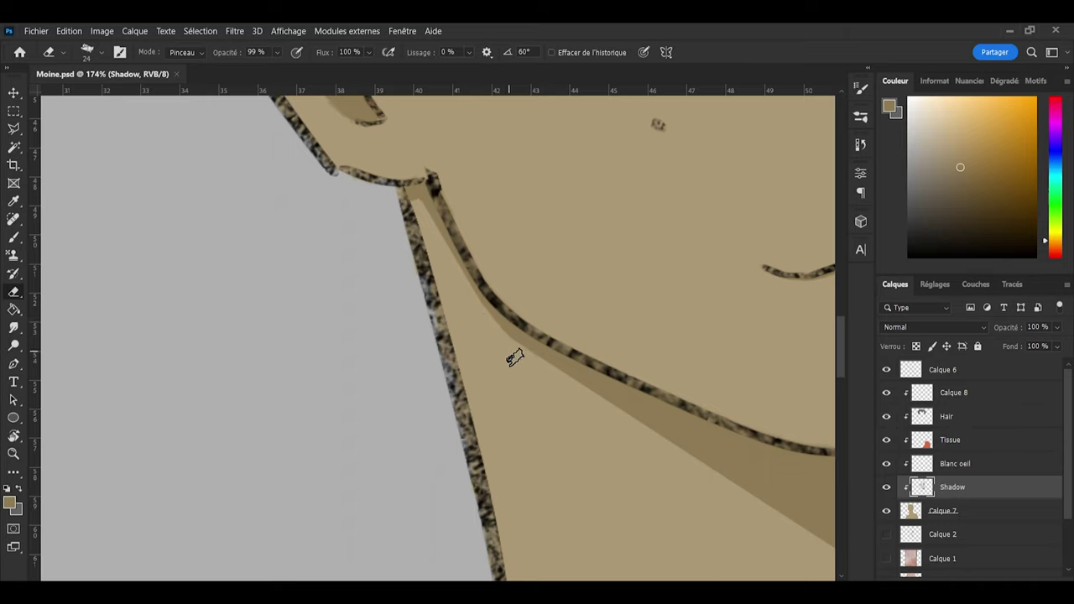
Step: Touch up the neck shadow's edge at the bend of the jaw with the size 24 eraser and save the file
left_click(476, 322)
scroll(476, 322, "down", 6)
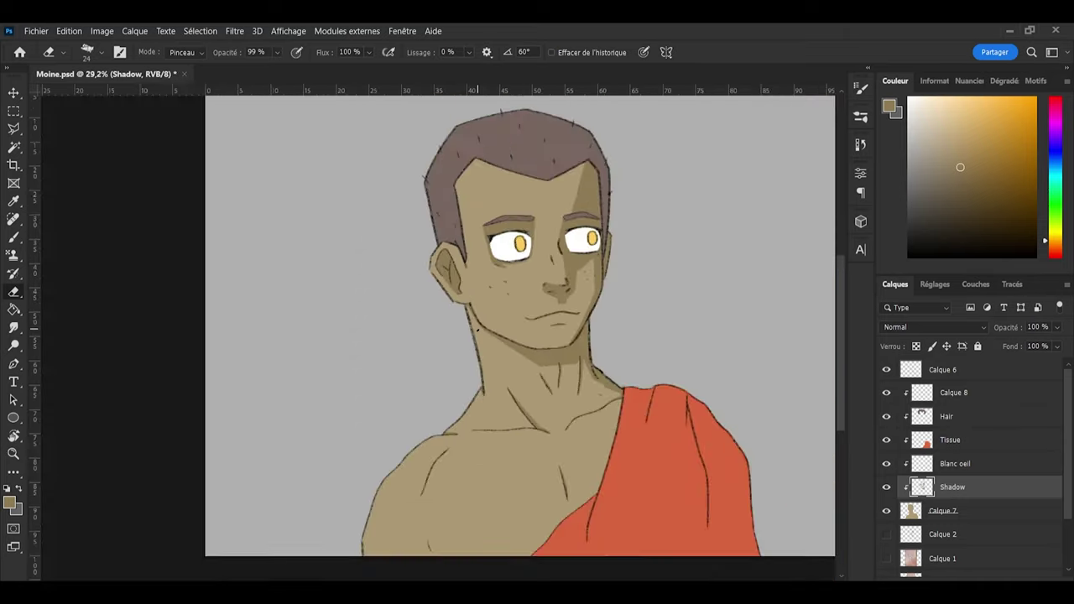
scroll(478, 330, "down", 2)
key("ctrl+s")
Step: Paint thin shadows along the shoulder crease, the short lower-chest line and the mid-chest line with the size 23 brush
scroll(533, 353, "up", 2)
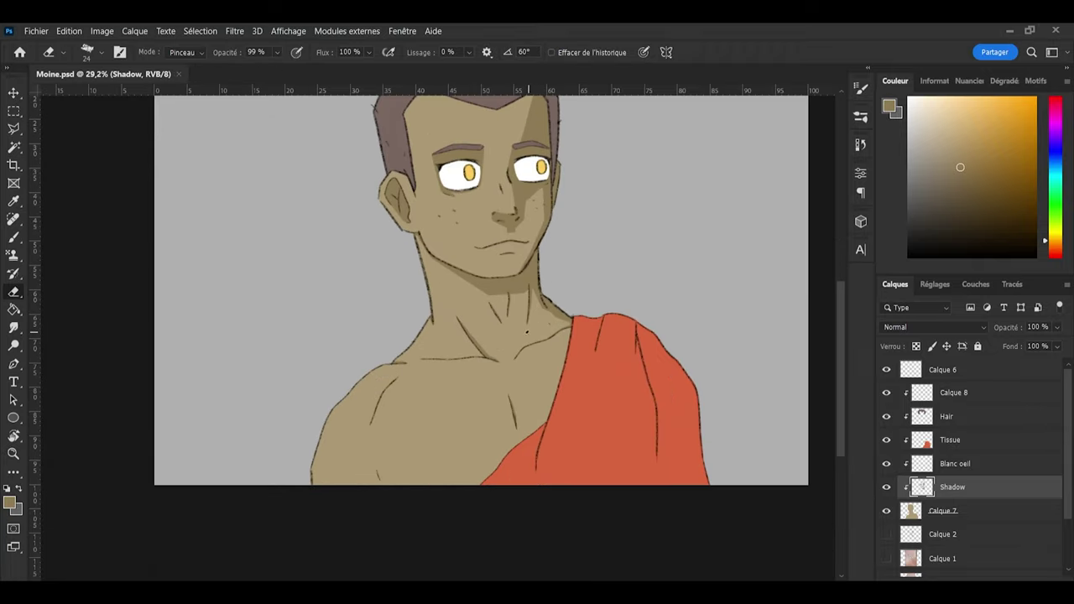
scroll(449, 373, "up", 2)
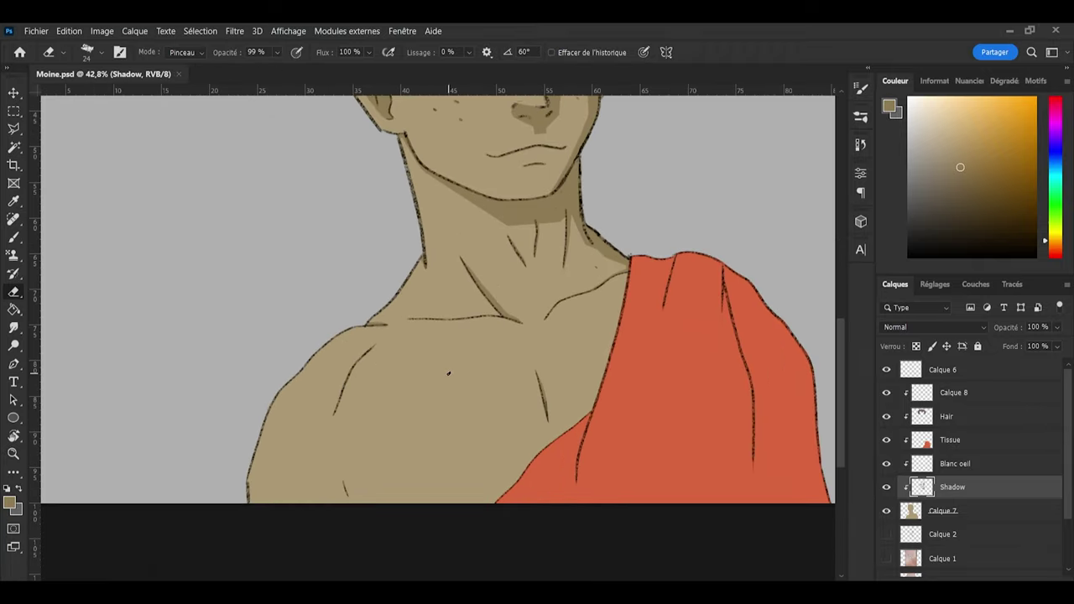
scroll(448, 374, "down", 1)
scroll(448, 373, "up", 3)
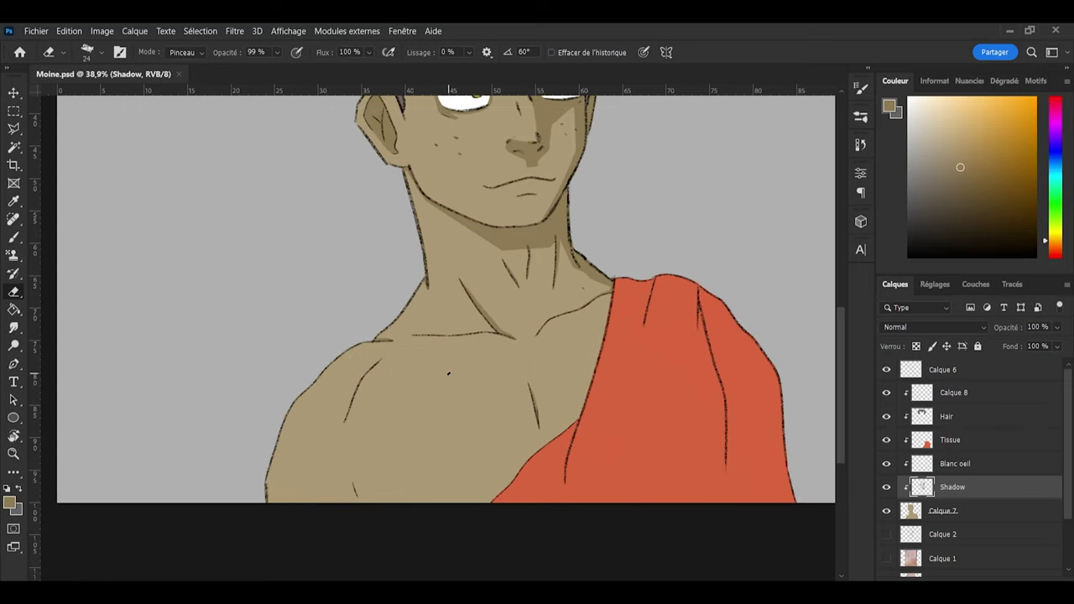
key("b")
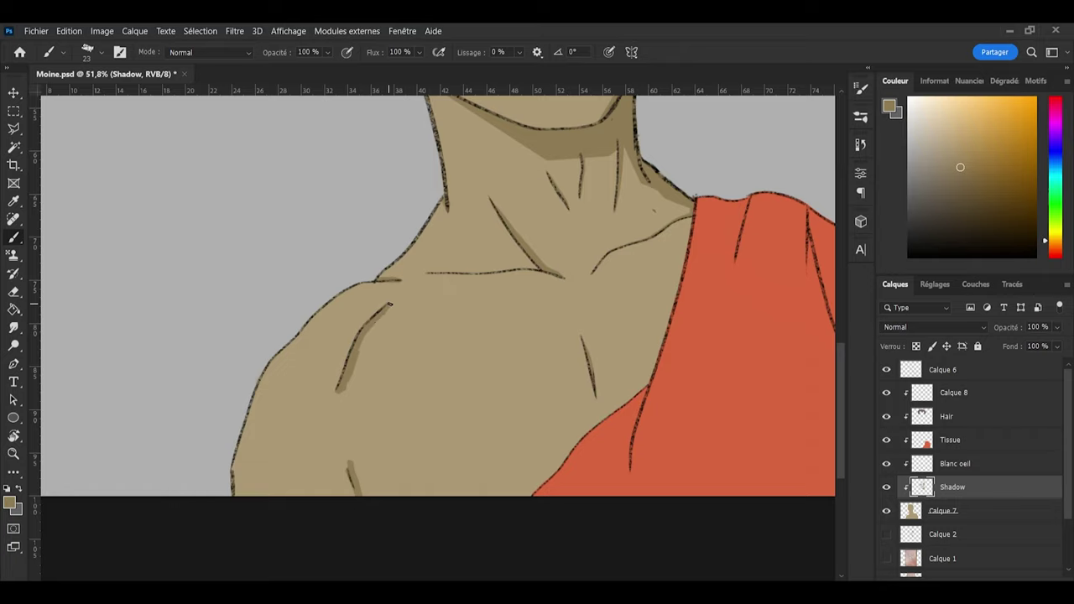
scroll(362, 407, "up", 4)
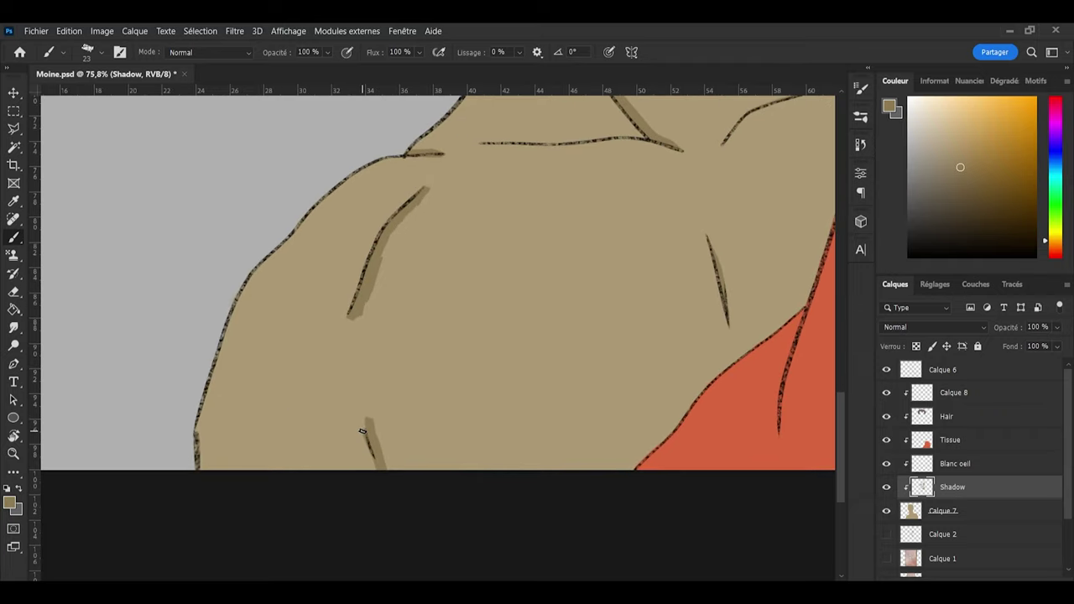
Step: Extend the shadow between the shoulder crease and lower-chest line, and erase its middle with the size 24 eraser to leave tapered ends
key("e")
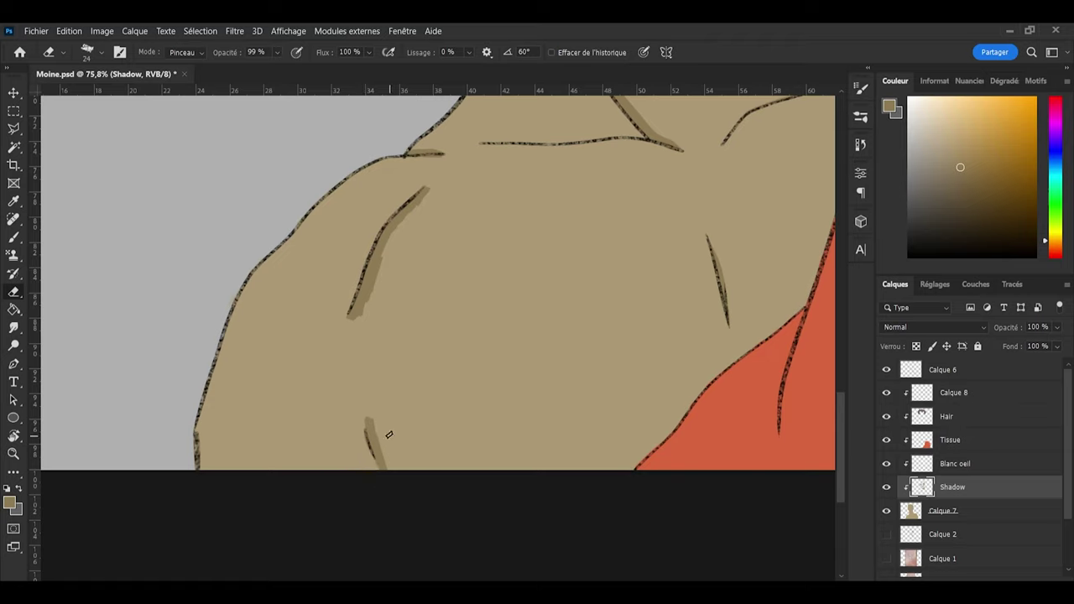
mouse_move(375, 420)
left_mouse_down()
mouse_move(390, 468)
mouse_move(359, 377)
mouse_move(353, 315)
left_mouse_up()
key("b")
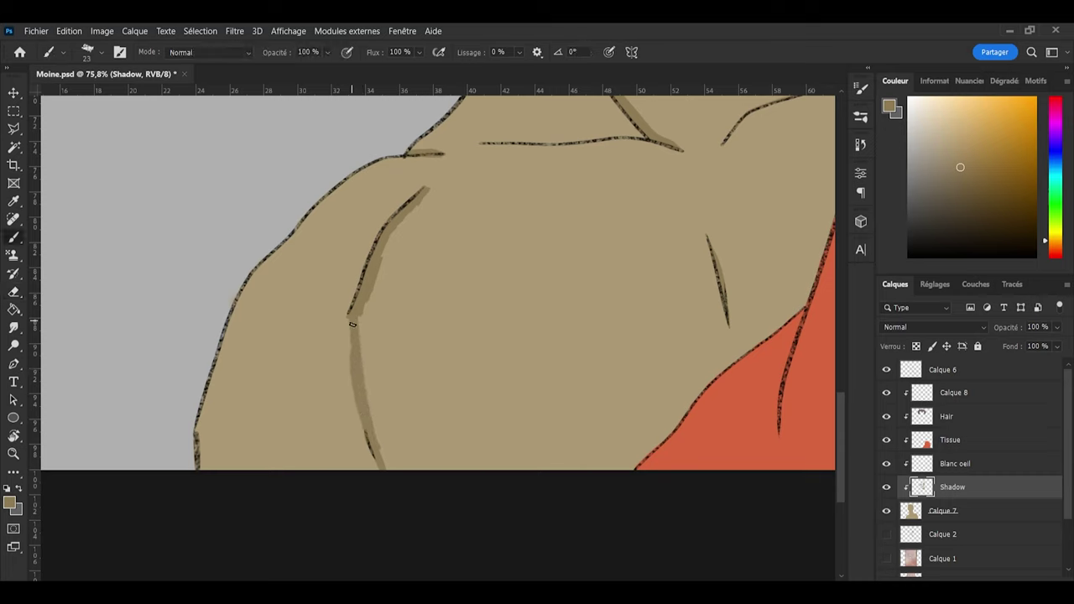
key("e")
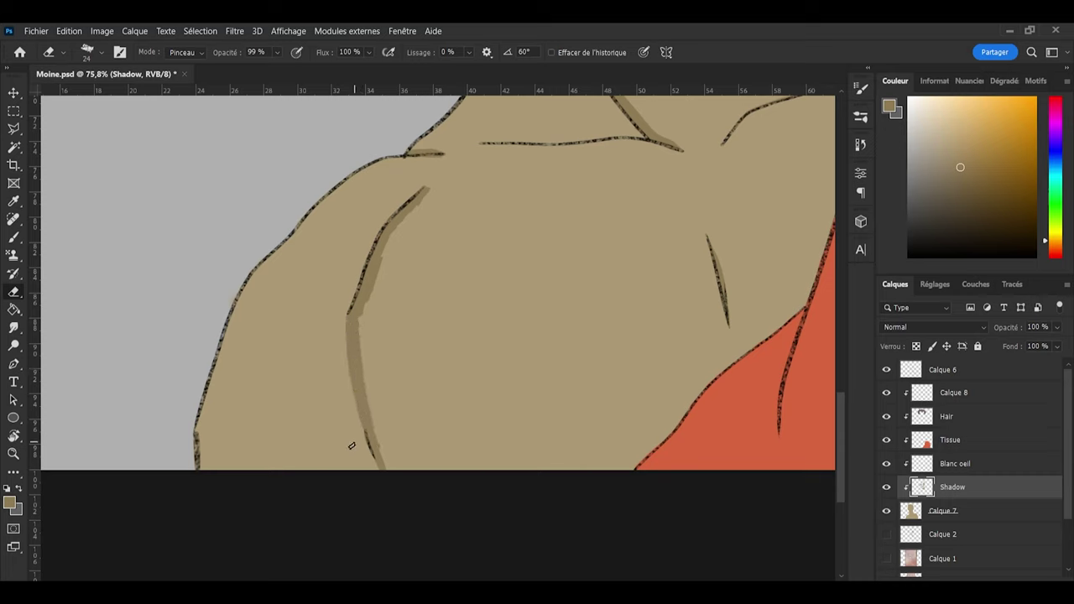
left_click_drag(342, 323, 350, 411)
mouse_move(357, 342)
left_mouse_down()
mouse_move(365, 462)
mouse_move(371, 365)
mouse_move(390, 440)
mouse_move(362, 384)
mouse_move(376, 435)
left_mouse_up()
left_click_drag(362, 386, 393, 470)
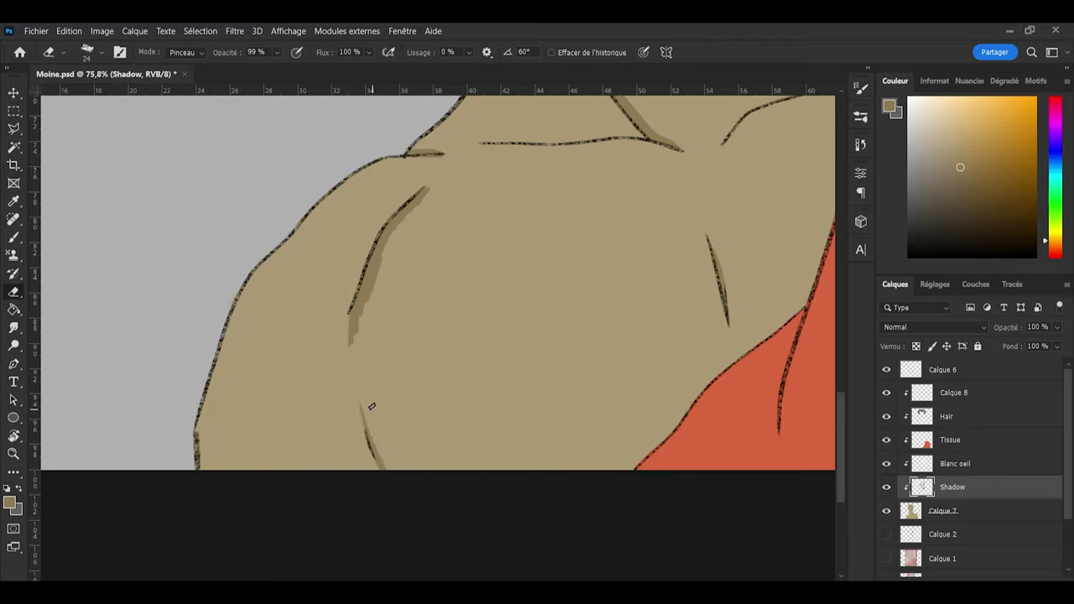
Step: Thin the shadow along the shoulder crease with the size 24 eraser and size 23 brush, and save the file
mouse_move(362, 323)
left_mouse_down()
mouse_move(352, 368)
mouse_move(378, 263)
mouse_move(421, 205)
mouse_move(388, 237)
mouse_move(433, 184)
mouse_move(398, 236)
mouse_move(389, 235)
mouse_move(364, 326)
mouse_move(384, 242)
mouse_move(341, 375)
mouse_move(377, 269)
left_mouse_up()
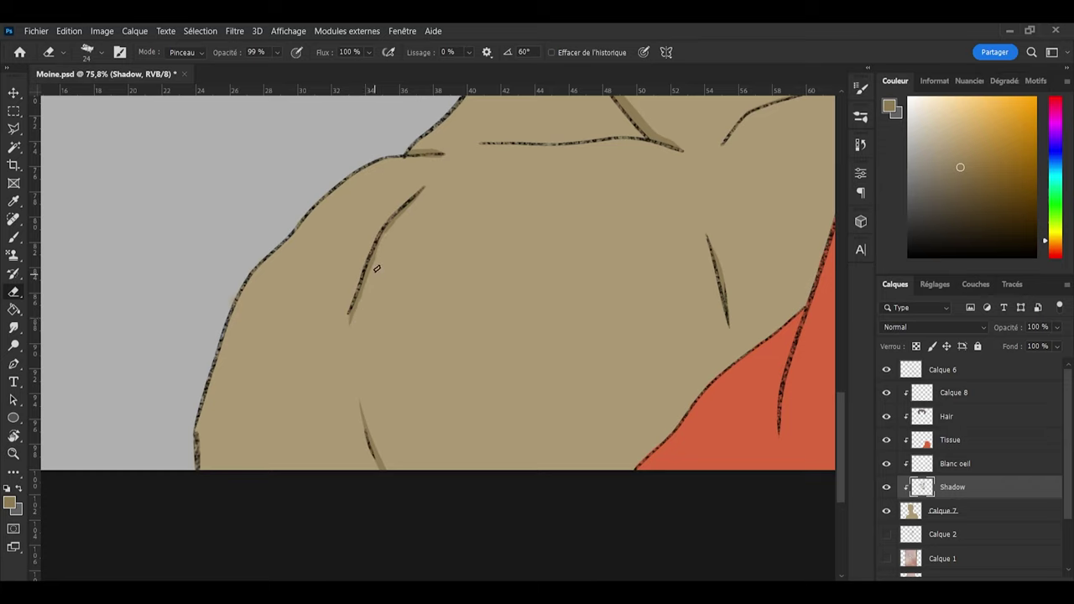
key("b")
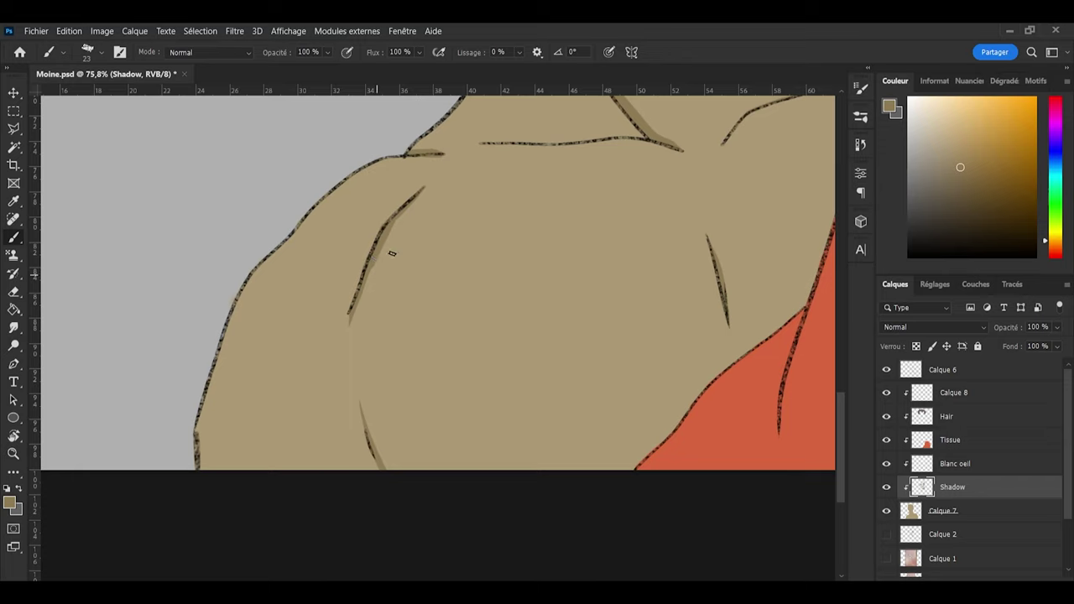
key("e")
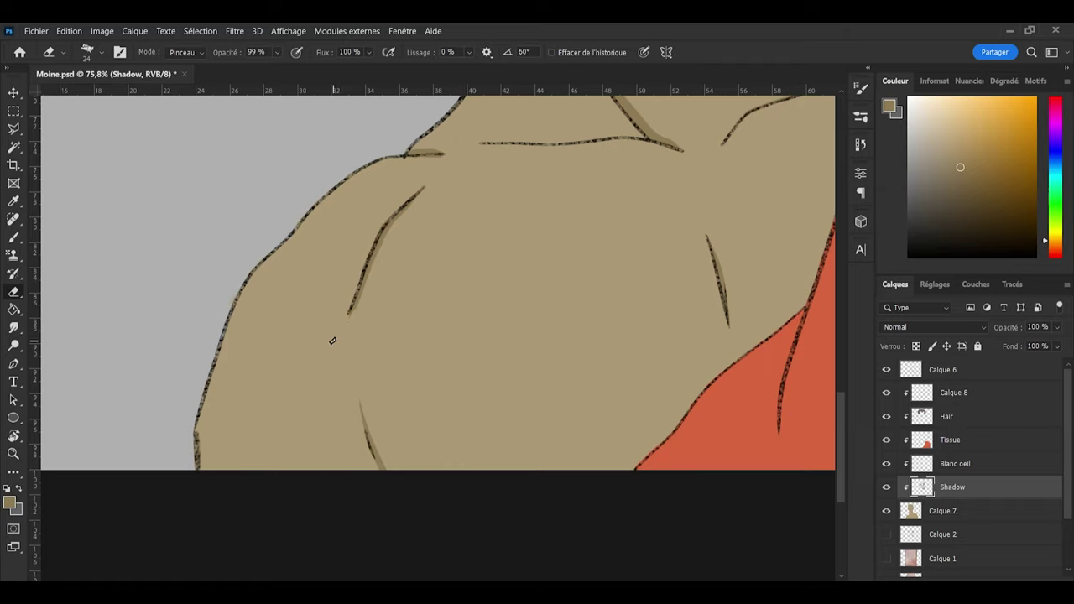
key("ctrl+s")
Step: Widen the shadow beside and below the near eye with the size 23 brush and trim its lower inner corner with the size 24 eraser
scroll(192, 365, "down", 5)
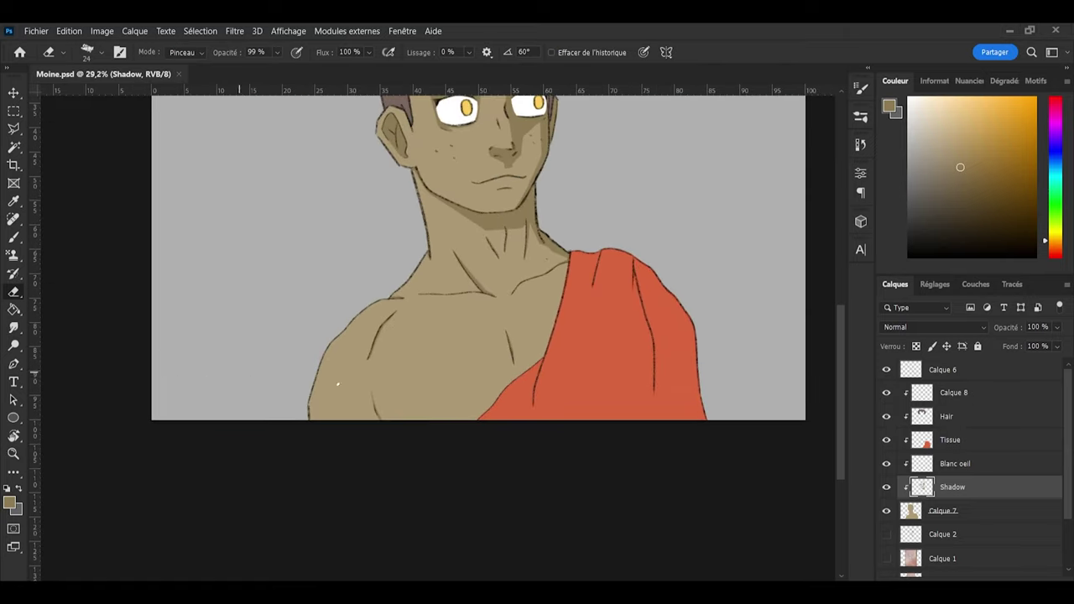
scroll(473, 412, "up", 2)
scroll(568, 407, "up", 2)
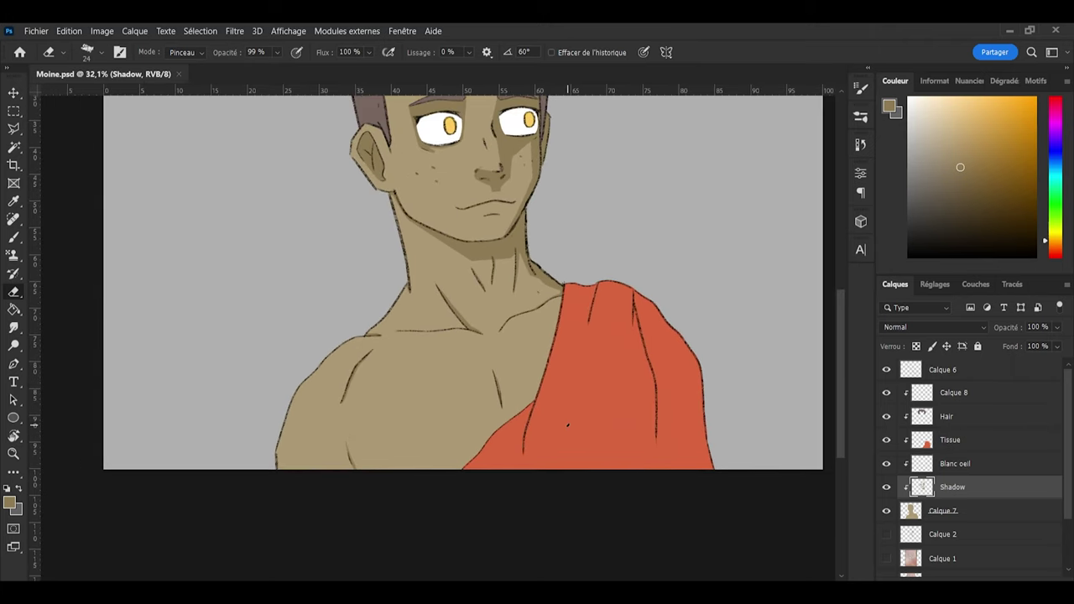
scroll(567, 426, "up", 1)
scroll(567, 424, "up", 1)
scroll(414, 219, "up", 5)
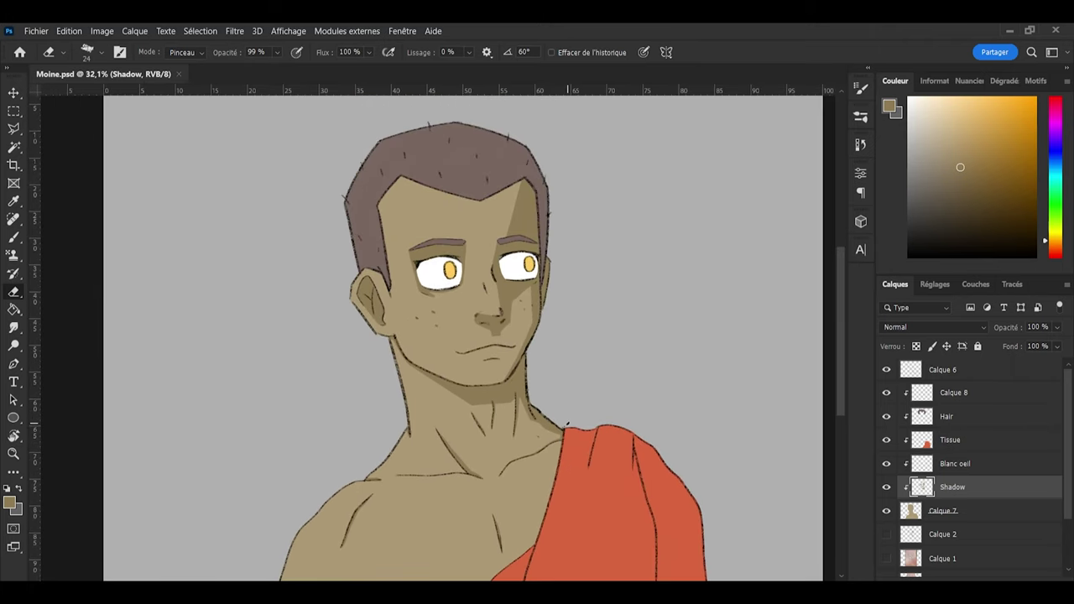
key("b")
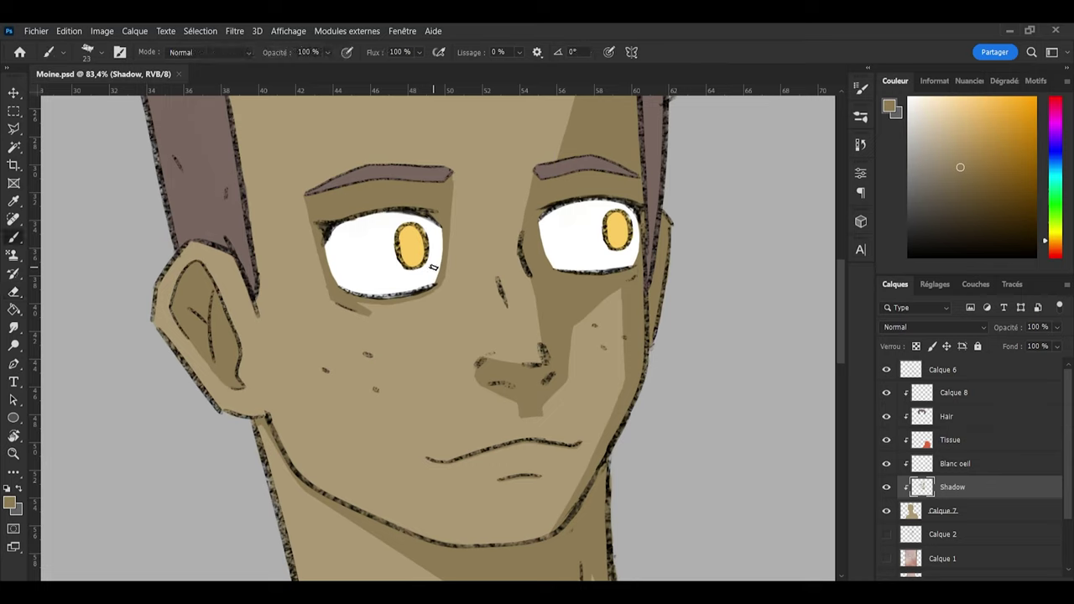
mouse_move(447, 197)
left_mouse_down()
mouse_move(448, 253)
mouse_move(444, 197)
mouse_move(449, 273)
mouse_move(448, 172)
mouse_move(445, 277)
mouse_move(334, 335)
mouse_move(401, 310)
mouse_move(365, 306)
mouse_move(447, 293)
mouse_move(413, 306)
left_mouse_up()
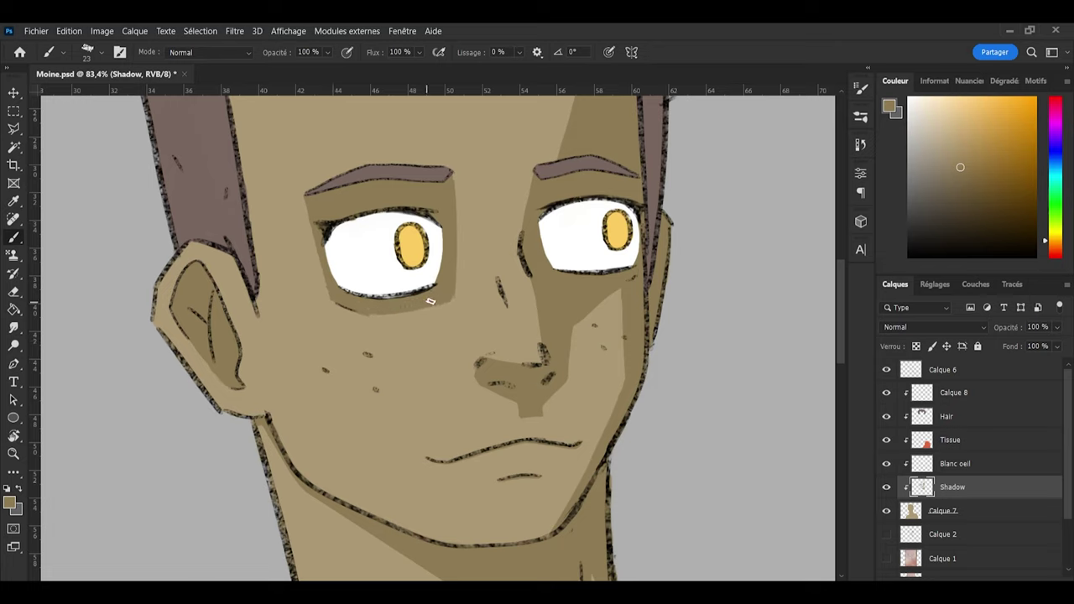
key("e")
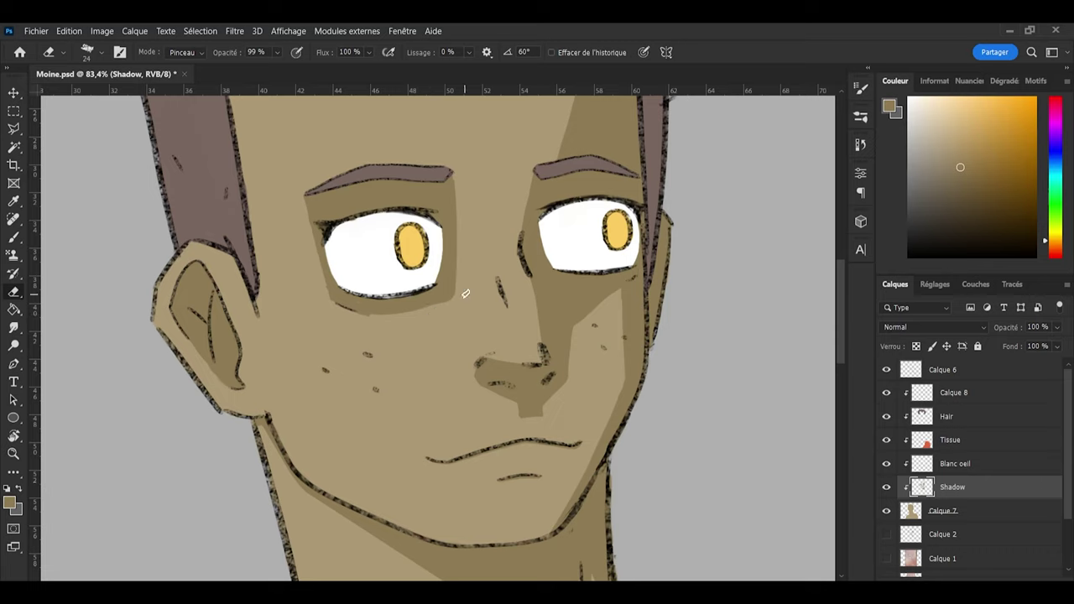
left_click_drag(464, 295, 438, 308)
key("b")
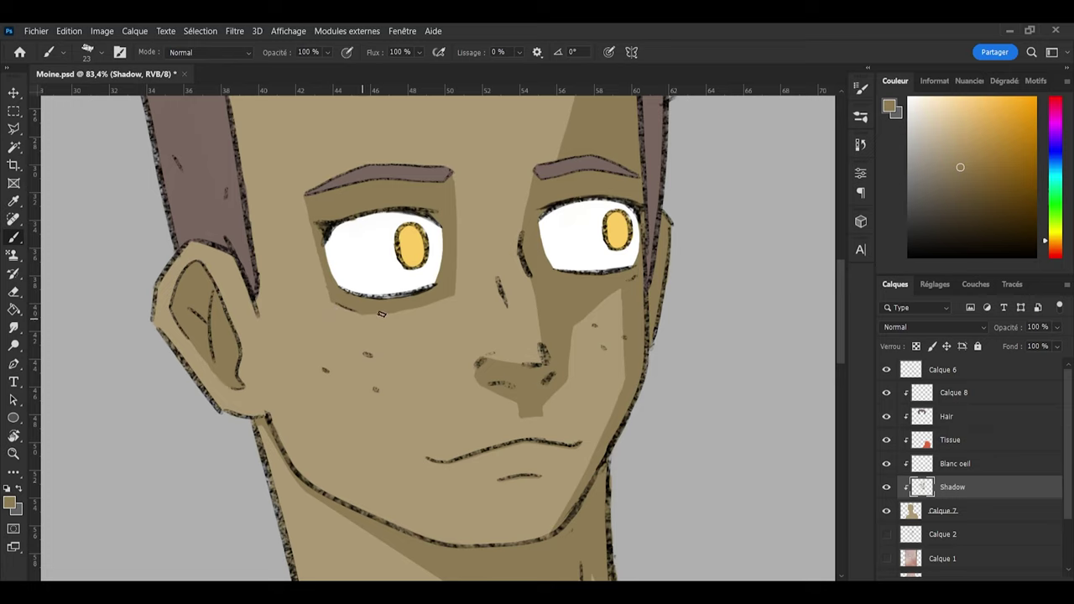
Step: Paint a small shadow along the short nose-bridge line, shorten it with the size 24 eraser, and save the file
left_click_drag(519, 333, 502, 281)
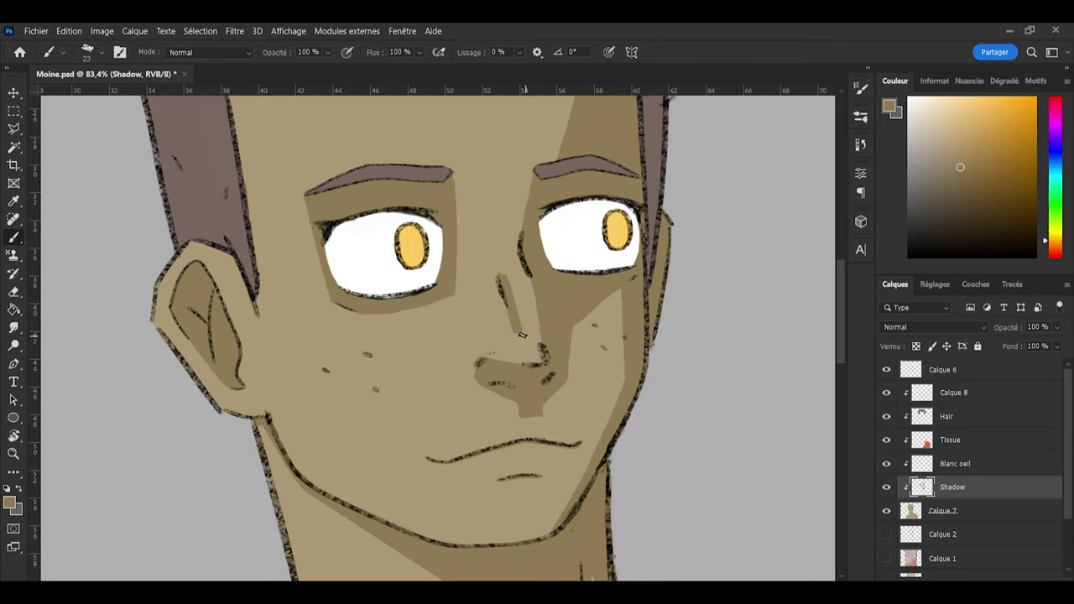
key("e")
left_click_drag(518, 334, 507, 314)
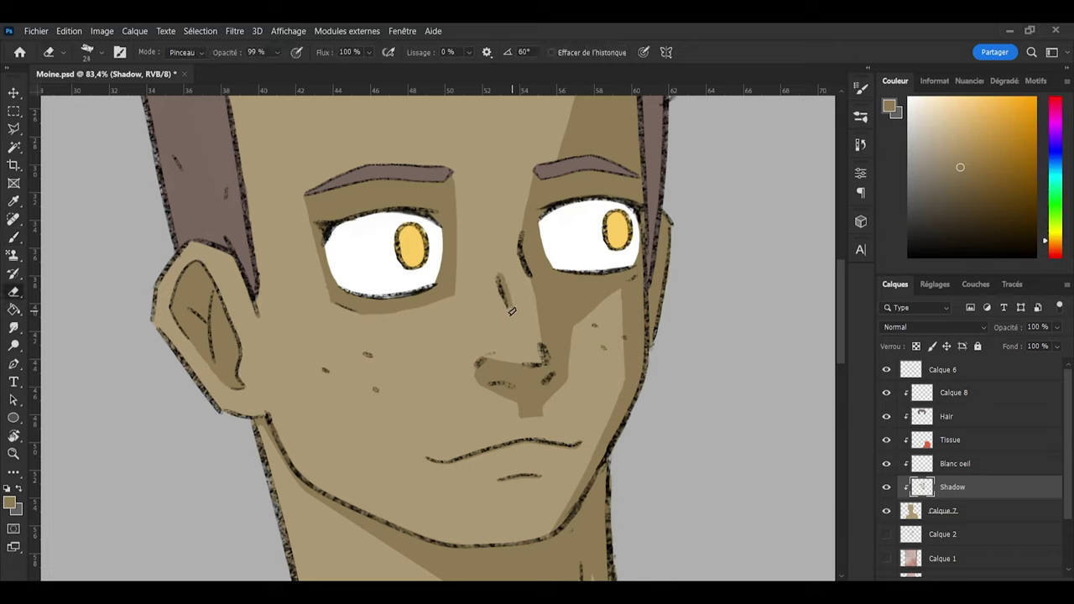
scroll(523, 333, "down", 6)
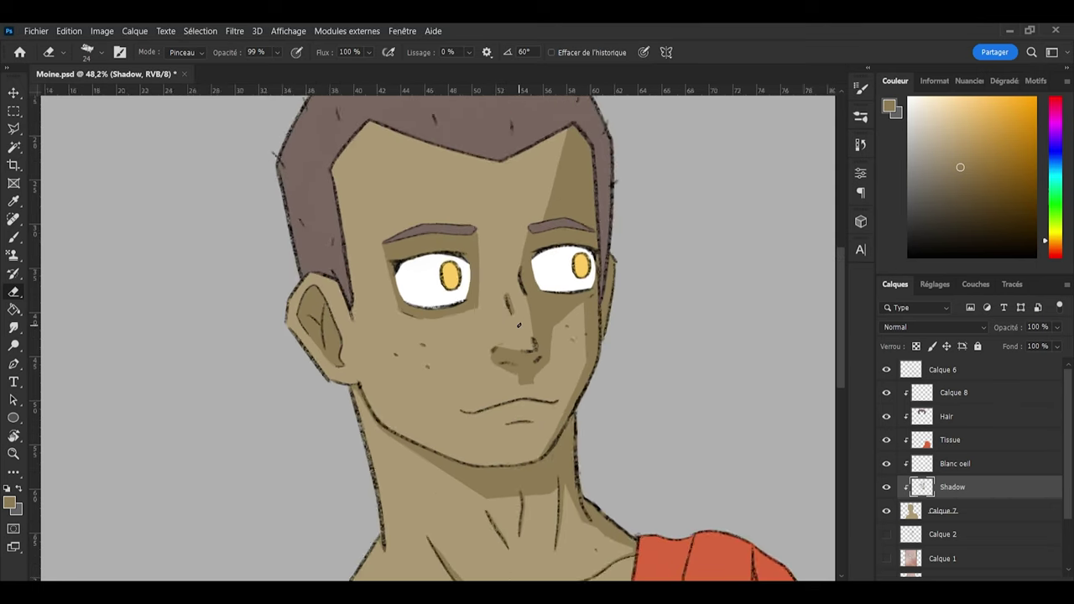
key("ctrl+s")
Step: Refine the upper edge of the shadow under the nose tip, alternating the size 23 brush and size 24 eraser
scroll(555, 322, "up", 5)
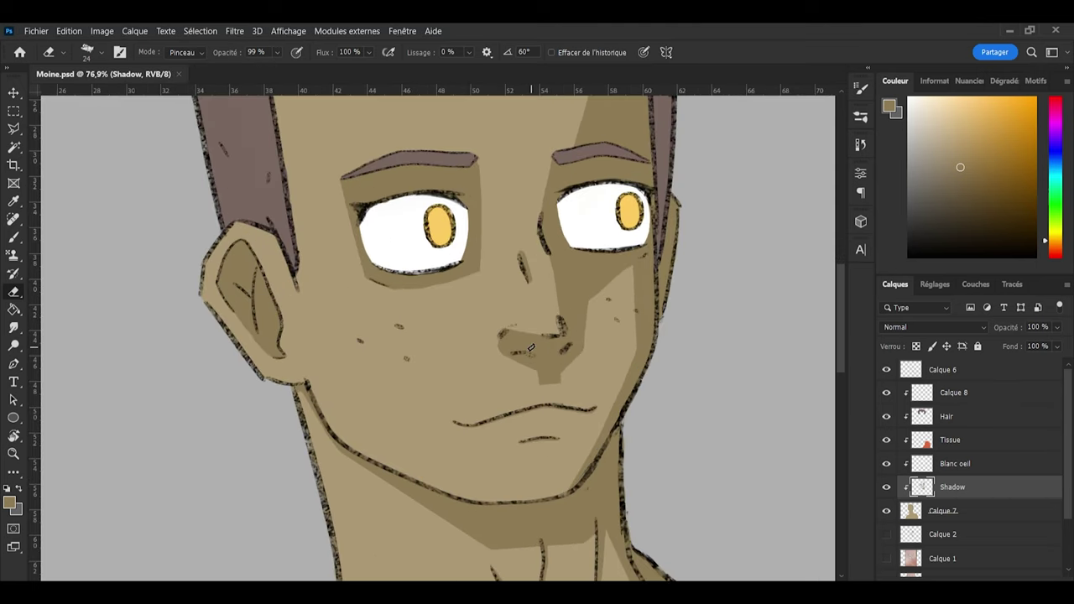
key("b")
left_click_drag(511, 335, 519, 333)
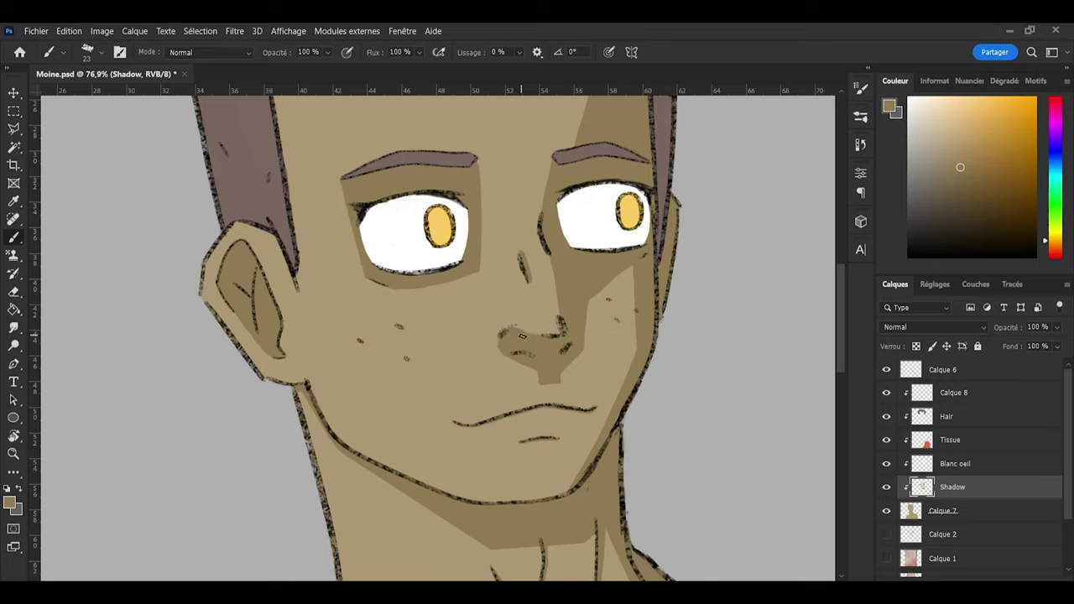
key("e")
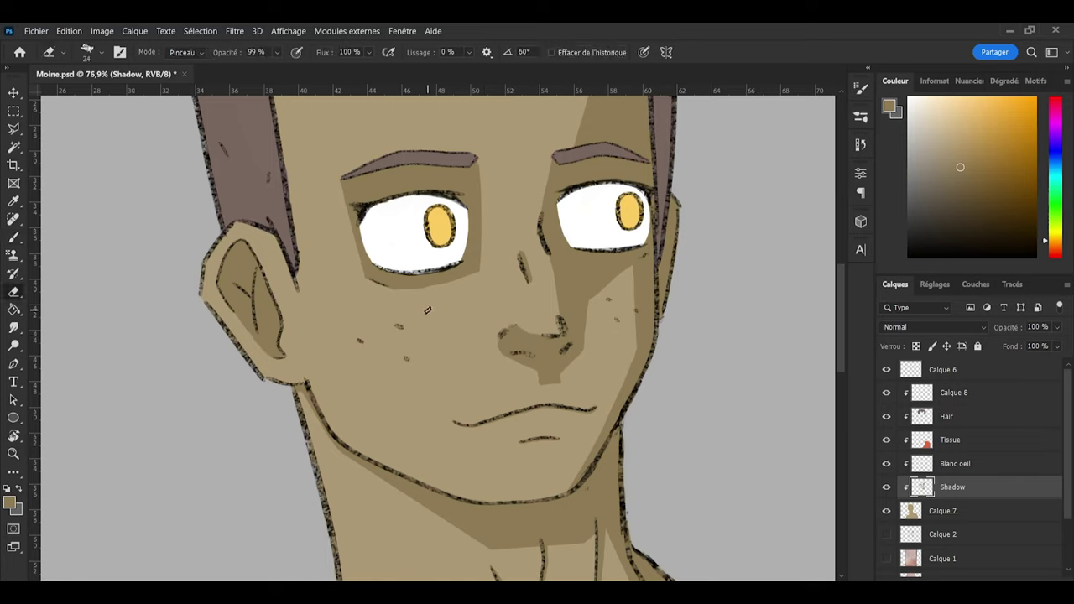
key("b")
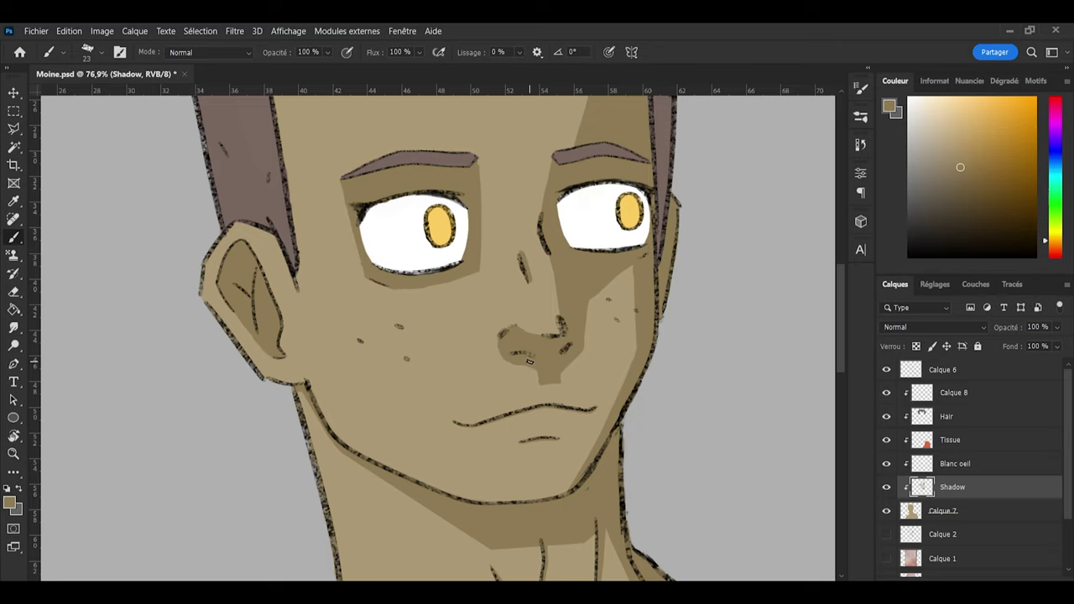
key("e")
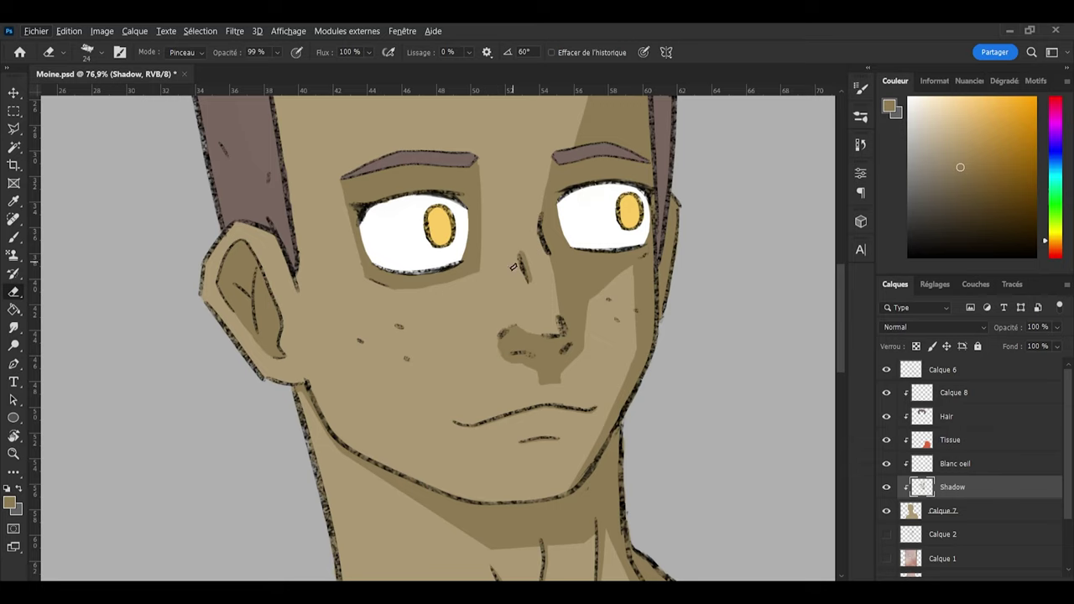
Step: Enlarge the brush to size 33, round off the lower inner corner of the near eye's shadow with the size 24 eraser, and save
key("b")
key("bracketright")
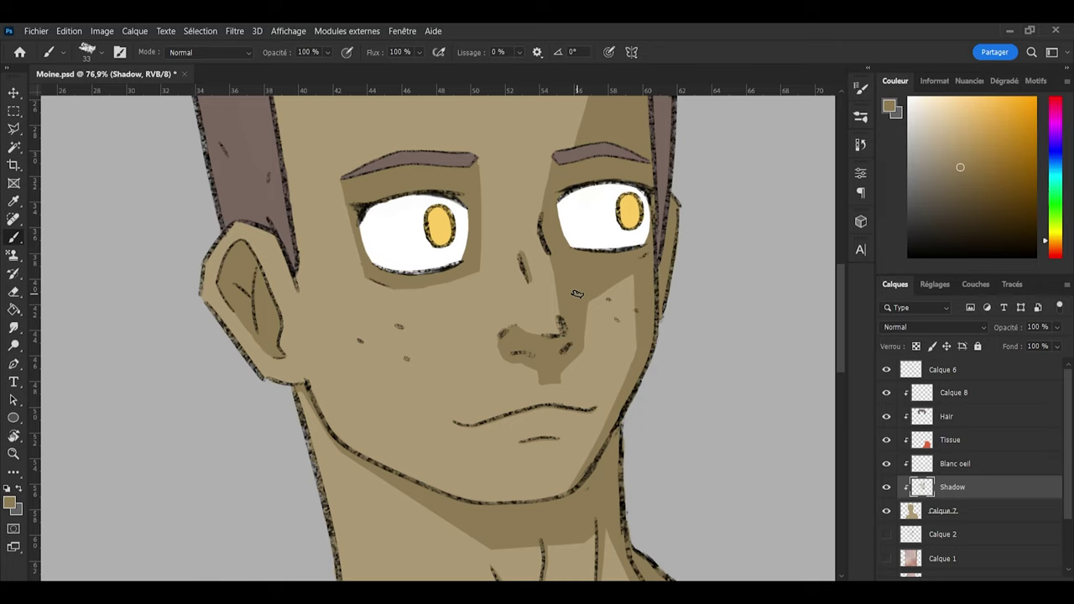
key("e")
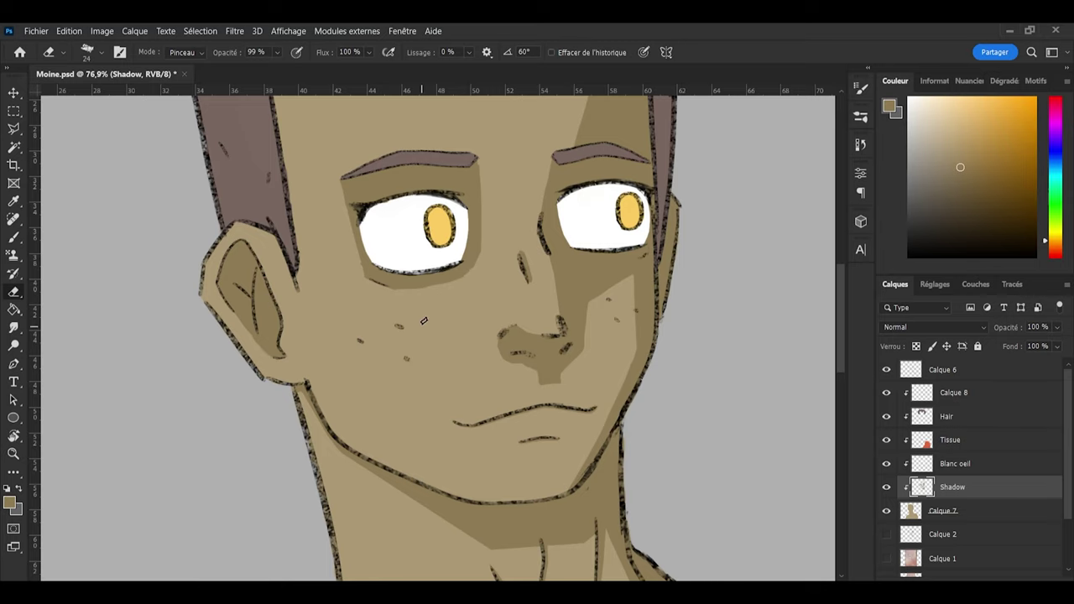
key("b")
scroll(423, 322, "down", 5)
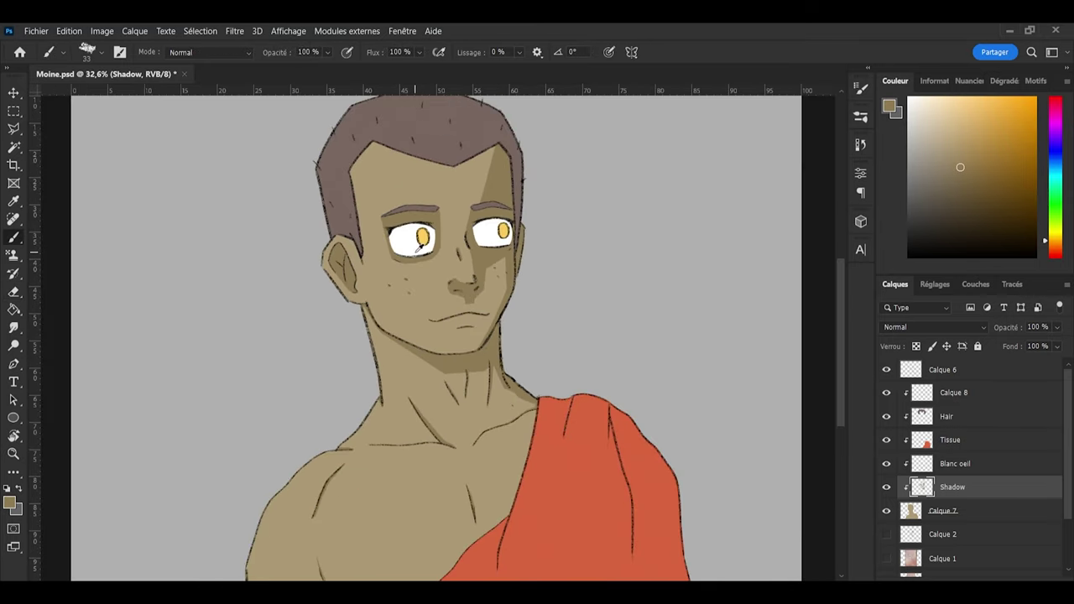
scroll(421, 240, "down", 2)
scroll(437, 269, "up", 3)
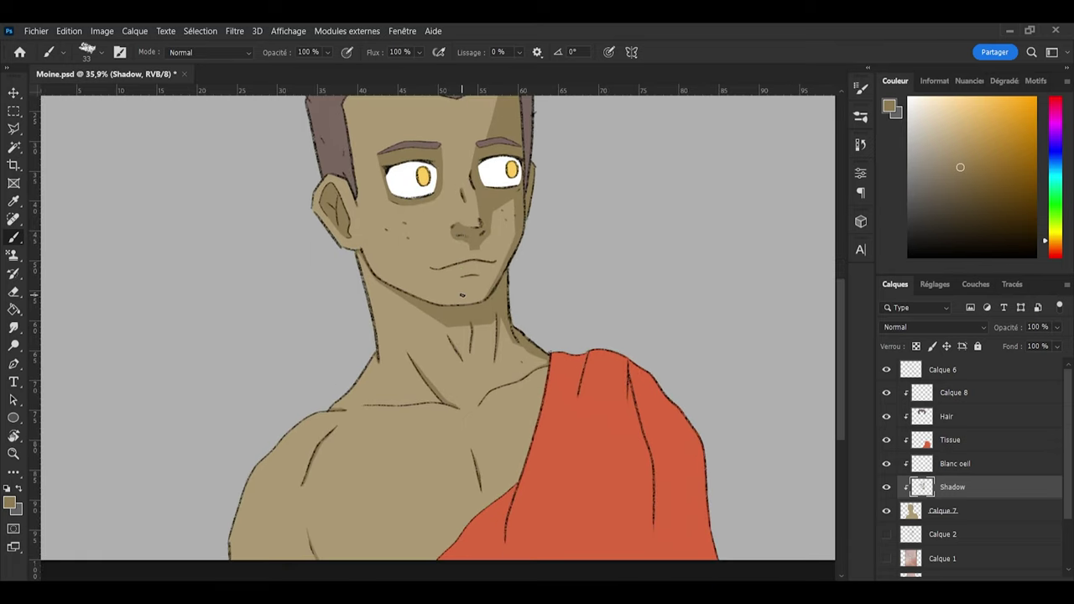
scroll(461, 294, "down", 3)
key("ctrl+s")
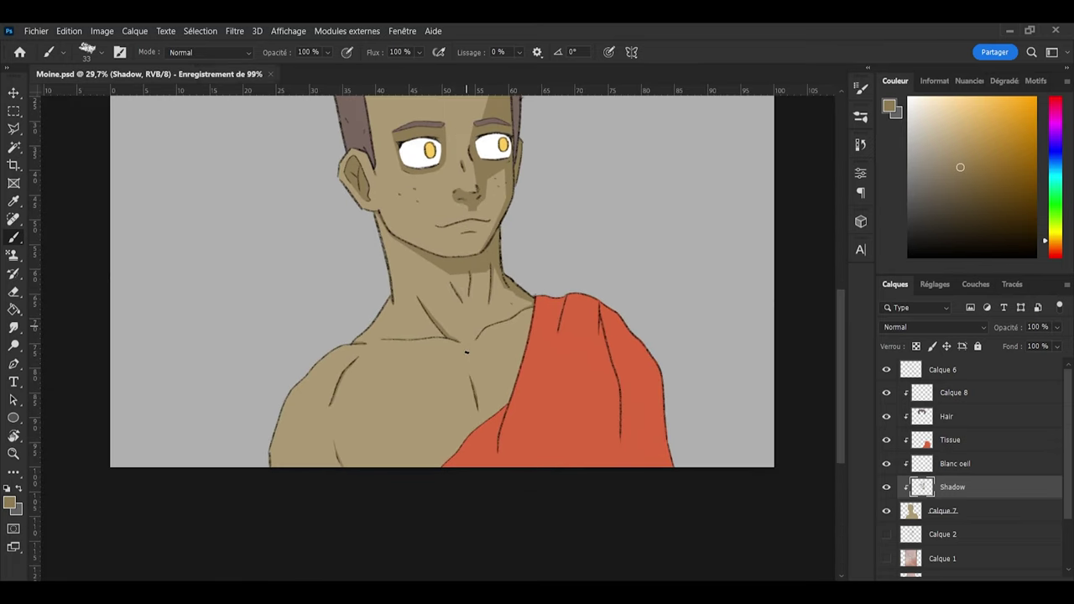
Step: Add a new empty clipped layer directly above the Hair layer
scroll(467, 353, "up", 4)
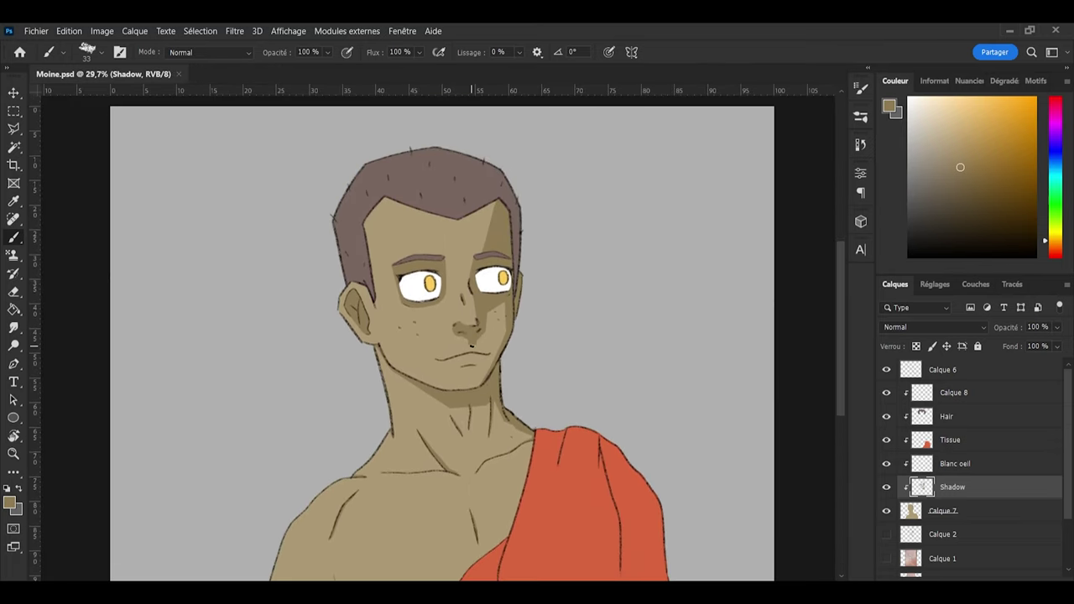
scroll(470, 343, "up", 1)
left_click(949, 419)
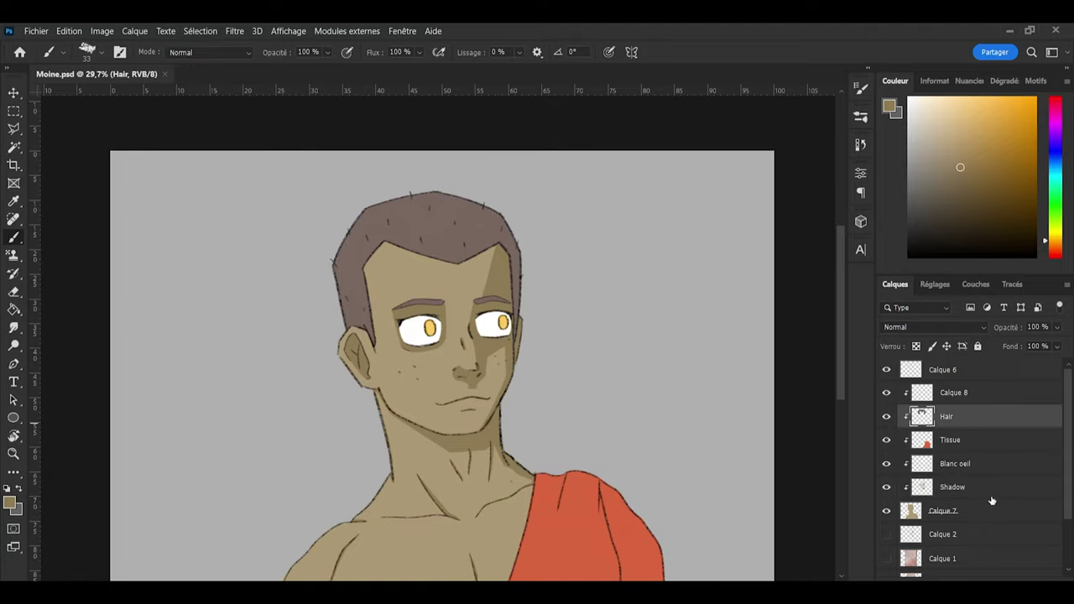
left_click(1032, 578)
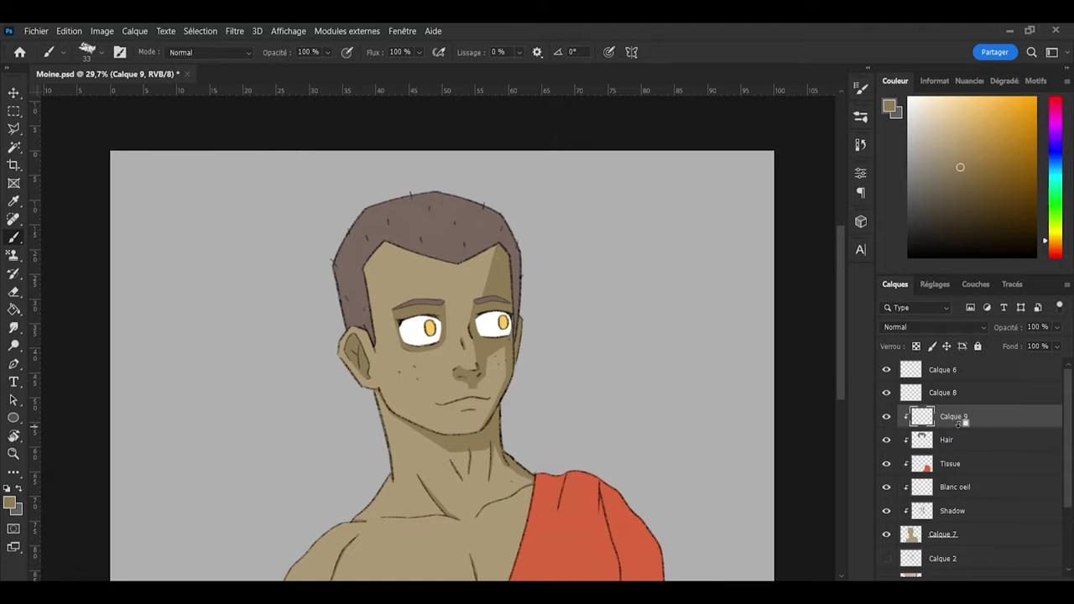
Step: Check what Calque 8 contains by toggling its visibility and rename that layer "Pupilles"
left_click(920, 394)
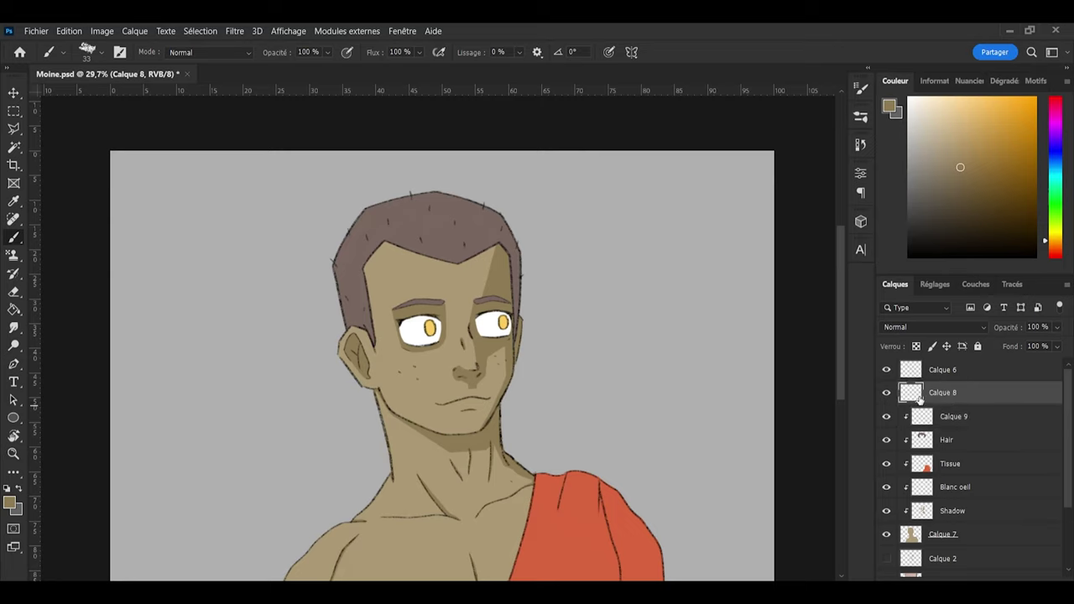
left_click(886, 393)
left_click(887, 393)
double_click(943, 393)
type("Pupilles")
key("Return")
Step: On Calque 9, sample the hair brown, choose a darker shade, and load the Hair layer's pixels as a selection
left_click(966, 416)
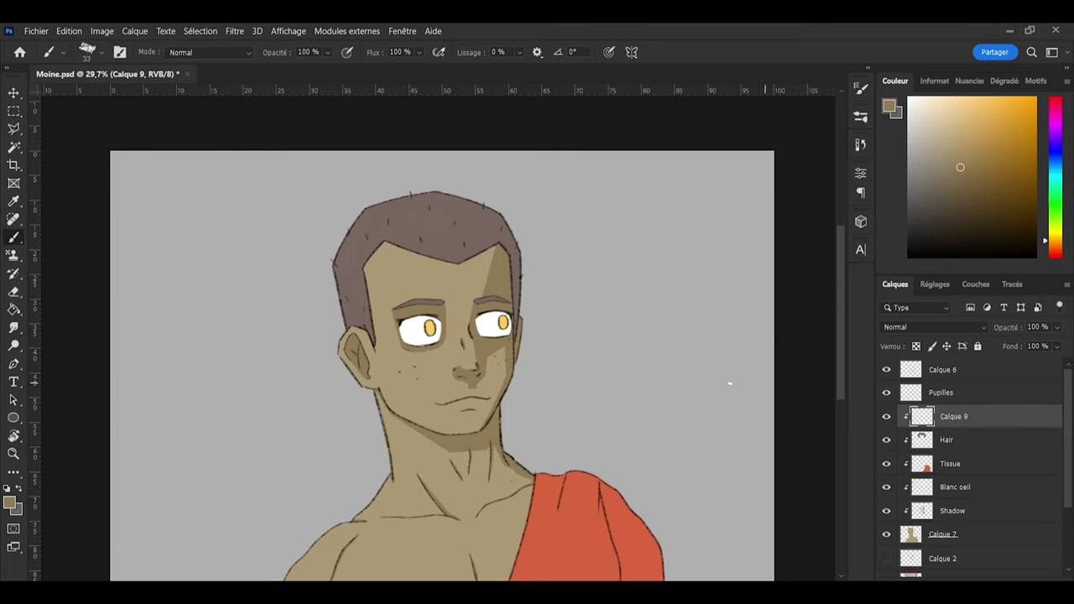
scroll(386, 239, "up", 2)
left_click(522, 210, "alt")
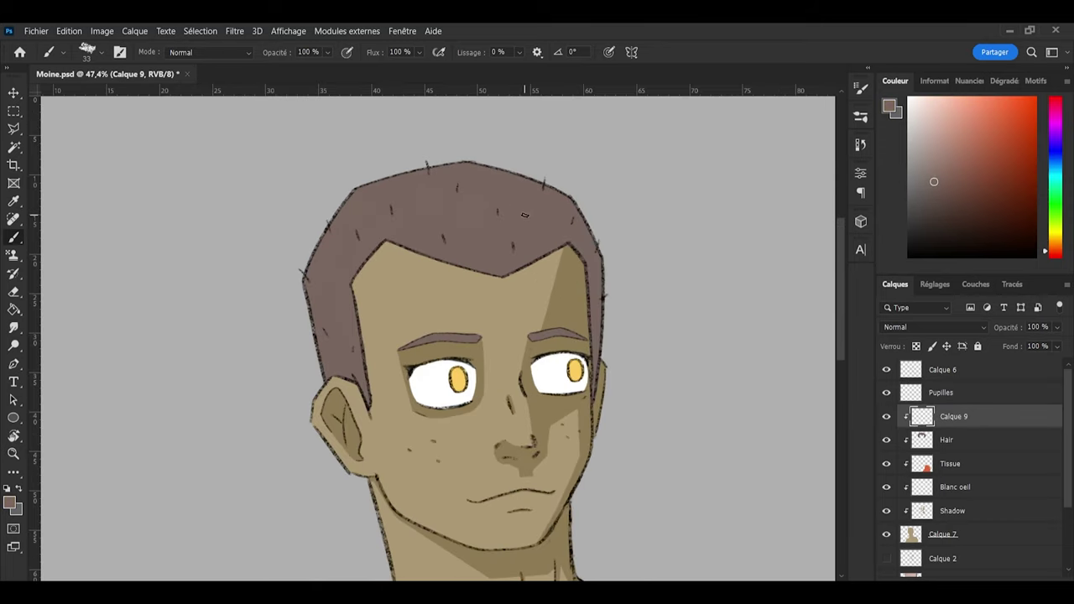
left_click_drag(935, 182, 946, 197)
left_click(922, 439, "ctrl")
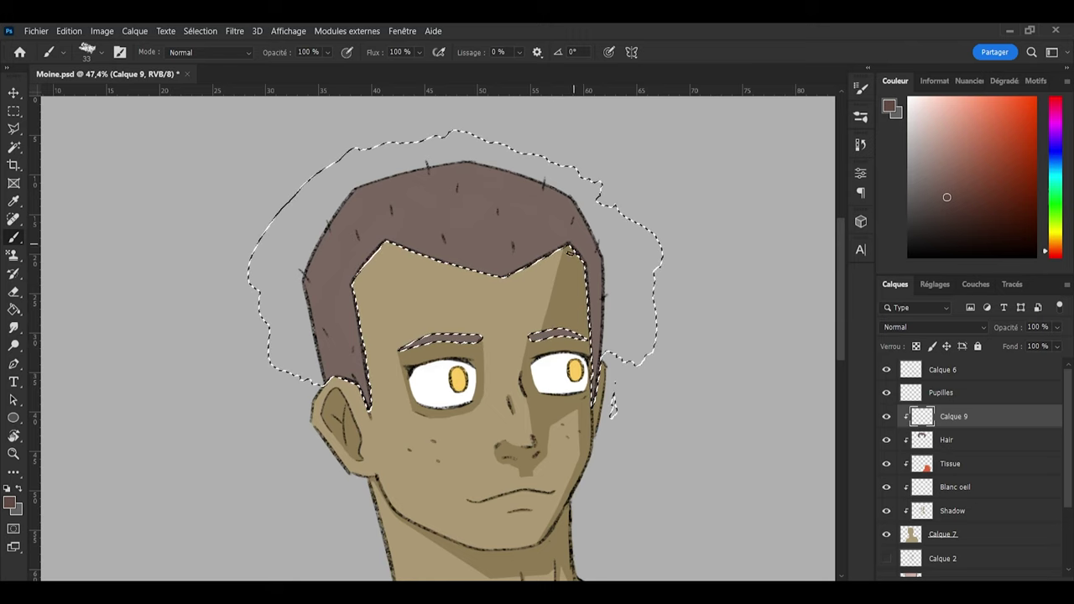
Step: Shade the hair at the far temple and the eyebrows with the size 86 brush, clean up with the size 62 eraser, and deselect
left_click_drag(577, 232, 597, 307)
right_click(586, 255, "alt")
left_click_drag(601, 260, 595, 322)
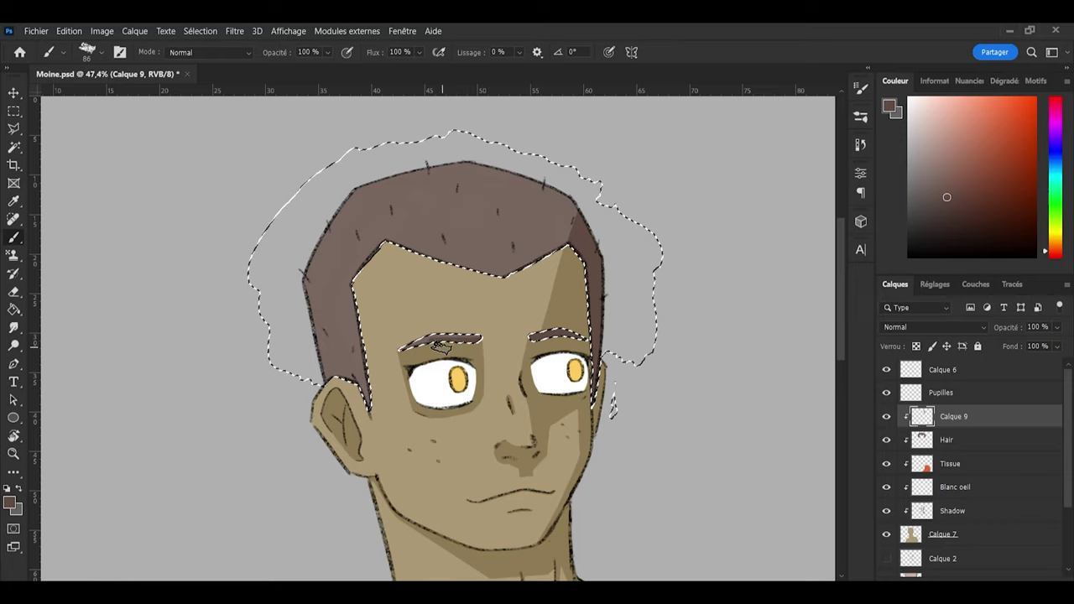
key("e")
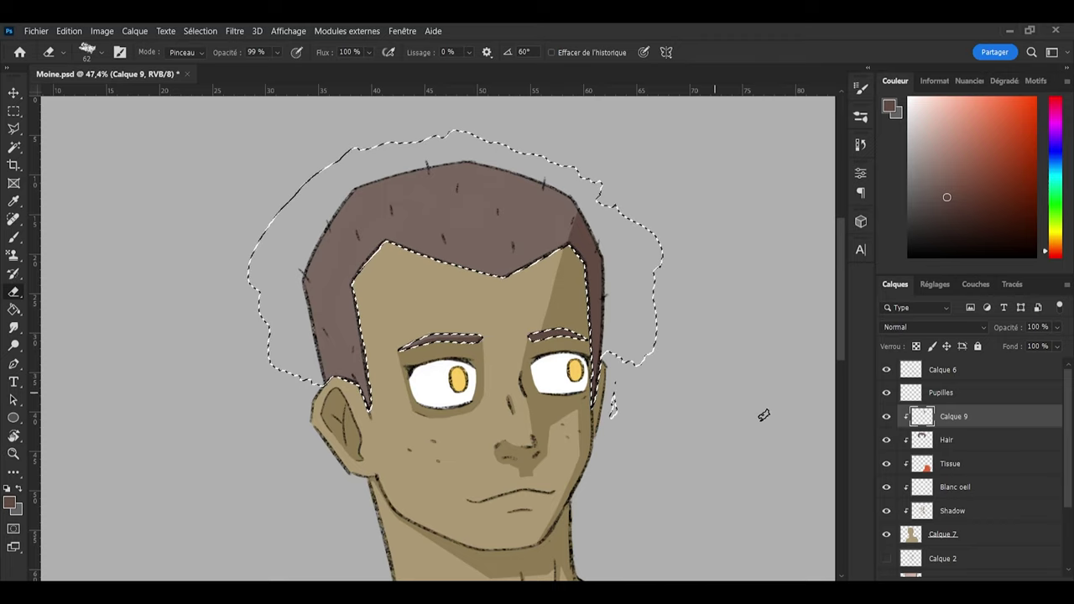
key("ctrl+d")
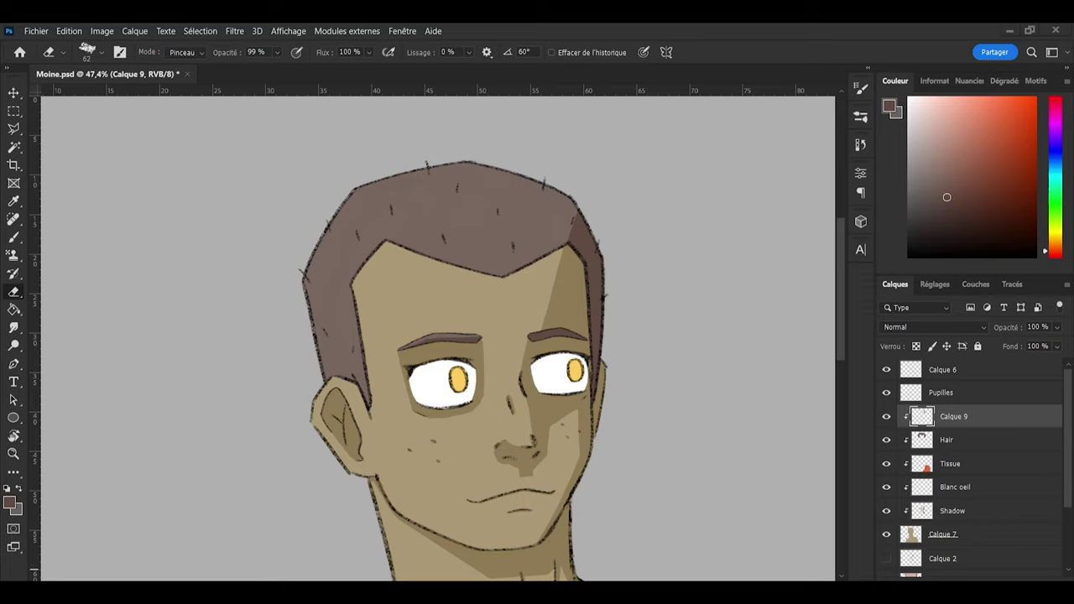
Step: Reload the Hair selection and shade the hair above the near ear and sideburn, alternating brush and size 62 eraser, finishing with brush size 24
left_click(922, 439, "ctrl")
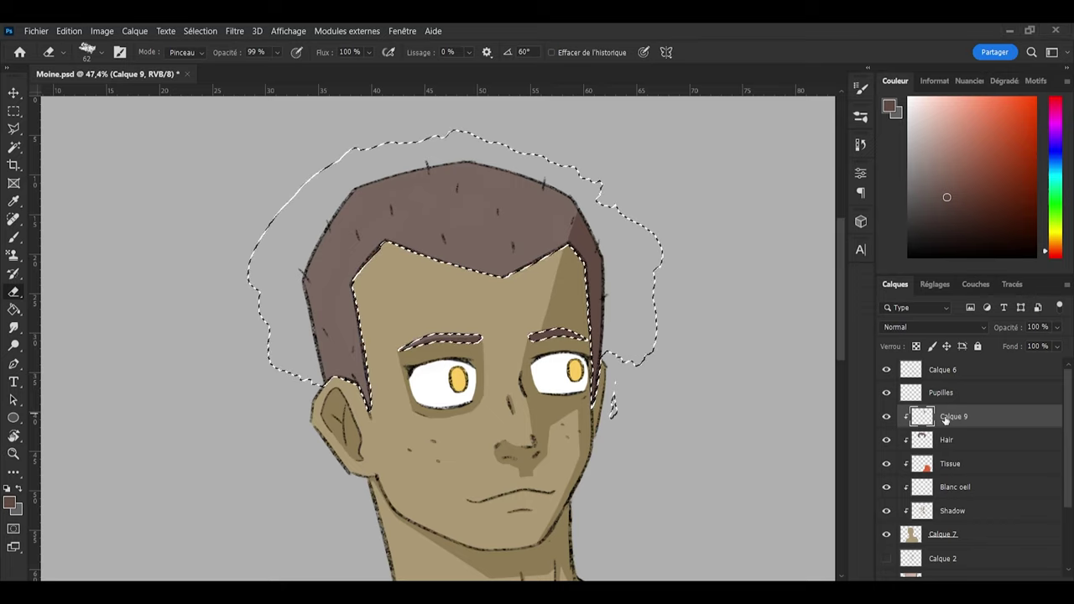
scroll(432, 359, "down", 2)
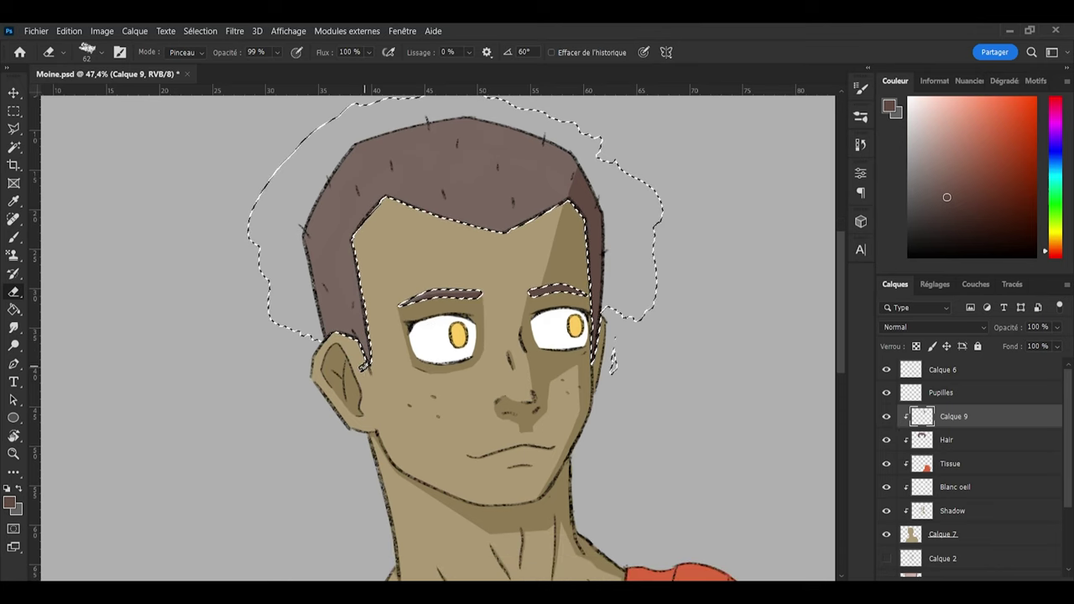
key("b")
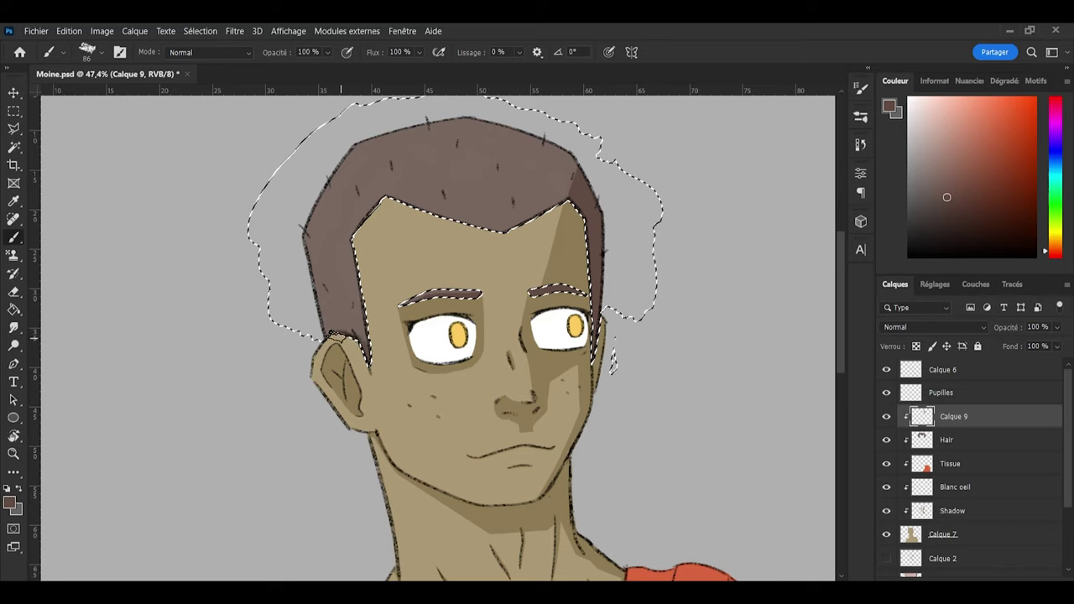
key("e")
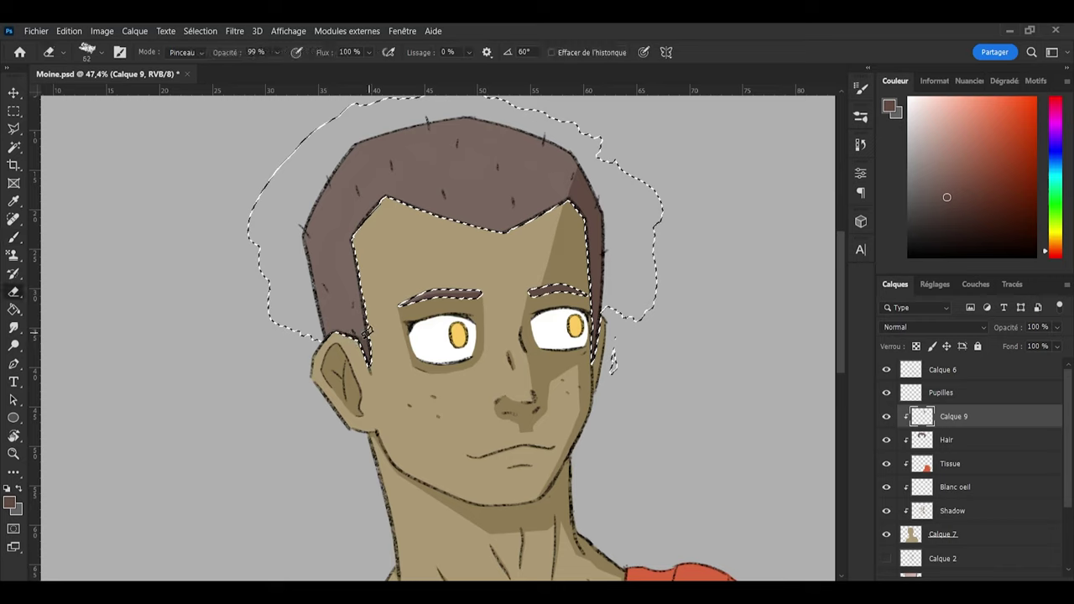
key("b")
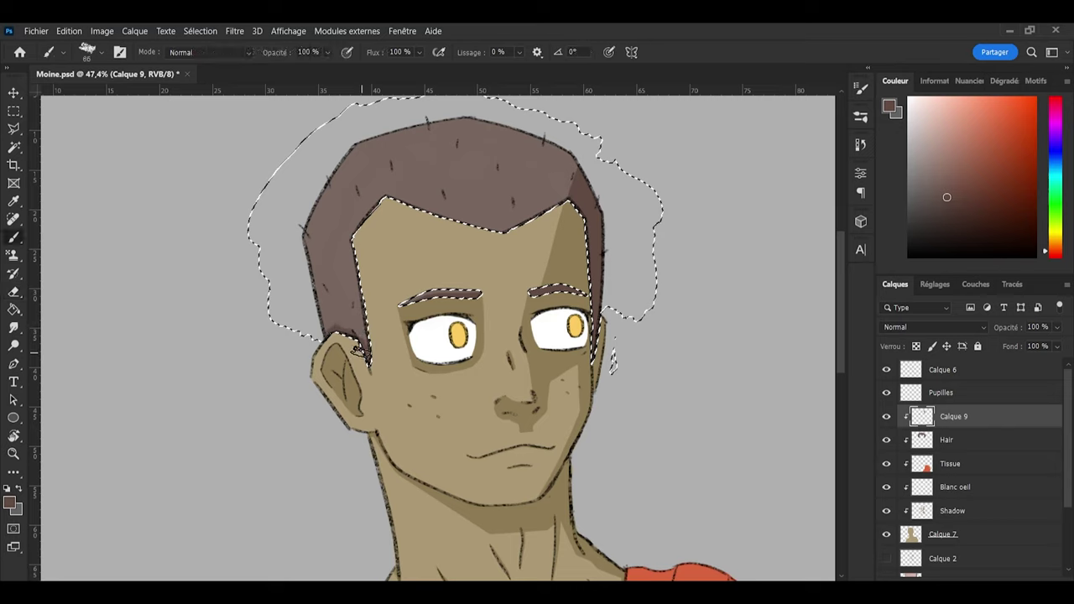
key("e")
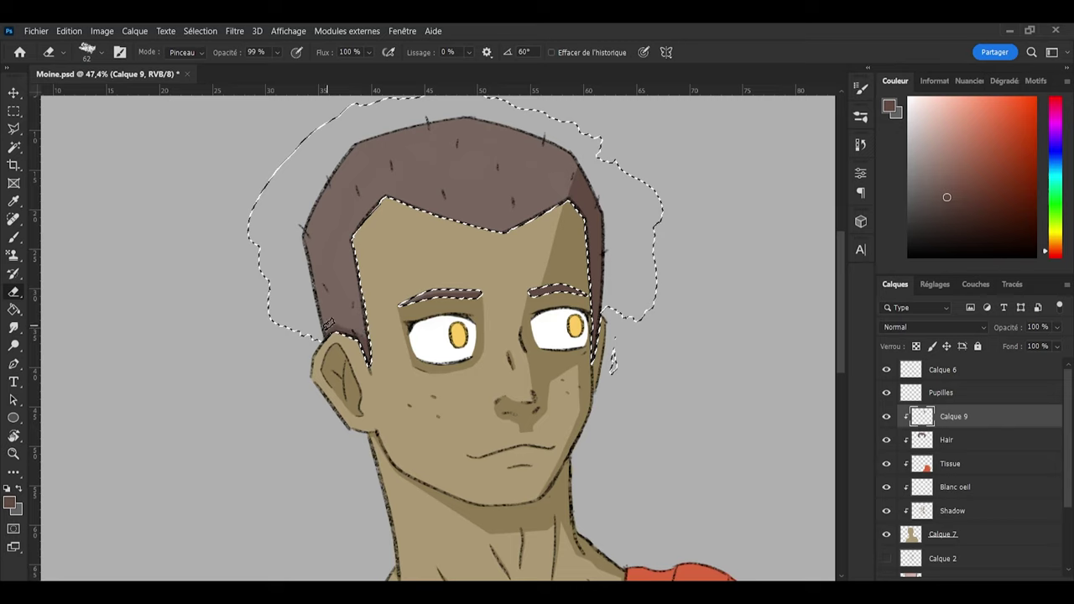
key("b")
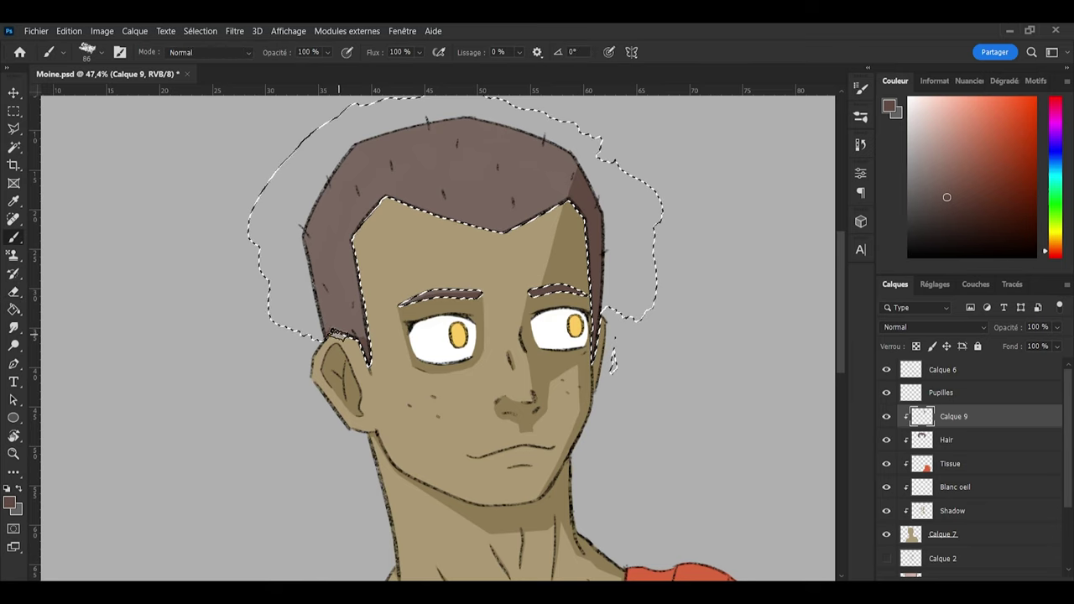
key("e")
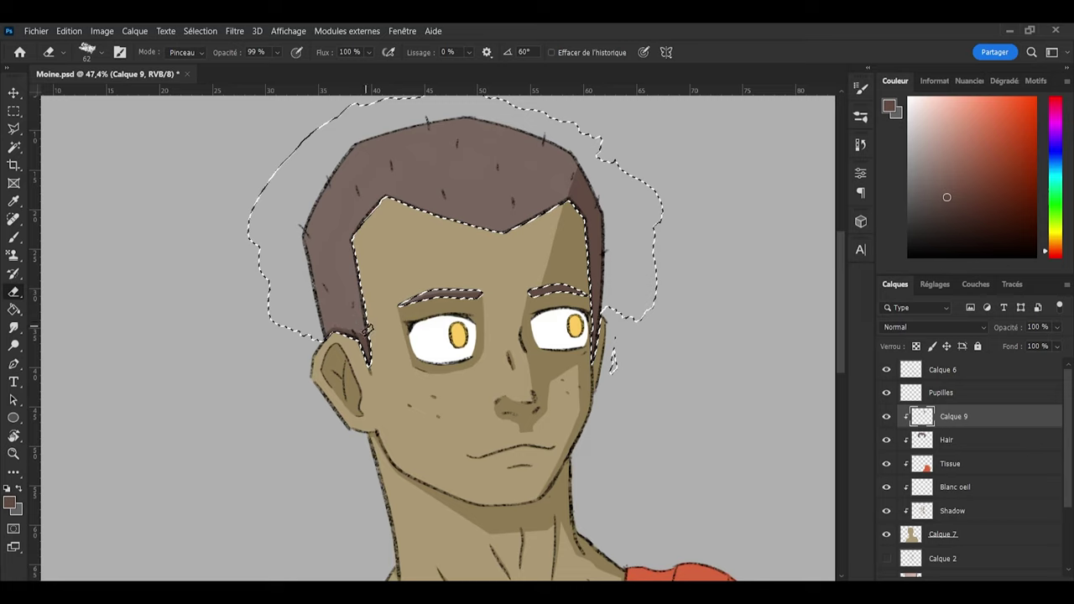
key("b")
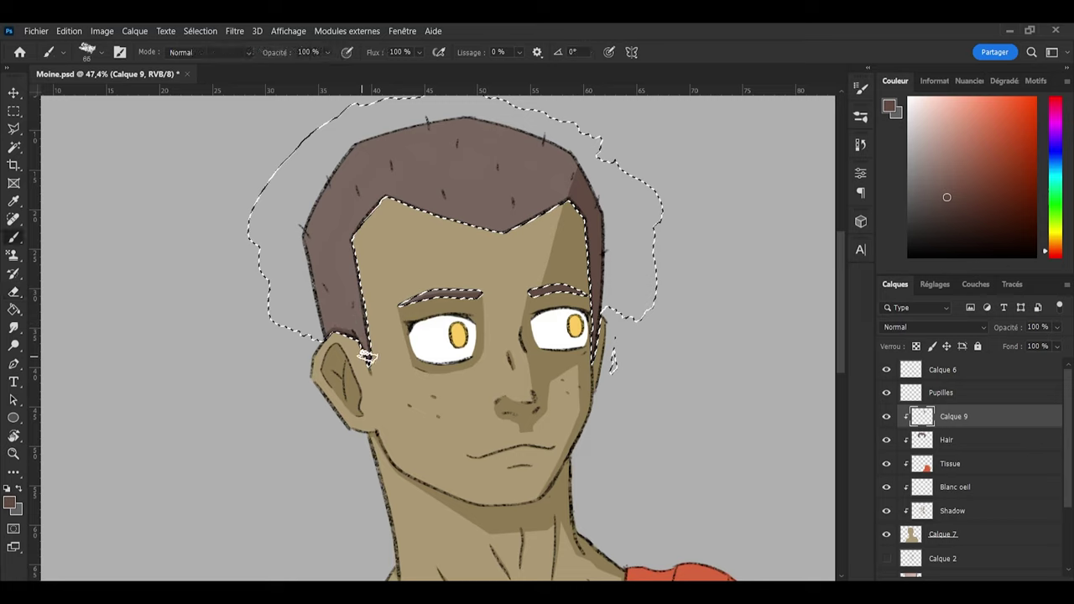
left_click_drag(356, 348, 352, 348)
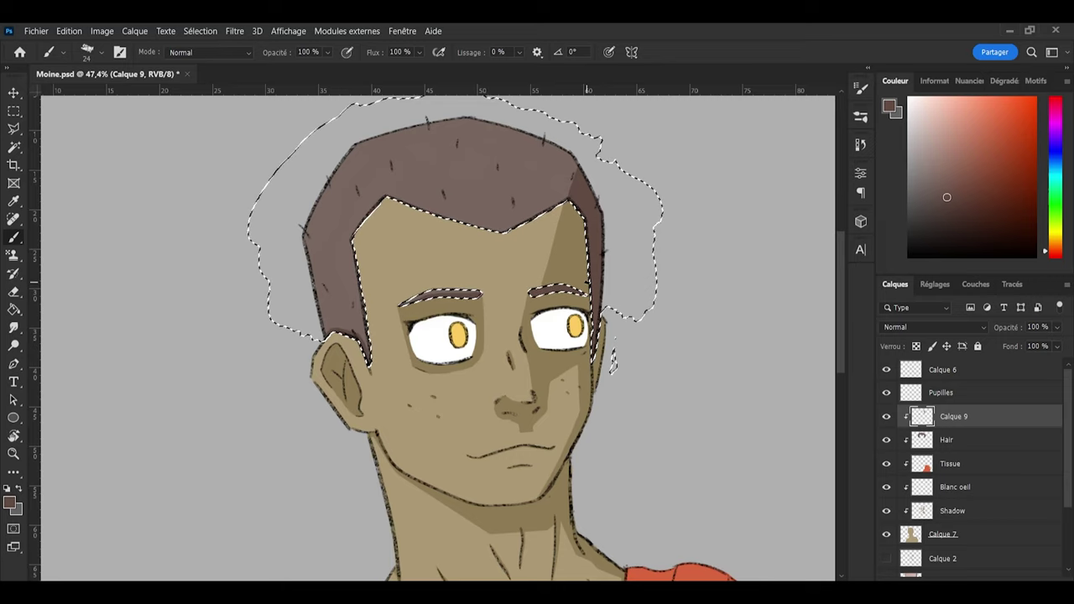
Step: Clear the hair selection and rename Calque 9 "Shadow hair"
scroll(575, 279, "down", 2)
scroll(562, 273, "down", 3)
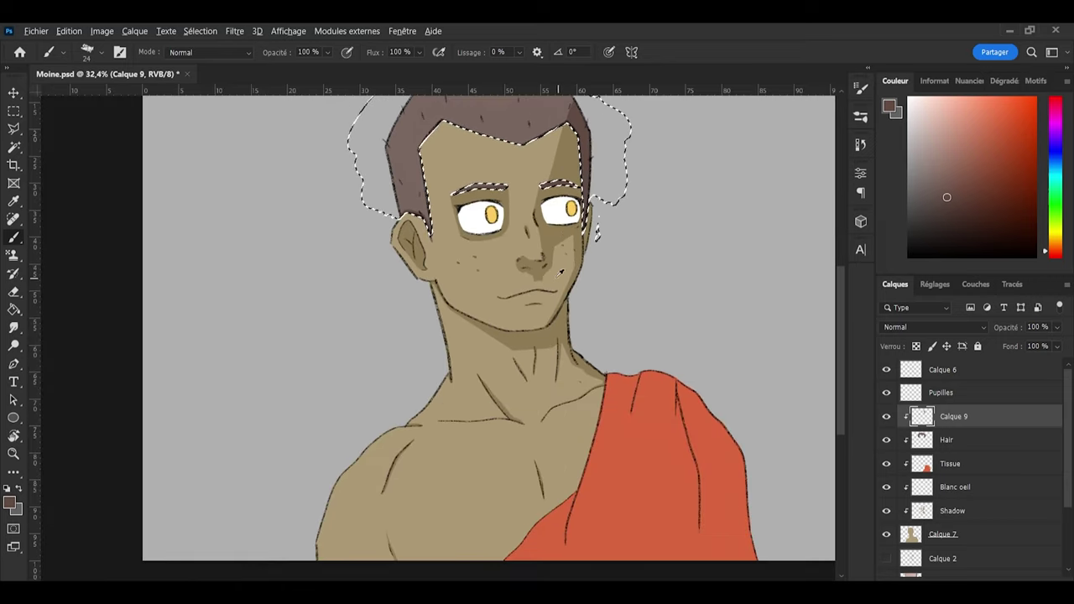
scroll(562, 273, "down", 1)
scroll(639, 285, "up", 4)
scroll(629, 294, "up", 2)
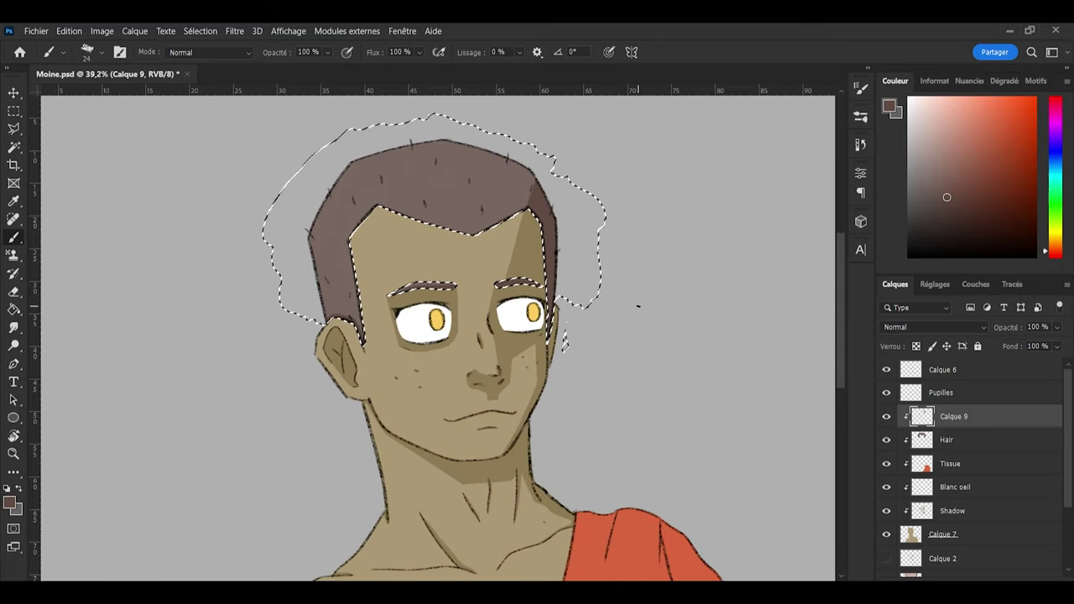
key("l")
key("ctrl+d")
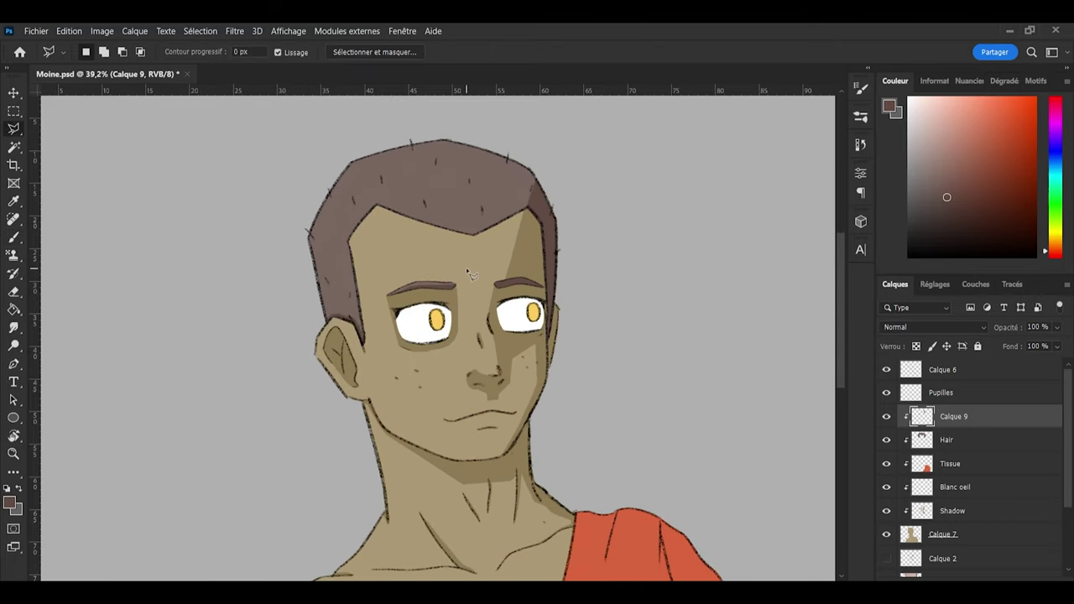
scroll(592, 330, "down", 1)
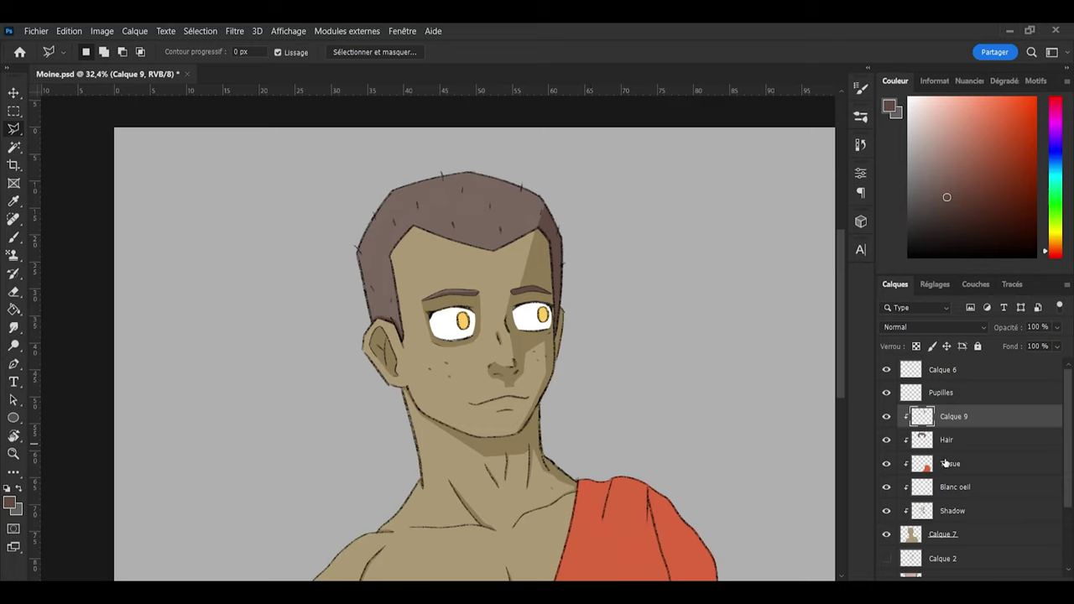
double_click(955, 417)
type("Shadow hair")
key("Return")
Step: Add a clipped layer above Tissue, sample the robe's red, and choose a darker, more saturated red for its shadow
left_click(970, 463)
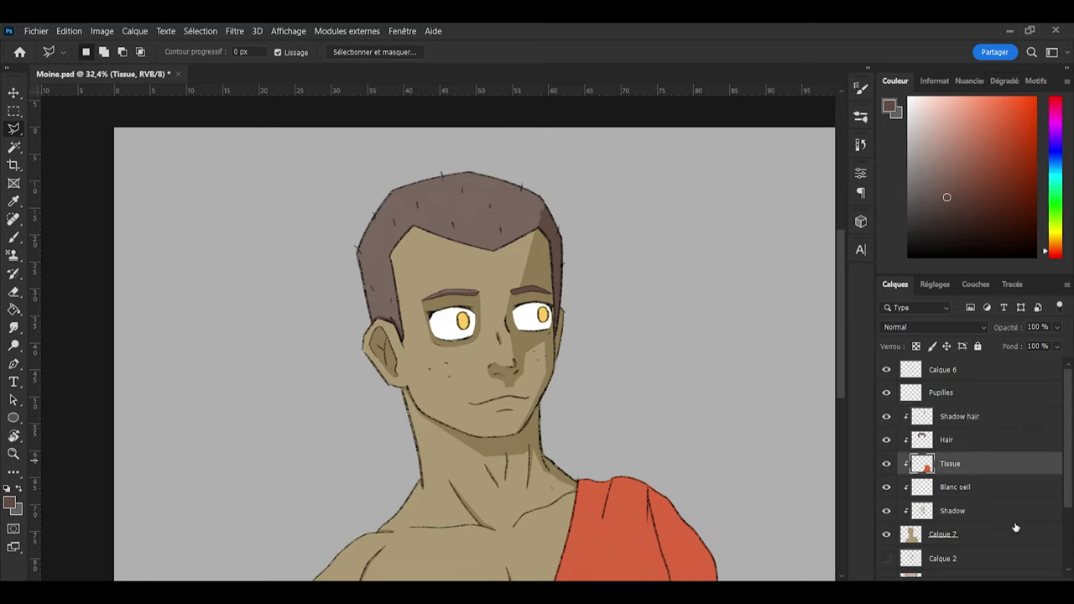
key("ctrl+shift+alt+n")
scroll(694, 436, "down", 5)
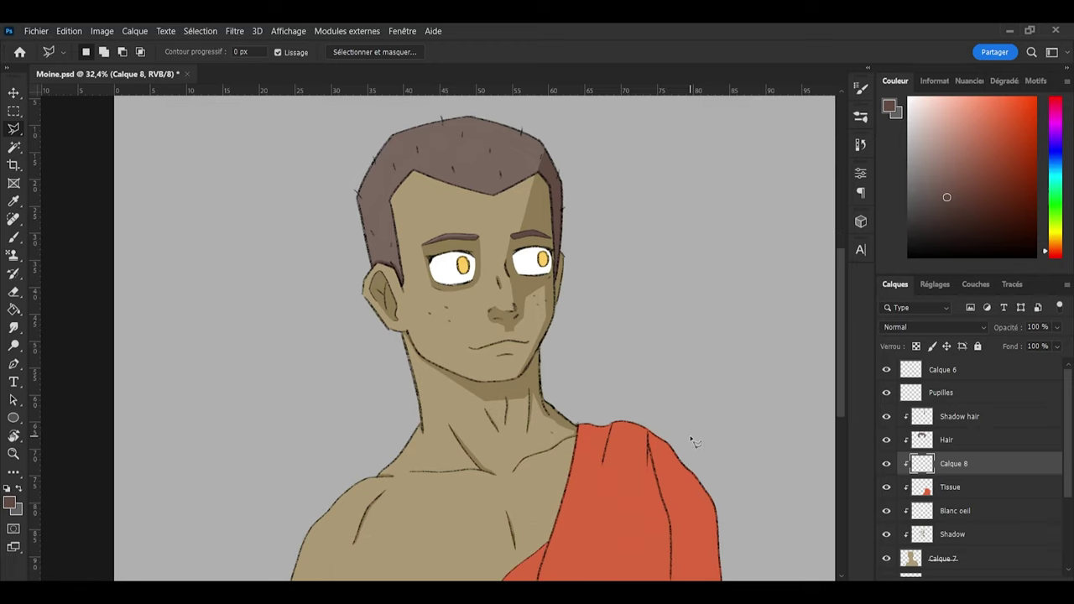
key("i")
left_click(616, 426)
scroll(737, 394, "down", 1)
scroll(736, 393, "down", 1)
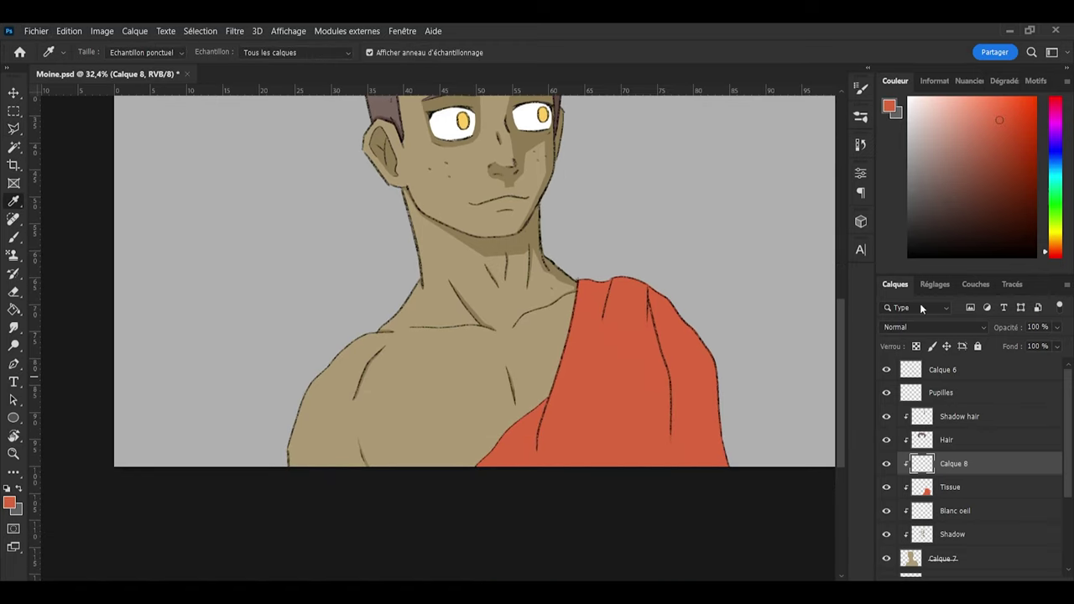
left_click(1008, 133)
Step: Enlarge the brush to size 143 and paint the robe's shadow along the shoulder top and the whole outer side beyond the long fold line
key("b")
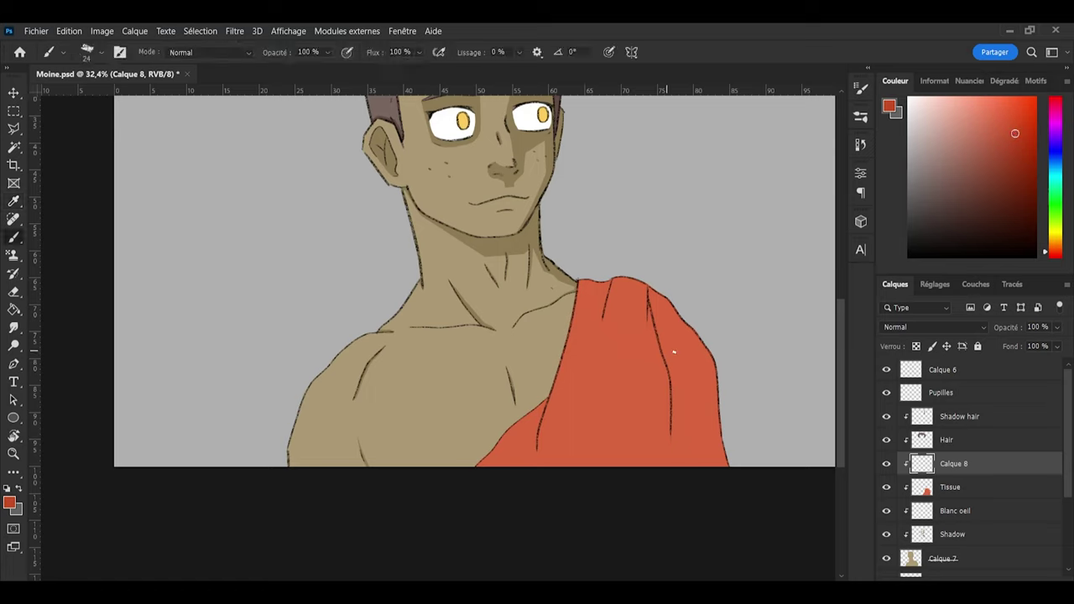
right_click(668, 341, "alt")
key("bracketright")
key("bracketright")
key("bracketright")
key("bracketright")
key("bracketright")
key("bracketright")
key("bracketright")
key("bracketright")
mouse_move(667, 311)
left_mouse_down()
mouse_move(725, 490)
mouse_move(691, 321)
mouse_move(656, 280)
left_mouse_up()
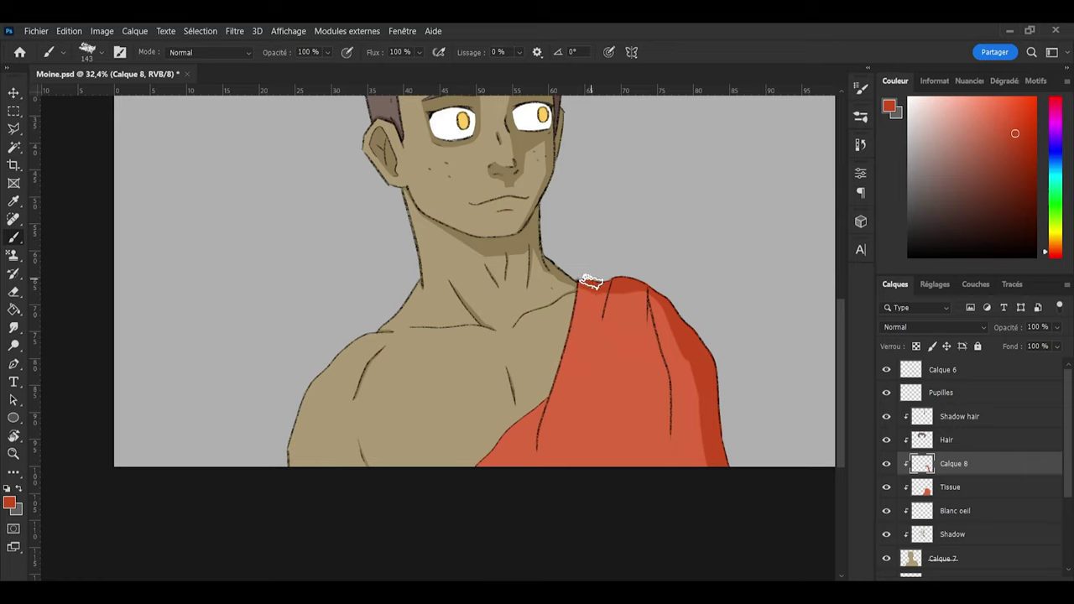
mouse_move(625, 281)
left_mouse_down()
mouse_move(615, 320)
mouse_move(629, 271)
mouse_move(673, 312)
mouse_move(665, 326)
mouse_move(656, 302)
mouse_move(701, 486)
mouse_move(687, 482)
mouse_move(682, 383)
mouse_move(684, 432)
mouse_move(662, 465)
left_mouse_up()
Step: Block in the shadow beside the short shoulder fold and, with a resized brush, along the robe's chest-side edge and lower fold line
mouse_move(621, 345)
left_mouse_down()
mouse_move(598, 325)
mouse_move(621, 322)
mouse_move(618, 307)
mouse_move(612, 372)
left_mouse_up()
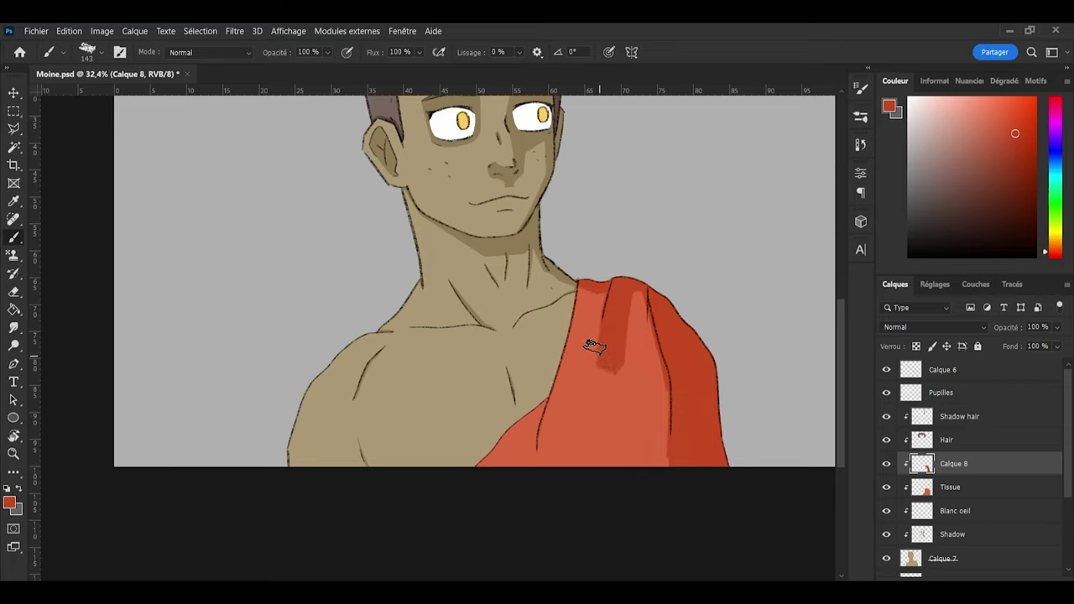
right_click(593, 289, "alt")
mouse_move(581, 287)
left_mouse_down()
mouse_move(552, 423)
mouse_move(543, 446)
left_mouse_up()
Step: Set the eraser to a -9° angle and size 62, and trim the short shoulder fold's shadow into a tapering point
key("e")
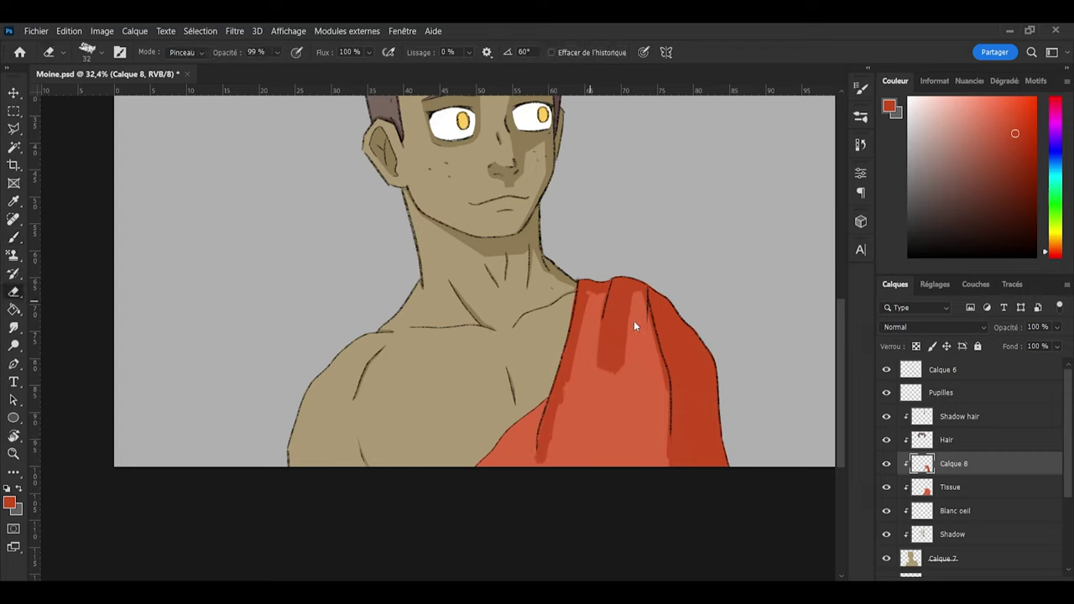
key("Left")
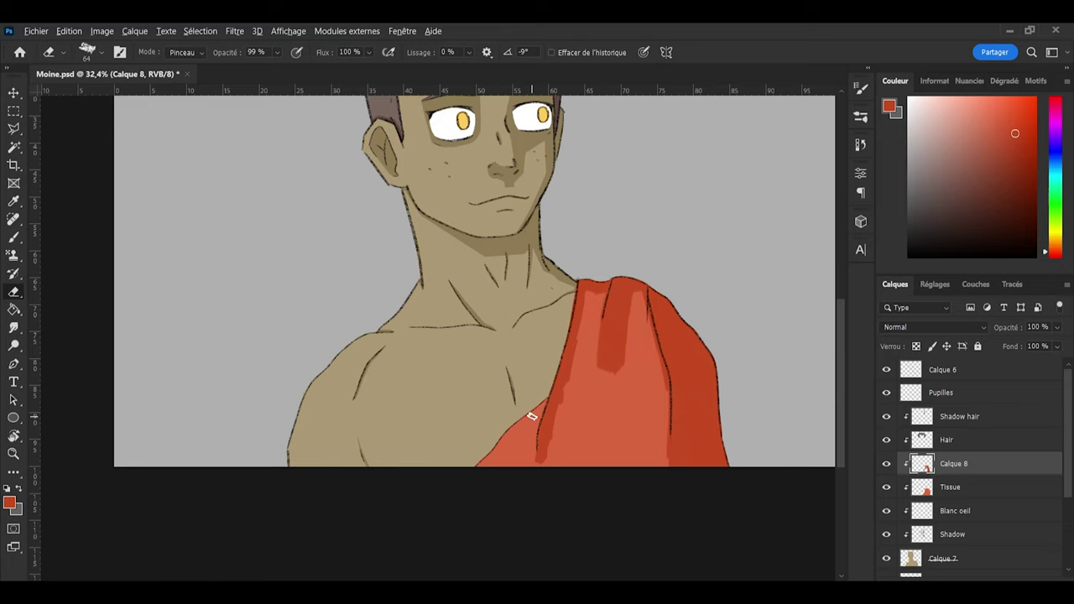
scroll(630, 415, "up", 2)
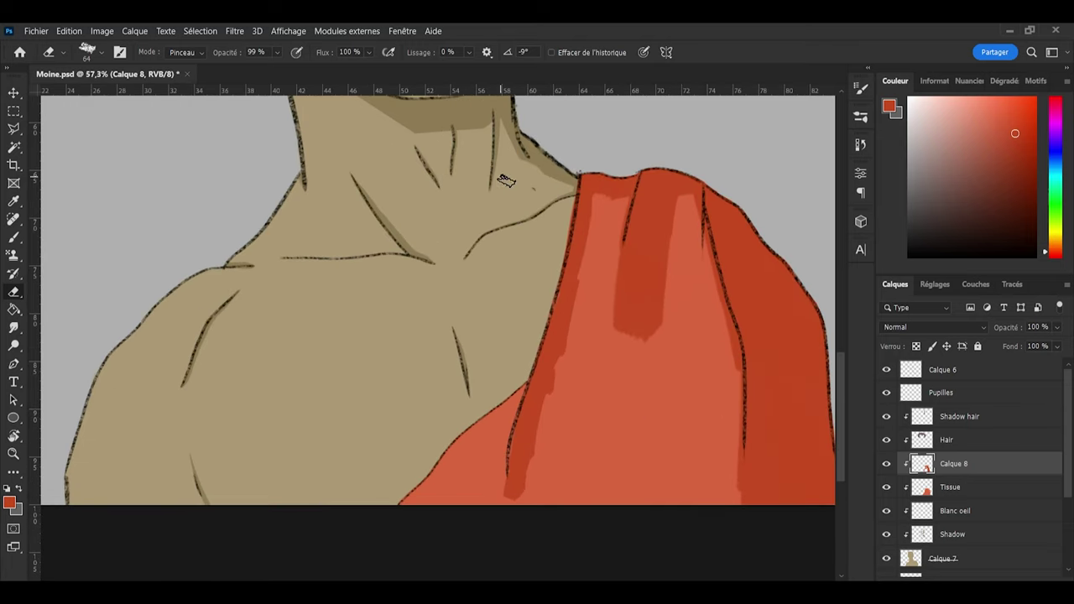
right_click(612, 208, "alt")
right_click(620, 335, "alt")
mouse_move(655, 367)
left_mouse_down()
mouse_move(678, 249)
mouse_move(630, 376)
mouse_move(676, 215)
mouse_move(627, 370)
mouse_move(675, 207)
mouse_move(630, 333)
mouse_move(646, 269)
left_mouse_up()
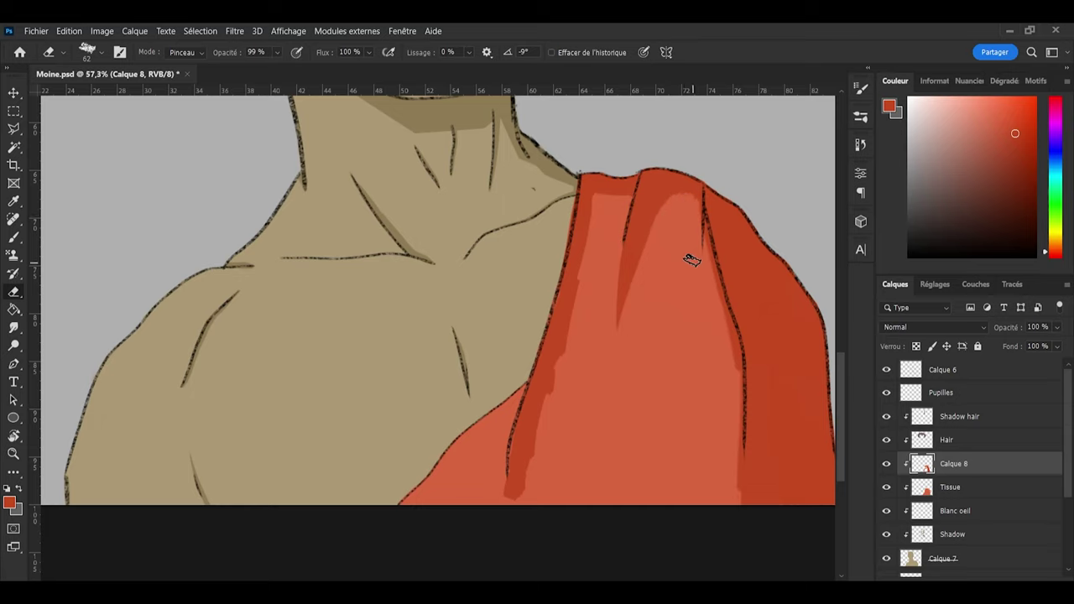
Step: Paint shadow beside the upper end of the long fold line and fill the shoulder-top shadow between the two folds
key("b")
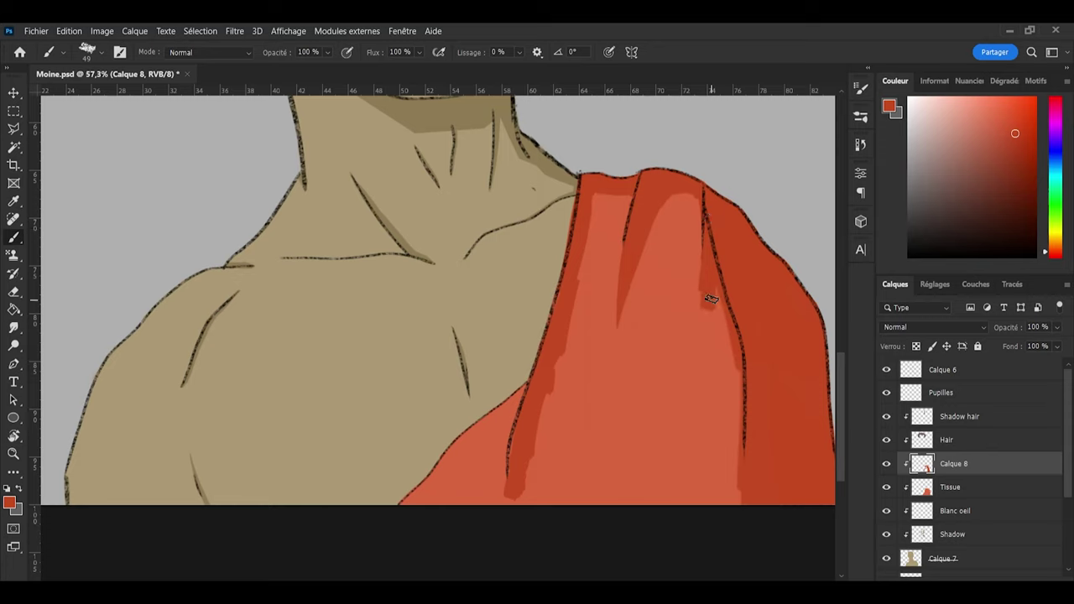
key("e")
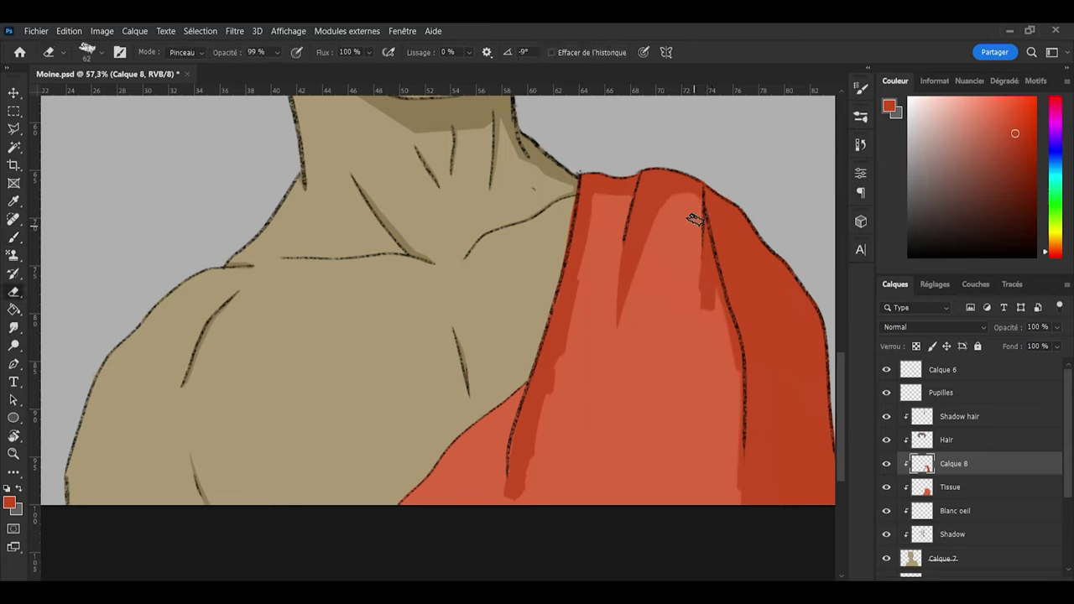
key("b")
mouse_move(648, 179)
left_mouse_down()
mouse_move(718, 194)
mouse_move(690, 194)
left_mouse_up()
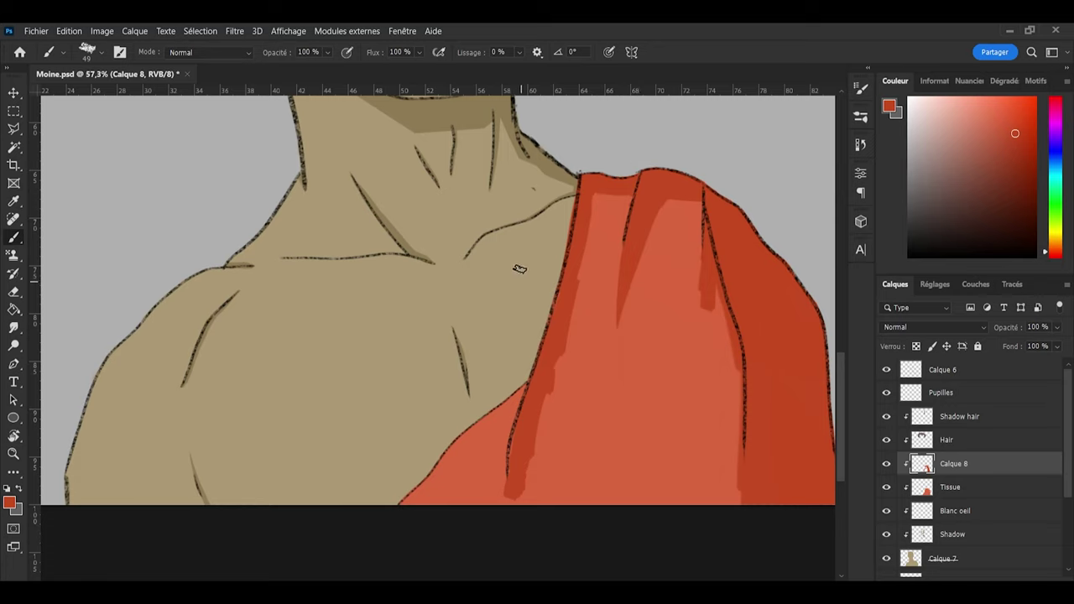
Step: Trim the shadow at the lower fold line to a point and smooth the inner edge of the robe's chest-side shadow
key("e")
key("b")
mouse_move(515, 480)
left_mouse_down()
mouse_move(482, 482)
mouse_move(489, 506)
mouse_move(492, 468)
mouse_move(503, 538)
mouse_move(534, 470)
mouse_move(520, 505)
left_mouse_up()
key("e")
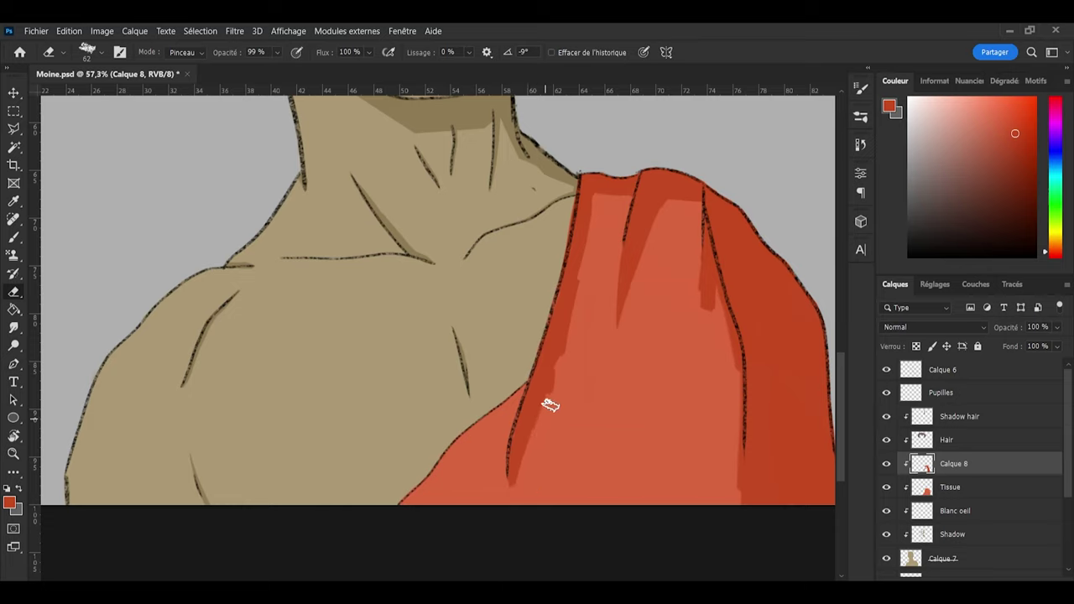
mouse_move(550, 405)
left_mouse_down()
mouse_move(520, 498)
mouse_move(534, 428)
mouse_move(589, 291)
left_mouse_up()
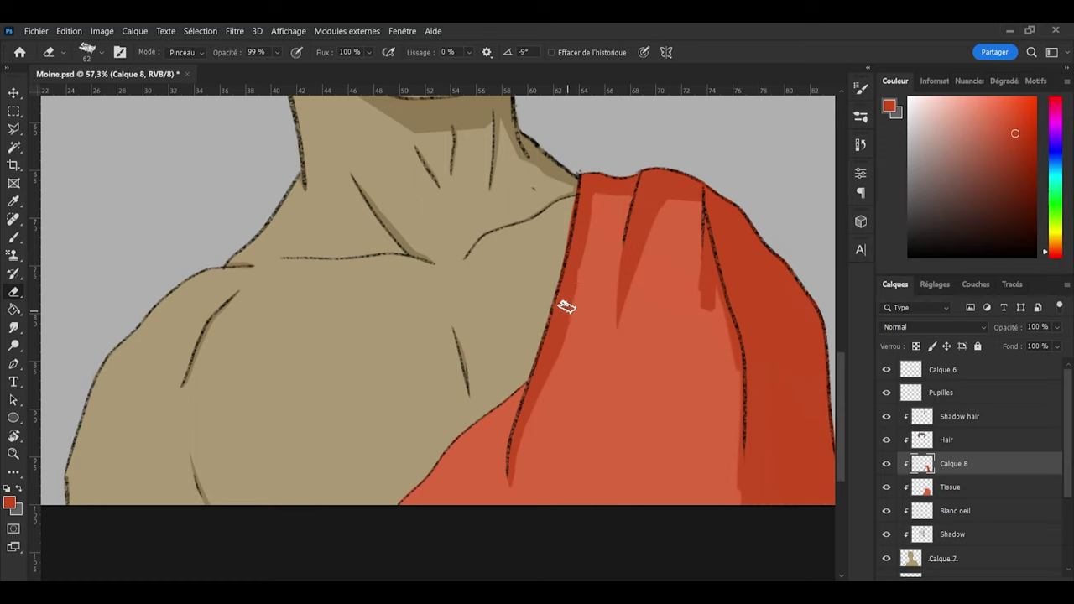
Step: Load the Tissue layer's outline as a selection and refine the chest-side edge shadow inside it
key("b")
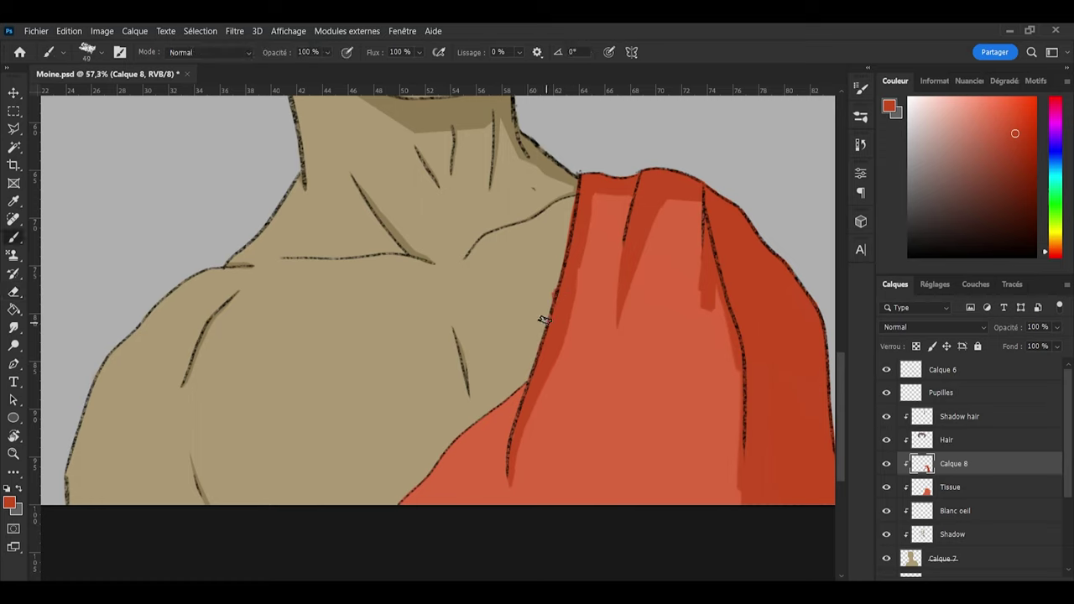
key("e")
left_click(923, 488, "ctrl")
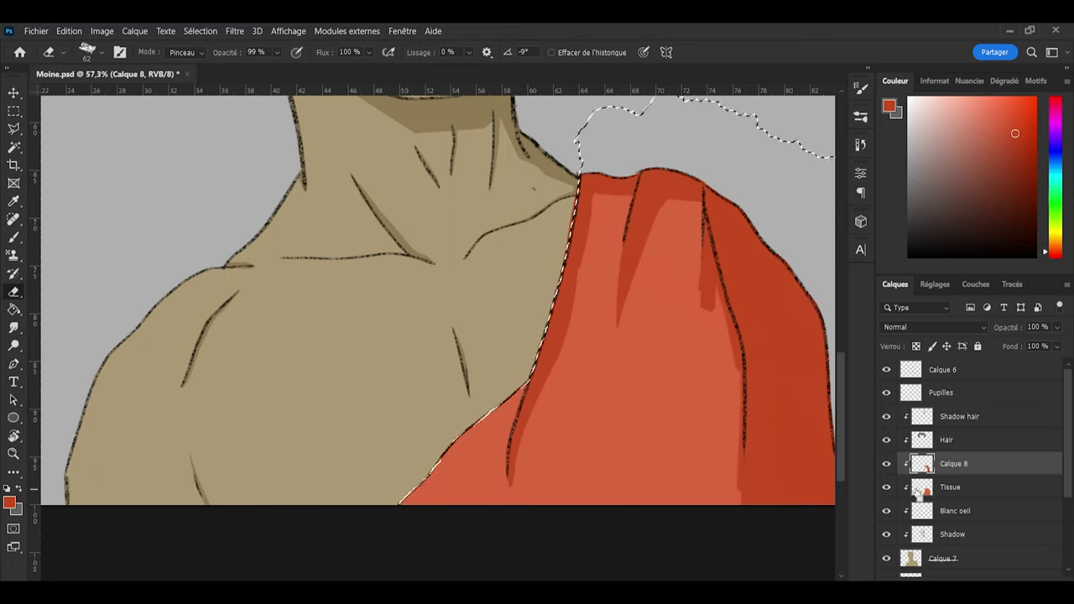
key("b")
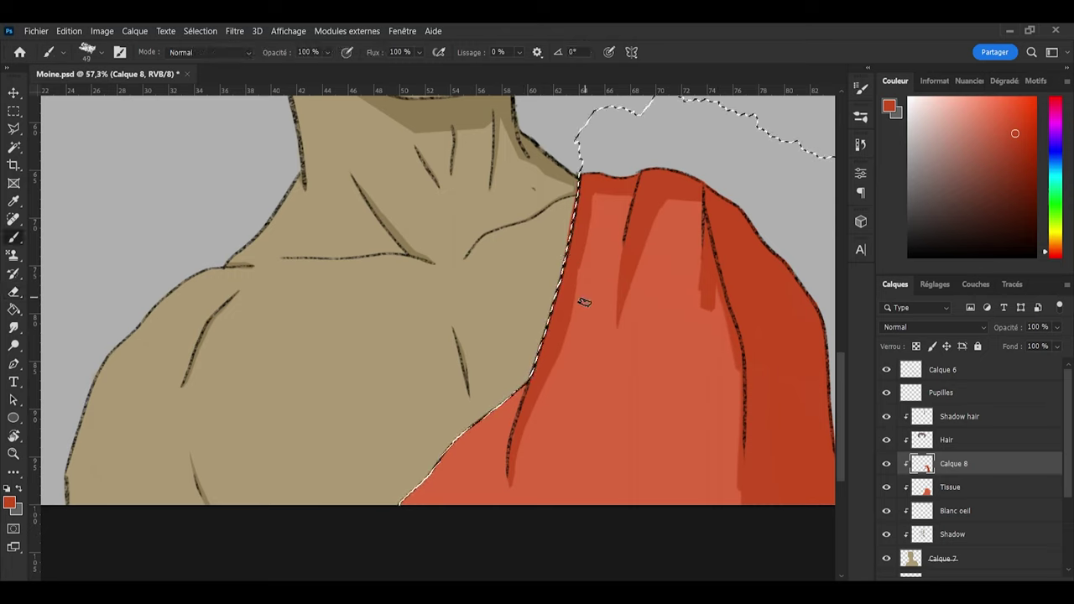
key("e")
key("b")
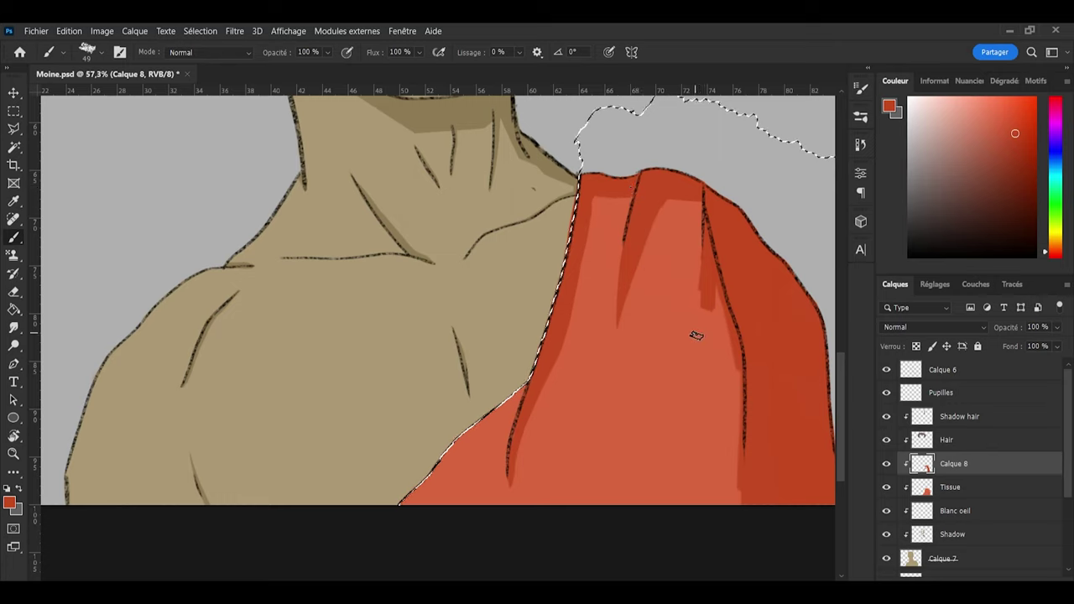
Step: Erase excess shadow inside the long fold line and, with the eraser at size 15, reshape the small fold beside it
key("e")
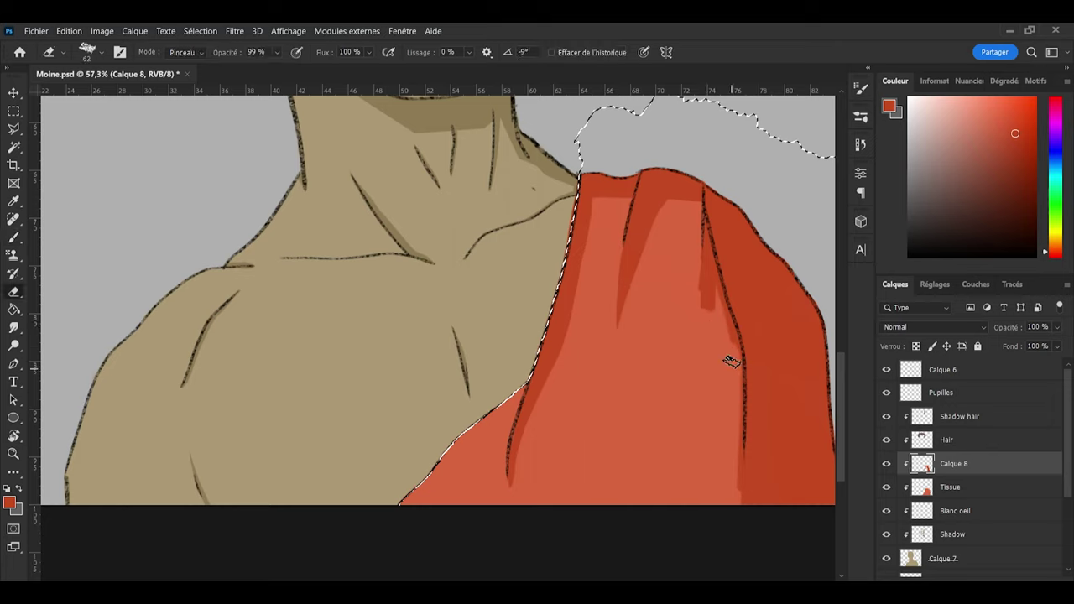
mouse_move(732, 361)
left_mouse_down()
mouse_move(691, 277)
mouse_move(691, 301)
mouse_move(687, 290)
mouse_move(712, 283)
mouse_move(697, 256)
mouse_move(710, 288)
left_mouse_up()
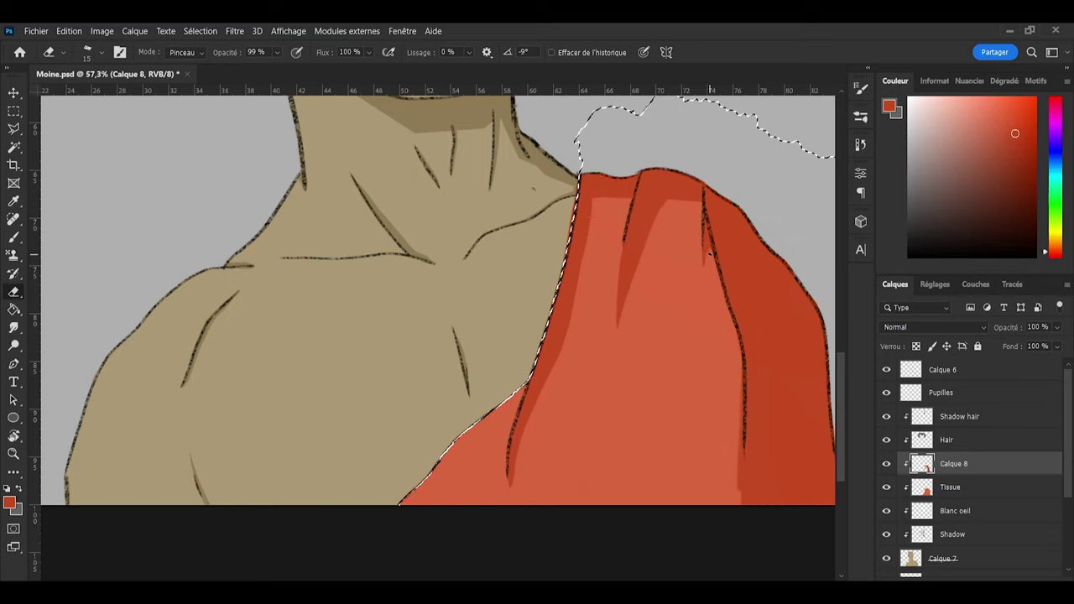
key("b")
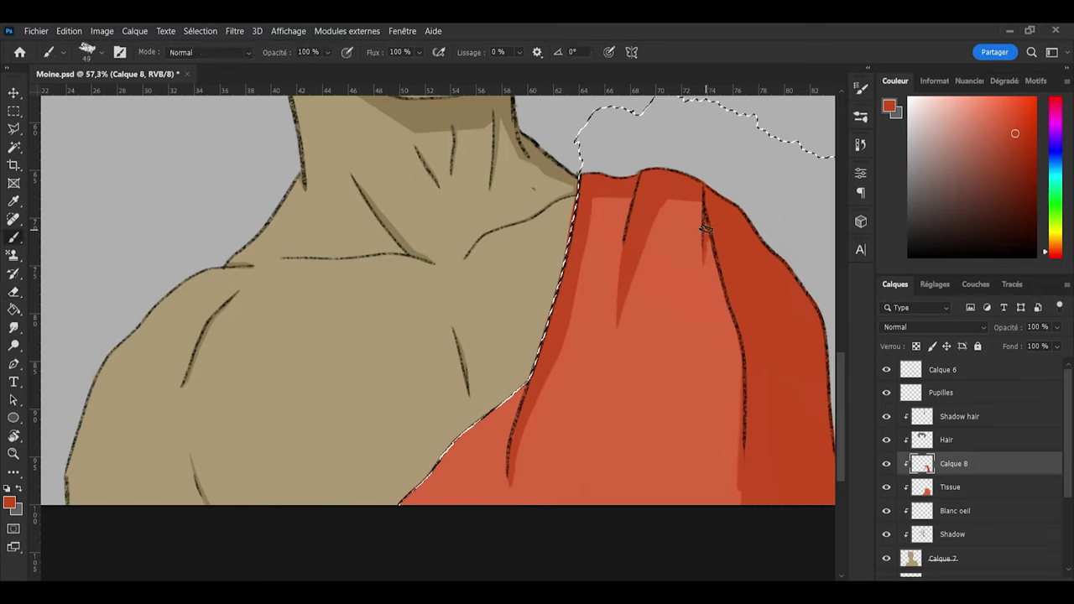
left_click_drag(709, 234, 710, 288)
key("e")
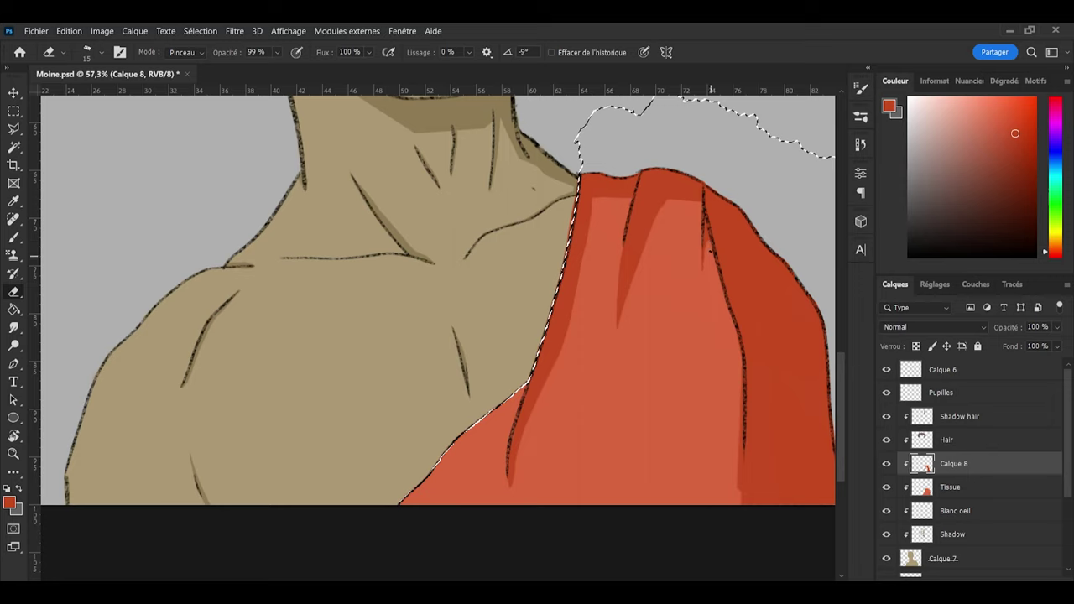
key("b")
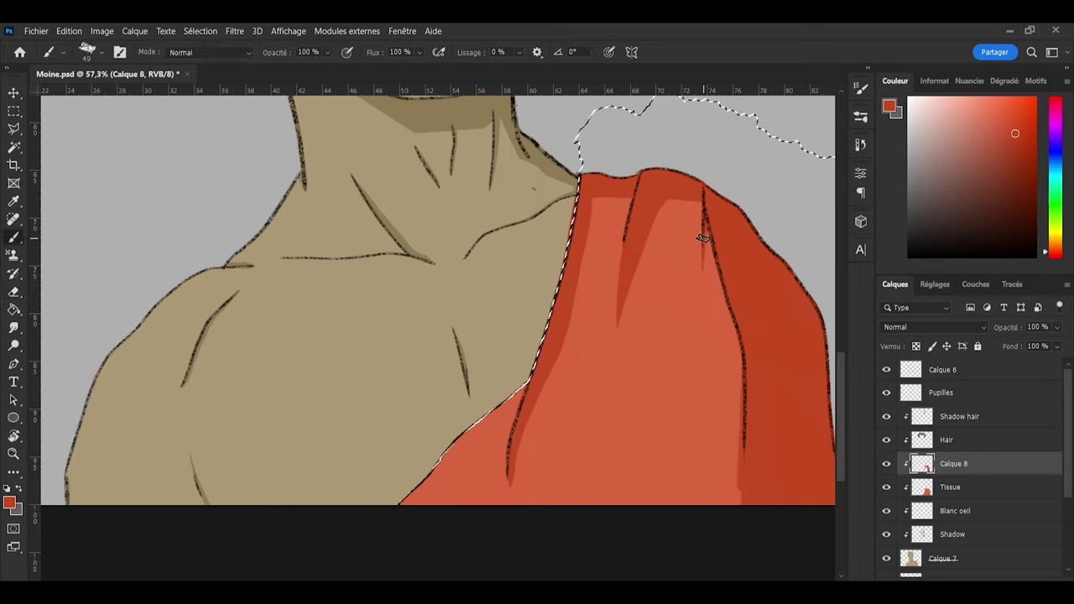
Step: Reduce the brush to size 9 and touch up the small fold's shadow beside the long fold line into a narrow point
key("bracketleft")
key("bracketleft")
key("bracketleft")
key("bracketleft")
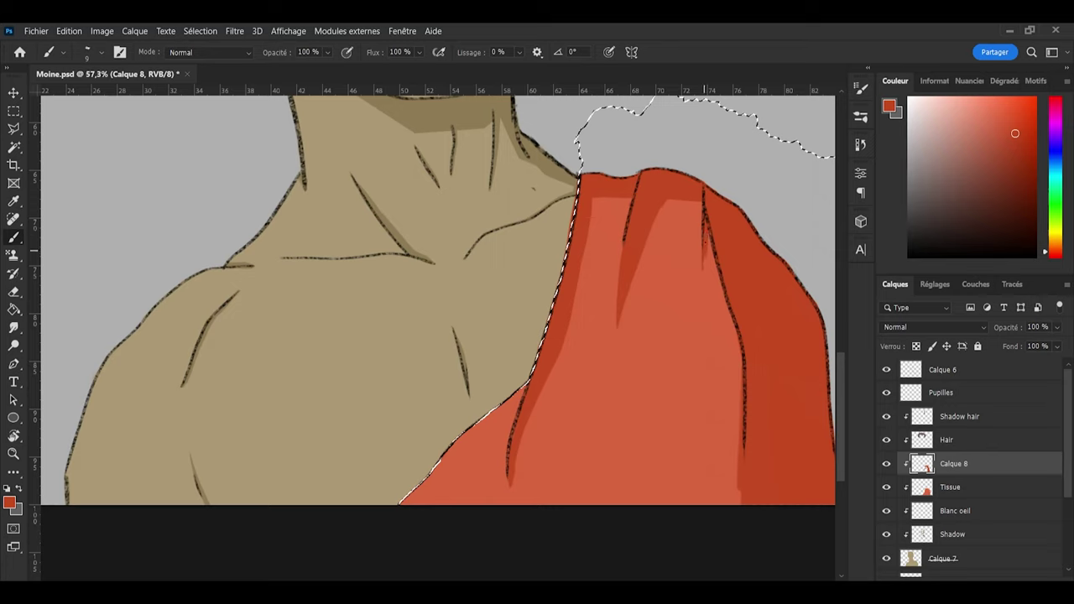
key("e")
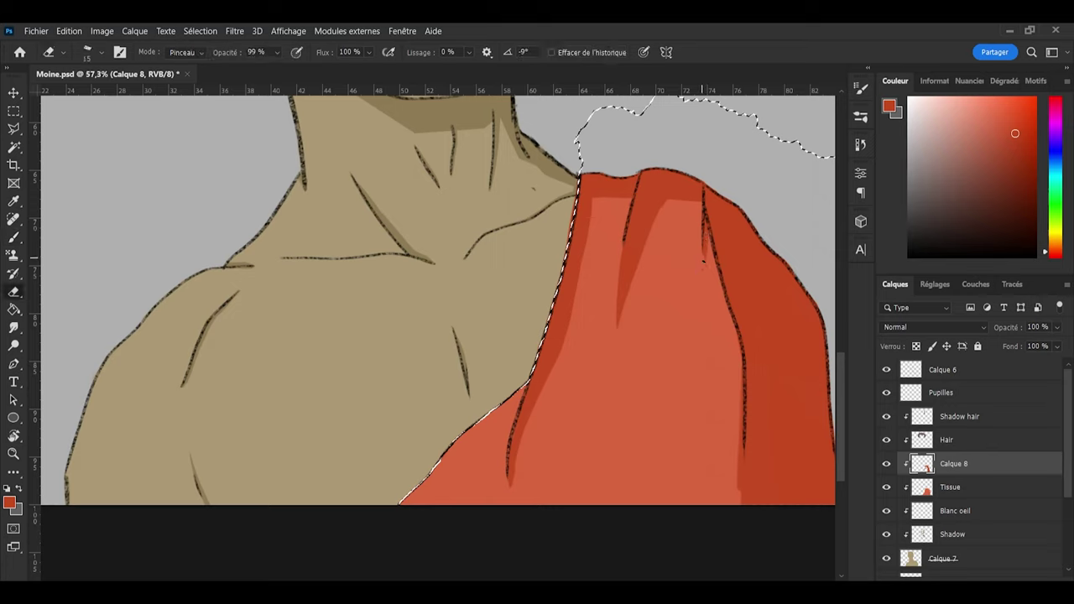
key("b")
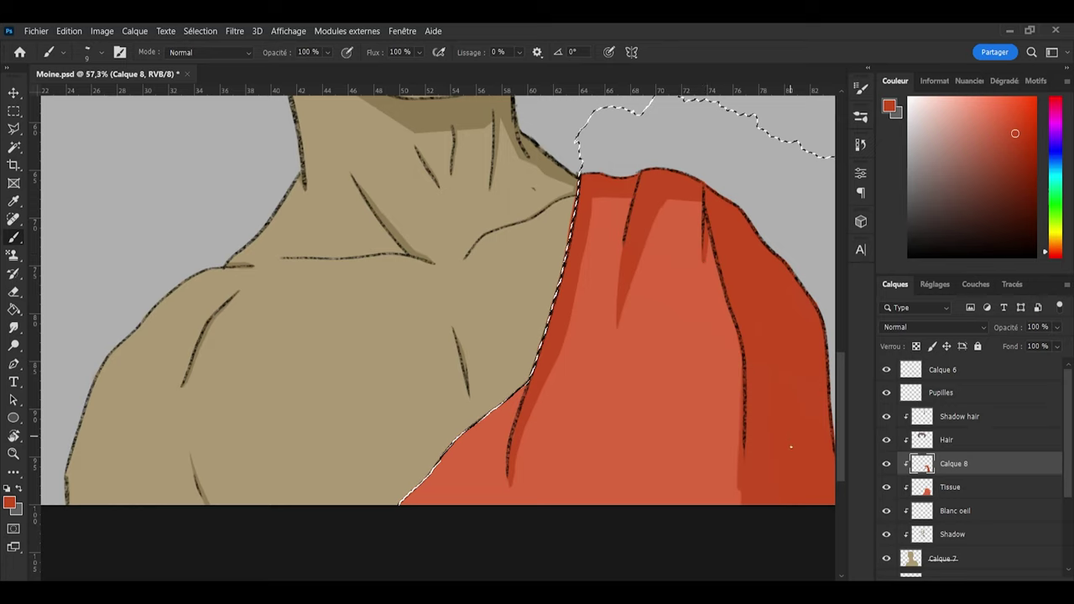
key("e")
key("ctrl+z")
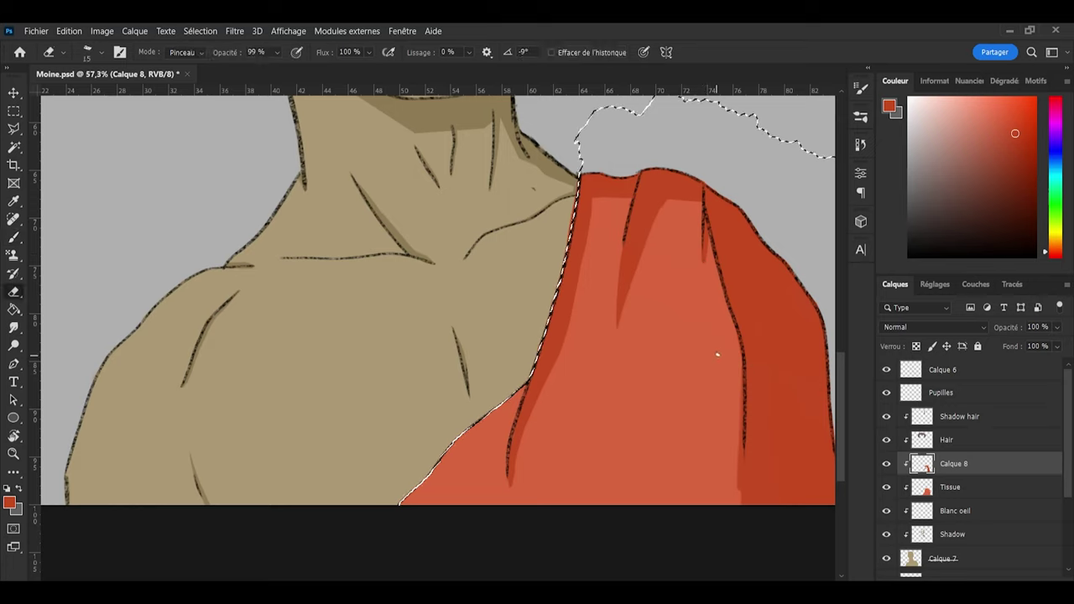
Step: Straighten the outer shadow's edge below the long fold line with the eraser at size 68 and the brush at size 54
key("b")
mouse_move(728, 343)
left_mouse_down("alt")
mouse_move(742, 355)
mouse_move(719, 350)
left_mouse_up("alt")
key("e")
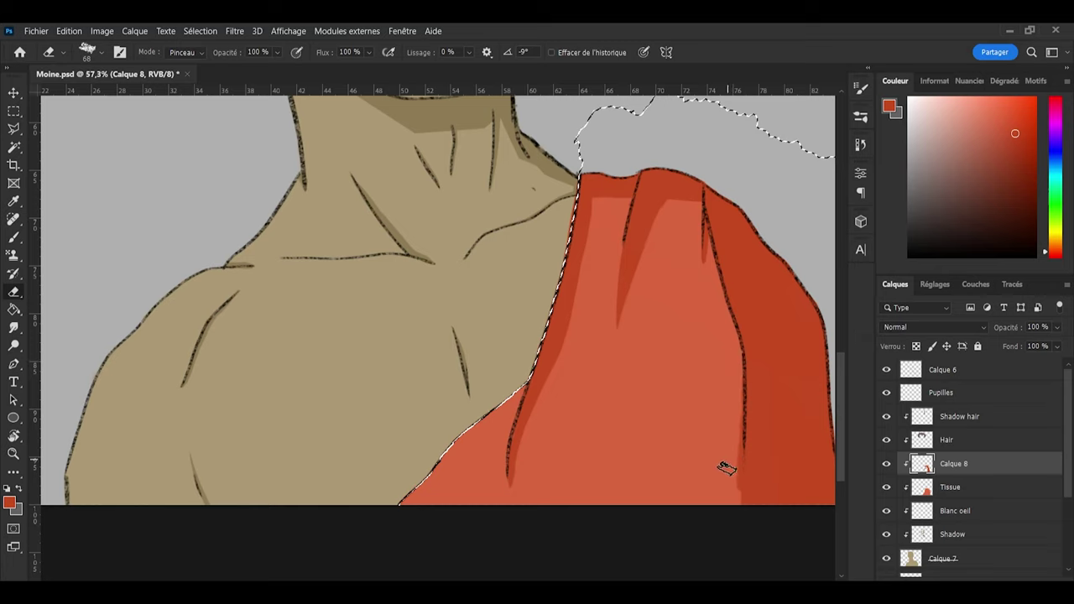
key("b")
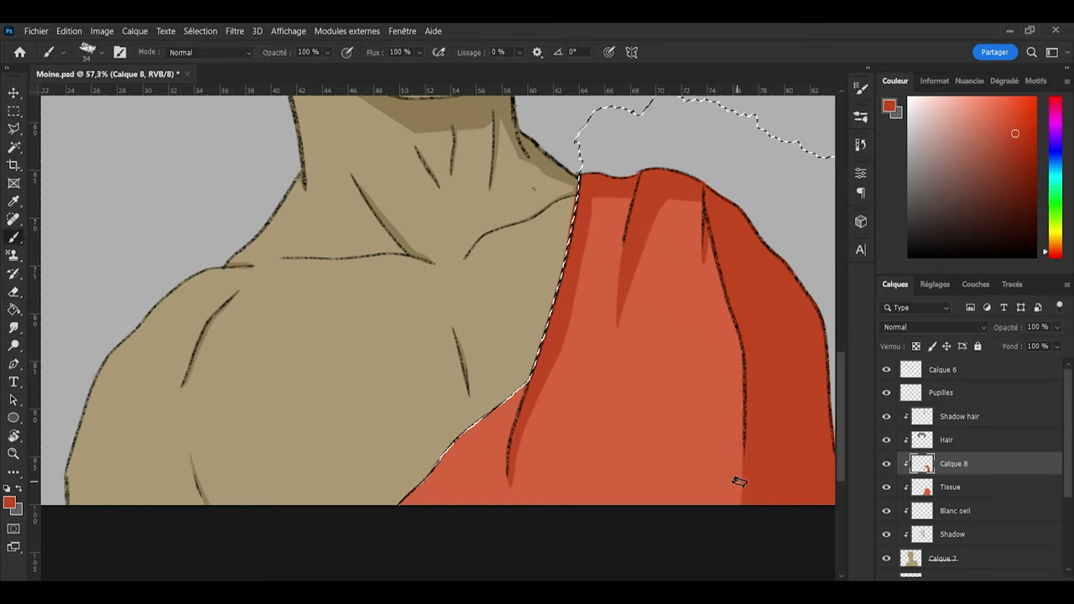
Step: Enlarge the brush to size 203 and paint a wide shadow inside the long fold, from the short fold to the robe's lower edge
right_click(759, 479, "alt")
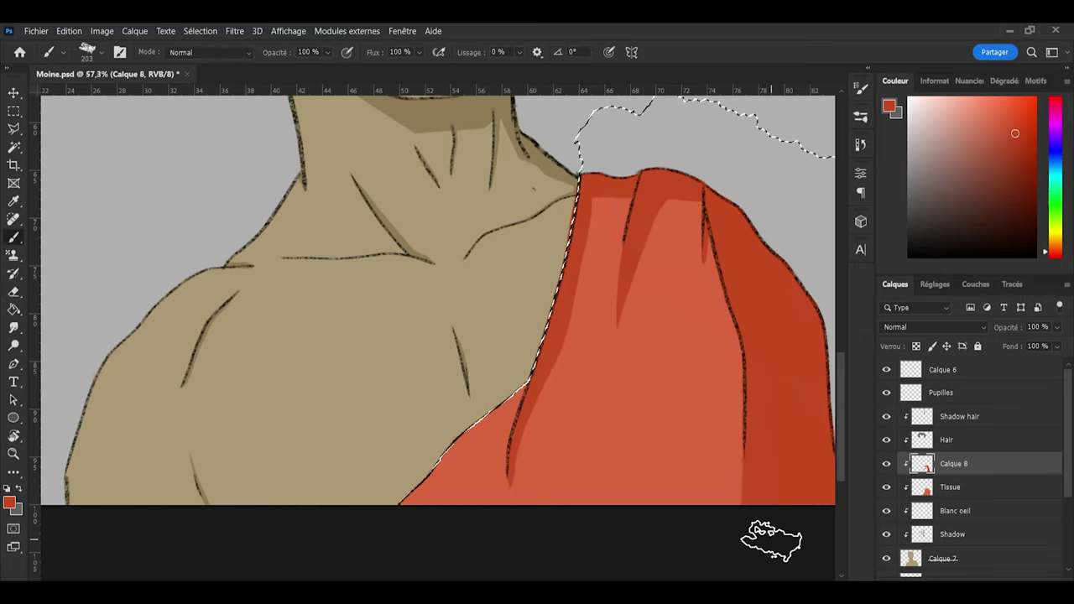
scroll(625, 554, "right", 4)
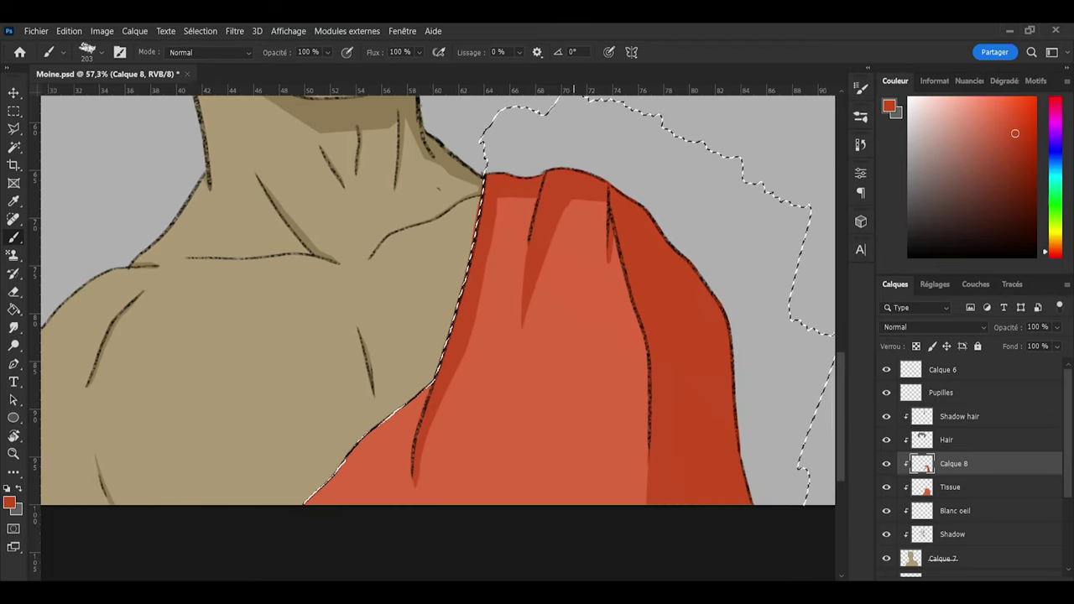
scroll(576, 361, "down", 5)
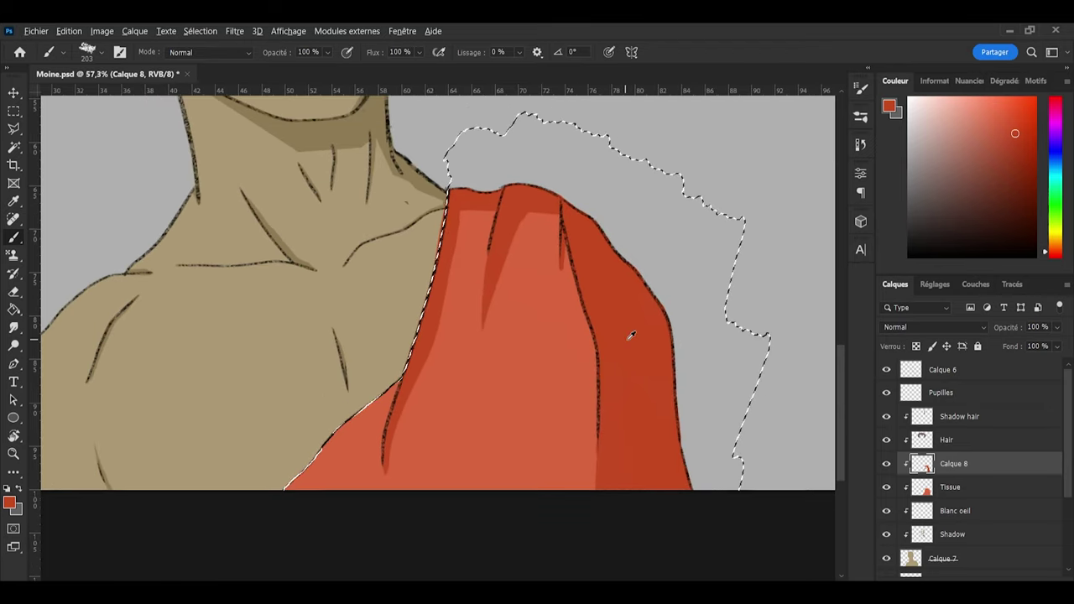
scroll(447, 346, "up", 4)
scroll(475, 353, "down", 5)
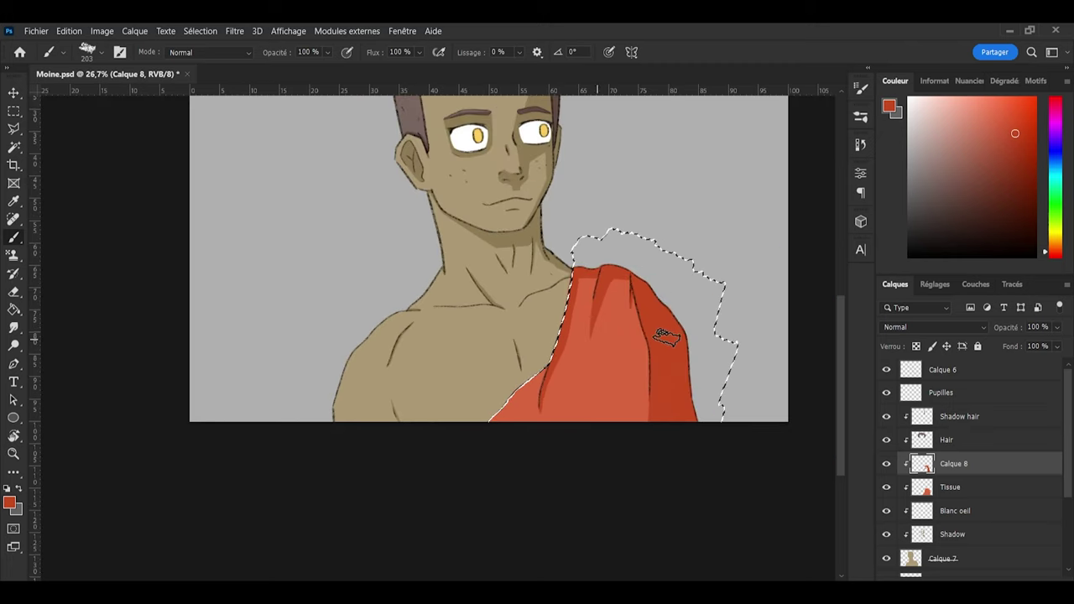
scroll(660, 337, "up", 4)
scroll(641, 344, "down", 3)
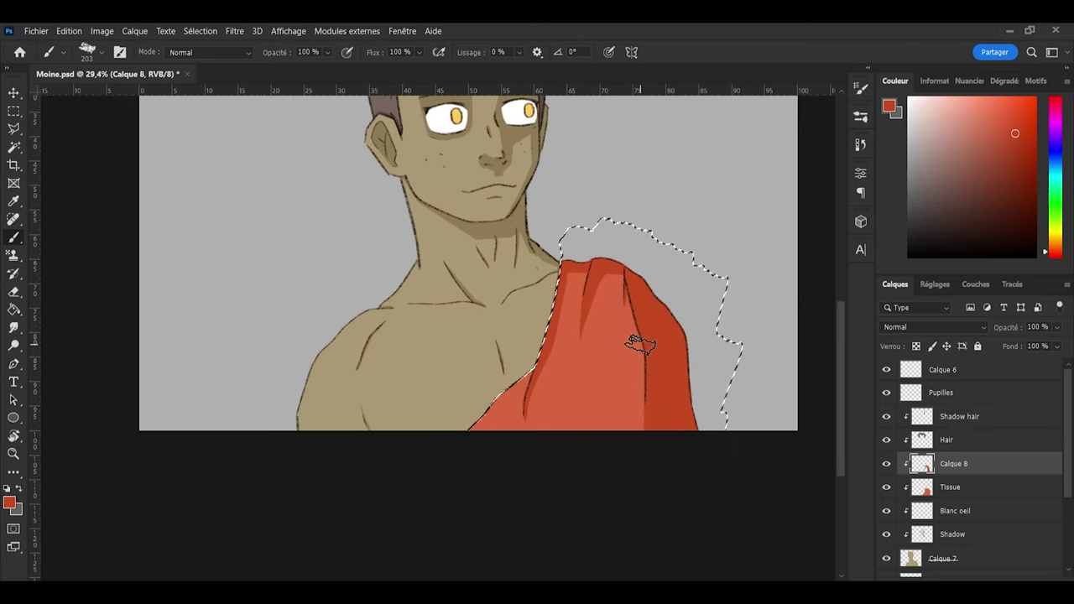
scroll(640, 344, "up", 2)
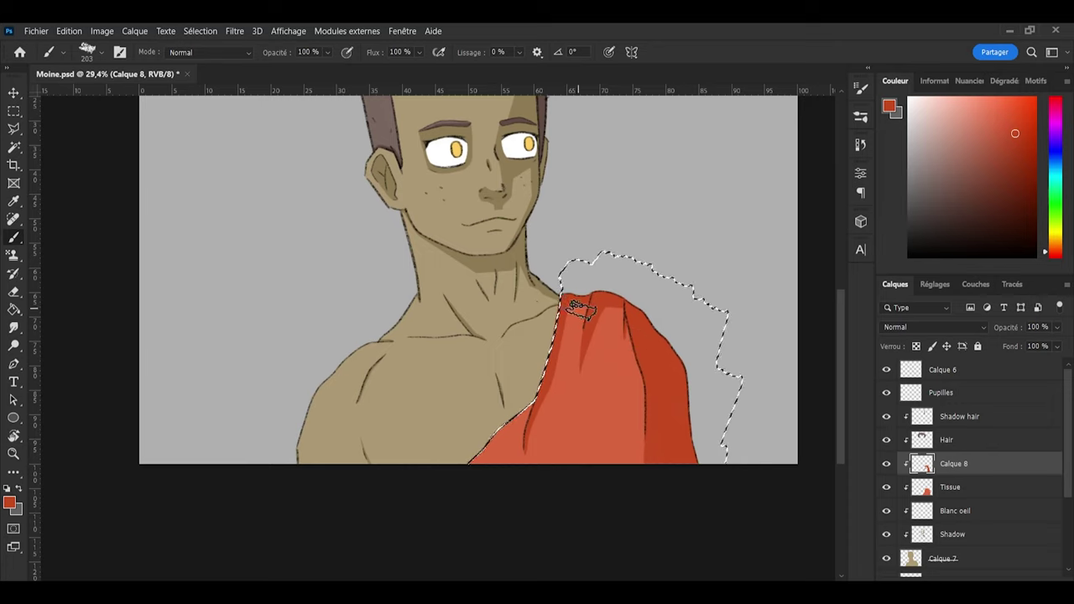
left_click_drag(614, 313, 638, 369)
mouse_move(655, 409)
left_mouse_down()
mouse_move(630, 355)
mouse_move(655, 386)
mouse_move(621, 335)
mouse_move(635, 395)
mouse_move(595, 311)
mouse_move(579, 304)
mouse_move(608, 332)
left_mouse_up()
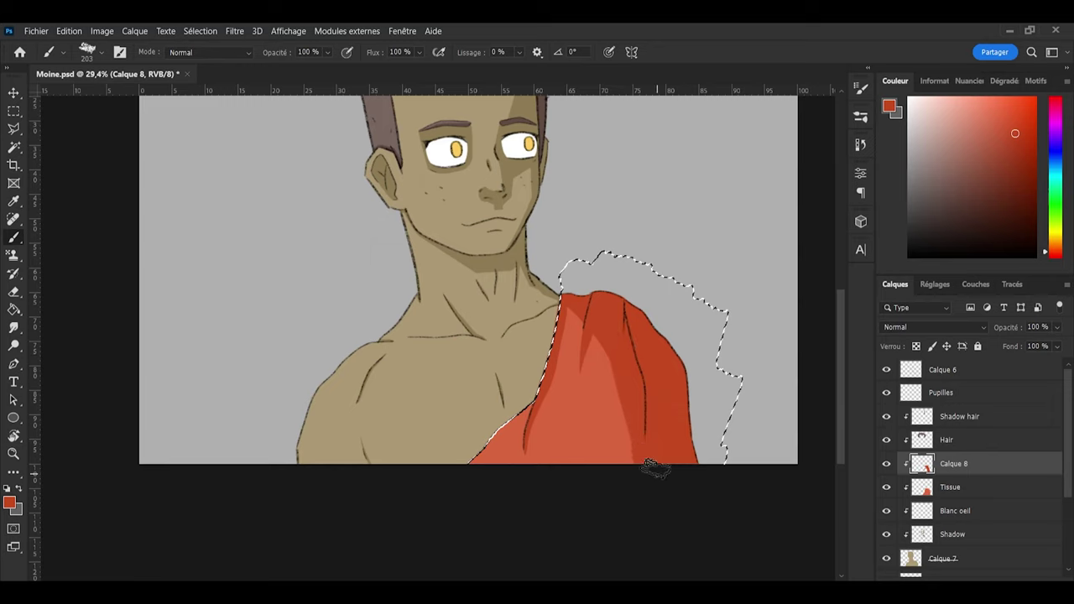
Step: Repaint the shadow on Calque 8 within its own outline, using a slightly darker shade of the sampled robe red
key("e")
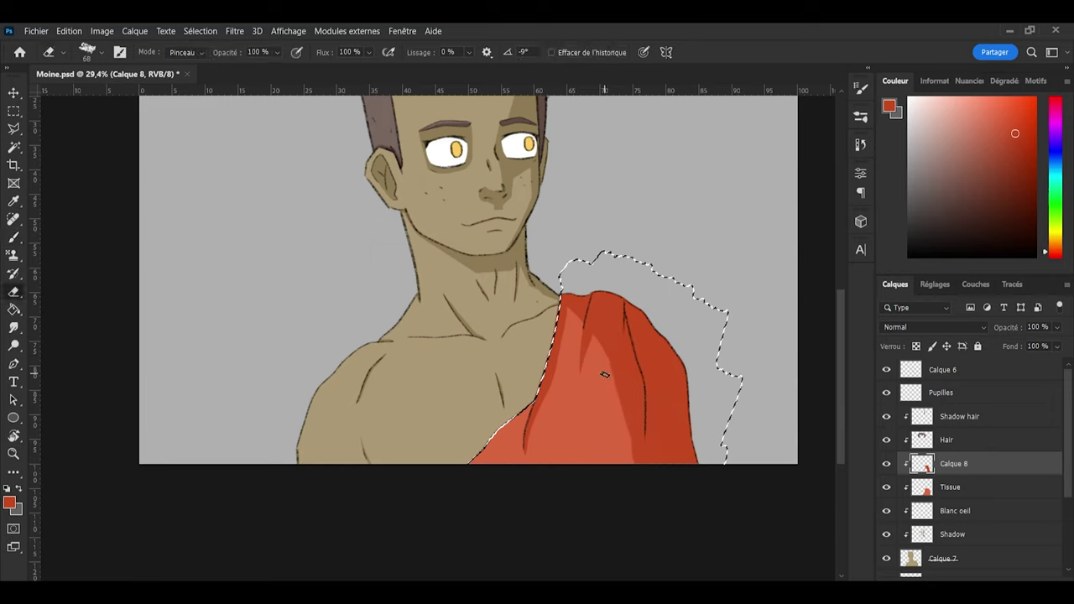
key("i")
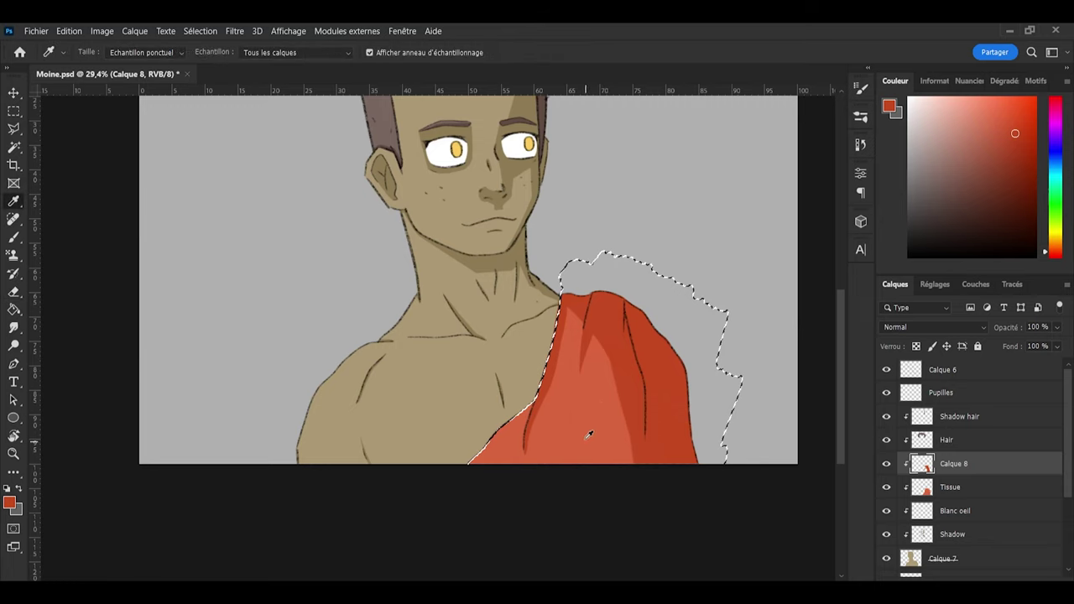
left_click(594, 420)
left_click(1006, 128)
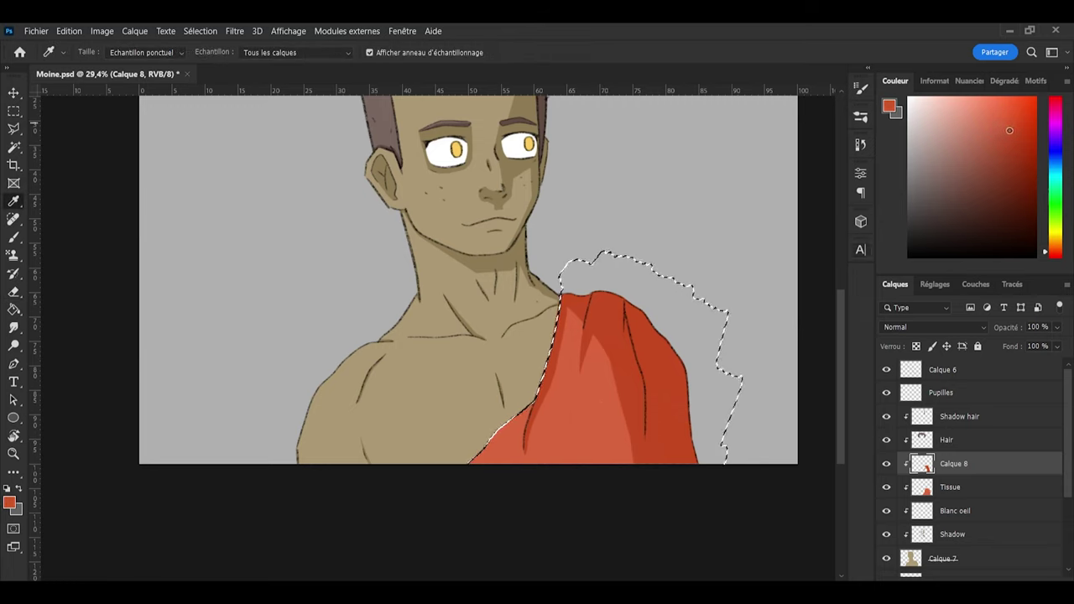
left_click(924, 466, "ctrl")
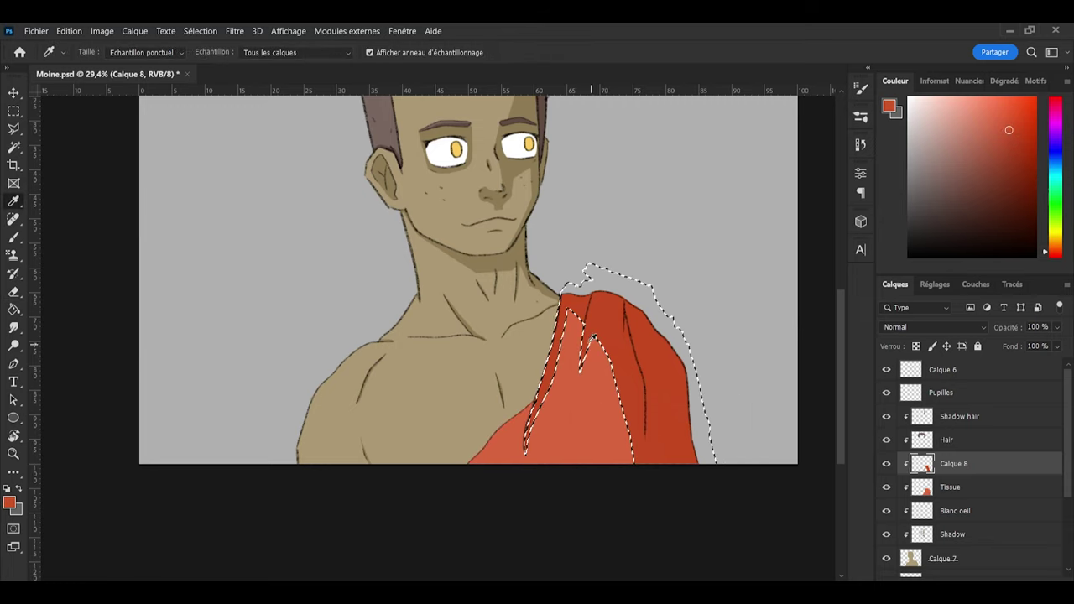
key("b")
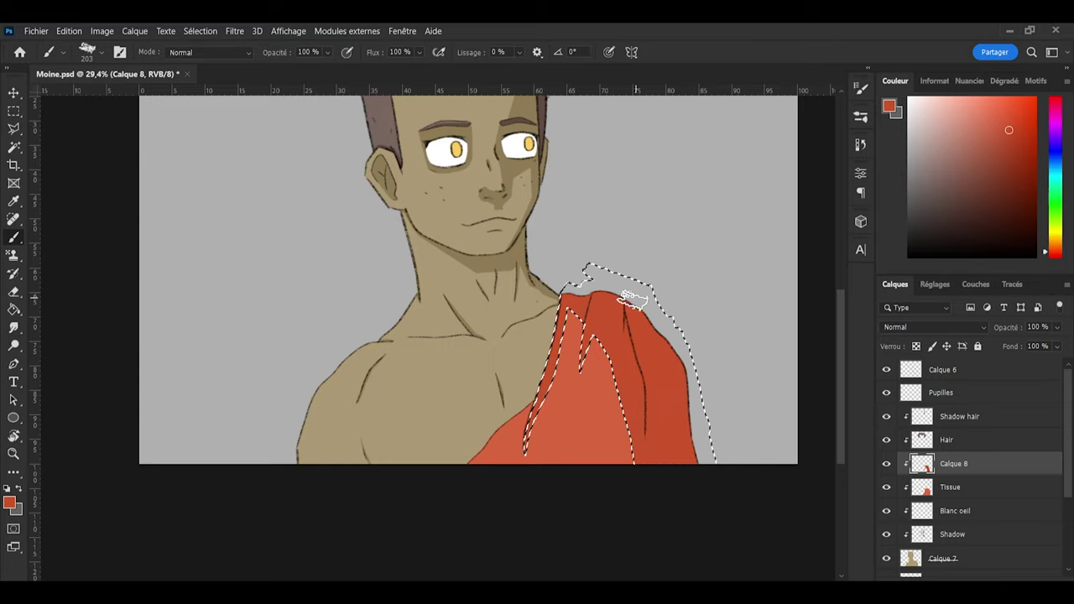
Step: Clear the selection around the robe's shadow and save Moine.psd
key("l")
key("ctrl+d")
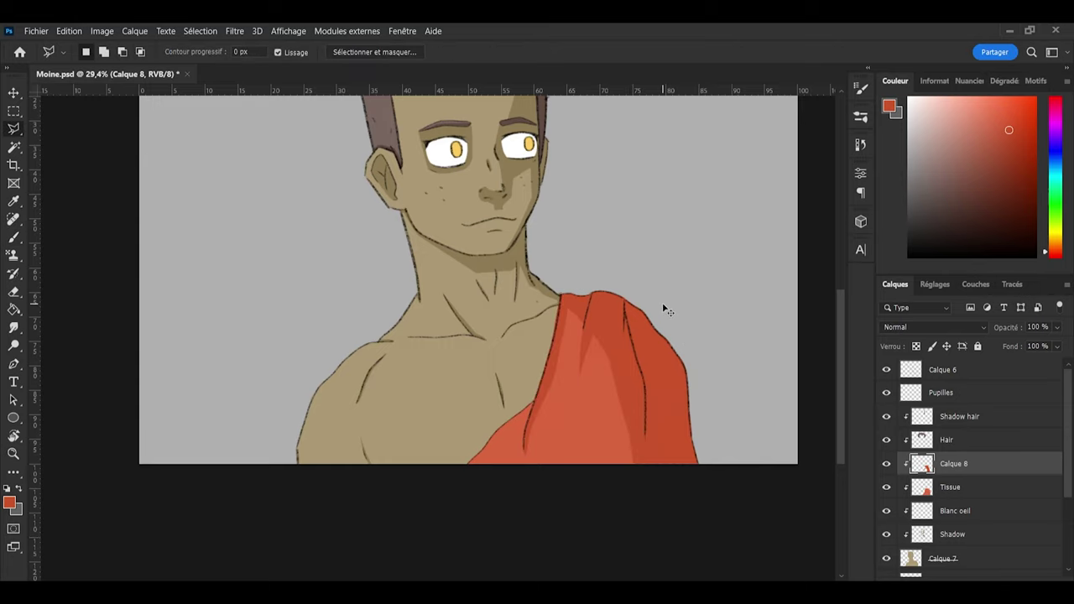
key("ctrl+s")
scroll(669, 321, "down", 2)
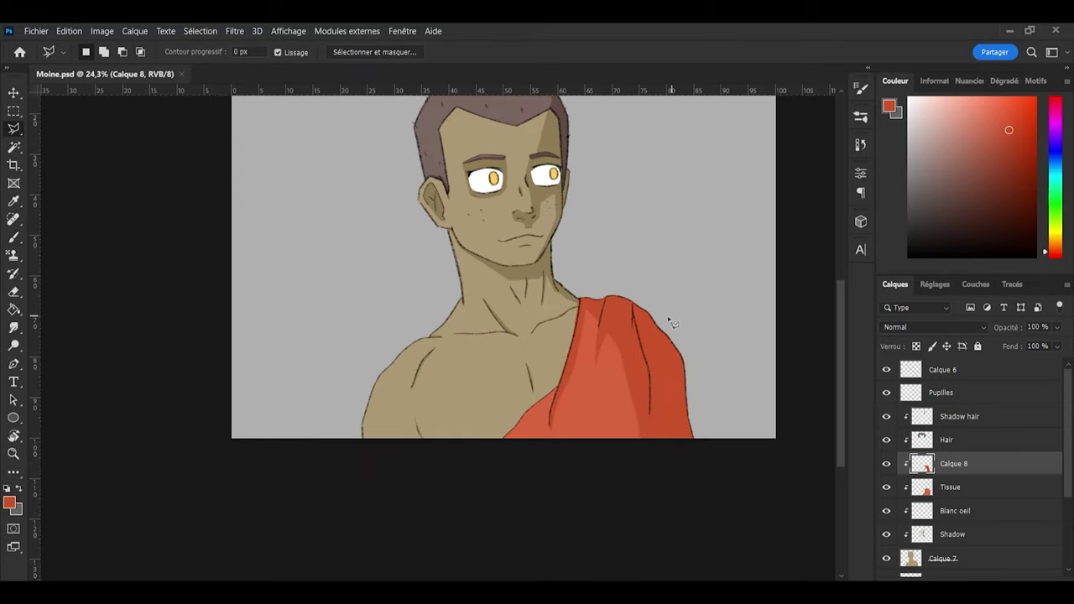
scroll(646, 333, "up", 2)
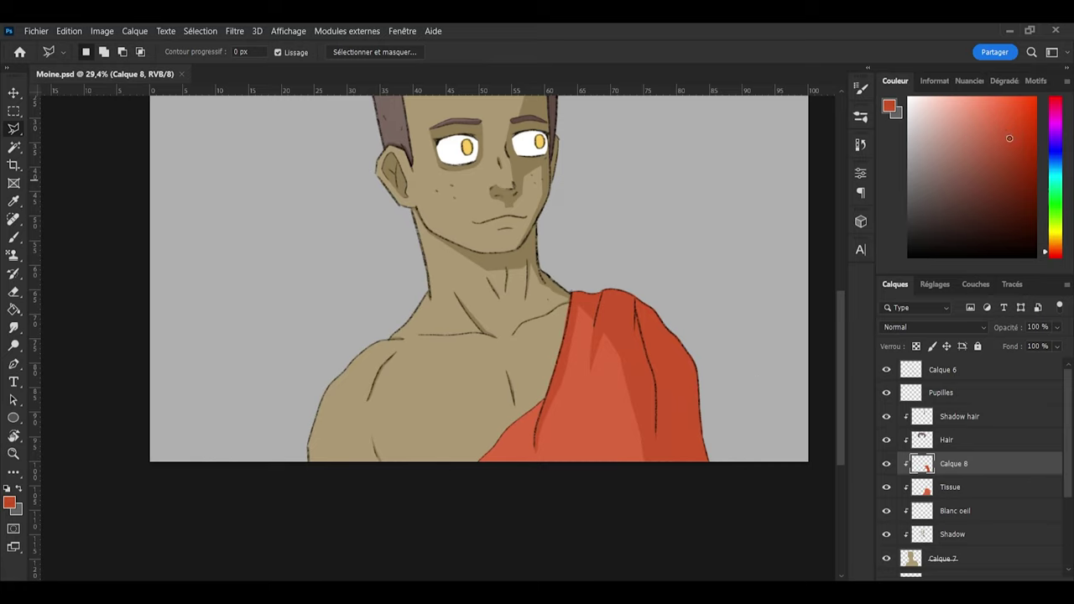
Step: Load the outline of Calque 8, repaint the robe's shadow inside it in the deeper red, and save Moine.psd
left_click(921, 466, "ctrl")
key("b")
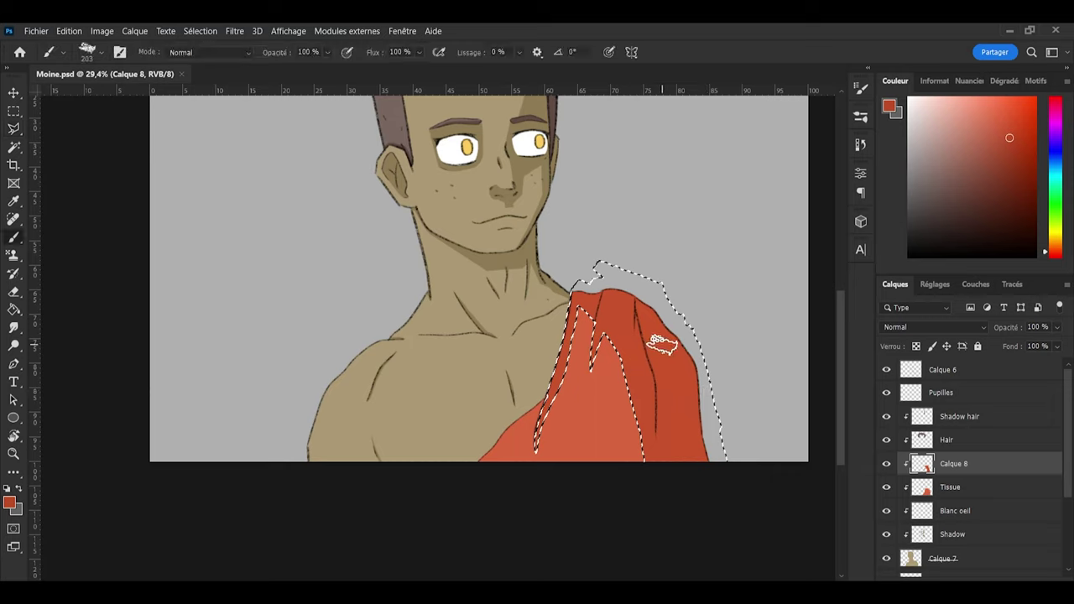
mouse_move(577, 330)
left_mouse_down()
mouse_move(621, 273)
mouse_move(685, 436)
mouse_move(528, 493)
mouse_move(577, 335)
mouse_move(738, 533)
mouse_move(663, 288)
left_mouse_up()
key("l")
key("ctrl+d")
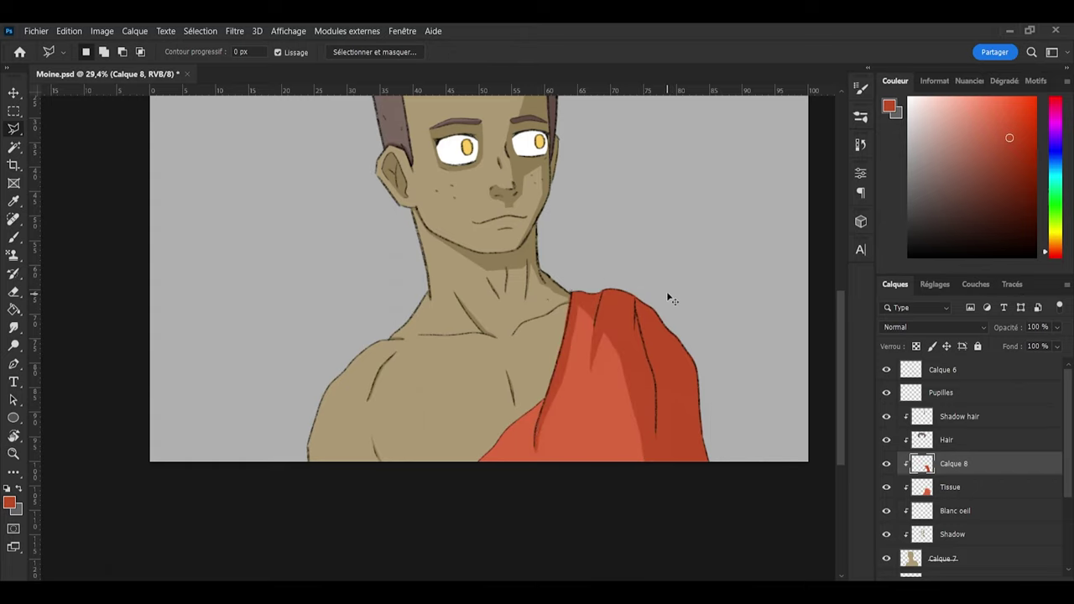
key("ctrl+s")
scroll(695, 344, "down", 3)
scroll(590, 381, "up", 1)
scroll(587, 384, "up", 1)
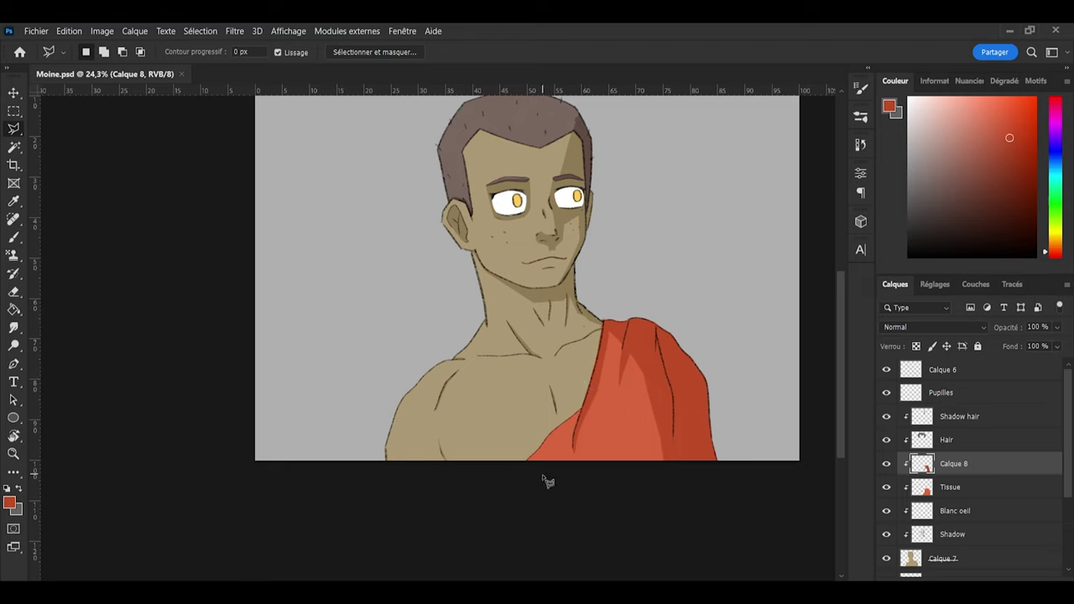
scroll(543, 475, "up", 3)
scroll(542, 473, "down", 1)
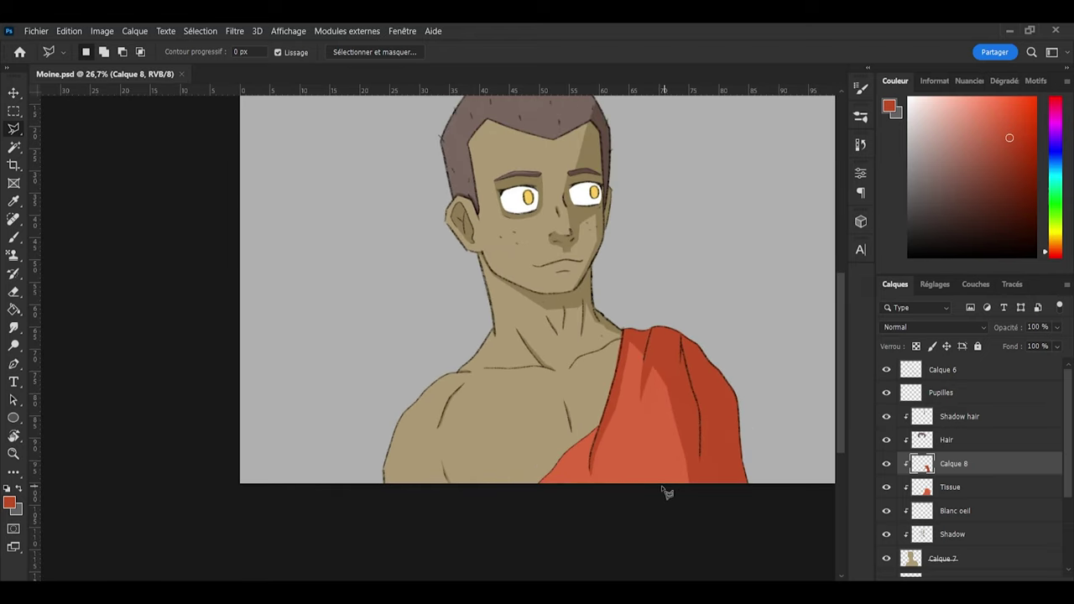
scroll(671, 489, "down", 1)
scroll(653, 462, "up", 1)
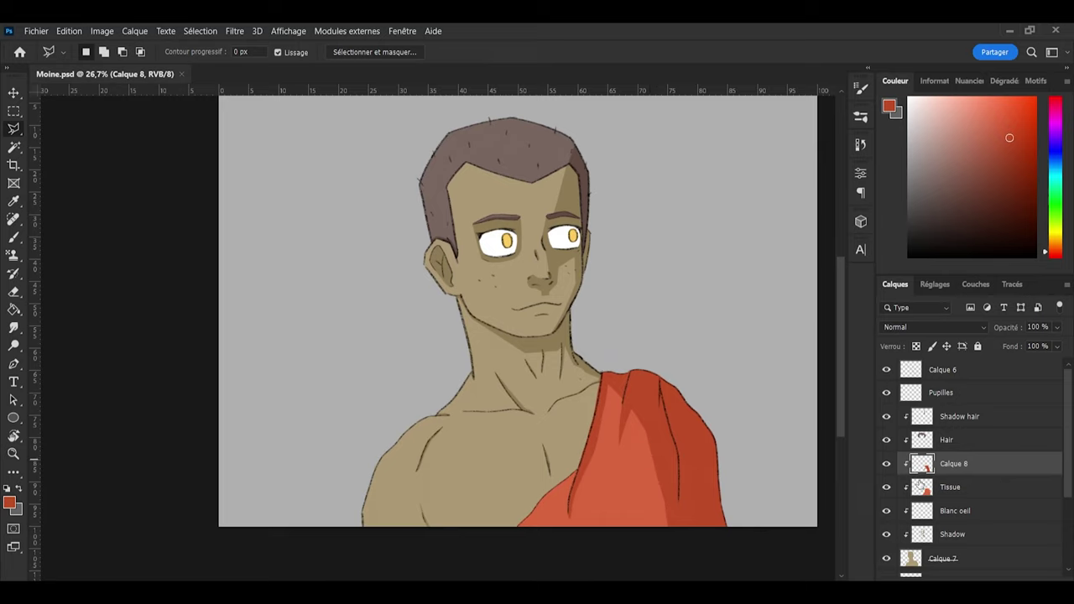
Step: Add a new layer directly above Blanc oeil and release the clipping of Blanc oeil and the layers above it
left_click(957, 514)
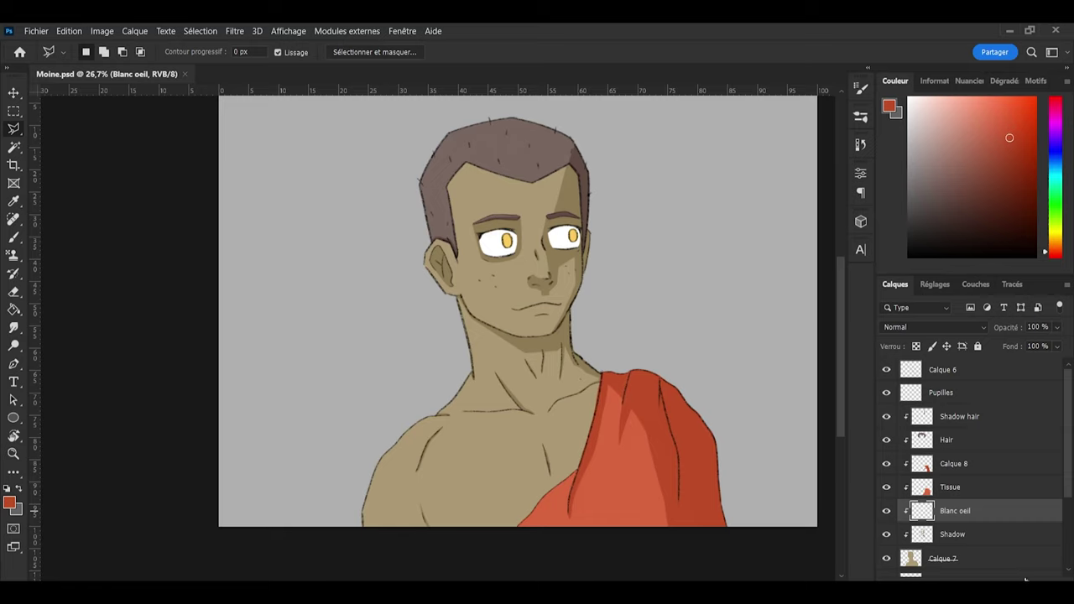
left_click(1029, 579)
left_click(956, 547, "alt")
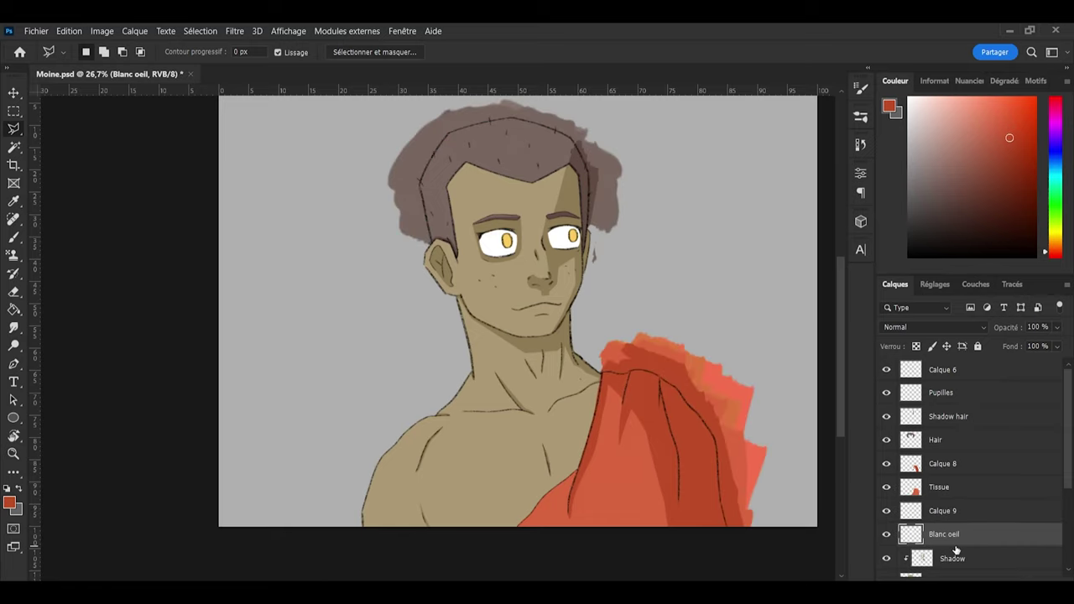
Step: Move the new layer Calque 9 together with Blanc oeil to just above Shadow hair in the layer stack
left_click(945, 520, "shift")
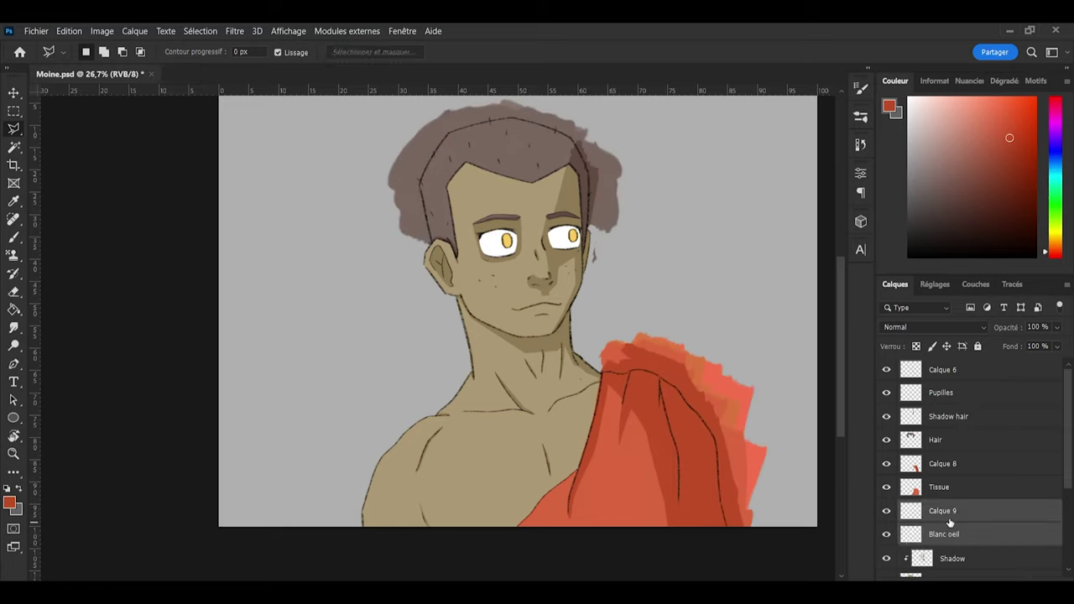
left_click_drag(951, 521, 961, 407)
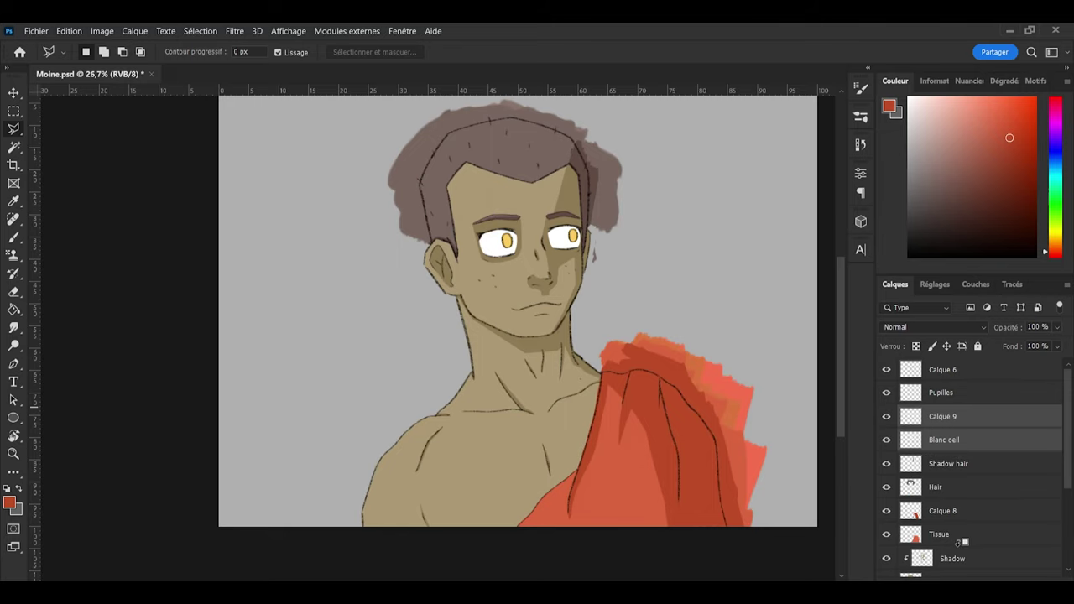
Step: Clip the Tissue, Calque 8, Hair and Shadow hair layers to the character's base layer and save the file
left_click(958, 543, "alt")
left_click(951, 522, "alt")
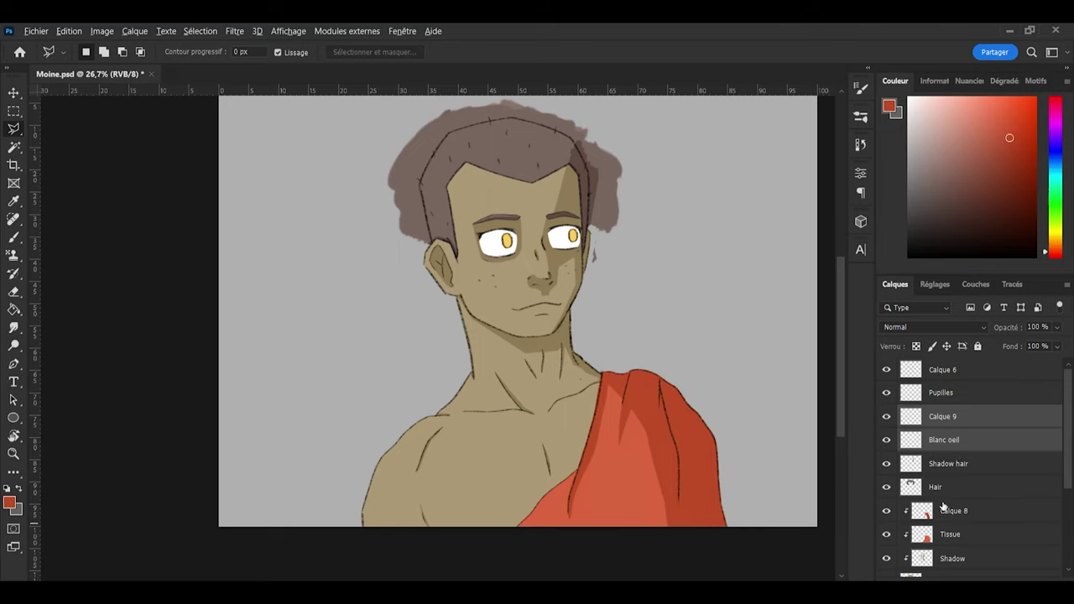
left_click(941, 499, "alt")
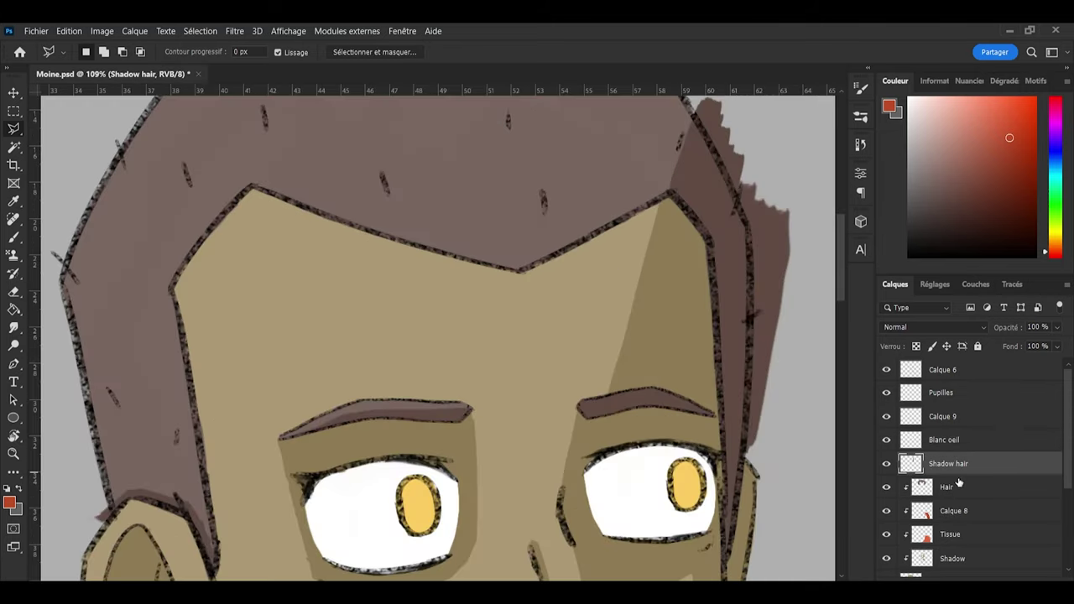
left_click(957, 475, "alt")
scroll(571, 445, "down", 5)
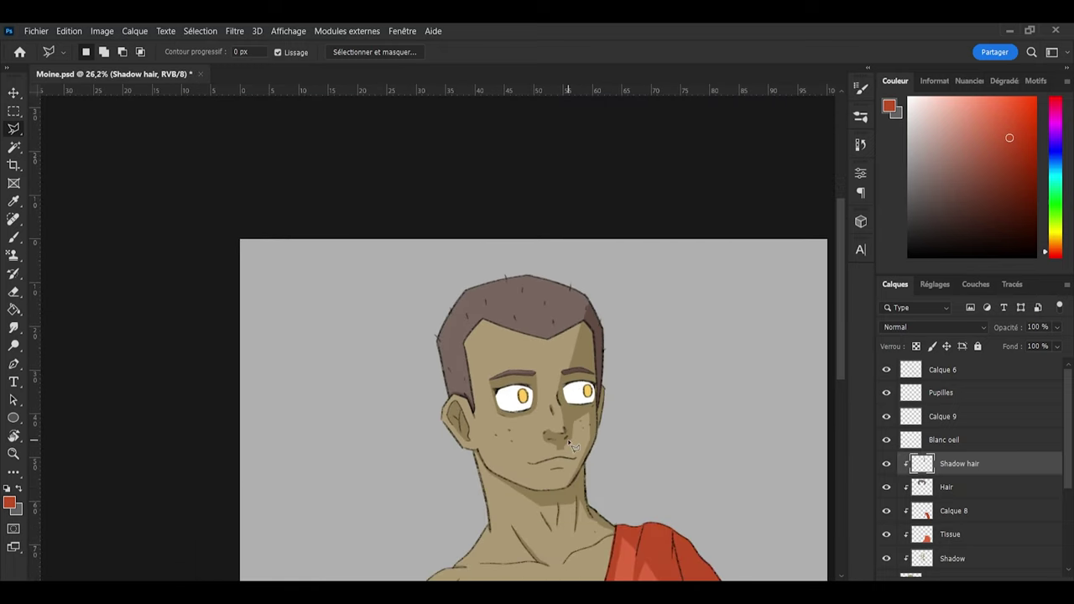
scroll(571, 445, "down", 3)
key("ctrl+s")
Step: Clip the Calque 9 layer to the Blanc oeil layer as a clipping mask
scroll(601, 401, "up", 1)
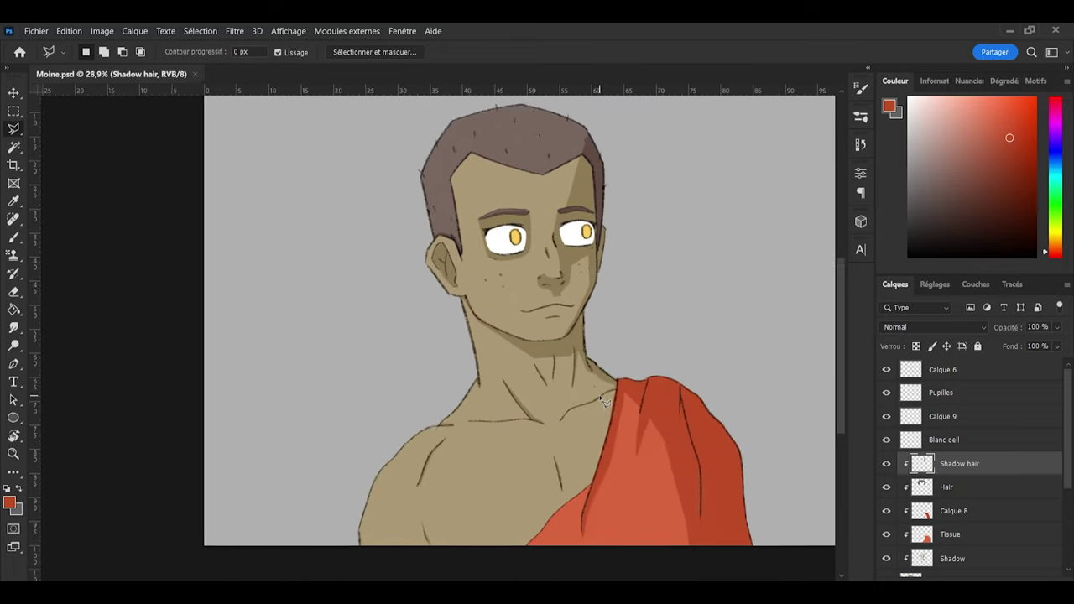
scroll(601, 398, "up", 1)
scroll(386, 377, "down", 2)
scroll(554, 369, "up", 2)
scroll(746, 386, "up", 1)
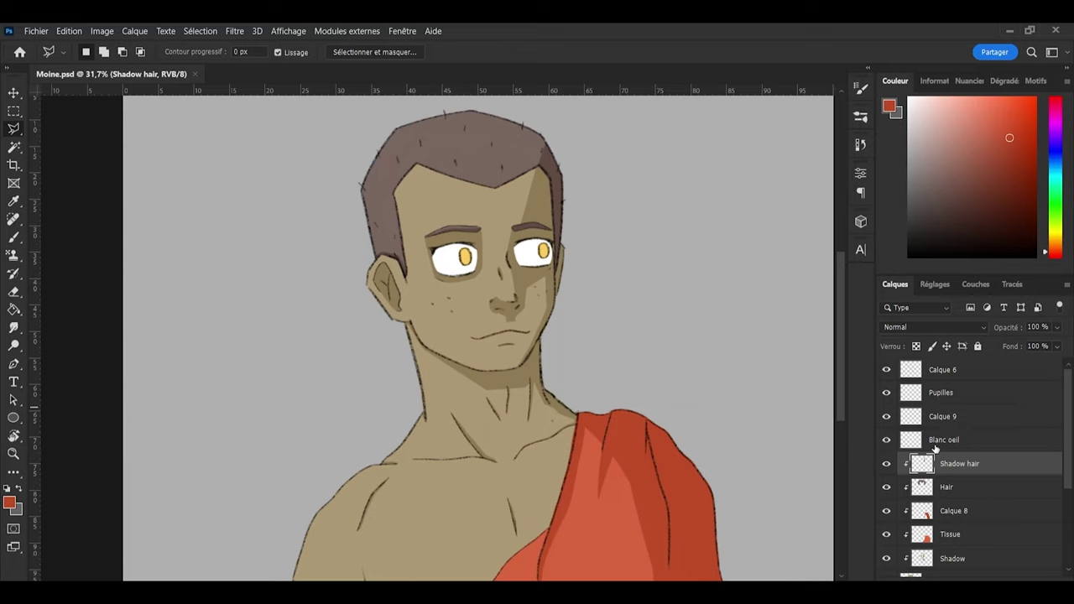
left_click(936, 443)
left_click(944, 418)
left_click(935, 429, "alt")
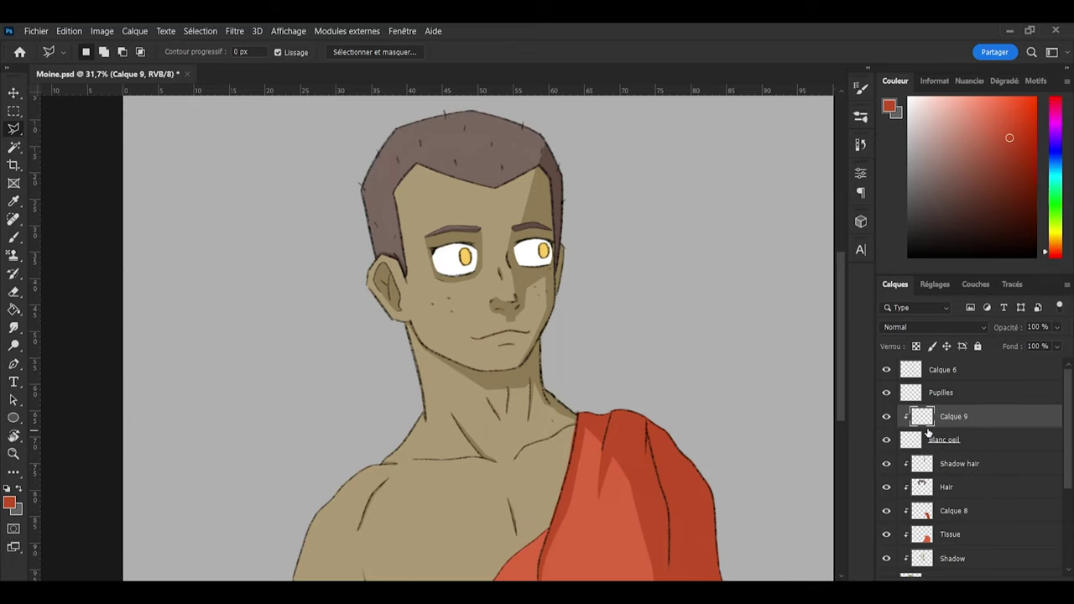
Step: Sample the white of the eye and shift the foreground colour to a light bluish grey for the brush
scroll(571, 156, "up", 2)
key("i")
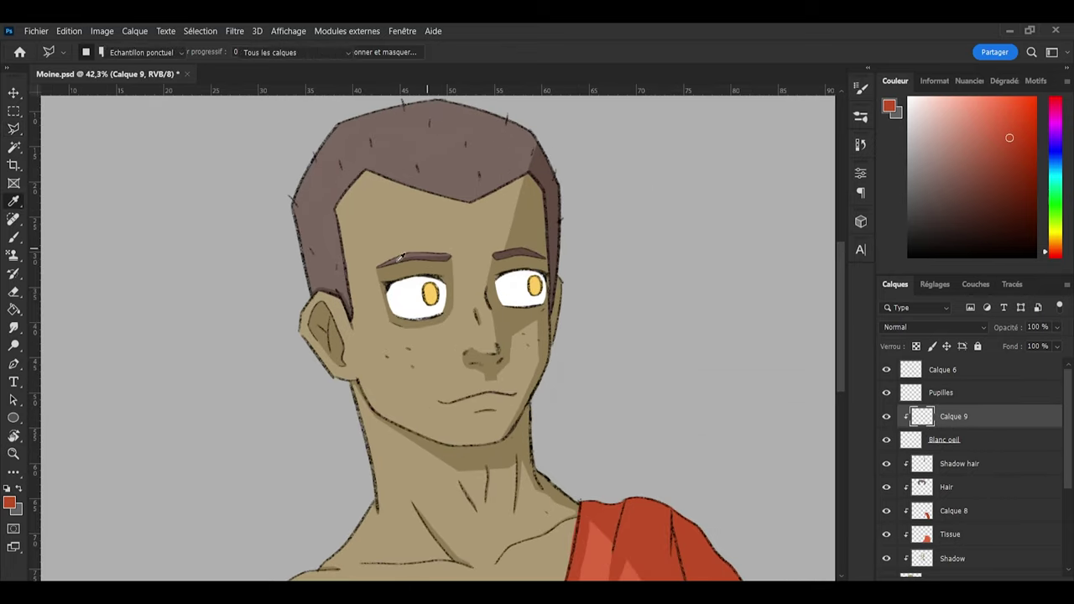
left_click(406, 298)
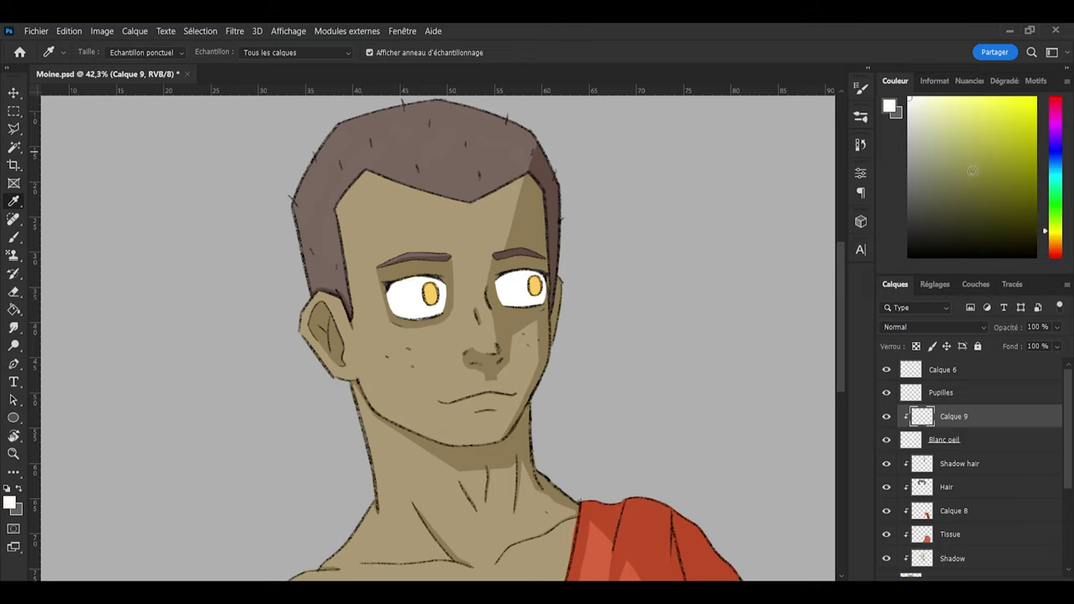
left_click_drag(1059, 214, 1064, 159)
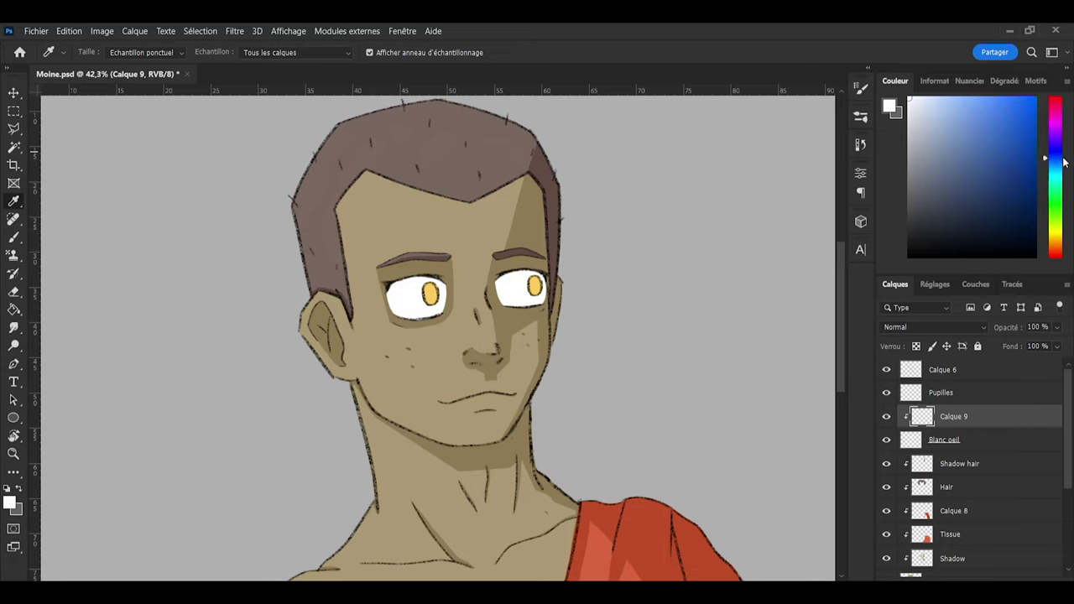
left_click_drag(910, 102, 908, 111)
key("b")
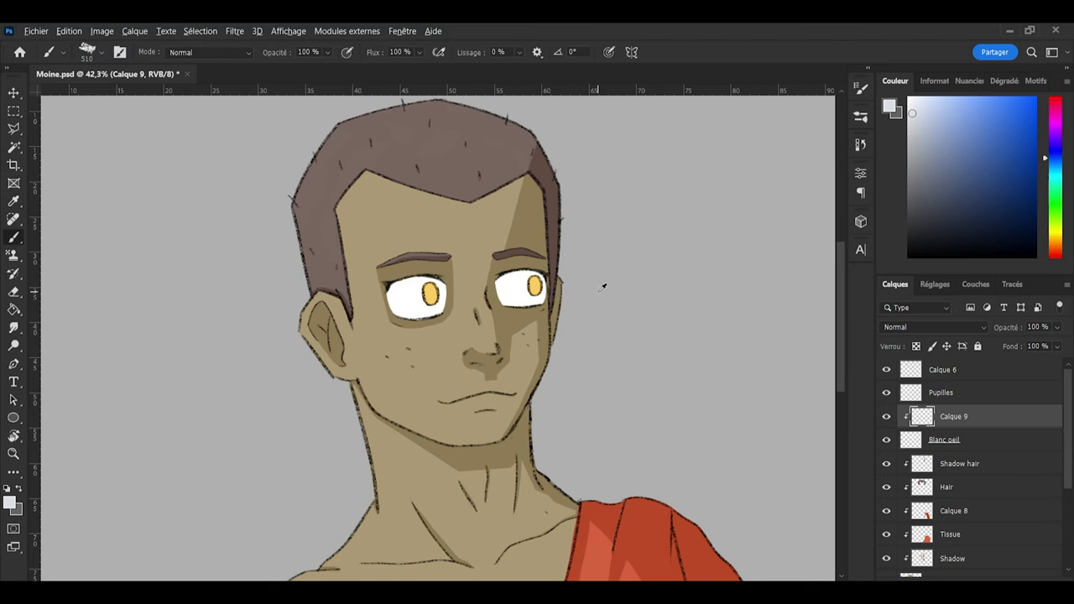
Step: Paint the whole white of the far eye light grey on Calque 9 with a 76 px brush
scroll(599, 297, "up", 2)
left_click_drag(458, 258, 363, 279, "alt")
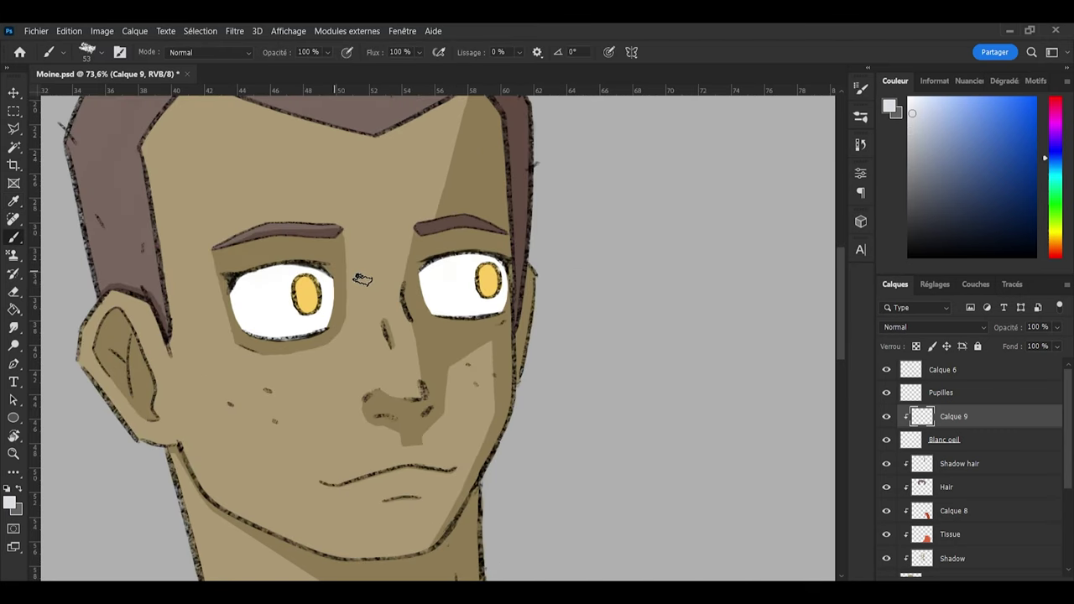
key("bracketleft")
key("bracketleft")
key("bracketleft")
mouse_move(429, 270)
left_mouse_down()
mouse_move(425, 298)
mouse_move(439, 267)
mouse_move(444, 315)
mouse_move(486, 294)
mouse_move(496, 258)
left_mouse_up()
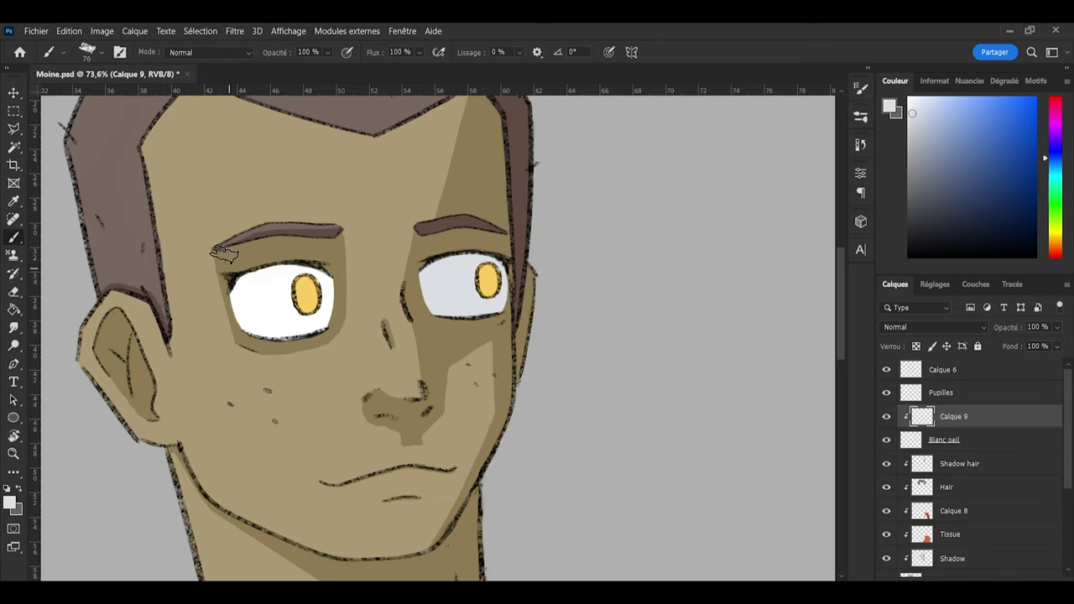
Step: Paint grey shading around the near eye's white and clear its centre with the eraser, reduced to 28 px
mouse_move(229, 282)
left_mouse_down()
mouse_move(287, 258)
mouse_move(268, 272)
mouse_move(263, 262)
mouse_move(313, 269)
mouse_move(267, 269)
mouse_move(230, 299)
mouse_move(234, 279)
mouse_move(327, 273)
mouse_move(310, 265)
mouse_move(236, 279)
mouse_move(231, 315)
mouse_move(235, 276)
mouse_move(231, 337)
mouse_move(310, 344)
mouse_move(320, 336)
mouse_move(253, 331)
mouse_move(338, 334)
left_mouse_up()
key("e")
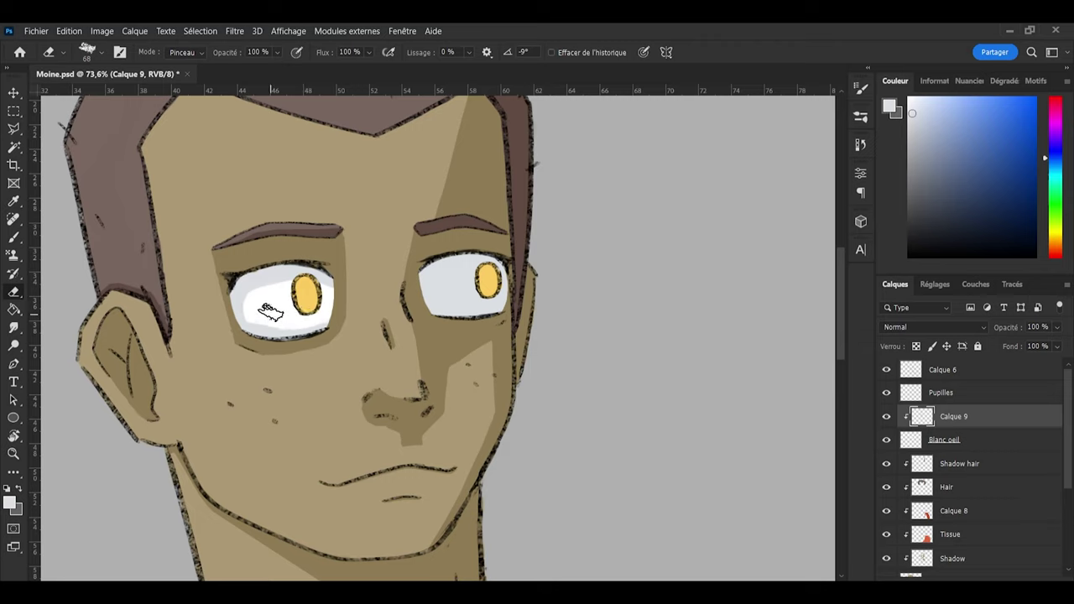
key("bracketleft")
key("bracketleft")
key("bracketleft")
key("bracketleft")
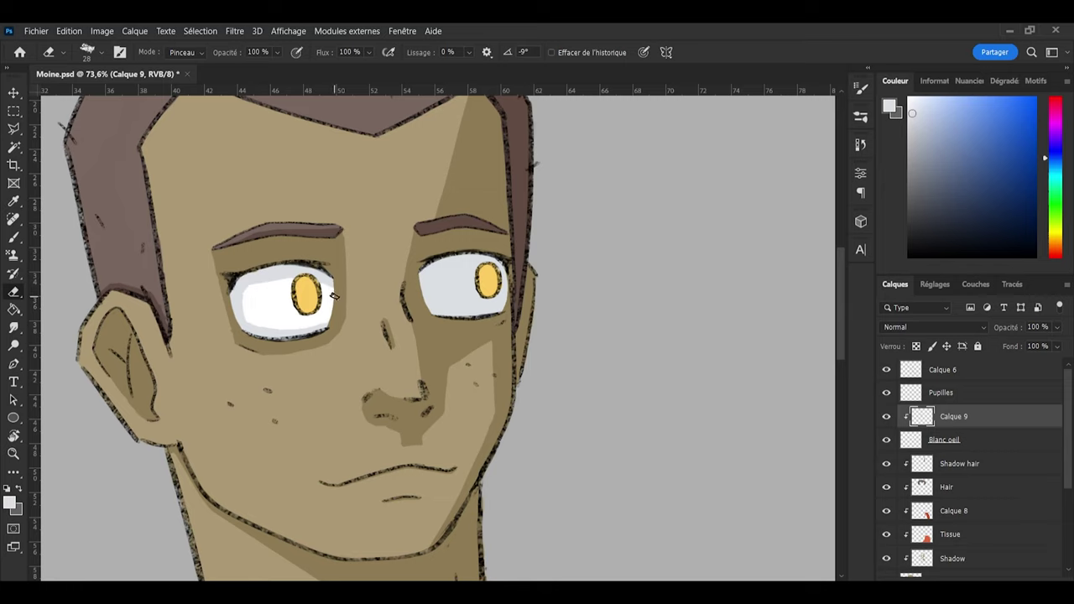
key("b")
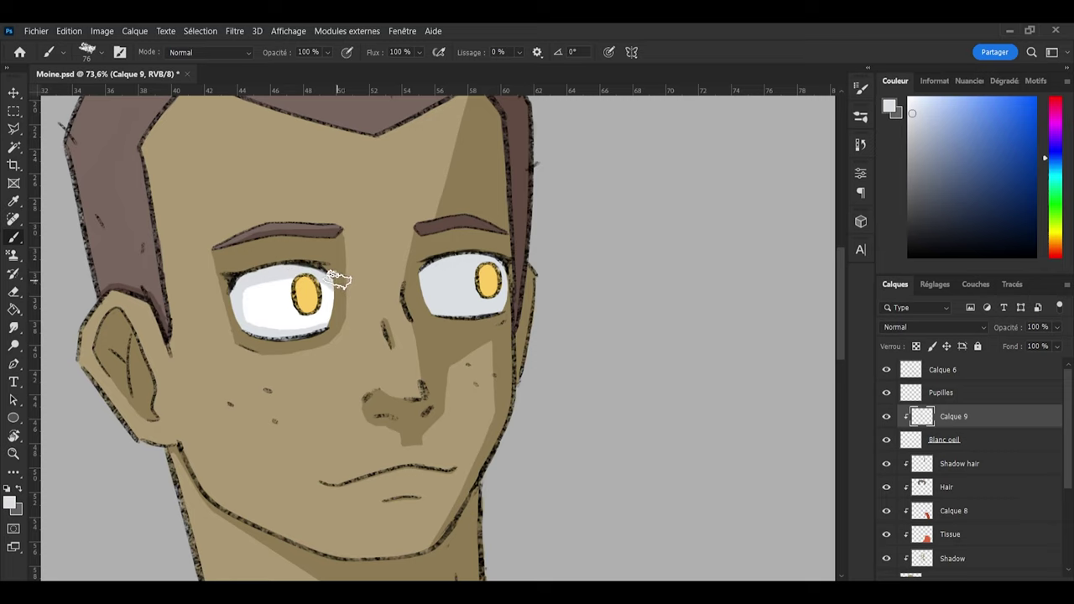
Step: Refine the near eye's grey shading with brush and eraser into a thin band under the upper eyelid
scroll(415, 336, "down", 5)
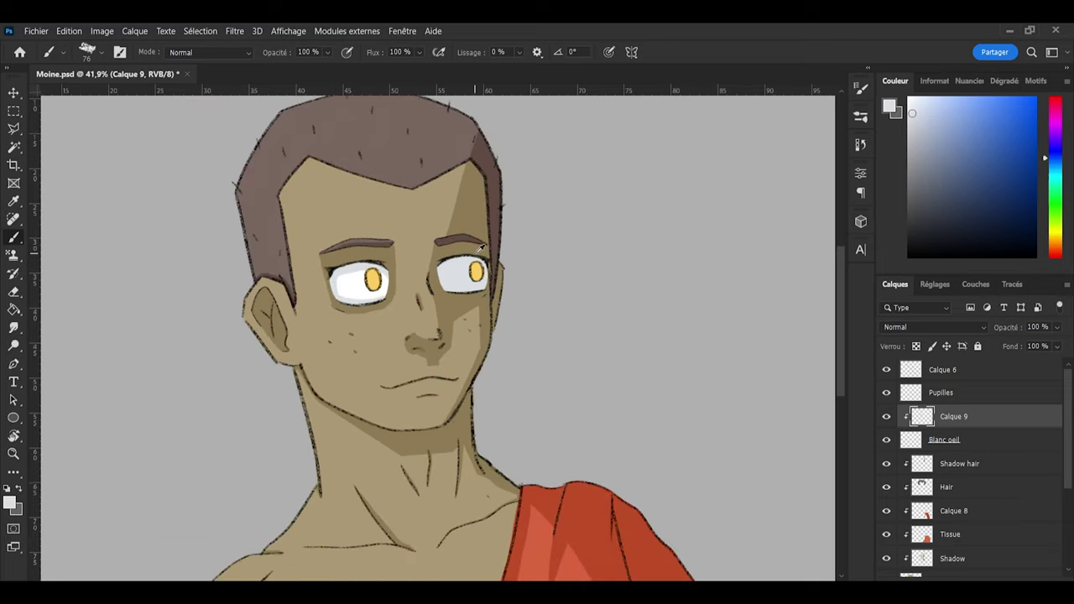
scroll(428, 243, "up", 6)
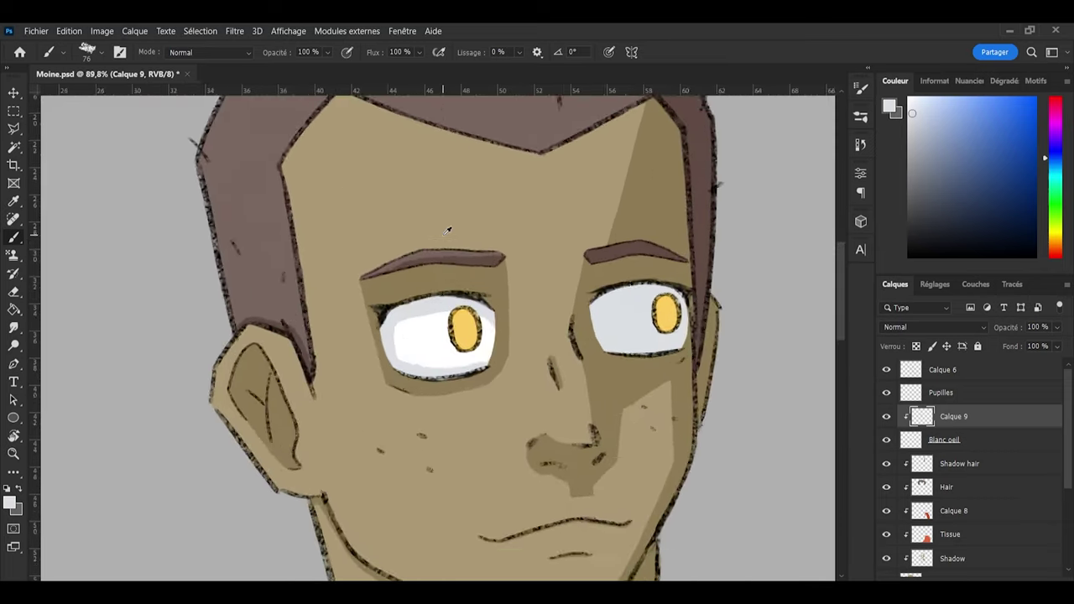
key("e")
mouse_move(387, 360)
left_mouse_down()
mouse_move(427, 377)
mouse_move(470, 372)
mouse_move(436, 378)
mouse_move(372, 356)
left_mouse_up()
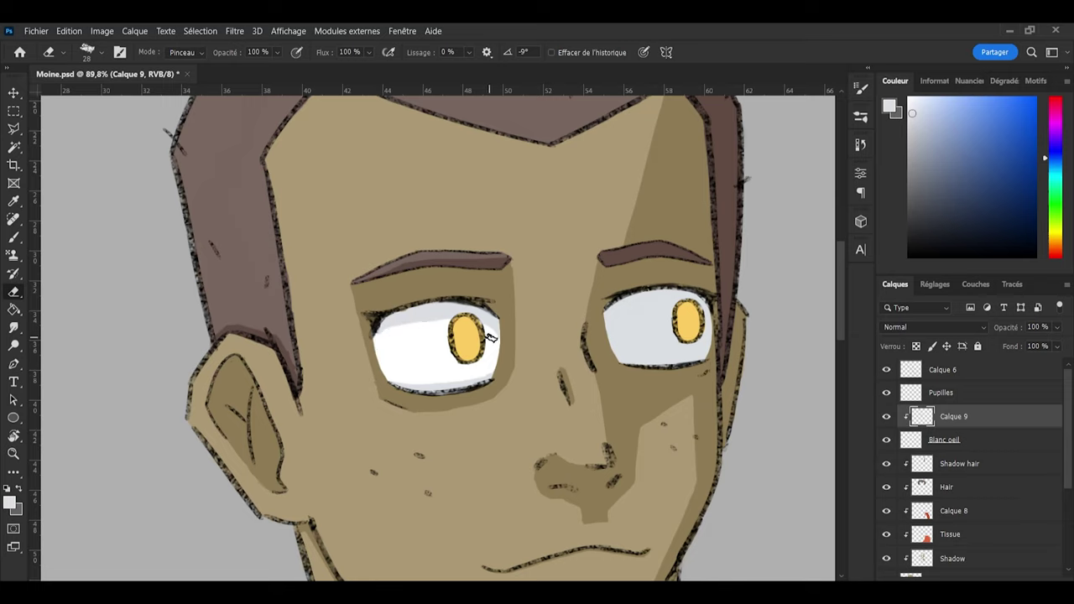
key("b")
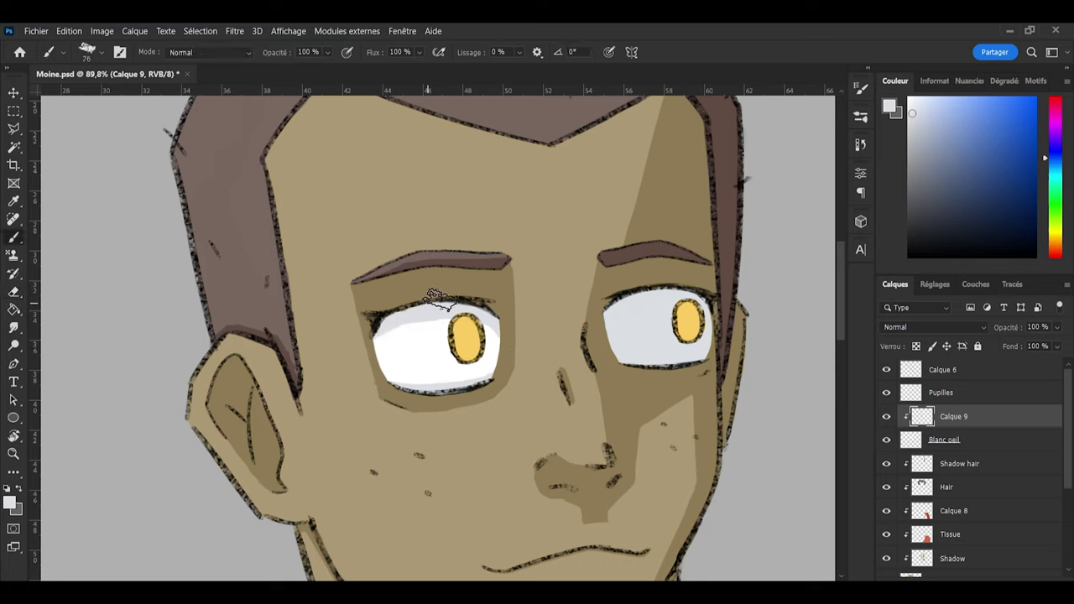
key("e")
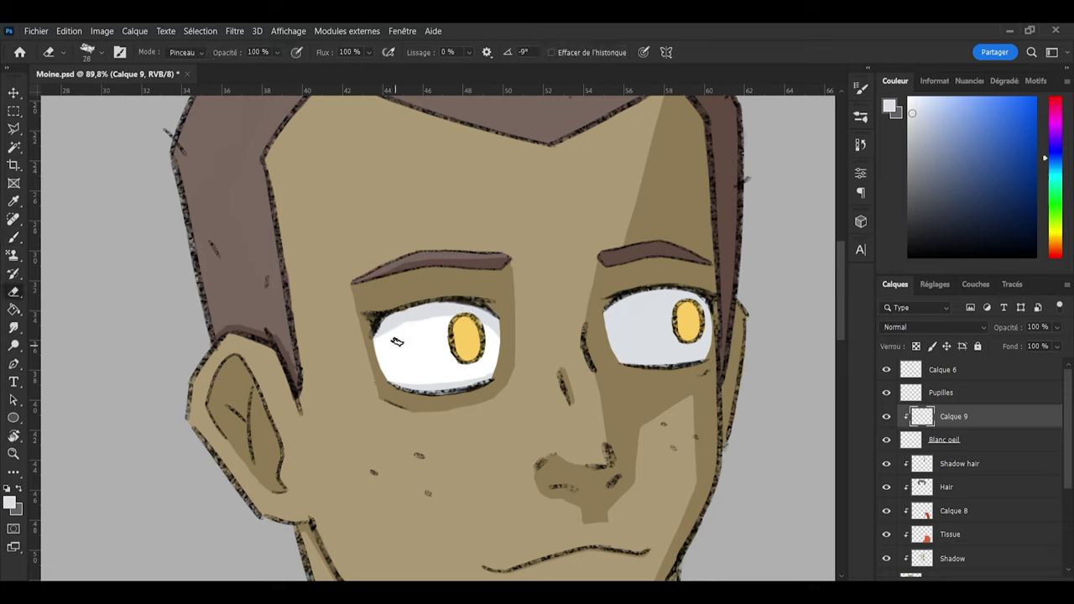
key("b")
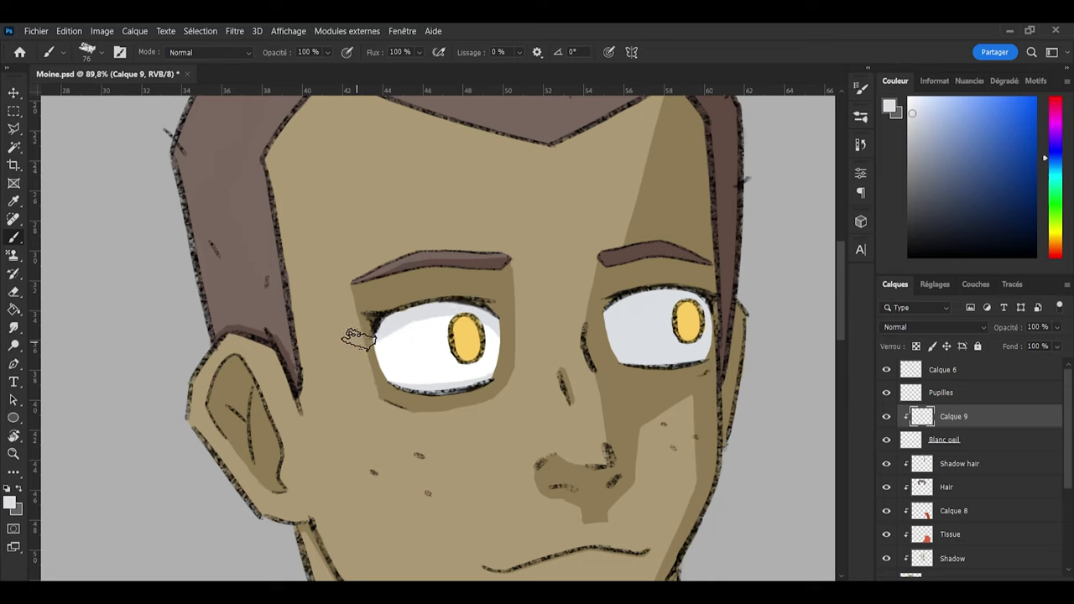
key("e")
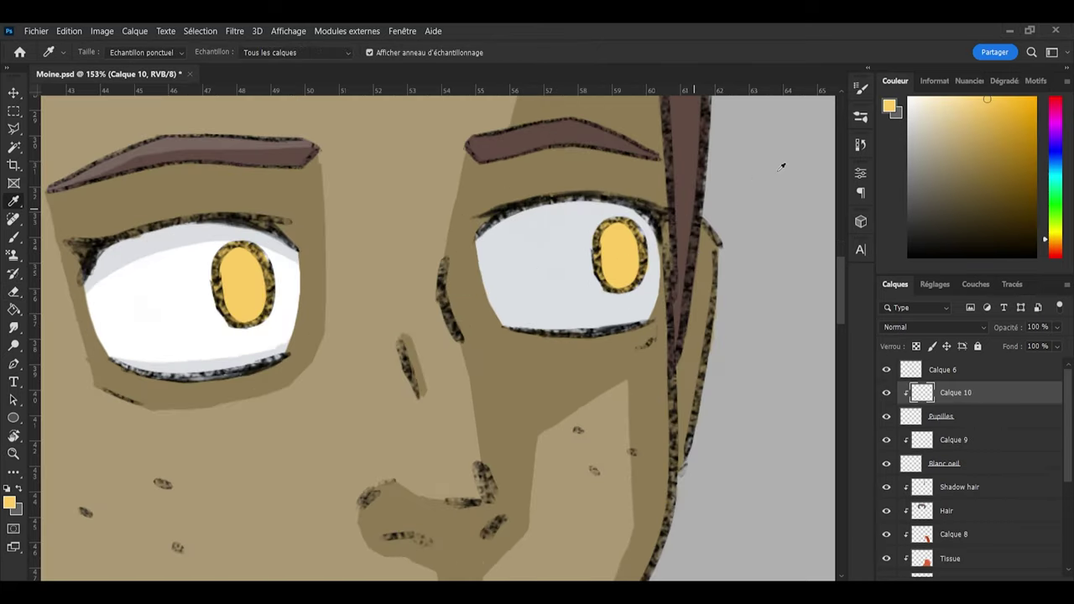
Step: Choose a darker golden yellow and paint over the far eye's iris on Calque 10
key("b")
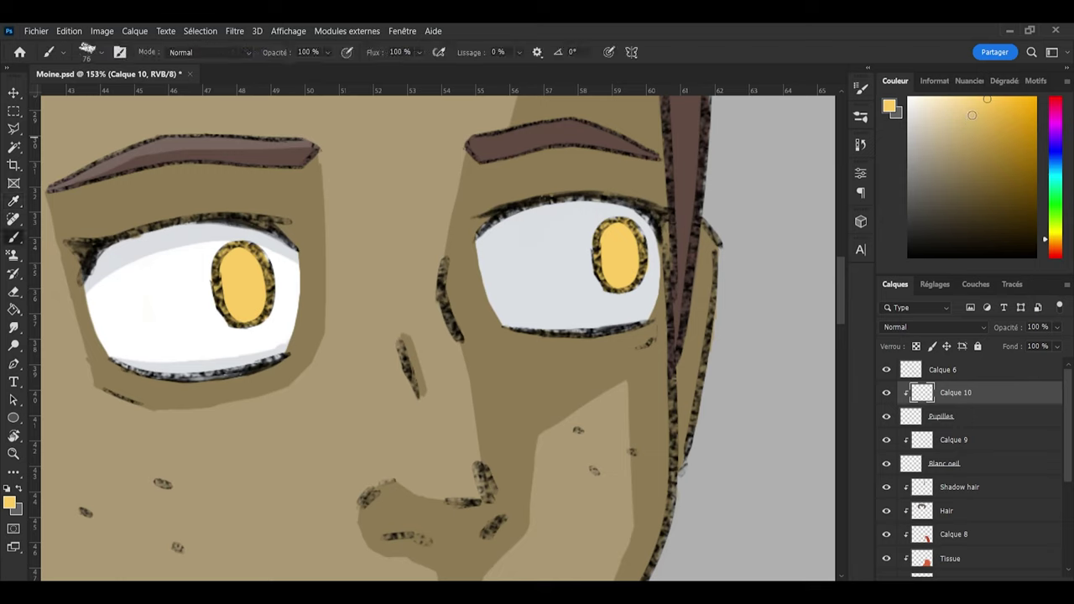
left_click(996, 113)
left_click_drag(592, 259, 622, 292)
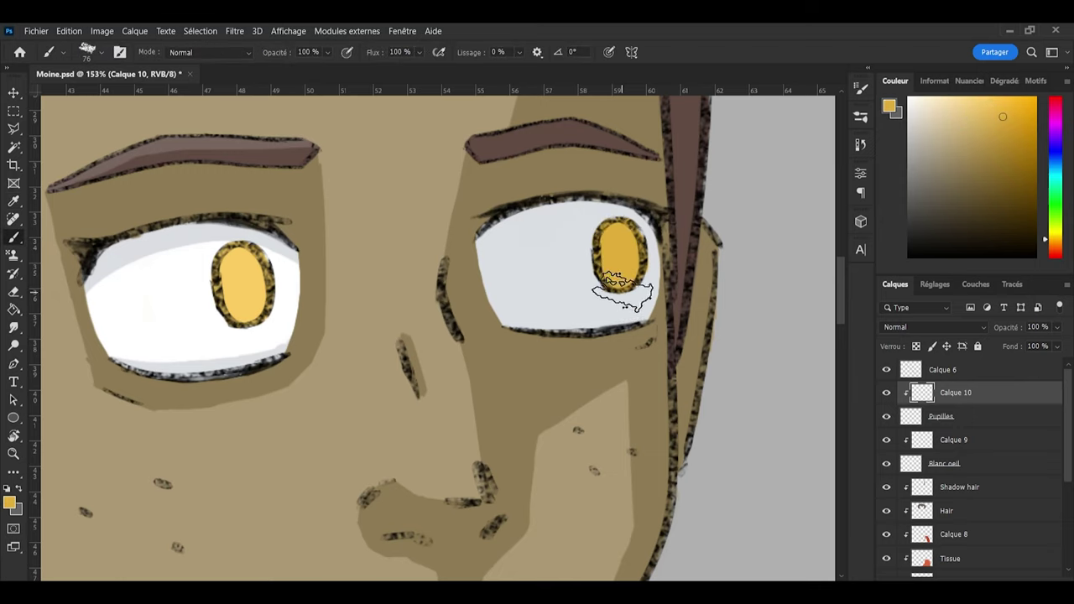
Step: Shade the top of the near eye's iris with a 51 px brush and trim the shadow's lower edge with the eraser
right_click(244, 236, "alt")
mouse_move(215, 245)
left_mouse_down()
mouse_move(251, 238)
mouse_move(207, 255)
left_mouse_up()
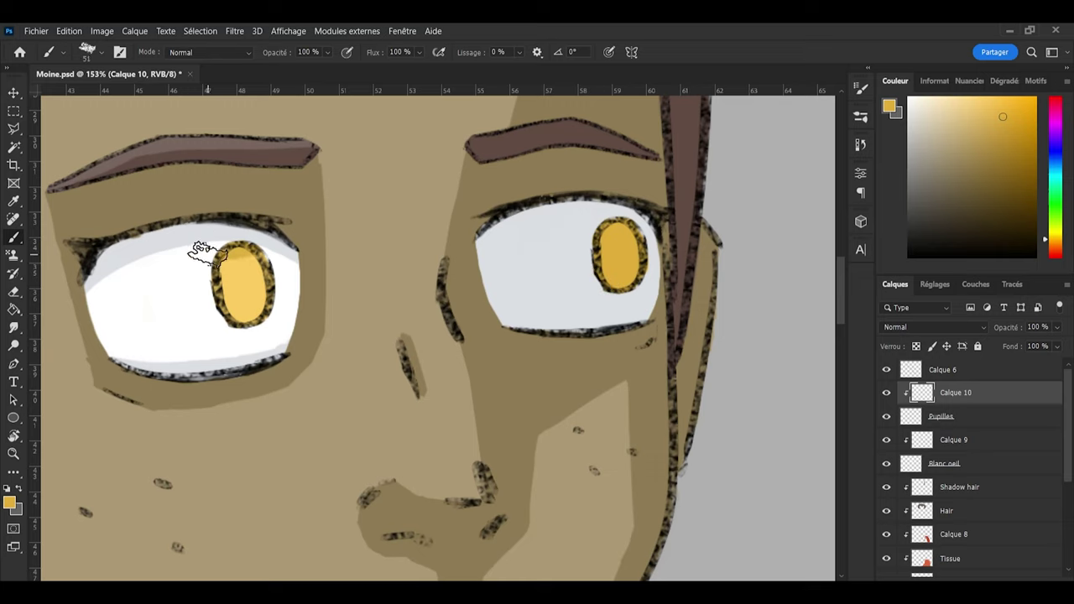
key("e")
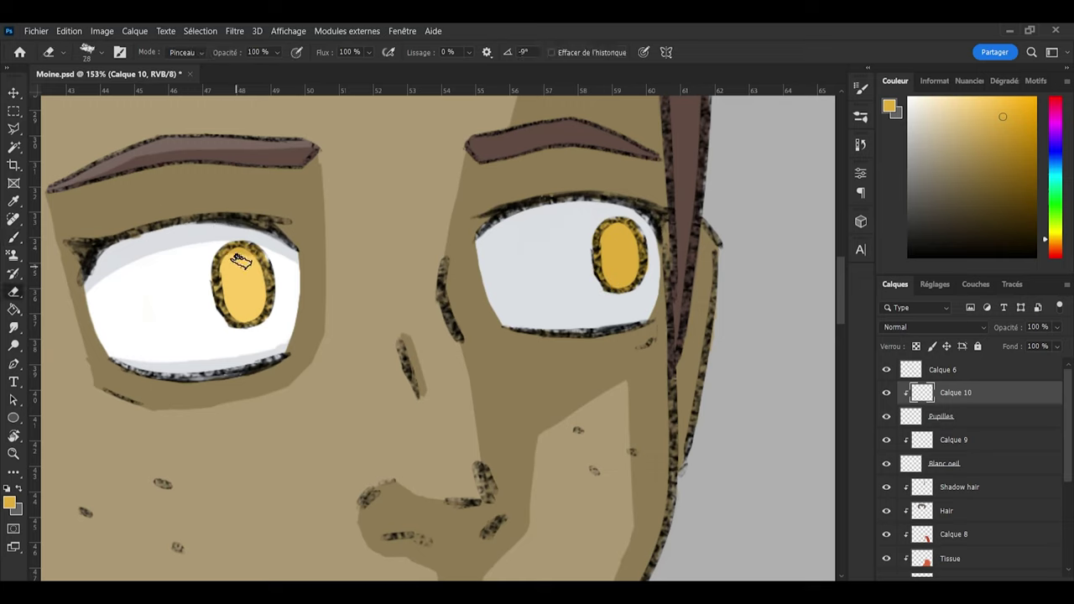
key("b")
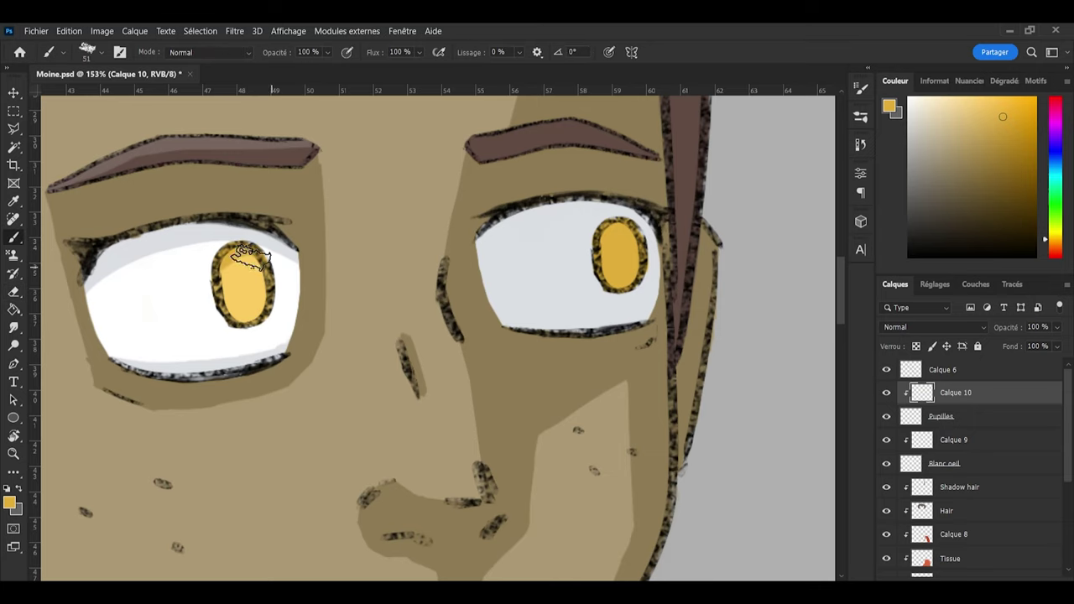
key("e")
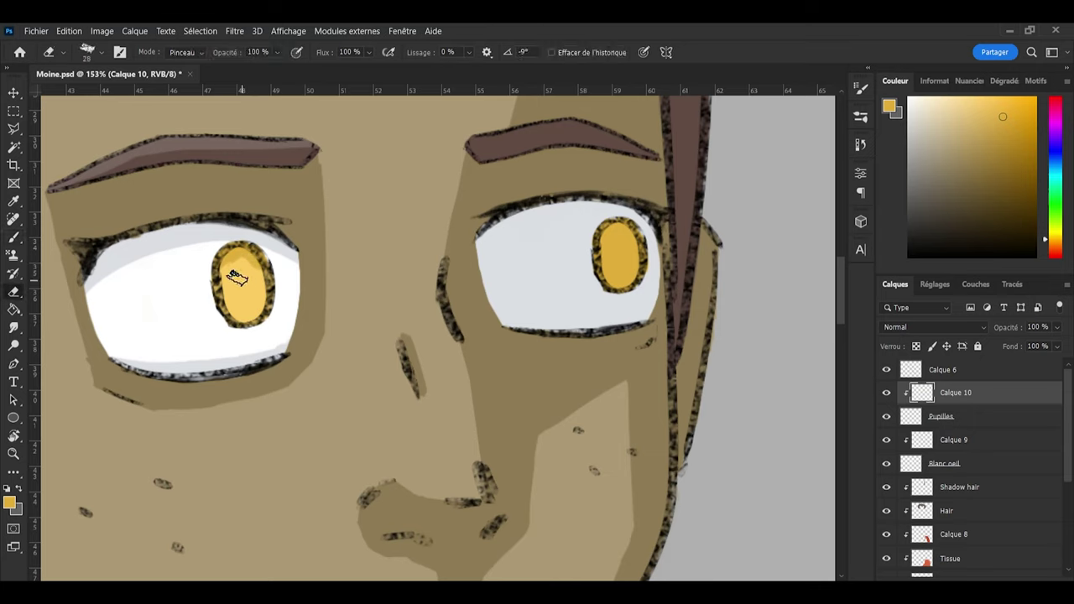
mouse_move(237, 278)
left_mouse_down()
mouse_move(252, 281)
mouse_move(240, 276)
mouse_move(243, 285)
left_mouse_up()
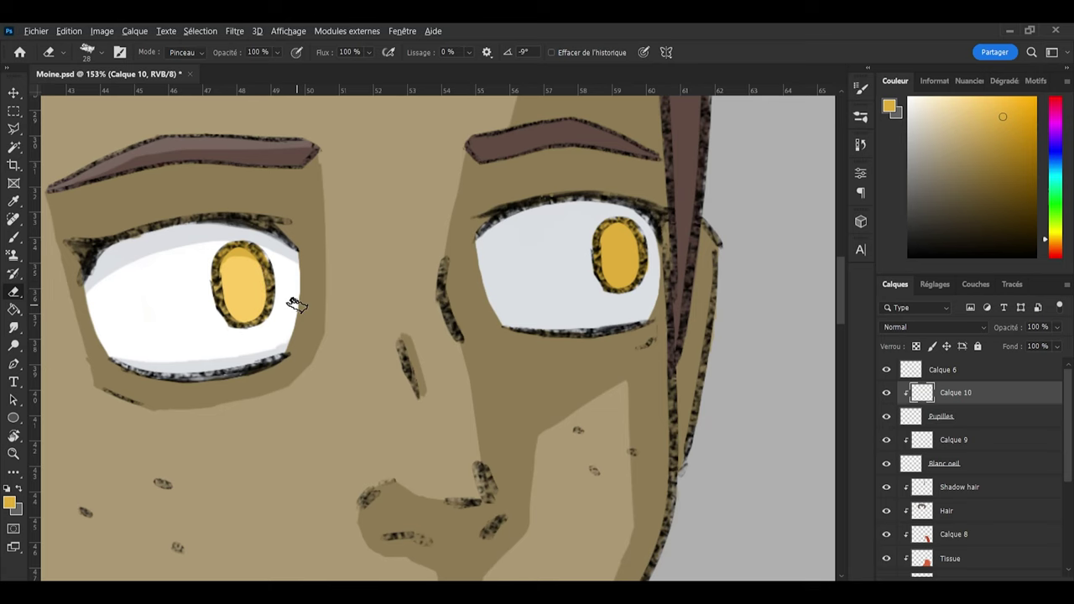
Step: Check the eye shading against the whole portrait and save the file
scroll(295, 304, "down", 8)
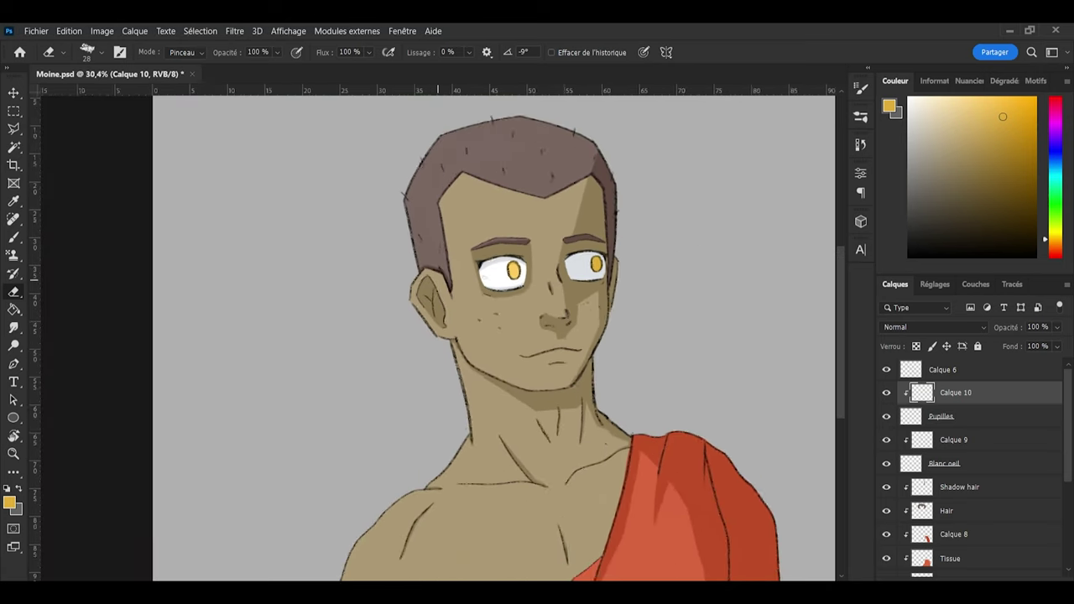
scroll(495, 256, "up", 5)
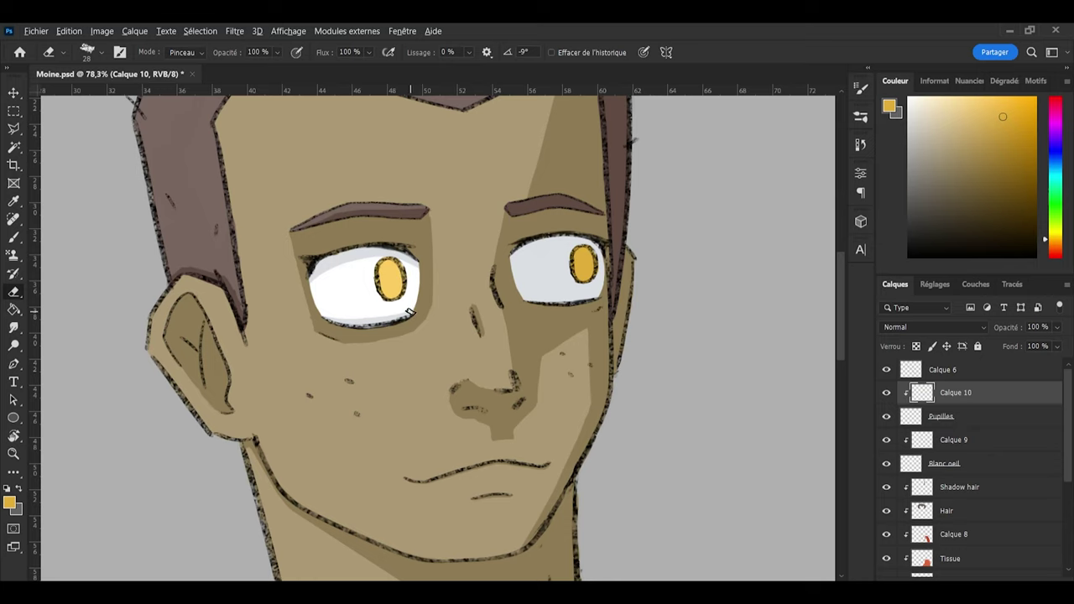
scroll(419, 323, "down", 3)
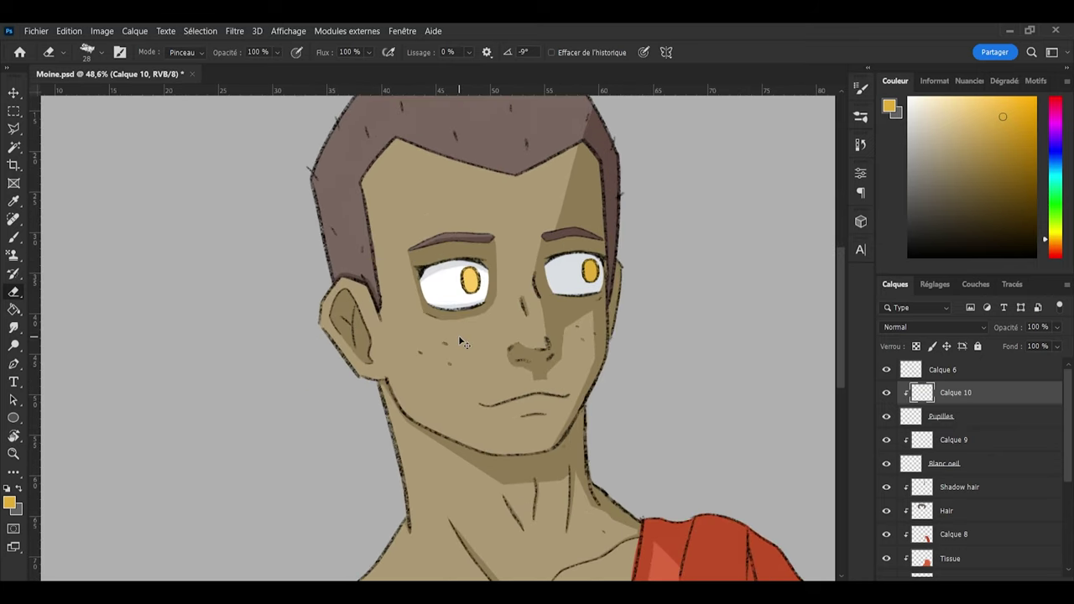
key("ctrl+s")
scroll(581, 329, "down", 3)
scroll(582, 336, "down", 2)
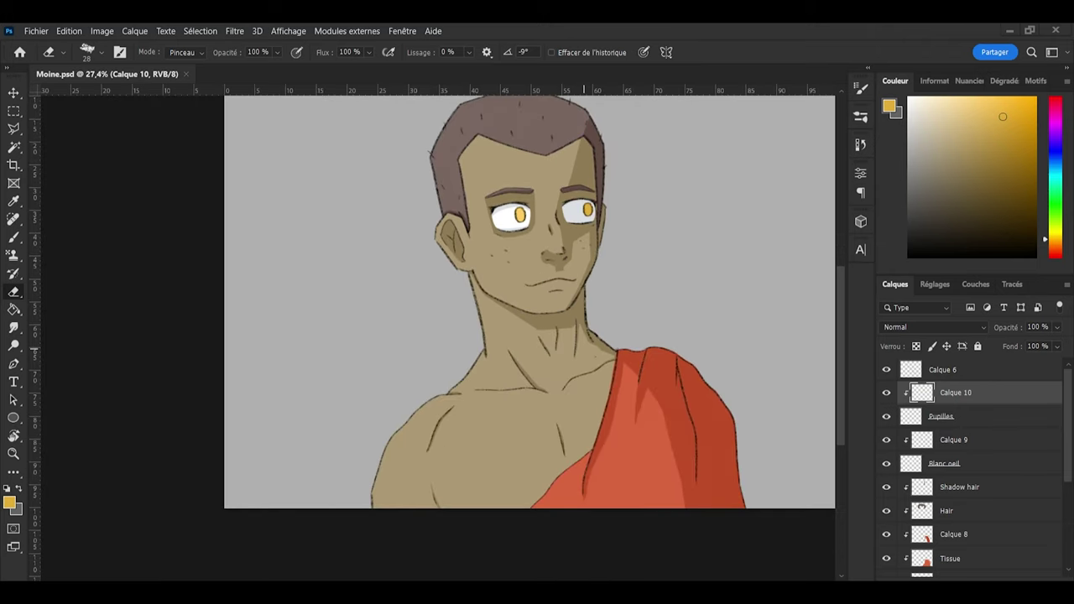
scroll(583, 336, "down", 1)
scroll(621, 118, "up", 2)
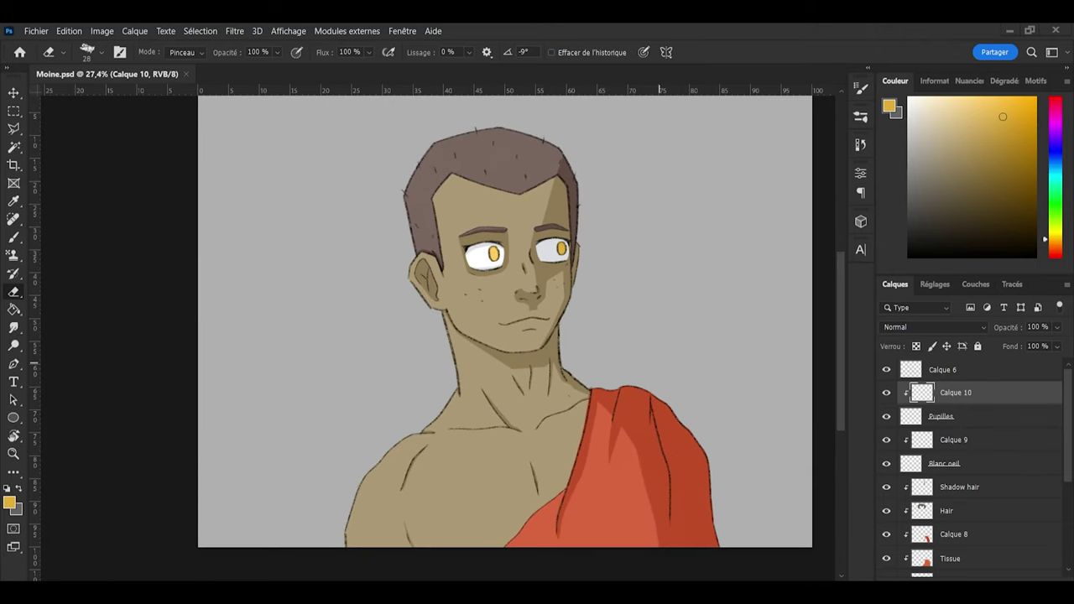
scroll(957, 529, "down", 4)
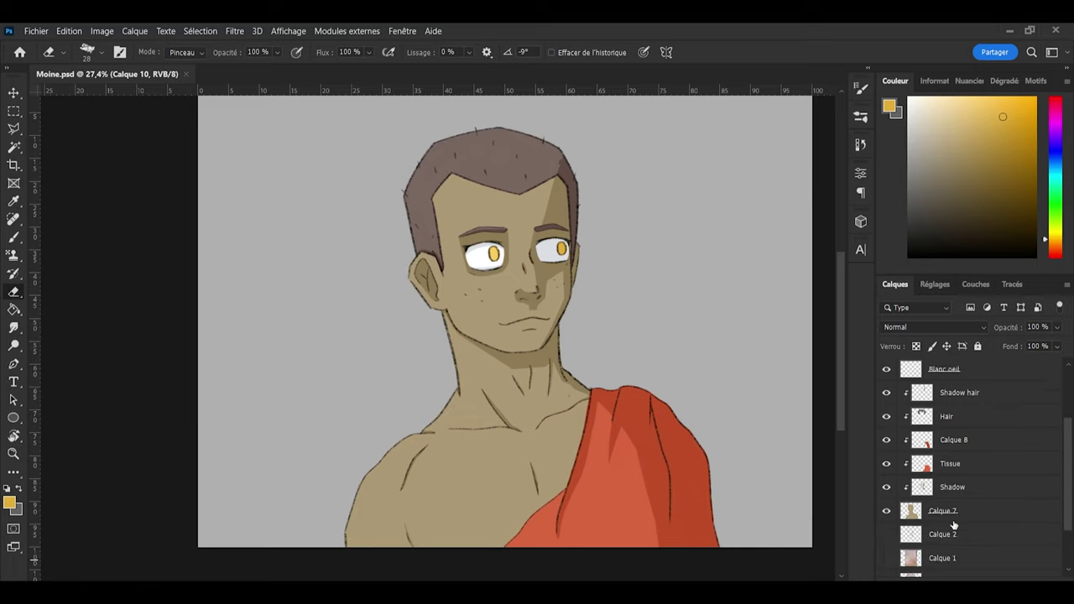
Step: Add a new clipped layer directly above the skin's Shadow layer and rename the Shadow layer as Shadow01
scroll(949, 517, "up", 4)
scroll(949, 518, "down", 4)
left_click(950, 514)
left_click(950, 488)
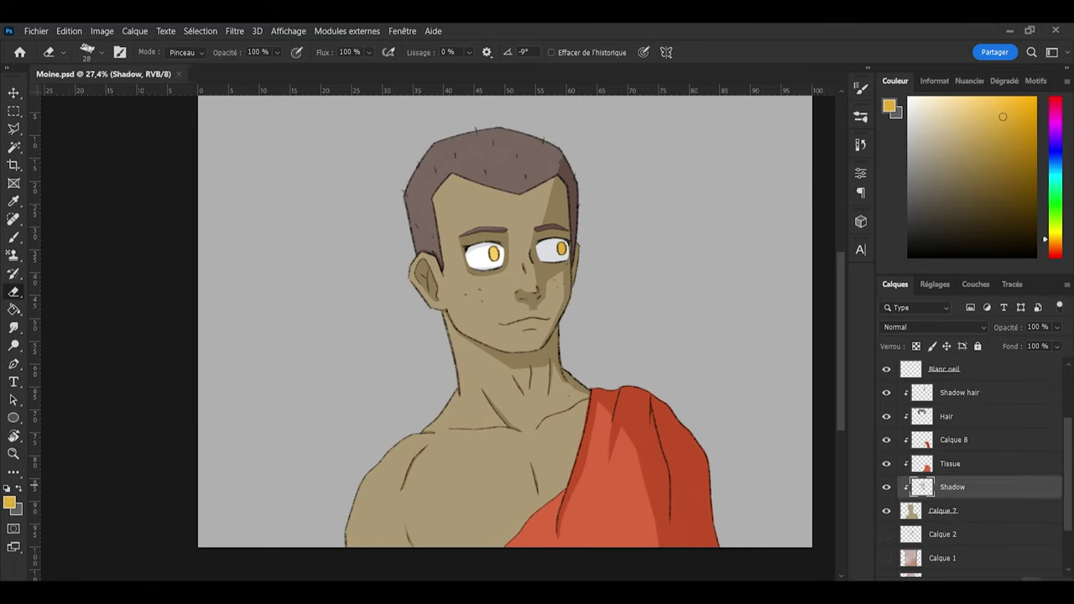
key("ctrl+shift+alt+n")
double_click(954, 510)
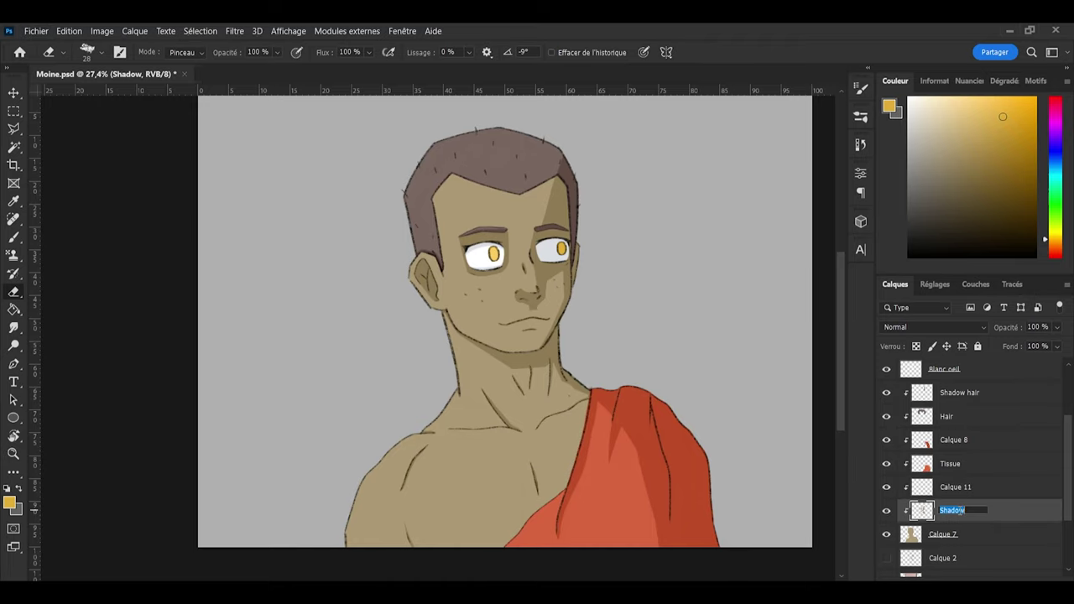
left_click(960, 510)
key("Return")
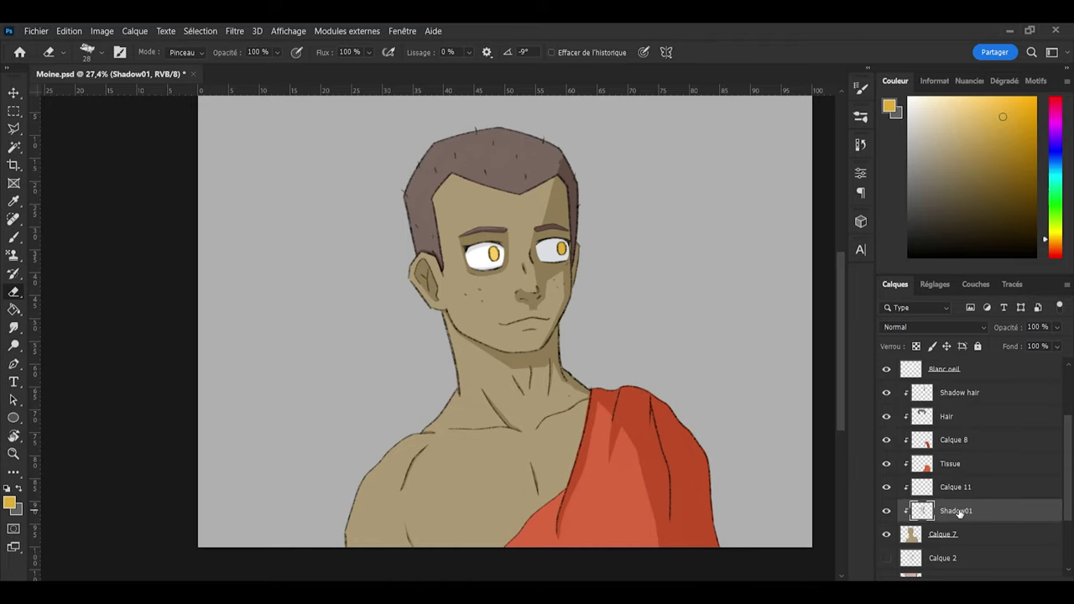
Step: On Calque 11, sample the neck shadow, choose a darker brown and paint a second shadow along the underside of the jaw with a 51 px brush
left_click(957, 487)
scroll(483, 339, "up", 2)
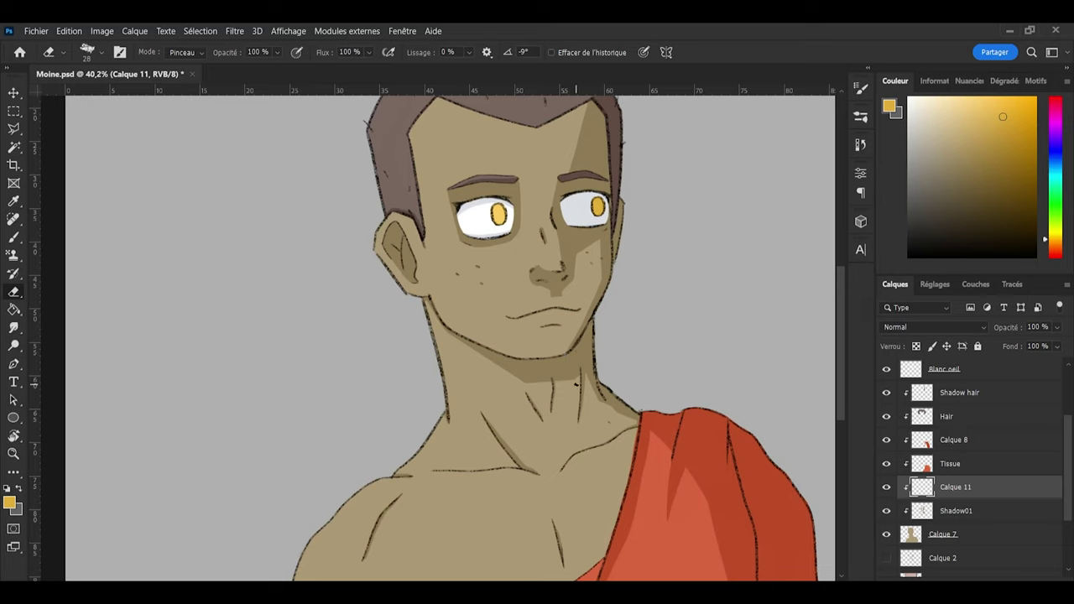
key("i")
left_click(547, 370)
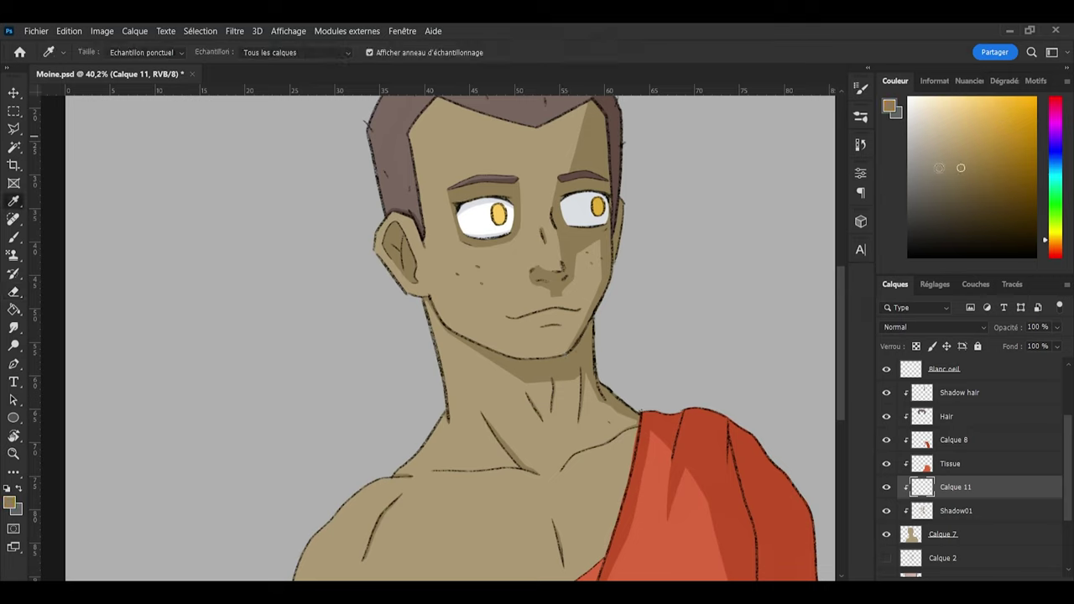
left_click(971, 178)
key("b")
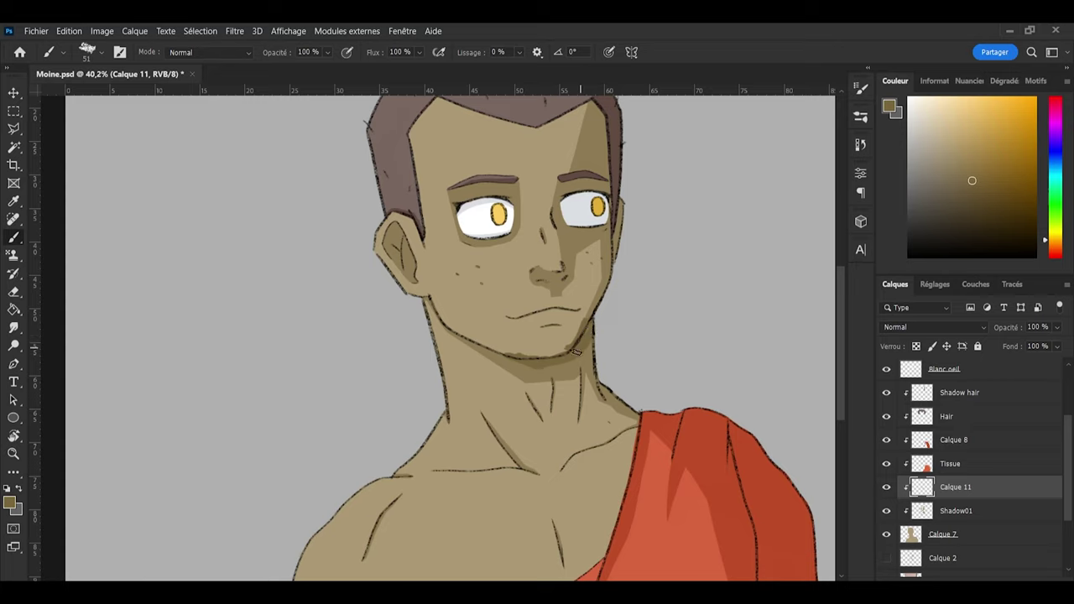
mouse_move(538, 364)
left_mouse_down()
mouse_move(469, 338)
mouse_move(433, 302)
left_mouse_up()
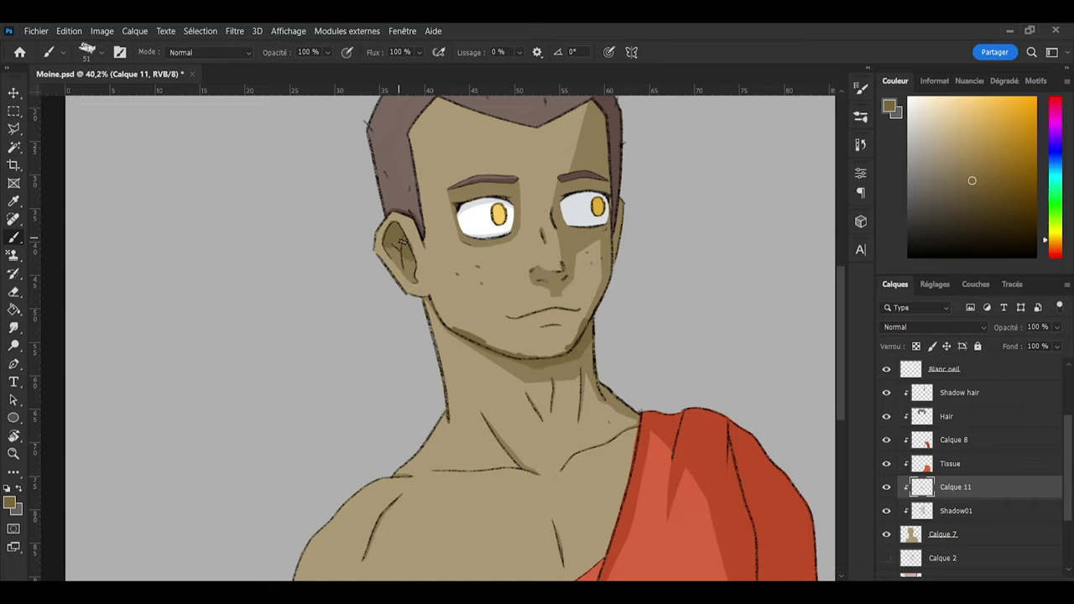
Step: Brush the darker brown onto the ear, eye sockets and shaded side of the forehead, refining the shapes with the eraser
scroll(605, 192, "down", 1)
scroll(605, 192, "up", 4)
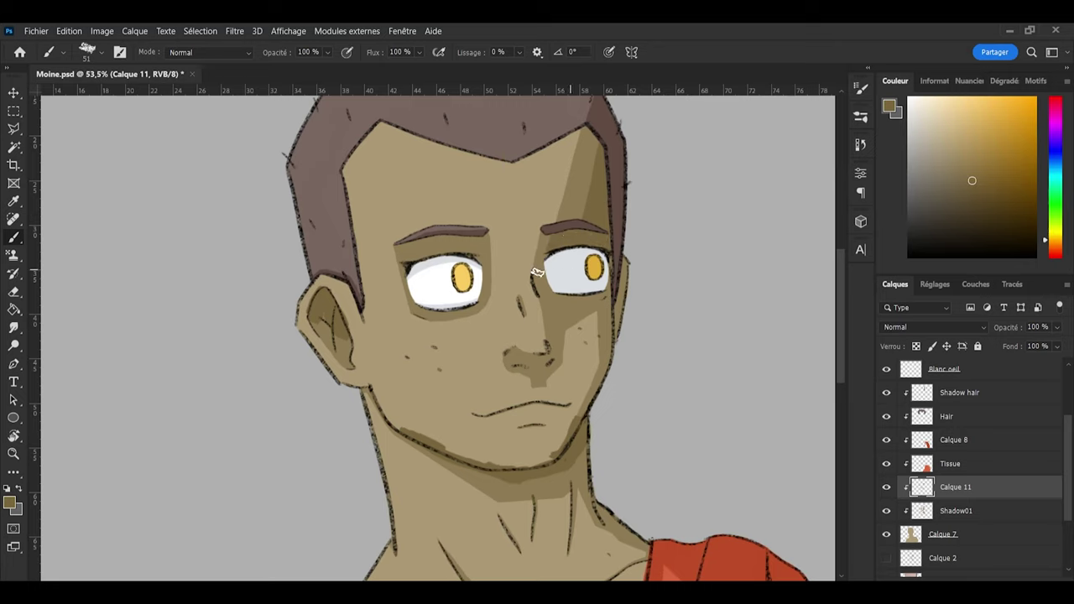
key("e")
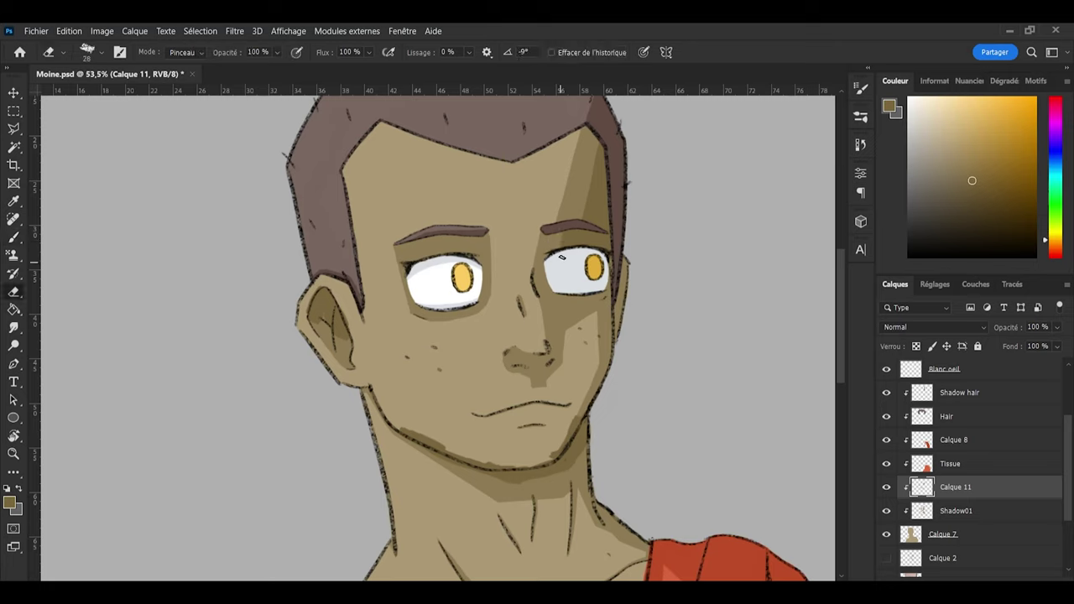
key("b")
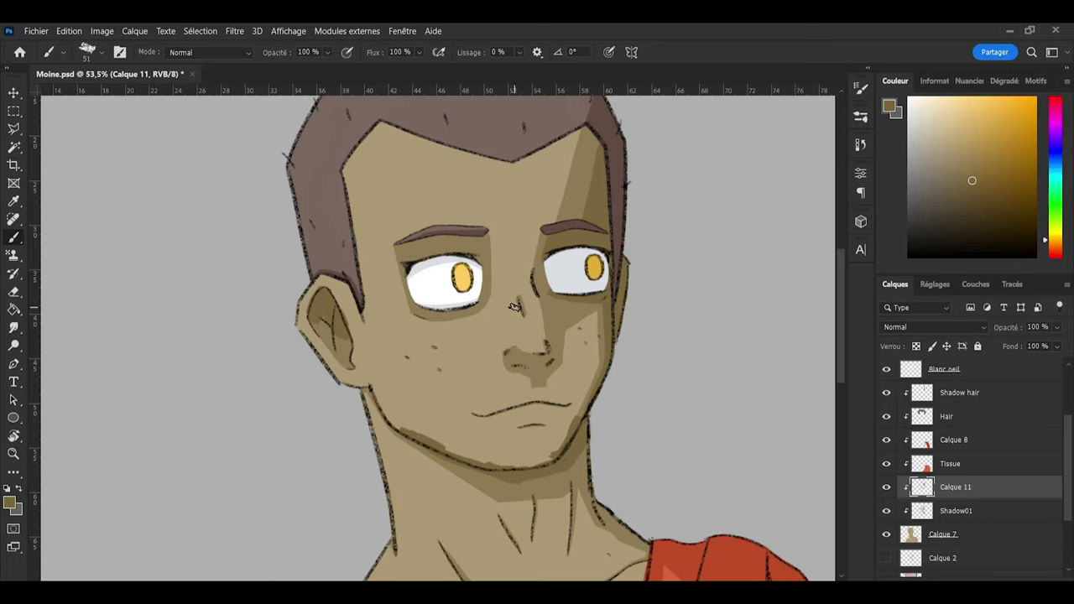
key("e")
key("b")
Step: Erase the uneven dark strokes along the jawline from the near side to below the chin
key("e")
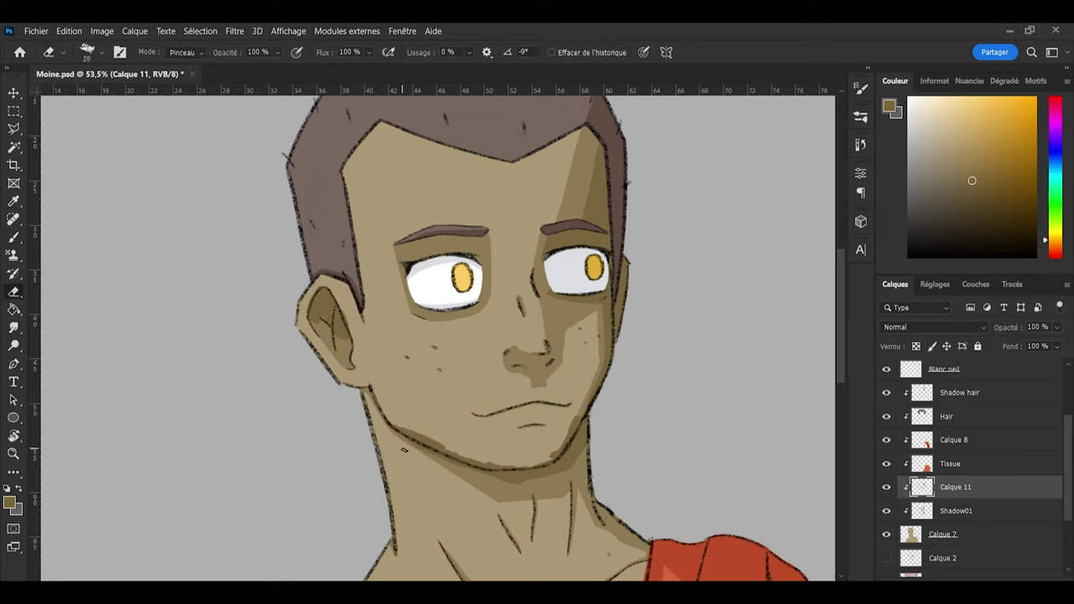
key("b")
key("e")
left_click_drag(434, 446, 518, 467)
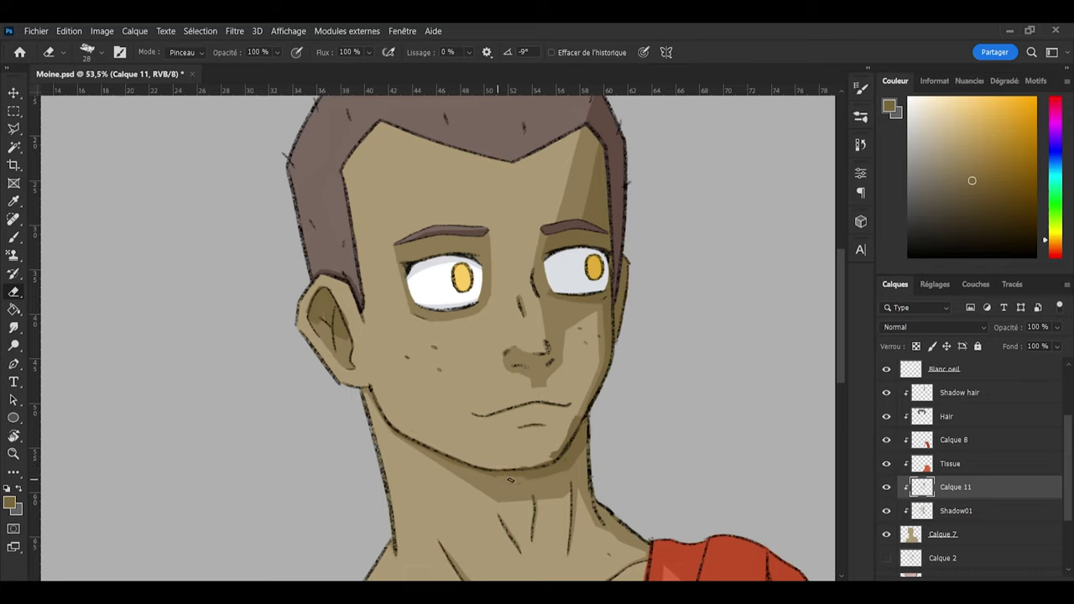
key("b")
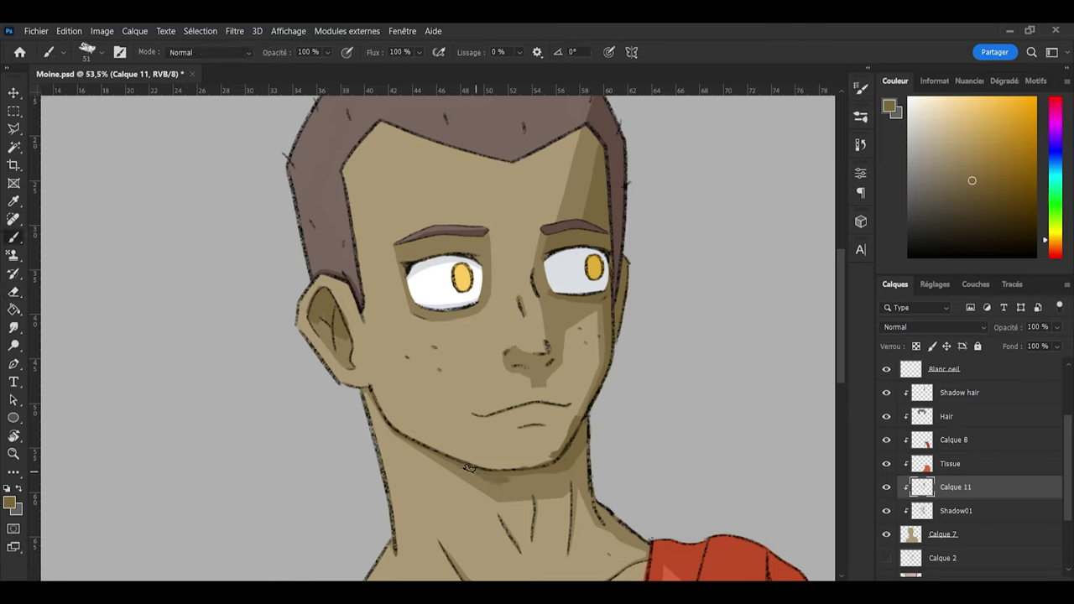
Step: Lasso a polygonal band along the jawline, paint dark shadow inside it, trim it with the eraser and deselect
key("l")
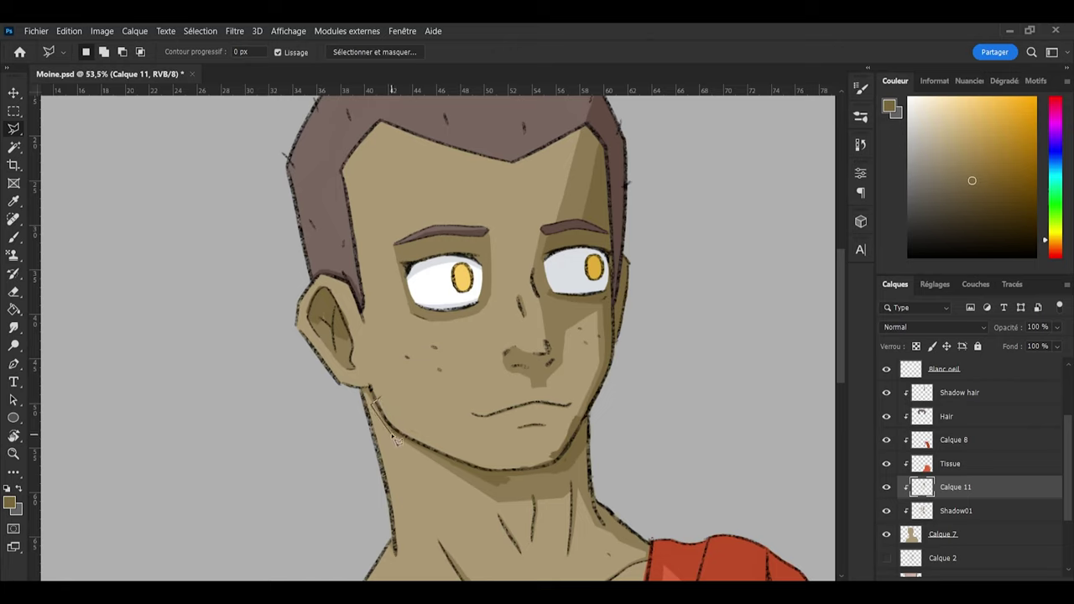
left_click(488, 484)
left_click(560, 481)
left_click(601, 432)
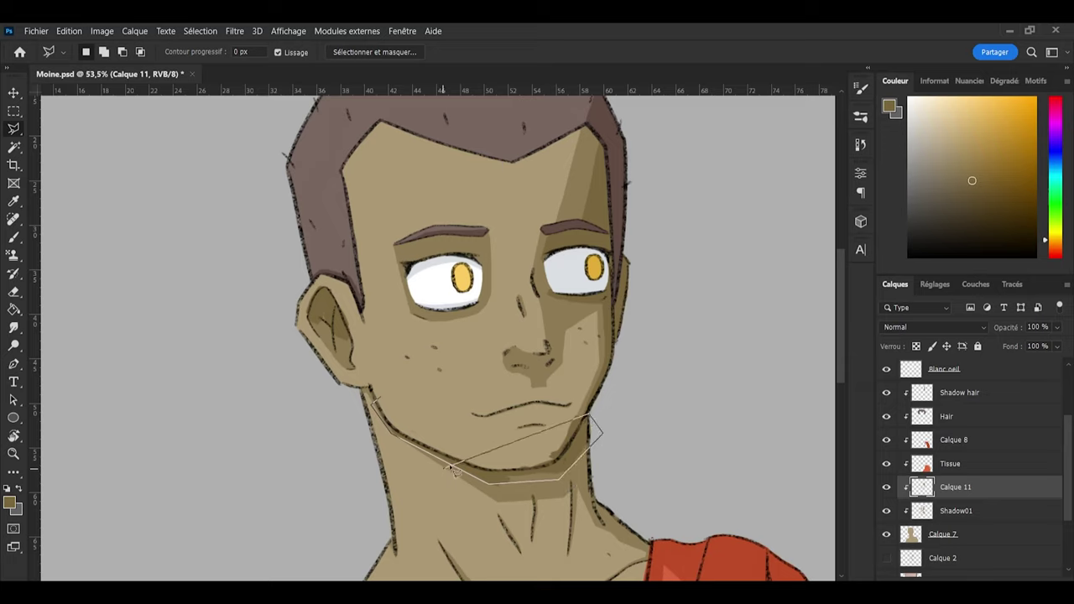
left_click(490, 447)
left_click(380, 403)
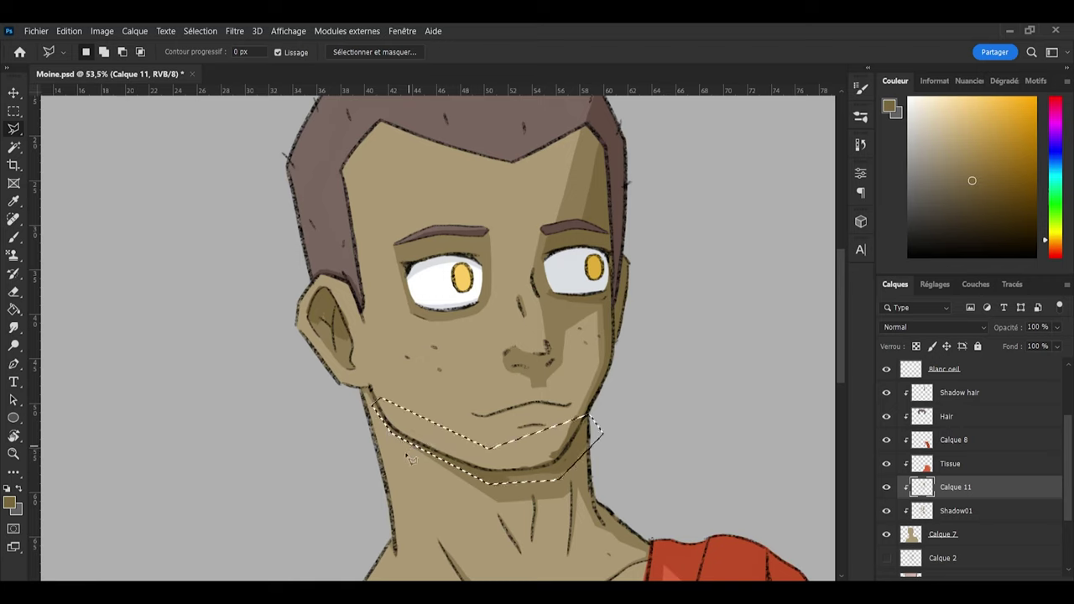
key("b")
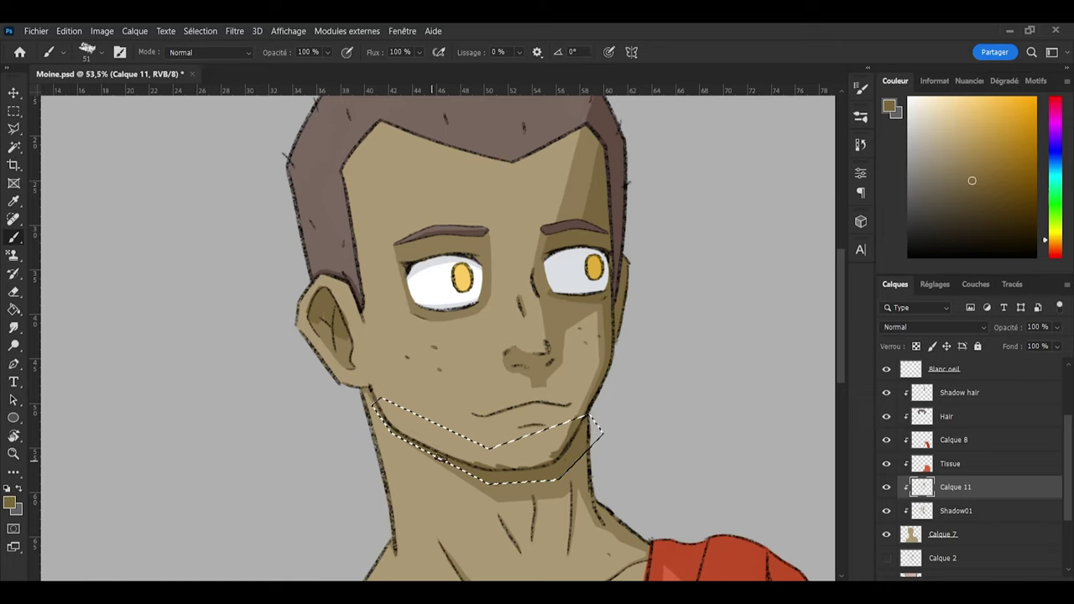
key("l")
key("e")
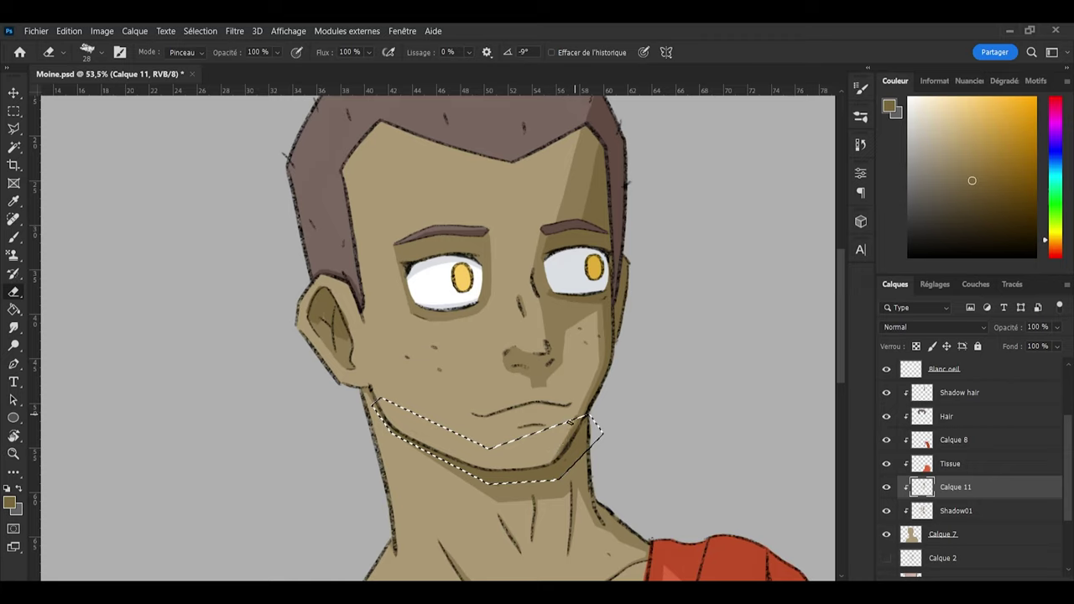
key("l")
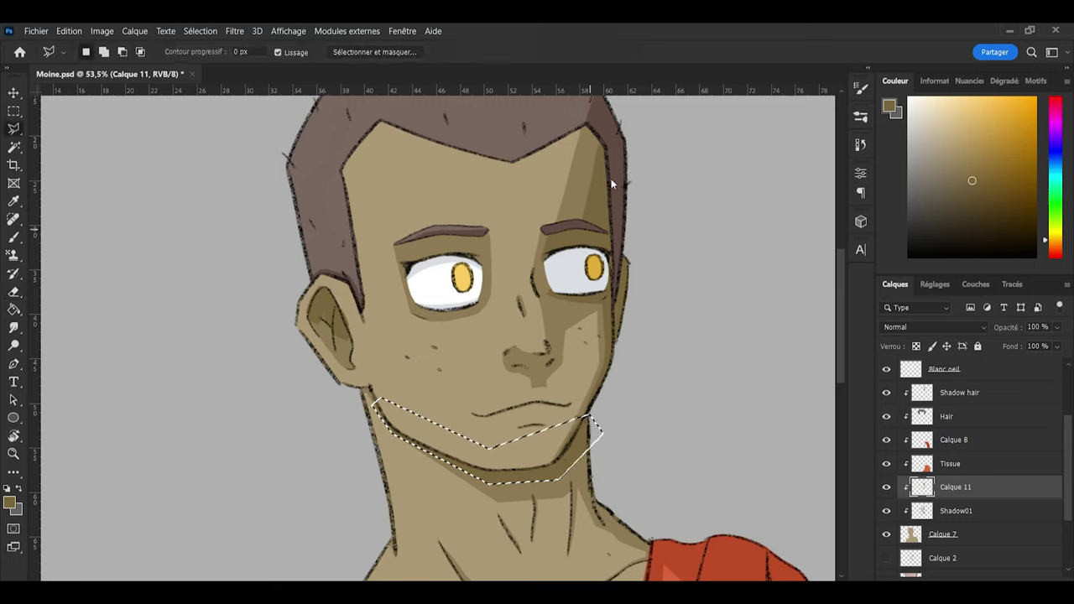
key("ctrl+d")
Step: Touch up the dark face shadows around the jaw and chin with the brush and eraser
key("e")
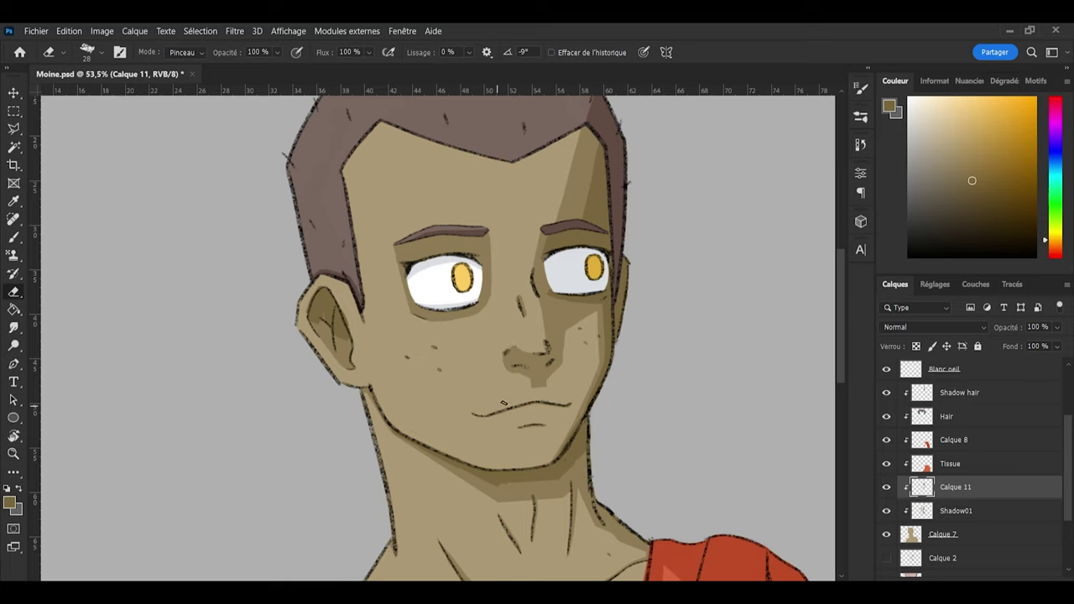
key("b")
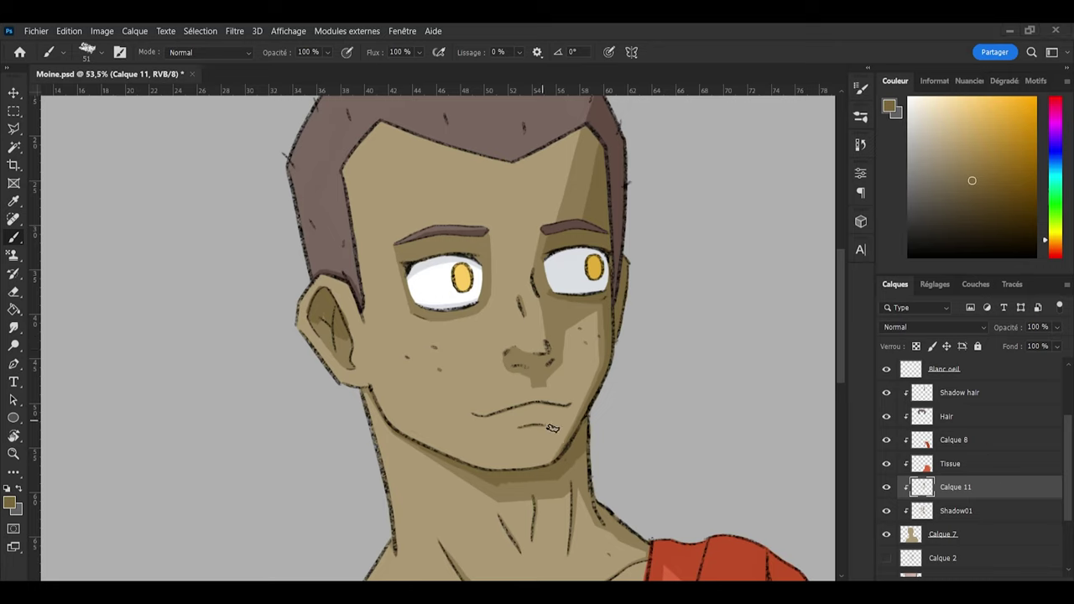
key("e")
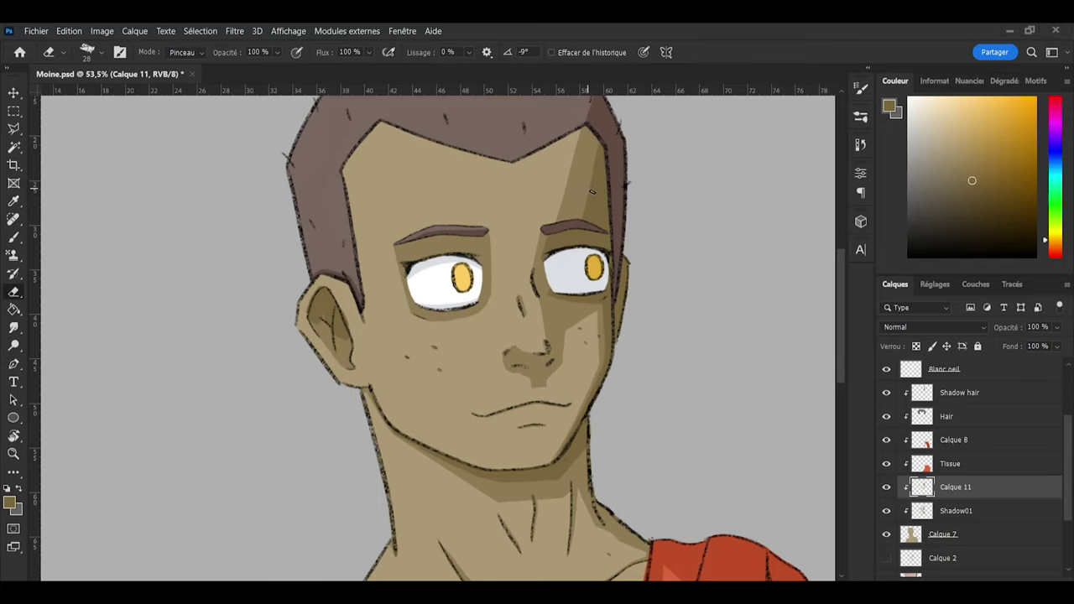
Step: Lasso a narrow triangle between the far eyebrow and the hairline, paint it with the dark shadow colour and deselect
key("l")
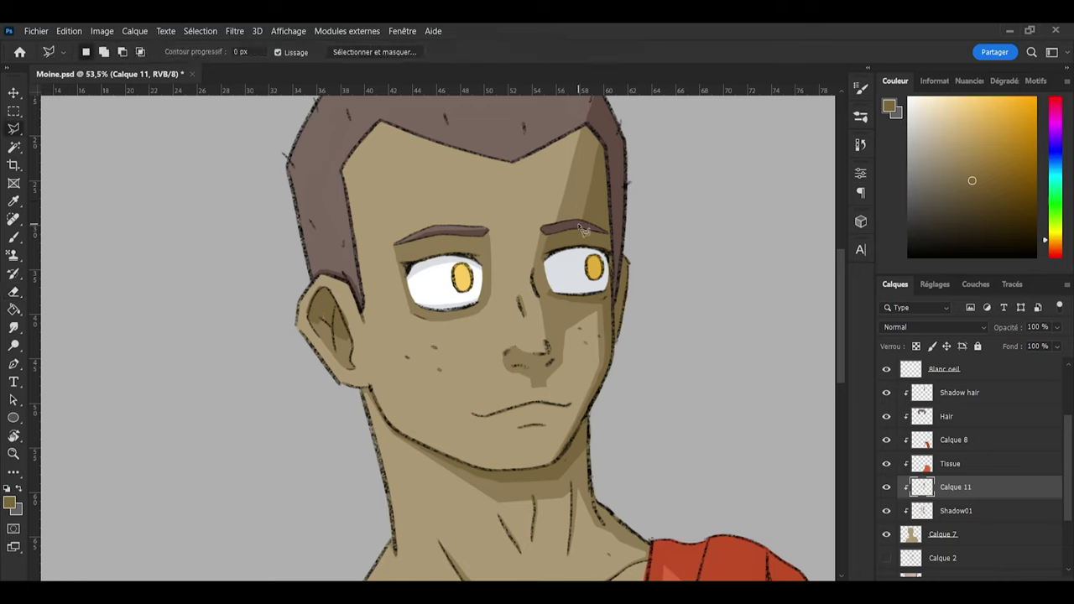
left_click(579, 225)
left_click(604, 127)
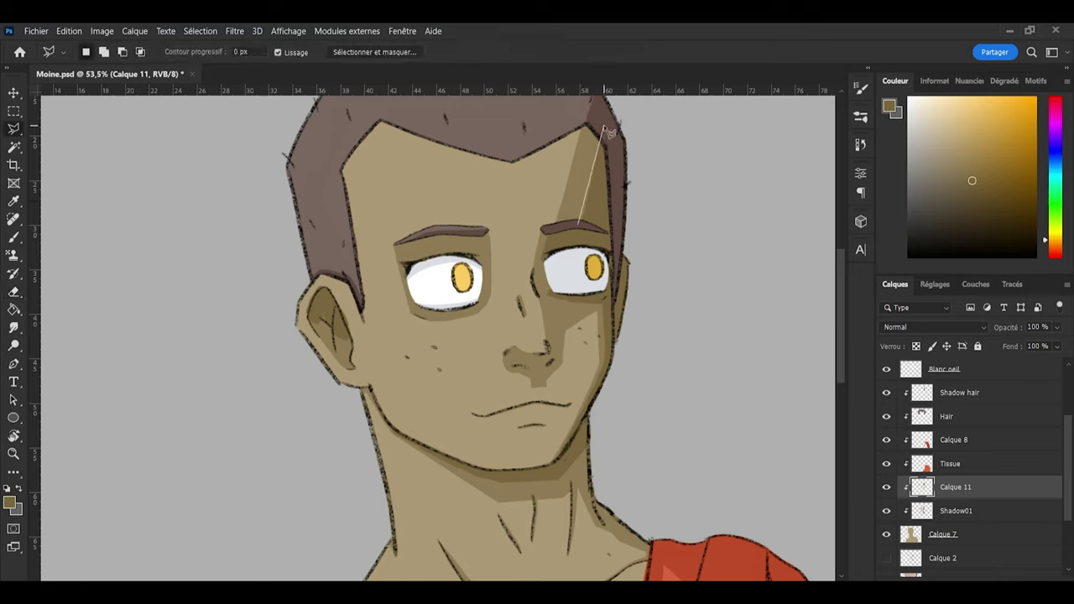
left_click(616, 178)
left_click(579, 225)
key("b")
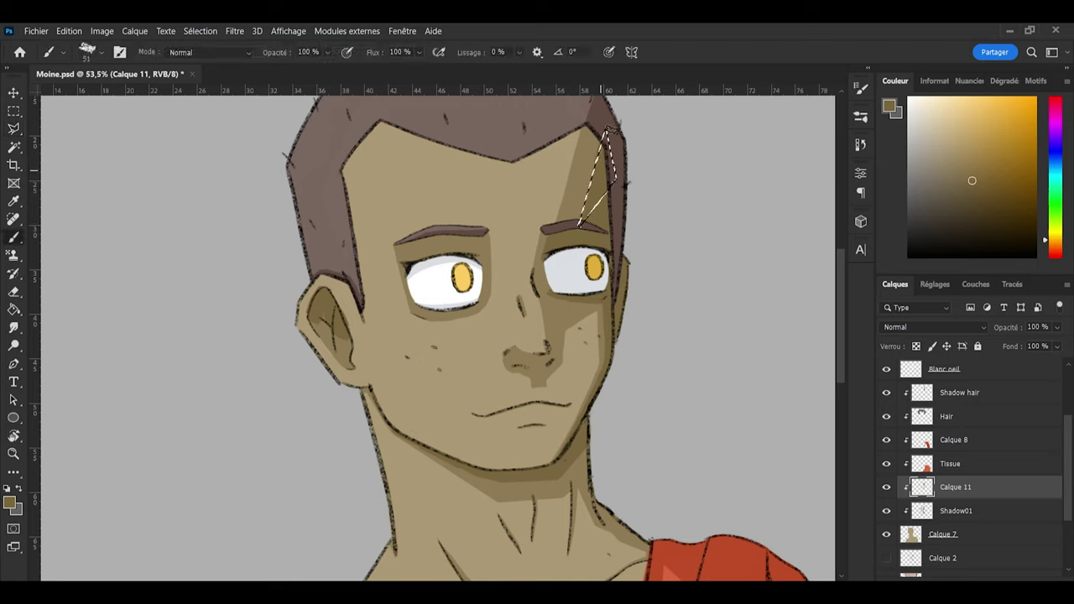
key("l")
key("ctrl+d")
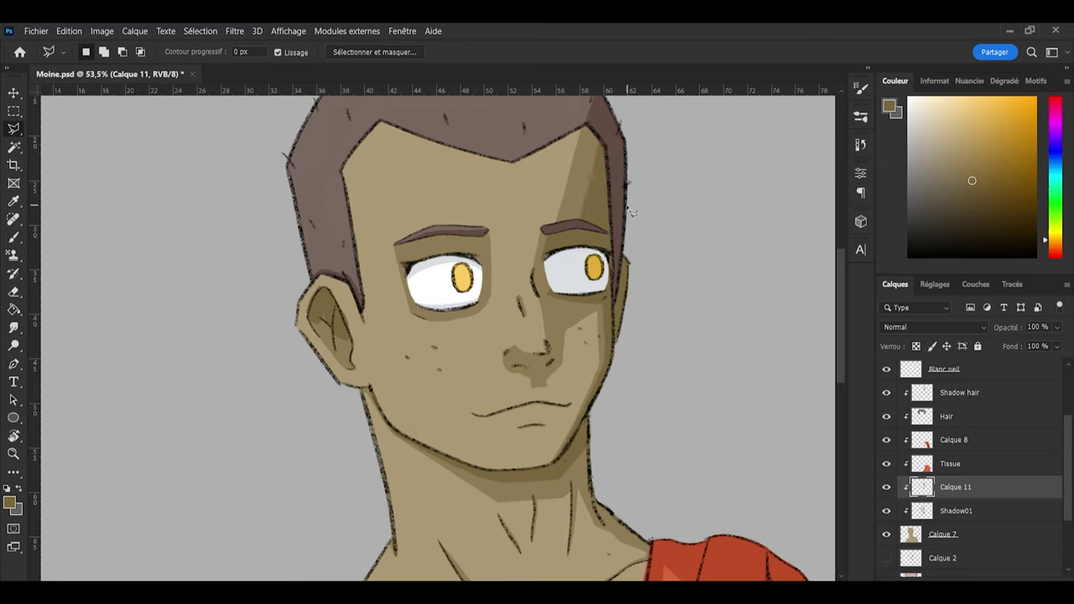
Step: Lasso a narrow area at the inner side of the far eye, clear it on Calque 11 and deselect
left_click(544, 232)
left_click(544, 267)
left_click(549, 294)
left_click(565, 295)
left_click(564, 262)
left_click(544, 234)
key("Delete")
key("ctrl+d")
key("e")
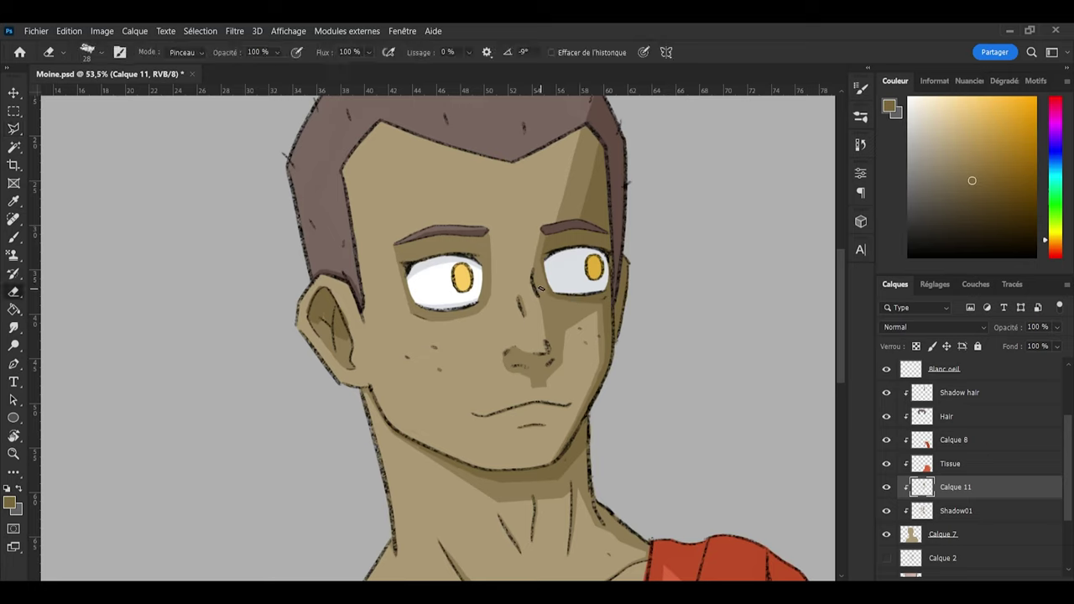
Step: Lasso a polygon around the far eye socket, brush the dark shadow along its inner and lower edges and deselect
key("l")
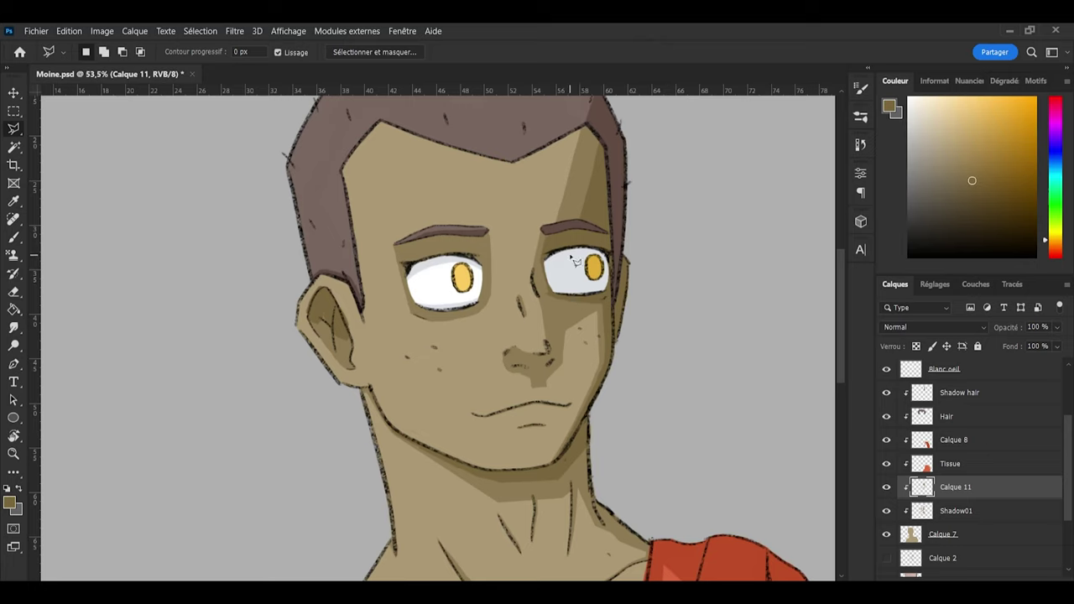
left_click(542, 227)
left_click(548, 296)
left_click(616, 282)
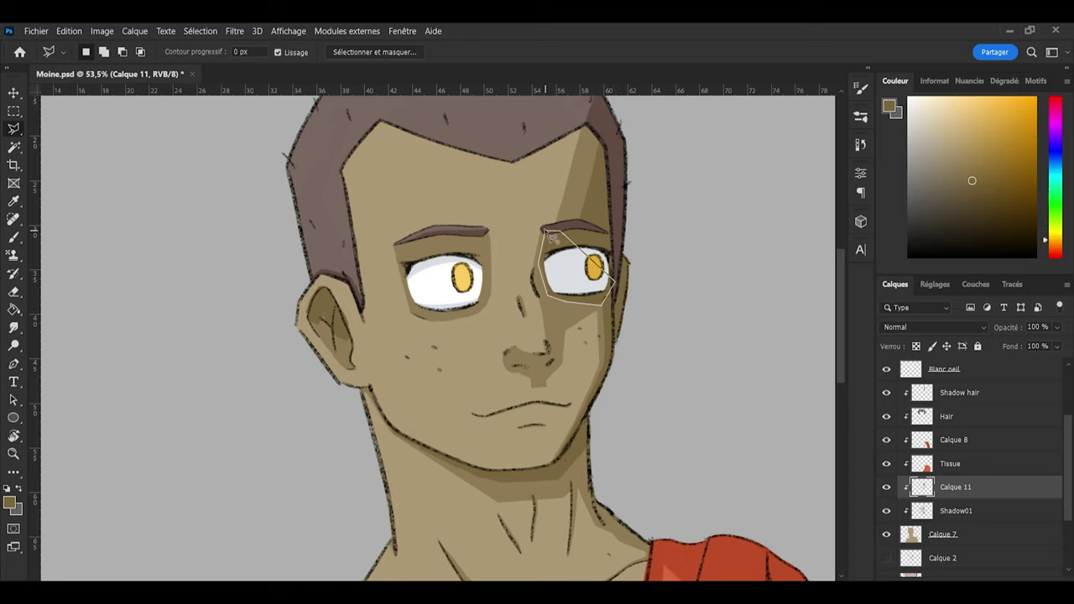
left_click(547, 231)
key("b")
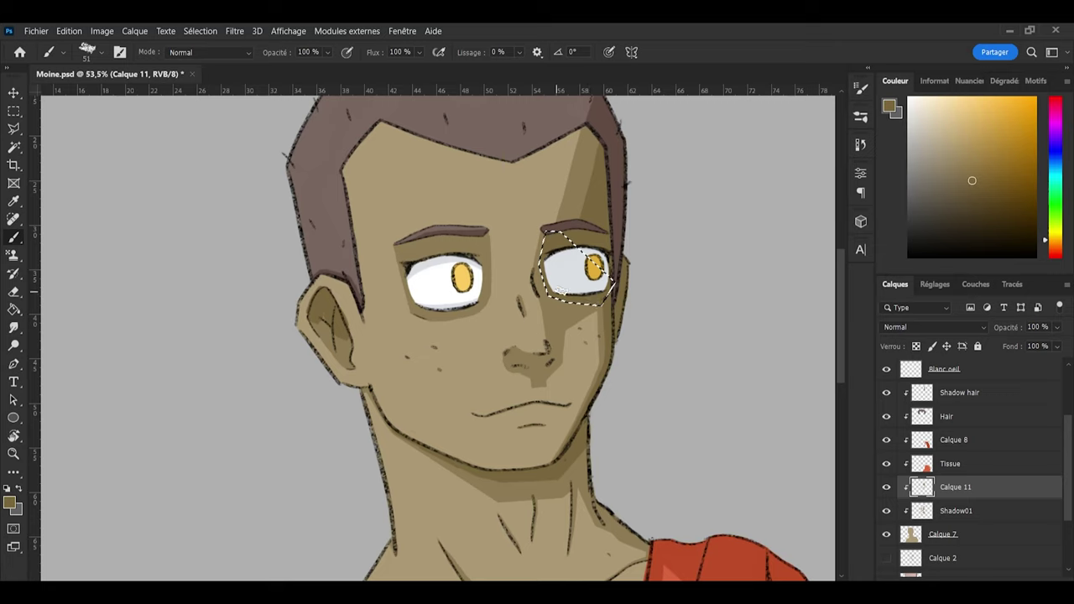
key("l")
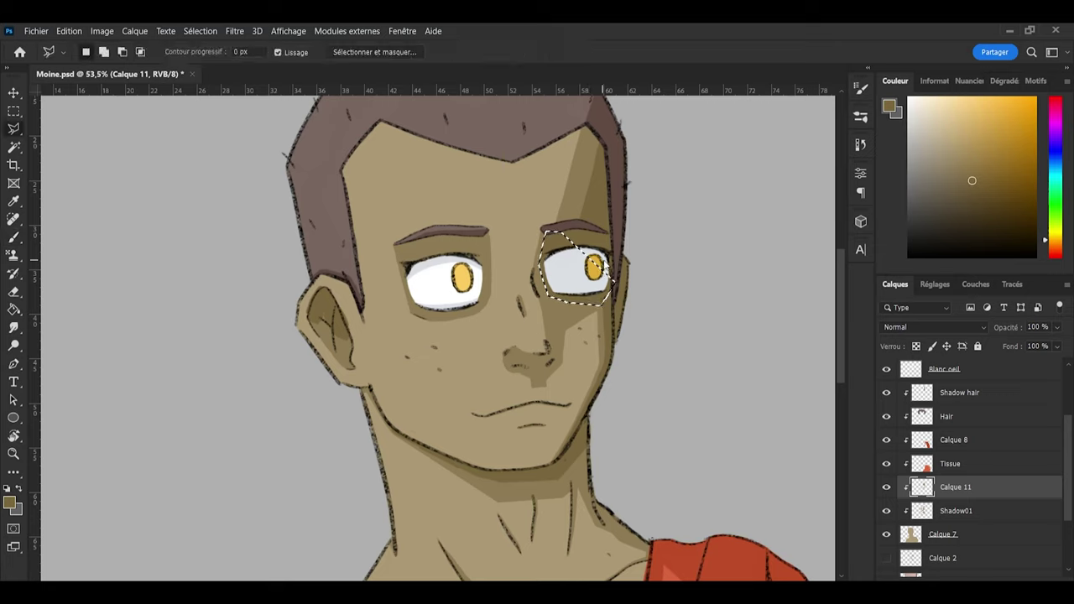
key("ctrl+d")
Step: Load the first shadow shapes as a selection and brush the dark shadow down the far side of the nose on Calque 11
scroll(588, 173, "down", 4)
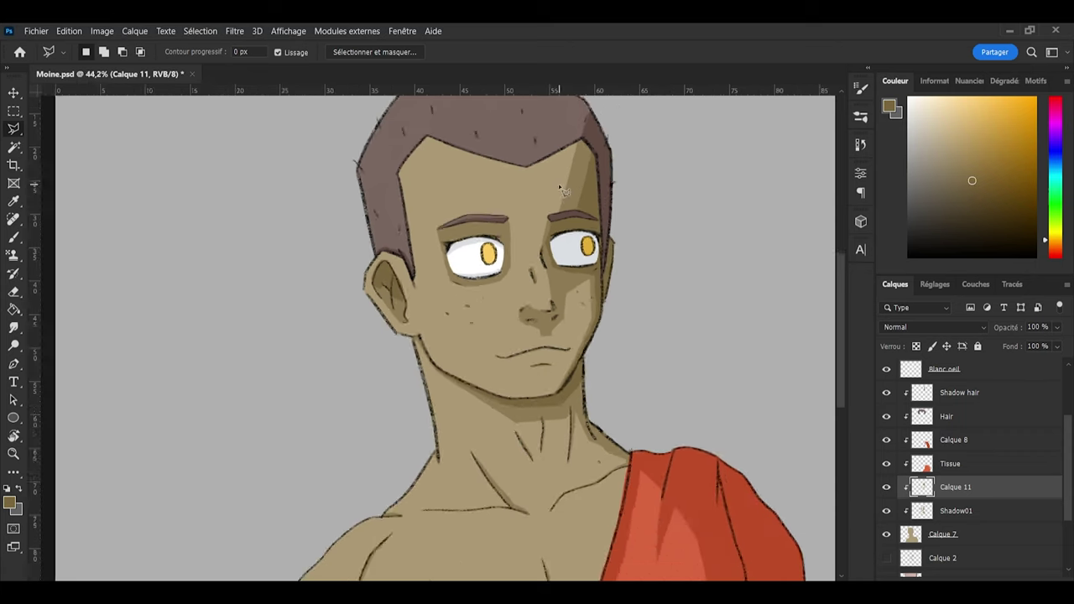
scroll(629, 206, "up", 4)
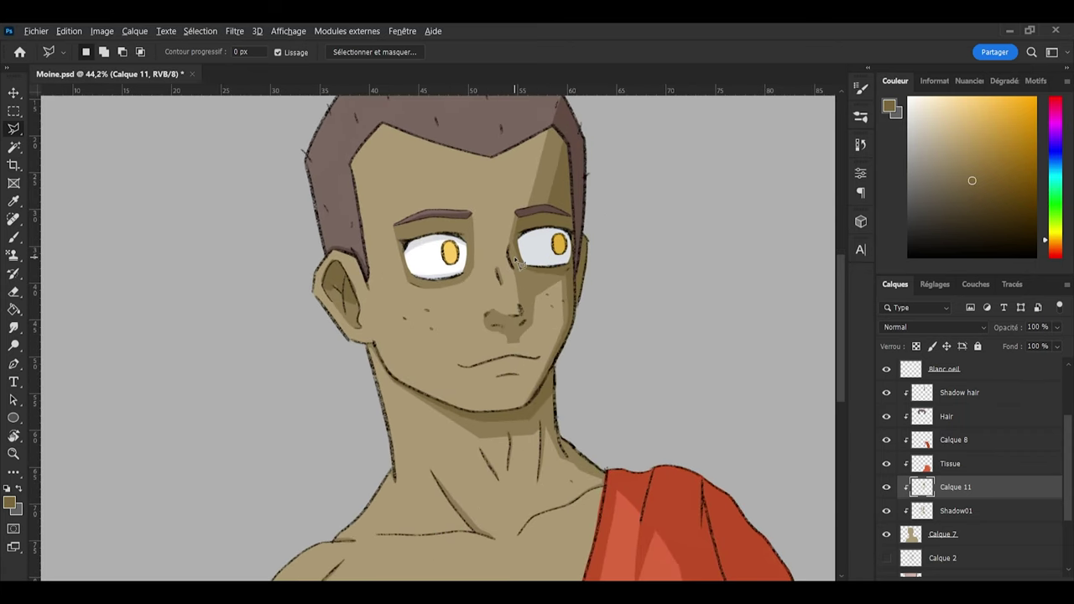
scroll(542, 342, "up", 1)
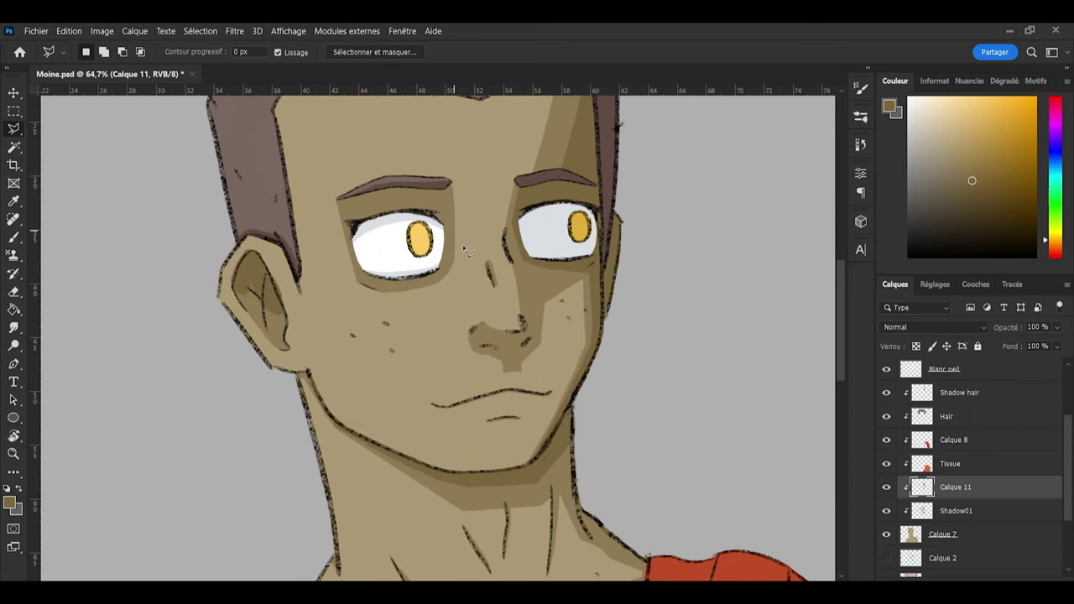
key("b")
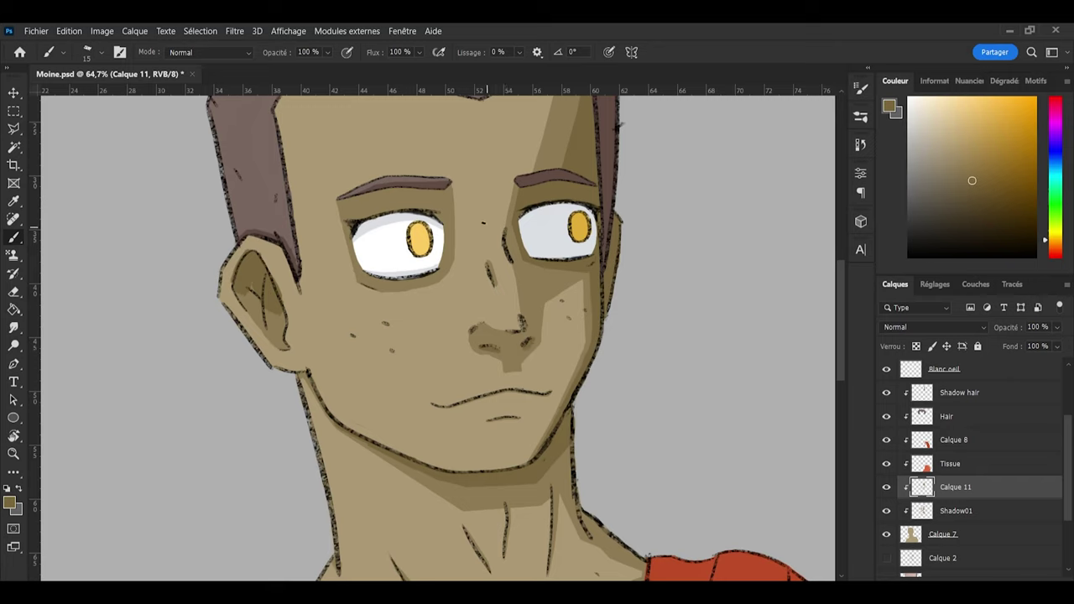
right_click(517, 260, "alt")
key("period")
left_click(921, 487, "ctrl")
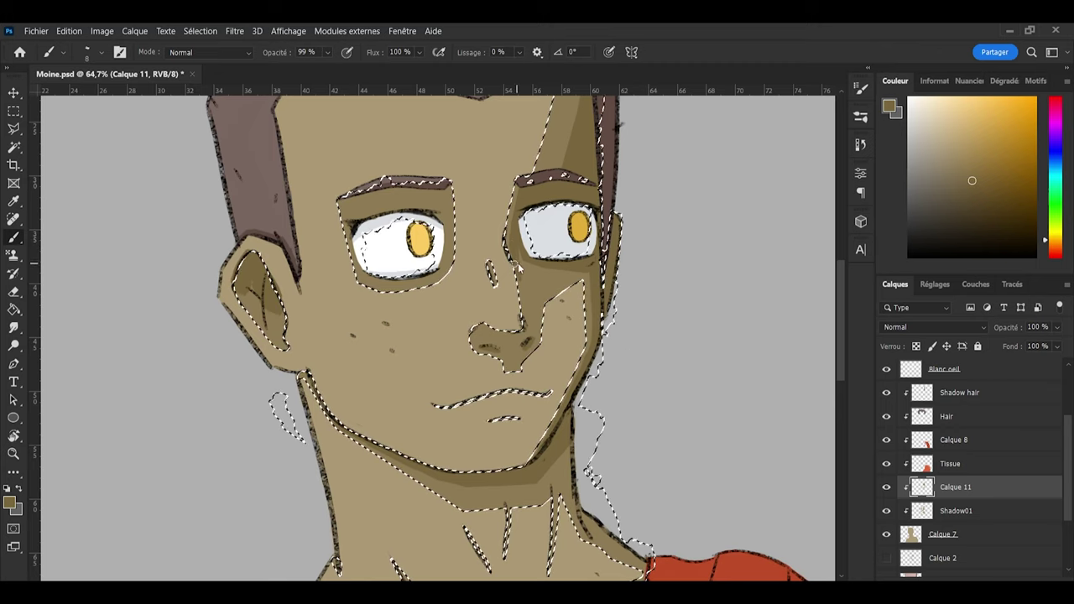
key(".")
left_click_drag(514, 261, 524, 318)
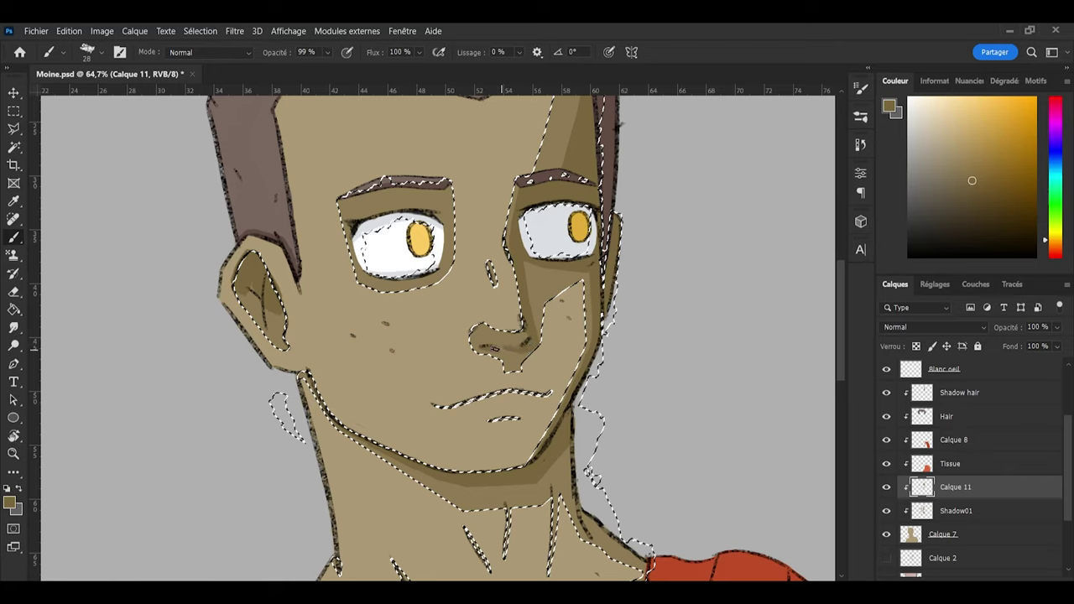
Step: Shape the dark shadow beneath the nose tip and along the far side of the nose with the brush and eraser
key("e")
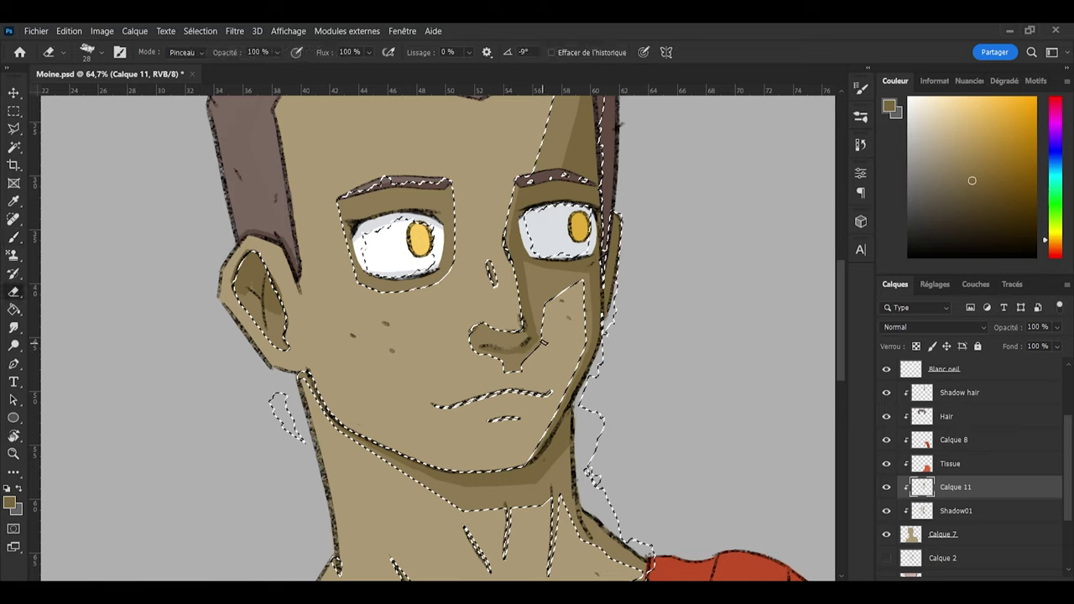
key("b")
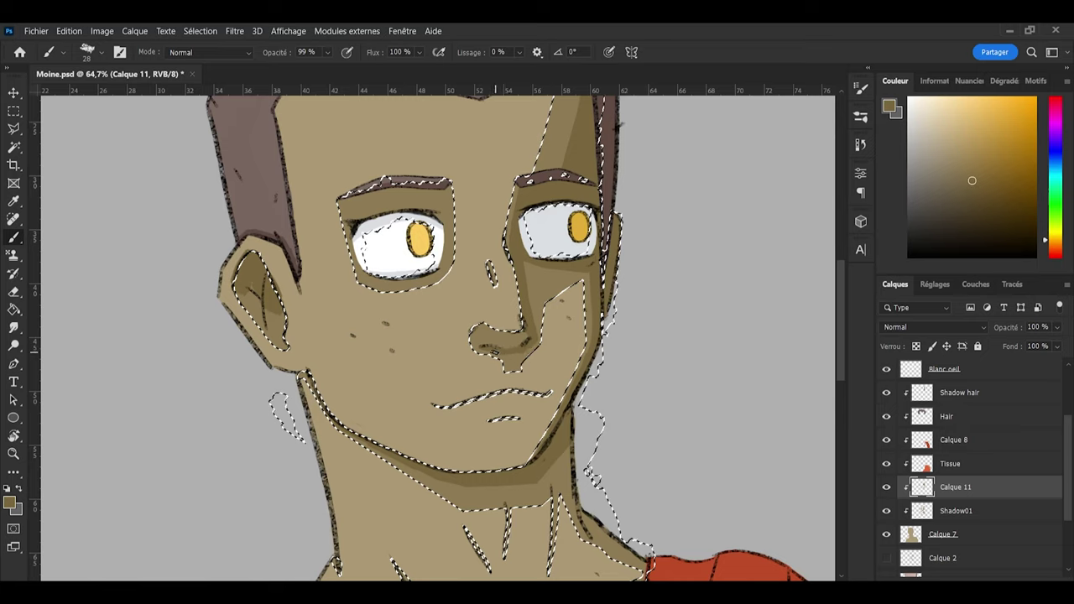
key("e")
key("e")
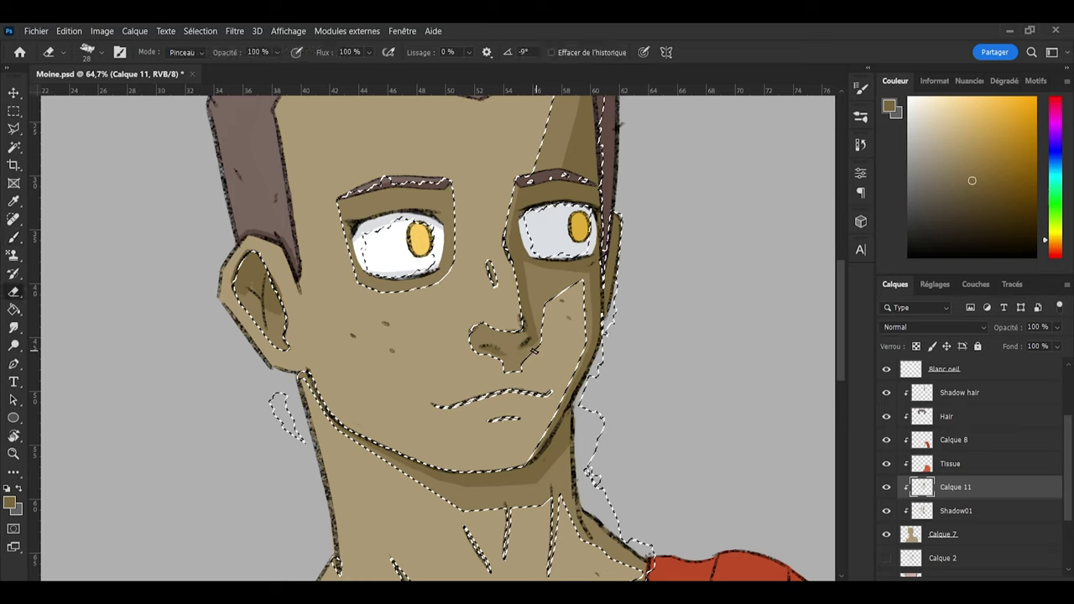
key("b")
key("e")
key("b")
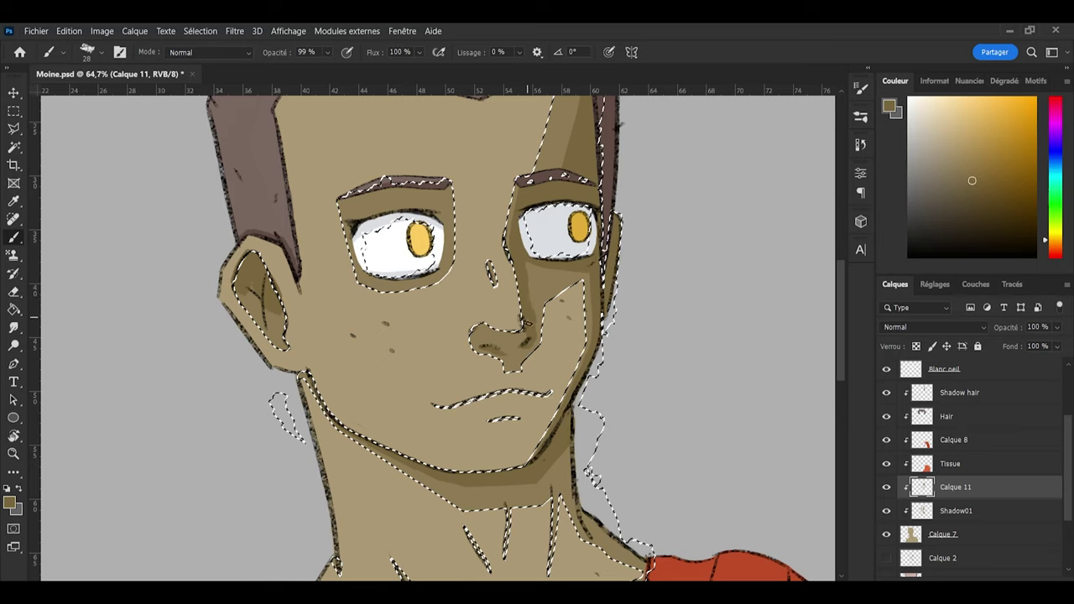
key("e")
key("b")
key("e")
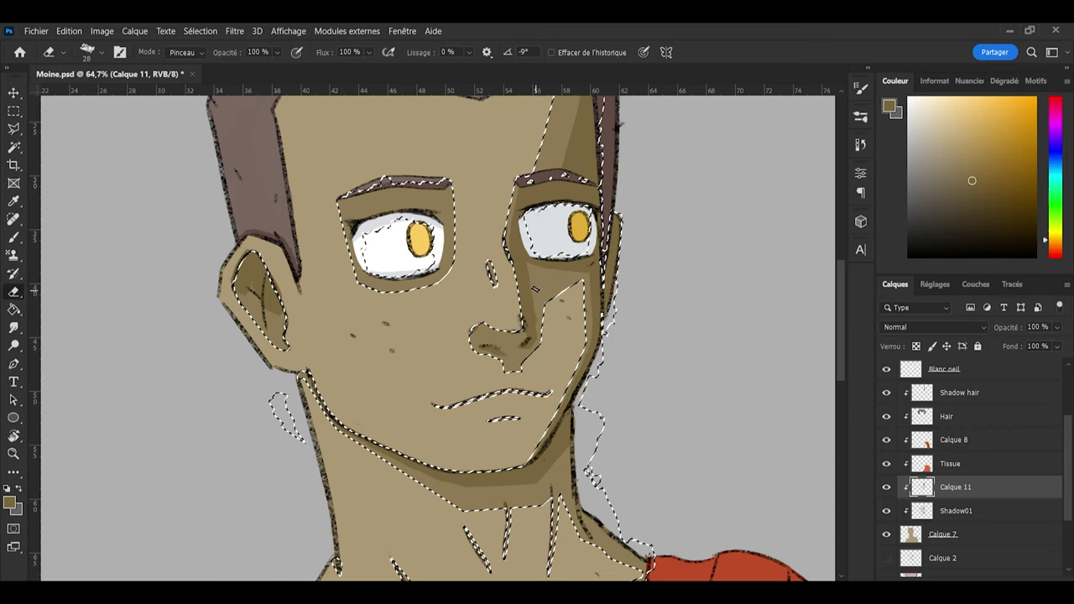
Step: Touch up the dark shadow around the two nostrils, alternating between brush and eraser
key("l")
key("e")
key("b")
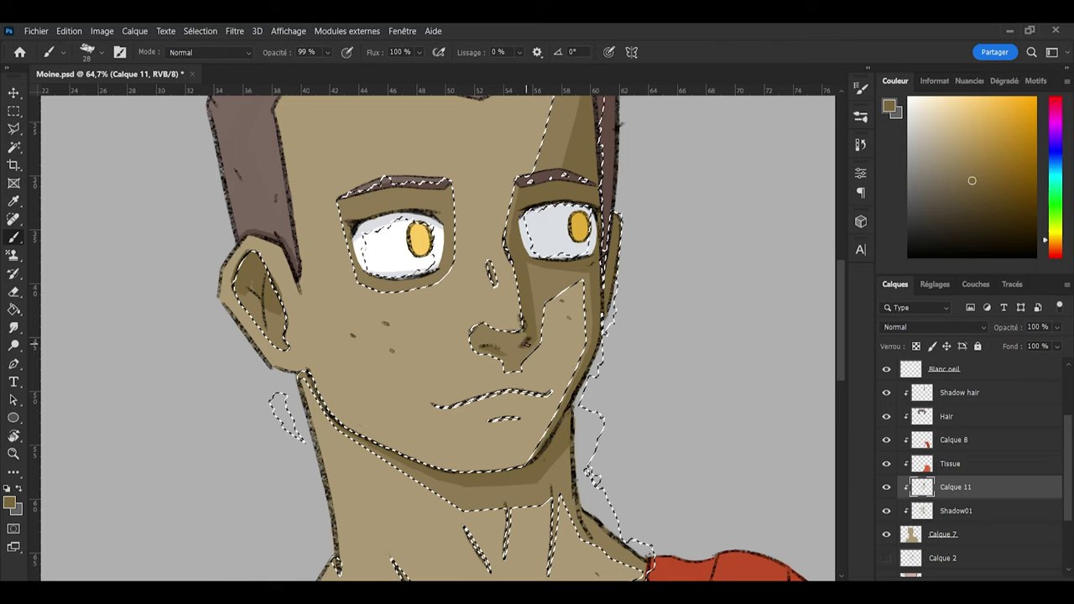
key("e")
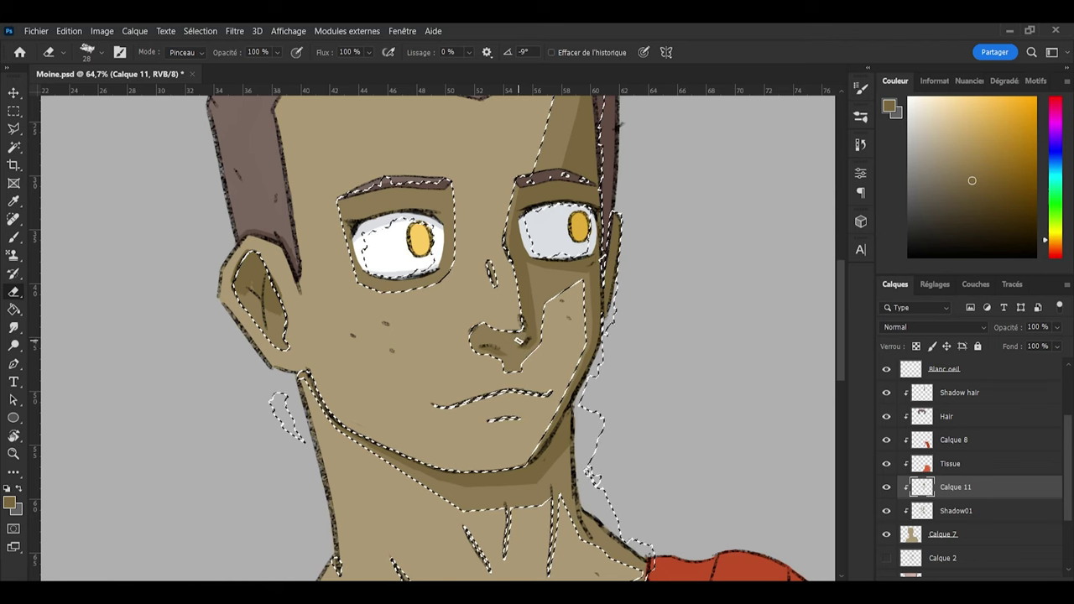
key("b")
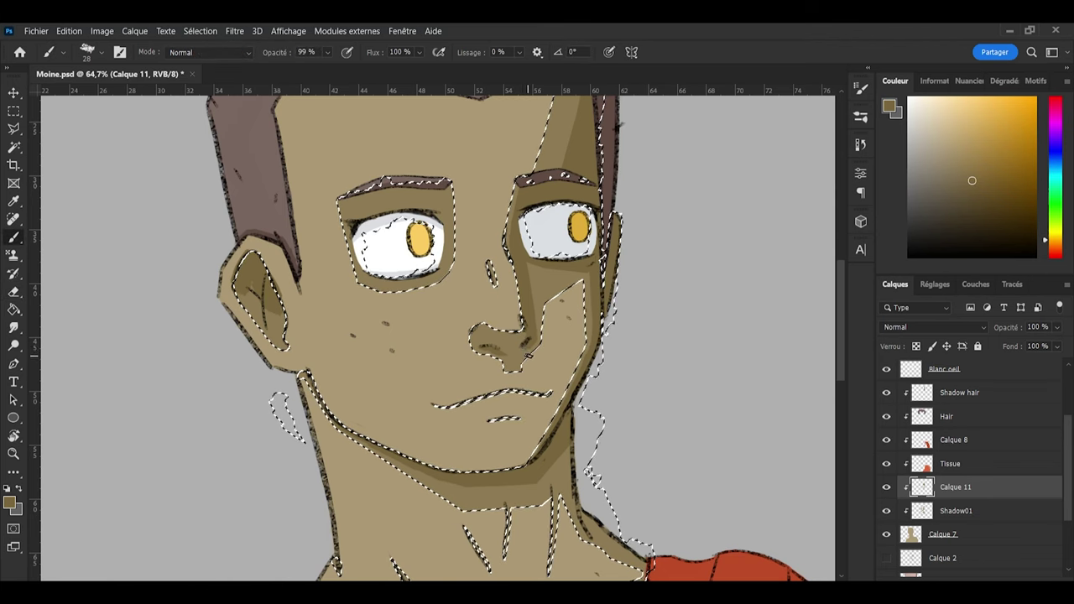
key("e")
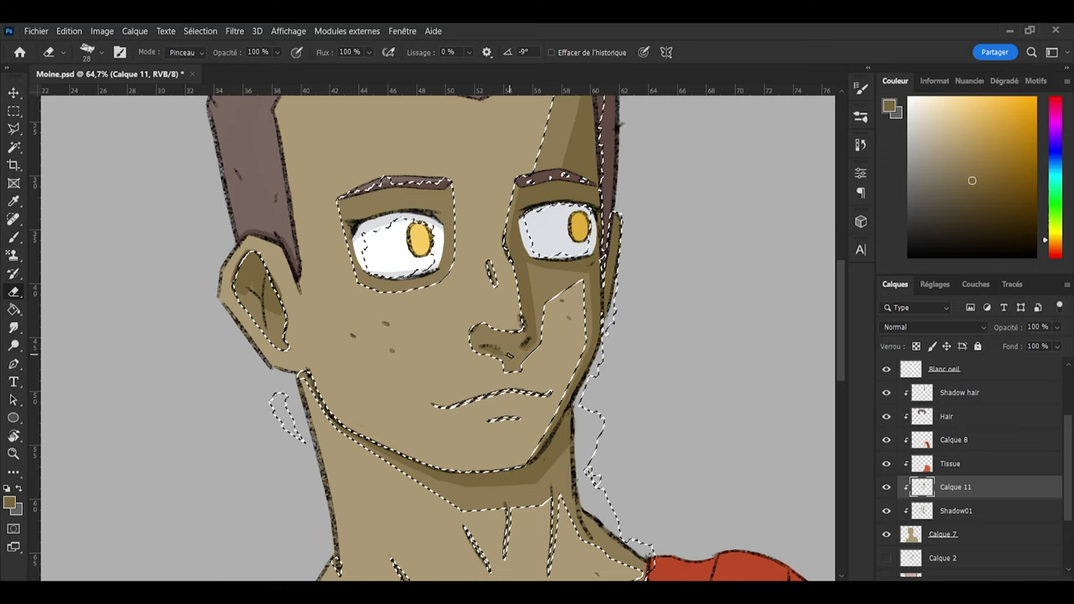
key("b")
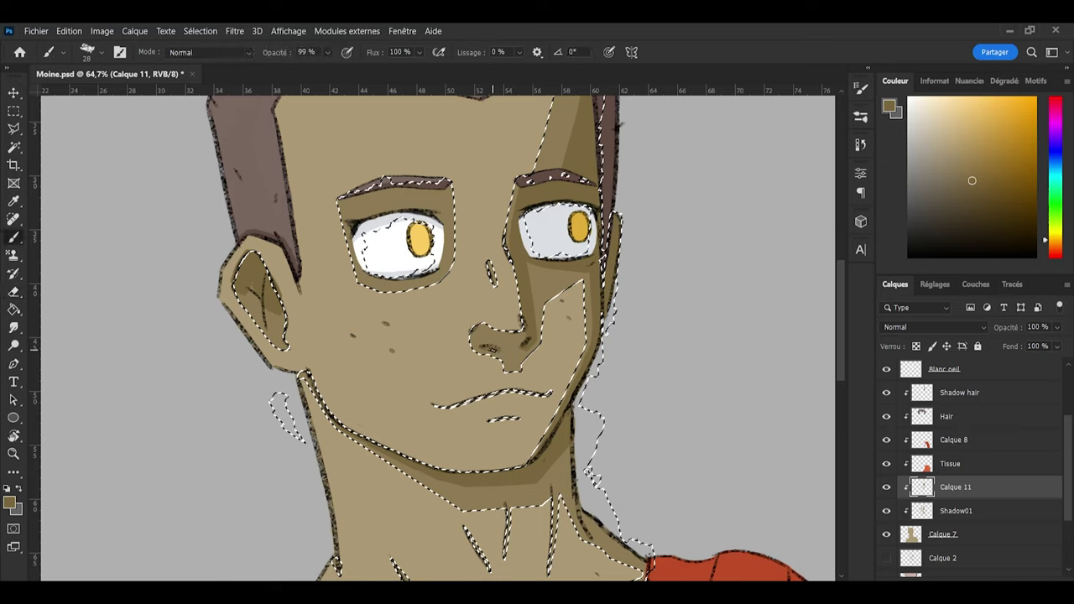
Step: Rework the dark shadow inside the near ear with the brush and eraser, and remove the selection
key("e")
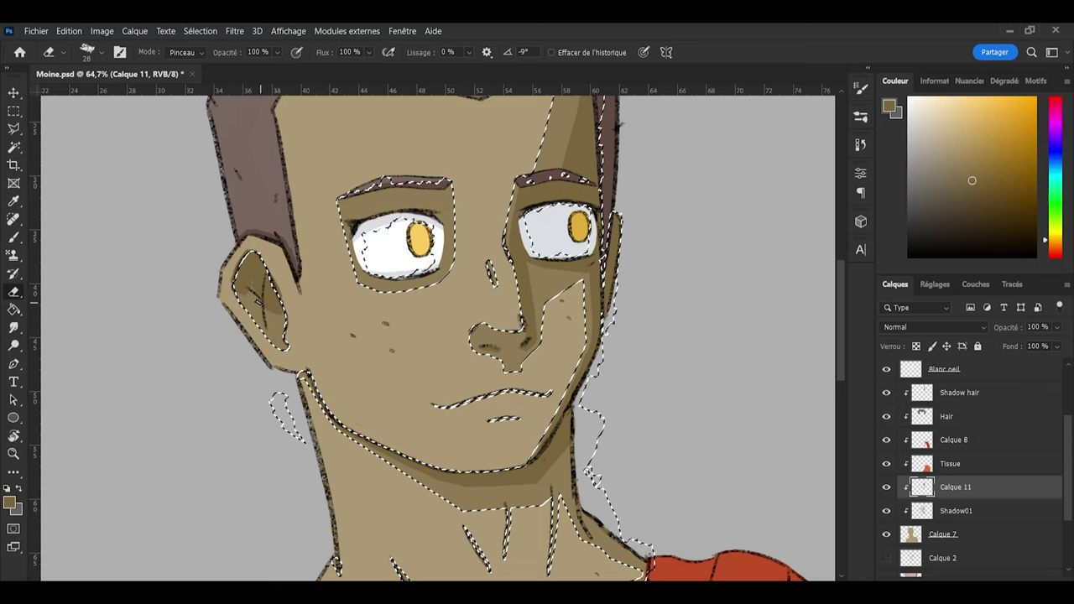
key("b")
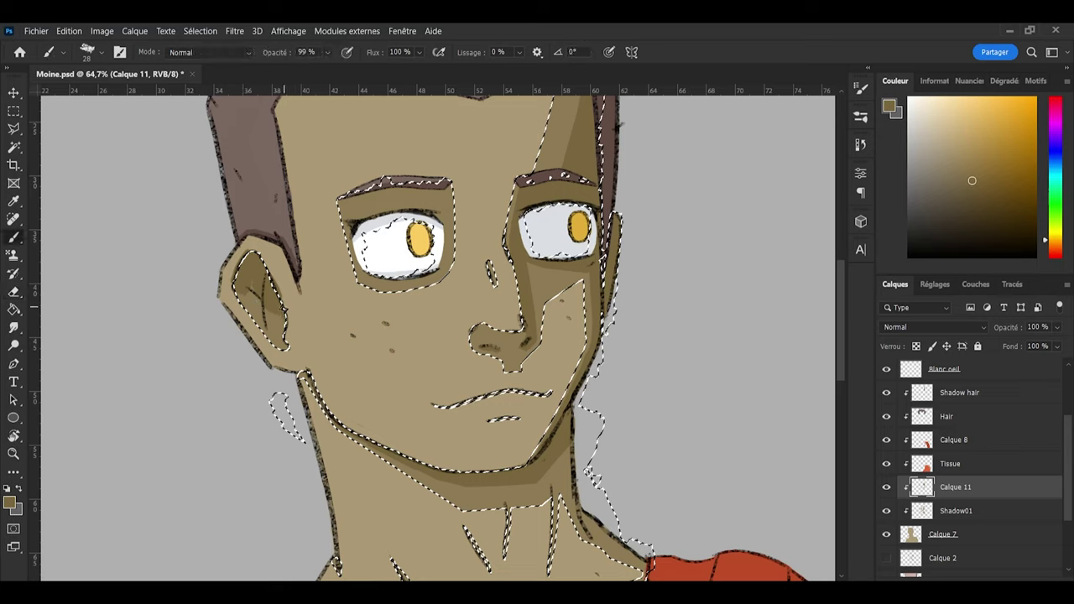
key("e")
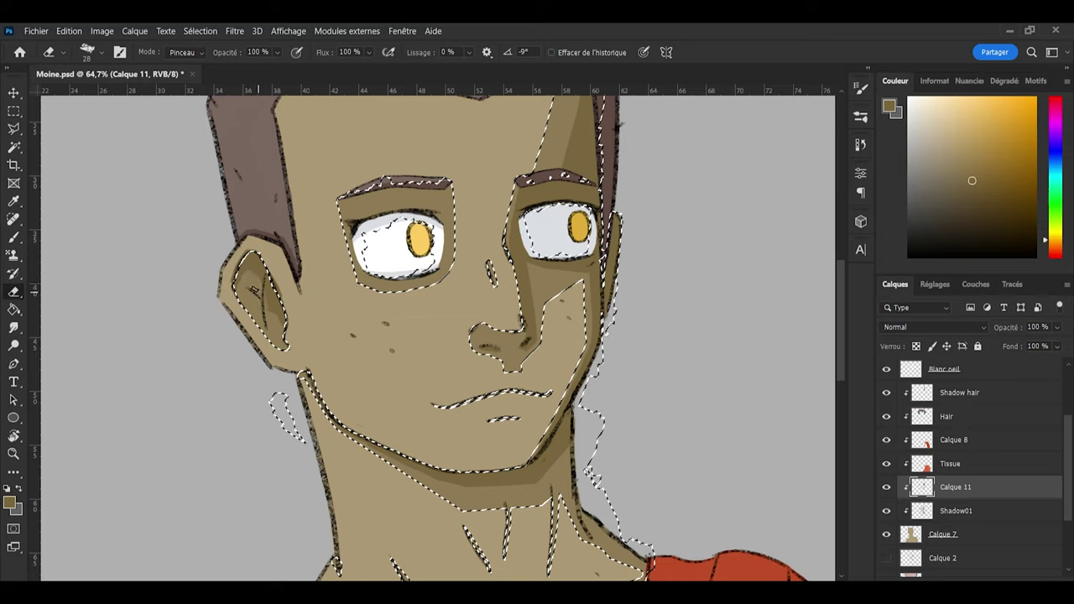
key("b")
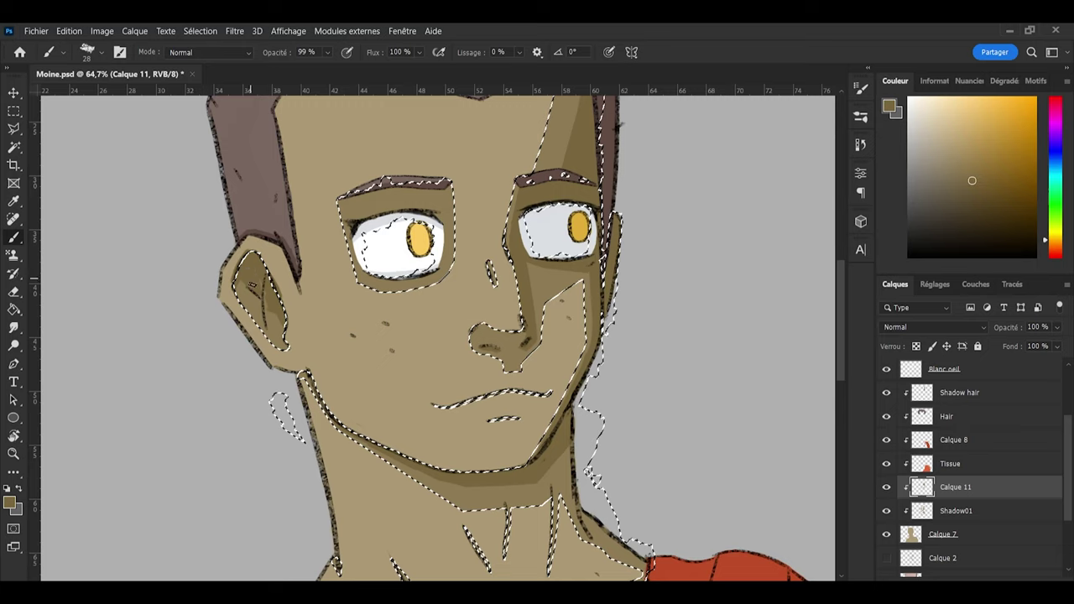
left_click_drag(258, 287, 265, 293)
key("e")
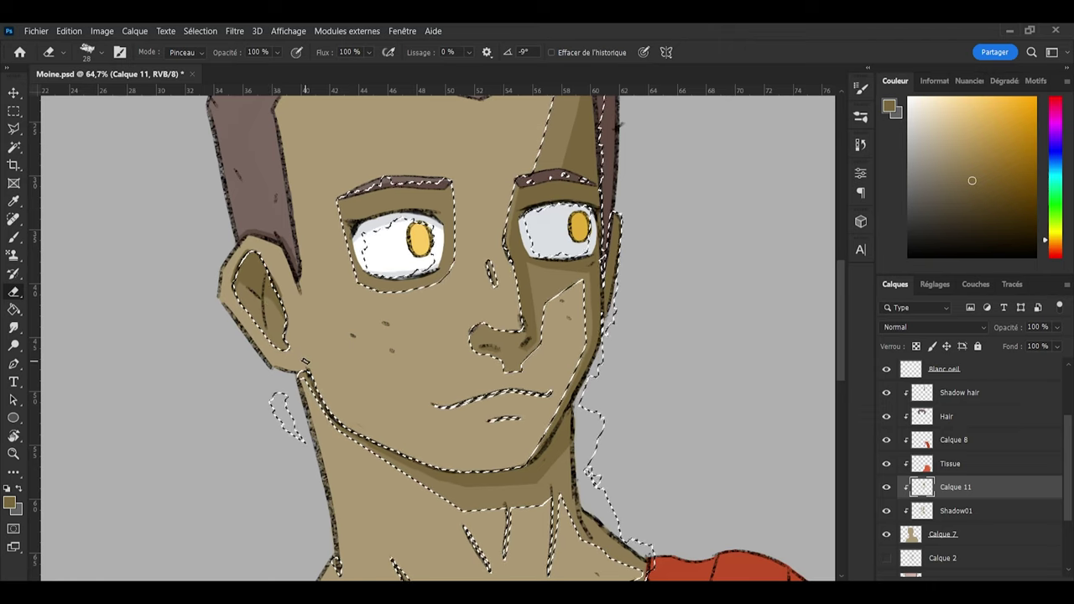
key("l")
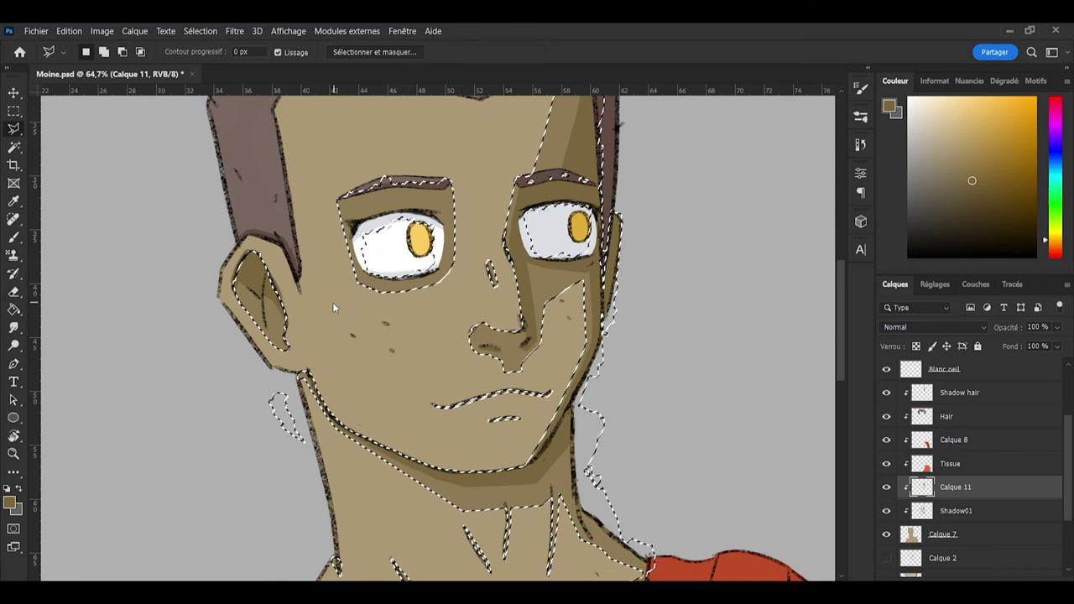
key("e")
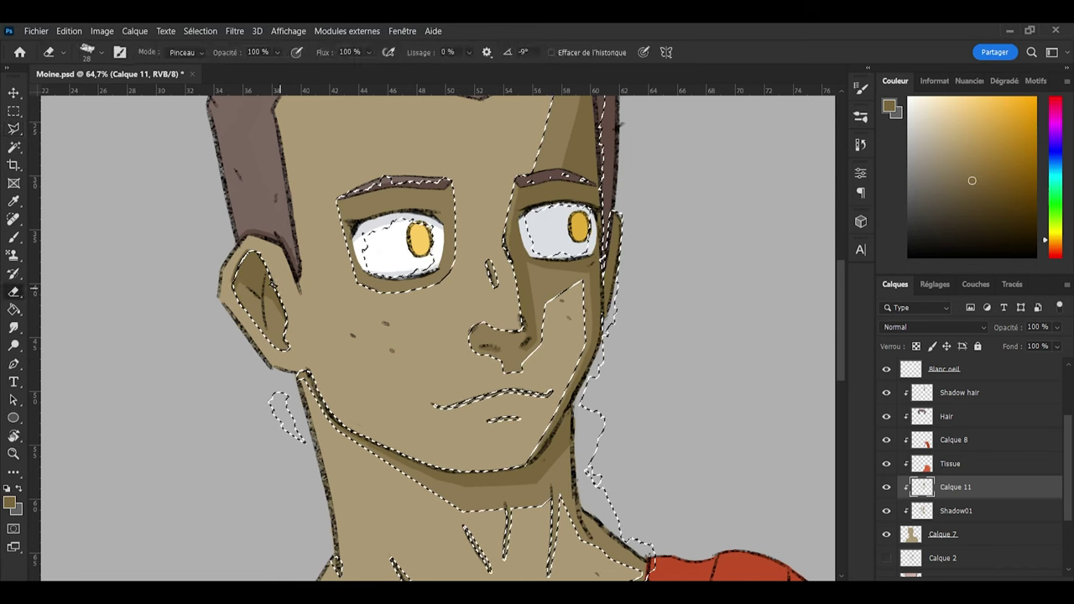
right_click(220, 260, "alt")
scroll(375, 292, "down", 5)
scroll(486, 227, "up", 1)
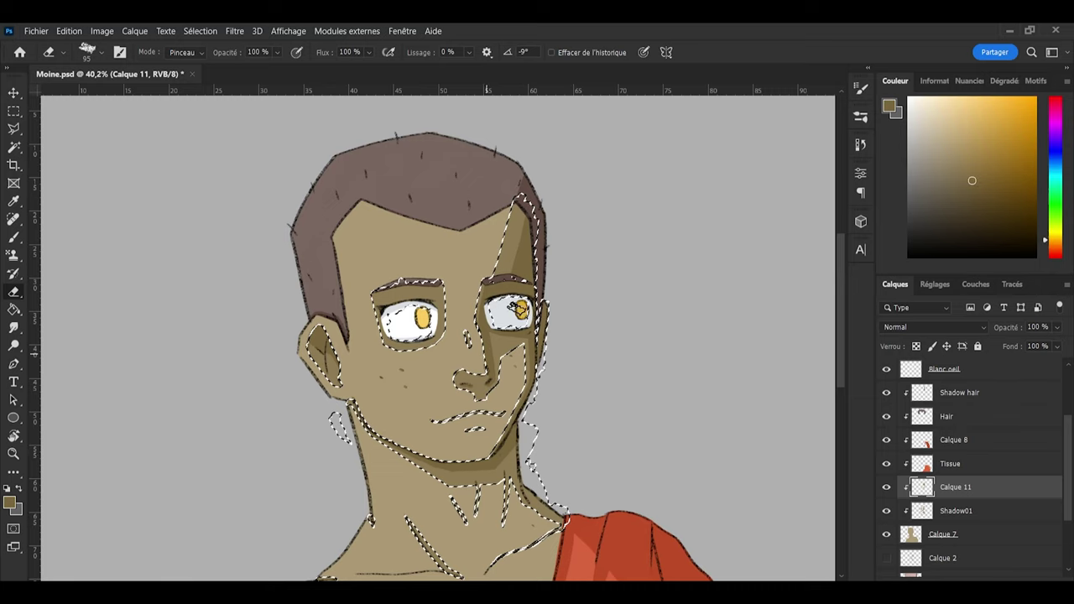
key("l")
key("ctrl+d")
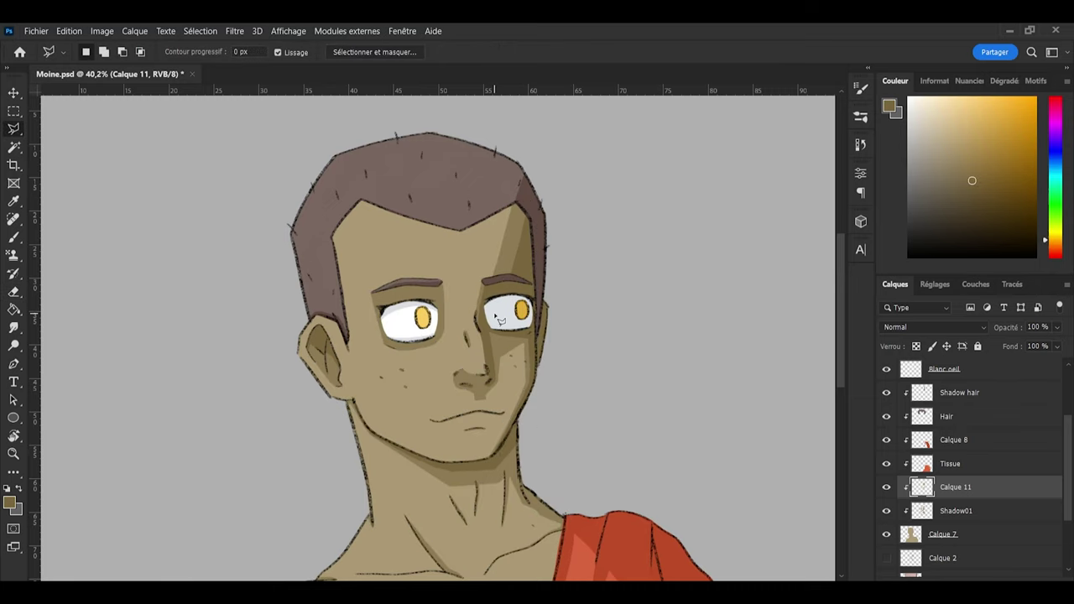
Step: Touch up the dark shadow along the lower edge and inner corner of the far eye
scroll(523, 305, "up", 3)
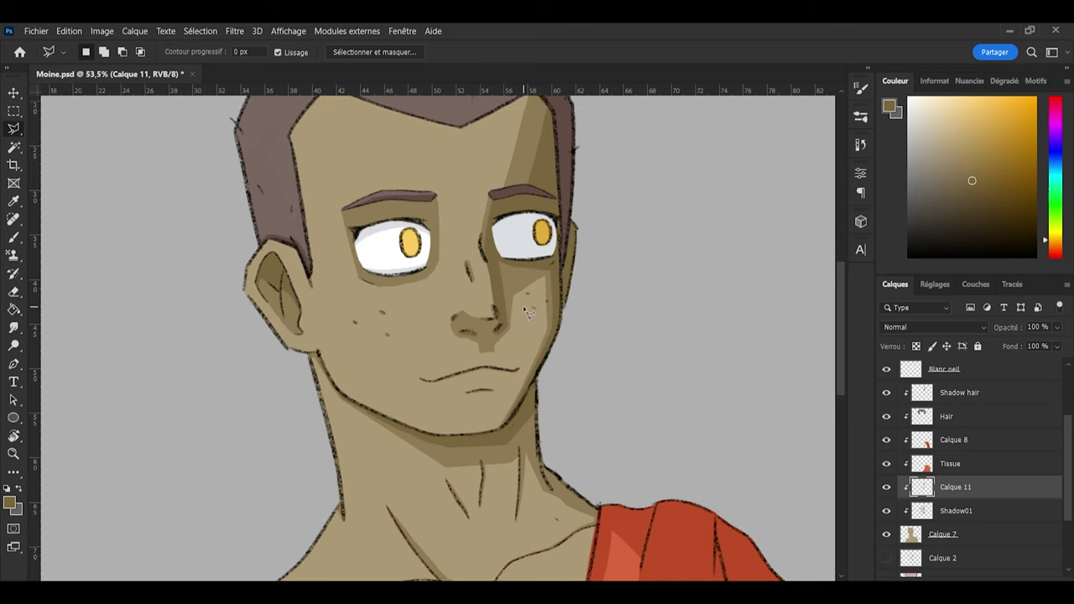
scroll(523, 306, "up", 4)
key("b")
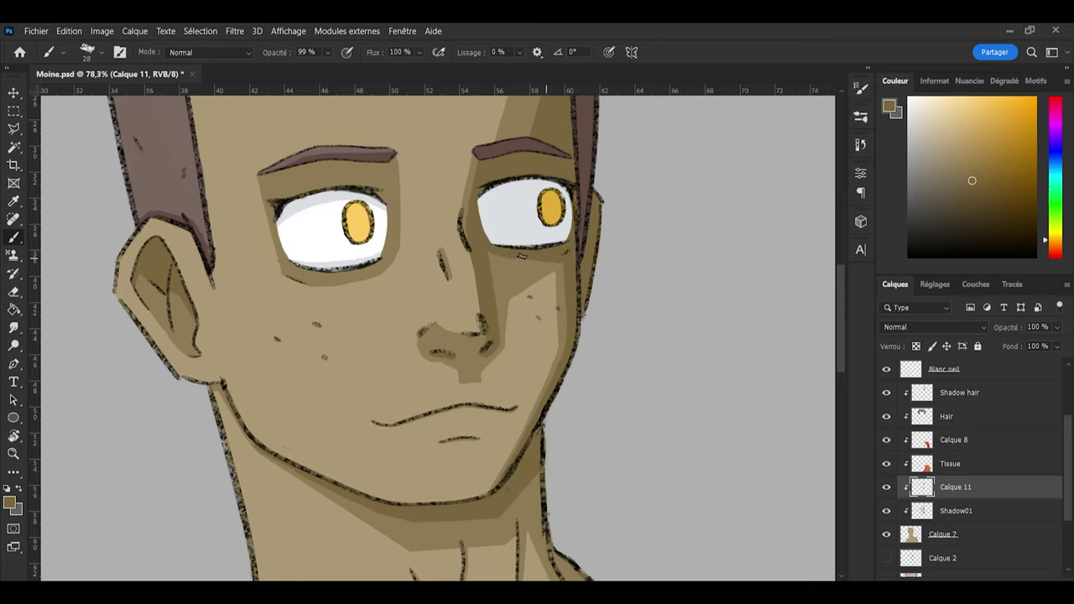
key("e")
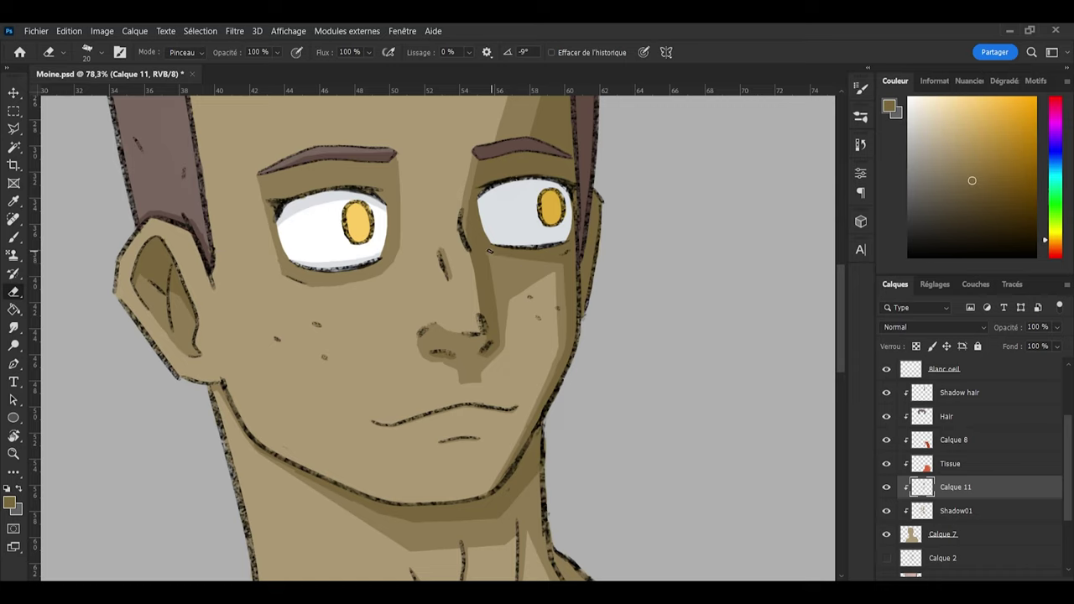
Step: Paint the dark shadow between the near eyebrow and upper eyelid, and clean its edges with the eraser
key("b")
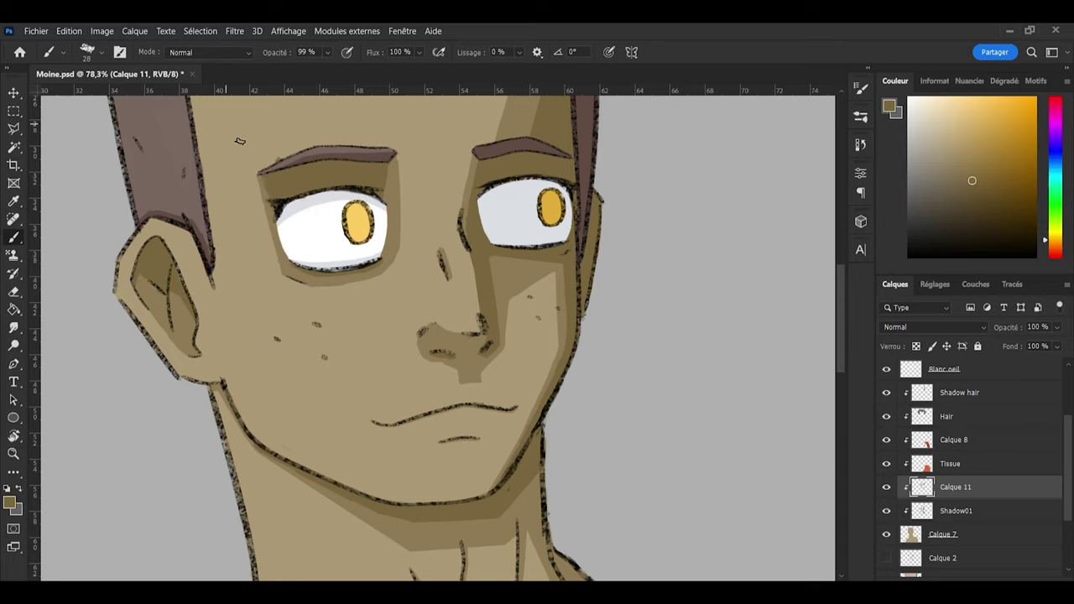
key("e")
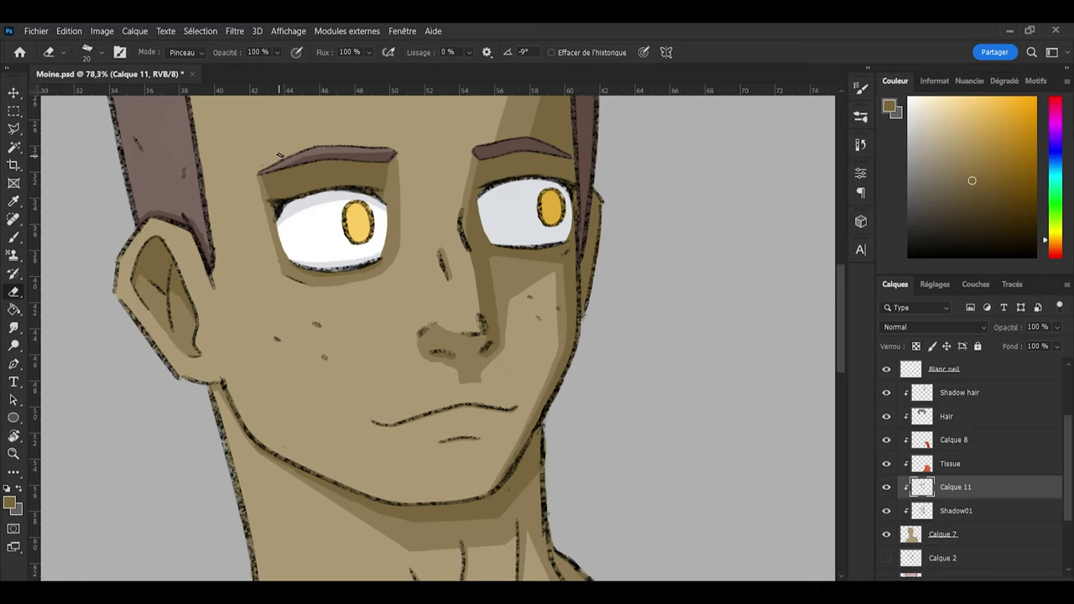
key("b")
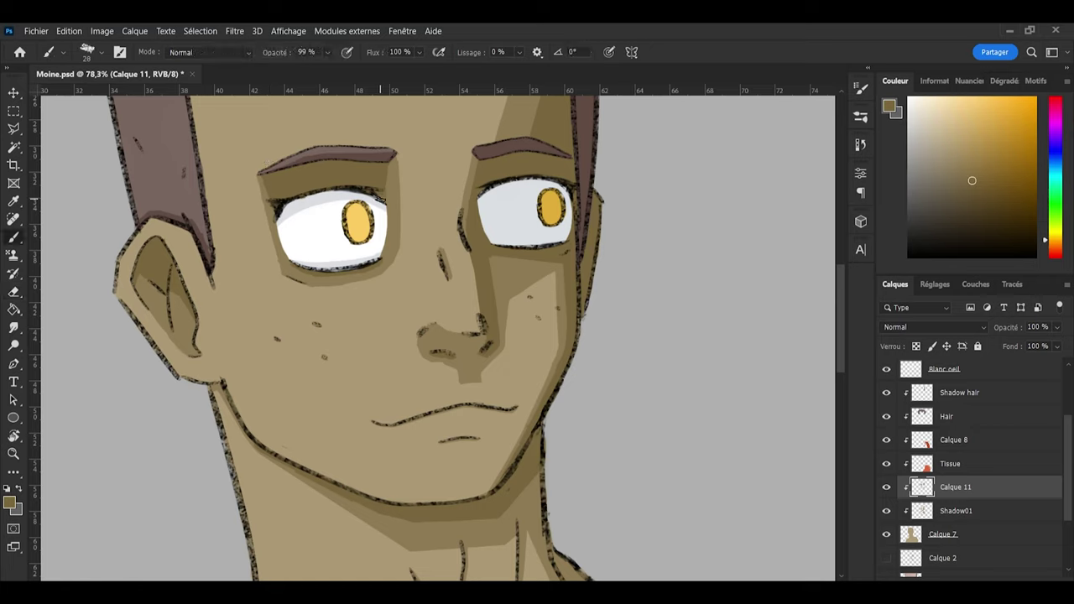
key("e")
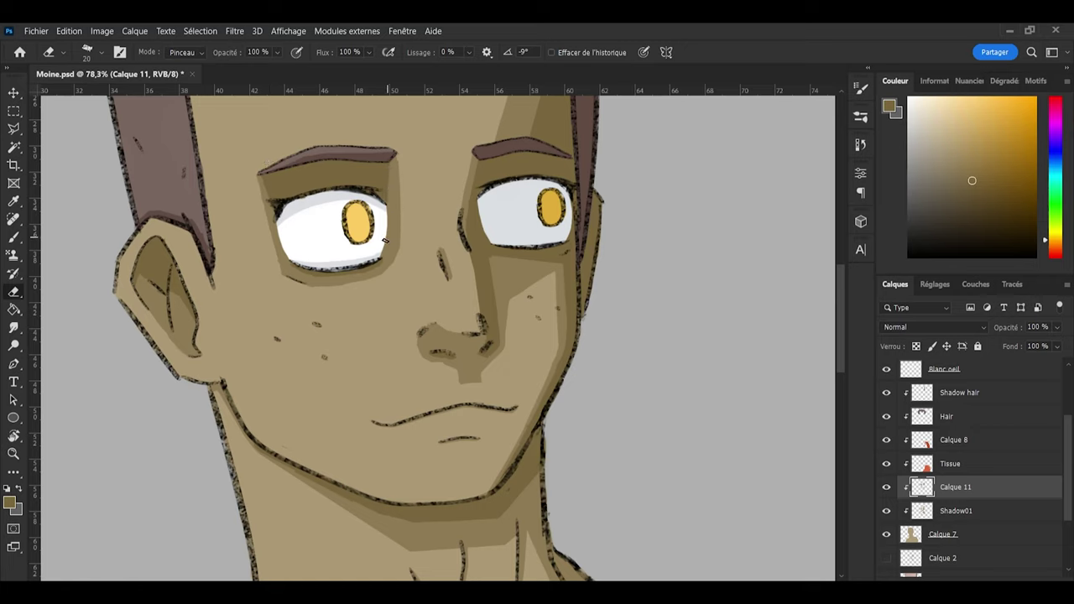
left_click_drag(260, 177, 272, 223)
Step: Brush a thin dark shadow along the near eye's lower lid and trim it with the eraser
key("b")
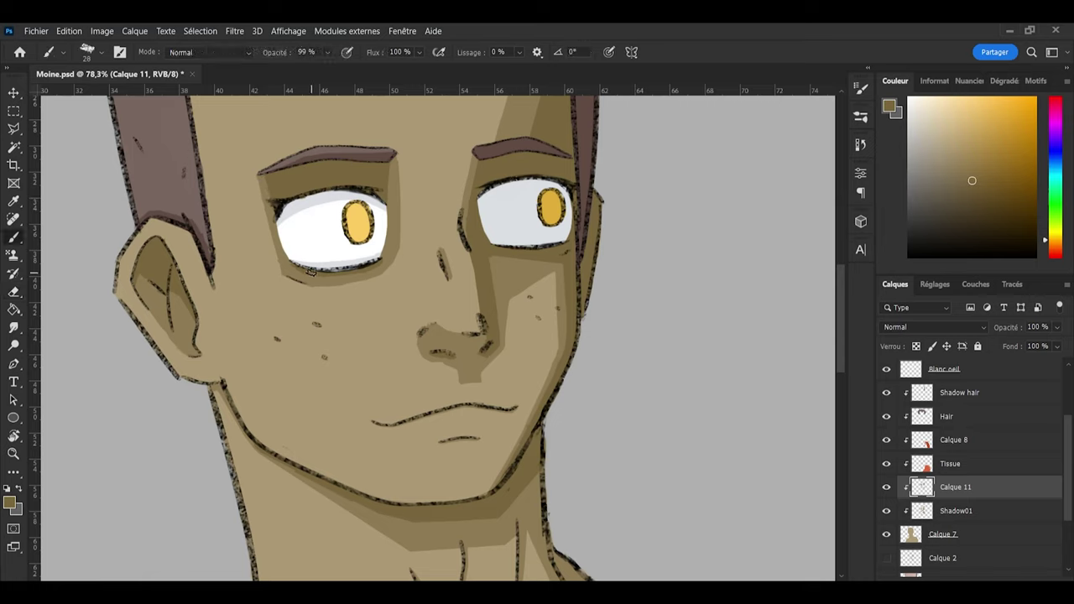
left_click_drag(310, 271, 375, 263)
key("e")
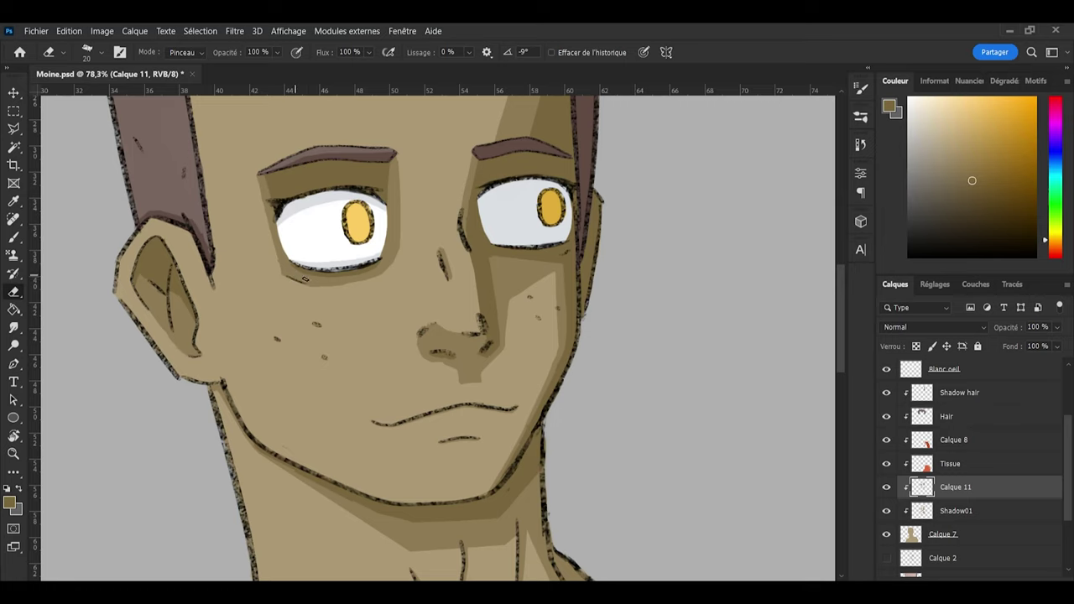
scroll(457, 291, "down", 3)
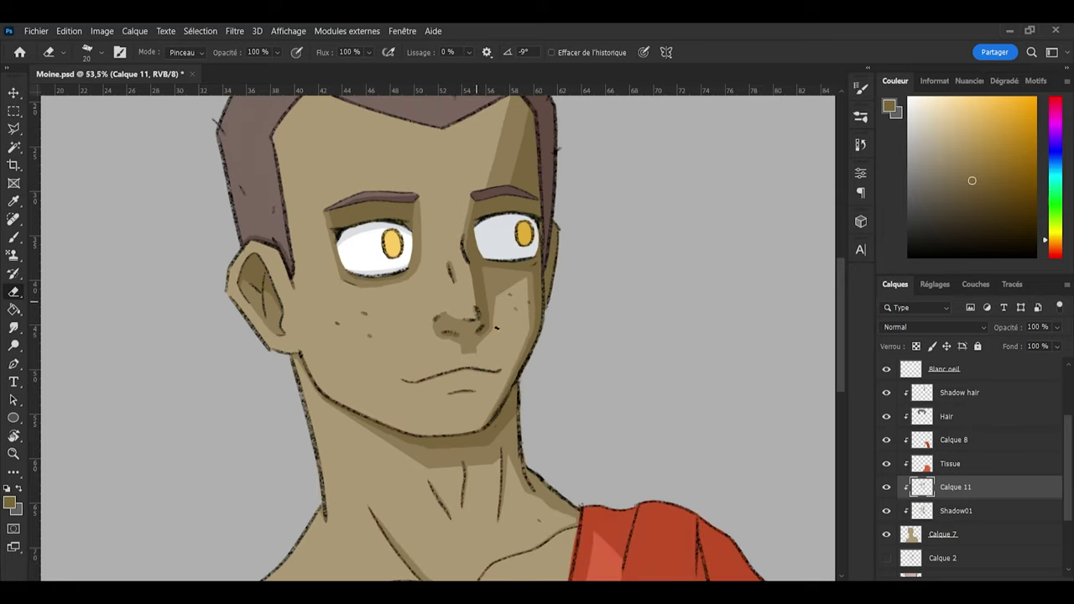
Step: Reduce the brush to 7 px and touch up the dark shadow around the near nostril, trimming it with the eraser
scroll(474, 302, "up", 5)
key("b")
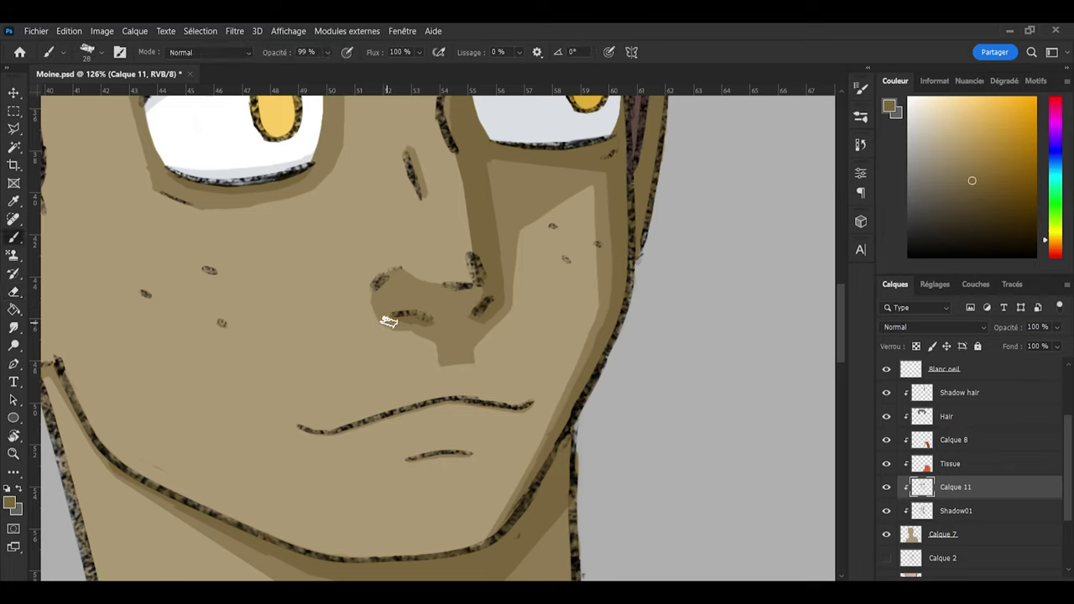
key("bracketleft")
key("bracketleft")
key("bracketleft")
key("bracketleft")
key("bracketleft")
key("bracketleft")
key("bracketleft")
key("bracketleft")
key("bracketleft")
key("bracketleft")
key("bracketleft")
key("bracketleft")
key("bracketright")
key("bracketright")
key("bracketright")
key("bracketright")
key("bracketright")
key("e")
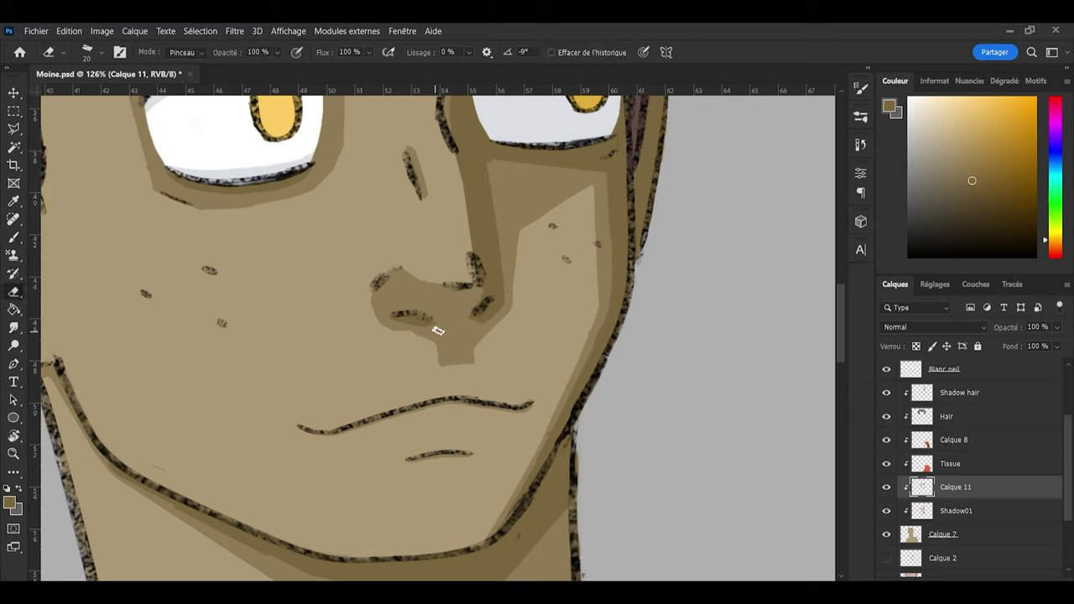
Step: Brush a thin dark shadow along the short line beneath the lower lip
key("b")
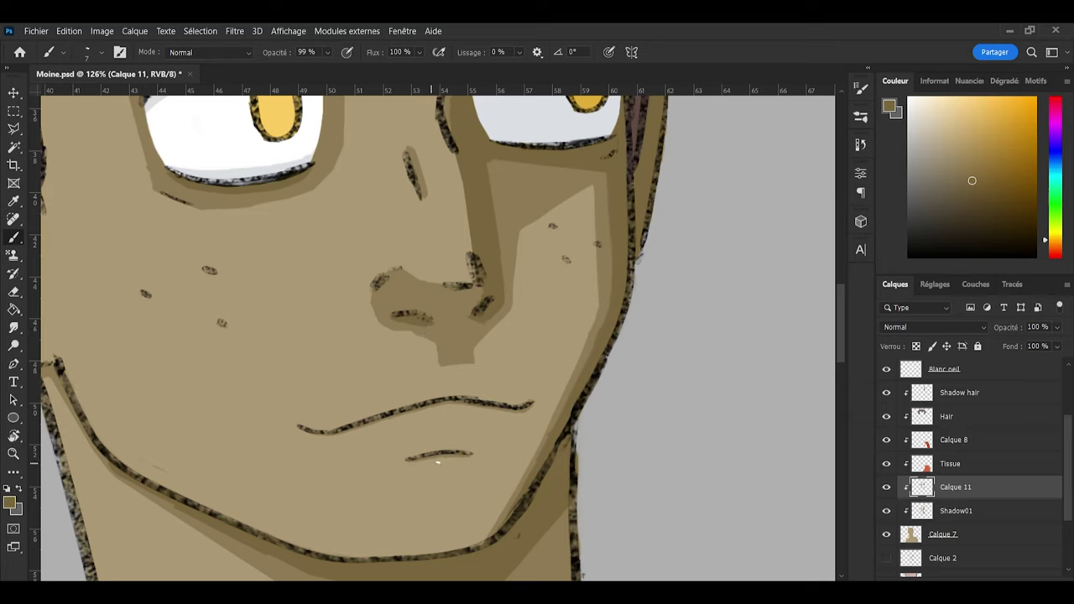
left_click_drag(425, 456, 455, 454)
scroll(553, 387, "down", 3)
Step: Refine the edge of the dark neck shadow beneath the near jawline with the brush and eraser
scroll(493, 421, "up", 4)
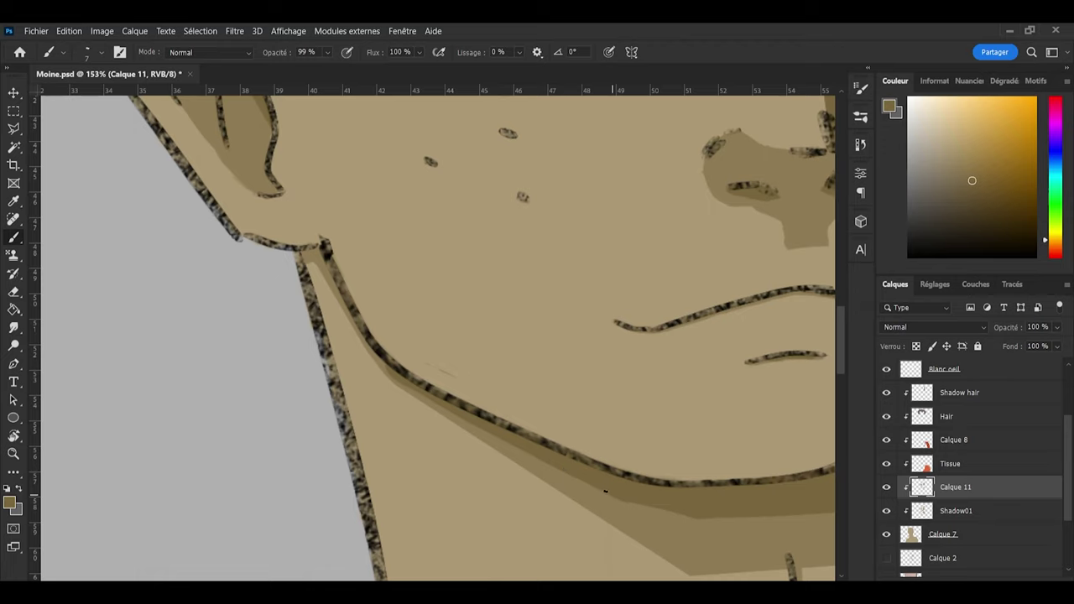
key("e")
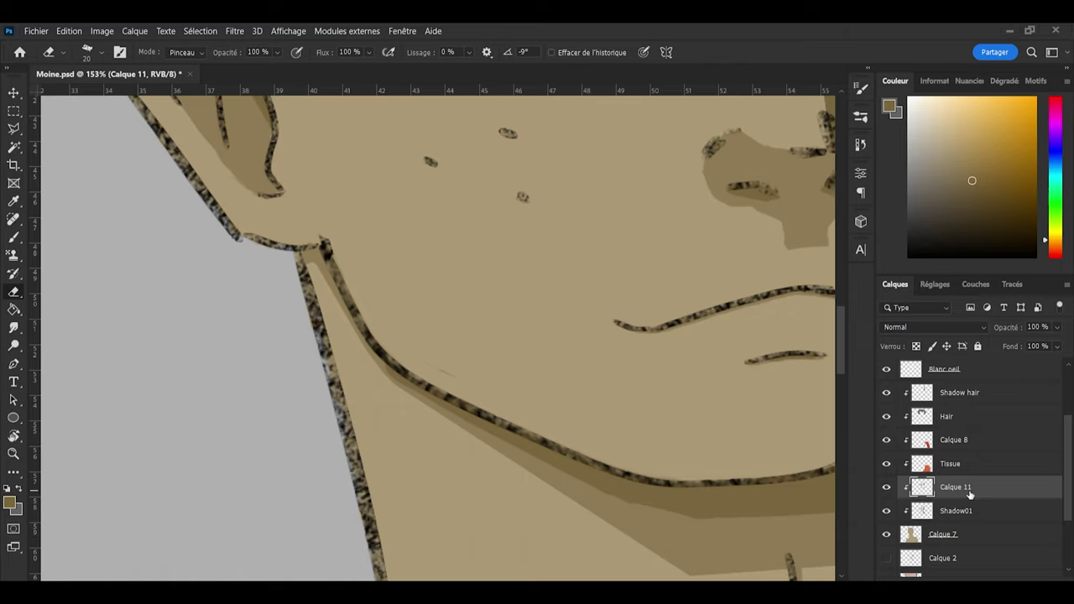
key("b")
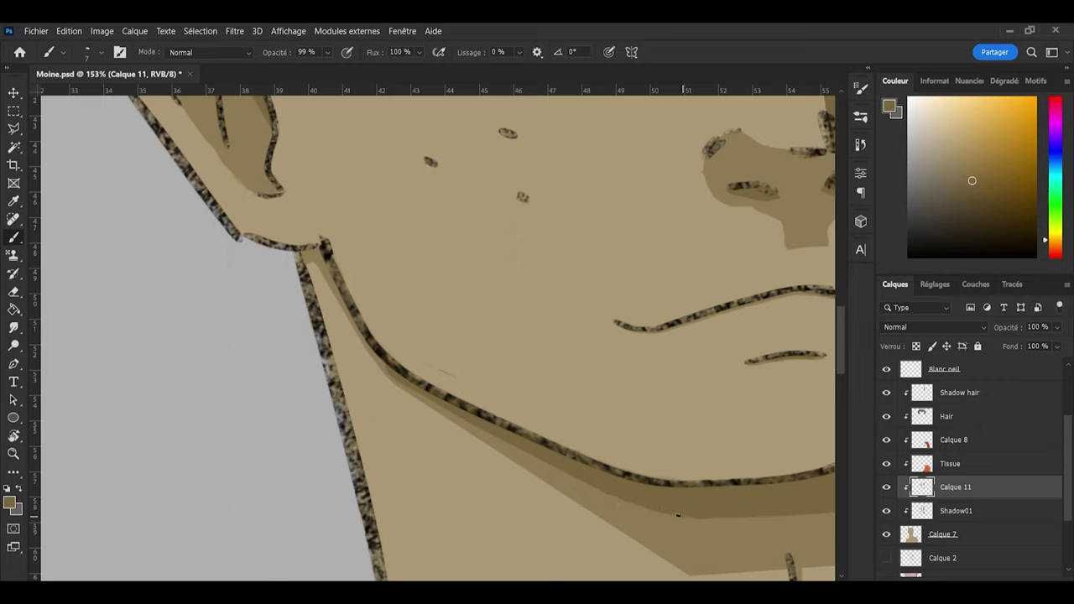
key("e")
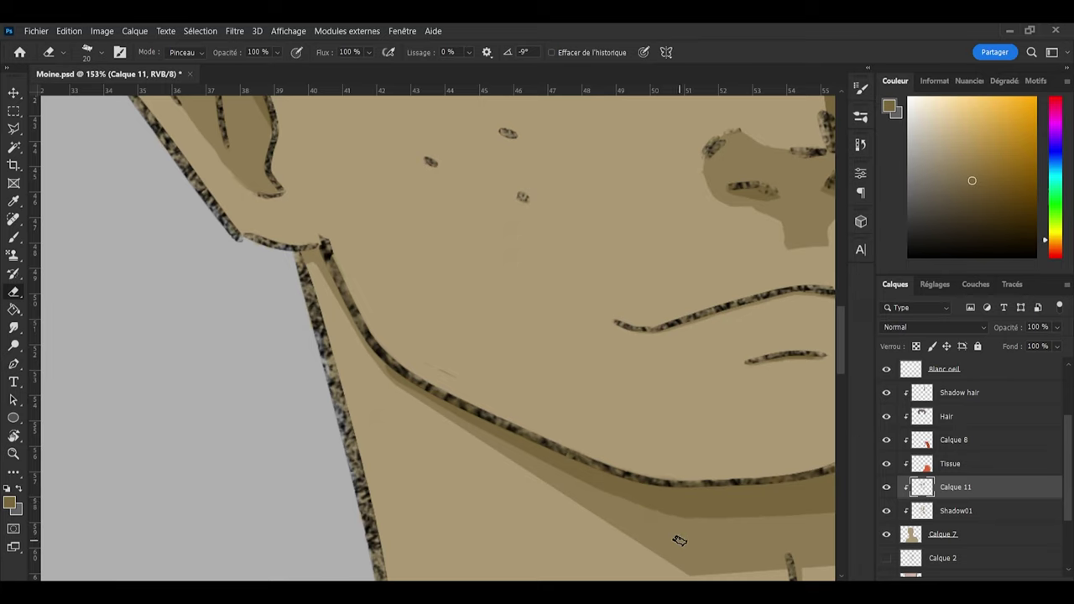
scroll(620, 381, "down", 5)
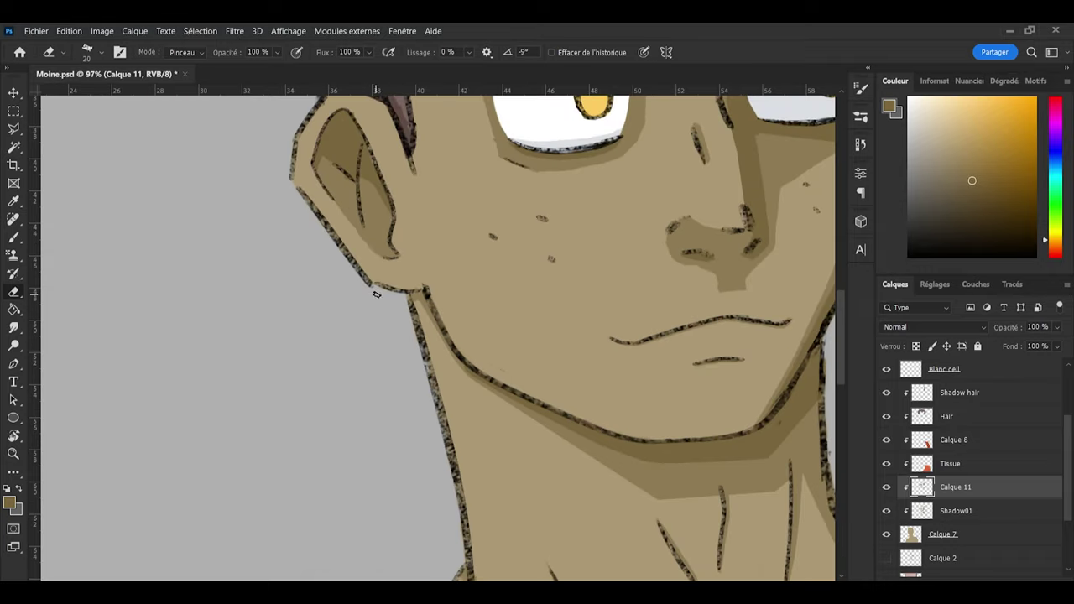
Step: Brush a small dark shadow beneath the near earlobe, where the jaw meets the neck
scroll(400, 287, "up", 4)
key("b")
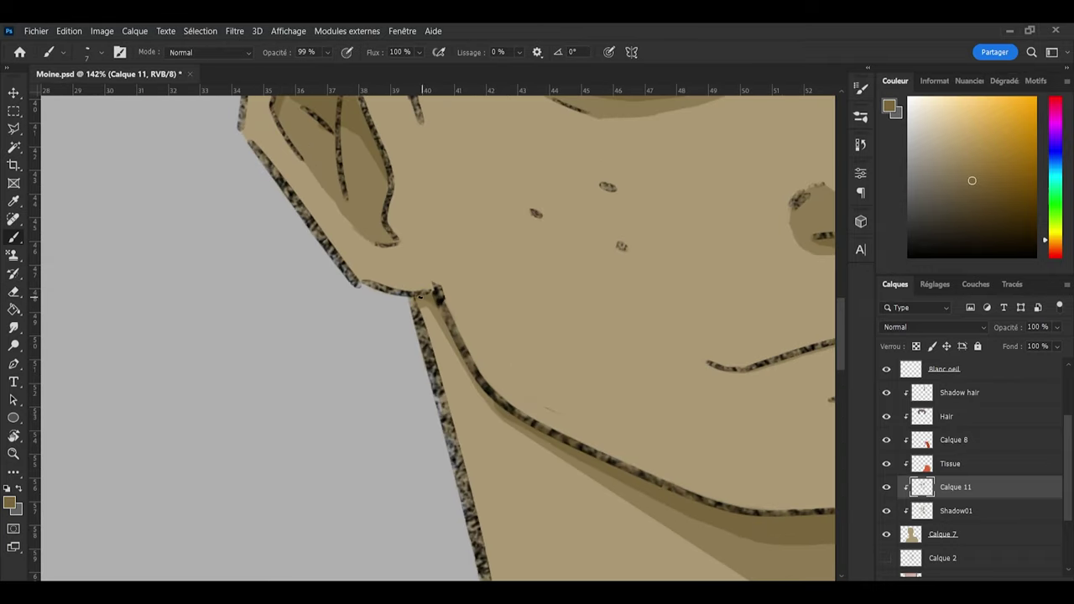
scroll(445, 321, "down", 8)
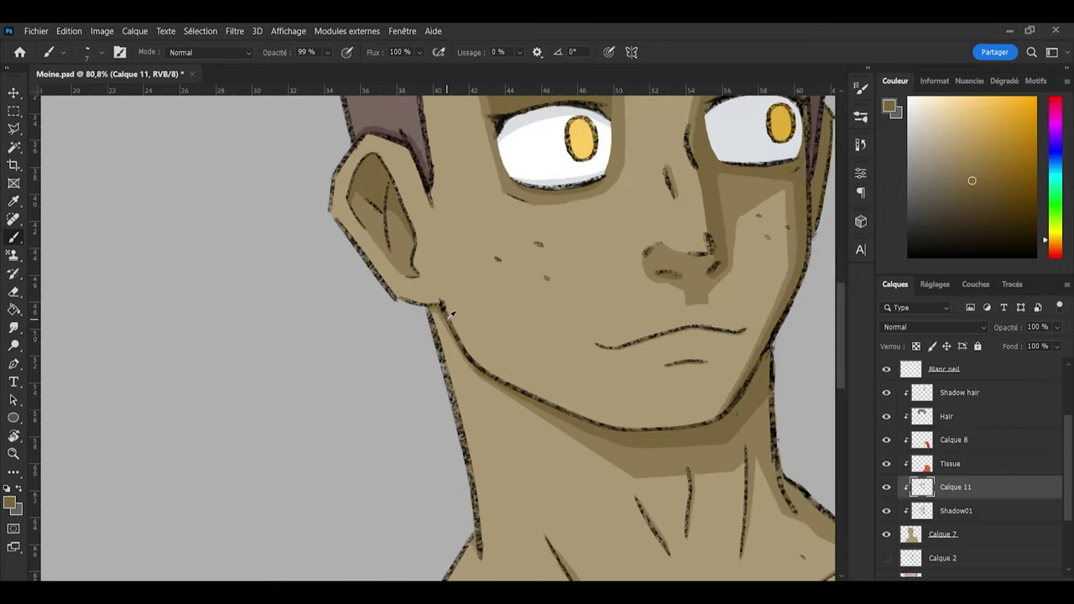
Step: Enlarge the brush to 30 px, paint the dark shadow down the far side of the neck to the robe, and trim it
scroll(551, 292, "up", 4)
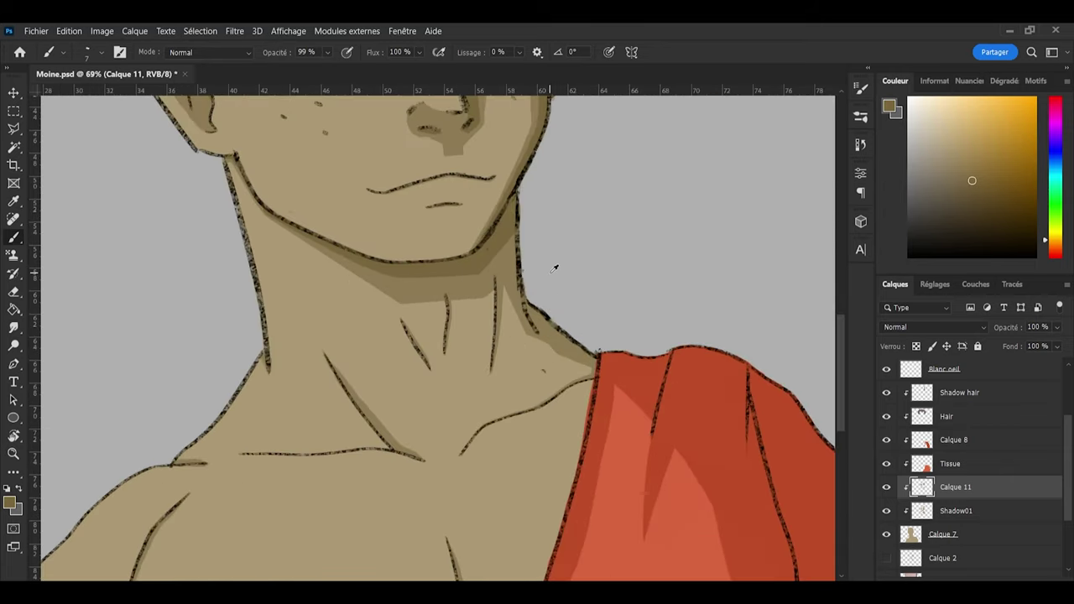
key("bracketright")
key("bracketright")
key("bracketright")
key("bracketright")
key("bracketright")
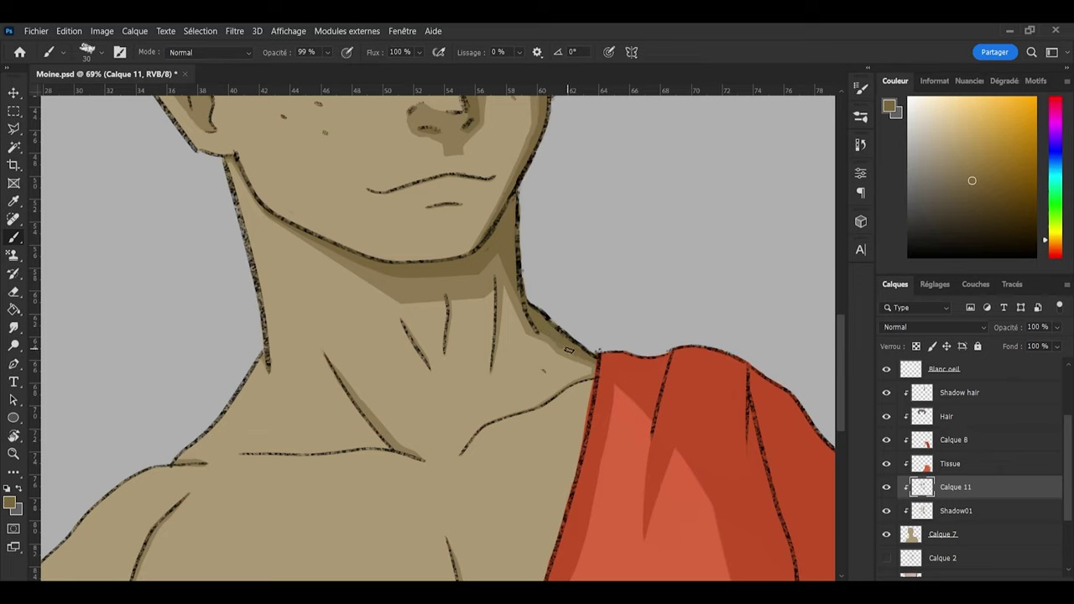
key("e")
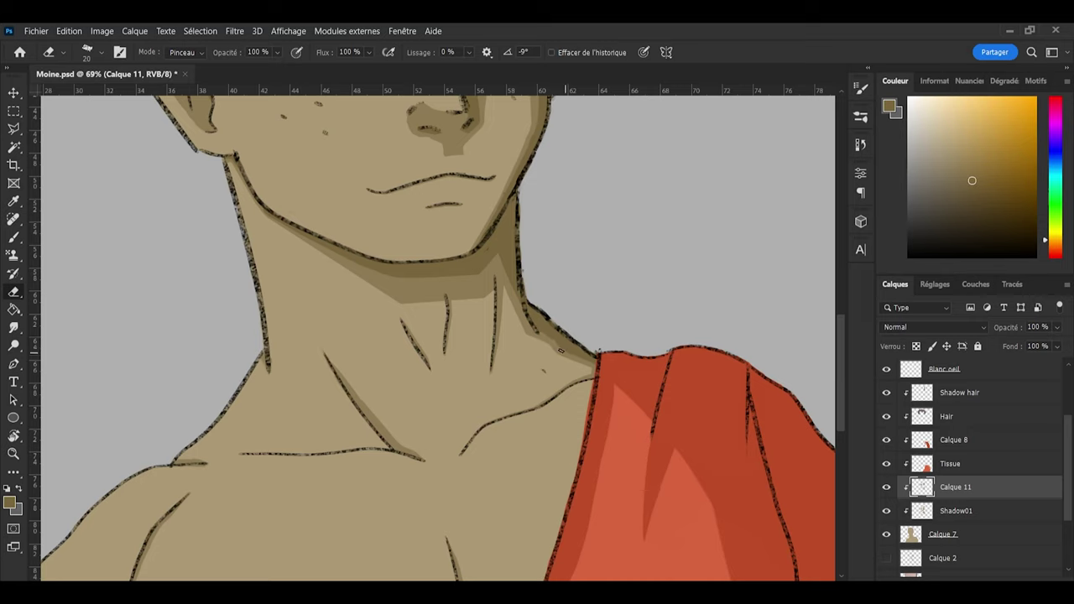
key("b")
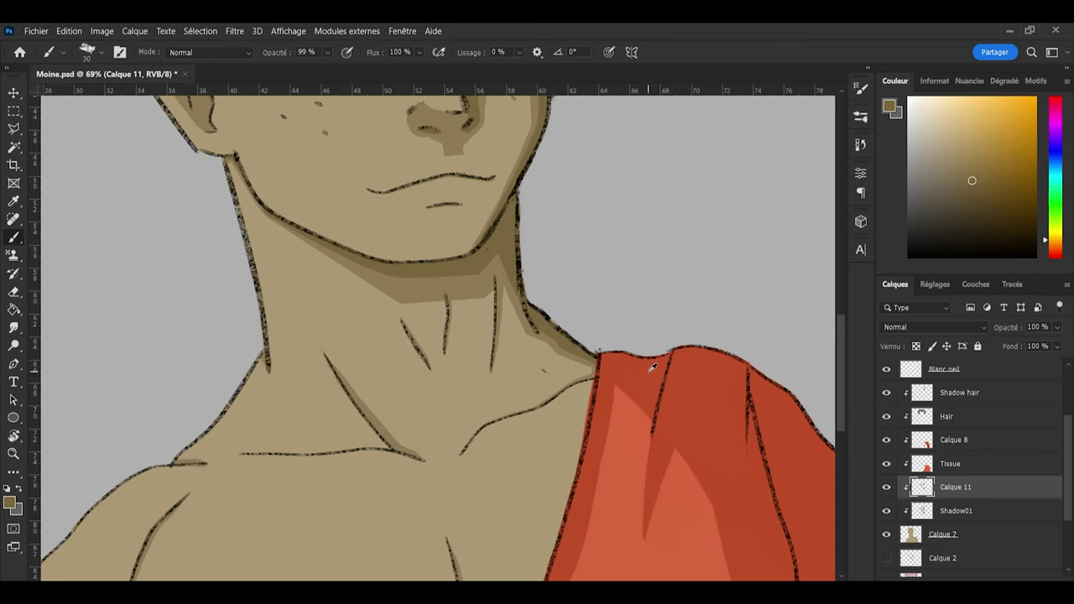
Step: Clean up the lower edge of the dark shadow beneath the chin with the brush and eraser
scroll(735, 371, "down", 2)
scroll(412, 327, "up", 1)
scroll(451, 311, "up", 2)
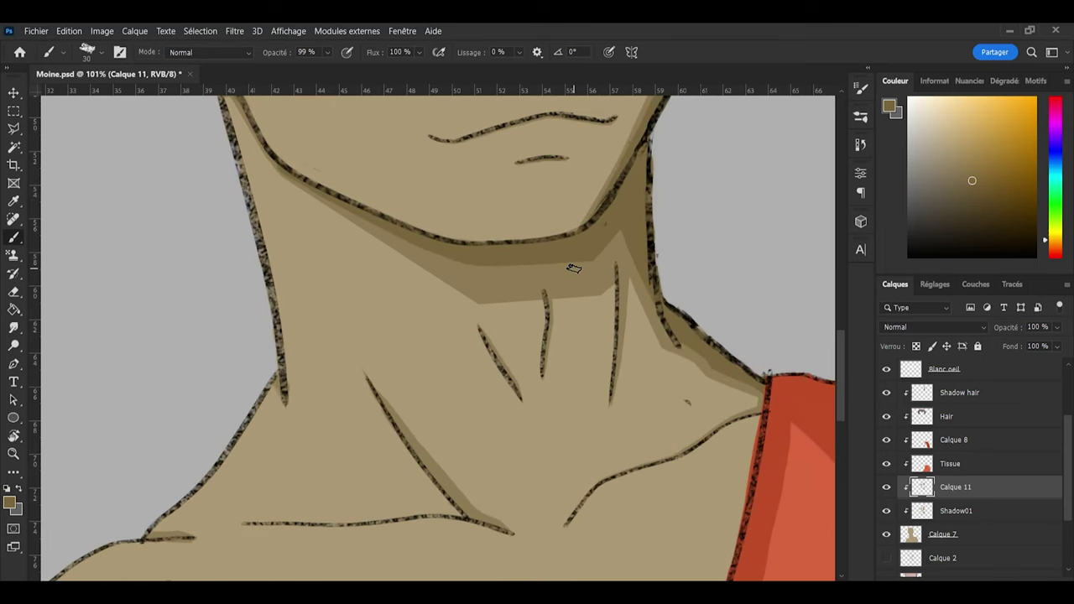
key("e")
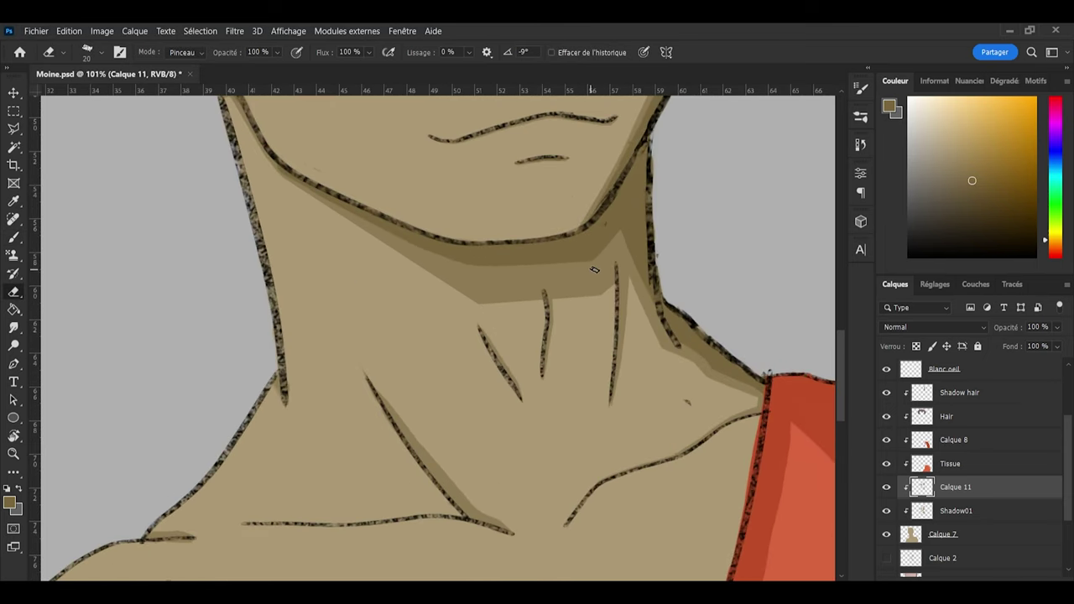
key("b")
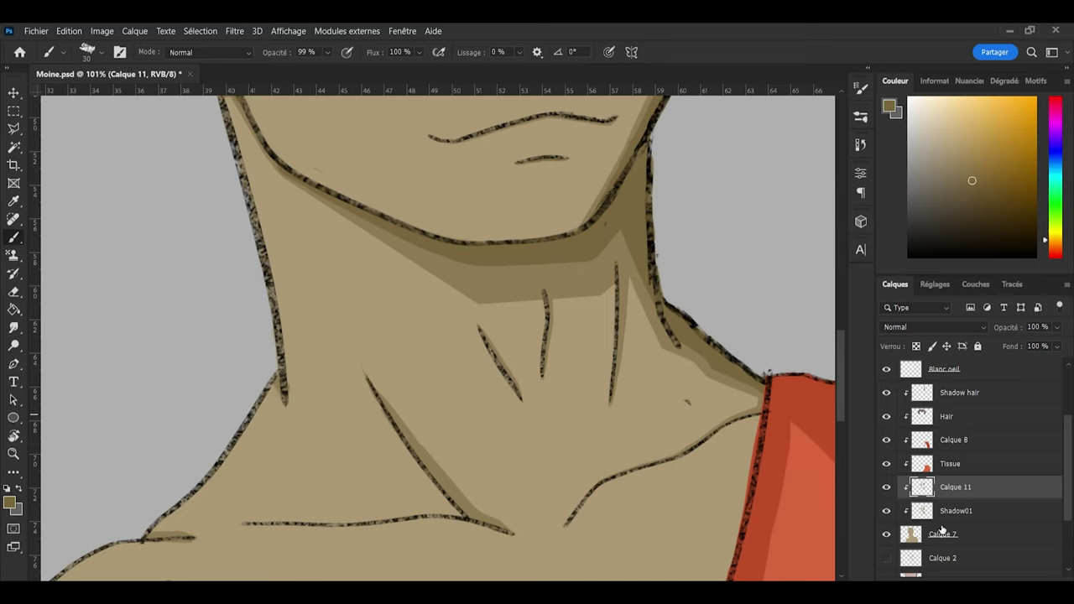
Step: Refine the lighter neck shadow below the chin on the Shadow01 layer, using the eraser
left_click(948, 514)
key("e")
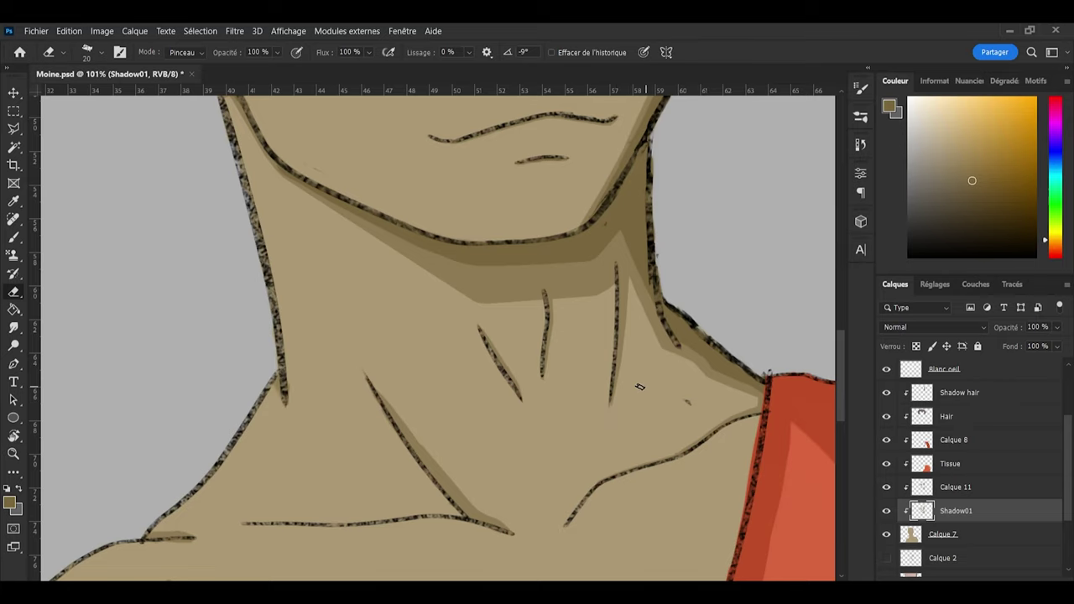
scroll(533, 424, "down", 6)
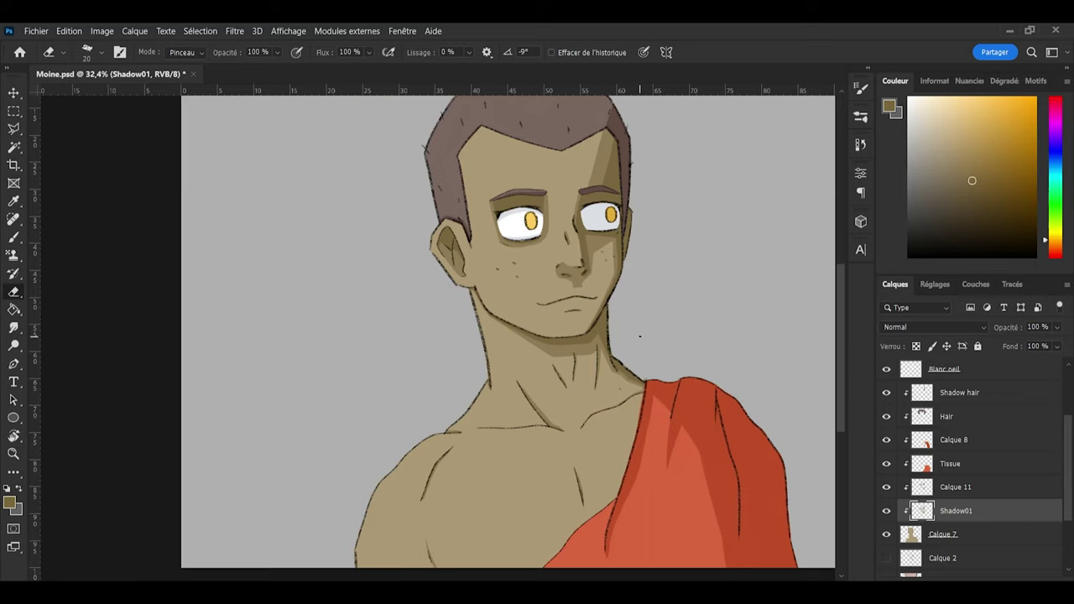
Step: Paint a dark shadow along the long neck tendon above the collarbone on Calque 11 with a 14 px brush, and trim it
scroll(639, 337, "down", 3)
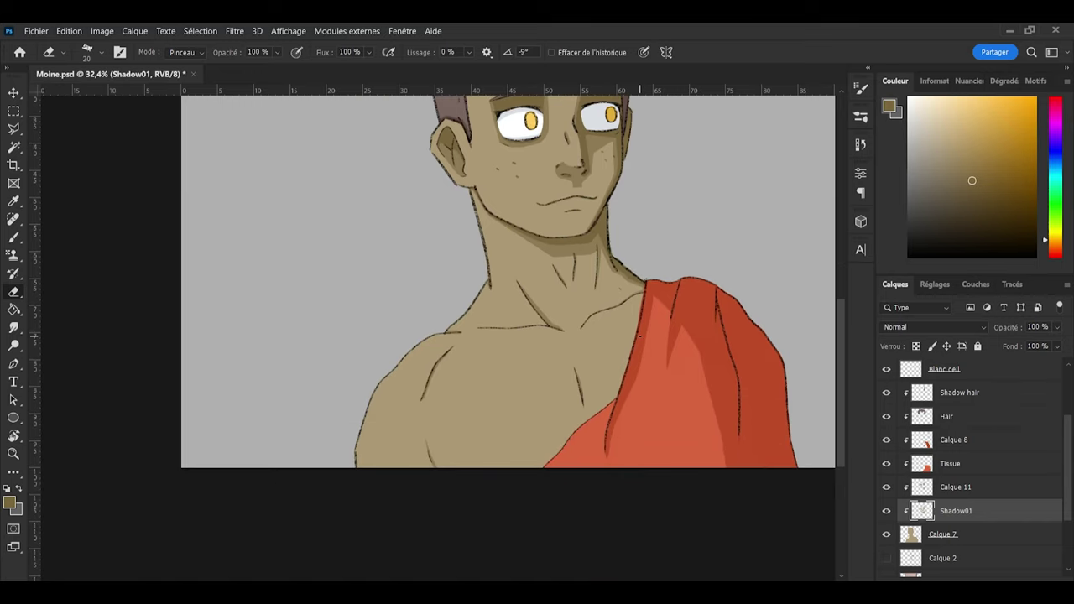
scroll(582, 343, "up", 5)
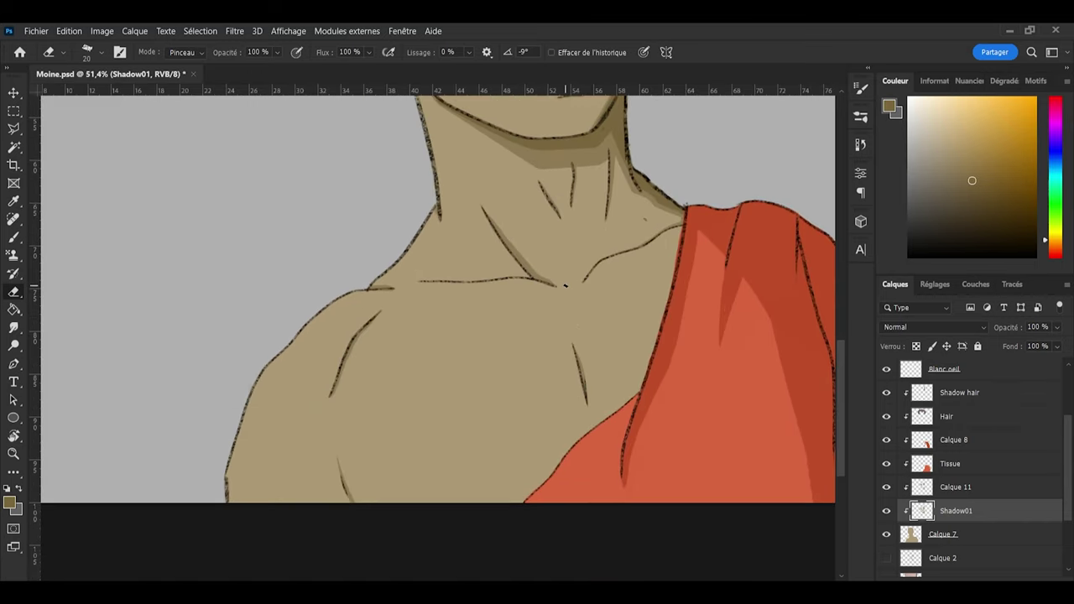
scroll(566, 286, "up", 3)
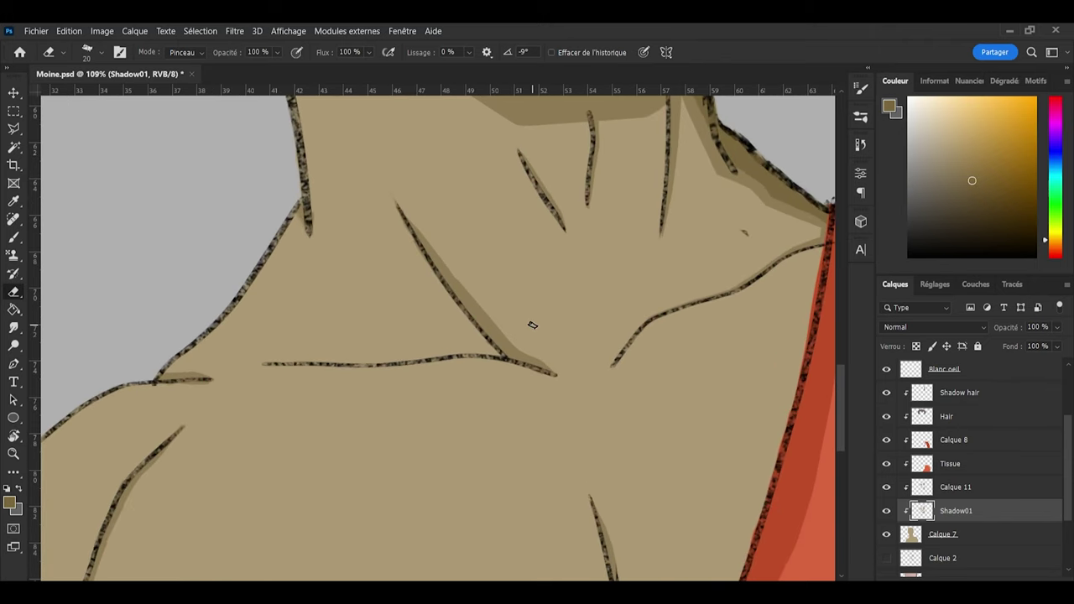
left_click(957, 487)
left_click(887, 510)
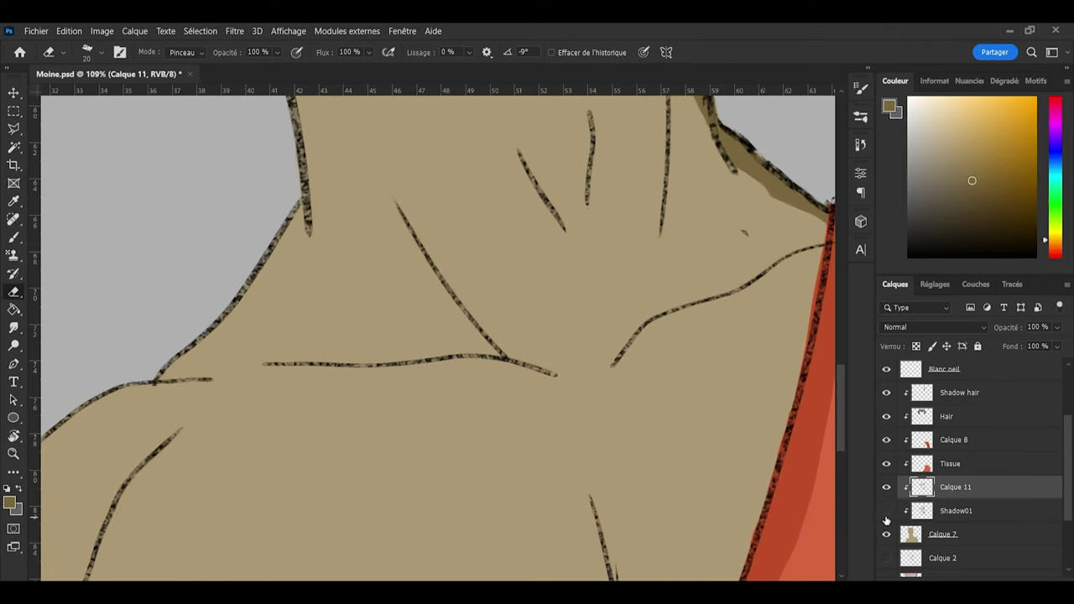
left_click(886, 510)
key("b")
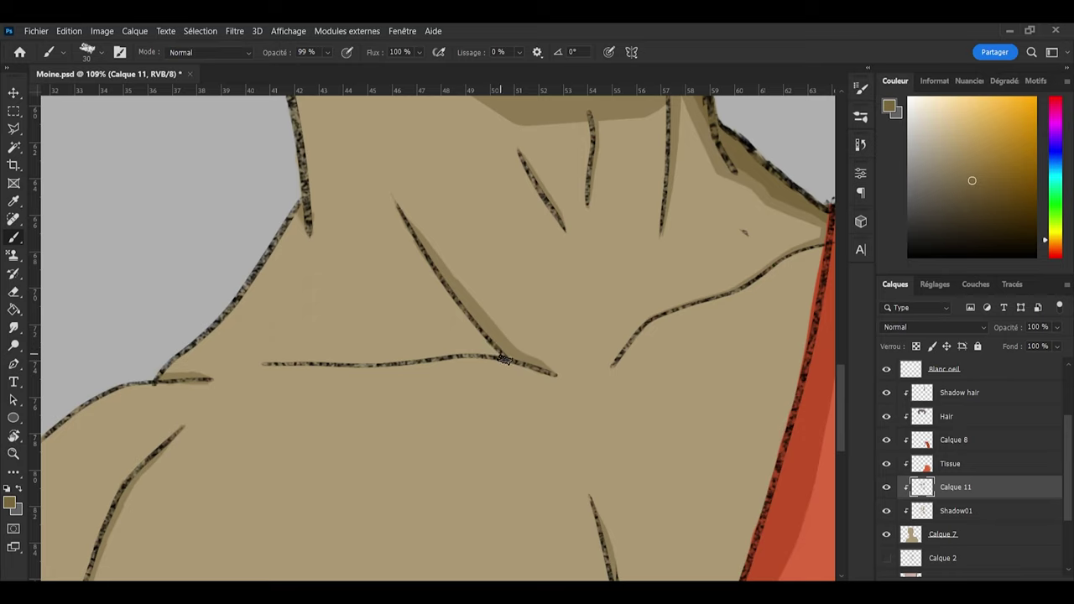
right_click(504, 350, "alt")
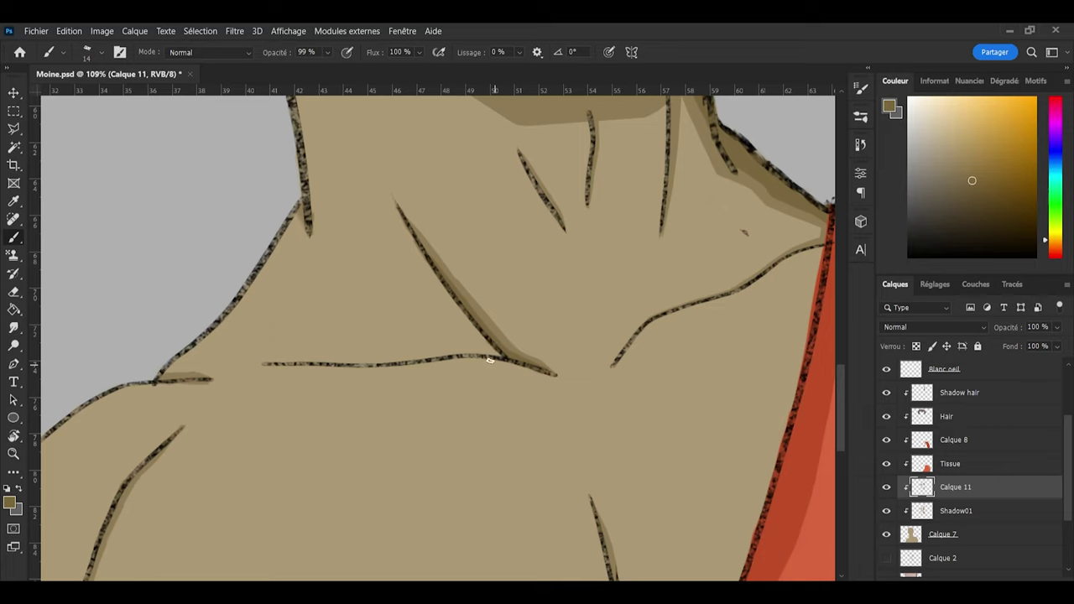
key("e")
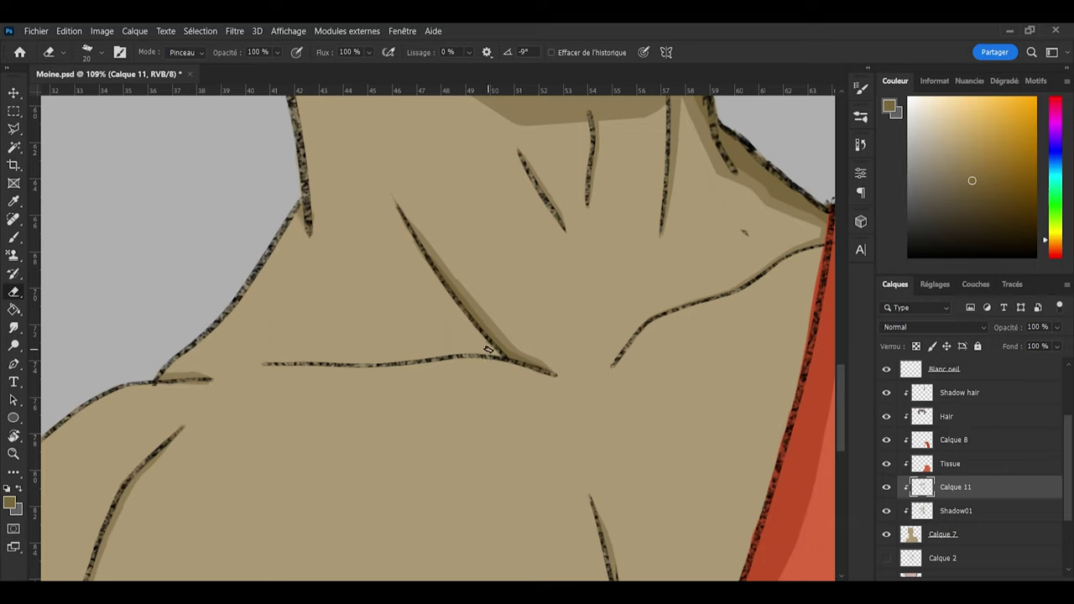
Step: Refine the lower end of the neck tendon's shadow, where it meets the collarbone, with the brush and eraser
left_click(948, 512)
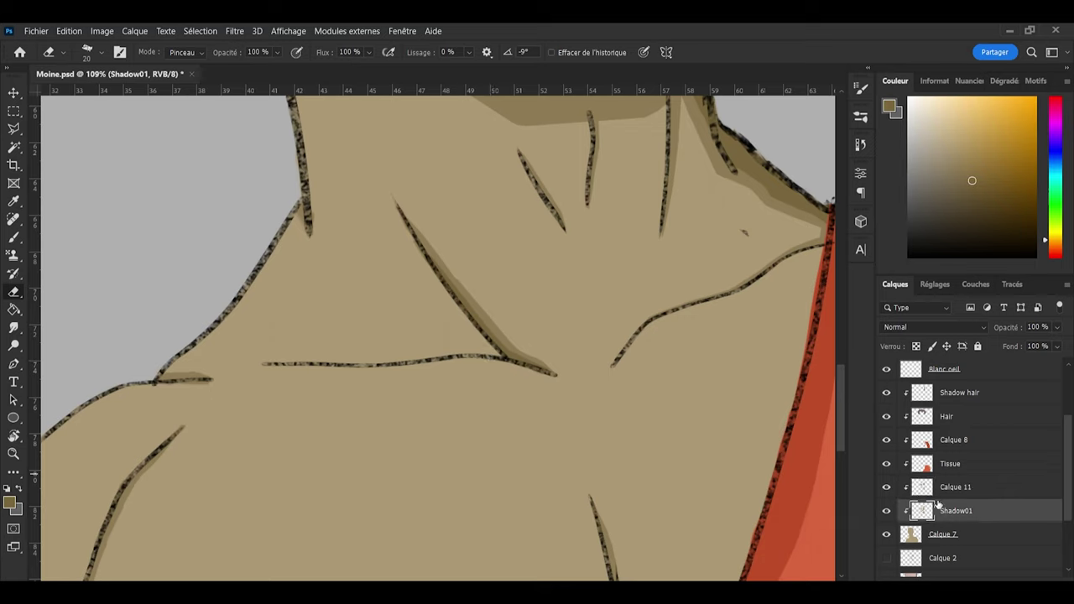
left_click(949, 489)
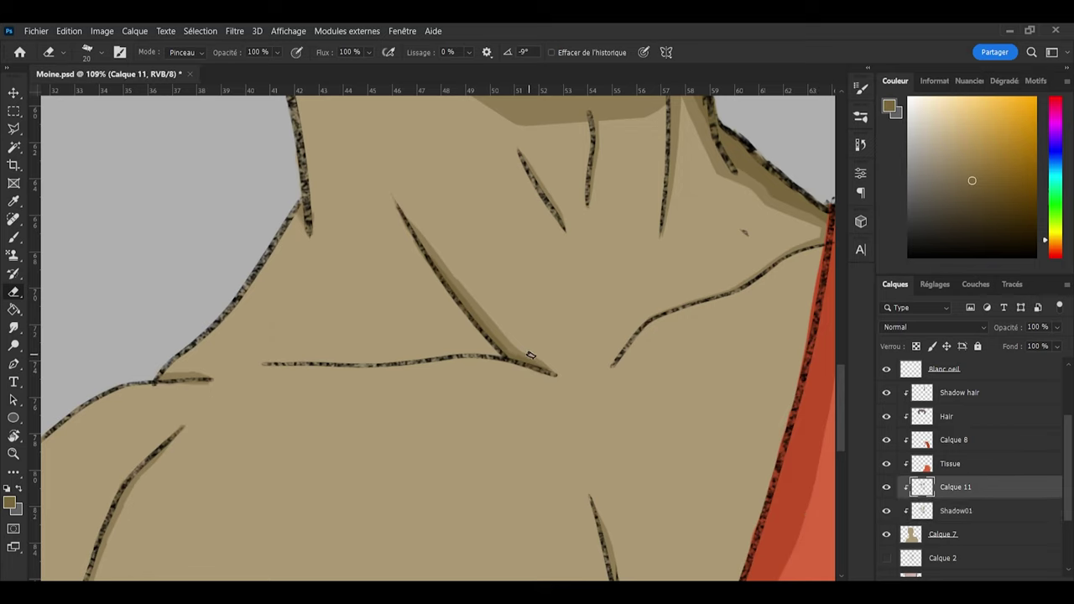
key("b")
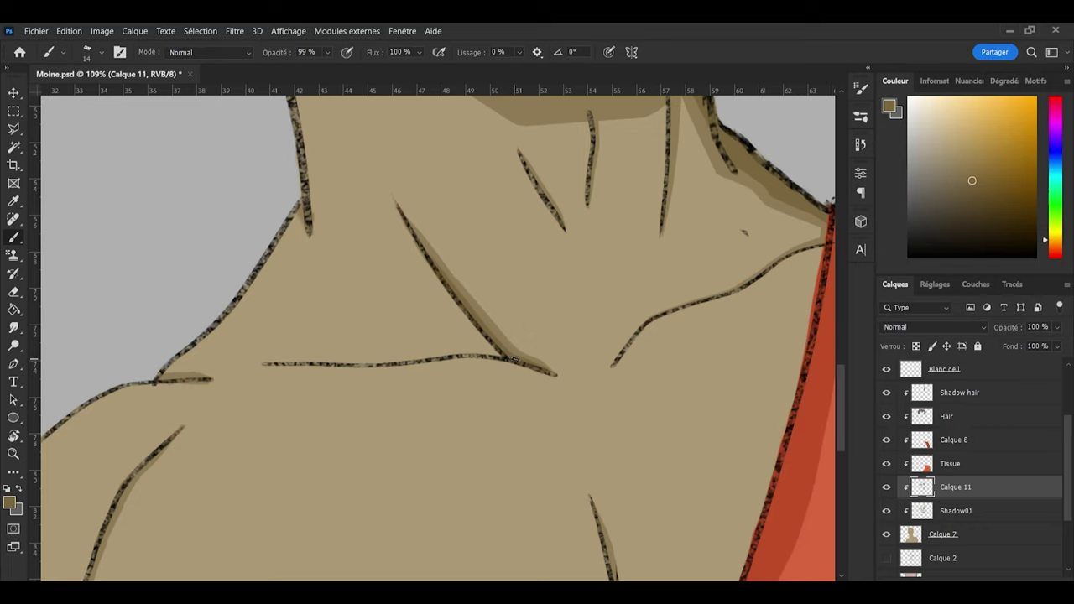
key("e")
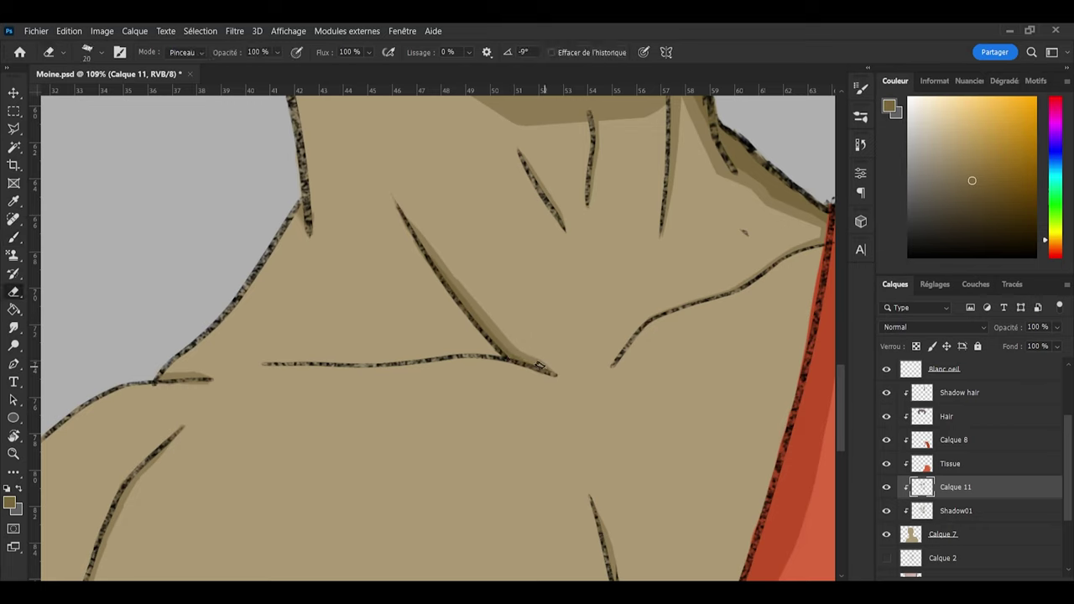
key("b")
key("e")
Step: Paint a dark shadow along the curved crease of the bare shoulder on Calque 11 and clean its edge with the eraser
scroll(579, 370, "down", 6, "alt")
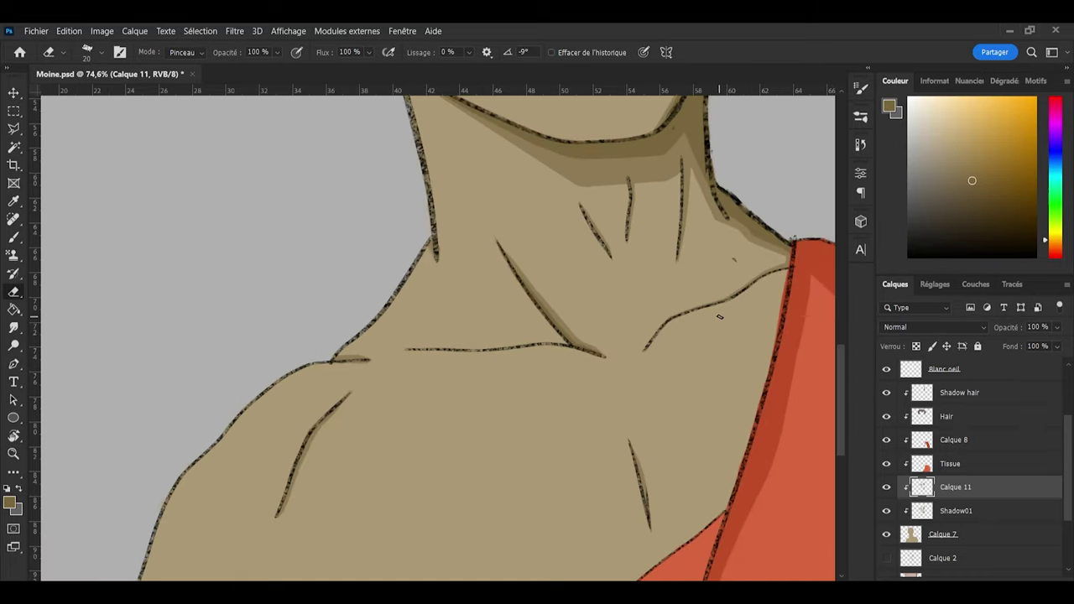
scroll(524, 338, "down", 3)
scroll(525, 338, "up", 5, "alt")
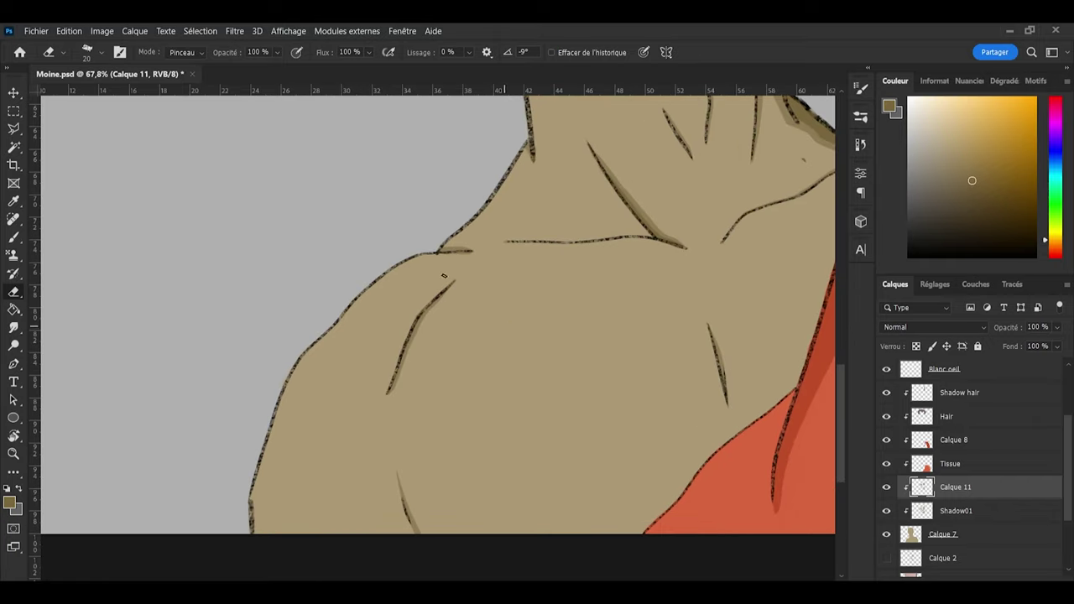
left_click(974, 510)
scroll(558, 301, "up", 3, "alt")
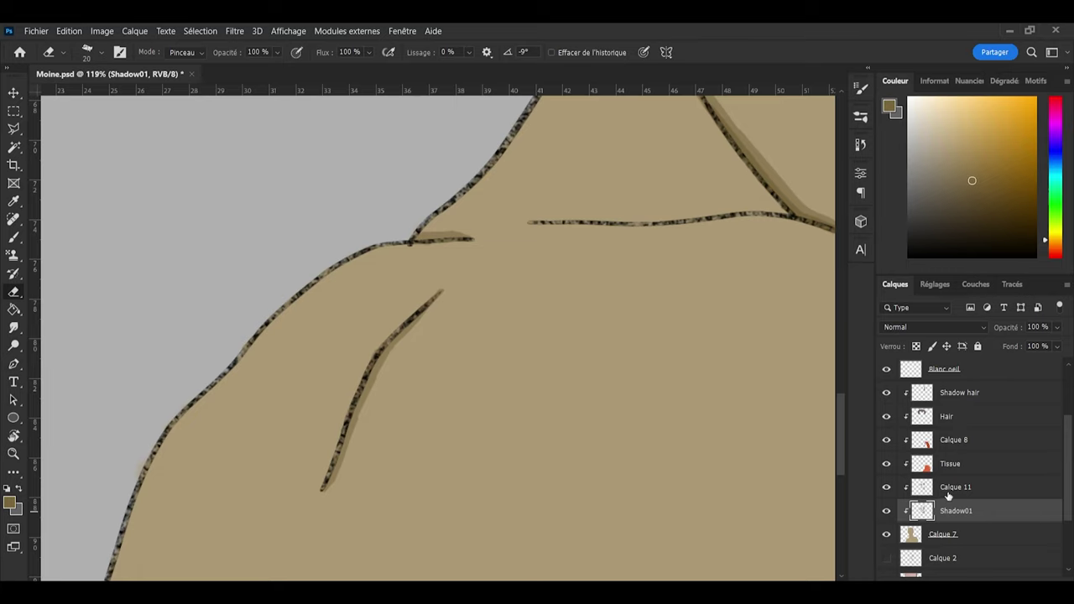
left_click(948, 491)
key("b")
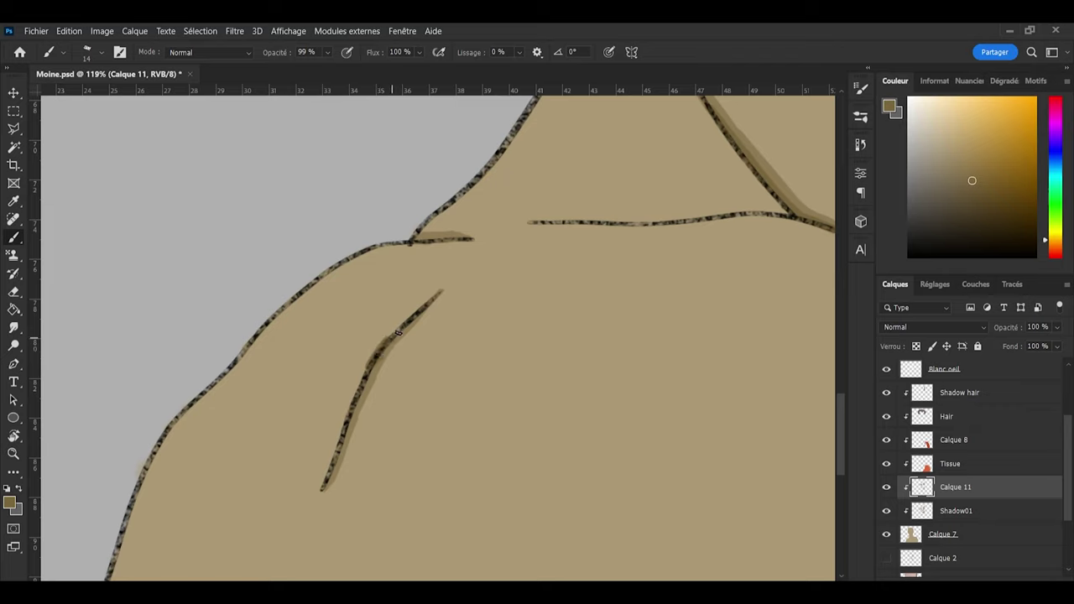
mouse_move(423, 311)
left_mouse_down()
mouse_move(357, 388)
mouse_move(375, 359)
mouse_move(322, 470)
mouse_move(356, 369)
left_mouse_up()
key("e")
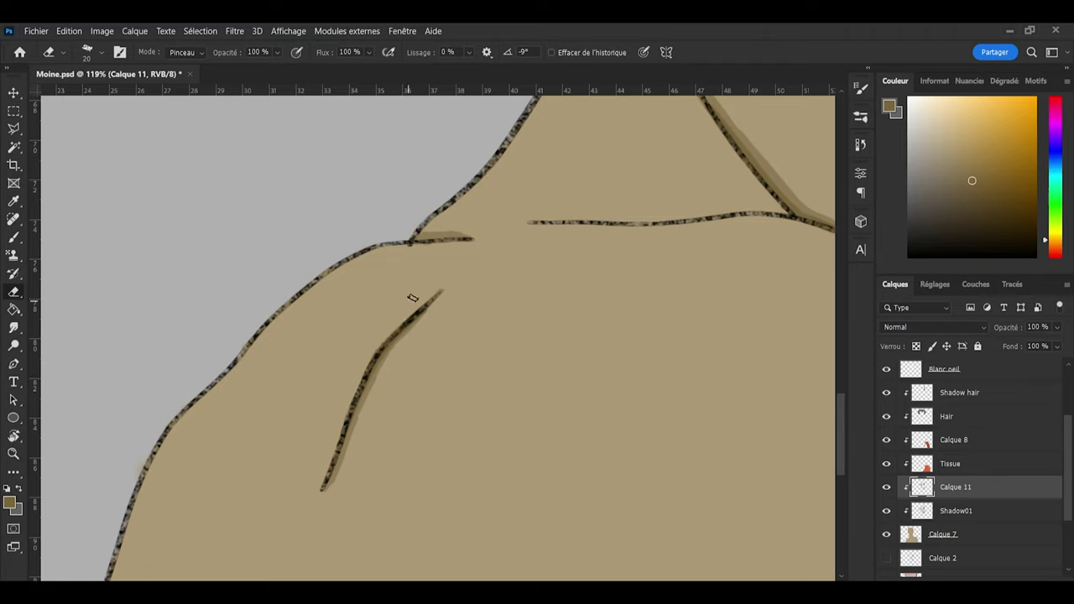
Step: Load the outline of the Shadow01 layer as a selection and make Calque 11 the active layer
left_click(939, 518)
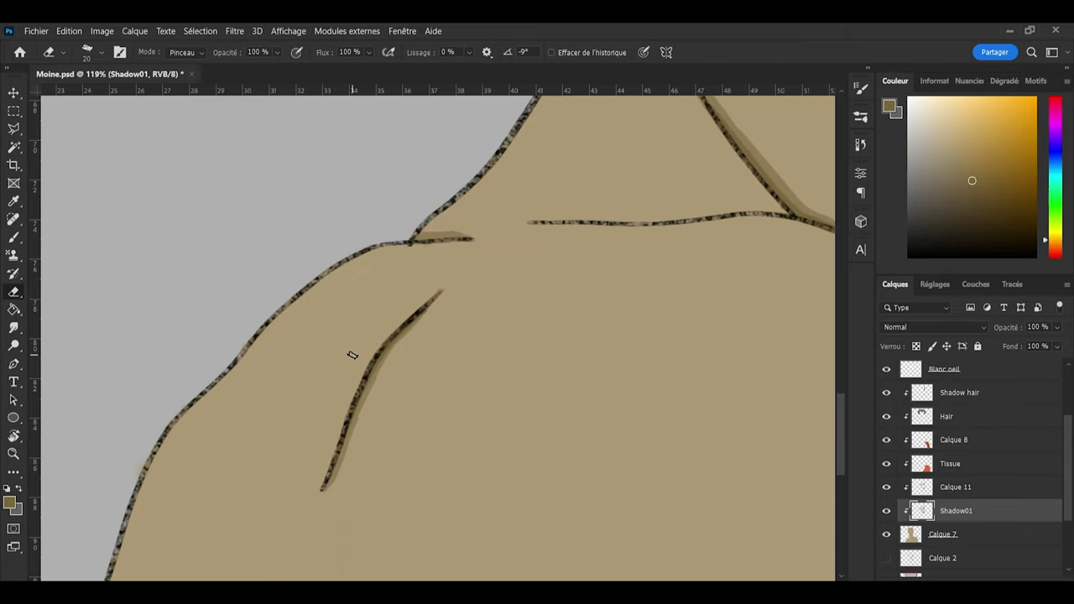
left_click(923, 512, "ctrl")
left_click(926, 490)
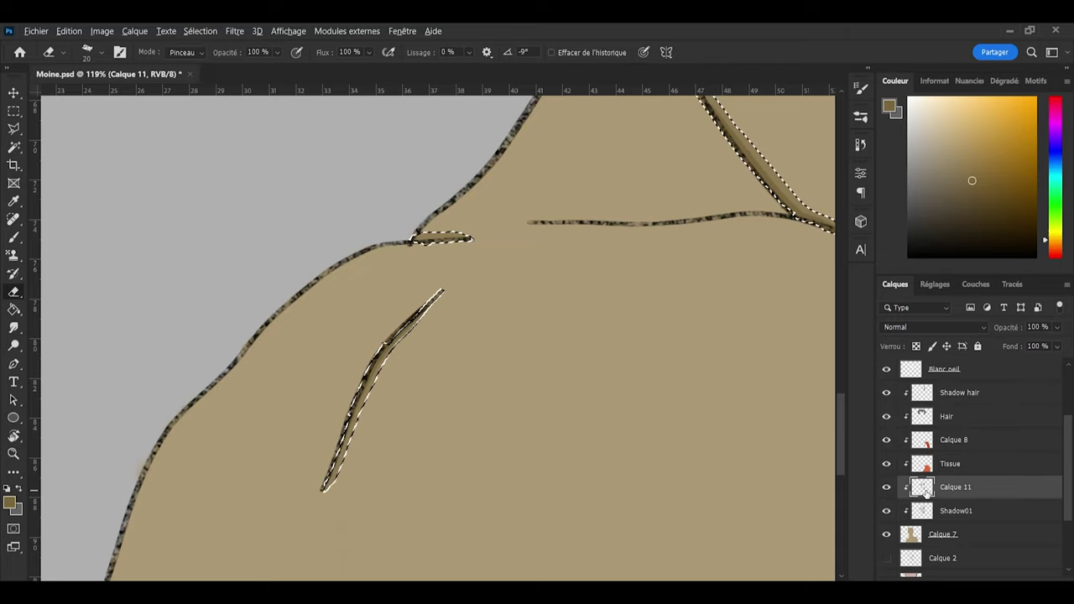
Step: Paint a dark shadow with the 14 px brush along the short arm crease at the canvas's lower edge, redoing the unsatisfactory strokes
scroll(635, 461, "down", 6)
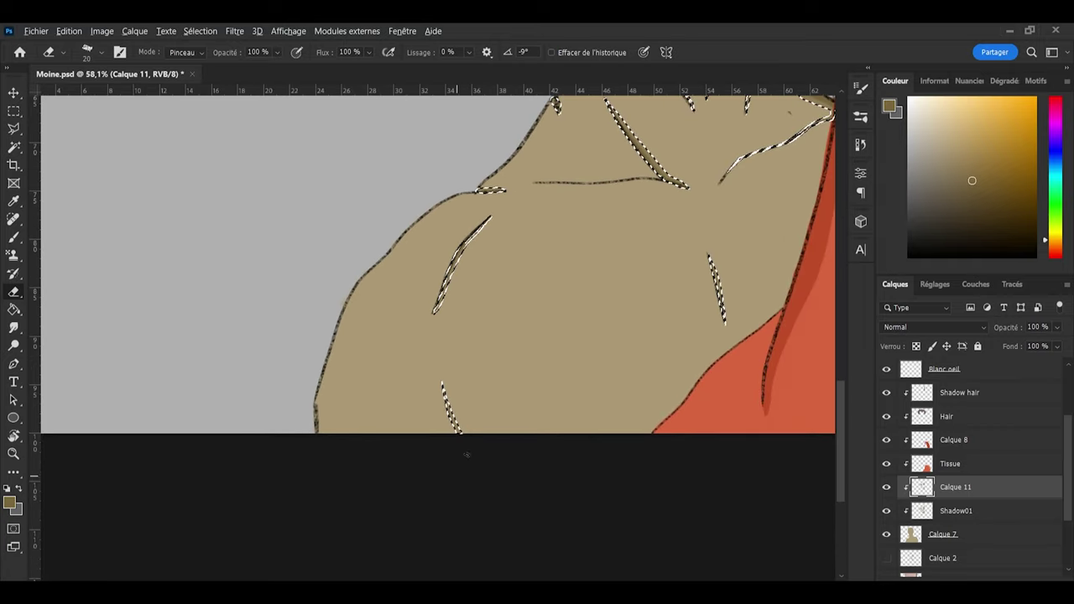
scroll(467, 454, "up", 10)
key("b")
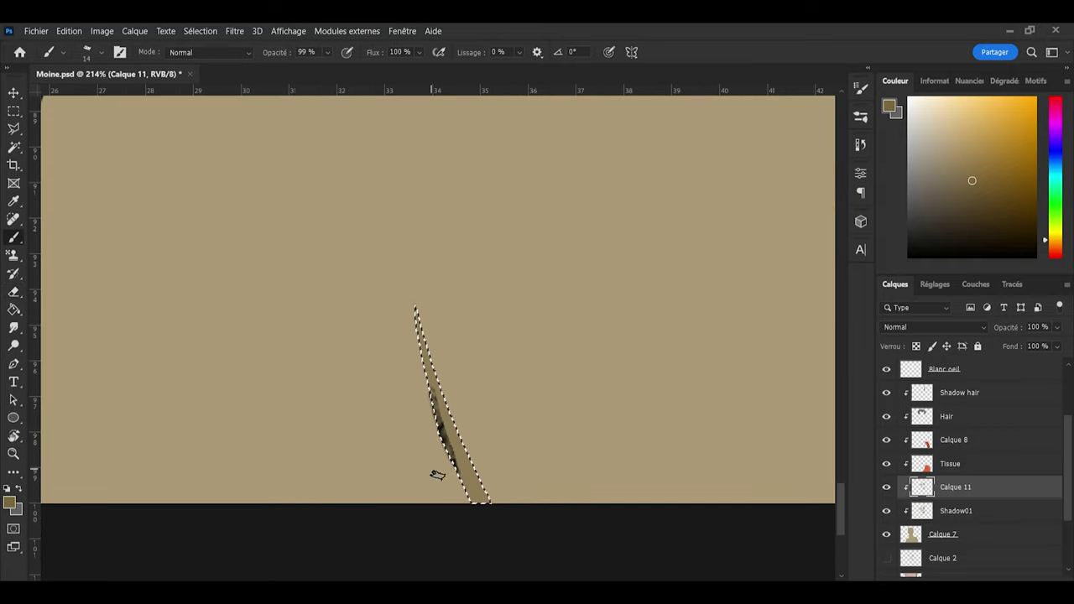
left_click_drag(468, 495, 433, 411)
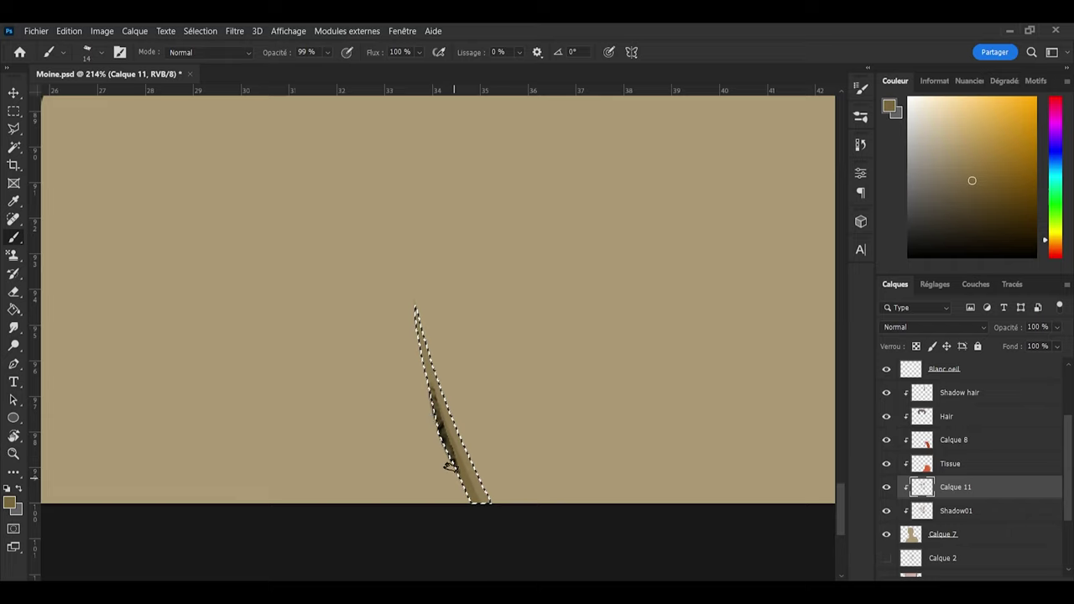
key("ctrl+z")
key("ctrl+z")
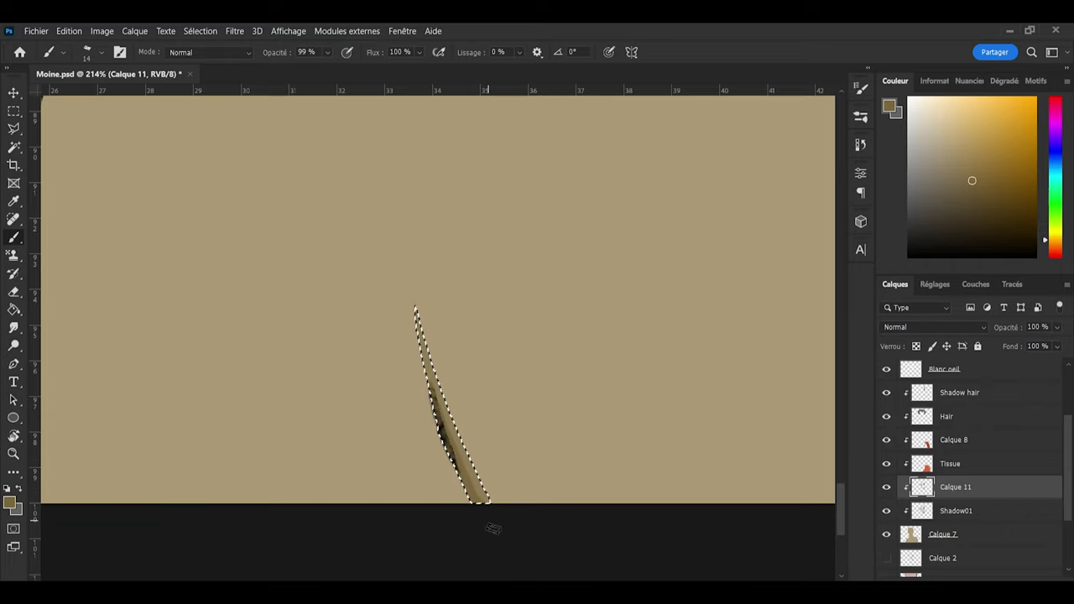
key("ctrl+z")
left_click_drag(478, 501, 432, 401)
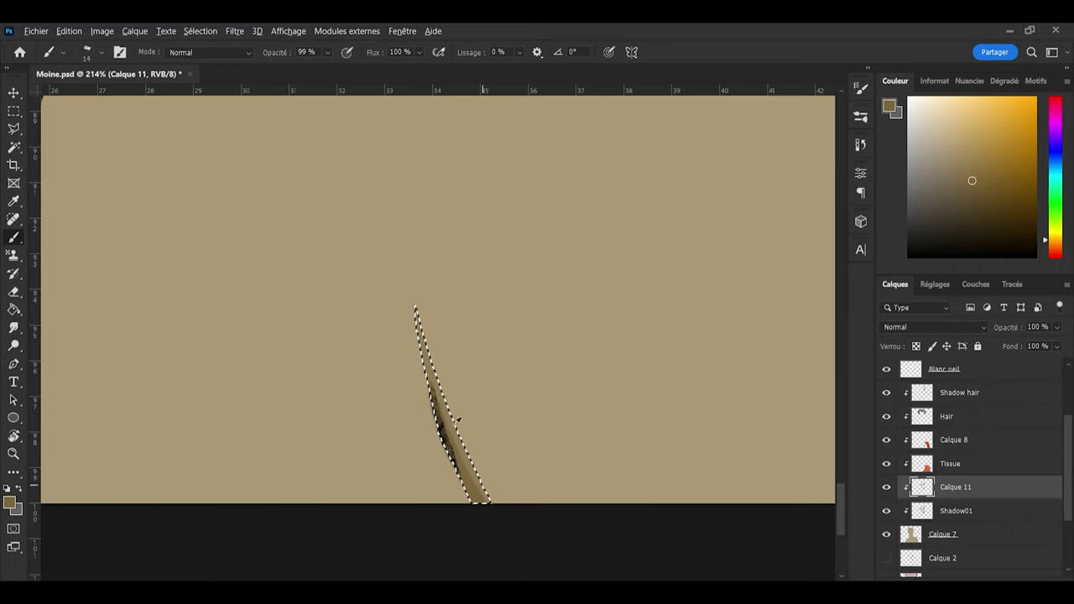
Step: Paint a dark shadow inside the selection along the short chest crease beside the red drape, and deselect
scroll(355, 251, "down", 13)
scroll(674, 120, "up", 13)
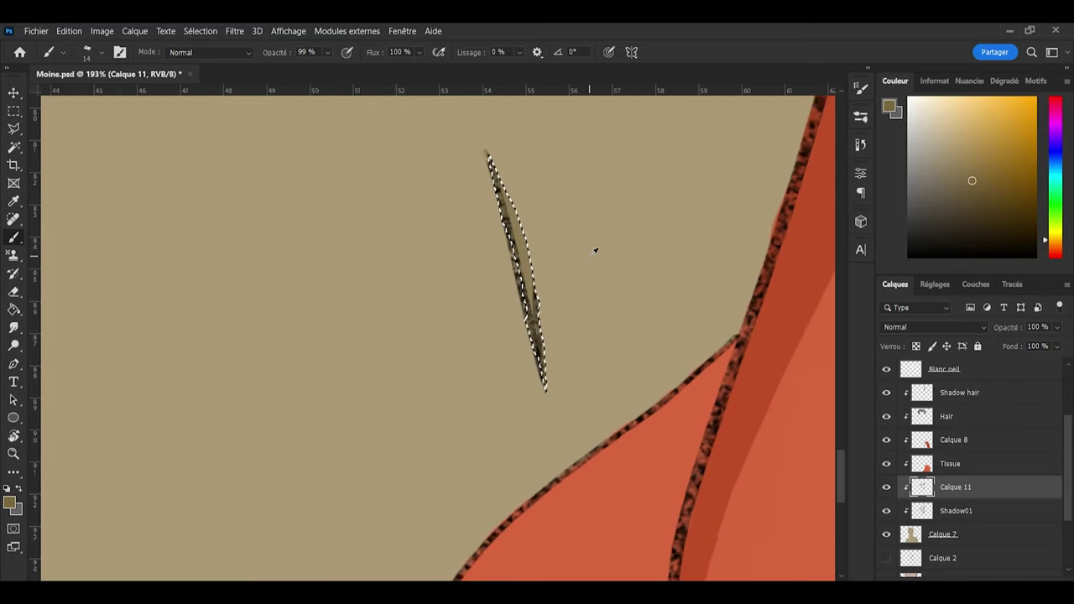
scroll(595, 250, "up", 1)
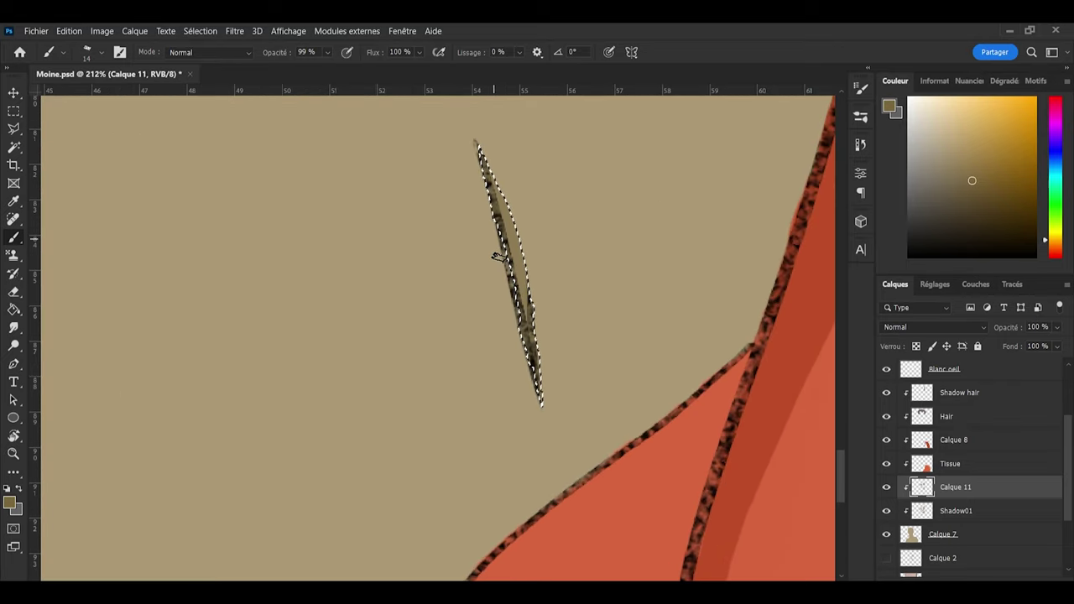
left_click_drag(508, 265, 522, 302)
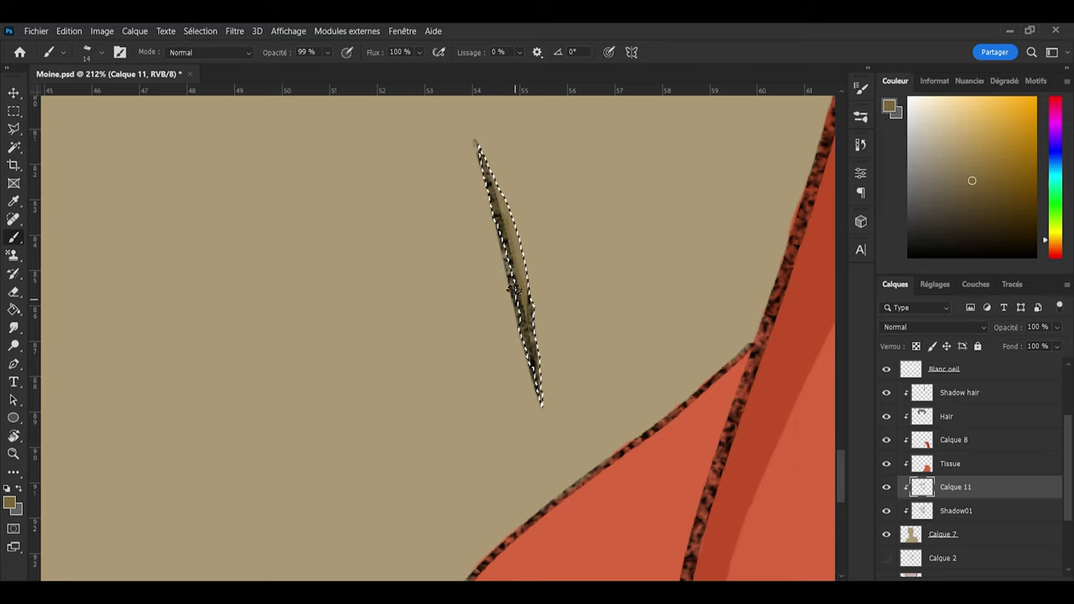
key("e")
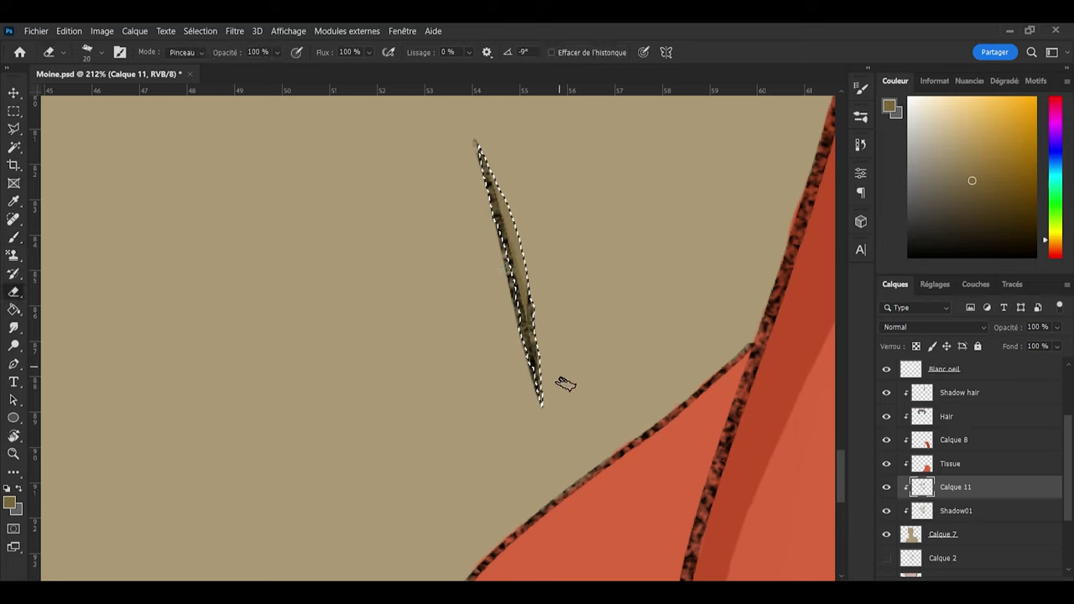
key("ctrl+d")
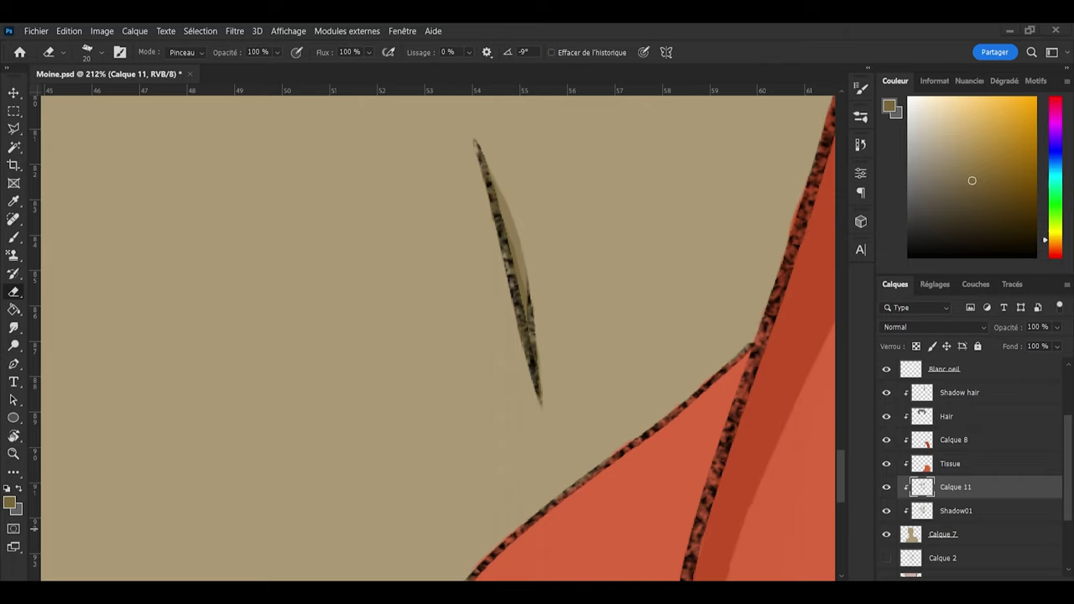
Step: Reload the lighter shadow's outline as a selection and paint a dark shadow along the collarbone that meets the red drape
left_click(922, 487, "ctrl")
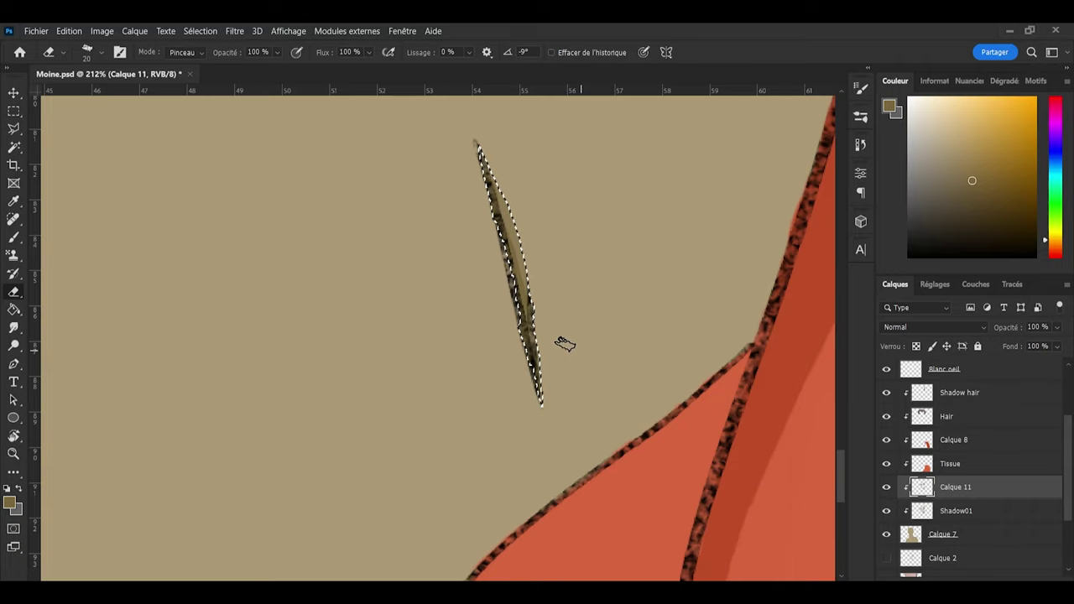
scroll(432, 325, "down", 8)
scroll(613, 240, "up", 1)
scroll(572, 250, "up", 3)
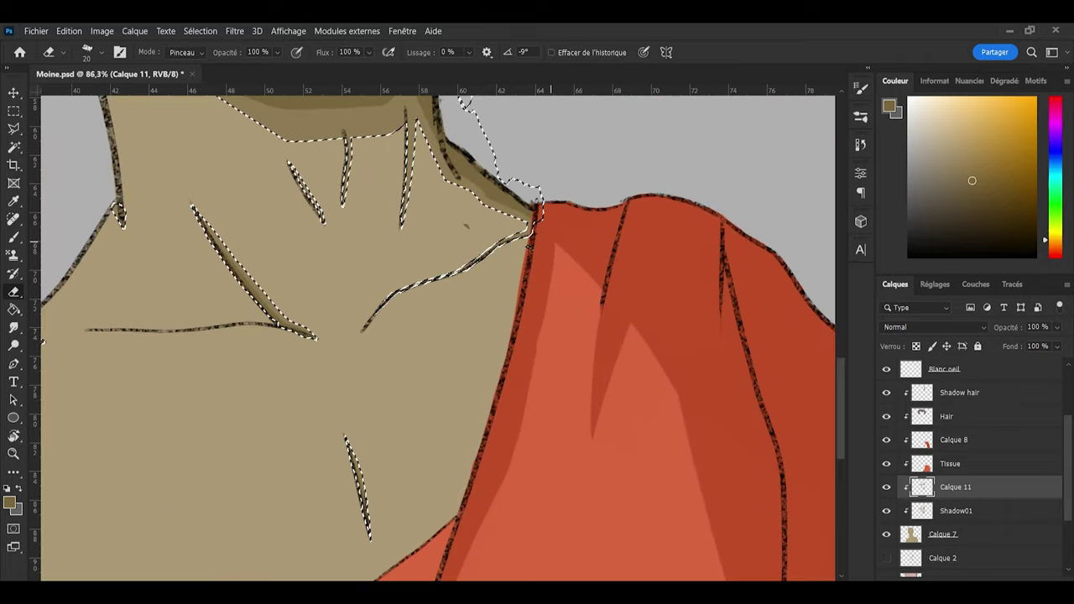
scroll(531, 236, "up", 5)
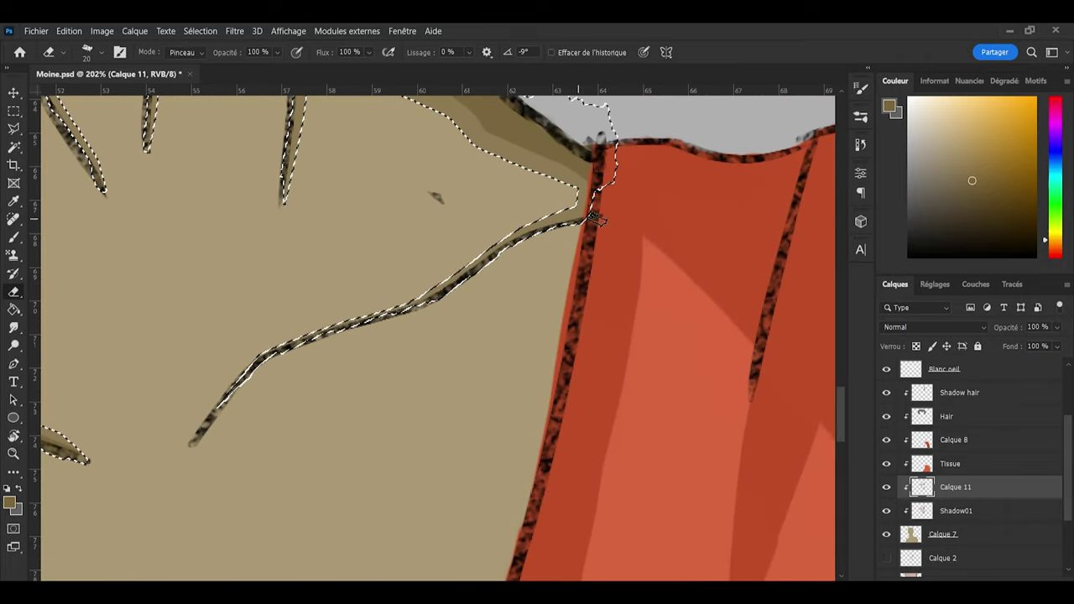
key("b")
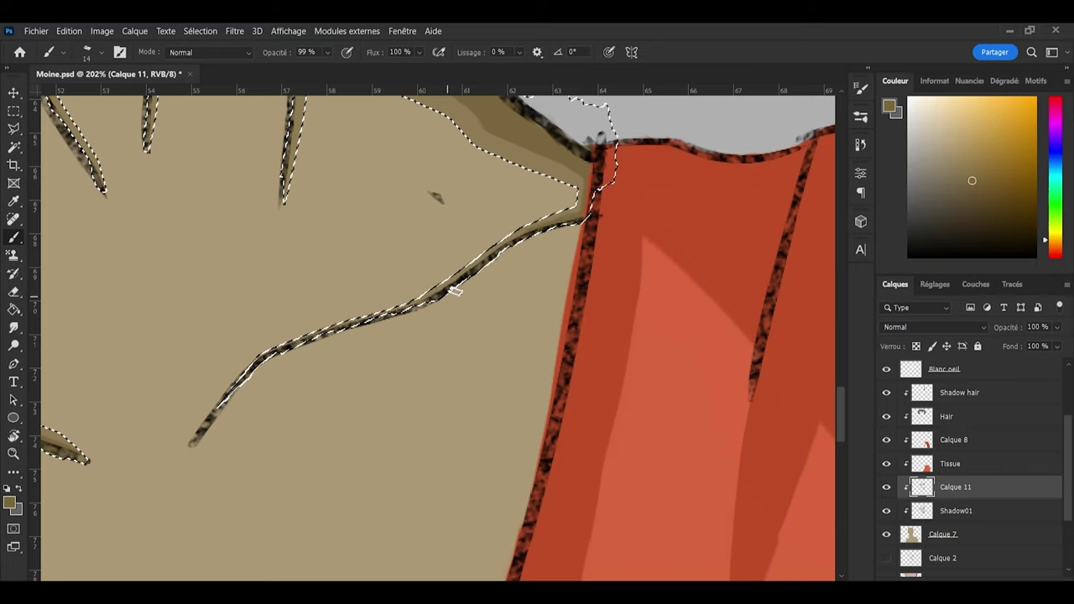
key("e")
key("b")
scroll(629, 395, "down", 3)
scroll(683, 392, "down", 5)
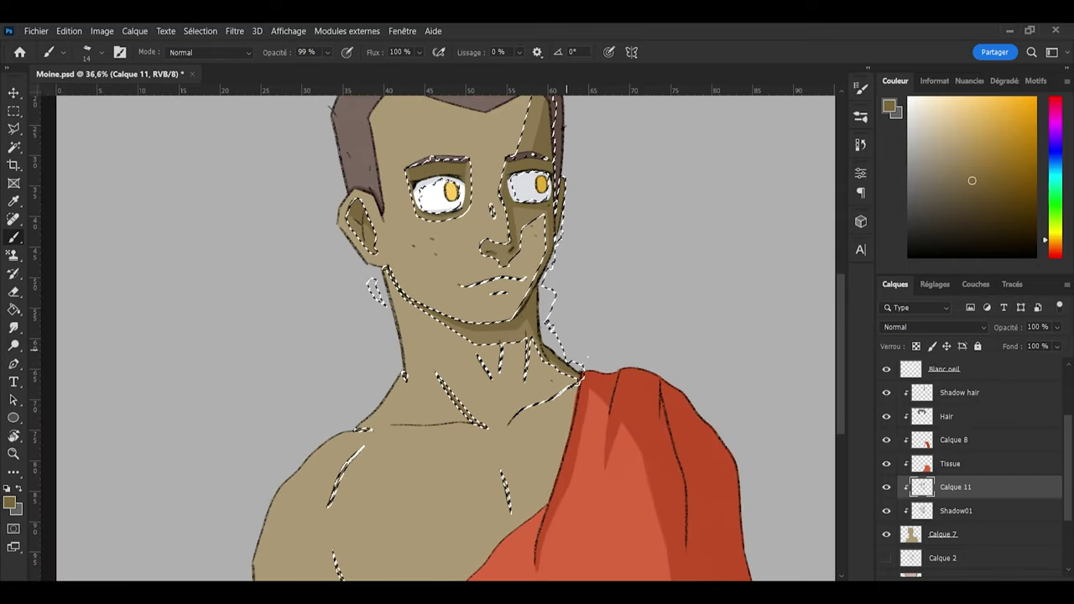
Step: Paint thin dark shadows along the short tendon lines below the chin with an 8 px brush, and deselect
scroll(503, 354, "up", 8)
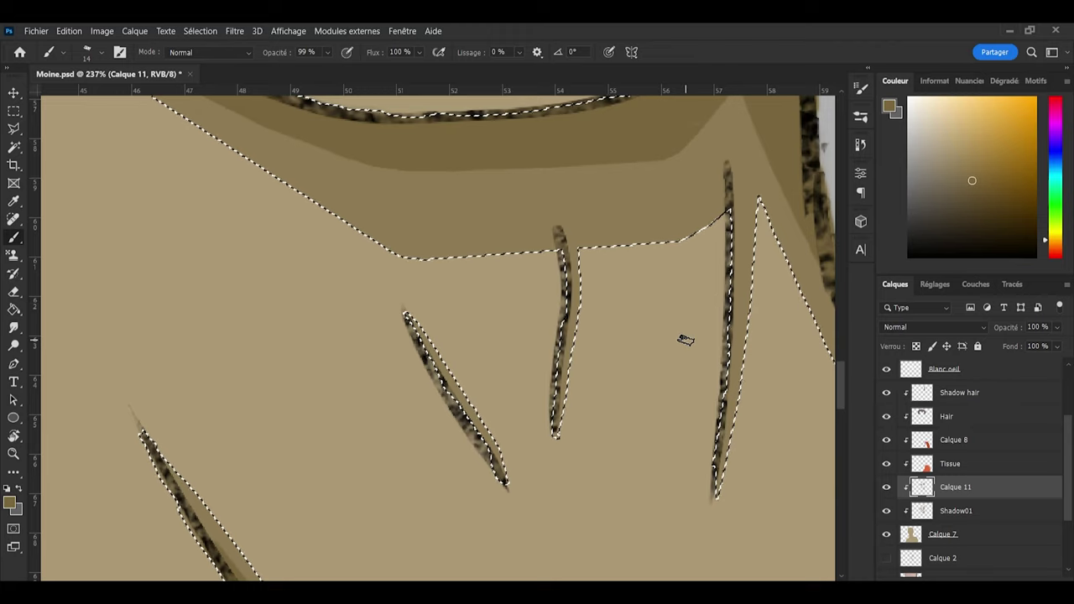
scroll(452, 437, "down", 8)
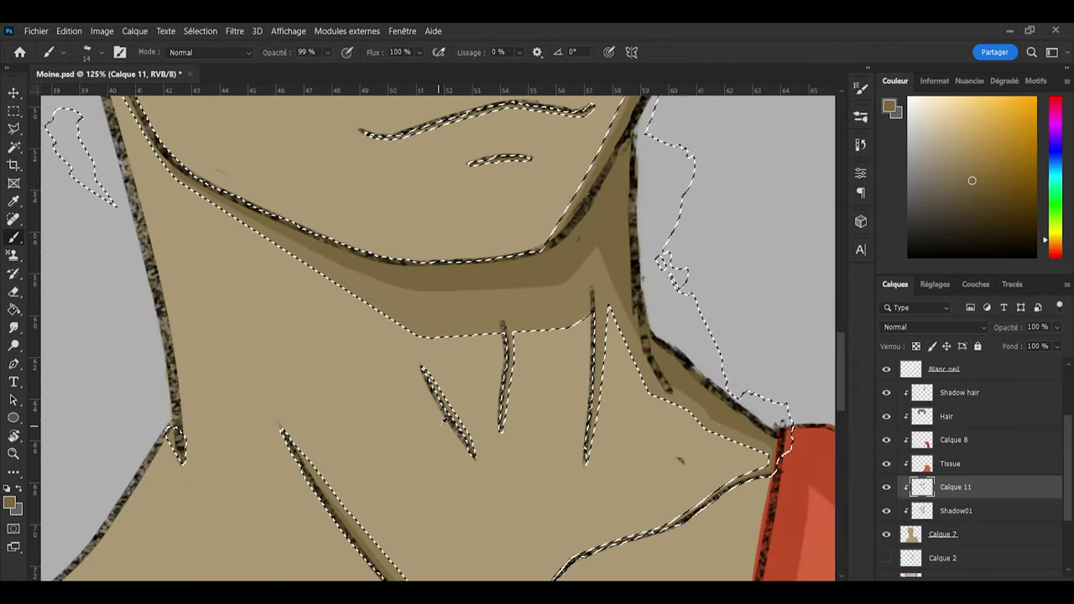
scroll(571, 401, "up", 4)
scroll(511, 386, "up", 3)
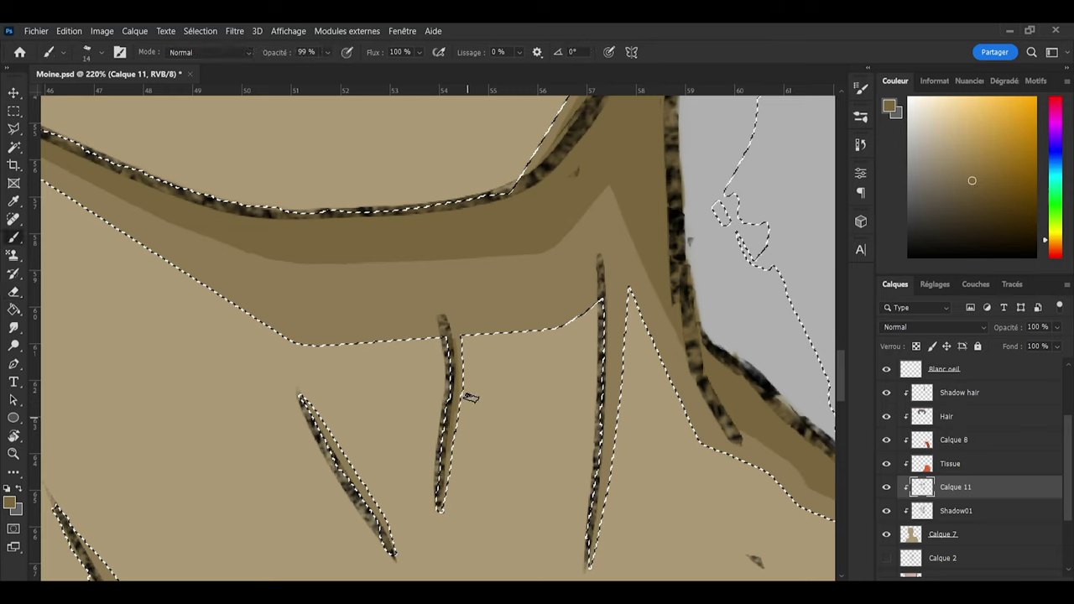
key("e")
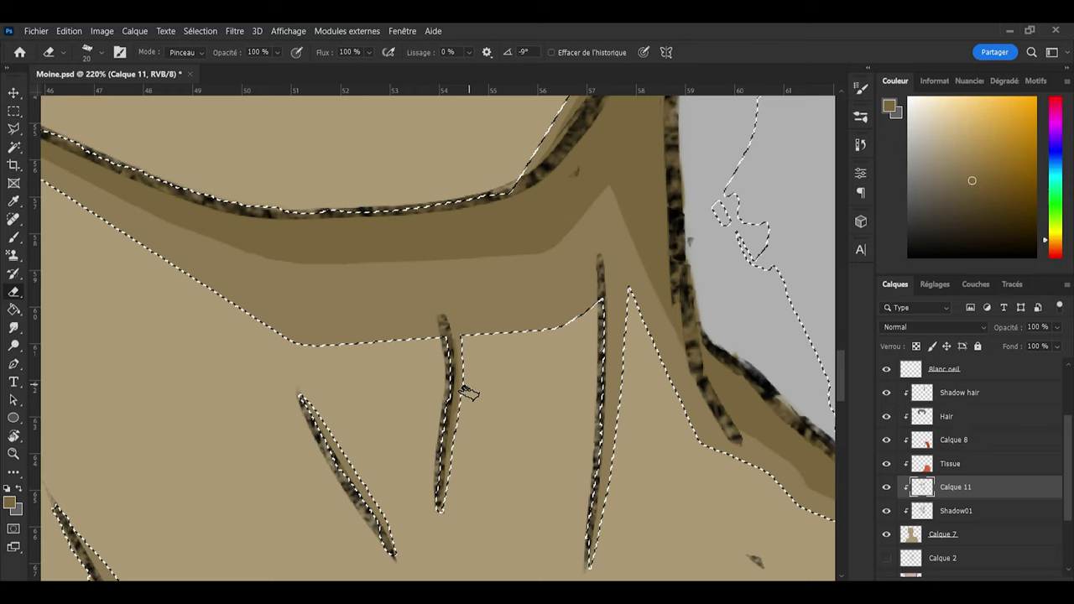
key("b")
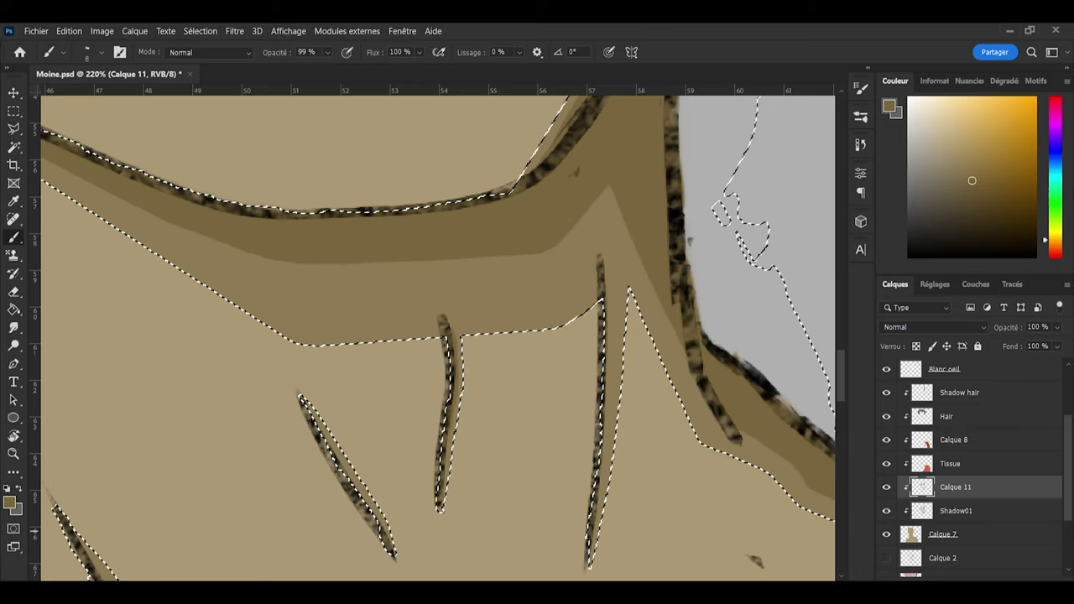
key("ctrl+d")
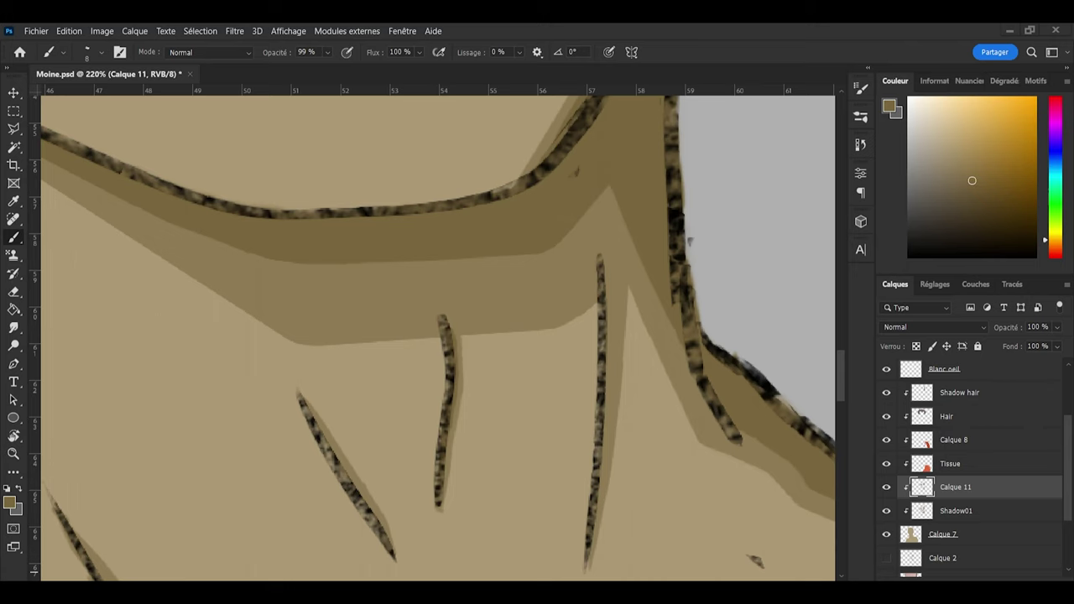
Step: Reload the Shadow01 selection and refine the dark shadow along the neck tendon nearest the drape with a 6 px brush
left_click(921, 510, "ctrl")
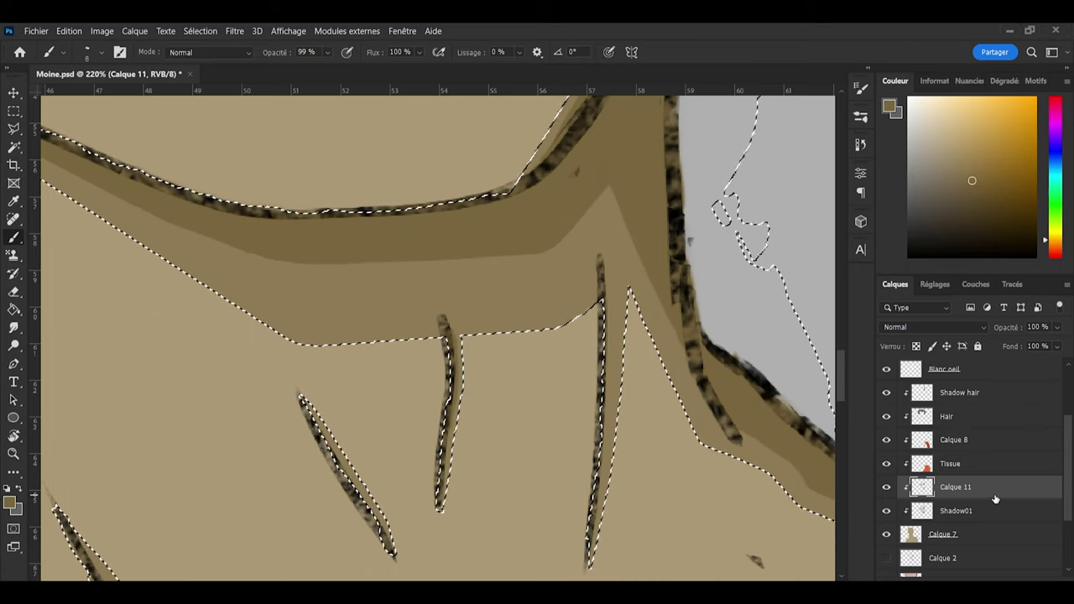
key("bracketleft")
key("bracketleft")
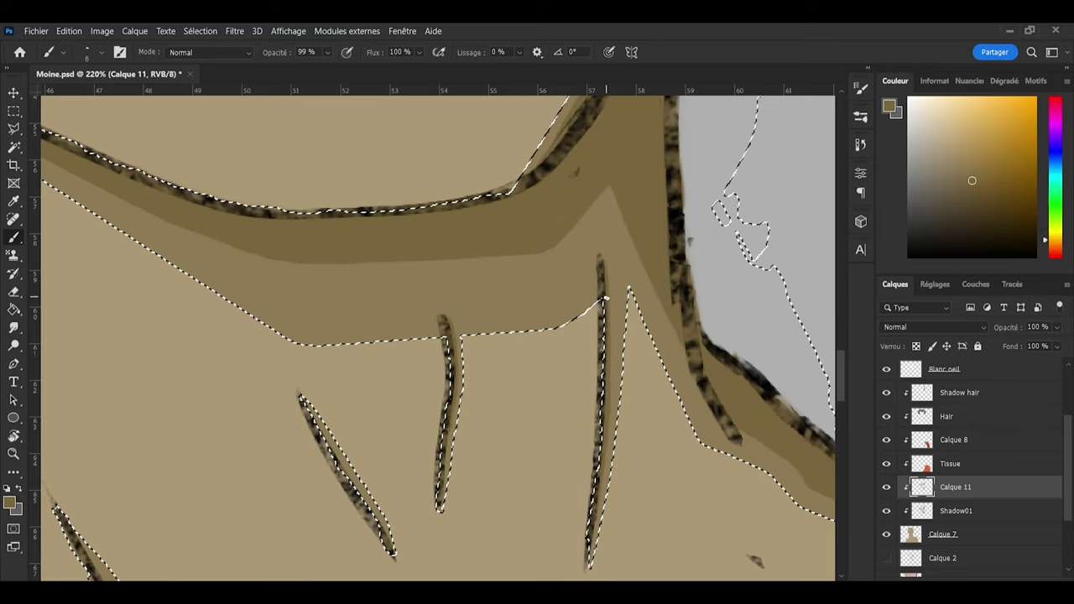
scroll(586, 383, "down", 10)
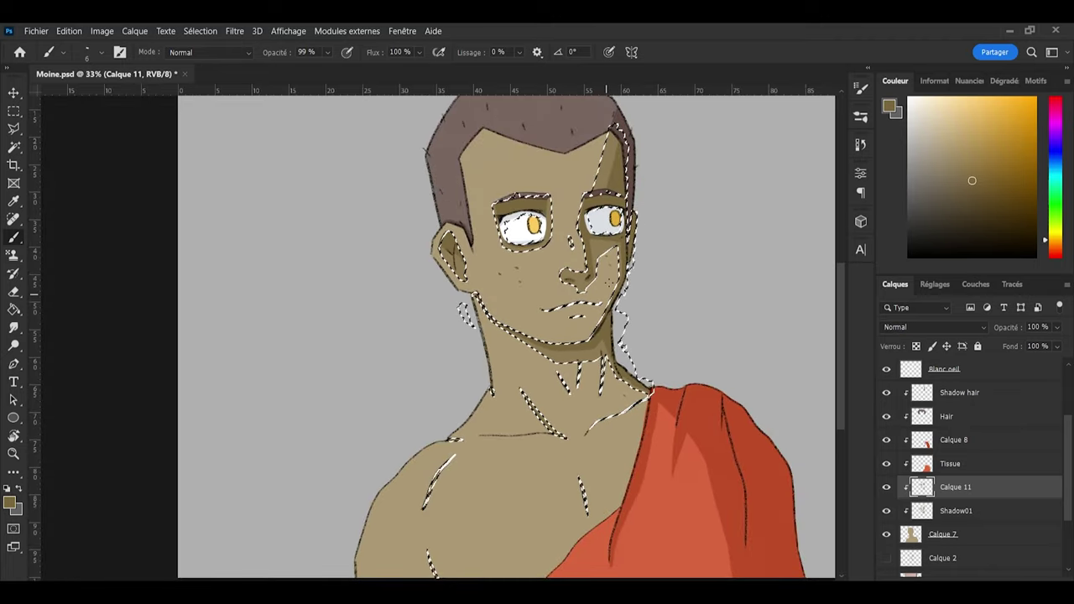
Step: Clear the selection and save the illustration
key("l")
key("ctrl+d")
key("ctrl+s")
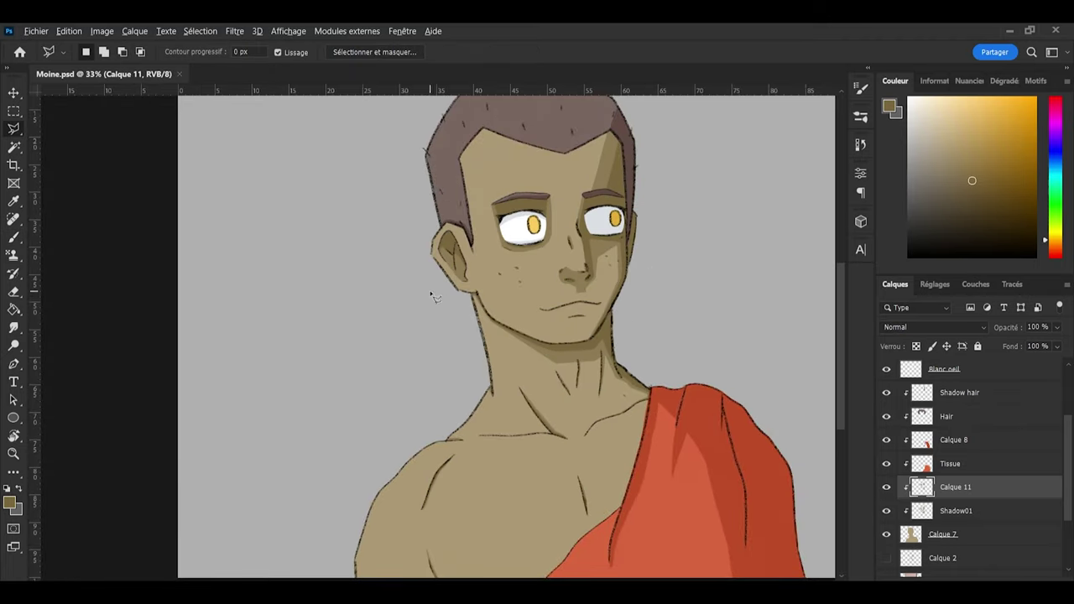
Step: Touch up the dark shadow beside the nostril on the shaded side of the nose with an 18 px brush and 20 px eraser
scroll(433, 295, "down", 3)
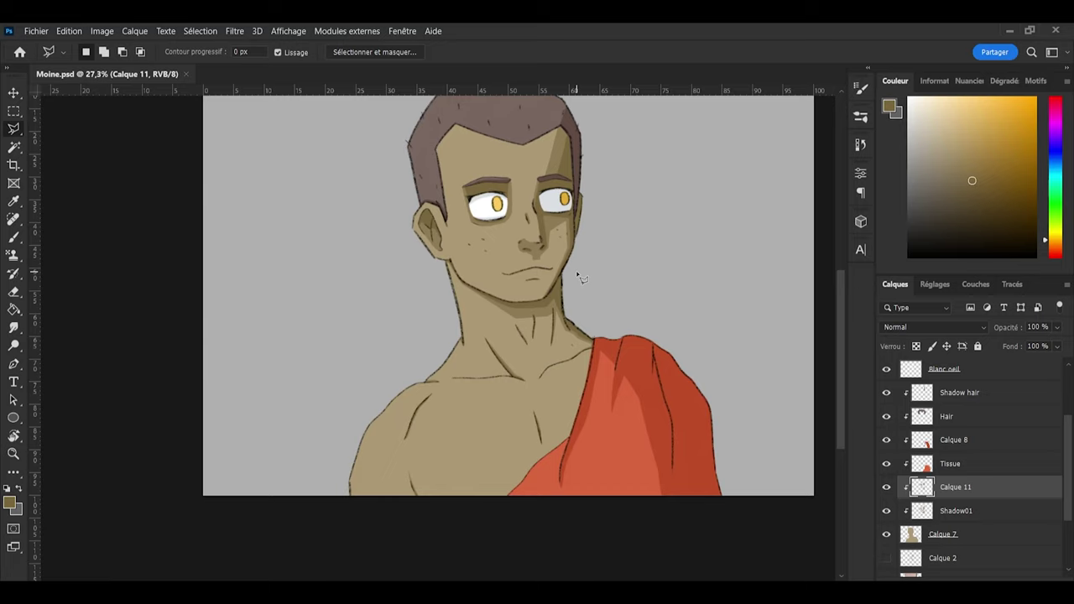
scroll(579, 277, "up", 1)
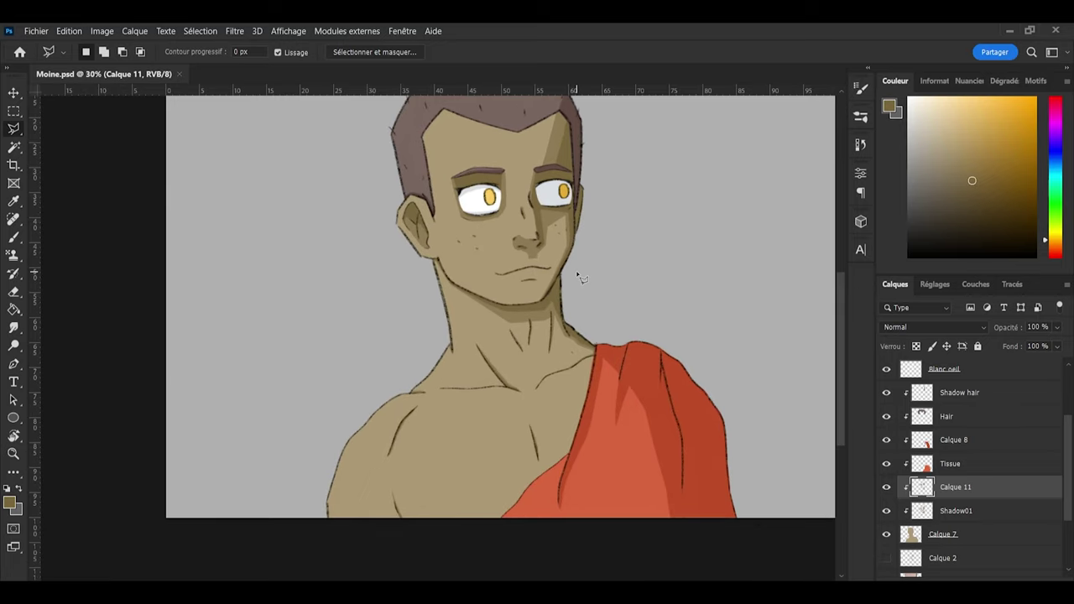
scroll(579, 277, "down", 1)
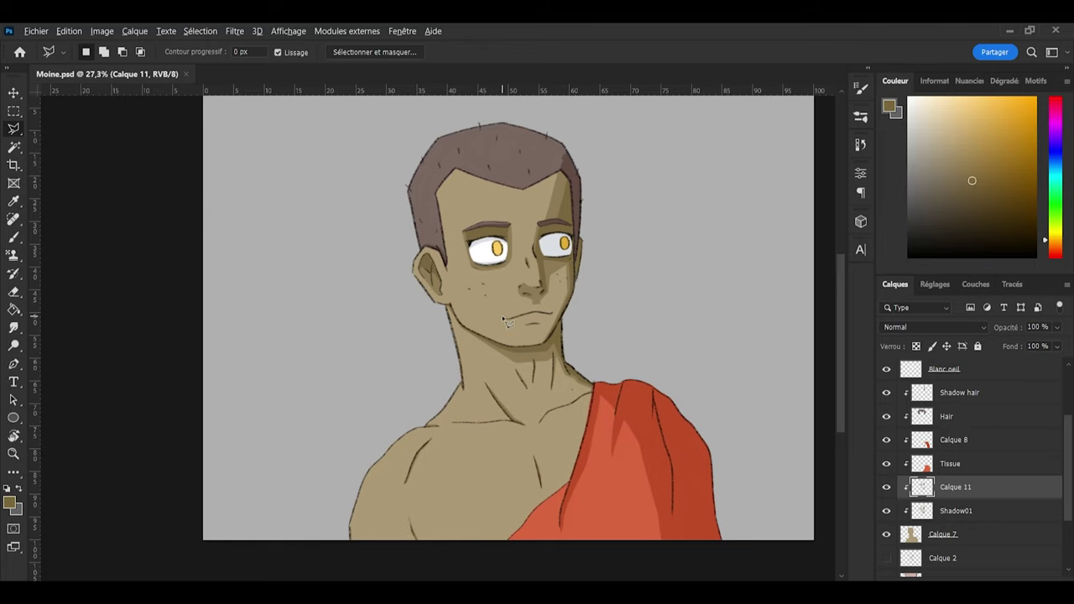
scroll(501, 316, "down", 1)
scroll(648, 333, "up", 1)
scroll(540, 327, "up", 1)
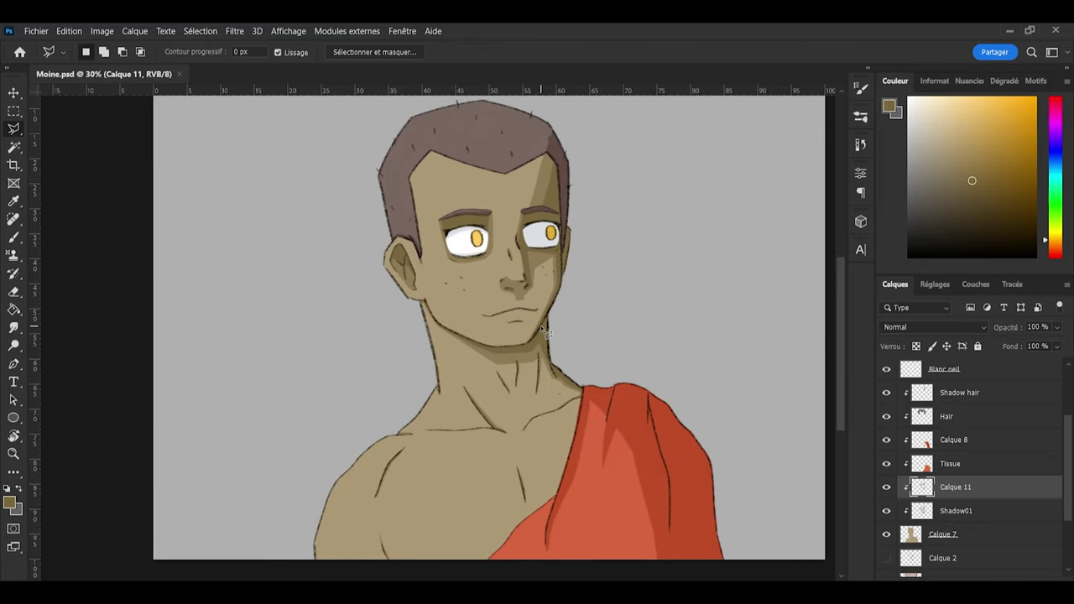
scroll(516, 287, "up", 5)
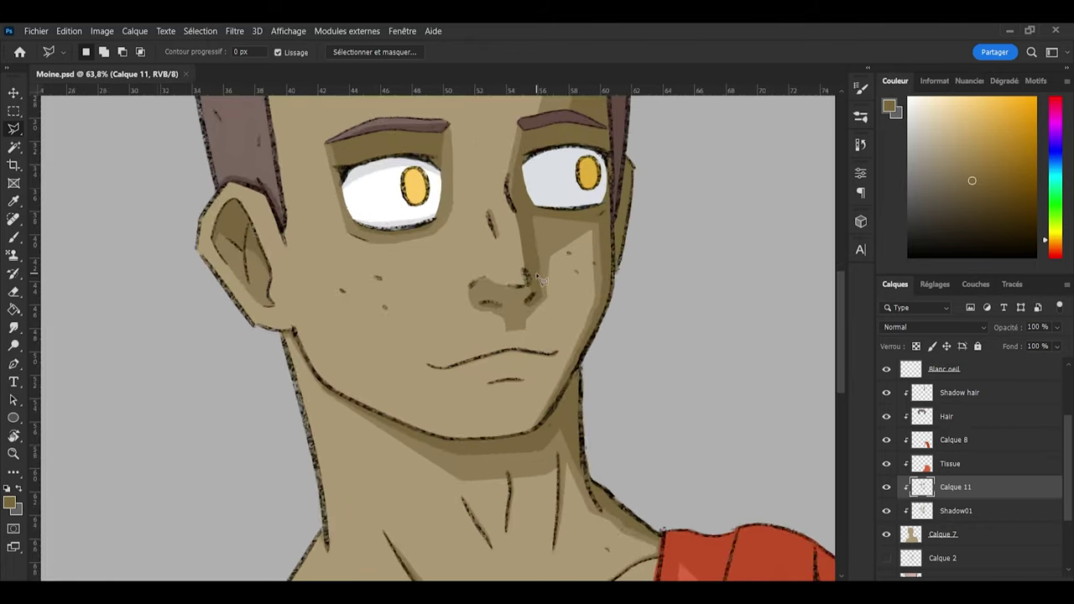
key("b")
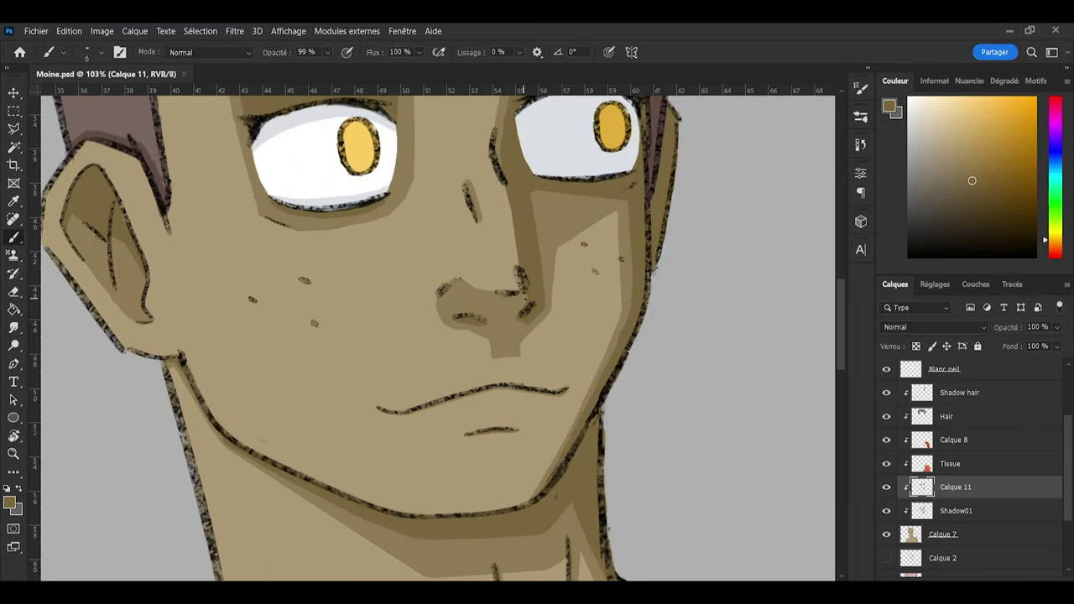
right_click(527, 301, "alt")
left_click(527, 299)
key("e")
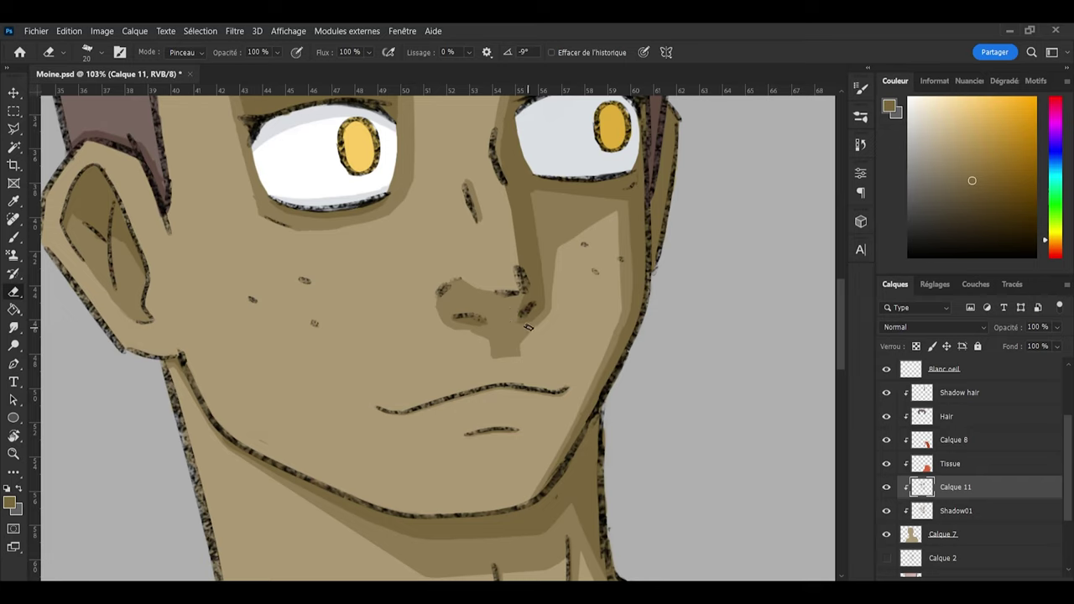
key("b")
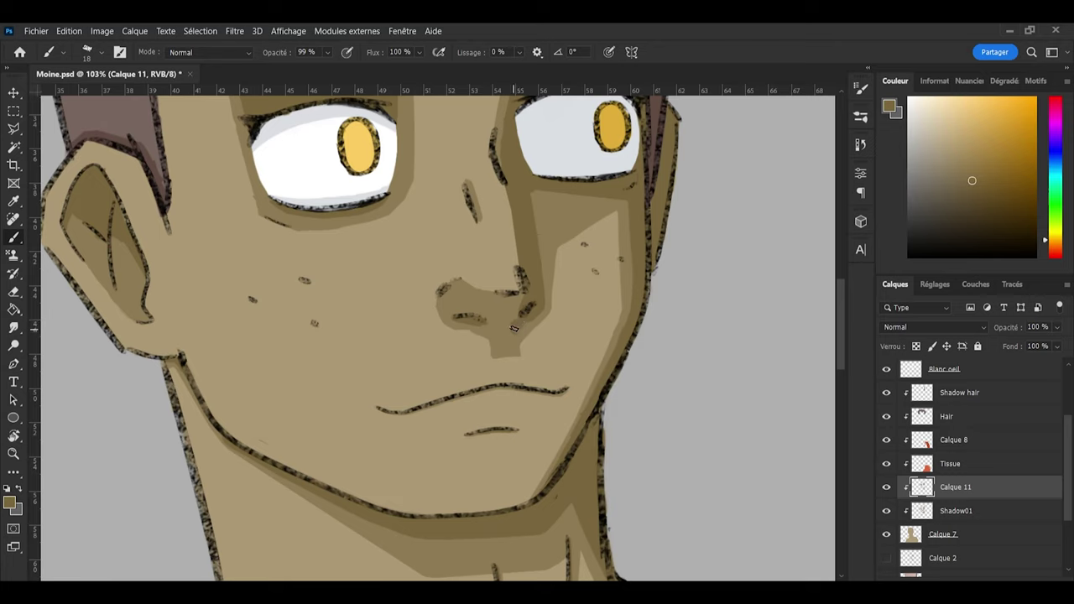
key("e")
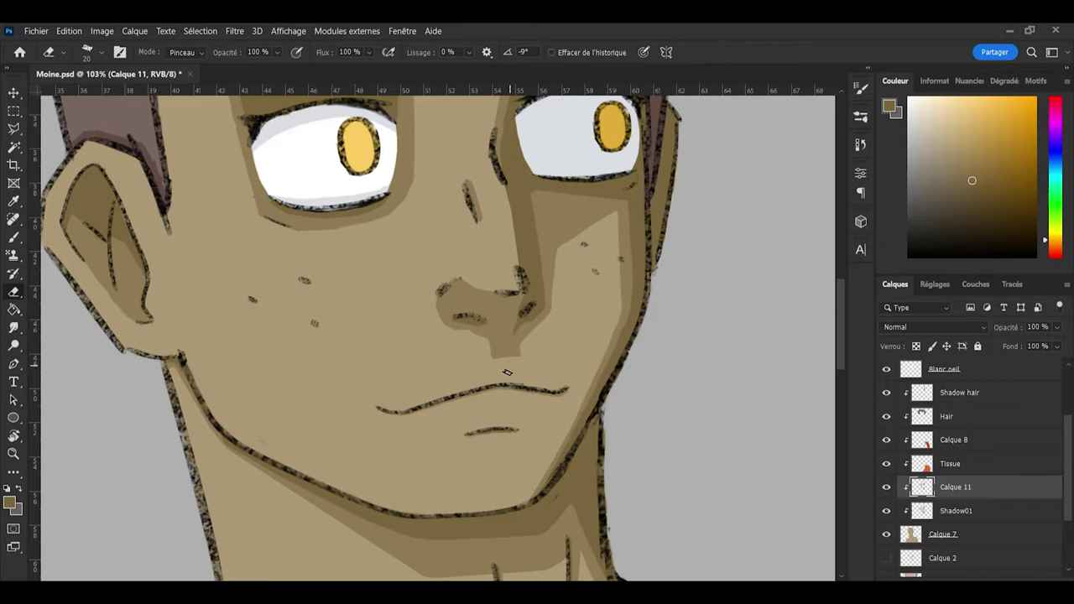
Step: Touch up the dark shadow at the near nostril wing with the 18 px brush and the 20 px eraser
scroll(505, 371, "down", 6)
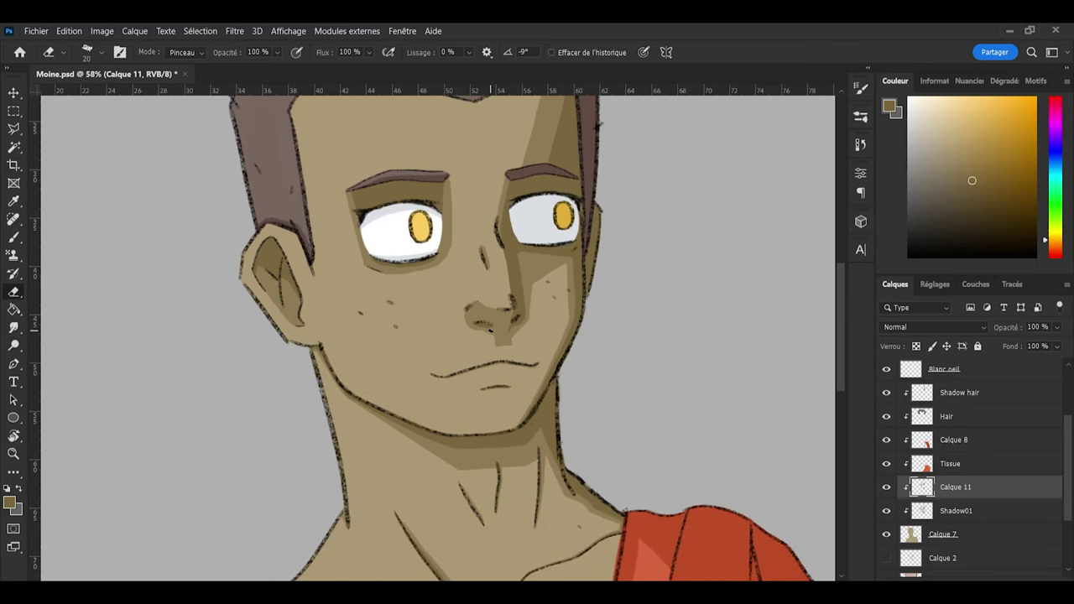
scroll(492, 340, "up", 6)
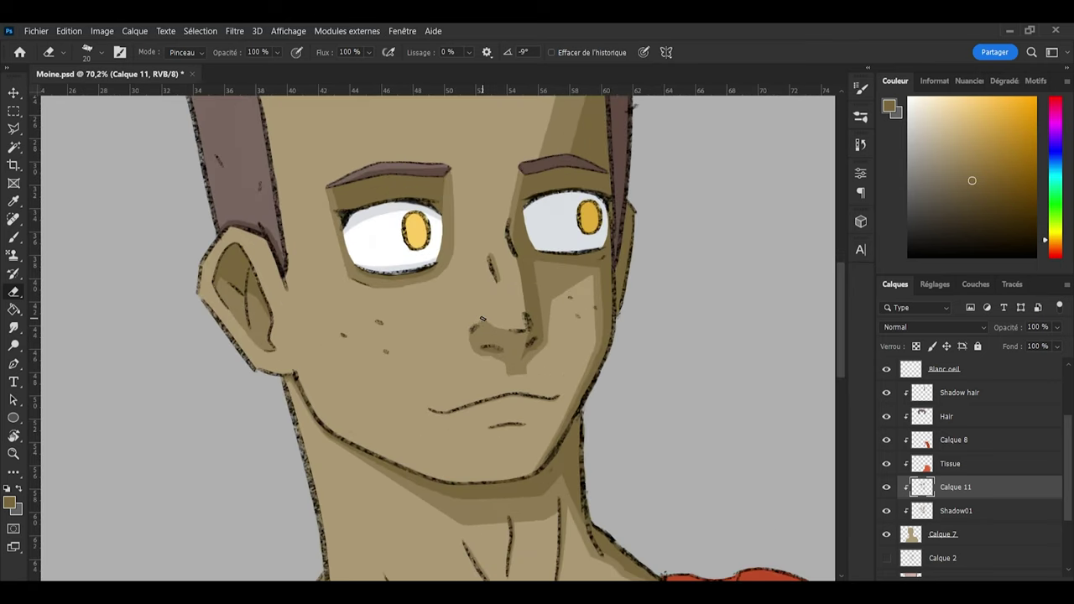
key("b")
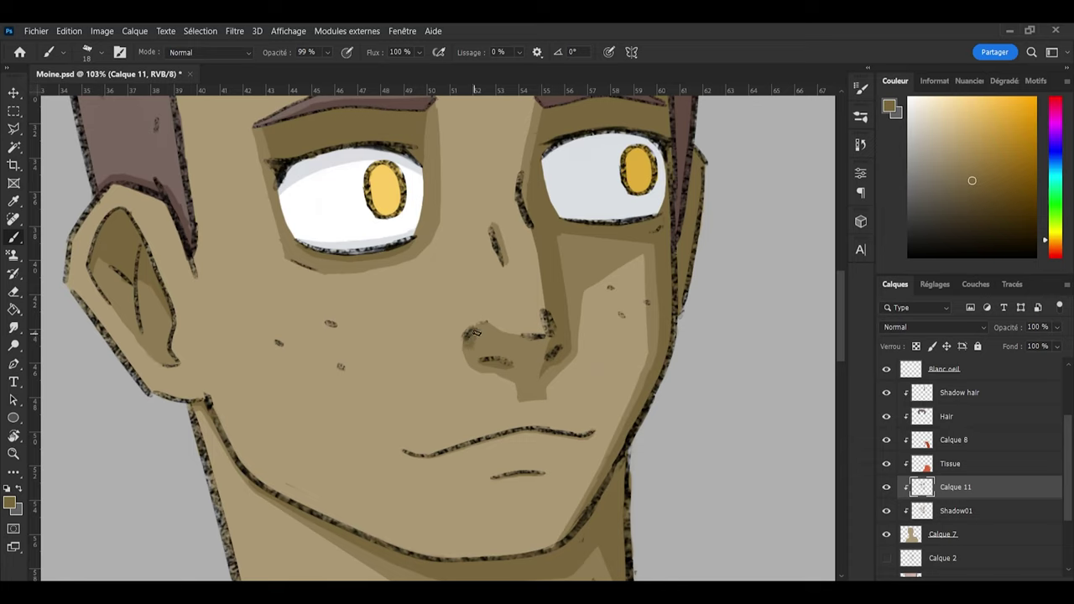
key("e")
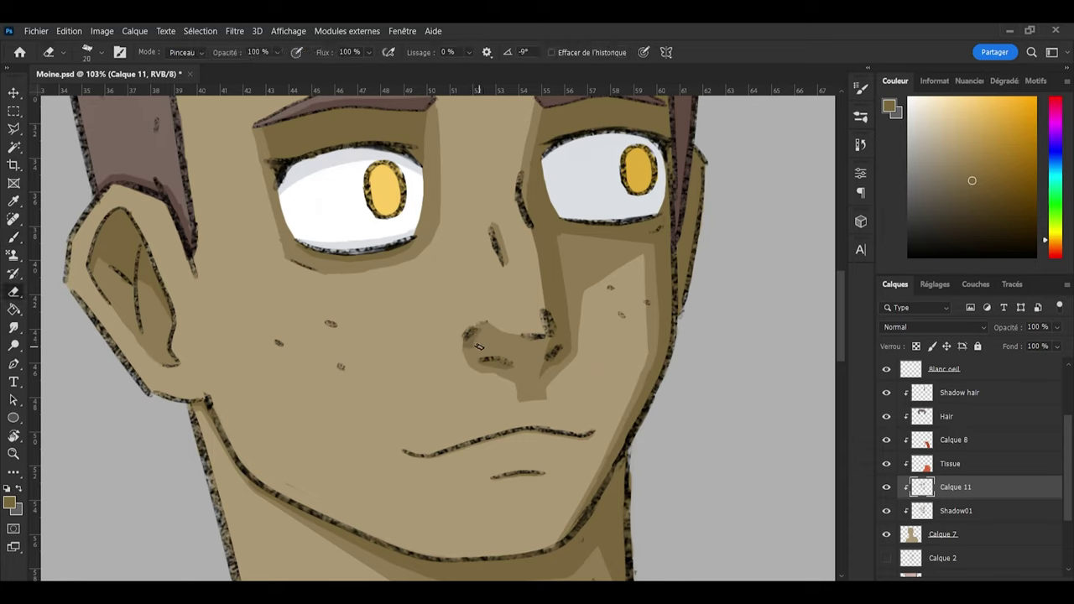
scroll(470, 350, "down", 6)
scroll(504, 257, "up", 7)
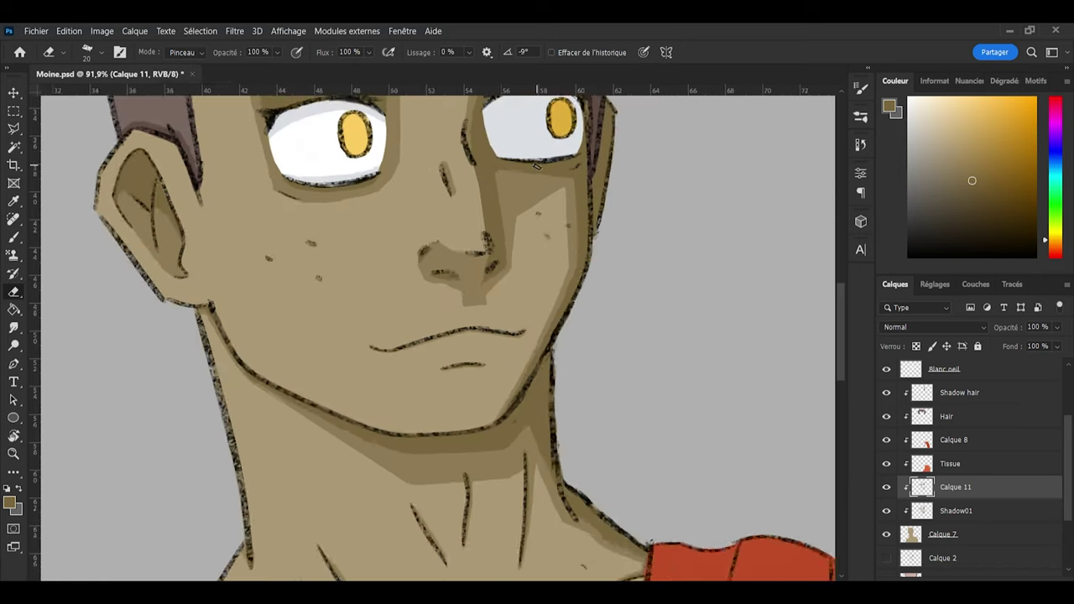
Step: Try a broad dark shadow beneath the far eye and beside the nose with a 42 px brush, trim its edge, and save
key("b")
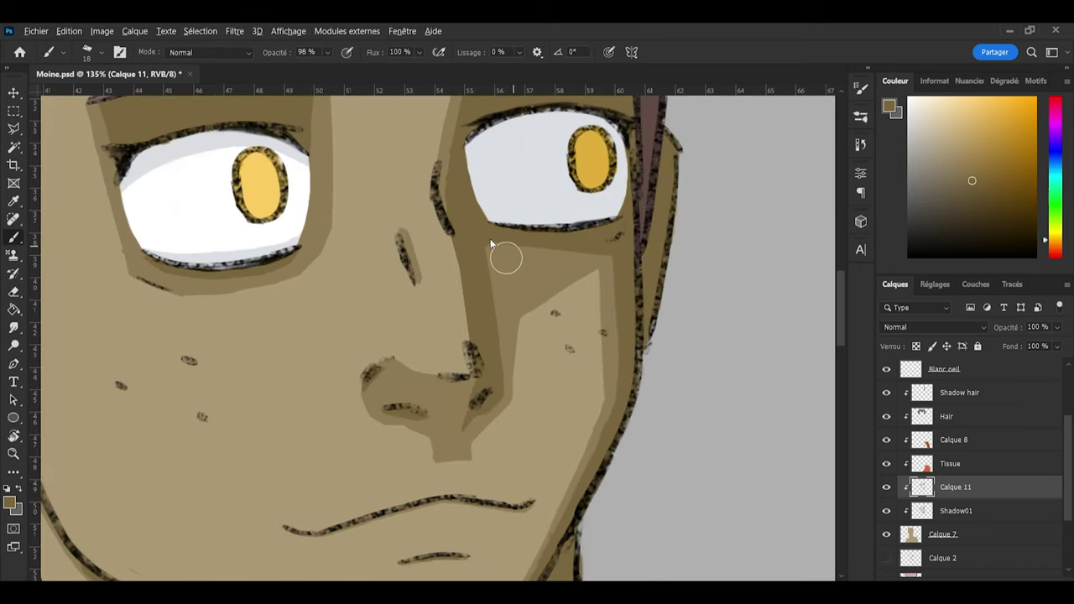
mouse_move(493, 257)
left_mouse_down()
mouse_move(537, 261)
mouse_move(590, 237)
mouse_move(487, 295)
mouse_move(531, 270)
left_mouse_up()
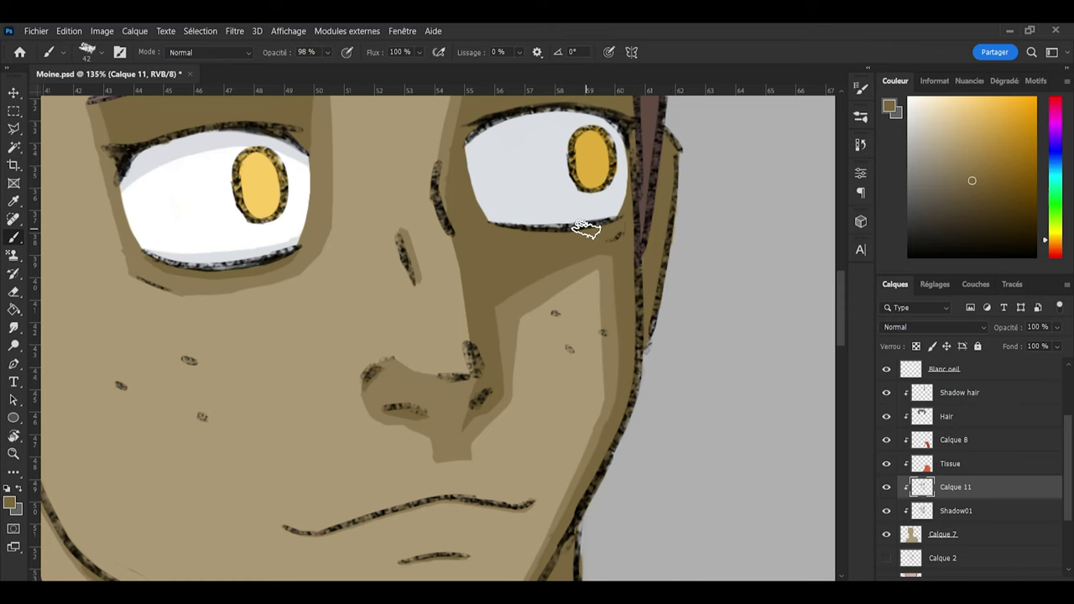
scroll(586, 228, "down", 5)
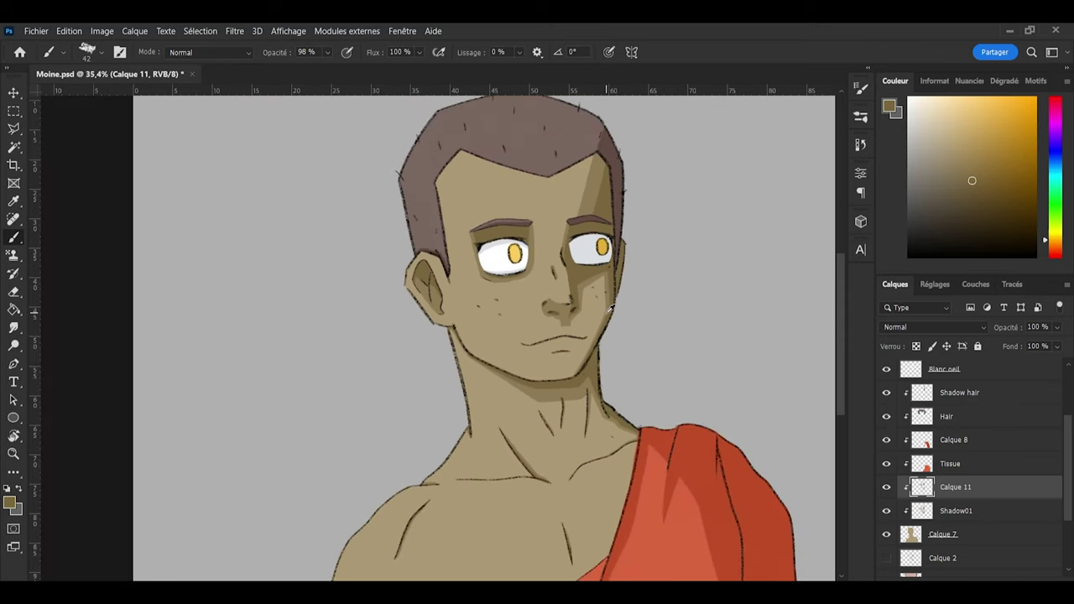
scroll(611, 310, "up", 5)
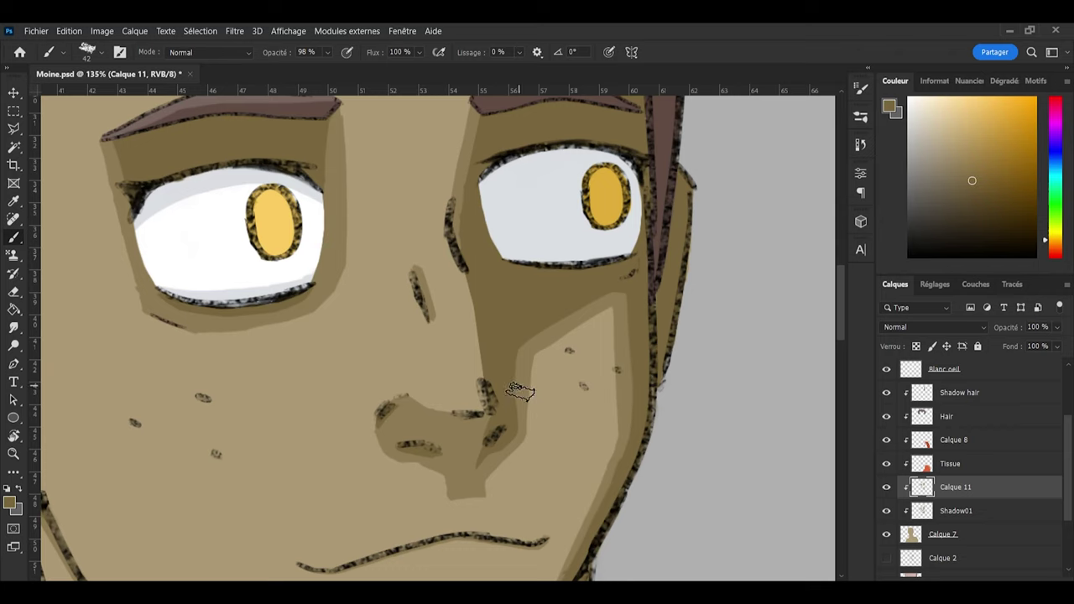
key("e")
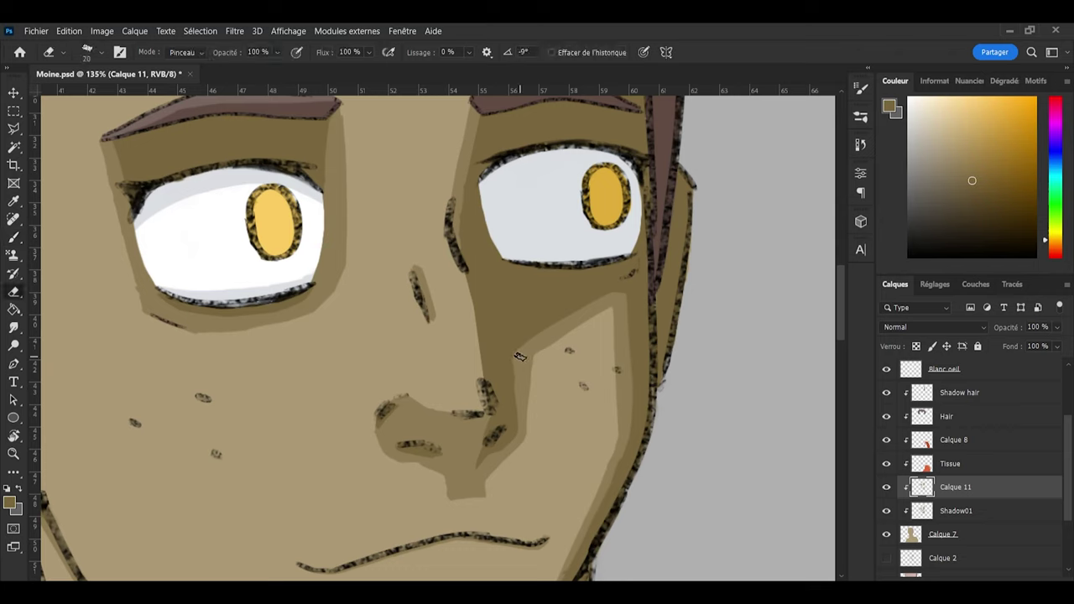
scroll(519, 355, "down", 4)
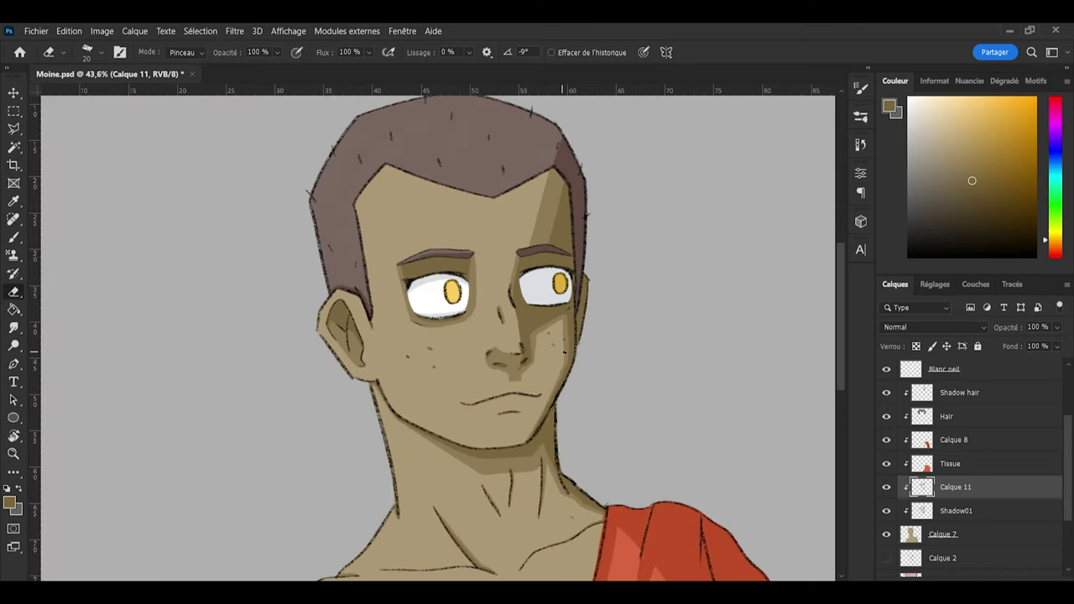
scroll(564, 352, "down", 3)
key("ctrl+s")
scroll(572, 348, "down", 4)
scroll(572, 313, "up", 1)
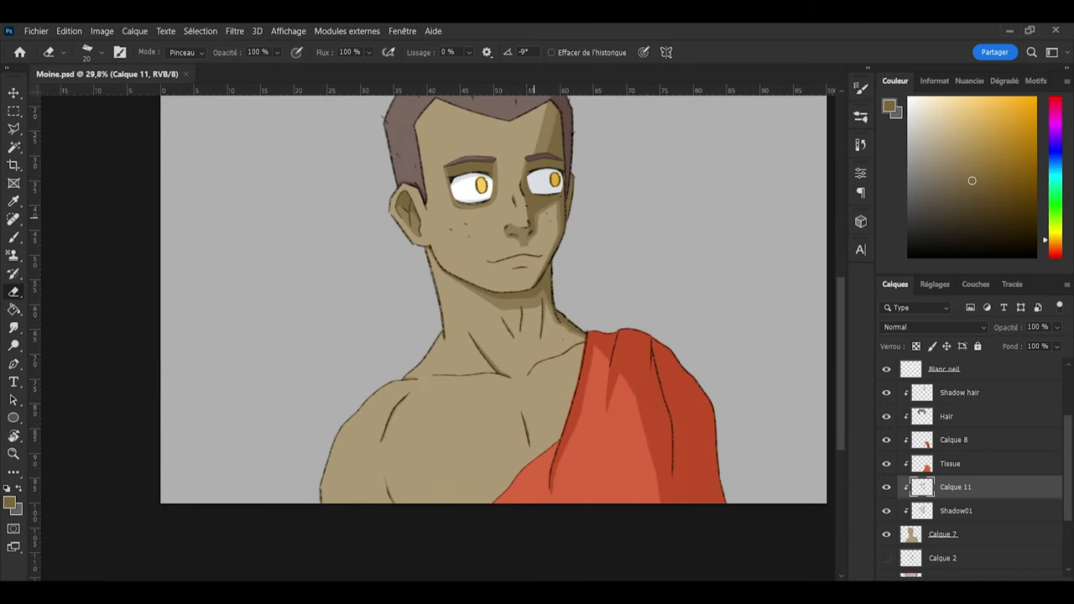
Step: Undo the last dark shadow strokes beneath the far eye and beside the nose
scroll(527, 204, "up", 3)
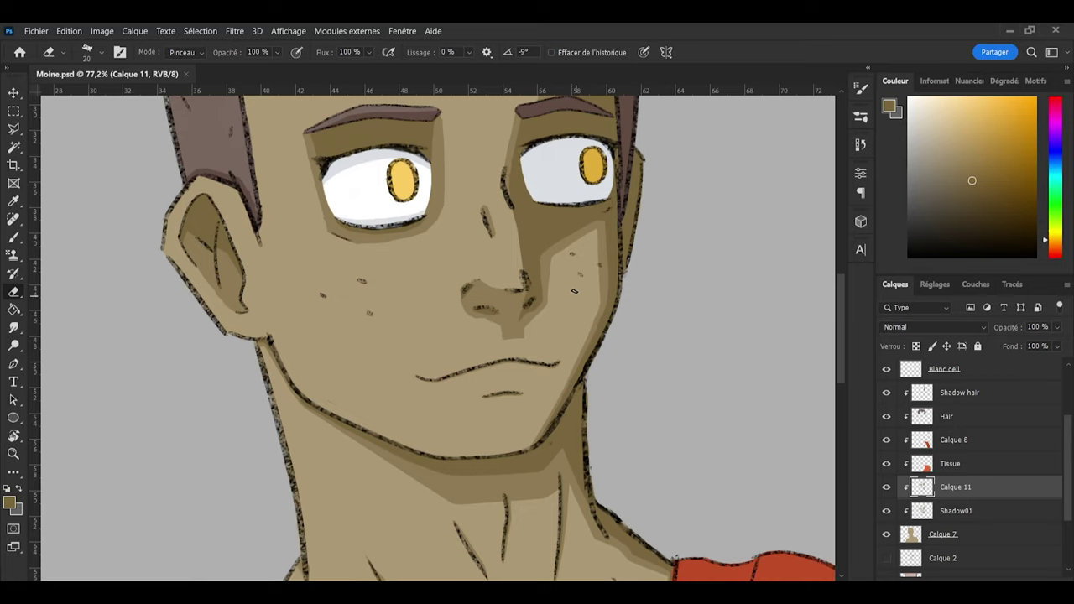
key("ctrl+z")
key("ctrl+z")
key("ctrl+z")
Step: Repaint the dark shadow beneath the far eye and beside the nose at 42 px, within the Shadow01 selection, and refine it by erasing
key("b")
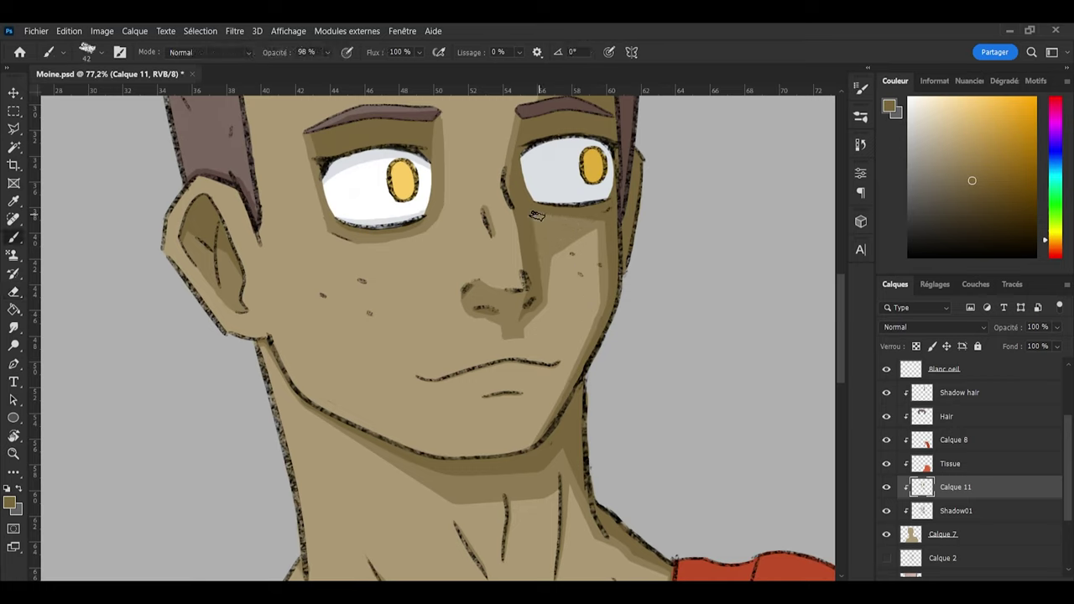
left_click_drag(526, 220, 553, 214)
left_click(922, 512, "ctrl")
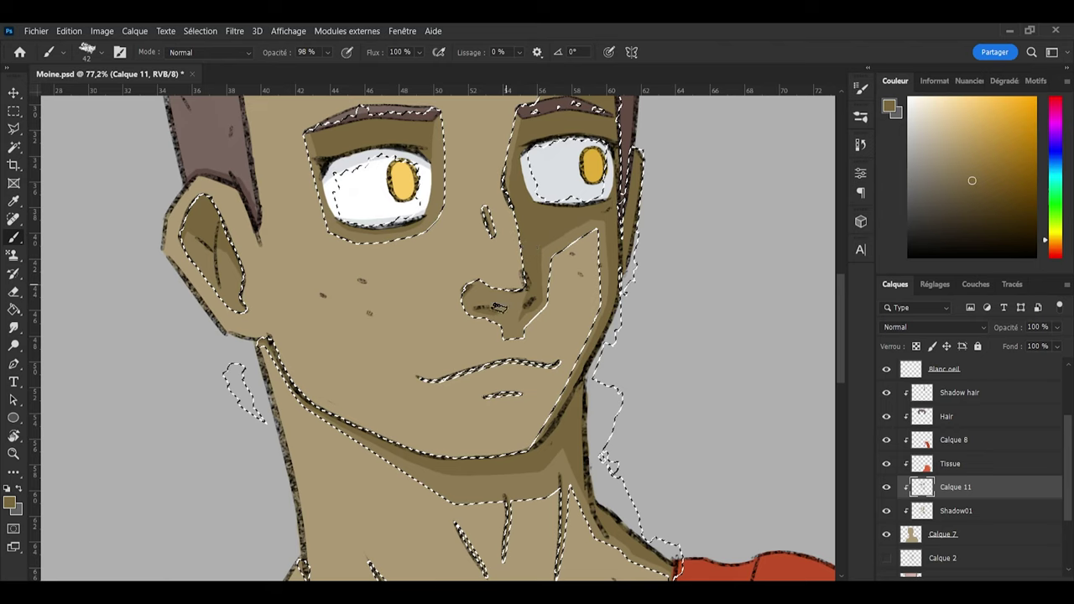
key("e")
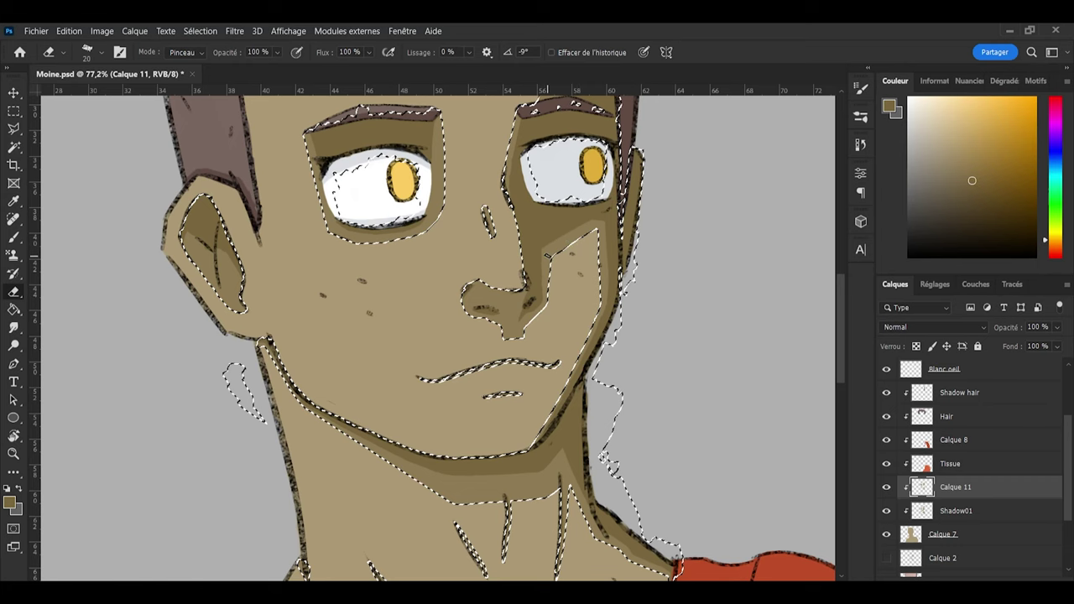
Step: Save the illustration and clear the selection
scroll(571, 294, "down", 5)
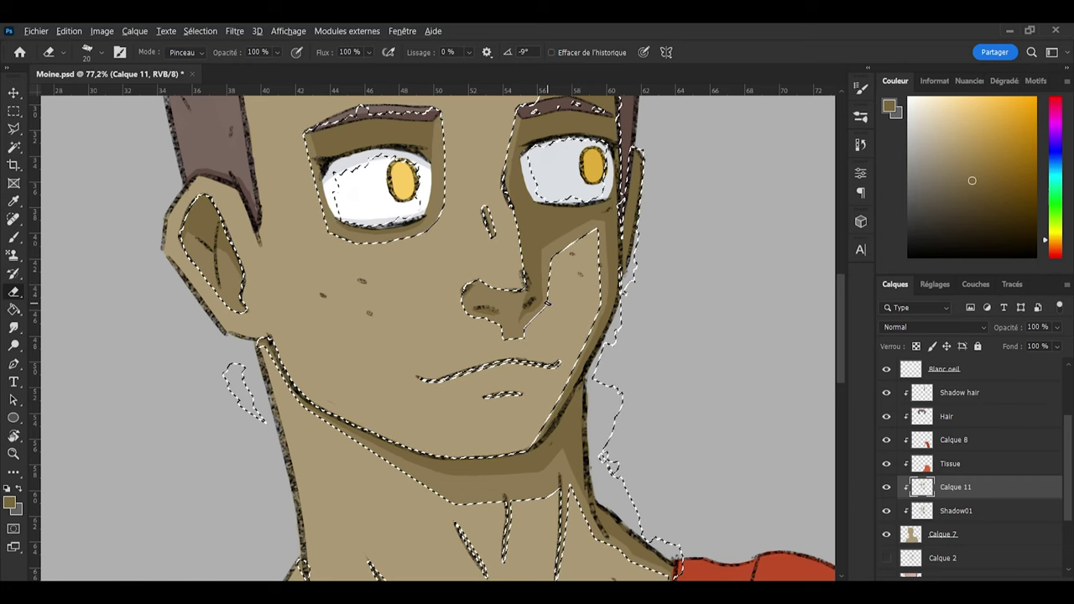
key("ctrl+s")
scroll(578, 292, "down", 1)
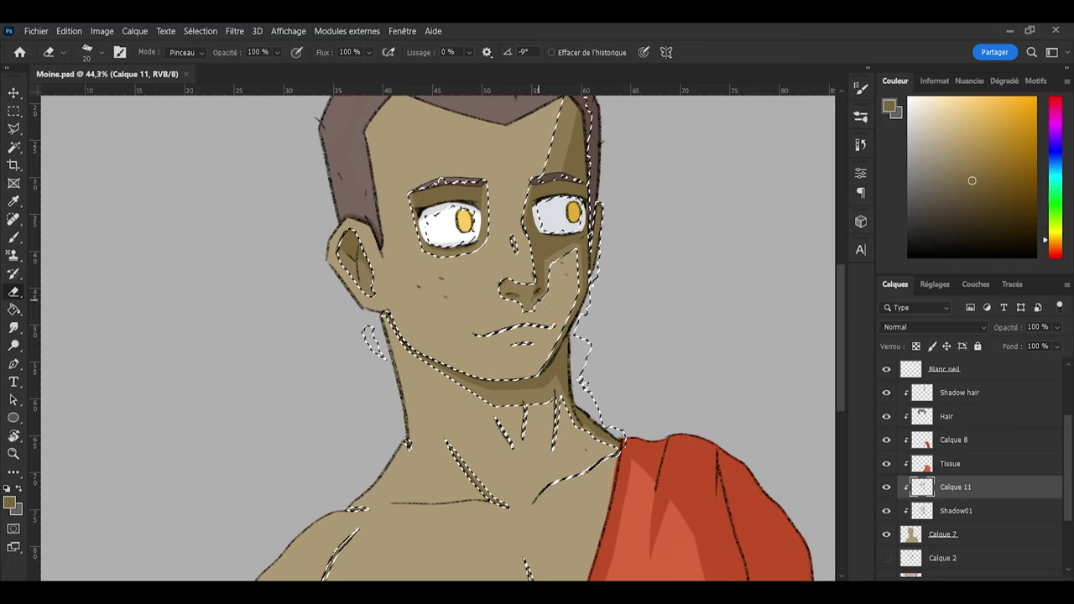
key("l")
key("ctrl+d")
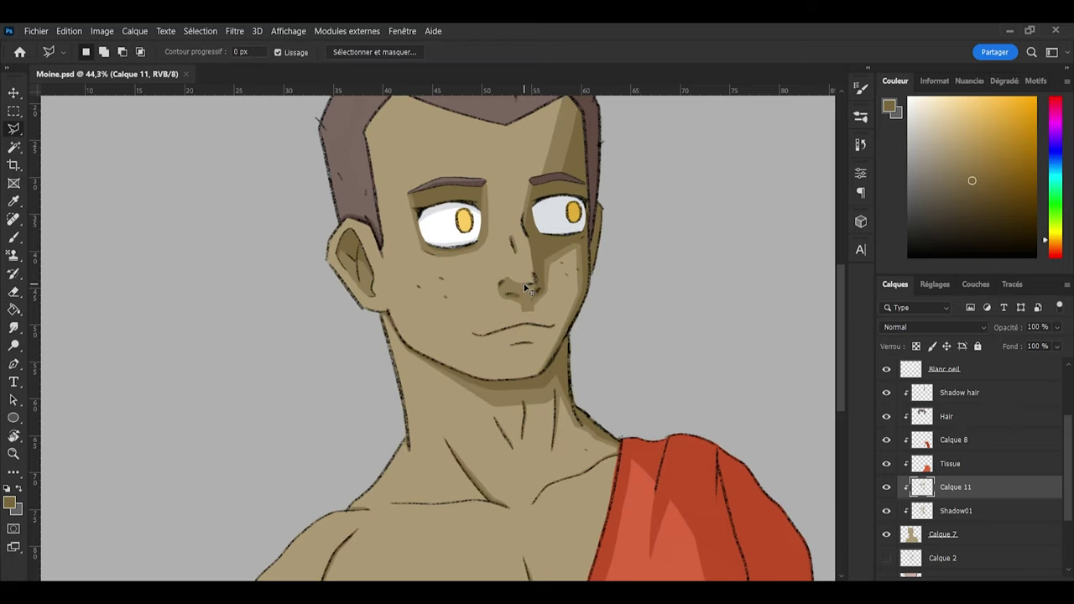
scroll(579, 259, "down", 2)
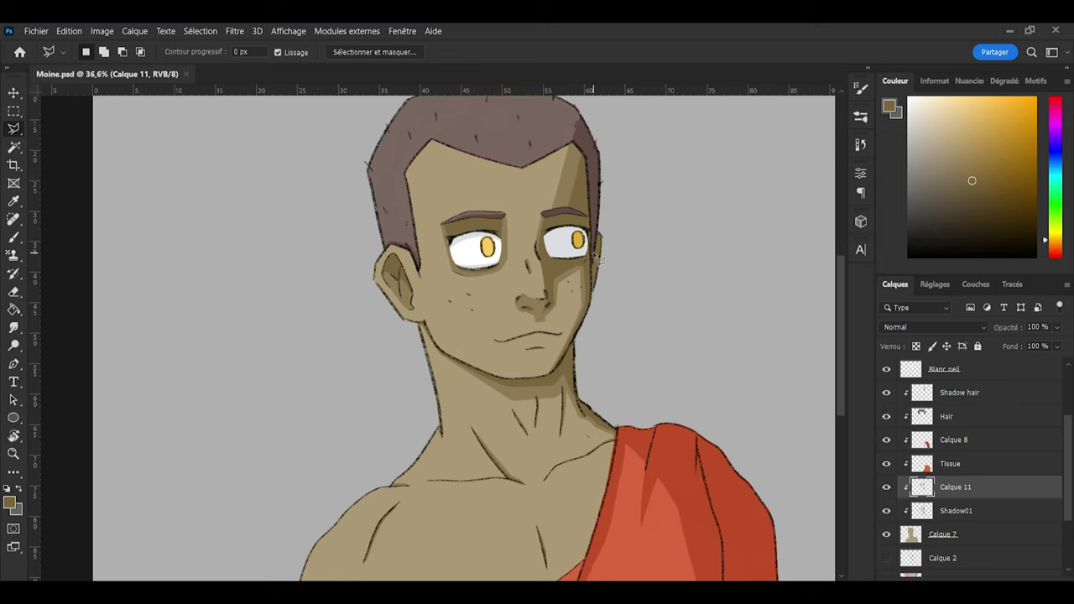
Step: Refine the dark skin shadow's inner edge between the far eyebrow and nose bridge, erasing and repainting within the Calque 11 selection
scroll(599, 252, "up", 2)
scroll(553, 249, "up", 2)
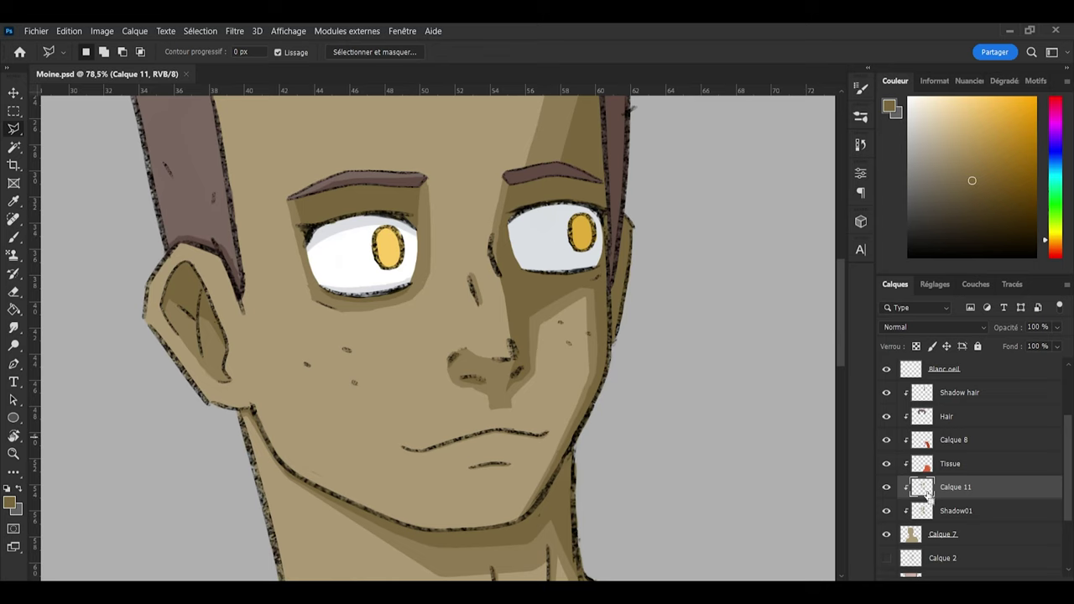
left_click(921, 489, "ctrl")
key("e")
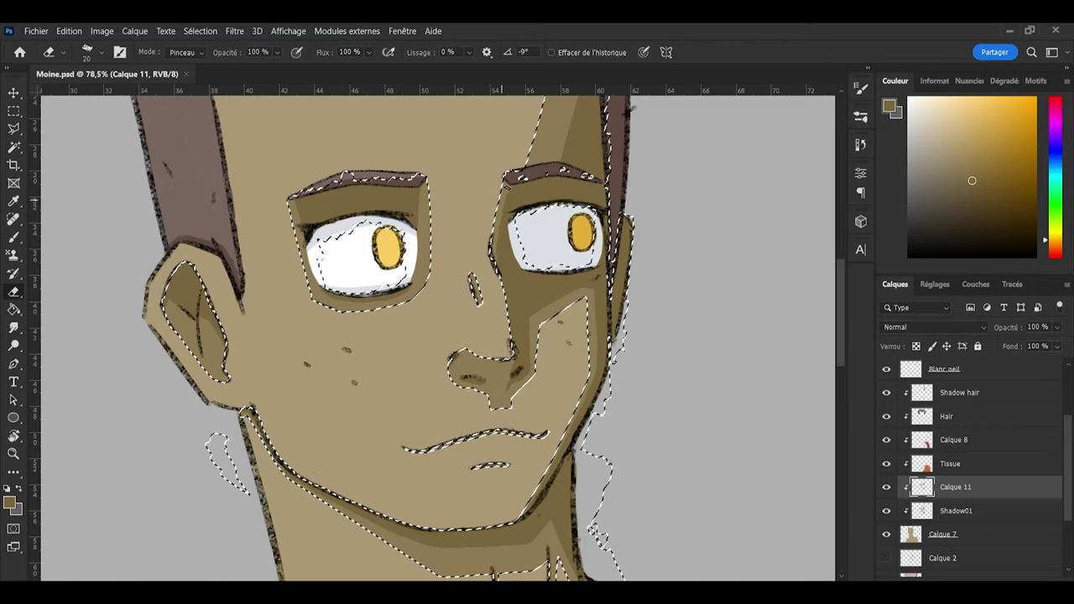
left_click_drag(509, 189, 486, 270)
key("b")
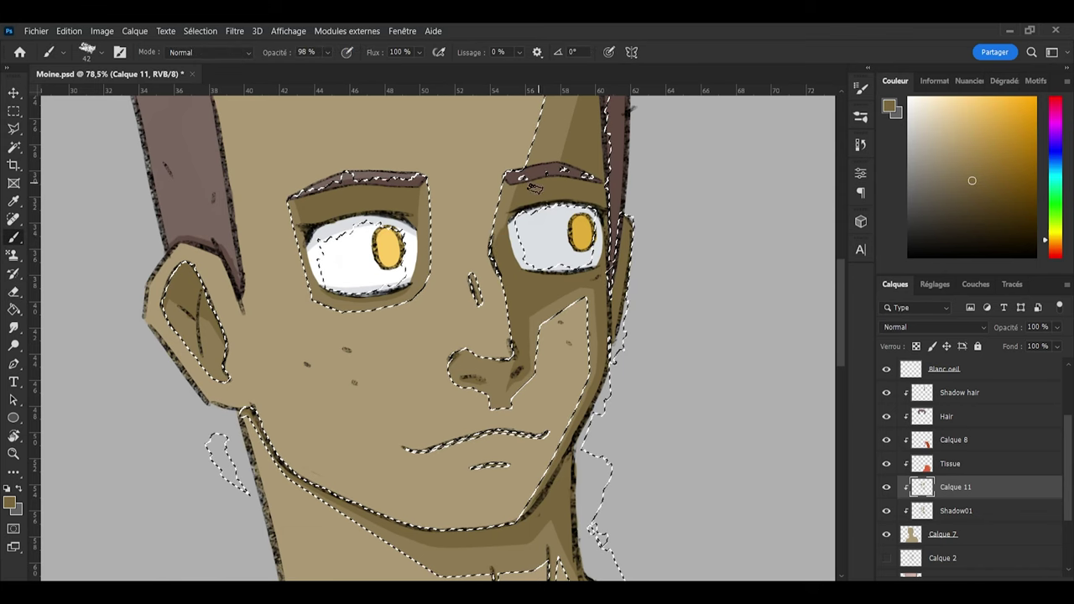
key("e")
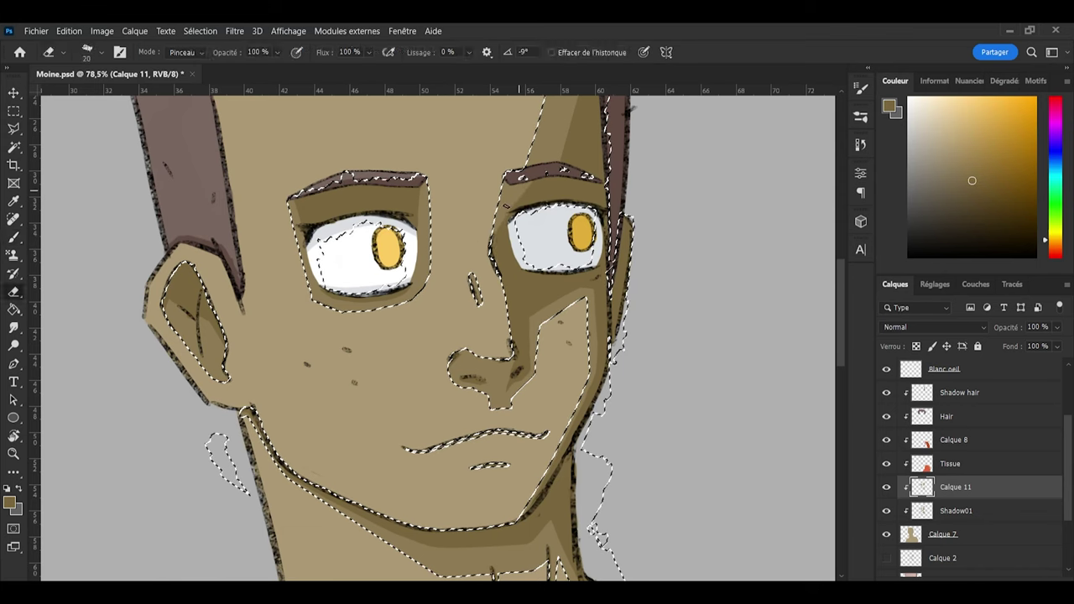
key("b")
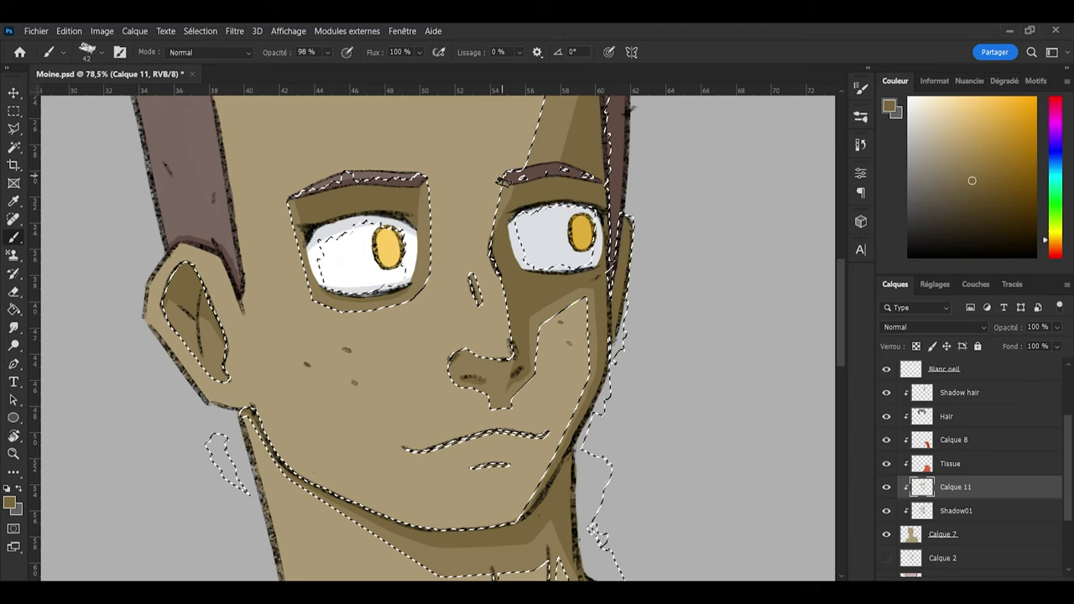
key("e")
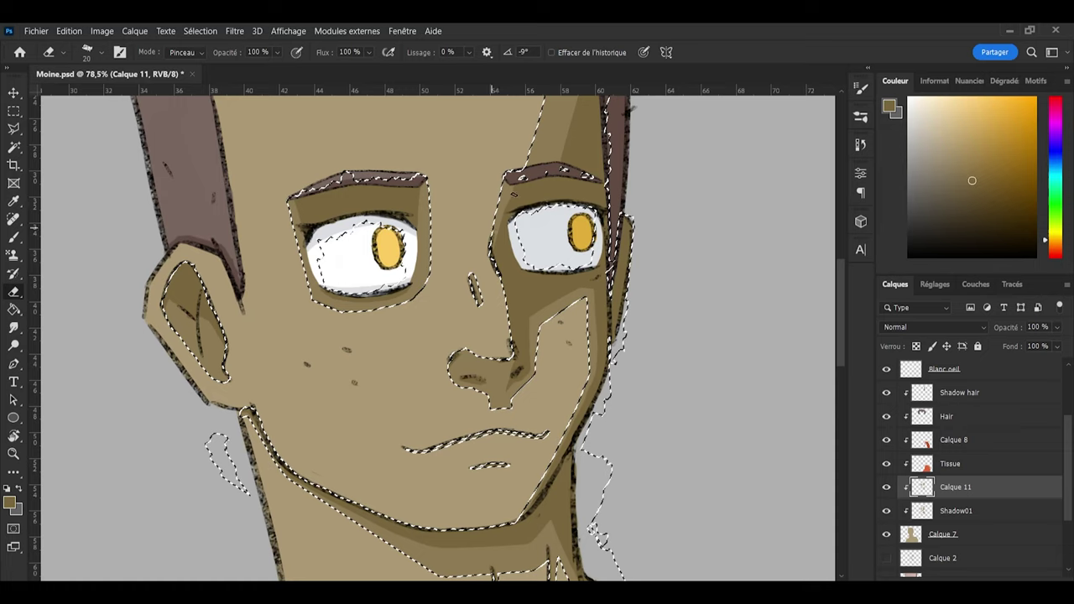
key("b")
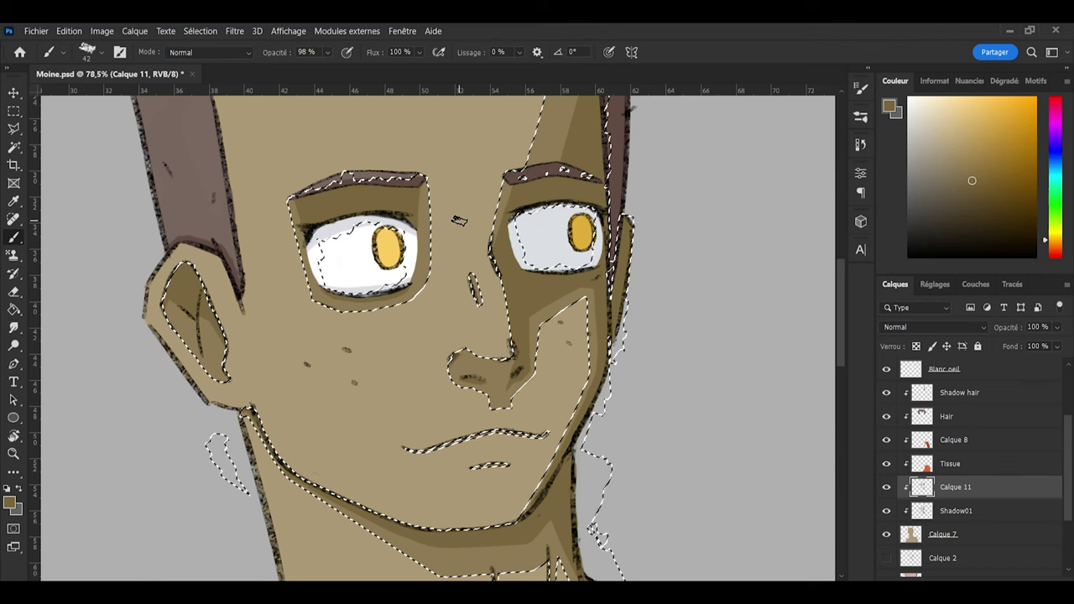
Step: Clear the selection and save the illustration
scroll(457, 219, "down", 4)
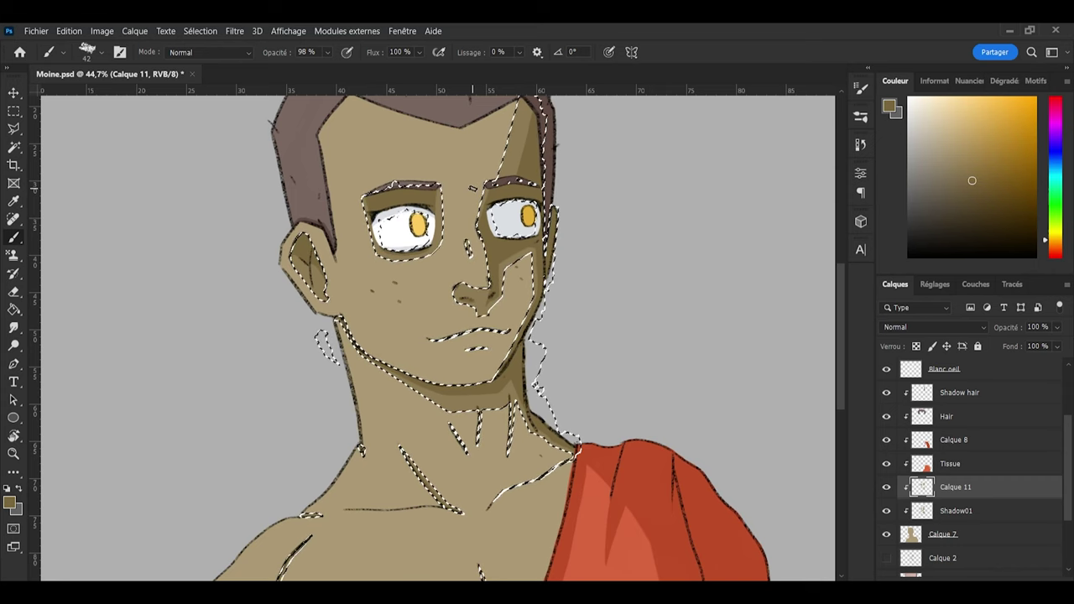
scroll(496, 205, "down", 2)
key("l")
key("ctrl+d")
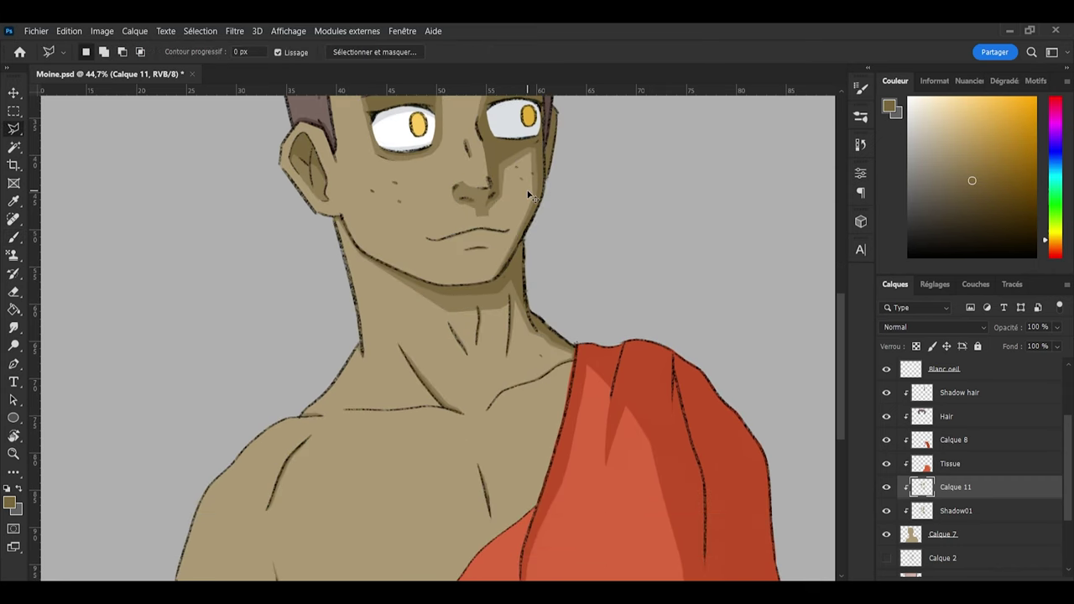
key("ctrl+s")
scroll(634, 416, "down", 3)
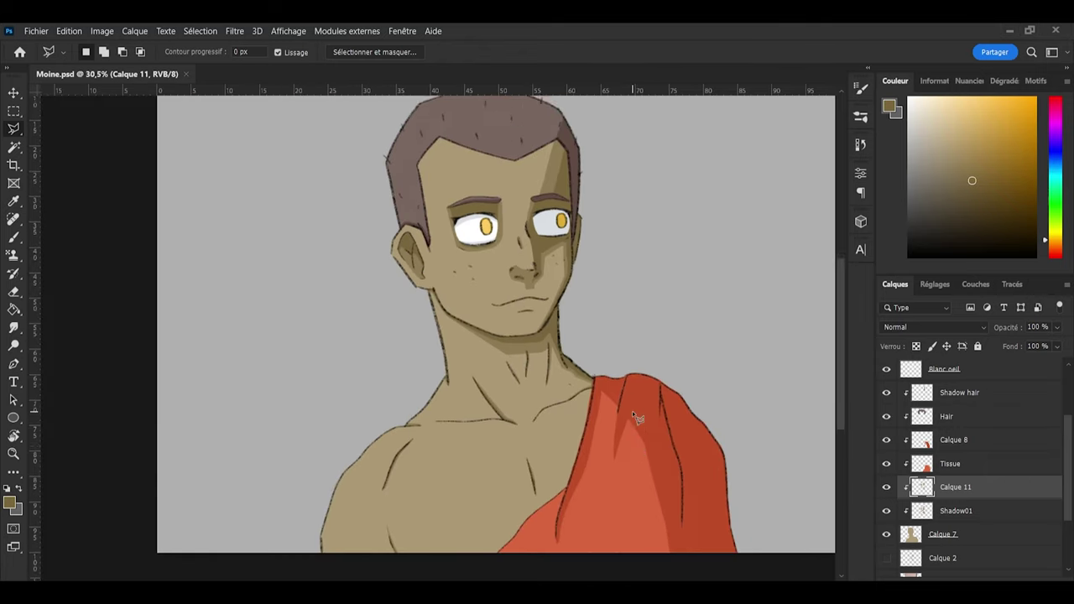
scroll(632, 410, "down", 1)
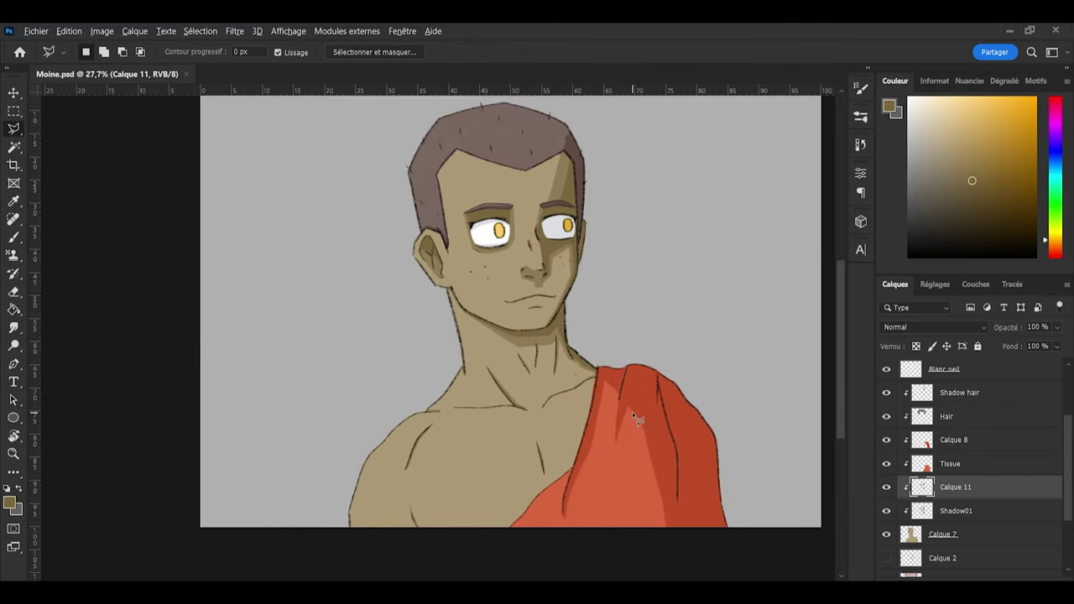
scroll(632, 412, "down", 1)
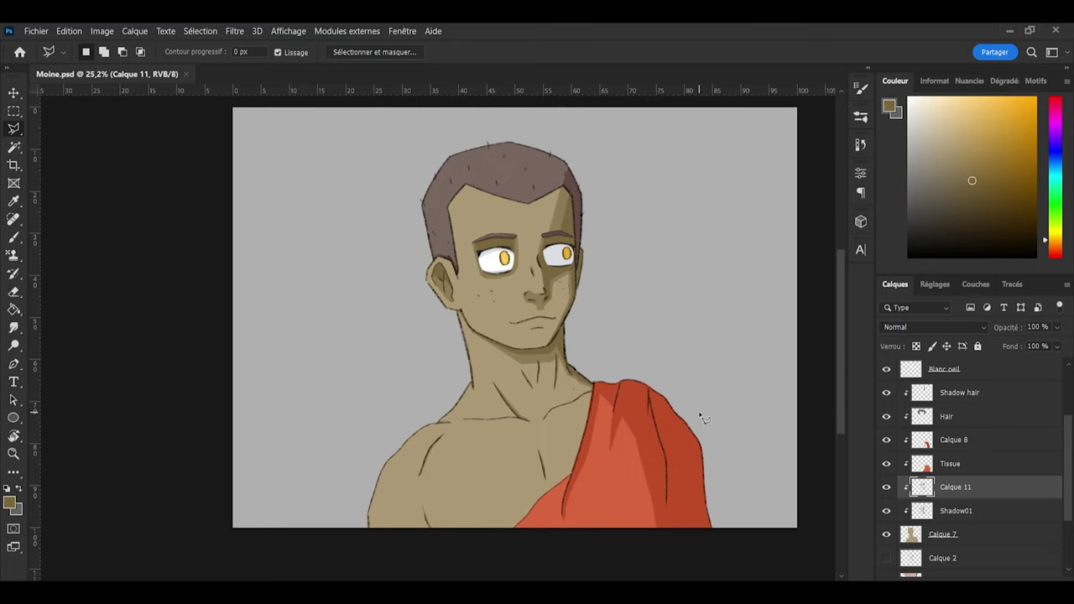
scroll(606, 408, "down", 1)
scroll(739, 412, "up", 2)
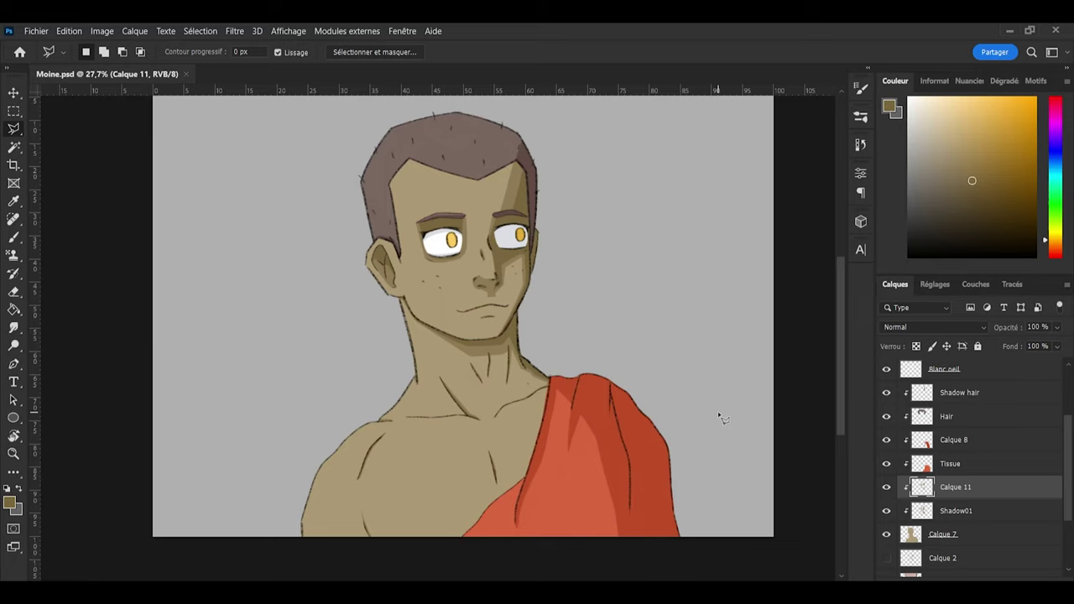
scroll(528, 137, "up", 1)
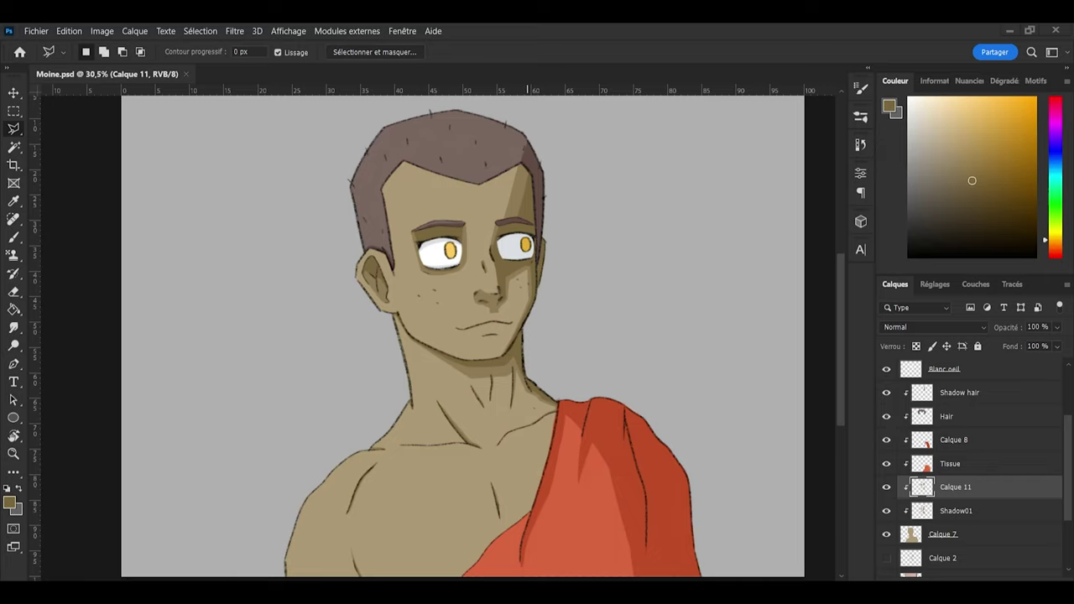
Step: Add a new clipped layer directly above the Shadow hair layer
left_click(968, 470)
left_click(961, 498)
left_click(971, 397)
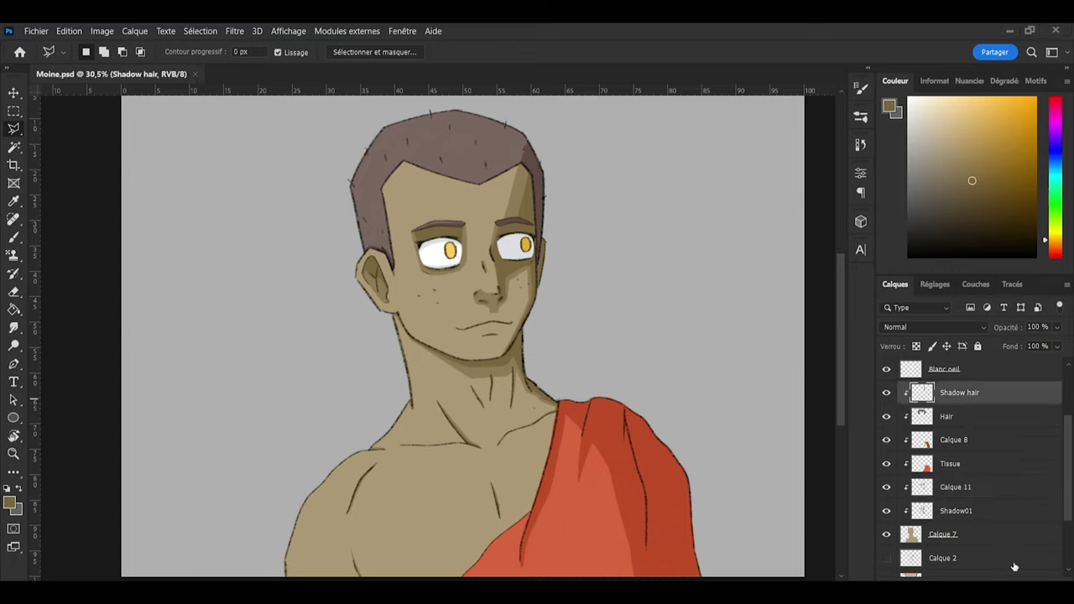
key("ctrl+alt+shift+n")
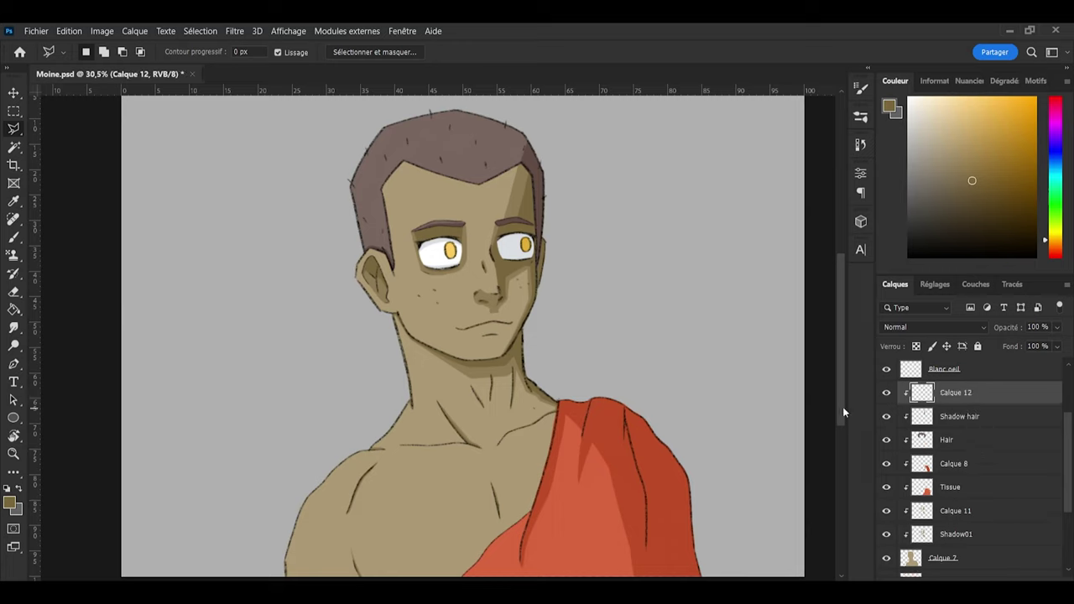
Step: Sample the hair shadow's brown and darken it for use as the second hair shadow colour
key("i")
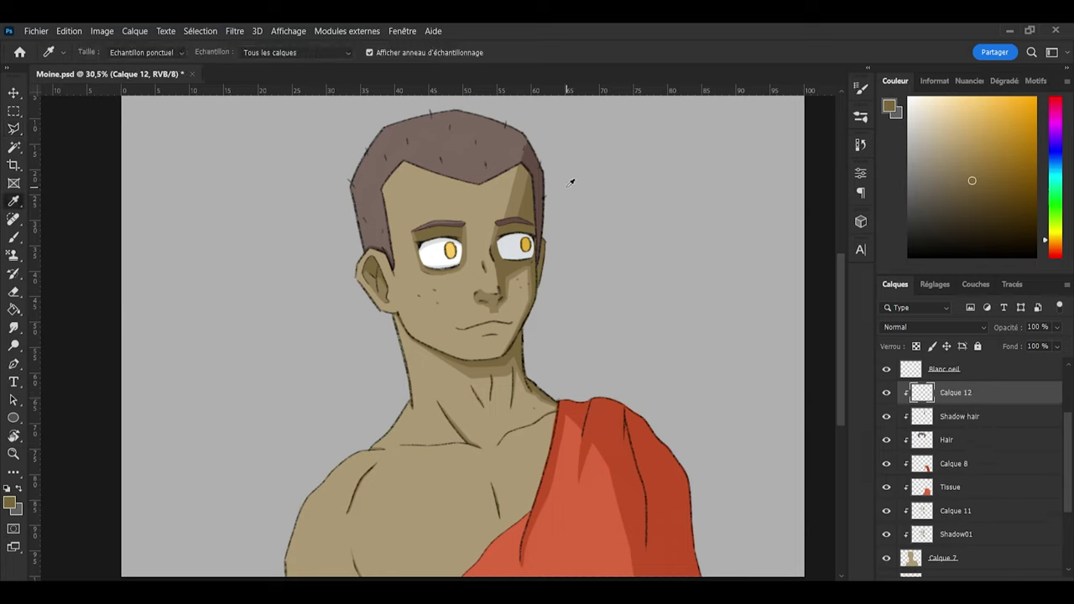
left_click(534, 161)
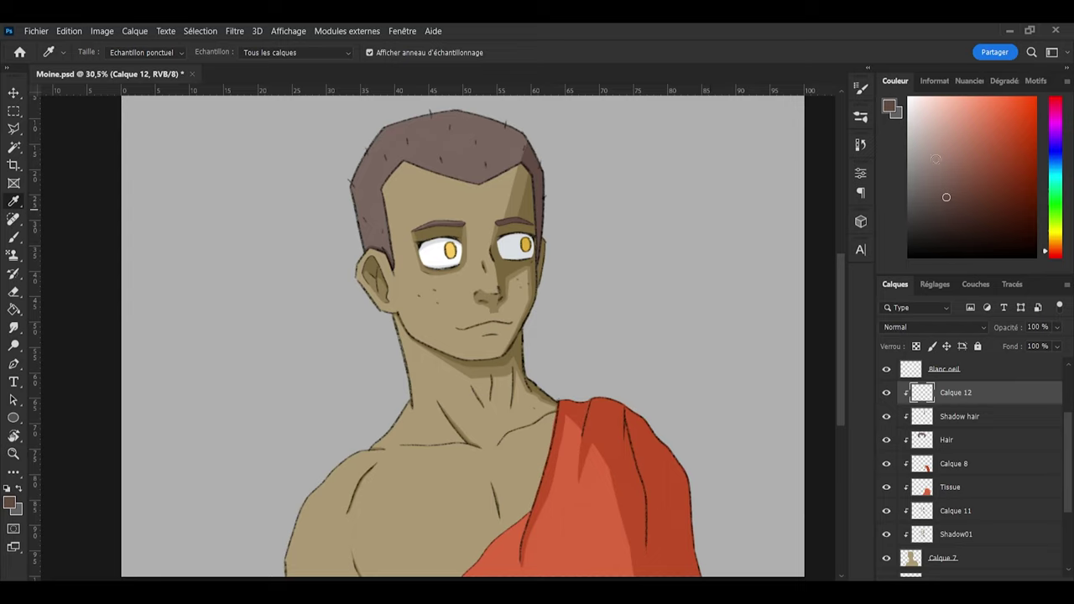
left_click(954, 210)
key("b")
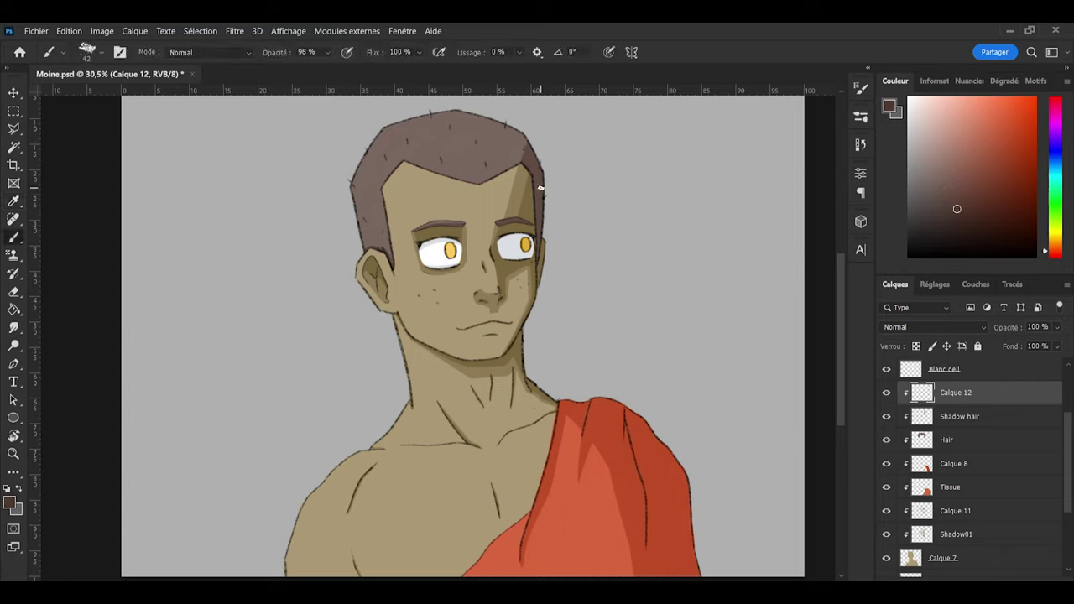
Step: Paint a darker shadow along the far side of the hair with a 42 px brush and erase the spill over the ear
left_click_drag(543, 180, 539, 163)
scroll(595, 276, "up", 5)
key("e")
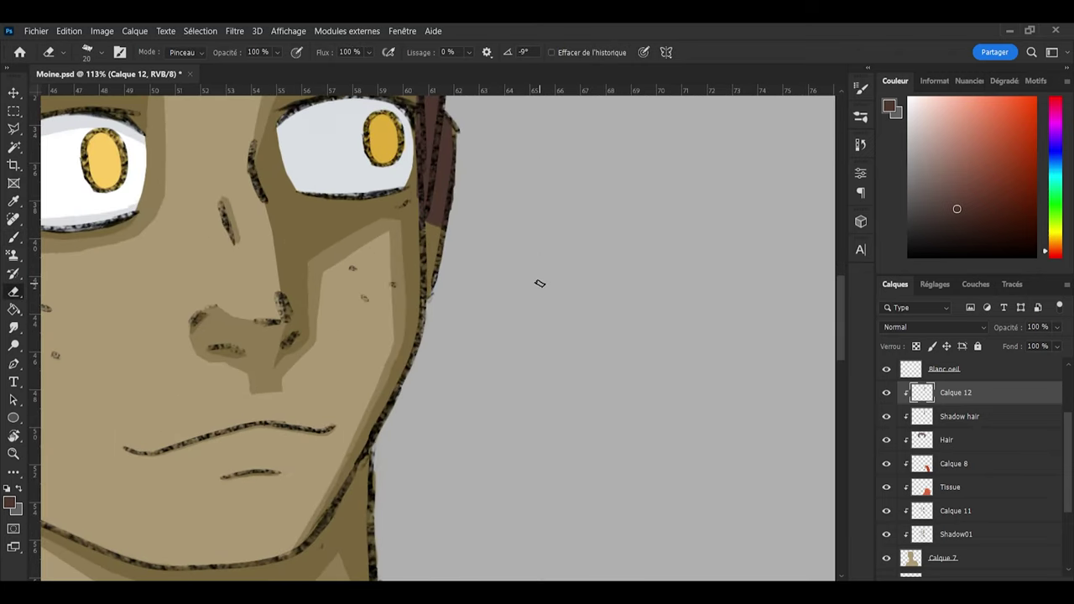
mouse_move(459, 126)
left_mouse_down()
mouse_move(443, 225)
mouse_move(434, 178)
mouse_move(452, 116)
left_mouse_up()
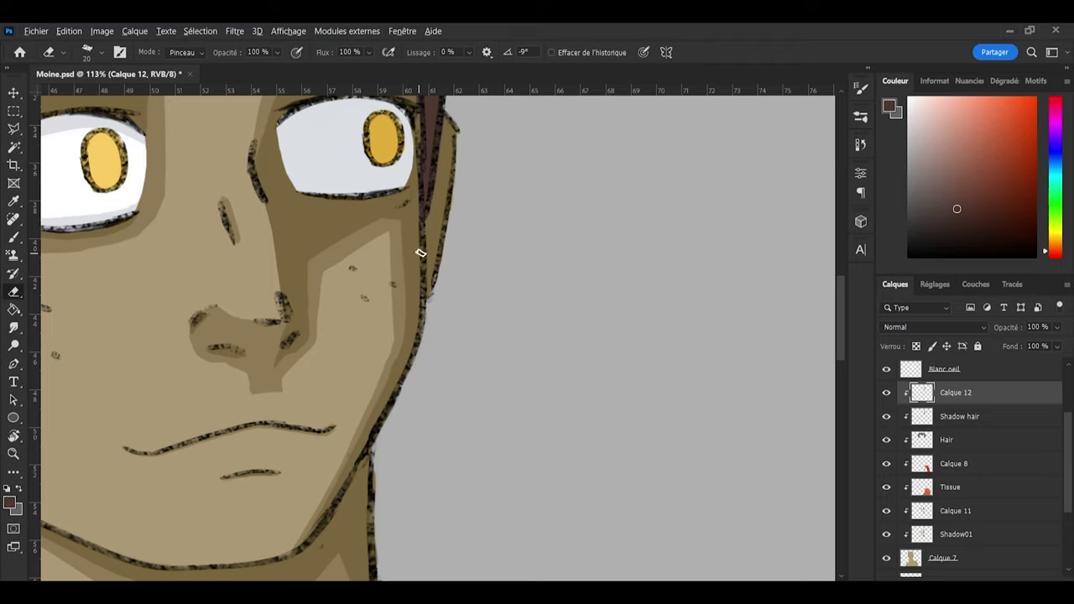
scroll(446, 226, "down", 3)
scroll(479, 247, "up", 2)
scroll(364, 278, "up", 4)
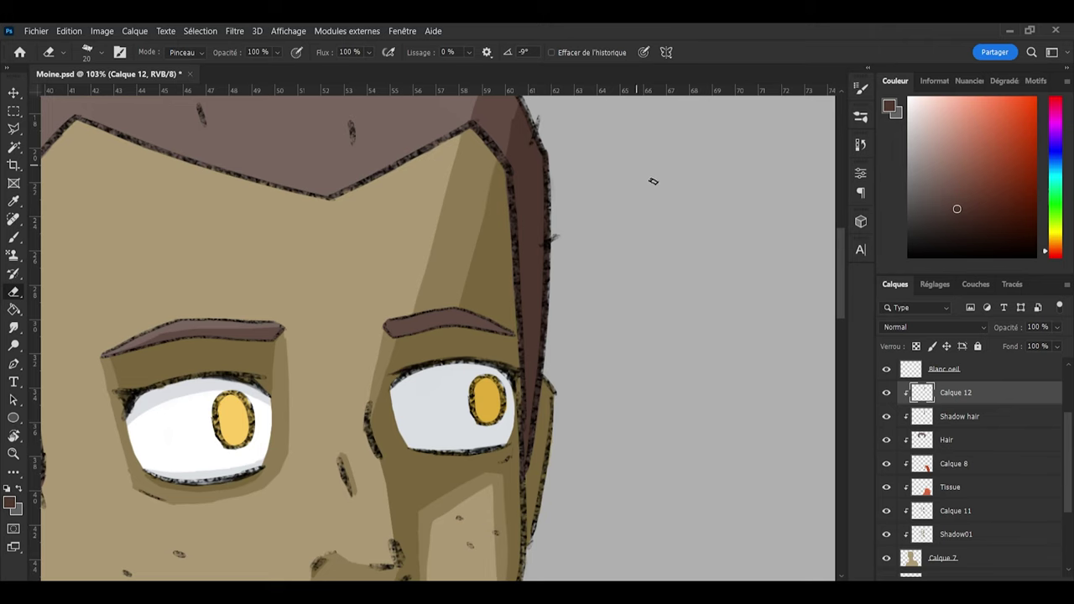
Step: Load the Hair layer's outline as a selection and paint a darker shadow on the far eyebrow at 42 px
left_click(923, 440, "ctrl")
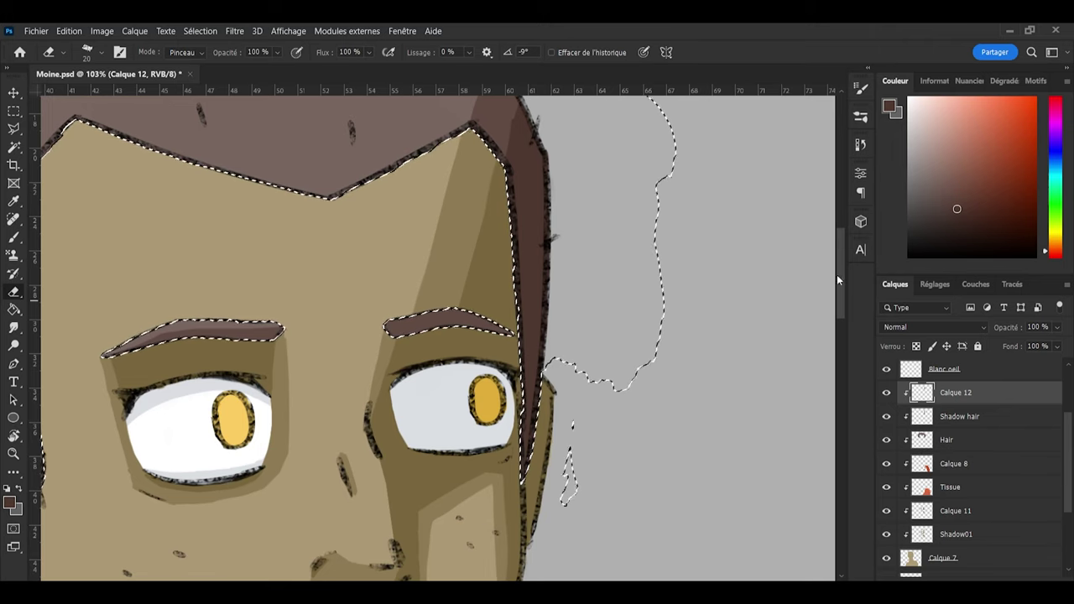
scroll(831, 268, "up", 3)
key("b")
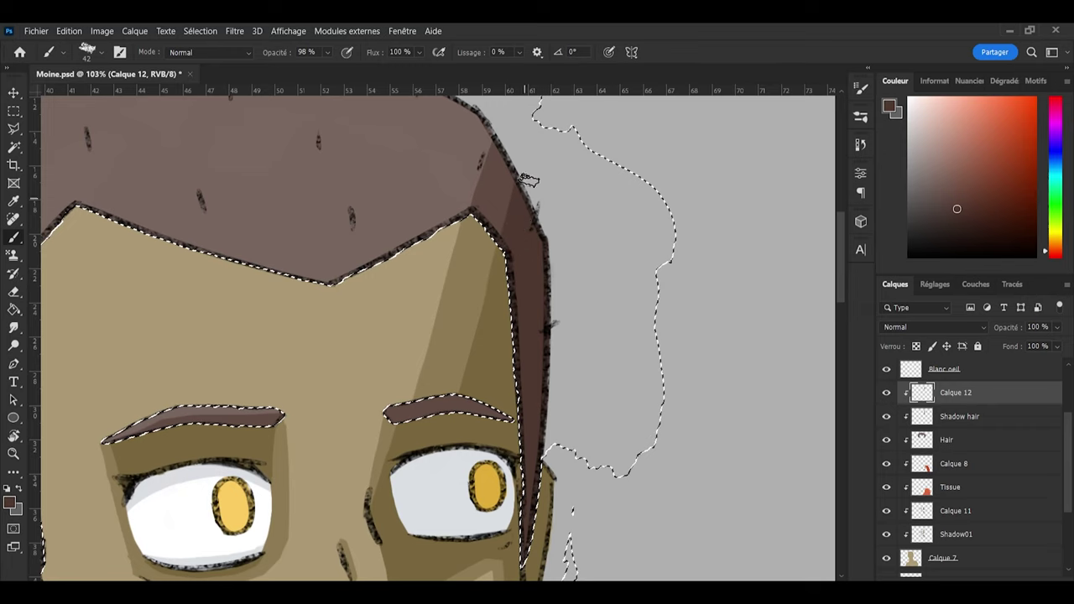
scroll(537, 487, "down", 4)
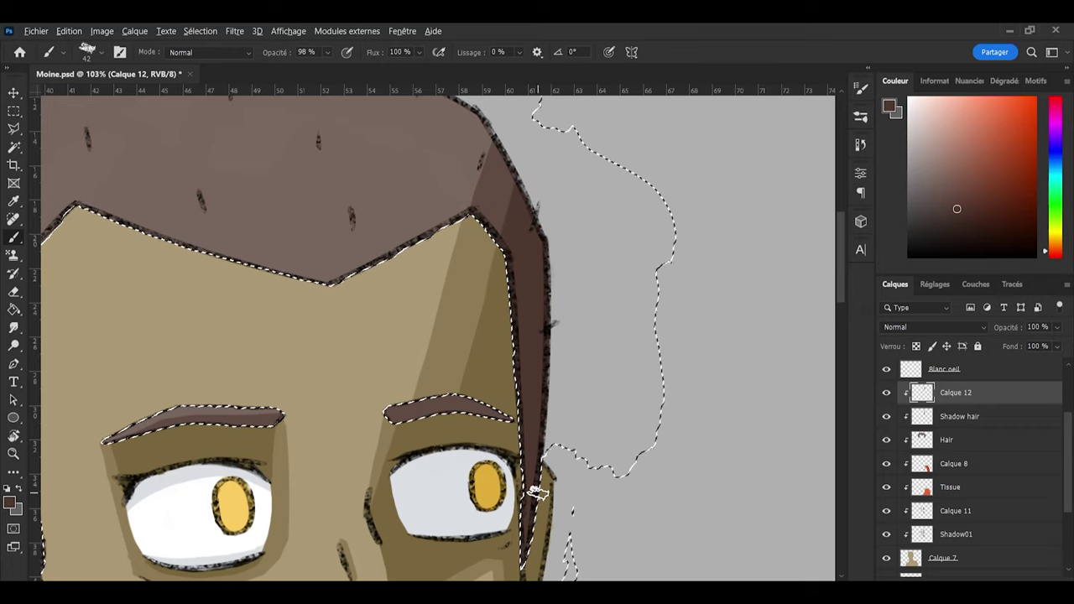
scroll(576, 456, "up", 3)
scroll(408, 355, "up", 2)
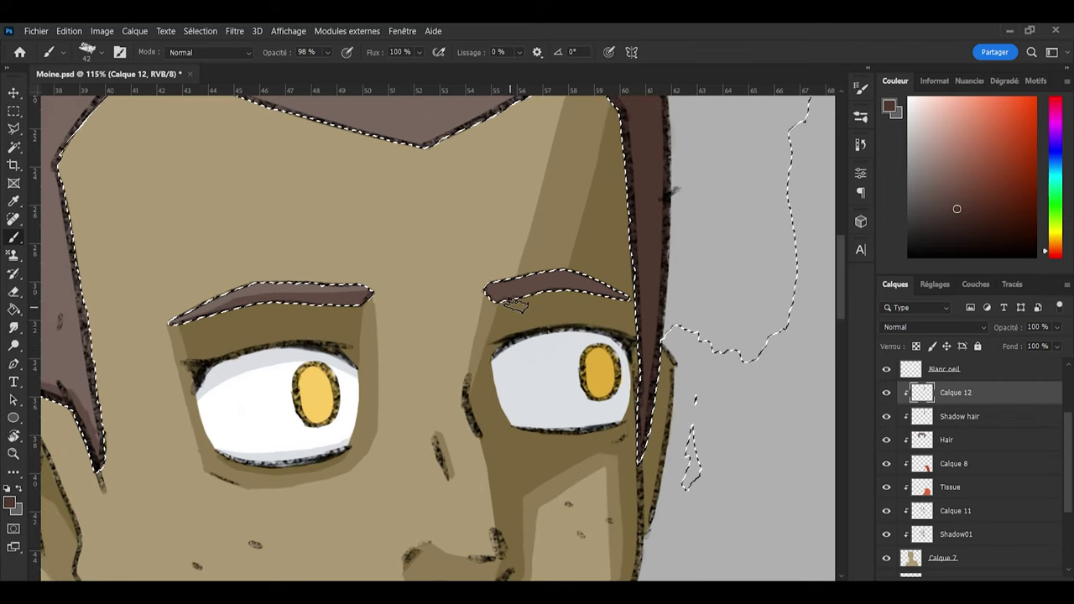
mouse_move(518, 300)
left_mouse_down()
mouse_move(568, 288)
mouse_move(621, 296)
mouse_move(577, 274)
mouse_move(517, 307)
left_mouse_up()
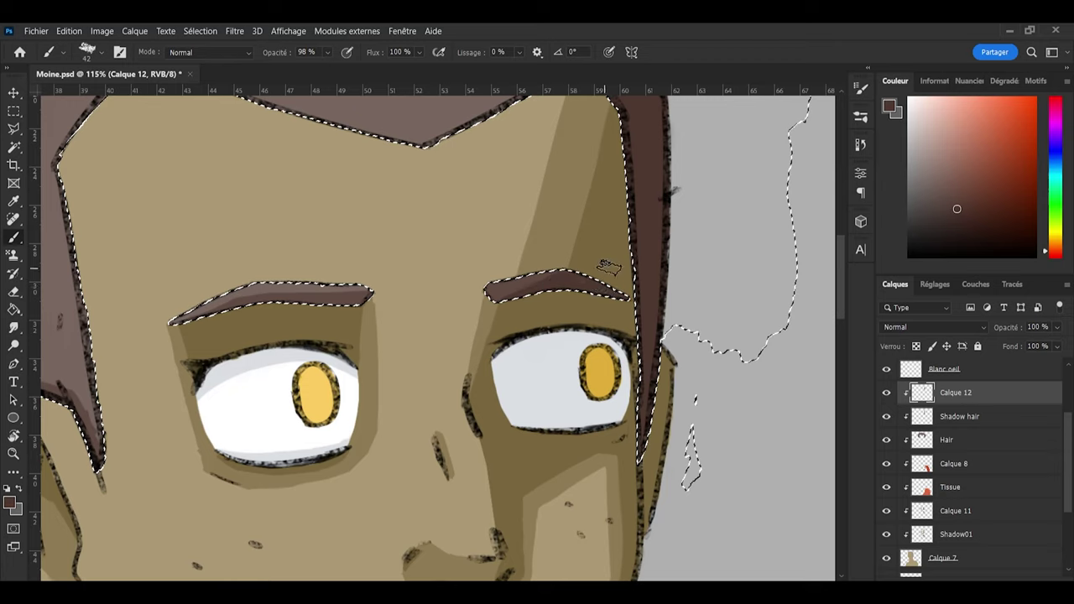
key("e")
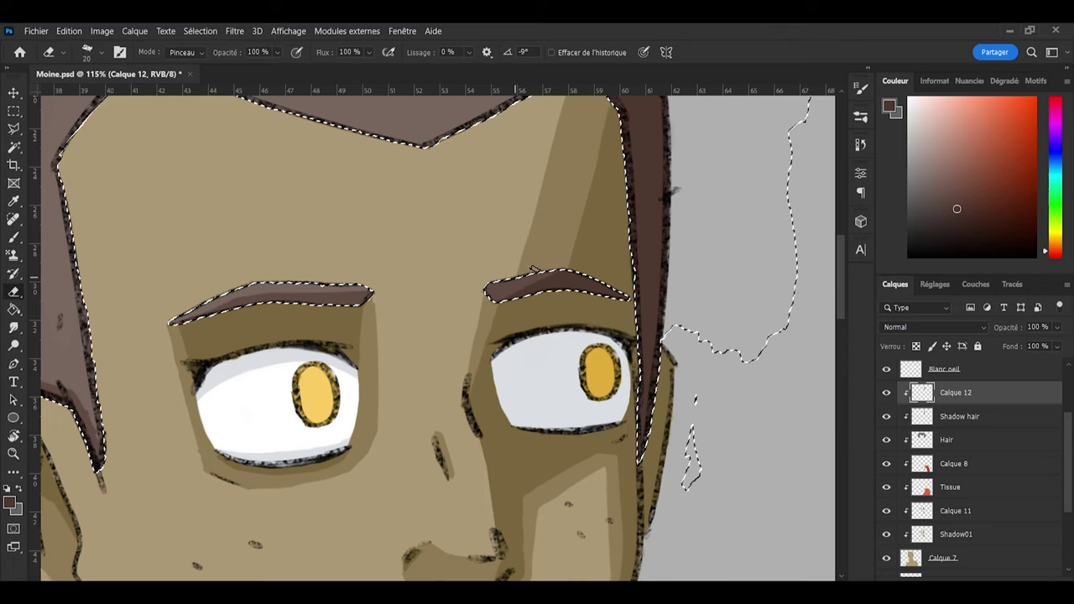
Step: Paint a dark shadow along the near eyebrow's lower edge at 42 px and trim it with a 20 px eraser
scroll(532, 268, "down", 4)
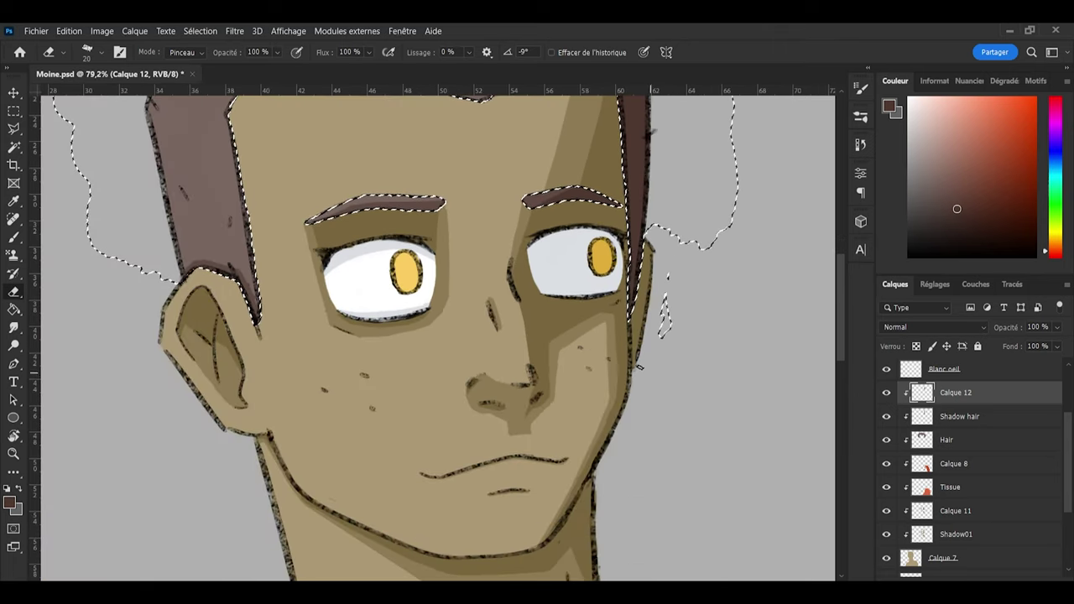
scroll(370, 277, "up", 5)
key("b")
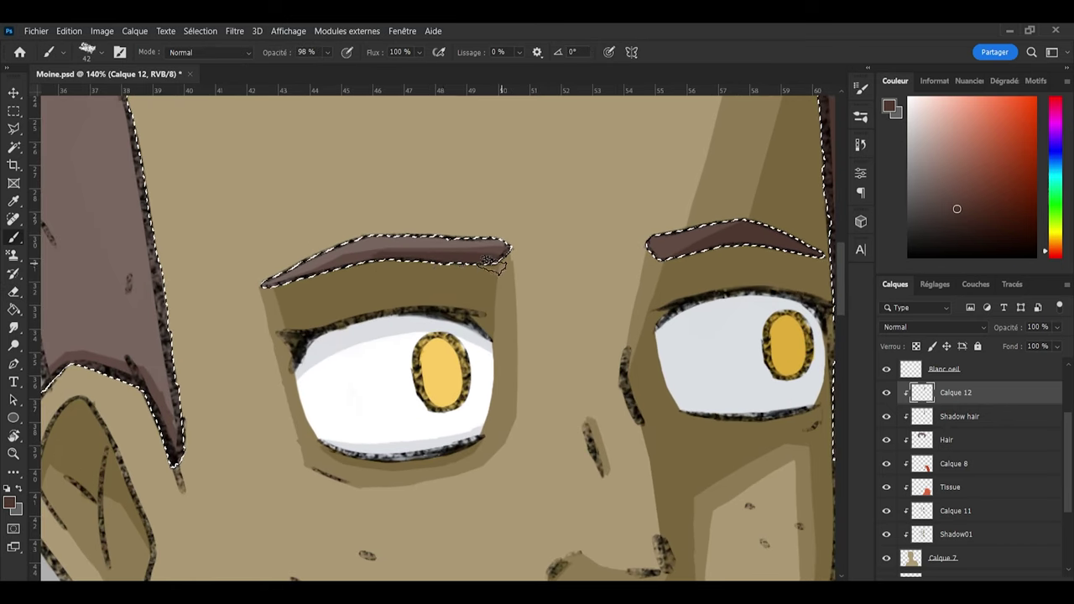
key("e")
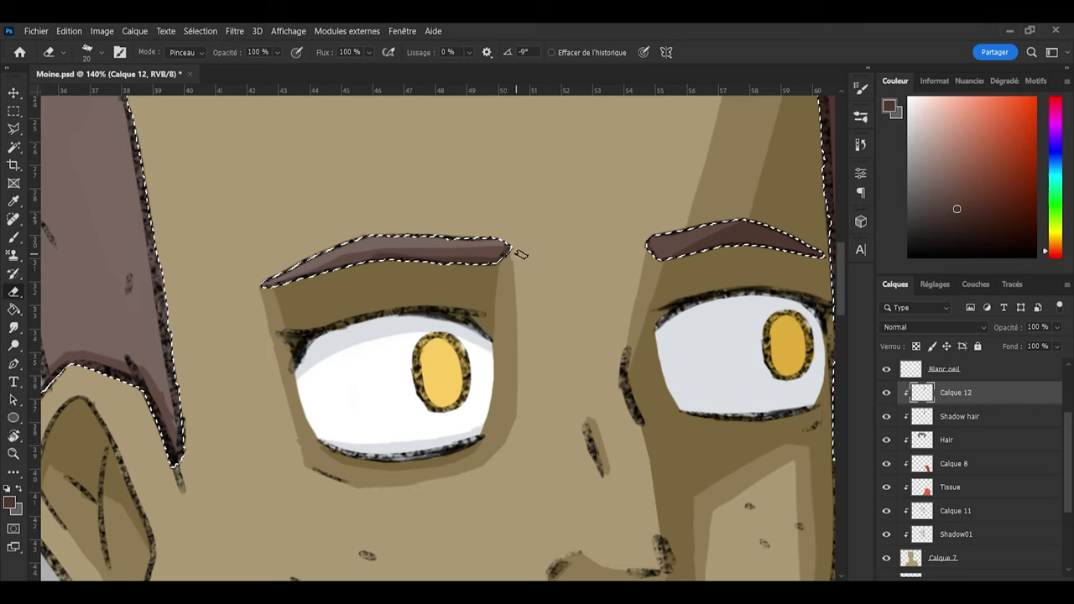
key("b")
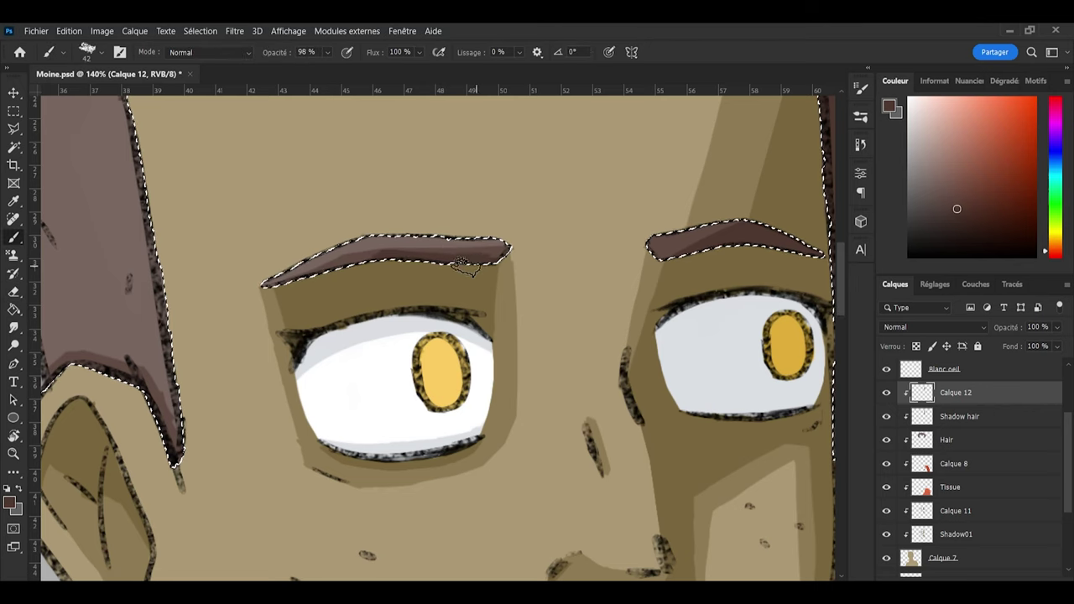
key("e")
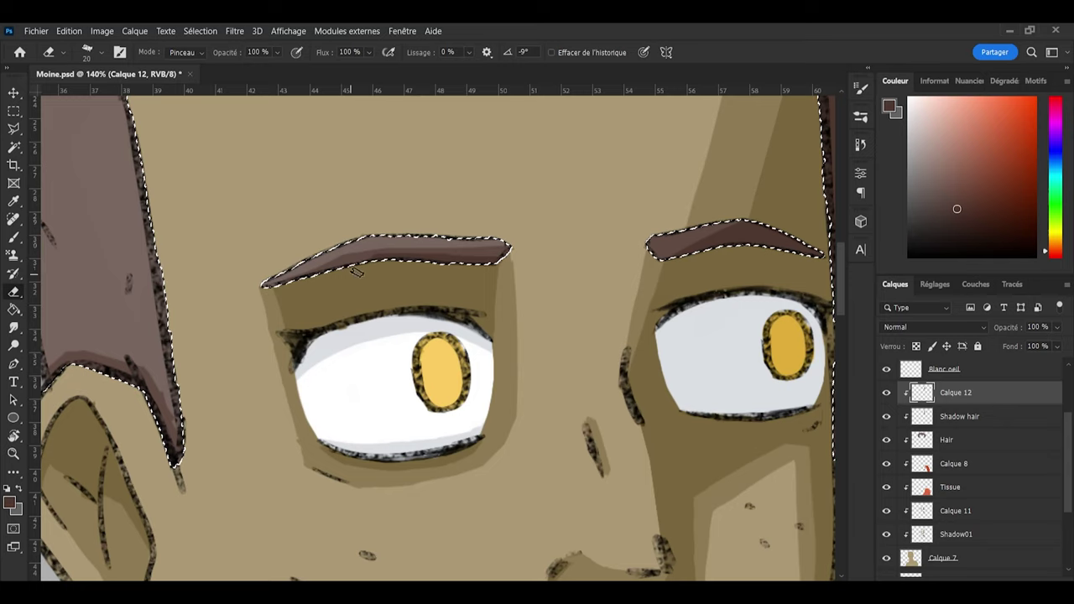
key("b")
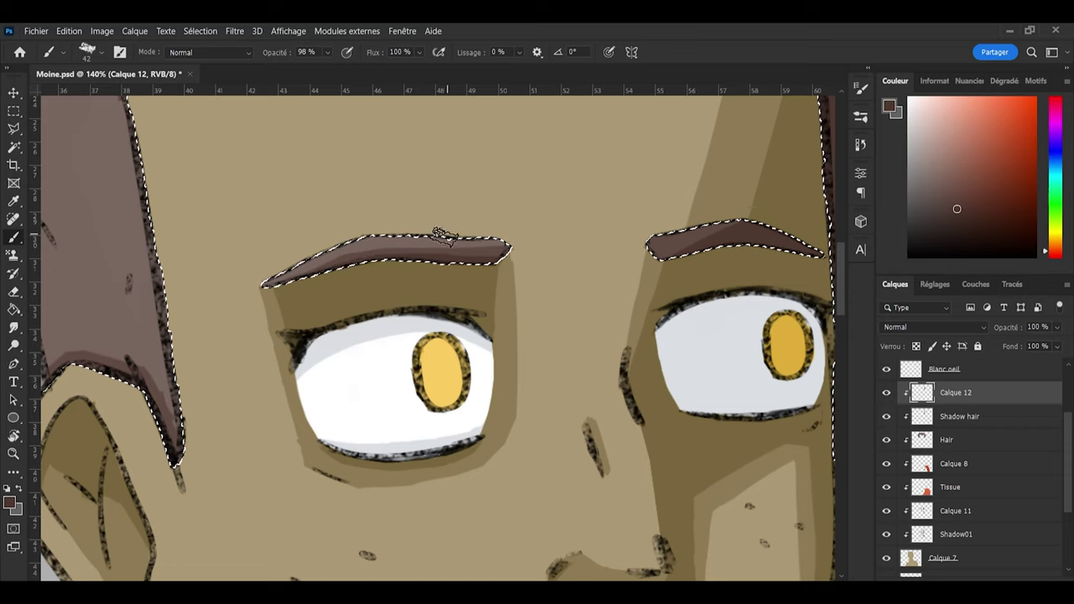
key("e")
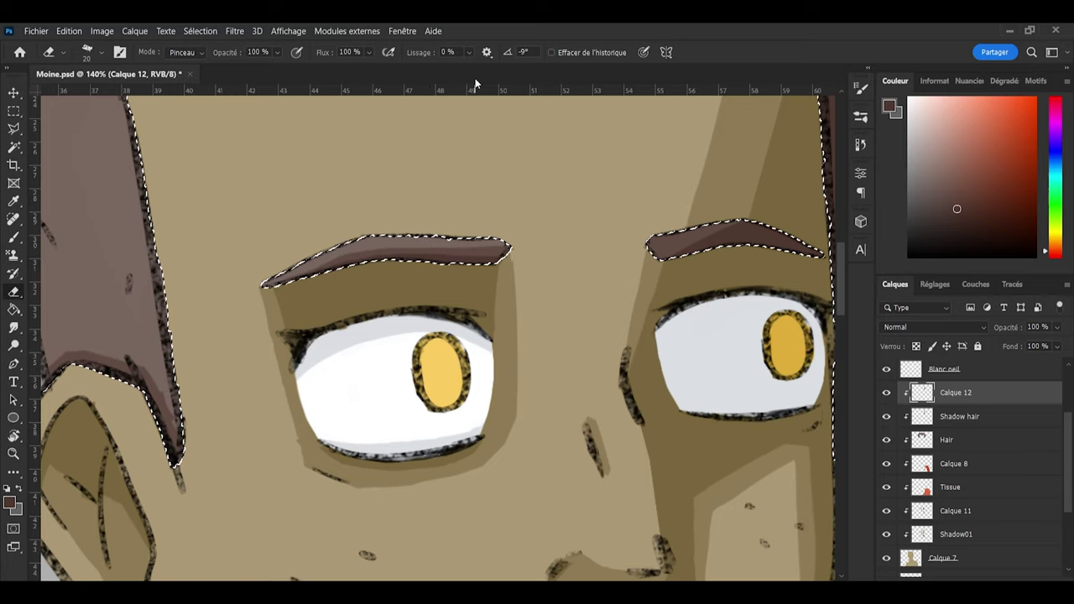
Step: Touch up the dark hair shadow just above the near ear with the 42 px brush and the 20 px eraser
scroll(424, 189, "down", 3)
scroll(619, 251, "down", 4)
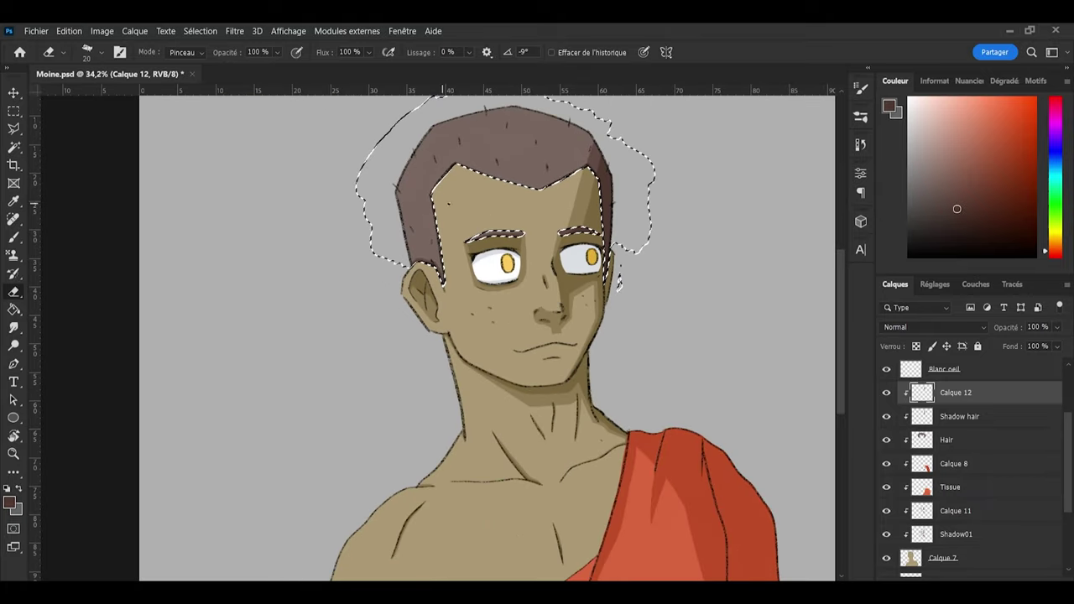
scroll(705, 240, "up", 3)
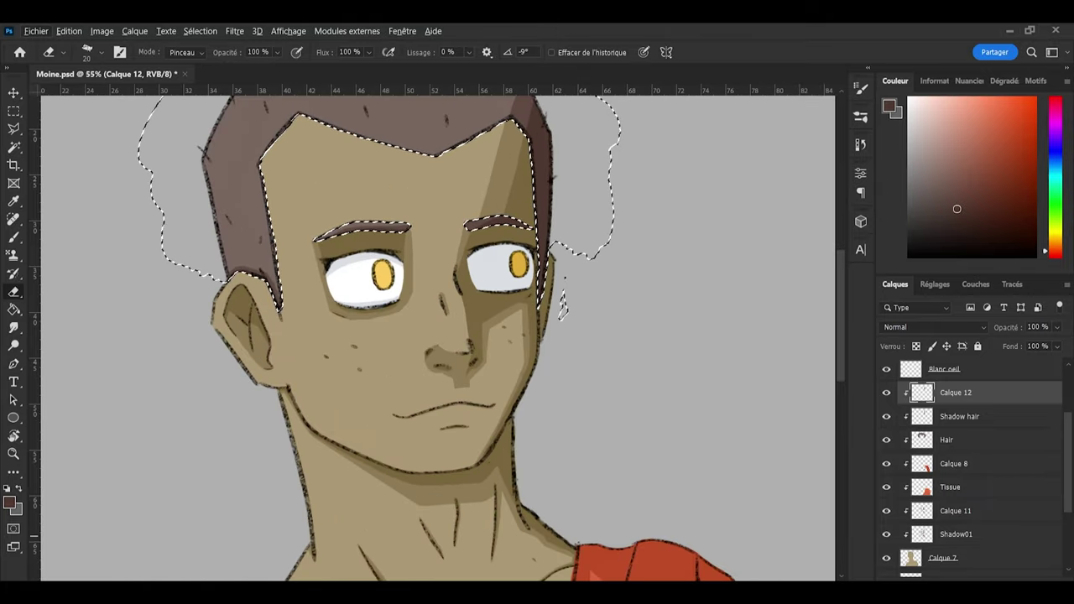
key("ctrl+d")
key("ctrl+z")
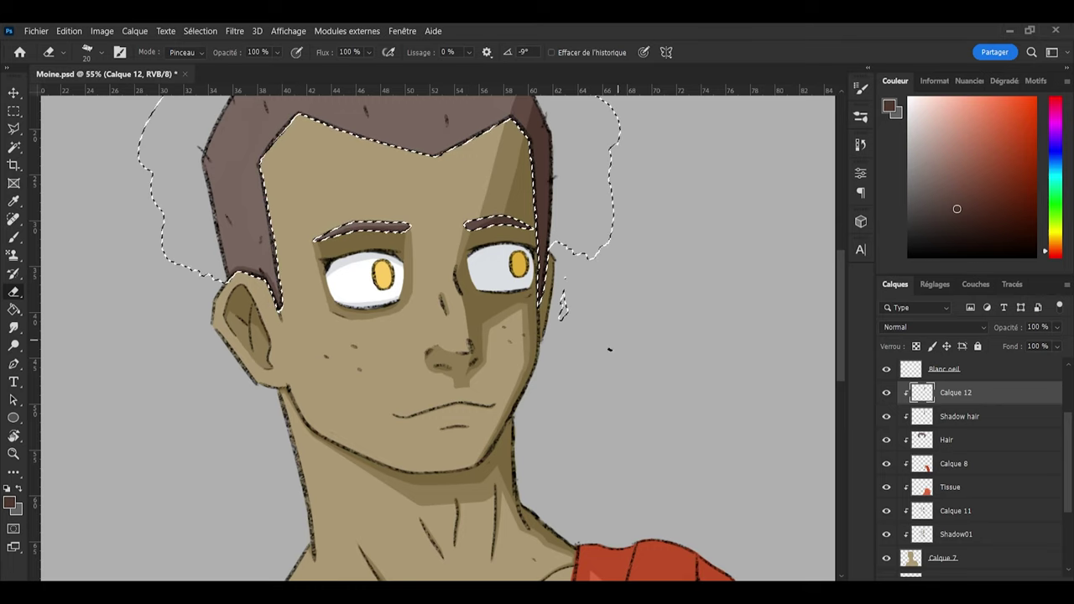
scroll(562, 390, "down", 2)
scroll(563, 379, "down", 4)
scroll(470, 400, "down", 4)
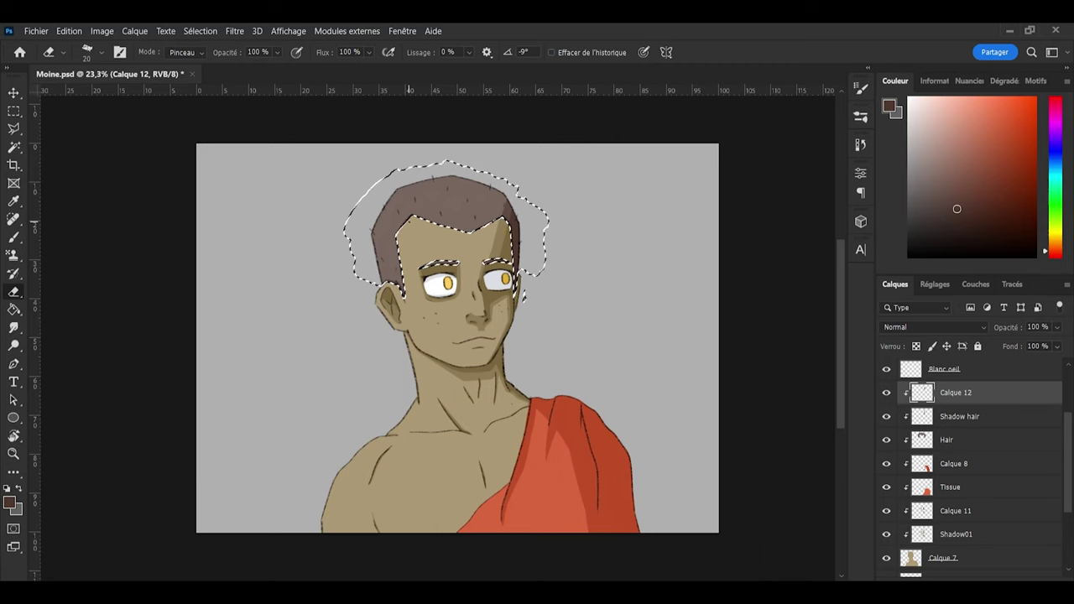
scroll(394, 293, "up", 6)
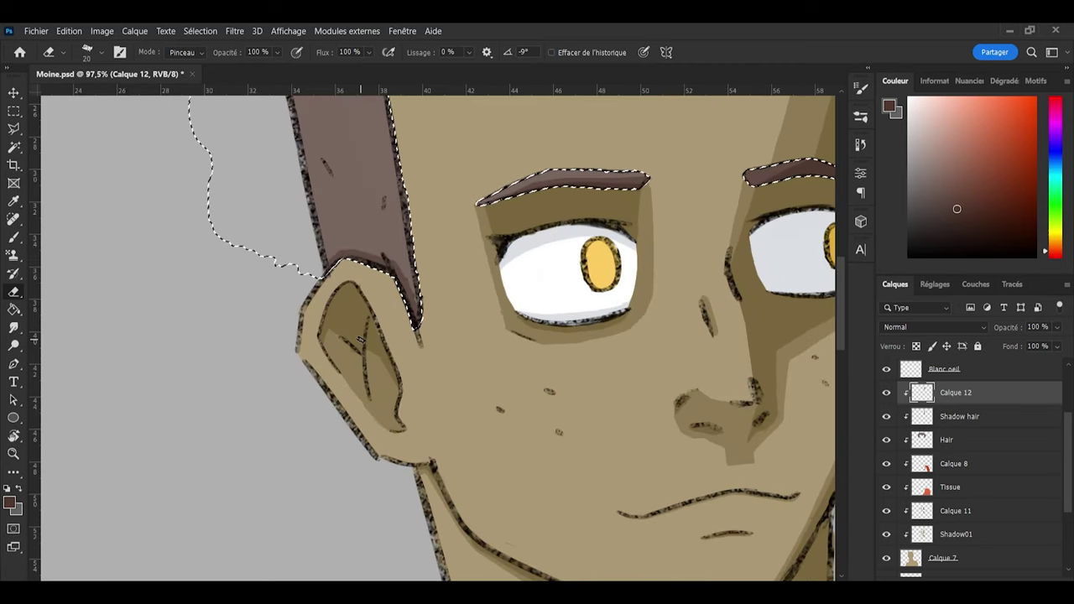
key("b")
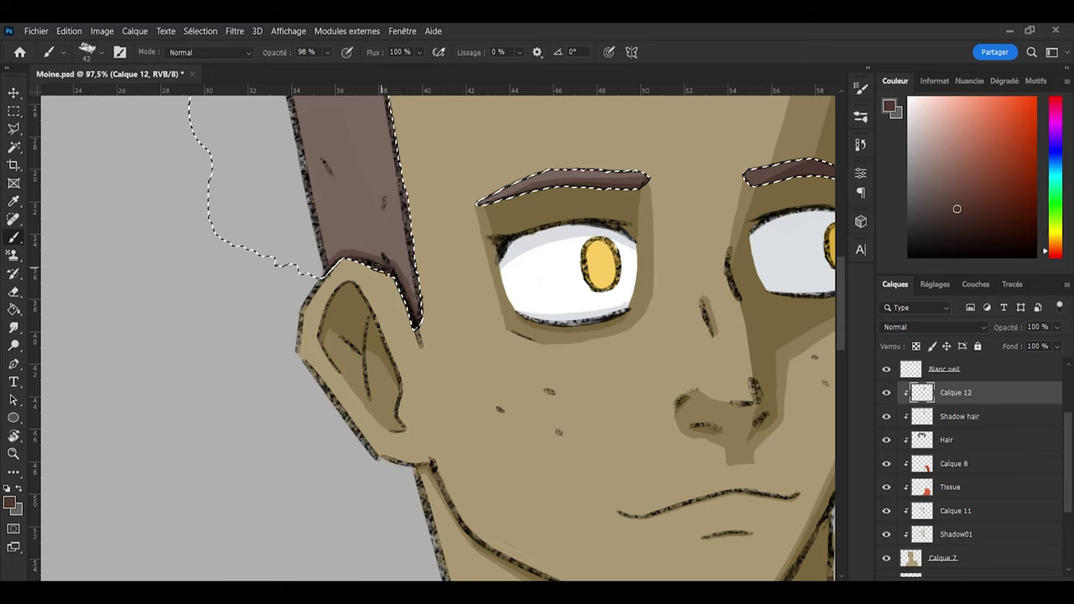
key("e")
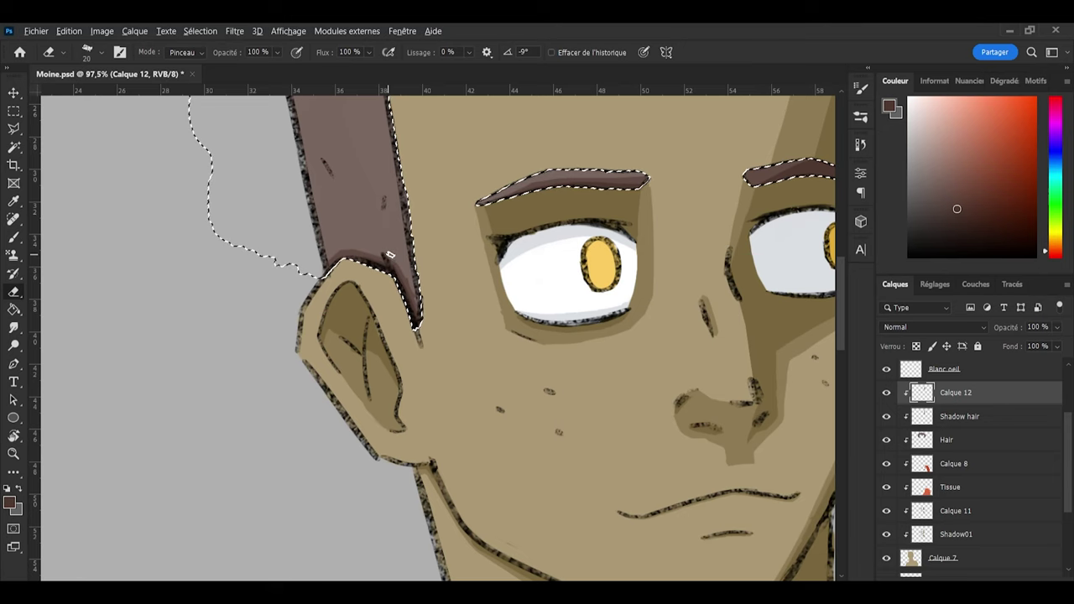
scroll(391, 258, "down", 6)
Step: Clear the hair selection and save the document
key("l")
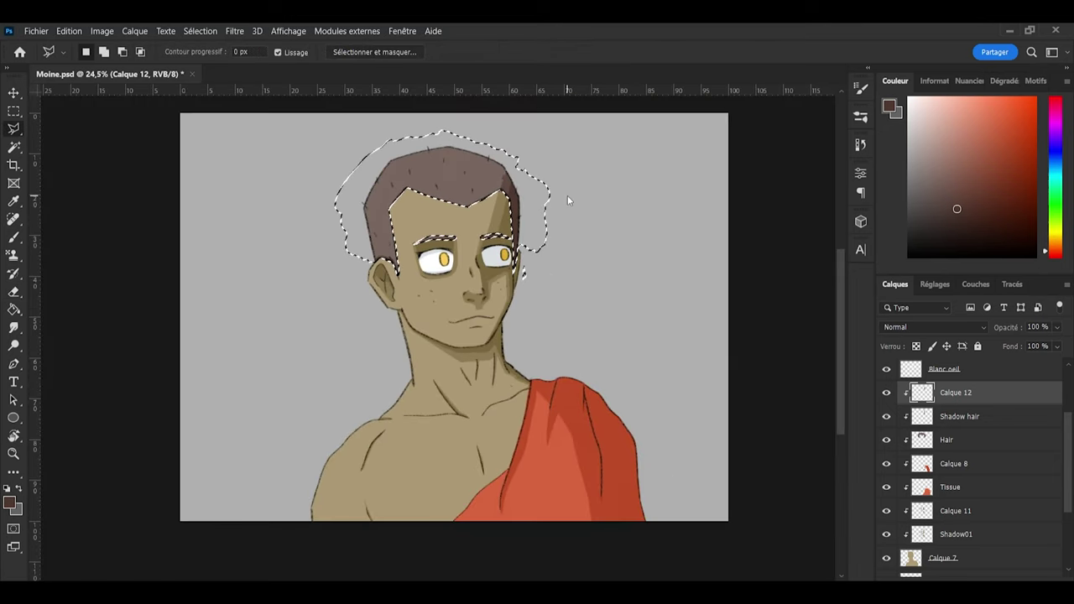
key("ctrl+d")
key("ctrl+s")
scroll(460, 288, "up", 2)
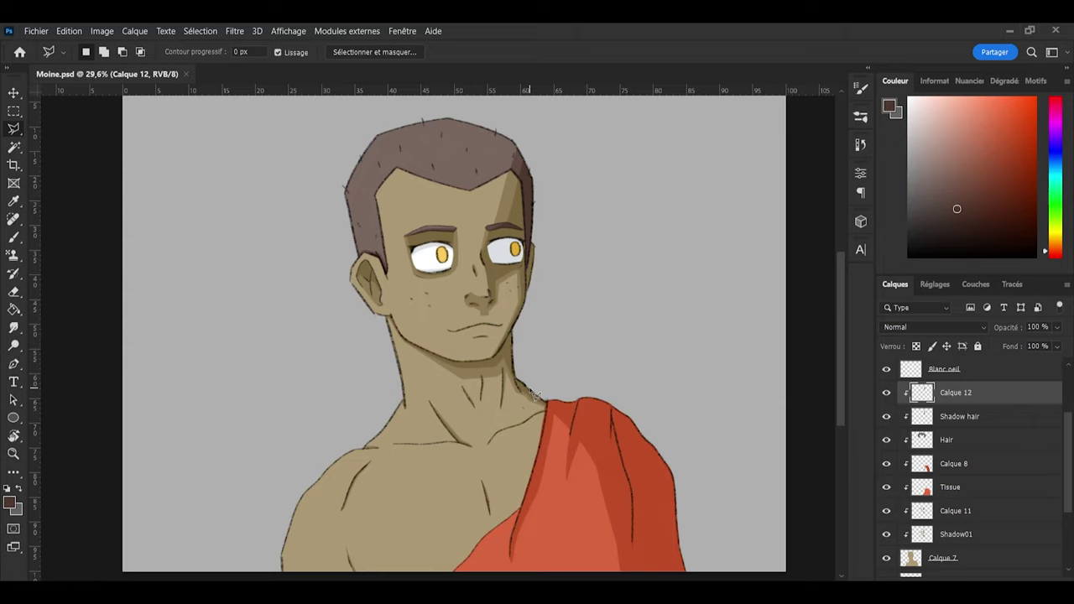
scroll(534, 395, "down", 2)
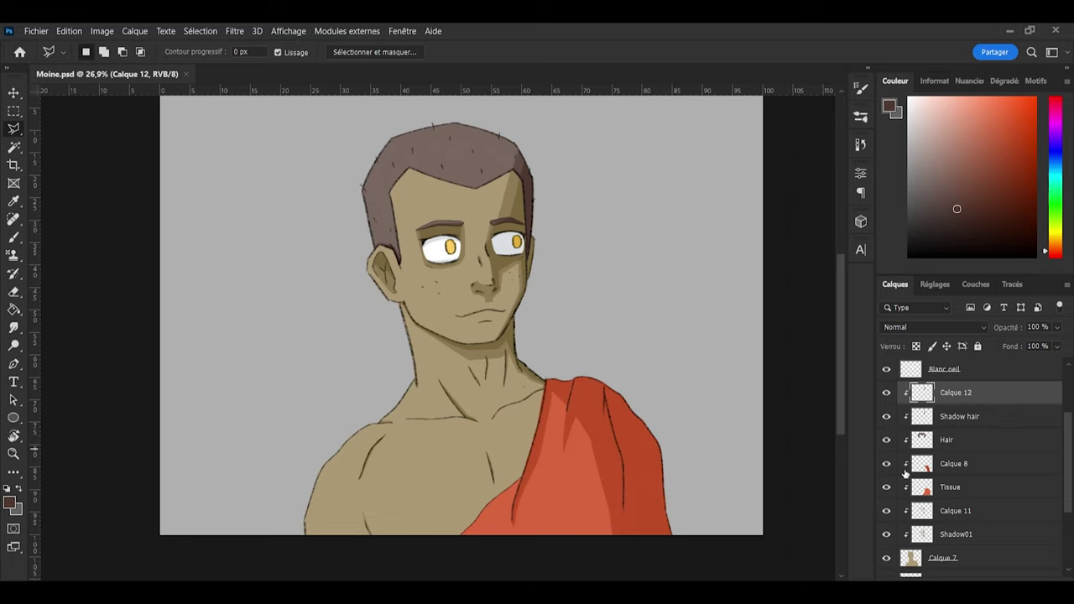
Step: Add a new clipped layer directly above the robe shadow layer Calque 8
left_click(951, 490)
left_click(956, 464)
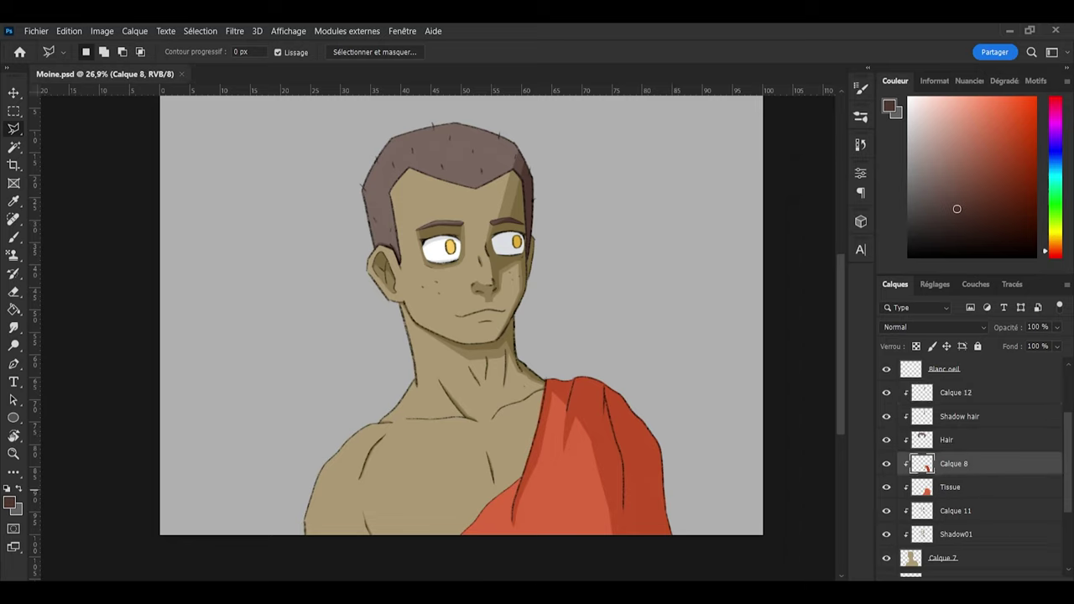
key("ctrl+alt+shift+n")
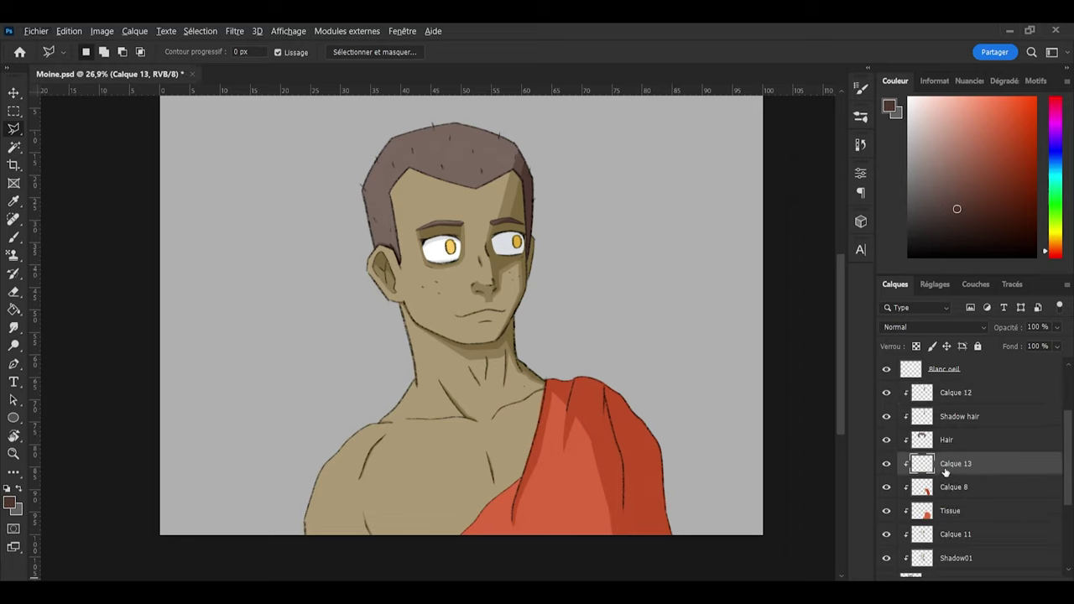
Step: Rename layer Calque 12 as Shadow Hair 02
double_click(957, 393)
type("Shadow02")
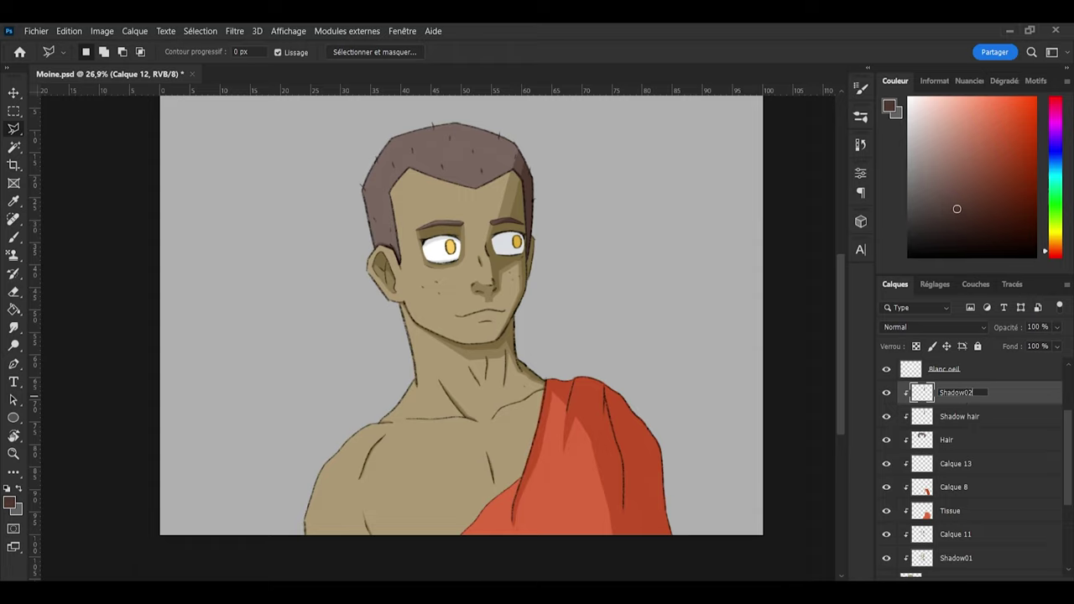
key("Return")
double_click(957, 393)
left_click(966, 394)
key("Return")
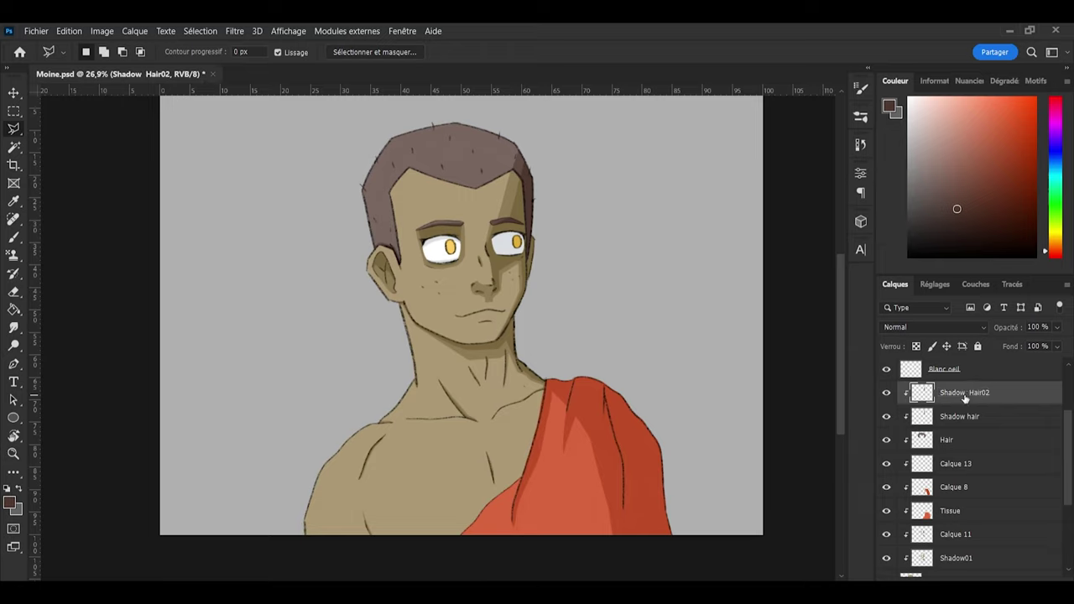
double_click(966, 400)
left_click(968, 392)
key("Return")
Step: Rename layer Calque 11 as Shadow Skin 02
scroll(966, 480, "down", 1)
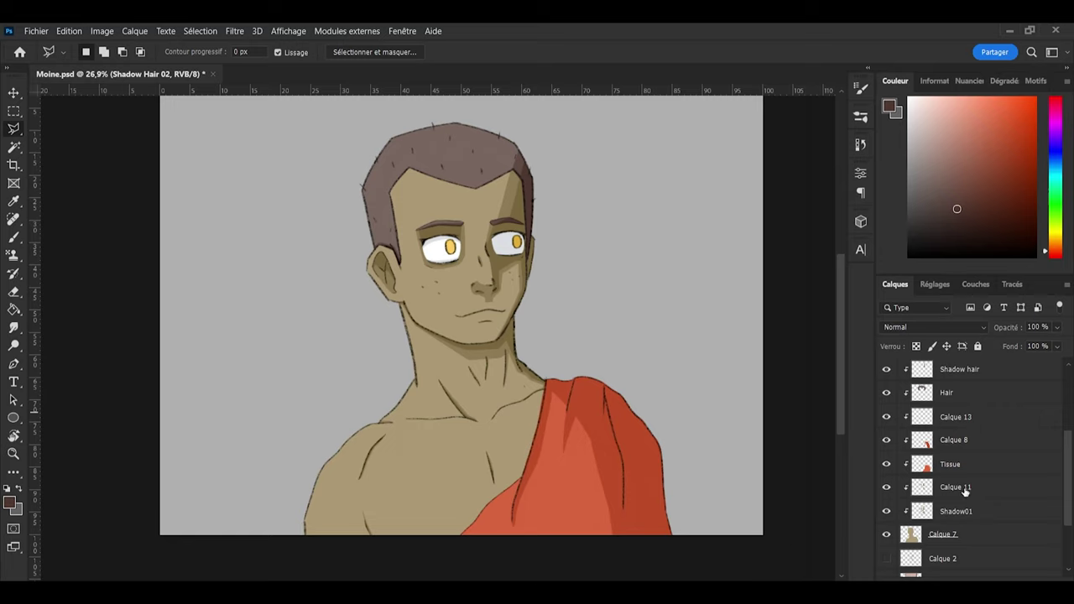
double_click(956, 488)
type("Shadow Skin")
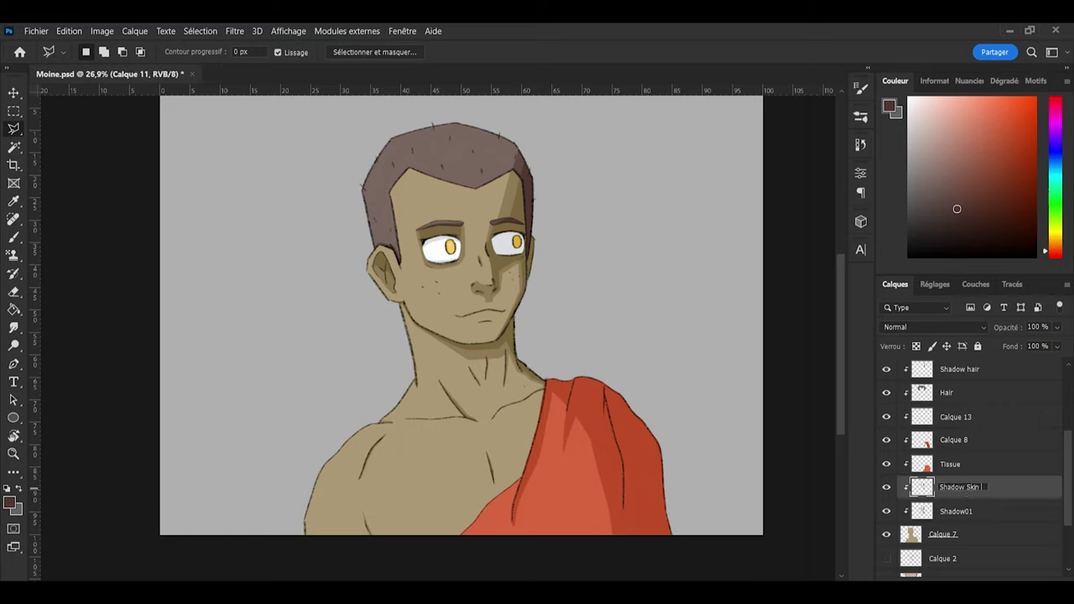
type(" 02")
key("Return")
Step: Rename the new layer Calque 13 as Shadow Tissue 02
scroll(965, 487, "up", 2)
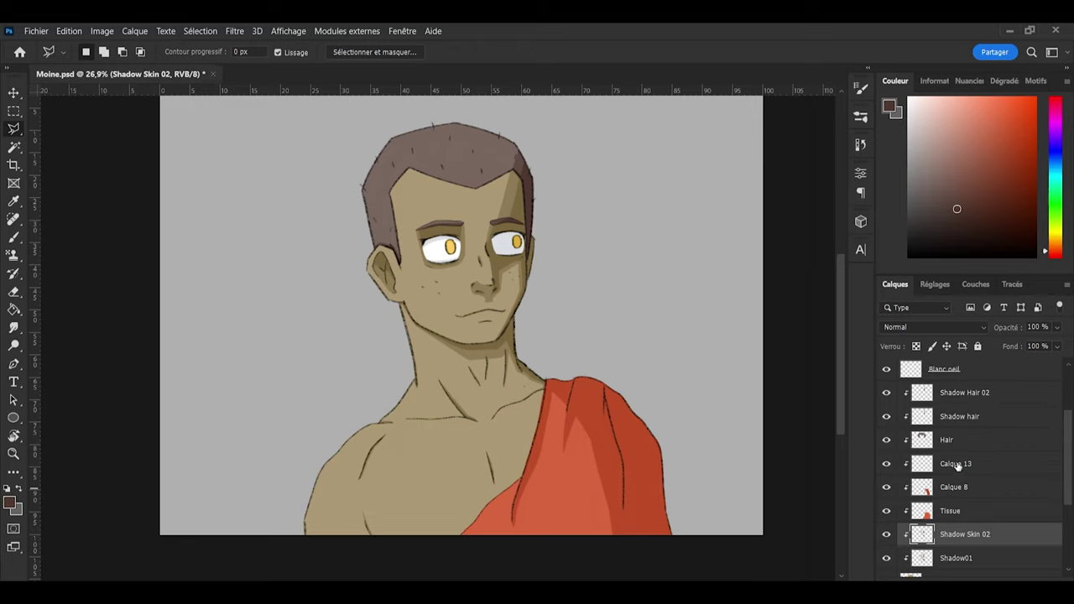
double_click(957, 462)
type("Shadow Tissue 0")
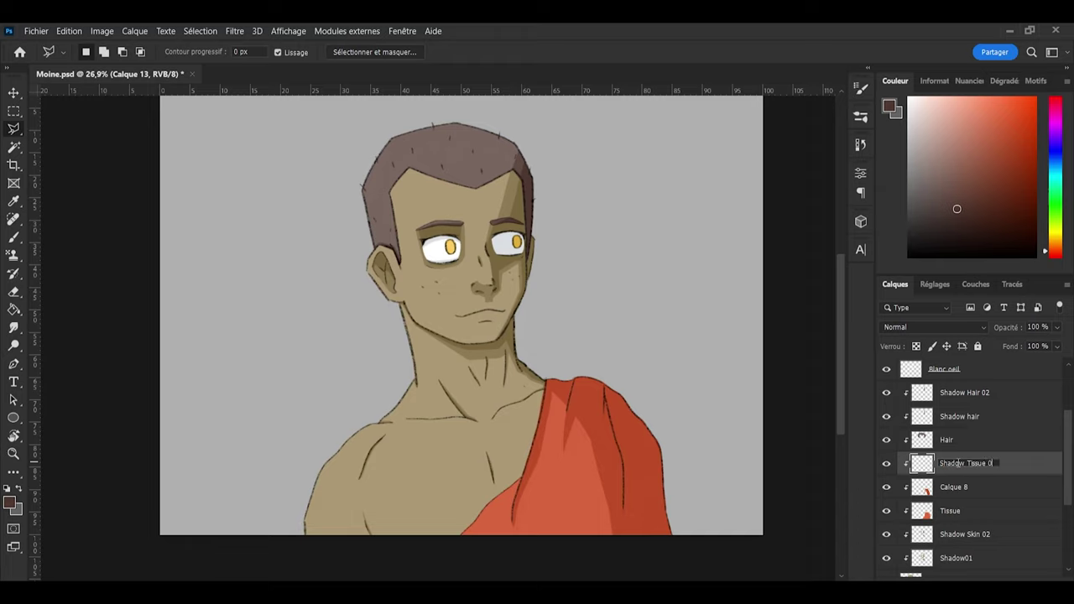
type("2")
key("Return")
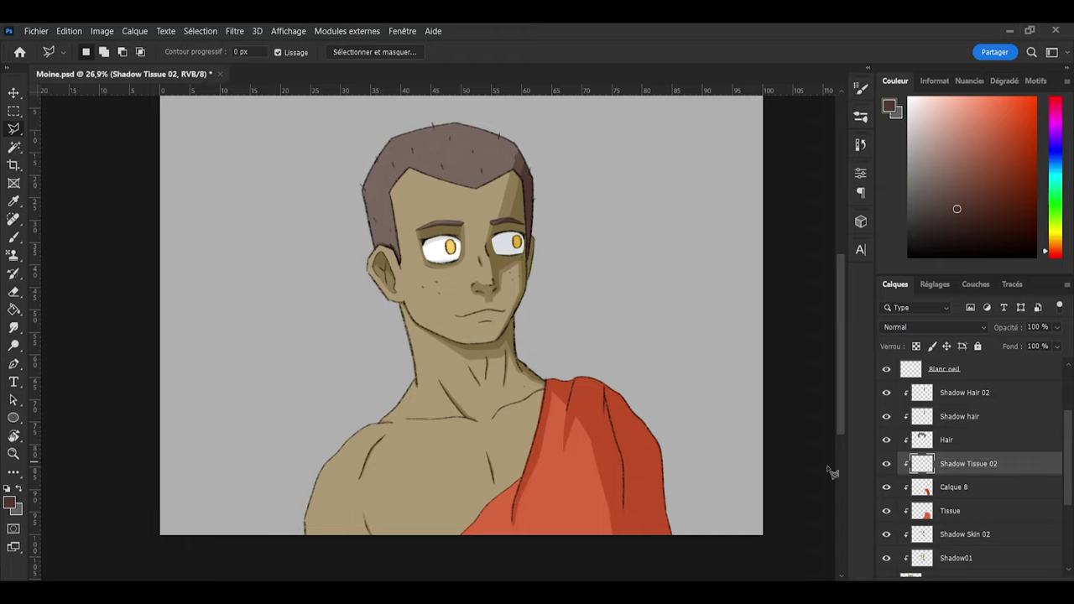
Step: Sample the robe's shadow red and make it slightly darker and more saturated as the second fabric shadow colour
key("i")
left_click(595, 425)
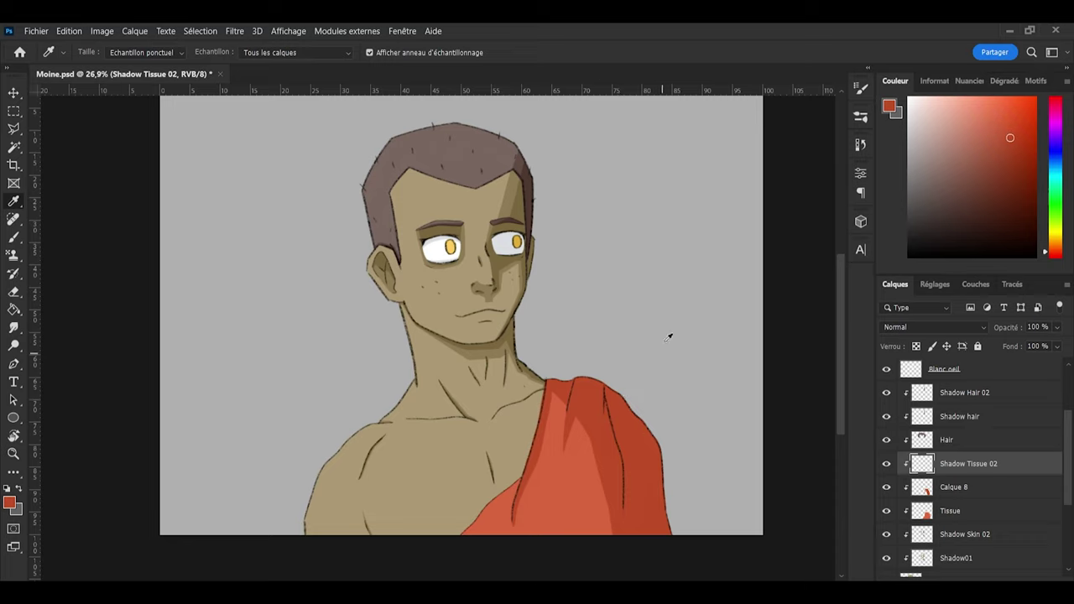
left_click_drag(1010, 139, 1020, 145)
Step: Paint a darker shadow over the robe's outer side and the top of the shoulder with a 195 px brush
key("b")
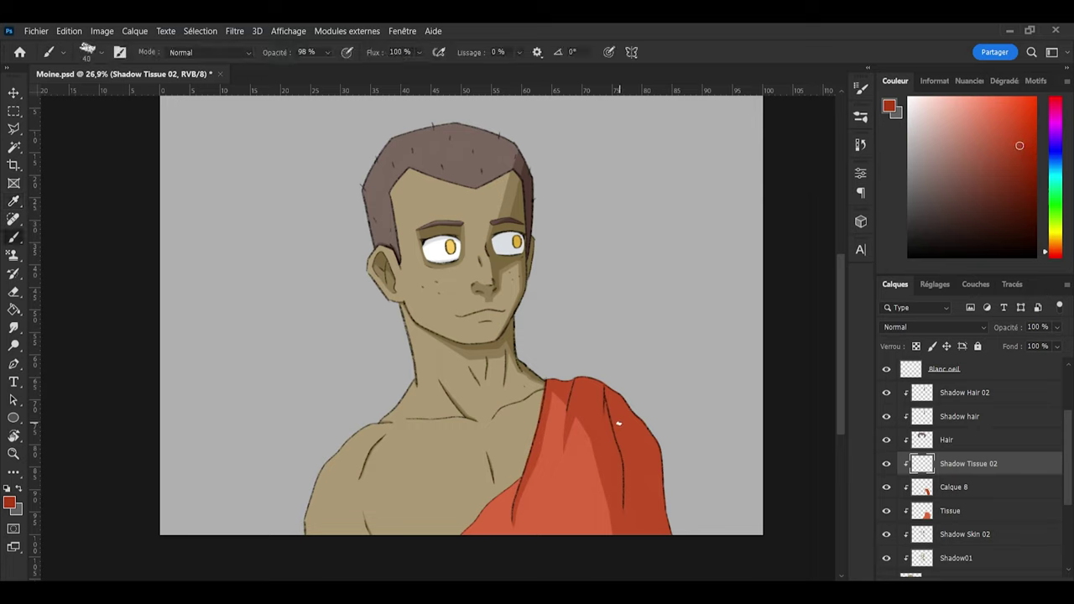
right_click(619, 423, "alt")
mouse_move(620, 400)
left_mouse_down()
mouse_move(661, 493)
mouse_move(636, 387)
mouse_move(661, 525)
left_mouse_up()
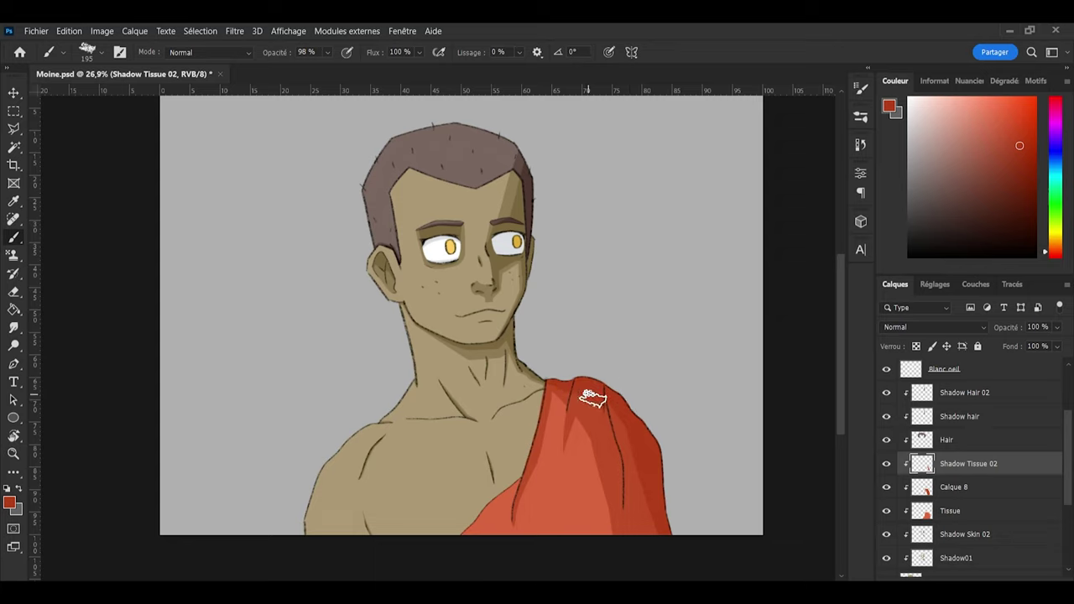
mouse_move(593, 399)
left_mouse_down()
mouse_move(604, 377)
mouse_move(649, 532)
mouse_move(638, 532)
mouse_move(640, 511)
left_mouse_up()
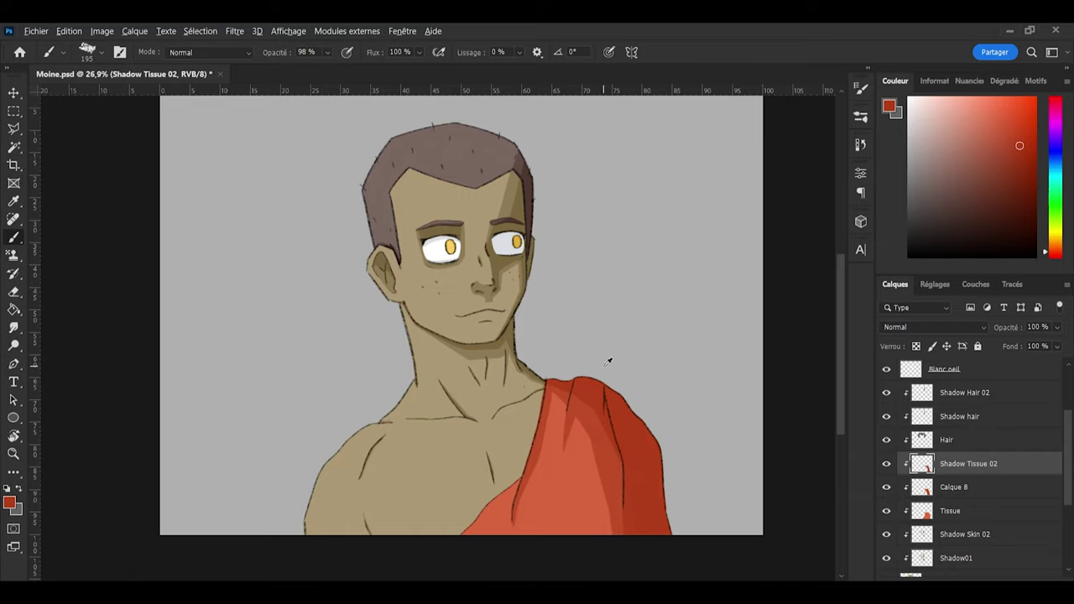
Step: Load the Calque 8 layer's outline as a selection and paint a darker shadow along the robe's short upper fold at 27 px
scroll(596, 382, "up", 4)
mouse_move(529, 450)
left_mouse_down("alt")
mouse_move(495, 450)
mouse_move(518, 497)
left_mouse_up("alt")
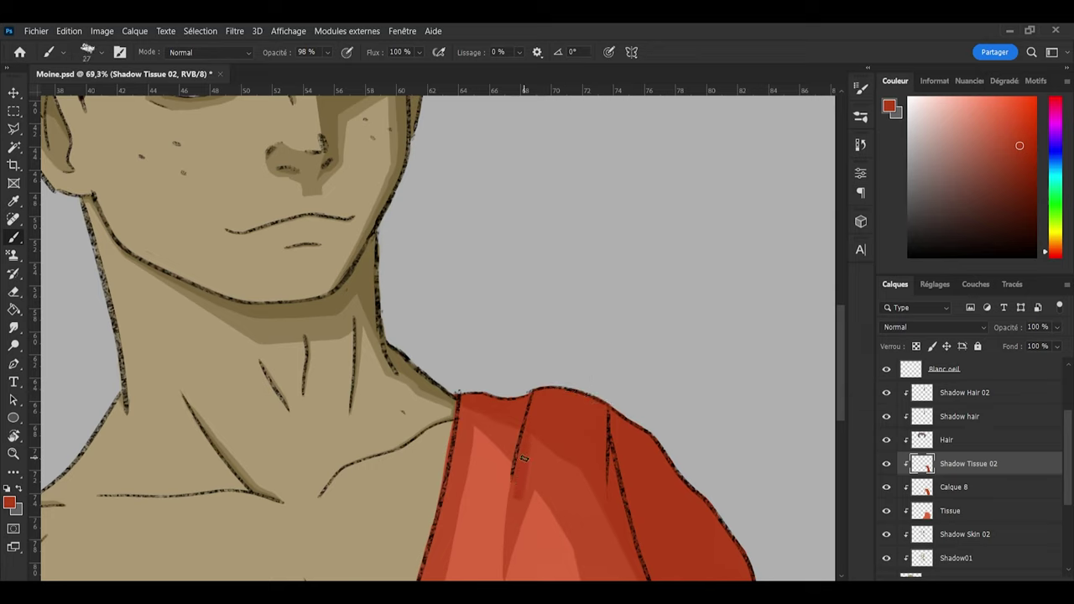
left_click(922, 490, "ctrl")
left_click_drag(843, 377, 843, 410)
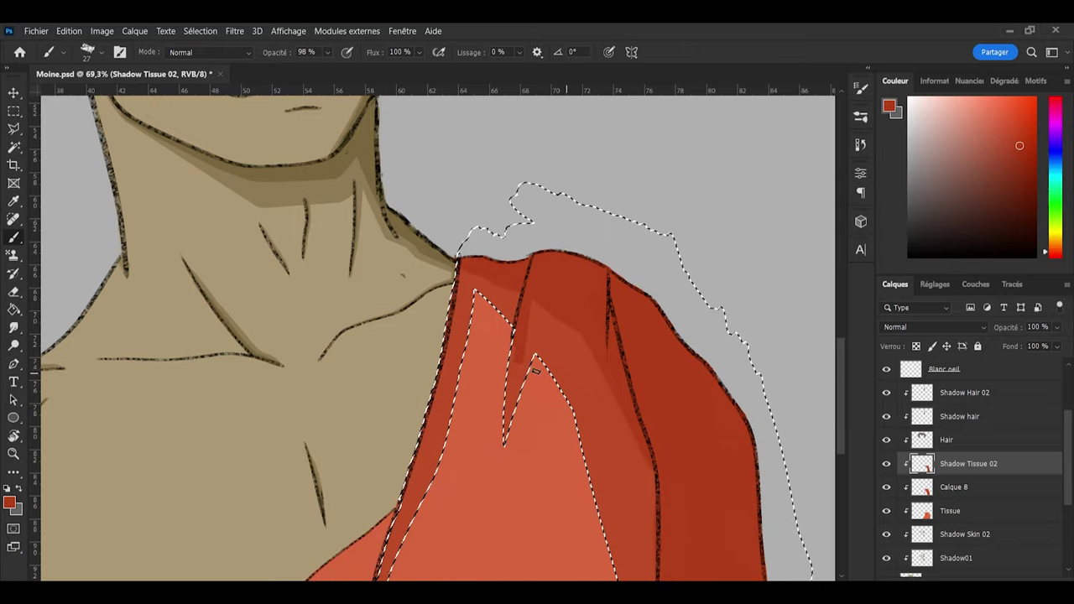
left_click_drag(530, 305, 505, 441)
key("e")
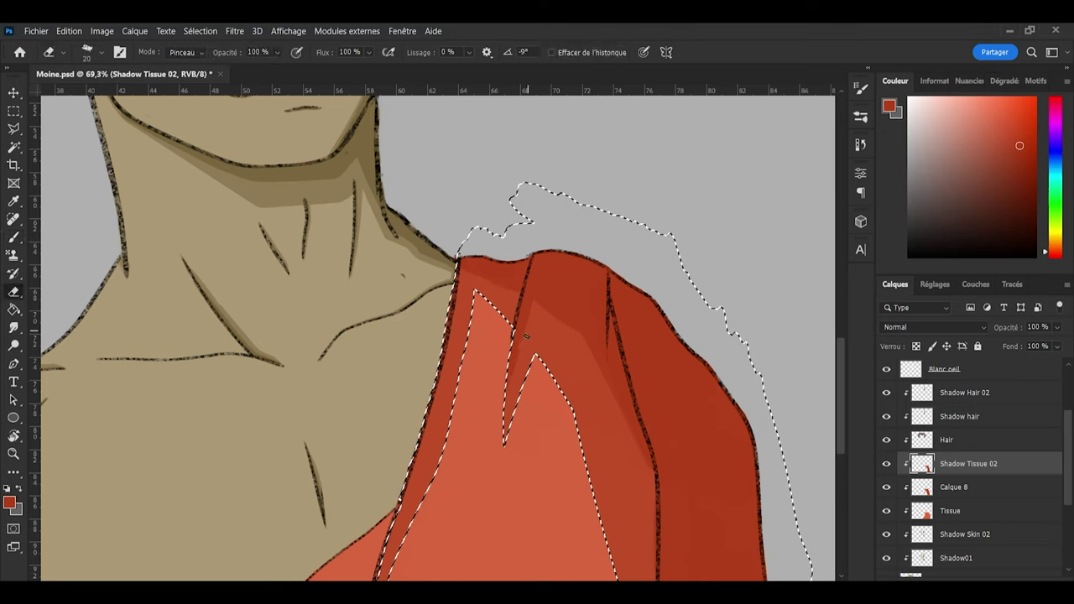
Step: Refine the darker shadow along the robe's long shoulder fold down to the canvas edge with a 30 px brush and 20 px eraser
key("b")
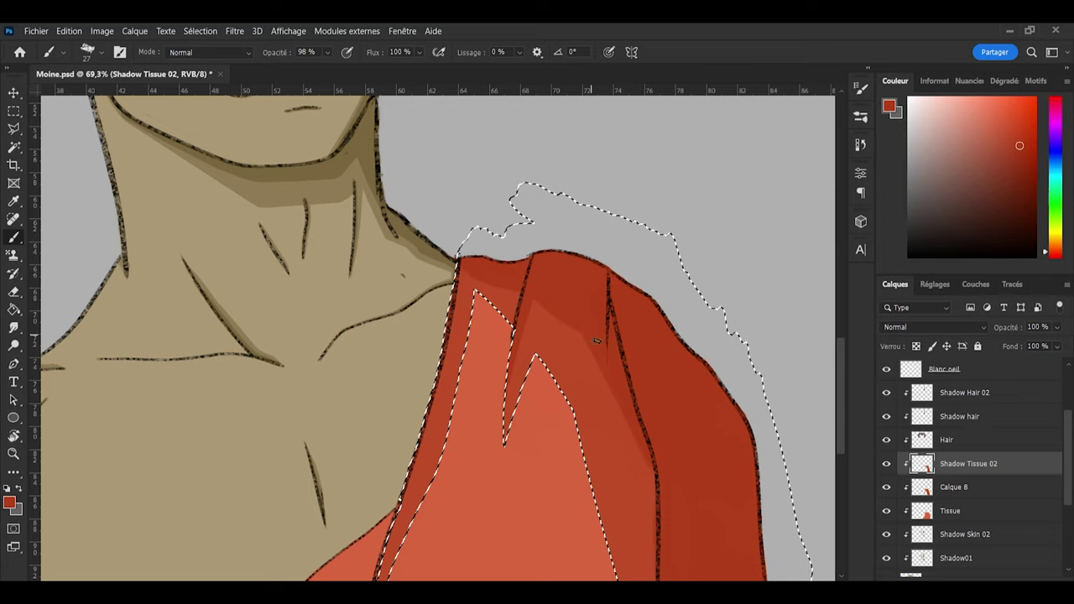
key("bracketright")
key("bracketright")
key("bracketright")
left_click_drag(840, 366, 844, 408)
key("e")
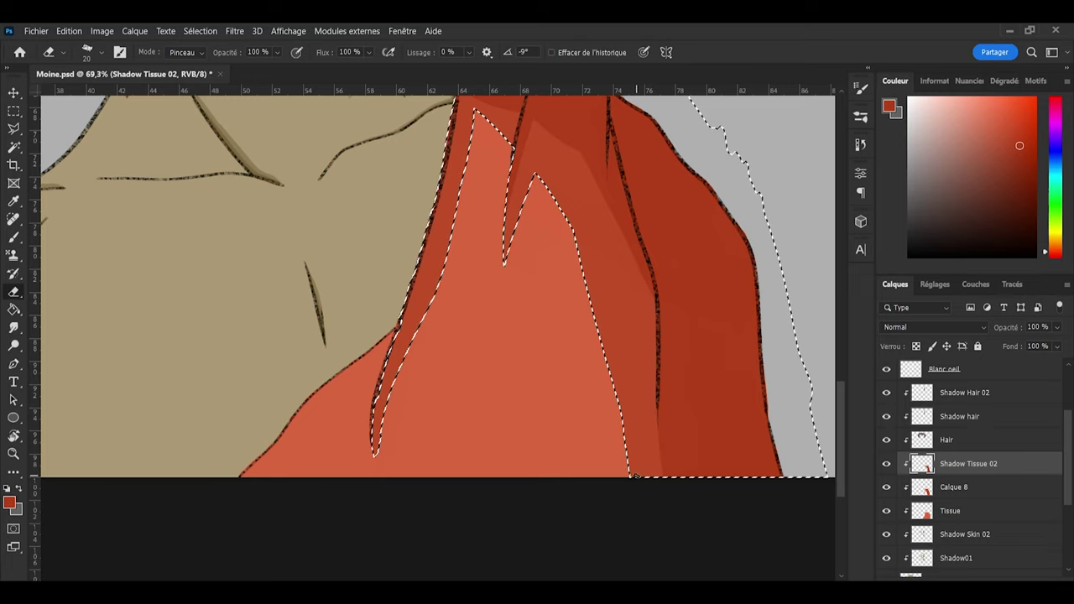
Step: Refine the darker shadow at the robe's upper edge beside the neck with the 30 px brush and 20 px eraser
scroll(300, 444, "up", 3)
scroll(301, 444, "down", 1)
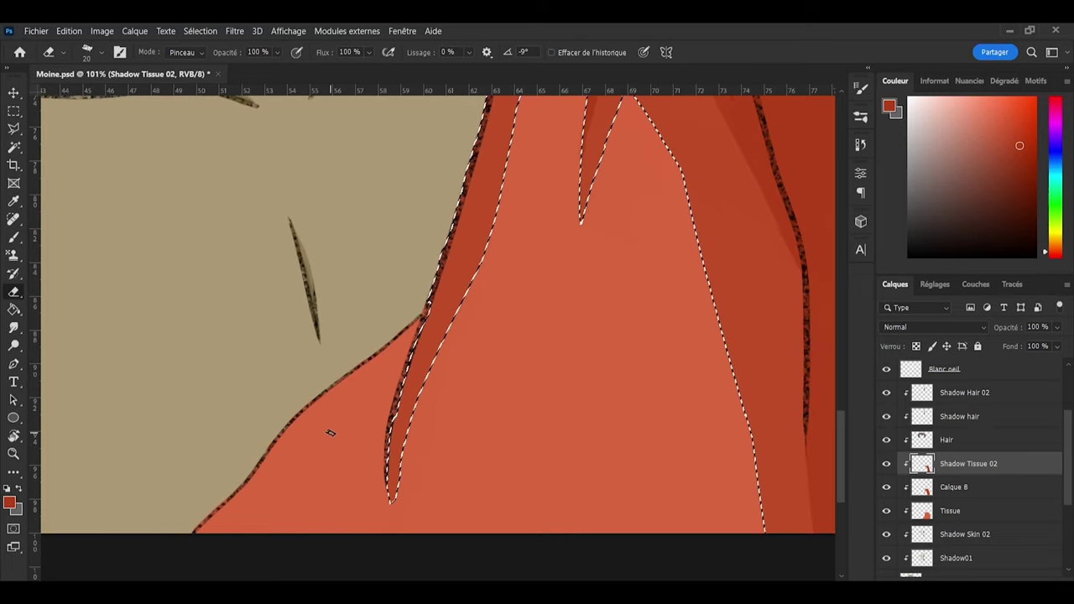
scroll(328, 432, "down", 2)
scroll(399, 466, "down", 2)
scroll(387, 477, "up", 4)
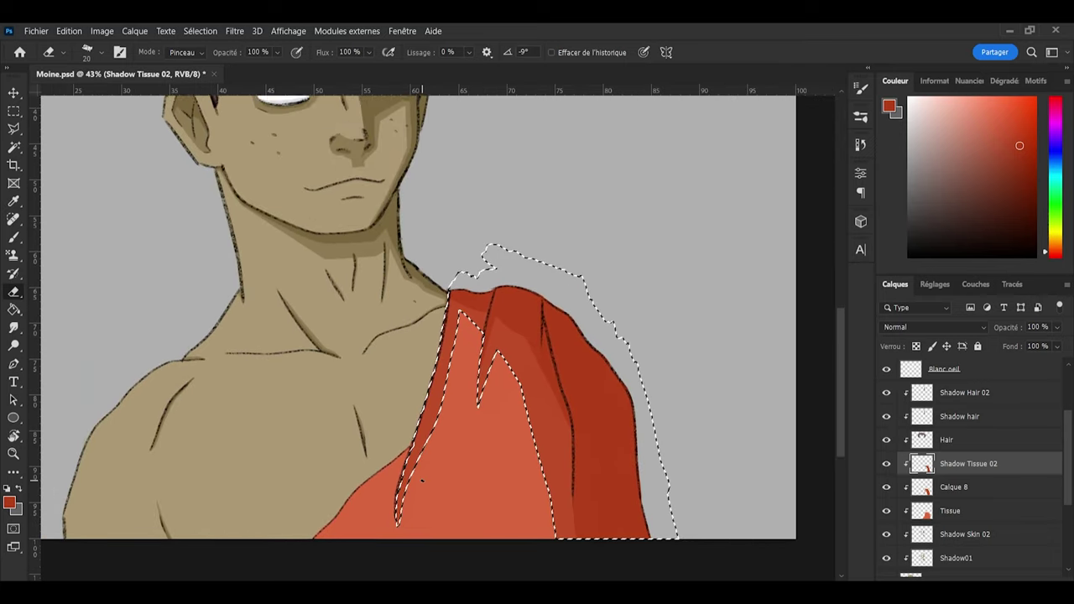
scroll(386, 477, "down", 1)
scroll(387, 476, "up", 1)
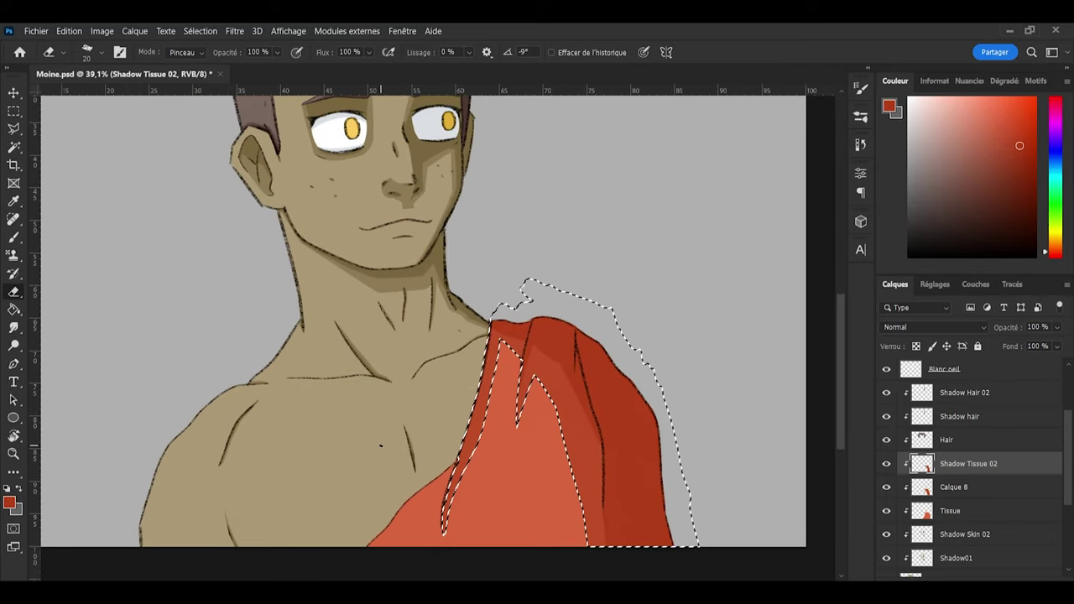
key("b")
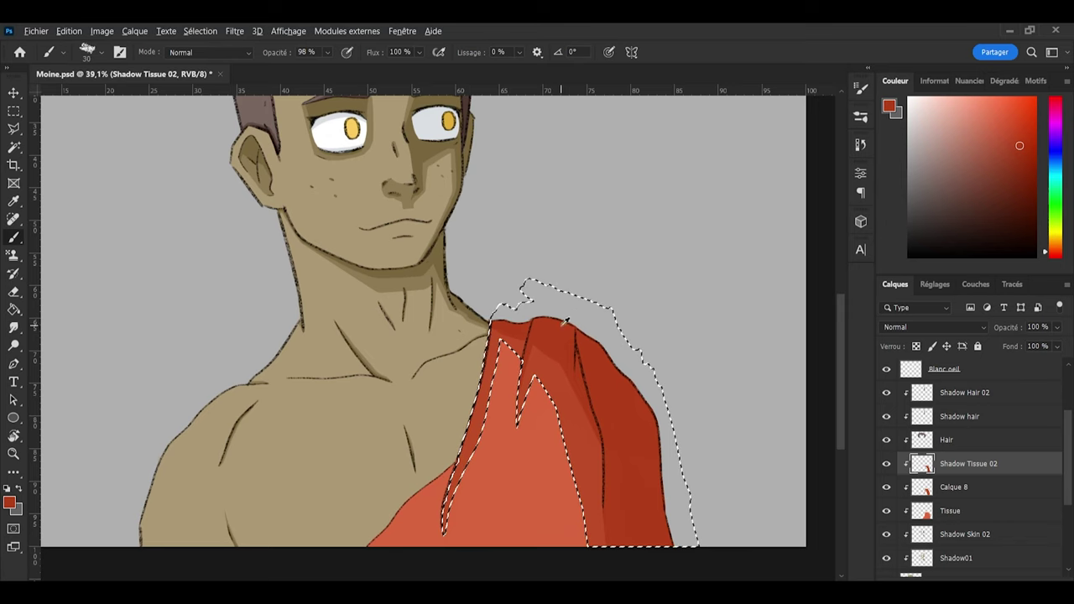
scroll(489, 338, "up", 3)
scroll(411, 342, "up", 1)
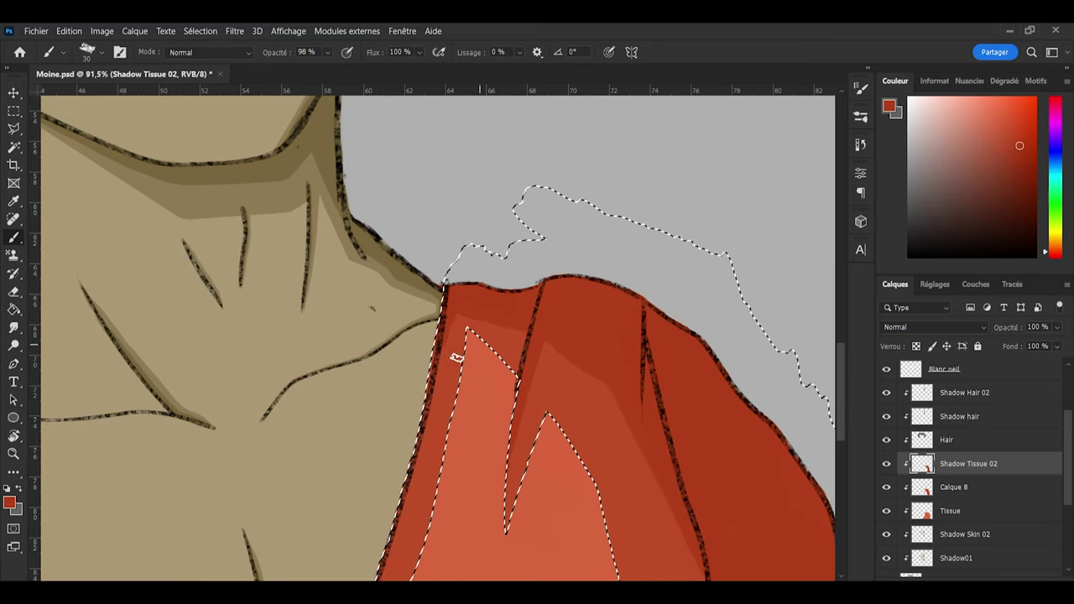
key("e")
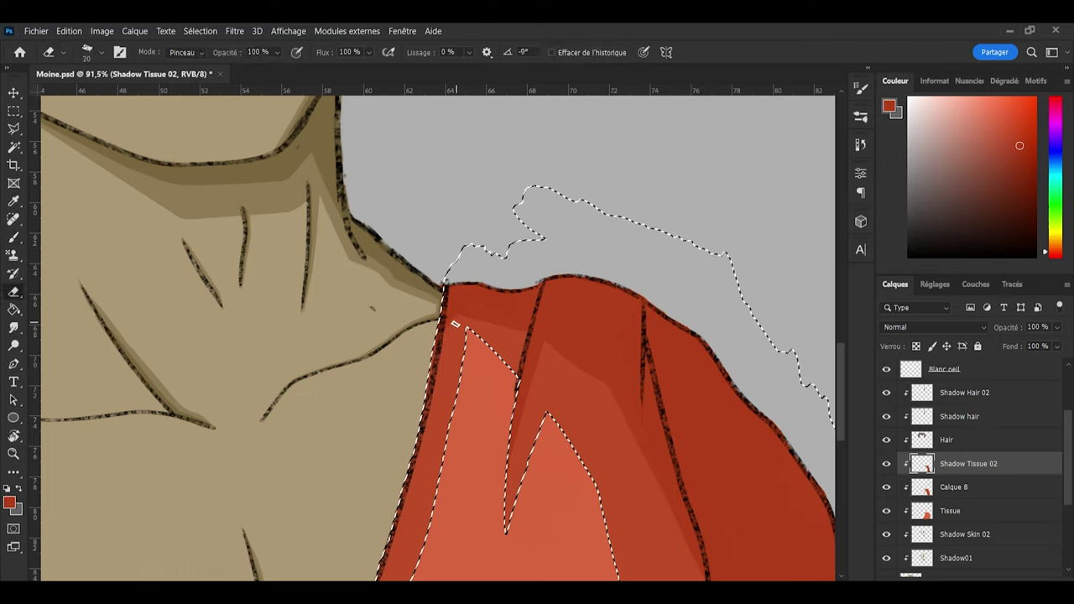
scroll(614, 332, "down", 5)
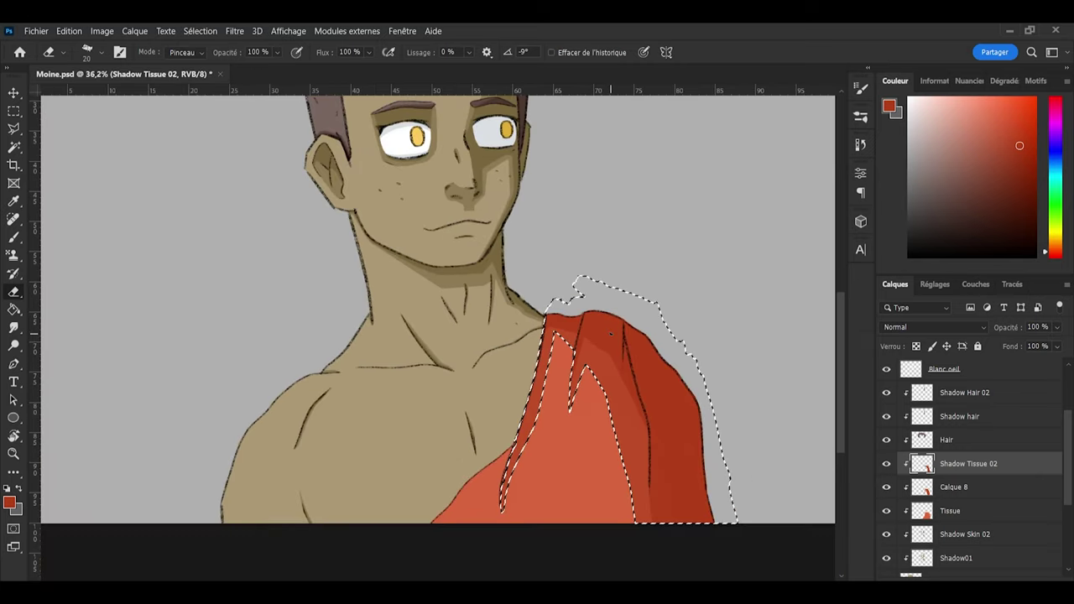
Step: Save the illustration and clear the active selection around the robe's shadow
key("ctrl+s")
key("l")
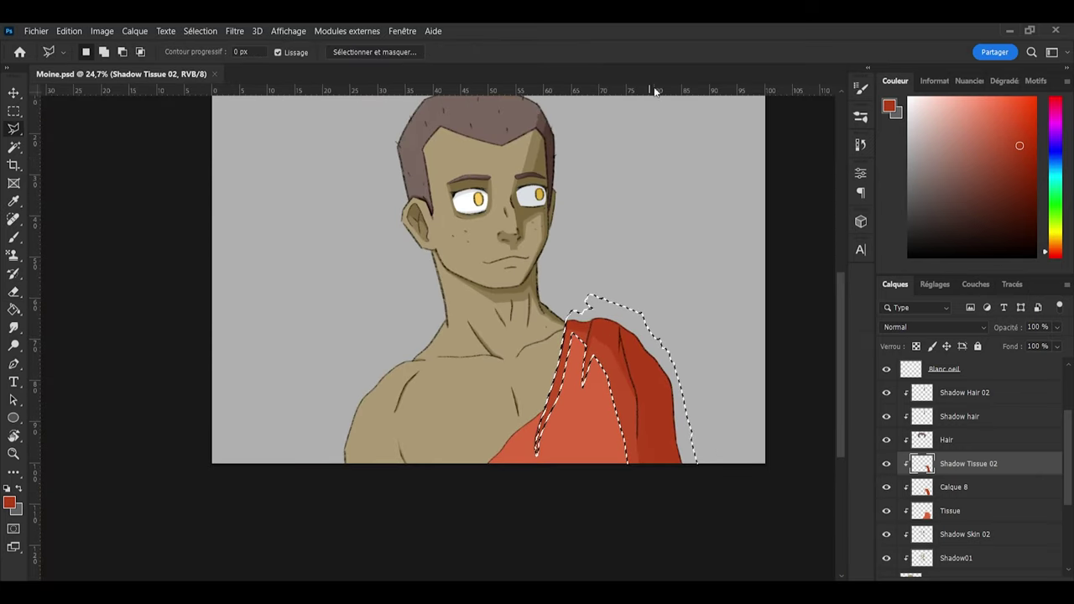
key("ctrl+d")
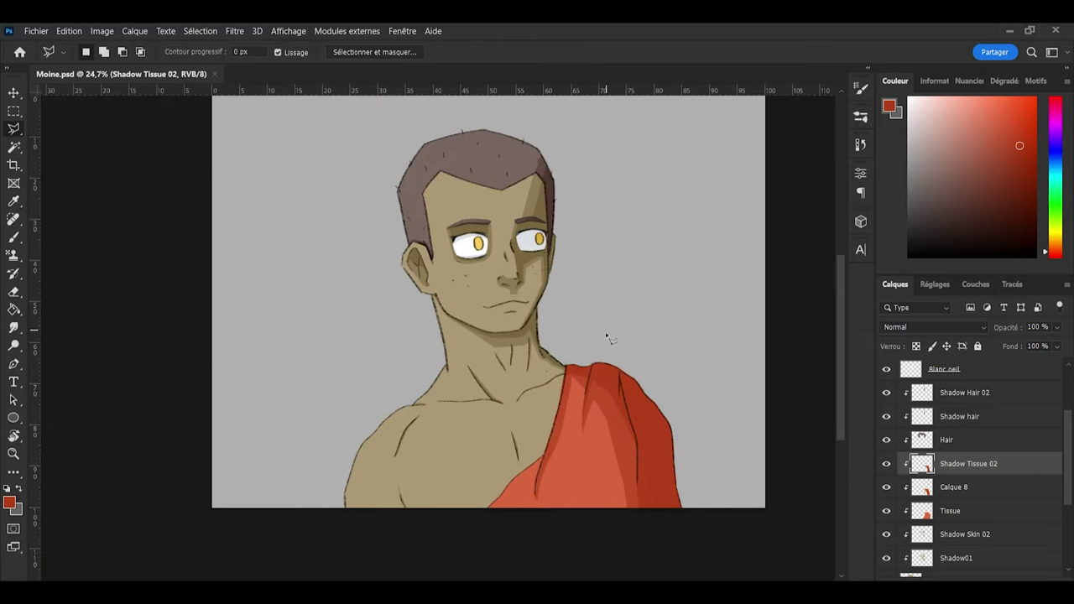
scroll(607, 336, "down", 1)
scroll(563, 410, "up", 2)
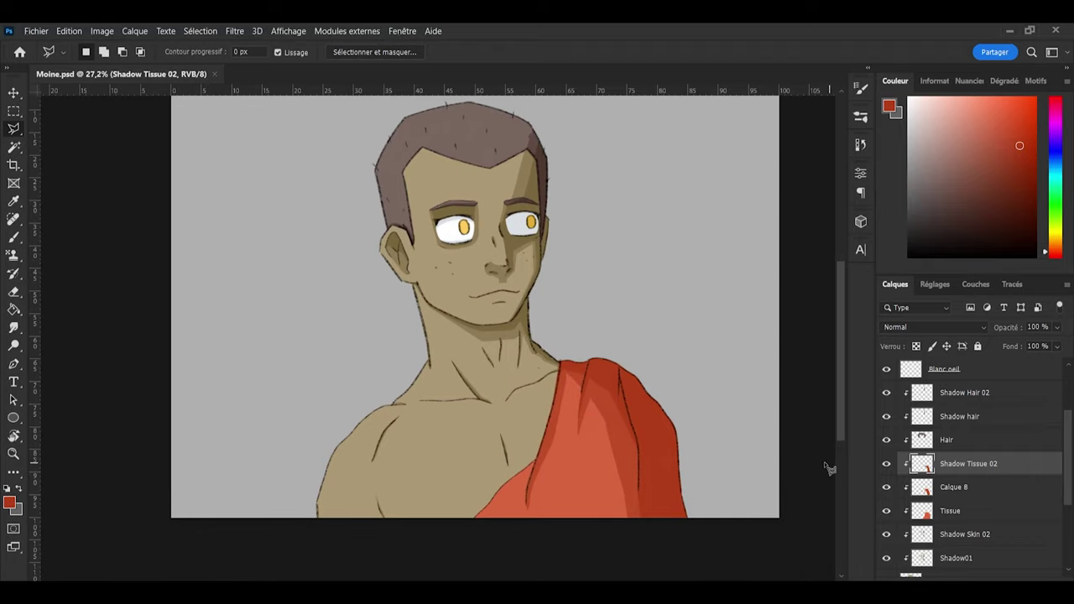
Step: Add a new clipped layer above Shadow Skin 02 and sample the base skin colour from the chest
left_click(967, 537)
scroll(481, 434, "down", 1)
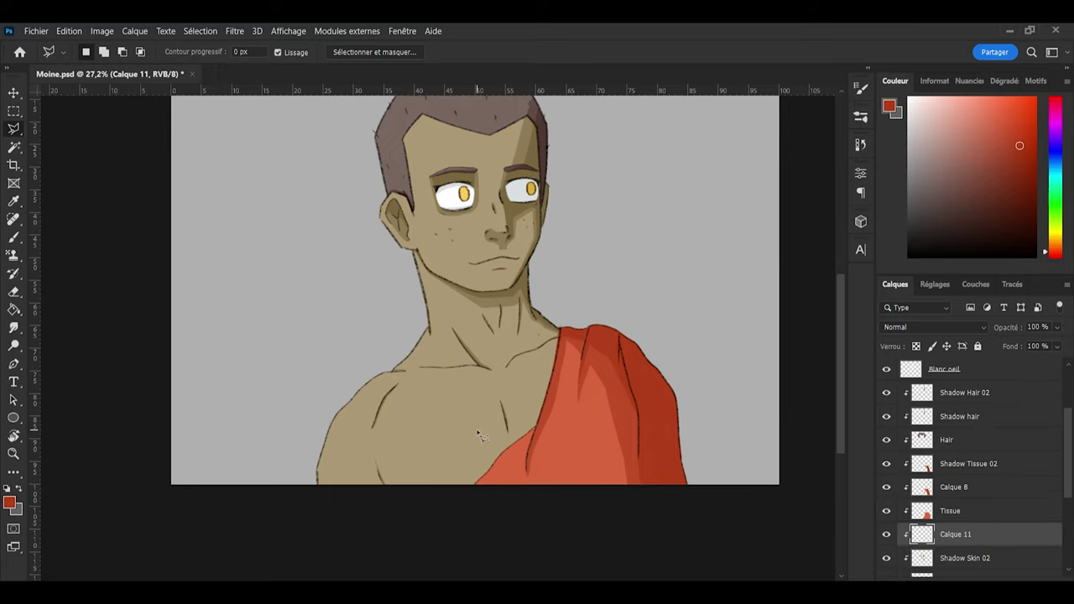
key("i")
left_click(439, 406)
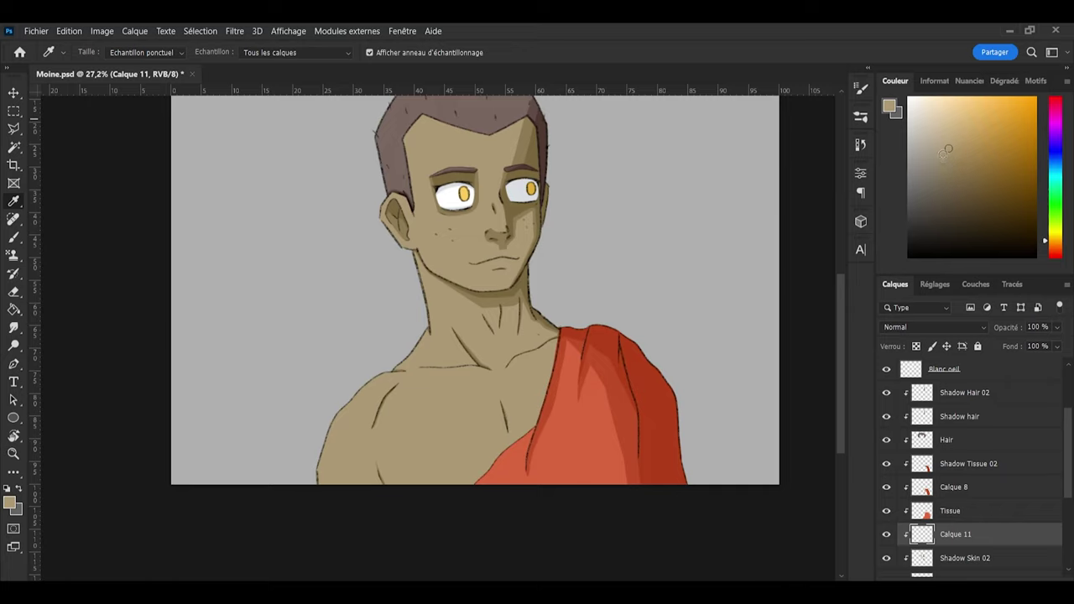
scroll(760, 256, "up", 3)
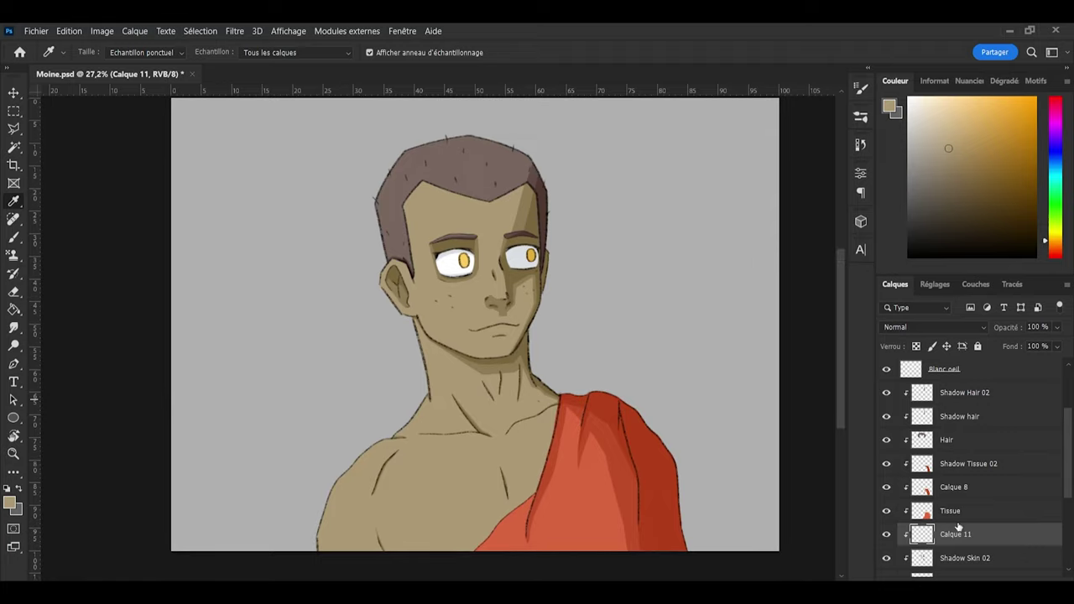
Step: Make Shadow Skin 02 the active layer and load its outline as a selection
scroll(959, 527, "down", 2)
scroll(962, 507, "down", 1)
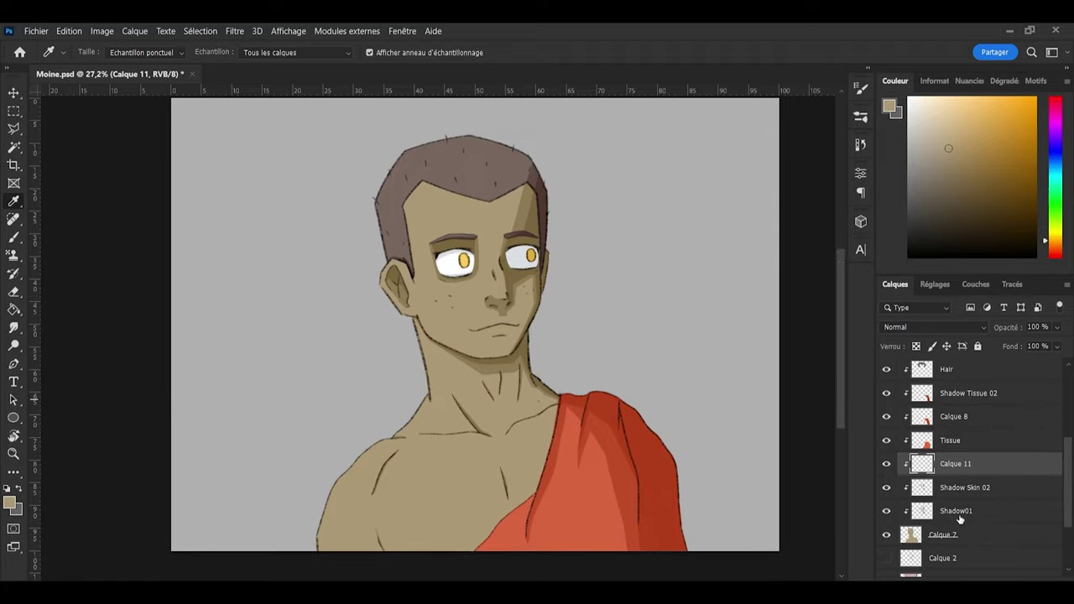
left_click(945, 495)
left_click(922, 494, "ctrl")
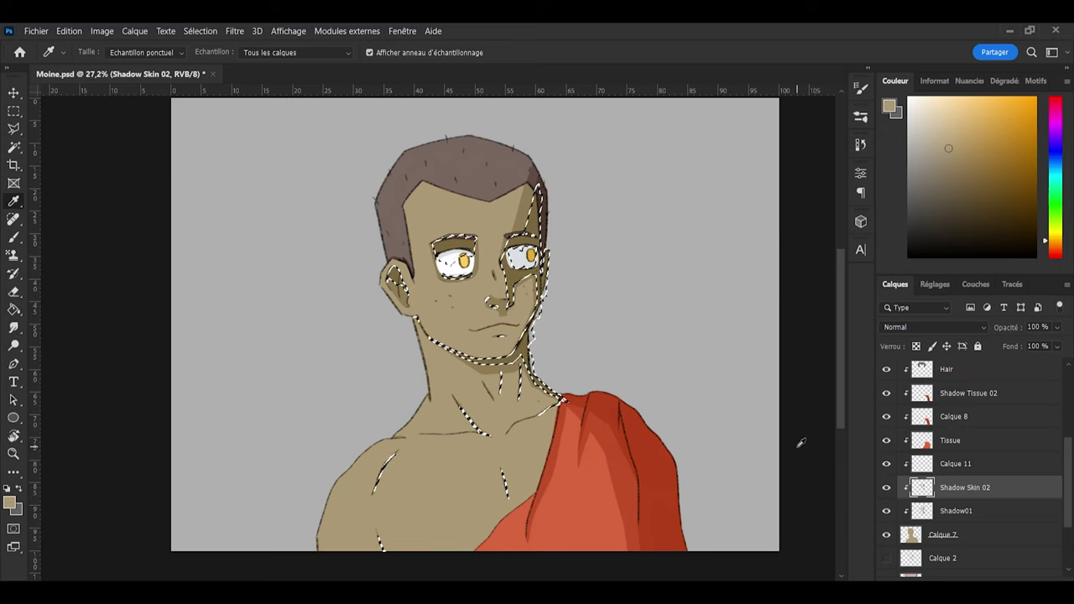
scroll(538, 262, "up", 3)
scroll(530, 194, "up", 2)
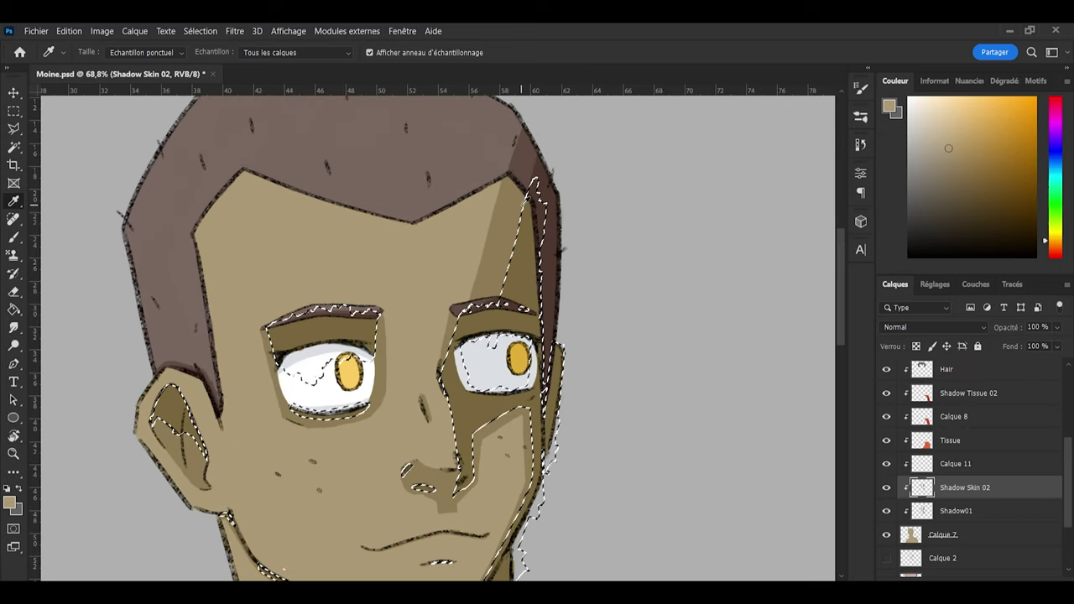
left_click(515, 260)
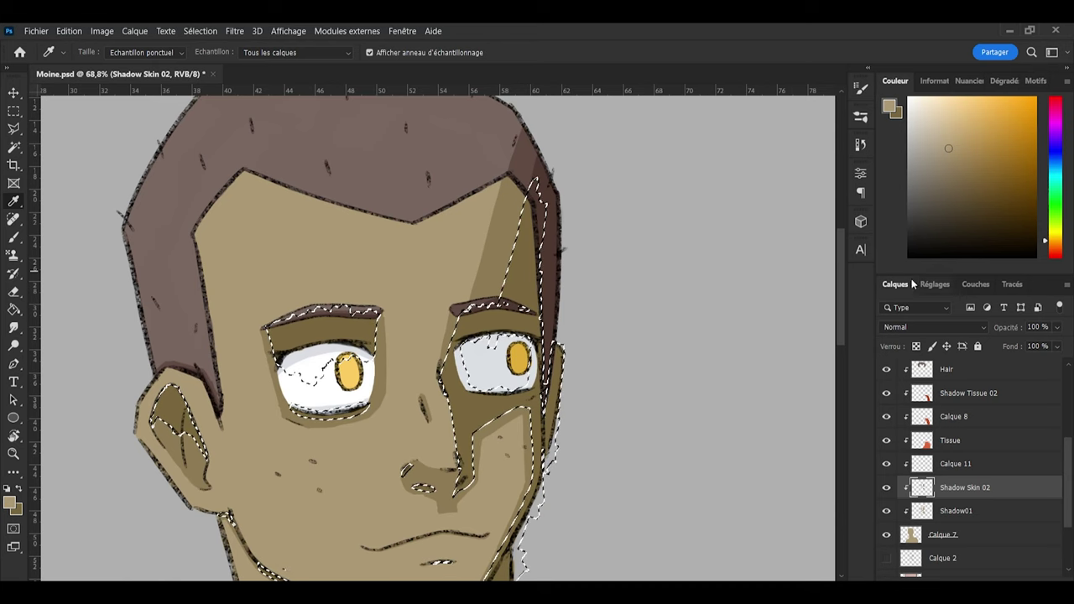
left_click(515, 262)
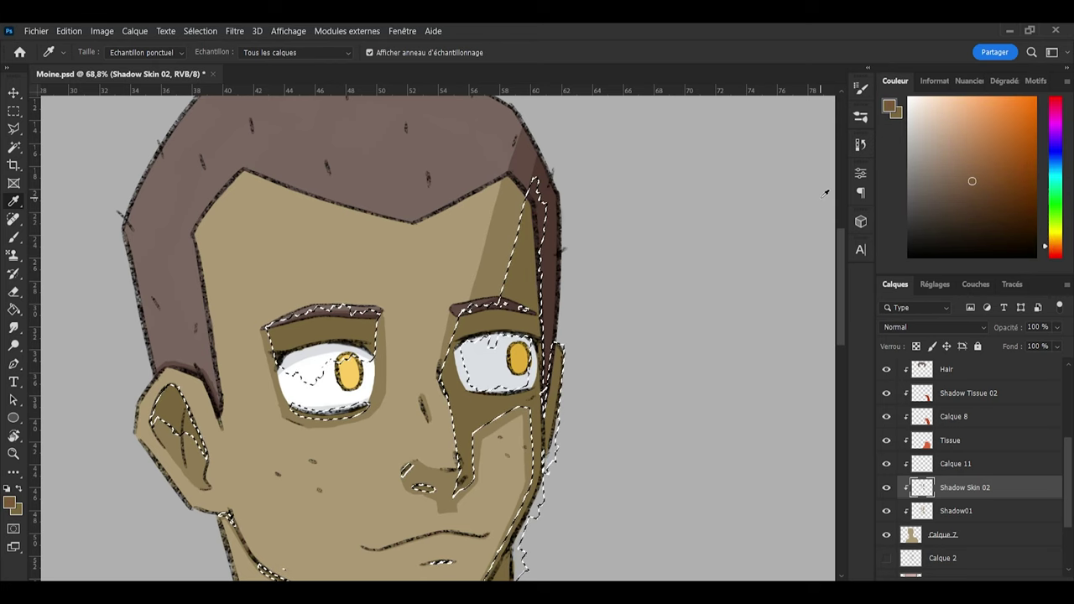
key("b")
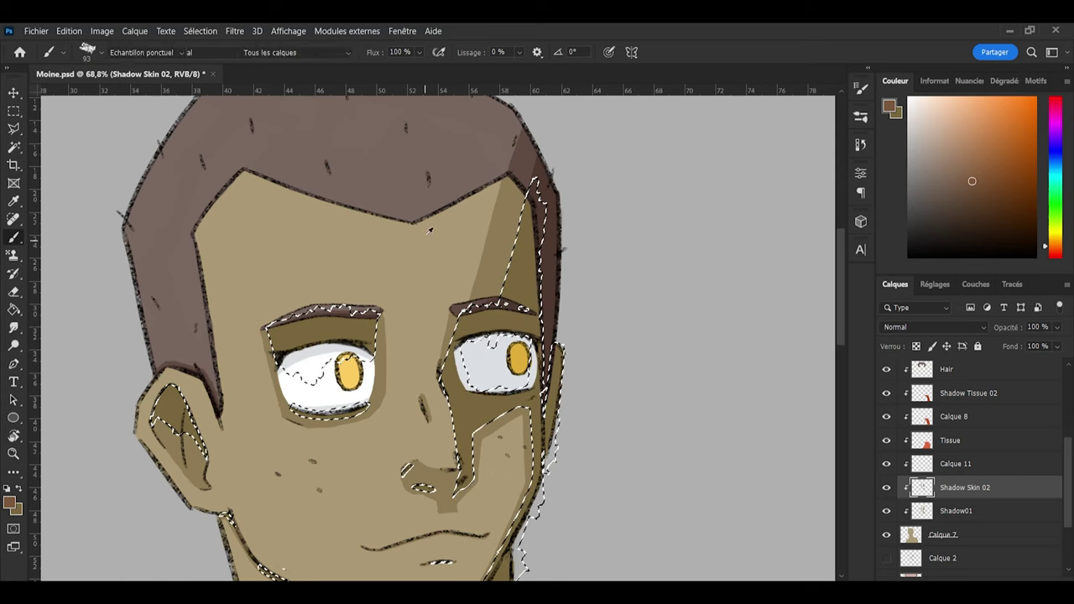
key("i")
left_click(466, 240)
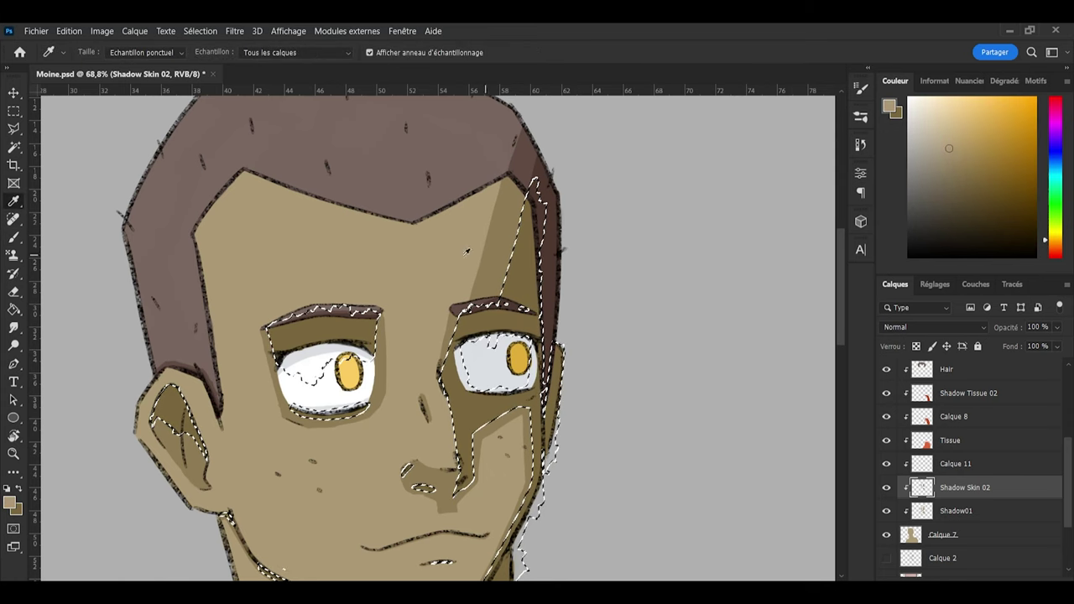
Step: Sample the lighter forehead shadow, shift its hue towards orange and repaint the Shadow01 layer within its loaded outline using a 1461 px brush
left_click(503, 247)
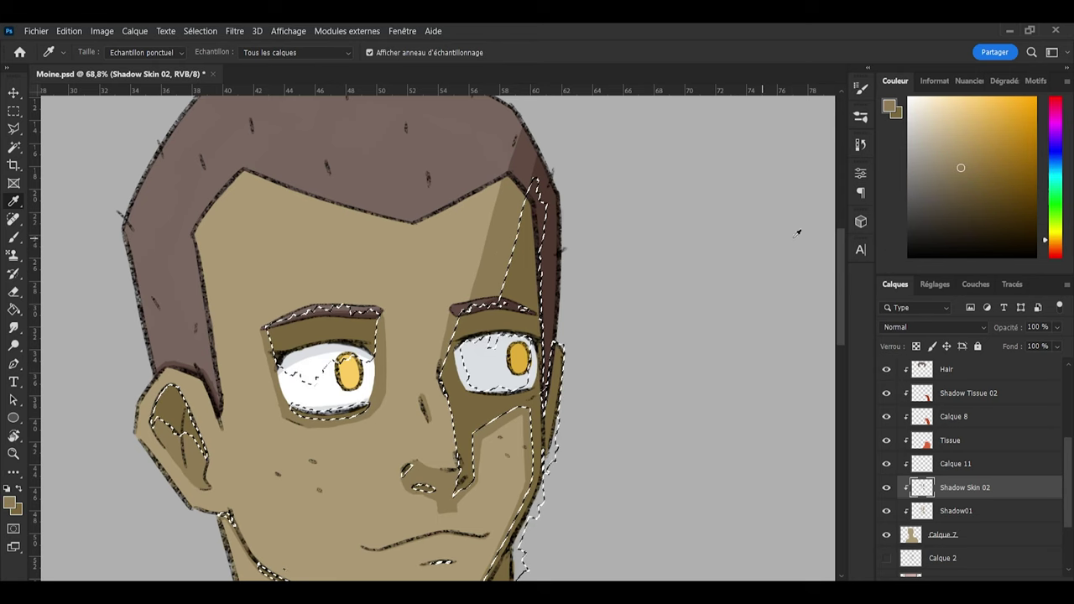
left_click(1055, 247)
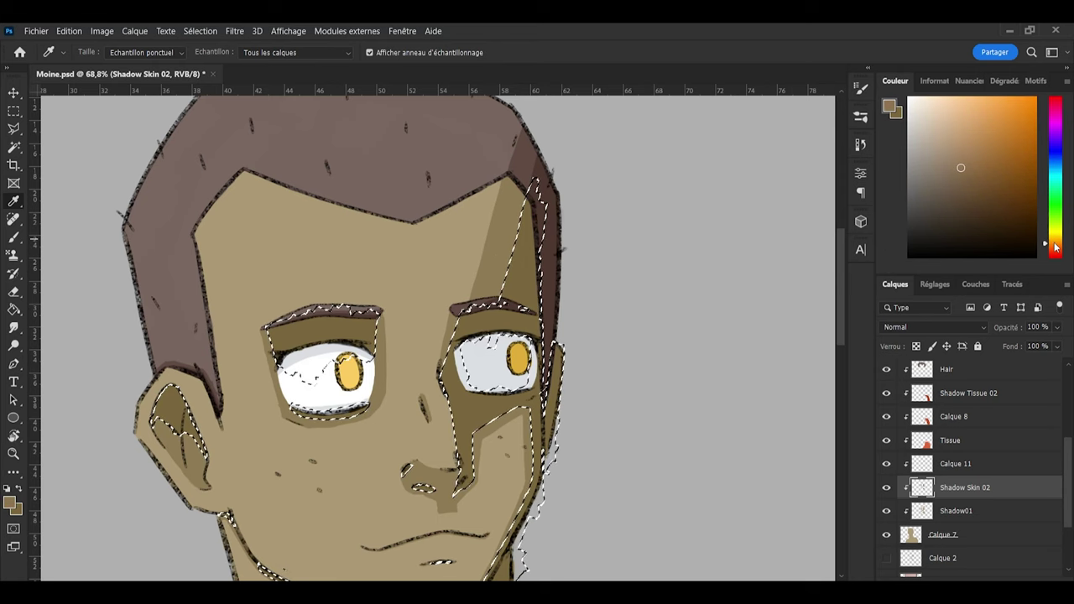
left_click(922, 509)
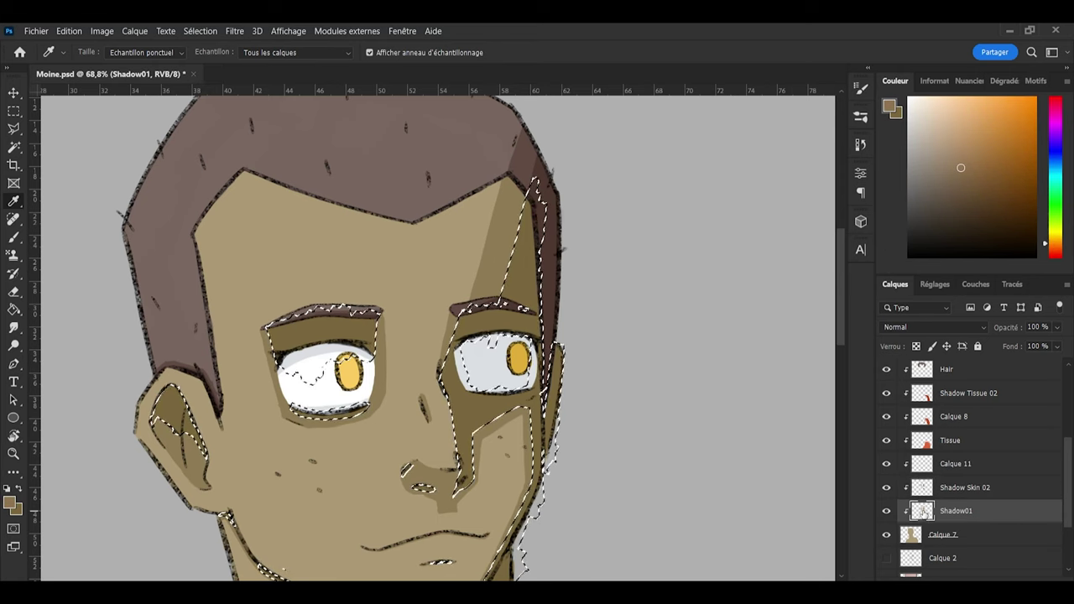
key("b")
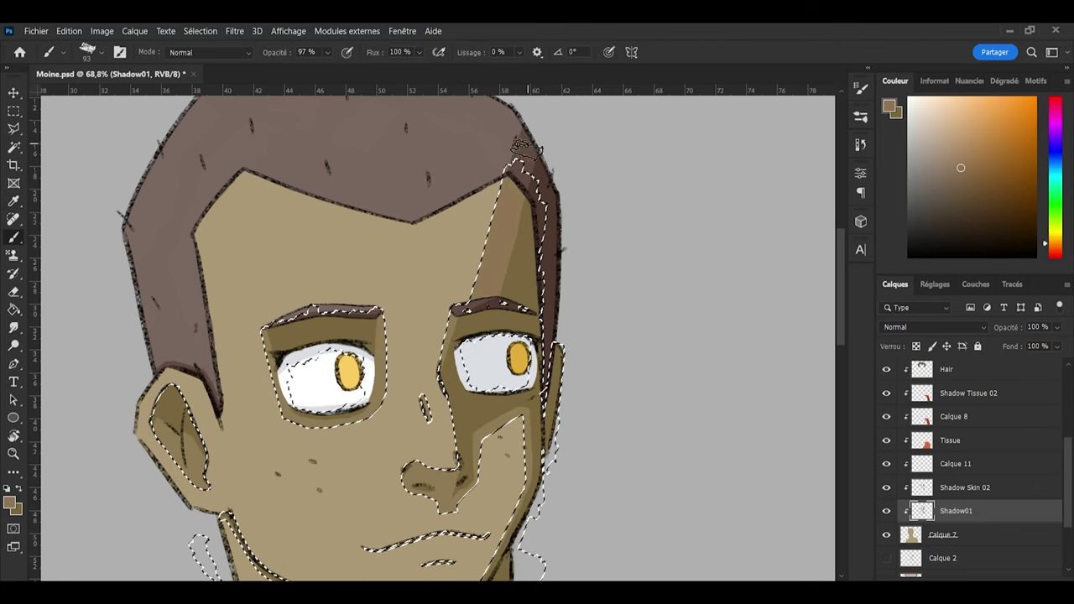
scroll(464, 357, "down", 6)
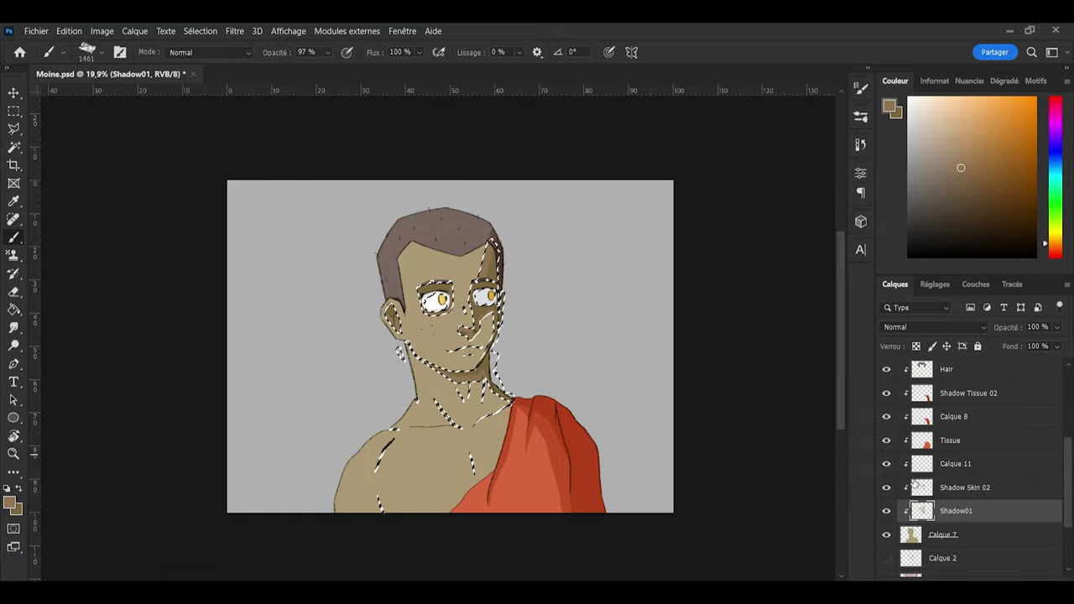
Step: Load the Shadow Skin 02 outline again, mix an orange-shifted version of the darker forehead shadow and reduce the brush to 157 px
scroll(474, 274, "up", 8)
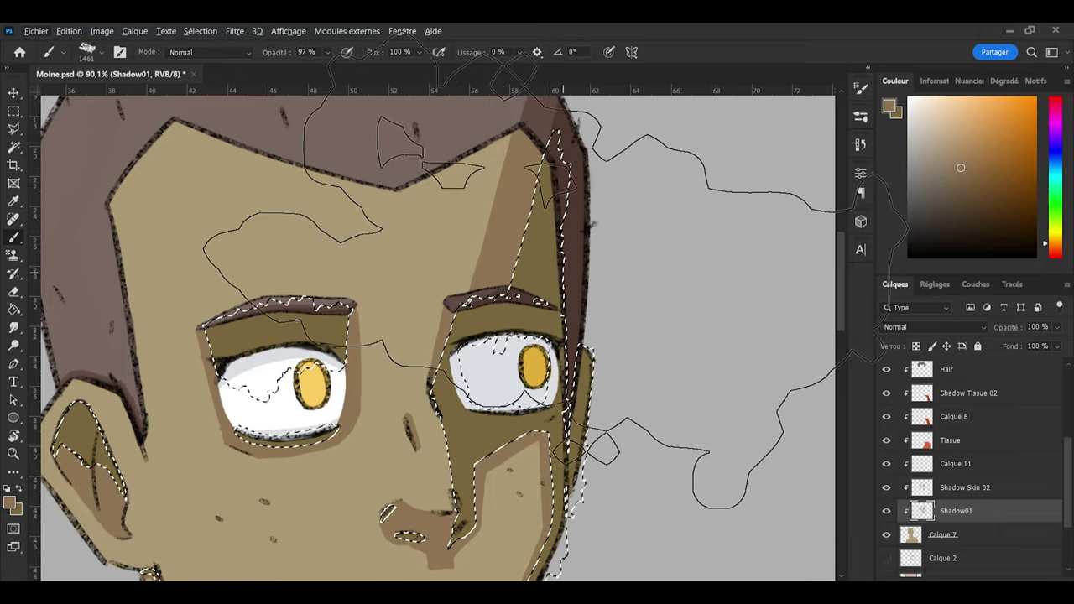
left_click(549, 269, "alt")
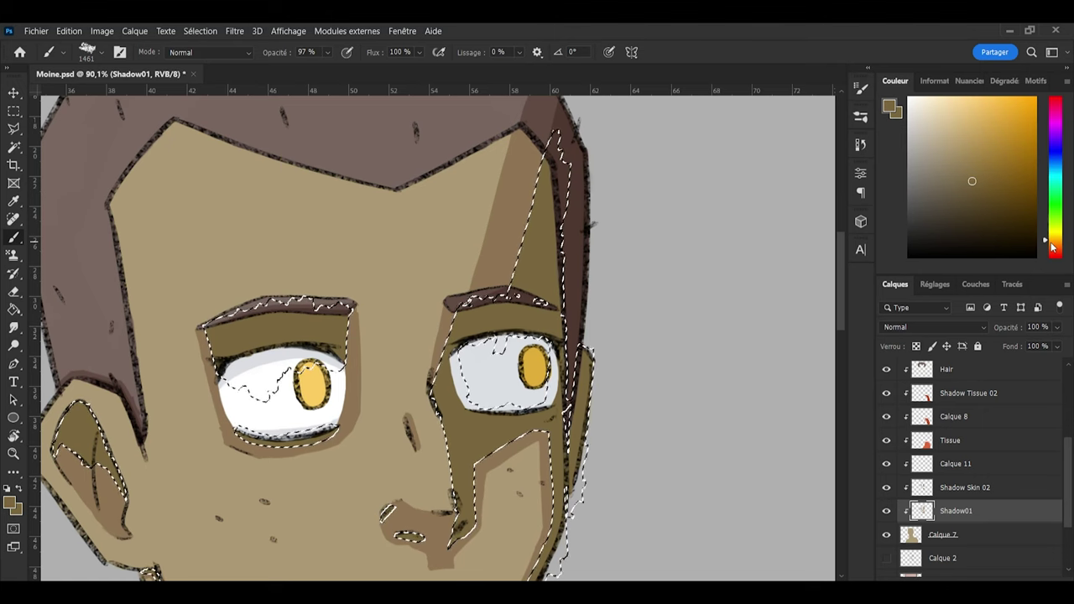
left_click(1055, 248)
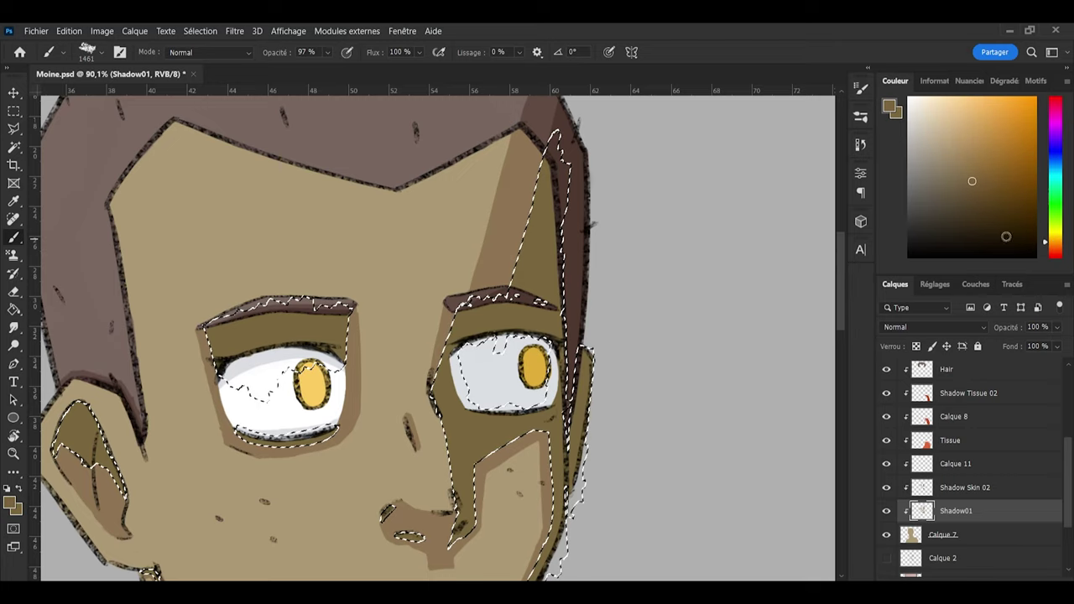
key("bracketleft")
key("bracketleft")
key("bracketleft")
key("bracketleft")
key("bracketleft")
key("bracketleft")
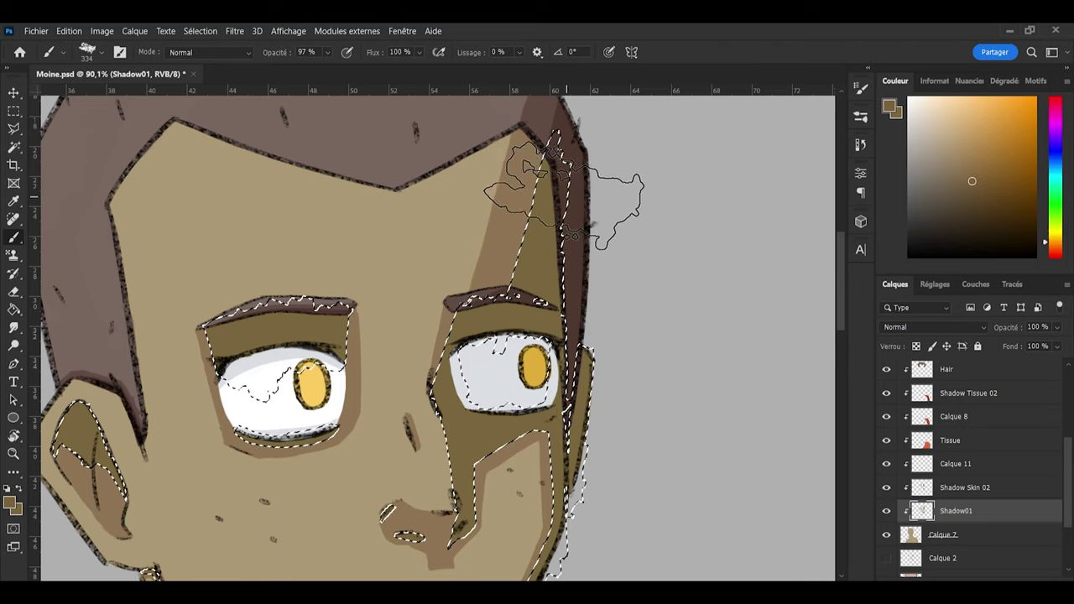
key("bracketleft")
key("bracketleft")
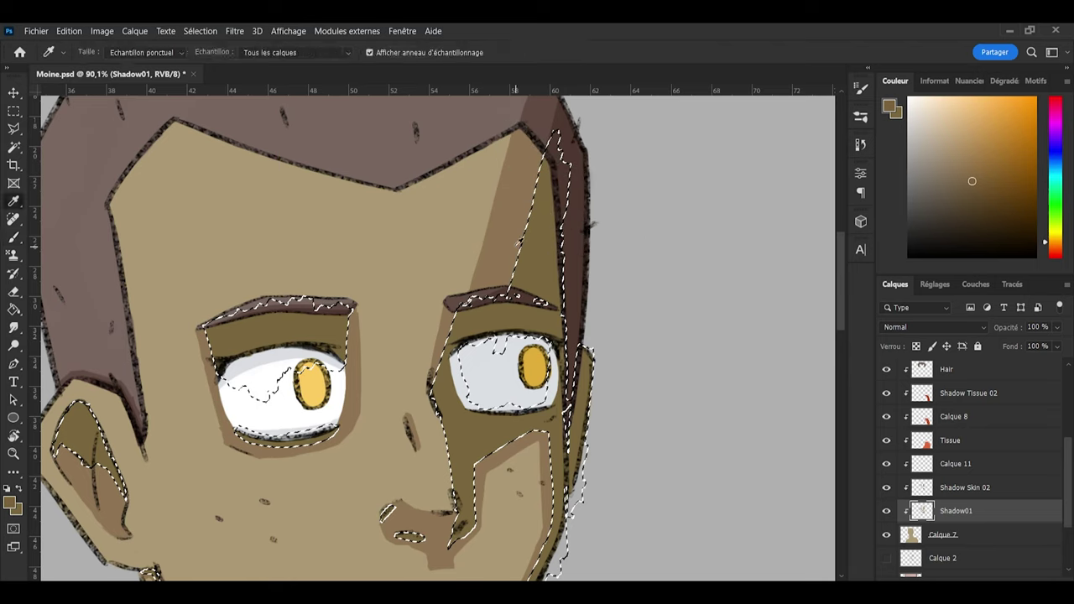
Step: Adjust the sampled dark shadow colour to a warmer brown and repaint the forehead's darker shadow on the Shadow Skin 02 layer at 157 px
left_click(547, 206, "alt")
left_click(969, 180)
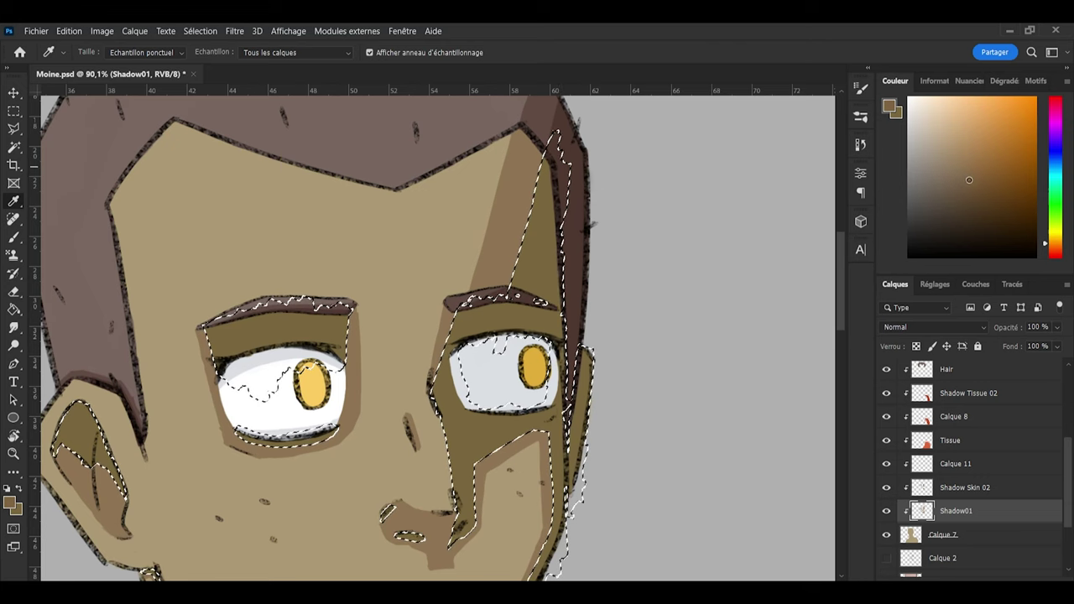
key("b")
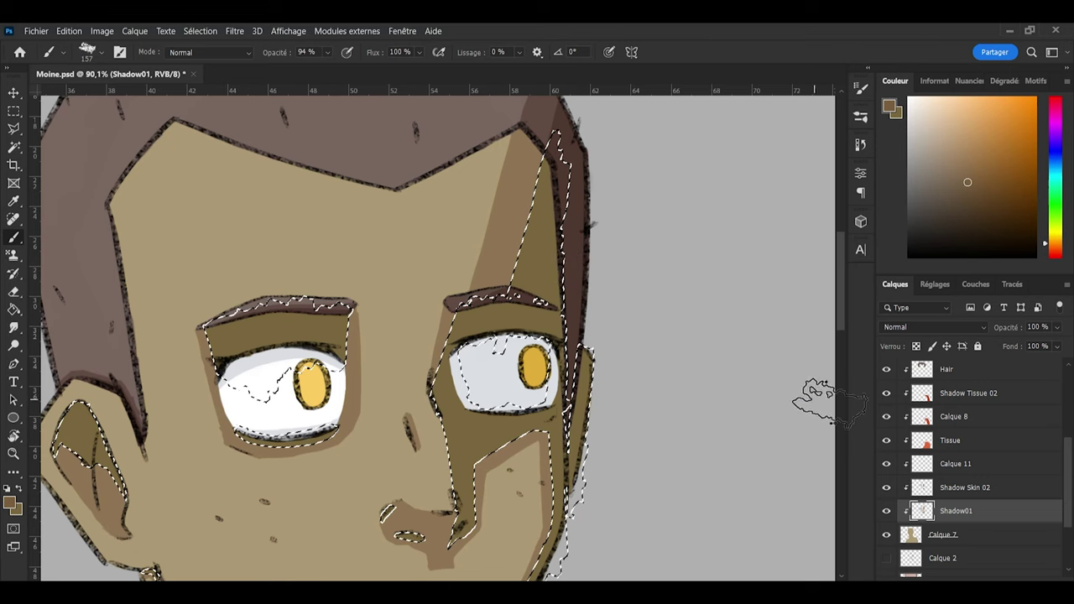
key("alt+bracketright")
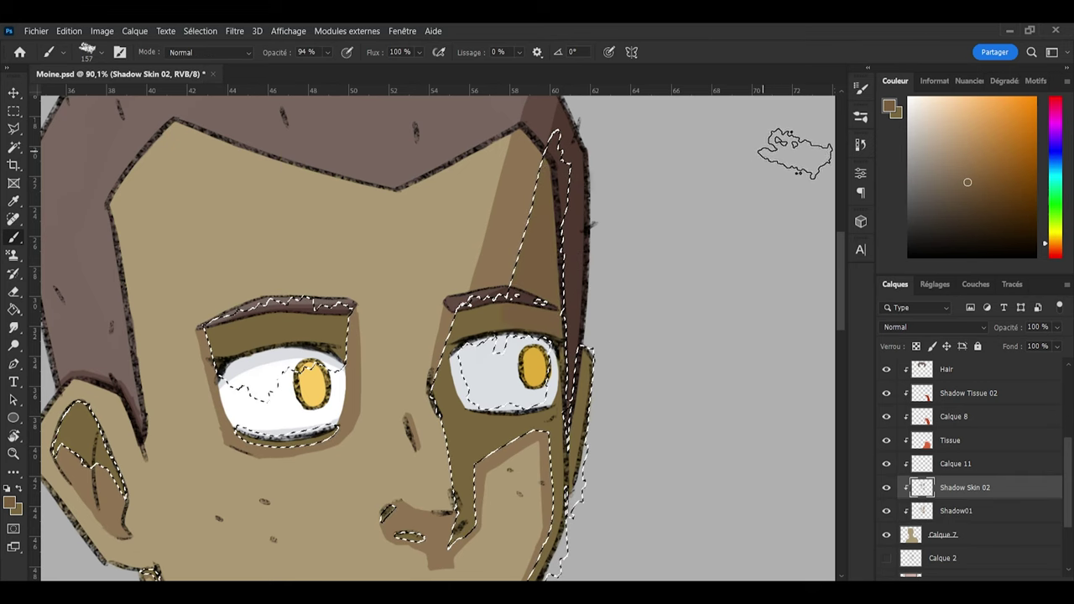
Step: Try a redder brown over the darker shadow on the forehead, around the shaded eye and beside the nose
key("alt")
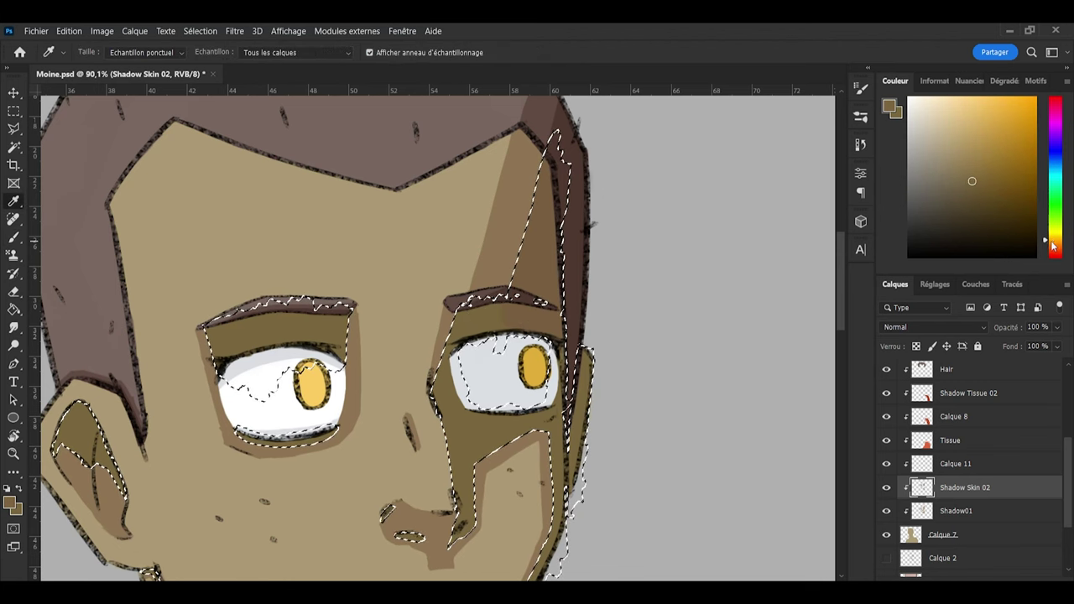
left_click(1056, 249)
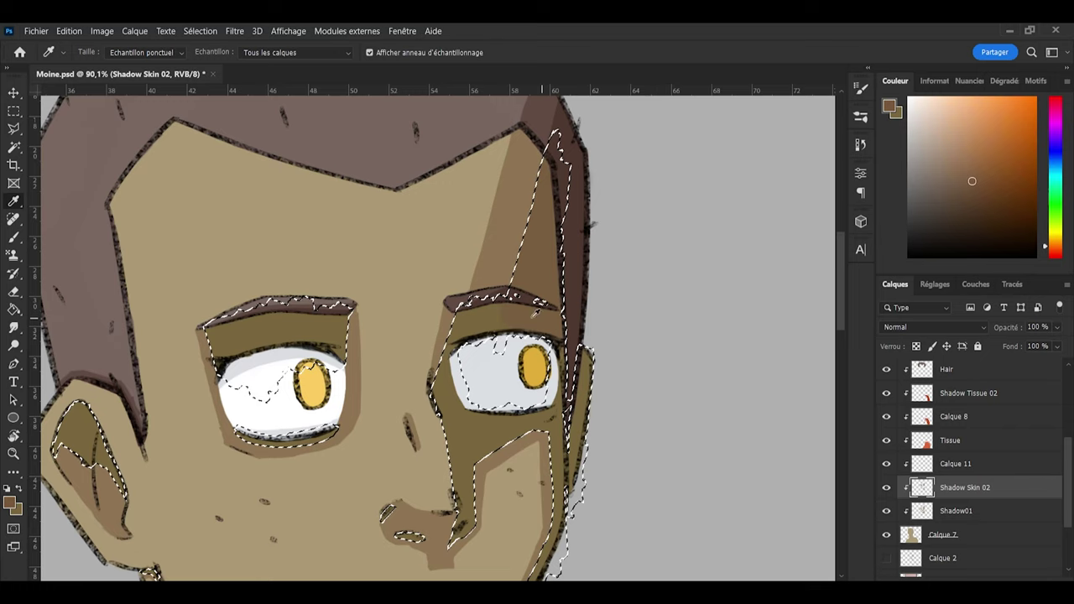
key("b")
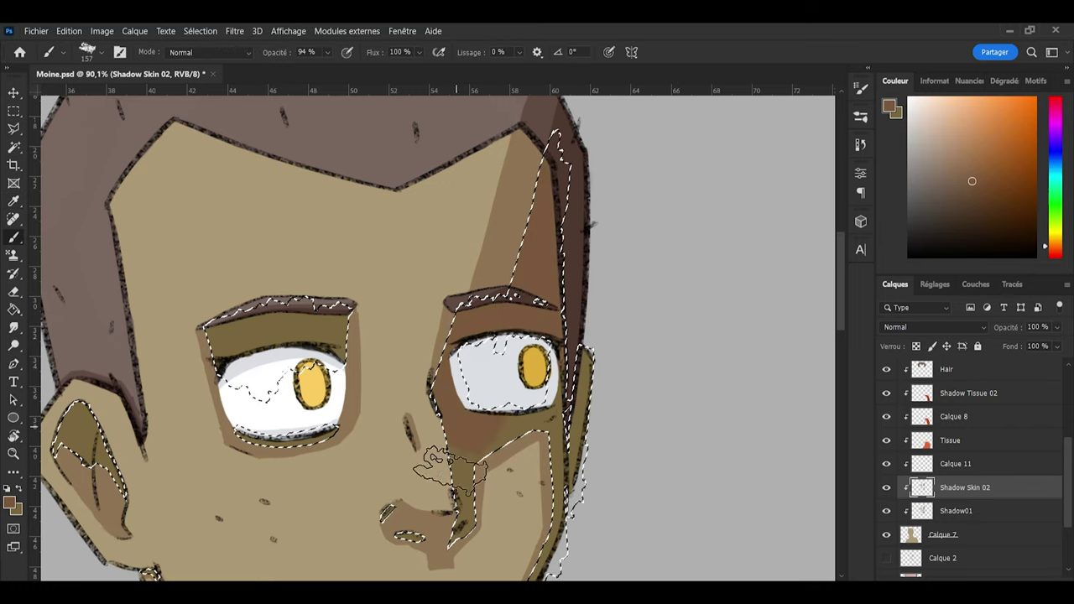
scroll(515, 249, "down", 3)
scroll(544, 335, "up", 3)
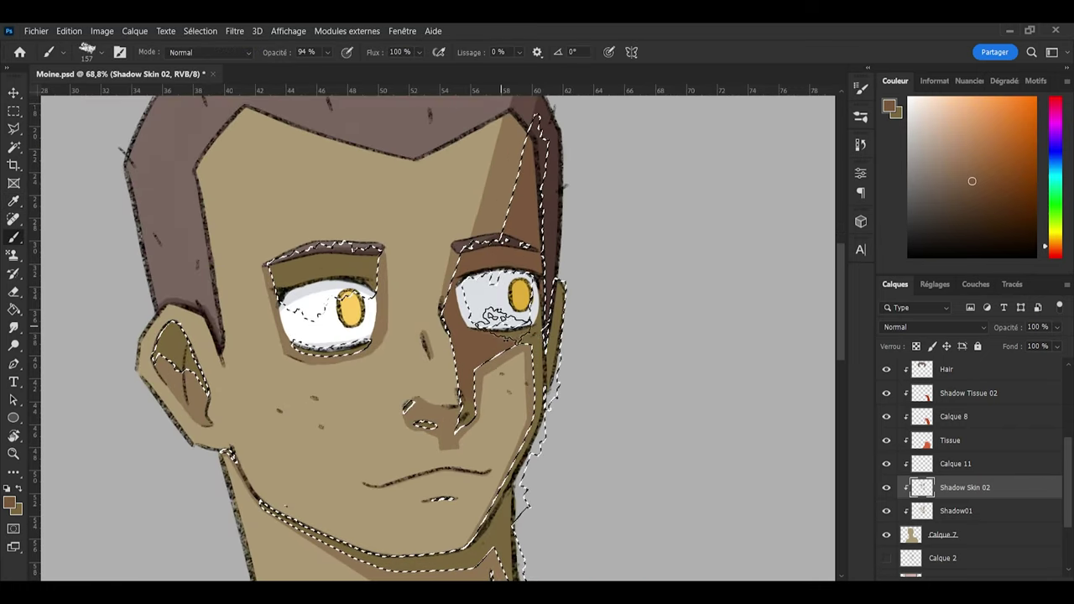
scroll(620, 342, "down", 1)
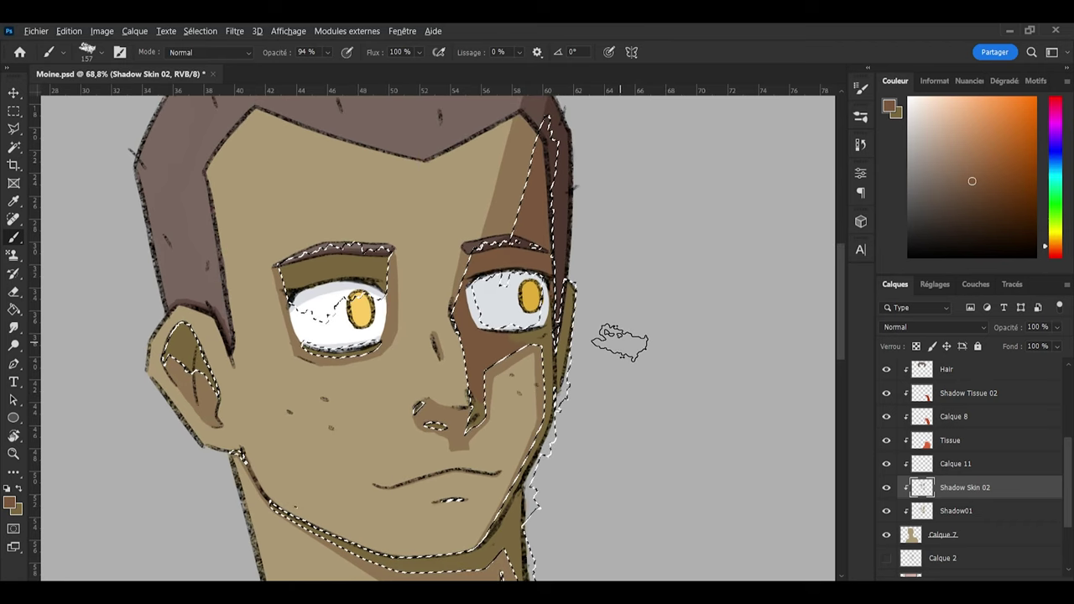
scroll(620, 342, "up", 1)
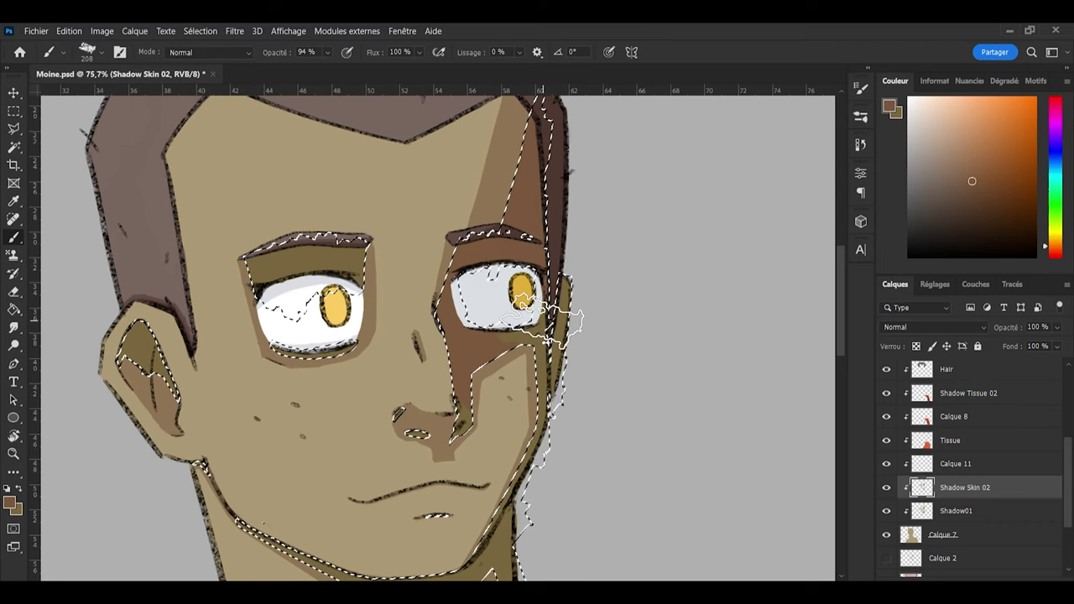
scroll(537, 315, "up", 2)
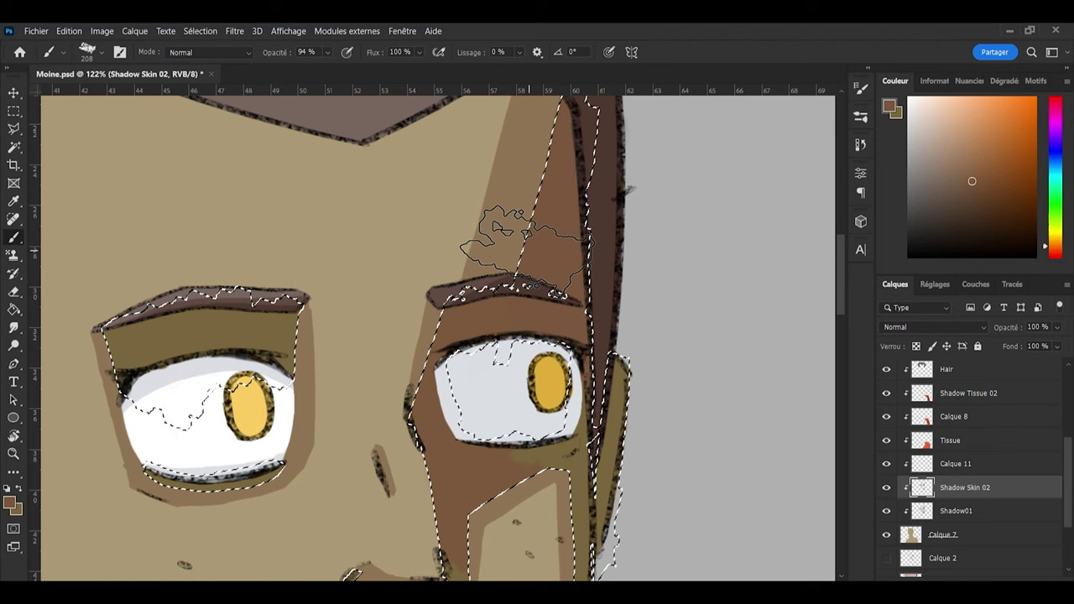
Step: Sample the lighter forehead shadow, darken it to a muted brown and repaint the darker face and neck shadows with a 398 px brush
key("i")
left_click(517, 212)
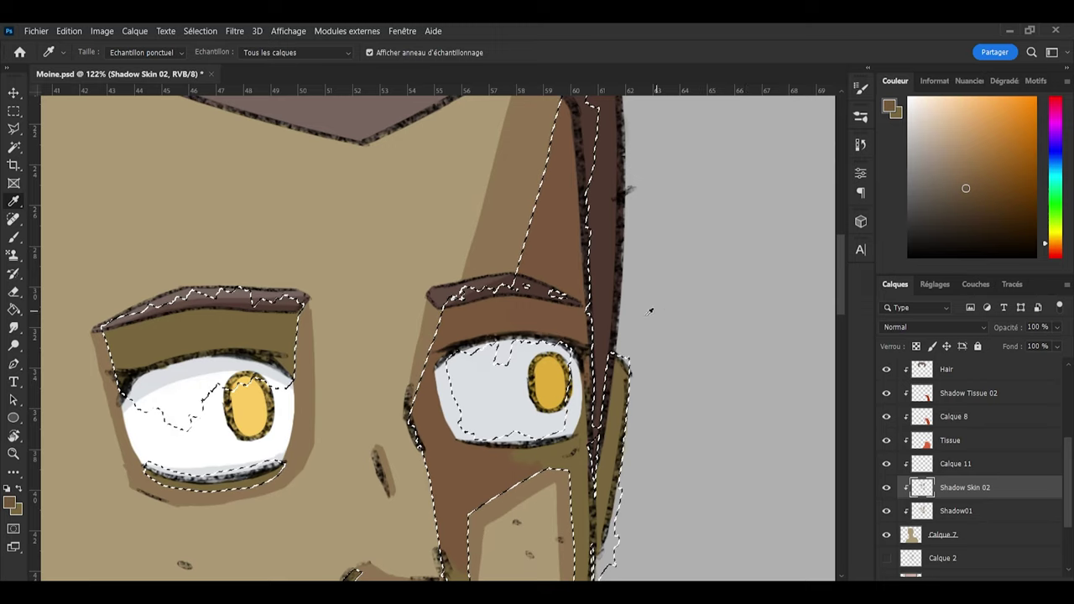
key("b")
scroll(521, 352, "down", 6)
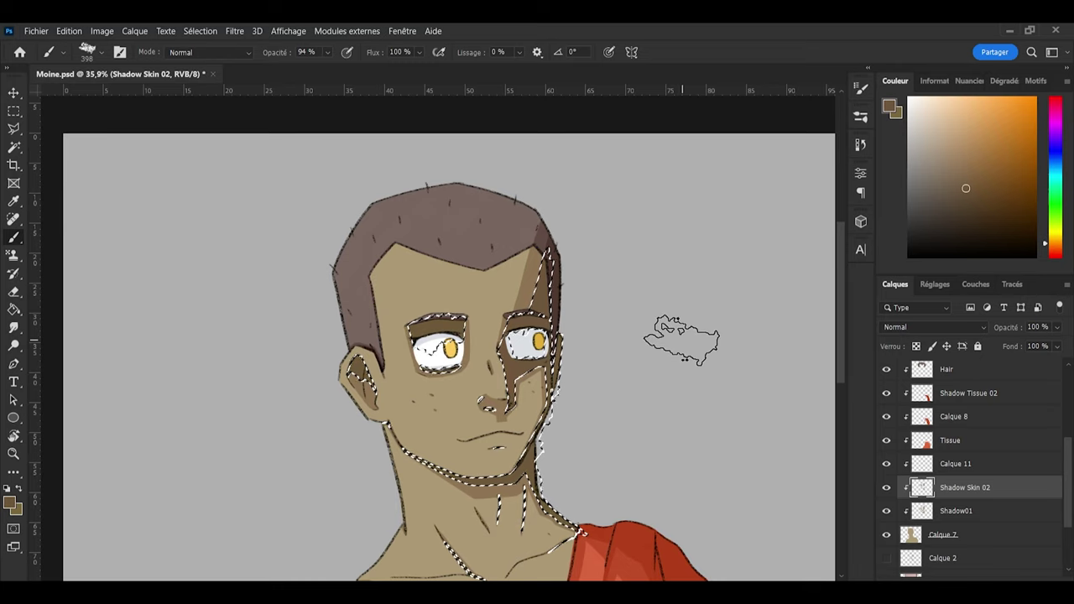
Step: Clear the skin shadow selection and save the illustration
scroll(611, 296, "down", 3)
scroll(642, 335, "up", 1)
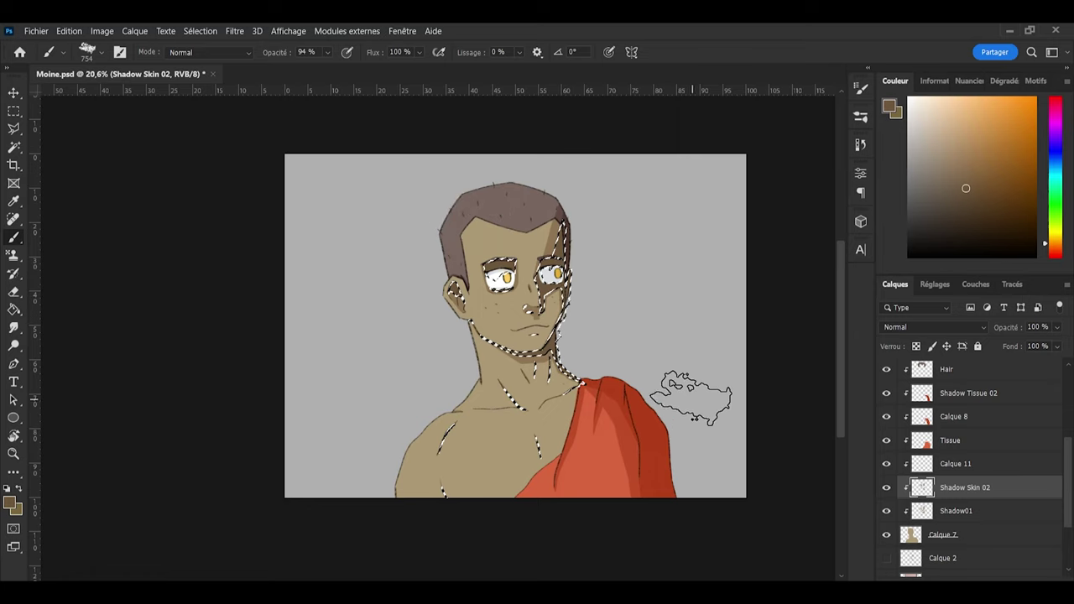
key("l")
left_click(666, 295)
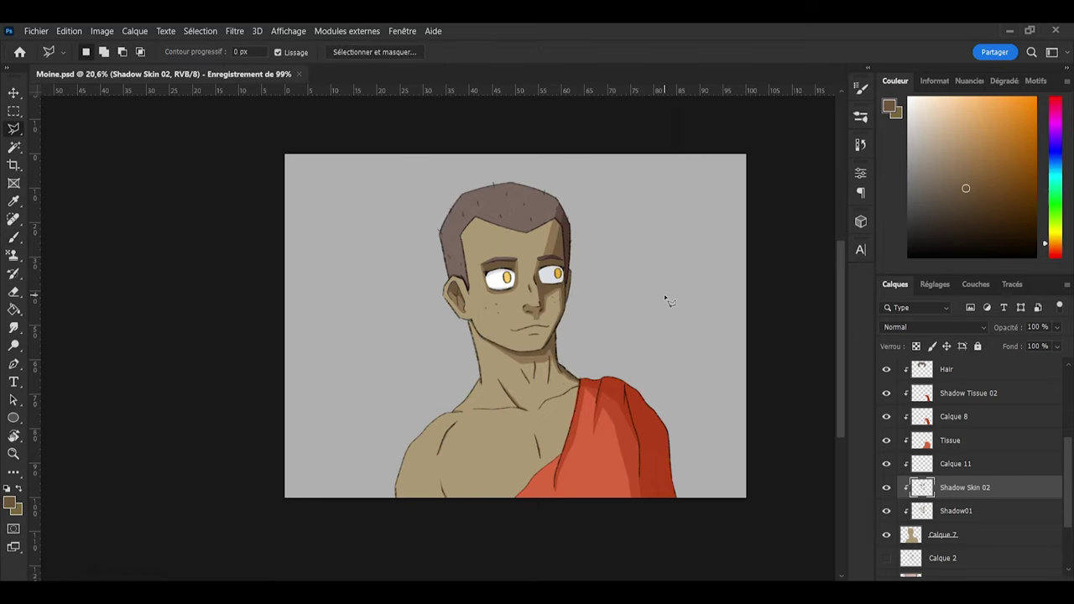
scroll(665, 298, "down", 1)
scroll(630, 311, "up", 3)
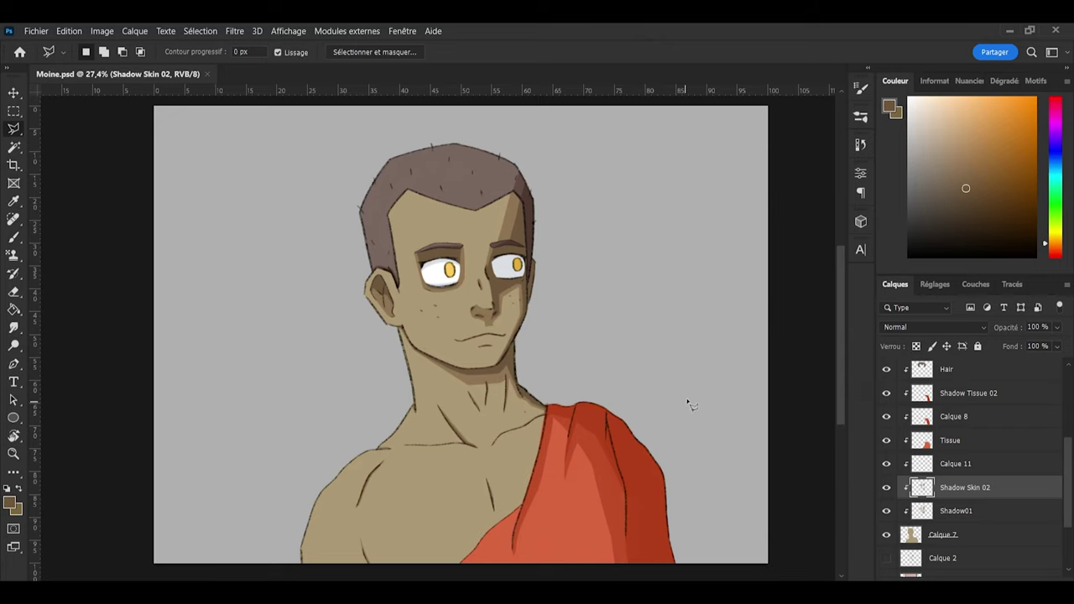
scroll(687, 402, "down", 1)
scroll(478, 371, "up", 1)
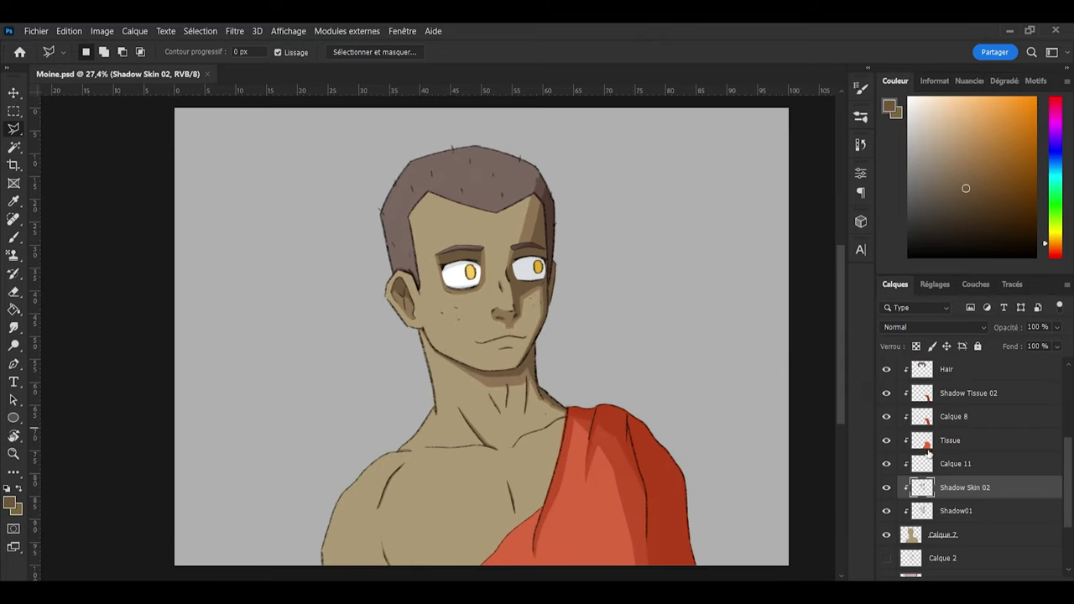
Step: Load the Shadow hair outline, shift the sampled hair shadow colour towards red and repaint the lighter hair shadow
scroll(944, 457, "up", 3)
left_click(946, 441)
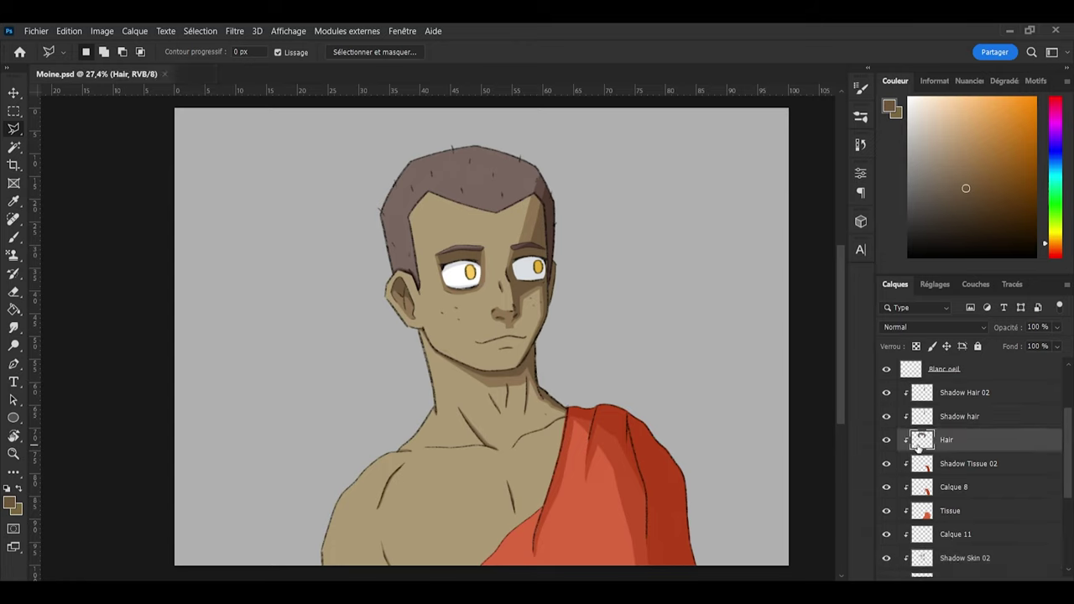
left_click(888, 441)
left_click(887, 441)
left_click(923, 417)
scroll(542, 169, "up", 5)
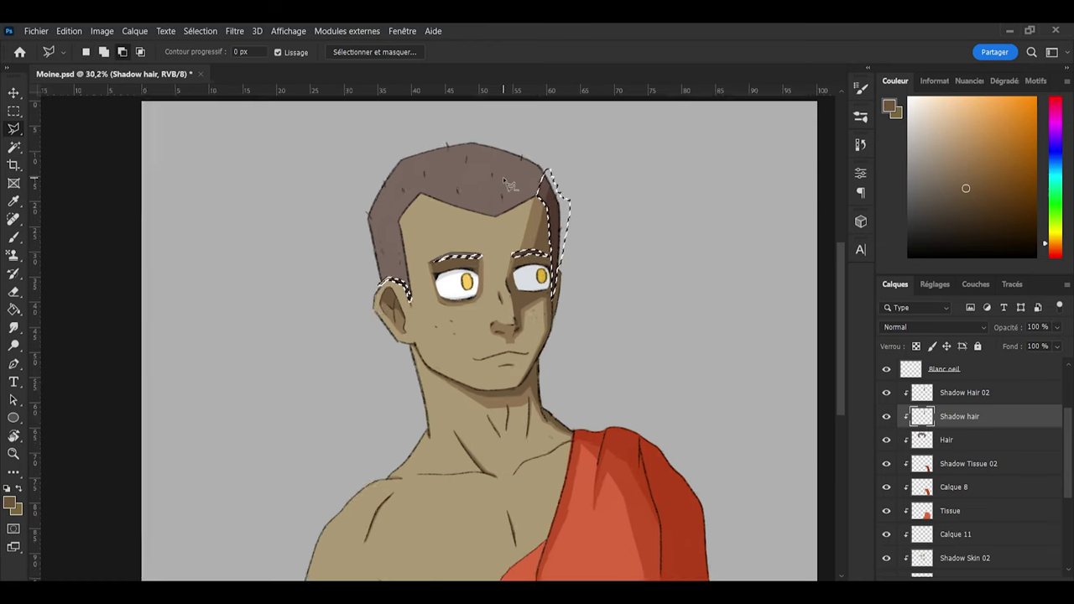
key("i")
left_click(551, 226)
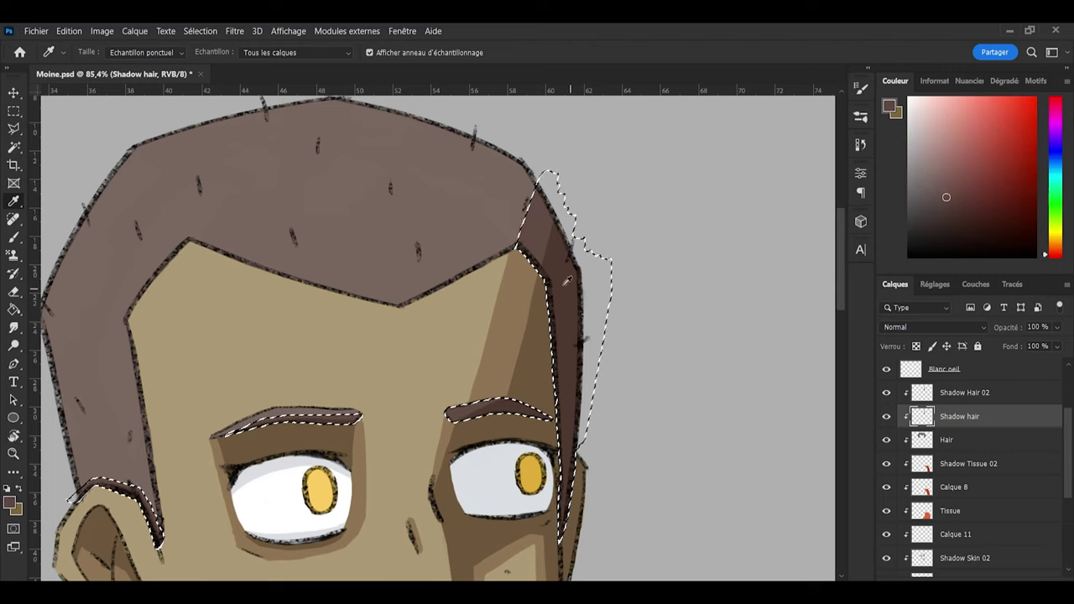
key("b")
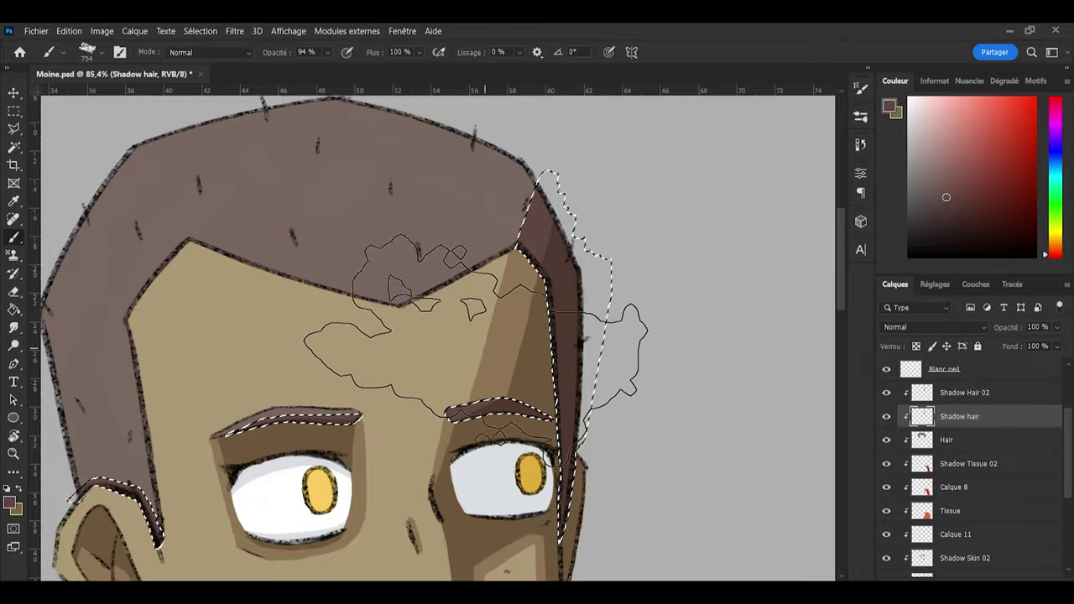
Step: Repaint the darker hair shadow on Shadow Hair 02 in a redder version of its sampled brown, and clear the selection
left_click(943, 394)
key("i")
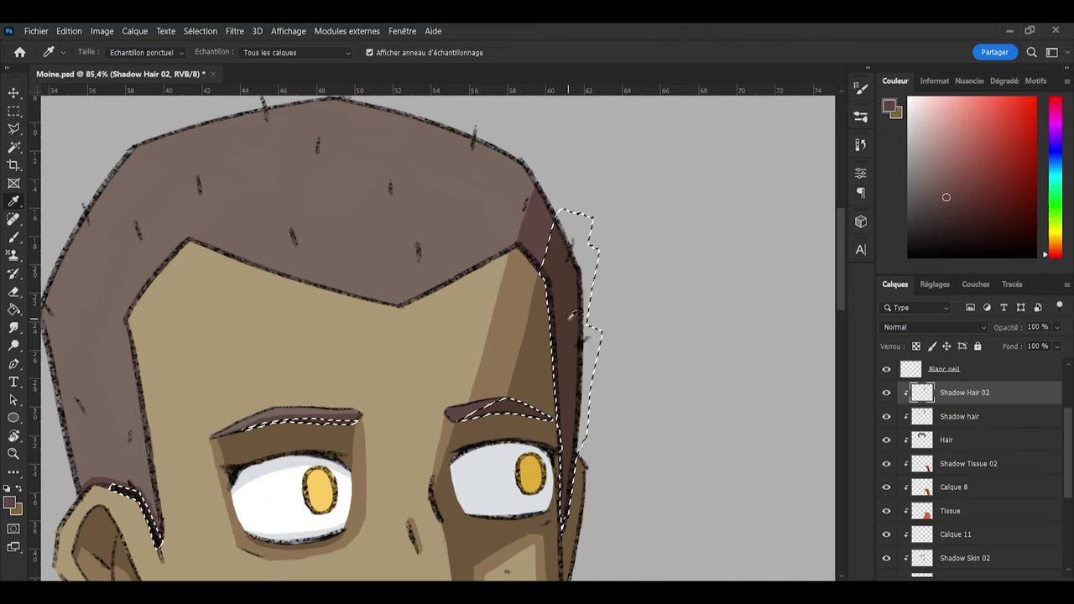
left_click(571, 315)
left_click(1055, 260)
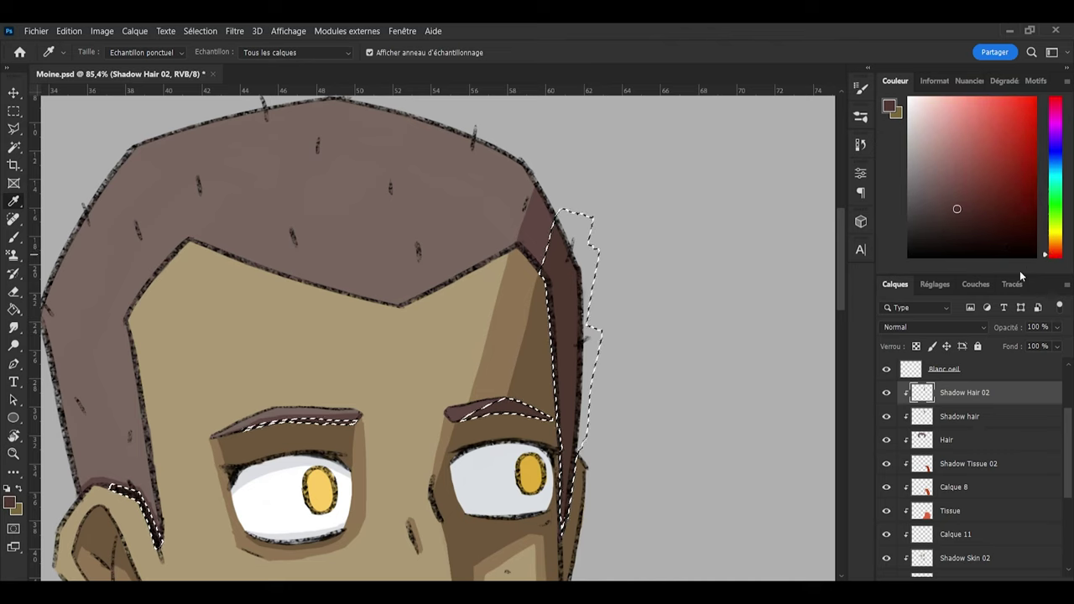
key("b")
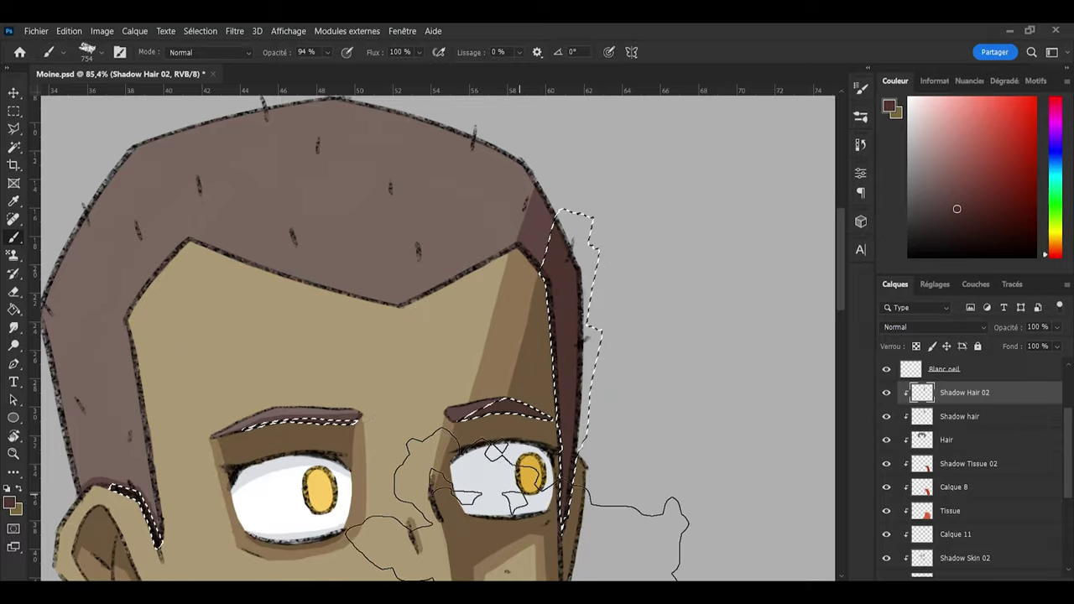
scroll(599, 340, "down", 5)
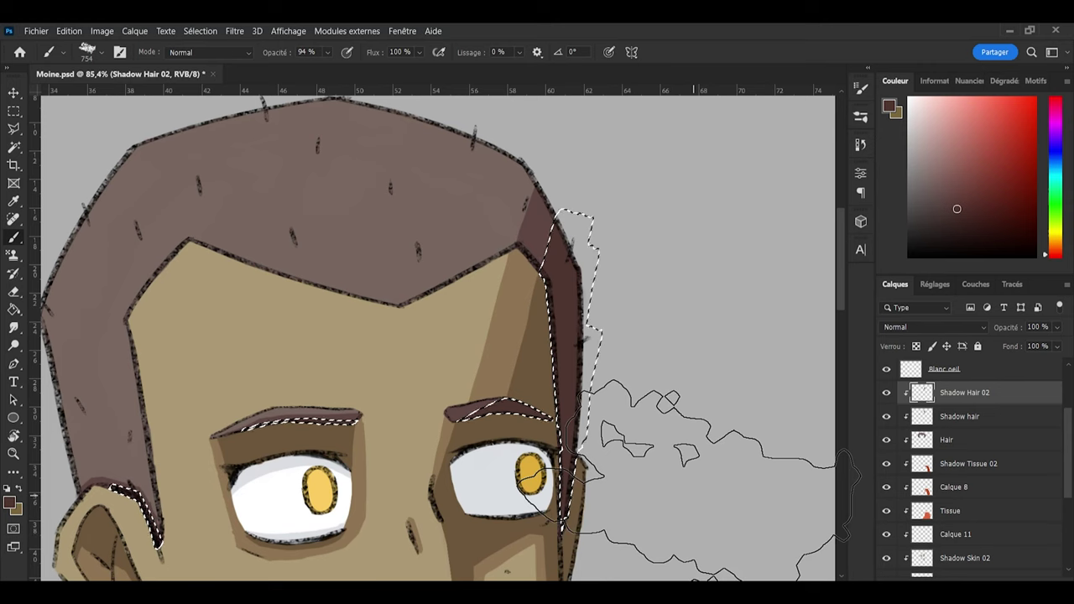
scroll(646, 369, "up", 2)
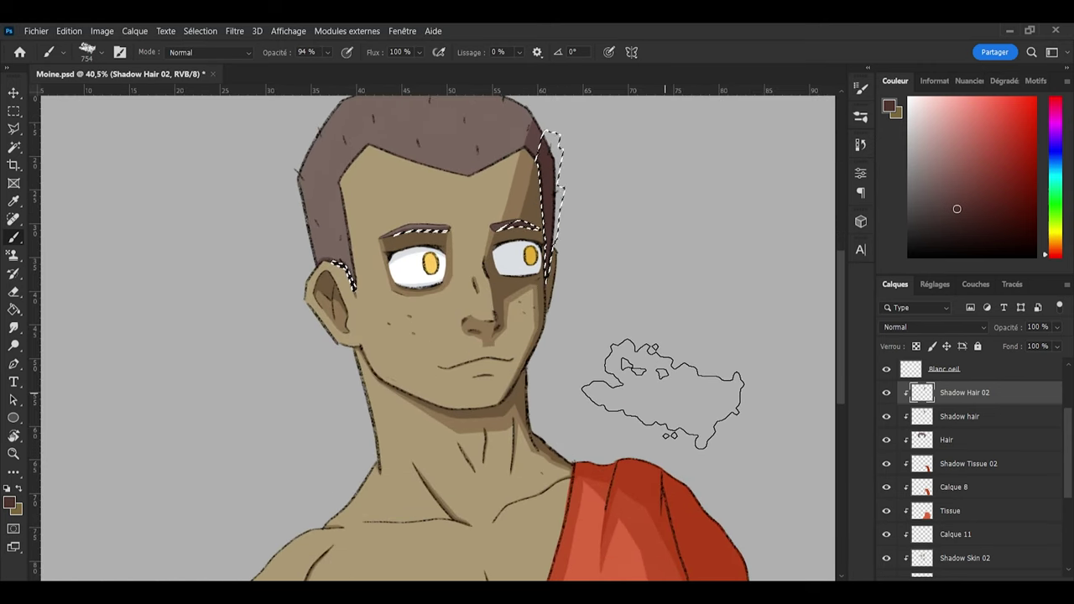
key("l")
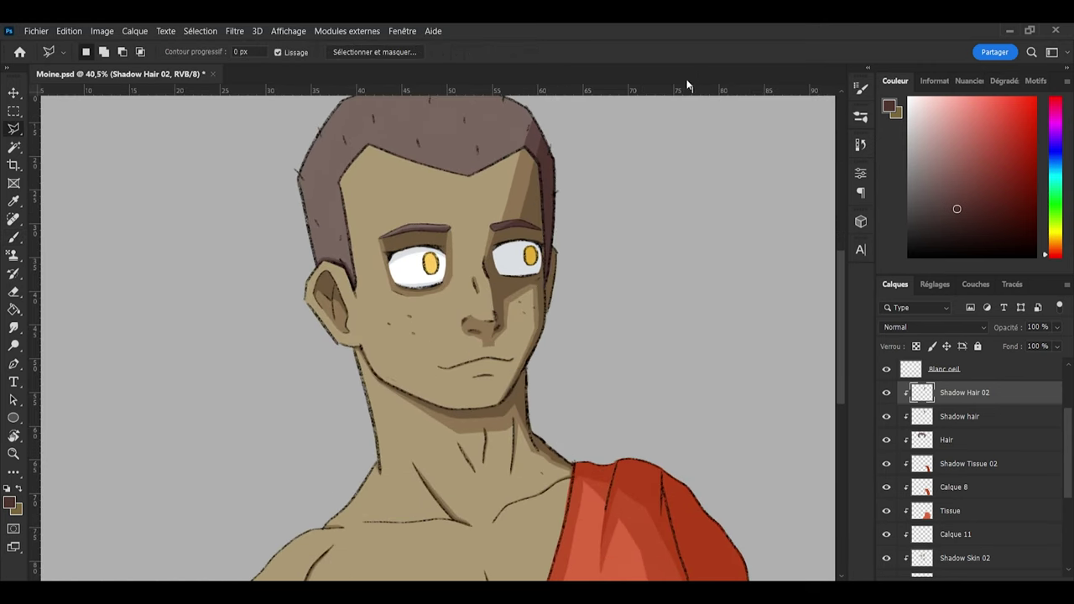
scroll(651, 261, "down", 2)
scroll(727, 355, "down", 2)
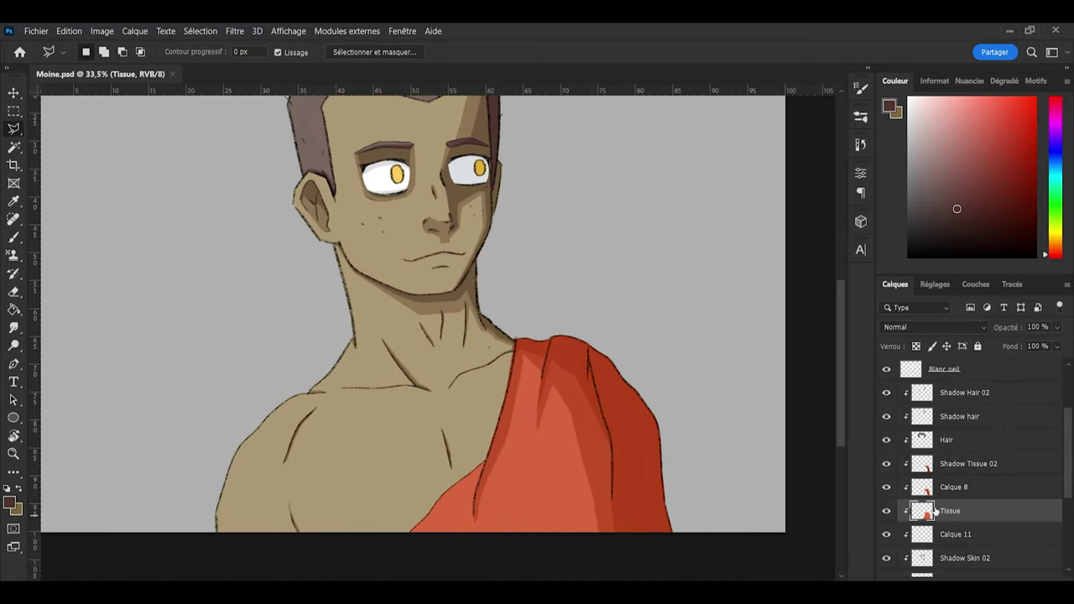
Step: Load the Calque 8 outline, shift the sampled robe shadow colour to a purer red and repaint the robe's lighter shadow
left_click(921, 487)
left_click(921, 486, "ctrl")
scroll(692, 418, "up", 3)
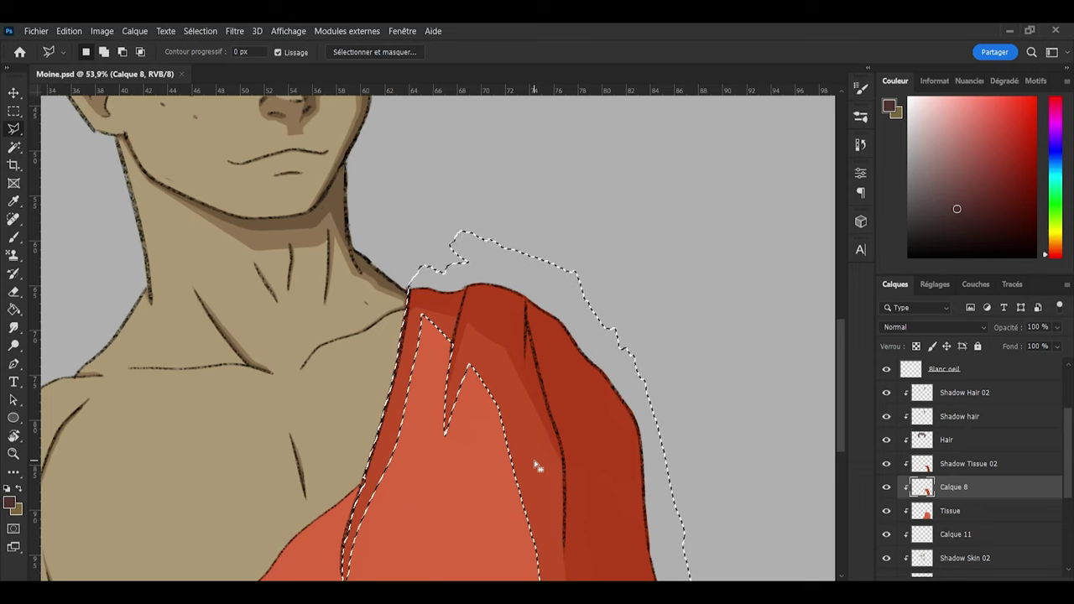
key("i")
left_click(503, 481)
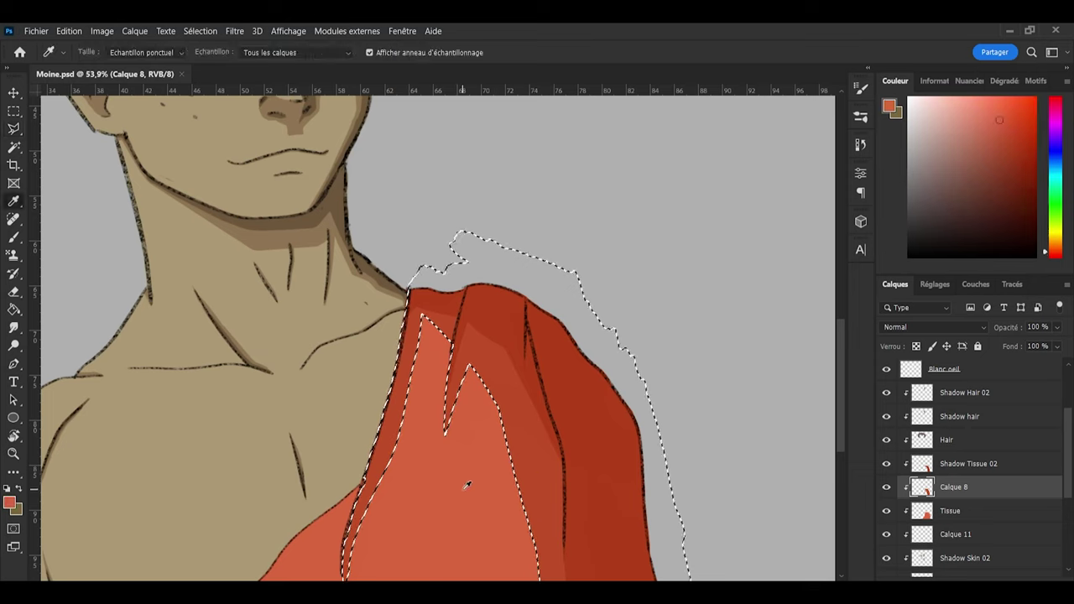
left_click(525, 419)
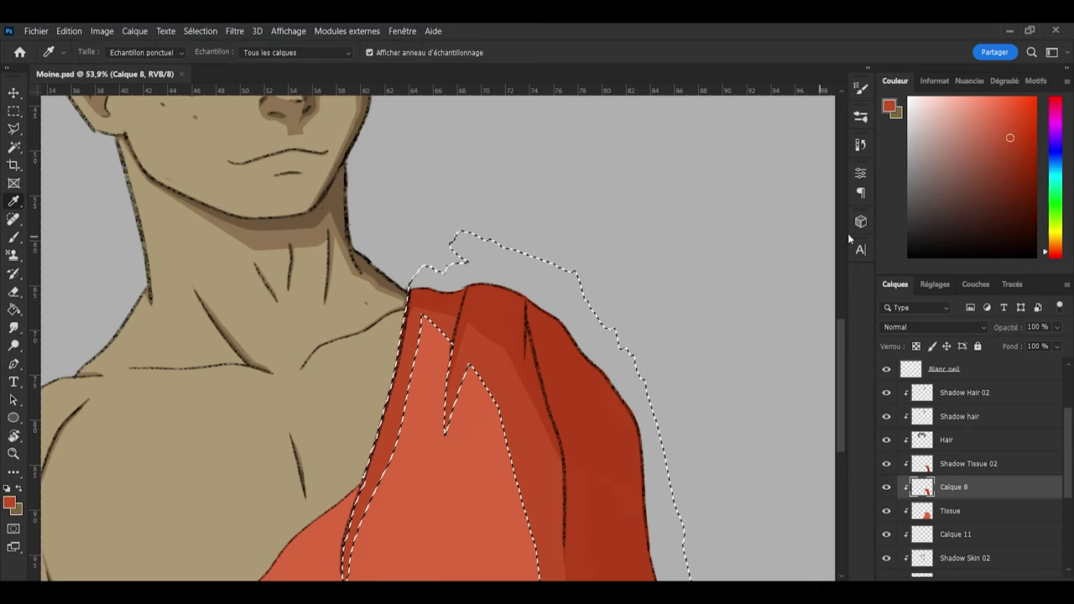
left_click(1054, 256)
left_click_drag(1056, 257, 1057, 255)
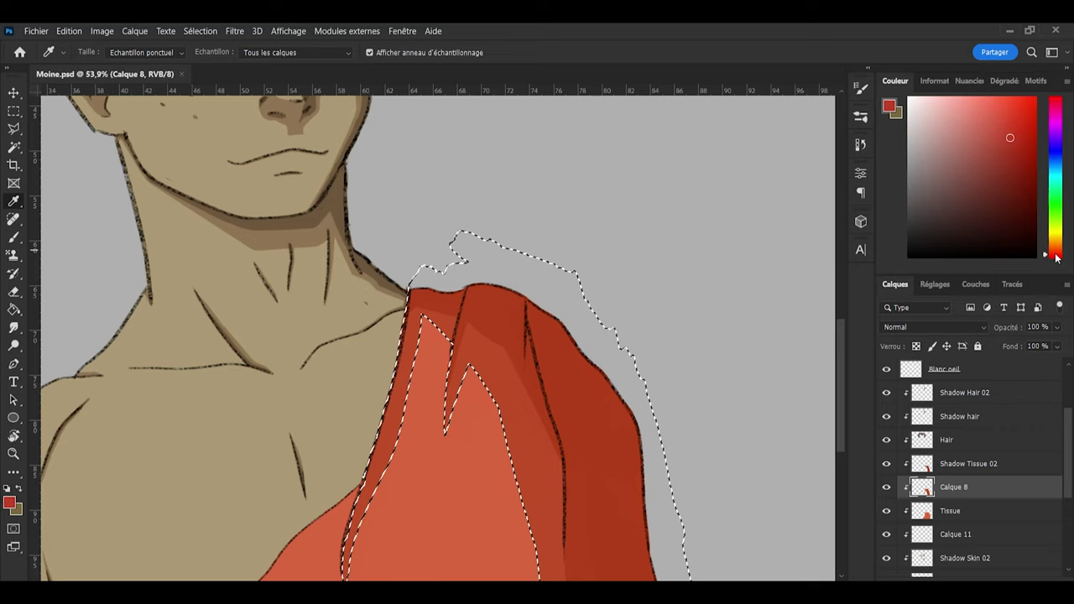
key("b")
left_click(495, 375)
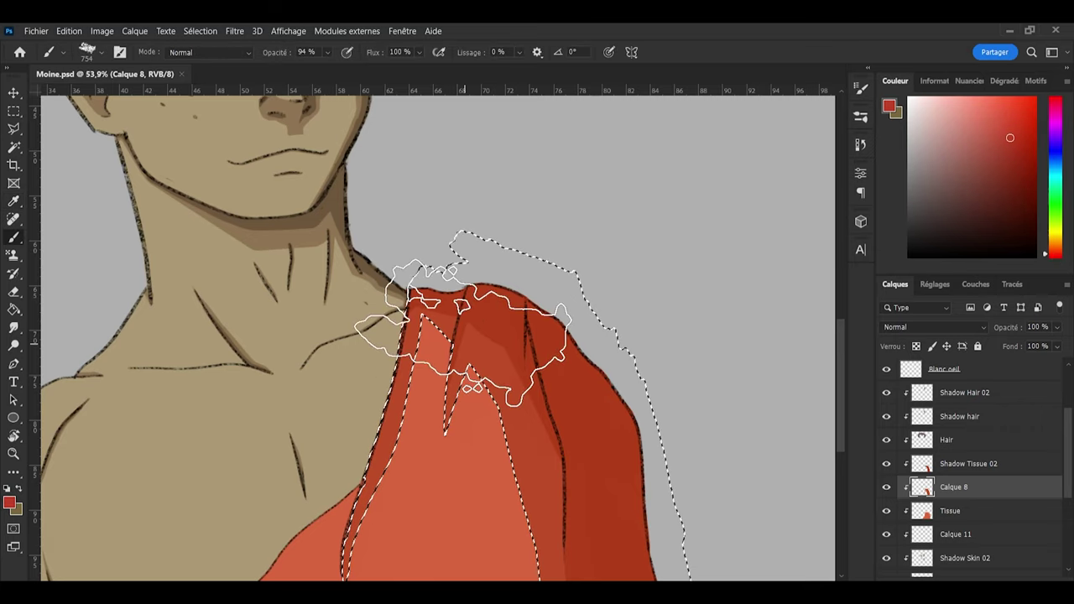
left_click(381, 448)
scroll(655, 285, "down", 3)
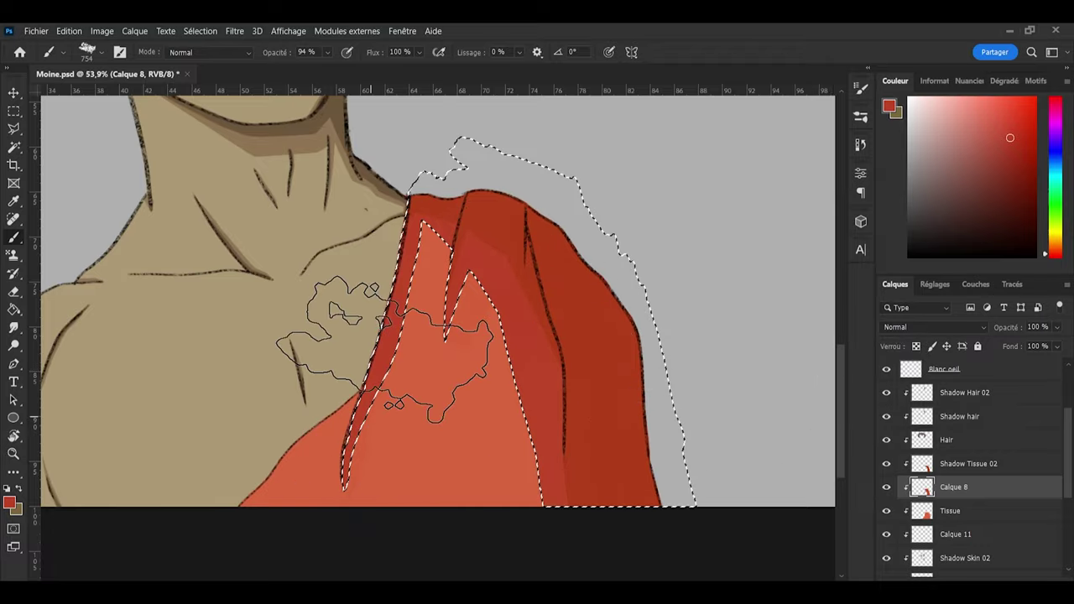
Step: Repaint the robe's darker shadow on Shadow Tissue 02 in a deeper pure red, clear the selection and save
left_click(922, 464, "ctrl")
left_click(923, 466)
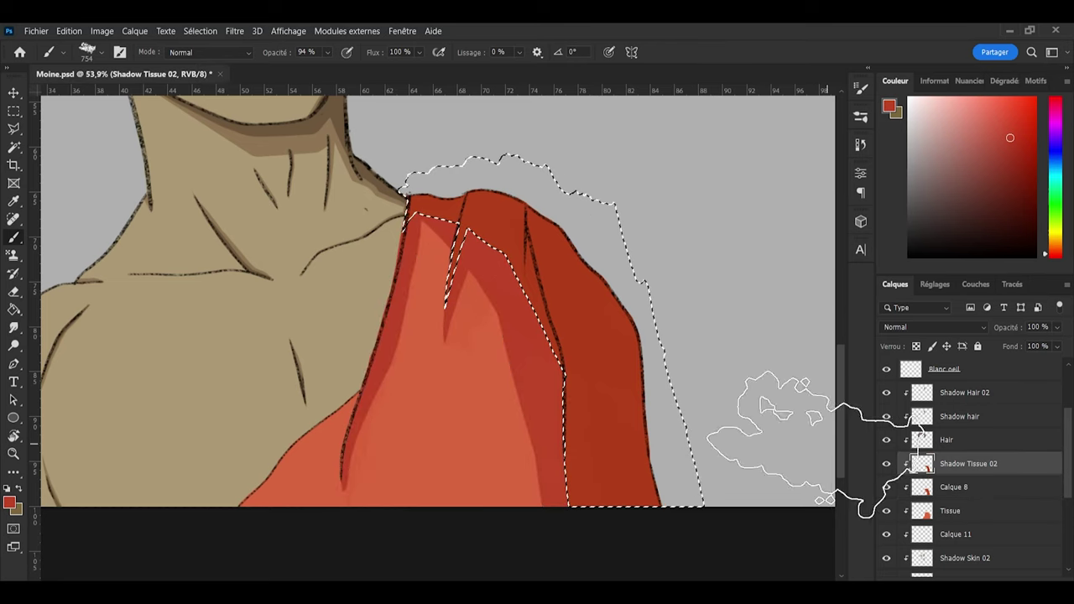
key("i")
left_click(631, 330)
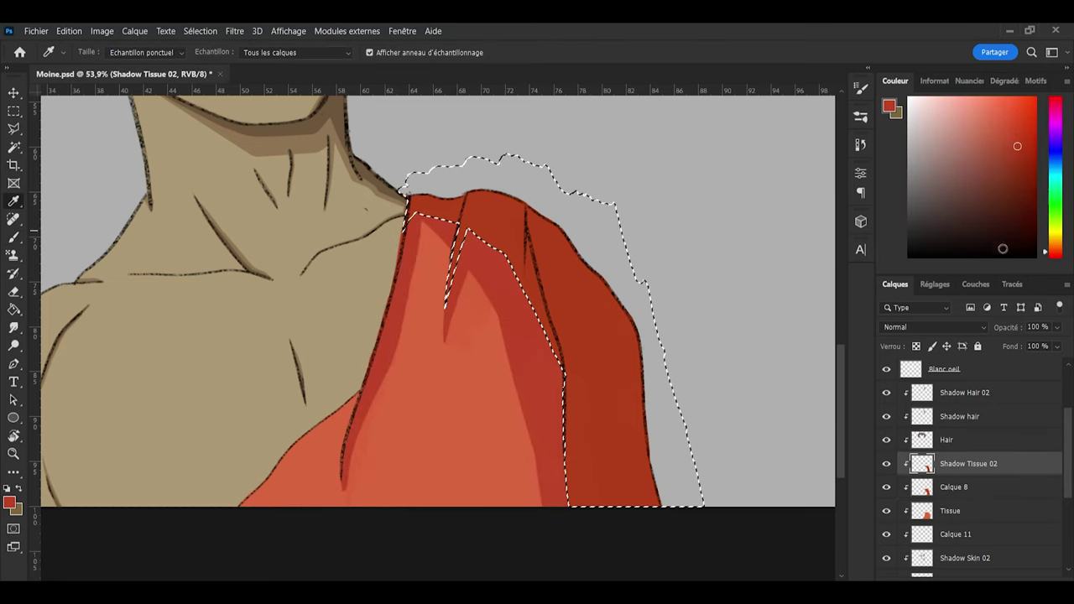
left_click_drag(1054, 251, 1055, 258)
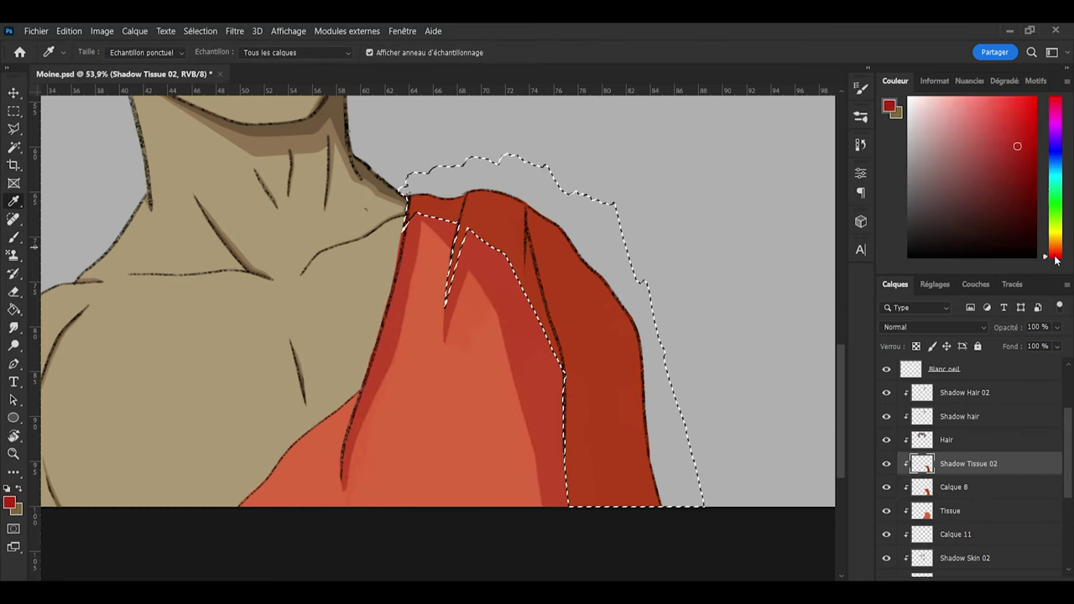
key("b")
mouse_move(707, 355)
left_mouse_down()
mouse_move(603, 449)
mouse_move(616, 487)
mouse_move(604, 450)
mouse_move(509, 327)
mouse_move(420, 150)
left_mouse_up()
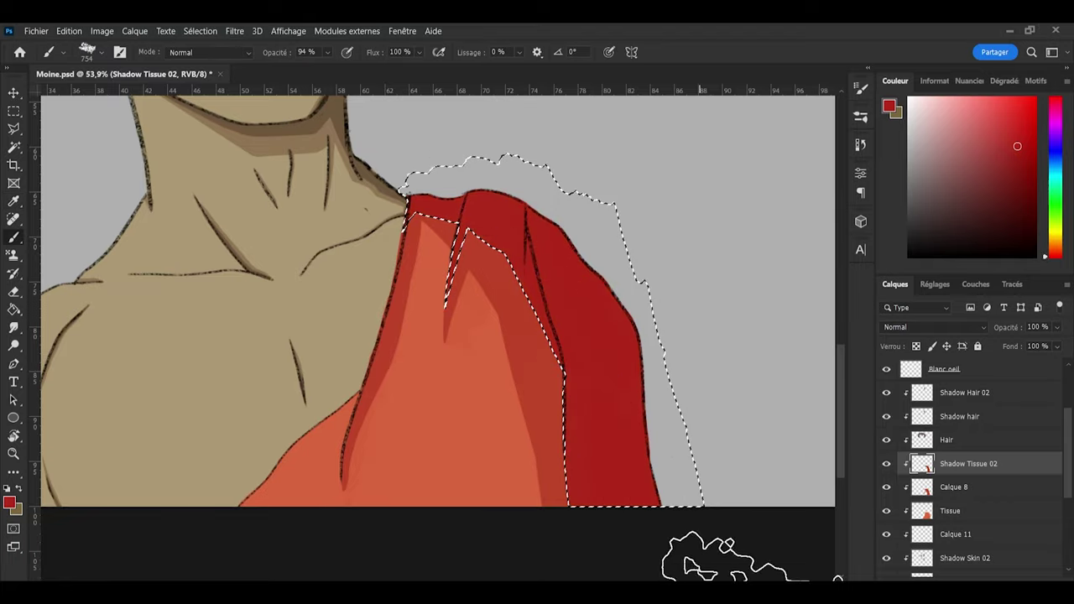
key("l")
key("ctrl+d")
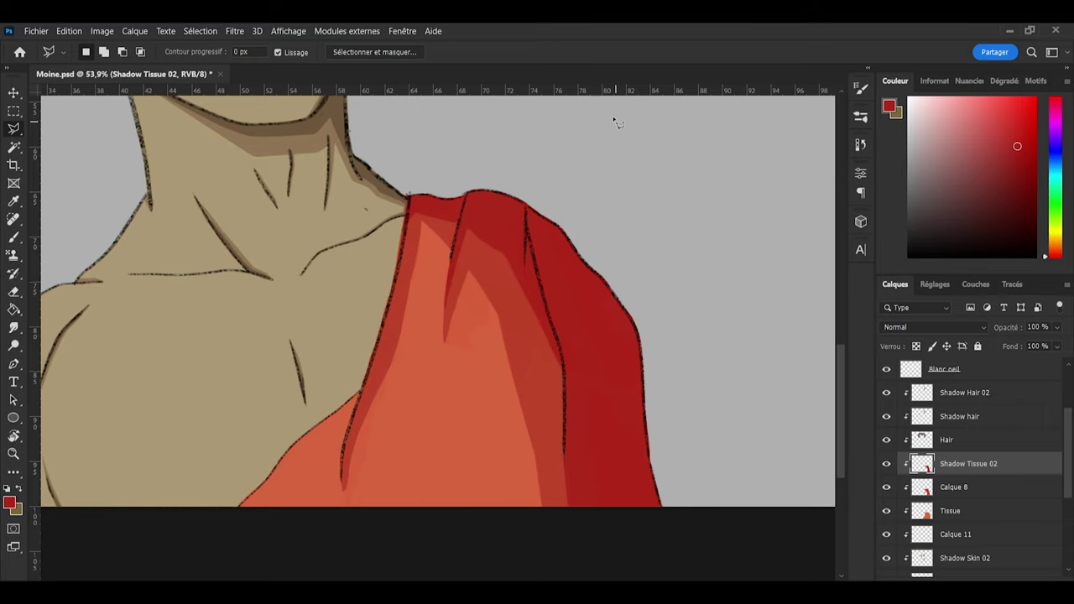
scroll(717, 230, "down", 5)
scroll(763, 252, "up", 1)
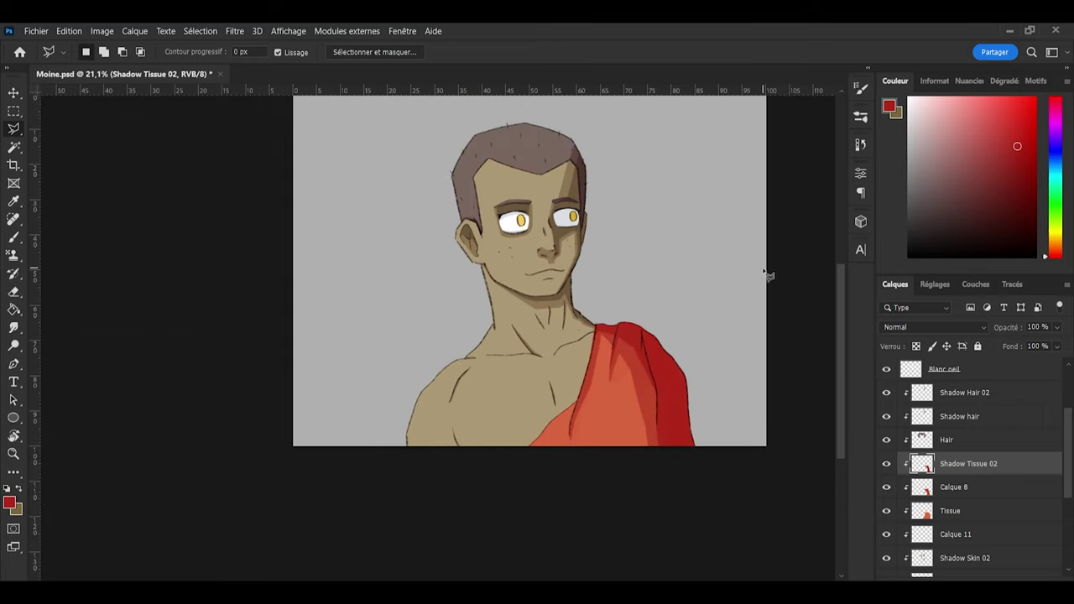
key("ctrl+s")
Step: On Calque 11, mix a lighter, yellower beige from the skin tone and paint highlights on the forehead and neck with a 109 px brush
scroll(727, 302, "up", 3)
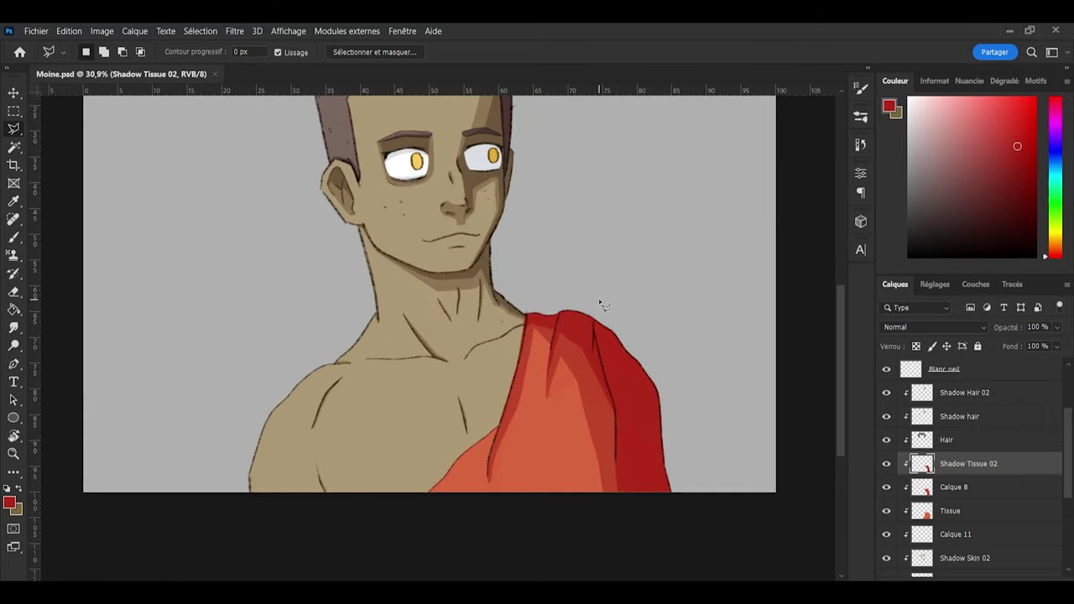
scroll(600, 302, "up", 2)
scroll(599, 302, "down", 2)
scroll(551, 346, "up", 3)
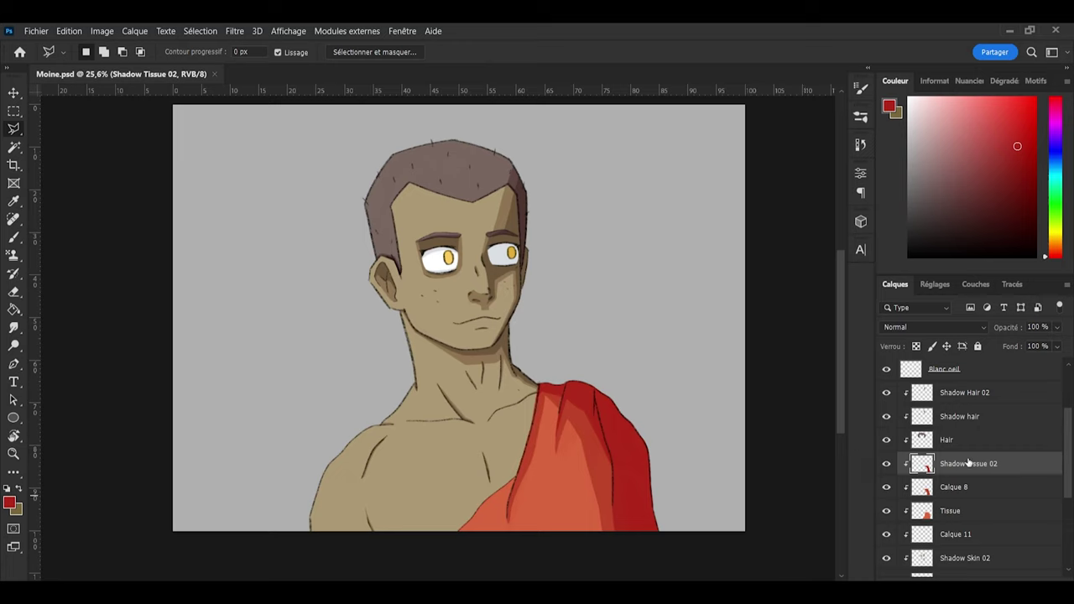
scroll(970, 463, "down", 2)
left_click(957, 490)
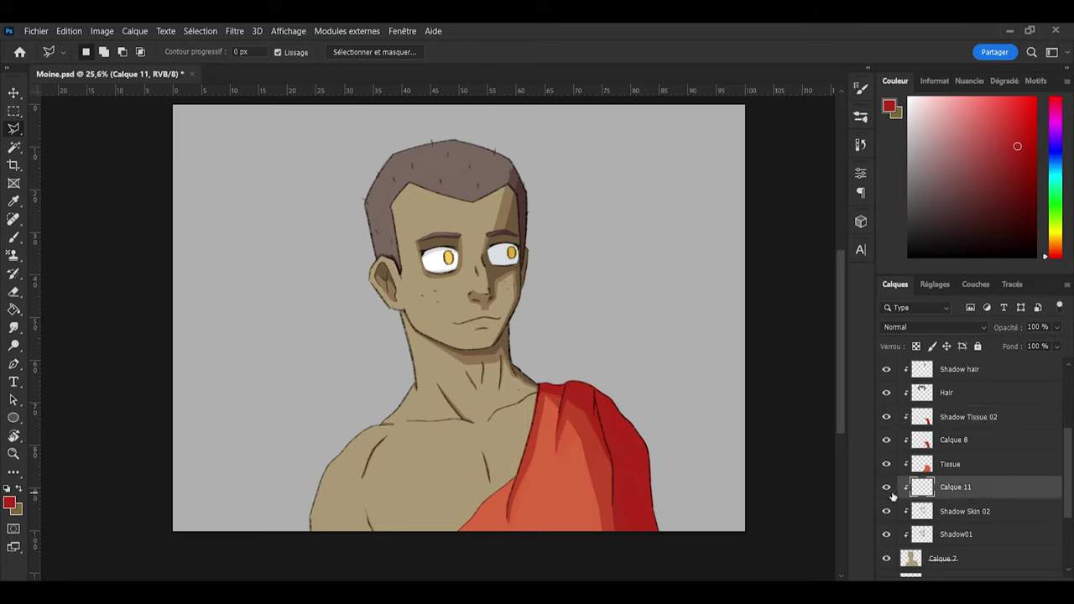
key("i")
left_click(444, 468)
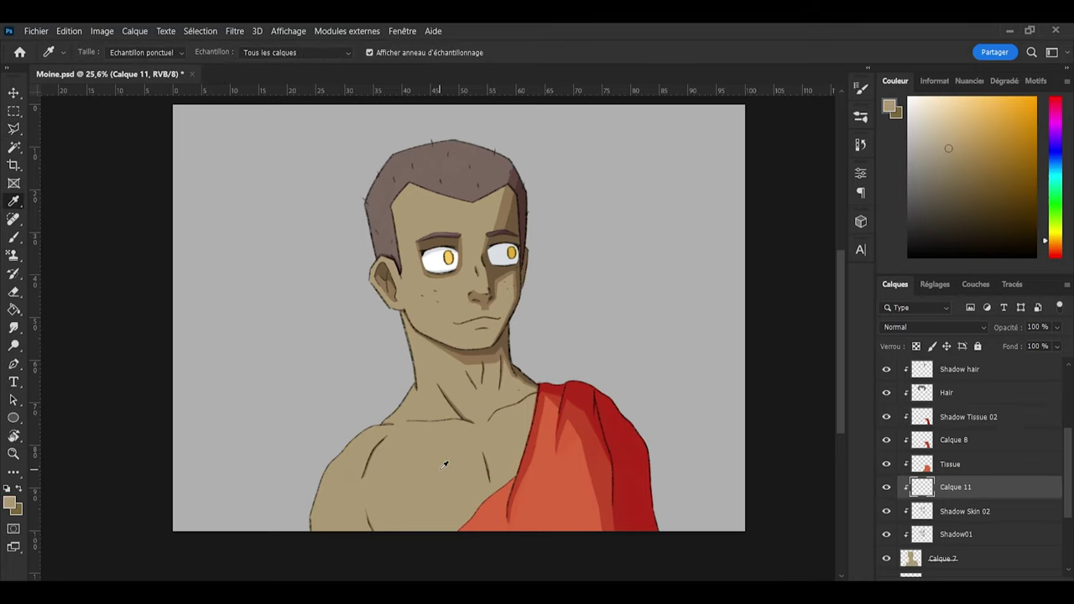
key("b")
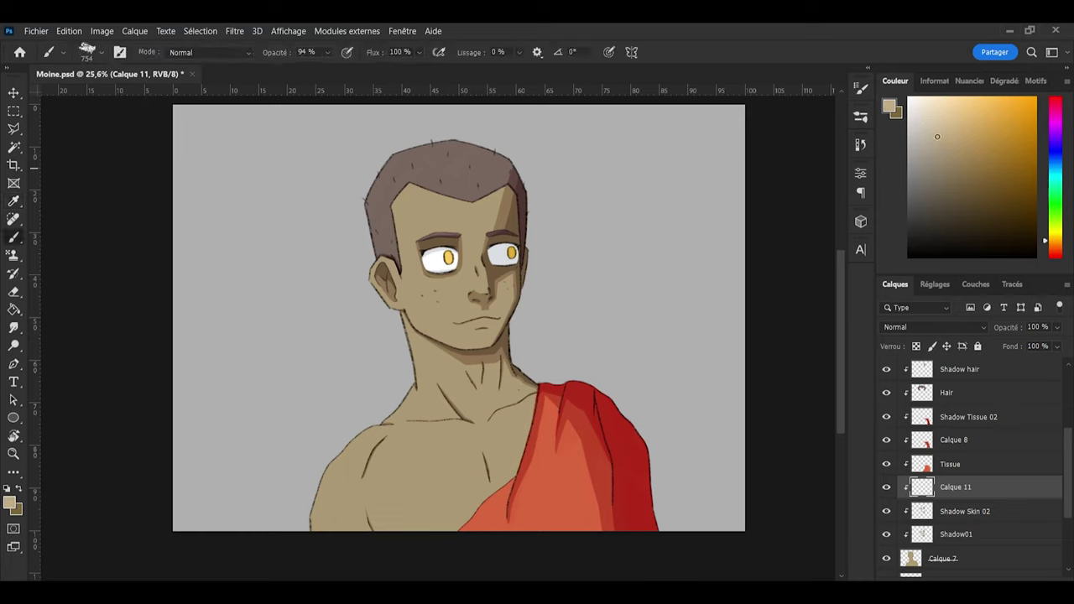
left_click_drag(1057, 248, 1060, 240)
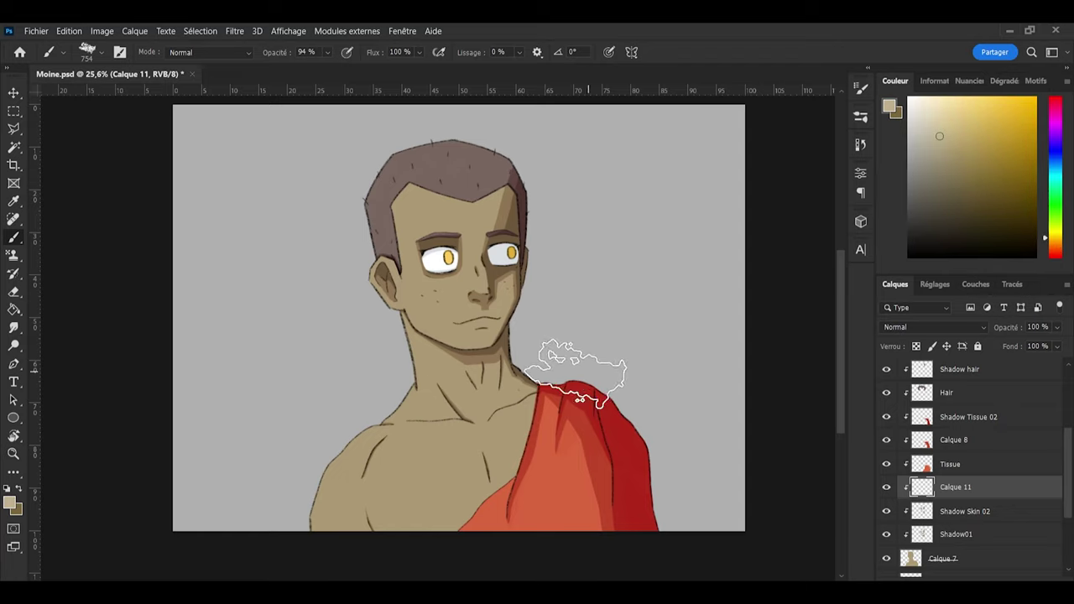
left_click_drag(403, 442, 349, 443)
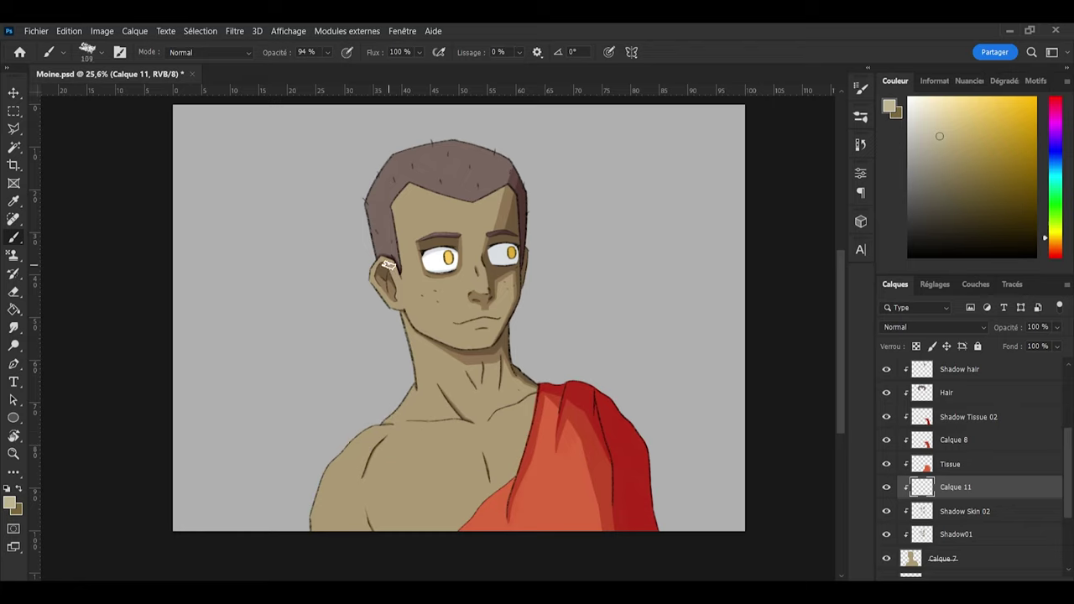
mouse_move(403, 224)
left_mouse_down()
mouse_move(402, 264)
mouse_move(404, 192)
mouse_move(412, 224)
left_mouse_up()
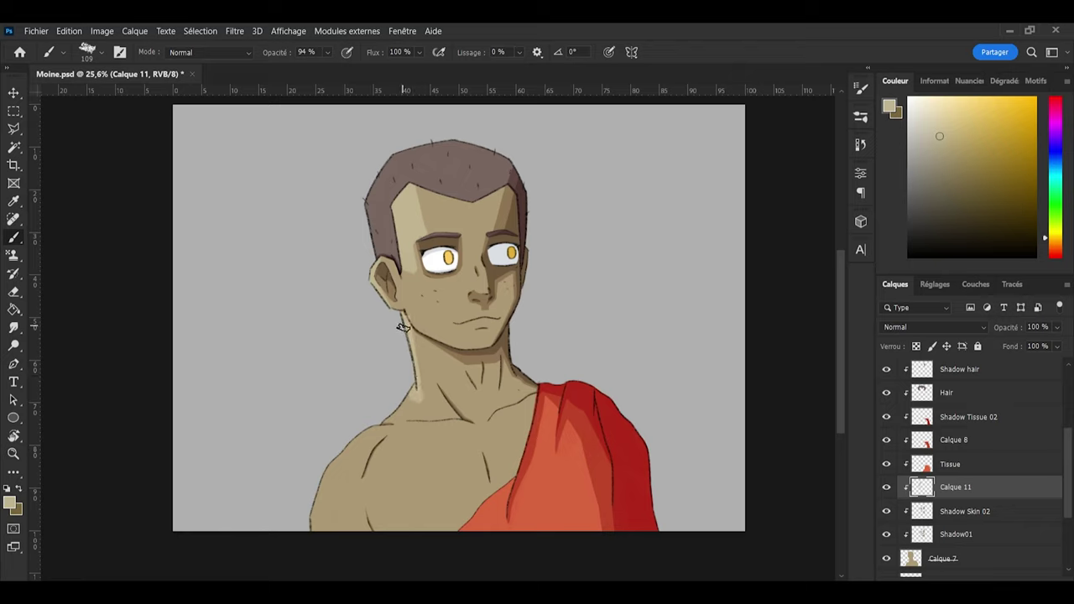
Step: Extend the Calque 11 highlight down the side of the neck to the shoulder and trim its lower edge with the 102 px eraser
left_click_drag(411, 348, 415, 390)
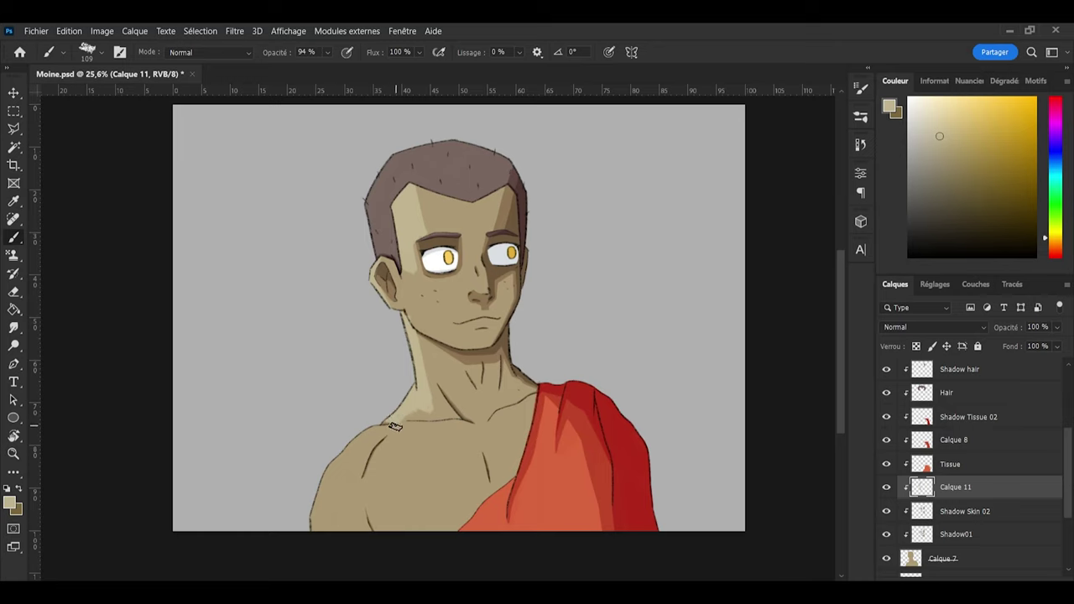
key("e")
left_click_drag(394, 423, 411, 414)
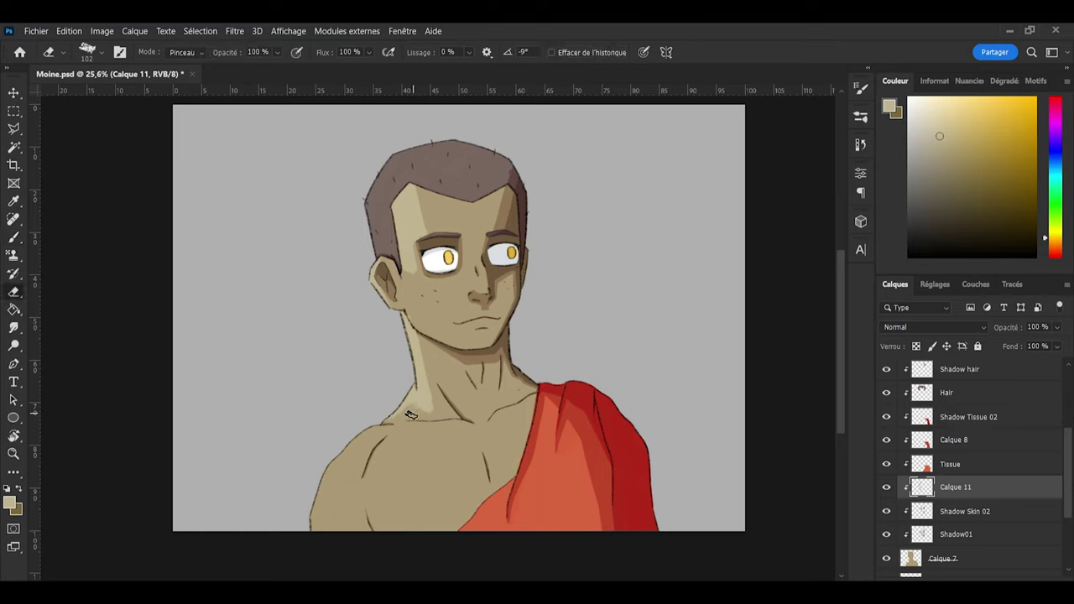
key("b")
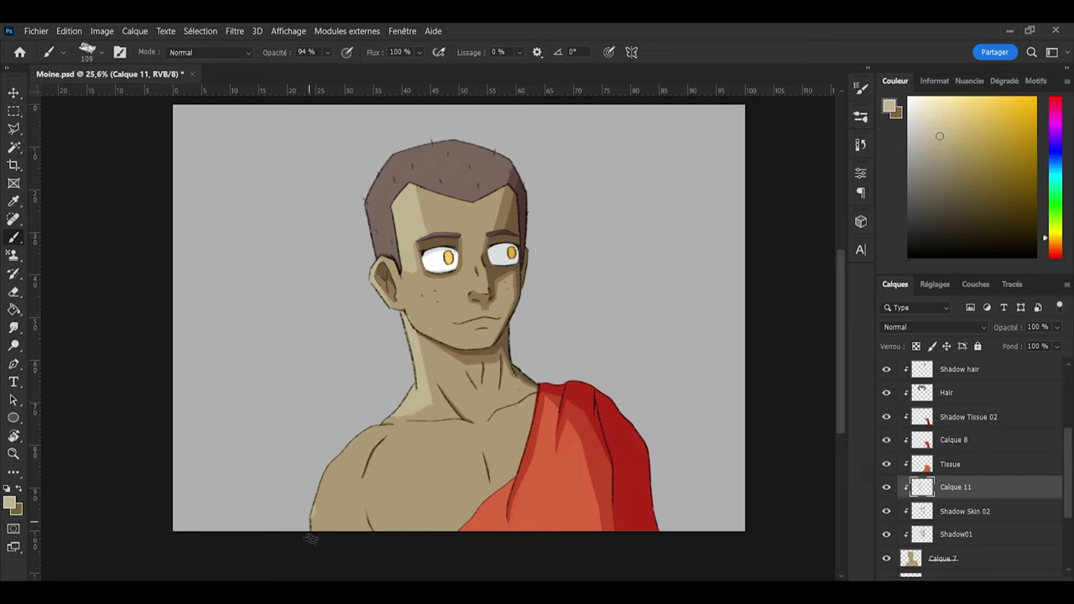
Step: Paint highlights over the bare shoulder and upper arm and along the collarbone with the 109 px brush
mouse_move(310, 539)
left_mouse_down()
mouse_move(360, 438)
mouse_move(347, 441)
mouse_move(345, 492)
mouse_move(358, 532)
mouse_move(346, 479)
left_mouse_up()
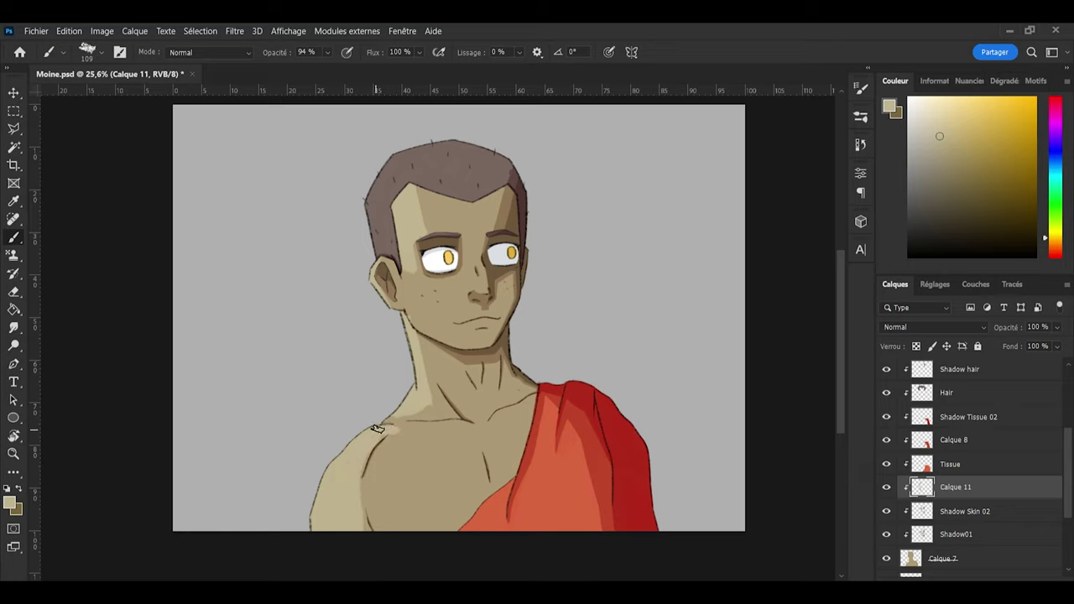
key("e")
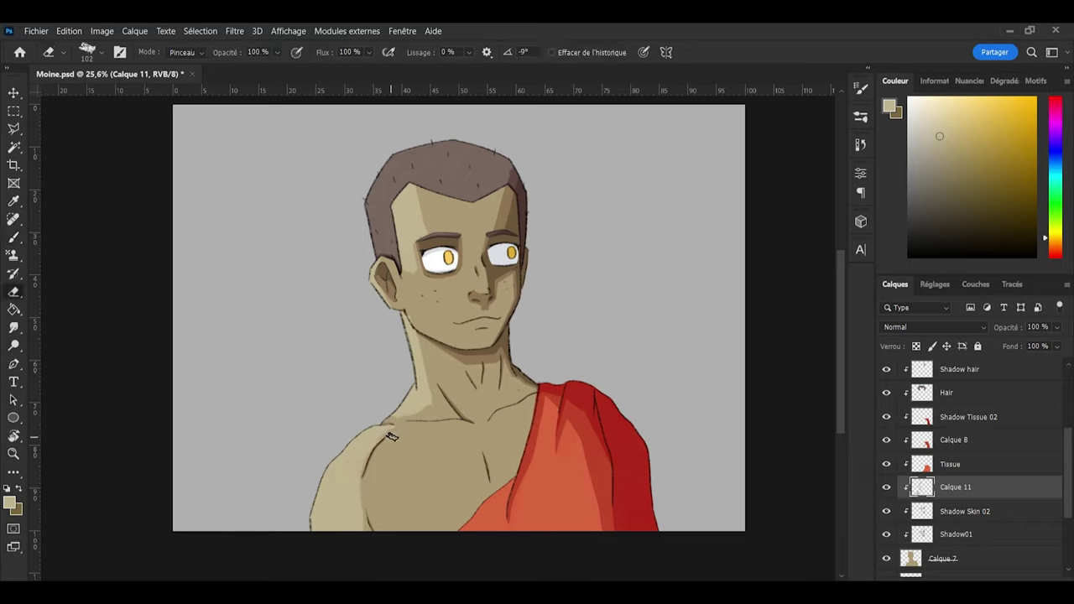
key("b")
left_click_drag(399, 432, 404, 431)
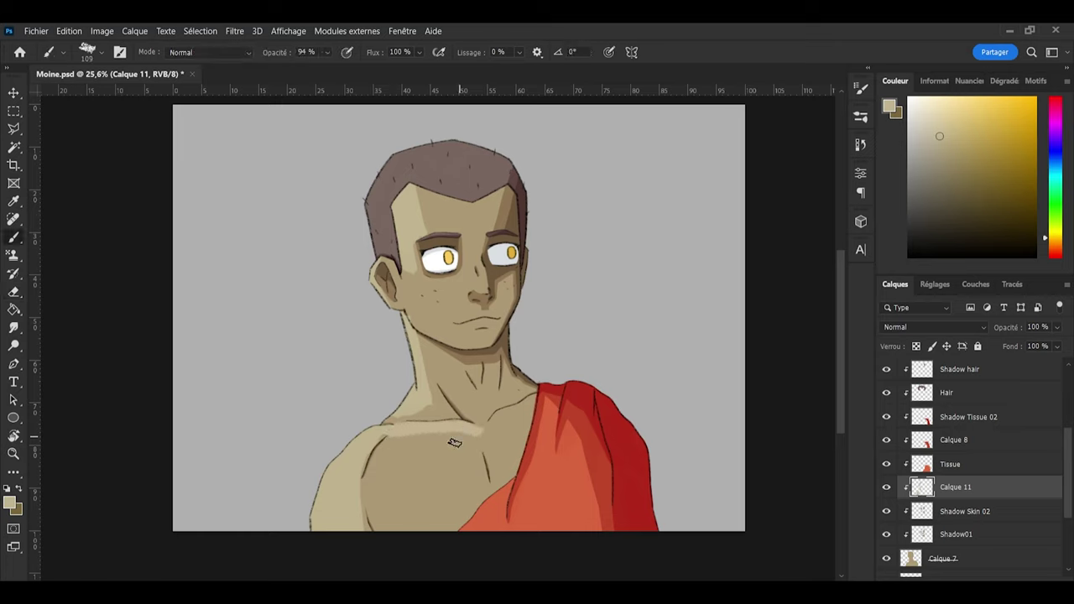
Step: Enlarge the brush to 260 px and paint the highlight on the arm and across the bare chest
right_click(376, 507, "alt")
left_click_drag(336, 519, 350, 538)
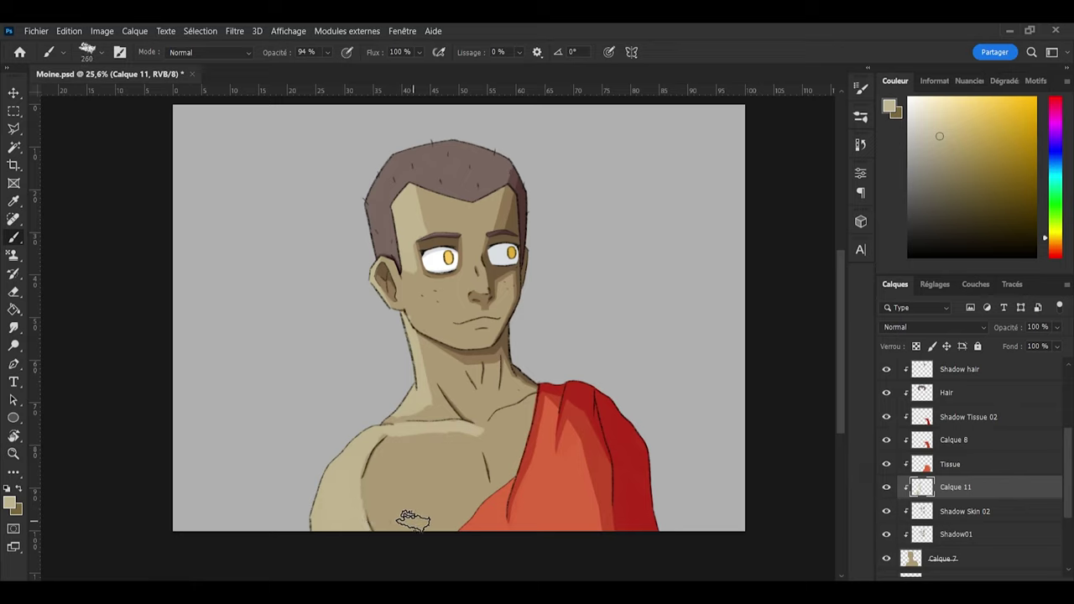
mouse_move(403, 507)
left_mouse_down()
mouse_move(407, 530)
mouse_move(391, 510)
mouse_move(412, 453)
mouse_move(396, 509)
mouse_move(424, 508)
mouse_move(408, 467)
mouse_move(427, 511)
mouse_move(405, 504)
mouse_move(417, 487)
mouse_move(442, 515)
left_mouse_up()
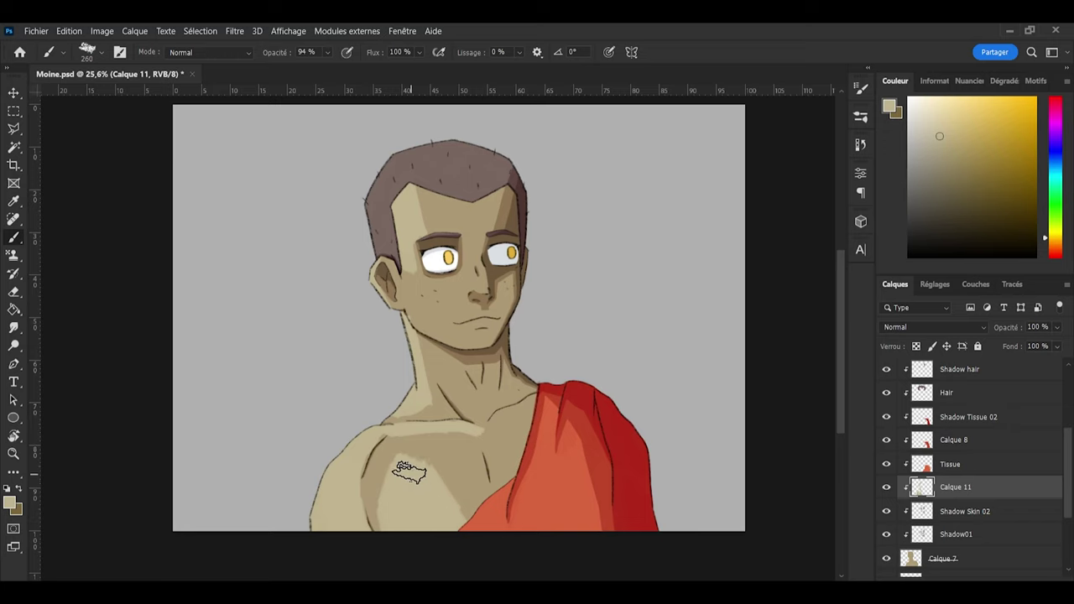
Step: Narrow the highlight along the side of the neck and reshape its edge above the collarbone with the 102 px eraser
scroll(424, 383, "up", 3)
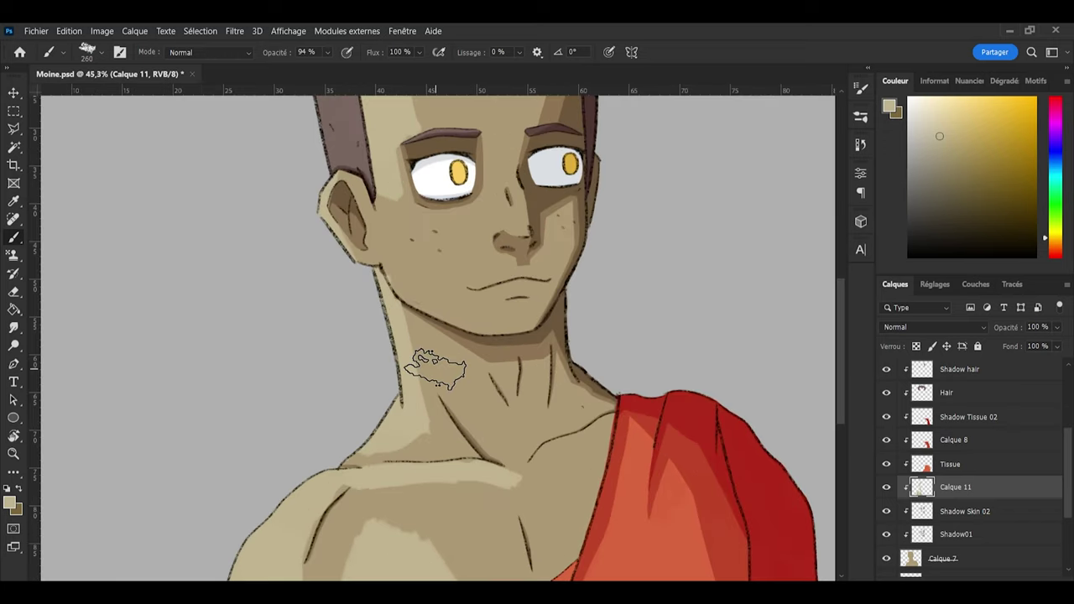
mouse_move(398, 340)
left_mouse_down()
mouse_move(380, 294)
mouse_move(420, 368)
mouse_move(403, 305)
left_mouse_up()
key("e")
left_click_drag(388, 268, 428, 370)
left_click_drag(444, 431, 436, 412)
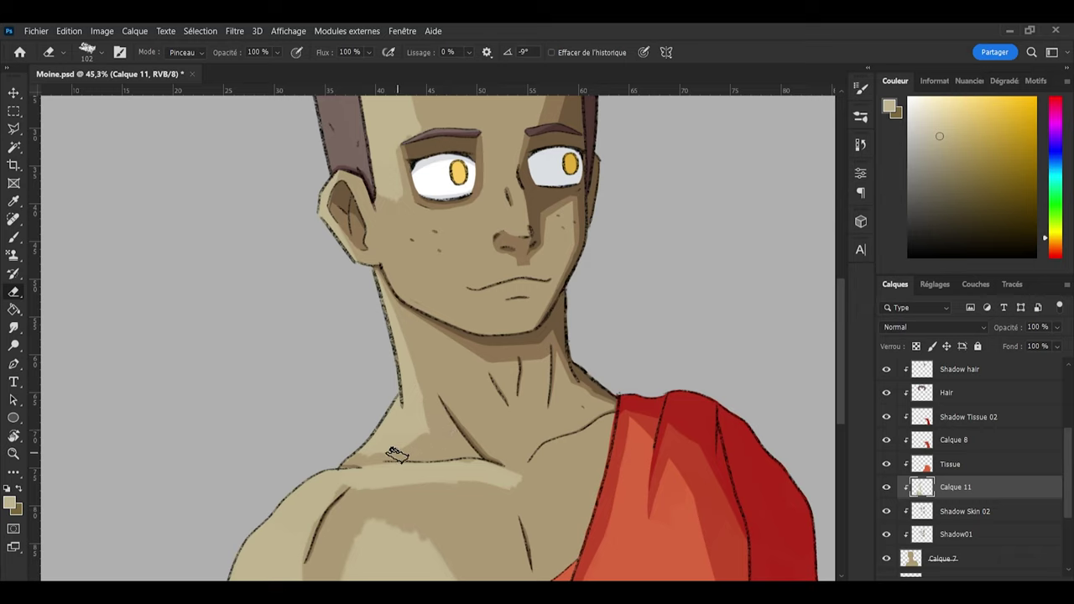
left_click_drag(359, 465, 396, 447)
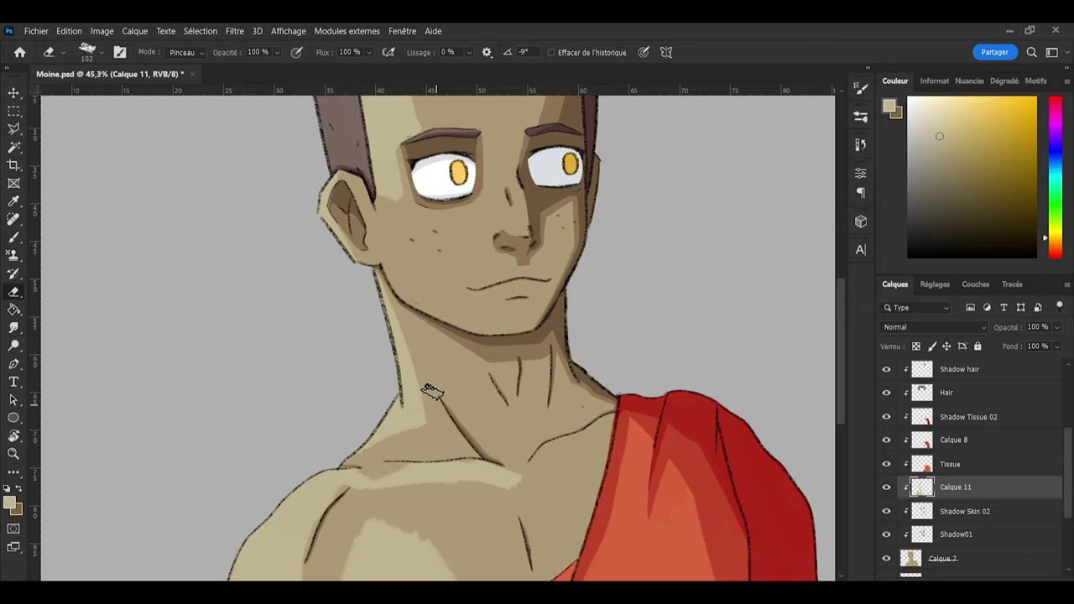
left_click_drag(432, 391, 448, 444)
key("b")
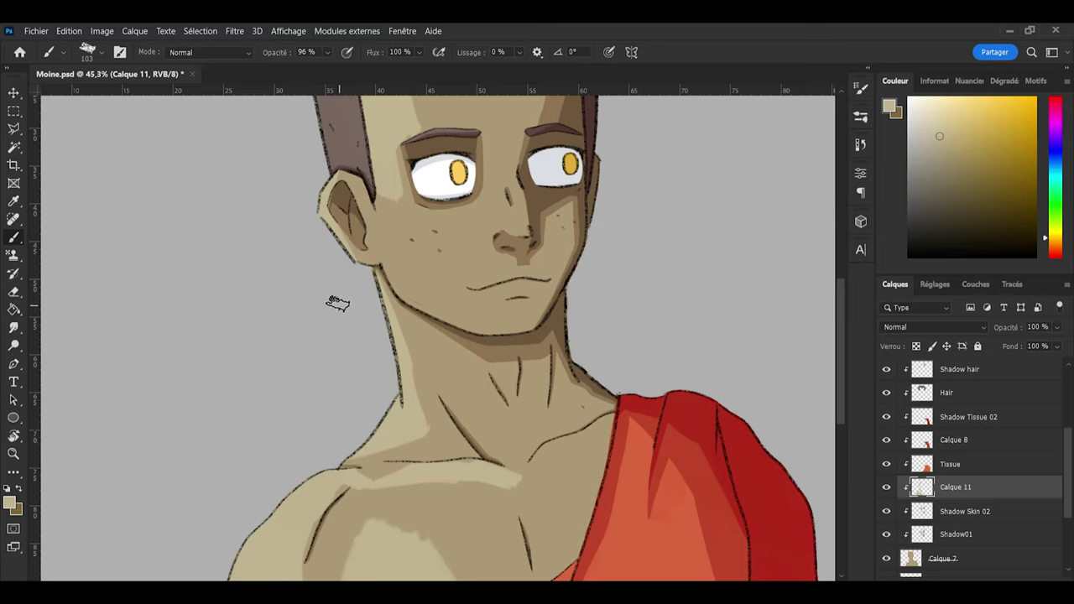
Step: Lasso a straight-edged area from below the ear to the shoulder, even out its highlight, clear the selection and refine the lower corner
key("l")
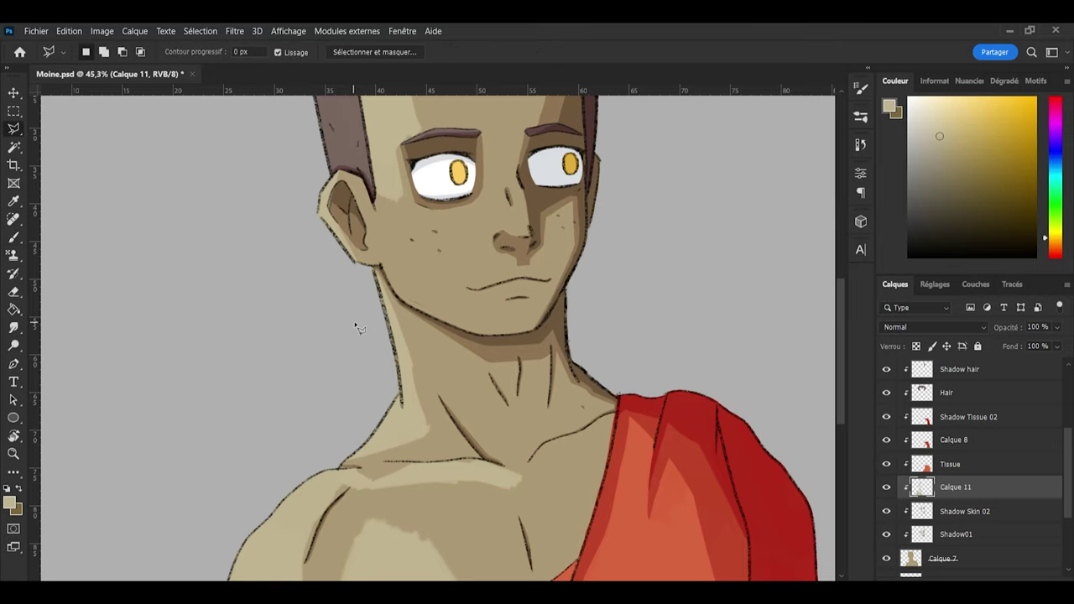
left_click(375, 268)
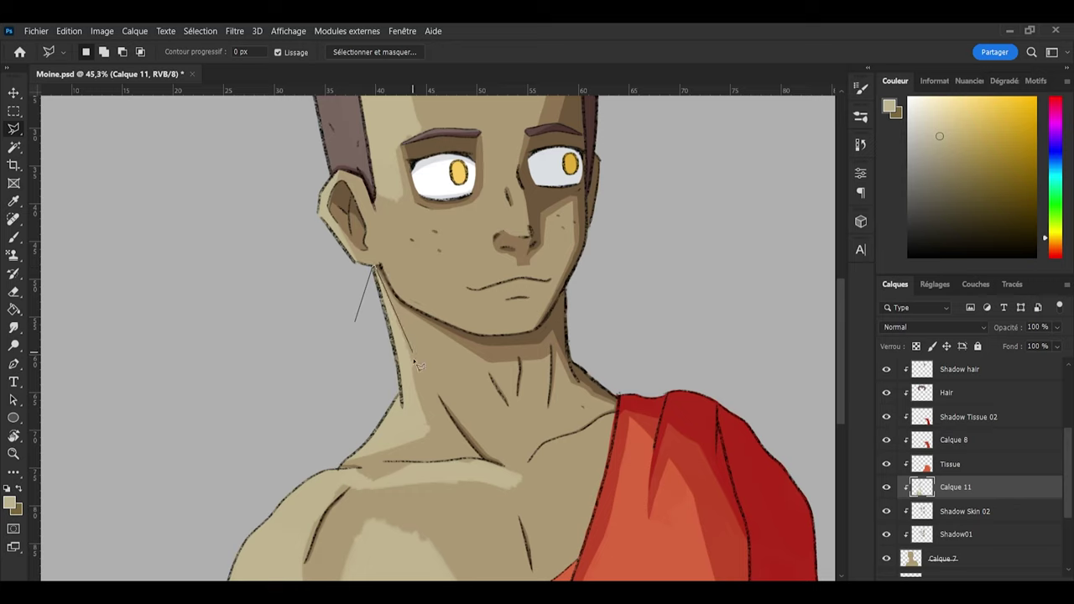
left_click(433, 436)
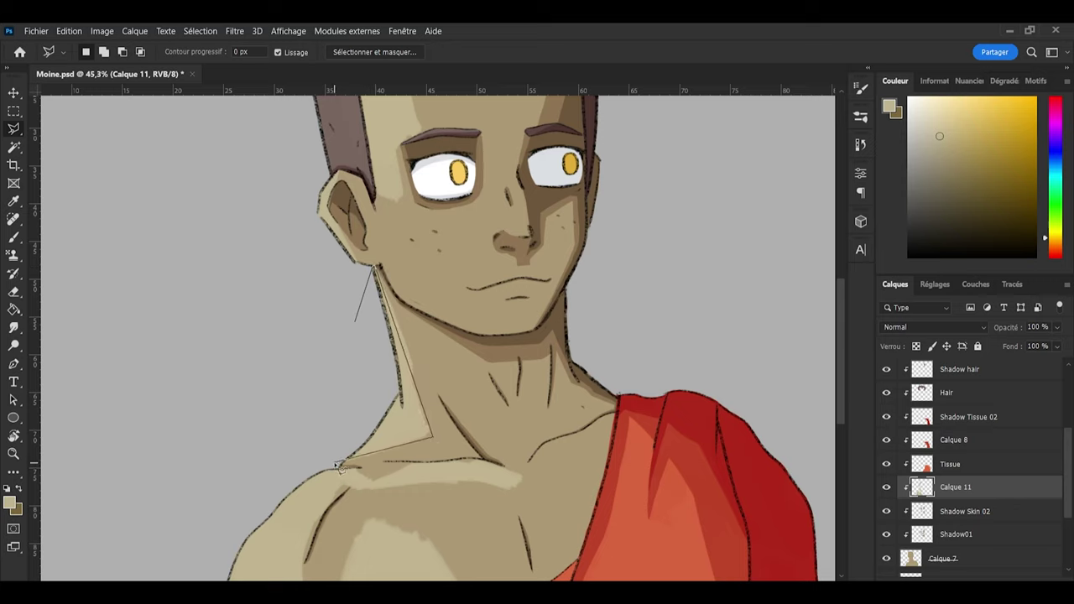
left_click(332, 459)
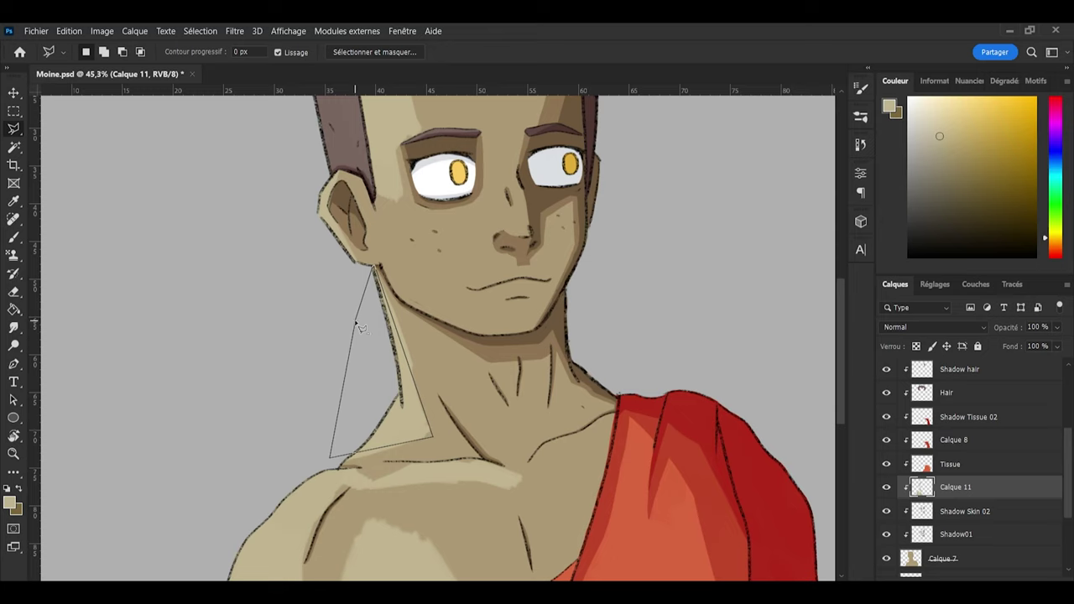
double_click(360, 330)
key("b")
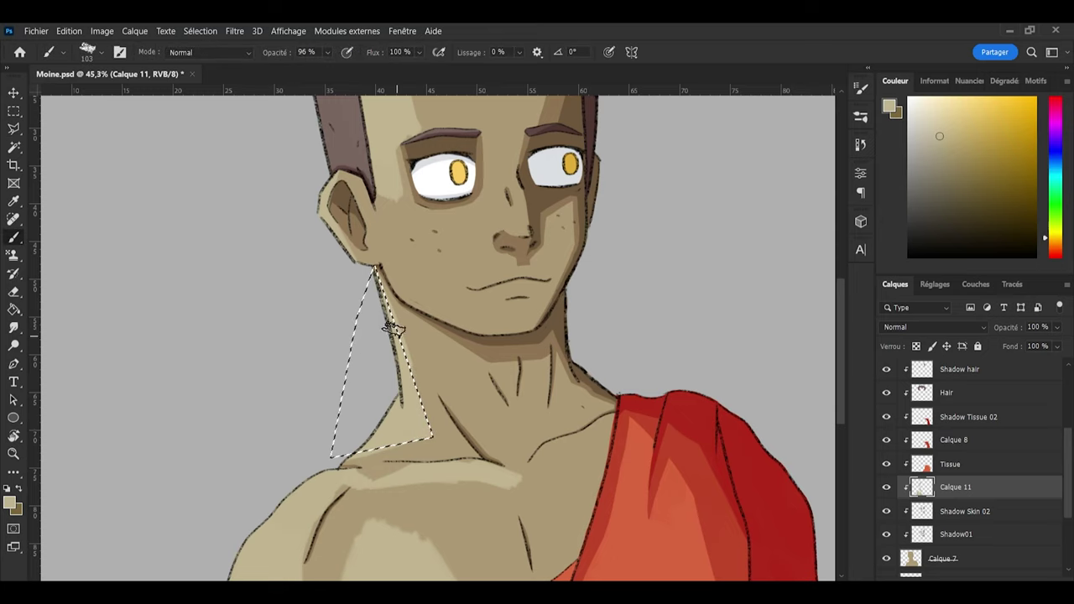
key("l")
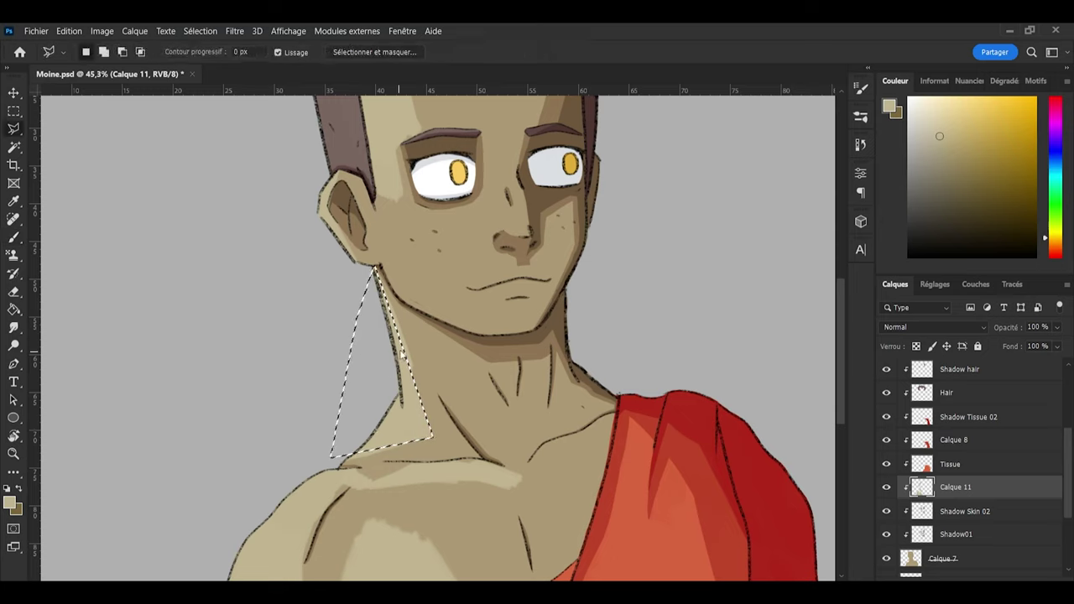
key("e")
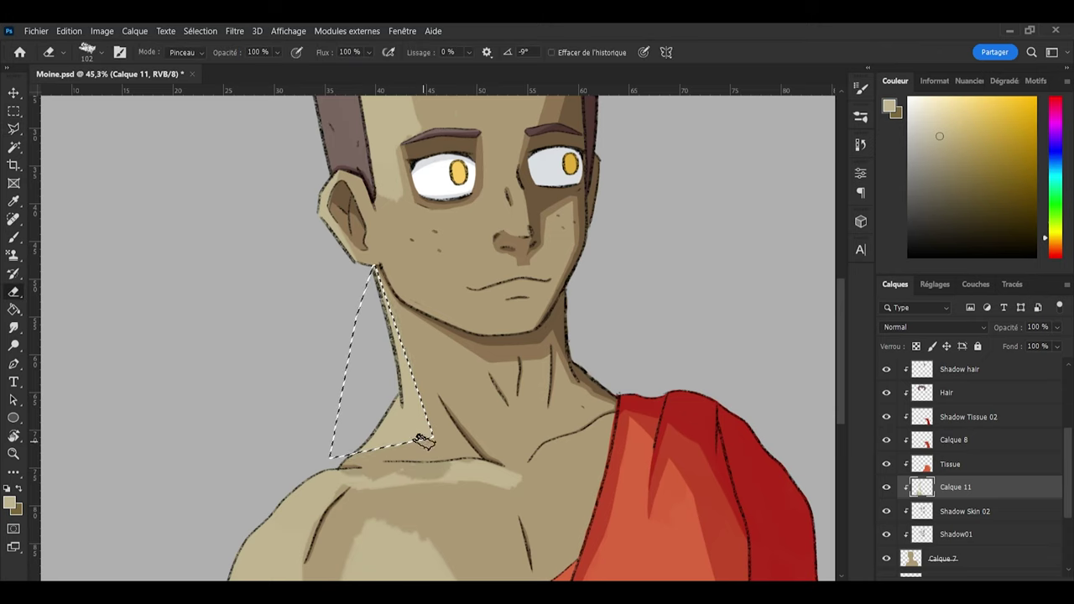
key("l")
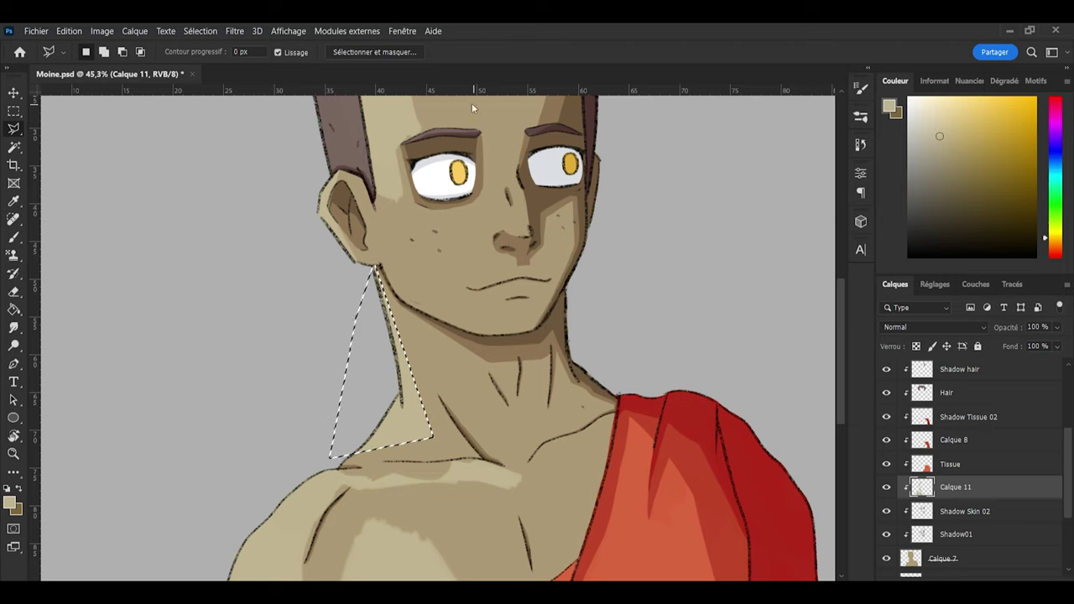
key("ctrl+d")
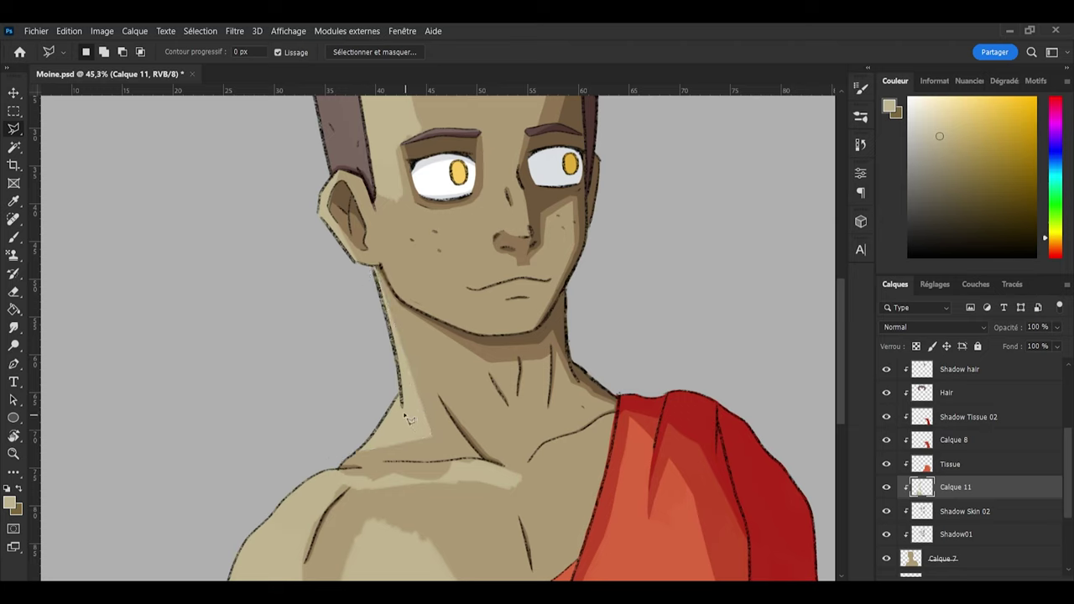
key("e")
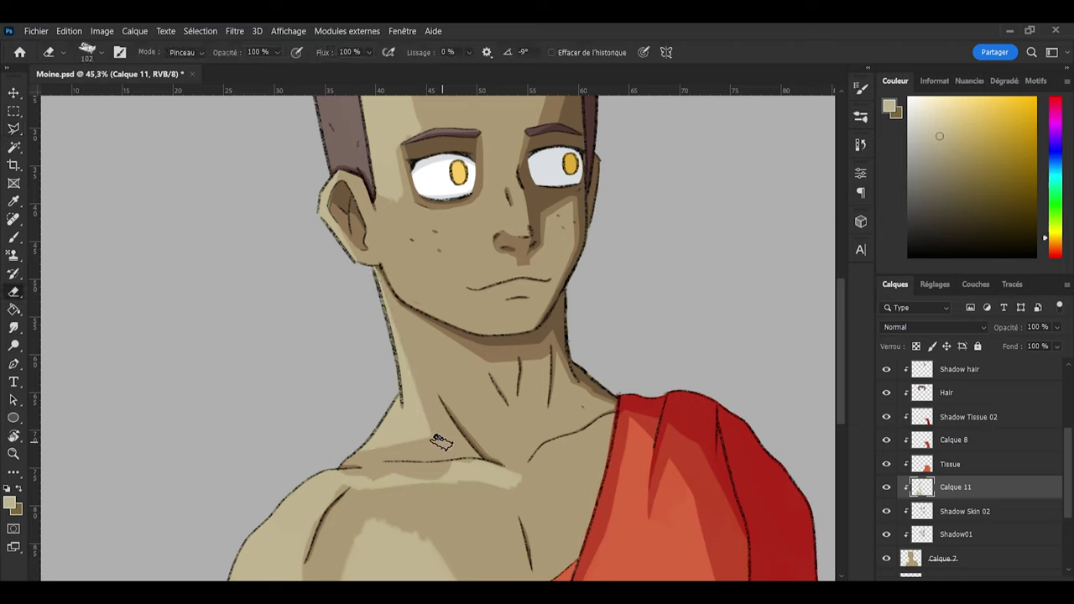
key("b")
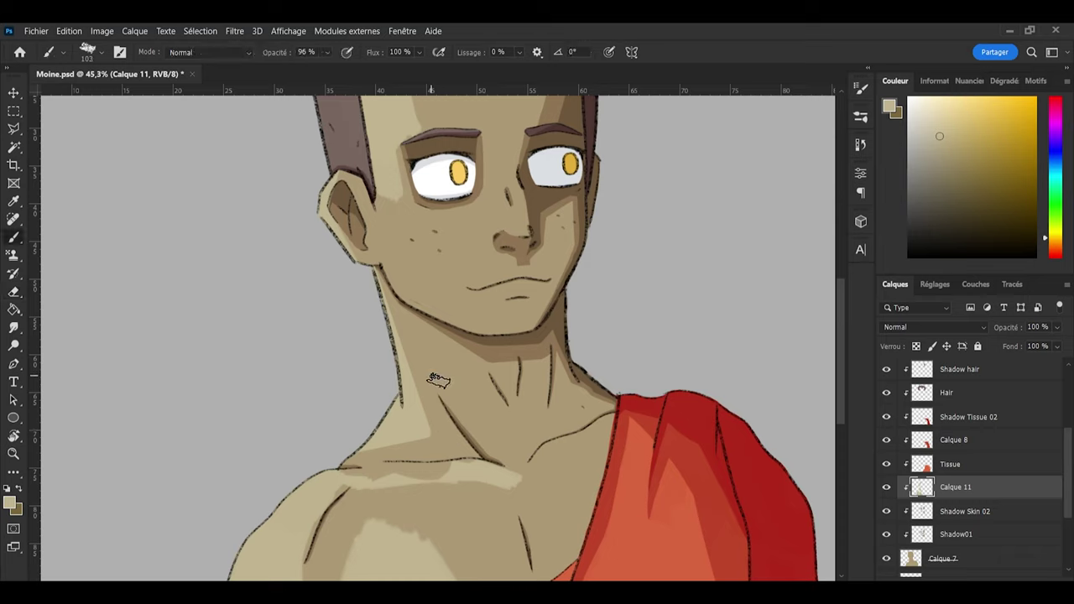
Step: Lasso a narrow wedge from below the ear towards the throat, paint it with the highlight colour and clear the selection
key("l")
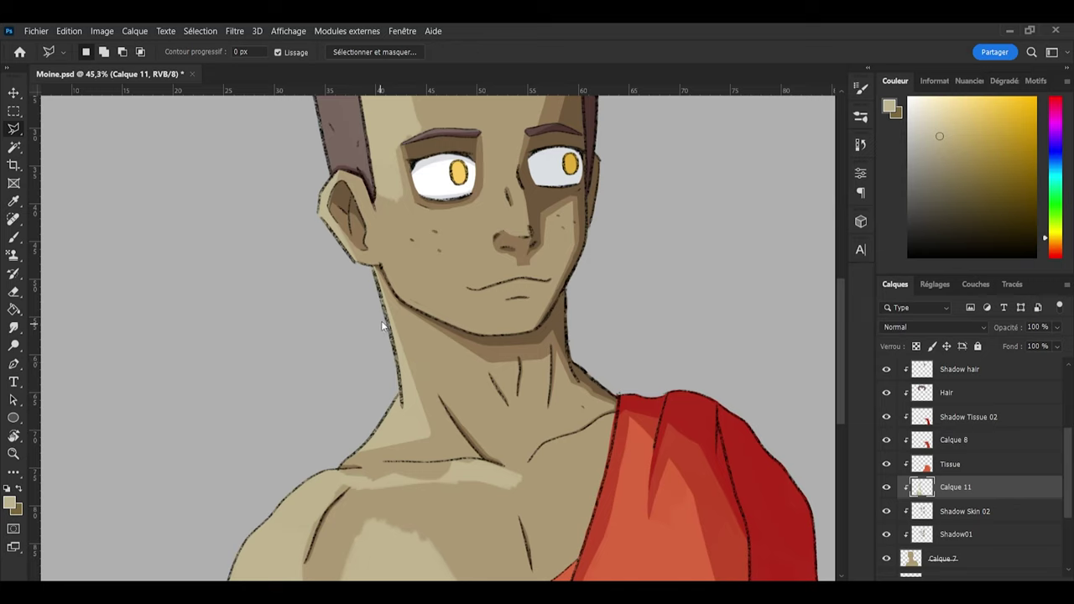
left_click(379, 275)
left_click(487, 407)
left_click(377, 283)
key("b")
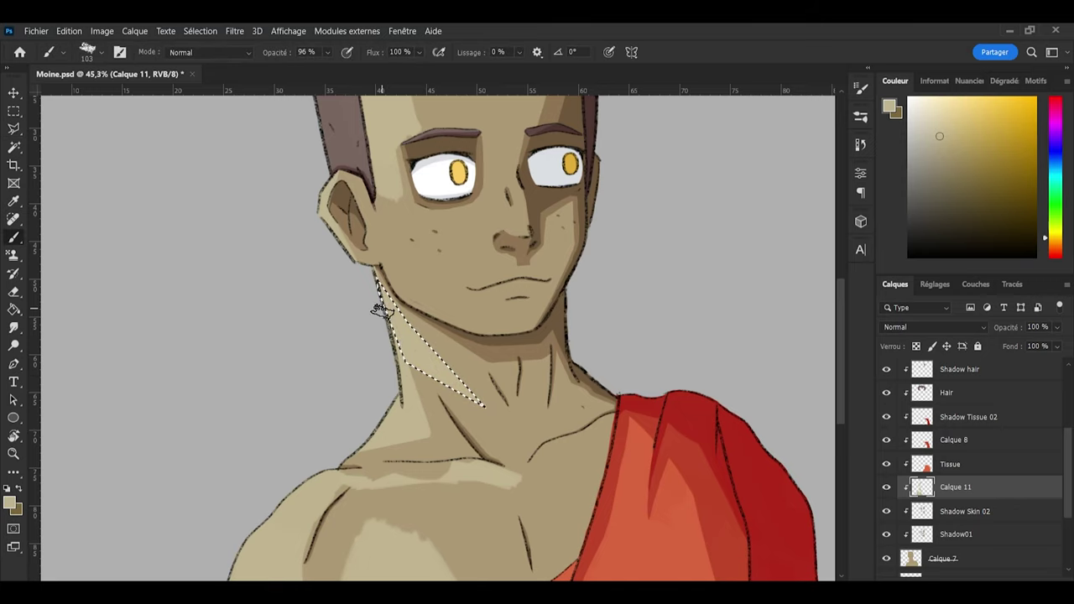
key("l")
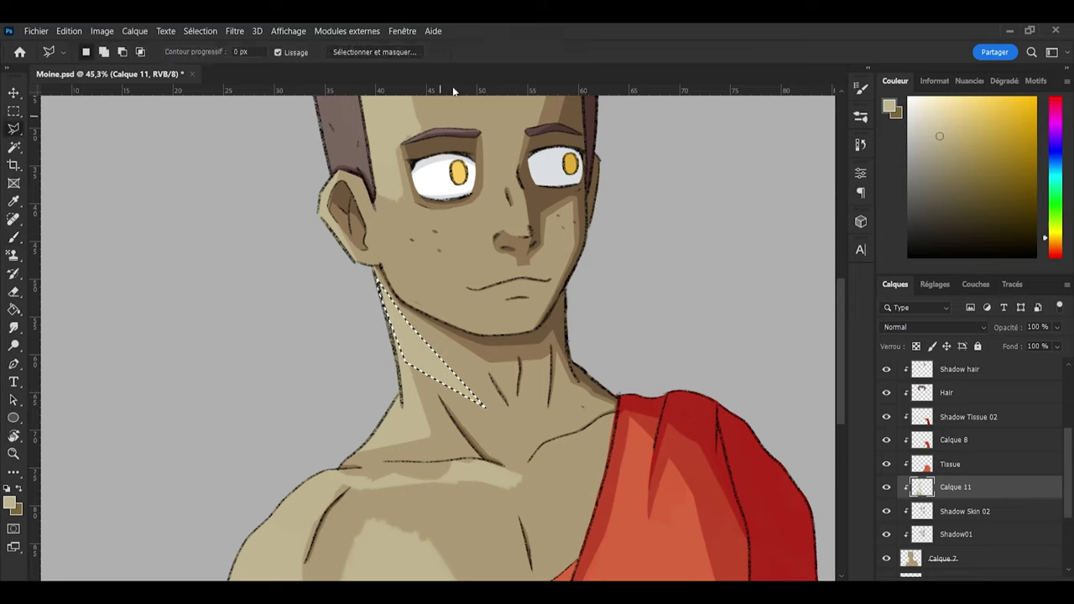
key("b")
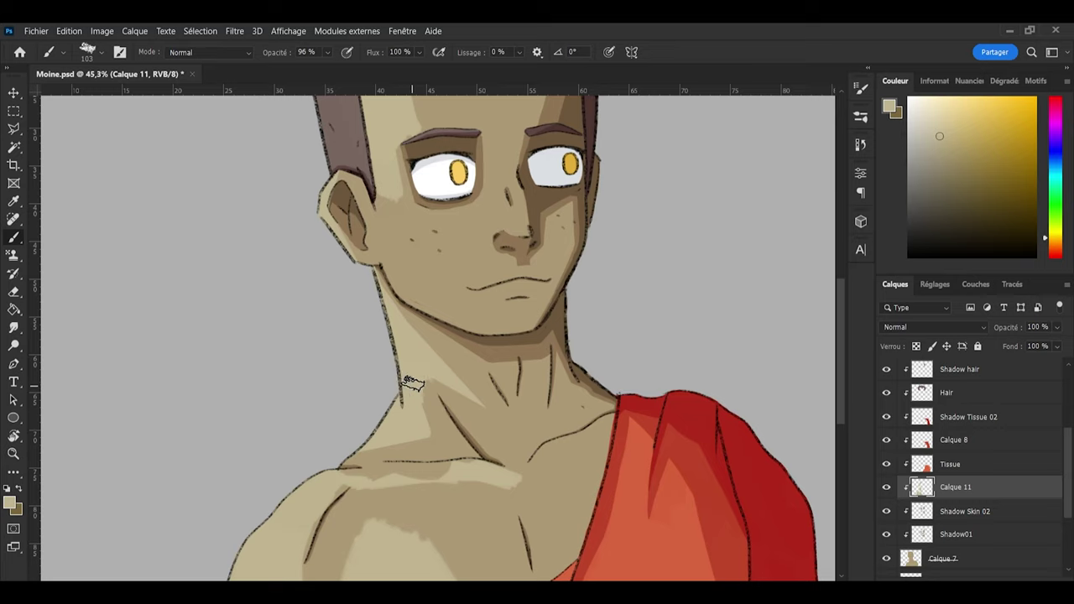
Step: Trim the neck highlight with a 59 px eraser and extend it towards the throat lines with a 38 px brush
key("e")
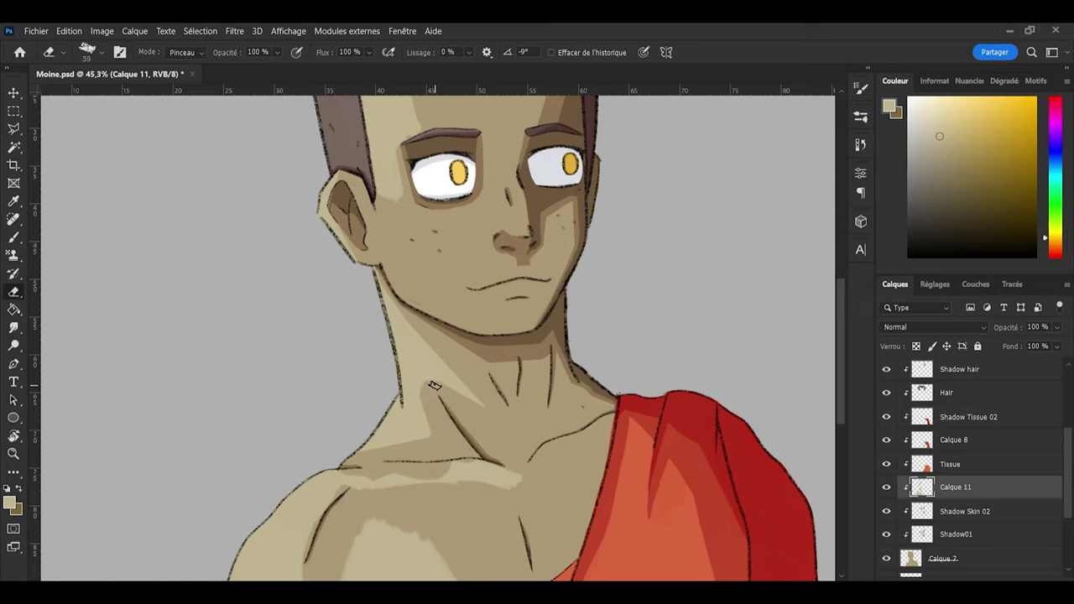
key("b")
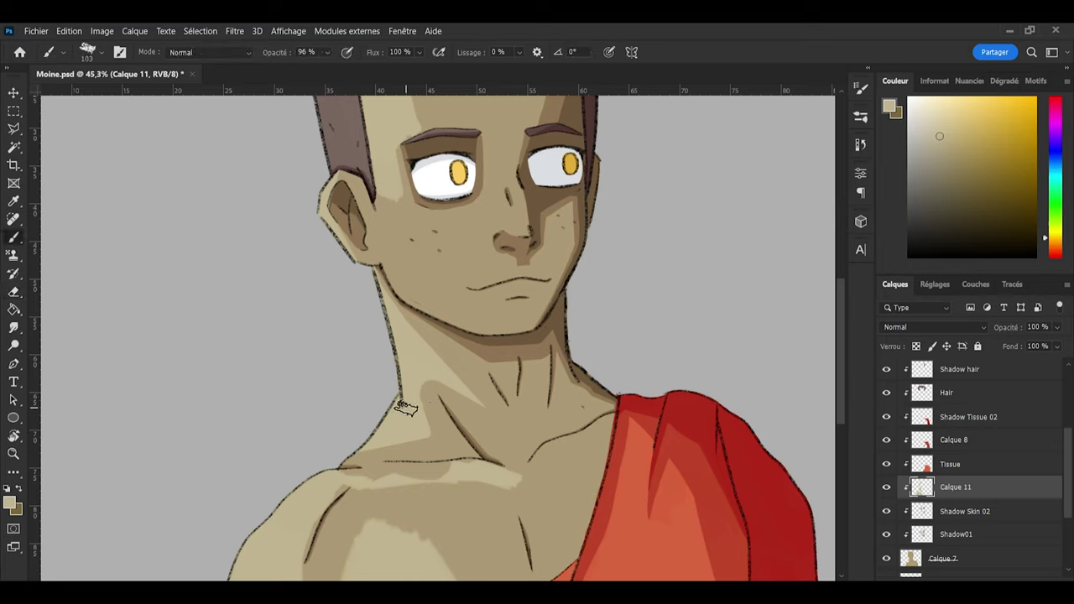
right_click(427, 365, "alt")
left_click_drag(494, 404, 500, 412)
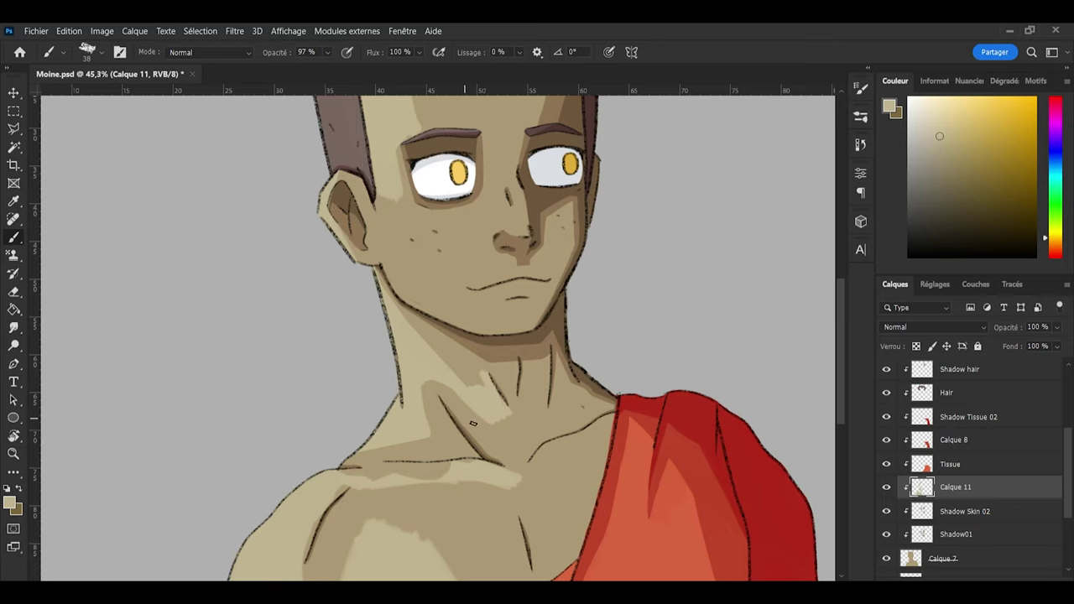
Step: Sharpen the tip and lower edge of the neck highlight beside the throat lines, alternating the 59 px eraser and a small brush
key("e")
key("b")
key("e")
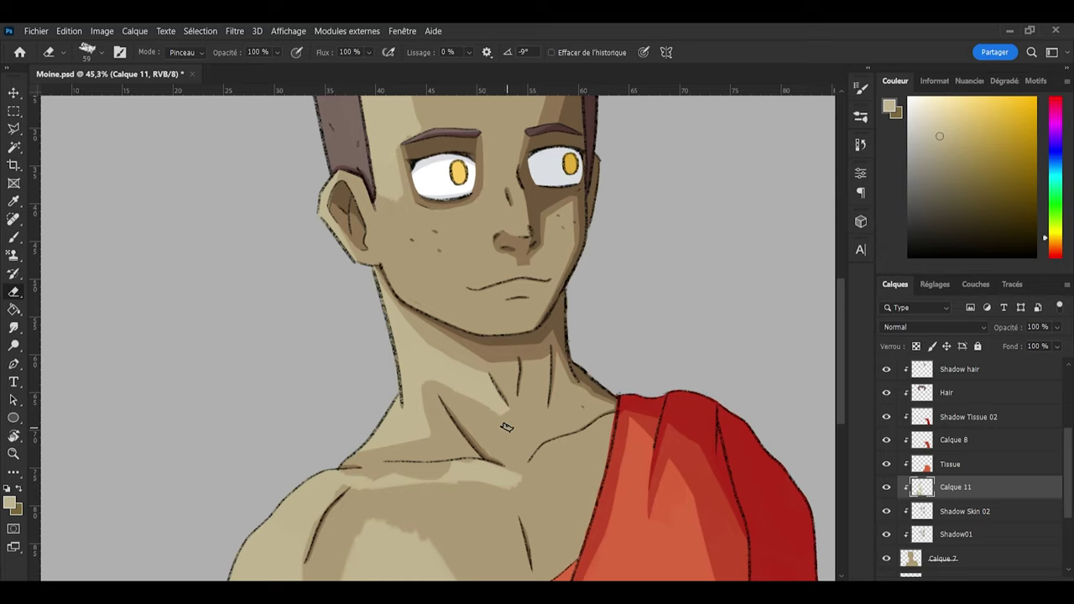
key("b")
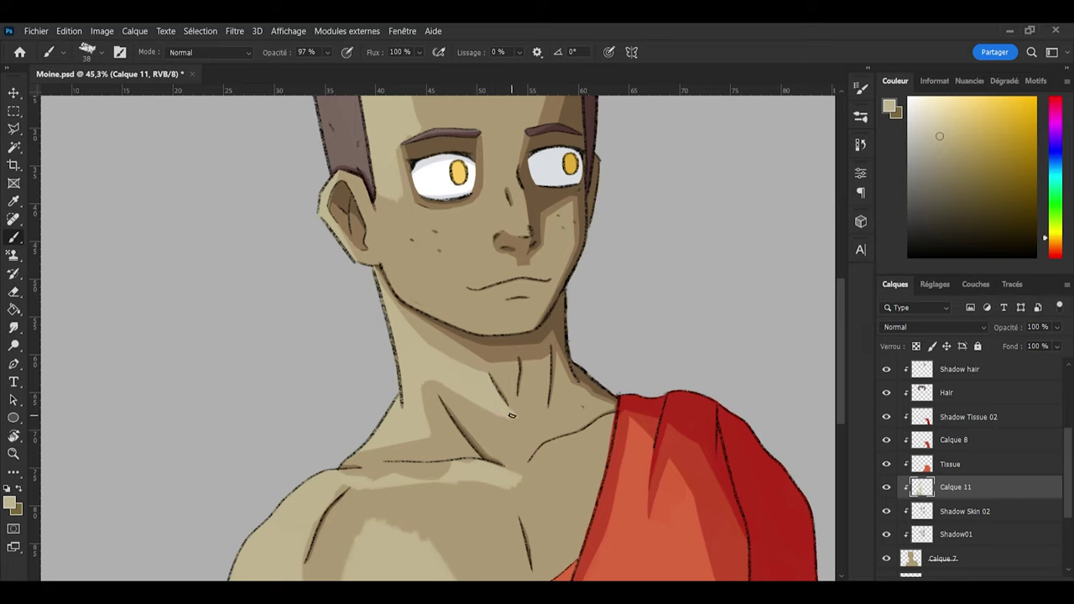
key("e")
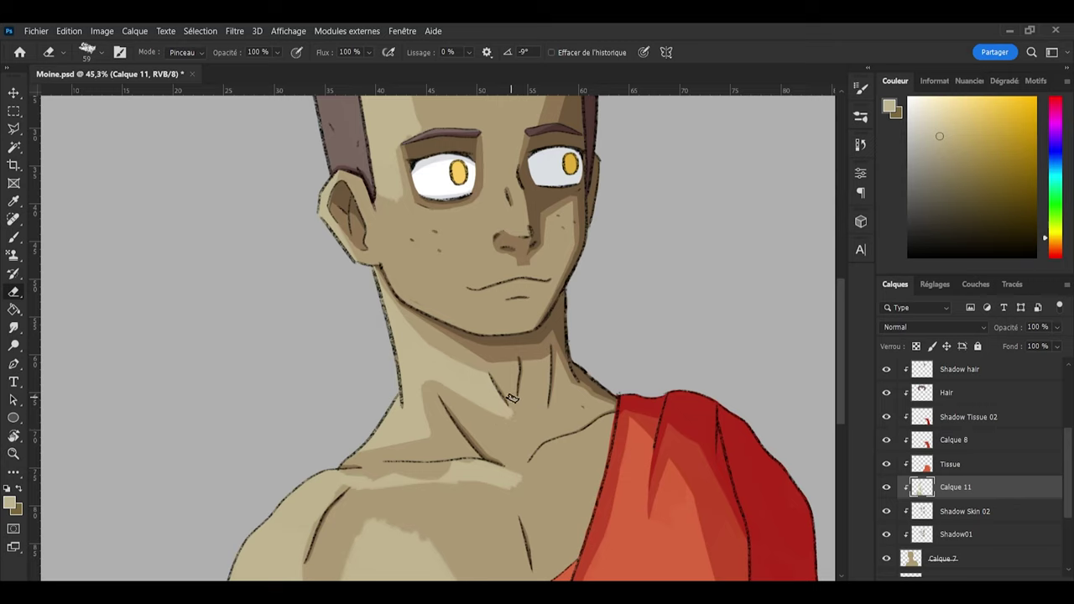
key("b")
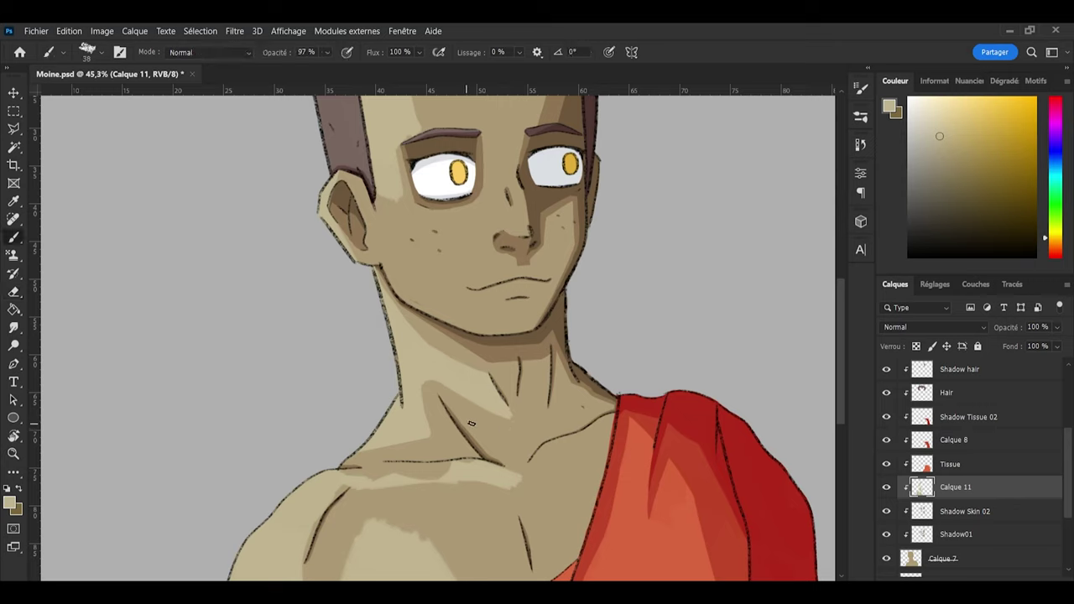
key("bracketleft")
key("bracketleft")
key("bracketleft")
key("bracketleft")
key("bracketleft")
key("e")
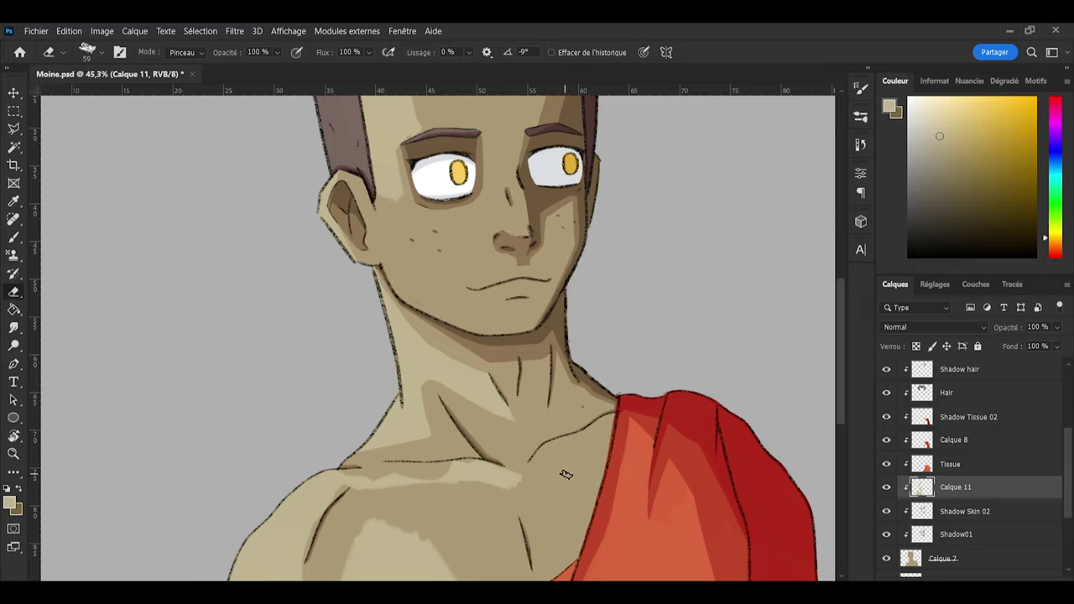
Step: Paint a highlight below the collarbone beside the robe with a 71 px brush and trim it to a narrow band with the 59 px eraser
key("b")
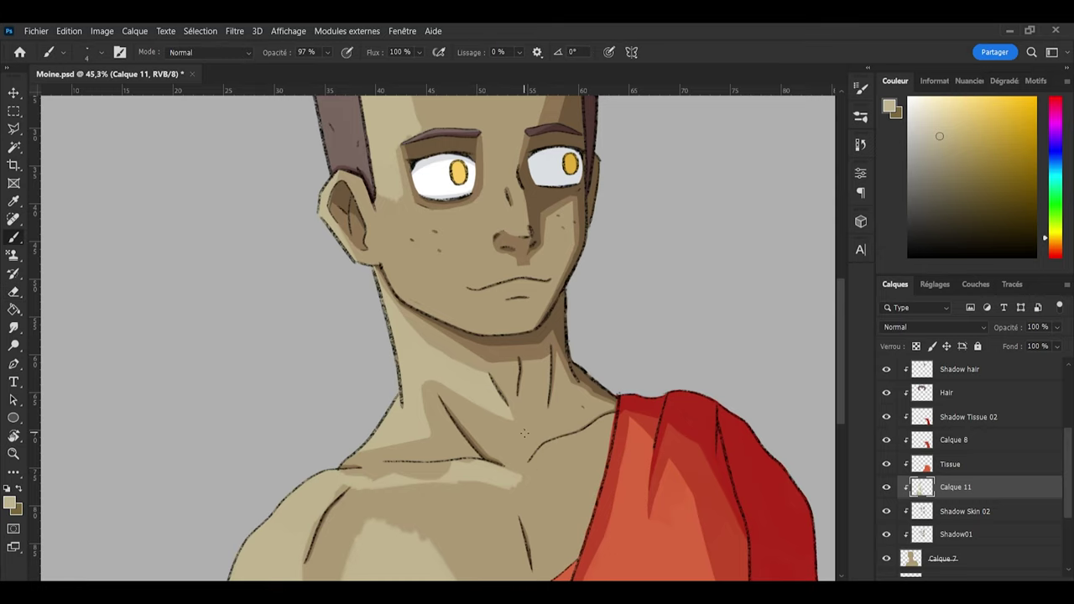
left_click_drag(845, 300, 841, 323)
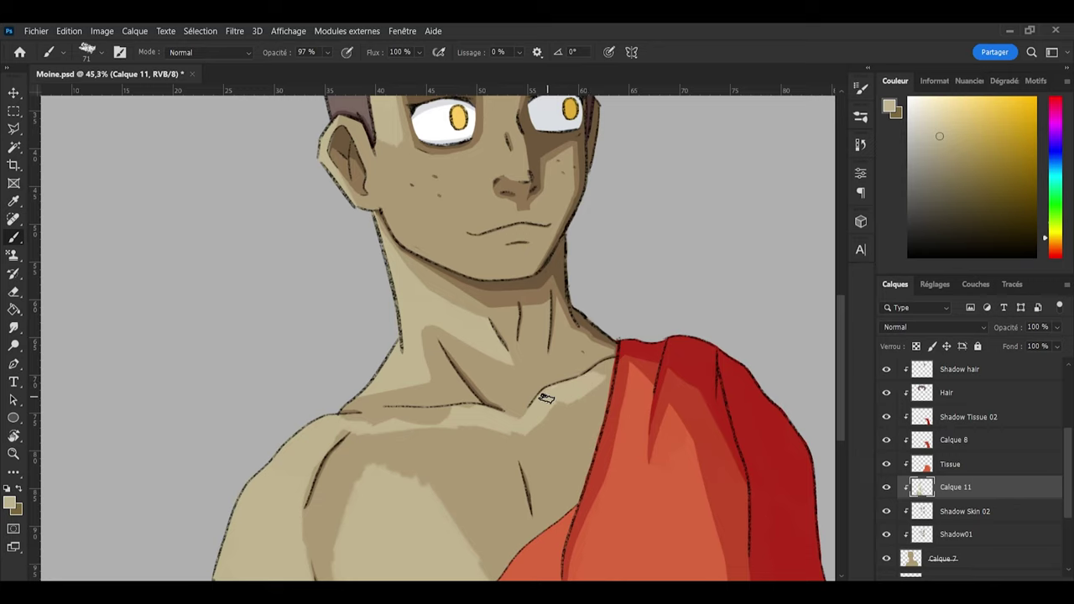
key("e")
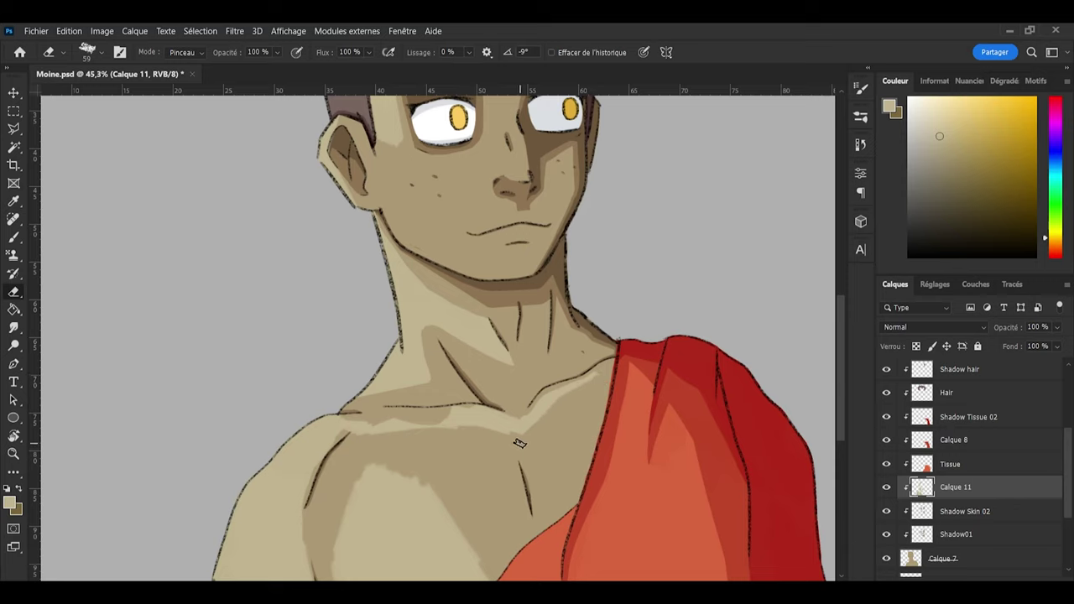
Step: Fill the highlight along the bare shoulder's collarbone with the 71 px brush and trim its lower edge with the 59 px eraser
key("b")
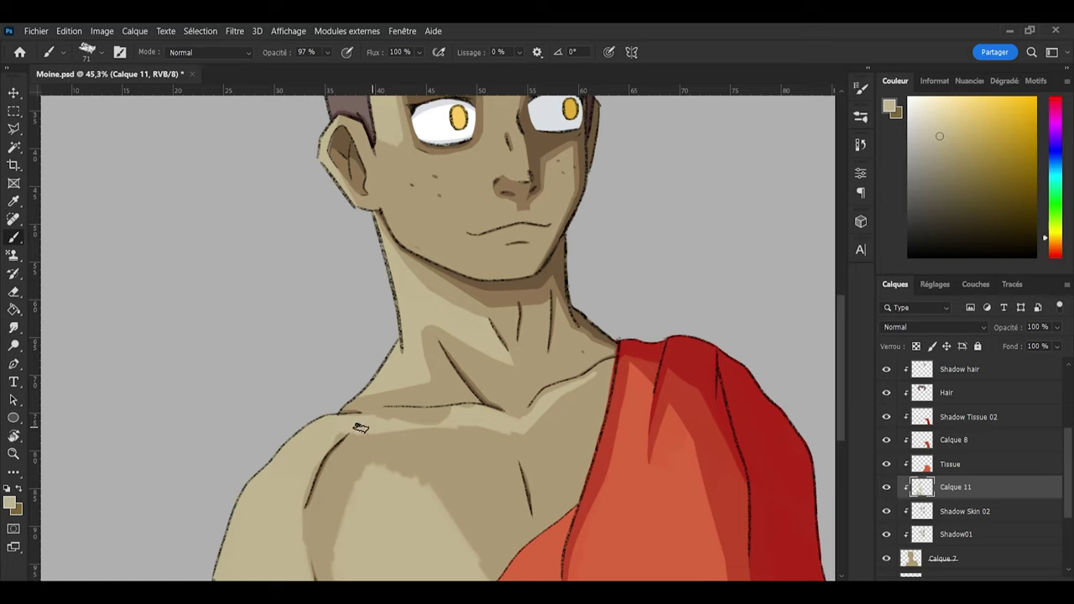
left_click_drag(380, 411, 454, 416)
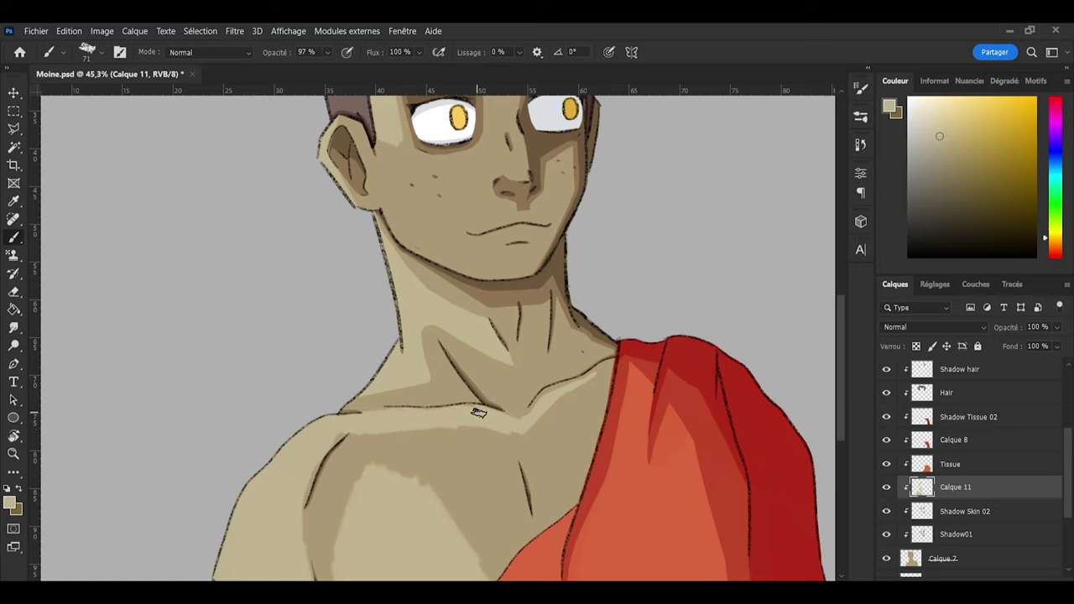
key("e")
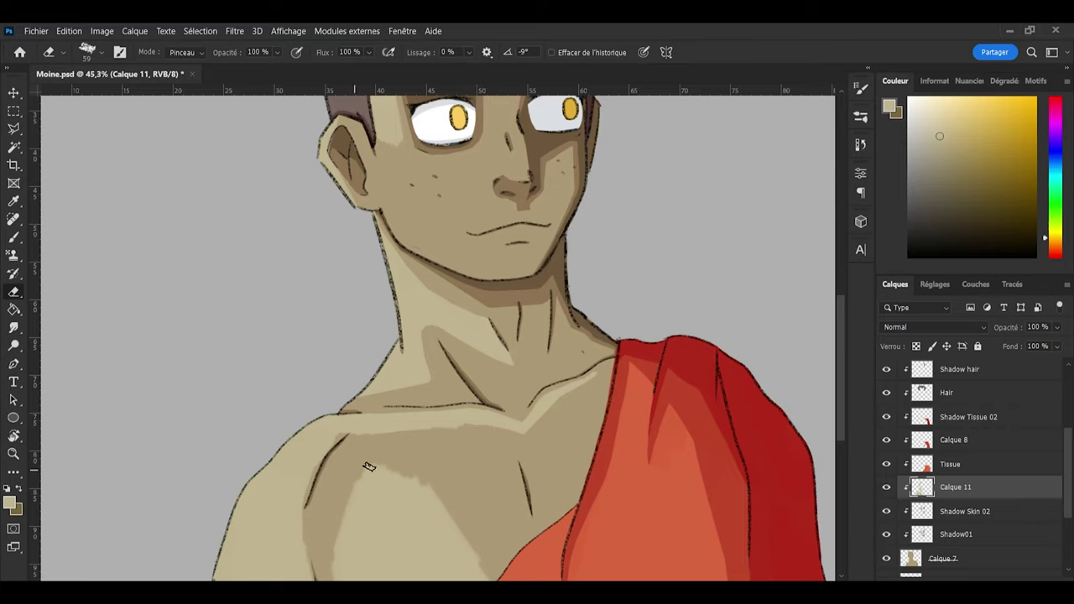
Step: Lasso a thin strip just under the collarbone line, erase the highlight inside it and clear the selection
left_click_drag(841, 416, 831, 438)
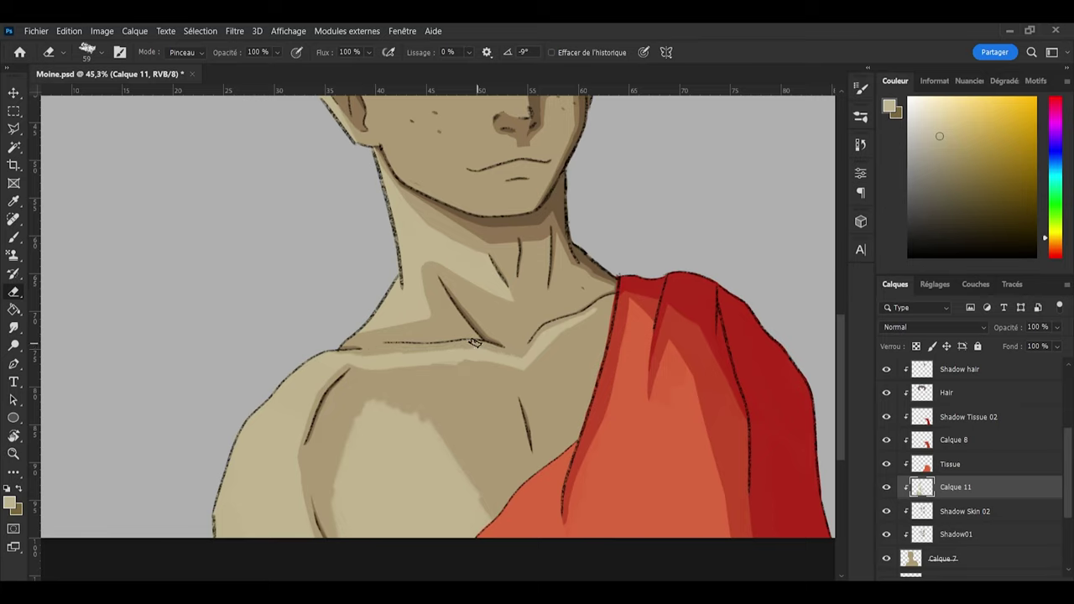
key("l")
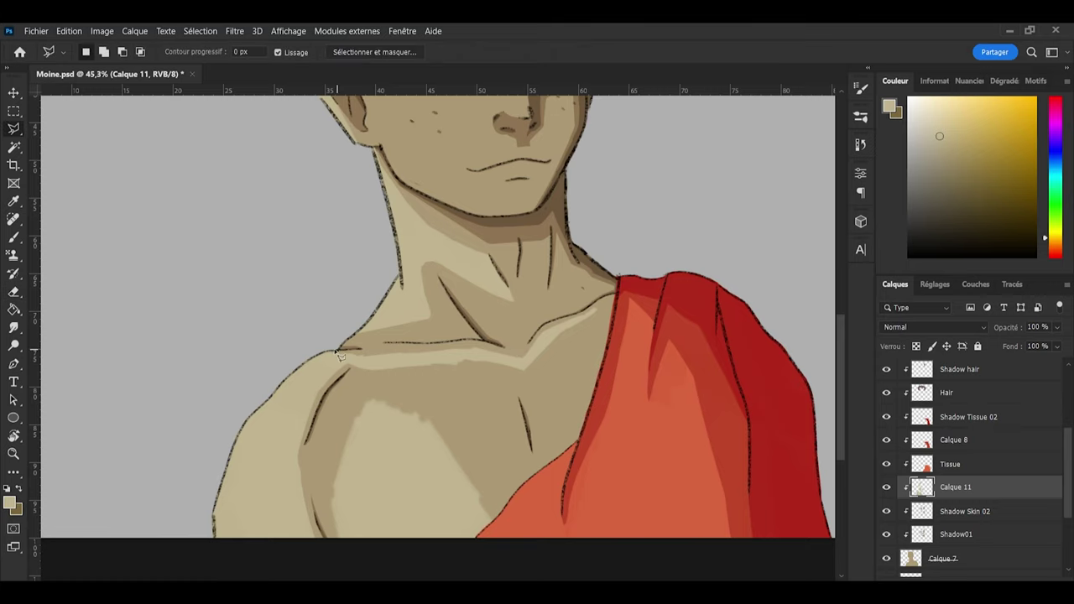
left_click(323, 351)
mouse_move(370, 360)
left_mouse_down()
mouse_move(488, 351)
mouse_move(477, 351)
mouse_move(523, 362)
mouse_move(483, 346)
mouse_move(328, 352)
left_mouse_up()
key("e")
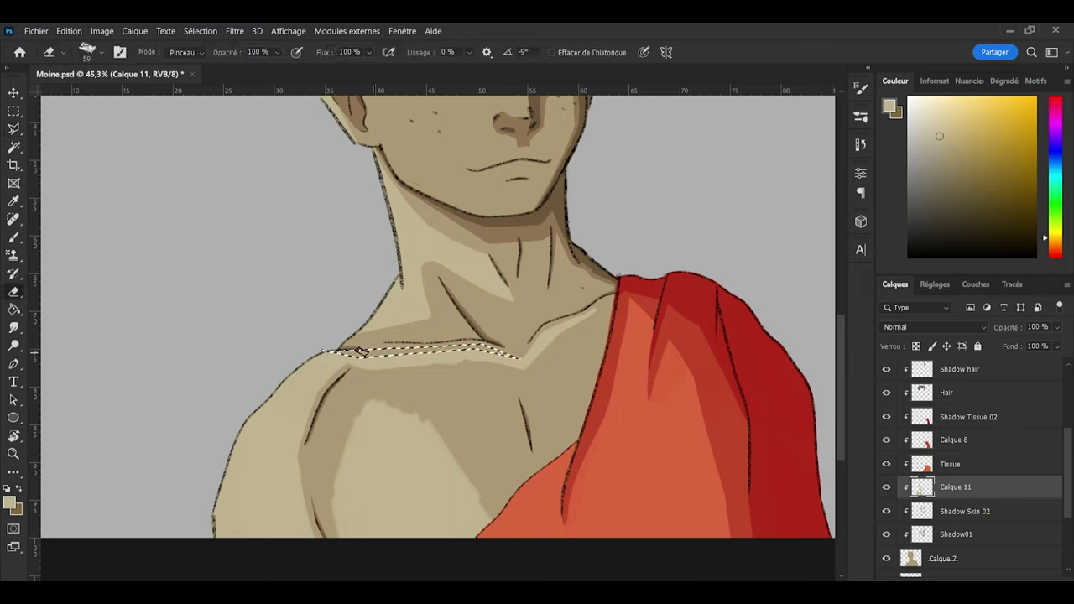
key("l")
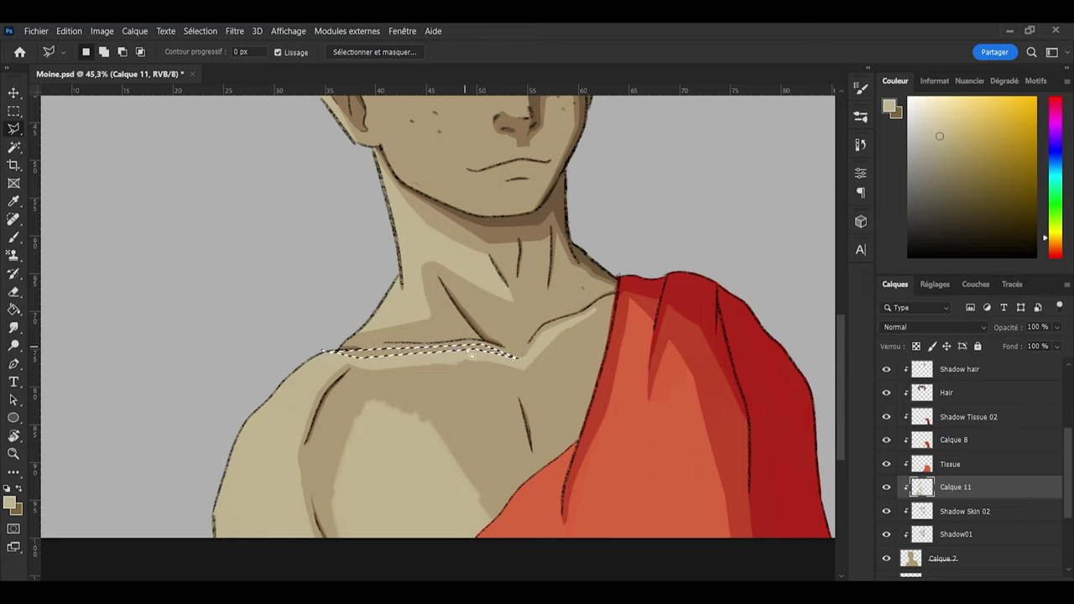
key("ctrl+d")
Step: Lasso a narrow area along the collarbone highlight's lower edge, erase the excess inside it and clear the selection
mouse_move(370, 374)
left_mouse_down()
mouse_move(475, 357)
mouse_move(524, 371)
mouse_move(434, 382)
mouse_move(359, 375)
left_mouse_up()
key("e")
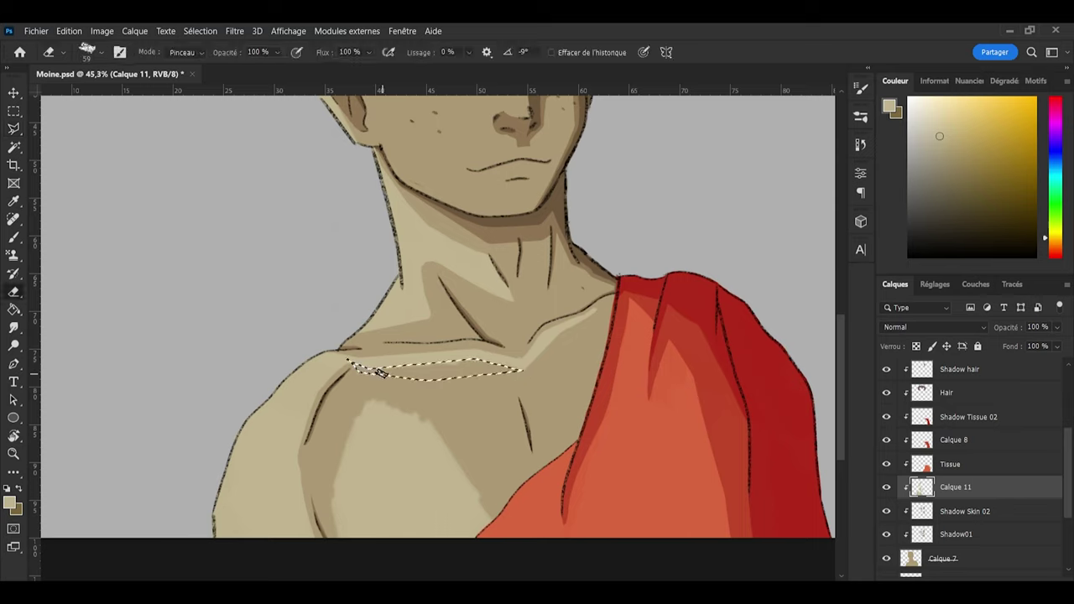
key("l")
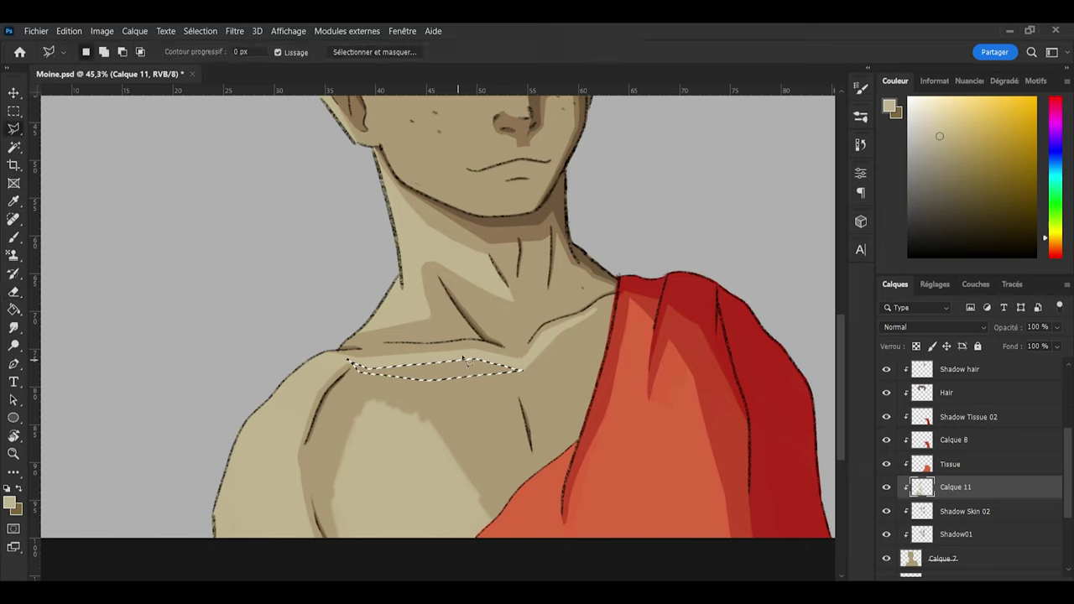
key("ctrl+d")
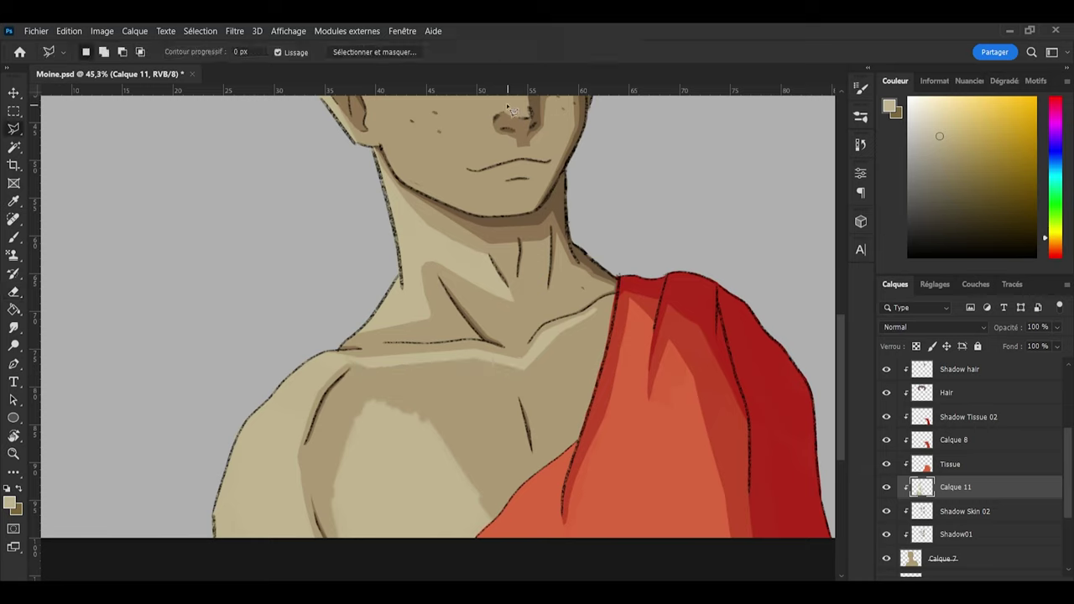
Step: Smooth the junction between the collarbone and shoulder highlights with a small brush and an 18 px eraser
key("e")
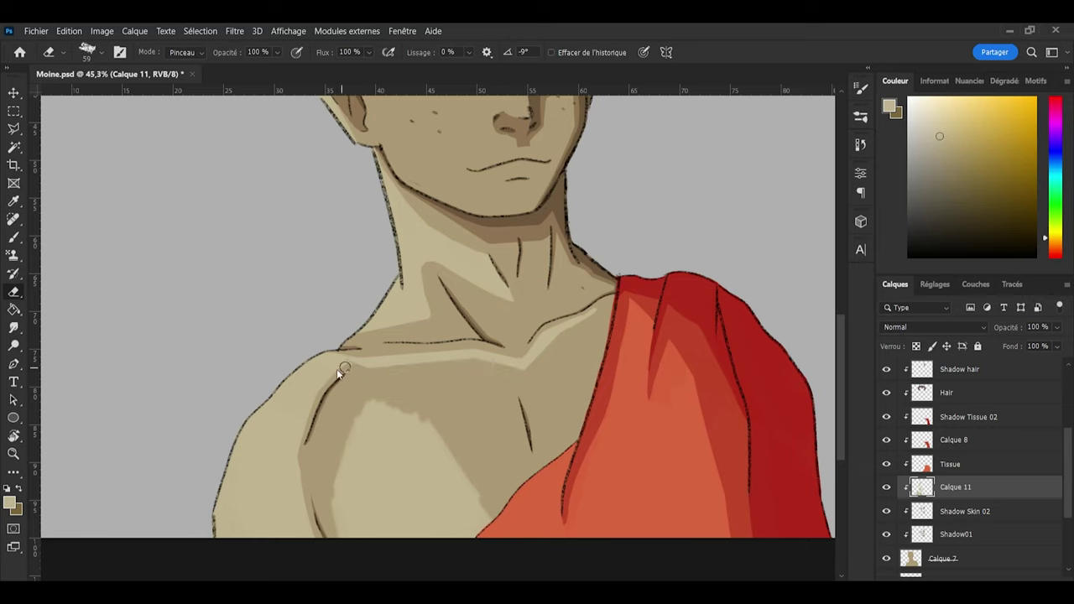
scroll(331, 373, "down", 1)
scroll(335, 374, "up", 4)
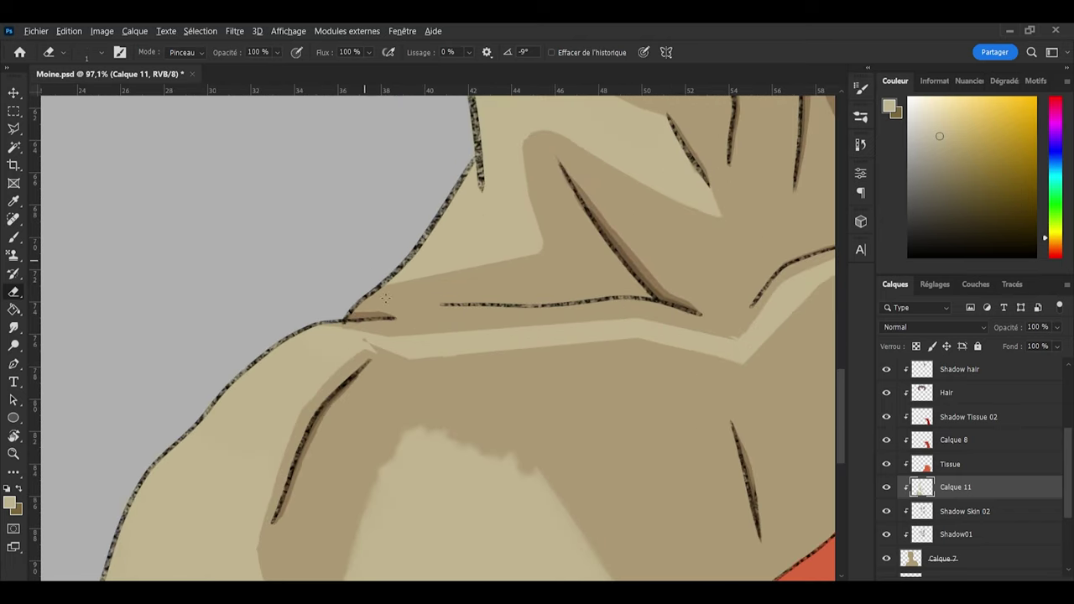
left_click_drag(359, 339, 392, 346)
key("b")
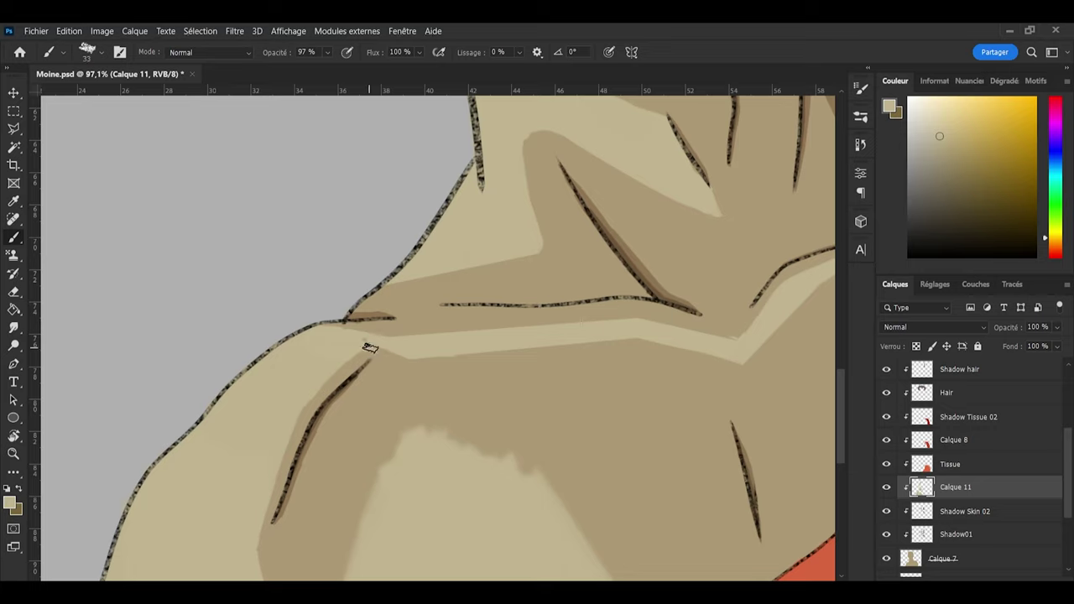
key("bracketleft")
key("bracketleft")
key("bracketleft")
key("e")
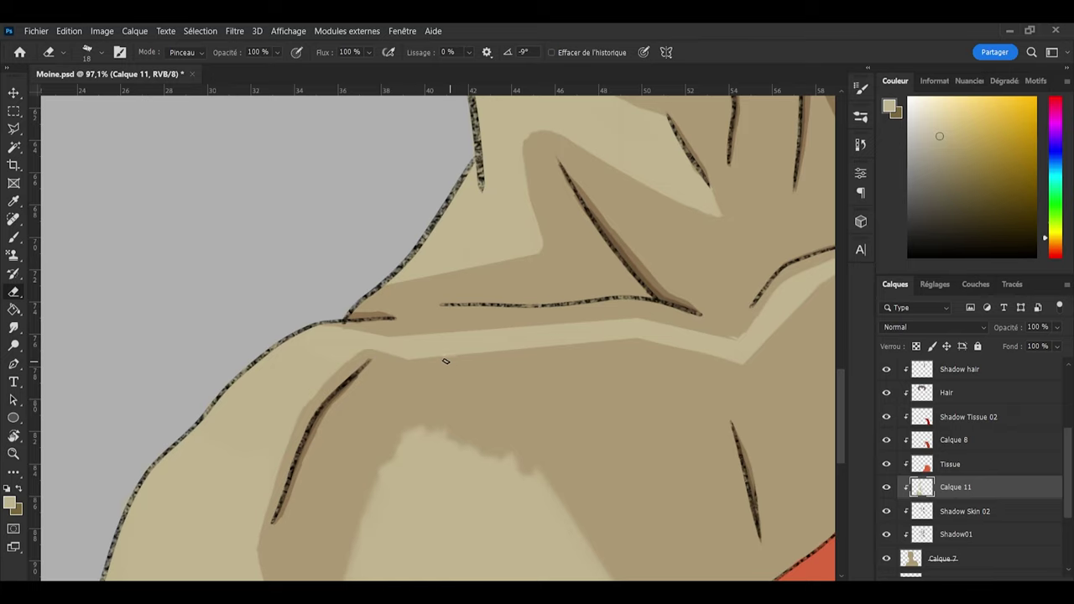
scroll(527, 359, "down", 8)
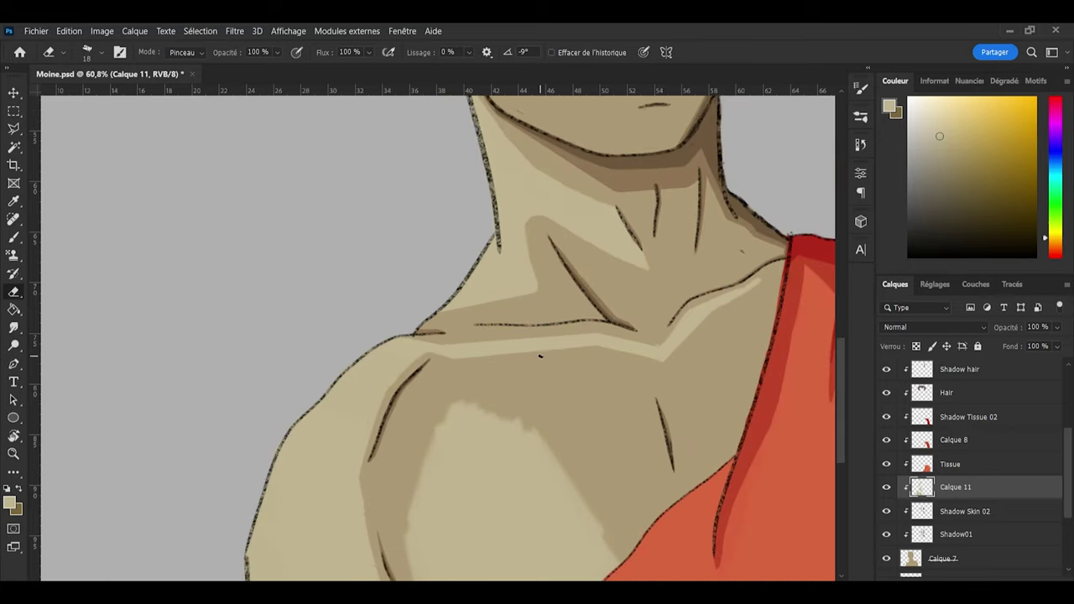
scroll(582, 389, "up", 5)
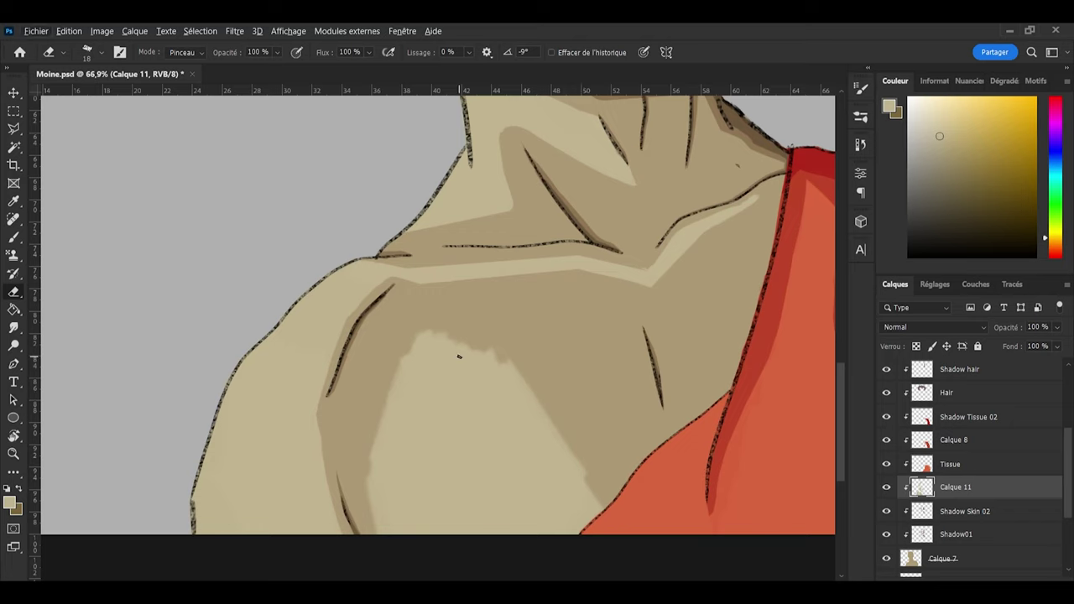
scroll(460, 357, "down", 2)
scroll(521, 396, "up", 1)
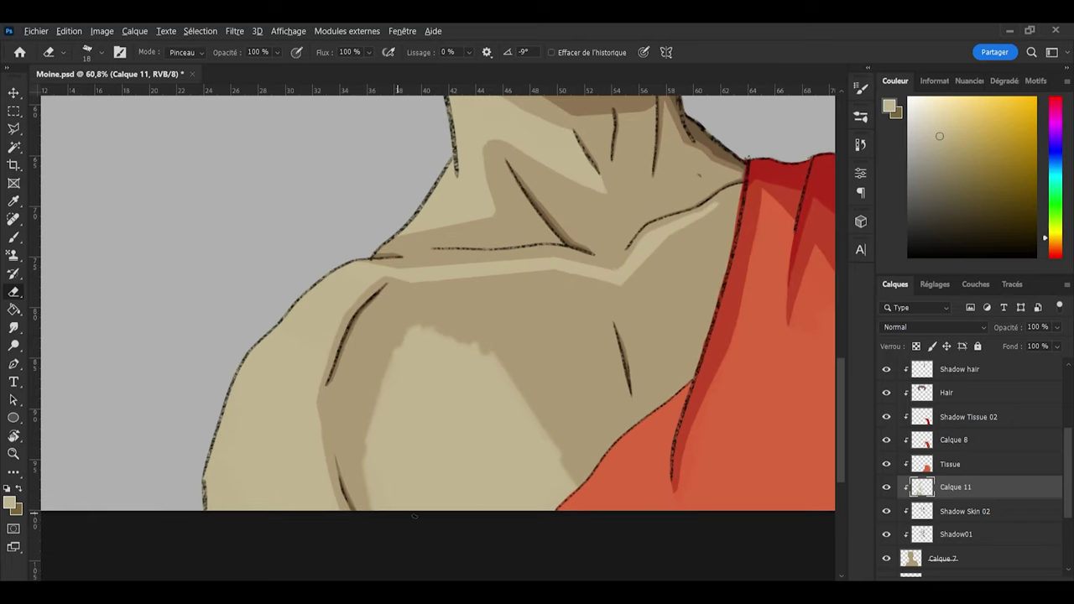
Step: Erase the highlight between the shoulder and chest and along the chest's lower edge on Calque 11 with a 155-pixel eraser
right_click(280, 496, "alt")
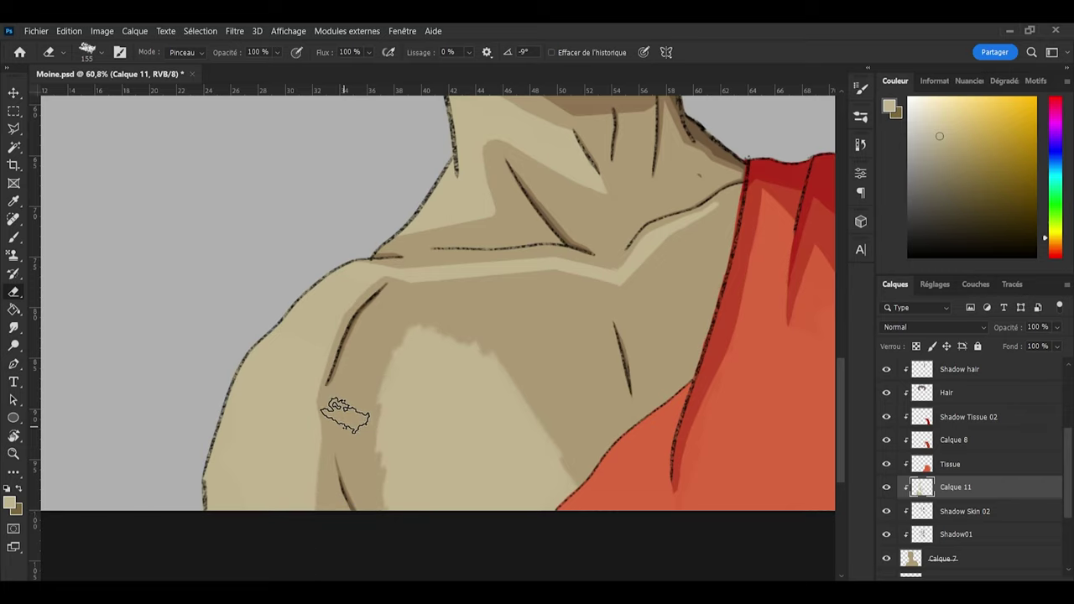
left_click_drag(347, 416, 337, 547)
left_click_drag(348, 391, 331, 538)
left_click_drag(344, 410, 320, 520)
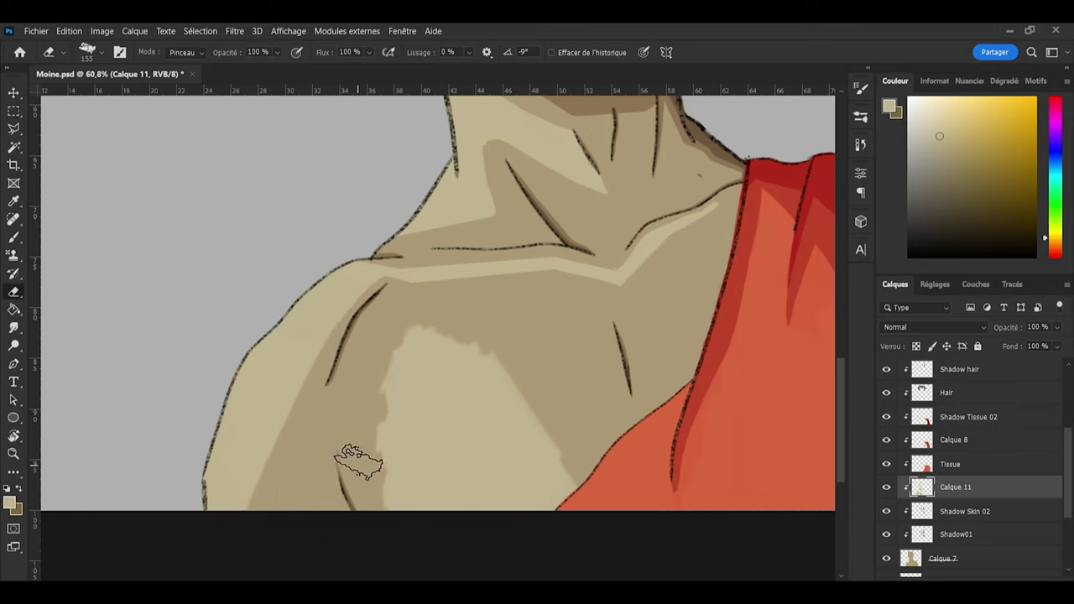
left_click_drag(382, 522, 559, 526)
left_click_drag(385, 503, 561, 510)
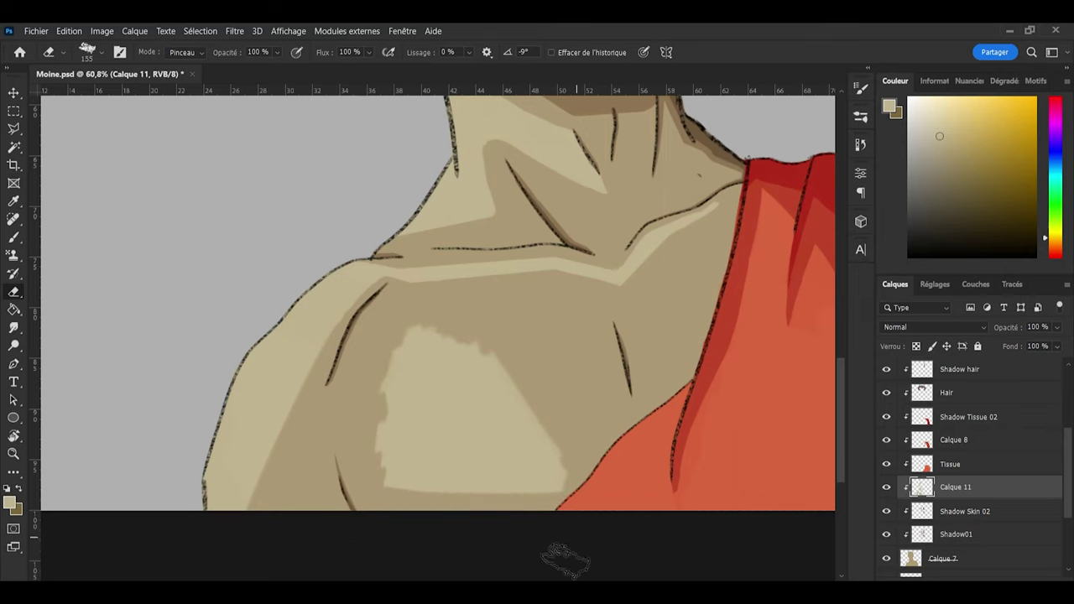
Step: Extend the light skin highlight across the chest and up to the collarbone with a 115-pixel brush
key("b")
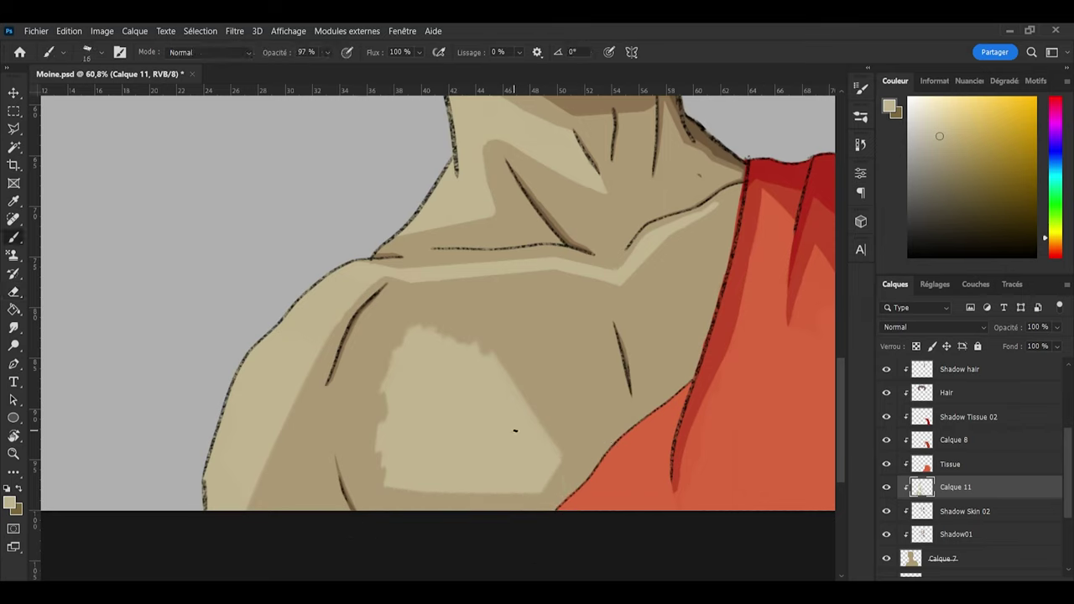
key("period")
mouse_move(556, 443)
left_mouse_down()
mouse_move(589, 402)
mouse_move(566, 436)
mouse_move(561, 378)
mouse_move(580, 377)
mouse_move(570, 318)
mouse_move(544, 367)
mouse_move(549, 393)
mouse_move(511, 378)
mouse_move(525, 355)
mouse_move(519, 330)
mouse_move(452, 320)
mouse_move(419, 428)
mouse_move(393, 468)
mouse_move(397, 479)
mouse_move(381, 424)
mouse_move(400, 379)
mouse_move(384, 390)
mouse_move(397, 369)
mouse_move(386, 411)
mouse_move(444, 312)
mouse_move(420, 329)
mouse_move(509, 327)
left_mouse_up()
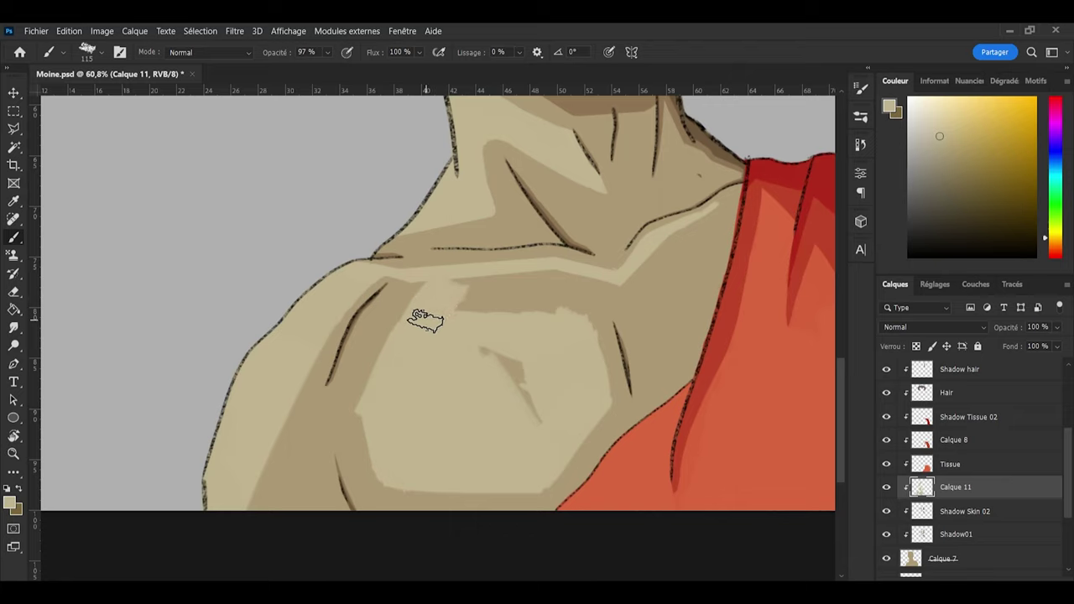
mouse_move(457, 310)
left_mouse_down()
mouse_move(494, 293)
mouse_move(522, 297)
mouse_move(537, 323)
left_mouse_up()
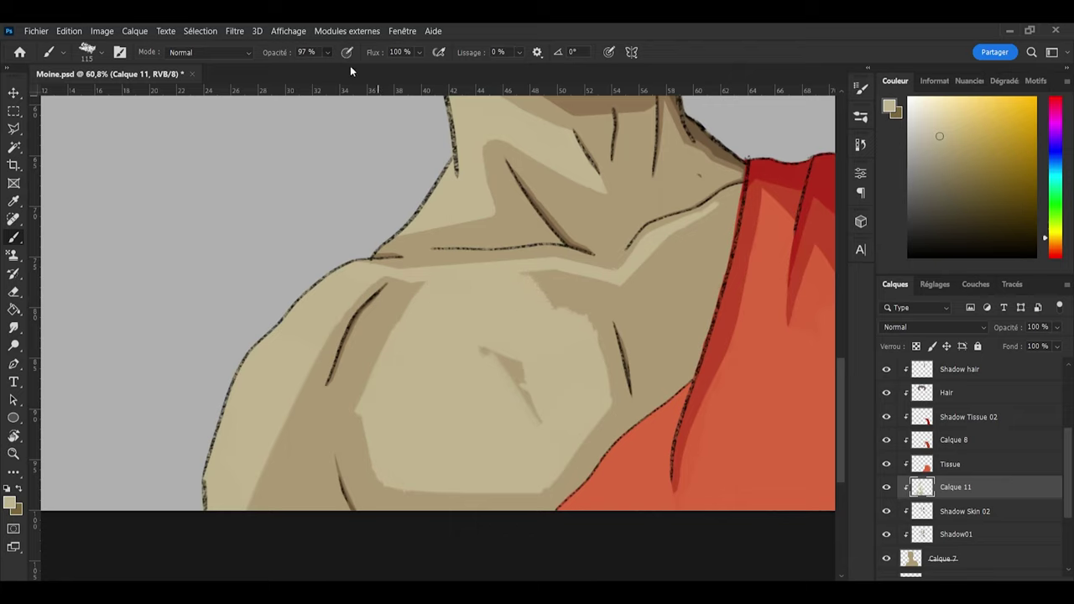
Step: Set the brush to 100% opacity and 62 pixels, and fill the remaining gaps inside the chest highlight
key("0")
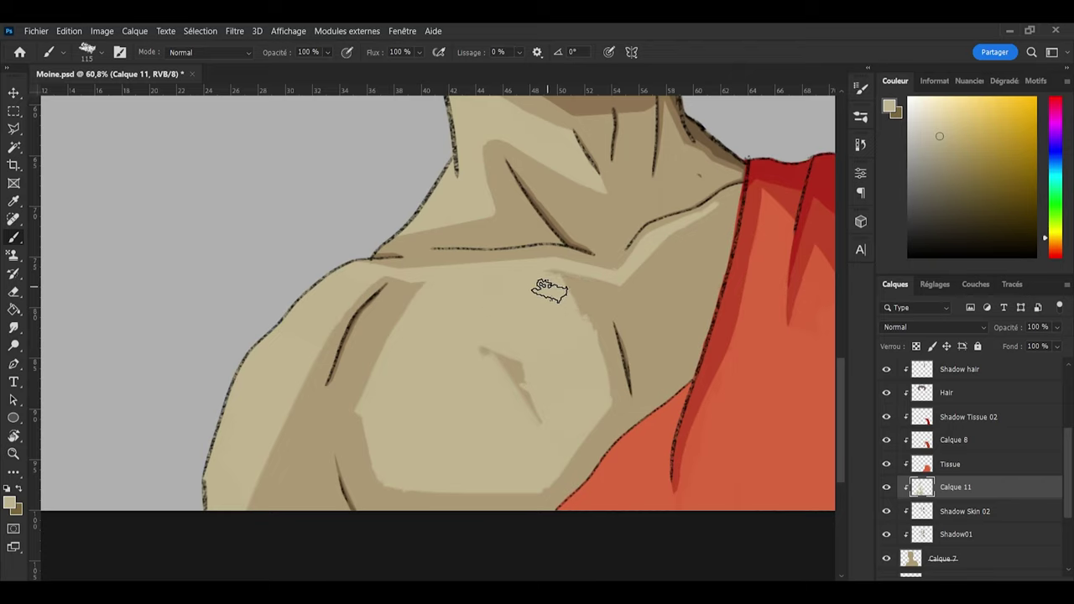
key("[")
key("[")
key("[")
key("]")
key("]")
key("]")
key("]")
key("]")
key("]")
key("]")
key("]")
key("]")
mouse_move(554, 271)
left_mouse_down()
mouse_move(586, 360)
mouse_move(580, 331)
mouse_move(562, 328)
mouse_move(526, 352)
mouse_move(522, 411)
mouse_move(493, 387)
left_mouse_up()
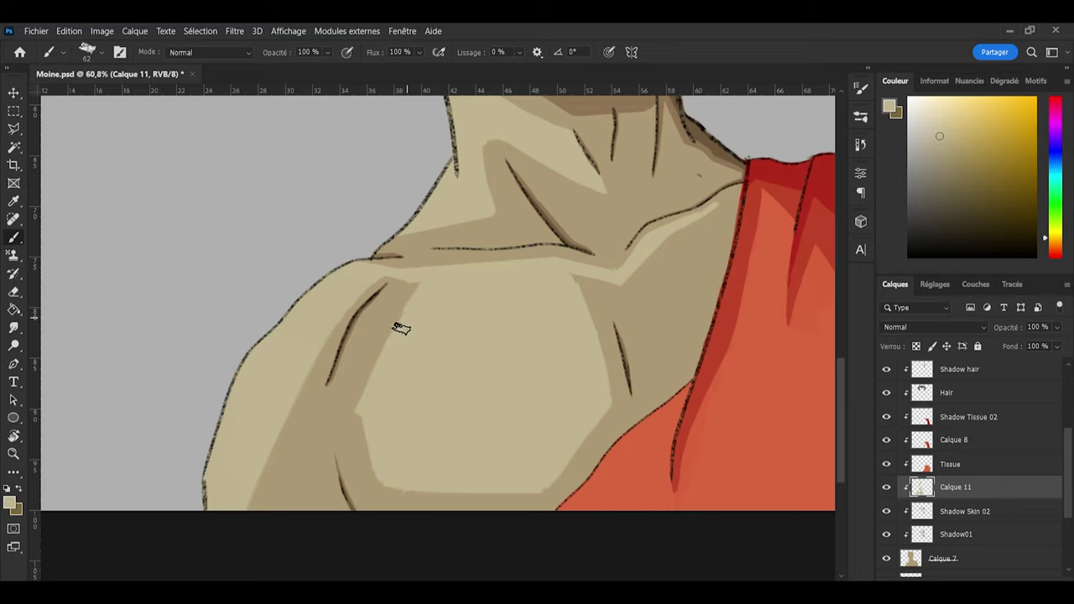
Step: Sharpen the chest highlight's shoulder-side edge with the brush and trim its lower edge straight with the eraser
mouse_move(418, 288)
left_mouse_down()
mouse_move(351, 451)
mouse_move(368, 440)
mouse_move(367, 420)
mouse_move(387, 476)
mouse_move(362, 464)
left_mouse_up()
key("e")
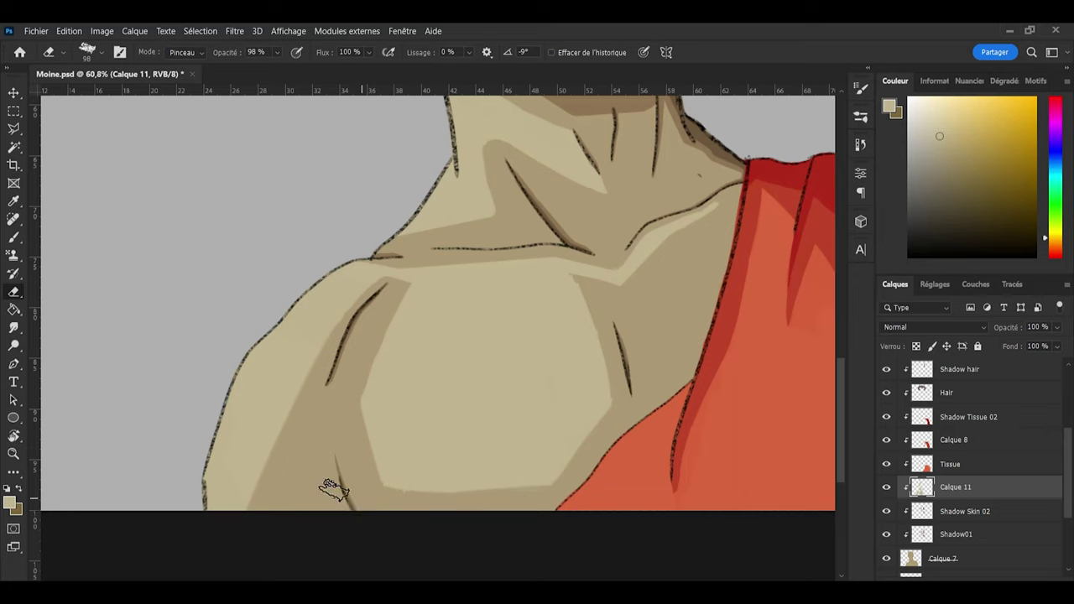
left_click_drag(331, 489, 527, 501)
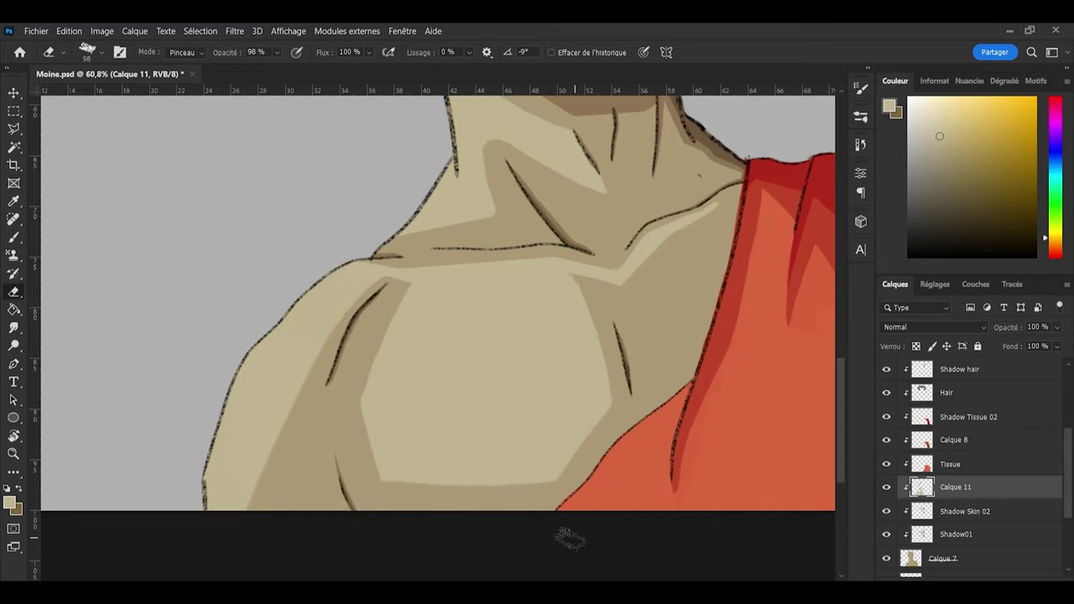
Step: Lasso a thin sliver along the chest highlight's robe-side edge, erase inside it and deselect
key("l")
left_click(611, 404)
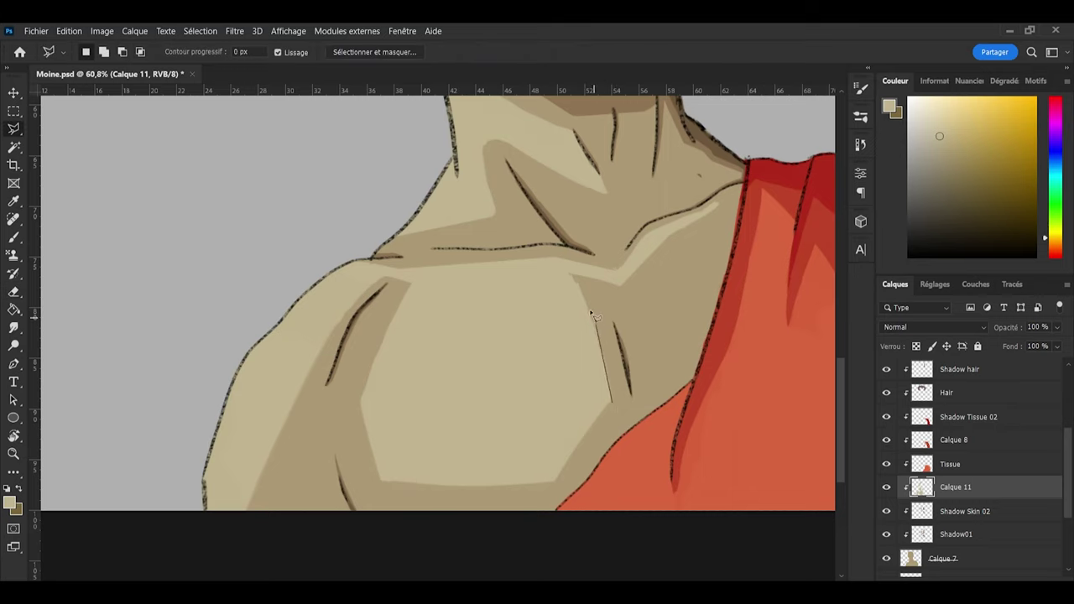
left_click(571, 273)
left_click(587, 284)
left_click(614, 405)
key("e")
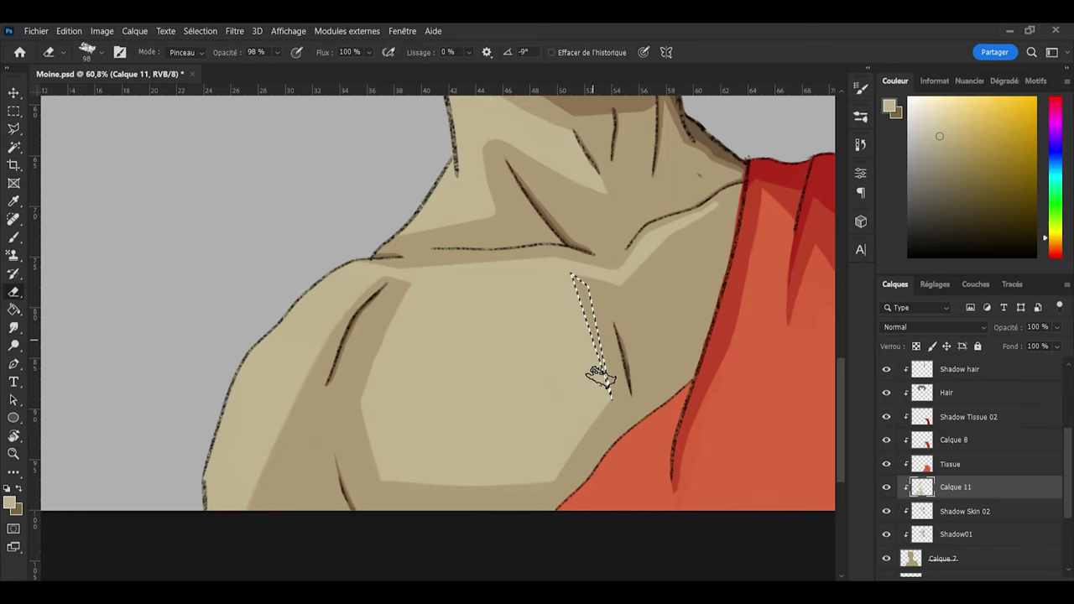
key("ctrl+d")
key("b")
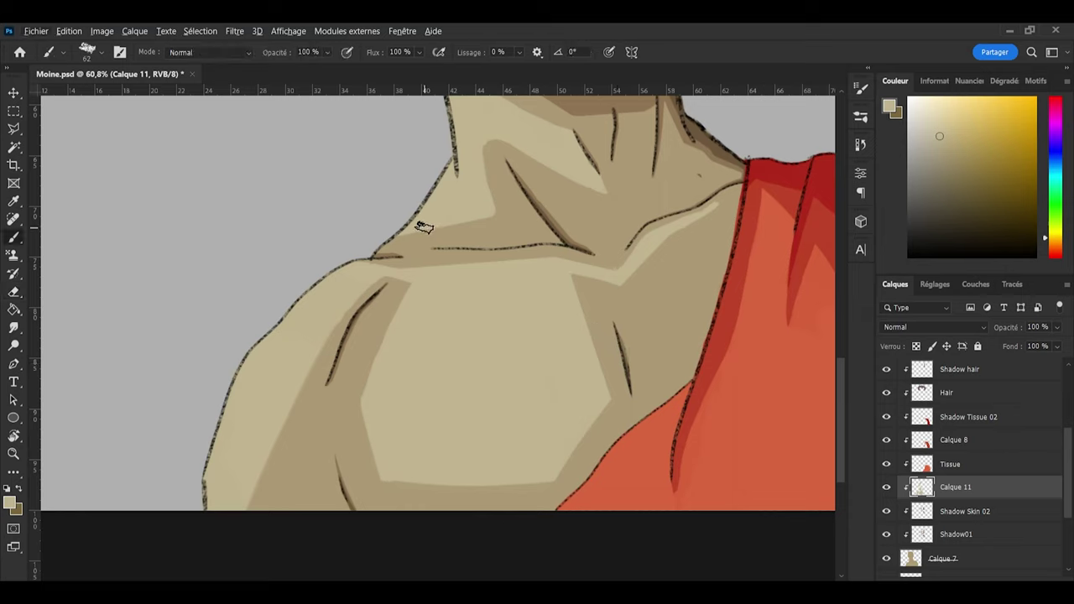
Step: Refine the chest highlight's shoulder-side upper corner, erase a thin lassoed sliver along that edge and deselect
key("e")
key("b")
key("e")
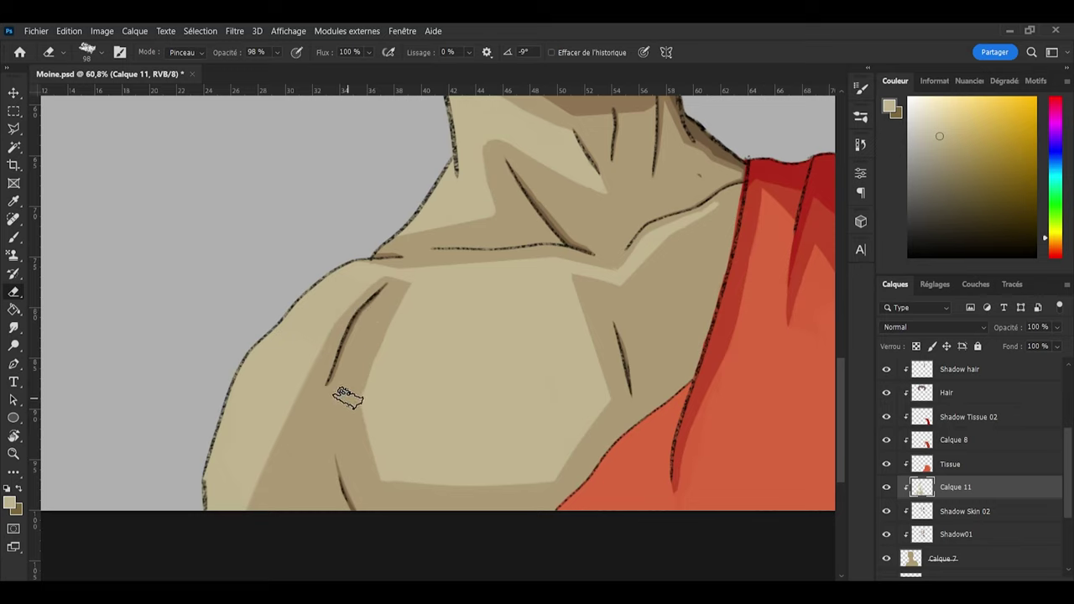
key("b")
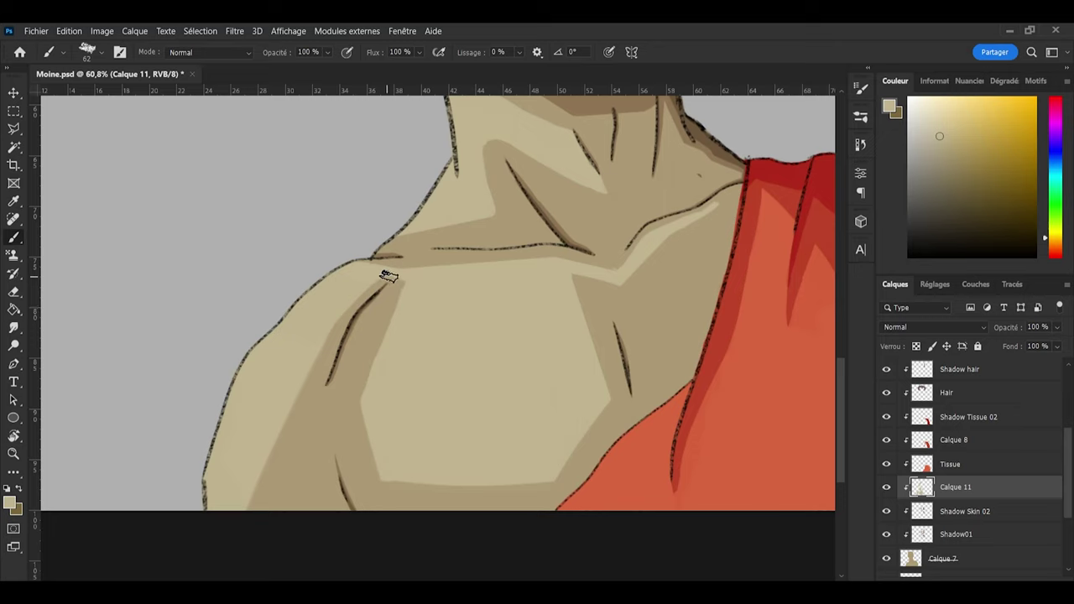
key("l")
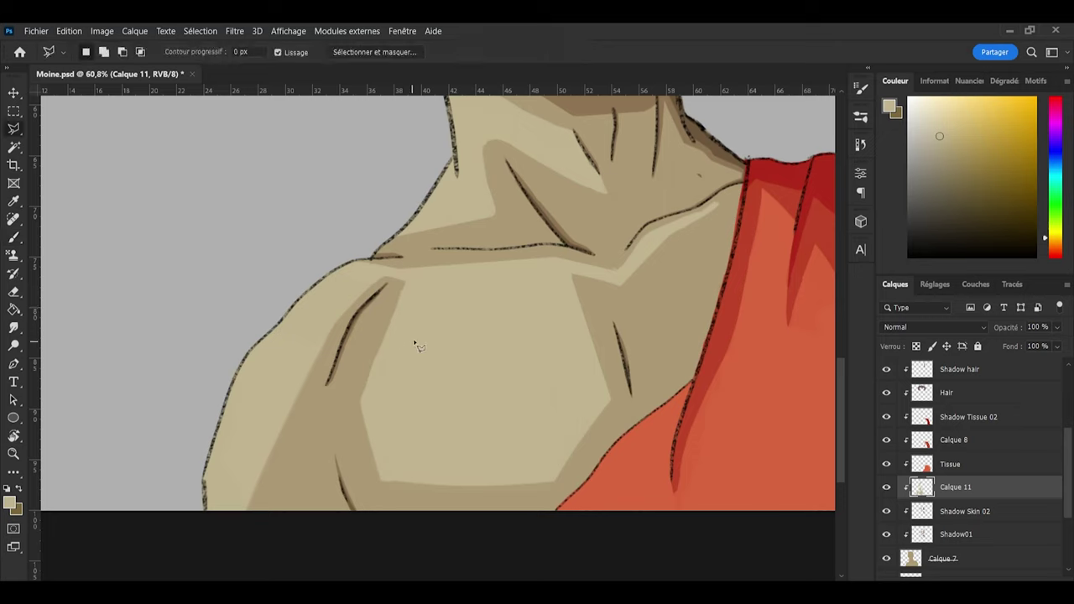
left_click(406, 284)
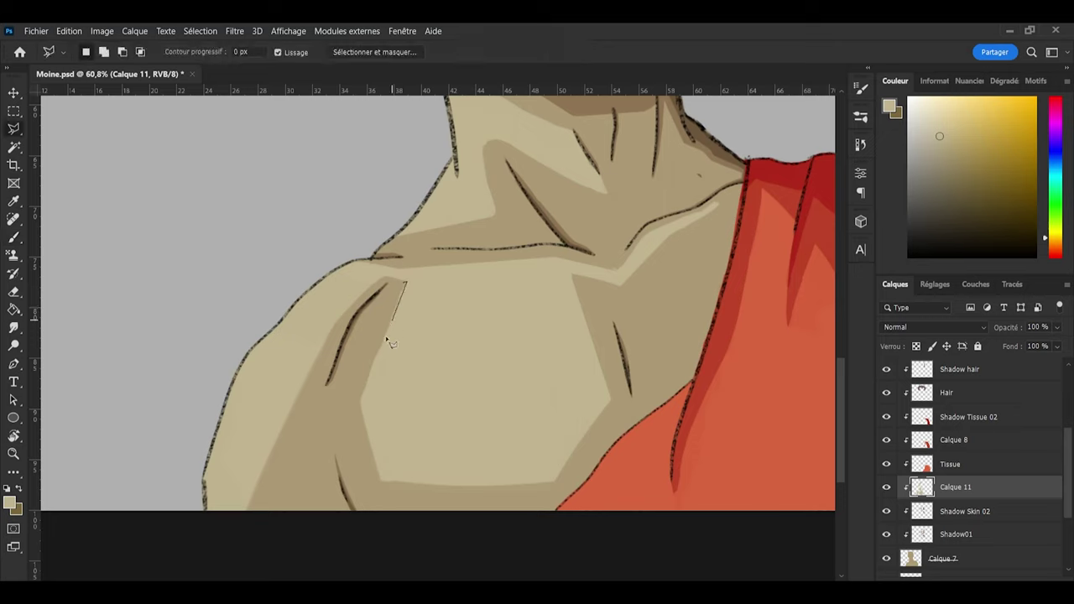
left_click(361, 409)
left_click(402, 283)
key("r")
mouse_move(403, 282)
left_mouse_down()
mouse_move(364, 406)
mouse_move(346, 354)
mouse_move(406, 277)
left_mouse_up()
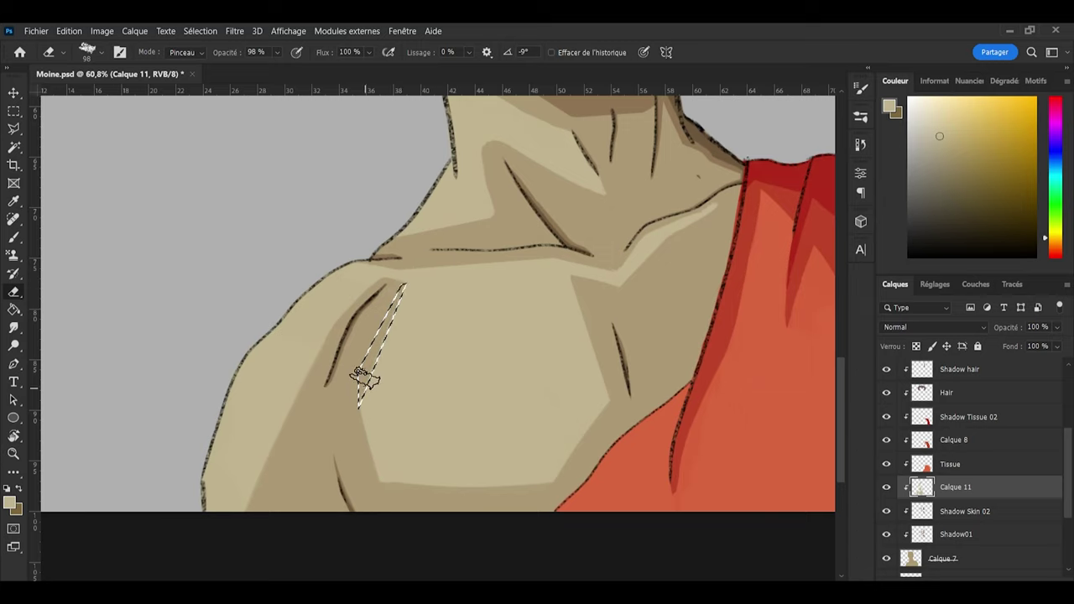
key("l")
key("ctrl+d")
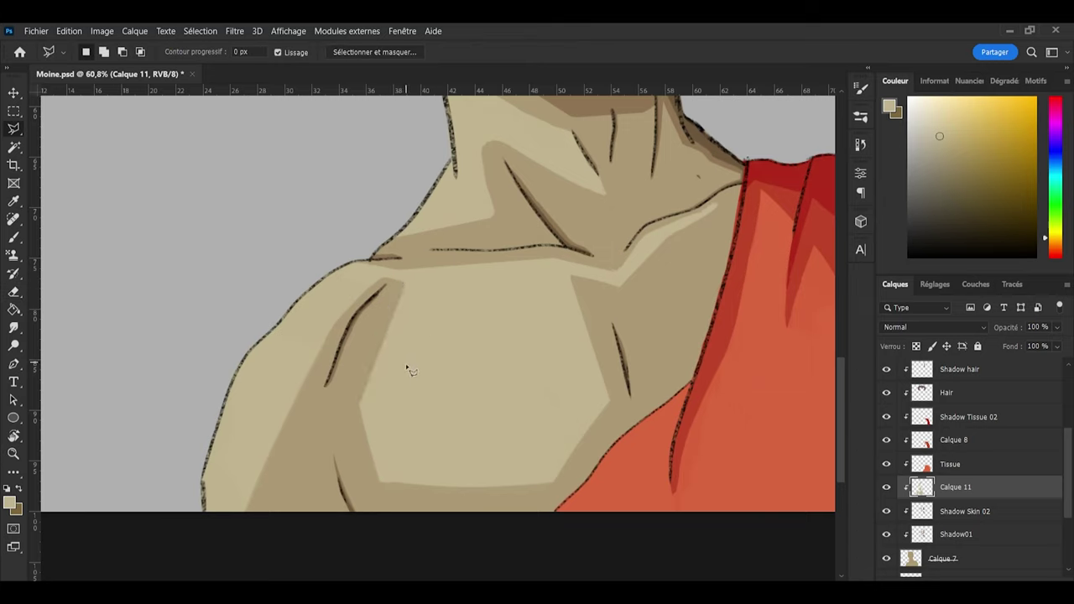
Step: Refine the highlight beneath the collarbone beside the robe with a 44-pixel eraser and save the document
key("e")
right_click(327, 422, "alt")
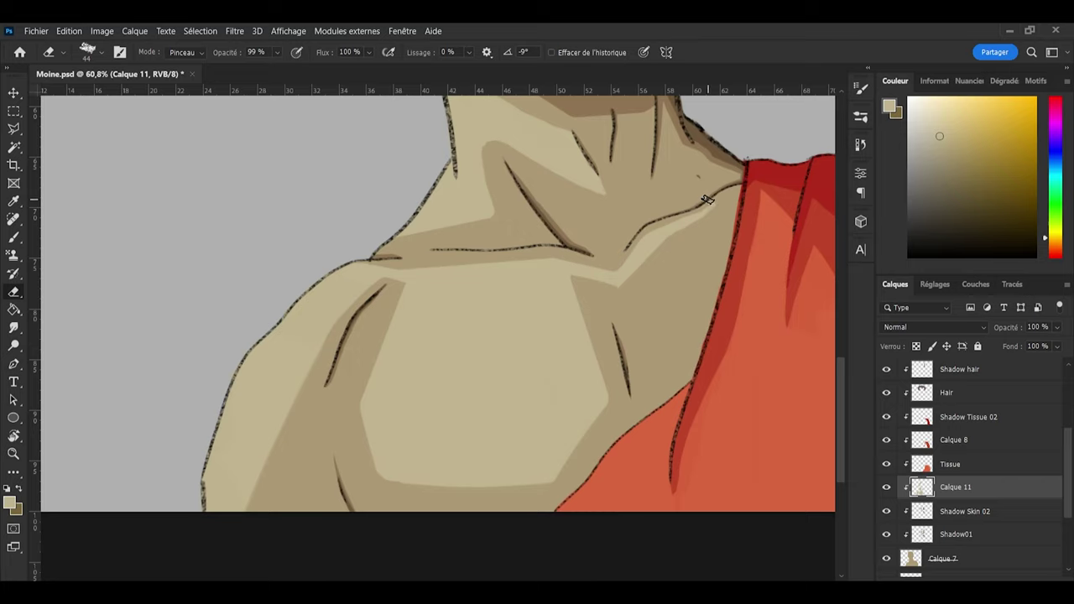
scroll(713, 180, "down", 8)
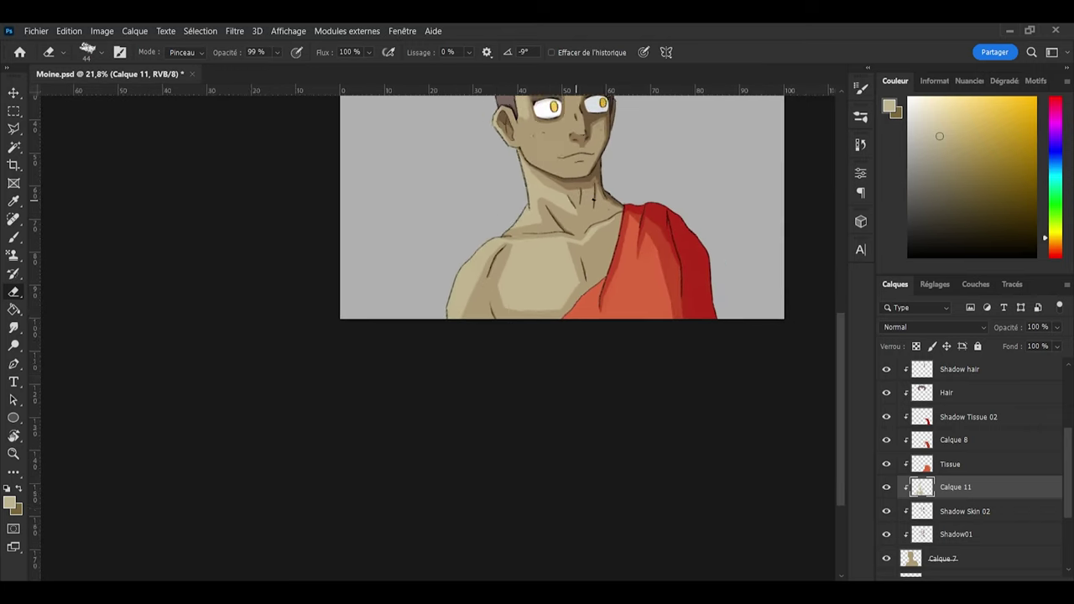
scroll(643, 246, "up", 2)
key("ctrl+s")
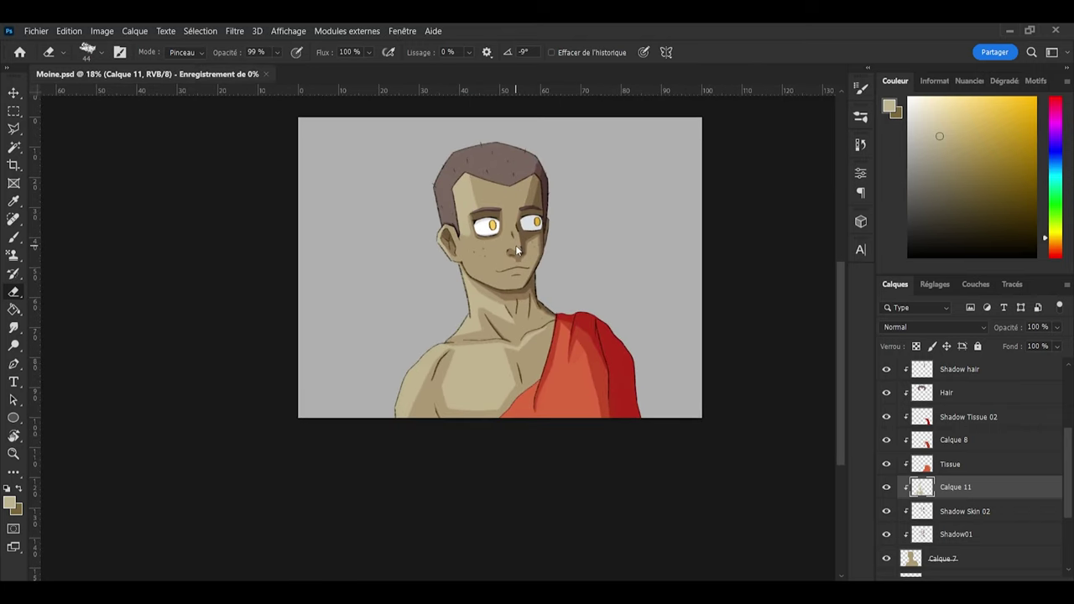
Step: Paint a light skin highlight along the rim and lobe of the fully visible ear, cleaning its edges with the eraser
scroll(479, 286, "up", 3)
key("b")
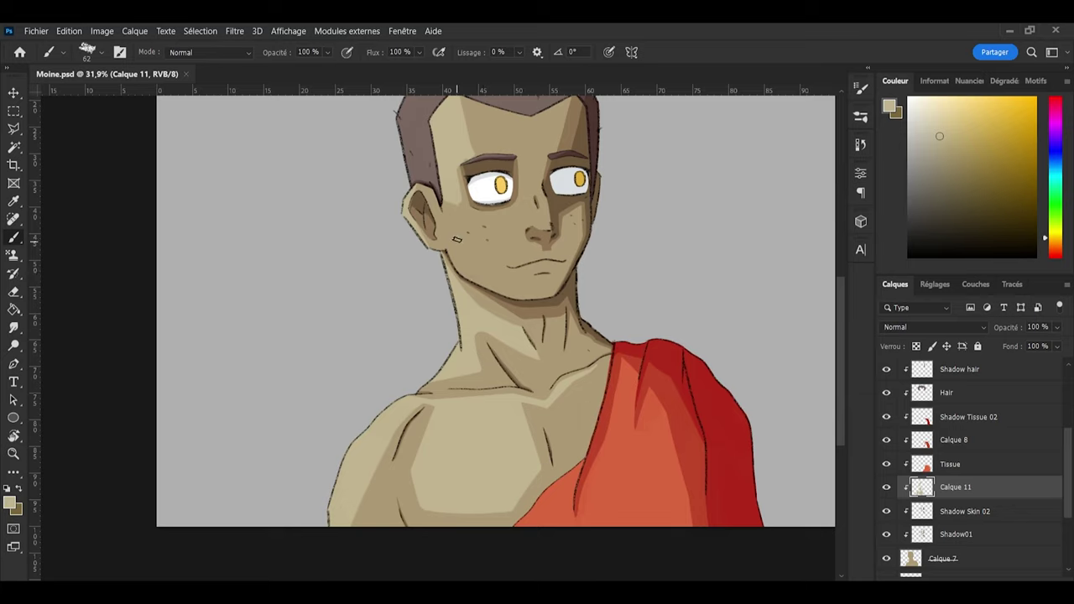
left_click_drag(427, 244, 436, 249)
key("e")
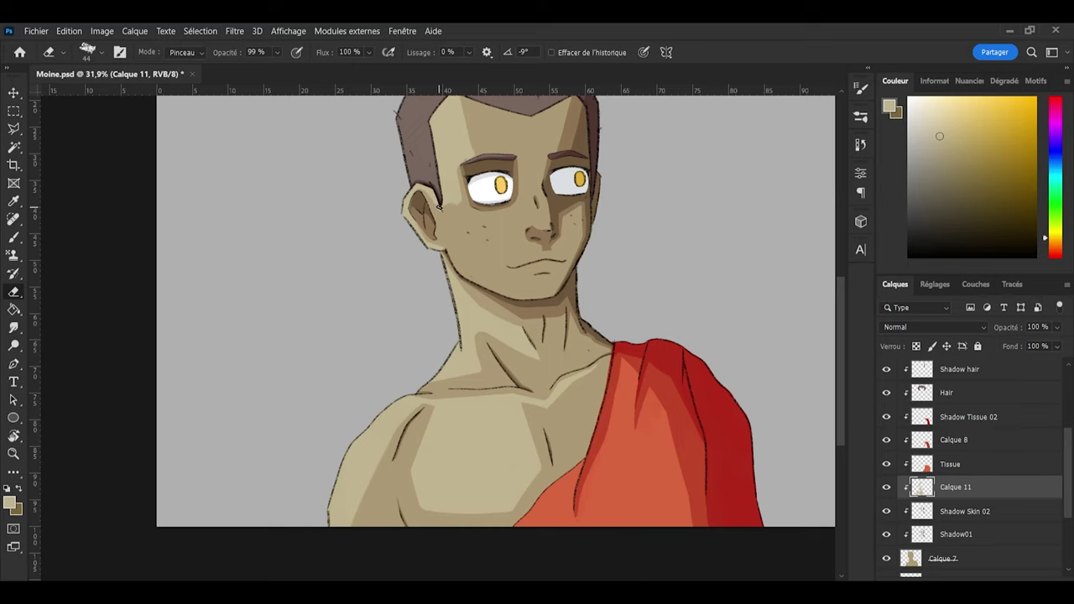
key("b")
key("e")
key("b")
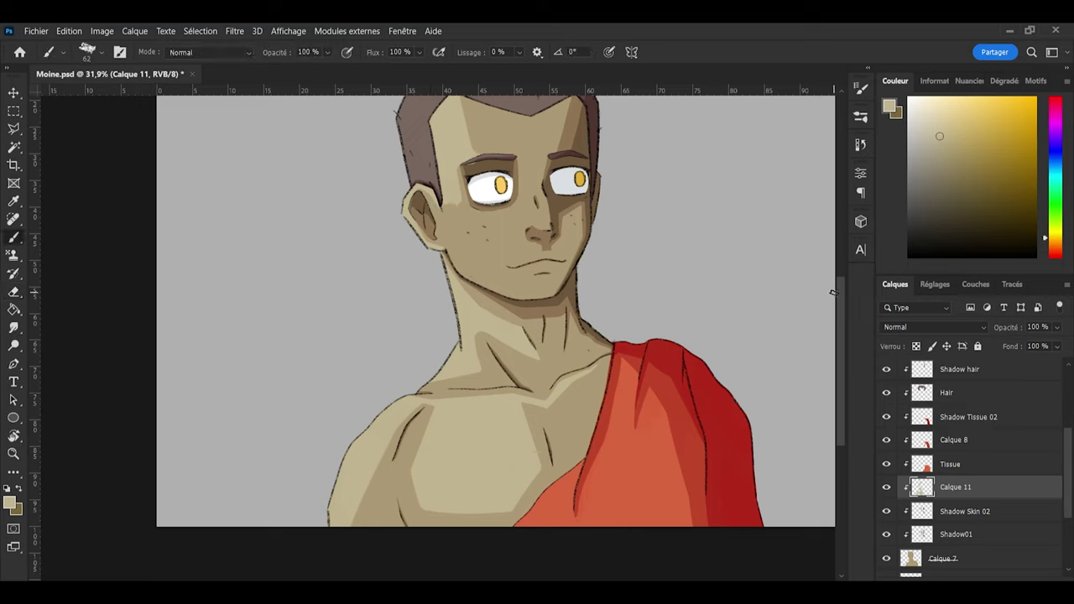
Step: Reshape the edge of the forehead highlight between the hairline and eyebrow with the brush and eraser
scroll(832, 292, "up", 3)
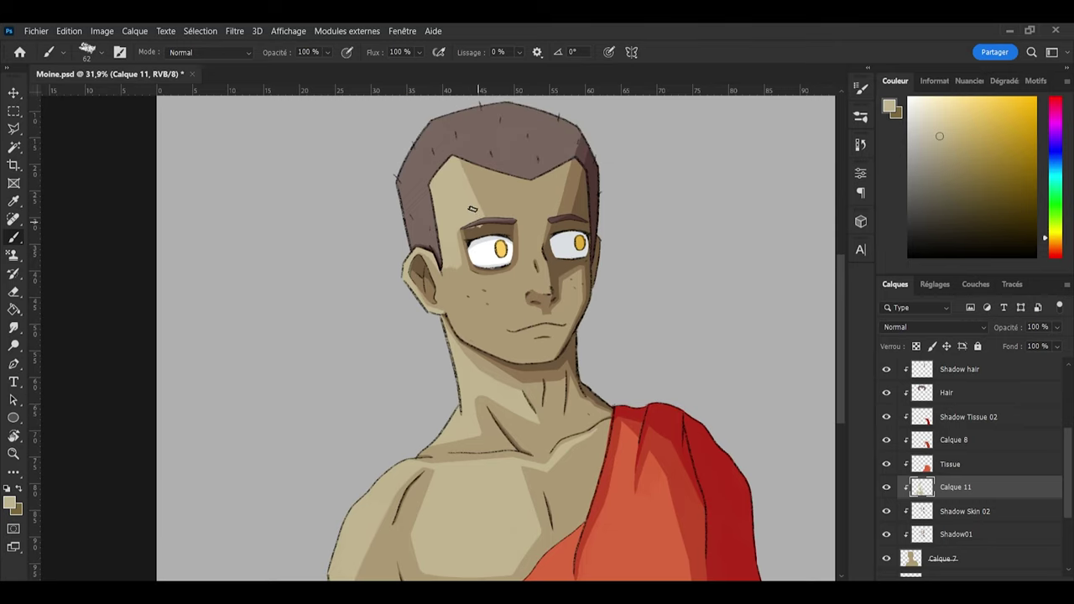
key("e")
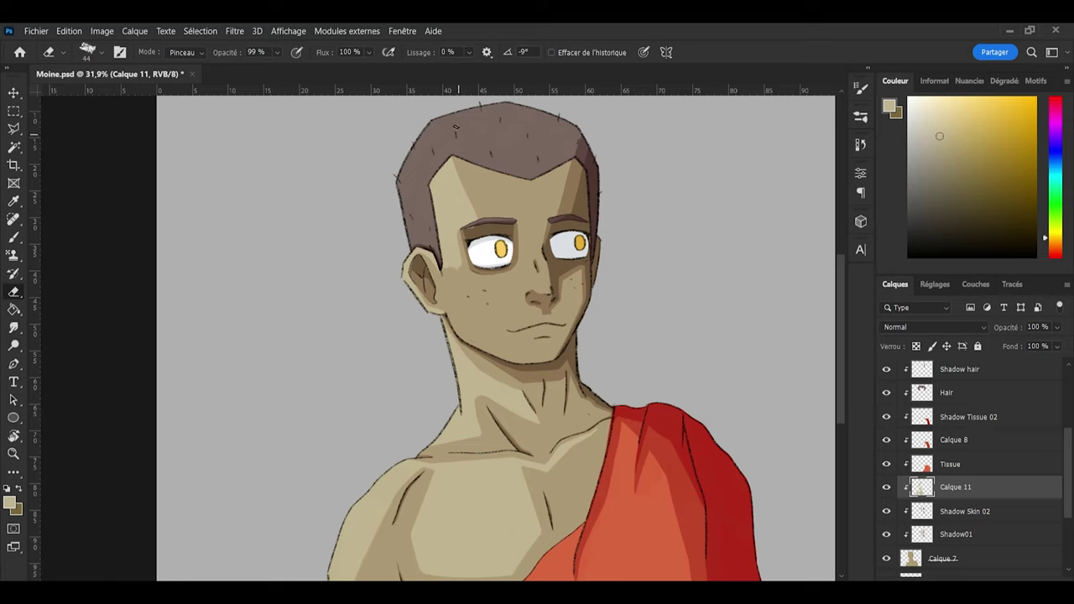
key("b")
left_click_drag(458, 163, 476, 230)
key("e")
left_click_drag(453, 136, 485, 239)
key("b")
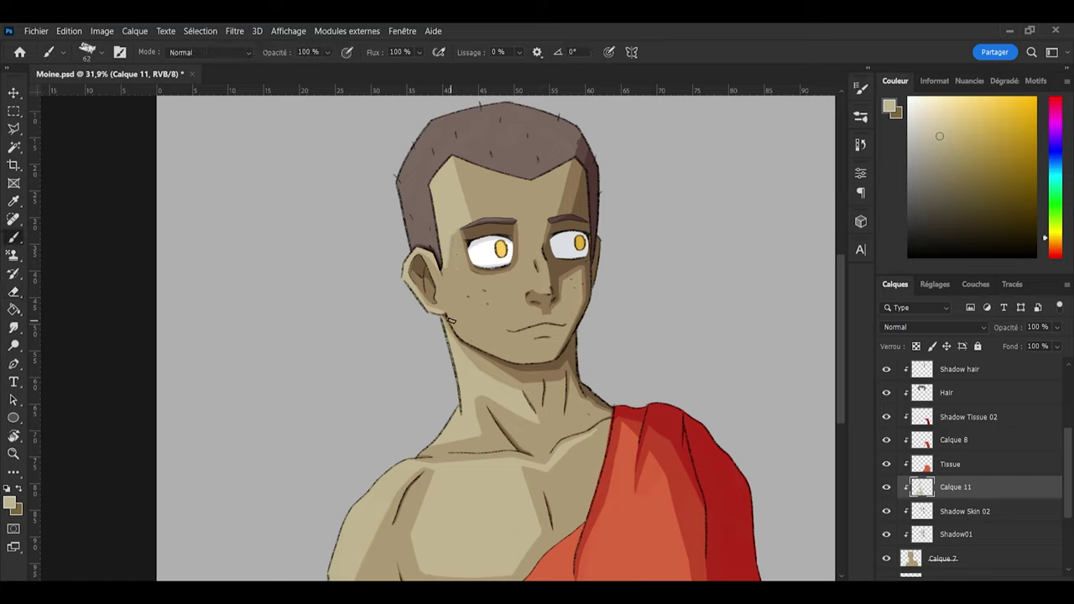
Step: Paint a thin highlight along the jawline from ear to chin with a 31-pixel brush and clean its edge with the eraser
scroll(489, 291, "up", 5)
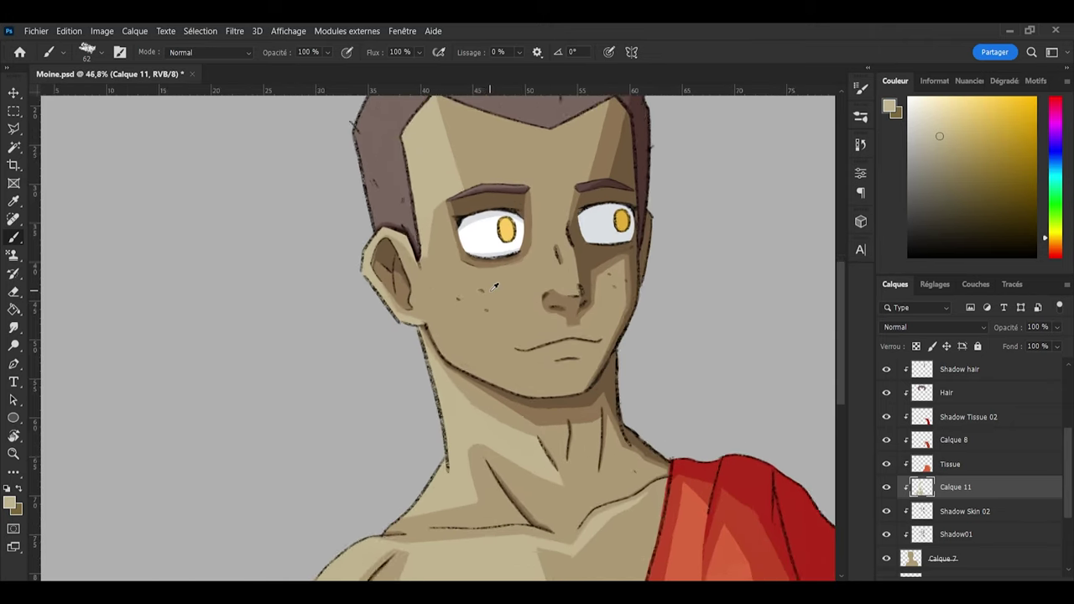
right_click(472, 360, "alt")
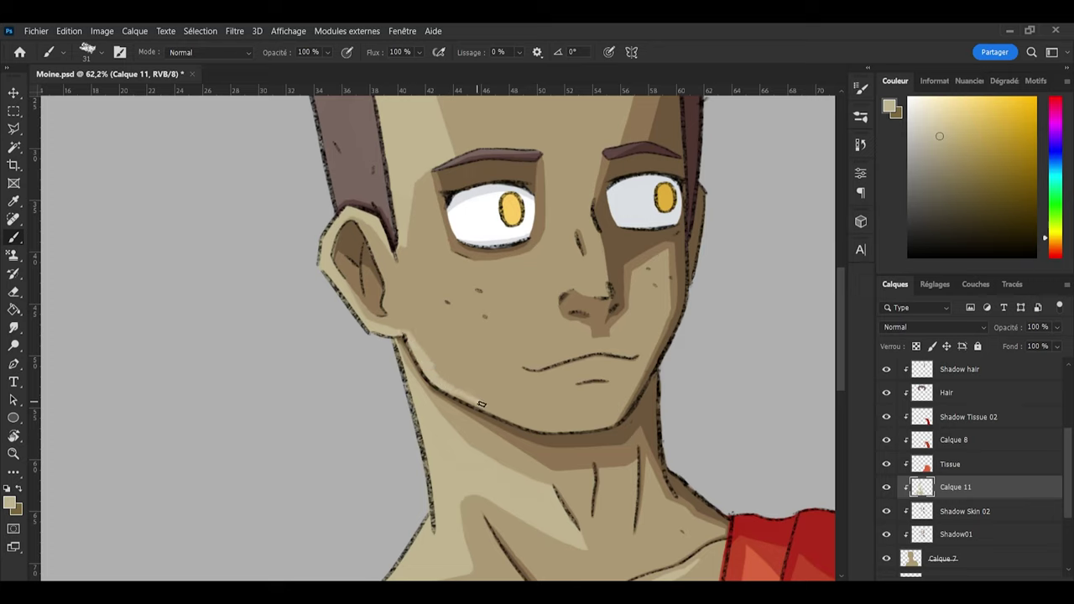
mouse_move(452, 392)
left_mouse_down()
mouse_move(531, 428)
mouse_move(515, 423)
mouse_move(595, 427)
left_mouse_up()
key("e")
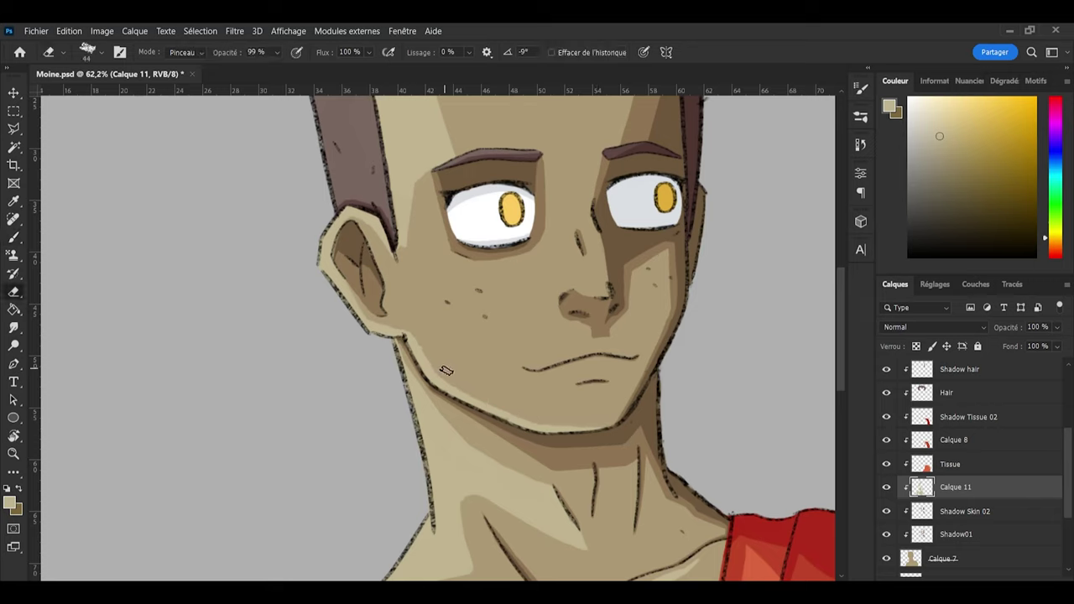
key("b")
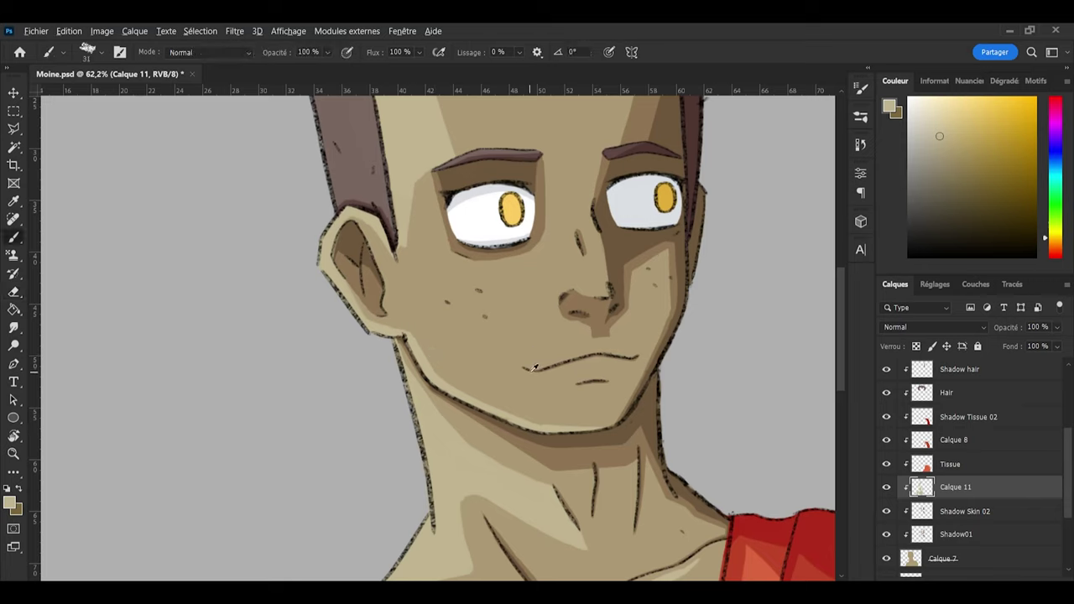
Step: Add a small highlight at the crease below the mouth with a smaller brush and trim it with the eraser
key("bracketleft")
key("bracketleft")
key("e")
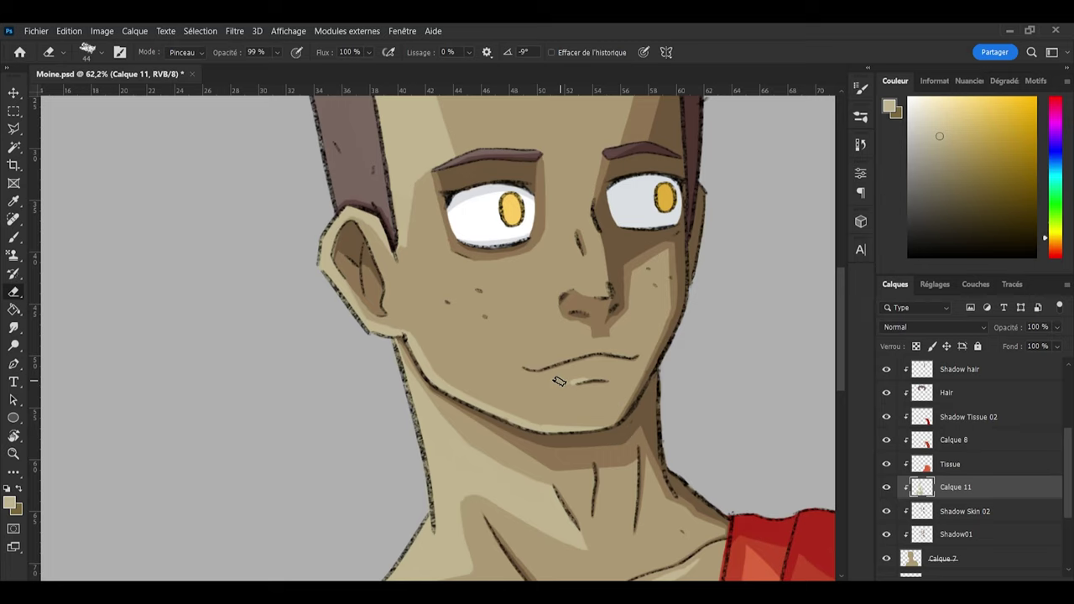
left_click_drag(569, 375, 562, 378)
Step: Paint a light highlight down the ridge of the nose to its tip with a 19-pixel brush and trim its edges
key("b")
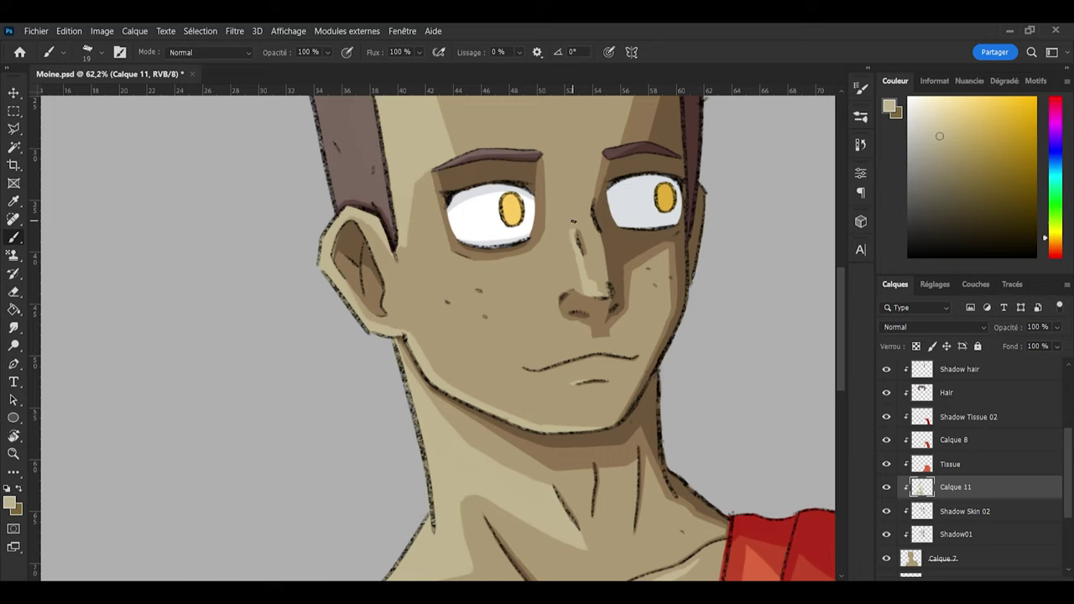
left_click_drag(569, 215, 573, 217)
key("e")
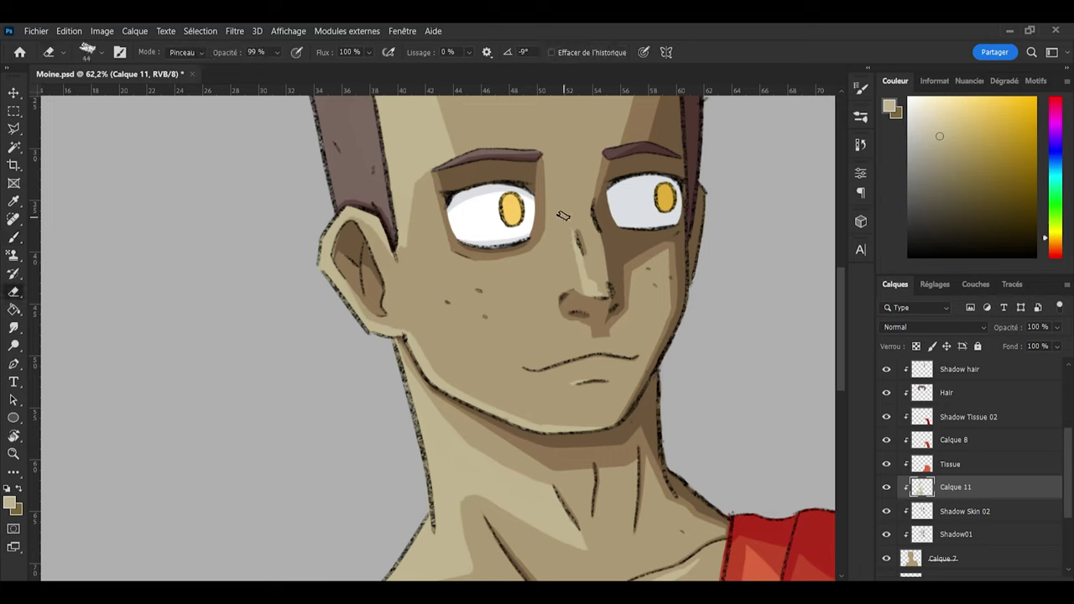
key("b")
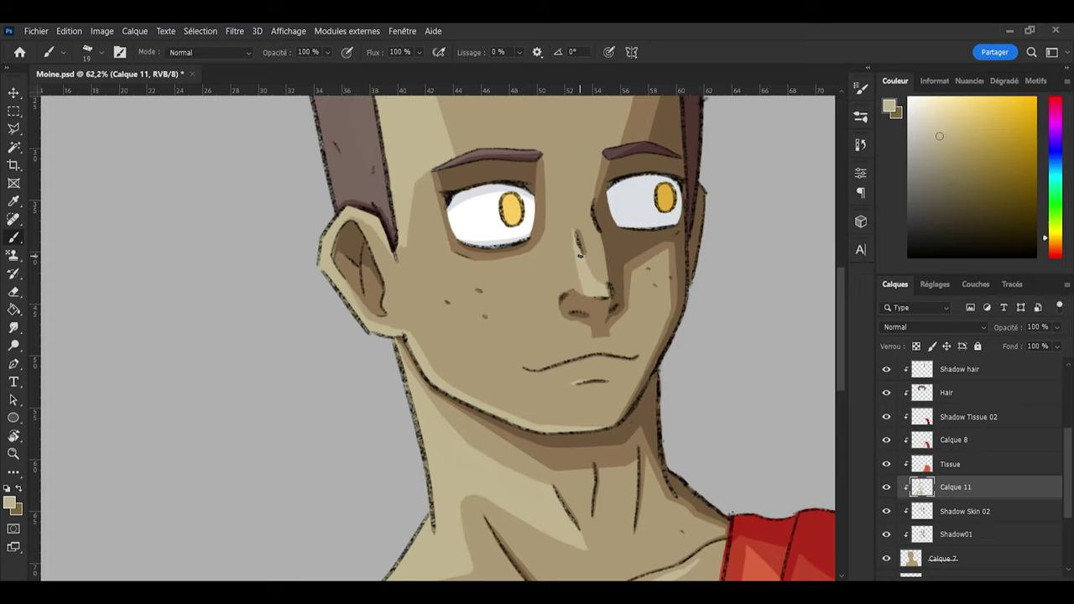
key("e")
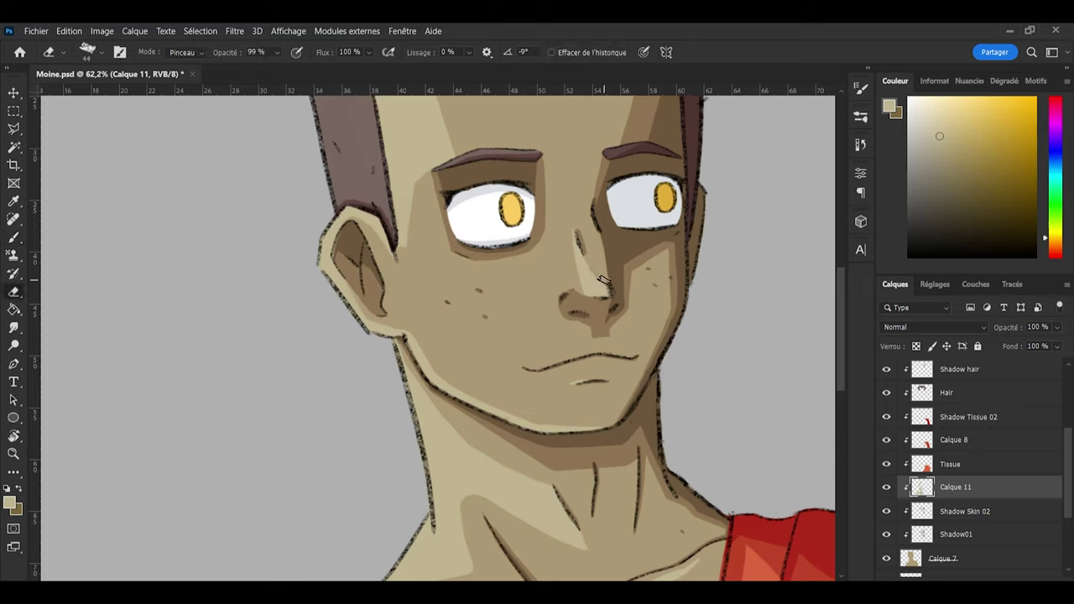
Step: Extend the highlight up the nose bridge toward the inner corner of the far eye and erase the excess
key("b")
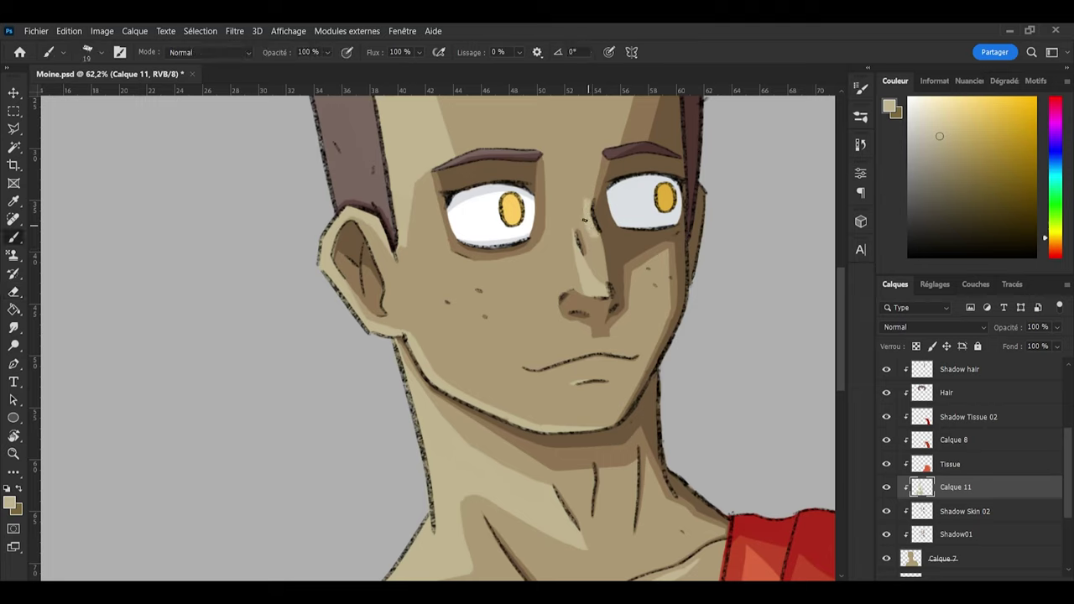
key("e")
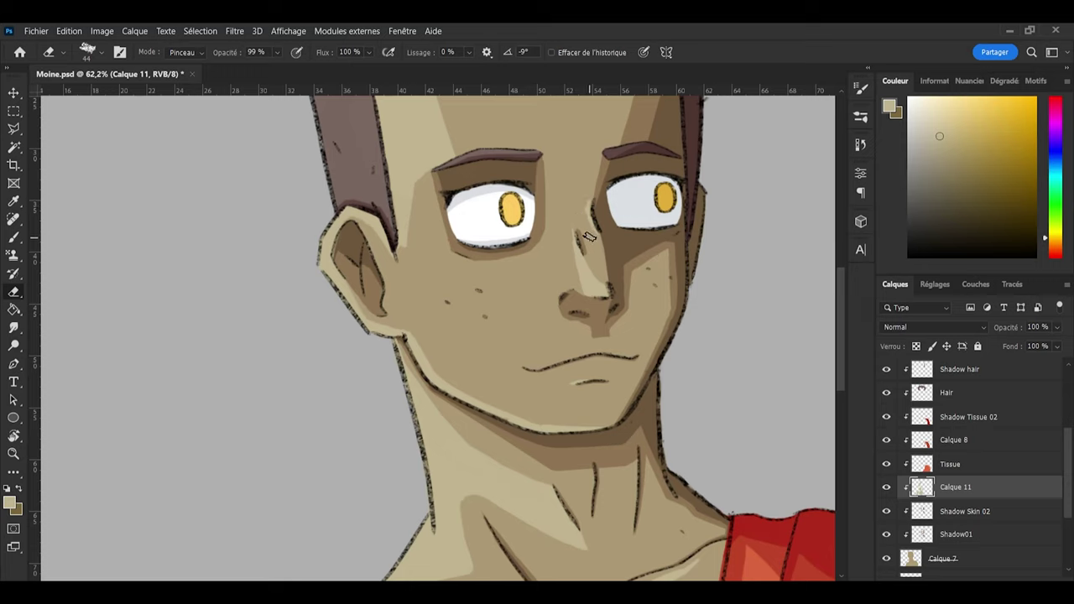
key("b")
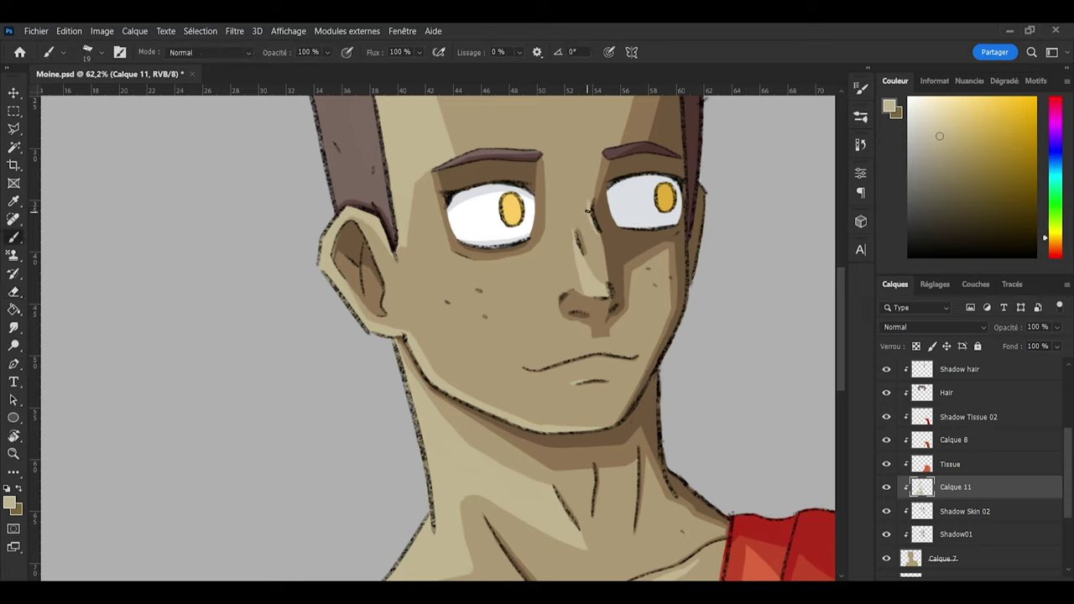
key("e")
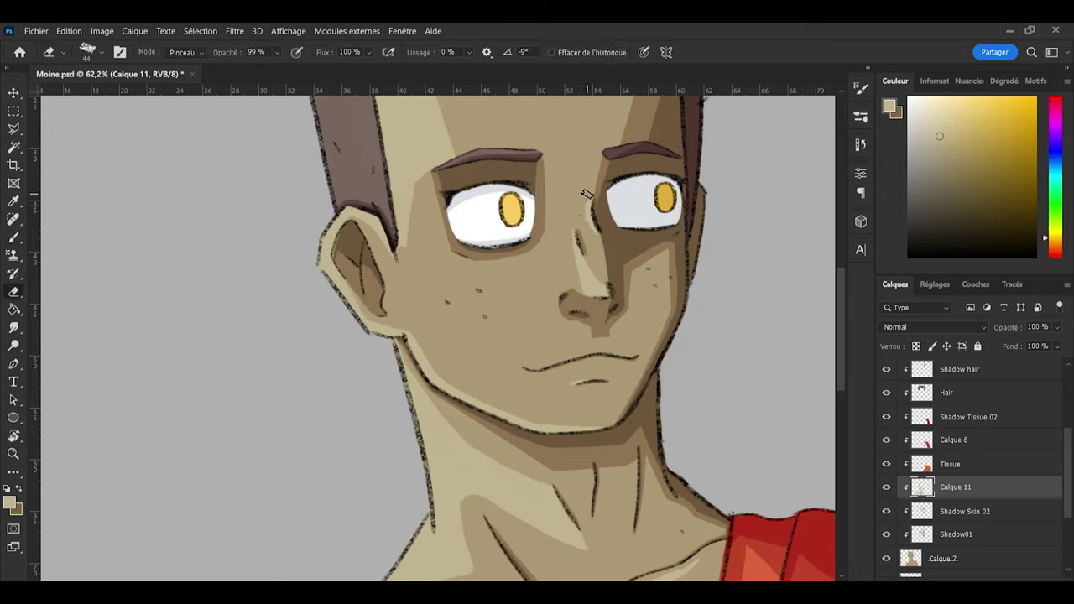
Step: Add a thin highlight around the outside of the nostril wing and trim it with a 30-pixel eraser
key("b")
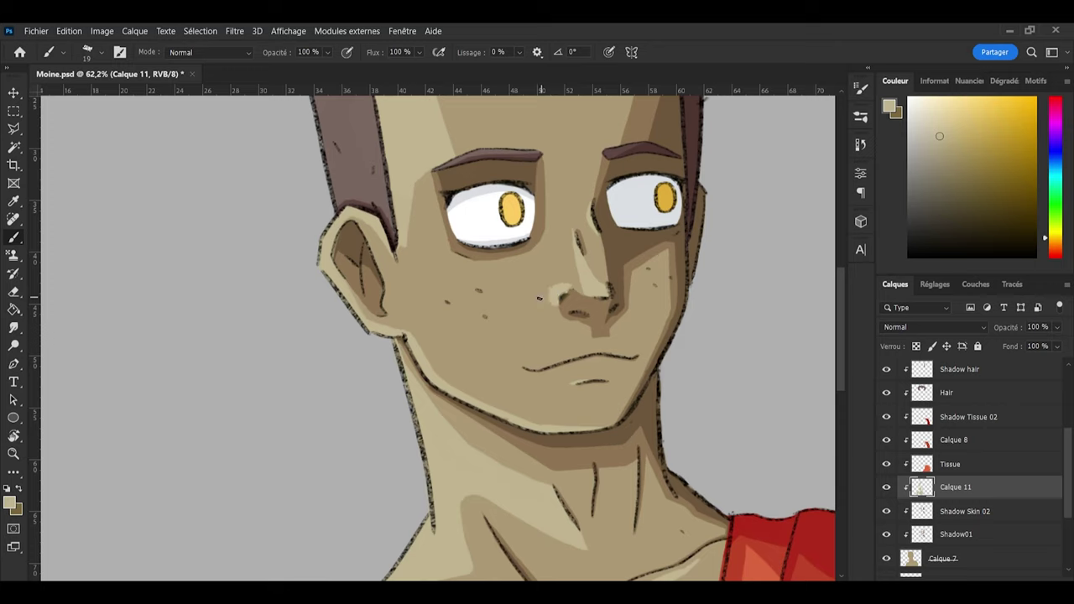
key("e")
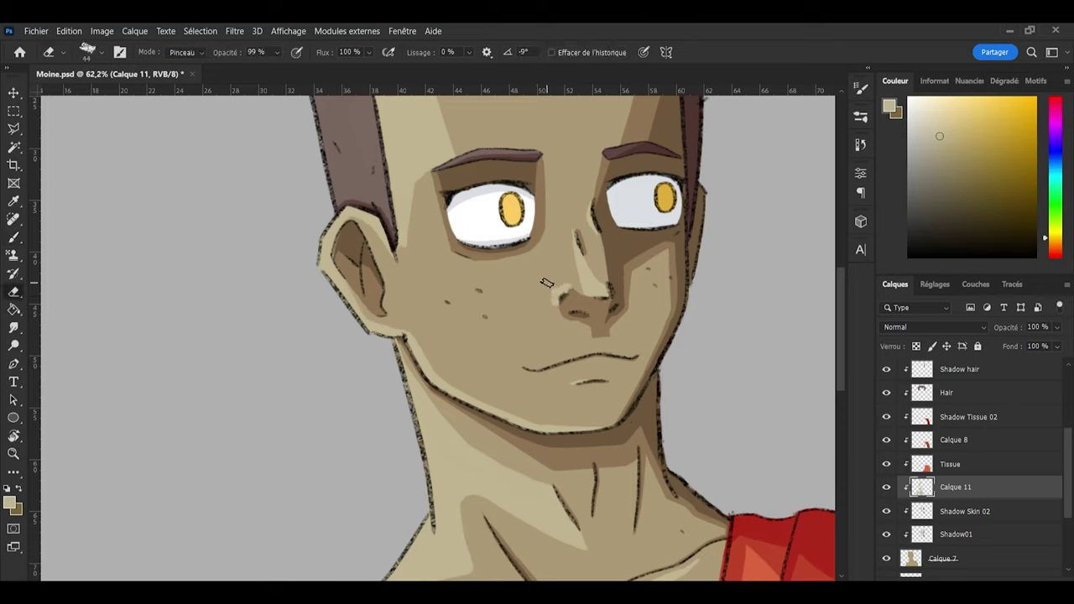
key("bracketleft")
key("bracketleft")
key("bracketleft")
Step: Paint a highlight patch over the freckles on the near cheek with a 70-pixel brush and round its edges with the eraser
key("b")
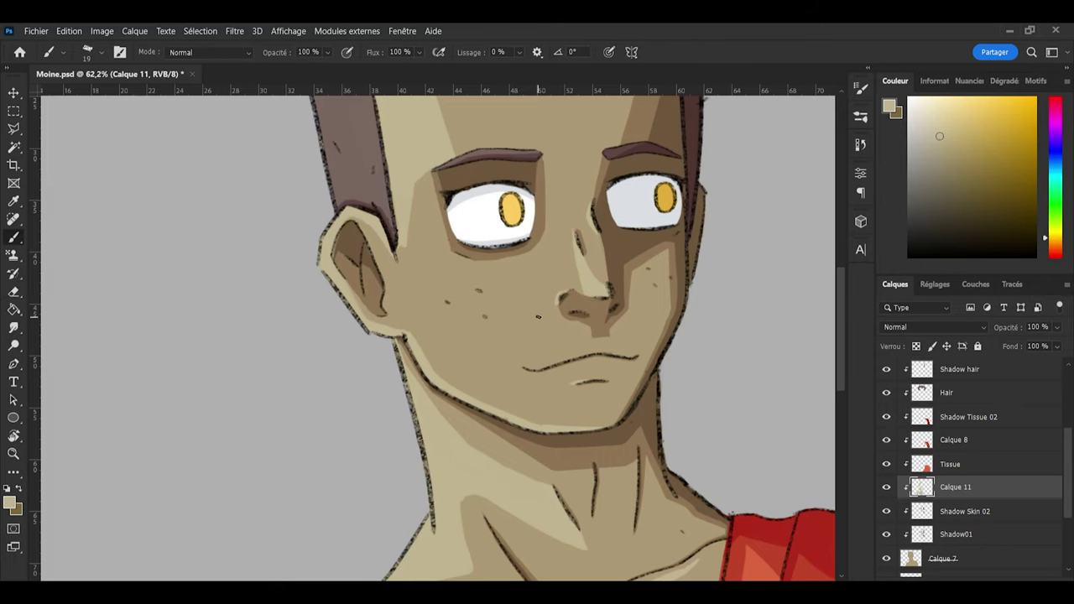
scroll(571, 286, "up", 3)
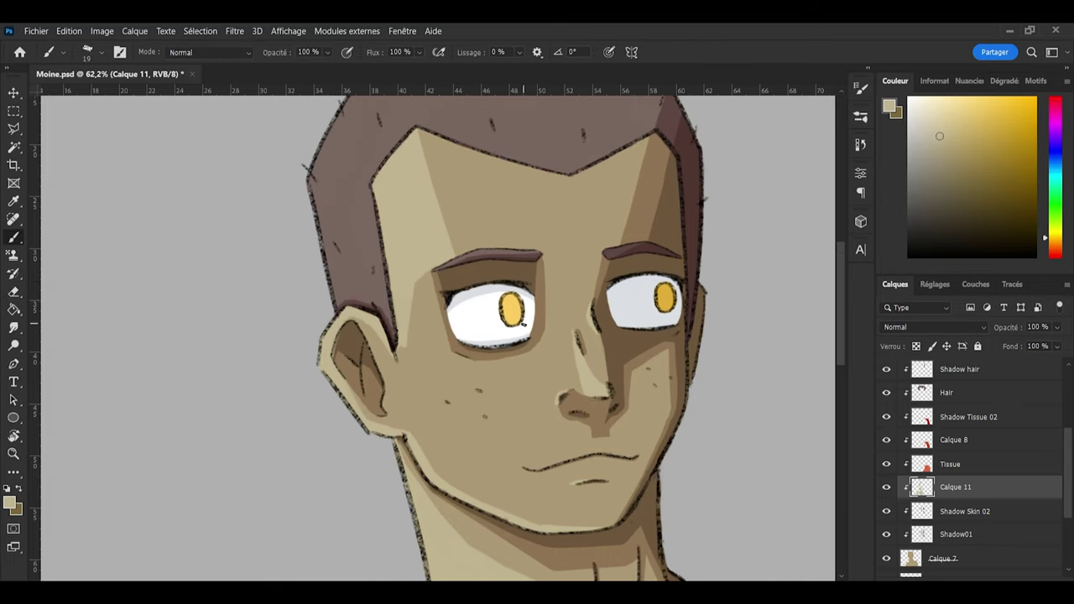
scroll(525, 394, "down", 1)
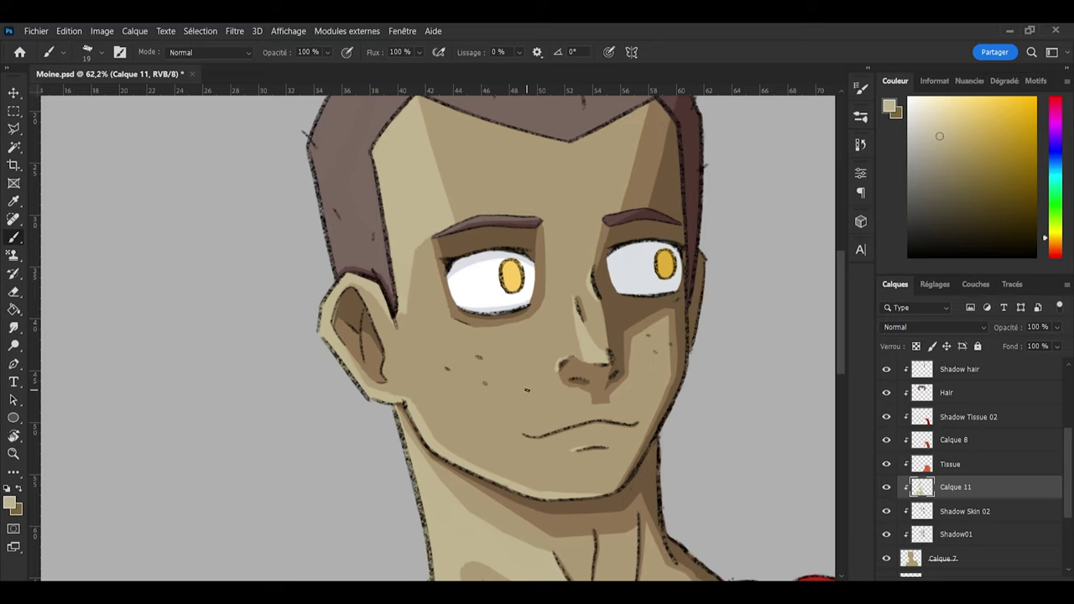
key("period")
mouse_move(454, 360)
left_mouse_down()
mouse_move(484, 354)
mouse_move(481, 378)
mouse_move(451, 375)
mouse_move(436, 343)
mouse_move(460, 376)
mouse_move(454, 374)
left_mouse_up()
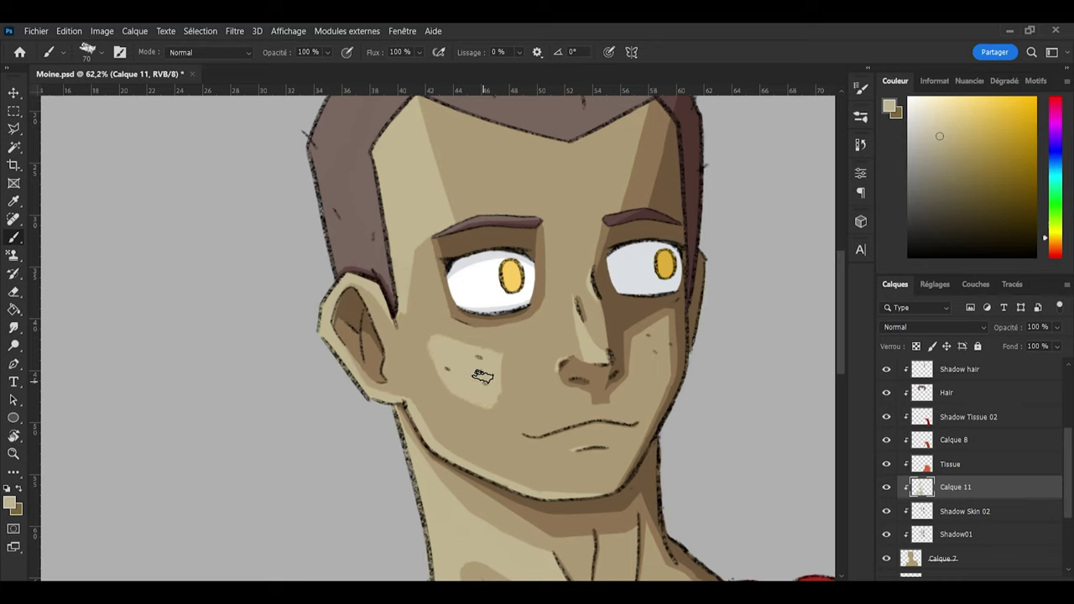
key("l")
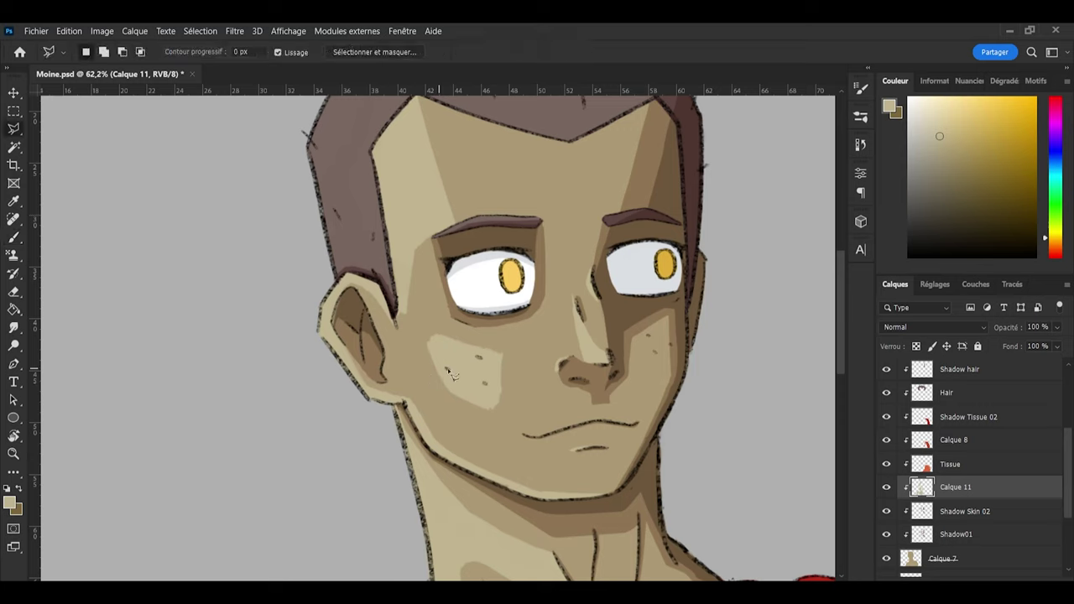
key("e")
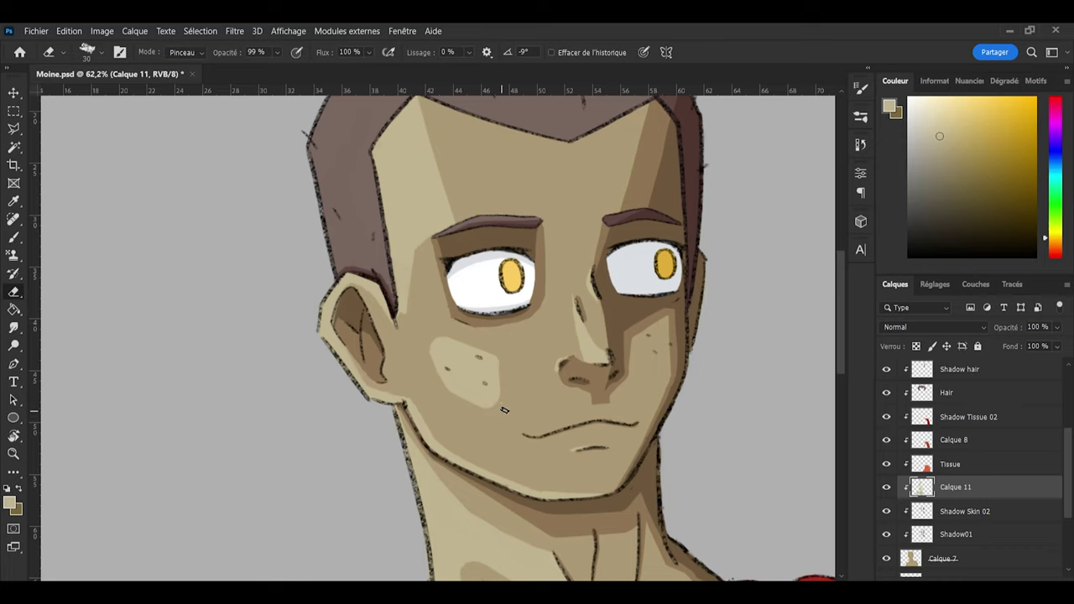
Step: Paint a thin highlight along the top of the mouth line with a 15-pixel brush and clean its edge with the eraser
key("b")
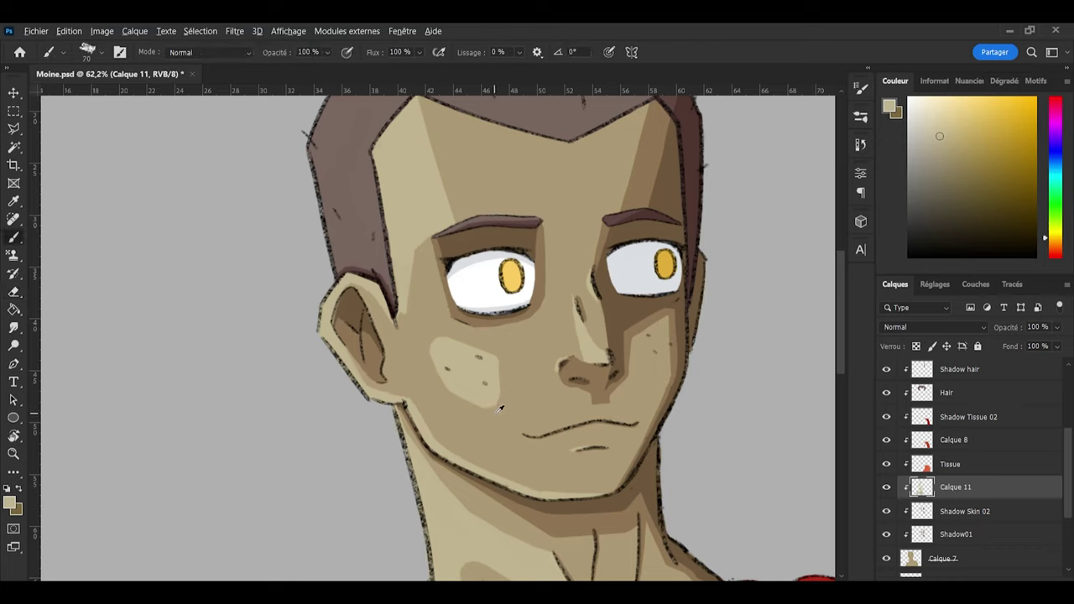
key("bracketleft")
key("bracketleft")
key("bracketleft")
key("bracketleft")
key("bracketleft")
key("bracketleft")
key("bracketleft")
key("bracketleft")
key("bracketleft")
key("bracketleft")
key("bracketleft")
key("bracketleft")
key("bracketleft")
key("bracketleft")
key("bracketleft")
key("bracketleft")
key("bracketleft")
key("bracketleft")
key("bracketleft")
key("bracketright")
key("bracketright")
key("bracketright")
key("bracketright")
key("bracketright")
key("bracketright")
key("bracketright")
key("bracketright")
key("bracketright")
key("bracketright")
key("e")
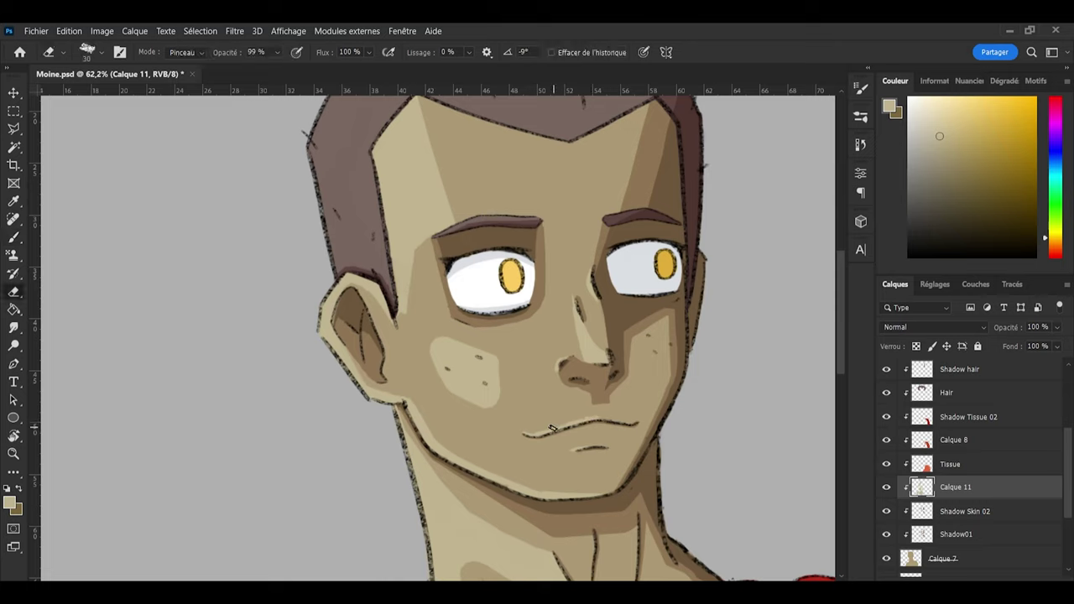
key("b")
key("e")
key("b")
Step: Check the highlights over the whole illustration and save the document
scroll(509, 292, "down", 2)
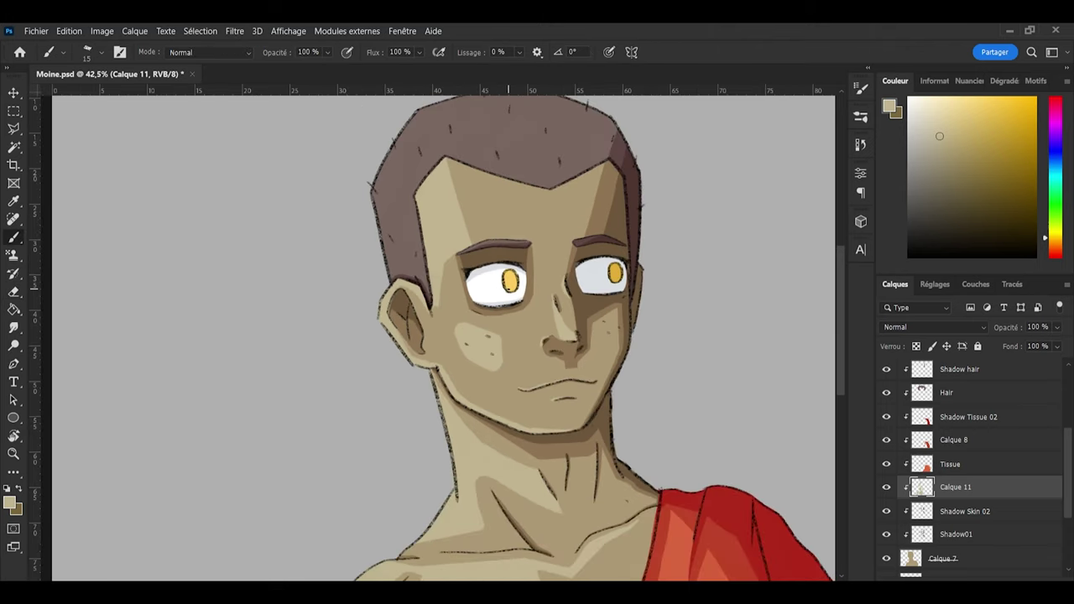
scroll(553, 236, "up", 3)
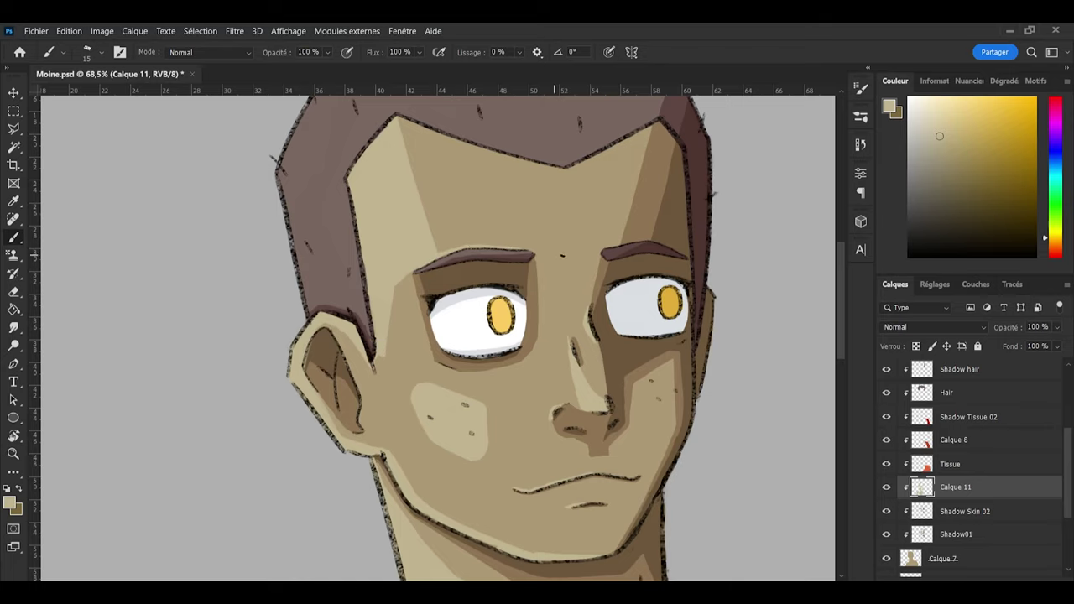
scroll(574, 258, "down", 3)
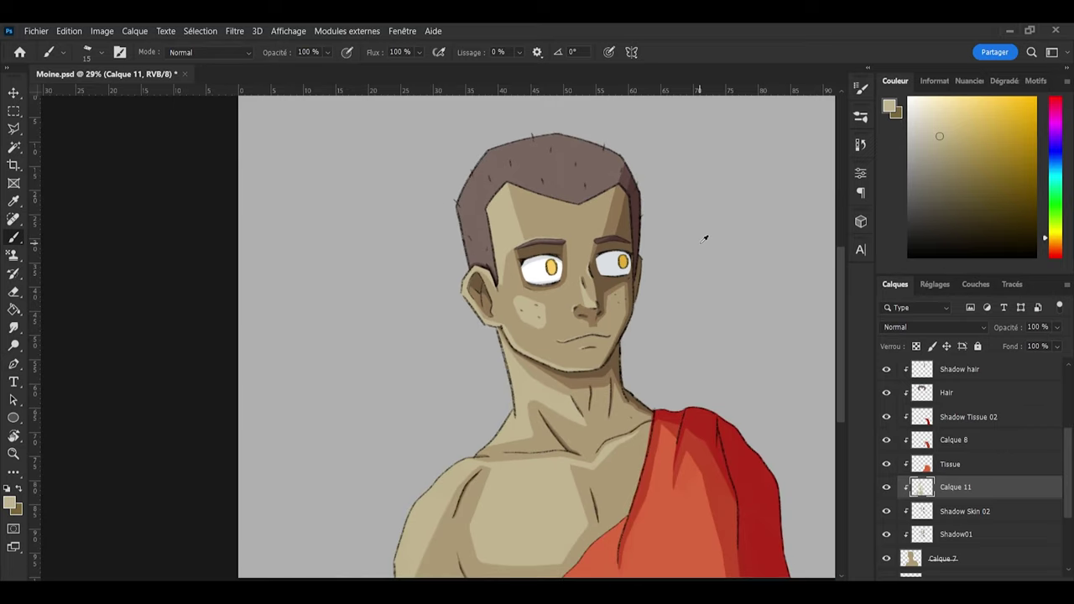
scroll(544, 300, "up", 1)
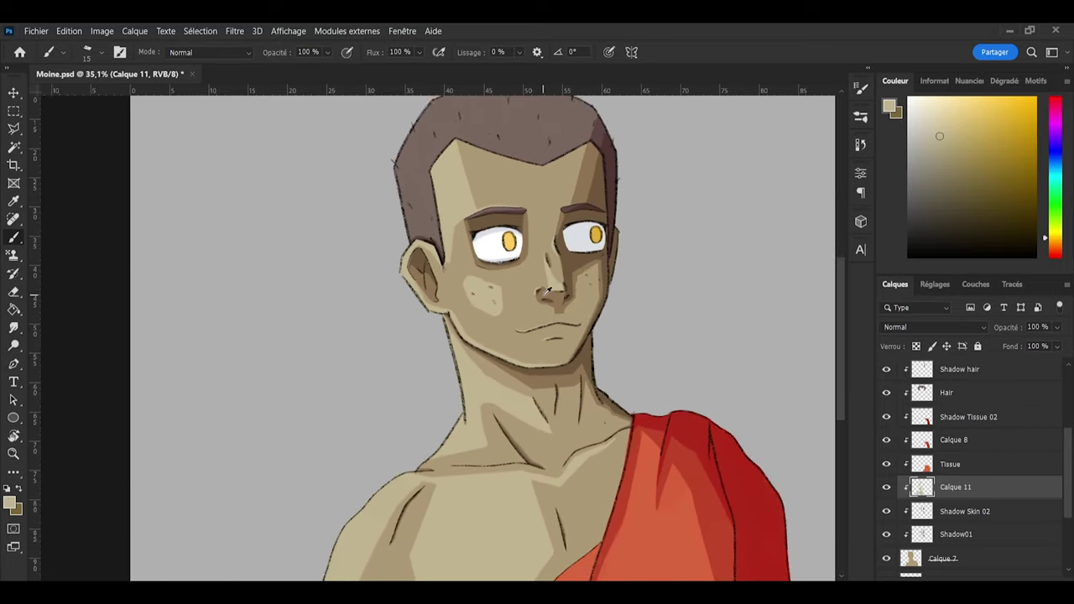
key("ctrl+s")
scroll(544, 299, "down", 2)
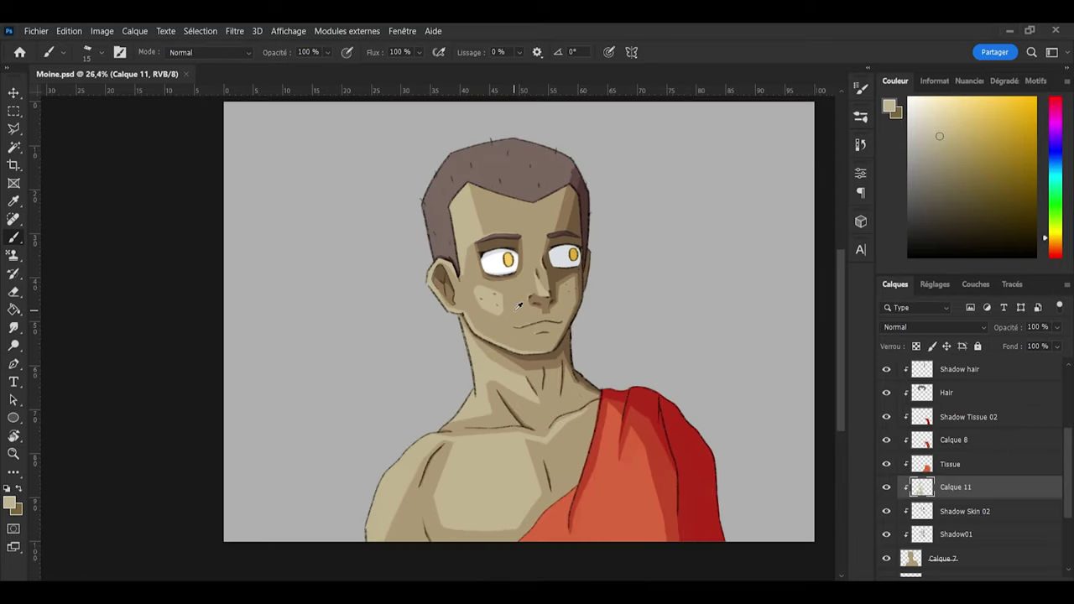
scroll(631, 327, "down", 1)
scroll(631, 326, "up", 1)
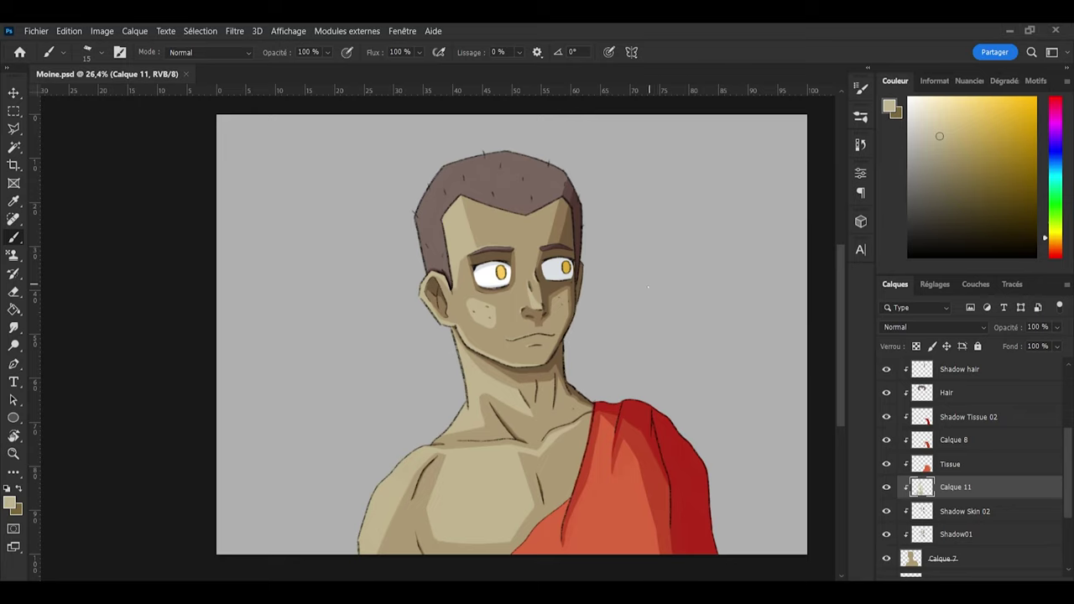
Step: Try to extend the chest highlight toward the sternum below the collarbones with a 101-pixel brush
scroll(537, 284, "down", 1)
scroll(534, 283, "down", 1)
scroll(648, 320, "up", 2)
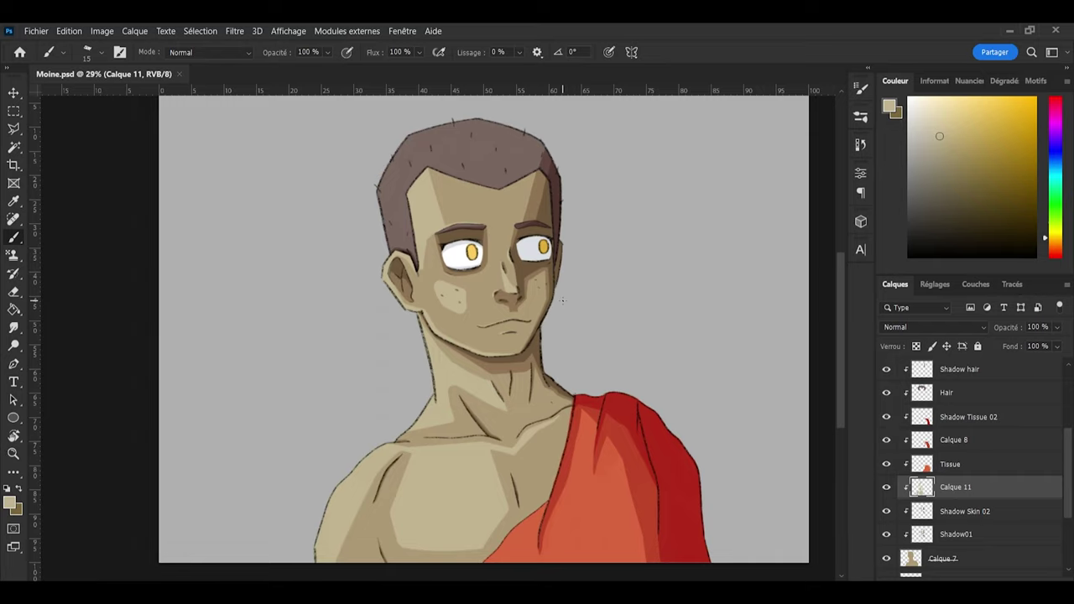
scroll(562, 300, "down", 3)
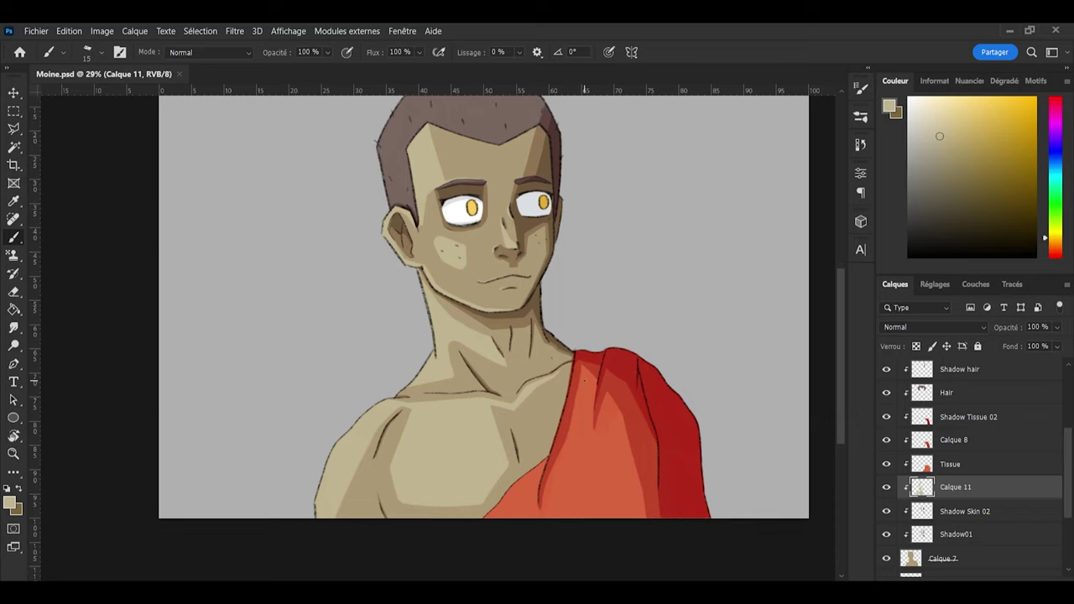
scroll(532, 367, "up", 1)
scroll(532, 367, "up", 2)
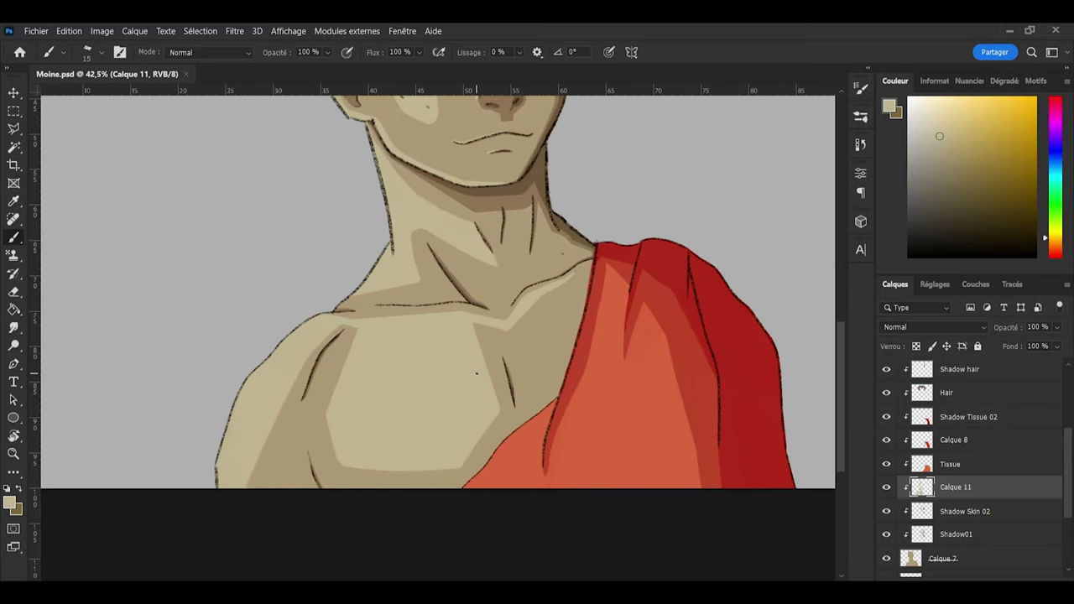
scroll(476, 373, "up", 1)
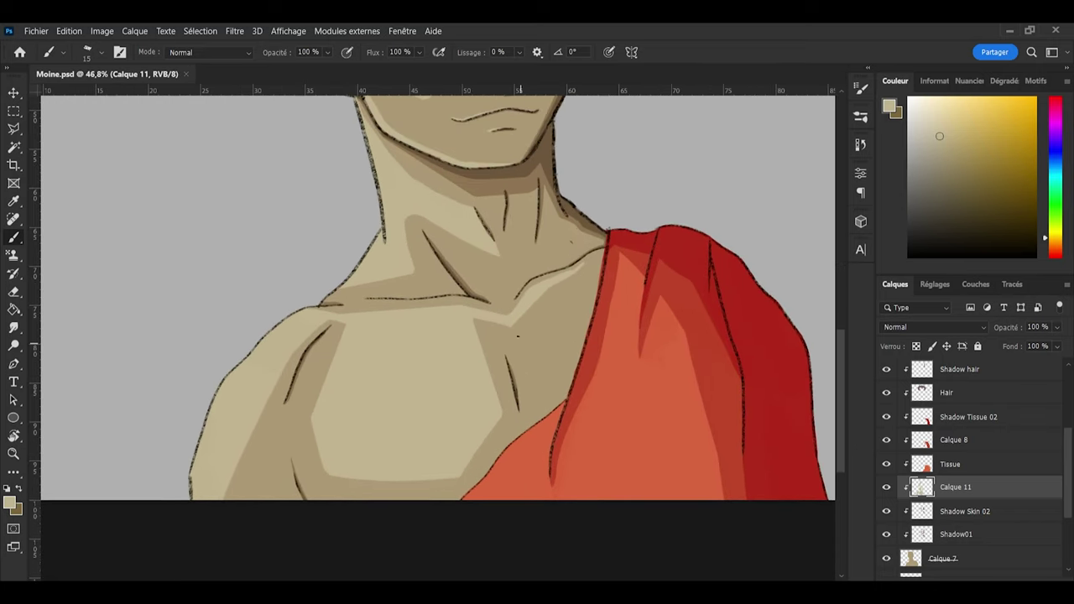
key(".")
mouse_move(466, 323)
left_mouse_down()
mouse_move(479, 379)
mouse_move(483, 328)
mouse_move(483, 382)
mouse_move(491, 325)
mouse_move(485, 400)
mouse_move(487, 372)
mouse_move(508, 391)
mouse_move(514, 348)
mouse_move(499, 434)
mouse_move(509, 346)
left_mouse_up()
key("e")
key("b")
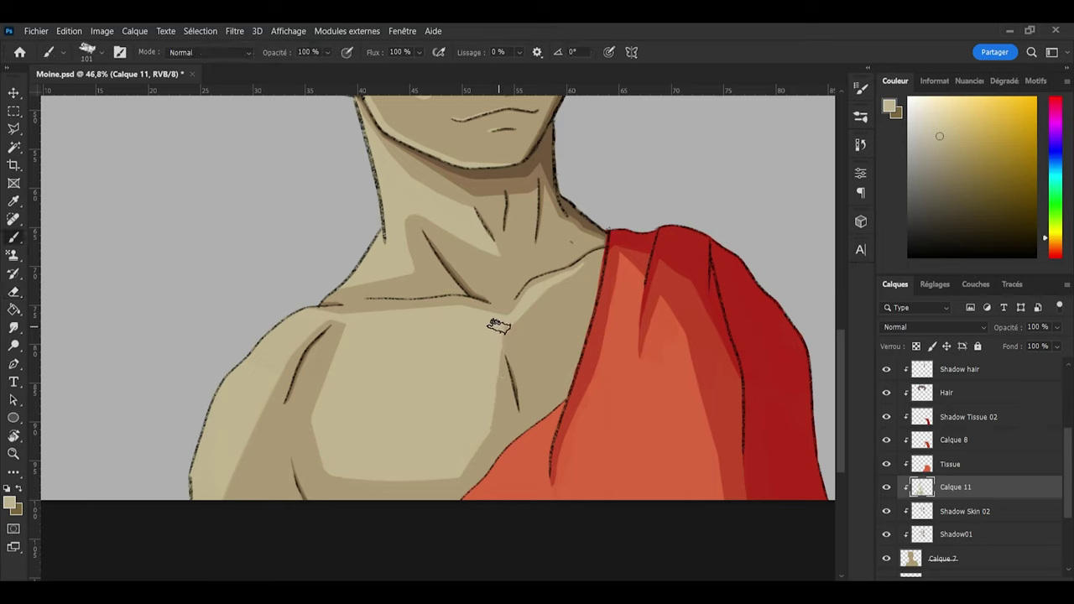
Step: Try to reshape the chest highlight's inner lower edge beside the sternum crease with the 30-pixel eraser and the brush
key("e")
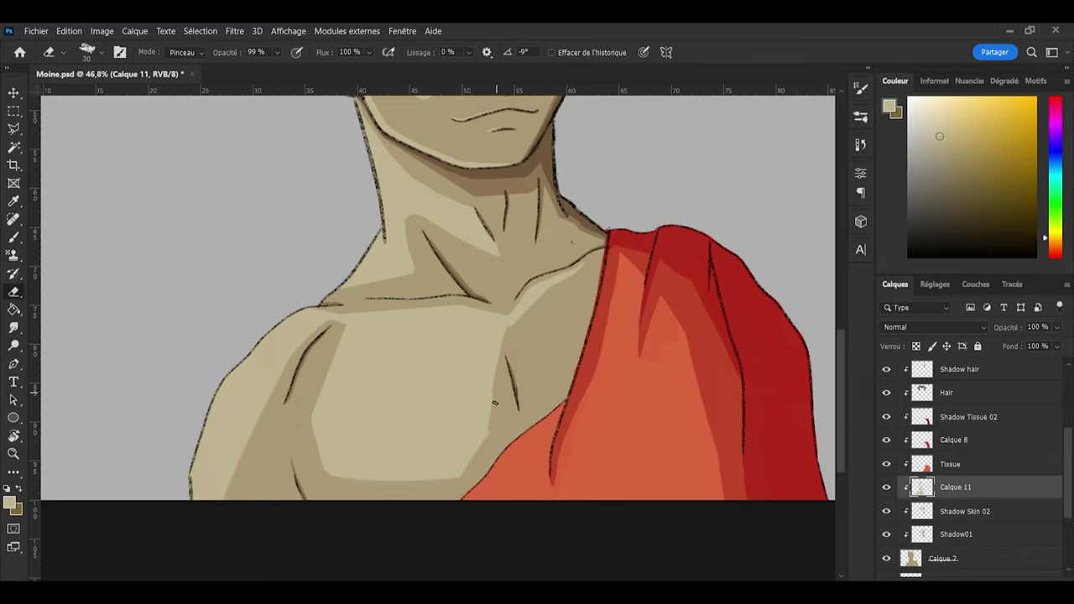
key("b")
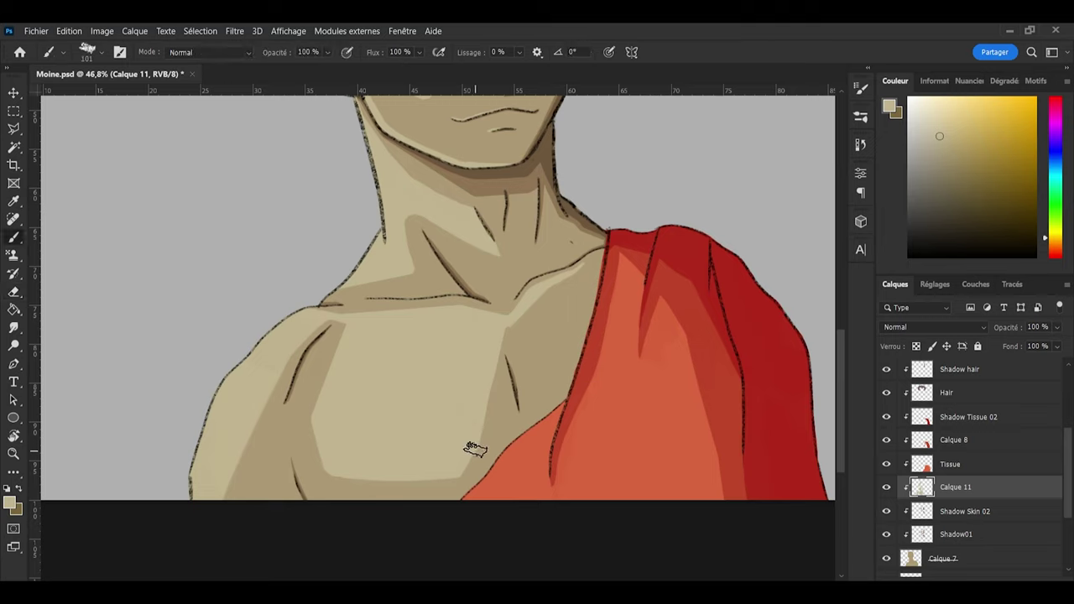
key("e")
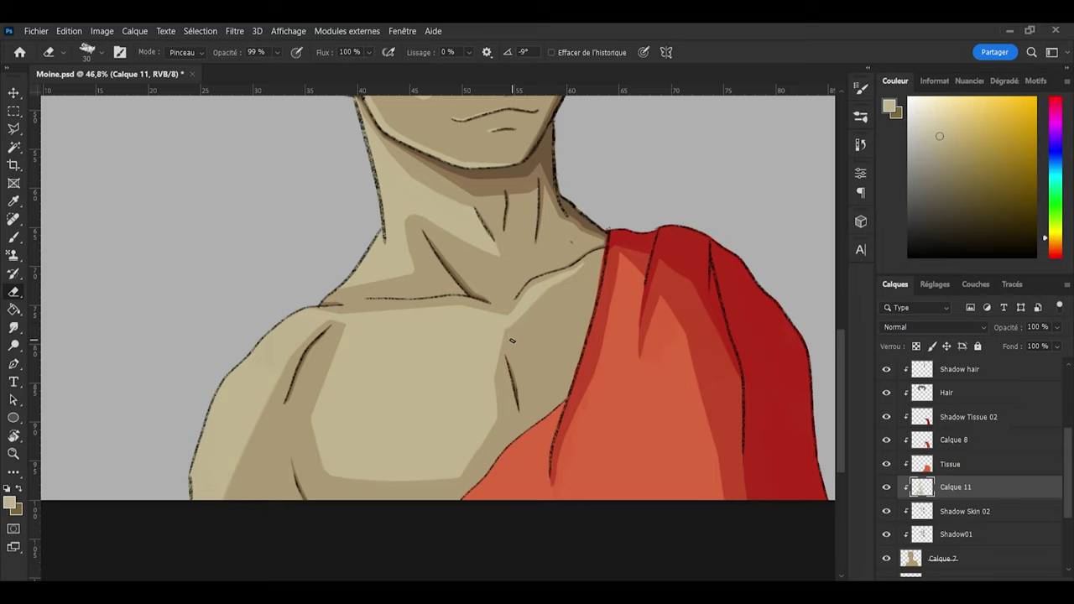
key("b")
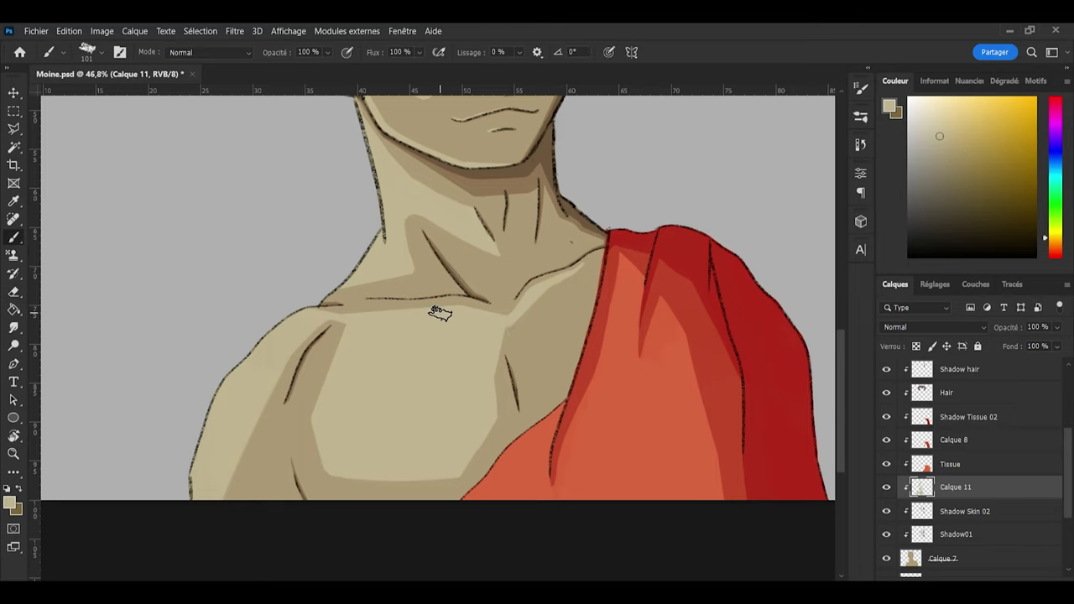
right_click(496, 329, "alt")
key("e")
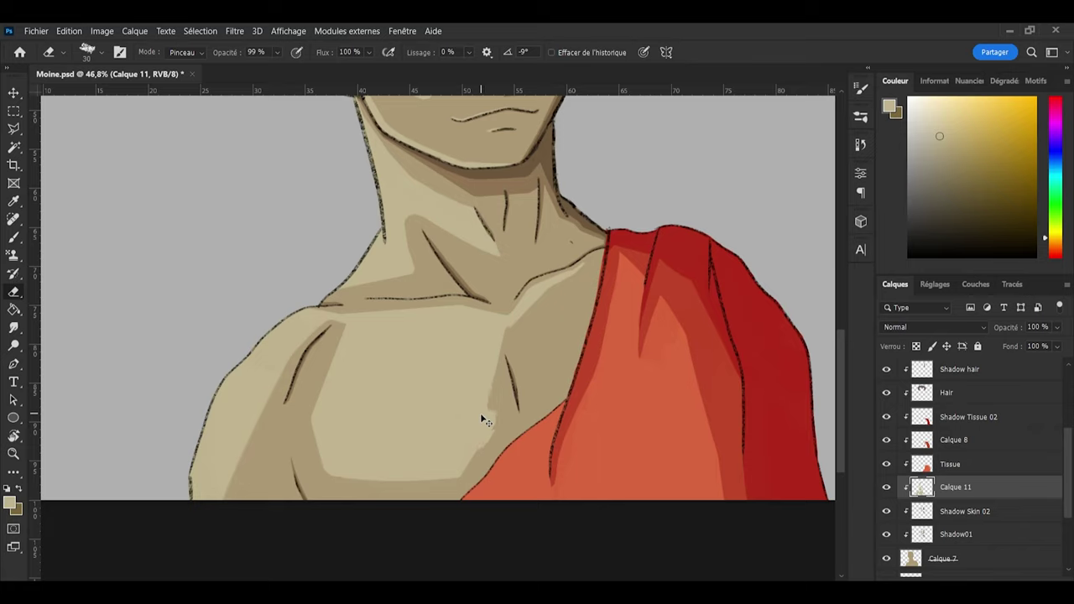
left_click_drag(482, 422, 480, 422)
Step: Undo the recent brush and eraser strokes along the inner edge of the chest highlight
key("ctrl+z")
key("ctrl+z")
key("ctrl+z")
key("ctrl+z")
key("ctrl+z")
key("ctrl+z")
key("ctrl+z")
key("ctrl+z")
key("ctrl+z")
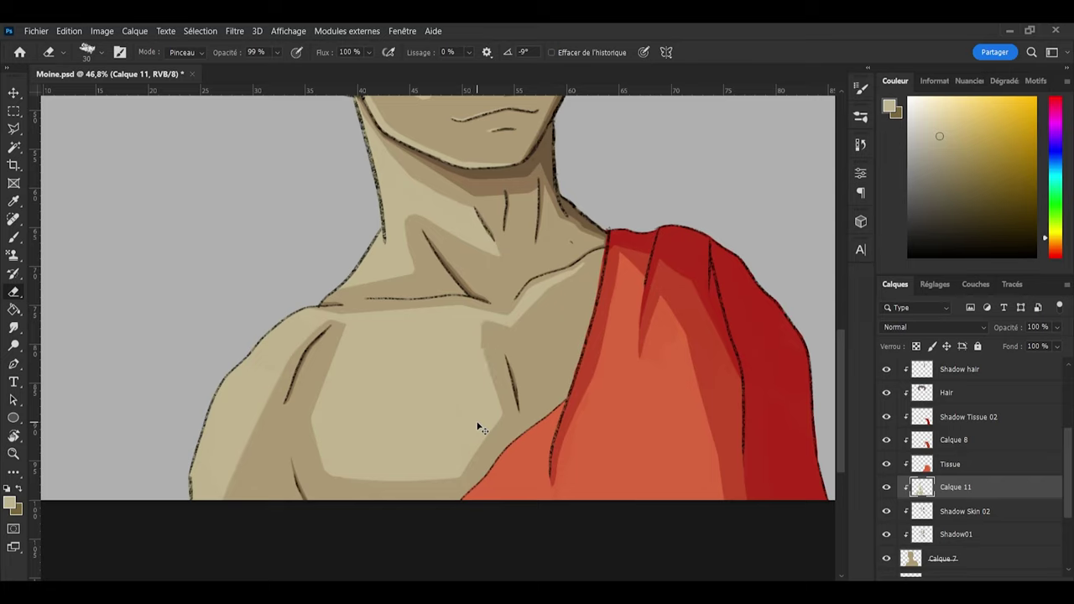
Step: Undo the last eraser stroke and outline the gap along the chest highlight's inner edge beside the sternum with the polygonal lasso
key("ctrl+z")
key("b")
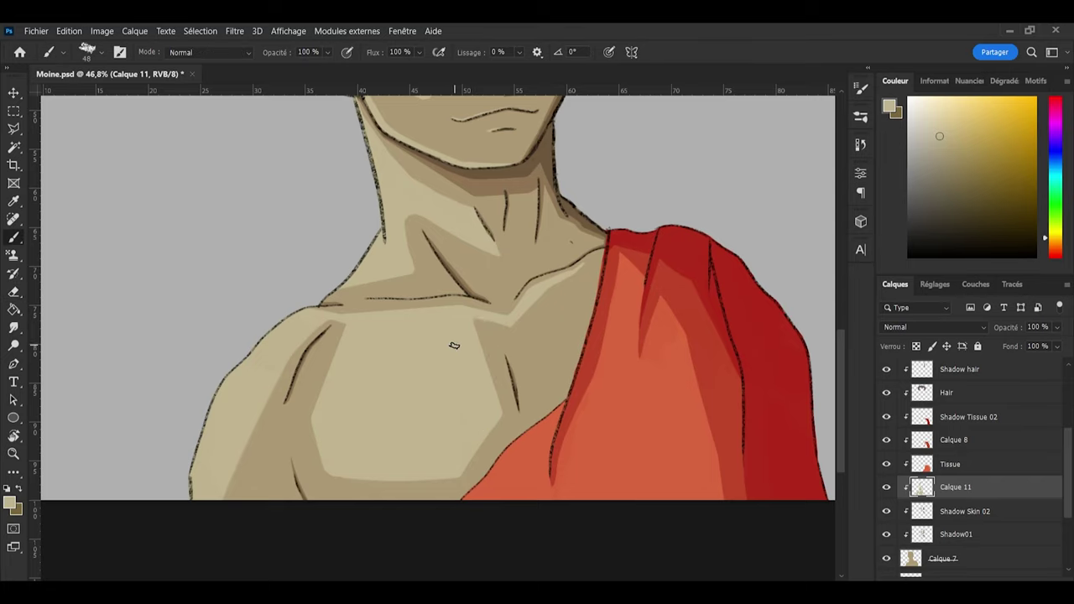
key("l")
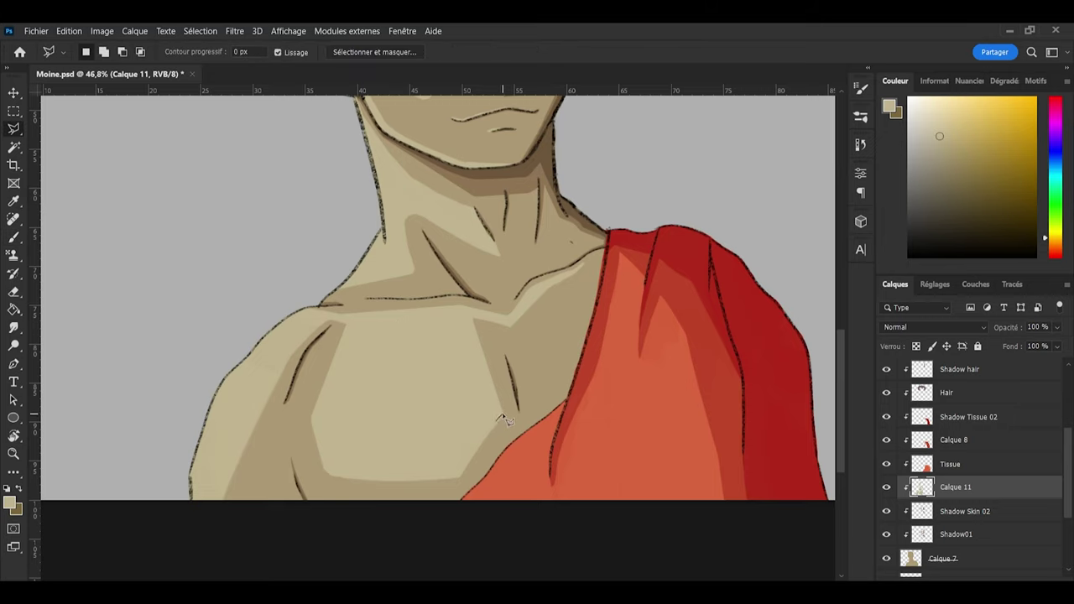
left_click(498, 416)
left_click(487, 318)
left_click(457, 314)
left_click(466, 366)
left_click(497, 416)
Step: Fill the selected strip beside the sternum with the light skin colour using the brush, deselect it and save the document
key("e")
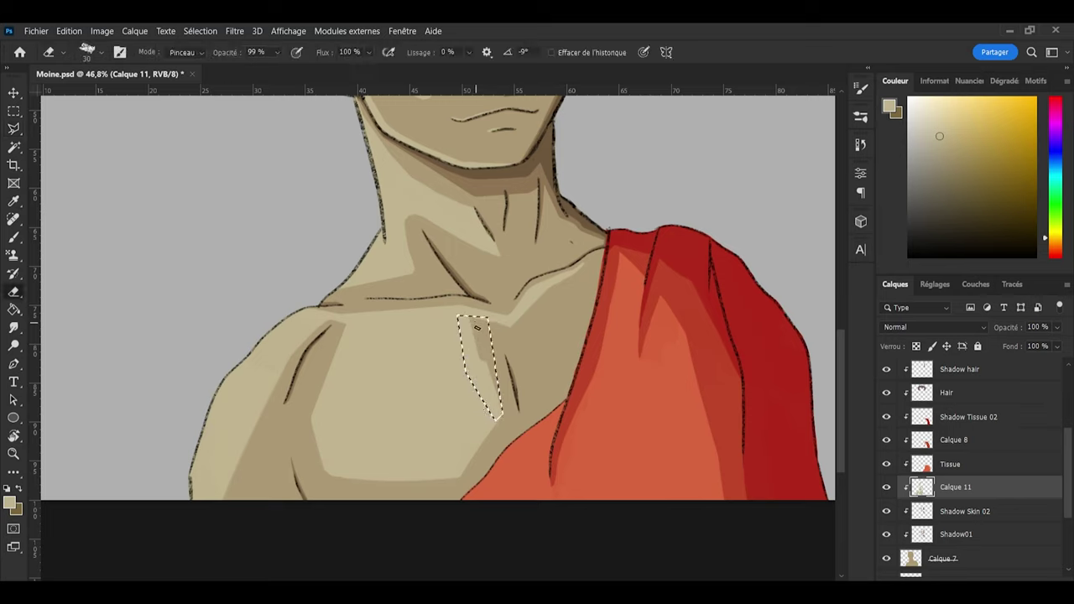
key("b")
mouse_move(479, 352)
left_mouse_down()
mouse_move(476, 314)
mouse_move(492, 350)
left_mouse_up()
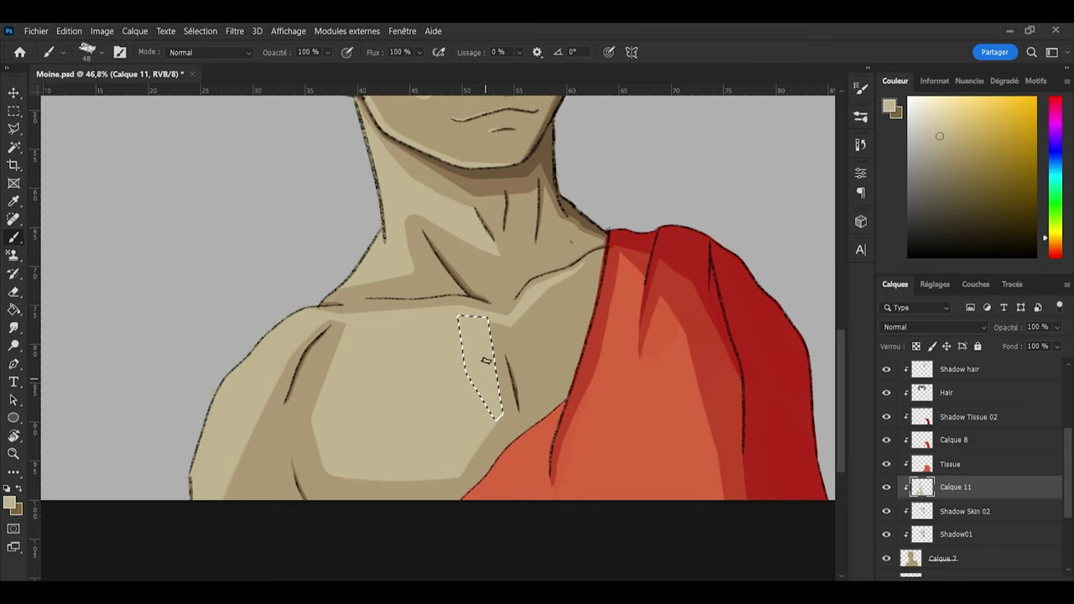
key("l")
key("ctrl+d")
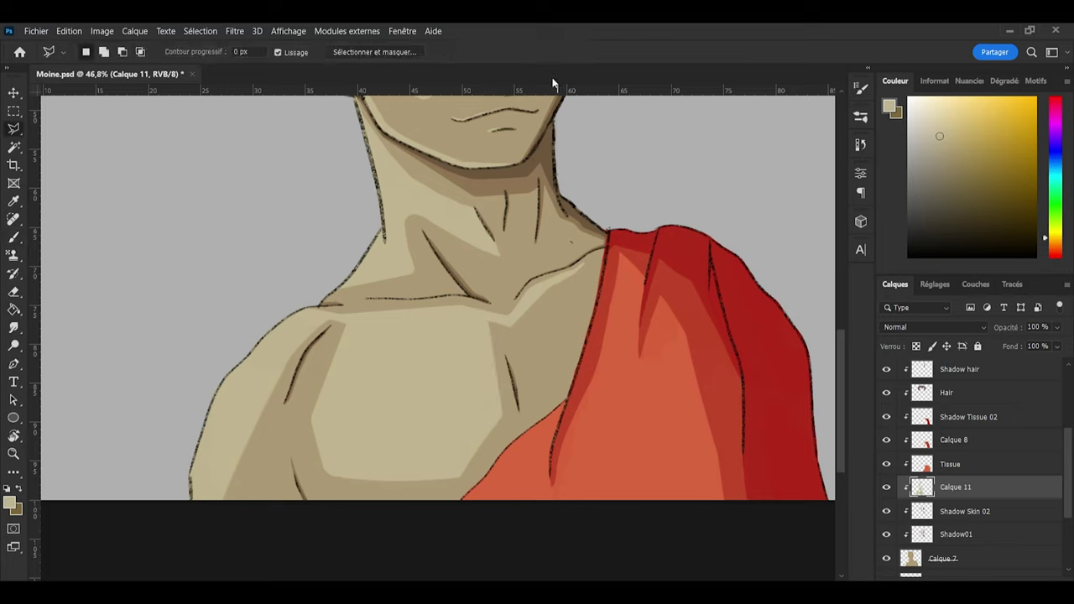
key("e")
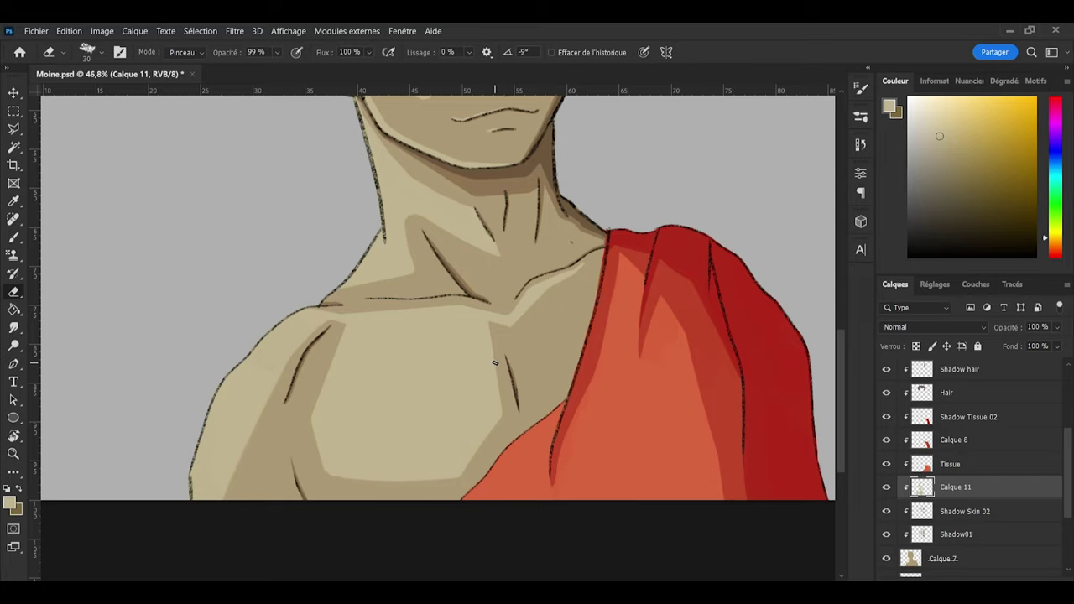
key("ctrl+s")
Step: On a new layer Calque 12 above Shadow Tissue 02, choose a lighter orange brush colour for the robe highlights
scroll(329, 364, "down", 4)
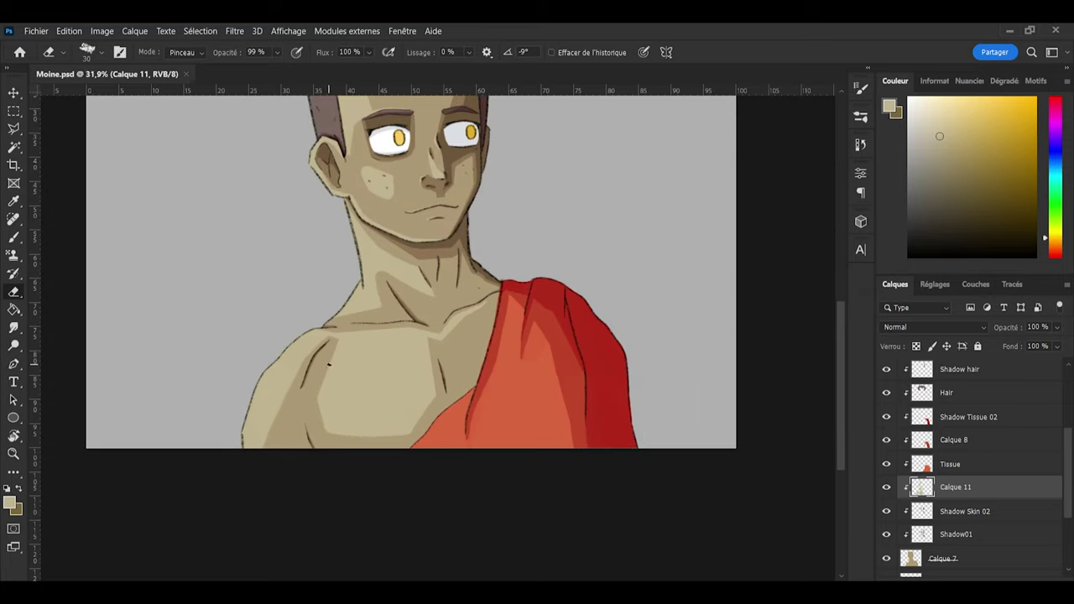
scroll(443, 380, "up", 3)
scroll(471, 373, "down", 2)
scroll(274, 333, "up", 2)
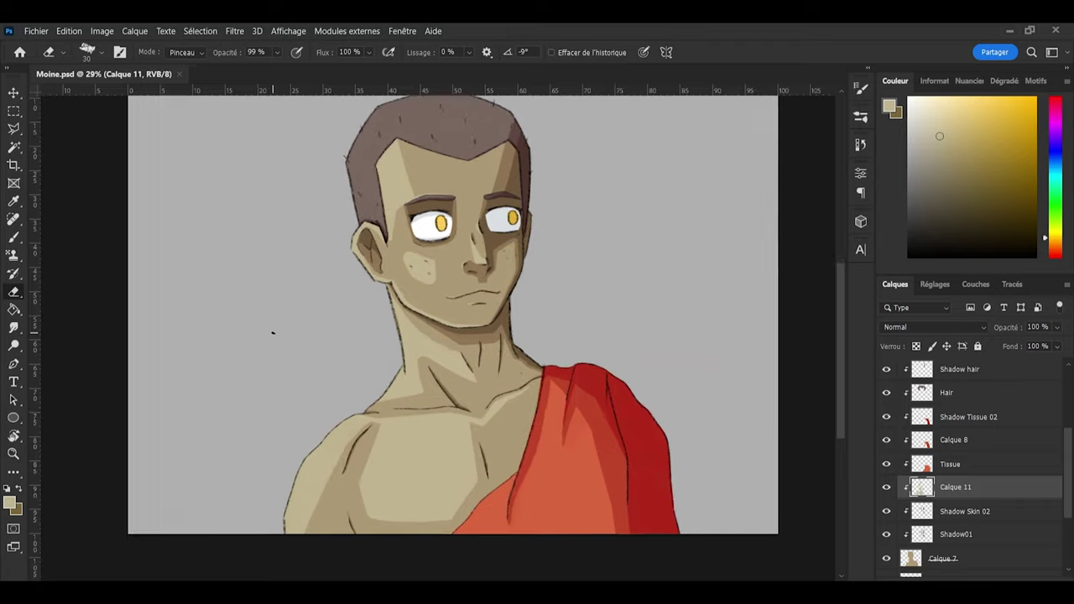
scroll(417, 321, "up", 2)
scroll(426, 336, "down", 1)
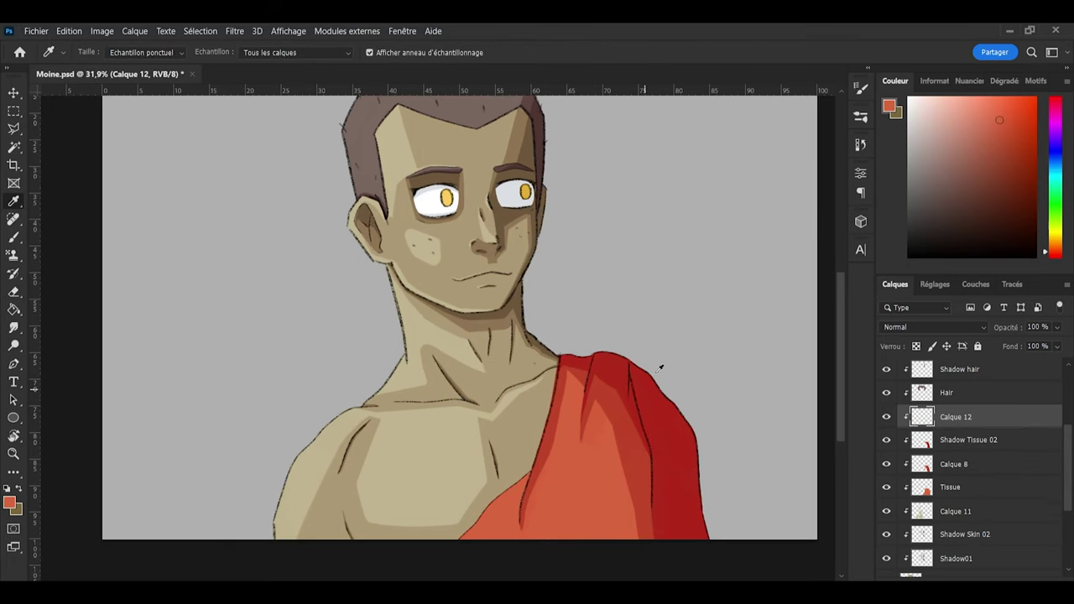
key("b")
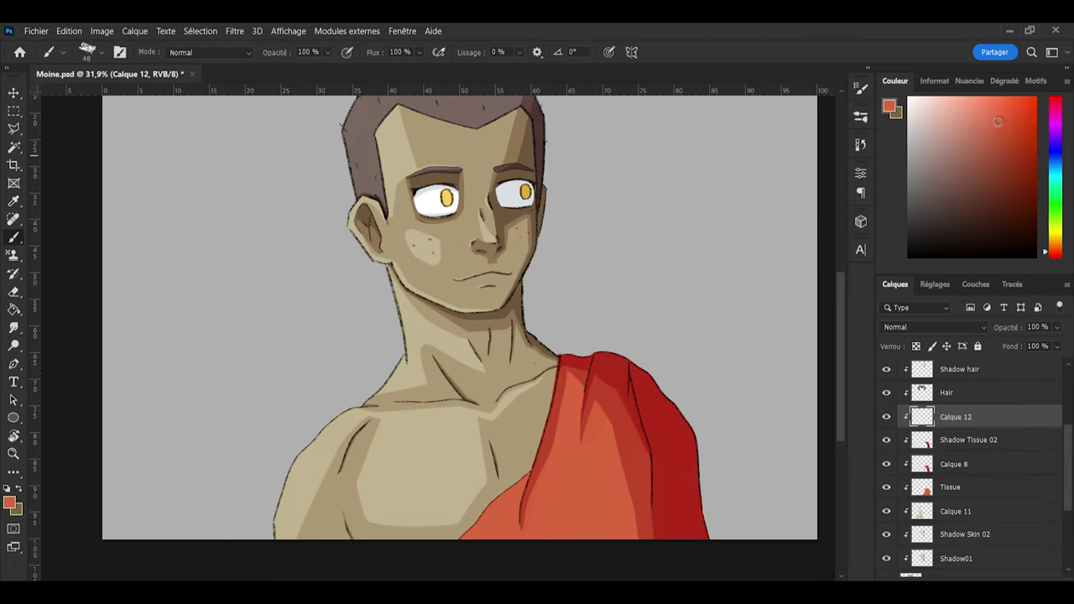
left_click(991, 111)
left_click(1054, 251)
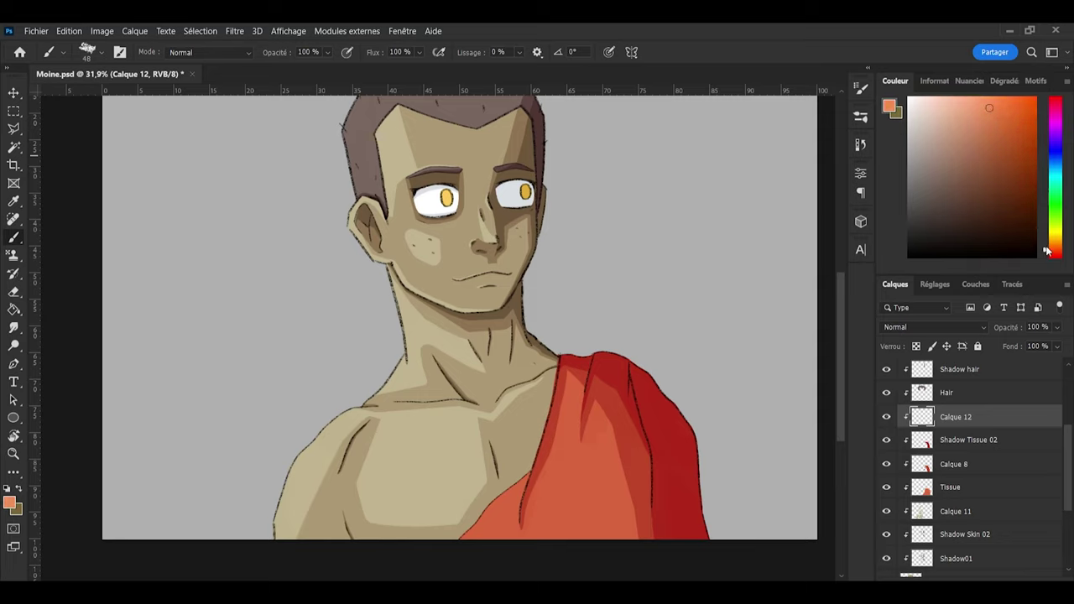
Step: Load the Tissue layer as a selection and paint light orange highlights on the robe's lower front fold and central panel
right_click(502, 543, "alt")
left_click_drag(487, 527, 492, 526)
left_click(922, 487, "ctrl")
mouse_move(504, 544)
left_mouse_down()
mouse_move(479, 529)
mouse_move(515, 472)
mouse_move(470, 557)
mouse_move(483, 504)
mouse_move(490, 520)
mouse_move(498, 499)
mouse_move(557, 527)
mouse_move(574, 468)
mouse_move(555, 545)
mouse_move(573, 478)
mouse_move(580, 576)
left_mouse_up()
scroll(568, 512, "down", 2)
scroll(534, 472, "up", 7)
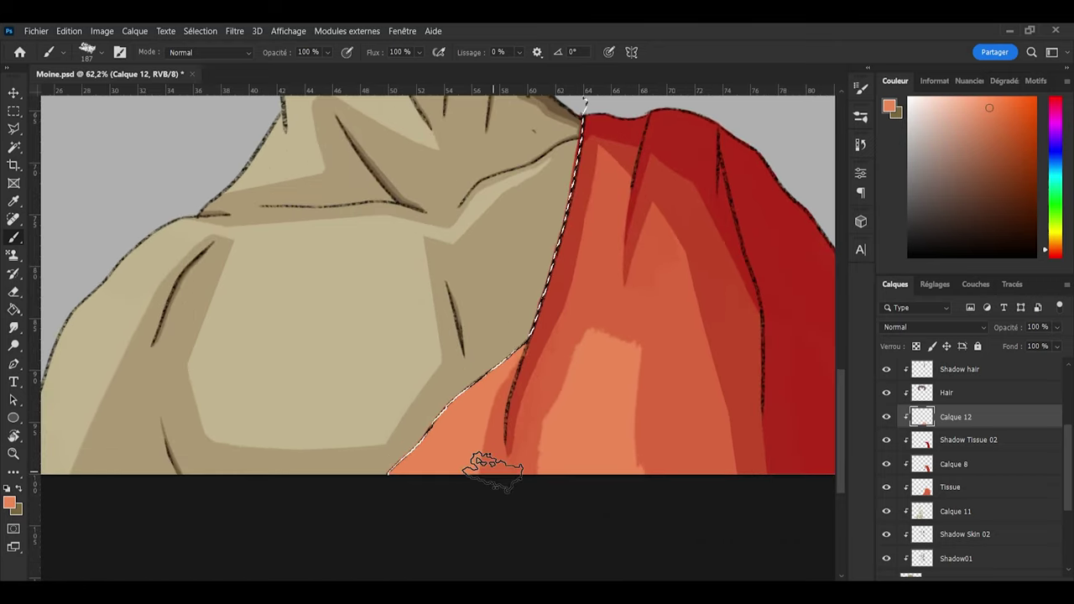
Step: Try to shape the robe's central highlight into a tapered peak, widening its outer edge with a 63-pixel brush
key("e")
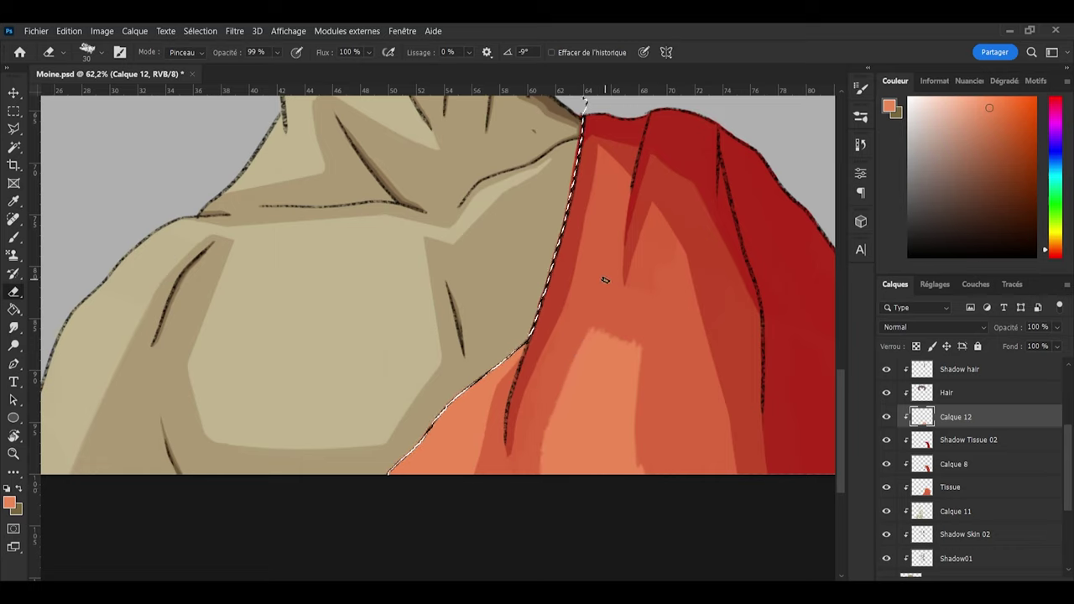
key("b")
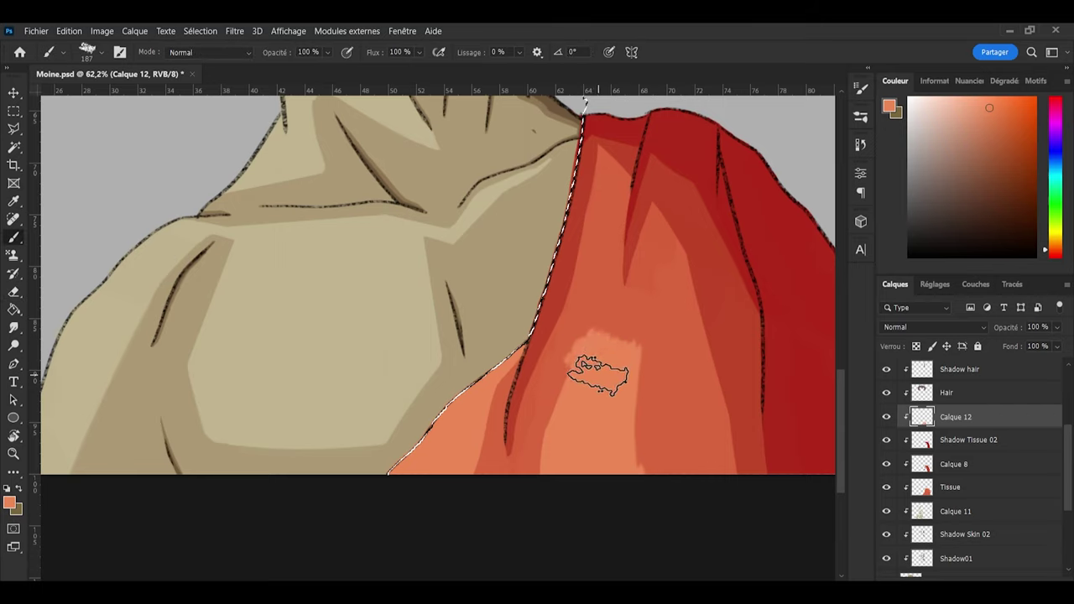
left_click_drag(613, 359, 587, 359, "alt")
mouse_move(588, 366)
left_mouse_down()
mouse_move(603, 310)
mouse_move(616, 415)
mouse_move(608, 308)
mouse_move(606, 366)
mouse_move(640, 307)
mouse_move(647, 399)
mouse_move(633, 294)
mouse_move(644, 422)
mouse_move(619, 291)
left_mouse_up()
key("e")
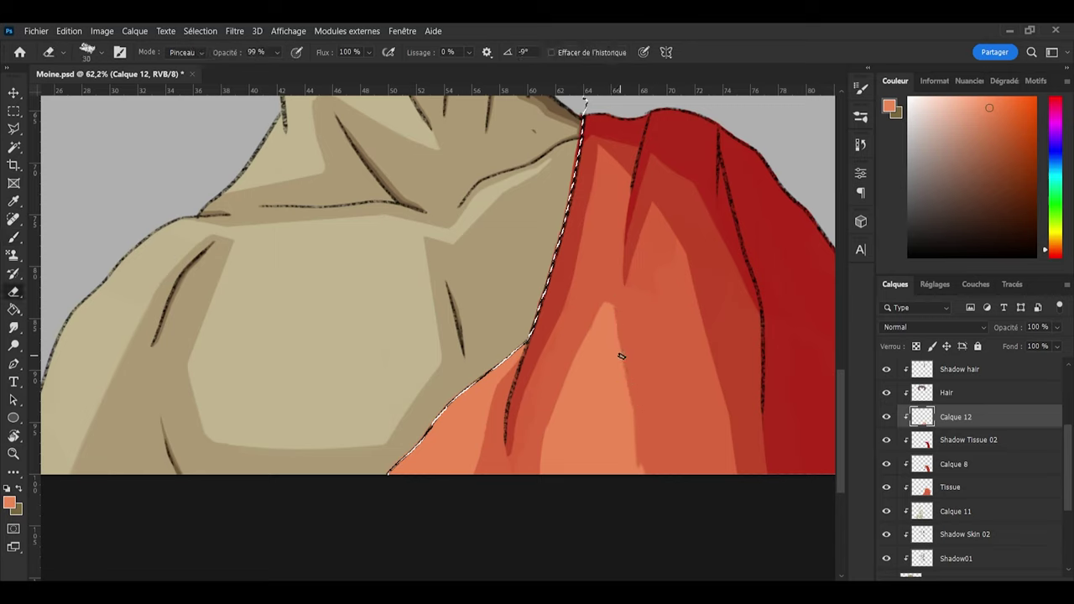
key("b")
left_click_drag(628, 429, 643, 451)
left_click_drag(612, 314, 650, 467)
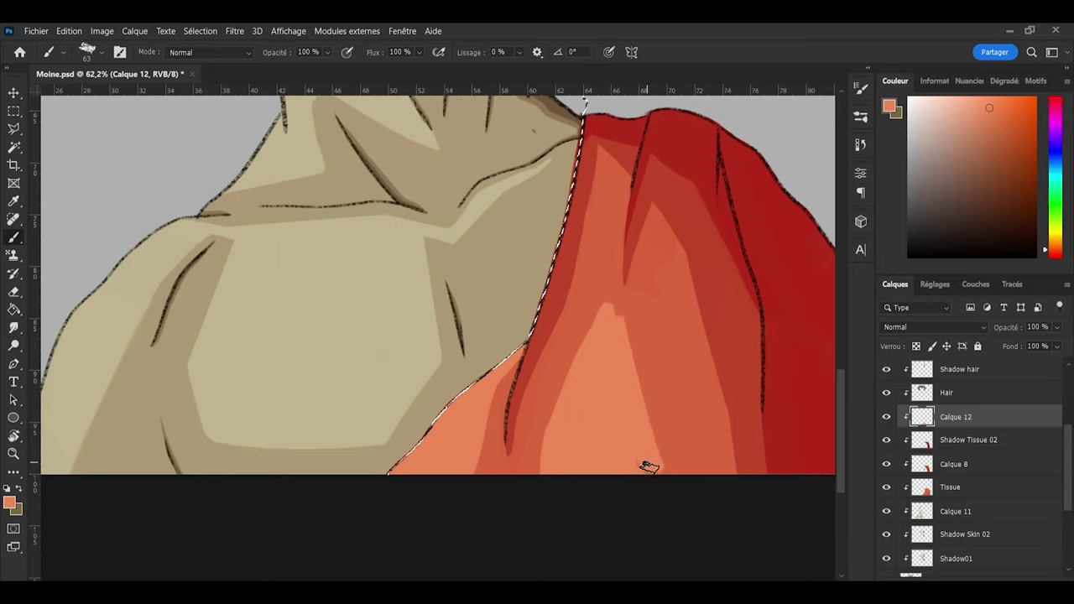
left_click_drag(619, 314, 650, 448)
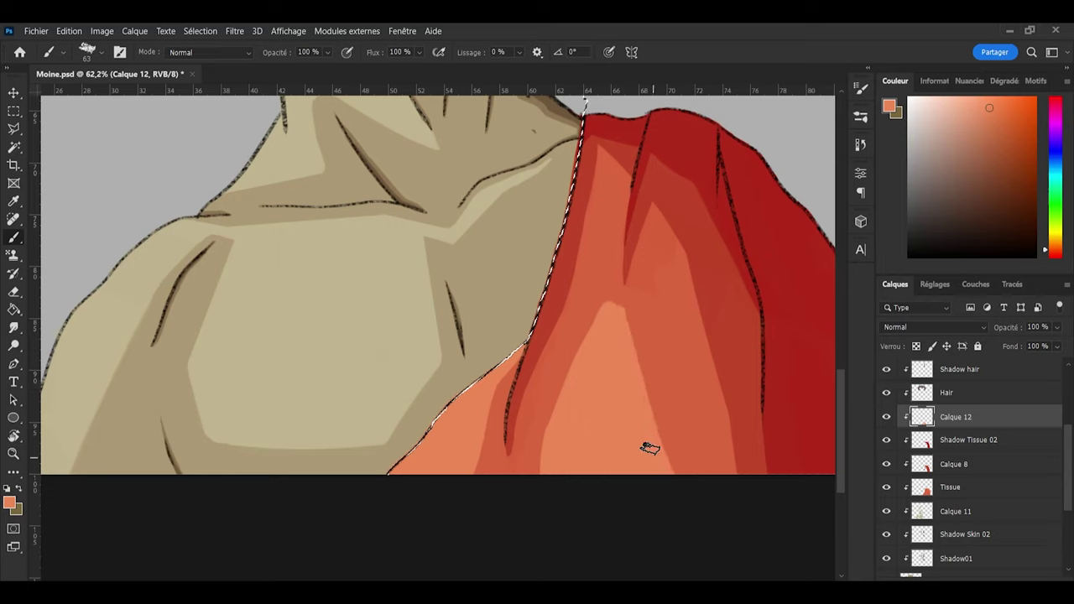
Step: Try to refine the tip and straighten the outer edge of the robe's central highlight with the eraser and brush
key("e")
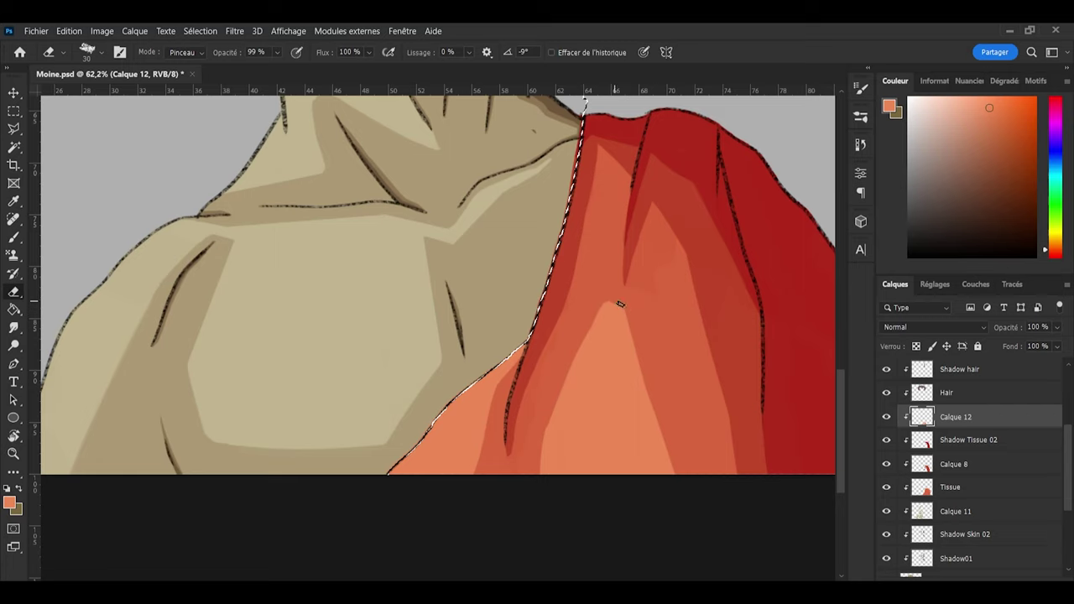
left_click_drag(620, 304, 636, 317)
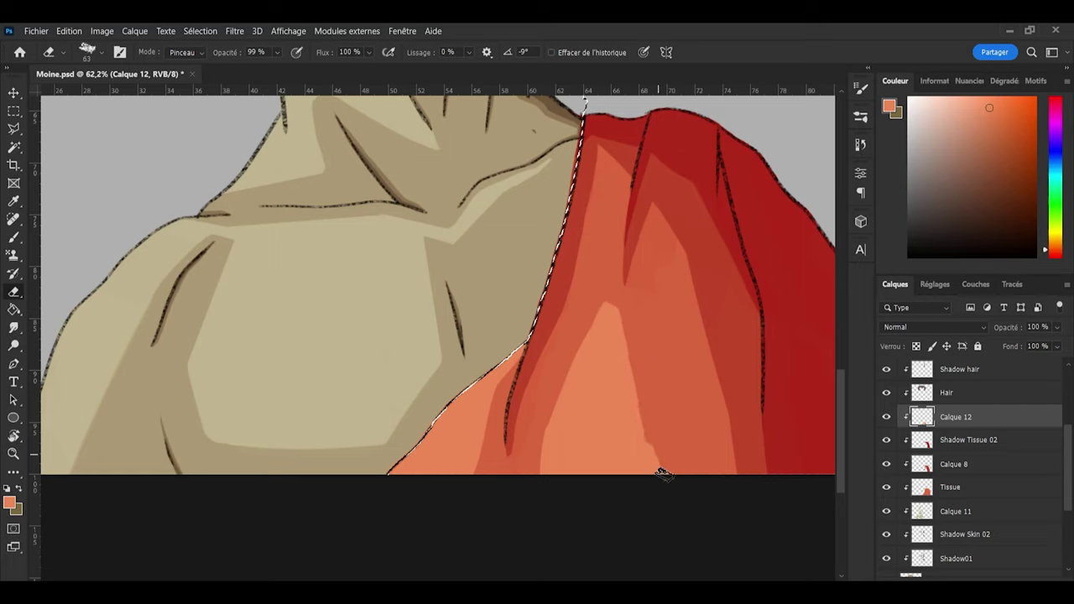
key("b")
left_click_drag(622, 359, 650, 467)
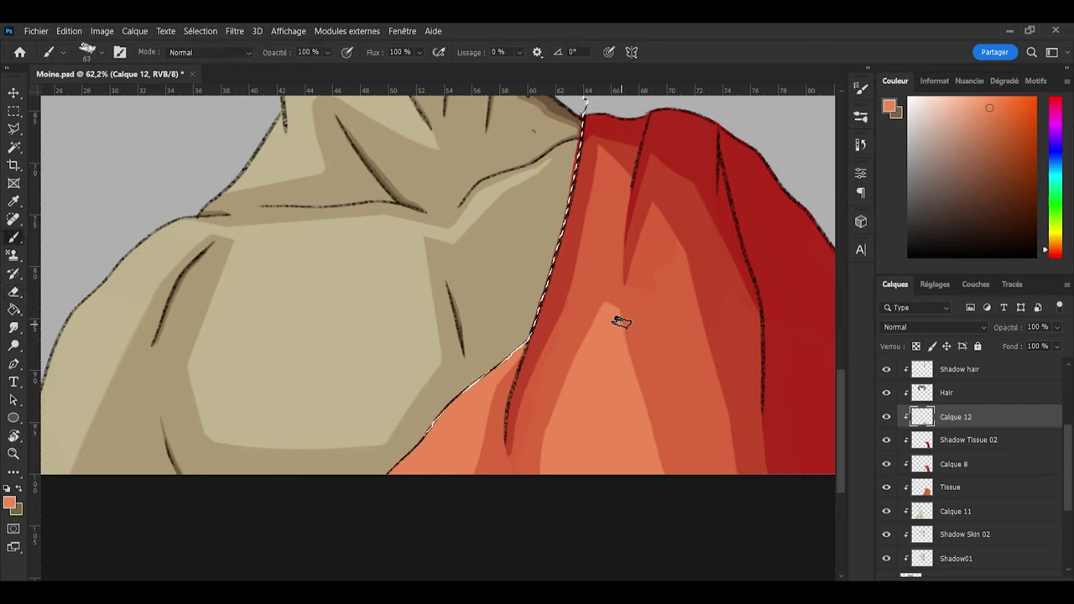
left_click_drag(621, 319, 671, 509)
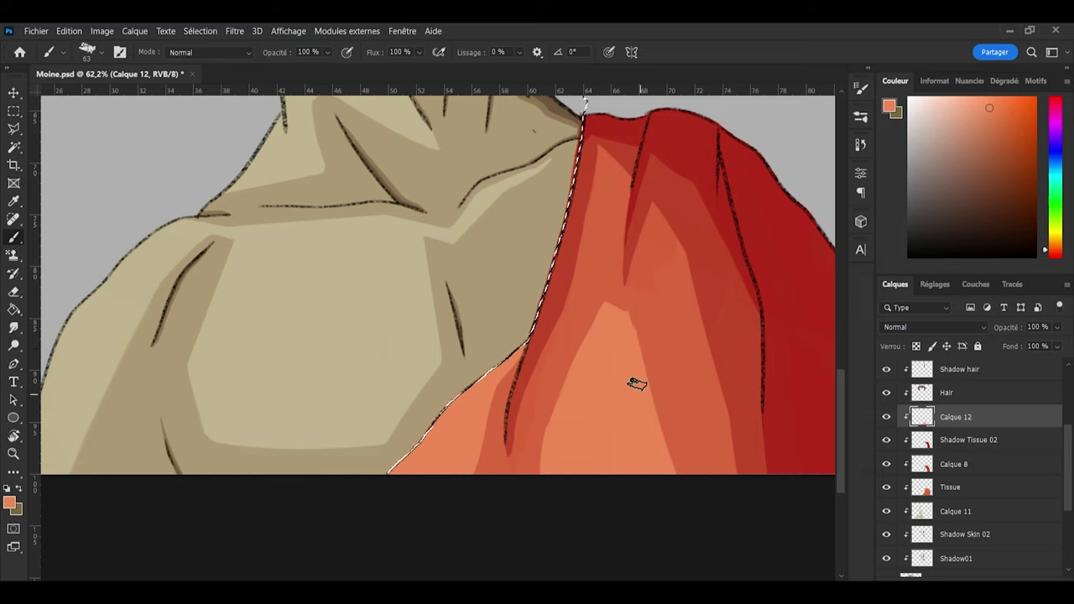
key("e")
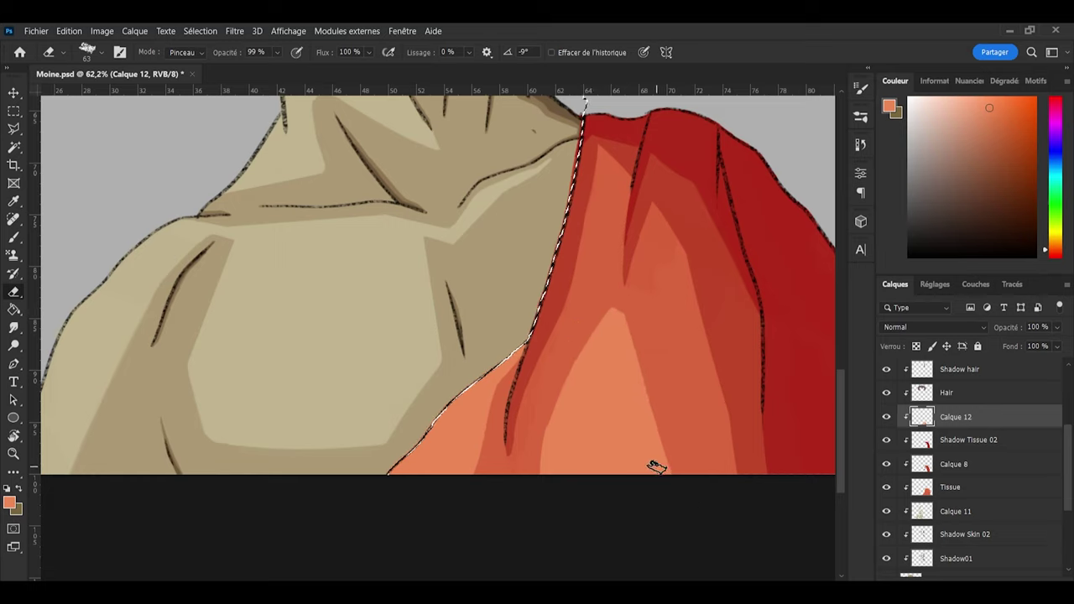
key("b")
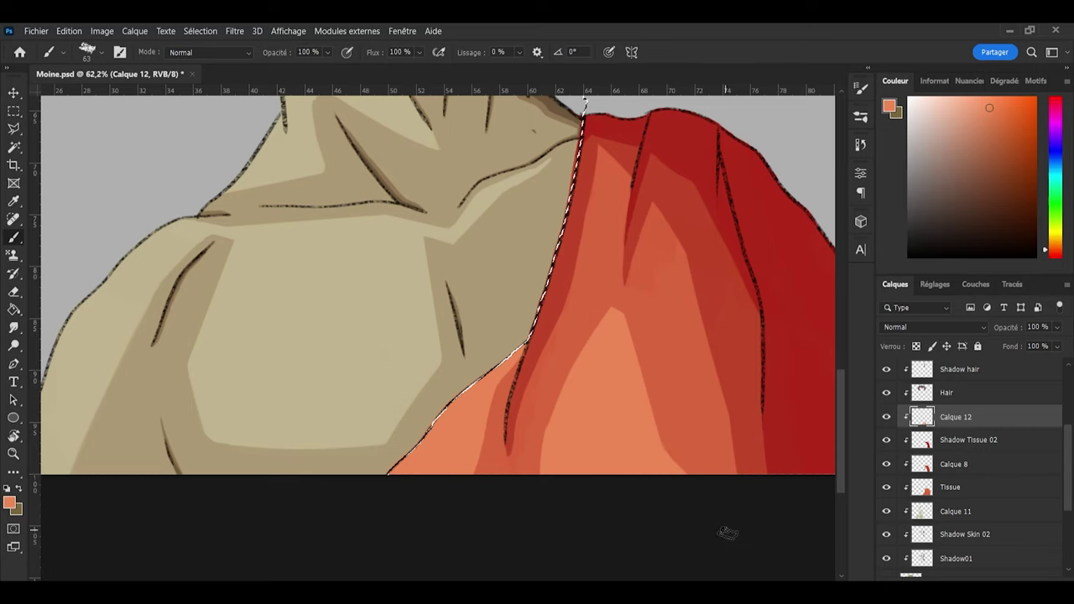
Step: Deselect the robe area and save the document
scroll(691, 282, "down", 1)
scroll(689, 281, "down", 4)
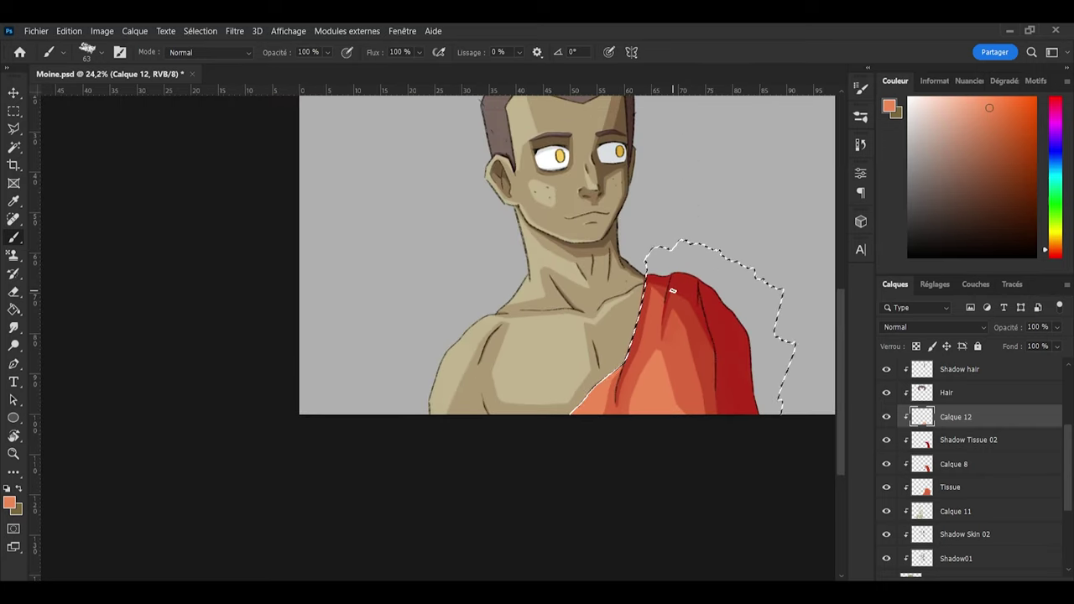
key("l")
scroll(585, 312, "up", 2)
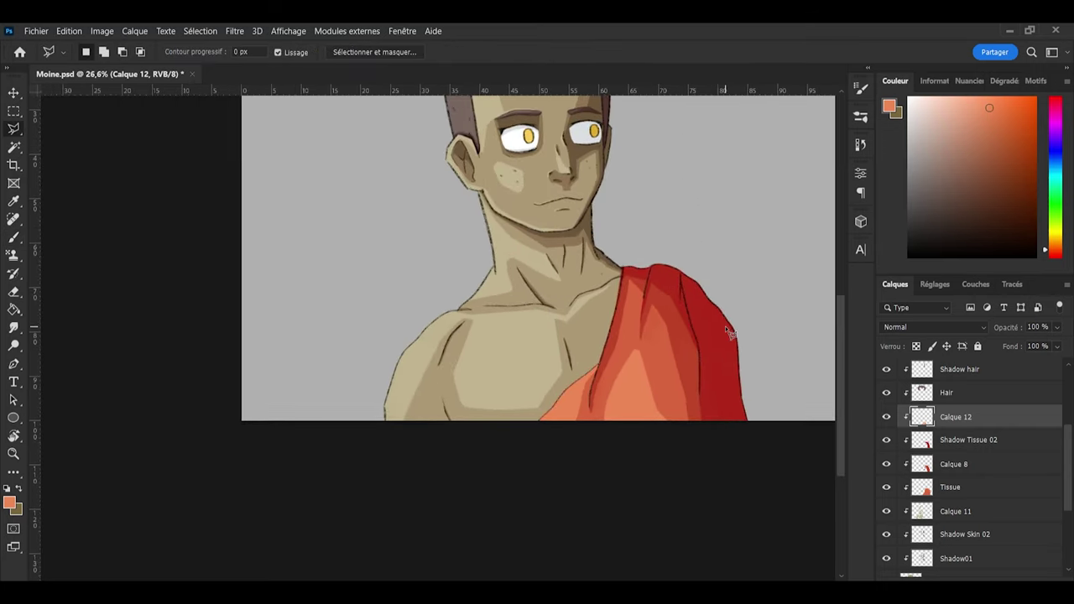
key("ctrl+s")
scroll(698, 325, "up", 2)
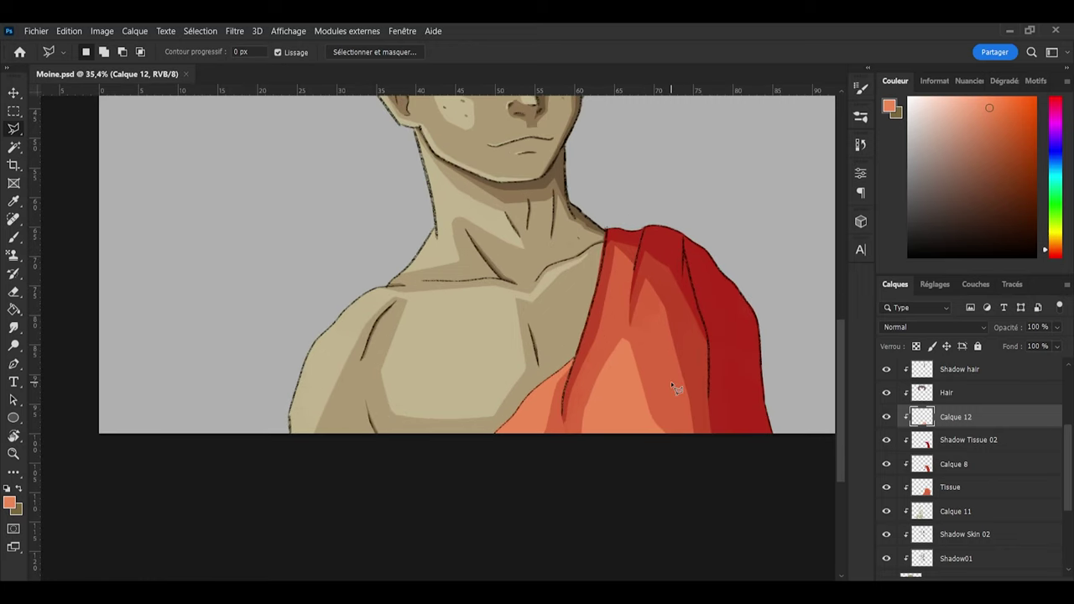
scroll(672, 383, "up", 2)
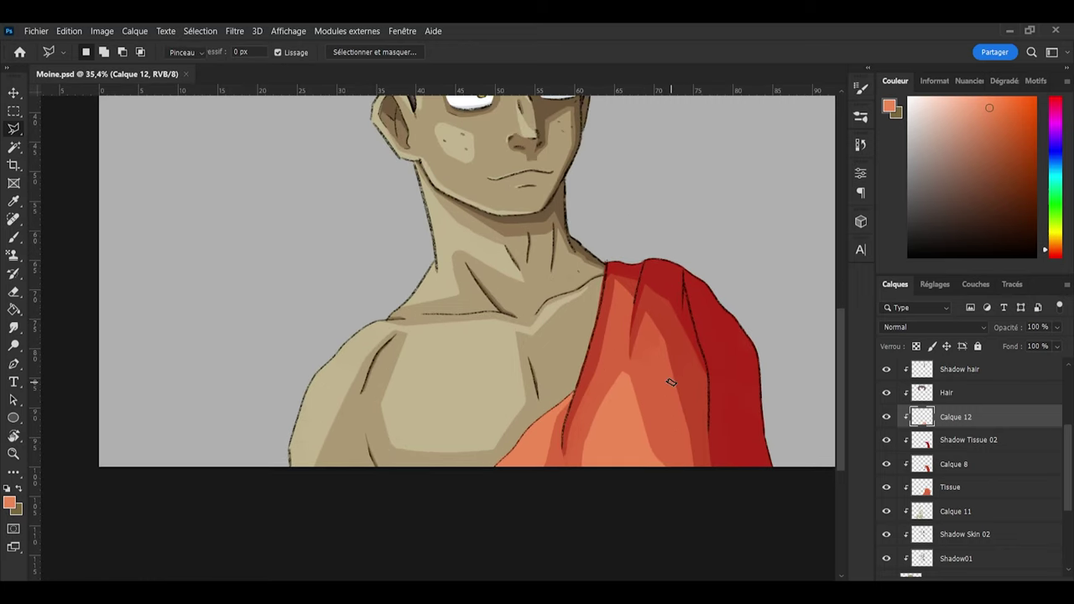
Step: Erase the robe's central highlight and trim the inner edge of the lower front fold's highlight with a 113-pixel eraser
key("e")
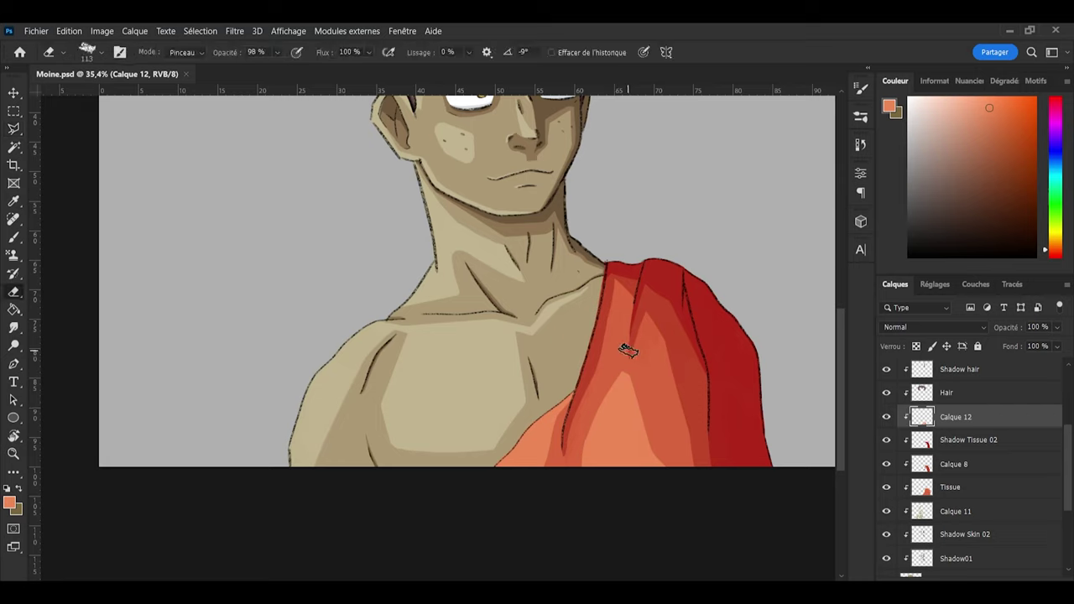
mouse_move(629, 353)
left_mouse_down()
mouse_move(623, 344)
mouse_move(657, 506)
mouse_move(620, 504)
mouse_move(595, 428)
mouse_move(614, 526)
left_mouse_up()
scroll(638, 491, "down", 3)
scroll(533, 472, "up", 8)
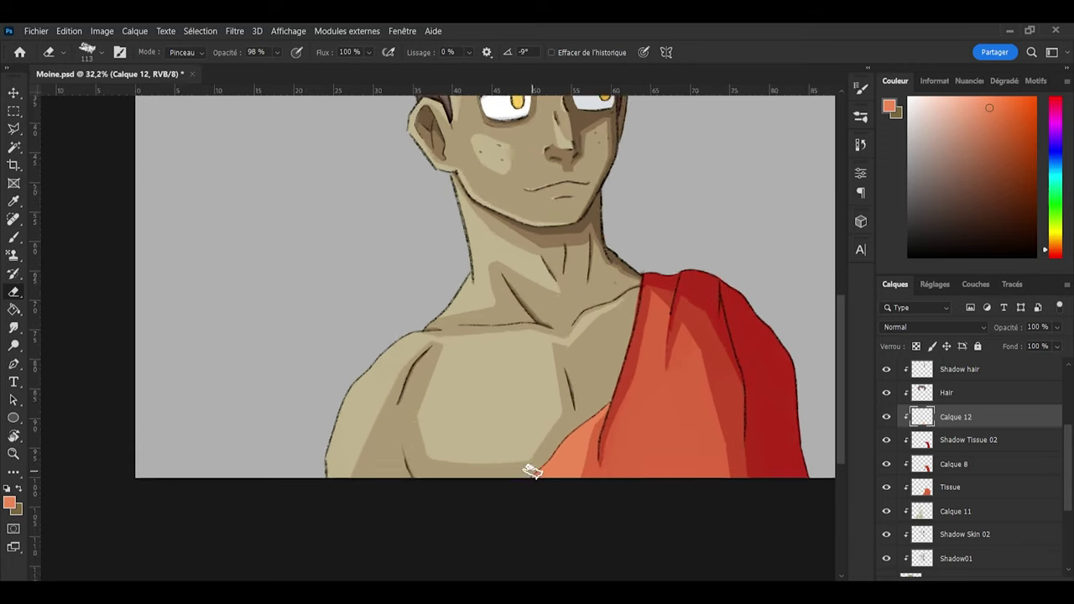
mouse_move(623, 423)
left_mouse_down()
mouse_move(591, 494)
mouse_move(623, 407)
mouse_move(602, 447)
left_mouse_up()
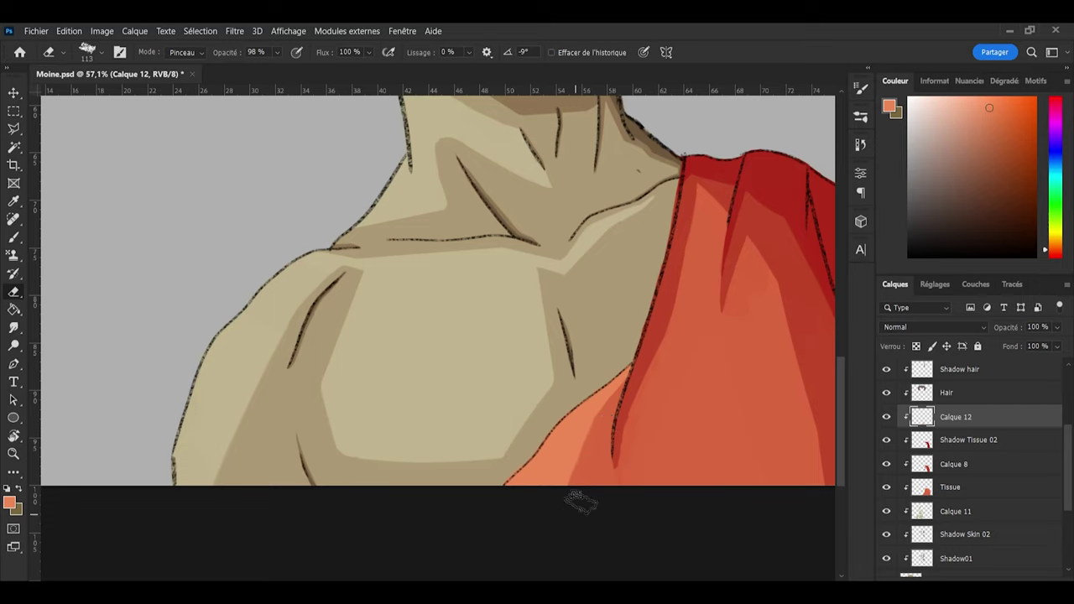
left_click_drag(571, 520, 616, 412)
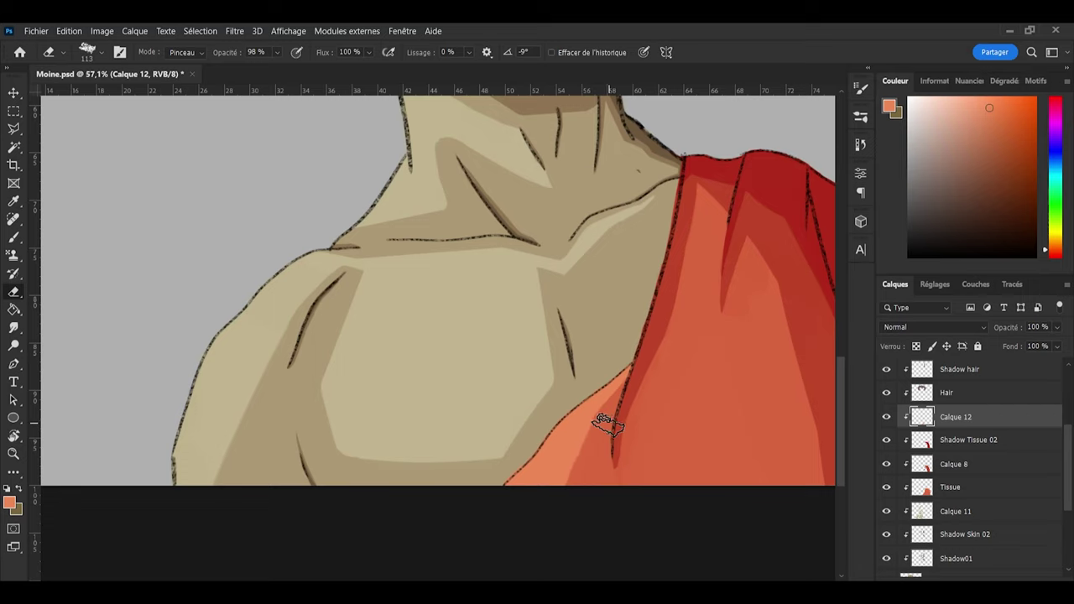
left_click_drag(577, 502, 595, 462)
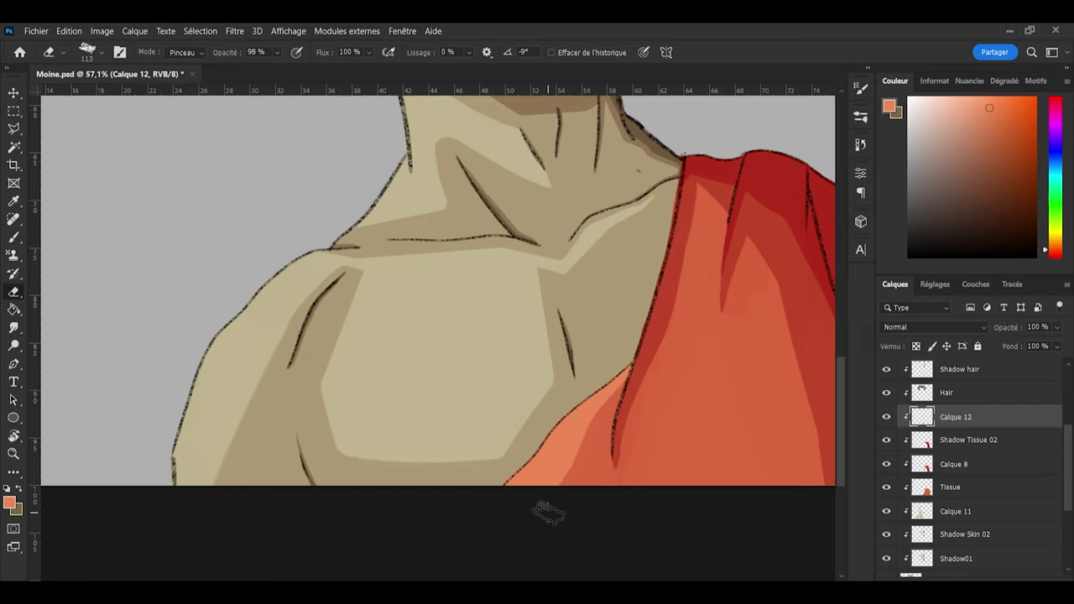
Step: Save the document and check the robe highlight against the whole illustration
key("ctrl+s")
scroll(510, 389, "down", 1)
scroll(520, 412, "down", 1)
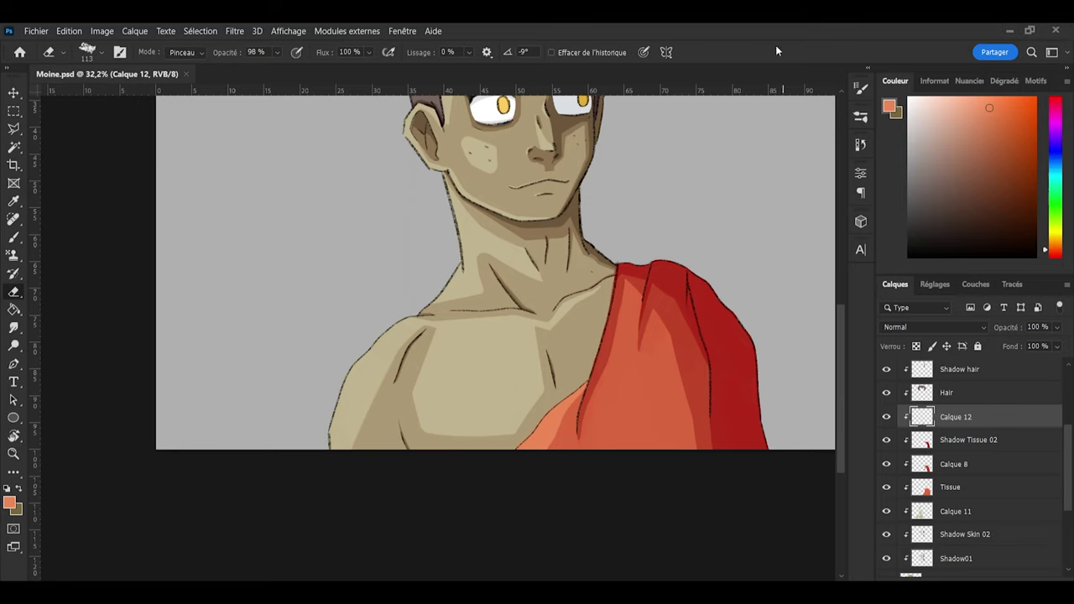
scroll(400, 398, "down", 1)
scroll(310, 378, "down", 2)
scroll(642, 380, "up", 3)
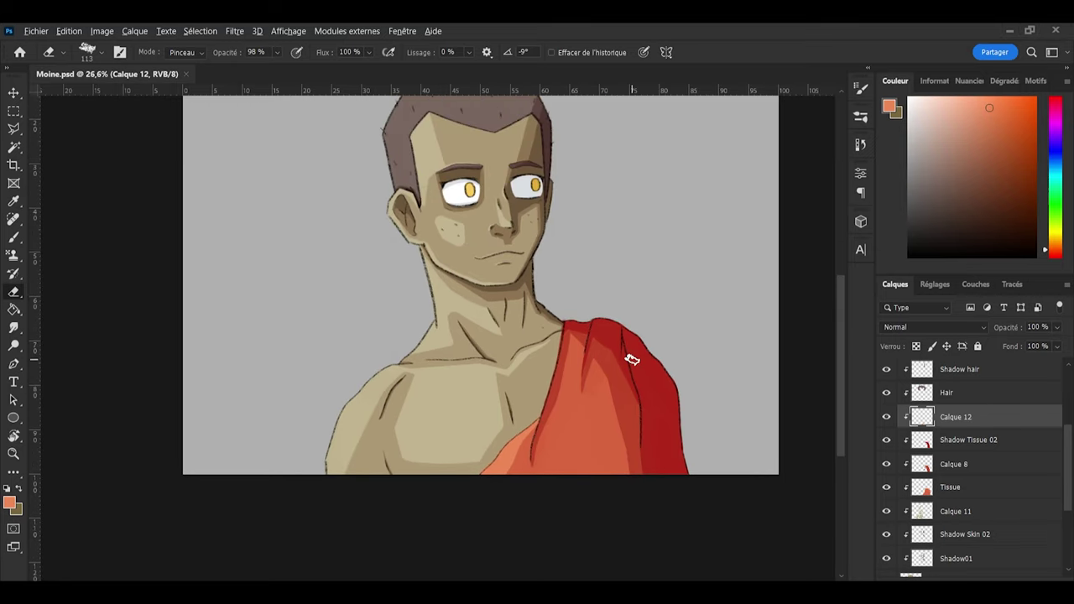
scroll(629, 359, "up", 1)
scroll(627, 359, "up", 1)
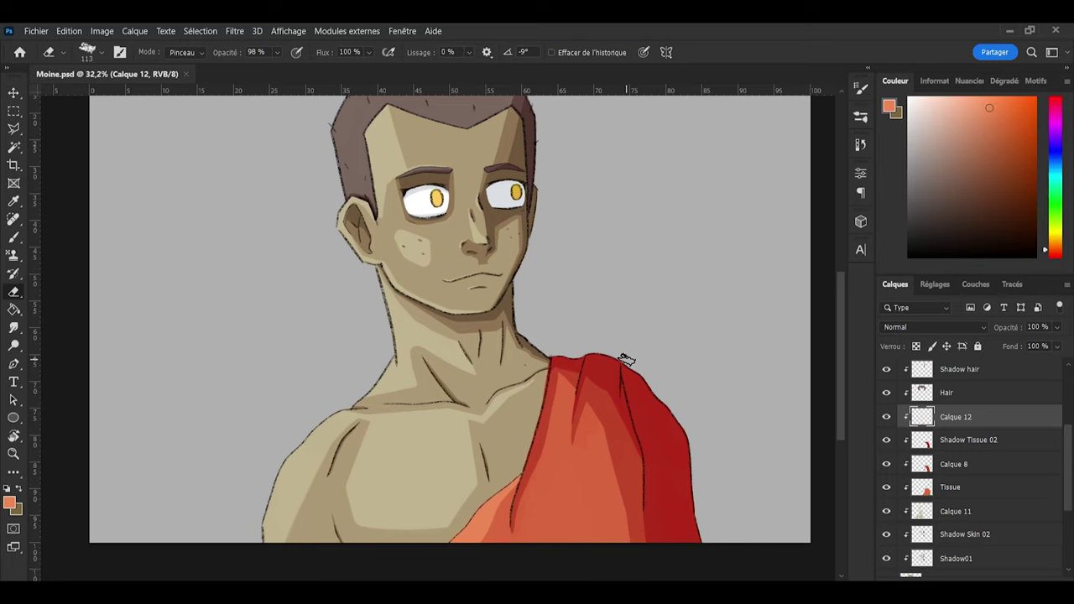
Step: On layer Calque 11, erase the light skin highlight between the base of the neck and the collarbone with an 82-pixel eraser
scroll(627, 360, "down", 1)
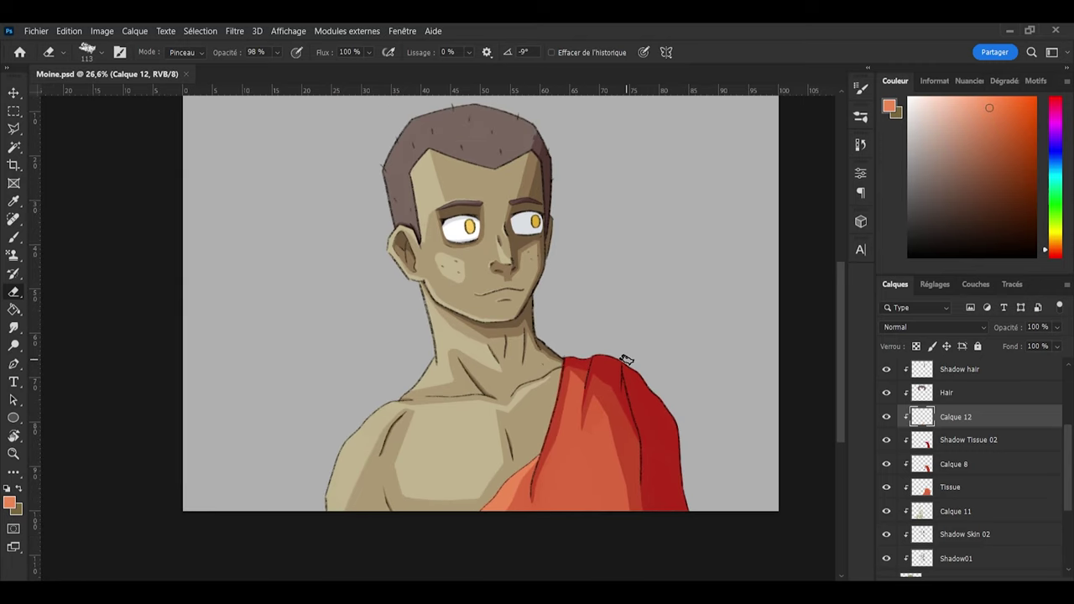
scroll(944, 550, "down", 1)
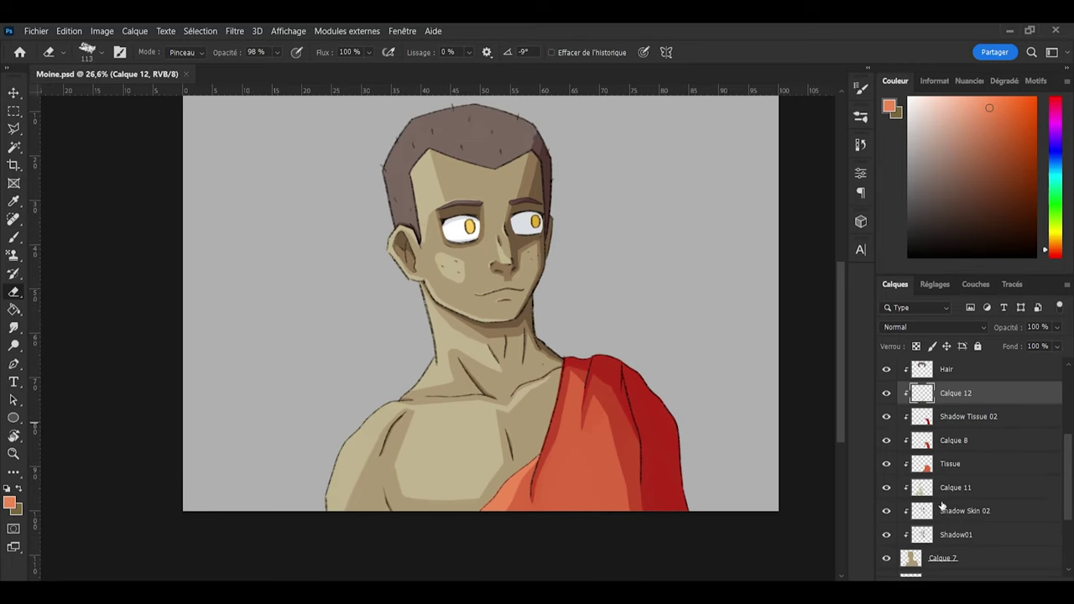
left_click(955, 494)
scroll(403, 388, "up", 2)
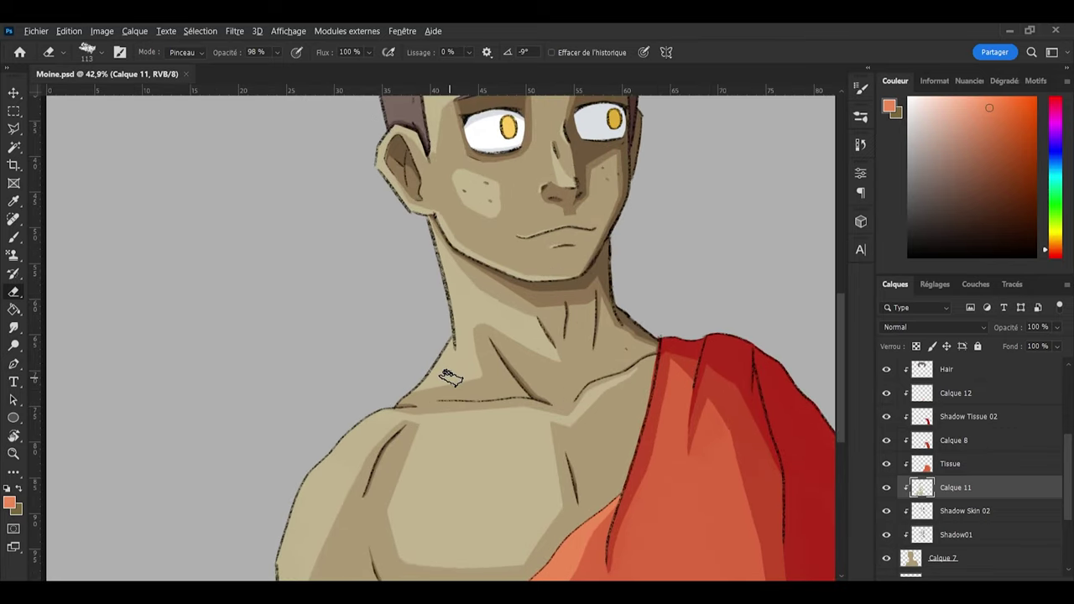
key("bracketleft")
key("bracketleft")
key("bracketleft")
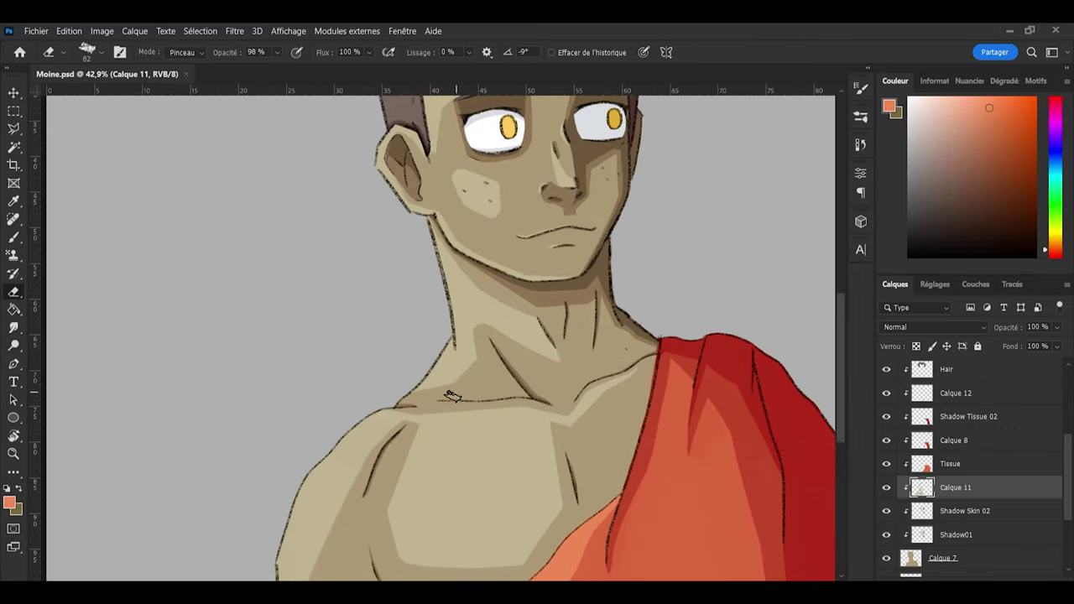
mouse_move(480, 339)
left_mouse_down()
mouse_move(437, 384)
mouse_move(469, 350)
mouse_move(469, 360)
left_mouse_up()
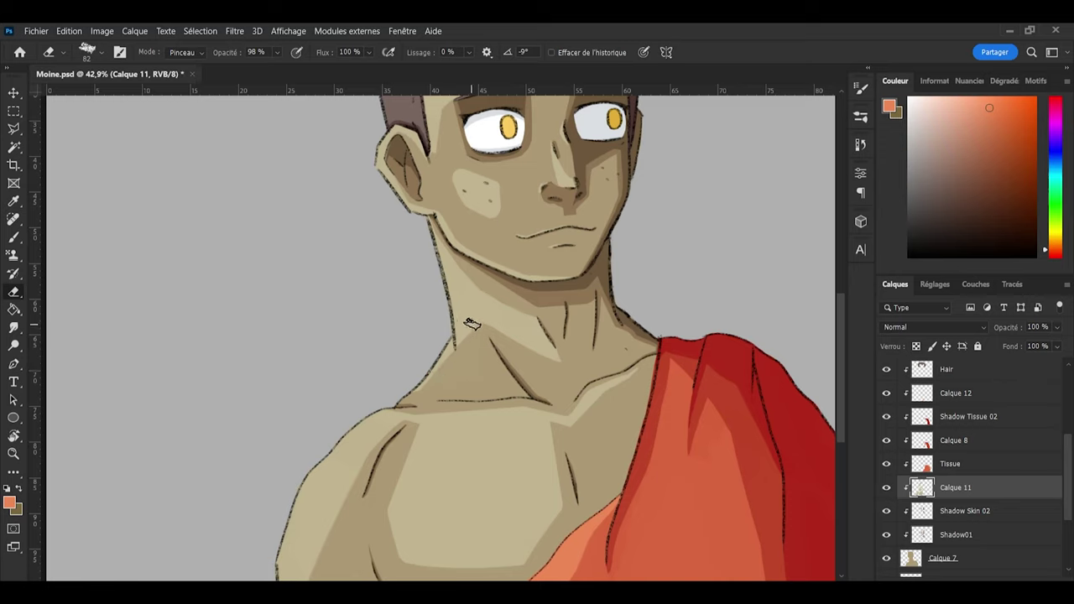
Step: Refine the lower edge of the neck highlight with the brush in the sampled light skin colour and the eraser
key("i")
left_click(472, 325)
key("b")
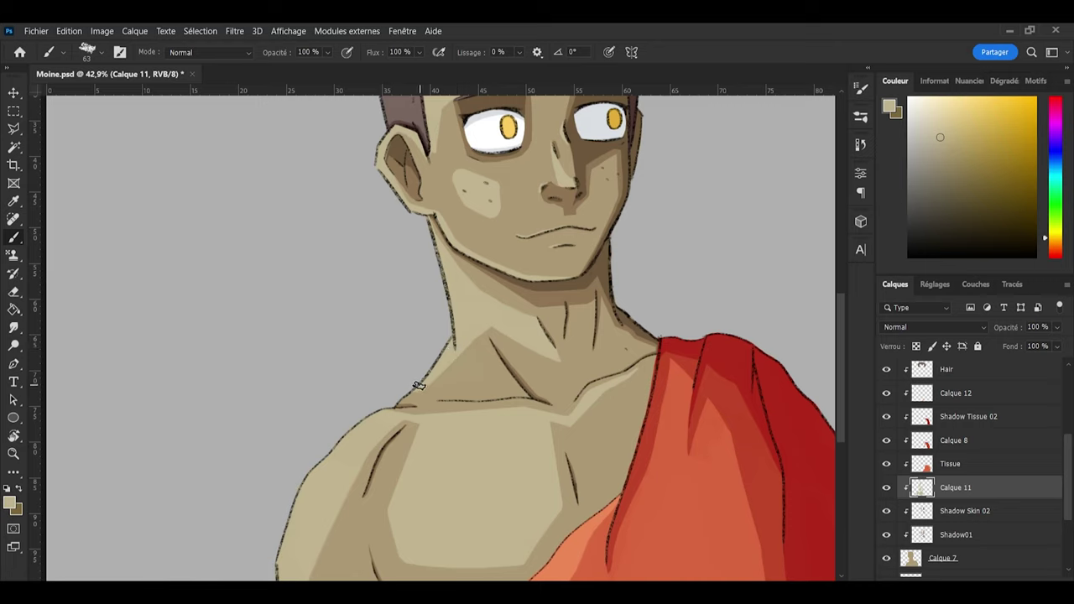
key("e")
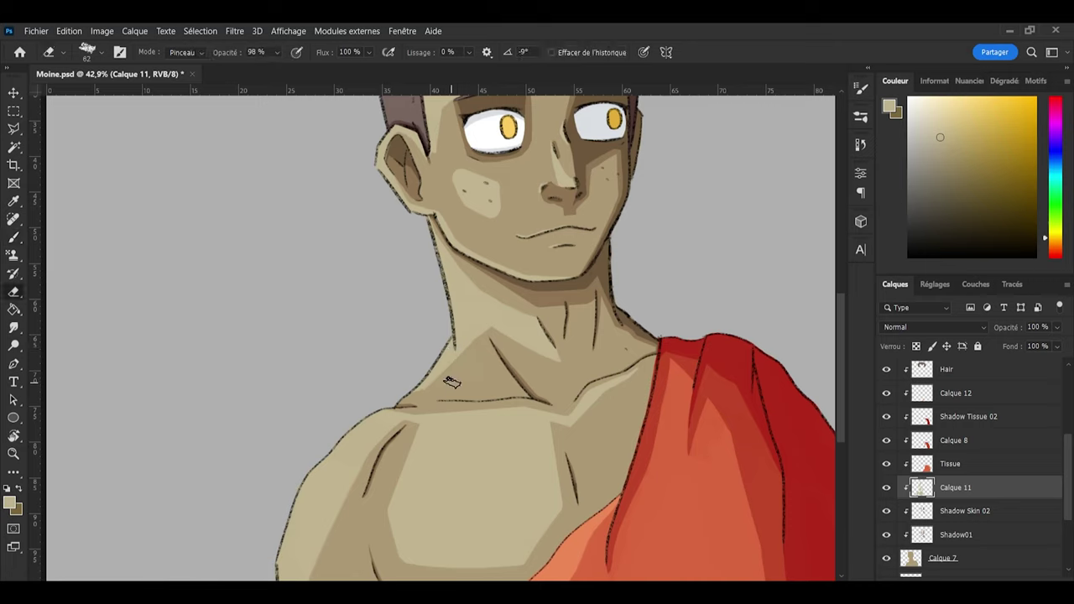
scroll(422, 307, "down", 4)
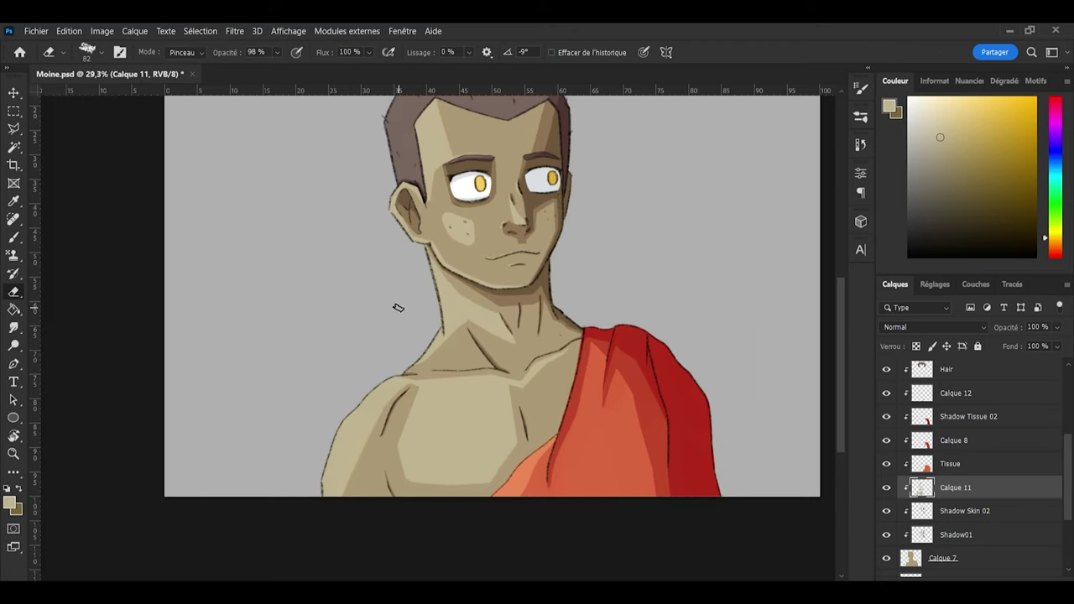
Step: Clean up the neck highlight's edge below the jaw with a 46-pixel eraser and the brush, and save the document
scroll(480, 312, "up", 6)
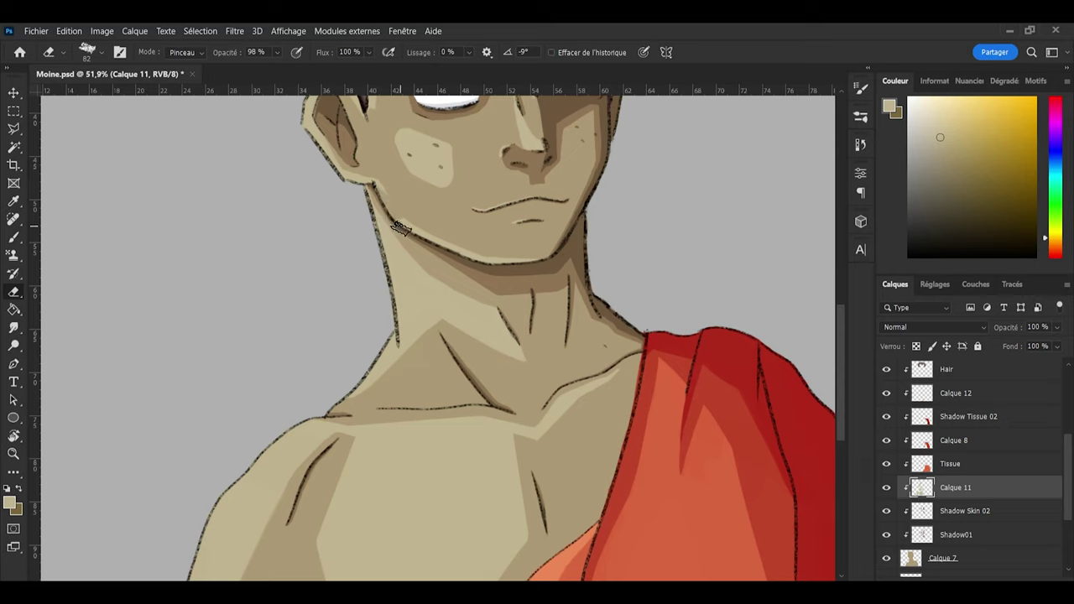
right_click(377, 215, "alt")
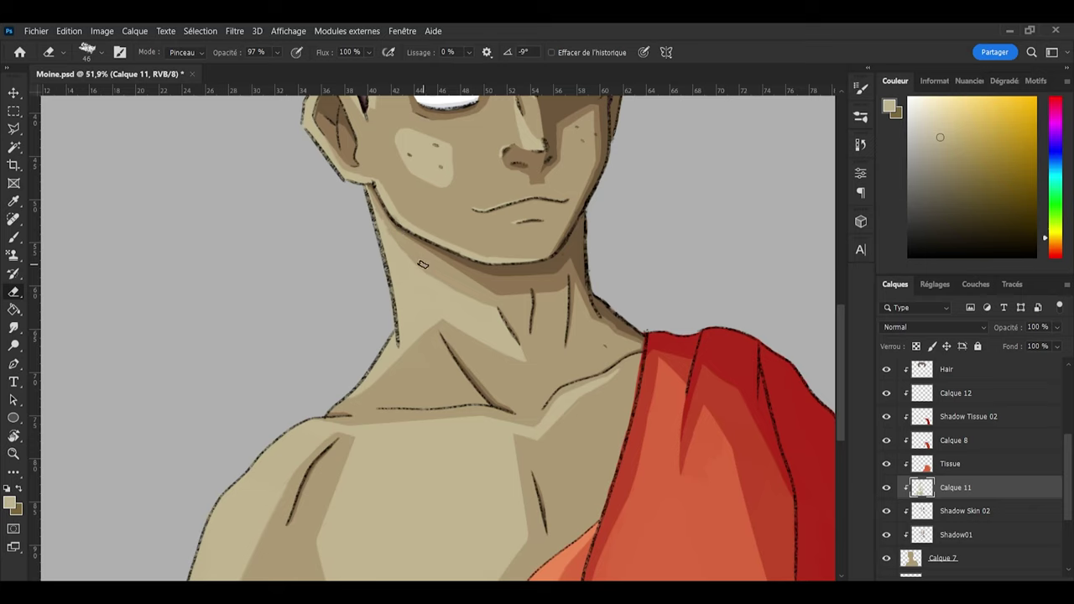
key("b")
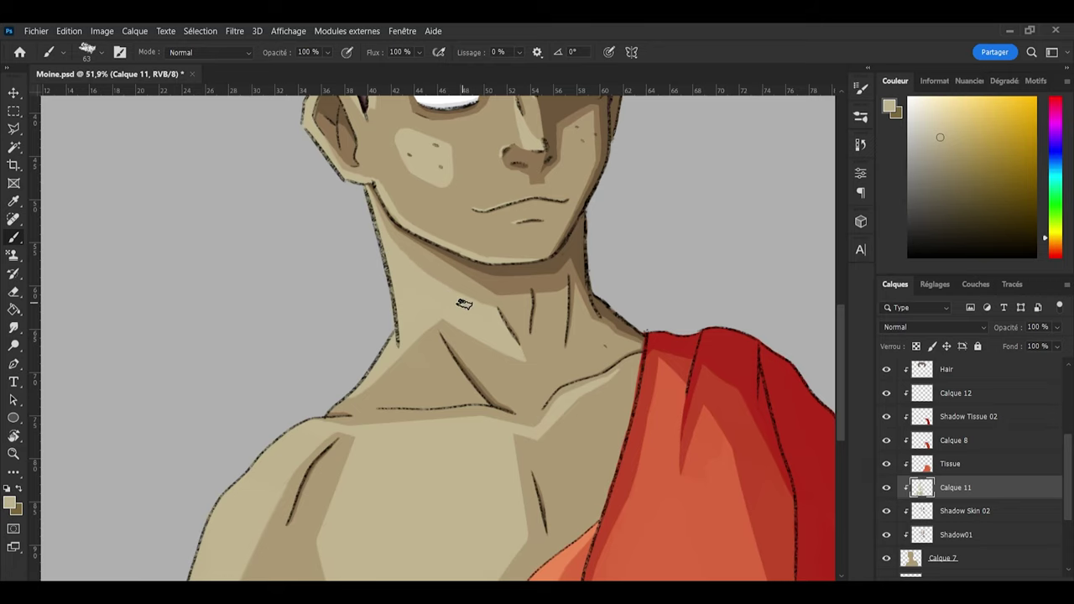
scroll(468, 312, "down", 3)
scroll(591, 334, "down", 2)
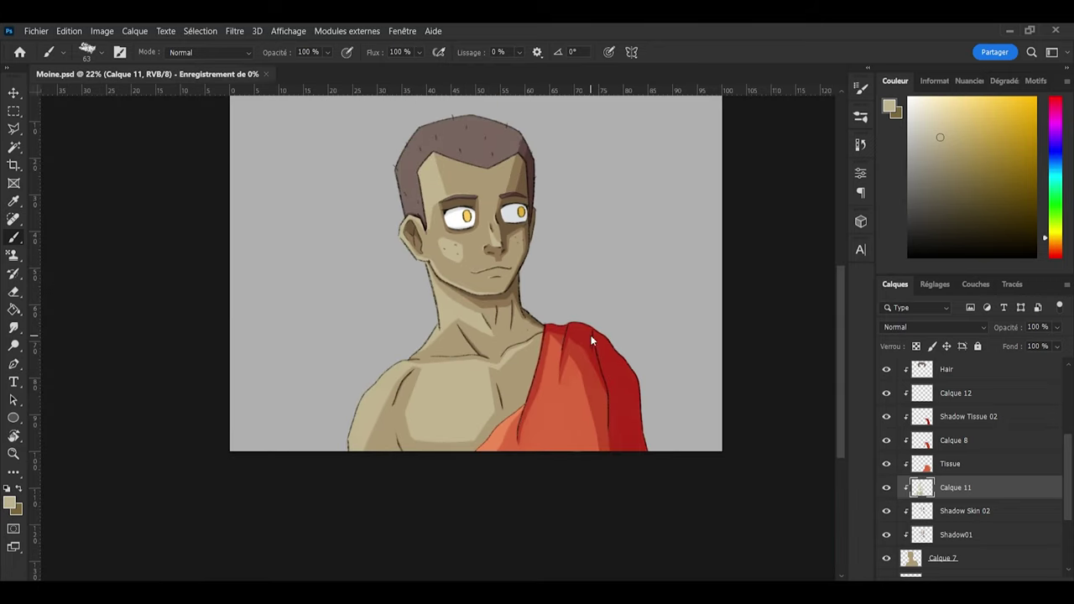
scroll(591, 335, "up", 1)
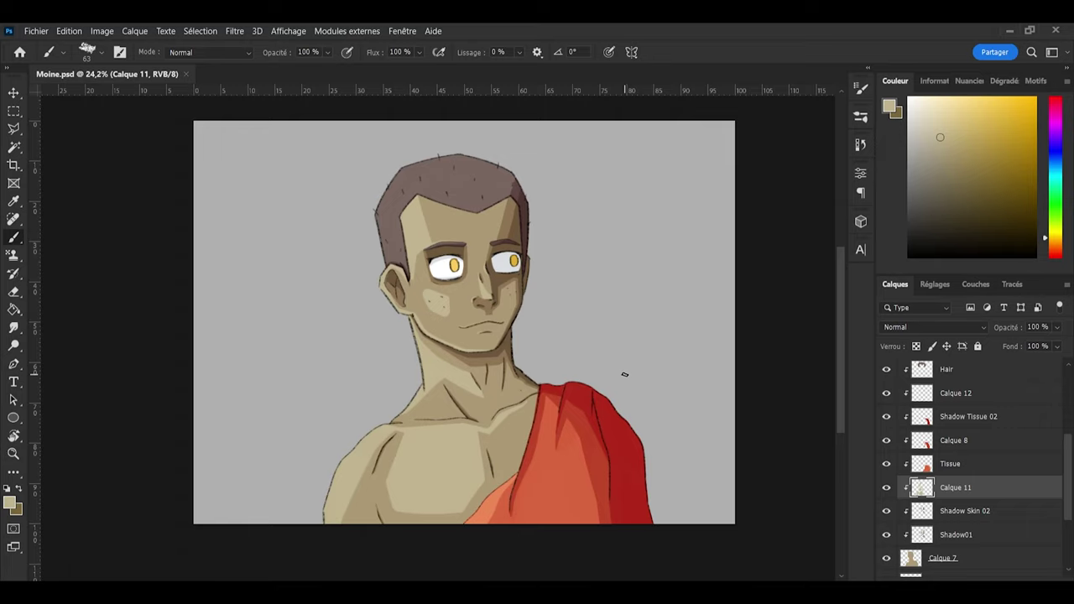
scroll(624, 374, "down", 1)
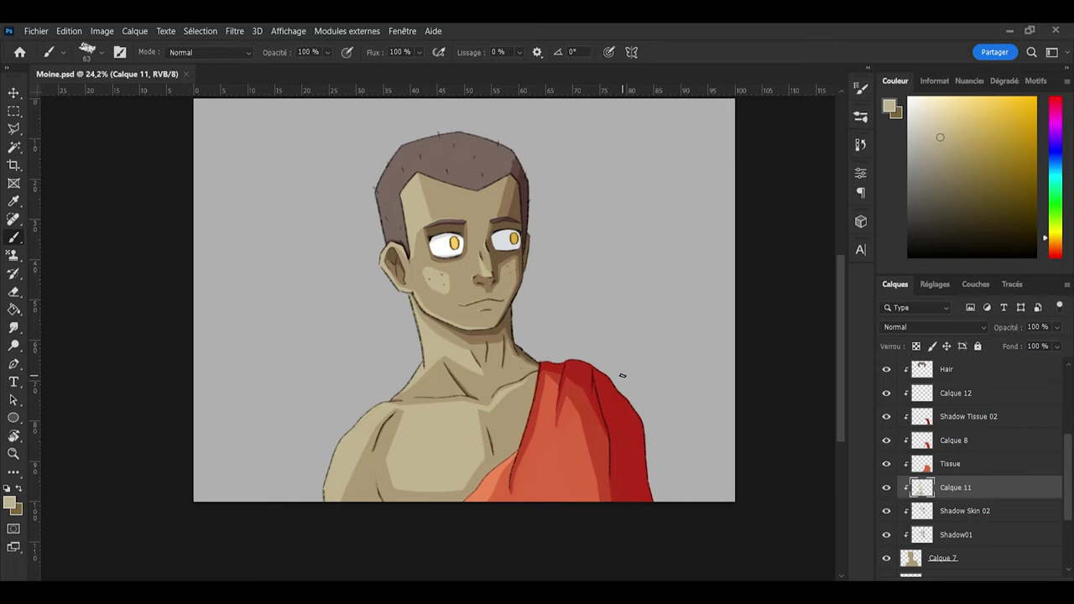
scroll(453, 394, "up", 1)
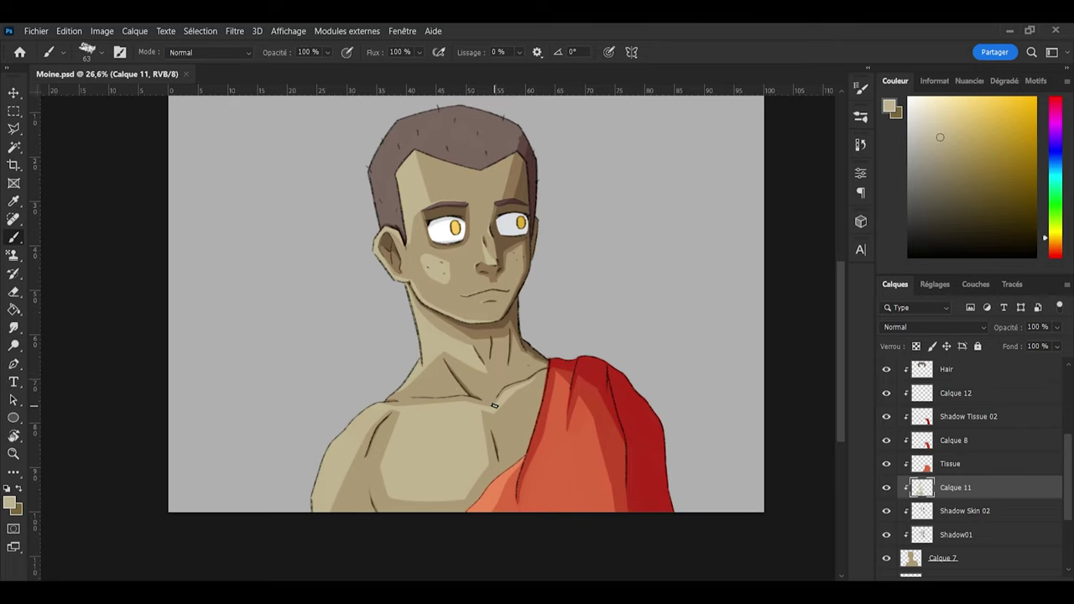
scroll(494, 406, "up", 1)
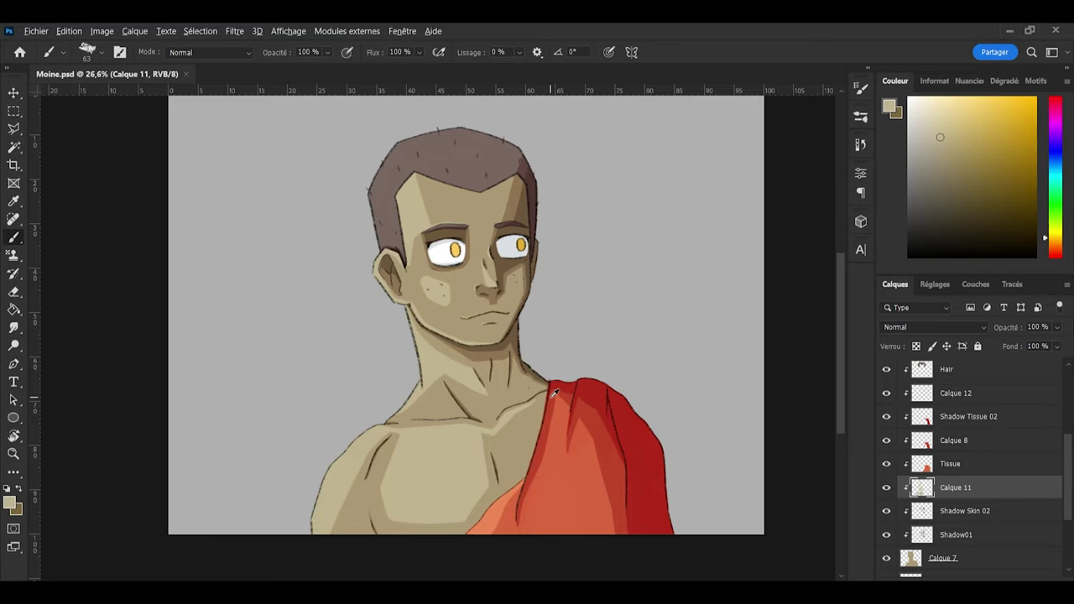
scroll(549, 395, "up", 1)
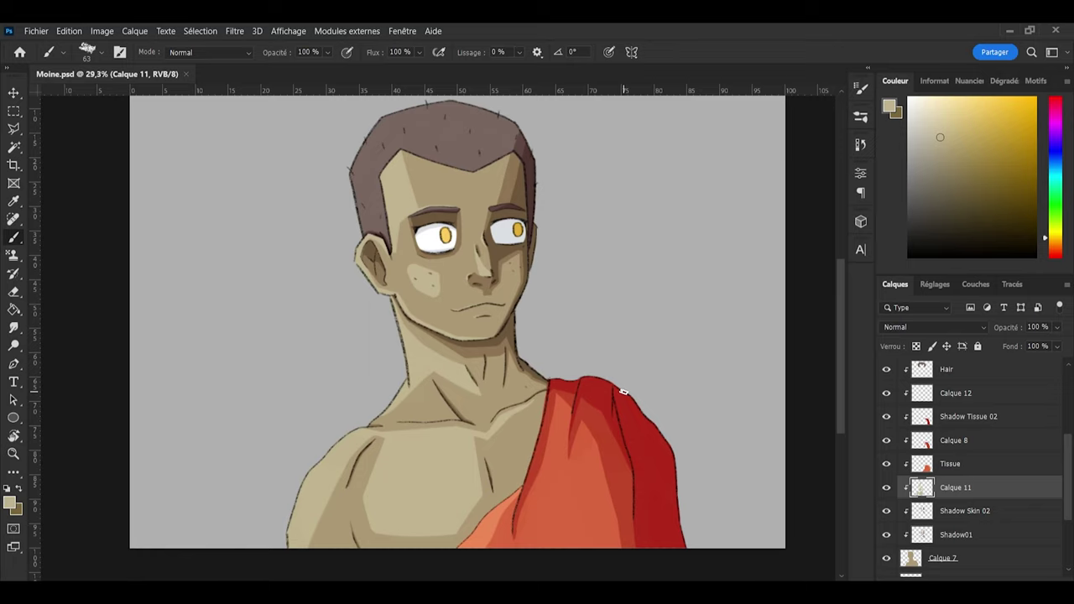
scroll(604, 402, "down", 1)
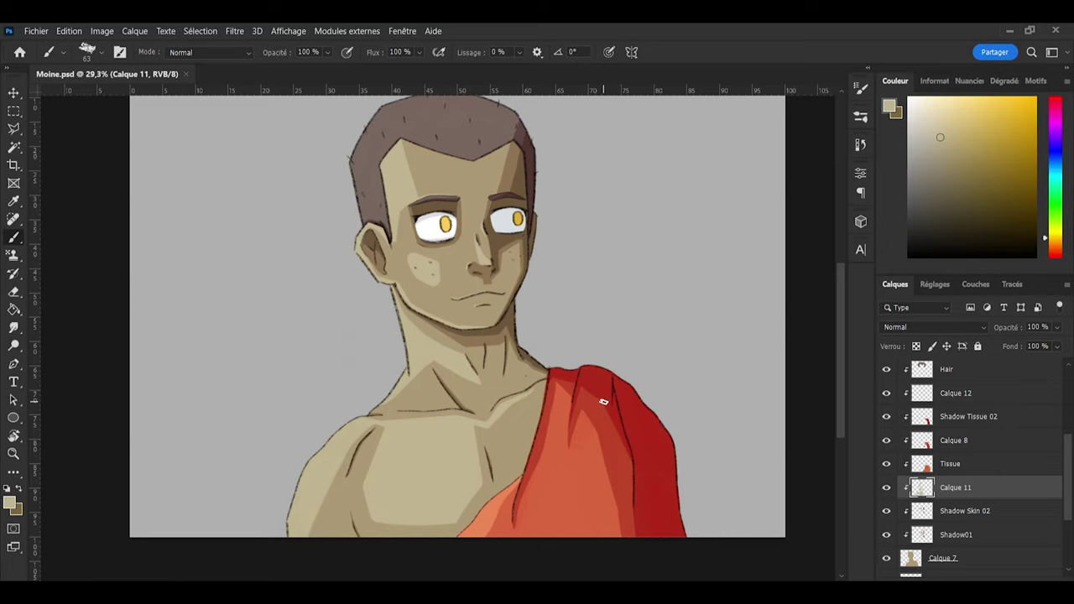
Step: Add a new clipped layer above Shadow Hair 02 and load the Hair layer's outline as a selection
scroll(604, 402, "up", 3)
scroll(951, 411, "up", 4)
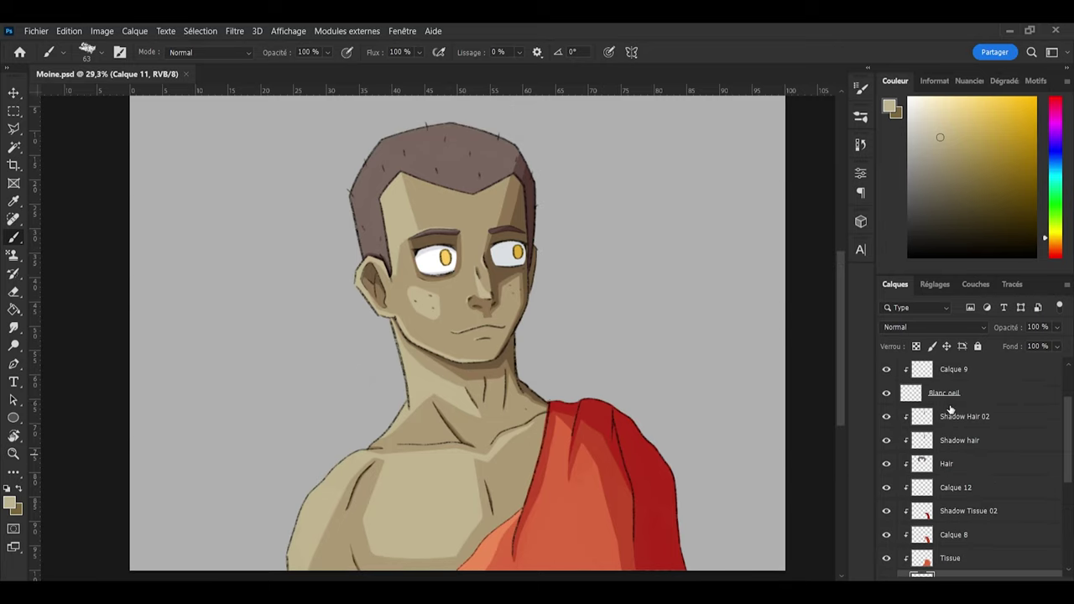
left_click(965, 418)
key("ctrl+shift+alt+n")
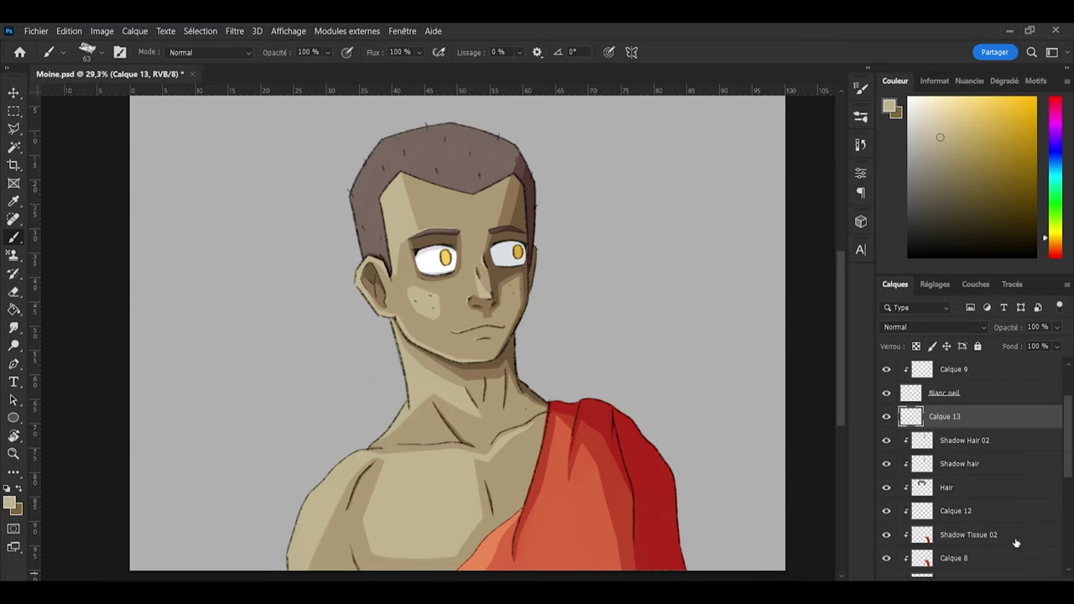
left_click(961, 428, "alt")
left_click(923, 487, "ctrl")
Step: Paint a highlight over the side of the hair above the ear with a 112-pixel brush in a lighter greyish brown derived from the hair colour
scroll(392, 209, "up", 4)
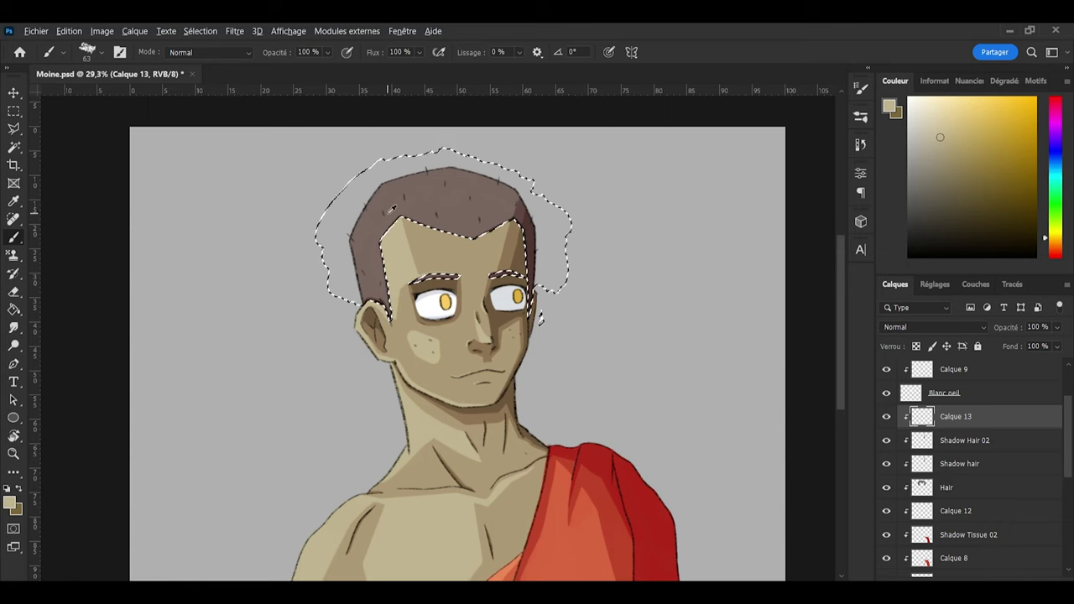
scroll(393, 207, "up", 3)
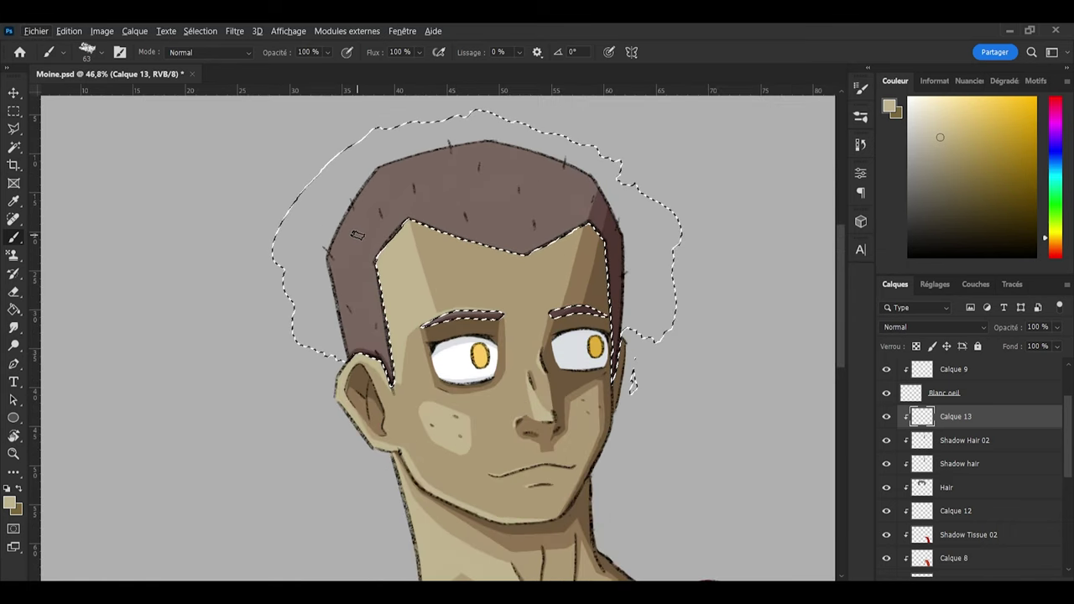
key("i")
left_click(356, 235)
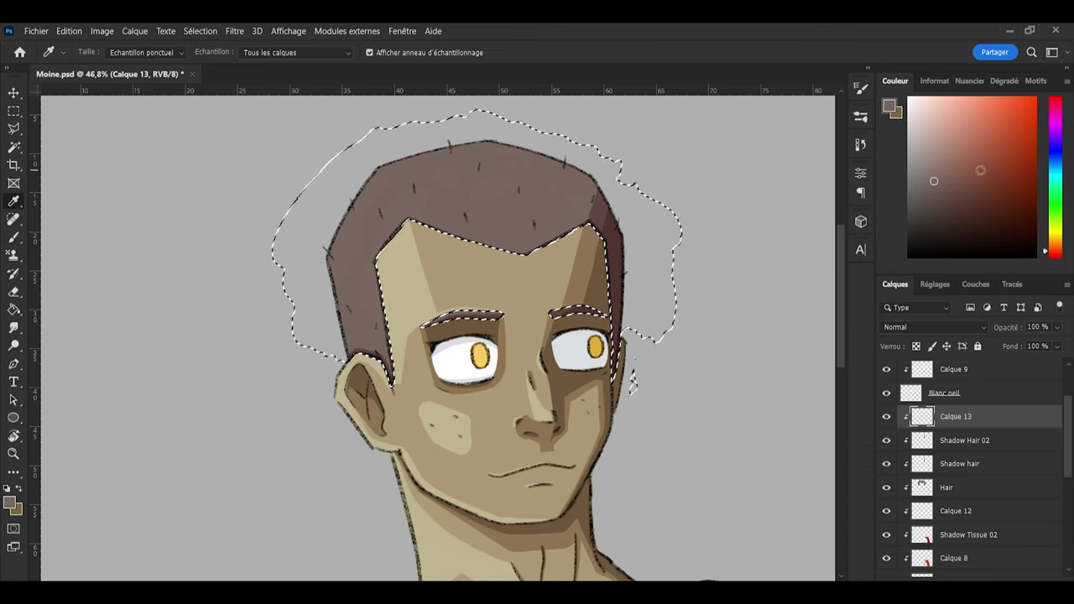
left_click(930, 169)
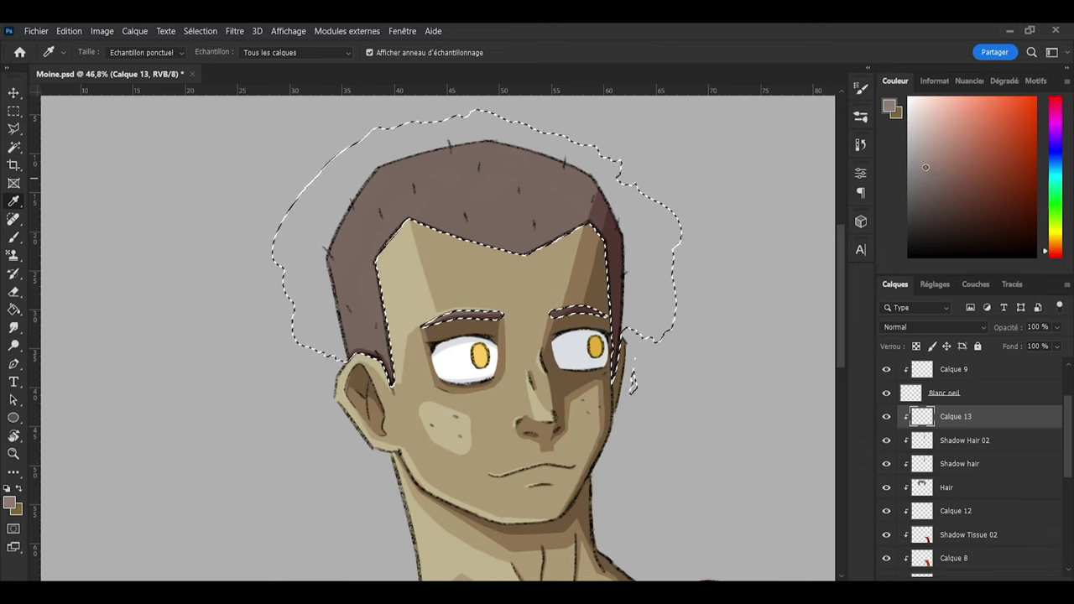
left_click(1056, 248)
key("b")
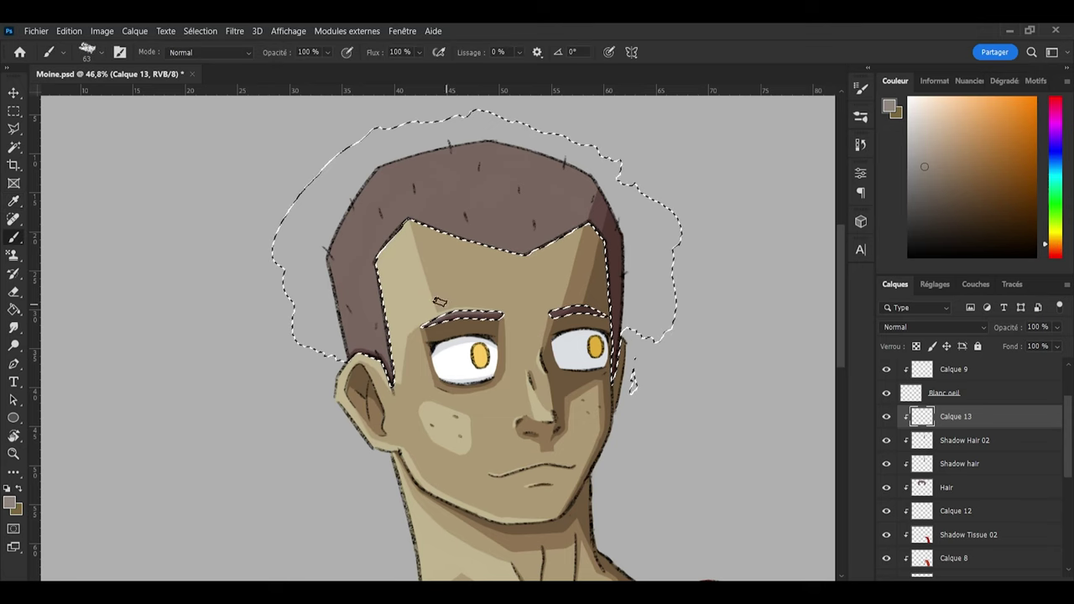
right_click(376, 287, "alt")
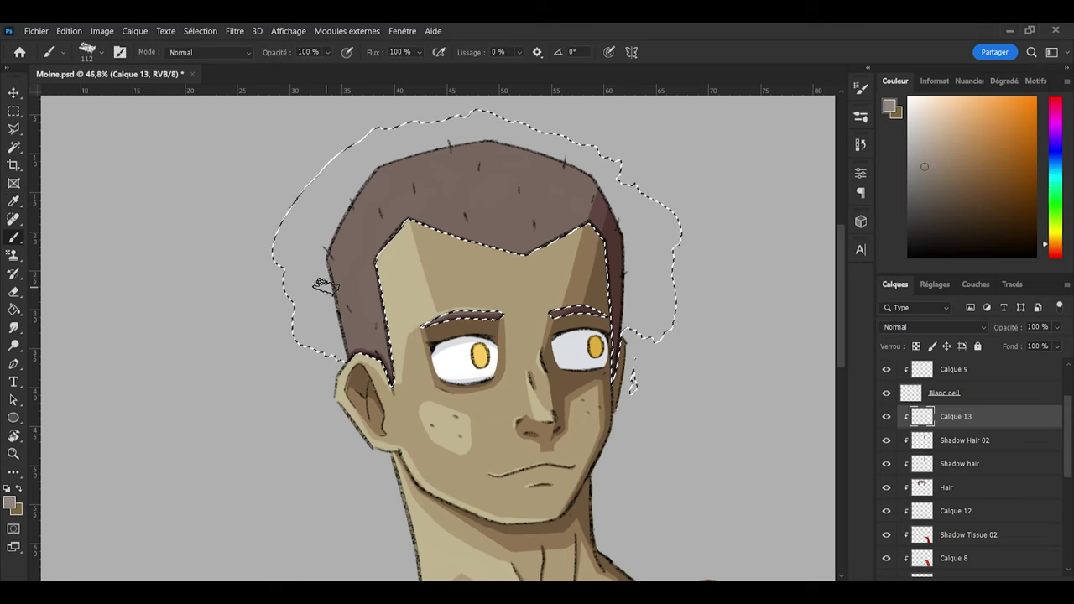
mouse_move(398, 239)
left_mouse_down()
mouse_move(380, 232)
mouse_move(388, 259)
mouse_move(377, 163)
mouse_move(392, 277)
mouse_move(359, 204)
mouse_move(365, 269)
mouse_move(387, 312)
mouse_move(336, 264)
mouse_move(386, 328)
mouse_move(355, 326)
mouse_move(340, 344)
mouse_move(361, 330)
mouse_move(352, 332)
mouse_move(376, 339)
mouse_move(361, 332)
mouse_move(404, 384)
mouse_move(357, 333)
mouse_move(360, 359)
mouse_move(351, 353)
left_mouse_up()
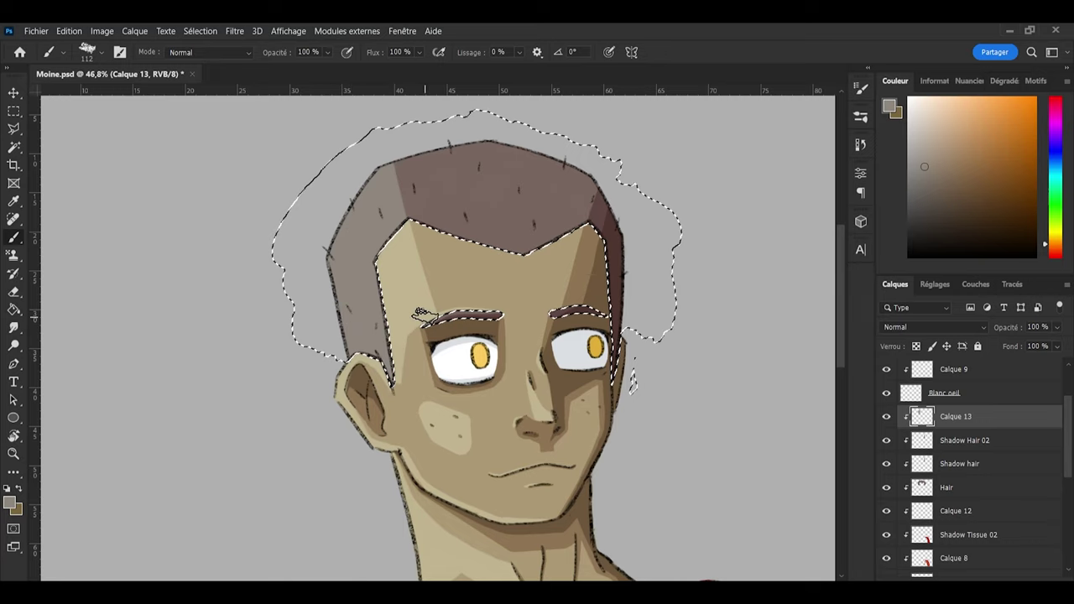
Step: Paint a thin highlight along the upper edge of the eyebrow nearest the ear with a 46-pixel brush and trim it with the eraser
scroll(438, 307, "up", 5)
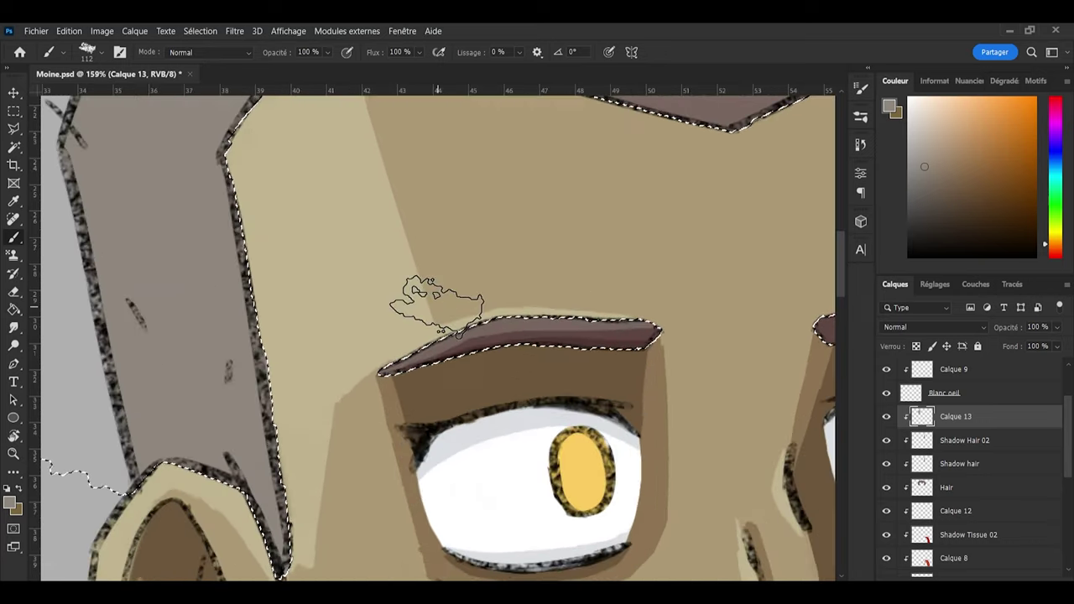
left_click_drag(463, 292, 436, 296, "alt")
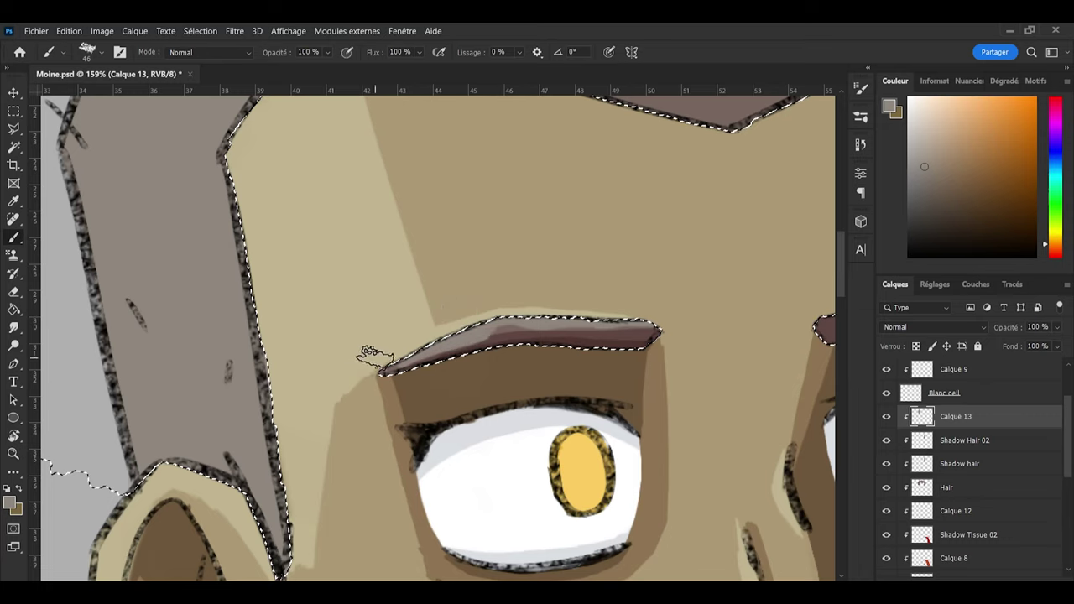
key("e")
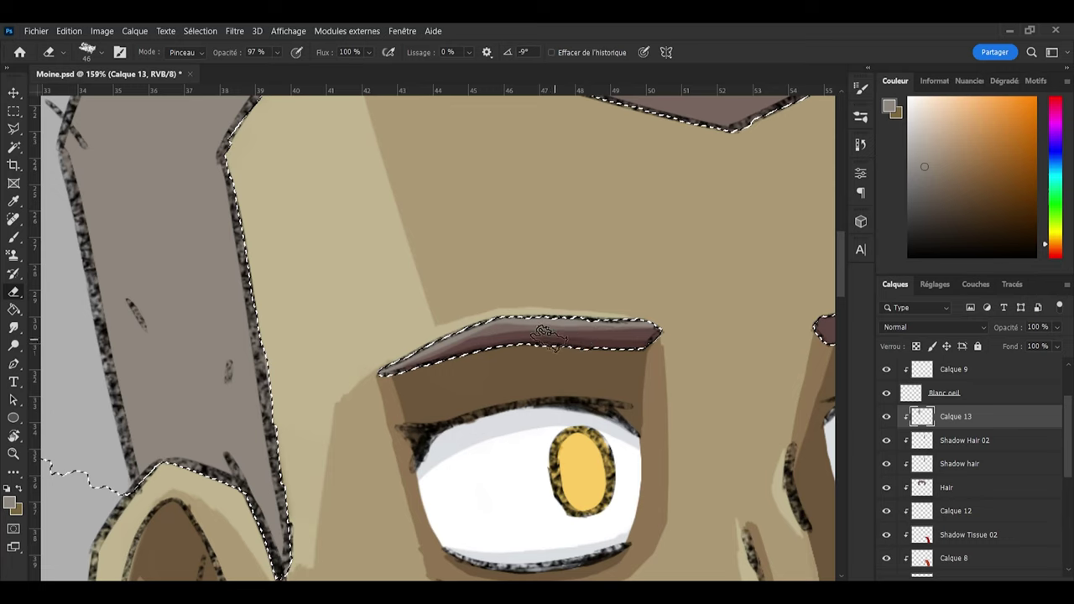
key("b")
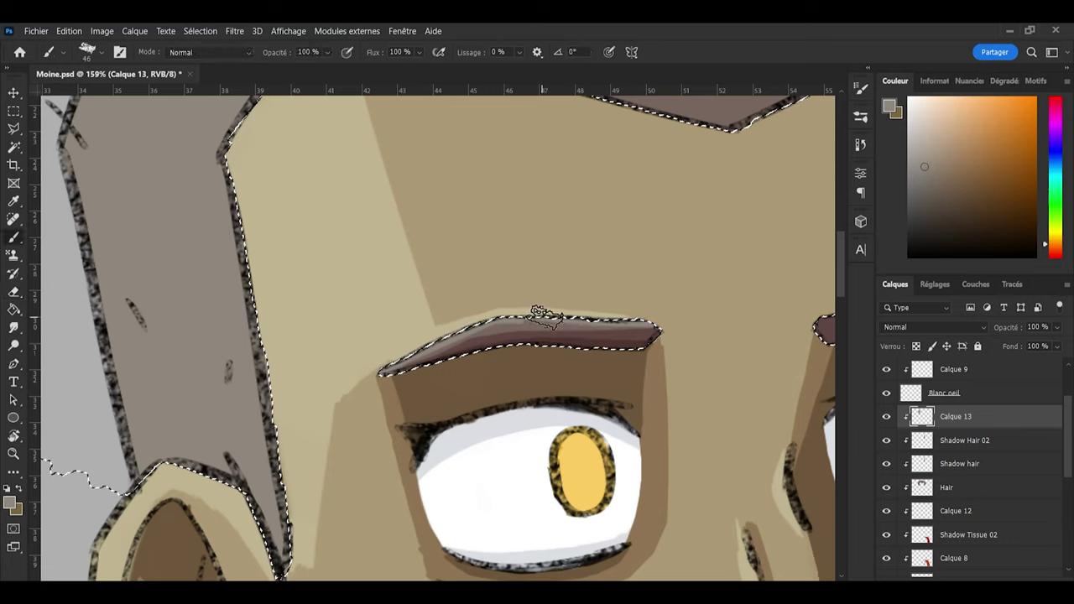
key("e")
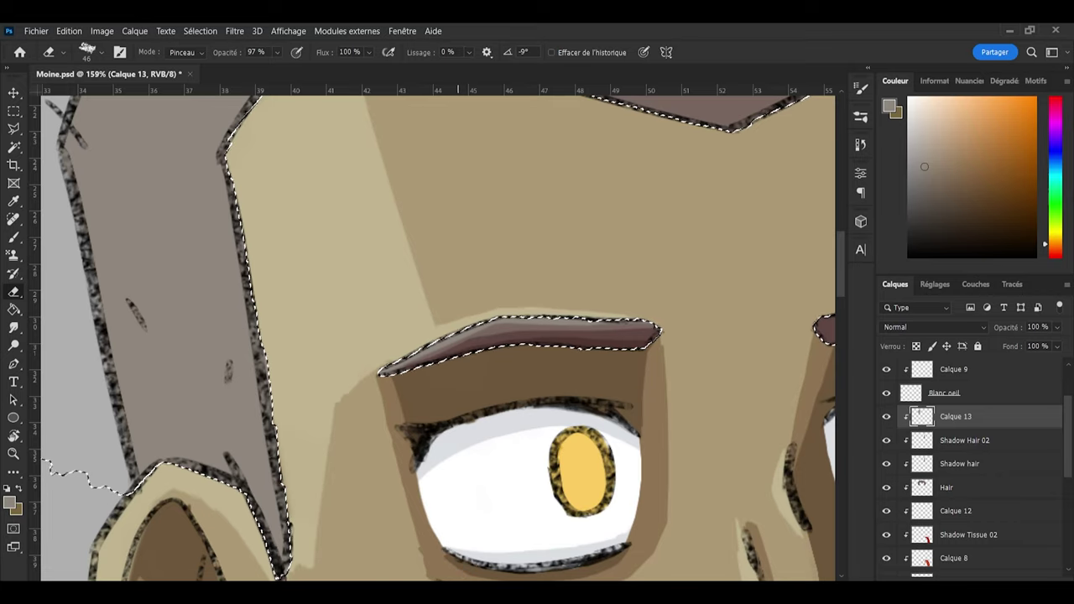
left_click_drag(458, 585, 506, 585)
scroll(491, 347, "down", 3)
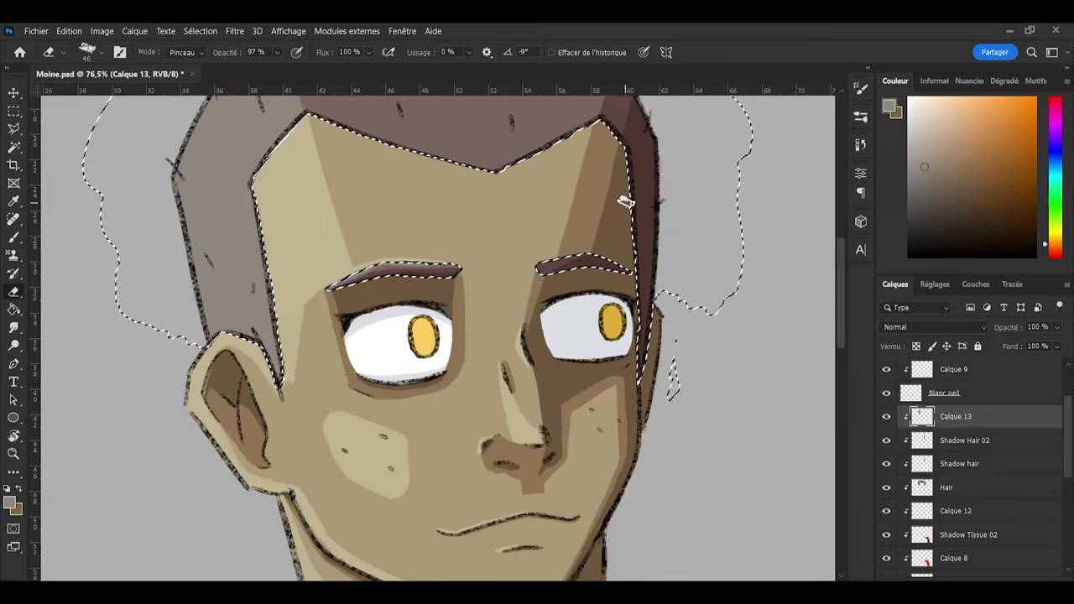
scroll(472, 226, "down", 3)
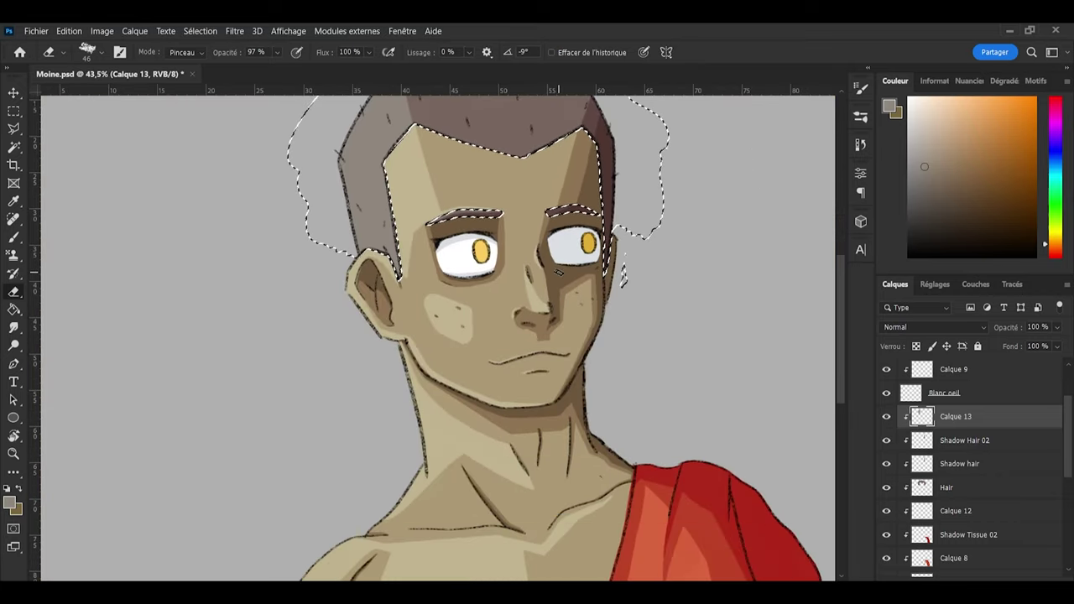
Step: Refine the hair highlight along the front upper edge of the crown with the 46-pixel brush and eraser, and save the document
scroll(558, 273, "up", 1)
scroll(411, 216, "up", 2)
key("b")
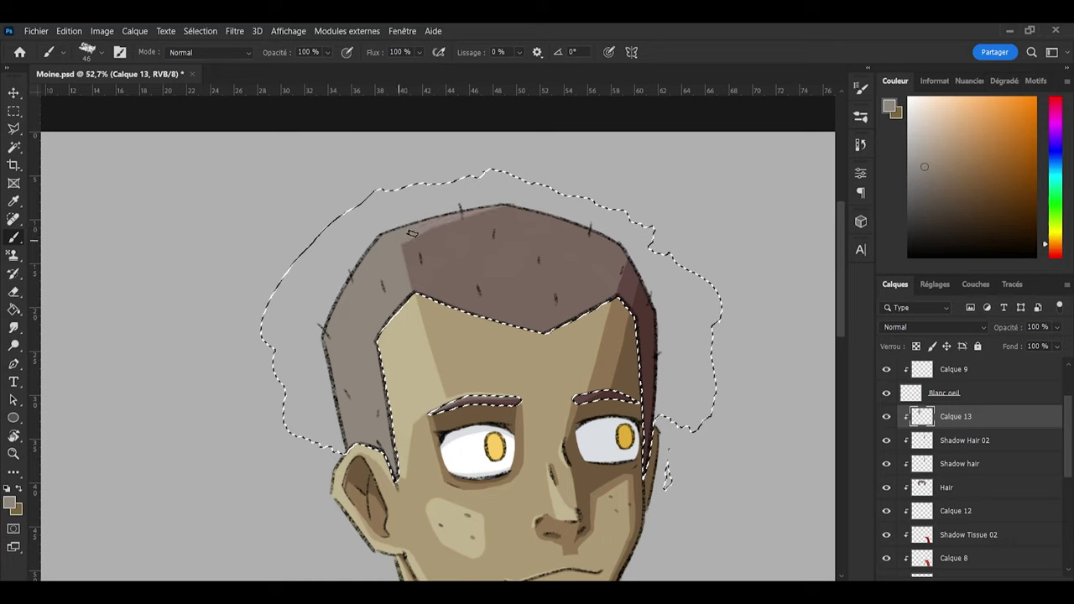
key("e")
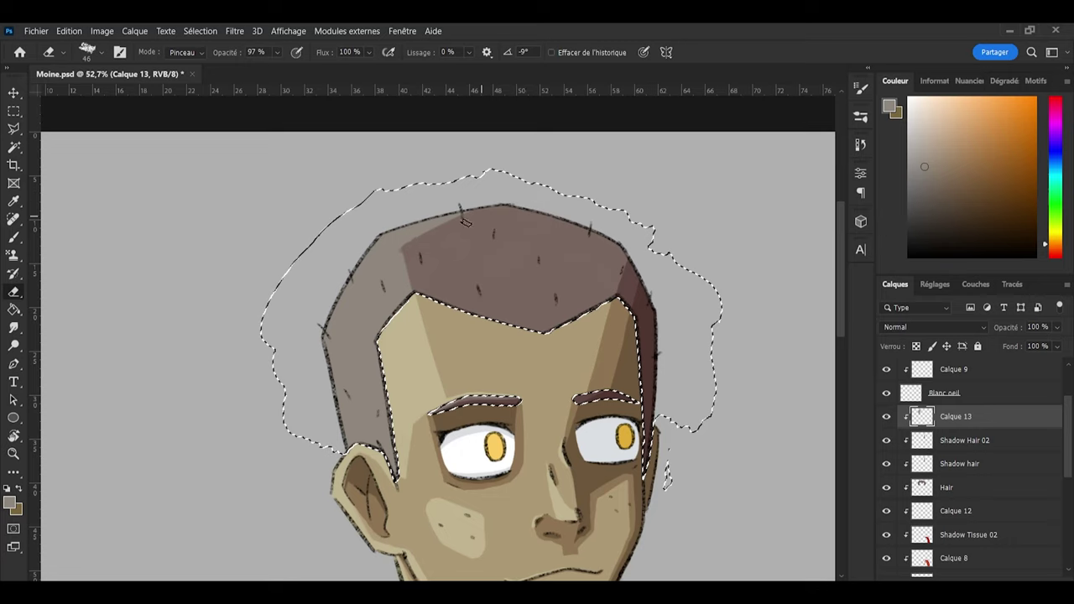
key("b")
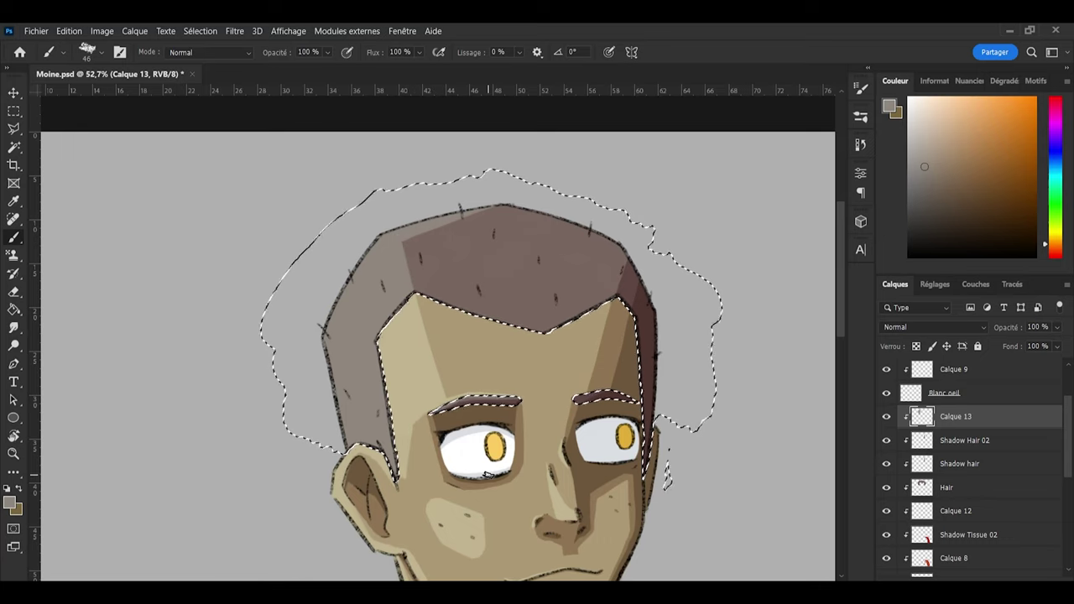
scroll(487, 475, "down", 5)
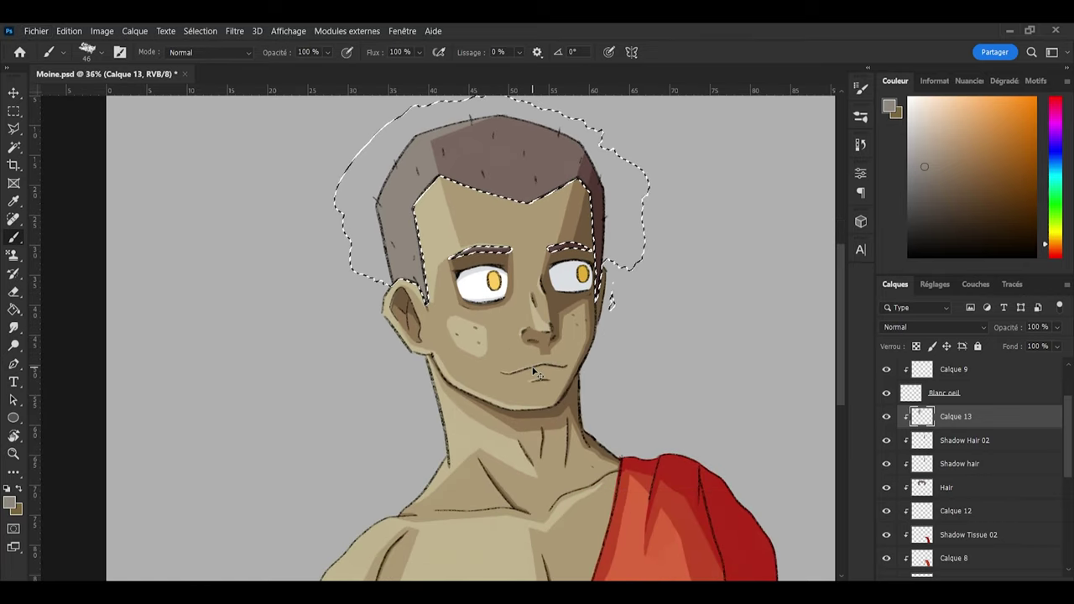
key("ctrl+s")
scroll(571, 362, "down", 2)
scroll(616, 357, "up", 1)
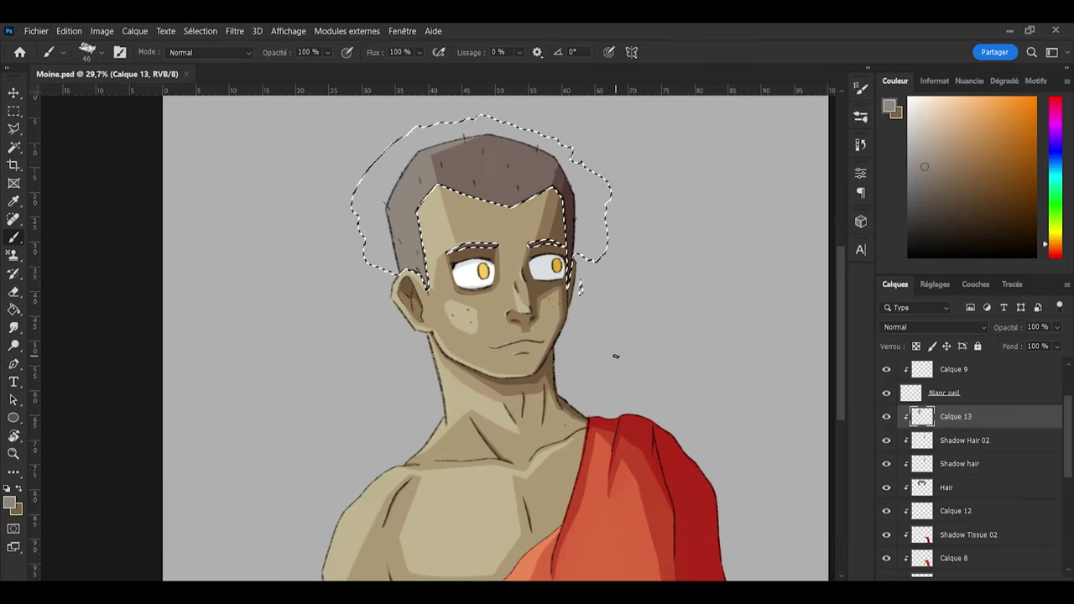
scroll(535, 340, "up", 1)
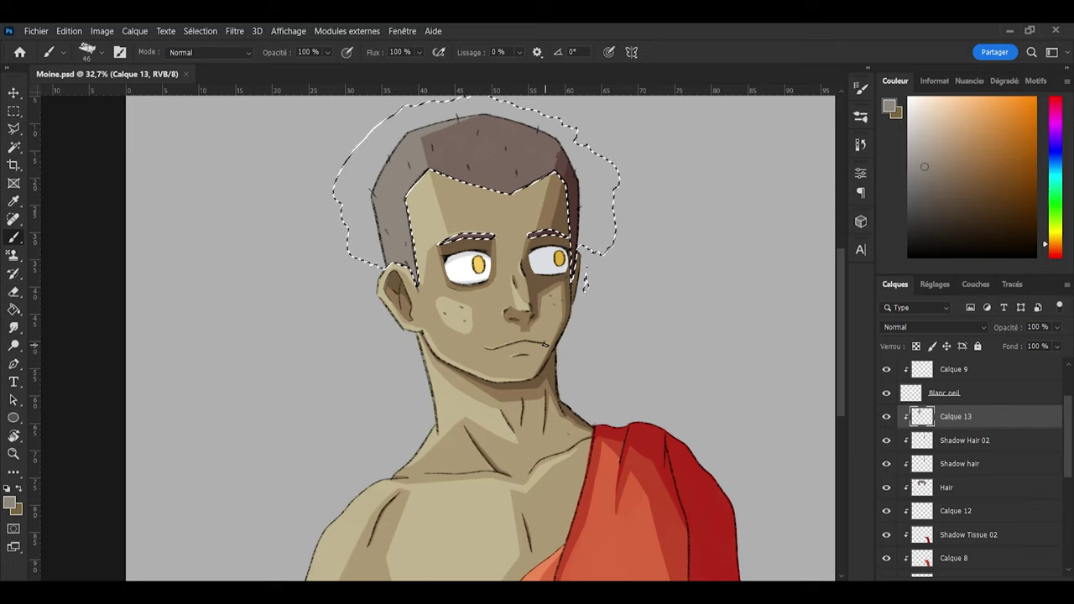
Step: Clear the selection and set the blend mode of hair highlight layer Calque 13 to Densité linéaire - (Ajout)
key("l")
key("ctrl+d")
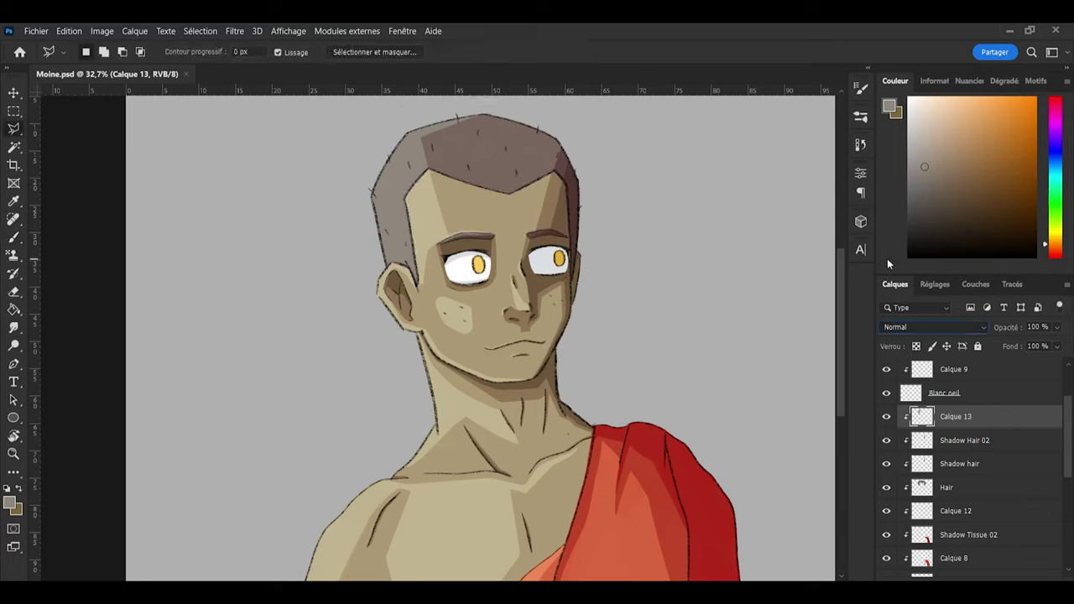
key("Down")
key("Down")
key("Down")
key("Down")
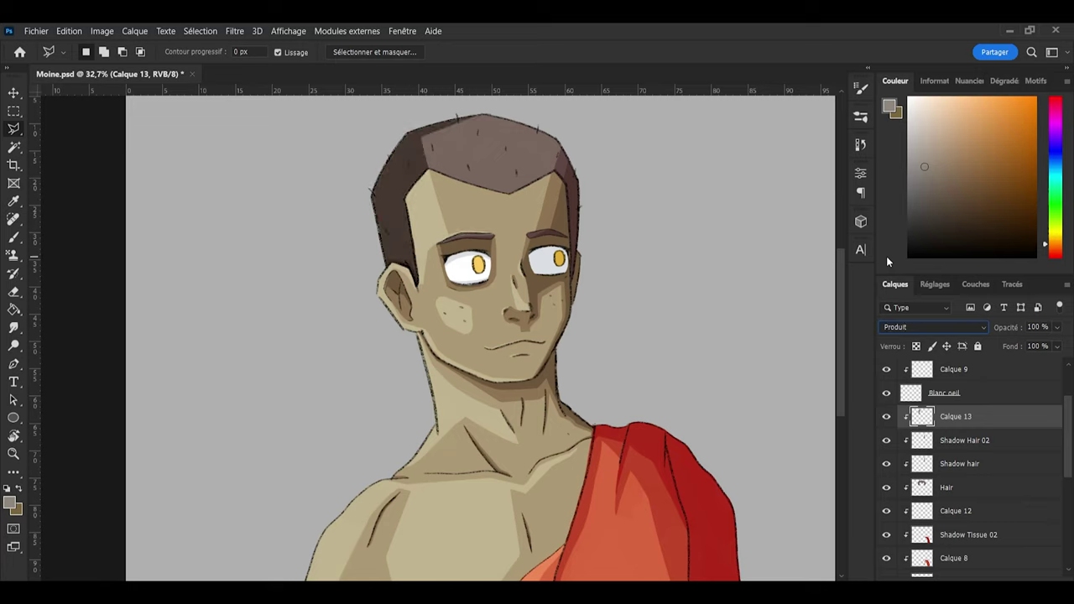
key("Up")
key("Down")
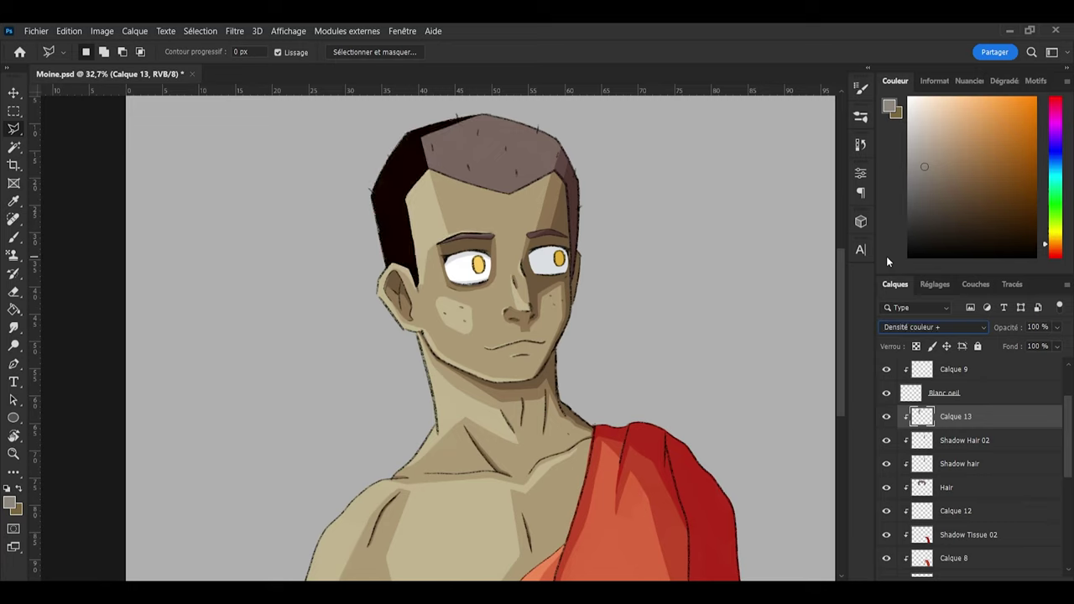
key("Down")
key("Down")
key("Down")
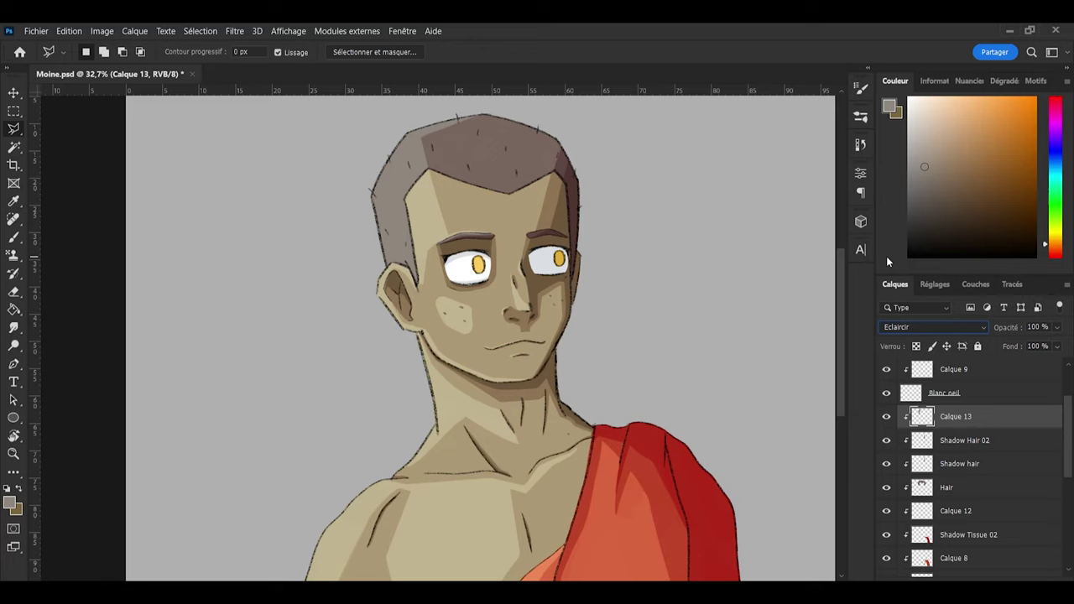
key("Down")
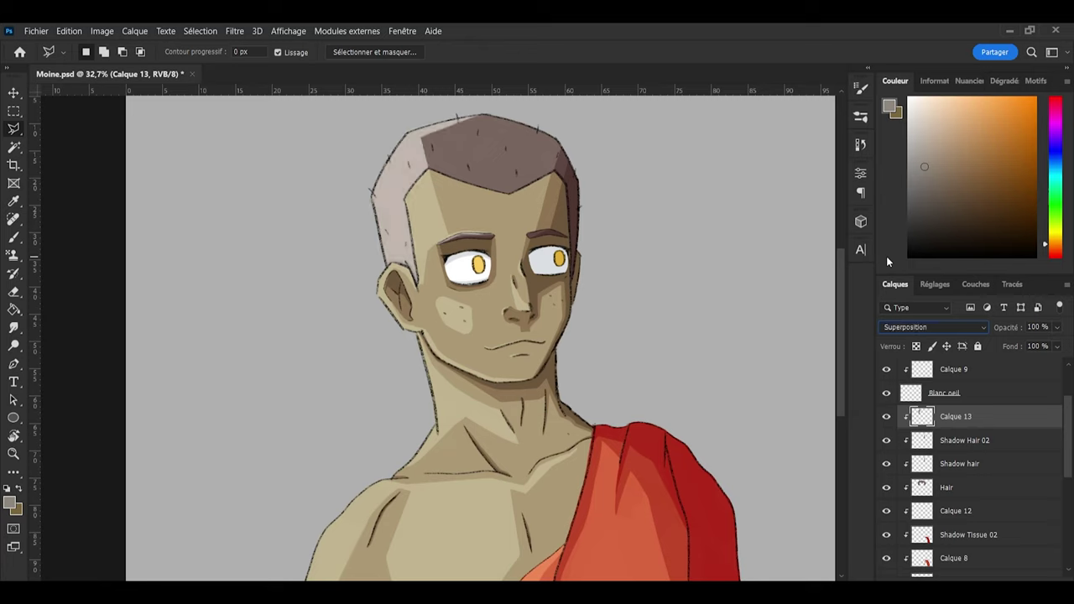
key("Down")
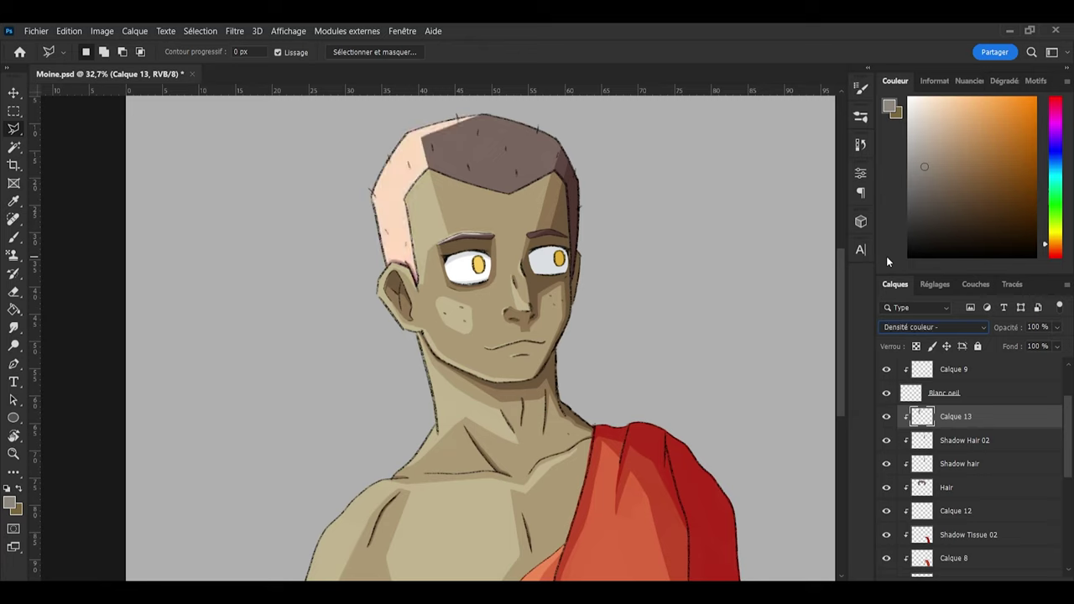
key("Down")
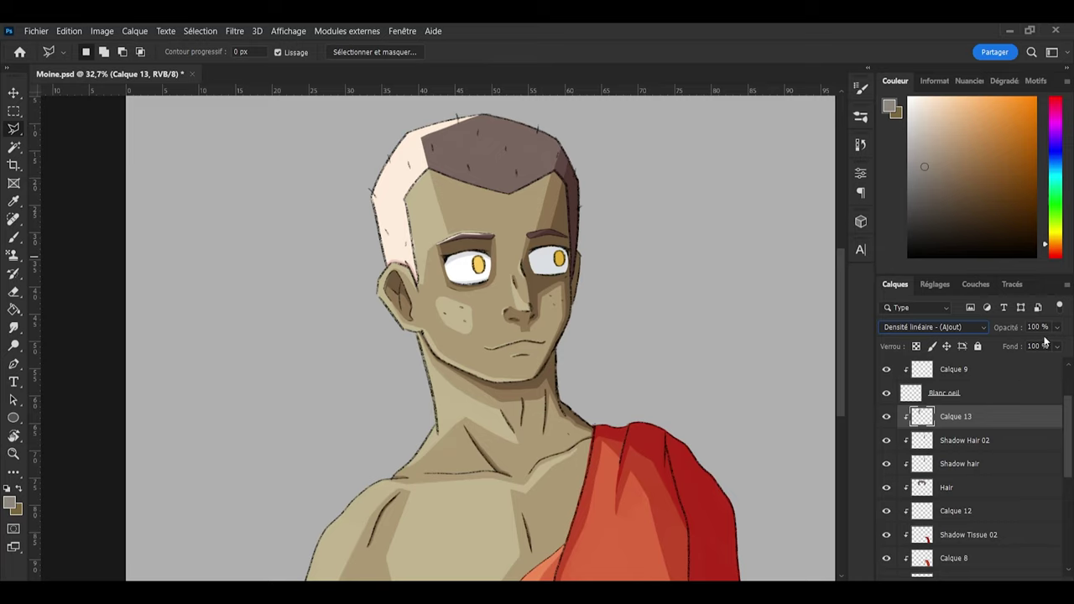
Step: Reduce the opacity of Calque 13 to 30 %
left_click_drag(1049, 344, 1023, 343)
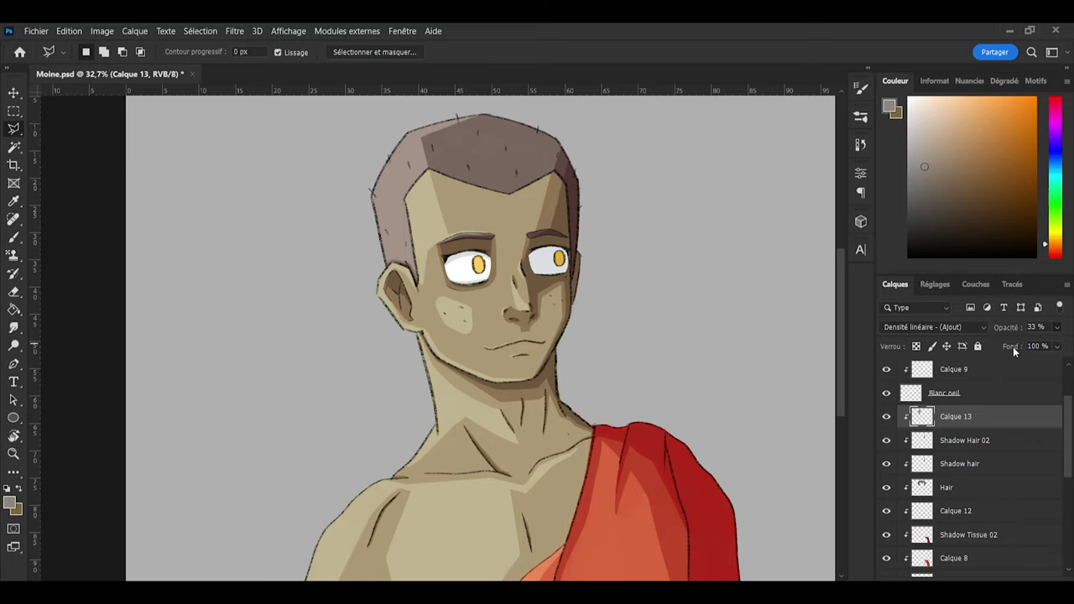
key("2")
key("5")
left_click(1038, 326)
Step: Set the skin highlight layer Calque 11 to the Densité linéaire - (Ajout) blend mode at 30 % opacity
scroll(945, 475, "down", 1)
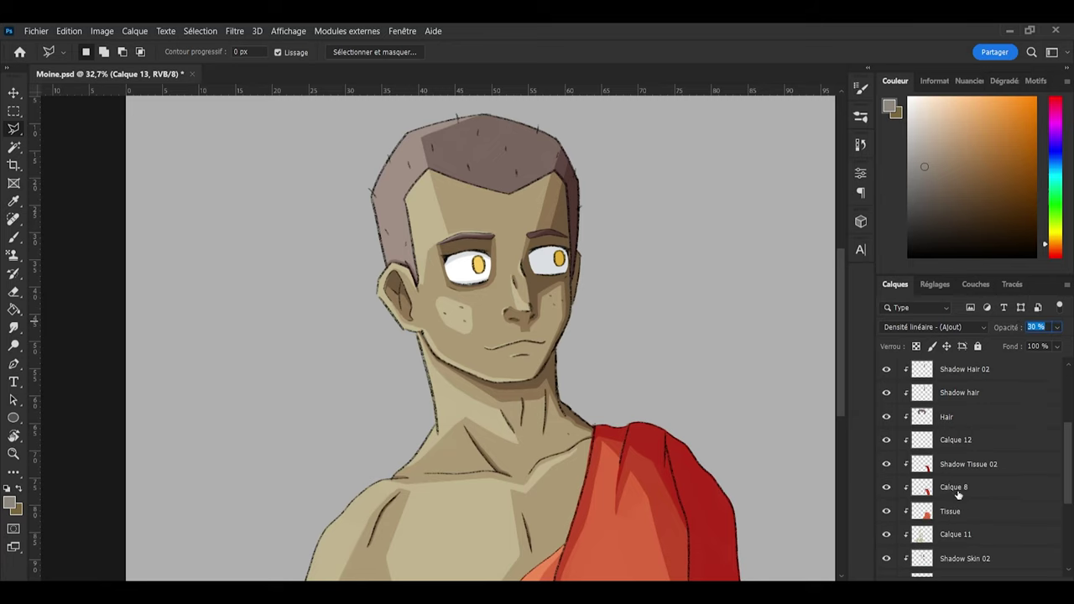
scroll(974, 450, "down", 1)
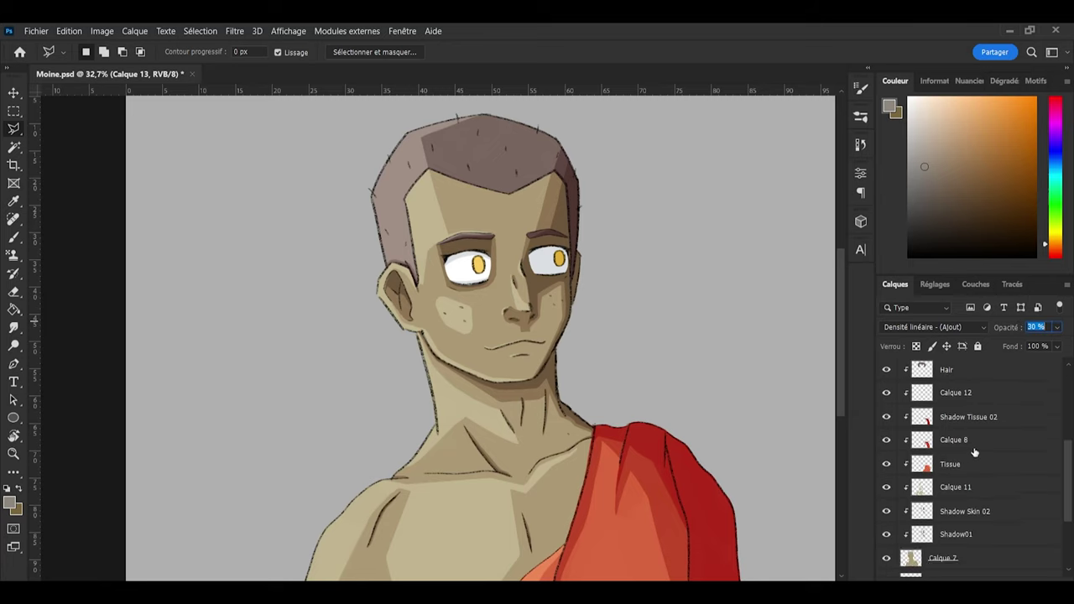
left_click(969, 493)
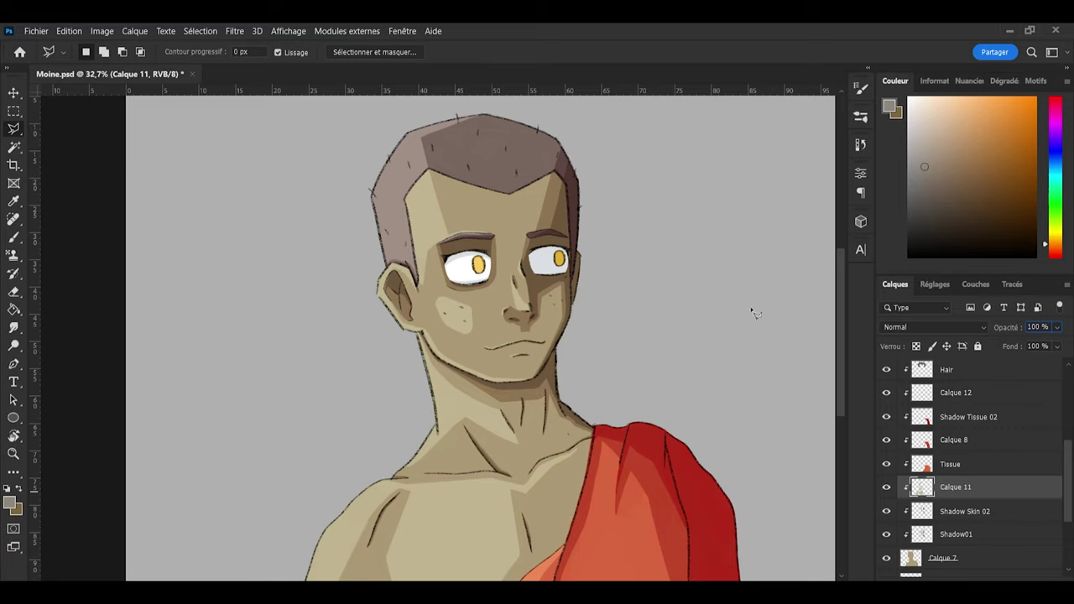
left_click_drag(838, 327, 842, 336)
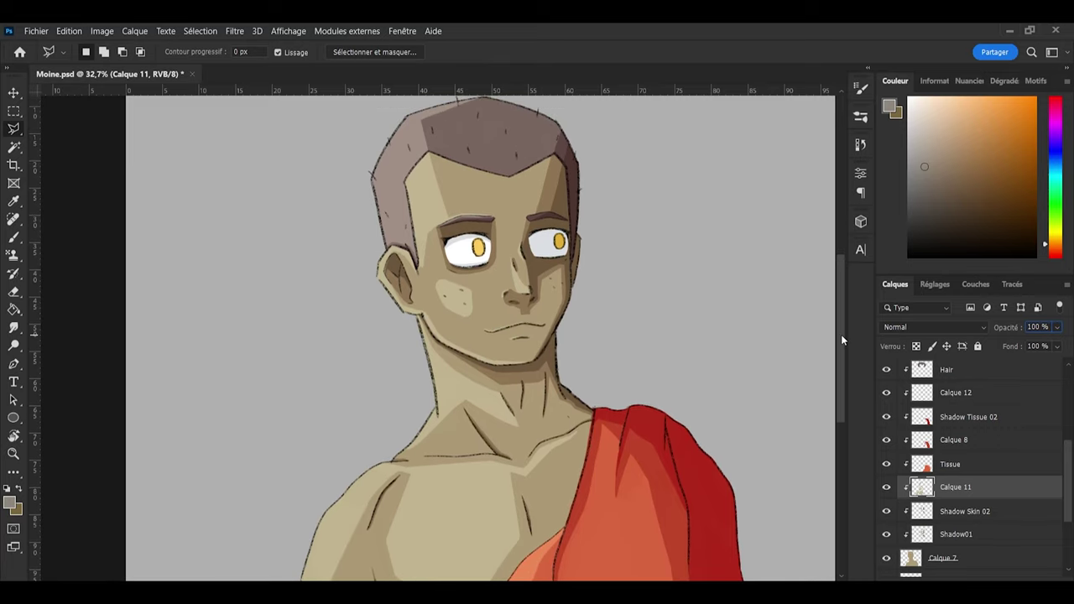
left_click(953, 328)
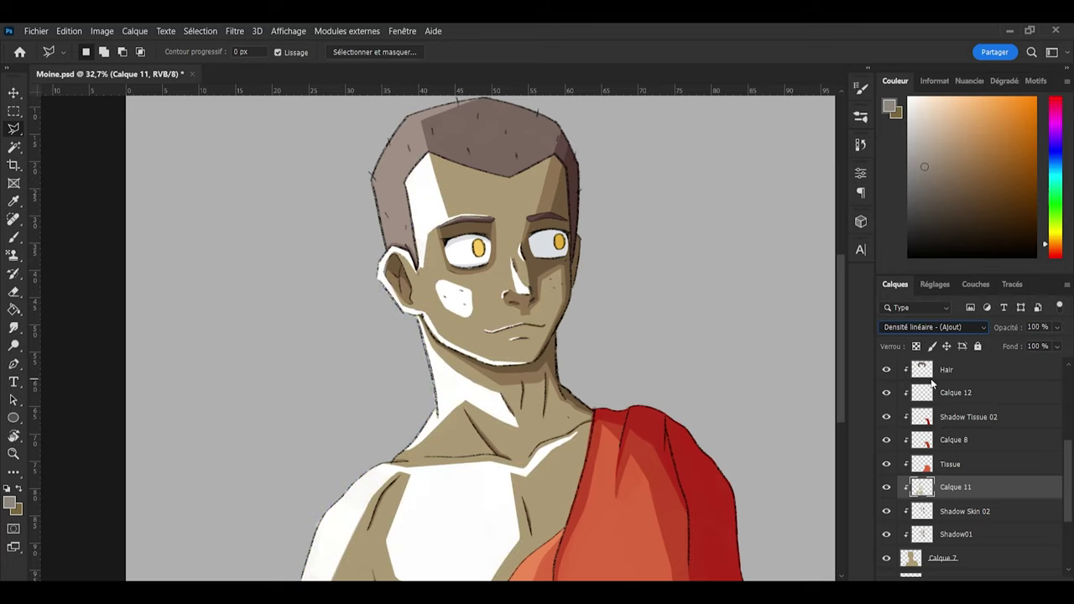
key("5")
key("9")
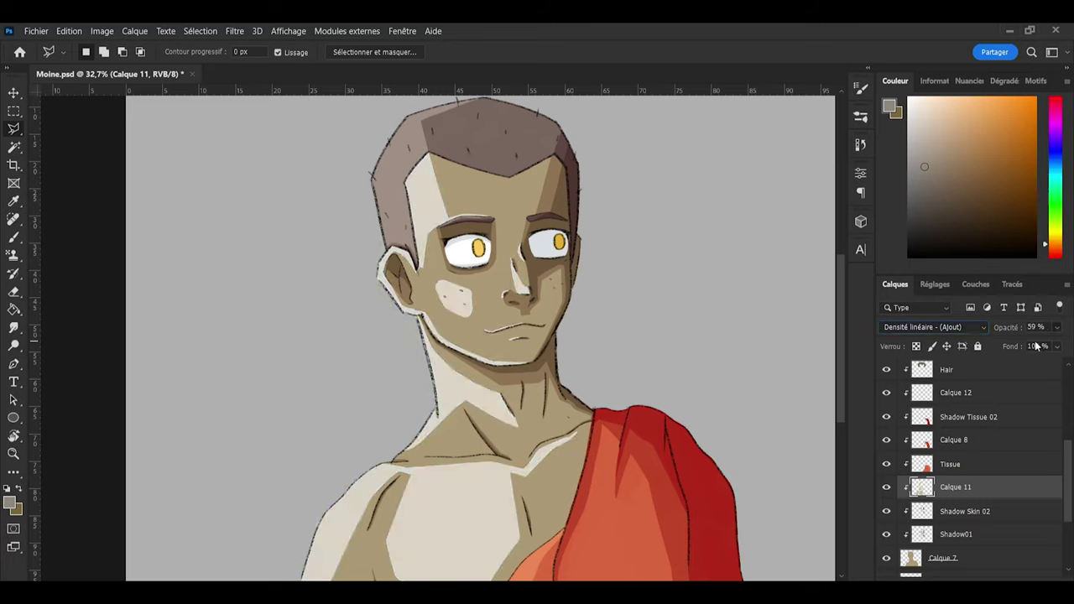
key("3")
key("3")
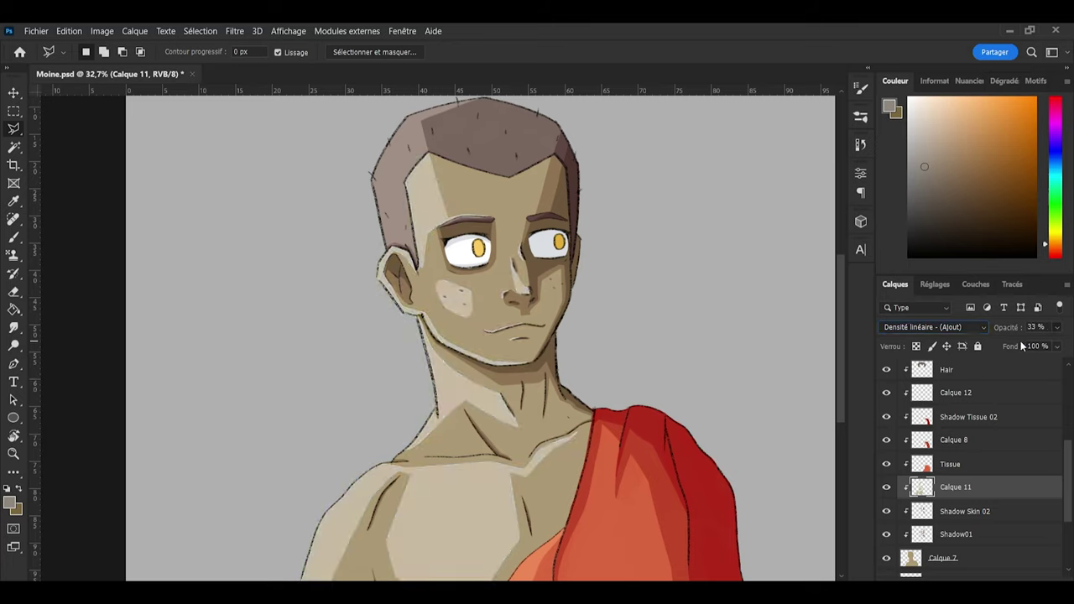
left_click(1037, 326)
Step: Set the robe highlight layer Calque 12 to the Densité linéaire - (Ajout) blend mode at 40 % opacity
left_click(978, 394)
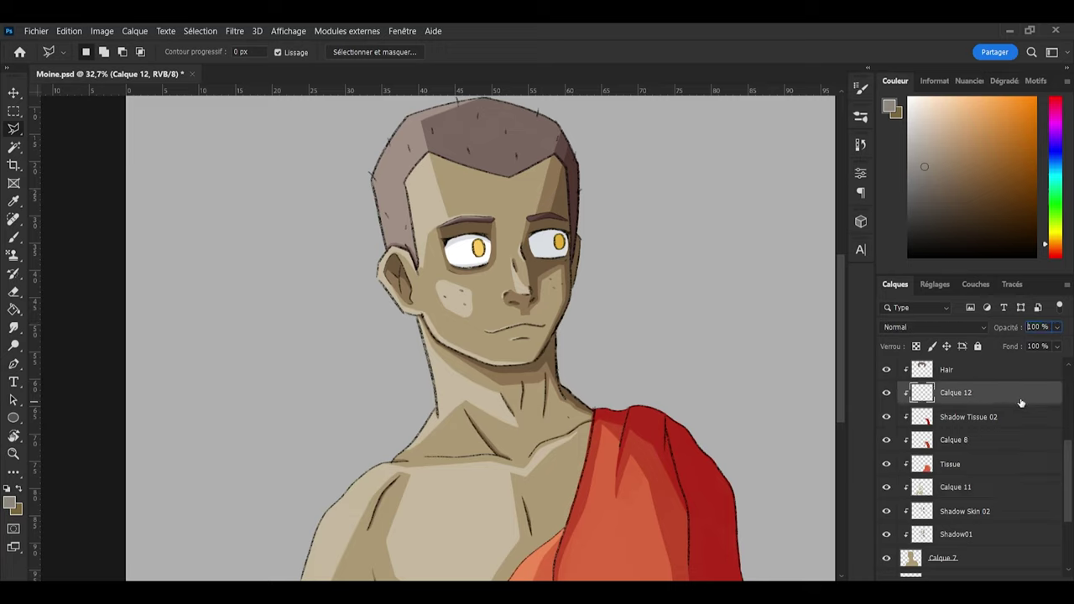
left_click(983, 330)
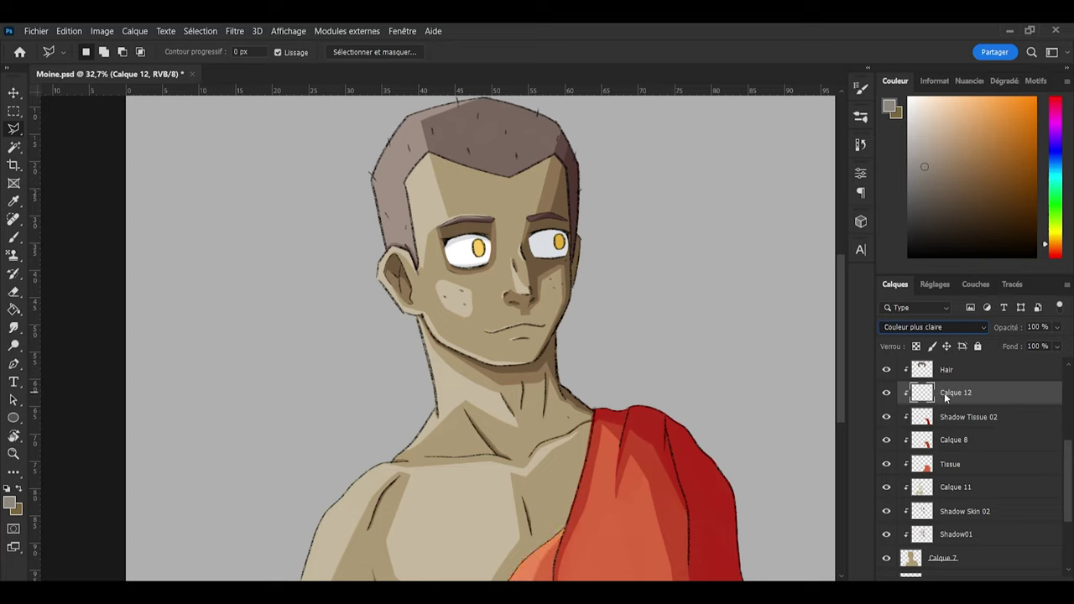
left_click(944, 380)
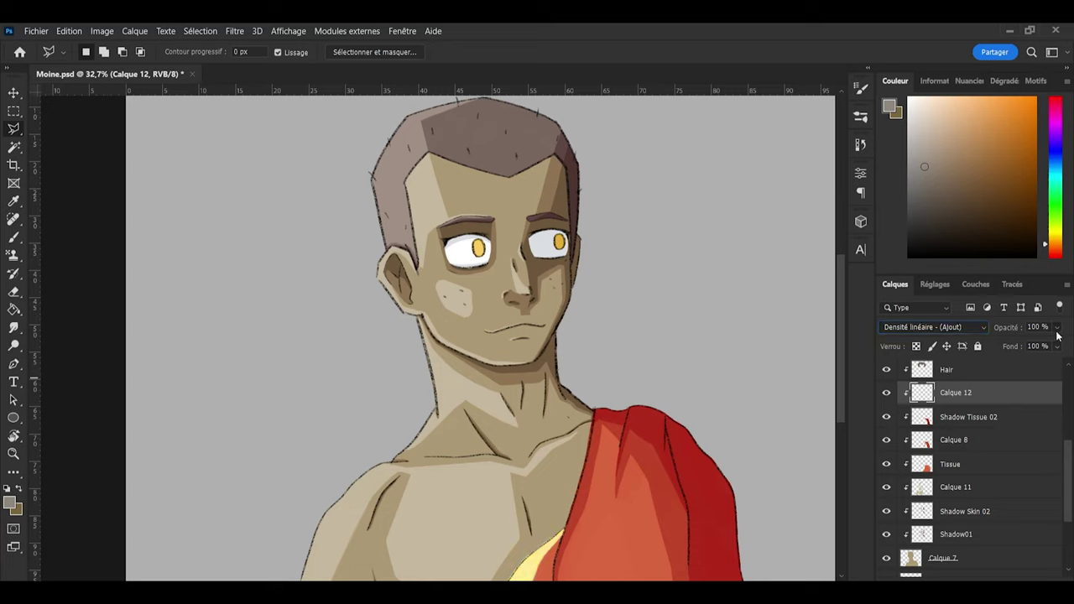
key("4")
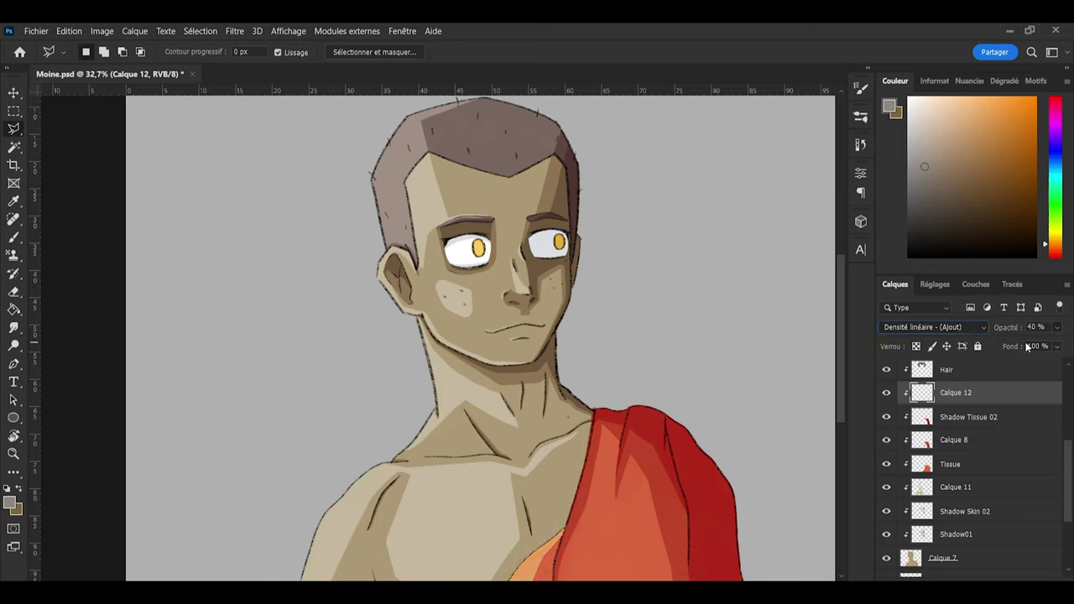
key("3")
key("6")
Step: Check the opacity of Calque 11 and set the opacity of Calque 12 to 30 %
left_click(963, 491)
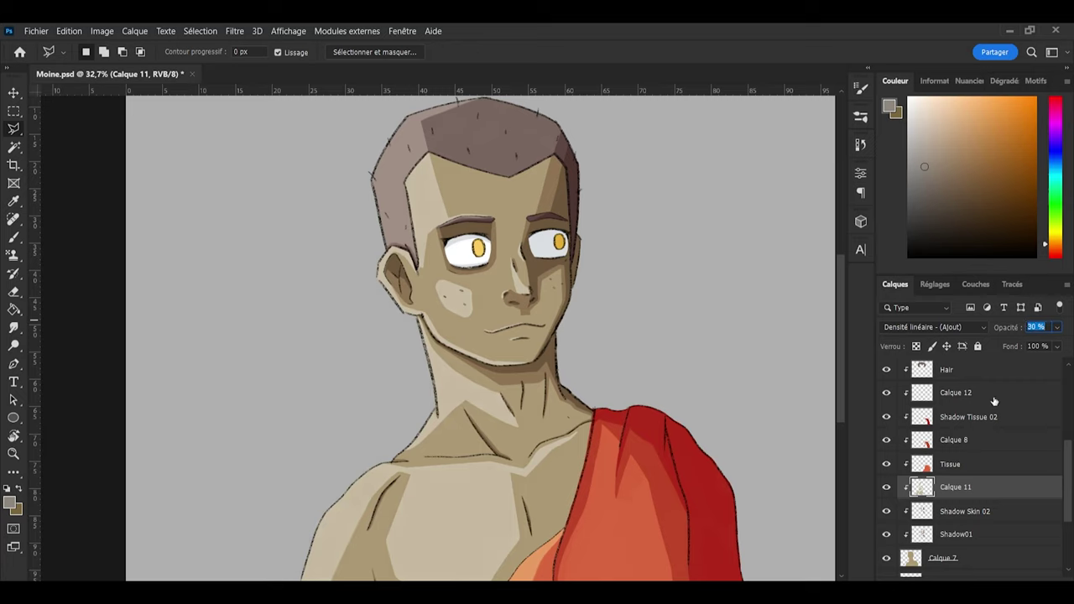
left_click(971, 419)
left_click(967, 393)
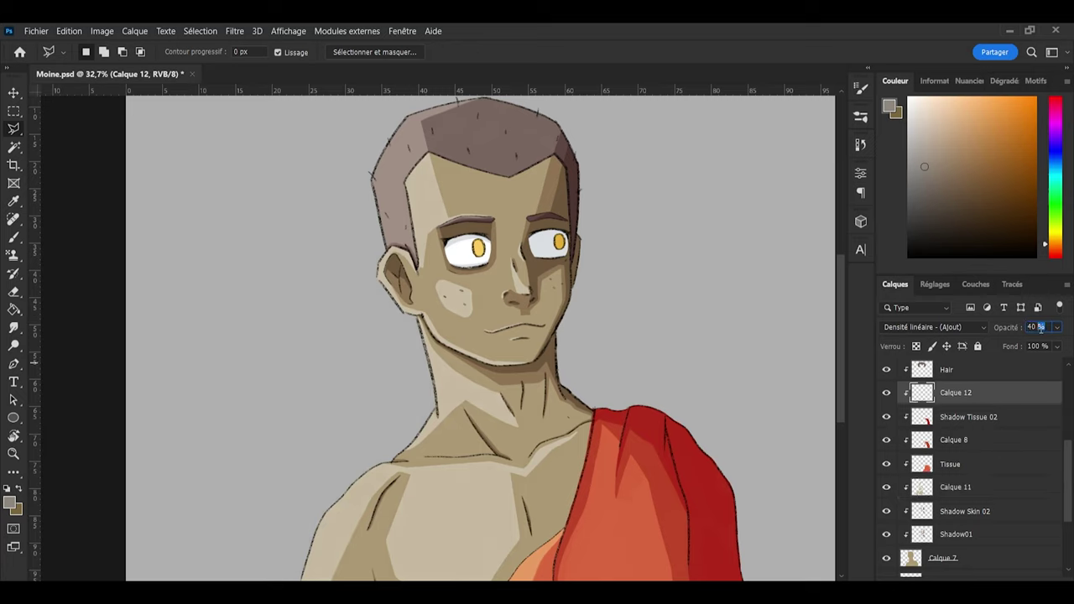
left_click_drag(1041, 327, 1022, 328)
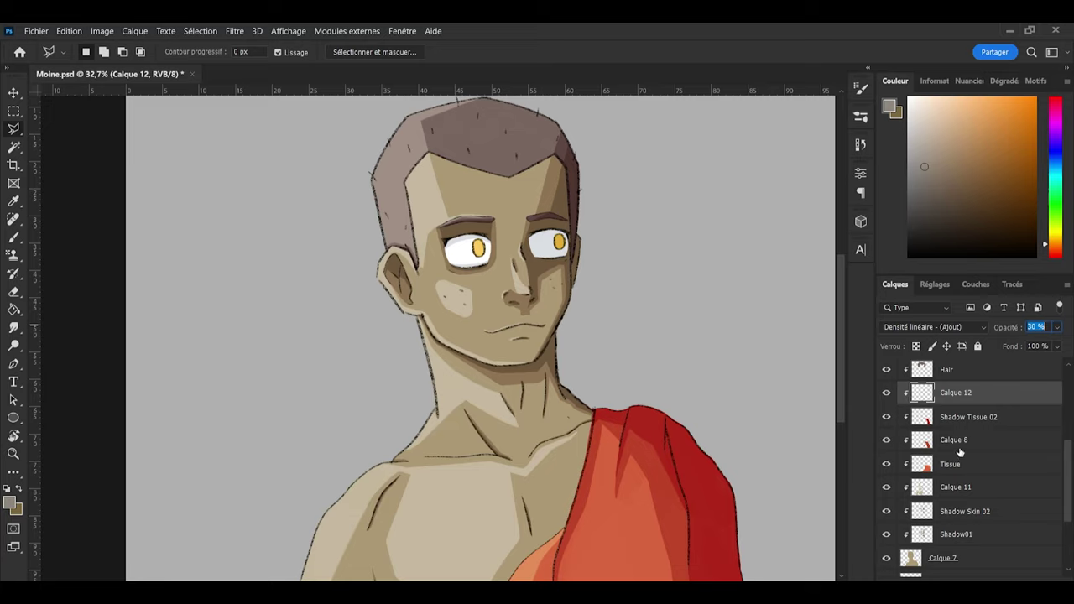
Step: Try out blend modes such as Produit, Densité linéaire +, Exclusion and Couleur on the robe shadow layer Shadow Tissue 02
left_click(1012, 417)
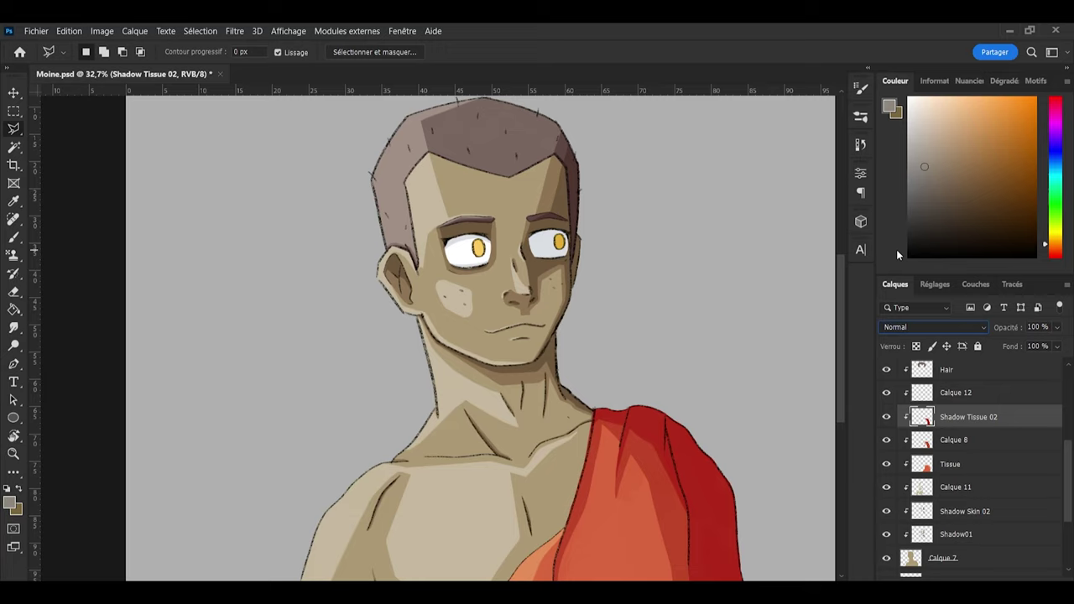
key("Down")
key("shift+alt+m")
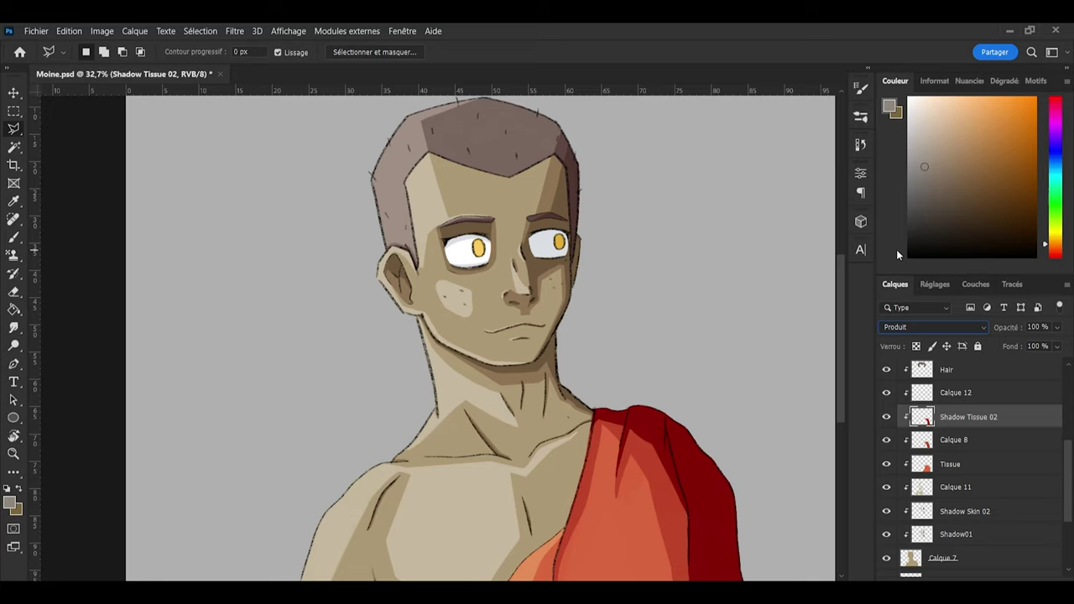
key("Down")
key("Down")
key("Down")
key("Down")
key("Down")
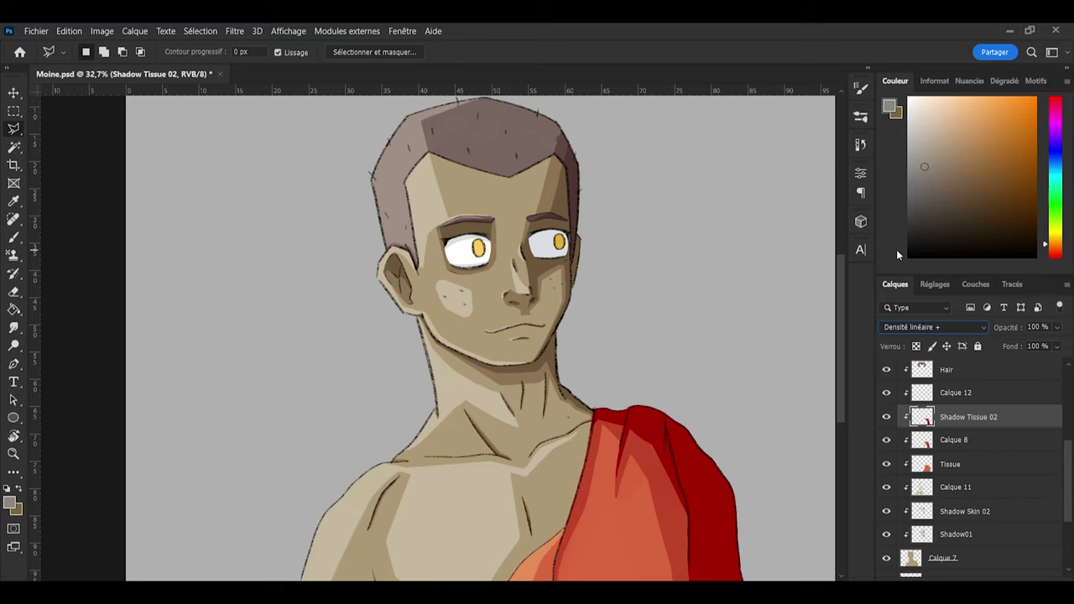
key("Down")
key("Down")
key("Down")
key("Down")
key("Down")
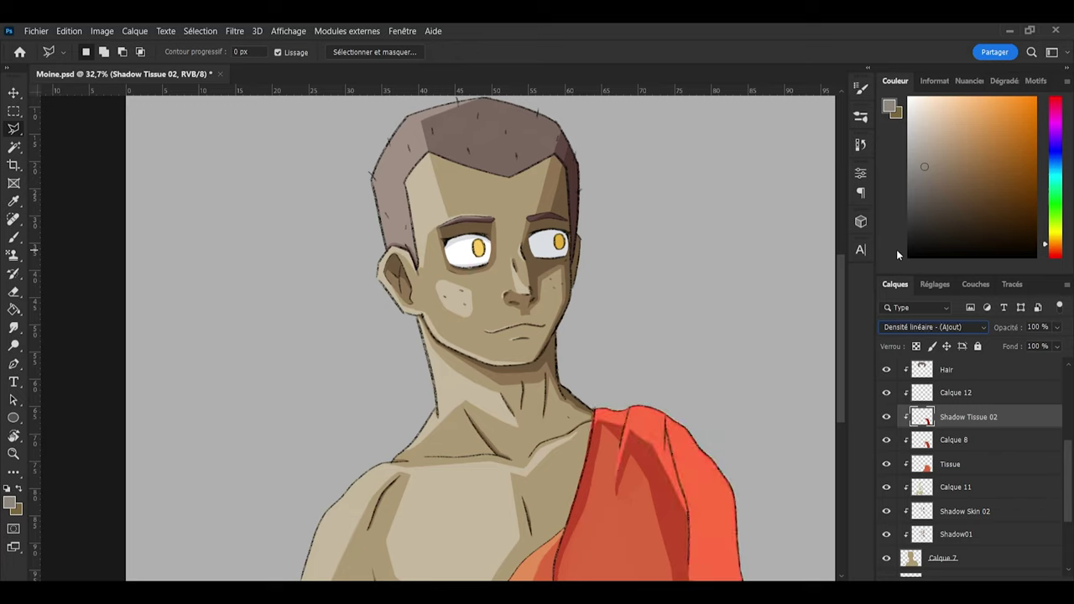
key("Down")
key("Down")
key("Down")
key("Down")
key("Down")
key("Down")
key("Down")
key("Down")
key("Down")
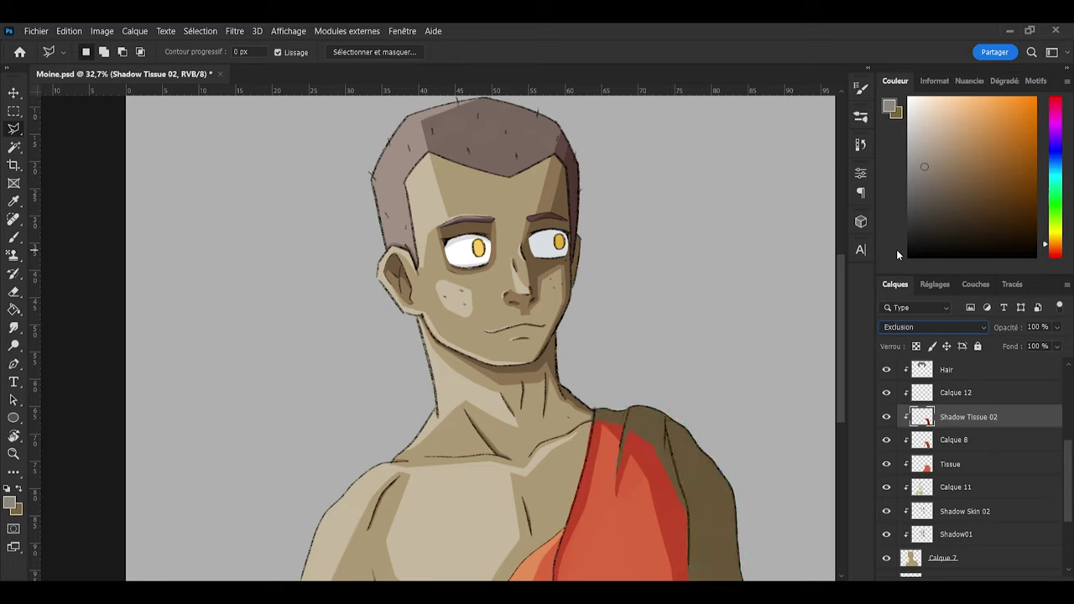
key("Up")
key("Up")
key("Up")
key("Up")
key("Up")
key("Up")
key("Up")
key("Up")
key("Up")
key("Up")
key("Up")
key("Up")
key("Up")
key("Up")
key("Up")
key("Up")
key("Up")
key("Up")
key("Up")
key("Up")
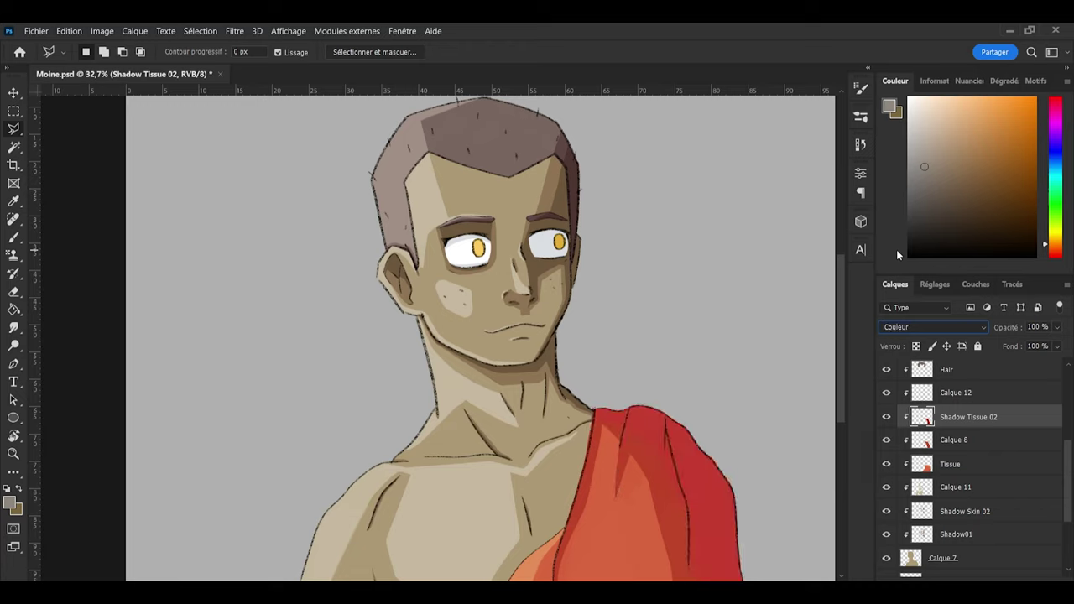
key("Down")
key("Down")
key("Down")
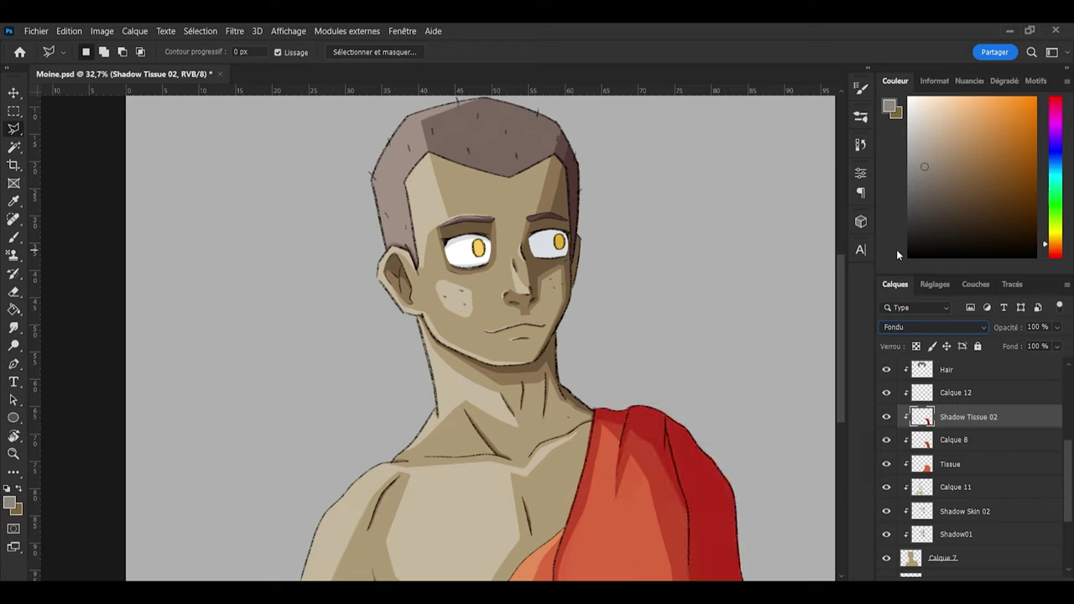
Step: Try the Produit blend mode on the robe shadow layer Calque 8 and return it to Normal
left_click(955, 438)
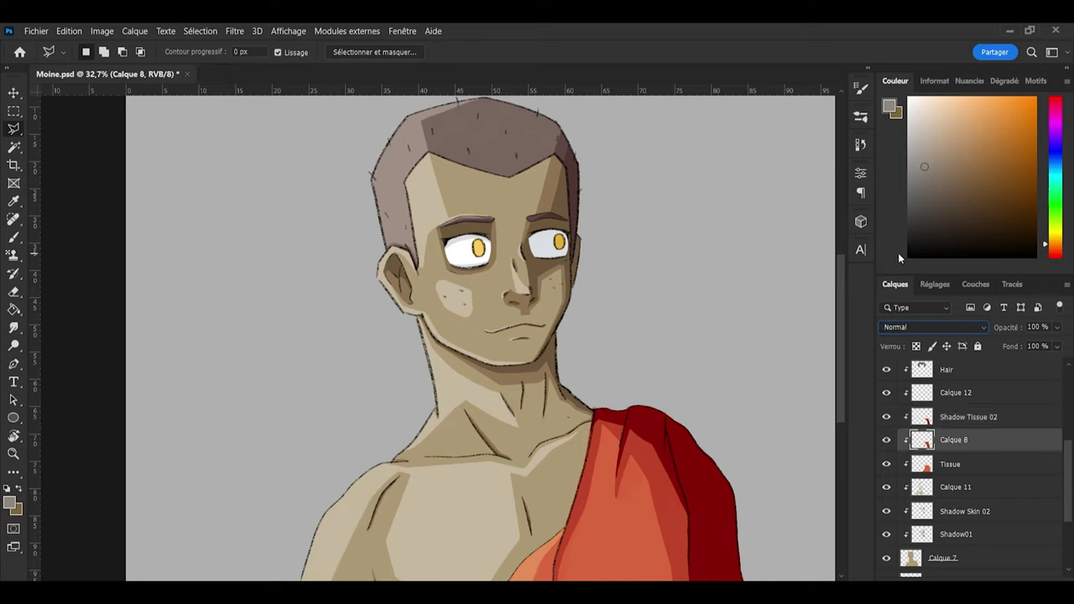
key("Down")
key("Down")
key("Down")
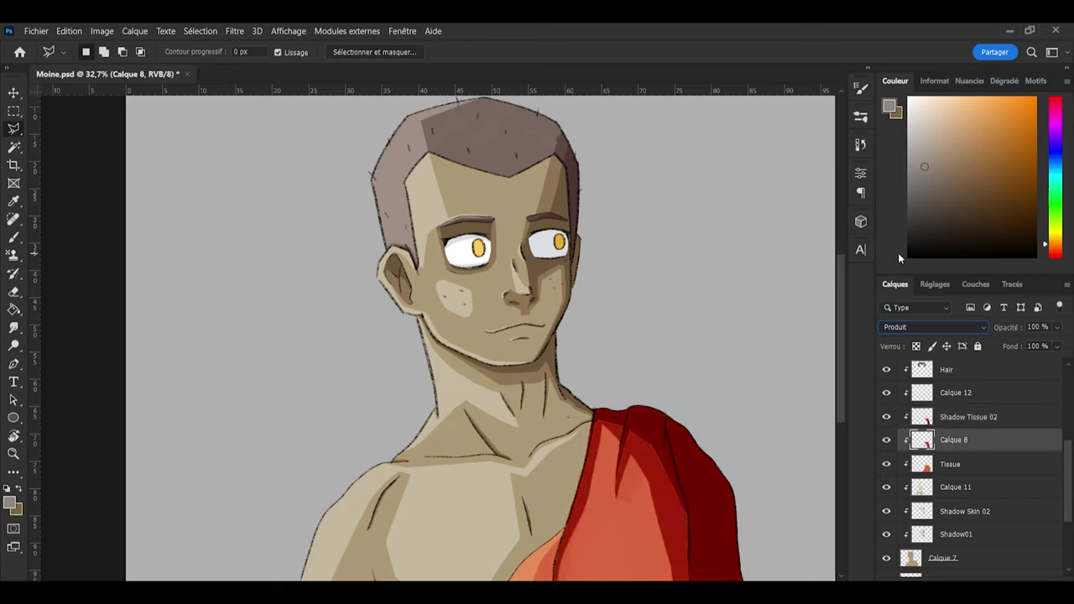
key("Down")
key("Up")
key("Up")
key("Up")
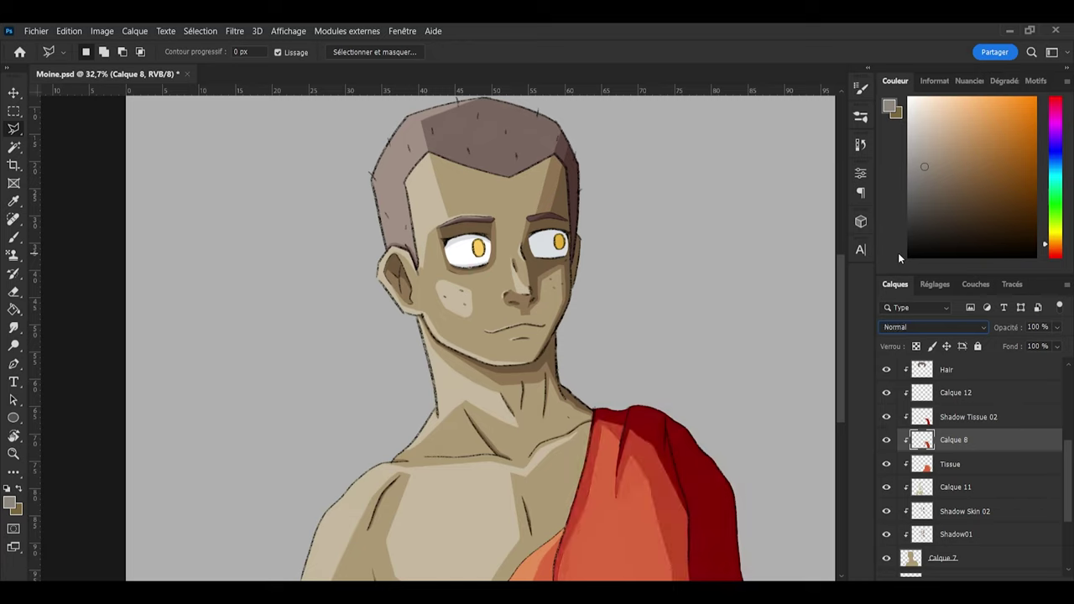
Step: Set the blend mode of Shadow Tissue 02 back to Normal
left_click(957, 394)
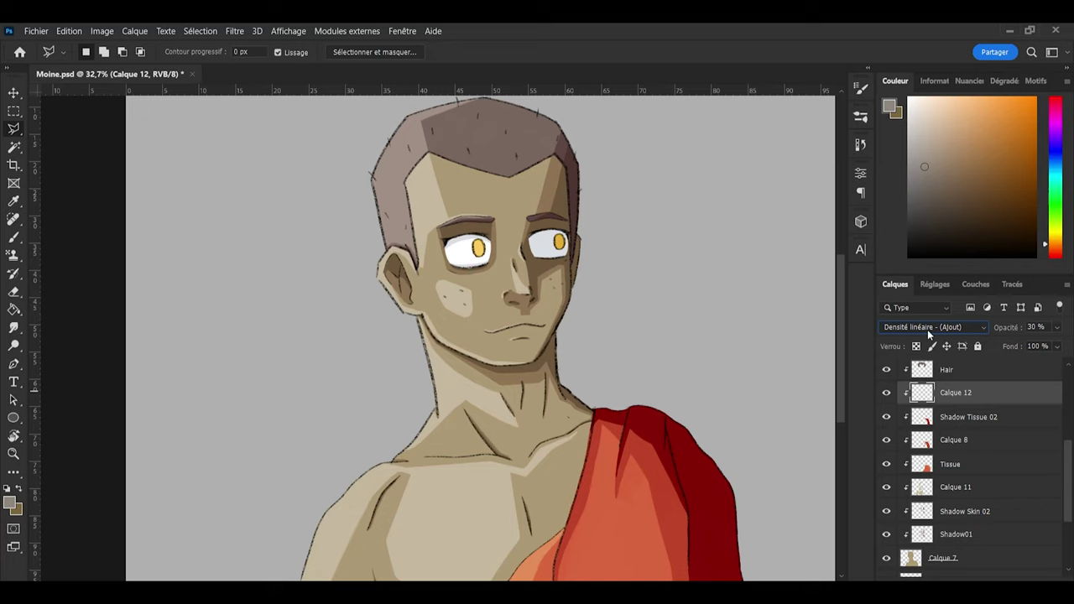
left_click(965, 416)
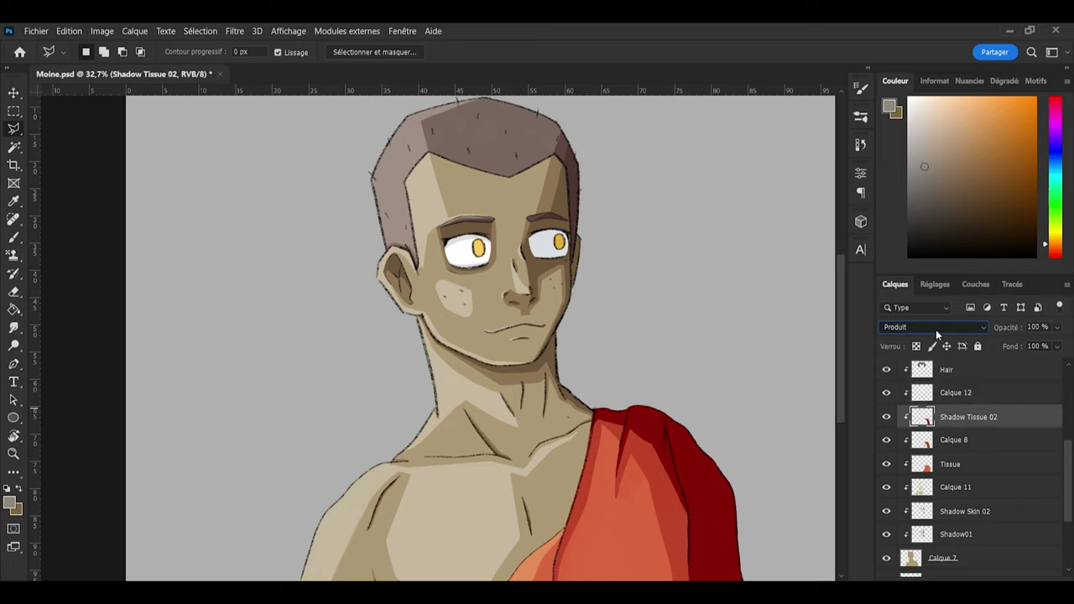
left_click_drag(936, 328, 919, 245)
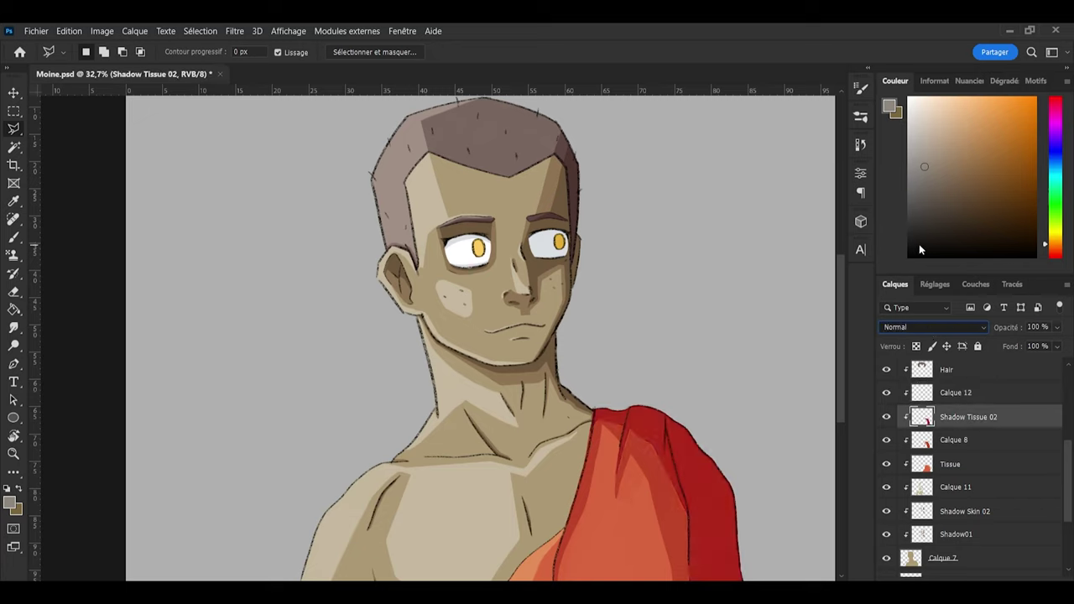
Step: Try the Produit blend mode on the skin shadow layer Shadow Skin 02 and return it to Normal
left_click(951, 495)
left_click(953, 509)
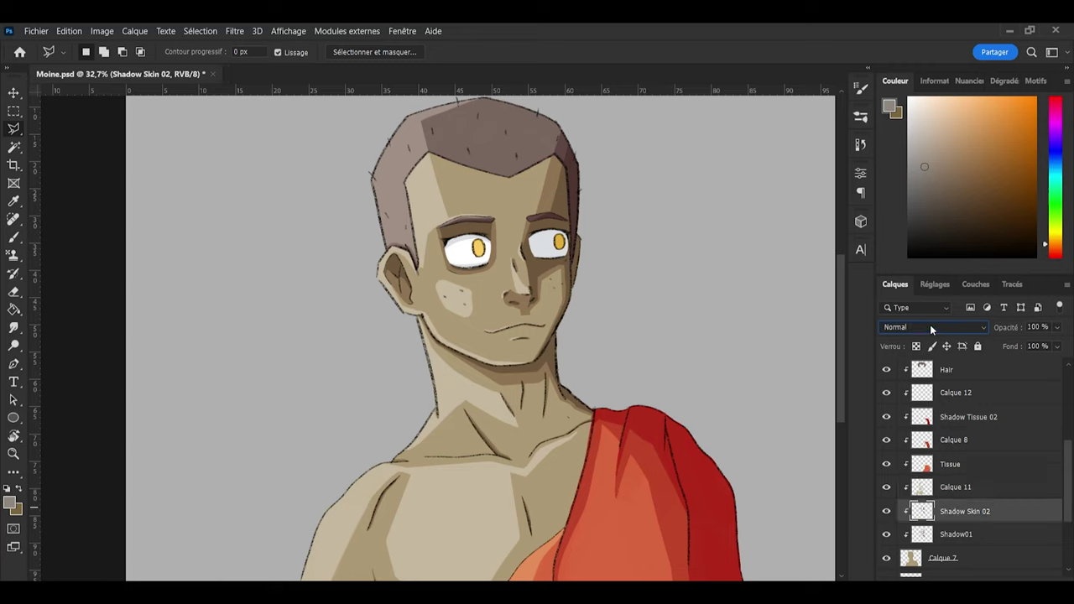
left_click_drag(930, 324, 917, 264)
key("Down")
key("Down")
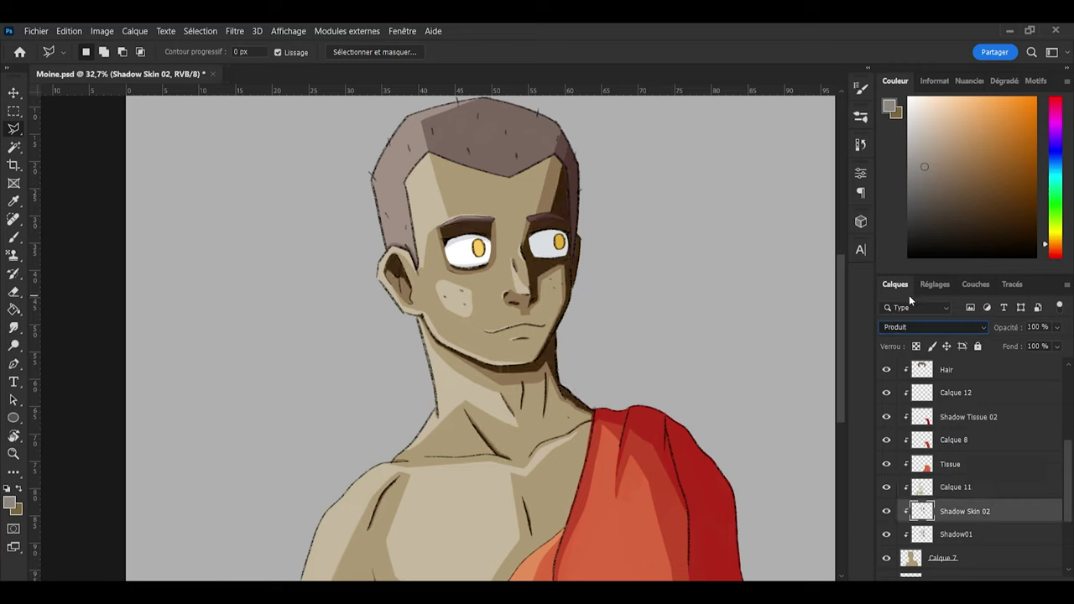
key("Up")
key("Up")
key("Up")
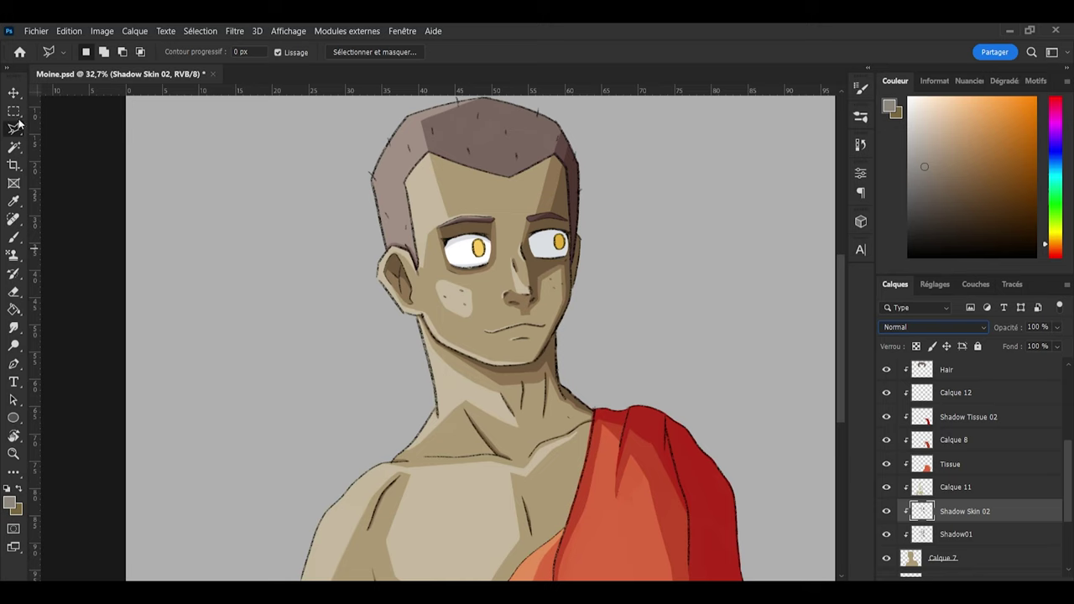
Step: Add a new empty layer directly above the hair highlight layer Calque 13
key("v")
scroll(590, 481, "down", 2)
scroll(437, 434, "down", 1)
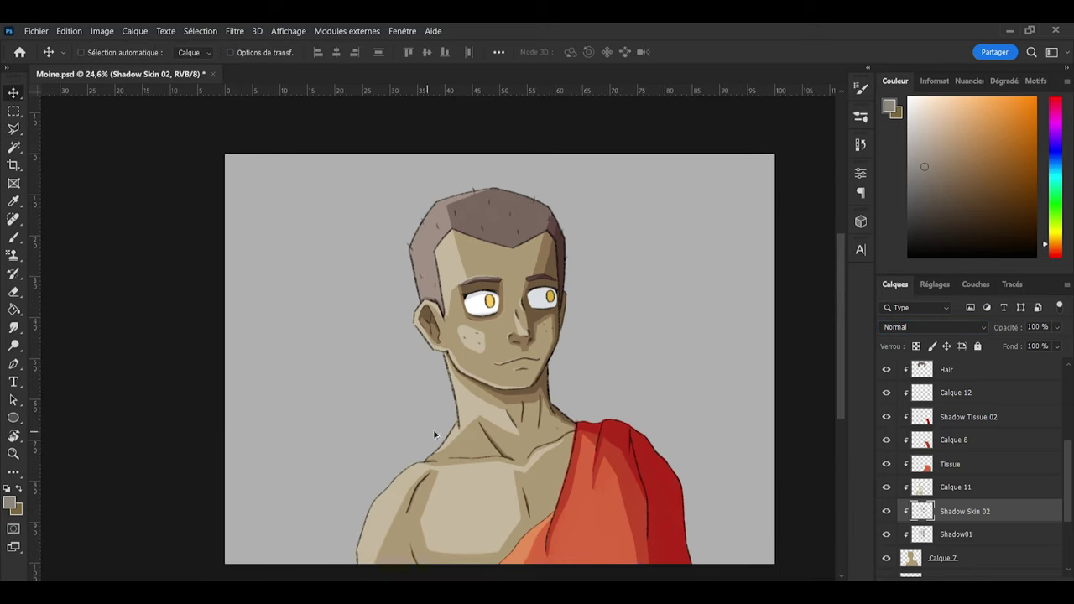
scroll(658, 449, "up", 1)
scroll(949, 517, "up", 4)
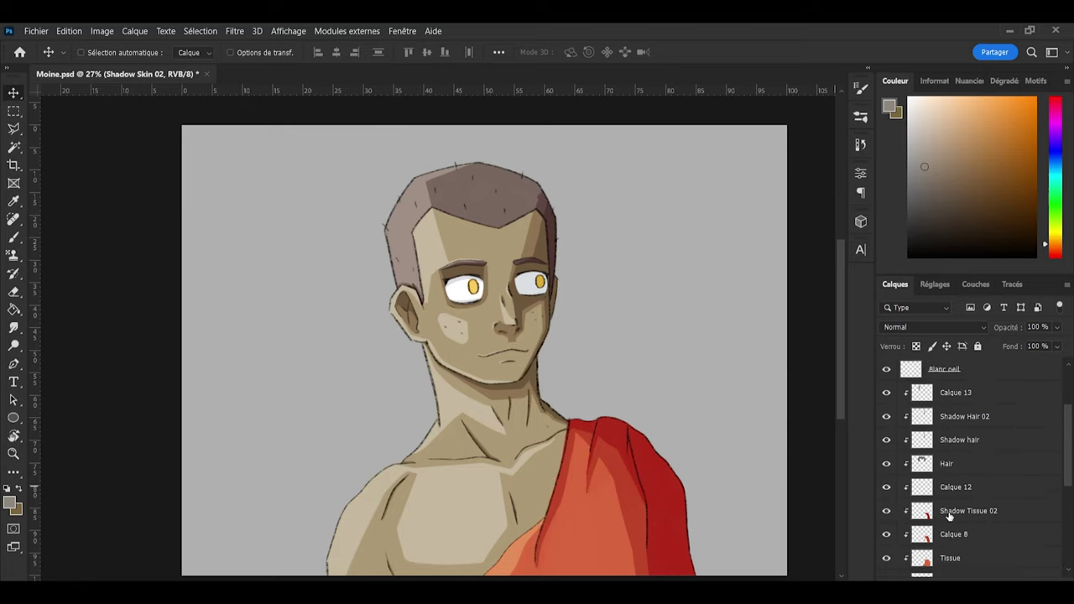
scroll(958, 409, "up", 2)
left_click(960, 441)
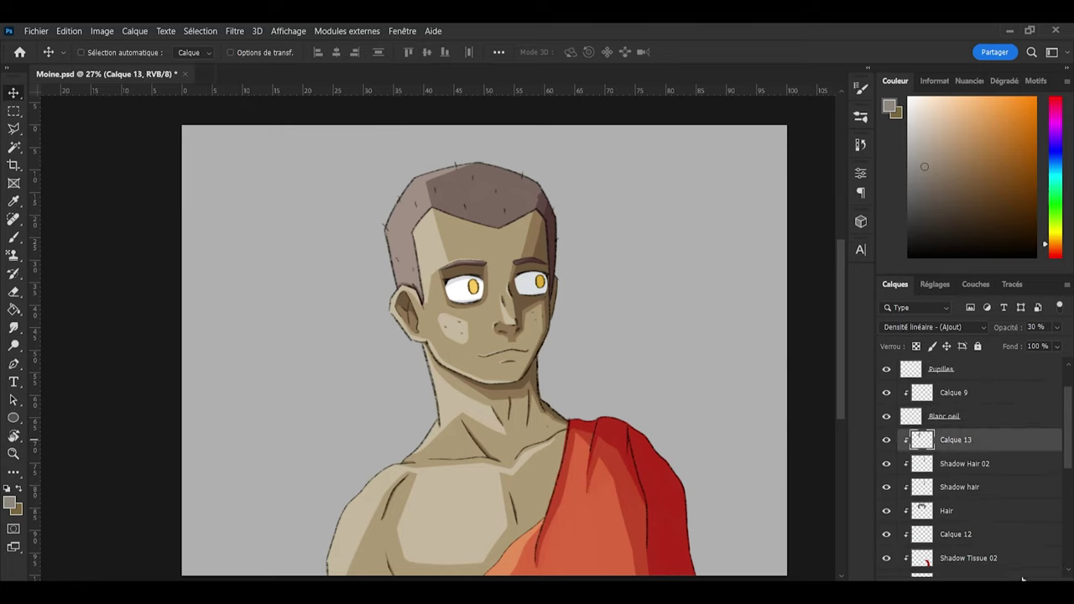
key("ctrl+shift+alt+n")
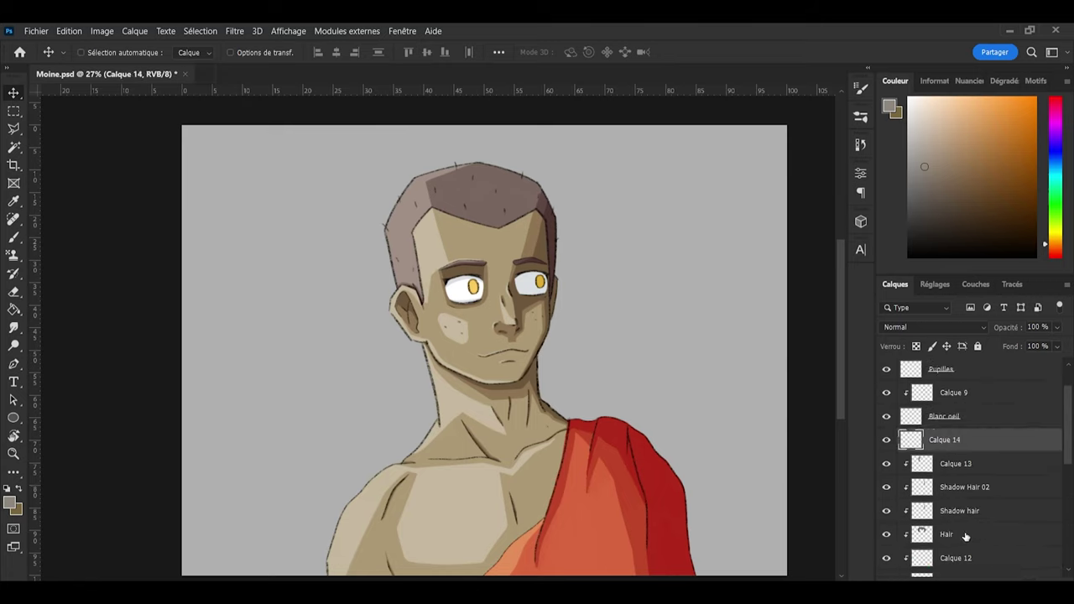
Step: Choose a light pink foreground colour and switch to the Brush tool for painting blush on the face
scroll(500, 339, "up", 2)
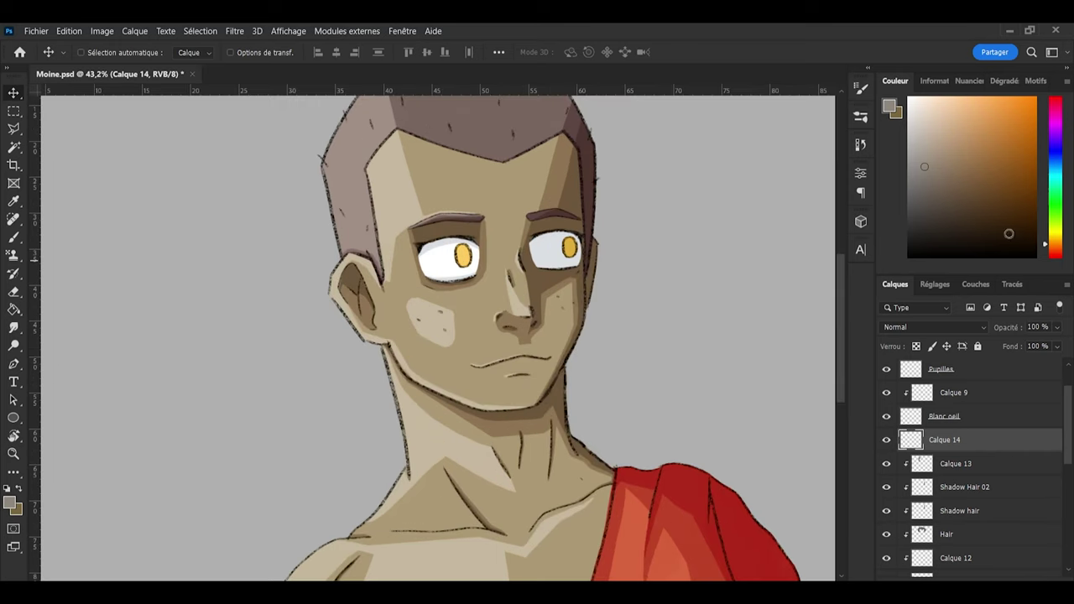
left_click_drag(1056, 245, 1057, 277)
mouse_move(973, 107)
left_mouse_down()
mouse_move(943, 108)
mouse_move(983, 103)
left_mouse_up()
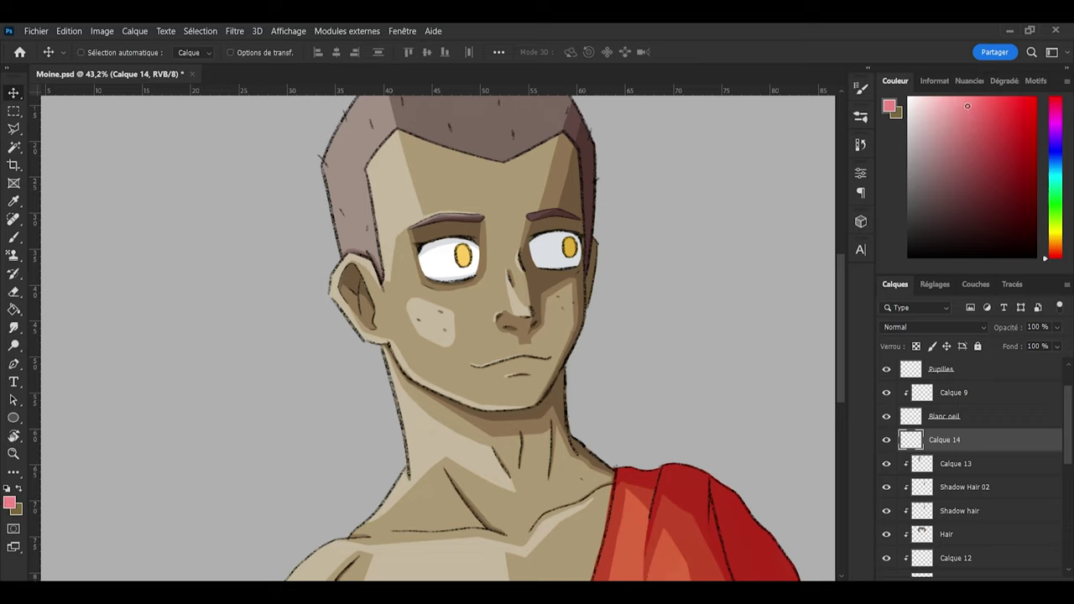
key("b")
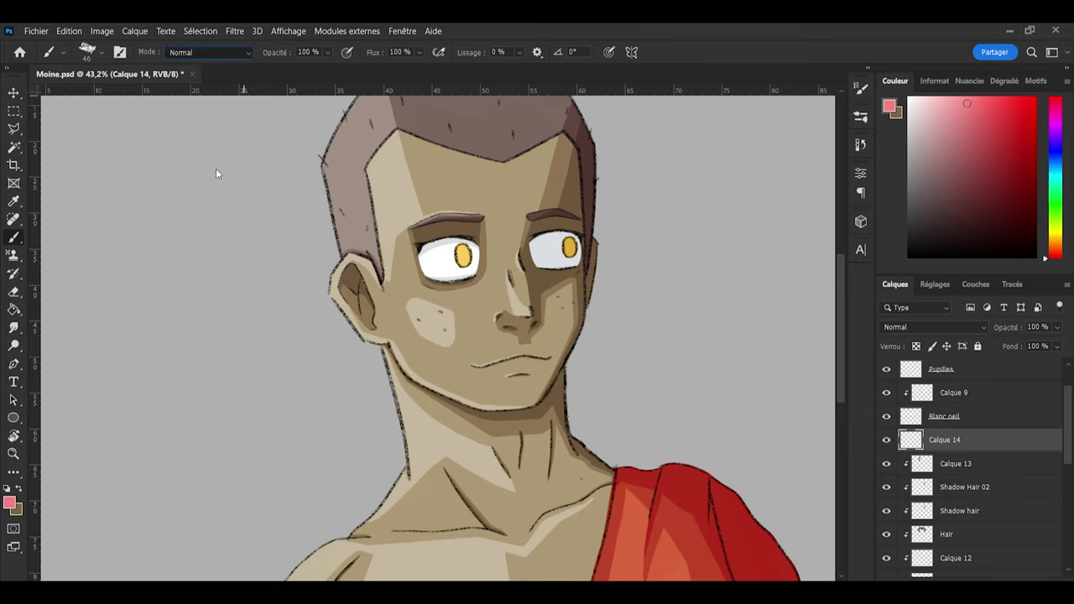
Step: Try pink test strokes on the face with the brush in Densité linéaire - (Ajout) mode and undo them
key("shift+alt+w")
mouse_move(390, 178)
left_mouse_down()
mouse_move(383, 219)
mouse_move(455, 249)
mouse_move(473, 369)
left_mouse_up()
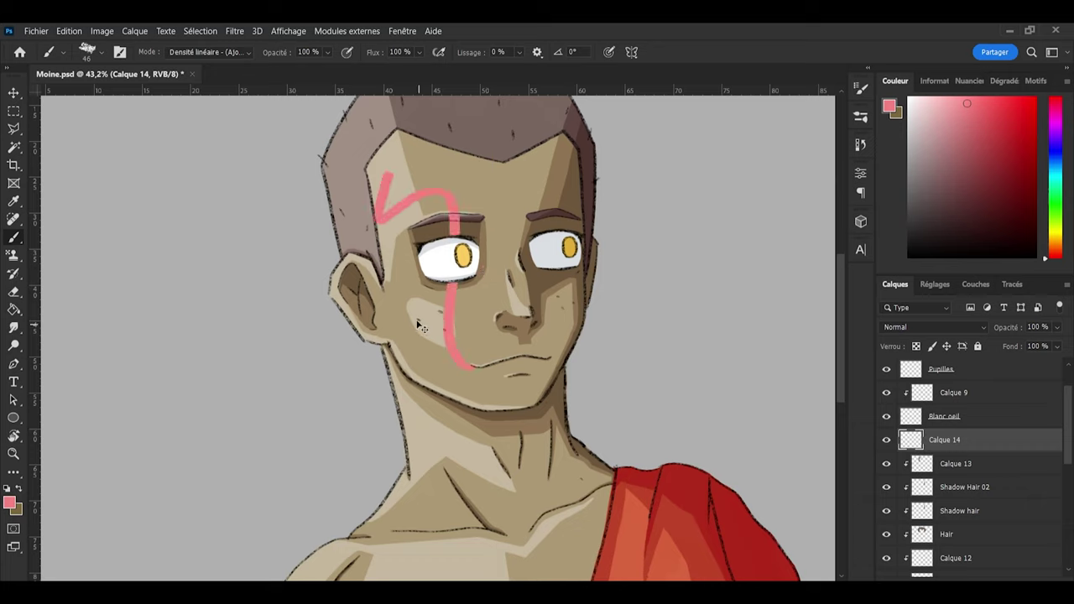
key("ctrl+z")
mouse_move(323, 233)
left_mouse_down()
mouse_move(395, 165)
mouse_move(487, 259)
left_mouse_up()
key("ctrl+z")
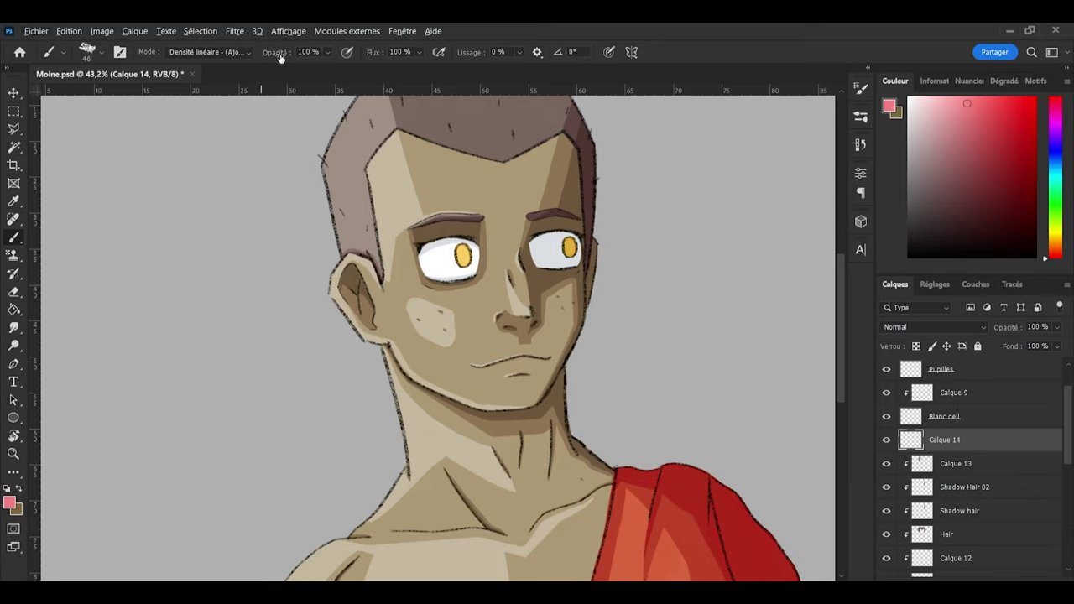
left_click_drag(454, 303, 445, 340)
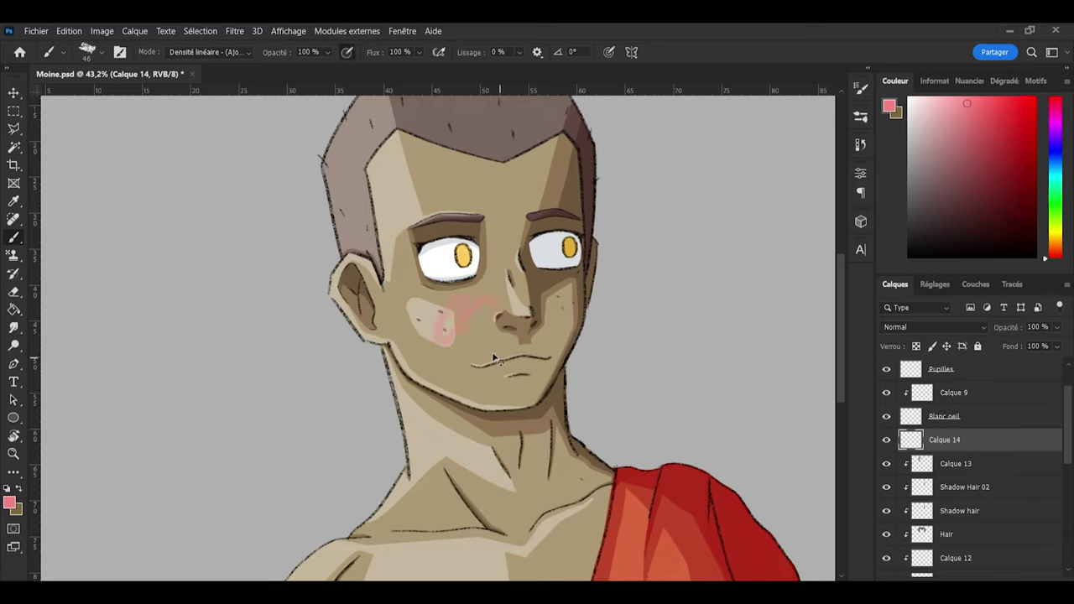
key("ctrl+z")
left_click(205, 191)
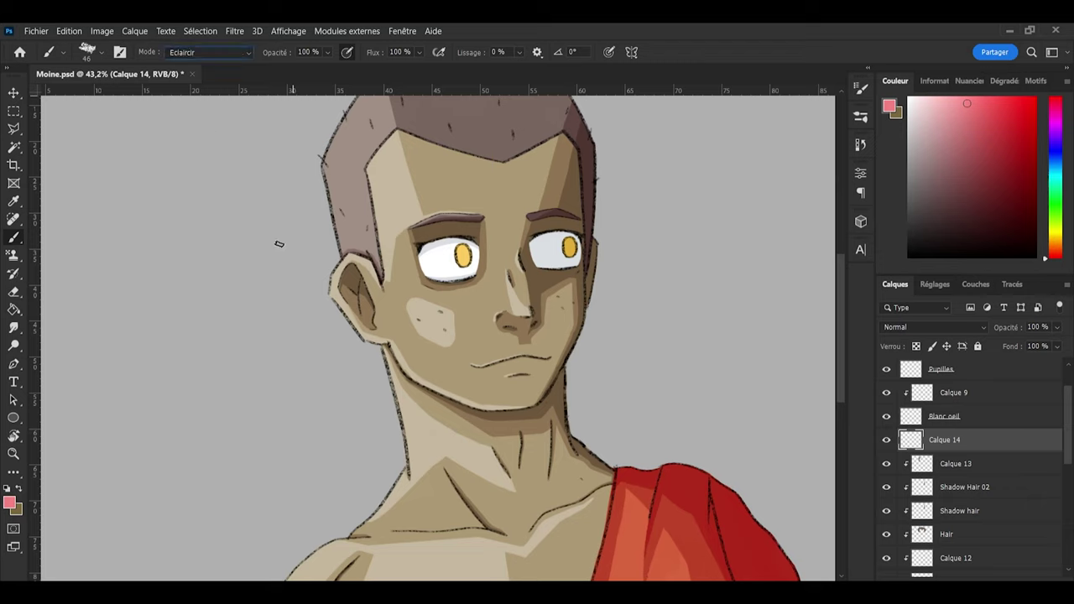
Step: Set the brush mode to Normal and paint pink blush over the tip of the nose and the mouth
left_click(207, 57)
left_click(210, 68)
mouse_move(525, 321)
left_mouse_down()
mouse_move(525, 335)
mouse_move(531, 313)
mouse_move(510, 313)
mouse_move(534, 306)
mouse_move(507, 319)
mouse_move(511, 331)
mouse_move(528, 323)
left_mouse_up()
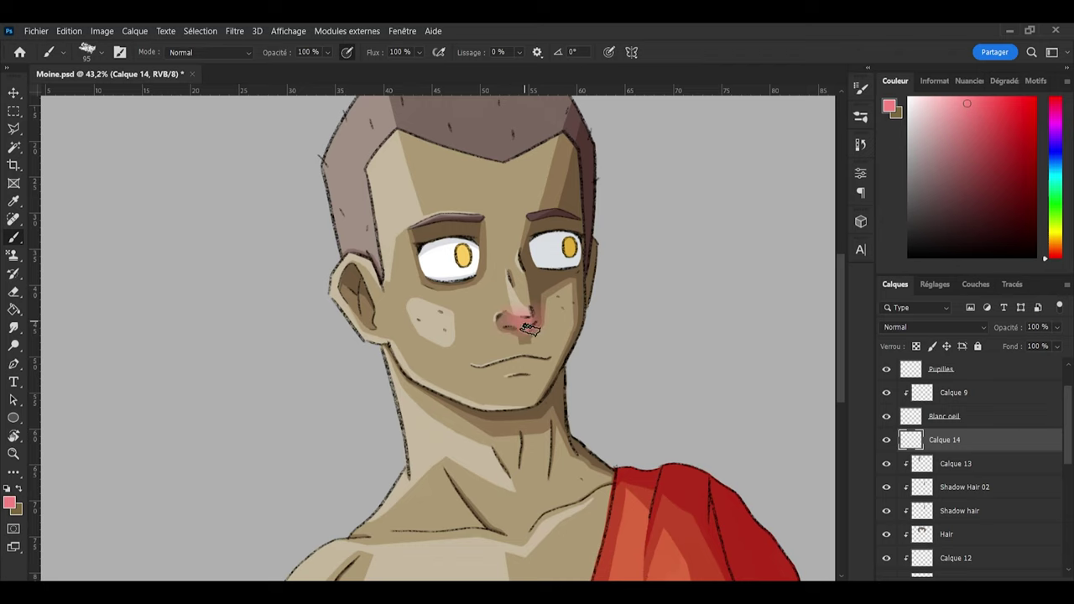
scroll(518, 344, "up", 3)
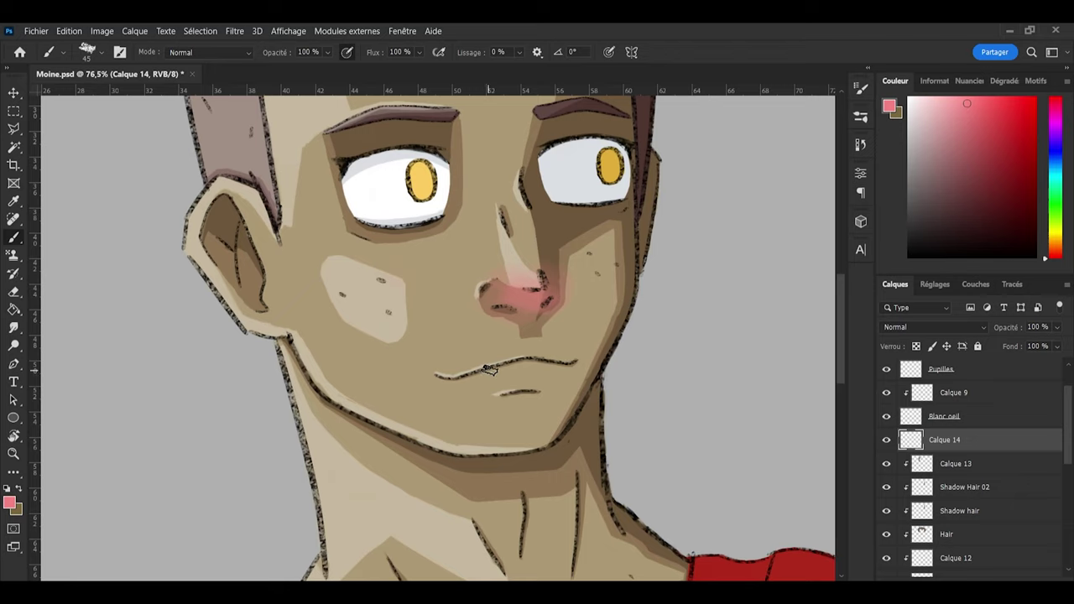
mouse_move(492, 370)
left_mouse_down()
mouse_move(559, 367)
mouse_move(547, 369)
left_mouse_up()
Step: Enlarge the brush to 109 and paint pink blush along the outer edge of the monk's large ear
scroll(505, 374, "down", 4)
scroll(302, 296, "up", 2)
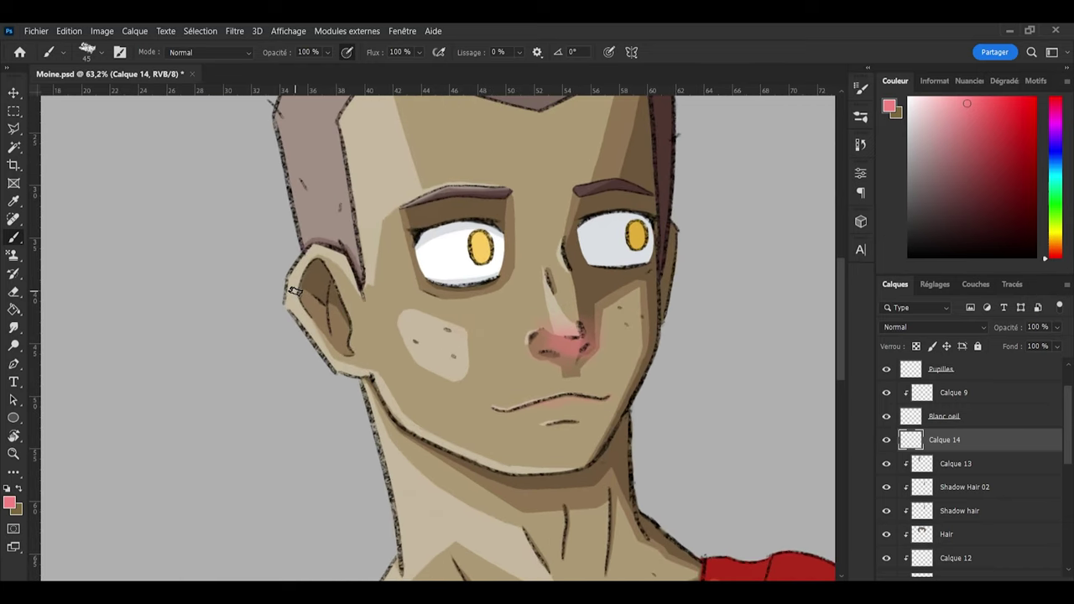
right_click(290, 278, "alt")
mouse_move(293, 273)
left_mouse_down()
mouse_move(276, 287)
mouse_move(282, 317)
left_mouse_up()
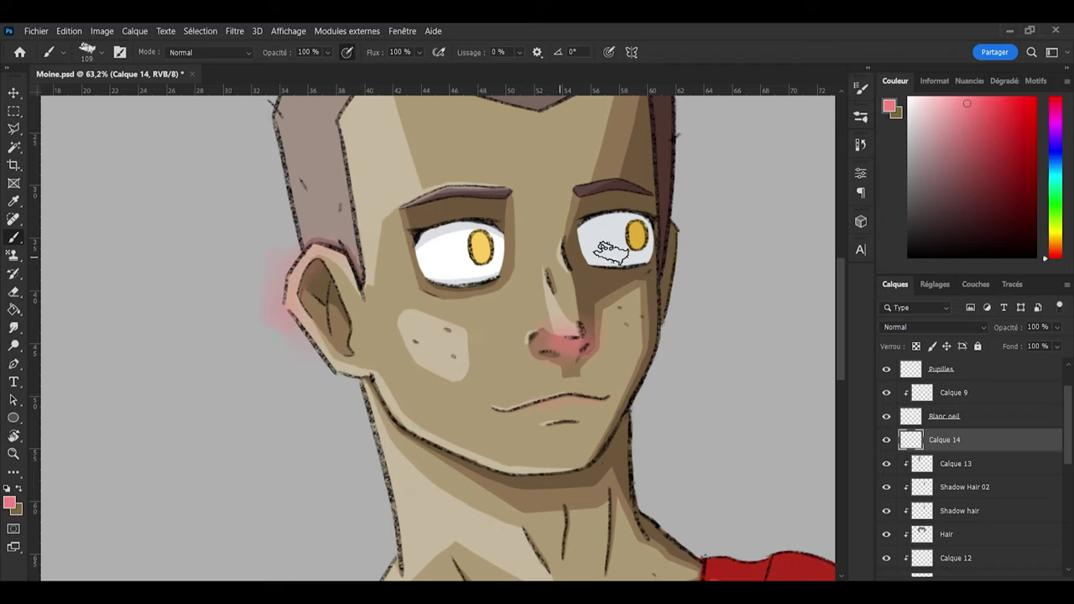
Step: Clip the blush layer Calque 14 to the layers below and erase the pink spilling onto the hair above the ear
left_click(977, 451, "alt")
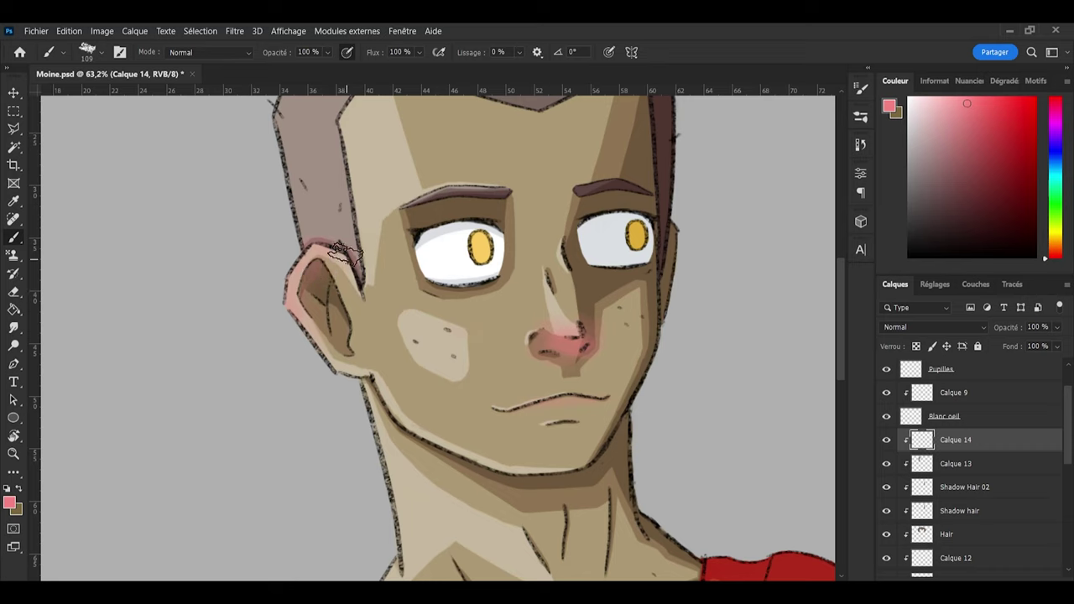
key("e")
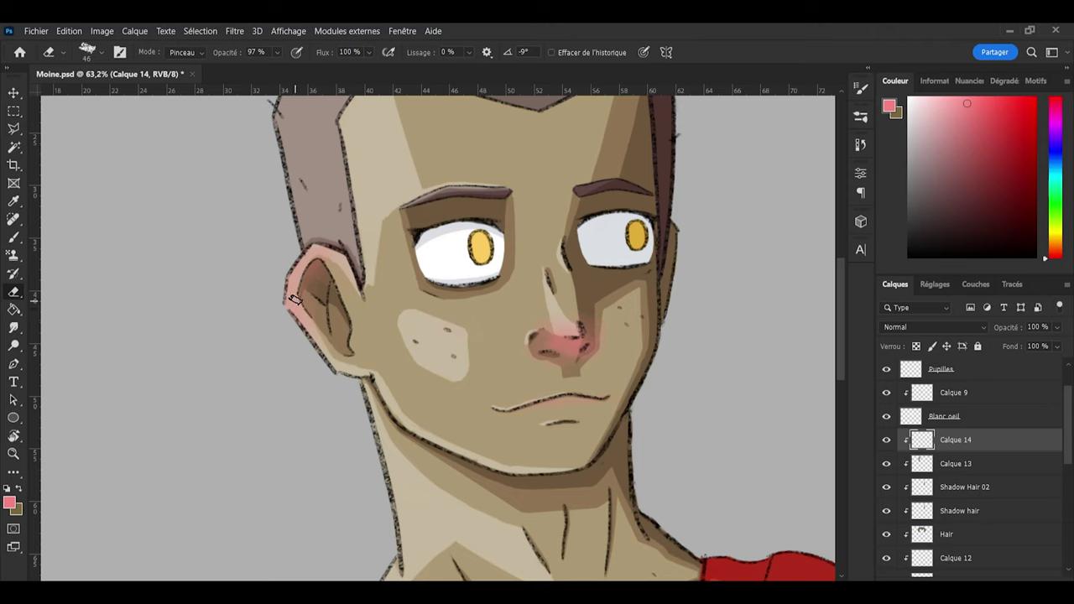
key("b")
Step: Load the silhouette of the base layer Calque 7 as a selection while keeping Calque 14 active
scroll(942, 533, "down", 3)
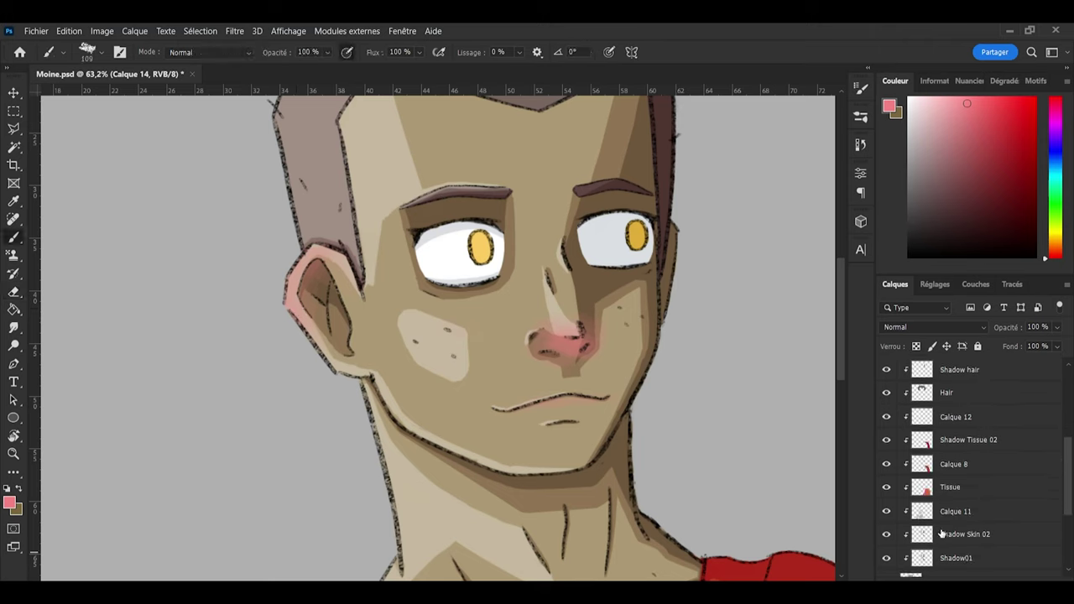
scroll(941, 534, "down", 1)
left_click(915, 541, "ctrl")
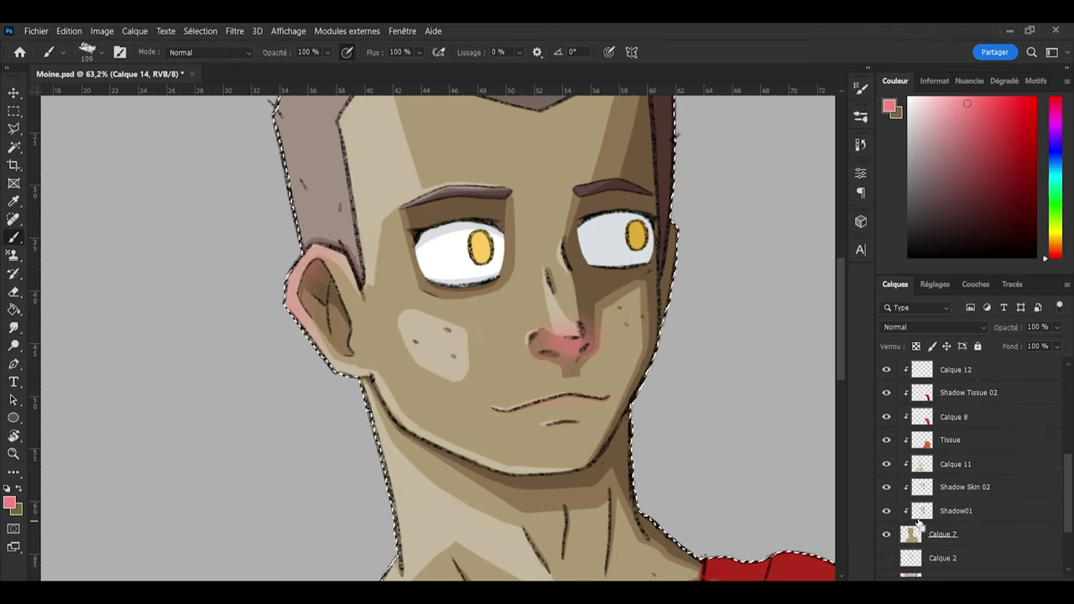
Step: Reload the Calque 7 silhouette as the selection and move the blush layer Calque 14 between Calque 11 and Shadow Skin 02
left_click(923, 513, "ctrl")
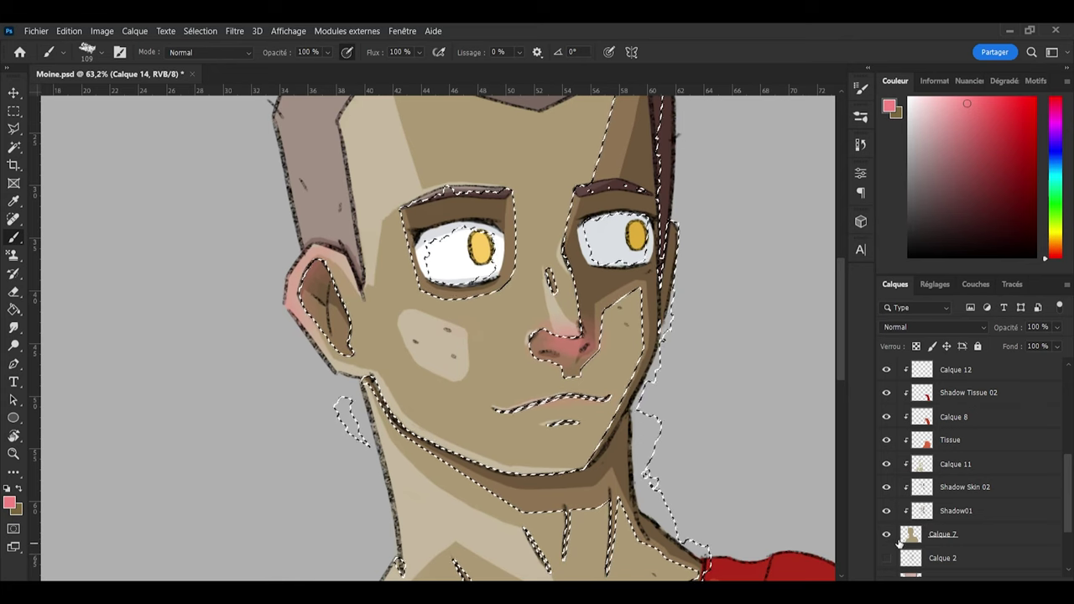
left_click(923, 536, "ctrl")
scroll(924, 536, "up", 6)
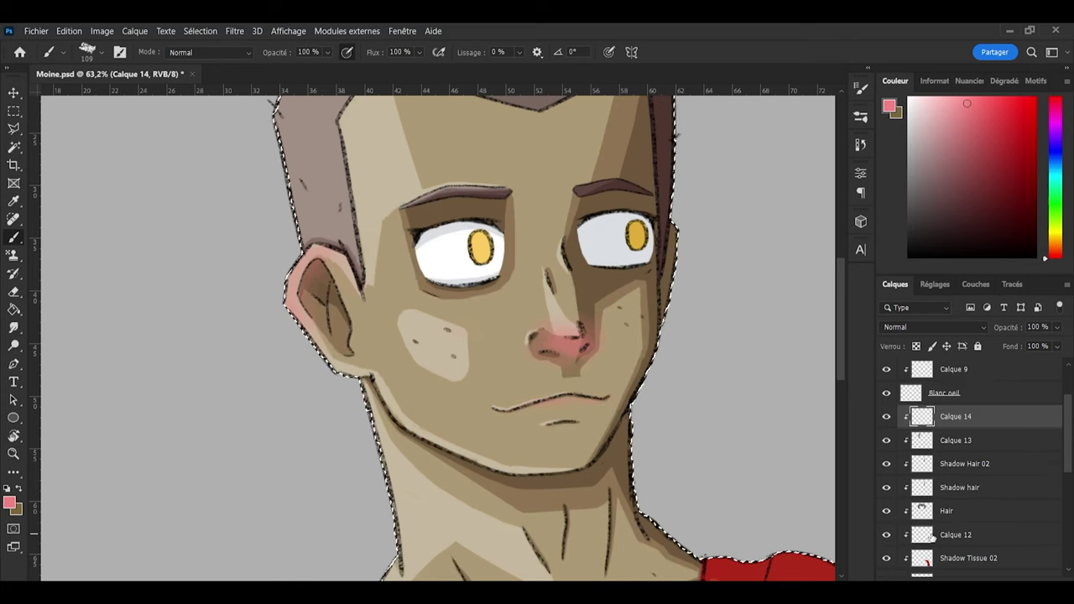
scroll(992, 436, "down", 7)
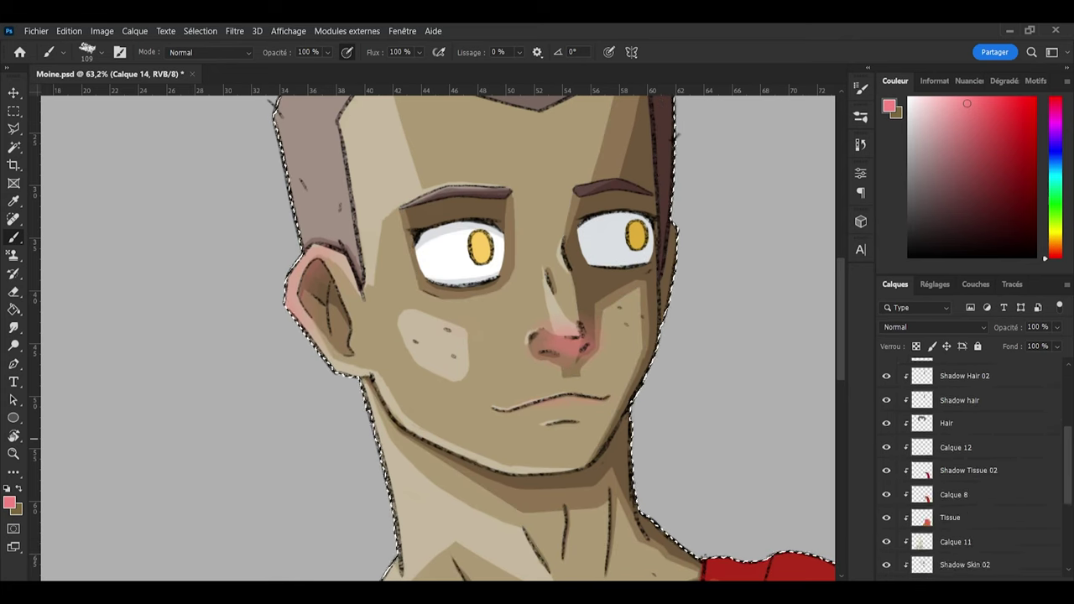
left_click_drag(986, 565, 988, 458)
scroll(359, 313, "down", 1)
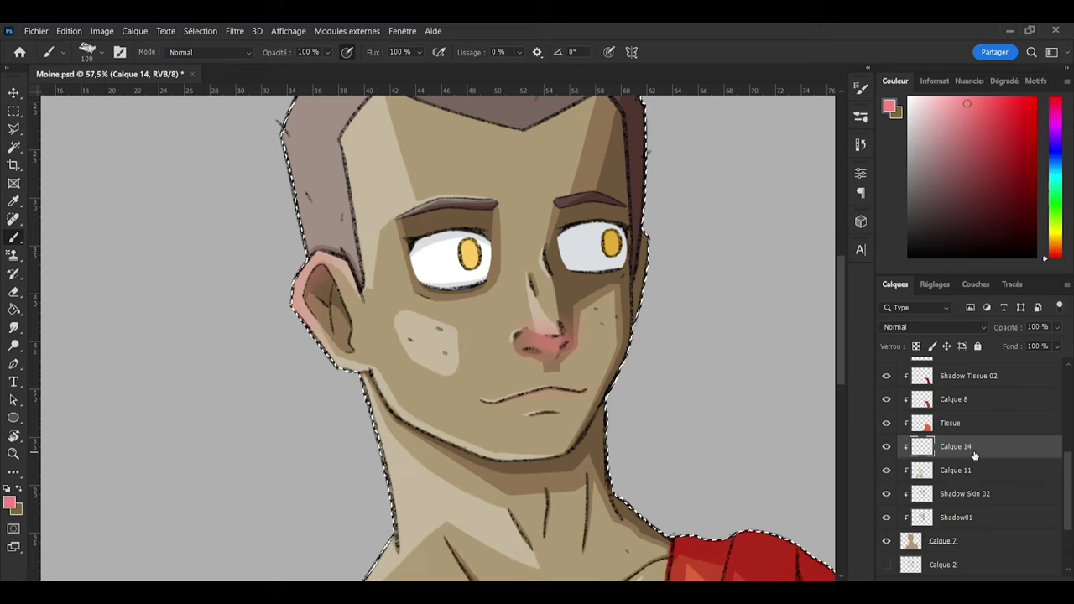
left_click_drag(975, 456, 973, 480)
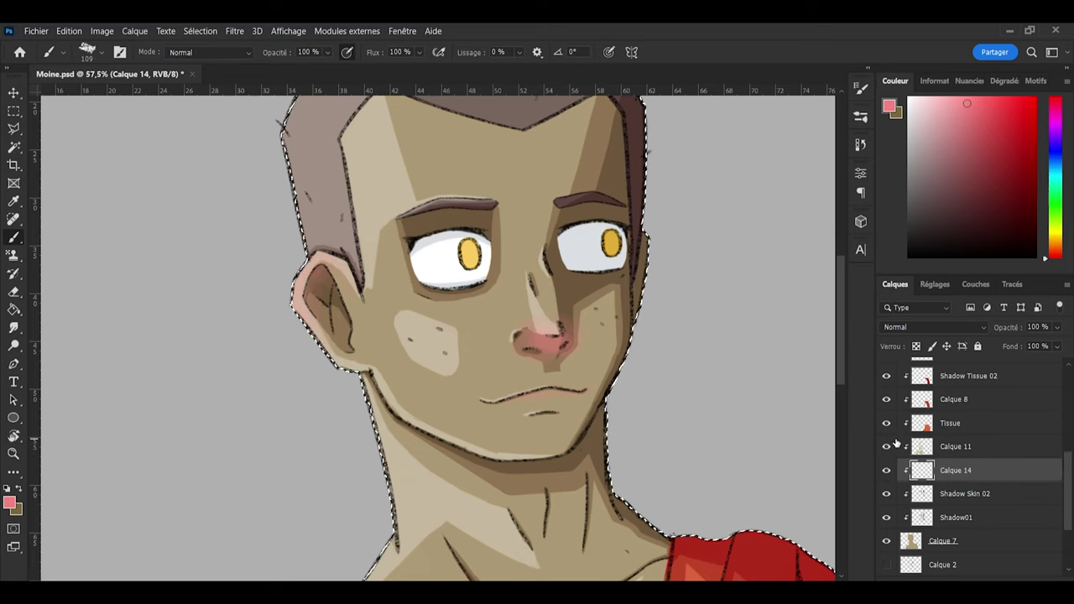
Step: Switch to a more saturated pinkish red and deepen the blush on the large ear, the nose and the far ear
mouse_move(313, 263)
left_mouse_down()
mouse_move(289, 301)
mouse_move(293, 318)
mouse_move(296, 286)
mouse_move(302, 323)
mouse_move(308, 287)
mouse_move(329, 260)
left_mouse_up()
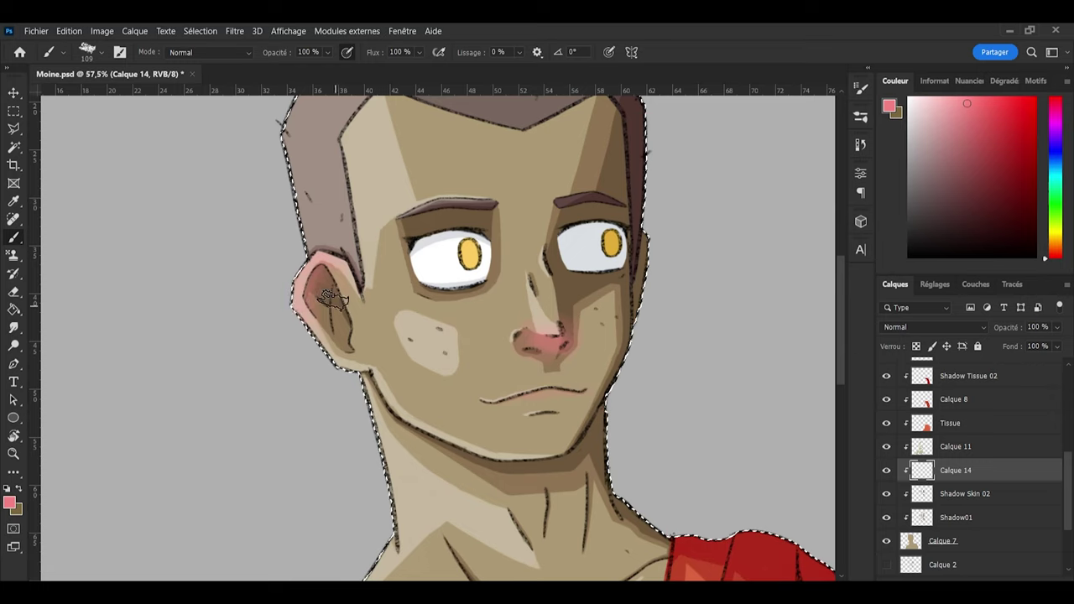
left_click(983, 109)
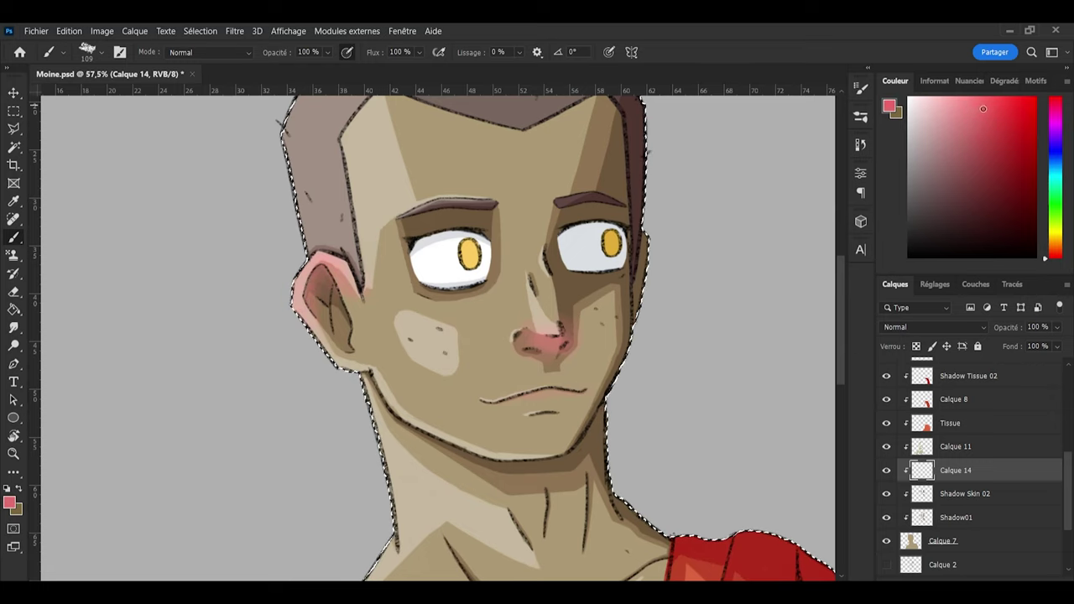
mouse_move(319, 283)
left_mouse_down()
mouse_move(310, 330)
mouse_move(303, 262)
mouse_move(324, 257)
mouse_move(312, 259)
mouse_move(342, 280)
left_mouse_up()
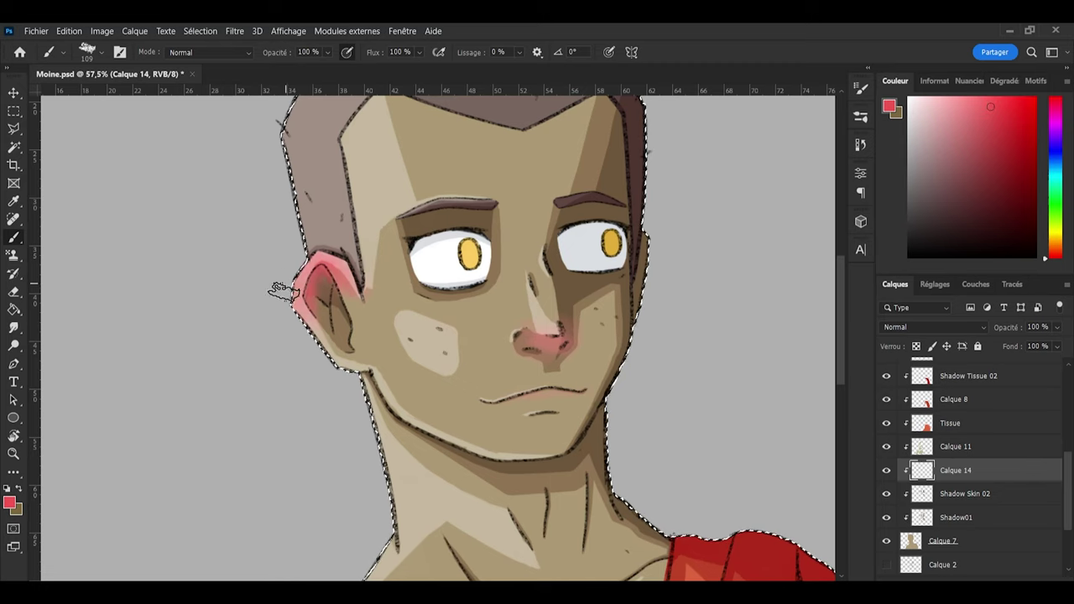
left_click_drag(537, 352, 551, 341)
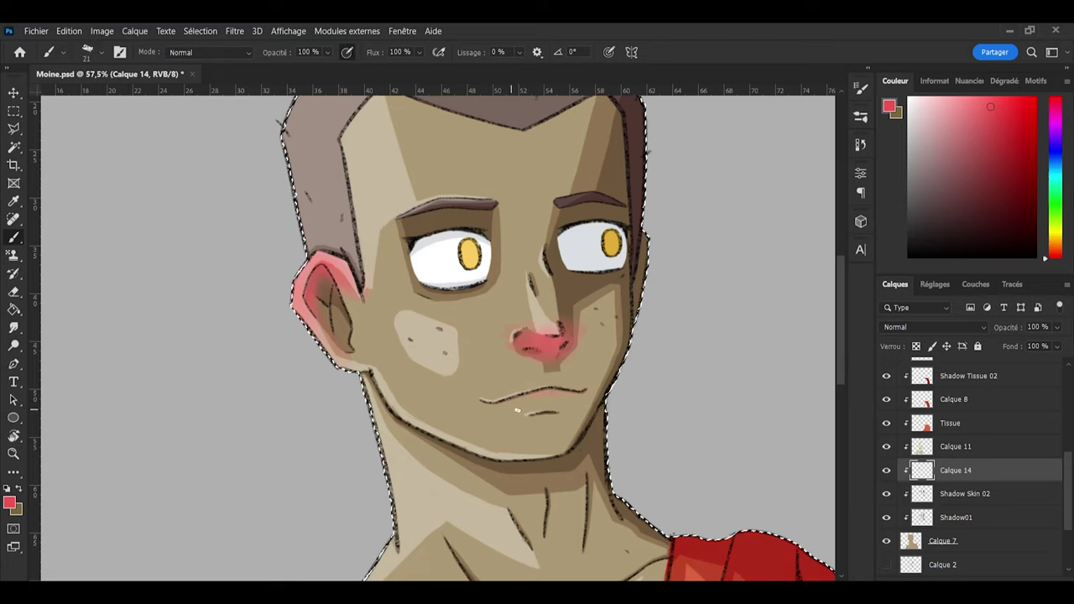
key("period")
mouse_move(659, 240)
left_mouse_down()
mouse_move(643, 311)
mouse_move(648, 291)
left_mouse_up()
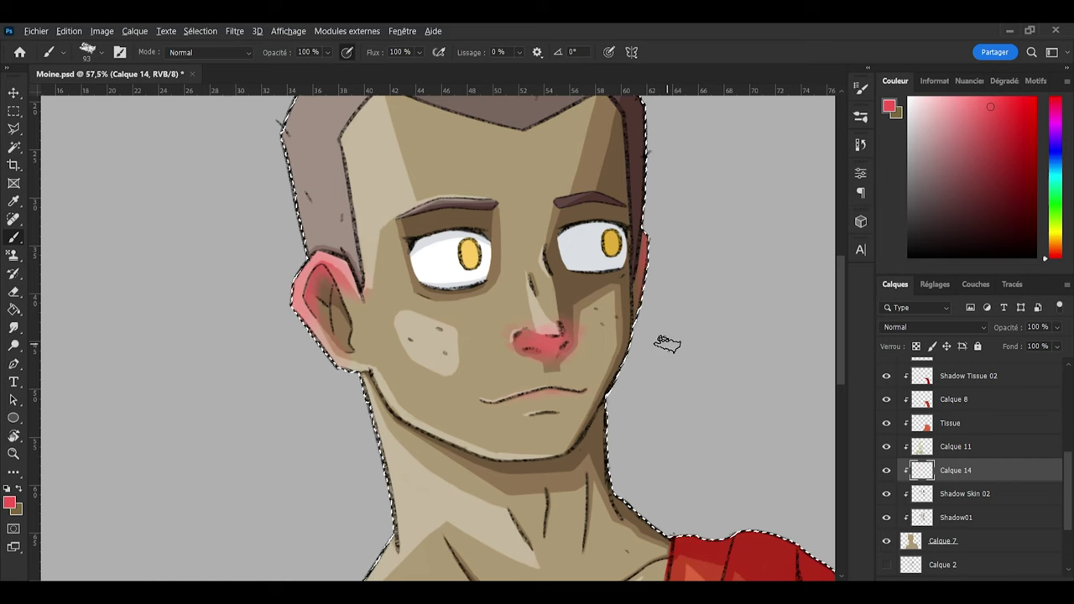
Step: Enlarge the brush to 233 and paint a soft blush along the lower edge of the chest highlight
scroll(667, 343, "down", 3)
scroll(538, 441, "down", 5)
scroll(546, 435, "up", 2)
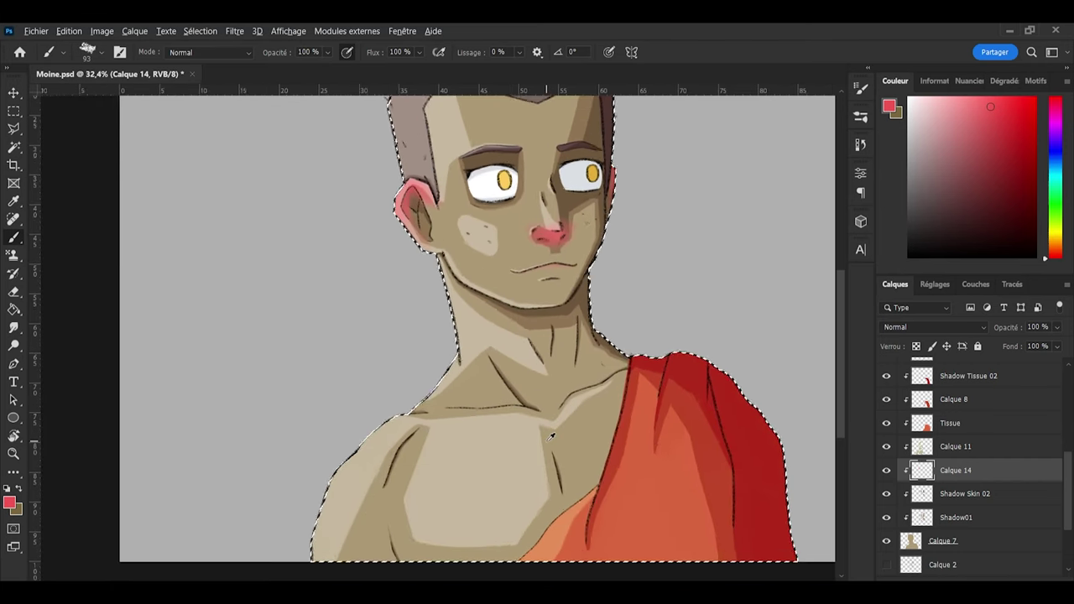
scroll(546, 441, "down", 1)
right_click(429, 518, "alt")
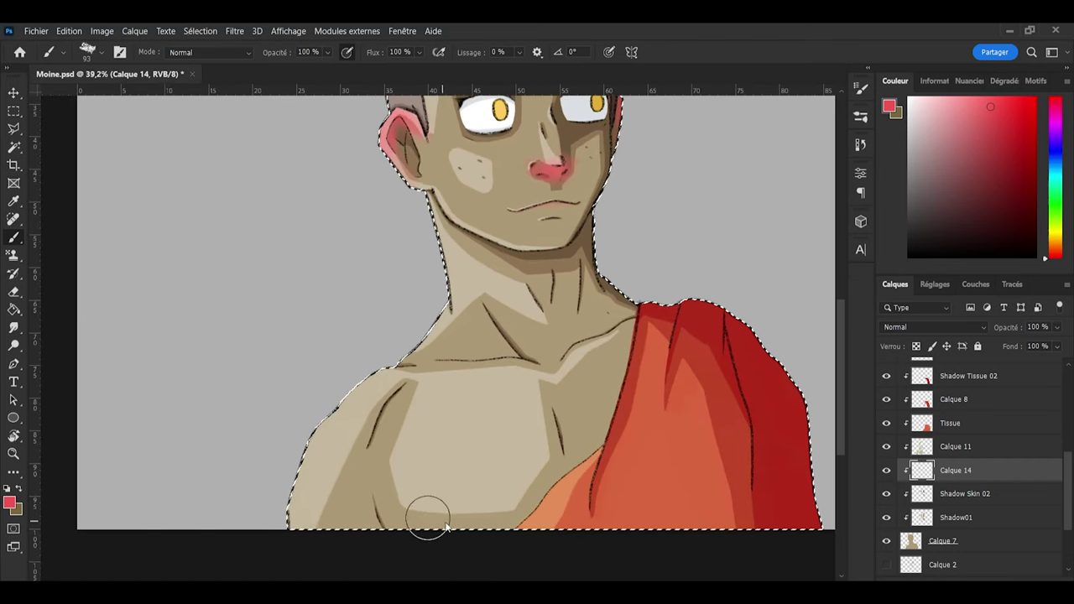
mouse_move(424, 519)
left_mouse_down()
mouse_move(455, 530)
mouse_move(479, 508)
mouse_move(444, 523)
mouse_move(431, 501)
mouse_move(516, 510)
left_mouse_up()
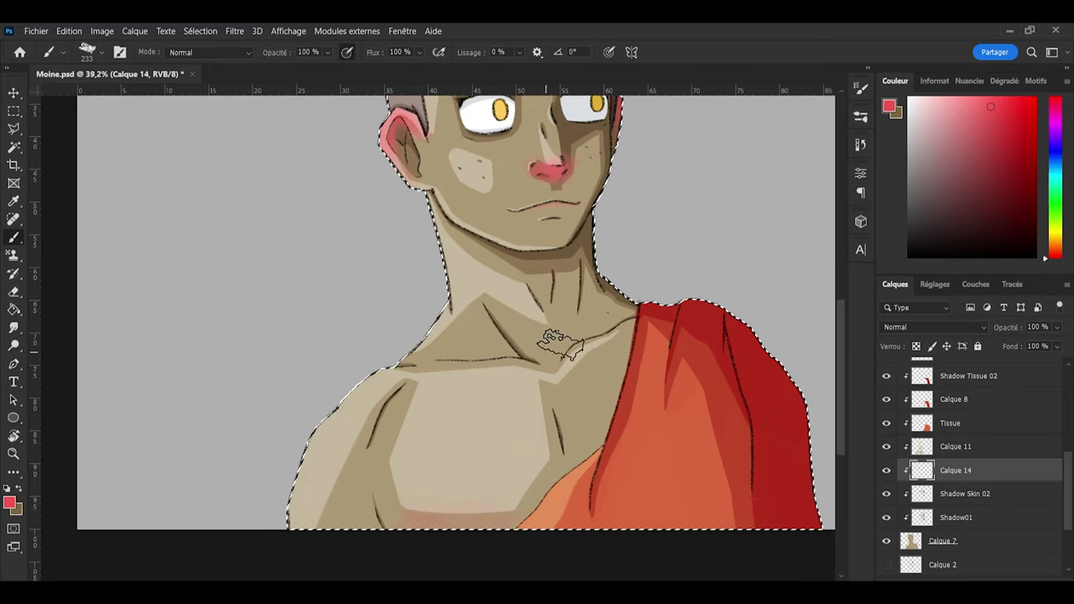
Step: Reduce the brush to 143 and paint red blush across both cheeks on either side of the nose
scroll(619, 257, "up", 4)
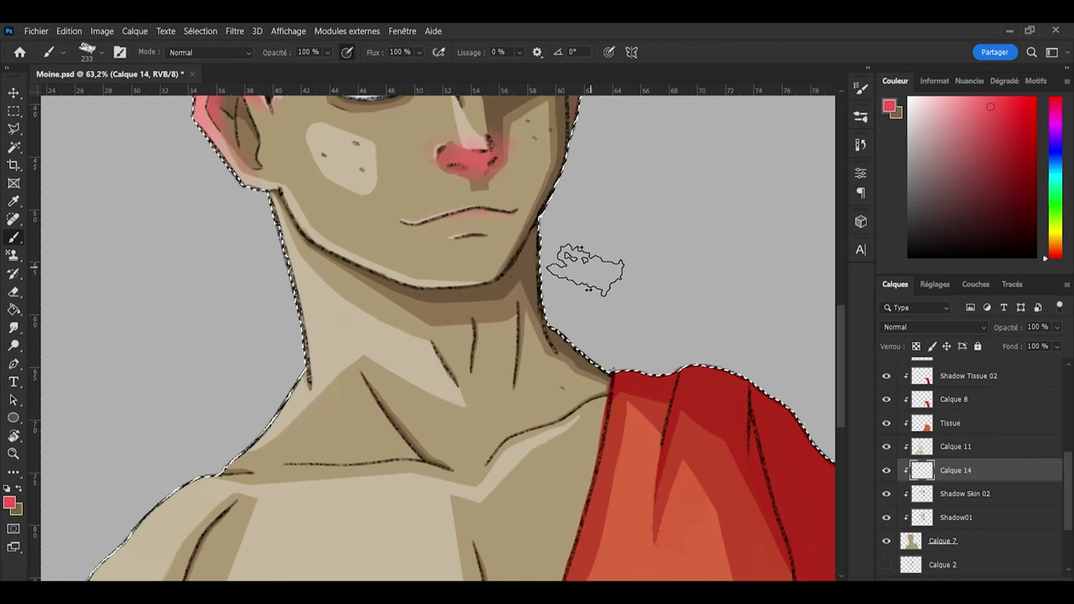
scroll(575, 282, "up", 4)
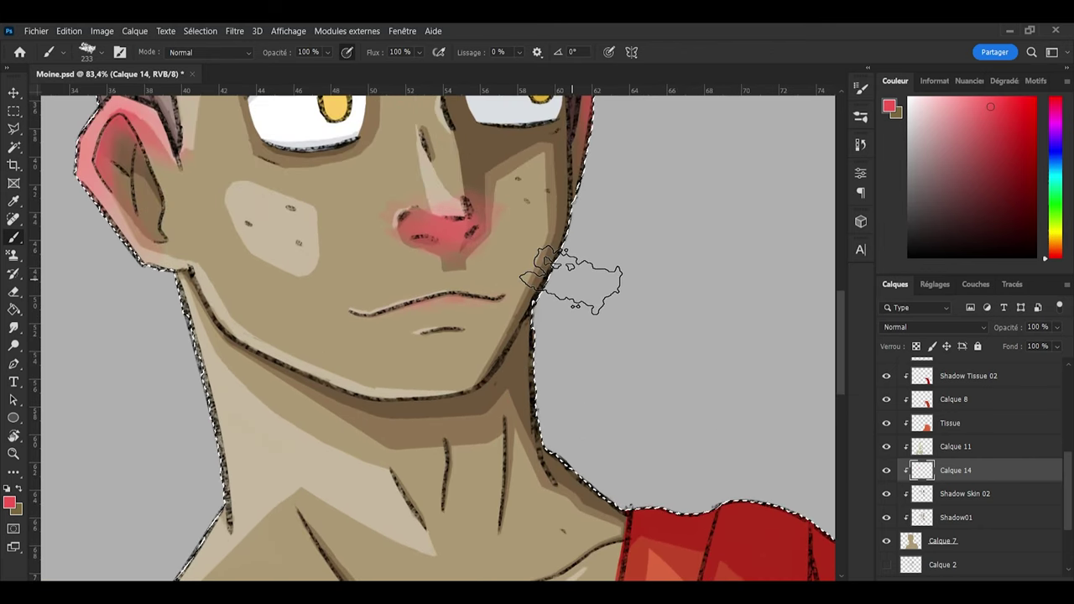
scroll(573, 279, "down", 1)
mouse_move(363, 284)
left_mouse_down()
mouse_move(342, 259)
mouse_move(364, 299)
mouse_move(346, 266)
mouse_move(341, 287)
mouse_move(354, 287)
mouse_move(444, 252)
mouse_move(337, 287)
mouse_move(442, 266)
mouse_move(317, 300)
mouse_move(546, 259)
mouse_move(551, 250)
mouse_move(510, 270)
mouse_move(540, 244)
mouse_move(515, 287)
mouse_move(505, 287)
mouse_move(534, 256)
left_mouse_up()
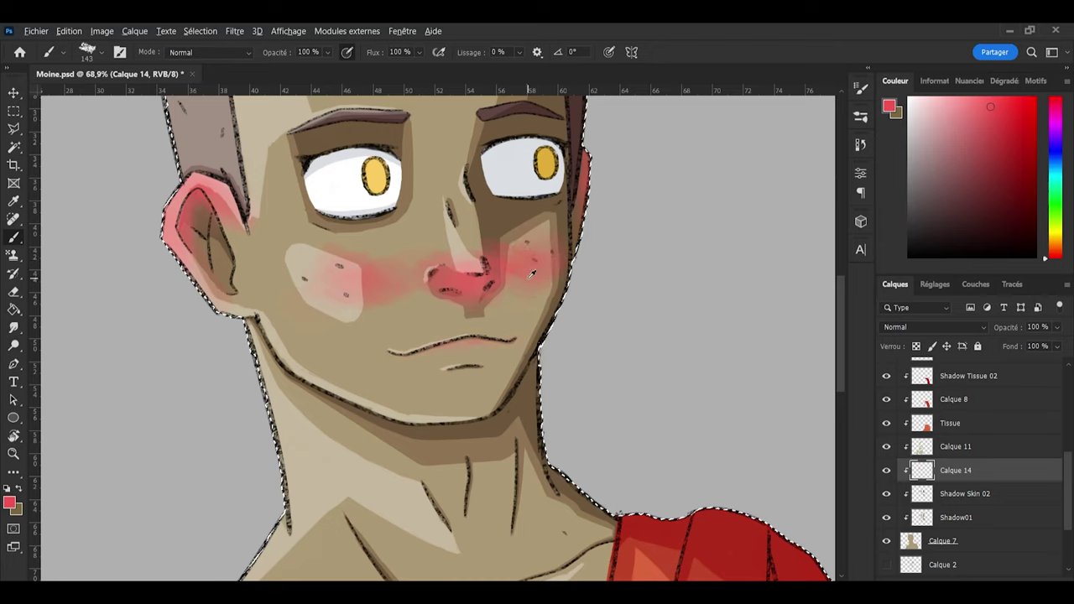
Step: Reduce the brush to 77 and paint blush along the shadow edges of the far cheek, jaw, eye sockets and forehead
key("bracketleft")
key("bracketleft")
key("bracketleft")
mouse_move(525, 231)
left_mouse_down()
mouse_move(550, 215)
mouse_move(537, 309)
mouse_move(511, 365)
mouse_move(536, 335)
mouse_move(488, 411)
left_mouse_up()
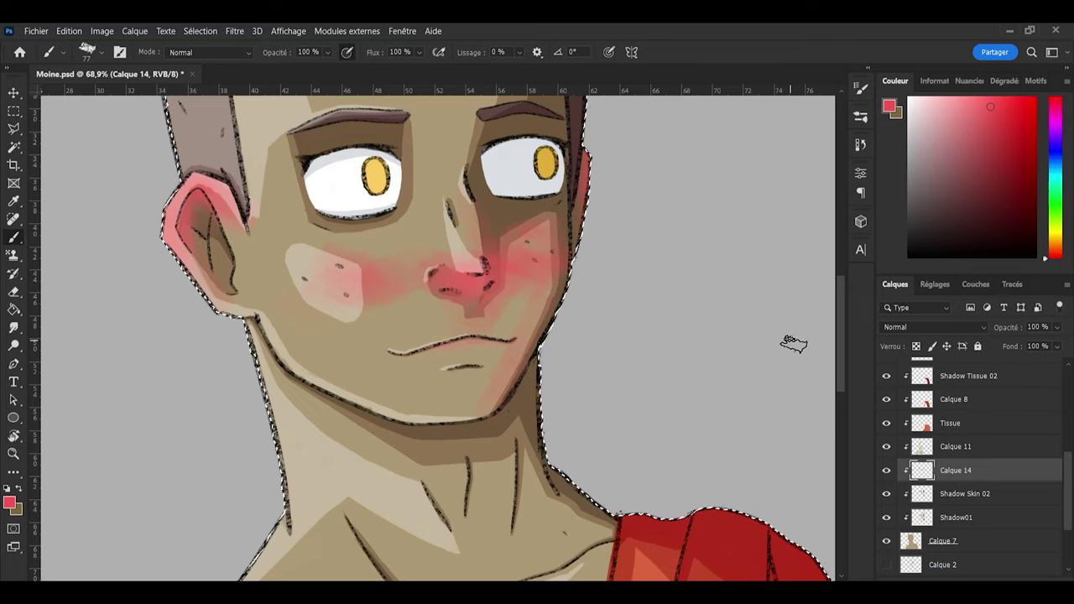
left_click_drag(836, 355, 836, 319)
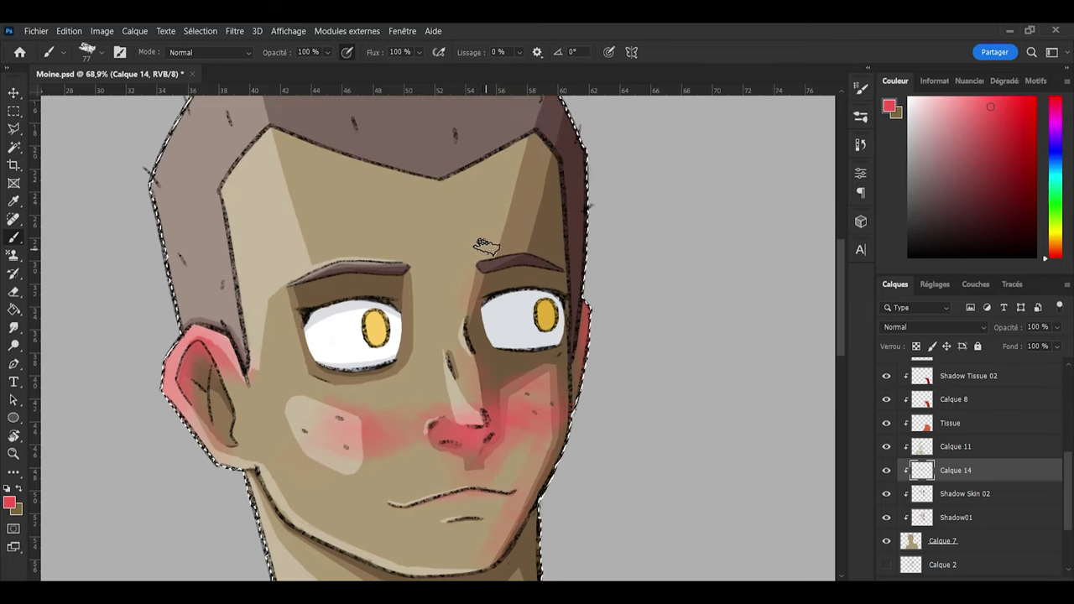
mouse_move(486, 247)
left_mouse_down()
mouse_move(518, 152)
mouse_move(519, 225)
mouse_move(530, 122)
mouse_move(485, 271)
left_mouse_up()
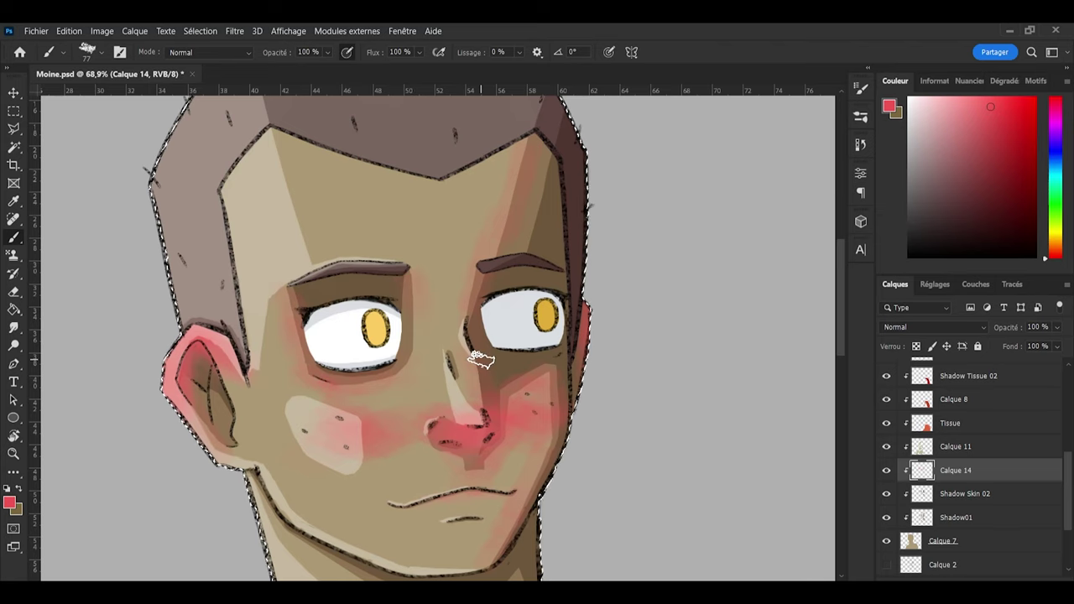
Step: Paint blush on the neck along the edge of the shadow cast by the jaw
scroll(583, 391, "down", 1)
scroll(585, 391, "down", 3)
scroll(521, 418, "up", 3)
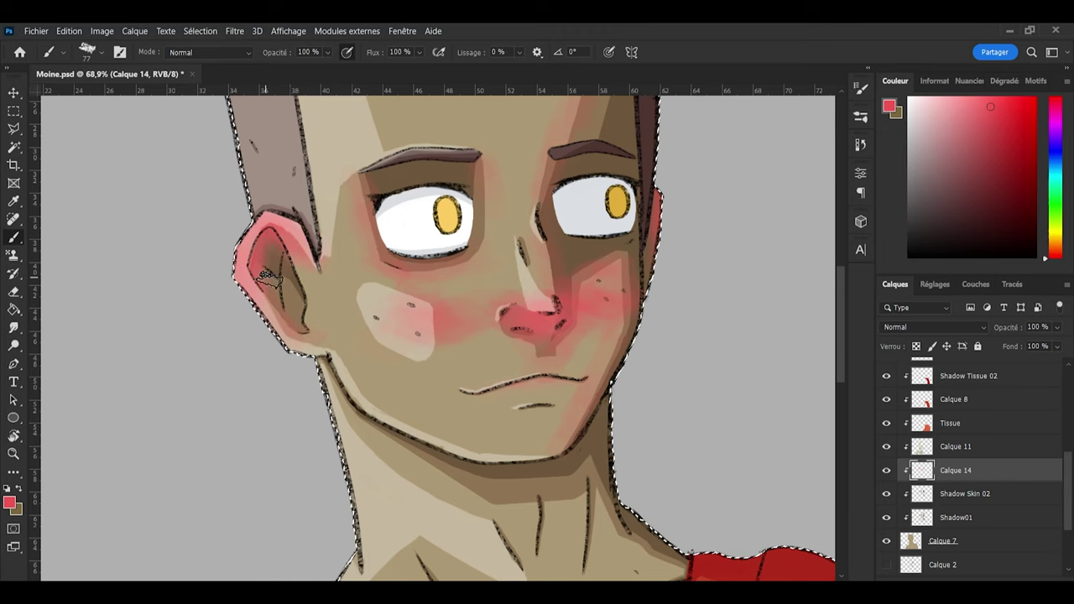
scroll(537, 419, "down", 3)
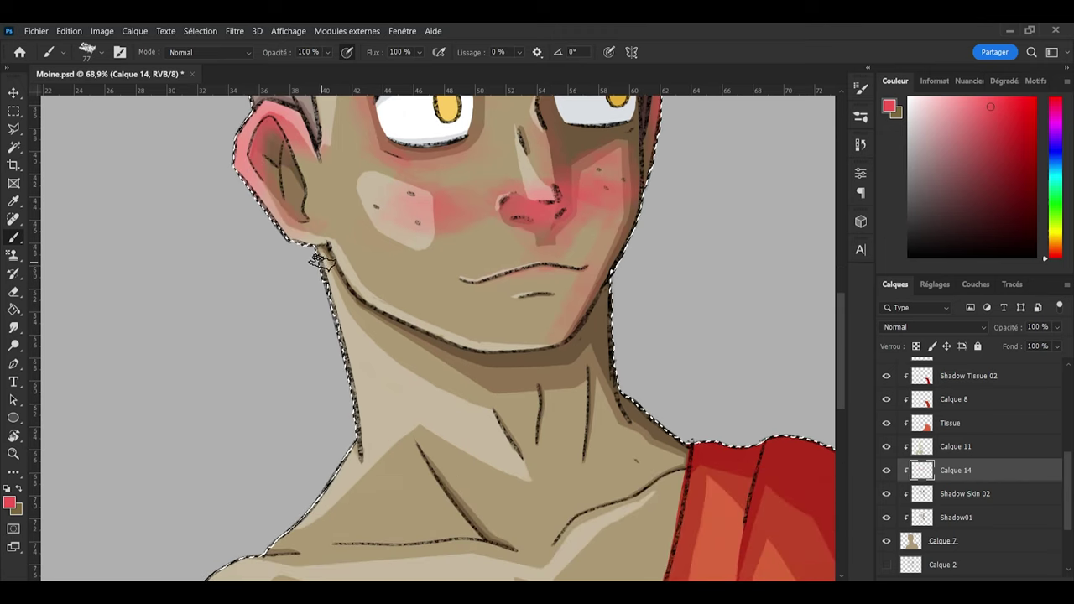
mouse_move(468, 379)
left_mouse_down()
mouse_move(545, 409)
mouse_move(591, 379)
left_mouse_up()
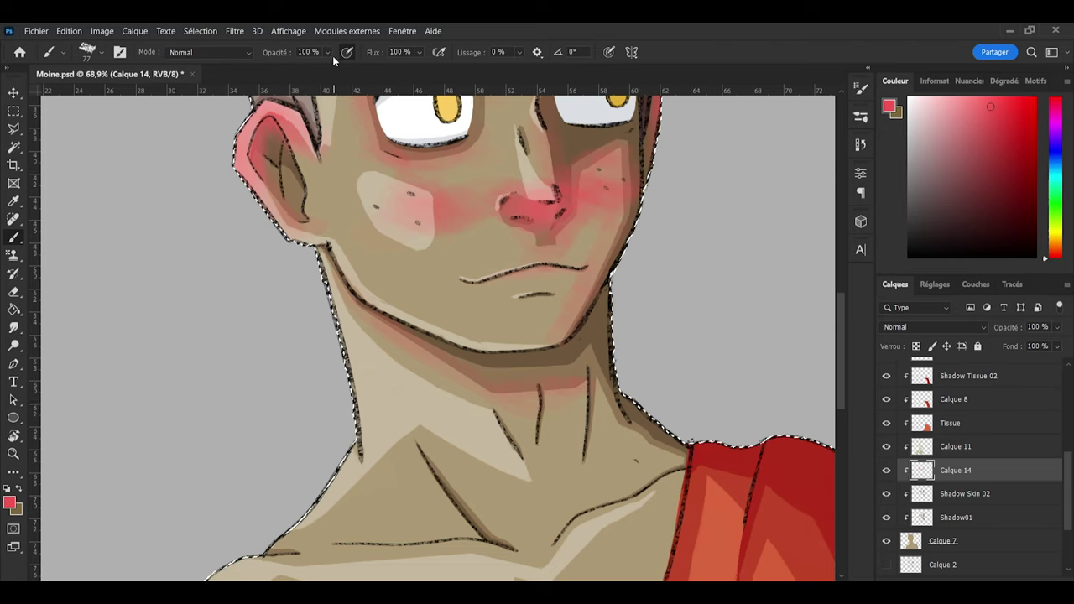
Step: Set the brush opacity to 50% and paint lighter blush beside the neck, collarbone, chest and shoulder creases
key("5")
scroll(675, 400, "down", 5)
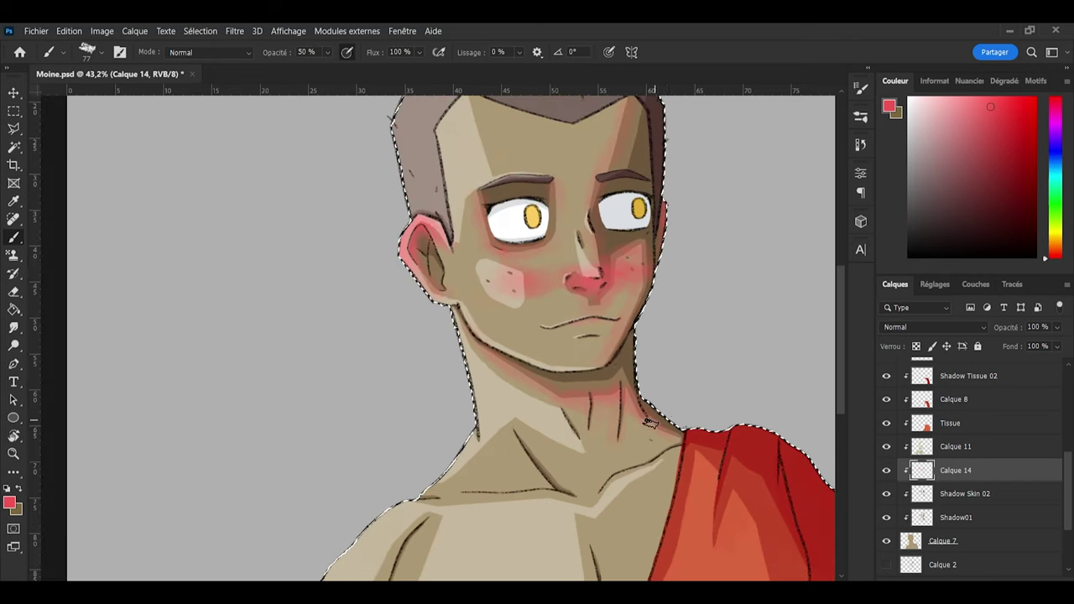
scroll(640, 445, "down", 3)
scroll(638, 445, "up", 5)
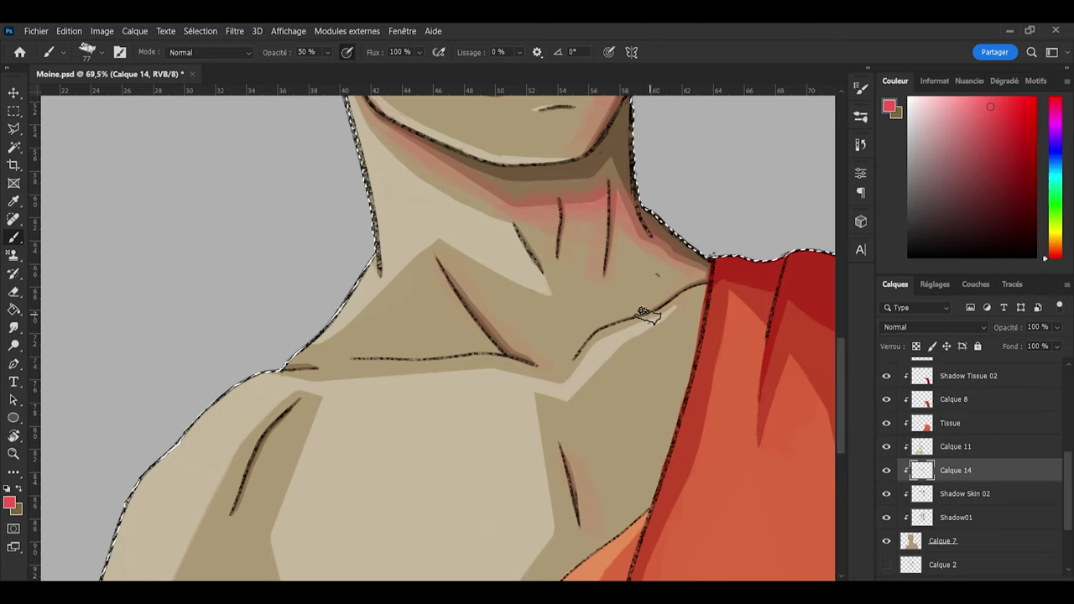
left_click_drag(843, 404, 843, 428)
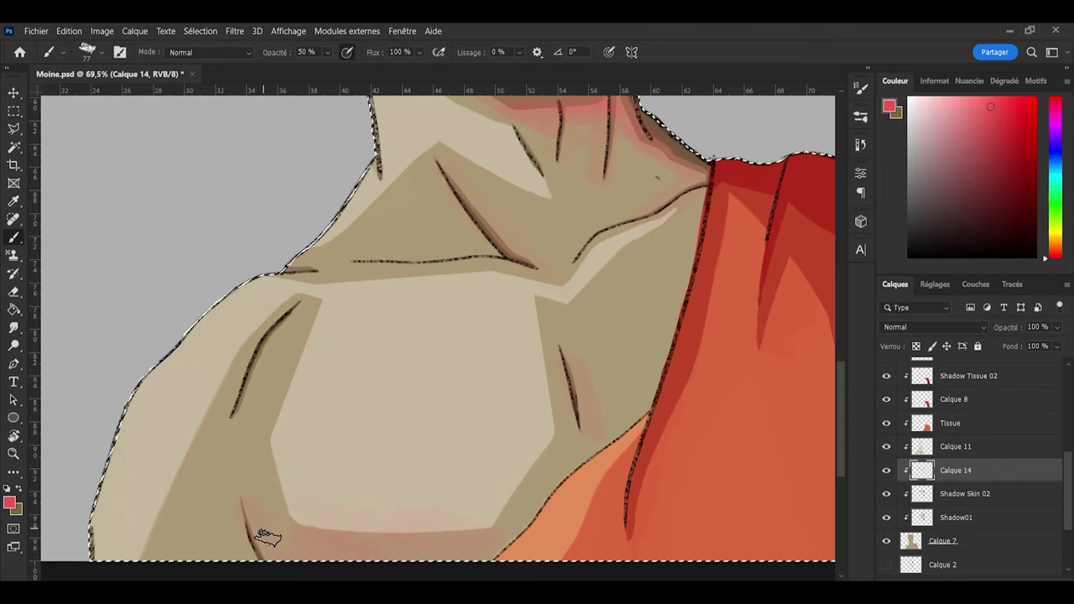
left_click_drag(249, 391, 298, 314)
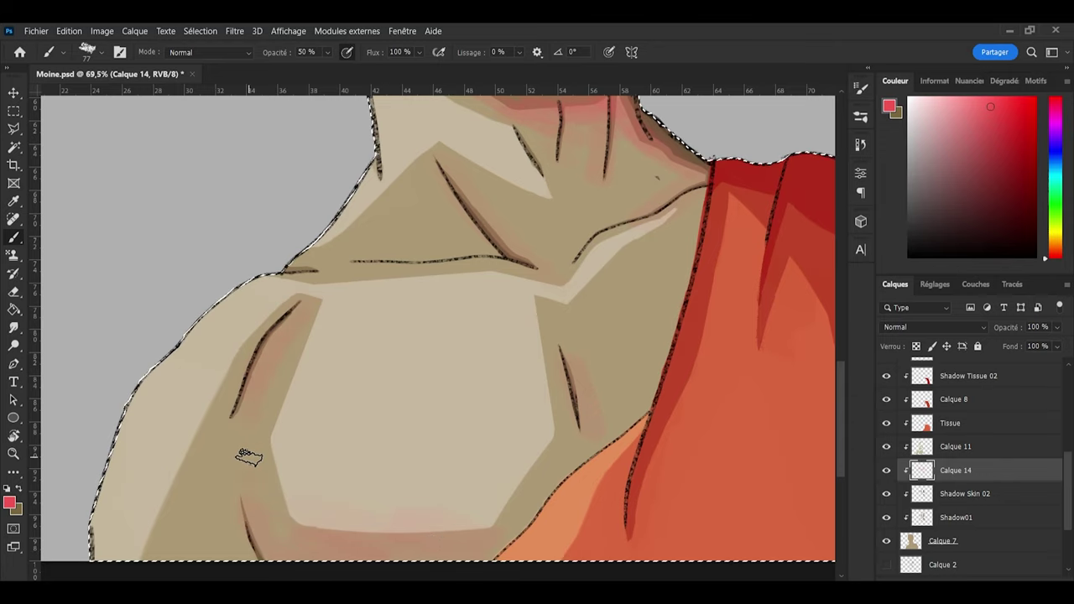
Step: Lower the opacity of the blush layer Calque 14 to 21%
scroll(299, 336, "down", 5, "alt")
scroll(314, 352, "up", 2)
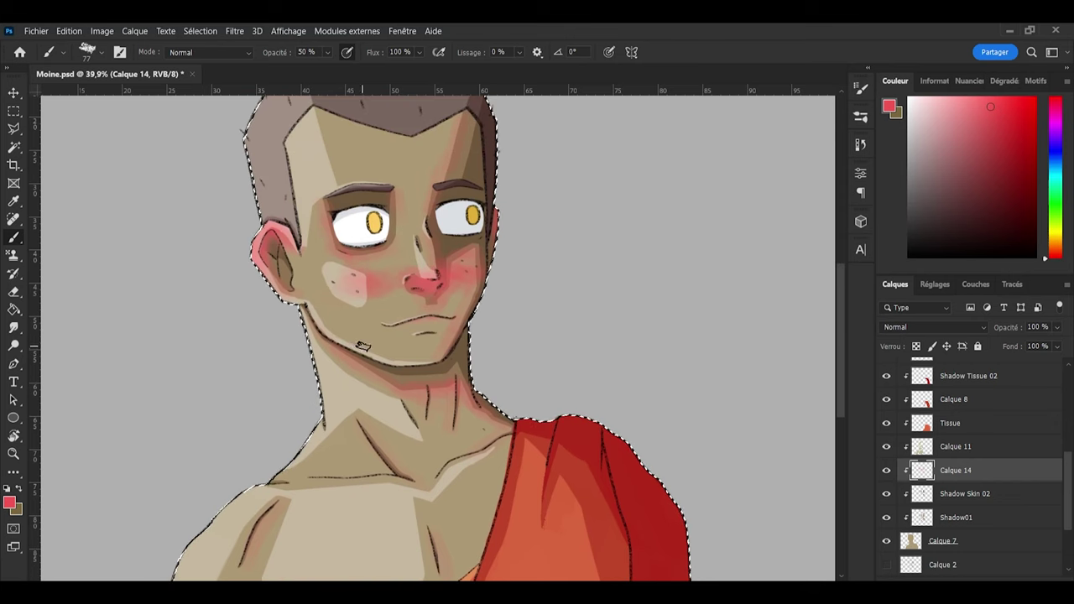
scroll(352, 277, "down", 2, "alt")
scroll(362, 264, "up", 3, "alt")
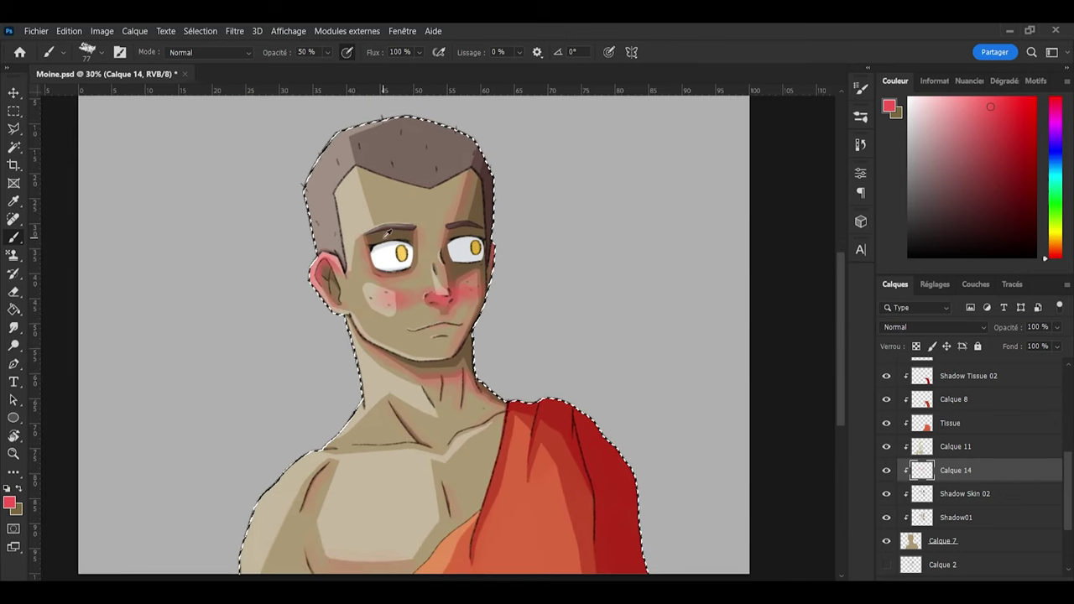
scroll(445, 250, "down", 1)
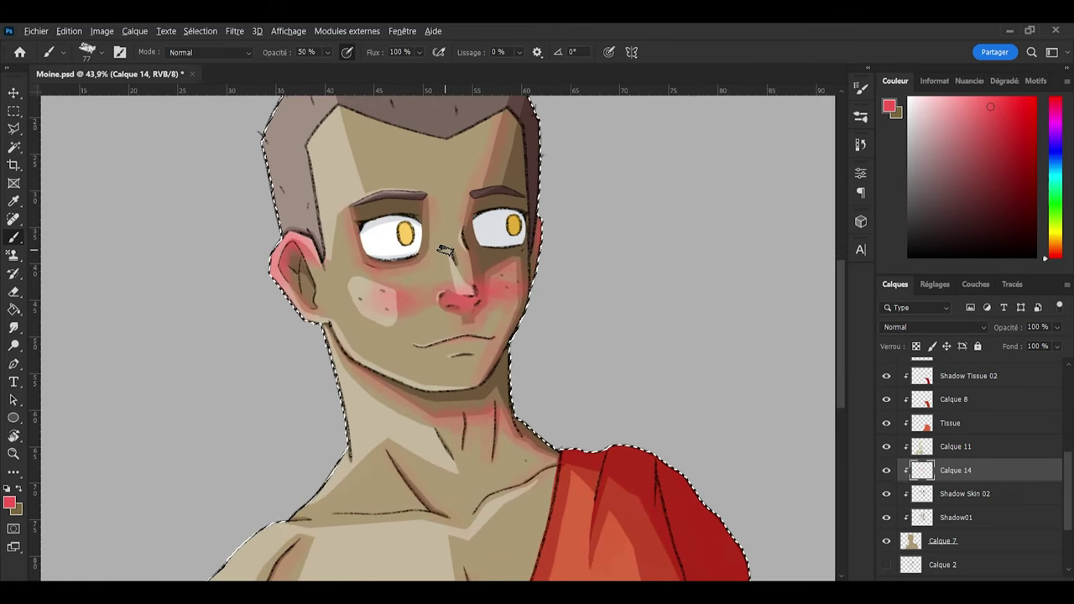
scroll(445, 250, "down", 1, "alt")
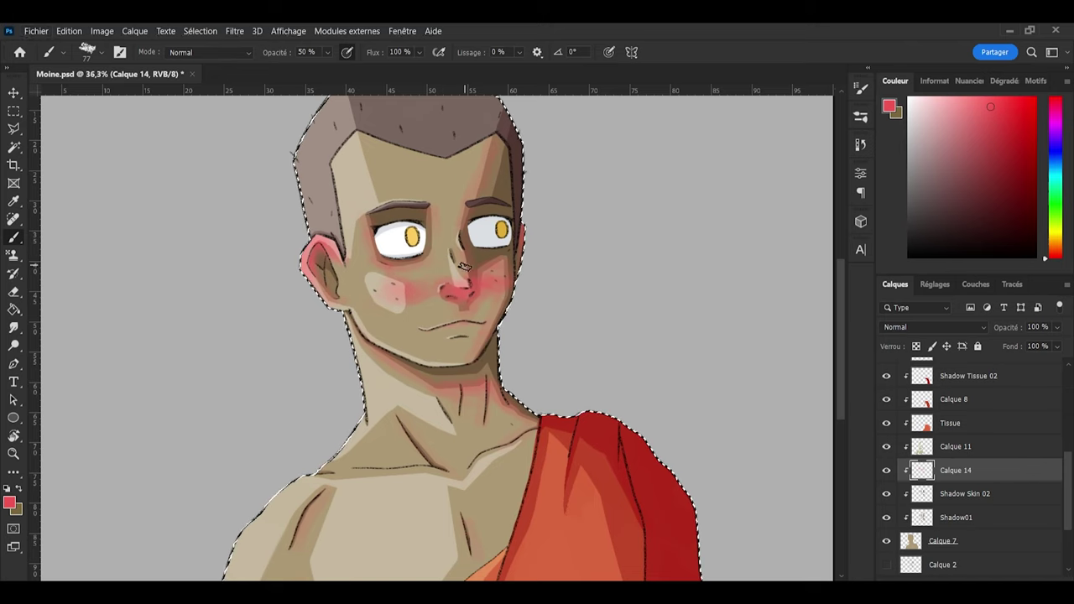
left_click(1039, 345)
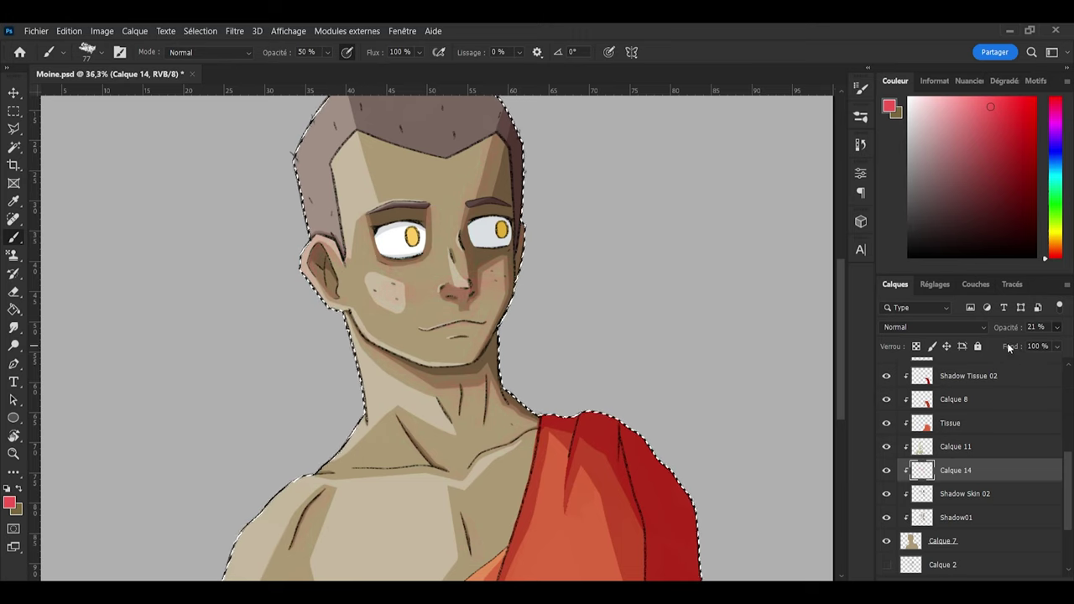
Step: Preview the available blend modes on the blush layer Calque 14 and settle on Eclaircir
left_click(958, 328)
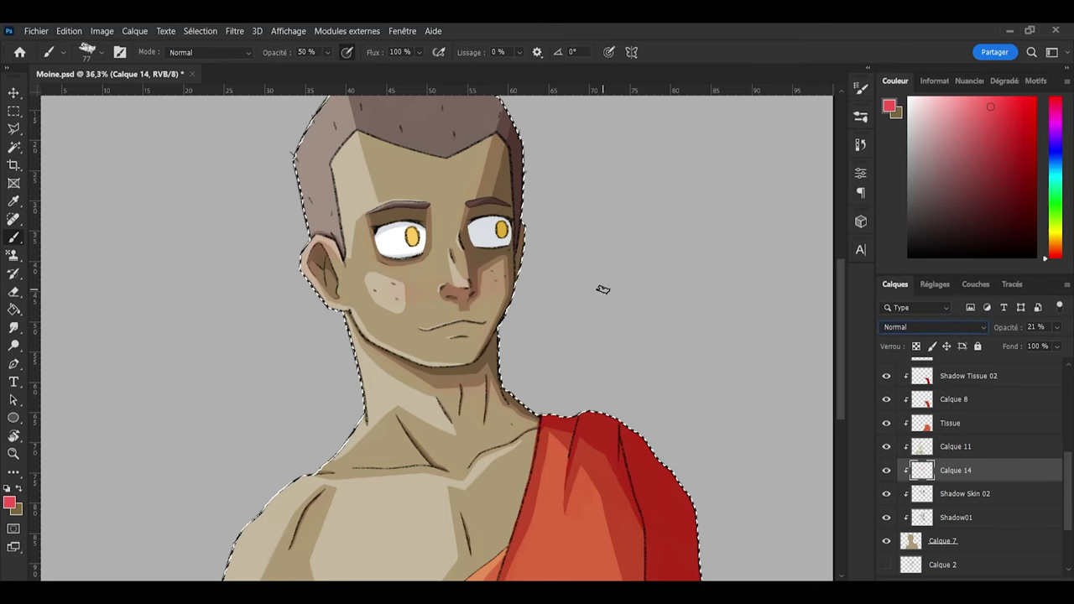
key("Down")
key("Down")
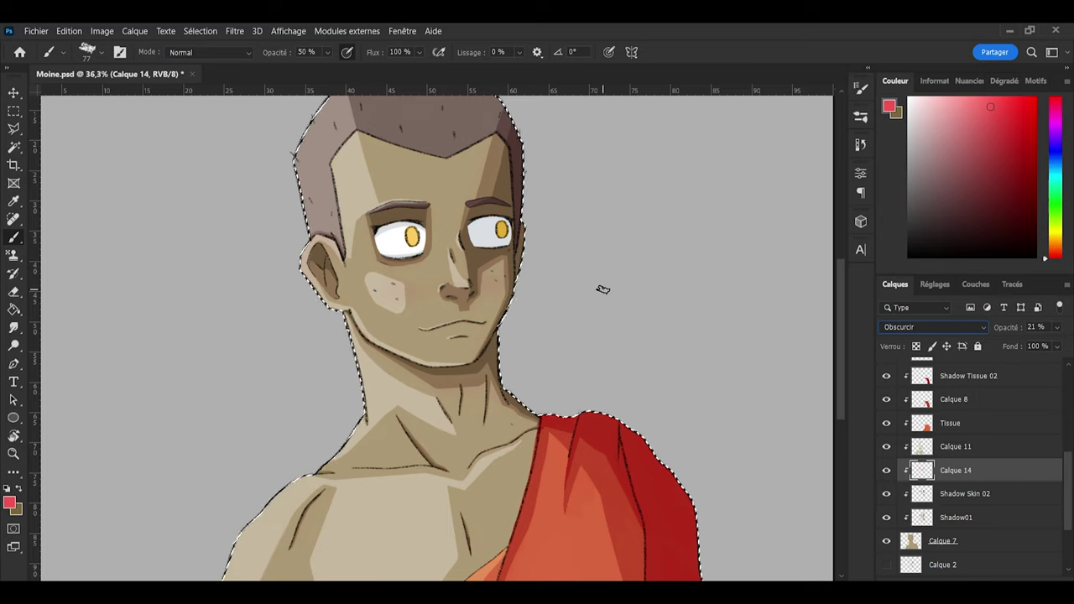
key("Down")
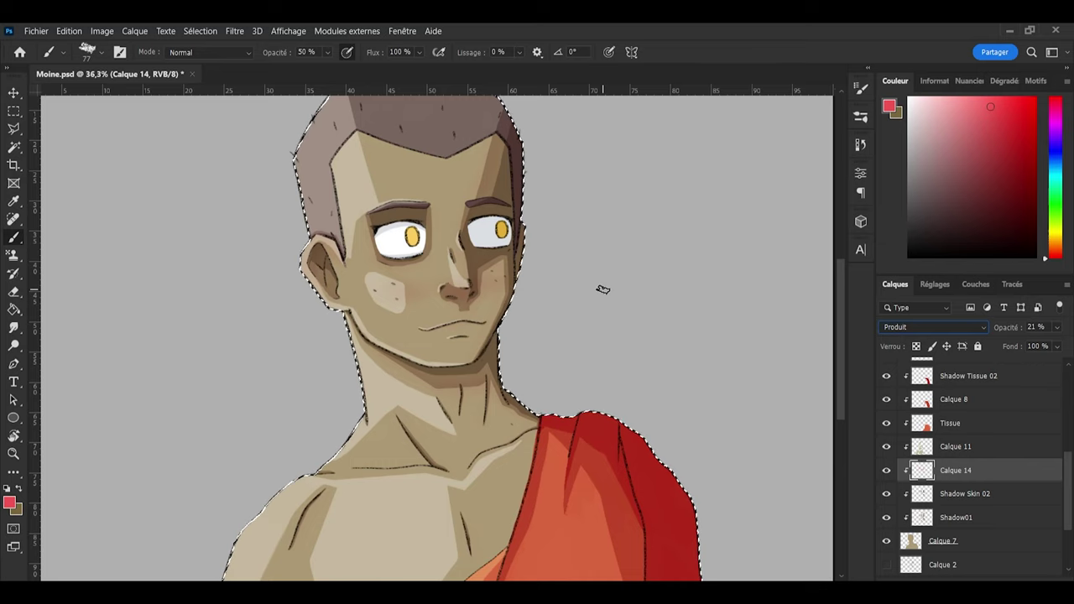
key("Down")
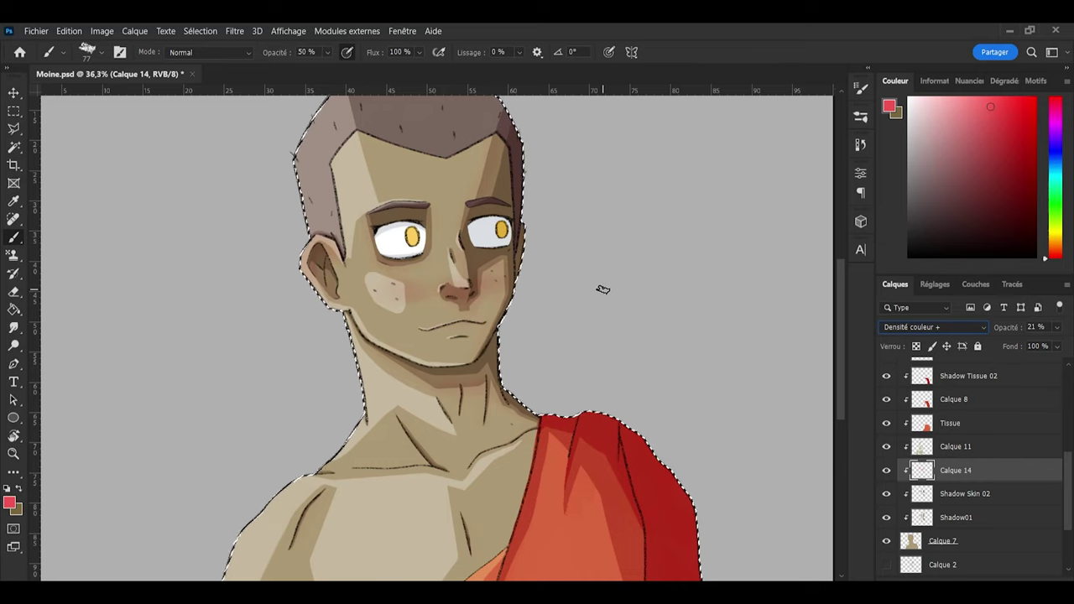
key("Down")
key("Down")
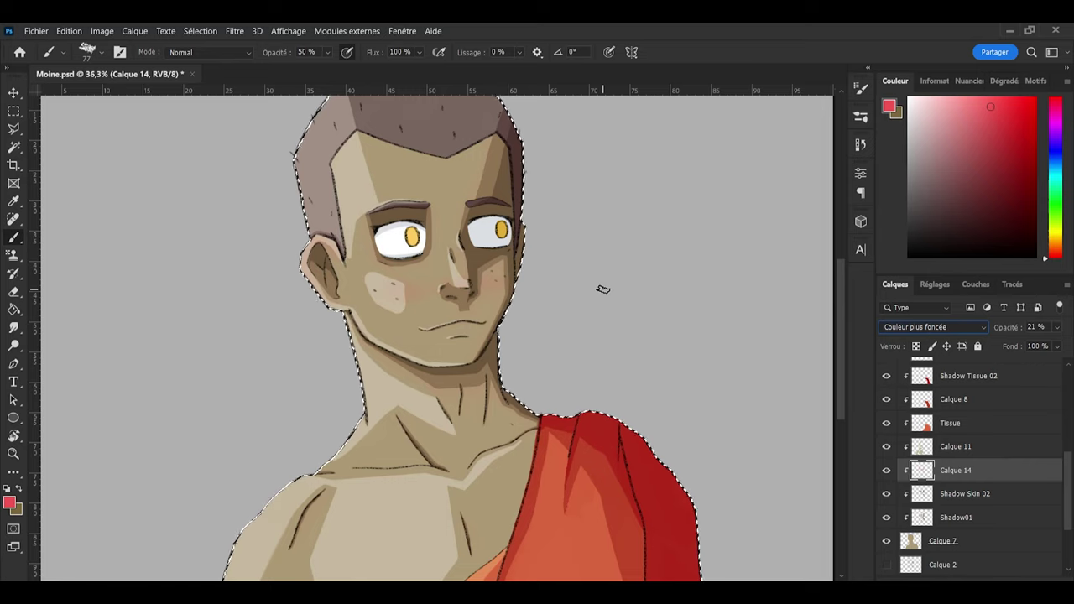
key("Down")
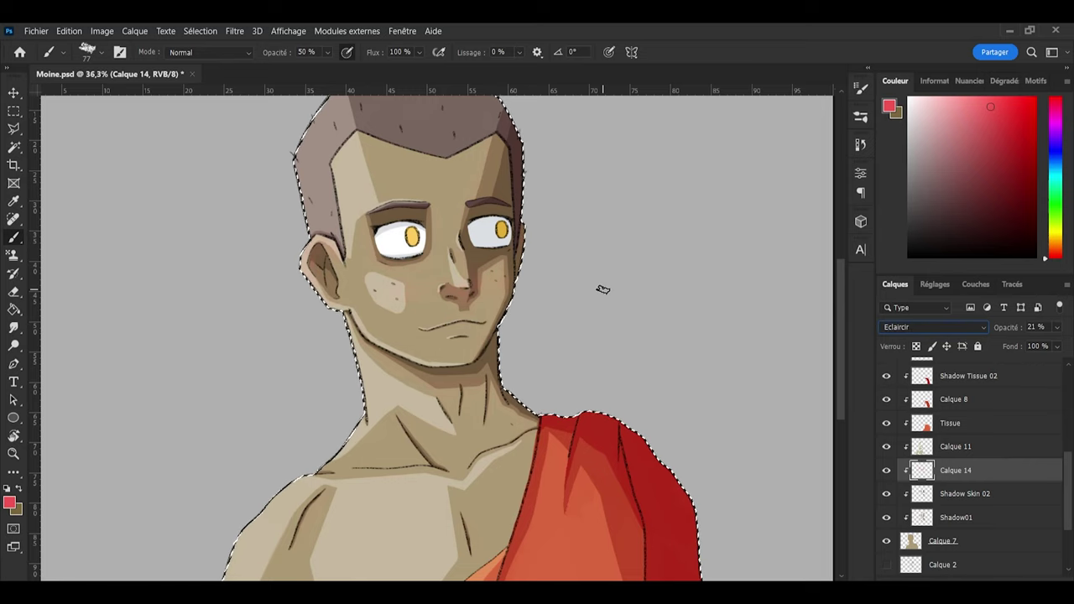
key("Down")
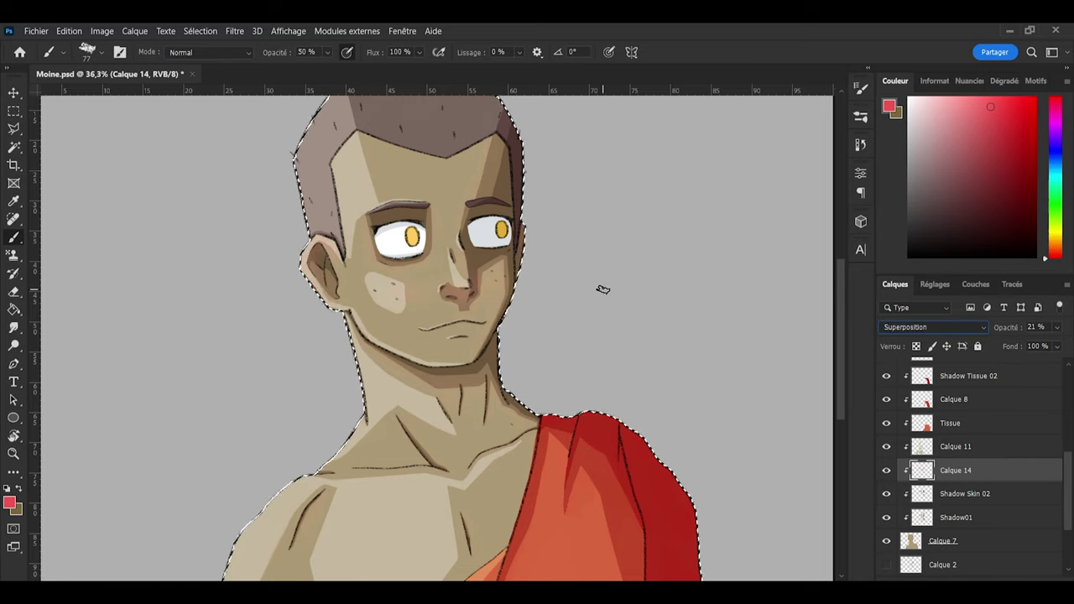
key("Down")
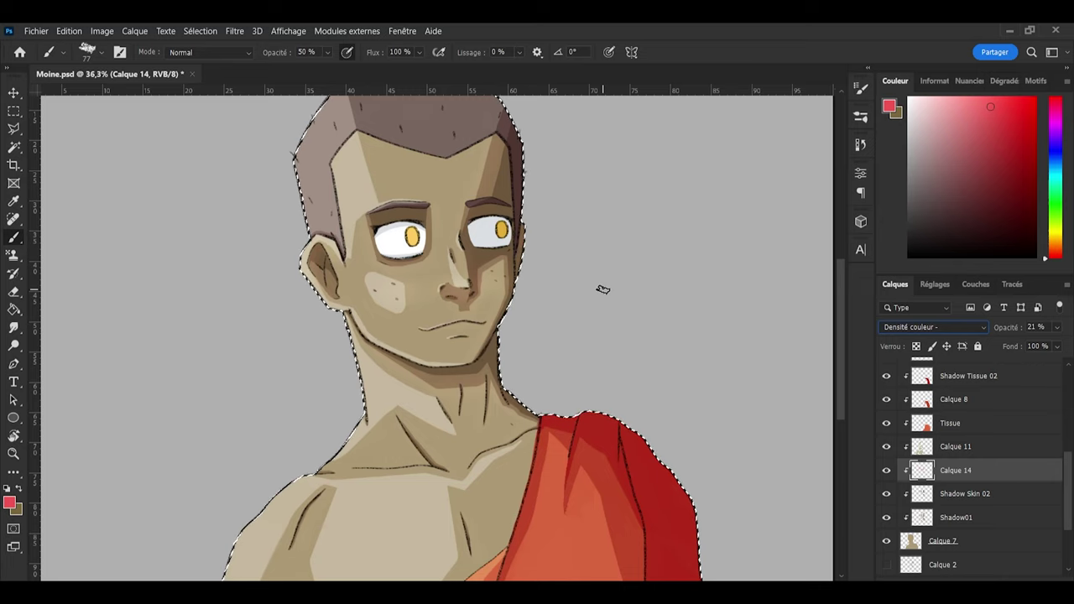
key("Down")
key("Down")
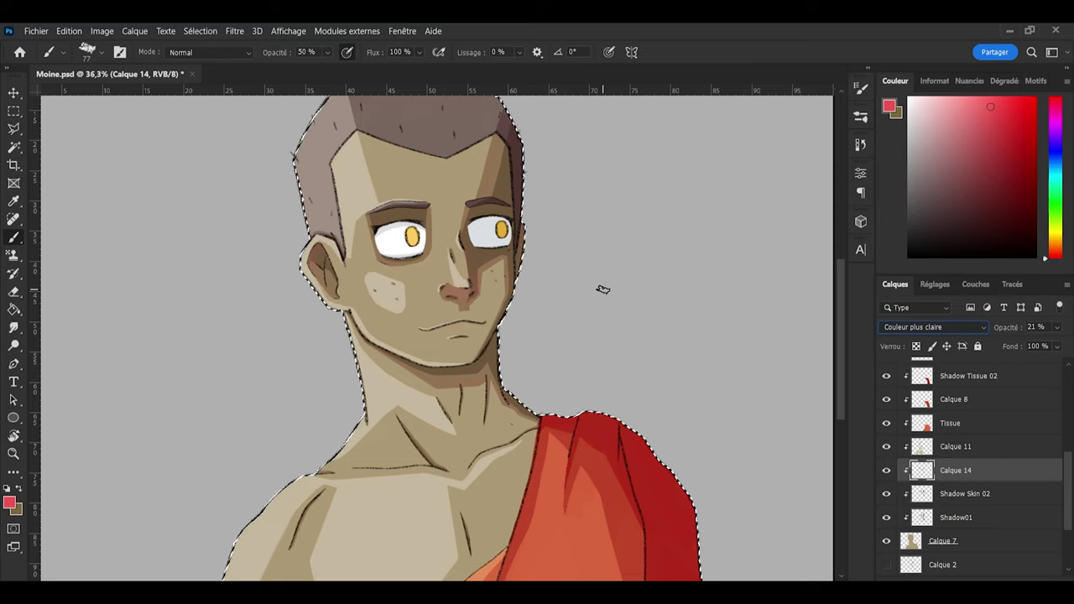
key("Down")
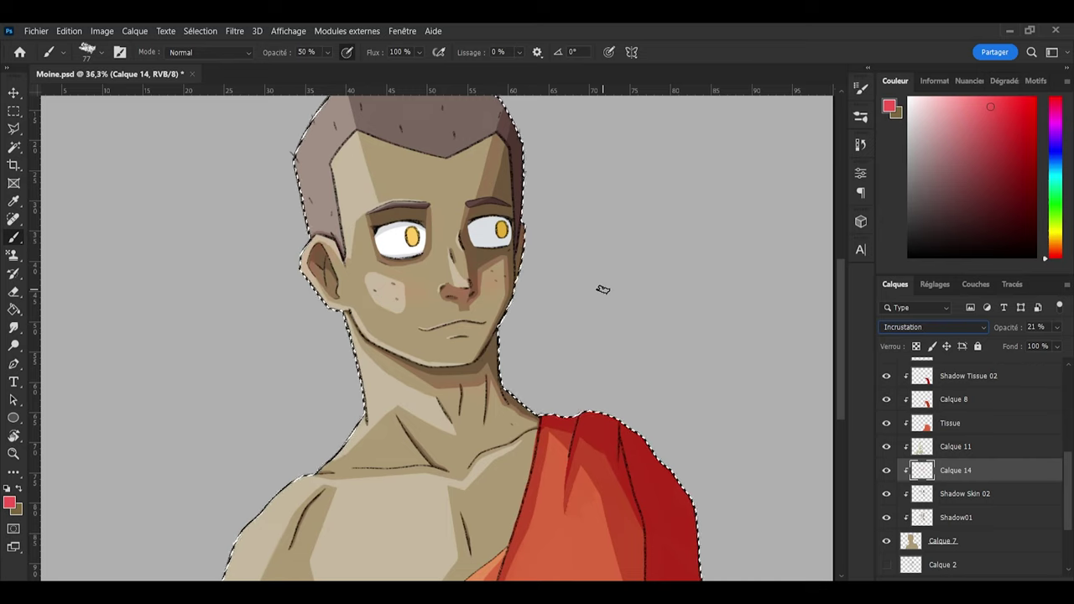
key("Down")
key("Down")
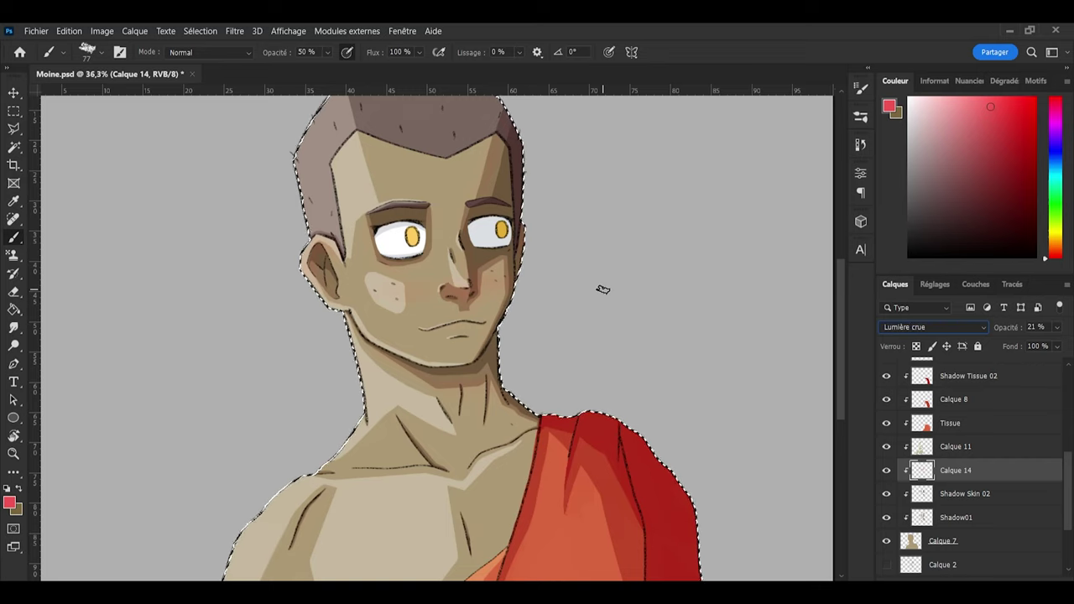
key("Down")
key("Down")
key("Down")
key("Down")
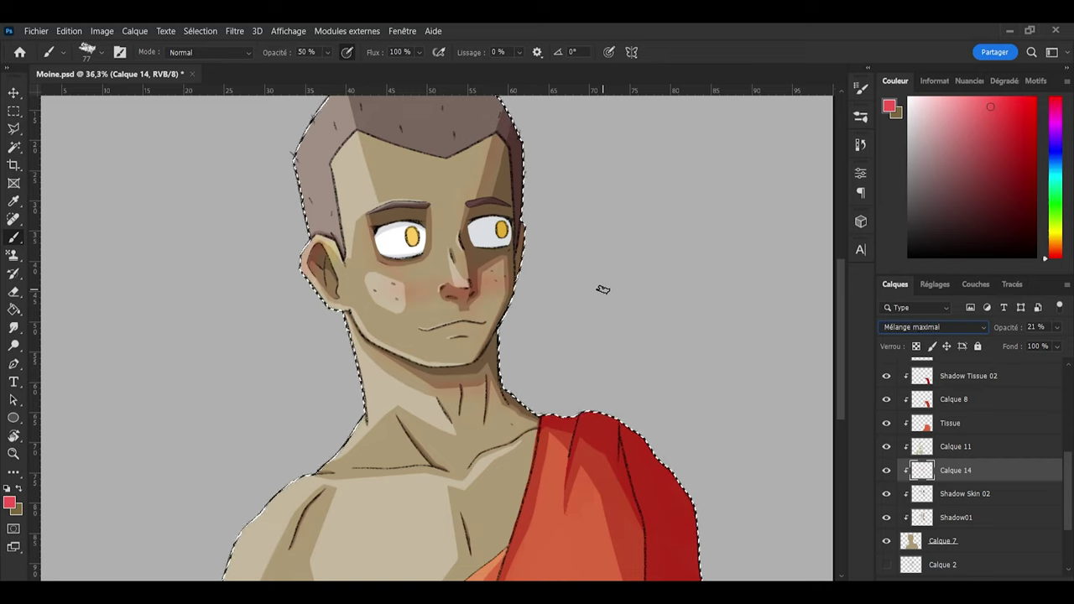
key("Down")
key("Down")
key("Down")
key("Down")
key("Down")
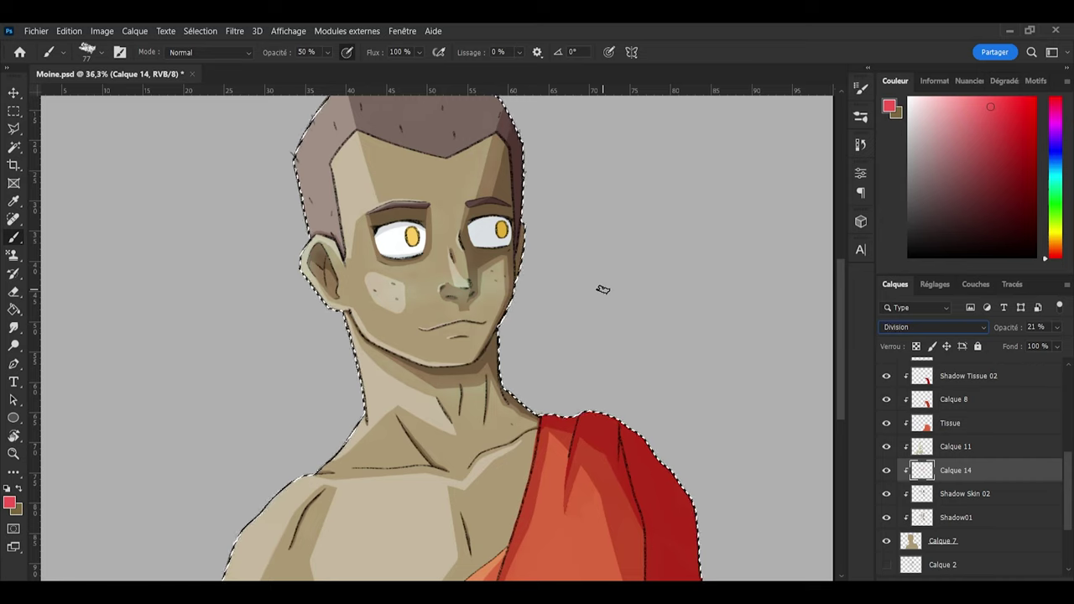
key("Down")
key("Down")
key("Down")
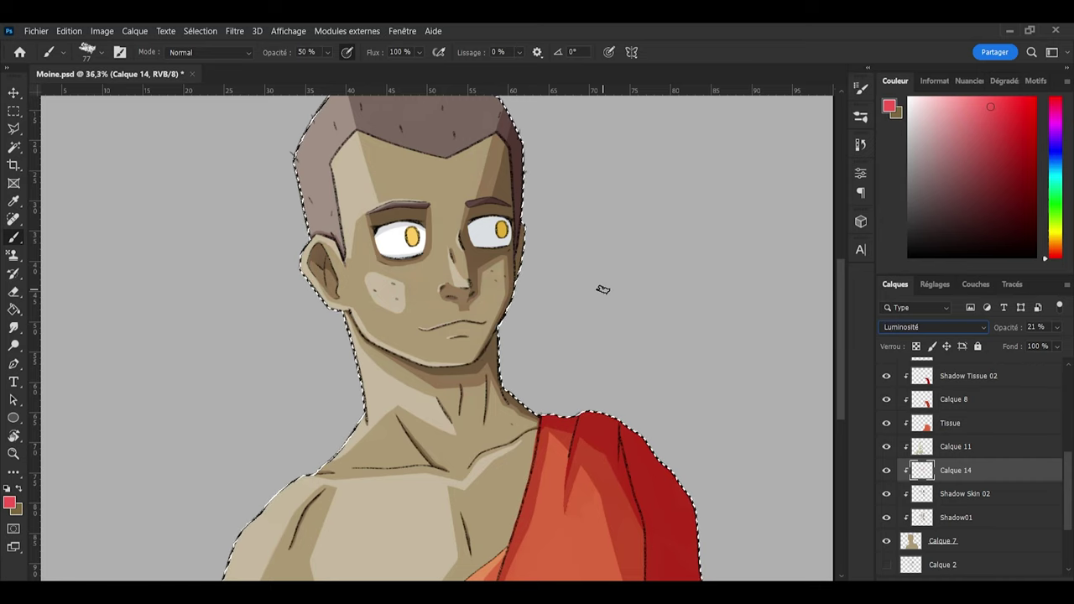
key("Up")
key("Up")
key("Up")
key("Up")
key("Up")
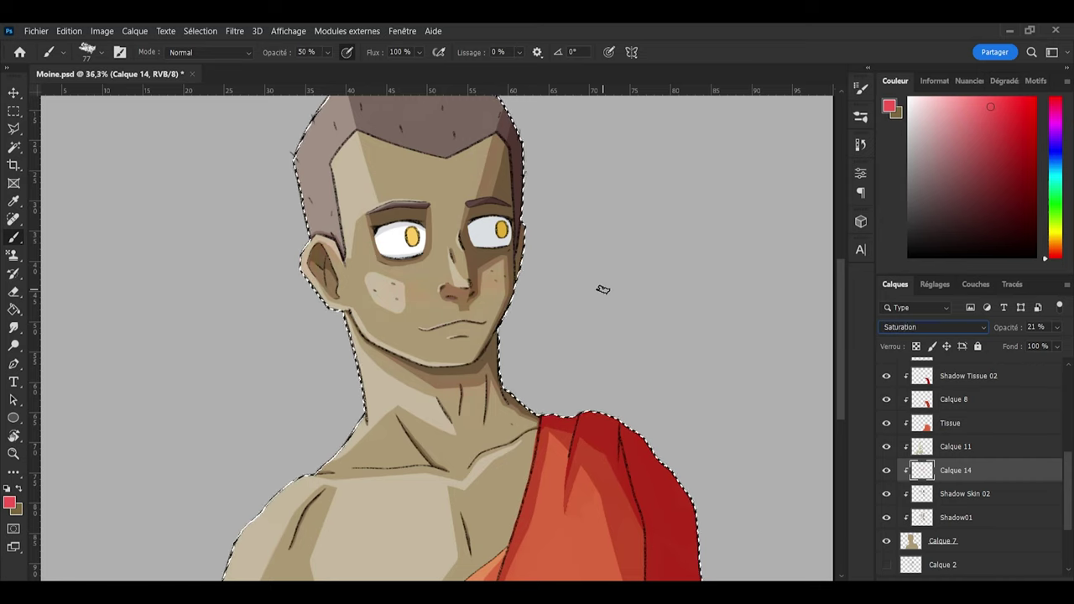
key("Up")
key("Up")
key("Up")
key("Up")
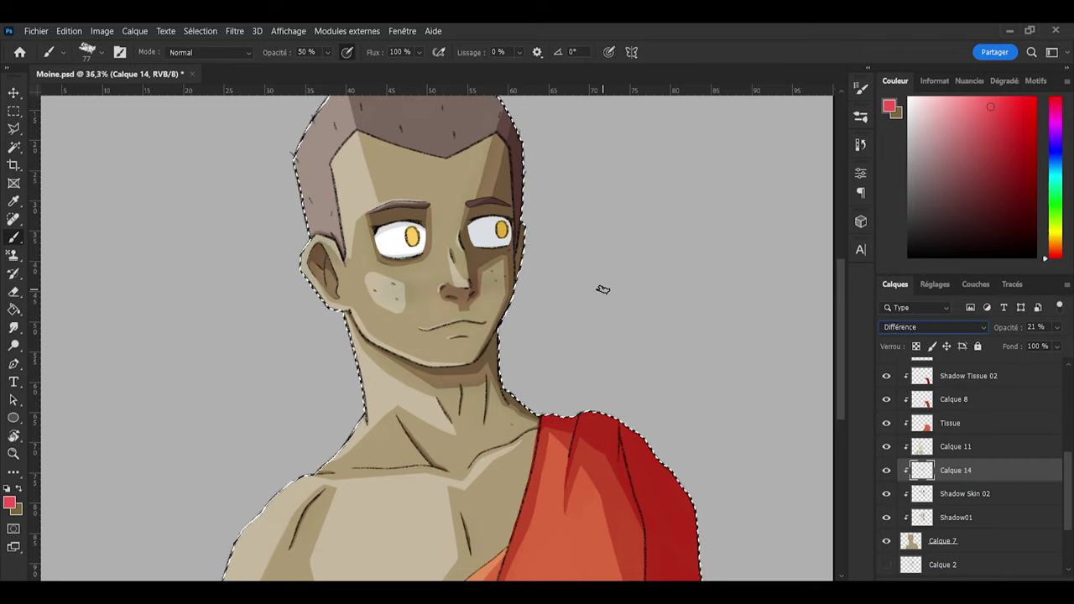
key("Up")
key("Up")
key("Up")
key("Up")
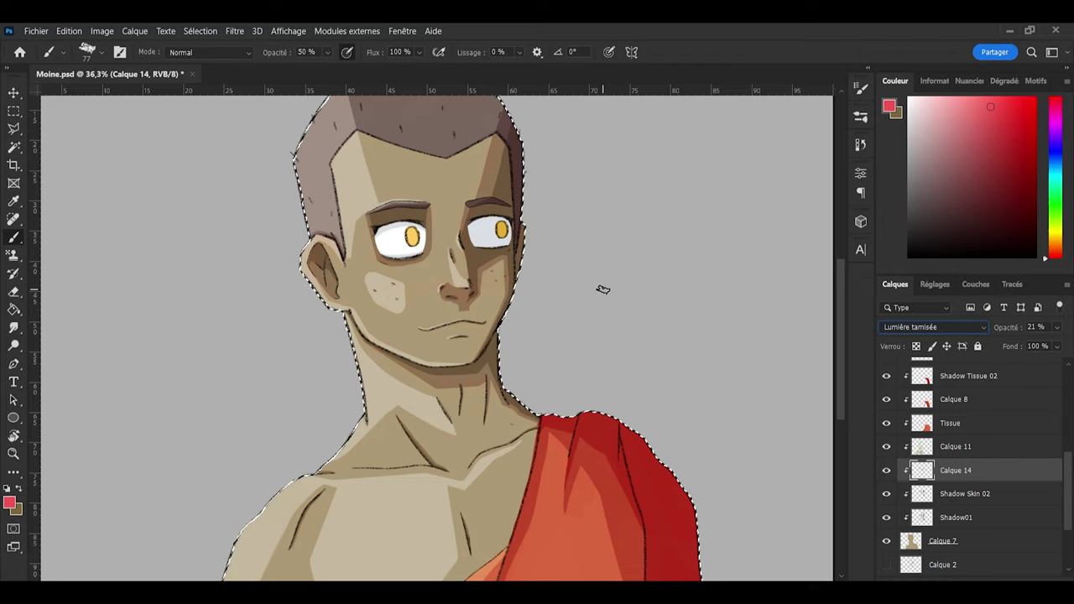
key("Down")
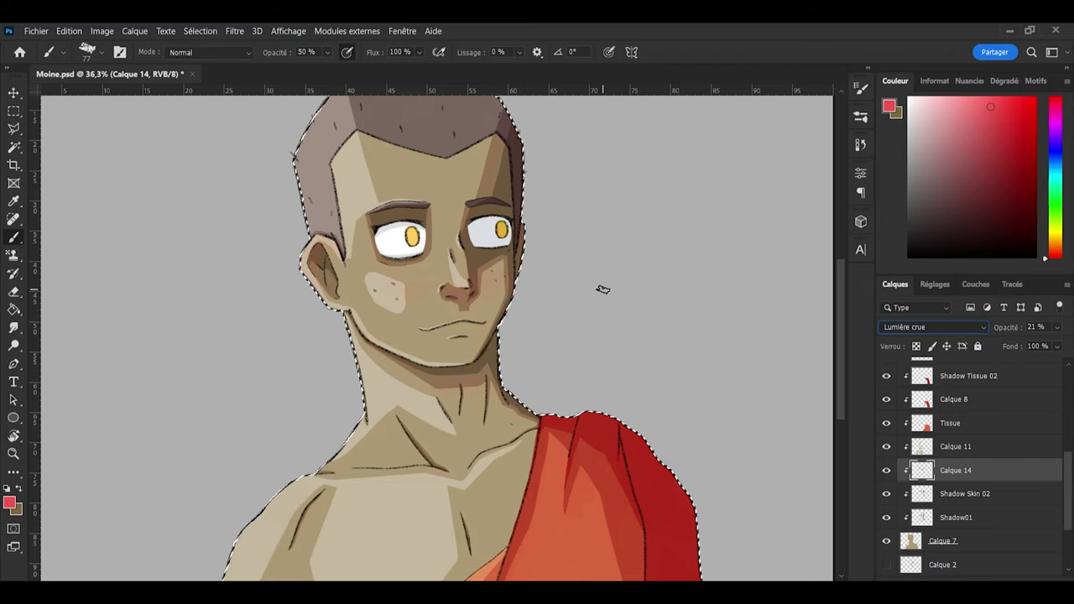
key("Up")
key("Up")
key("Up")
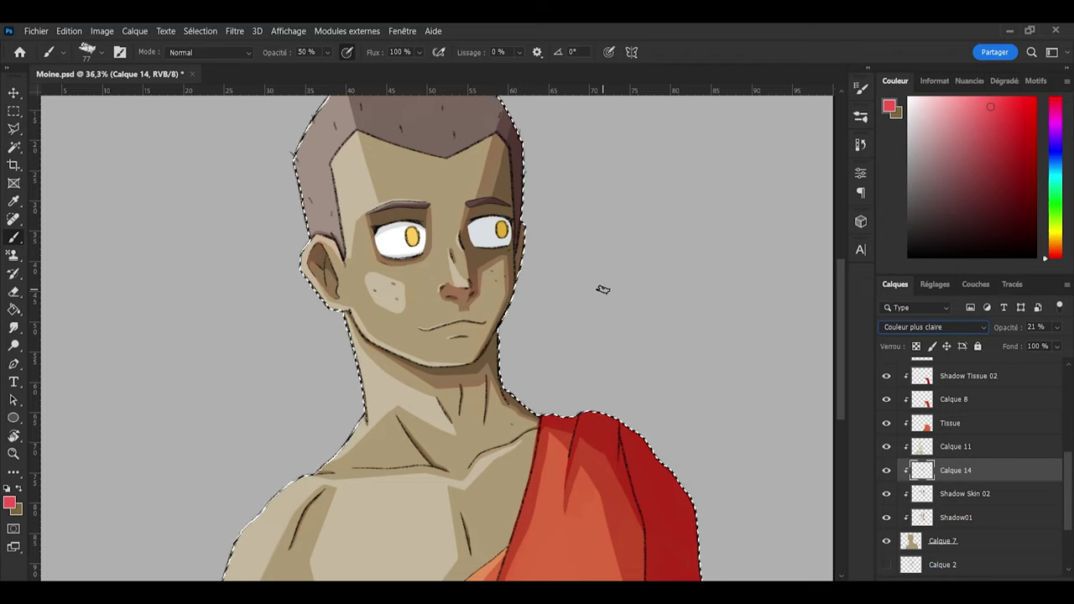
key("Up")
key("Up")
key("Up")
key("Up")
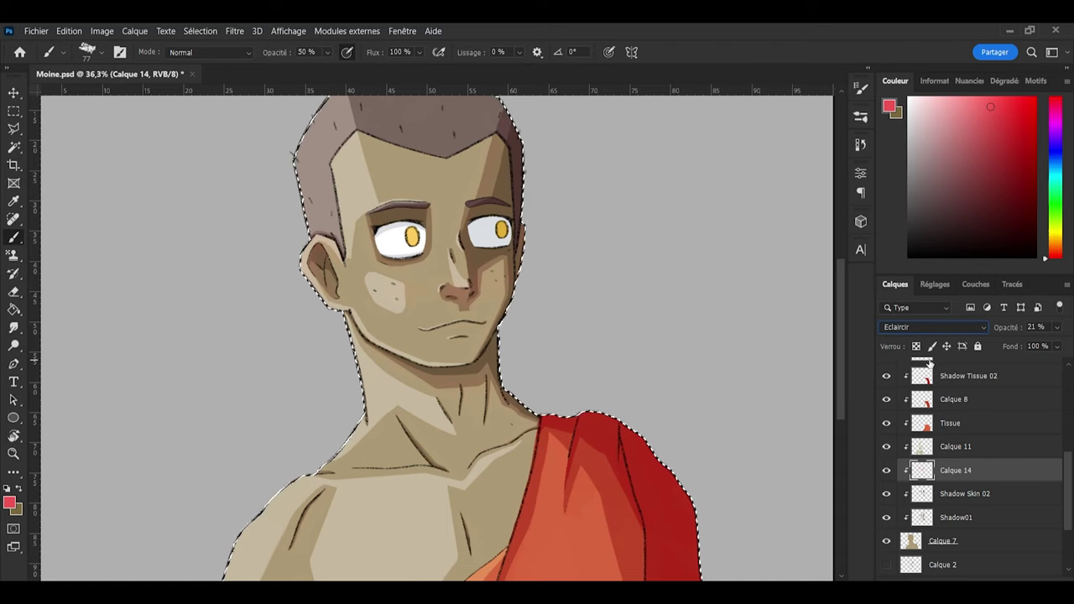
key("Return")
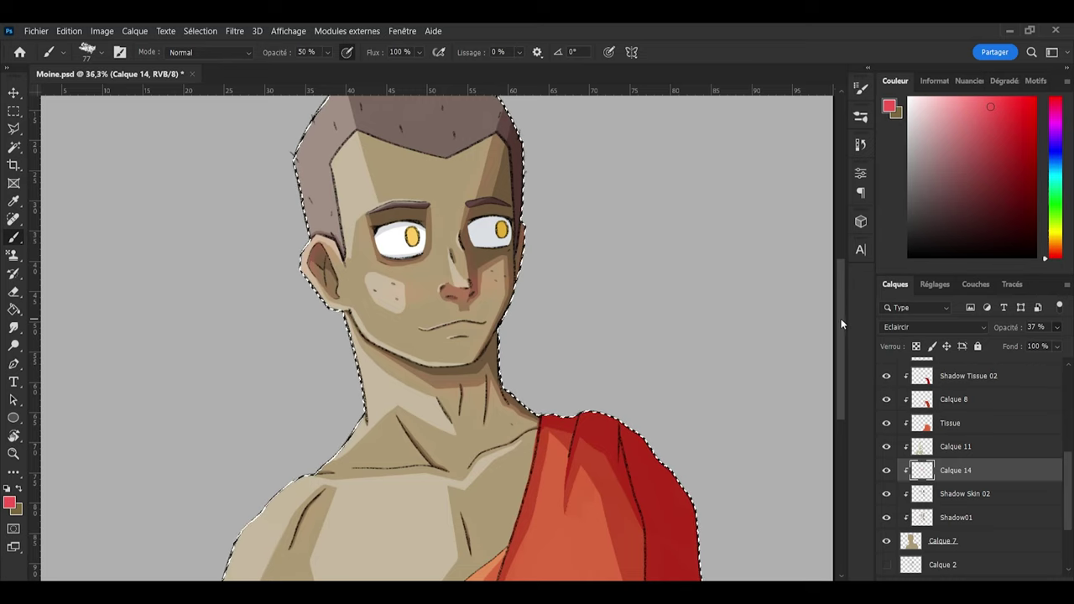
Step: Set the opacity of the blush layer Calque 14 to 25%
mouse_move(842, 321)
left_mouse_down()
mouse_move(846, 346)
mouse_move(840, 313)
left_mouse_up()
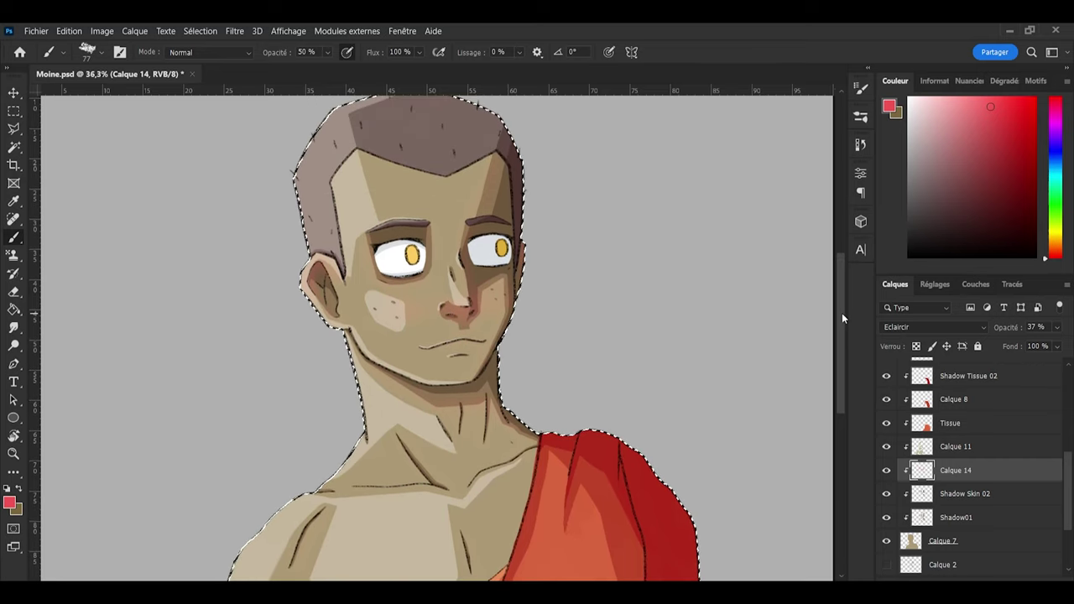
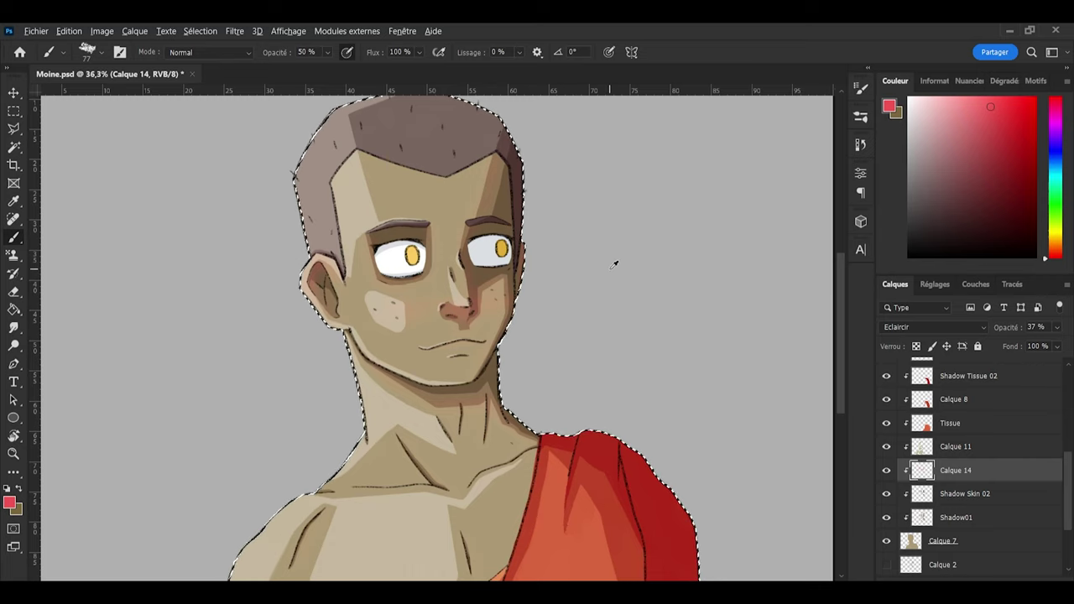
scroll(614, 263, "down", 2)
scroll(610, 269, "up", 1)
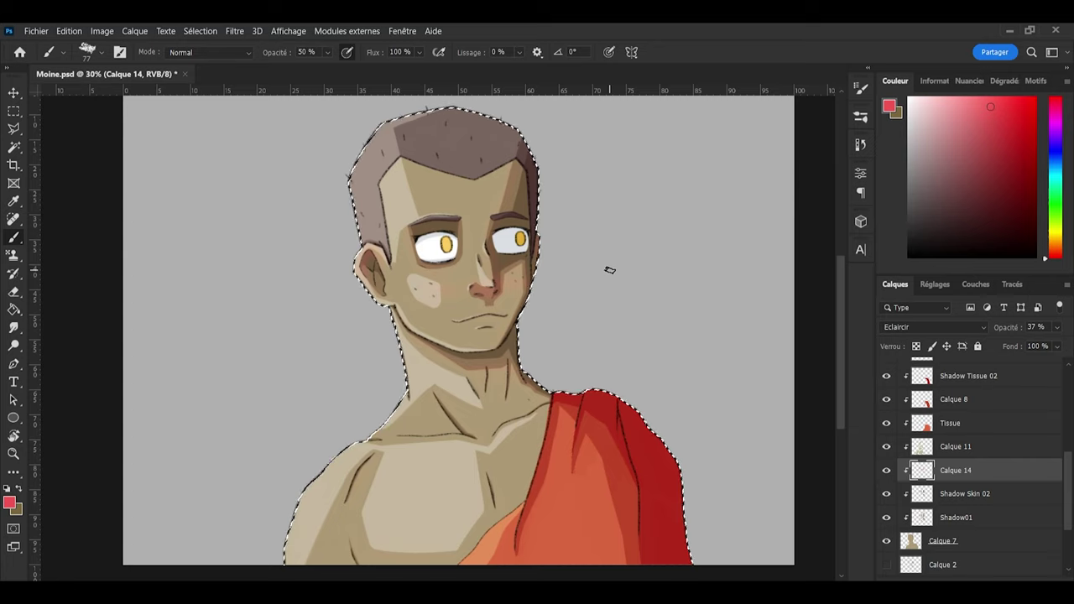
scroll(610, 269, "down", 1)
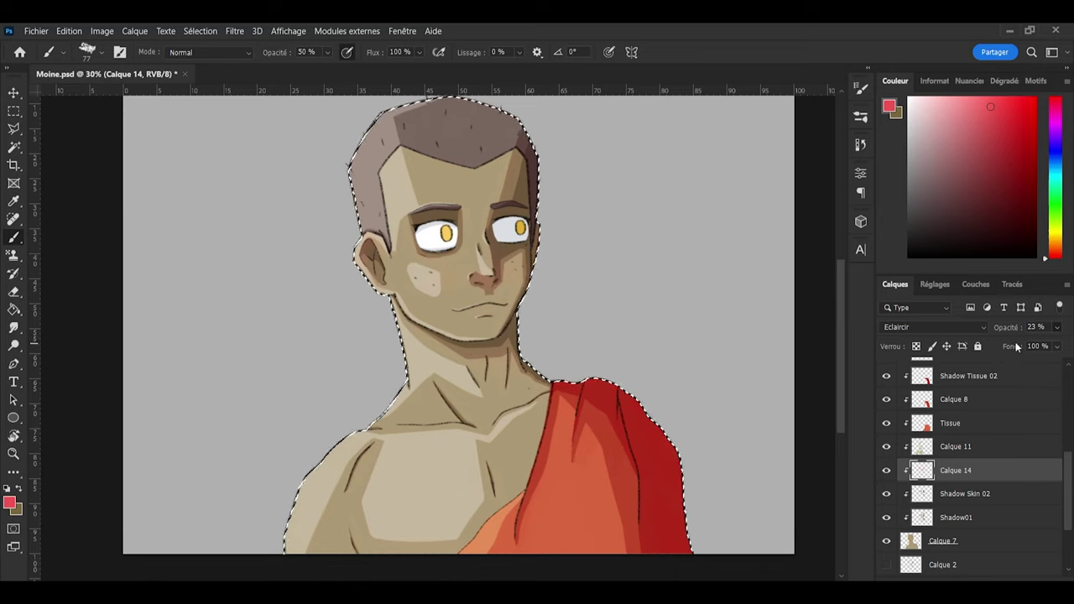
left_click(1037, 327)
key("Up")
key("Up")
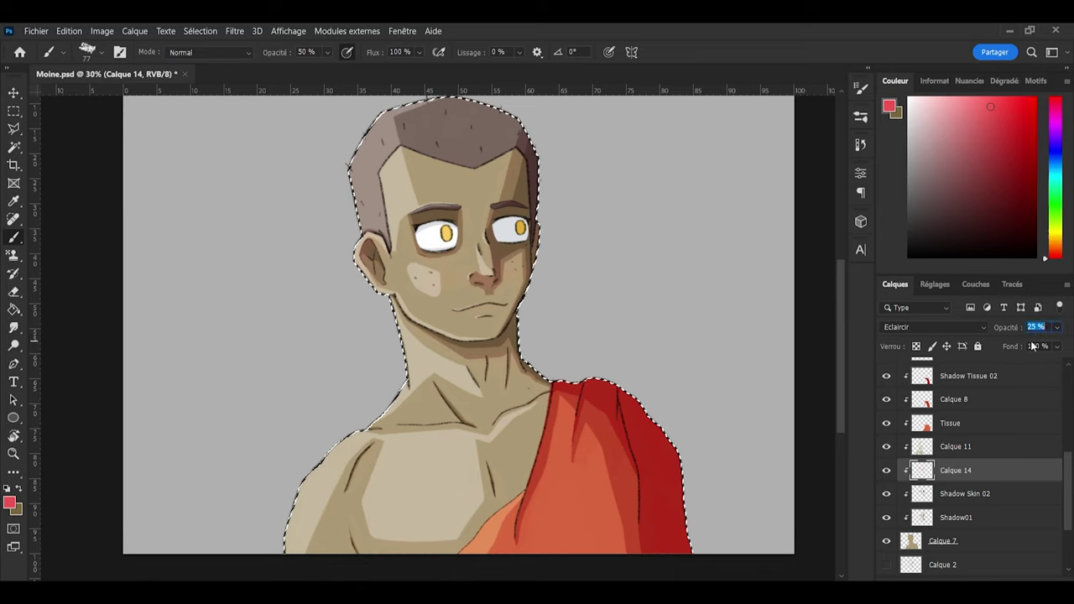
Step: Rename the blush layer Calque 14 as Pink and save the document
double_click(956, 470)
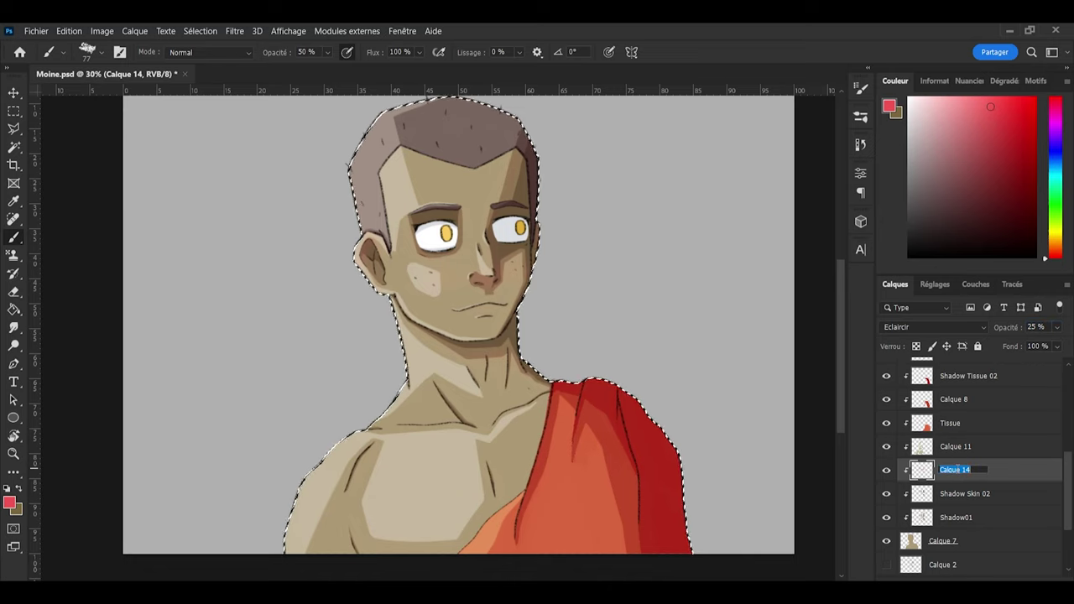
type("Pink")
key("Return")
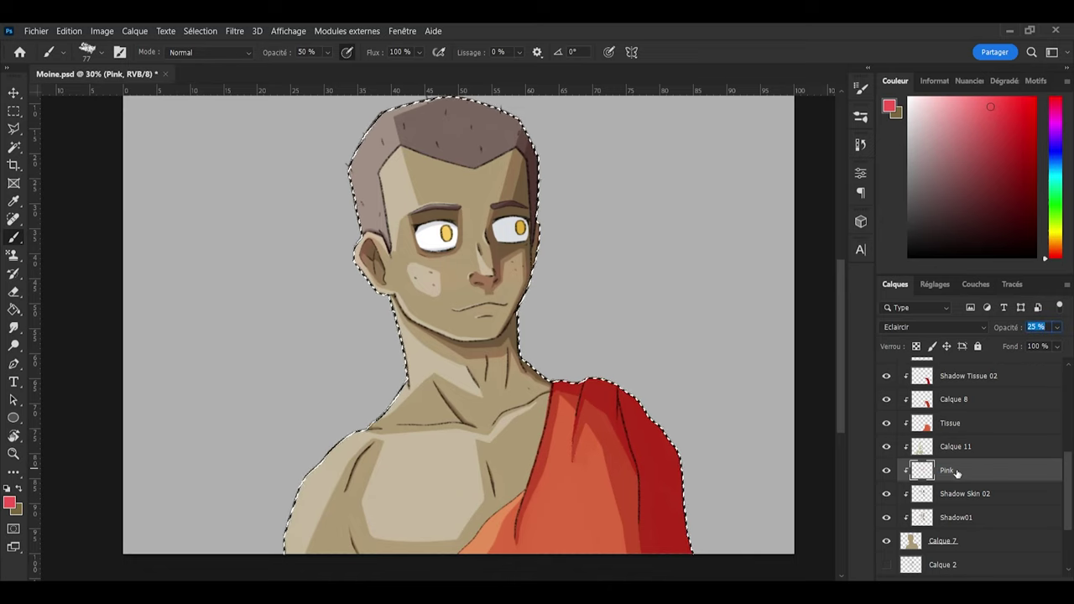
left_click(1031, 407)
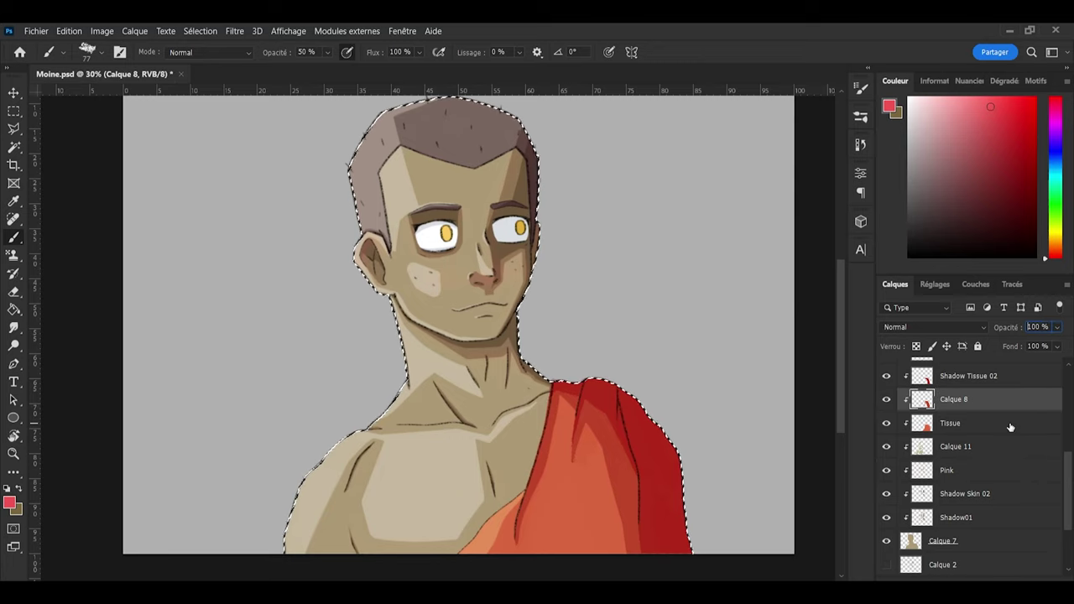
key("ctrl+s")
Step: Add a small blush stroke on the Pink layer above the inner end of the near eyebrow and save the document
scroll(681, 287, "up", 2)
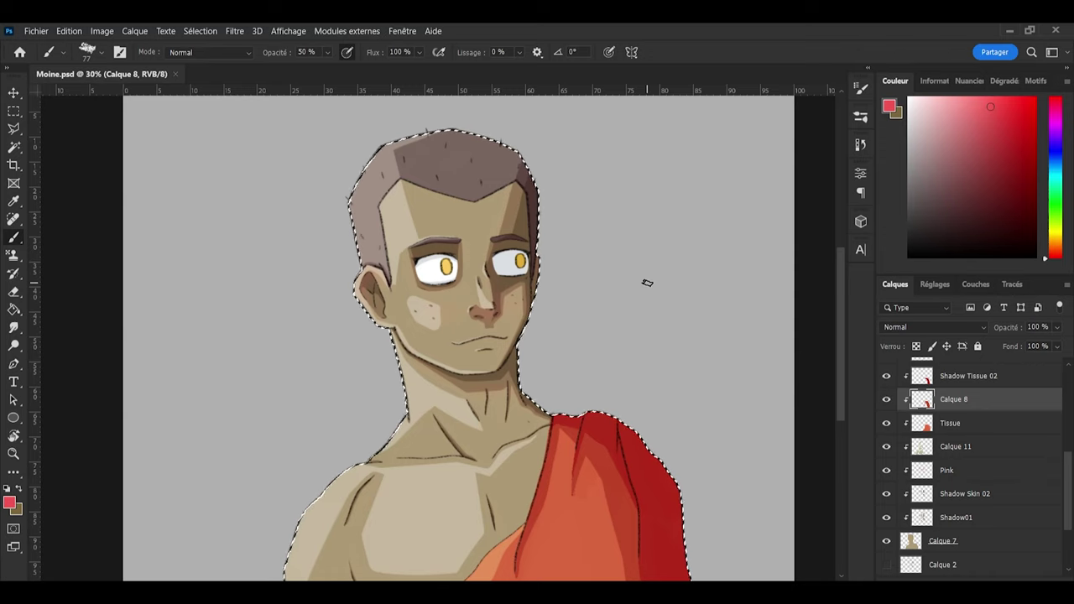
left_click(964, 476)
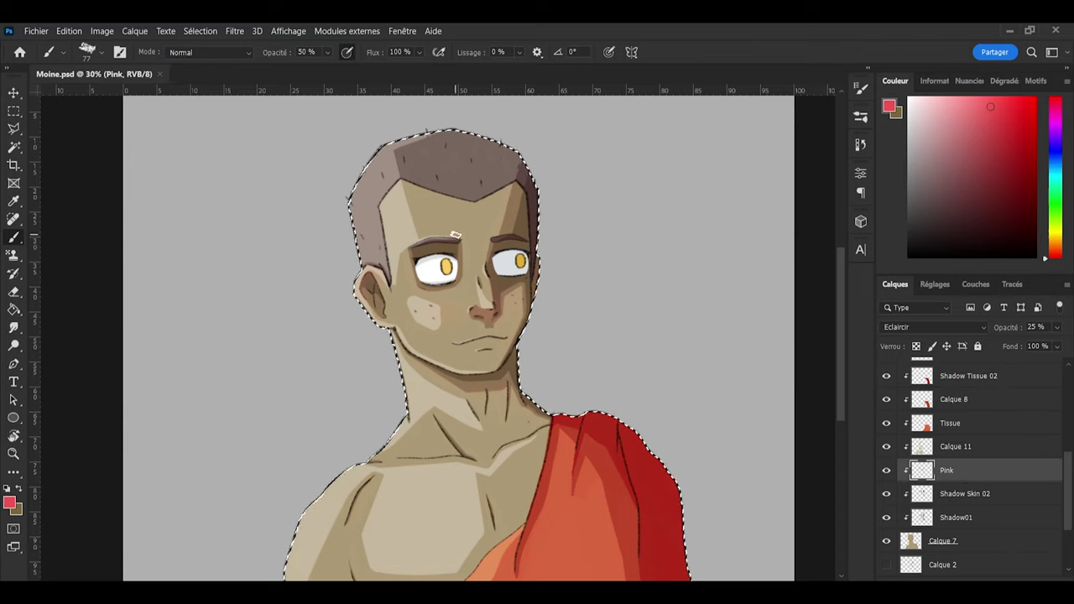
mouse_move(455, 235)
left_mouse_down()
mouse_move(475, 245)
mouse_move(460, 227)
left_mouse_up()
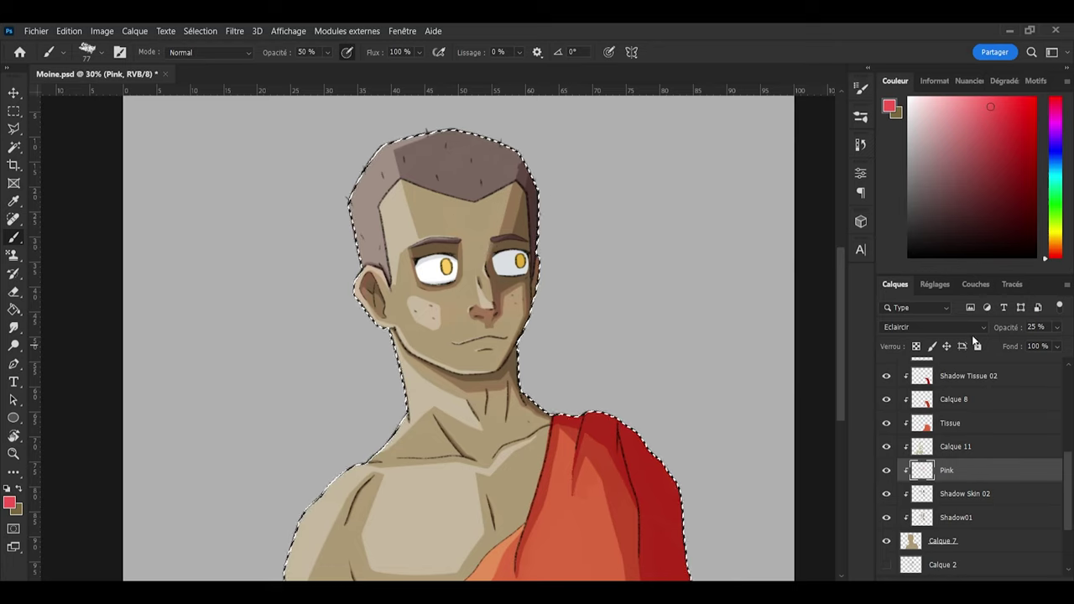
key("ctrl+s")
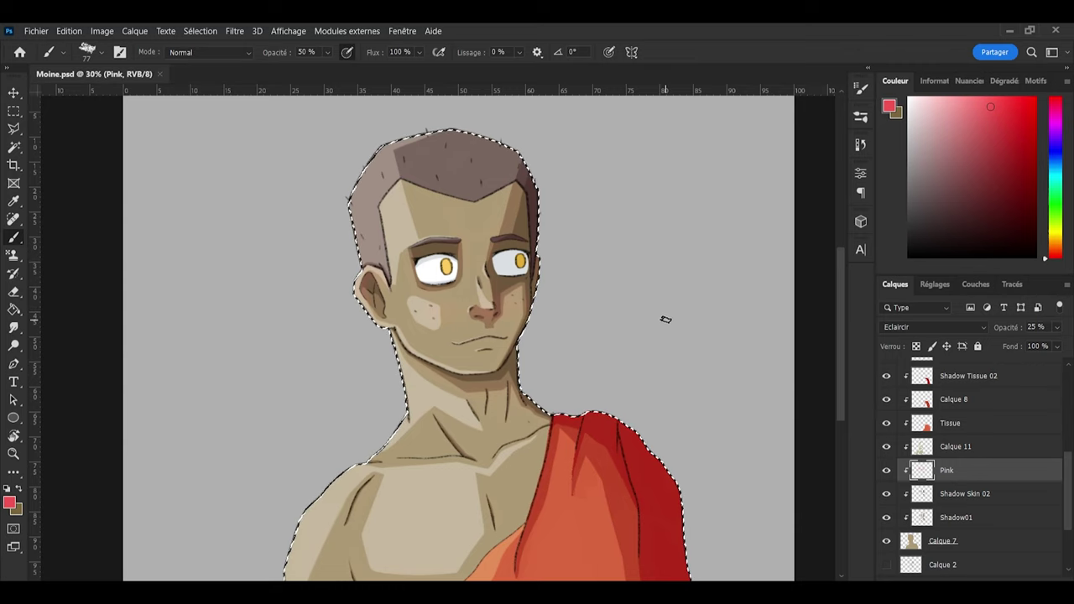
scroll(666, 319, "down", 1)
scroll(665, 319, "down", 1)
scroll(602, 316, "up", 1)
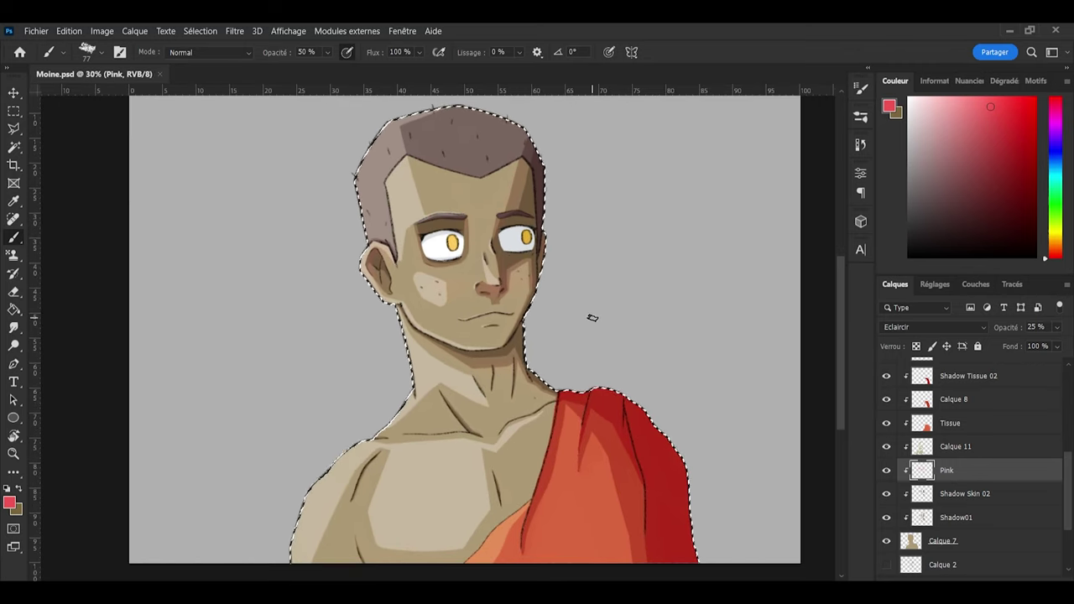
scroll(592, 318, "down", 1)
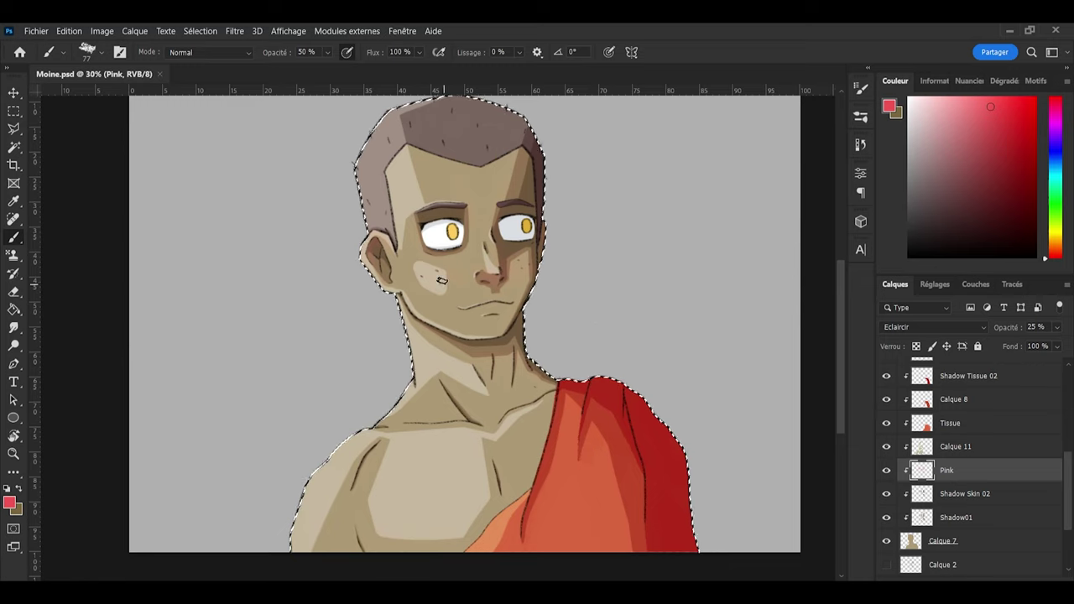
Step: Dab a touch of blush on the near cheek on the Pink layer and save the document
left_click(444, 277)
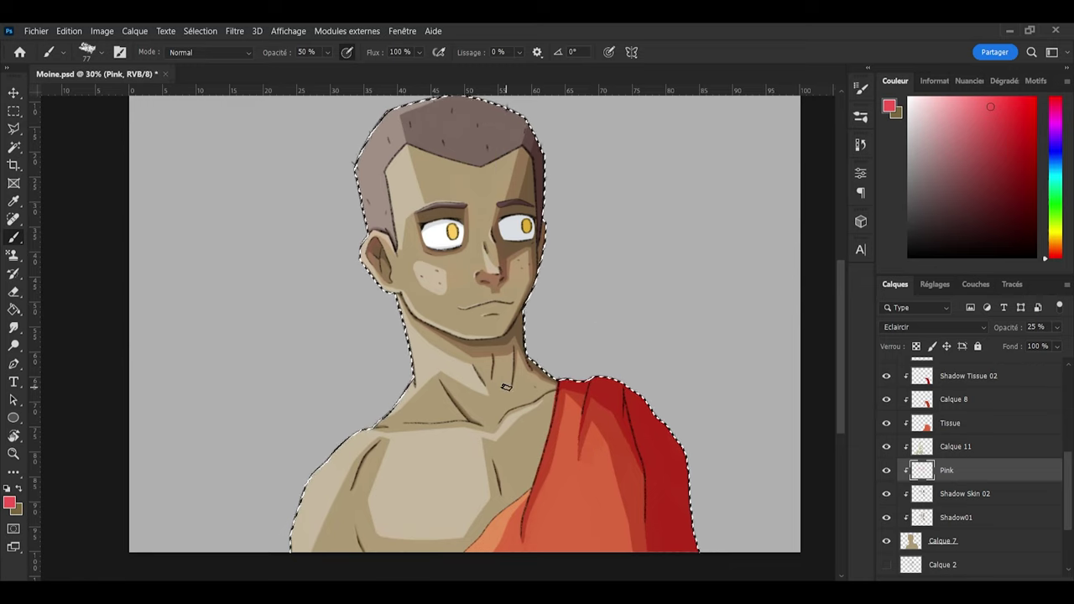
key("ctrl+s")
scroll(458, 352, "down", 1)
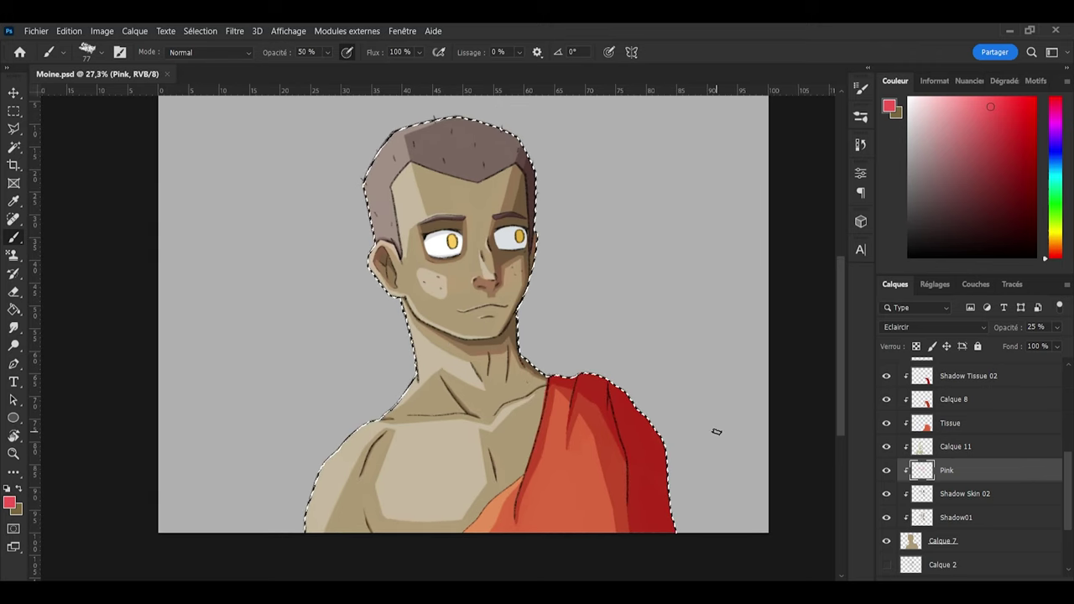
Step: Add a new layer above Calque 11 and choose a paler, slightly yellower paint colour based on the chest's light skin tone
left_click(965, 447)
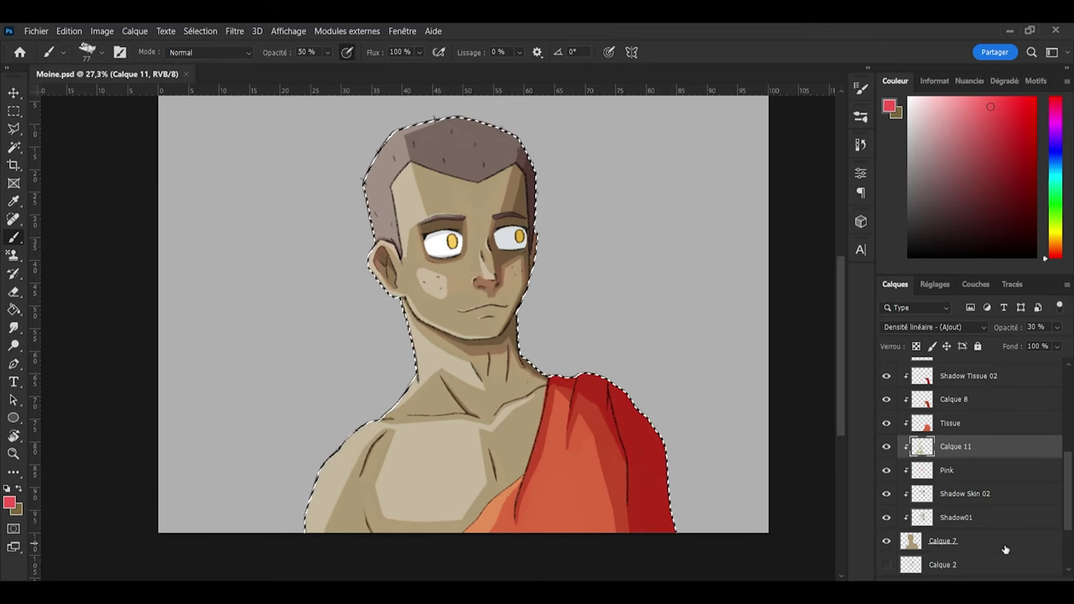
key("ctrl+shift+alt+n")
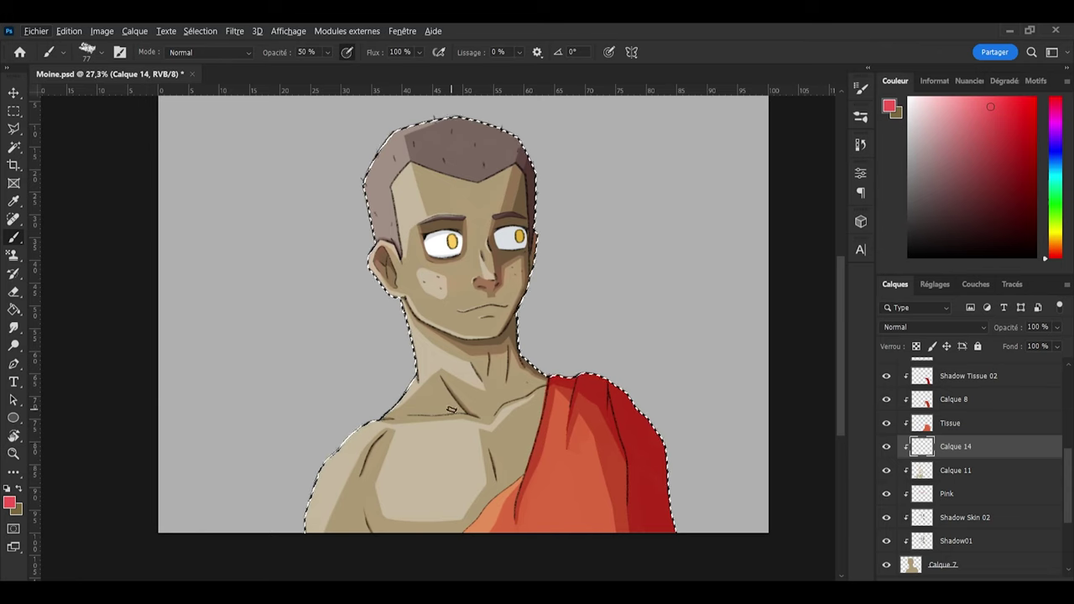
key("i")
left_click(448, 450)
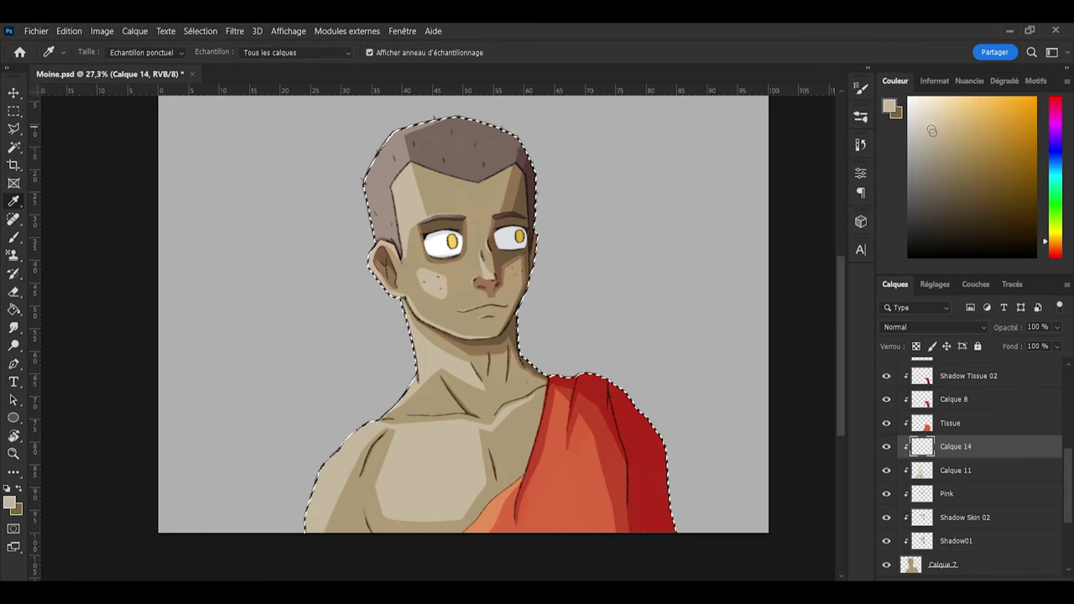
left_click_drag(932, 131, 929, 118)
left_click(1057, 240)
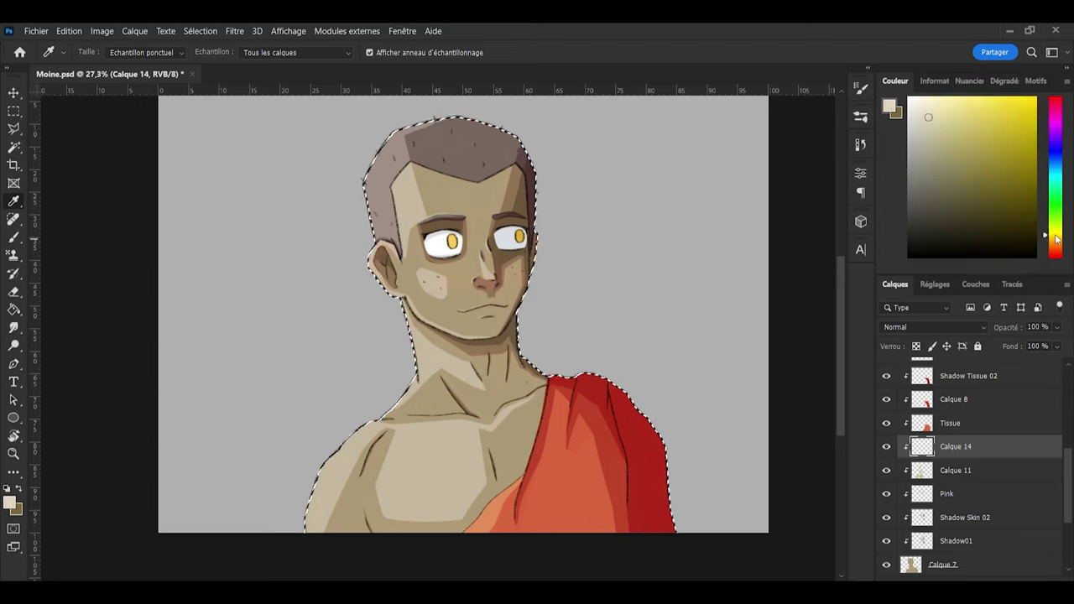
key("b")
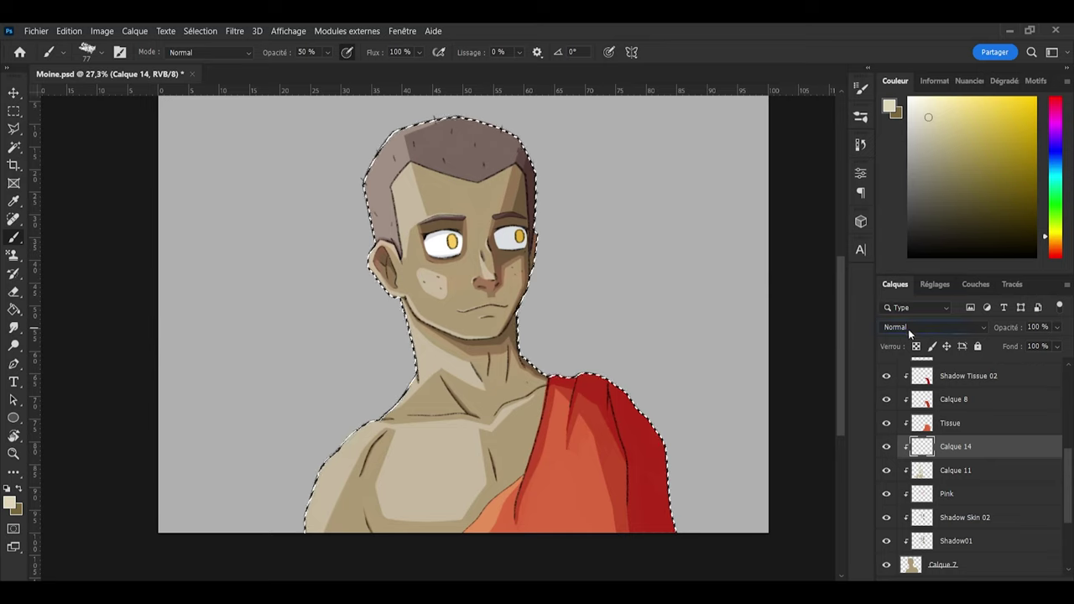
Step: Try the Densité linéaire - (Ajout) blend mode on Calque 14 and return the layer to Normal
scroll(908, 329, "down", 4)
scroll(910, 328, "down", 1)
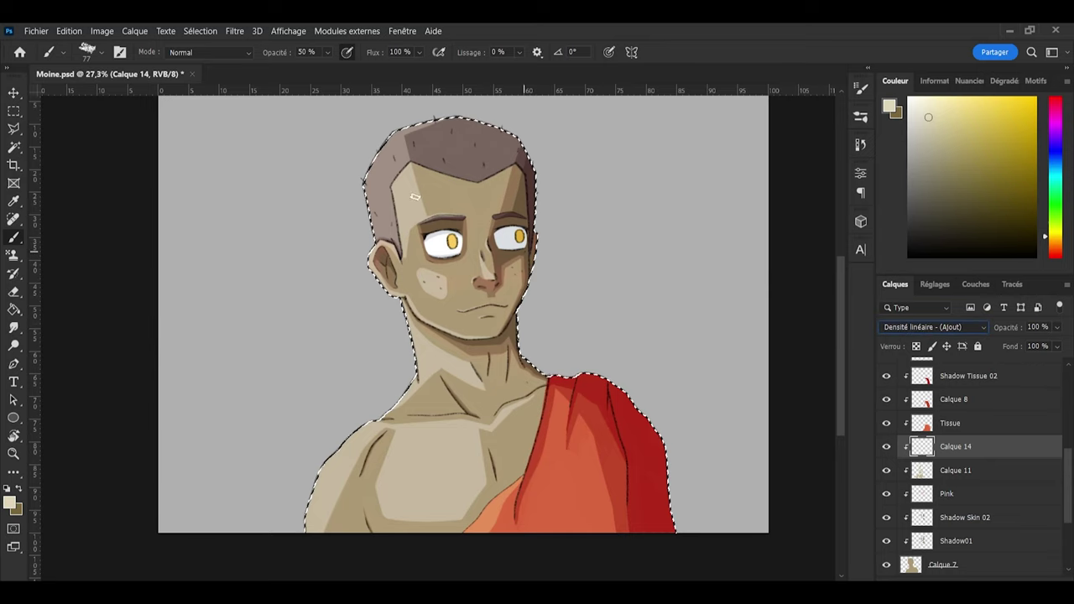
scroll(912, 328, "up", 10)
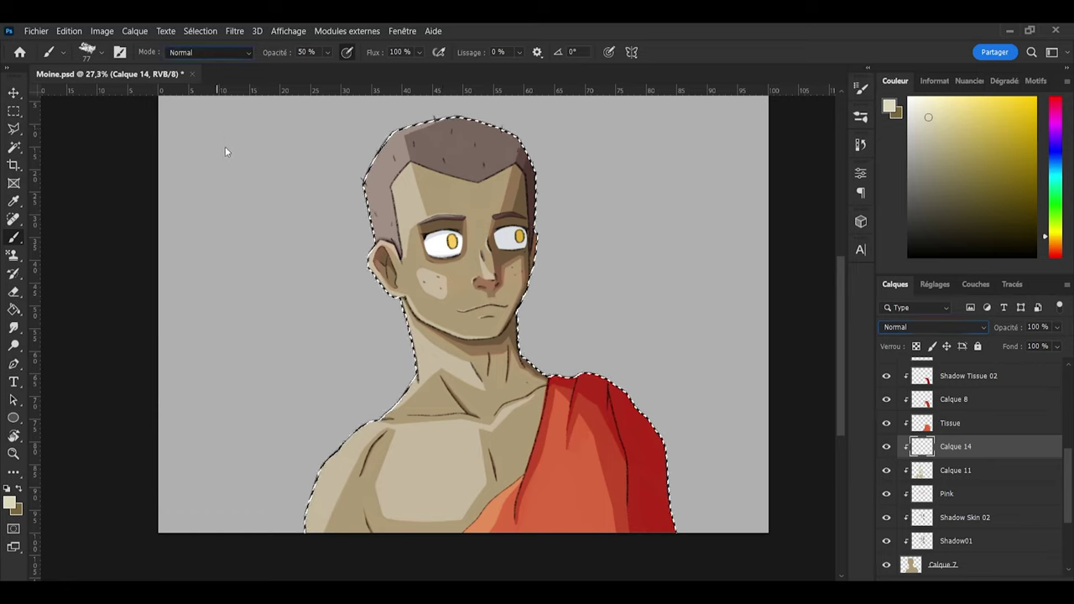
Step: Set the brush to Densité linéaire - (Ajout) mode at 100% opacity with pressure-controlled opacity disabled
left_click(230, 209)
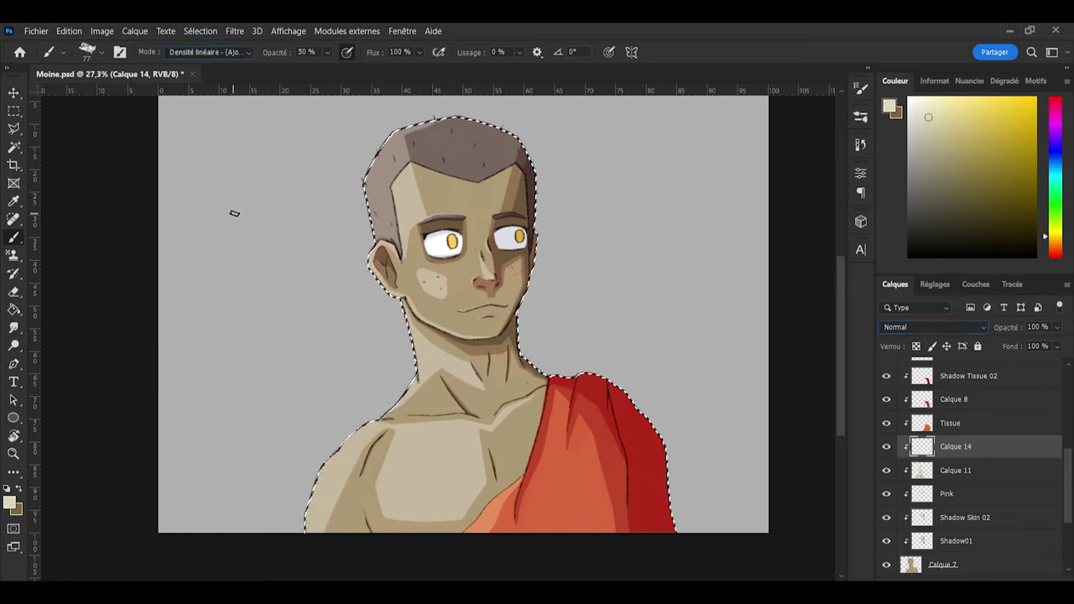
left_click(347, 52)
key("0")
Step: Try pale highlight strokes on the lower part of the bare chest and undo them
mouse_move(409, 479)
left_mouse_down()
mouse_move(425, 506)
mouse_move(400, 509)
mouse_move(389, 489)
mouse_move(407, 516)
left_mouse_up()
key("ctrl+z")
key("ctrl+z")
key("ctrl+z")
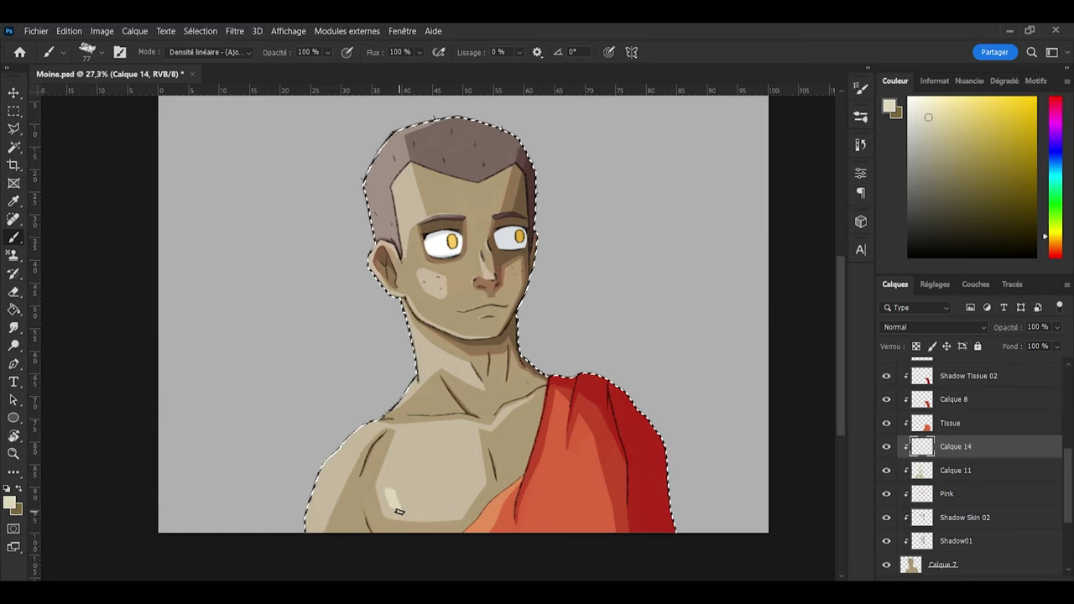
key("ctrl+z")
Step: Return the brush mode to Normal and paint a pale highlight along the outer edge of the chest's light area, trimming it with the Eraser
key("shift+alt+n")
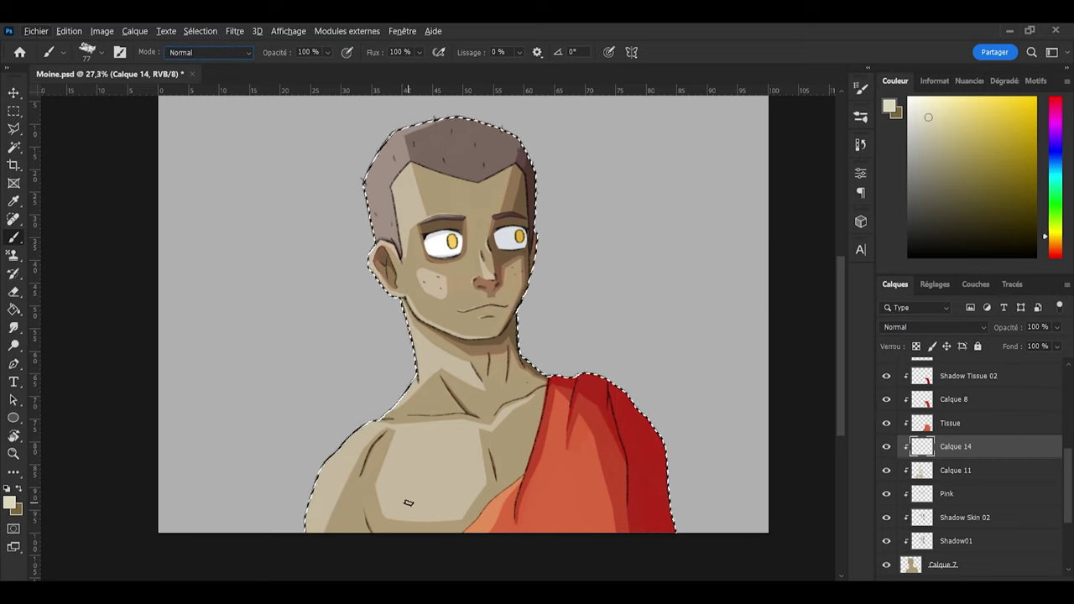
mouse_move(382, 485)
left_mouse_down()
mouse_move(393, 510)
mouse_move(386, 475)
mouse_move(398, 458)
mouse_move(388, 492)
mouse_move(397, 455)
mouse_move(398, 509)
mouse_move(409, 512)
mouse_move(392, 478)
mouse_move(402, 443)
left_mouse_up()
key("e")
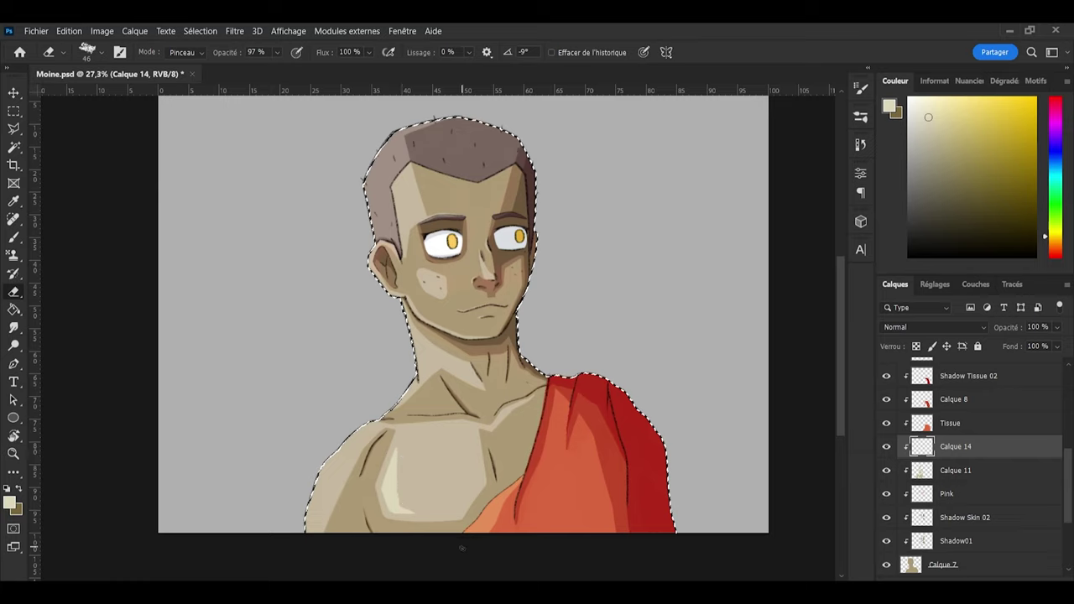
Step: Paint a pale highlight along the outer edge of the bare shoulder and upper arm, refining its contour with the Eraser
key("b")
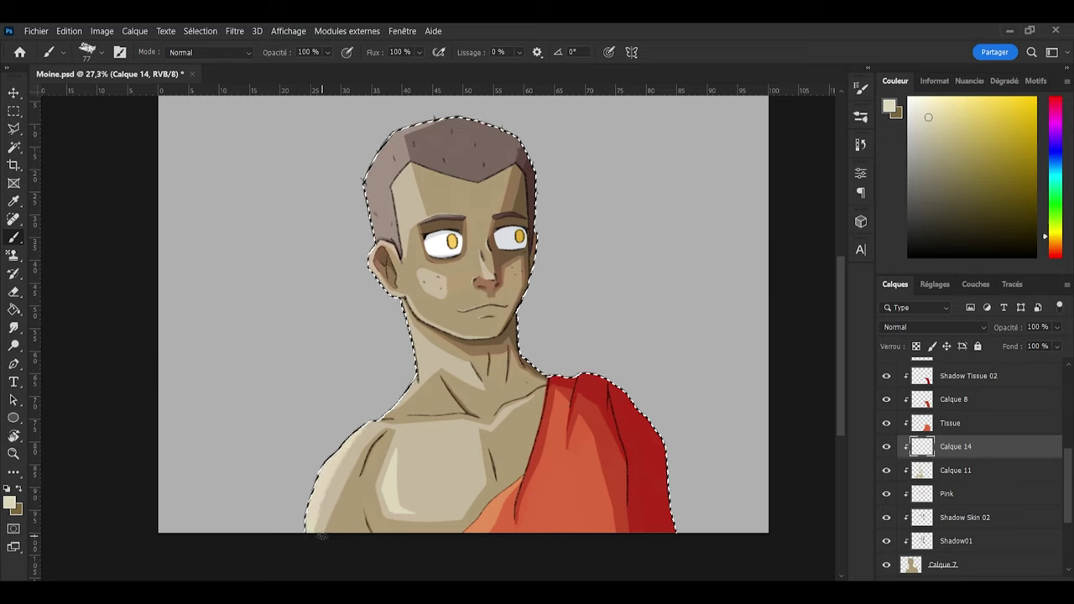
key("e")
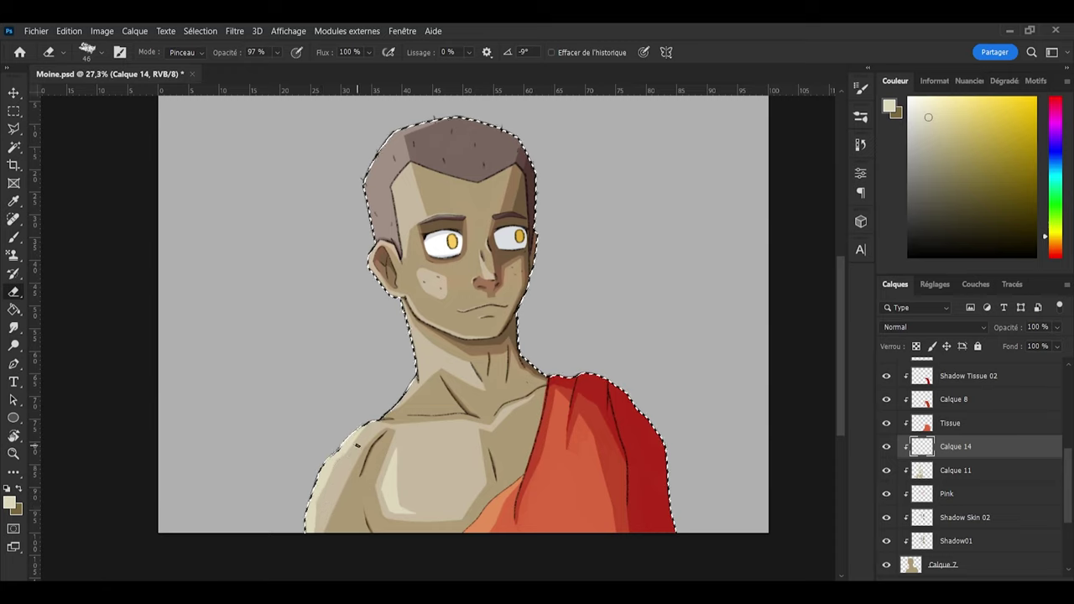
key("b")
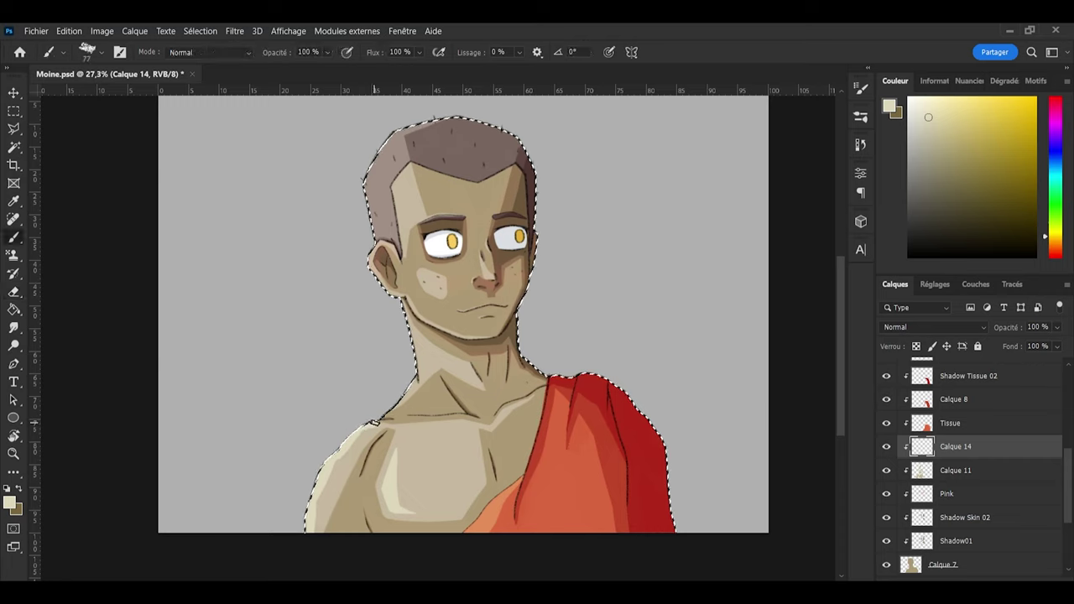
key("[")
key("]")
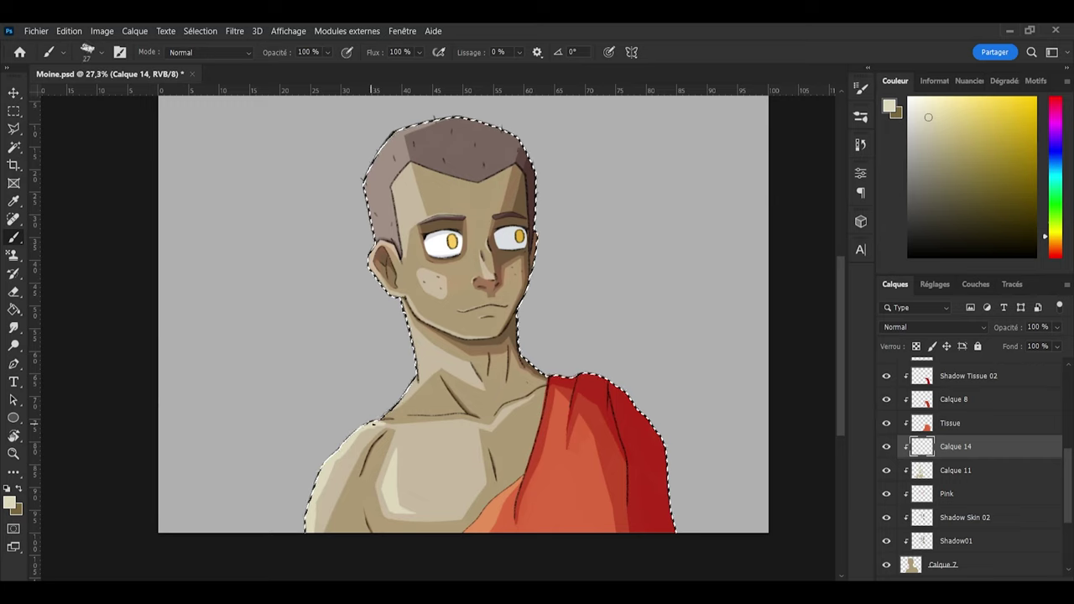
key("e")
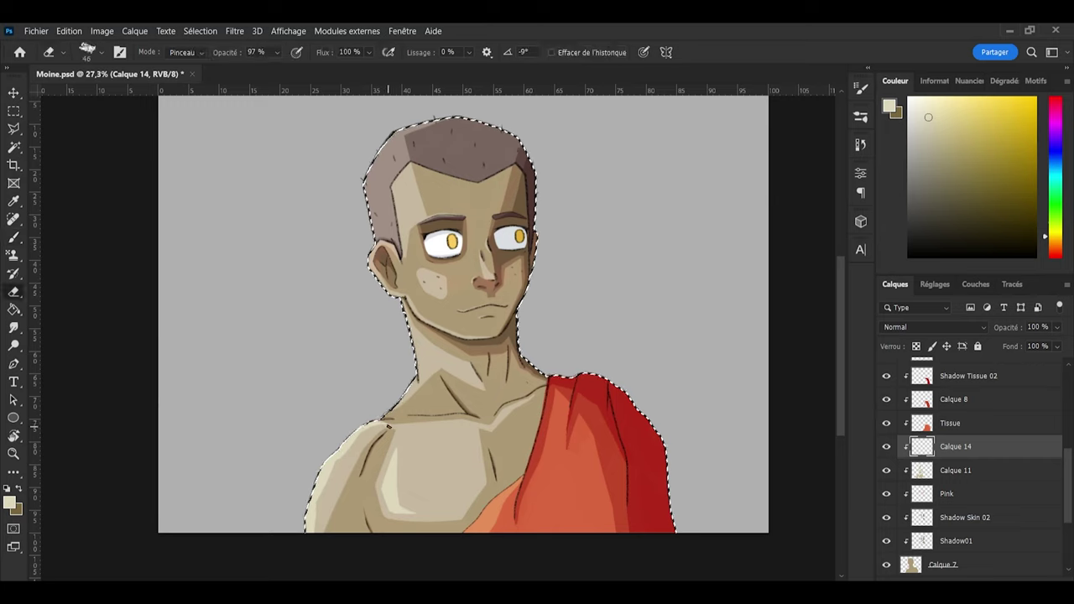
Step: Paint a pale highlight down the lit side of the neck, adjusting the brush size and shaping the edges with the Eraser
key("b")
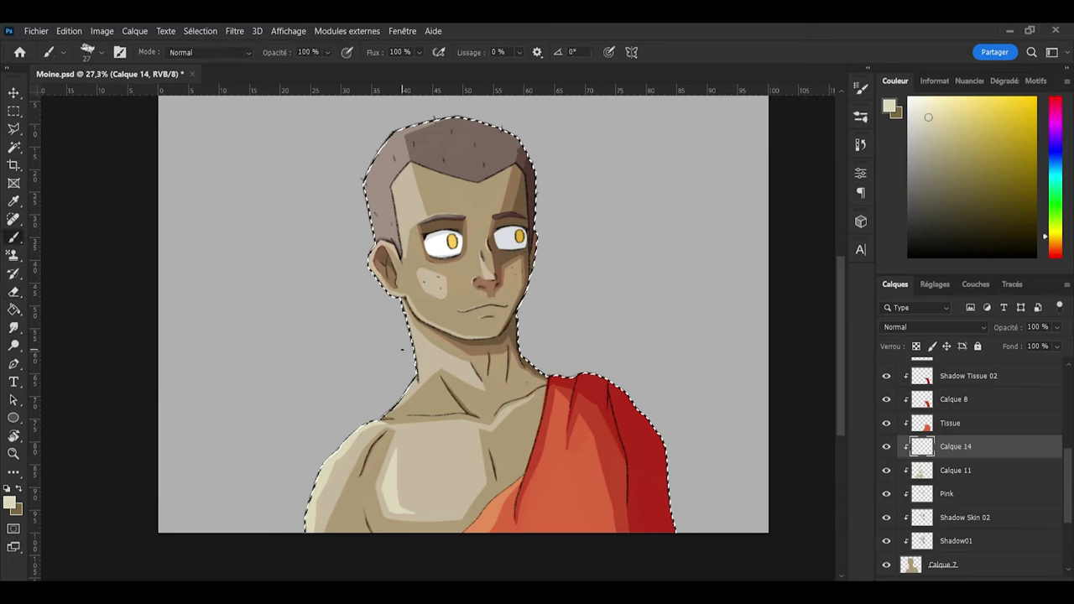
key("]")
key("e")
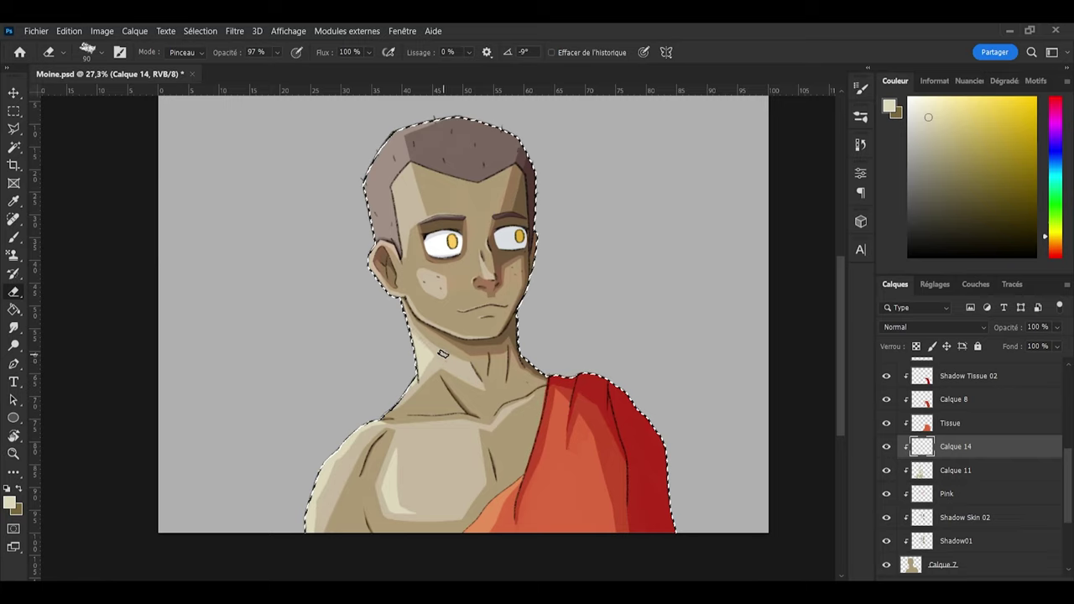
key("b")
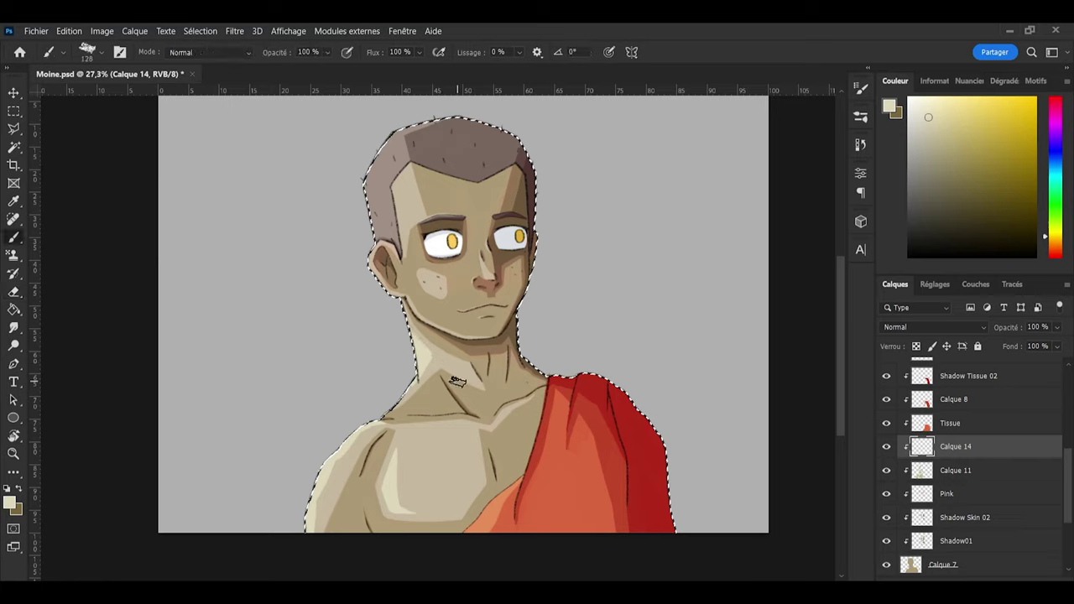
key("[")
mouse_move(428, 356)
left_mouse_down()
mouse_move(442, 364)
mouse_move(431, 354)
left_mouse_up()
key("e")
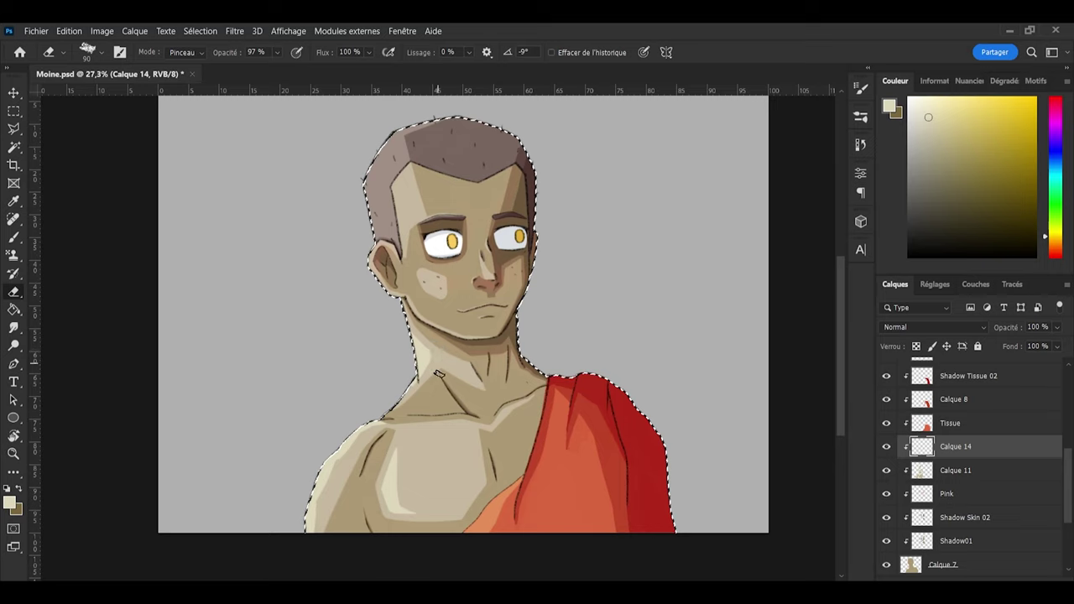
key("b")
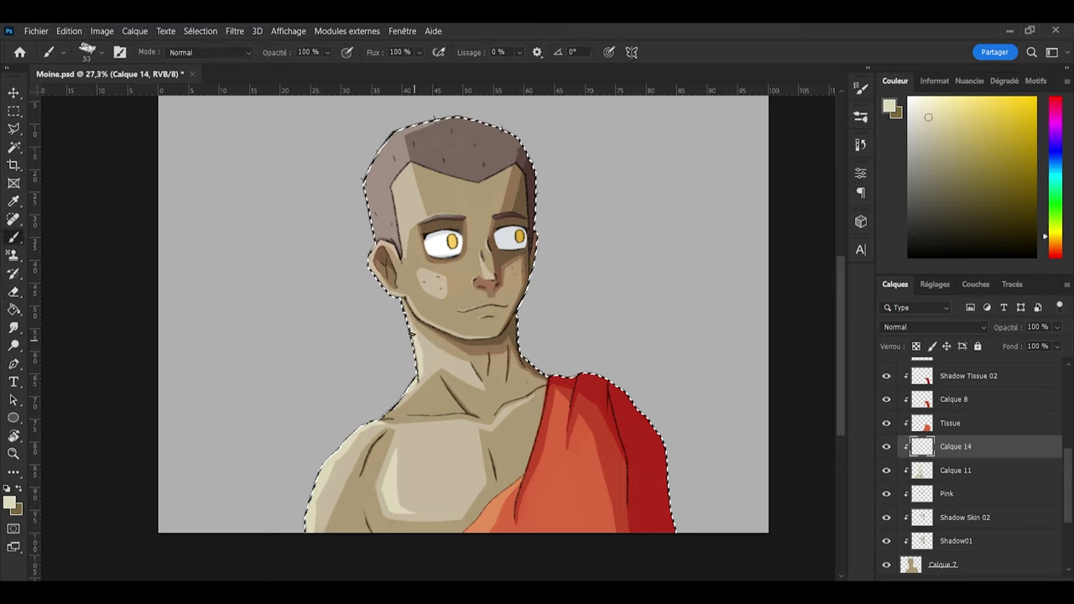
key("e")
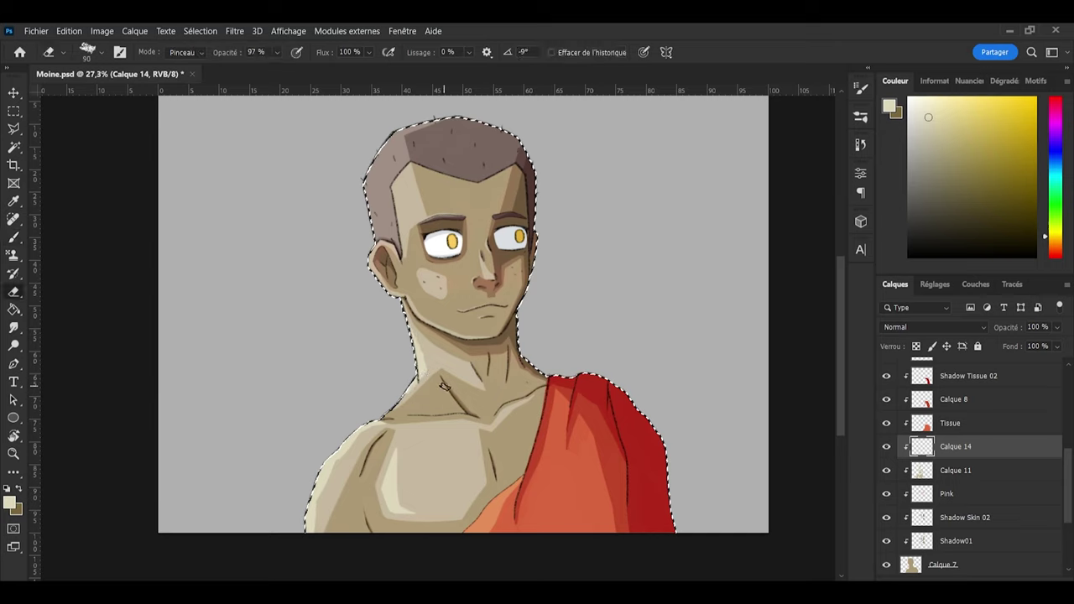
Step: Paint pale highlights along the near temple at the hairline and the lower edge of the cheek patch, trimming both with the Eraser
key("b")
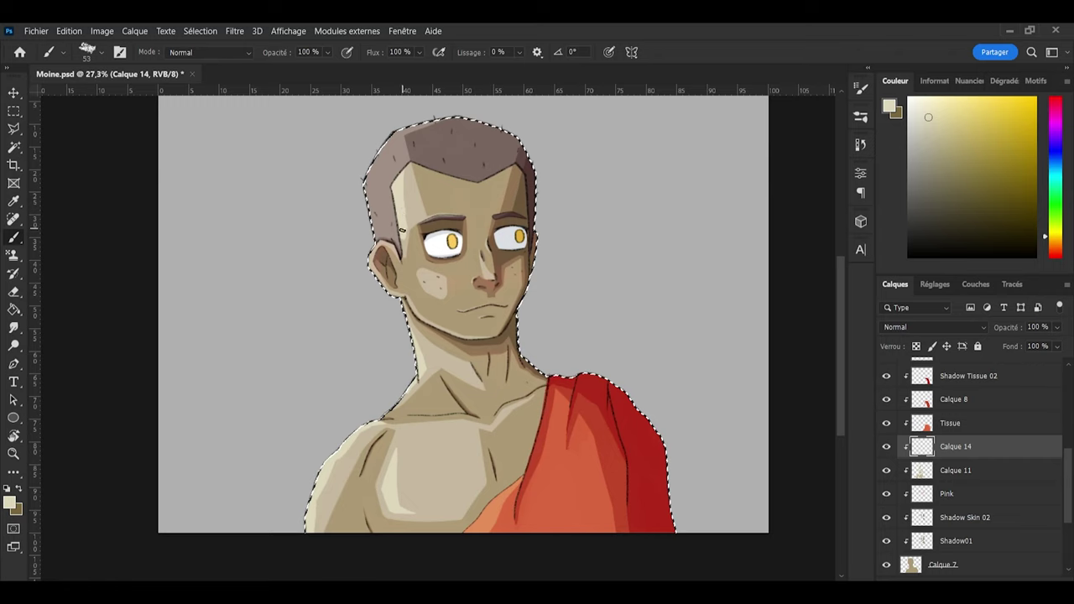
key("e")
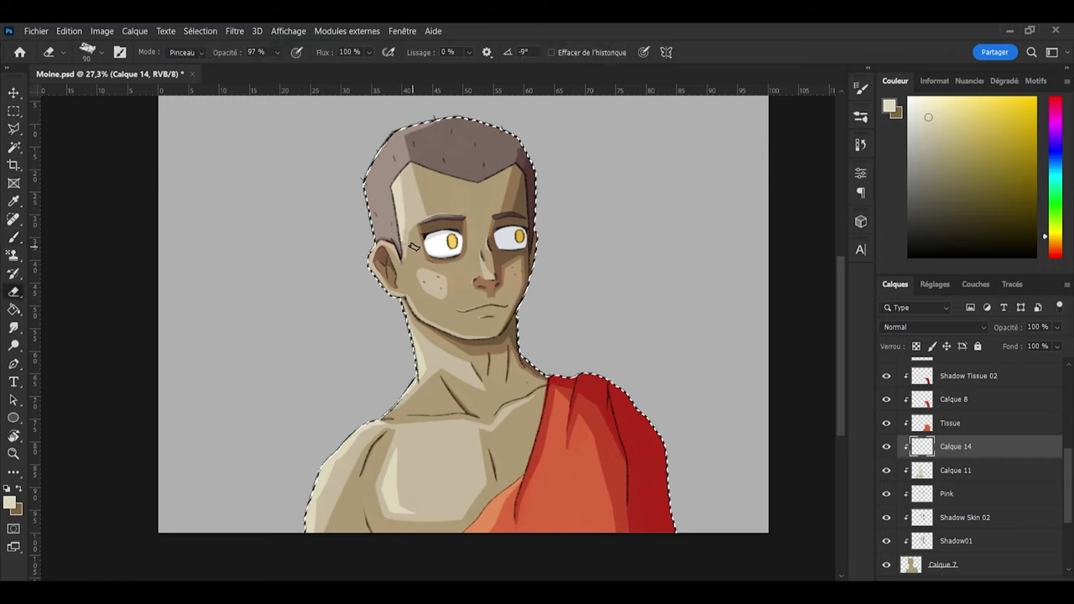
key("b")
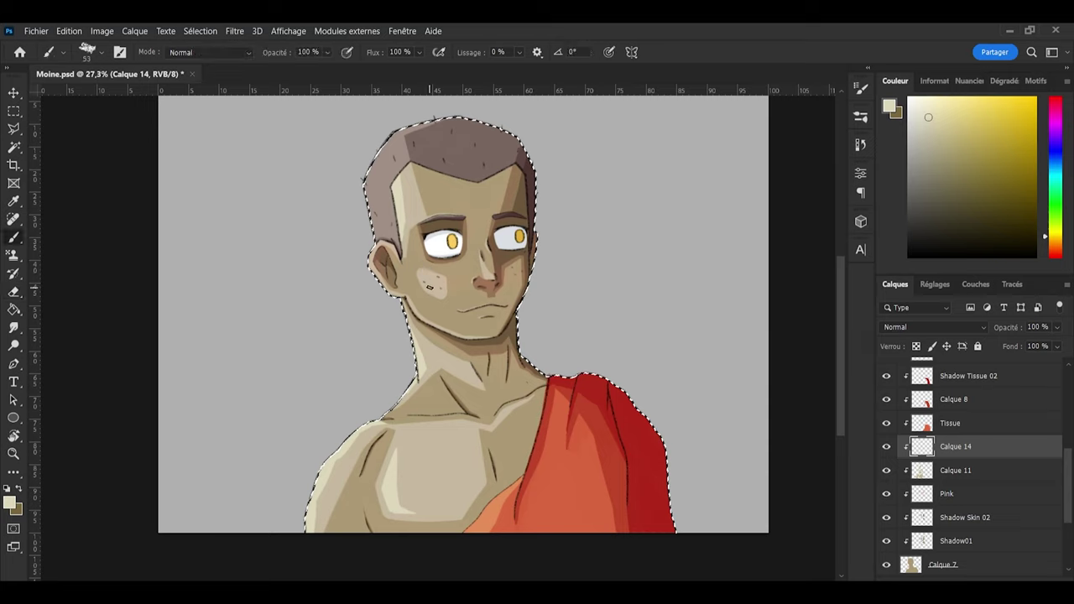
key("e")
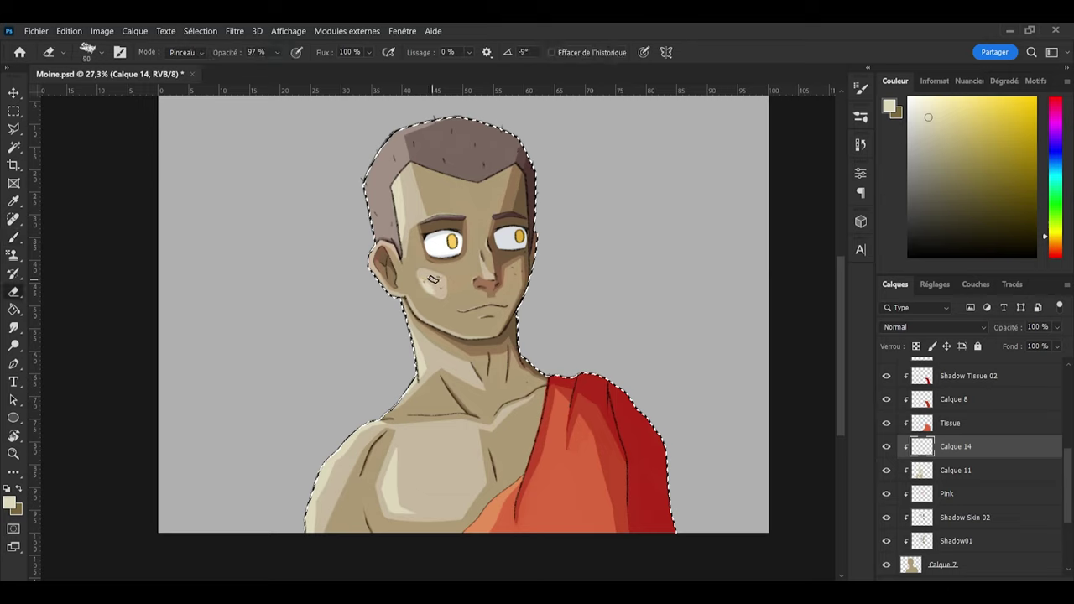
left_click_drag(426, 277, 480, 329)
Step: Load the Calque 11 pixels as a selection and paint a pale highlight on the outer ear with a 31 px brush
key("b")
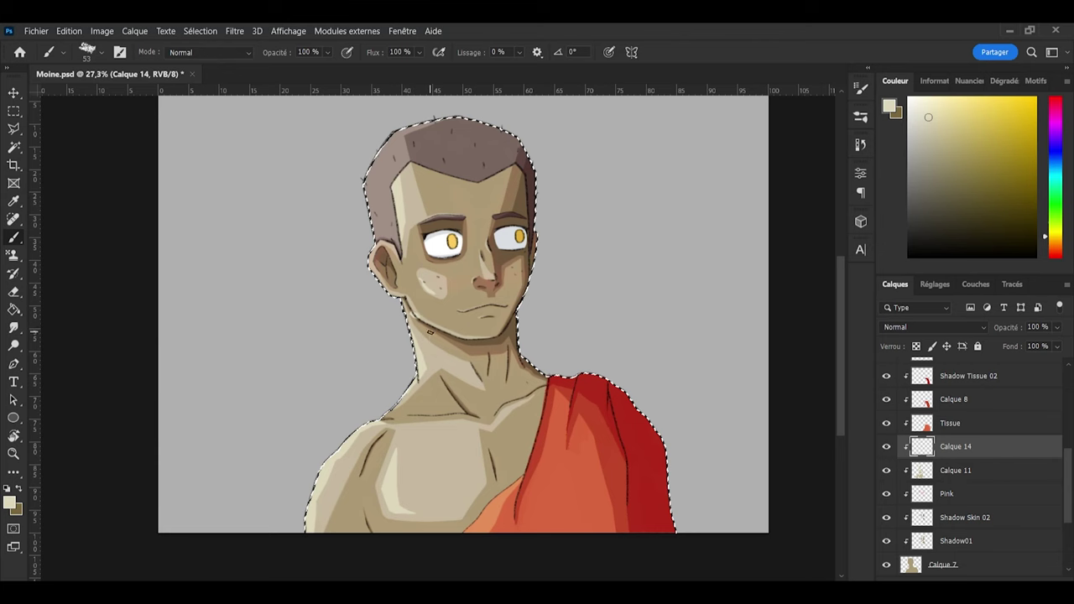
scroll(426, 265, "up", 5)
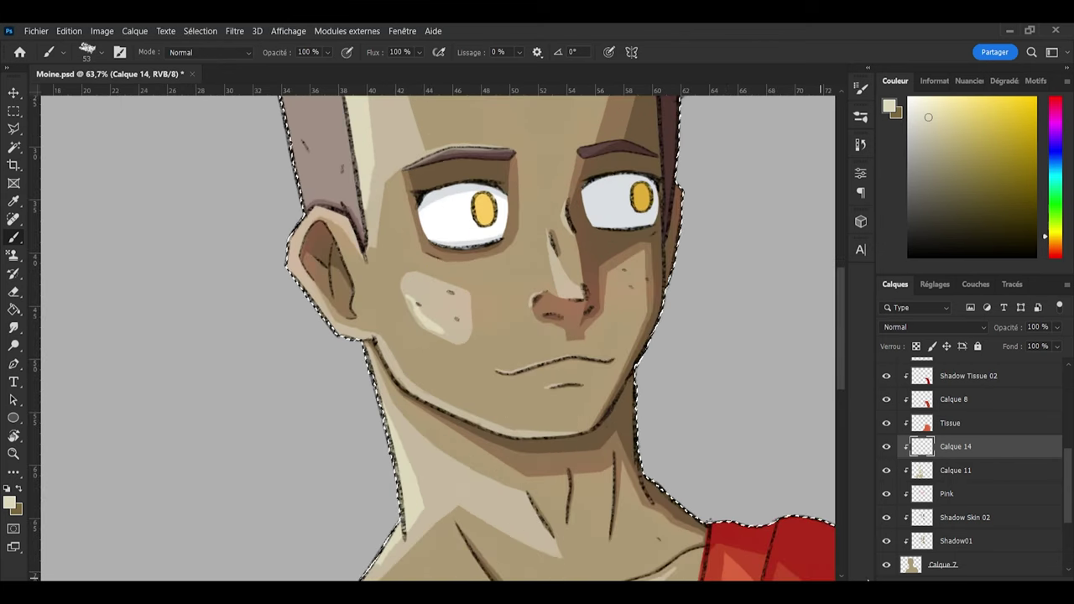
left_click(922, 471, "ctrl")
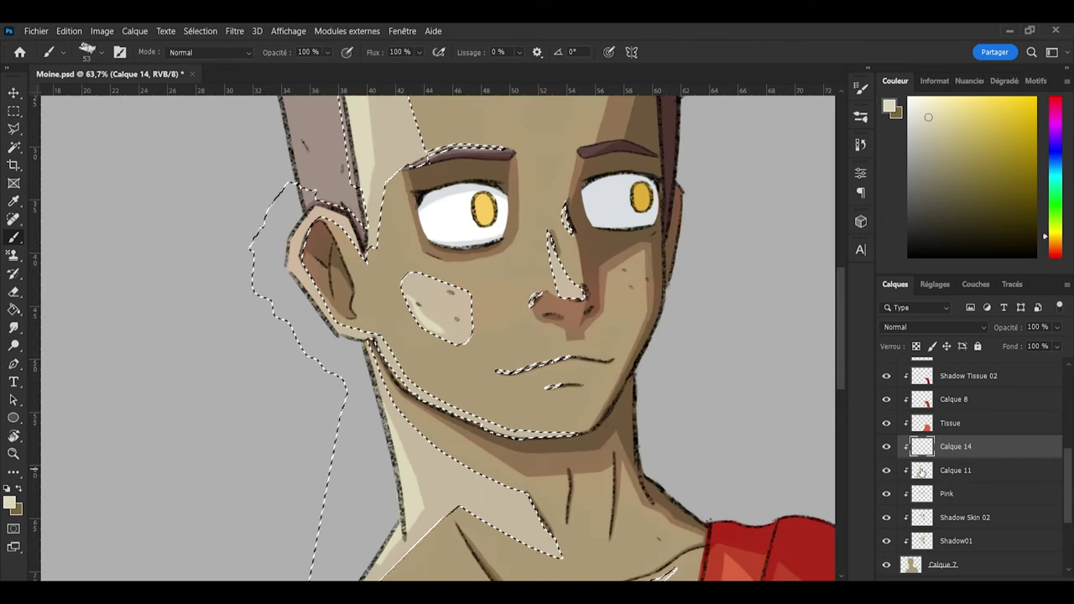
right_click(404, 391, "alt")
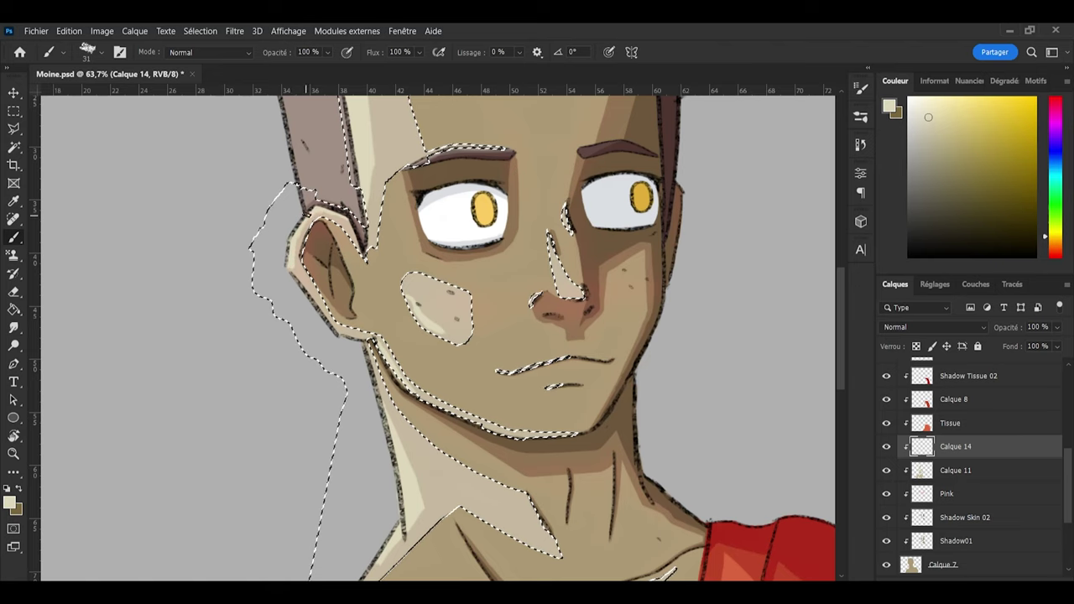
key("e")
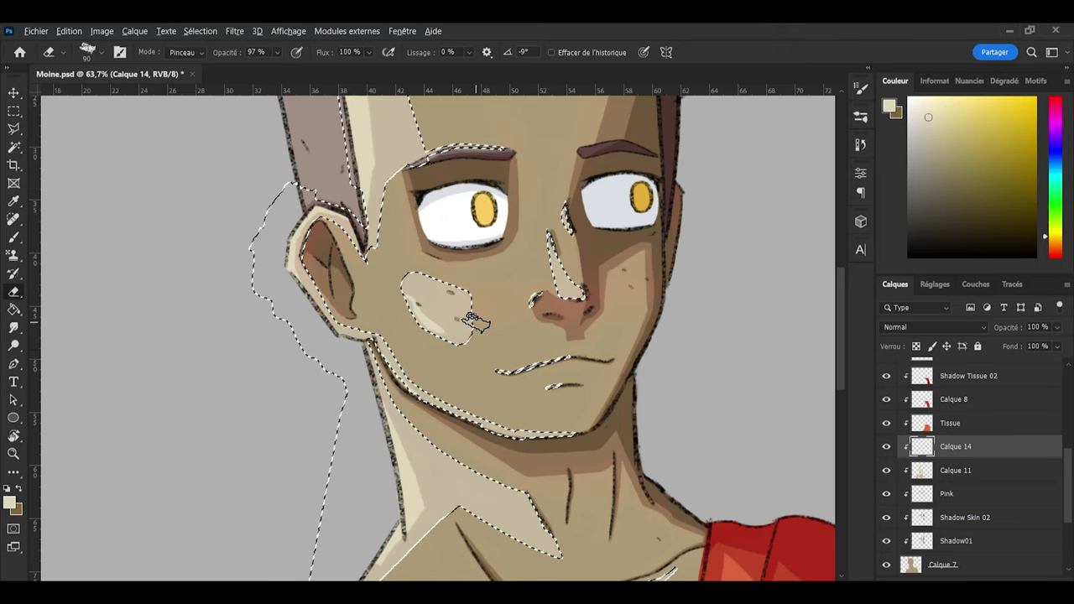
Step: Paint a pale highlight on the bridge and tip of the nose, trimming it with a 43 px Eraser angled at 15°
key("b")
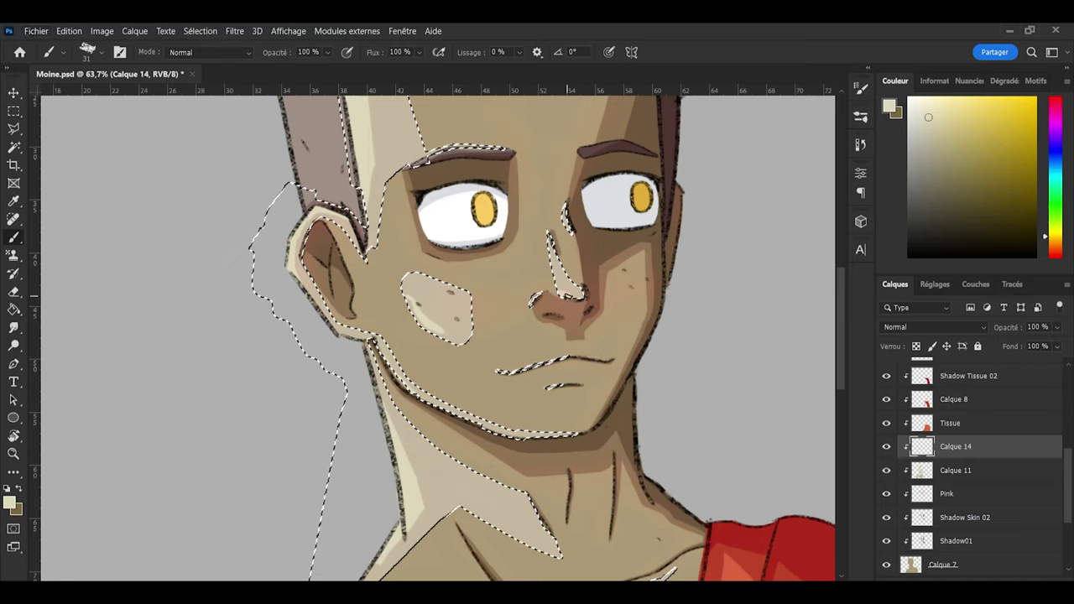
mouse_move(558, 277)
left_mouse_down()
mouse_move(544, 235)
mouse_move(570, 295)
mouse_move(569, 270)
mouse_move(581, 287)
mouse_move(570, 254)
mouse_move(585, 284)
left_mouse_up()
key("e")
left_click_drag(666, 311, 635, 311)
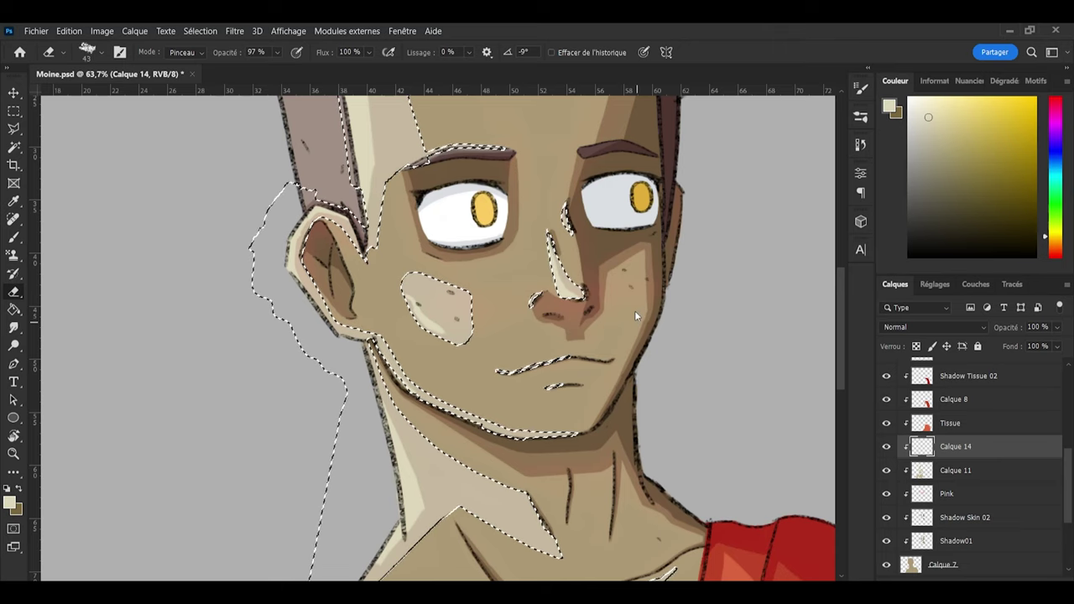
key("shift+Right")
key("shift+Right")
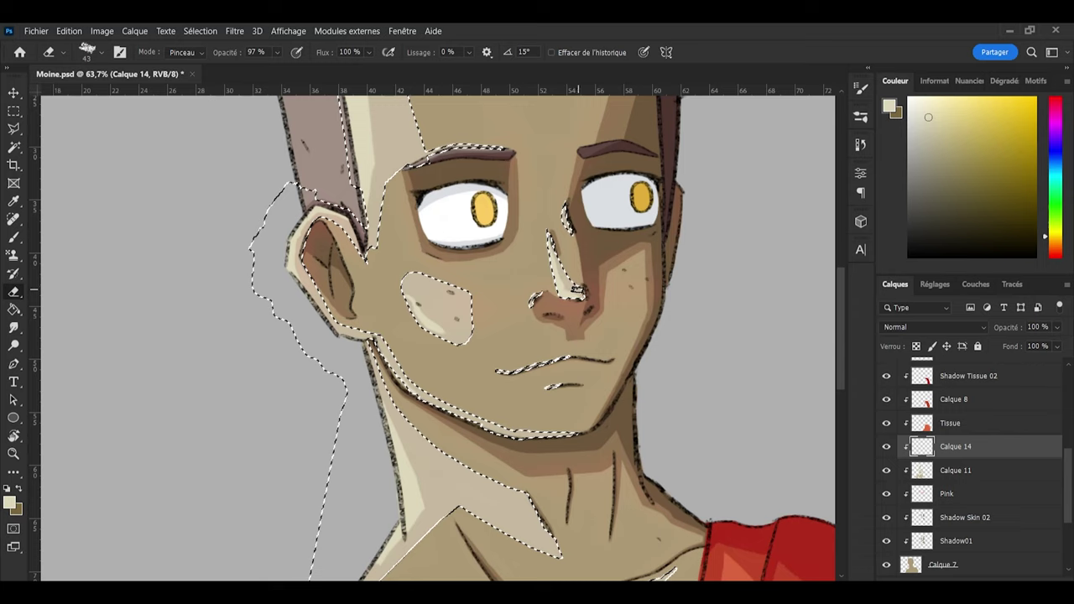
key("b")
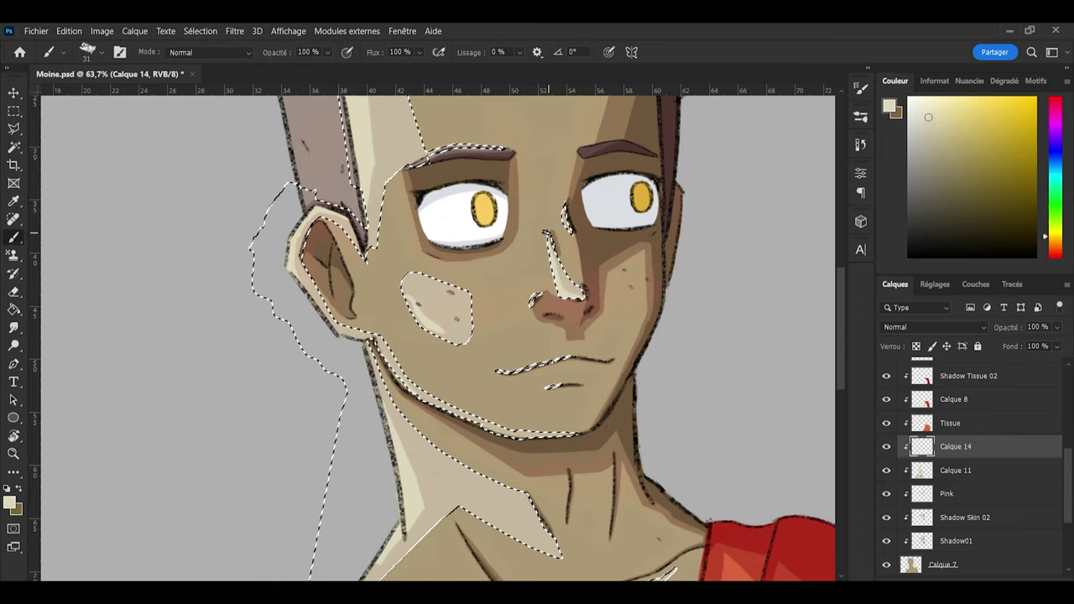
Step: Clear the active highlight selection and review the skin highlights across the whole portrait
scroll(546, 229, "down", 3)
scroll(509, 315, "down", 3)
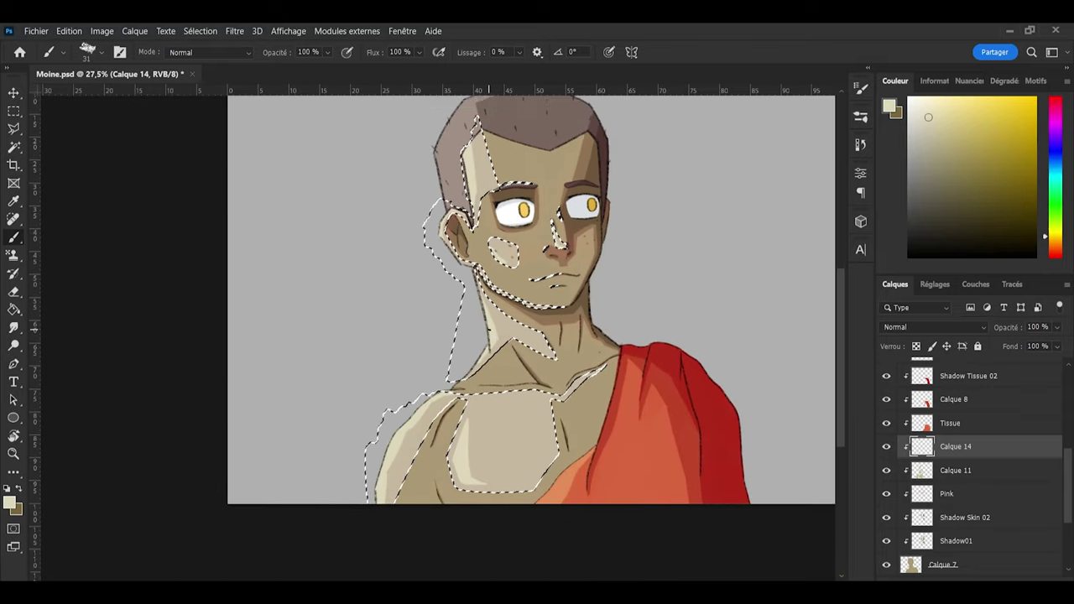
scroll(509, 315, "down", 1)
scroll(575, 386, "up", 1)
key("l")
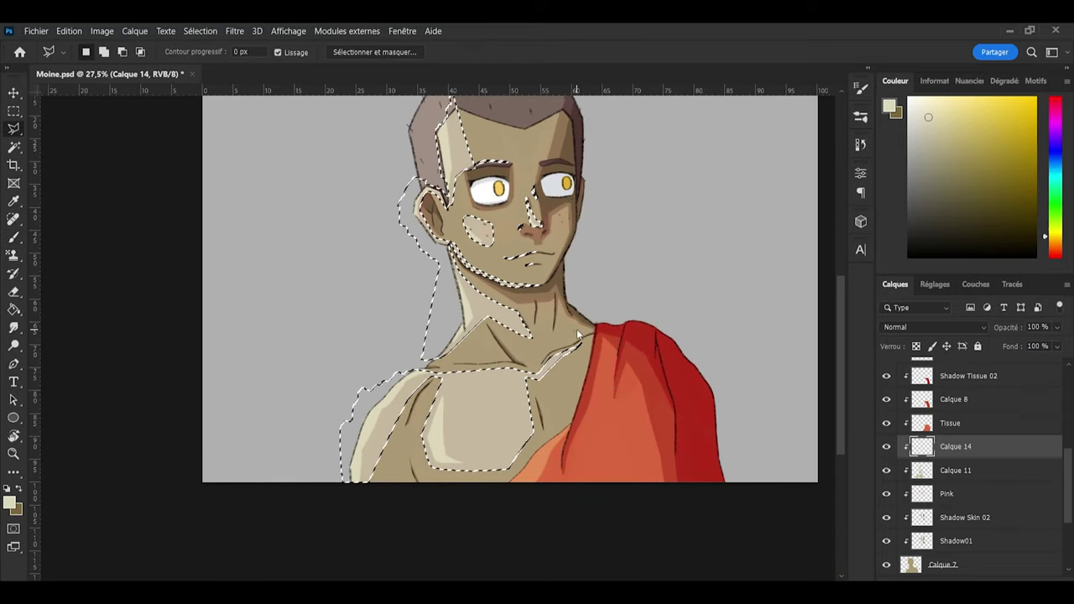
key("ctrl+d")
scroll(308, 193, "down", 1)
scroll(545, 257, "up", 2)
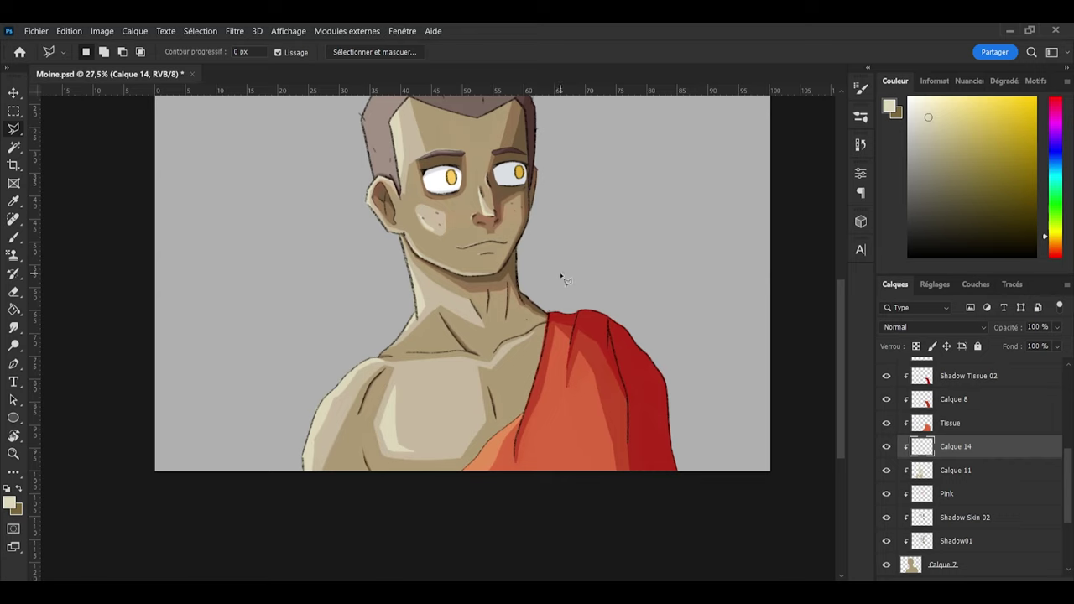
scroll(537, 270, "up", 2)
scroll(515, 267, "down", 2)
scroll(614, 296, "up", 2)
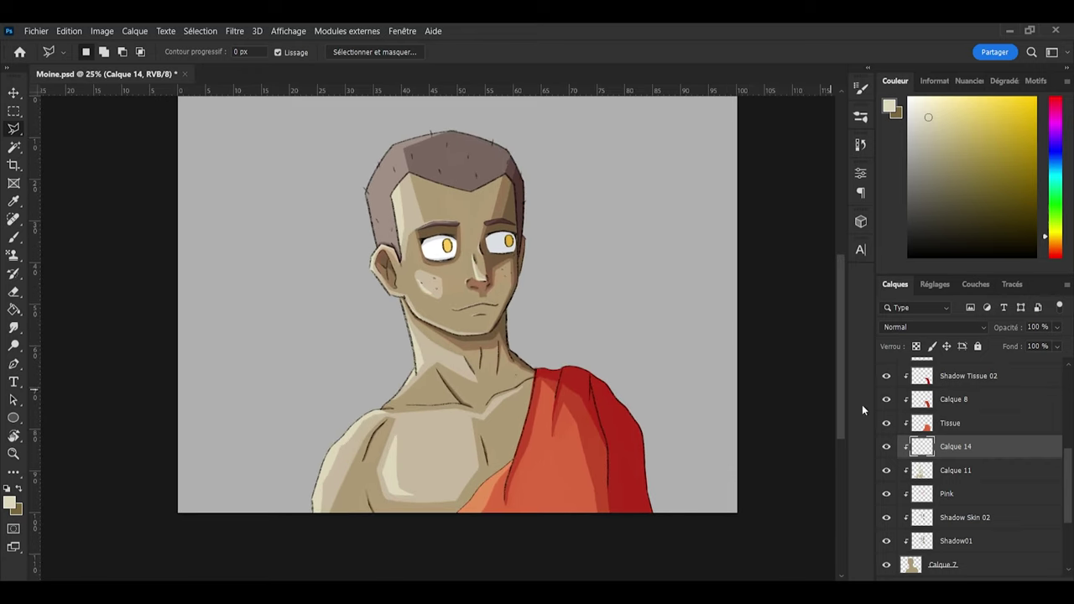
Step: Try the Densité linéaire - (Ajout) blend mode on Calque 14 at reduced opacities, and restore it to Normal at 100 %
scroll(939, 327, "down", 16)
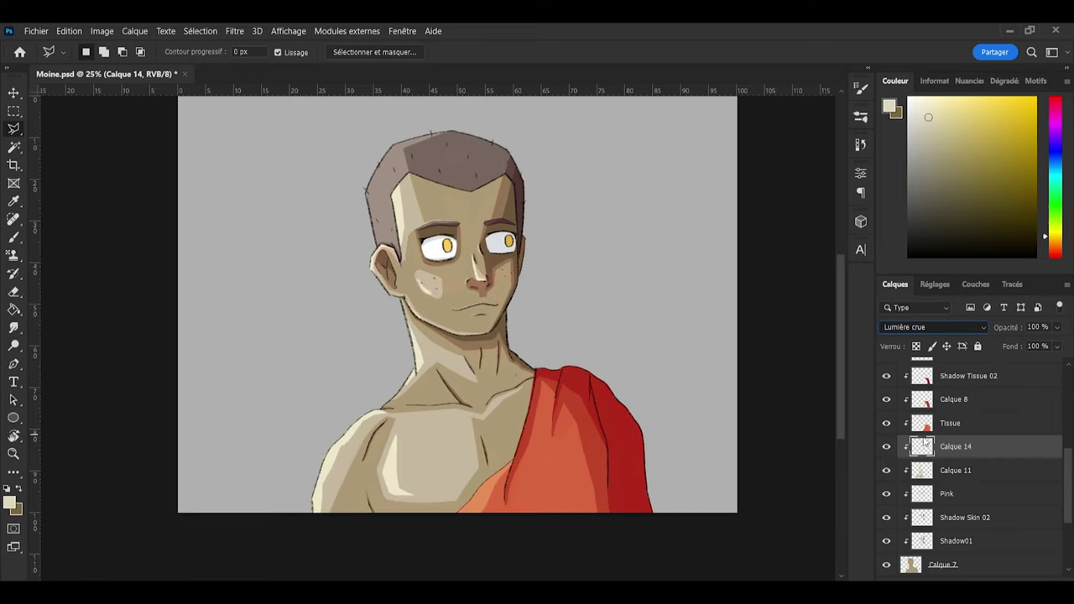
key("Up")
key("Up")
key("Up")
key("Up")
key("Up")
key("Up")
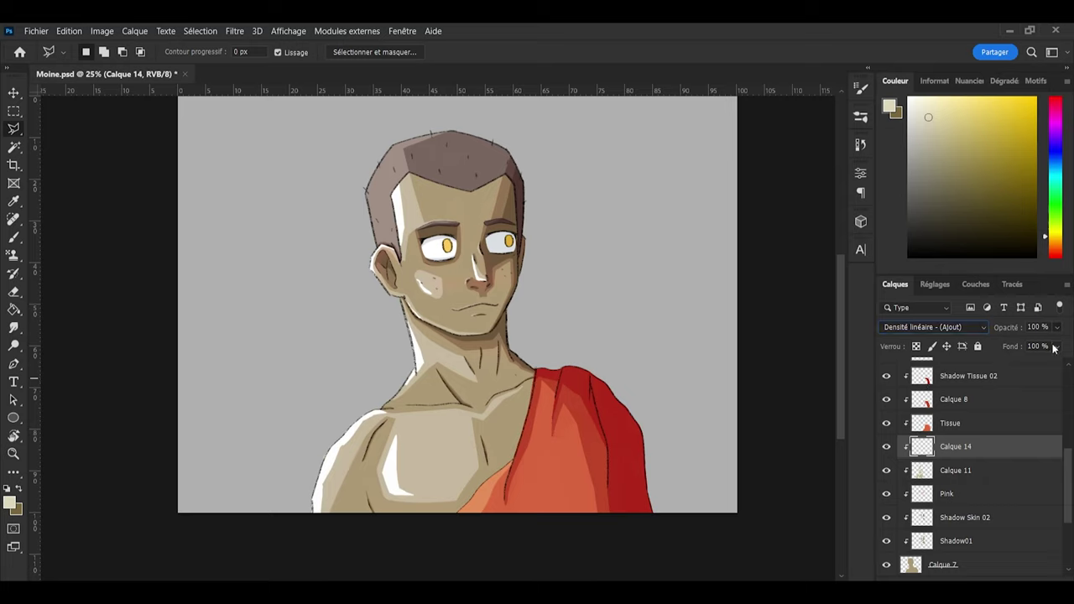
left_click_drag(1054, 348, 1032, 347)
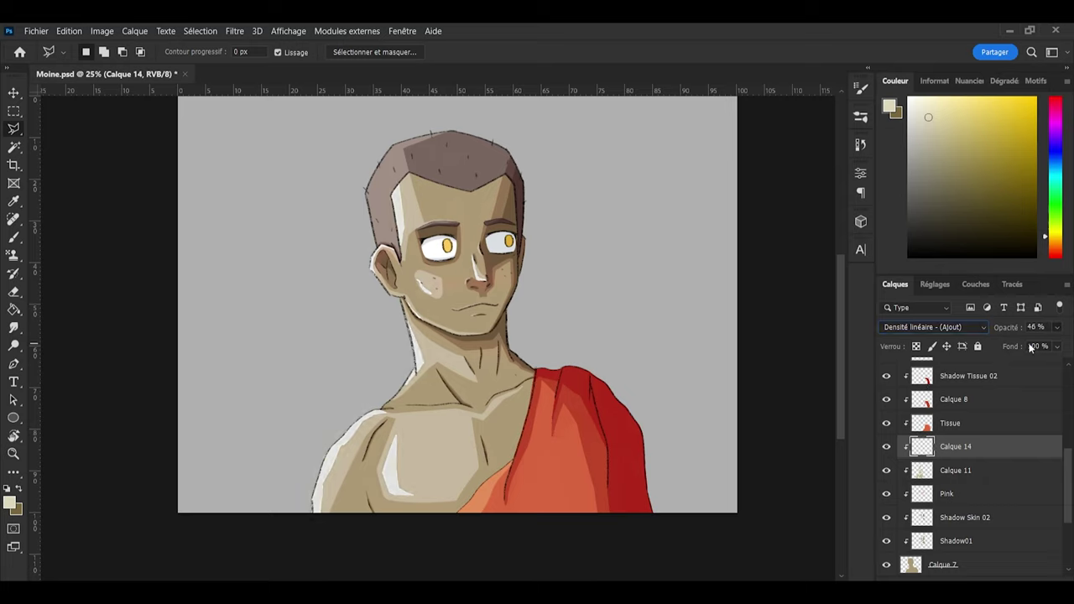
key("4")
key("5")
key("2")
key("4")
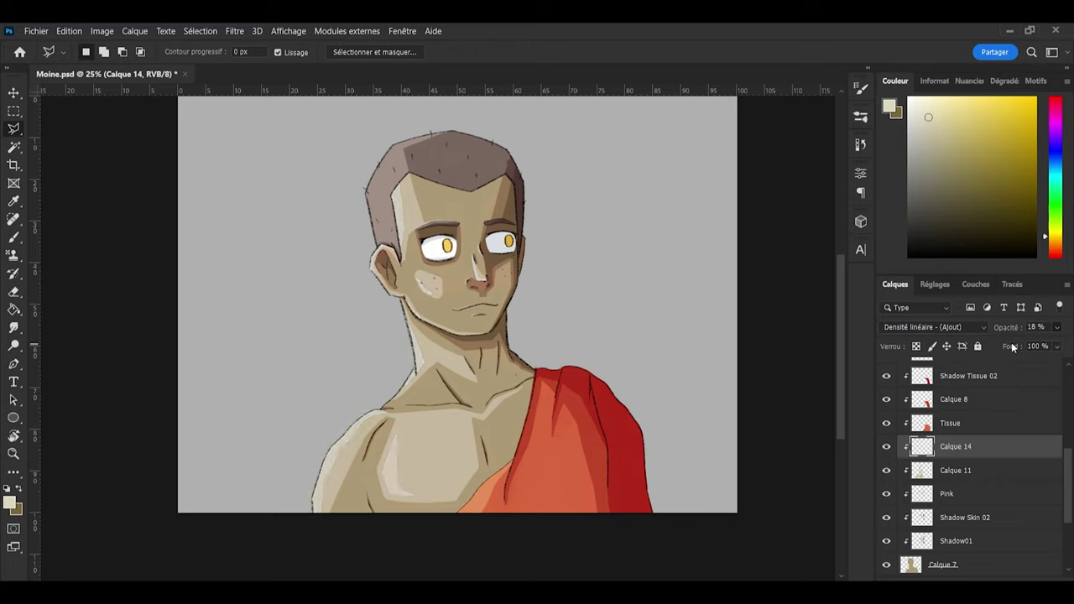
left_click_drag(1024, 342, 1054, 331)
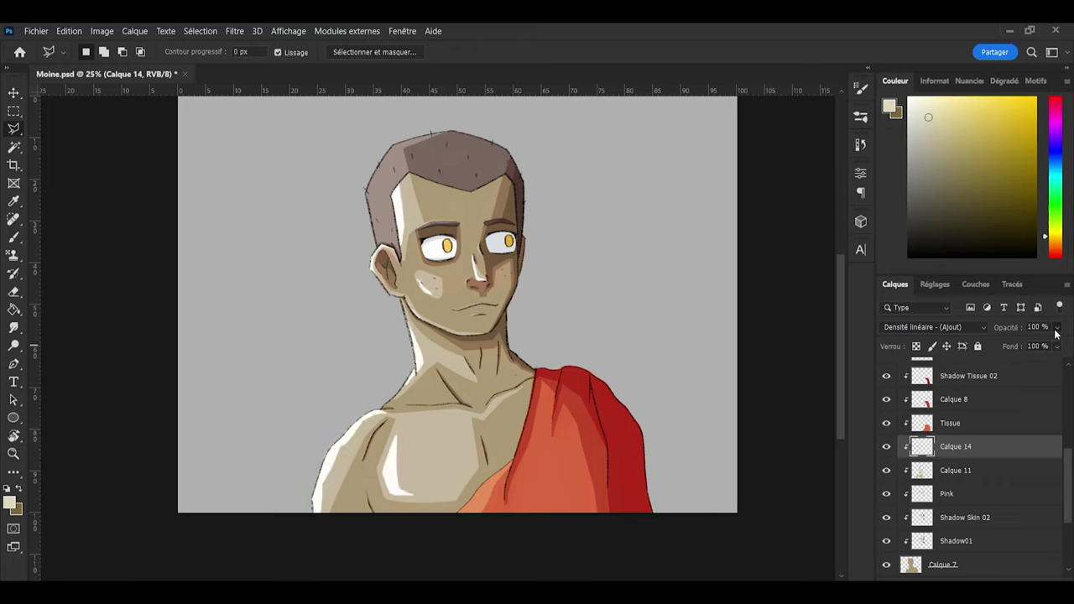
left_click(984, 328)
key("shift+alt+n")
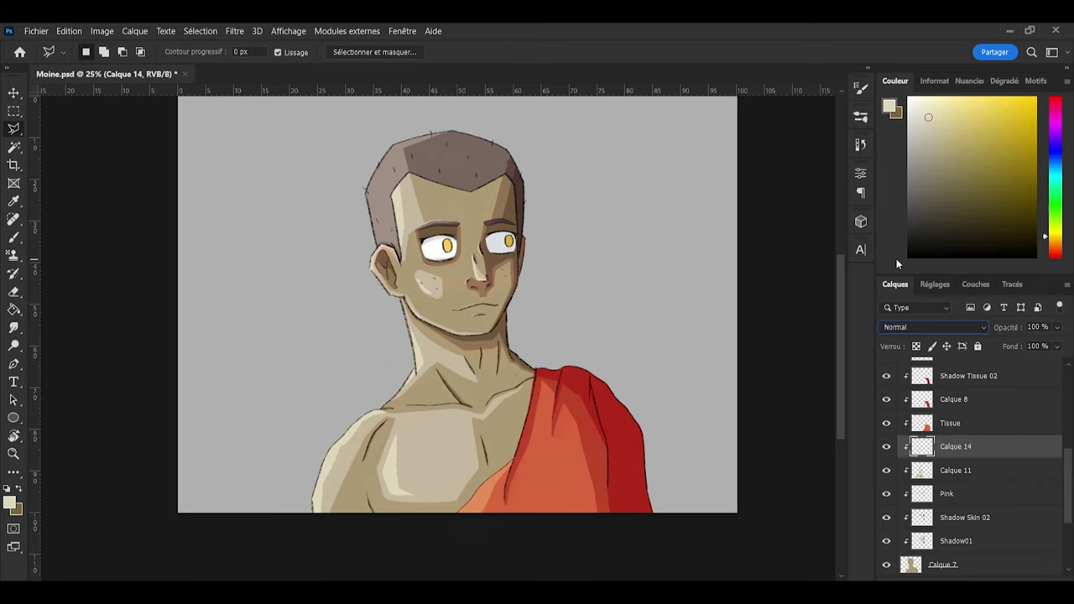
Step: Compare several blend modes on Calque 14 and set the layer to Superposition
key("shift+alt+m")
key("shift+plus")
key("shift+plus")
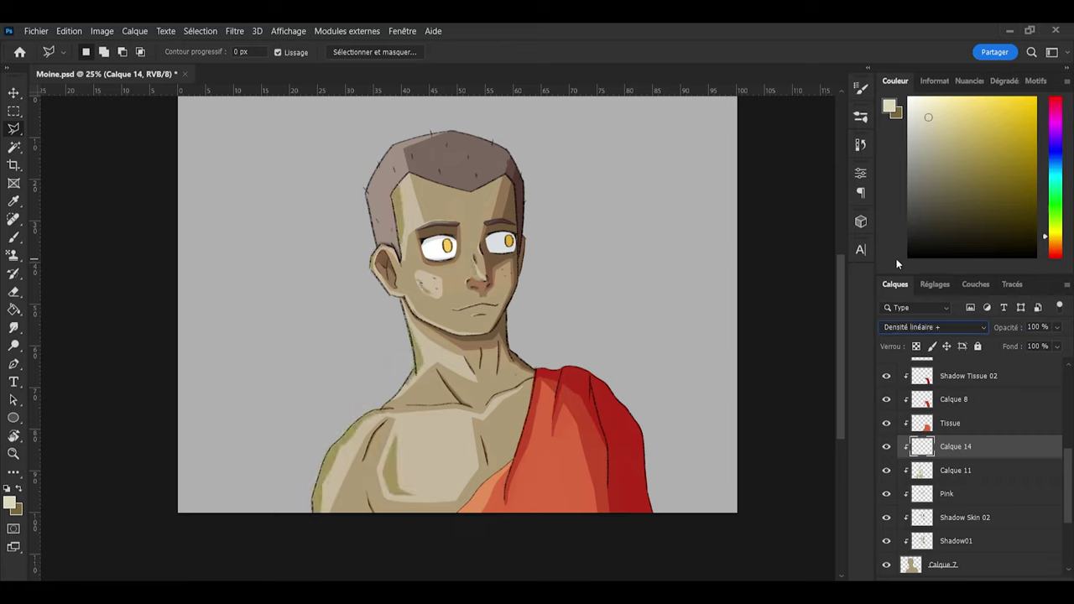
key("shift+plus")
key("shift+plus")
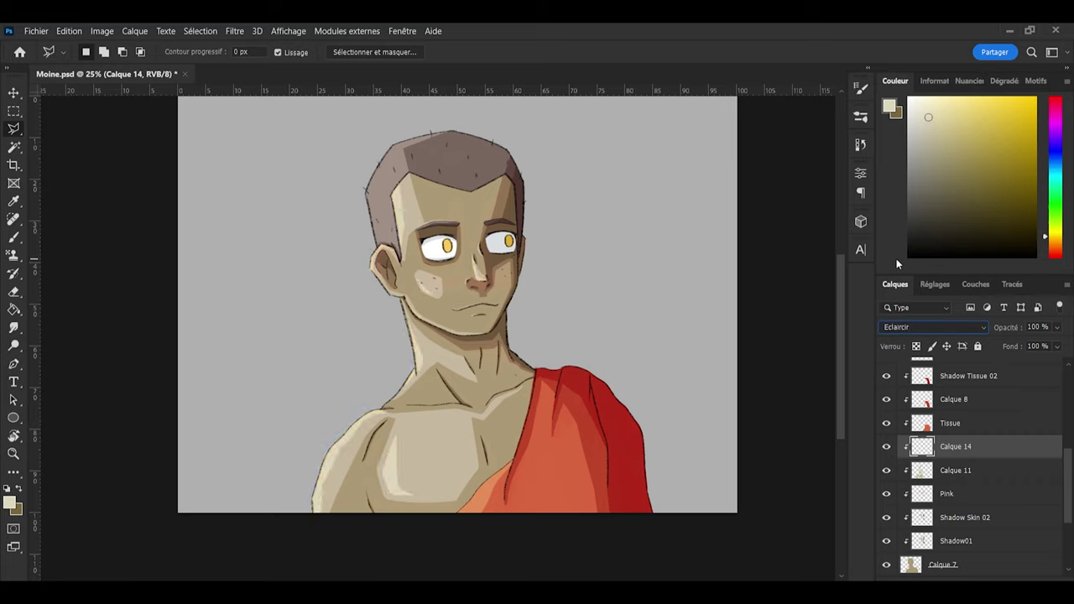
key("shift+plus")
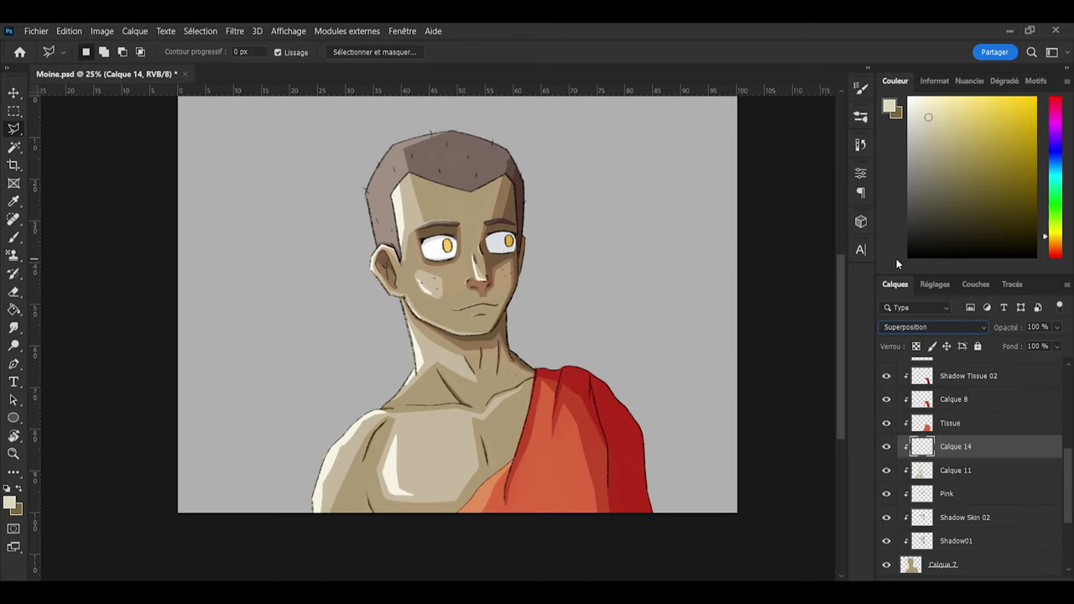
key("shift+plus")
key("shift+plus")
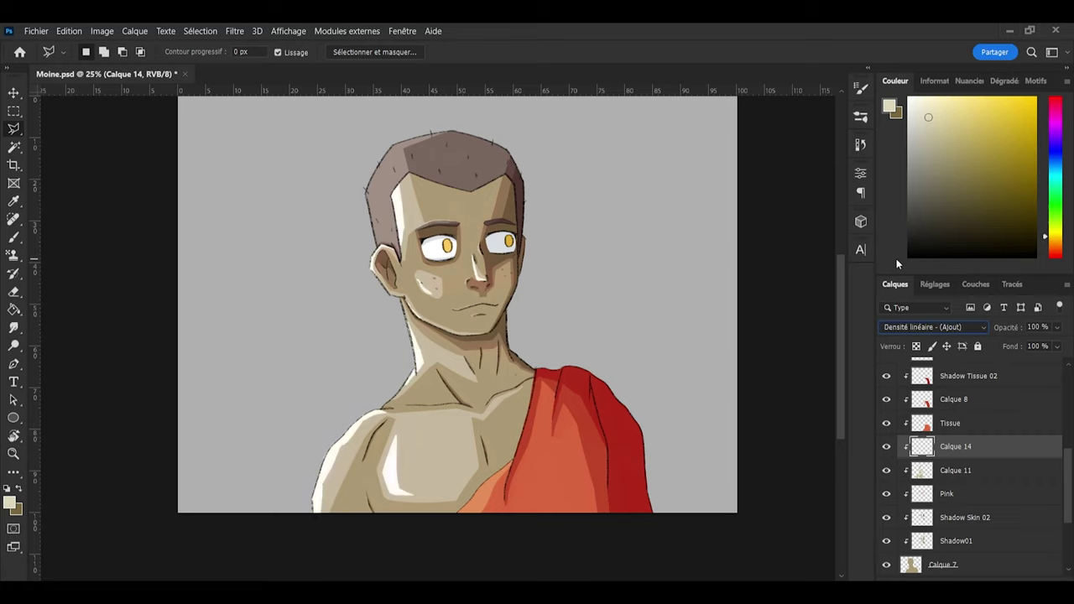
key("shift+plus")
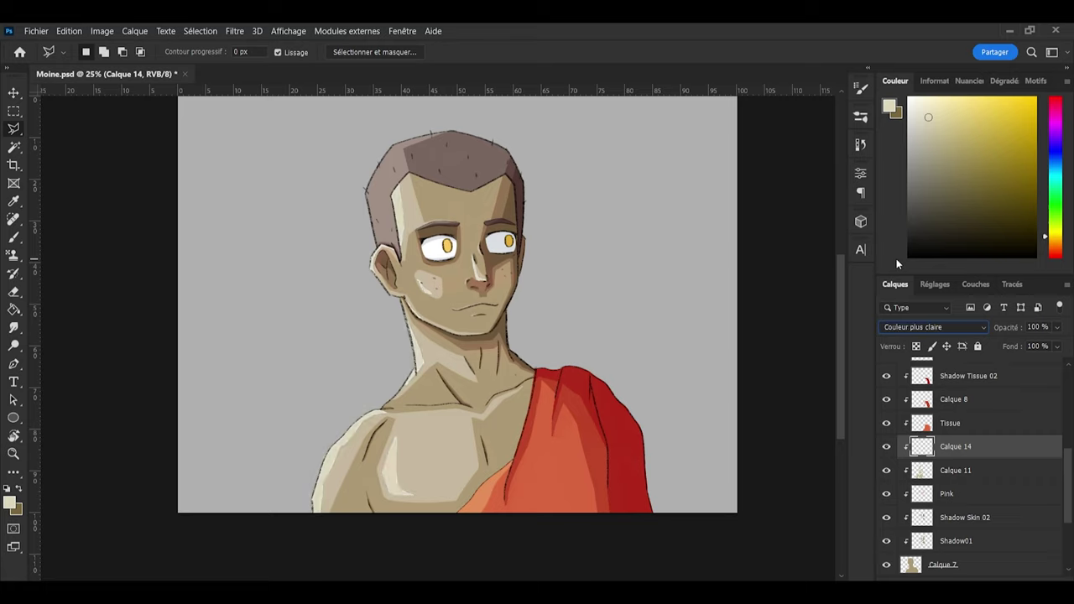
key("shift+minus")
key("shift+minus")
key("shift+minus")
key("shift+minus")
key("shift+plus")
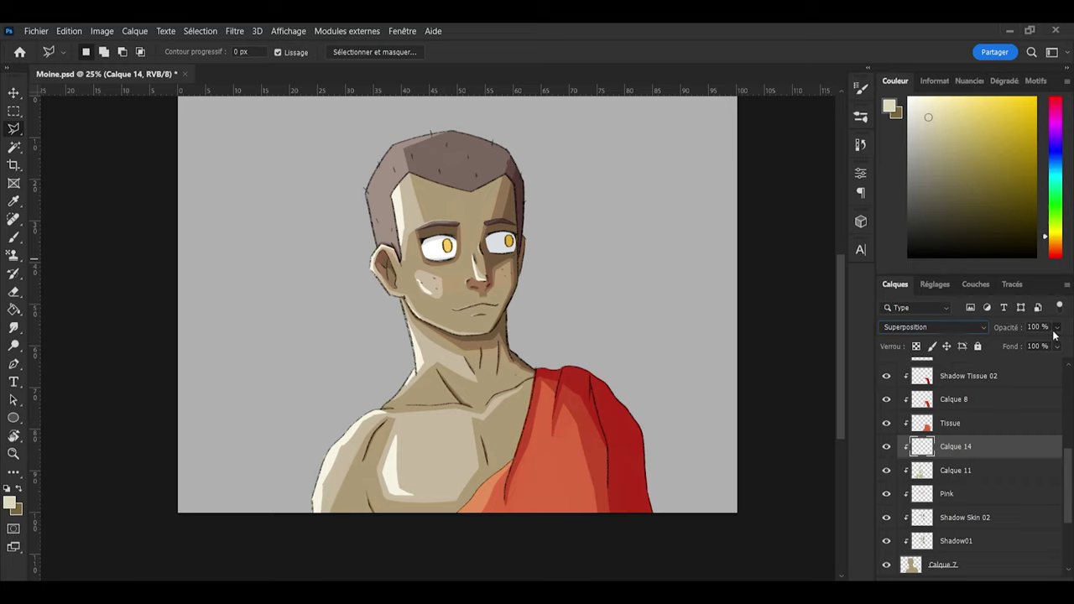
Step: Set the opacity of Calque 14 to 40 % and save the document
key("8")
key("6")
key("4")
key("7")
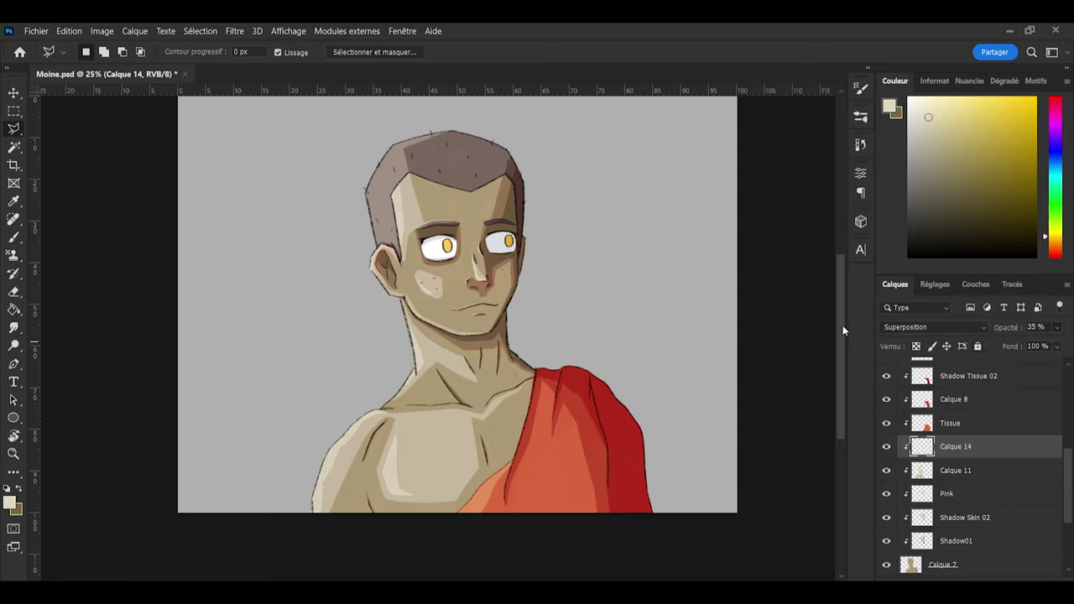
key("ctrl+s")
left_click(1036, 326)
key("ctrl+s")
Step: Rename the Calque 14 layer as Light 02 Skin
double_click(954, 448)
type("Lu")
type("ght 02 Skin")
key("Return")
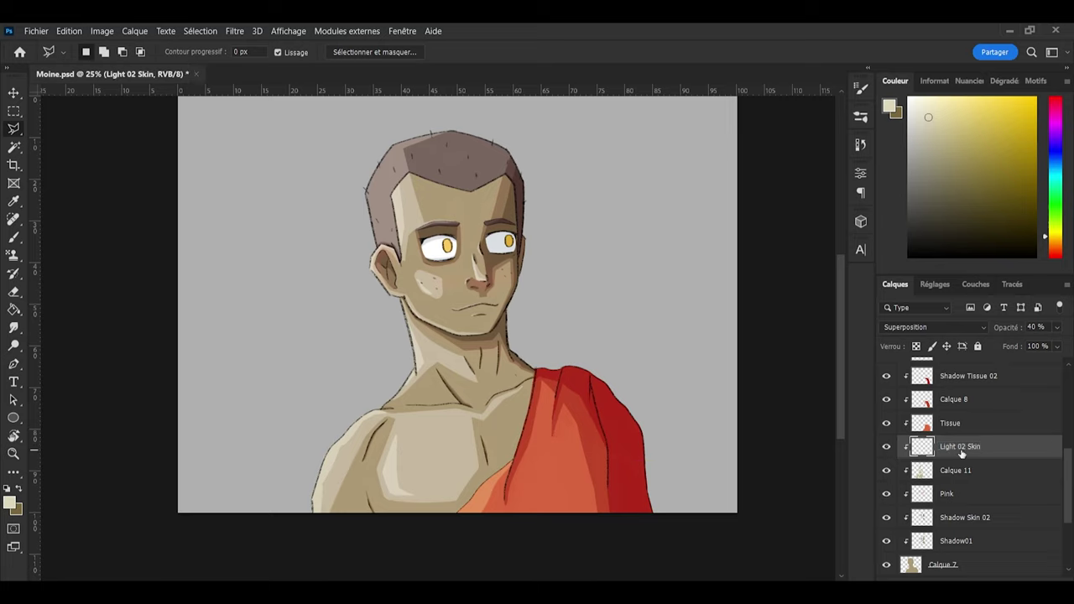
Step: Rename the Calque 11 layer as Light 01 Skin
double_click(954, 470)
type("L")
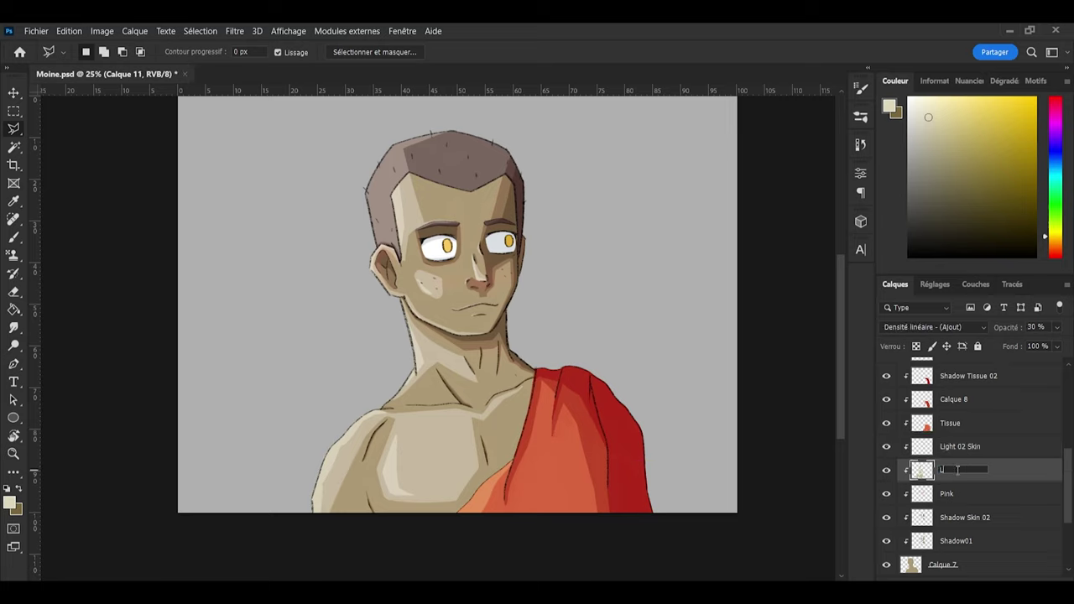
type("ight 01 Skin")
key("Return")
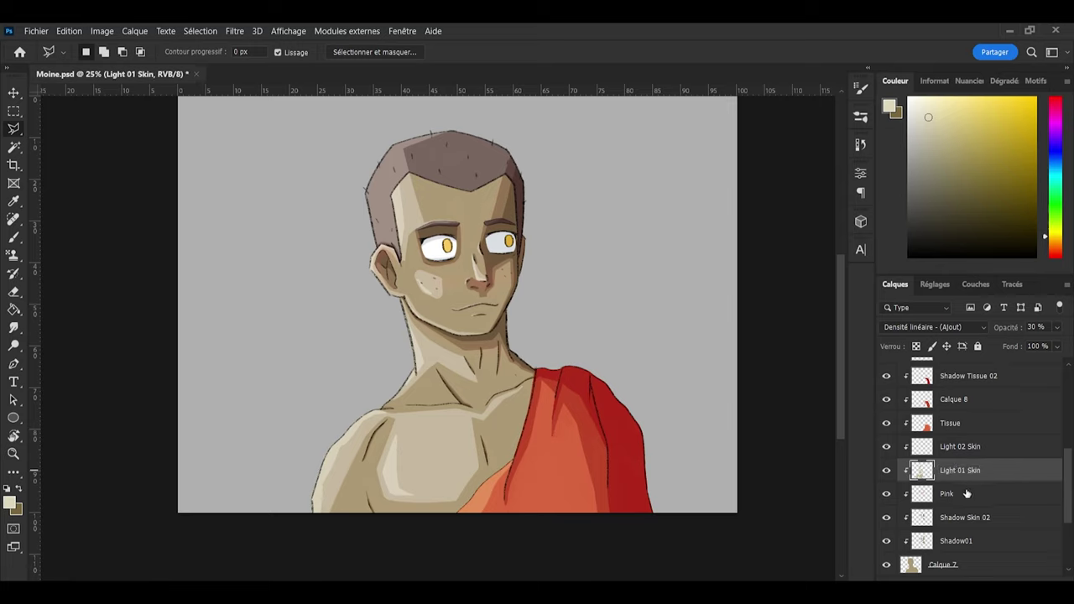
scroll(977, 525, "down", 1)
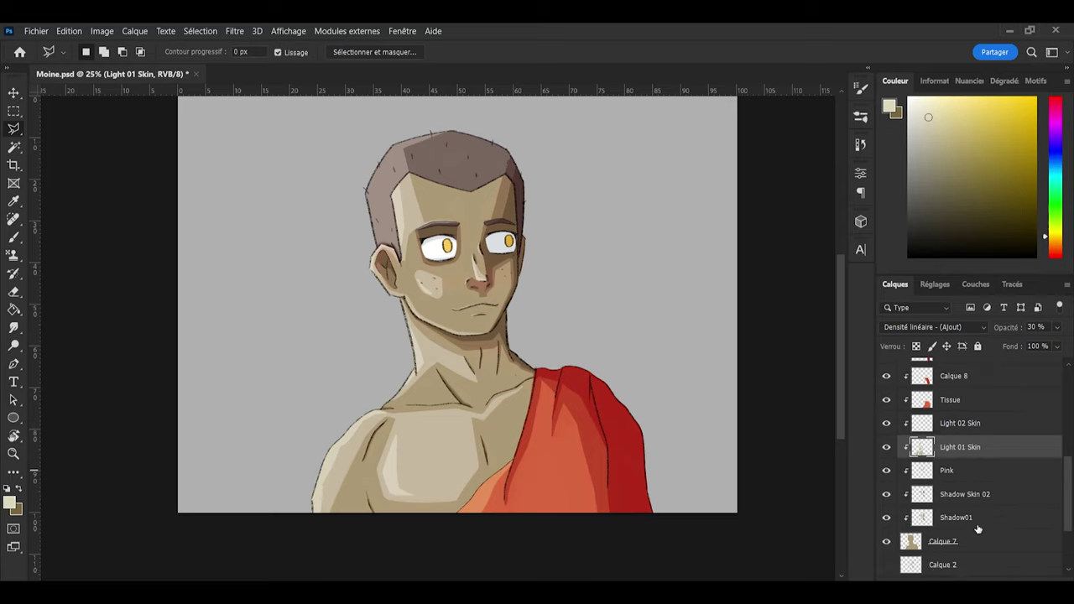
Step: Toggle the visibility of Calque 12 to identify its content, and rename the layer as Light 01 tissue
scroll(977, 529, "up", 3)
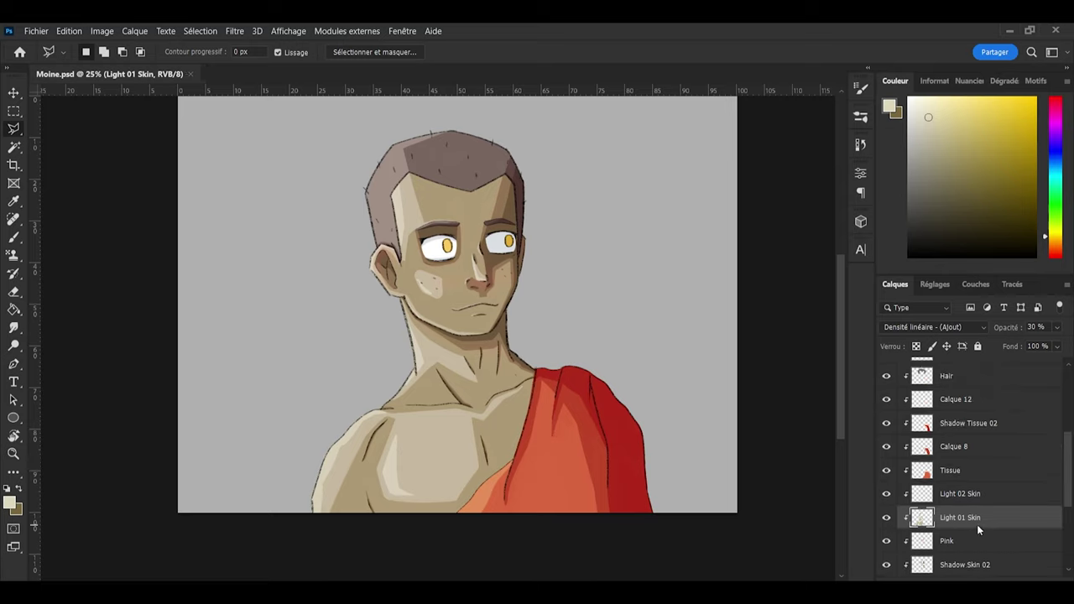
scroll(962, 427, "up", 2)
left_click(950, 452)
left_click(887, 448)
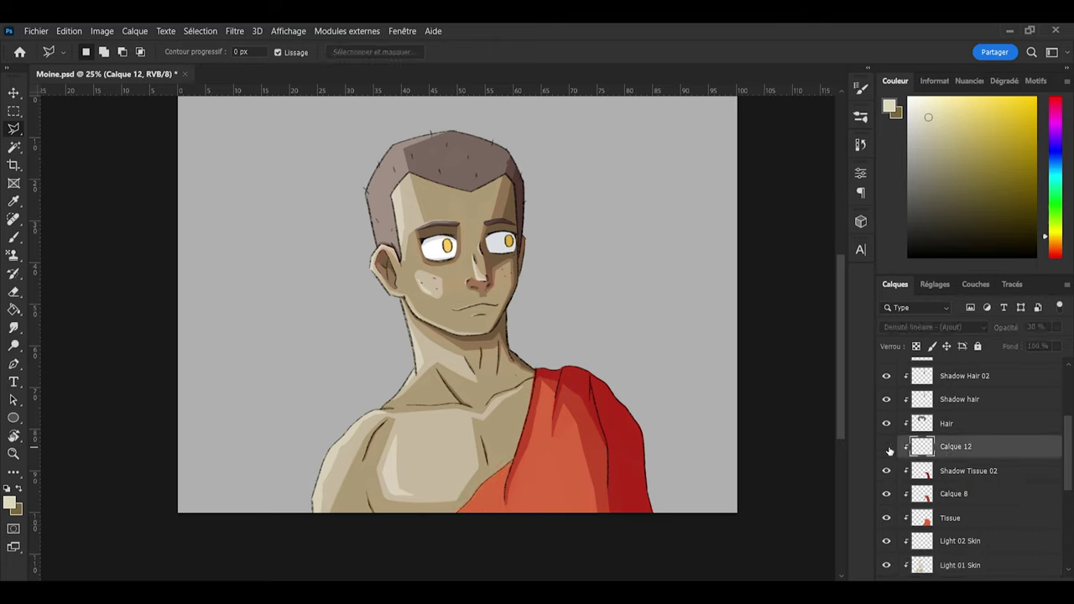
left_click(887, 447)
double_click(951, 448)
type("L")
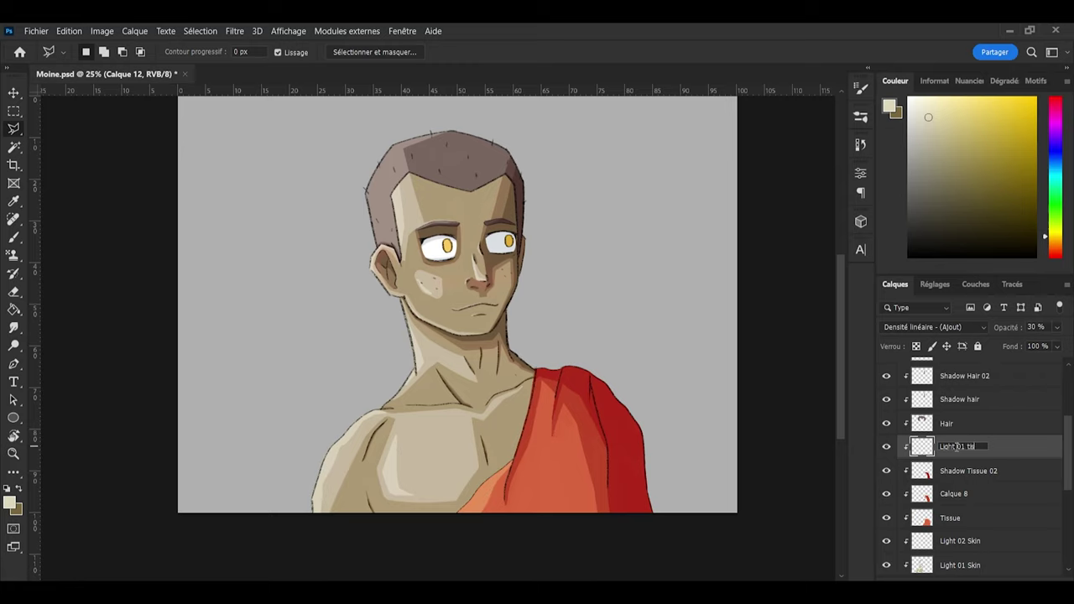
type("ight 01 tissue")
key("Return")
Step: Rename the Calque 13 layer as Light 01 hair
scroll(978, 434, "up", 2)
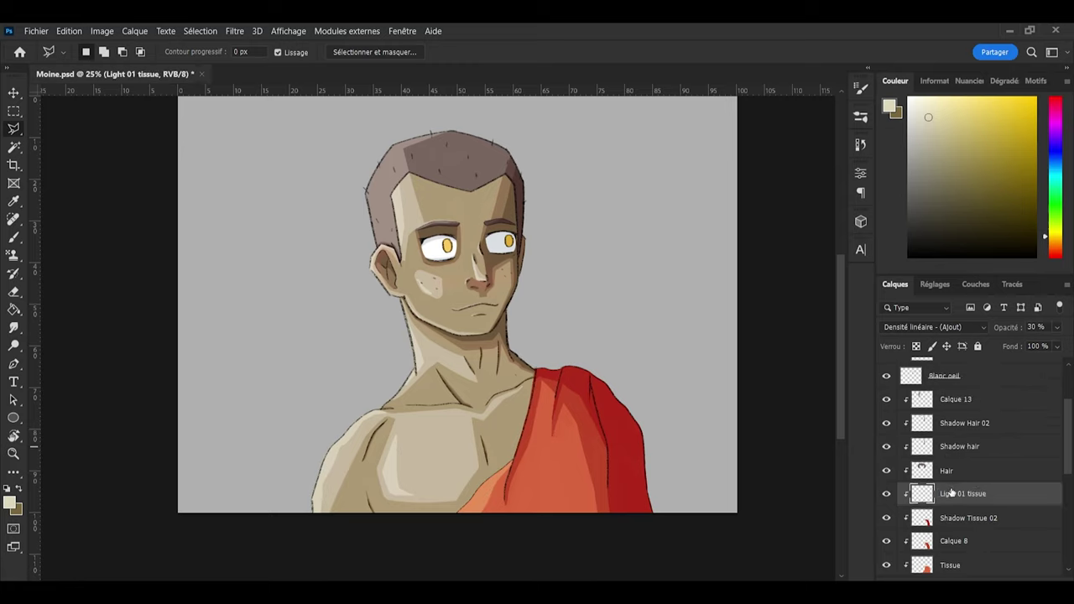
scroll(965, 443, "up", 1)
double_click(957, 423)
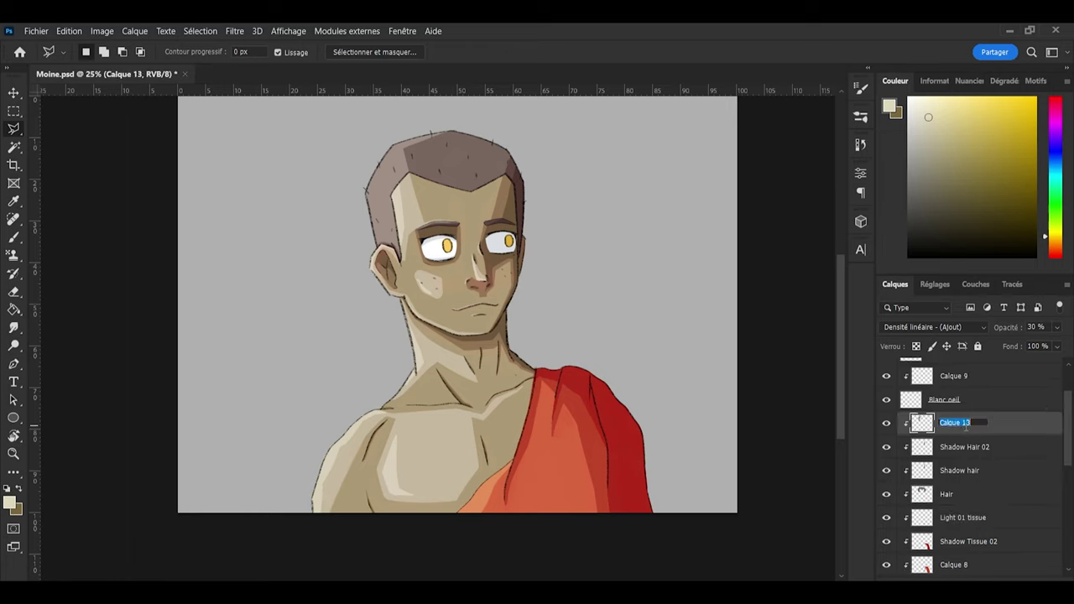
type("Light 01 hair")
key("Return")
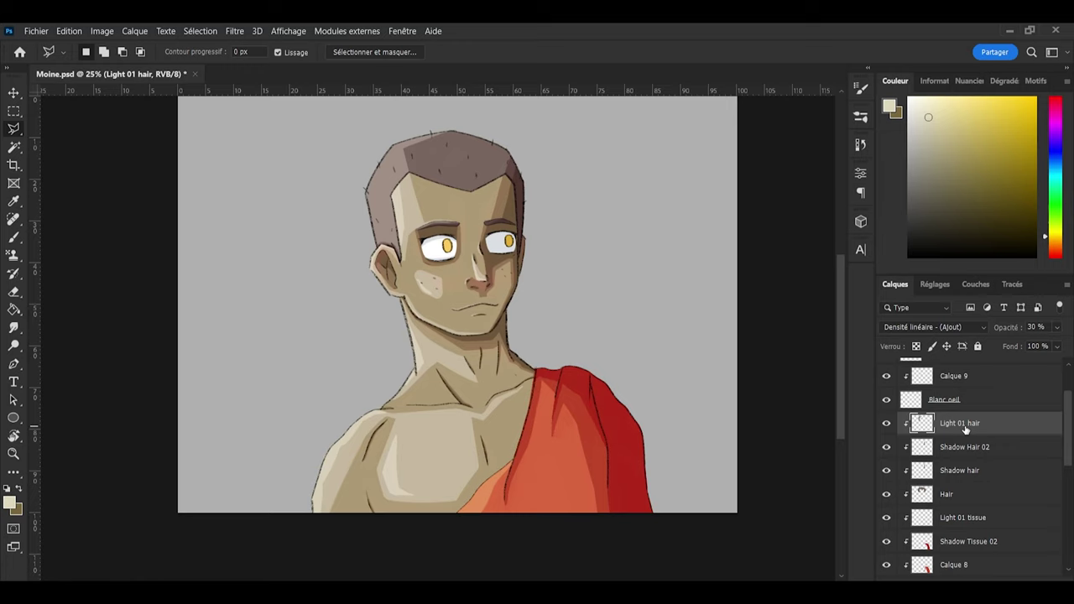
Step: Add a new layer above Light 01 hair and mix a paler, yellower brush color from the sampled light hair tone
left_click(1031, 577)
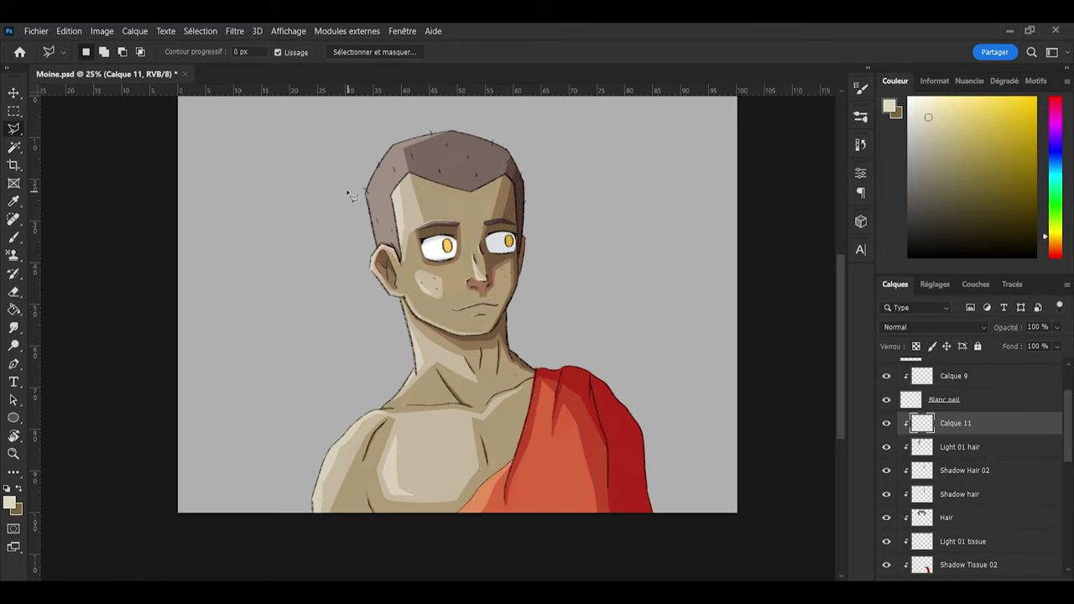
scroll(350, 195, "up", 3)
key("i")
left_click(426, 173)
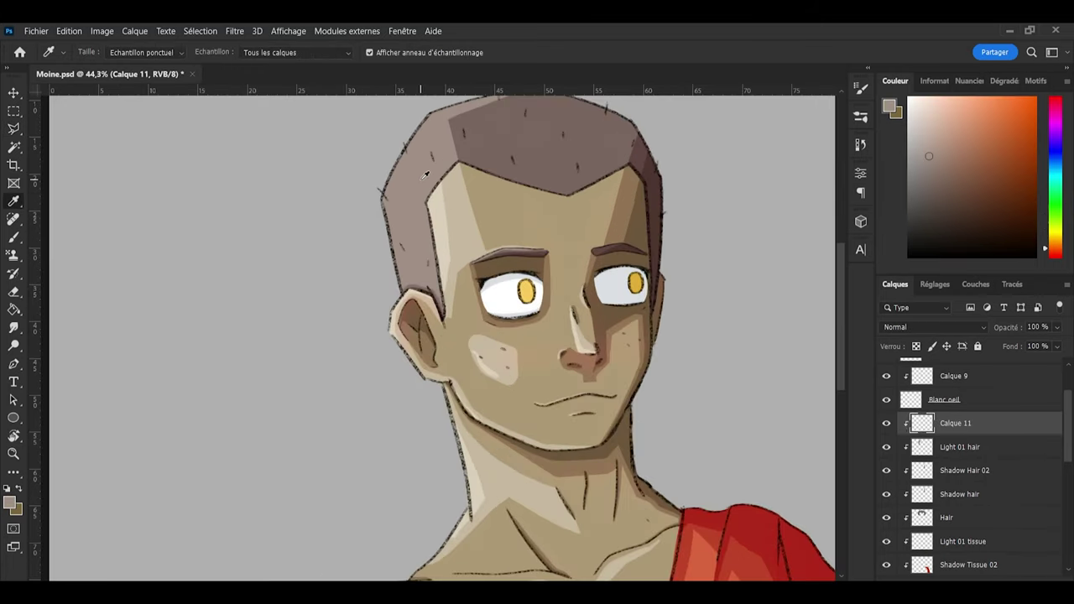
key("b")
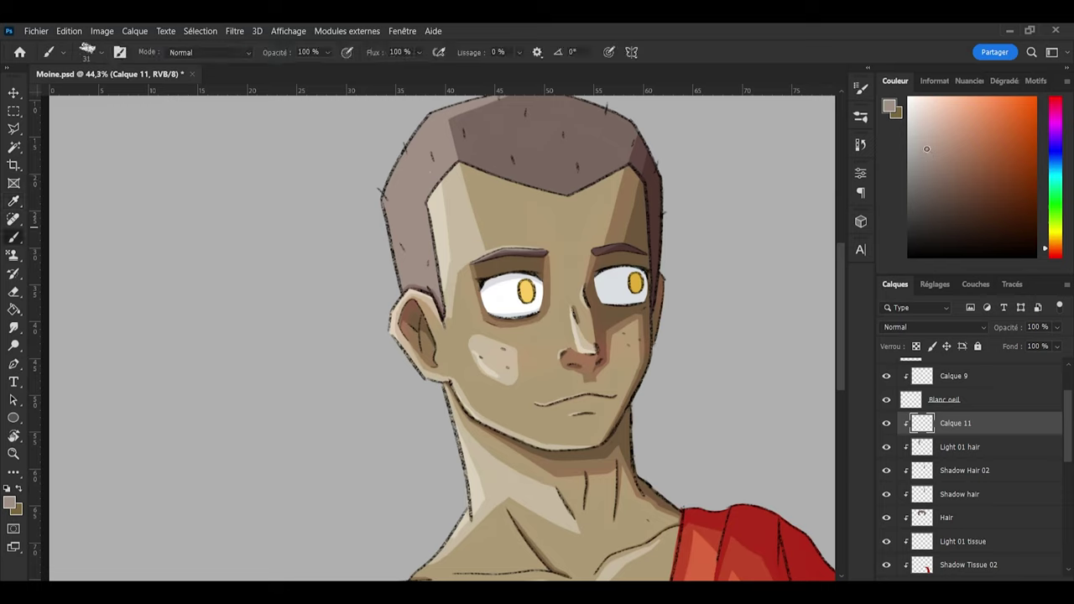
left_click(920, 140)
left_click_drag(1054, 248, 1055, 244)
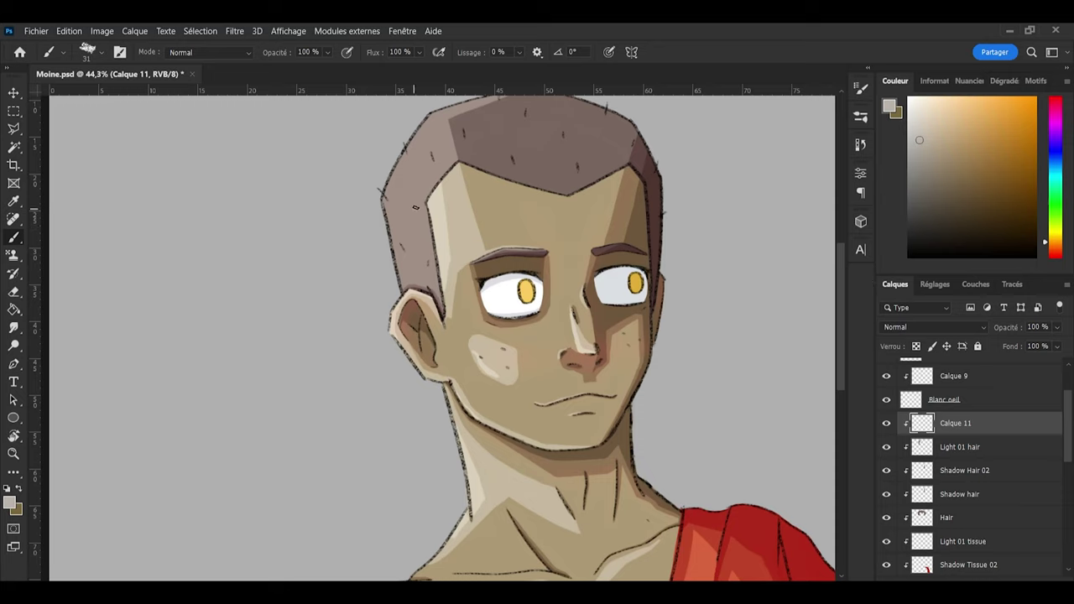
Step: Enlarge the brush to size 70 for painting the second hair highlight
key("bracketright")
key("bracketright")
key("bracketright")
key("bracketright")
key("bracketright")
key("bracketright")
left_click_drag(425, 202, 425, 179)
key("ctrl+z")
key("ctrl+z")
Step: Load the Hair layer's outline as a selection, paint the pale highlight over the lit side of the hair, and trim its edge with the Eraser
left_click(923, 517, "ctrl")
left_click_drag(423, 175, 429, 205)
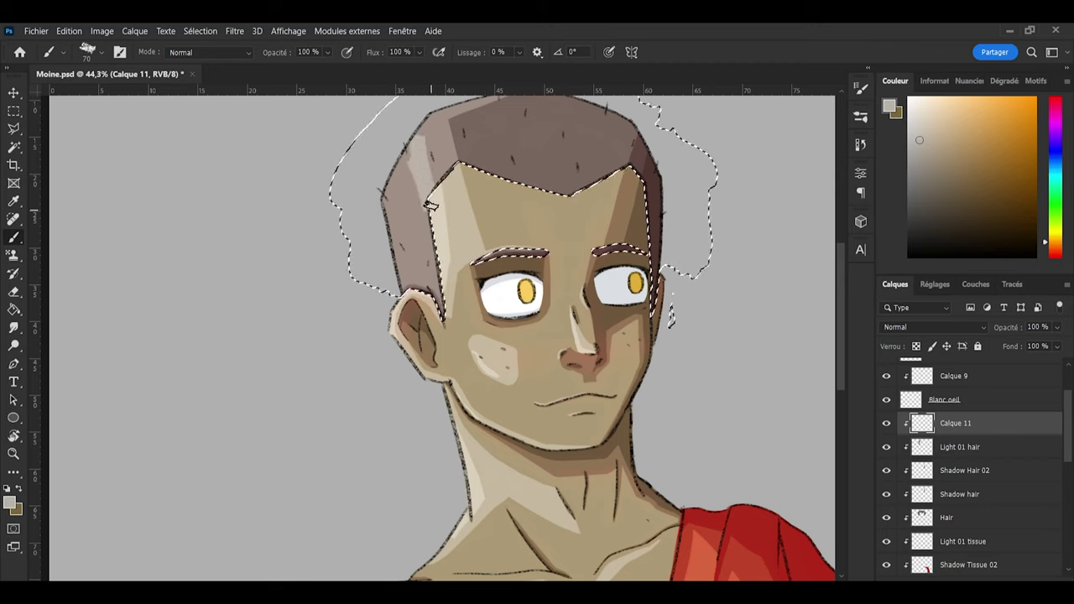
key("e")
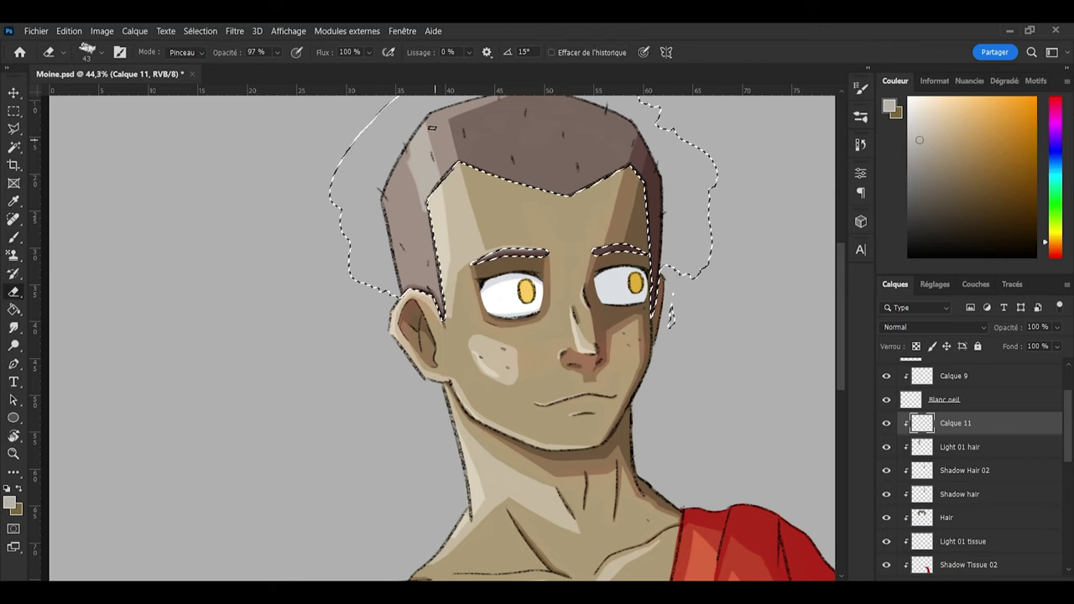
mouse_move(432, 128)
left_mouse_down()
mouse_move(420, 176)
mouse_move(426, 227)
left_mouse_up()
key("b")
mouse_move(399, 284)
left_mouse_down()
mouse_move(388, 233)
mouse_move(398, 265)
mouse_move(390, 162)
mouse_move(403, 150)
mouse_move(410, 286)
mouse_move(413, 168)
mouse_move(412, 177)
left_mouse_up()
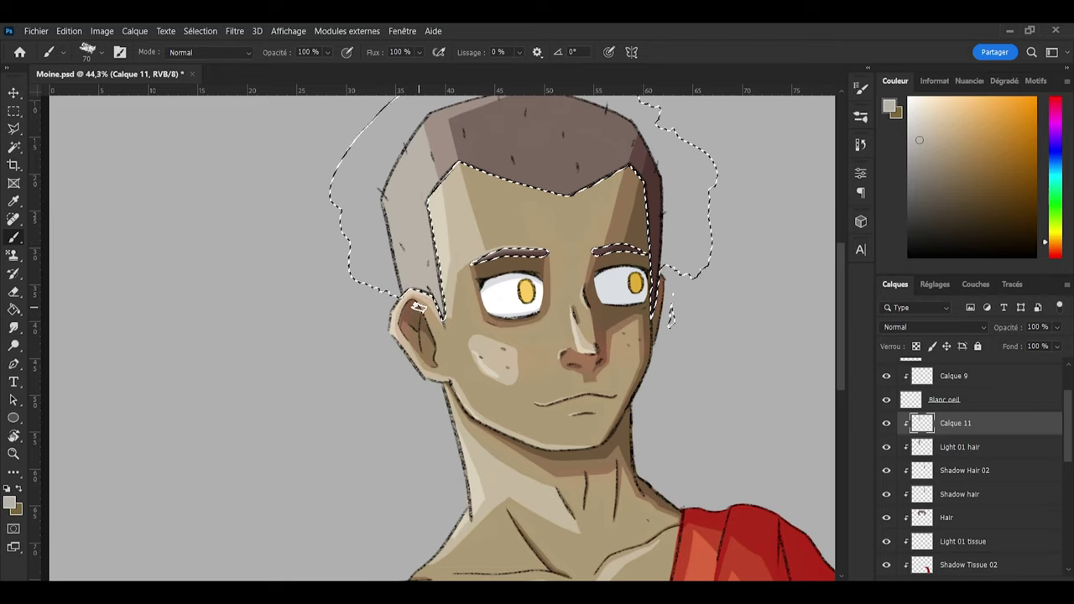
scroll(409, 249, "down", 3)
scroll(428, 291, "up", 3)
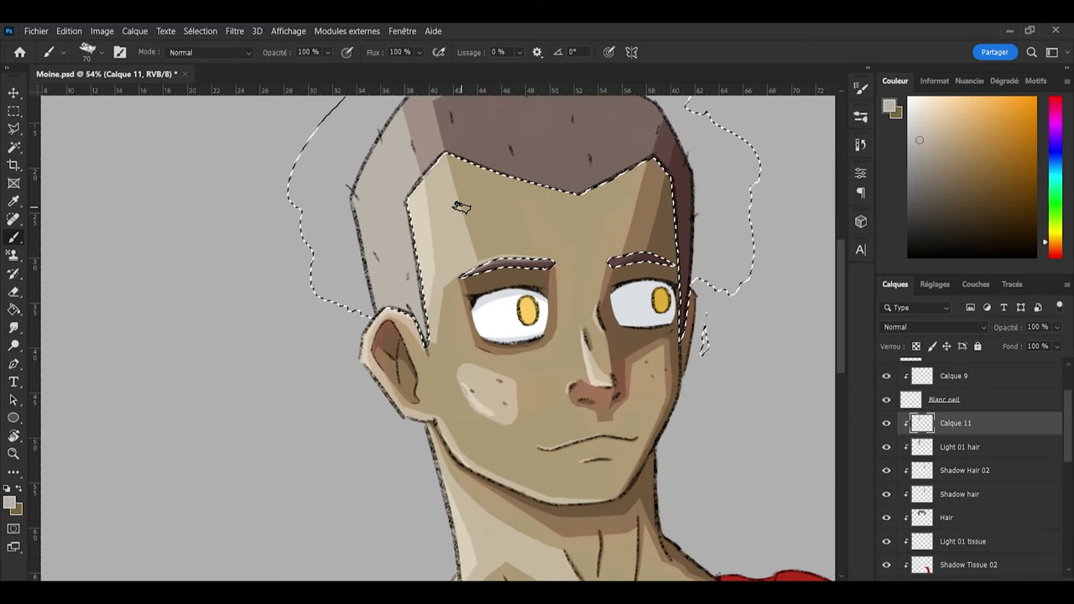
Step: Clear the hair selection and save the document
scroll(450, 211, "down", 2)
key("l")
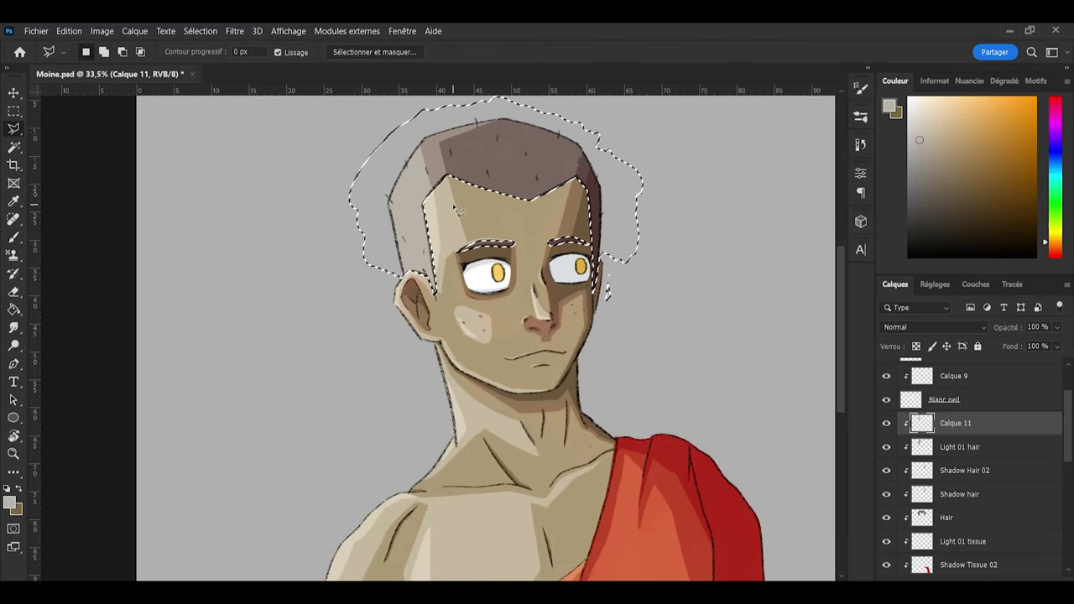
key("ctrl+d")
key("ctrl+s")
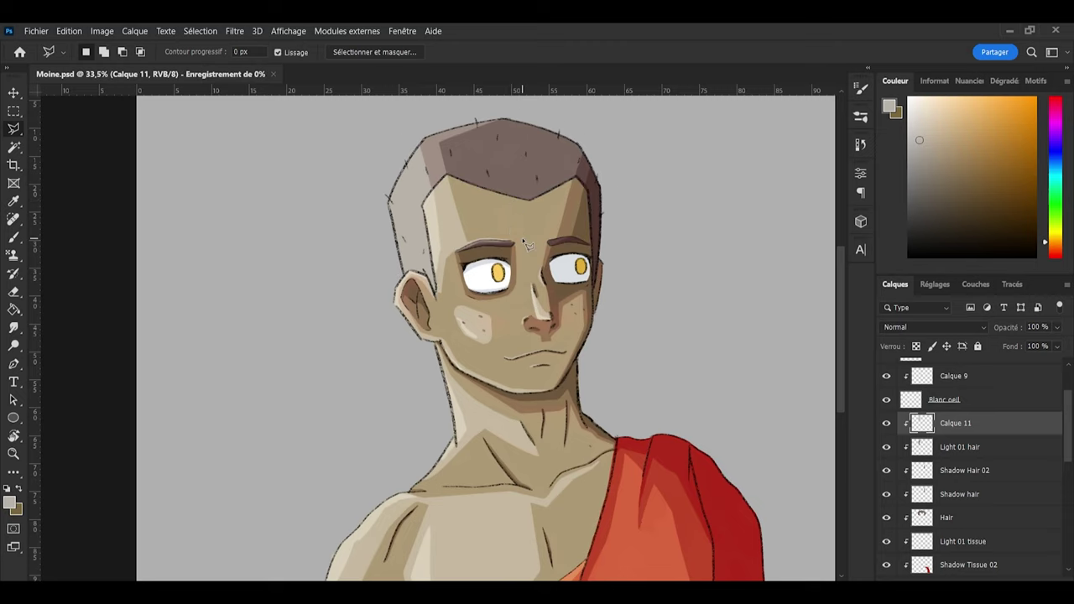
scroll(514, 235, "down", 1)
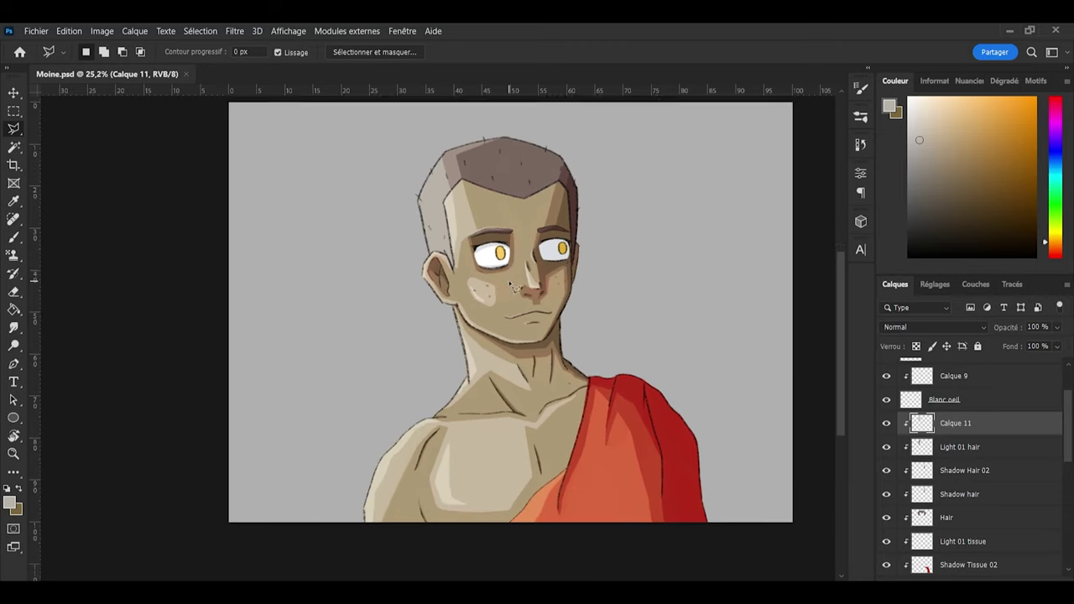
Step: Rename the Calque 11 layer as Light 02 Hair and save the document
double_click(956, 424)
type("Light 02 Hair")
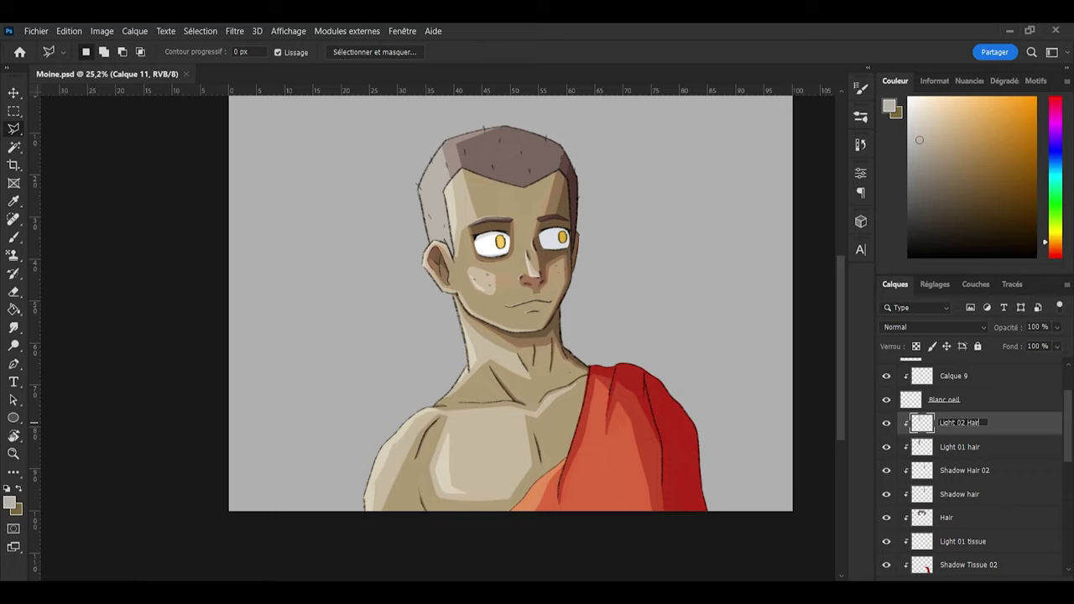
key("Return")
key("ctrl+s")
Step: Add a new layer above Light 01 tissue and name it Light 02 tissue
scroll(958, 426, "down", 3)
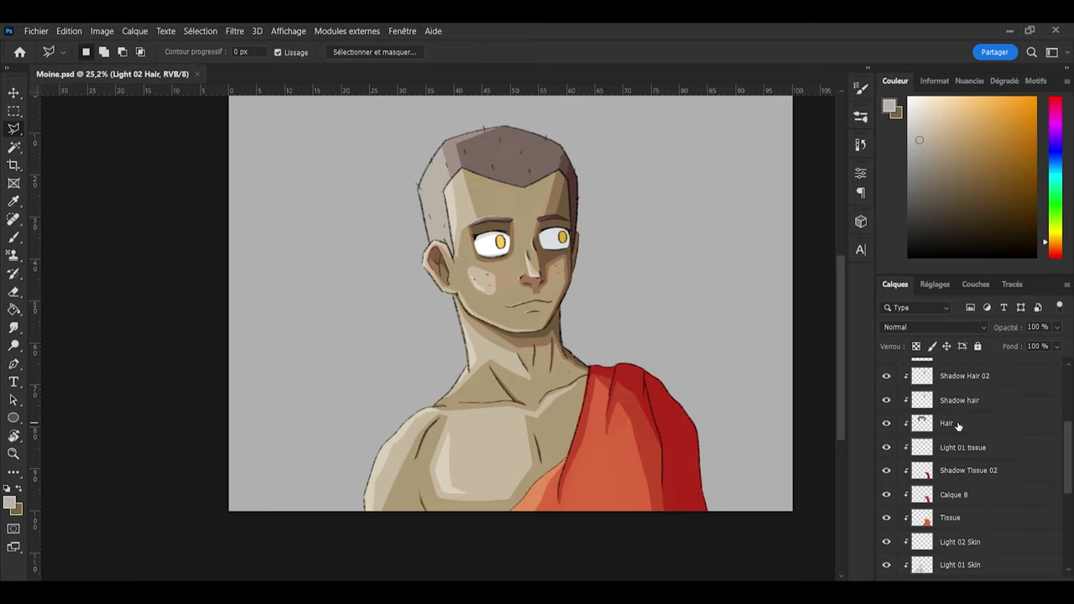
left_click(967, 448)
key("ctrl+shift+alt+n")
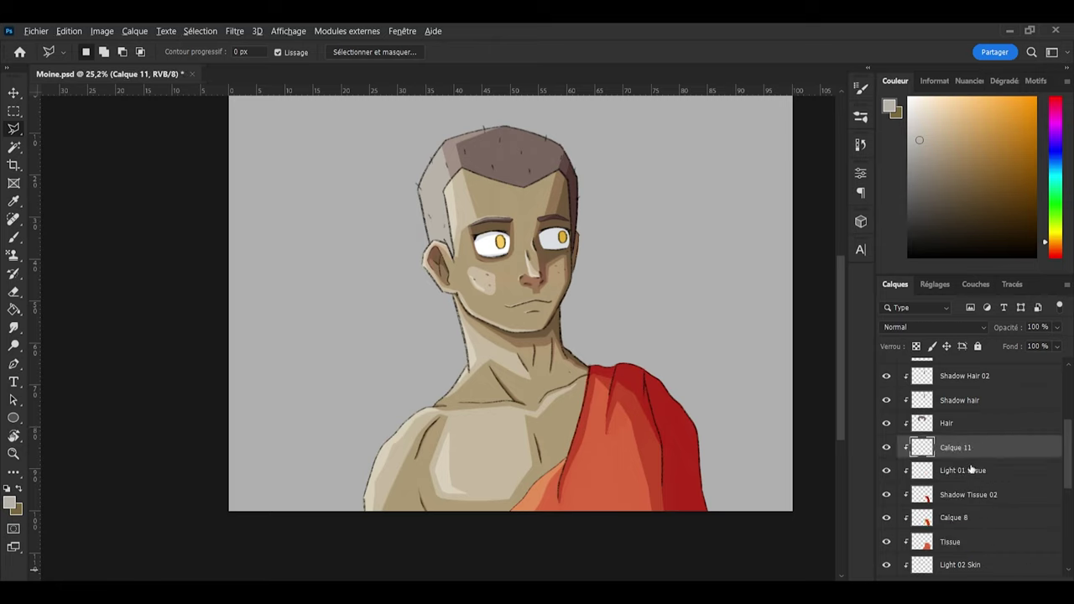
double_click(954, 449)
type("Light 02 tissue")
key("Return")
Step: Sample the robe's light orange at its lower chest edge and mix a brighter, yellower brush color from it
scroll(655, 395, "down", 4)
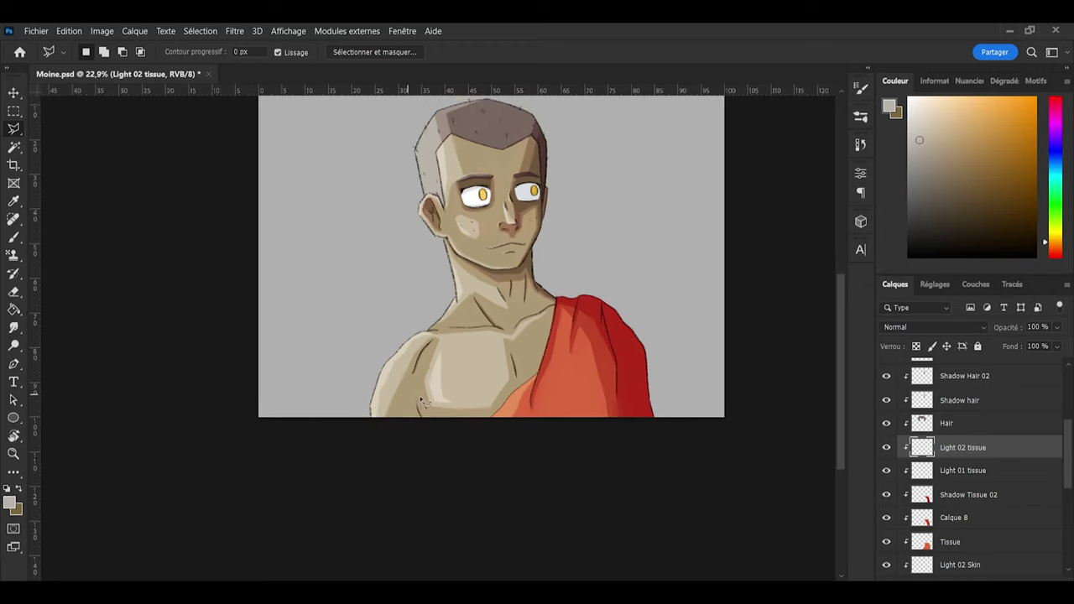
scroll(655, 391, "up", 6)
key("i")
left_click(443, 419)
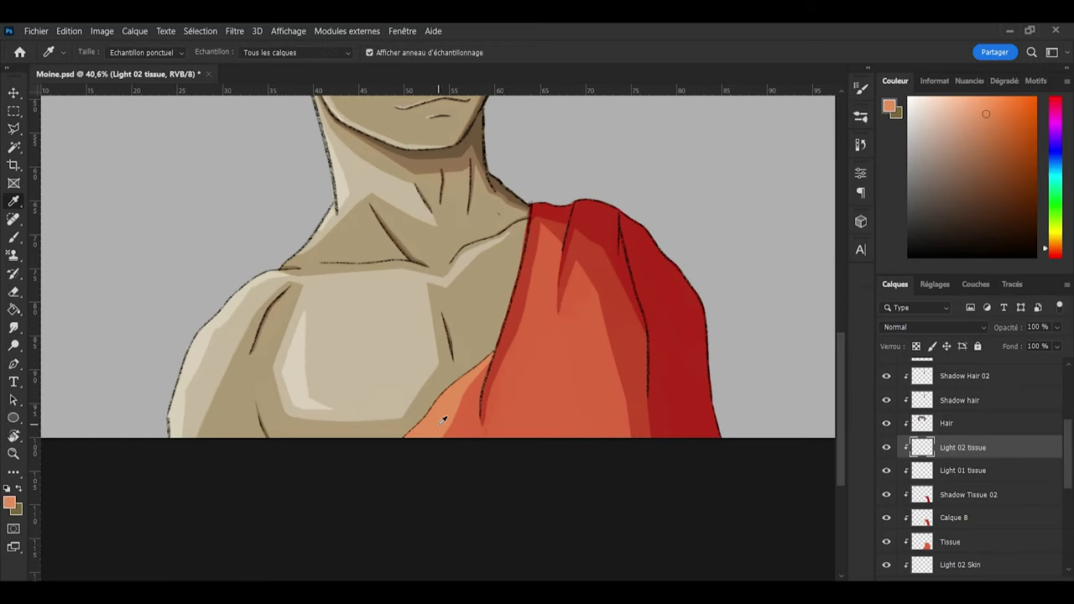
key("b")
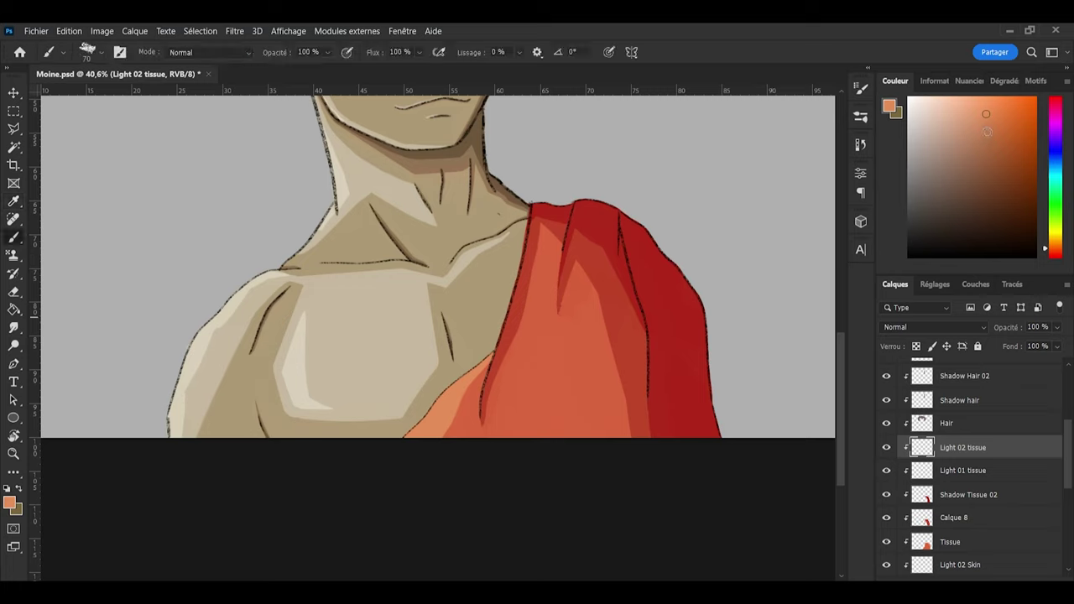
left_click(974, 103)
left_click_drag(1050, 249, 1051, 246)
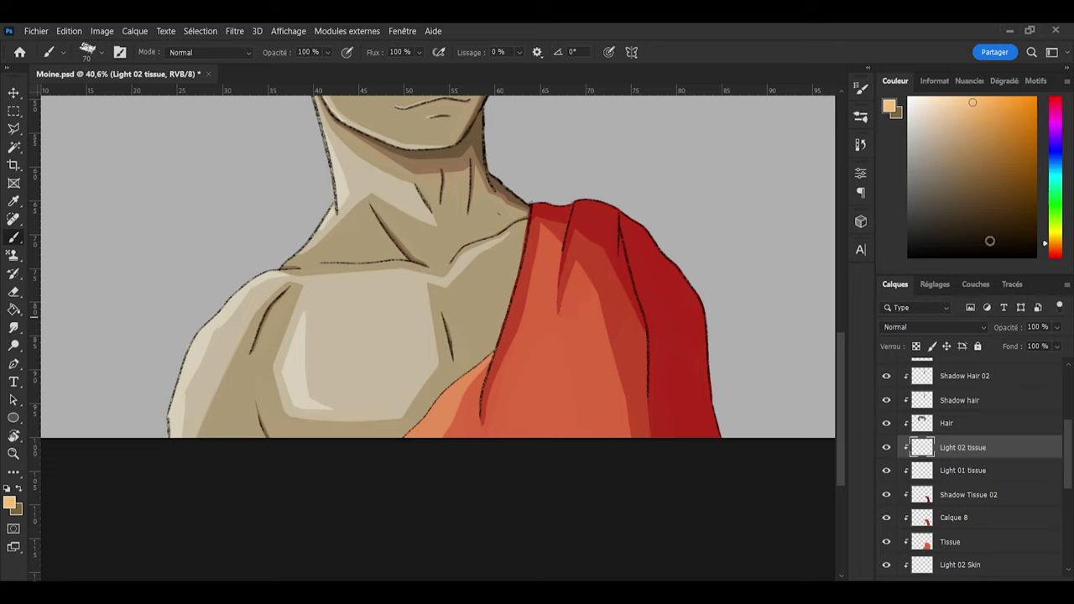
Step: Load the Tissue layer's outline as a selection and paint a bright highlight along the robe's lower edge on the chest
mouse_move(408, 428)
left_mouse_down()
mouse_move(398, 439)
mouse_move(409, 435)
left_mouse_up()
key("ctrl+z")
left_click(923, 543, "ctrl")
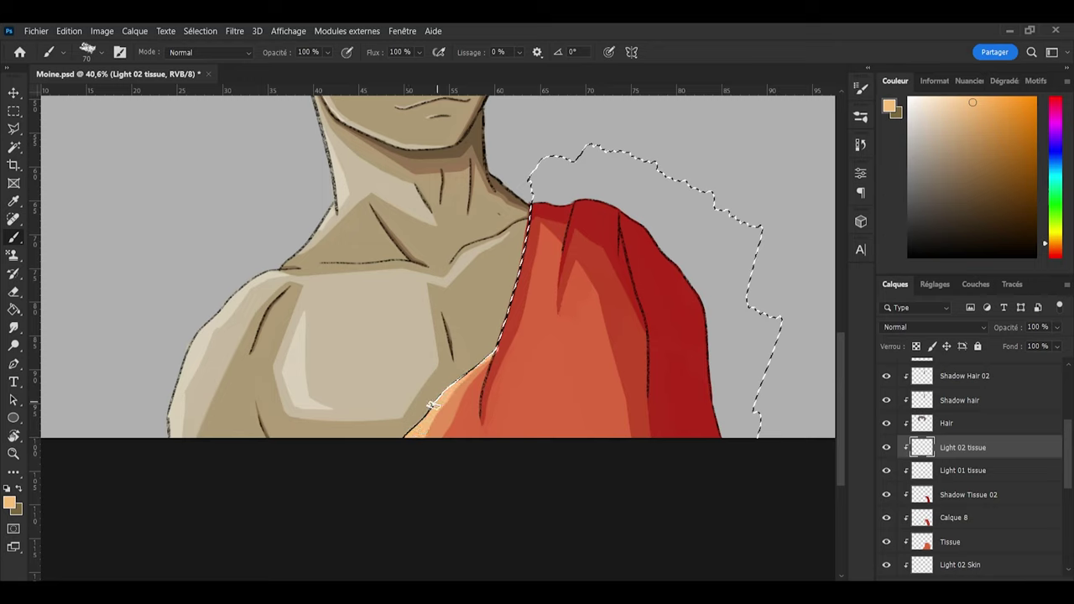
key("e")
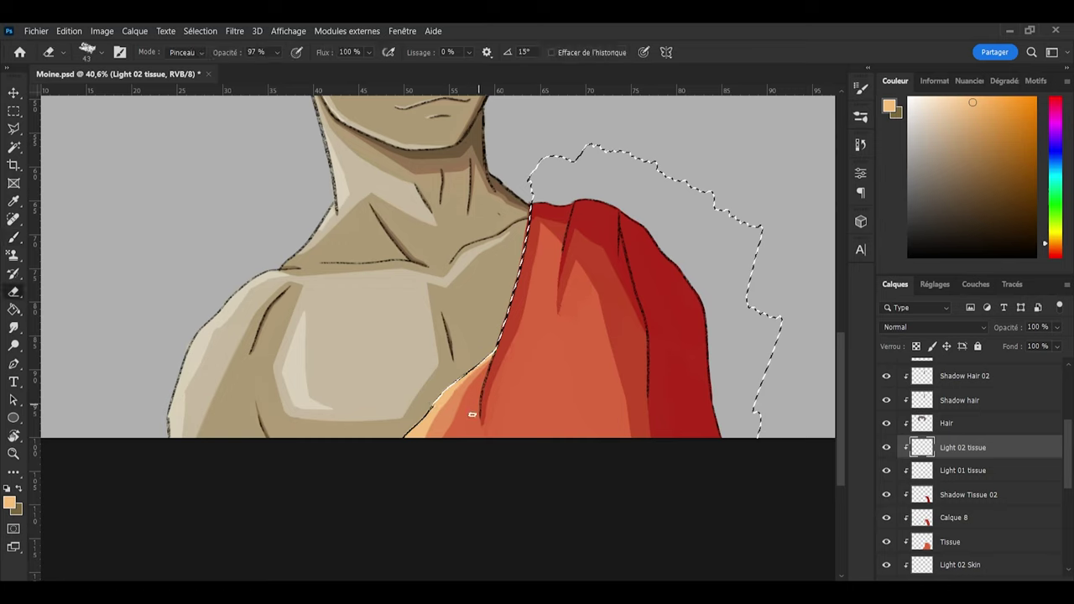
key("b")
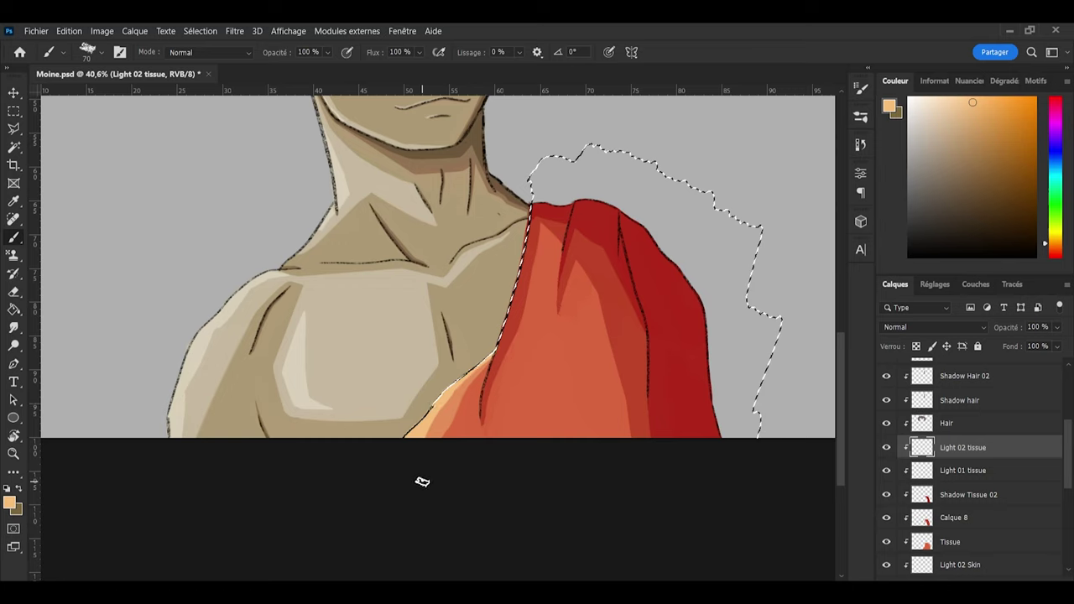
Step: Save the document and clear the robe selection
key("ctrl+s")
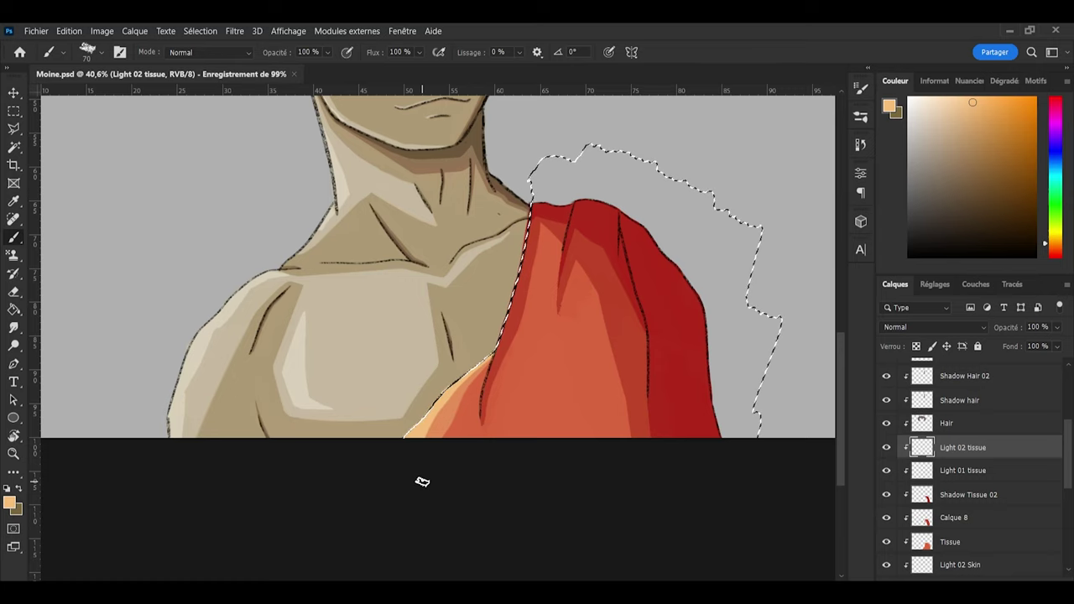
scroll(384, 269, "down", 4)
scroll(384, 268, "up", 3)
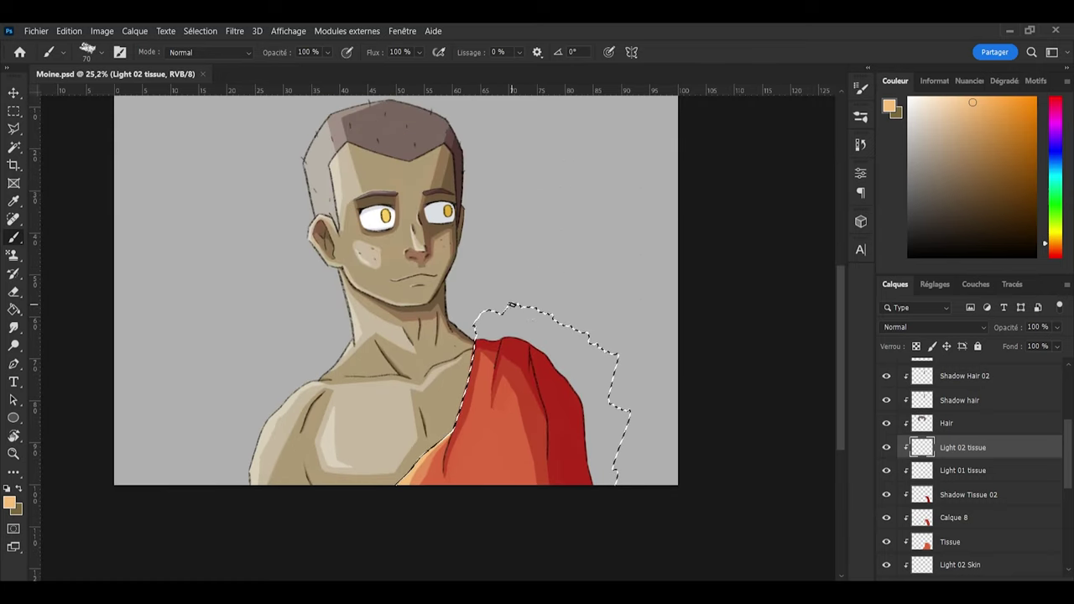
key("l")
key("ctrl+d")
scroll(582, 325, "down", 2)
scroll(394, 308, "up", 3)
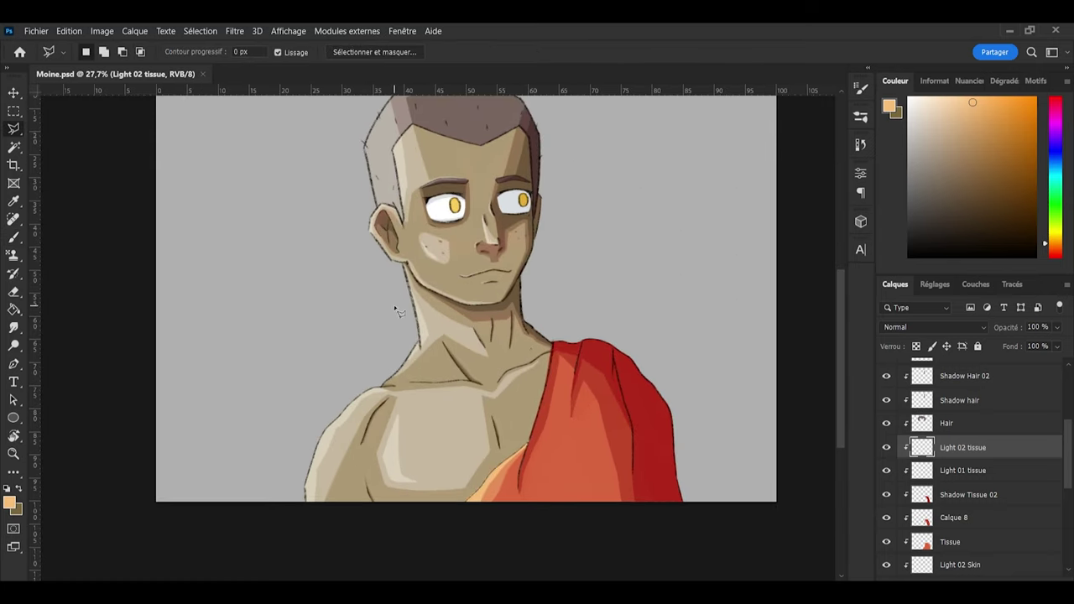
scroll(500, 357, "down", 1)
scroll(446, 357, "up", 1)
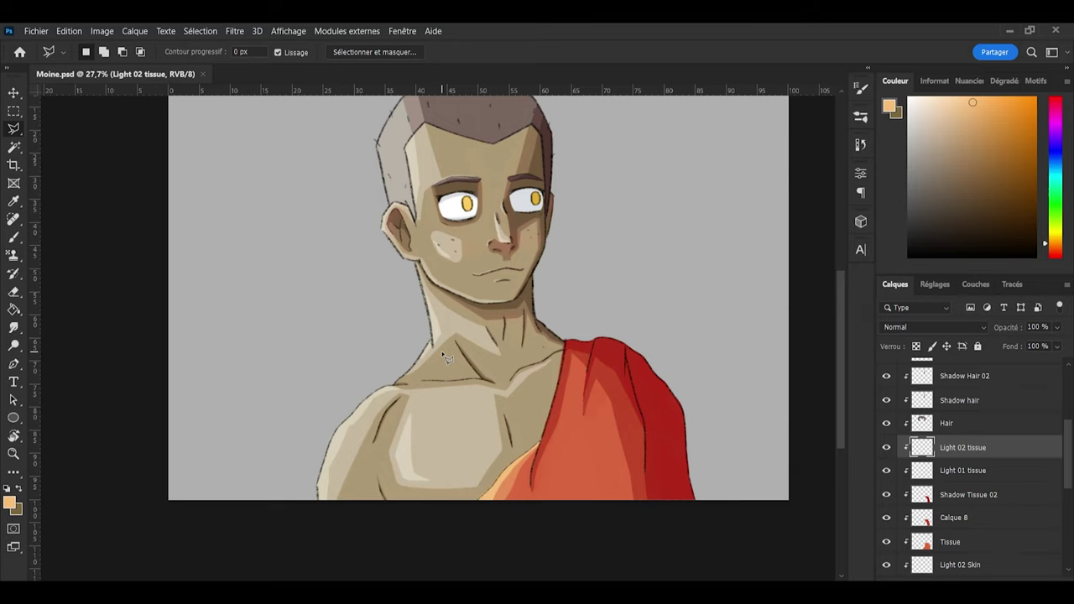
scroll(445, 356, "up", 1)
scroll(446, 356, "down", 1)
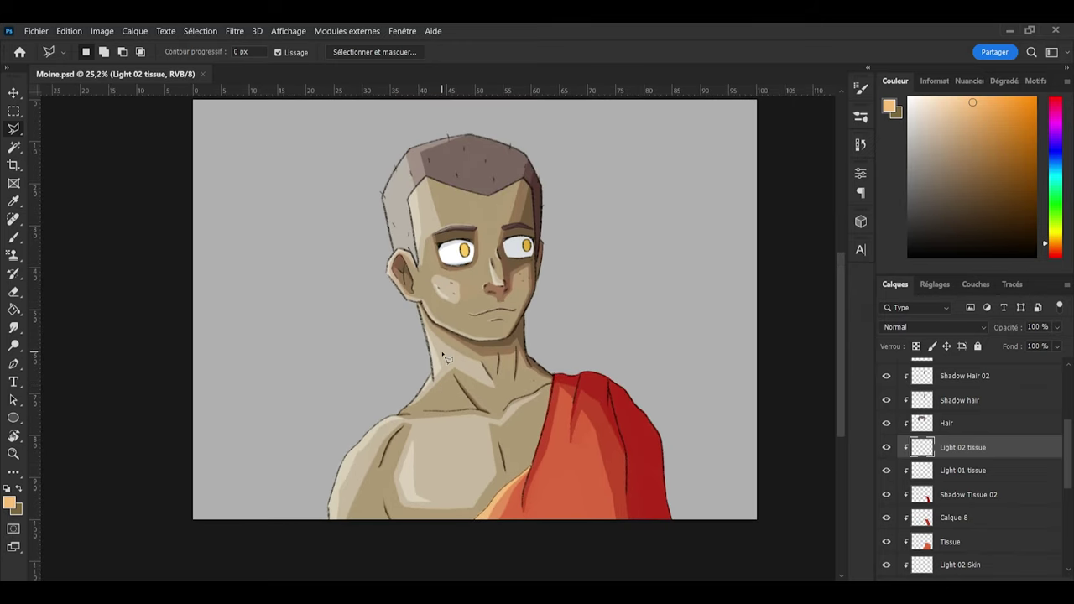
scroll(446, 357, "up", 1)
scroll(445, 357, "down", 1)
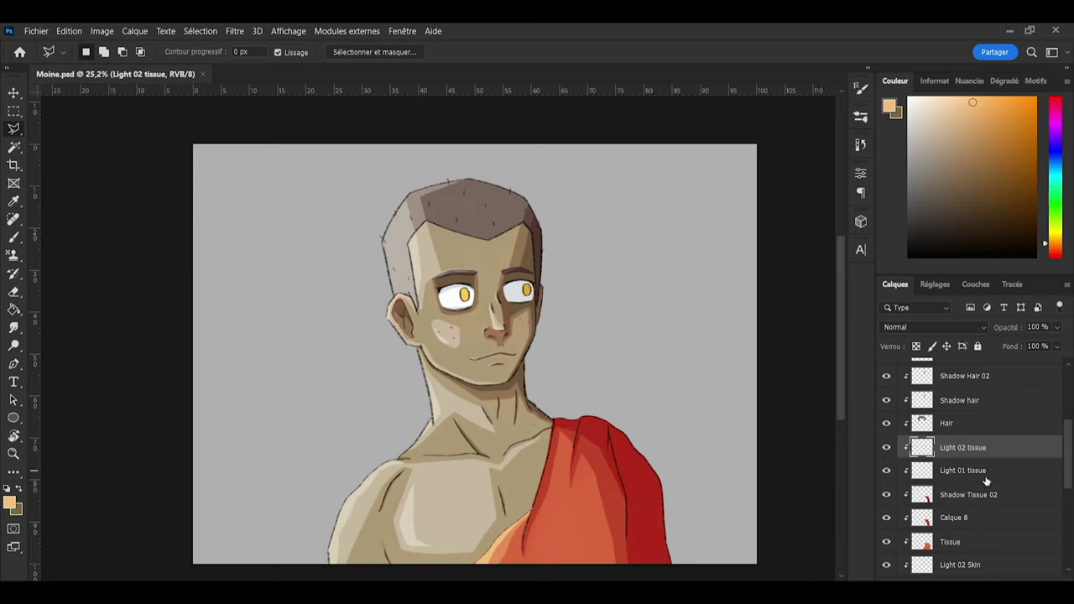
Step: Rename the Calque 9 layer above Blanc oeil as Shadow 01
scroll(991, 487, "down", 1)
scroll(1006, 462, "up", 5)
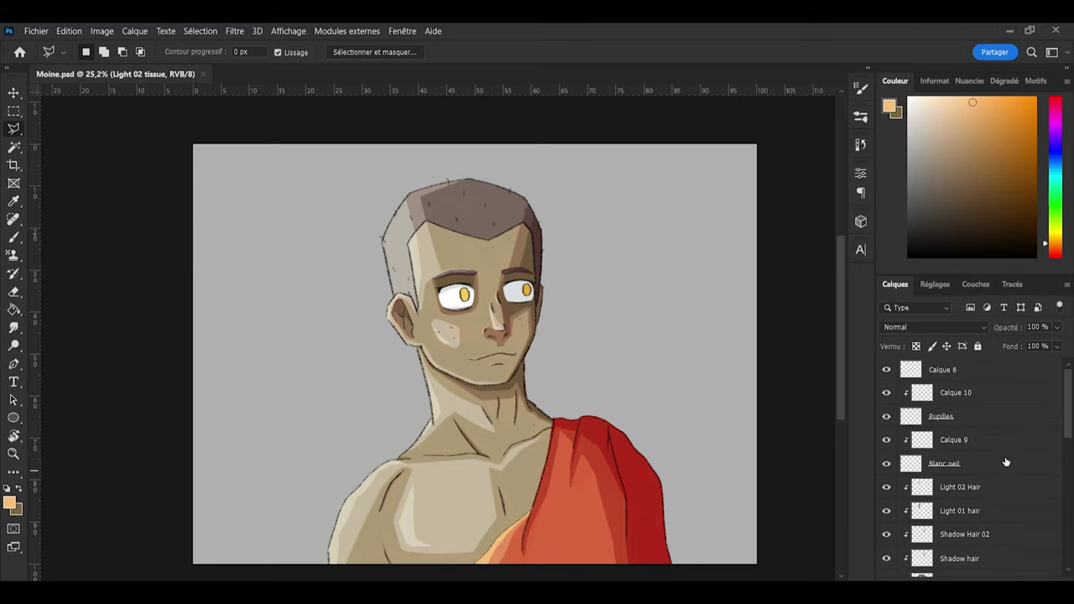
left_click(962, 451)
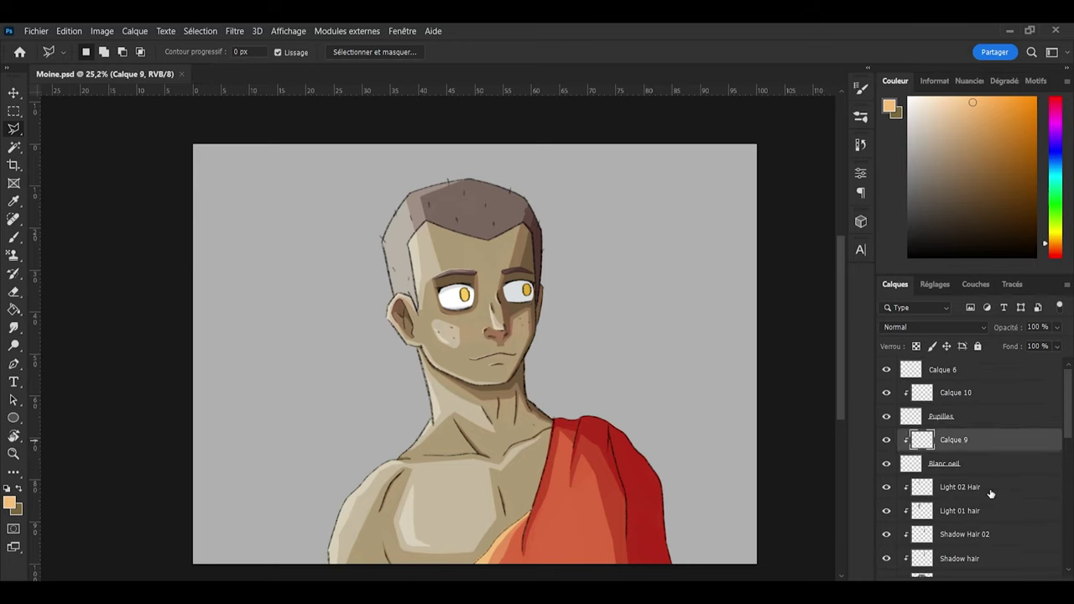
double_click(956, 440)
type("Shadow 01")
key("Return")
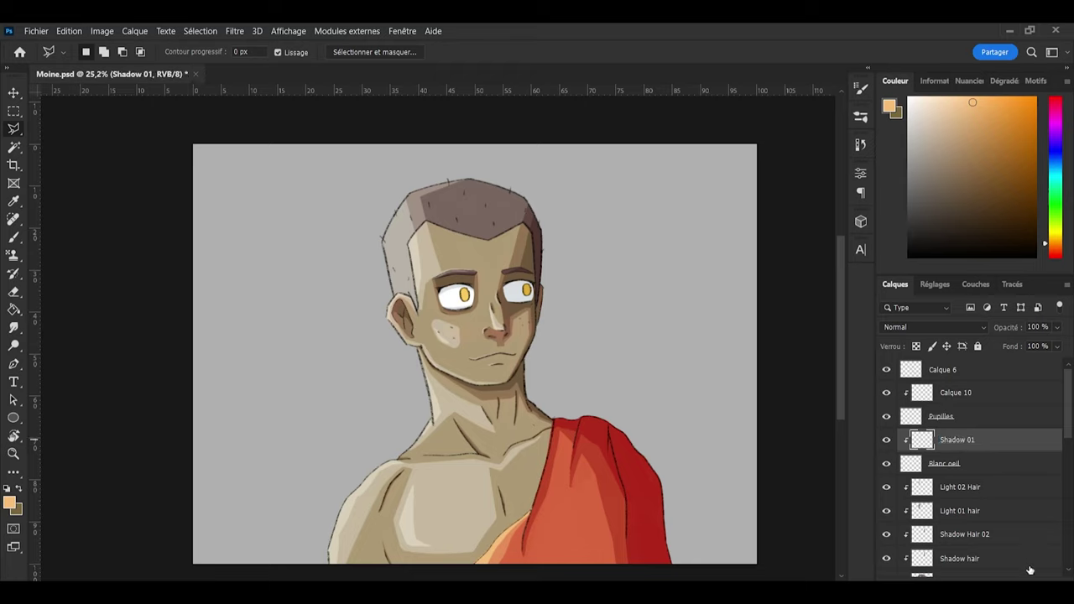
Step: Add a layer above Shadow 01 and paint the shaded far eye white with a darker blue-gray mixed from its sampled color
key("ctrl+shift+alt+n")
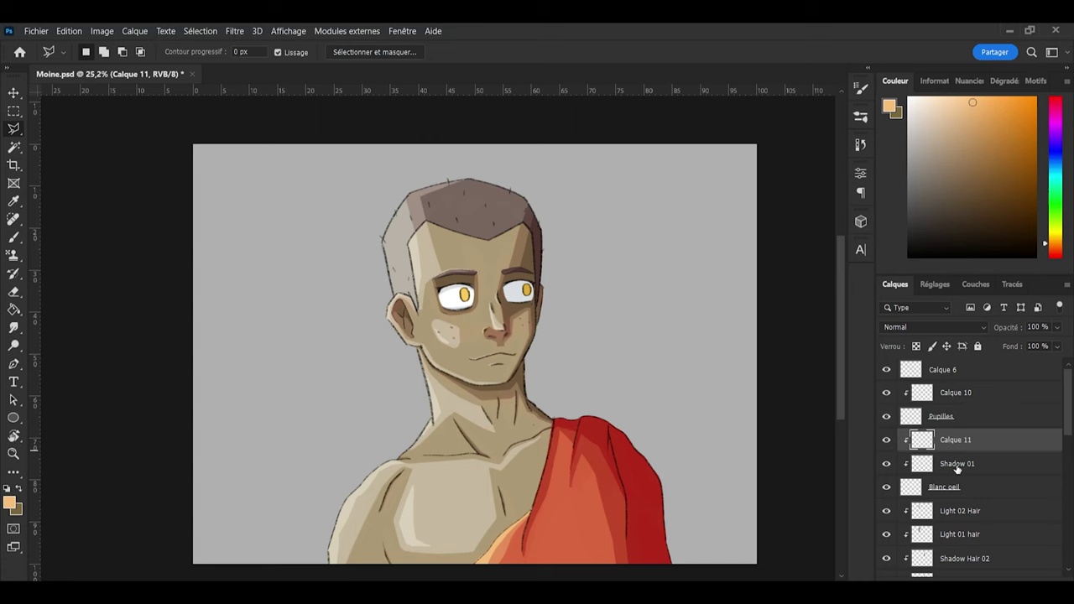
scroll(483, 300, "up", 4)
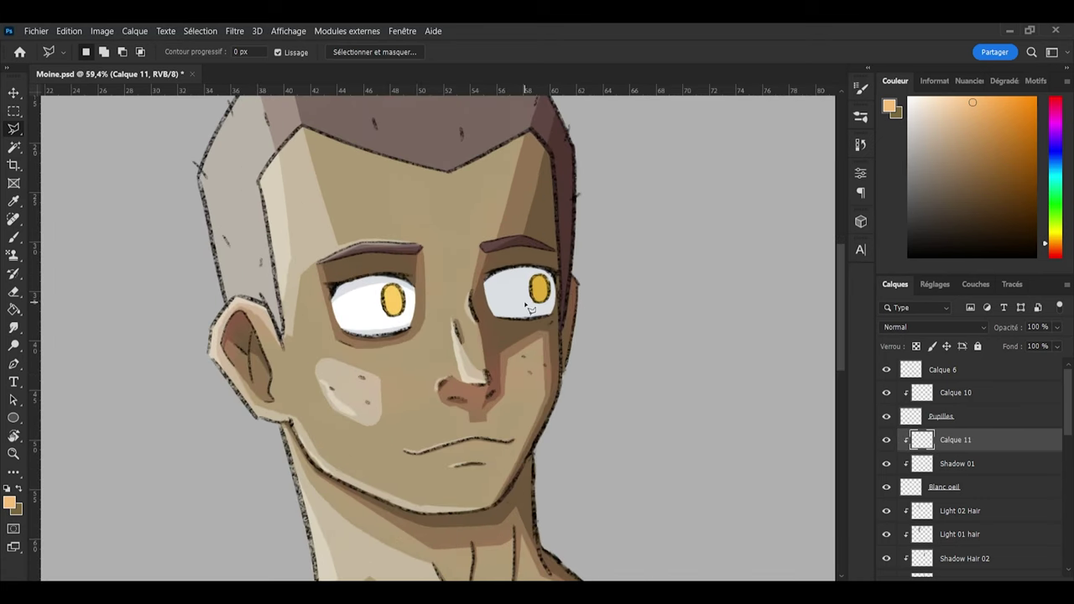
key("i")
left_click(521, 294)
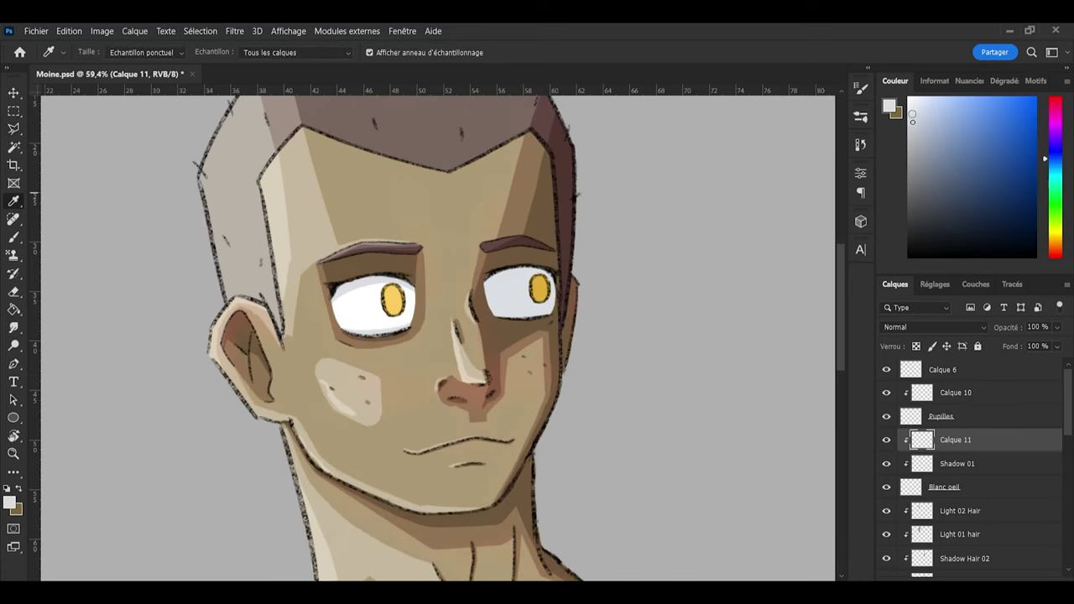
left_click_drag(914, 122, 914, 137)
key("b")
mouse_move(516, 309)
left_mouse_down()
mouse_move(493, 285)
mouse_move(499, 267)
mouse_move(520, 273)
mouse_move(529, 308)
mouse_move(550, 312)
mouse_move(527, 300)
mouse_move(539, 265)
left_mouse_up()
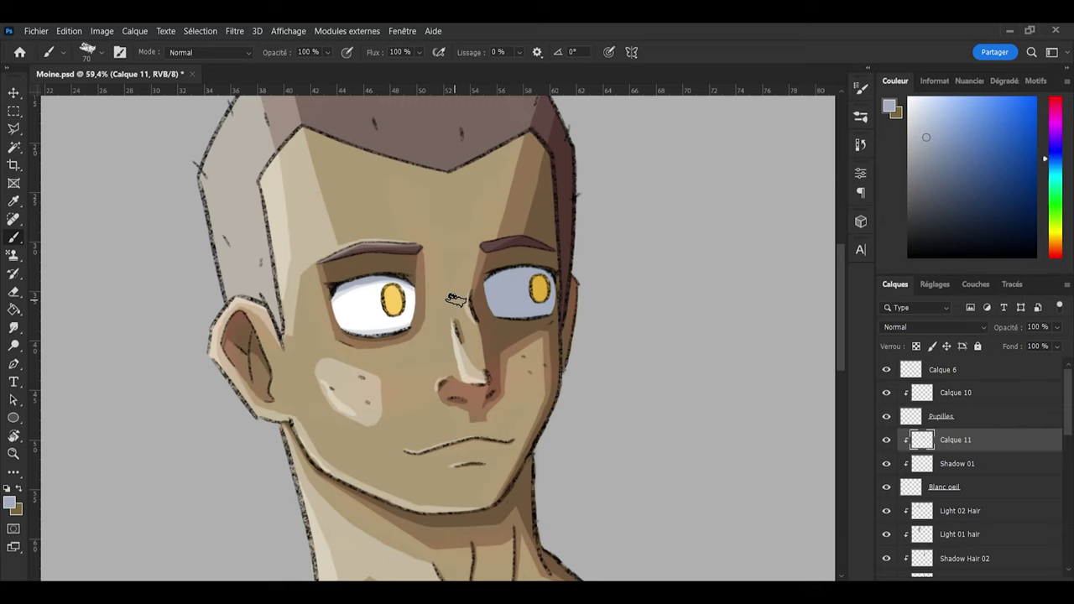
Step: On the Shadow 01 layer, paint a pale gray shadow under the upper lid of the near eye, using the gray sampled from its white
left_click(953, 468)
key("i")
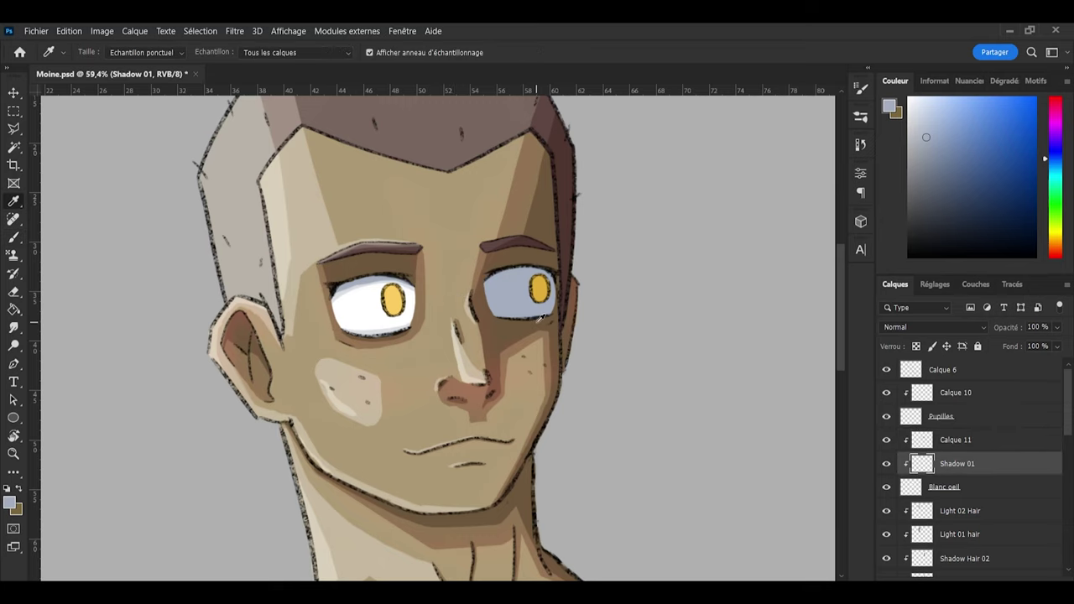
left_click(372, 328)
key("b")
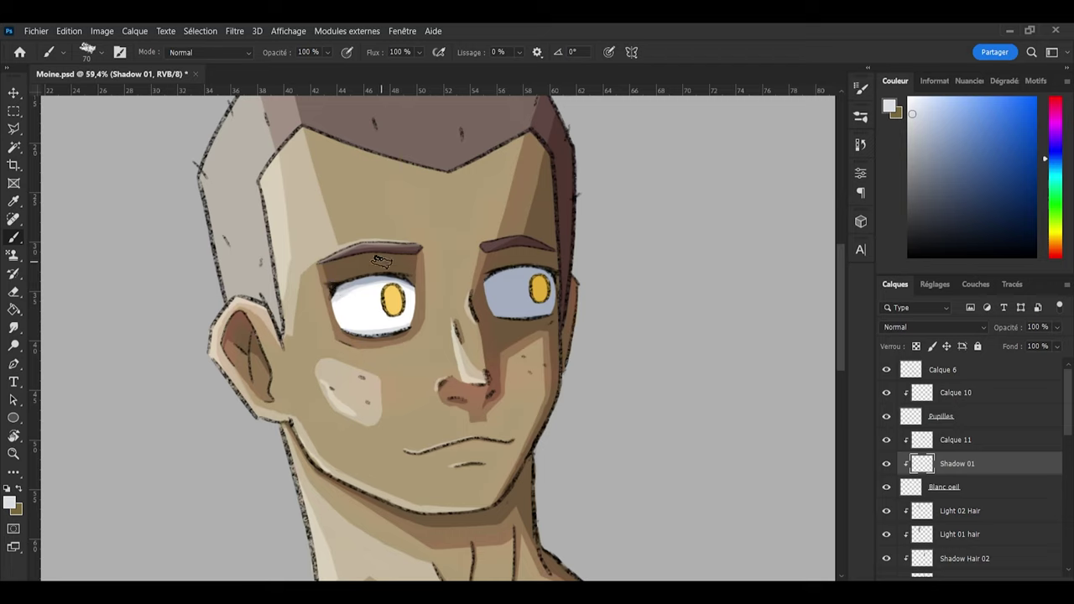
left_click_drag(334, 292, 377, 279)
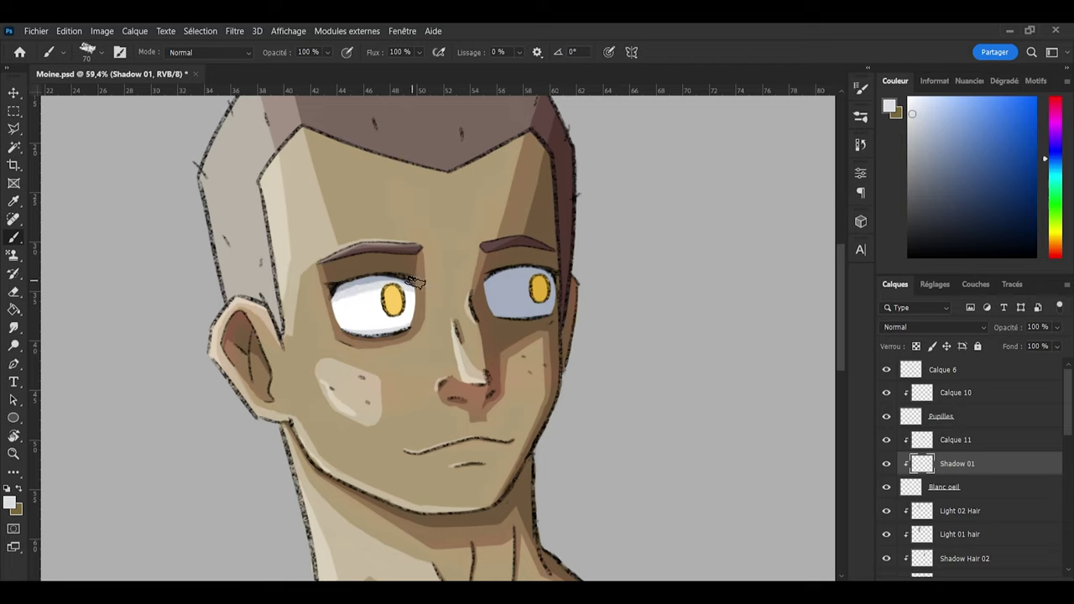
key("e")
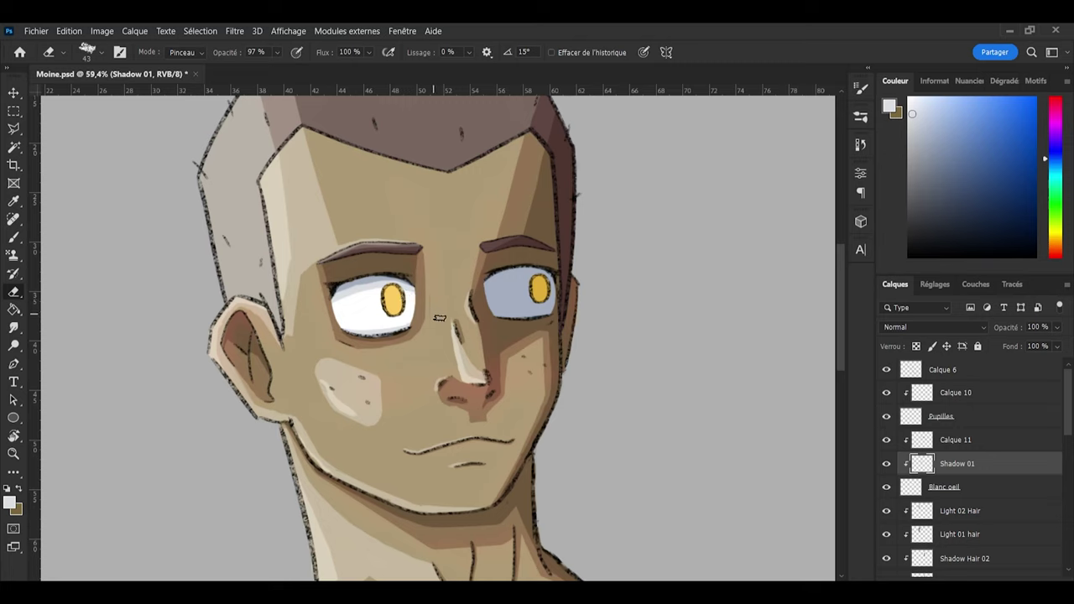
Step: On the Calque 11 layer, load the brush with the blue-gray sampled from the far eye white
left_click(957, 442)
key("i")
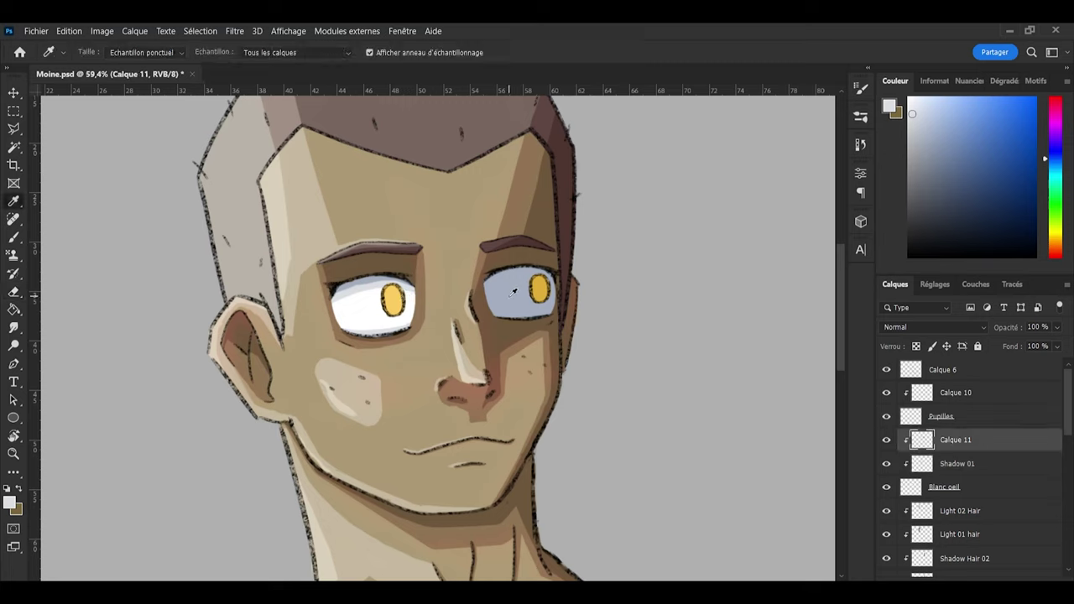
left_click(520, 289)
key("b")
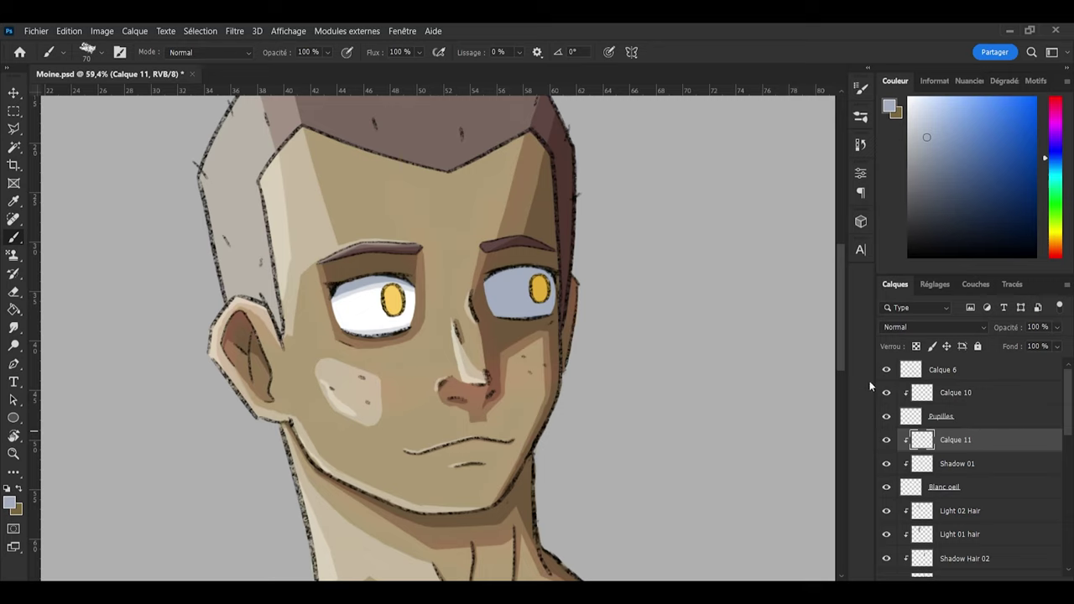
Step: Sample the near iris yellow and add a clipped layer above Calque 10 for the irises
key("i")
left_click(392, 306)
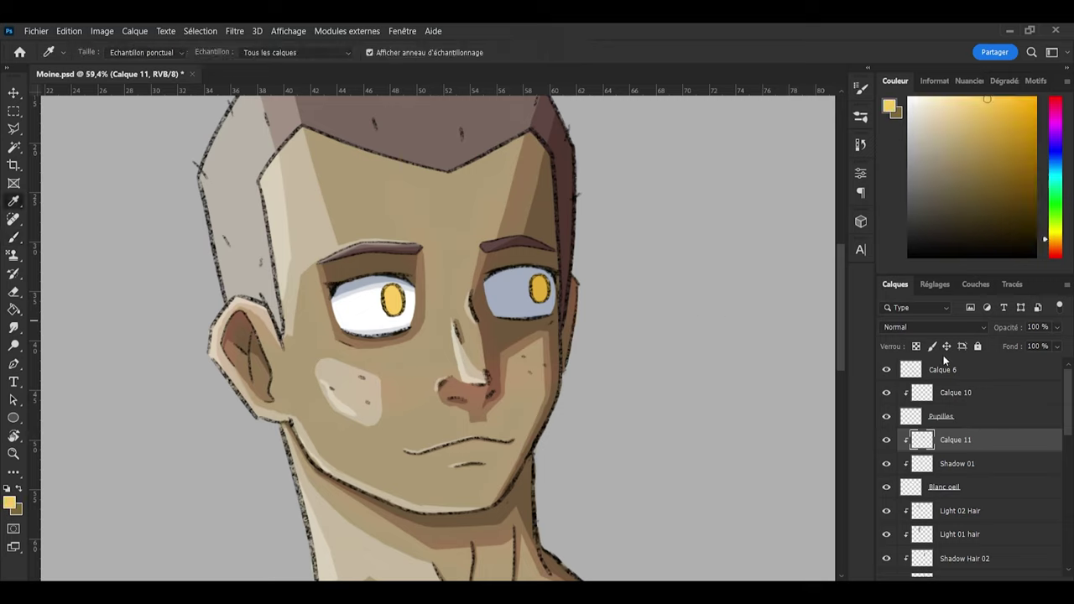
left_click(962, 396)
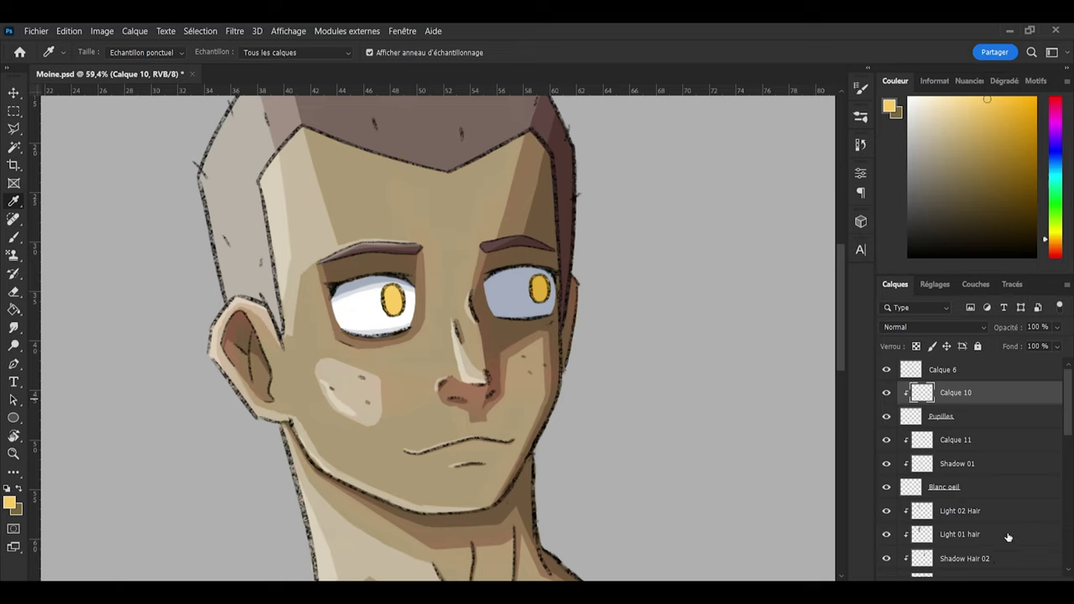
key("ctrl+shift+alt+n")
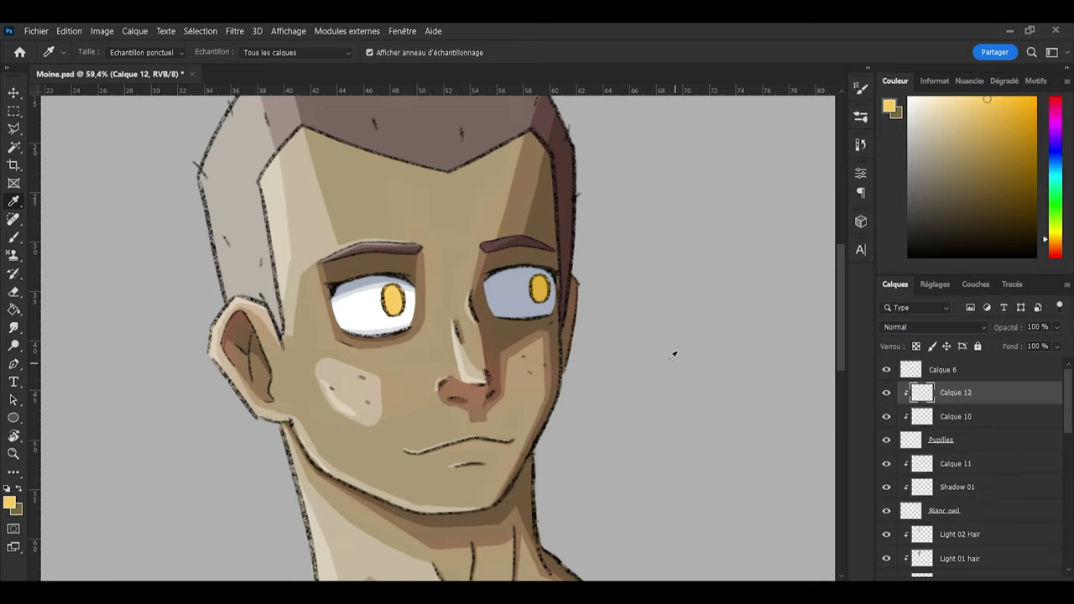
Step: Paint the far iris with a darker orange mixed from its sampled yellow, and save the document
left_click(542, 289)
key("b")
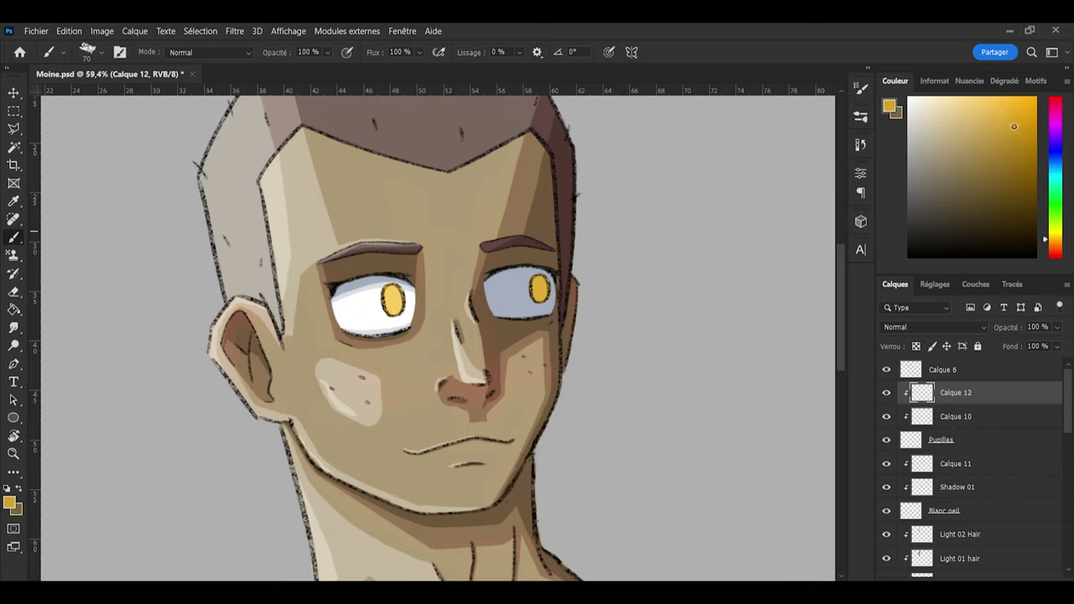
left_click(1057, 249)
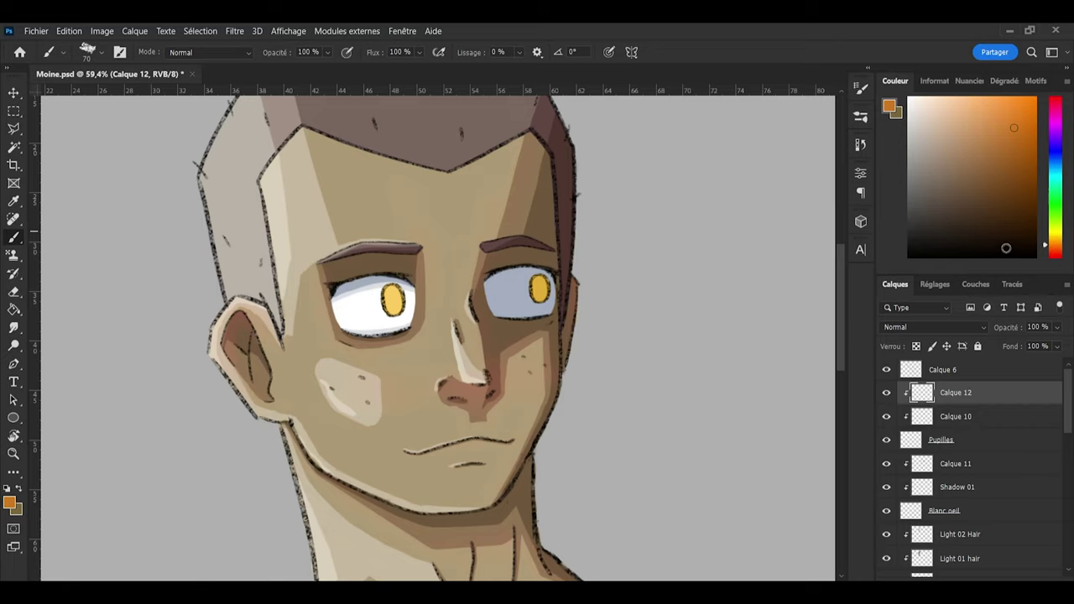
mouse_move(542, 286)
left_mouse_down()
mouse_move(543, 298)
mouse_move(537, 281)
mouse_move(537, 292)
left_mouse_up()
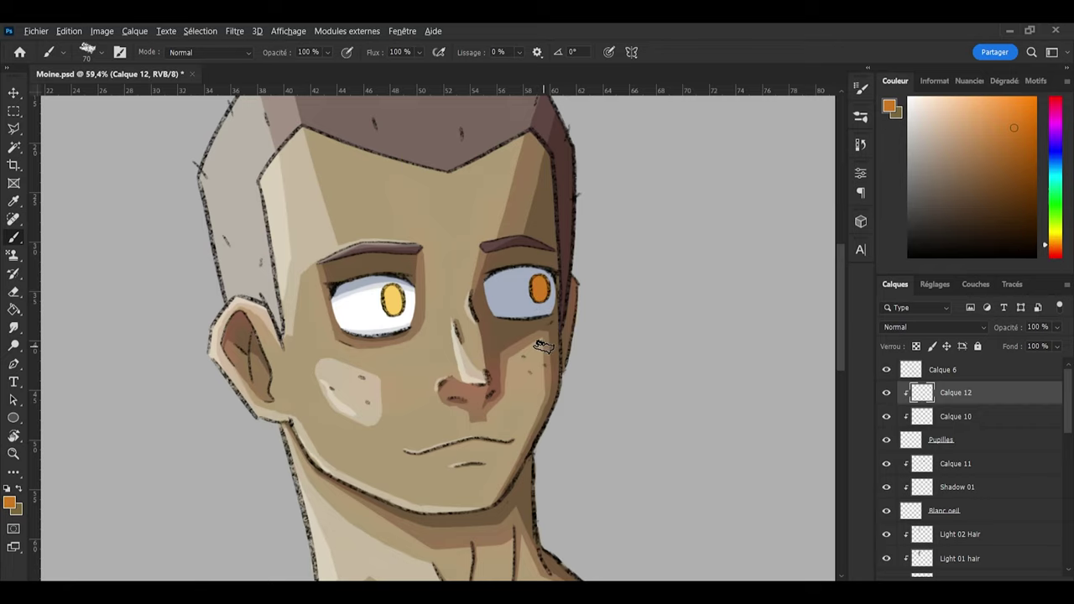
scroll(543, 346, "down", 3)
scroll(575, 294, "up", 3)
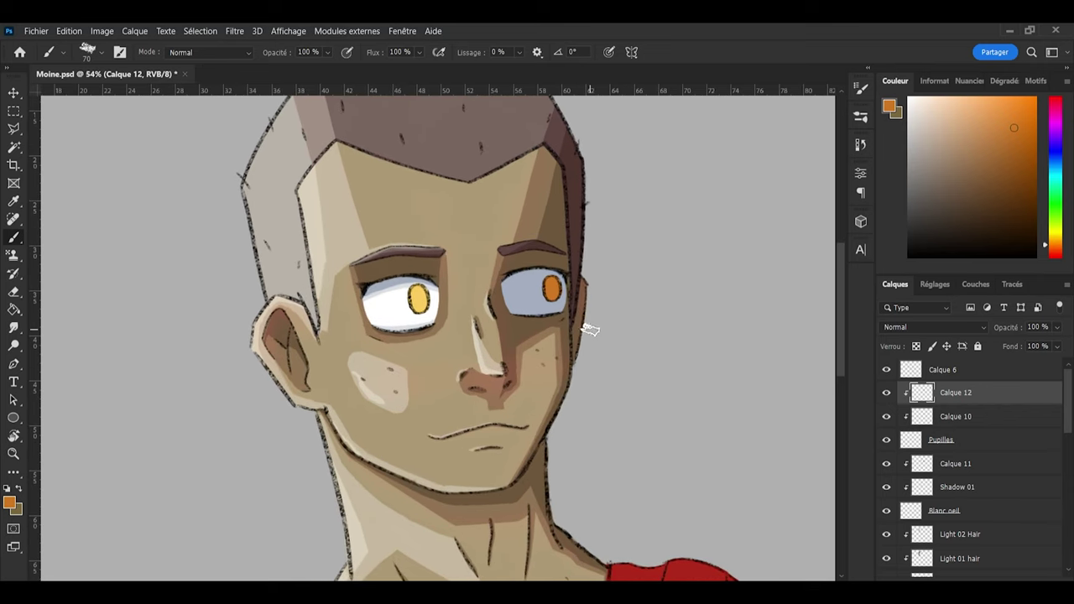
key("ctrl+s")
scroll(560, 364, "up", 1)
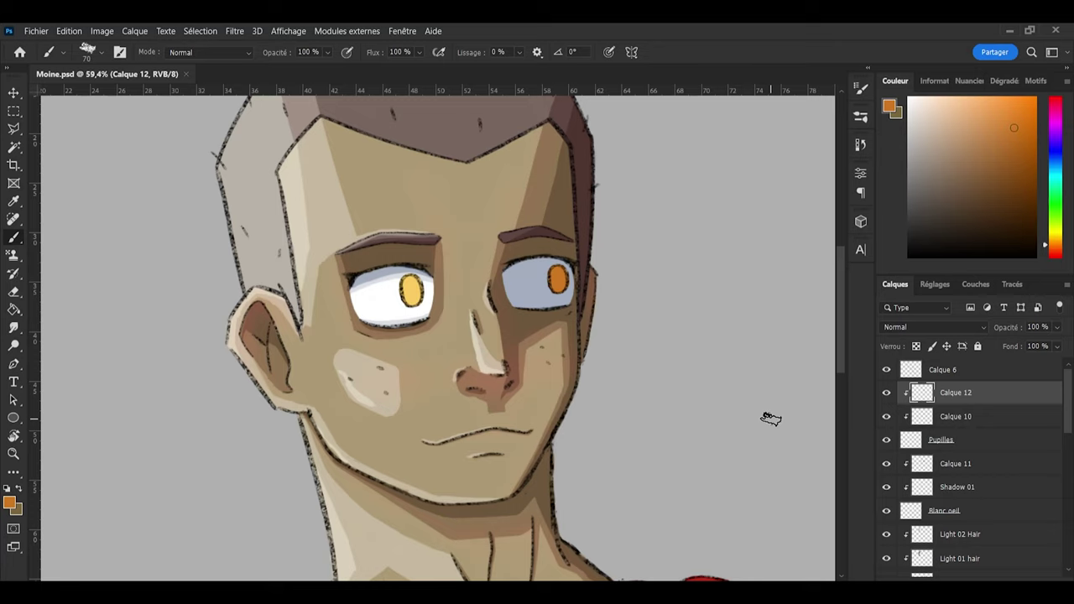
Step: Add another layer above the irises and set up a size 23 Linear Dodge (Add) brush with the sampled near iris yellow
key("ctrl+shift+alt+n")
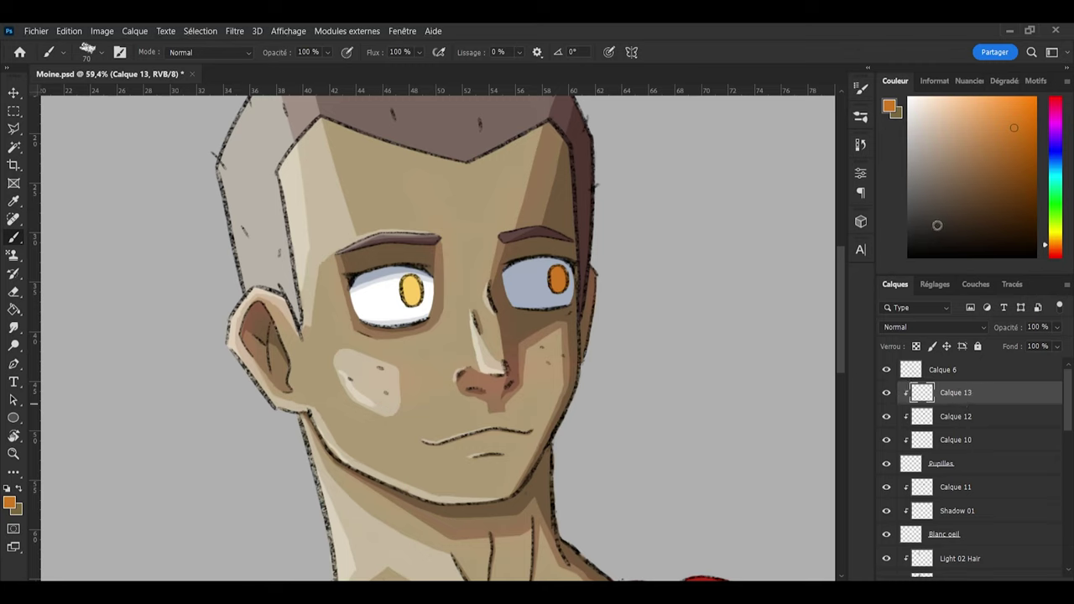
key("i")
left_click(427, 288)
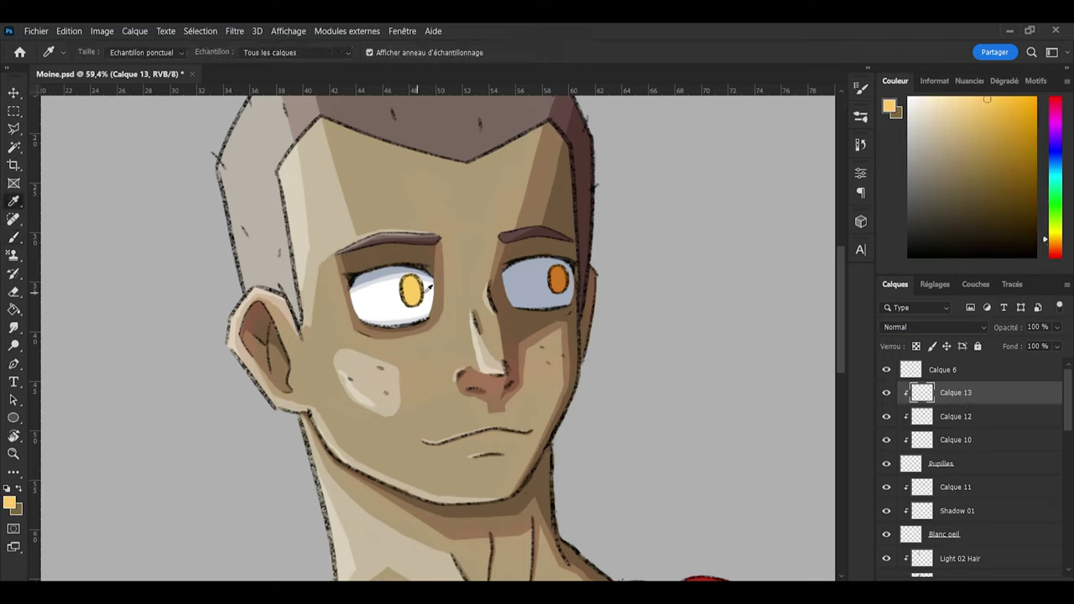
key("b")
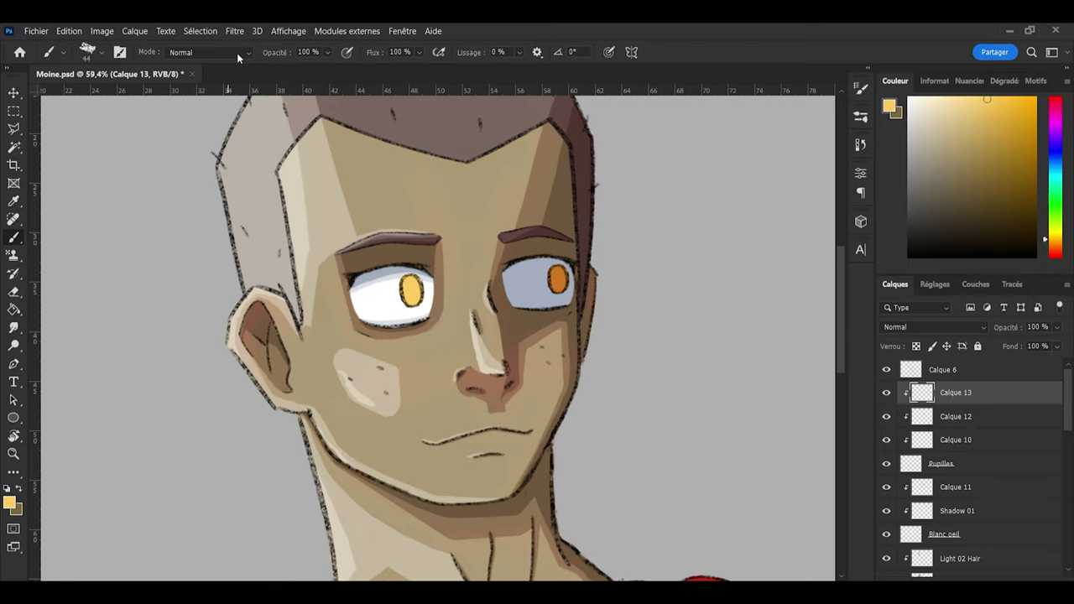
key("shift+alt+w")
key("bracketleft")
key("bracketleft")
key("bracketleft")
key("bracketleft")
key("bracketleft")
Step: Try a bright highlight on the inner side of the far iris, and undo it
mouse_move(554, 283)
left_mouse_down()
mouse_move(557, 292)
mouse_move(557, 276)
left_mouse_up()
key("ctrl+z")
key("ctrl+z")
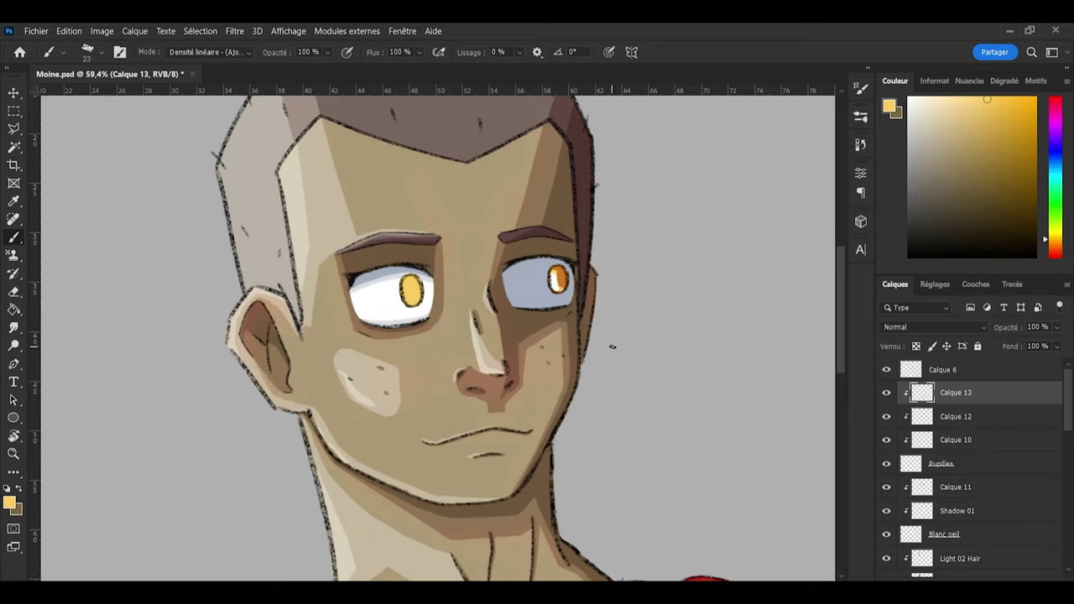
Step: Release the Calque 13 layer from its clipping mask and prepare a size 9 brush with the orange sampled from the far iris
key("ctrl+alt+g")
key("x")
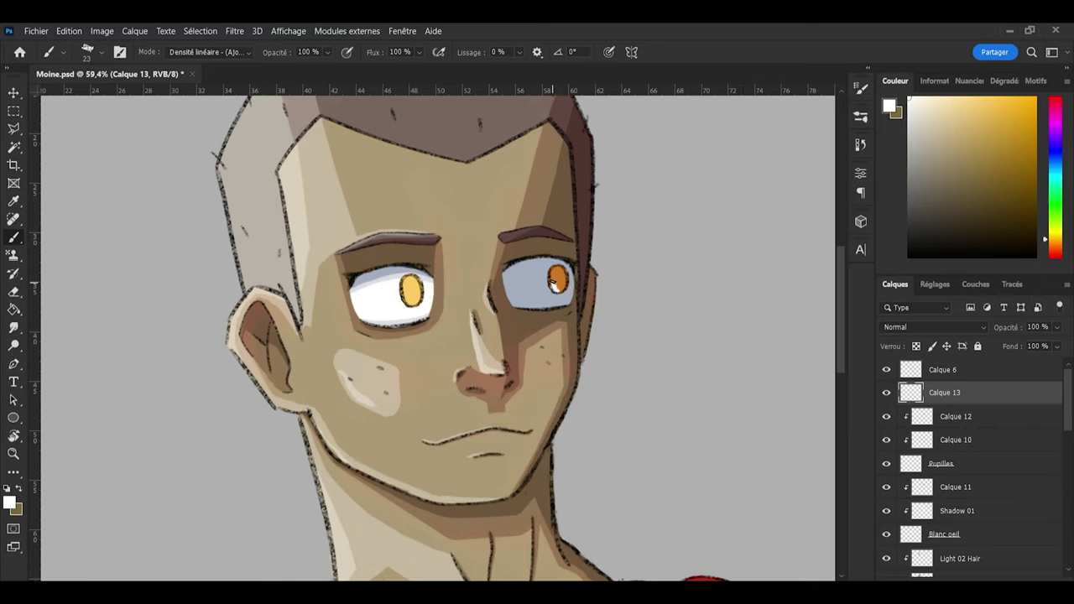
left_click_drag(973, 126, 996, 194)
left_click(558, 287, "alt")
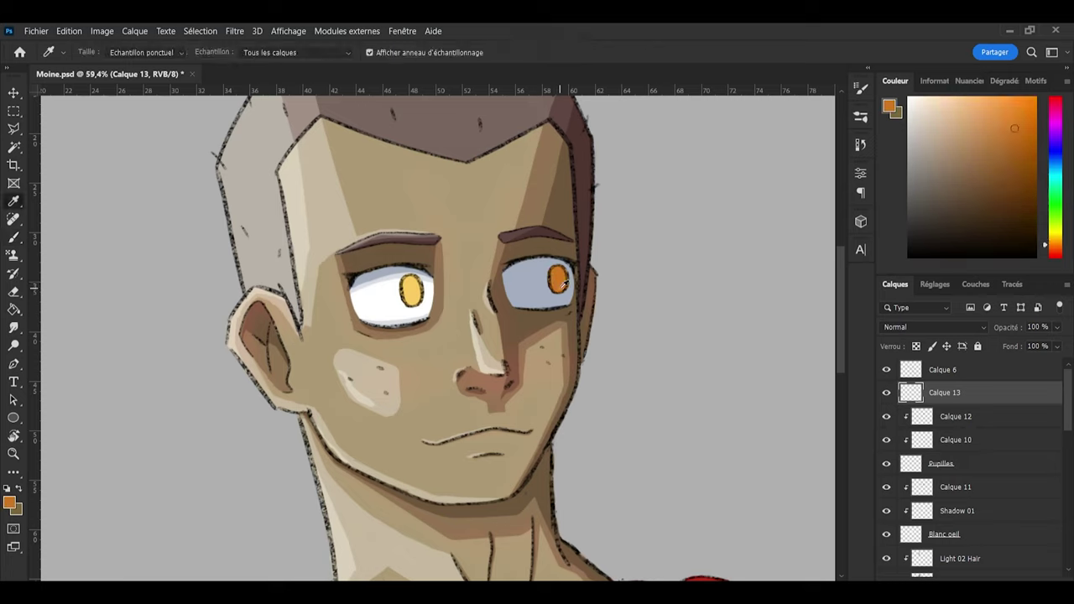
key("bracketleft")
key("bracketleft")
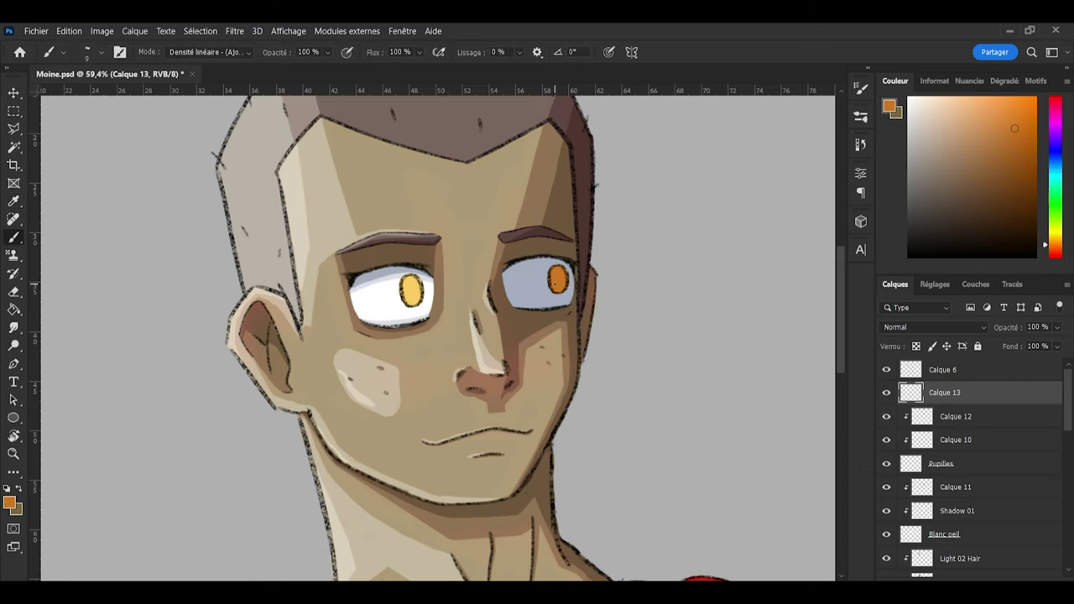
scroll(558, 286, "up", 5)
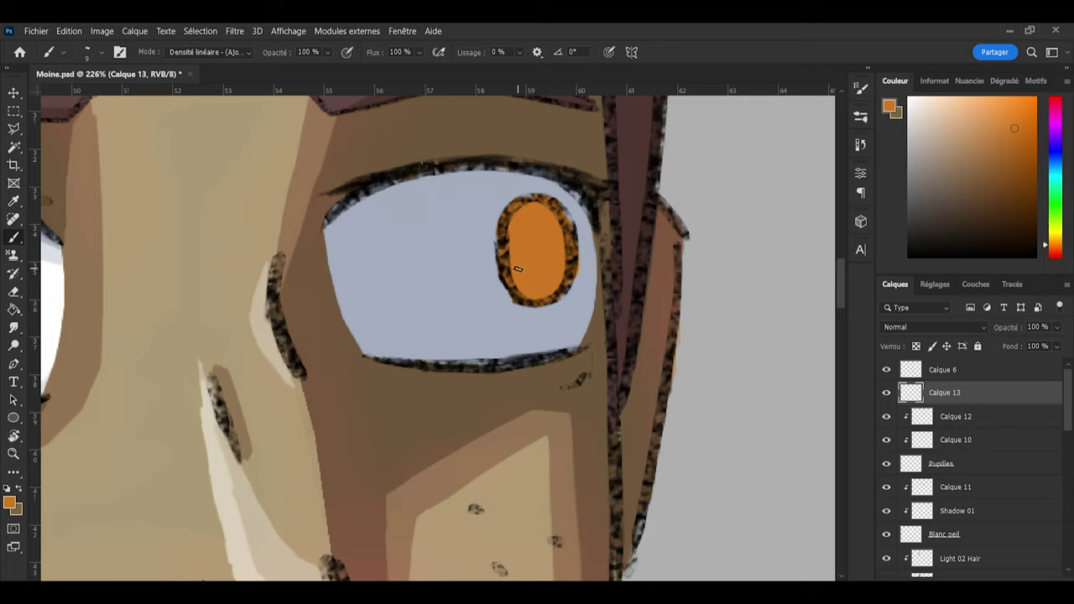
Step: Try a thin bright highlight along the lower edge of the orange iris on Calque 13
mouse_move(518, 268)
left_mouse_down()
mouse_move(535, 296)
mouse_move(517, 261)
left_mouse_up()
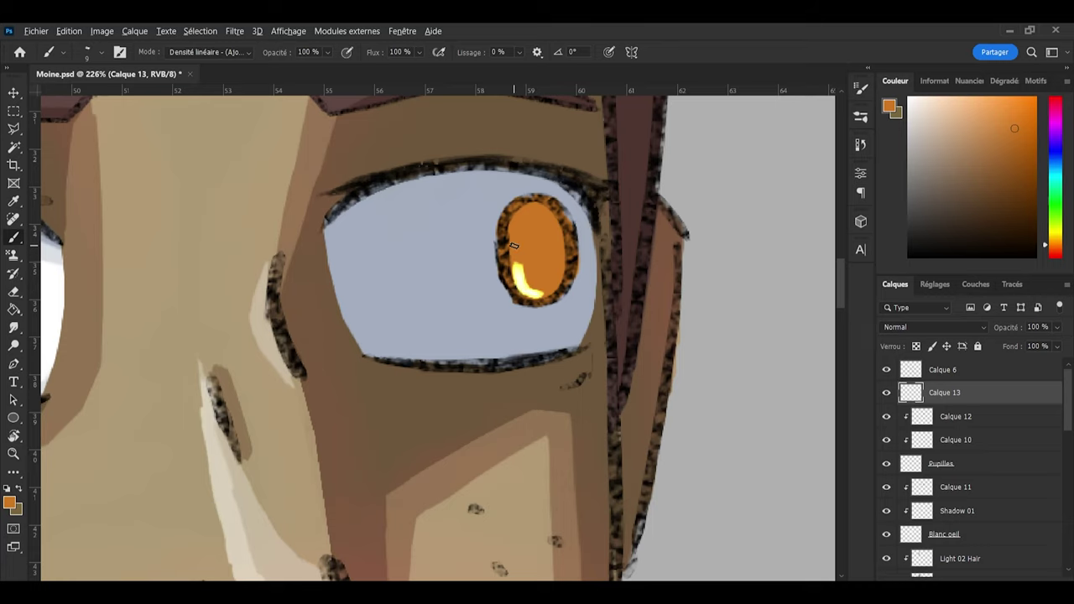
scroll(514, 245, "down", 6)
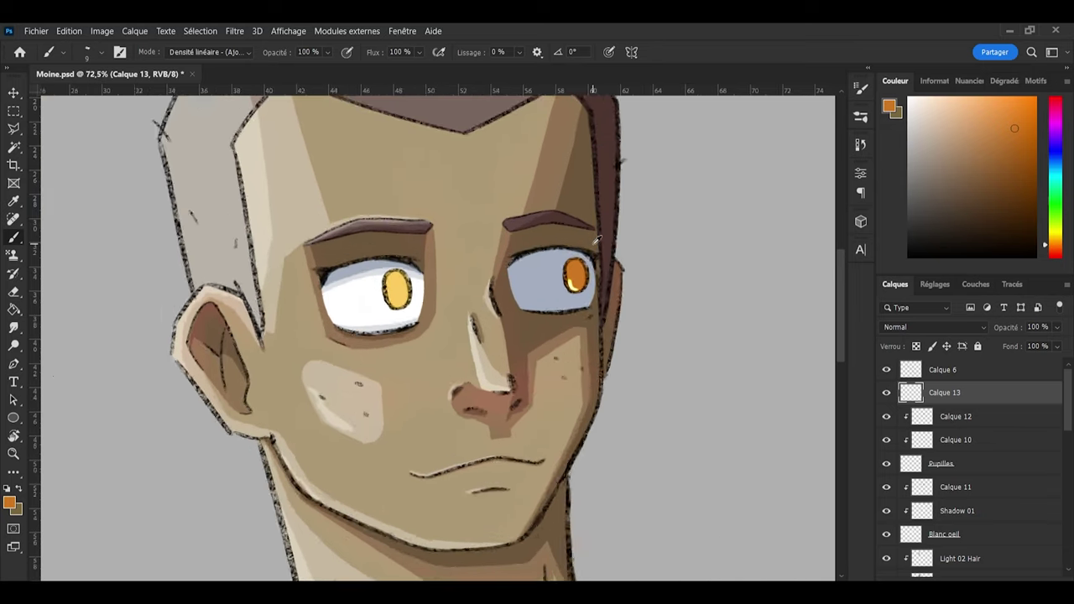
scroll(596, 240, "up", 3)
key("e")
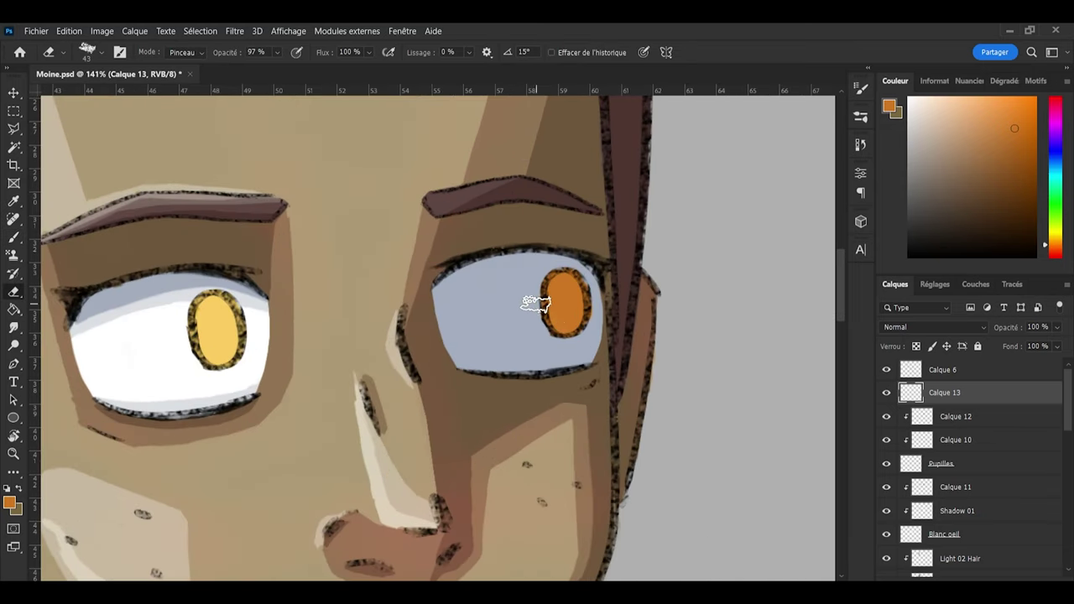
key("b")
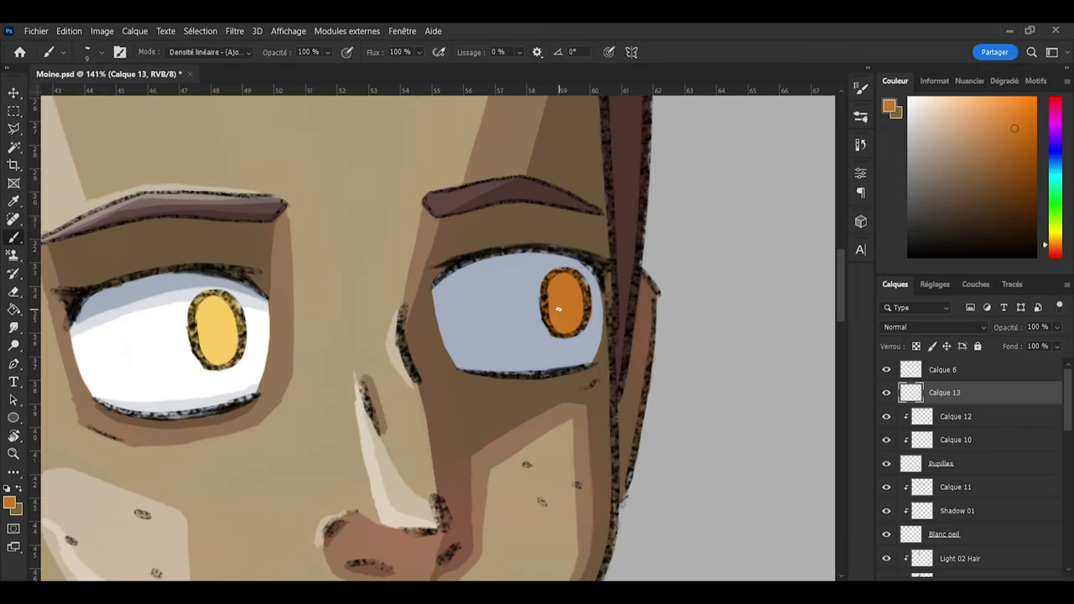
Step: Try a broader yellow glow on the lower half of the orange iris using a larger brush, and erase it
mouse_move(554, 296)
left_mouse_down()
mouse_move(556, 324)
mouse_move(576, 313)
mouse_move(556, 313)
mouse_move(564, 323)
mouse_move(558, 308)
left_mouse_up()
key("ctrl+z")
key("bracketright")
key("bracketright")
key("bracketright")
scroll(616, 364, "down", 4)
scroll(615, 309, "up", 4)
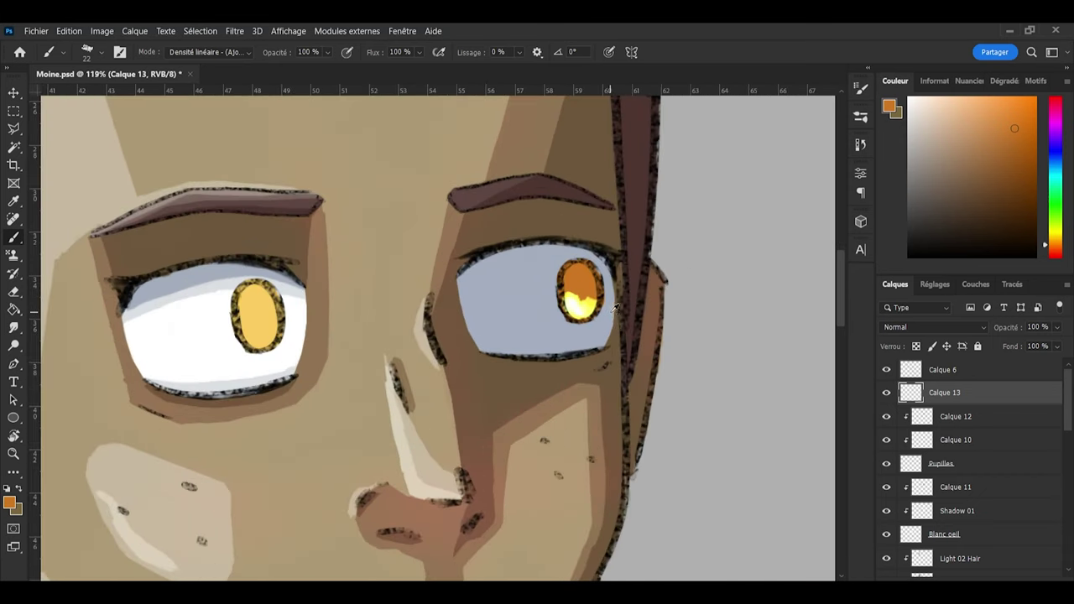
key("e")
mouse_move(600, 309)
left_mouse_down()
mouse_move(580, 319)
mouse_move(591, 317)
mouse_move(576, 282)
left_mouse_up()
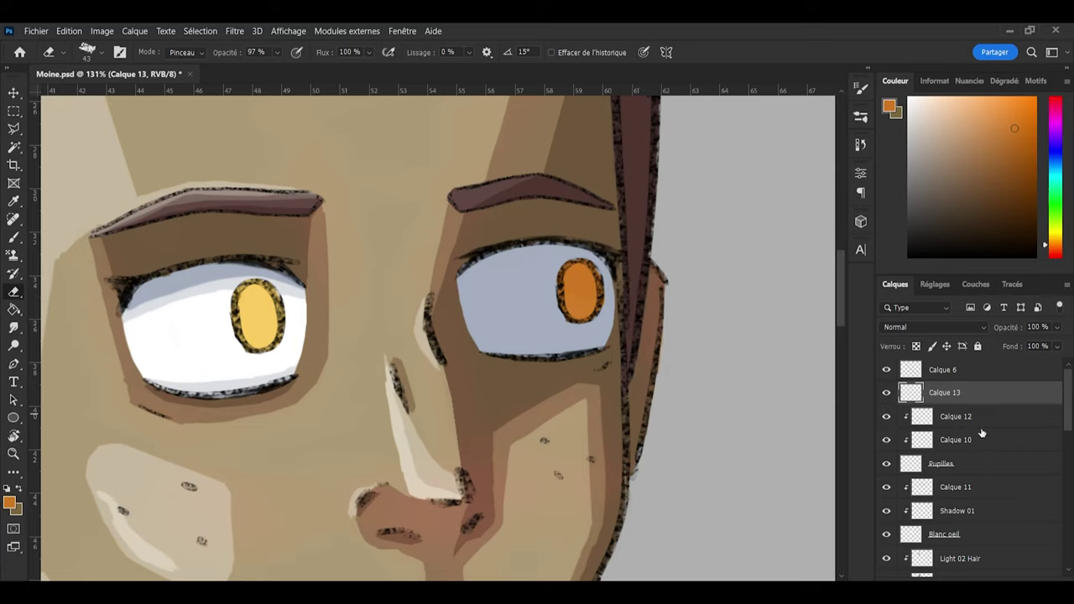
Step: Add a clipped layer above Calque 11 and sample the blue-grey of the shaded eye white for painting
left_click(974, 487)
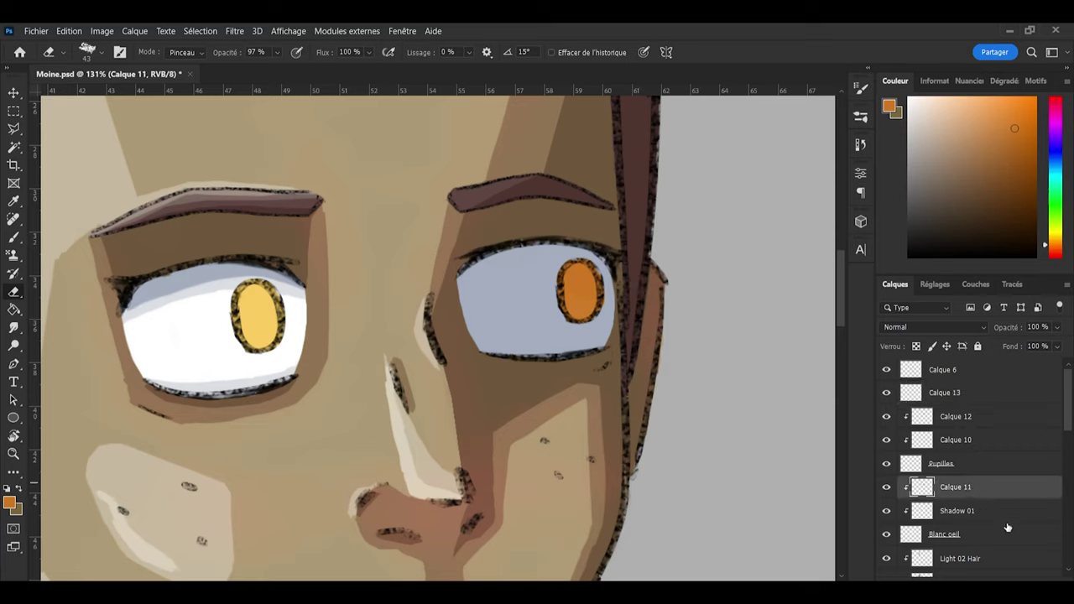
key("ctrl+shift+alt+n")
left_click(971, 499, "alt")
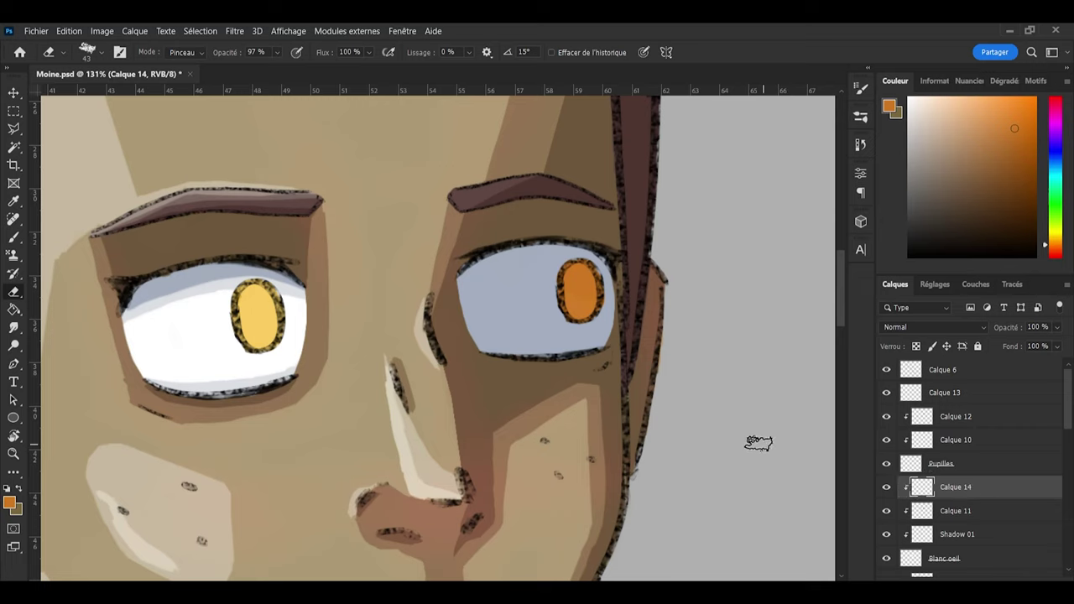
key("i")
left_click(497, 299)
key("b")
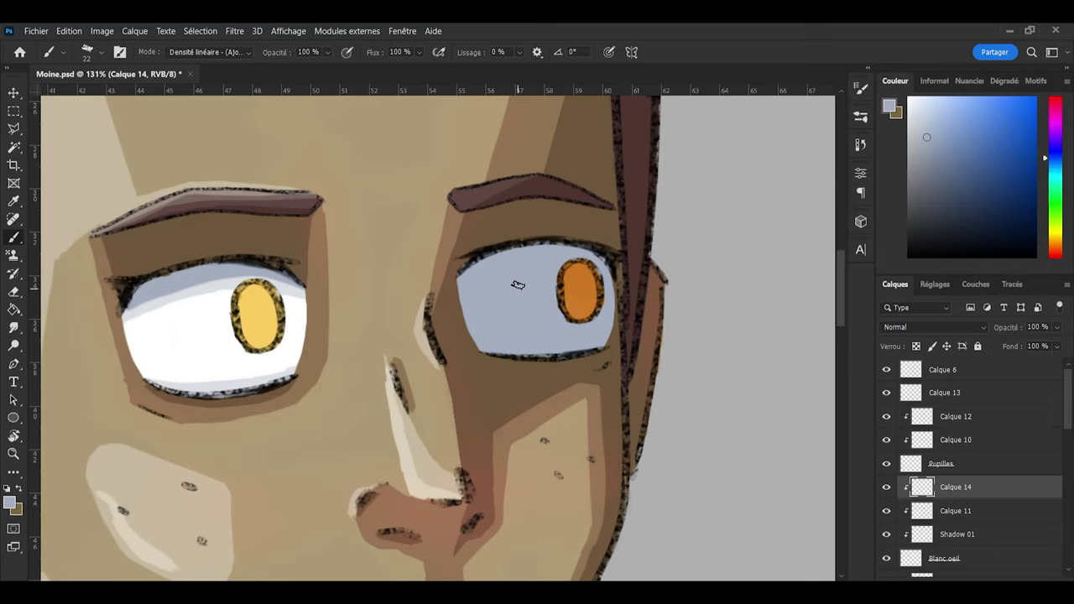
Step: Paint a thin white vertical reflection on the shaded eye white beside the orange iris and trim its edges with the Eraser
key("bracketleft")
key("bracketleft")
key("bracketleft")
key("bracketleft")
left_click_drag(536, 292, 537, 303)
key("ctrl+z")
left_click_drag(533, 285, 546, 322)
key("ctrl+z")
mouse_move(535, 302)
left_mouse_down()
mouse_move(537, 286)
mouse_move(538, 319)
mouse_move(523, 306)
mouse_move(505, 322)
left_mouse_up()
left_click_drag(536, 311, 533, 307)
mouse_move(537, 311)
left_mouse_down()
mouse_move(534, 290)
mouse_move(538, 304)
left_mouse_up()
key("e")
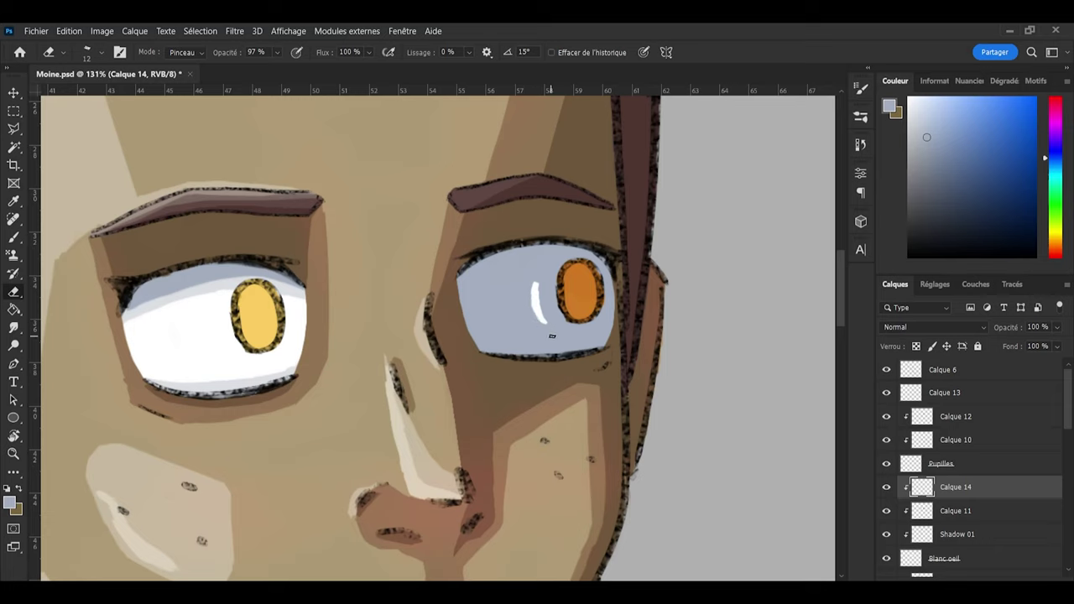
left_click_drag(549, 329, 542, 292)
Step: Enlarge the Eraser and dab a small white highlight dot at the edge of the orange iris
scroll(554, 350, "down", 5)
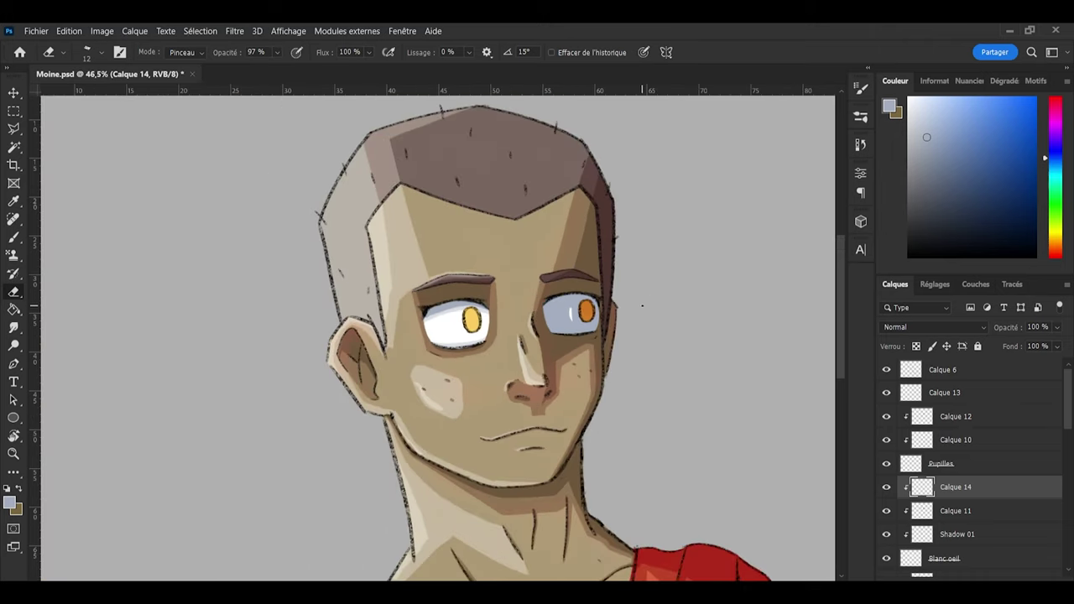
scroll(643, 306, "up", 5)
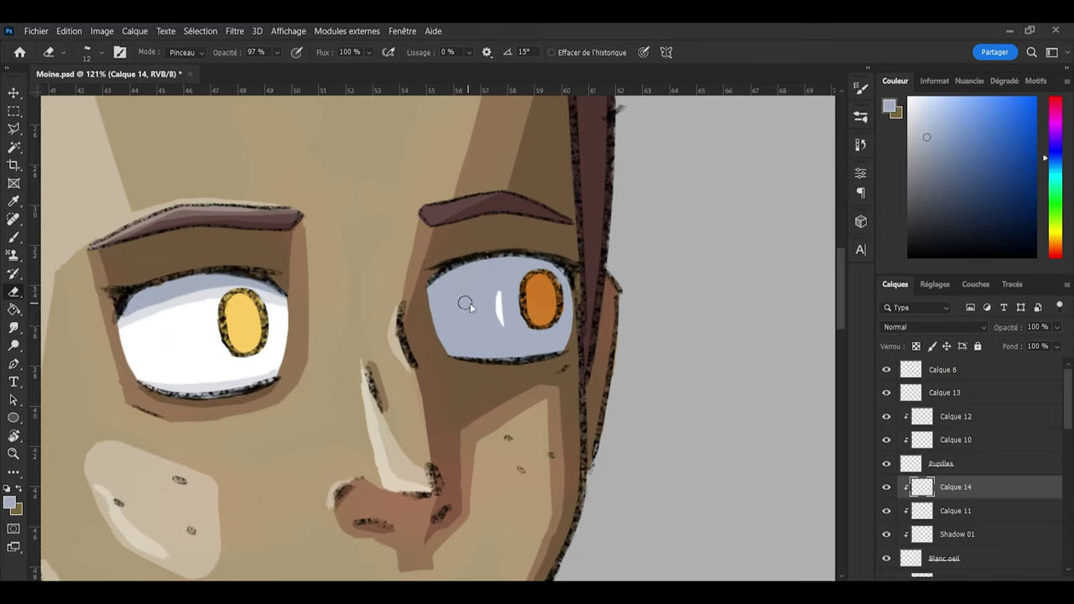
key("bracketright")
key("bracketright")
key("bracketright")
key("b")
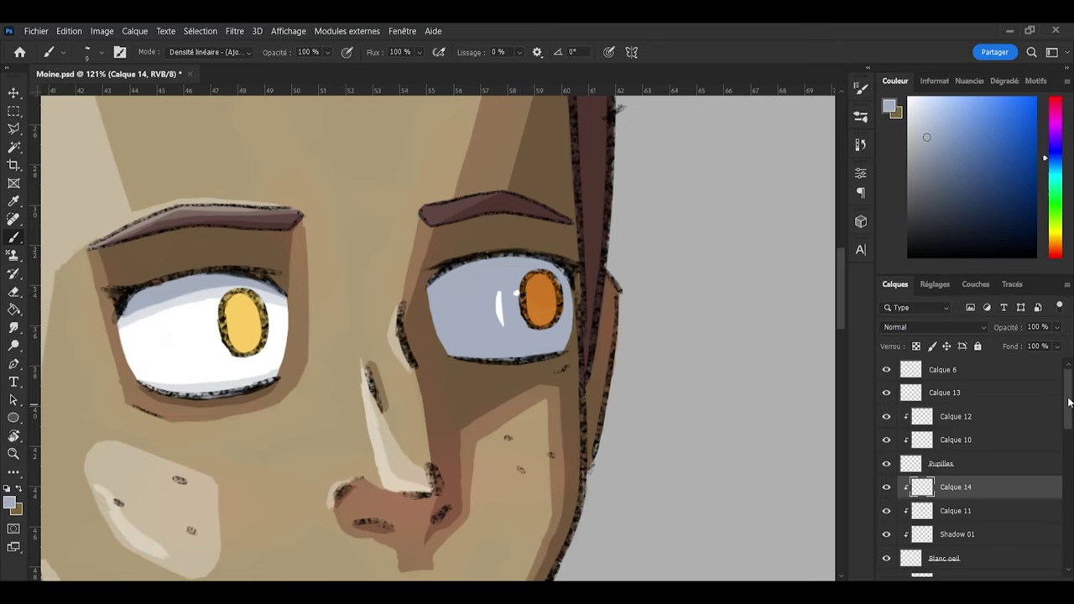
Step: Try a bright orange-sampled highlight on the iris in a new clipped layer above Calque 12, and delete that layer
left_click(970, 420)
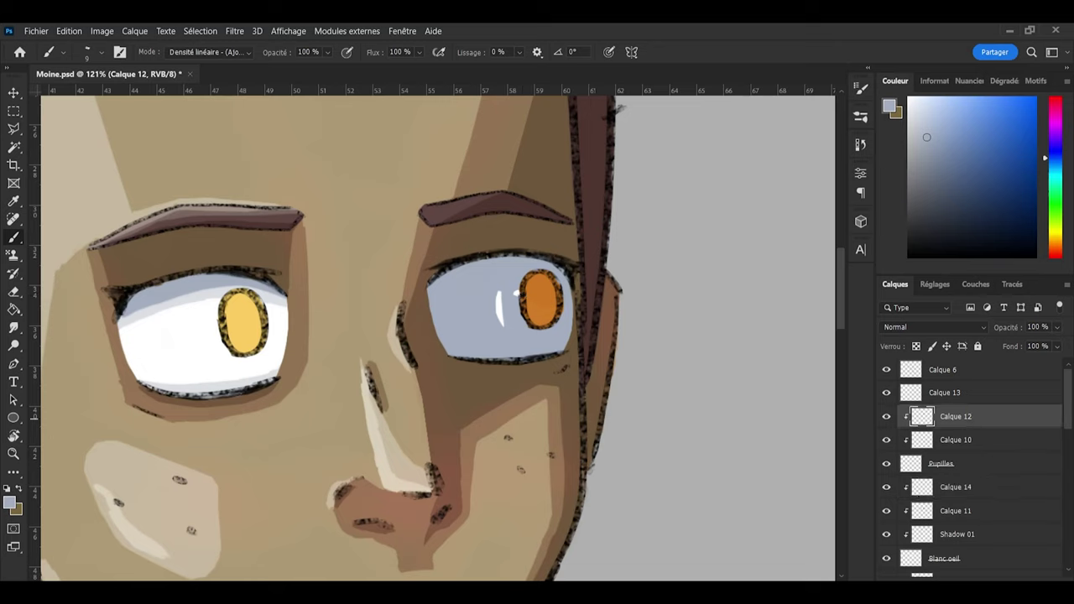
key("ctrl+shift+alt+n")
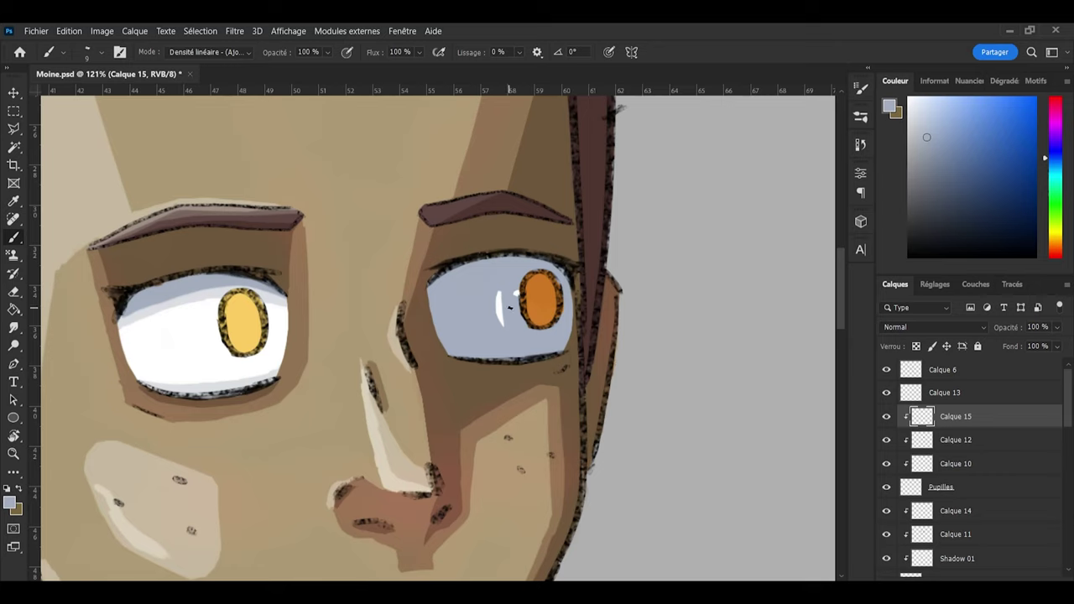
left_click(531, 295, "alt")
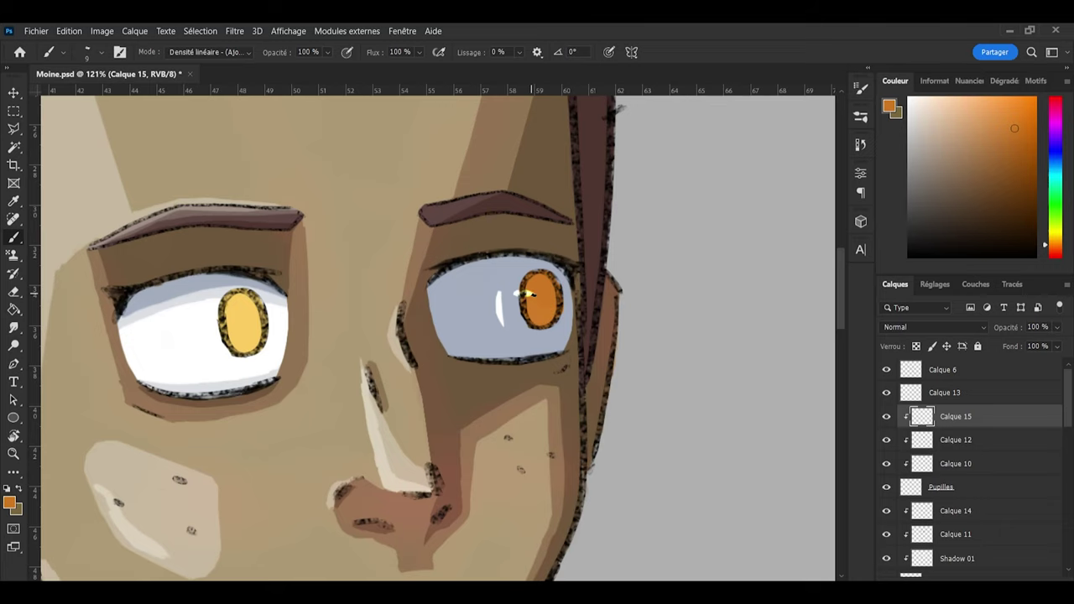
scroll(575, 311, "down", 6)
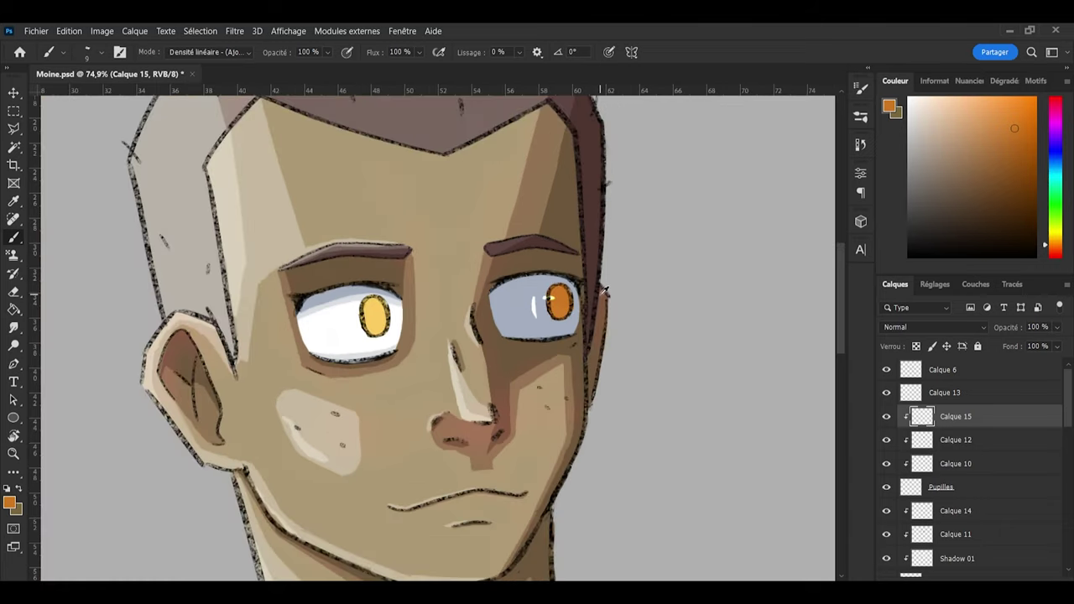
scroll(602, 289, "up", 2)
scroll(602, 289, "up", 4)
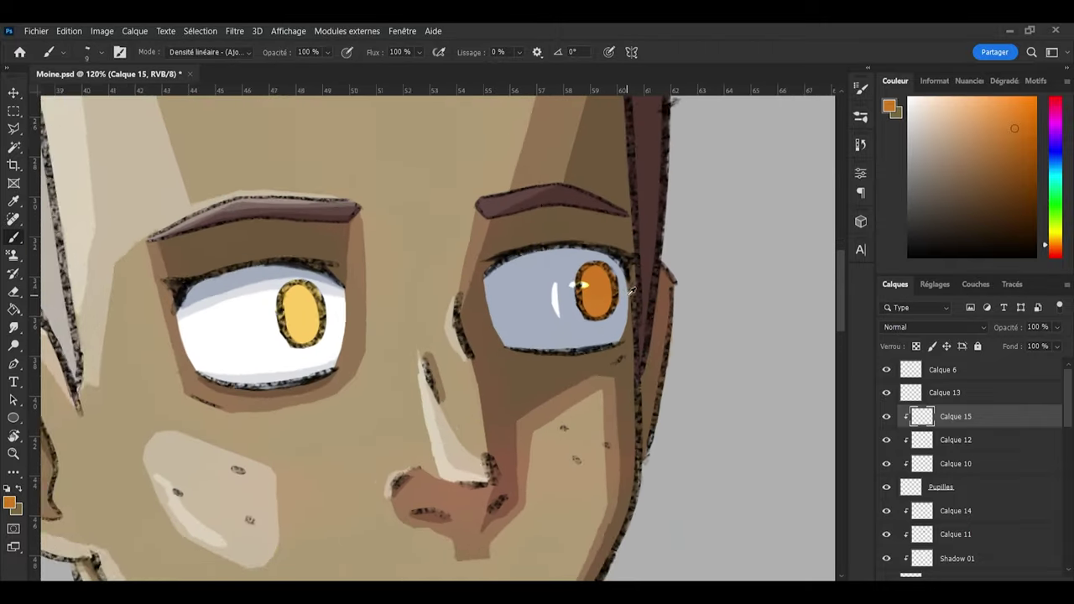
key("Delete")
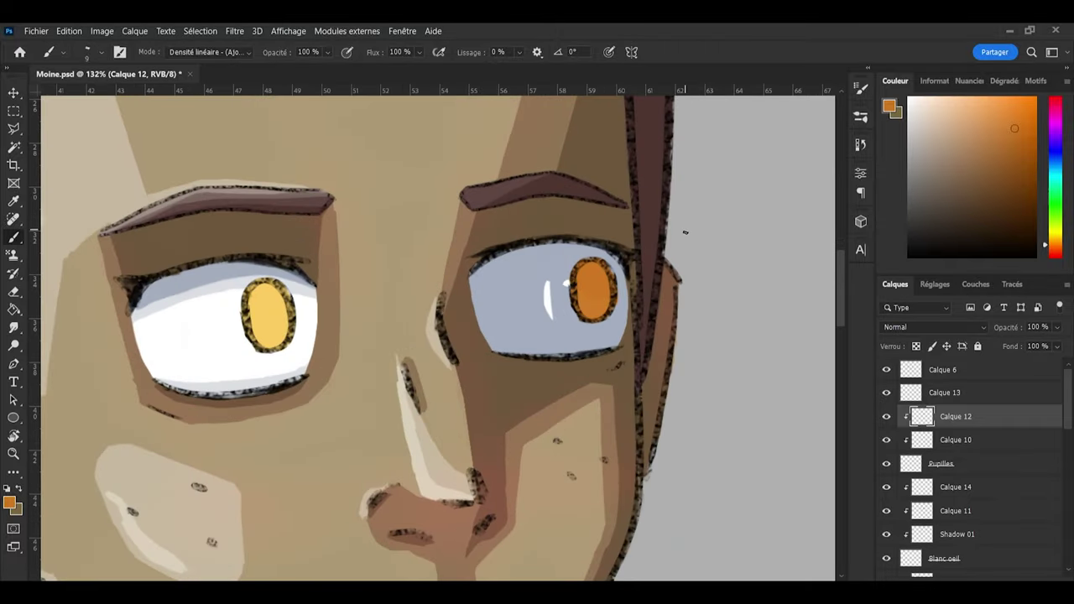
Step: Erase the white reflection stroke and dot beside the orange iris on Calque 14
left_click(966, 487)
key("e")
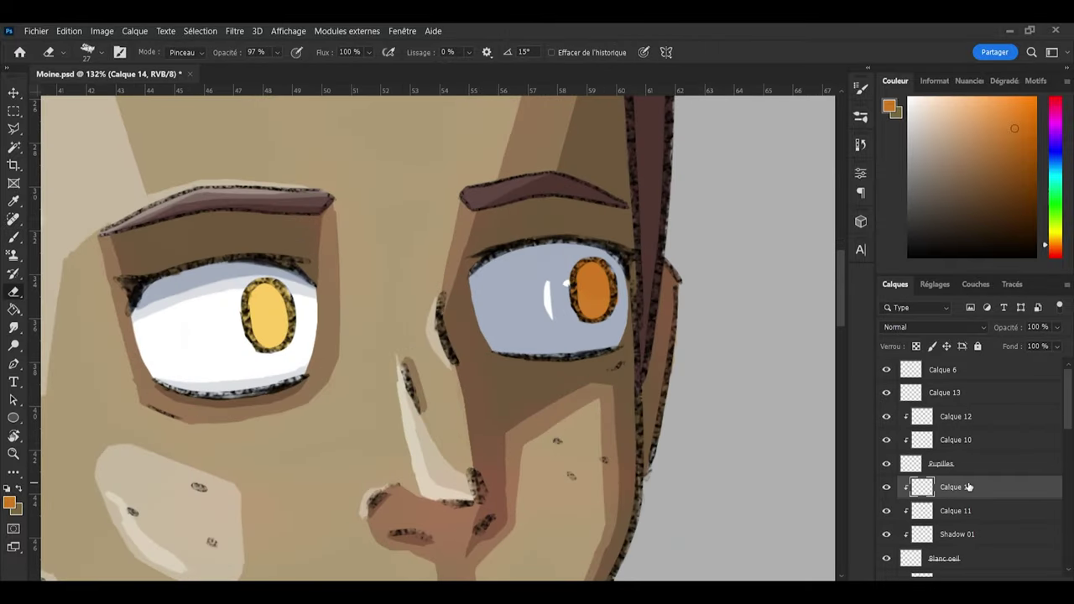
left_click_drag(546, 269, 551, 317)
Step: Paint a thin curved white reflection low beside the orange iris, using the blue-grey sampled from the eye white
key("b")
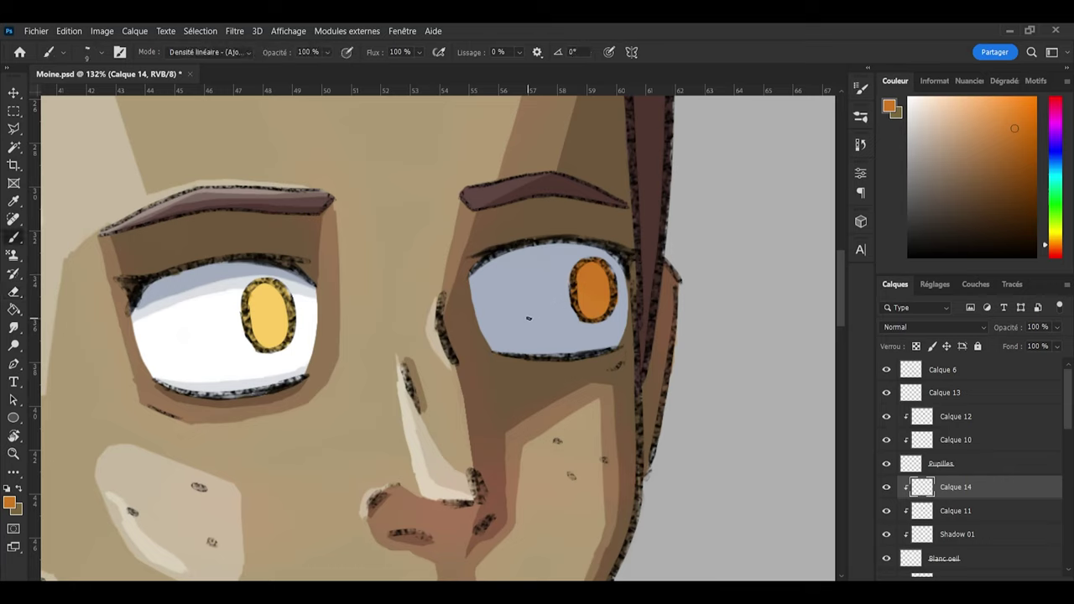
left_click(534, 315, "alt")
mouse_move(529, 321)
left_mouse_down()
mouse_move(501, 294)
mouse_move(527, 322)
mouse_move(531, 271)
left_mouse_up()
key("ctrl+z")
mouse_move(558, 326)
left_mouse_down()
mouse_move(540, 304)
mouse_move(535, 271)
left_mouse_up()
key("ctrl+z")
mouse_move(558, 323)
left_mouse_down()
mouse_move(574, 331)
mouse_move(546, 307)
left_mouse_up()
key("ctrl+z")
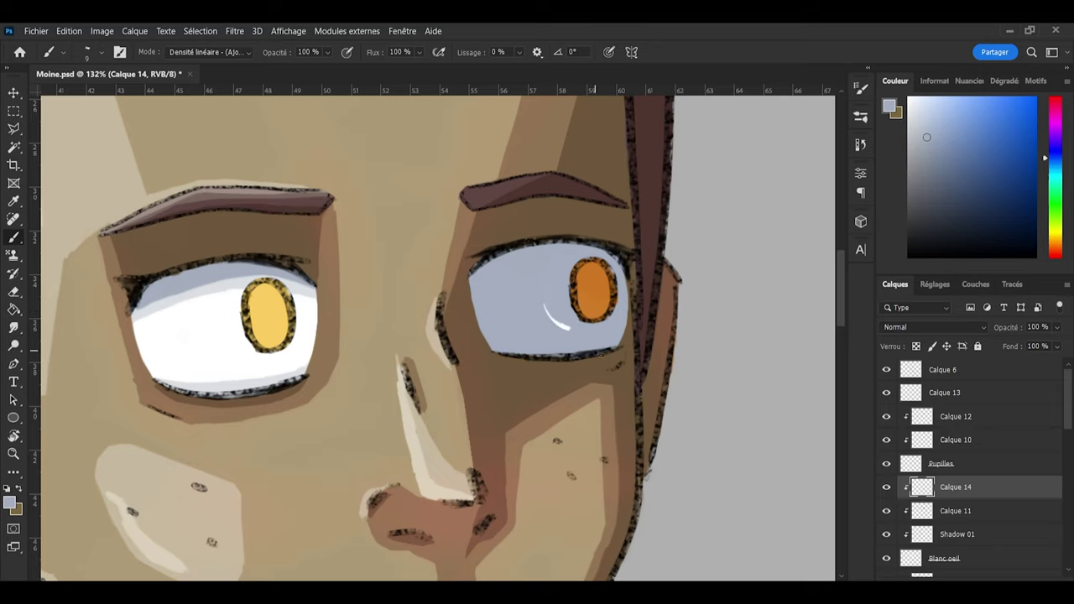
Step: Select Calque 10, sample the iris yellow with Calque 12 temporarily hidden, and shift the colour's hue towards orange
scroll(728, 258, "down", 9)
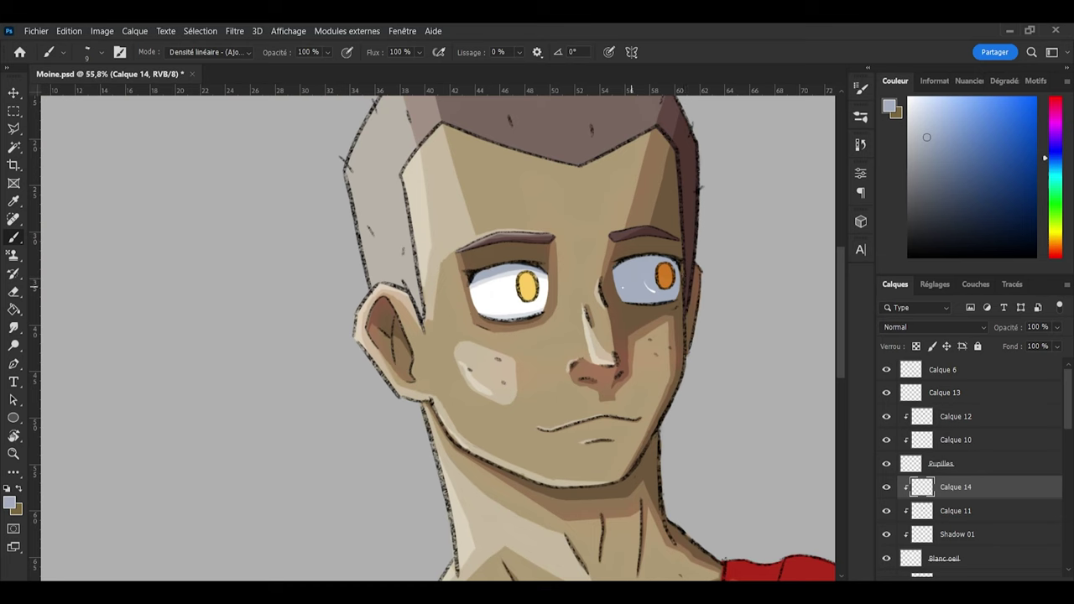
scroll(475, 278, "up", 1)
scroll(545, 326, "up", 2)
scroll(545, 325, "up", 3)
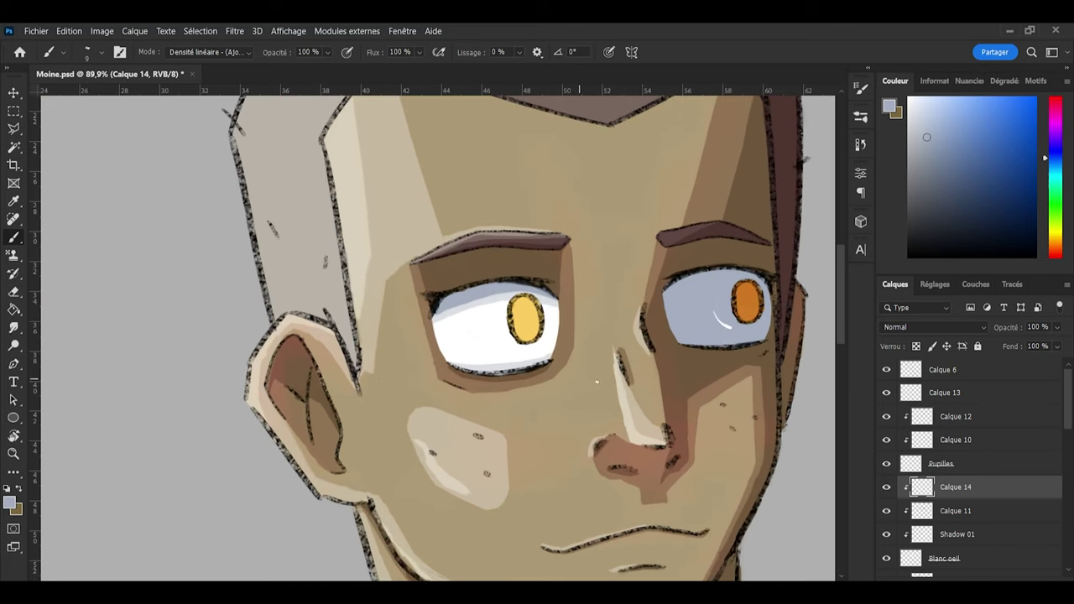
left_click(969, 423)
left_click(888, 423)
left_click(887, 422)
left_click(948, 445)
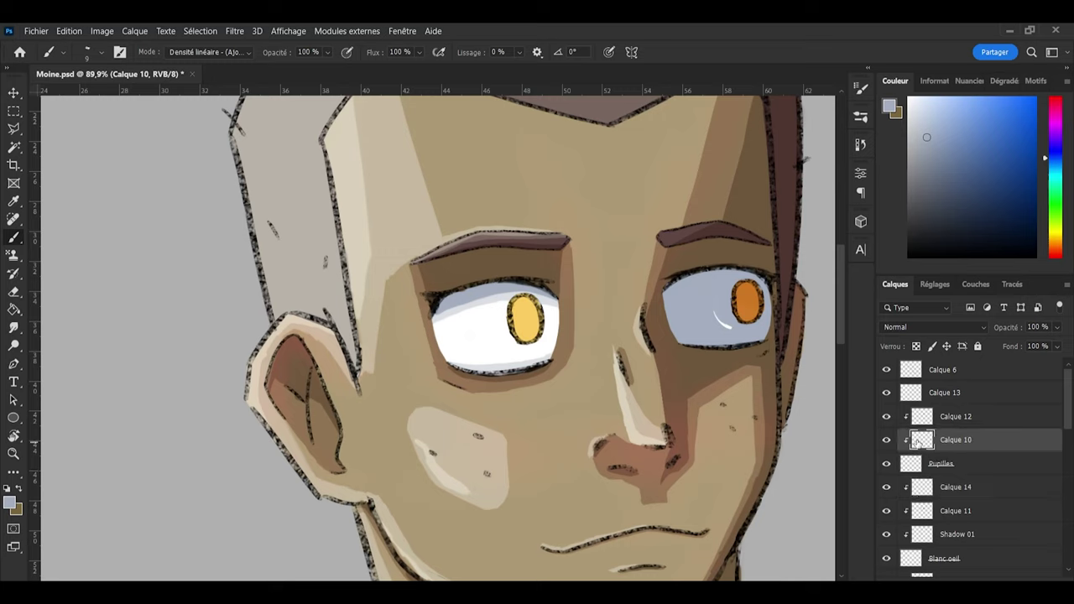
left_click(885, 421)
key("i")
left_click(752, 300)
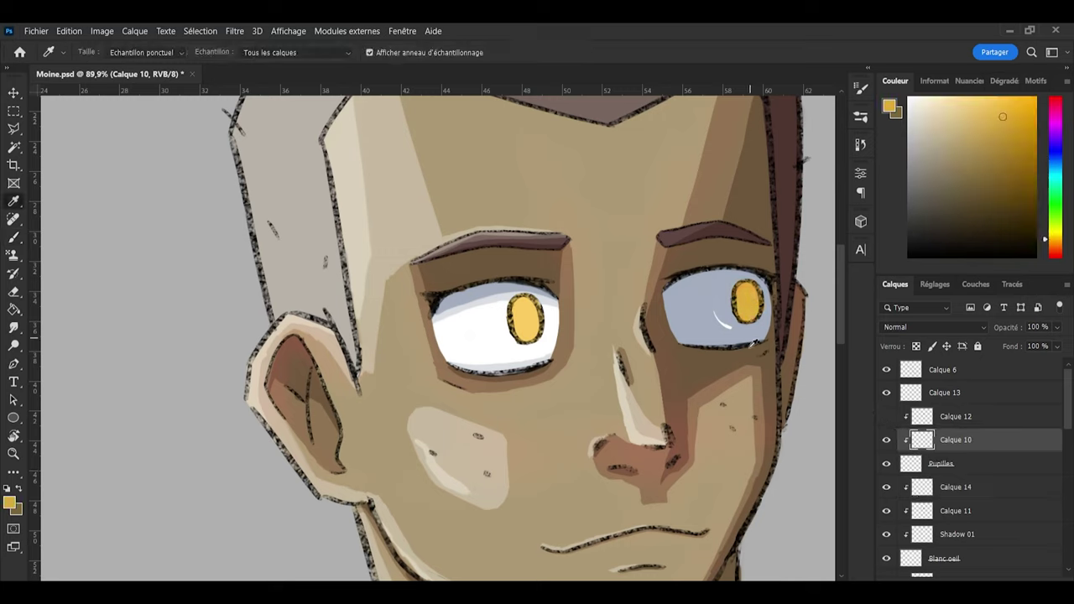
left_click(888, 420)
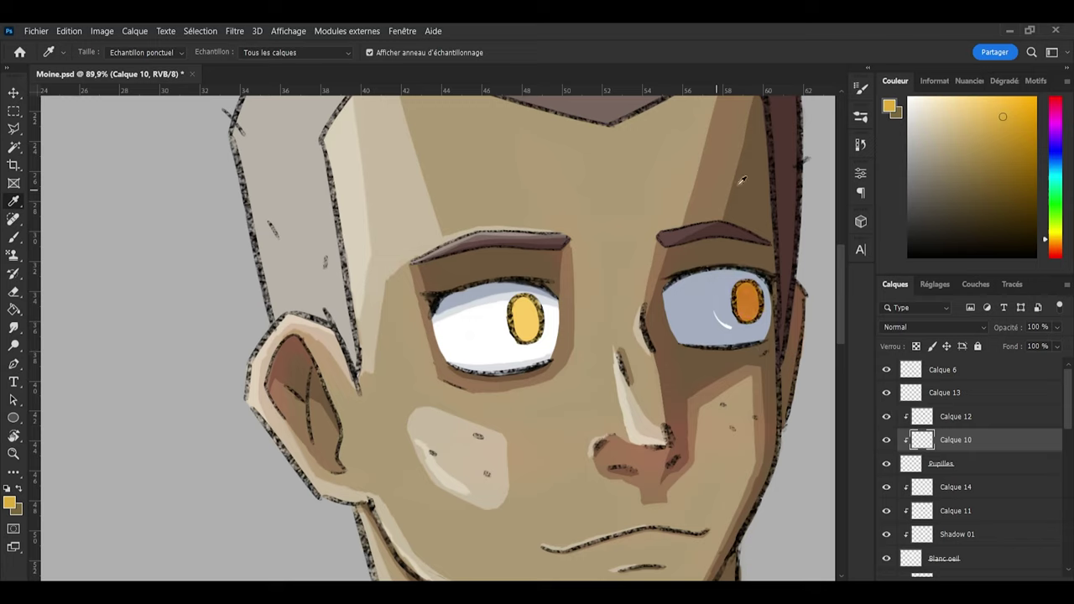
left_click_drag(1054, 244, 1057, 247)
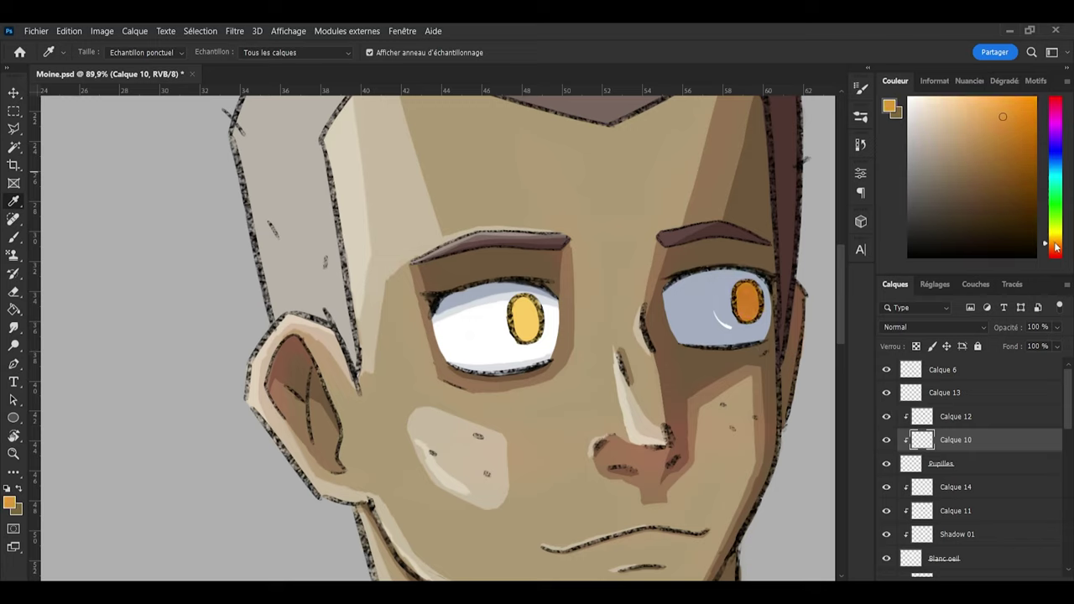
Step: Shade the upper part of the yellow iris in orange with a size 16 brush in Normal mode
key("b")
right_click(521, 307, "alt")
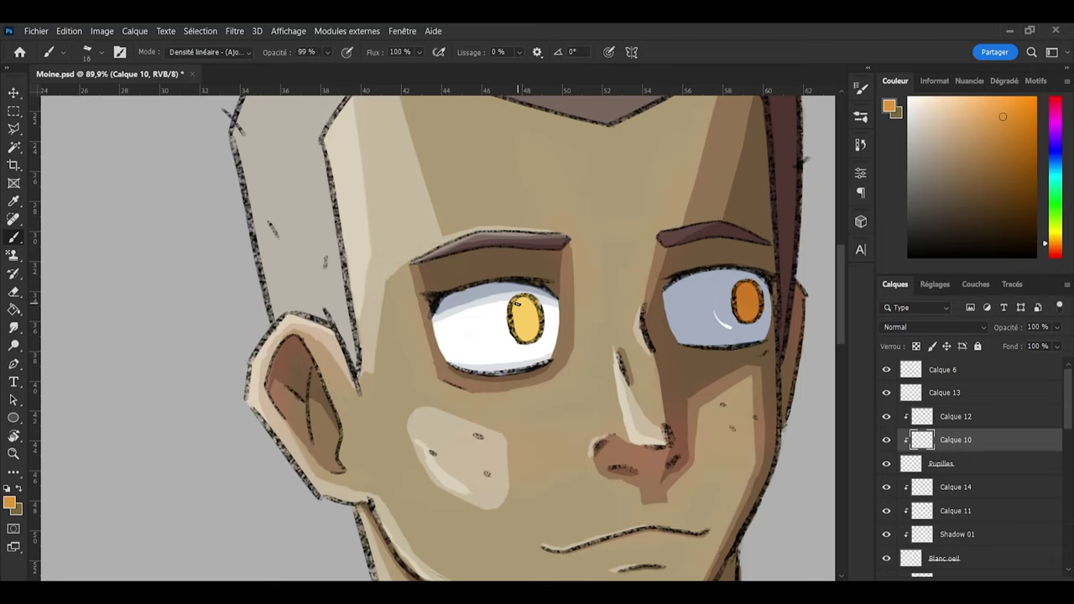
left_click_drag(513, 305, 537, 304)
left_click(240, 52)
left_click(210, 67)
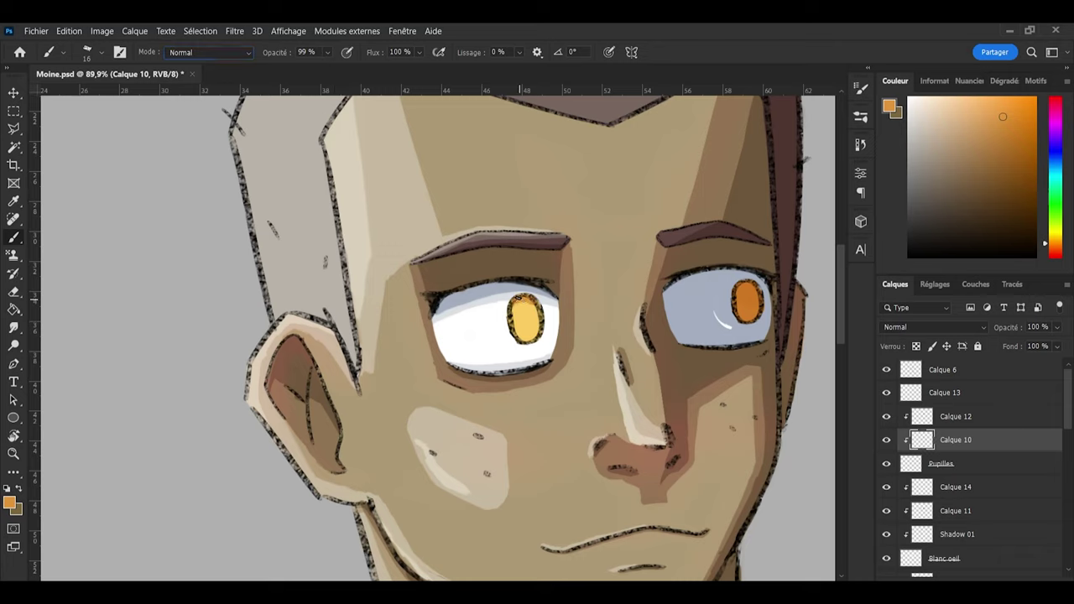
Step: Add a clipped layer above Calque 12 and pick a pale, purer yellow based on the colour sampled from the iris
left_click(976, 422)
key("ctrl+shift+alt+n")
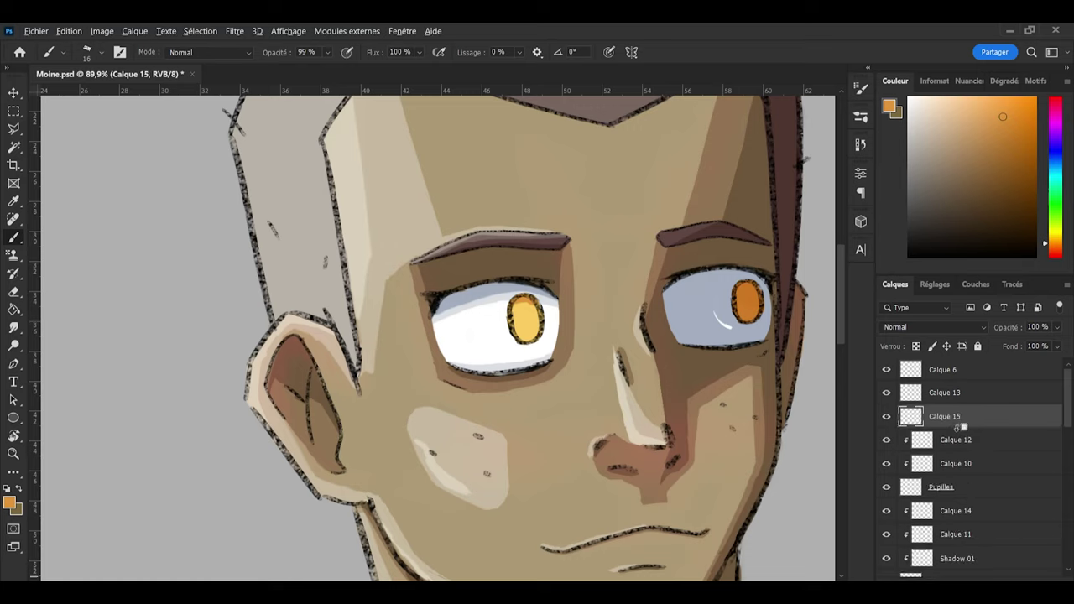
key("i")
left_click(532, 328)
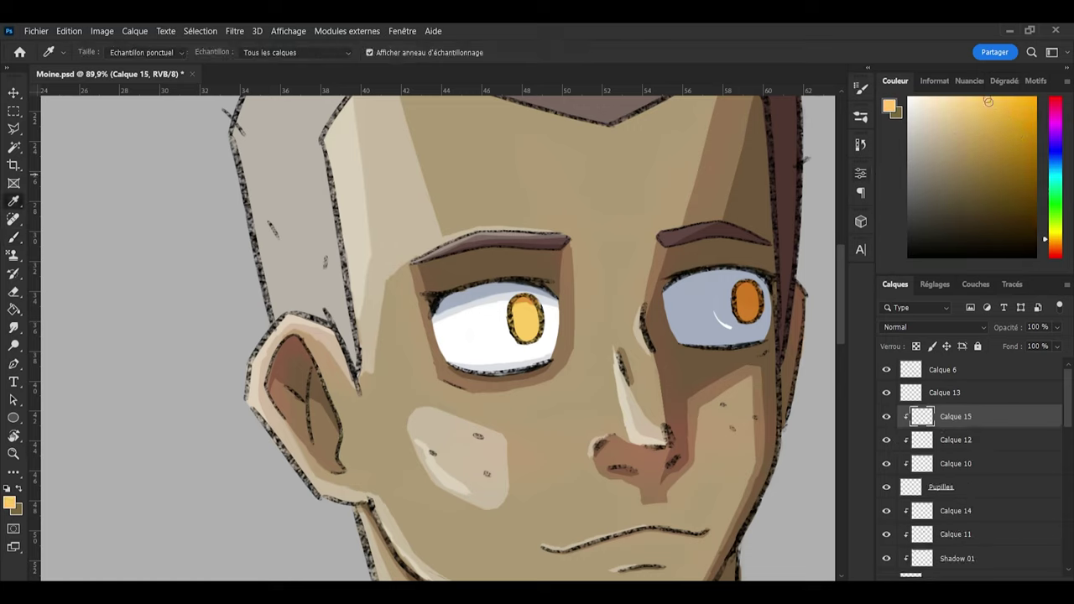
left_click(1055, 239)
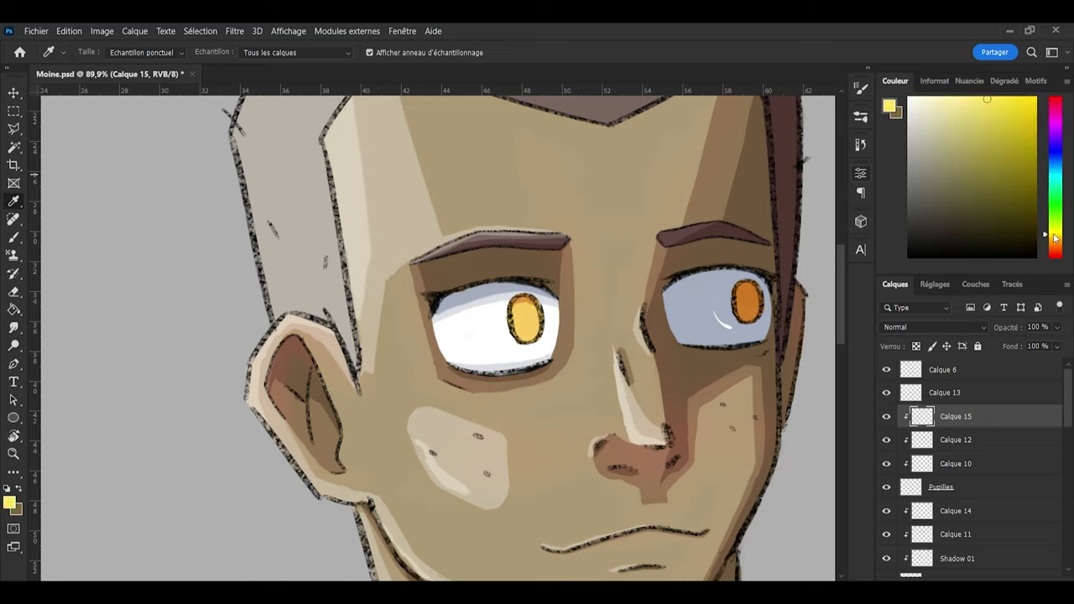
left_click(967, 96)
key("b")
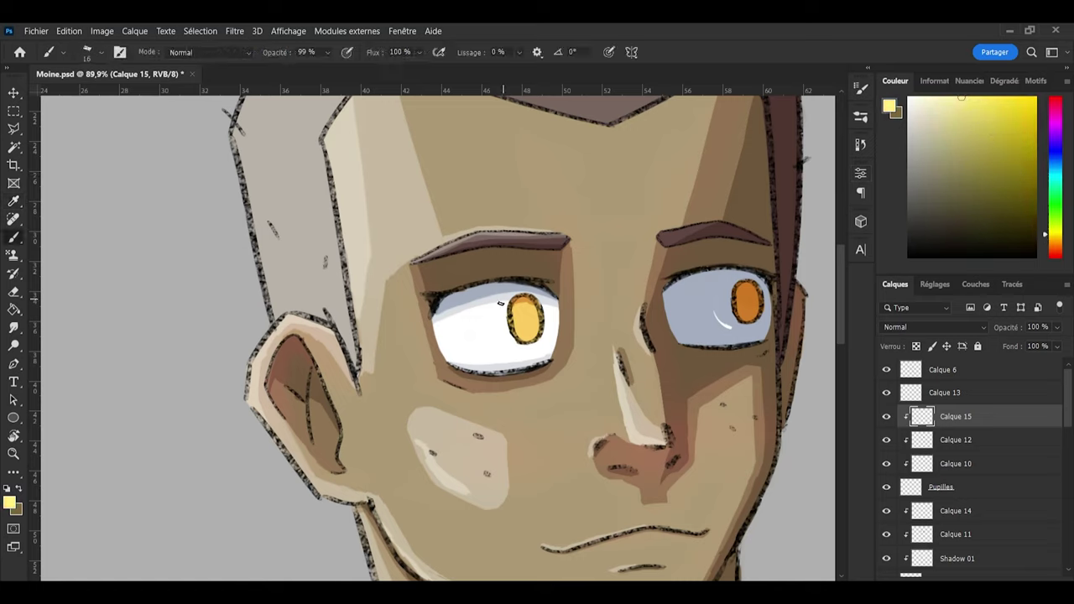
Step: Paint a pale yellow highlight on the lower part of the yellow iris on Calque 15, and save the document
left_click_drag(524, 336, 538, 326)
key("bracketright")
key("bracketright")
key("bracketright")
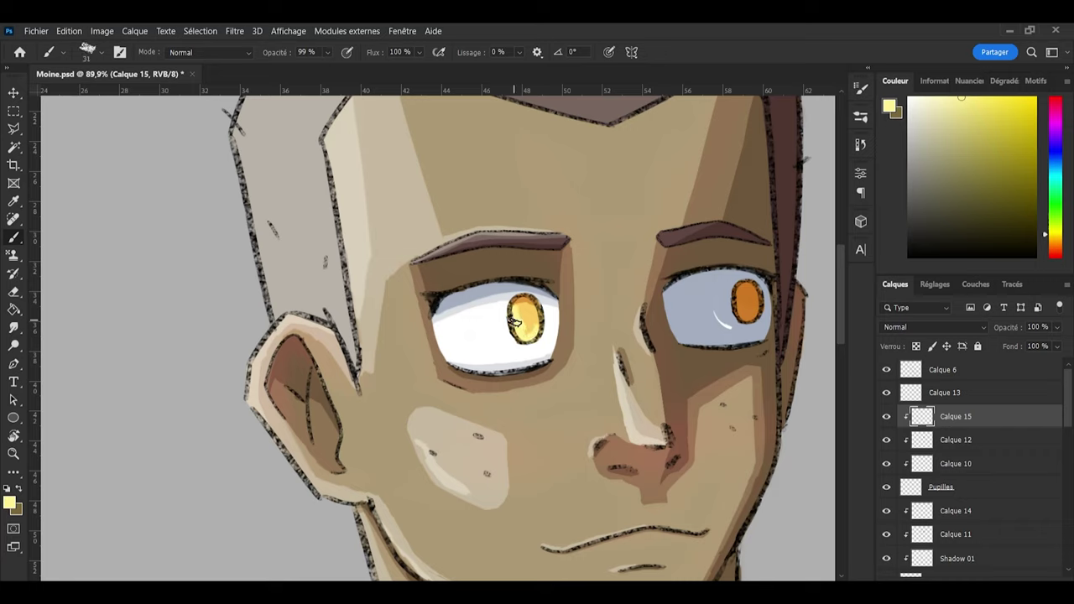
key("e")
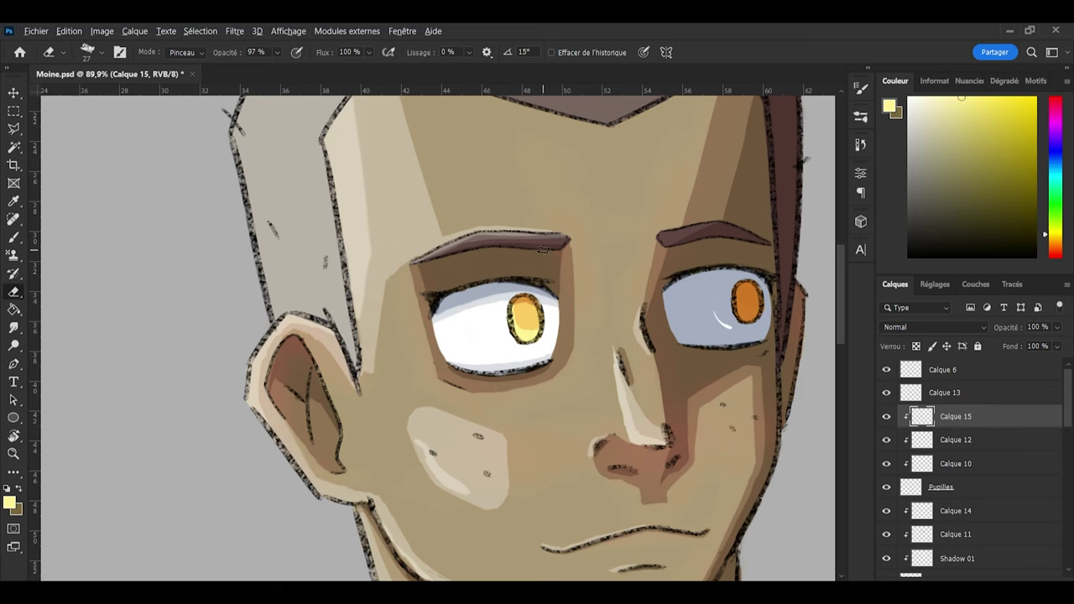
scroll(543, 249, "down", 5)
scroll(591, 258, "up", 2)
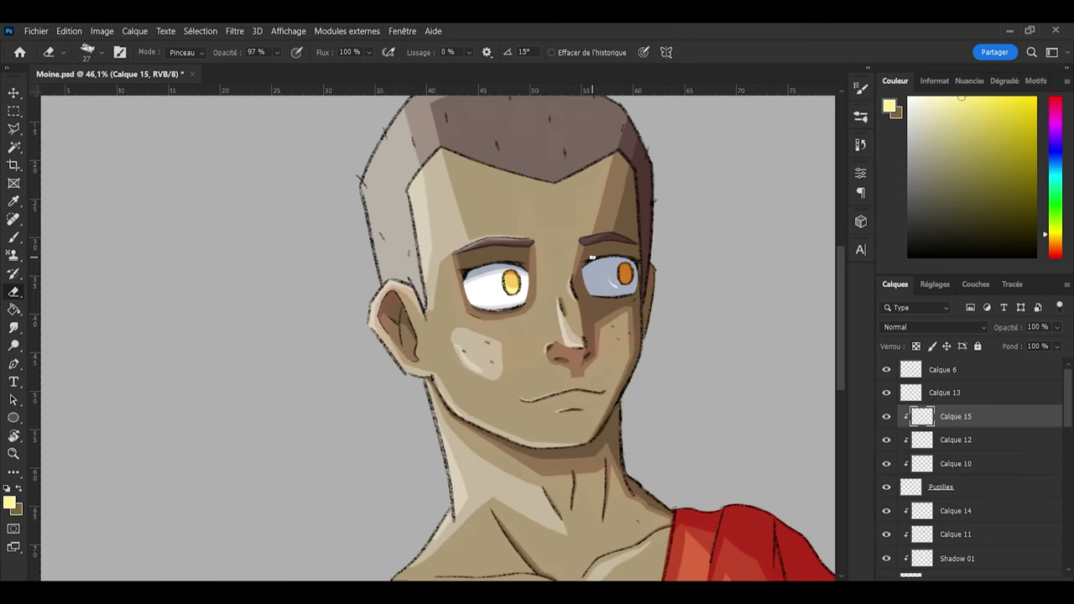
scroll(592, 257, "up", 3)
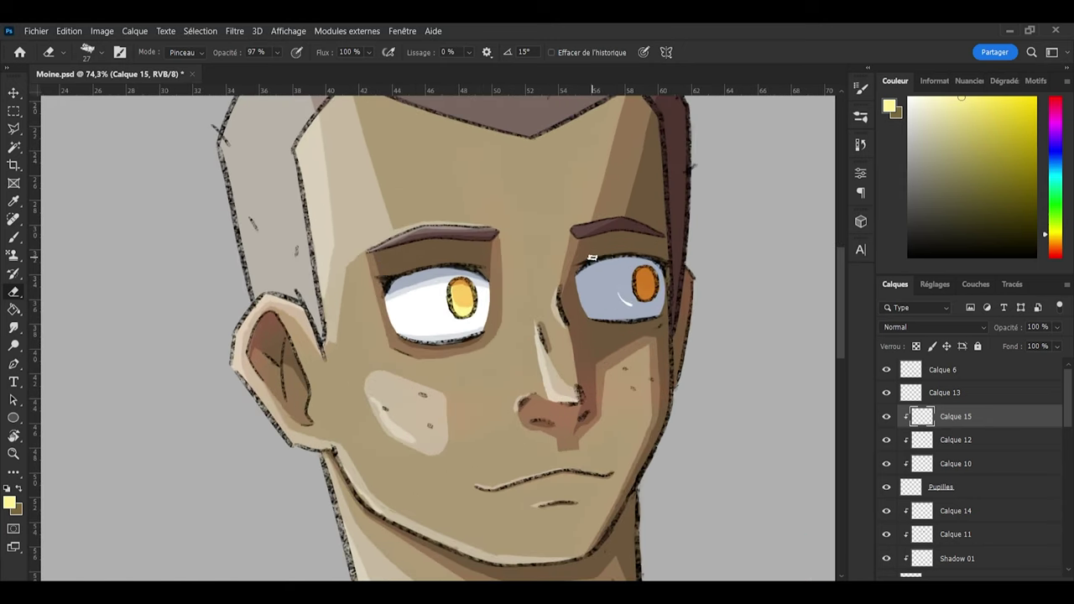
scroll(516, 302, "up", 1)
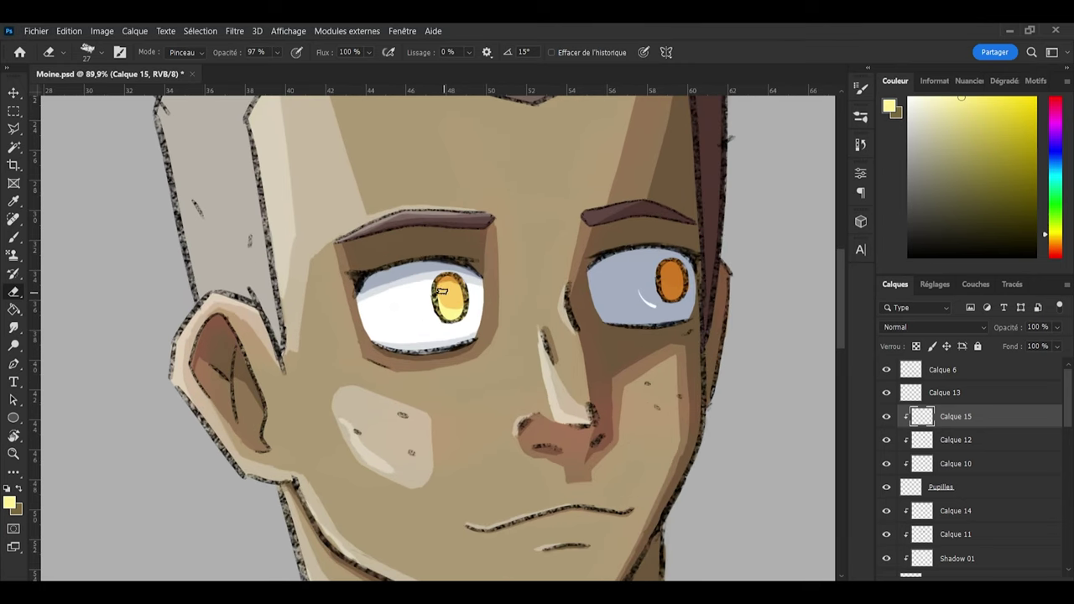
scroll(502, 313, "down", 8)
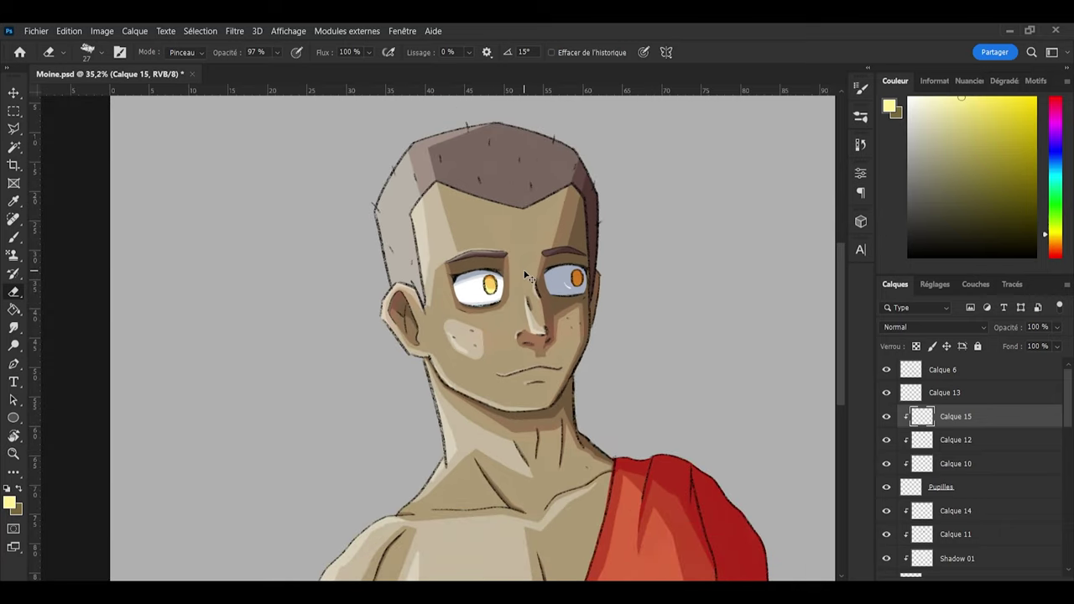
key("ctrl+s")
Step: Select the Blanc oeil layer, sample the bright eye's white, and change it to a slightly darker off-white with a blue hue
scroll(514, 278, "up", 4)
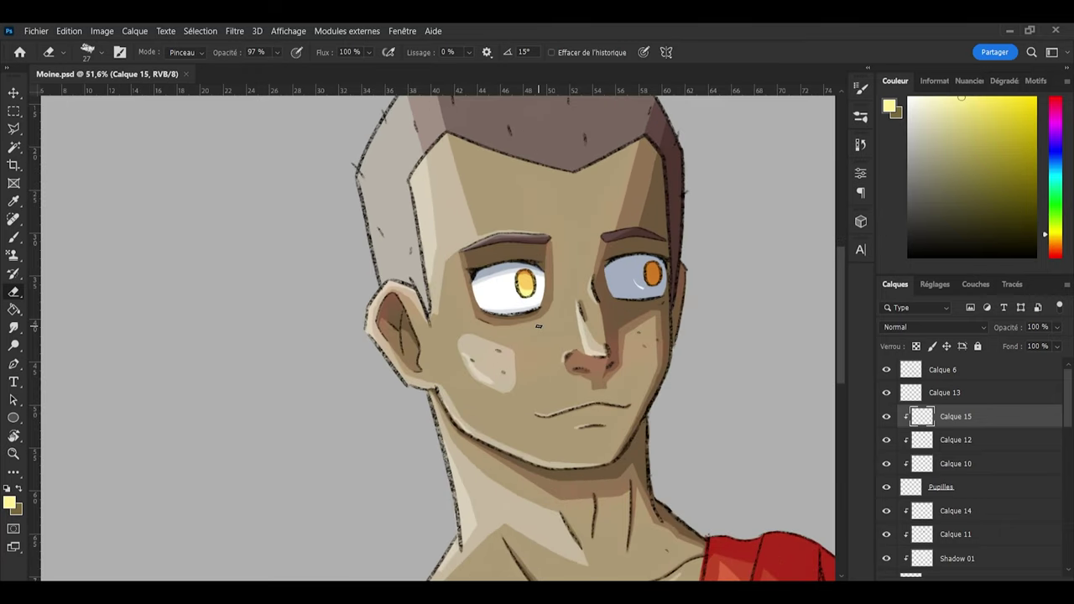
scroll(894, 486, "down", 2)
scroll(940, 491, "down", 1)
left_click(952, 487)
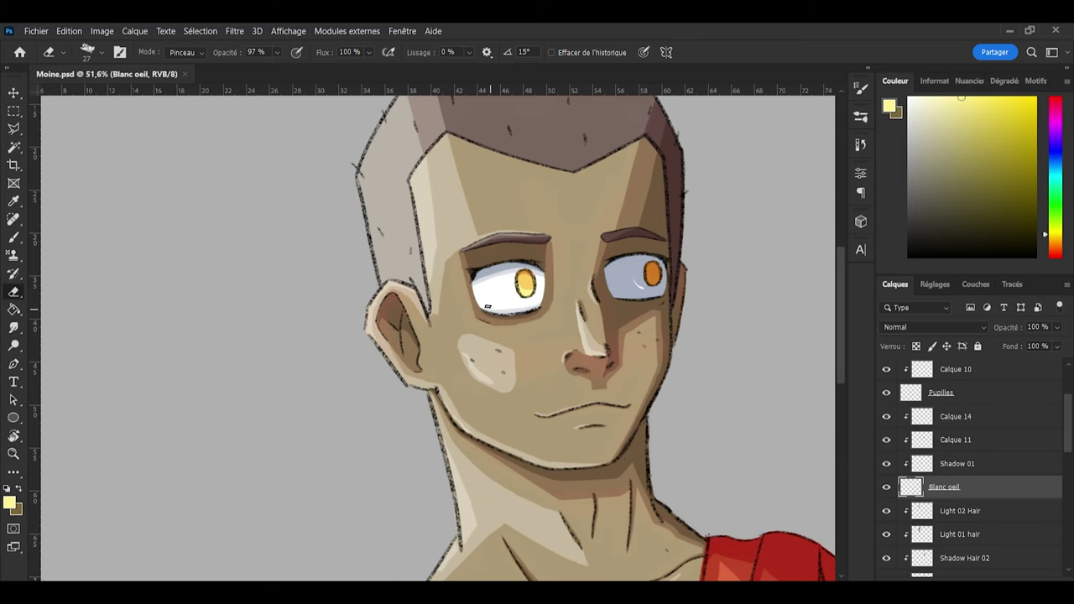
scroll(487, 306, "up", 2)
key("i")
left_click(507, 279)
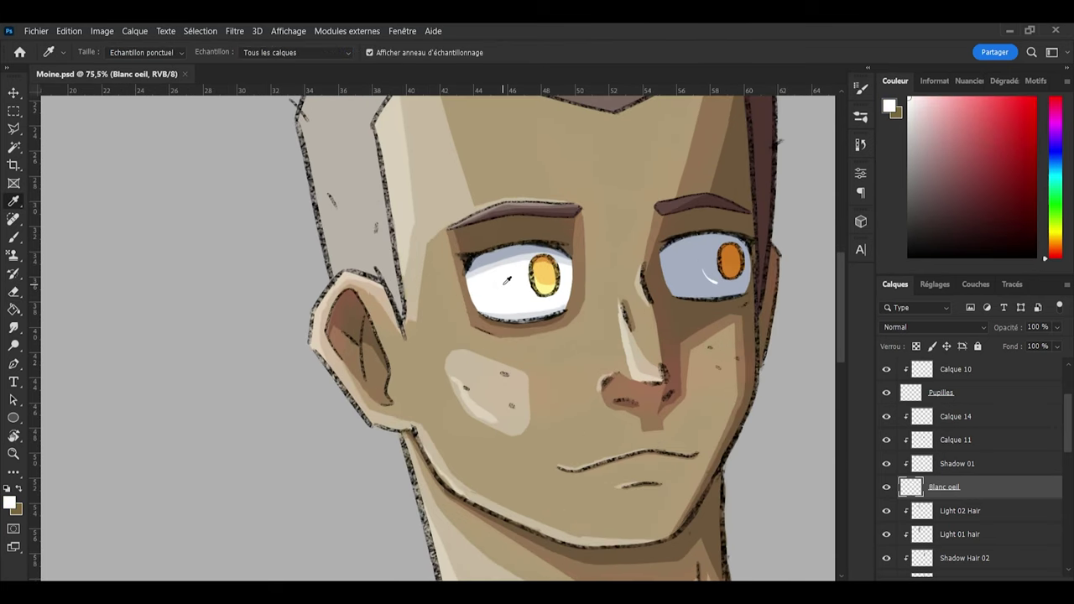
left_click(905, 103)
left_click(1057, 156)
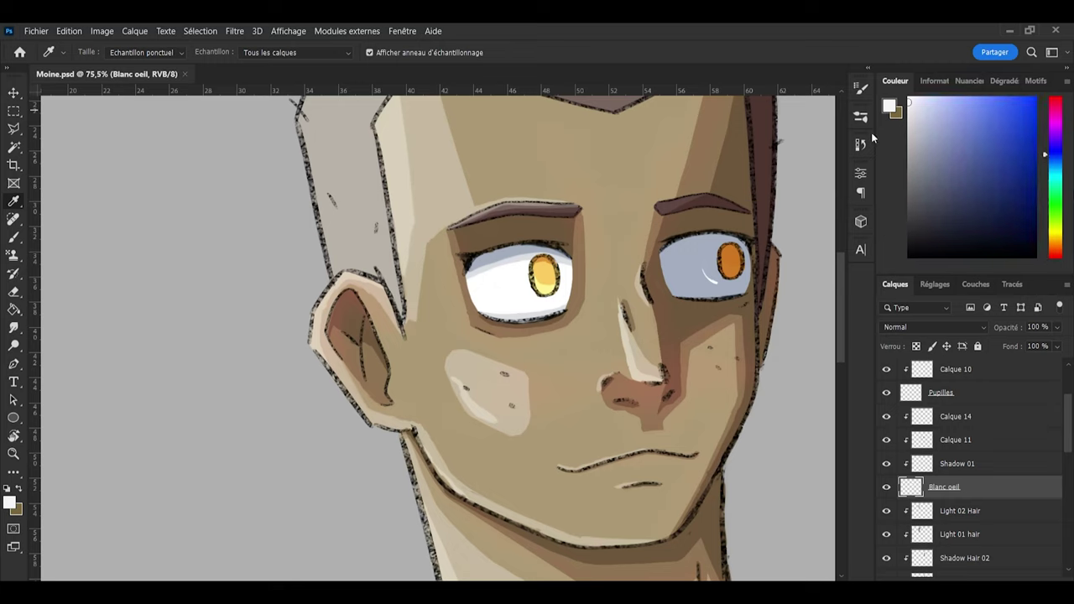
Step: Repaint the bright eye's white in faint bluish white within a selection of the Blanc oeil layer's contents, and activate Calque 14
key("b")
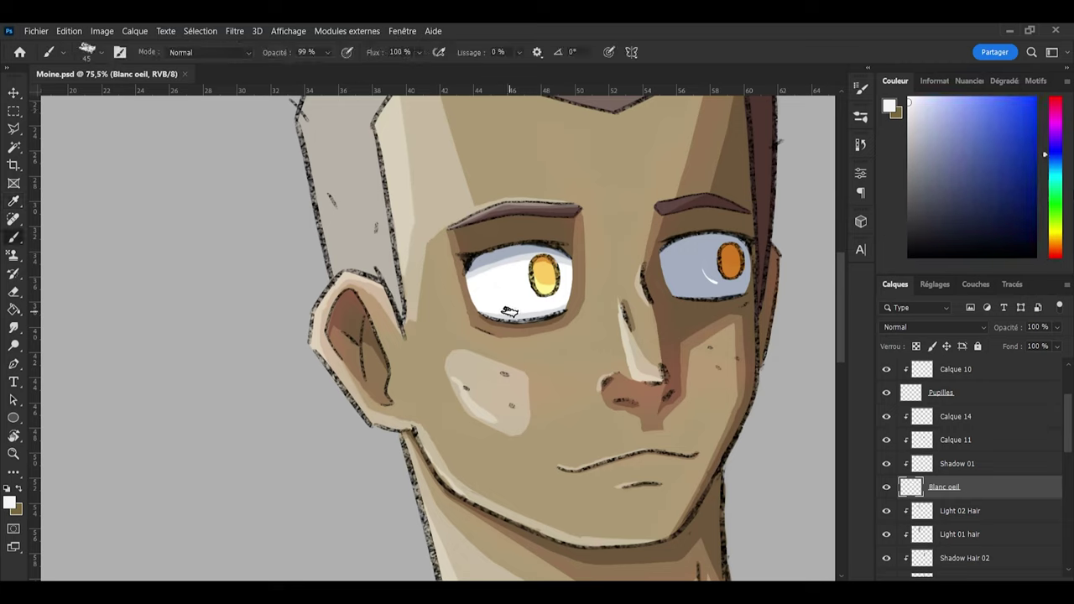
left_click(911, 487, "ctrl")
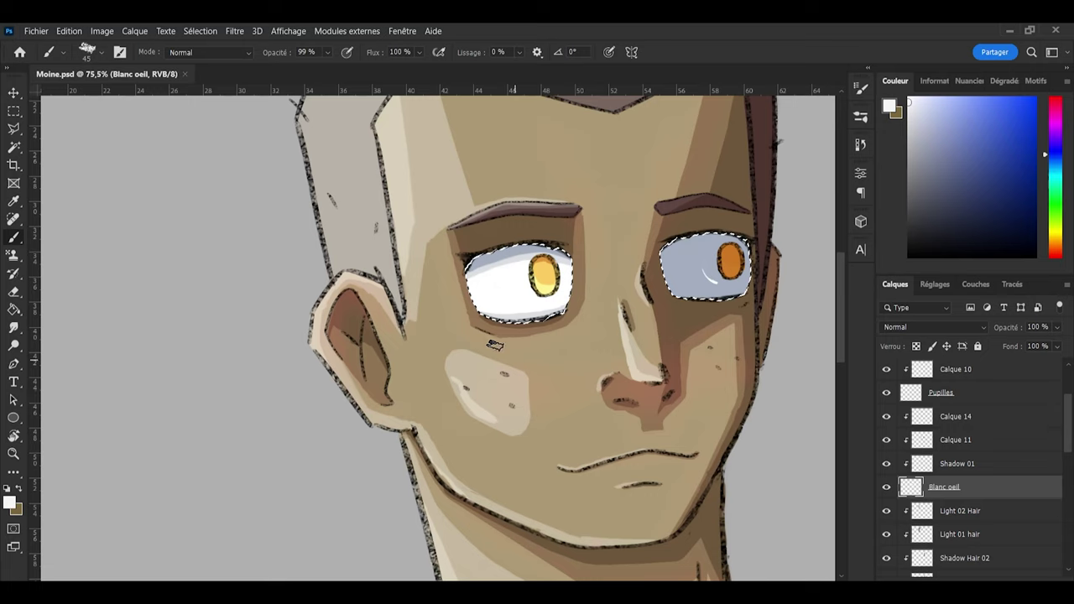
mouse_move(538, 308)
left_mouse_down()
mouse_move(564, 280)
mouse_move(560, 242)
mouse_move(509, 306)
mouse_move(488, 286)
left_mouse_up()
key("ctrl+z")
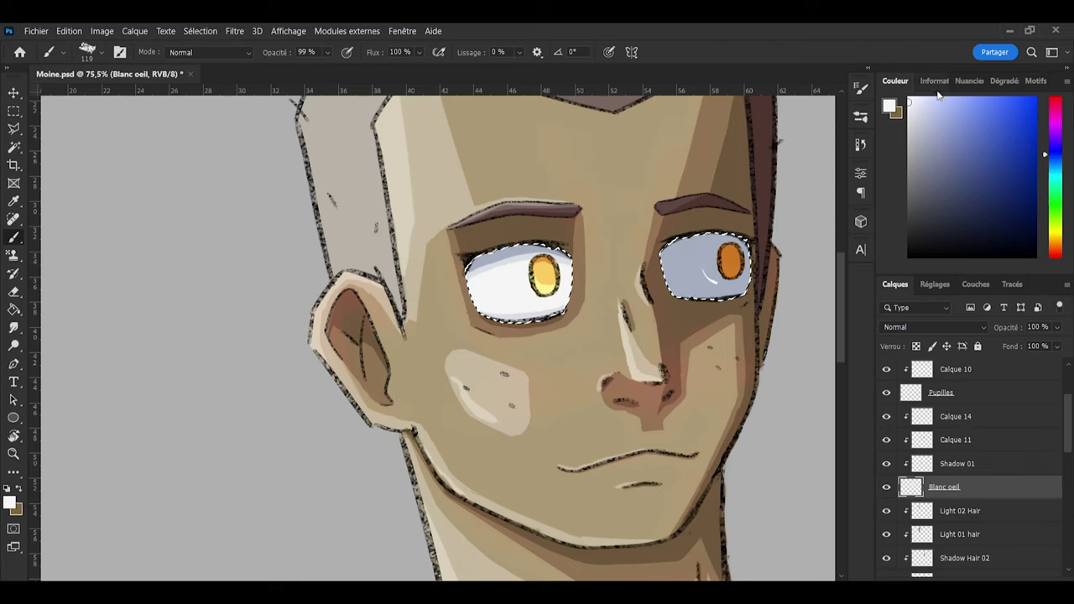
left_click_drag(916, 99, 911, 101)
left_click(946, 422)
left_click(1024, 579)
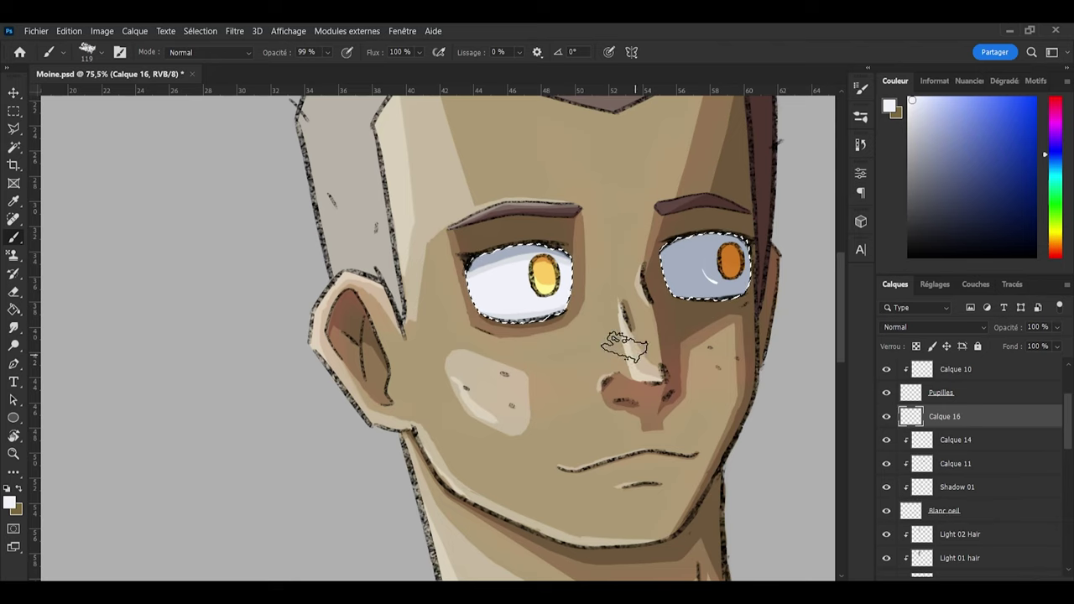
key("l")
key("ctrl+d")
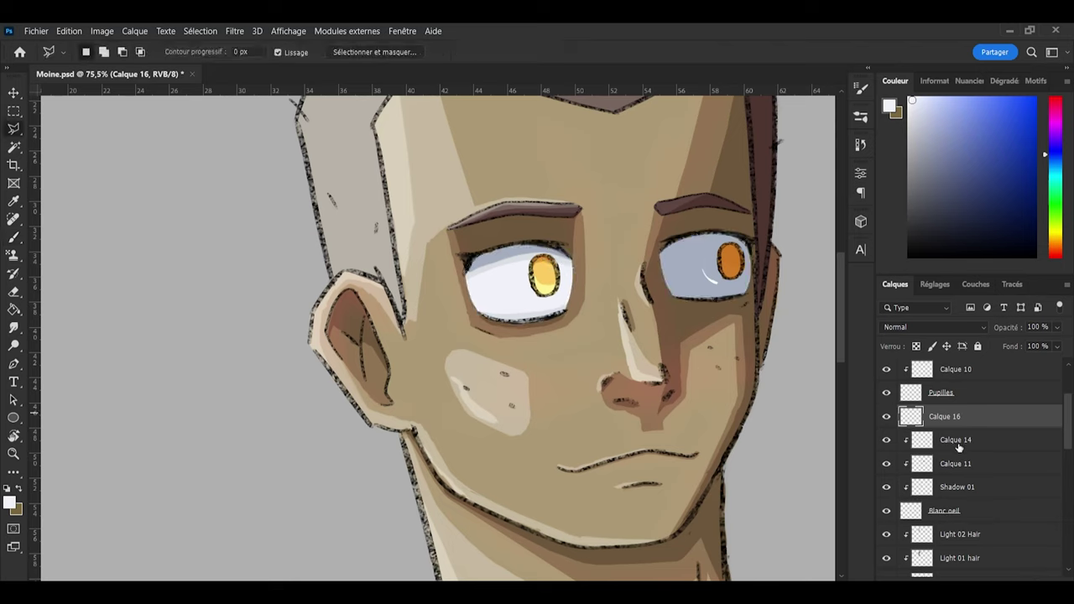
left_click(953, 442, "ctrl")
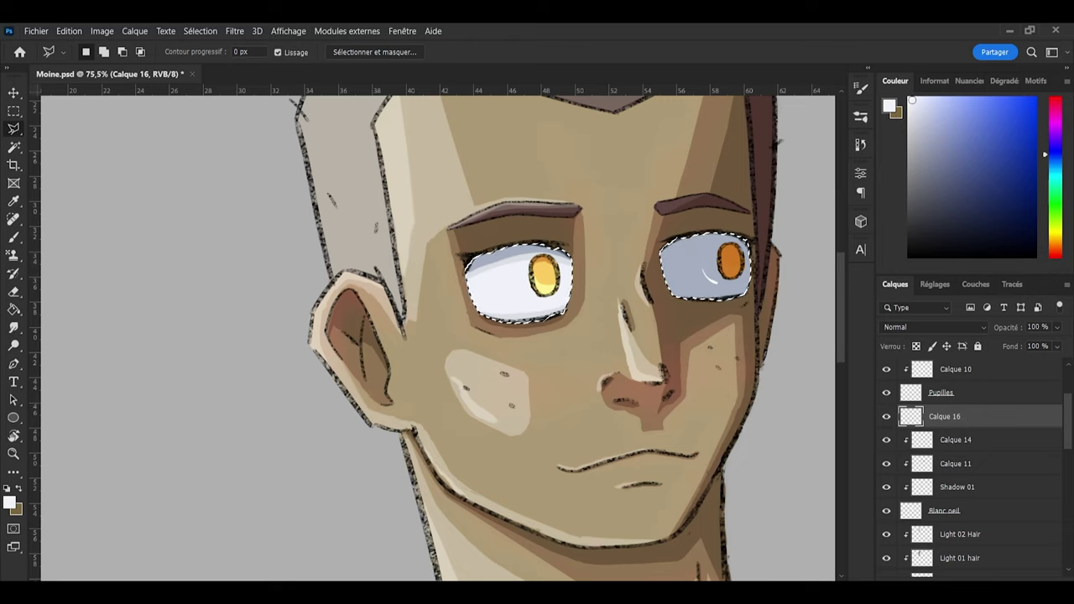
key("ctrl+z")
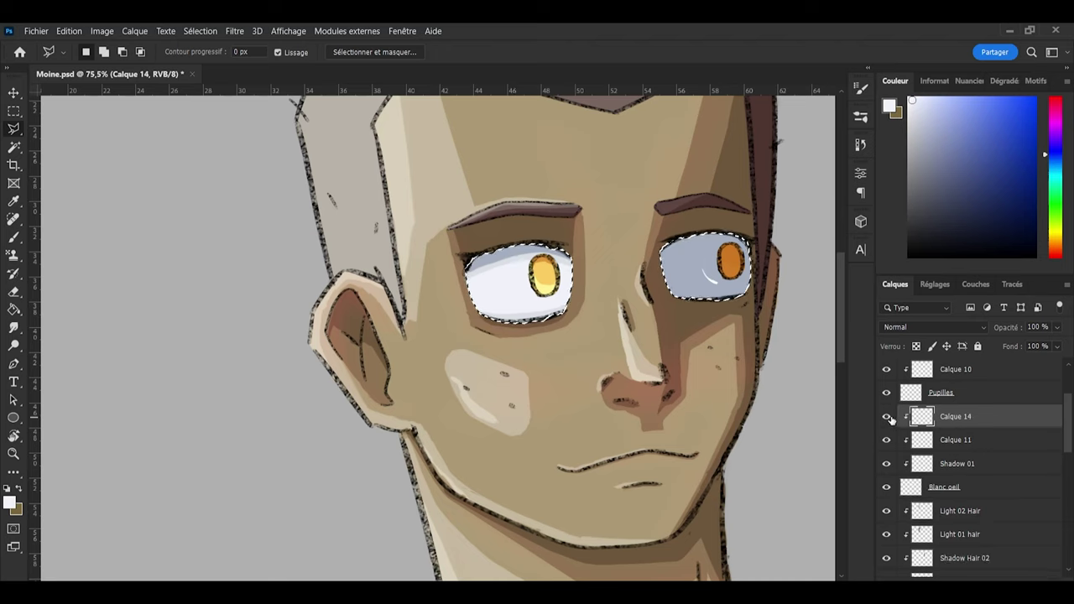
Step: Without any selection, paint a small pure white reflection beside the yellow iris on Calque 14 with a size 18 brush, and save the document
left_click(558, 300)
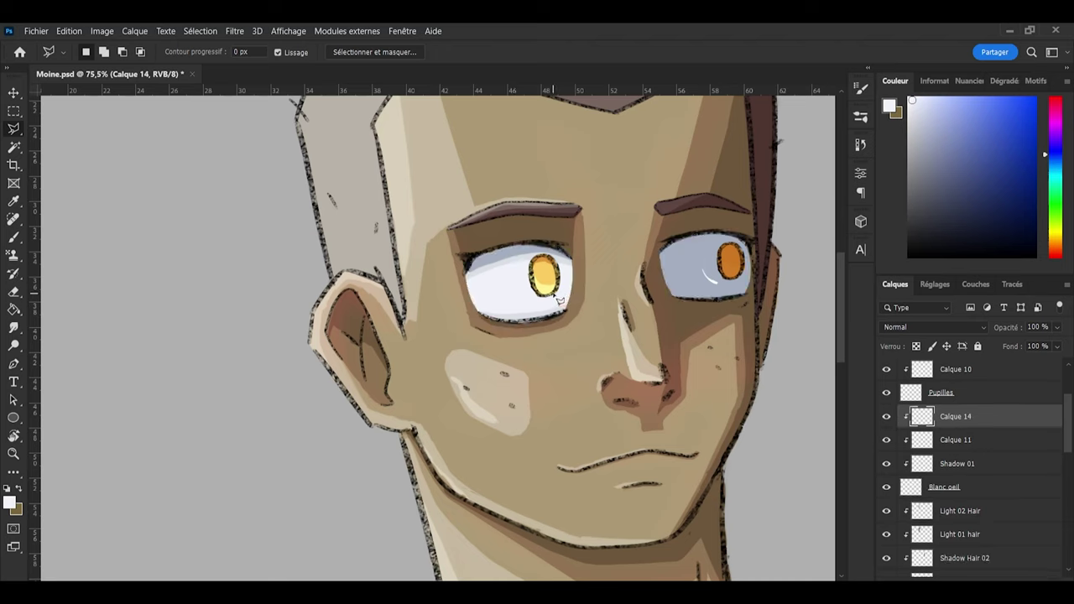
key("b")
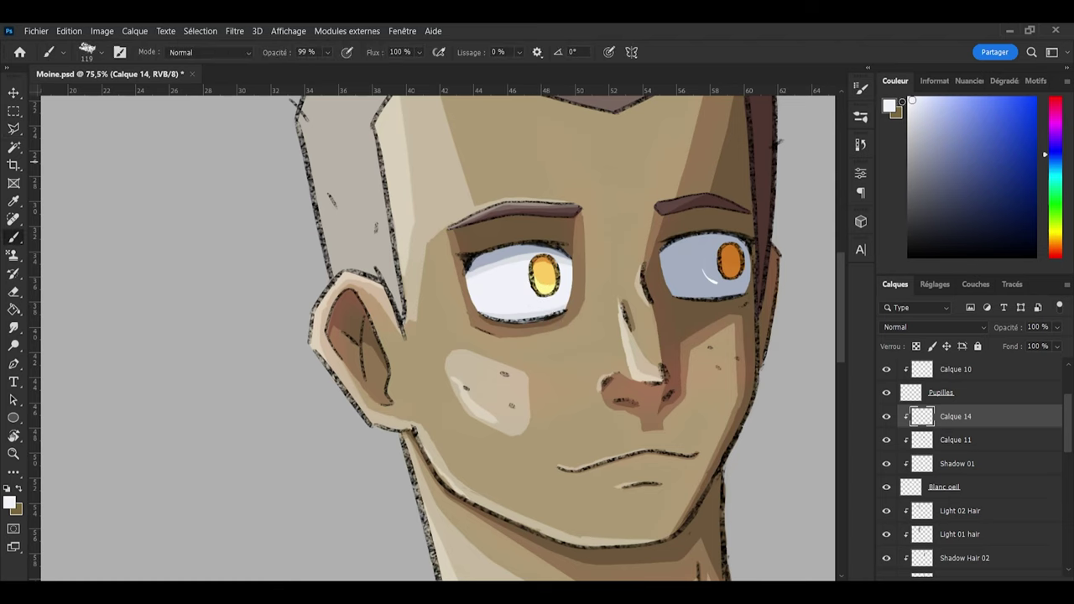
left_click_drag(913, 100, 902, 101)
right_click(500, 288, "alt")
right_click(533, 295, "alt")
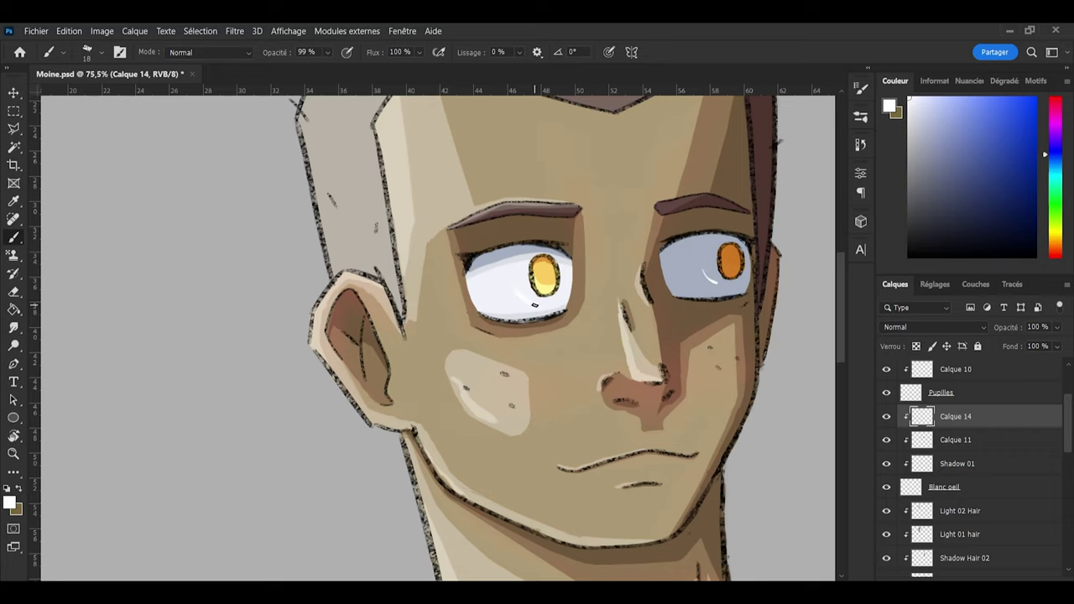
scroll(571, 205, "down", 4)
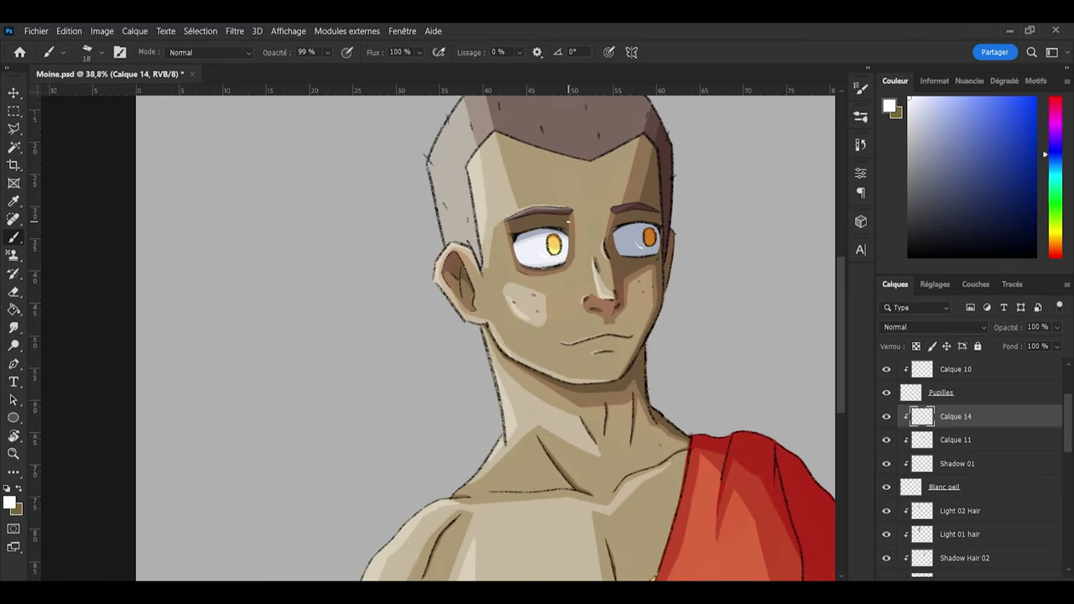
key("ctrl+s")
Step: Erase the curved white reflection beside the orange iris on Calque 14, and save the document
scroll(570, 220, "down", 2)
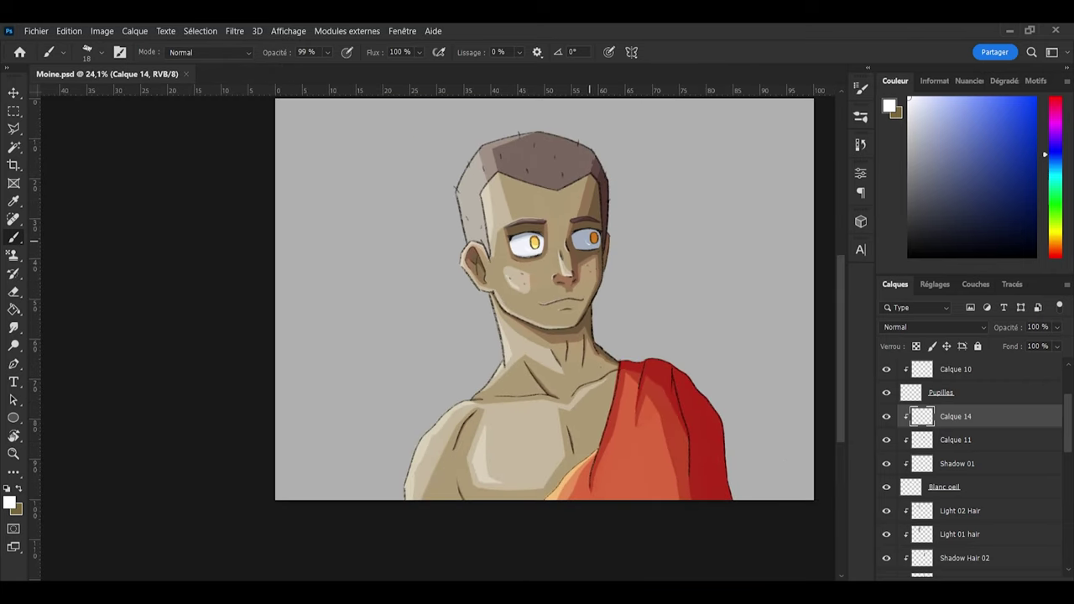
scroll(590, 240, "up", 4)
key("e")
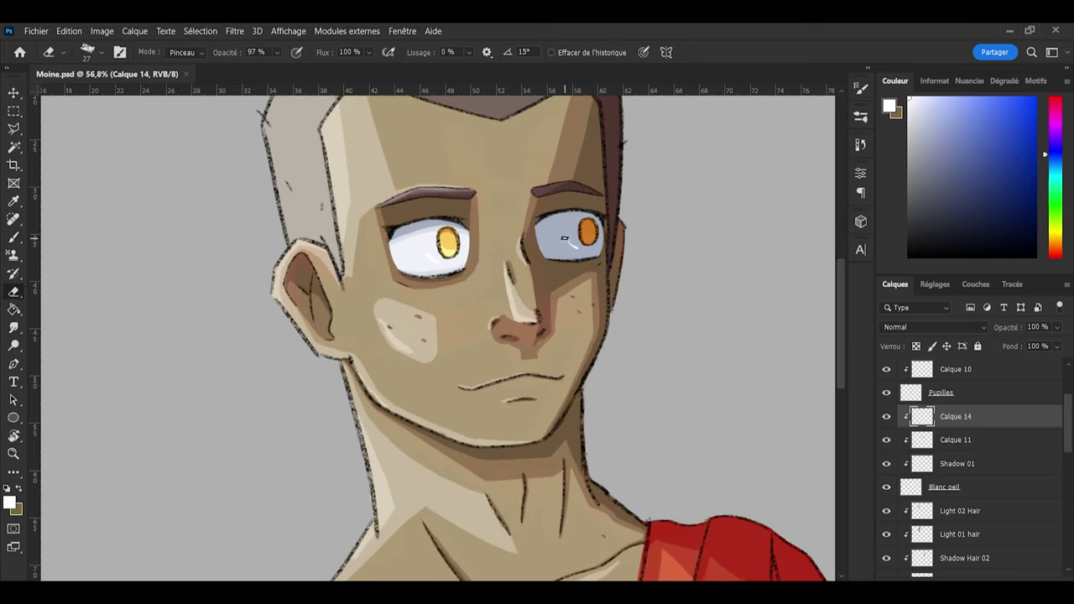
left_click_drag(565, 238, 573, 251)
scroll(576, 249, "down", 4)
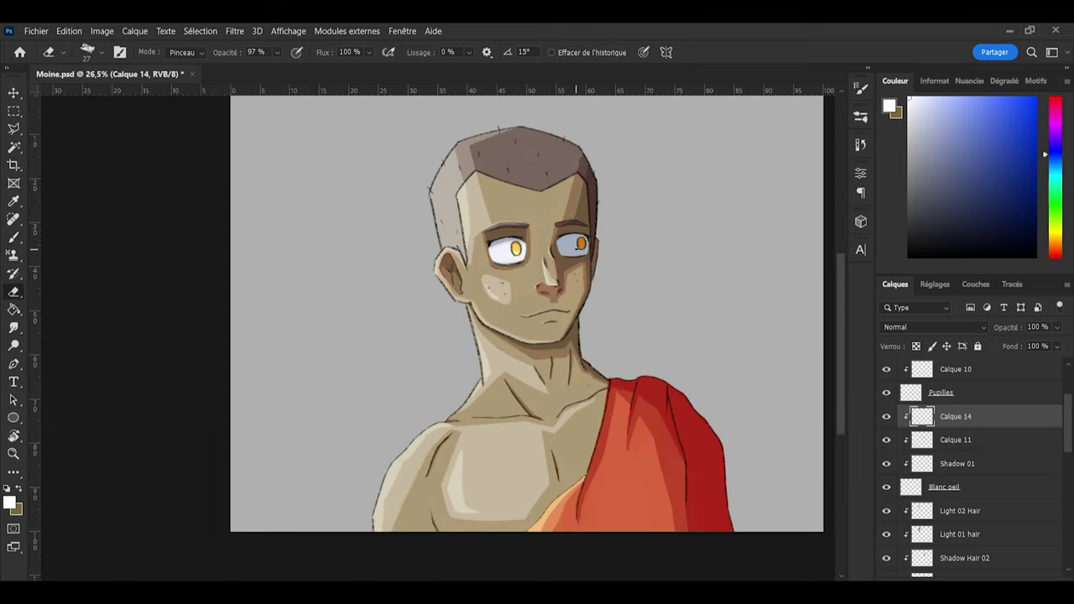
scroll(582, 256, "down", 2)
key("ctrl+s")
scroll(621, 302, "up", 3)
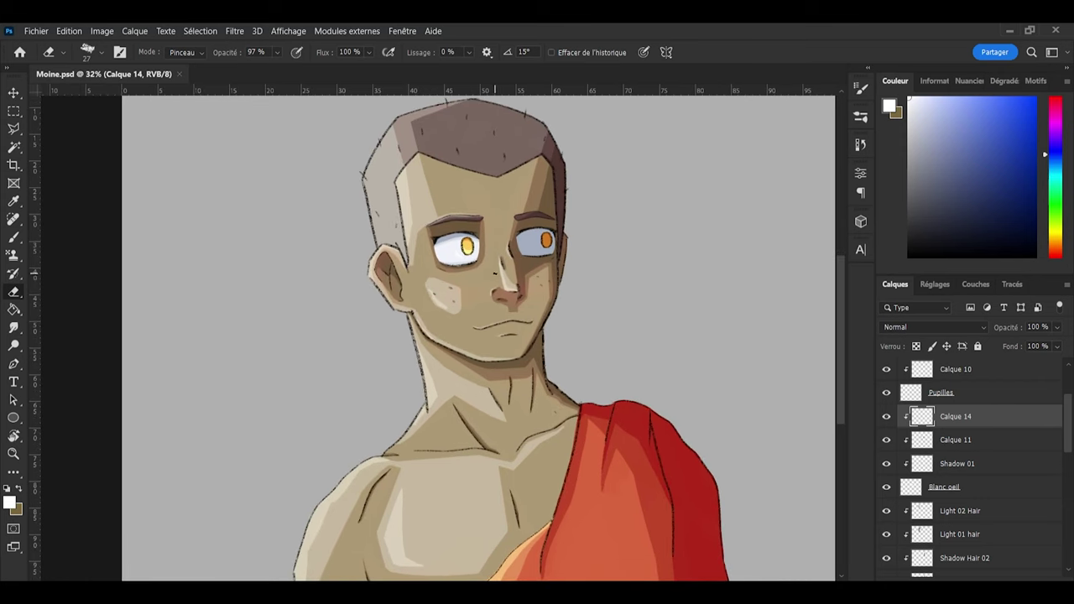
Step: Check Calque 15 by toggling its visibility, and add a new clipped layer directly above Calque 12
scroll(495, 273, "up", 2)
scroll(505, 285, "up", 1)
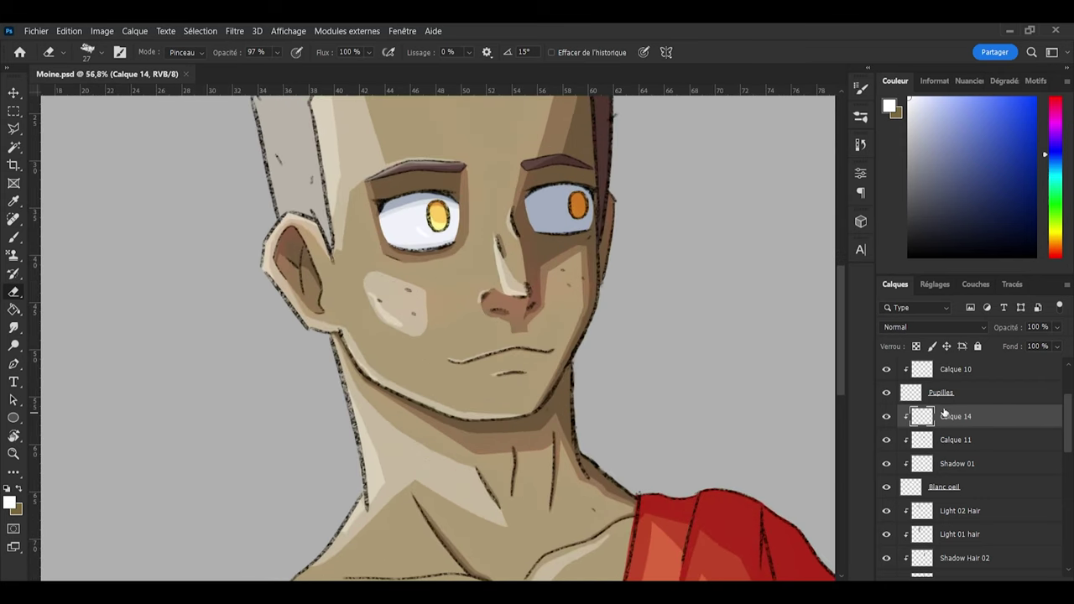
left_click_drag(1067, 432, 1067, 405)
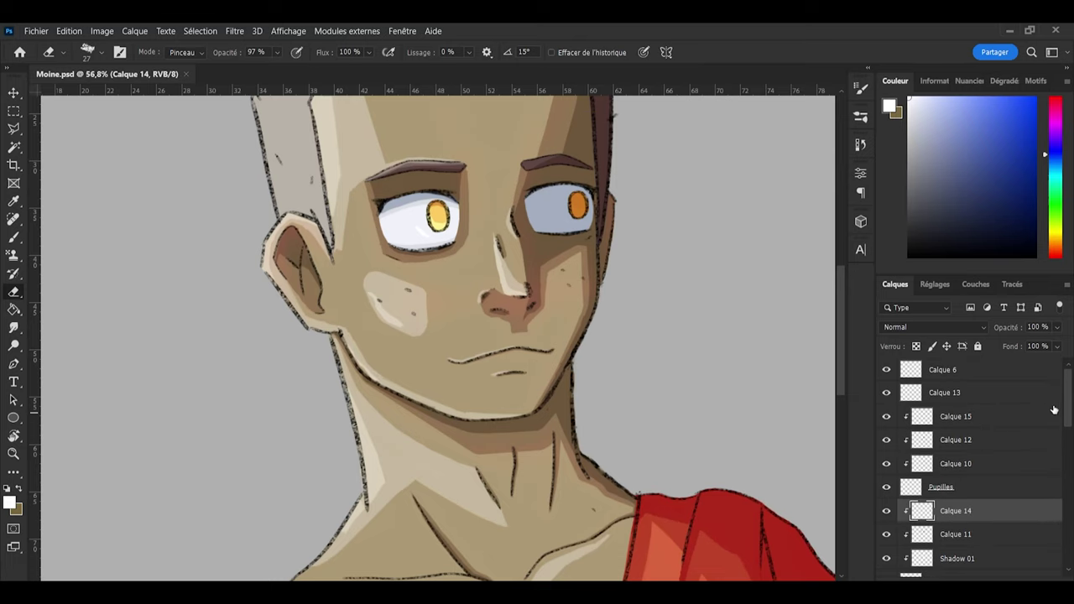
left_click(960, 425)
left_click(887, 418)
left_click(887, 418)
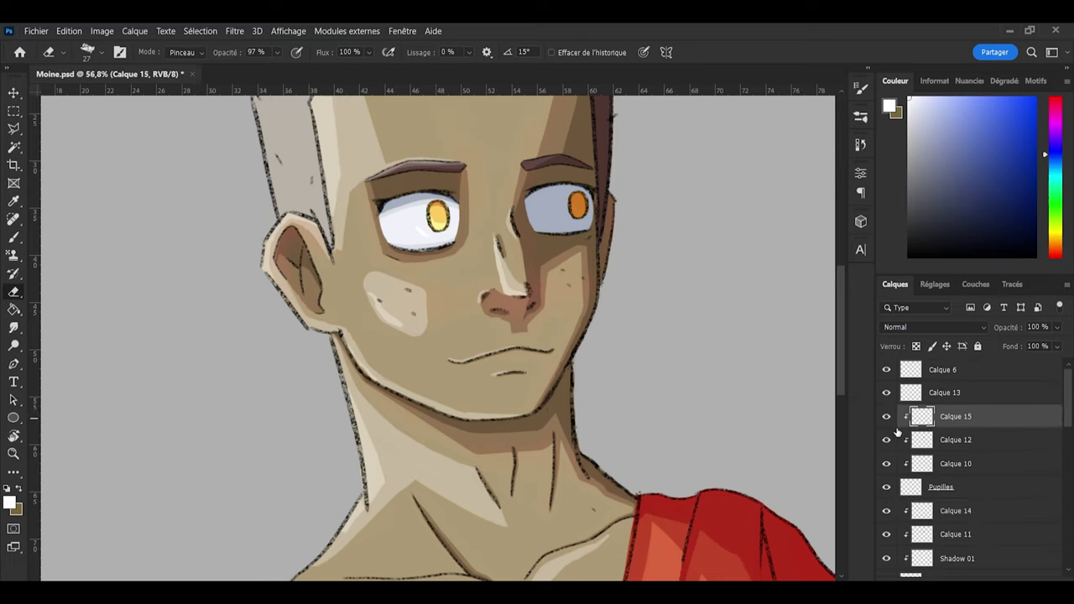
left_click(971, 445)
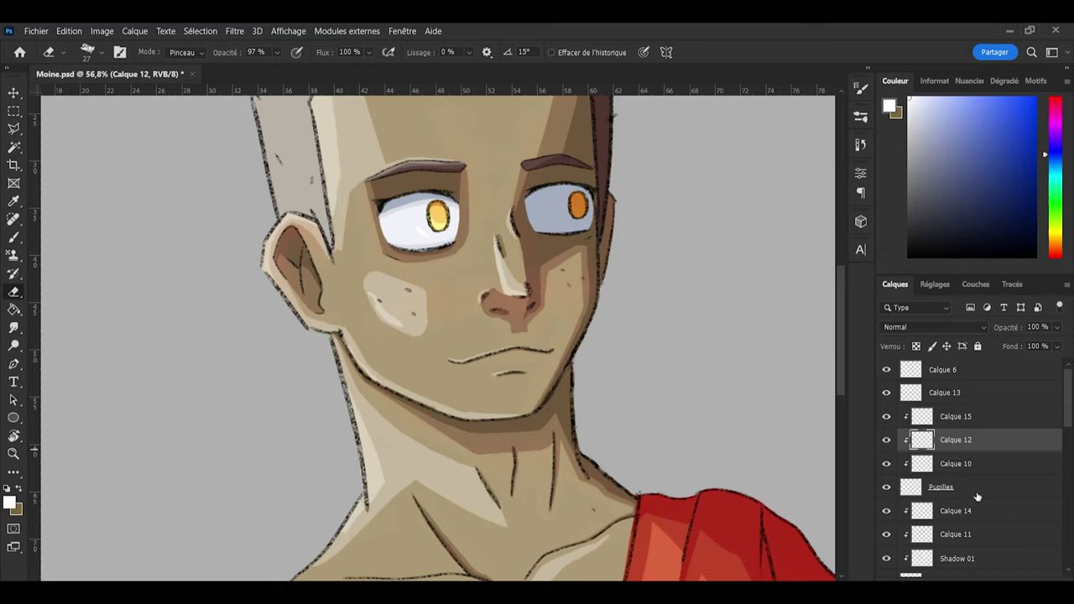
key("ctrl+shift+alt+n")
Step: Shade the orange iris with a red-orange derived from its sampled colour using a size 18 brush, trim the shading, and save the document
key("i")
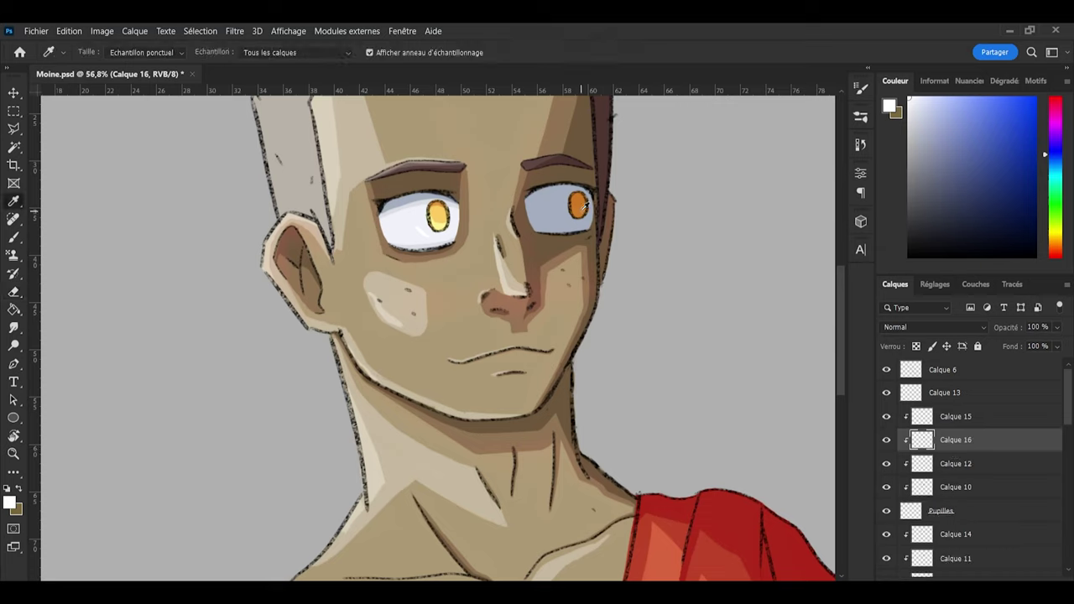
left_click(585, 206)
key("b")
left_click_drag(1019, 134, 1022, 139)
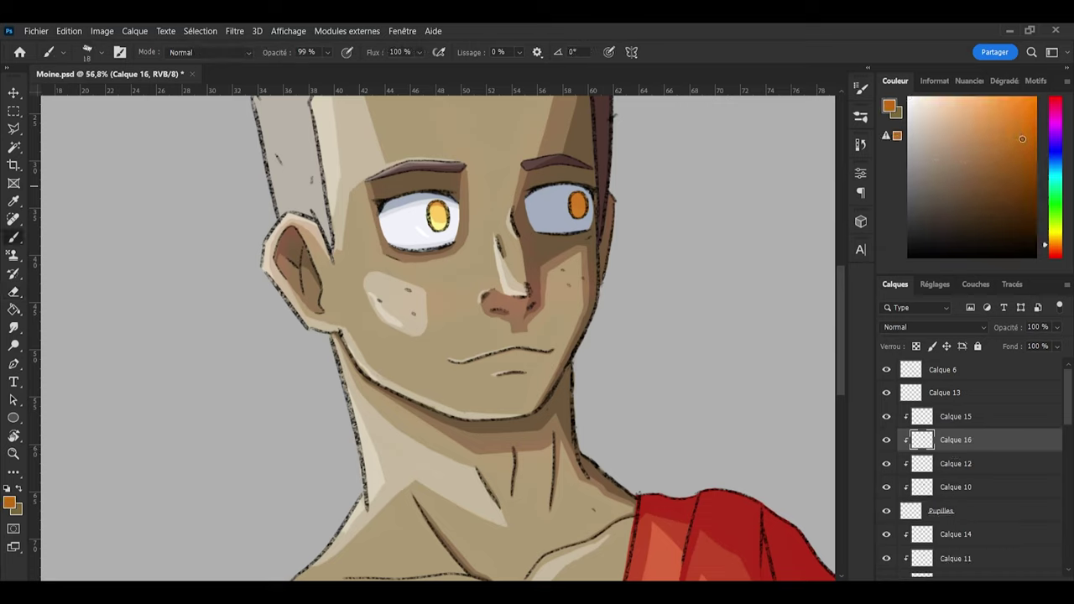
left_click(1054, 255)
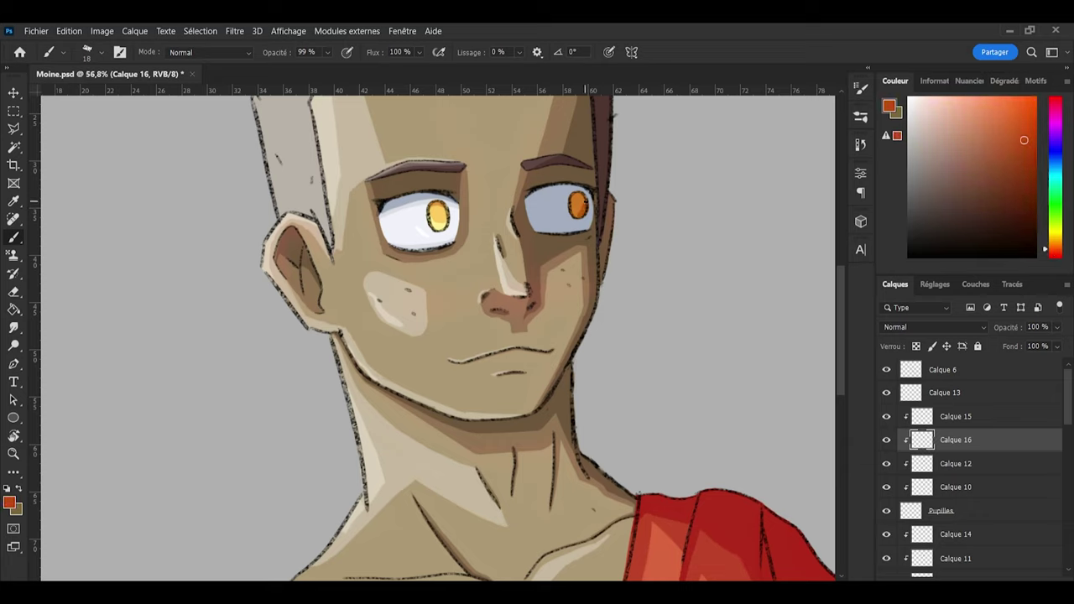
key("e")
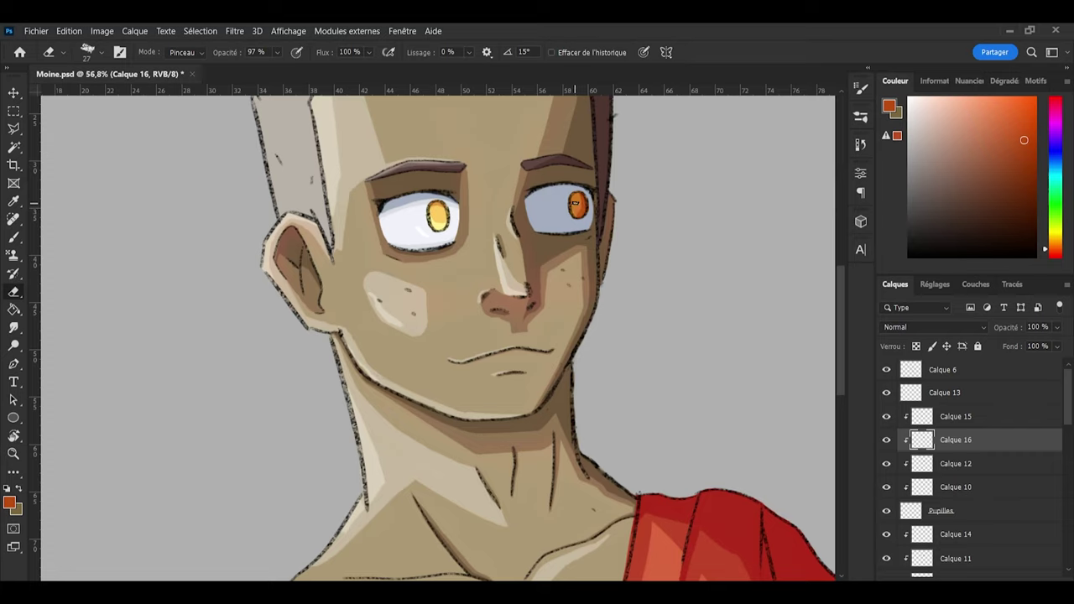
key("b")
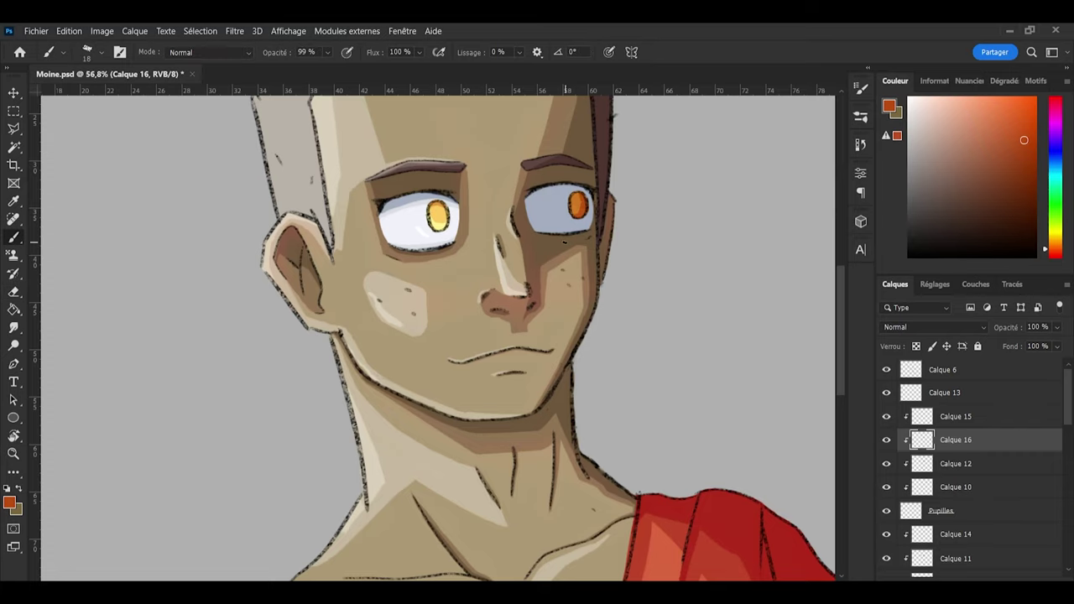
scroll(564, 243, "down", 12)
key("ctrl+s")
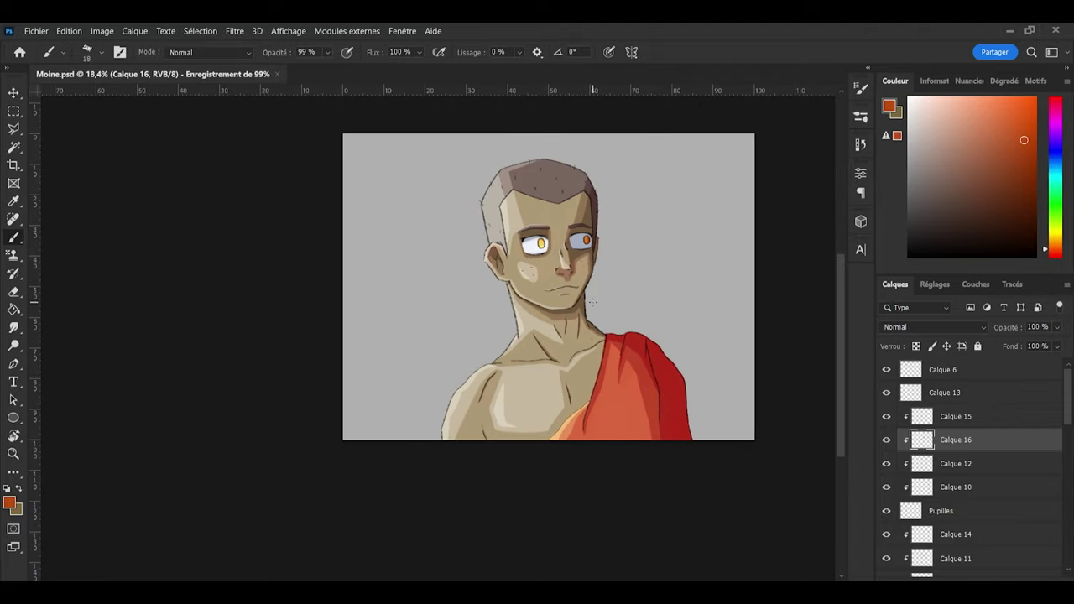
Step: Erase a small part of the orange iris's colouring on Calque 12
scroll(604, 324, "up", 1)
scroll(605, 324, "up", 1)
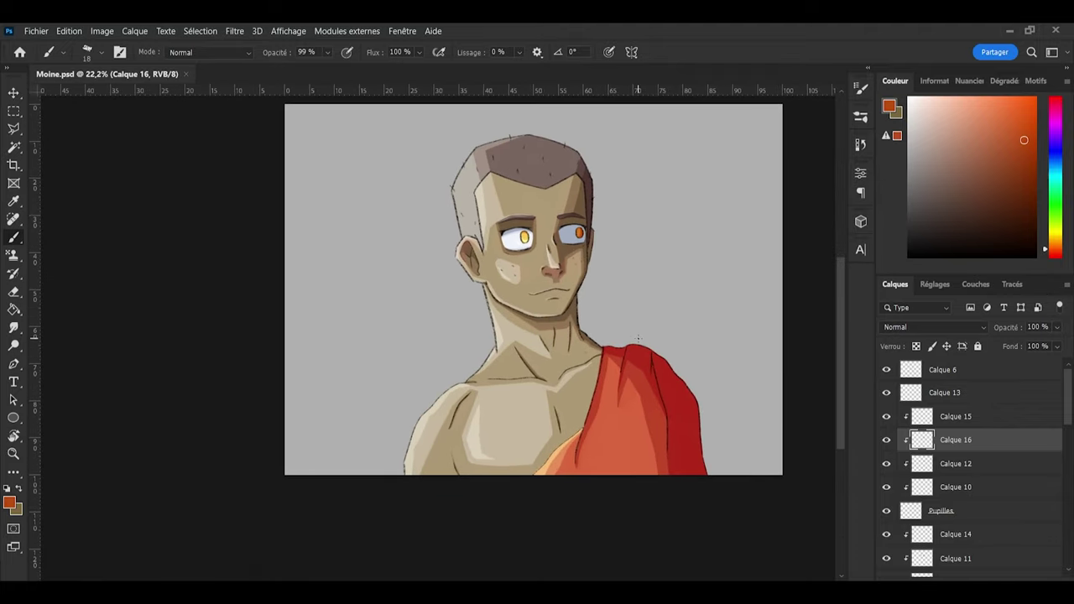
scroll(638, 338, "up", 1)
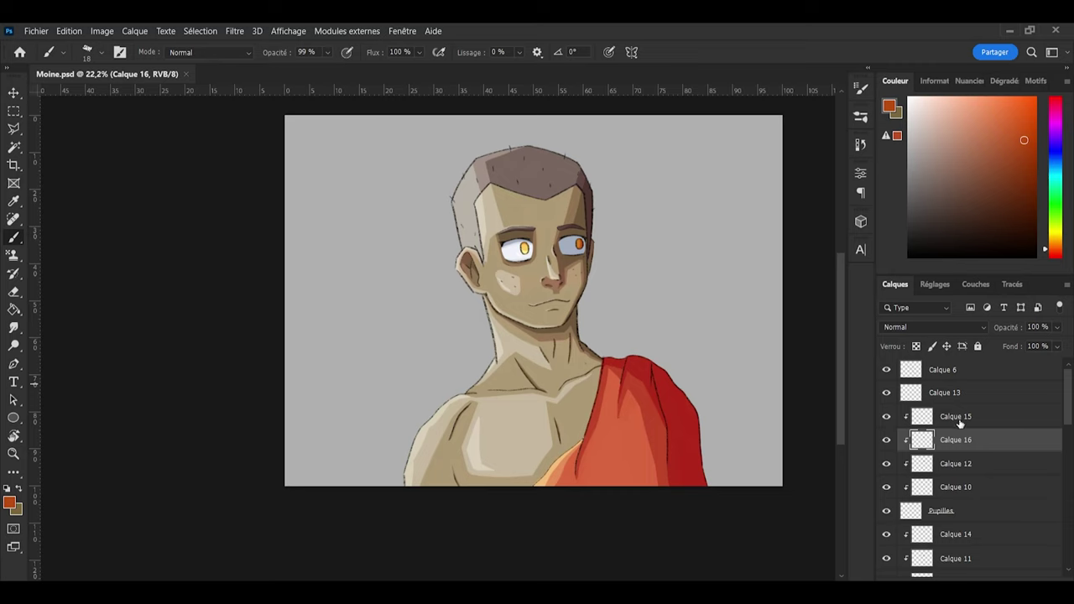
left_click(953, 464)
scroll(631, 253, "up", 4)
key("e")
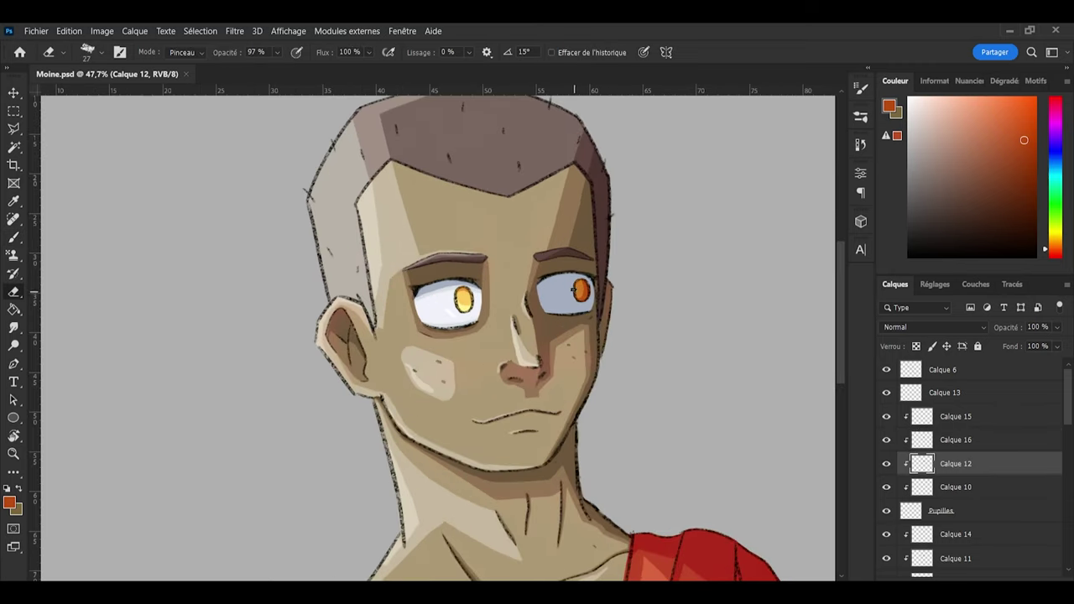
left_click(574, 291)
Step: Touch up the orange iris on Calque 12 with its sampled orange using a size 18 brush, and save the document
key("i")
left_click(581, 290)
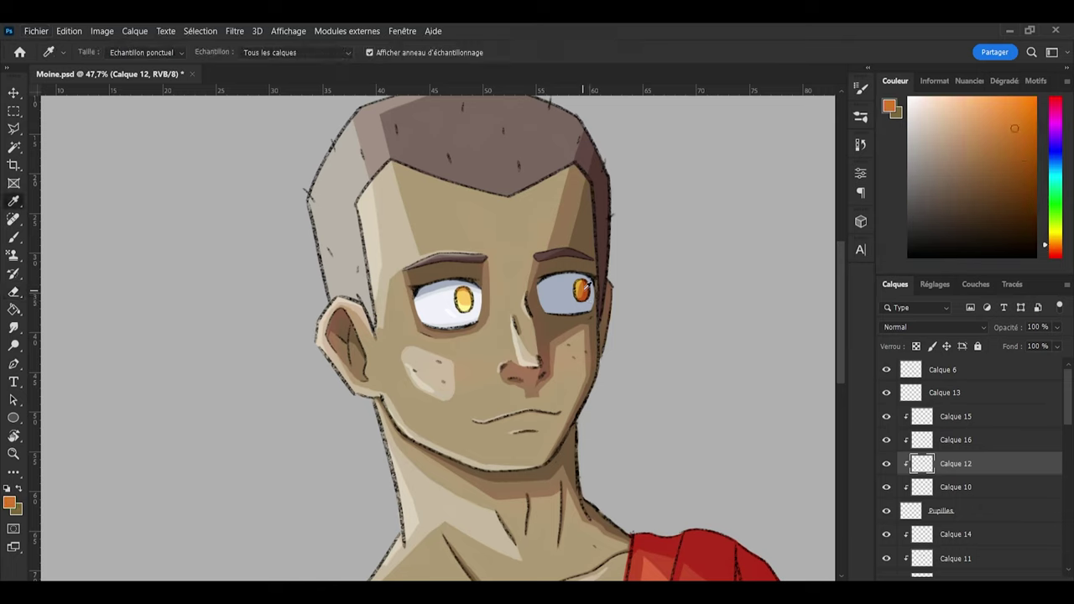
key("e")
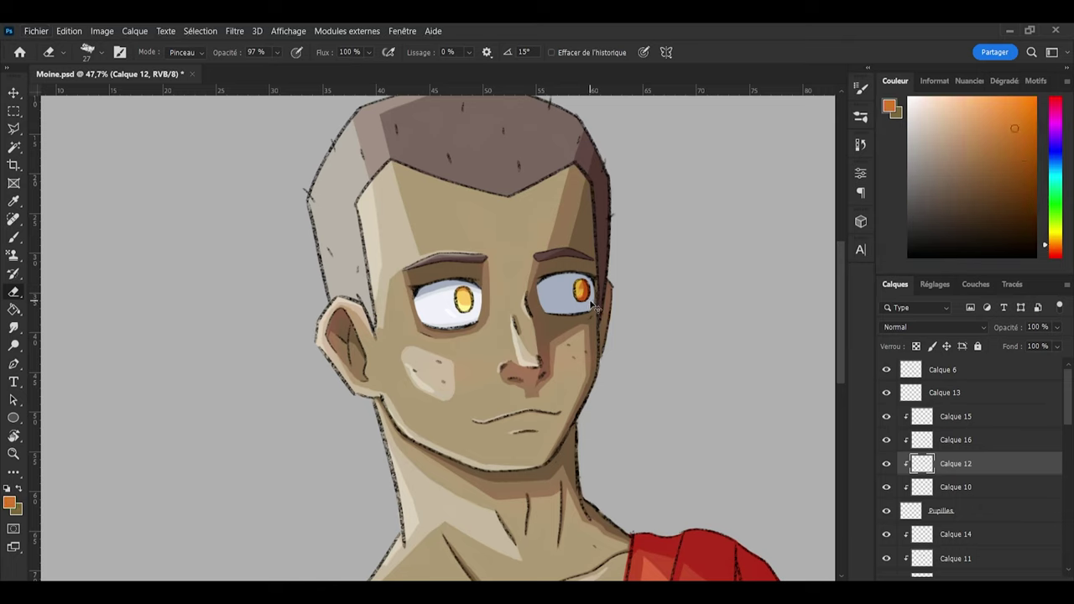
key("i")
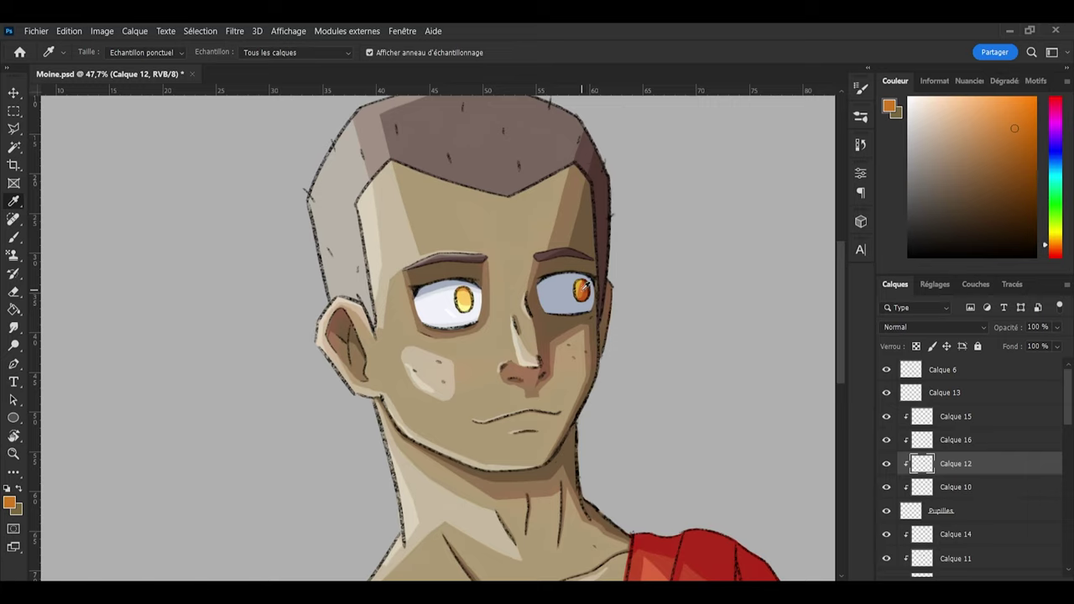
key("b")
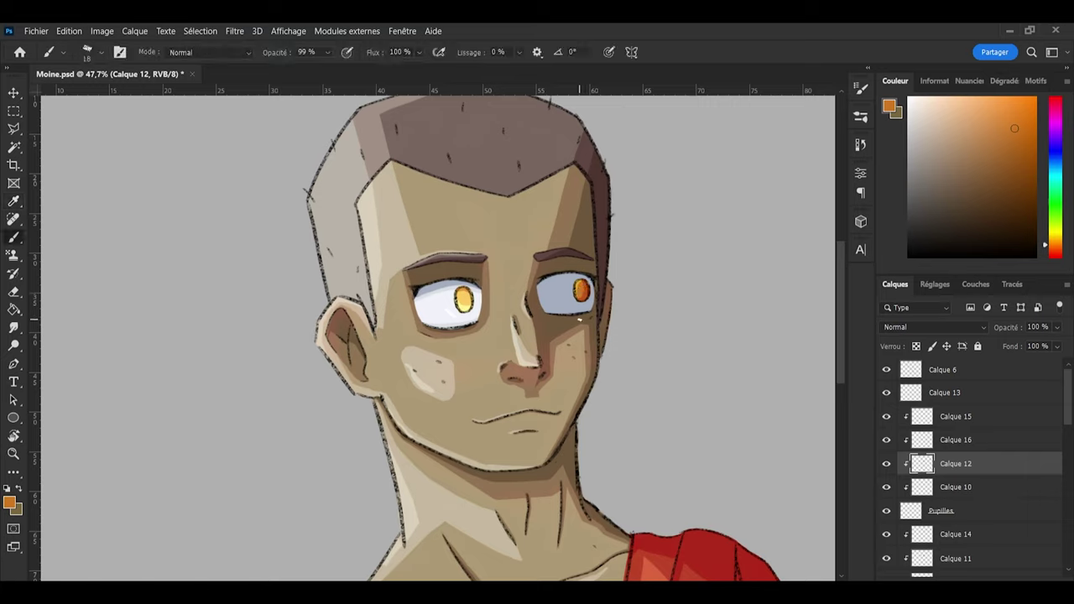
scroll(579, 319, "down", 5)
scroll(666, 311, "up", 3)
key("ctrl+s")
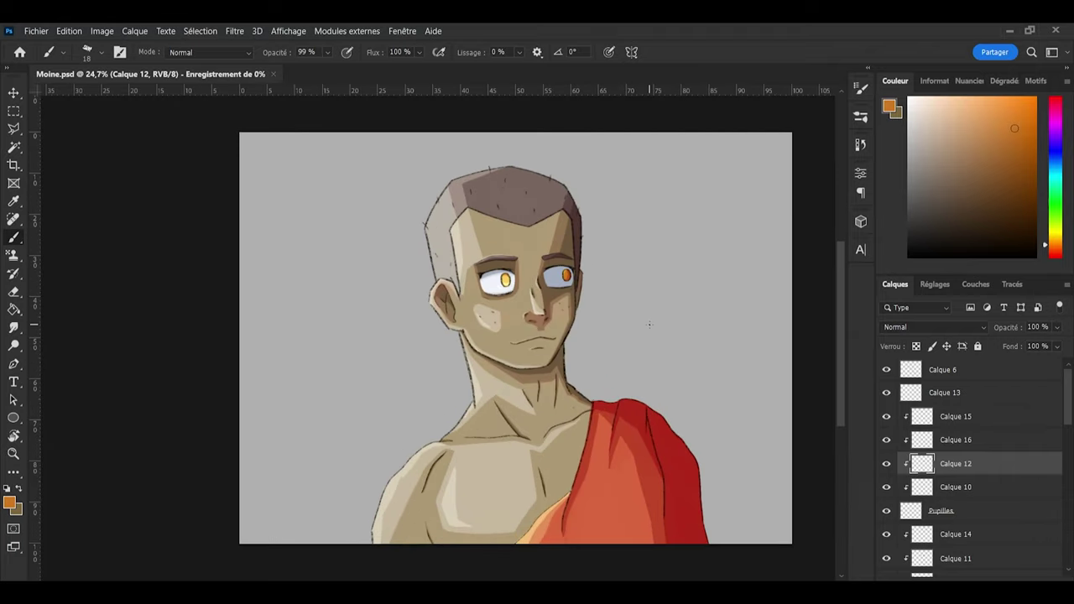
scroll(486, 323, "down", 2)
scroll(685, 343, "up", 2)
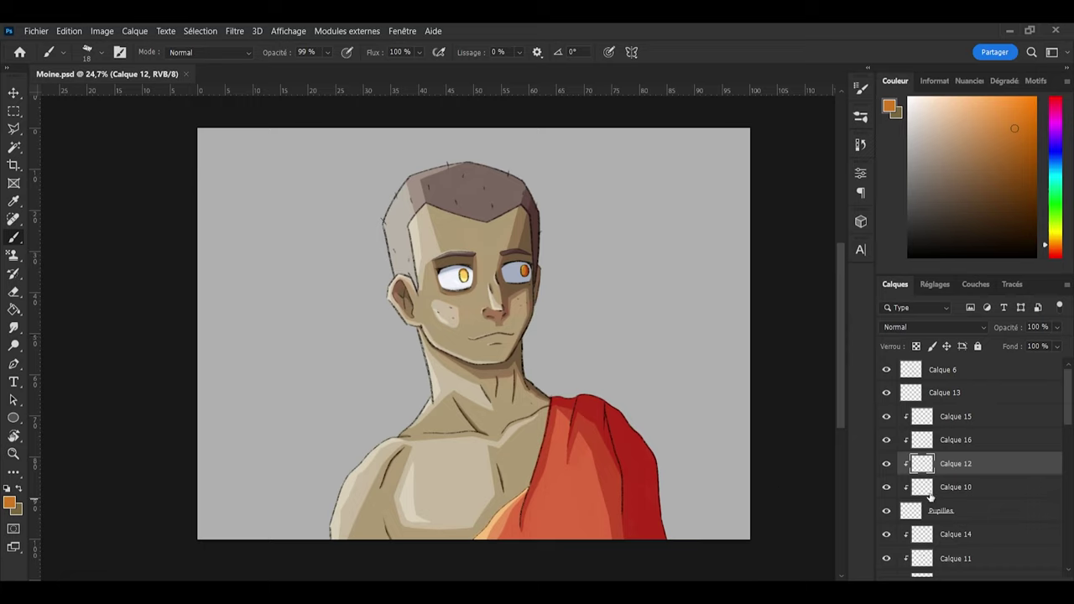
Step: Group the layers from Pupilles up to Calque 15 and name the group Pupilles
scroll(965, 498, "down", 10)
scroll(967, 500, "down", 2)
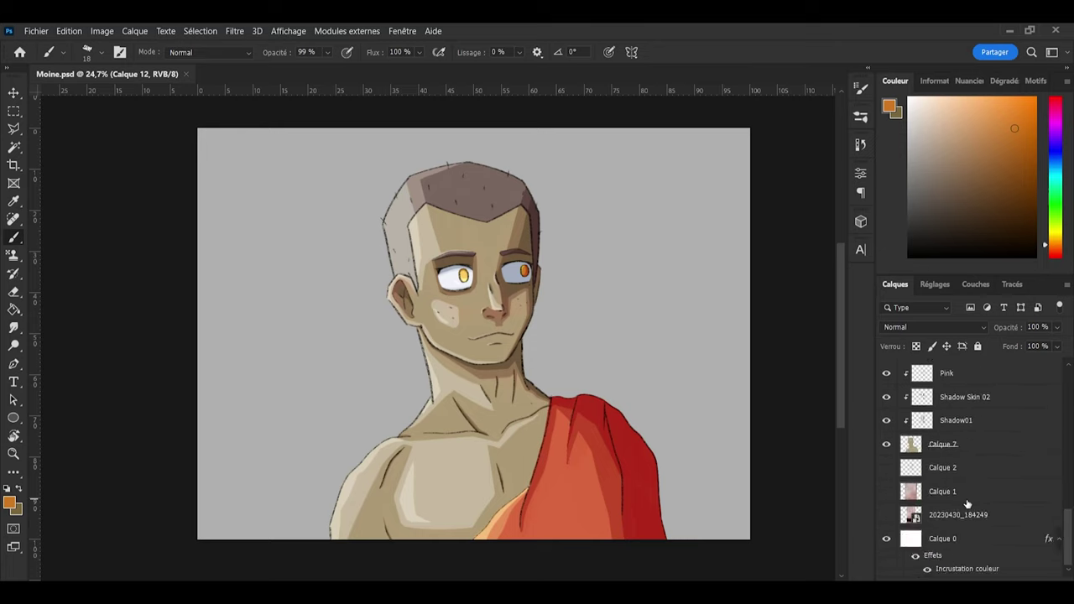
left_click(963, 452)
scroll(961, 449, "up", 10)
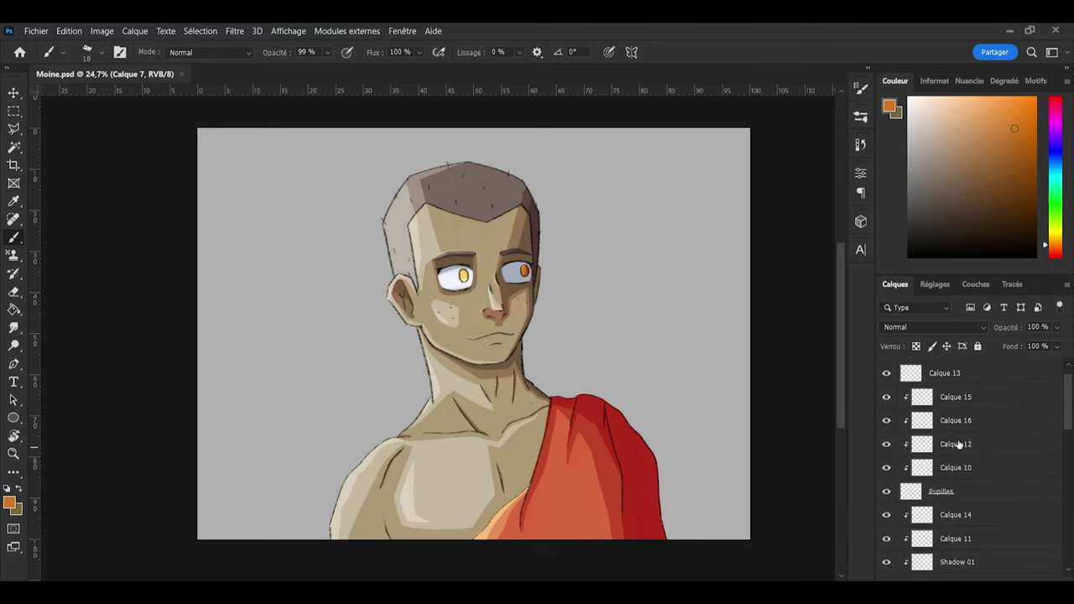
scroll(959, 446, "up", 1)
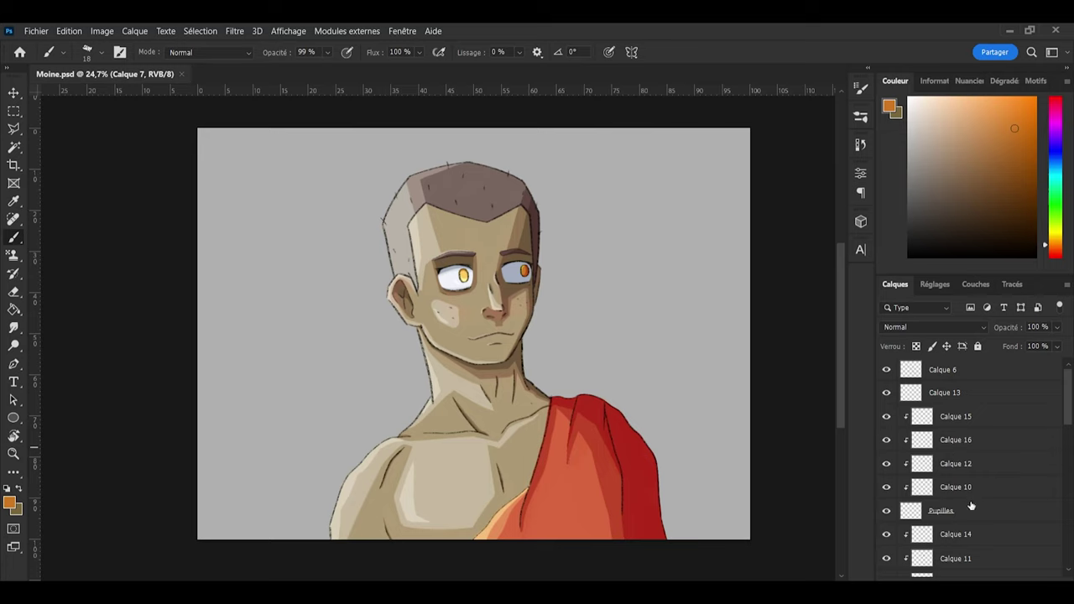
left_click(972, 512)
left_click(953, 418, "shift")
key("ctrl+g")
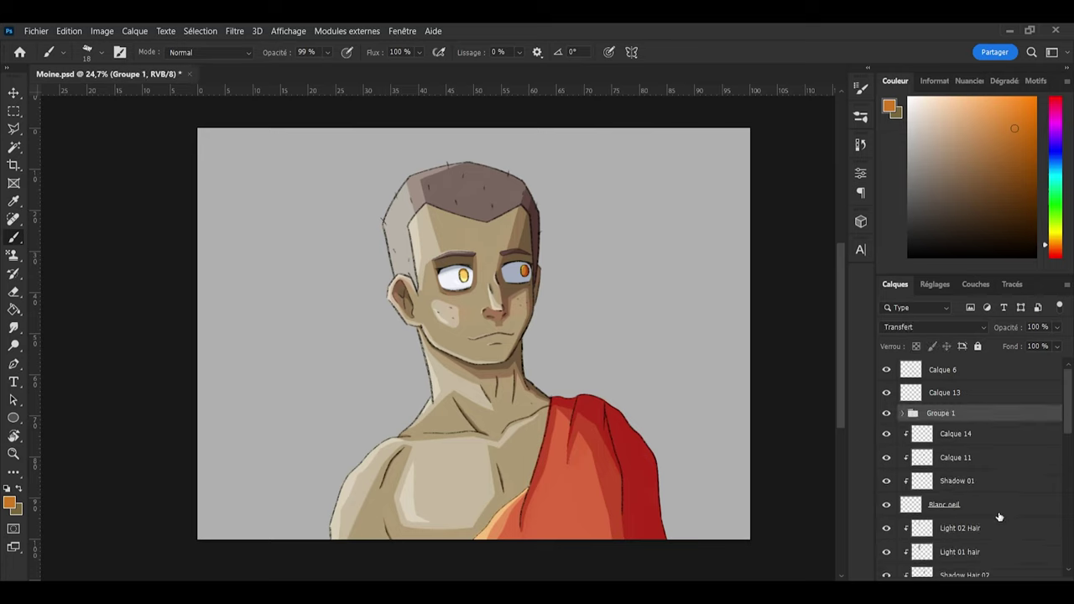
double_click(950, 414)
type("Pupilles")
Step: Group the layers from Calque 14 down to Blanc oeil and name the group Blanc oeil
left_click(964, 435)
left_click(962, 506, "shift")
key("ctrl+g")
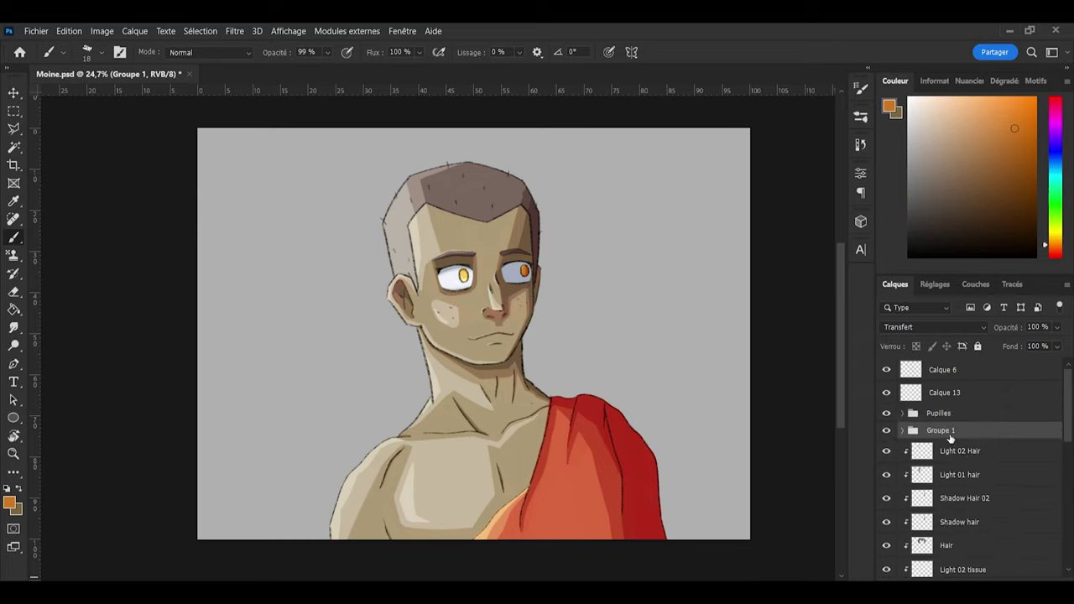
double_click(941, 430)
type("Blanc oeil")
key("Return")
Step: Combine the Pupilles and Blanc oeil groups into a parent group named Eyes, and save the document
left_click(946, 416, "shift")
key("ctrl+g")
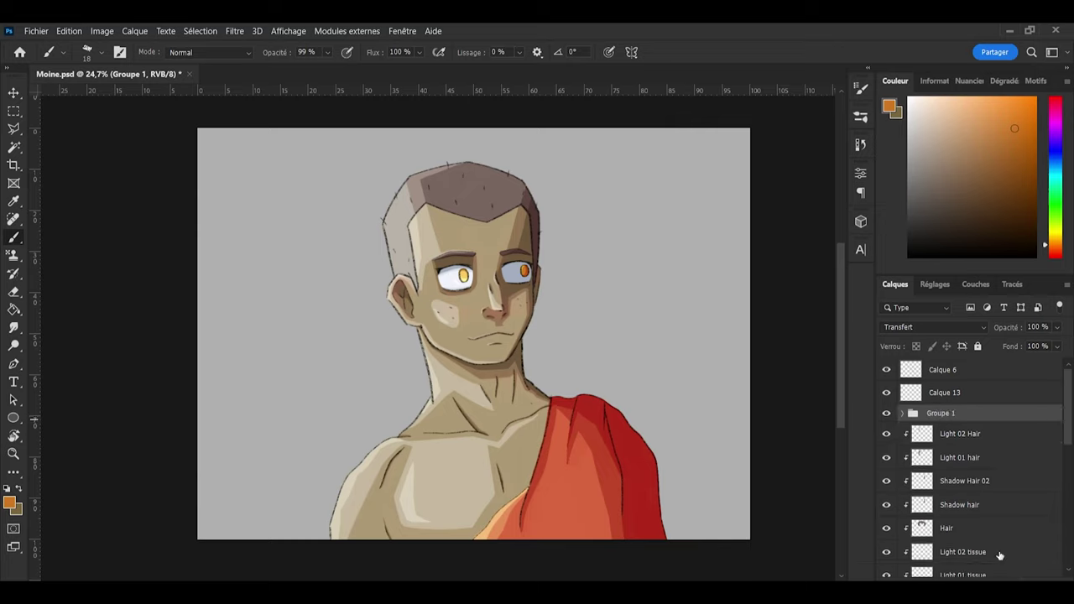
double_click(948, 422)
key("Return")
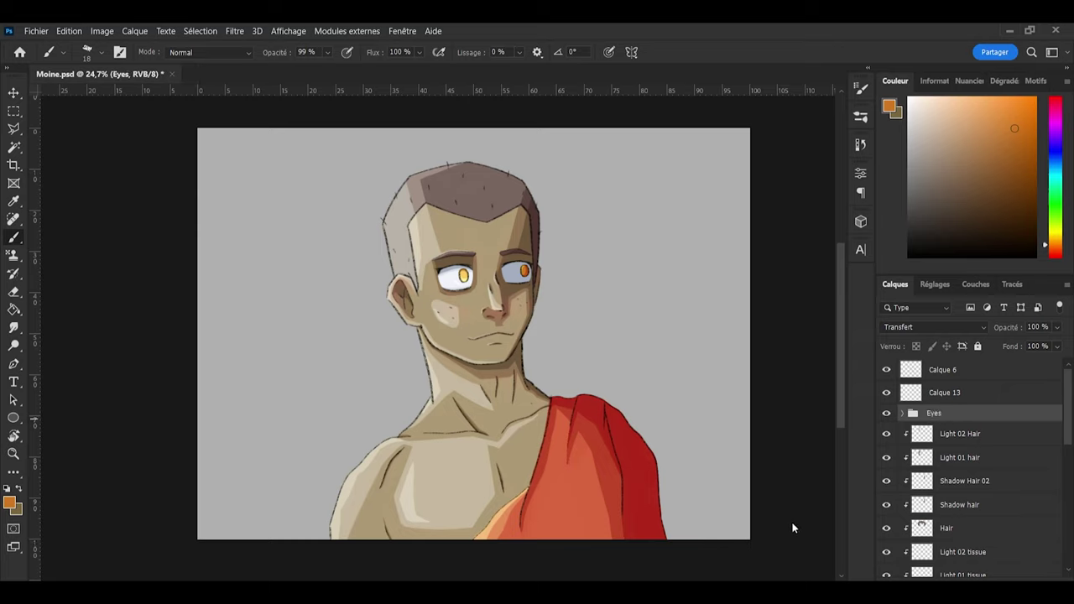
key("ctrl+s")
Step: Group everything from Eyes down to Calque 7 and name the group Color
scroll(973, 428, "down", 5)
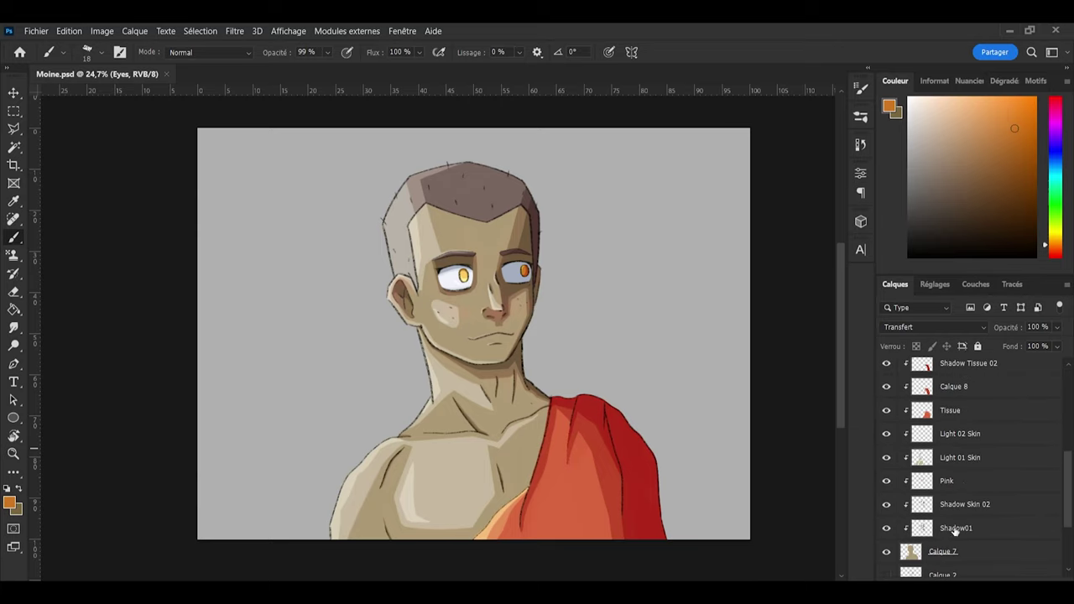
left_click(968, 551, "shift")
key("ctrl+g")
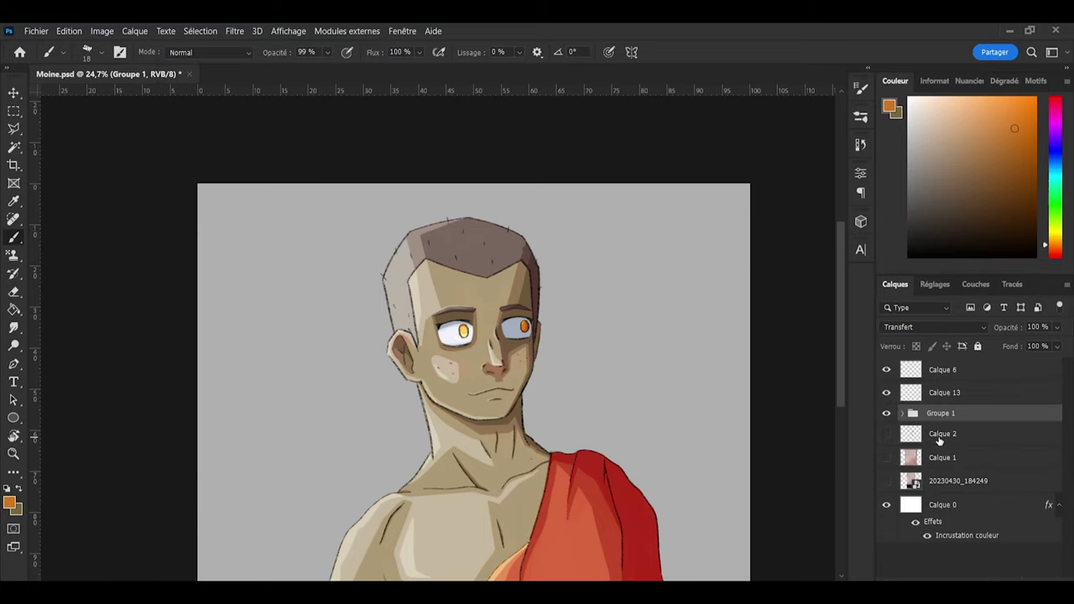
double_click(939, 414)
type("Color")
key("Return")
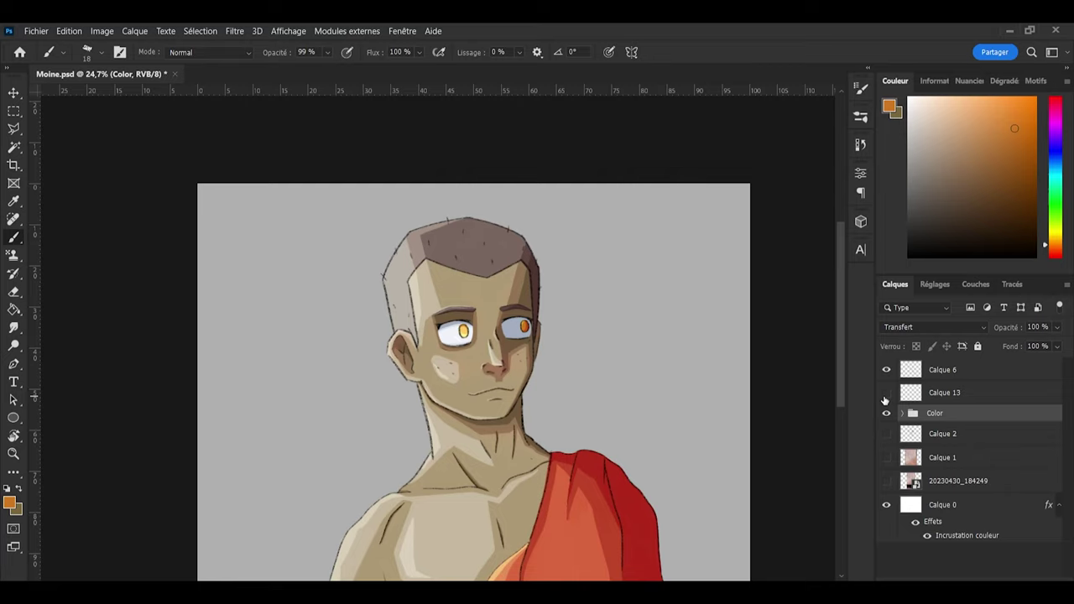
Step: Check the character's colouring without its line work by toggling the visibility of Calque 6
left_click(891, 370)
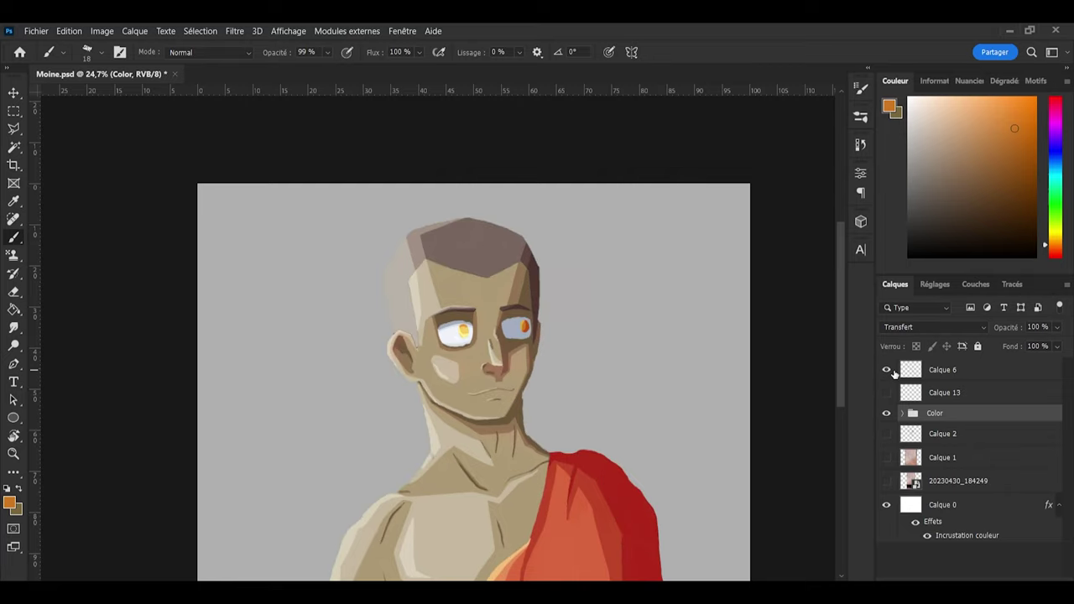
left_click(891, 370)
left_click(892, 370)
scroll(629, 366, "down", 2)
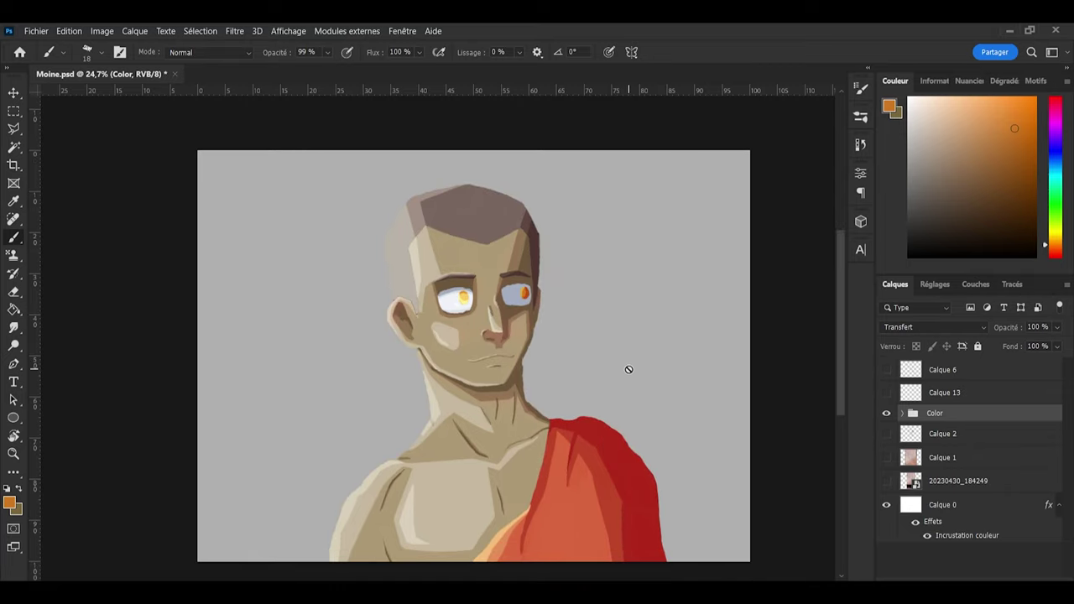
scroll(719, 378, "up", 1)
scroll(567, 397, "down", 2)
scroll(567, 396, "up", 1)
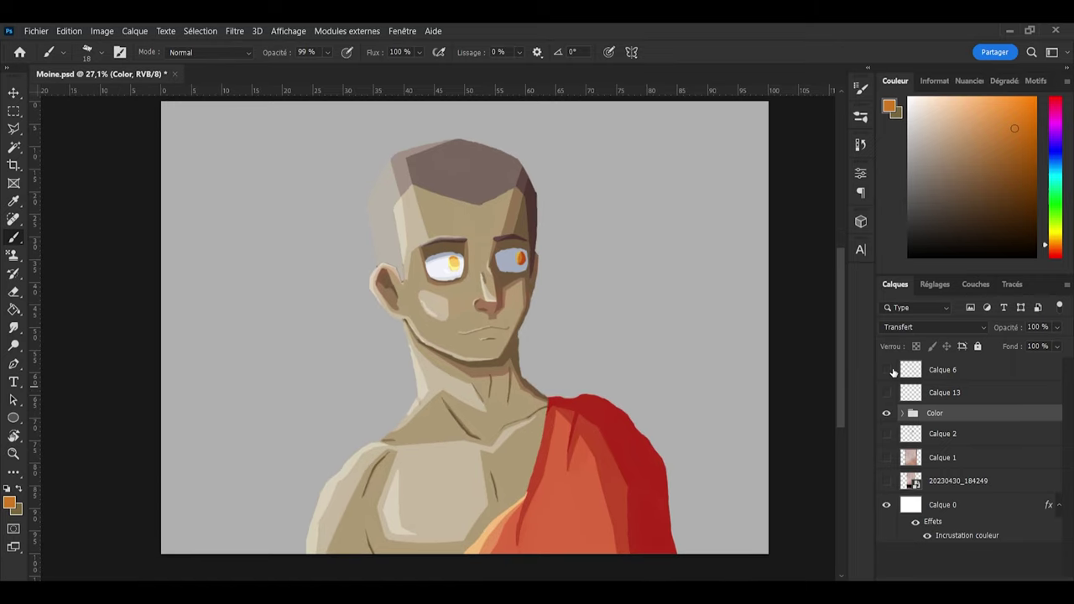
left_click(891, 370)
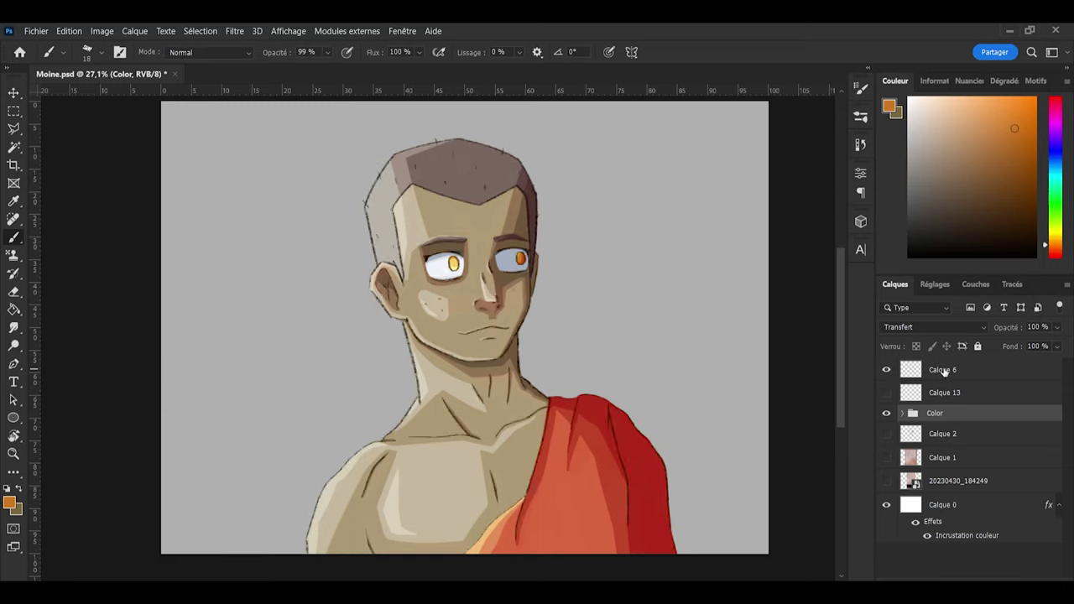
Step: Rename Calque 6 as Line and save the document
left_click(958, 369)
double_click(938, 371)
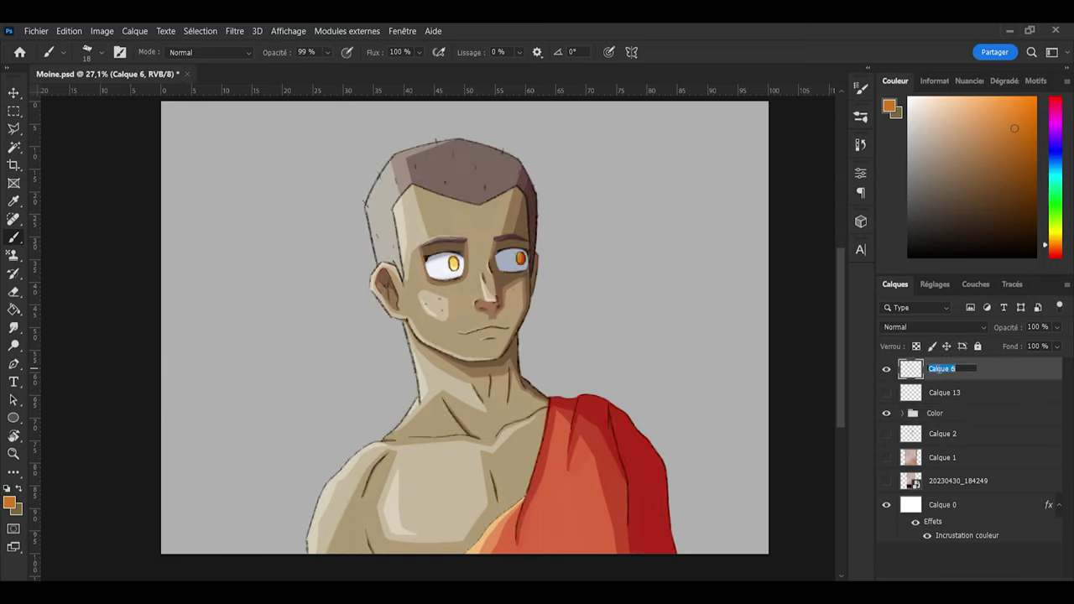
key("Return")
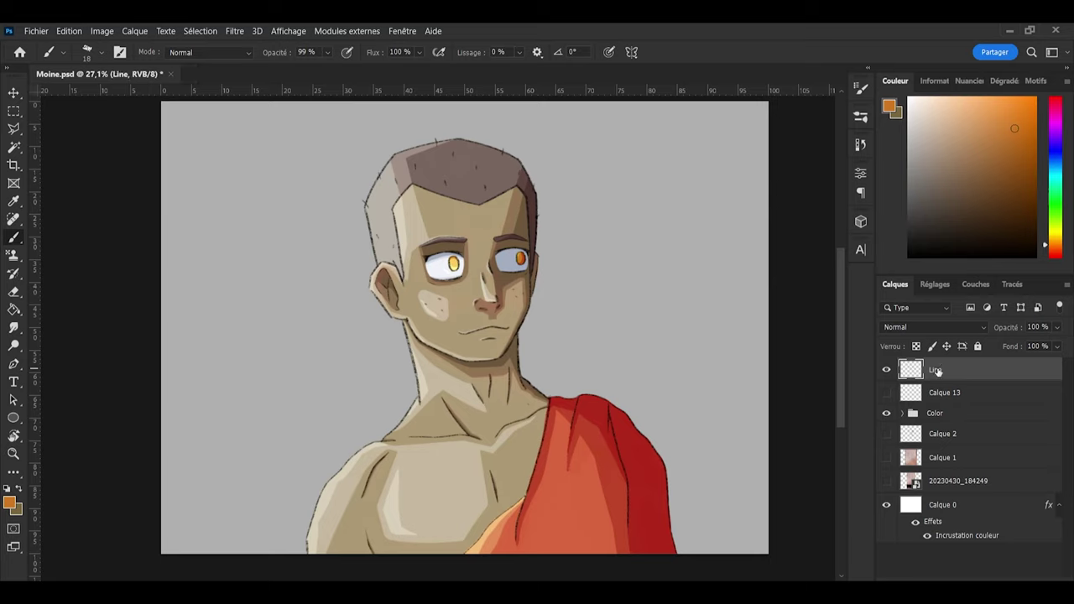
key("ctrl+s")
Step: Add a new layer above Calque 0 and move it directly below the Color group
left_click(942, 395)
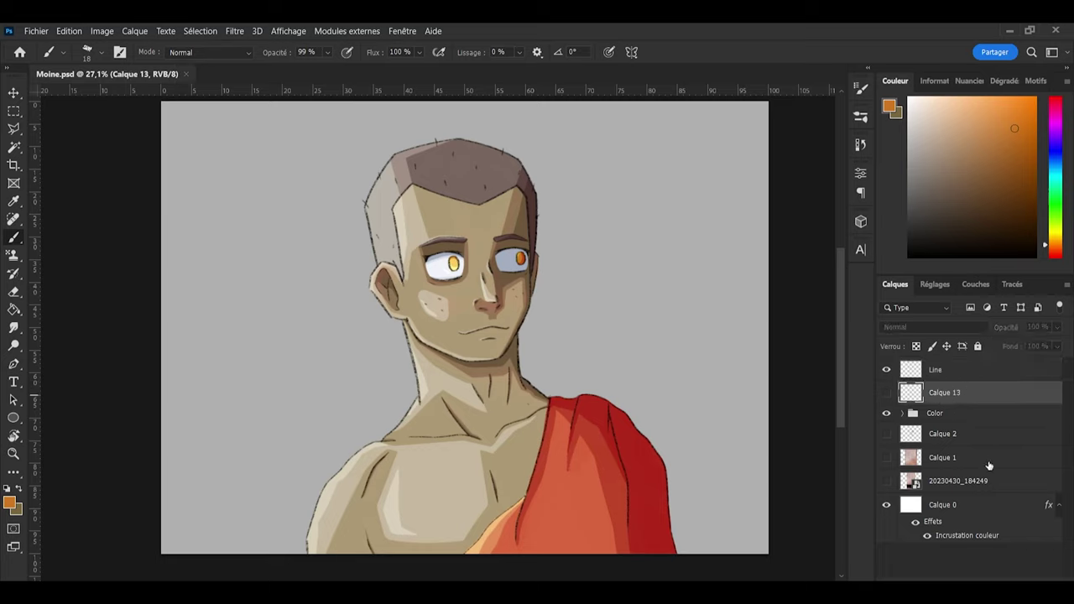
left_click(944, 506)
scroll(670, 437, "down", 2)
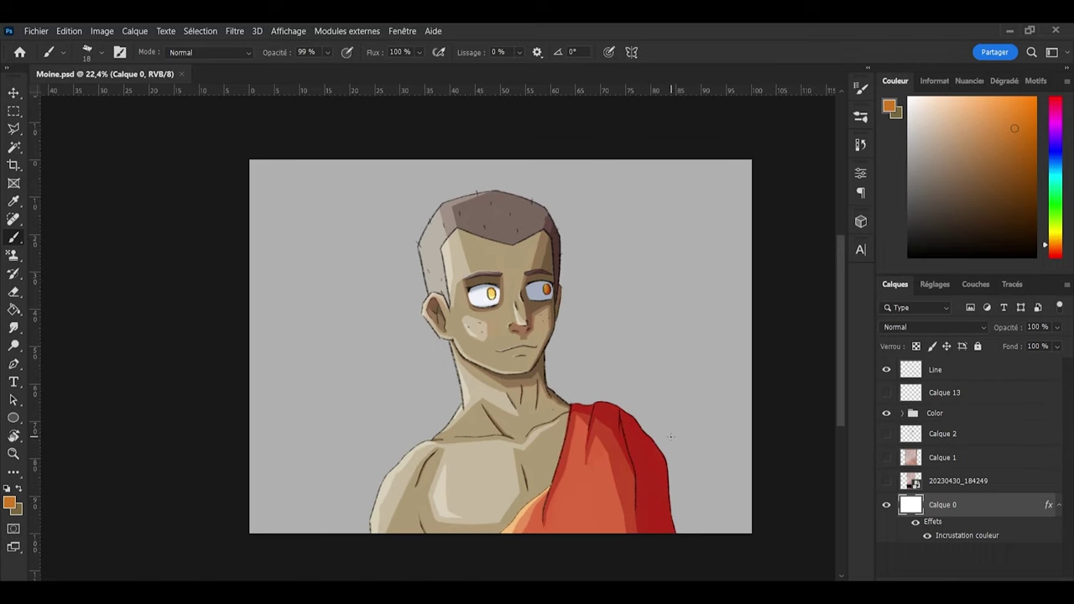
left_click(13, 111)
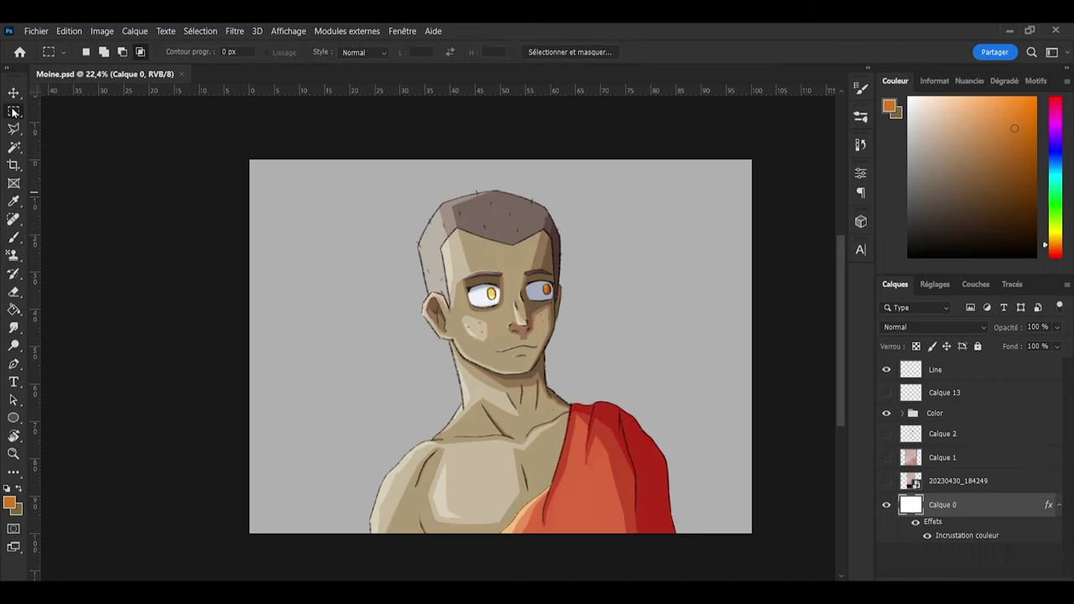
key("ctrl+shift+alt+n")
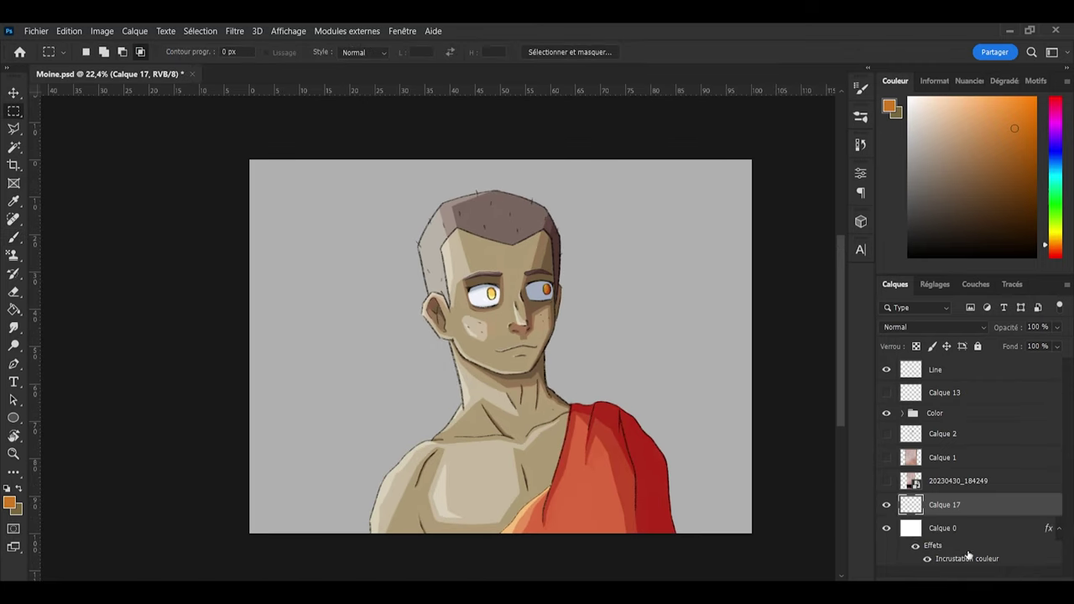
left_click_drag(948, 505, 935, 442)
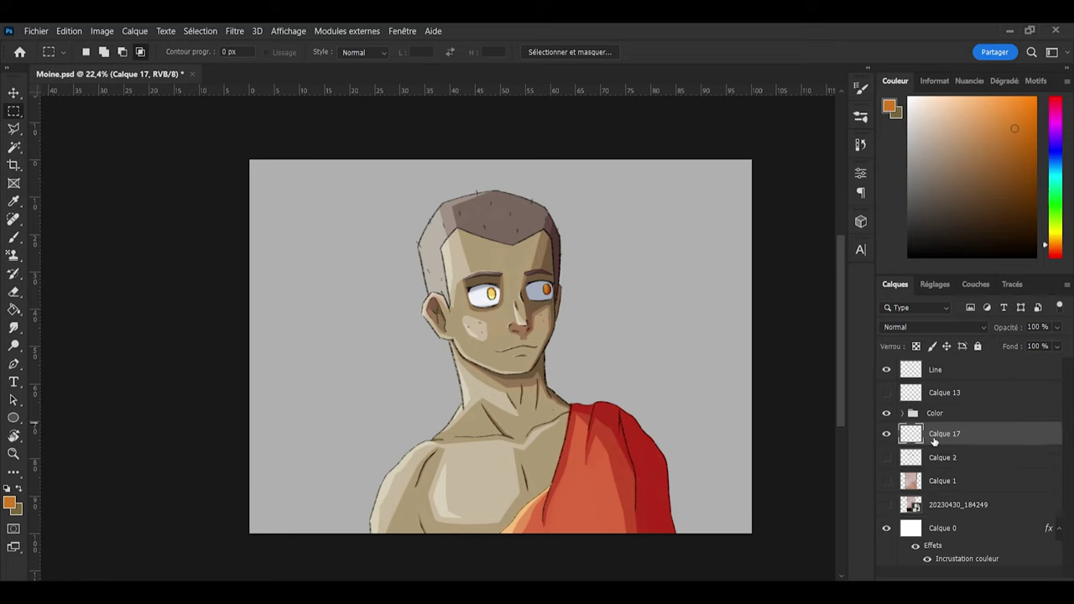
Step: Select a full-height rectangle spanning the character's width and paint it pale yellow on Calque 17 with a size 2141 brush
left_click_drag(676, 537, 369, 128)
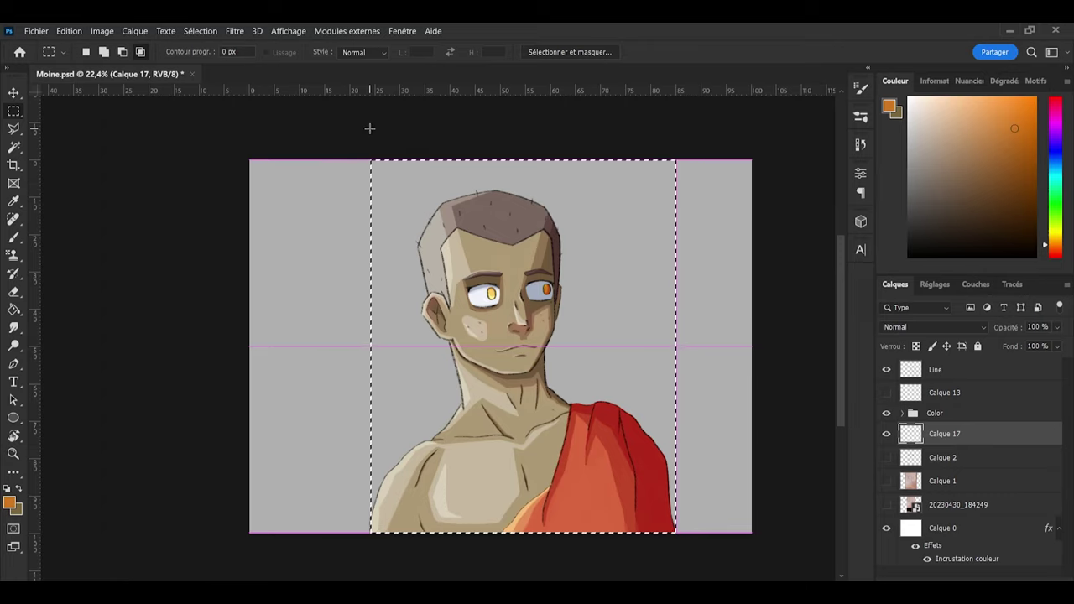
left_click_drag(370, 128, 369, 128)
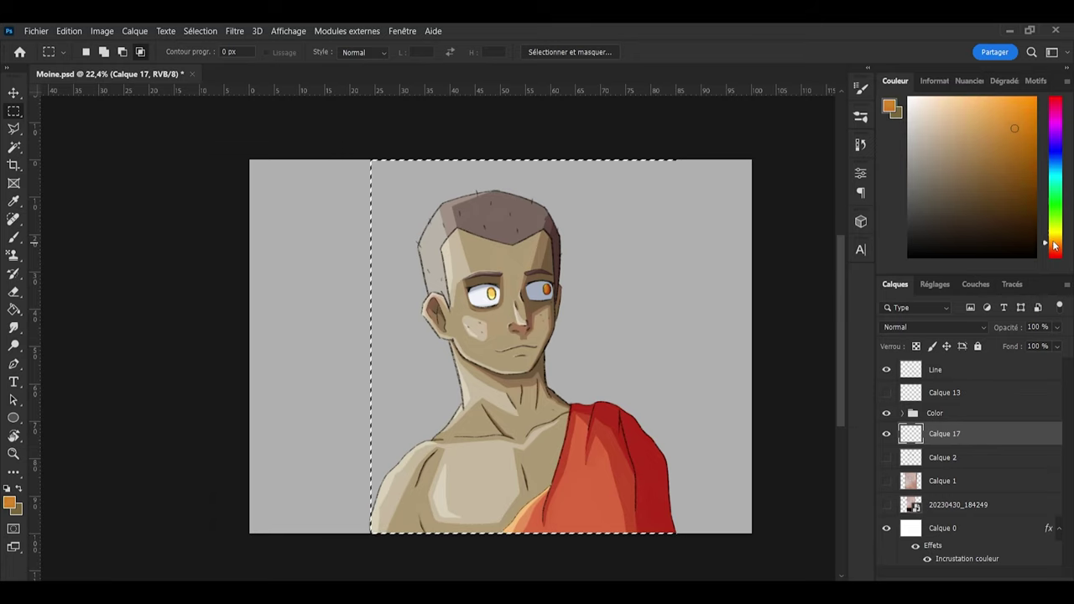
left_click(1056, 232)
left_click_drag(1056, 230, 1056, 237)
left_click(978, 111)
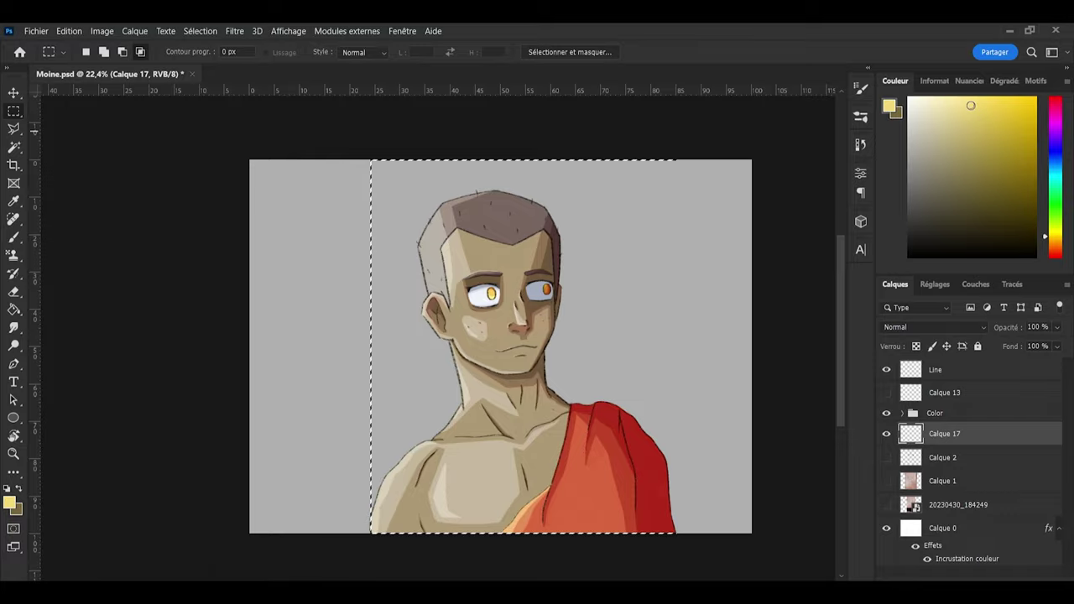
key("b")
mouse_move(430, 318)
left_mouse_down()
mouse_move(601, 345)
mouse_move(479, 508)
mouse_move(654, 499)
mouse_move(624, 343)
mouse_move(688, 220)
mouse_move(375, 381)
mouse_move(307, 305)
mouse_move(358, 188)
left_mouse_up()
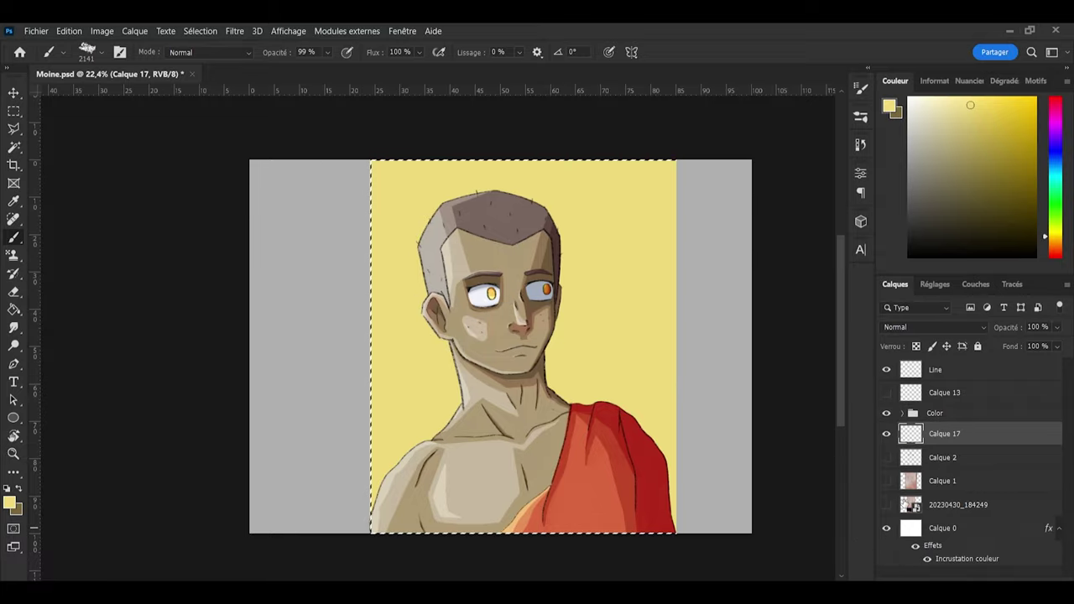
Step: Try painting the background rectangle violet-blue on Calque 17, and undo the fill
left_click(1054, 150)
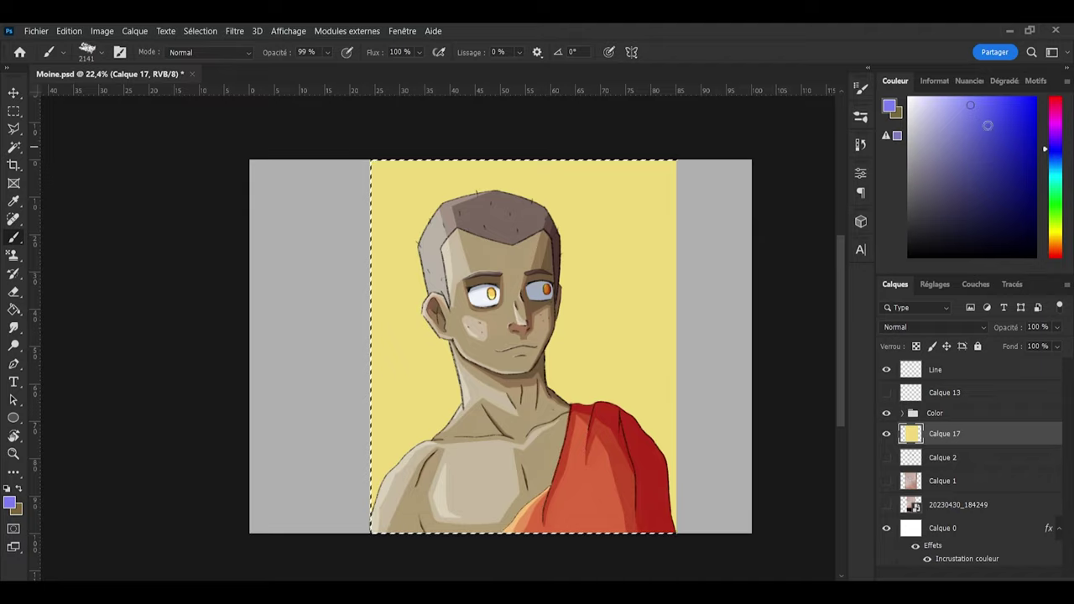
mouse_move(721, 453)
left_mouse_down()
mouse_move(587, 480)
mouse_move(623, 288)
mouse_move(532, 137)
mouse_move(598, 101)
left_mouse_up()
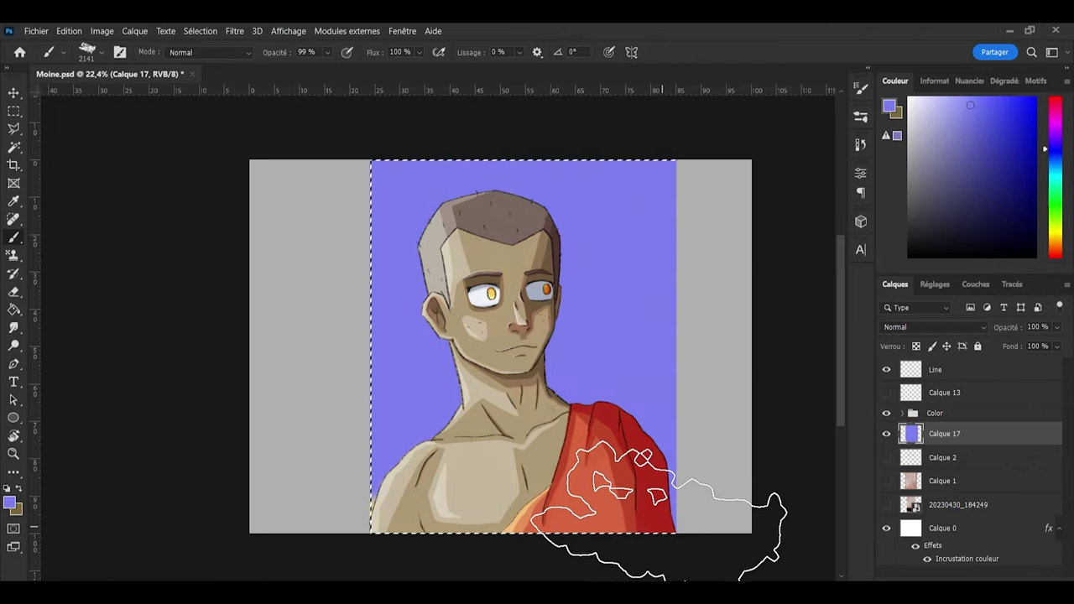
key("ctrl+z")
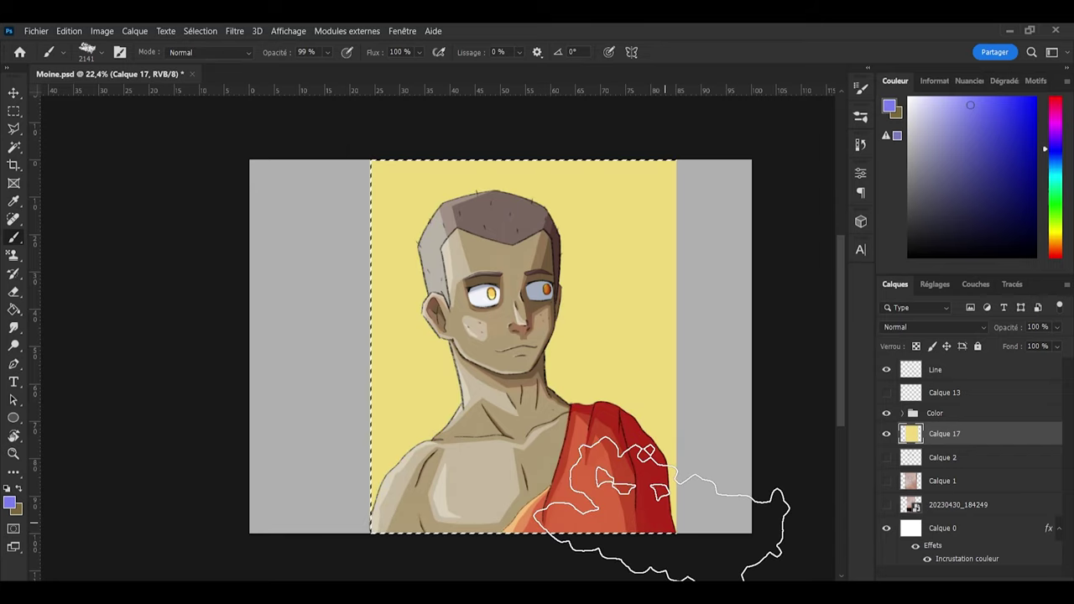
Step: Hide the layer effects of Calque 0 and toggle Calque 17's visibility to compare the background
left_click(916, 548)
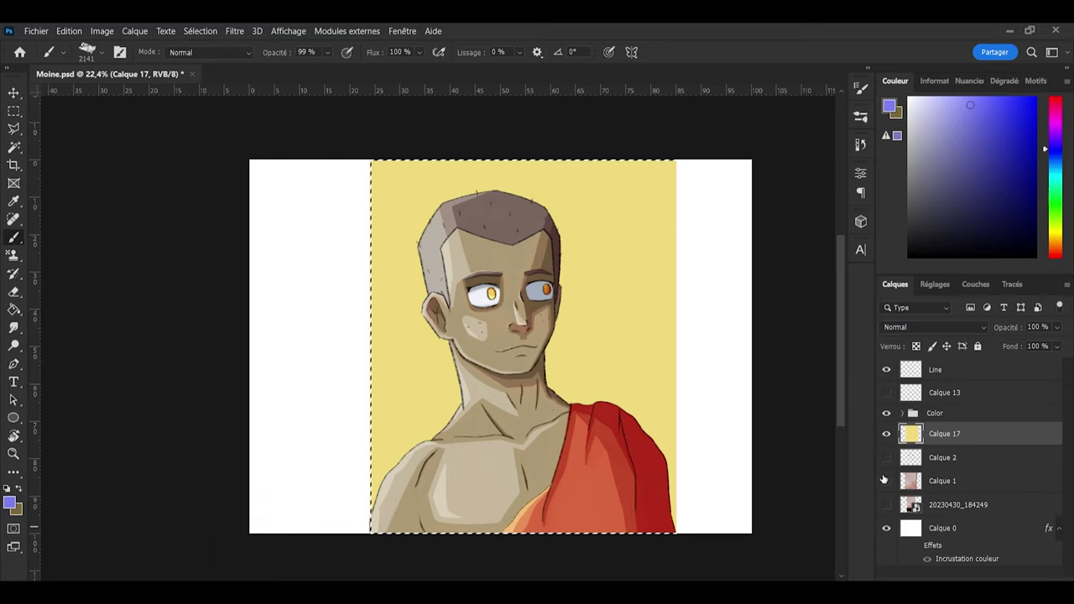
left_click(886, 436)
left_click(886, 436)
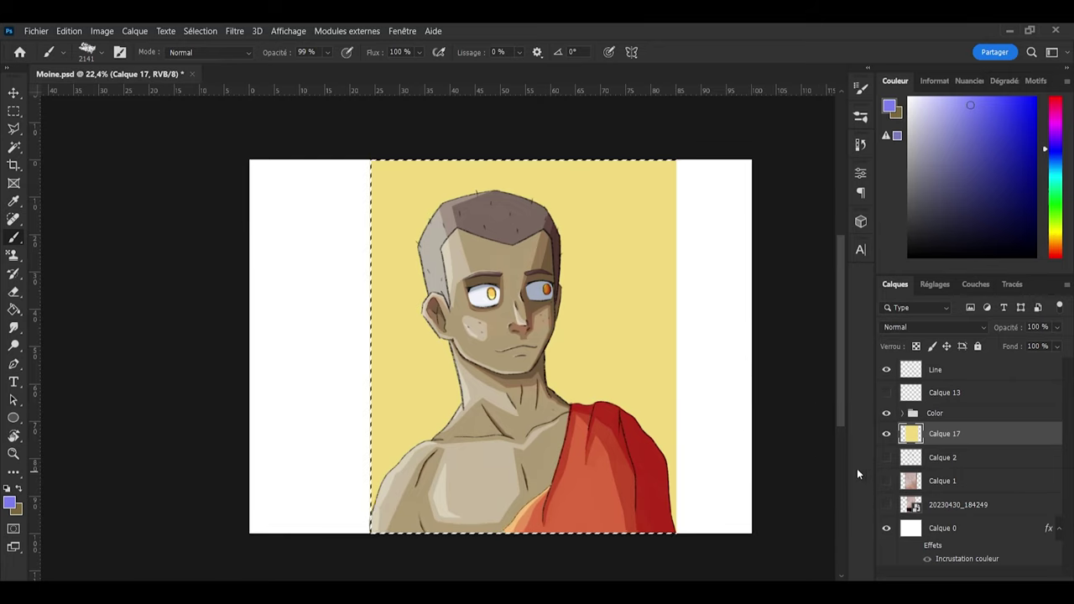
Step: Add a new layer clipped to Calque 17 and paint pale blue sky over the upper part of the yellow background
left_click(1031, 578)
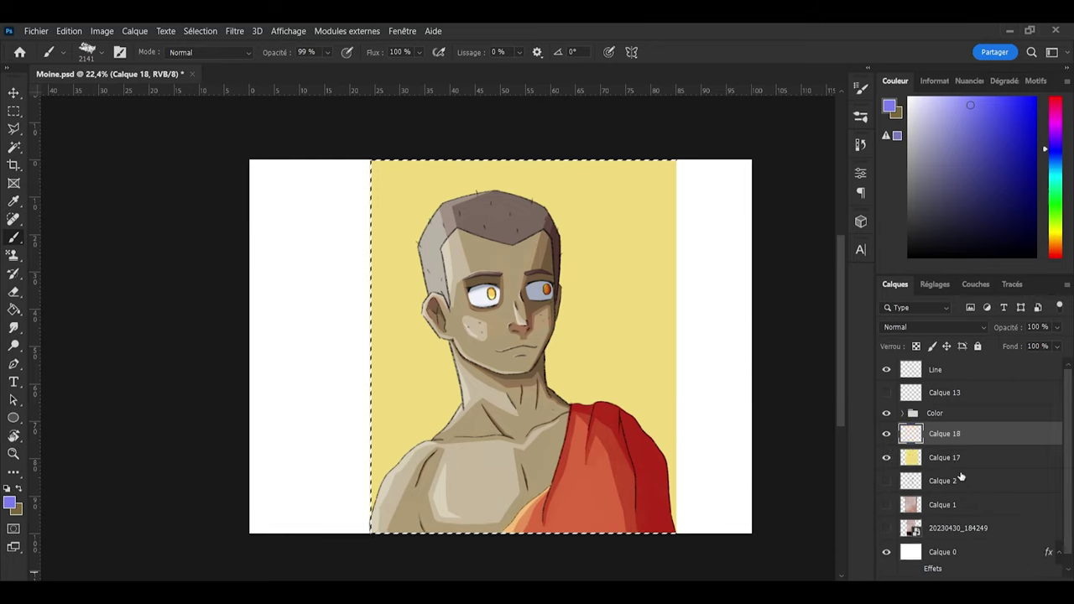
left_click(954, 444, "alt")
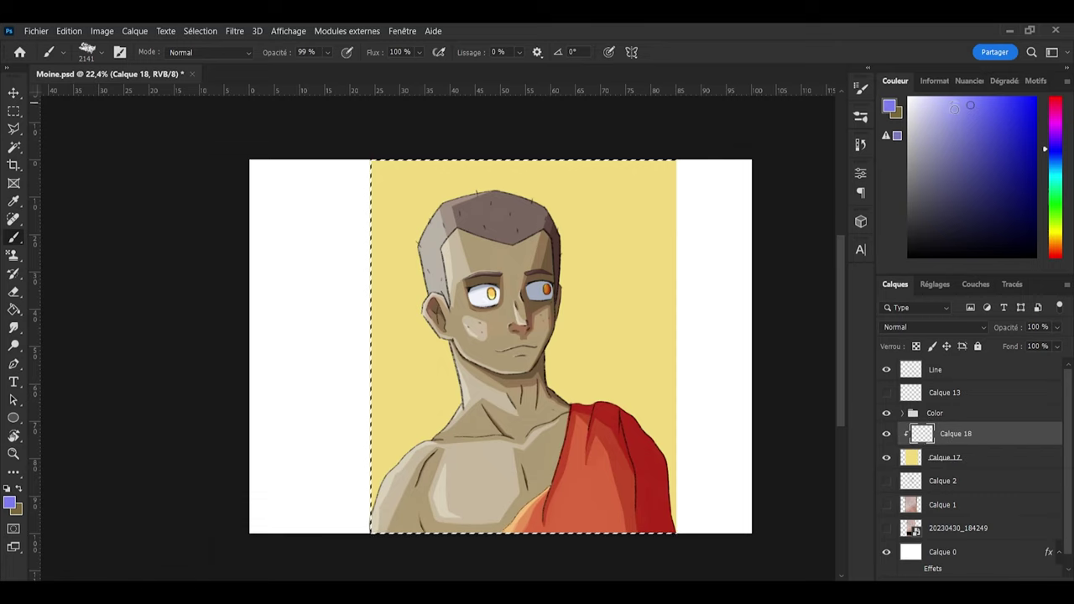
left_click_drag(954, 109, 941, 101)
left_click_drag(1047, 155, 1052, 167)
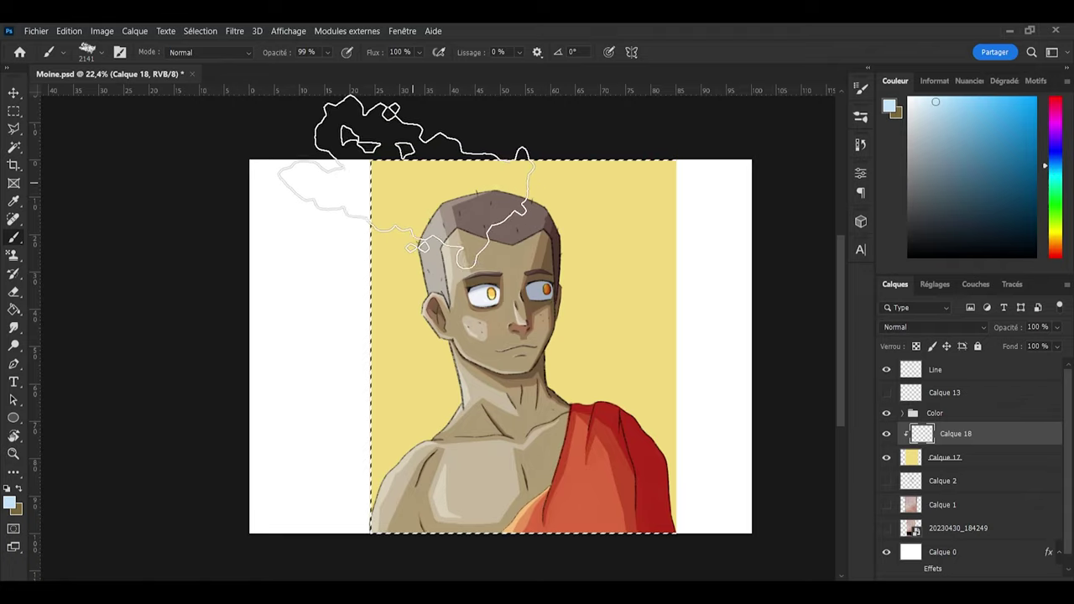
mouse_move(395, 177)
left_mouse_down()
mouse_move(646, 155)
mouse_move(408, 179)
mouse_move(588, 120)
mouse_move(624, 168)
mouse_move(403, 260)
mouse_move(587, 243)
mouse_move(453, 239)
mouse_move(378, 210)
mouse_move(309, 369)
mouse_move(669, 252)
mouse_move(441, 283)
mouse_move(610, 190)
mouse_move(680, 175)
left_mouse_up()
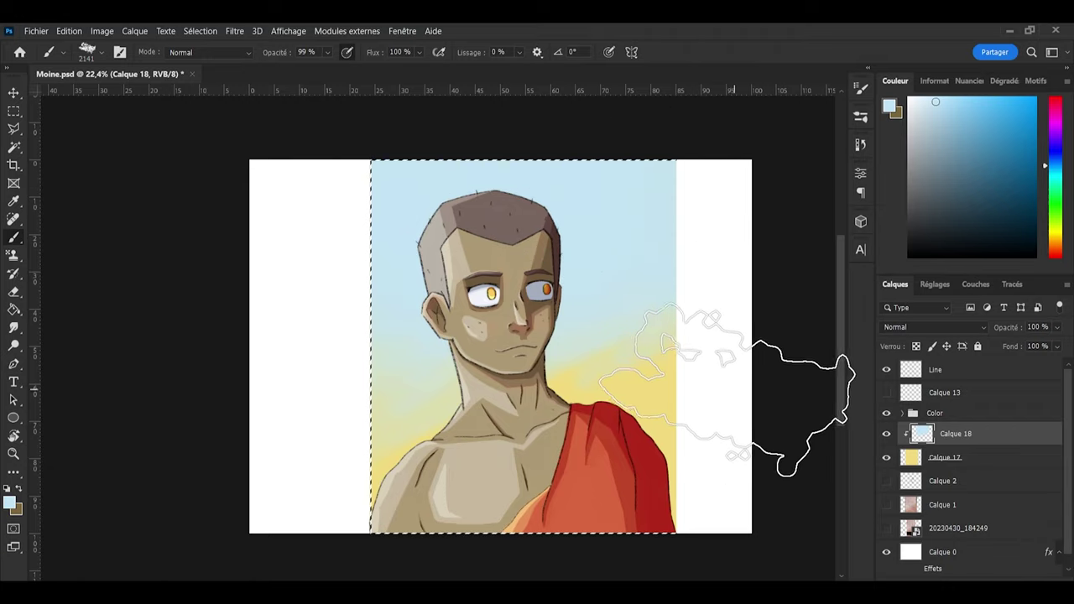
Step: Soften the blue-to-yellow transition on Calque 18 with the sampled background yellow and a size 1353 eraser at 52% opacity
key("i")
left_click(660, 408)
key("b")
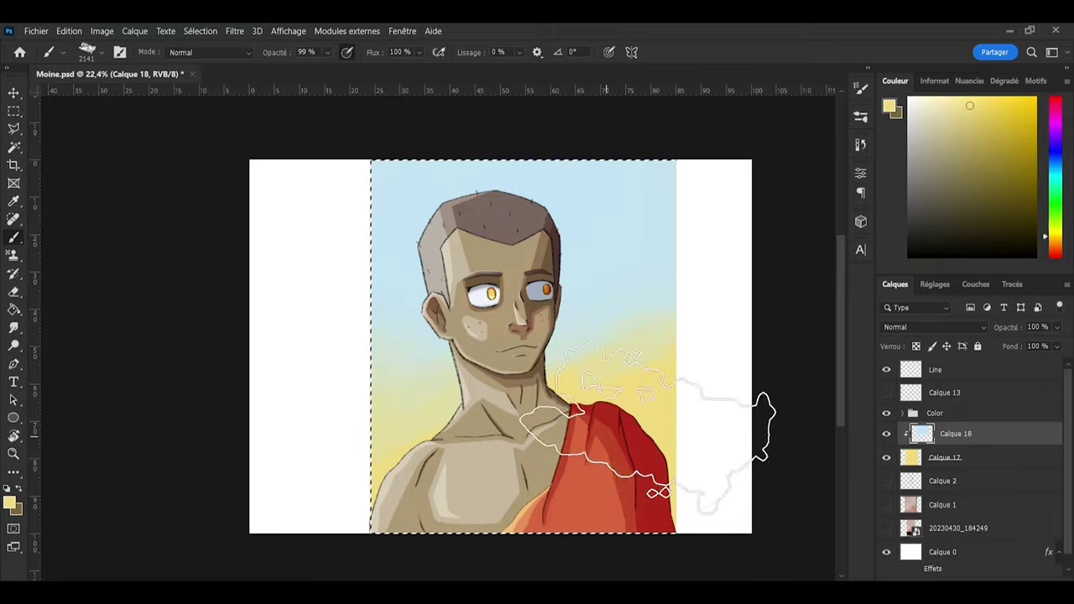
key("e")
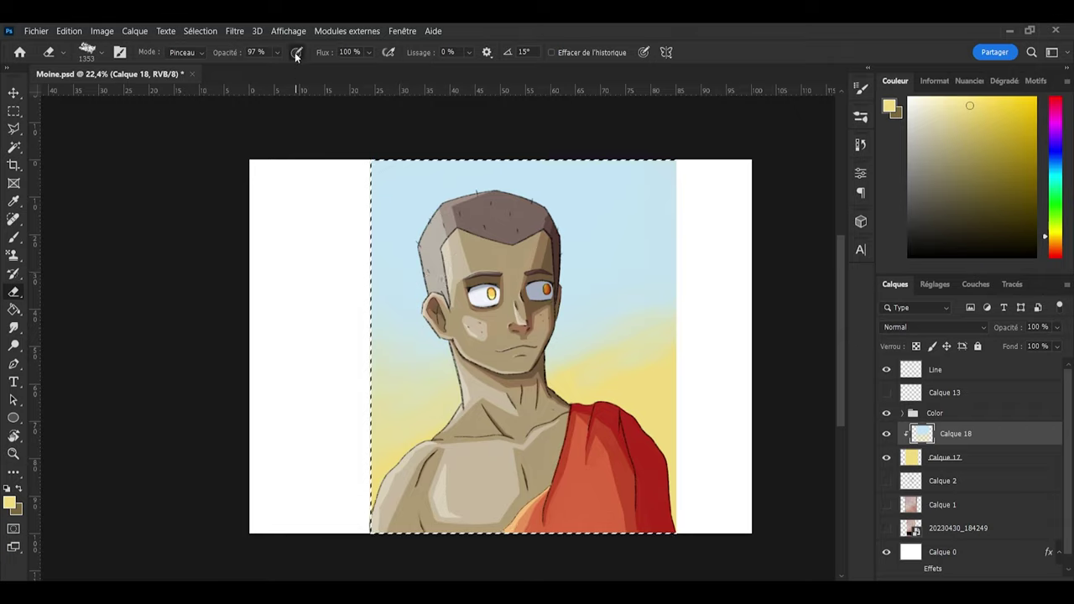
left_click_drag(226, 52, 230, 52)
mouse_move(449, 528)
left_mouse_down()
mouse_move(418, 425)
mouse_move(598, 378)
mouse_move(550, 392)
left_mouse_up()
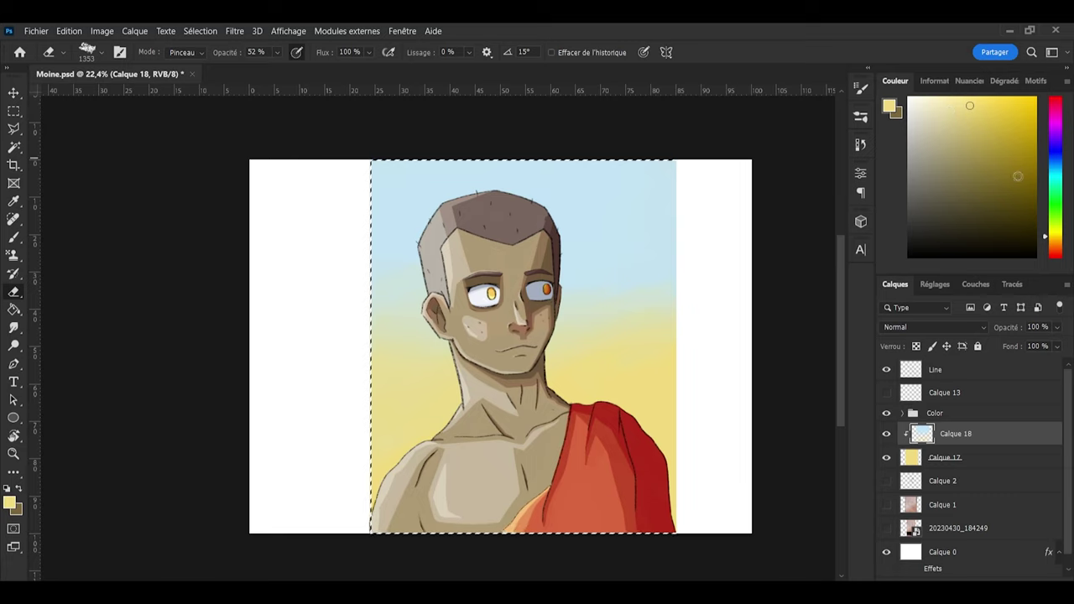
Step: Choose a light grey paint colour and add a new layer above Calque 18, clipped to the background
left_click(908, 137)
left_click_drag(906, 138, 909, 150)
left_click(1030, 585)
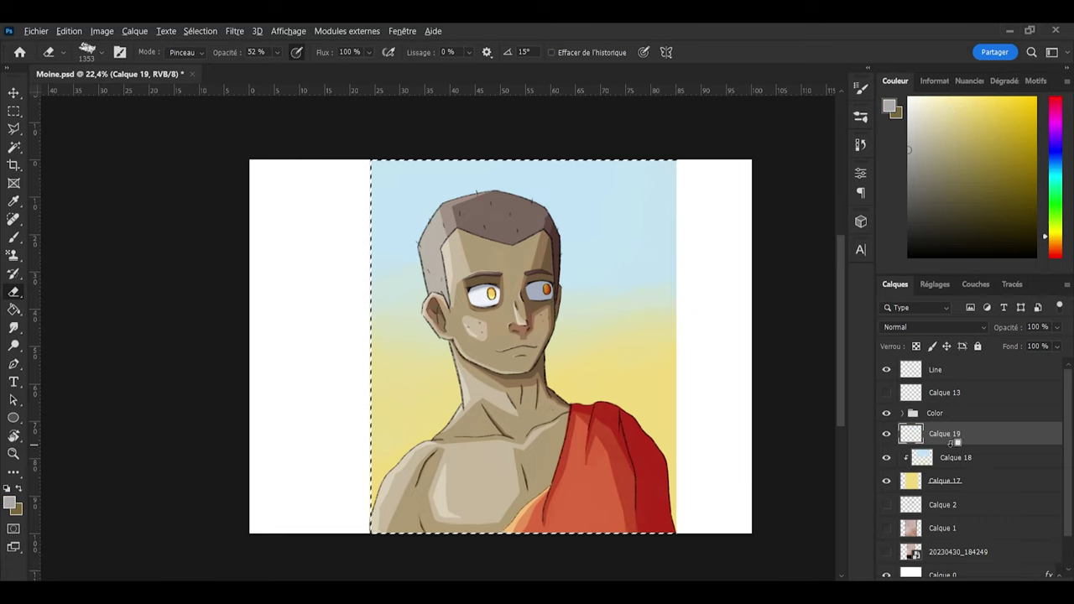
left_click(948, 446, "alt")
key("b")
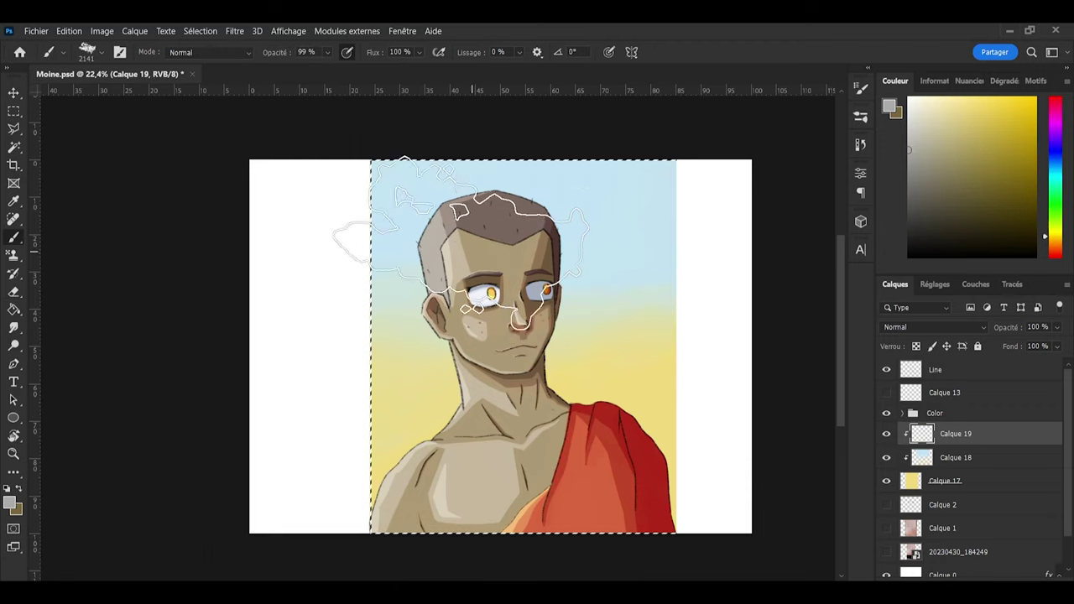
Step: Paint a grey cloud with white over it behind the top of the head, using a size 220 brush at 100% opacity
mouse_move(464, 215)
left_mouse_down()
mouse_move(402, 204)
mouse_move(377, 182)
left_mouse_up()
key("bracketleft")
key("bracketleft")
key("bracketleft")
key("bracketleft")
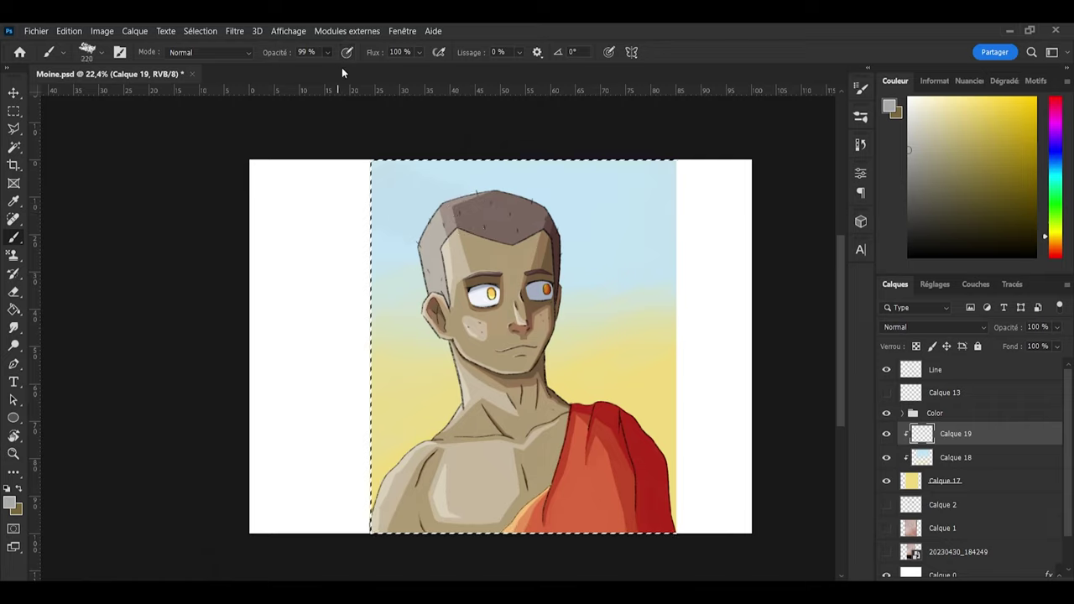
key("0")
mouse_move(395, 214)
left_mouse_down()
mouse_move(448, 193)
mouse_move(401, 197)
mouse_move(434, 207)
mouse_move(381, 210)
mouse_move(416, 221)
mouse_move(517, 191)
mouse_move(379, 222)
left_mouse_up()
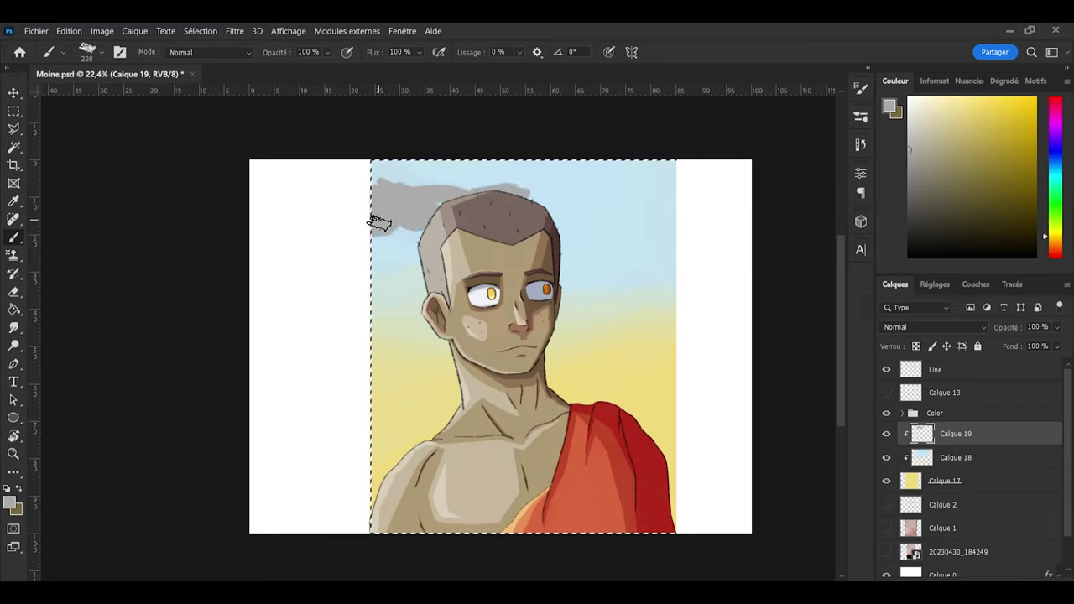
left_click(909, 99)
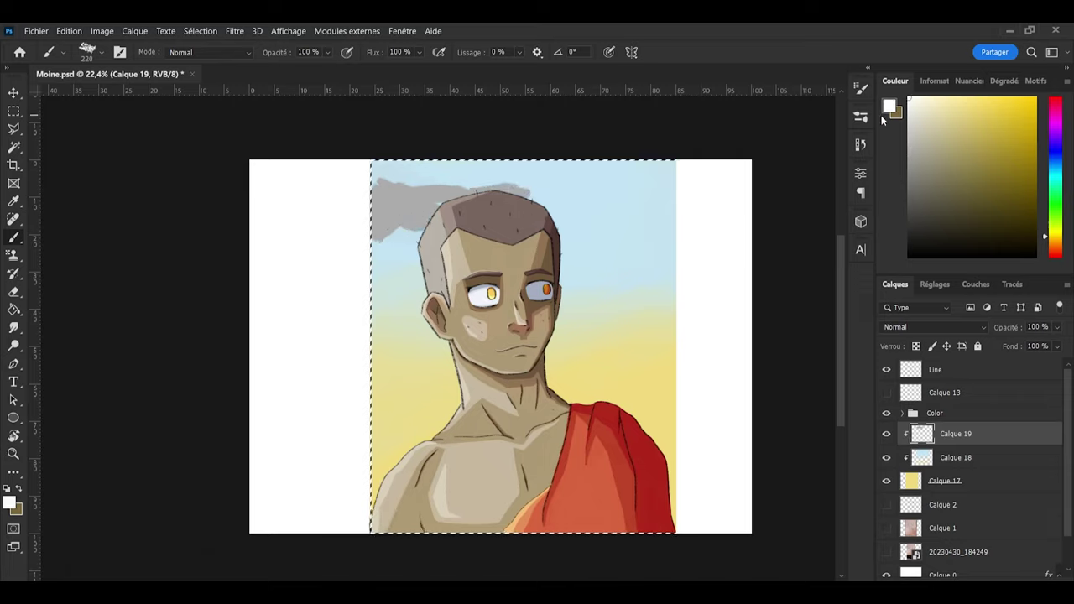
mouse_move(470, 188)
left_mouse_down()
mouse_move(438, 201)
mouse_move(382, 187)
mouse_move(486, 199)
mouse_move(462, 215)
mouse_move(421, 211)
mouse_move(522, 199)
mouse_move(488, 227)
mouse_move(420, 223)
mouse_move(547, 236)
left_mouse_up()
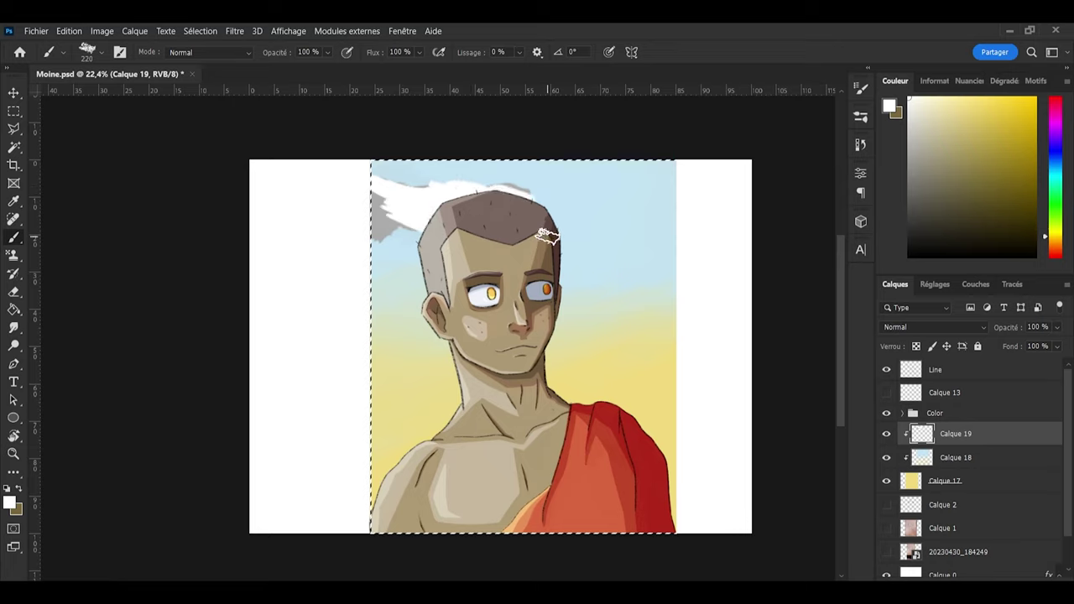
Step: Trim the cloud into thin white wisps with a size 190 eraser at 100% opacity, without pressure-controlled opacity
key("e")
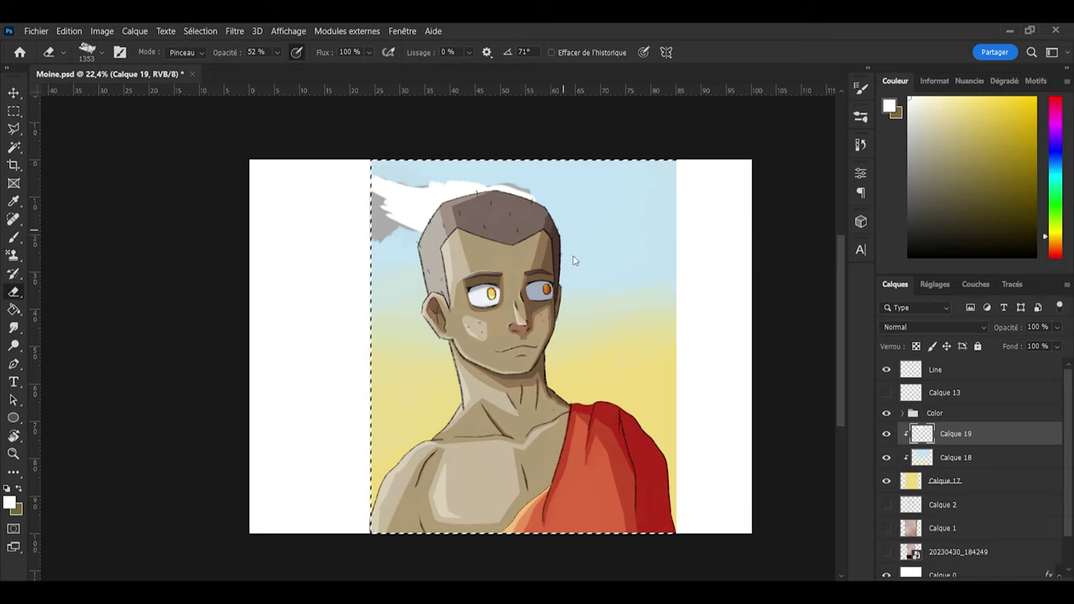
key("bracketleft")
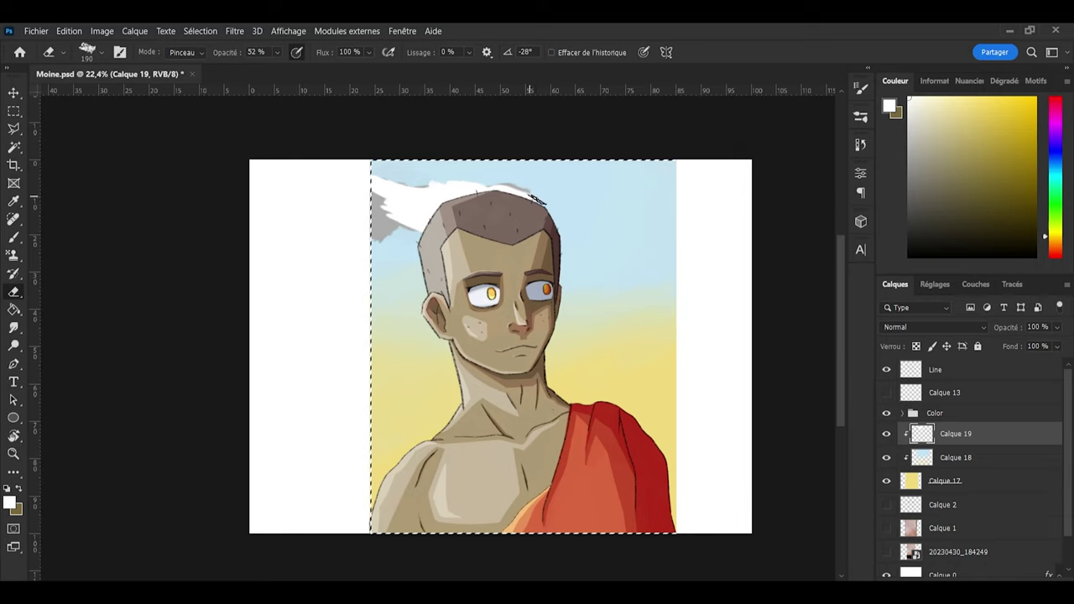
left_click(294, 53)
key("0")
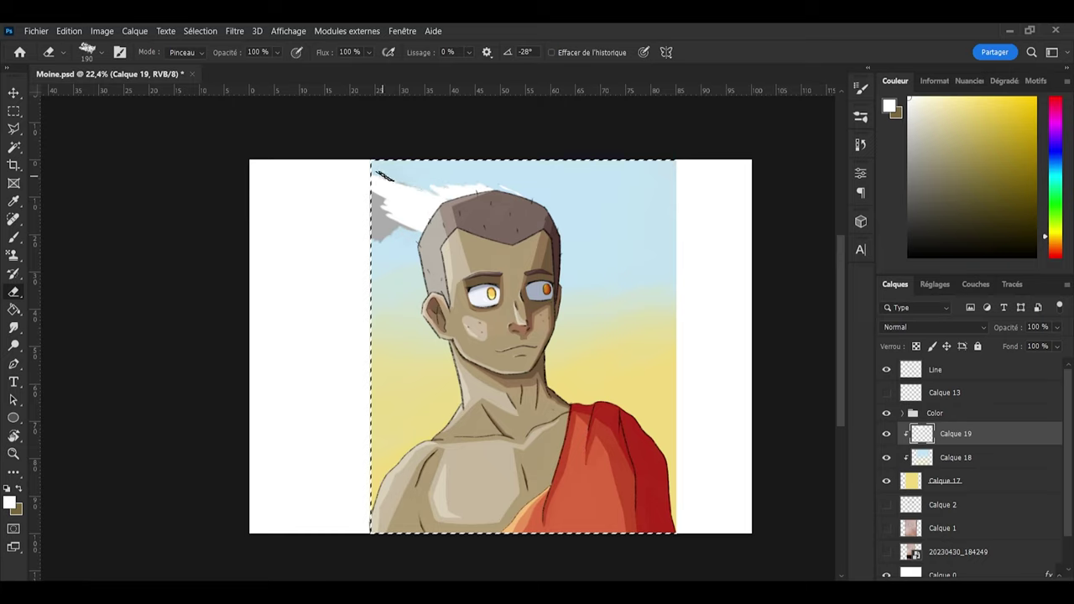
mouse_move(432, 237)
left_mouse_down()
mouse_move(407, 224)
mouse_move(386, 238)
mouse_move(360, 224)
mouse_move(389, 242)
mouse_move(382, 206)
left_mouse_up()
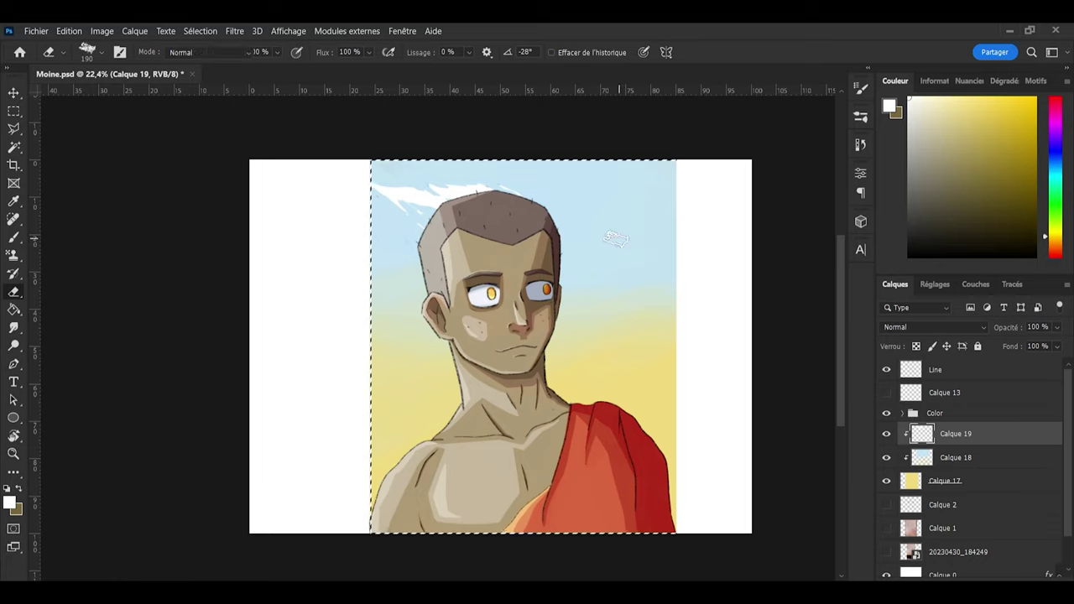
Step: Paint broader white clouds on both sides of the head with a size 577 brush and carve their edges with a size 190 eraser
key("b")
left_click_drag(556, 252, 588, 253)
mouse_move(376, 205)
left_mouse_down()
mouse_move(386, 228)
mouse_move(386, 199)
left_mouse_up()
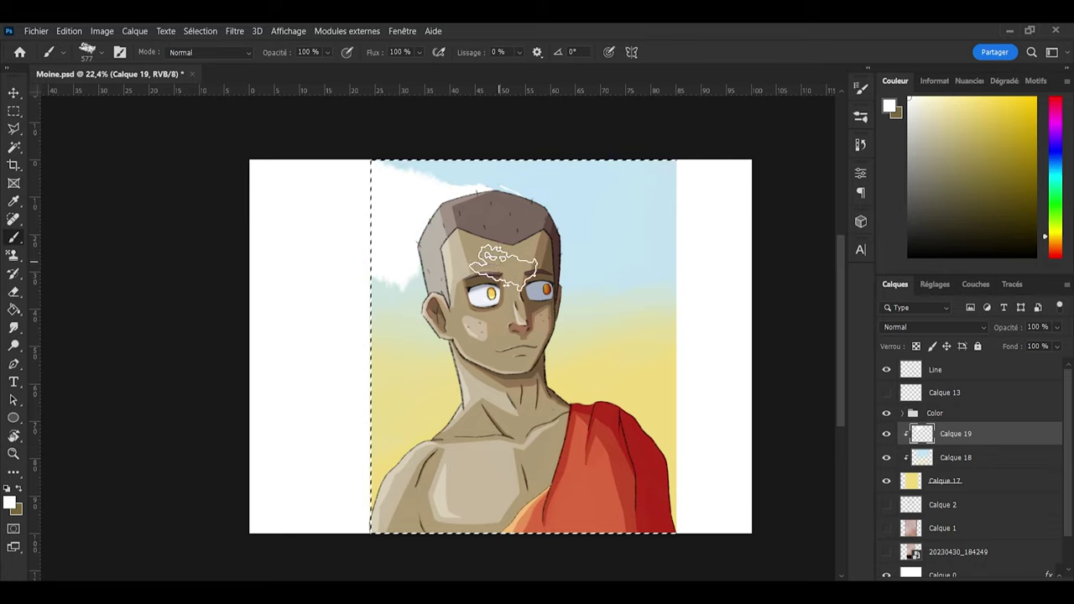
key("e")
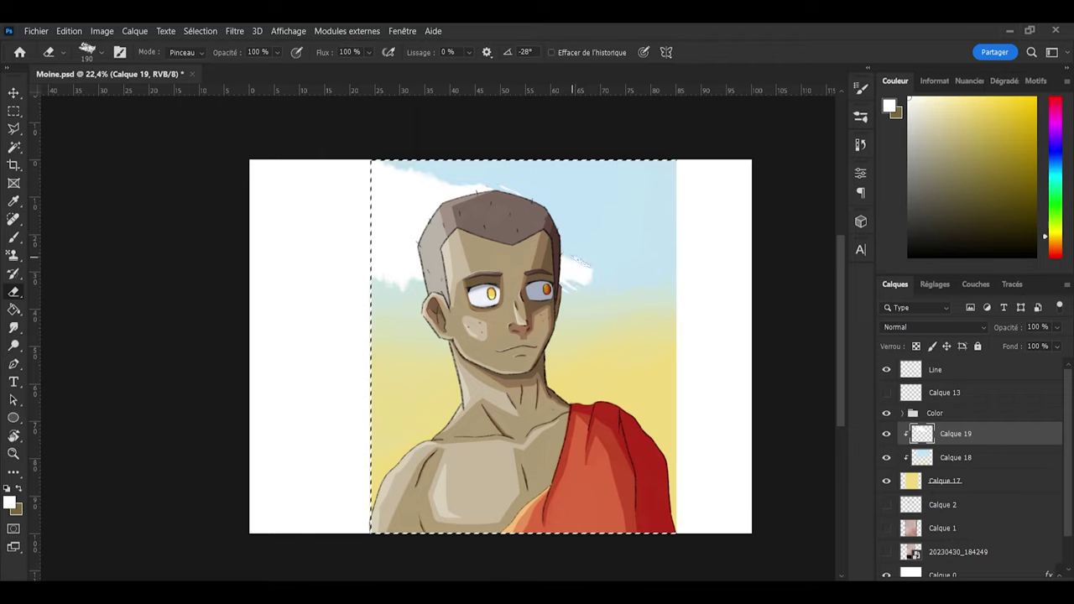
left_click_drag(577, 282, 565, 266)
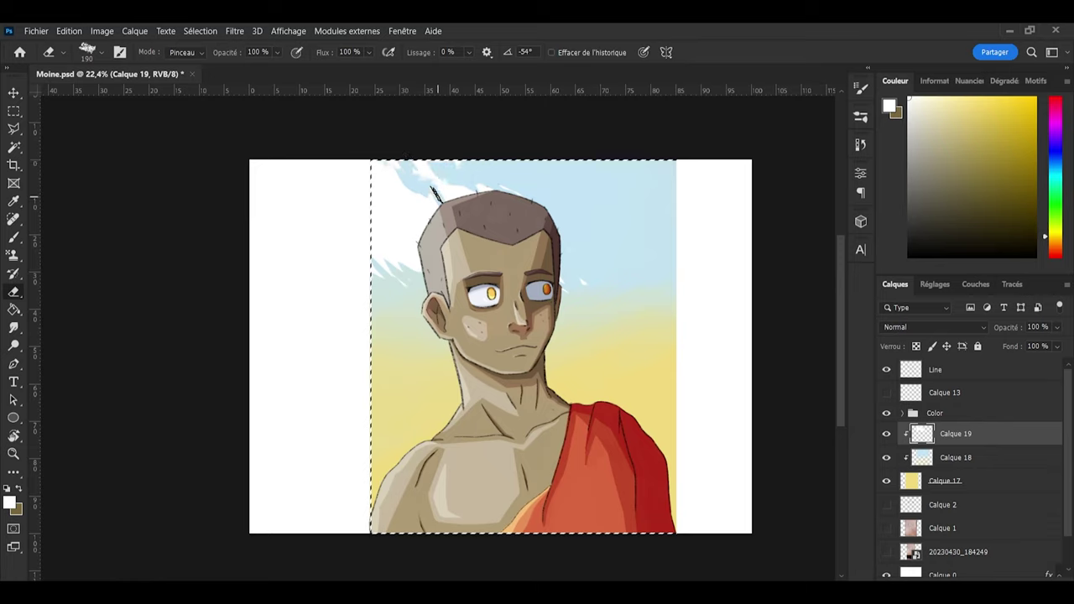
Step: Touch up the cloud above the shaded-grey side of the hair with white and erase small blue gaps into it at size 102
key("b")
left_click(393, 176)
key("e")
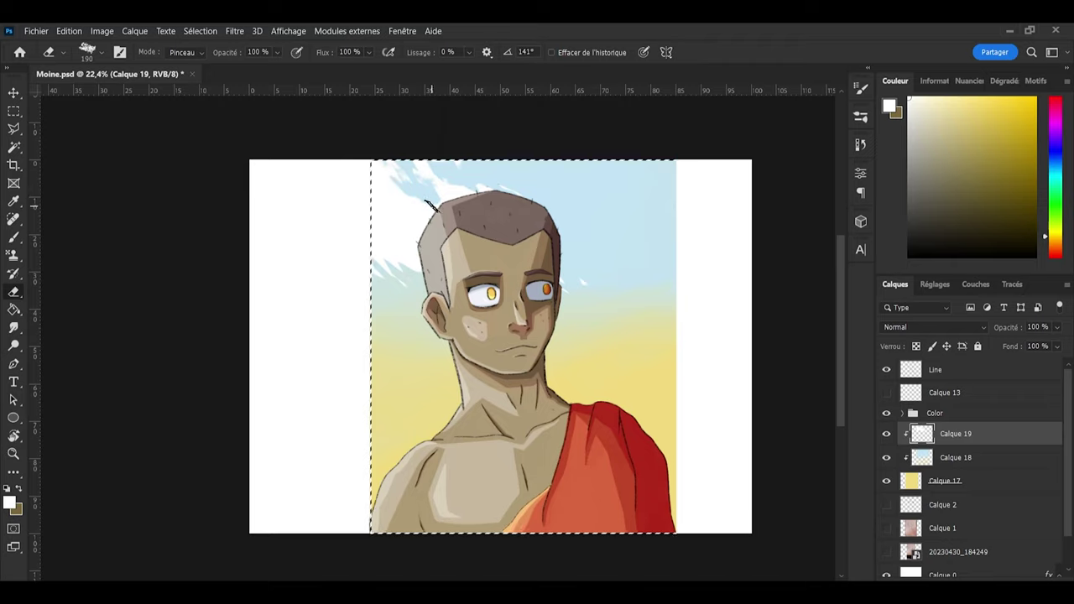
mouse_move(430, 205)
left_mouse_down()
mouse_move(426, 181)
mouse_move(426, 199)
left_mouse_up()
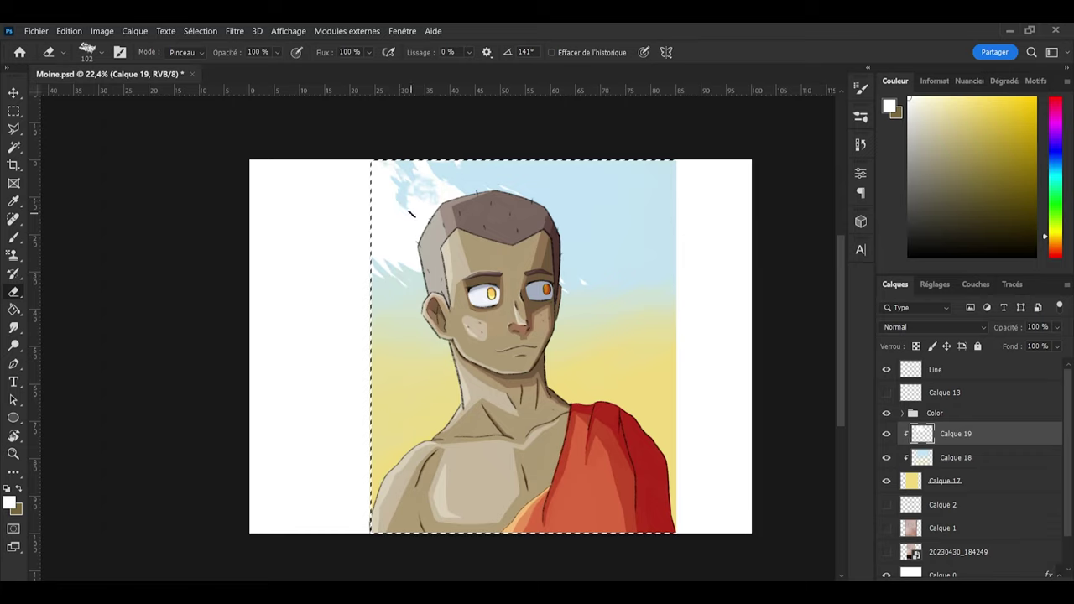
Step: Repaint the lower cloud beside the ear in white and shape its ragged underside with a size 299 eraser
key("b")
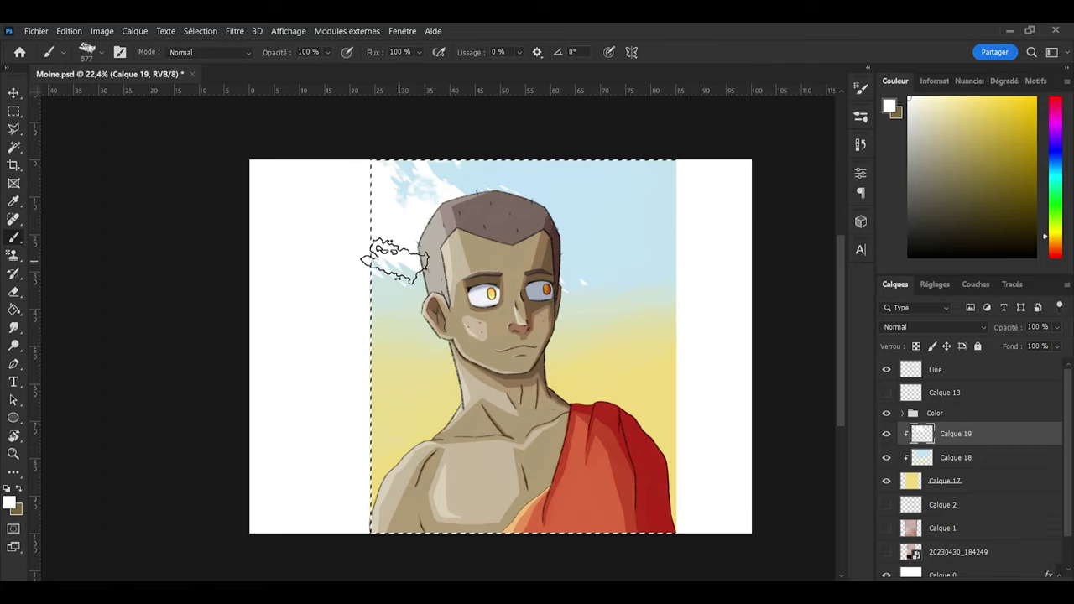
left_click(395, 263)
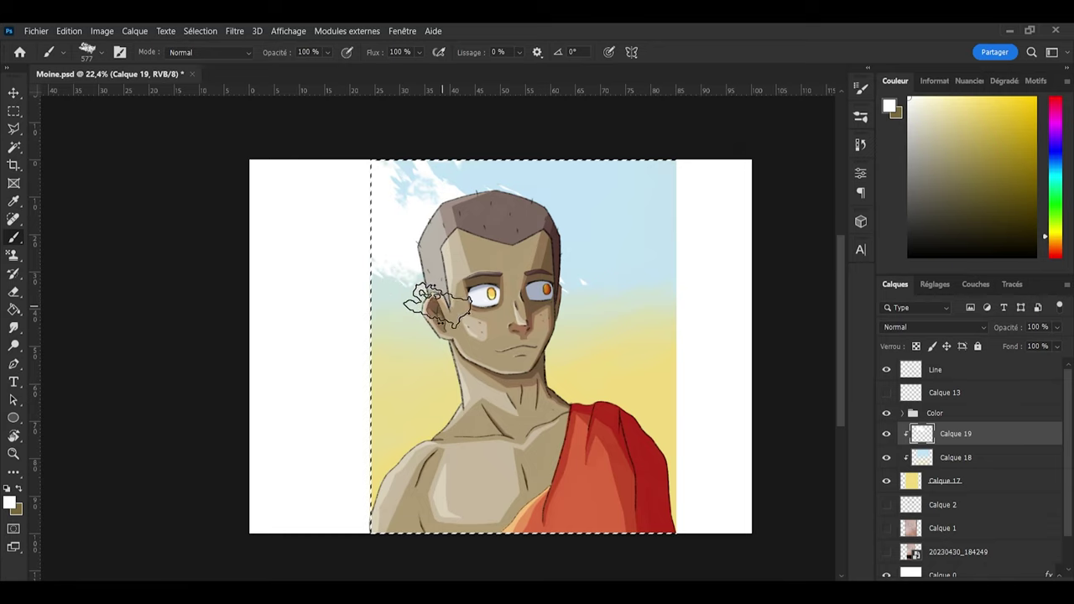
key("e")
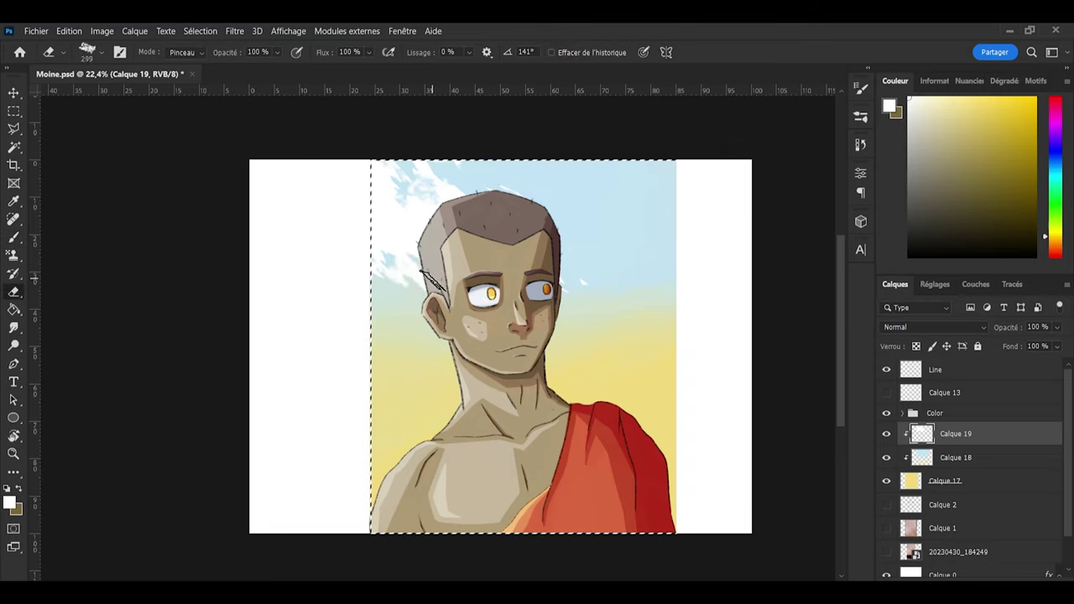
mouse_move(394, 241)
left_mouse_down()
mouse_move(417, 256)
mouse_move(407, 253)
mouse_move(396, 288)
left_mouse_up()
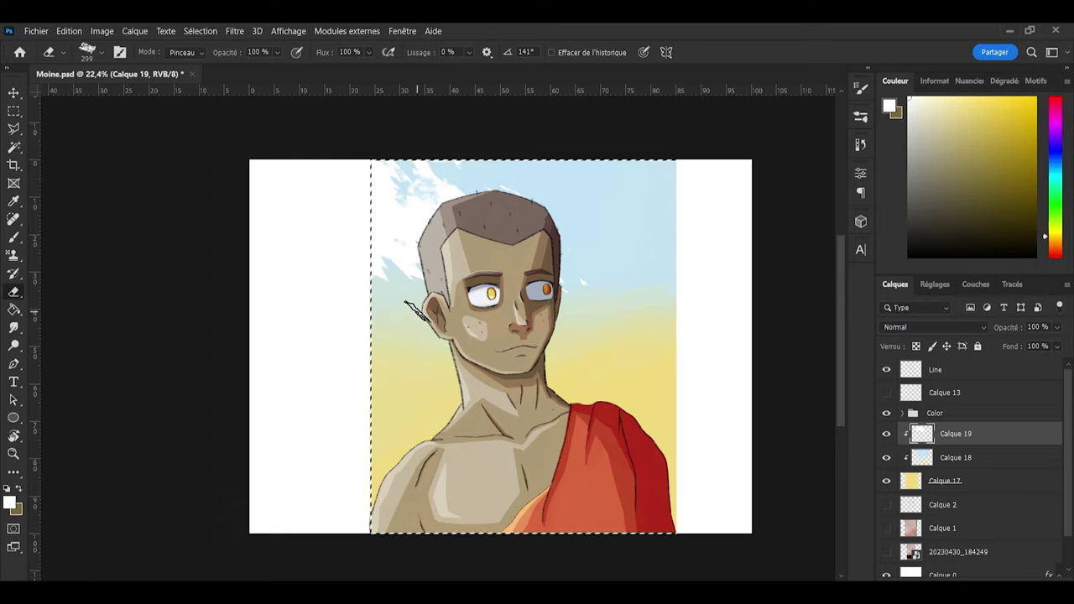
Step: Paint a white cloud at the background's edge above the red-draped shoulder and carve it into ragged wisps with a size 299 eraser
key("b")
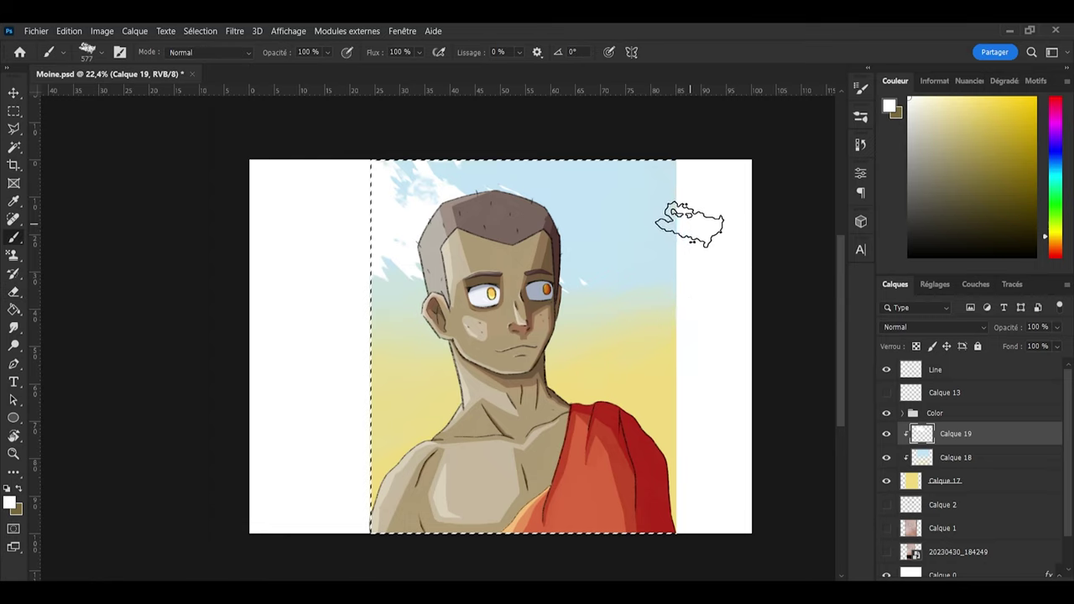
left_click_drag(688, 224, 671, 237)
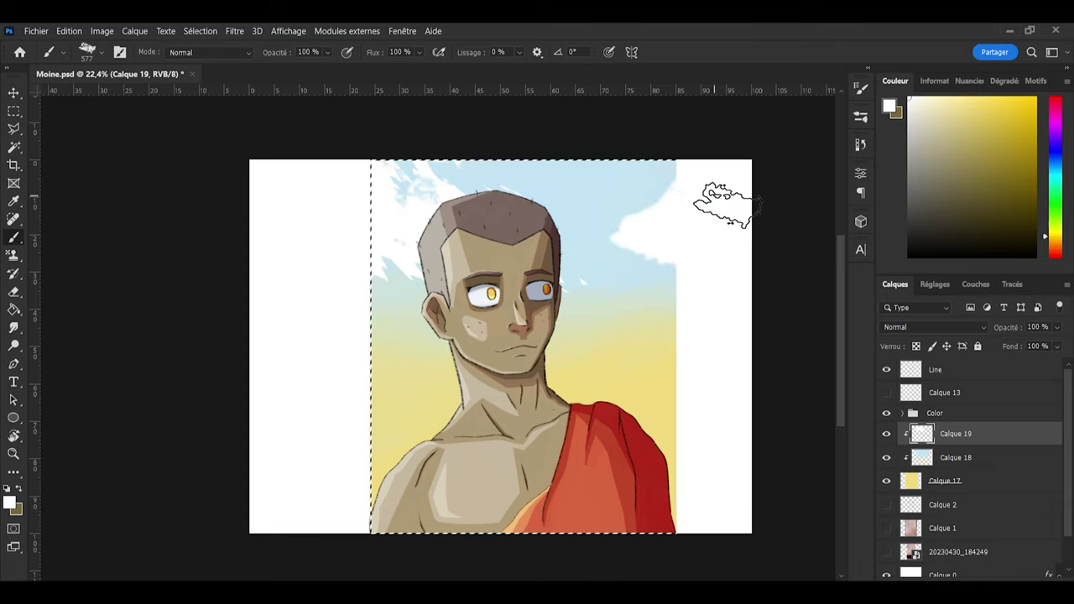
key("e")
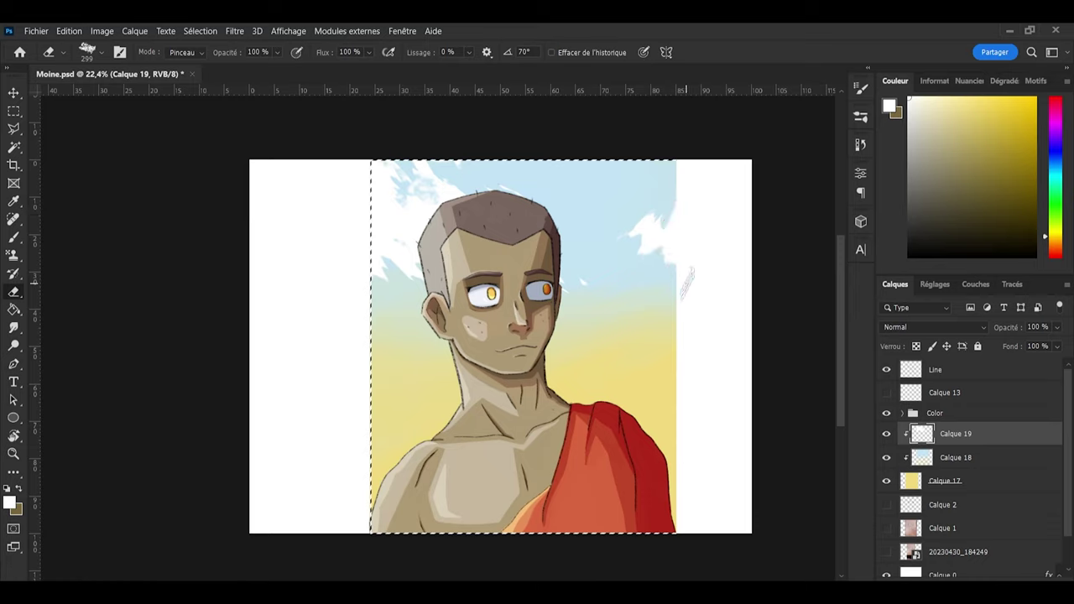
key("b")
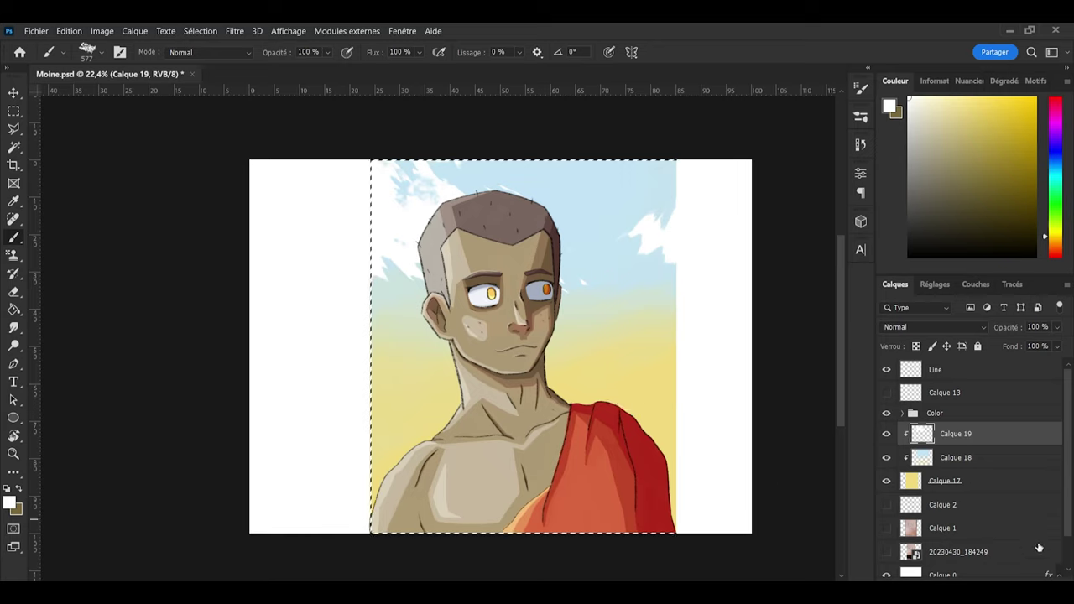
Step: Add a new layer above the white clouds and clip it to the sky background
left_click(1040, 579)
key("ctrl+0")
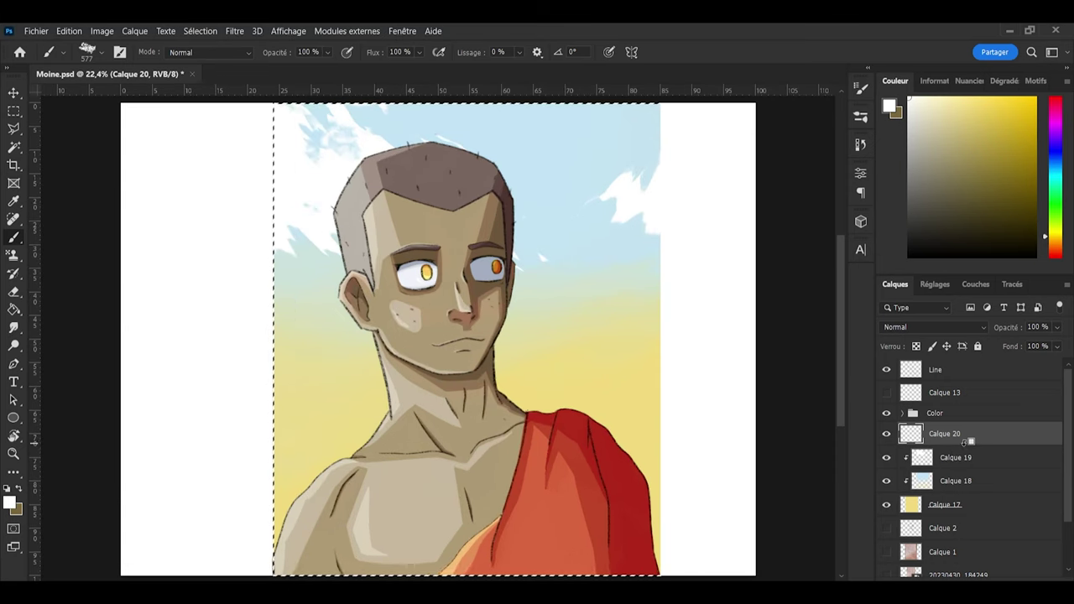
left_click(965, 444, "alt")
Step: Paint light-orange clouds low in the sky, just above both shoulders, with a size 577 brush
key("i")
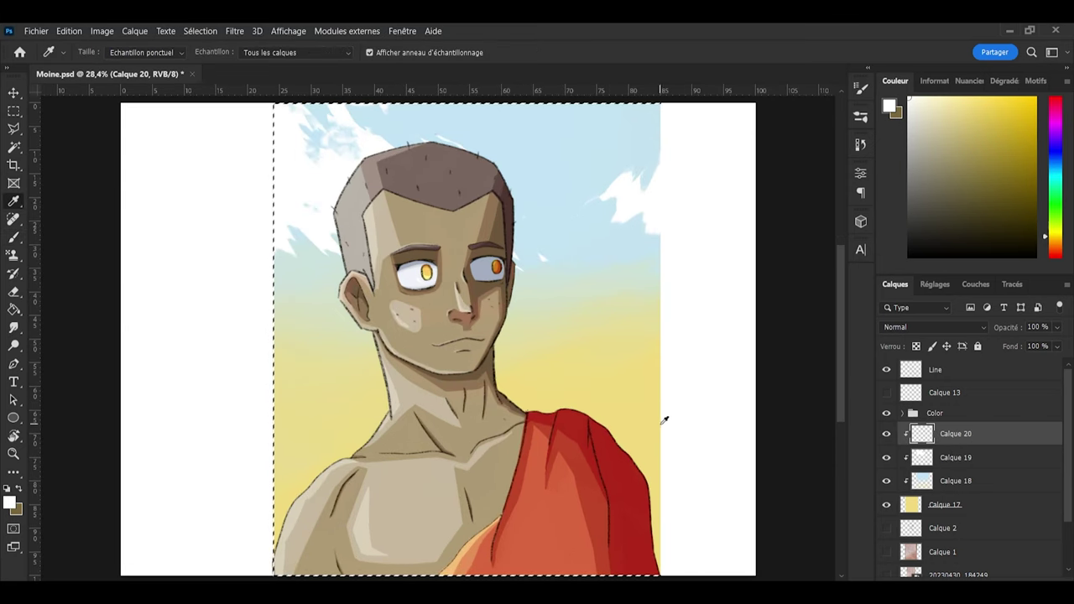
left_click(981, 121)
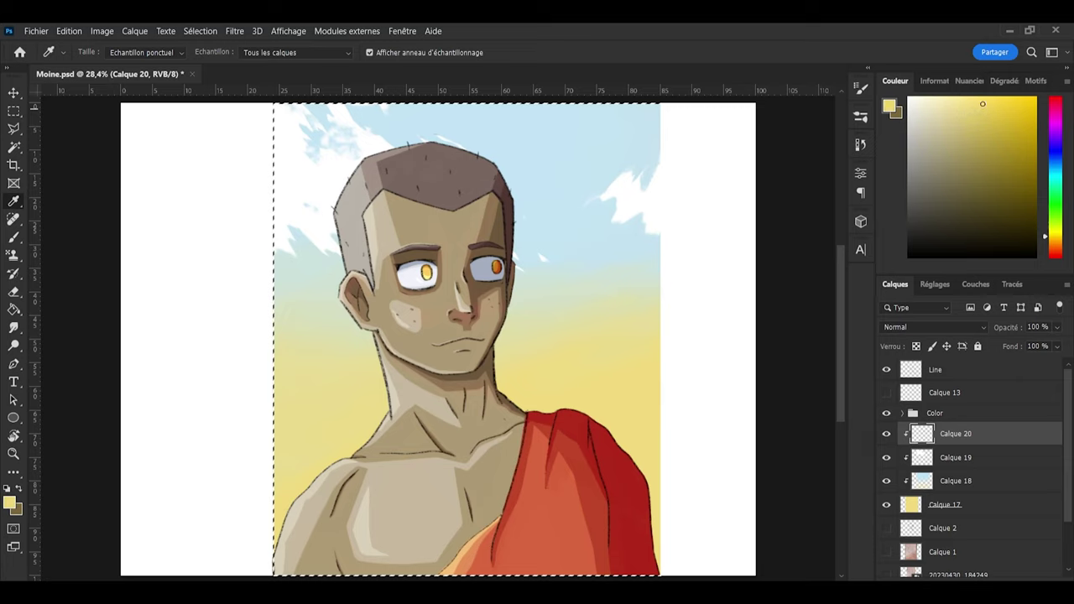
left_click_drag(1055, 246, 1053, 244)
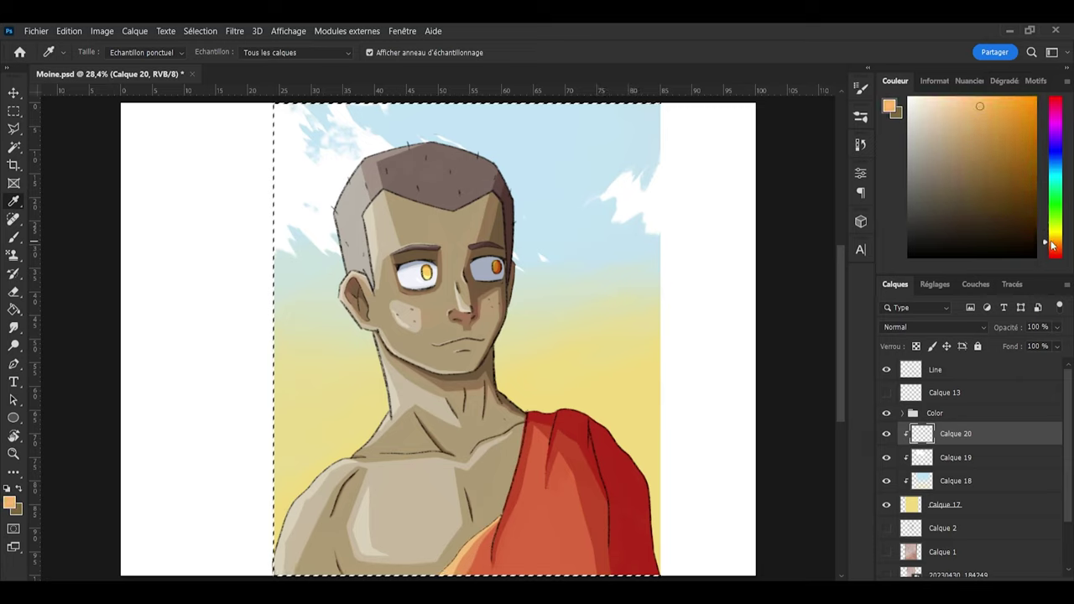
key("b")
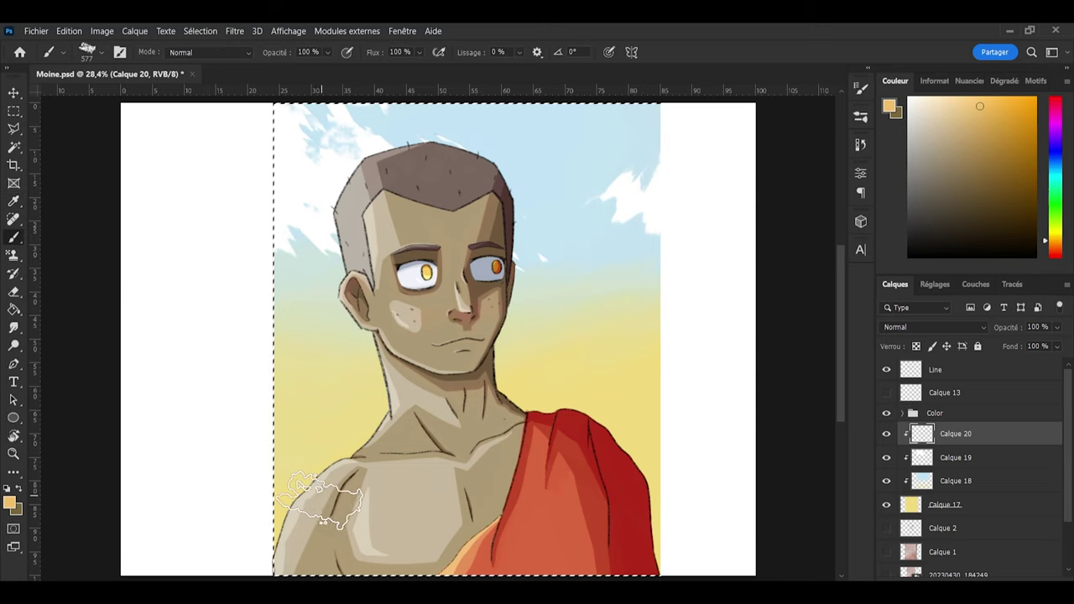
left_click_drag(239, 449, 354, 466)
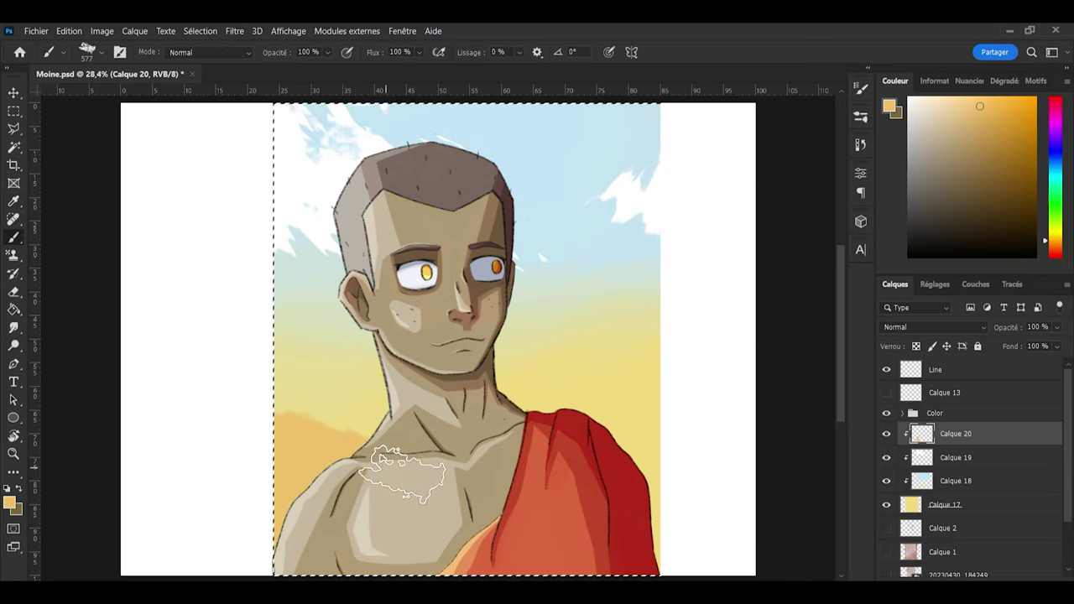
left_click_drag(635, 468, 588, 444)
Step: Carve diagonal streaks into the orange cloud above the bare shoulder with a size 299 eraser rotated to -40°
key("e")
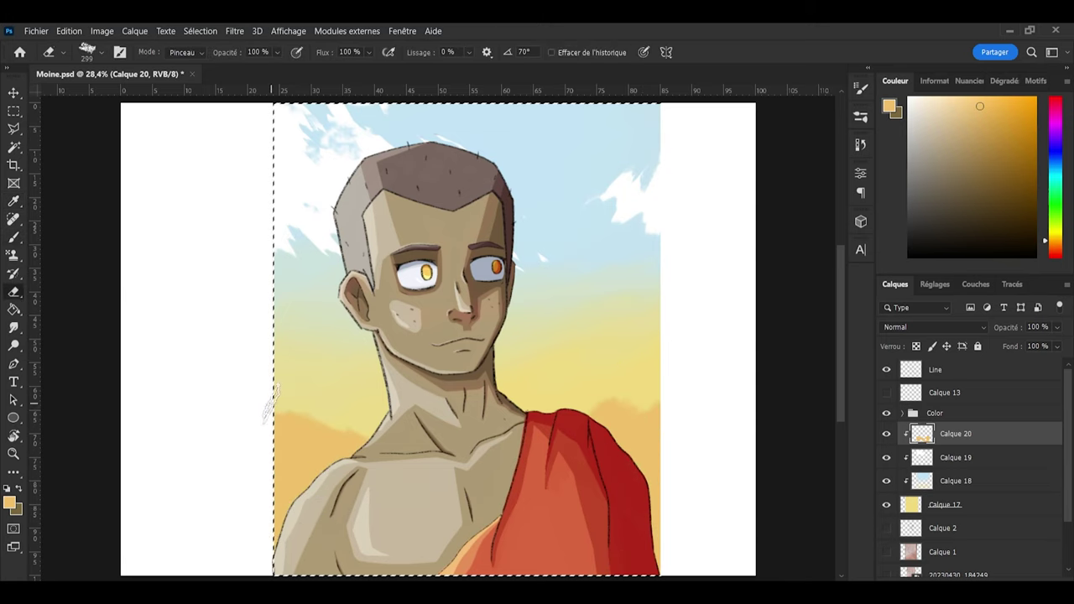
key("shift+Right")
key("shift+Right")
key("shift+Right")
key("shift+Right")
key("shift+Right")
key("shift+Right")
key("shift+Right")
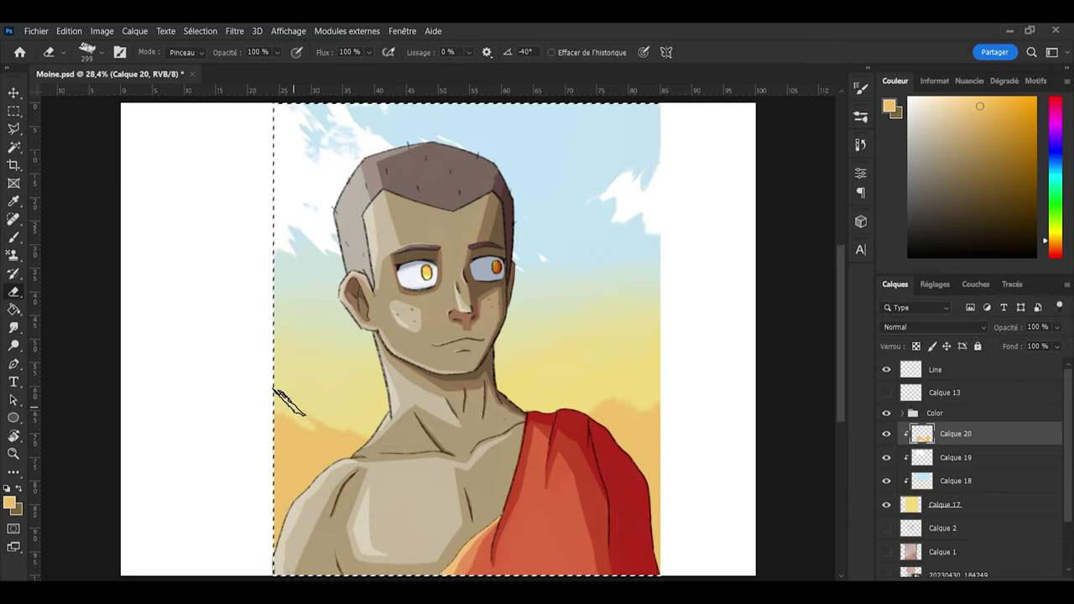
left_click_drag(285, 405, 348, 453)
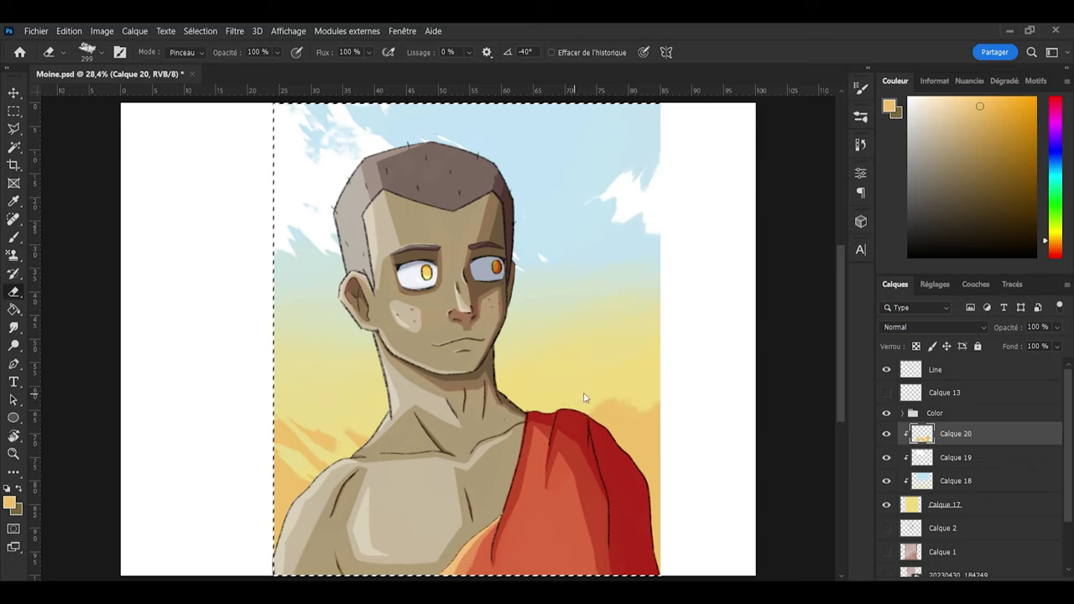
Step: Streak the orange cloud above the draped shoulder with the eraser, and clear the orange clouds from both sides
key("Right")
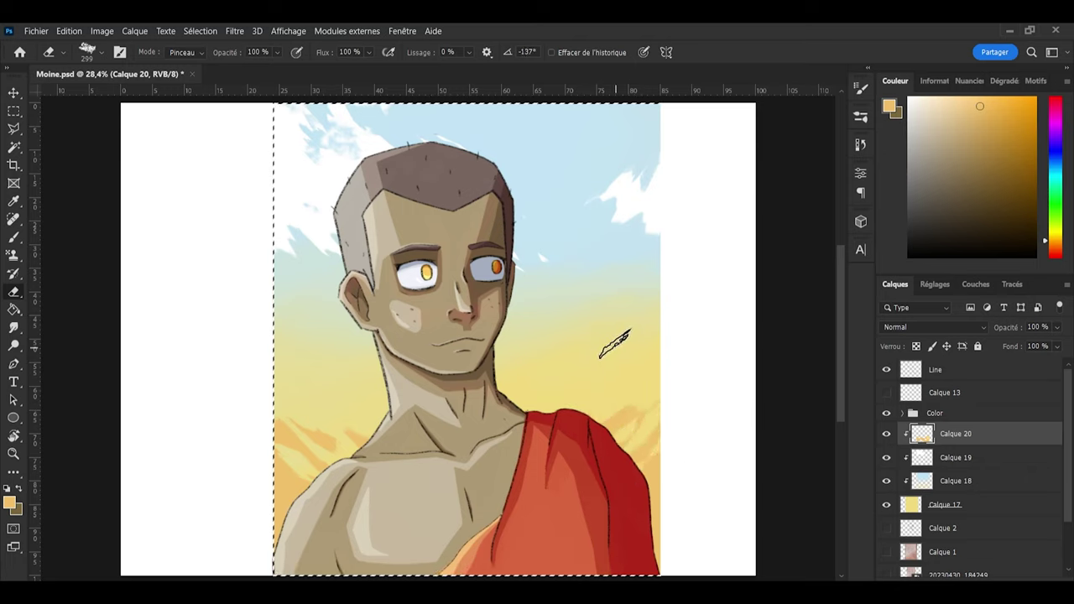
key("ctrl+z")
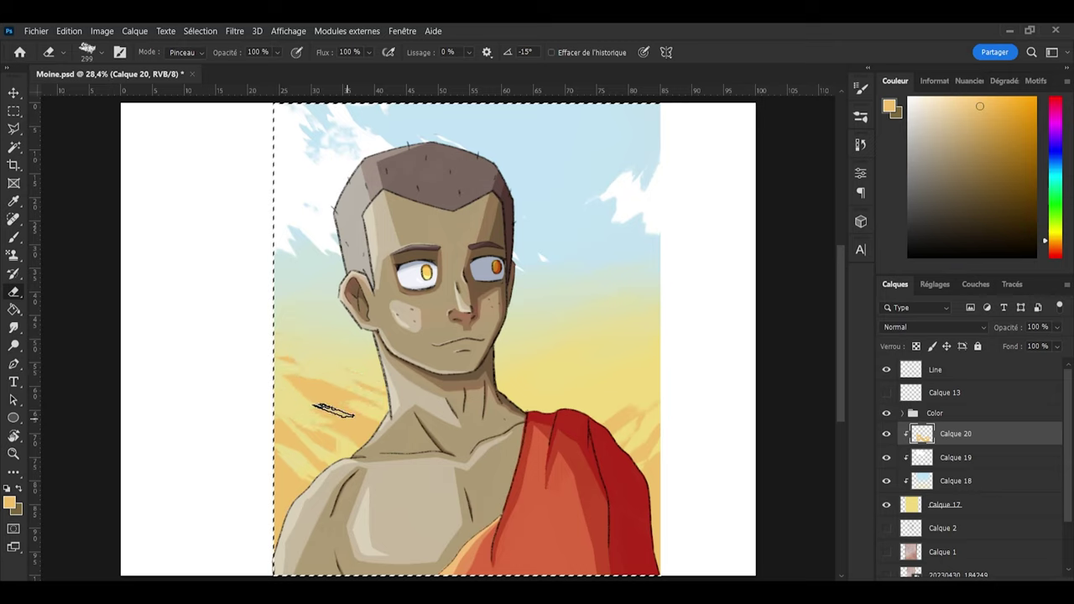
mouse_move(333, 411)
left_mouse_down()
mouse_move(310, 375)
mouse_move(306, 482)
mouse_move(306, 386)
mouse_move(319, 425)
mouse_move(348, 439)
left_mouse_up()
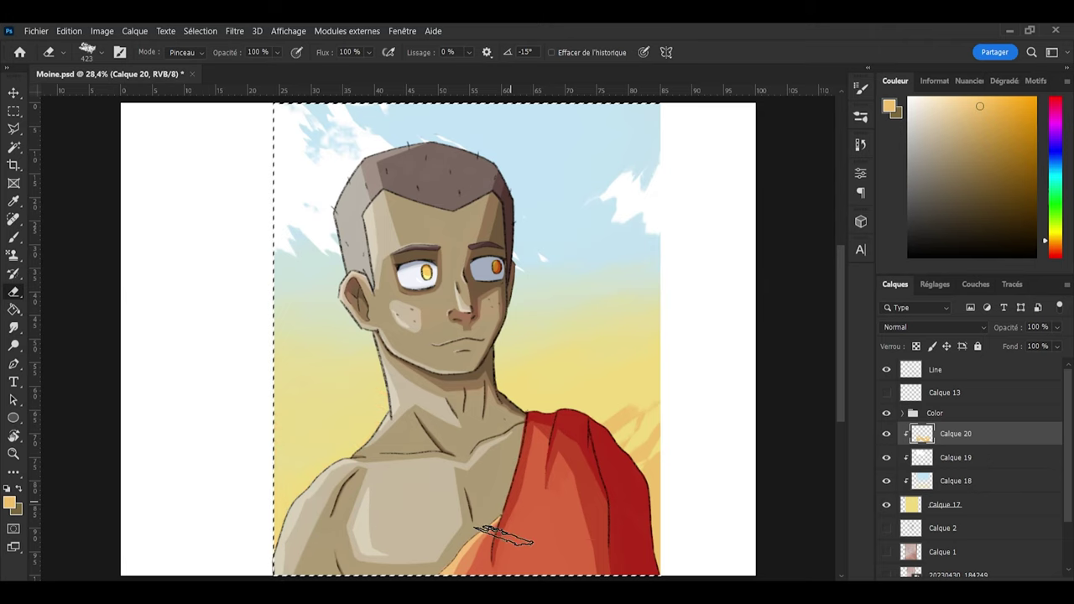
key("b")
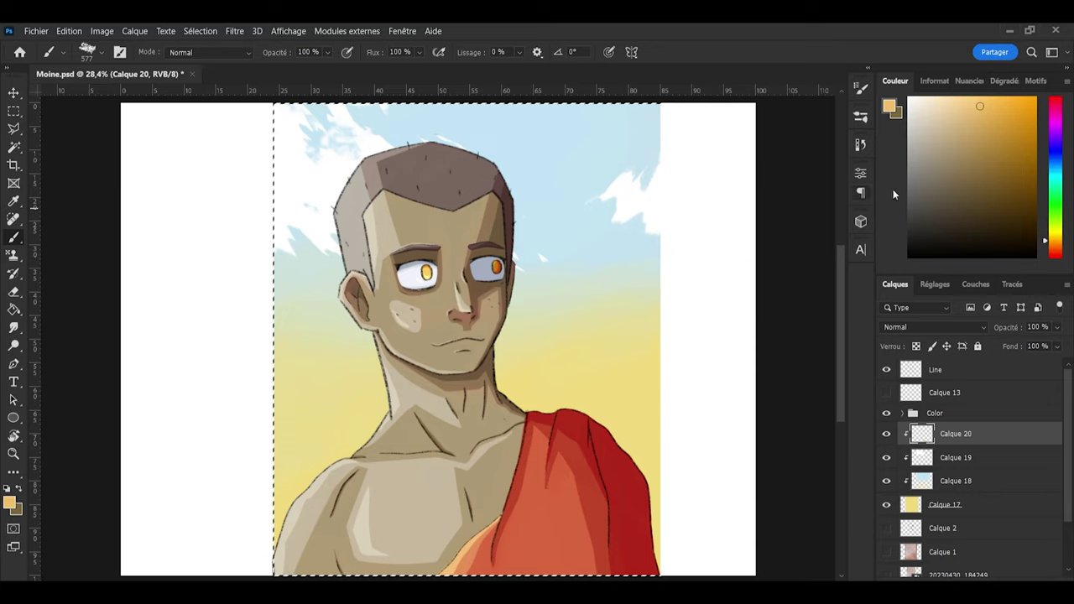
Step: Paint a cream cloud between the face and the background's edge with a size 577 brush and carve it with a size 423 eraser
key("i")
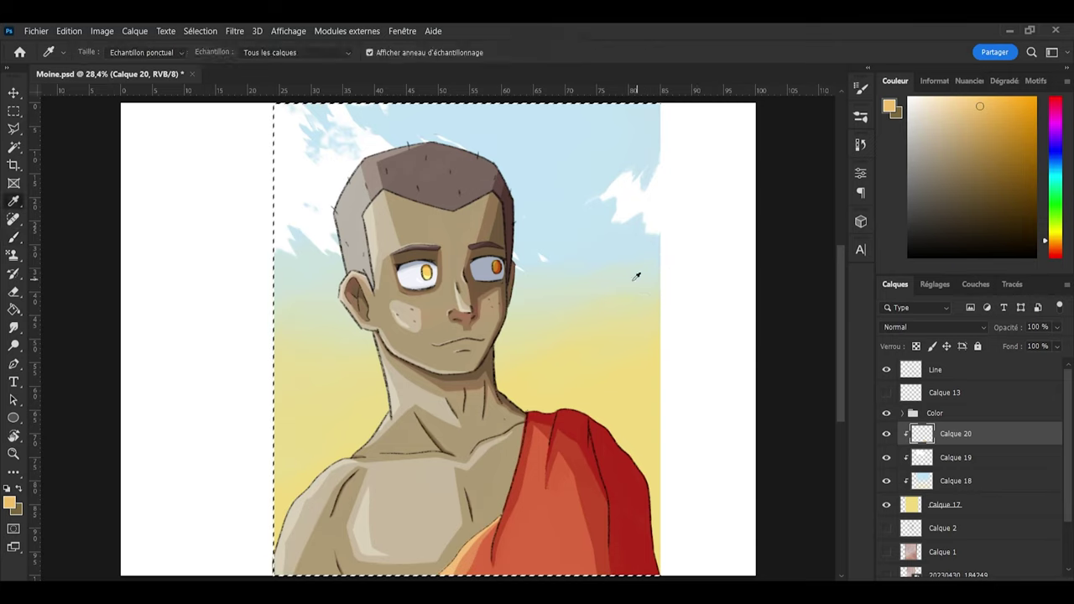
left_click(630, 298)
key("b")
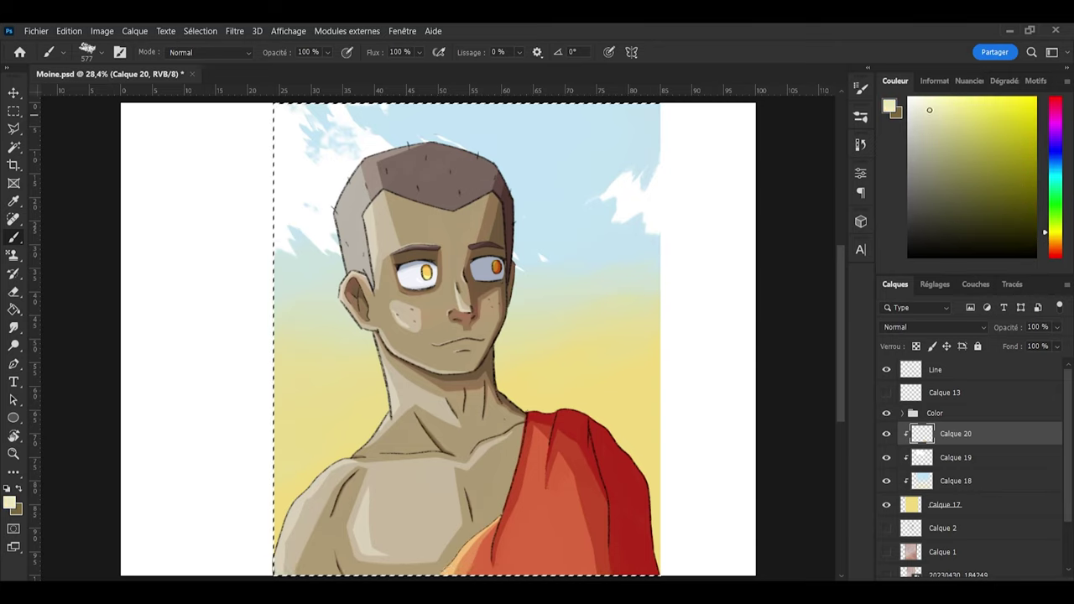
left_click_drag(1053, 231, 1052, 236)
mouse_move(577, 329)
left_mouse_down()
mouse_move(662, 290)
mouse_move(641, 281)
mouse_move(671, 282)
left_mouse_up()
key("e")
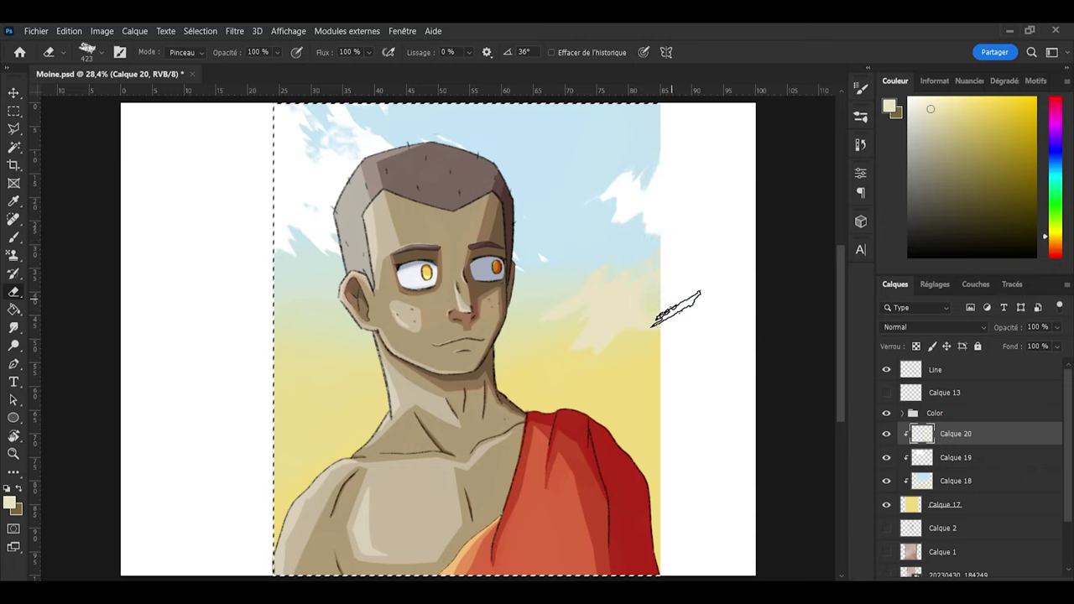
Step: Paint a matching cream cloud below the ear and carve it into ragged wisps with a size 423 eraser
key("b")
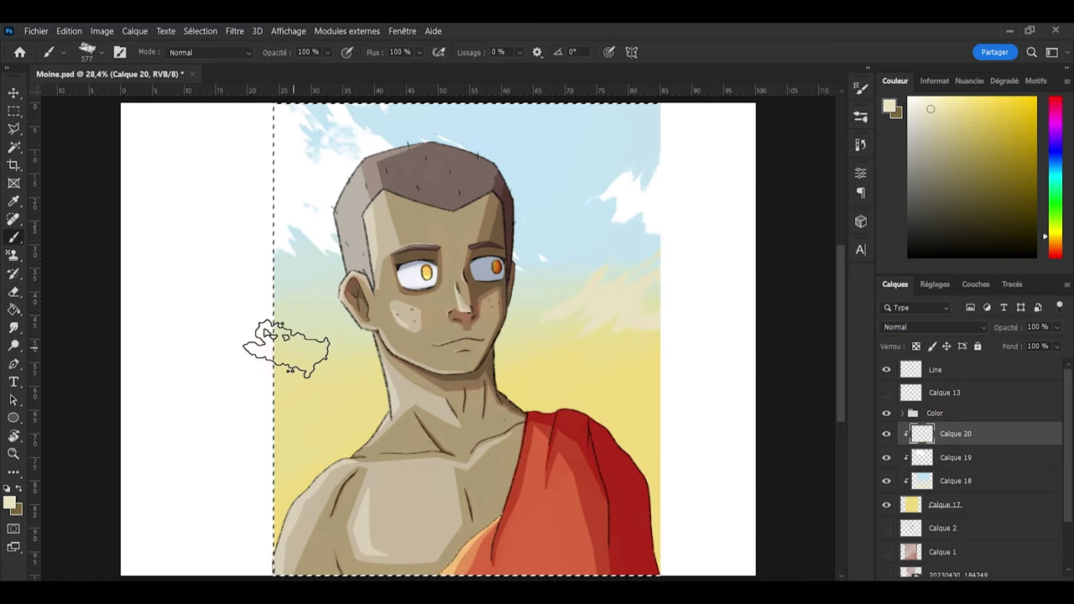
mouse_move(286, 347)
left_mouse_down()
mouse_move(313, 367)
mouse_move(336, 333)
mouse_move(389, 369)
left_mouse_up()
key("e")
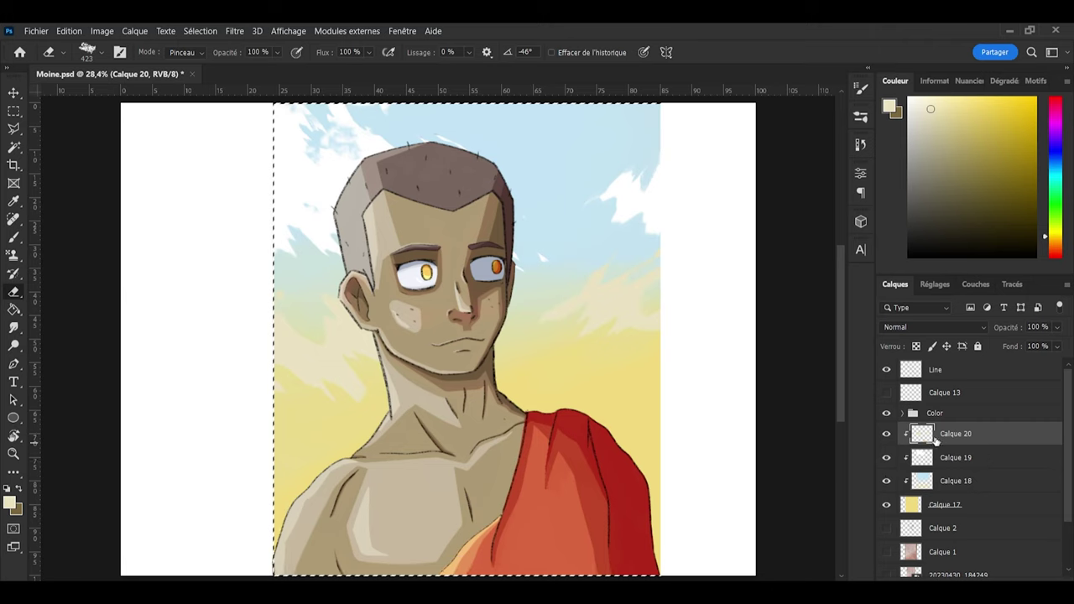
Step: Load the cream clouds' outlines as a selection and set the brush colour to white
left_click(922, 434, "ctrl")
key("x")
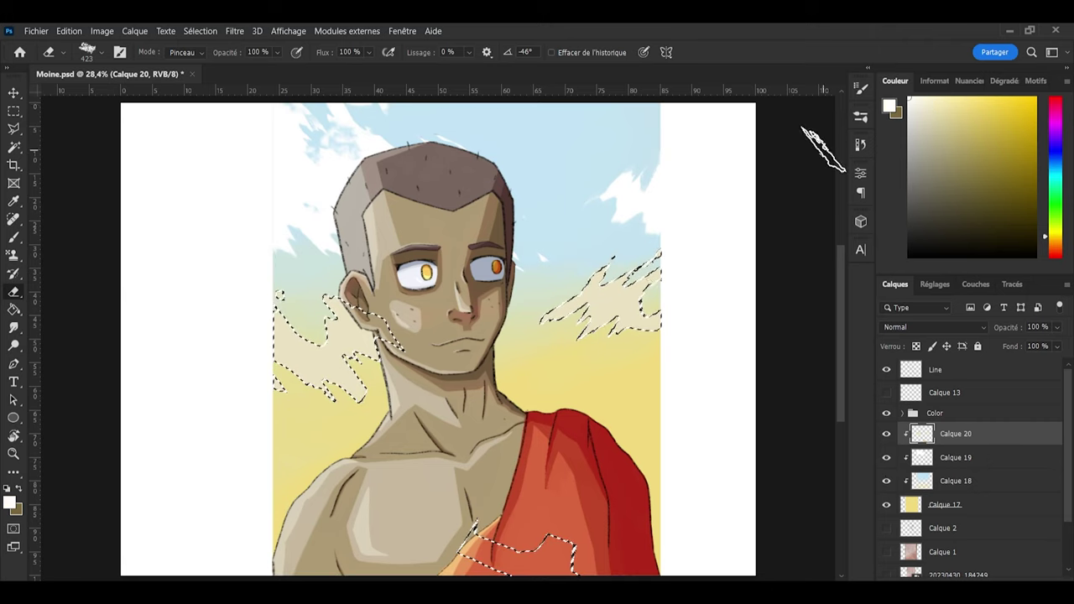
key("b")
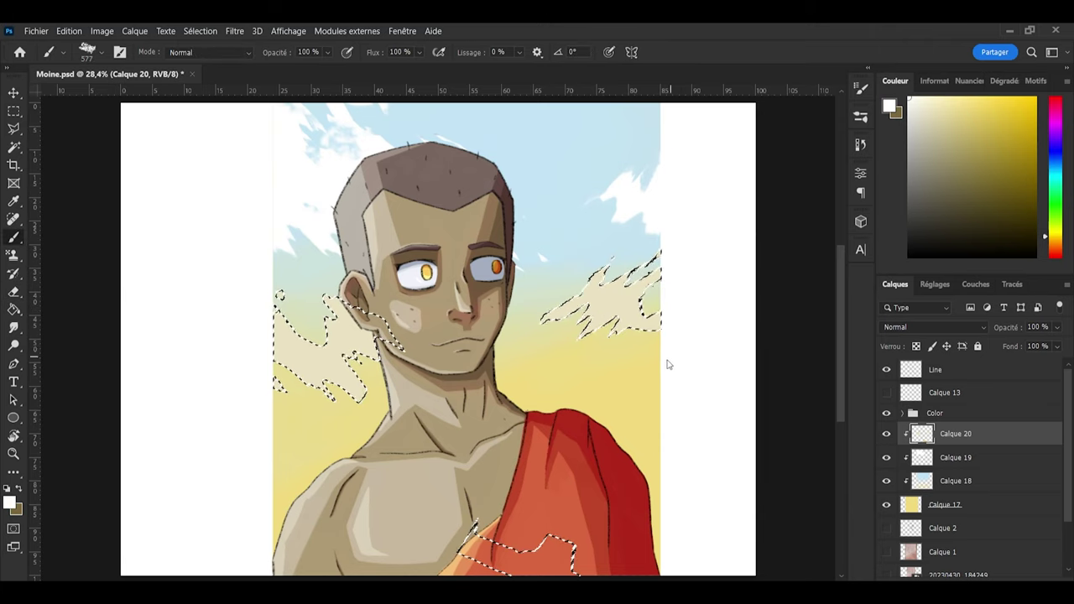
Step: Rotate the size 577 brush to -149° and paint white over the selected cream cloud above the draped shoulder
key("shift+Right")
key("shift+Right")
key("shift+Right")
key("shift+Right")
key("shift+Right")
key("shift+Right")
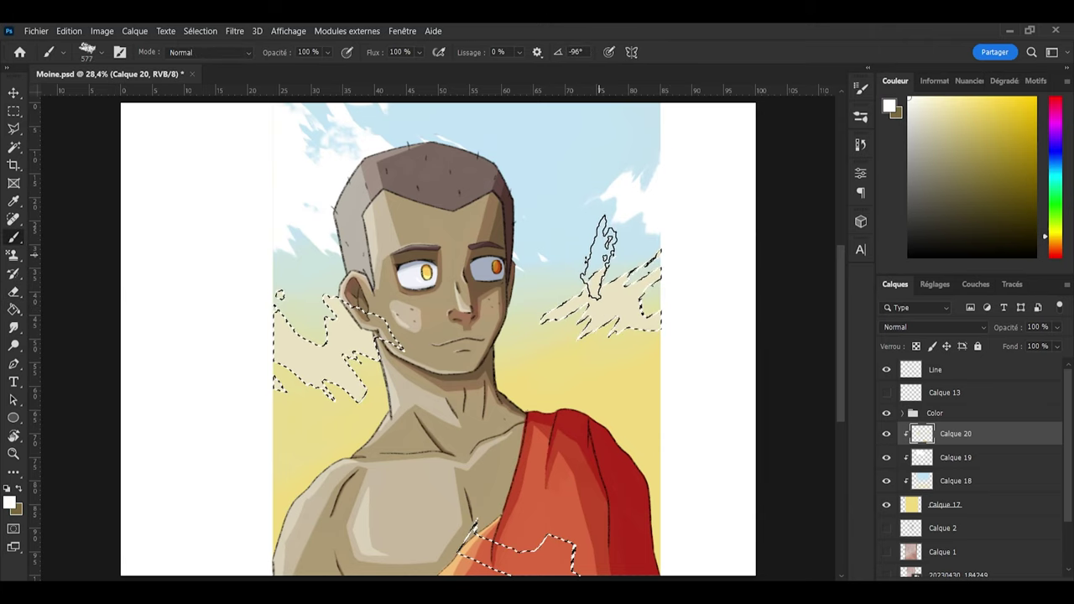
key("shift+Right")
key("shift+Right")
key("shift+Right")
key("shift+Right")
left_click(592, 275)
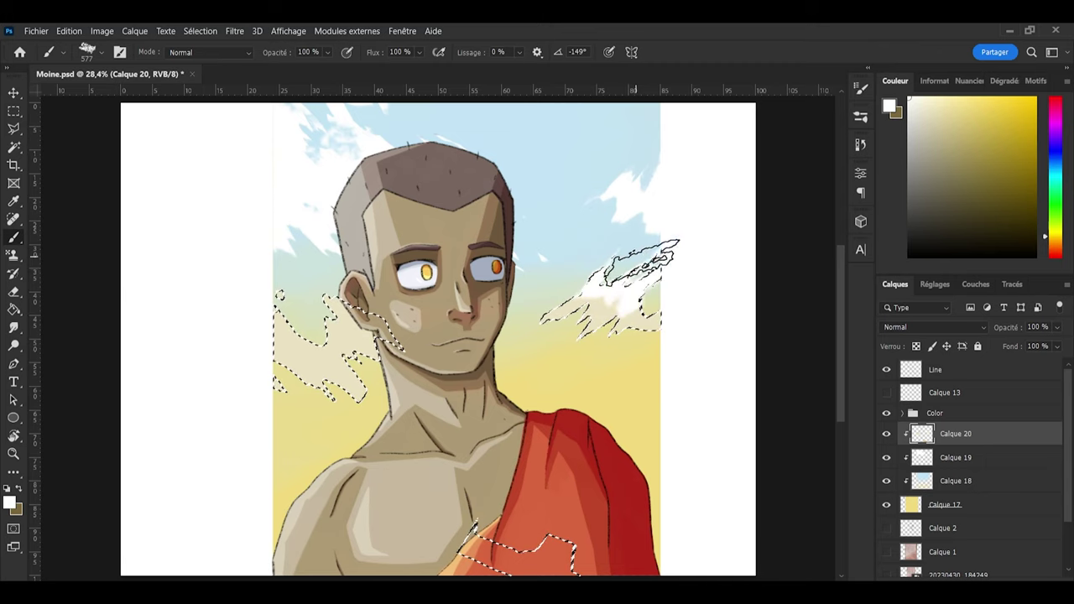
left_click(605, 293)
Step: Carve the white paint with a size 423 eraser rotated to -136°, and undo the white painting on the cream cloud layer
key("e")
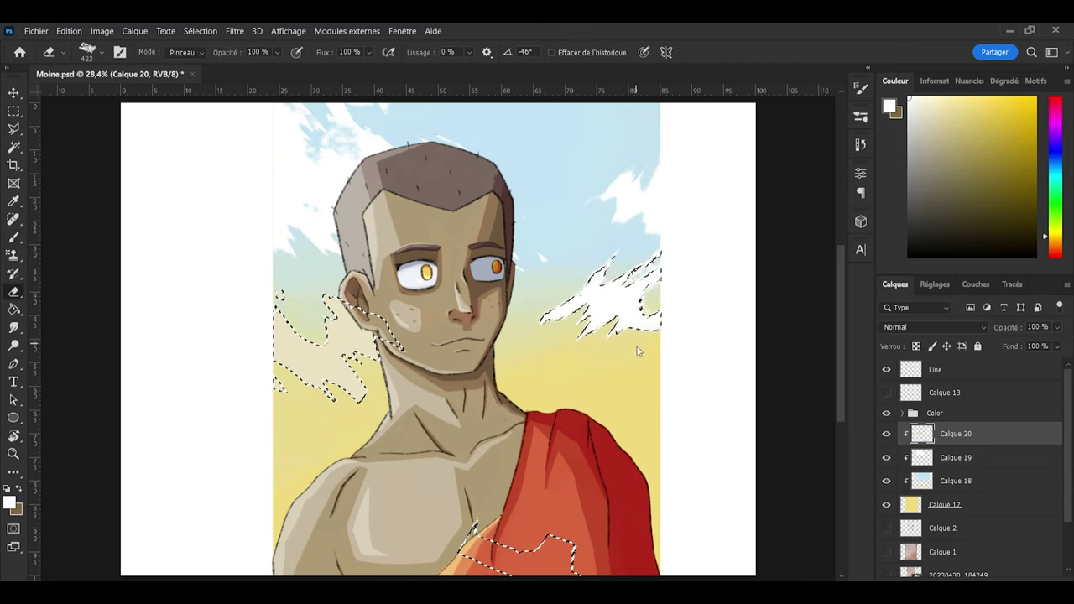
key("Left")
key("Left")
key("Left")
key("Left")
key("Left")
key("Left")
key("Left")
key("Left")
key("Left")
key("Left")
key("Left")
key("Left")
key("Left")
key("Left")
key("Left")
key("Left")
key("Left")
key("Left")
key("Left")
key("Left")
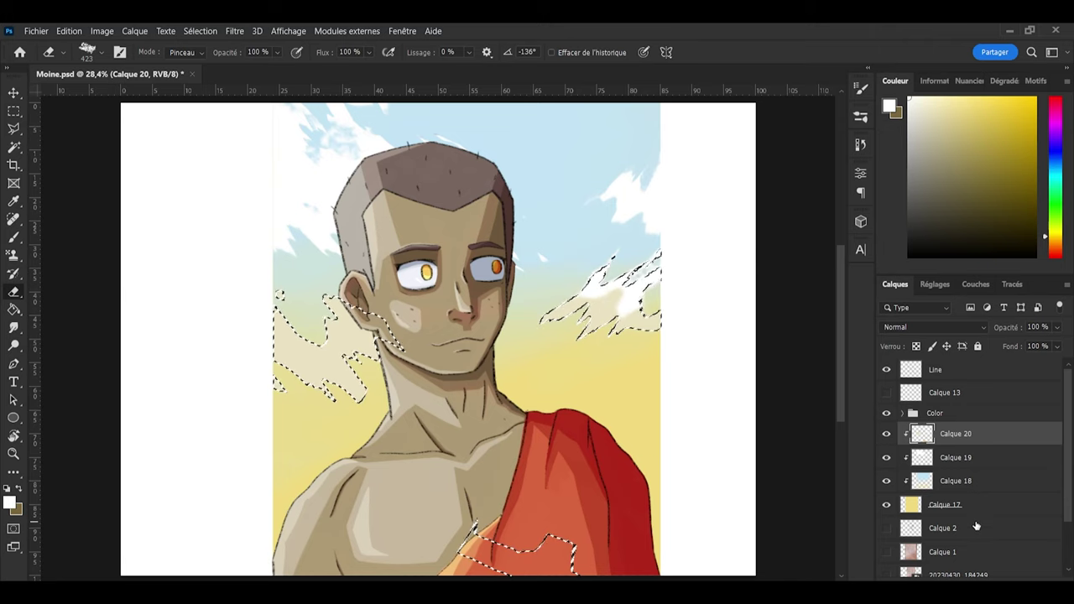
key("ctrl+z")
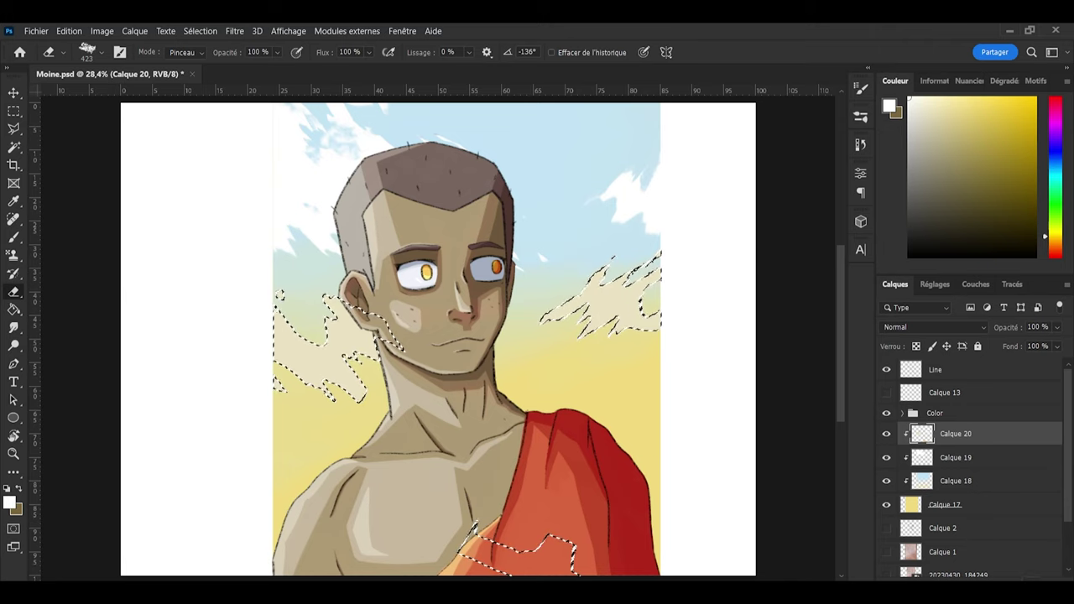
Step: Add a clipped layer, paint white highlights inside the cloud above the draped shoulder and carve them with a size 423 eraser at -136°
key("ctrl+shift+alt+n")
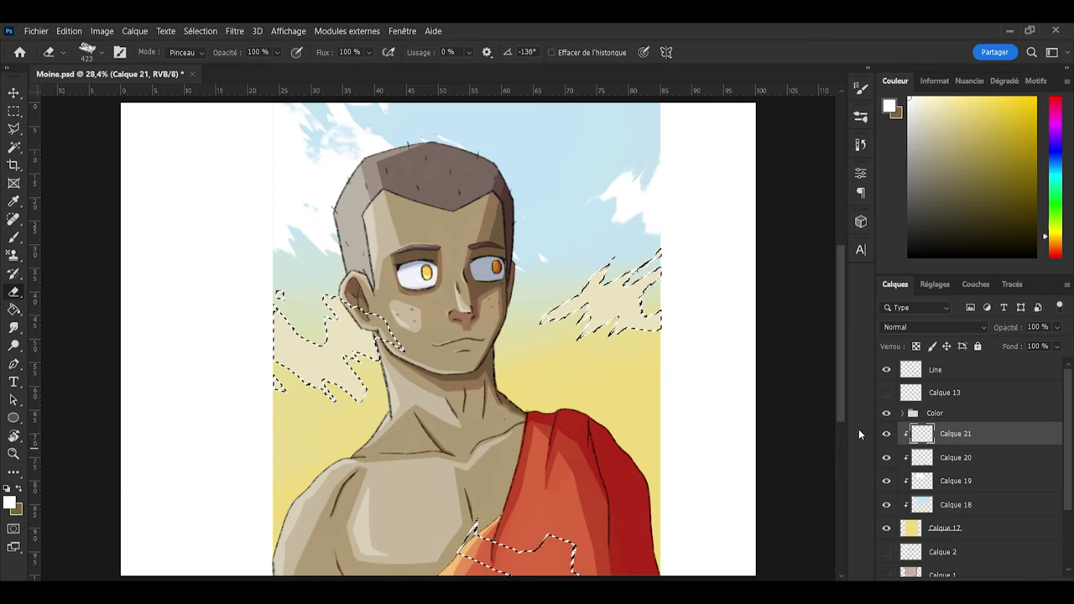
mouse_move(592, 268)
left_mouse_down()
mouse_move(587, 332)
mouse_move(629, 290)
mouse_move(659, 344)
left_mouse_up()
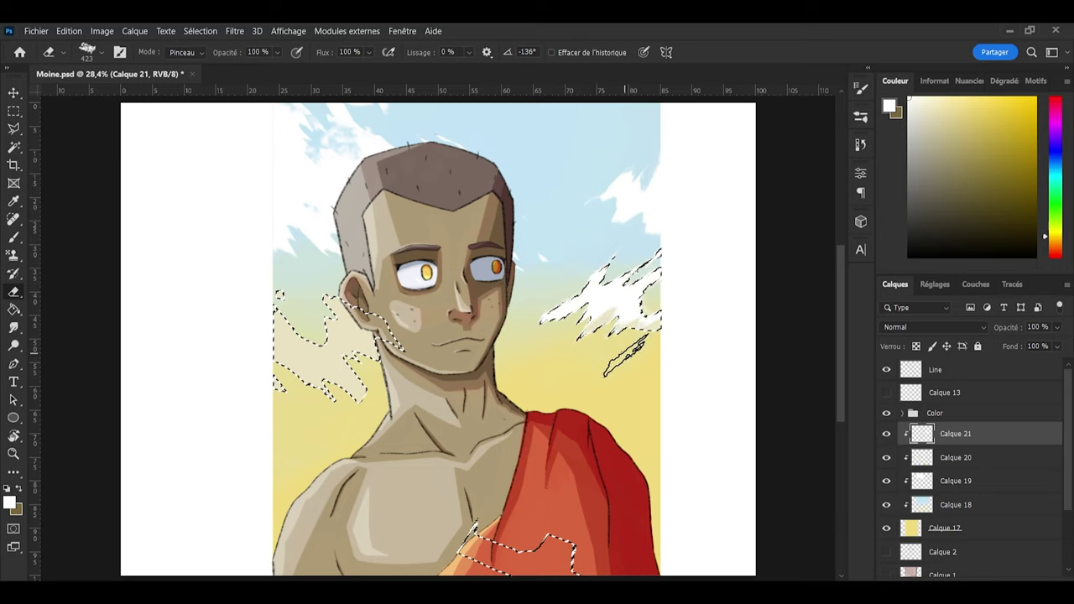
mouse_move(619, 336)
left_mouse_down()
mouse_move(592, 360)
mouse_move(574, 344)
mouse_move(567, 323)
mouse_move(579, 318)
mouse_move(531, 340)
left_mouse_up()
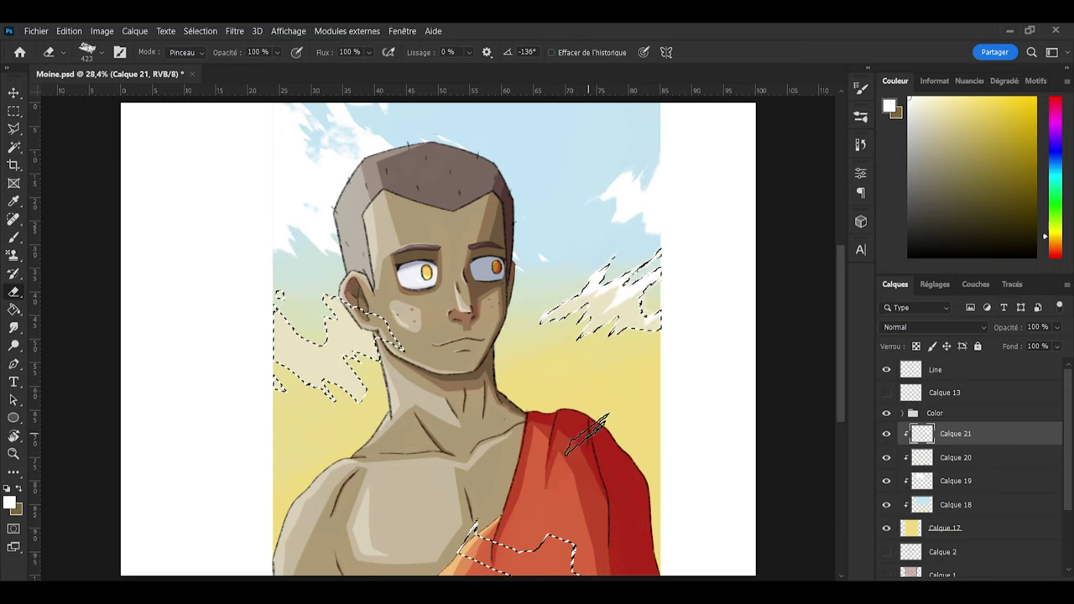
Step: Paint white highlights inside the selected cloud below the ear and carve their lower edge with a size 423 eraser
key("b")
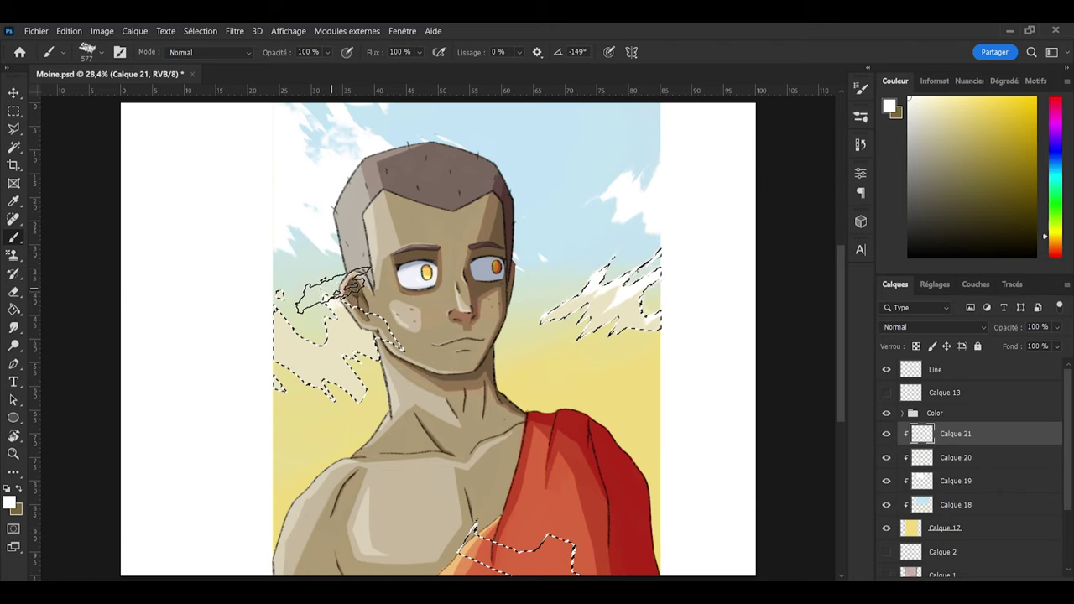
mouse_move(370, 313)
left_mouse_down()
mouse_move(333, 332)
mouse_move(359, 330)
mouse_move(353, 357)
left_mouse_up()
key("e")
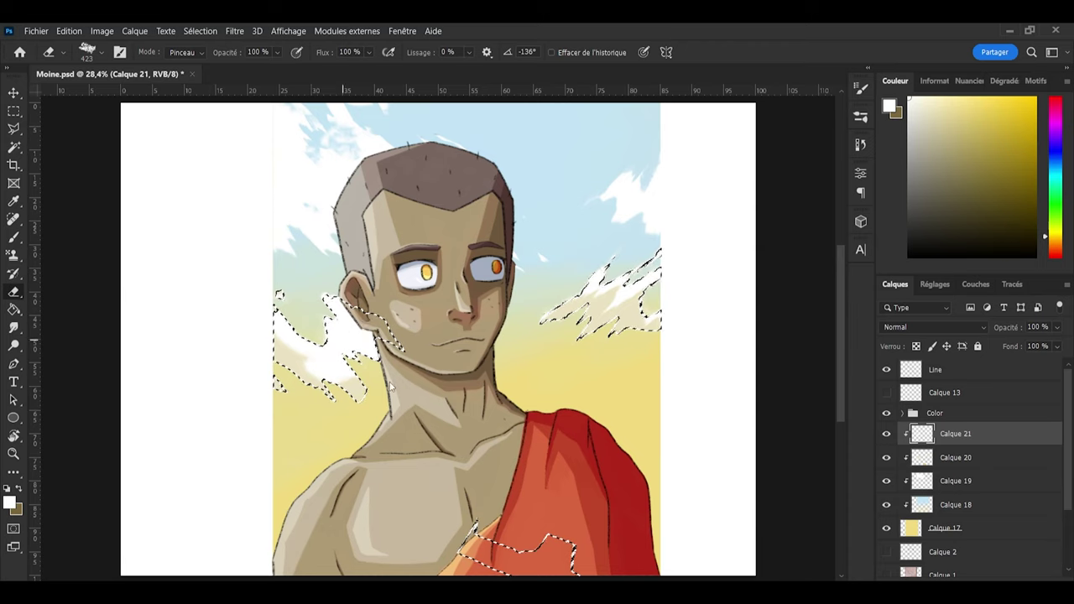
mouse_move(298, 401)
left_mouse_down()
mouse_move(312, 378)
mouse_move(348, 394)
mouse_move(353, 374)
mouse_move(386, 373)
mouse_move(318, 391)
mouse_move(251, 356)
mouse_move(244, 370)
mouse_move(303, 400)
mouse_move(297, 371)
left_mouse_up()
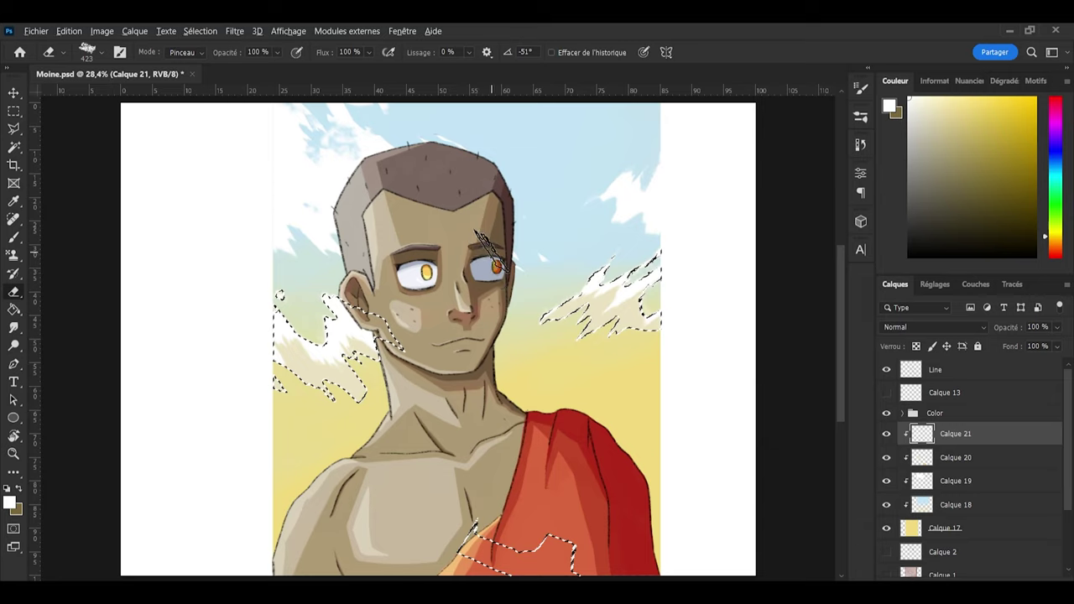
Step: Deselect the cloud outlines and save the document
scroll(495, 252, "down", 2)
scroll(484, 340, "up", 1)
scroll(512, 357, "up", 1)
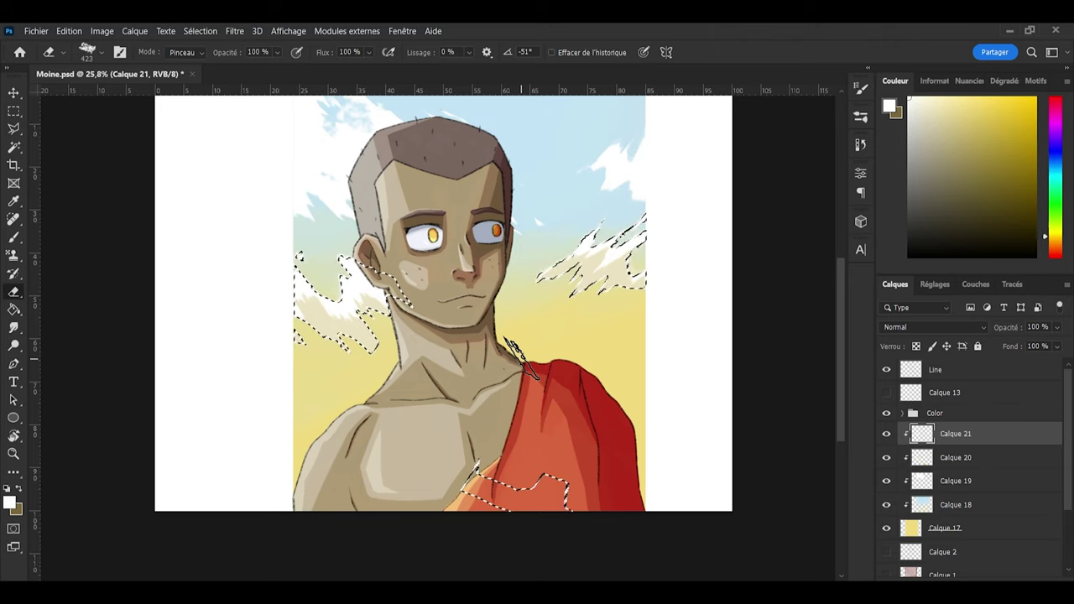
scroll(513, 352, "up", 1)
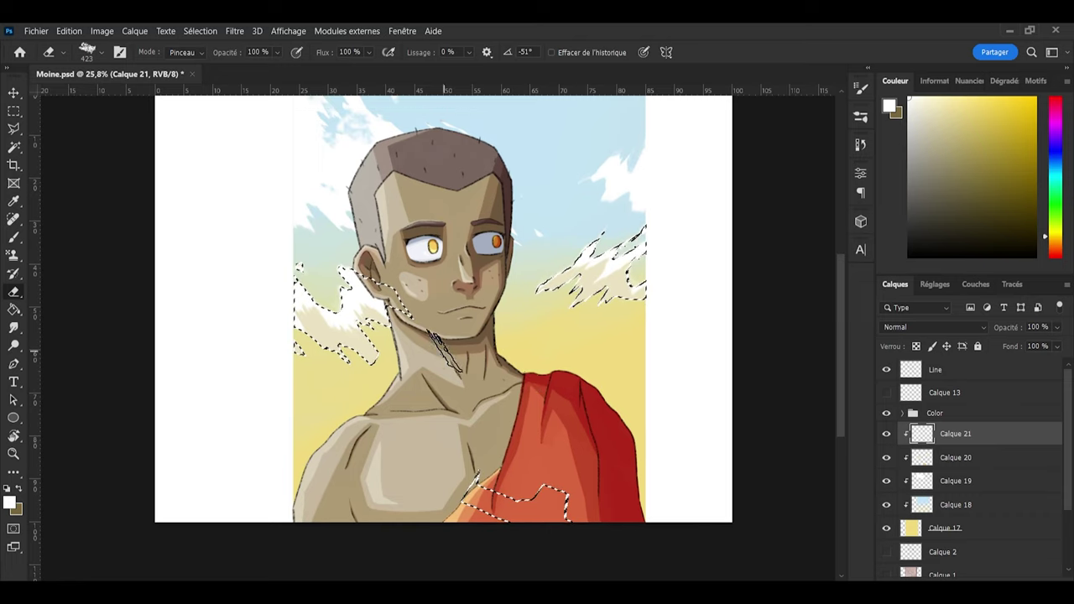
key("l")
key("ctrl+d")
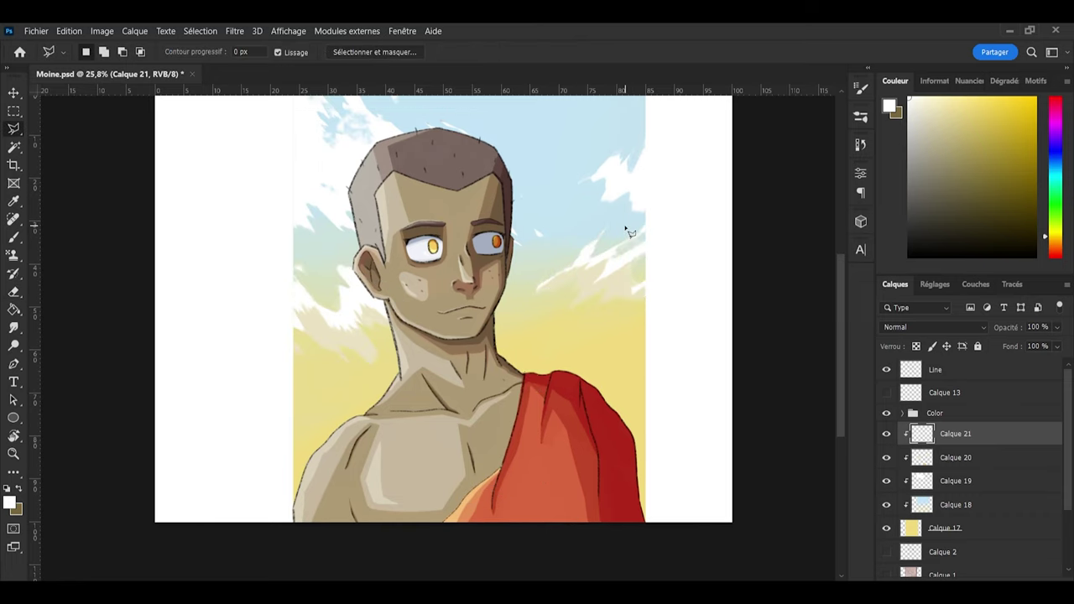
key("ctrl+s")
scroll(638, 274, "up", 3)
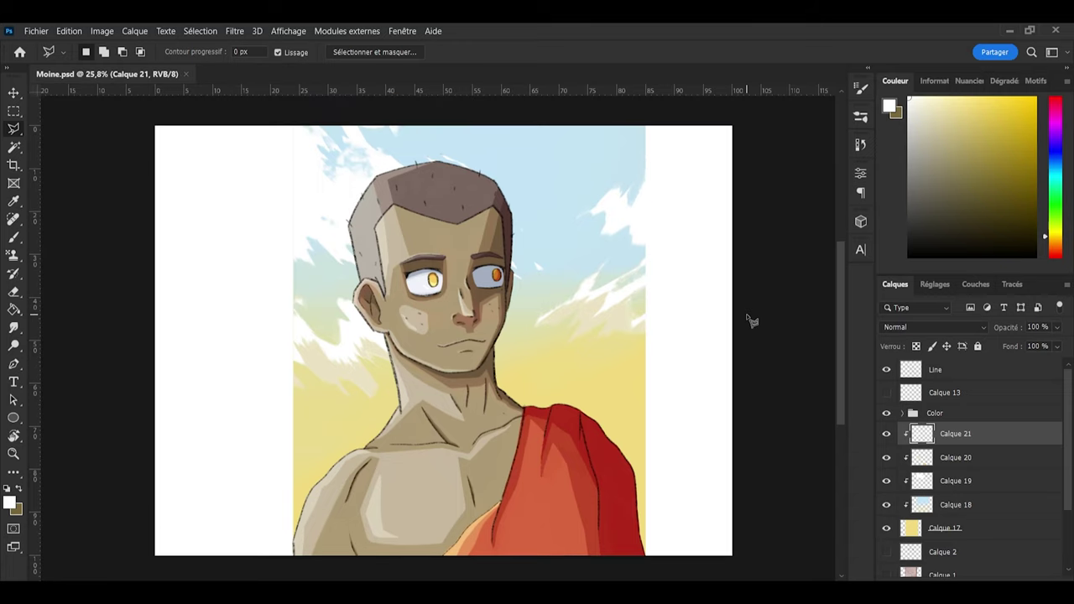
Step: Select the outline of Calque 19's clouds and shade the cloud at the sky's right edge on Calque 20 with sampled cream, carving it with a size 423 eraser
left_click(923, 480, "ctrl")
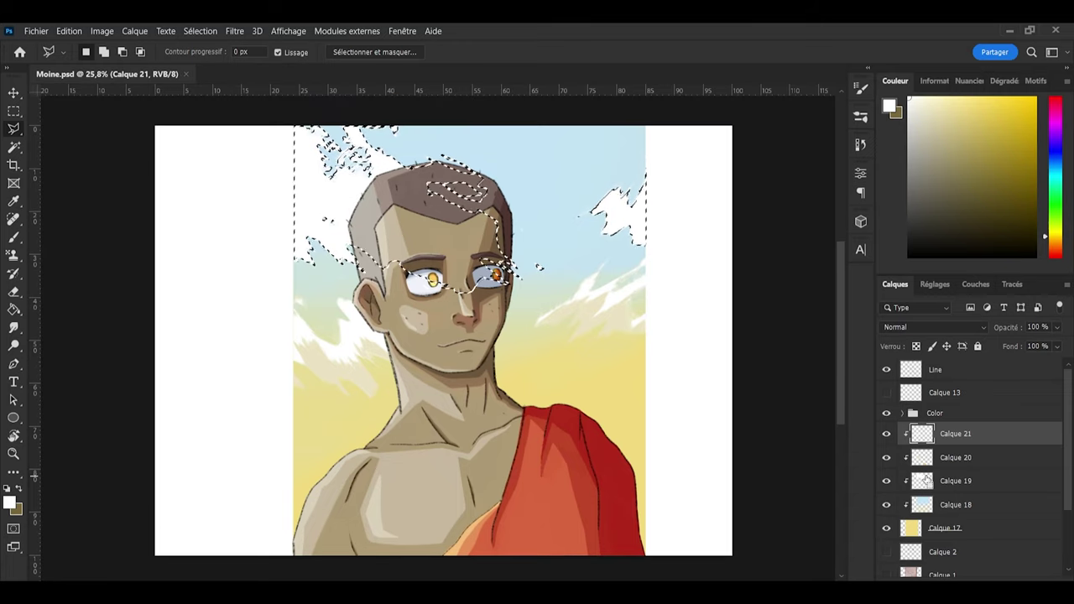
left_click(931, 457)
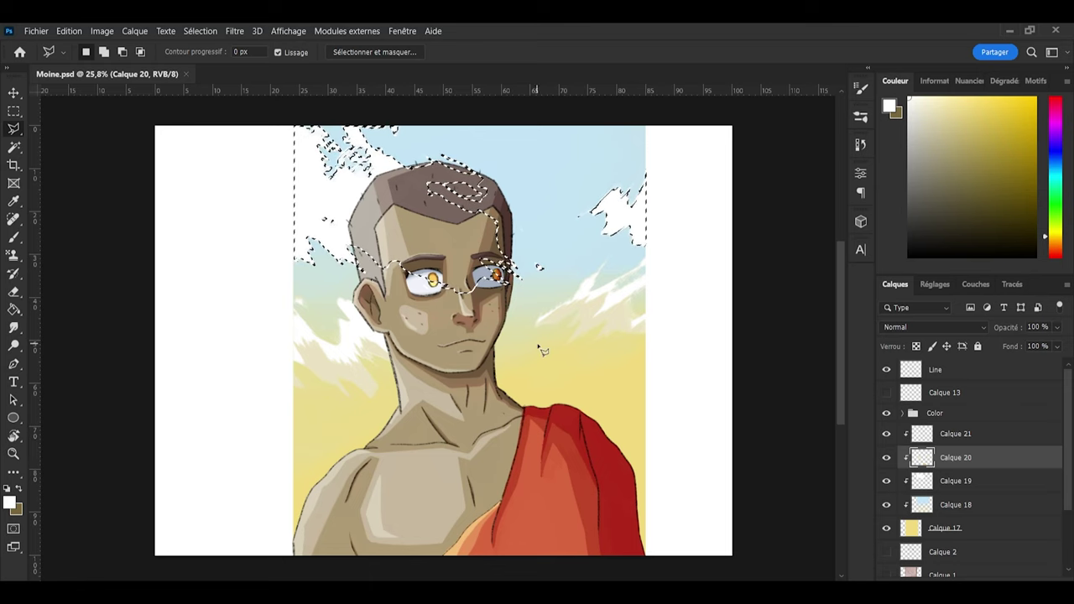
key("i")
left_click(619, 317)
key("b")
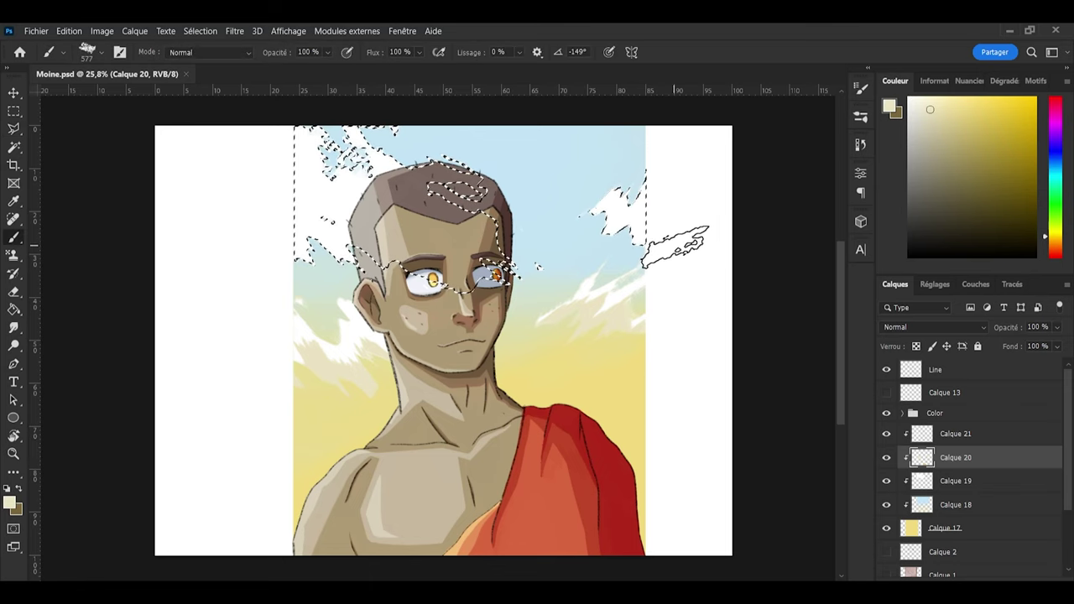
mouse_move(672, 247)
left_mouse_down()
mouse_move(633, 245)
mouse_move(639, 258)
mouse_move(593, 250)
mouse_move(568, 227)
mouse_move(623, 250)
left_mouse_up()
key("e")
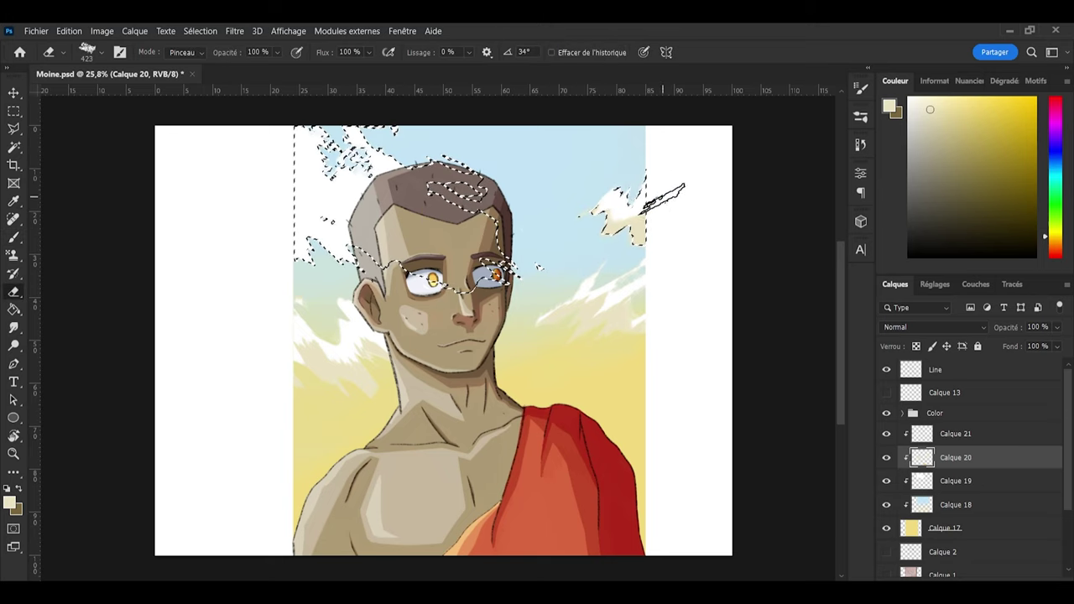
key("b")
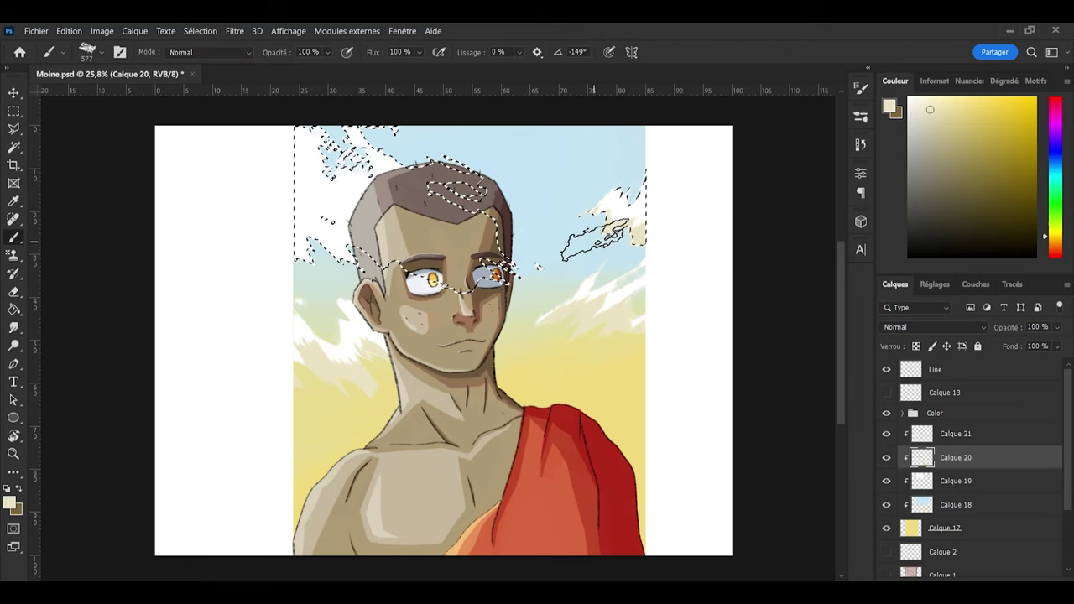
key("e")
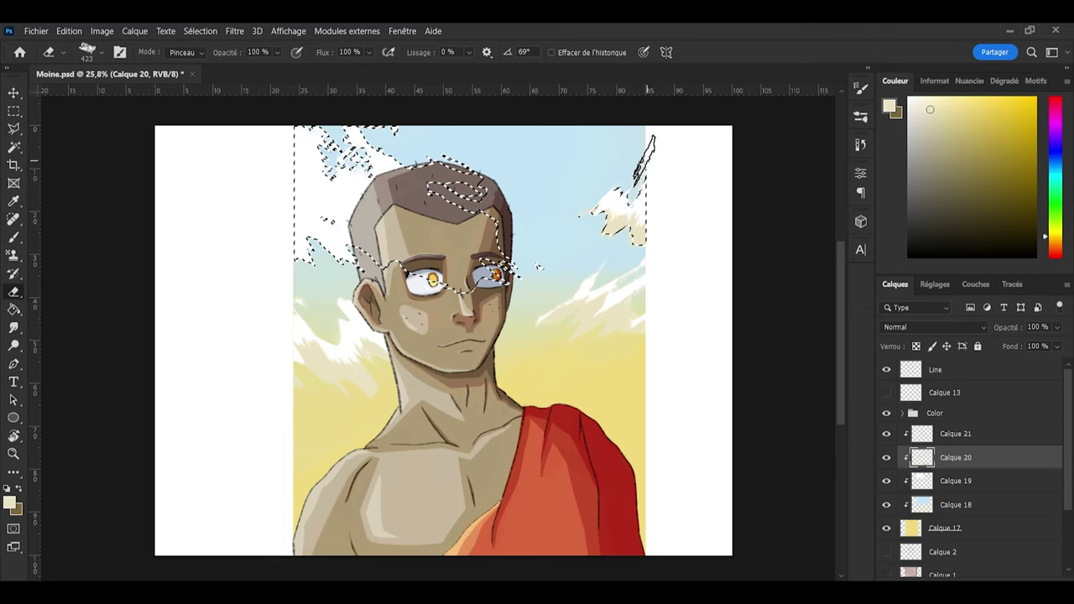
Step: Paint cream shading inside the selected cloud beside the back of the head and carve it with a size 181 eraser at 99°
key("b")
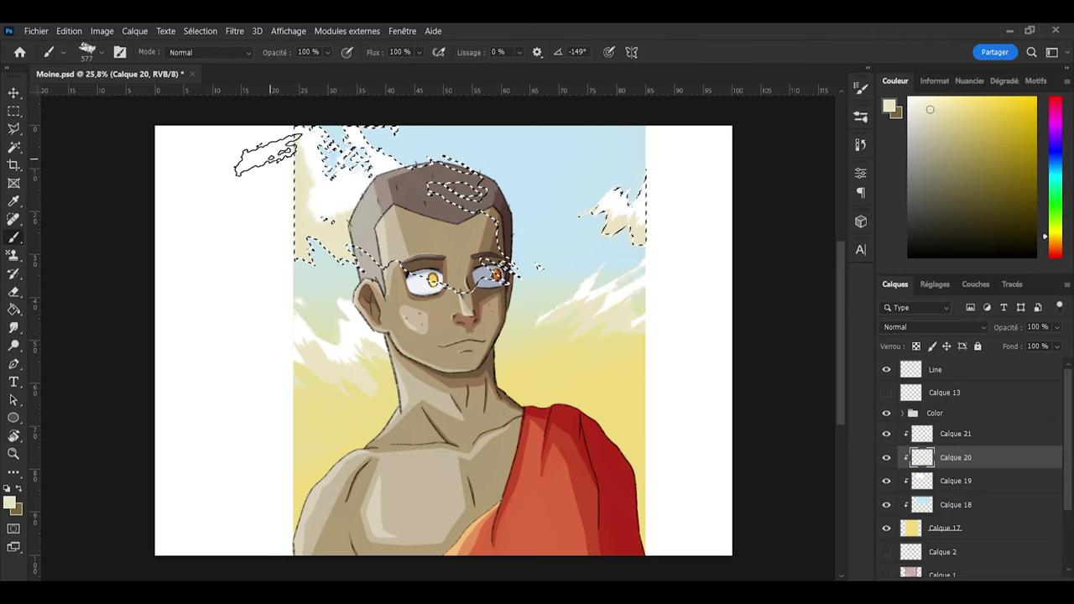
key("e")
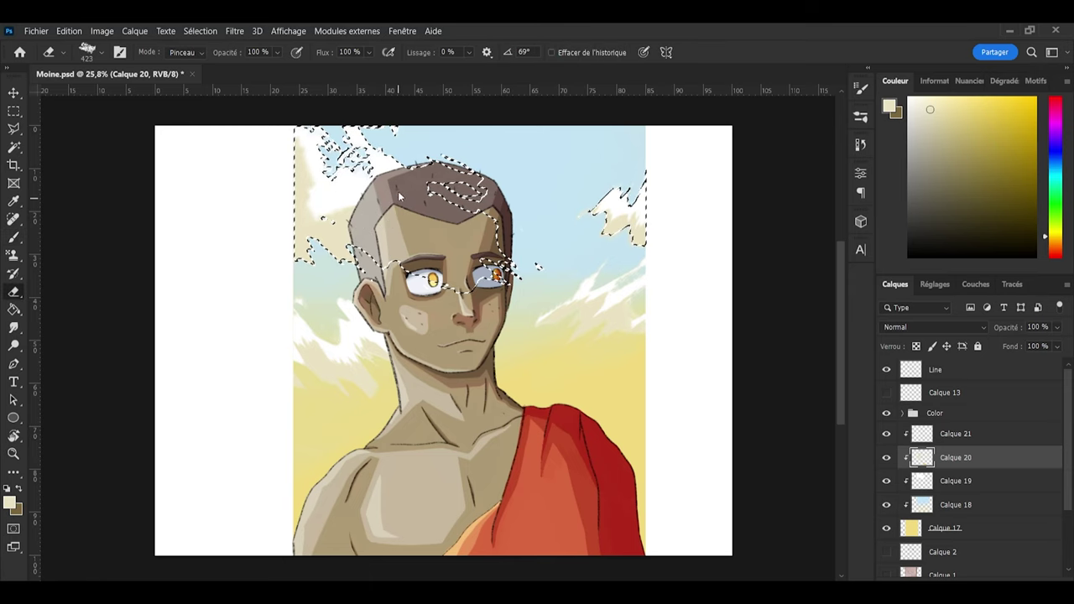
key("shift+Left")
key("shift+Left")
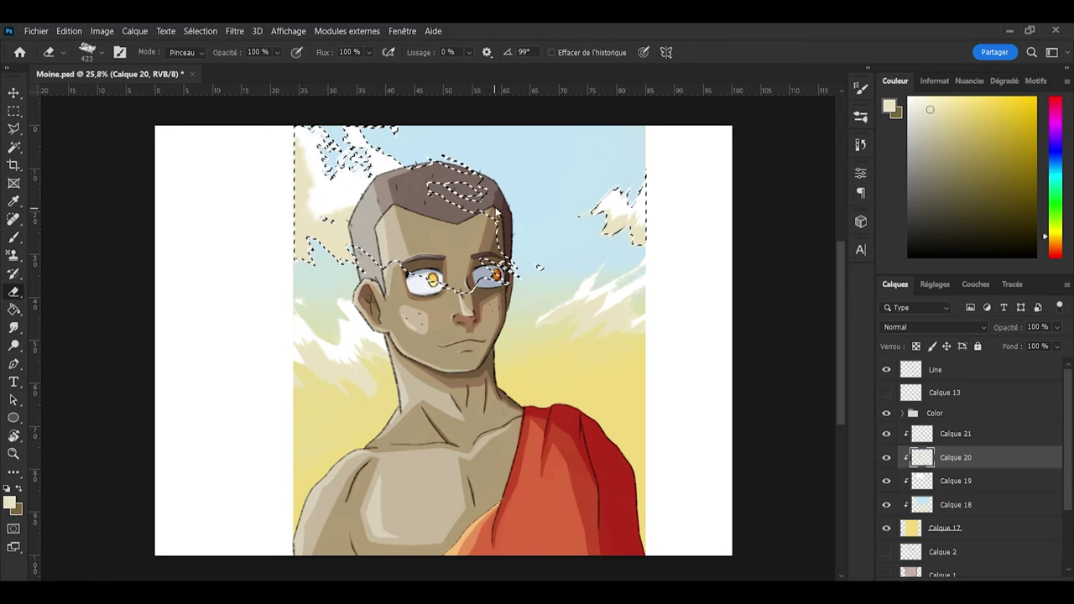
right_click(496, 210, "alt")
left_click(299, 146)
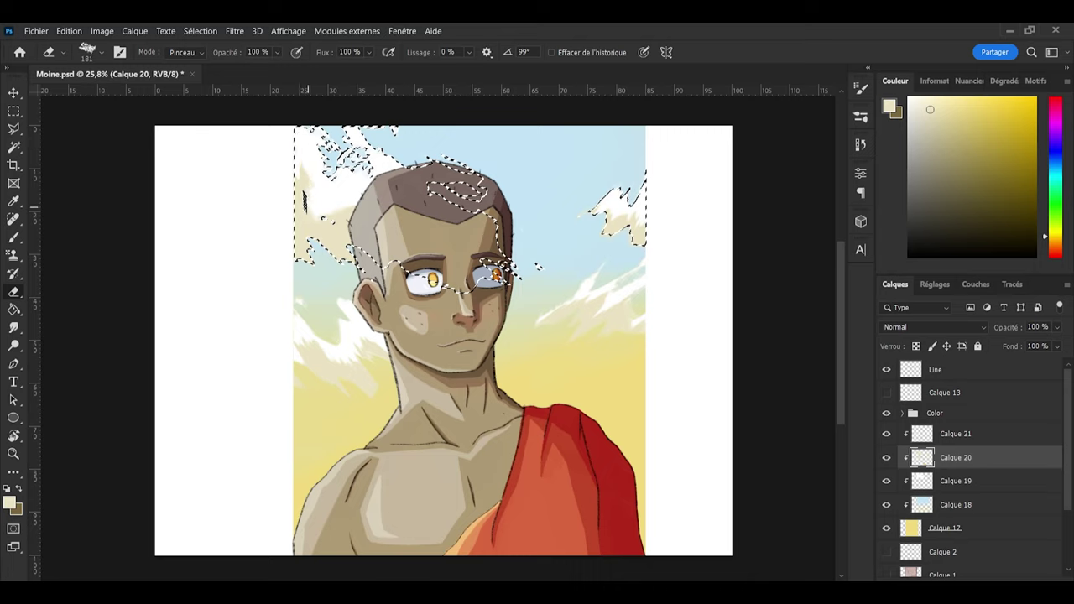
Step: Build up more cream shading streaks in the upper-left cloud, refining them with the size 181 eraser at 99°
key("b")
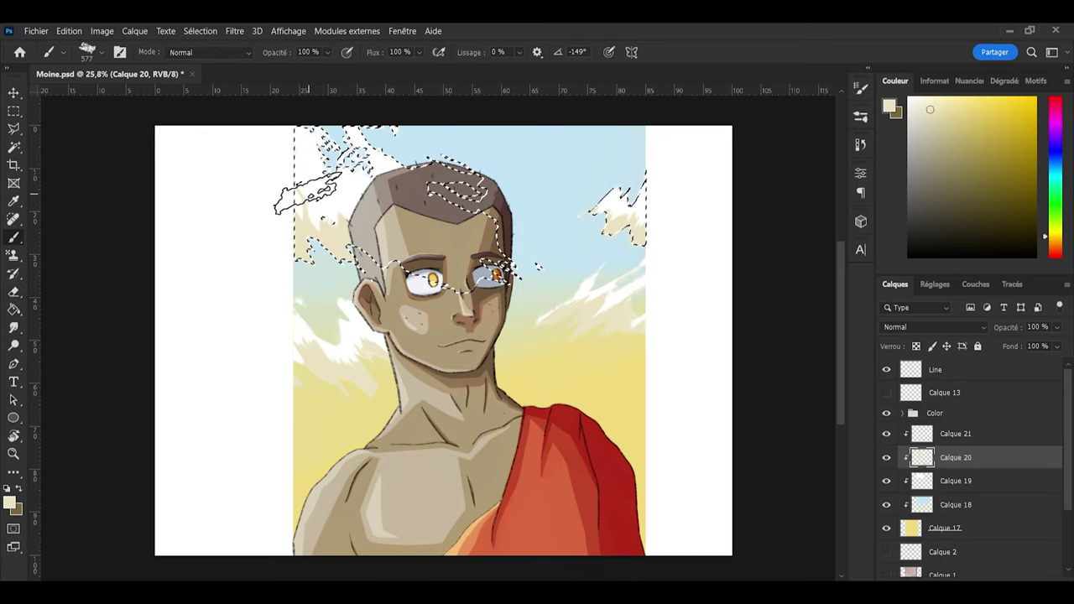
mouse_move(308, 193)
left_mouse_down()
mouse_move(272, 163)
mouse_move(289, 221)
left_mouse_up()
key("e")
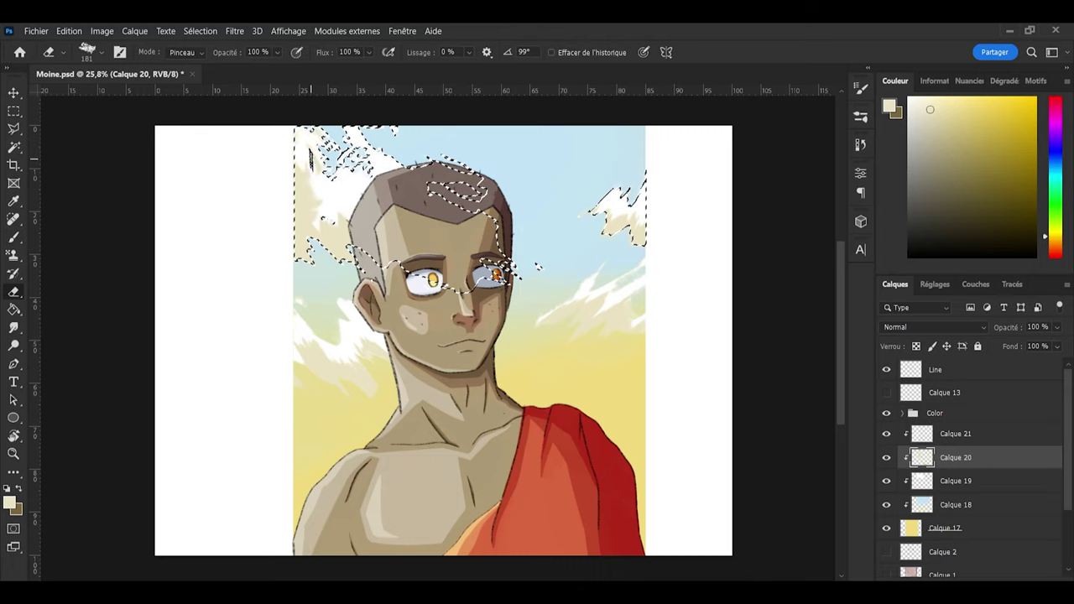
key("b")
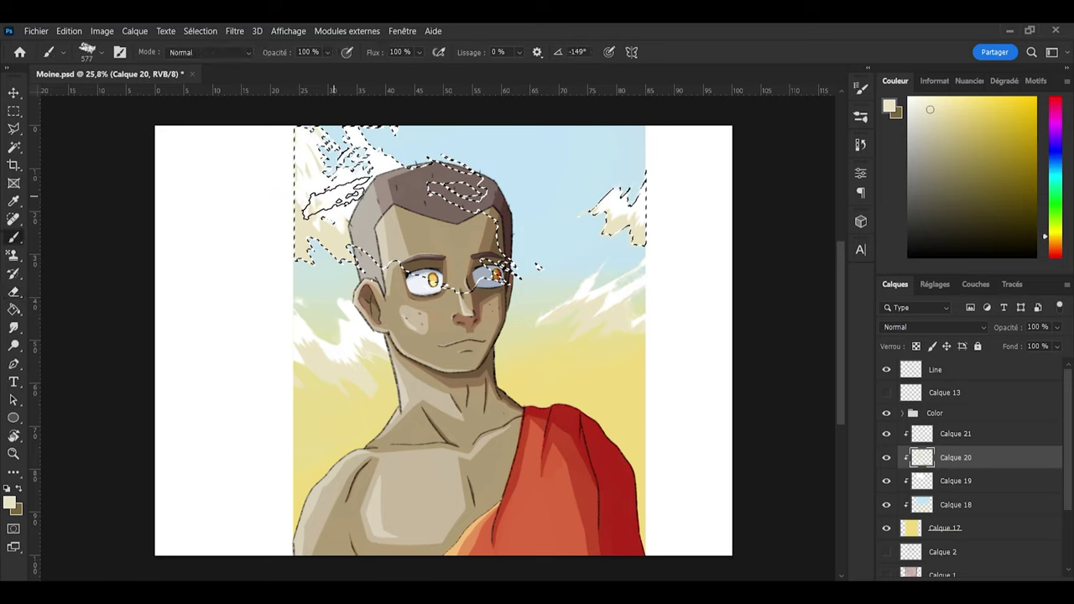
mouse_move(336, 199)
left_mouse_down()
mouse_move(322, 173)
mouse_move(309, 186)
left_mouse_up()
key("e")
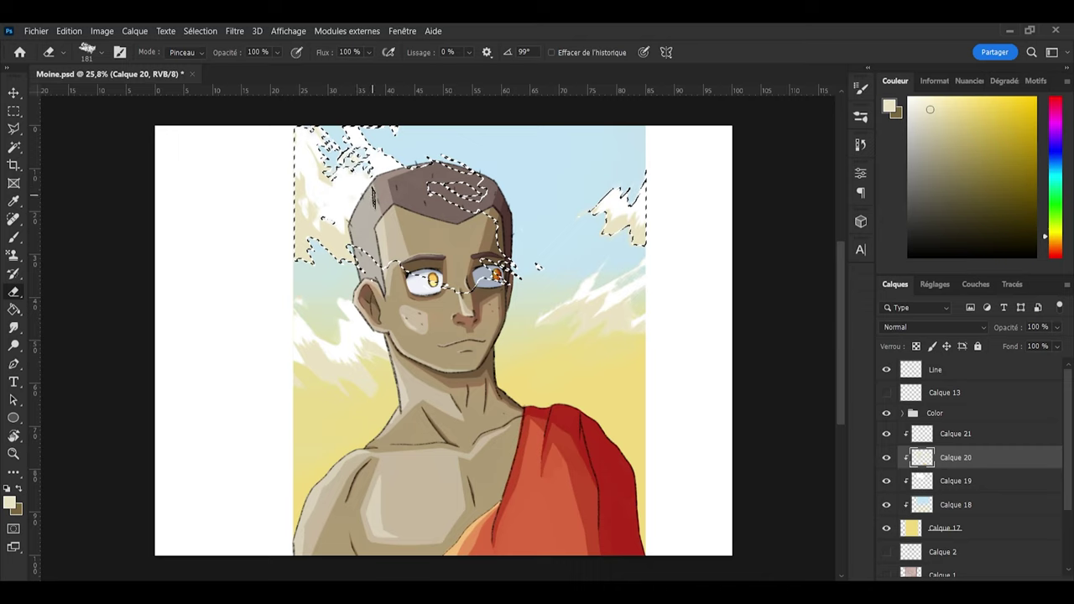
key("b")
left_click(342, 201)
key("e")
Step: Save the document and deselect the cloud outlines
key("ctrl+s")
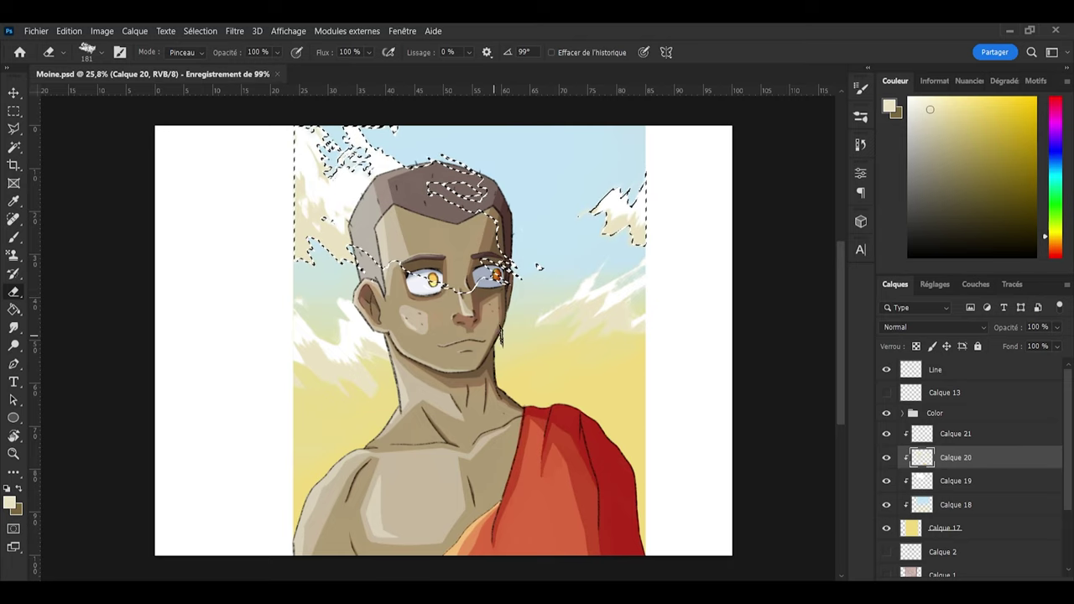
key("l")
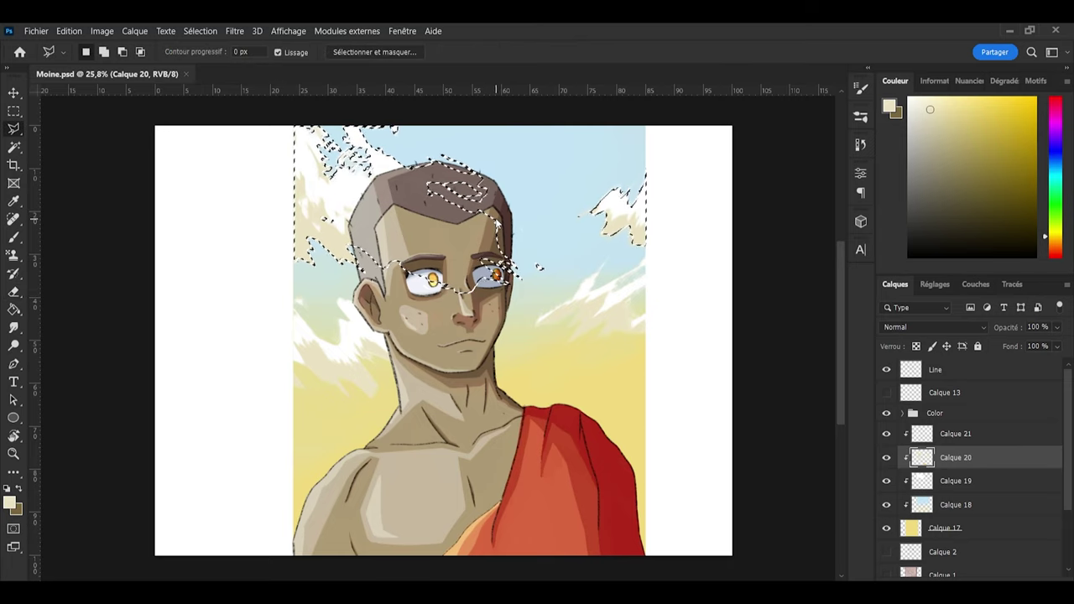
key("ctrl+d")
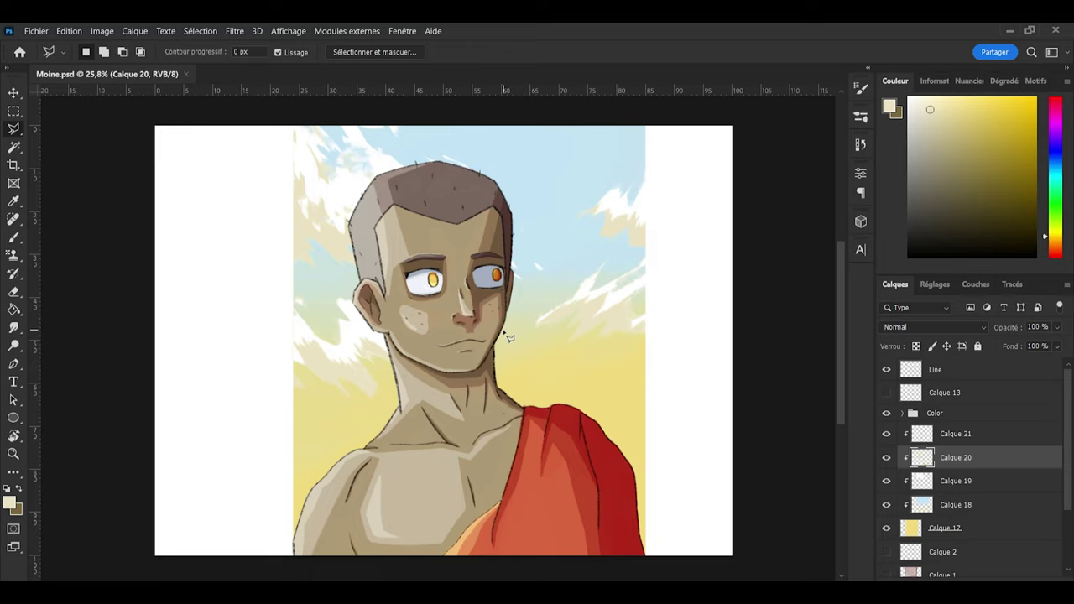
Step: Add a clipped layer above Calque 21 and change the yellow sampled from the sky to a darker golden orange for the brush
scroll(509, 334, "down", 1)
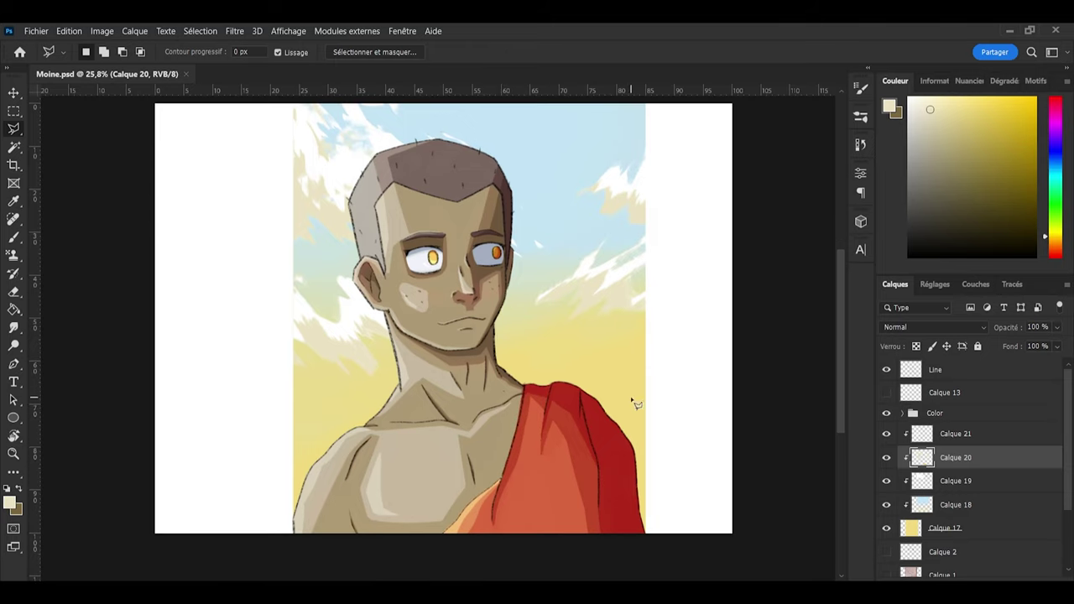
key("alt+bracketright")
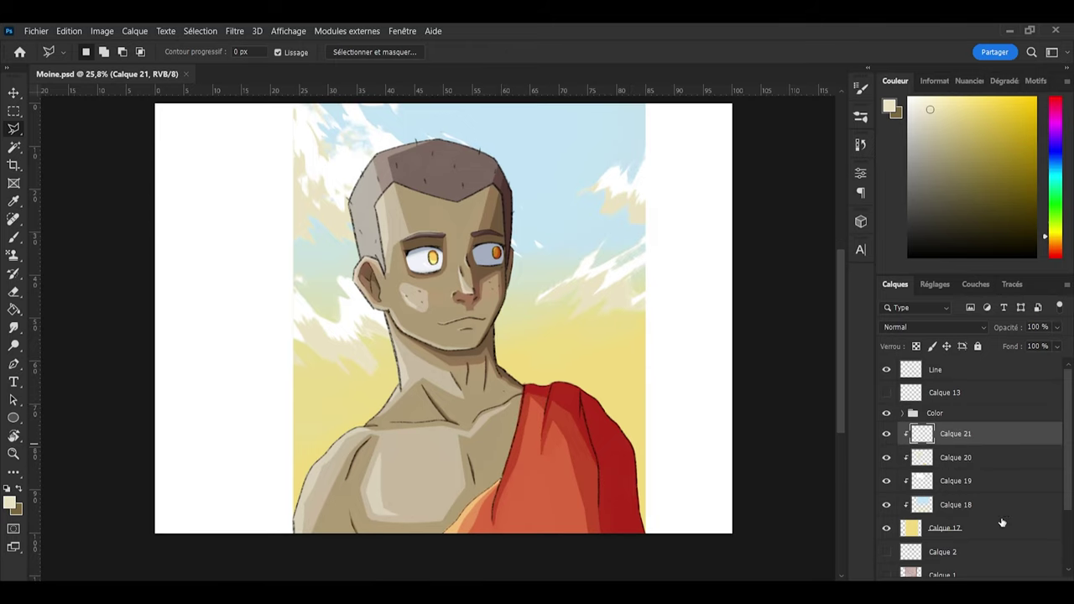
key("ctrl+shift+alt+n")
left_click(954, 440, "alt")
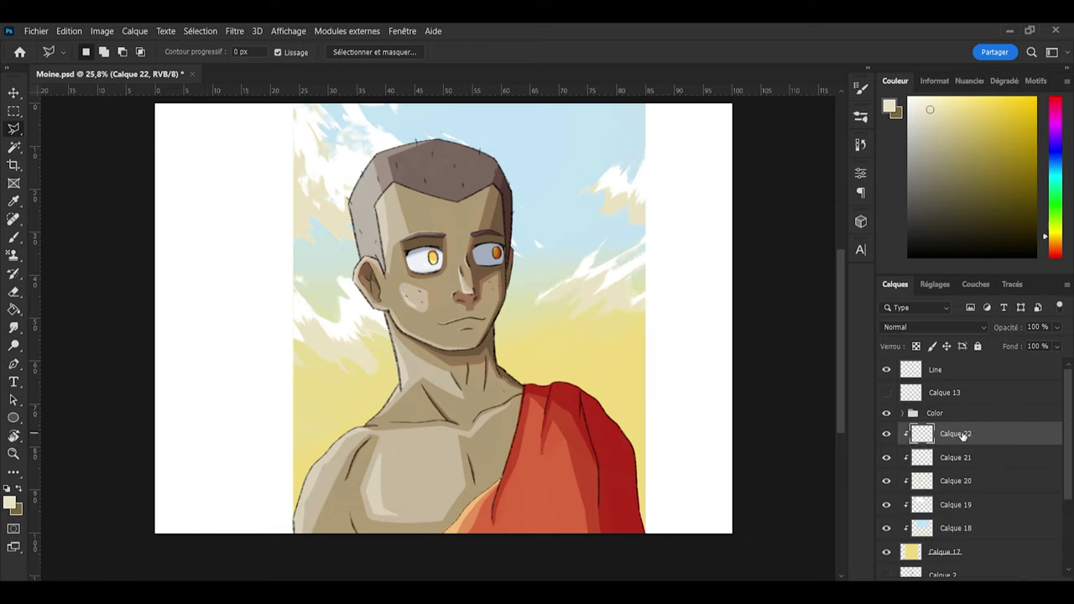
key("i")
left_click(642, 401)
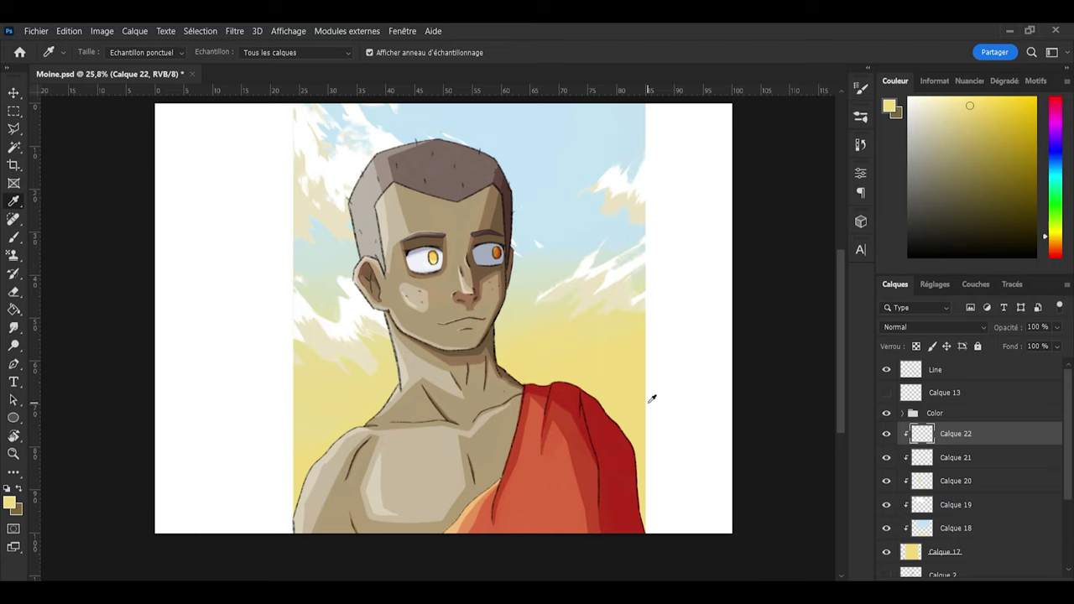
key("b")
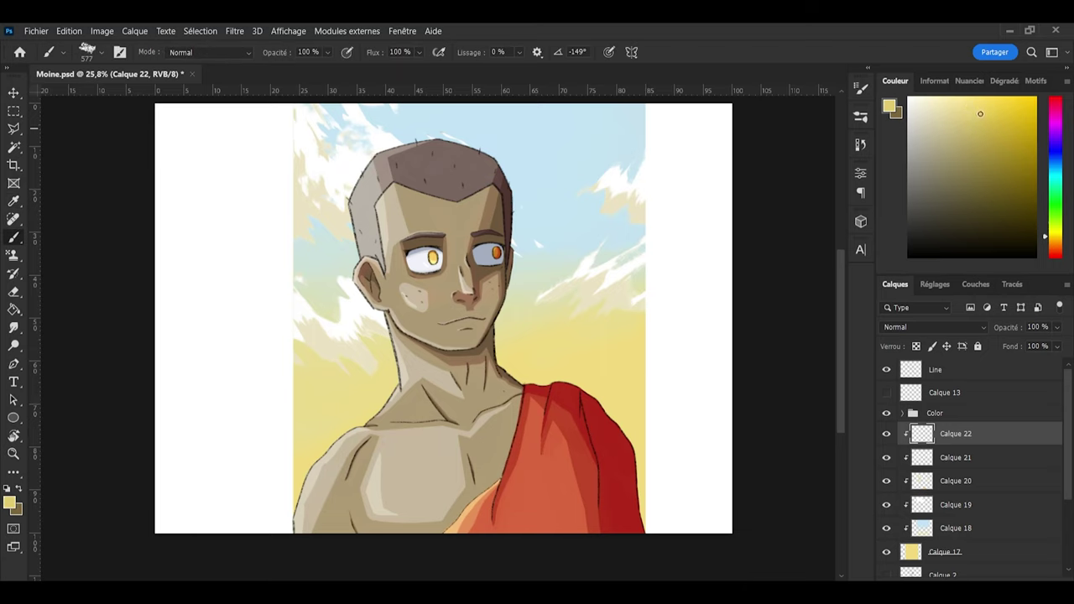
left_click(1056, 240)
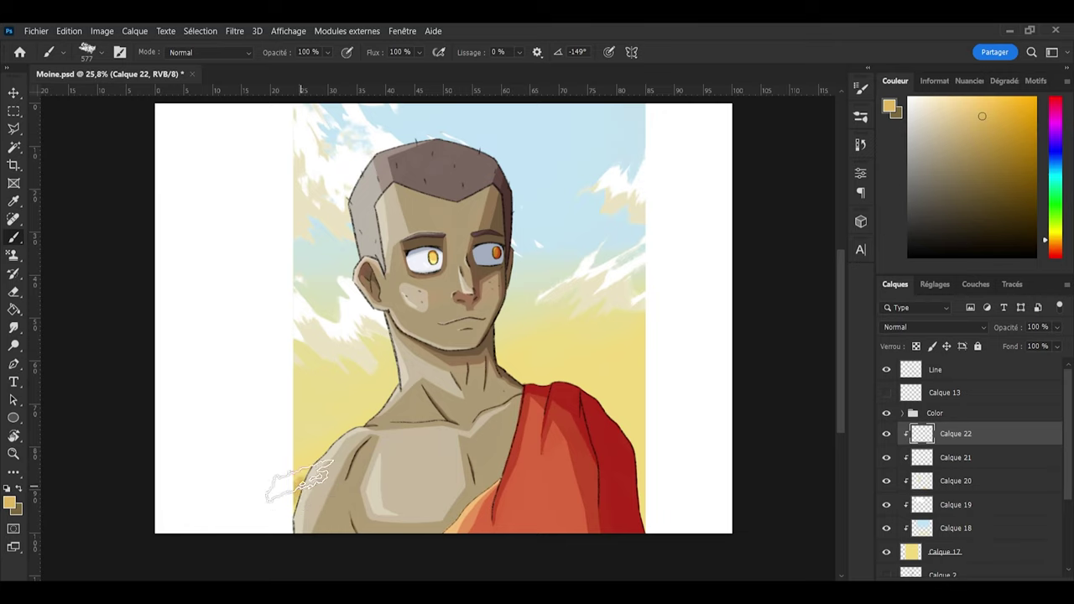
Step: Paint a golden hill silhouette behind the monk's shoulders with the size 577 brush and carve its crest with a size 344 eraser
left_click(294, 471)
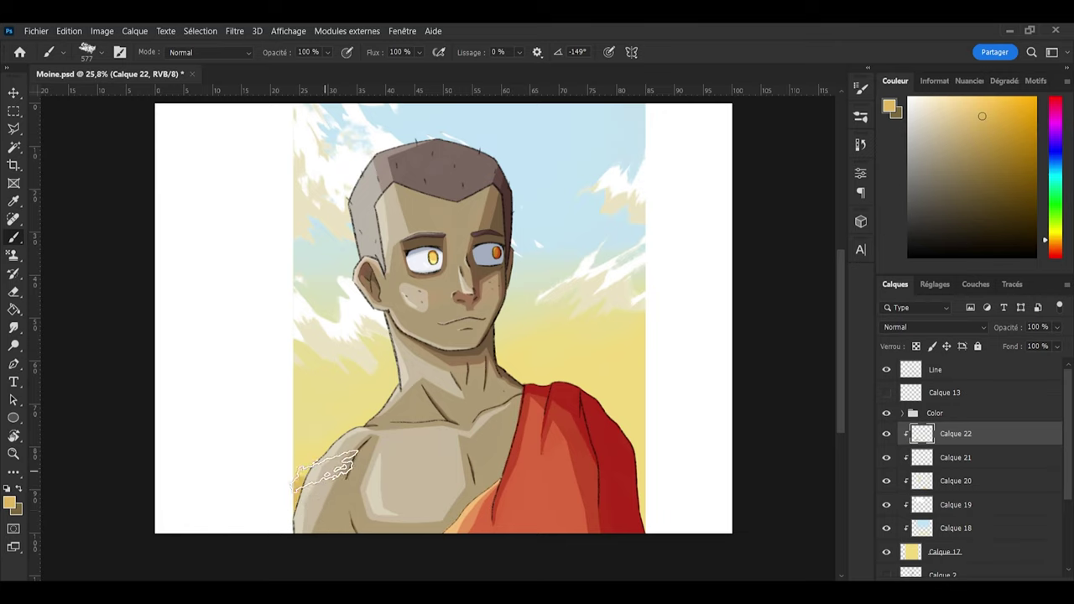
mouse_move(326, 470)
left_mouse_down()
mouse_move(327, 454)
mouse_move(277, 446)
left_mouse_up()
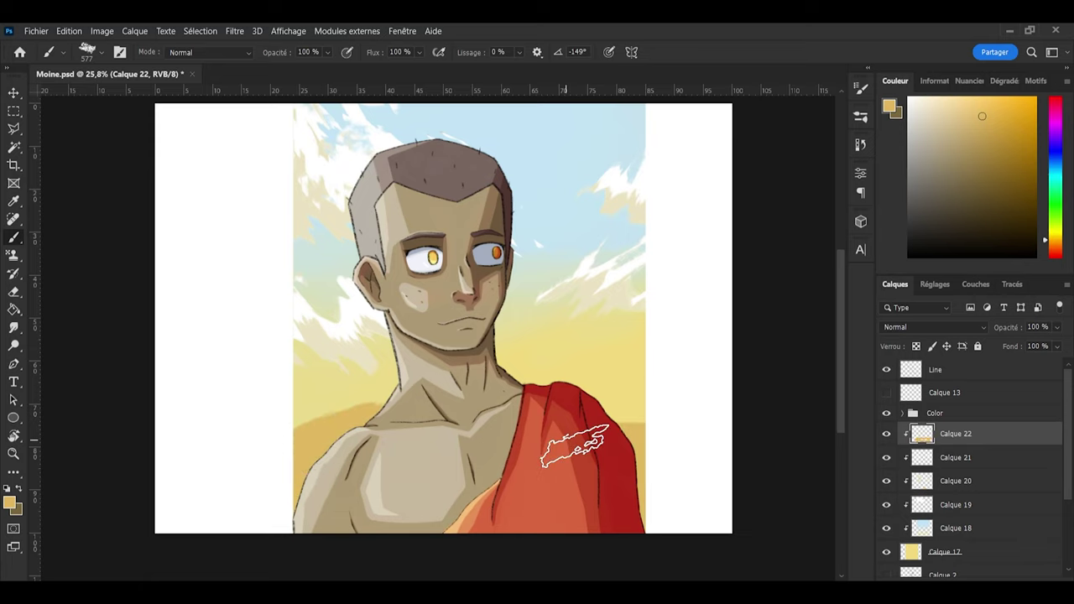
key("e")
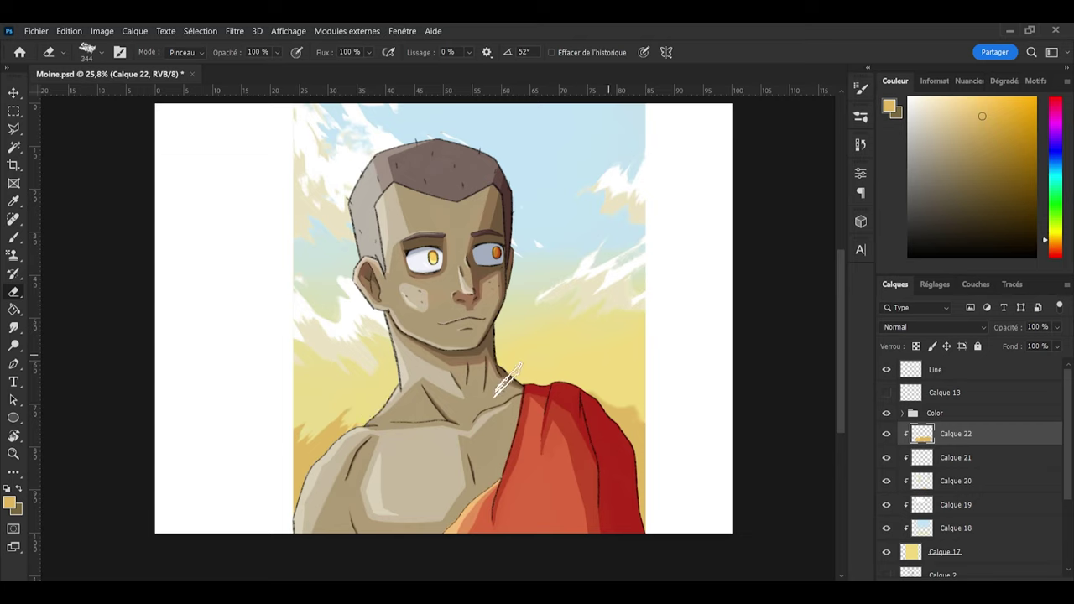
key("b")
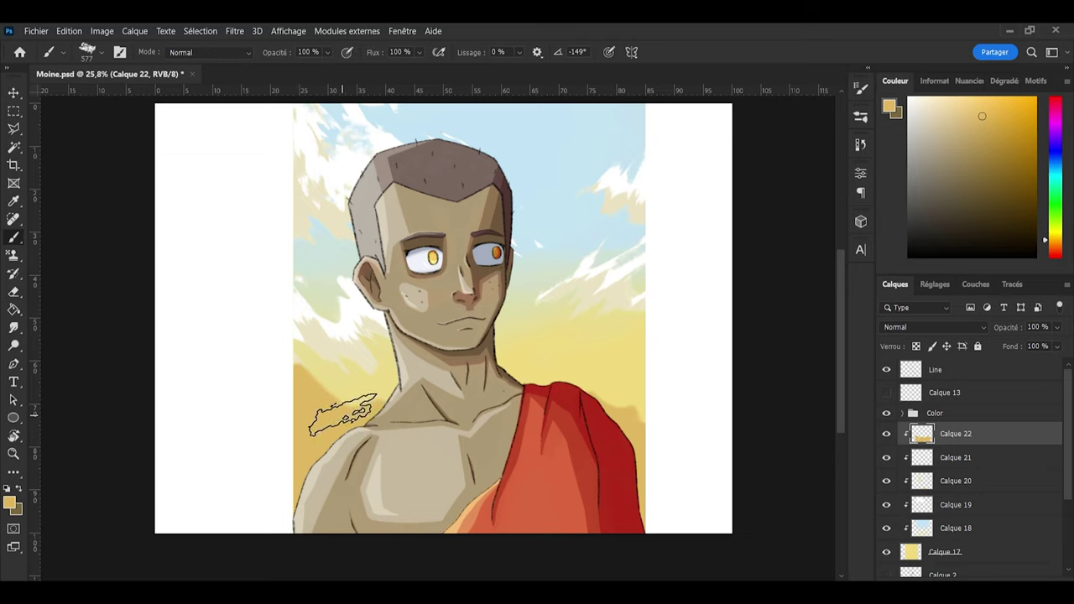
key("e")
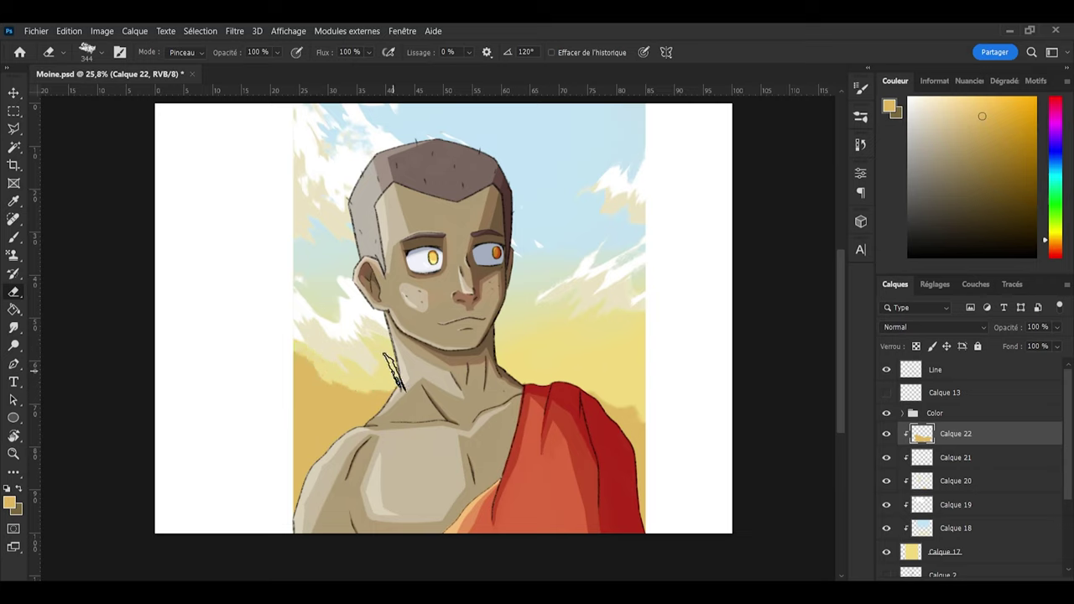
key("b")
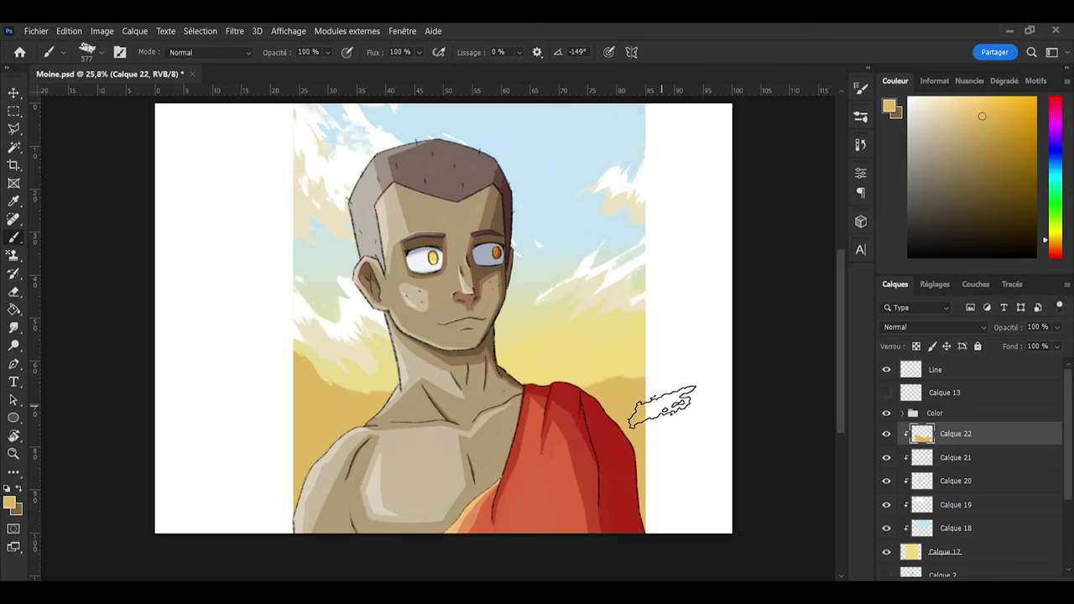
key("e")
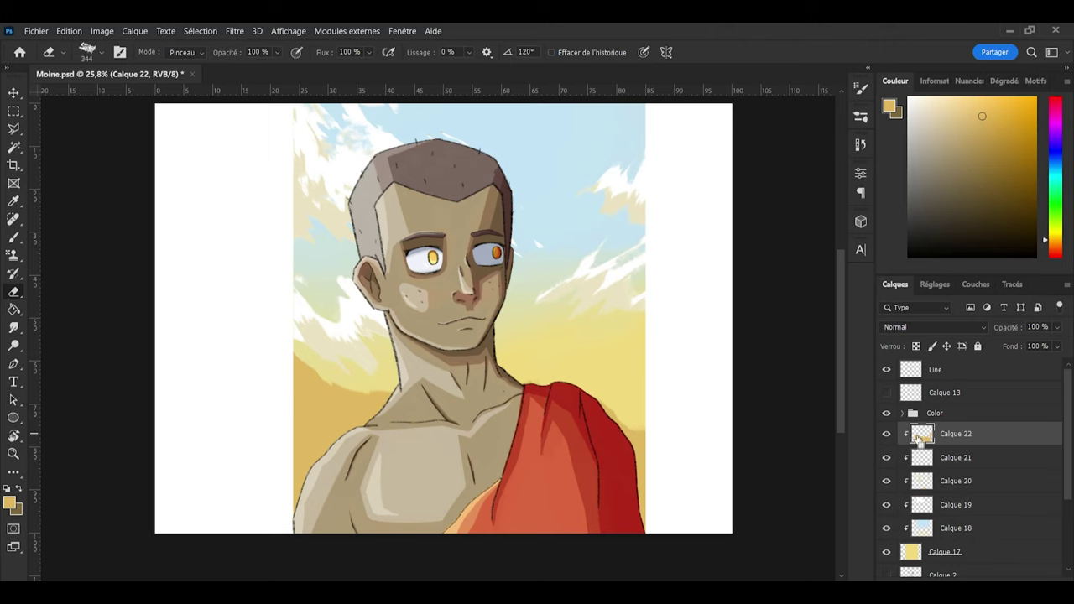
Step: Select the outline of the hill layer Calque 22 and repaint the whole shape in a deeper orange
left_click(922, 434, "ctrl")
key("i")
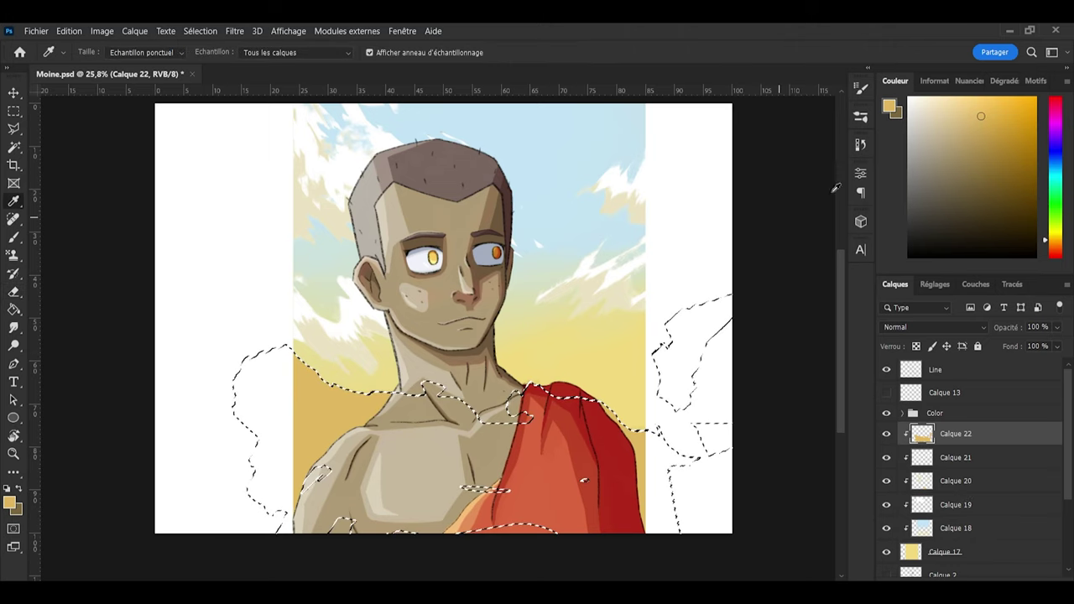
left_click(995, 126)
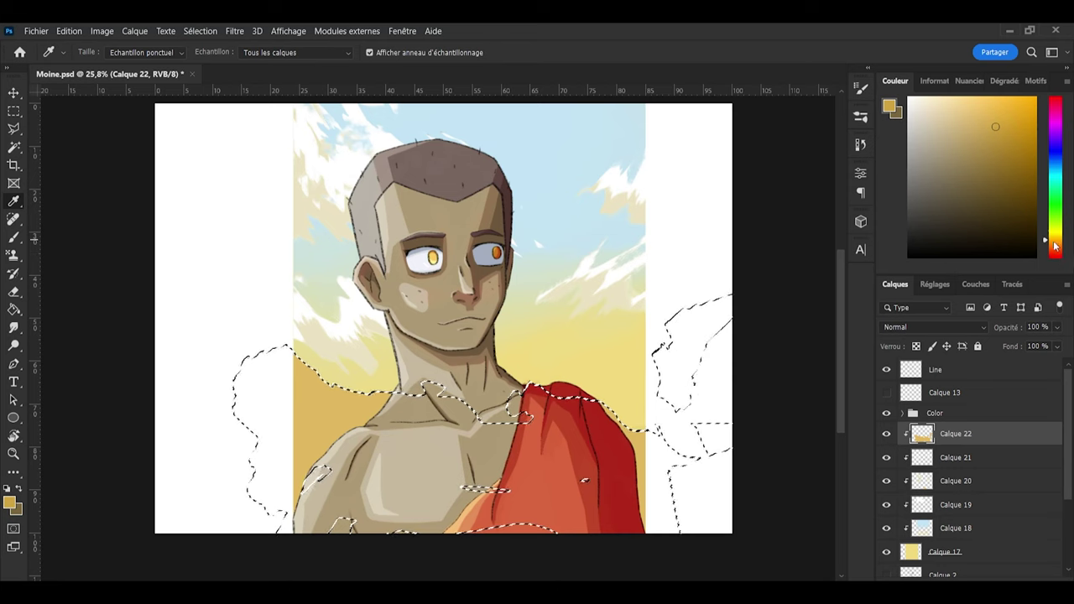
left_click(1055, 245)
key("b")
left_click_drag(319, 454, 285, 375)
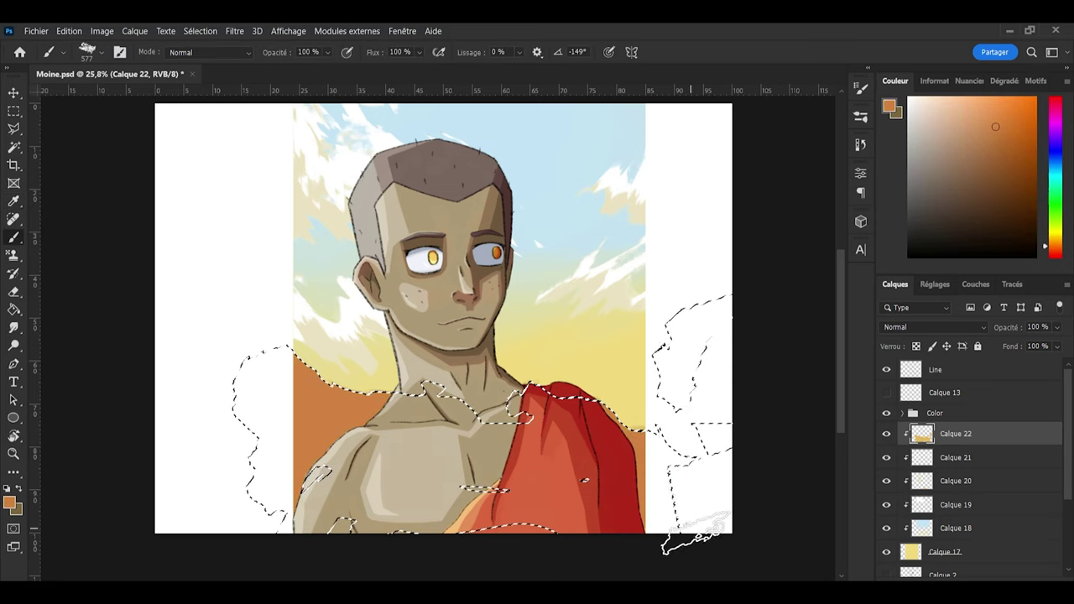
Step: Move the orange hill shape slightly downward with Free Transform and apply the transformation
key("ctrl+t")
left_click_drag(348, 420, 344, 440)
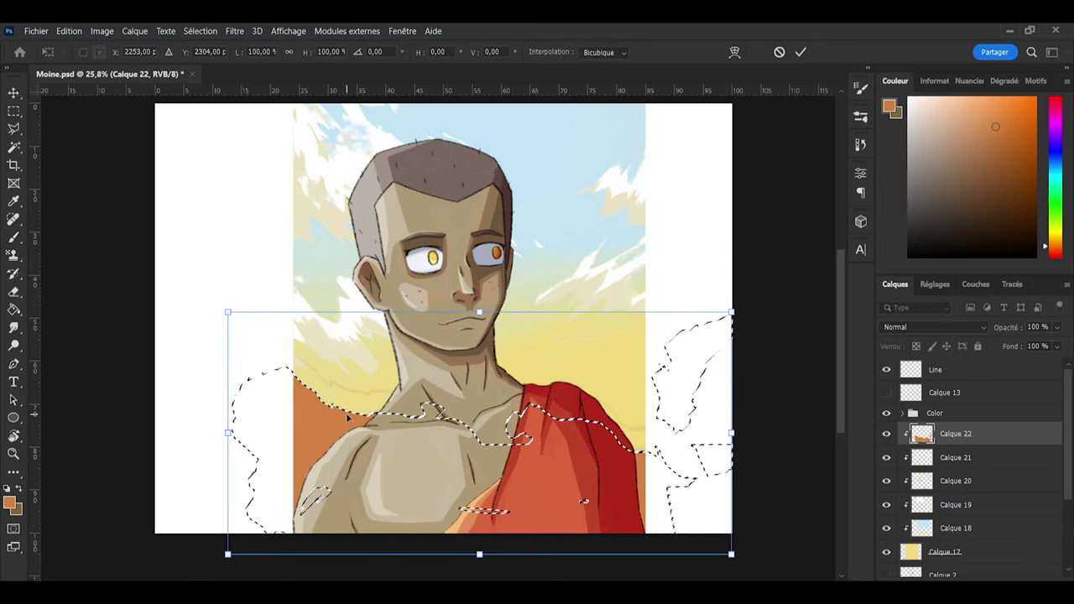
left_click(801, 53)
key("l")
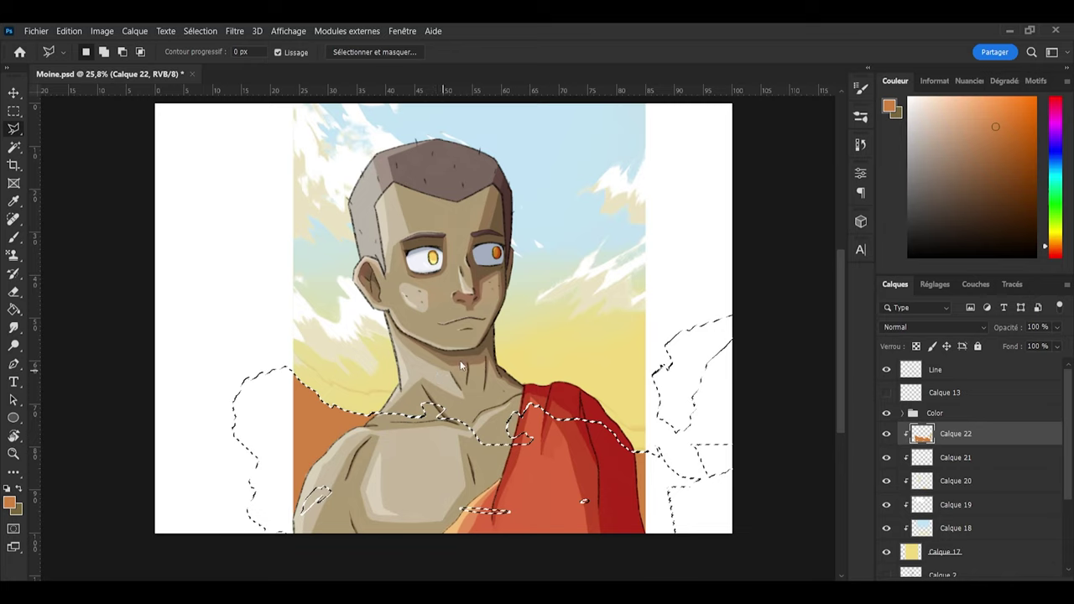
Step: Deselect the hill outline, then add a clipped layer directly beneath Calque 22 with a lighter orange as the brush color
key("ctrl+d")
key("e")
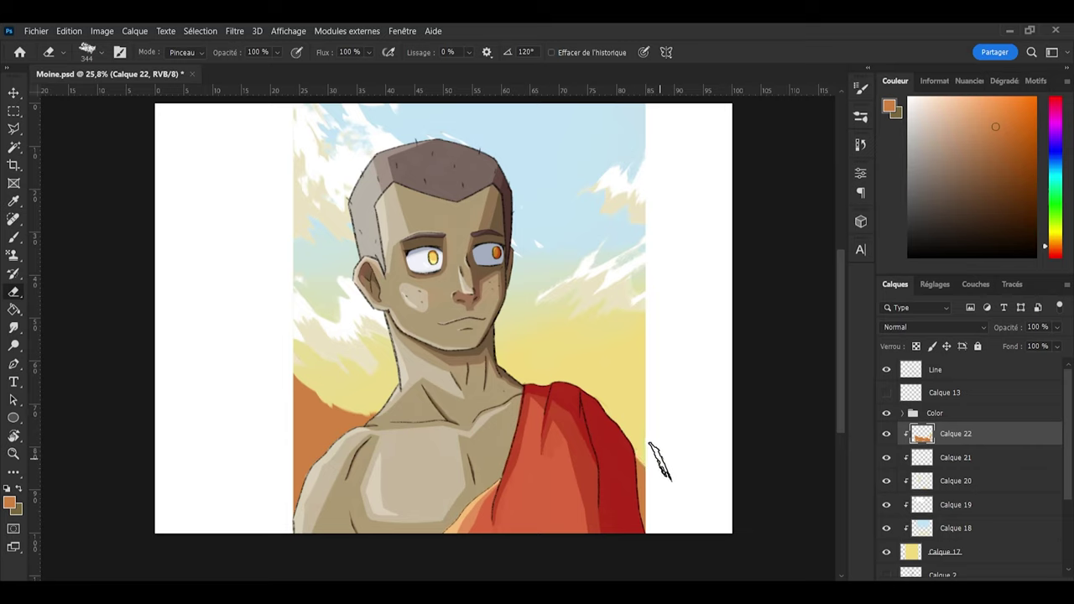
key("ctrl+shift+alt+n")
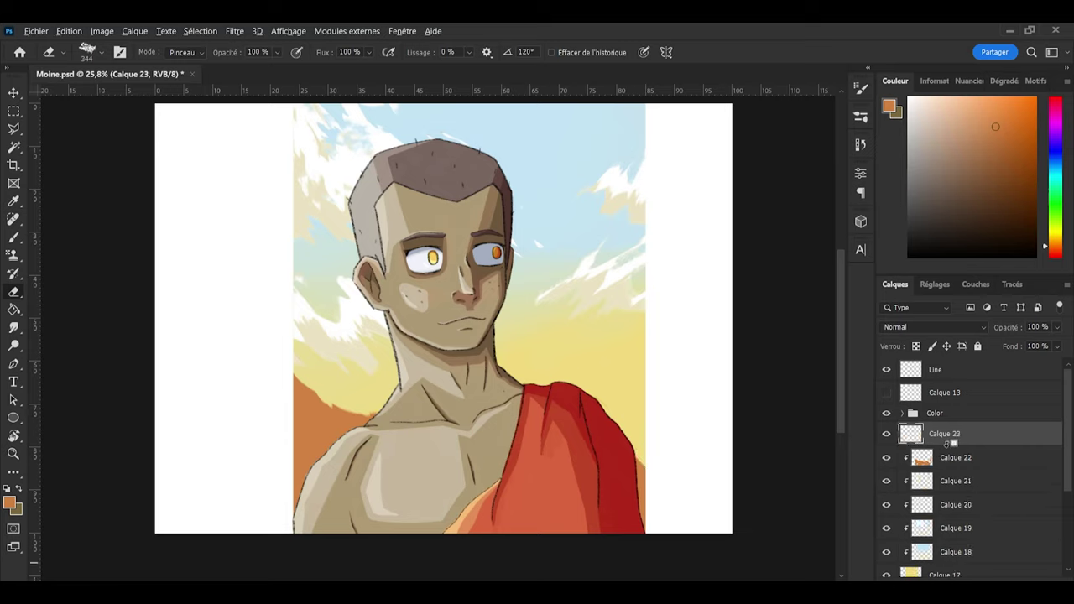
key("i")
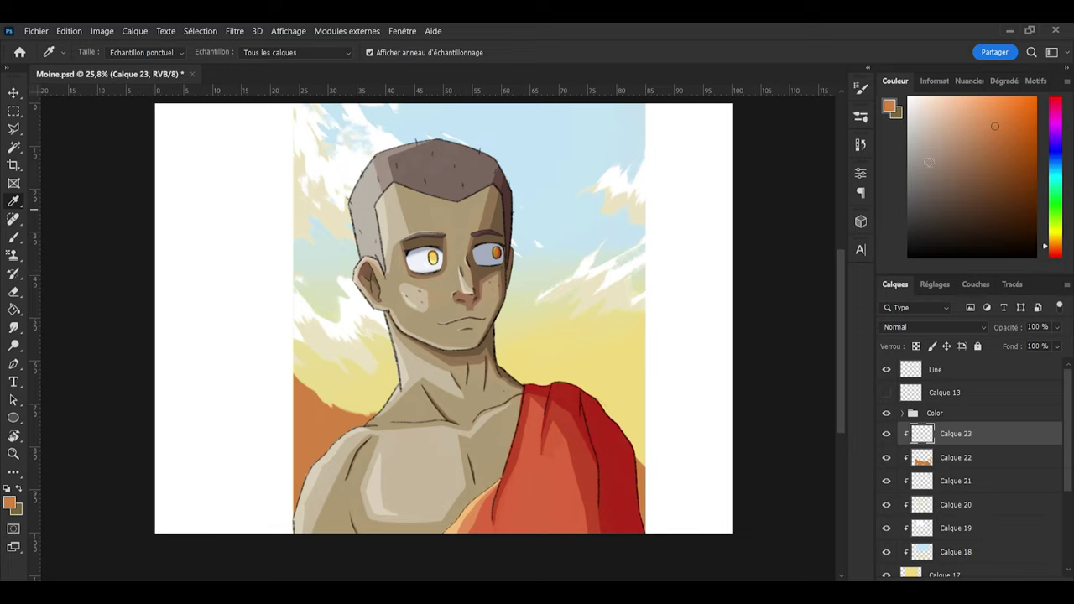
left_click_drag(1056, 250, 1059, 248)
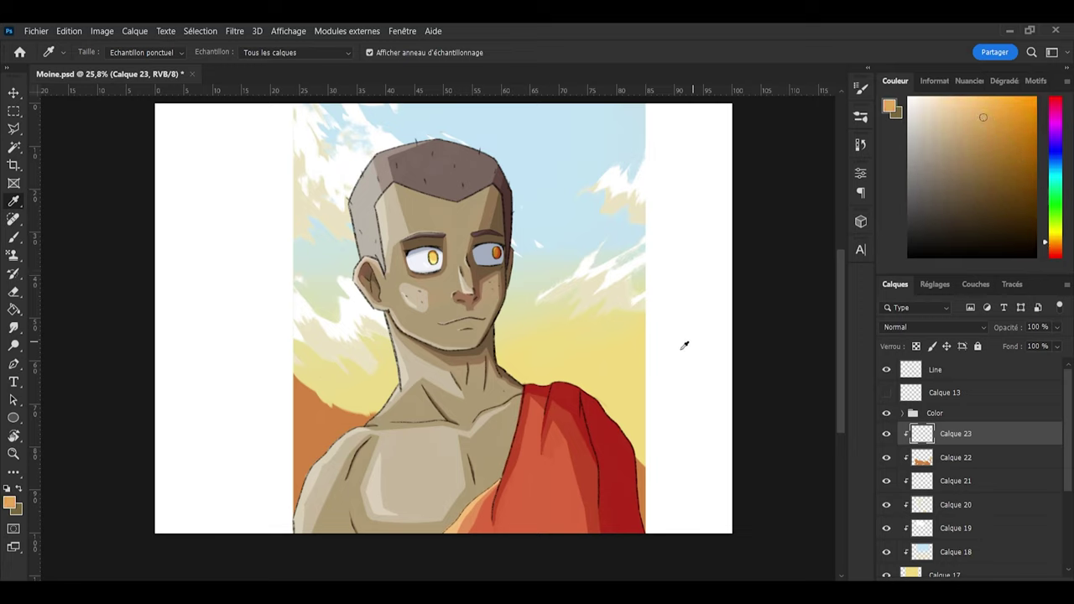
key("b")
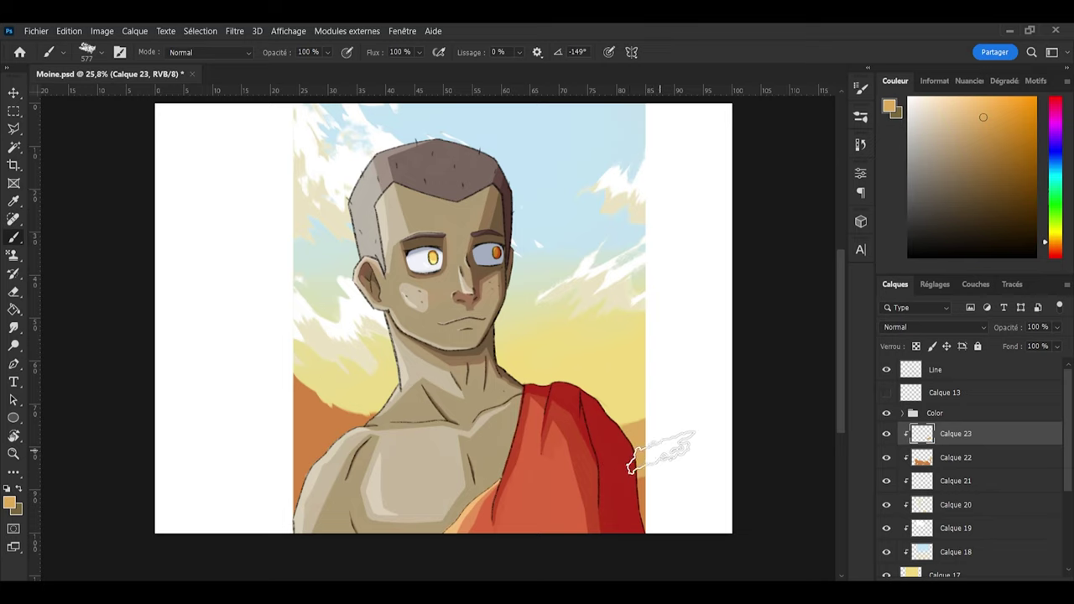
left_click_drag(942, 435, 948, 468)
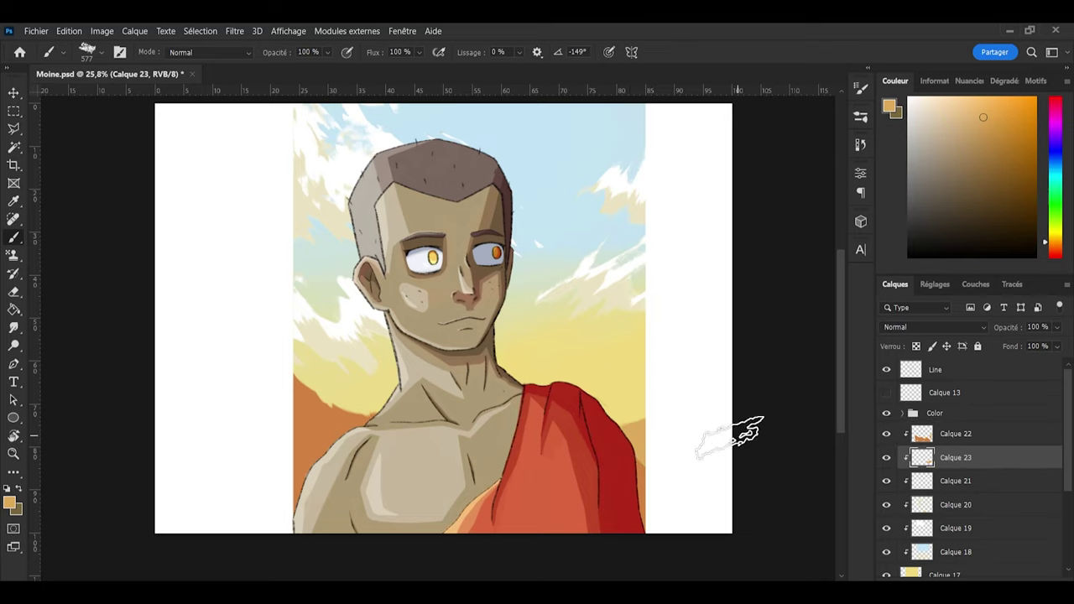
Step: Sample the sky's yellow, shift it to light orange, and paint a distant hill on Calque 23, carving its crest with the eraser
key("i")
left_click(633, 364)
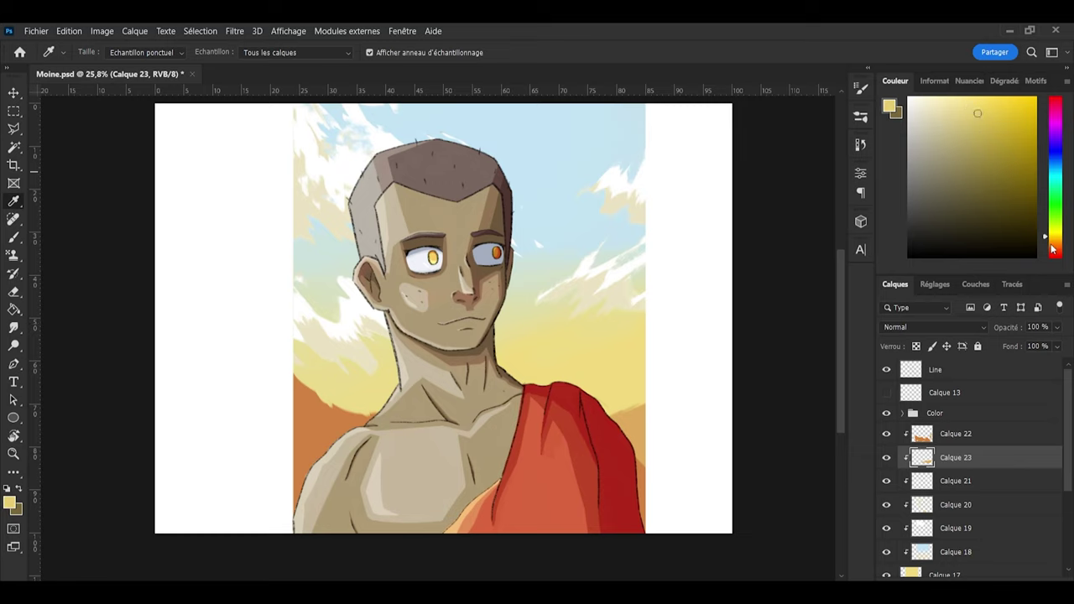
left_click_drag(1053, 249, 1056, 247)
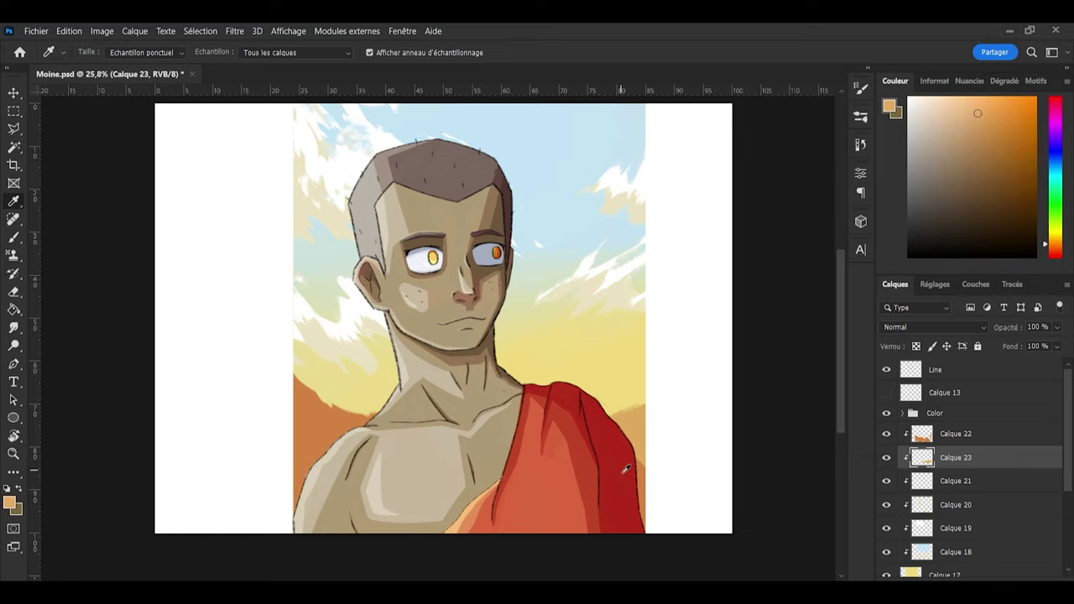
key("b")
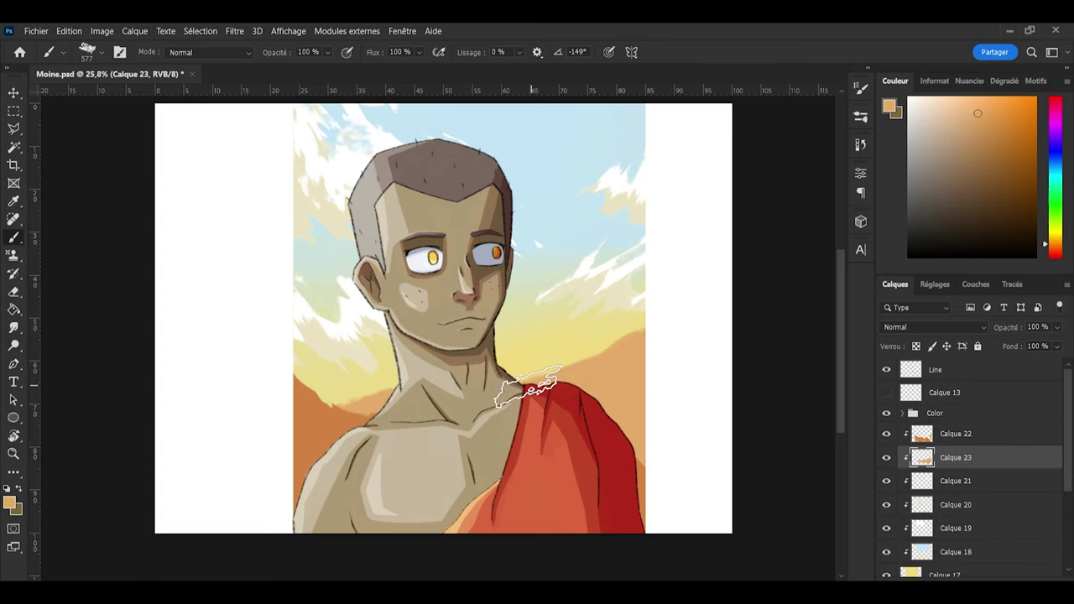
key("e")
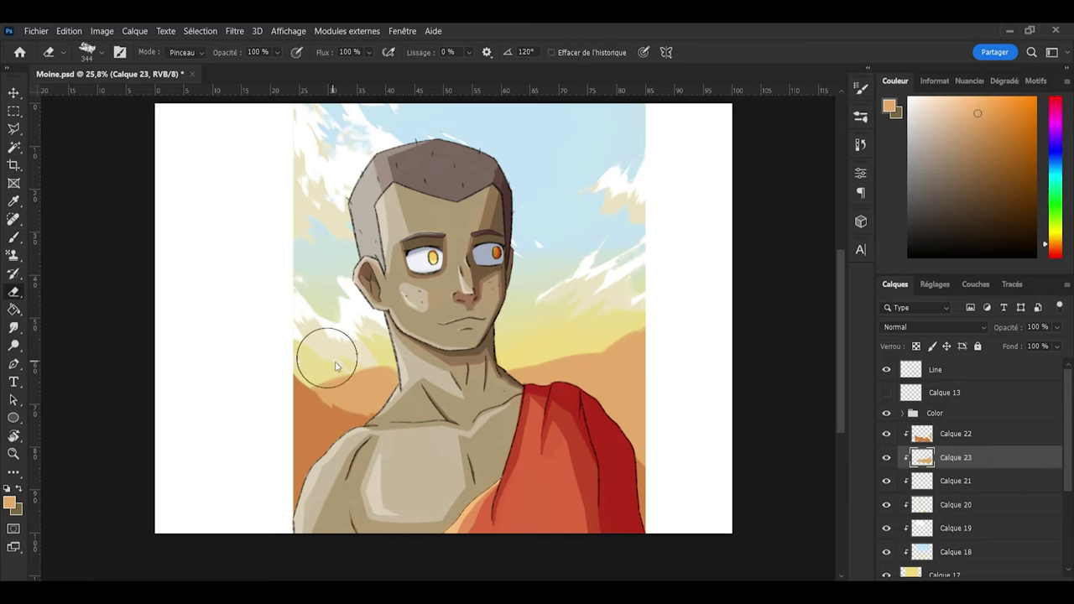
mouse_move(335, 366)
left_mouse_down()
mouse_move(311, 378)
mouse_move(353, 386)
mouse_move(390, 374)
left_mouse_up()
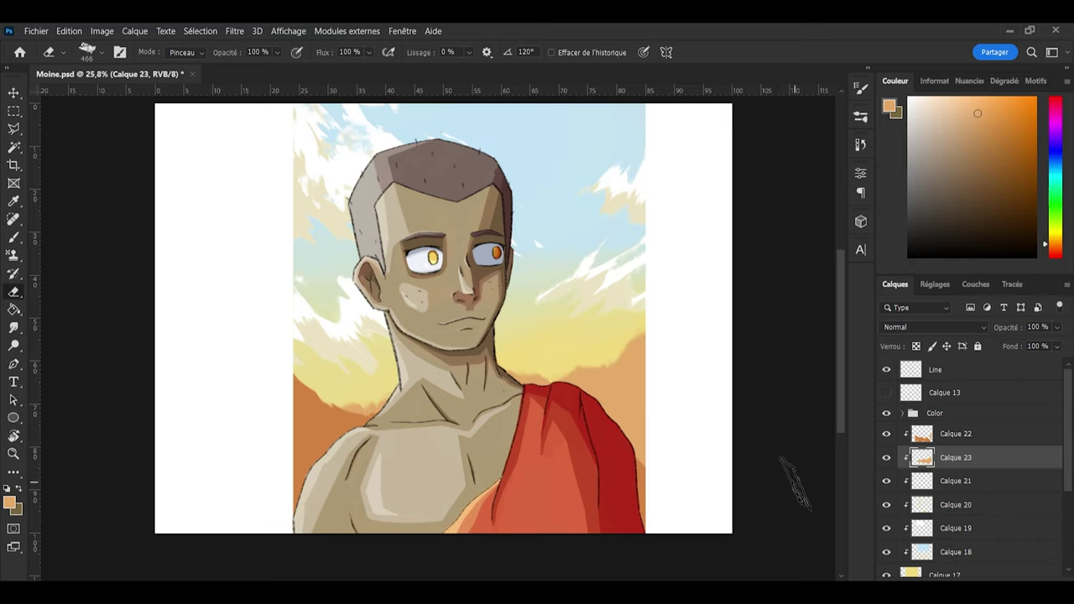
Step: Paint a soft white haze over the distant hill on a new clipped layer above Calque 23 and set its opacity to 23 %
left_click(1028, 579)
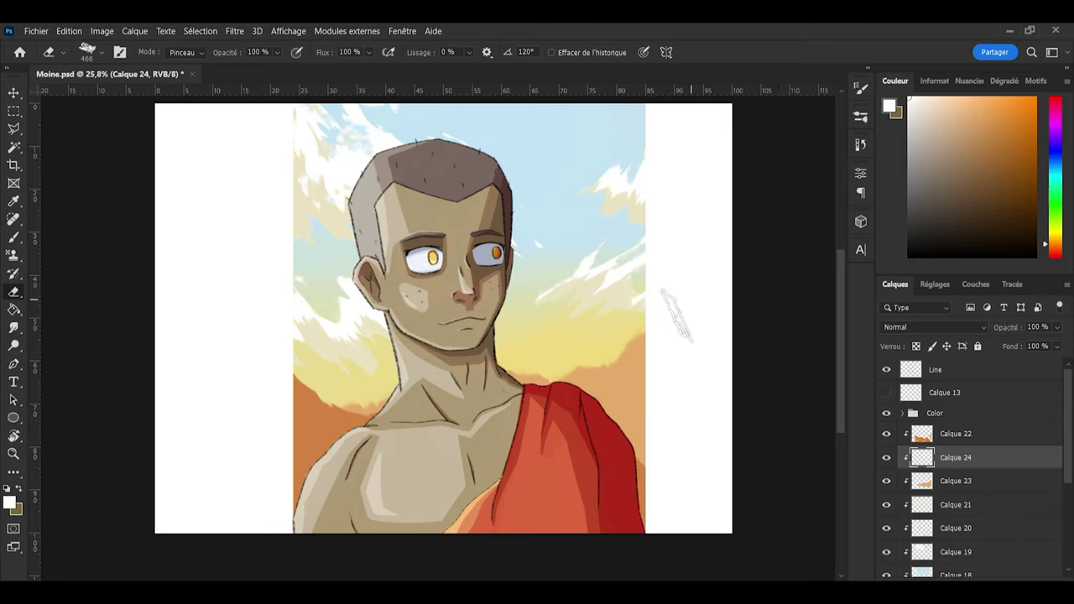
key("b")
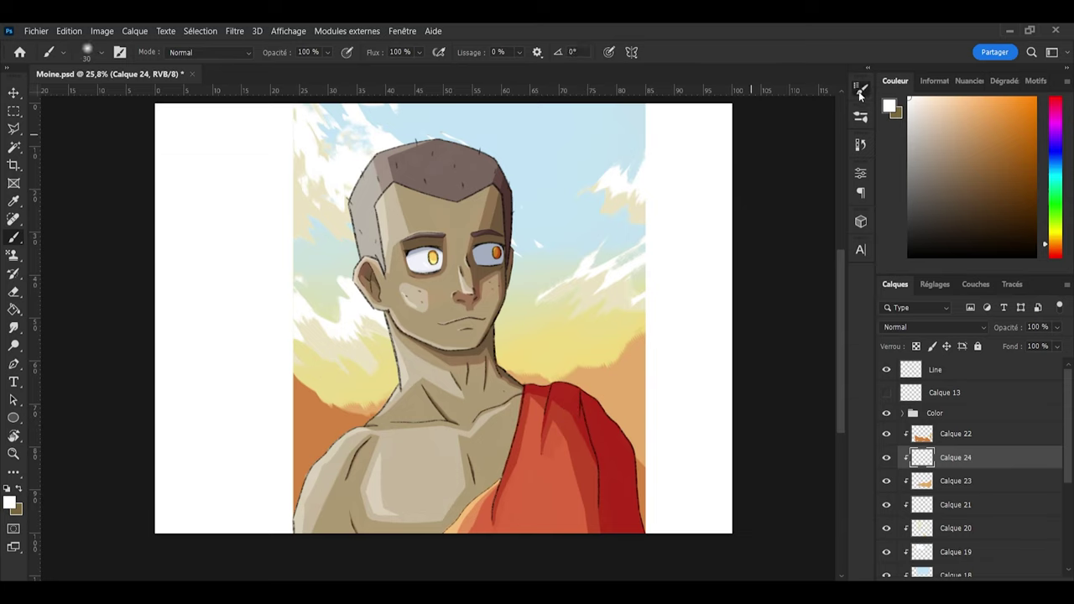
mouse_move(517, 438)
left_mouse_down()
mouse_move(629, 441)
mouse_move(498, 444)
mouse_move(633, 457)
left_mouse_up()
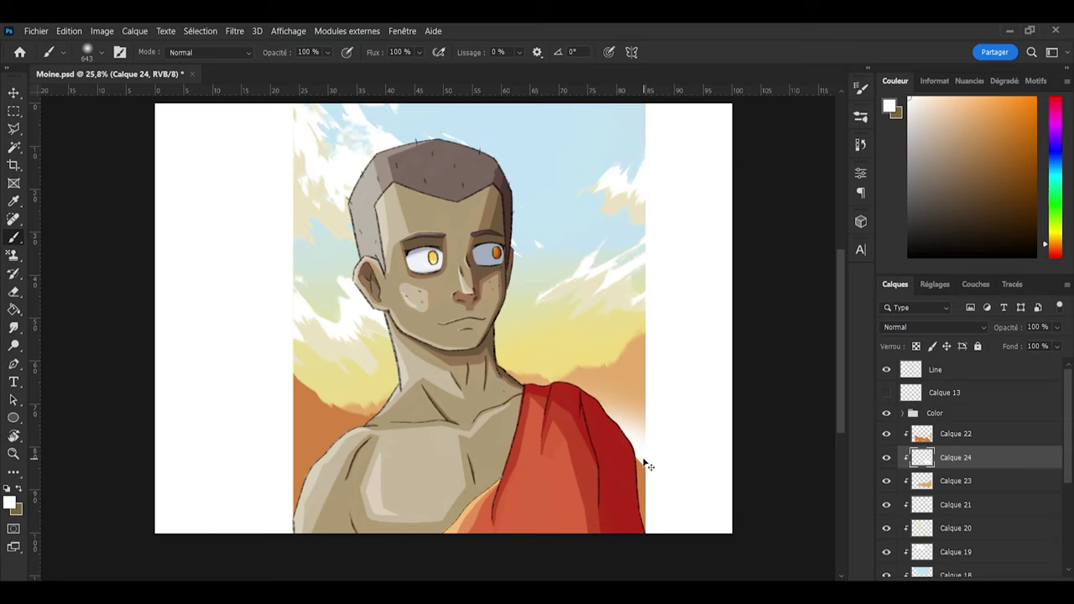
key("ctrl+z")
mouse_move(352, 423)
left_mouse_down()
mouse_move(561, 442)
mouse_move(642, 426)
left_mouse_up()
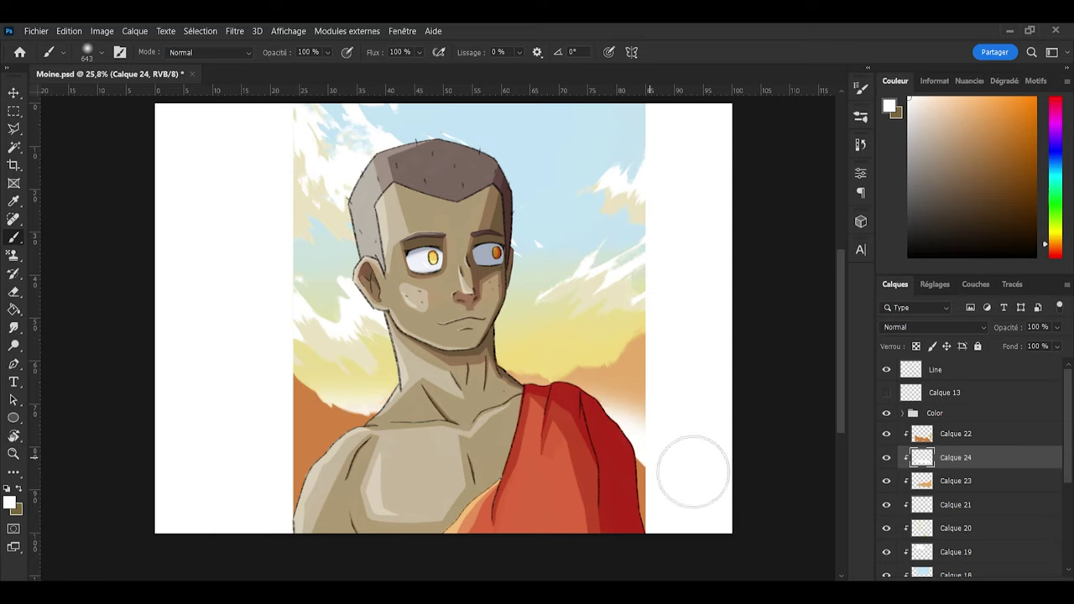
left_click_drag(1057, 342, 1017, 344)
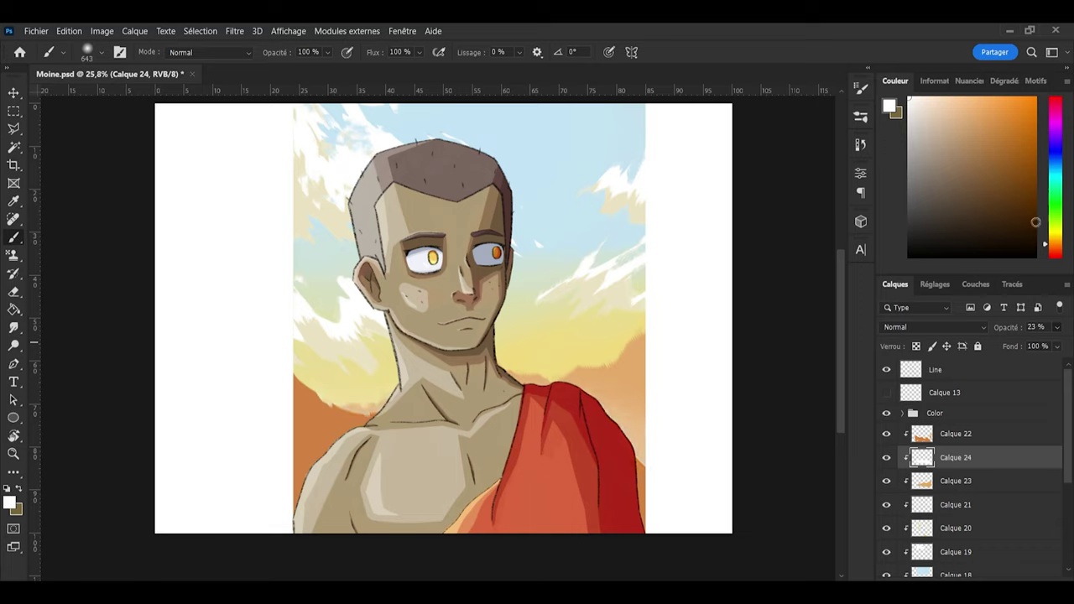
Step: Pick a pale cream color and paint soft haze along the base of the hills on a new clipped layer above Calque 22
left_click_drag(1055, 244, 1055, 231)
left_click(929, 109)
left_click_drag(929, 110, 920, 98)
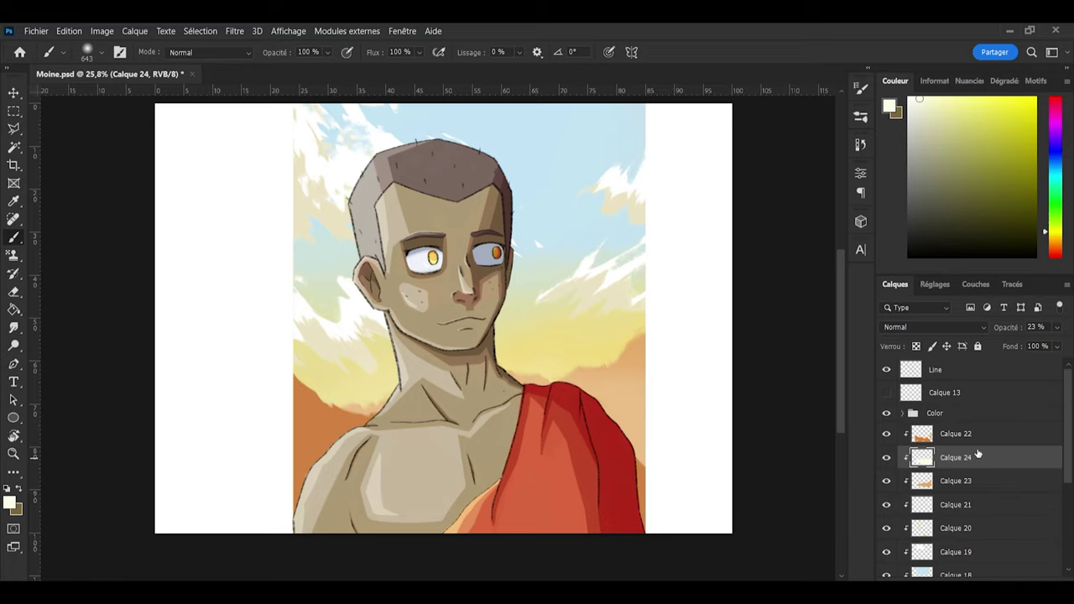
left_click(1032, 588)
left_click_drag(973, 460, 970, 431)
mouse_move(302, 495)
left_mouse_down()
mouse_move(377, 514)
mouse_move(278, 525)
mouse_move(625, 477)
mouse_move(648, 499)
mouse_move(378, 501)
mouse_move(456, 490)
mouse_move(694, 522)
mouse_move(346, 504)
mouse_move(232, 534)
mouse_move(588, 497)
left_mouse_up()
left_click(312, 461)
left_click(647, 458)
key("ctrl+z")
key("ctrl+z")
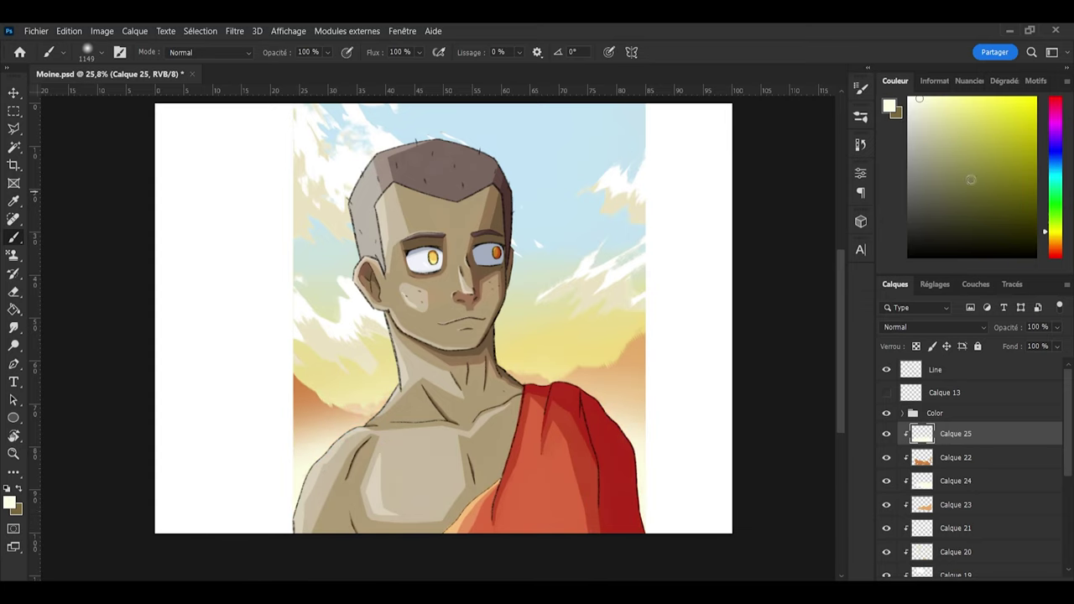
Step: Lower the opacity of haze layer Calque 25 to 30 % and Calque 24 to 3 %, and save the document
left_click_drag(1057, 345, 1038, 344)
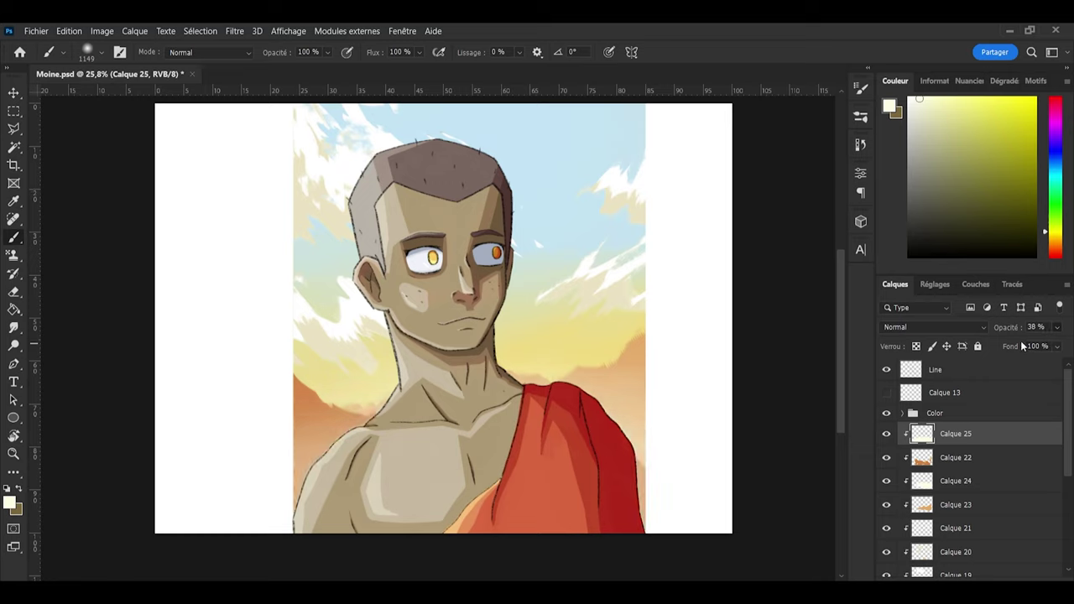
left_click(969, 485)
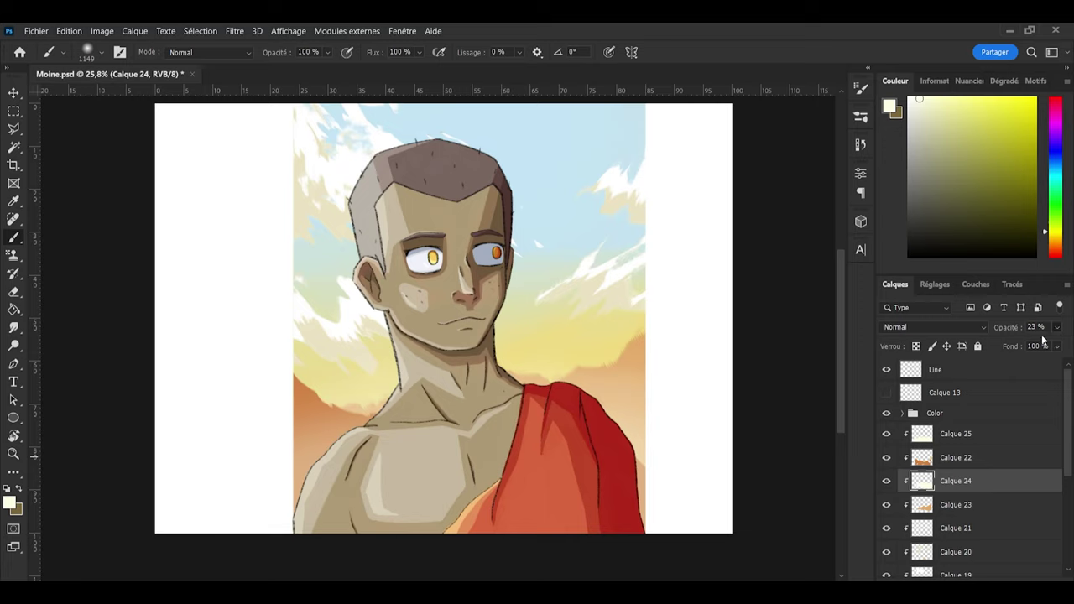
left_click_drag(1007, 345, 1004, 340)
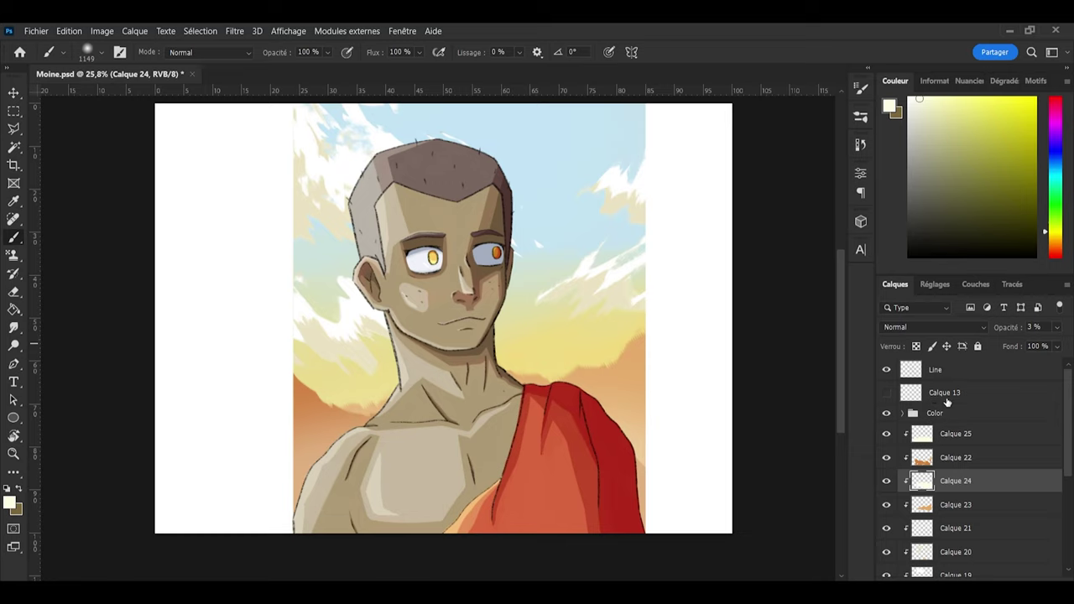
left_click(955, 434)
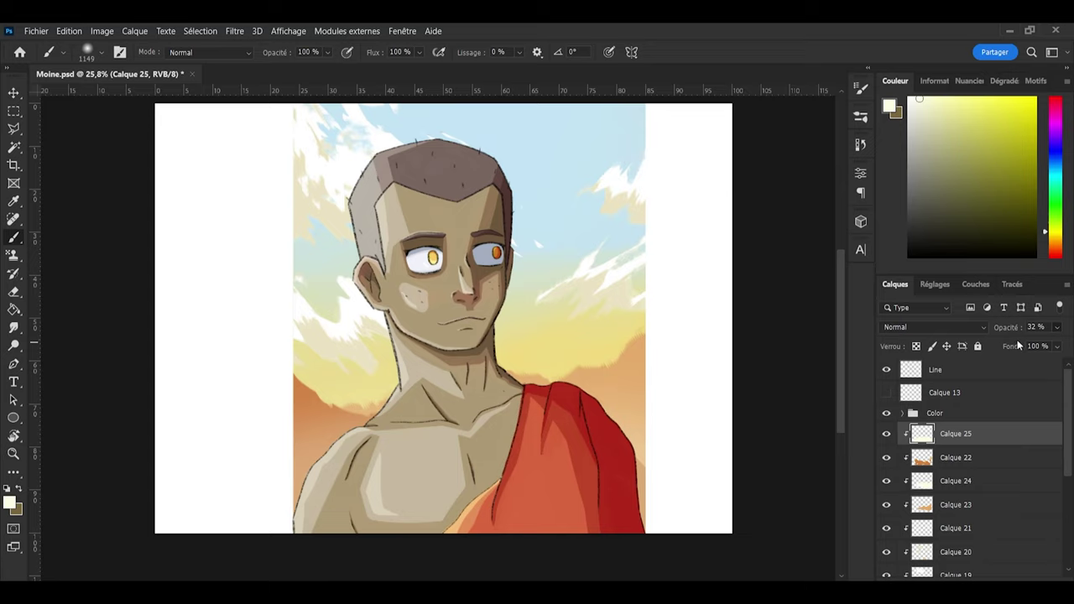
left_click_drag(1015, 343, 1017, 342)
left_click(993, 485)
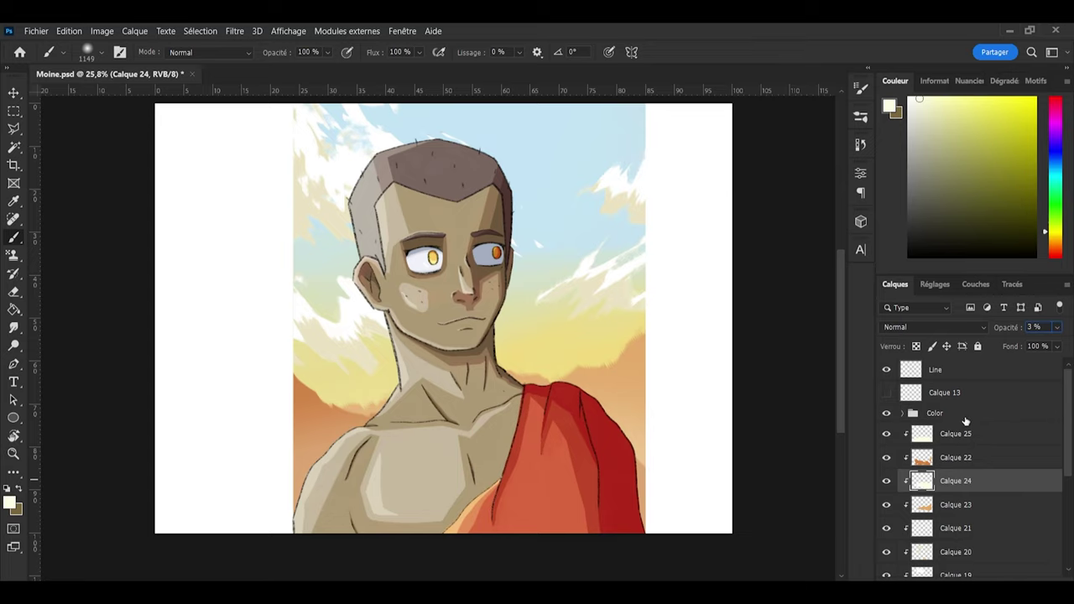
left_click(977, 435)
key("ctrl+s")
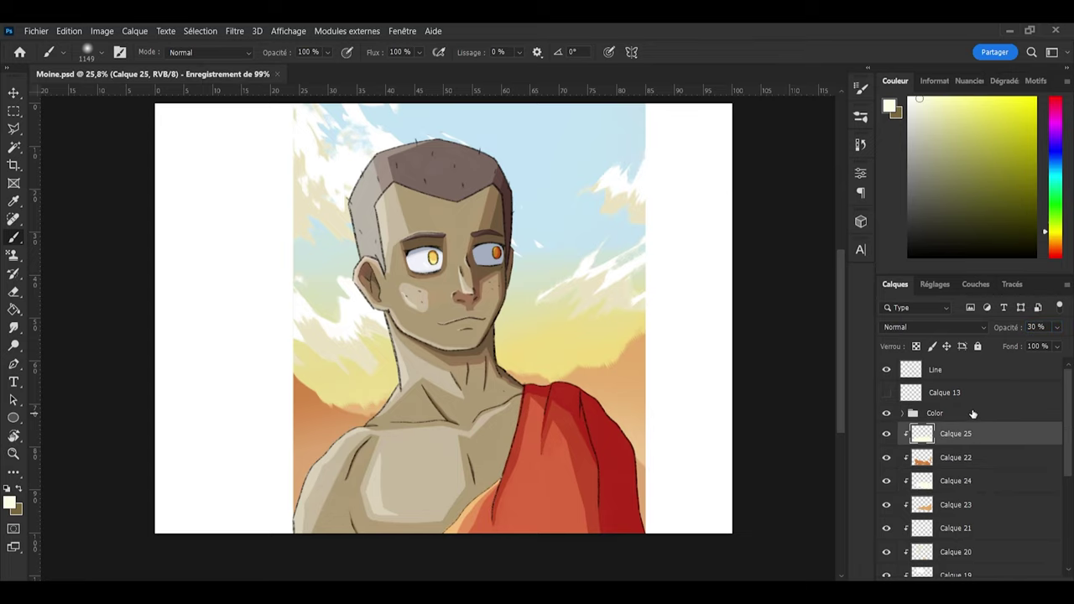
Step: Paint a pale cream glow across the lower sky on a new clipped layer above Calque 17 and set its opacity to 47 %
scroll(604, 269, "down", 1)
scroll(579, 359, "up", 1)
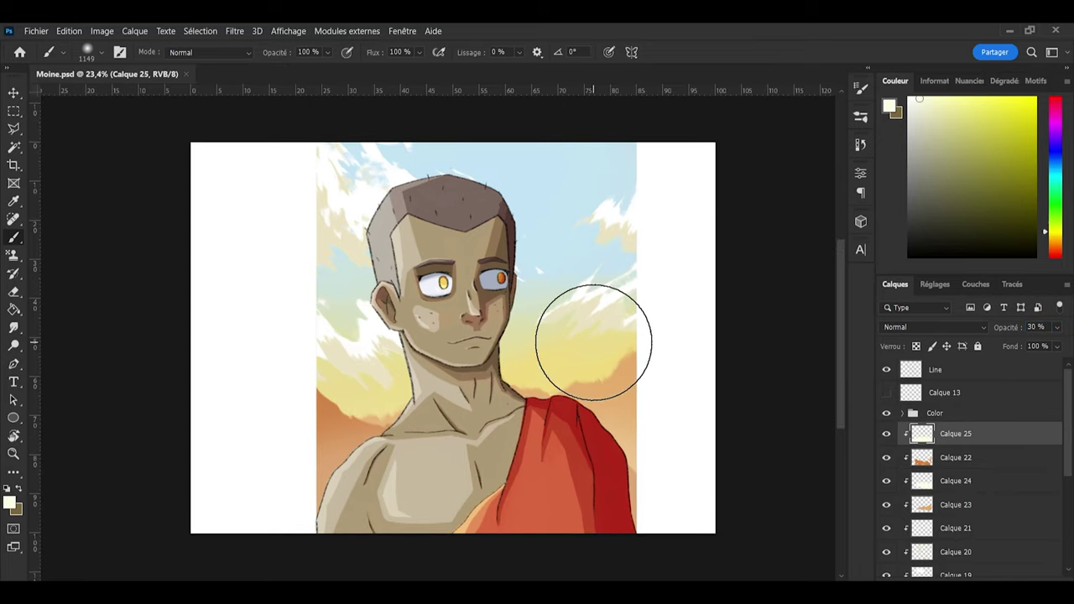
scroll(604, 382, "up", 1)
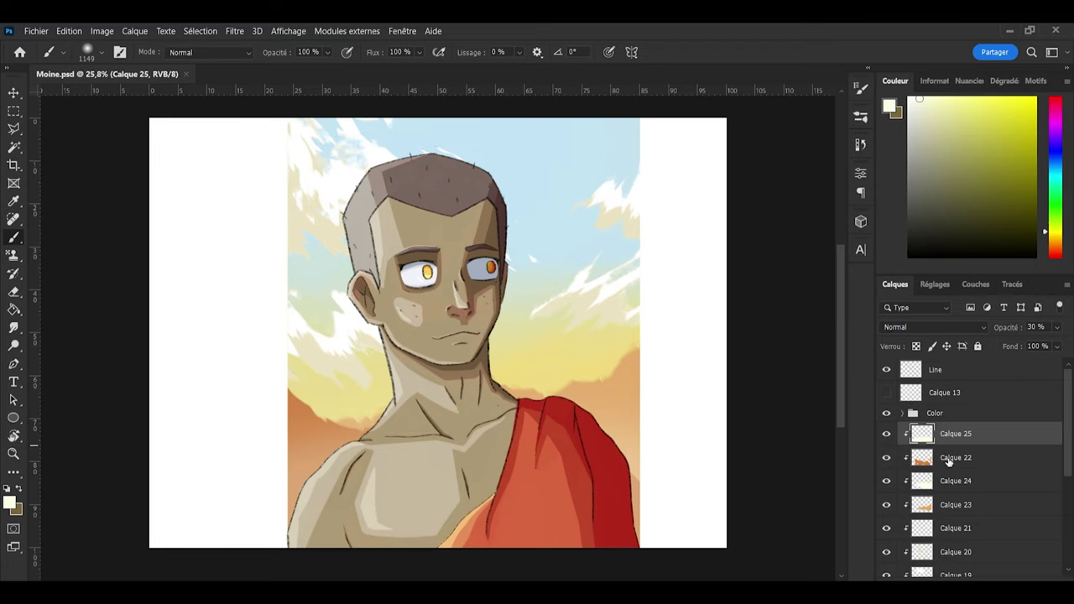
scroll(949, 464, "down", 1)
scroll(970, 534, "down", 1)
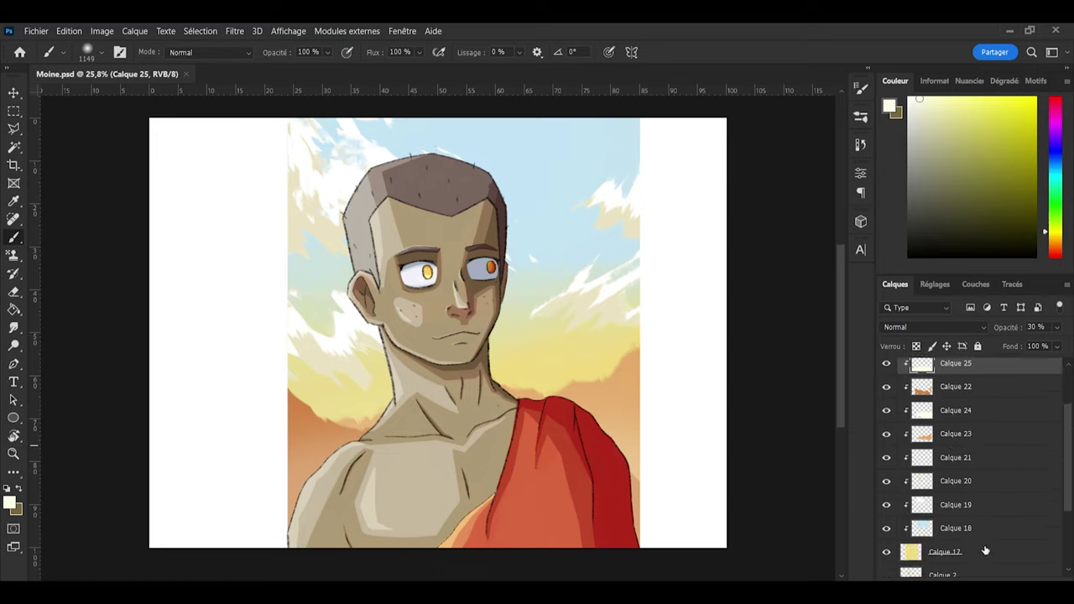
left_click(961, 473)
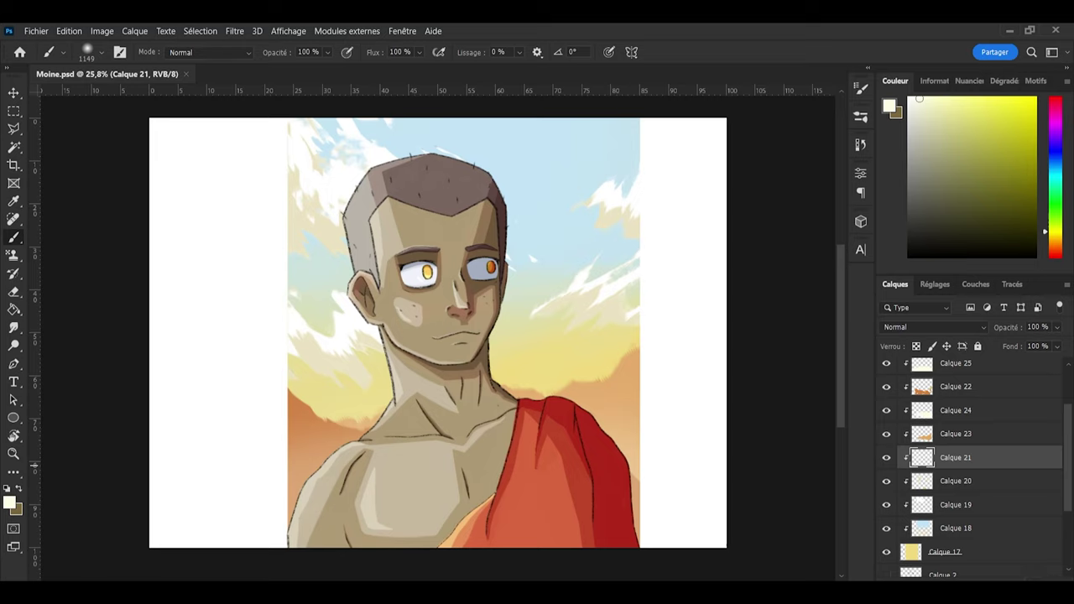
left_click(973, 554)
key("ctrl+shift+alt+n")
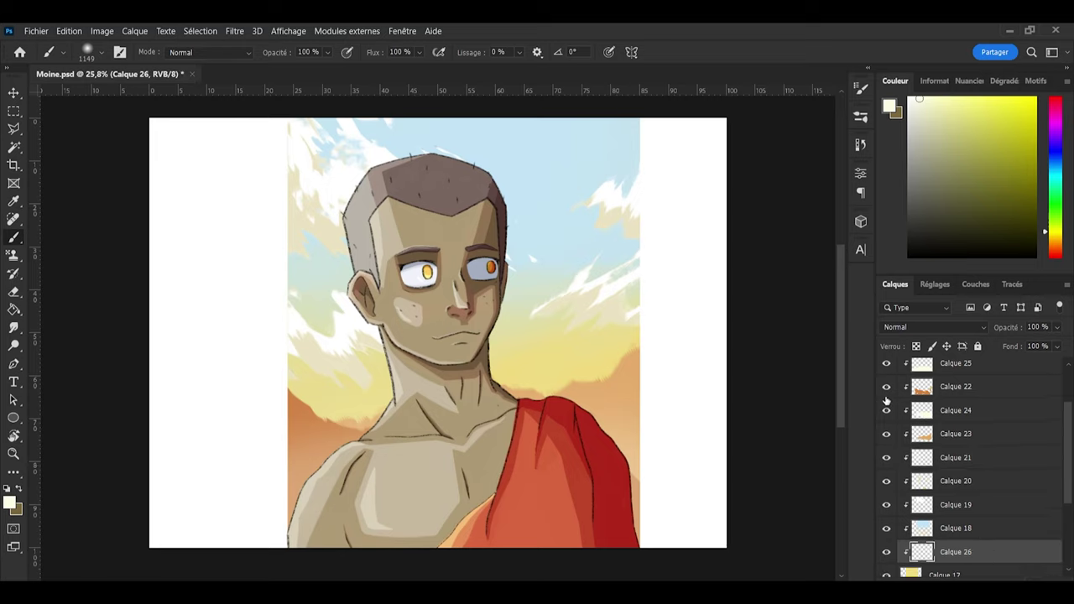
mouse_move(613, 349)
left_mouse_down()
mouse_move(691, 337)
mouse_move(667, 355)
mouse_move(382, 412)
mouse_move(562, 389)
mouse_move(274, 392)
left_mouse_up()
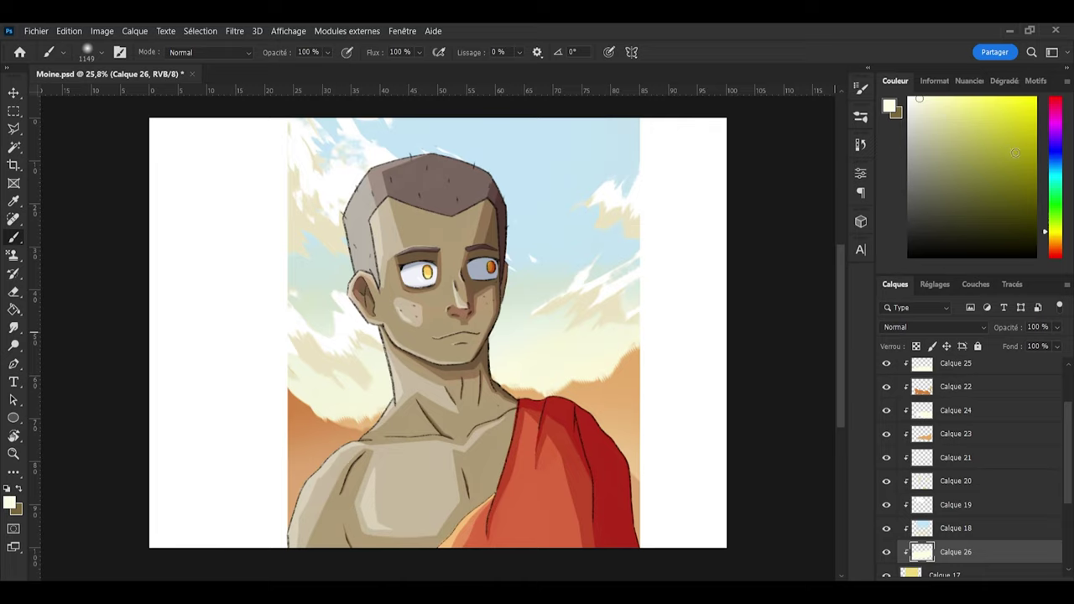
left_click(1055, 328)
left_click_drag(1058, 344, 1024, 346)
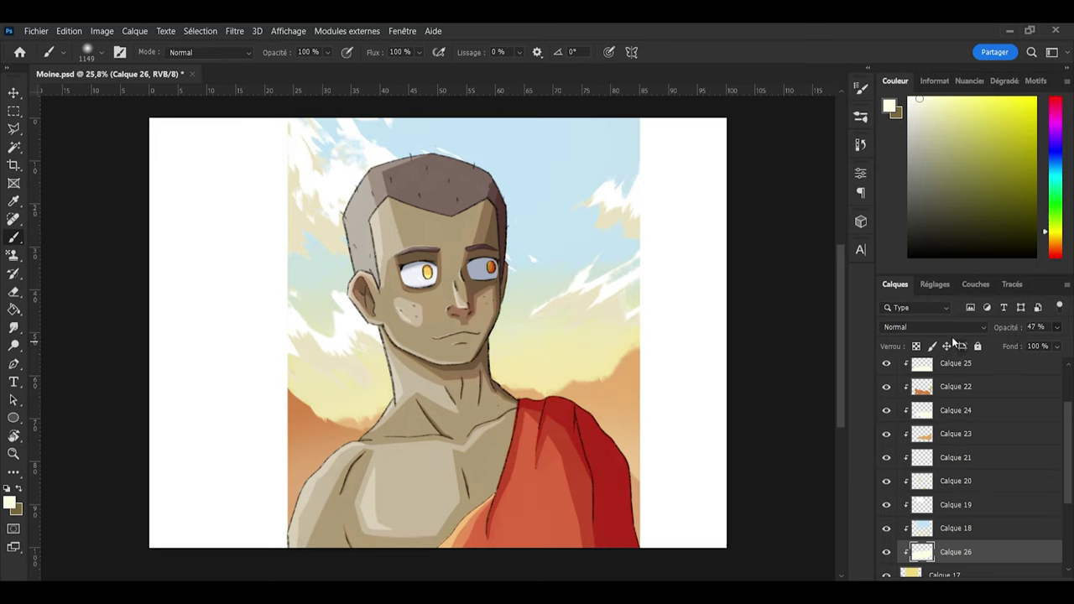
Step: Set the brush opacity to 43 % and mix a light violet-blue from the sampled sky color for layer Calque 18
left_click(1056, 172)
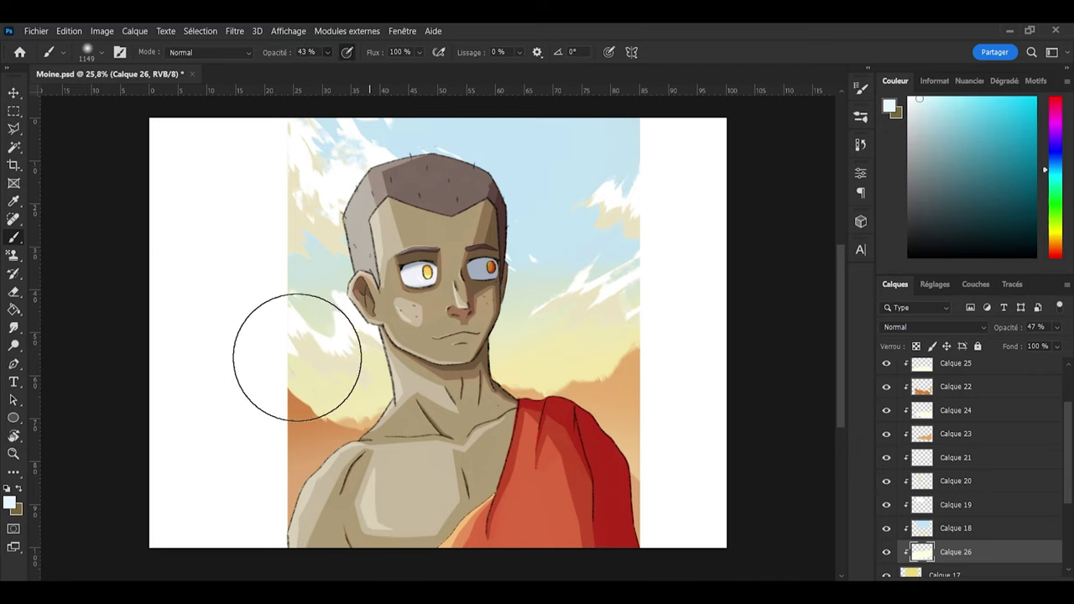
key("4")
key("3")
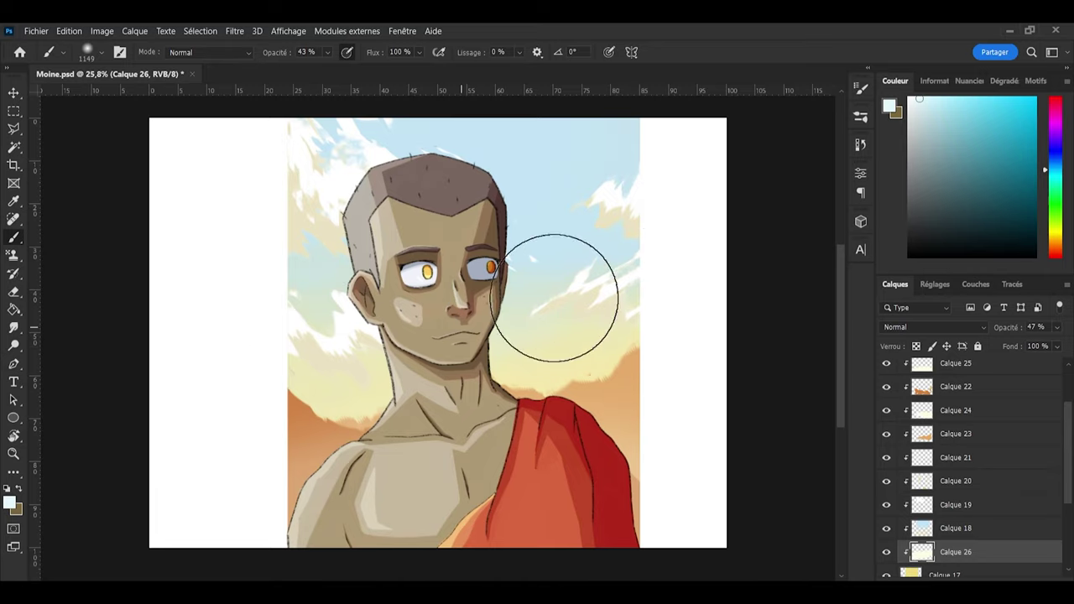
left_click(964, 531)
key("i")
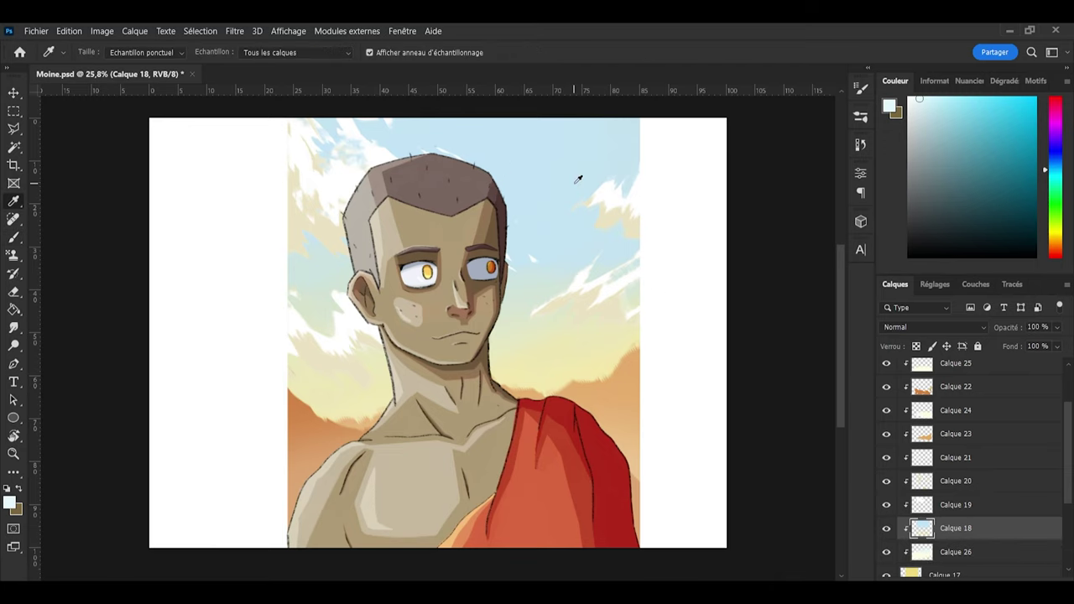
left_click(596, 166)
left_click(946, 109)
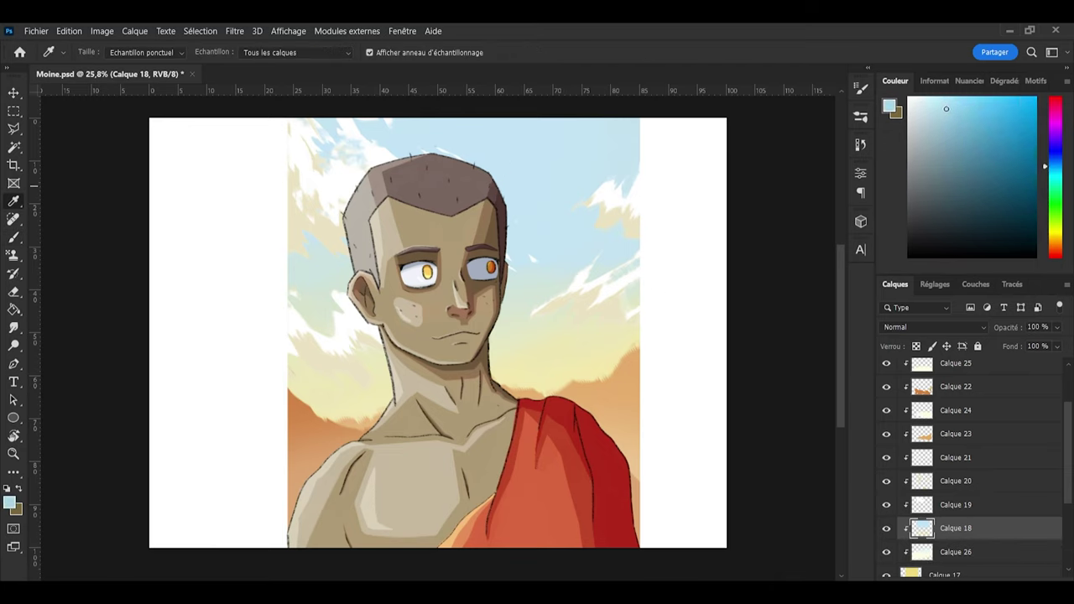
left_click_drag(1047, 166, 1048, 156)
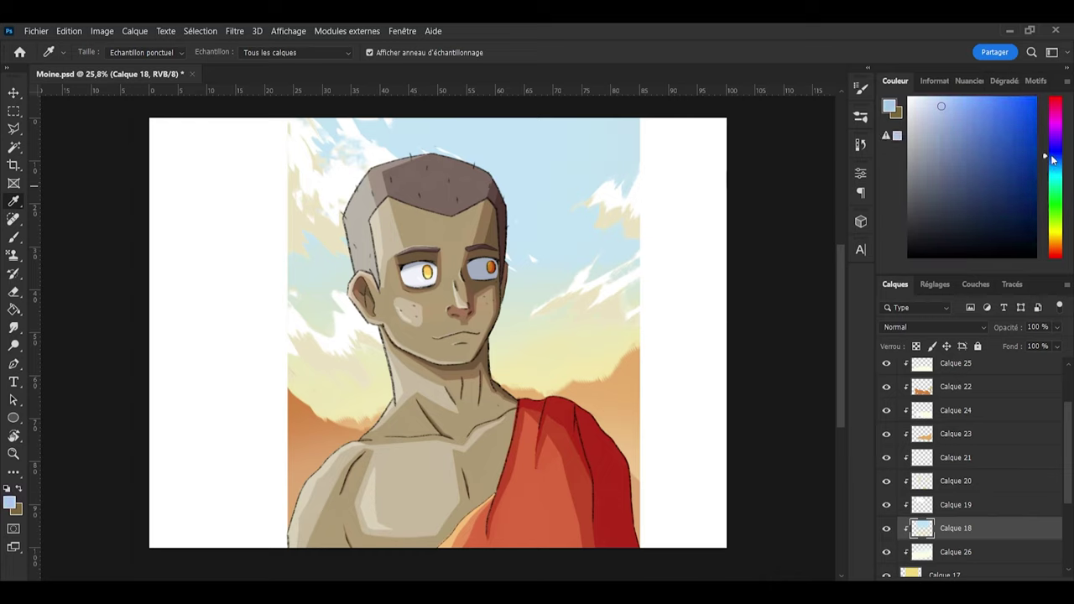
key("b")
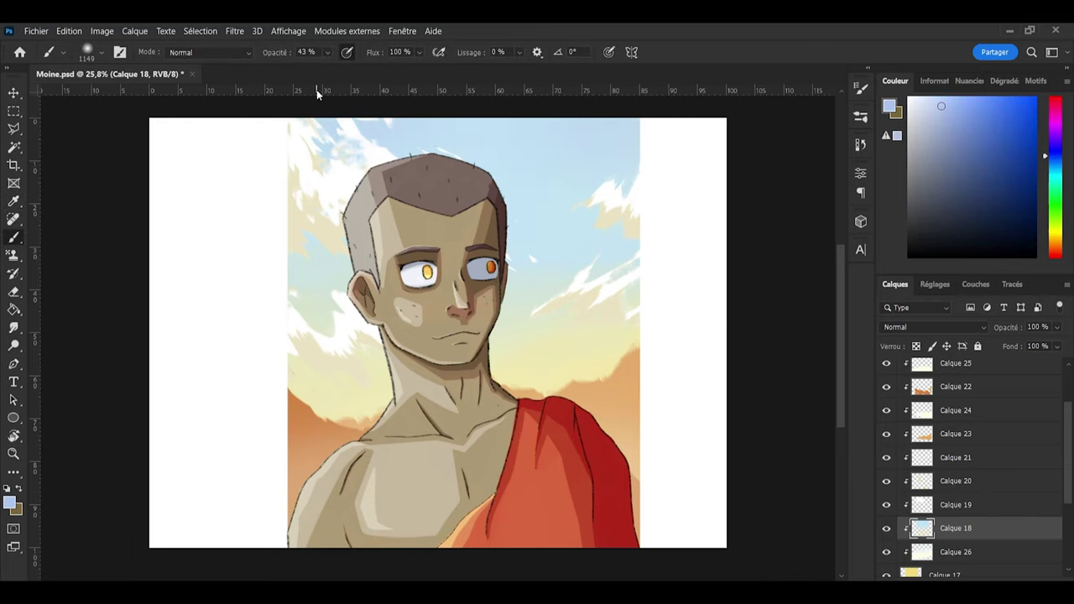
Step: Paint a soft violet-blue tint along the upper edge of the sky on Calque 18 and save the document
scroll(457, 173, "up", 3)
scroll(462, 158, "down", 2)
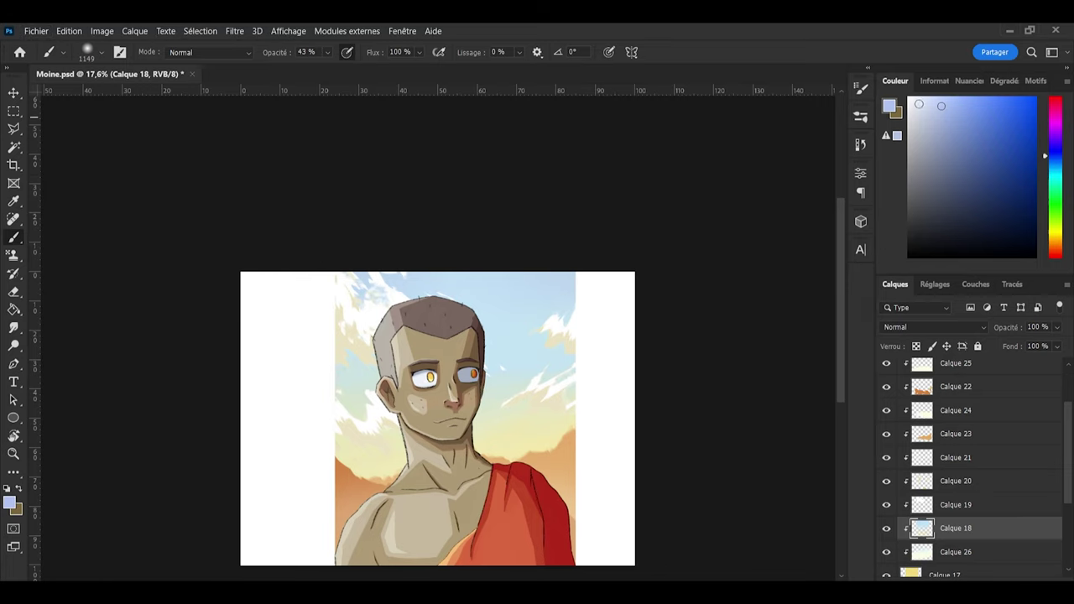
left_click(947, 106)
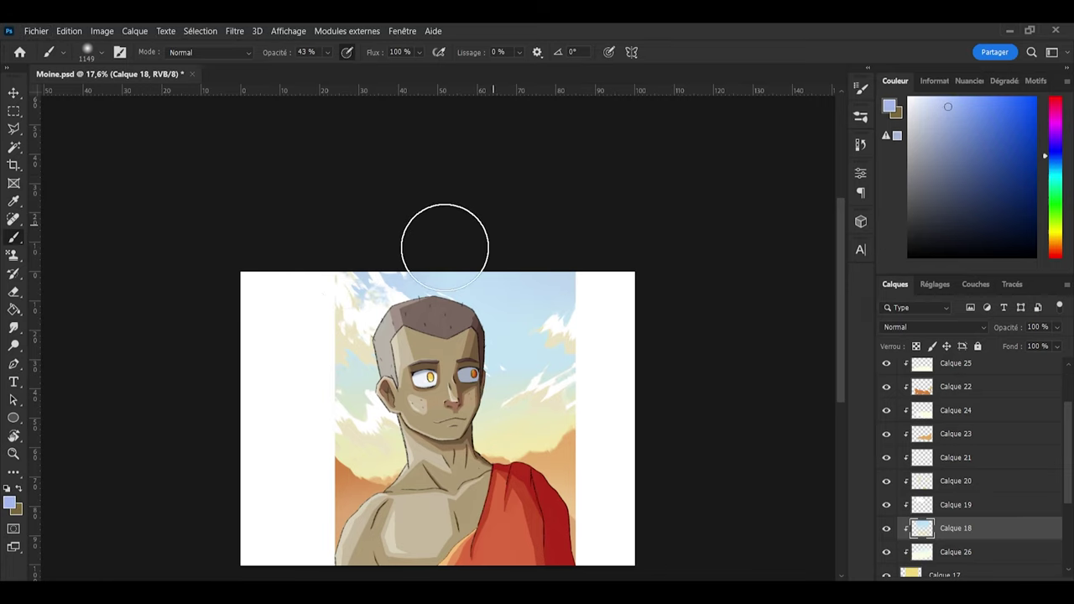
mouse_move(553, 244)
left_mouse_down()
mouse_move(302, 286)
mouse_move(580, 255)
mouse_move(598, 267)
mouse_move(336, 288)
left_mouse_up()
scroll(710, 294, "down", 2)
scroll(660, 341, "up", 3, "alt")
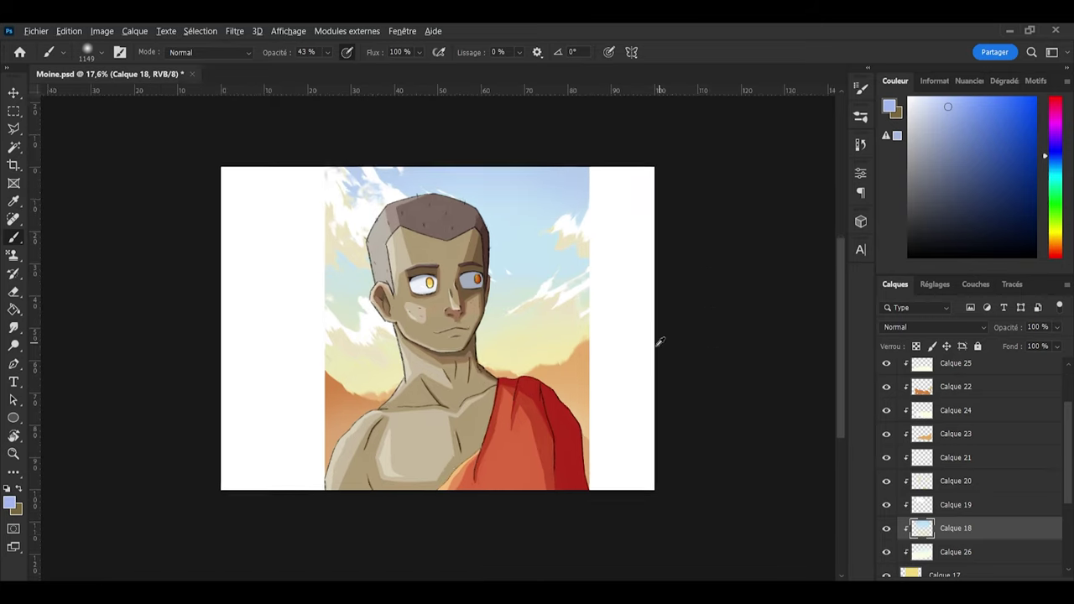
scroll(676, 374, "down", 1, "alt")
scroll(401, 379, "up", 1, "alt")
key("ctrl+s")
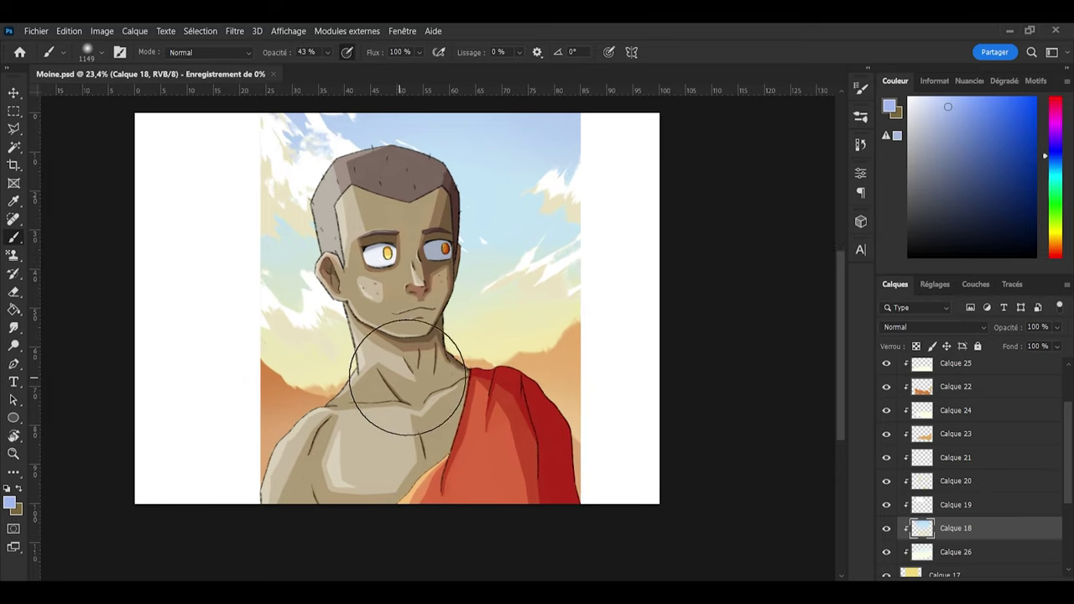
scroll(395, 386, "up", 1)
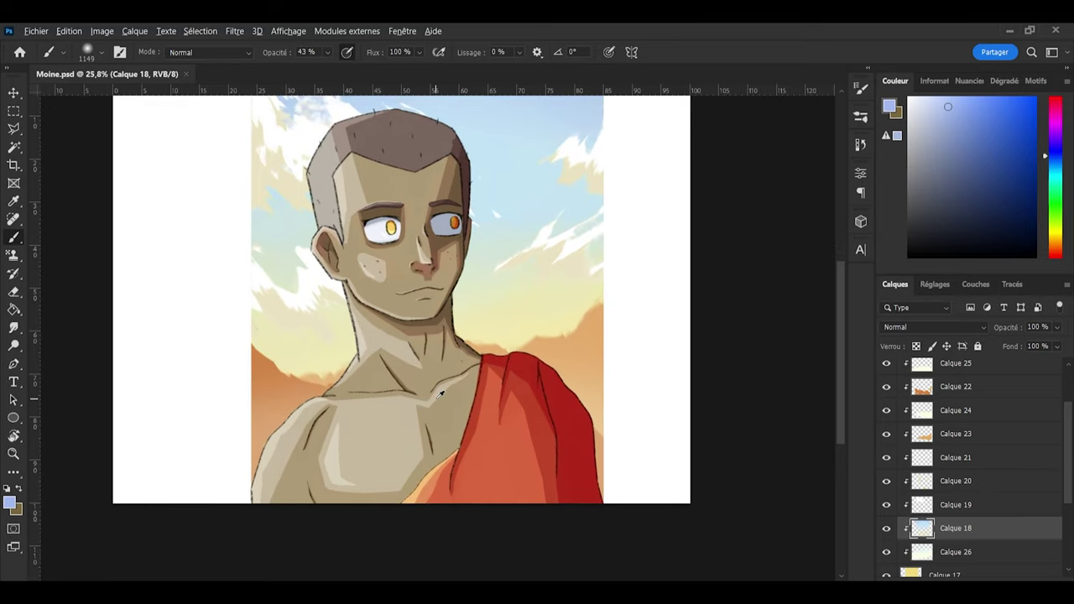
scroll(382, 424, "down", 1)
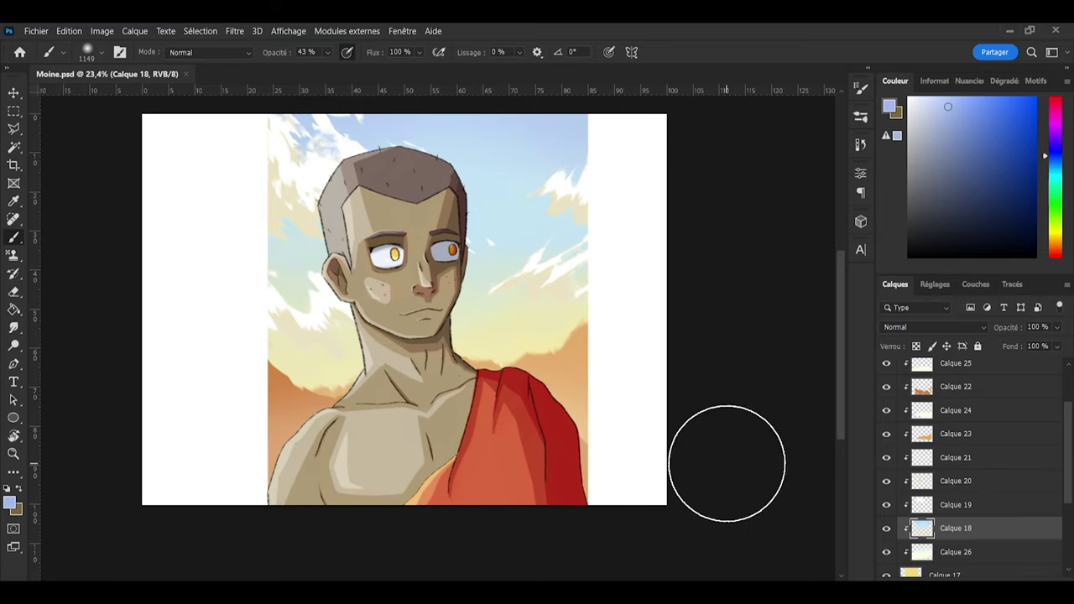
scroll(957, 501, "down", 1)
Step: Group the background layers from Calque 17 up to Calque 25 and name the group Background
left_click(969, 533)
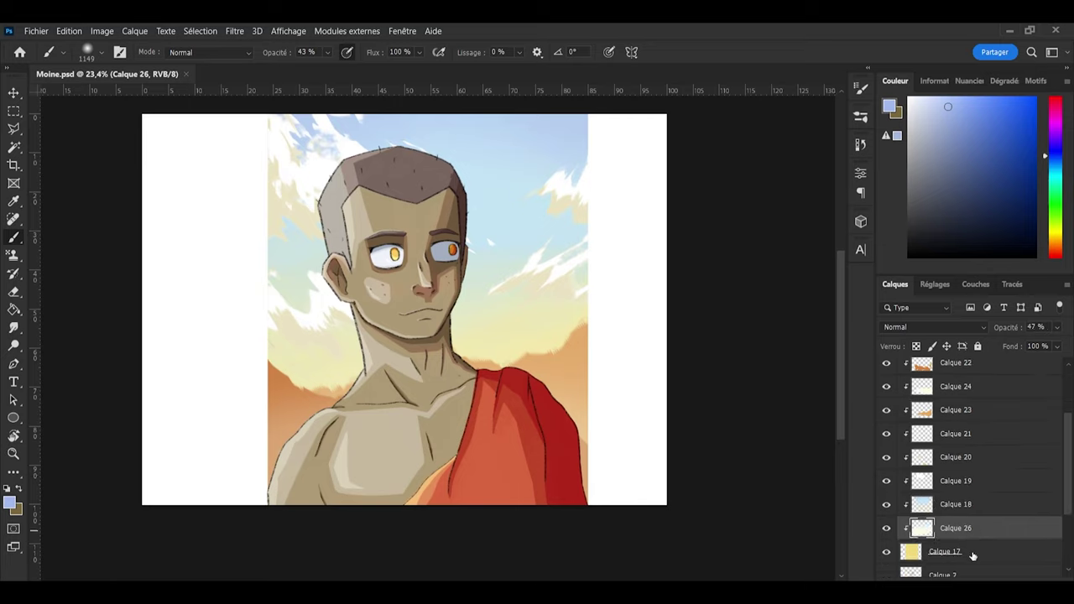
left_click(971, 553)
scroll(969, 530, "up", 3)
left_click(954, 440, "shift")
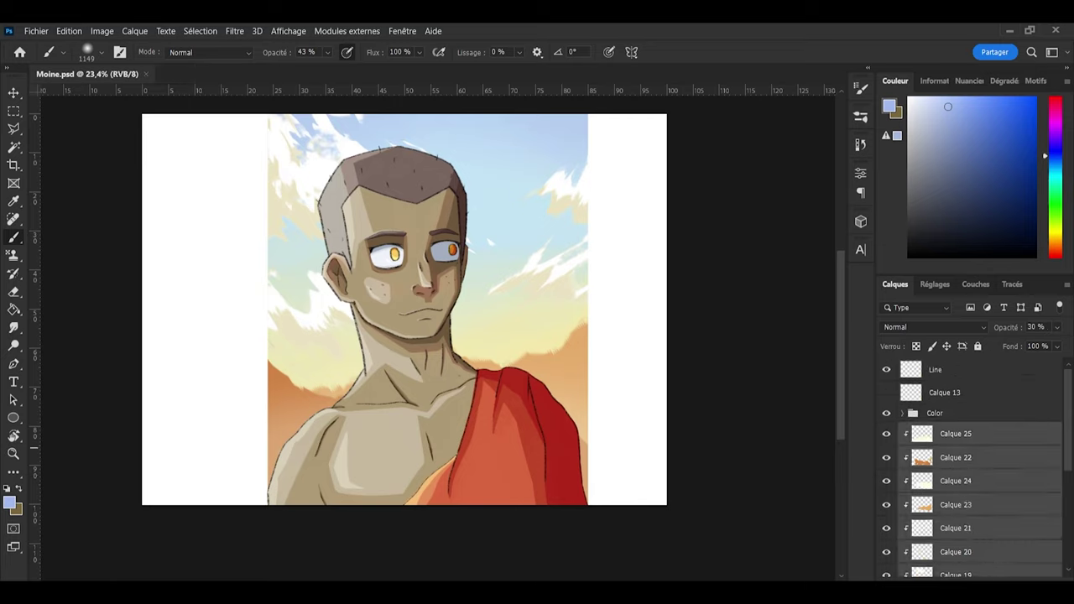
key("ctrl+g")
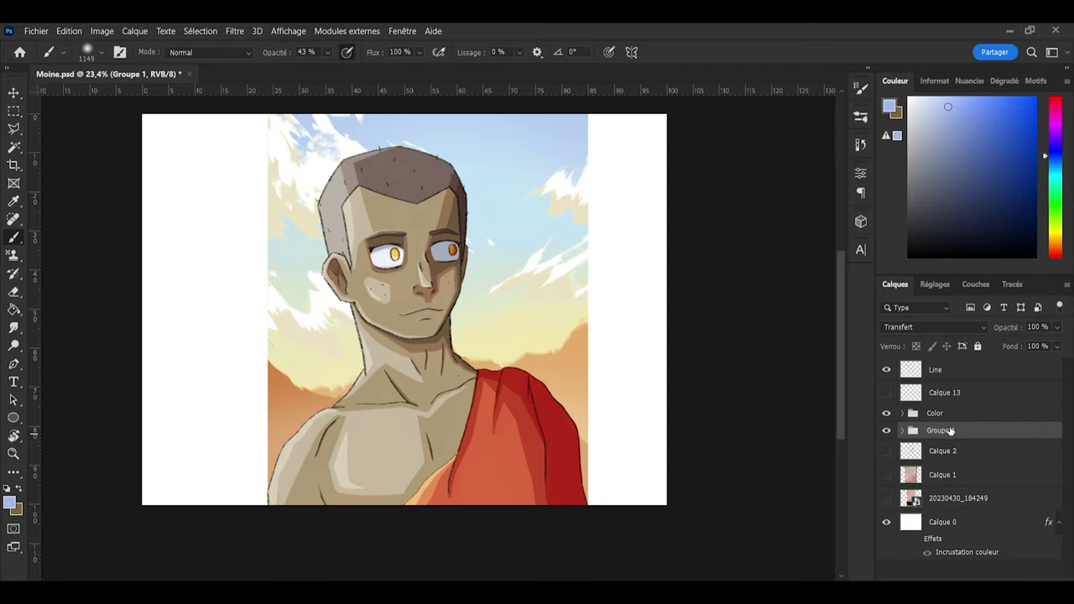
double_click(950, 430)
type("Background")
key("Return")
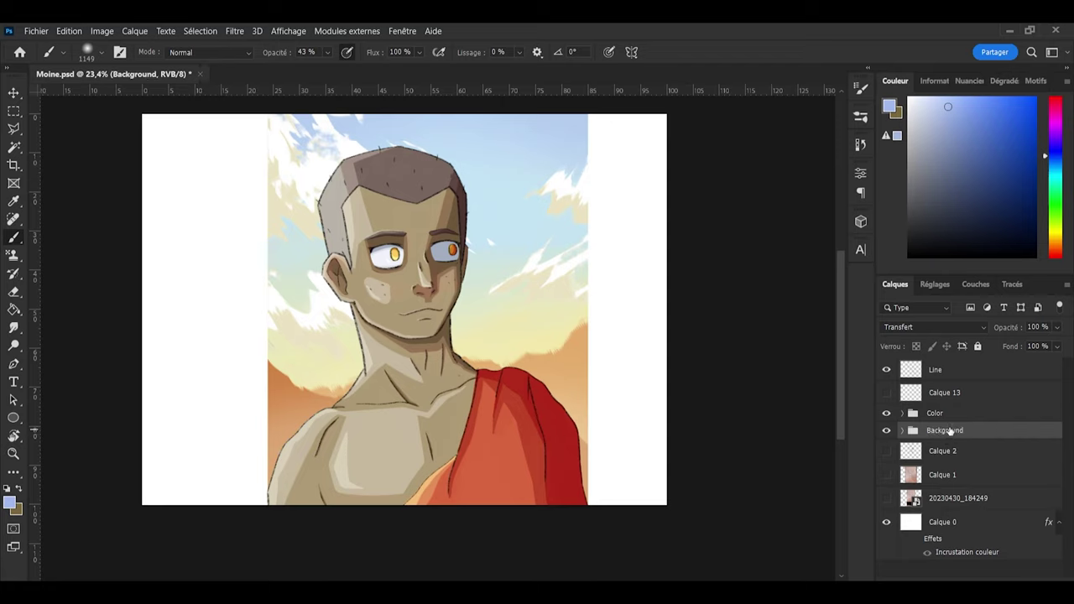
Step: Duplicate the Background group, merge the copy into a single layer and hide the original group
left_click_drag(942, 432, 941, 429)
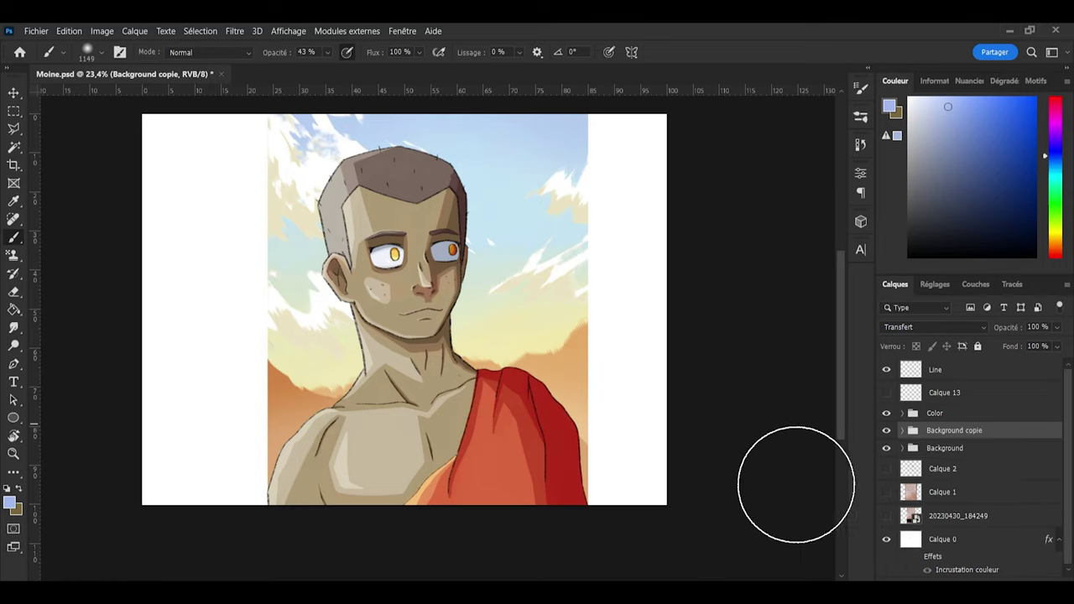
key("ctrl+e")
left_click(886, 455)
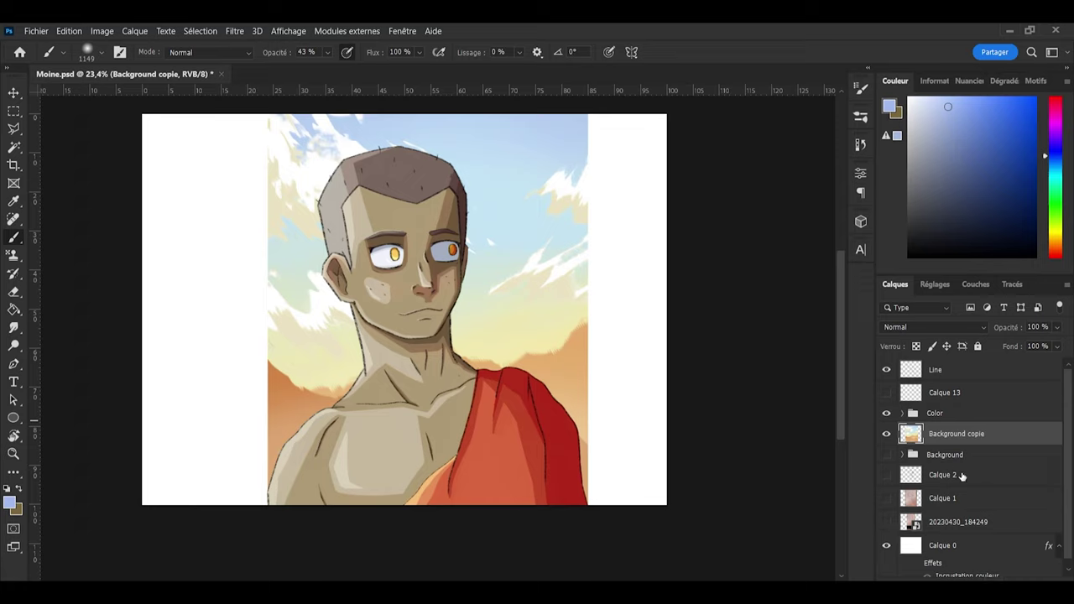
Step: Add a Luminosité/Contraste adjustment layer clipped to the Color group and compare the character with and without it
left_click(954, 415)
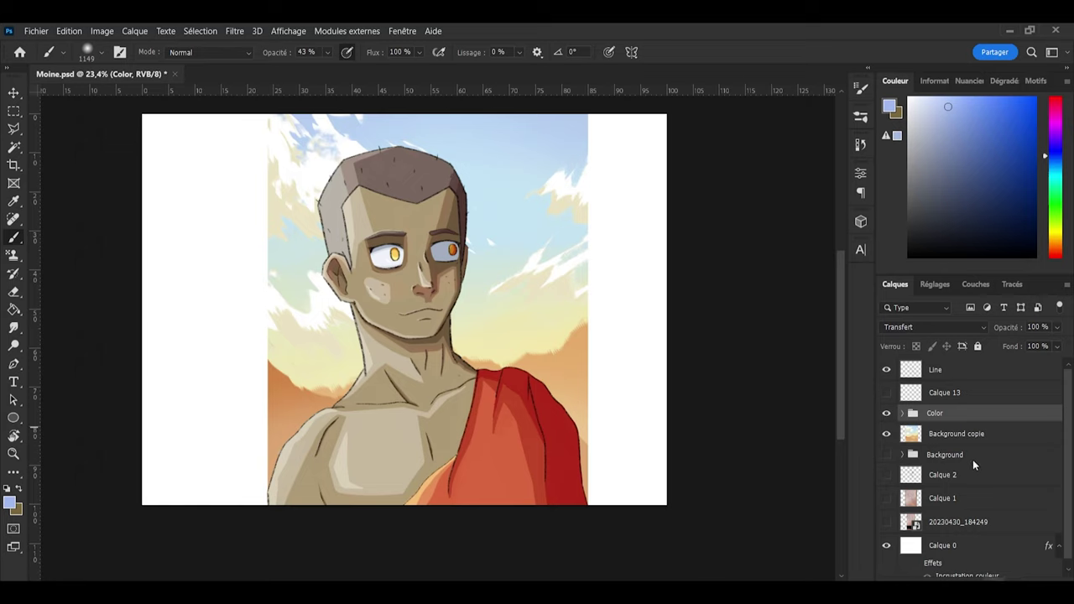
left_click(969, 392)
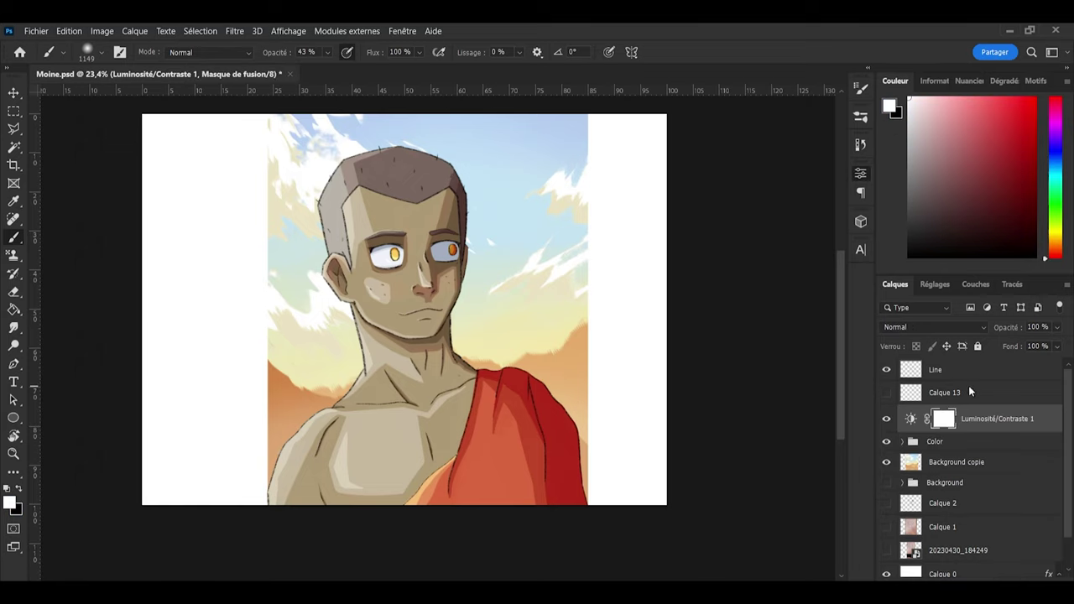
left_click(979, 430, "alt")
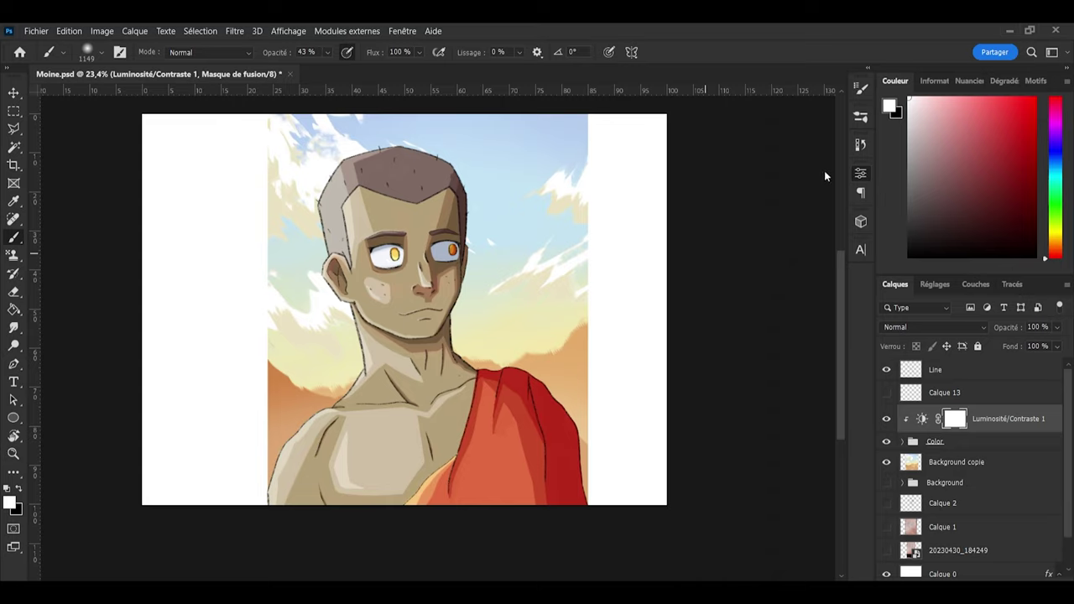
left_click(886, 419)
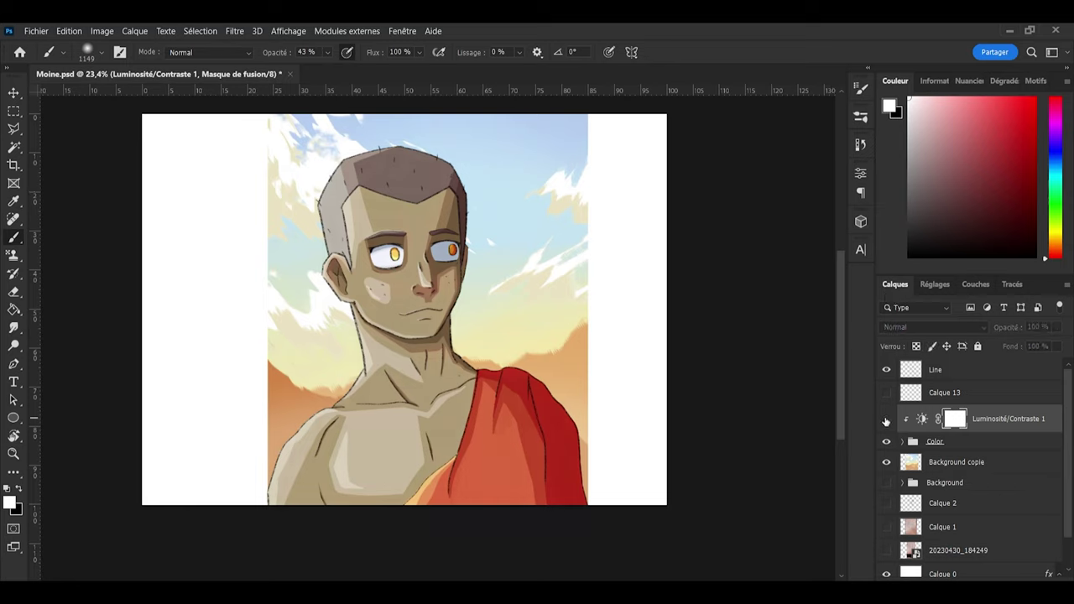
left_click(887, 420)
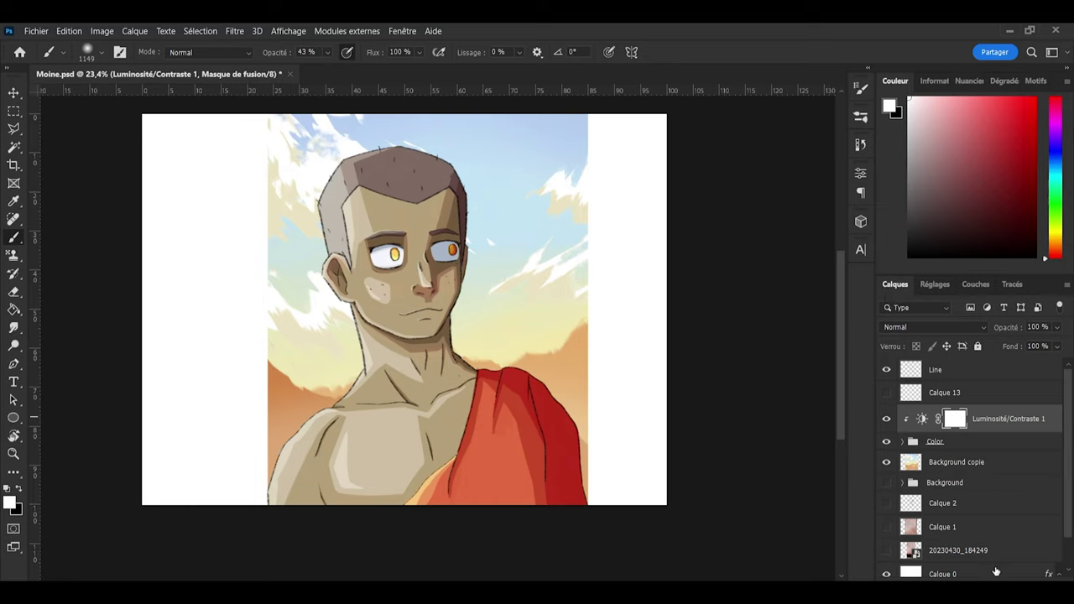
Step: Add a clipped Teinte/Saturation adjustment layer over the Color group and fine-tune the character's colors, comparing the last change
left_click(954, 456)
left_click(978, 431, "alt")
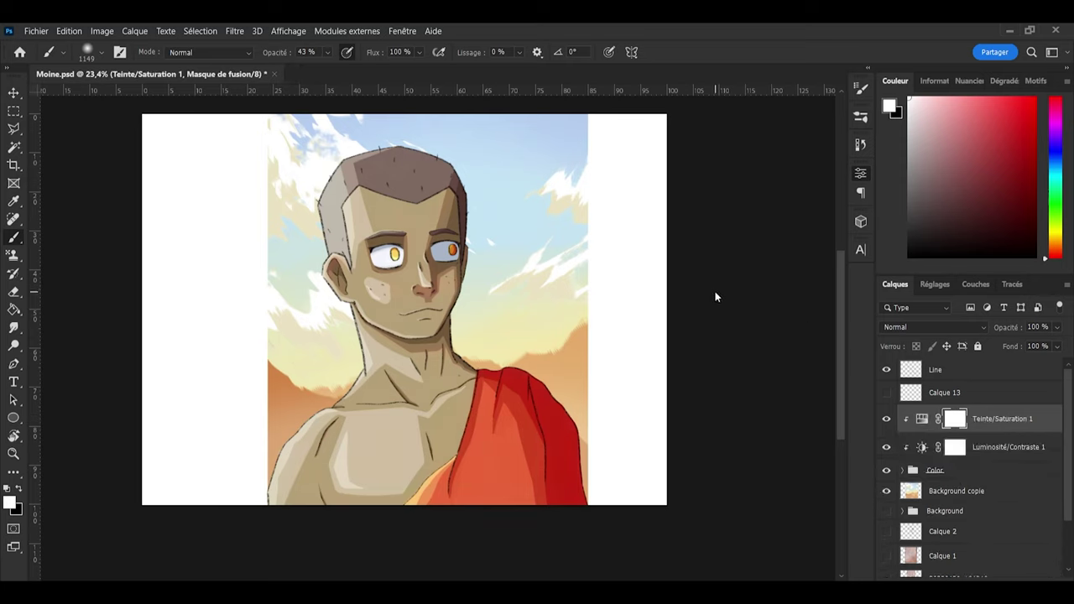
mouse_move(704, 267)
left_mouse_down()
mouse_move(680, 265)
mouse_move(699, 263)
left_mouse_up()
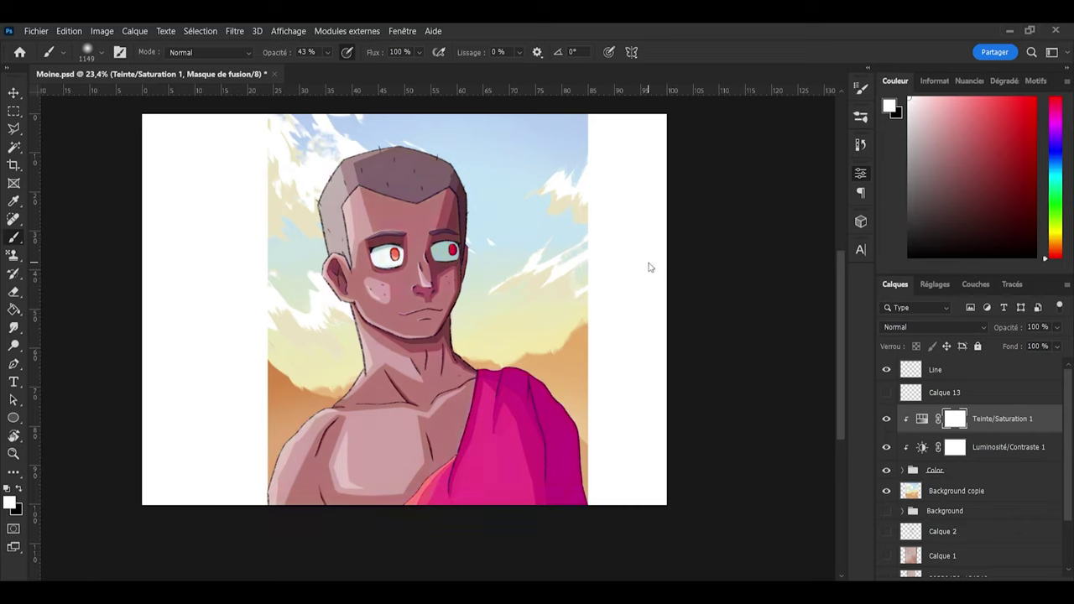
left_click_drag(649, 263, 632, 262)
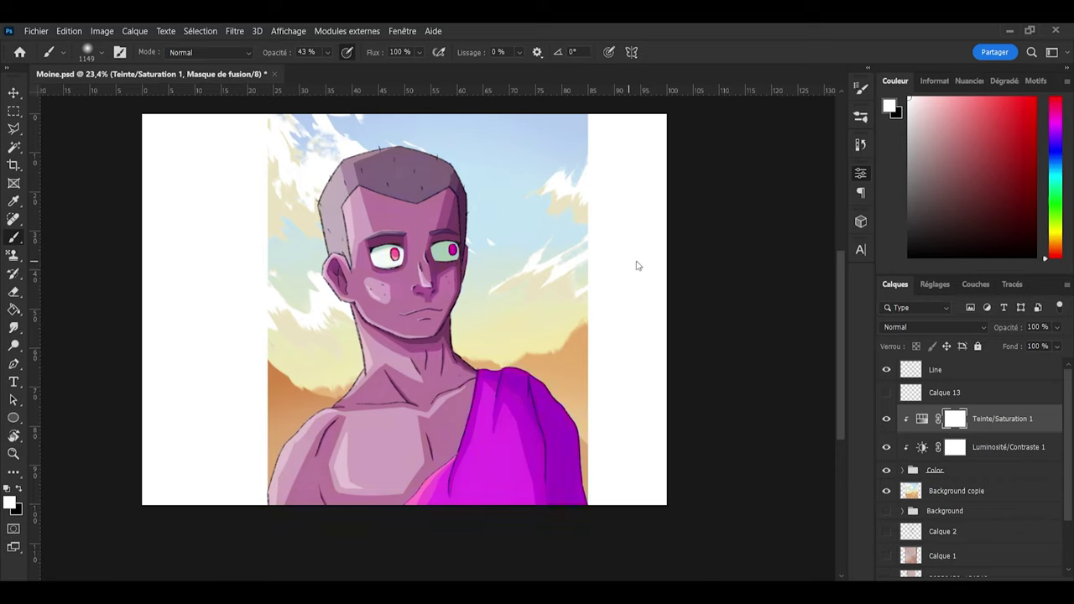
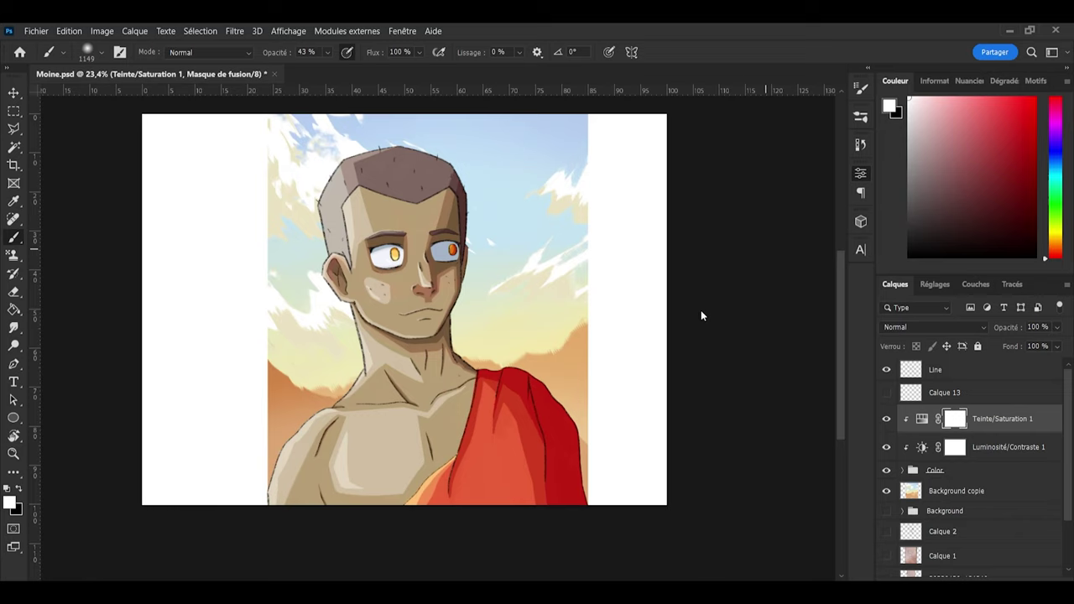
key("ctrl+z")
key("ctrl+shift+z")
key("ctrl+shift+z")
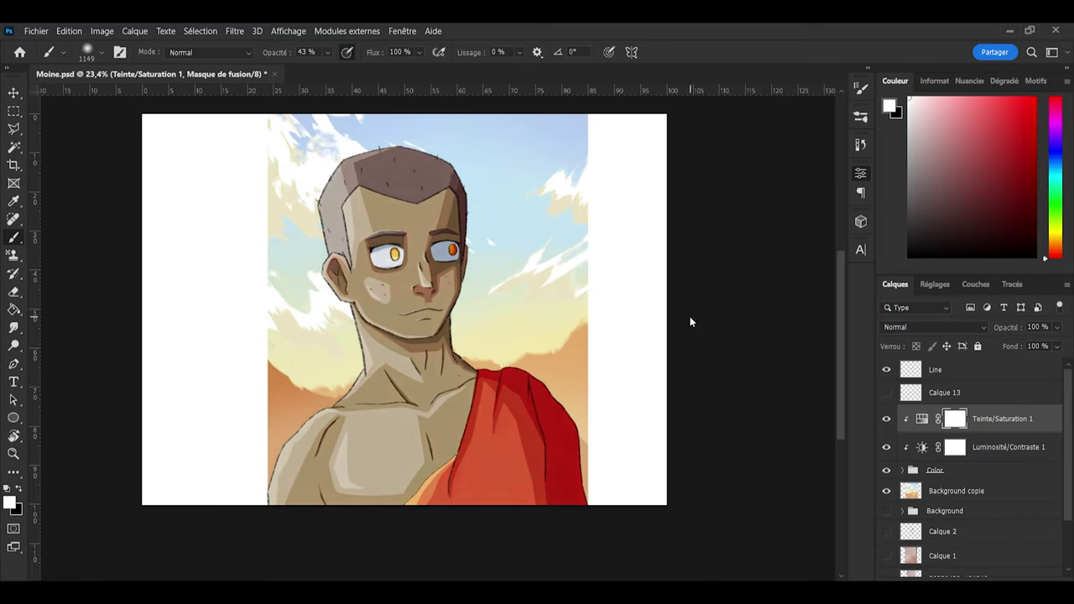
key("ctrl+z")
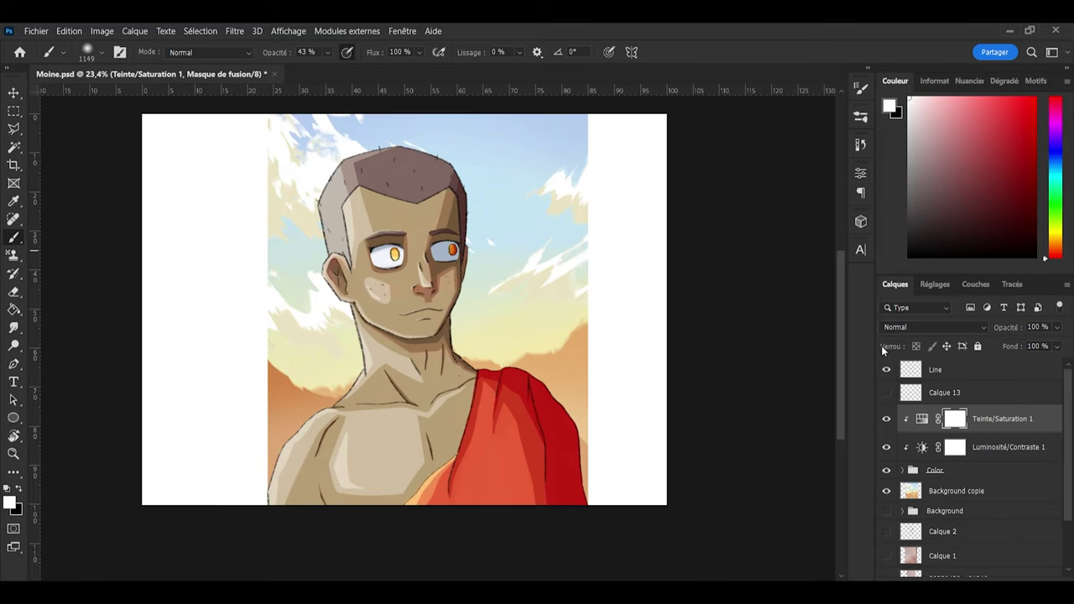
Step: Move the Teinte/Saturation 1 adjustment below Luminosité/Contraste 1 and save the document
left_click_drag(996, 428, 994, 450)
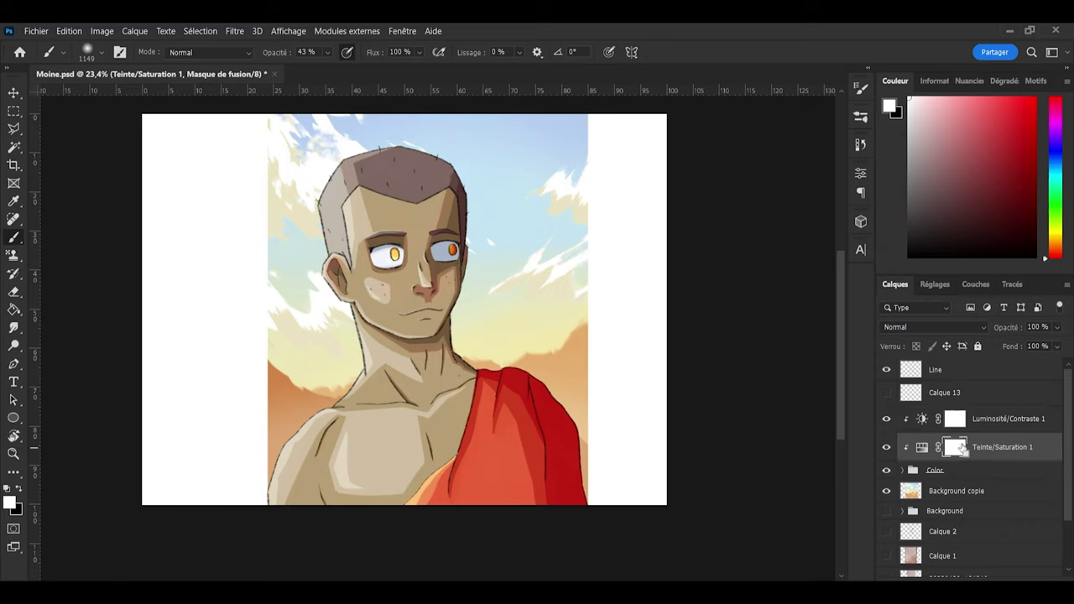
key("ctrl+s")
left_click(960, 425)
mouse_move(975, 453)
left_mouse_down()
mouse_move(1000, 453)
mouse_move(994, 416)
mouse_move(988, 459)
left_mouse_up()
key("ctrl+s")
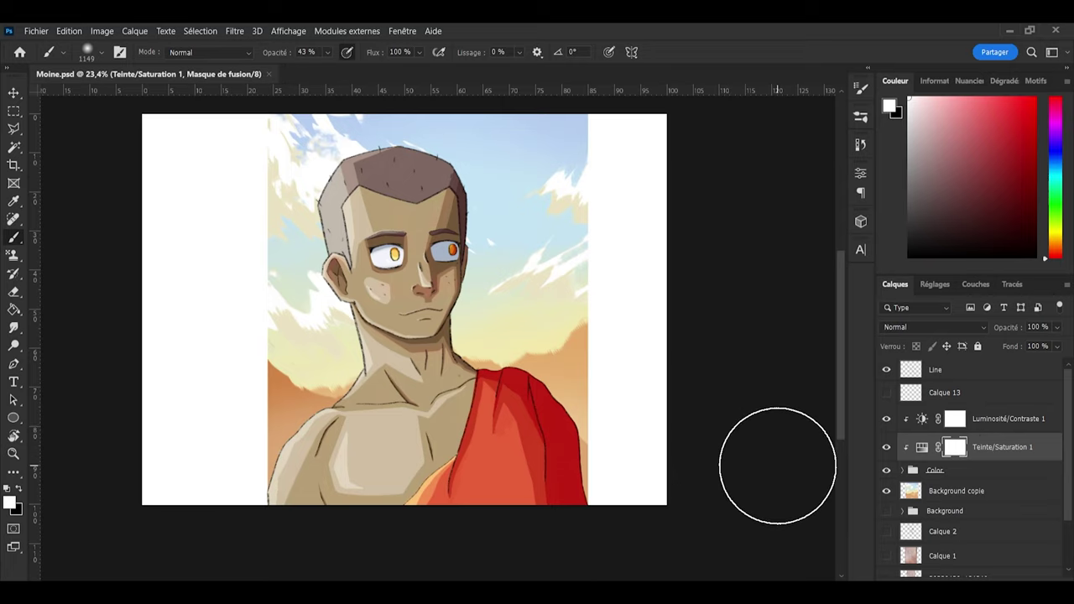
Step: Add a Luminosité/Contraste adjustment layer clipped to Background copie and compare the background with and without the adjustment
left_click(962, 492)
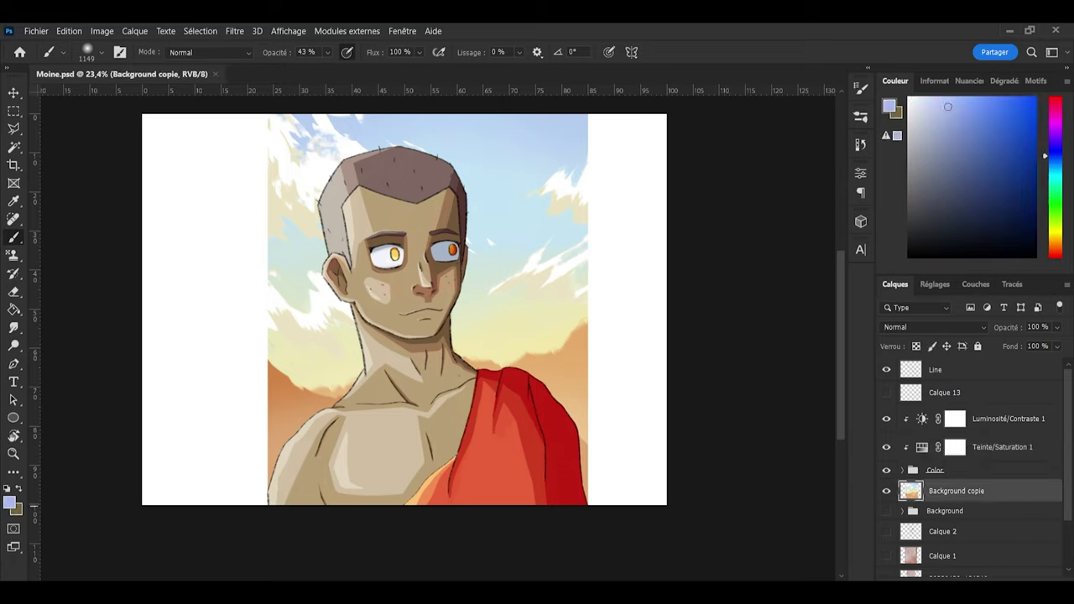
left_click(951, 404)
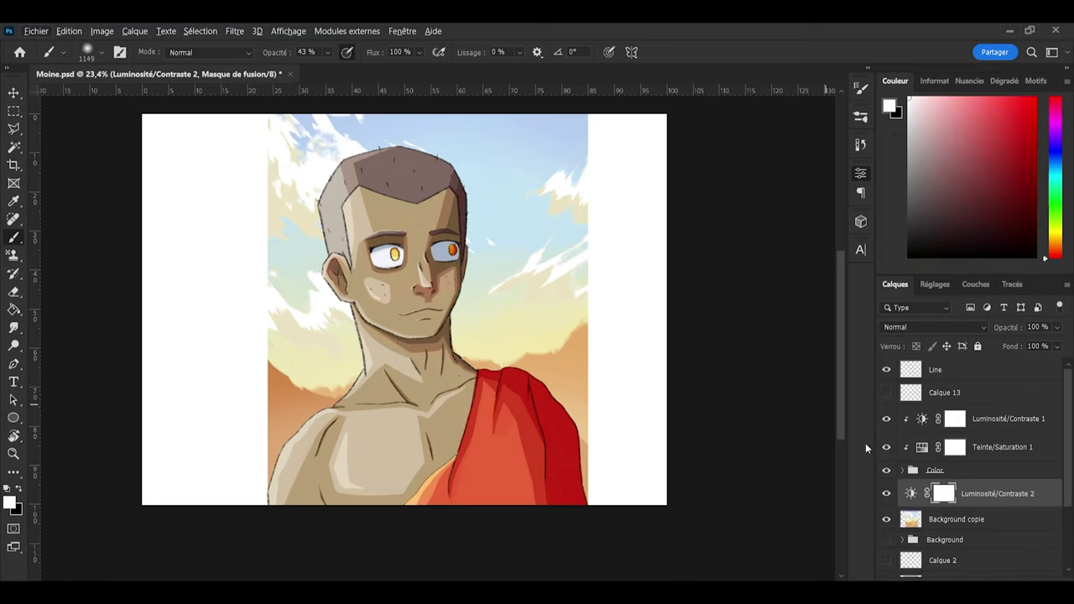
left_click(944, 506, "alt")
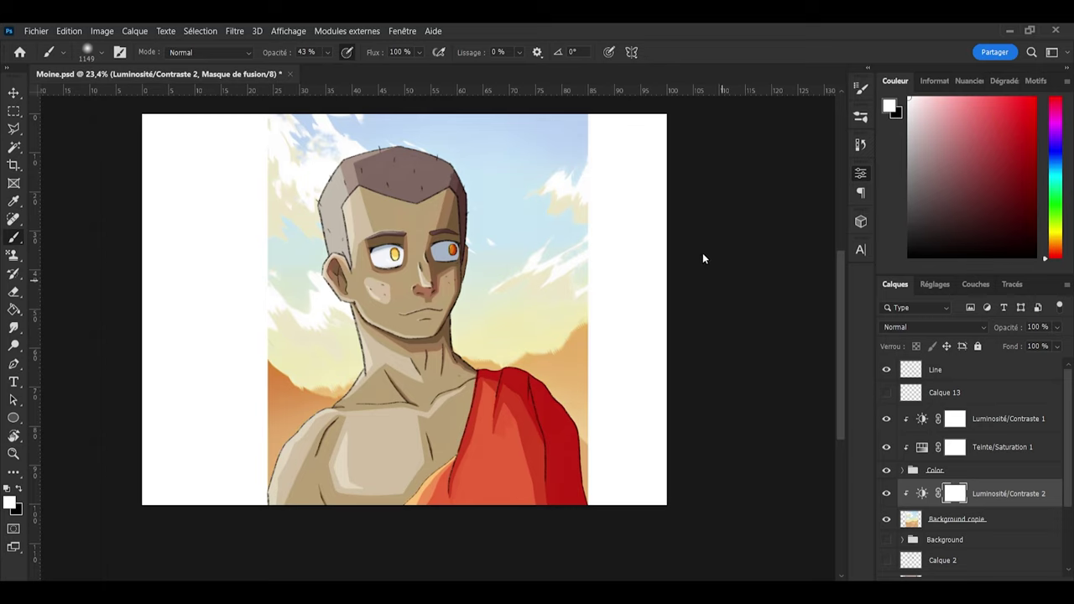
key("ctrl+z")
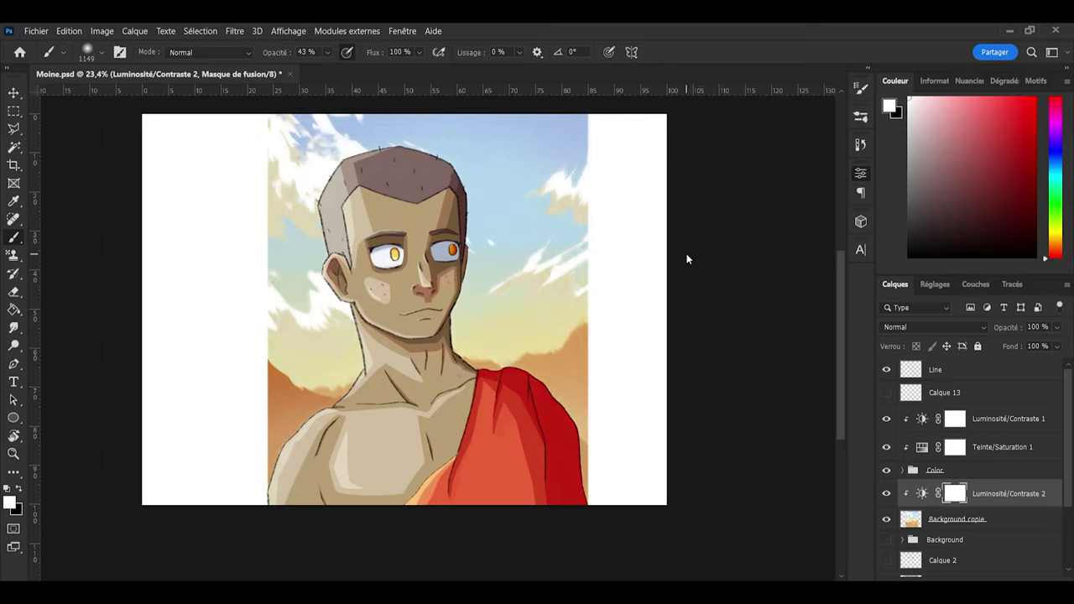
key("ctrl+shift+z")
key("ctrl+z")
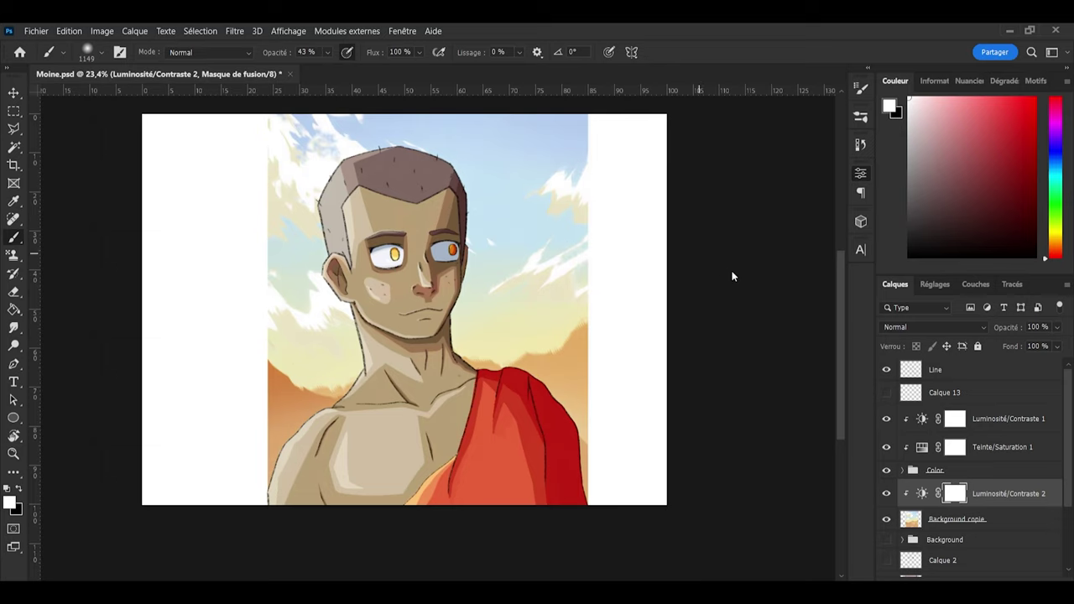
key("ctrl+shift+z")
Step: Show the original Background group in place of Background copie and add an empty layer above Calque 25 inside it
left_click(952, 521)
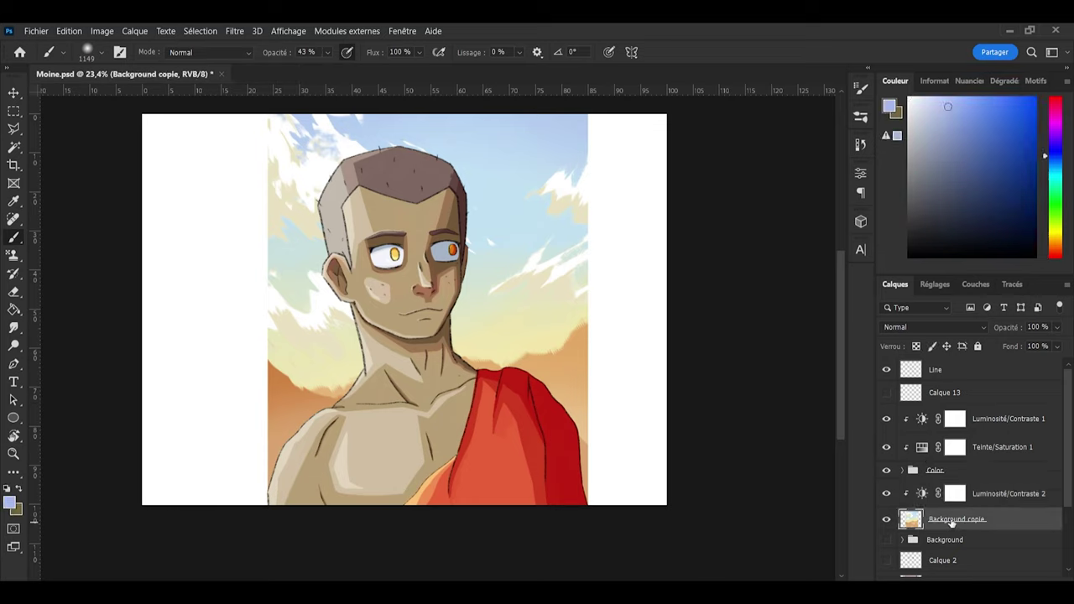
scroll(930, 517, "down", 1)
left_click(903, 517)
scroll(940, 522, "down", 2)
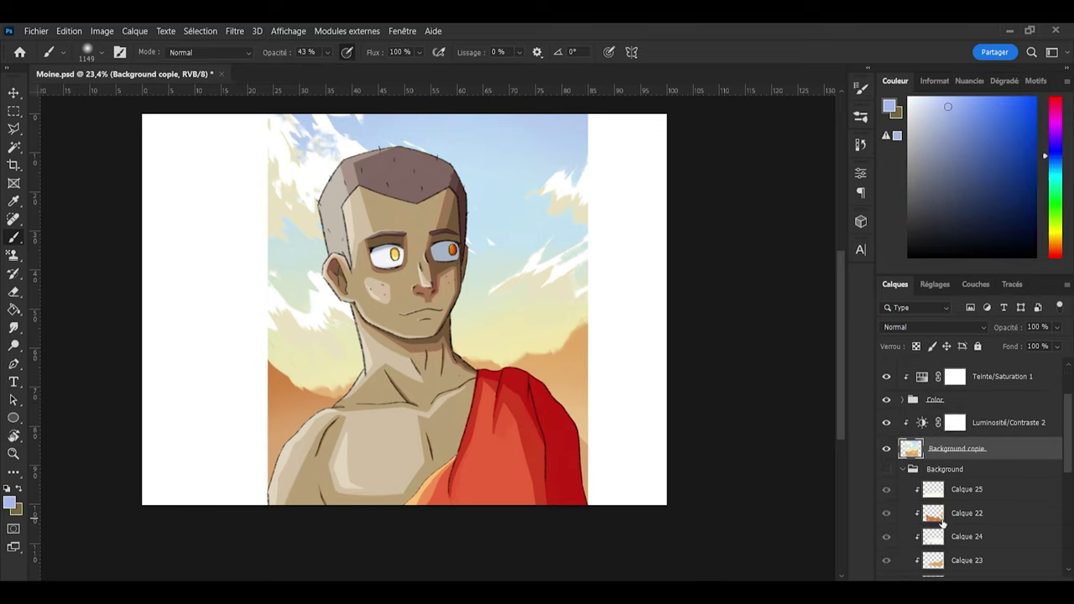
scroll(942, 522, "down", 1)
left_click(887, 446)
left_click(887, 427)
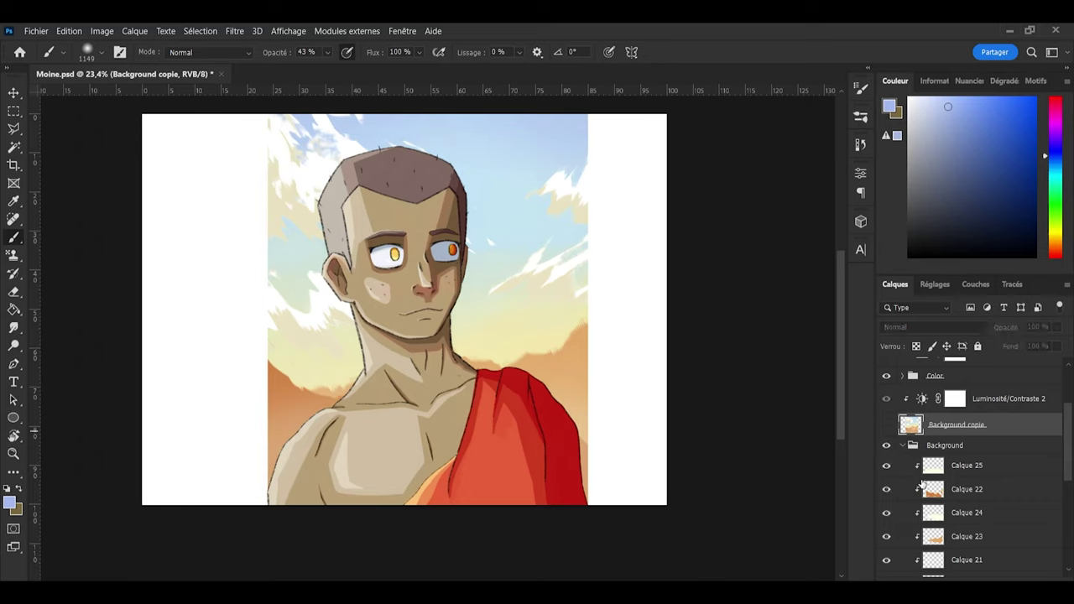
scroll(921, 485, "down", 1)
left_click(991, 430)
left_click(987, 449)
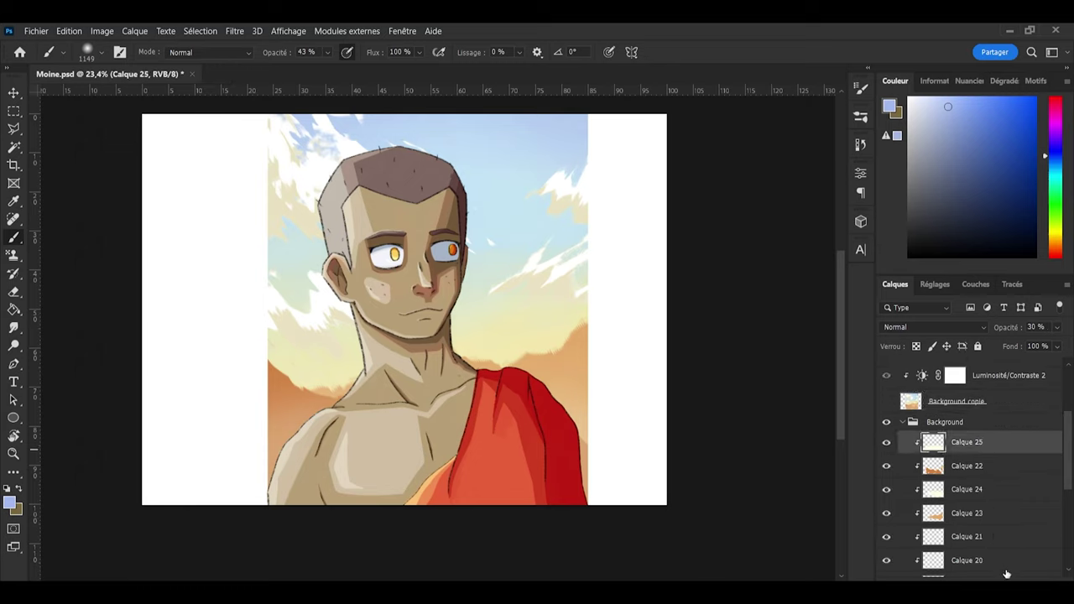
key("ctrl+shift+alt+n")
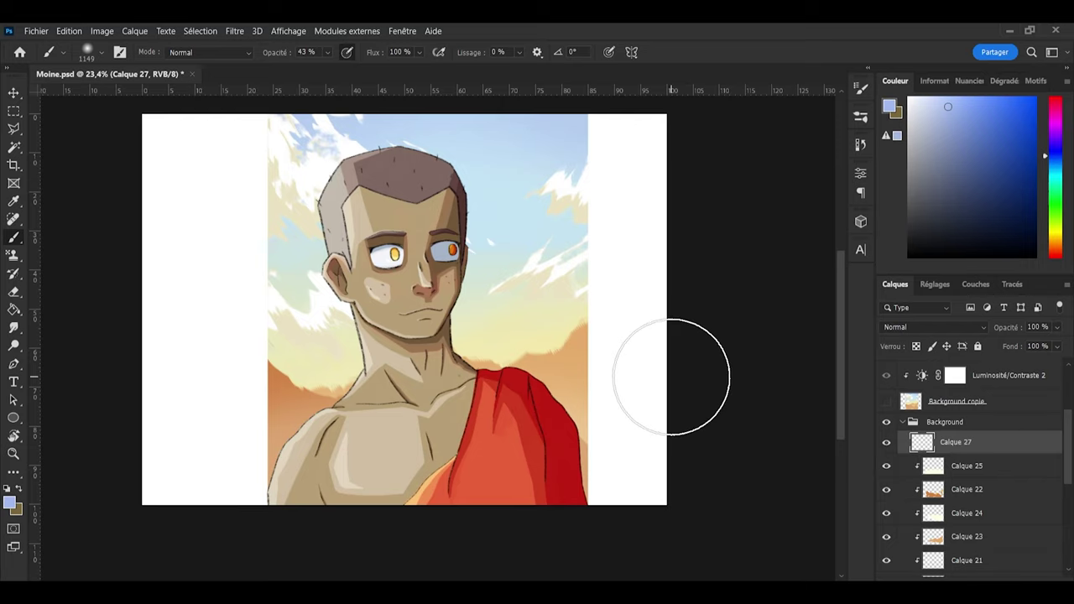
Step: Sample the orange of the hills, shift it to a pale yellow and switch to the textured 178 px brush
key("i")
left_click(581, 355)
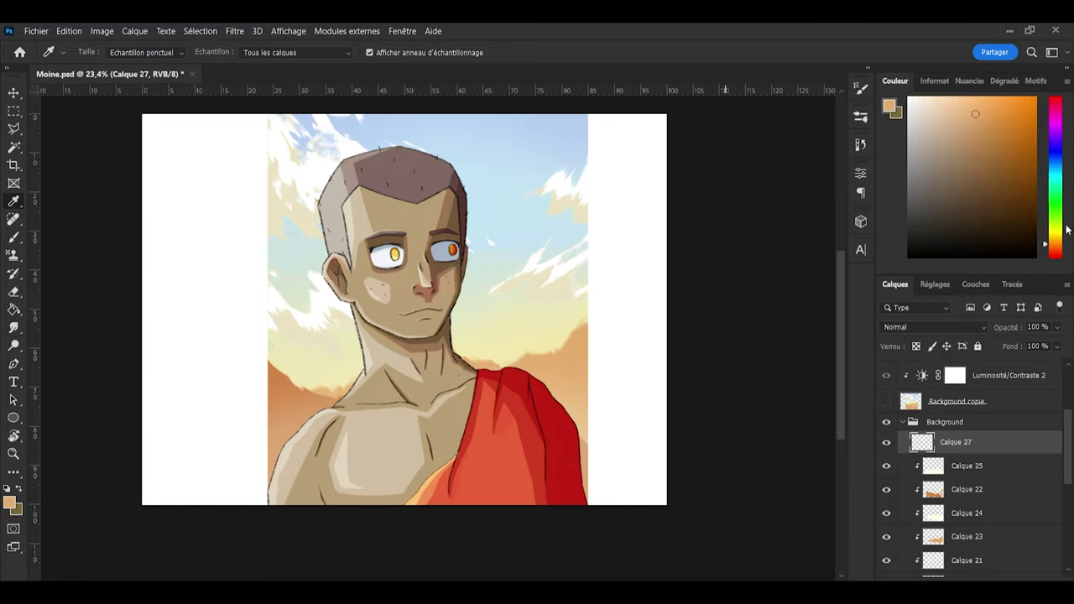
left_click_drag(1055, 241, 1055, 239)
left_click_drag(972, 113, 960, 105)
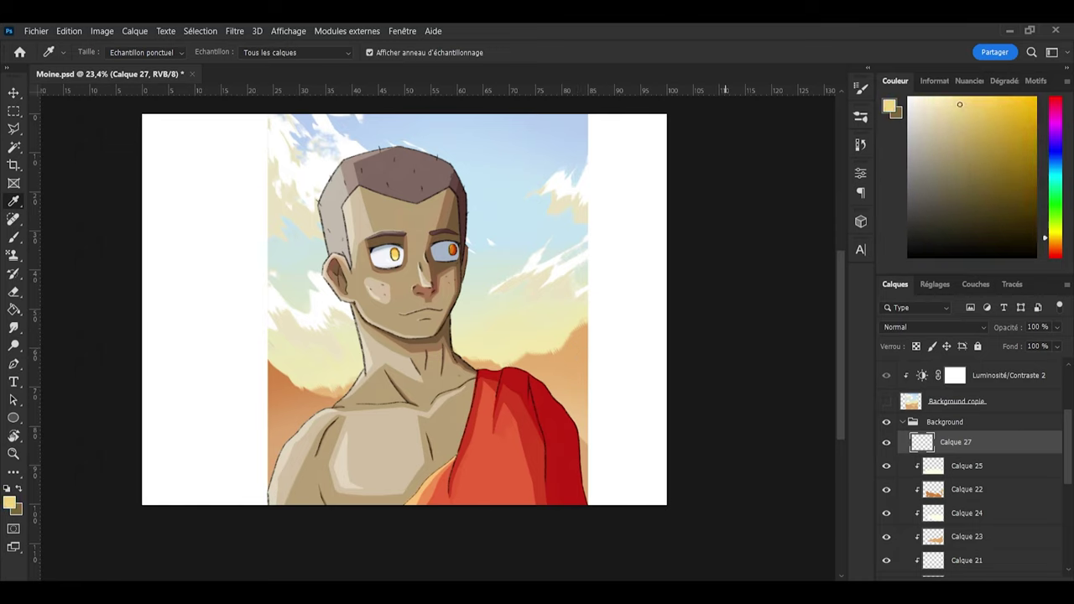
key("b")
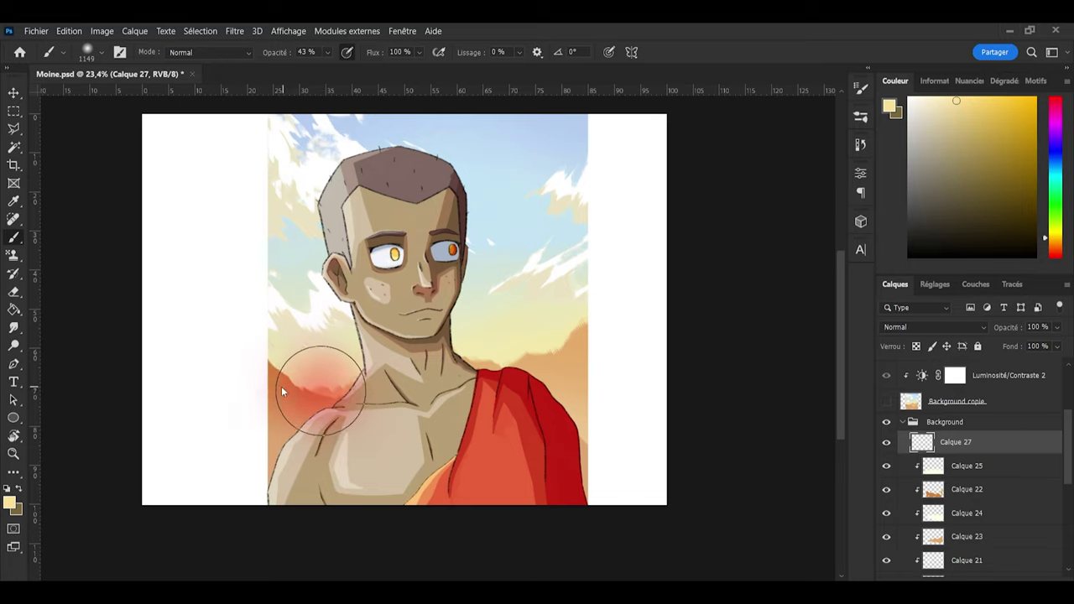
left_click(409, 462)
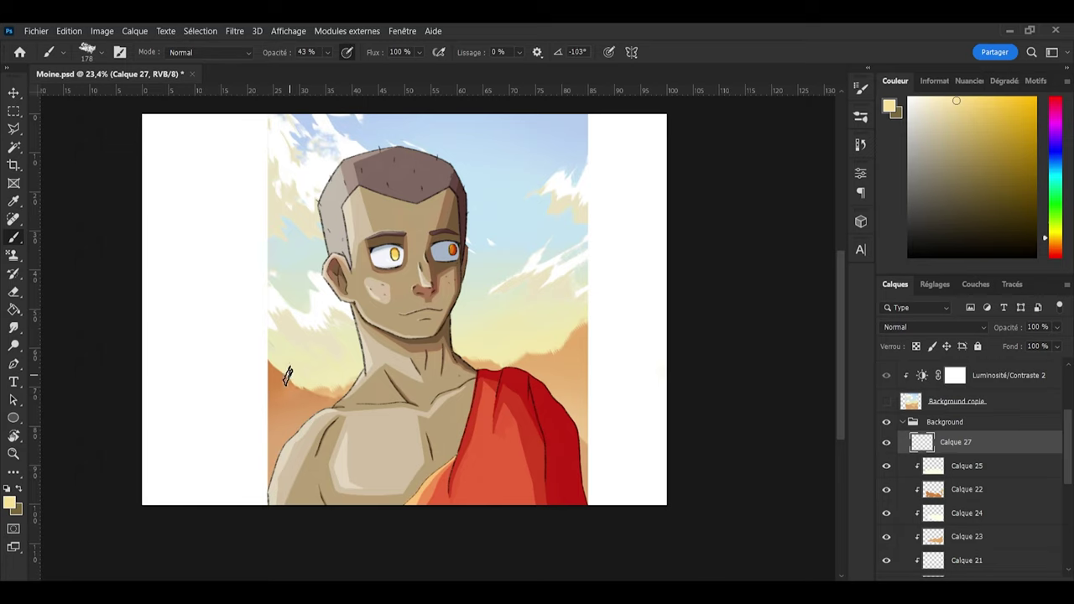
Step: Clip Calque 27 to the layers beneath, set the brush opacity to 100% and move the layer between Calque 19 and Calque 18
left_click(886, 467)
left_click(887, 467)
scroll(974, 454, "down", 3)
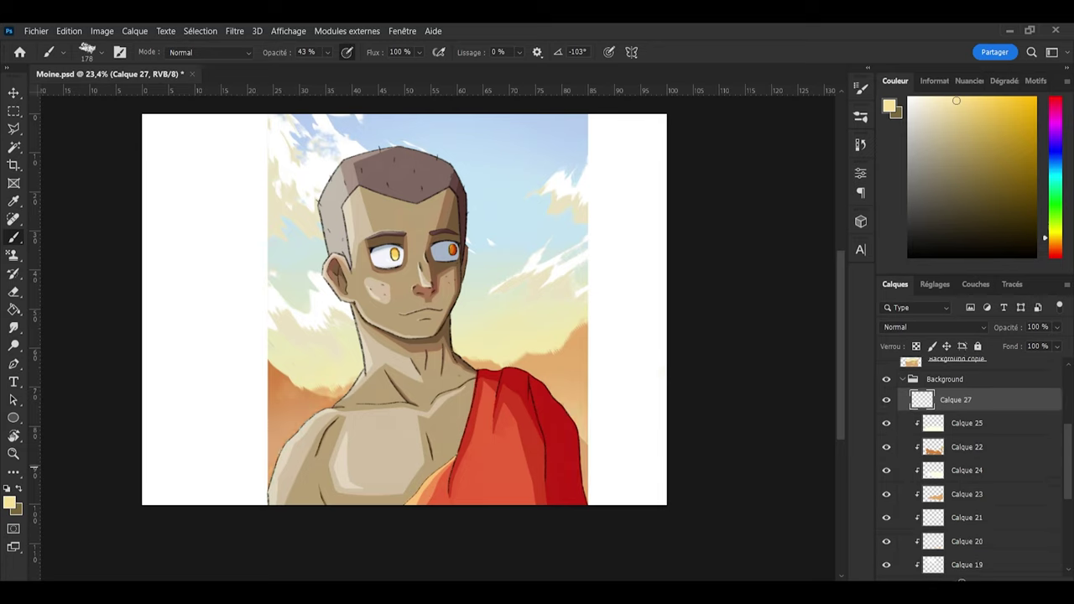
left_click(973, 388, "alt")
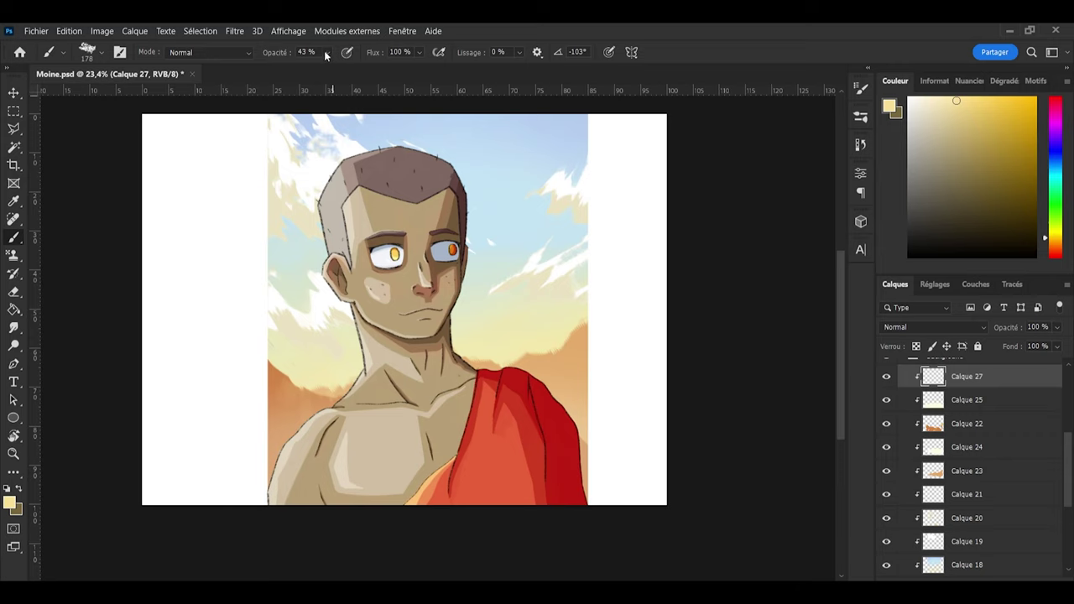
key("e")
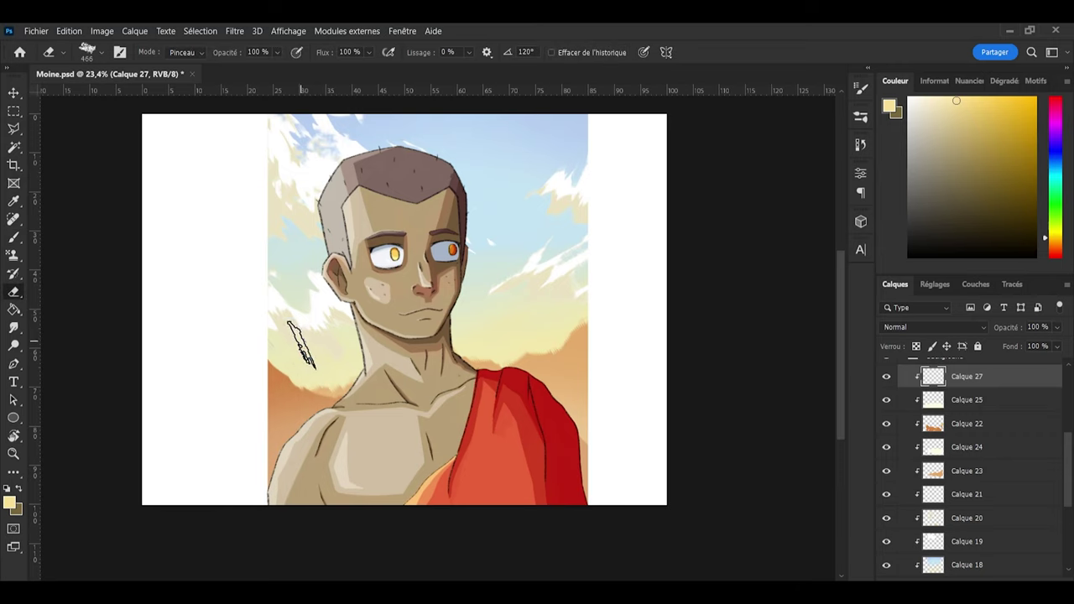
key("b")
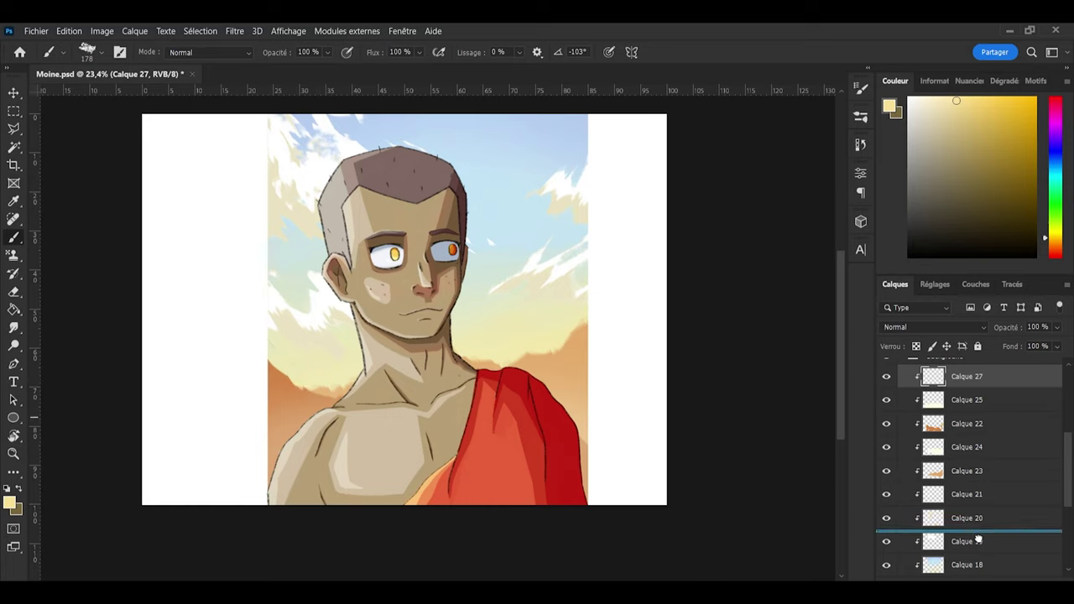
scroll(975, 537, "down", 2)
left_click_drag(976, 573, 991, 486)
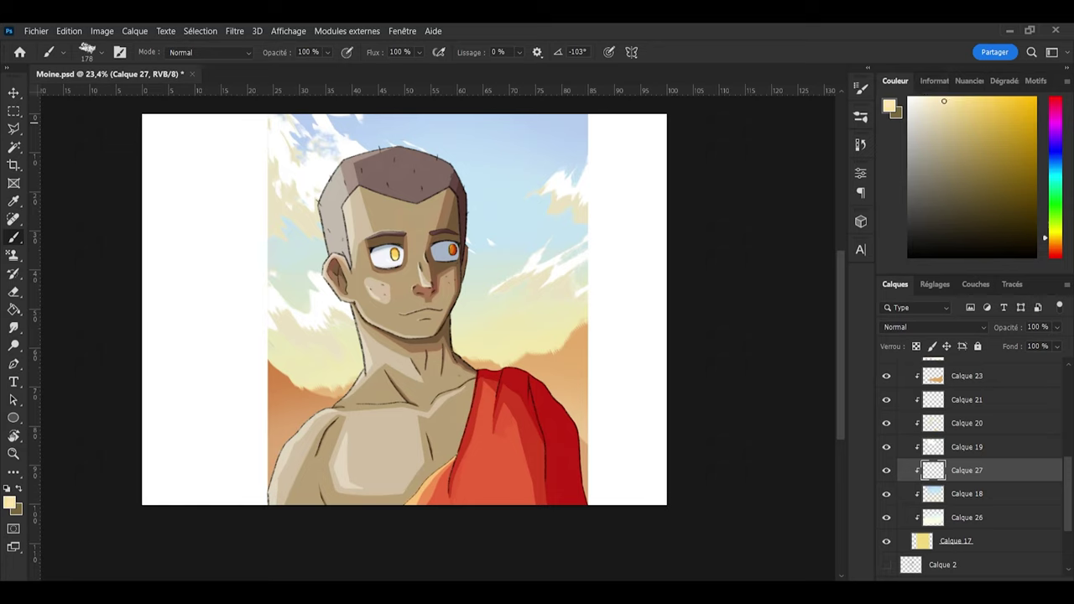
Step: Paint pale greenish-yellow cloud strokes in the lower sky on Calque 27 and refine them with the Eraser
left_click(1054, 236)
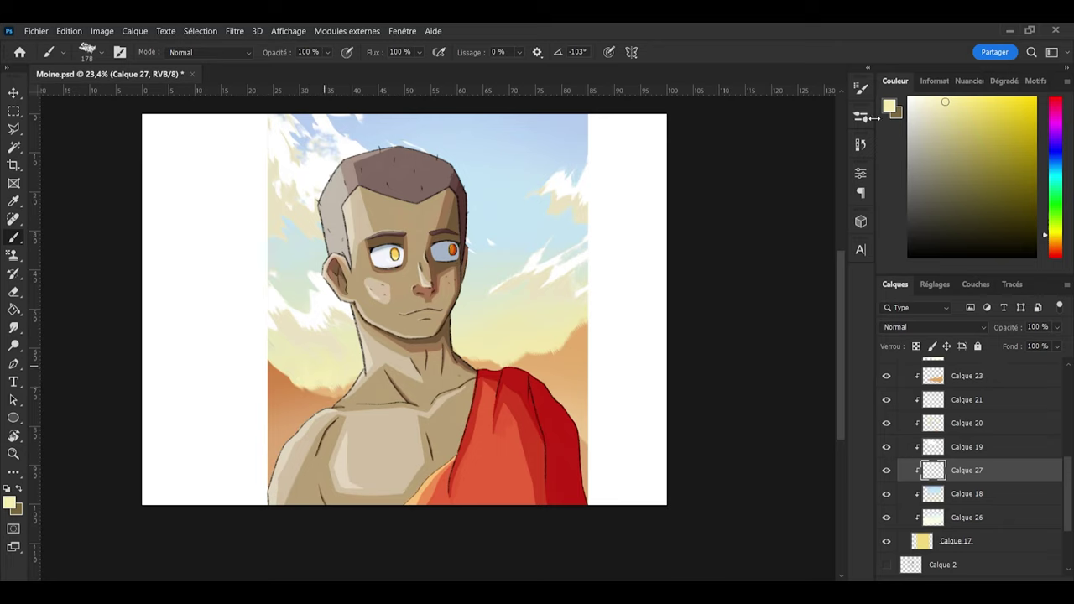
left_click(1057, 232)
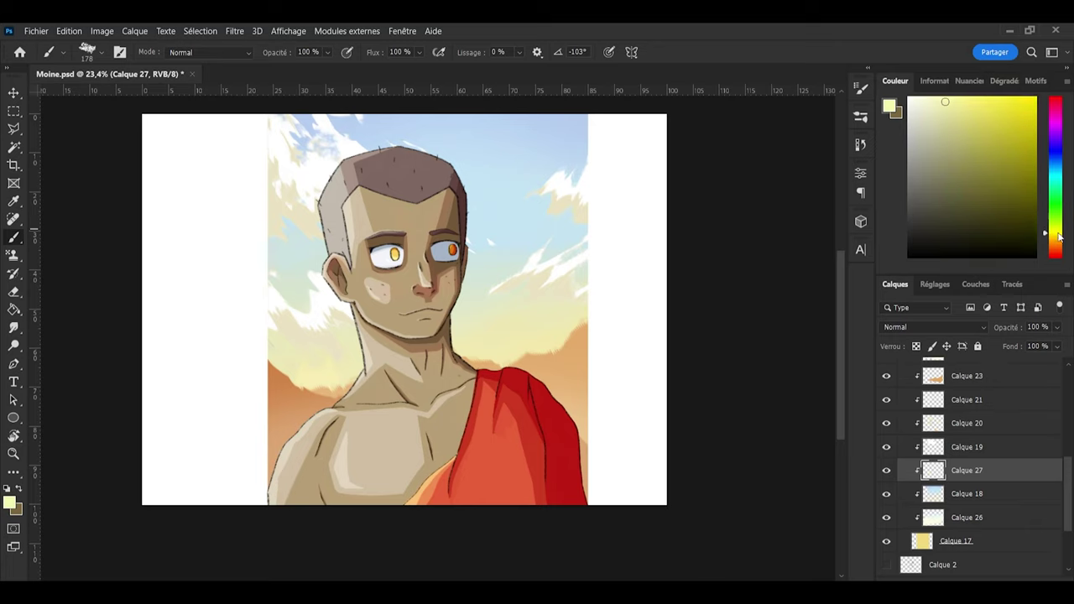
left_click(948, 105)
key("e")
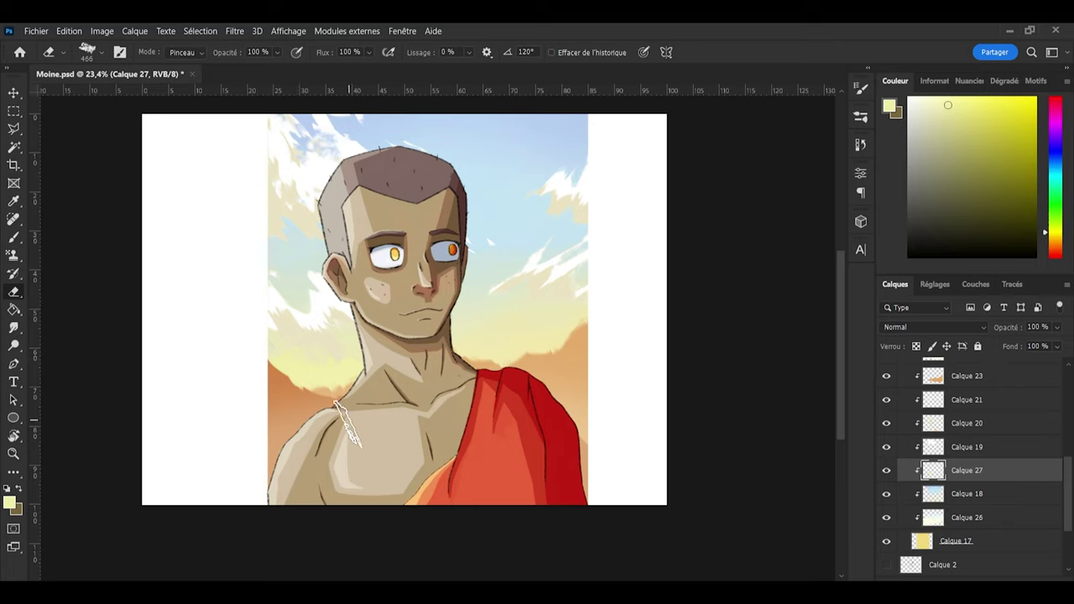
key("b")
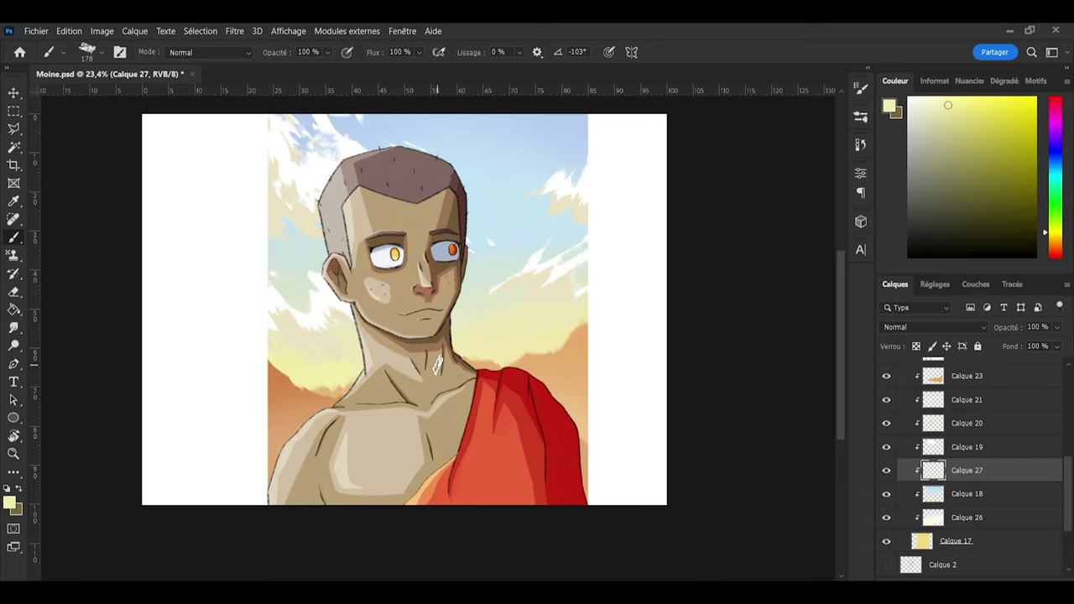
key("e")
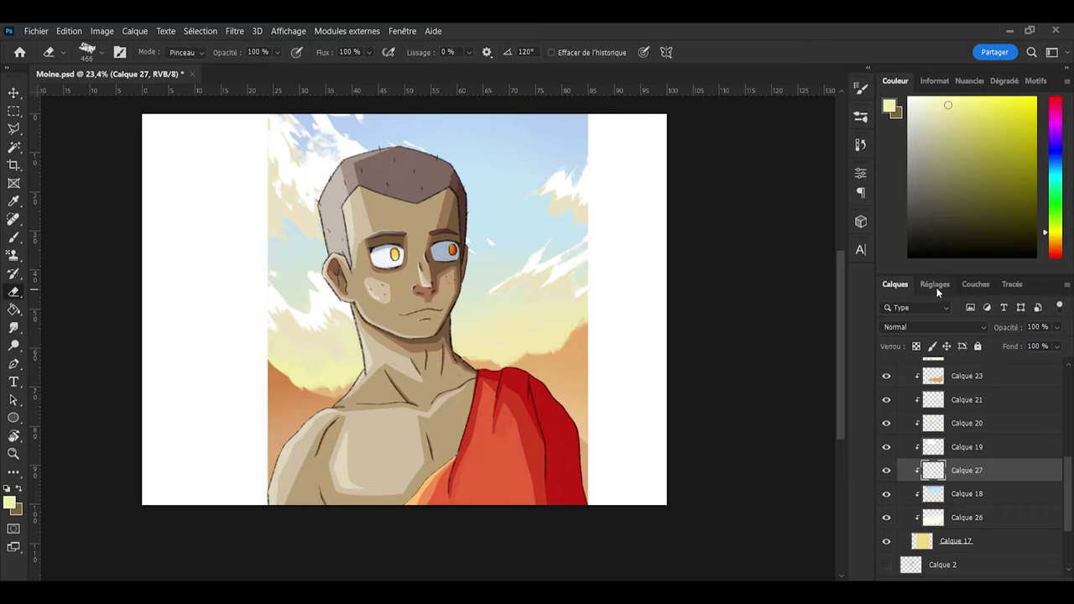
Step: Set the opacity of Calque 27 to 21% and hide the layer
left_click(1050, 327)
left_click(1057, 328)
left_click(1046, 349)
left_click_drag(1067, 477, 1066, 451)
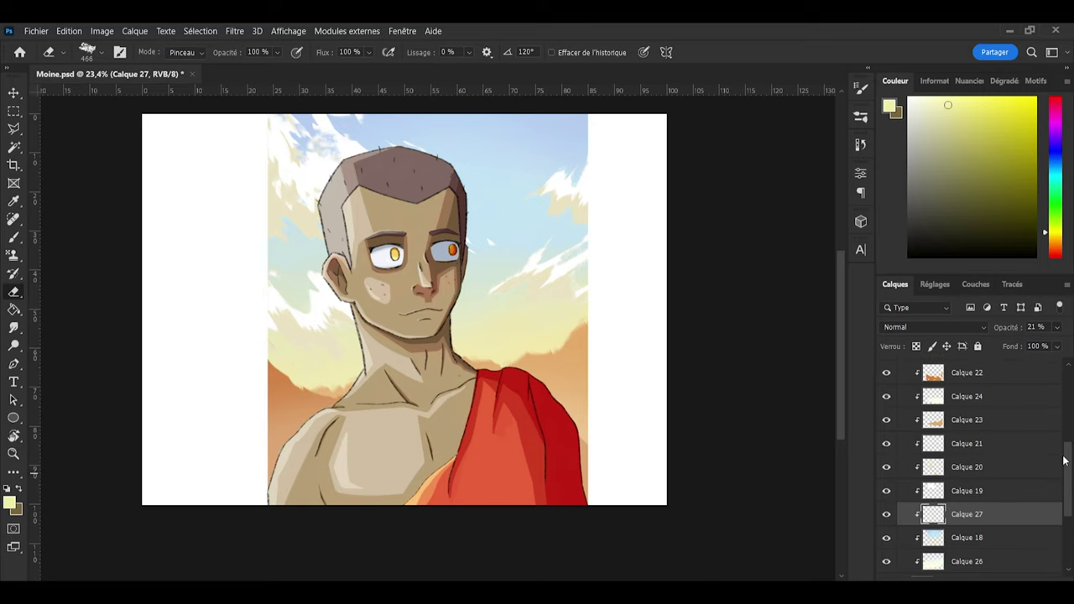
left_click(889, 506)
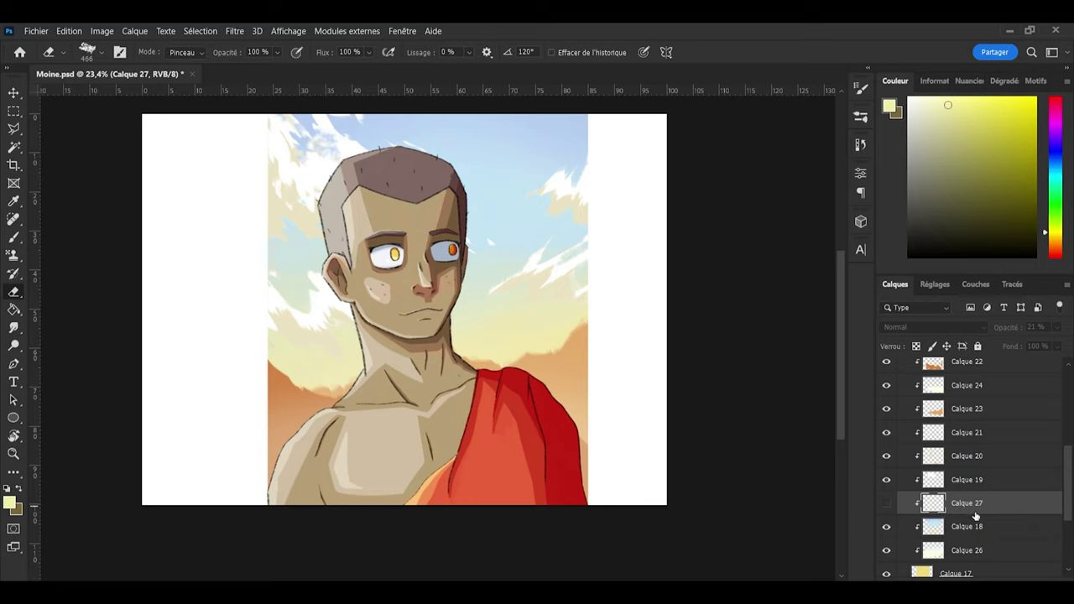
Step: Collapse and hide the Background group, show Background copie again and save the document
left_click_drag(1067, 501, 1064, 444)
left_click(902, 497)
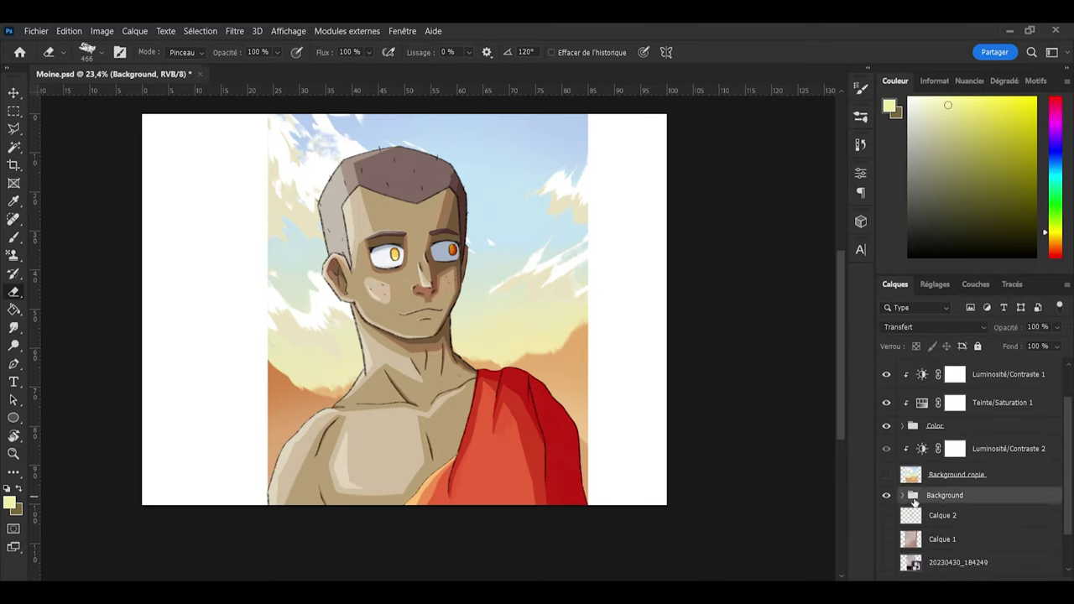
left_click(887, 495)
left_click(888, 475)
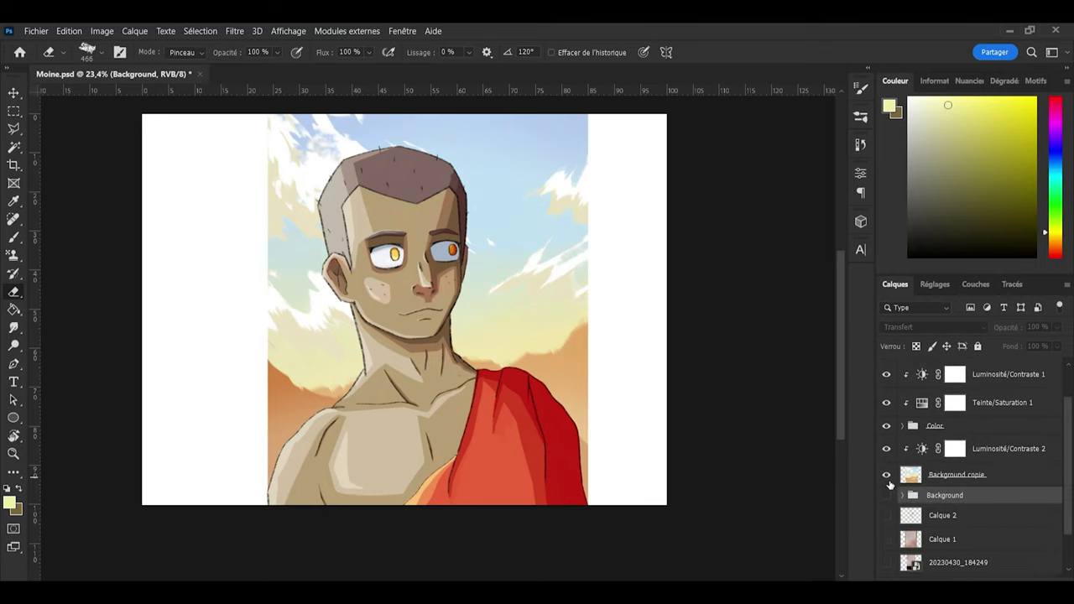
key("ctrl+s")
Step: Add an empty layer directly above Background copie, clipped to it beneath the Luminosité/Contraste 2 adjustment
scroll(965, 521, "down", 1)
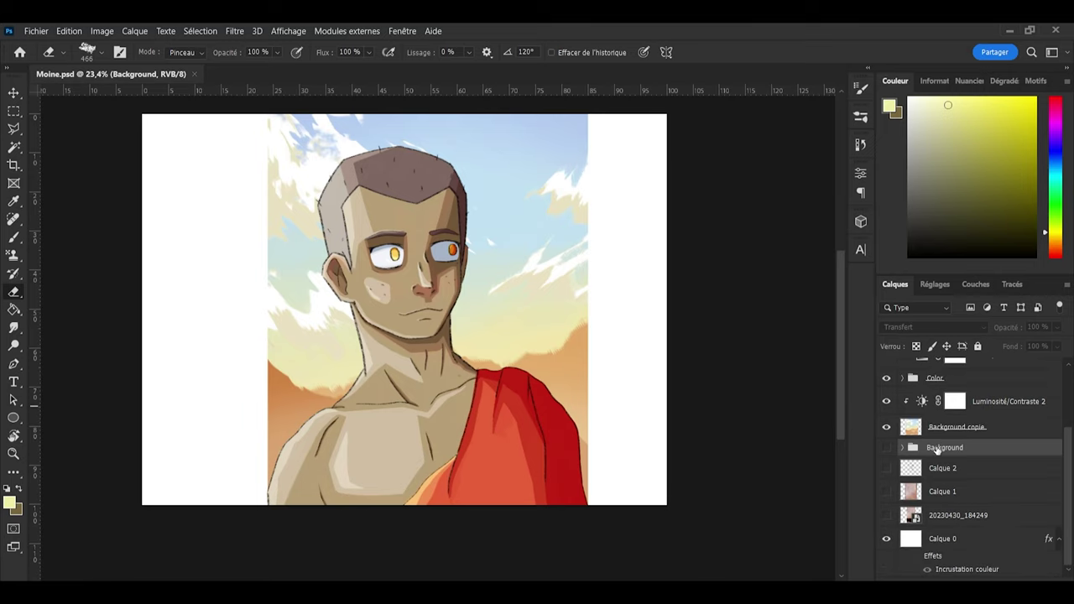
scroll(937, 450, "up", 1)
left_click(947, 449)
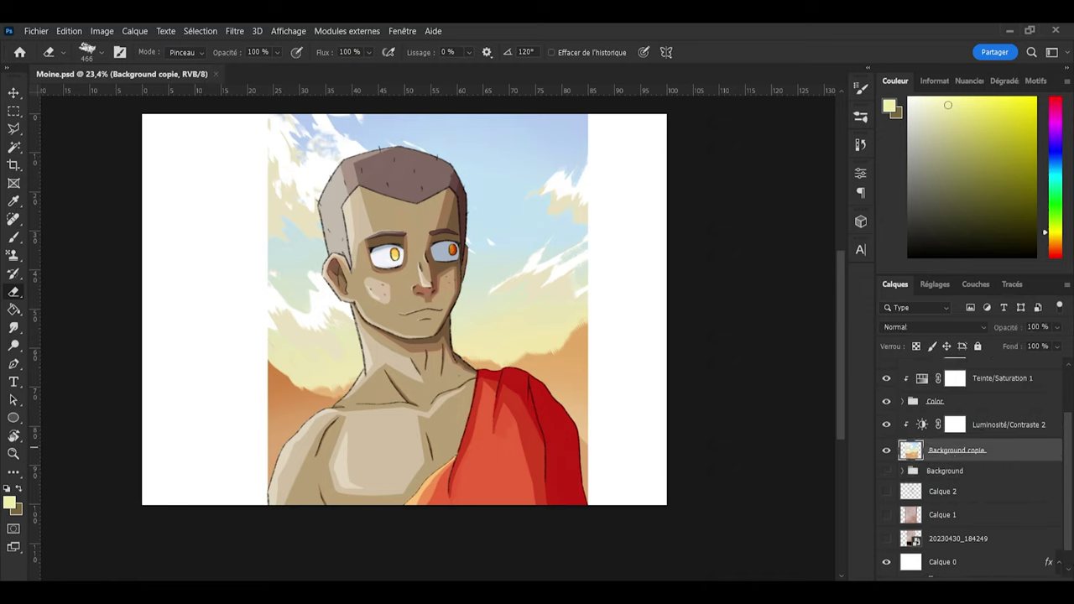
key("ctrl+shift+alt+n")
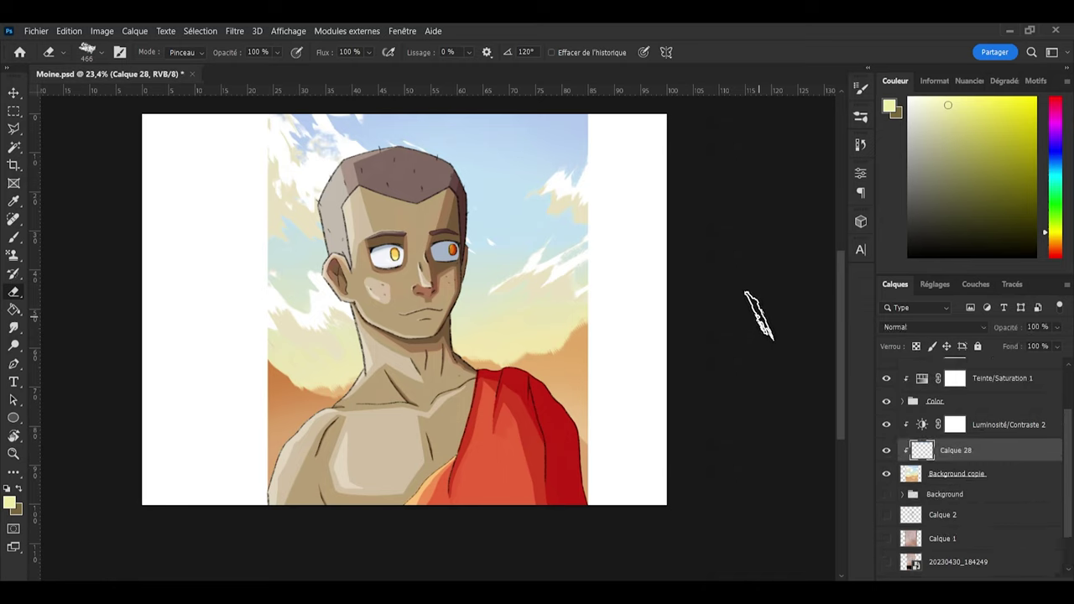
Step: Paint a pale yellow glow over the hills and horizon on Calque 28 with a soft 1204 px brush at 39% opacity
key("b")
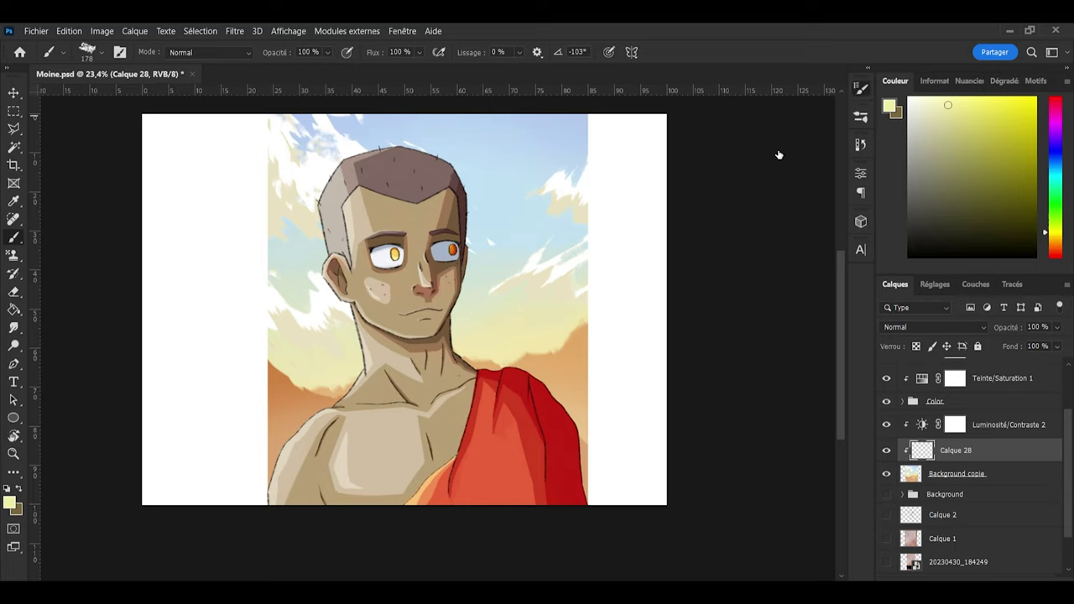
key("comma")
left_click_drag(955, 113, 941, 101)
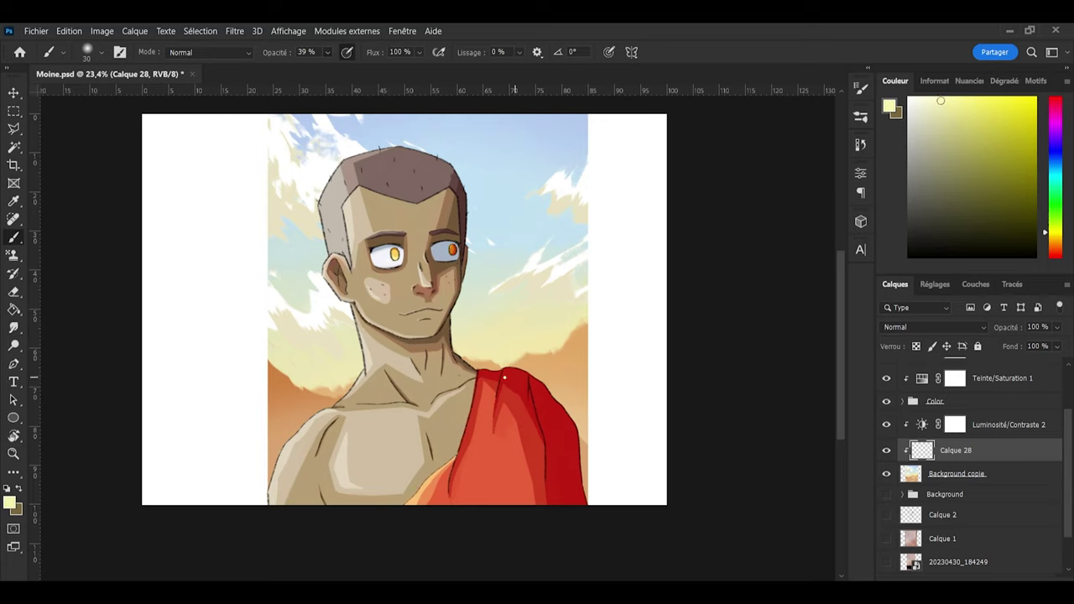
key("period")
mouse_move(525, 359)
left_mouse_down()
mouse_move(563, 351)
mouse_move(568, 336)
left_mouse_up()
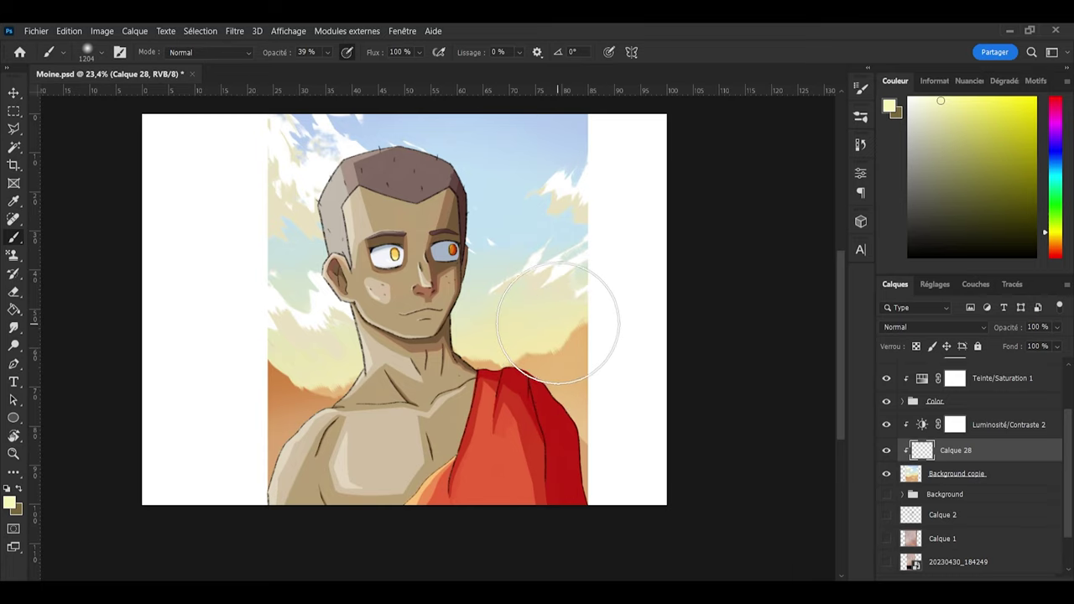
left_click(862, 119)
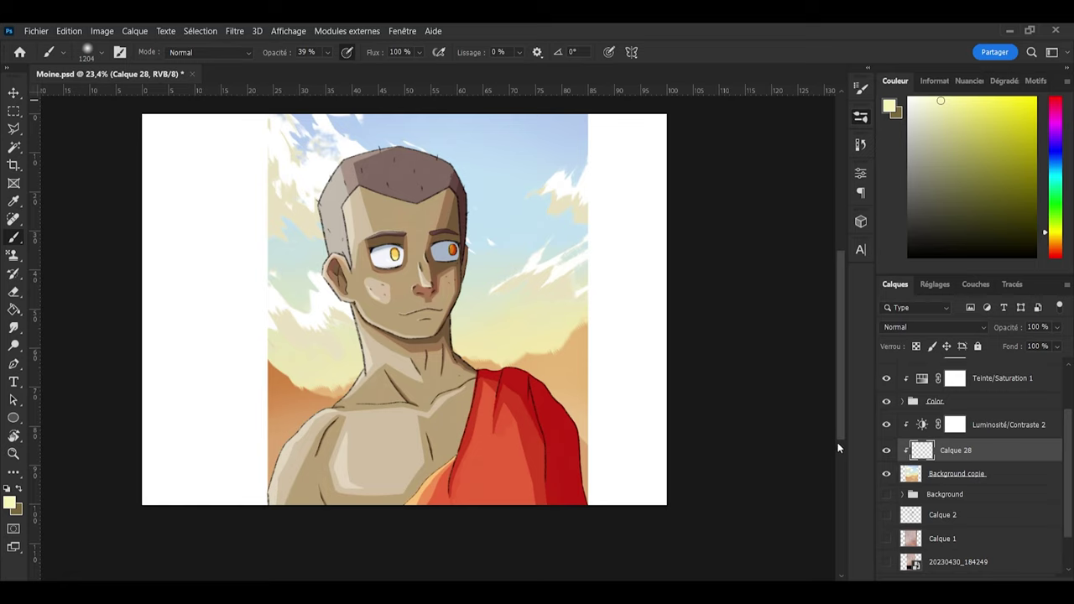
Step: Switch to a textured 300 px brush for painting on Calque 28
left_click(749, 274)
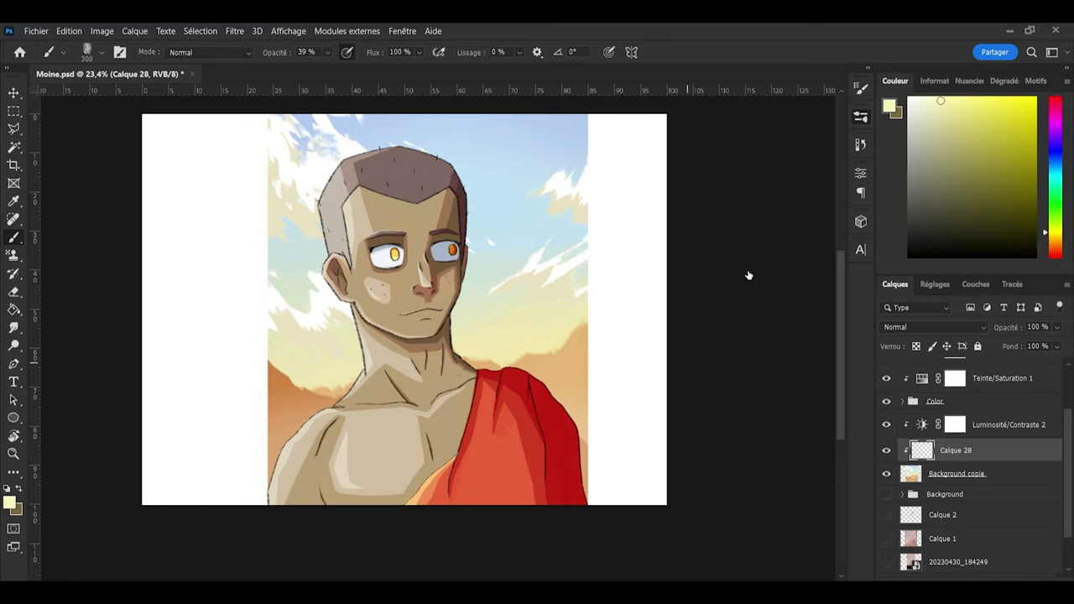
left_click(858, 118)
Step: Try a pale yellow textured haze over the hills and horizon on Calque 28, brushed at up to 657 px with 63% layer opacity
left_click_drag(543, 347, 556, 356)
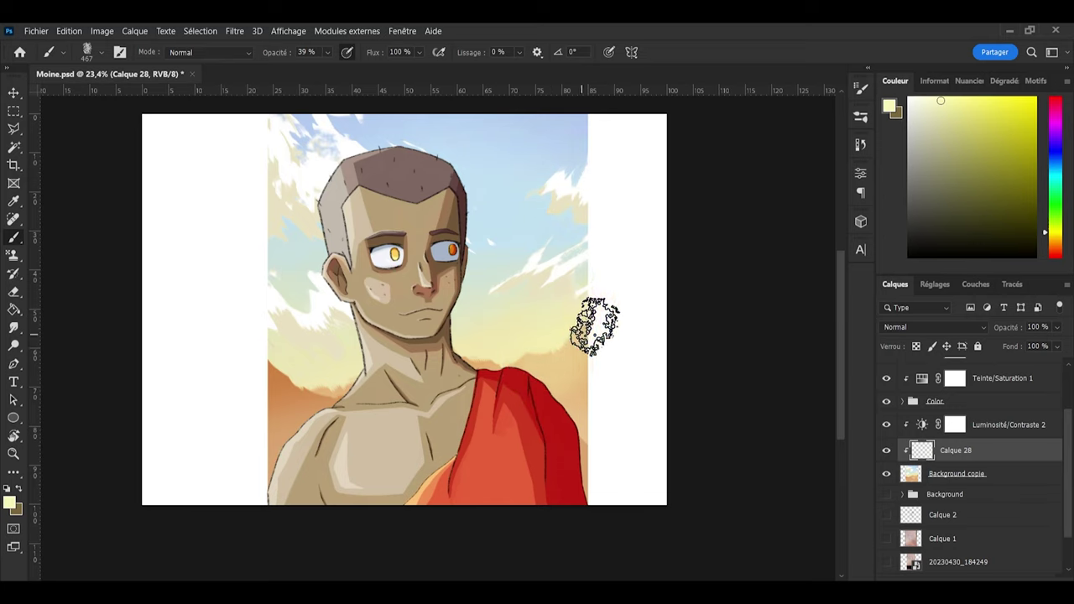
key("bracketright")
key("bracketright")
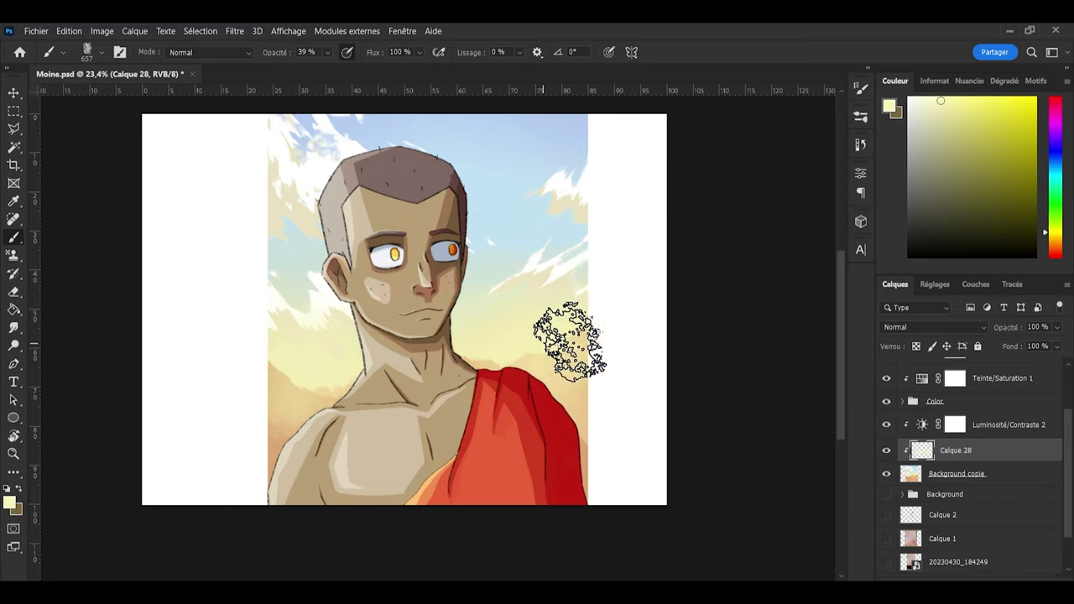
left_click(1056, 328)
left_click_drag(1056, 346, 1046, 347)
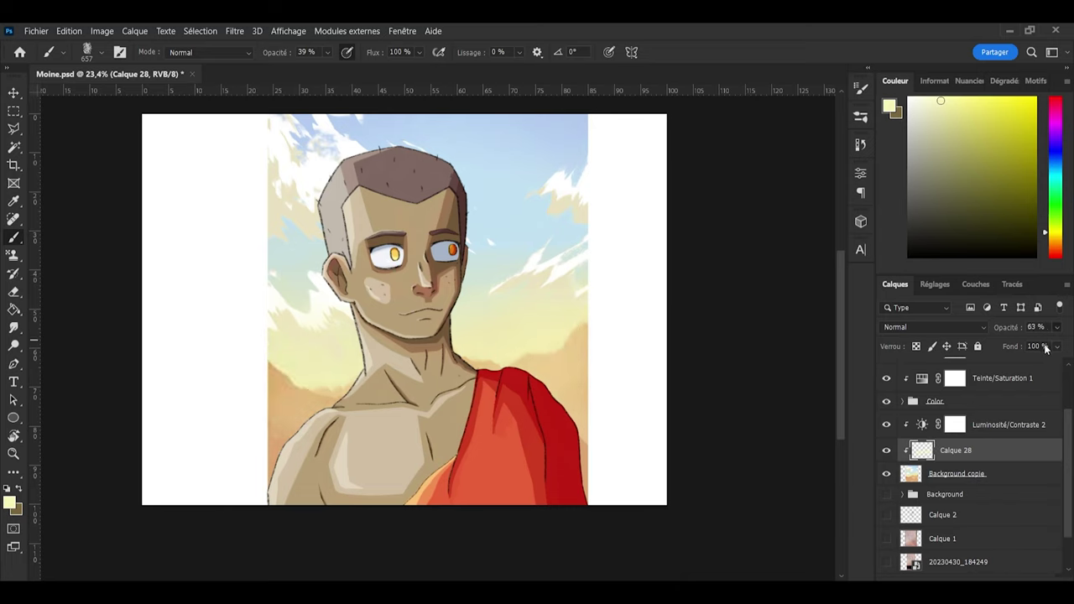
left_click(1014, 431)
left_click(1004, 453)
key("Delete")
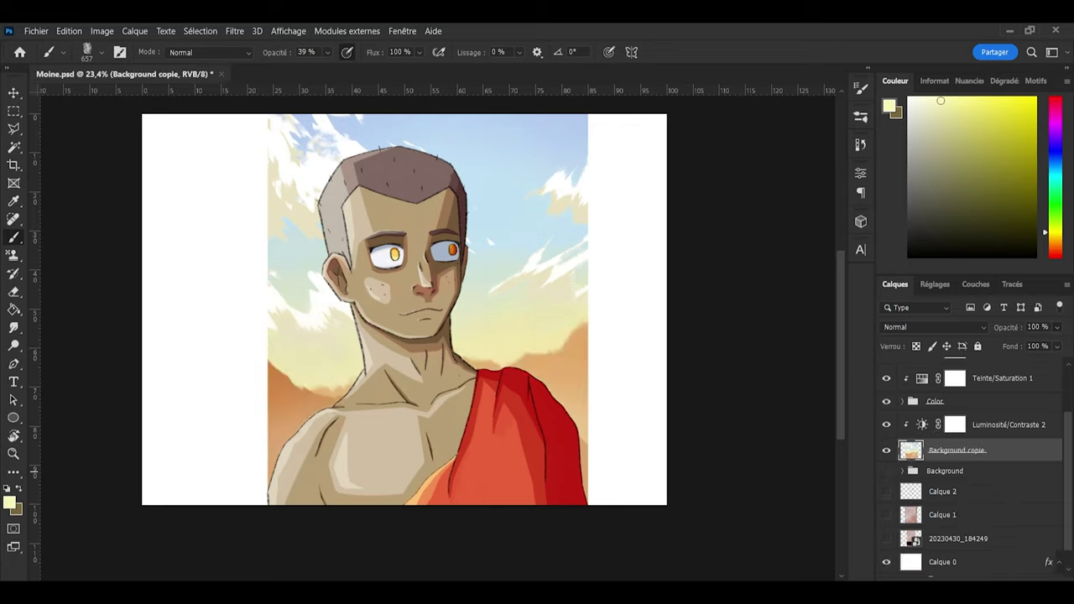
key("ctrl+z")
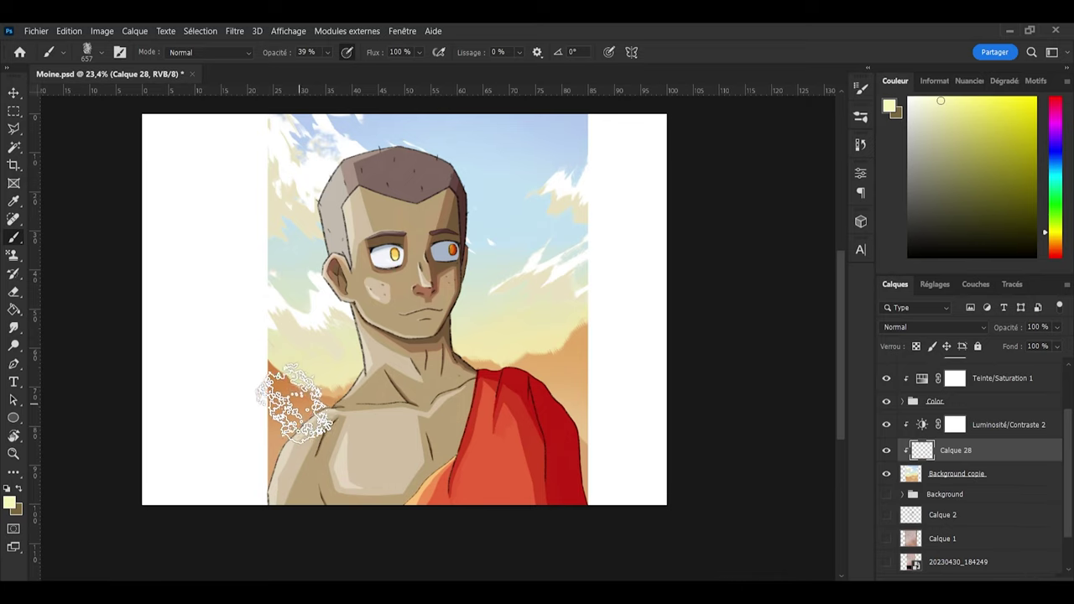
Step: Paint pale yellow texture over the hills on Calque 28 at 317 px, set the layer's opacity to 47% and save
left_click_drag(295, 374, 262, 385)
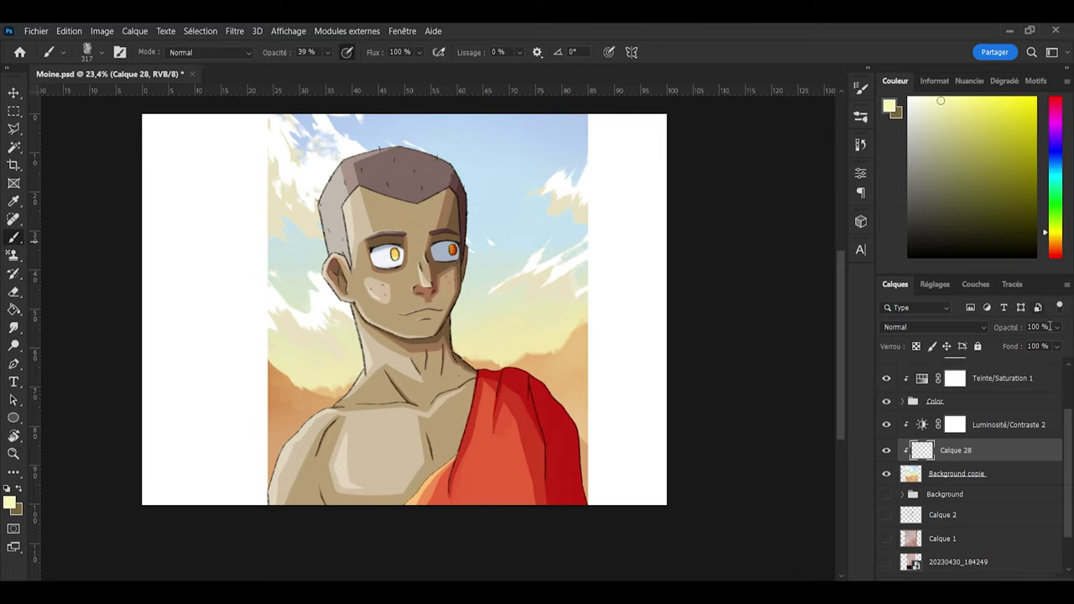
left_click_drag(1051, 343, 1041, 342)
key("ctrl+s")
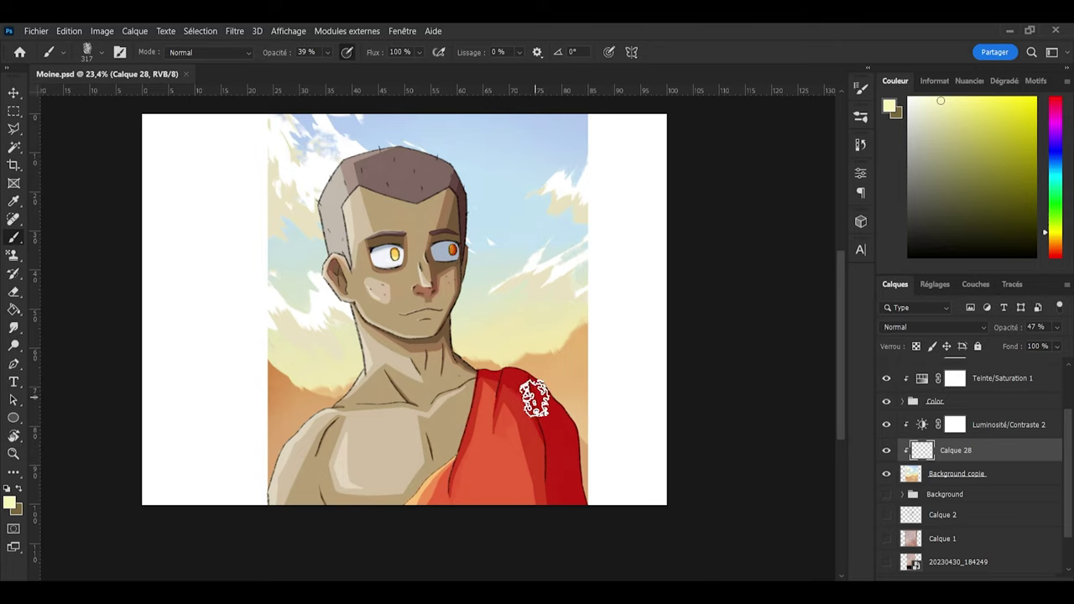
Step: Add a hue/saturation adjustment directly above Luminosité/Contraste 2, clipped to Background copie
scroll(537, 399, "up", 1)
scroll(945, 470, "down", 2)
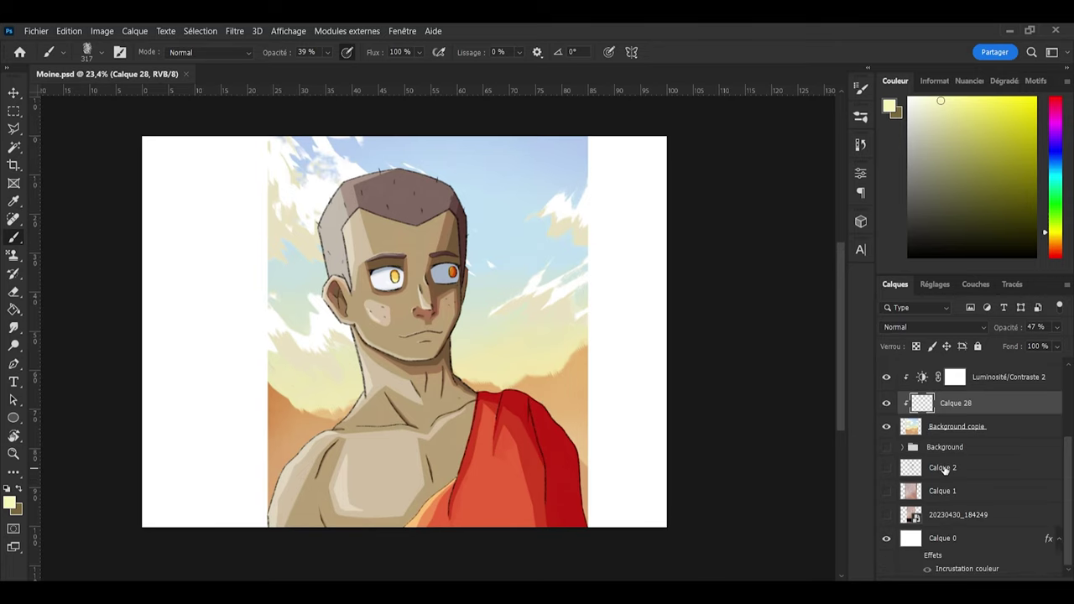
left_click(962, 428)
scroll(965, 435, "up", 3)
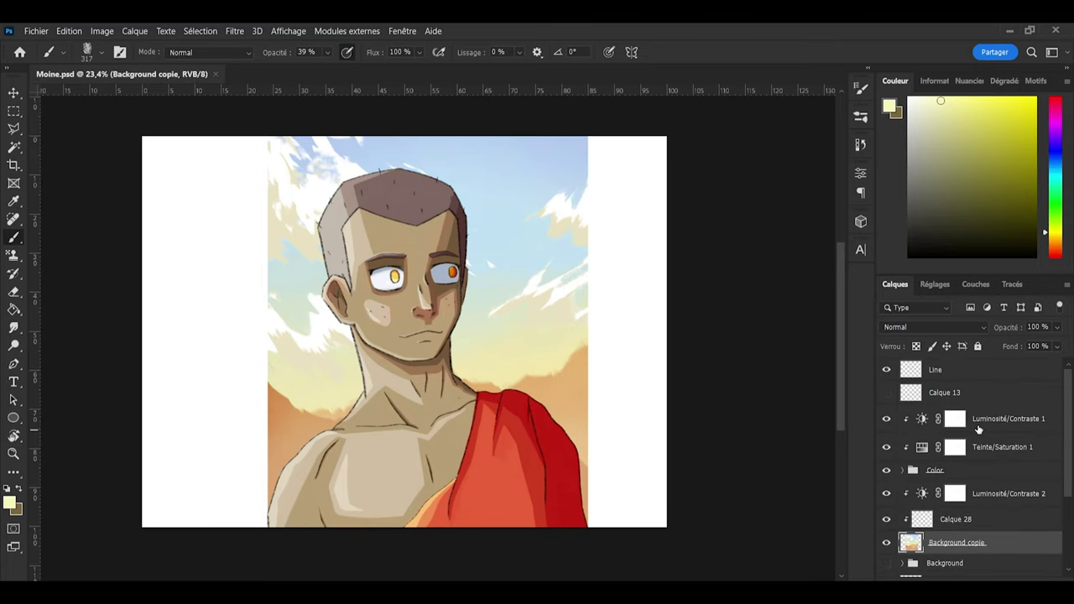
left_click(994, 495, "shift")
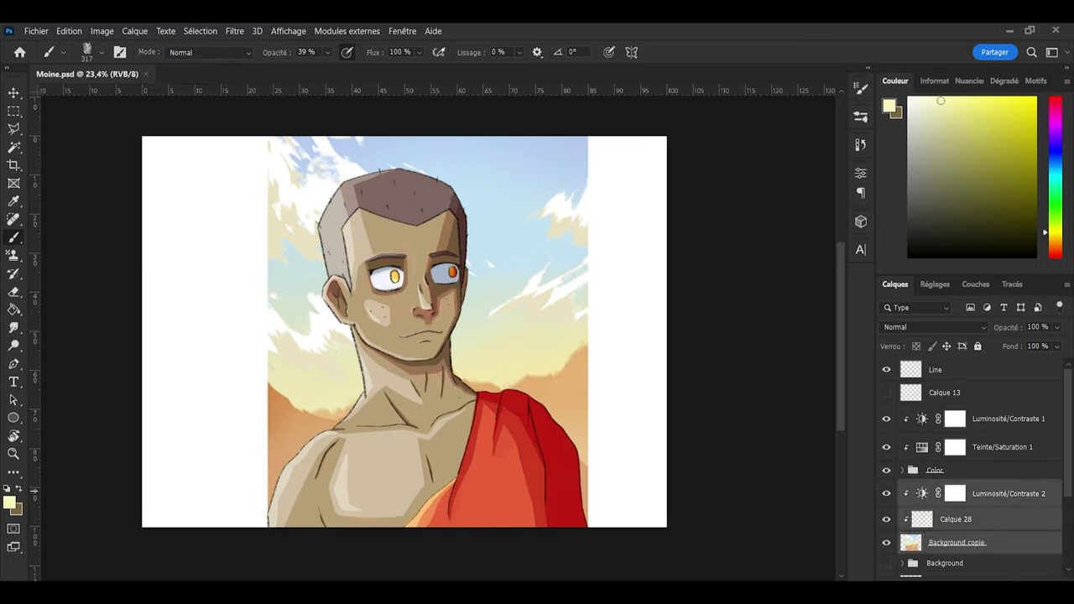
left_click(955, 493)
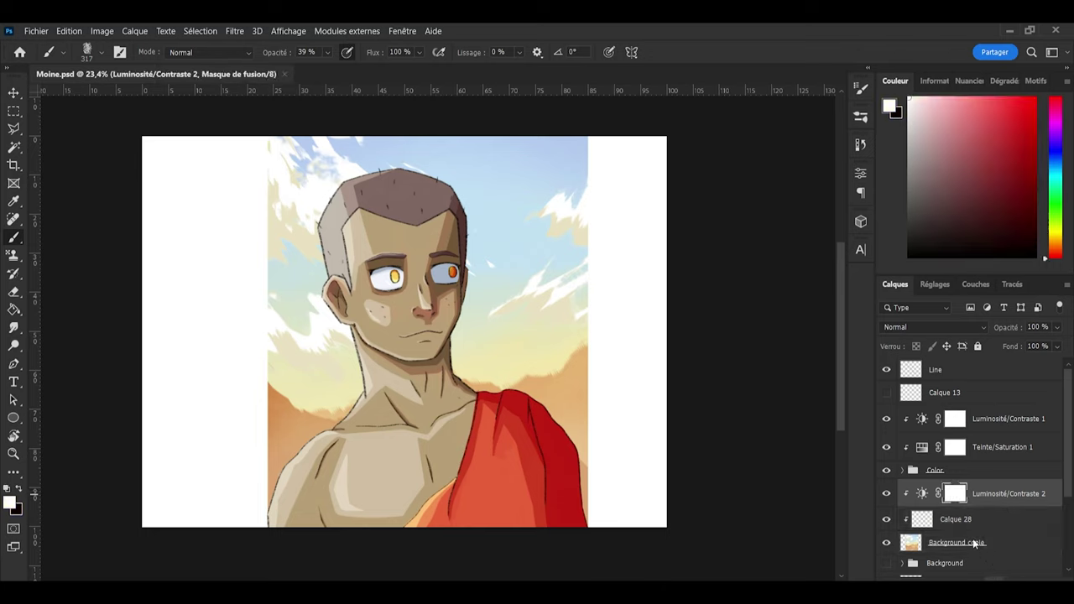
left_click(959, 452)
left_click(975, 501, "alt")
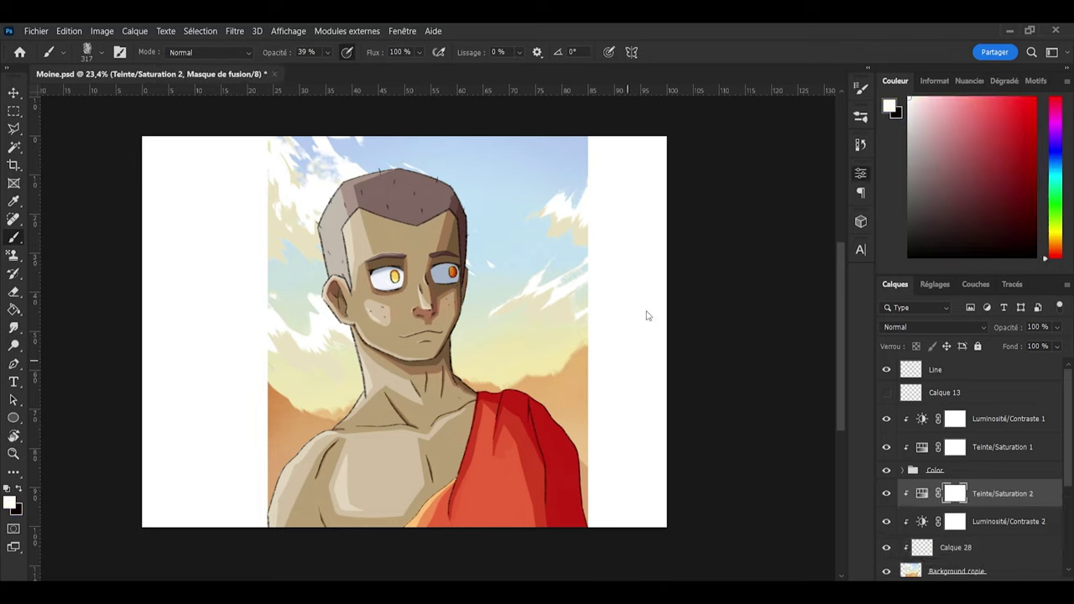
Step: Tune the background colours with the Teinte/Saturation 2 adjustment, testing strong hue shifts and comparing versions through undo and redo
left_click_drag(705, 263, 851, 274)
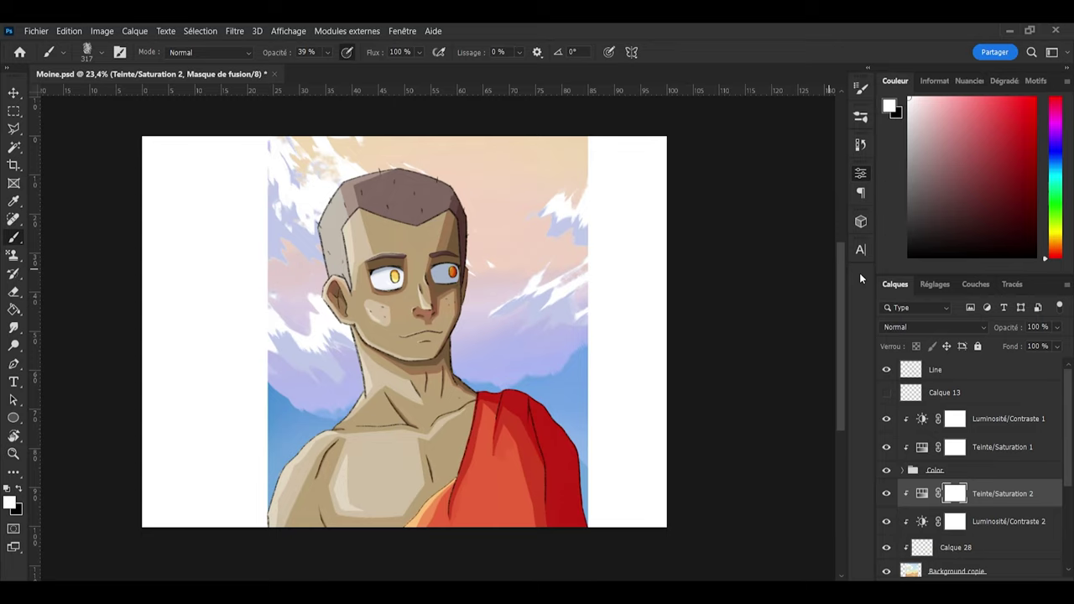
left_click_drag(831, 272, 668, 273)
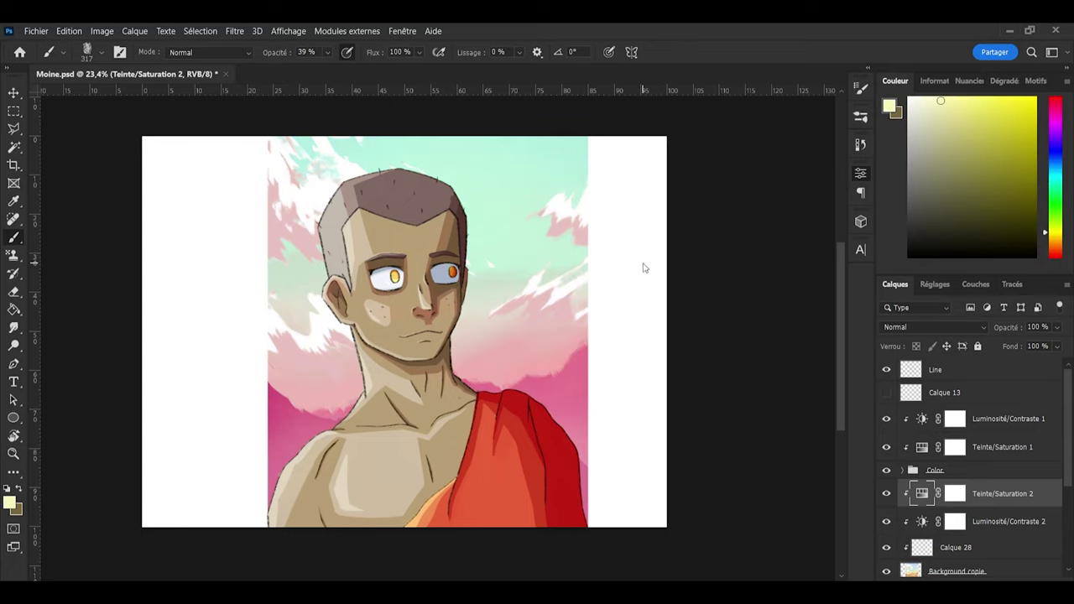
left_click_drag(644, 268, 701, 278)
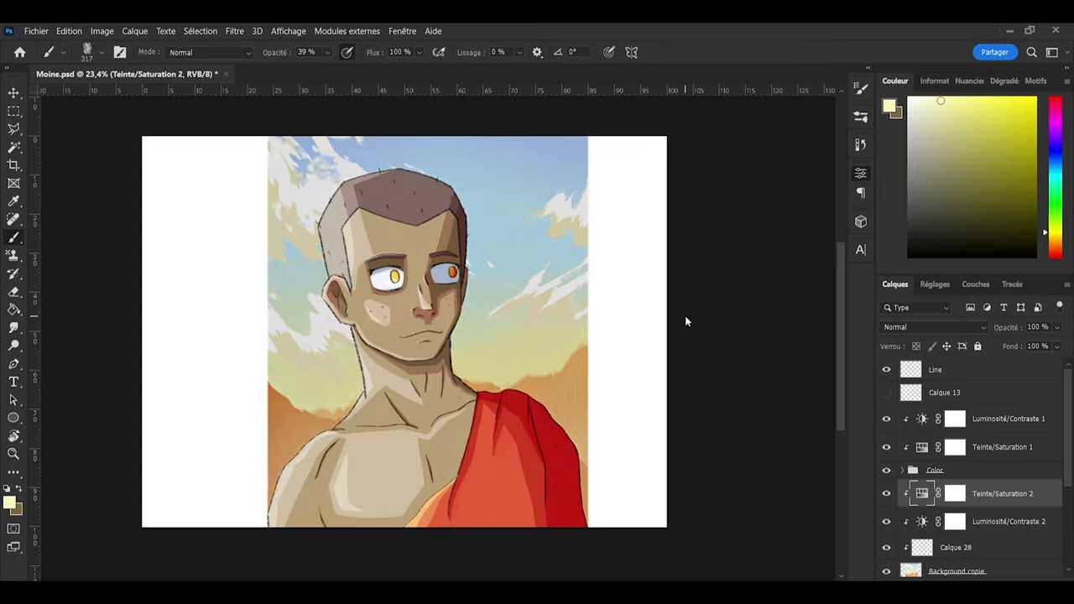
key("ctrl+z")
key("ctrl+z")
key("ctrl+shift+z")
key("ctrl+shift+z")
key("ctrl+shift+z")
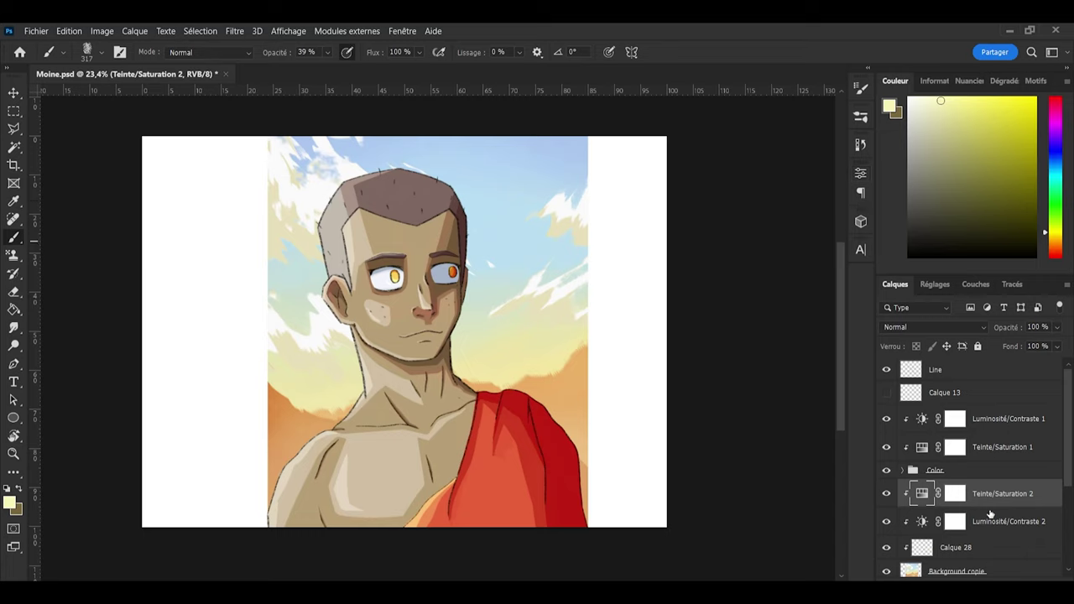
Step: Group Background copie together with Calque 28, Luminosité/Contraste 2 and Teinte/Saturation 2
scroll(991, 515, "down", 3)
left_click(970, 477, "shift")
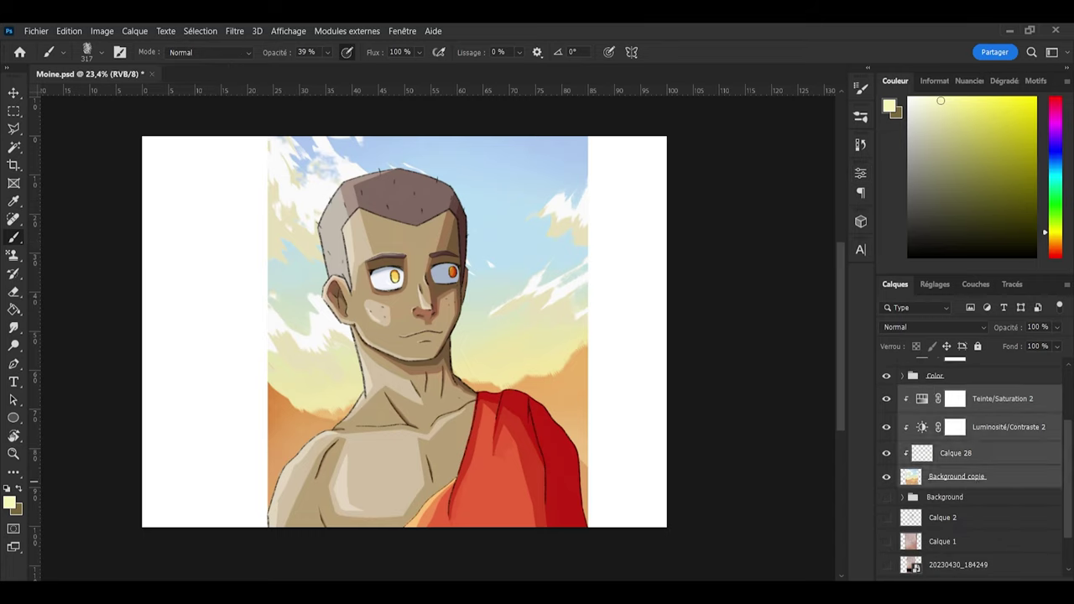
key("ctrl+g")
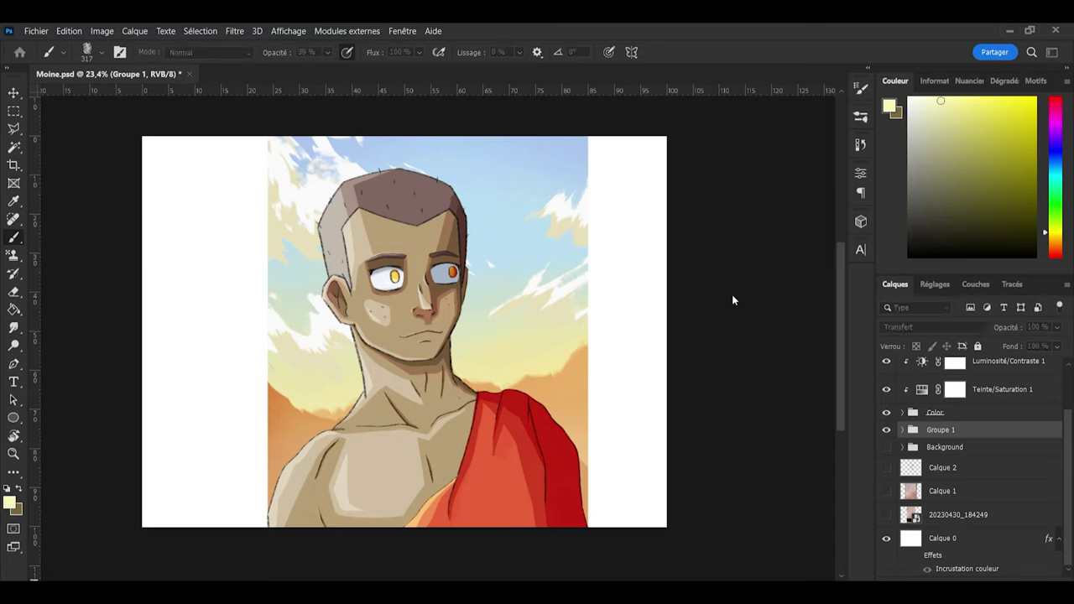
Step: Duplicate the new background group, merge the copy into a single layer and hide the original group
key("ctrl+j")
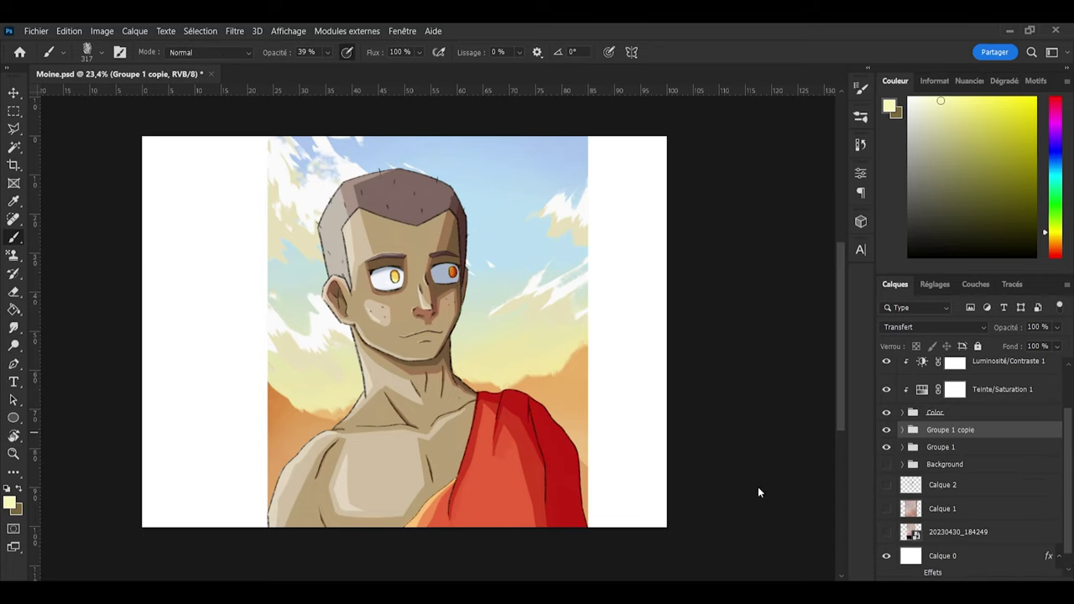
key("ctrl+e")
left_click(886, 453)
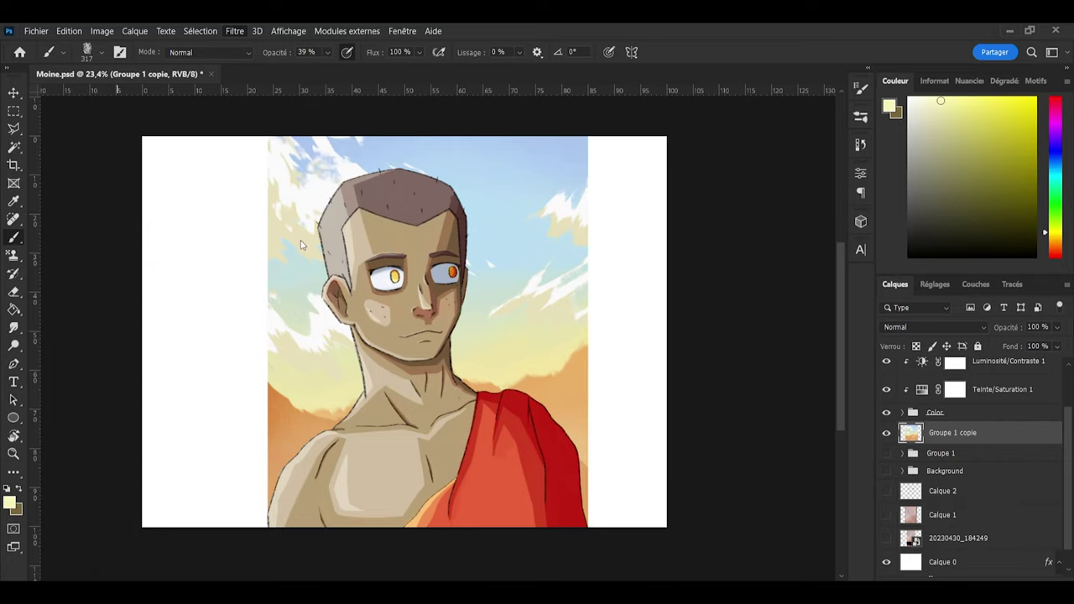
Step: Try a field blur of about 28 px on the merged background layer Groupe 1 copie
key("ctrl+alt+f")
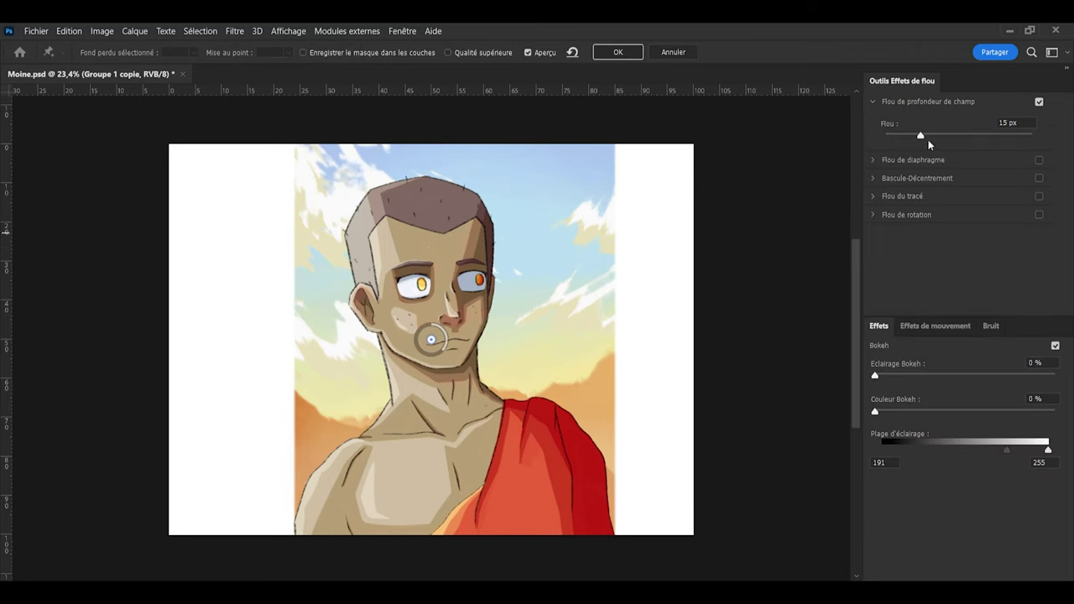
left_click_drag(932, 134, 936, 135)
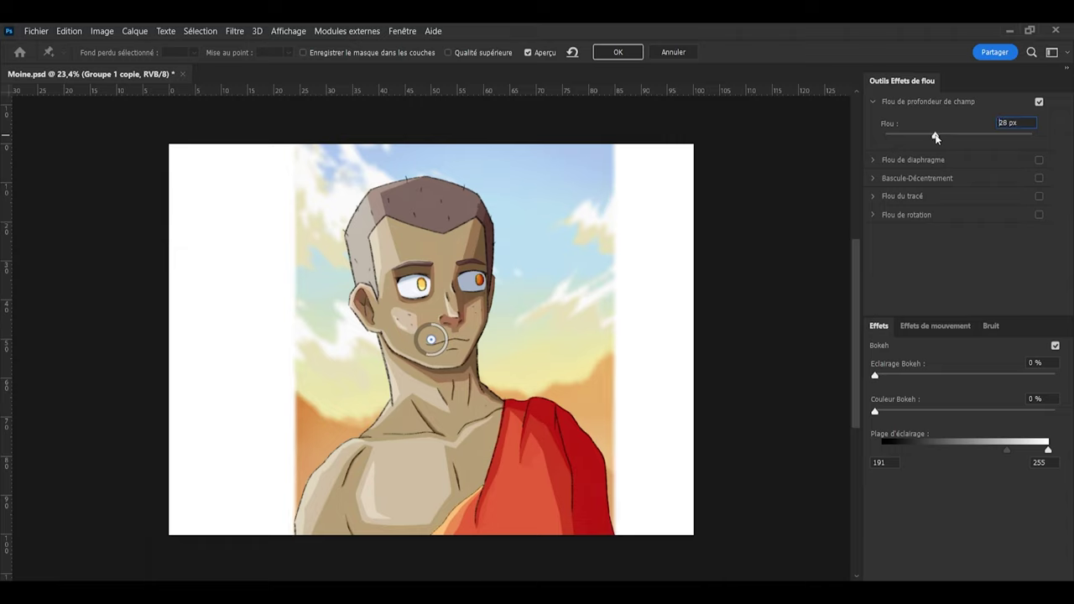
left_click_drag(936, 137, 936, 137)
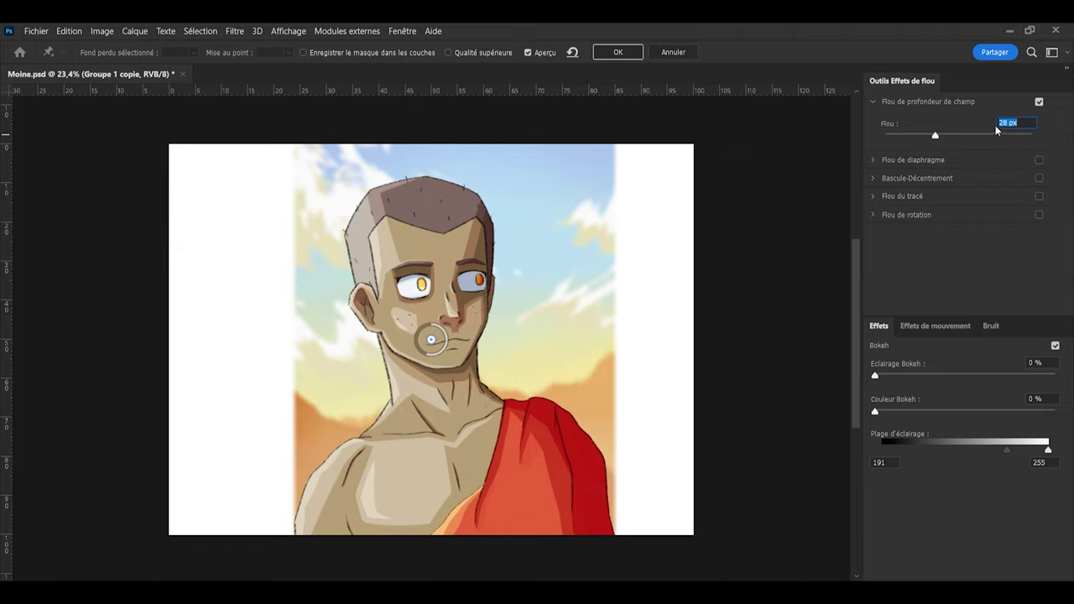
key("Up")
key("Up")
left_click(617, 52)
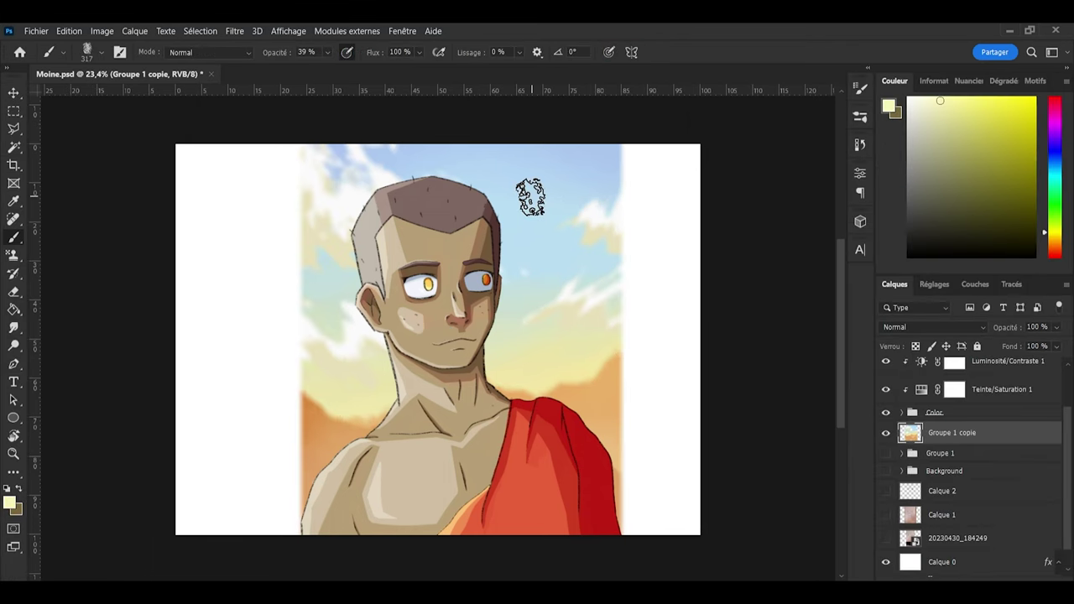
scroll(335, 208, "down", 2)
scroll(520, 250, "up", 3)
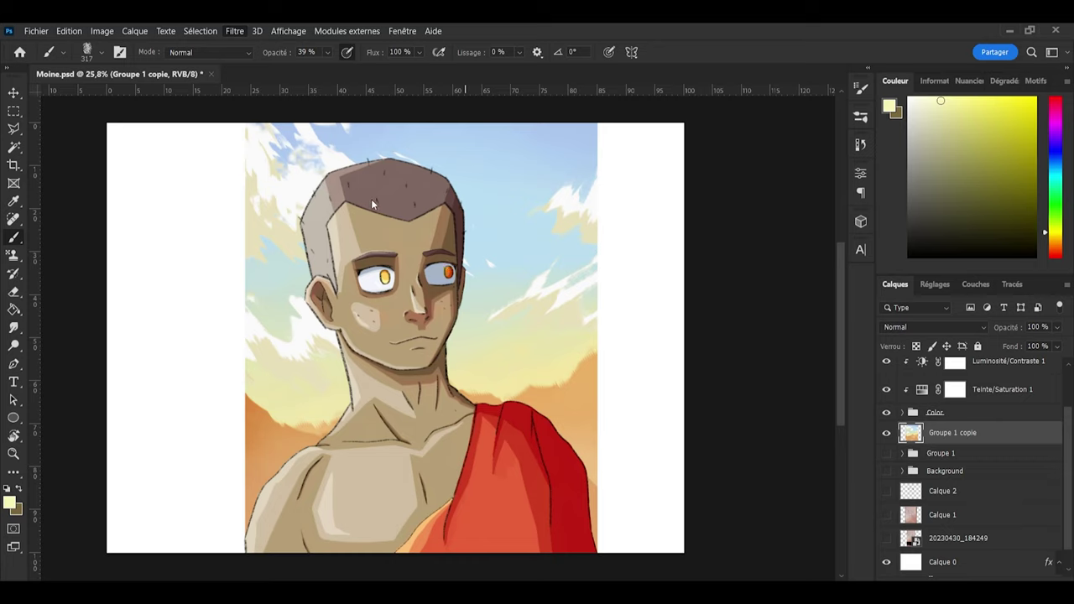
Step: Apply a 15 px field blur to the merged background layer Groupe 1 copie
key("h")
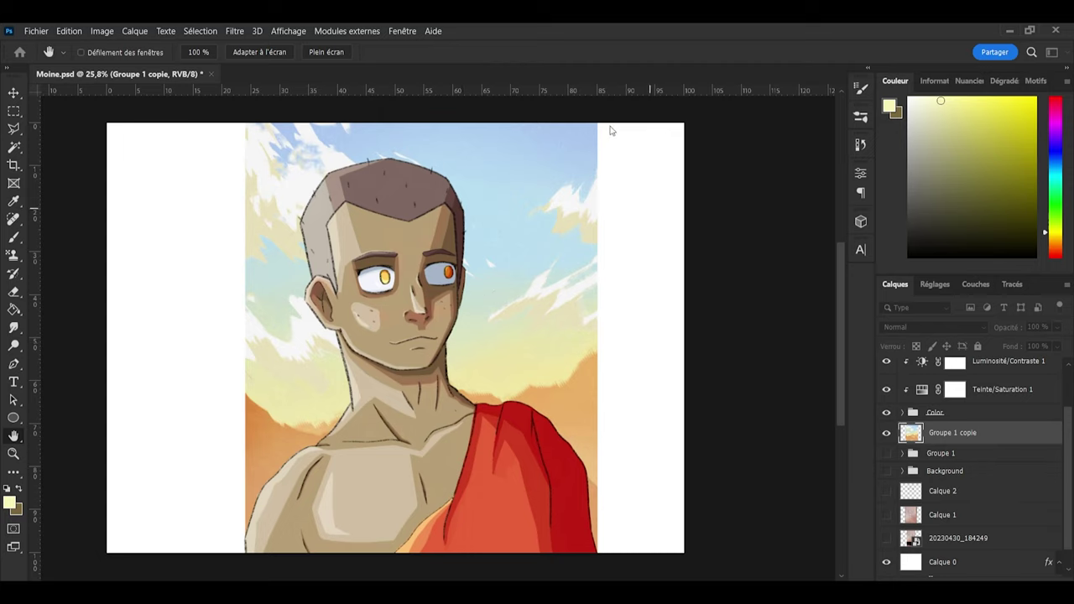
key("b")
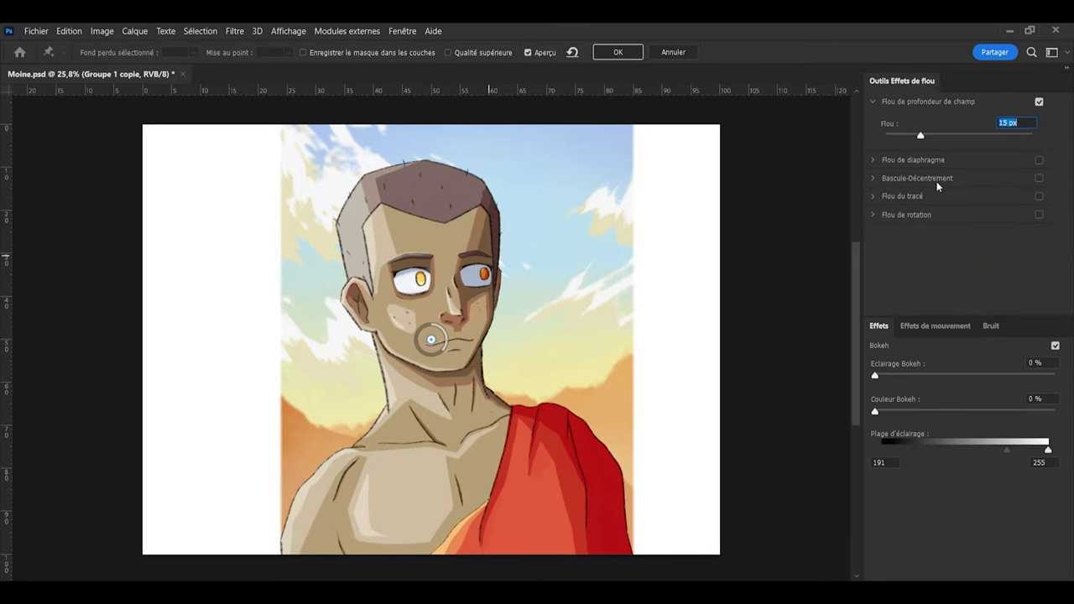
left_click(618, 52)
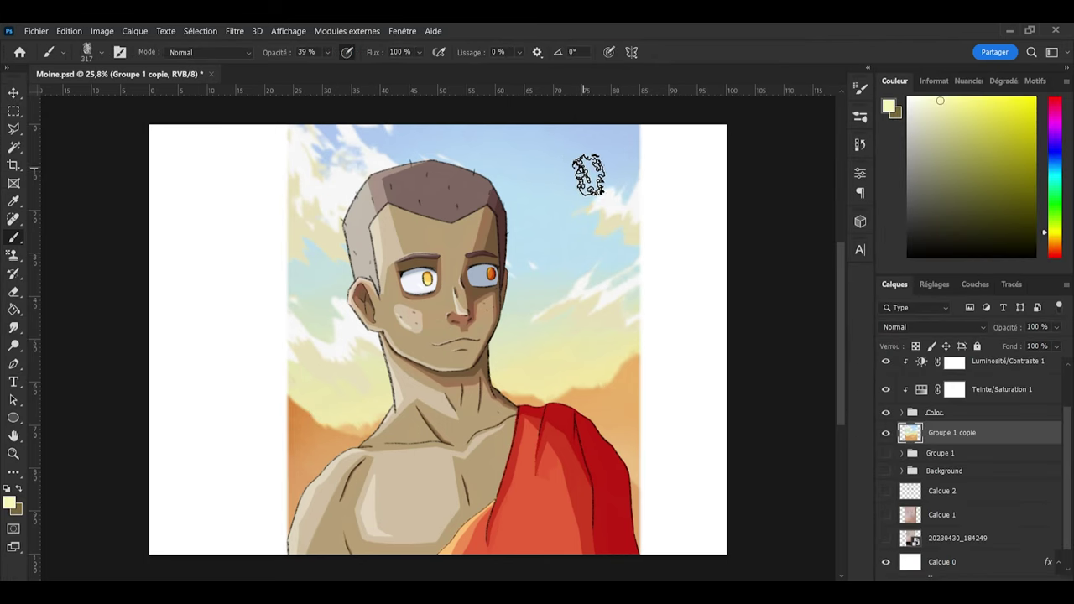
Step: Group the Color folder with its clipped Teinte/Saturation 1 and Luminosité/Contraste 1 adjustments
left_click(965, 413)
scroll(957, 403, "up", 1)
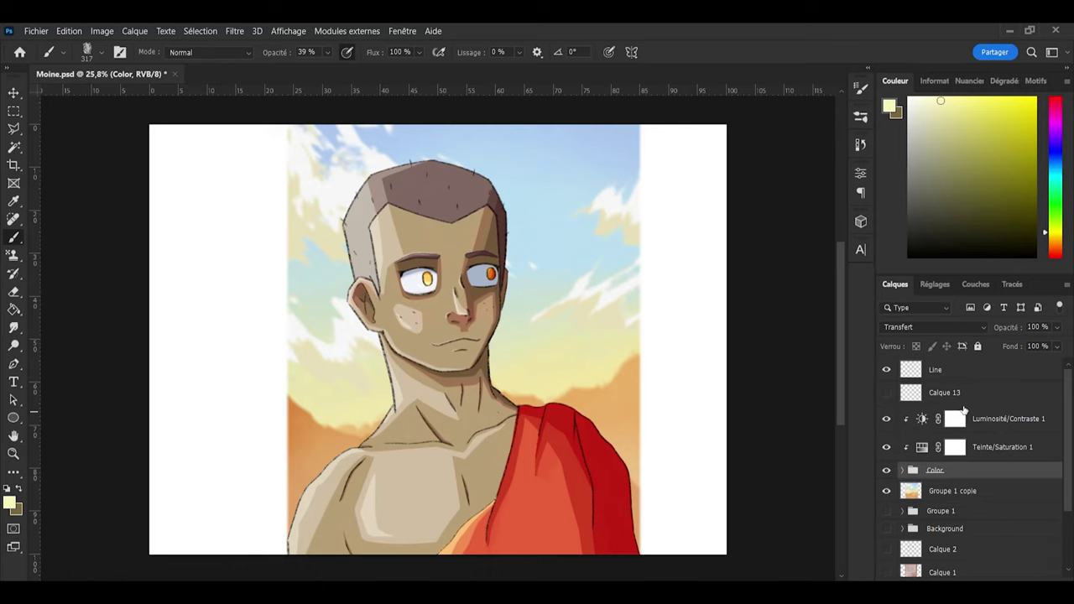
left_click(987, 421, "shift")
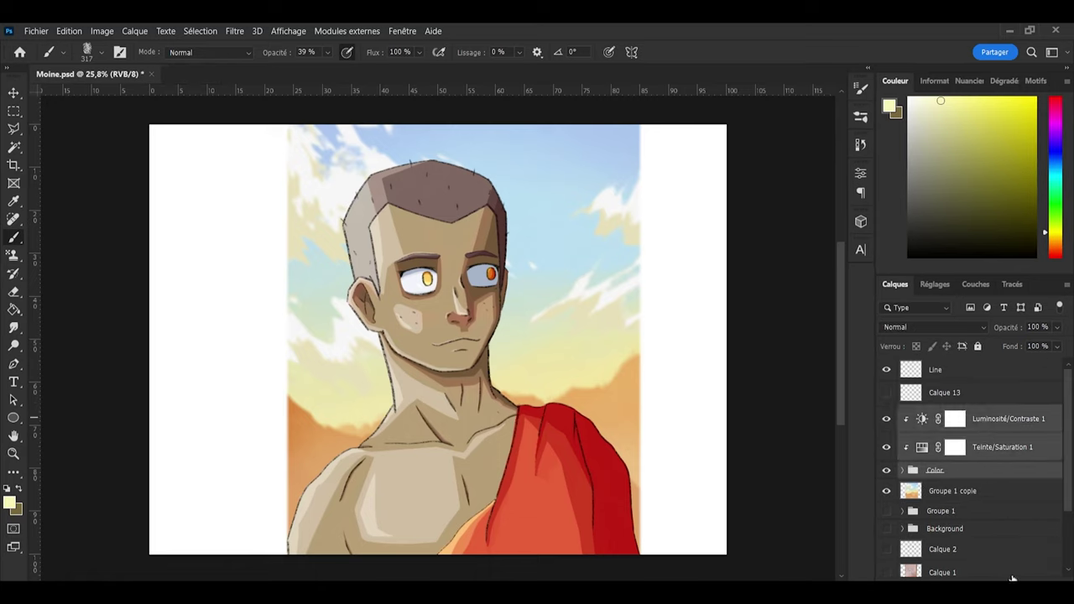
key("ctrl+g")
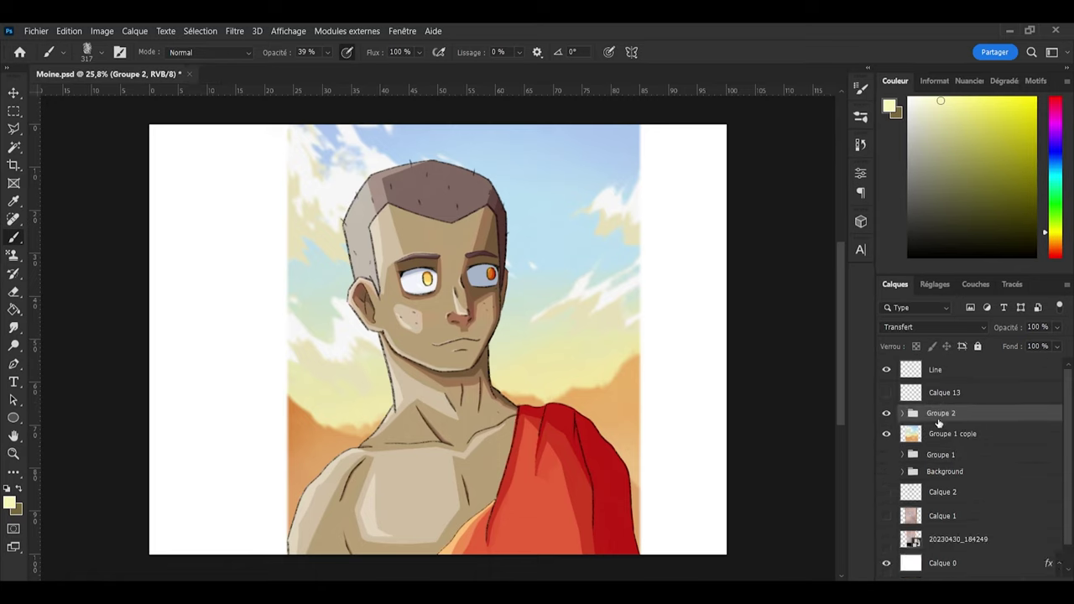
Step: Move the hidden Calque 13 down the layer stack, directly beneath the Background group
left_click(944, 395)
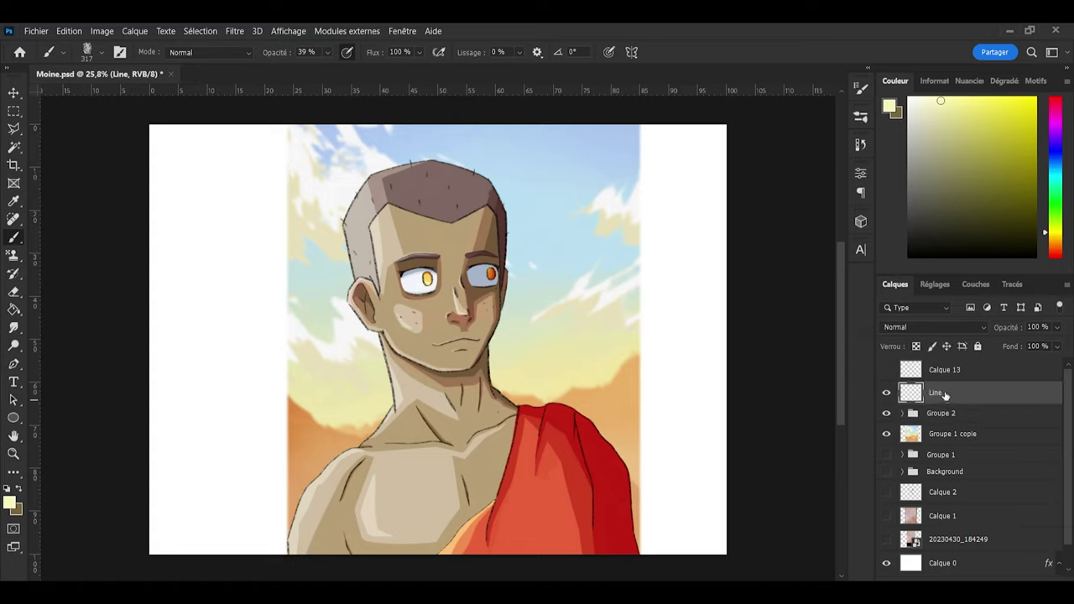
left_click_drag(944, 394, 938, 371)
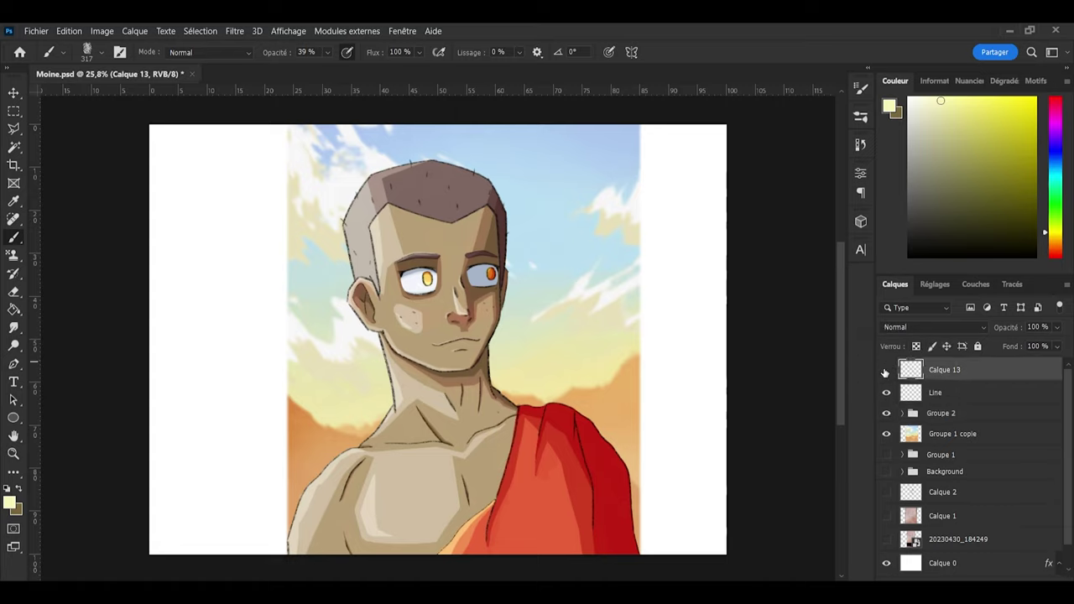
left_click_drag(943, 373, 957, 480)
Step: Rename the hidden Groupe 1 folder as BG + Effets
double_click(942, 430)
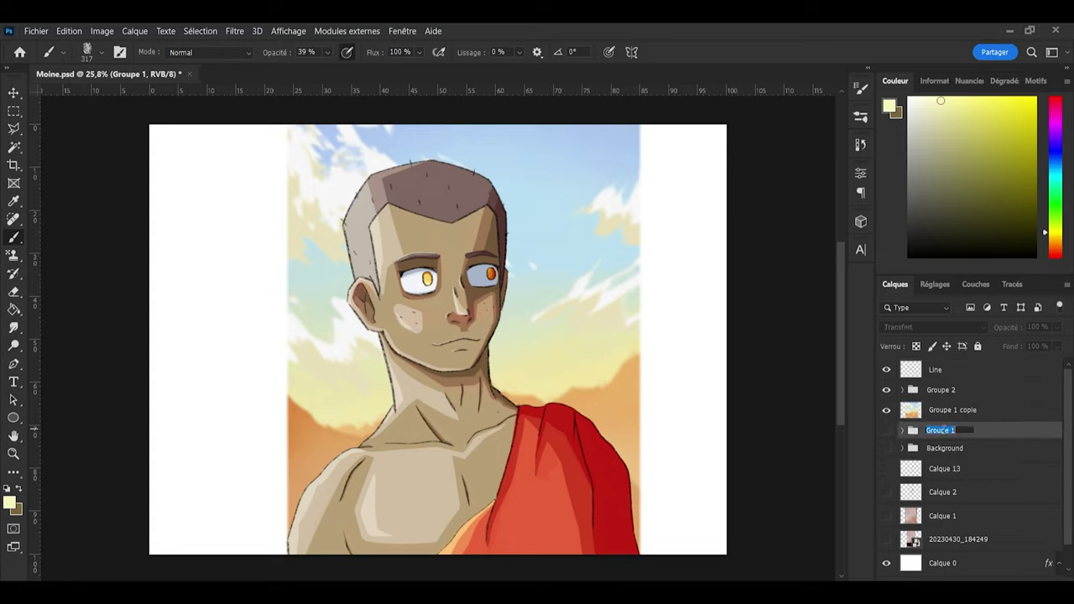
type("BG + Effets")
key("Return")
Step: Rename the blurred background layer Groupe 1 copie as BG Grain + Floue
double_click(953, 409)
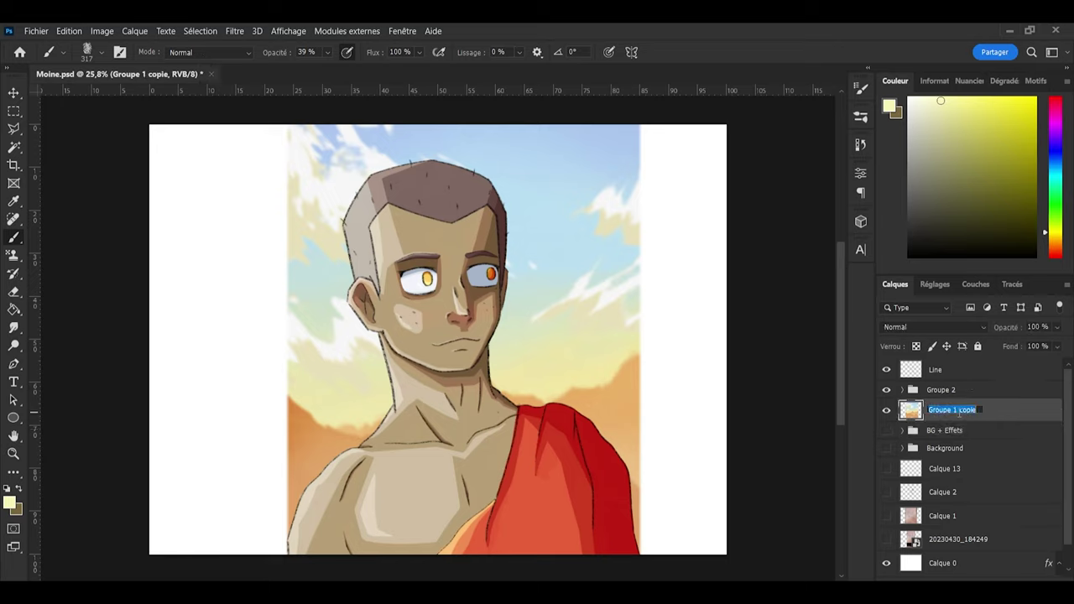
type("BG Floue")
key("Return")
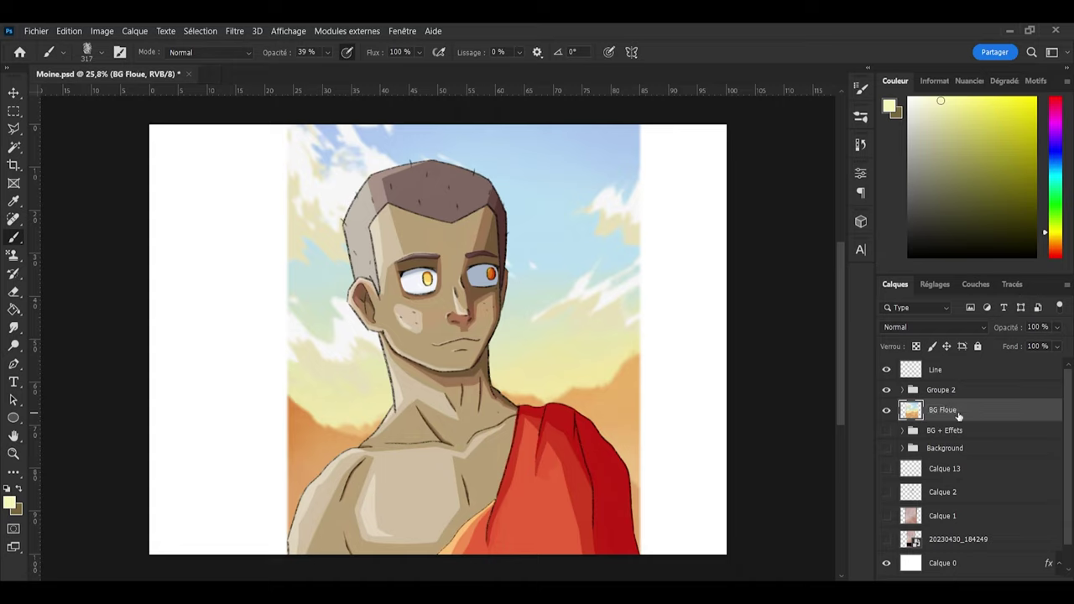
double_click(957, 413)
left_click(954, 411)
type("Grain +")
key("Return")
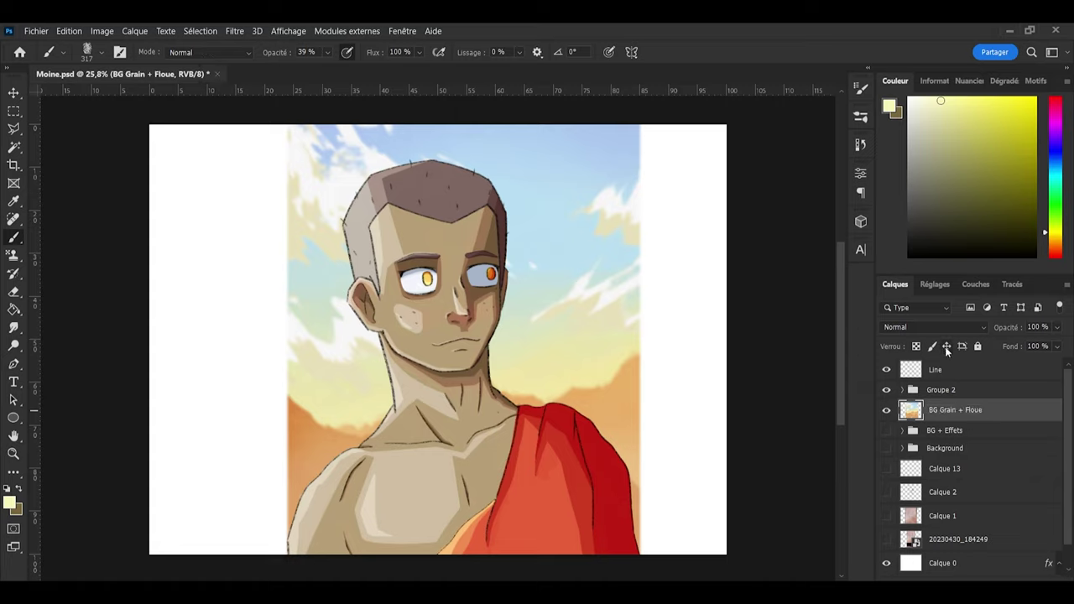
Step: Duplicate the Groupe 2 folder, then merge the copy into a single layer and add noise to it
mouse_move(927, 391)
left_mouse_down()
mouse_move(955, 386)
mouse_move(945, 386)
left_mouse_up()
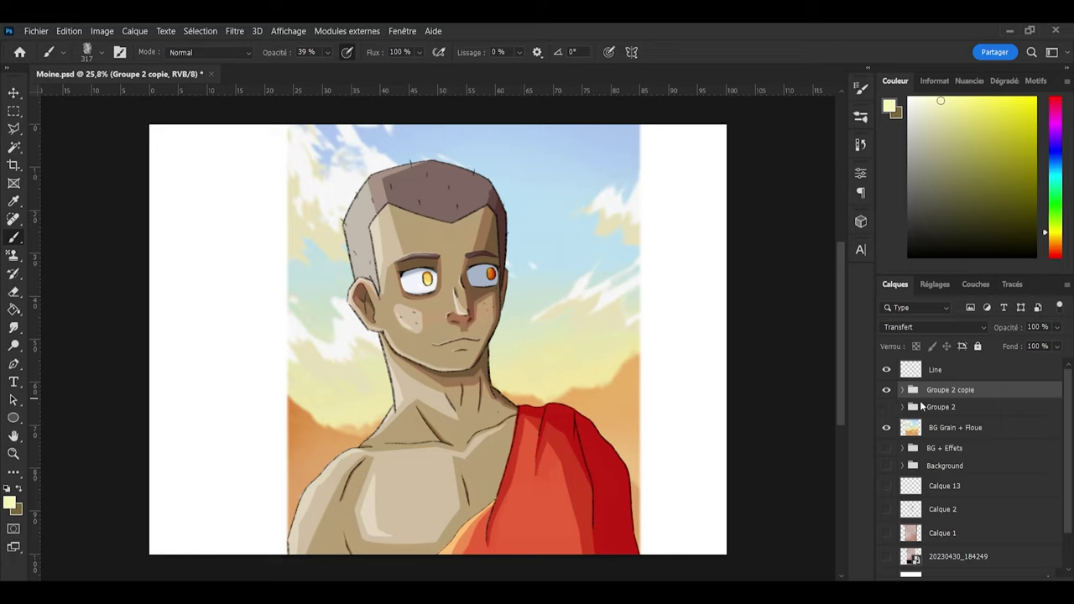
key("ctrl+e")
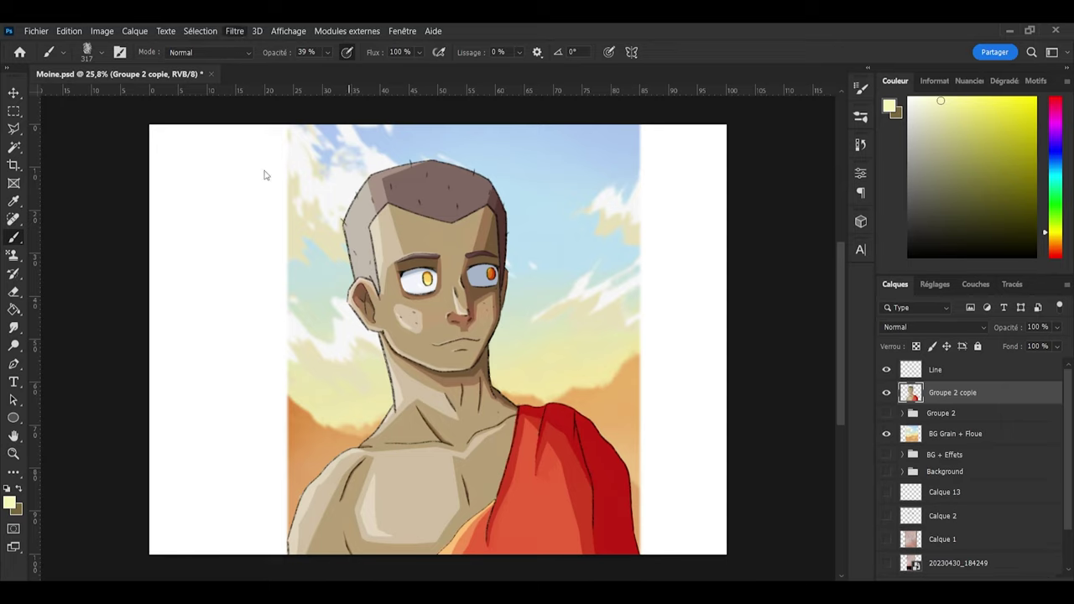
key("space")
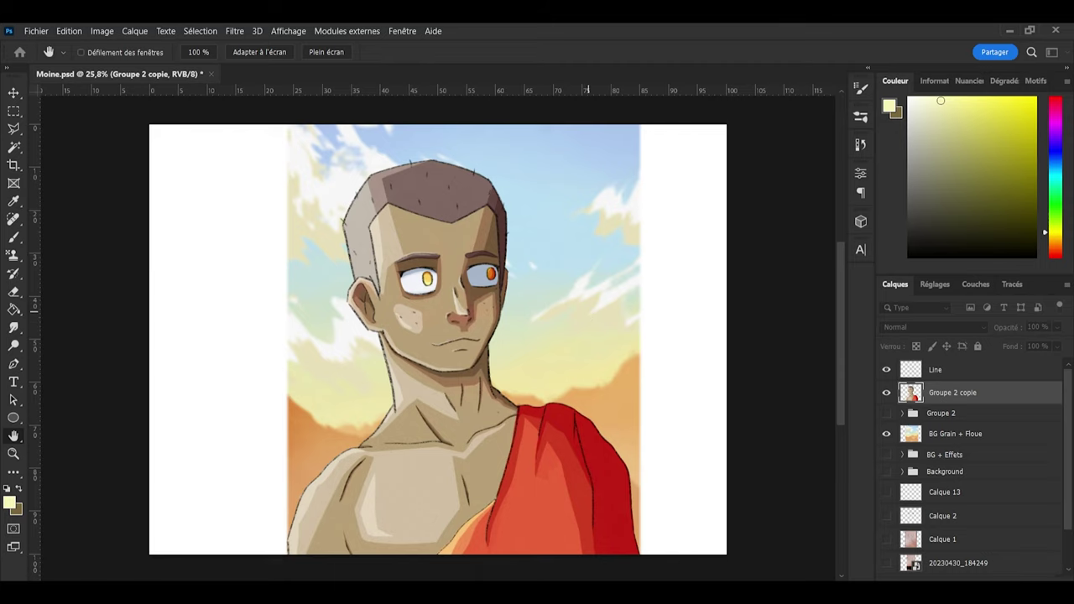
key("b")
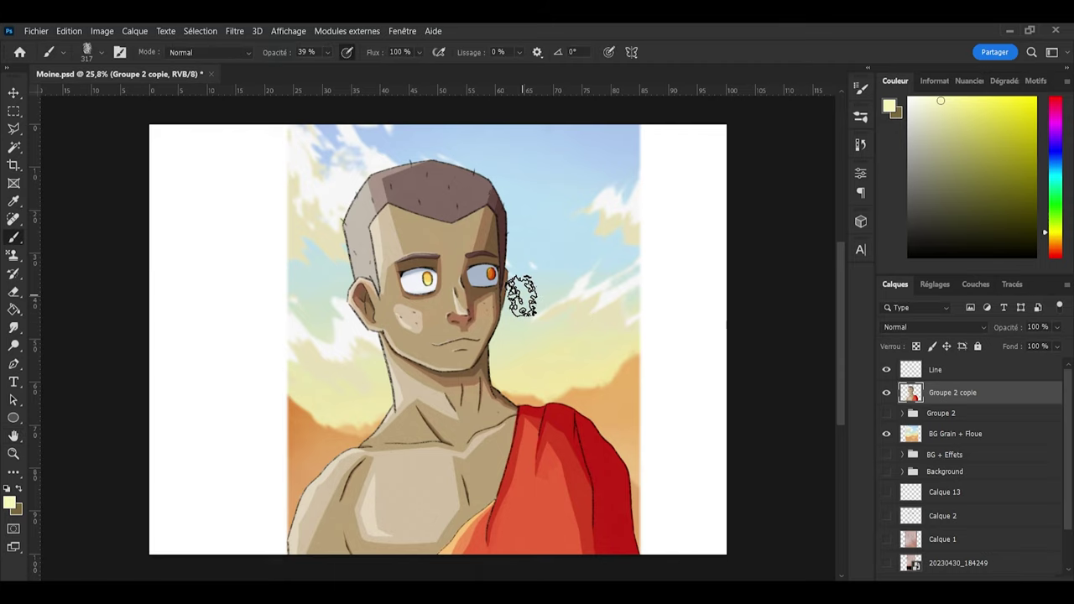
scroll(492, 238, "up", 6)
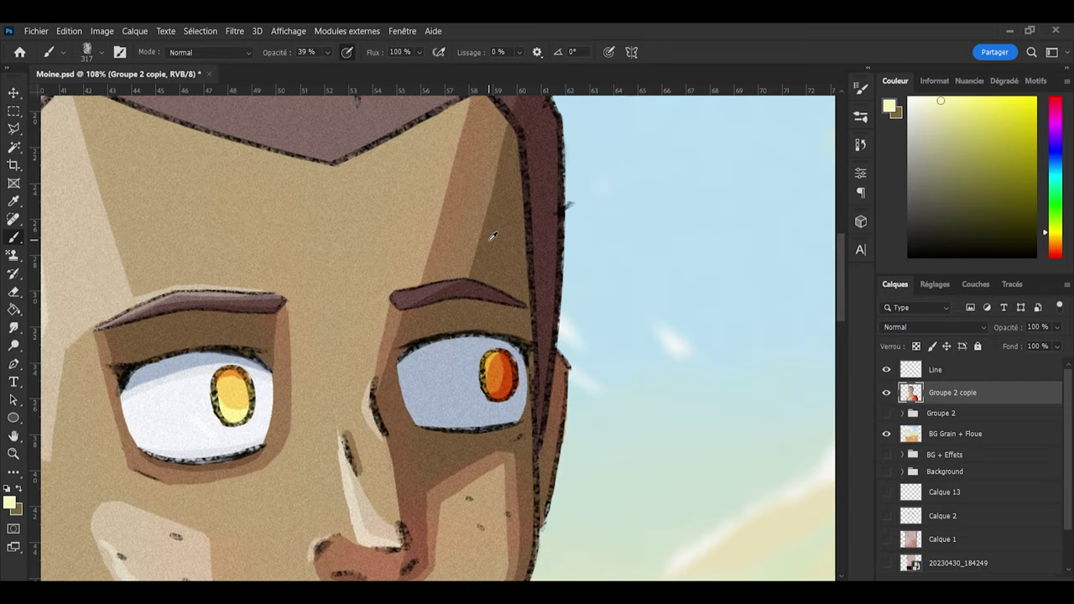
scroll(492, 235, "down", 7)
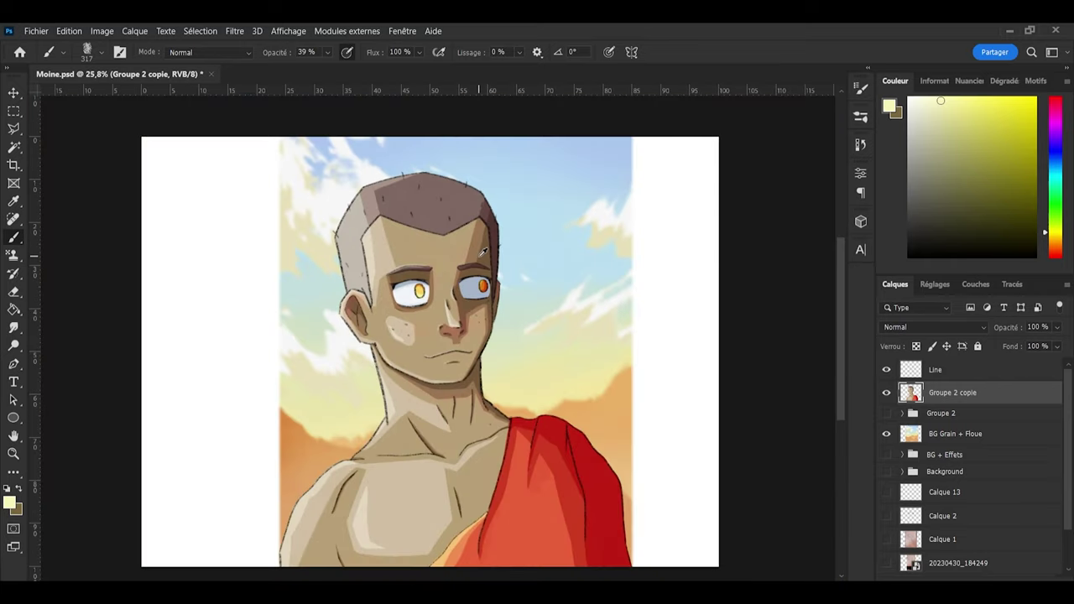
scroll(492, 251, "down", 1)
scroll(550, 304, "up", 1)
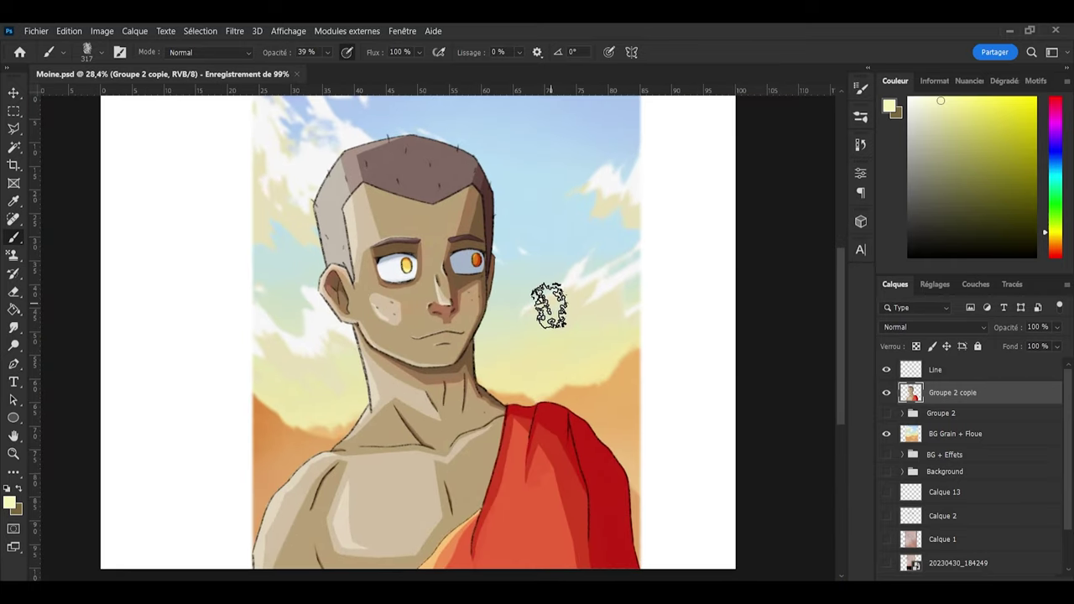
scroll(546, 305, "down", 1)
scroll(552, 283, "down", 1)
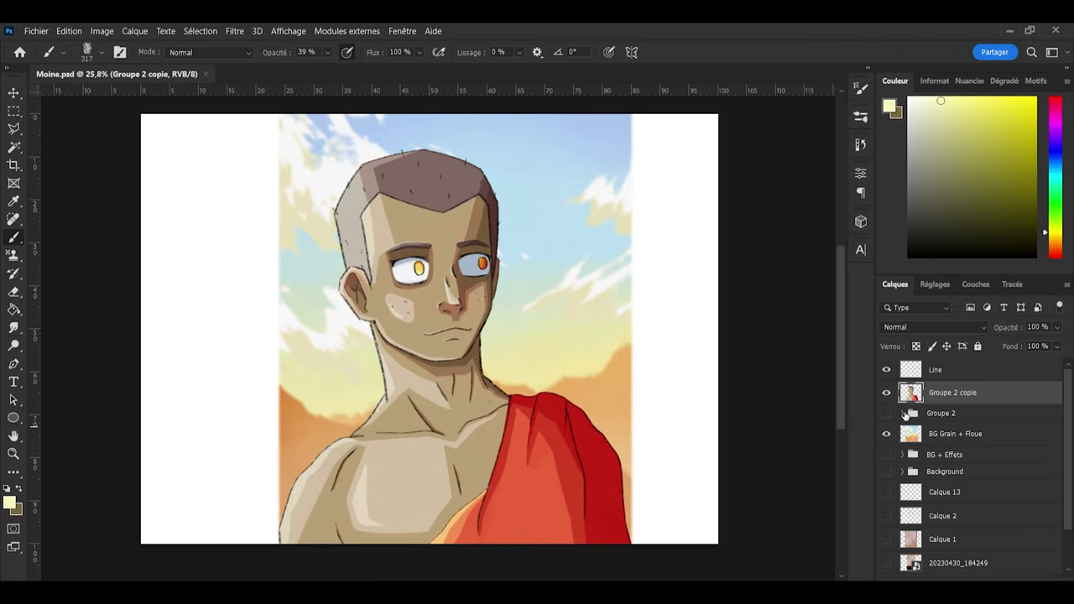
Step: Rename the merged character layer Groupe 2 copie as Perso + Bruit and save the document
double_click(934, 393)
type("Perso + Bruit")
key("Return")
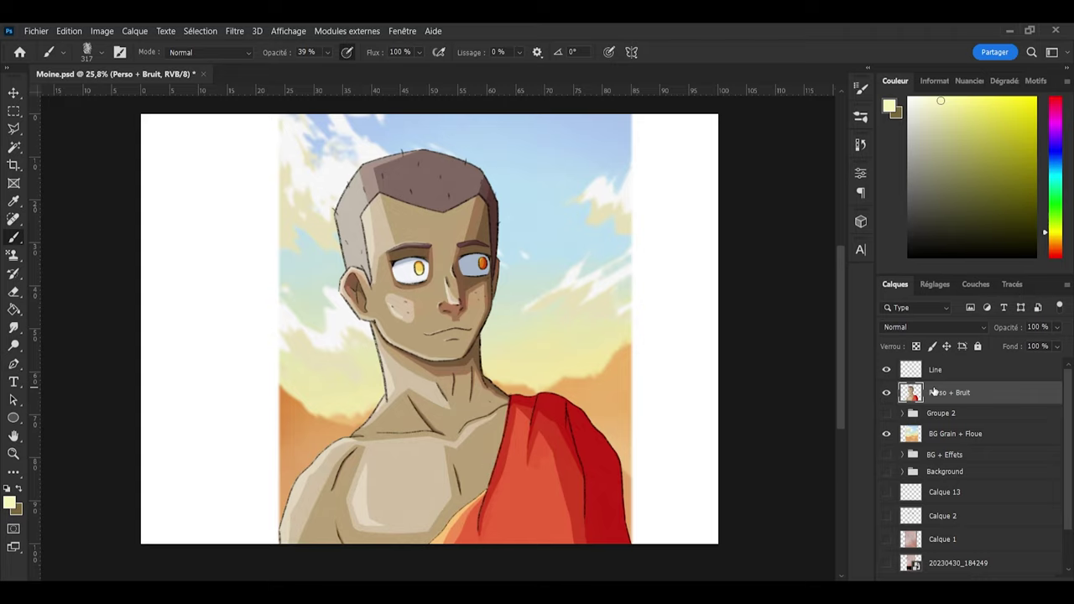
key("ctrl+s")
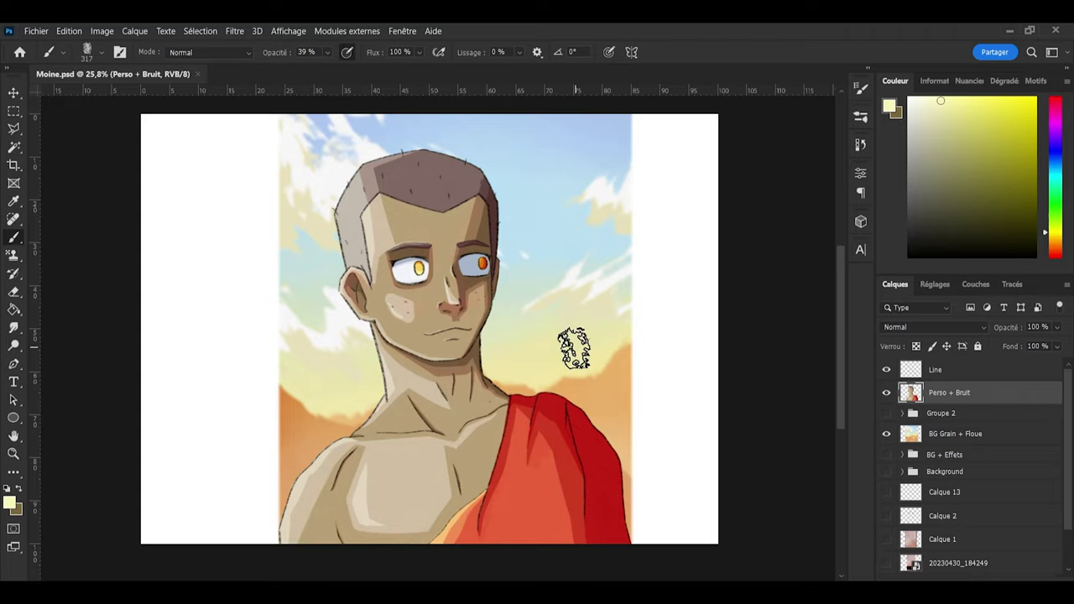
scroll(546, 343, "down", 1)
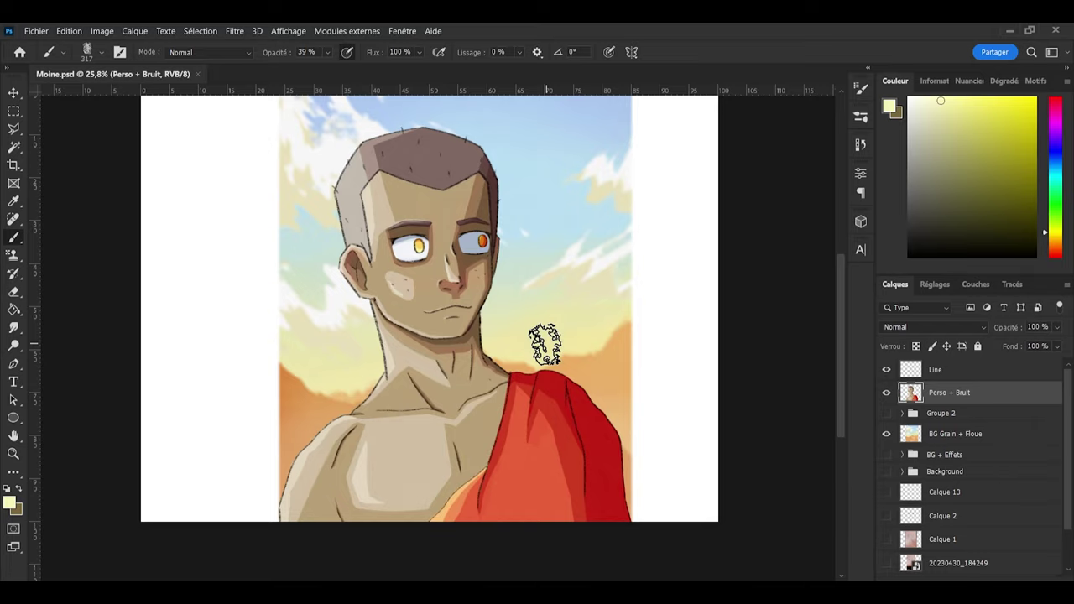
scroll(545, 344, "up", 1)
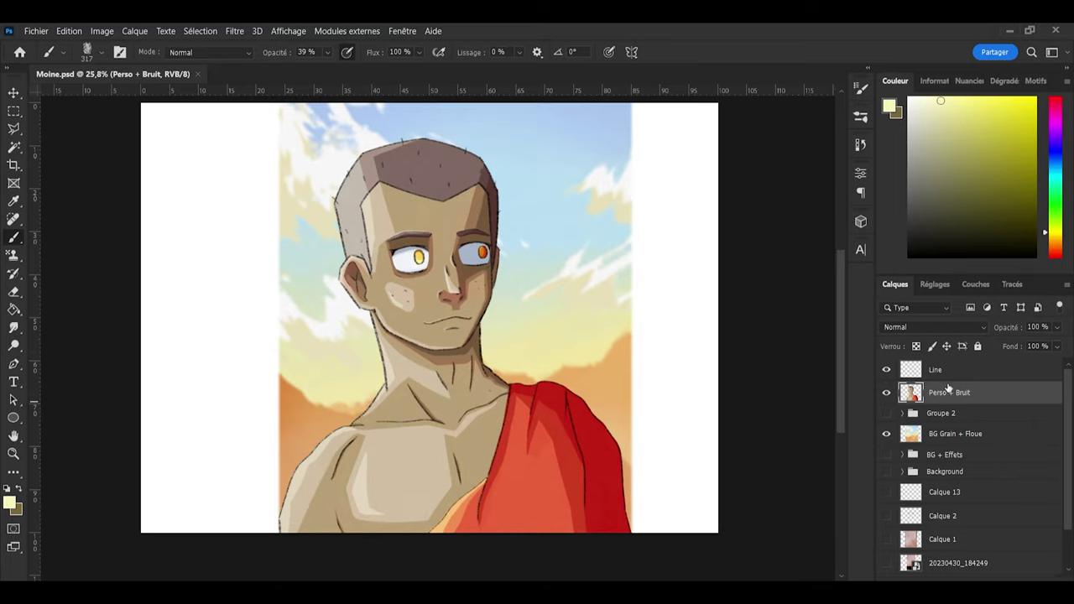
Step: Rename the hidden Groupe 2 folder as Perso
left_click(941, 377)
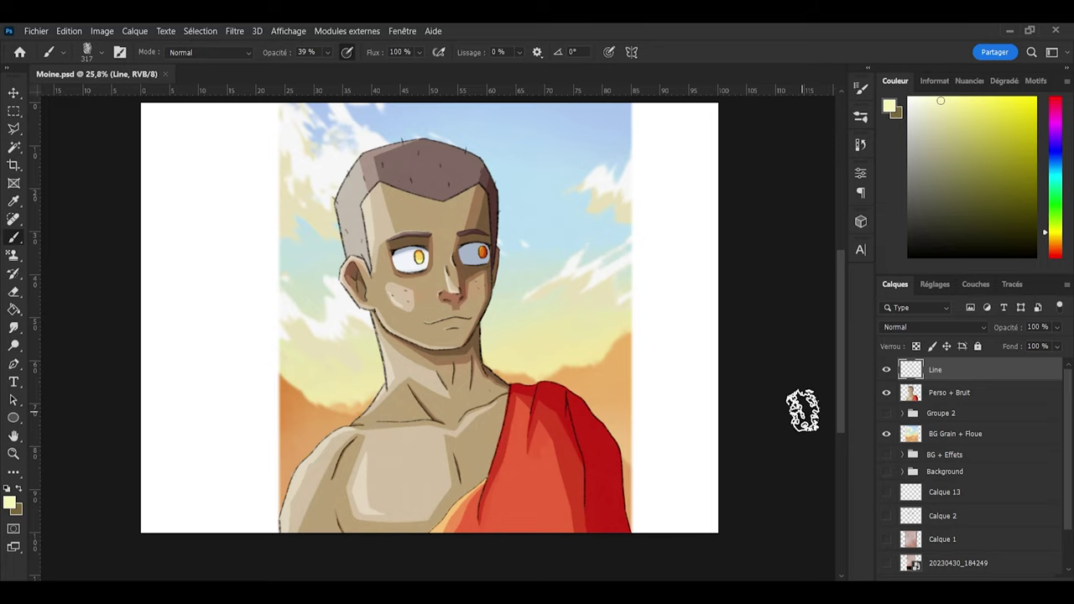
scroll(787, 401, "down", 1)
scroll(786, 401, "up", 1)
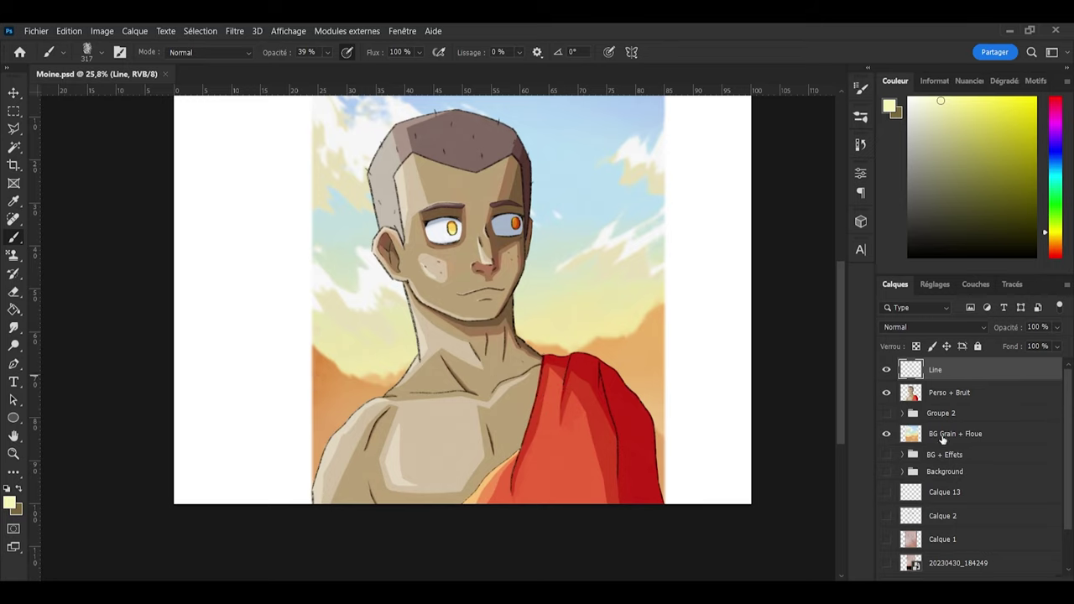
double_click(941, 413)
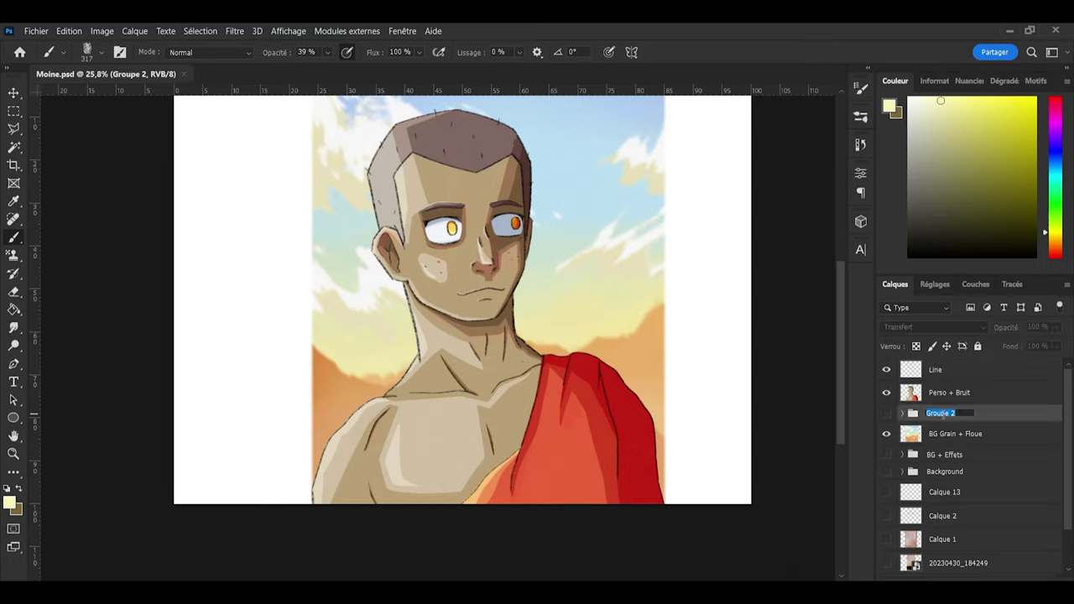
type("Perso")
Step: Duplicate the Line, Perso + Bruit and BG Grain + Floue layers and merge the copies into one layer
left_click(963, 436)
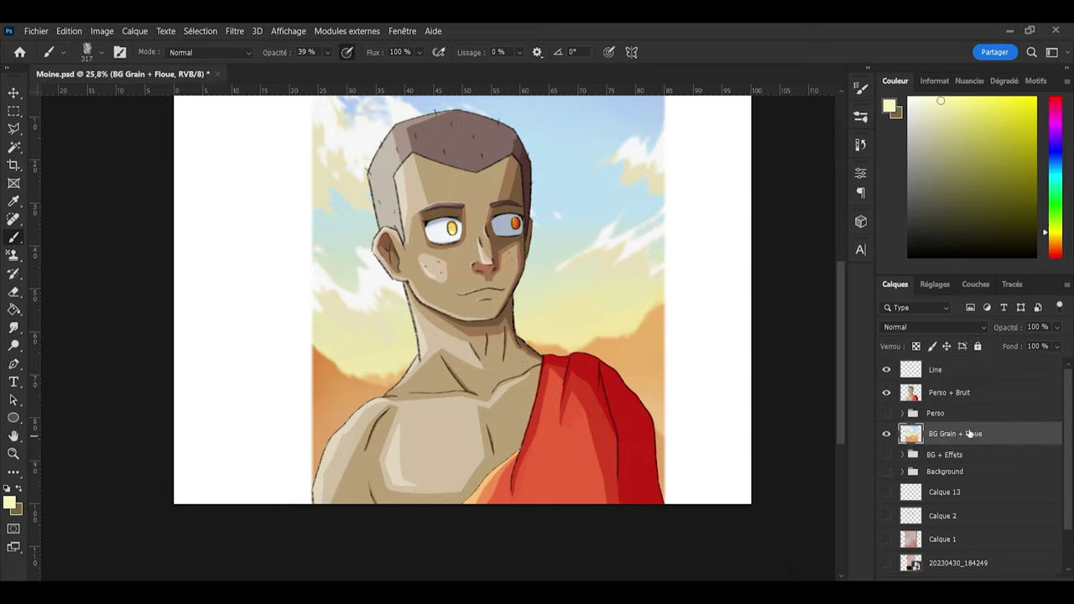
left_click(957, 394, "ctrl")
left_click(954, 375, "ctrl")
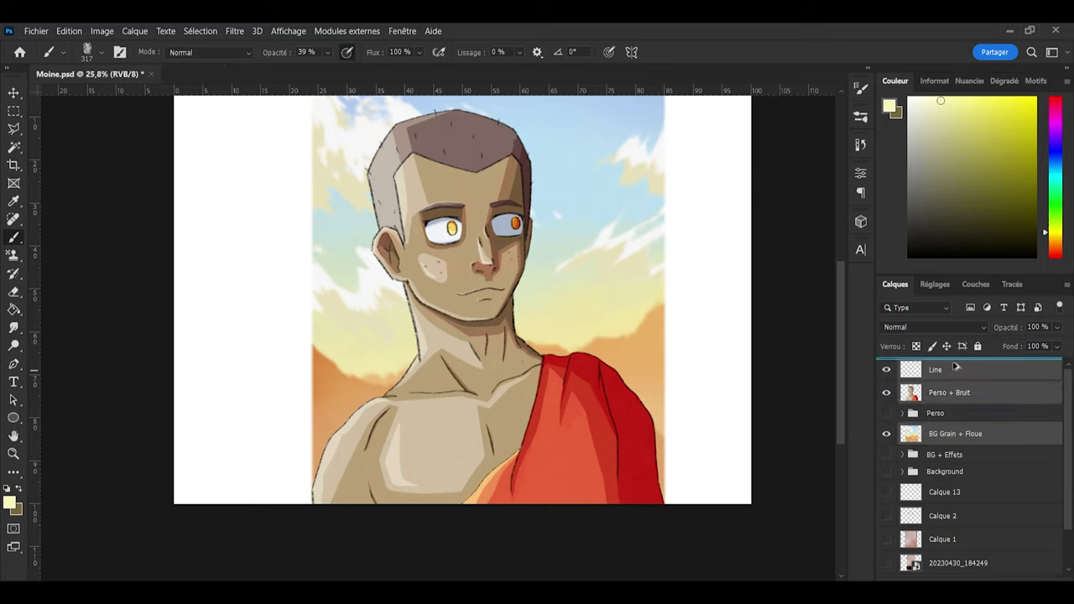
key("ctrl+j")
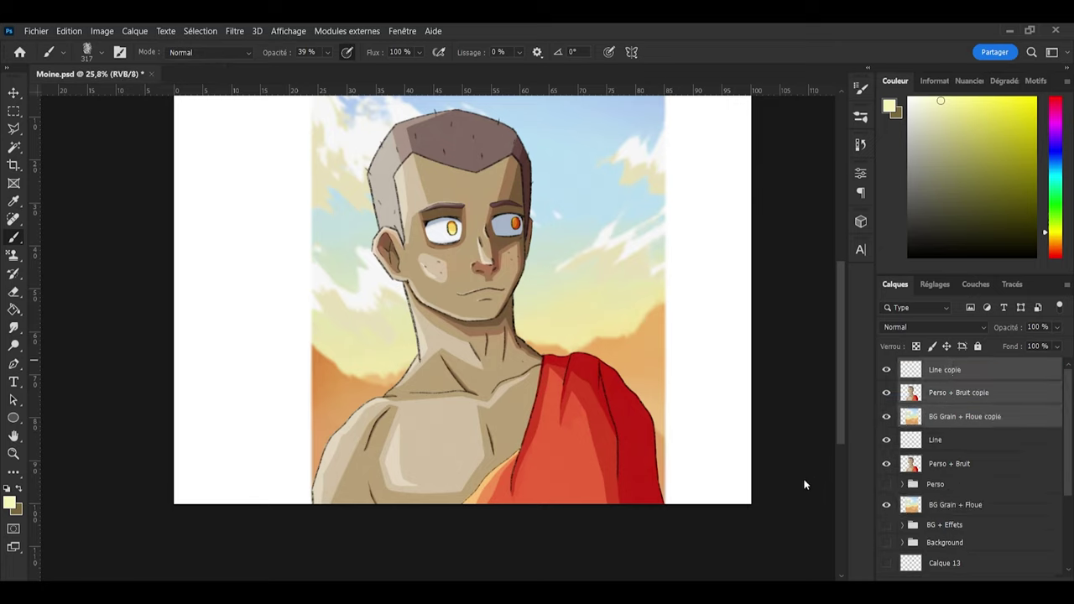
key("ctrl+e")
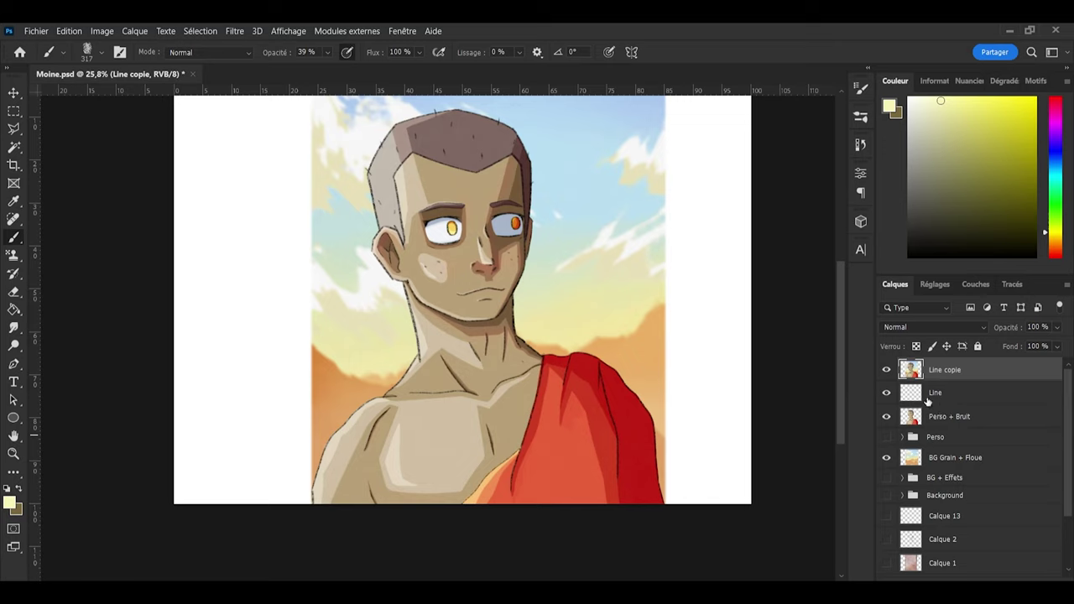
Step: Hide the original Line, Perso + Bruit and BG Grain + Floue layers beneath the merged copy
left_click(886, 393)
left_click(887, 416)
left_click(885, 457)
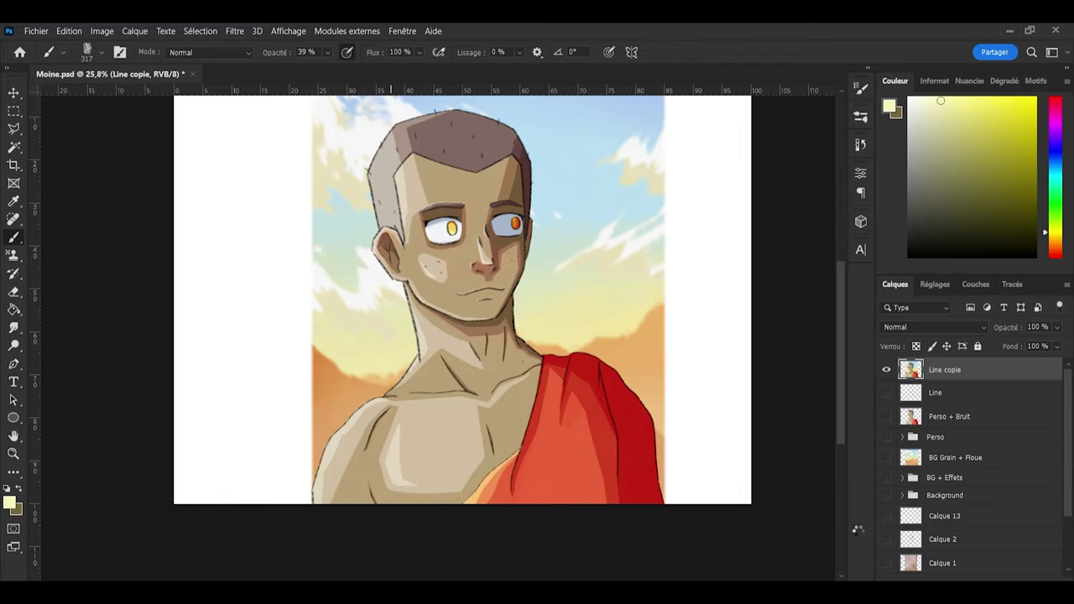
Step: Redo the color grading and vignette on the merged Line copie layer
key("ctrl+shift+z")
scroll(752, 446, "up", 2)
scroll(511, 432, "down", 3)
scroll(515, 430, "up", 1)
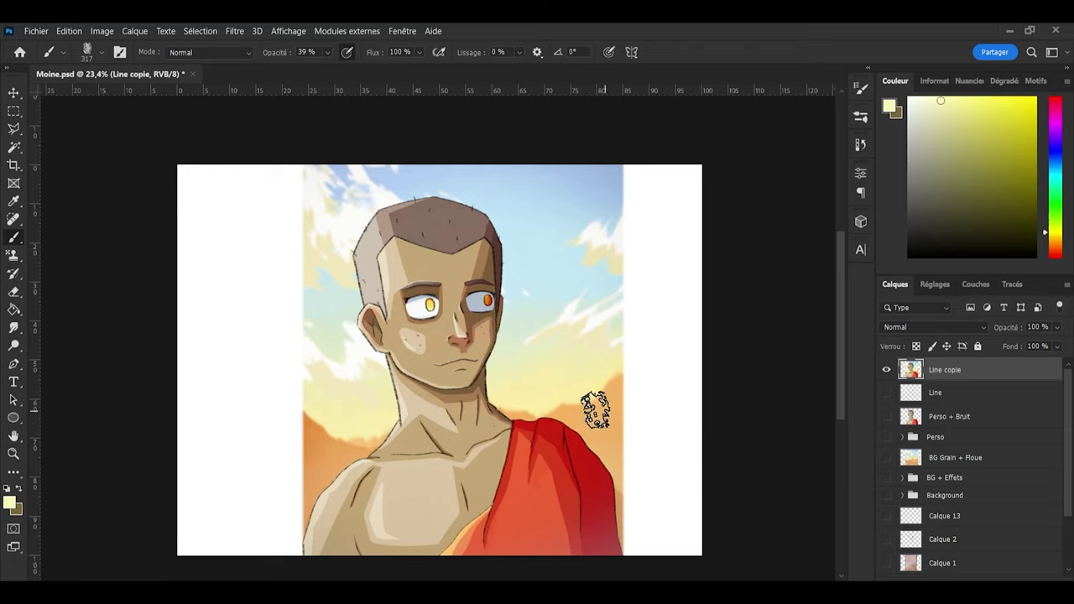
Step: Start cropping the canvas by pulling the left crop edge in to the illustration's left border
left_click(14, 167)
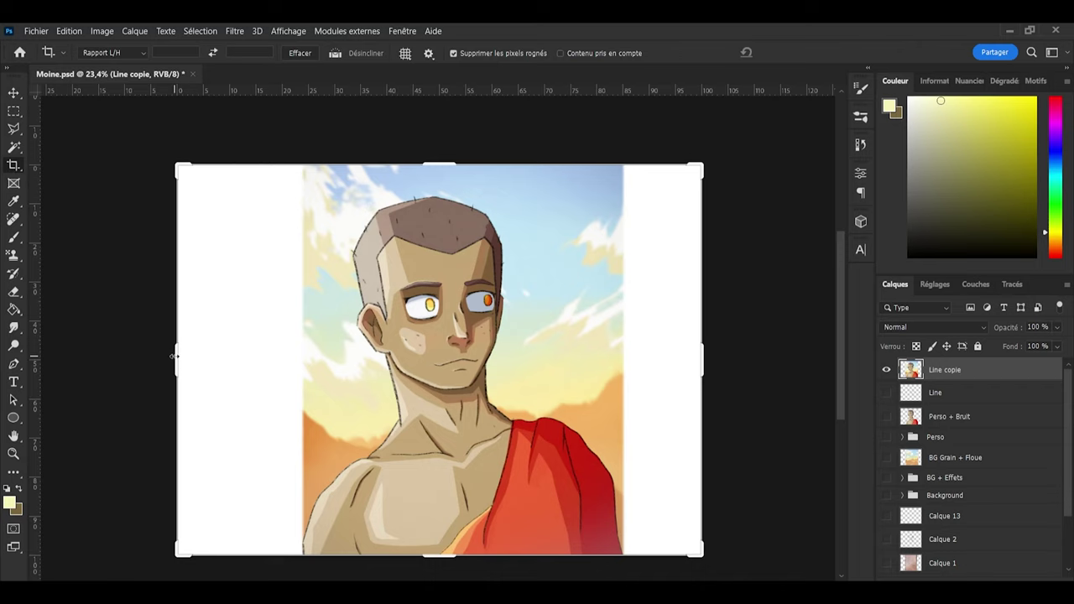
left_click_drag(177, 357, 239, 377)
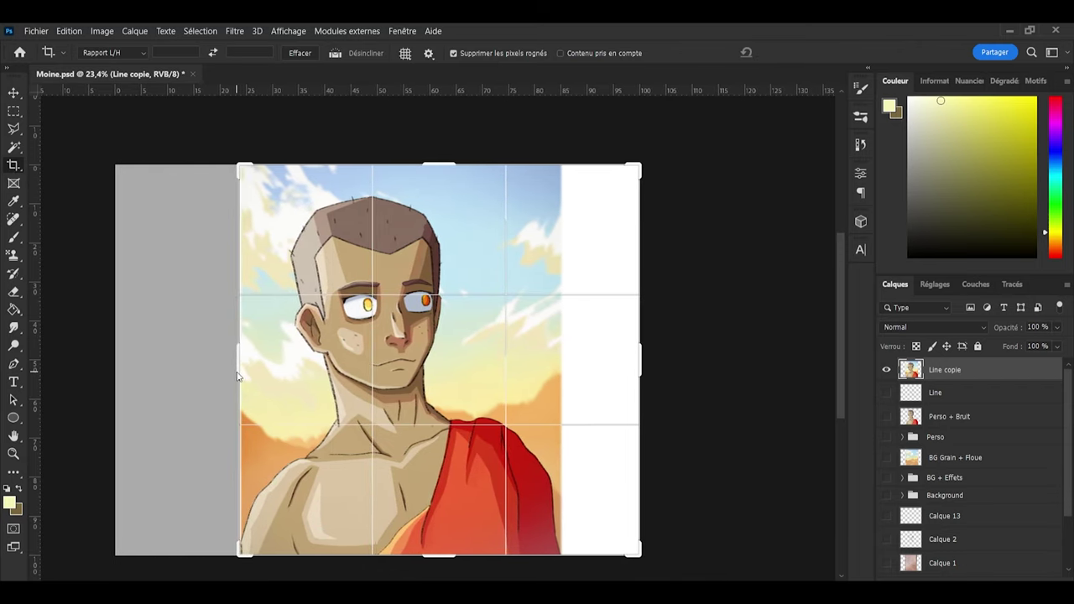
left_click_drag(237, 376, 237, 377)
scroll(222, 384, "left", 1)
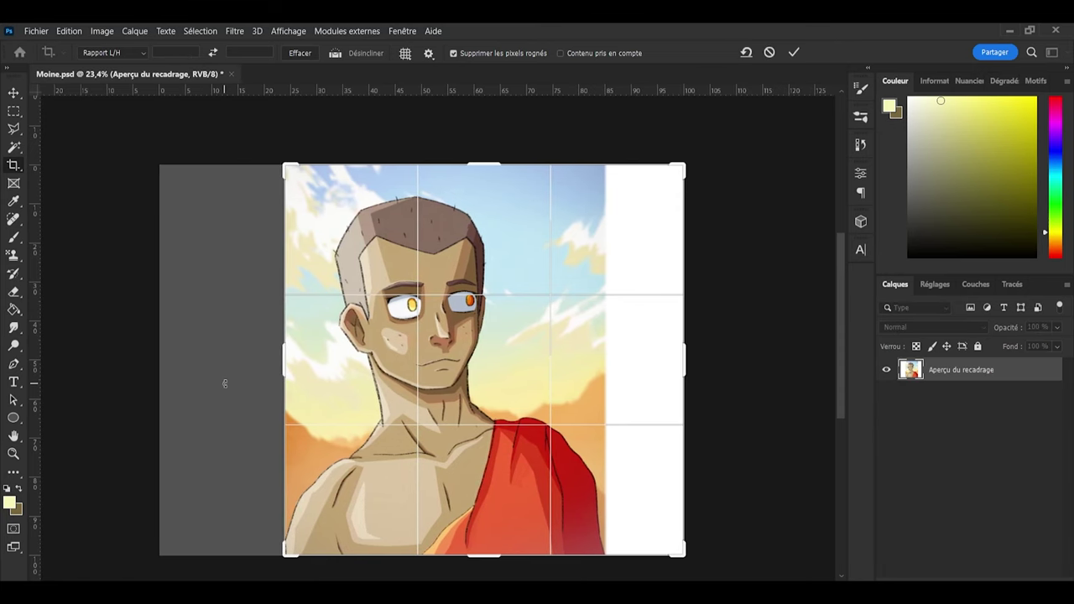
Step: Fine-tune the left crop edge so it sits exactly on the painted background's border
scroll(276, 379, "up", 12)
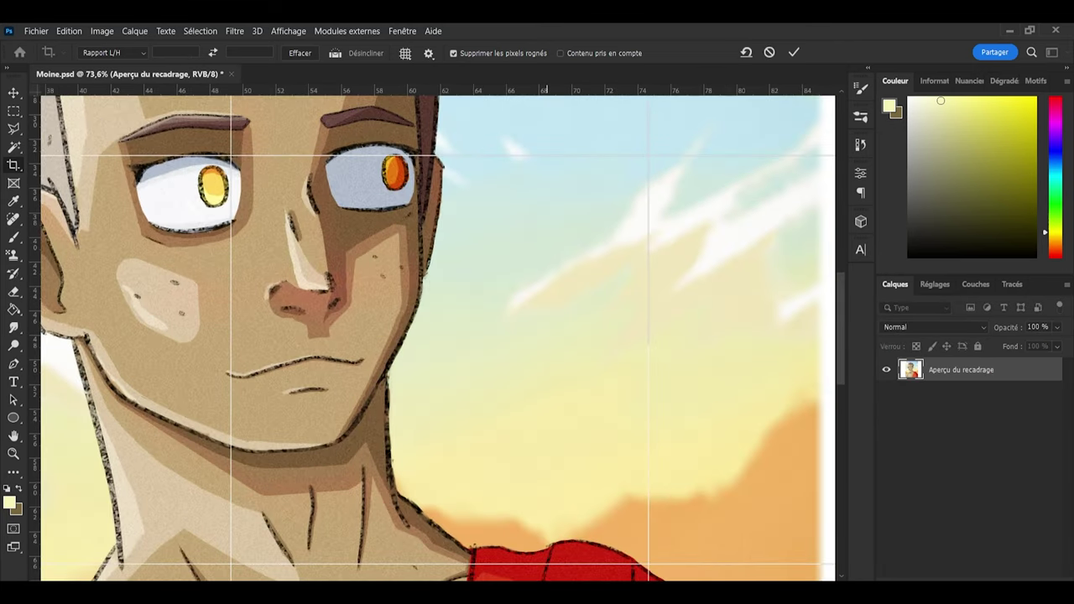
left_click_drag(548, 578, 505, 578)
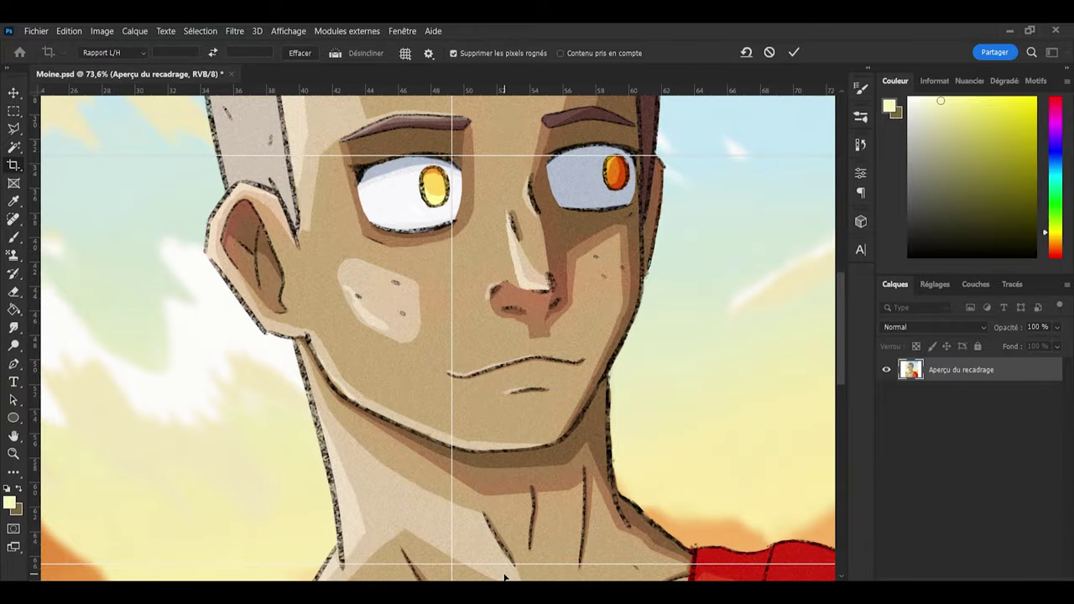
scroll(470, 487, "left", 5)
scroll(438, 401, "up", 6)
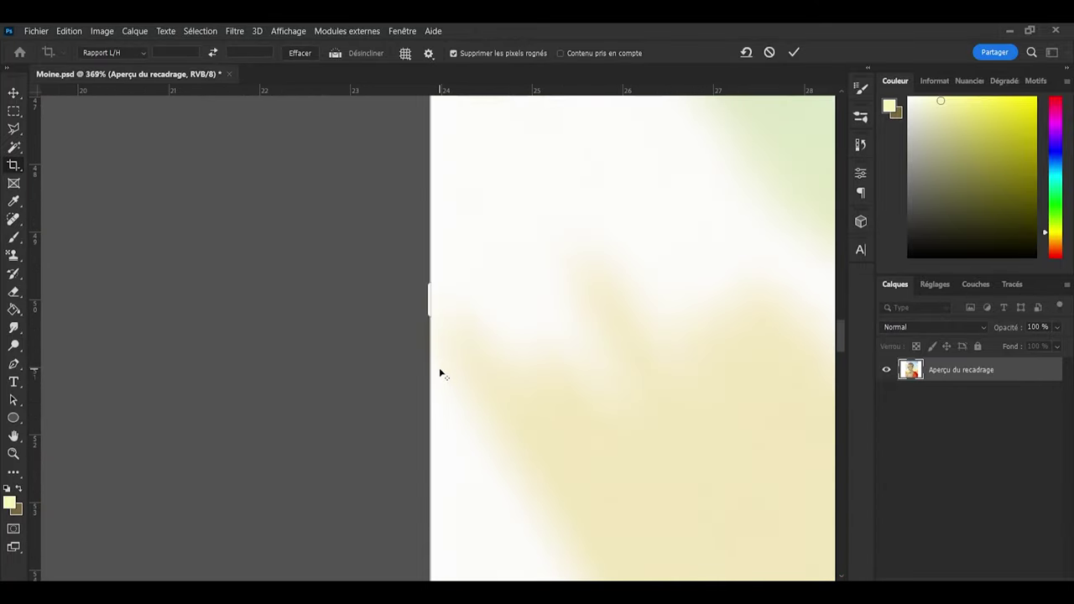
scroll(439, 372, "up", 3)
scroll(428, 374, "down", 3)
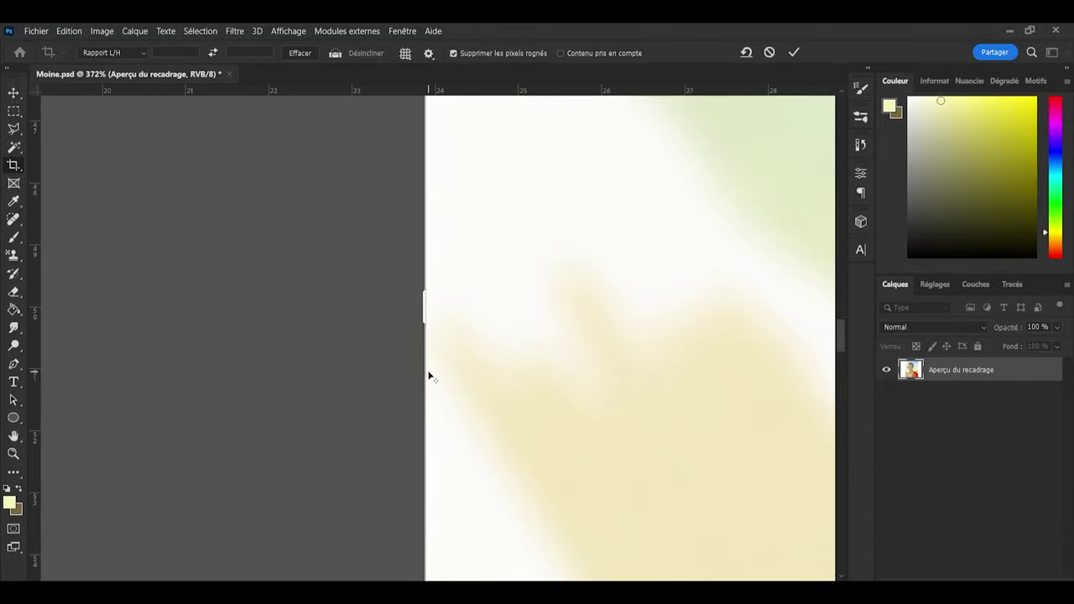
scroll(429, 377, "down", 2)
left_click_drag(426, 336, 428, 336)
scroll(335, 427, "down", 5)
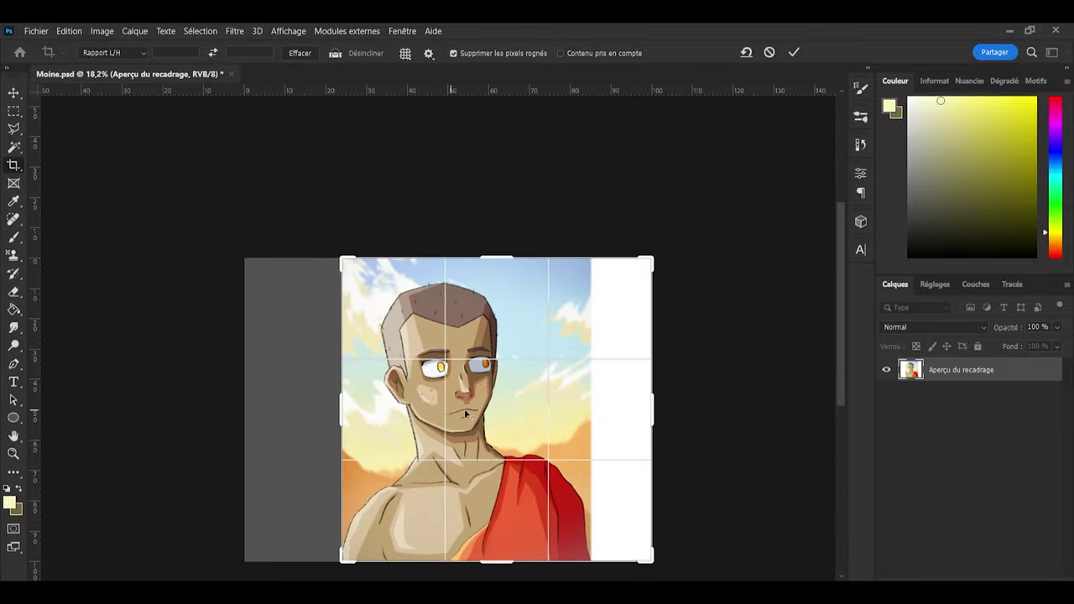
Step: Pull the right crop edge in to the painted background's right border and apply the crop
scroll(650, 411, "up", 2)
scroll(652, 411, "up", 3)
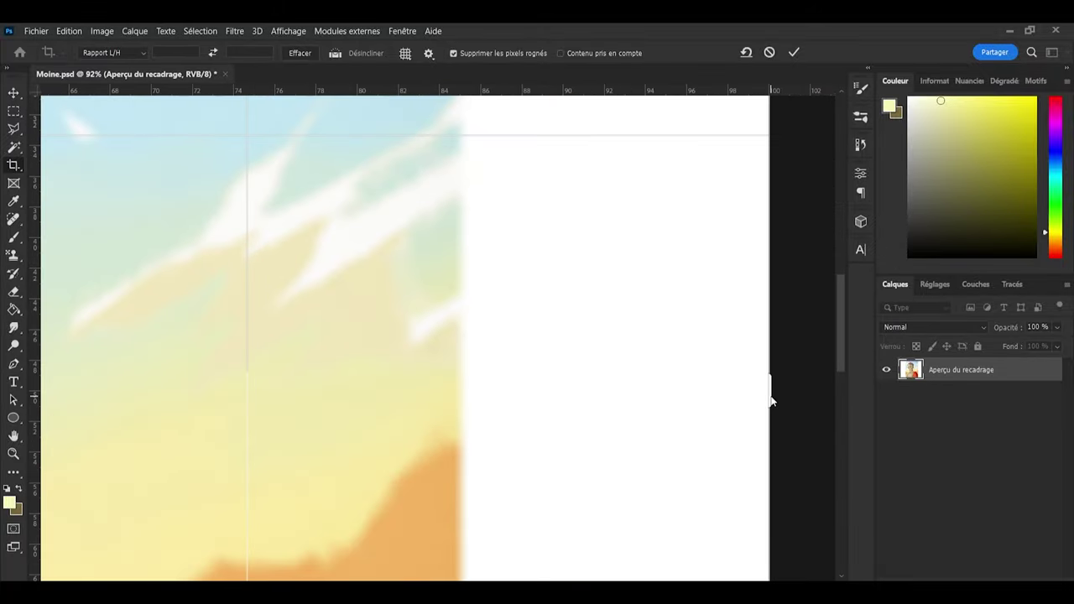
left_click_drag(766, 396, 615, 397)
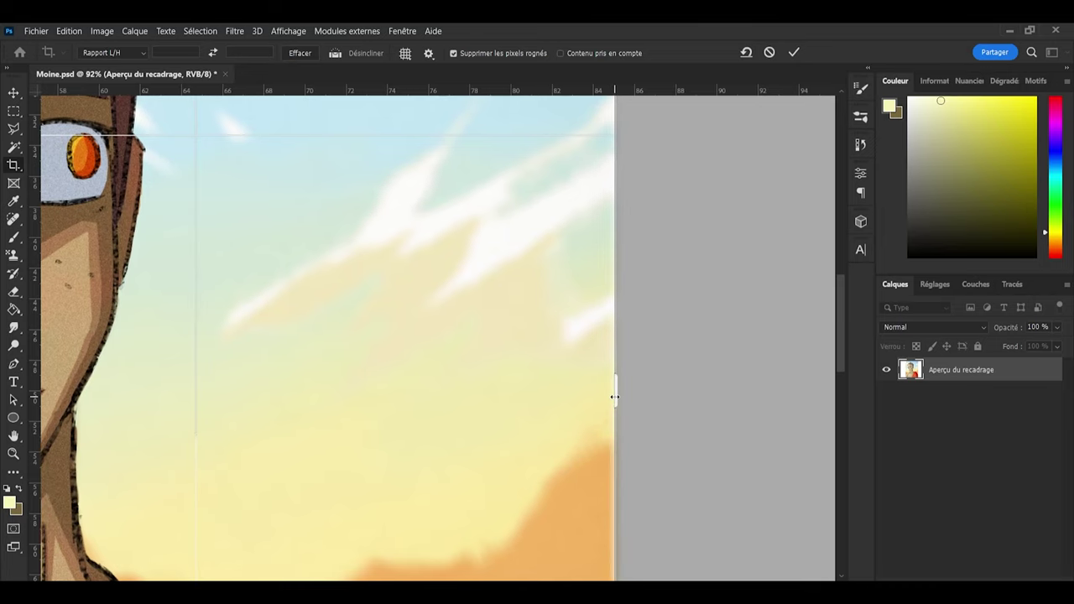
left_click(794, 52)
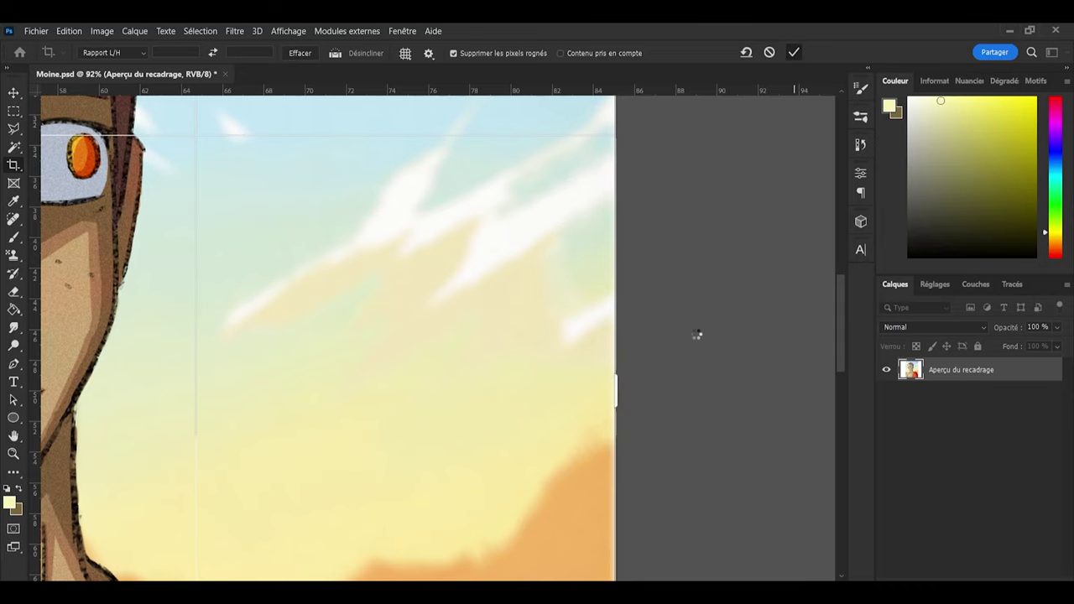
Step: Start a second crop that trims the thin pale strip off the illustration's right edge
key("ctrl+minus")
key("ctrl+minus")
key("ctrl+minus")
key("ctrl+minus")
key("ctrl+minus")
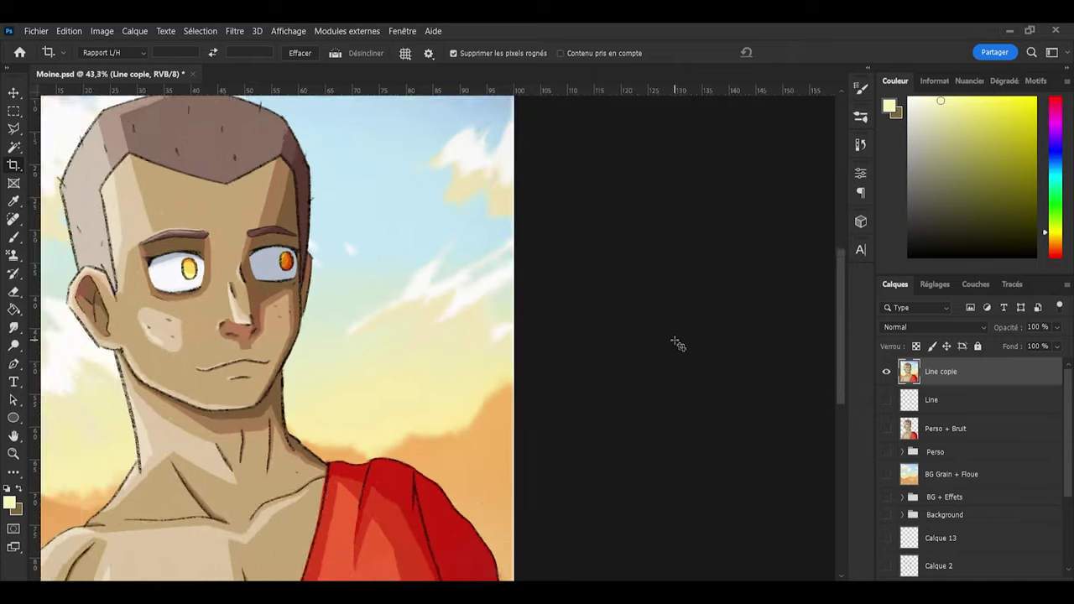
scroll(366, 367, "up", 3)
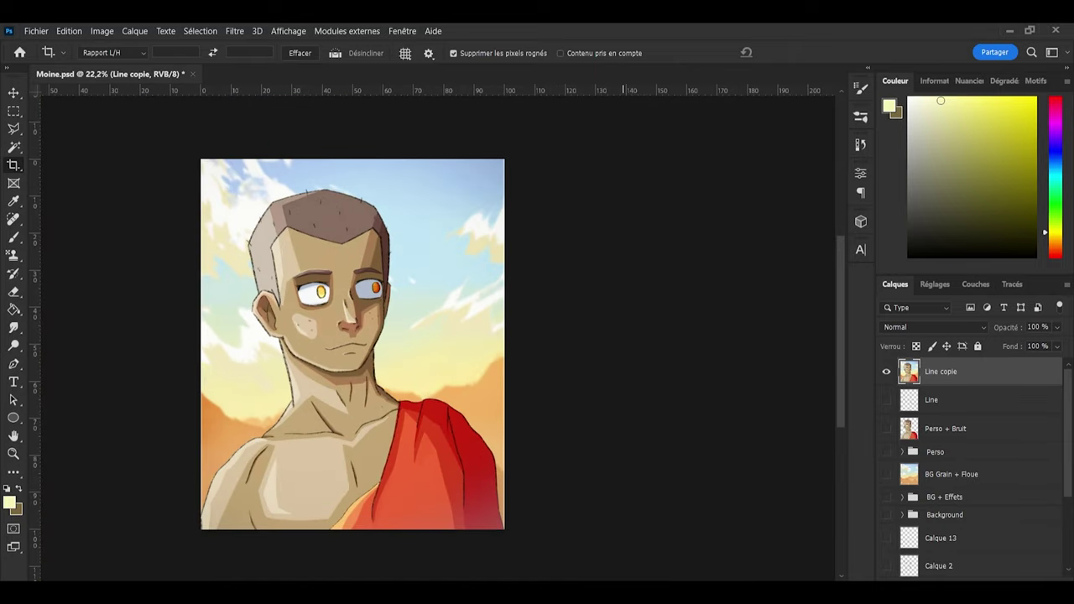
left_click_drag(624, 584, 612, 583)
scroll(537, 445, "up", 1)
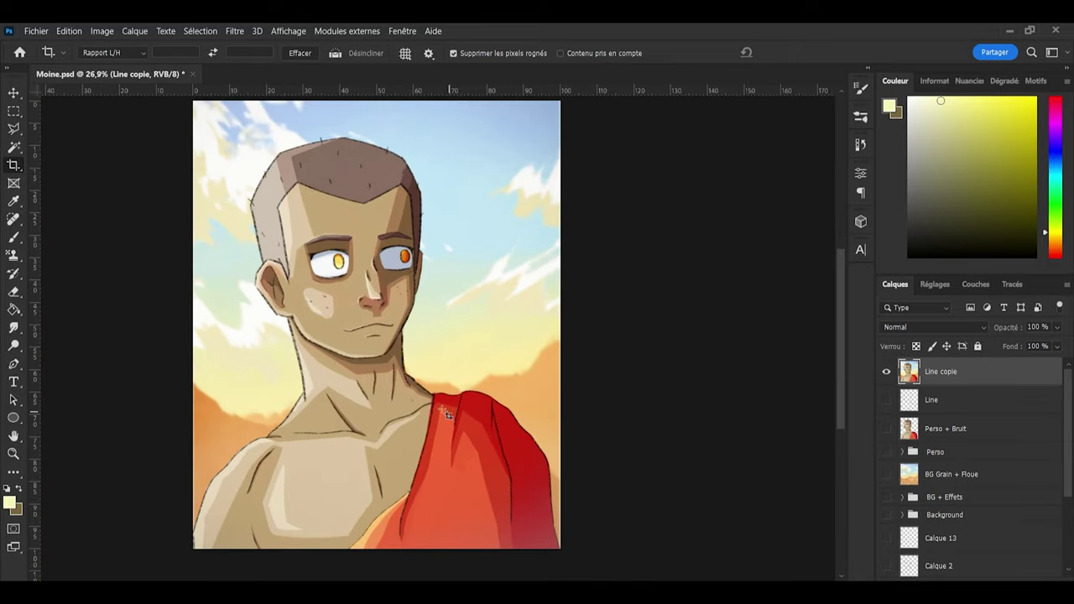
left_click(14, 165)
scroll(569, 314, "up", 12)
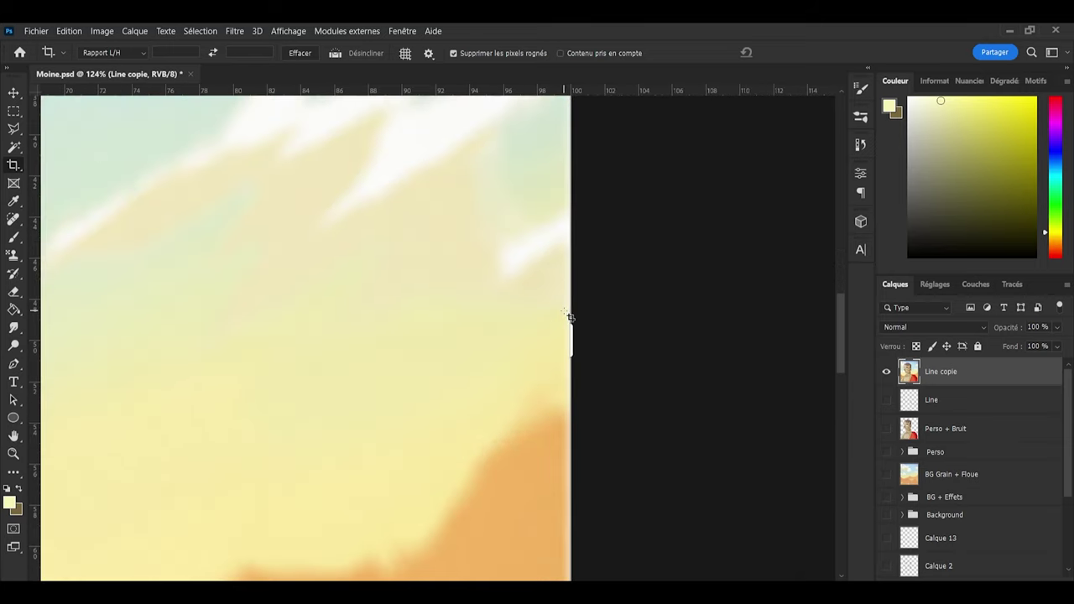
left_click_drag(585, 407, 648, 412)
scroll(648, 412, "down", 11)
scroll(539, 415, "up", 7)
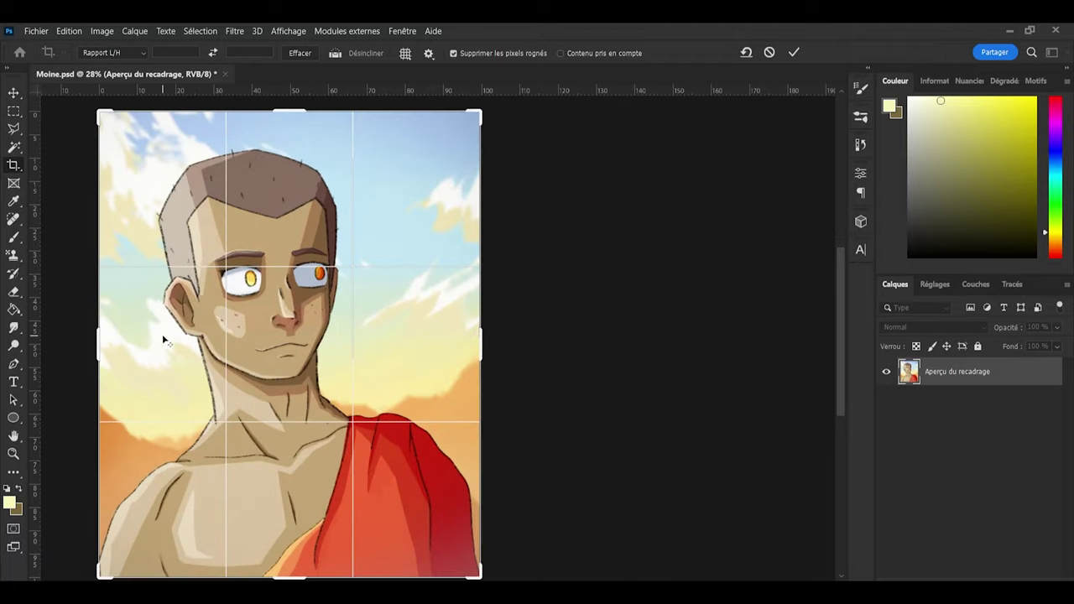
Step: Trim the remaining thin strip along the illustration's left edge and apply the second crop
left_click_drag(560, 585, 467, 585)
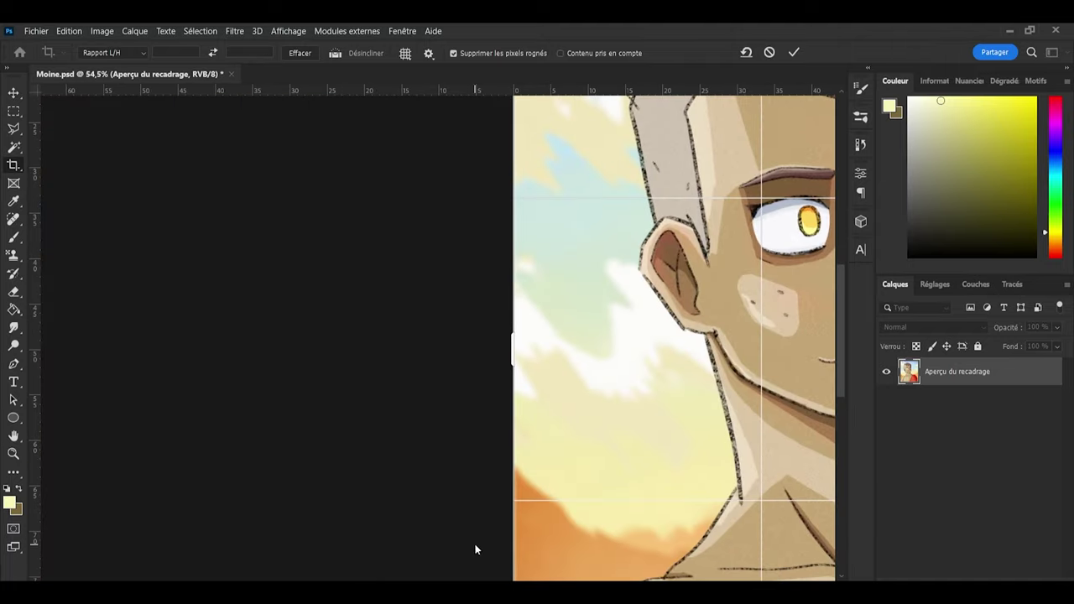
scroll(508, 359, "up", 3)
scroll(510, 361, "up", 3)
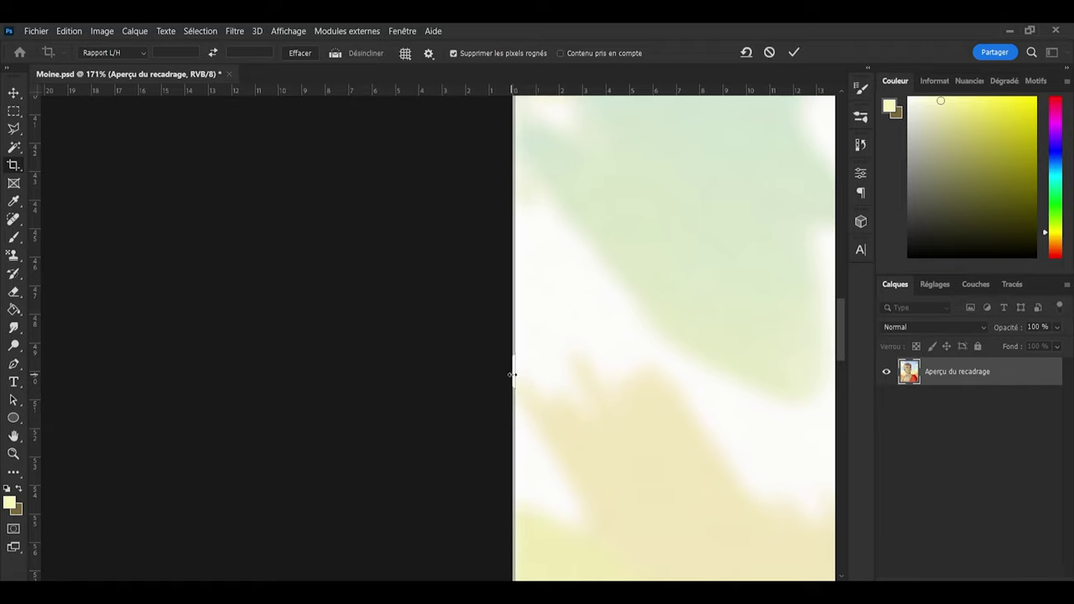
left_click(794, 52)
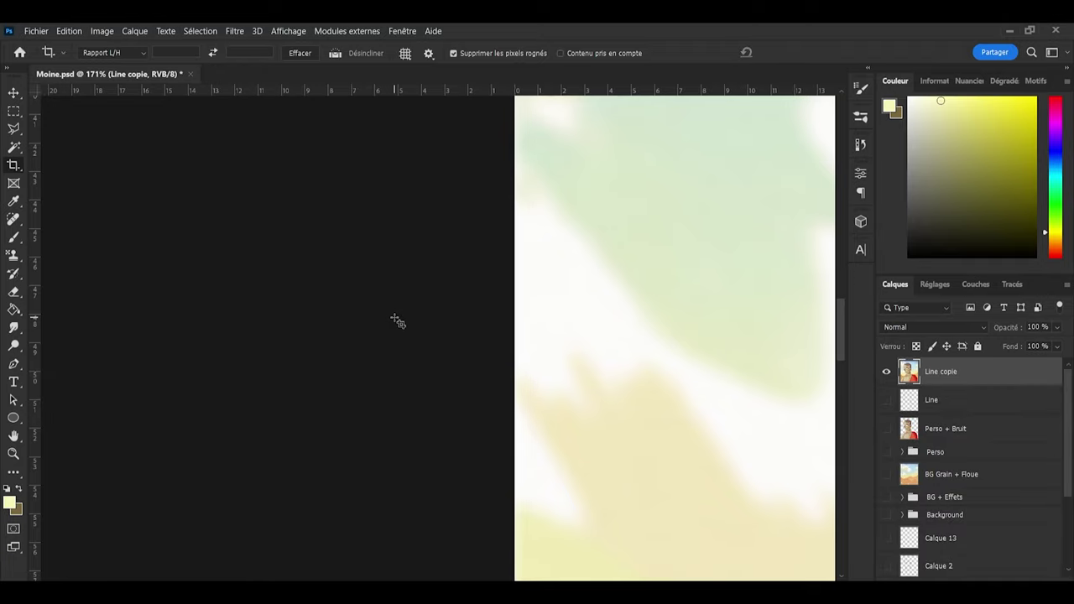
Step: Check the cropped illustration as a whole and save Moine.psd
scroll(398, 322, "down", 12)
scroll(519, 332, "down", 3)
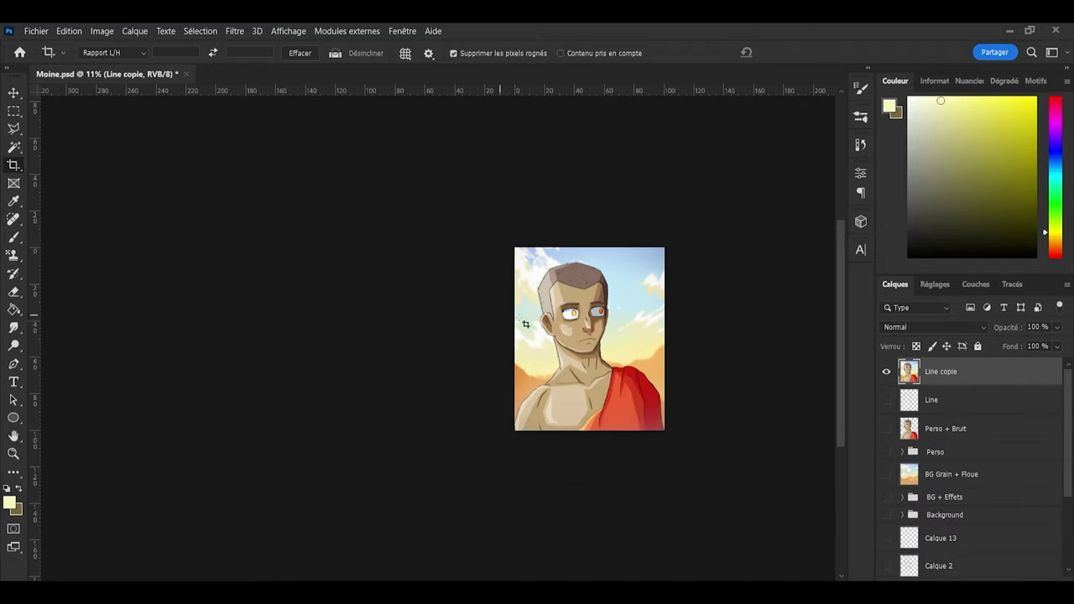
scroll(553, 337, "up", 6)
scroll(474, 342, "down", 5)
scroll(470, 343, "up", 4)
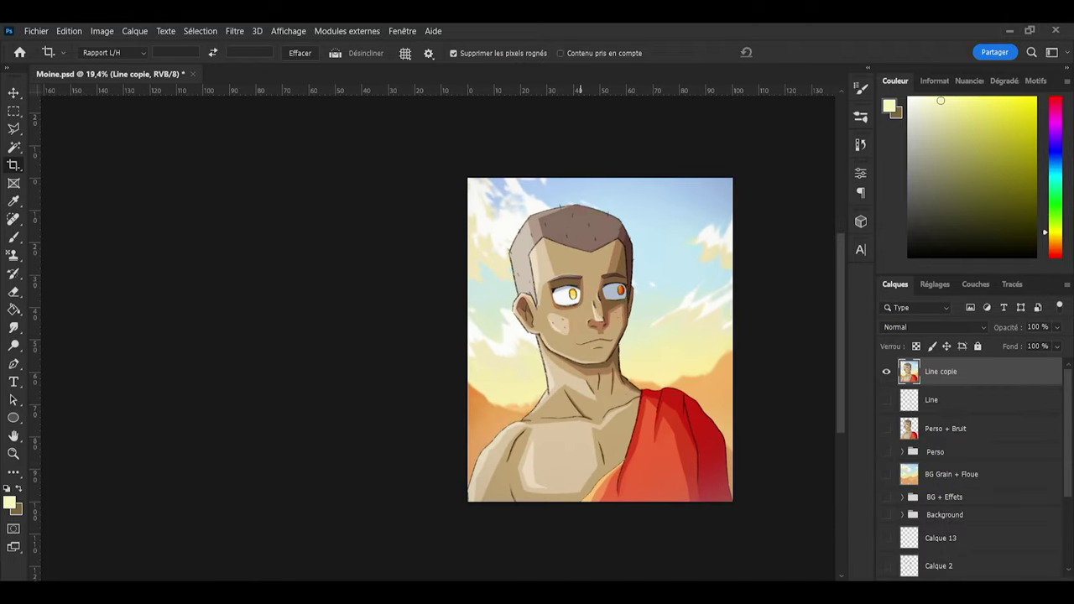
scroll(604, 420, "right", 3)
scroll(629, 348, "up", 1)
scroll(630, 348, "up", 1)
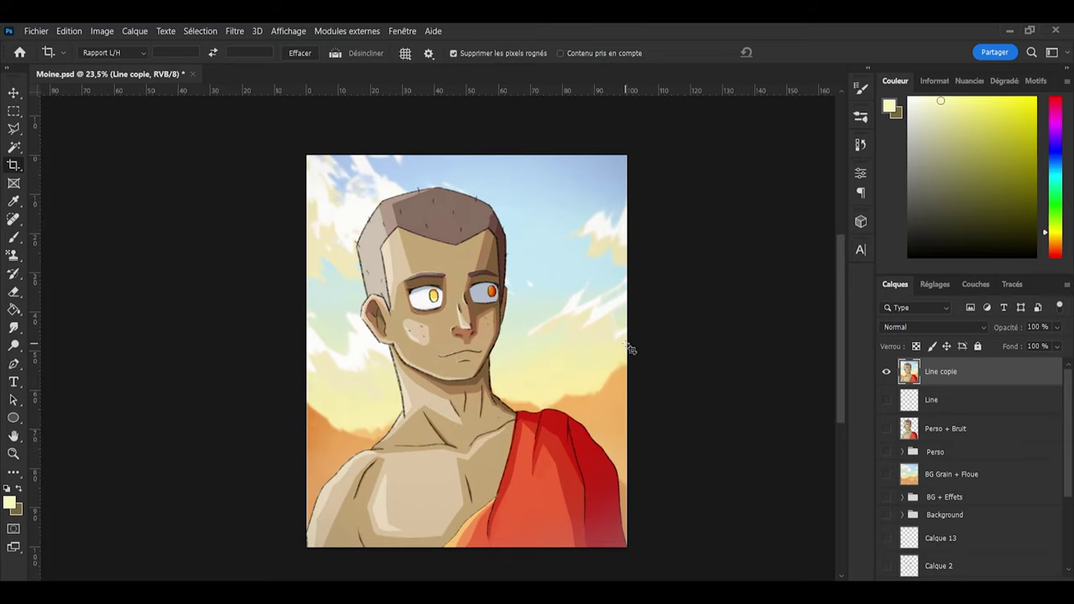
key("ctrl+s")
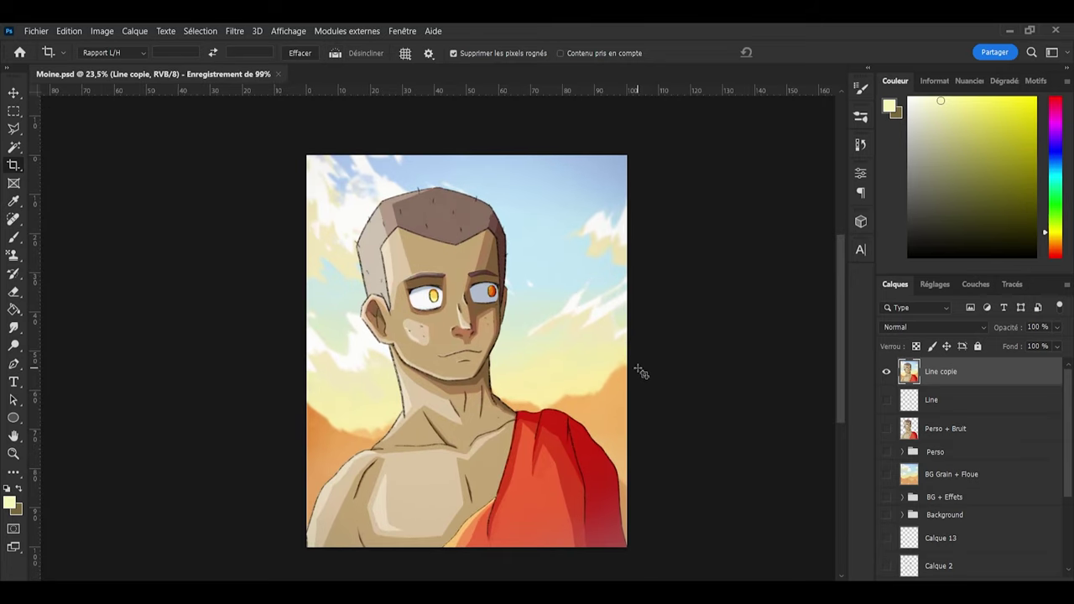